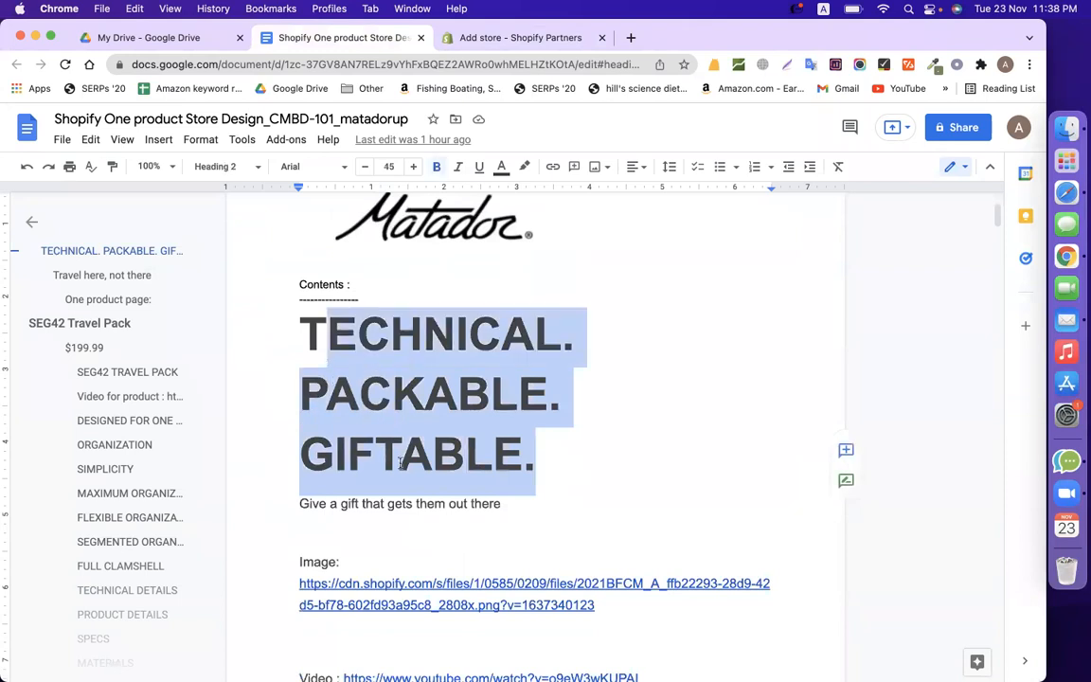
# Step: Dismiss the tagline selection and link preview, then look through the brief's blog sections
pyautogui.click(404, 481)
pyautogui.click(457, 409)
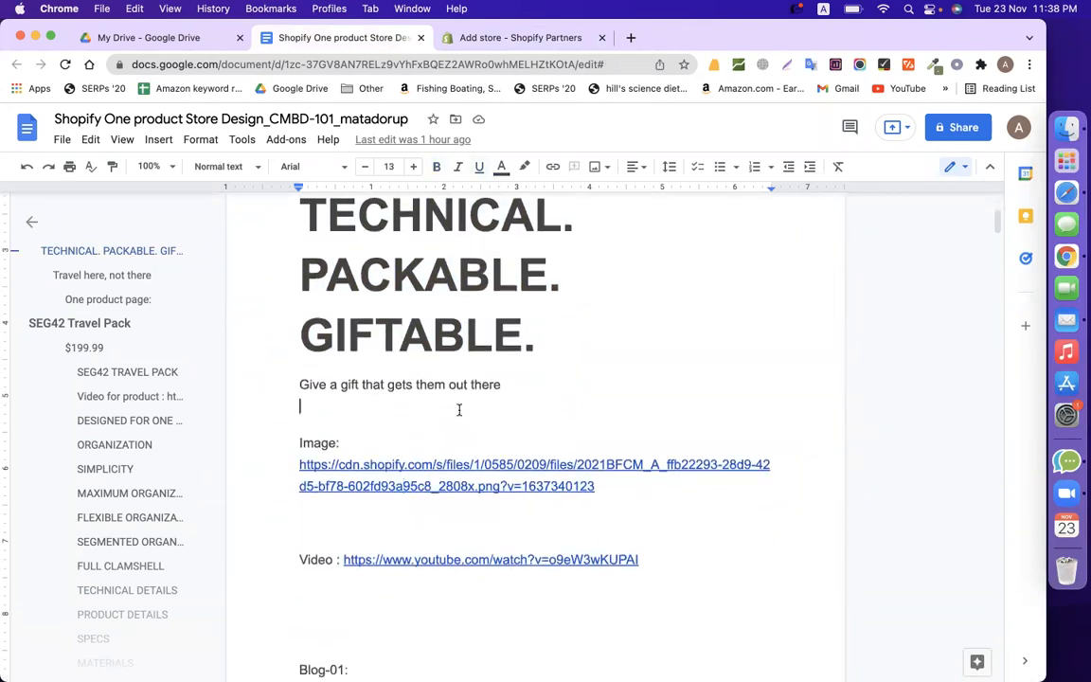
pyautogui.scroll(-8, 409, 368)
pyautogui.scroll(-12, 413, 505)
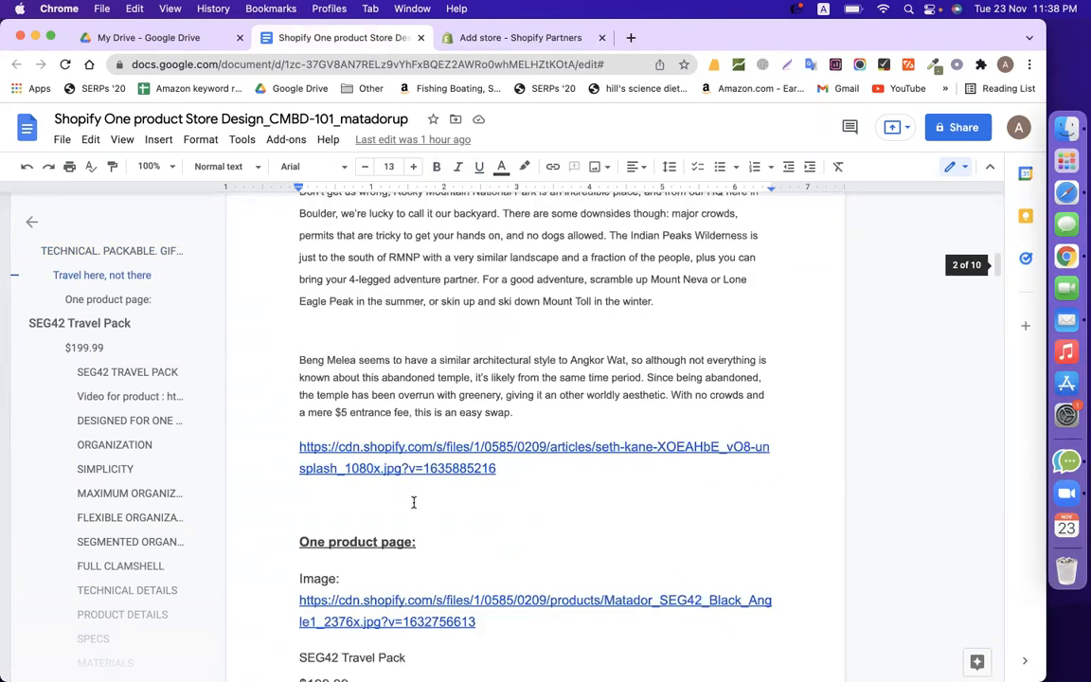
pyautogui.scroll(3, 413, 506)
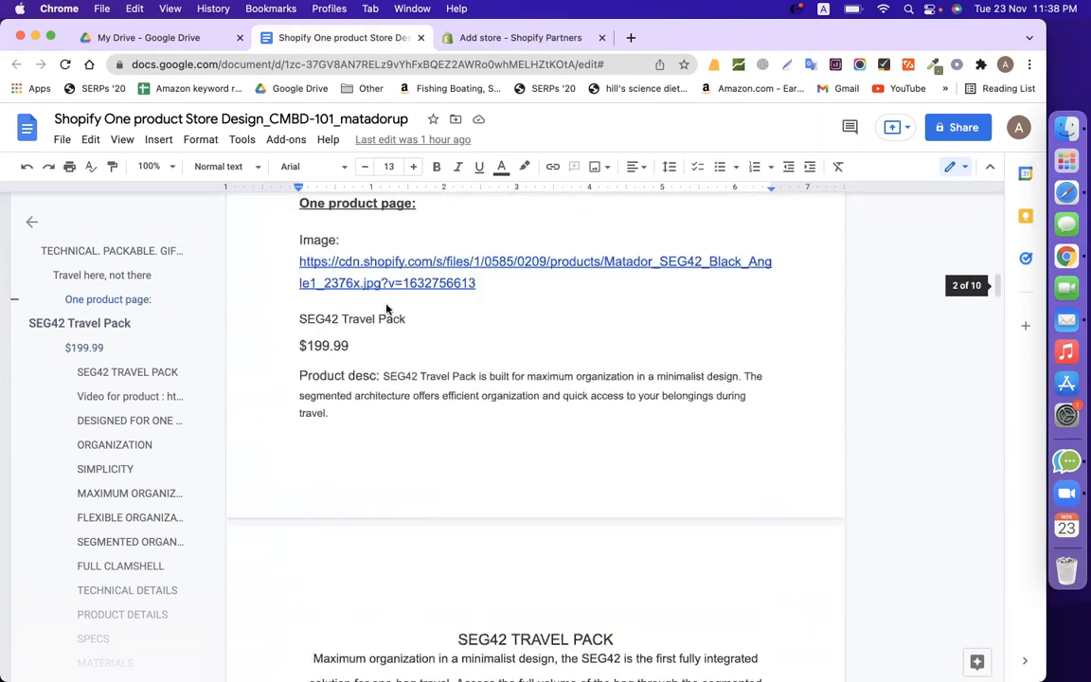
pyautogui.scroll(1, 386, 308)
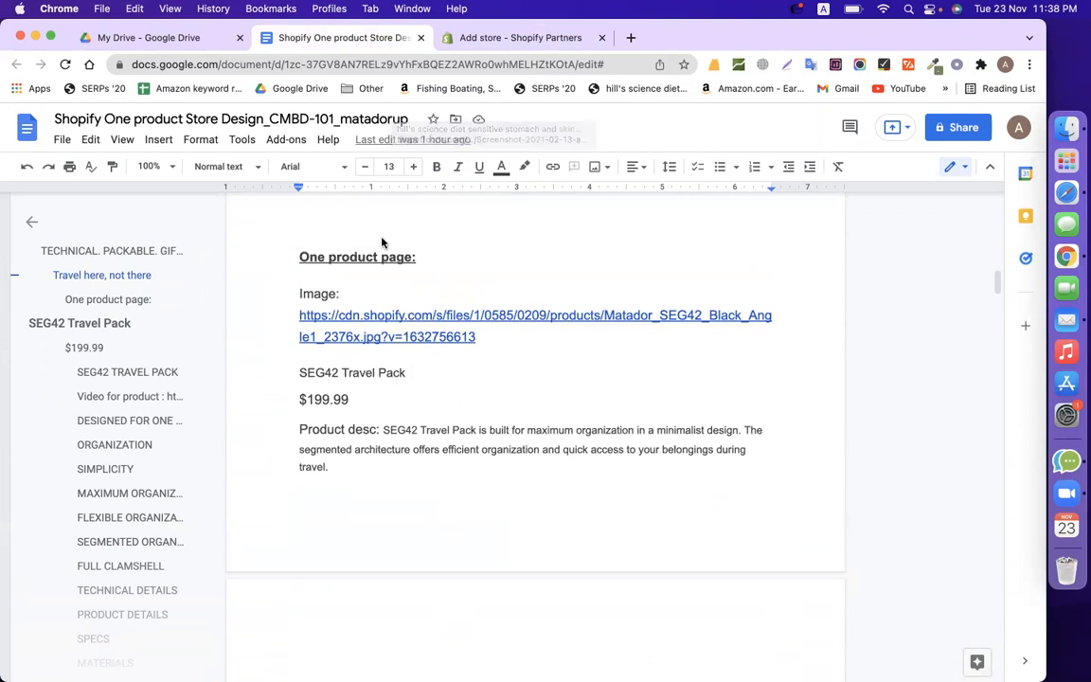
pyautogui.scroll(-3, 377, 310)
pyautogui.scroll(3, 377, 309)
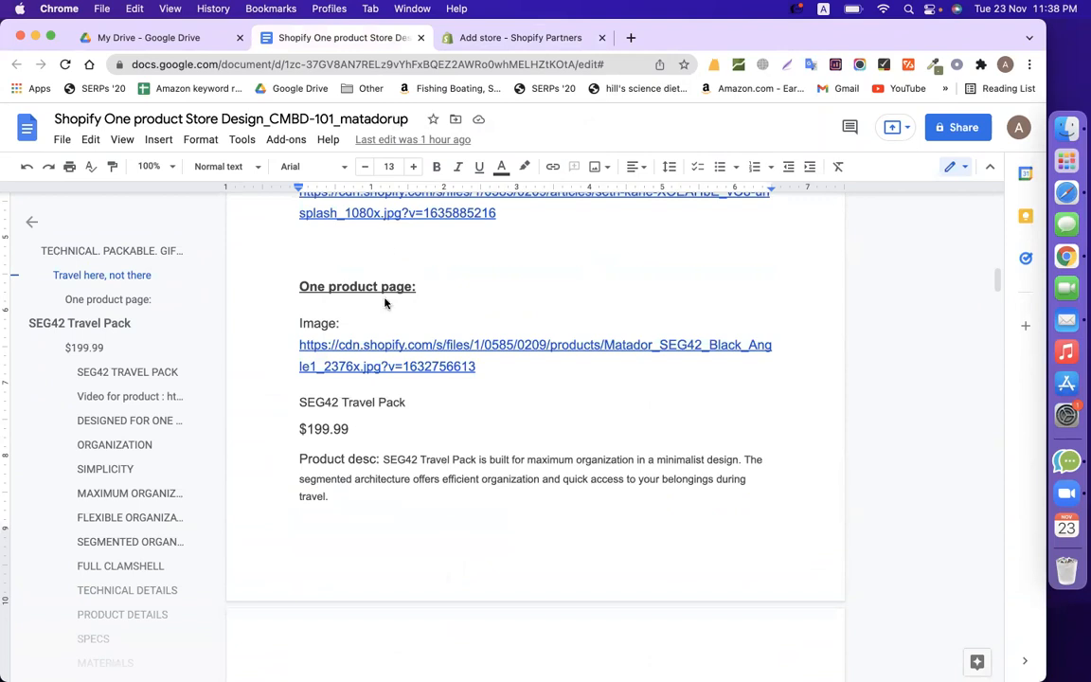
pyautogui.scroll(-15, 384, 302)
pyautogui.scroll(-20, 385, 299)
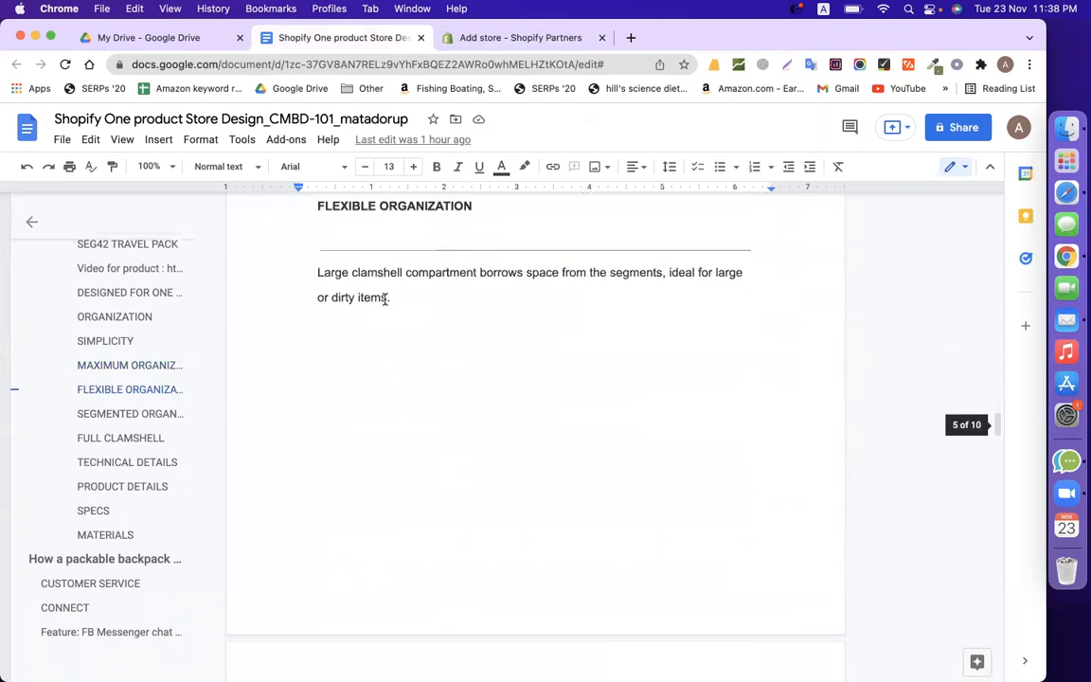
pyautogui.scroll(-20, 385, 301)
pyautogui.scroll(-10, 384, 301)
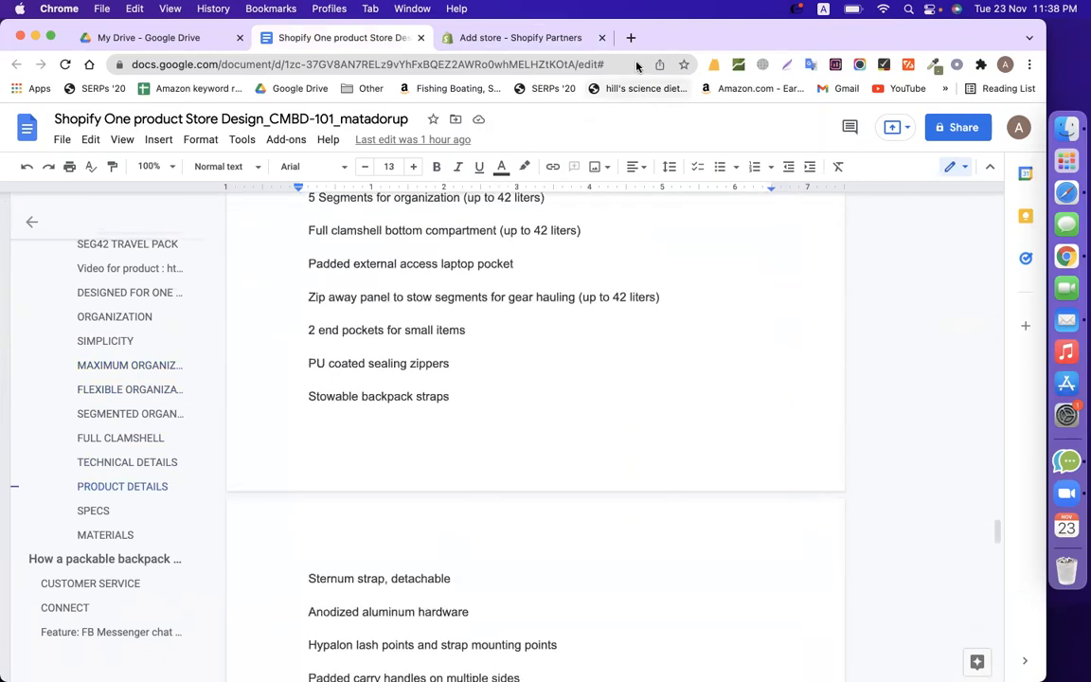
pyautogui.scroll(-10, 423, 362)
pyautogui.scroll(-10, 423, 362)
pyautogui.scroll(2, 424, 363)
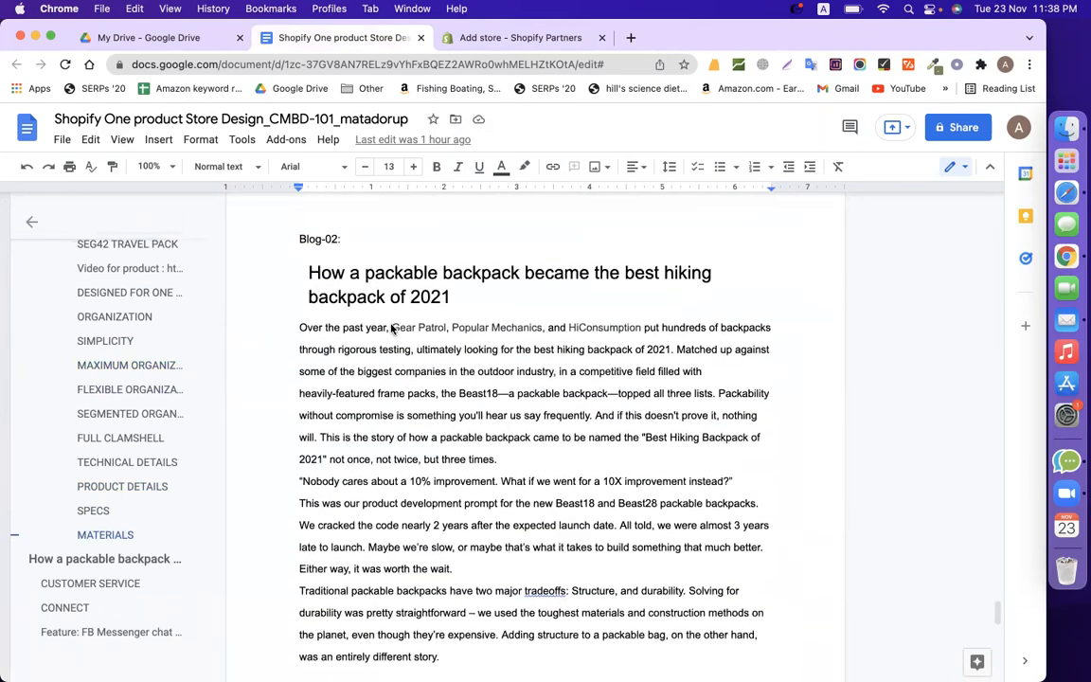
pyautogui.scroll(8, 392, 328)
pyautogui.scroll(-4, 390, 324)
pyautogui.scroll(12, 324, 312)
pyautogui.scroll(20, 326, 315)
pyautogui.scroll(20, 326, 315)
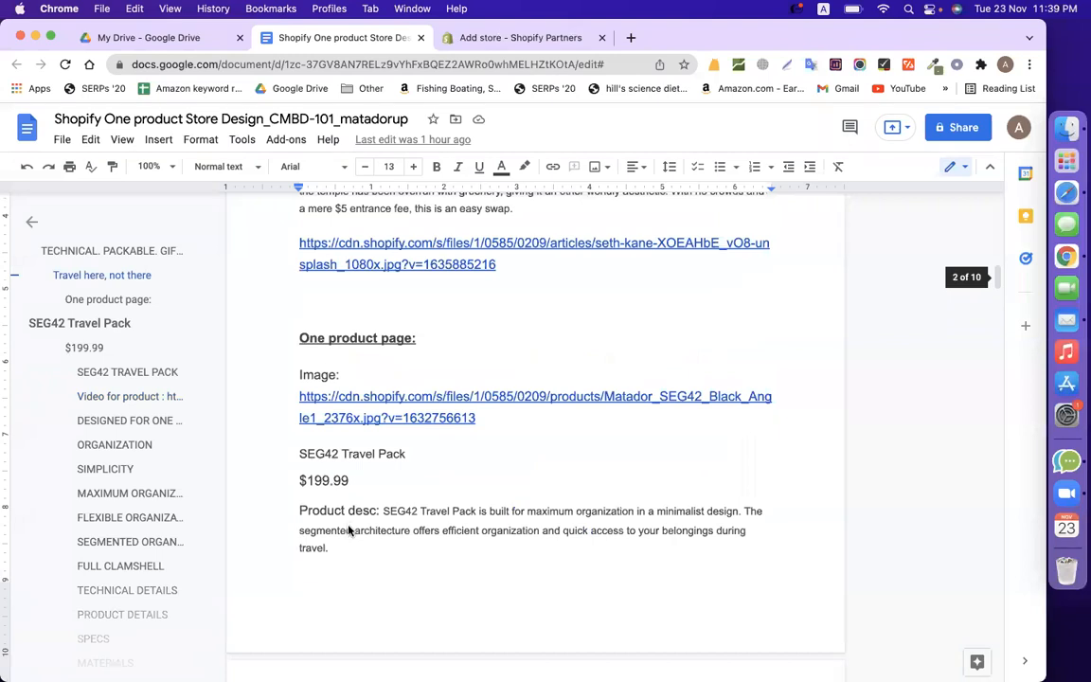
pyautogui.scroll(5, 348, 527)
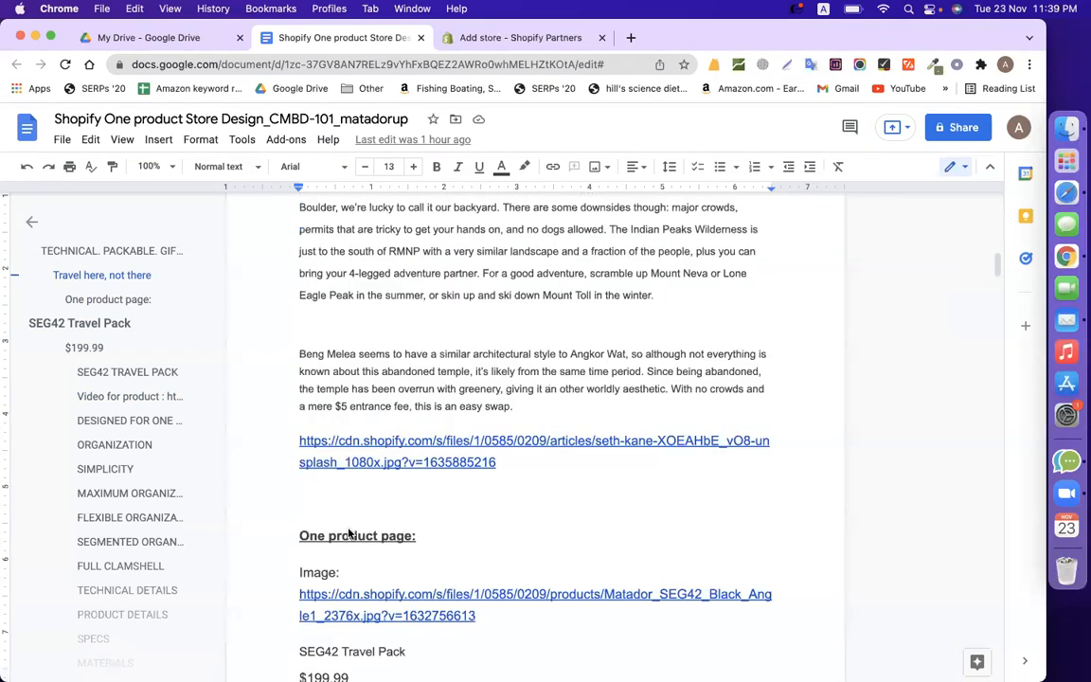
pyautogui.scroll(6, 341, 516)
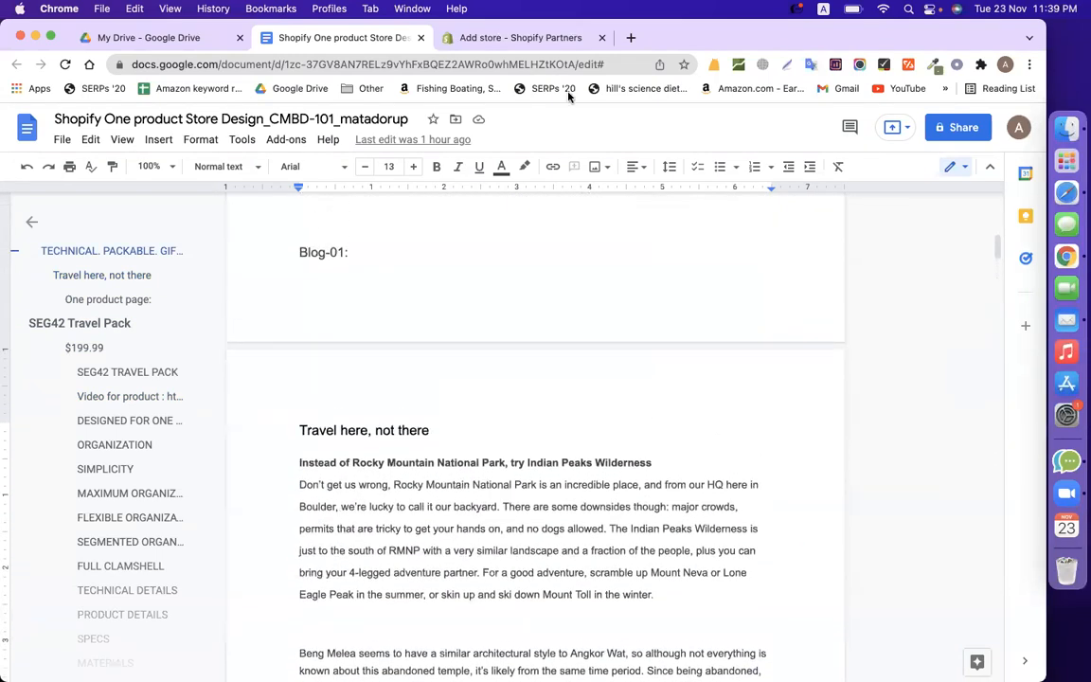
# Step: Move the 'Travel here, not there' article from Blog-01 to just above Blog-02
pyautogui.moveTo(295, 250); pyautogui.dragTo(557, 670)
pyautogui.scroll(-4, 541, 579)
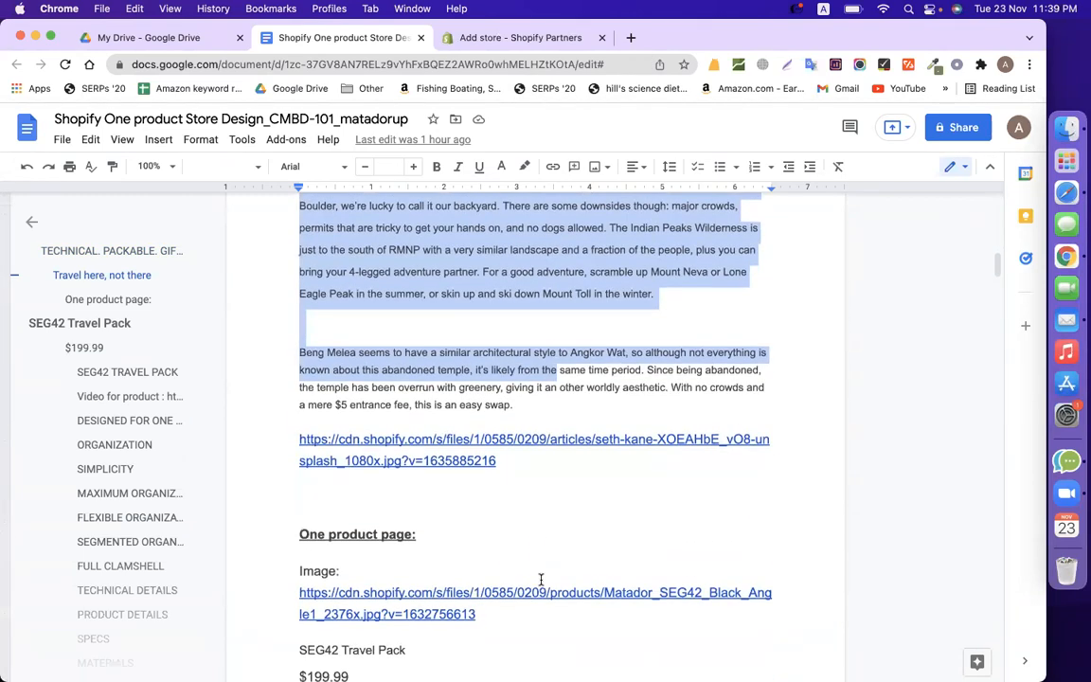
pyautogui.hotkey('shift', 'Down')
pyautogui.hotkey('shift', 'Down')
pyautogui.hotkey('shift', 'Down')
pyautogui.hotkey('shift', 'Down')
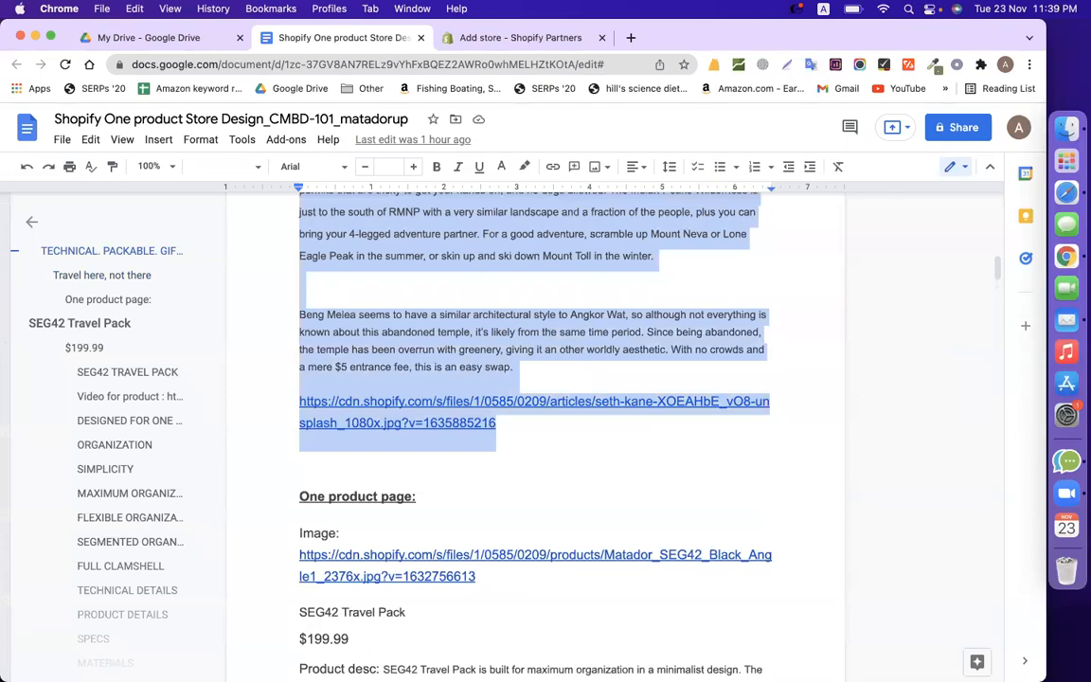
pyautogui.press('BackSpace')
pyautogui.scroll(-10, 535, 426)
pyautogui.scroll(-15, 535, 426)
pyautogui.scroll(-20, 535, 426)
pyautogui.scroll(-5, 243, 312)
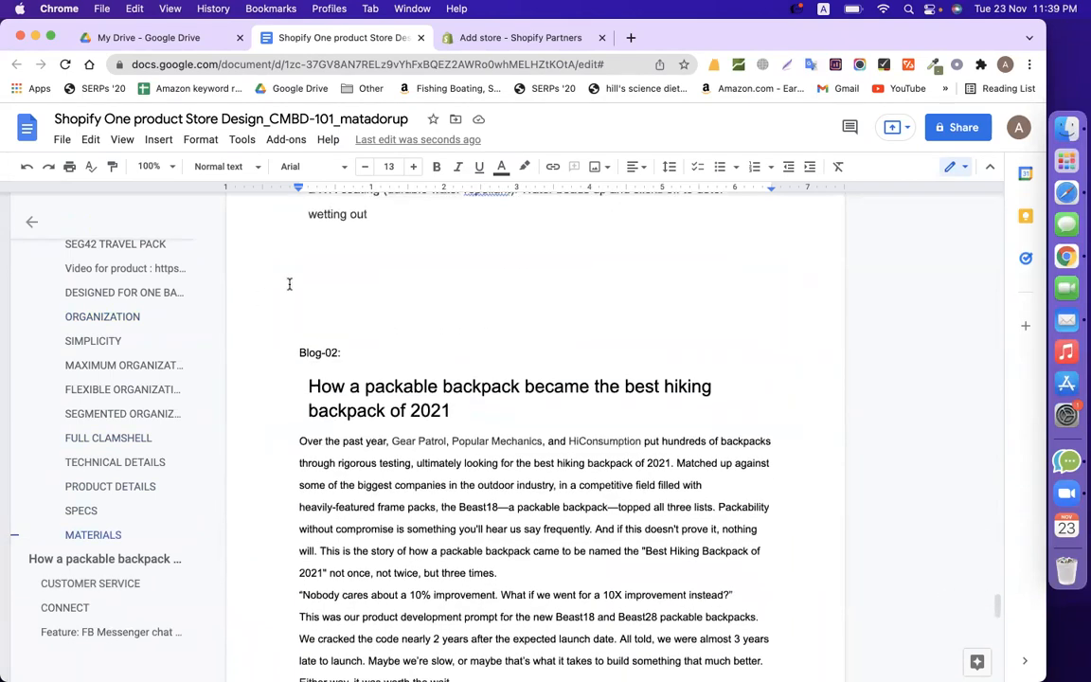
pyautogui.click(289, 283)
pyautogui.press('cmd+v')
# Step: Review the brief's menu items, Privacy Policy | Refund Policy | Shop footer line and Contact note
pyautogui.scroll(-10, 379, 341)
pyautogui.scroll(-15, 412, 355)
pyautogui.click(327, 310)
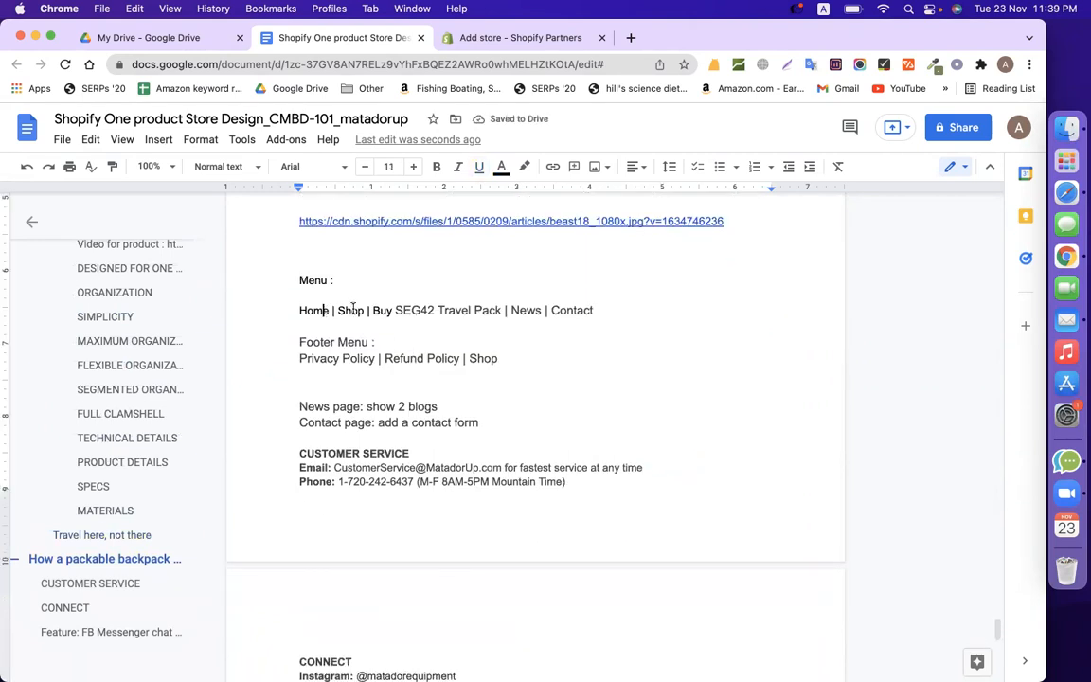
pyautogui.moveTo(395, 310); pyautogui.dragTo(624, 309)
pyautogui.moveTo(299, 342); pyautogui.dragTo(377, 343)
pyautogui.moveTo(541, 355); pyautogui.dragTo(224, 359)
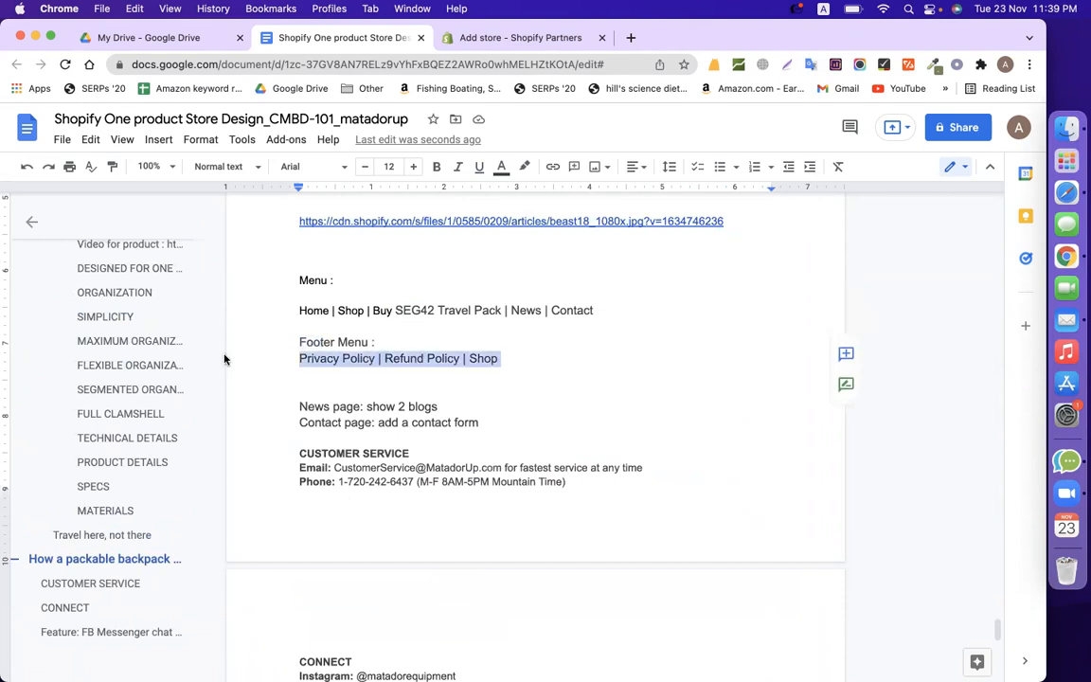
pyautogui.click(528, 396)
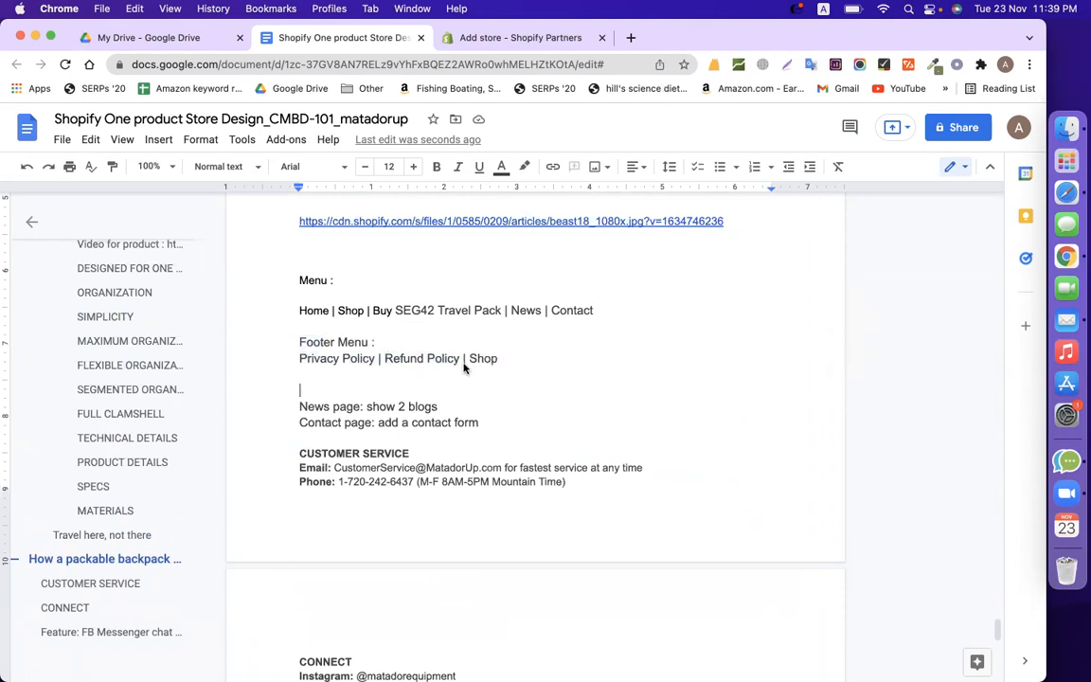
pyautogui.moveTo(443, 406); pyautogui.dragTo(509, 427)
# Step: Review the social links and feature list, including FB Messenger chat and the shipping cost note
pyautogui.scroll(-3, 511, 424)
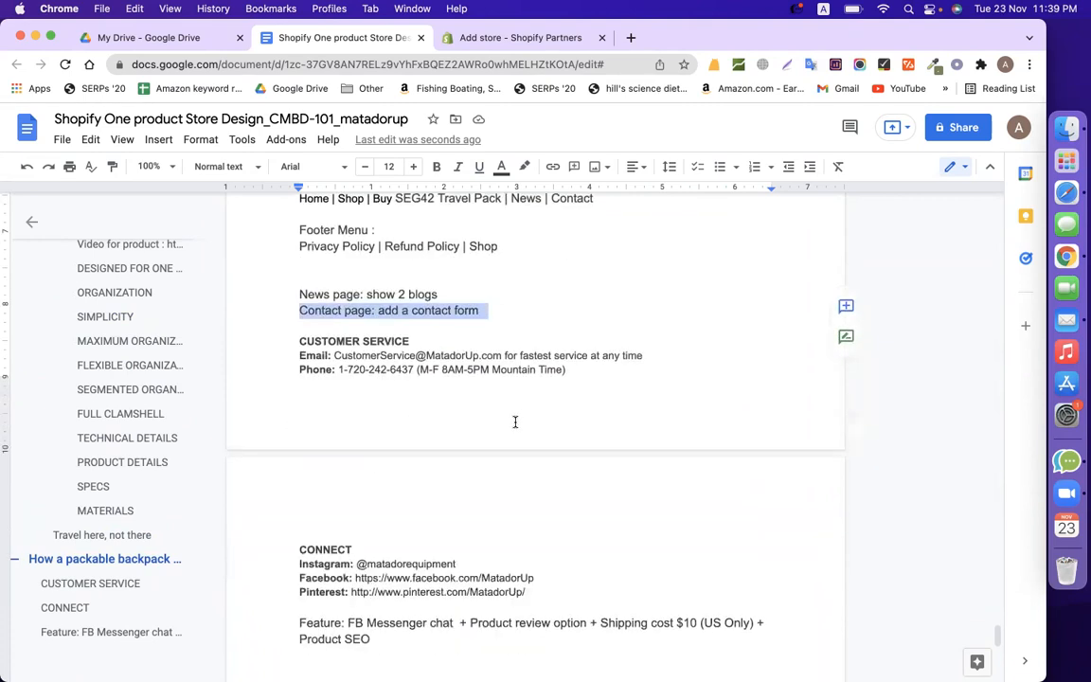
pyautogui.moveTo(572, 376); pyautogui.dragTo(299, 355)
pyautogui.scroll(-4, 358, 474)
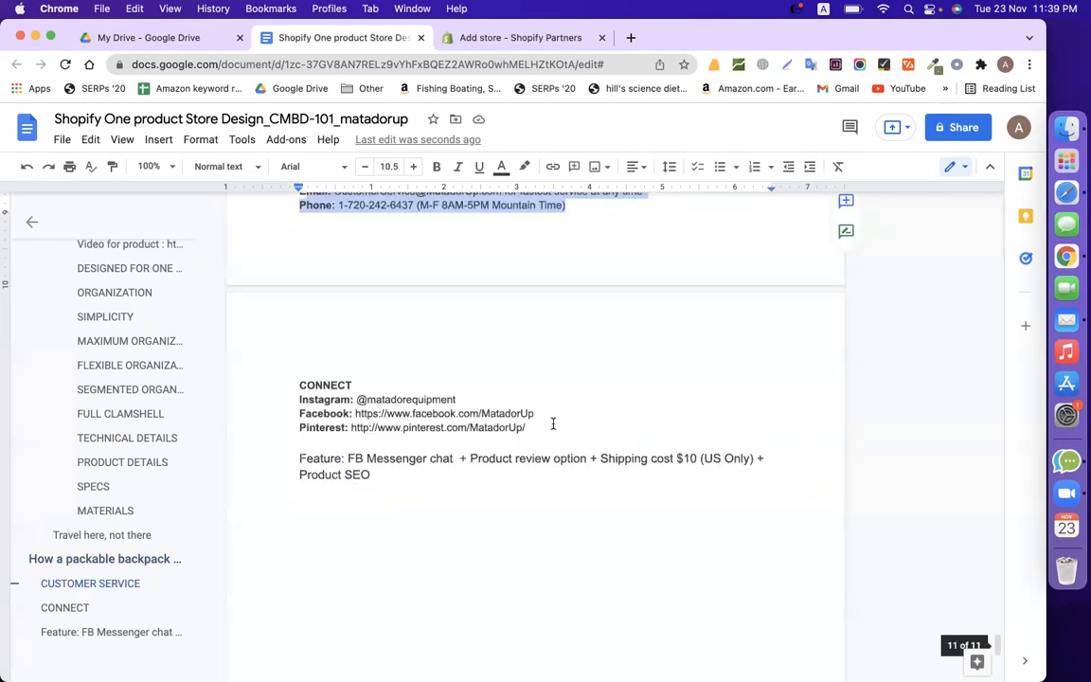
pyautogui.moveTo(555, 427); pyautogui.dragTo(299, 399)
pyautogui.click(439, 486)
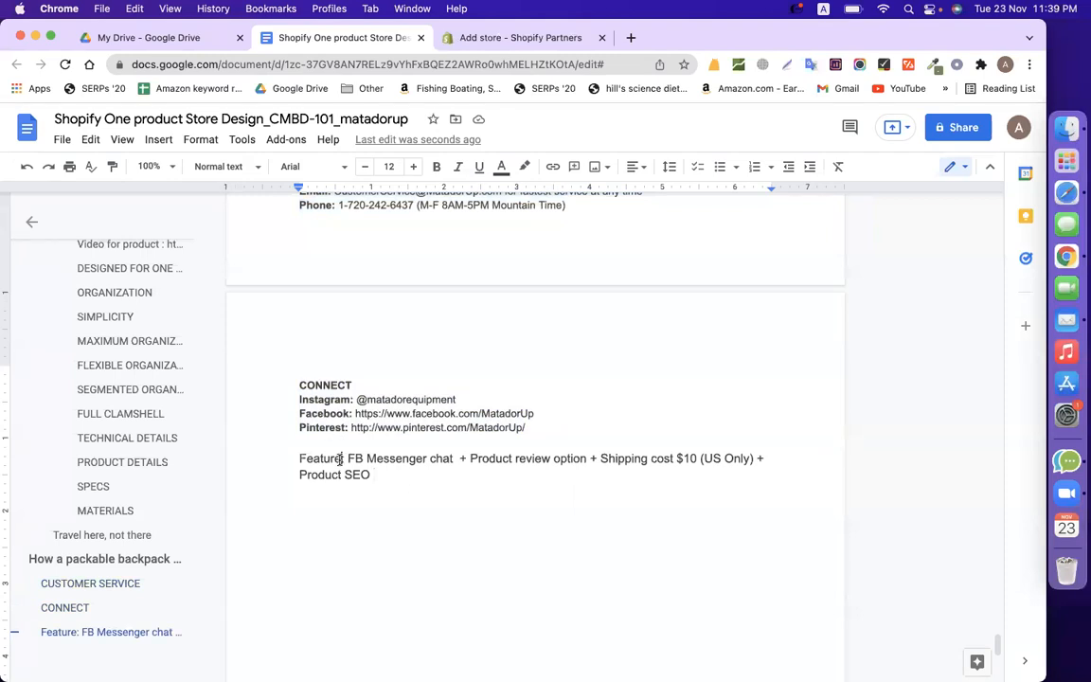
pyautogui.moveTo(352, 459); pyautogui.dragTo(695, 458)
pyautogui.click(530, 481)
pyautogui.doubleClick(620, 479)
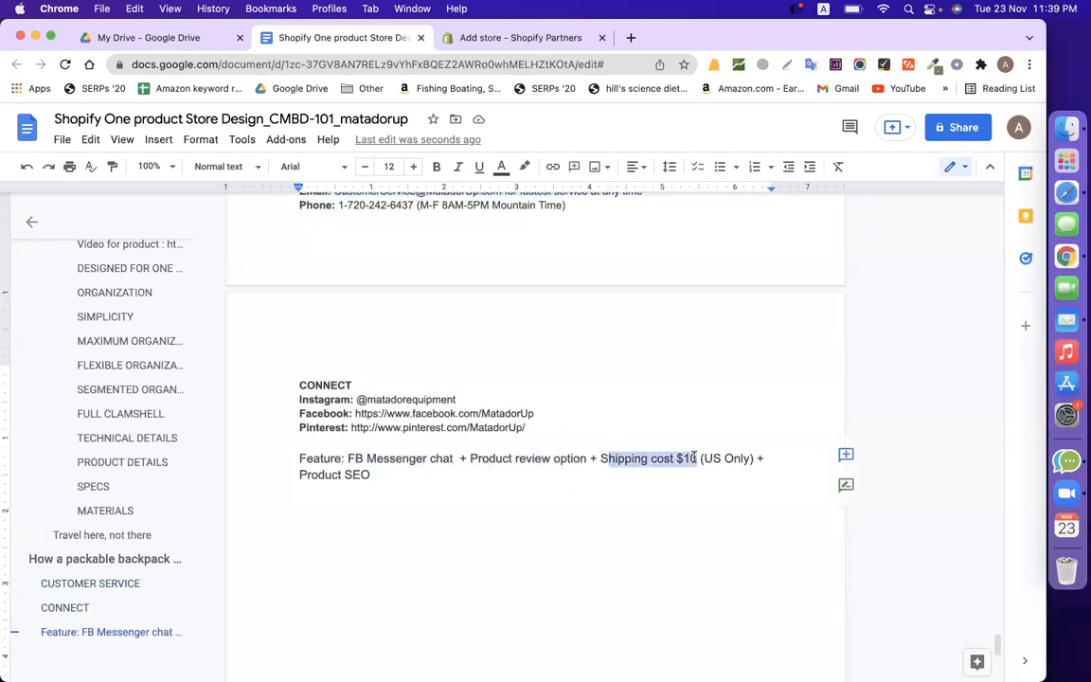
pyautogui.moveTo(375, 480); pyautogui.dragTo(311, 481)
pyautogui.click(507, 464)
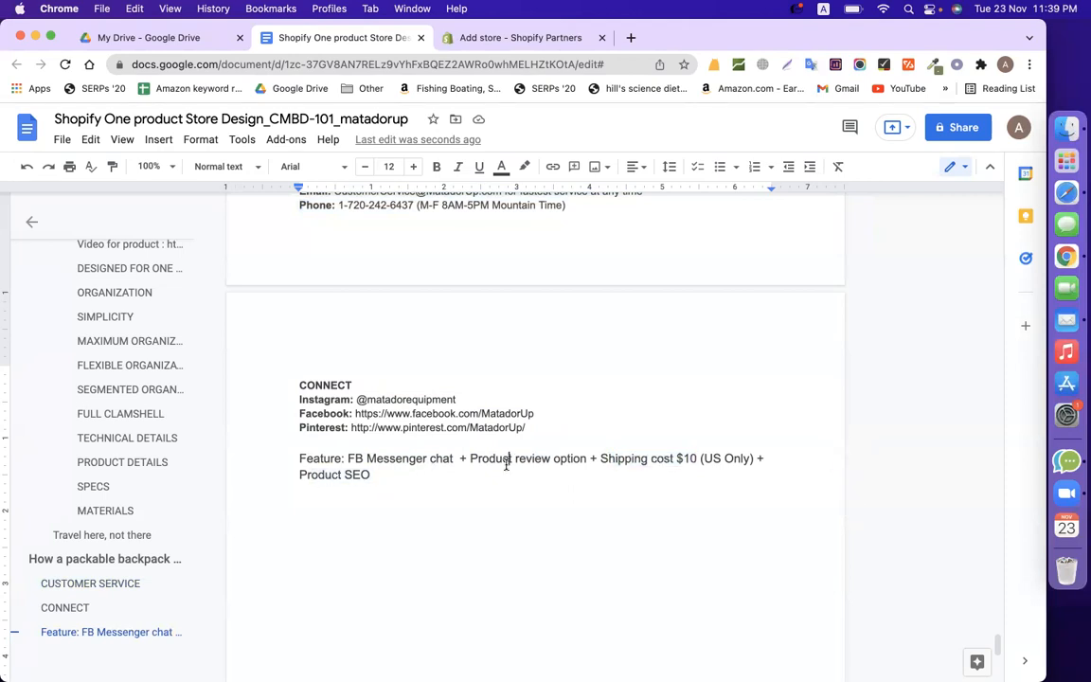
pyautogui.scroll(20, 507, 465)
pyautogui.scroll(20, 507, 465)
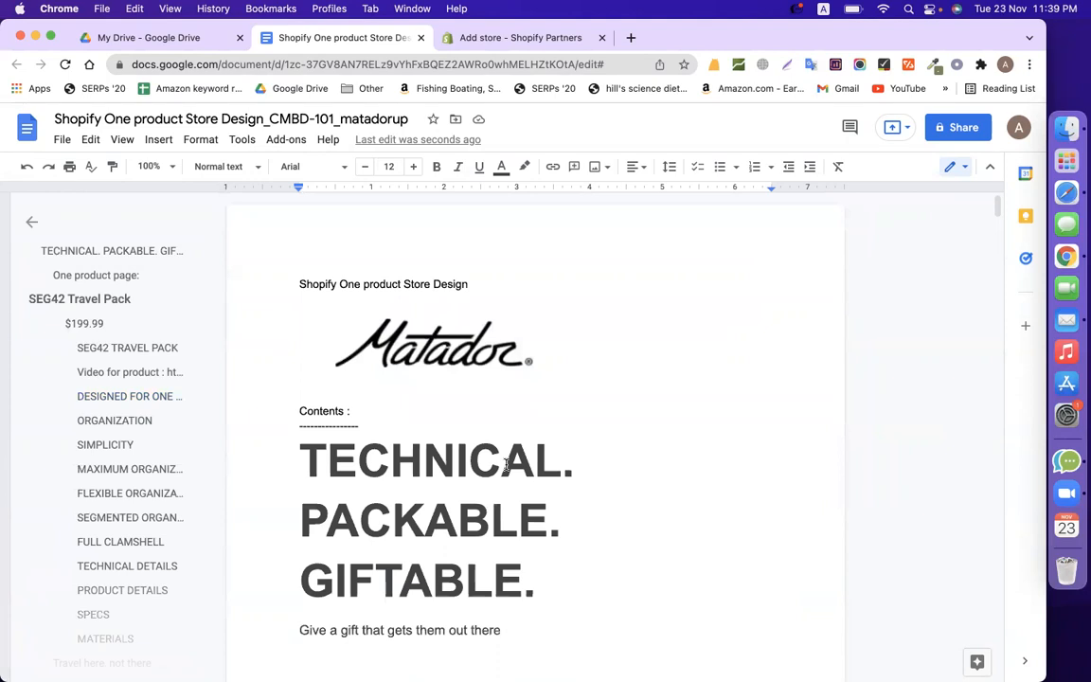
pyautogui.click(478, 38)
# Step: Enter 'matadorup' as the store name so the store URL becomes matador-up
pyautogui.doubleClick(595, 414)
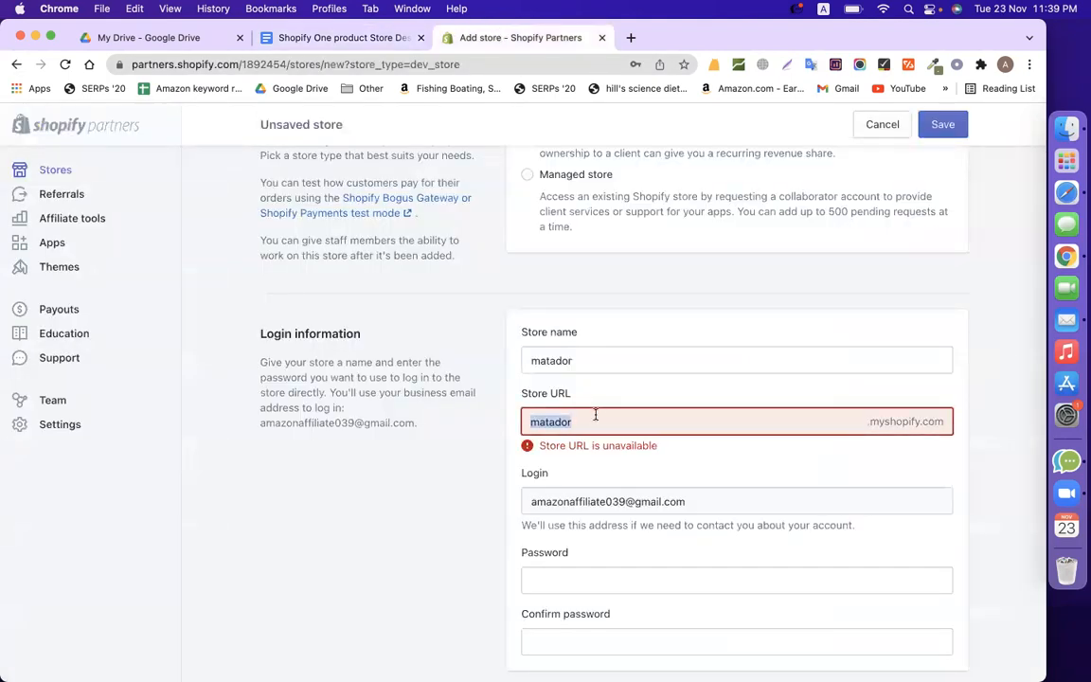
pyautogui.click(627, 416)
pyautogui.click(64, 64)
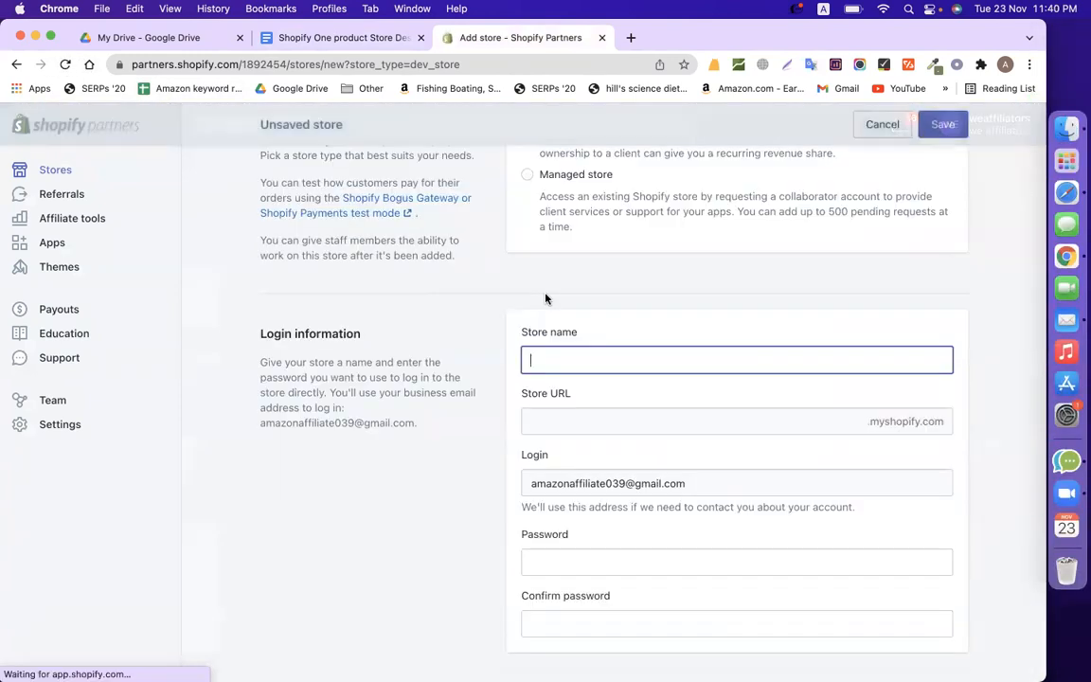
pyautogui.click(581, 357)
pyautogui.write('matadorup')
pyautogui.click(406, 511)
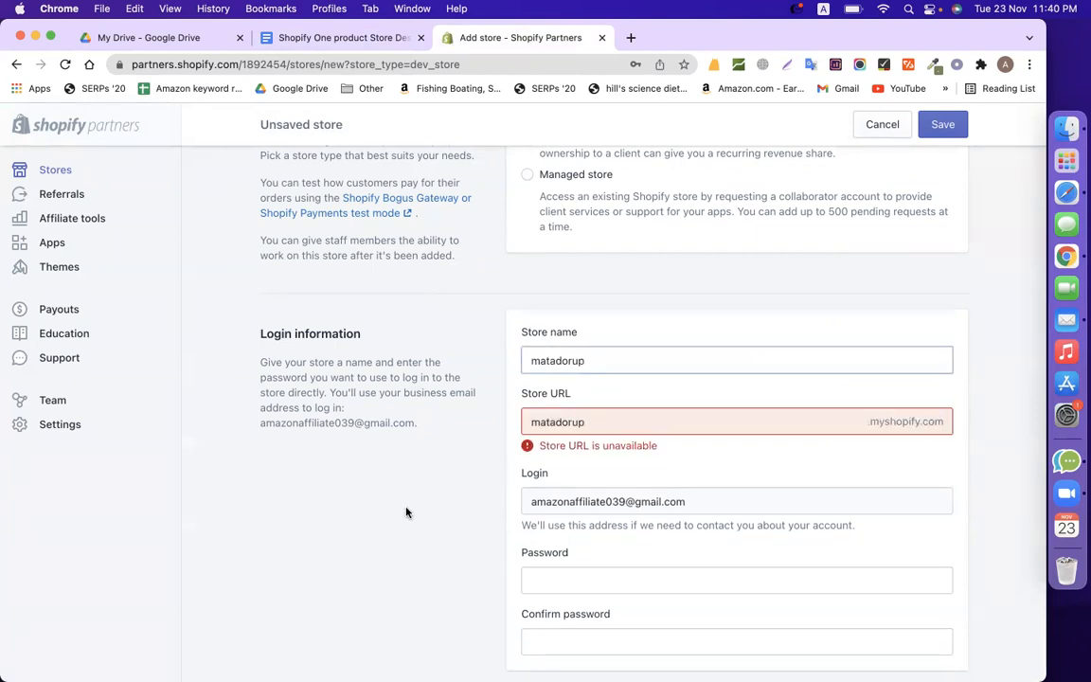
pyautogui.click(569, 353)
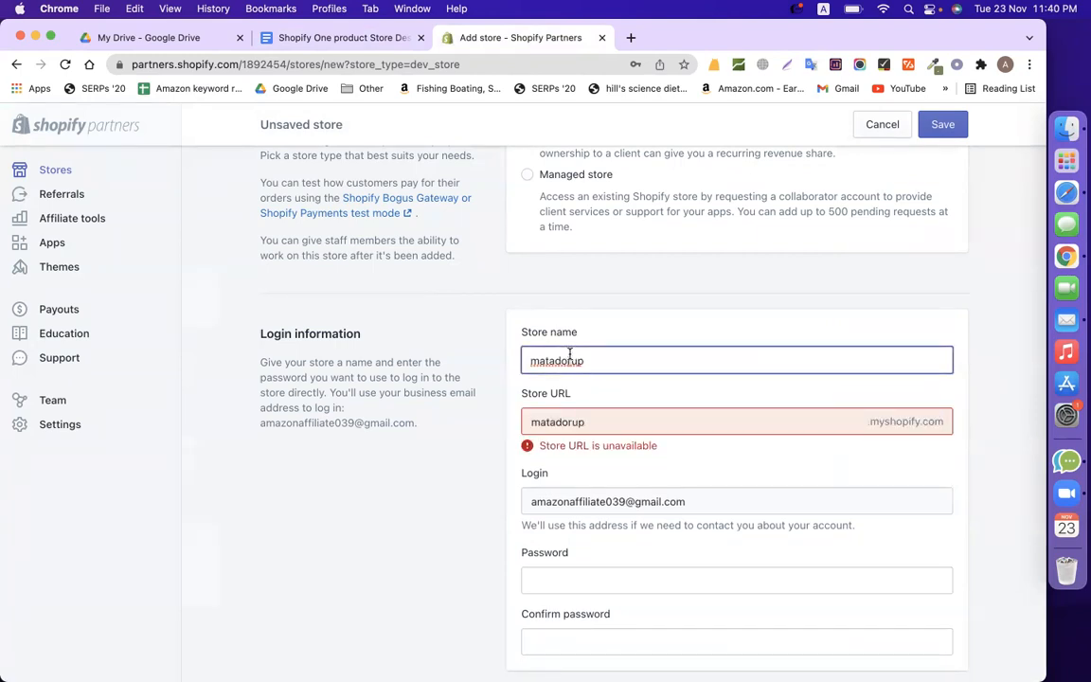
pyautogui.click(440, 472)
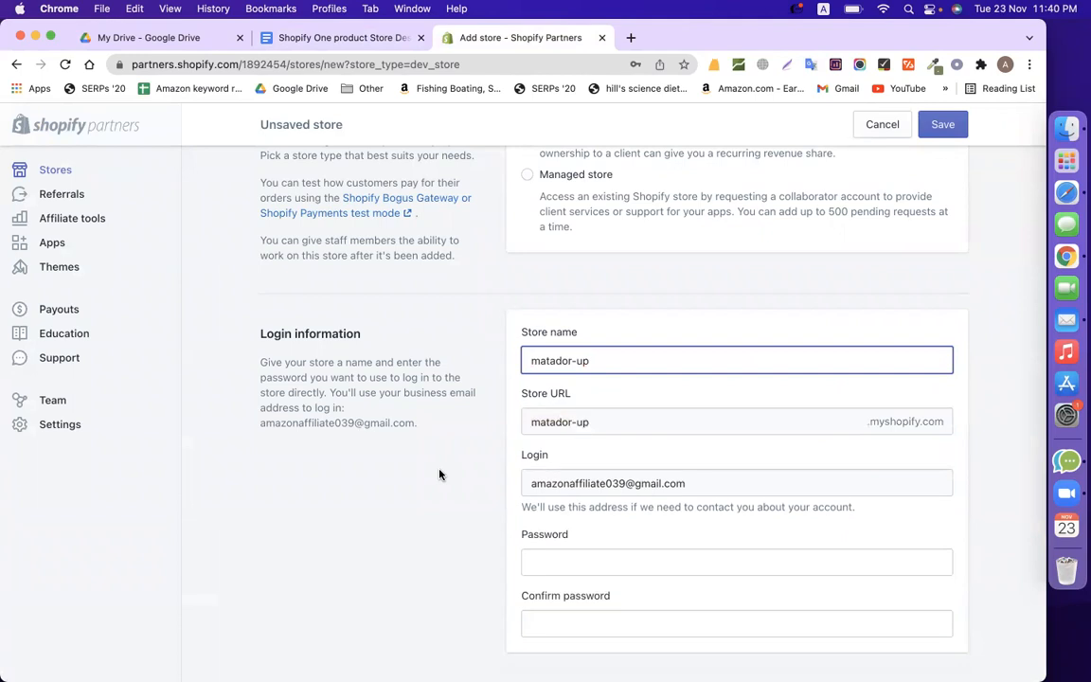
pyautogui.scroll(-3, 584, 421)
# Step: Fill the Password and Confirm password fields from a saved password entry
pyautogui.click(584, 420)
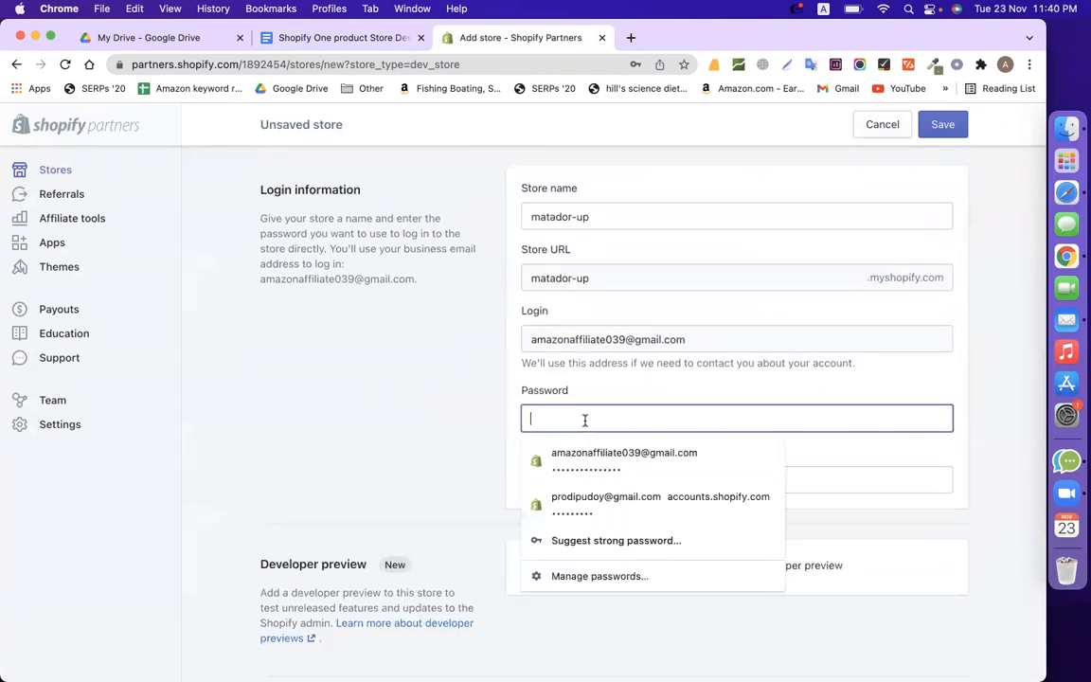
pyautogui.click(595, 453)
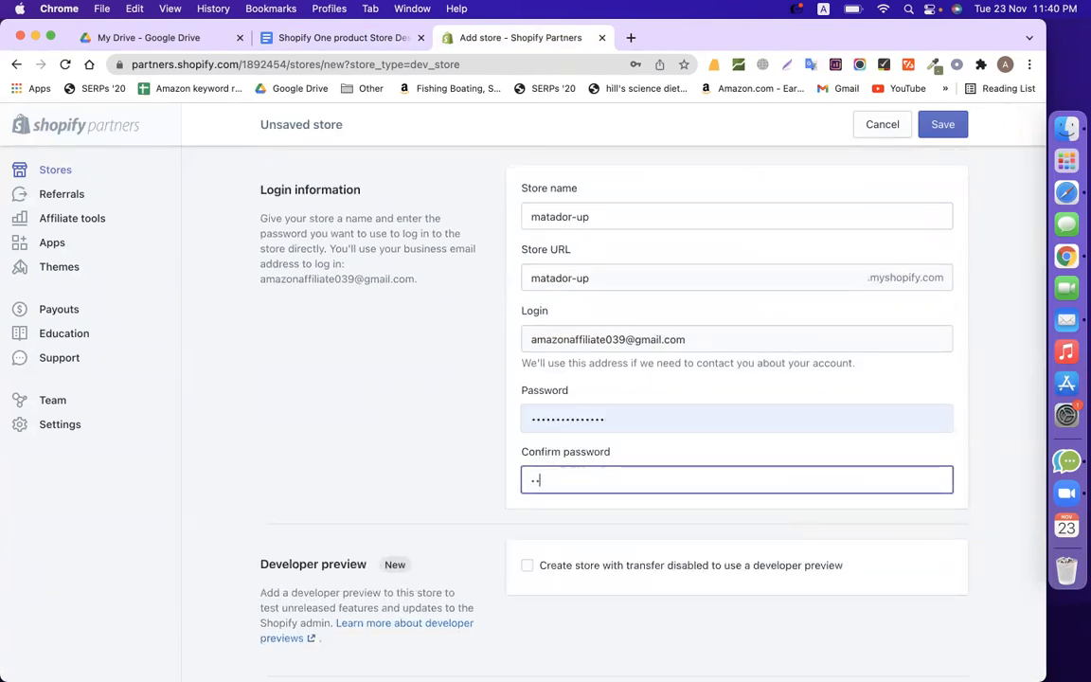
pyautogui.write('•')
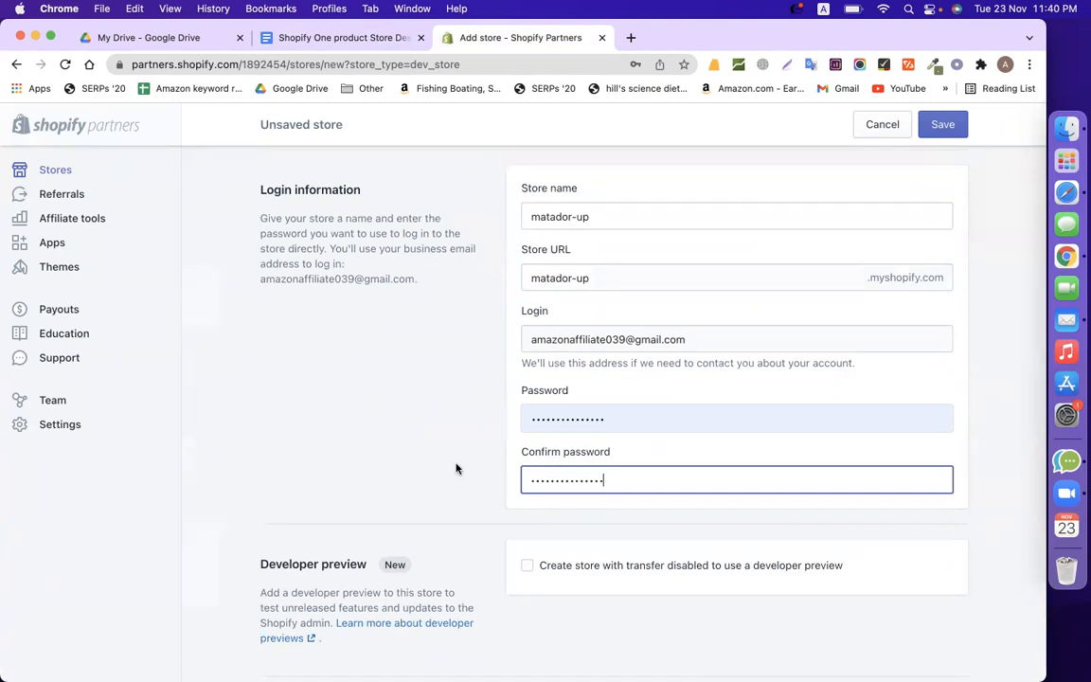
pyautogui.scroll(-5, 455, 467)
pyautogui.click(379, 345)
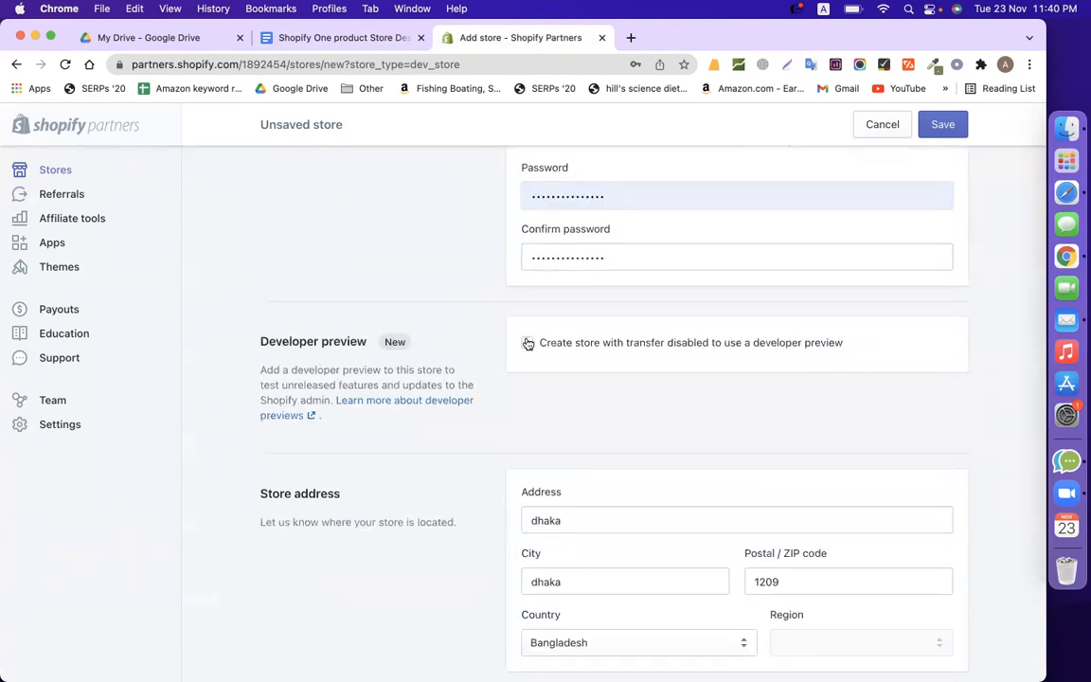
pyautogui.scroll(-5, 430, 465)
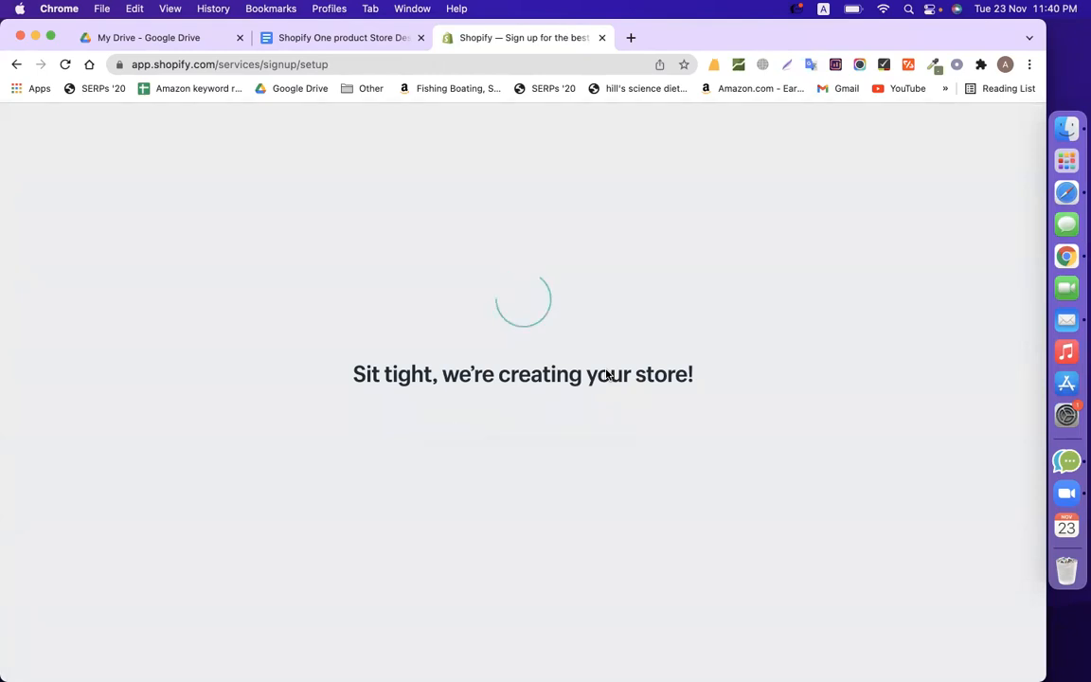
# Step: Scroll the design document to the One product page section and check its product video link
pyautogui.click(328, 40)
pyautogui.scroll(-5, 378, 384)
pyautogui.scroll(4, 378, 426)
pyautogui.scroll(2, 377, 428)
pyautogui.scroll(-3, 377, 428)
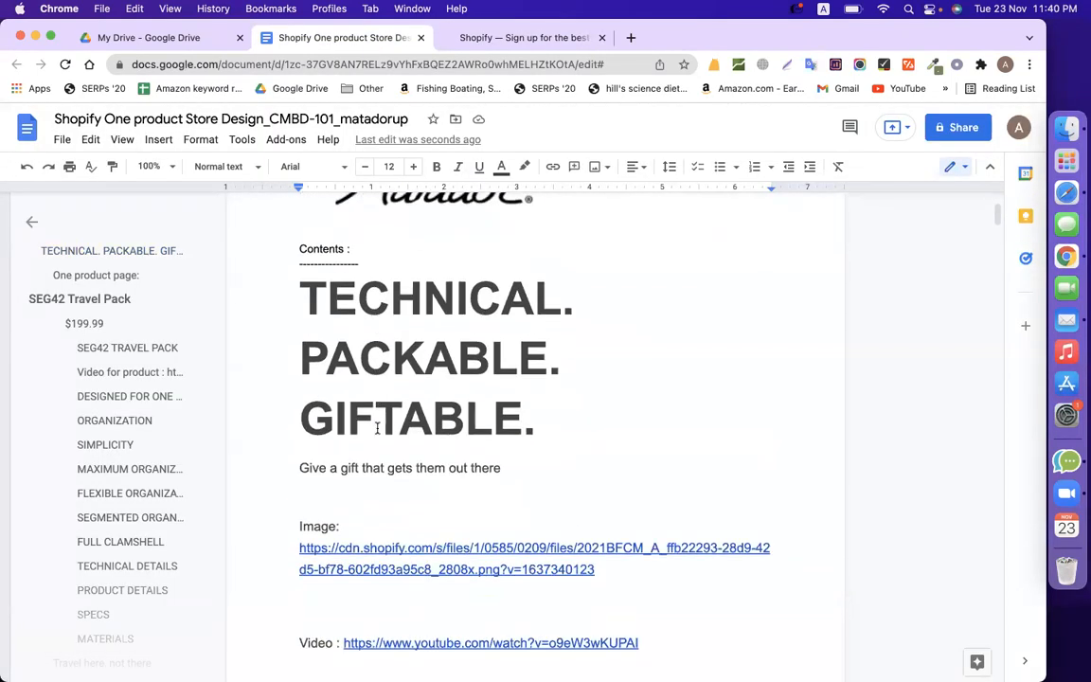
pyautogui.moveTo(296, 284); pyautogui.dragTo(539, 473)
pyautogui.scroll(-3, 538, 470)
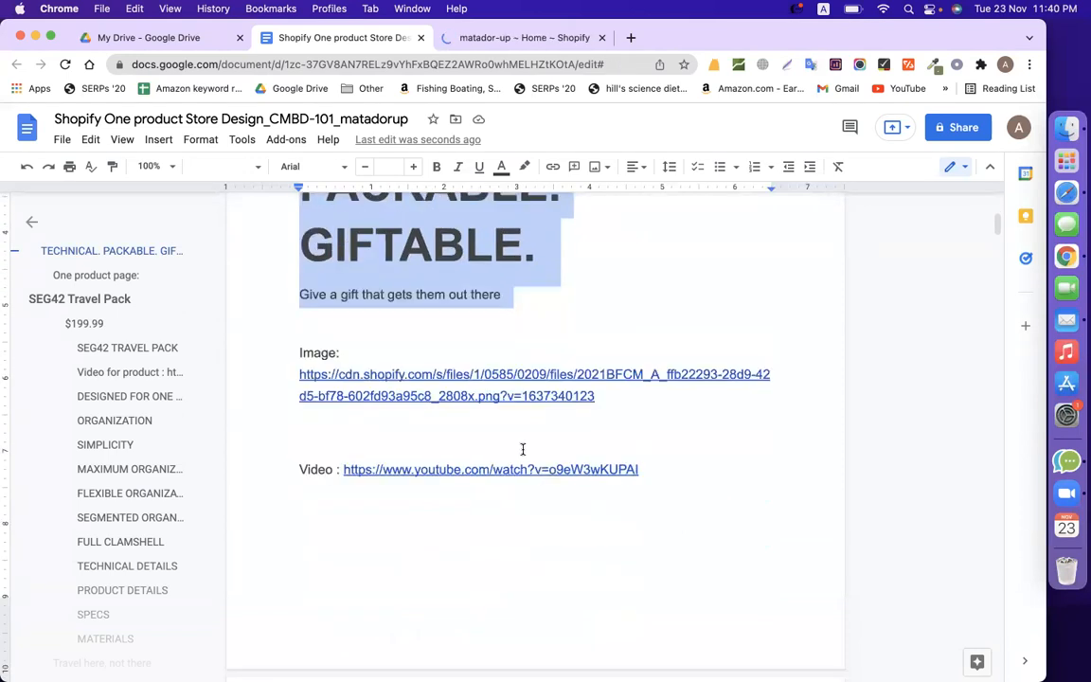
pyautogui.scroll(-2, 492, 391)
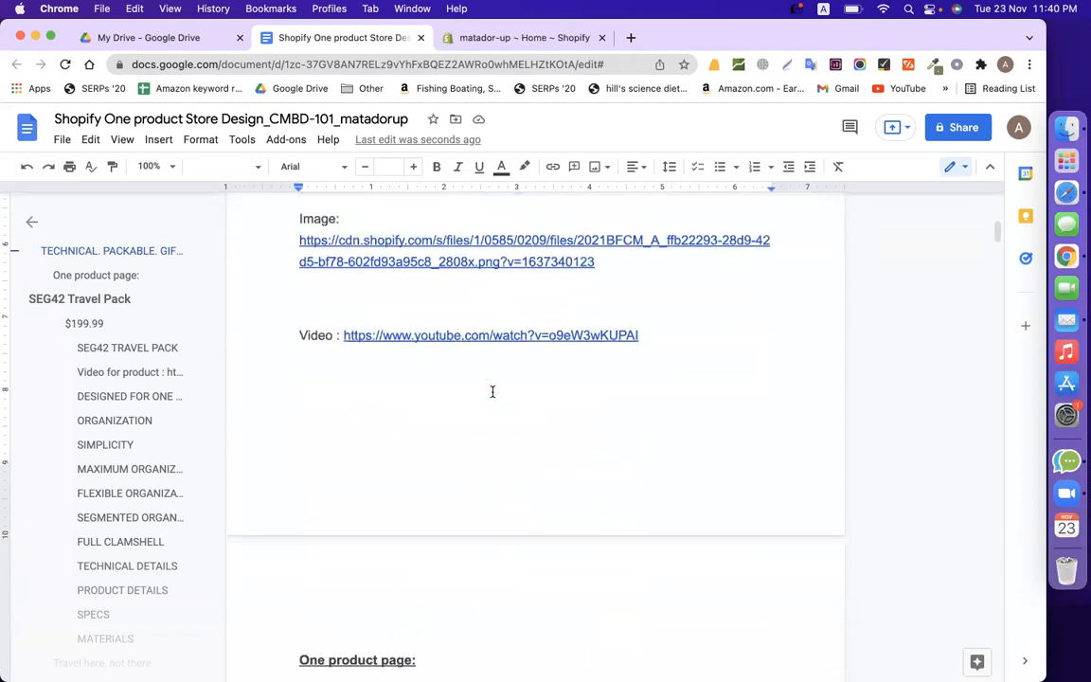
pyautogui.click(407, 336)
pyautogui.scroll(-5, 321, 418)
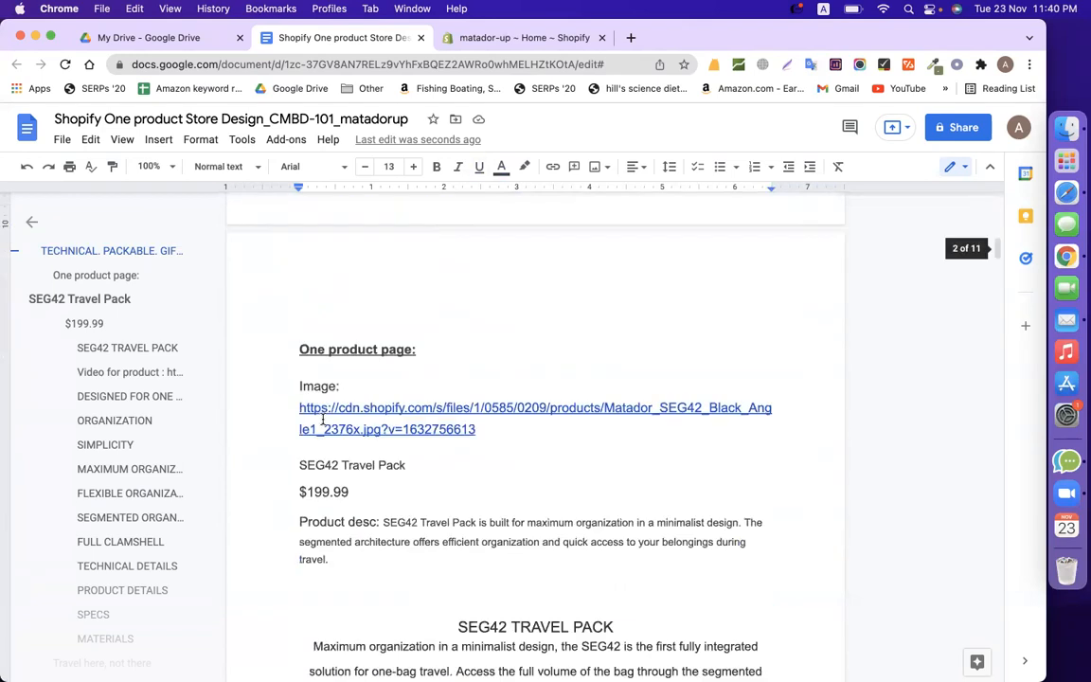
pyautogui.scroll(-9, 436, 484)
pyautogui.scroll(6, 437, 484)
pyautogui.scroll(2, 437, 485)
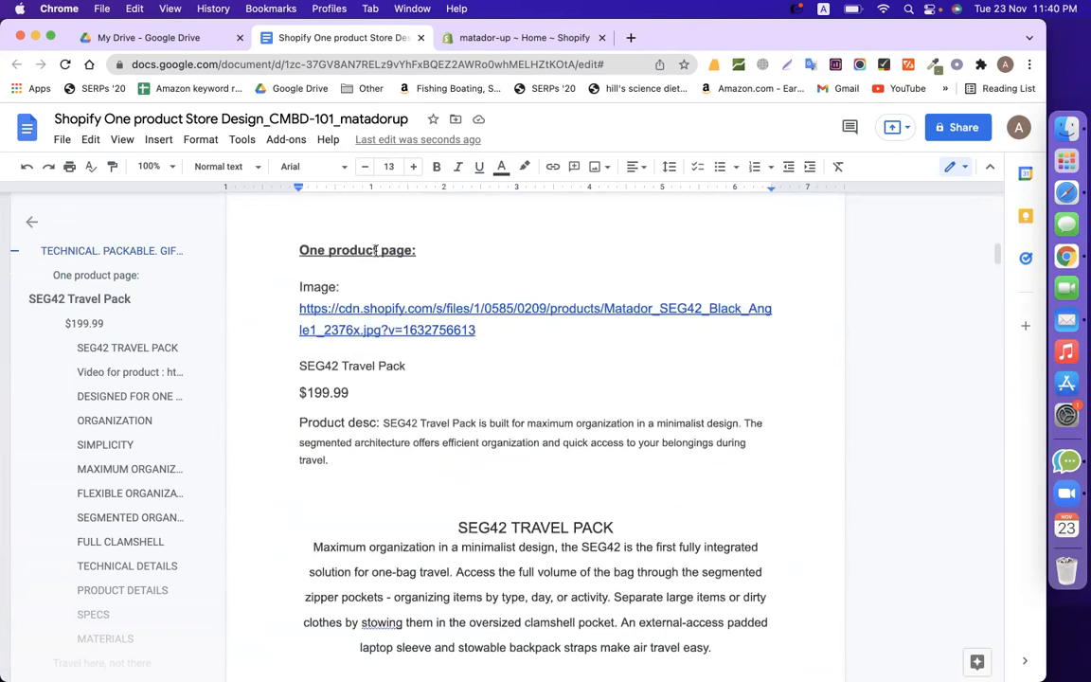
# Step: Open the matador-up store's Products list, then return to the design document
pyautogui.click(474, 45)
pyautogui.click(70, 217)
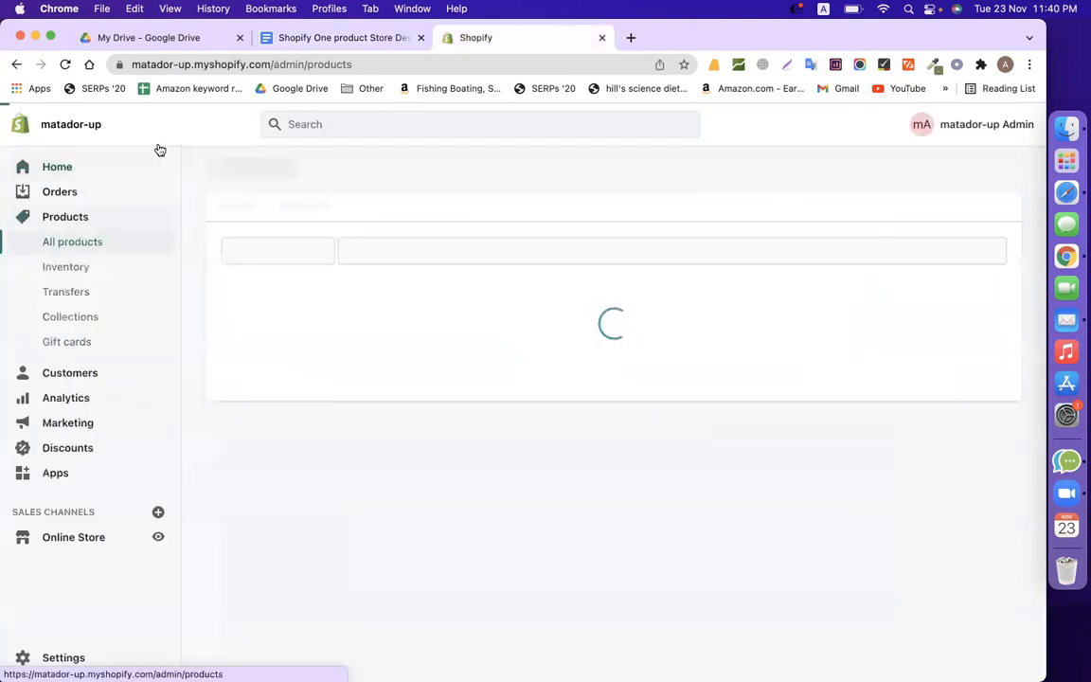
pyautogui.click(337, 39)
# Step: Open the SEG42 backpack image link in its own tab, cancelling the save-image attempt
pyautogui.click(447, 329)
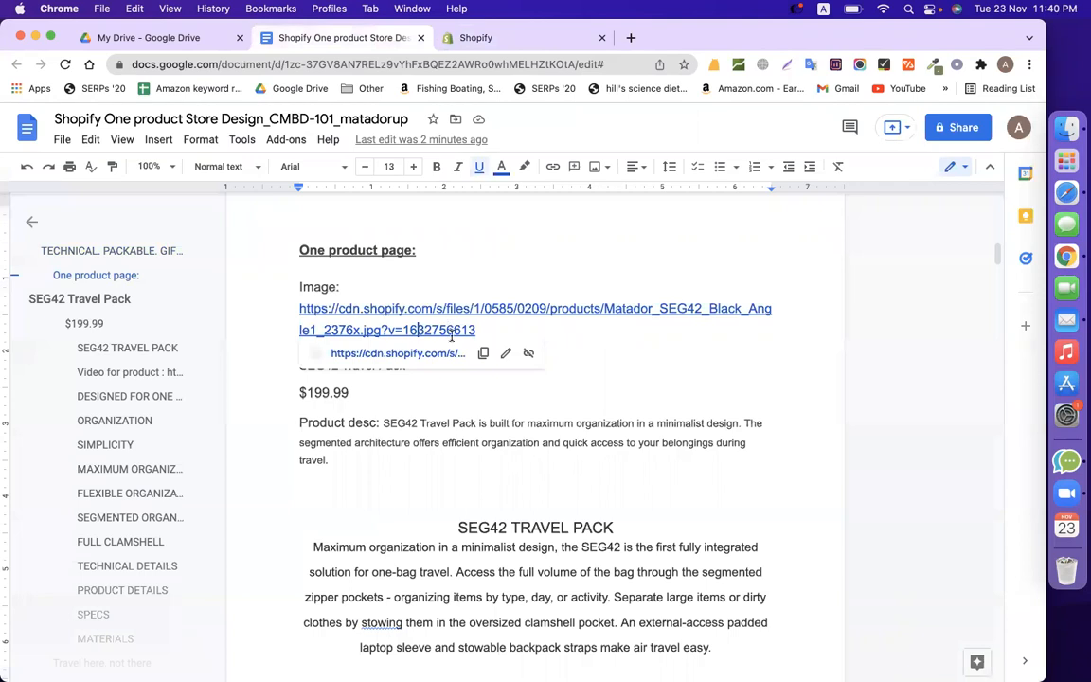
pyautogui.click(409, 352)
pyautogui.click(347, 35)
pyautogui.click(468, 37)
pyautogui.rightClick(502, 199)
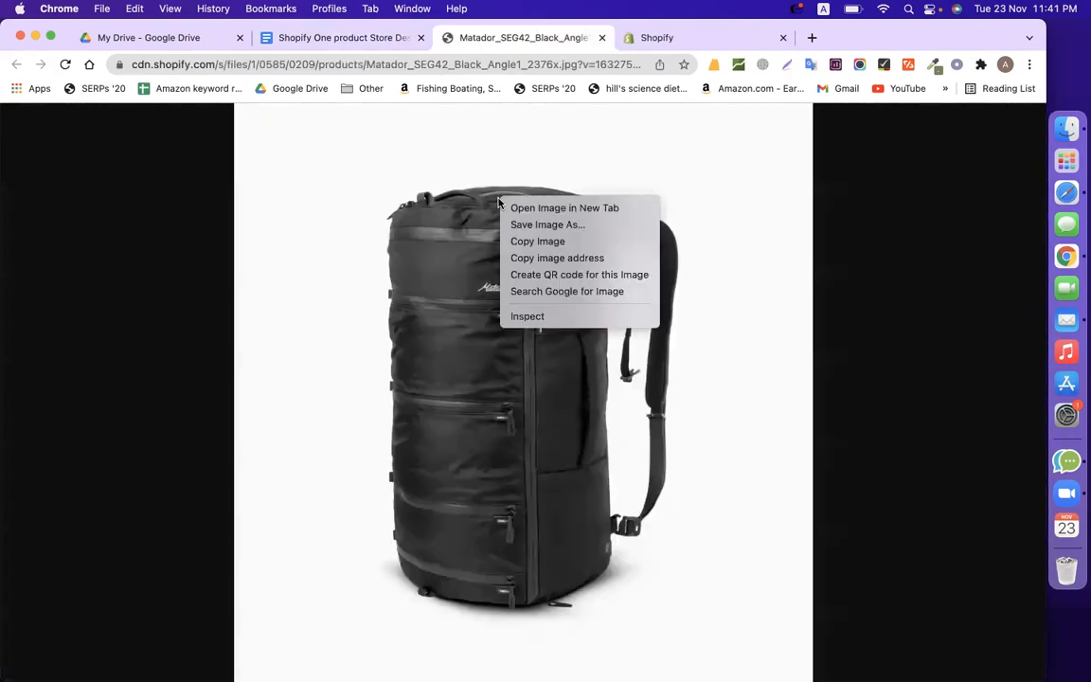
pyautogui.click(538, 224)
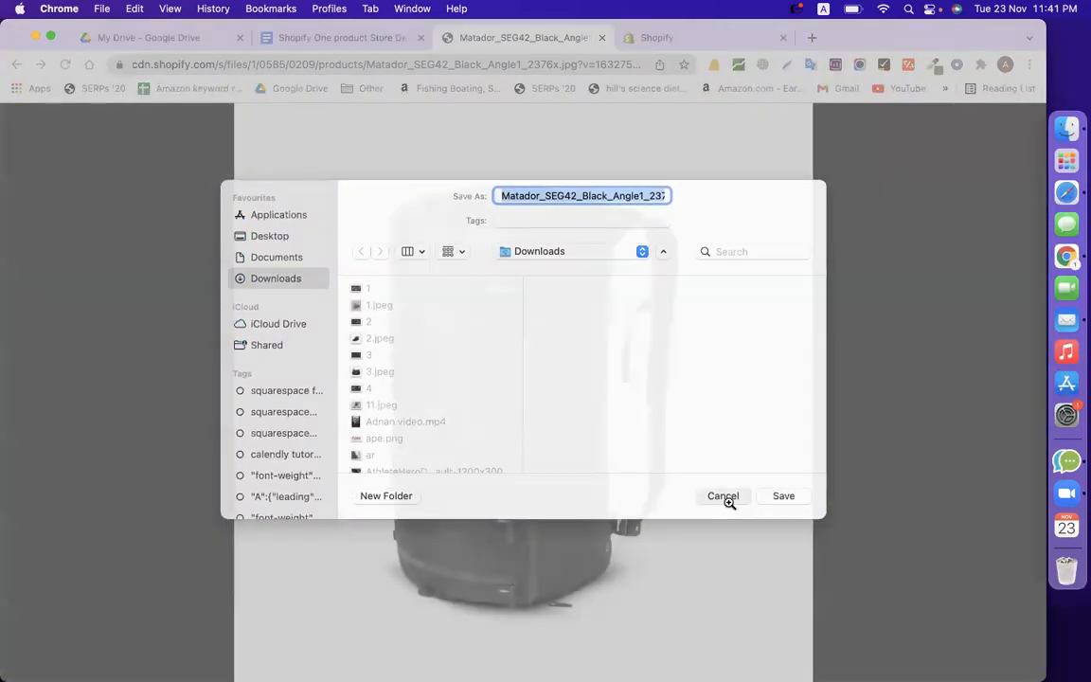
pyautogui.click(722, 496)
# Step: Start a new Shopify product and paste 'SEG42 Travel Pack' from the brief as its title
pyautogui.click(691, 36)
pyautogui.click(551, 495)
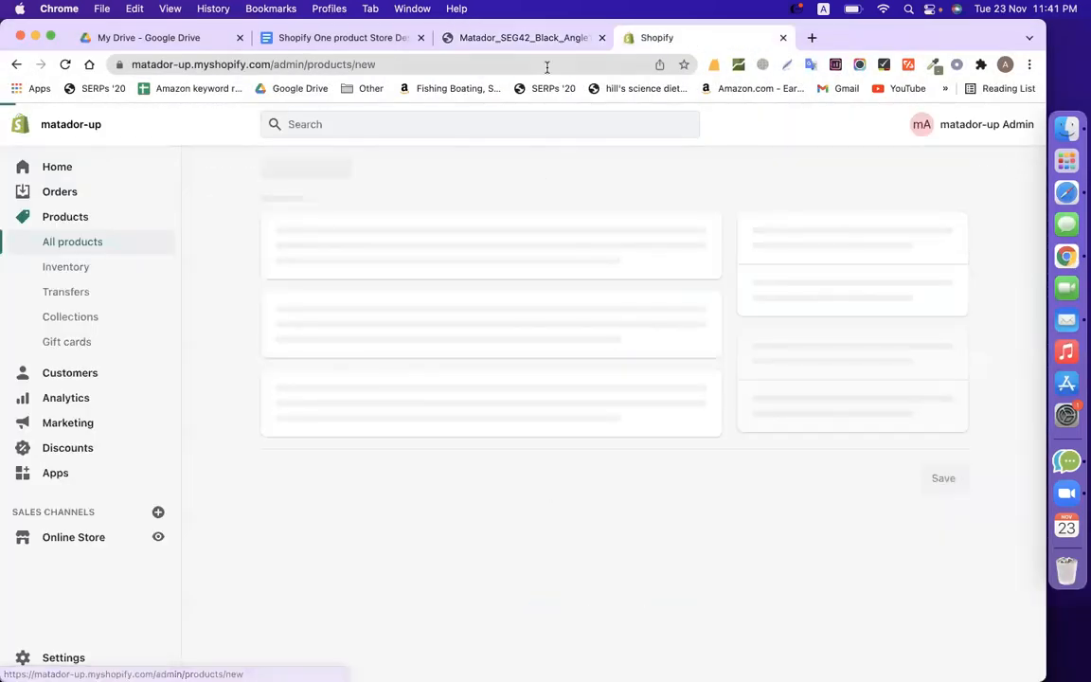
pyautogui.click(341, 38)
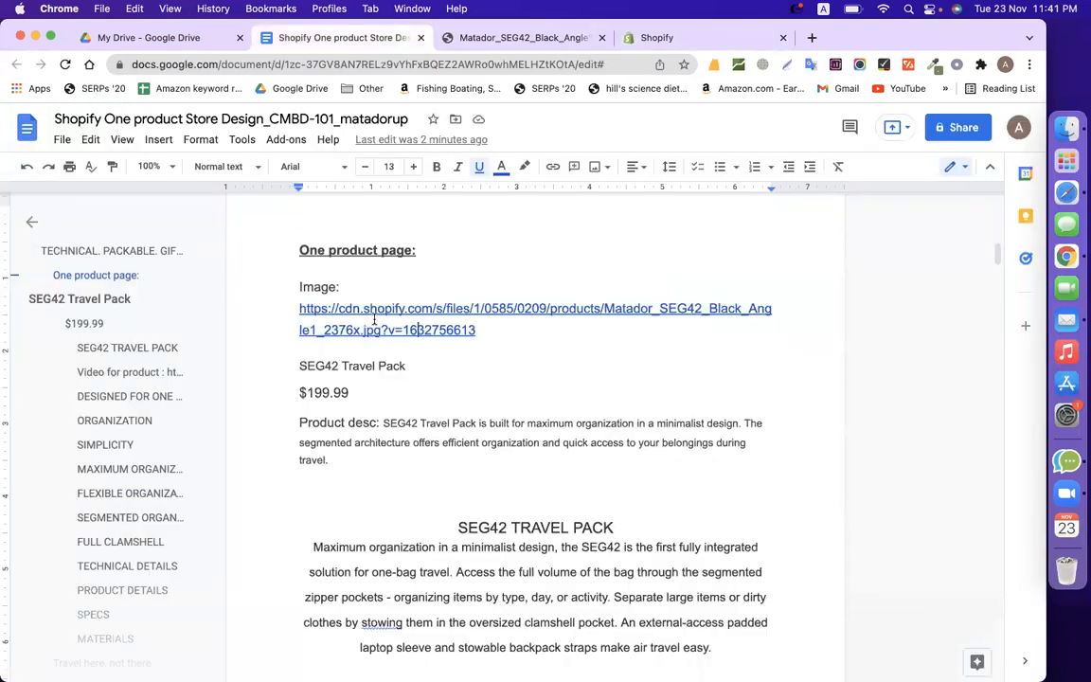
pyautogui.moveTo(409, 370); pyautogui.dragTo(285, 367)
pyautogui.press('cmd+c')
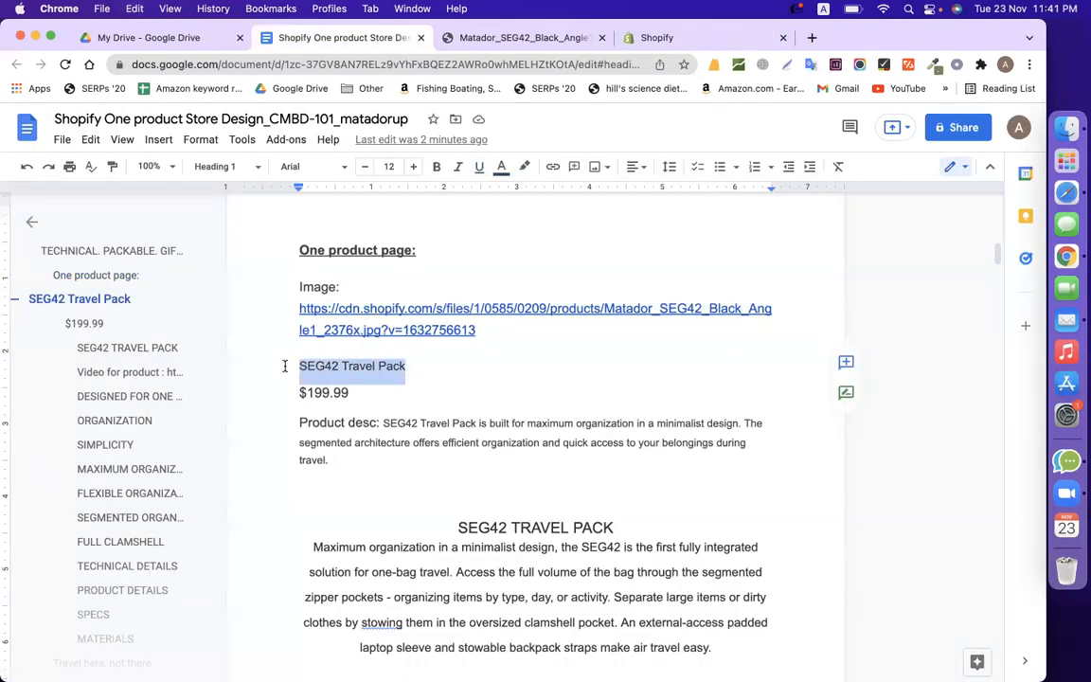
pyautogui.click(654, 36)
pyautogui.click(510, 247)
pyautogui.press('cmd+v')
# Step: Copy the $199.99 price from the brief and return to the new product form
pyautogui.click(337, 38)
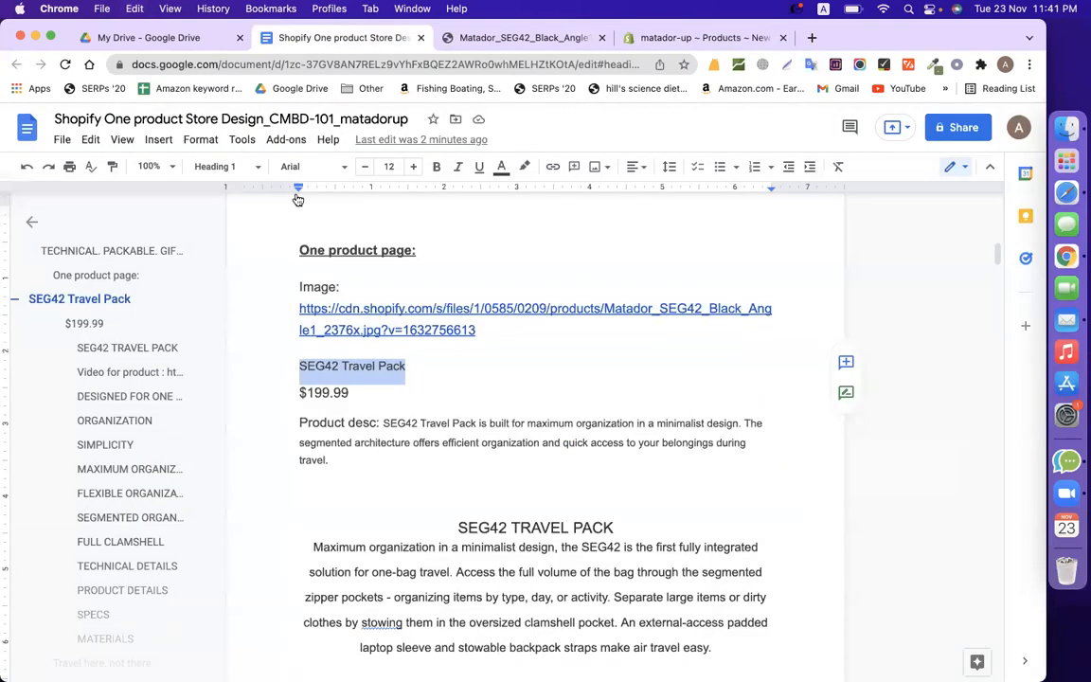
pyautogui.moveTo(362, 396); pyautogui.dragTo(291, 392)
pyautogui.press('super+c')
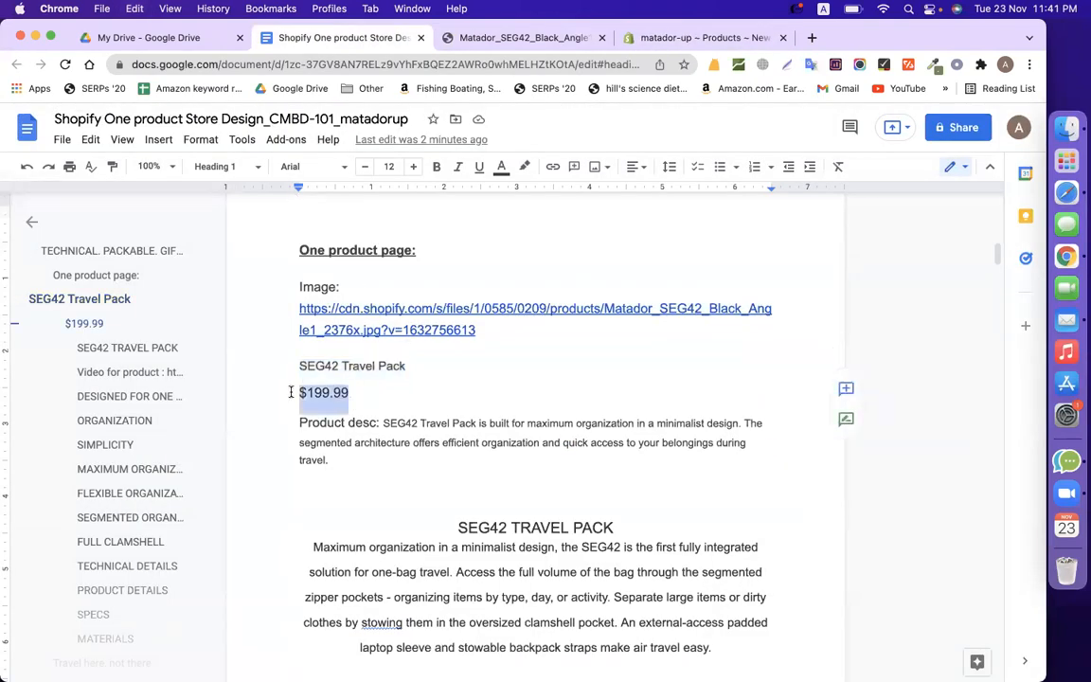
pyautogui.click(653, 37)
pyautogui.scroll(-5, 568, 381)
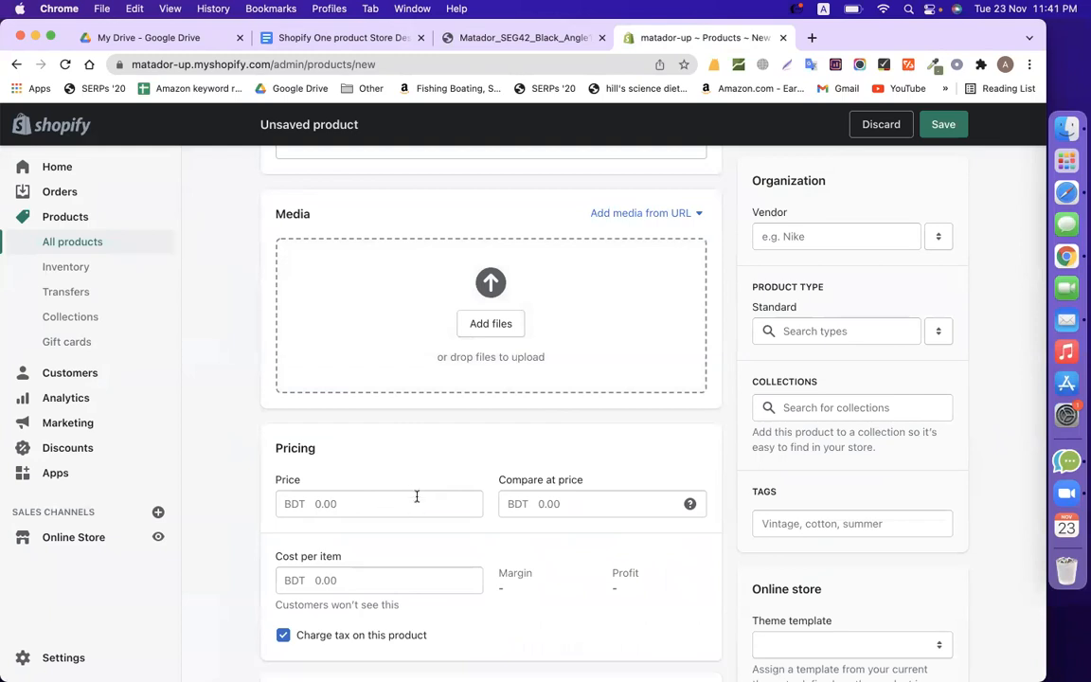
pyautogui.click(85, 656)
# Step: Set the store currency to US dollars (USD) and save
pyautogui.click(701, 440)
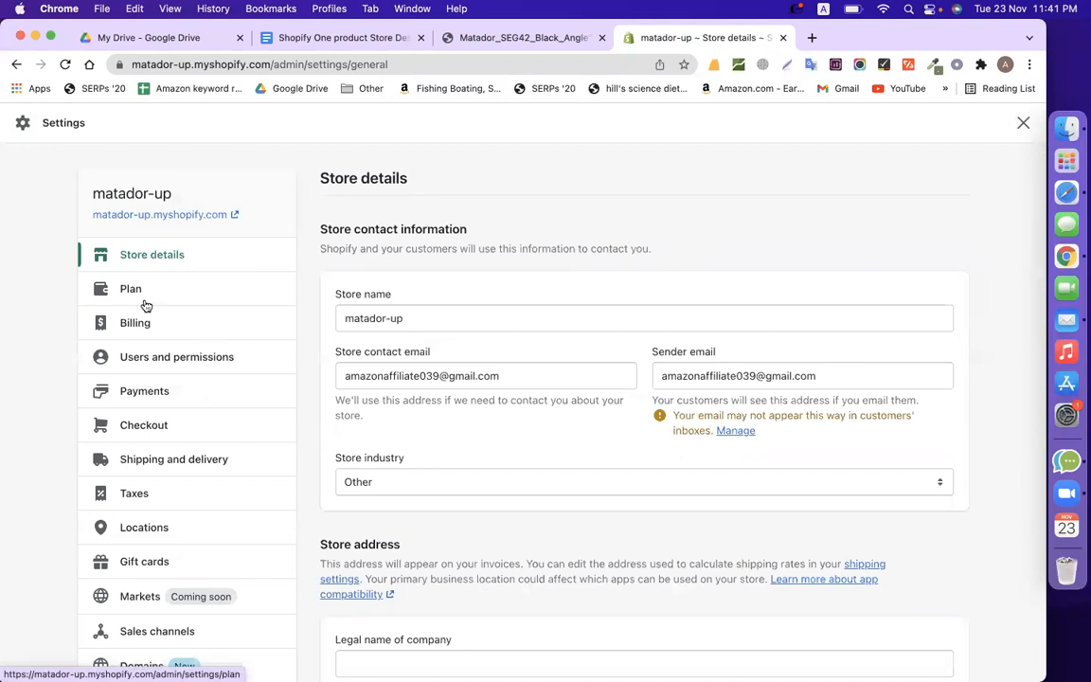
pyautogui.scroll(-5, 180, 431)
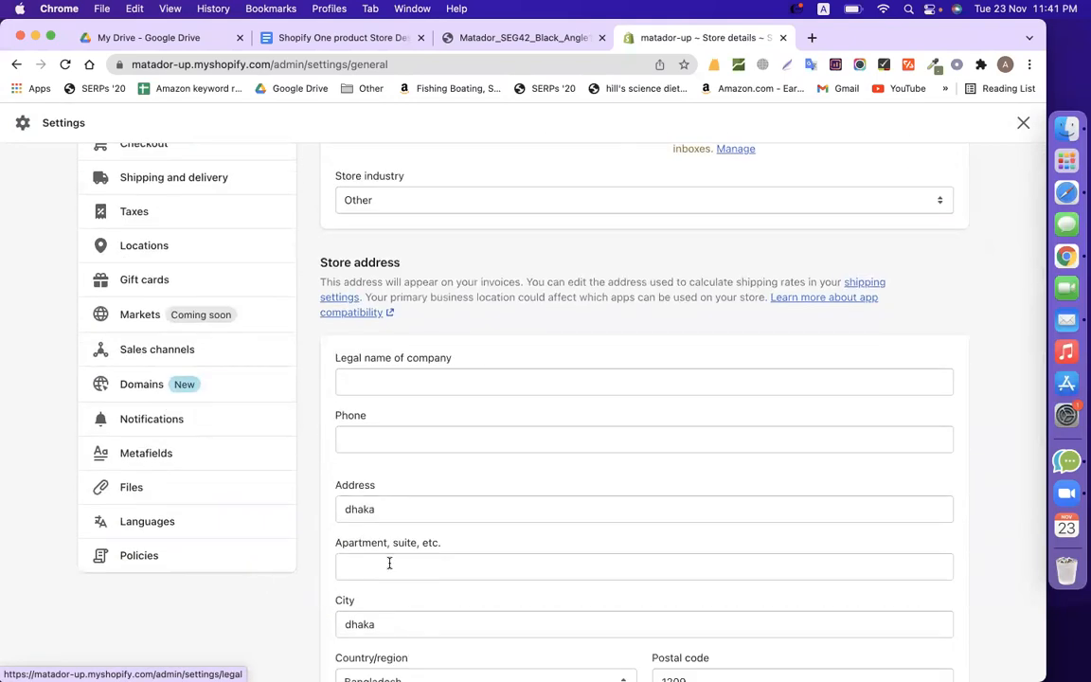
pyautogui.scroll(-10, 460, 518)
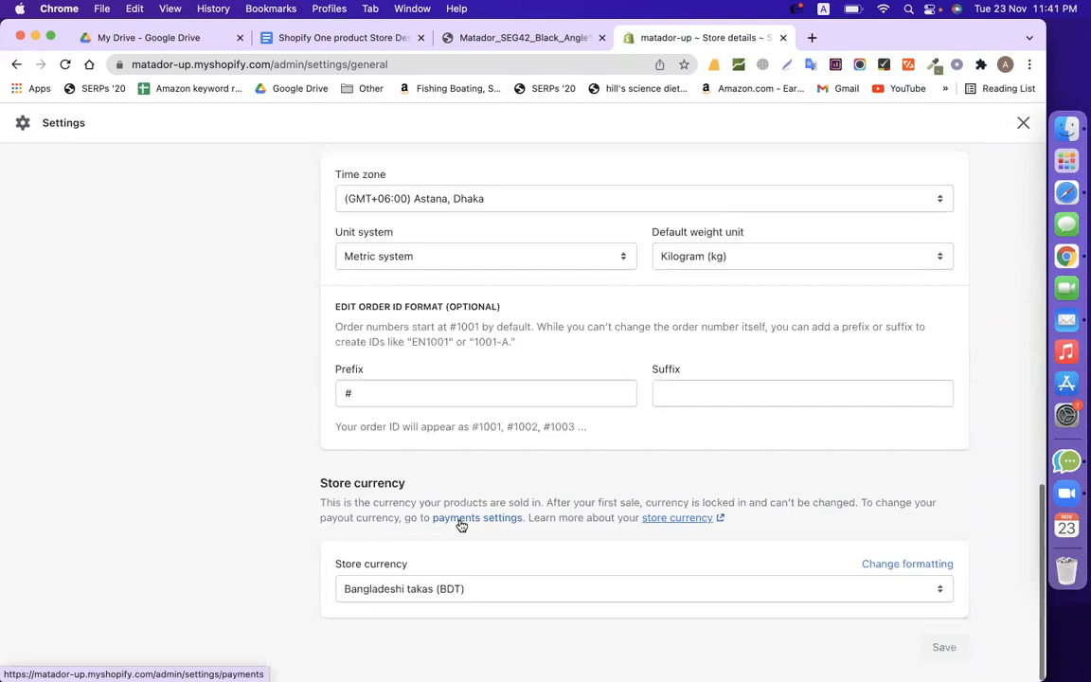
pyautogui.click(422, 590)
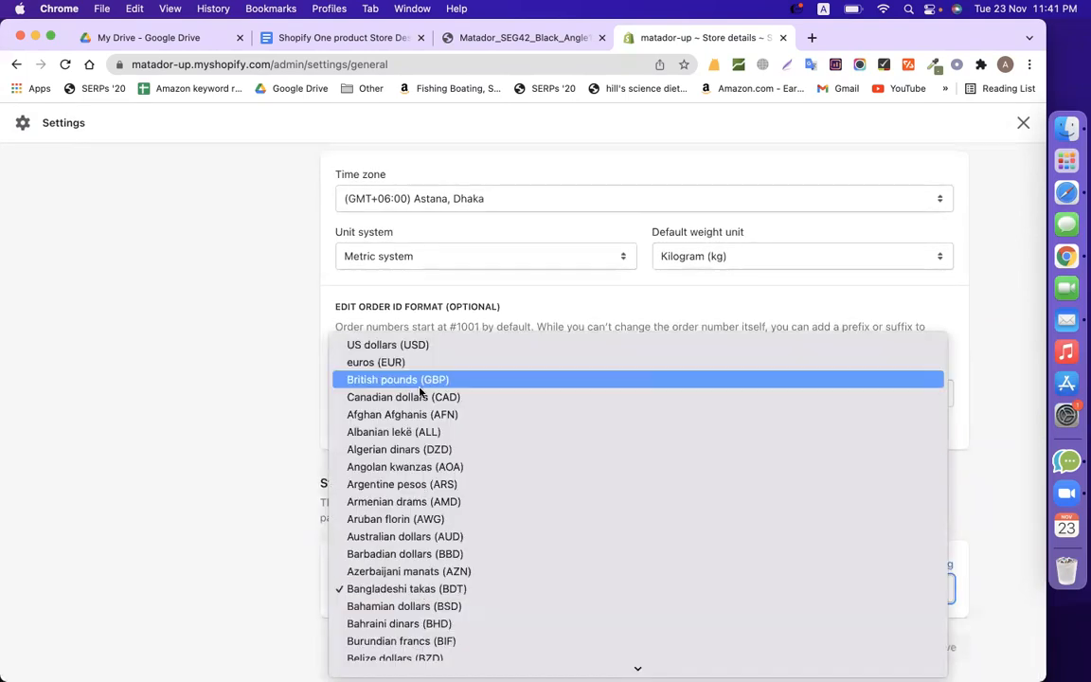
pyautogui.click(414, 347)
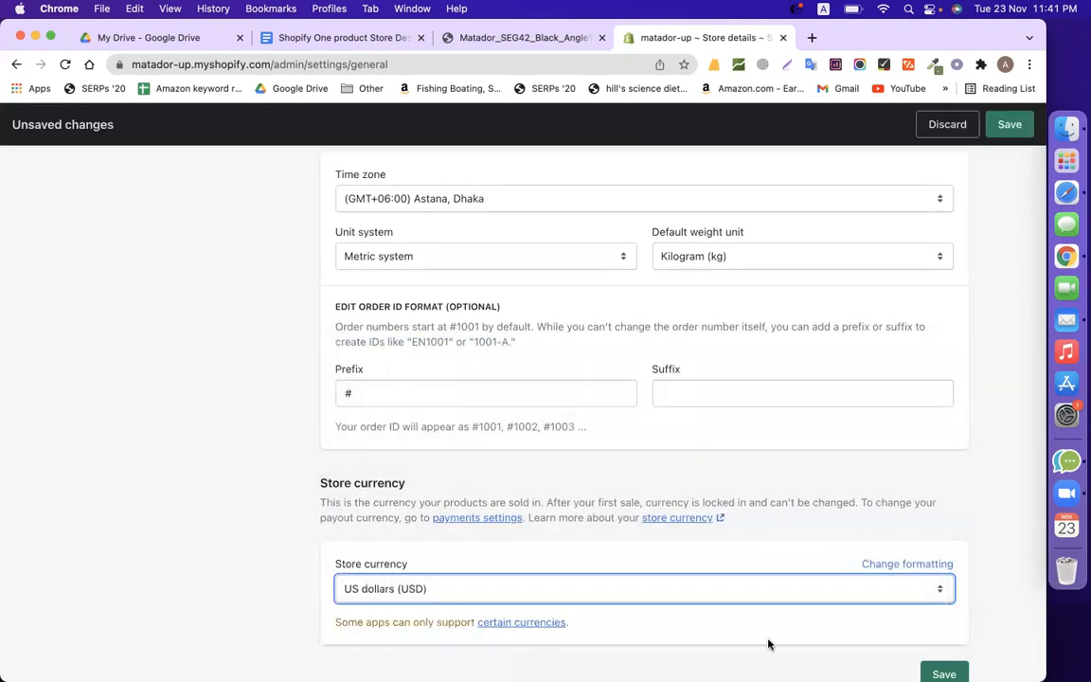
pyautogui.click(944, 673)
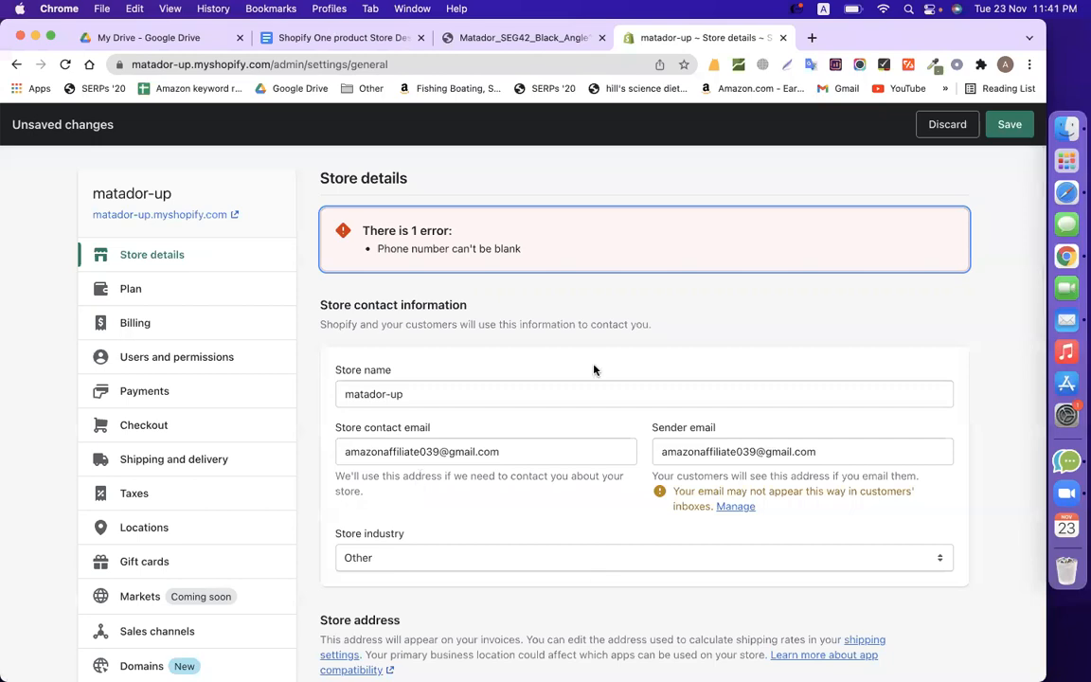
# Step: Autofill the store phone number and address from a saved entry and save the settings
pyautogui.scroll(-5, 596, 369)
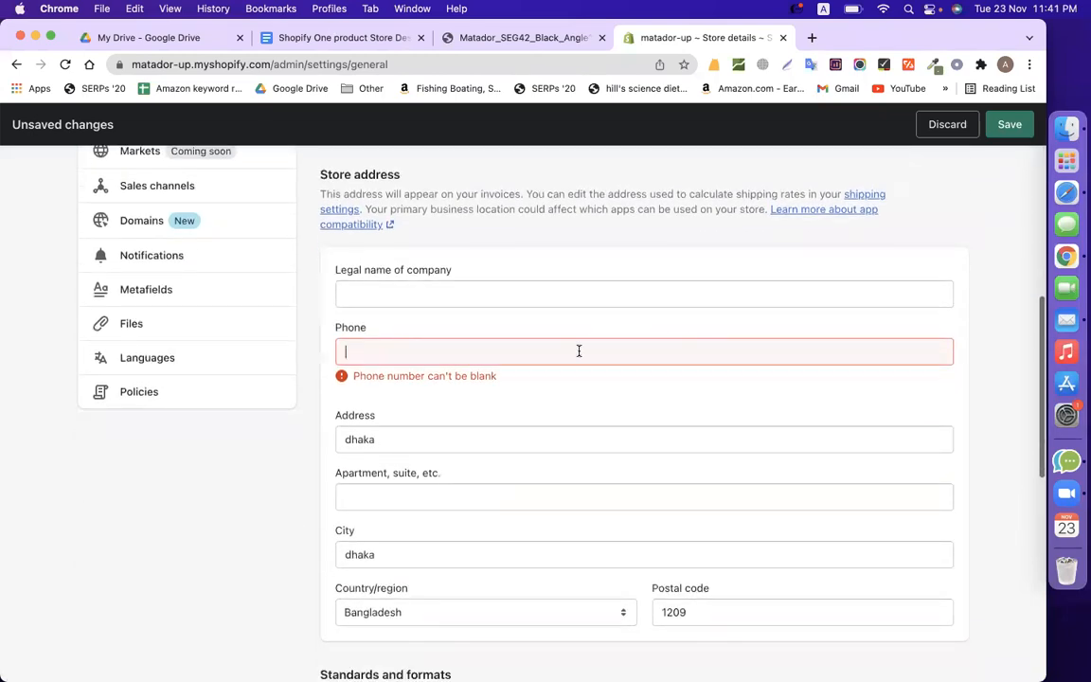
pyautogui.click(579, 350)
pyautogui.click(434, 383)
pyautogui.scroll(-1, 360, 502)
pyautogui.scroll(-5, 361, 500)
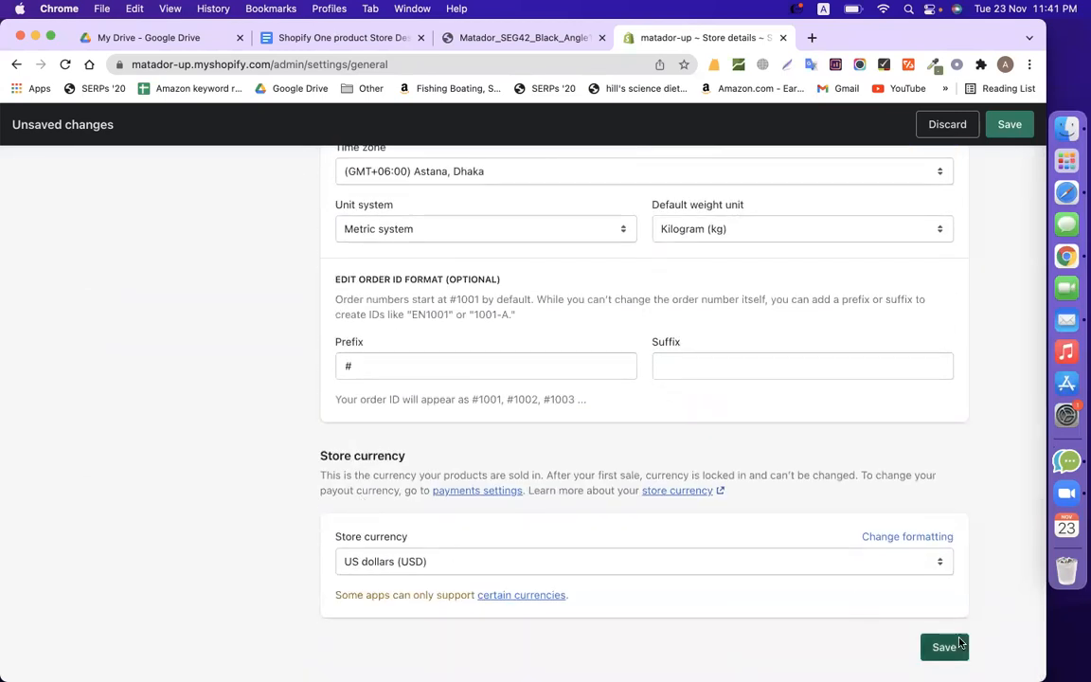
pyautogui.click(958, 645)
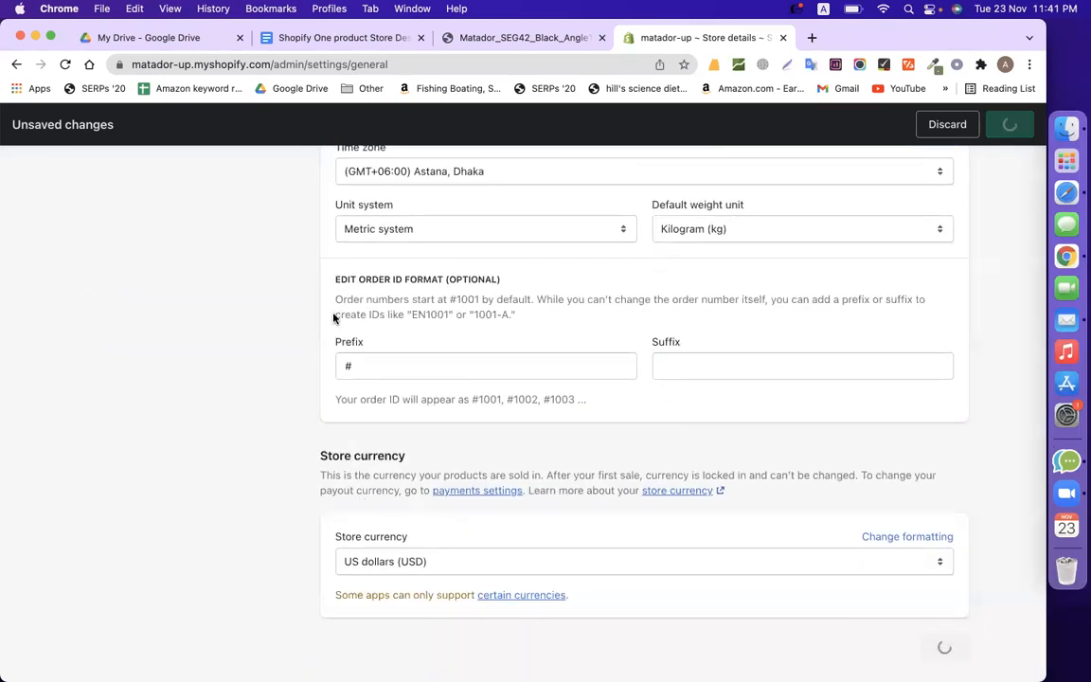
pyautogui.scroll(5, 333, 318)
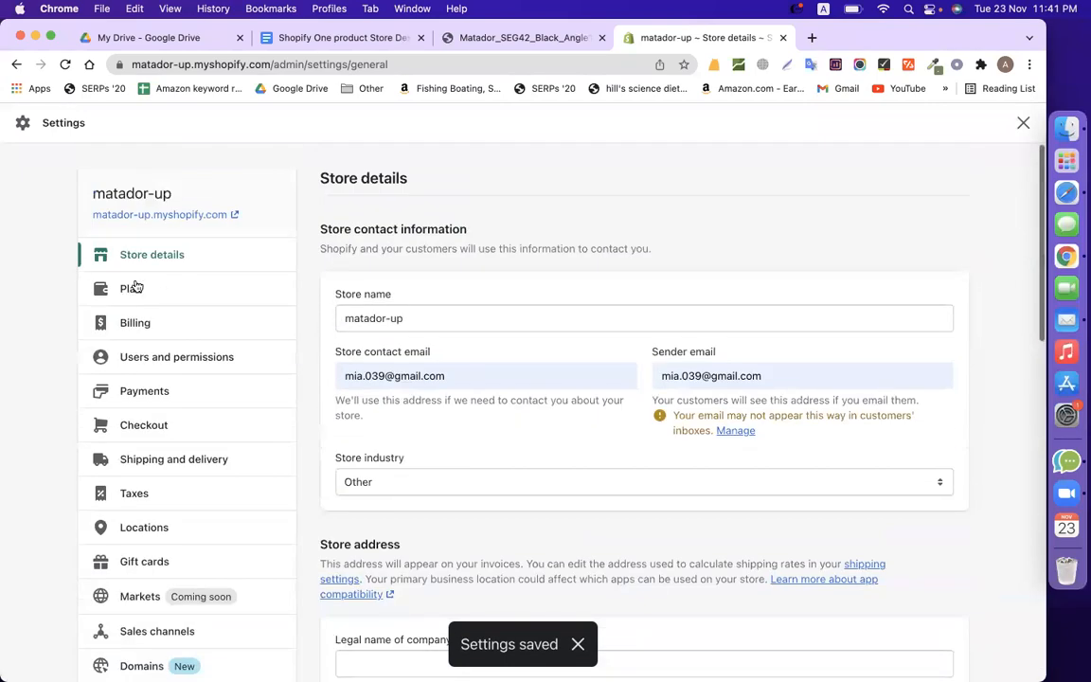
# Step: Remove the price mistakenly pasted into Title and paste $199.99 into Price
pyautogui.click(16, 67)
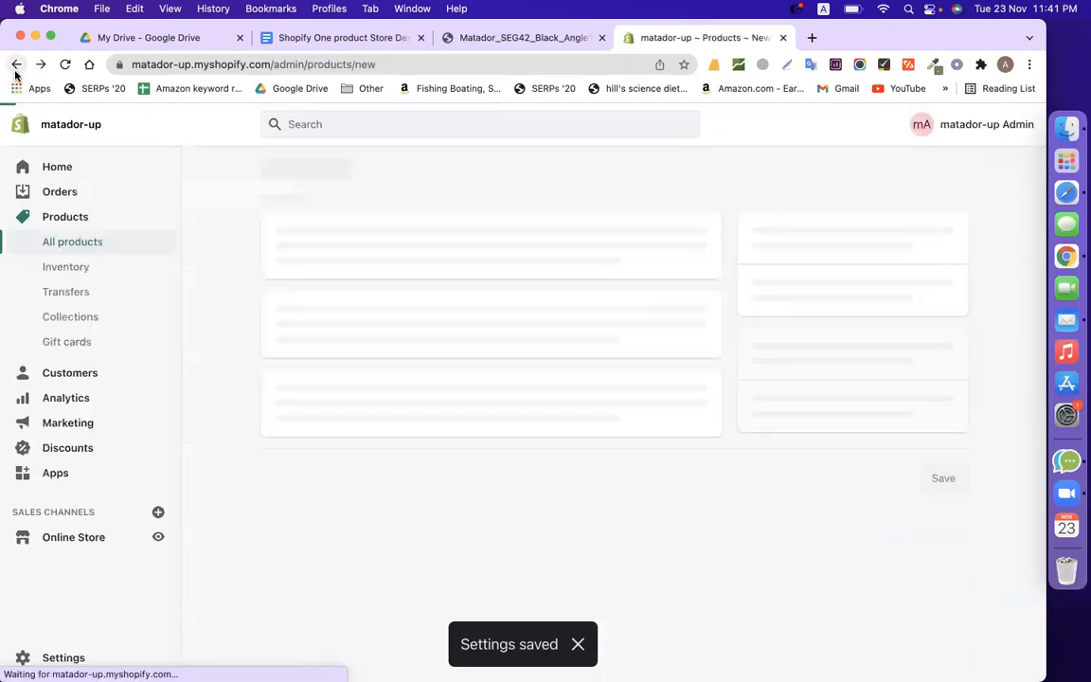
pyautogui.click(473, 239)
pyautogui.press('super+v')
pyautogui.press('super+a')
pyautogui.press('super+c')
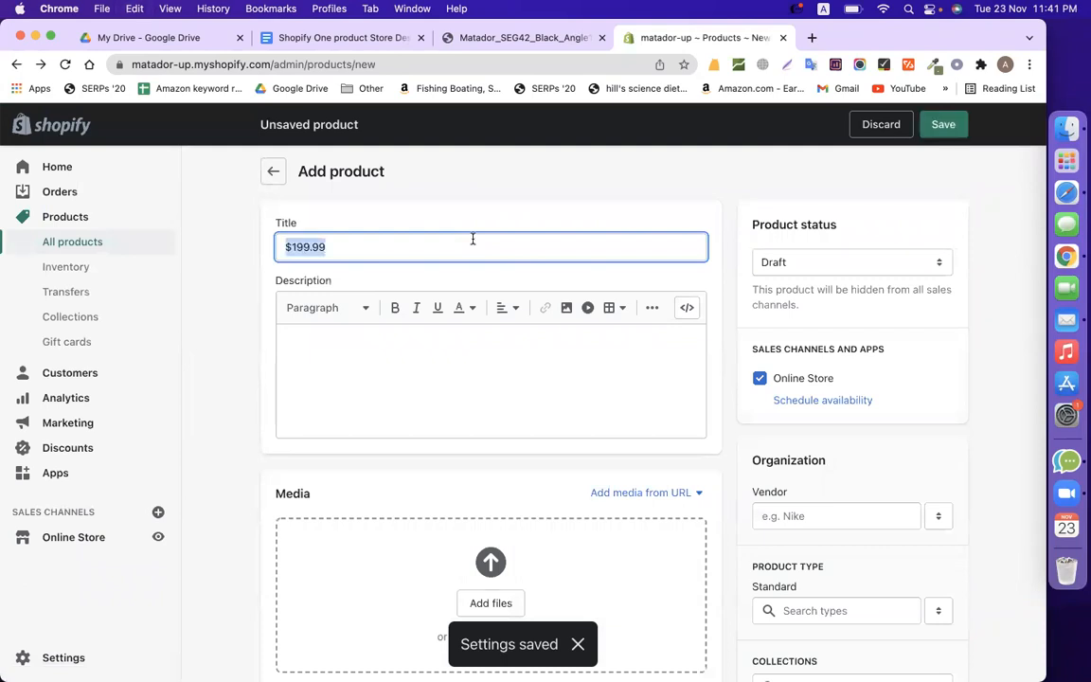
pyautogui.press('BackSpace')
pyautogui.scroll(-5, 463, 341)
pyautogui.click(377, 373)
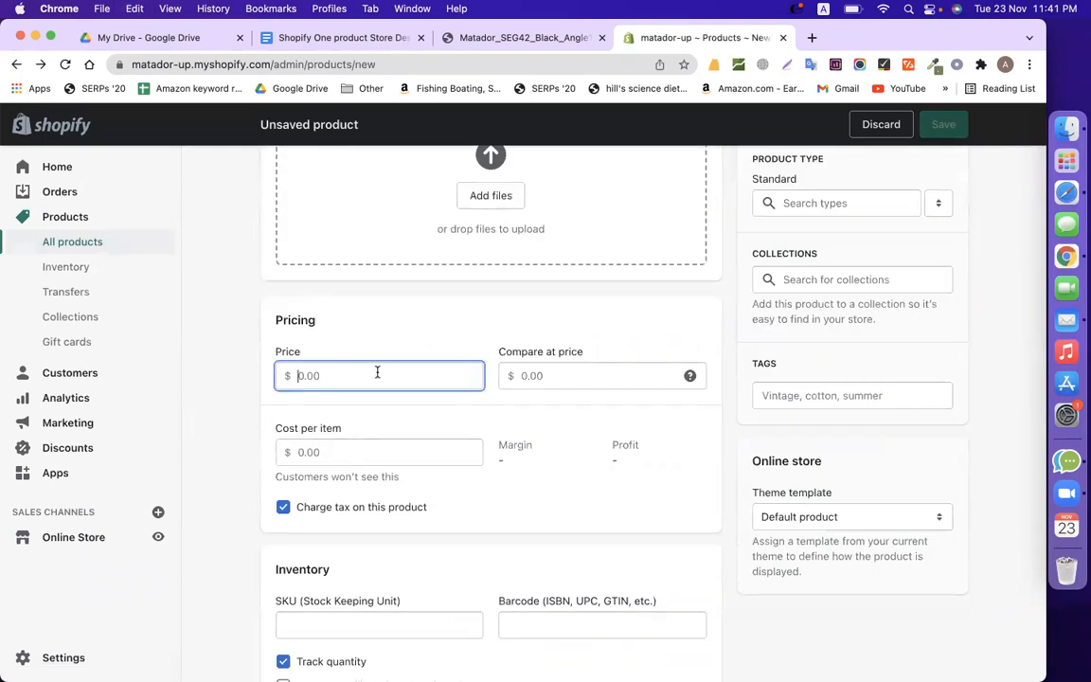
pyautogui.press('super+v')
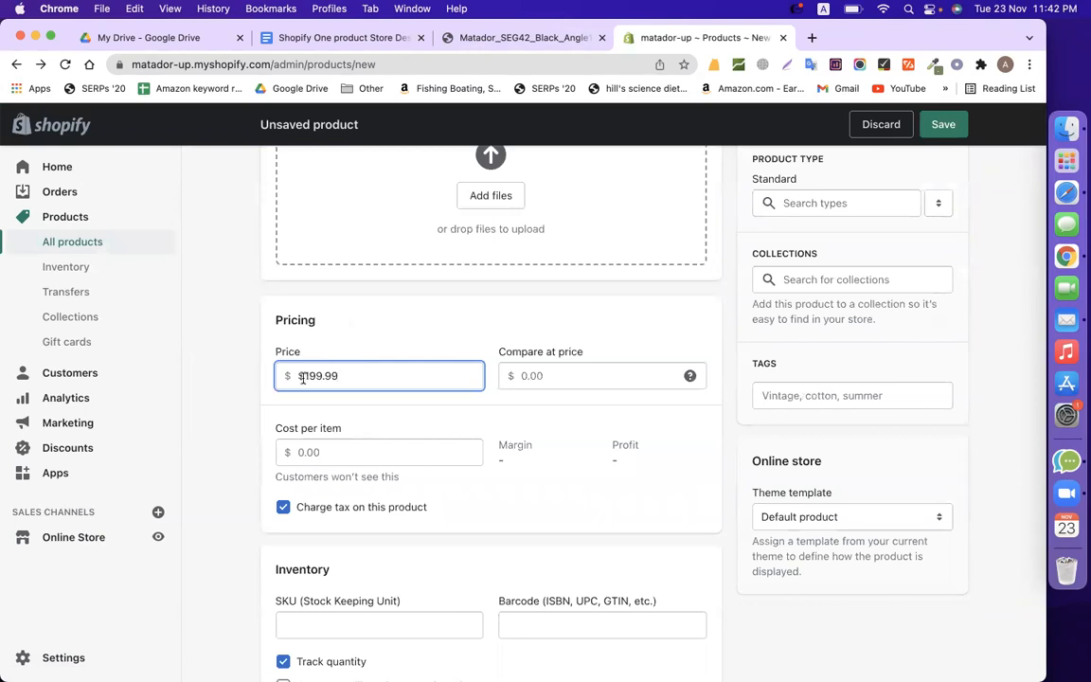
# Step: Copy 'SEG42 Travel Pack' from the design notes into the product Title
pyautogui.click(487, 38)
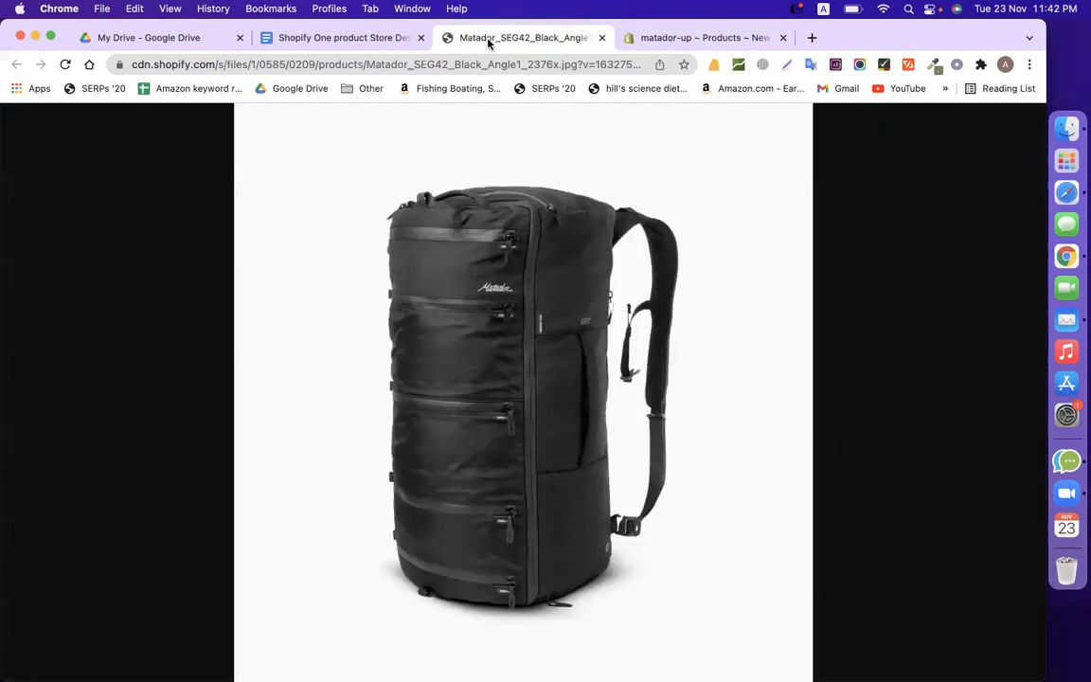
pyautogui.click(358, 37)
pyautogui.moveTo(426, 370); pyautogui.dragTo(306, 371)
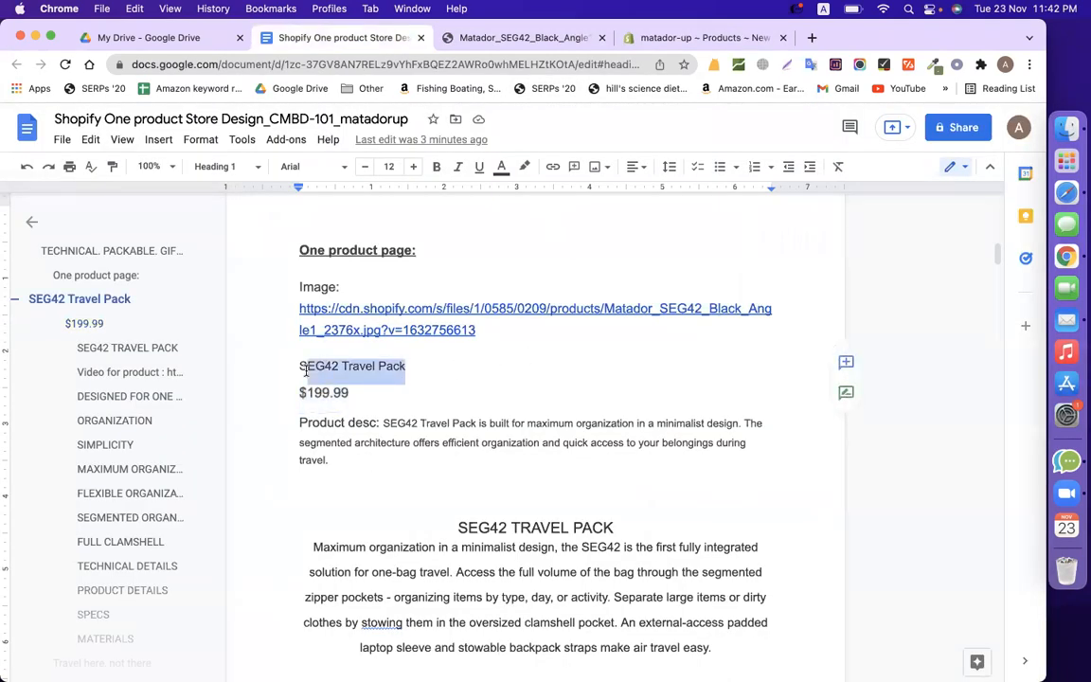
pyautogui.click(653, 39)
pyautogui.scroll(5, 490, 329)
pyautogui.click(402, 254)
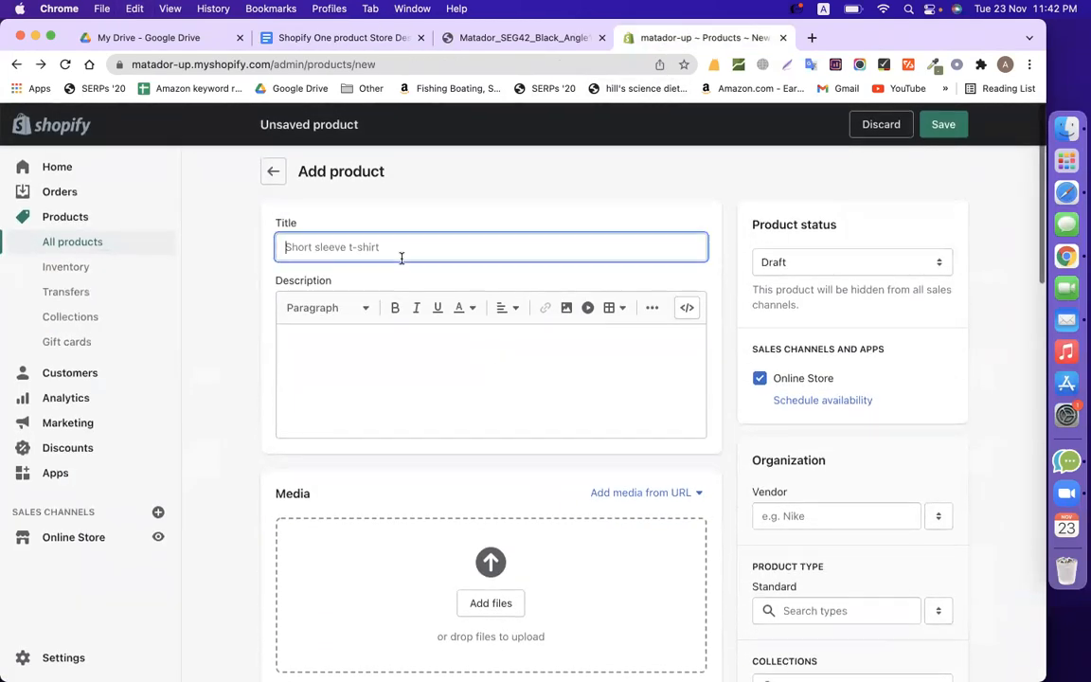
pyautogui.write('SEG42 Travel Pack')
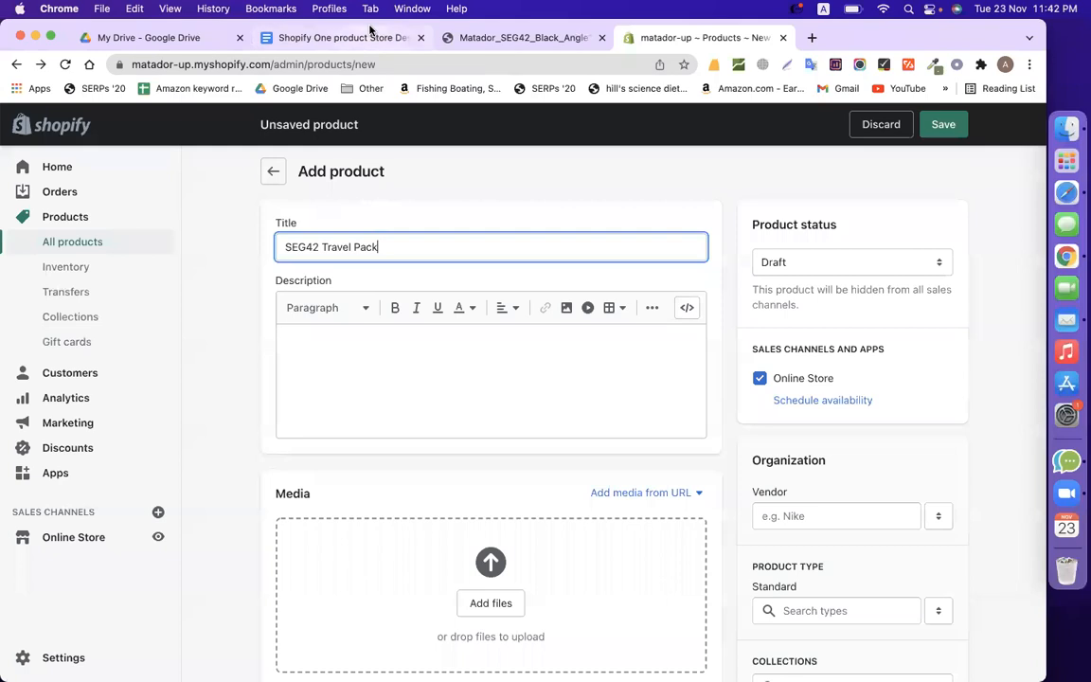
# Step: Copy the product description paragraph from the design notes into Description
pyautogui.click(342, 39)
pyautogui.moveTo(360, 472); pyautogui.dragTo(381, 426)
pyautogui.press('super+c')
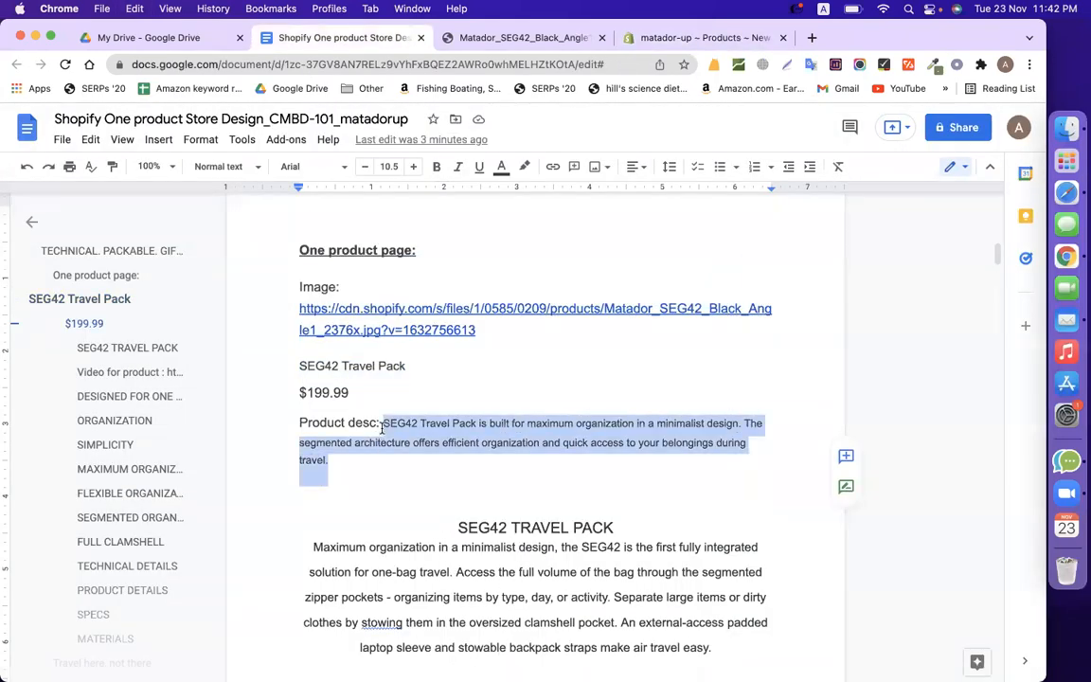
pyautogui.click(555, 40)
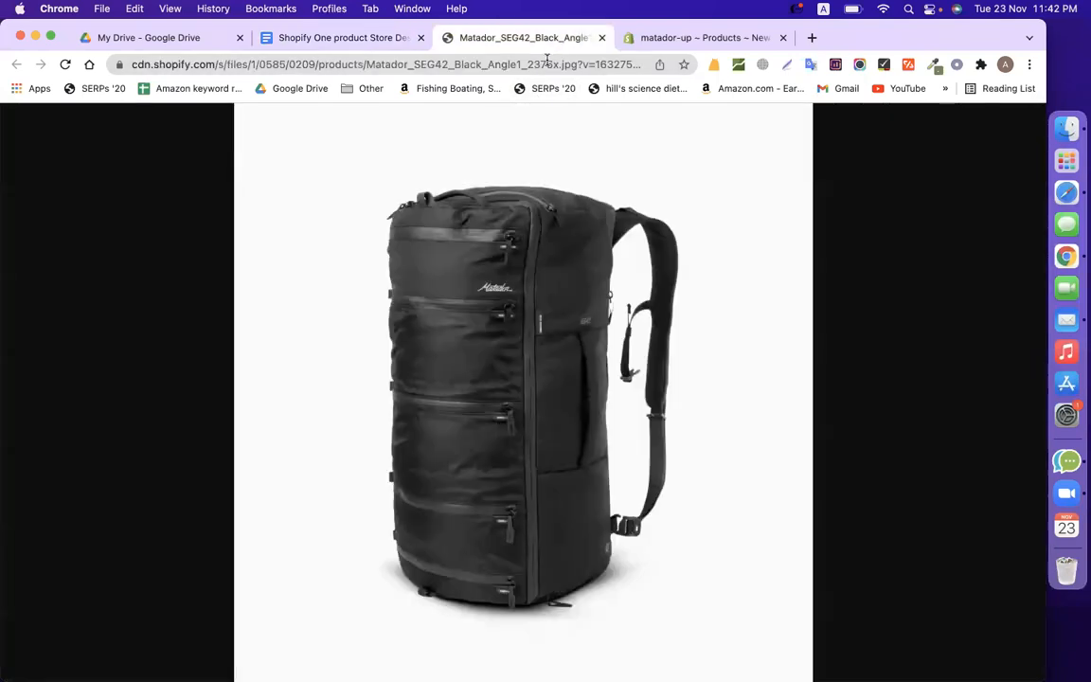
pyautogui.click(704, 40)
pyautogui.click(468, 308)
pyautogui.click(324, 358)
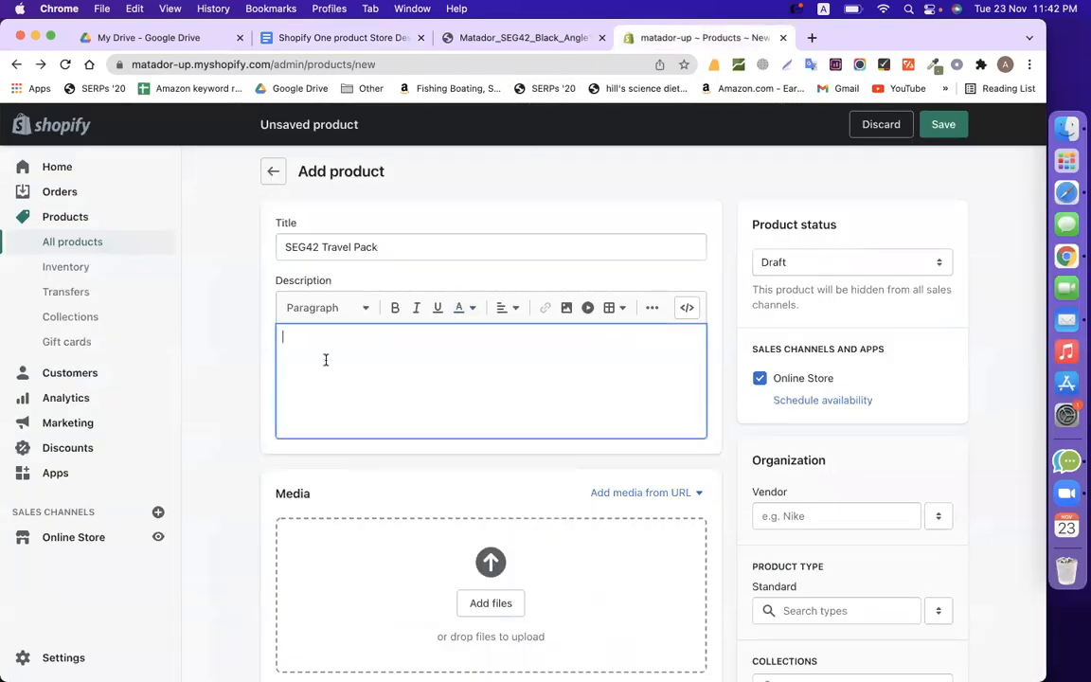
pyautogui.press('super+v')
# Step: Review the SEG42 TRAVEL PACK section of the design notes document
pyautogui.click(329, 39)
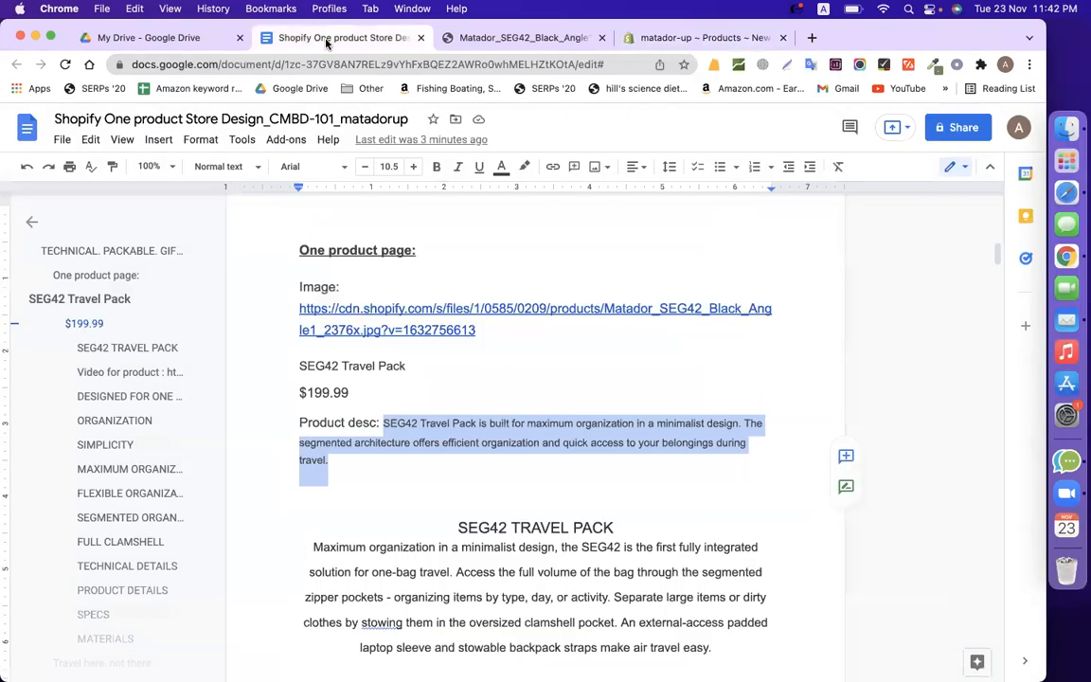
pyautogui.scroll(-5, 443, 375)
pyautogui.moveTo(447, 304); pyautogui.dragTo(727, 444)
pyautogui.moveTo(327, 498); pyautogui.dragTo(381, 504)
pyautogui.scroll(-5, 433, 490)
pyautogui.scroll(-6, 434, 490)
pyautogui.click(360, 455)
pyautogui.scroll(-1, 359, 537)
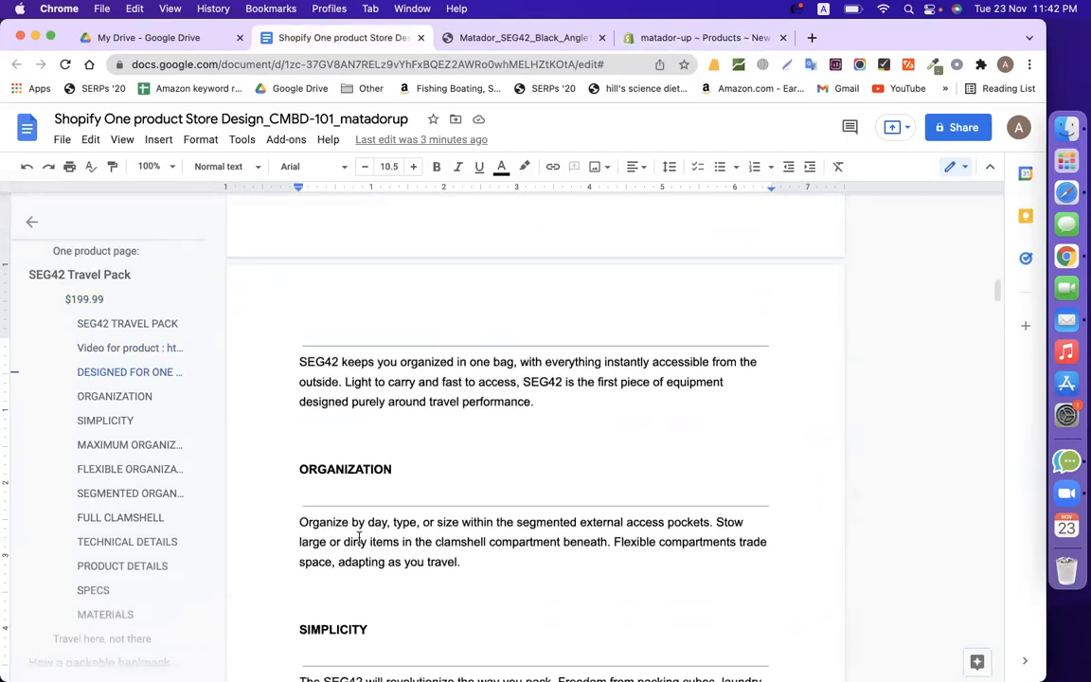
pyautogui.scroll(-15, 359, 537)
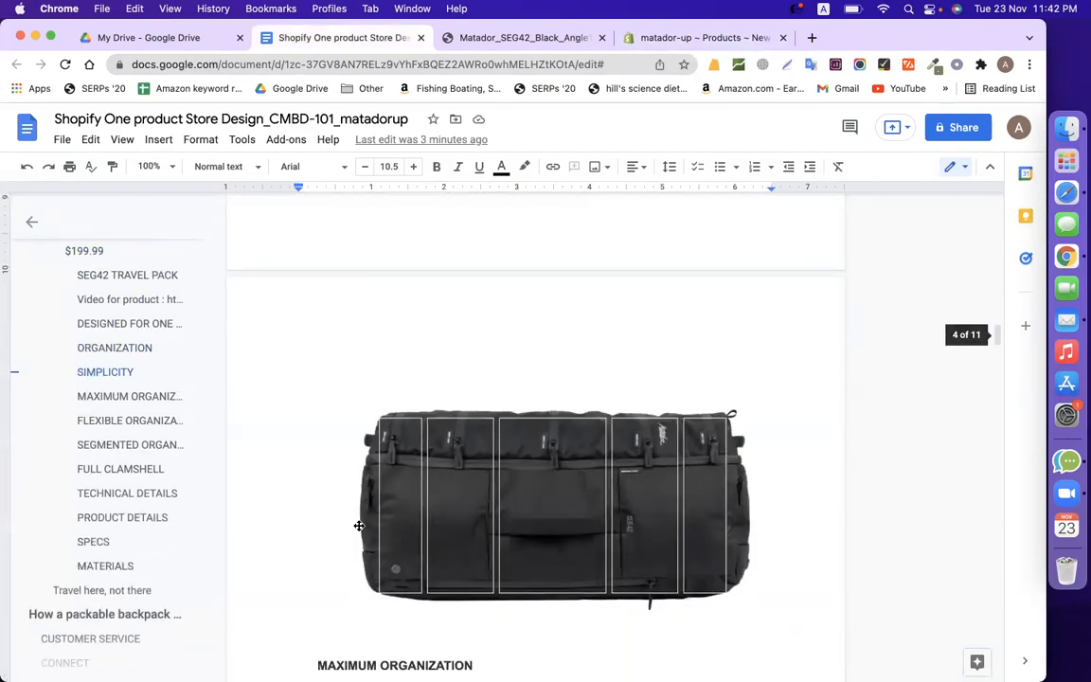
pyautogui.scroll(-3, 359, 526)
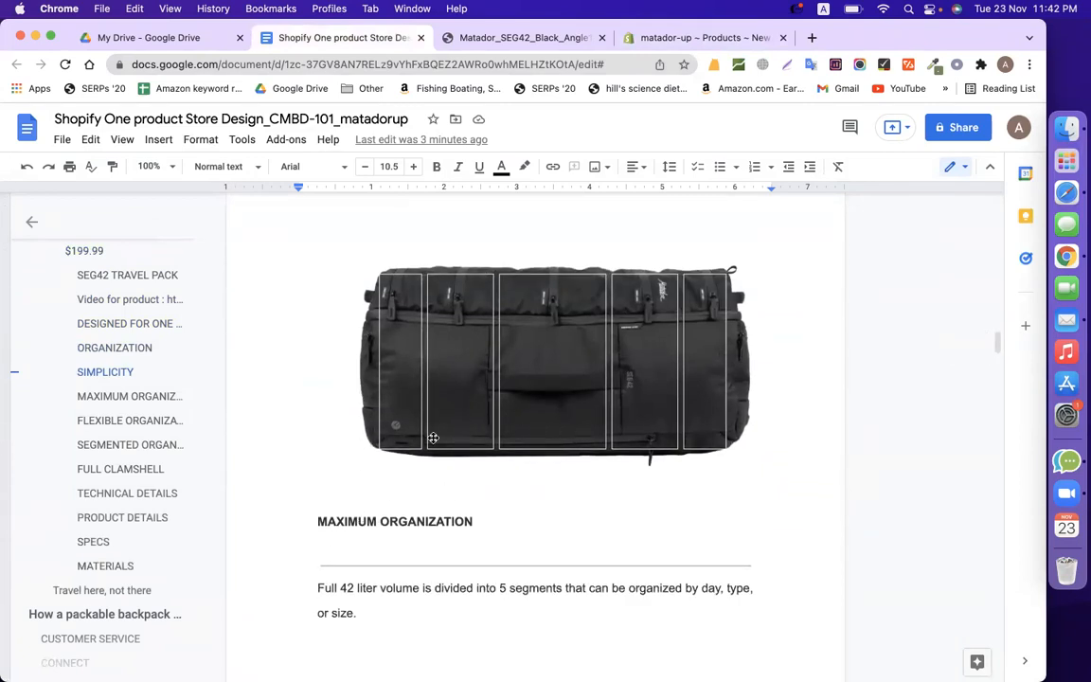
pyautogui.scroll(-14, 465, 461)
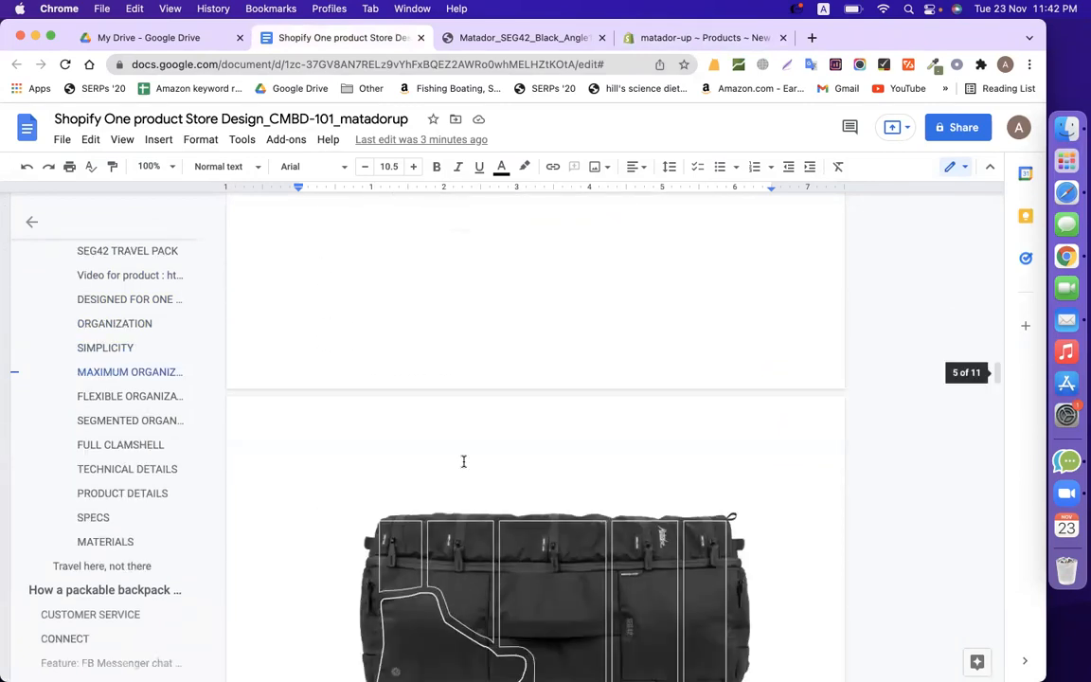
pyautogui.scroll(20, 463, 462)
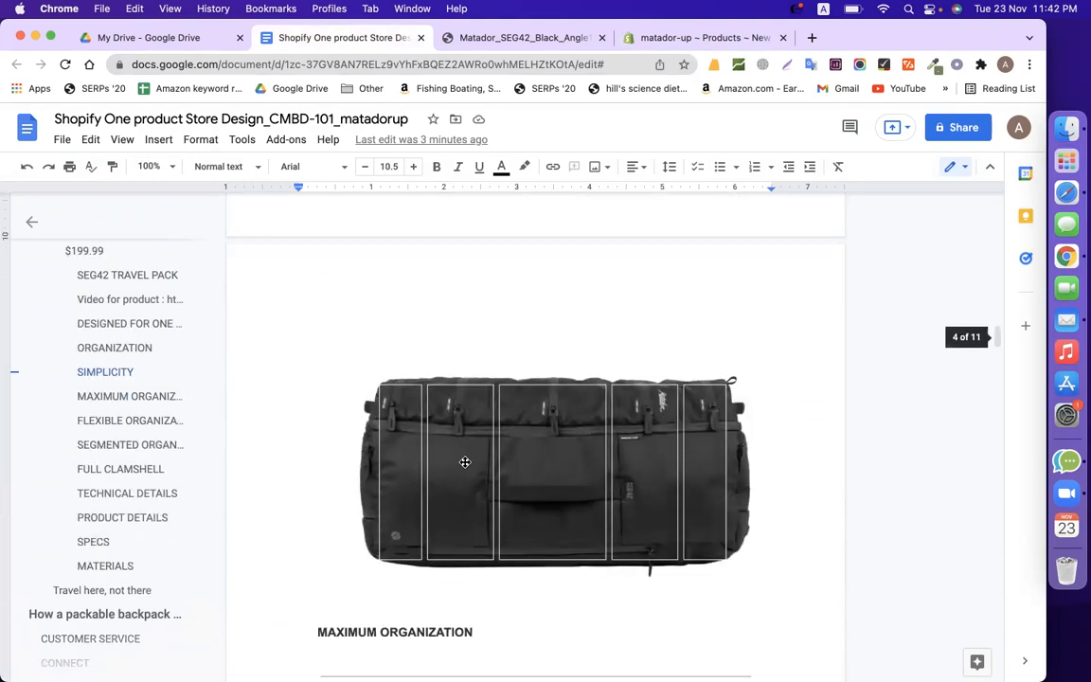
pyautogui.scroll(20, 463, 461)
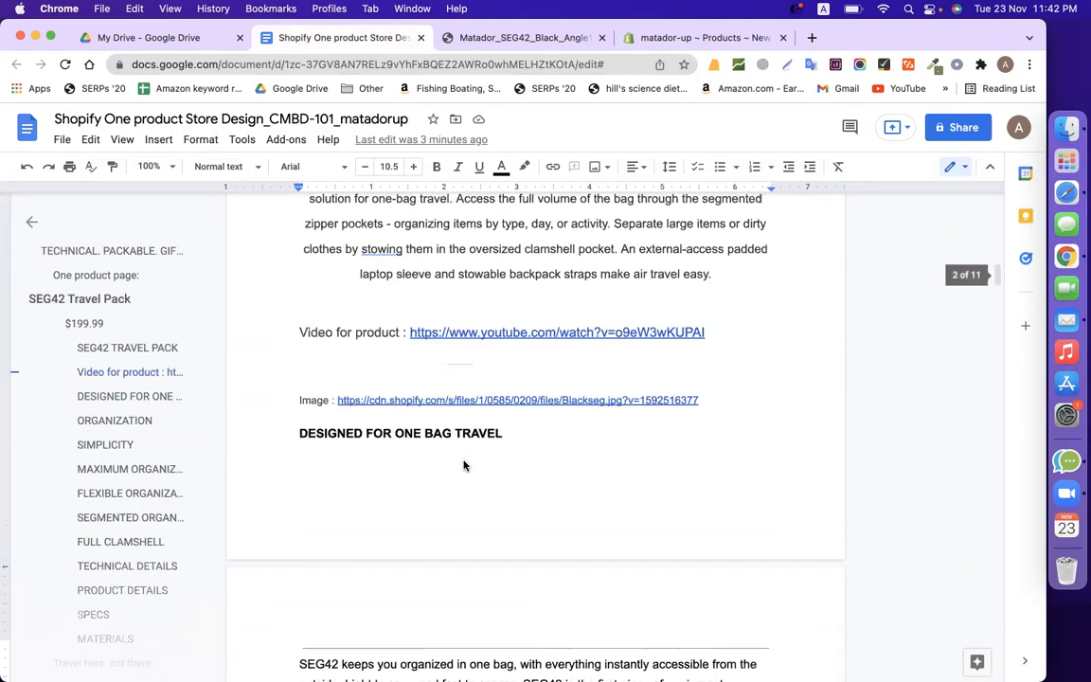
pyautogui.scroll(3, 463, 464)
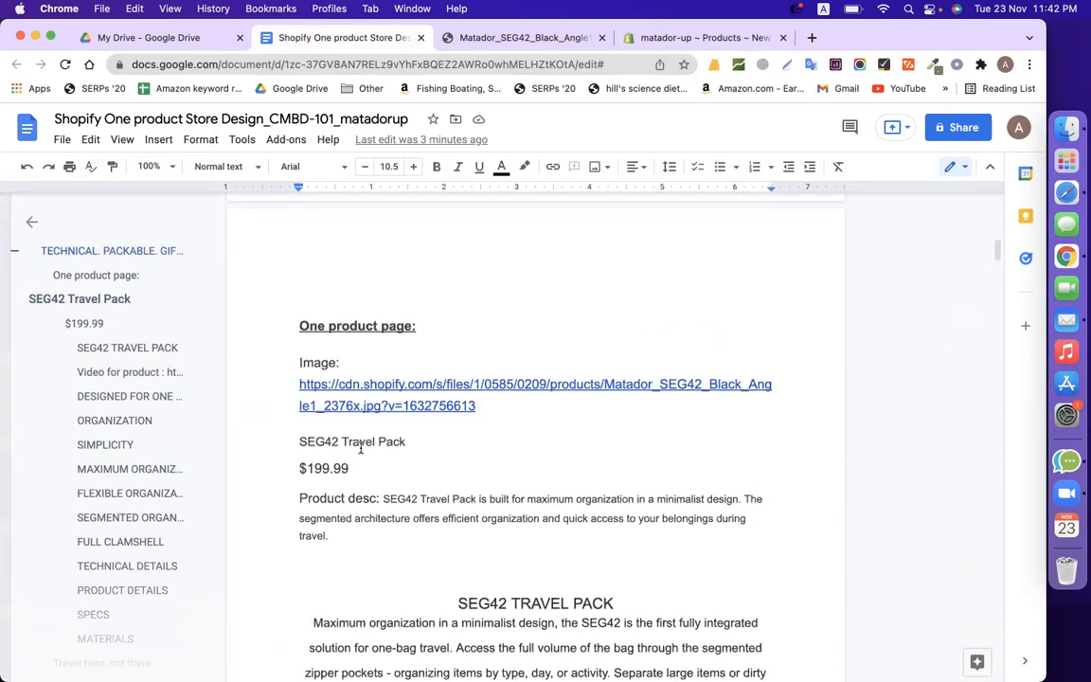
pyautogui.moveTo(407, 441); pyautogui.dragTo(341, 441)
pyautogui.click(357, 500)
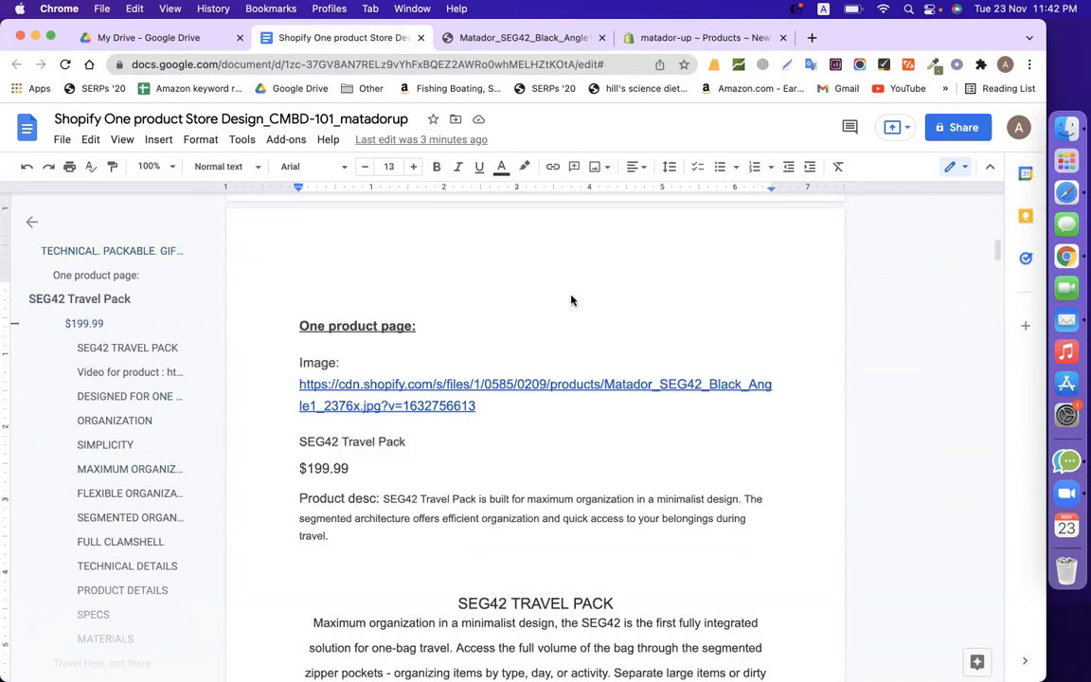
# Step: Copy the product image URL from the Doc and try adding it as Shopify media from URL
pyautogui.moveTo(487, 406); pyautogui.dragTo(278, 390)
pyautogui.press('super+c')
pyautogui.click(666, 42)
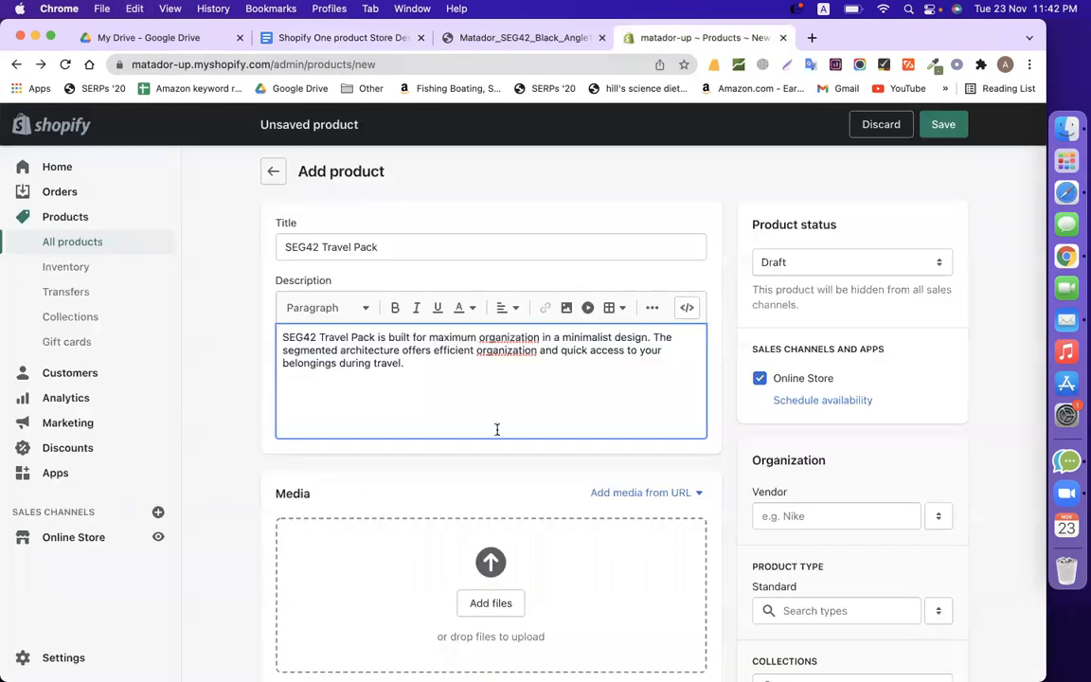
pyautogui.scroll(-3, 497, 429)
pyautogui.click(653, 334)
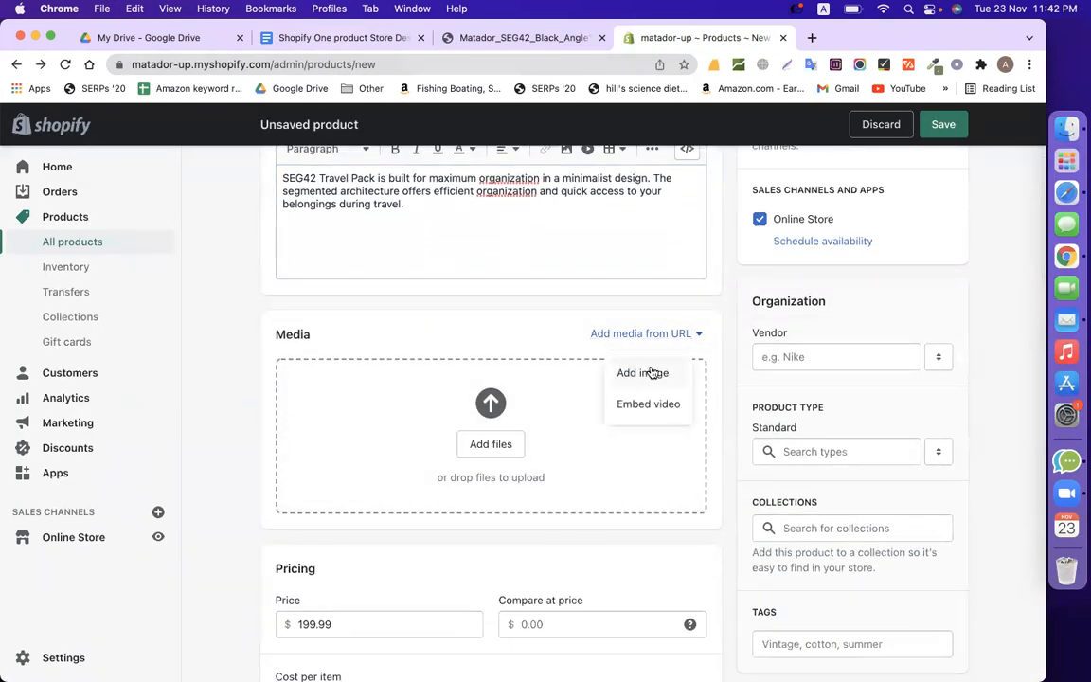
pyautogui.click(650, 372)
pyautogui.click(470, 403)
pyautogui.press('super+v')
pyautogui.click(707, 457)
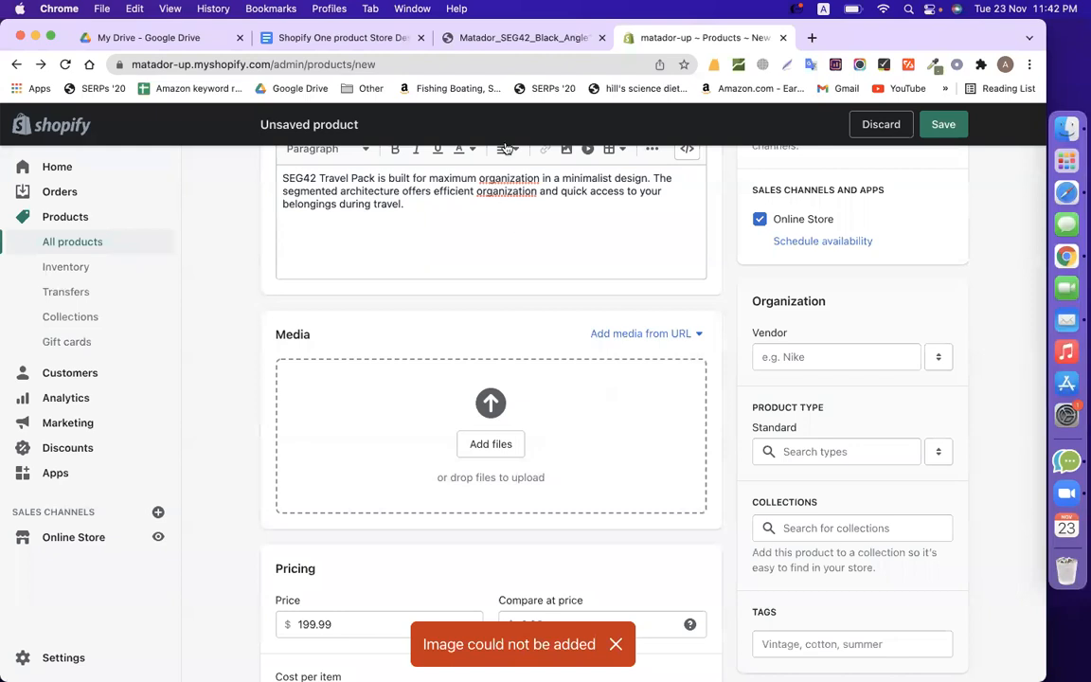
# Step: Save the backpack product image to the computer as 'backpack'
pyautogui.click(481, 37)
pyautogui.rightClick(468, 199)
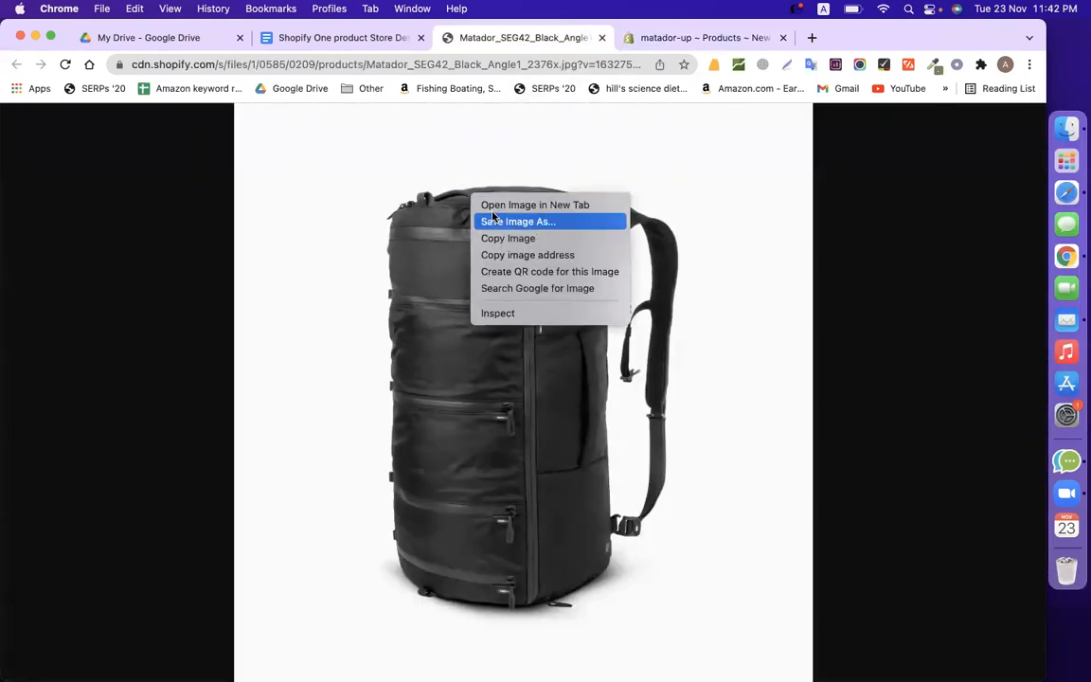
pyautogui.click(499, 220)
pyautogui.write('bac')
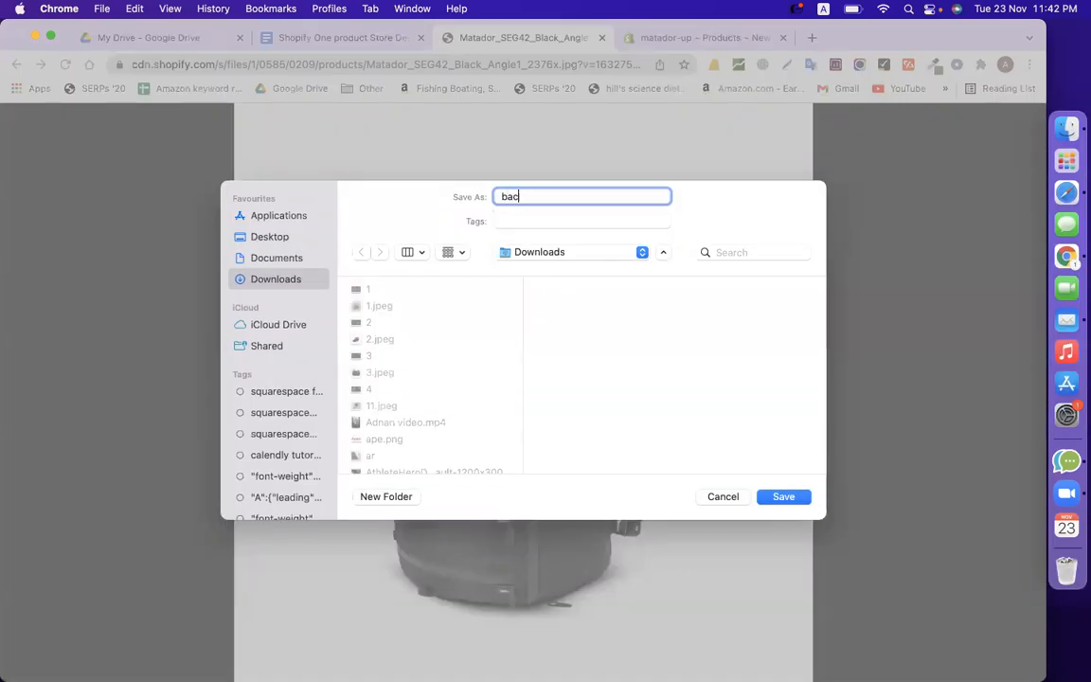
pyautogui.write('kpack')
pyautogui.press('Return')
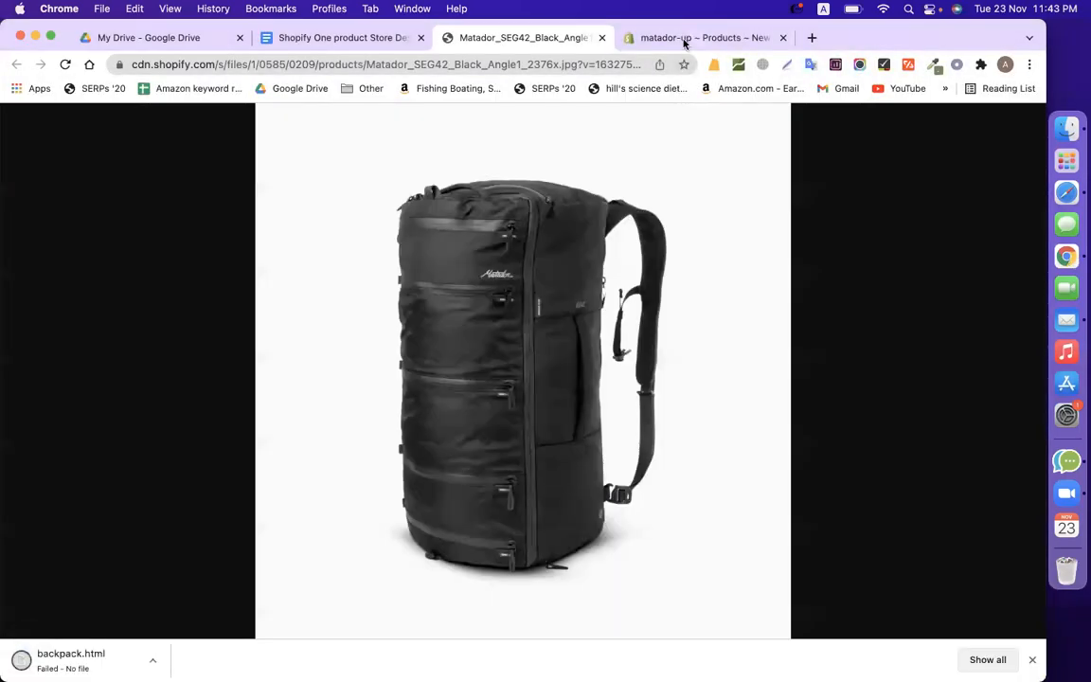
# Step: Take a screenshot framing the whole backpack on the product image page
pyautogui.click(684, 38)
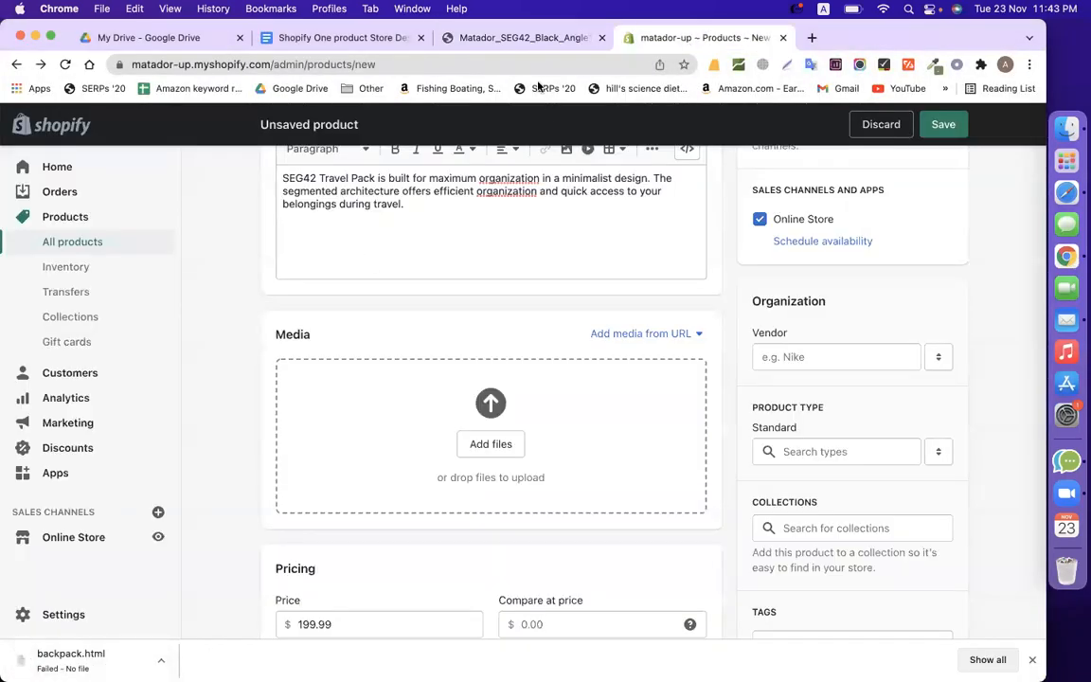
pyautogui.click(525, 39)
pyautogui.press('super+shift+5')
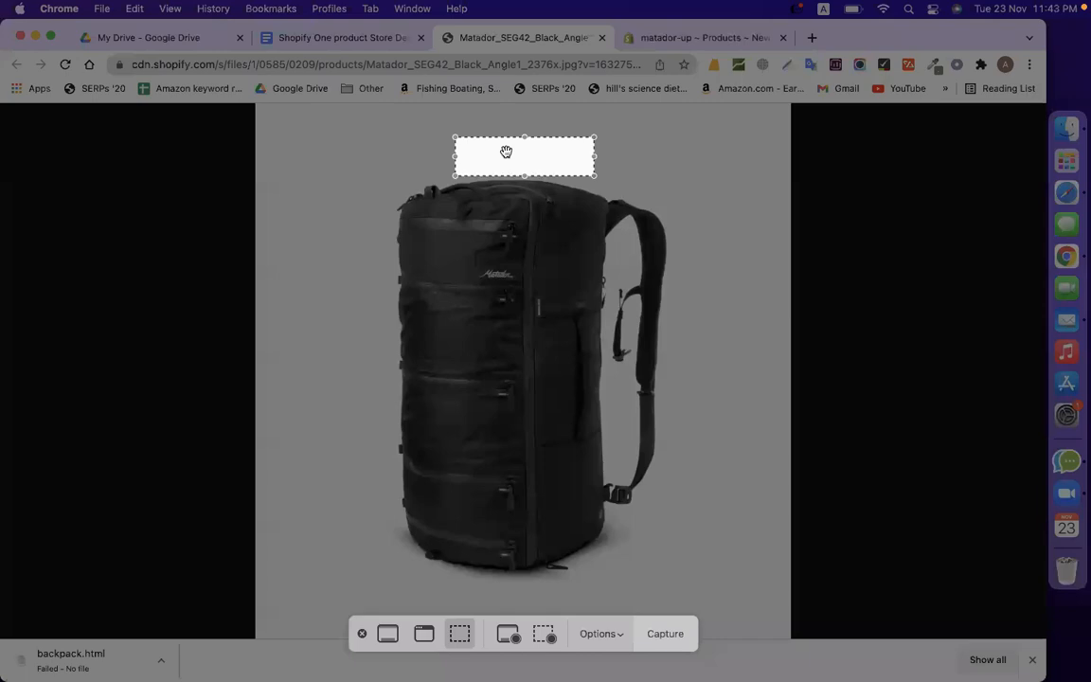
pyautogui.moveTo(504, 151); pyautogui.dragTo(405, 152)
pyautogui.moveTo(492, 173); pyautogui.dragTo(693, 600)
pyautogui.click(664, 633)
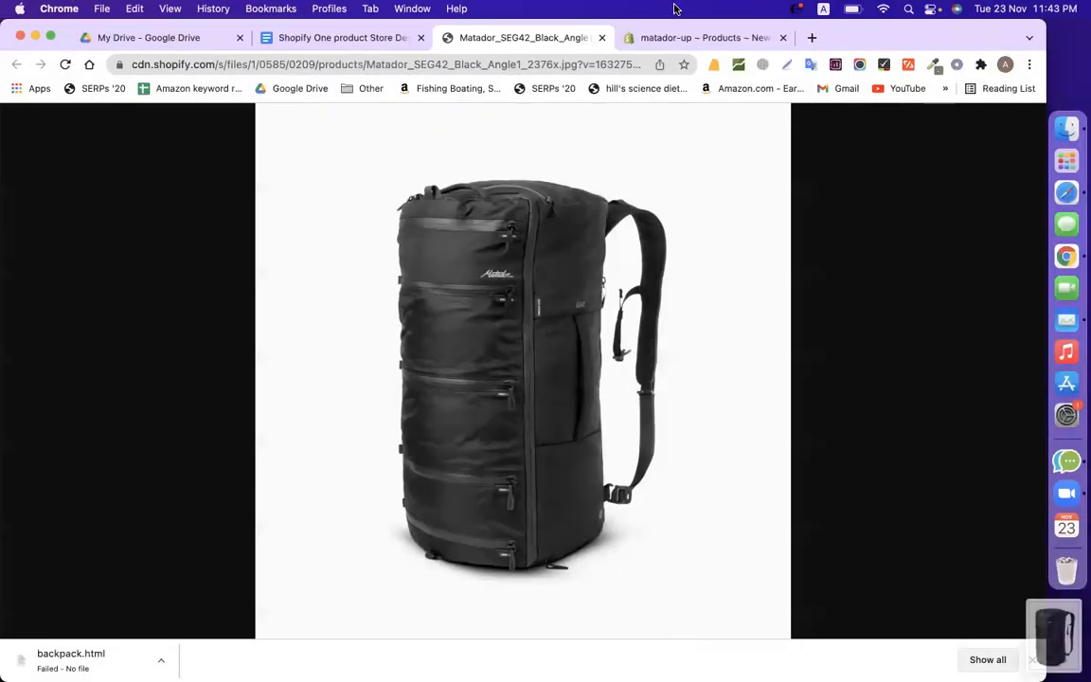
# Step: Upload the backpack screenshot from the Desktop as the product's media
pyautogui.click(674, 38)
pyautogui.click(488, 444)
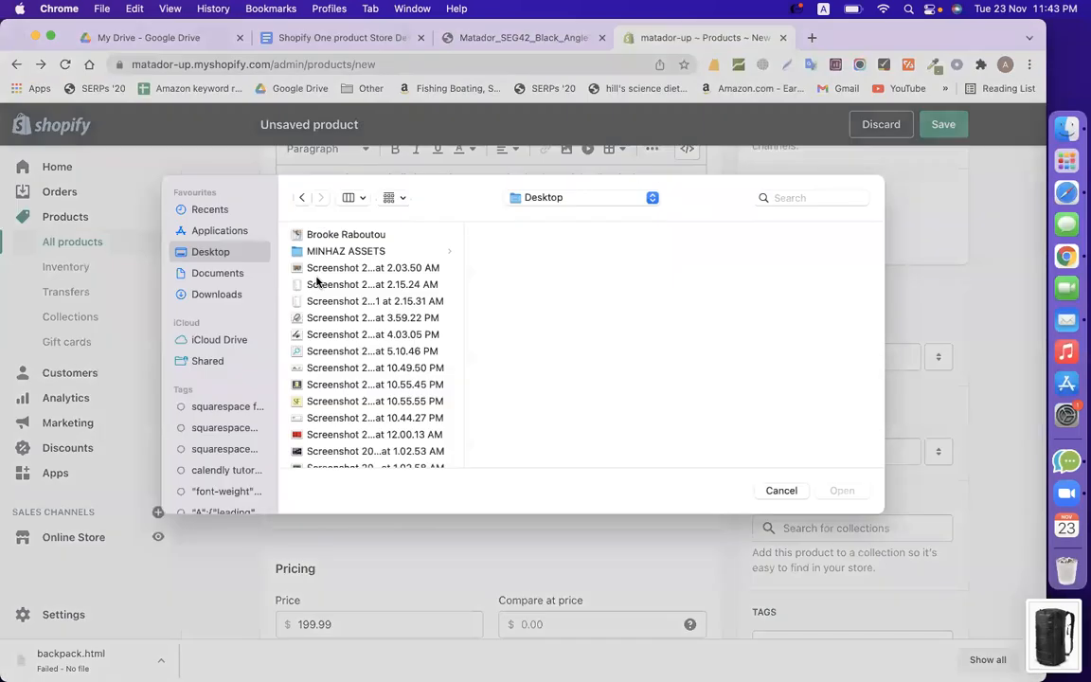
pyautogui.click(355, 307)
pyautogui.scroll(-5, 332, 417)
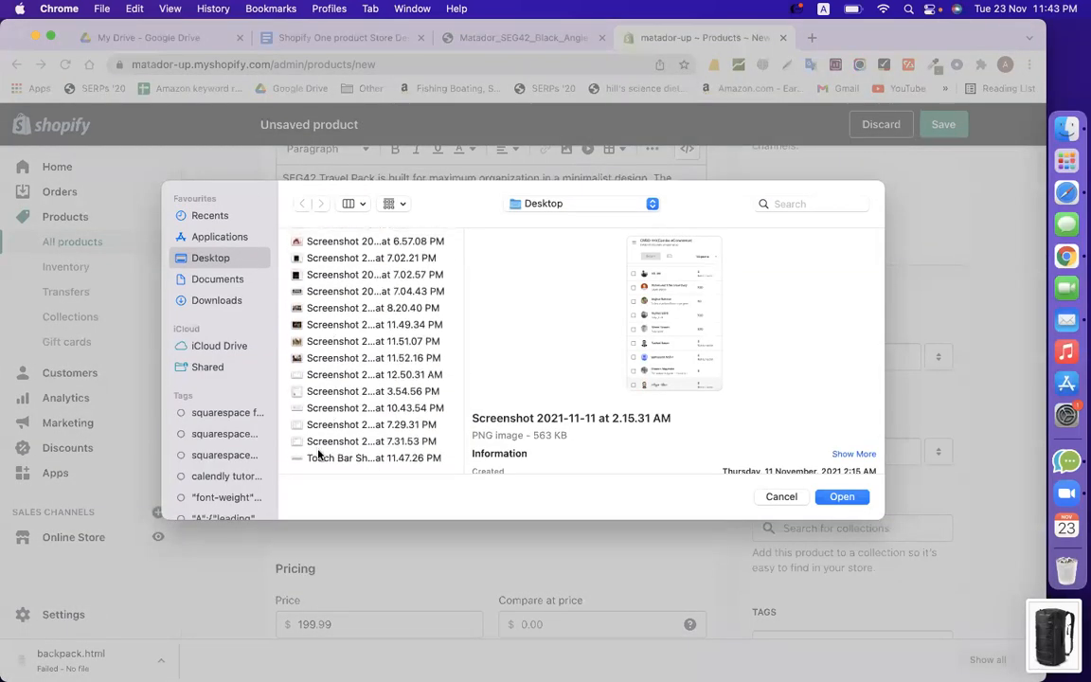
pyautogui.click(319, 457)
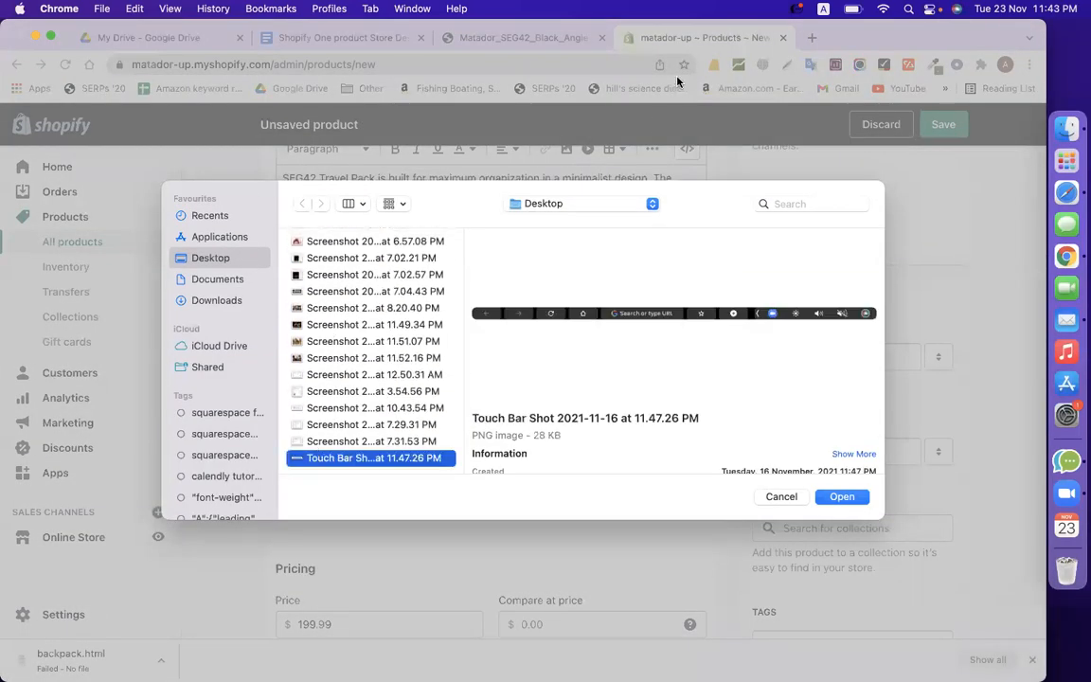
pyautogui.click(371, 395)
pyautogui.doubleClick(338, 441)
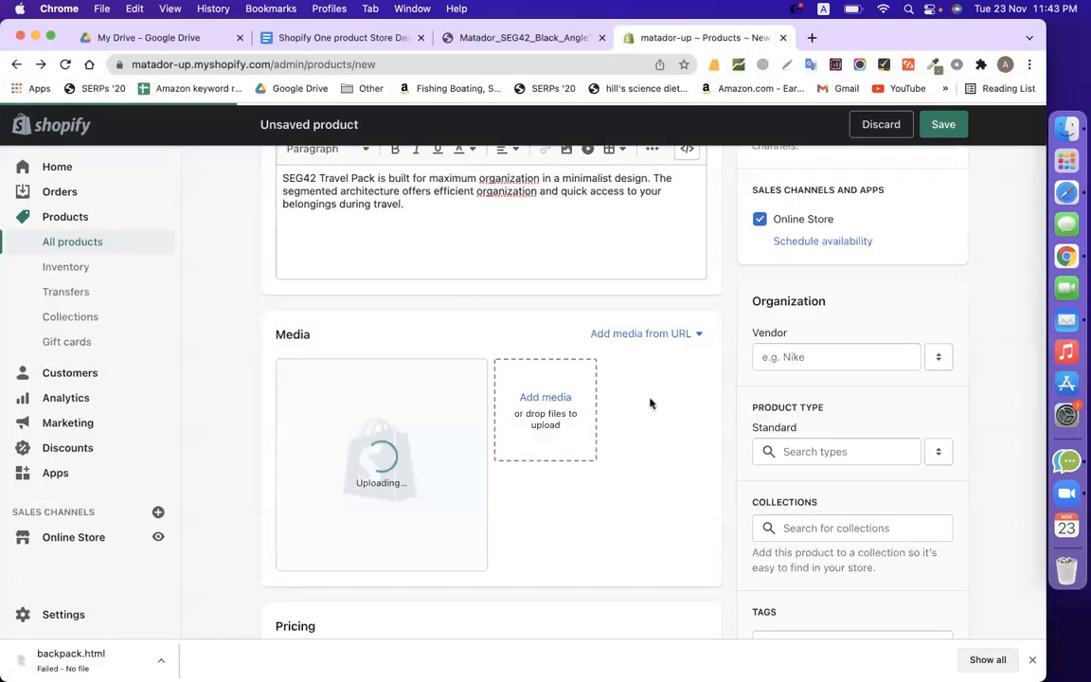
pyautogui.click(473, 38)
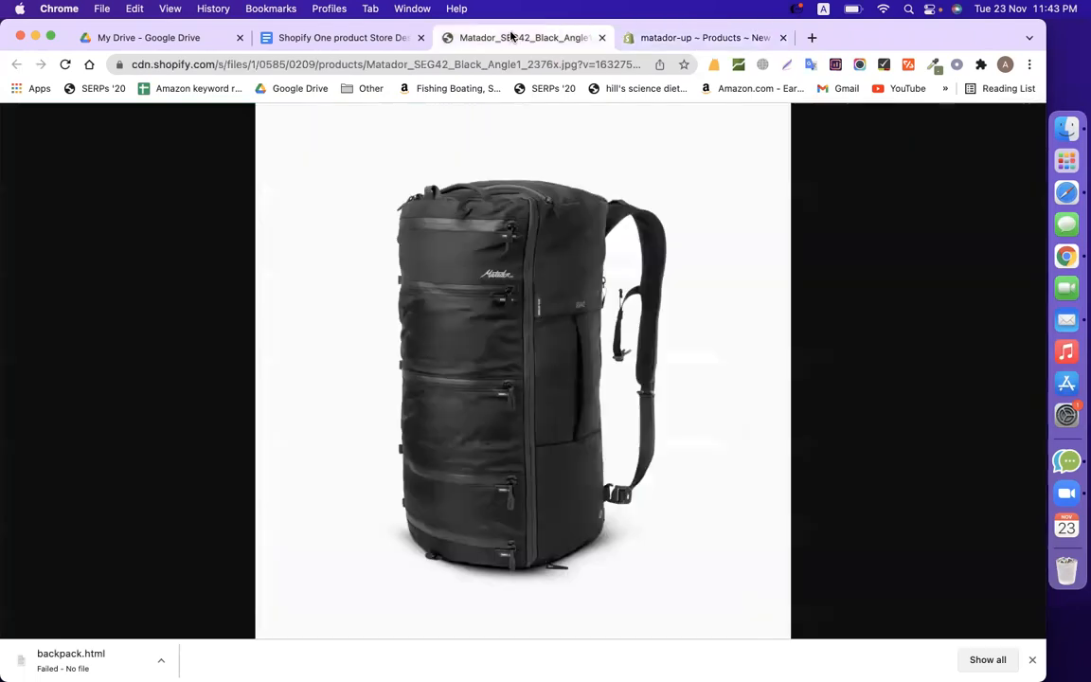
# Step: Open the Doc's Blackseg image link in a new tab and screenshot the dark backpack
pyautogui.click(324, 42)
pyautogui.scroll(-5, 448, 439)
pyautogui.click(363, 404)
pyautogui.click(319, 337)
pyautogui.scroll(-1, 298, 434)
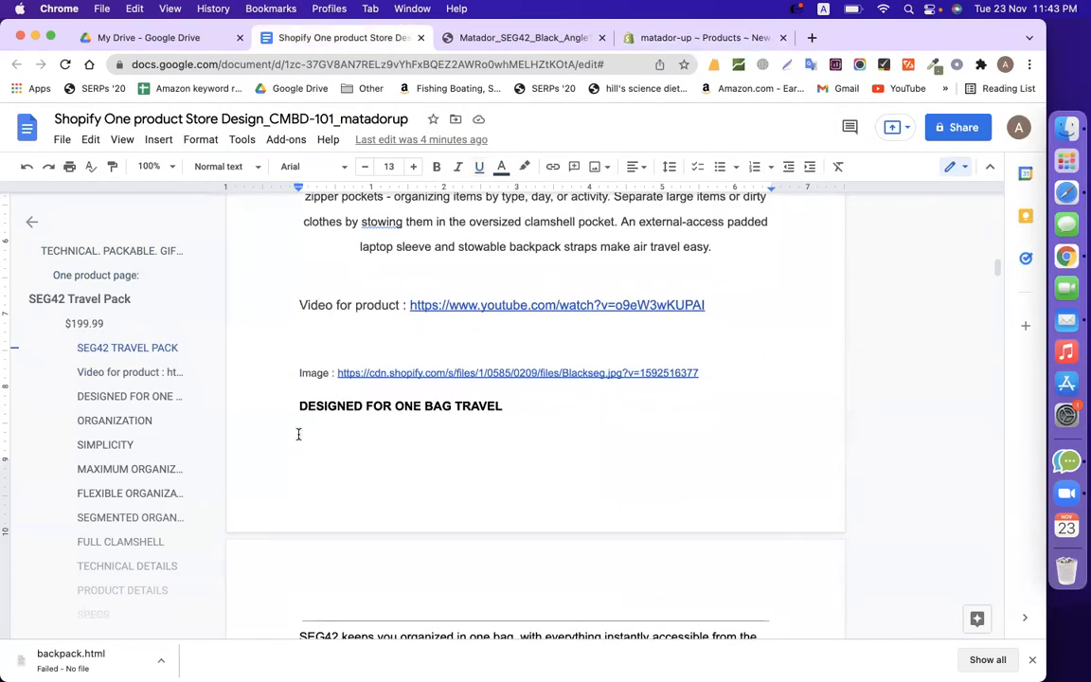
pyautogui.click(338, 372)
pyautogui.click(370, 392)
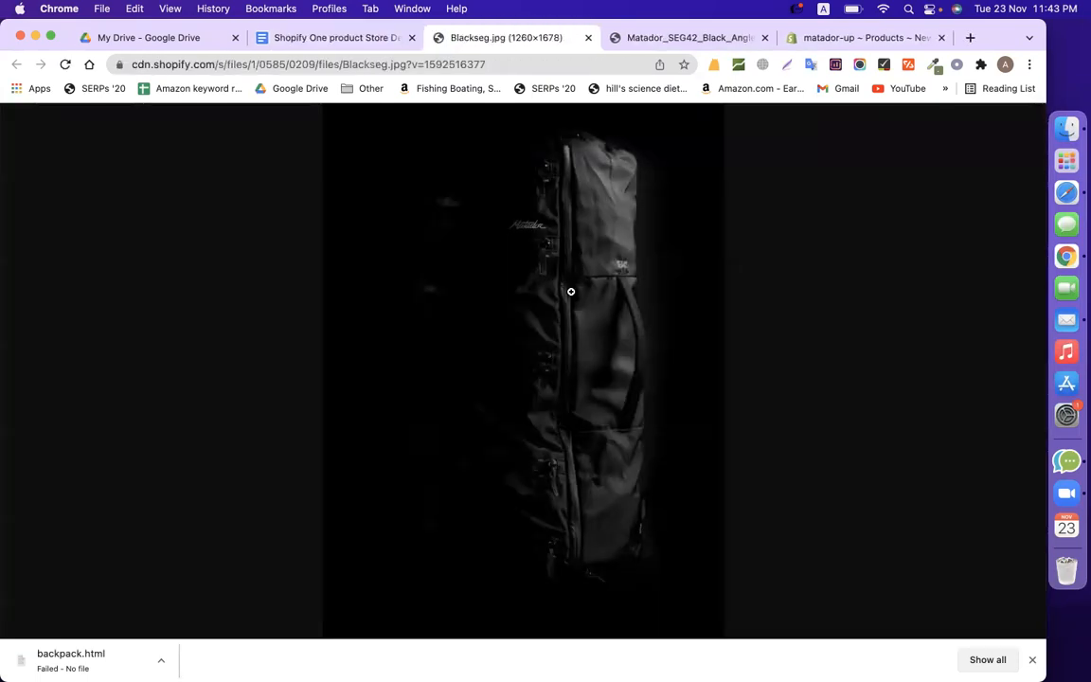
pyautogui.press('super+shift+5')
pyautogui.click(665, 633)
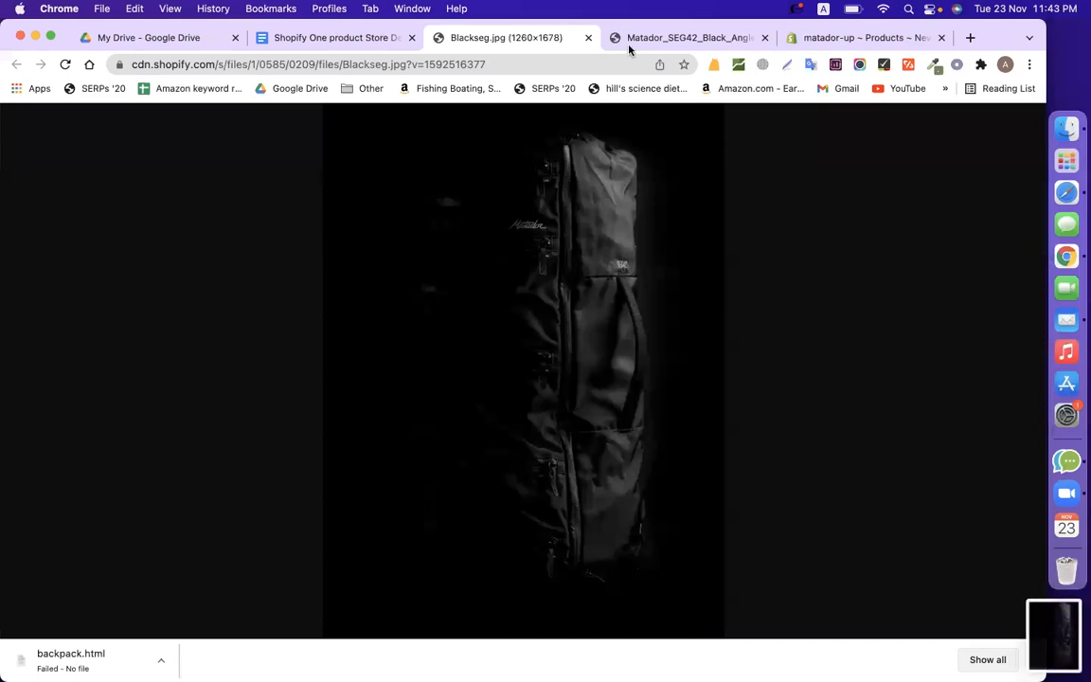
# Step: Close the SEG42 photo tab and upload the dark backpack screenshot as product media
pyautogui.click(670, 38)
pyautogui.click(864, 38)
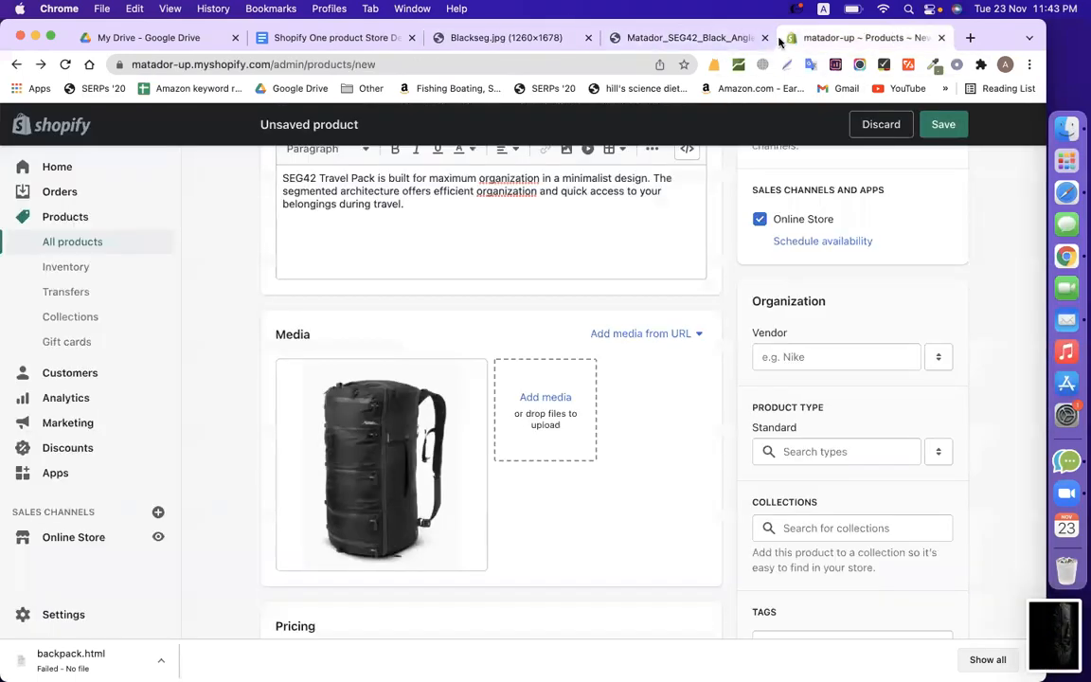
pyautogui.click(764, 38)
pyautogui.click(536, 413)
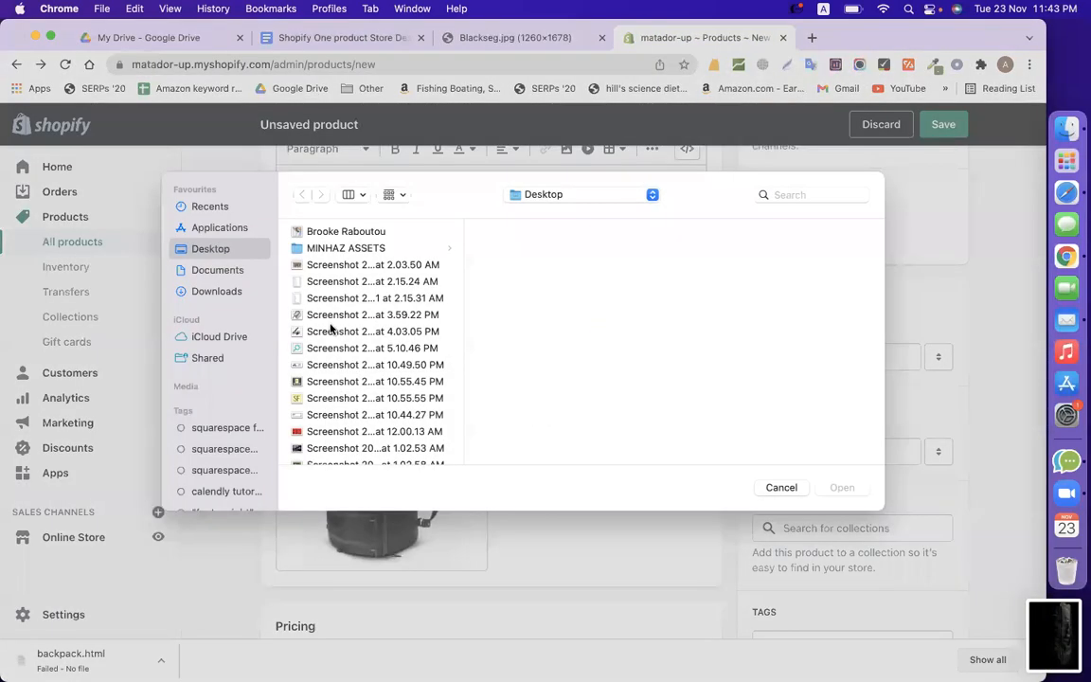
pyautogui.click(360, 356)
pyautogui.scroll(-5, 360, 356)
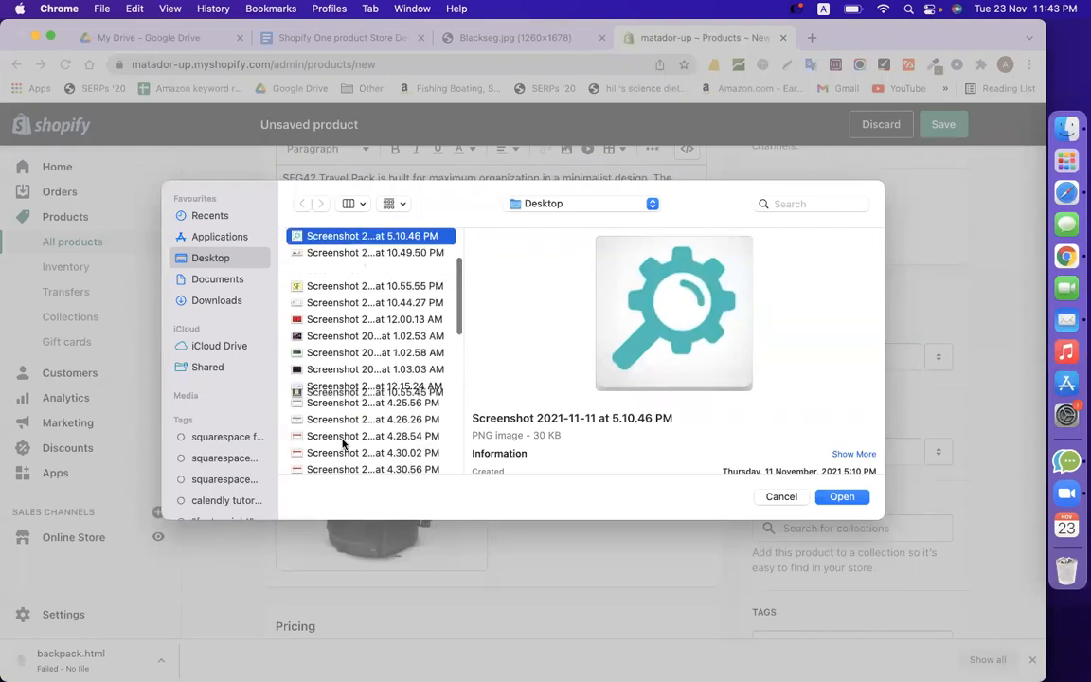
pyautogui.click(344, 438)
pyautogui.scroll(-10, 346, 441)
pyautogui.click(319, 442)
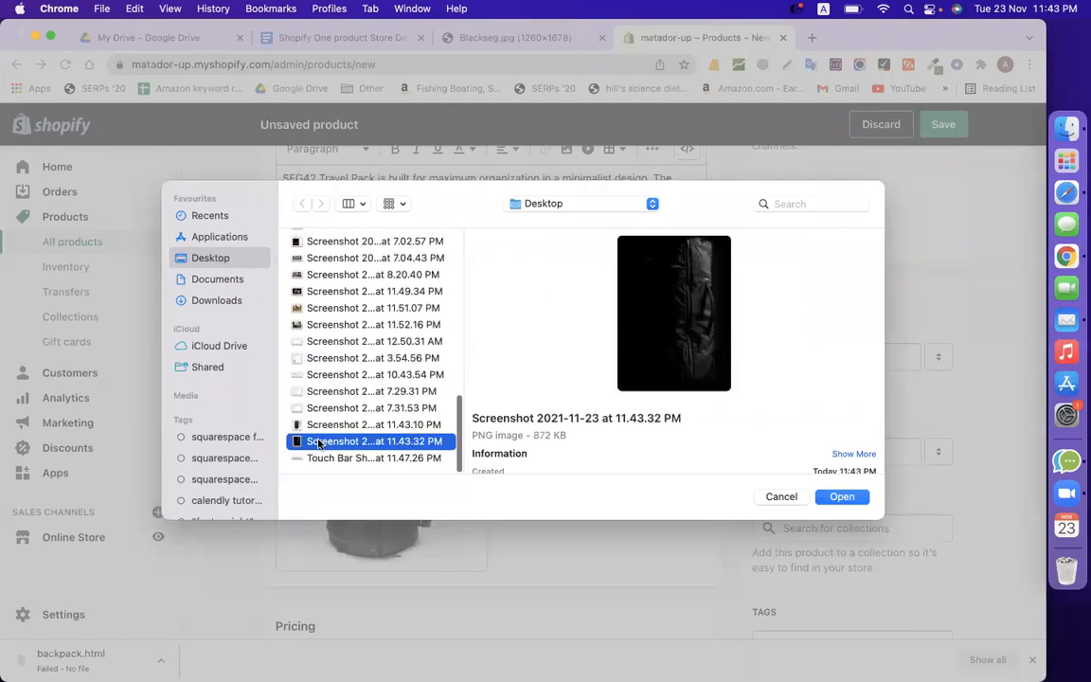
pyautogui.doubleClick(319, 441)
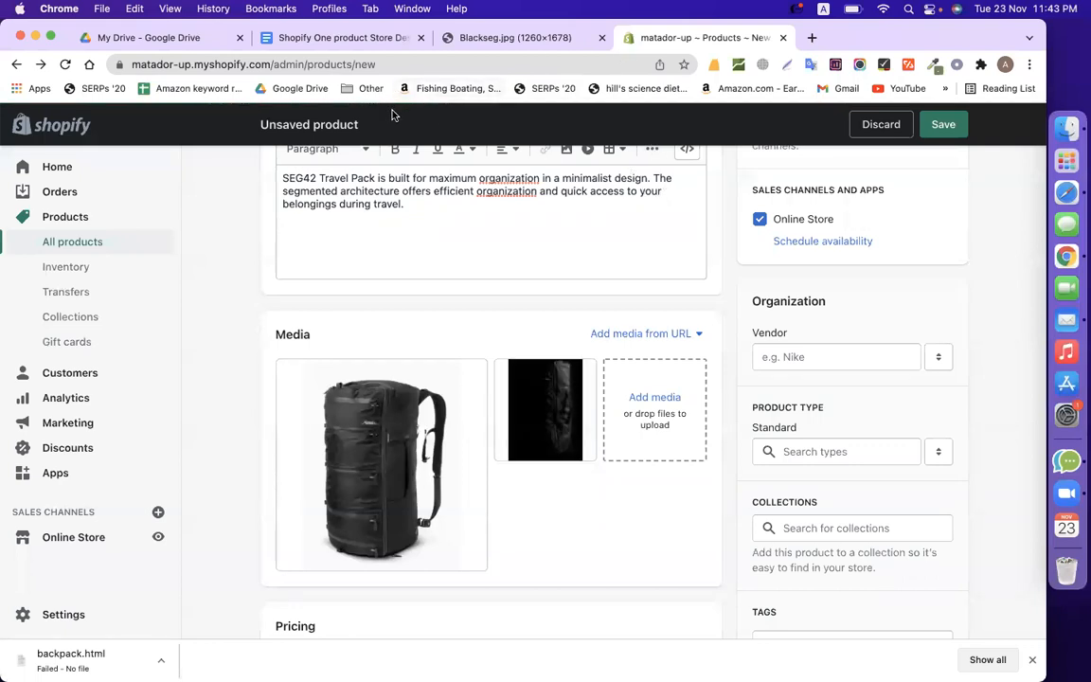
pyautogui.click(484, 42)
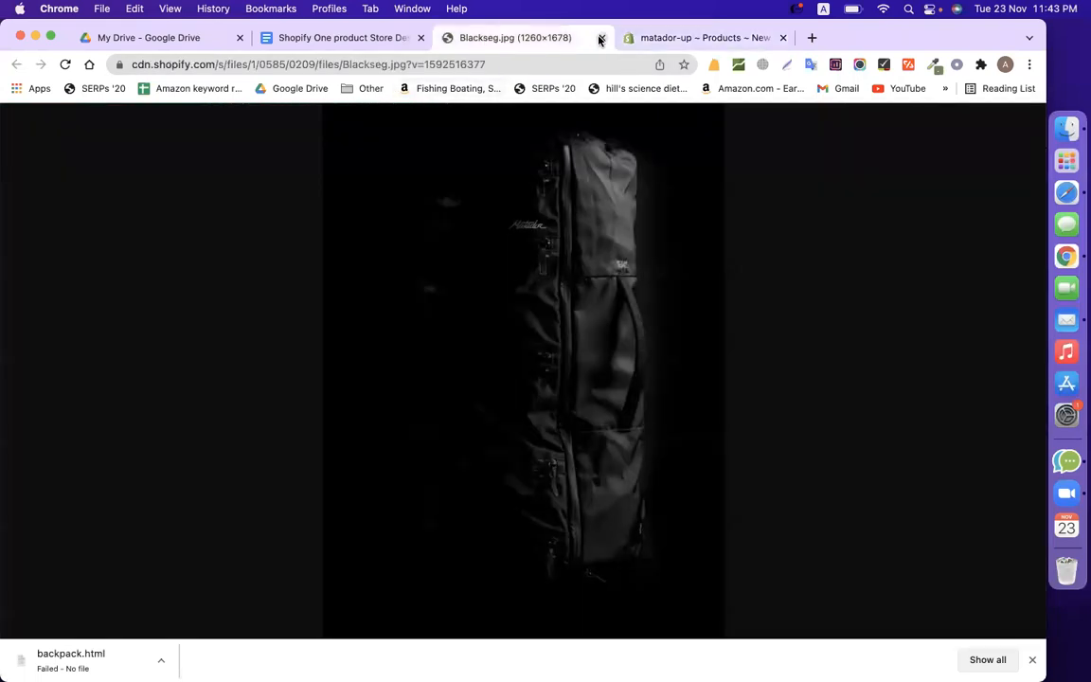
# Step: Close the Blackseg tab and screenshot the MAXIMUM ORGANIZATION backpack diagram in the Doc
pyautogui.click(600, 38)
pyautogui.click(378, 42)
pyautogui.scroll(-10, 480, 413)
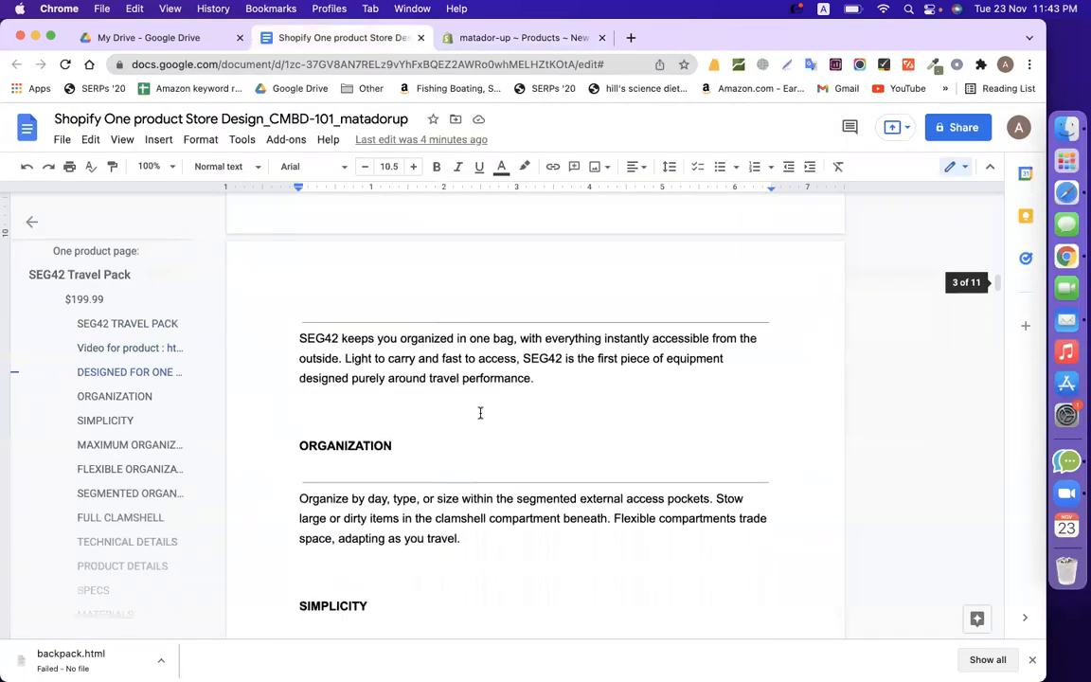
pyautogui.scroll(-3, 480, 412)
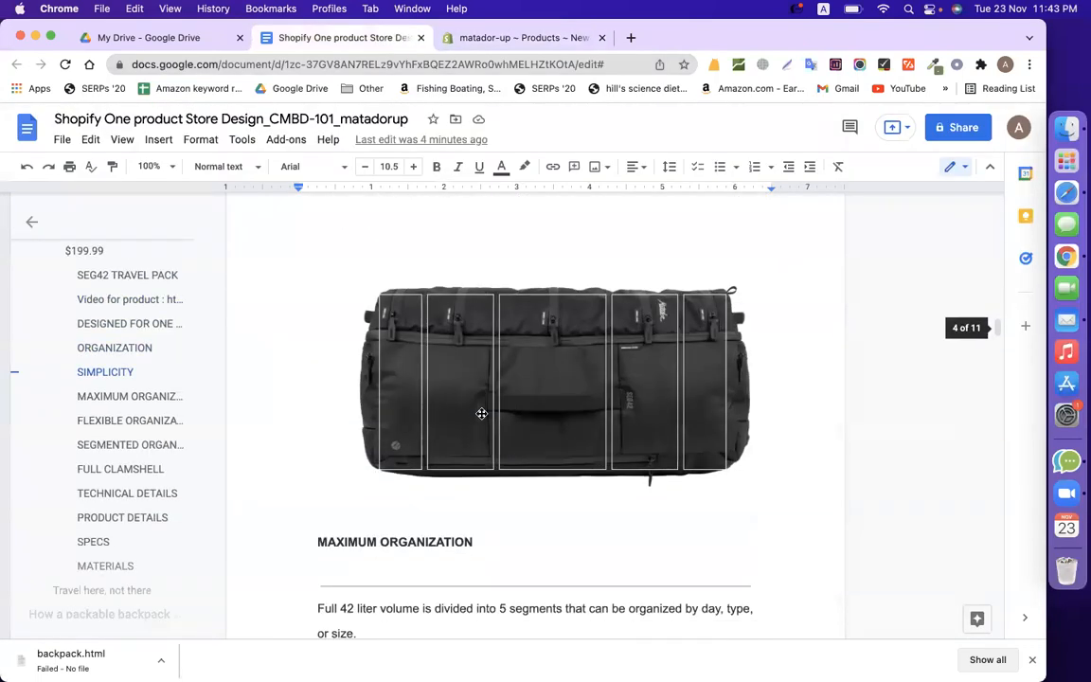
pyautogui.press('super+shift+5')
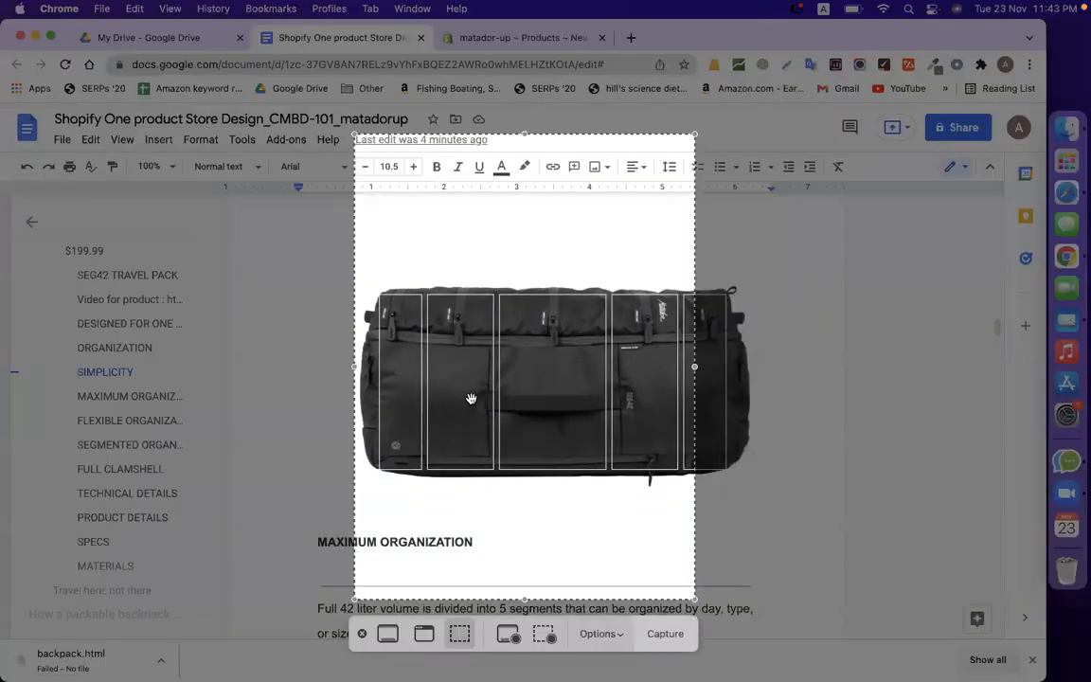
pyautogui.moveTo(503, 138); pyautogui.dragTo(489, 272)
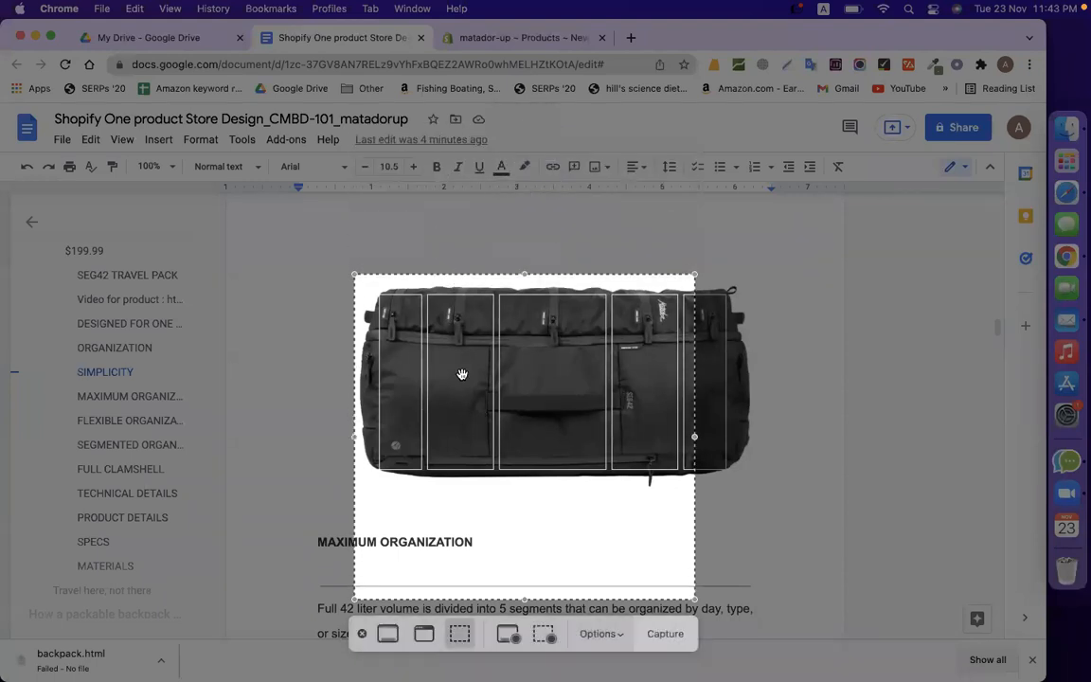
pyautogui.moveTo(463, 372); pyautogui.dragTo(446, 363)
pyautogui.moveTo(676, 588); pyautogui.dragTo(765, 502)
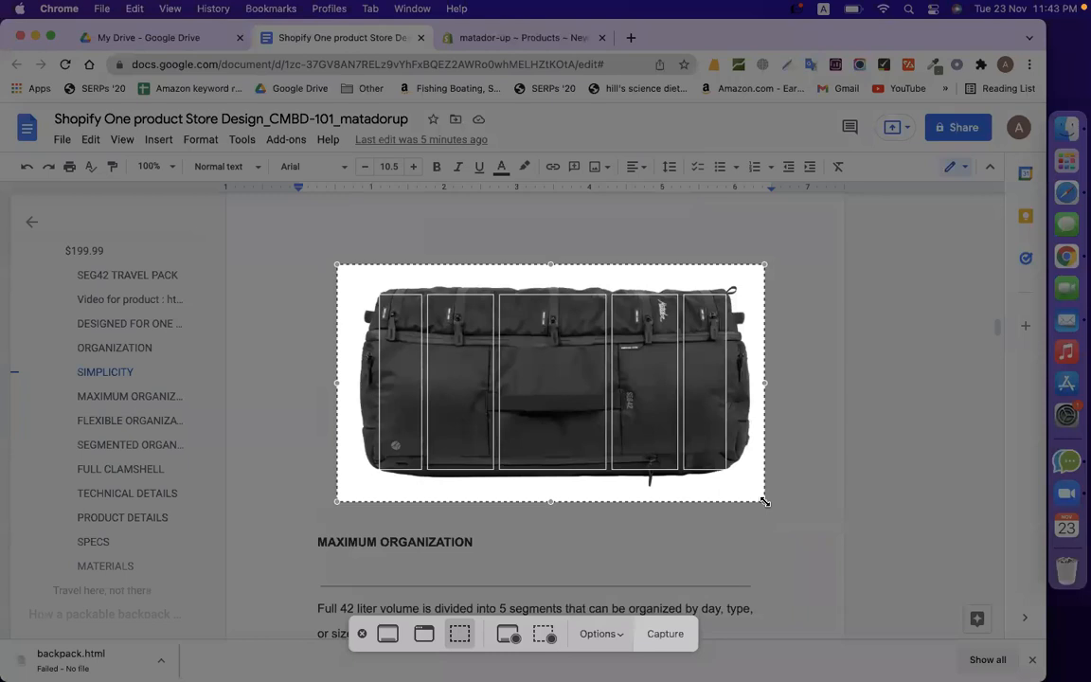
pyautogui.click(647, 637)
# Step: Screenshot the FLEXIBLE ORGANIZATION backpack diagram further down the Doc
pyautogui.scroll(-10, 572, 546)
pyautogui.scroll(3, 572, 545)
pyautogui.scroll(-10, 572, 545)
pyautogui.scroll(3, 572, 545)
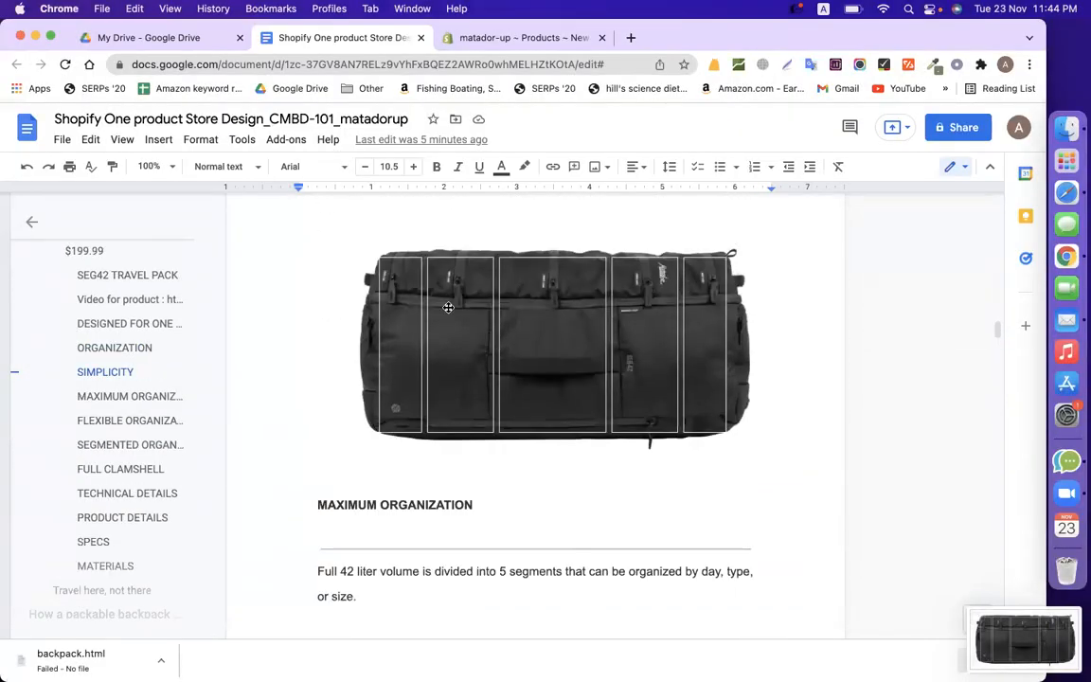
pyautogui.scroll(-8, 568, 380)
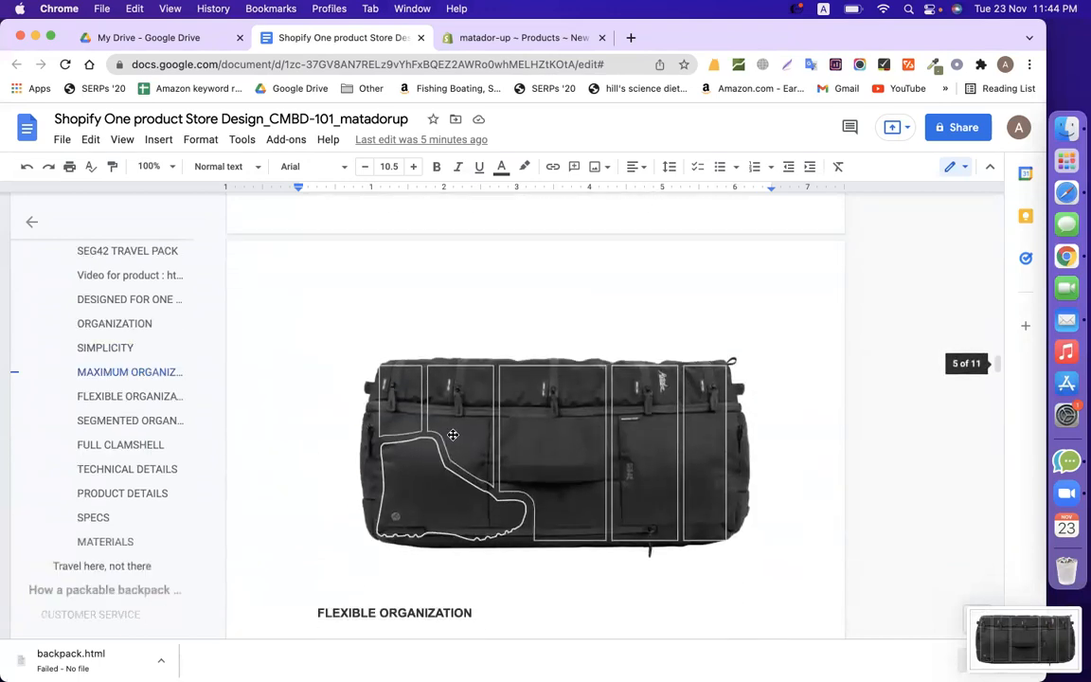
pyautogui.scroll(-2, 478, 522)
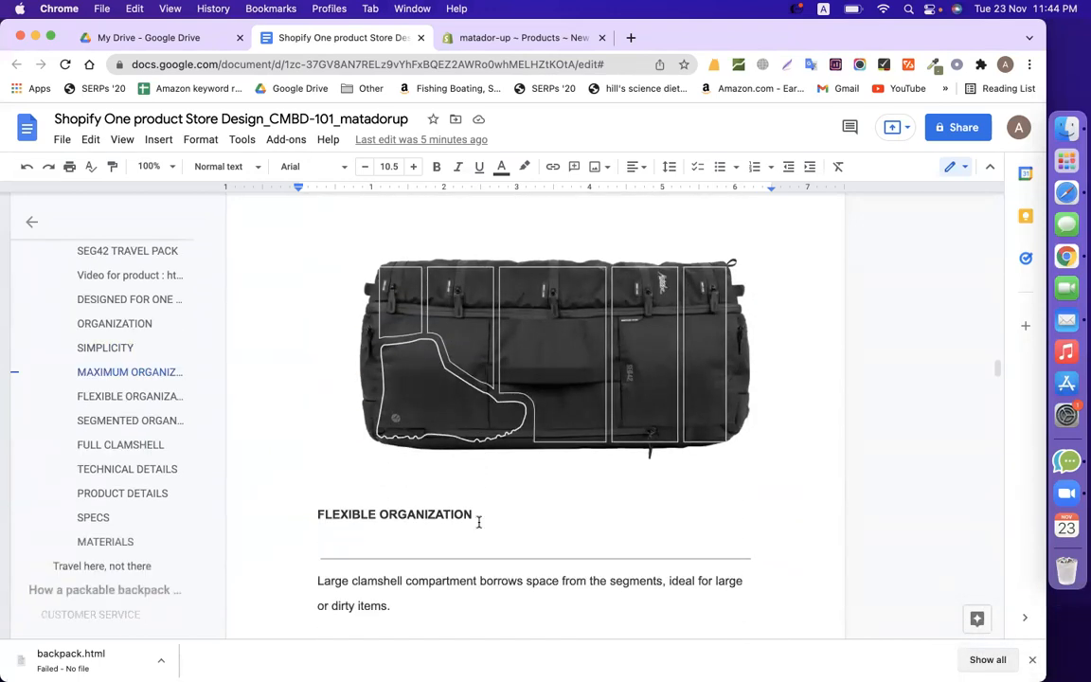
pyautogui.press('super+shift+5')
pyautogui.click(629, 633)
pyautogui.click(665, 634)
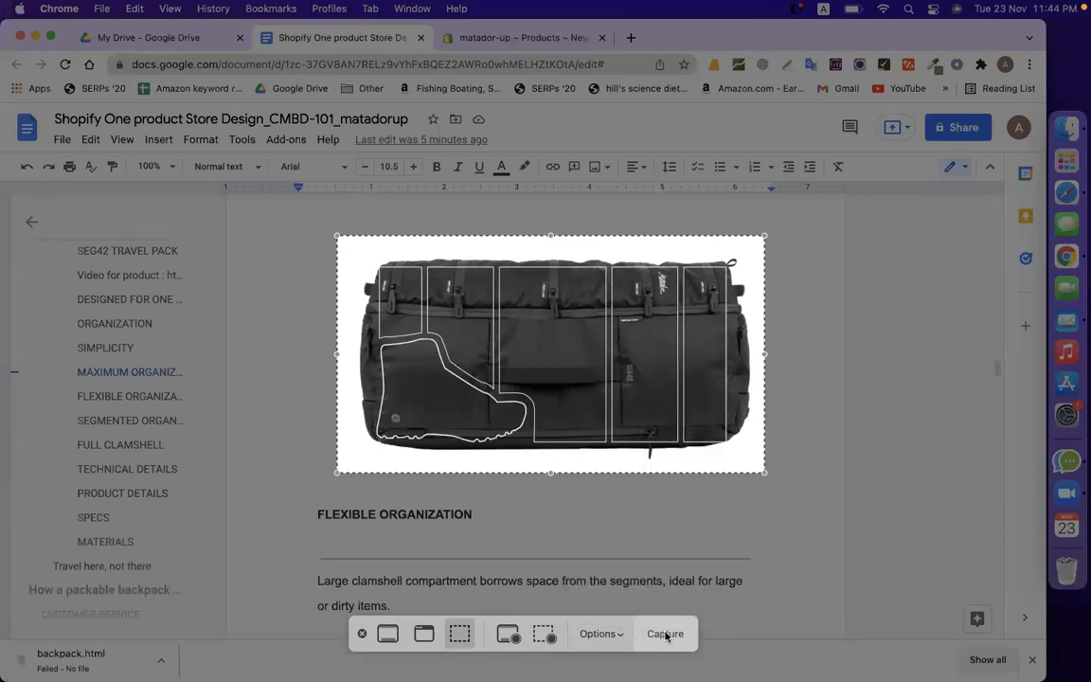
pyautogui.click(669, 632)
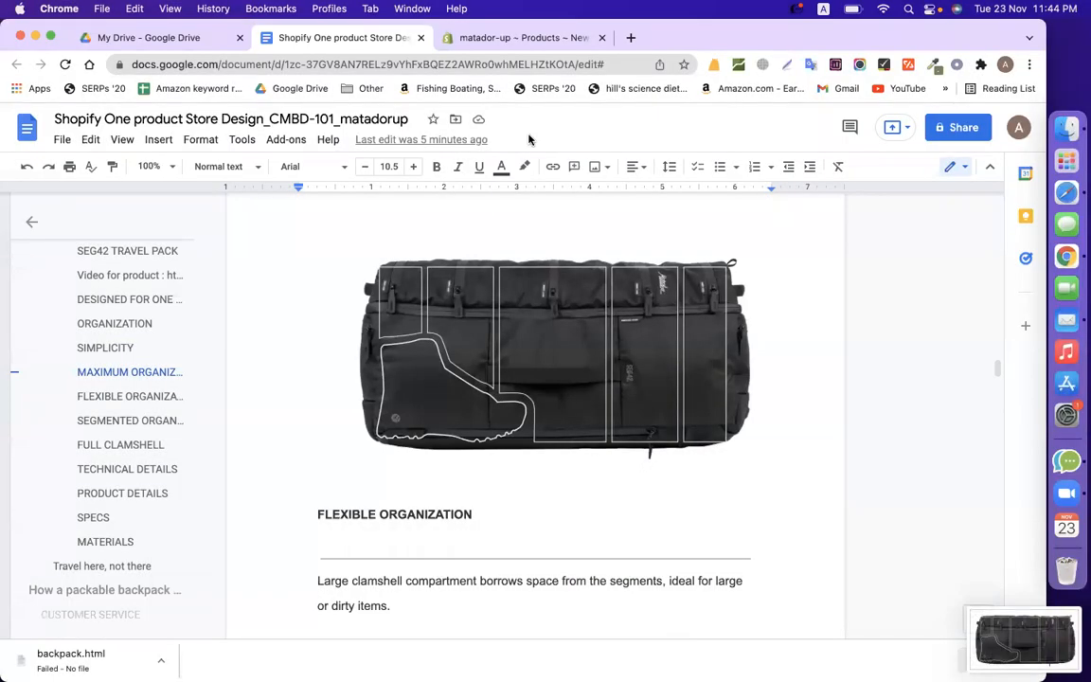
pyautogui.click(523, 39)
# Step: Upload the 11.43.59 PM and 11.44.12 PM diagram screenshots as product media
pyautogui.click(652, 396)
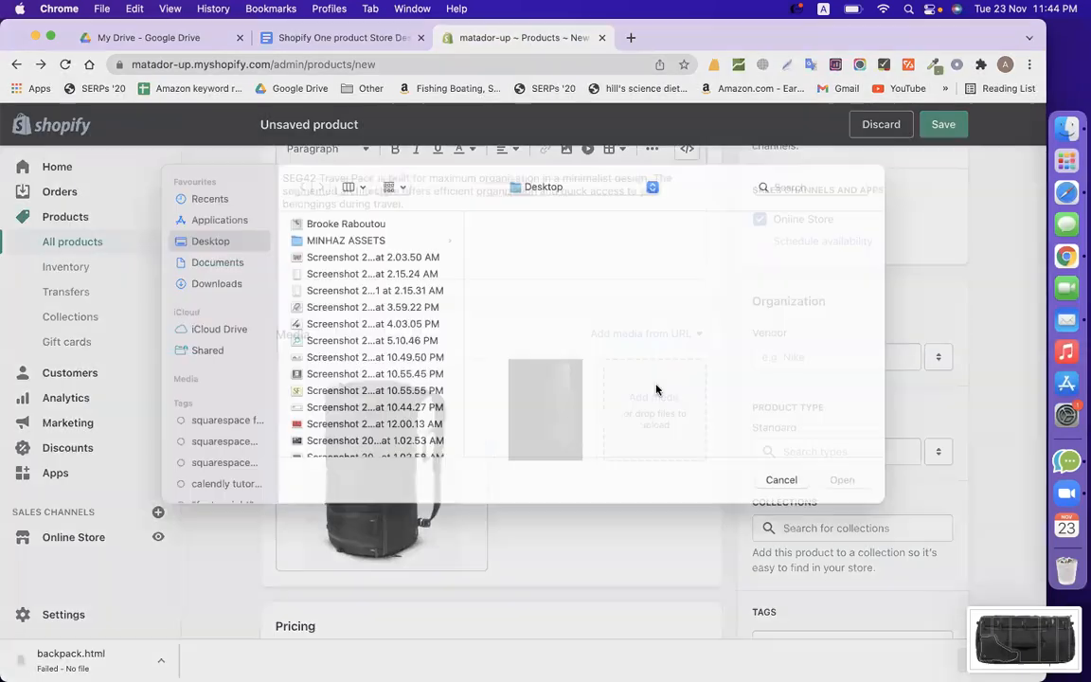
pyautogui.click(354, 359)
pyautogui.scroll(-5, 354, 359)
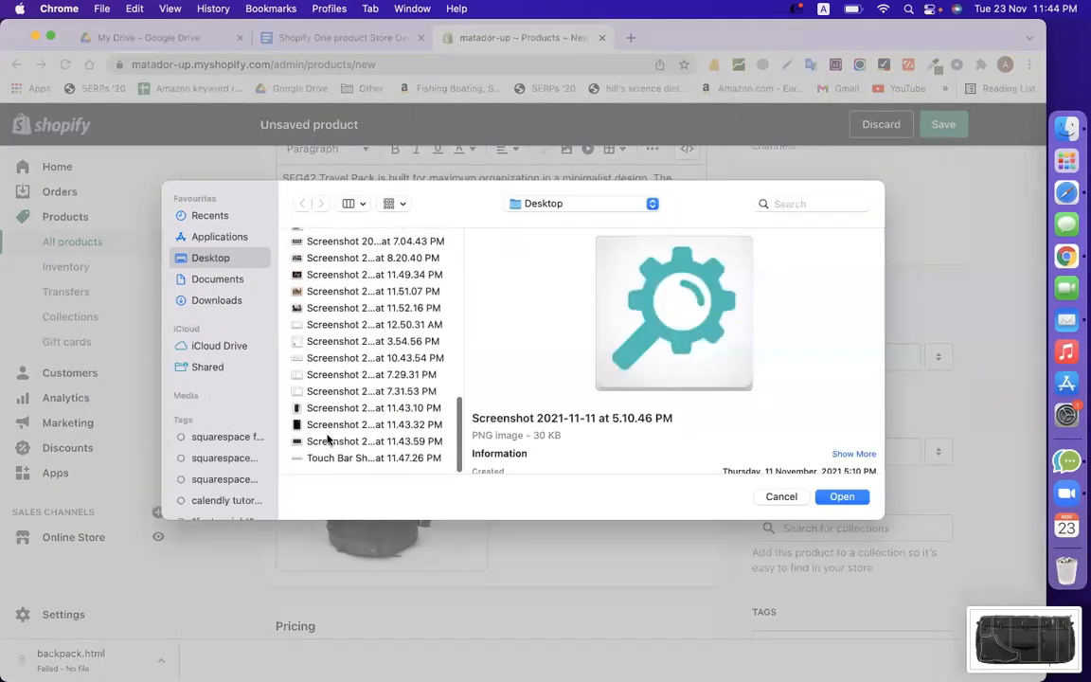
pyautogui.click(329, 441)
pyautogui.doubleClick(329, 442)
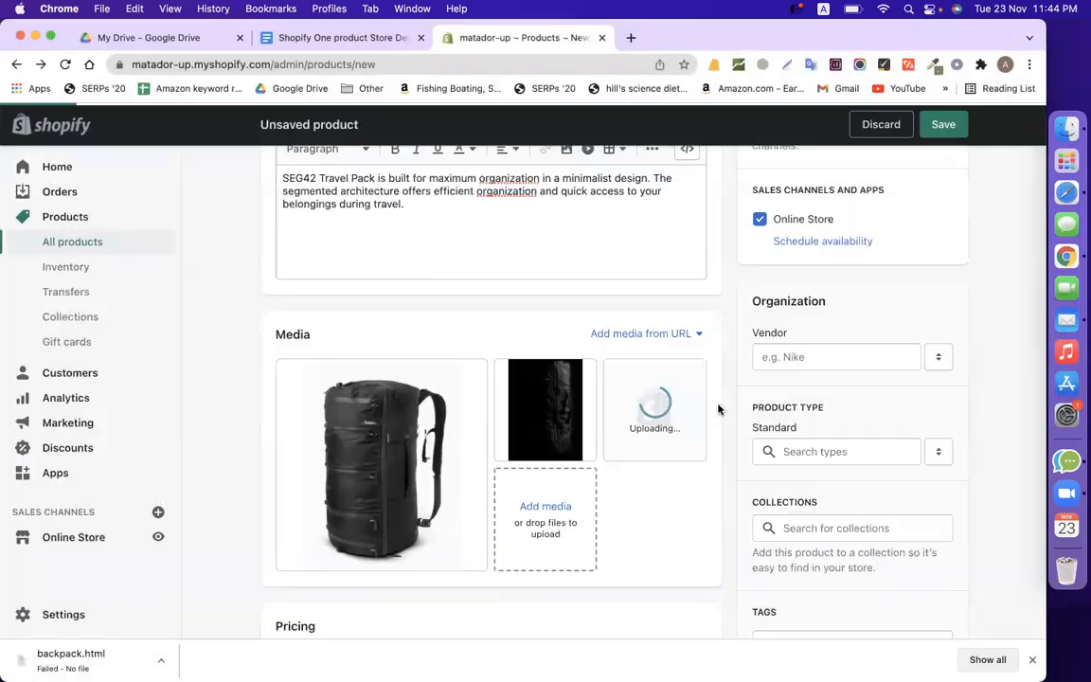
pyautogui.click(536, 505)
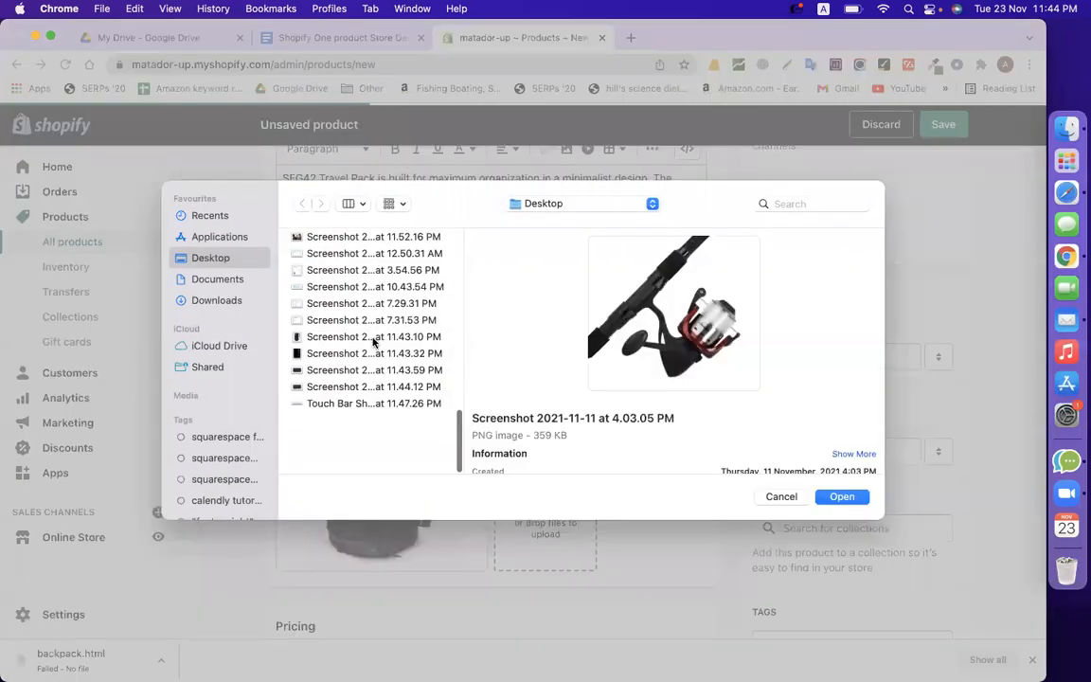
pyautogui.doubleClick(312, 441)
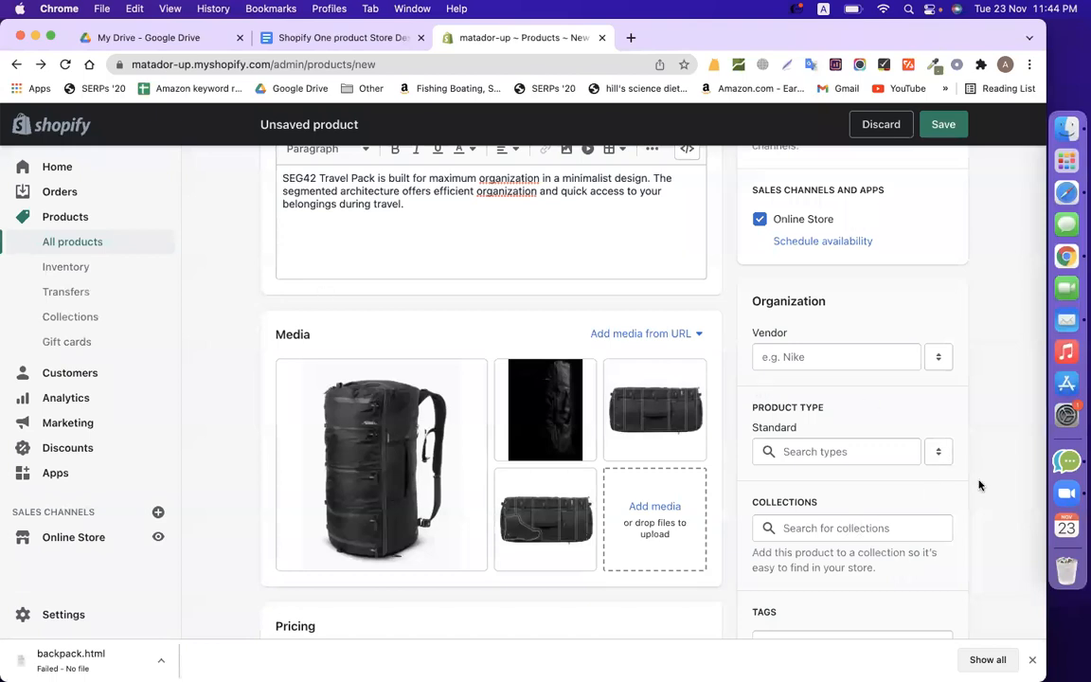
# Step: Set the product type to the custom type 'bagpack'
pyautogui.click(853, 452)
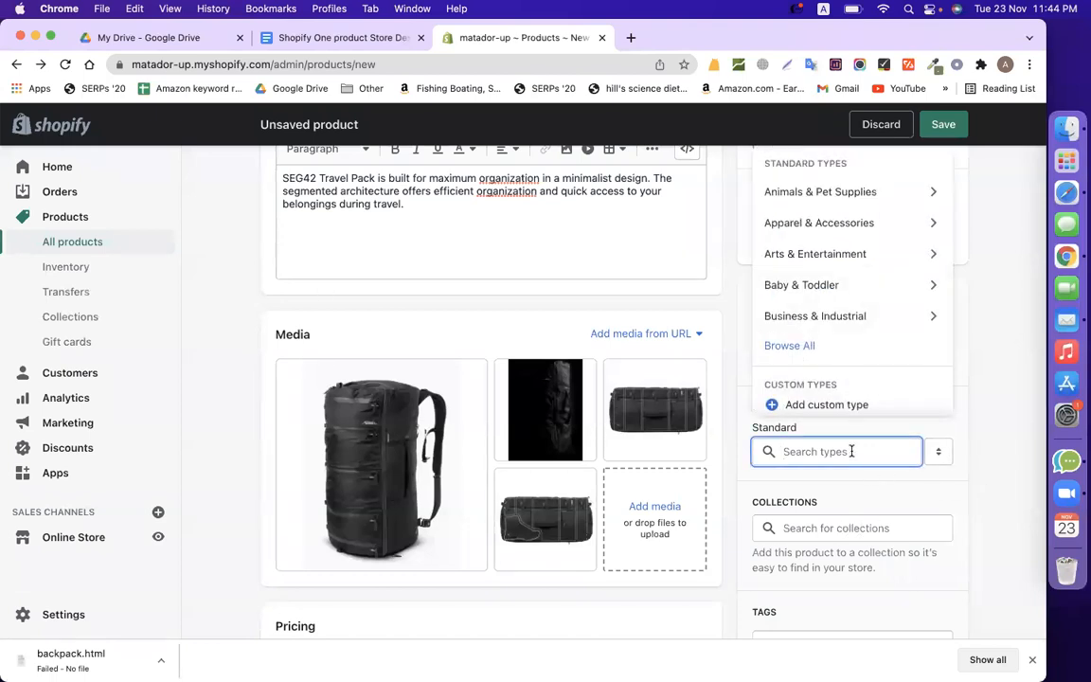
pyautogui.write('bag')
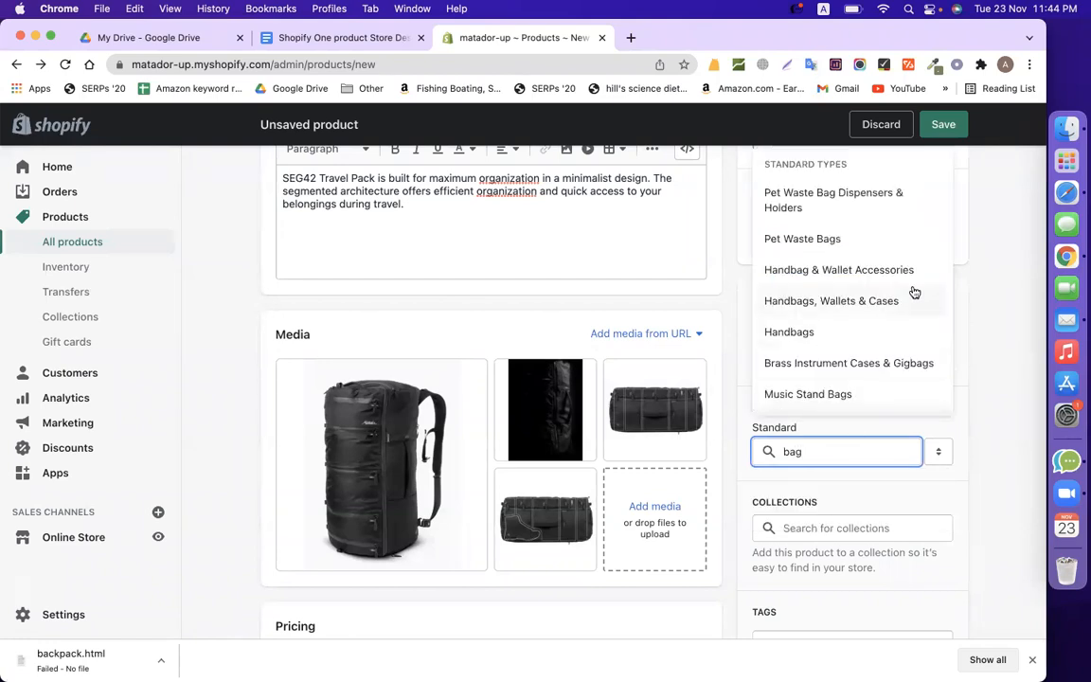
pyautogui.write('pack')
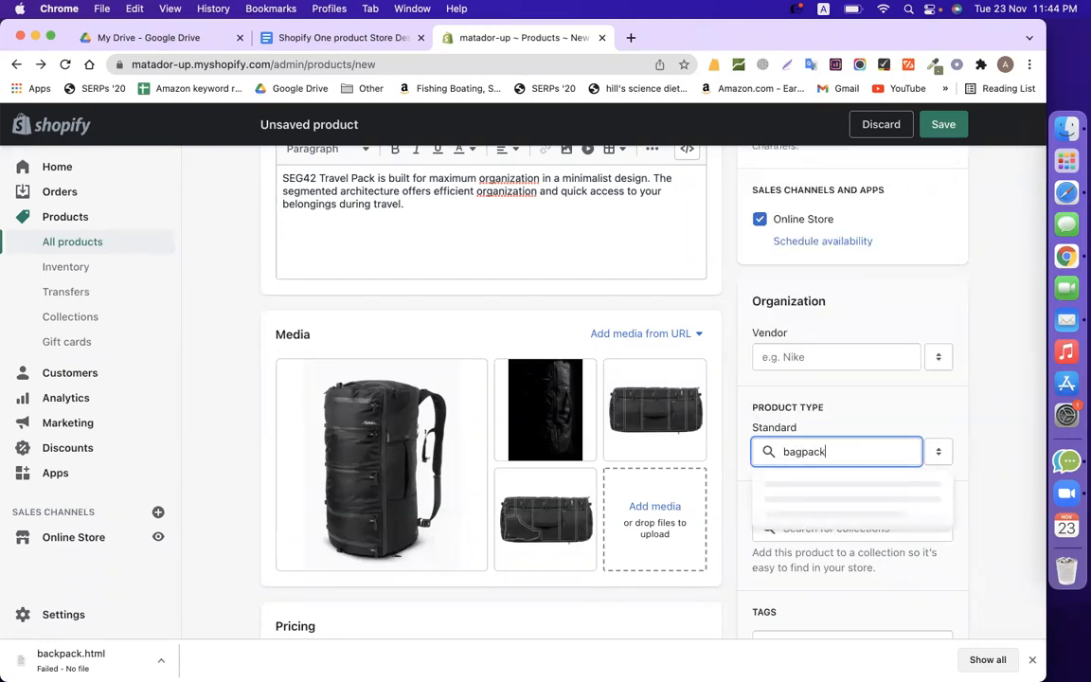
pyautogui.click(820, 487)
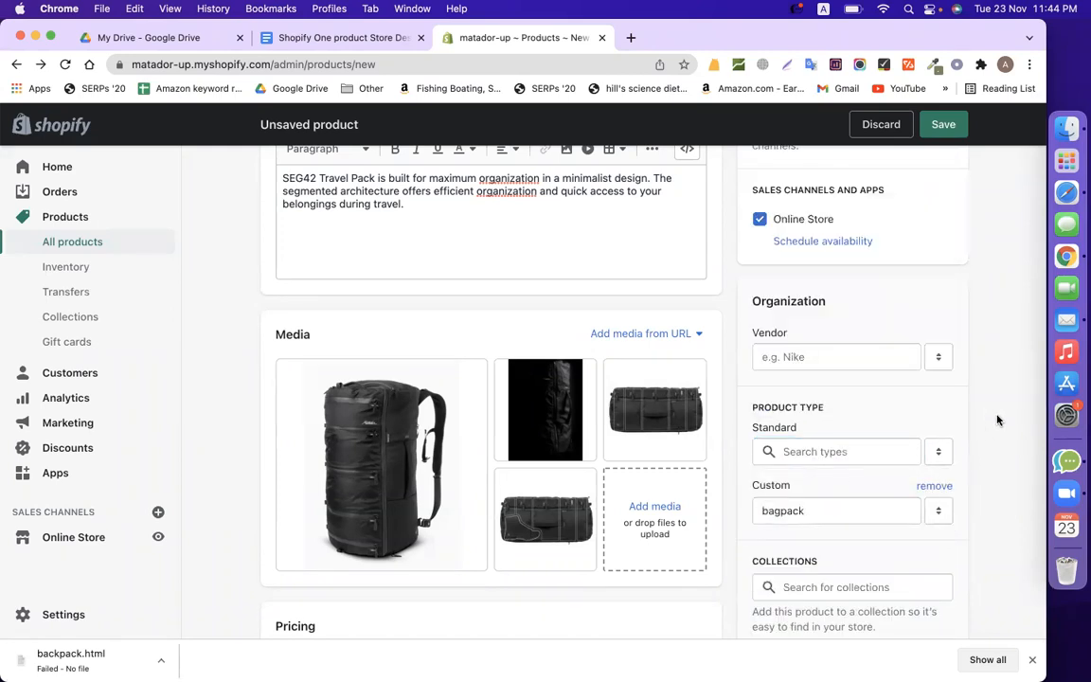
# Step: Set the product status to Active and save the new product
pyautogui.scroll(4, 845, 397)
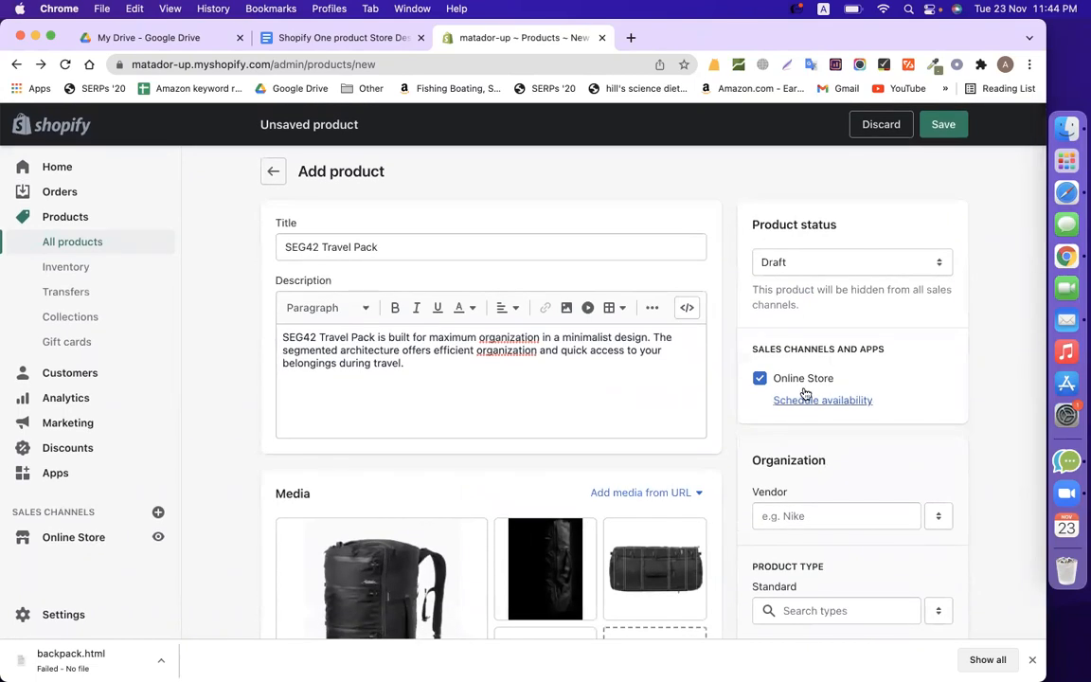
pyautogui.click(819, 259)
pyautogui.click(796, 244)
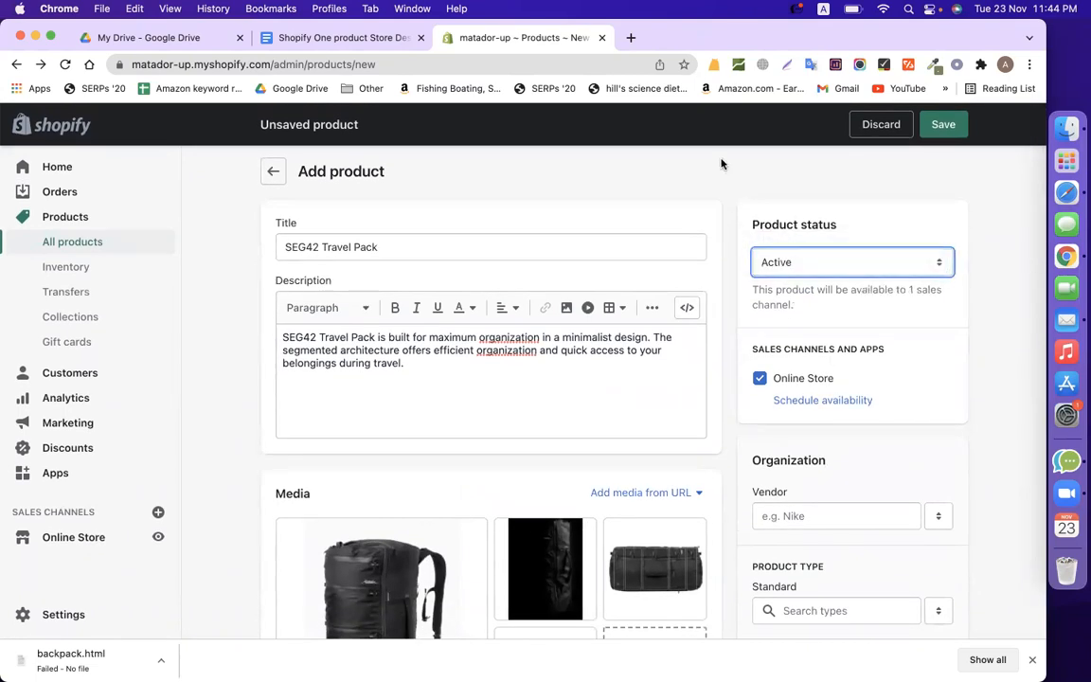
pyautogui.click(942, 124)
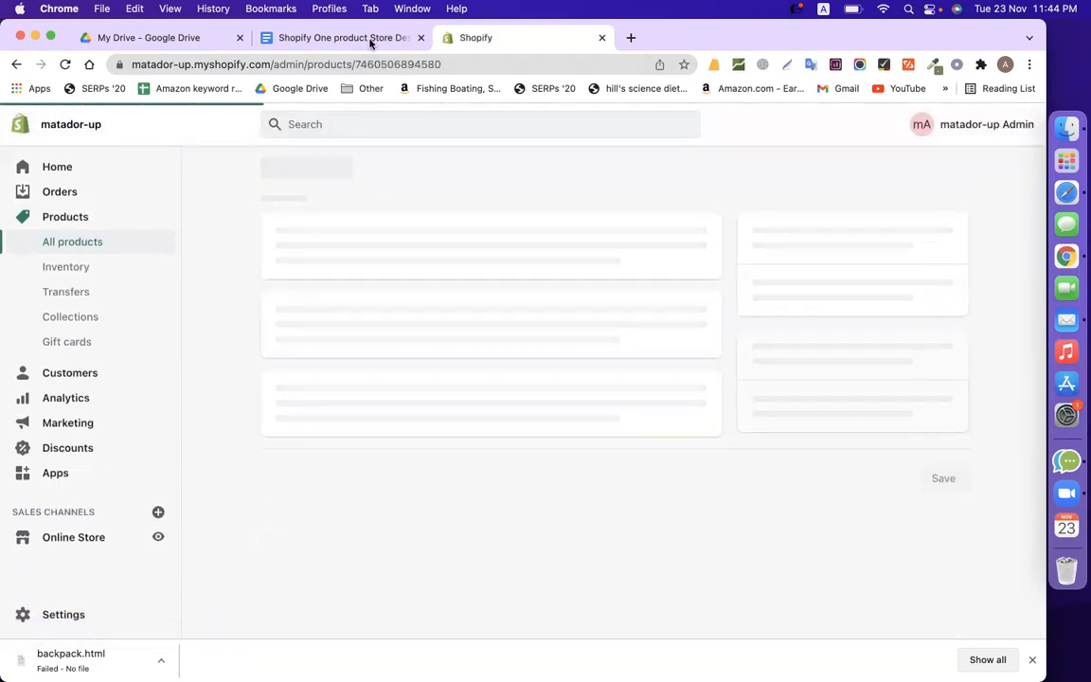
pyautogui.click(370, 38)
# Step: Review the brief's banner image link and product page section, then open a new tab
pyautogui.scroll(10, 387, 338)
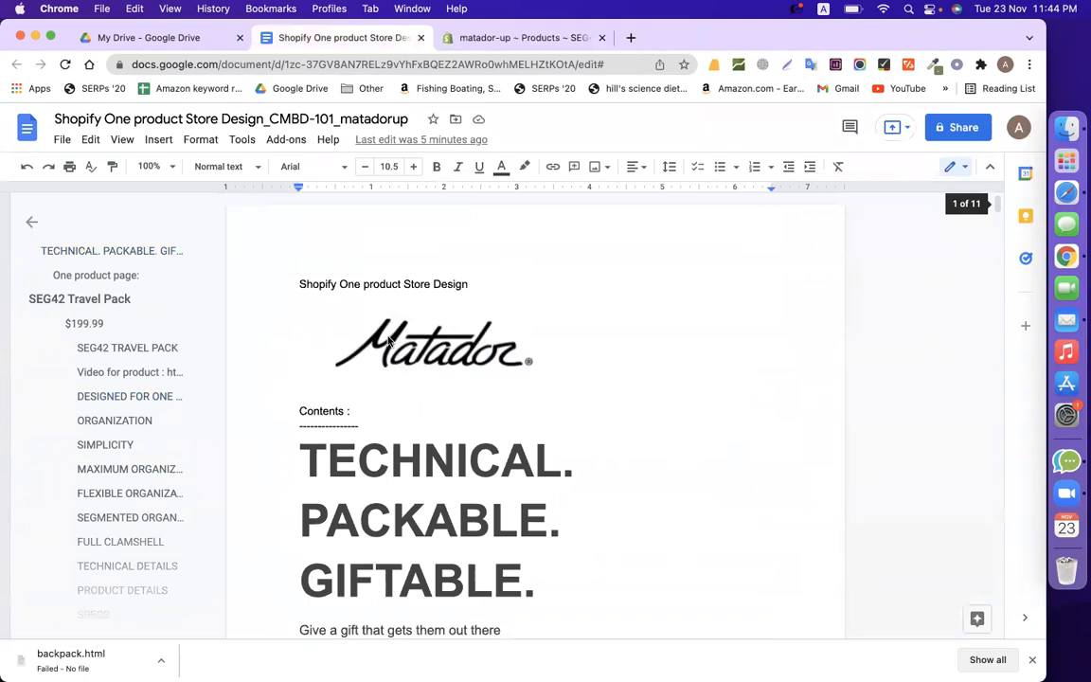
pyautogui.scroll(-3, 387, 341)
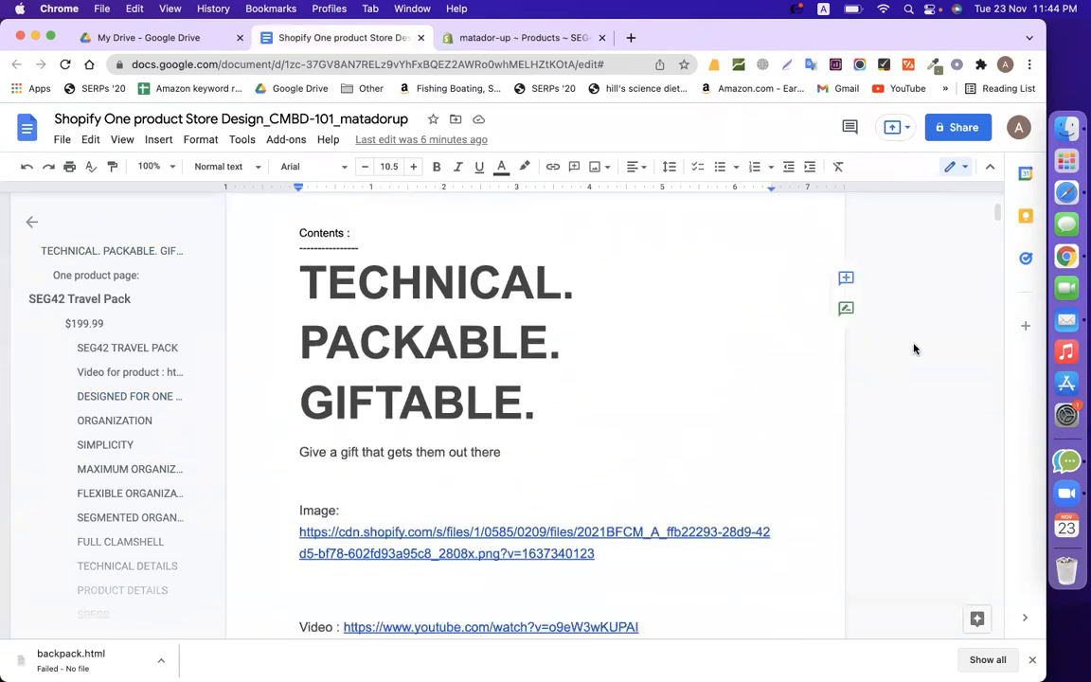
pyautogui.scroll(-1, 460, 376)
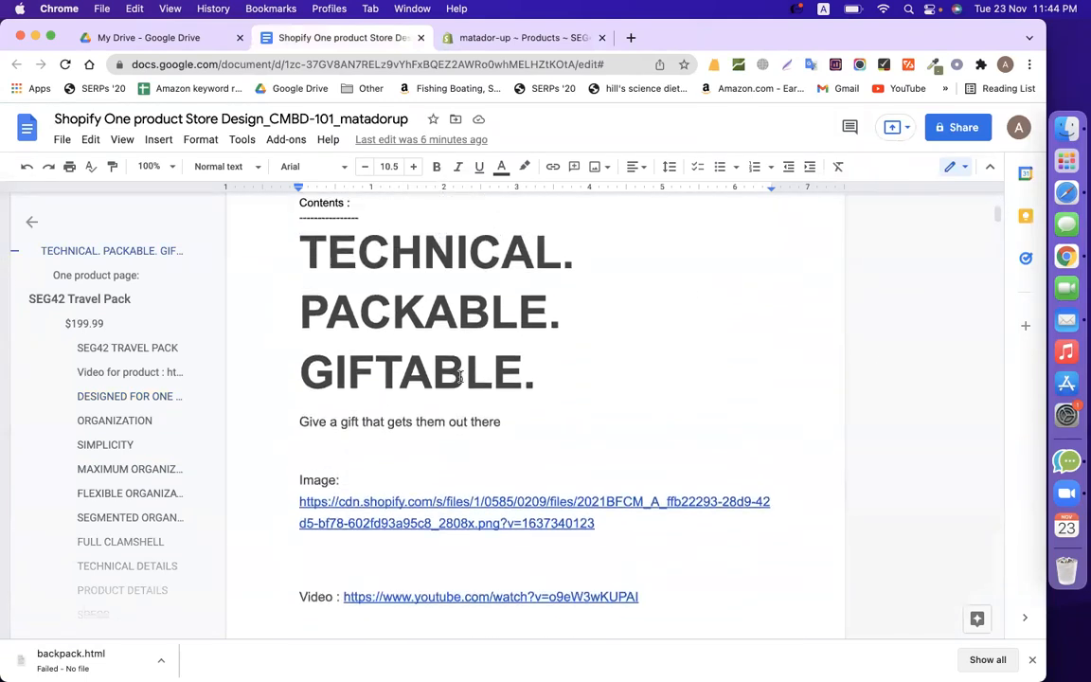
pyautogui.scroll(-5, 447, 422)
pyautogui.scroll(2, 447, 422)
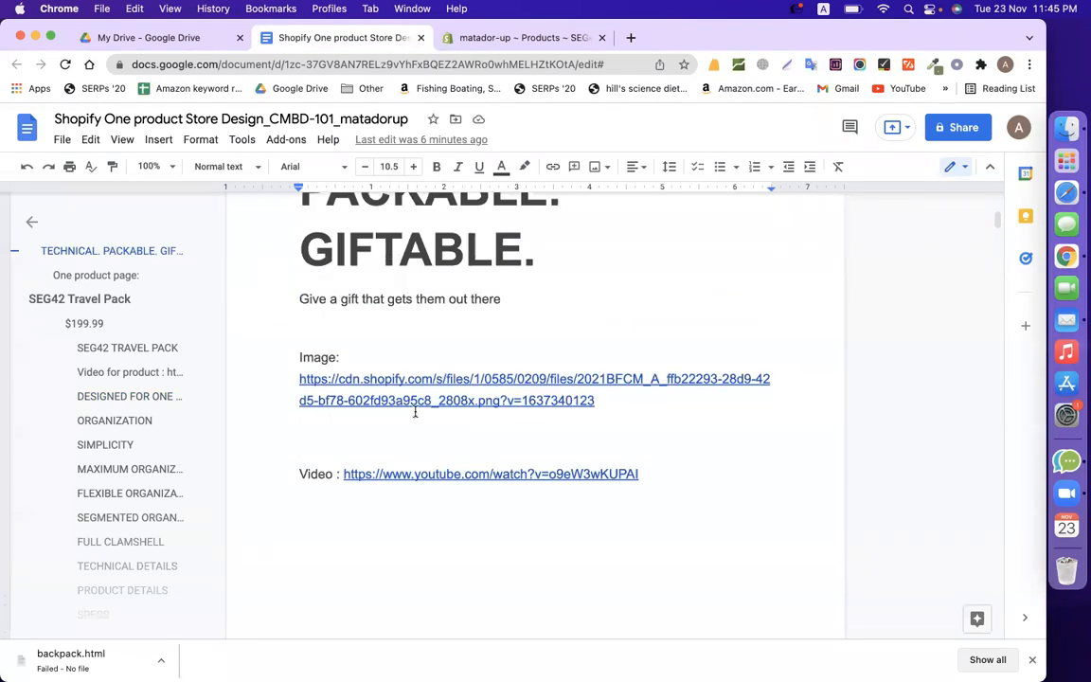
pyautogui.click(388, 401)
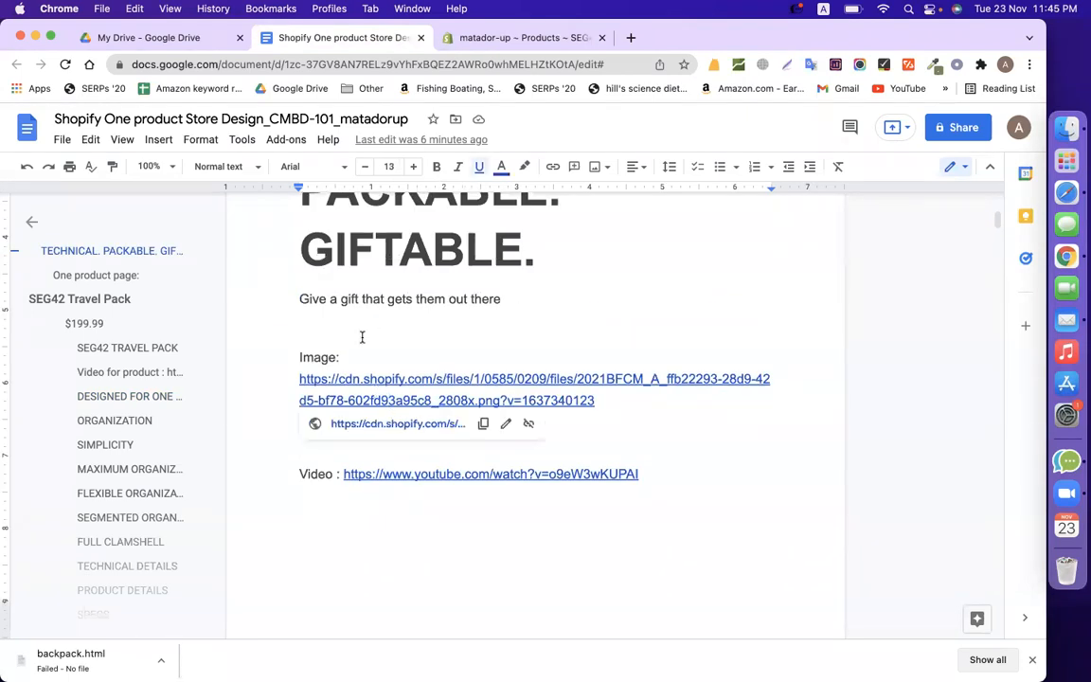
pyautogui.scroll(-2, 362, 337)
pyautogui.click(305, 416)
pyautogui.scroll(-5, 364, 369)
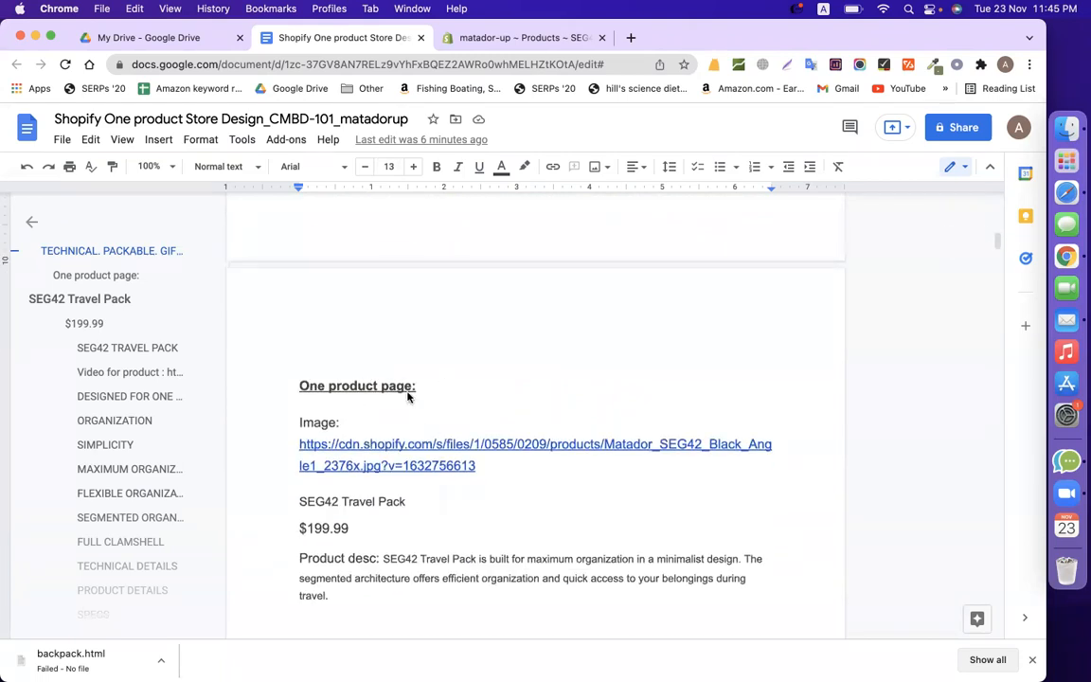
pyautogui.scroll(-4, 431, 440)
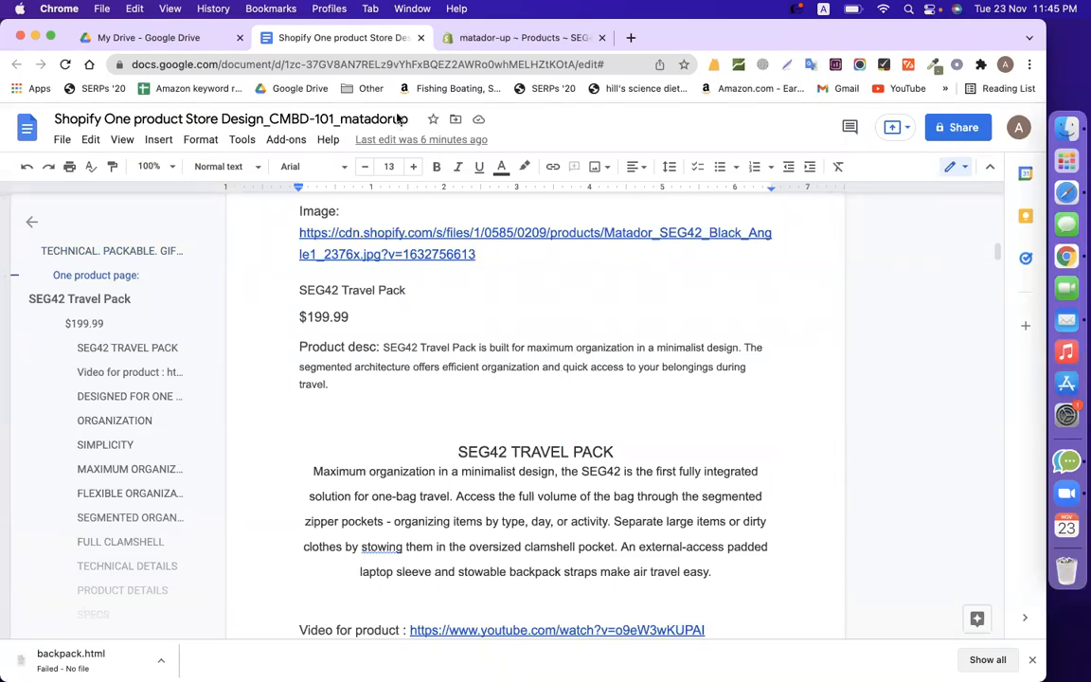
pyautogui.click(630, 37)
# Step: Go to apps.shopify.com, search 'gempages', and open the GemPages Page Builder listing
pyautogui.write('apps')
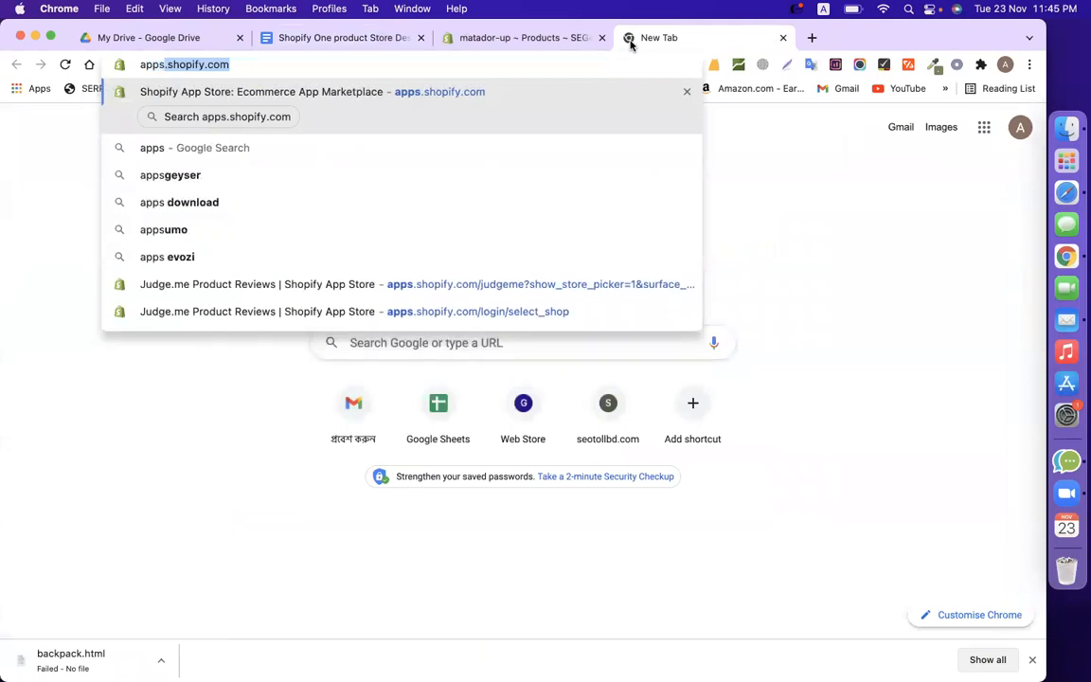
pyautogui.press('Return')
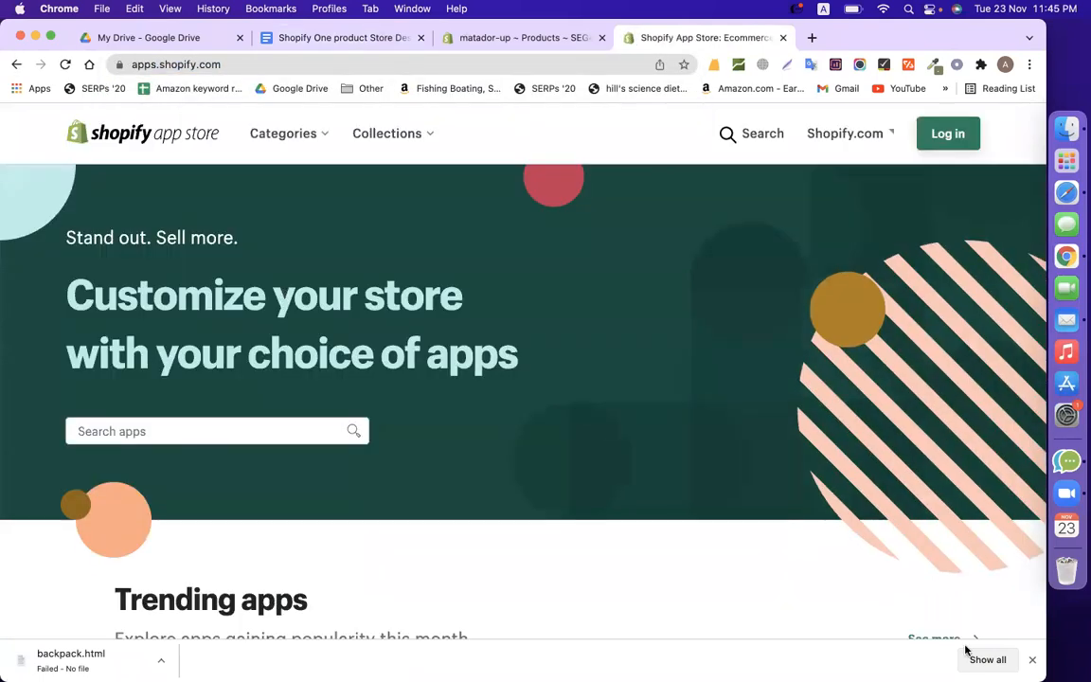
pyautogui.click(1038, 662)
pyautogui.click(309, 428)
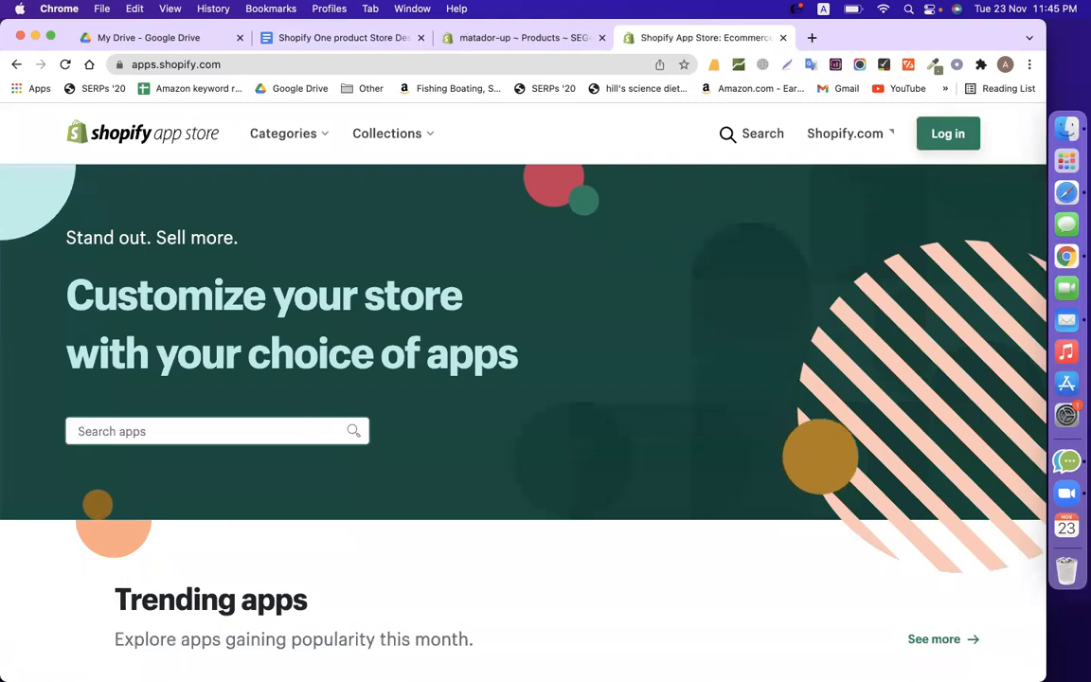
pyautogui.write('gempages')
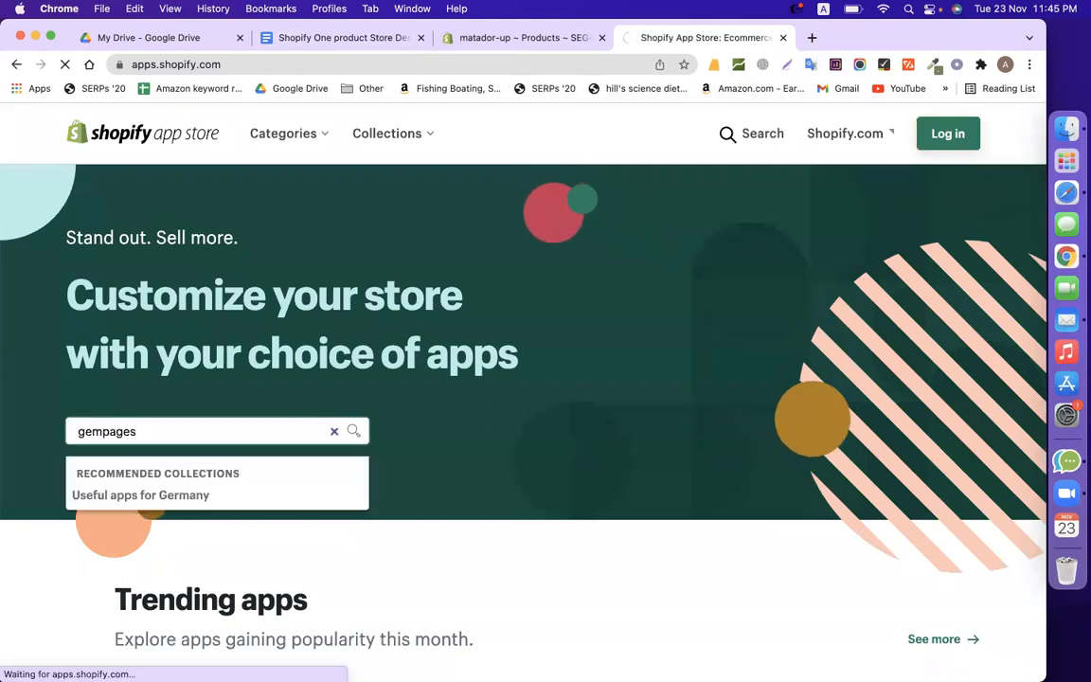
pyautogui.press('Return')
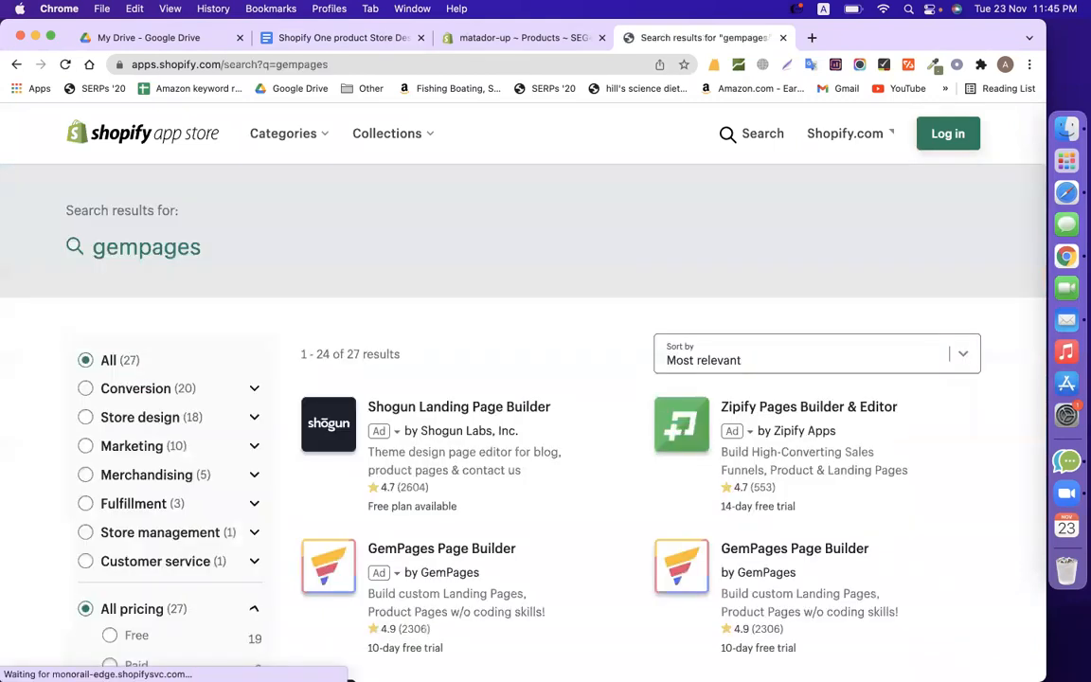
pyautogui.scroll(-3, 593, 292)
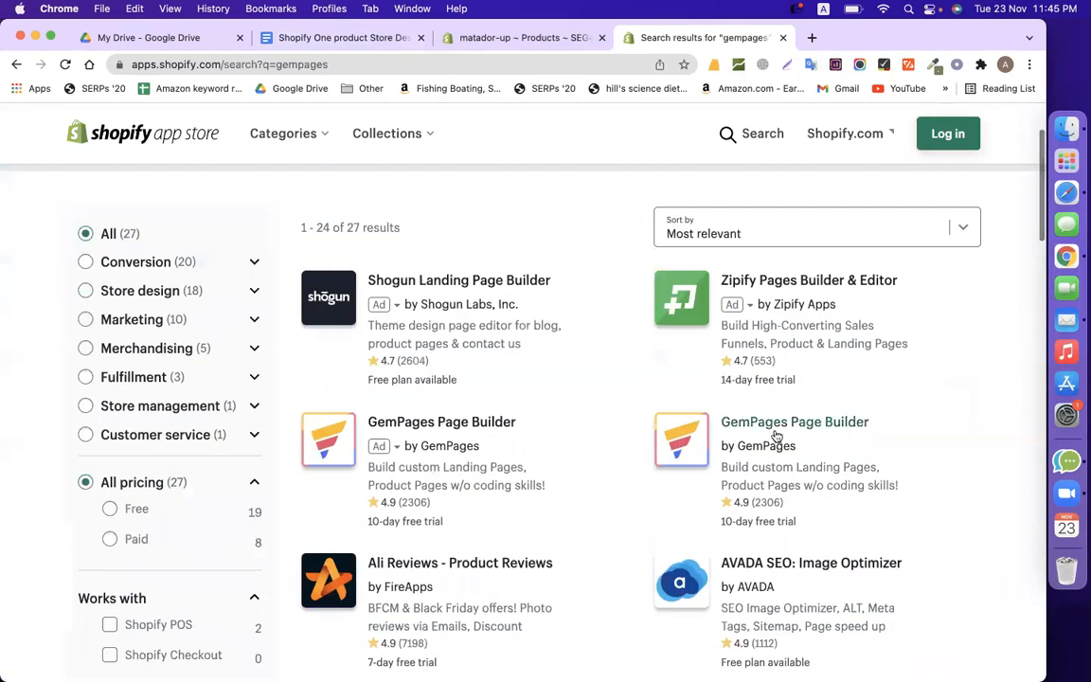
pyautogui.click(809, 424)
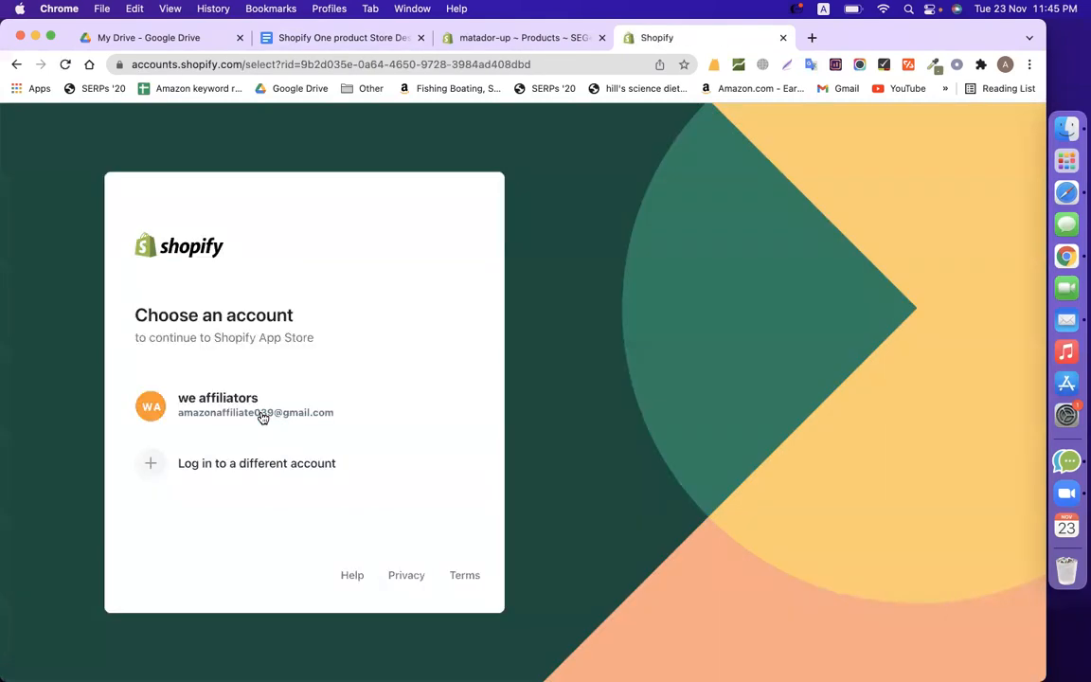
# Step: Dismiss the Shopify store chooser and log out of the current account
pyautogui.click(246, 416)
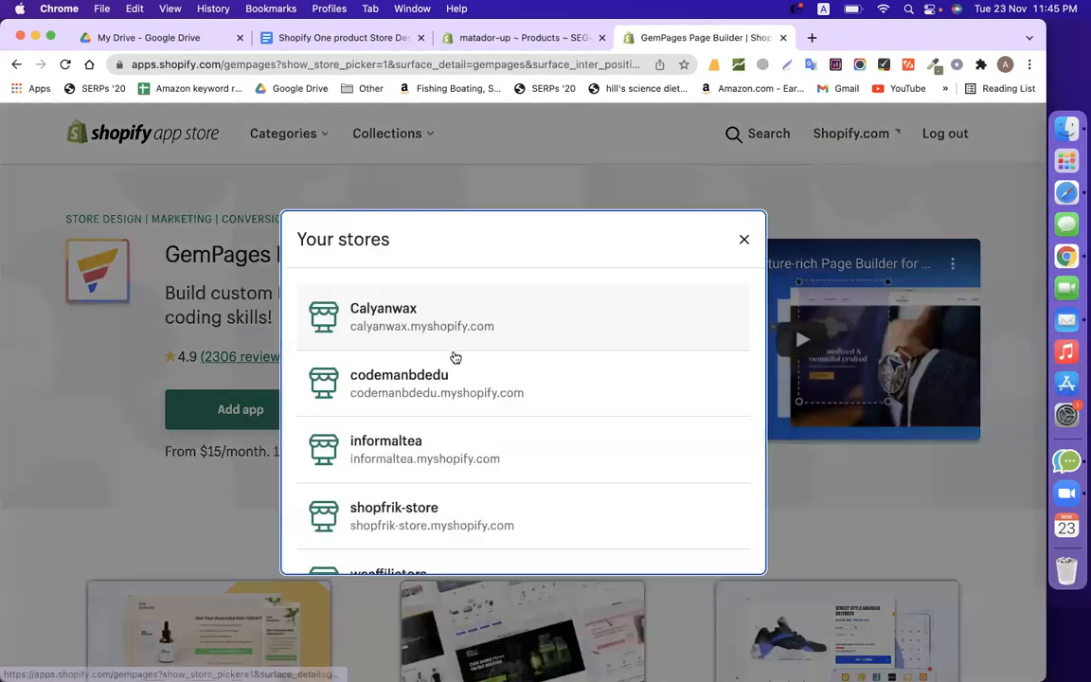
pyautogui.scroll(-2, 435, 473)
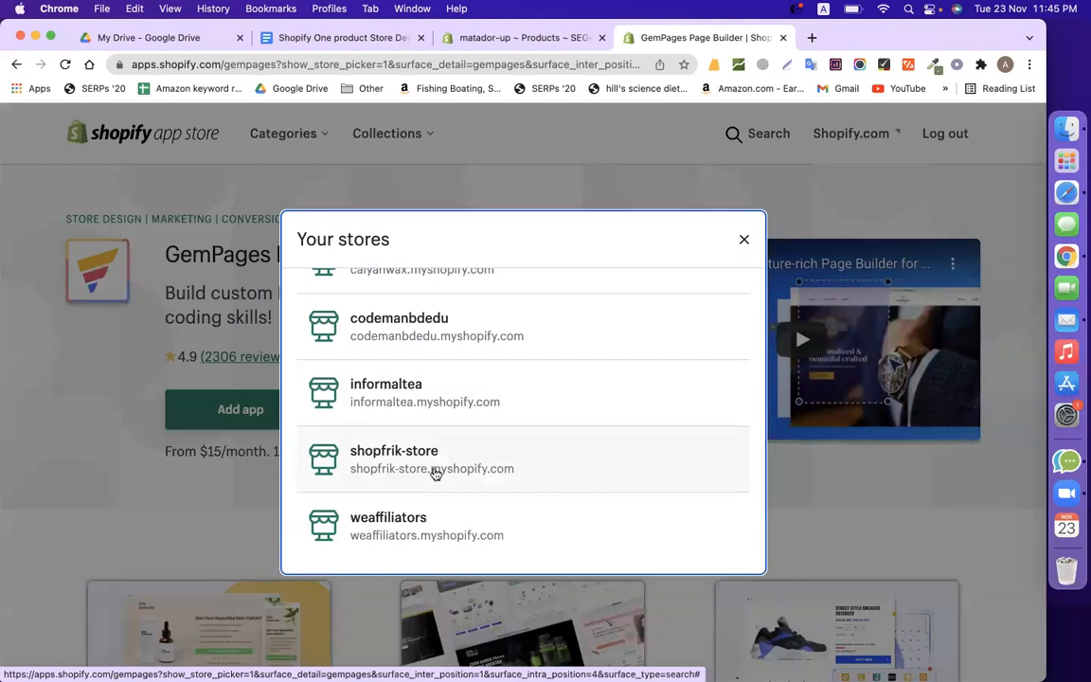
pyautogui.scroll(2, 435, 474)
pyautogui.scroll(-2, 435, 474)
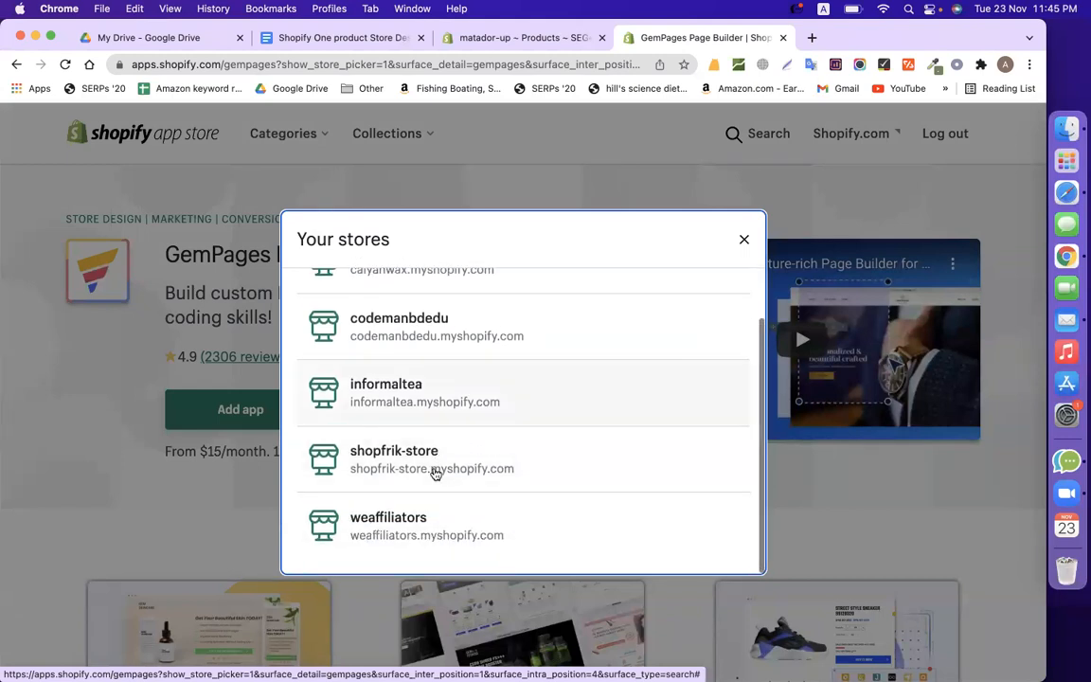
pyautogui.scroll(2, 436, 473)
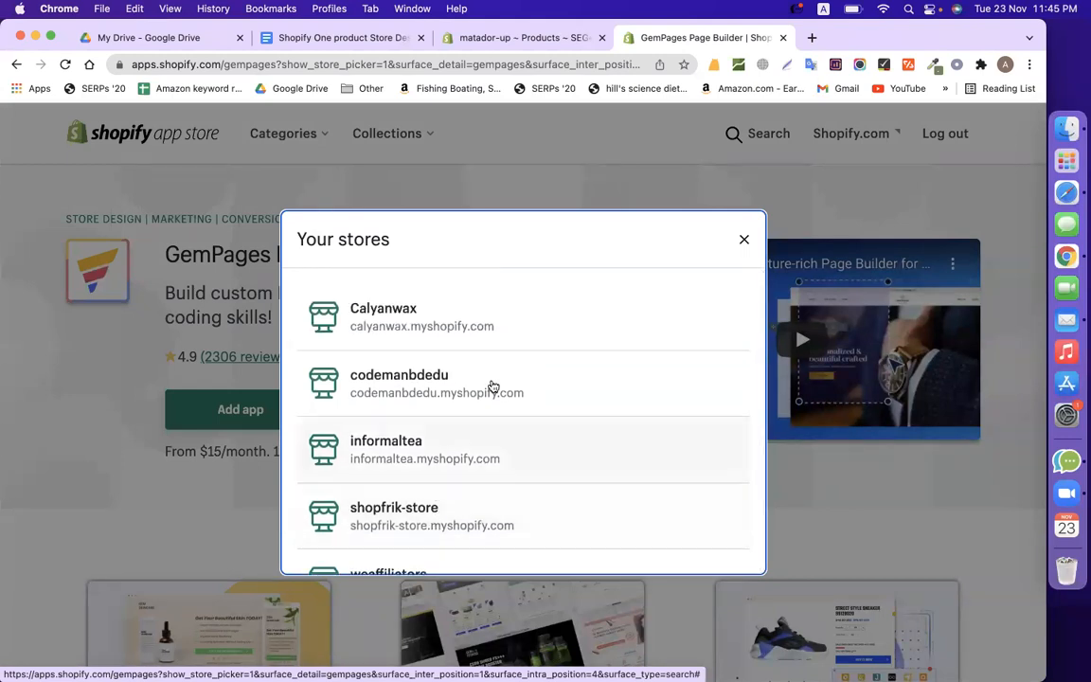
pyautogui.click(744, 242)
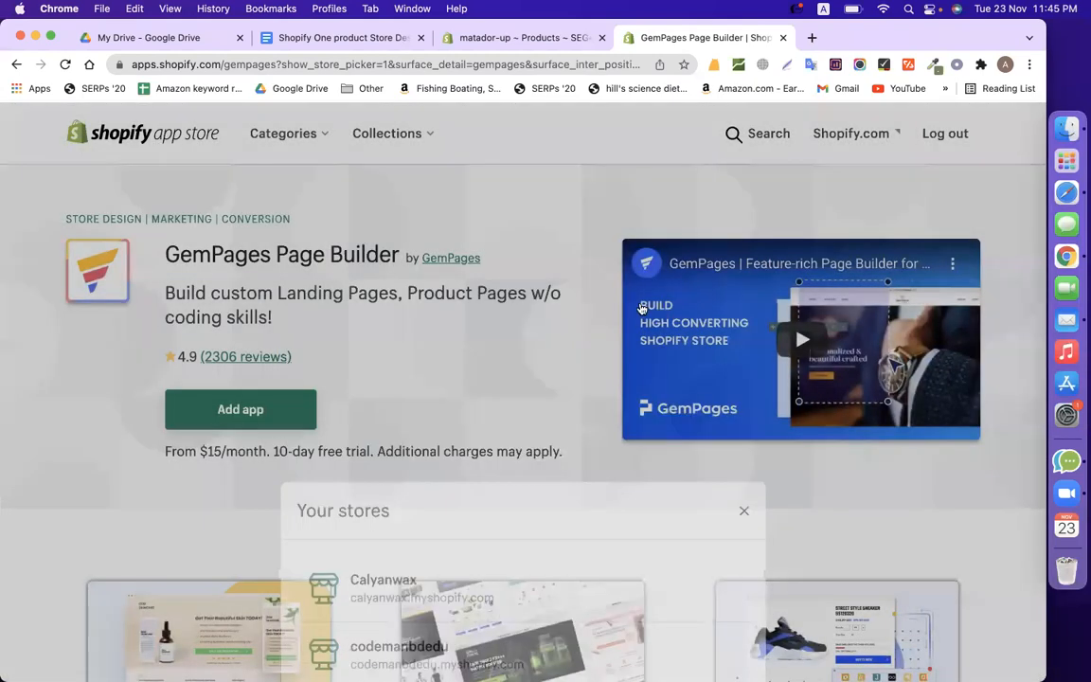
pyautogui.click(951, 148)
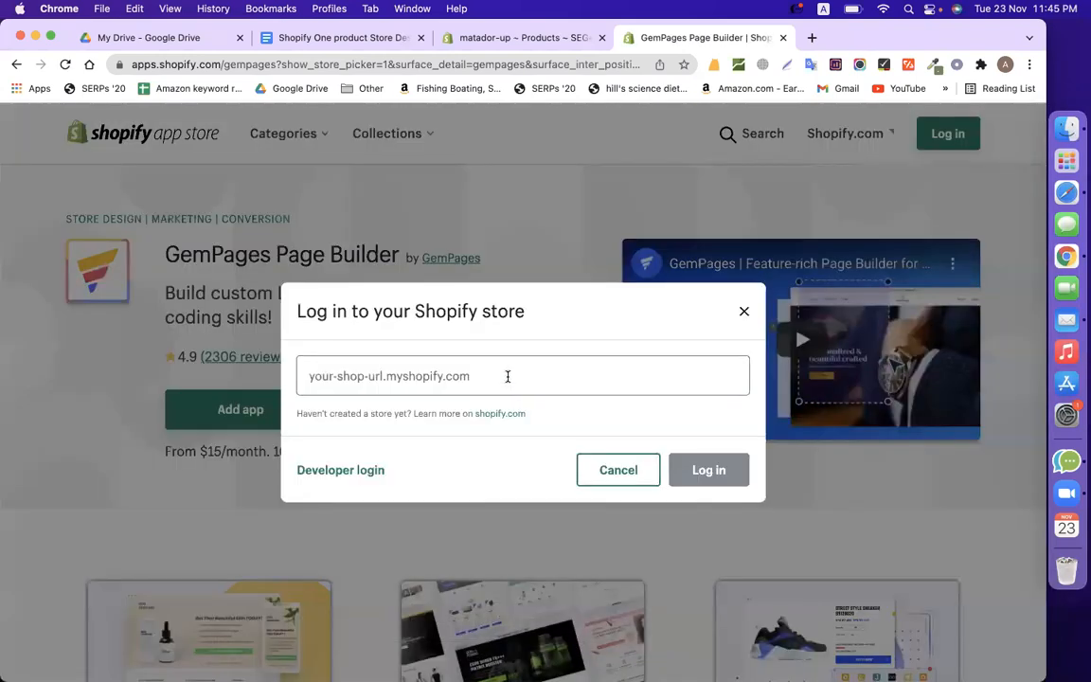
pyautogui.click(508, 377)
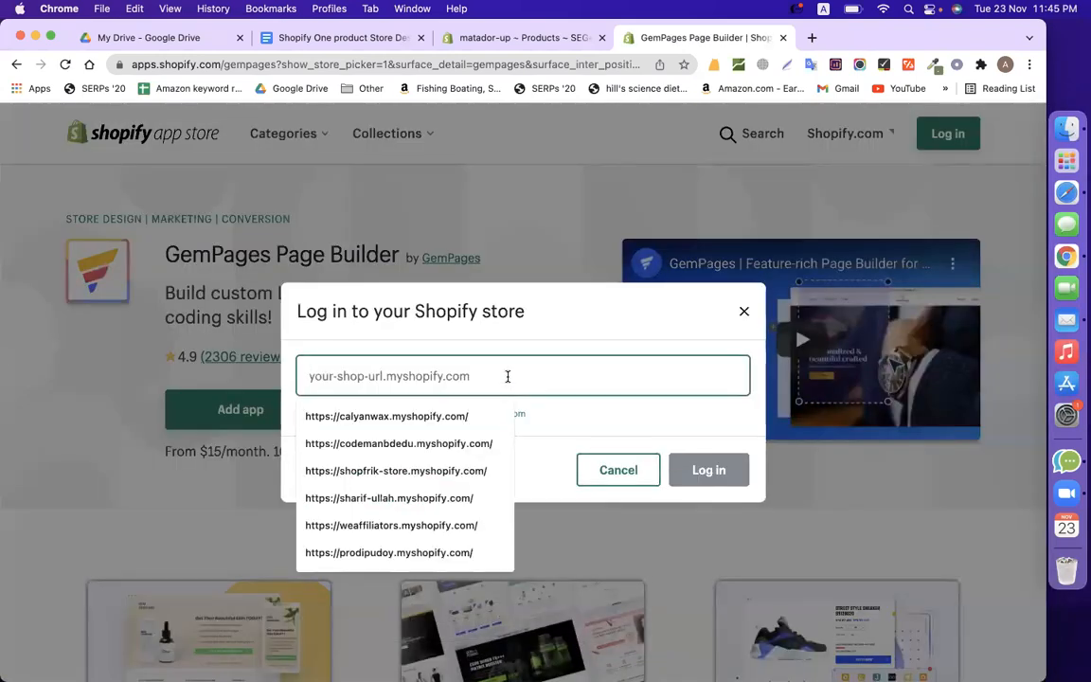
pyautogui.click(486, 38)
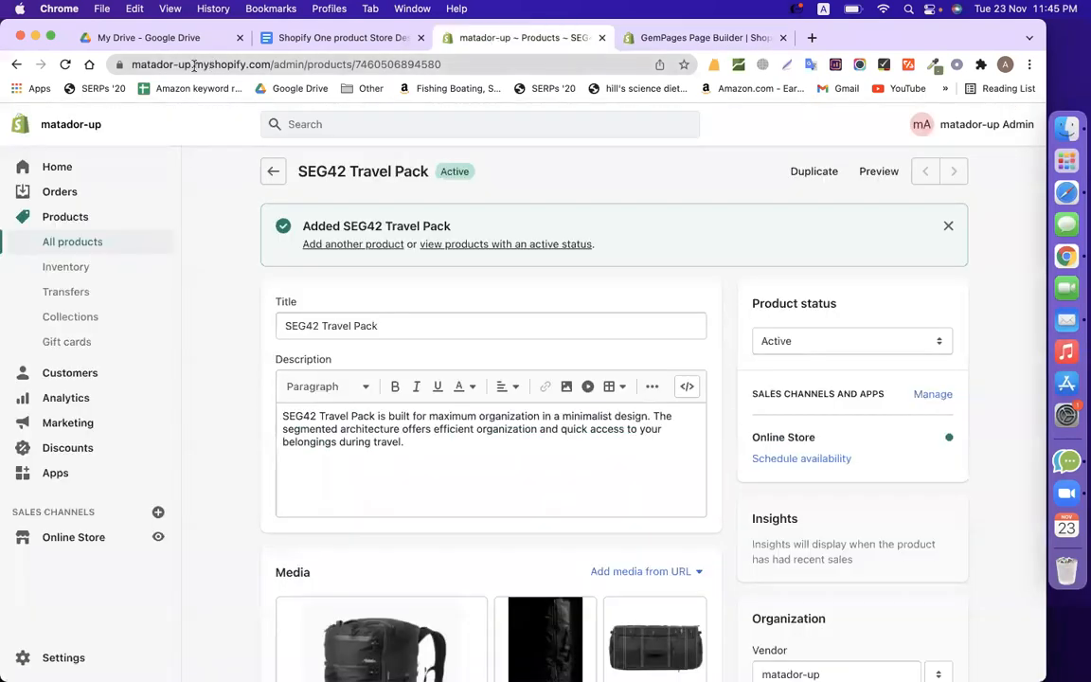
pyautogui.moveTo(273, 64); pyautogui.dragTo(5, 8)
pyautogui.press('cmd+c')
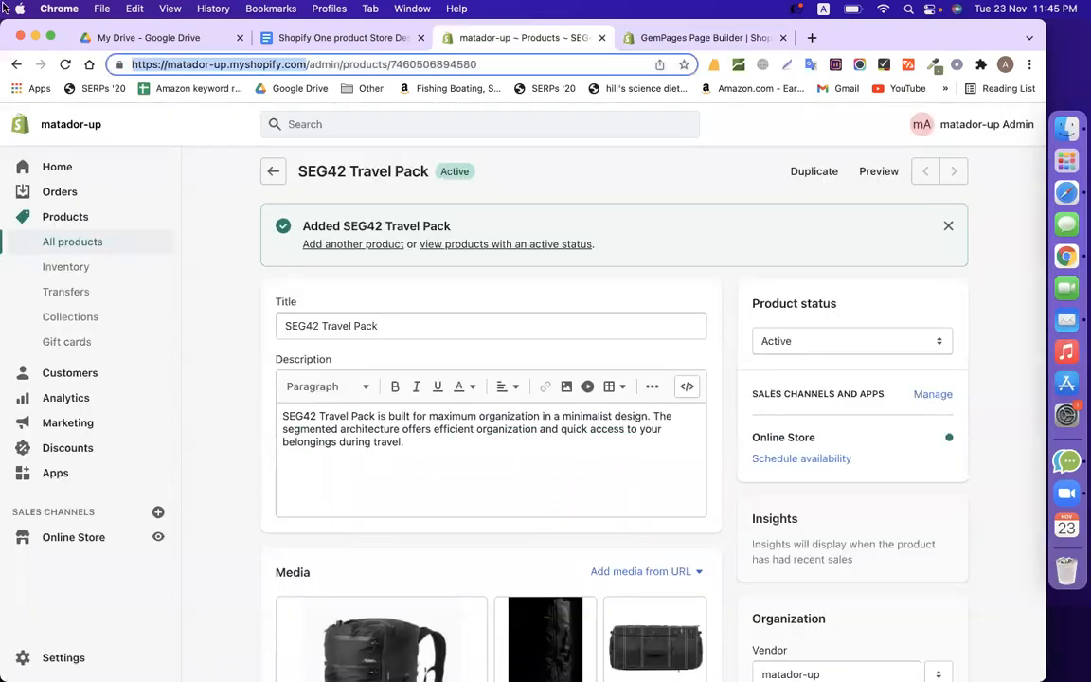
pyautogui.click(633, 36)
pyautogui.click(384, 369)
pyautogui.press('cmd+v')
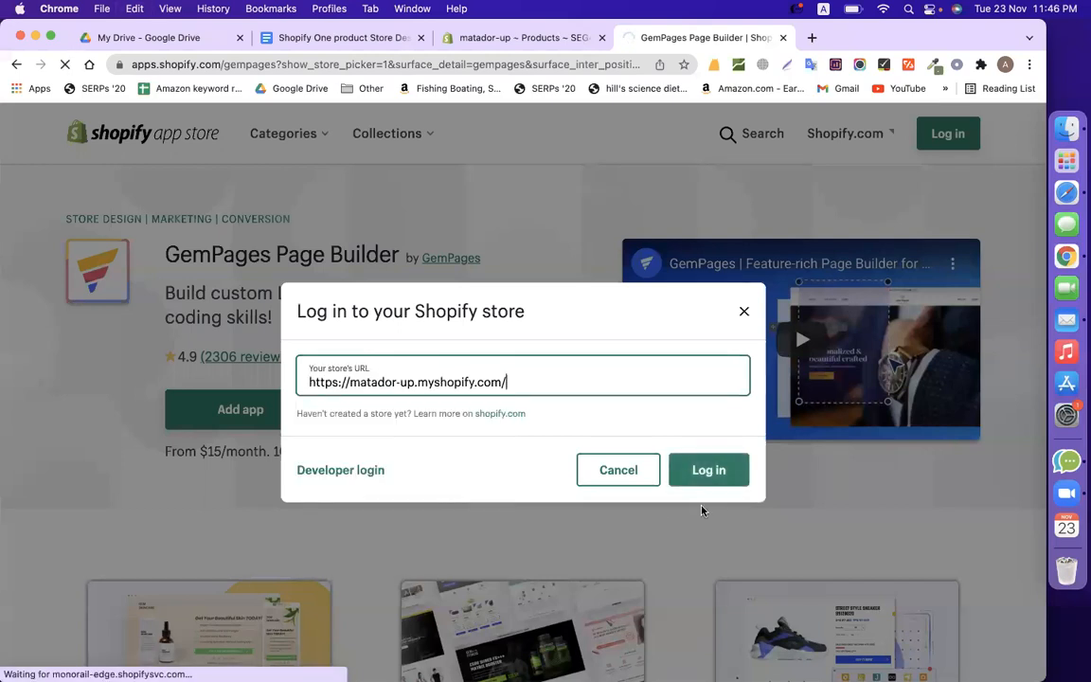
# Step: Log in to matador-up with the account password and choose Add app for GemPages
pyautogui.click(709, 470)
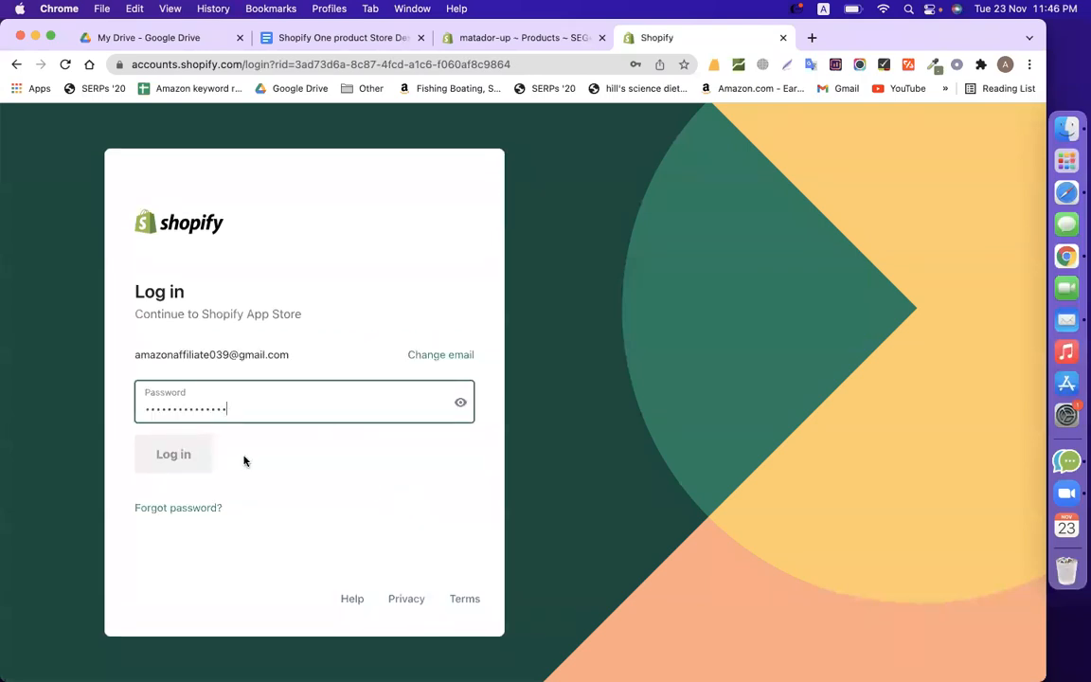
pyautogui.click(222, 455)
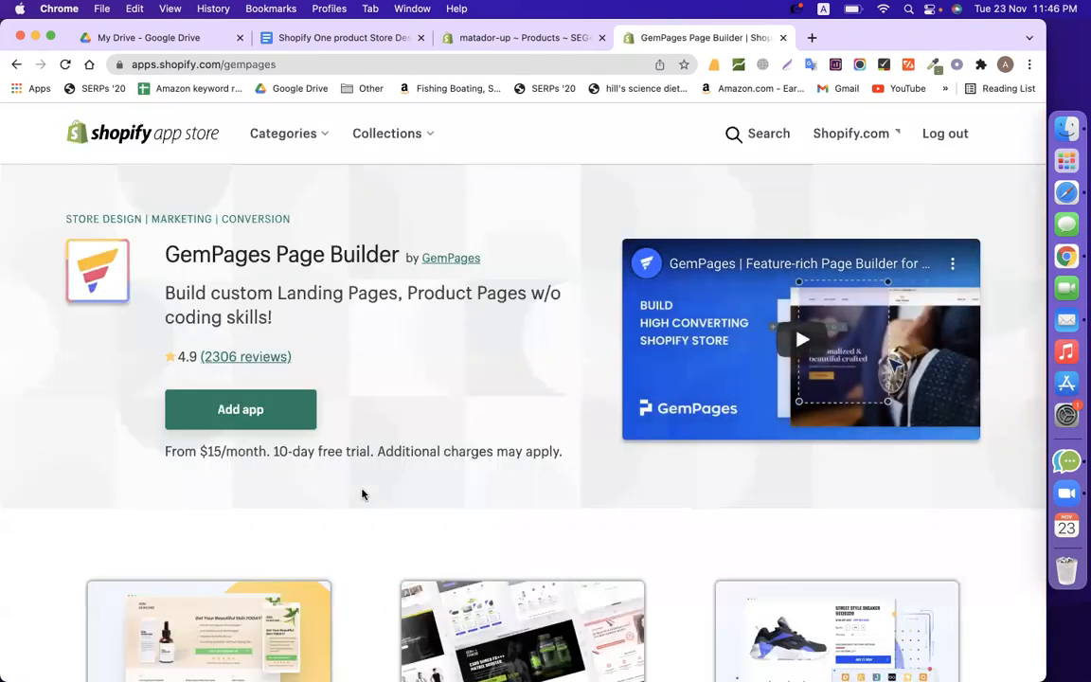
pyautogui.click(269, 416)
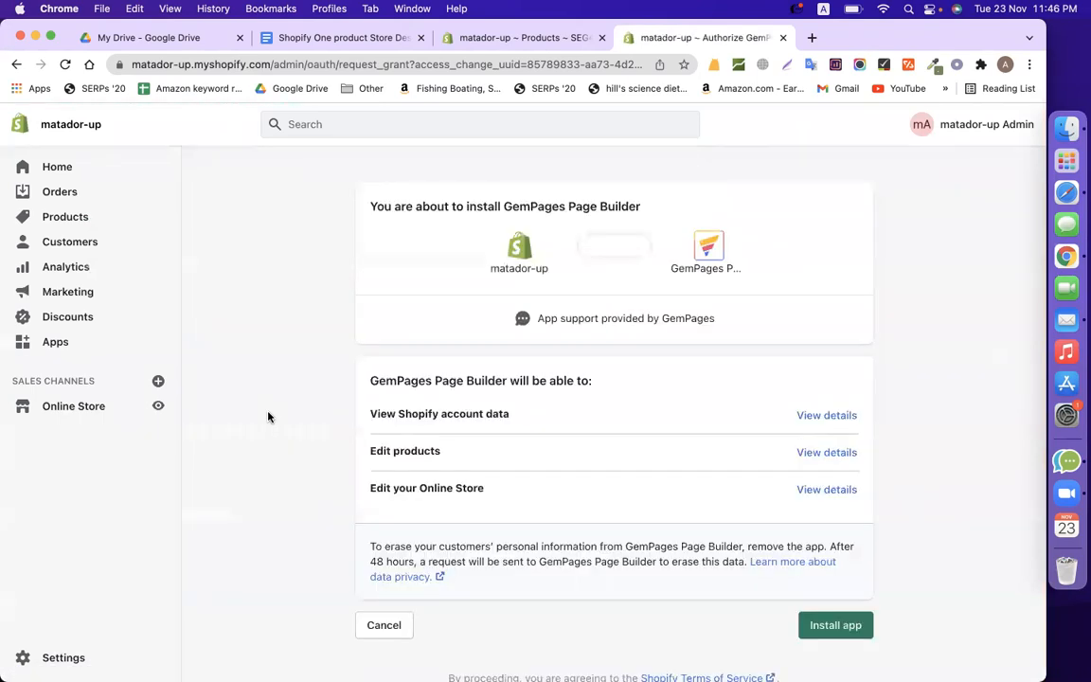
# Step: Approve installing GemPages Page Builder on the matador-up store
pyautogui.click(871, 625)
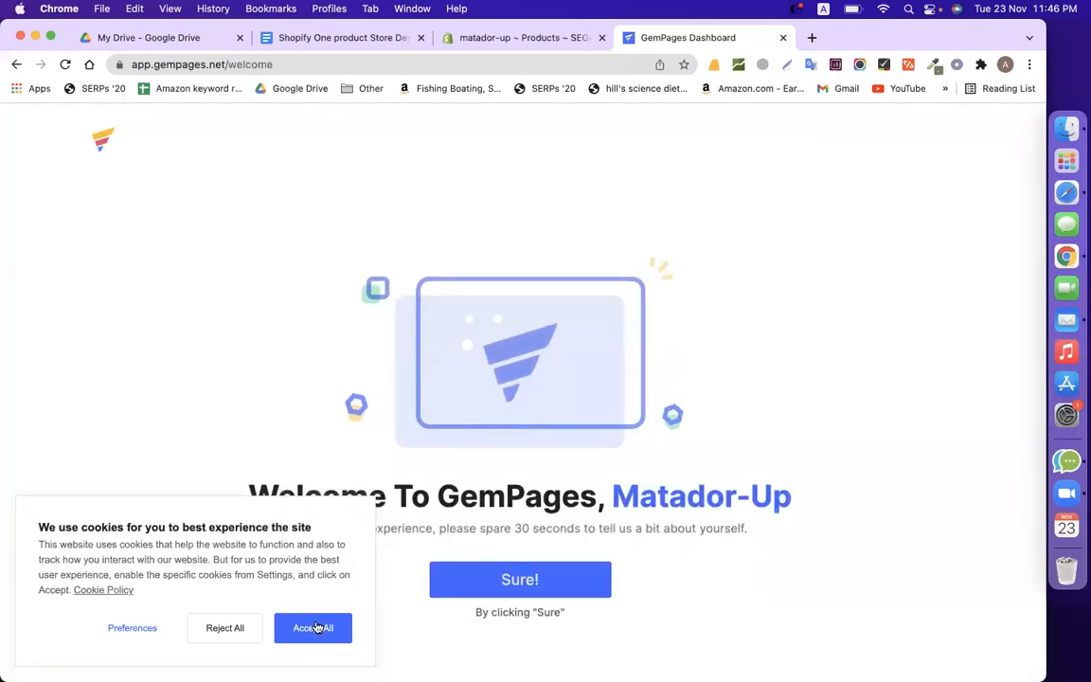
# Step: Accept cookies, agree to the welcome questions, and choose Beginner as the experience level
pyautogui.click(300, 628)
pyautogui.click(546, 573)
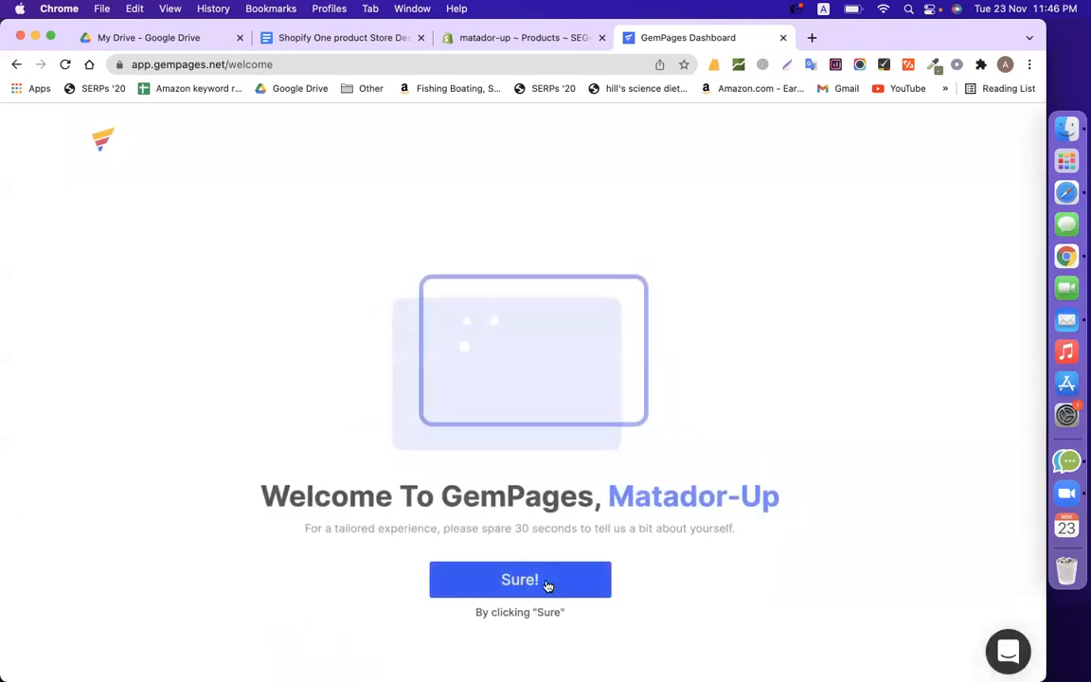
pyautogui.click(548, 583)
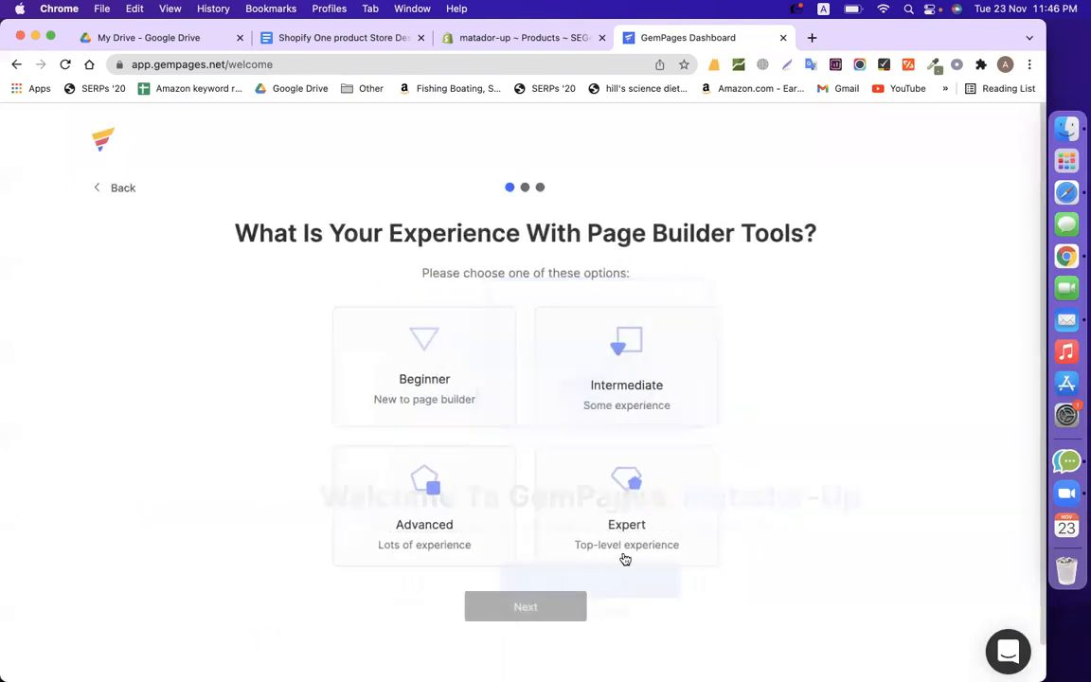
pyautogui.click(395, 402)
pyautogui.click(535, 609)
# Step: Answer E-commerce merchant in Arts, Crafts & Photography with a landing-page goal, then start a blank landing page
pyautogui.click(428, 295)
pyautogui.click(645, 287)
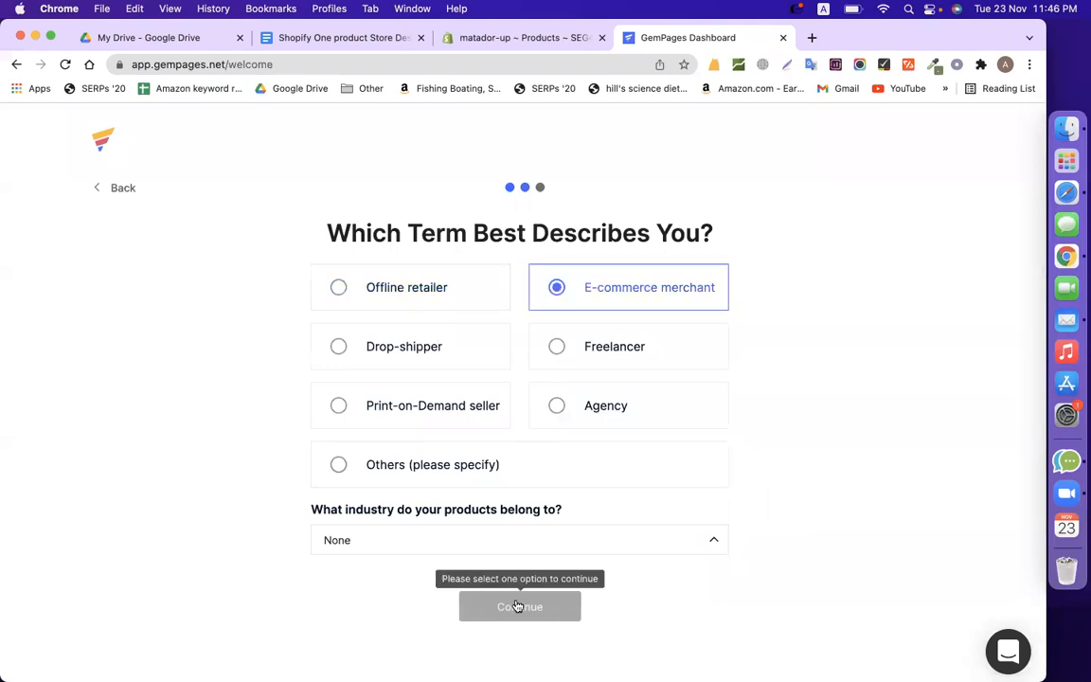
pyautogui.click(445, 542)
pyautogui.click(263, 588)
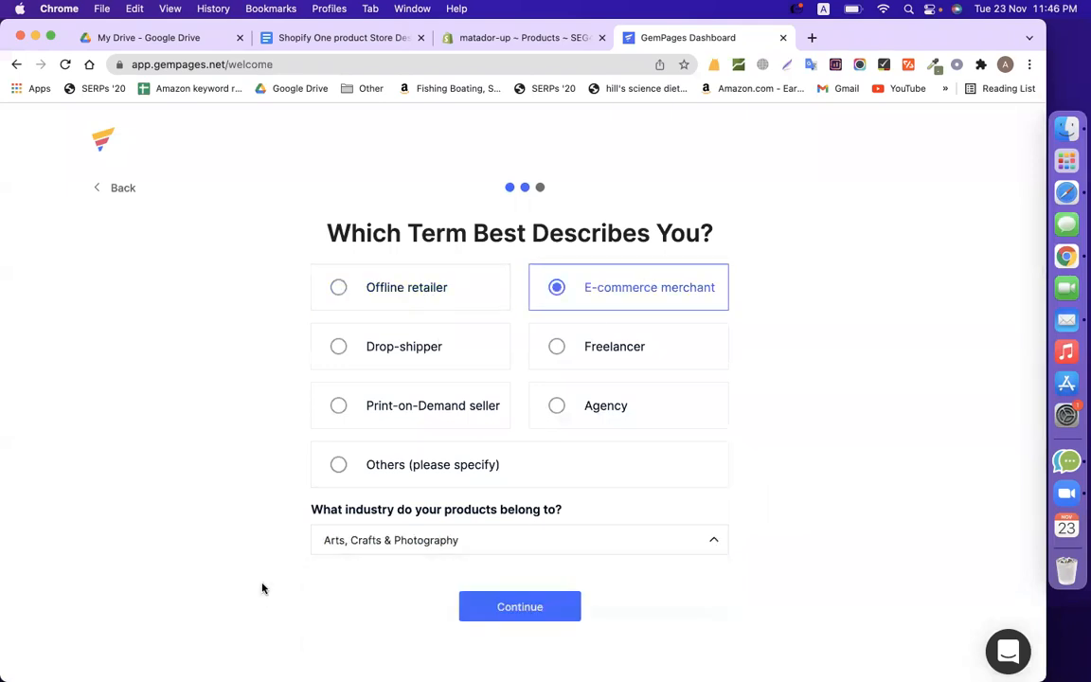
pyautogui.click(463, 600)
pyautogui.click(413, 474)
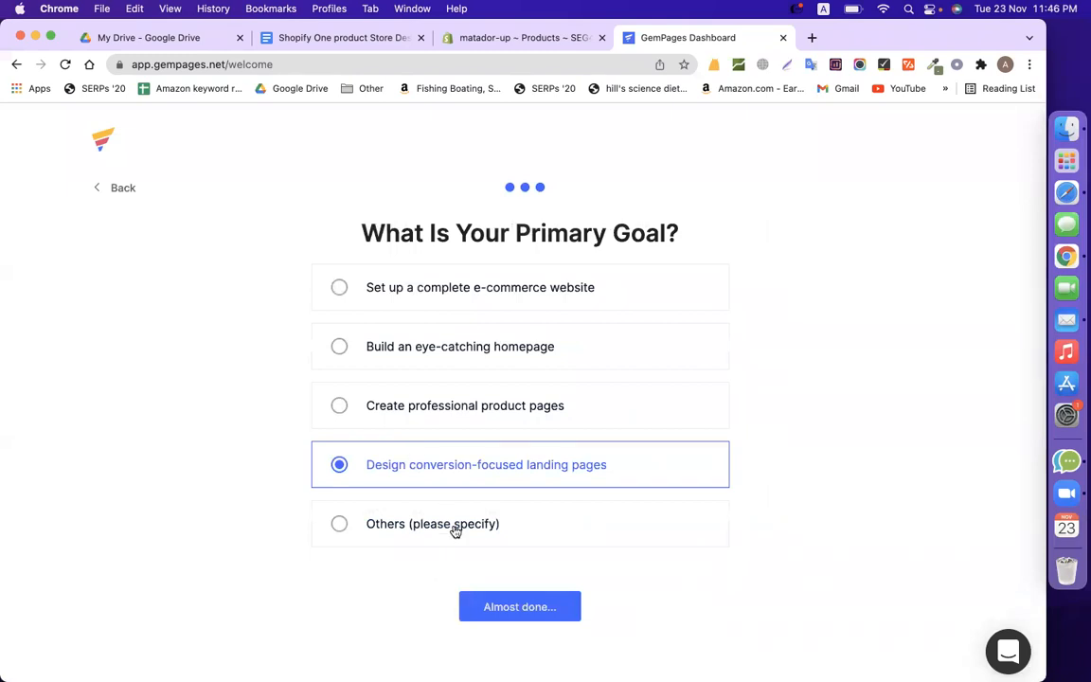
pyautogui.click(487, 598)
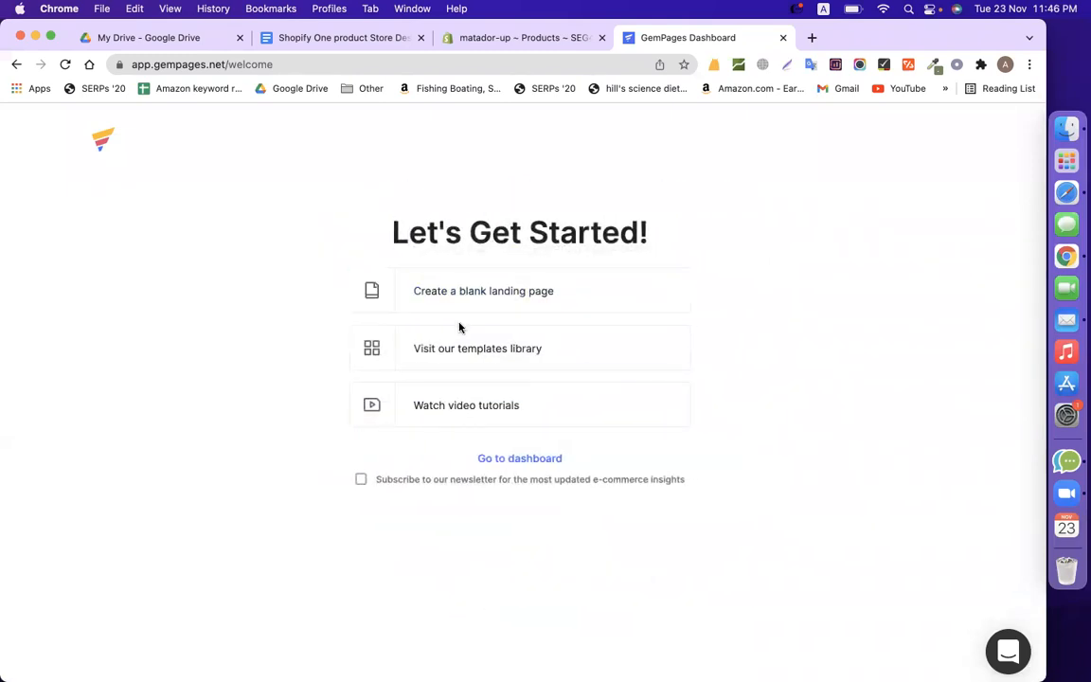
pyautogui.click(525, 305)
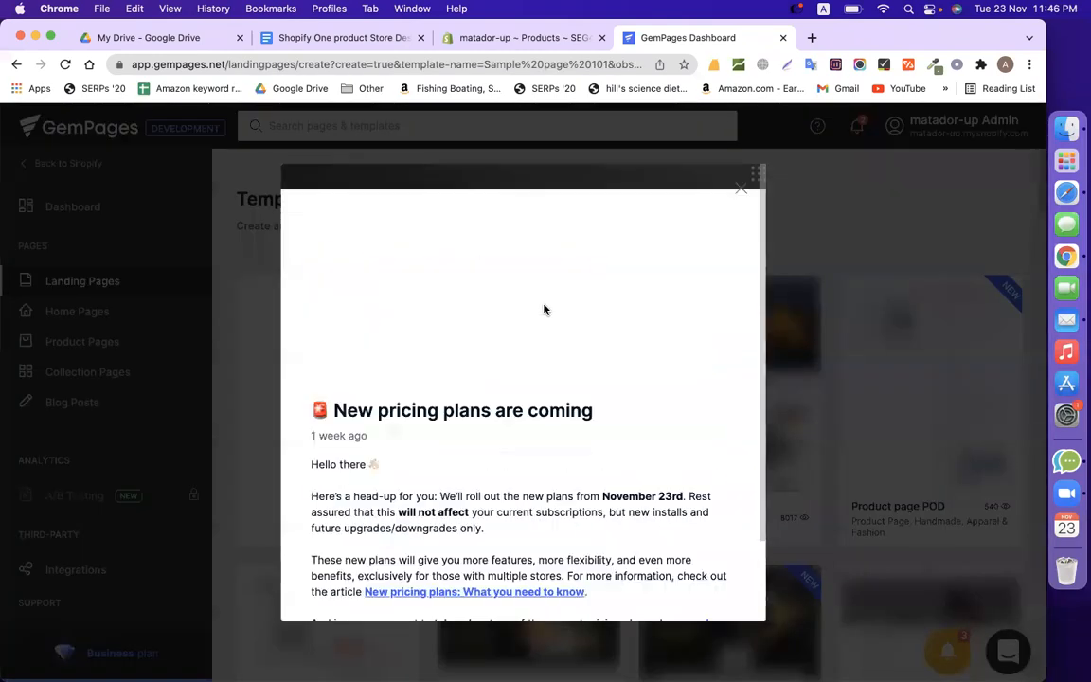
# Step: Dismiss the pricing announcement, cancel the new landing page, and open the Home Pages list
pyautogui.click(738, 178)
pyautogui.click(402, 299)
pyautogui.tripleClick(464, 303)
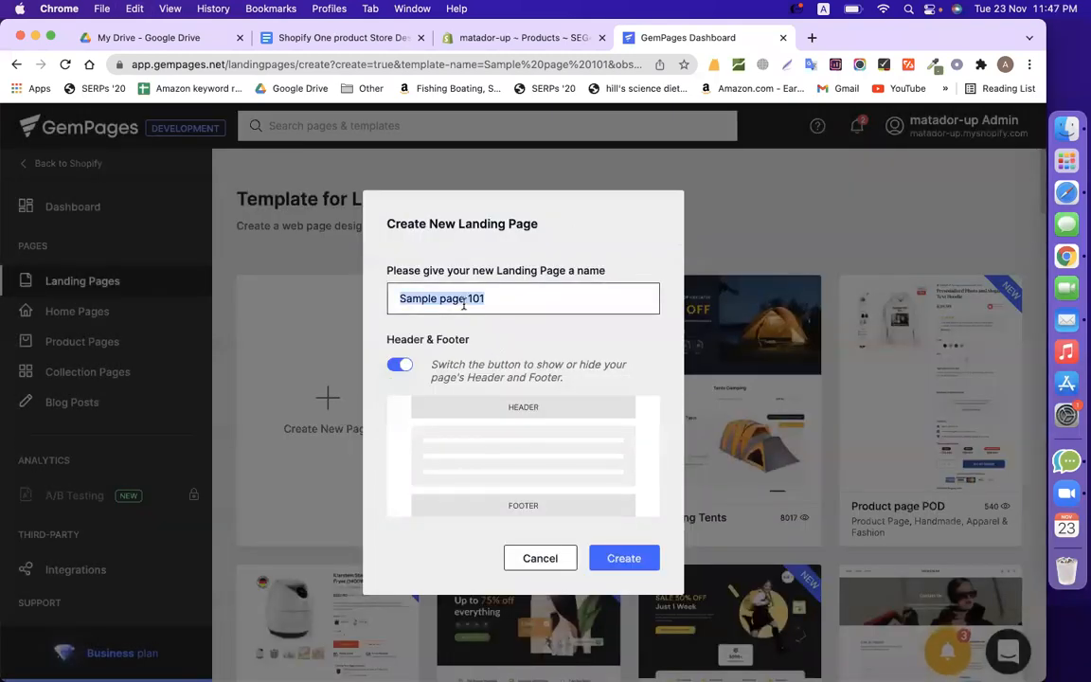
pyautogui.click(546, 565)
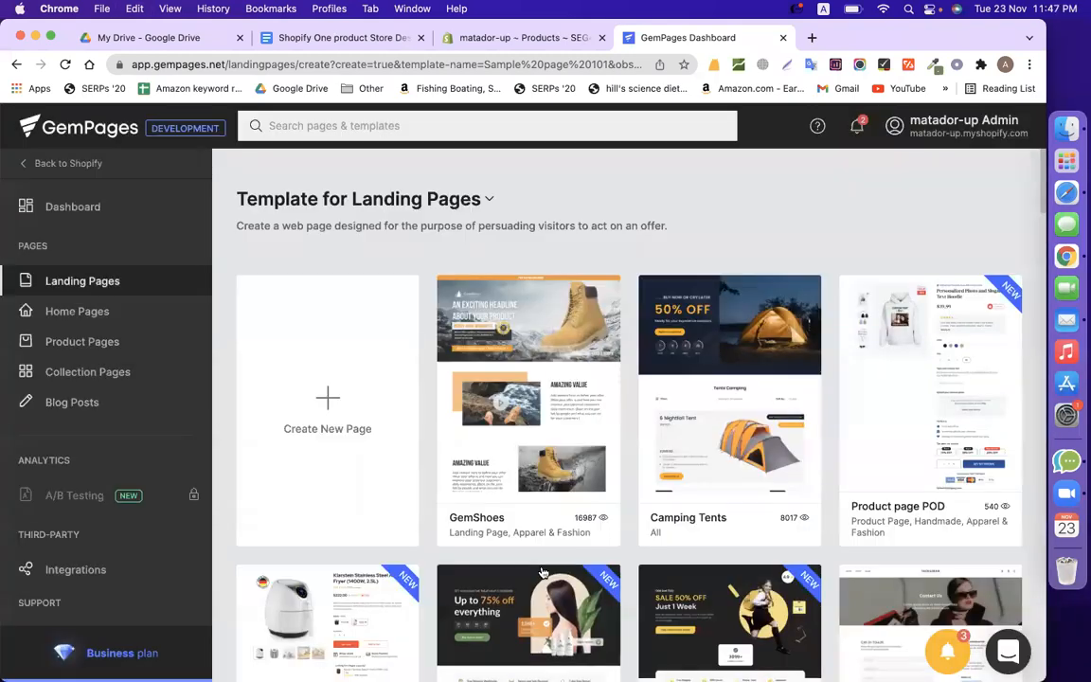
pyautogui.click(73, 318)
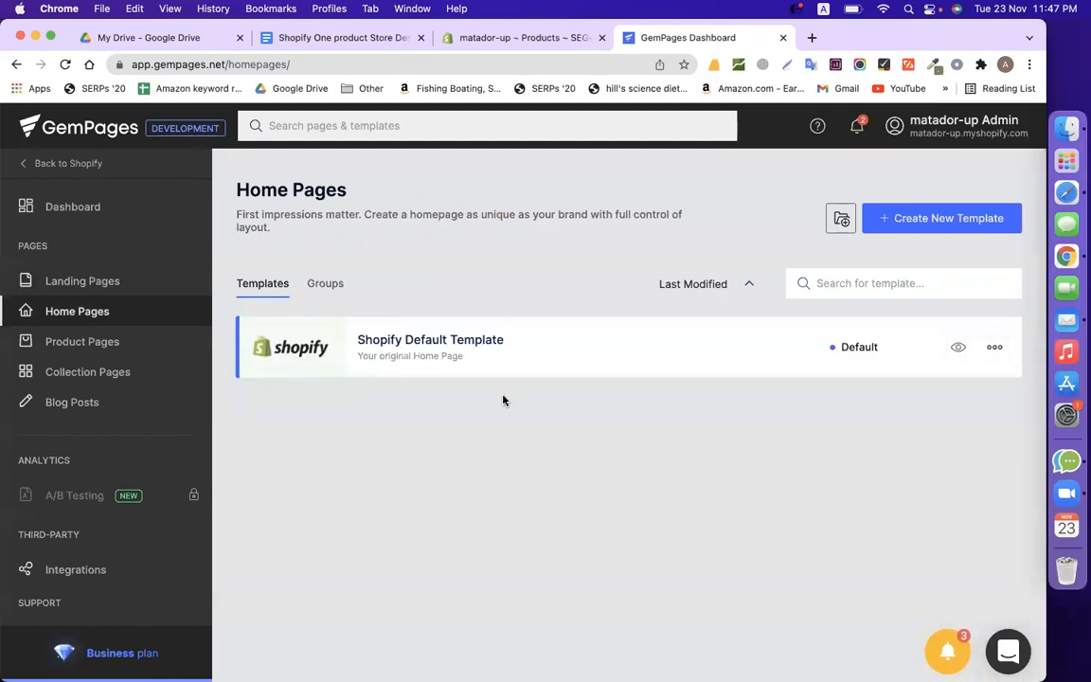
pyautogui.click(995, 349)
pyautogui.click(796, 463)
# Step: Preview the store's current home page, which stops at the password page
pyautogui.click(959, 349)
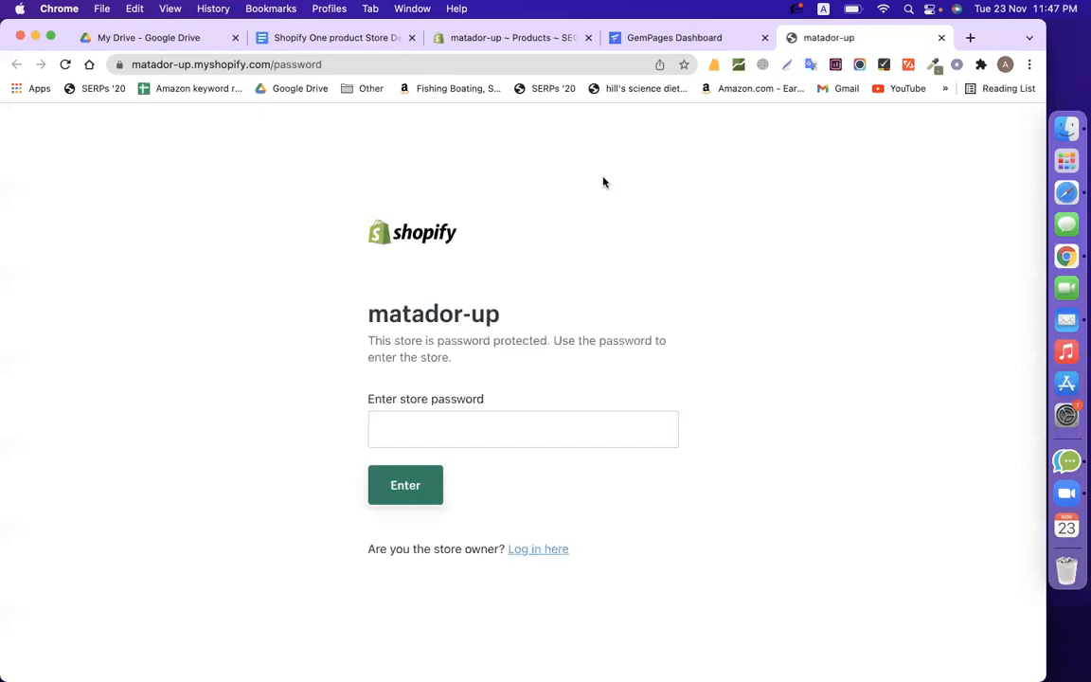
pyautogui.click(472, 431)
pyautogui.click(462, 43)
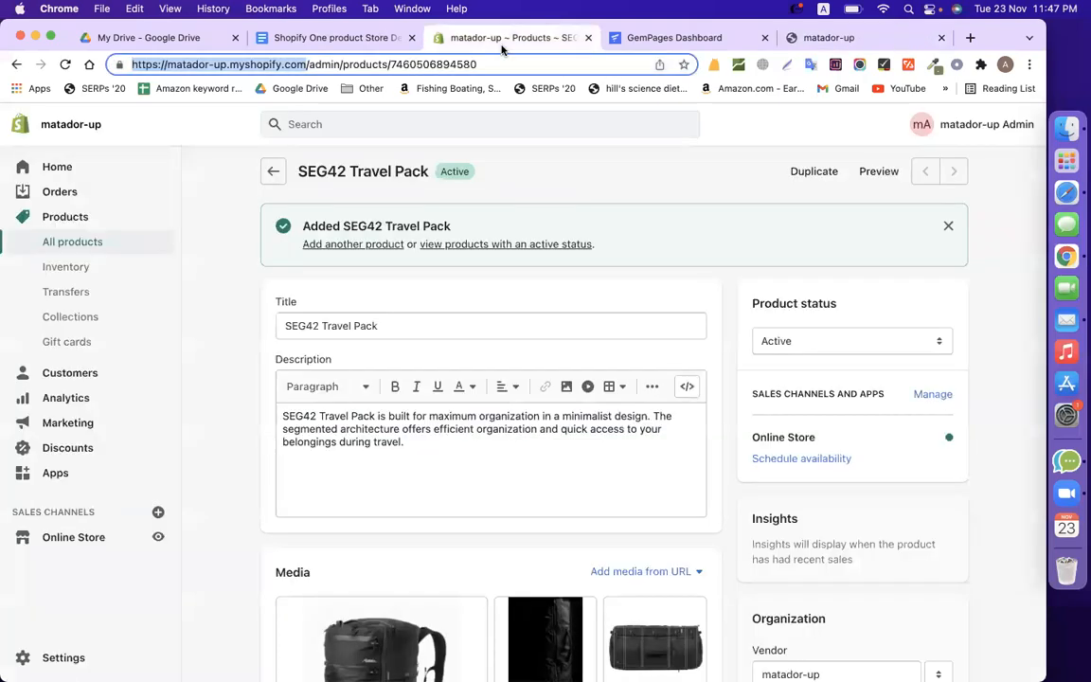
# Step: Replace the store password in Online Store Preferences with a new one and save it
pyautogui.click(80, 536)
pyautogui.click(73, 530)
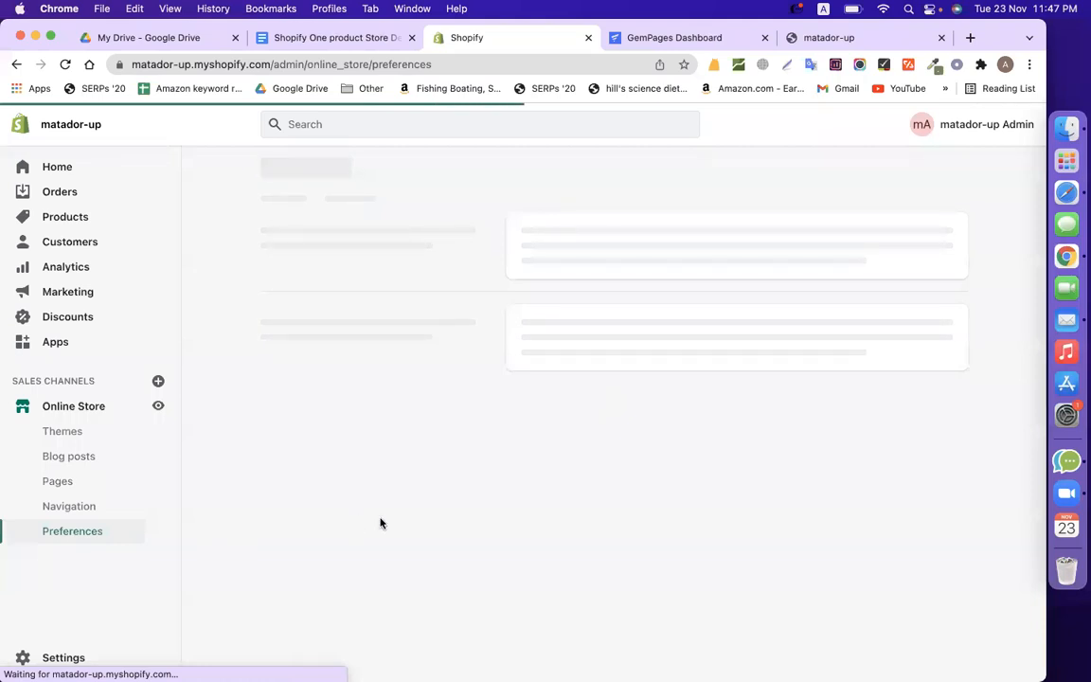
pyautogui.scroll(-10, 380, 519)
pyautogui.scroll(-5, 358, 524)
pyautogui.click(602, 395)
pyautogui.press('super+a')
pyautogui.click(470, 431)
pyautogui.click(943, 125)
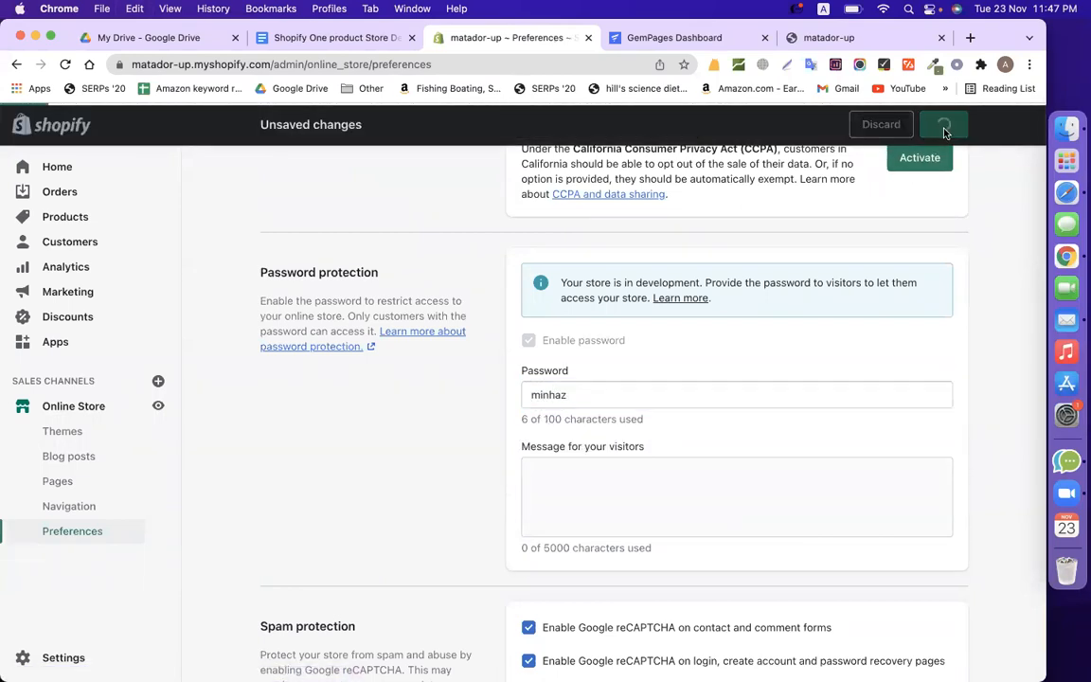
# Step: Unlock the storefront with the new password, then start a new GemPages home page template
pyautogui.click(852, 38)
pyautogui.click(65, 64)
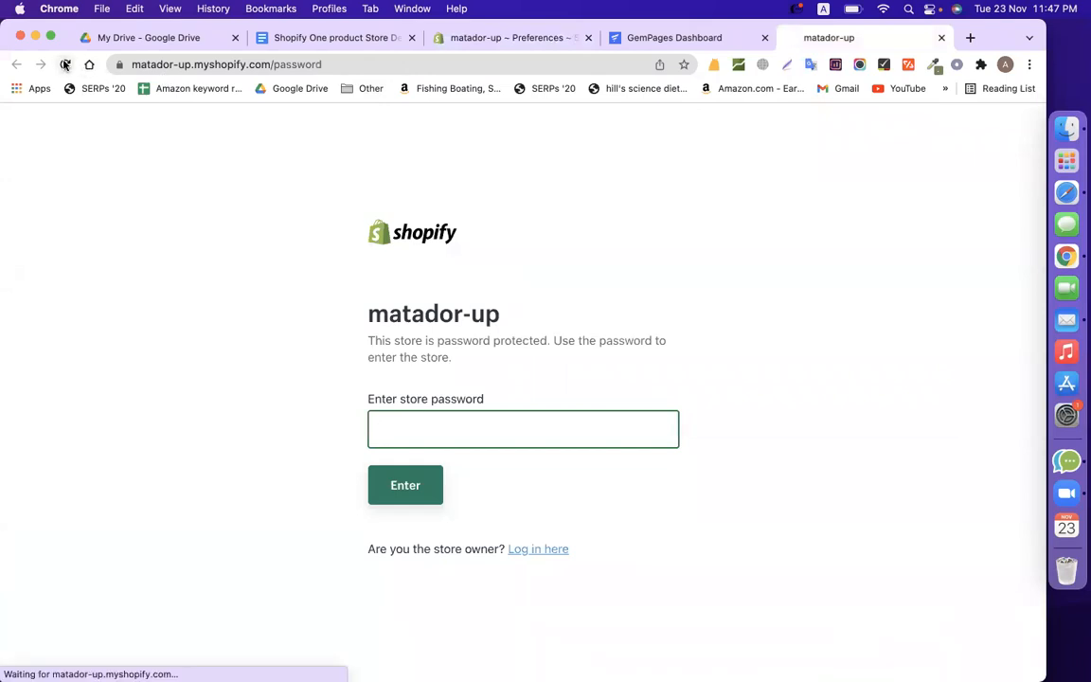
pyautogui.click(519, 442)
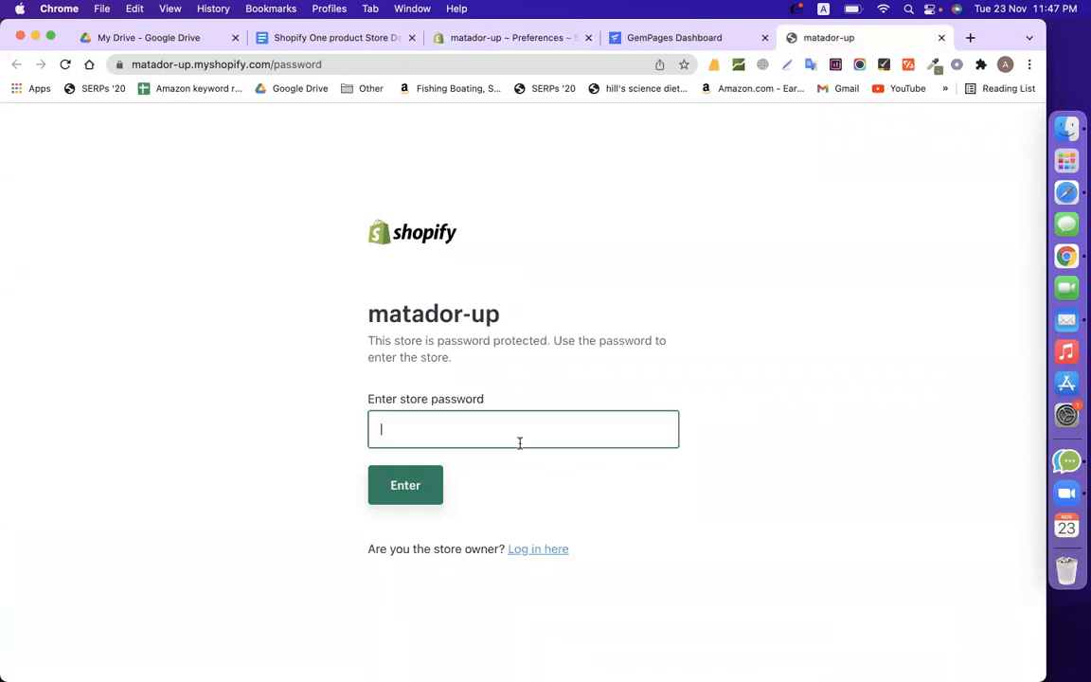
pyautogui.write('•')
pyautogui.press('Return')
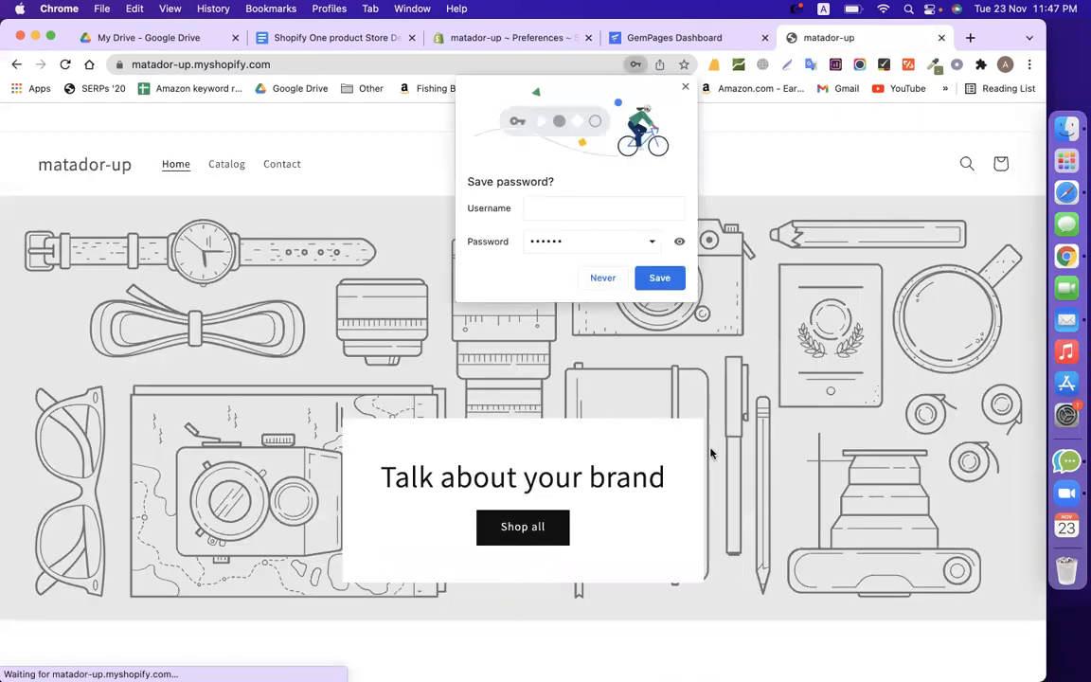
pyautogui.scroll(-15, 710, 453)
pyautogui.scroll(20, 698, 388)
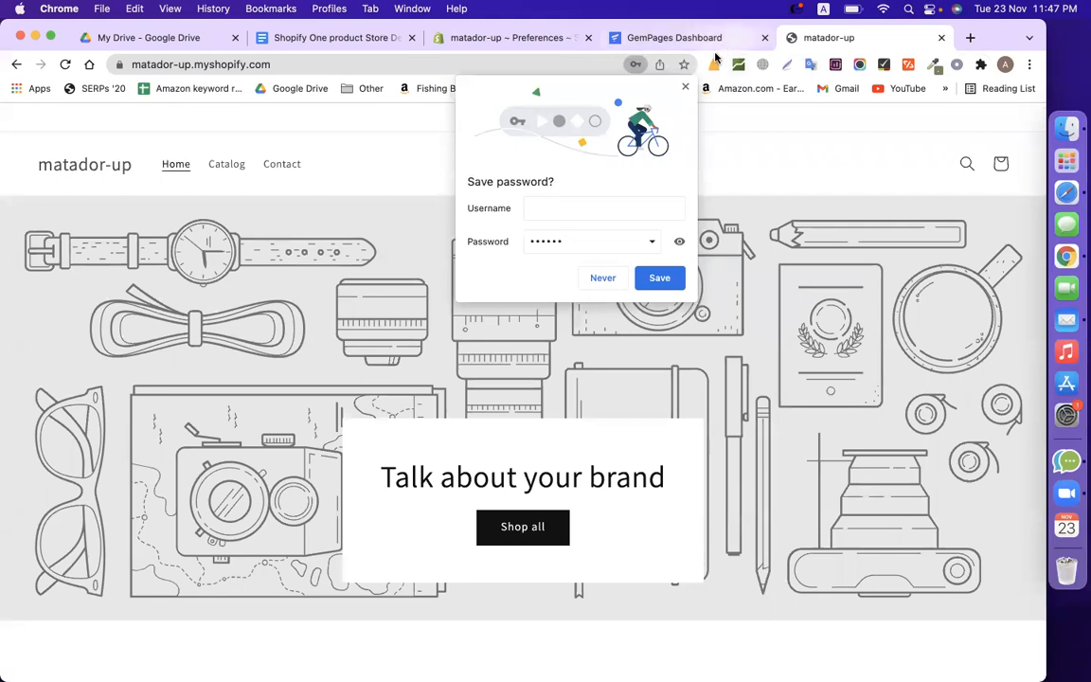
pyautogui.click(685, 86)
pyautogui.click(618, 40)
pyautogui.click(901, 227)
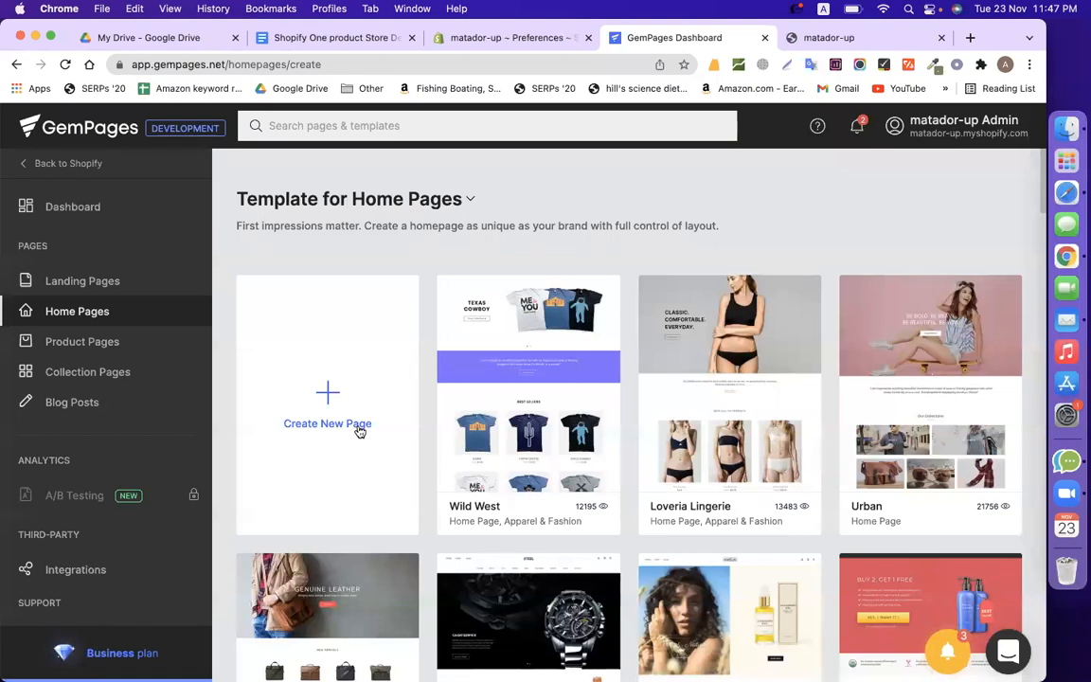
# Step: Create a new blank page named Home with header and footer
pyautogui.click(359, 432)
pyautogui.write('Home')
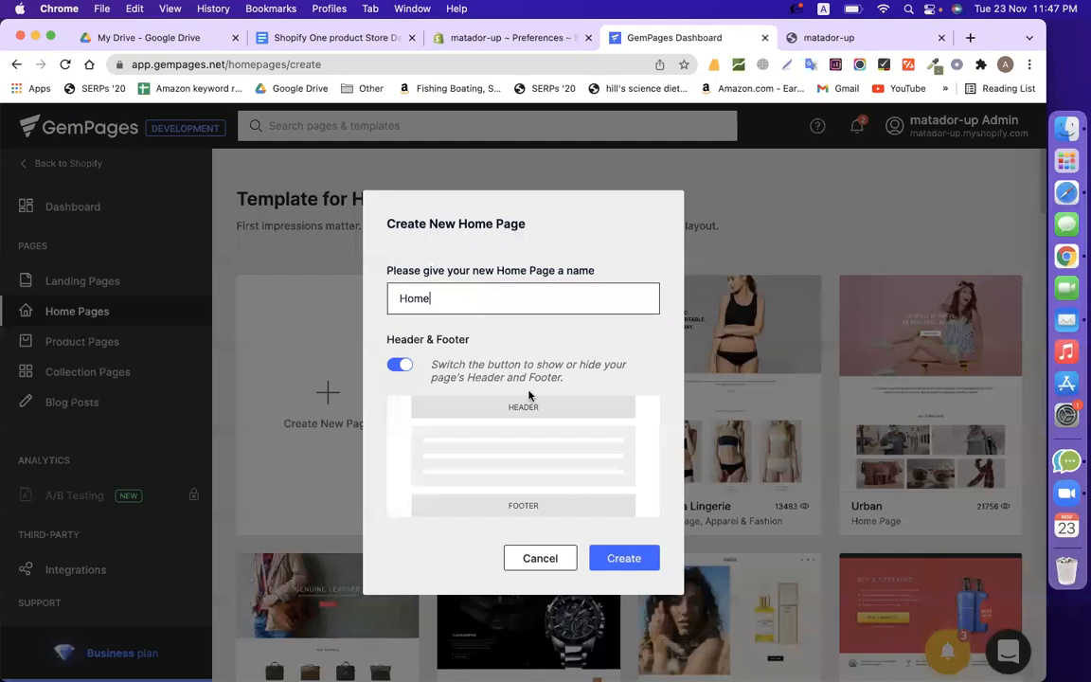
pyautogui.click(584, 559)
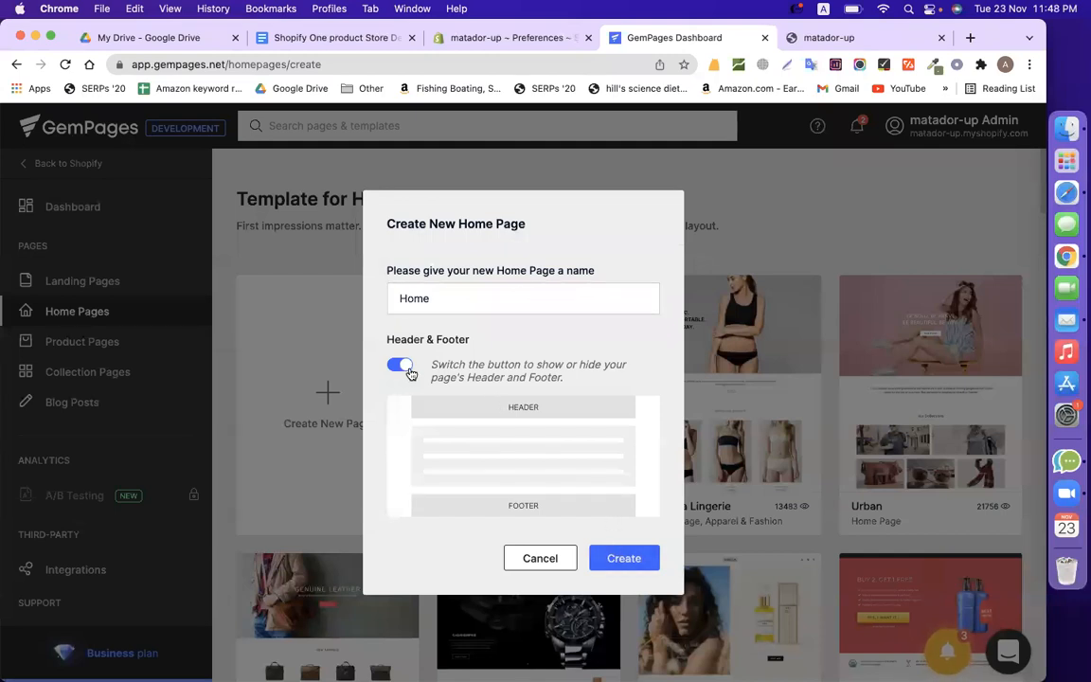
pyautogui.click(575, 559)
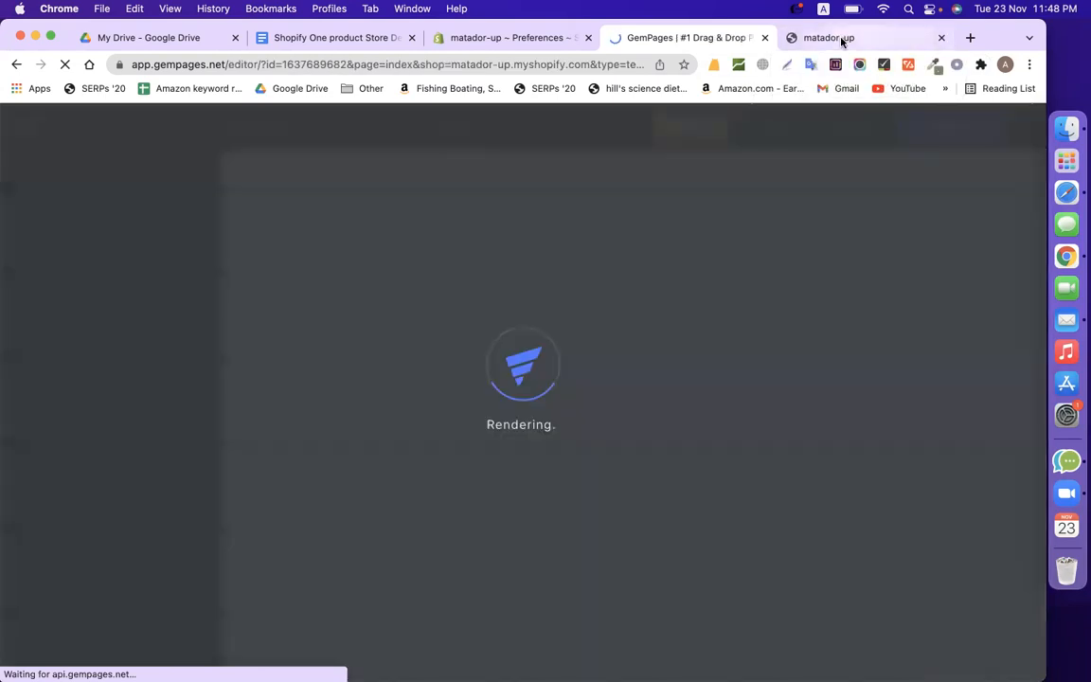
# Step: Apply the saved store password so the editor loads the blank Home page
pyautogui.click(828, 37)
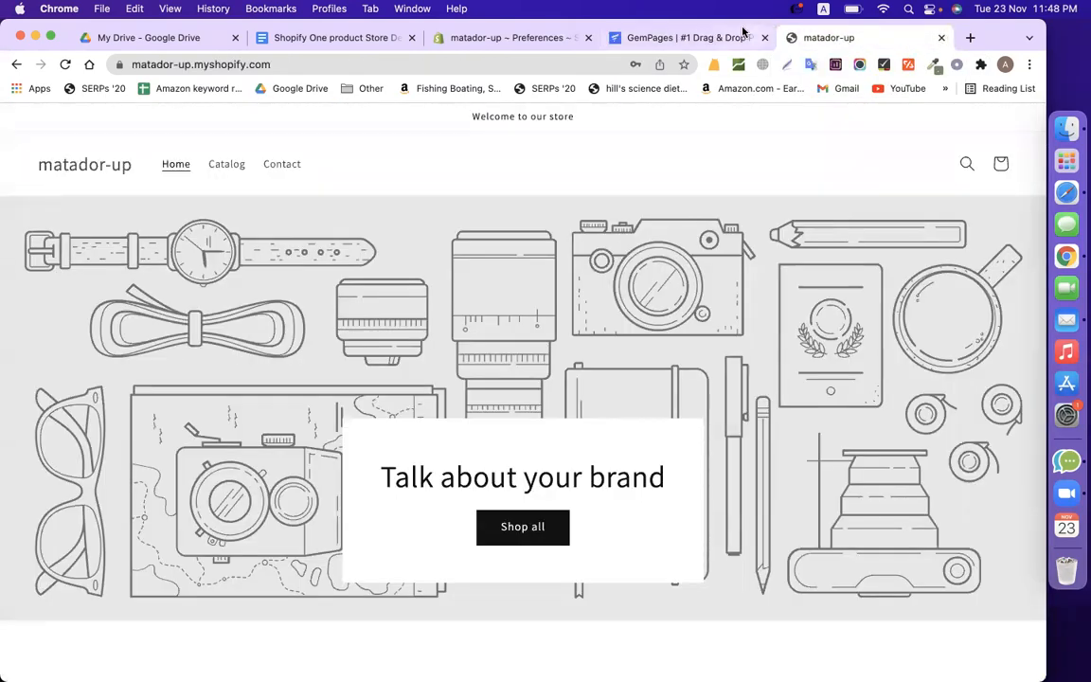
pyautogui.click(744, 34)
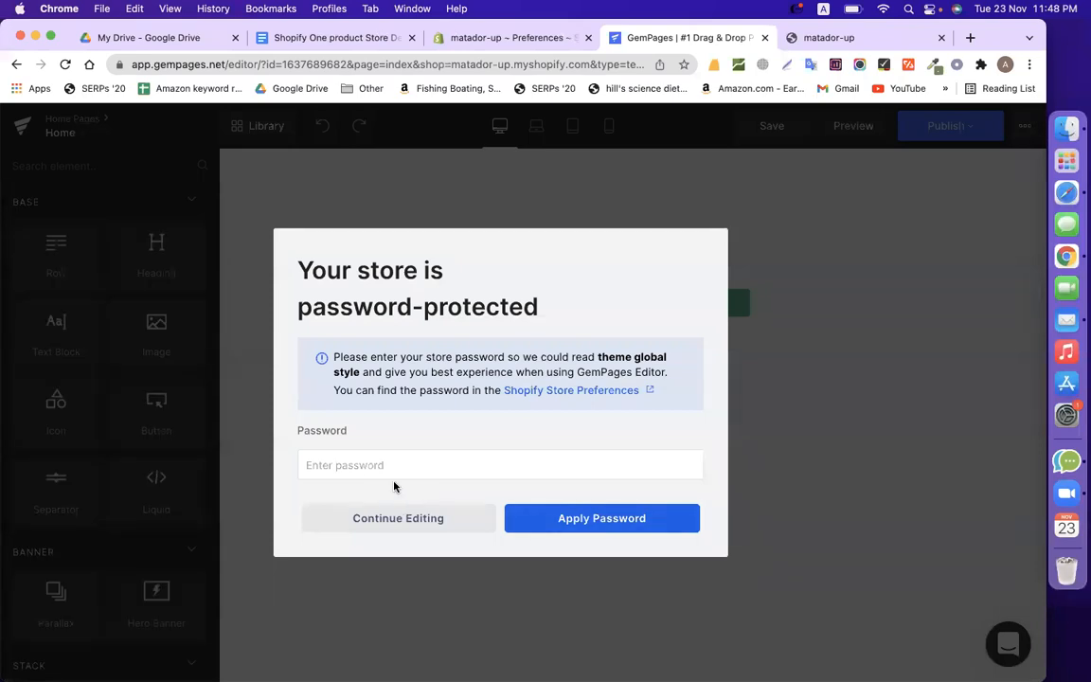
pyautogui.click(368, 468)
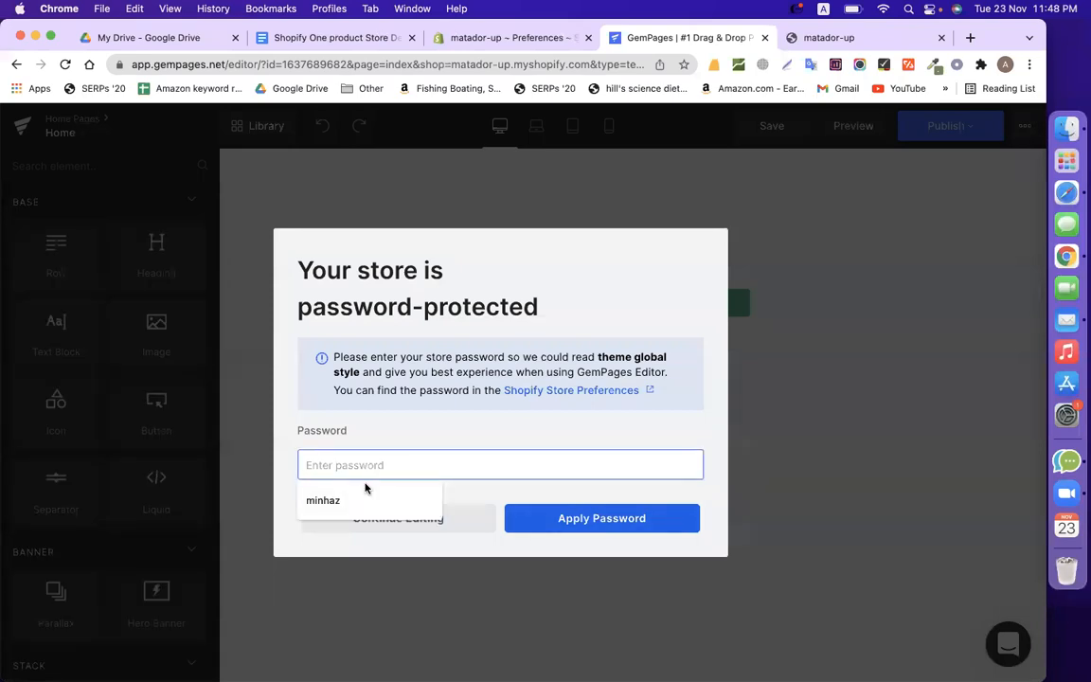
pyautogui.click(366, 488)
pyautogui.click(597, 519)
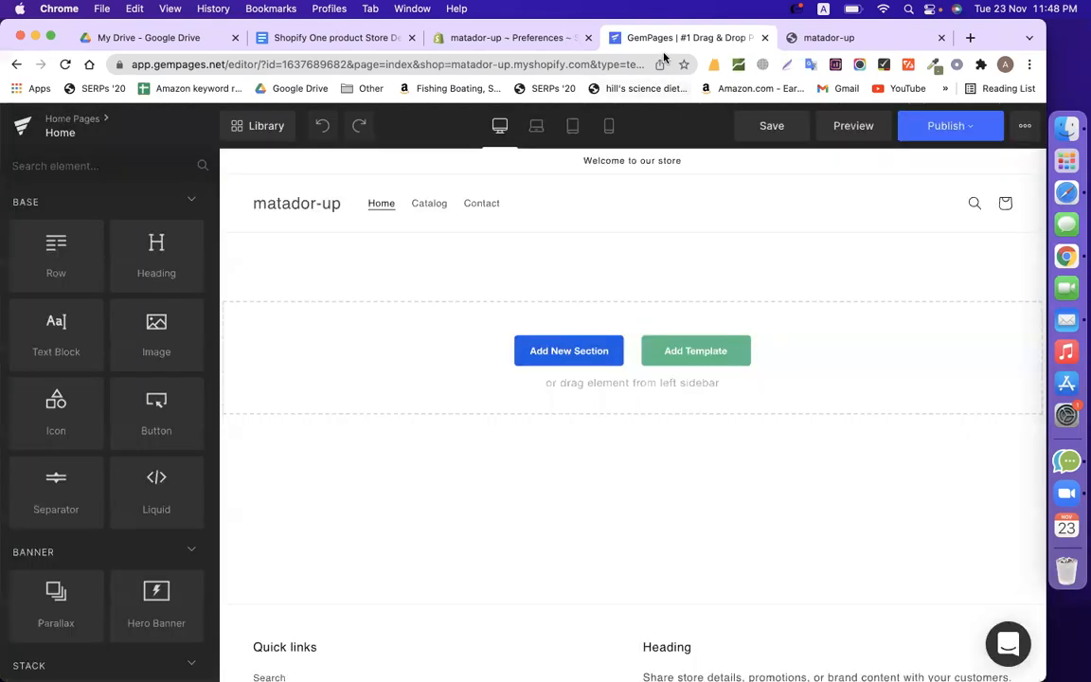
pyautogui.scroll(-20, 90, 379)
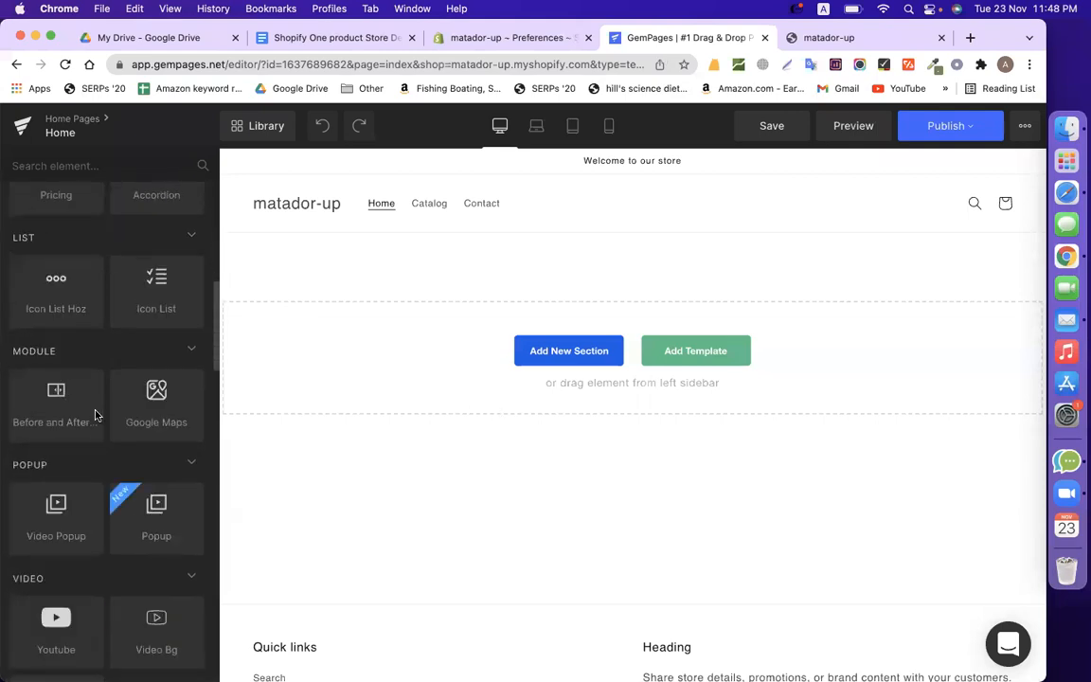
pyautogui.scroll(20, 94, 414)
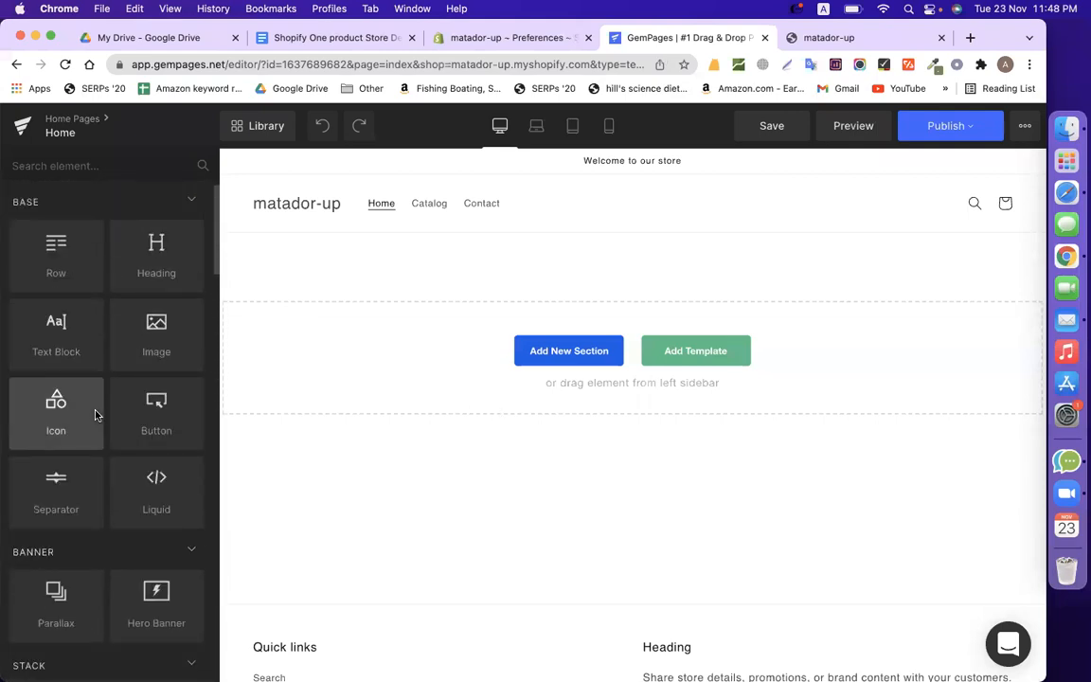
pyautogui.scroll(-10, 88, 500)
pyautogui.scroll(-5, 88, 499)
pyautogui.scroll(20, 88, 500)
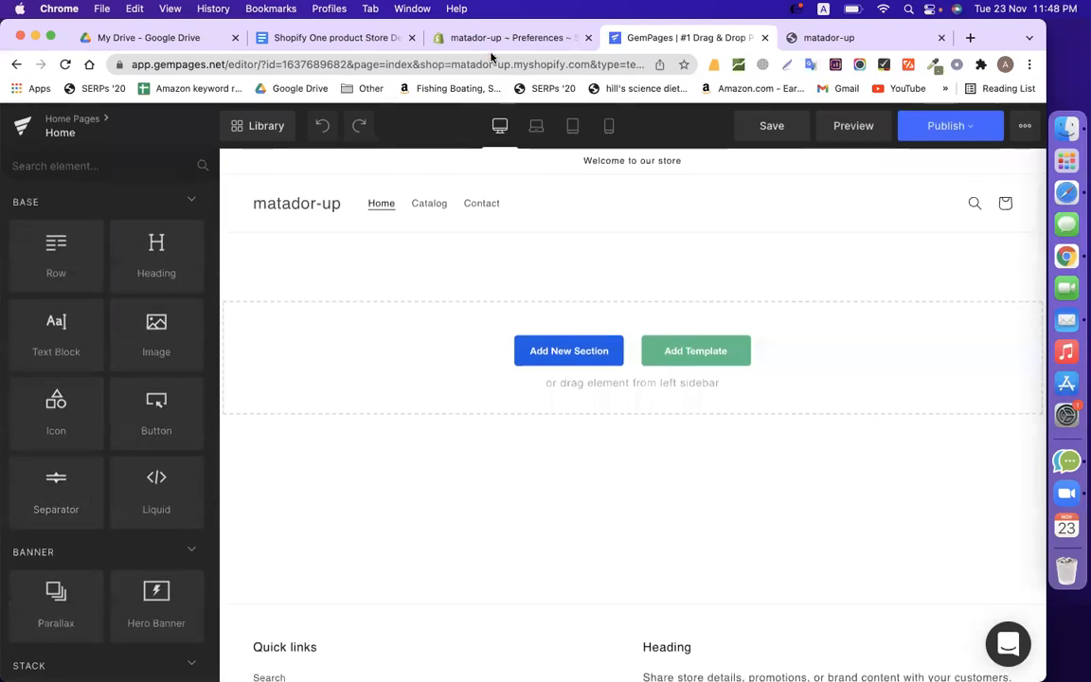
pyautogui.moveTo(351, 38); pyautogui.dragTo(480, 37)
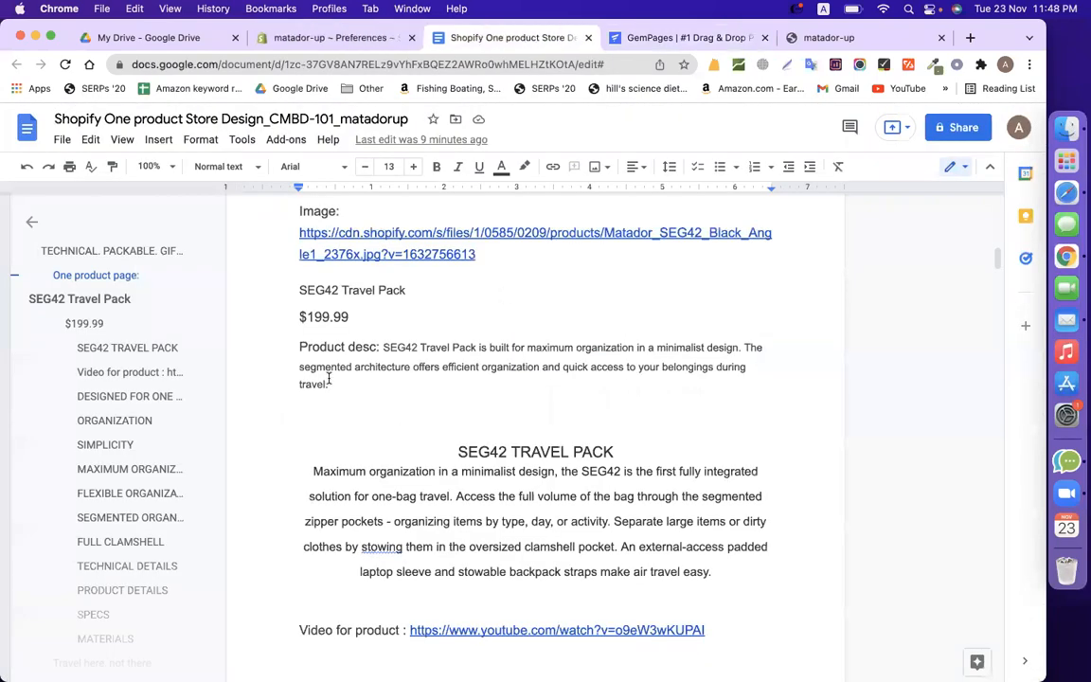
# Step: Open the hero image linked in the Google Docs brief
pyautogui.scroll(5, 328, 378)
pyautogui.scroll(-2, 329, 378)
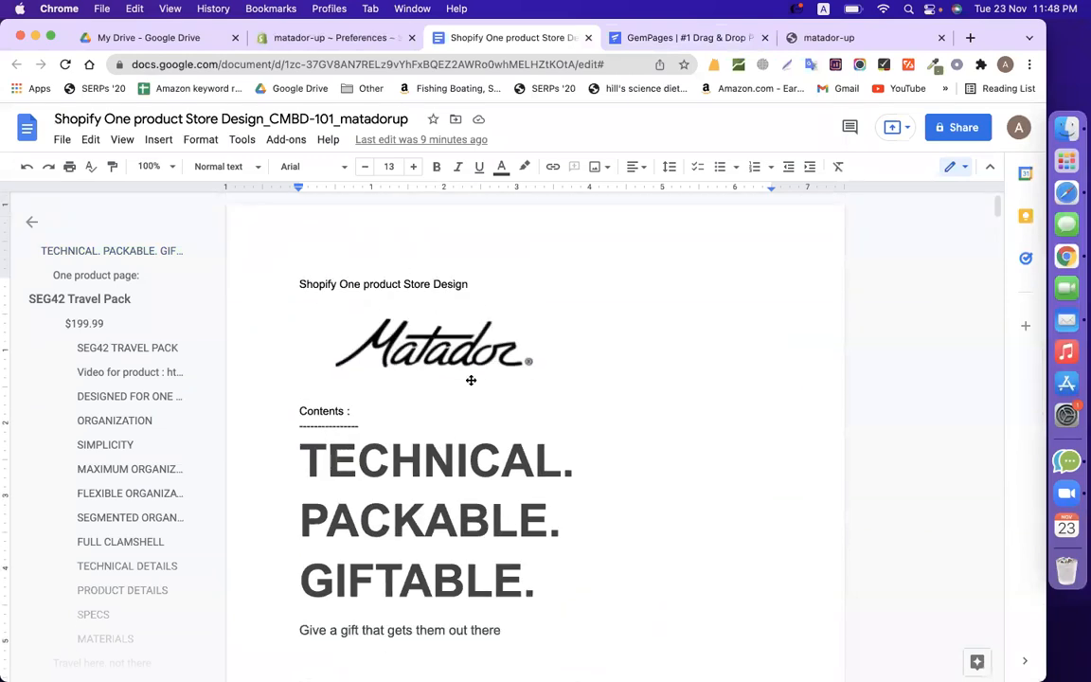
pyautogui.scroll(-3, 471, 380)
pyautogui.moveTo(300, 318); pyautogui.dragTo(553, 438)
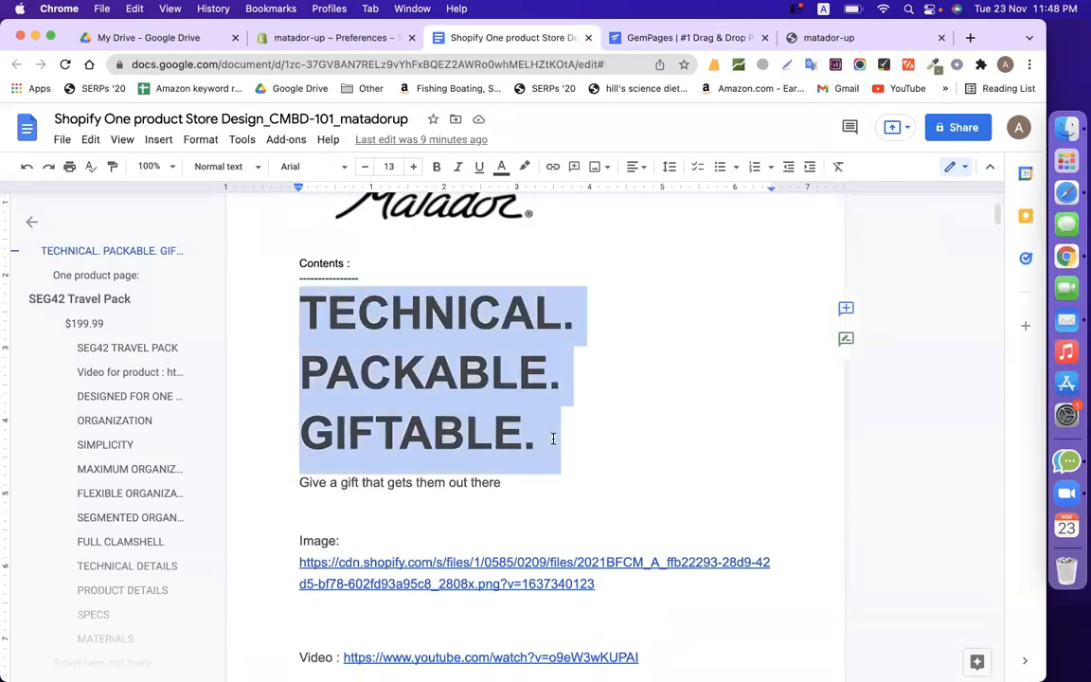
pyautogui.click(490, 568)
pyautogui.click(435, 608)
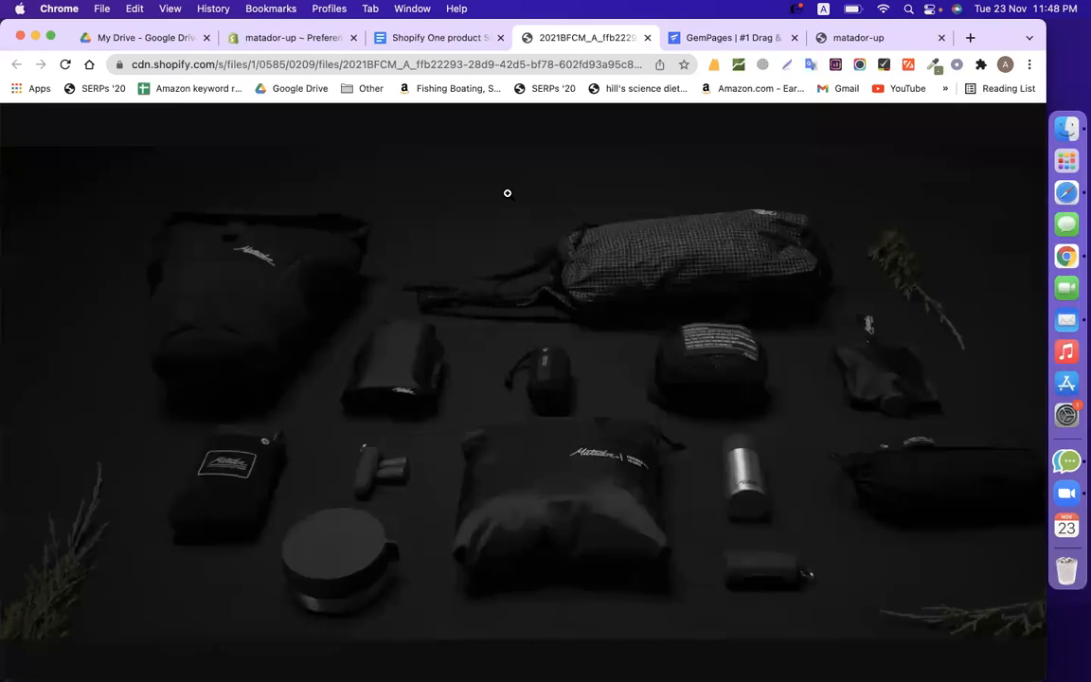
# Step: Save the hero image as slider.png and return to the GemPages editor
pyautogui.rightClick(693, 262)
pyautogui.click(723, 286)
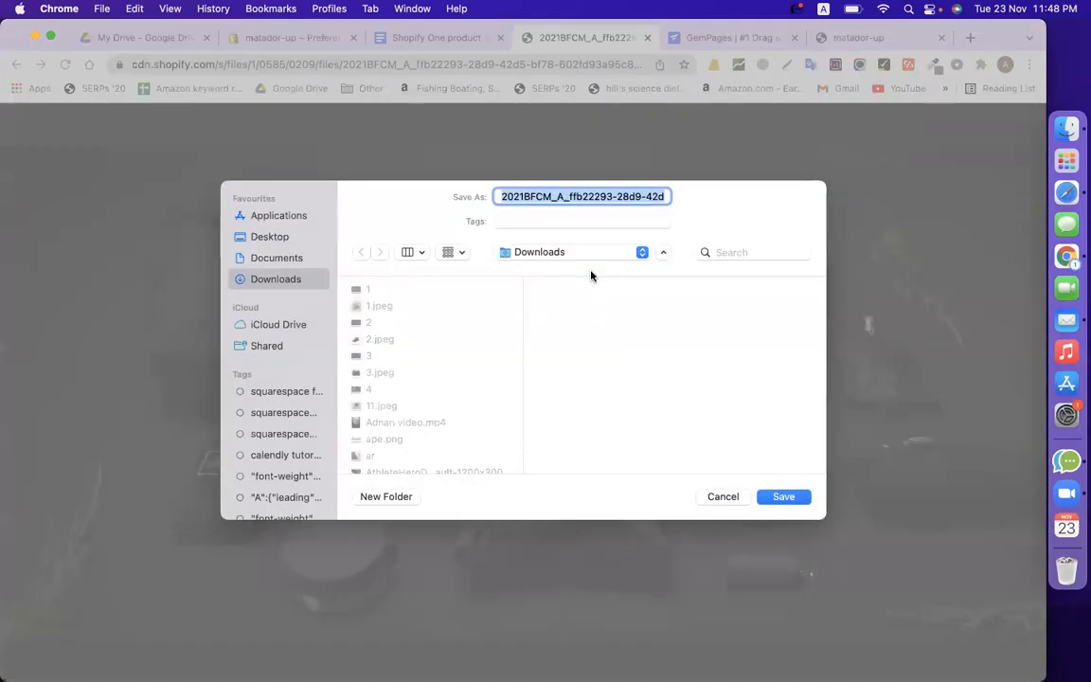
pyautogui.write('slider')
pyautogui.press('Return')
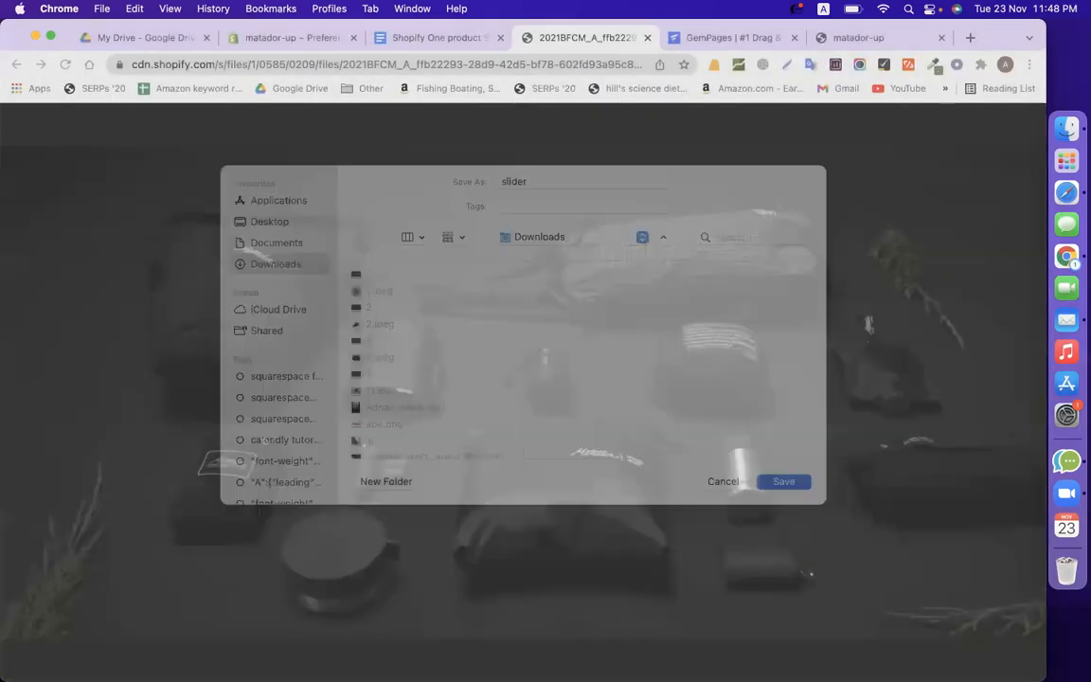
pyautogui.click(769, 42)
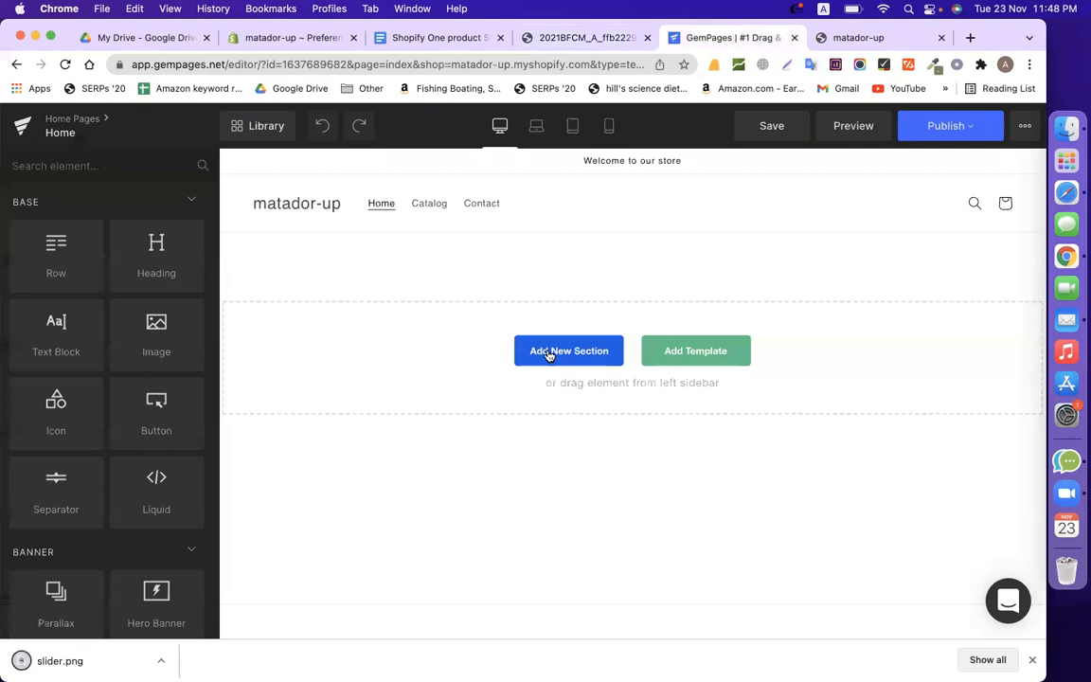
# Step: Add a new single-column section and select its empty row
pyautogui.click(547, 352)
pyautogui.click(407, 394)
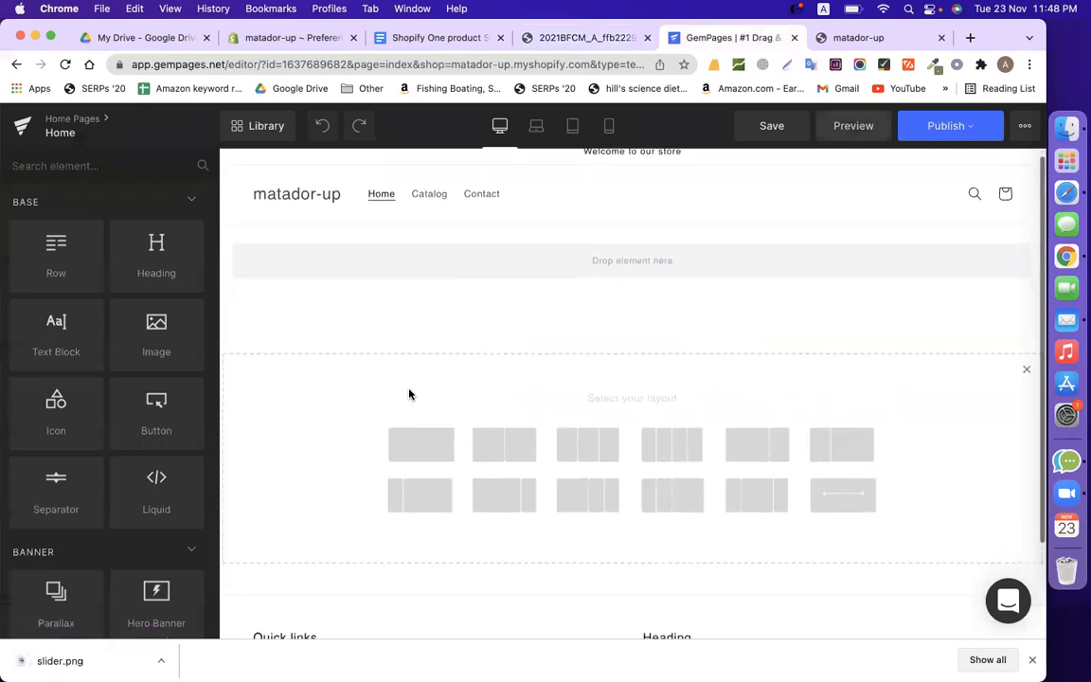
pyautogui.click(541, 253)
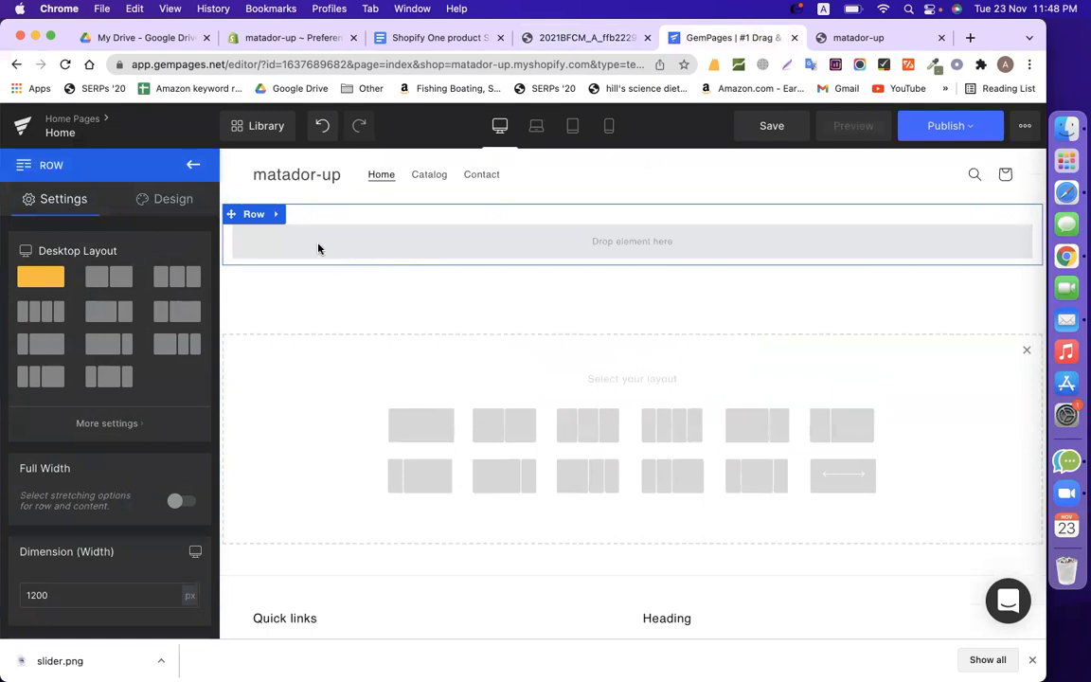
pyautogui.scroll(-5, 57, 426)
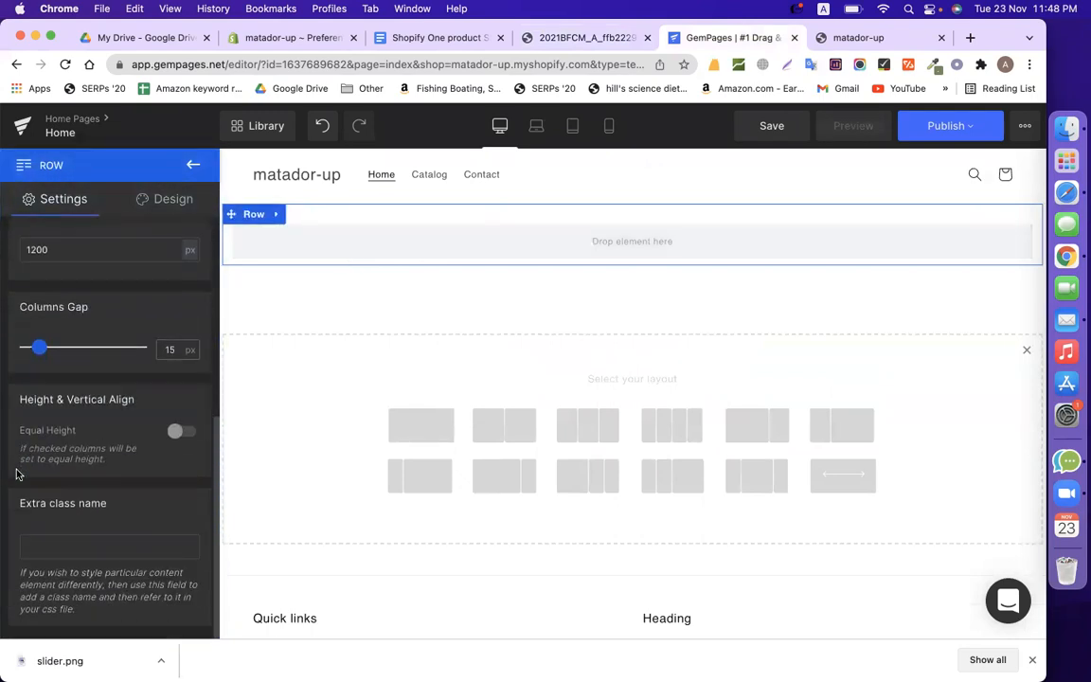
pyautogui.scroll(5, 16, 474)
# Step: Set the row's background to the image slider.png from Downloads
pyautogui.click(177, 199)
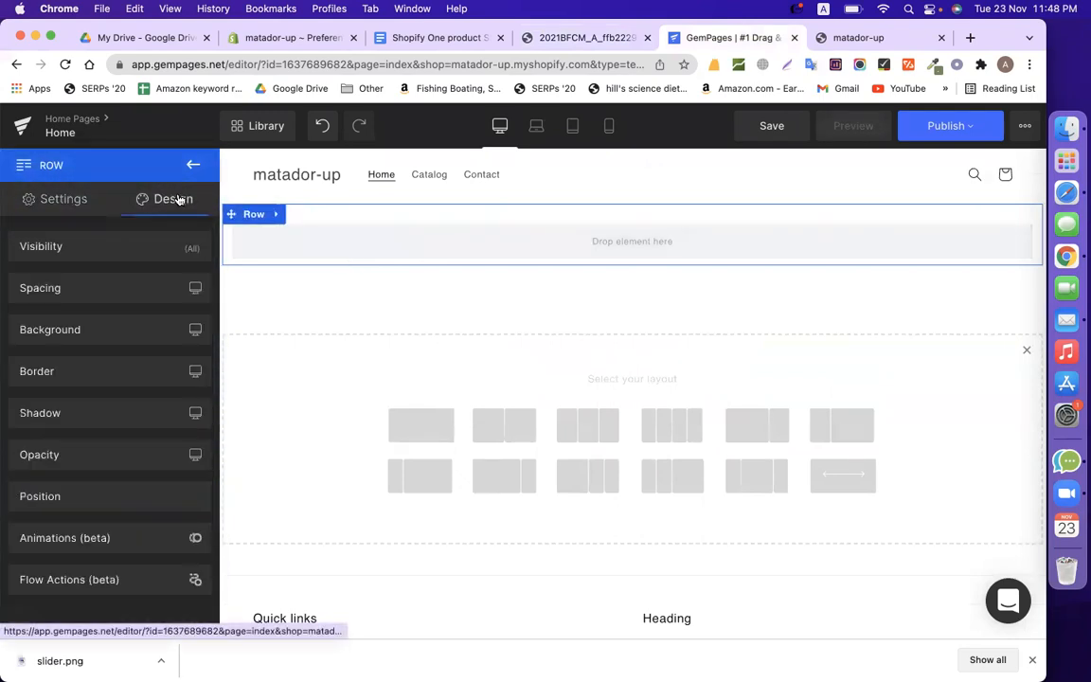
pyautogui.click(91, 329)
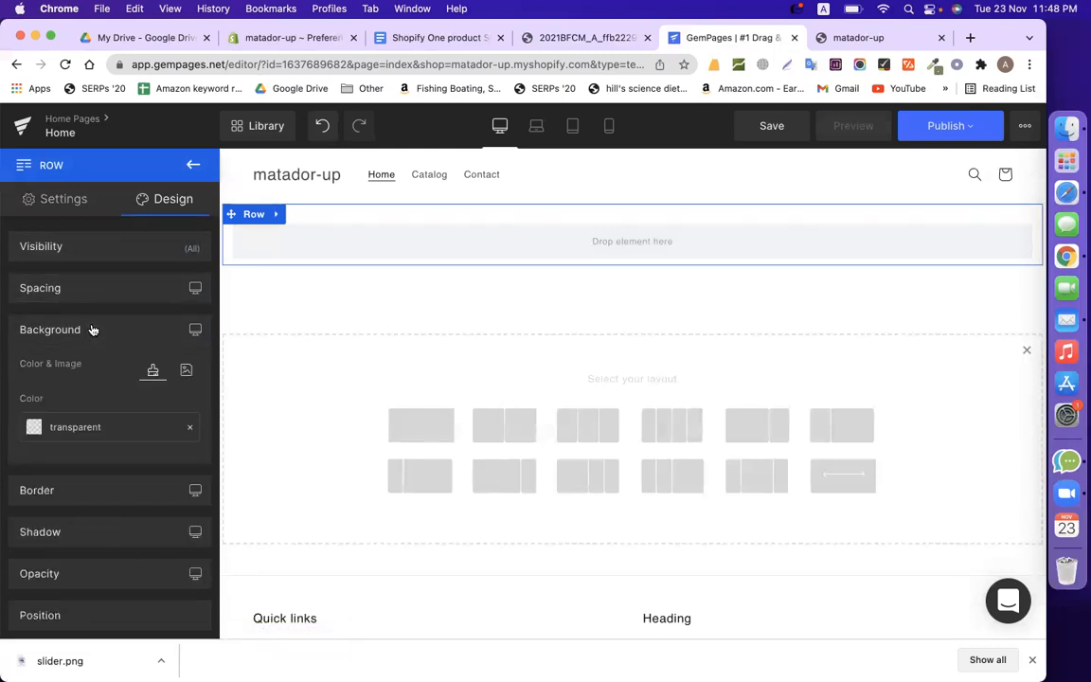
pyautogui.click(189, 373)
pyautogui.click(122, 436)
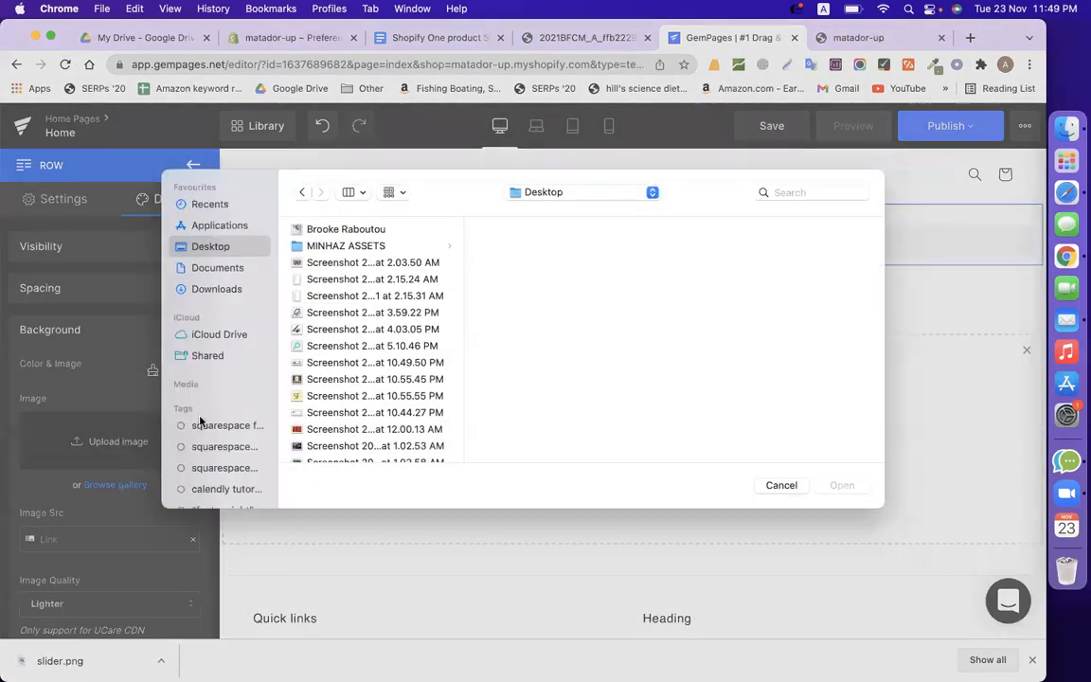
pyautogui.click(251, 306)
pyautogui.click(303, 320)
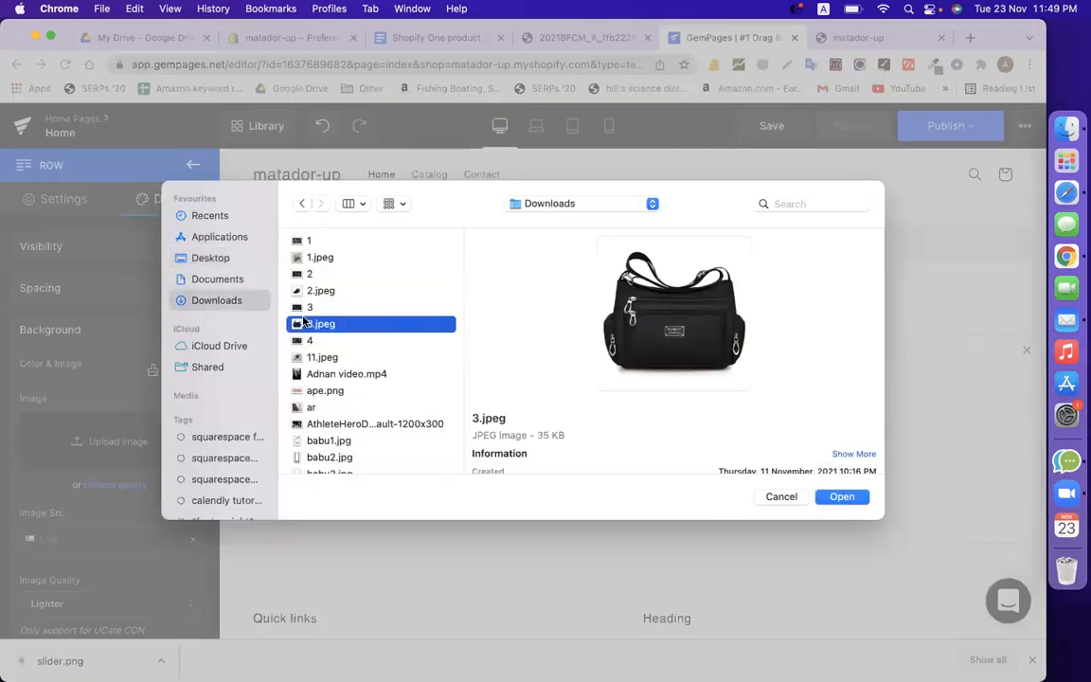
pyautogui.write('sl')
pyautogui.press('Return')
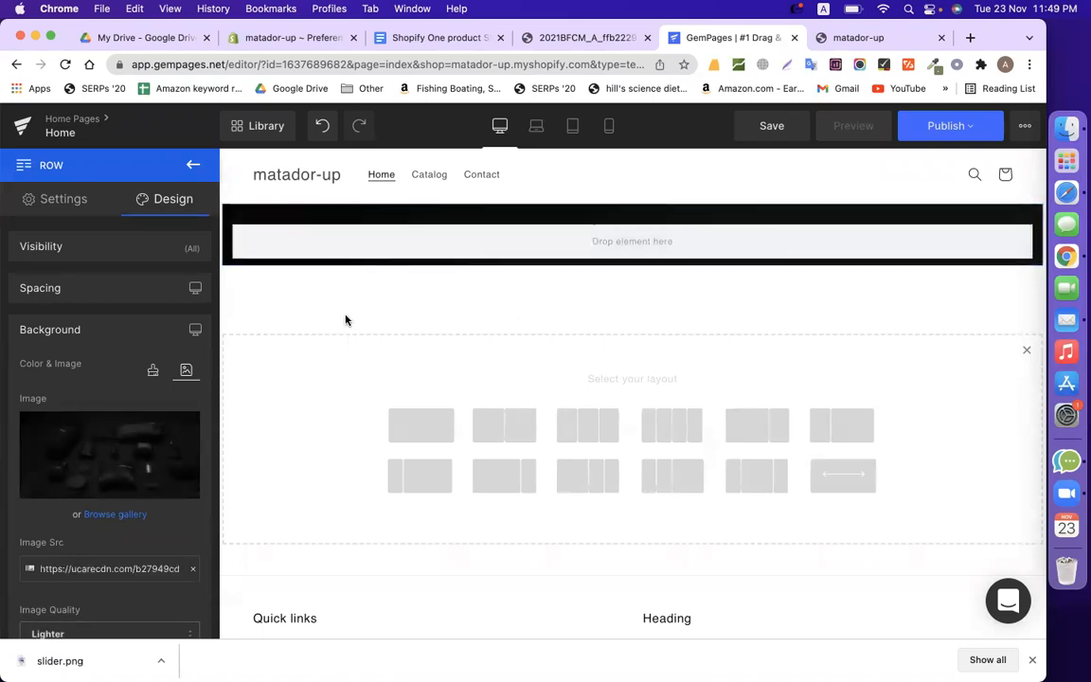
# Step: Turn on Full Width for the row, leaving equal column height off
pyautogui.scroll(1, 341, 331)
pyautogui.click(65, 200)
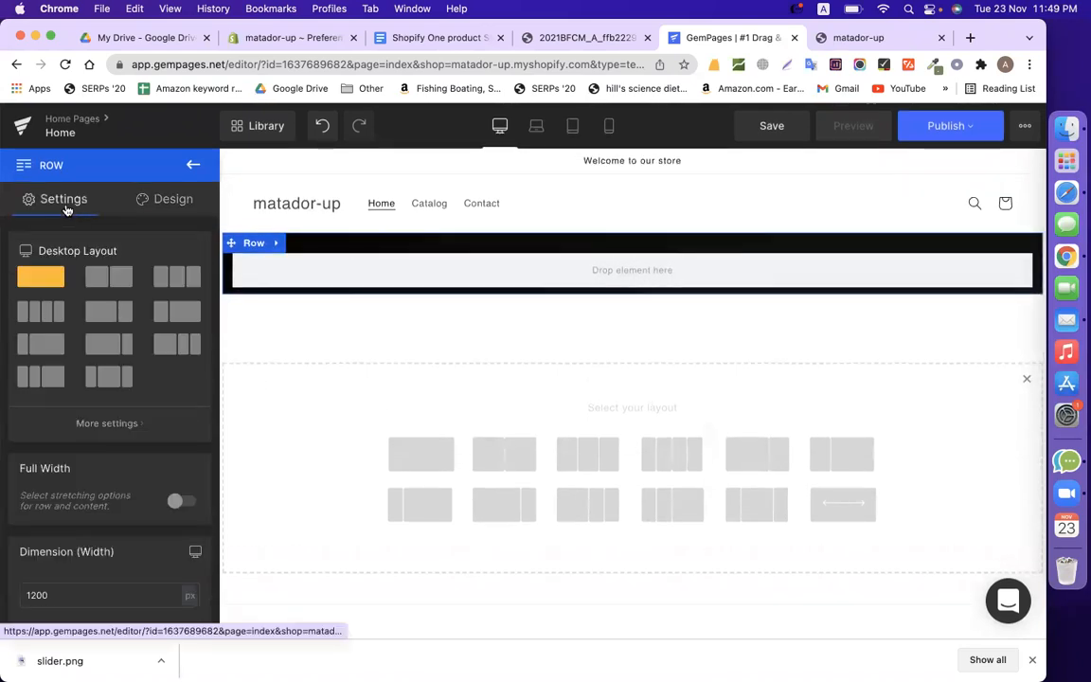
pyautogui.scroll(-4, 80, 445)
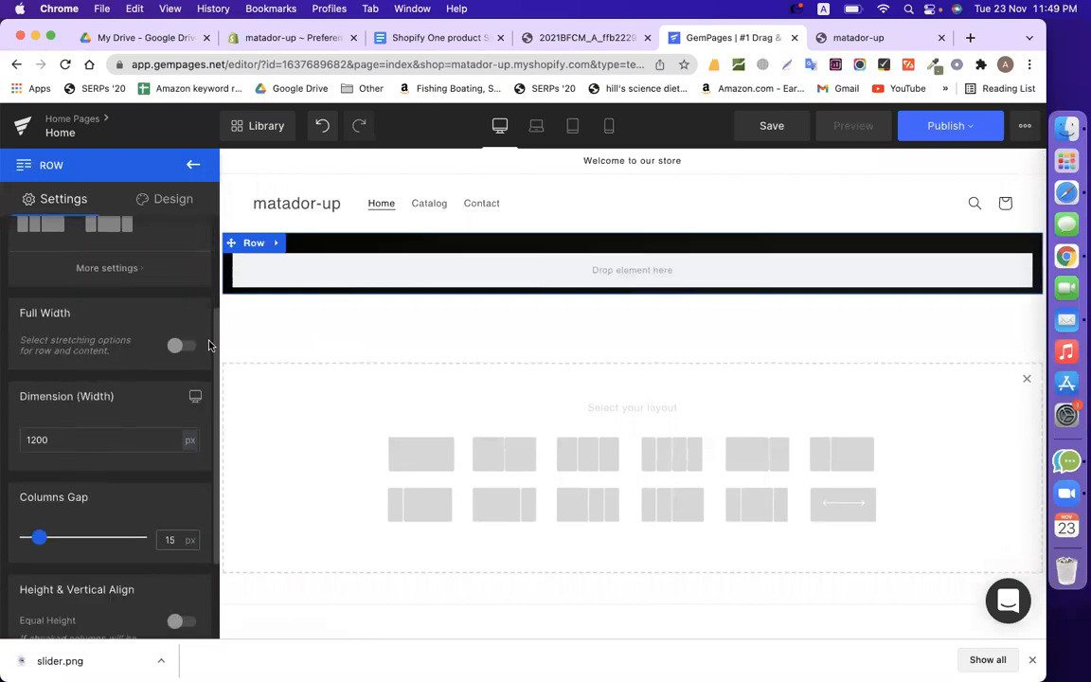
pyautogui.click(183, 345)
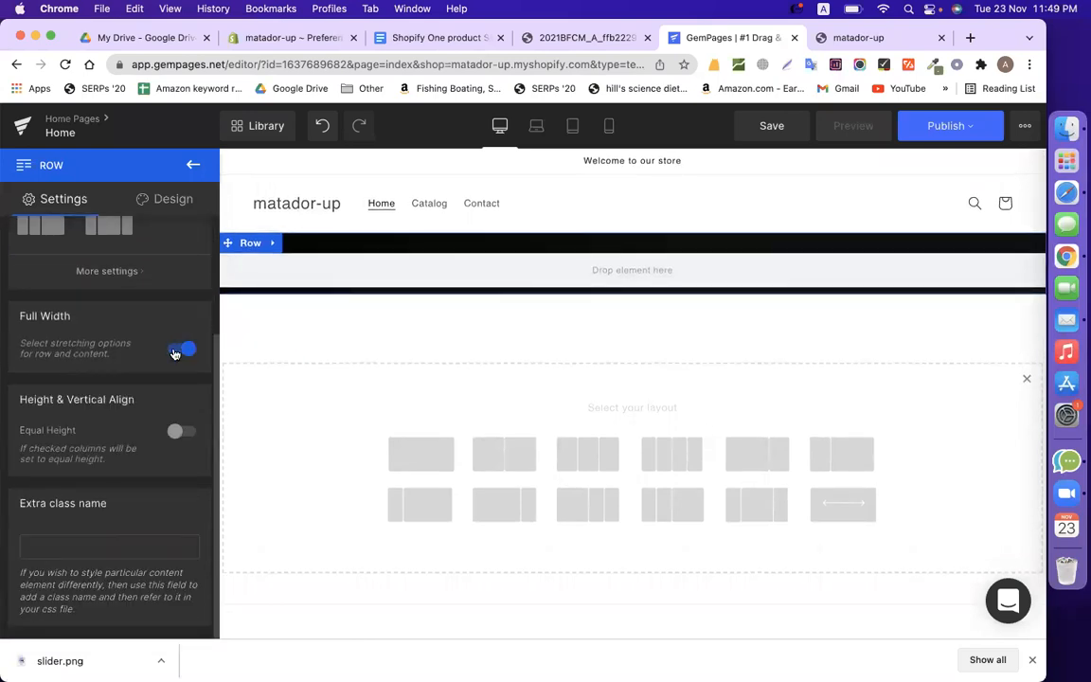
pyautogui.click(180, 434)
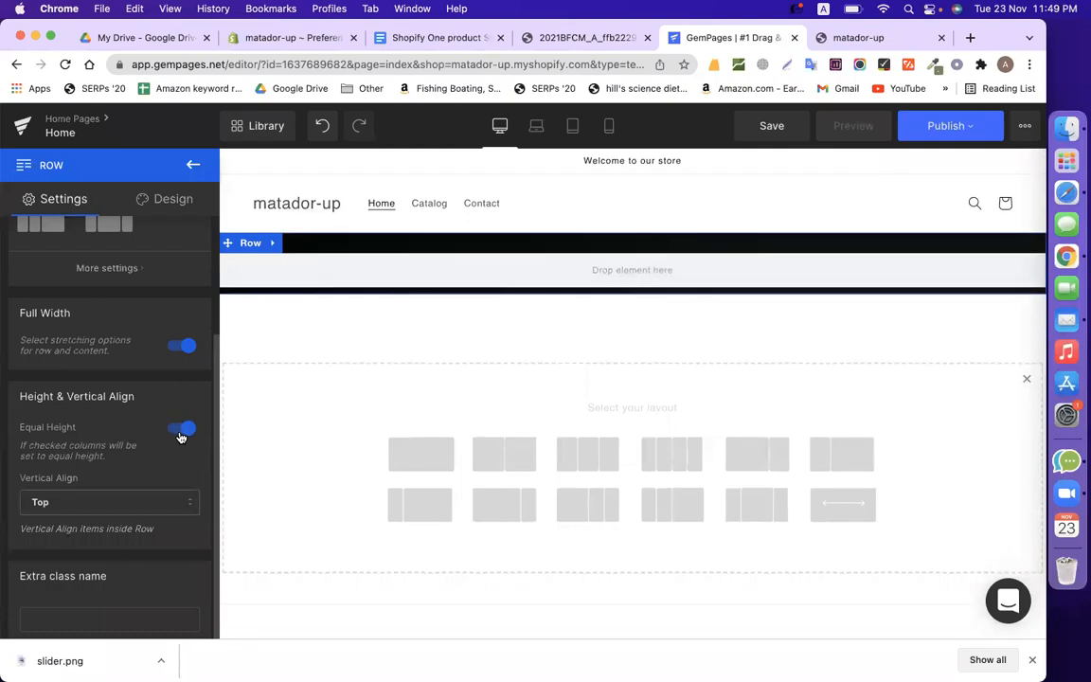
pyautogui.click(87, 507)
pyautogui.click(177, 431)
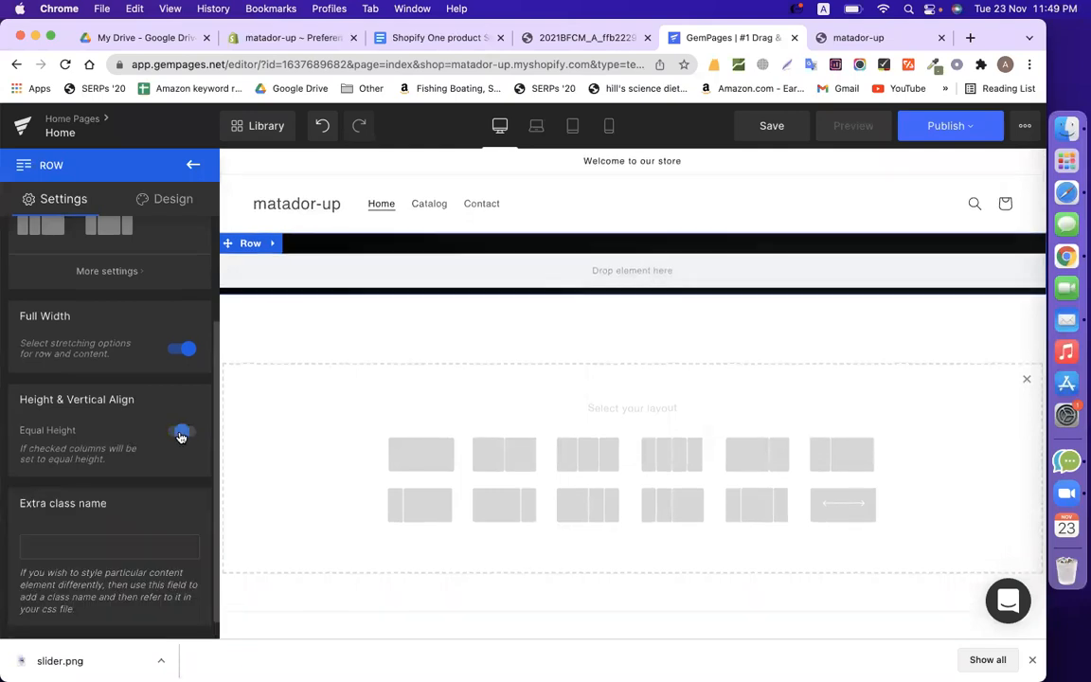
pyautogui.scroll(3, 112, 506)
pyautogui.click(672, 219)
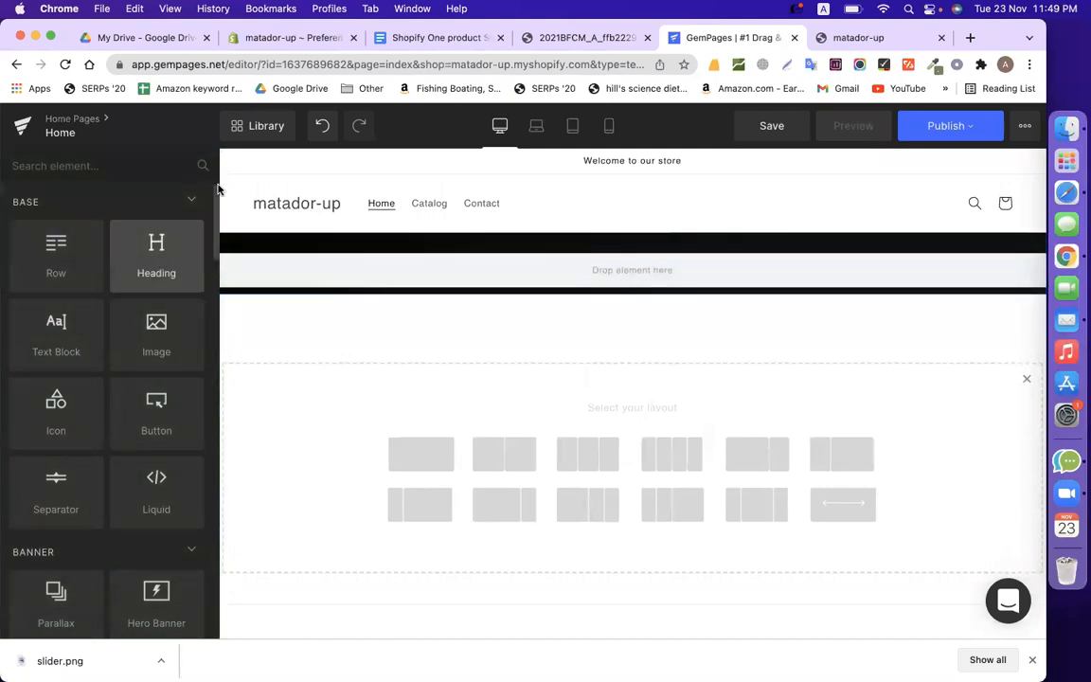
# Step: Add a Heading element to the page
pyautogui.moveTo(153, 252); pyautogui.dragTo(555, 281)
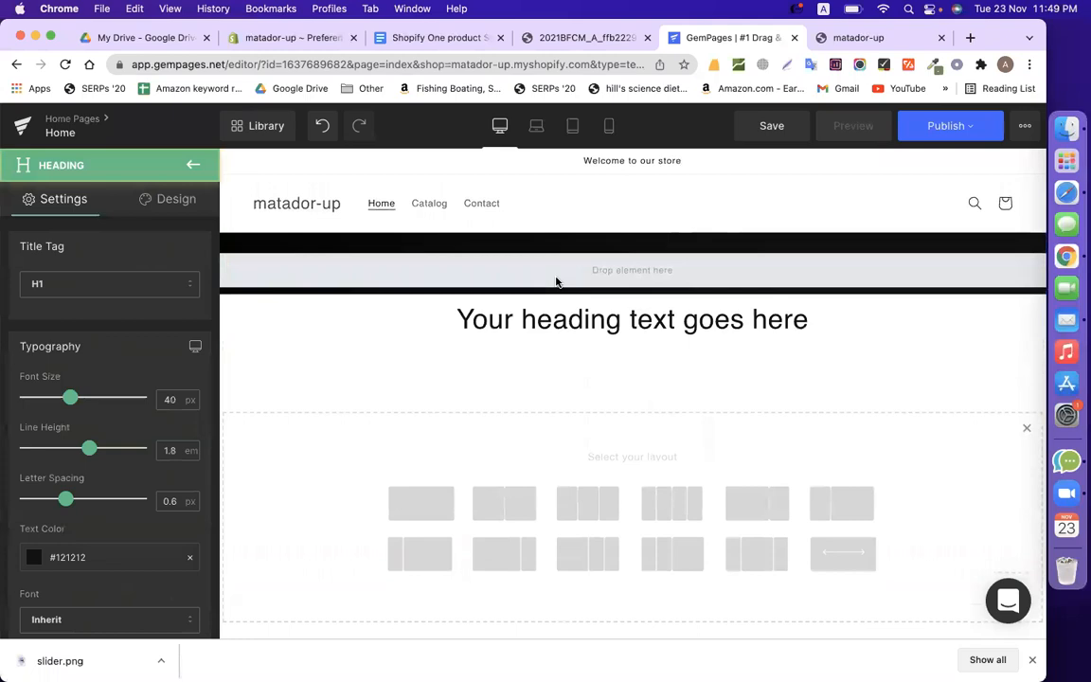
pyautogui.click(545, 333)
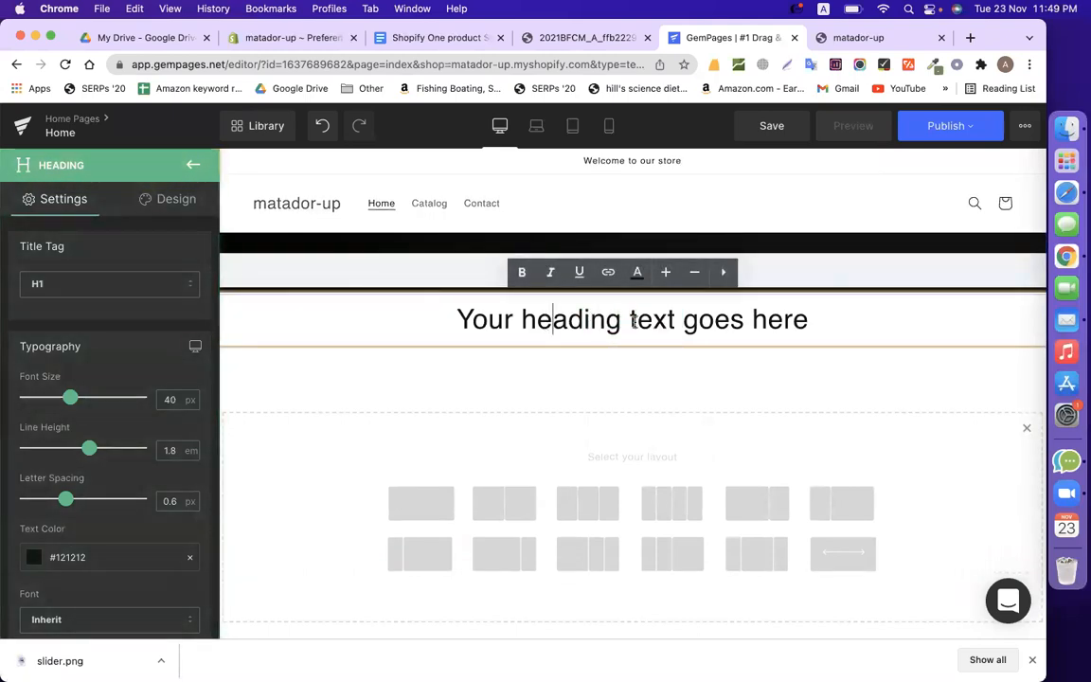
pyautogui.click(531, 350)
pyautogui.click(522, 320)
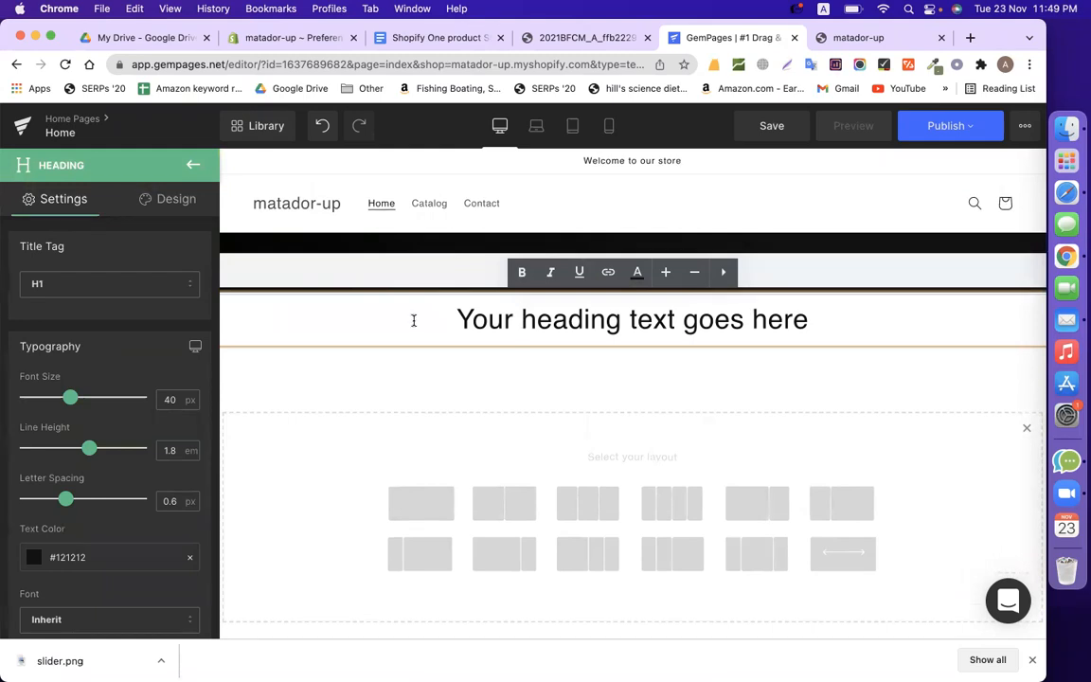
pyautogui.click(383, 384)
pyautogui.click(390, 333)
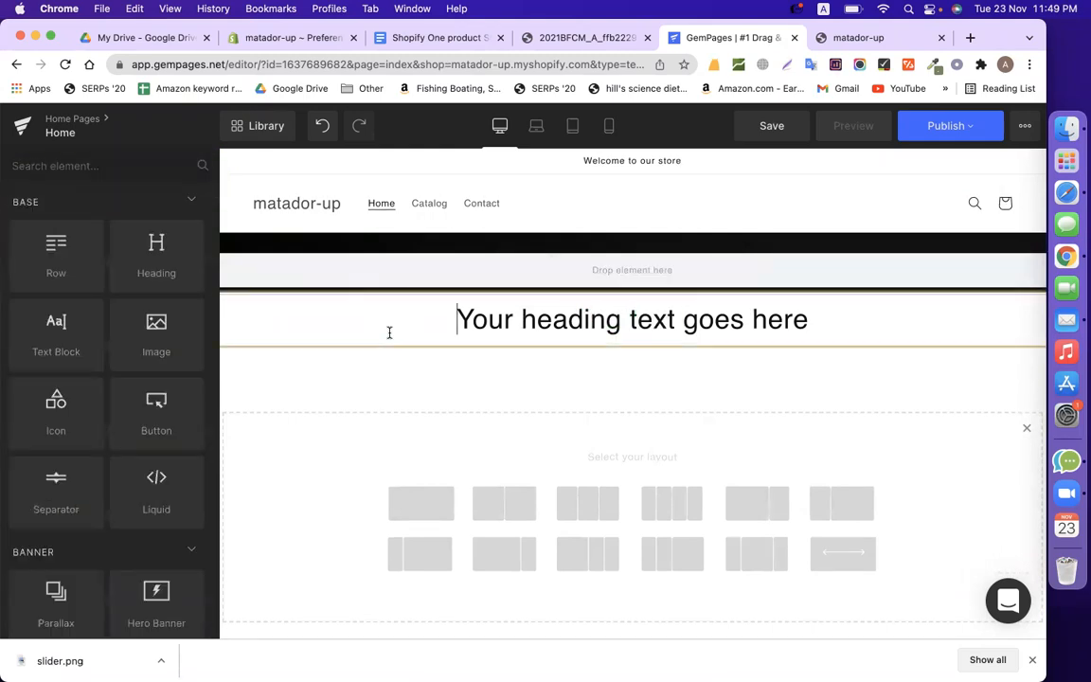
pyautogui.click(721, 275)
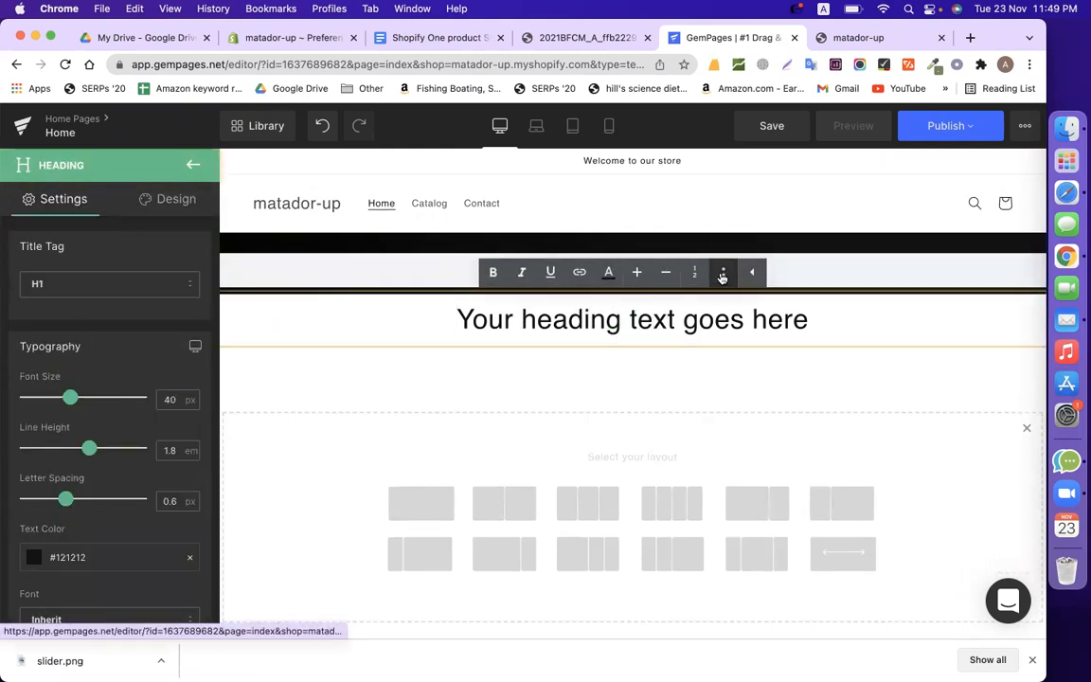
pyautogui.click(746, 274)
pyautogui.rightClick(583, 319)
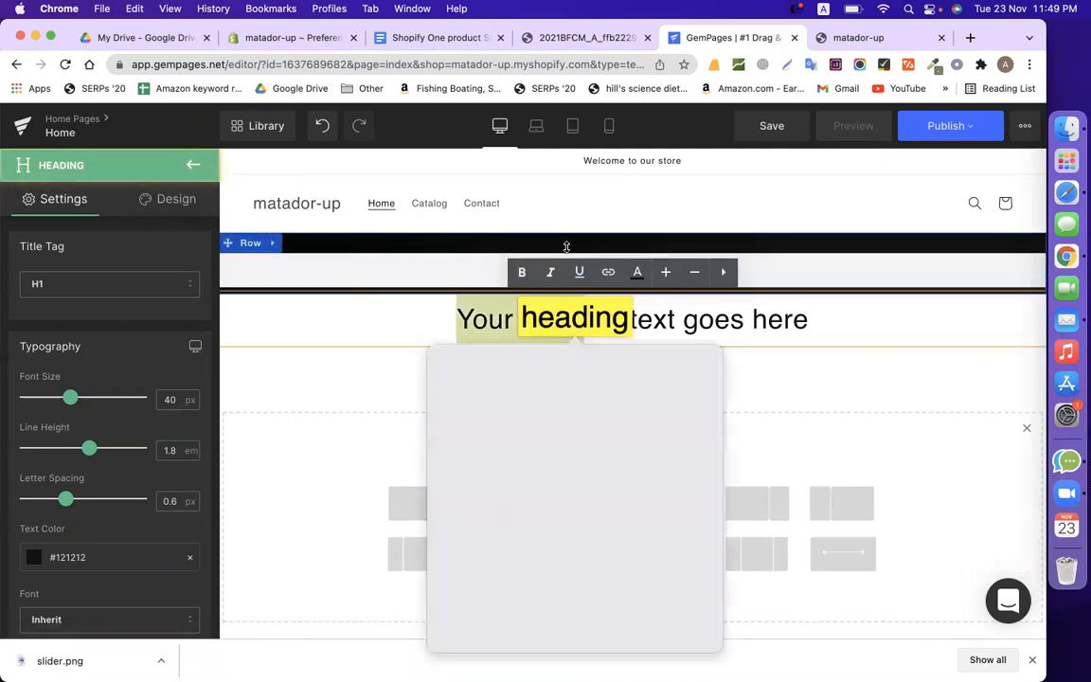
pyautogui.click(345, 372)
# Step: Move the heading into the dark row, select its placeholder text, and select the brief's tagline
pyautogui.moveTo(596, 322); pyautogui.dragTo(546, 265)
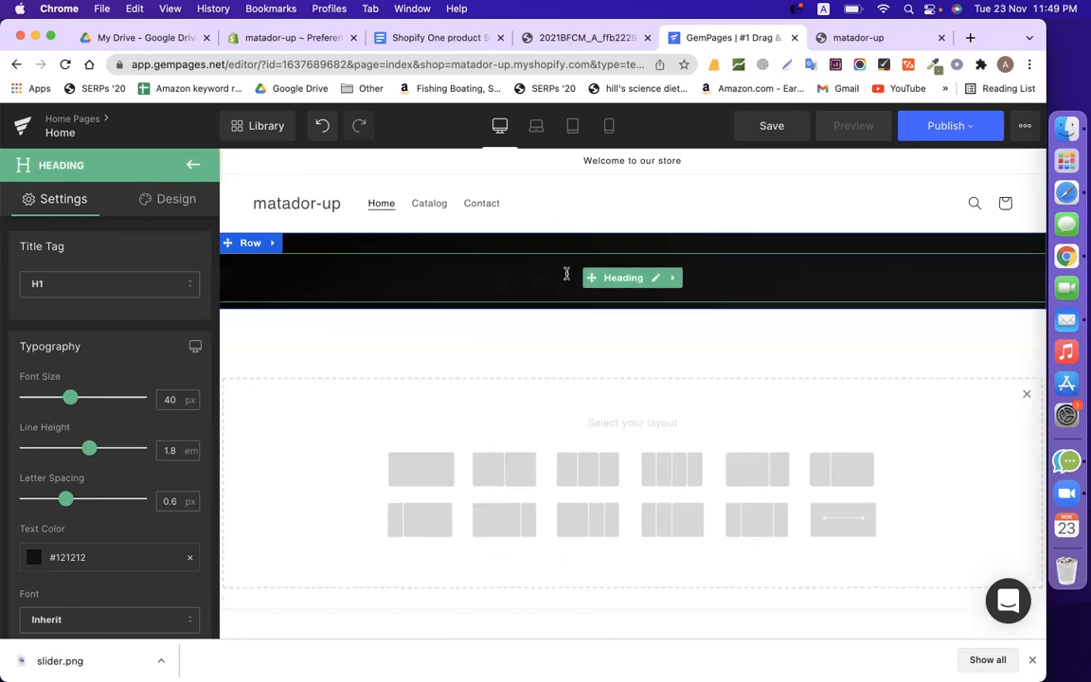
pyautogui.click(651, 279)
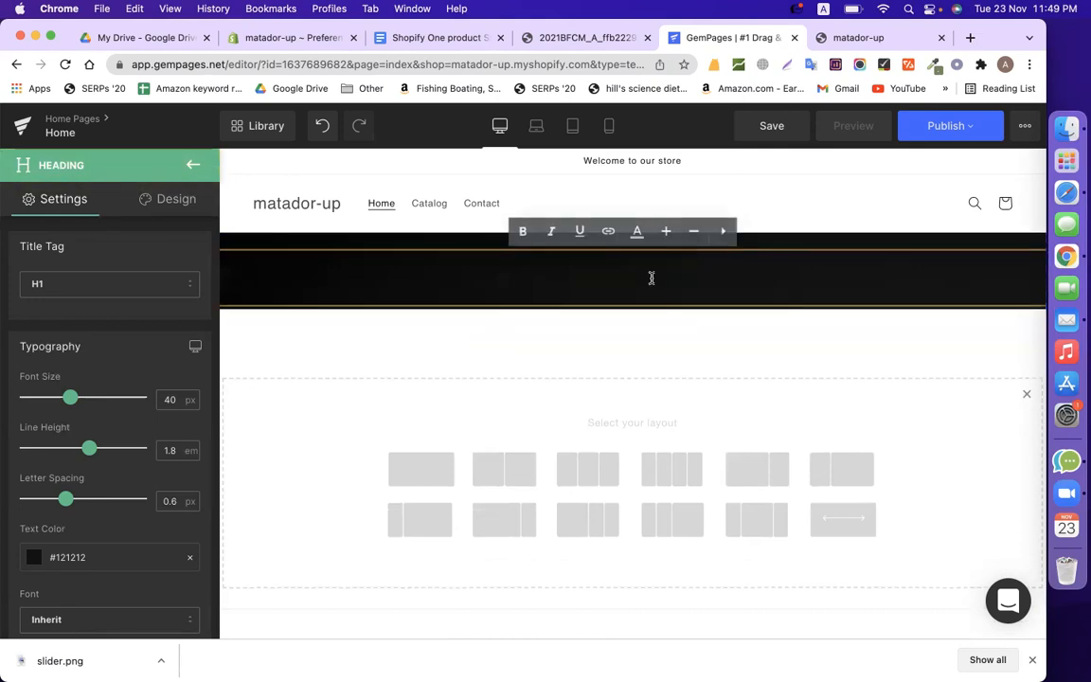
pyautogui.tripleClick(451, 274)
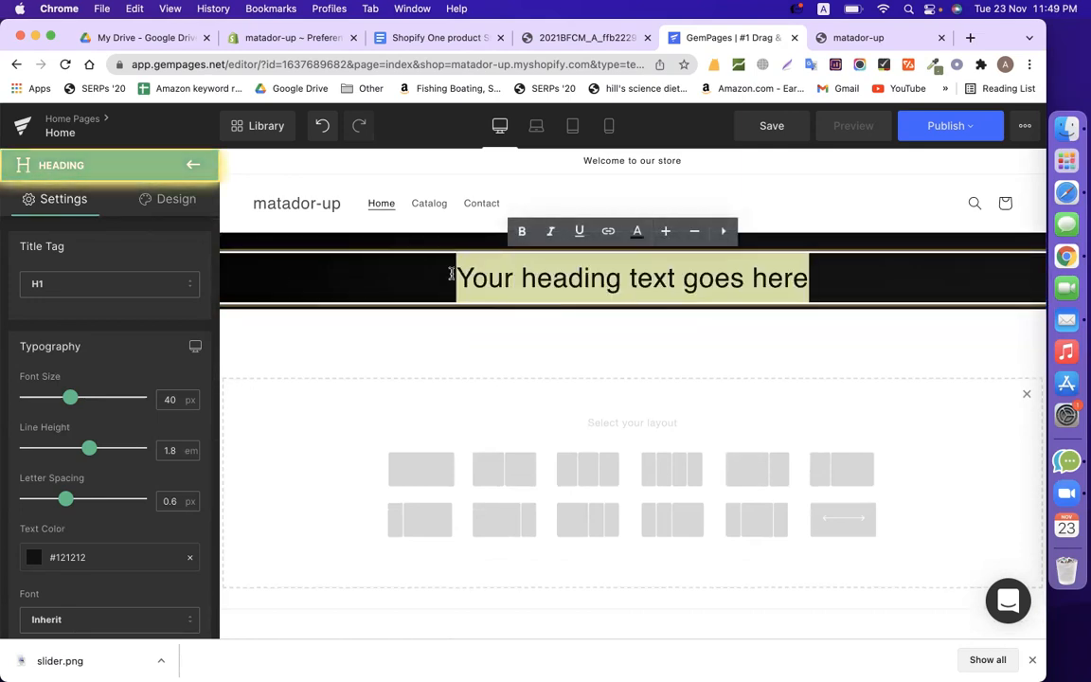
pyautogui.click(431, 38)
pyautogui.moveTo(539, 426); pyautogui.dragTo(278, 310)
pyautogui.press('super+c')
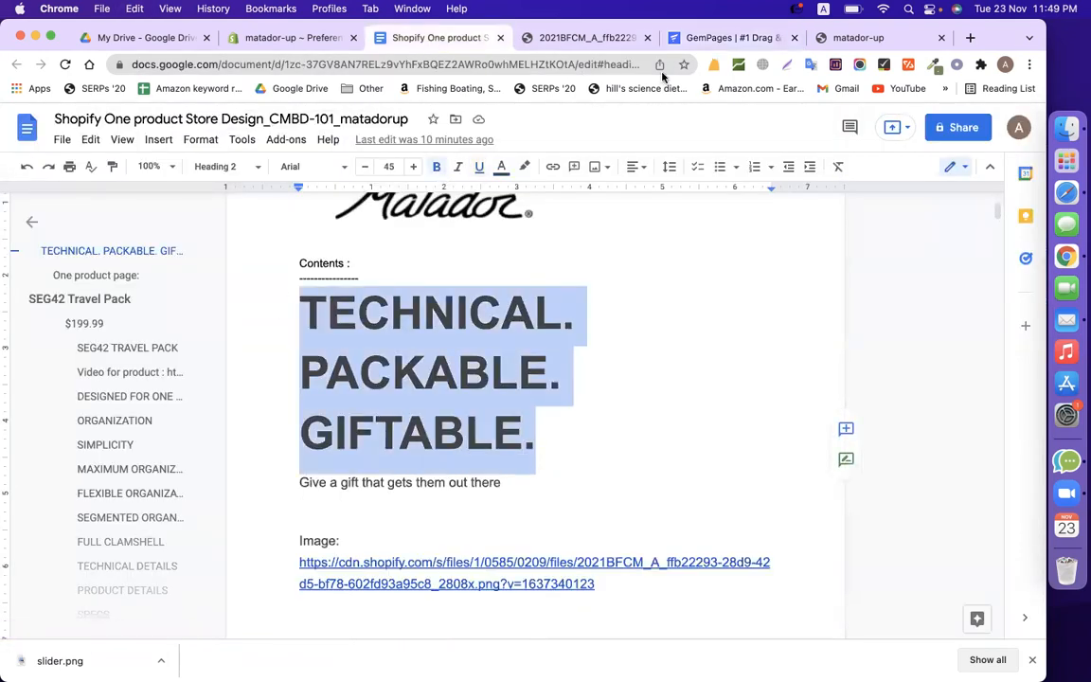
# Step: Replace the placeholder heading with the TECHNICAL. PACKABLE. GIFTABLE. tagline
pyautogui.click(724, 39)
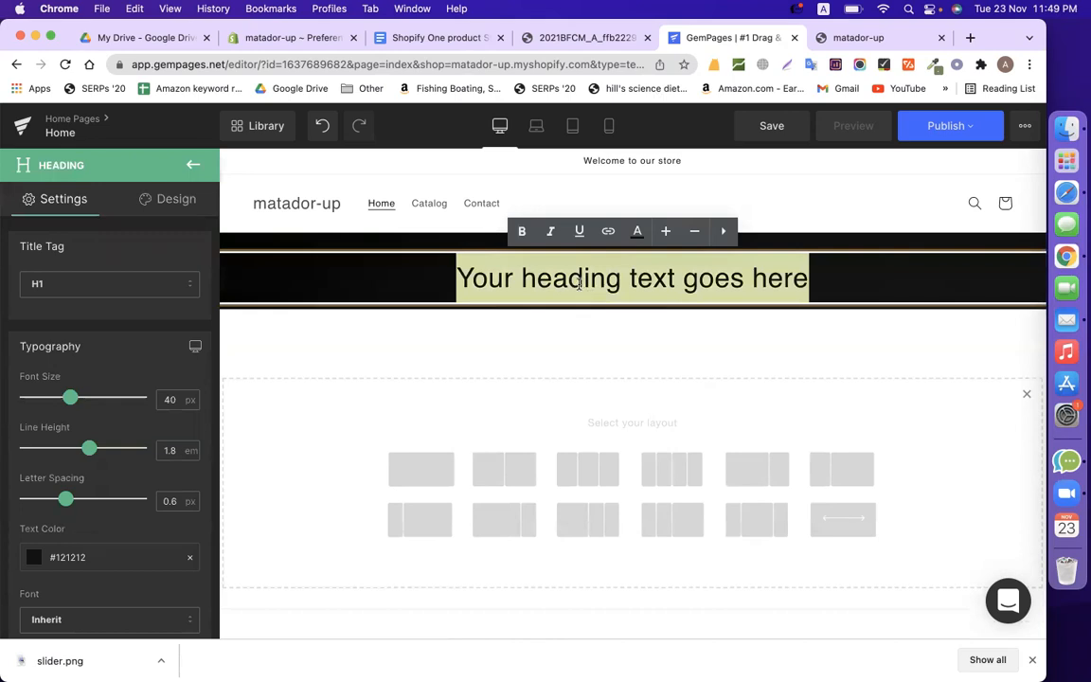
pyautogui.press('BackSpace')
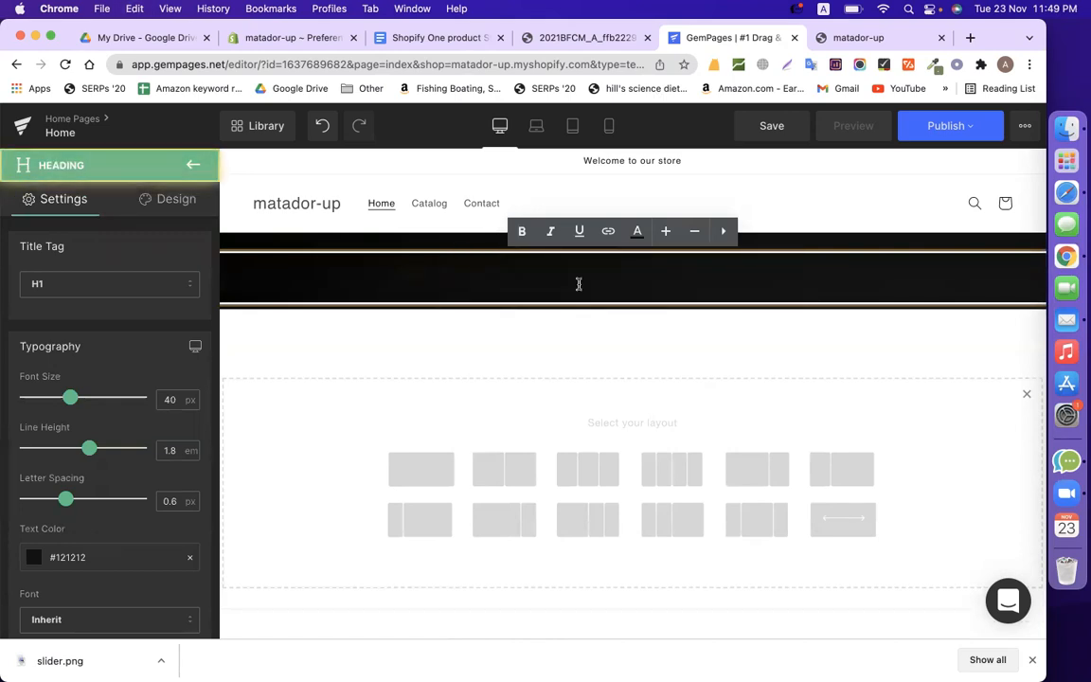
pyautogui.press('super+v')
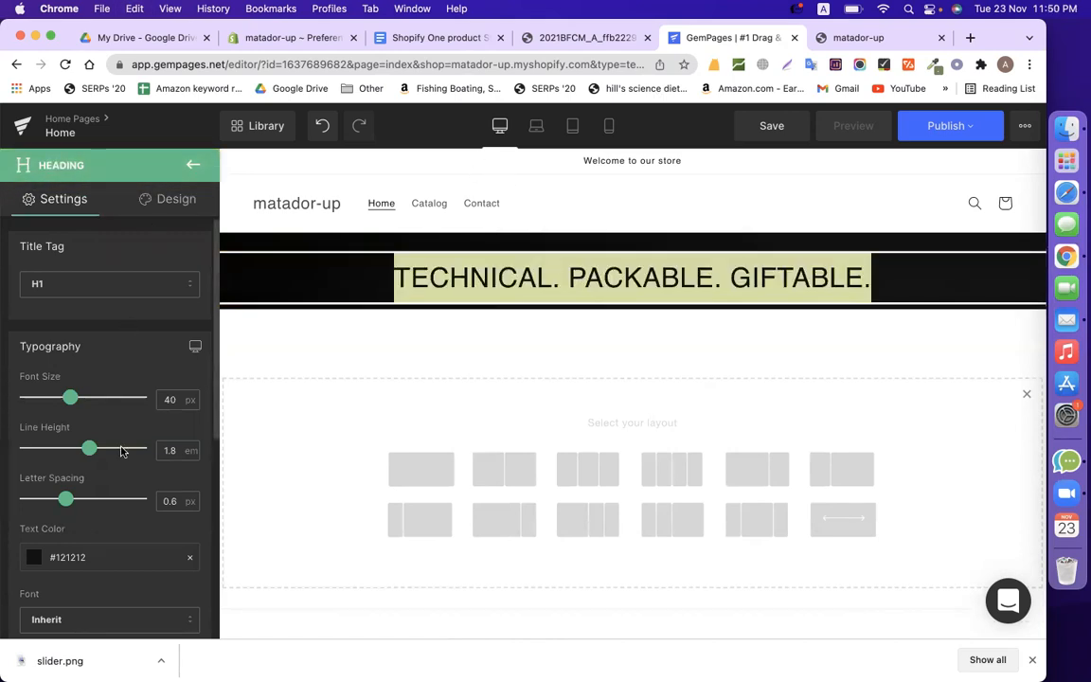
# Step: Set the heading text colour to white (#ffffff) and select its row
pyautogui.scroll(-4, 57, 445)
pyautogui.click(36, 390)
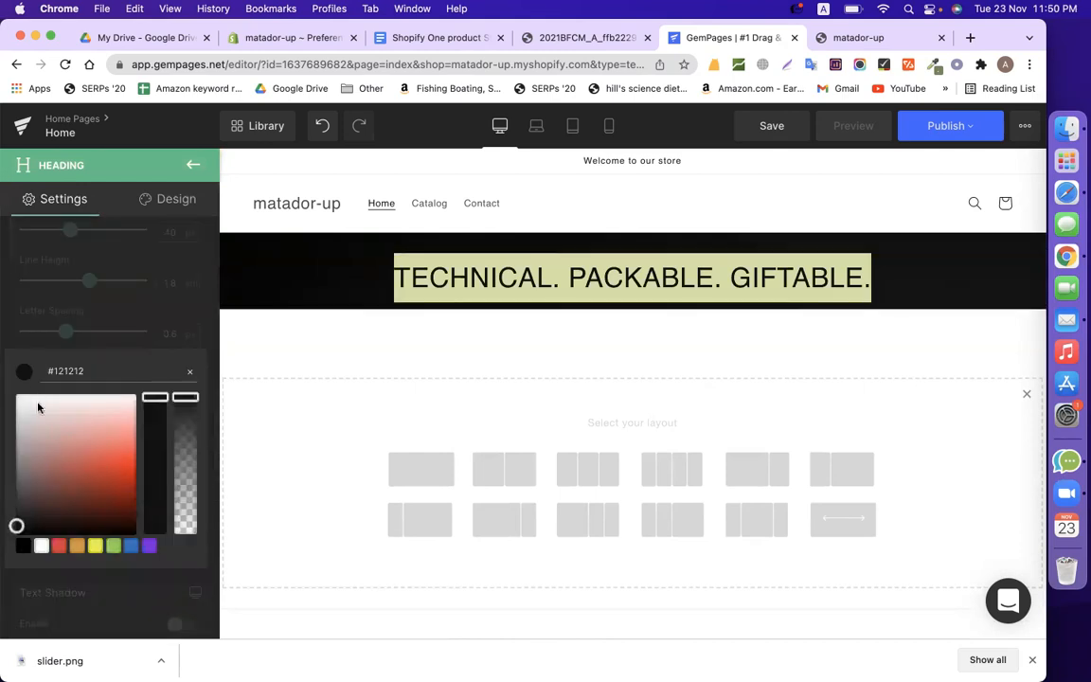
pyautogui.click(41, 547)
pyautogui.click(318, 358)
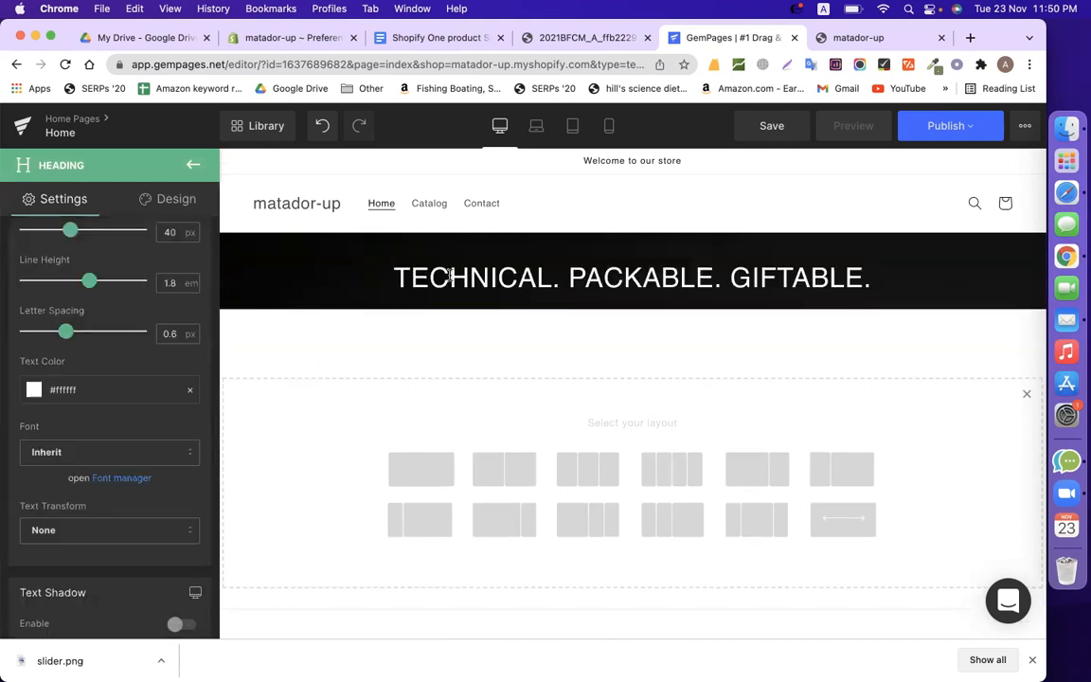
pyautogui.click(302, 248)
pyautogui.click(301, 284)
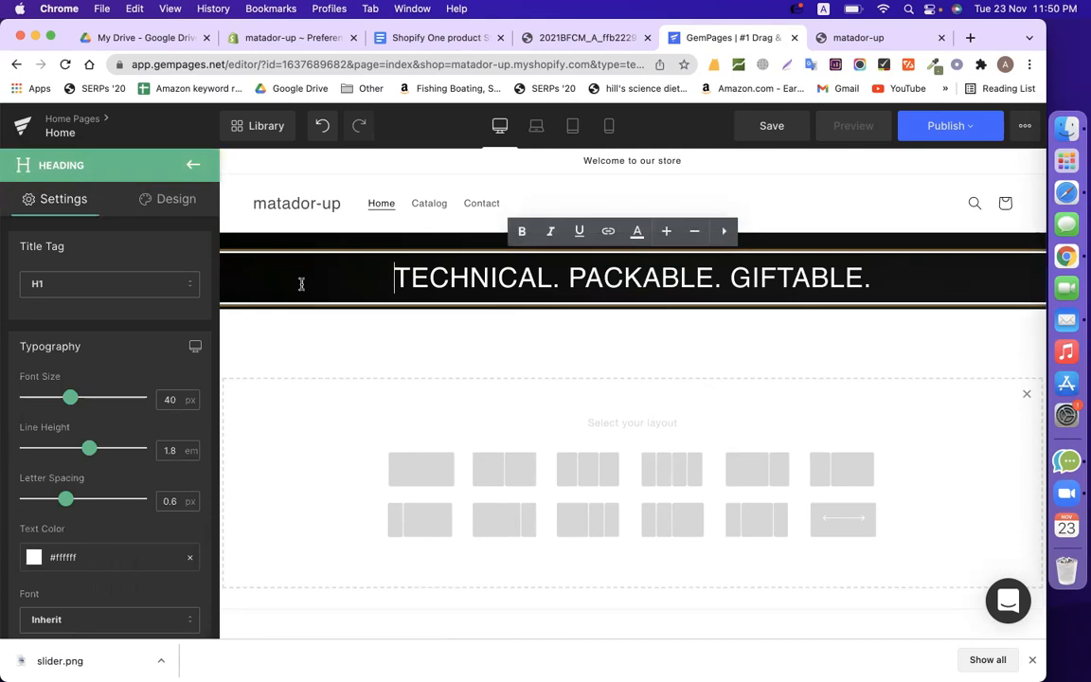
pyautogui.click(282, 245)
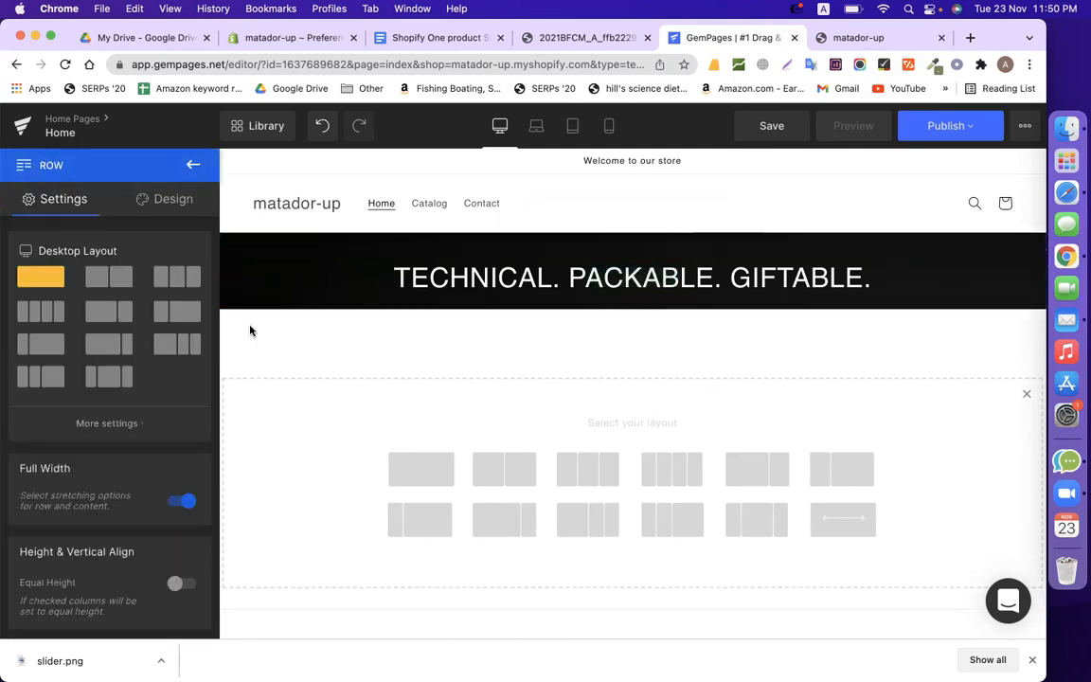
# Step: Close the downloads bar and stay in the GemPages editor
pyautogui.scroll(-3, 121, 562)
pyautogui.click(1032, 660)
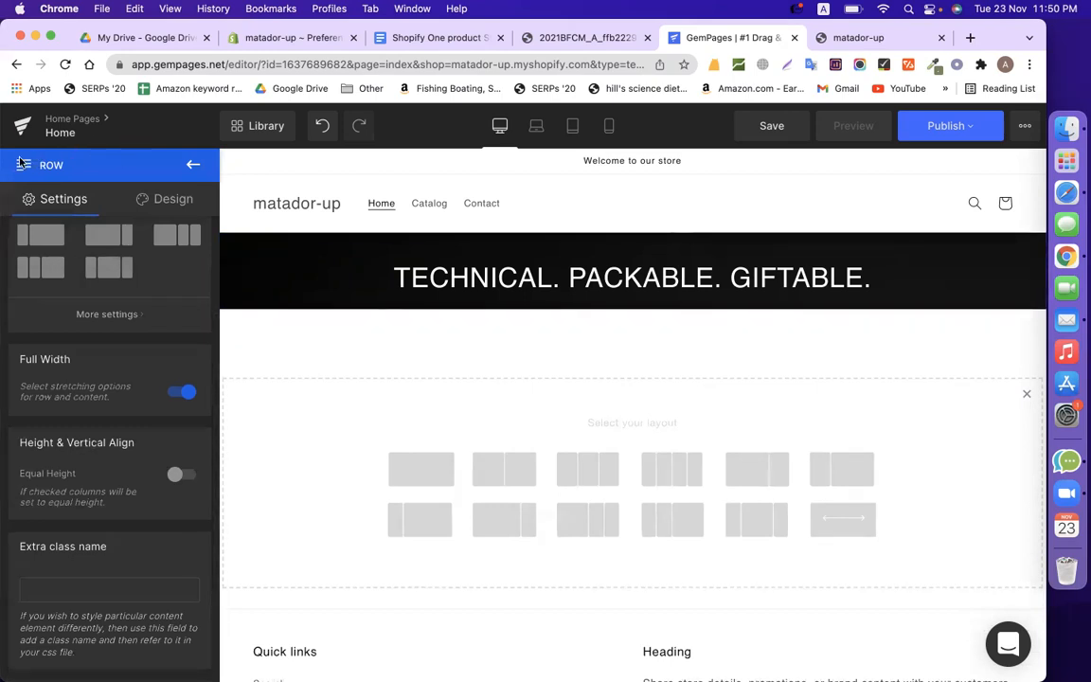
pyautogui.click(21, 121)
pyautogui.click(696, 292)
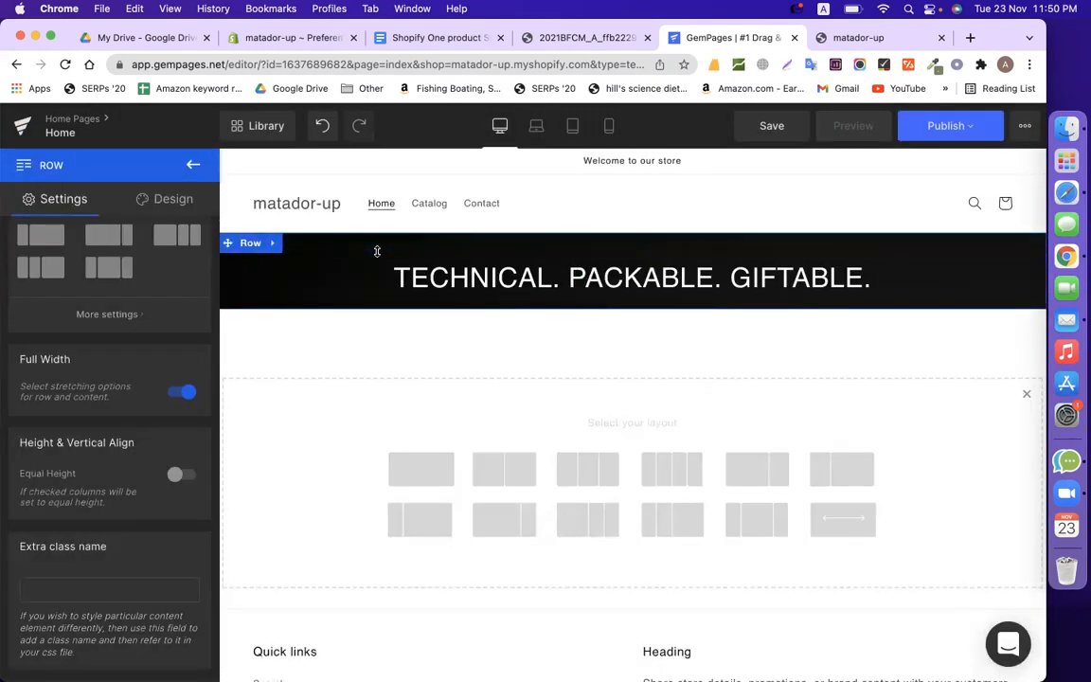
# Step: Browse the Library's Elements (E-commerce, Design Tools, Marketing) and Templates
pyautogui.click(260, 128)
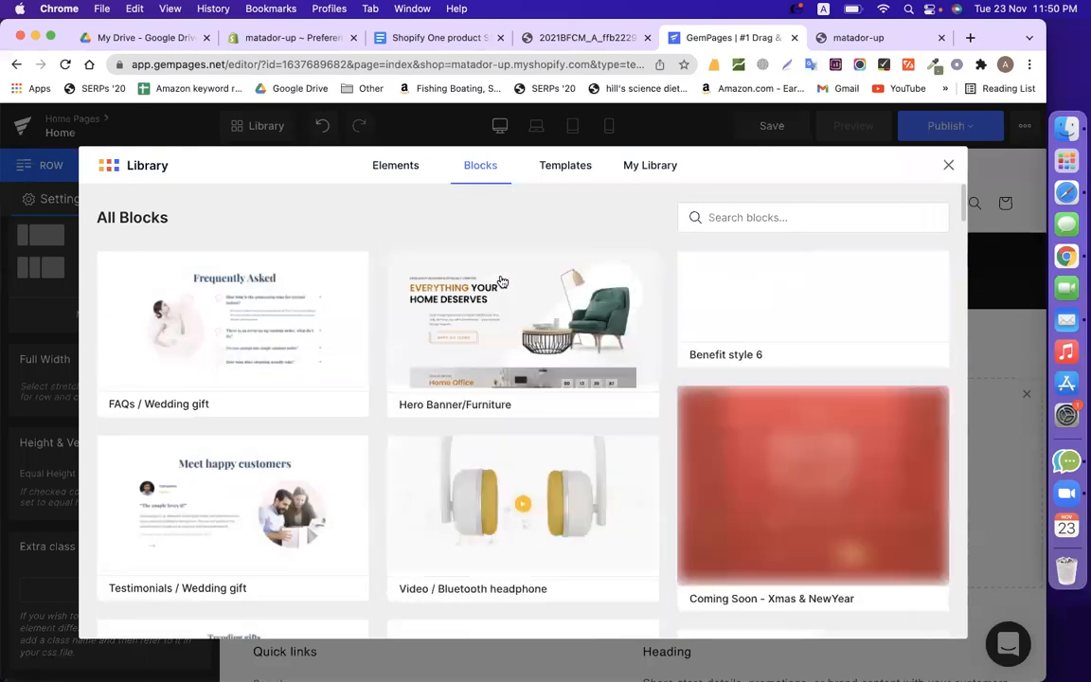
pyautogui.scroll(-3, 441, 442)
pyautogui.scroll(3, 441, 441)
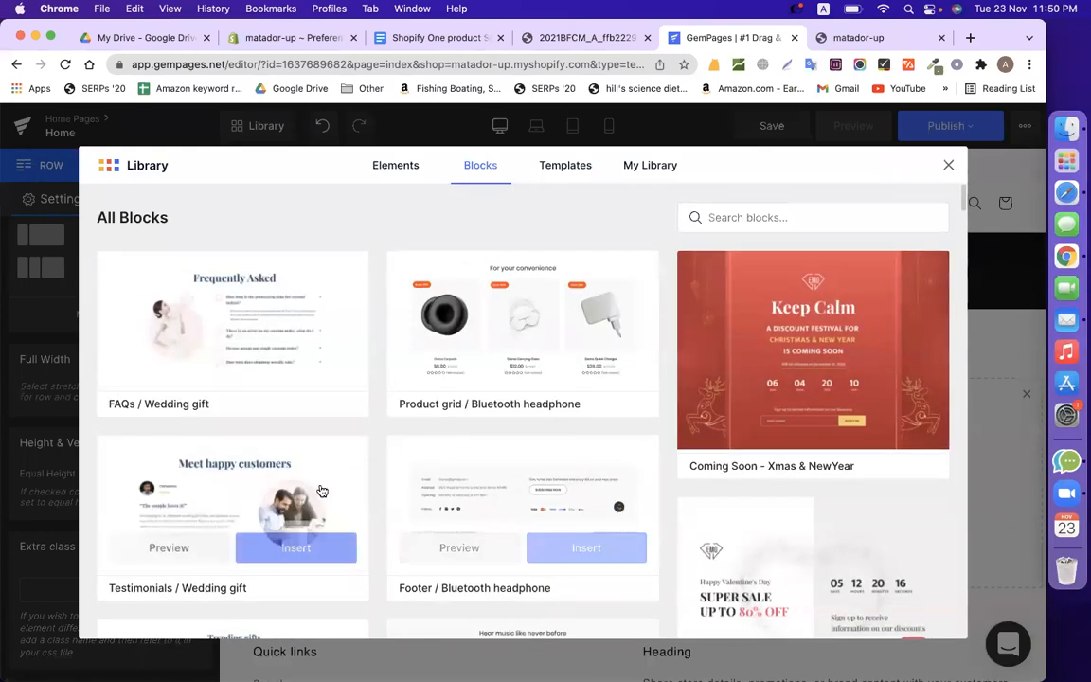
pyautogui.scroll(-10, 320, 486)
pyautogui.click(393, 166)
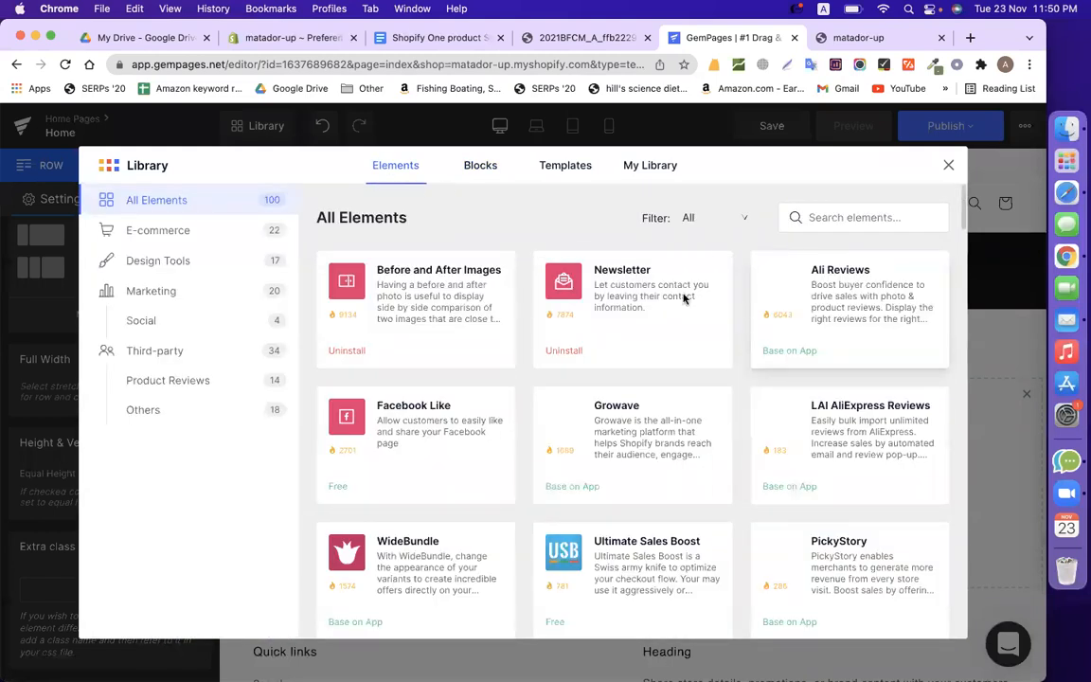
pyautogui.scroll(-10, 648, 419)
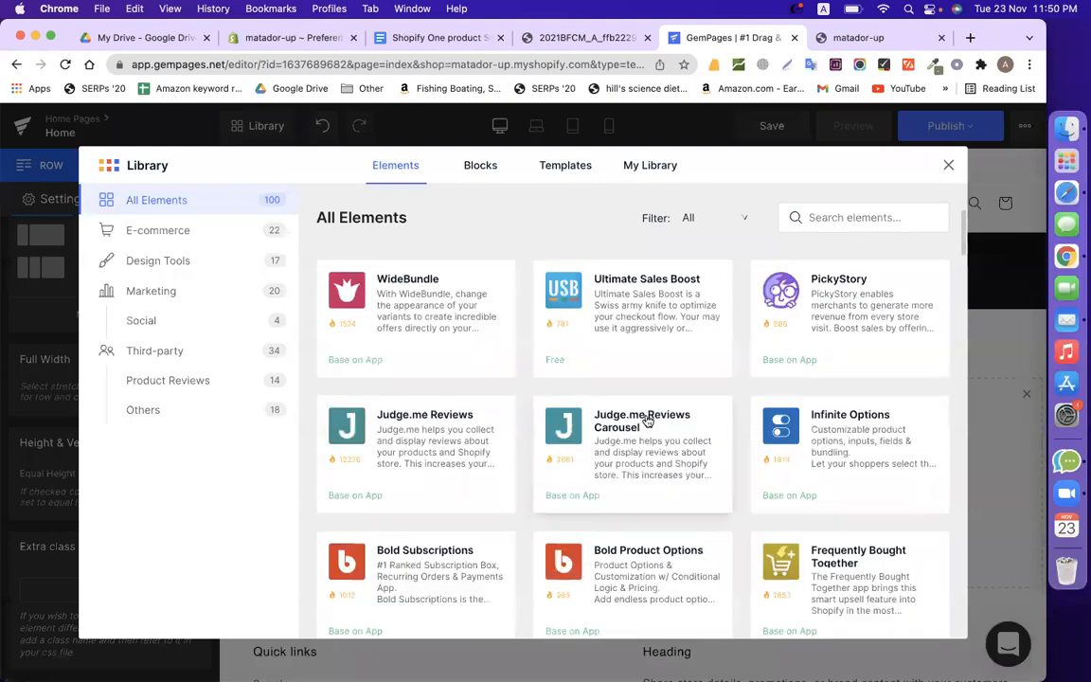
pyautogui.scroll(10, 648, 419)
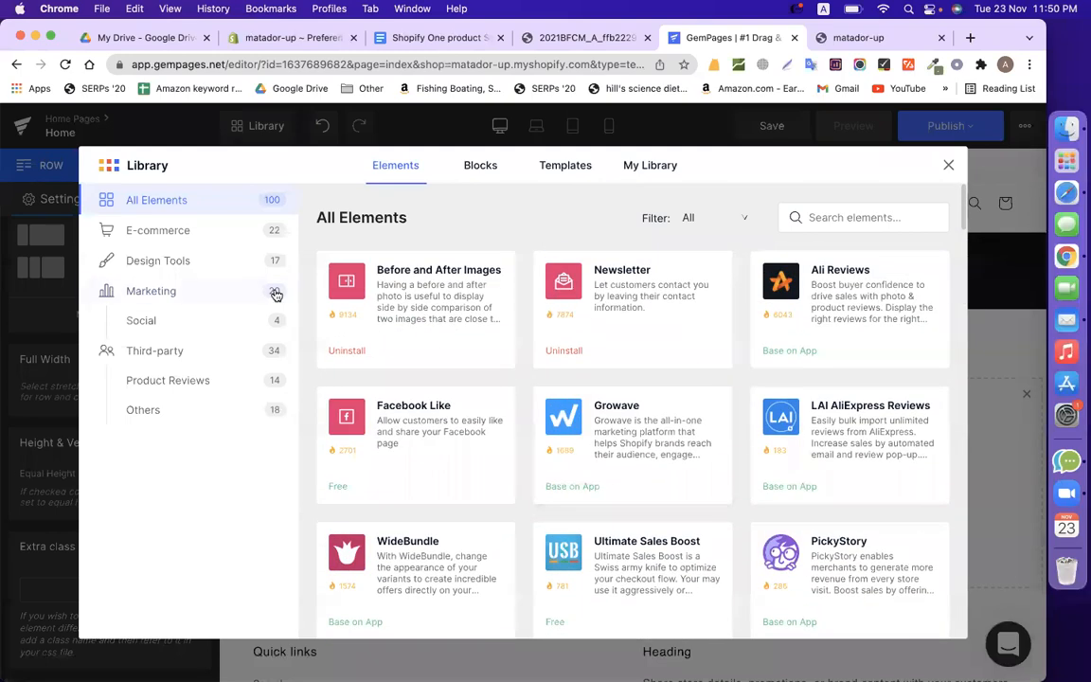
pyautogui.click(175, 237)
pyautogui.click(157, 273)
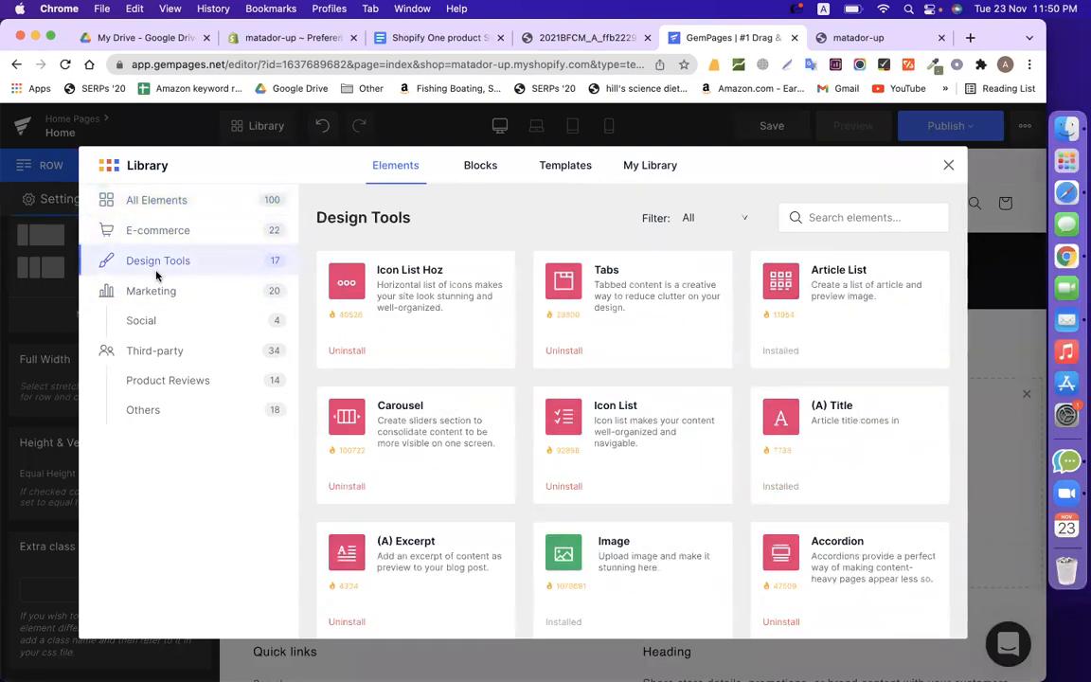
pyautogui.click(149, 291)
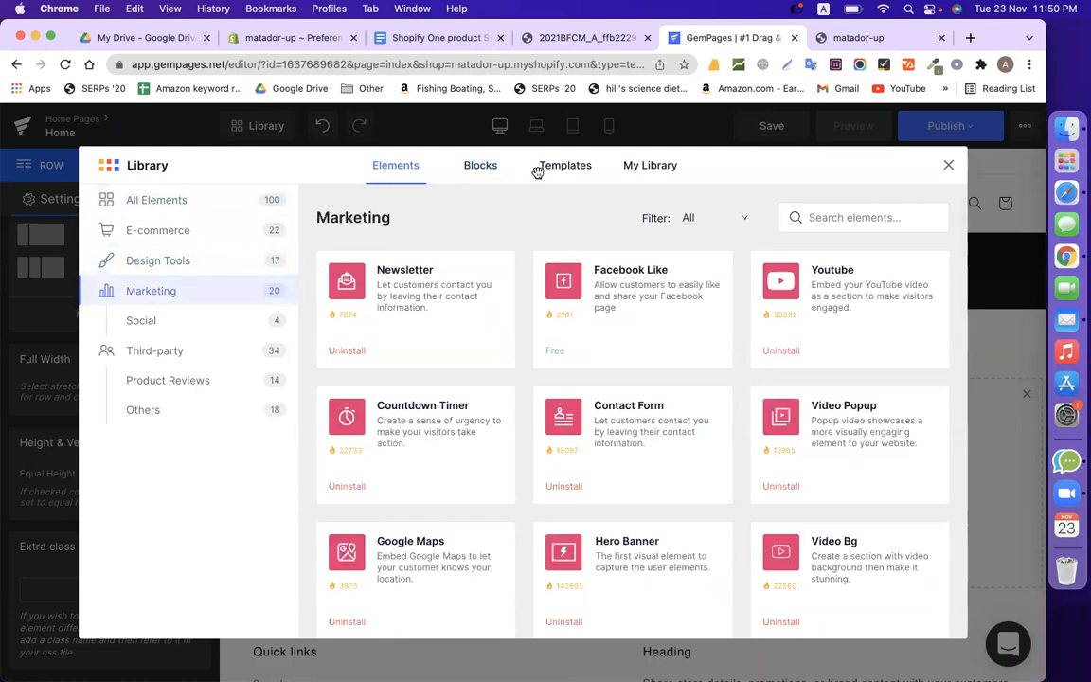
pyautogui.click(542, 171)
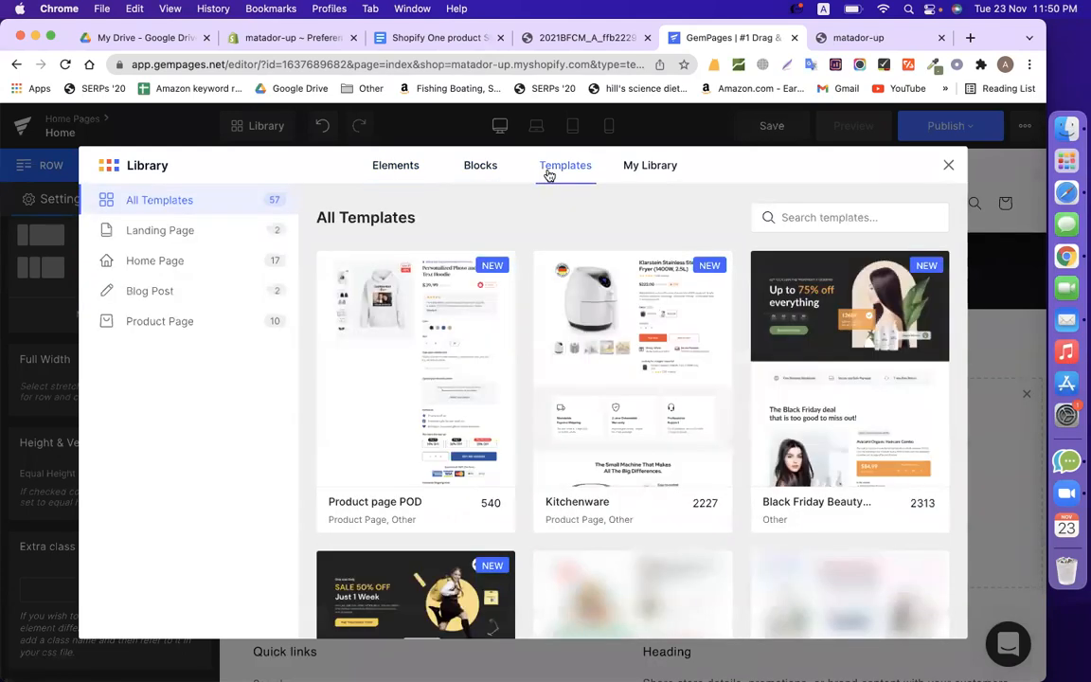
pyautogui.scroll(-4, 416, 426)
# Step: Search the Blocks for 'her' and insert Hero Banner - Style 7
pyautogui.click(474, 168)
pyautogui.click(817, 219)
pyautogui.write('sl')
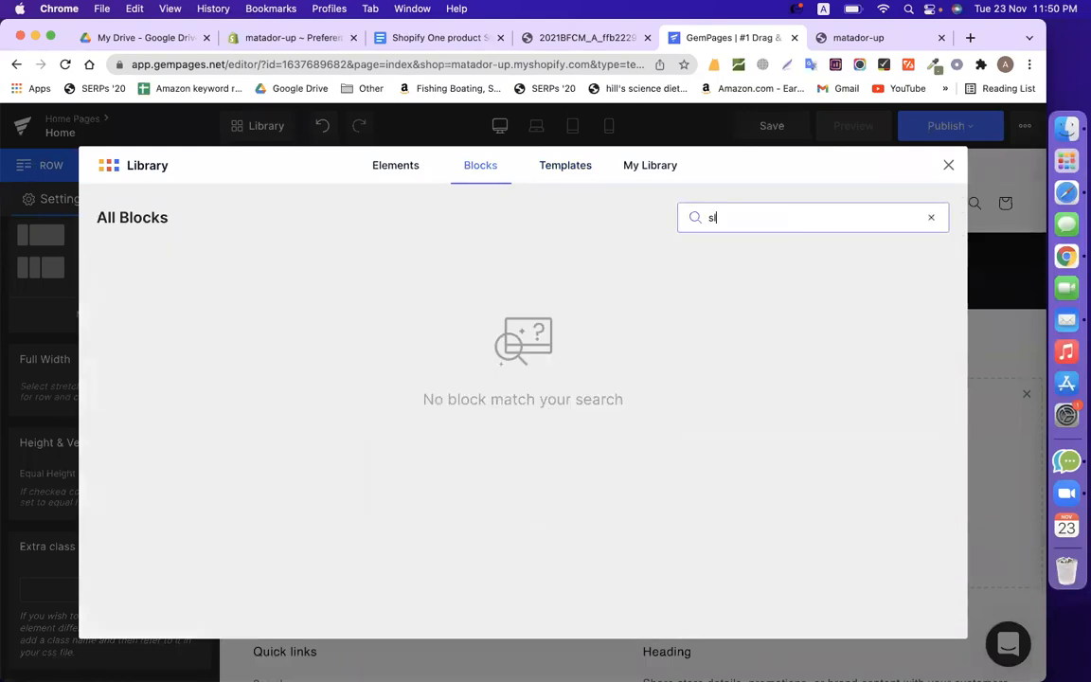
pyautogui.press('BackSpace')
pyautogui.press('BackSpace')
pyautogui.write('her')
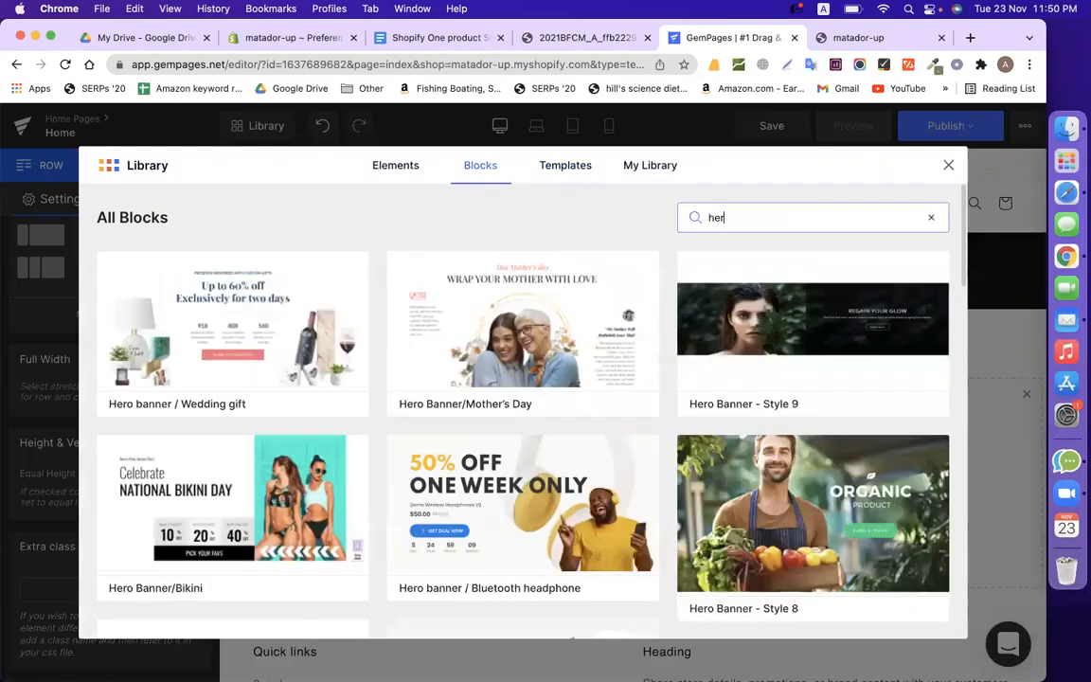
pyautogui.scroll(-5, 347, 473)
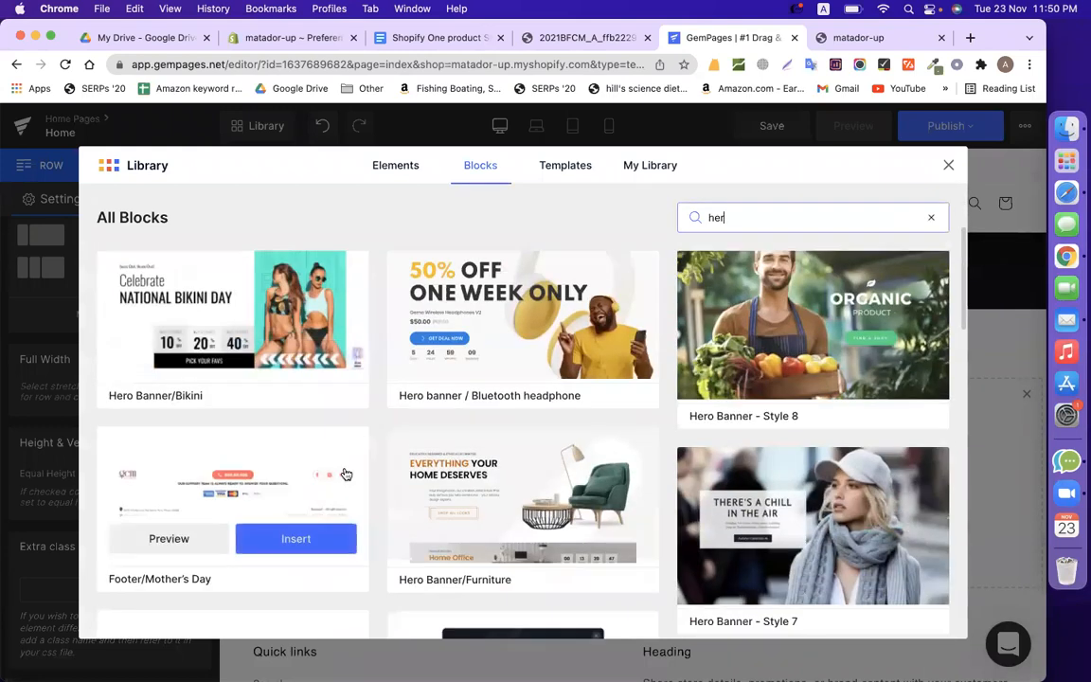
pyautogui.scroll(1, 346, 471)
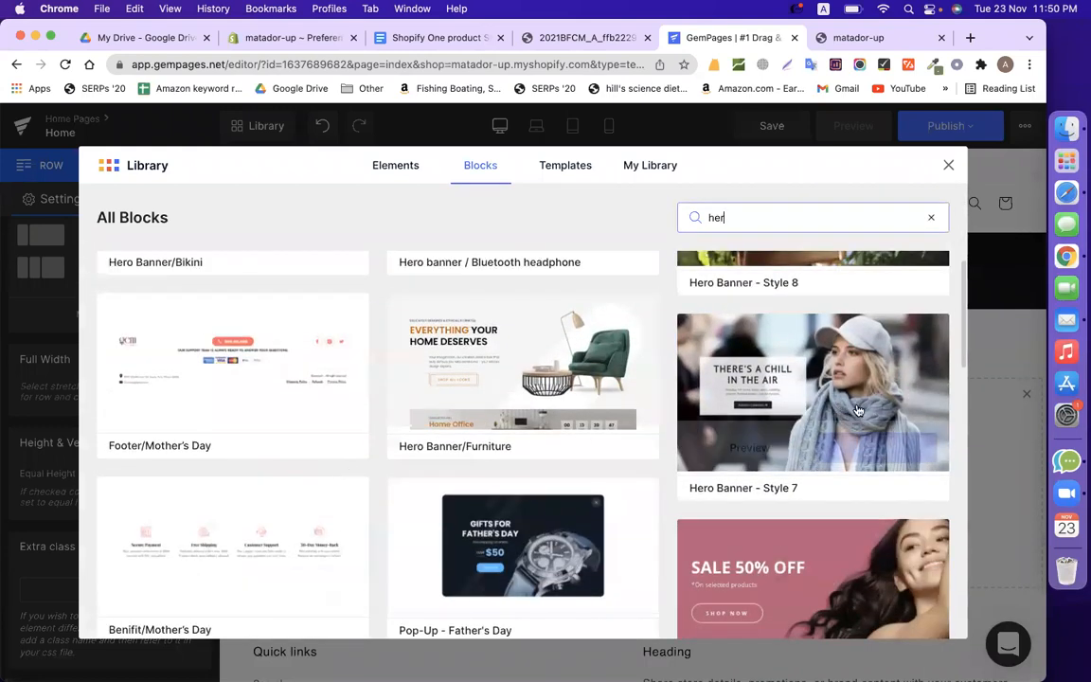
pyautogui.click(856, 442)
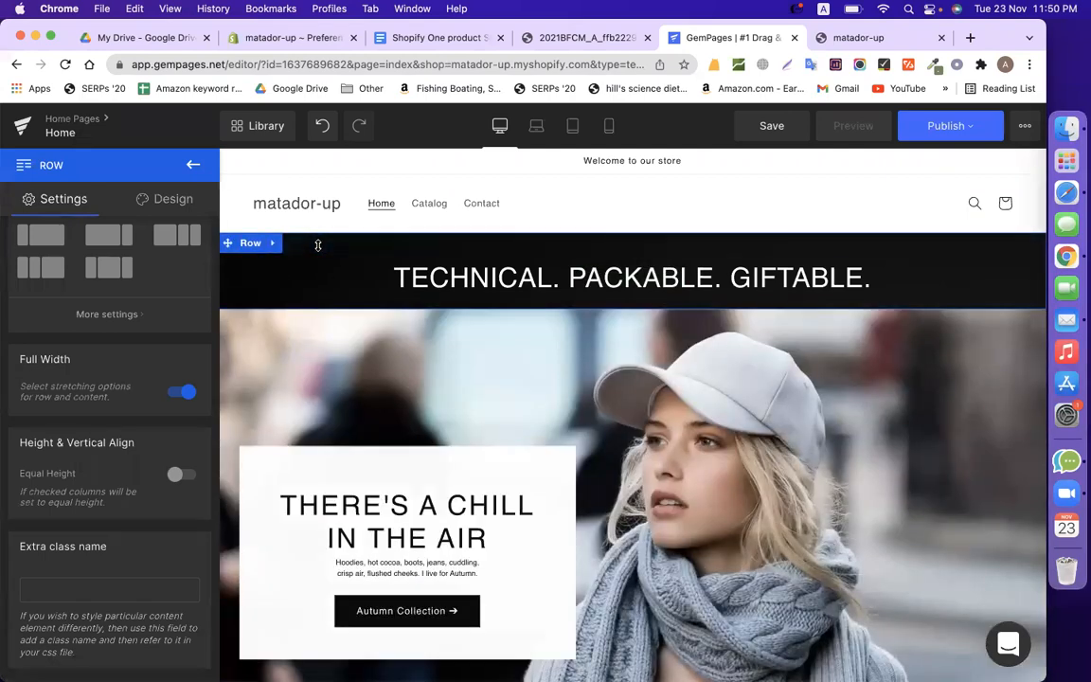
# Step: Delete the tagline row so the hero banner sits directly under the header
pyautogui.click(274, 244)
pyautogui.click(308, 246)
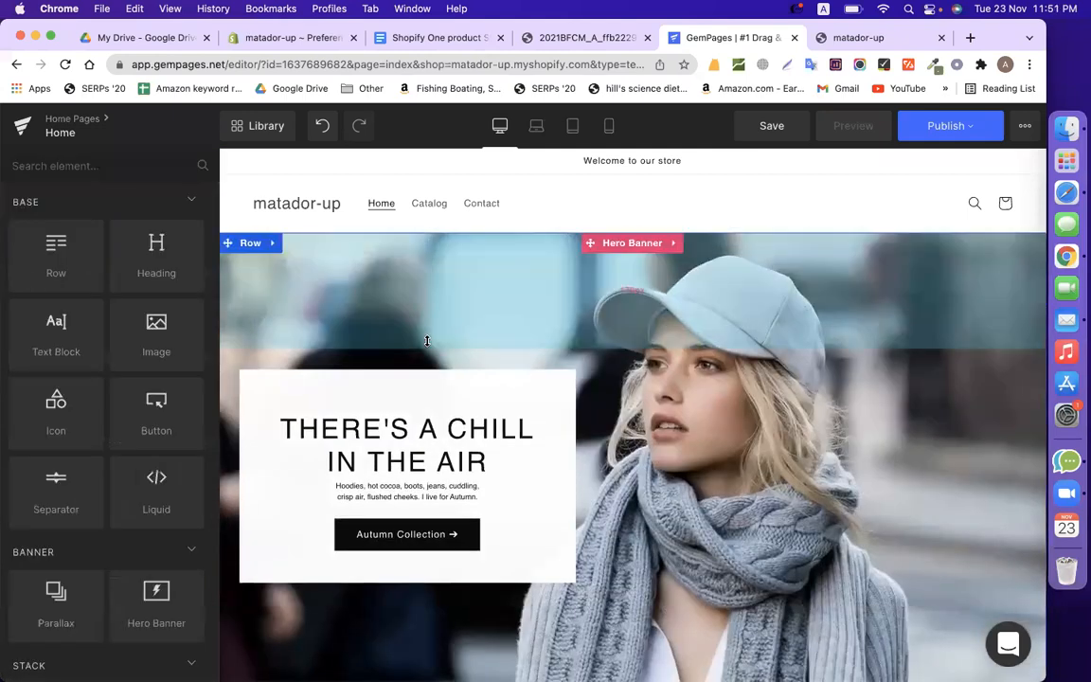
pyautogui.scroll(-2, 428, 346)
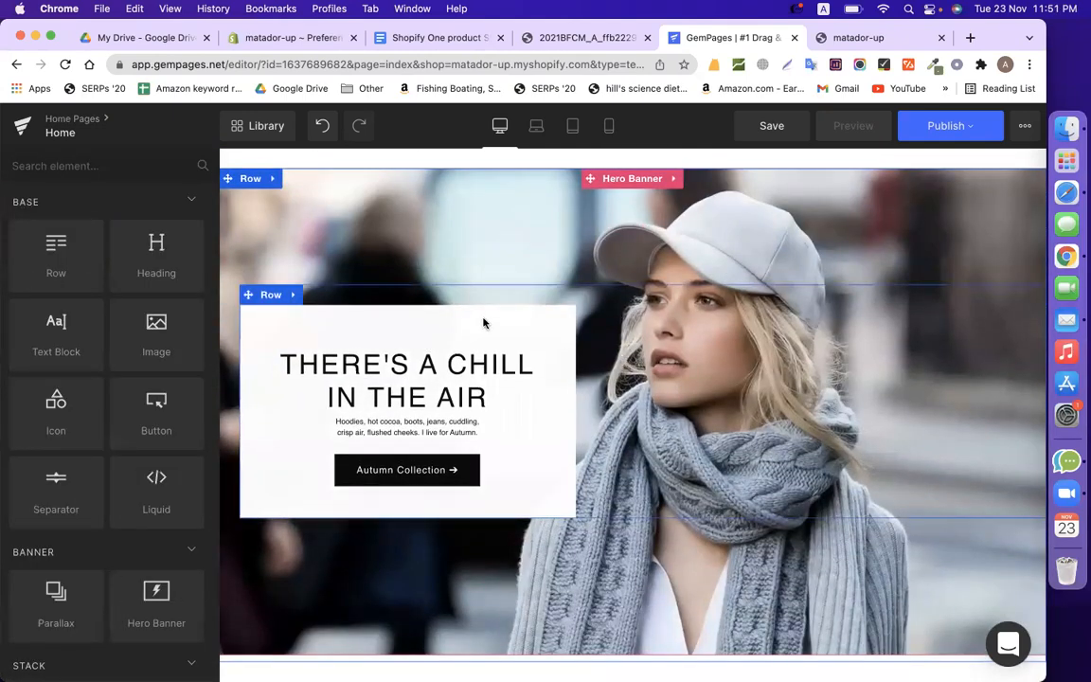
pyautogui.scroll(1, 485, 318)
# Step: Select the THERE'S A CHILL IN THE AIR hero banner and review its Settings and Design options
pyautogui.click(417, 239)
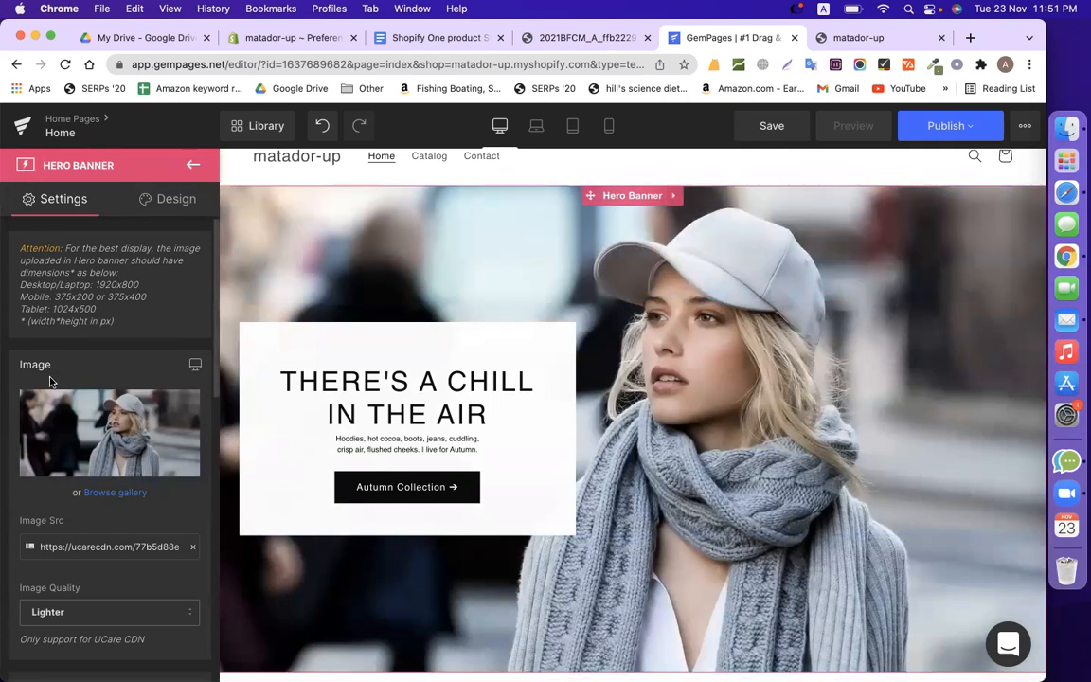
pyautogui.moveTo(82, 371)
pyautogui.scroll(-5, 142, 405)
pyautogui.scroll(5, 141, 401)
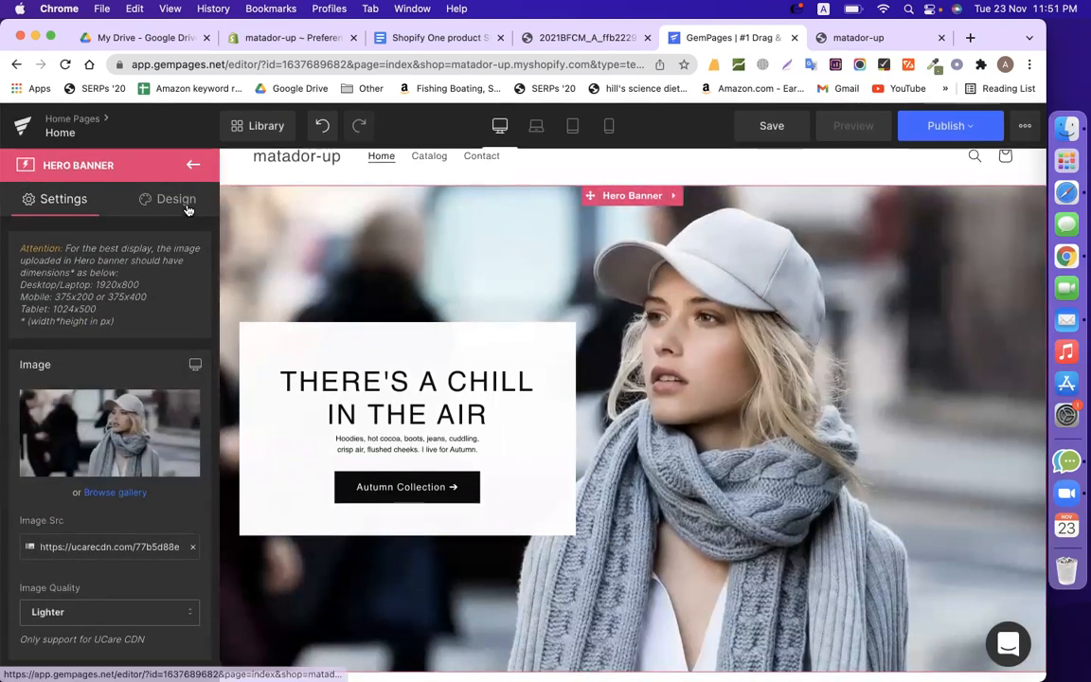
pyautogui.click(176, 201)
pyautogui.click(43, 202)
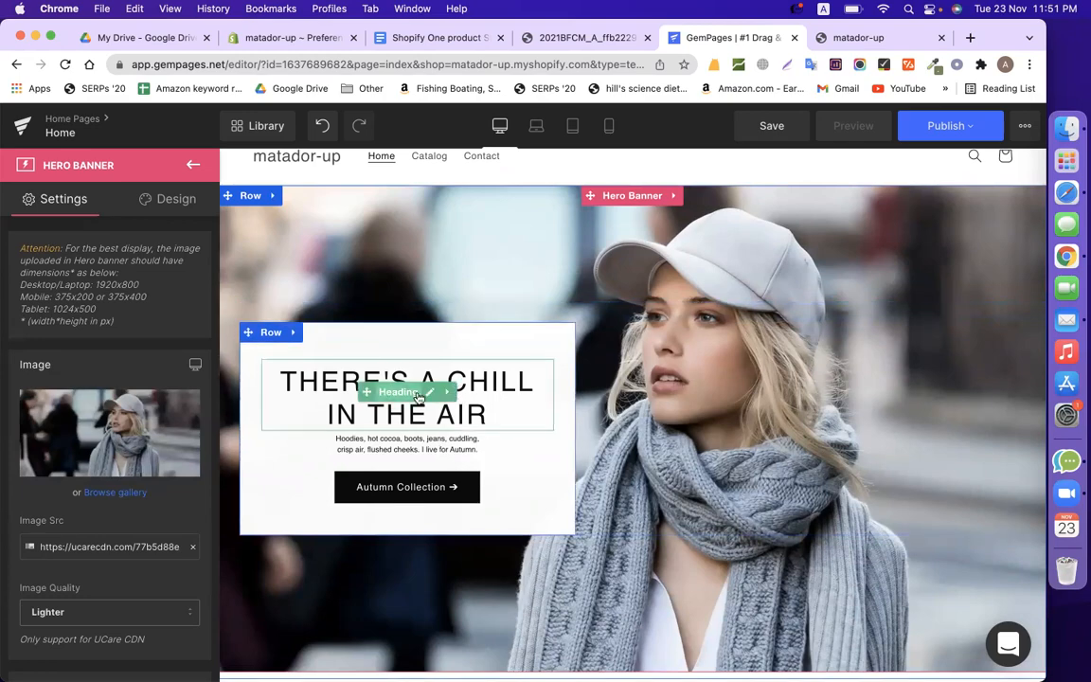
# Step: Replace the hero banner's background image with slider.png from Downloads
pyautogui.moveTo(101, 456)
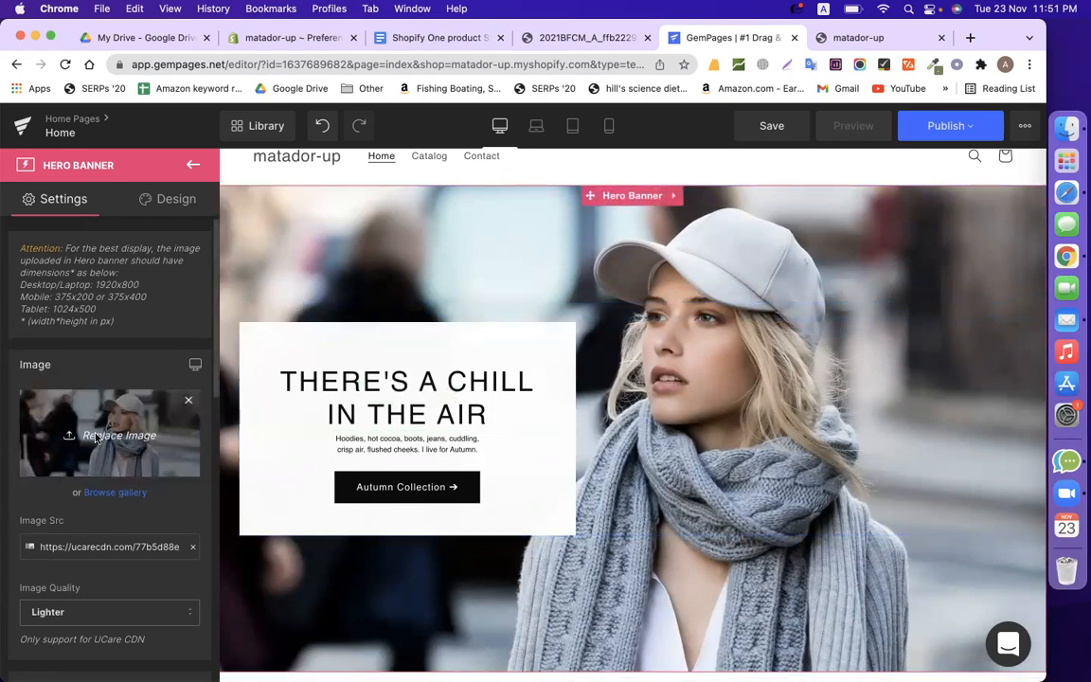
pyautogui.click(95, 436)
pyautogui.write('sl')
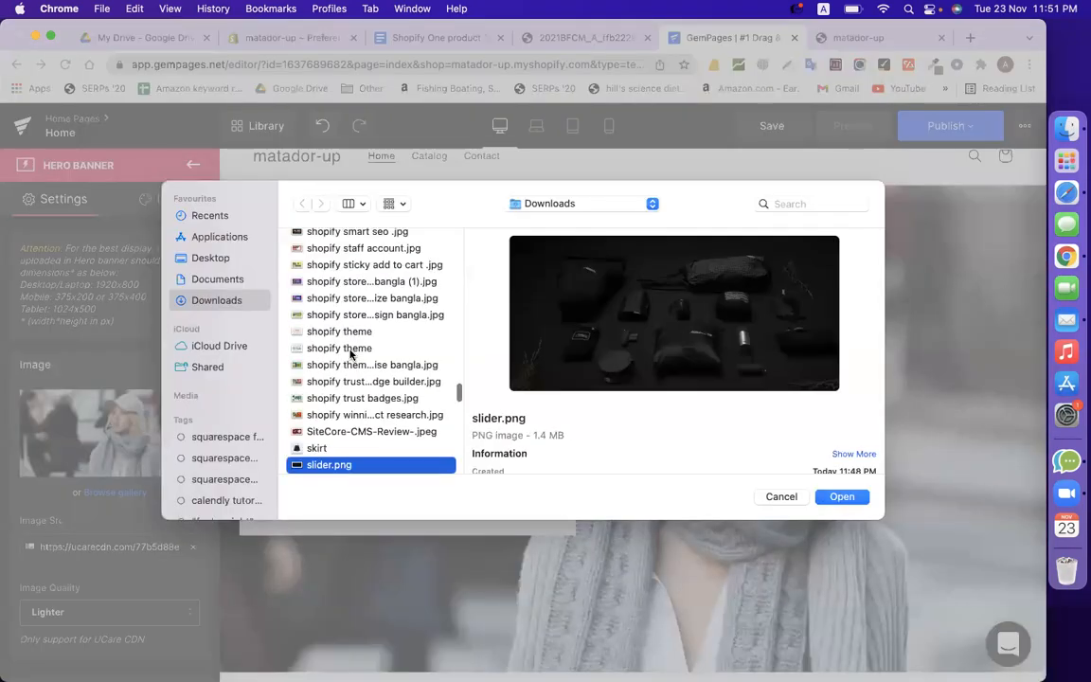
pyautogui.press('Return')
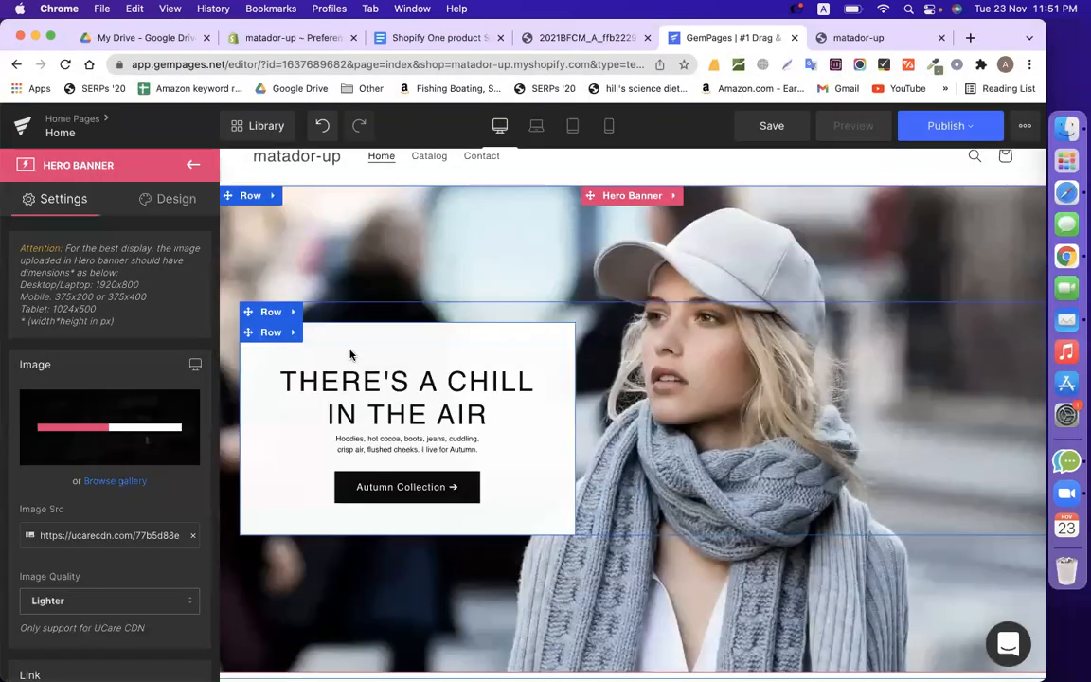
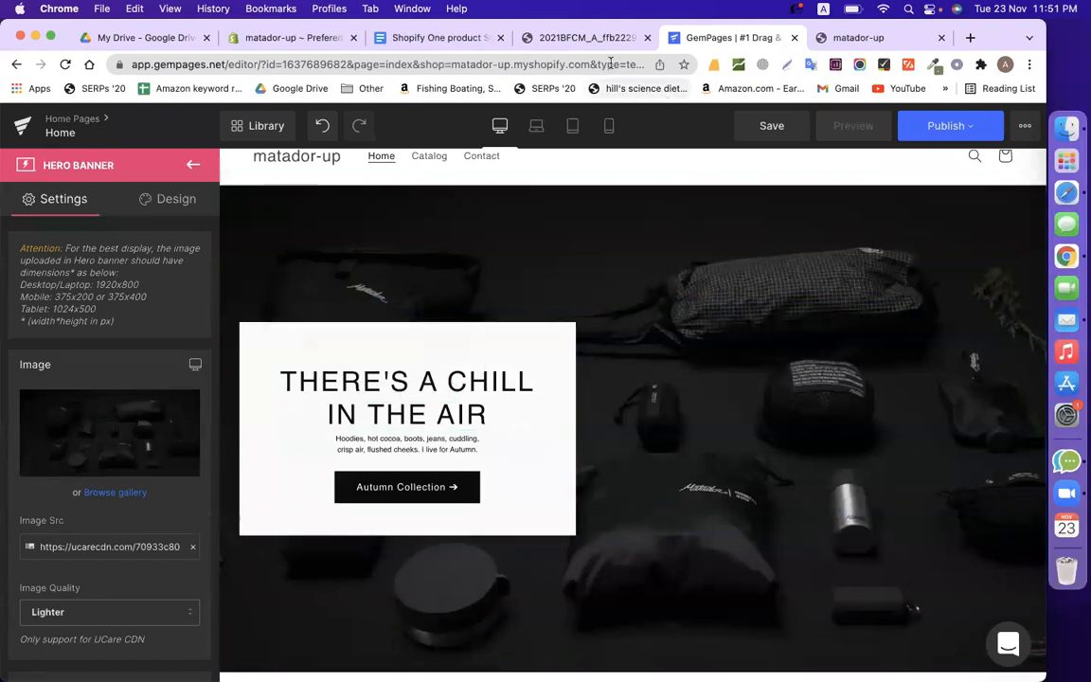
# Step: Select the inner content row that holds the hero banner's text box
pyautogui.click(339, 351)
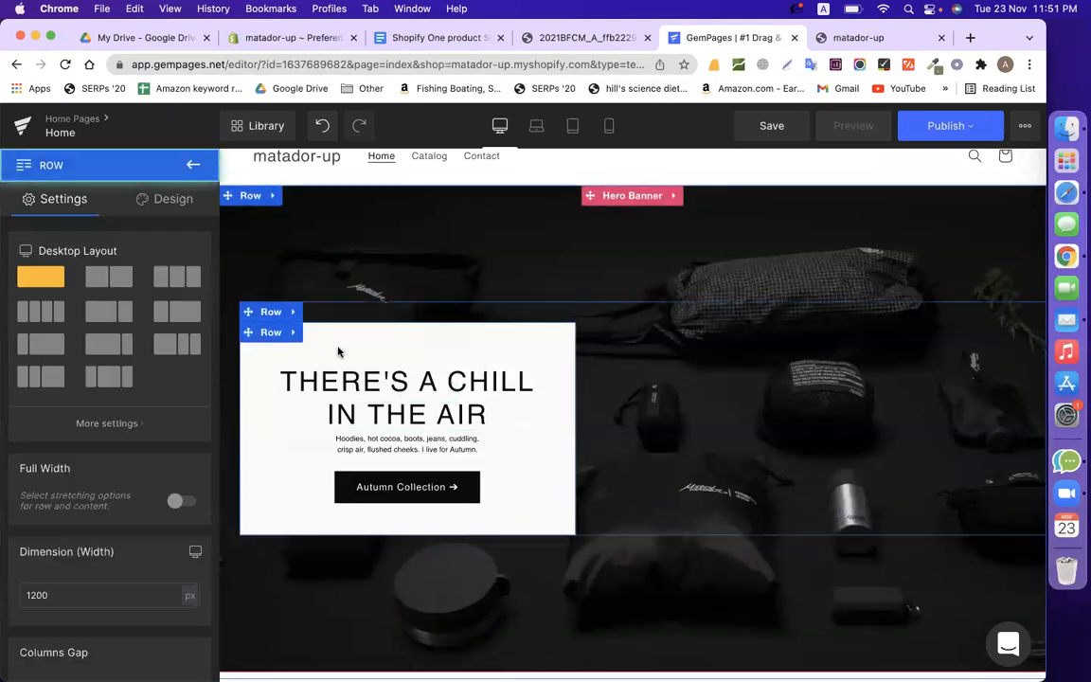
pyautogui.click(290, 337)
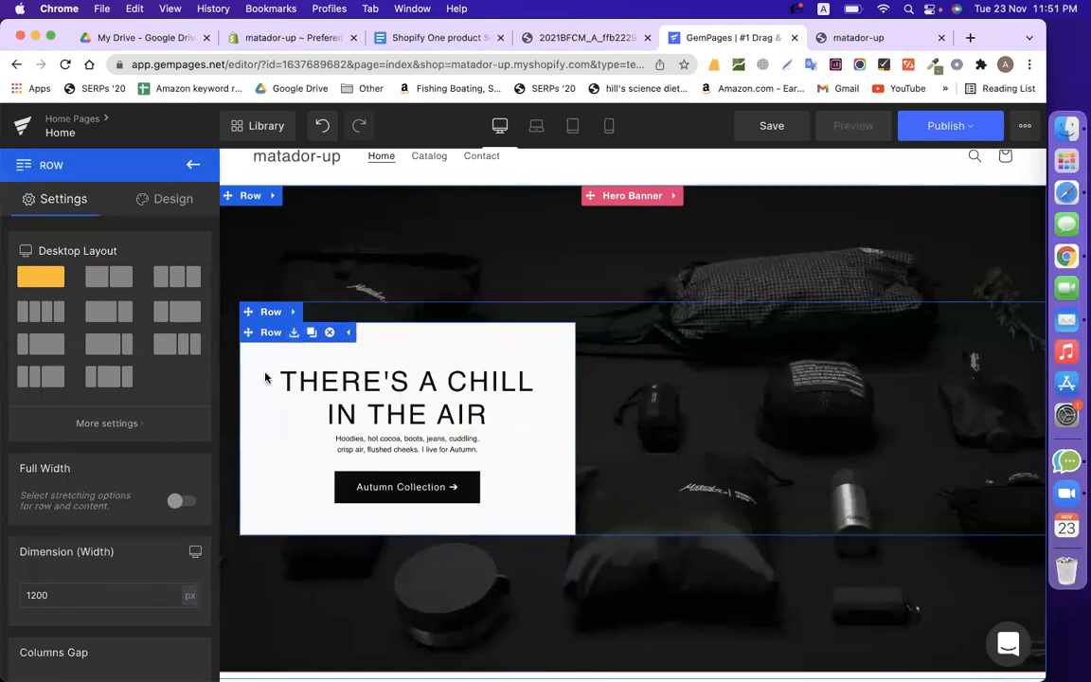
pyautogui.click(265, 377)
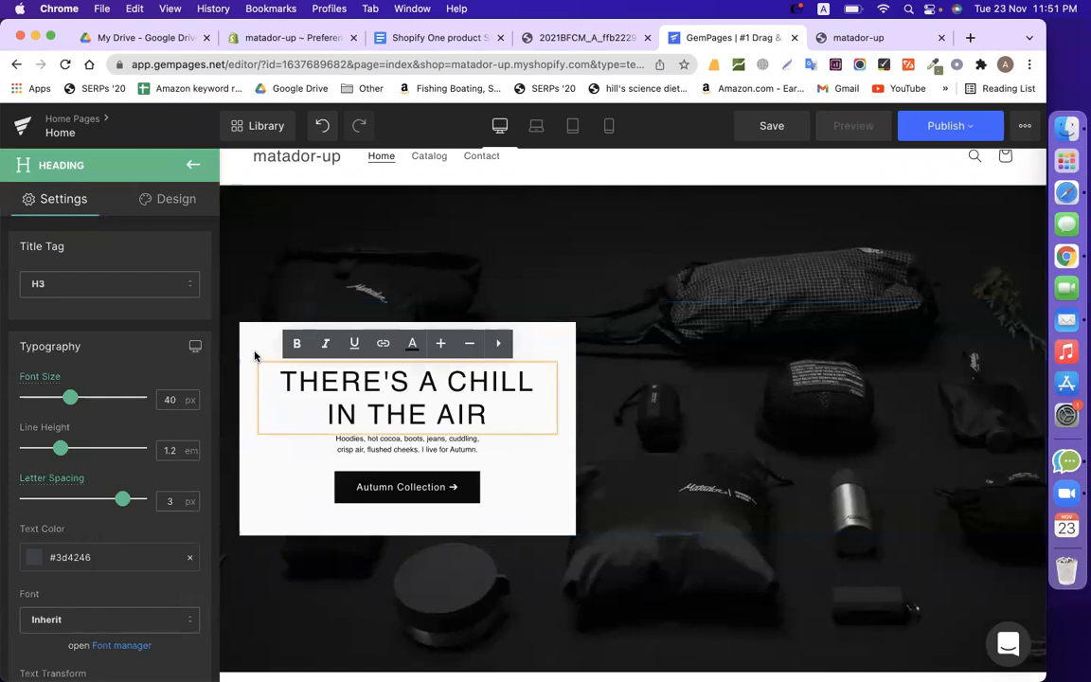
pyautogui.click(254, 348)
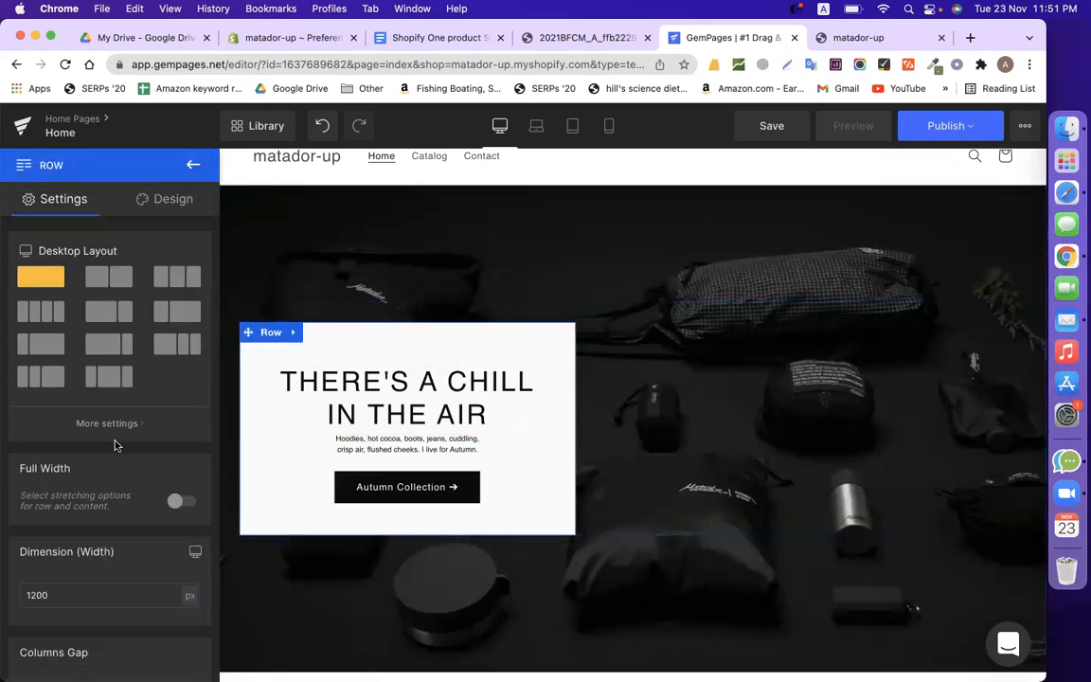
pyautogui.scroll(-5, 87, 502)
pyautogui.scroll(4, 123, 350)
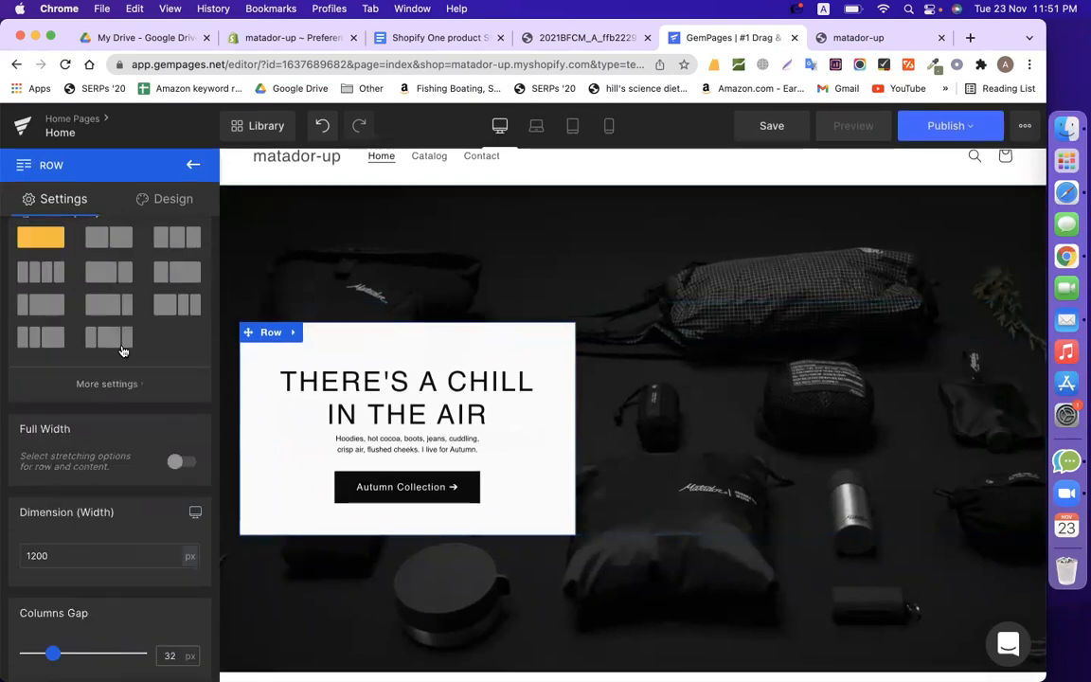
# Step: Change the row background from translucent white to solid #f1eded
pyautogui.click(159, 210)
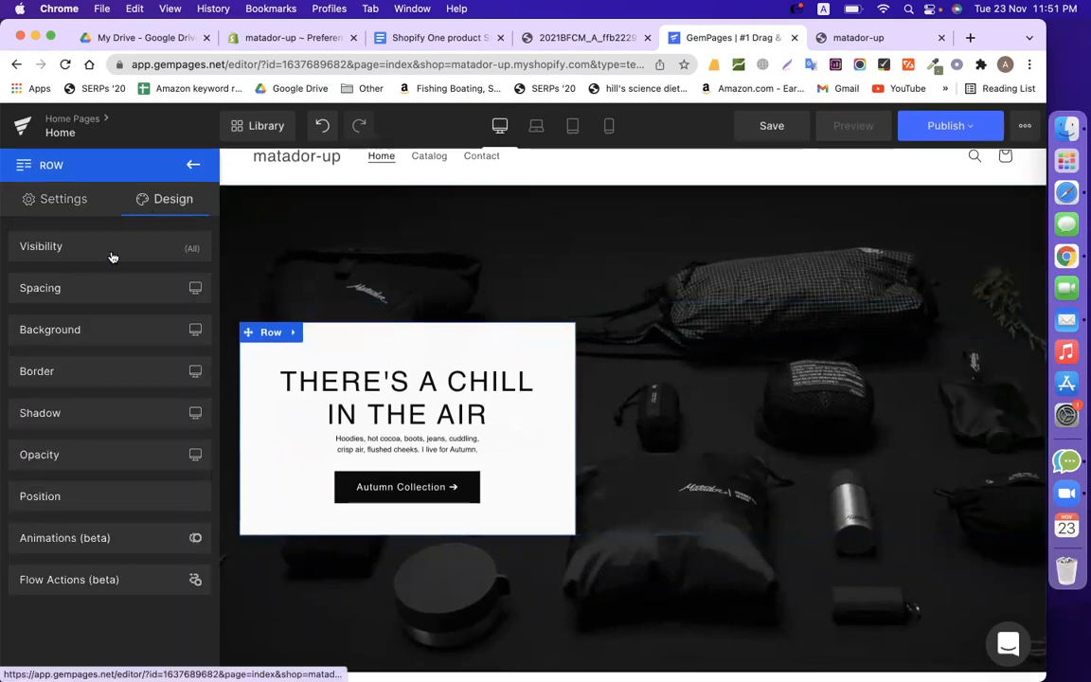
pyautogui.click(95, 330)
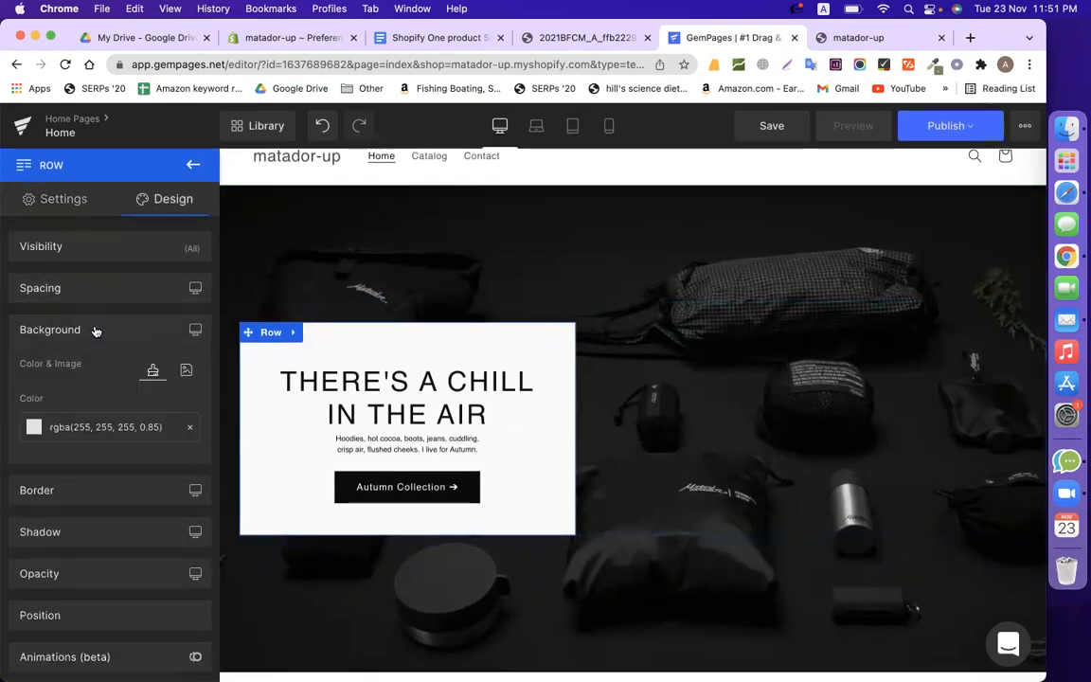
pyautogui.click(34, 427)
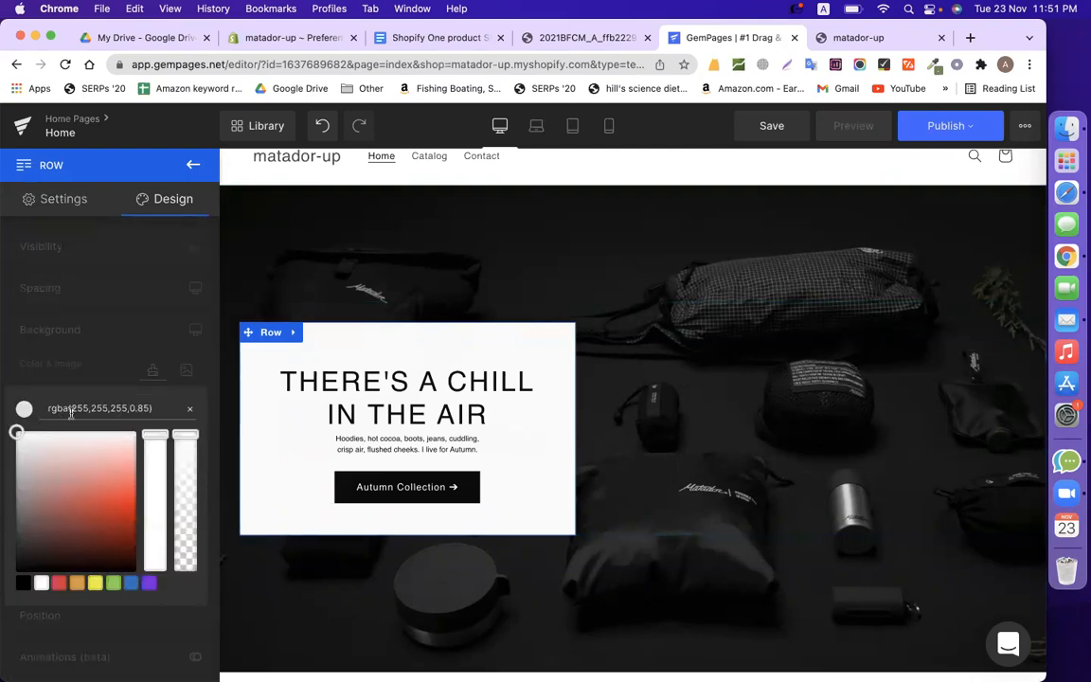
pyautogui.tripleClick(76, 409)
pyautogui.press('BackSpace')
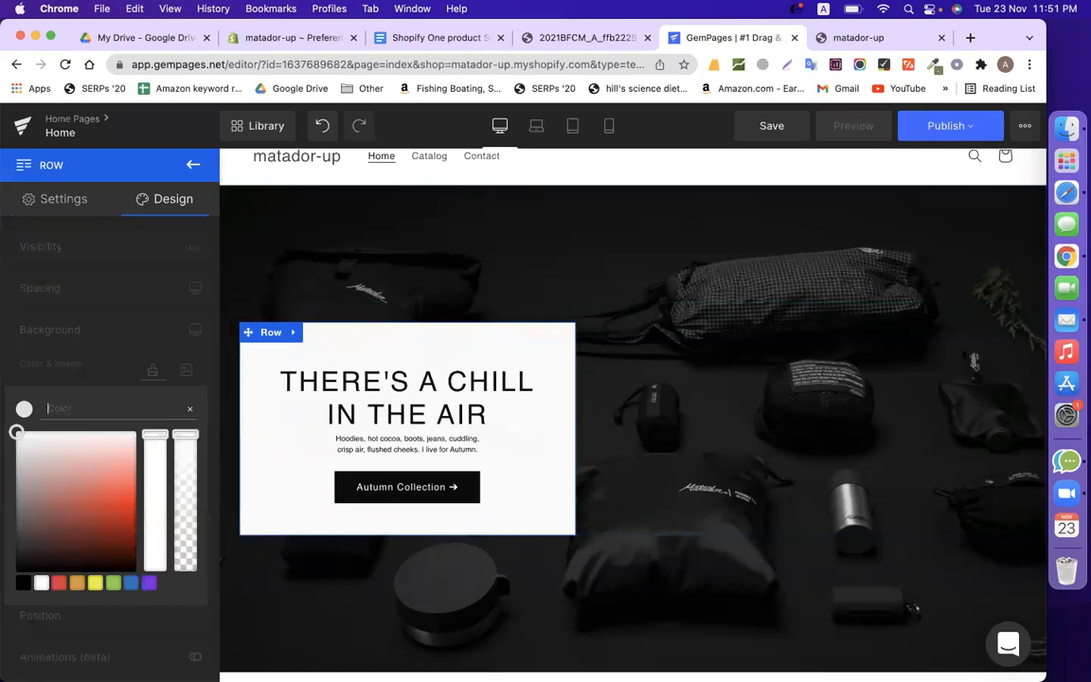
pyautogui.click(117, 376)
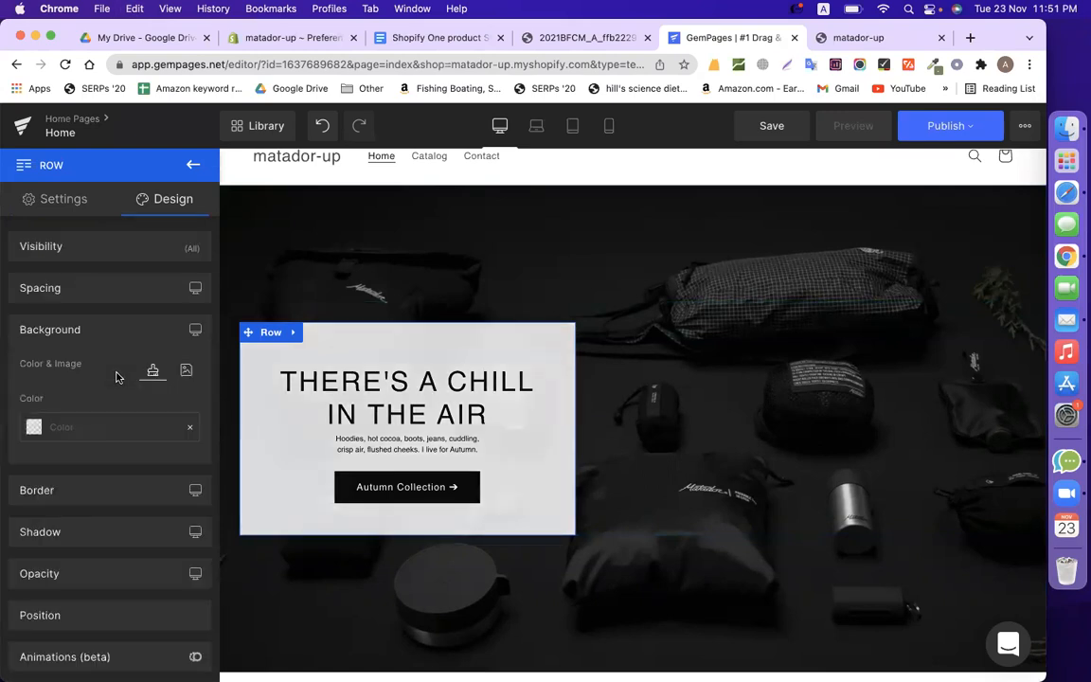
pyautogui.click(80, 429)
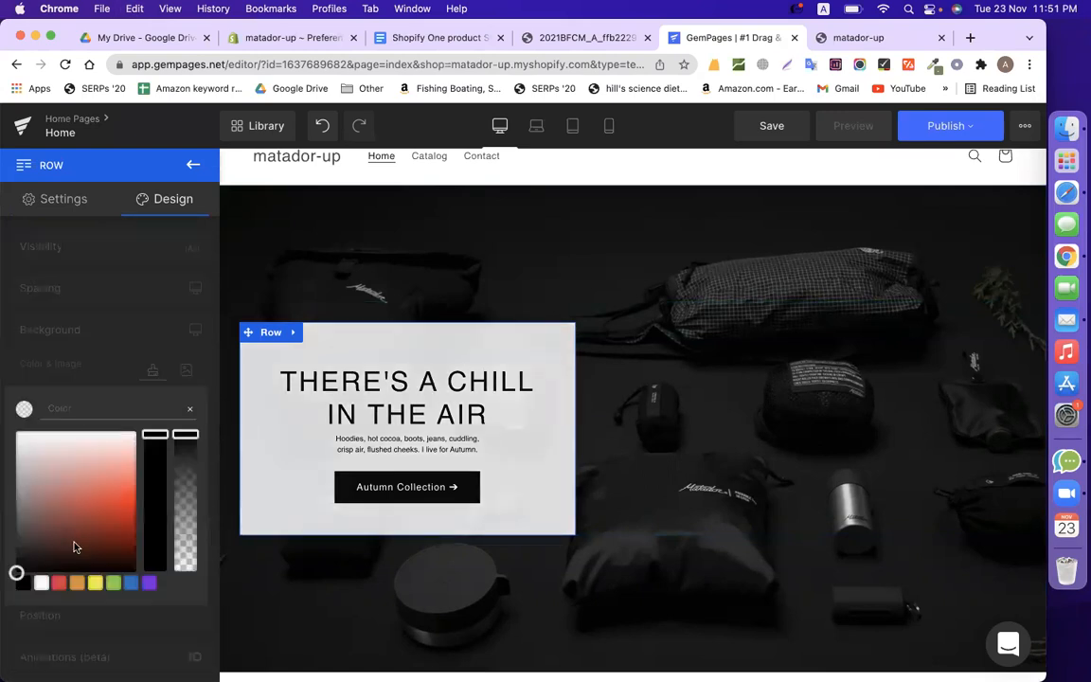
pyautogui.click(24, 582)
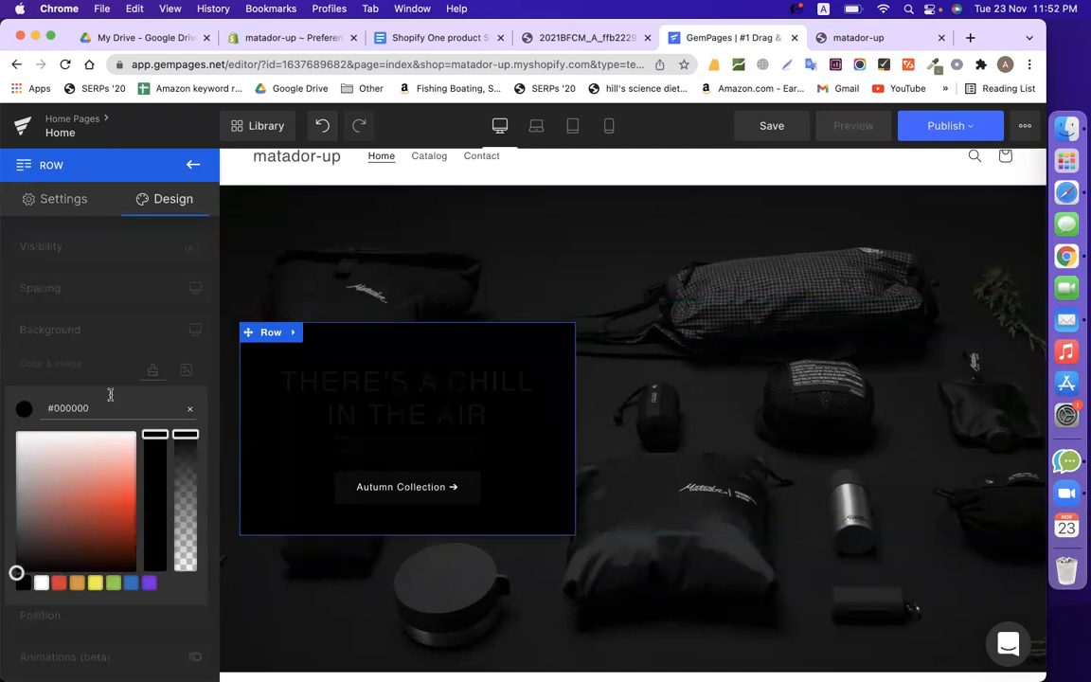
pyautogui.moveTo(59, 442); pyautogui.dragTo(33, 440)
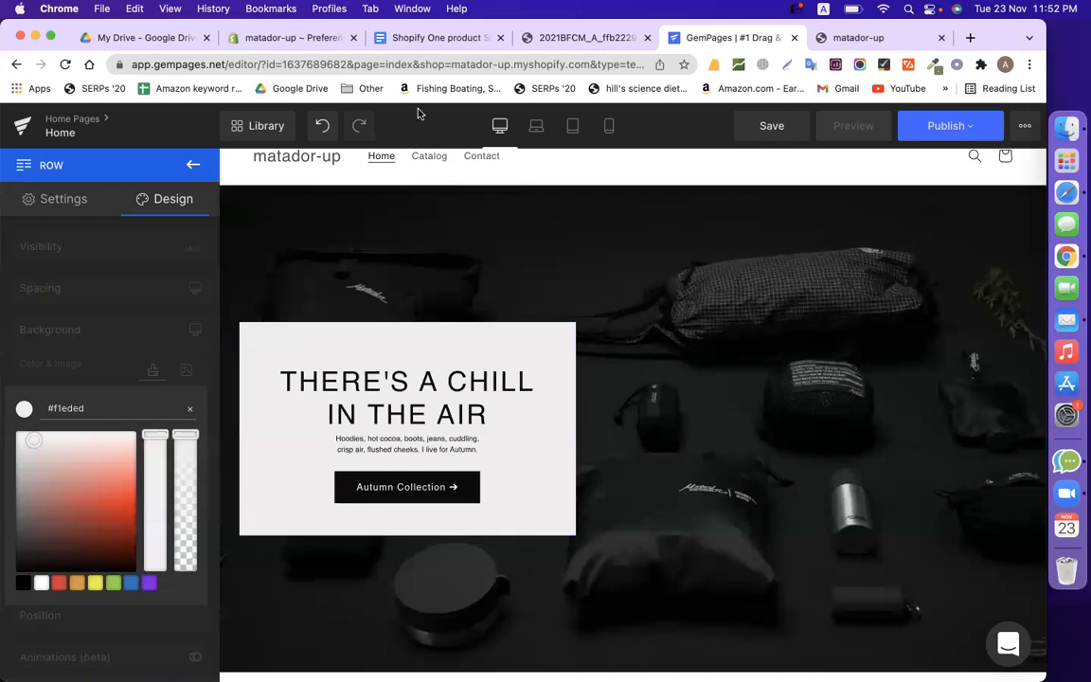
# Step: Select the brief's heading TECHNICAL. PACKABLE. GIFTABLE. in Google Docs
pyautogui.click(412, 43)
pyautogui.click(520, 372)
pyautogui.moveTo(531, 434); pyautogui.dragTo(299, 307)
pyautogui.press('super+c')
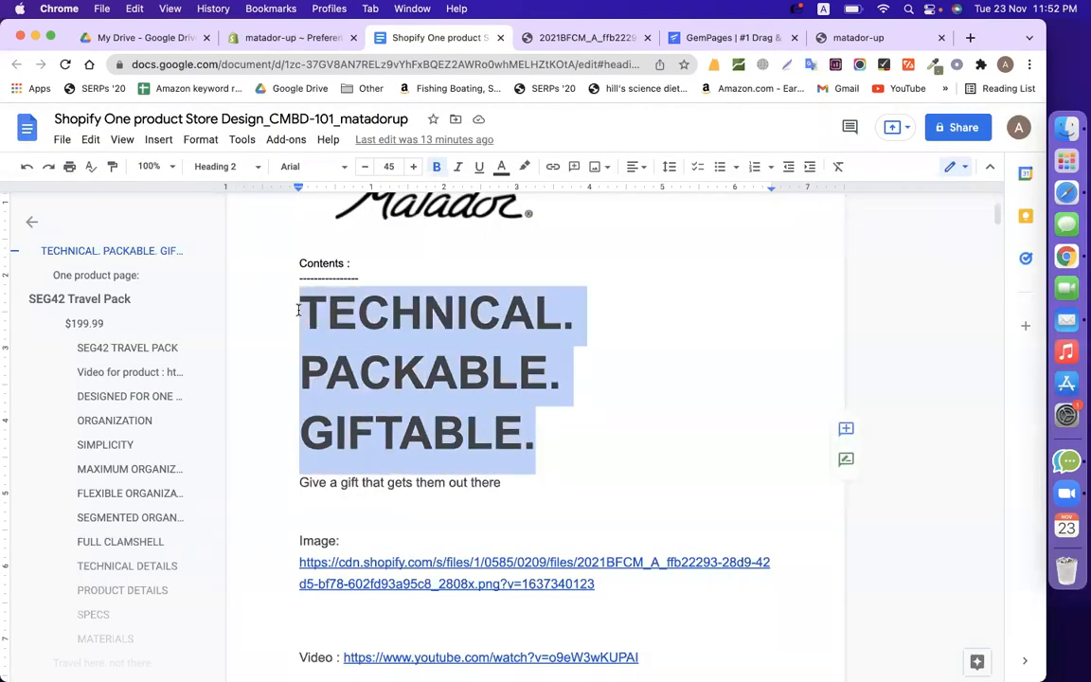
# Step: Paste the brief's heading over the hero's THERE'S A CHILL IN THE AIR heading text
pyautogui.click(609, 34)
pyautogui.click(647, 37)
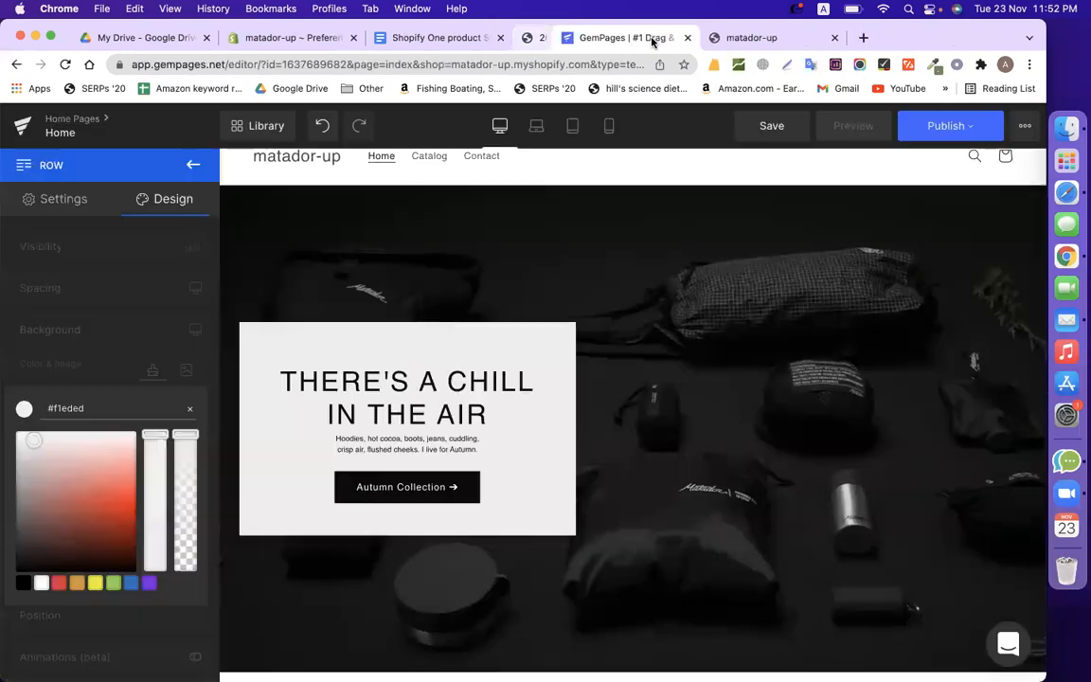
pyautogui.click(396, 396)
pyautogui.click(427, 399)
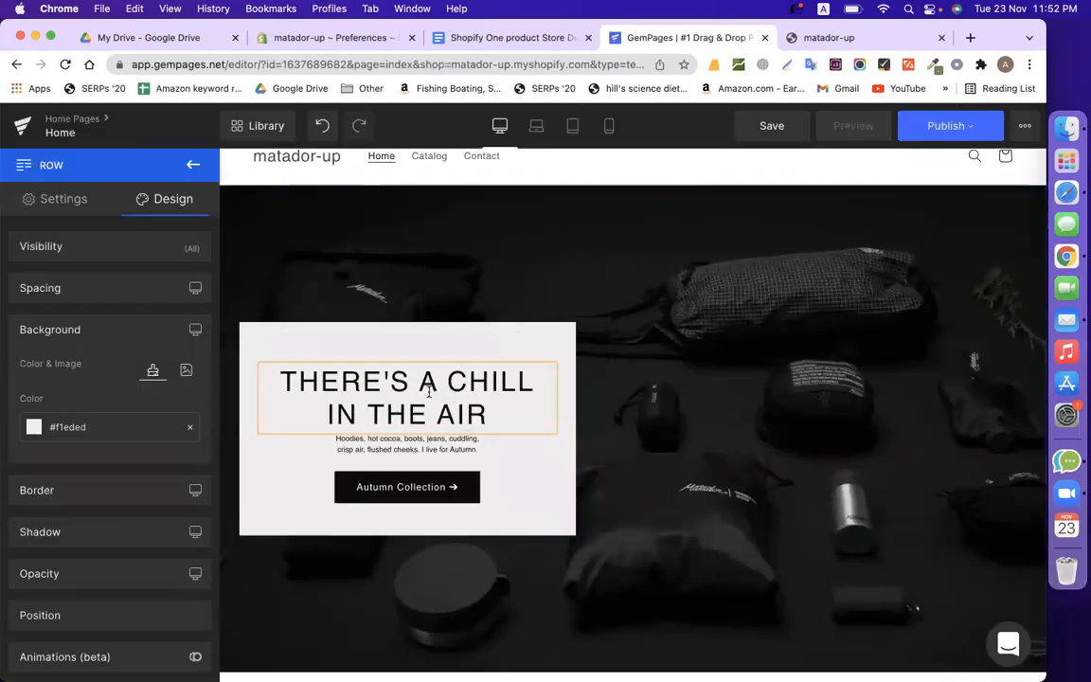
pyautogui.doubleClick(336, 412)
pyautogui.moveTo(492, 409); pyautogui.dragTo(265, 374)
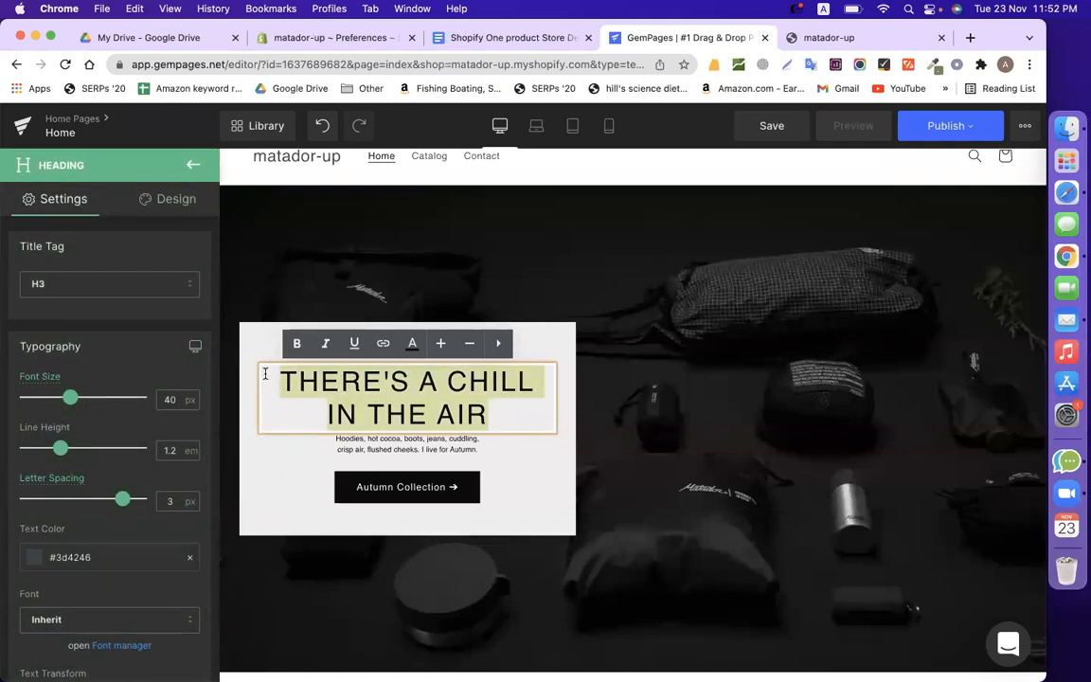
pyautogui.click(476, 39)
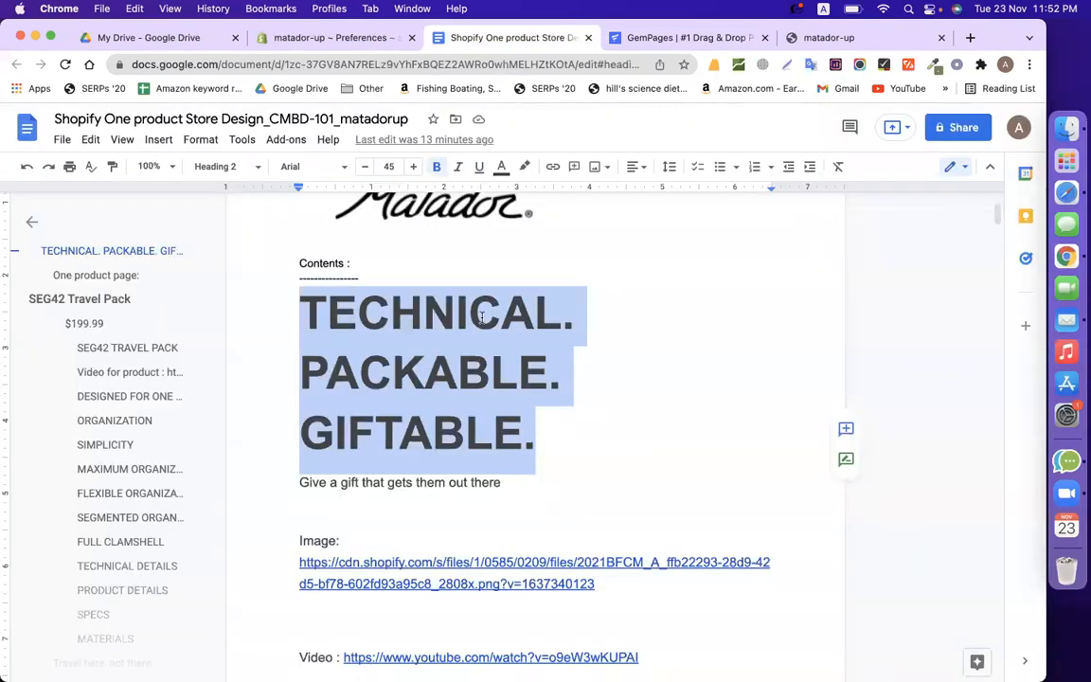
pyautogui.scroll(3, 481, 318)
pyautogui.click(694, 40)
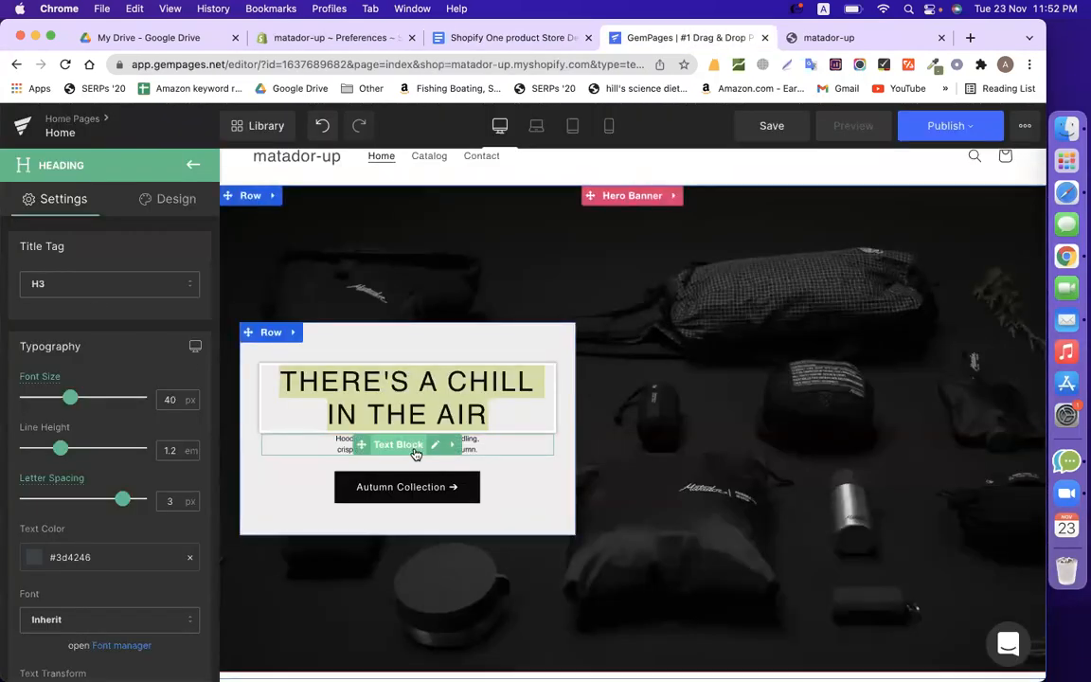
pyautogui.press('super+v')
# Step: Delete the empty text block below the hero heading
pyautogui.click(433, 477)
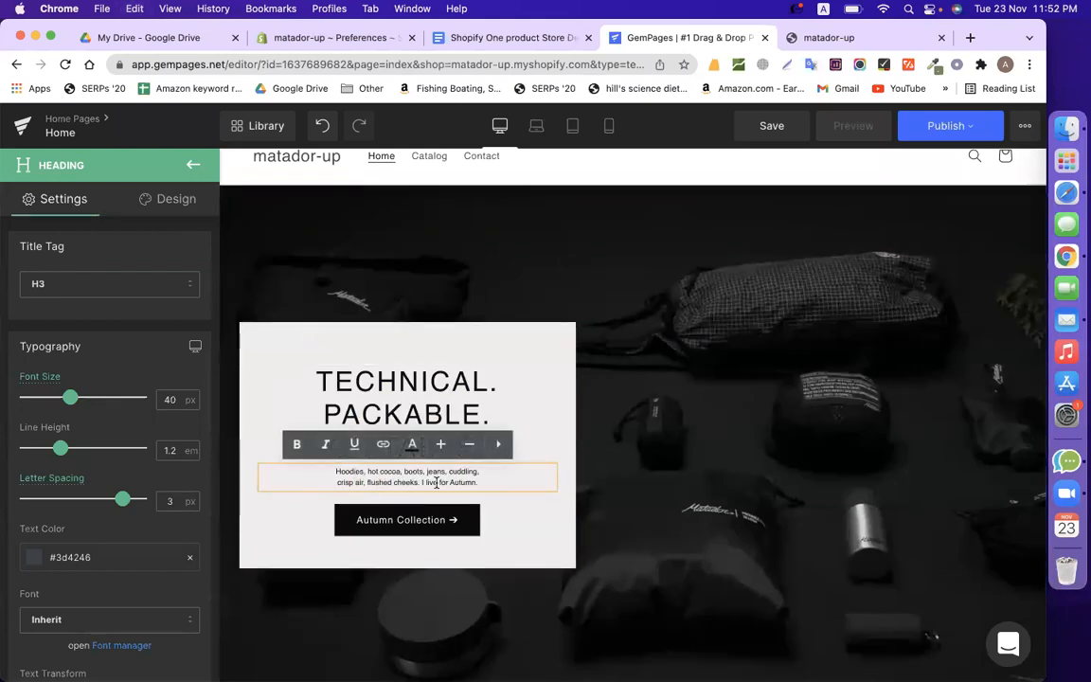
pyautogui.click(498, 450)
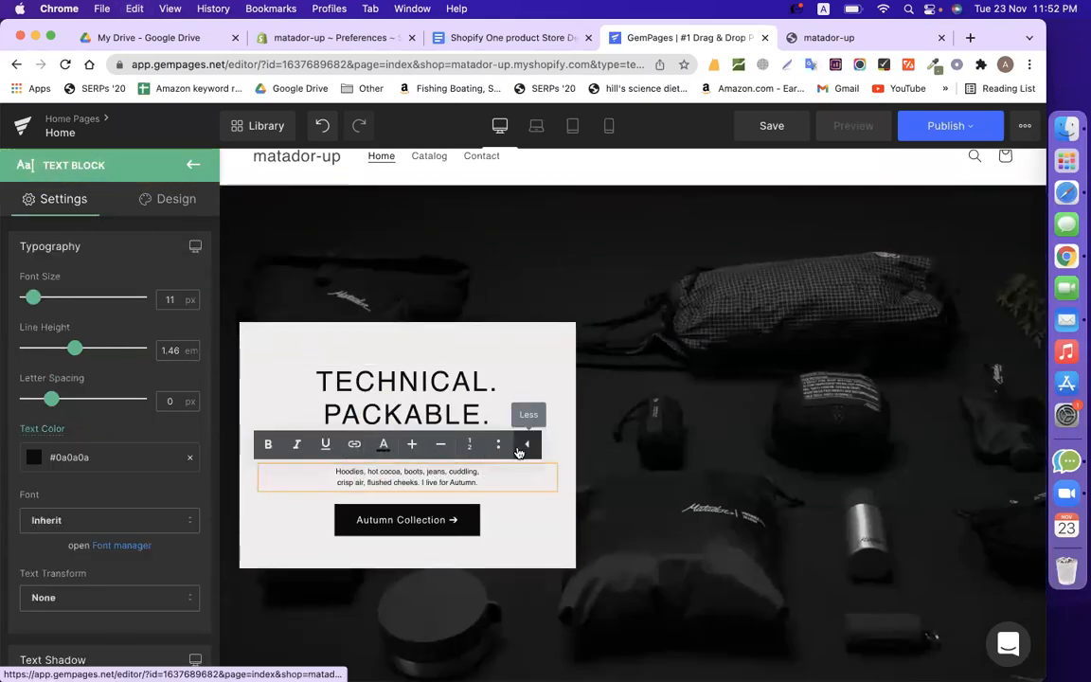
pyautogui.click(525, 447)
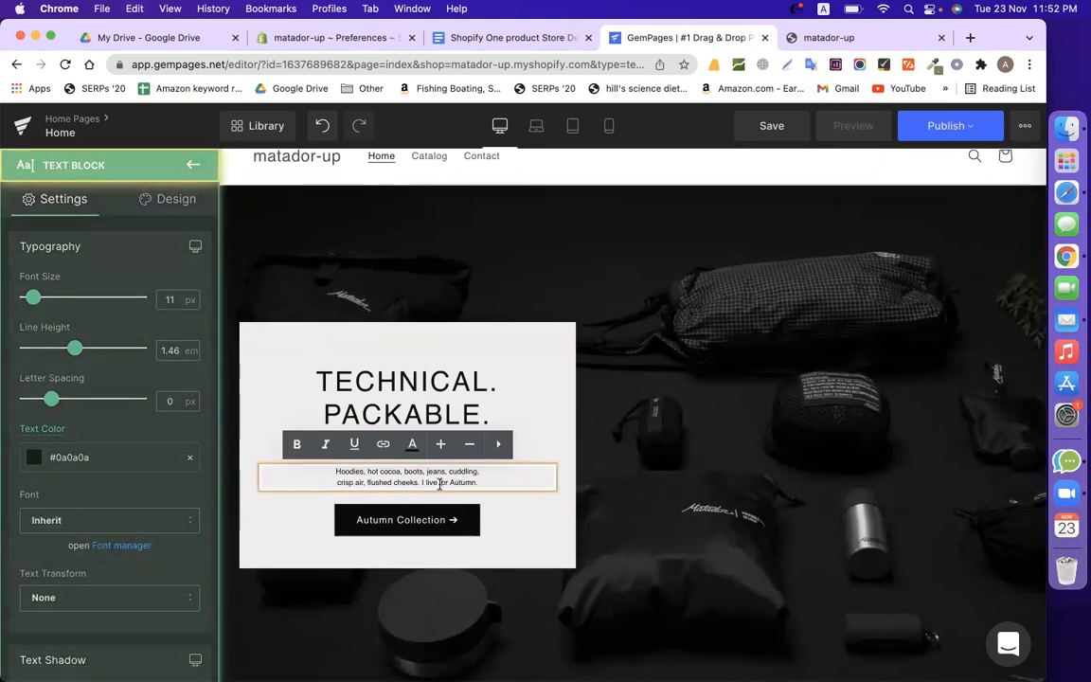
pyautogui.tripleClick(437, 482)
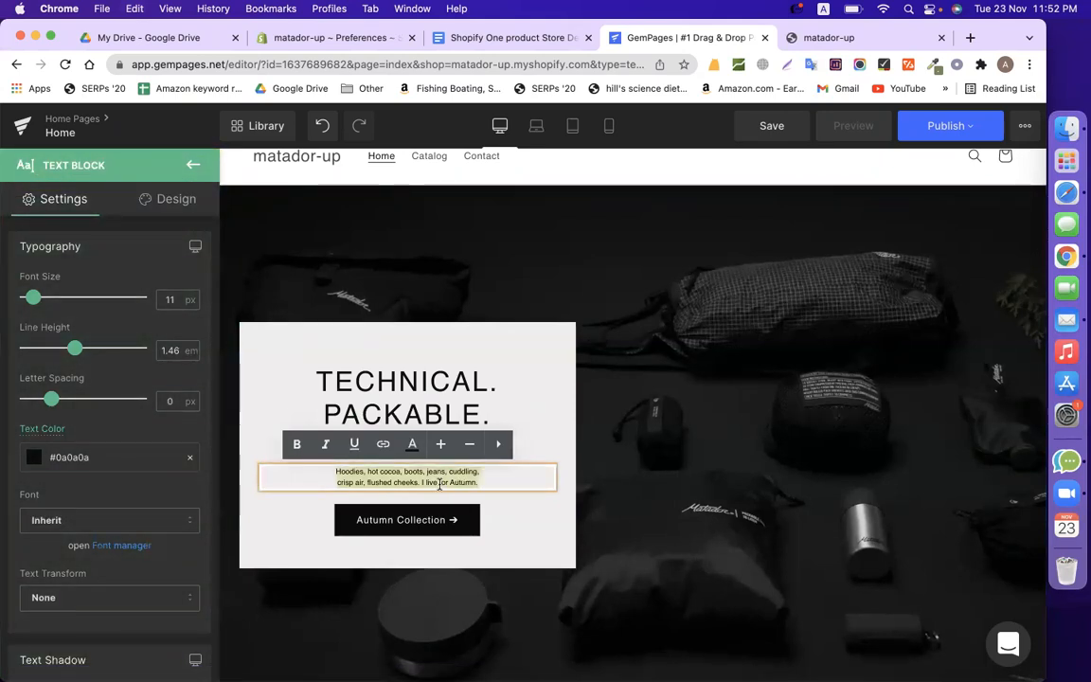
pyautogui.scroll(-7, 109, 568)
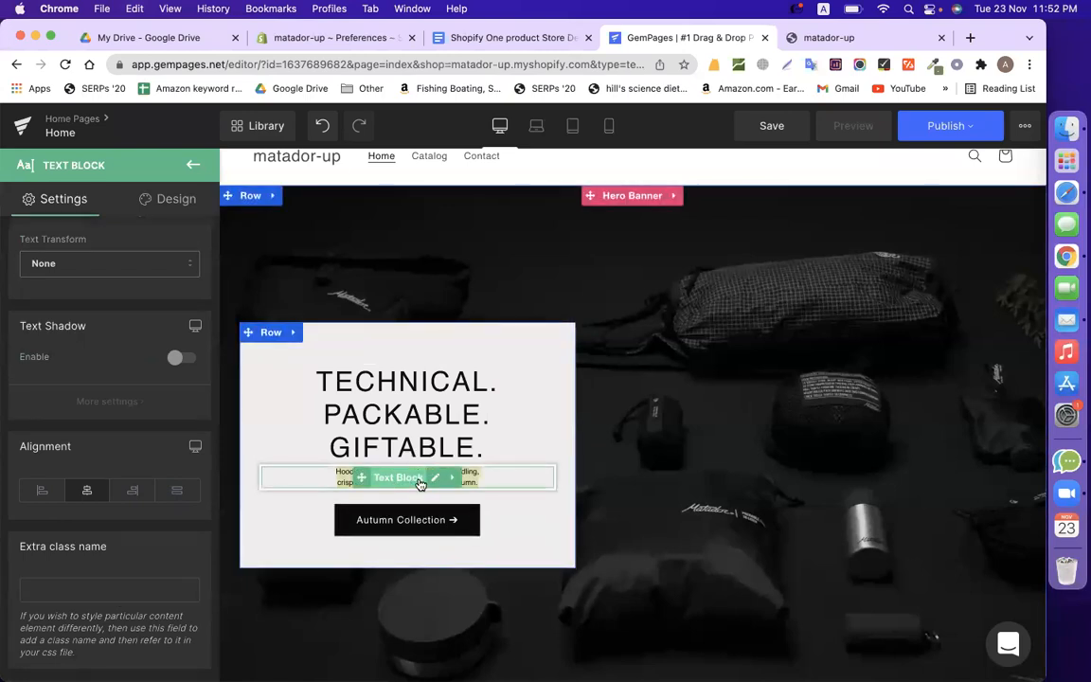
pyautogui.click(451, 478)
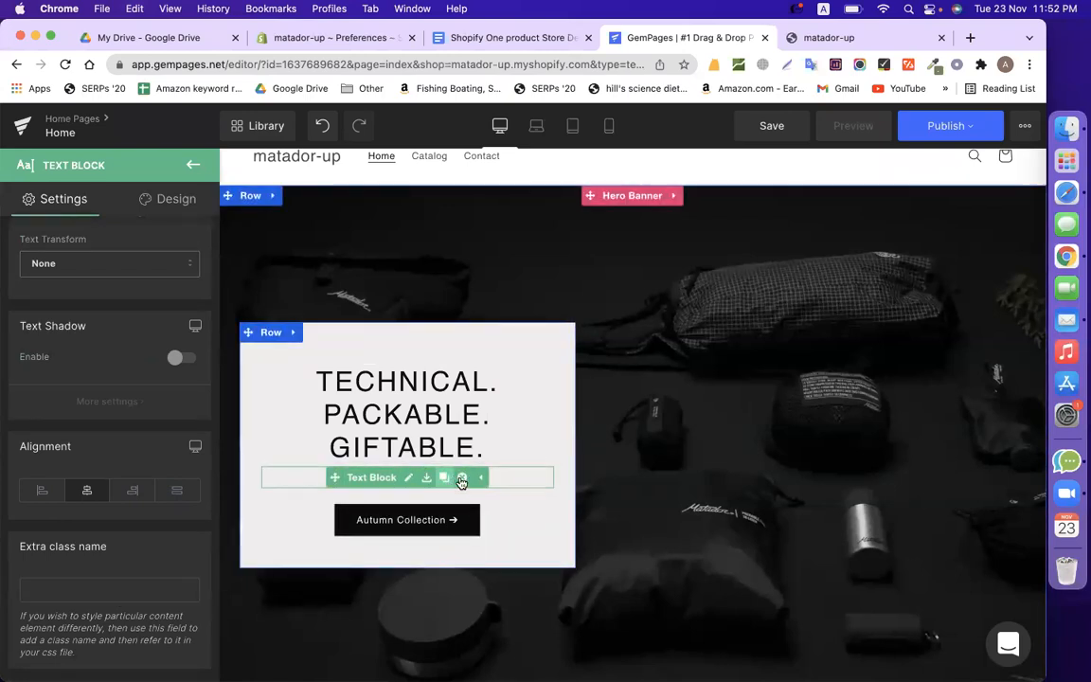
pyautogui.click(462, 478)
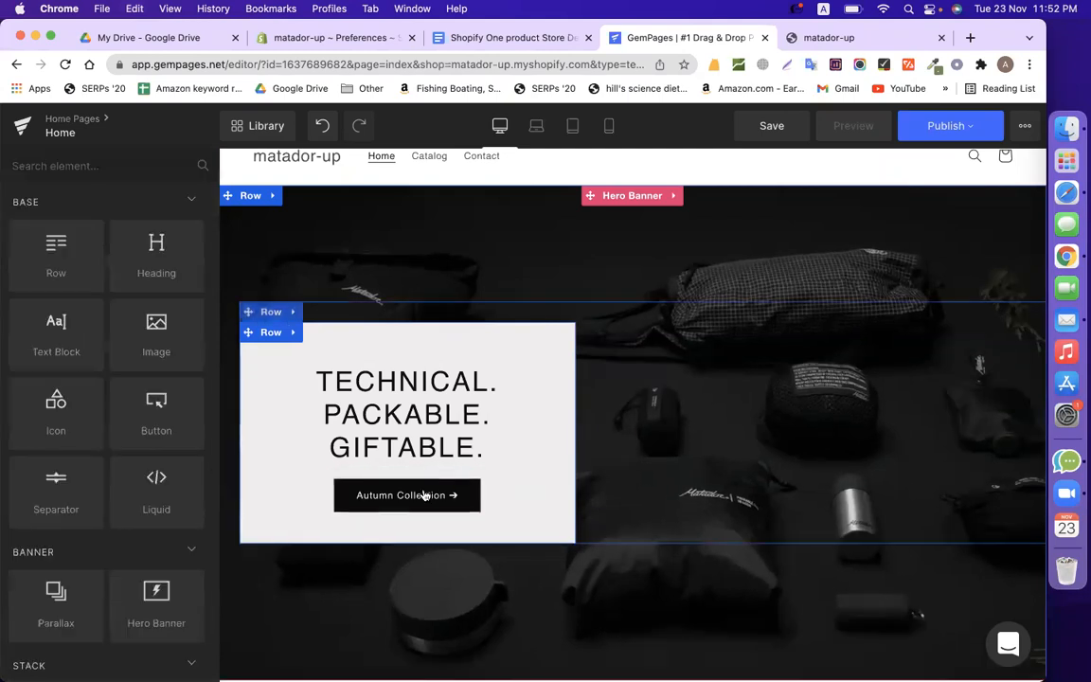
# Step: Copy the subtitle line from the brief and restore the original hero subtitle
pyautogui.click(488, 40)
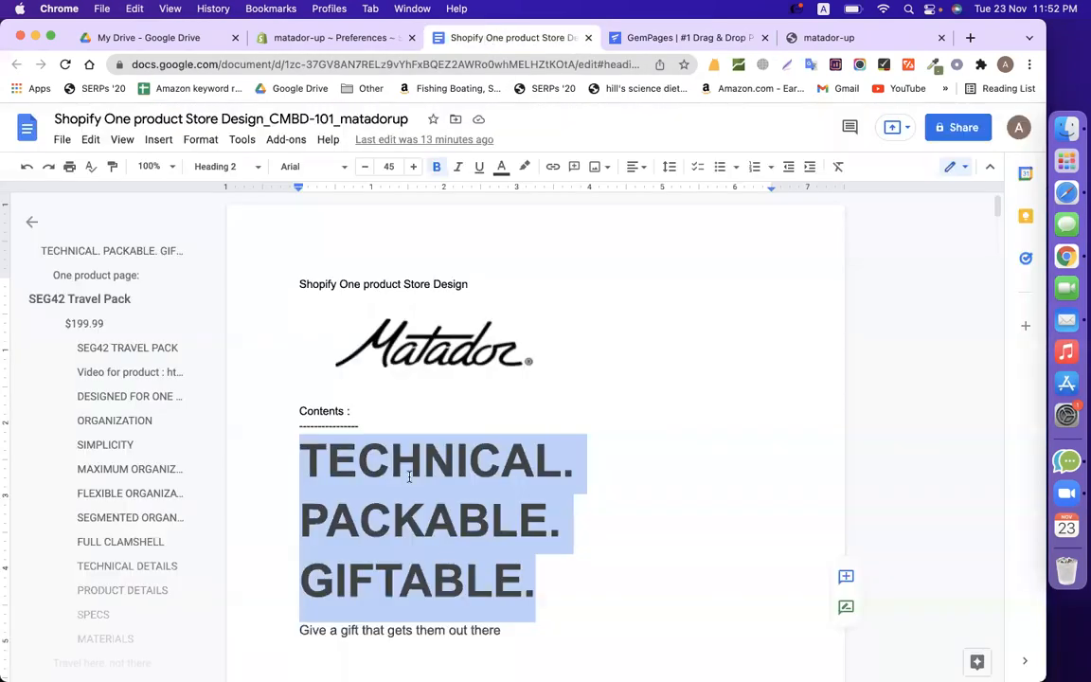
pyautogui.scroll(-3, 454, 493)
pyautogui.moveTo(514, 456); pyautogui.dragTo(268, 458)
pyautogui.press('super+c')
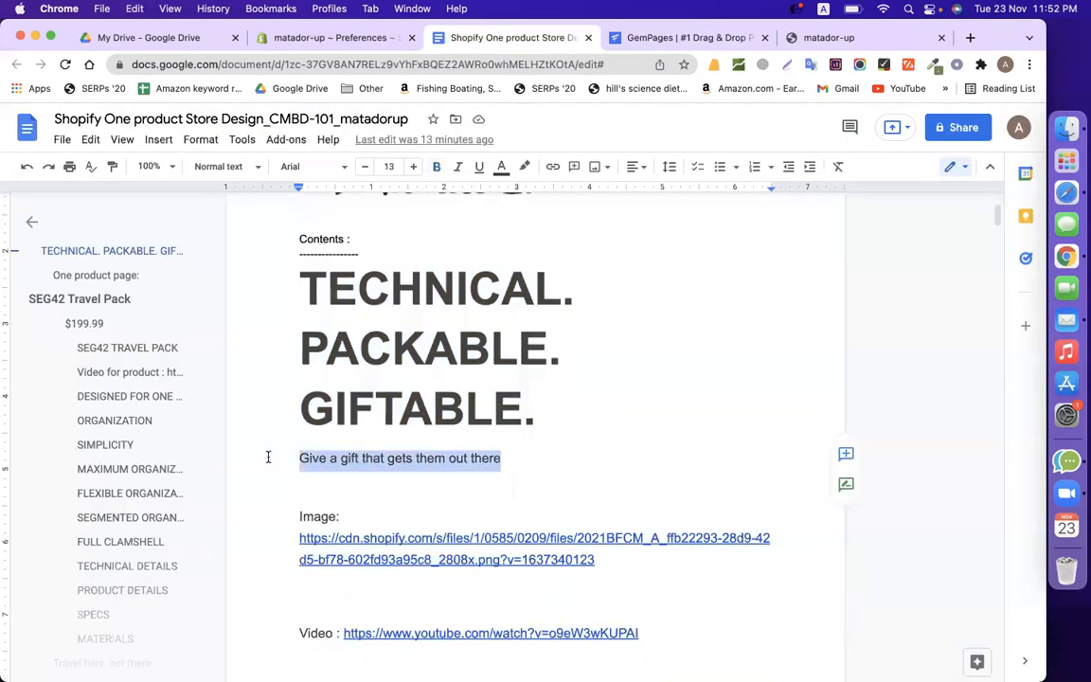
pyautogui.click(651, 45)
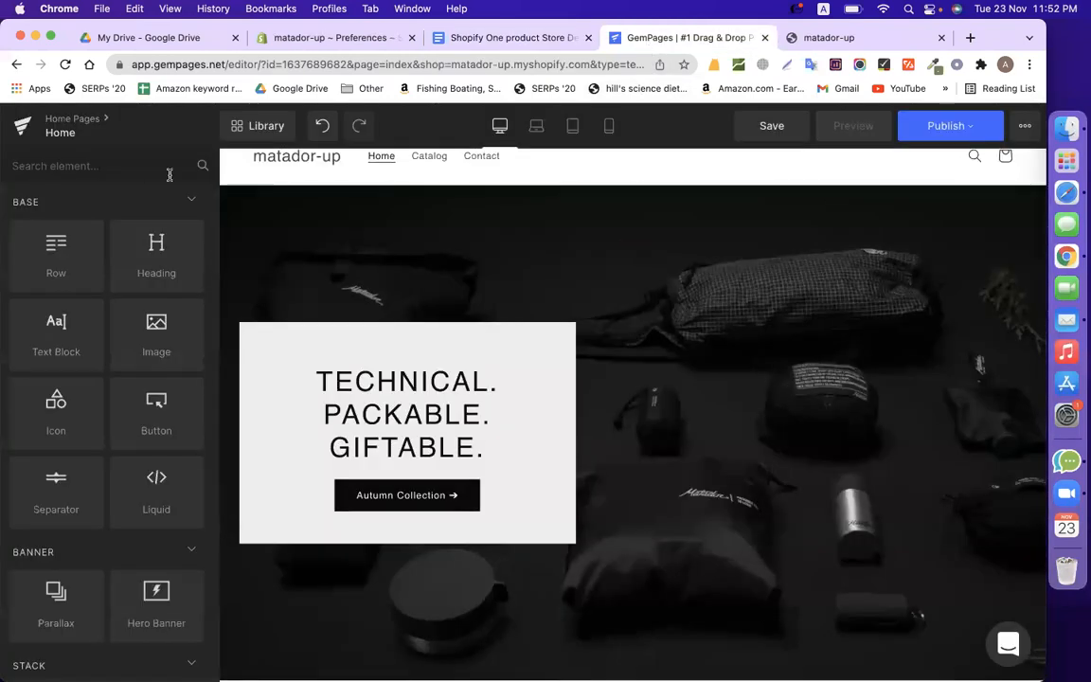
pyautogui.click(322, 125)
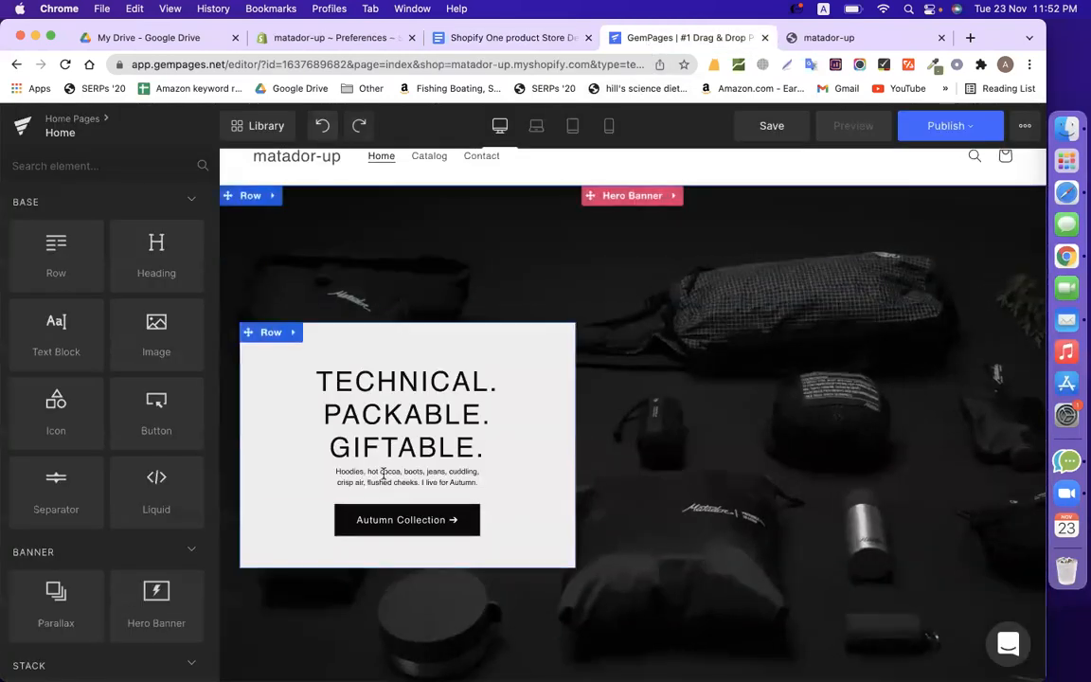
# Step: Replace the hero subtitle with plain 'Give a gift that gets them out there' at 19 px
pyautogui.click(383, 474)
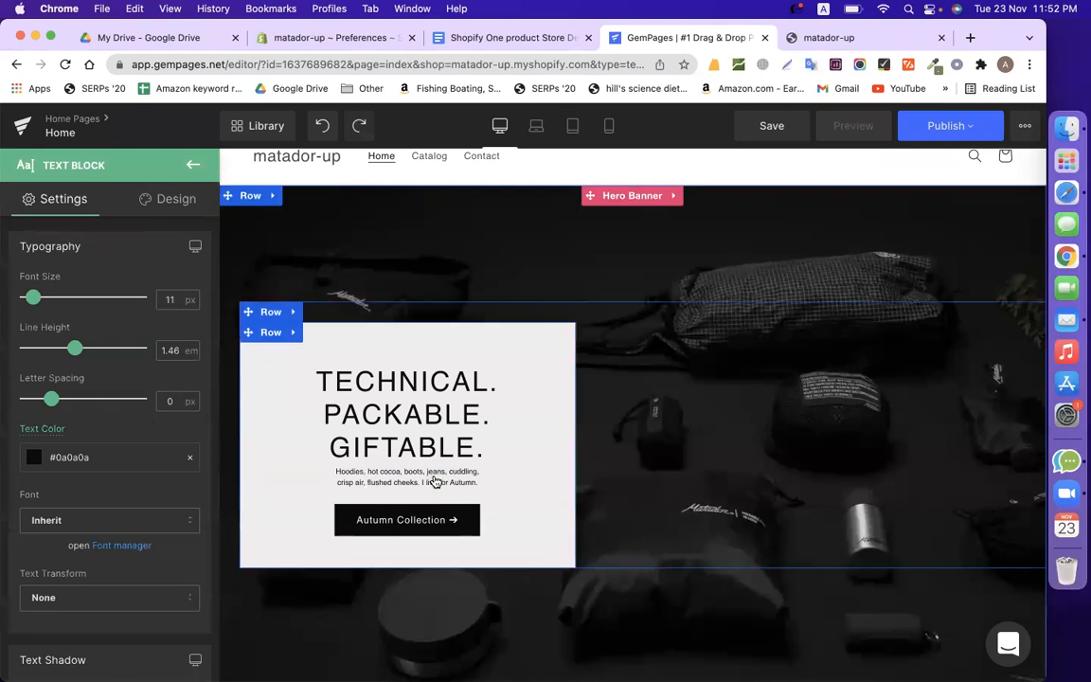
pyautogui.click(434, 477)
pyautogui.press('super+a')
pyautogui.press('super+v')
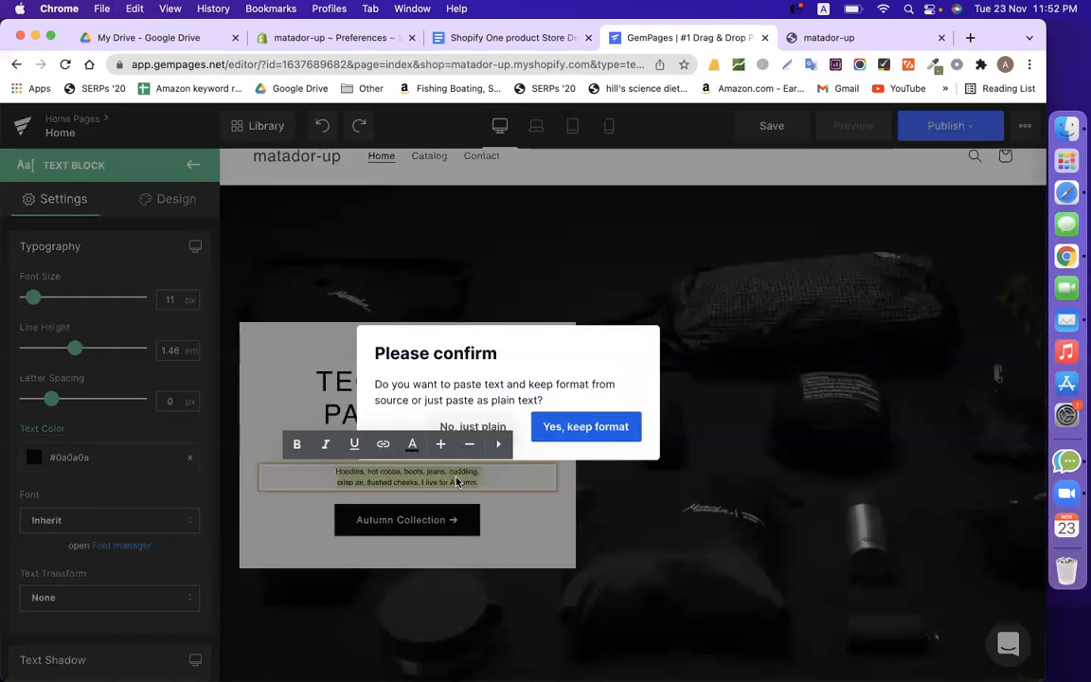
pyautogui.click(505, 426)
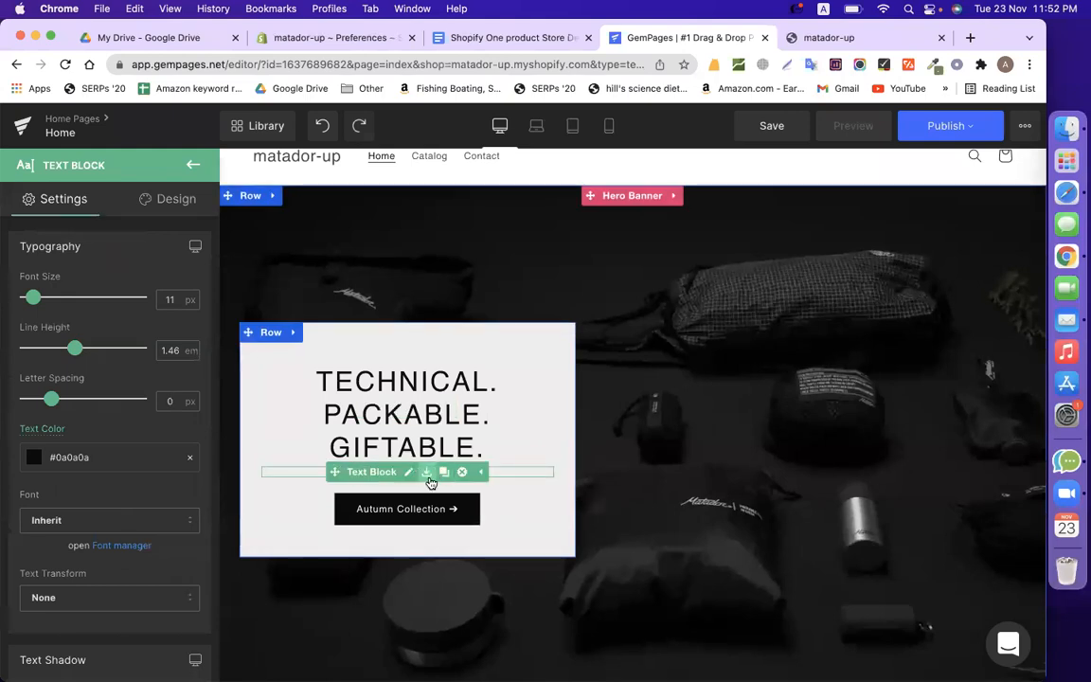
pyautogui.click(416, 477)
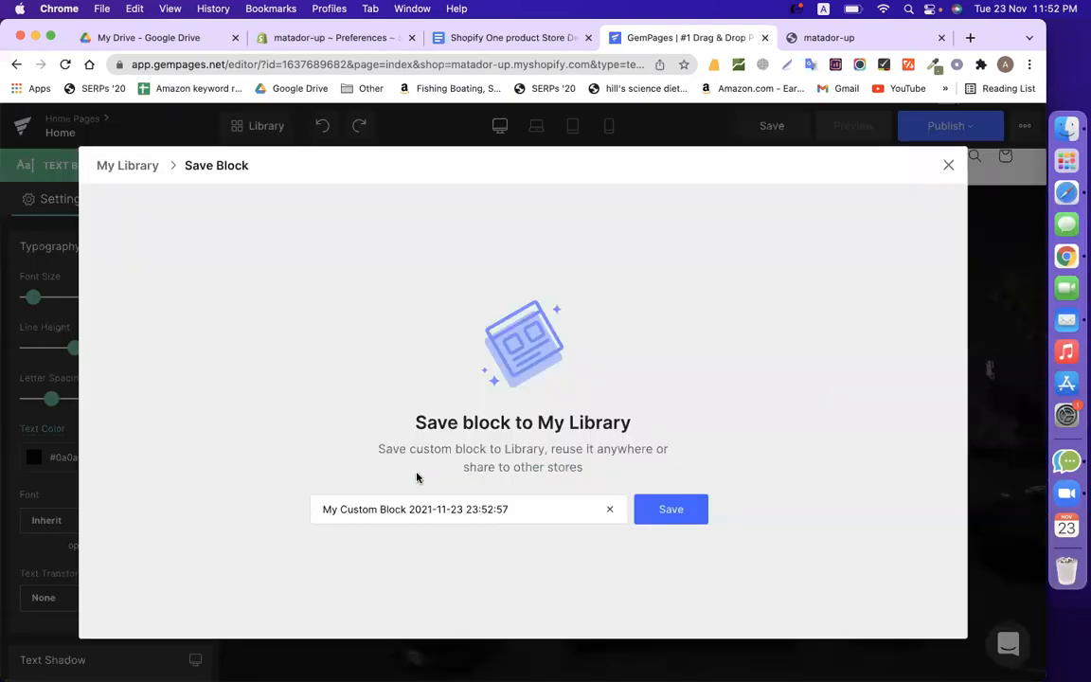
pyautogui.click(947, 168)
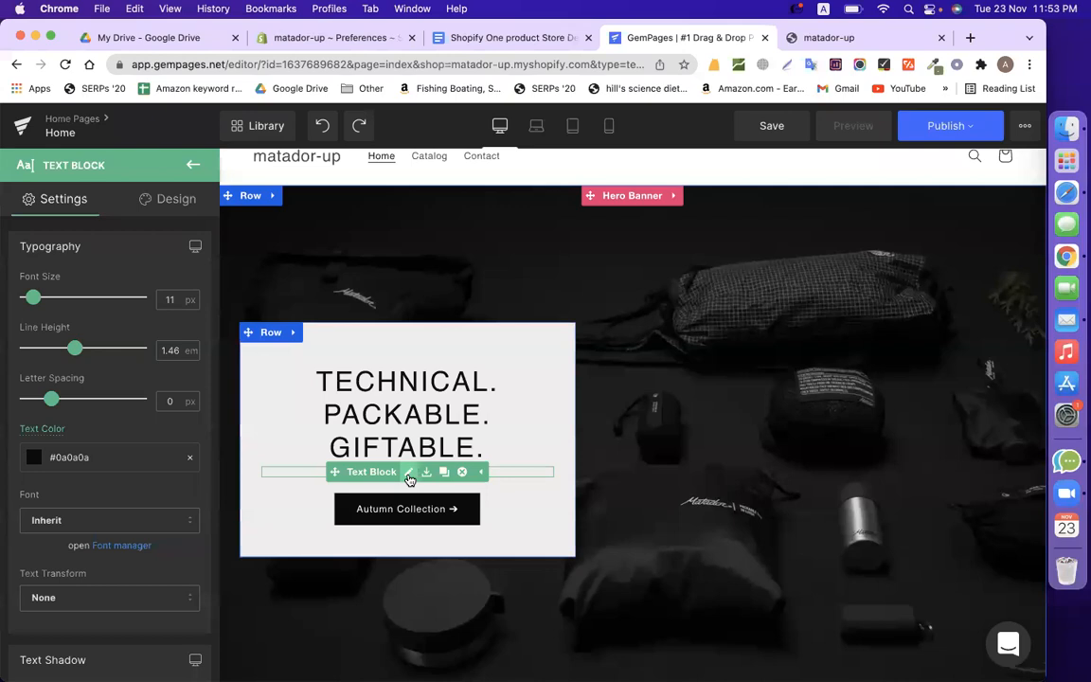
pyautogui.click(409, 472)
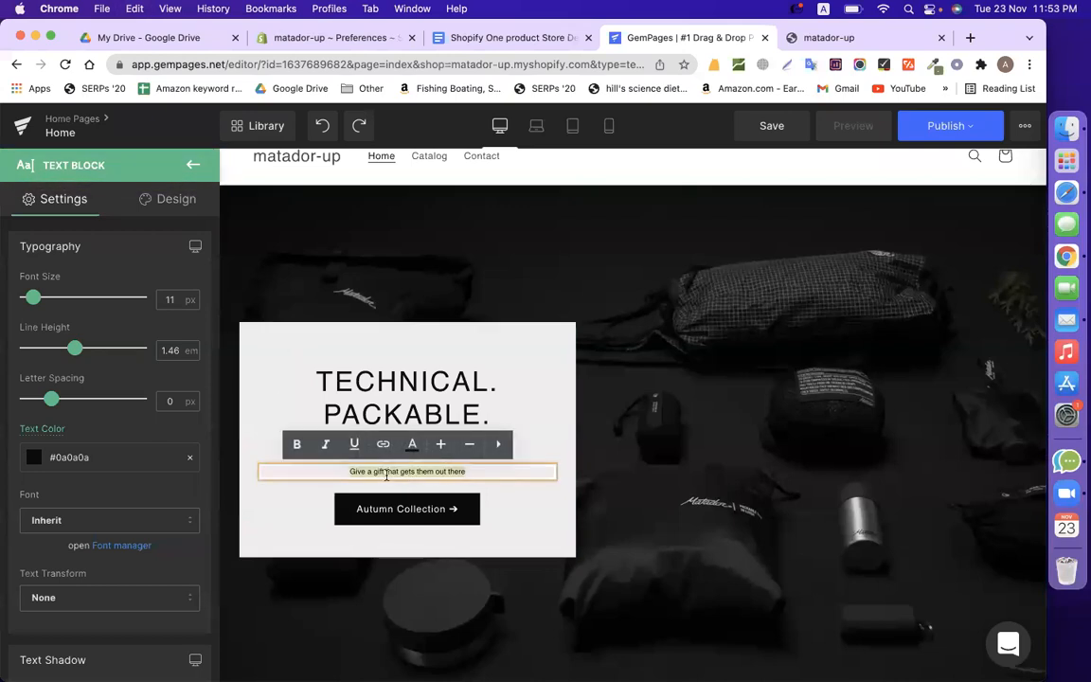
pyautogui.moveTo(34, 298); pyautogui.dragTo(49, 300)
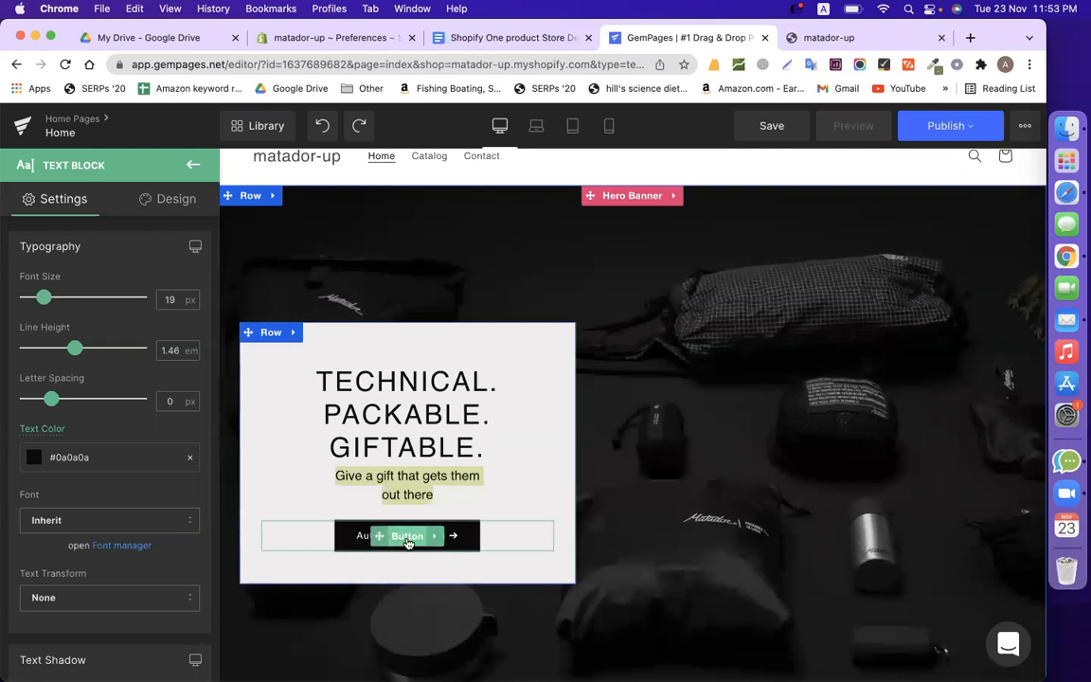
# Step: Change the Autumn Collection button label to Shop Now
pyautogui.moveTo(432, 536)
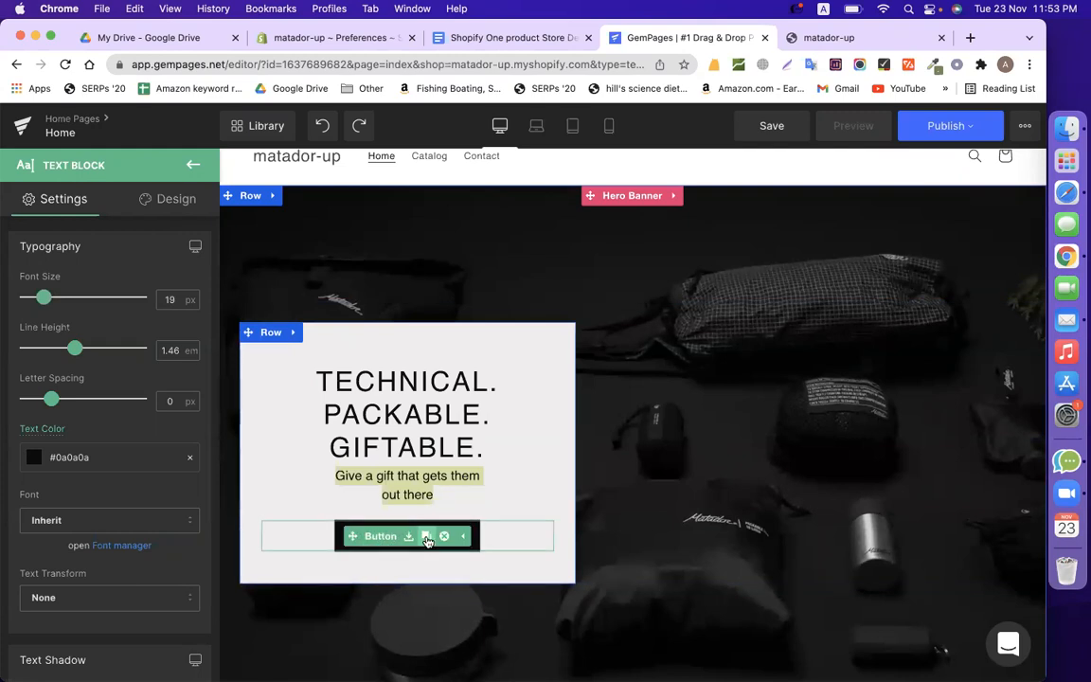
pyautogui.click(322, 532)
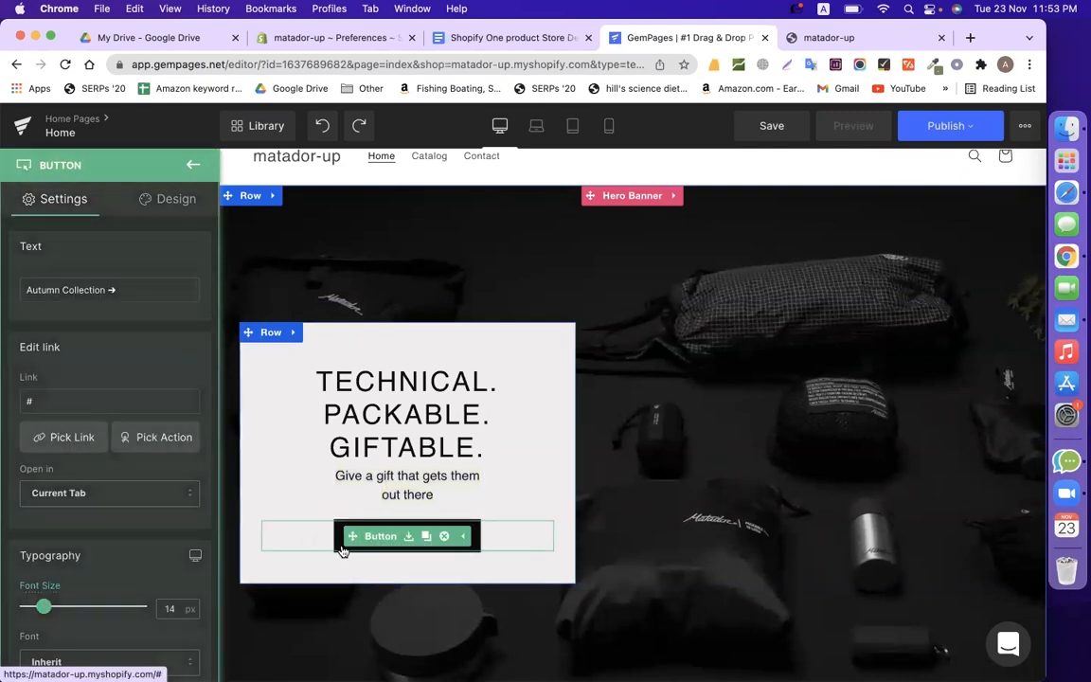
pyautogui.tripleClick(109, 286)
pyautogui.write('Shop Now')
# Step: Link the button to the SEG42 Travel Pack product page
pyautogui.click(67, 398)
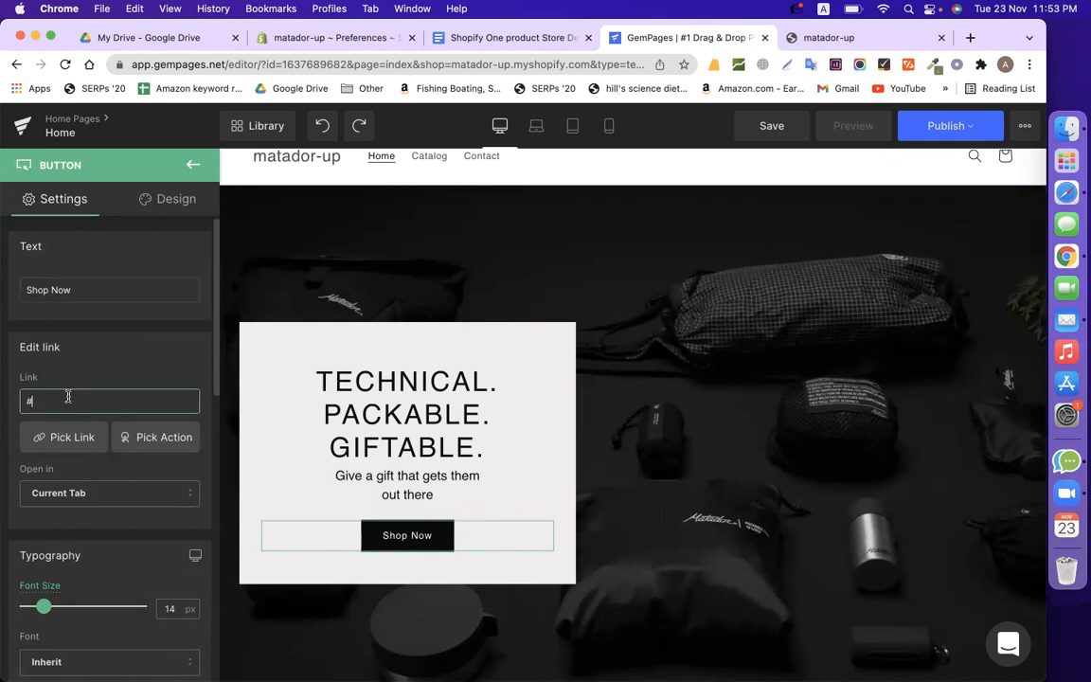
pyautogui.click(133, 434)
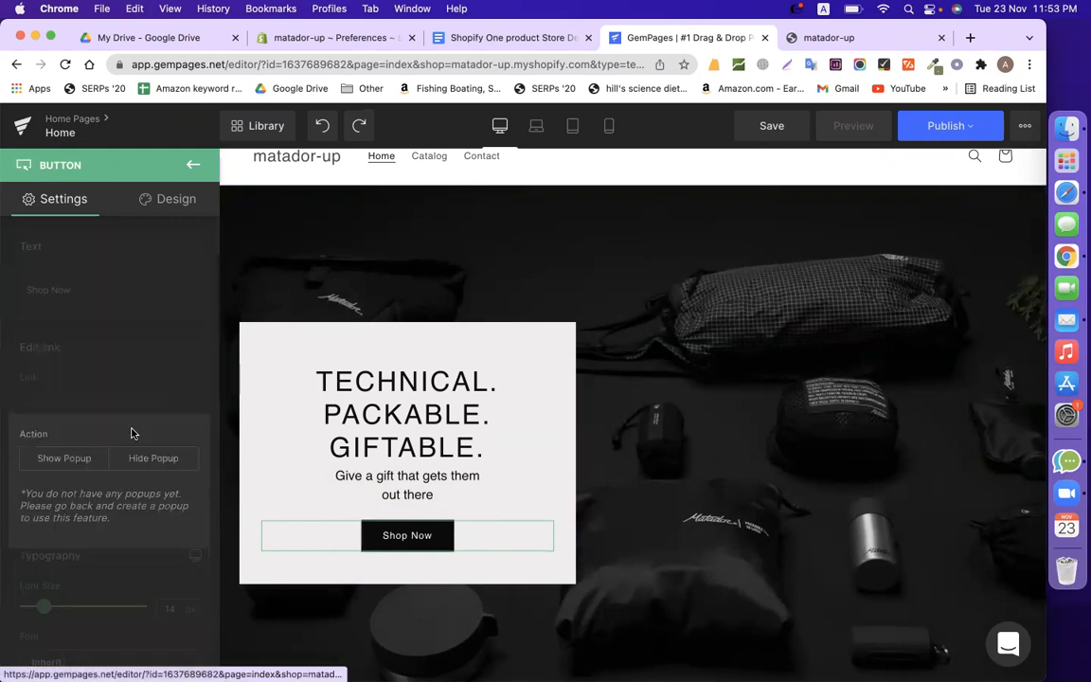
pyautogui.click(123, 368)
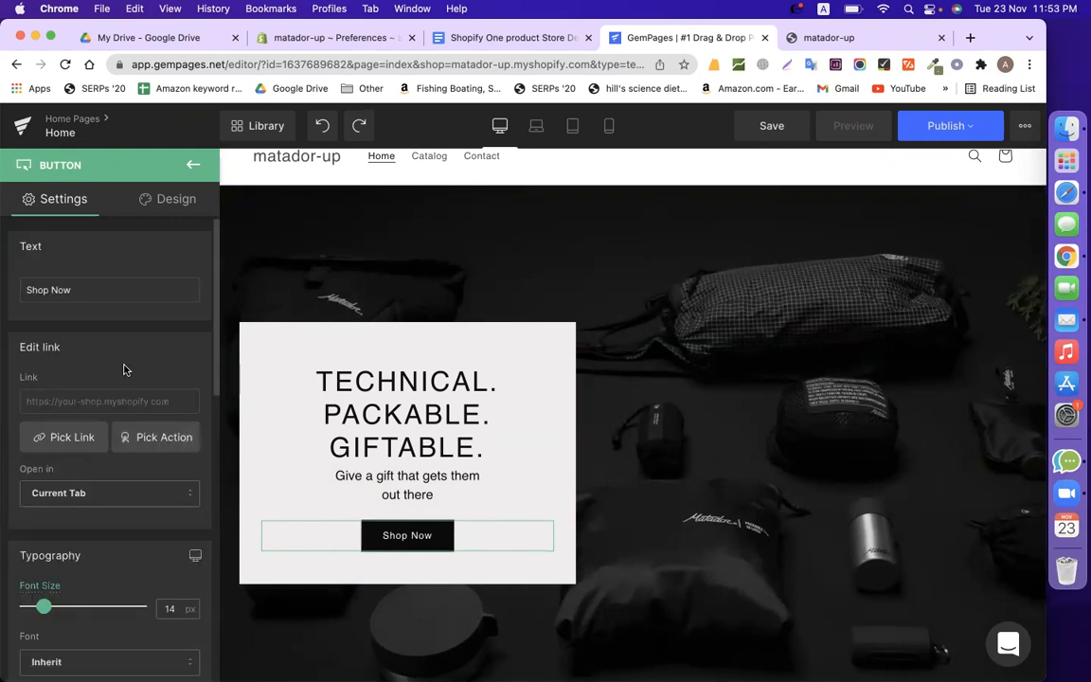
pyautogui.click(70, 440)
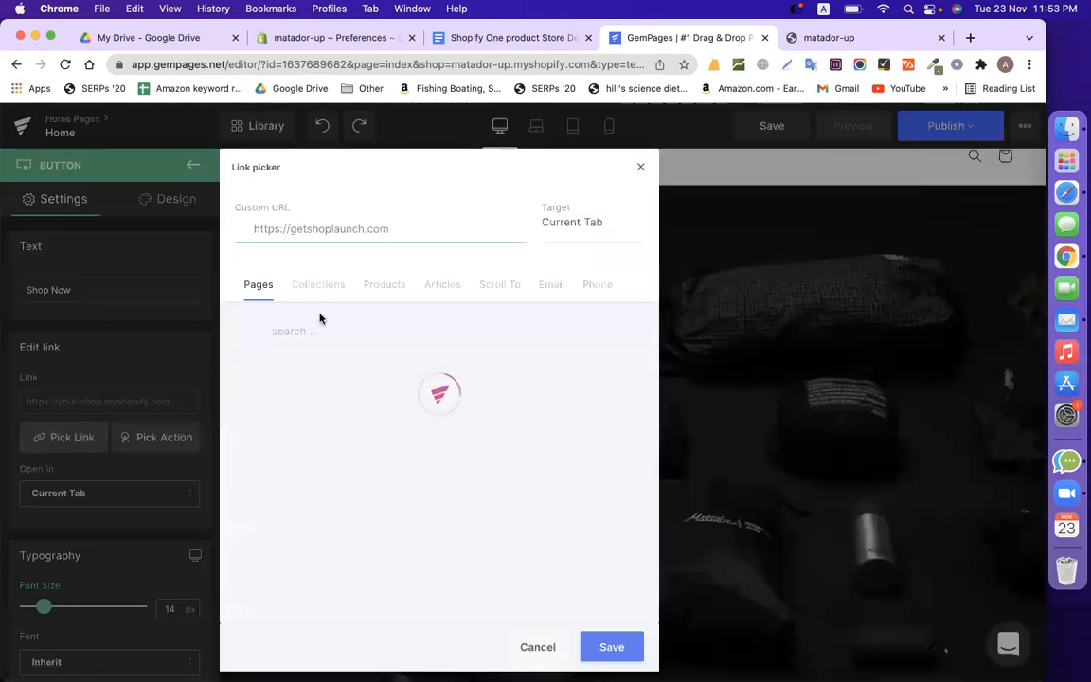
pyautogui.click(374, 287)
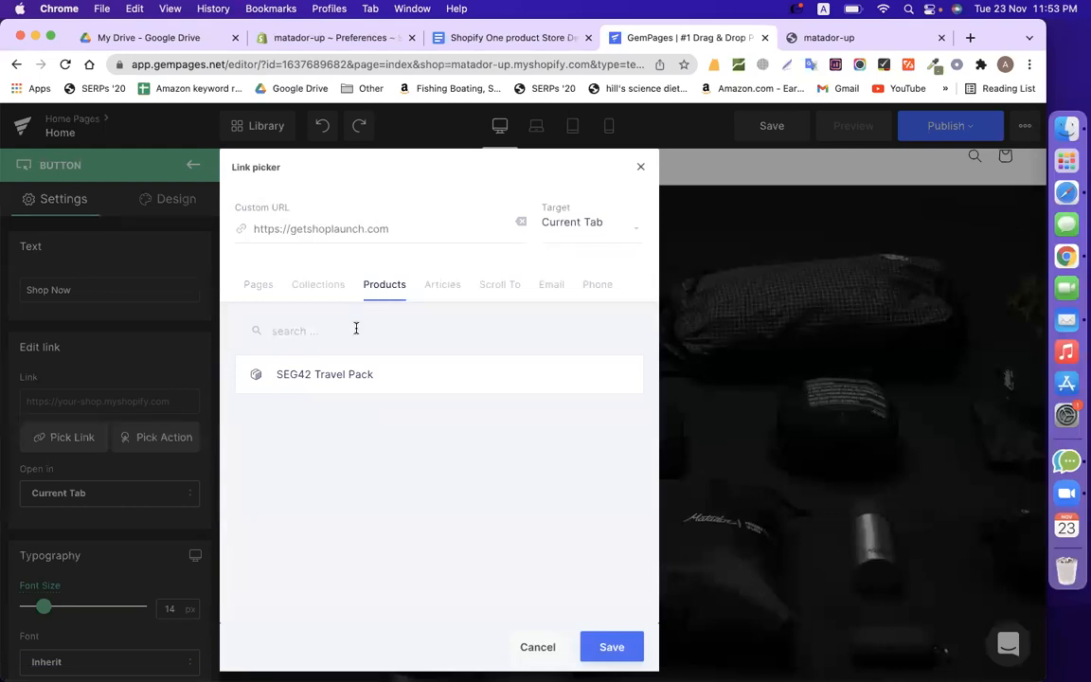
pyautogui.click(342, 367)
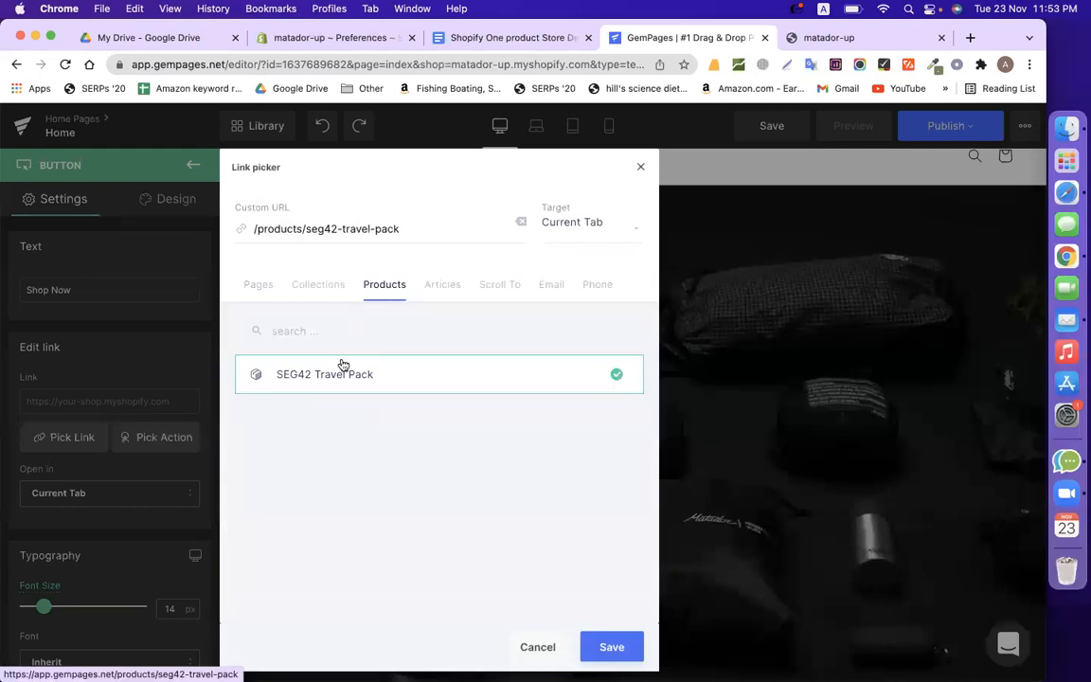
pyautogui.click(611, 647)
pyautogui.scroll(-2, 452, 426)
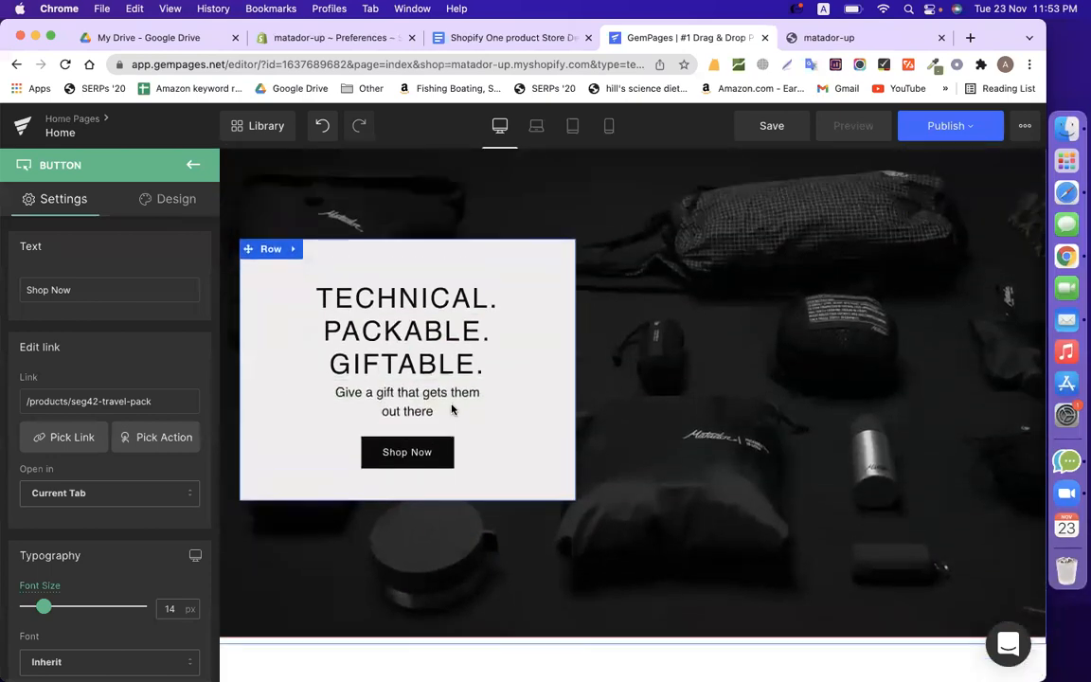
pyautogui.scroll(2, 452, 409)
# Step: Select the product video's YouTube URL on the brief's Video line
pyautogui.click(480, 44)
pyautogui.scroll(-5, 372, 499)
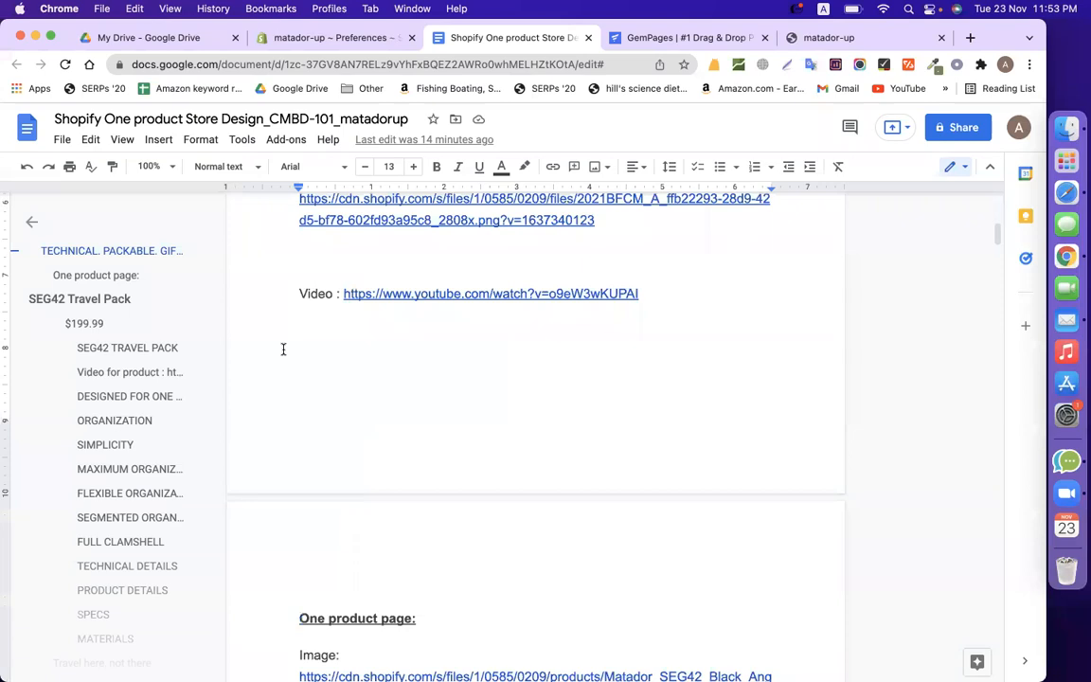
pyautogui.scroll(1, 283, 349)
pyautogui.moveTo(287, 320); pyautogui.dragTo(696, 330)
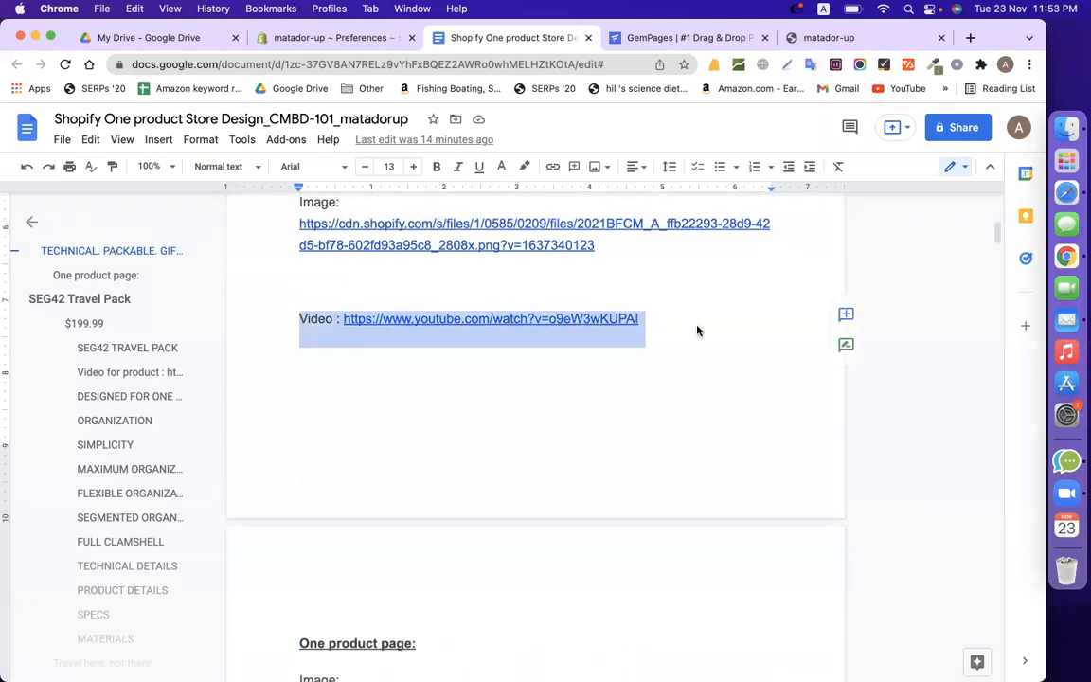
pyautogui.click(638, 395)
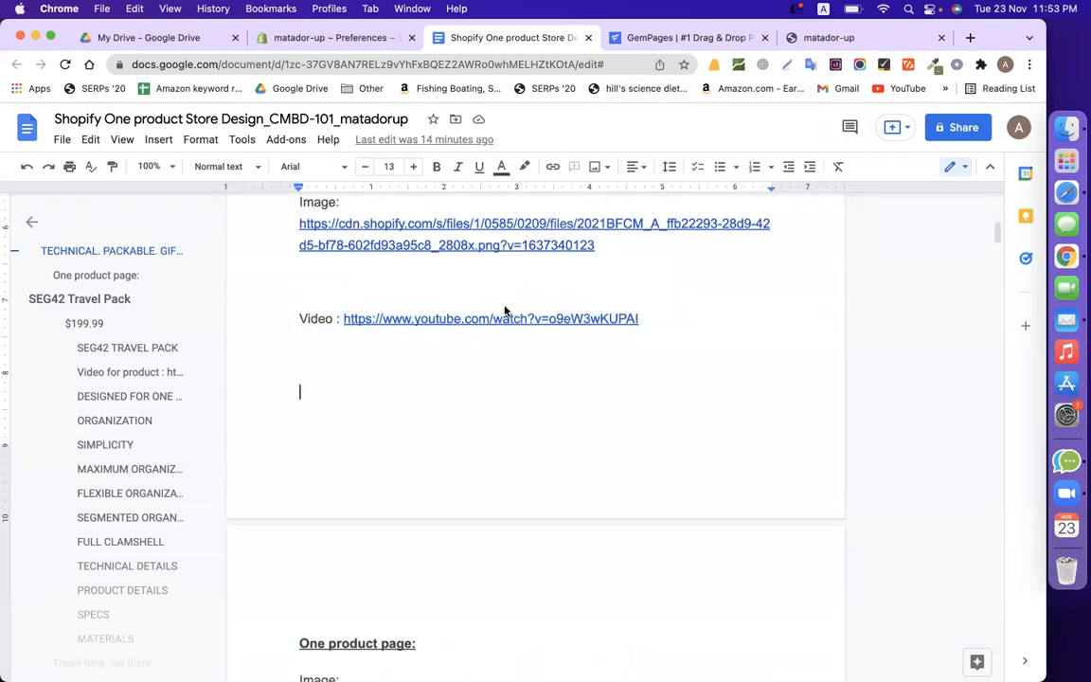
pyautogui.moveTo(676, 314); pyautogui.dragTo(343, 315)
pyautogui.press('super+c')
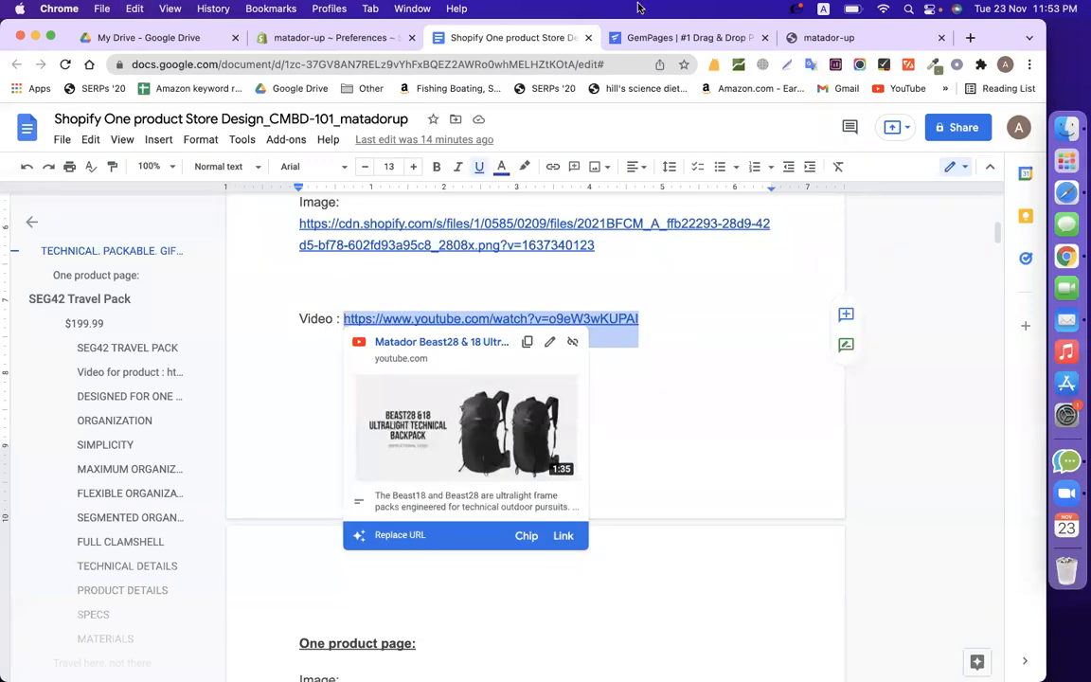
pyautogui.click(620, 37)
pyautogui.scroll(-5, 481, 383)
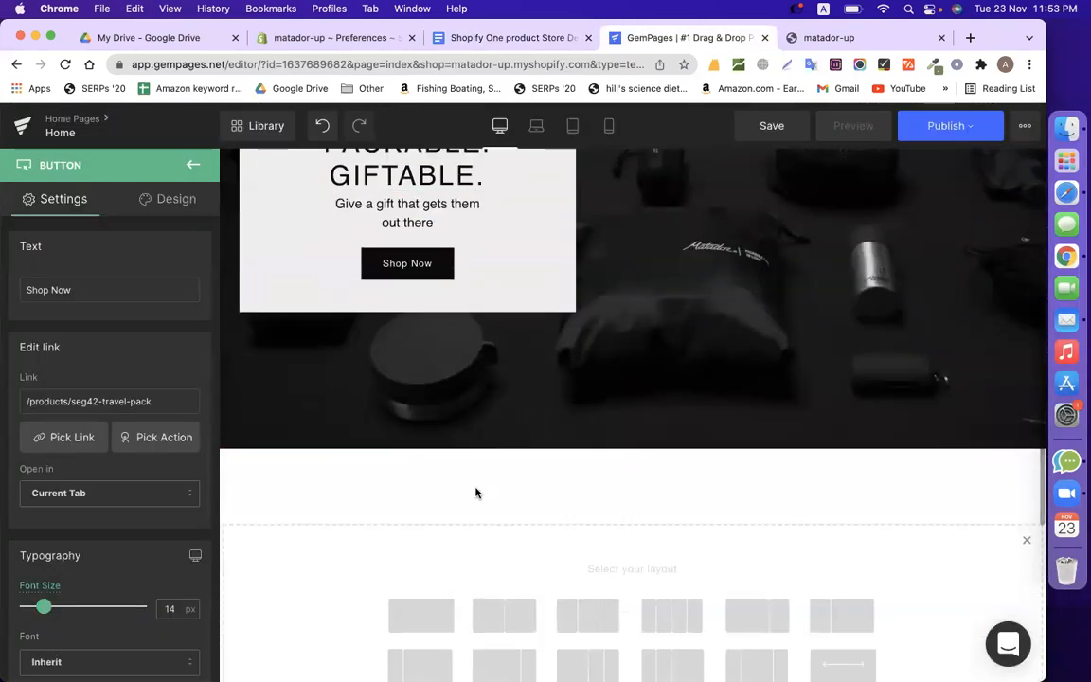
# Step: Add a YouTube block below the hero with the brief's product video link
pyautogui.scroll(-3, 475, 492)
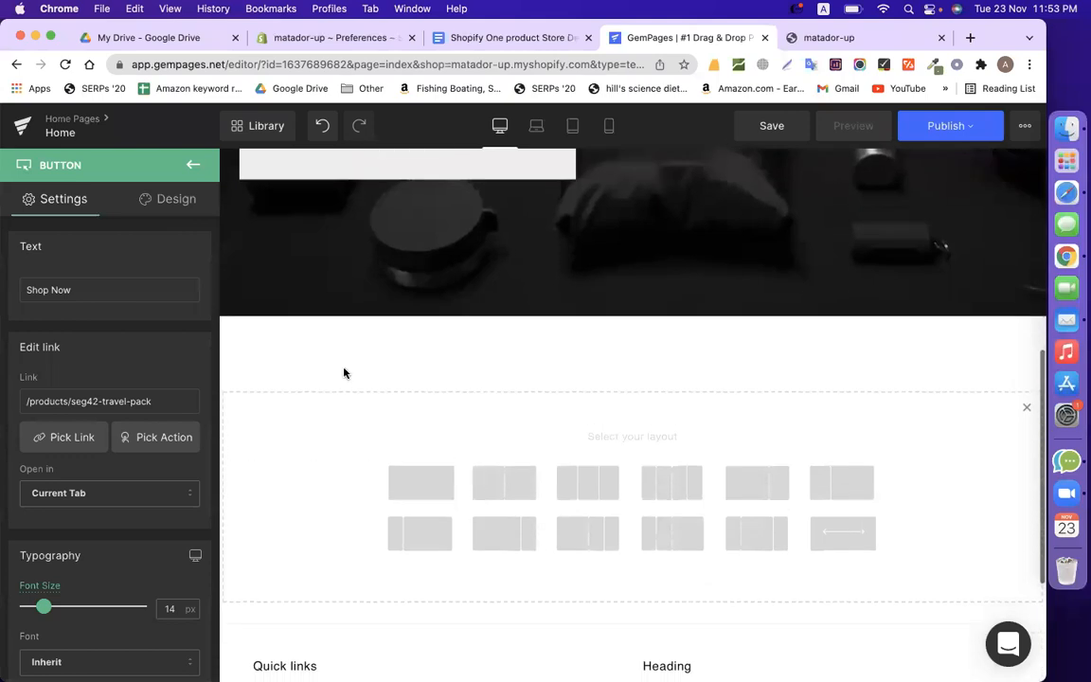
pyautogui.click(193, 165)
pyautogui.scroll(-3, 68, 480)
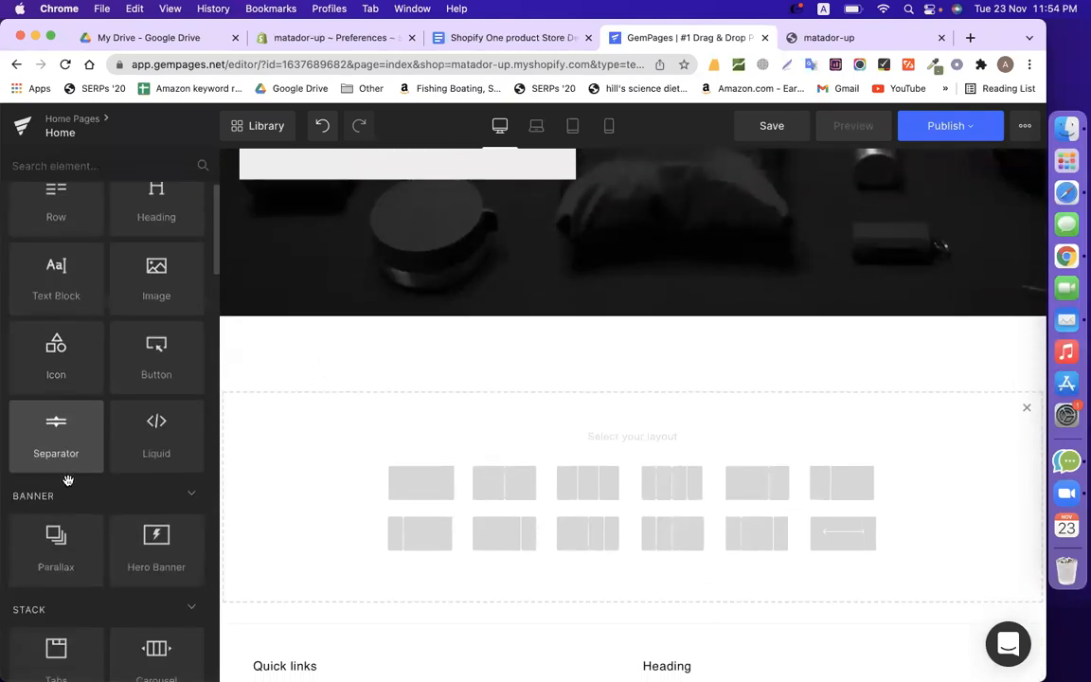
pyautogui.scroll(3, 68, 483)
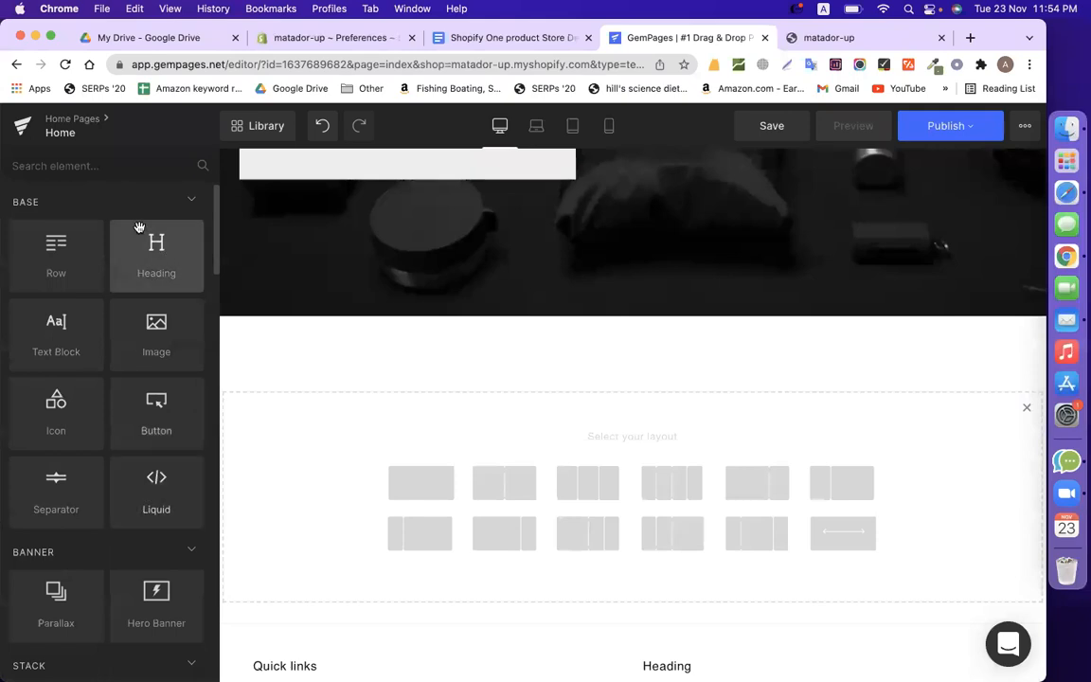
pyautogui.click(92, 166)
pyautogui.write('video')
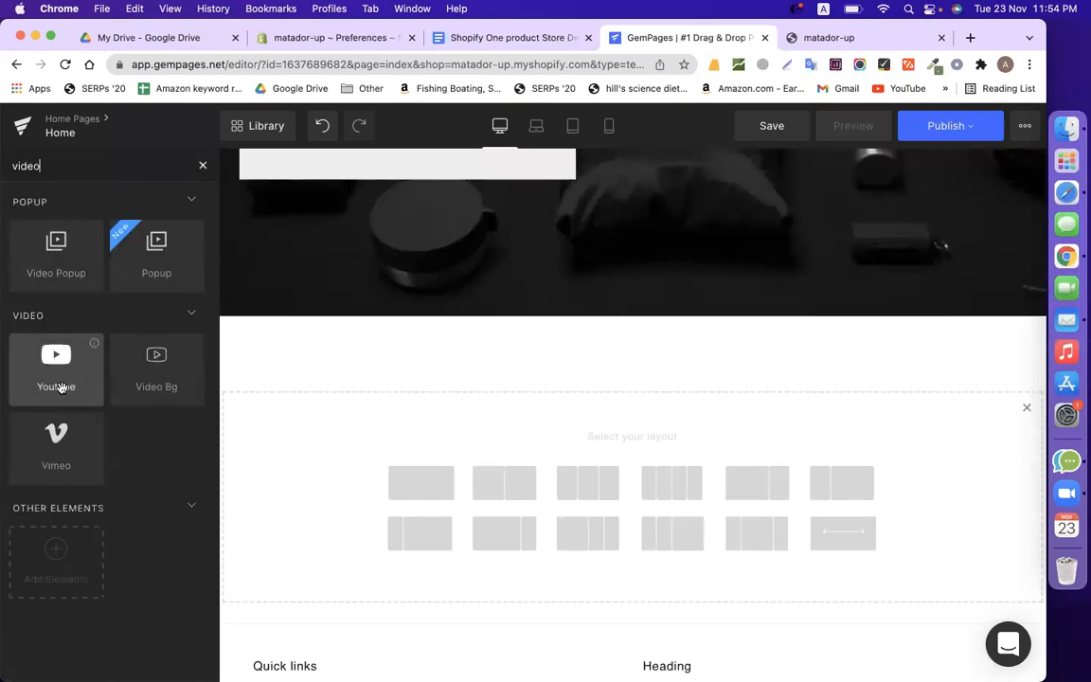
pyautogui.moveTo(73, 386); pyautogui.dragTo(467, 355)
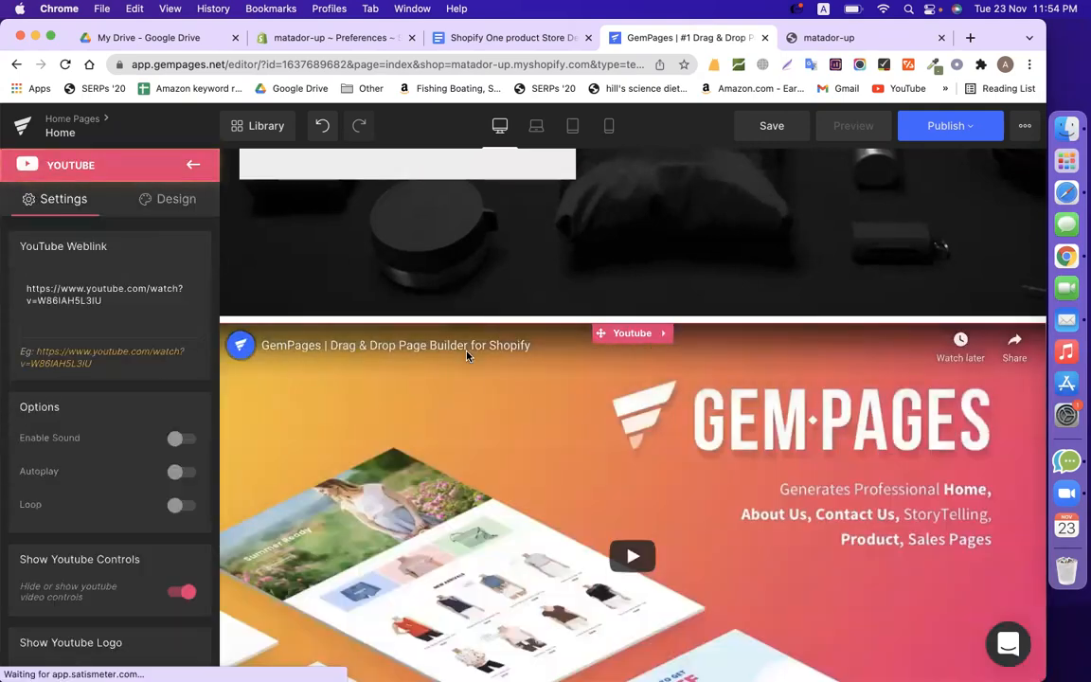
pyautogui.click(61, 311)
pyautogui.press('super+a')
pyautogui.press('super+v')
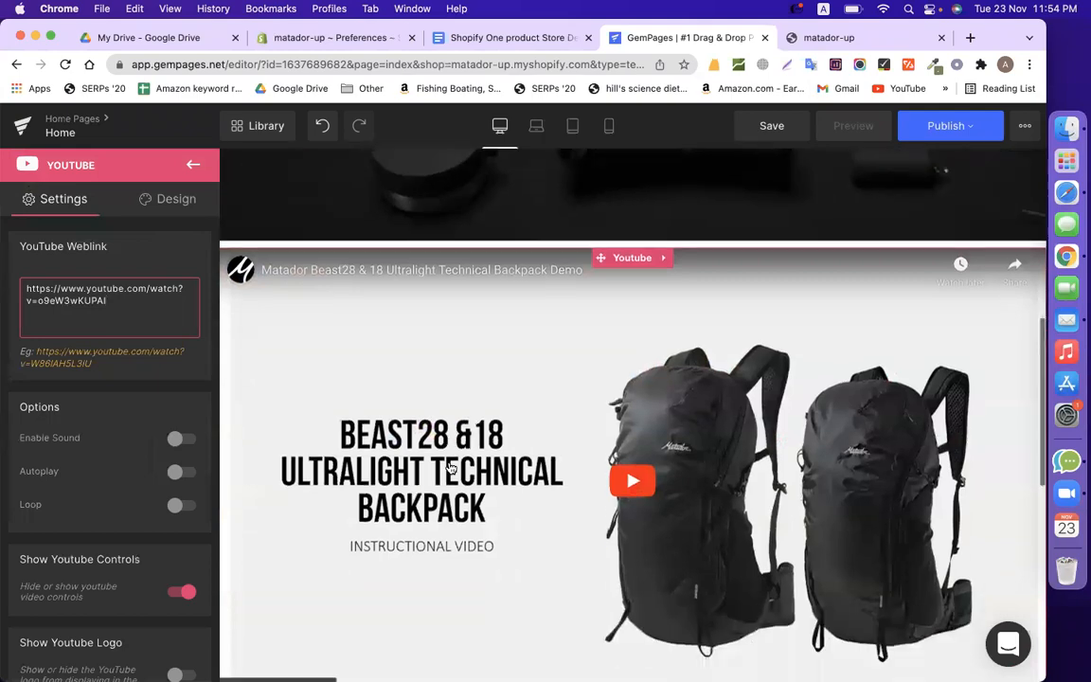
pyautogui.scroll(4, 451, 467)
pyautogui.scroll(-5, 450, 468)
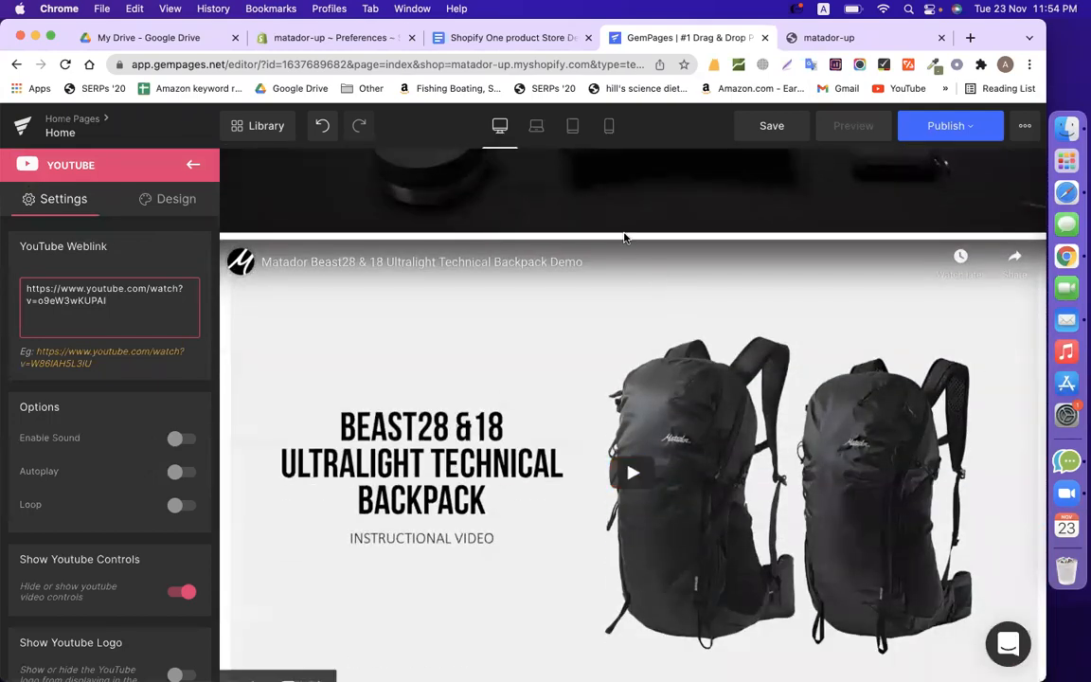
# Step: Give the YouTube block a -12px top margin
pyautogui.click(172, 199)
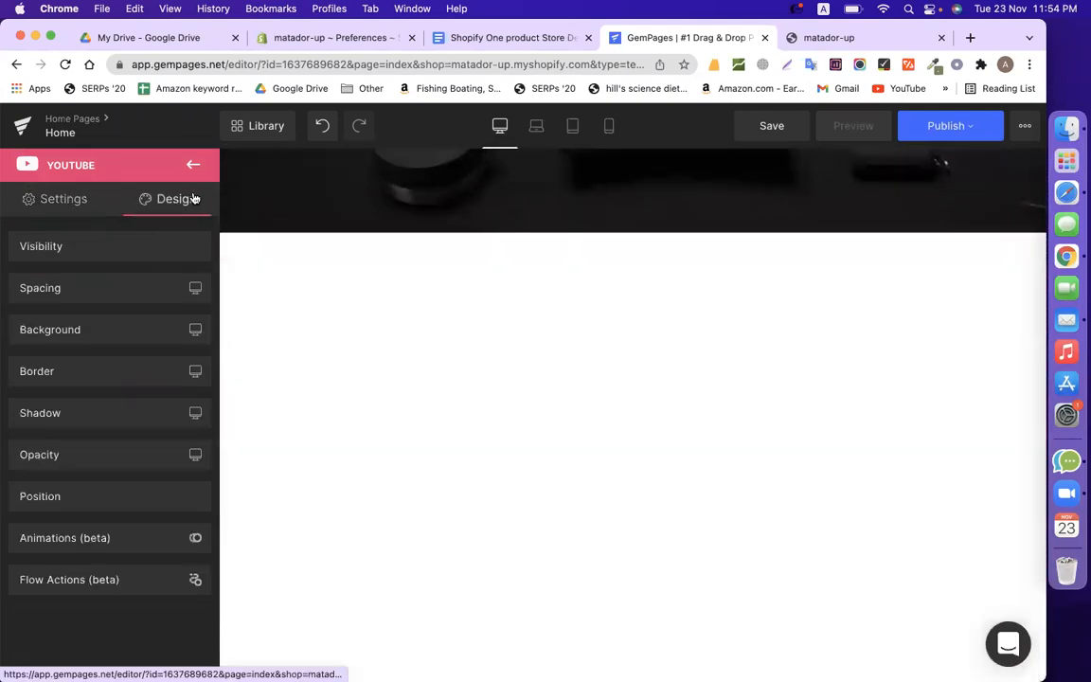
pyautogui.click(99, 286)
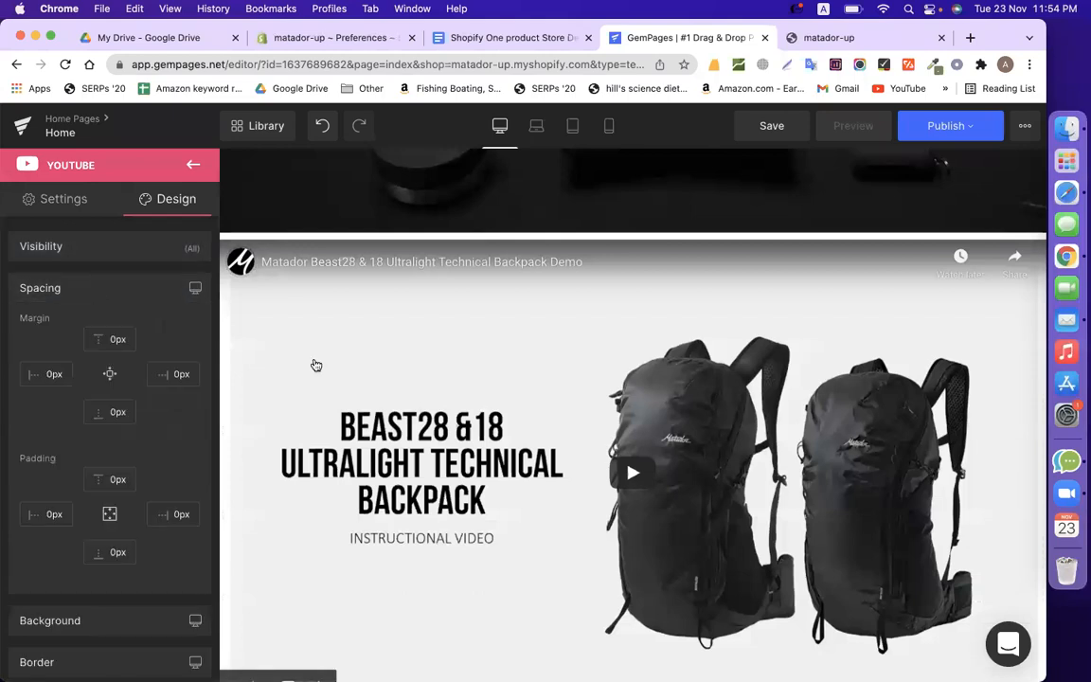
pyautogui.scroll(2, 382, 383)
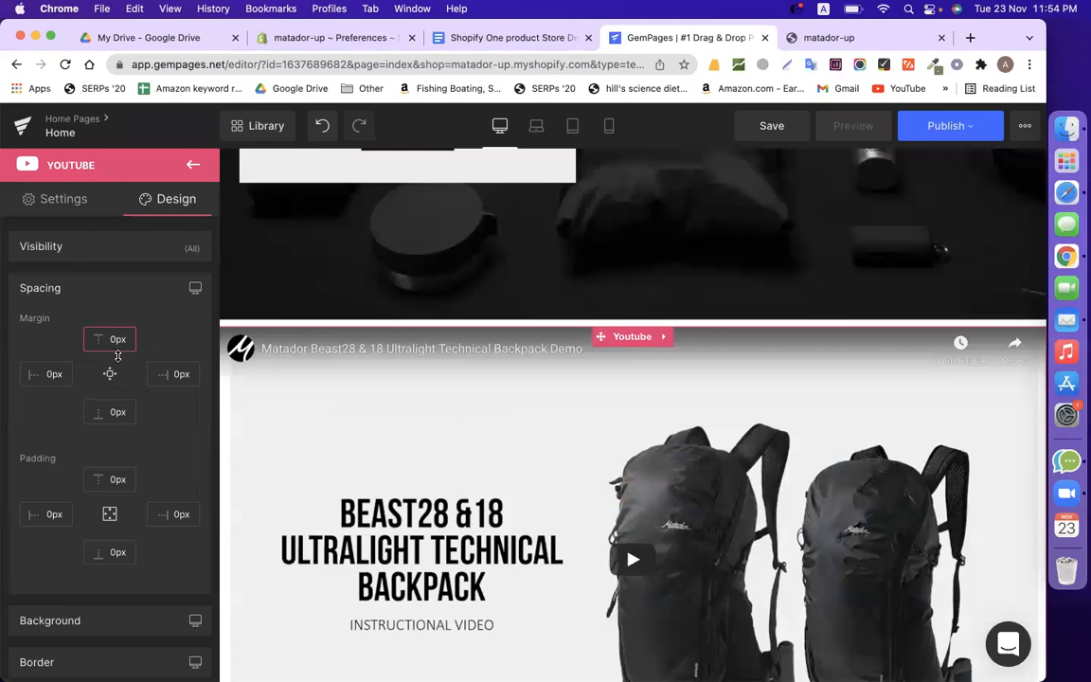
pyautogui.moveTo(113, 332)
pyautogui.mouseDown()
pyautogui.moveTo(107, 414)
pyautogui.moveTo(113, 312)
pyautogui.moveTo(107, 366)
pyautogui.moveTo(110, 344)
pyautogui.mouseUp()
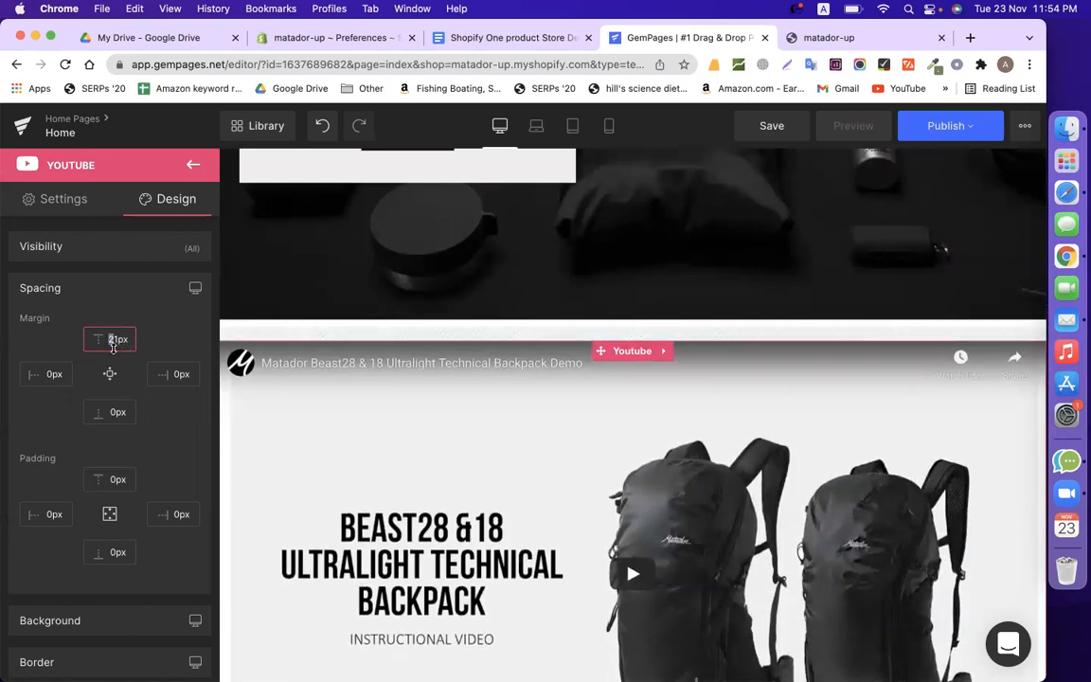
pyautogui.doubleClick(114, 339)
pyautogui.write('0')
pyautogui.press('Down')
pyautogui.press('Down')
pyautogui.press('Down')
pyautogui.press('Down')
pyautogui.press('Down')
pyautogui.press('Down')
pyautogui.press('Down')
pyautogui.press('Down')
pyautogui.press('Down')
pyautogui.press('Down')
pyautogui.press('Down')
pyautogui.press('Down')
pyautogui.scroll(-1, 600, 513)
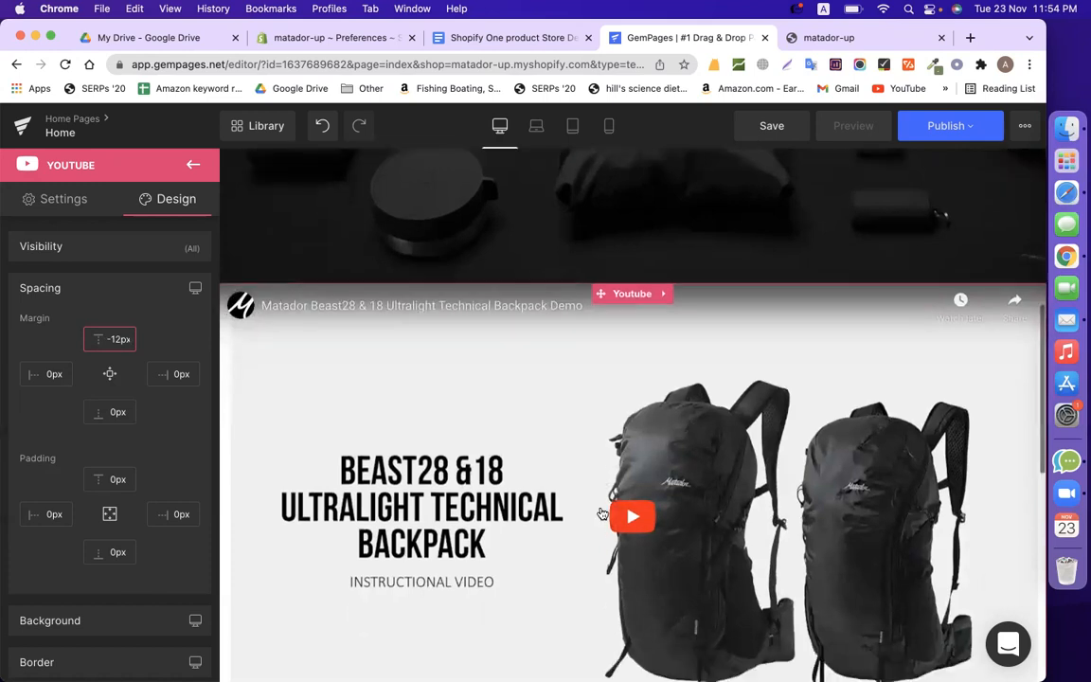
pyautogui.scroll(-5, 600, 513)
pyautogui.scroll(3, 601, 514)
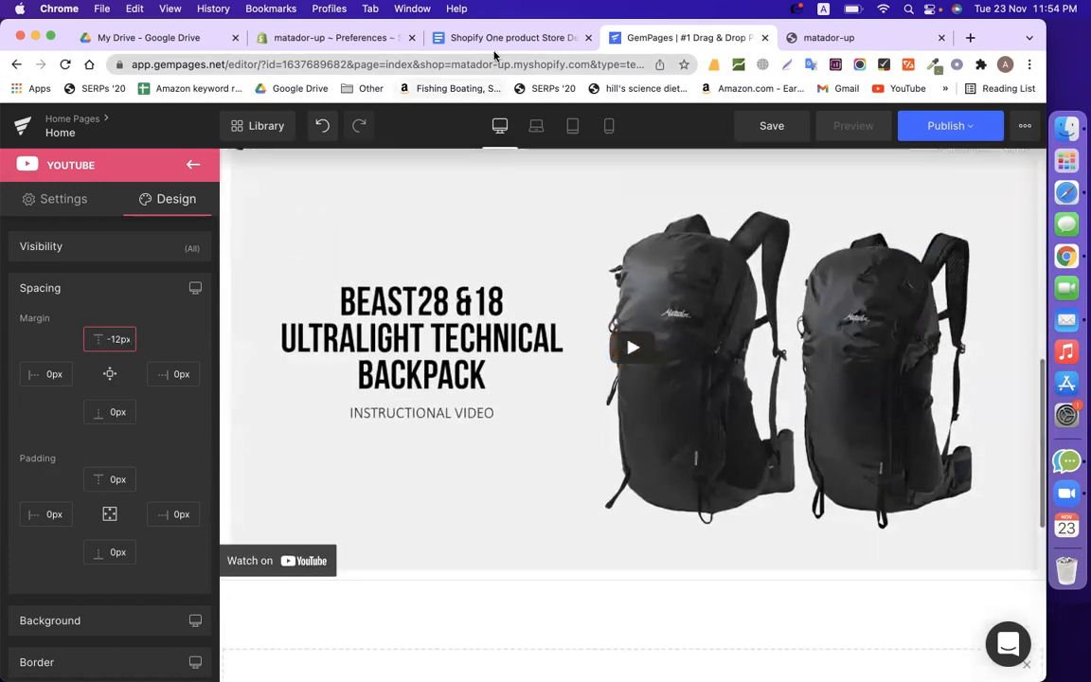
# Step: Select the One product page section heading in the design brief
pyautogui.click(494, 38)
pyautogui.scroll(-3, 377, 350)
pyautogui.moveTo(262, 421); pyautogui.dragTo(571, 466)
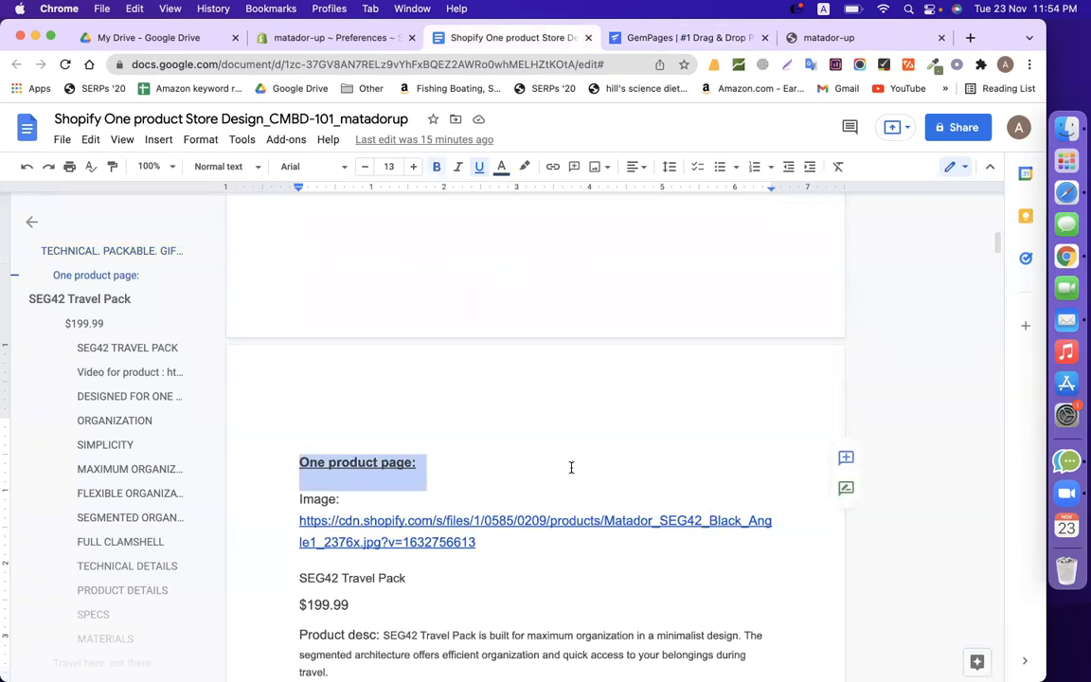
# Step: Search the GemPages element list for 'pro'
pyautogui.click(694, 43)
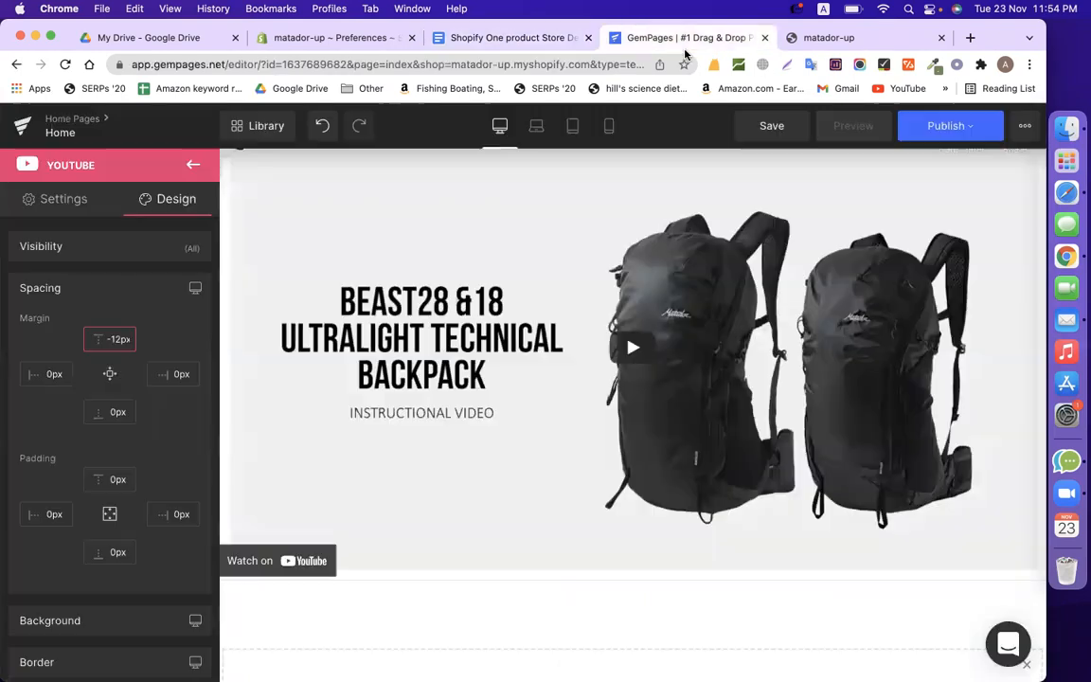
pyautogui.click(190, 167)
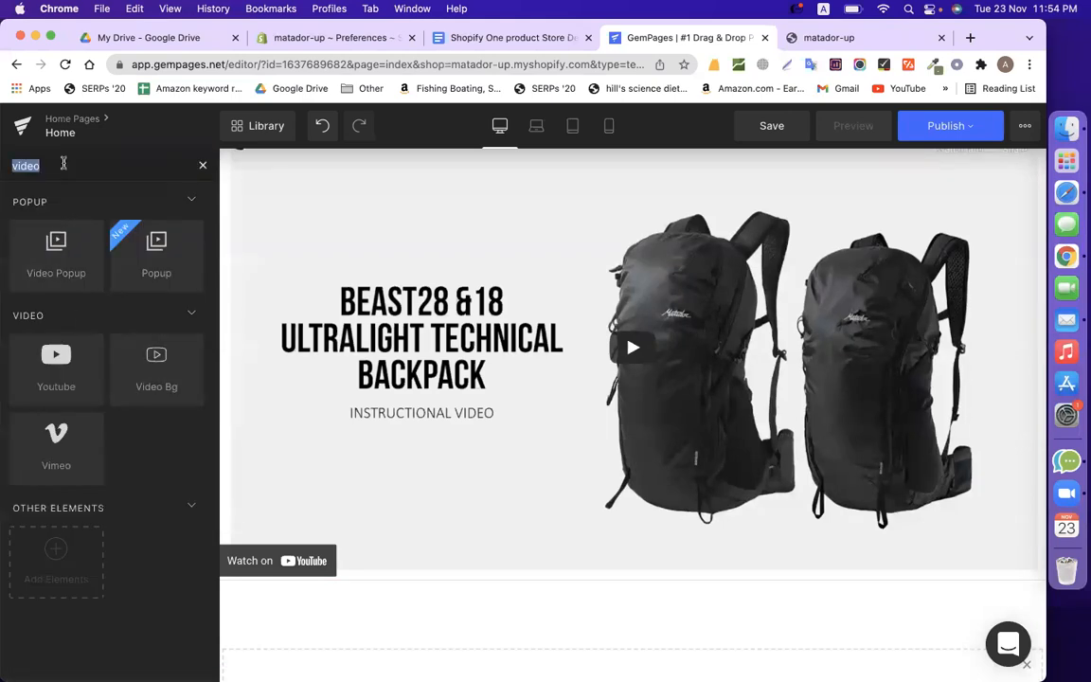
pyautogui.write('pro')
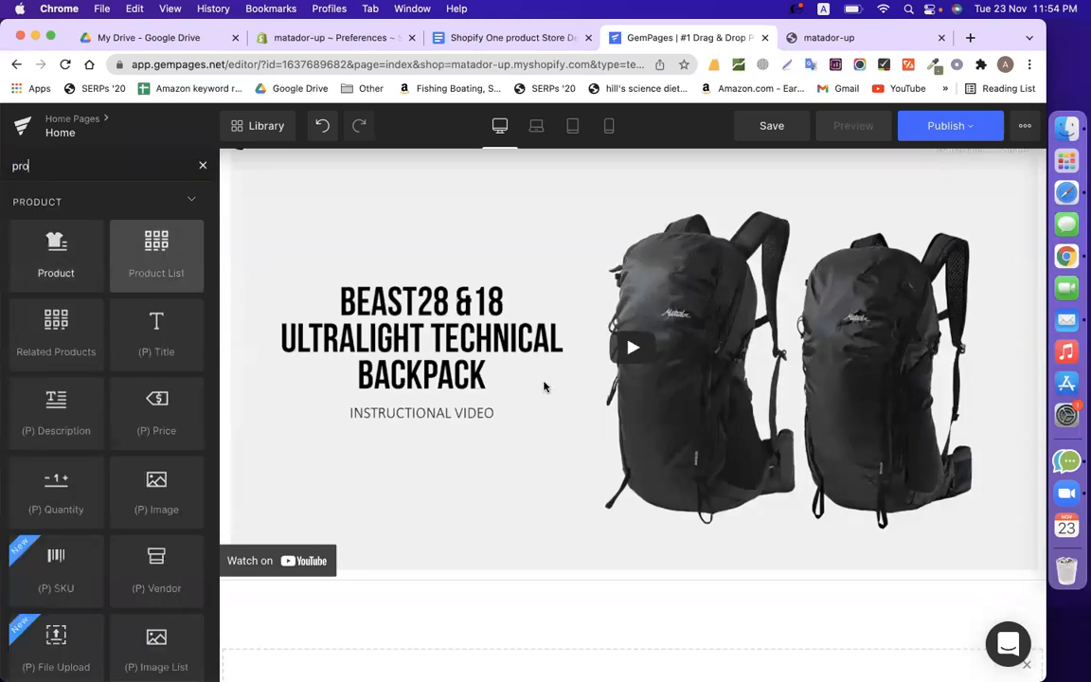
pyautogui.scroll(-3, 544, 386)
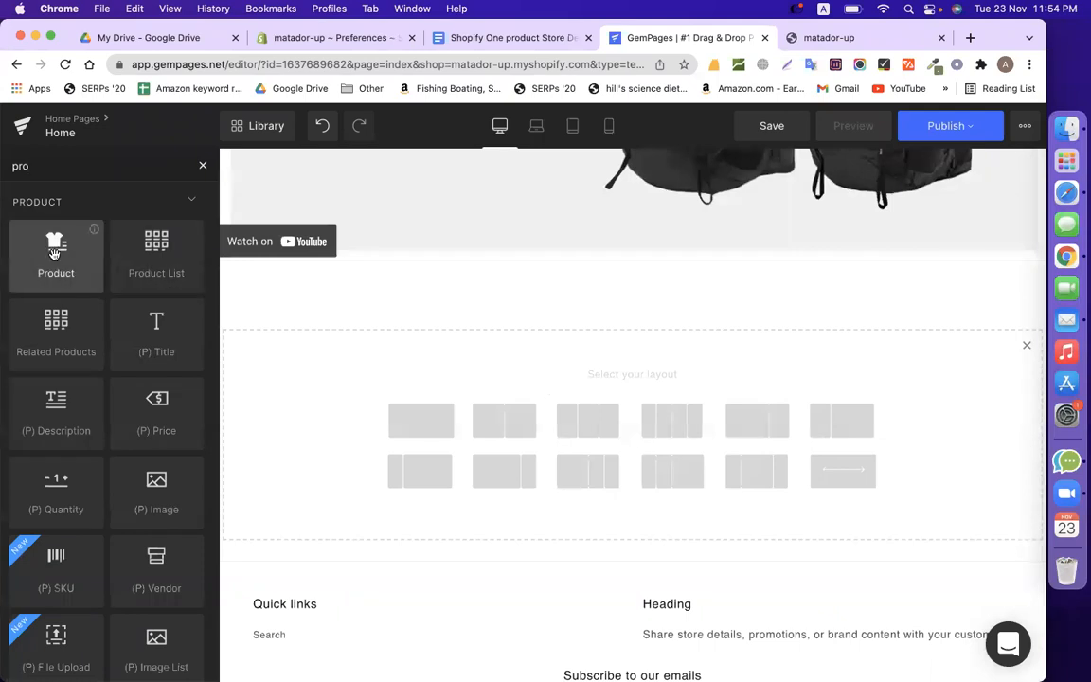
# Step: Search library blocks for 'pro', preview and insert Product detail / Bluetooth headphone
pyautogui.click(248, 127)
pyautogui.click(474, 168)
pyautogui.click(798, 216)
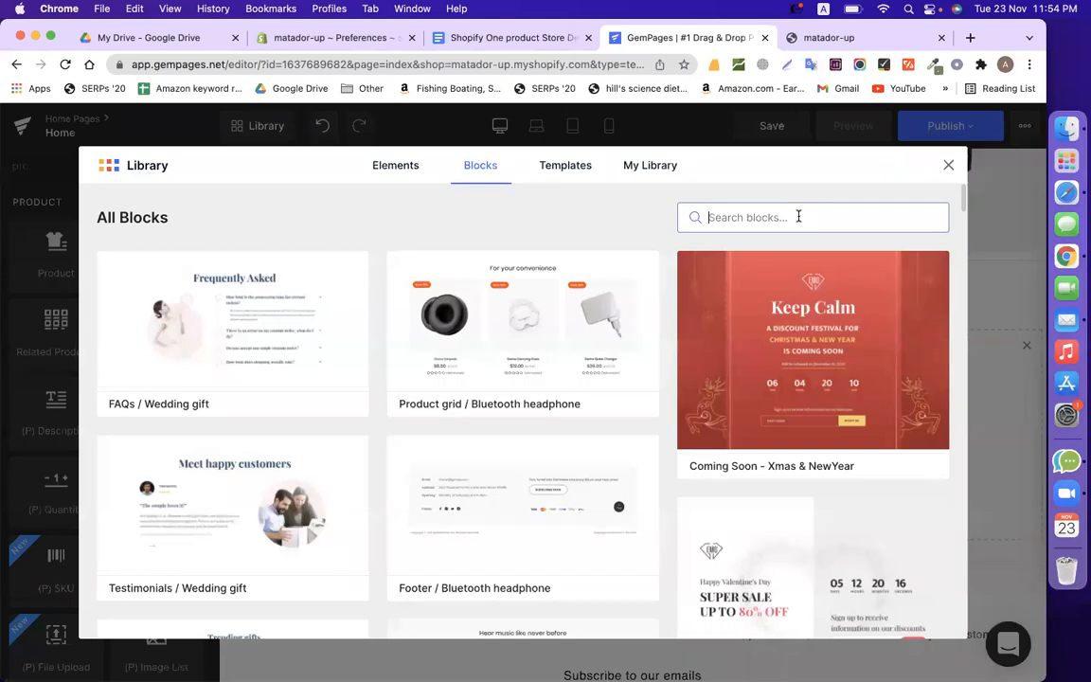
pyautogui.write('pro')
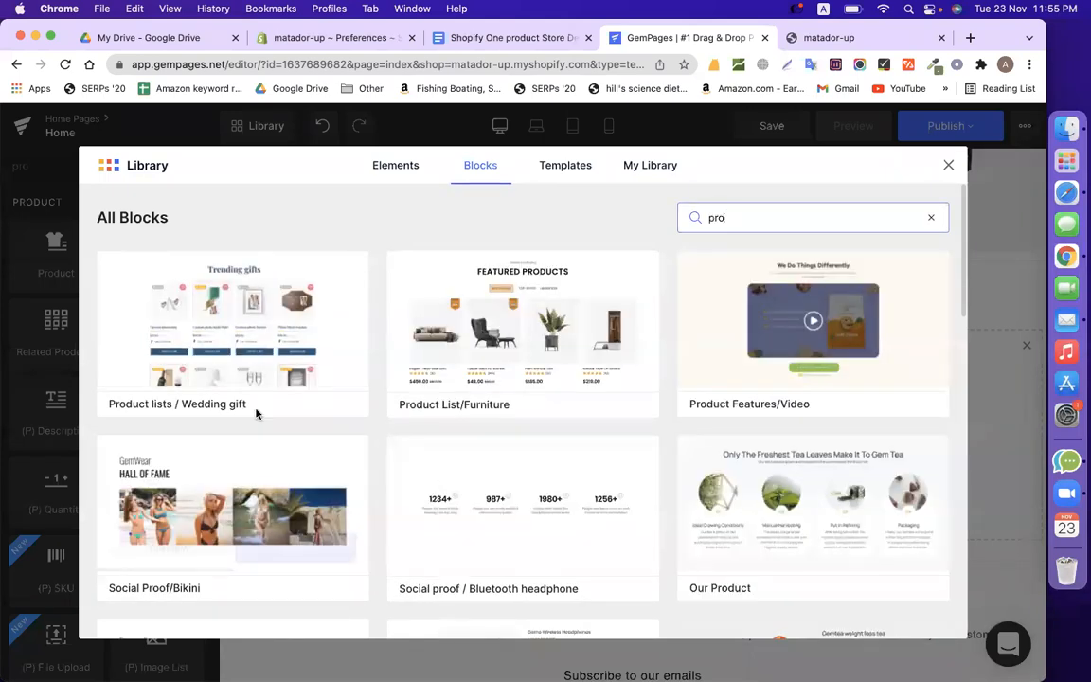
pyautogui.scroll(-5, 498, 575)
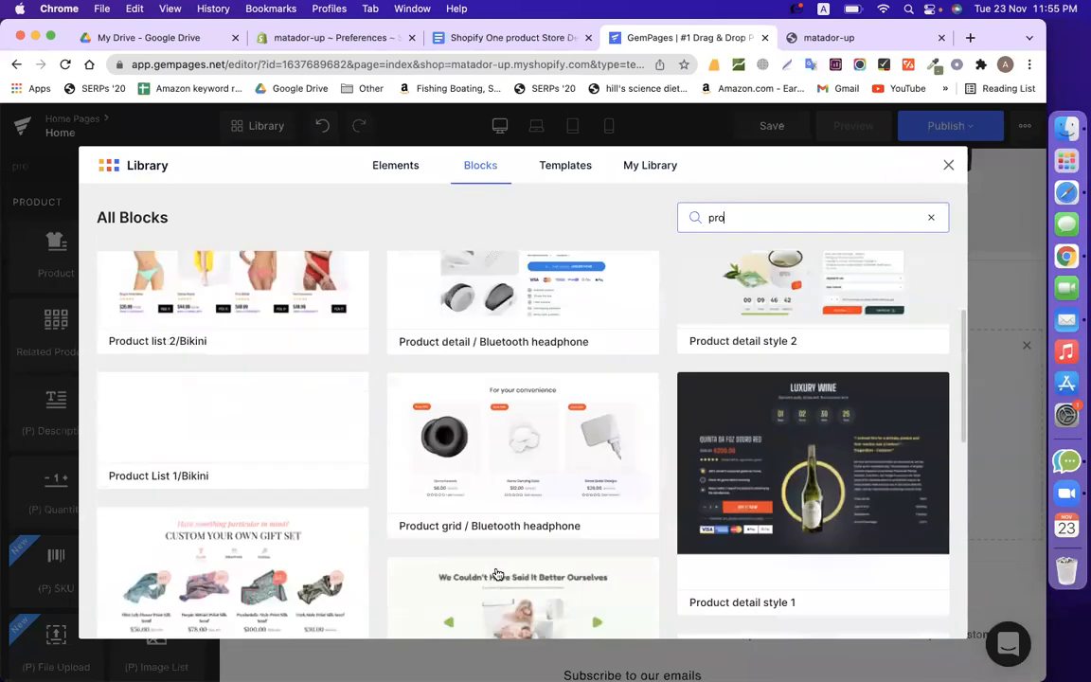
pyautogui.scroll(2, 497, 575)
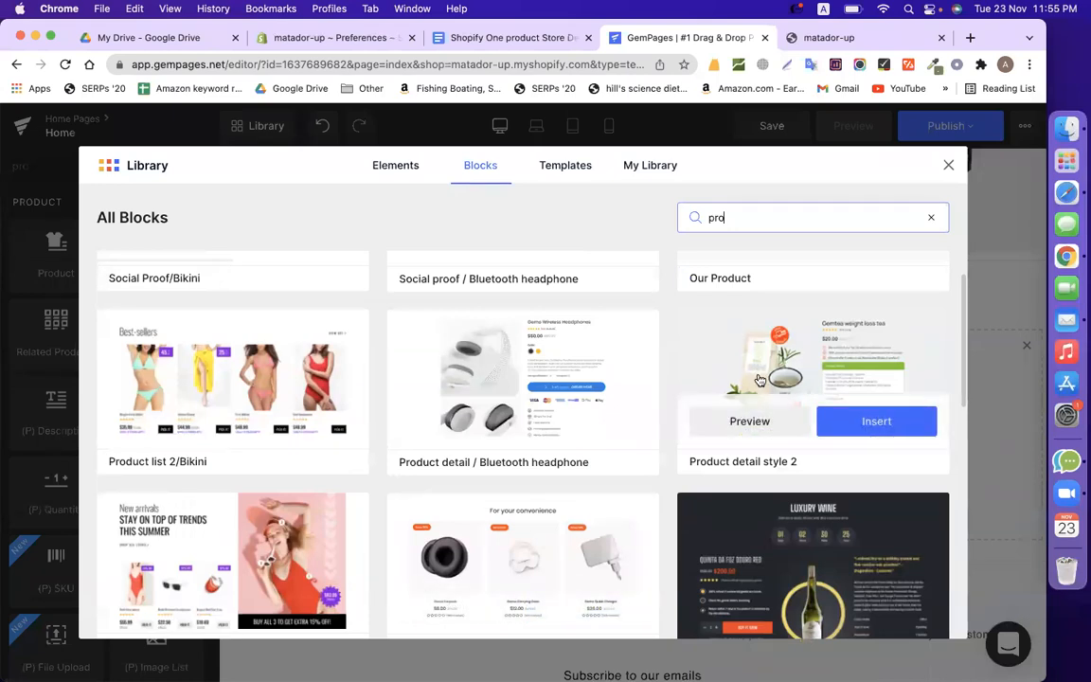
pyautogui.scroll(-3, 584, 504)
pyautogui.scroll(1, 679, 383)
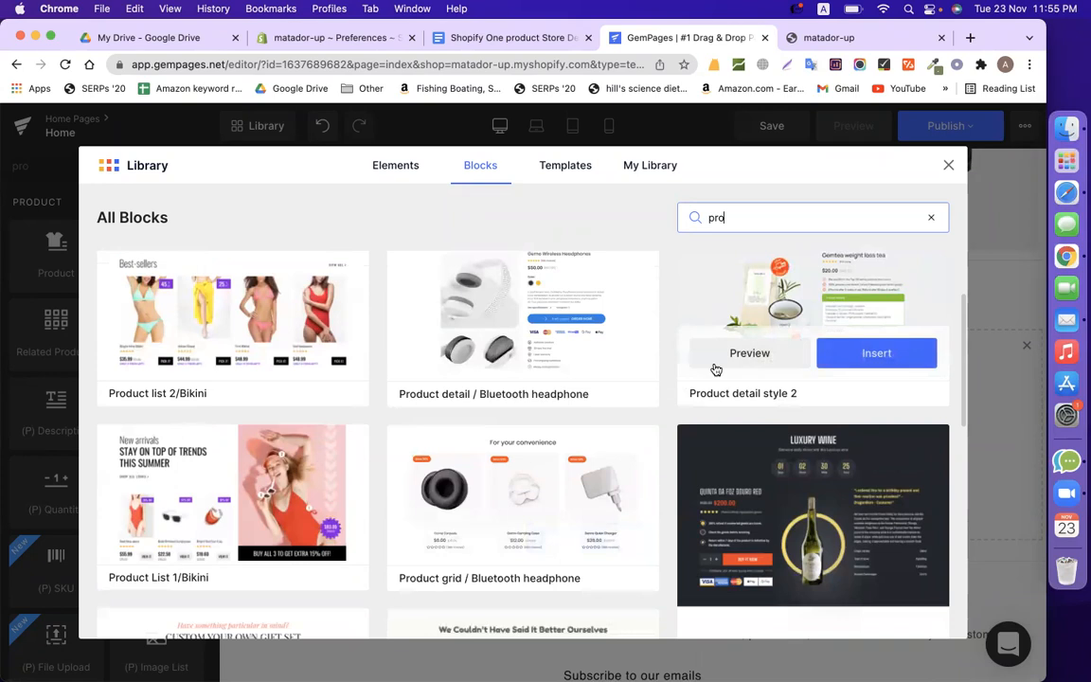
pyautogui.scroll(-1, 625, 481)
pyautogui.scroll(3, 624, 482)
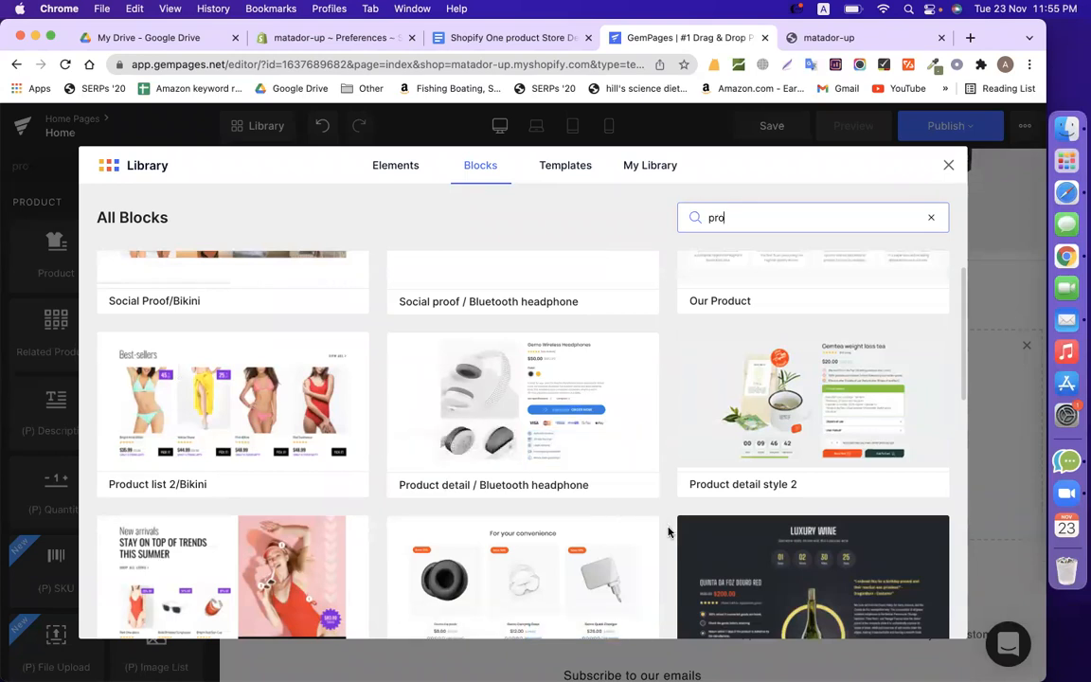
pyautogui.moveTo(553, 443)
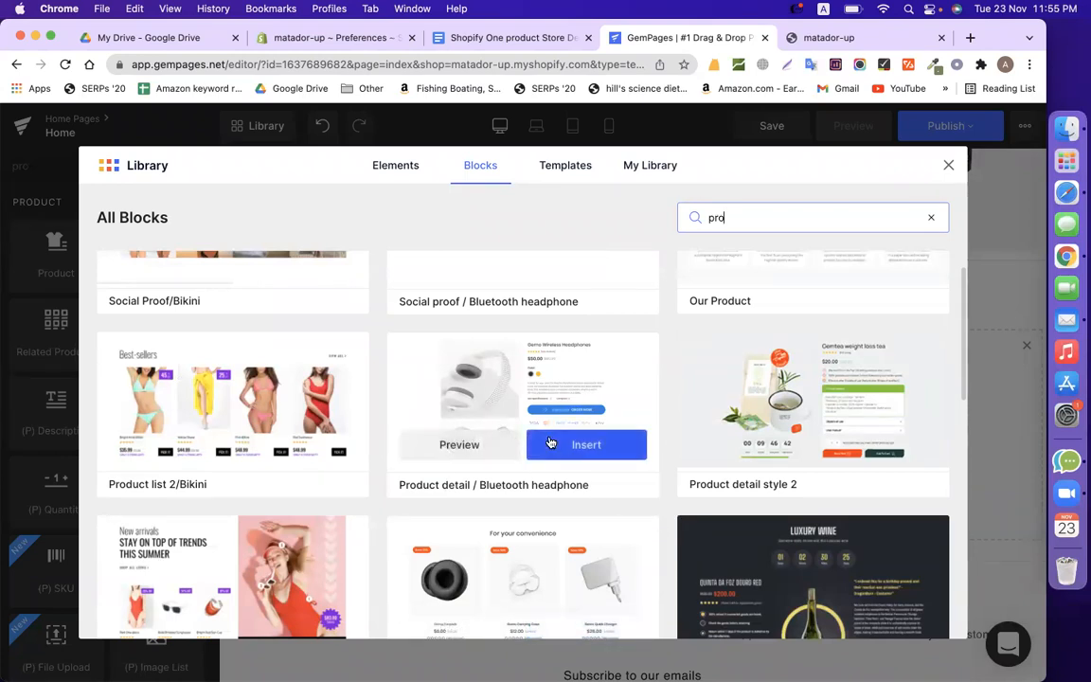
pyautogui.click(530, 399)
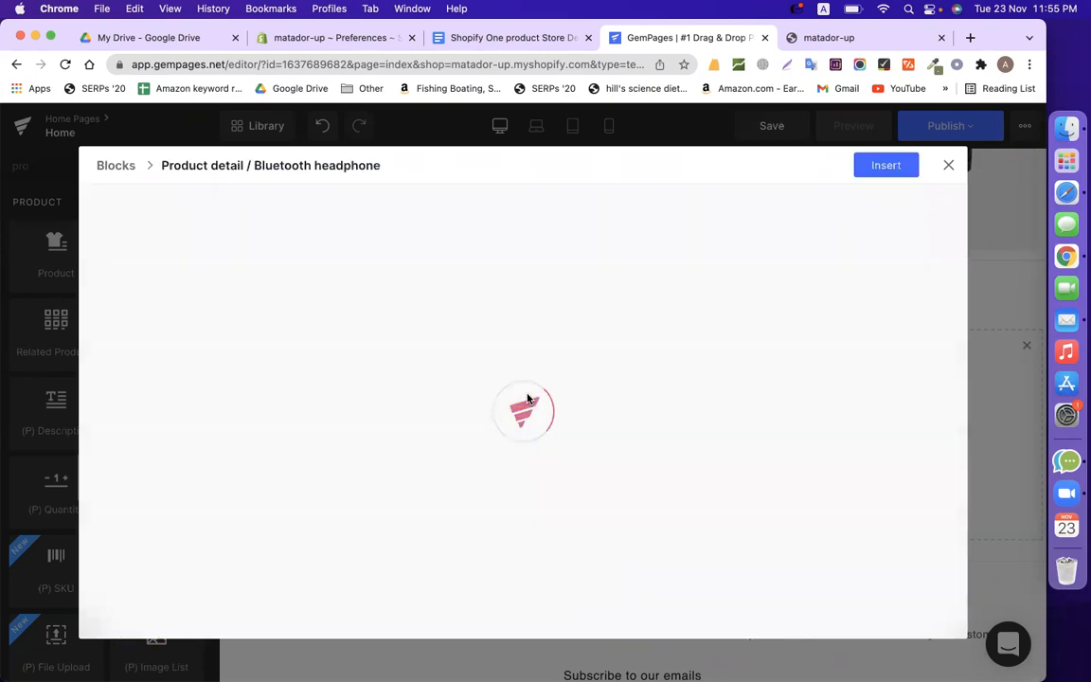
pyautogui.click(888, 165)
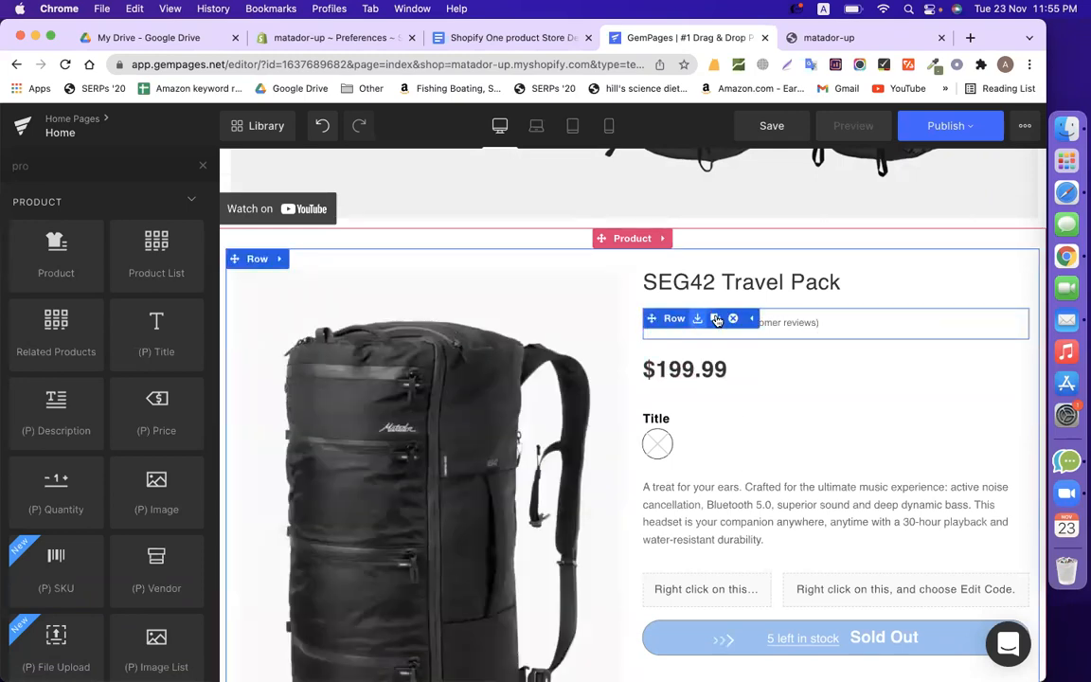
# Step: Remove the reviews line, Title swatches and the two placeholder code blocks from the product section
pyautogui.click(733, 319)
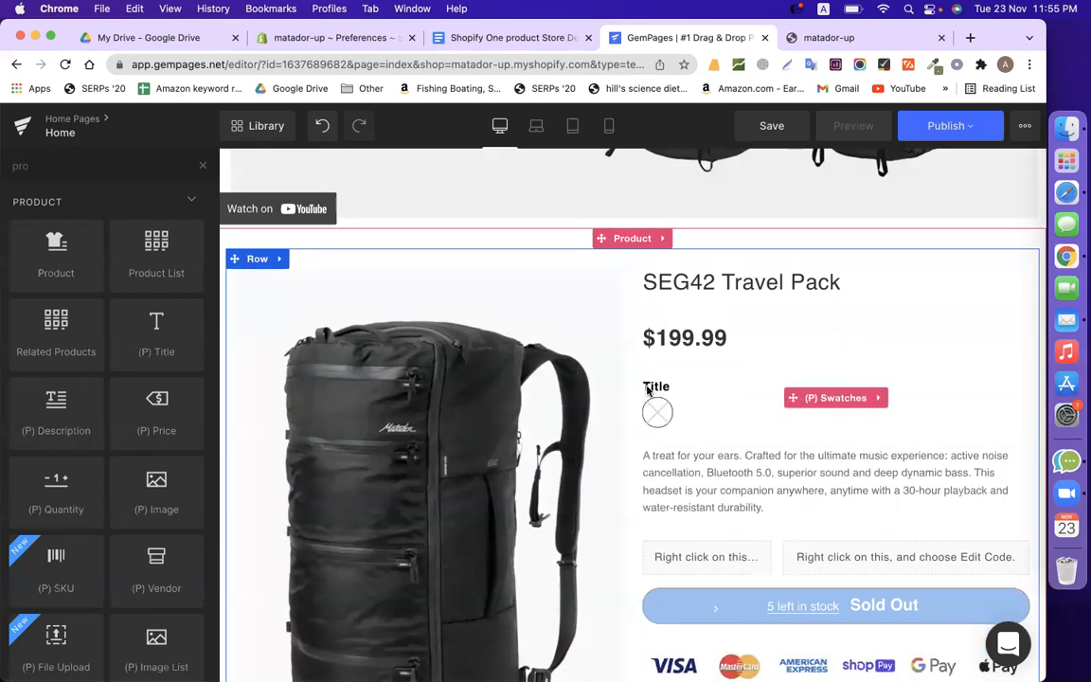
pyautogui.click(837, 399)
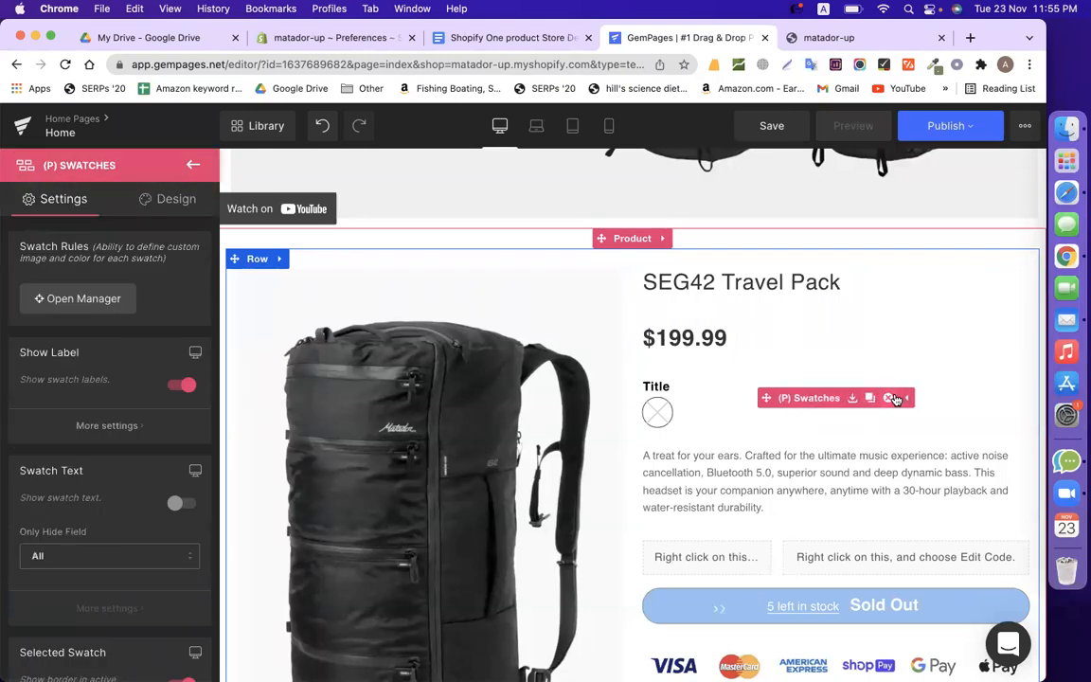
pyautogui.click(890, 398)
pyautogui.click(718, 391)
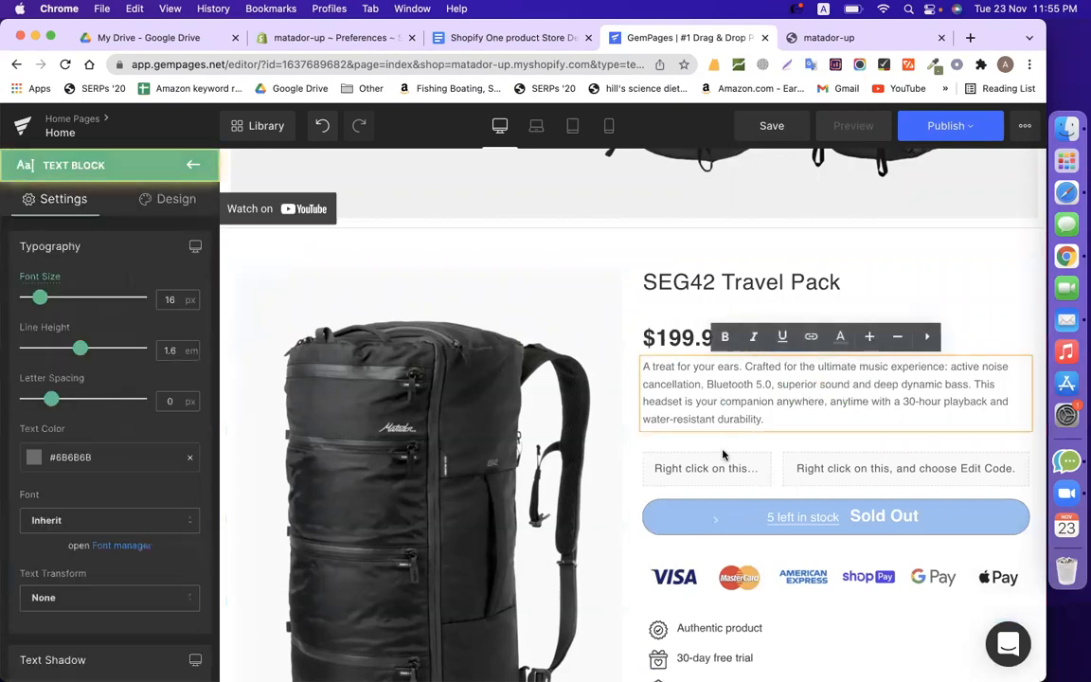
pyautogui.scroll(-2, 720, 397)
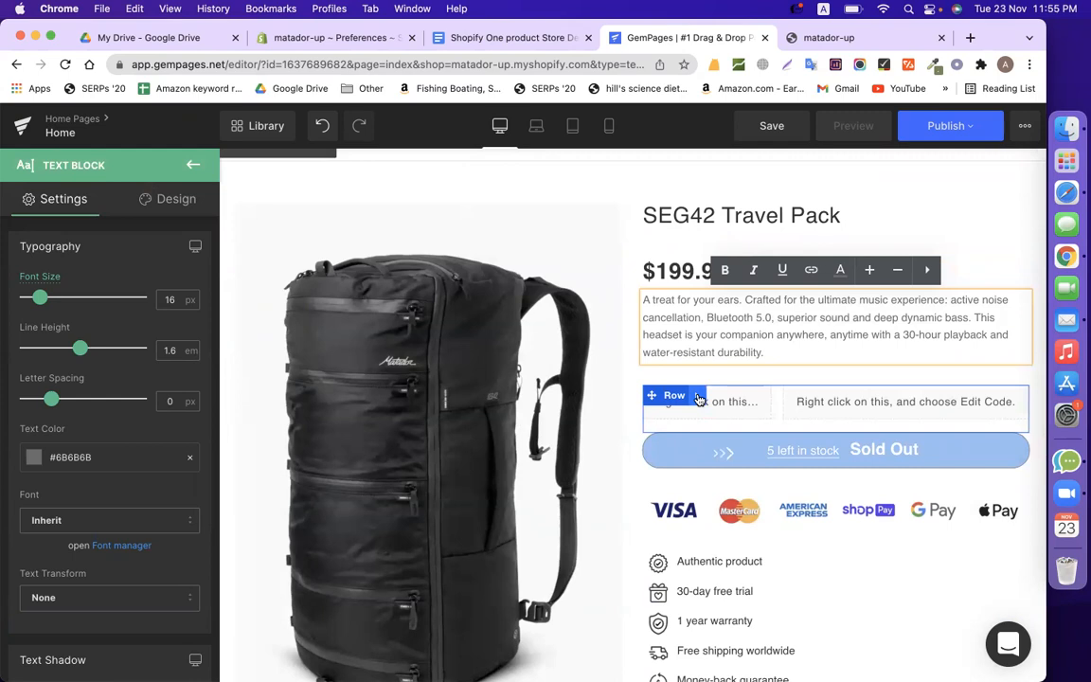
pyautogui.click(727, 396)
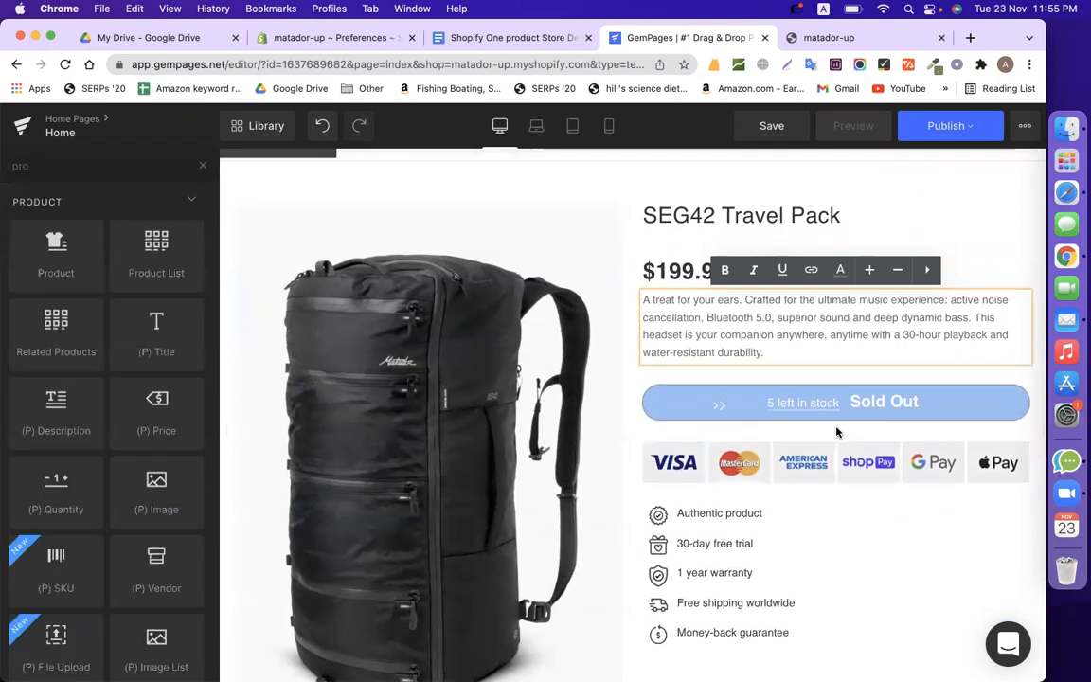
# Step: Open the SEG42 Travel Pack product in Shopify admin
pyautogui.click(512, 38)
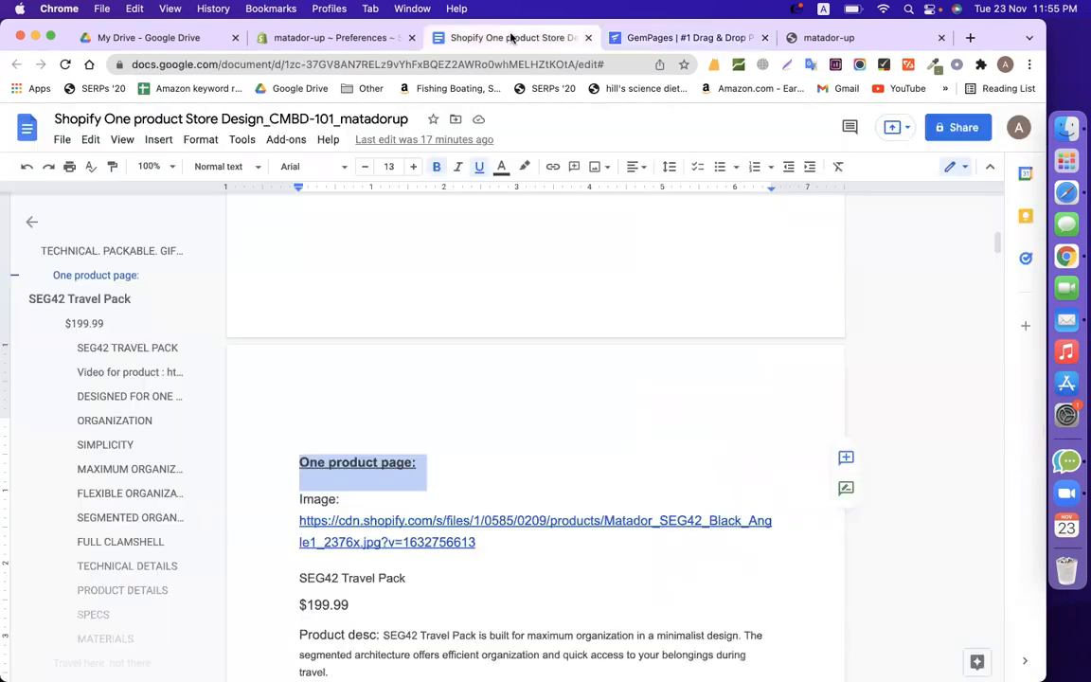
pyautogui.click(334, 38)
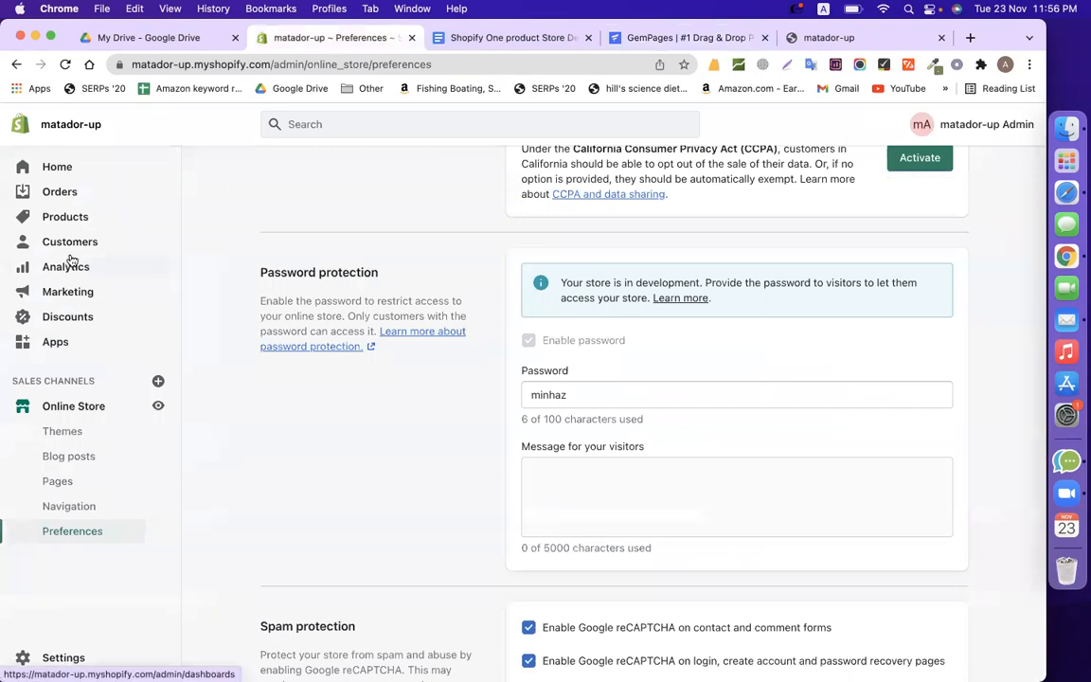
pyautogui.click(52, 216)
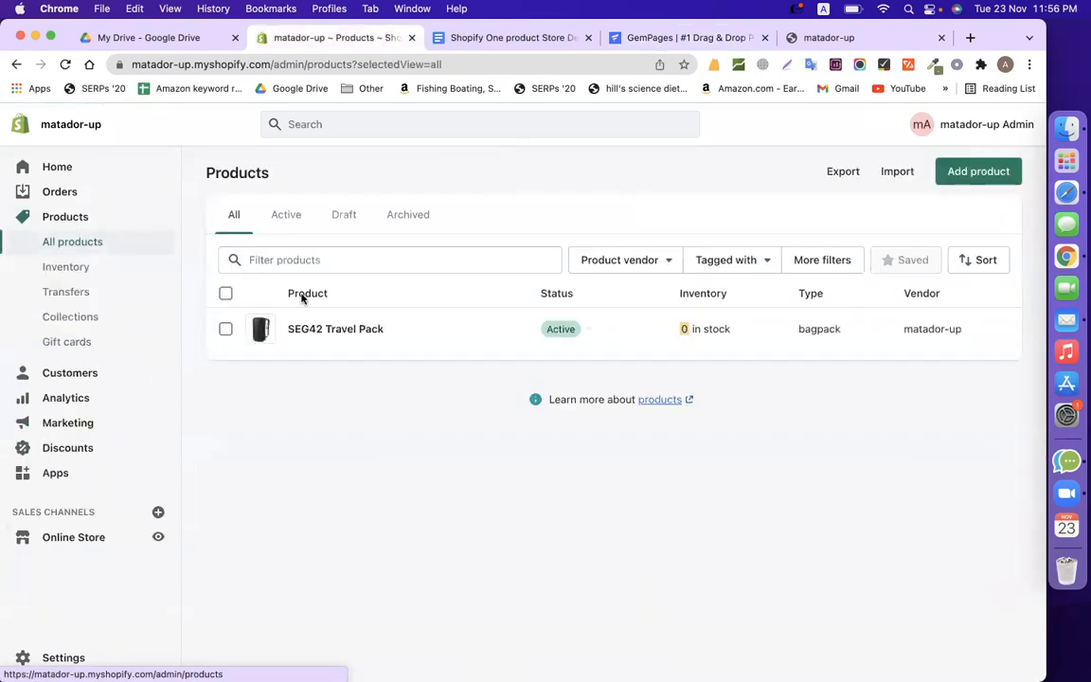
pyautogui.click(343, 326)
# Step: Set the product's available inventory to 99 and review down to the Options section
pyautogui.scroll(-10, 467, 417)
pyautogui.scroll(-5, 467, 422)
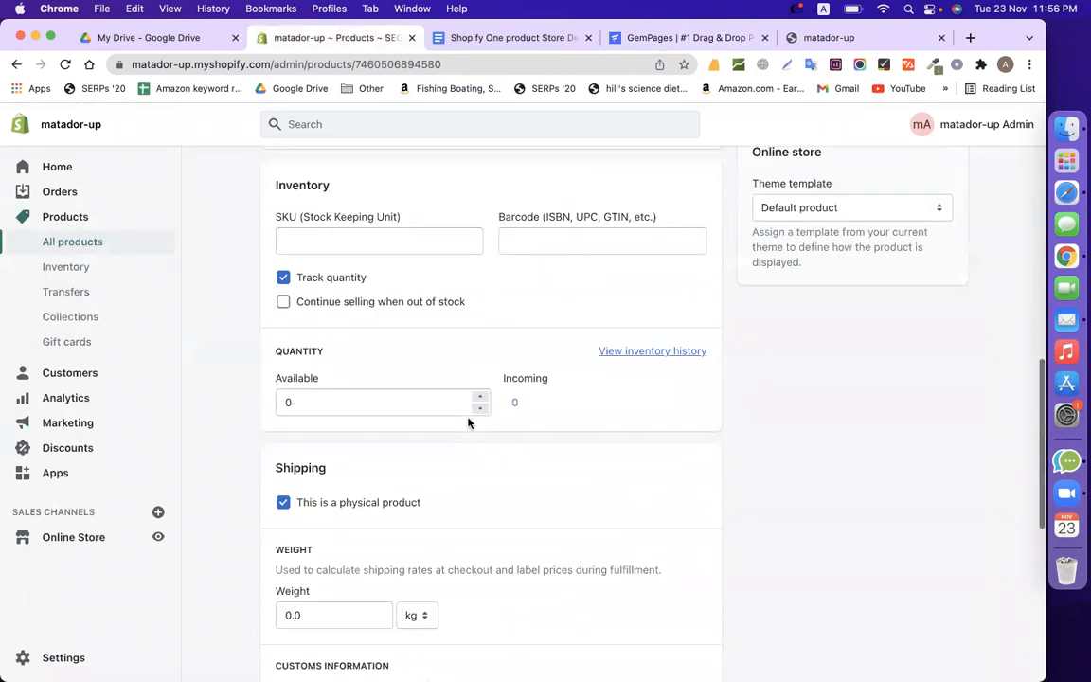
pyautogui.click(336, 403)
pyautogui.press('BackSpace')
pyautogui.write('1')
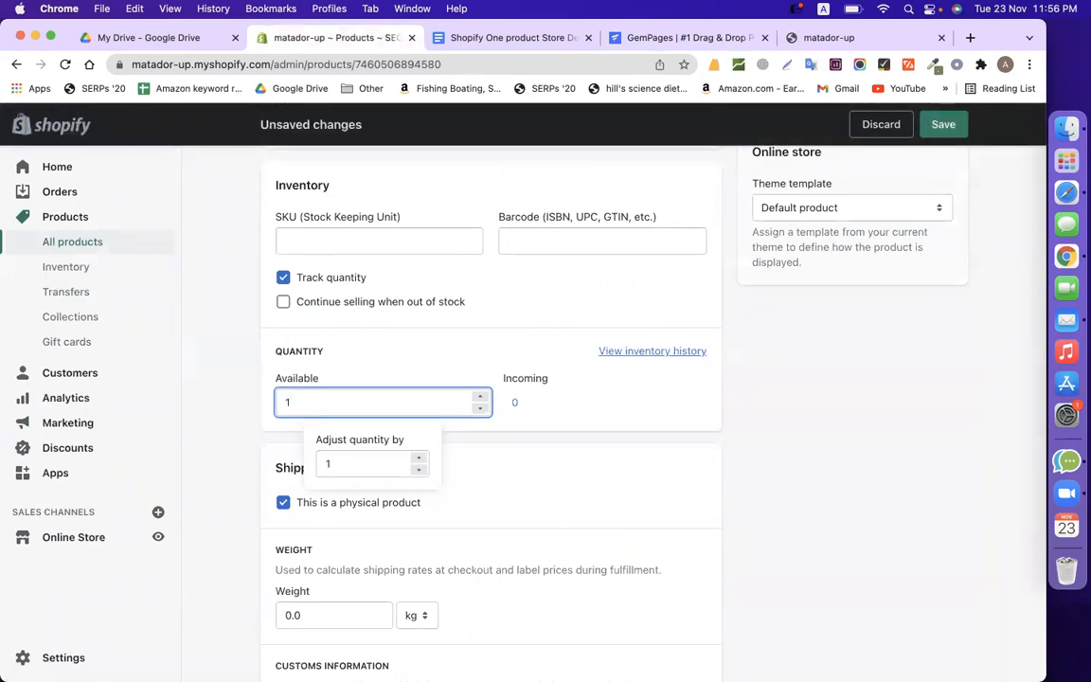
pyautogui.click(830, 419)
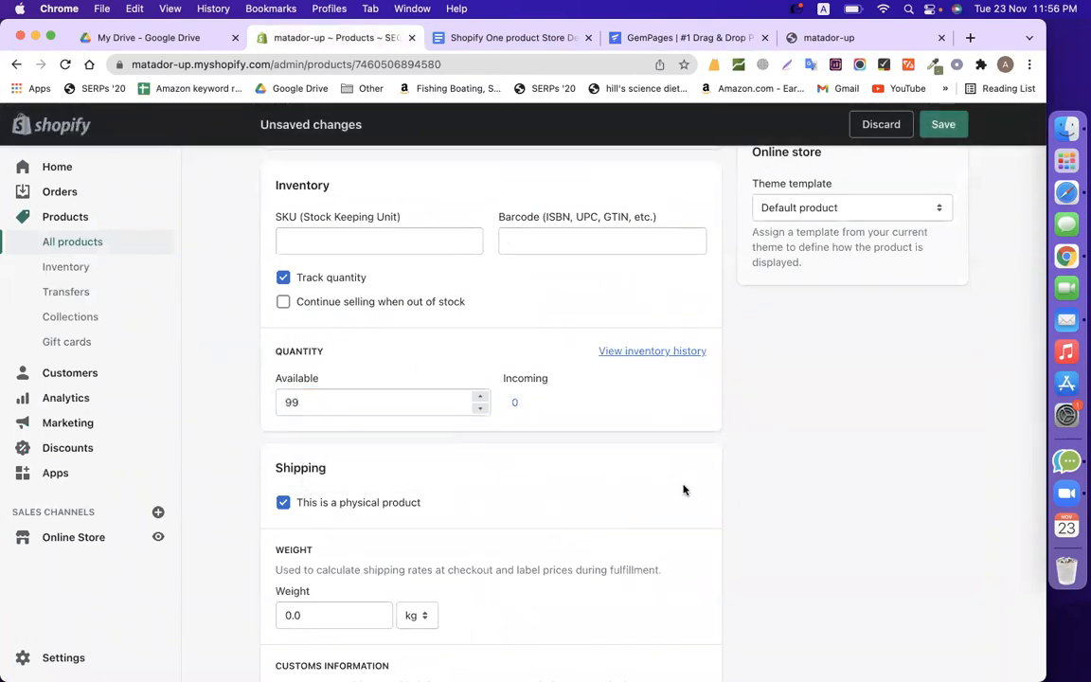
pyautogui.scroll(-5, 683, 489)
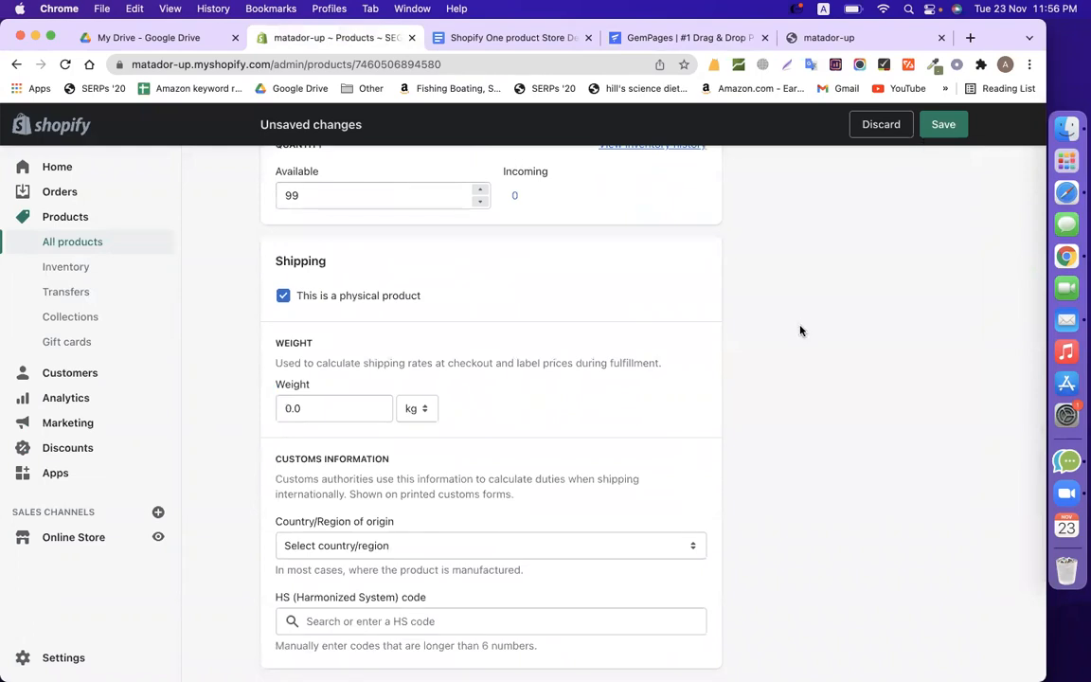
pyautogui.scroll(-1, 798, 328)
pyautogui.scroll(2, 798, 328)
pyautogui.scroll(-6, 800, 330)
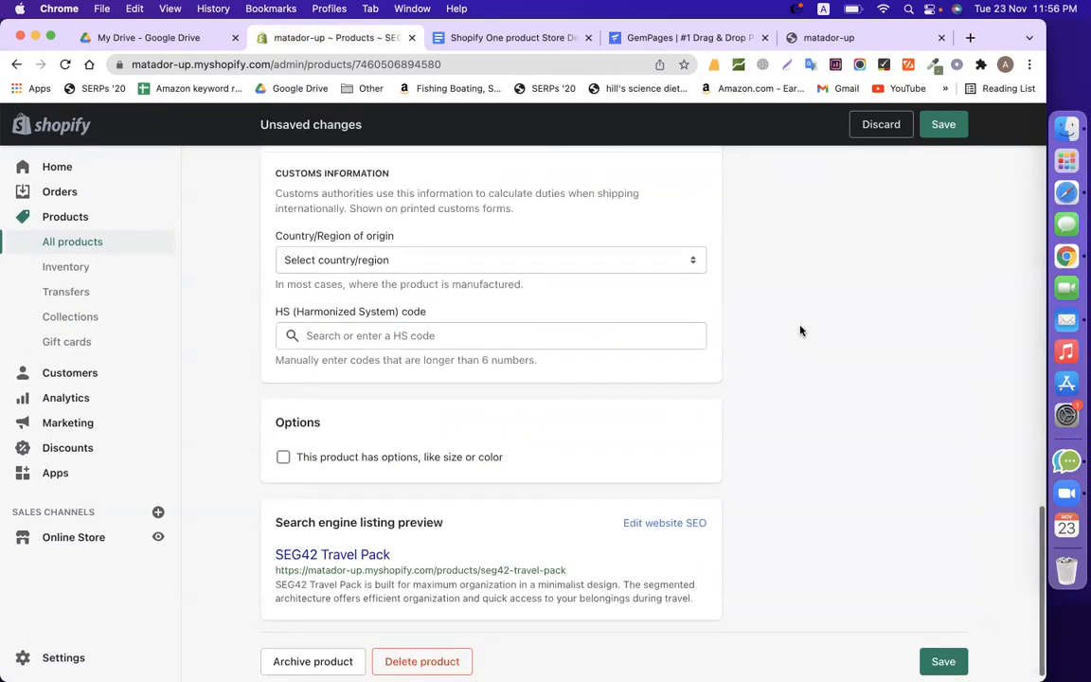
pyautogui.scroll(-1, 800, 331)
pyautogui.scroll(2, 800, 330)
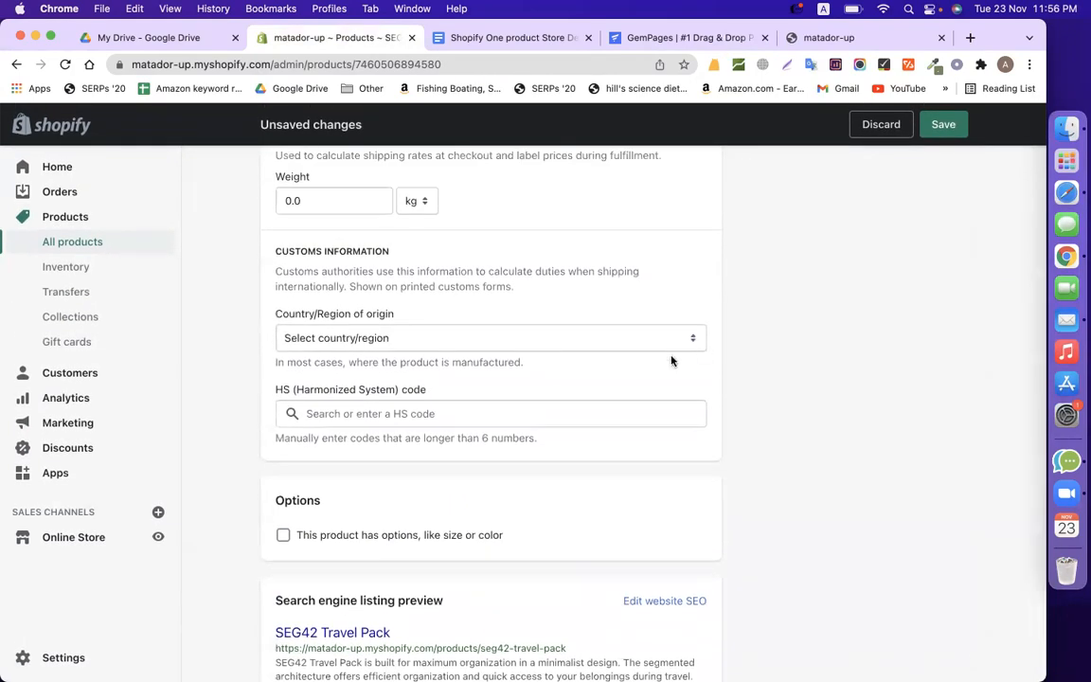
pyautogui.scroll(-2, 616, 408)
# Step: Enable product options and name the first option Color
pyautogui.click(283, 443)
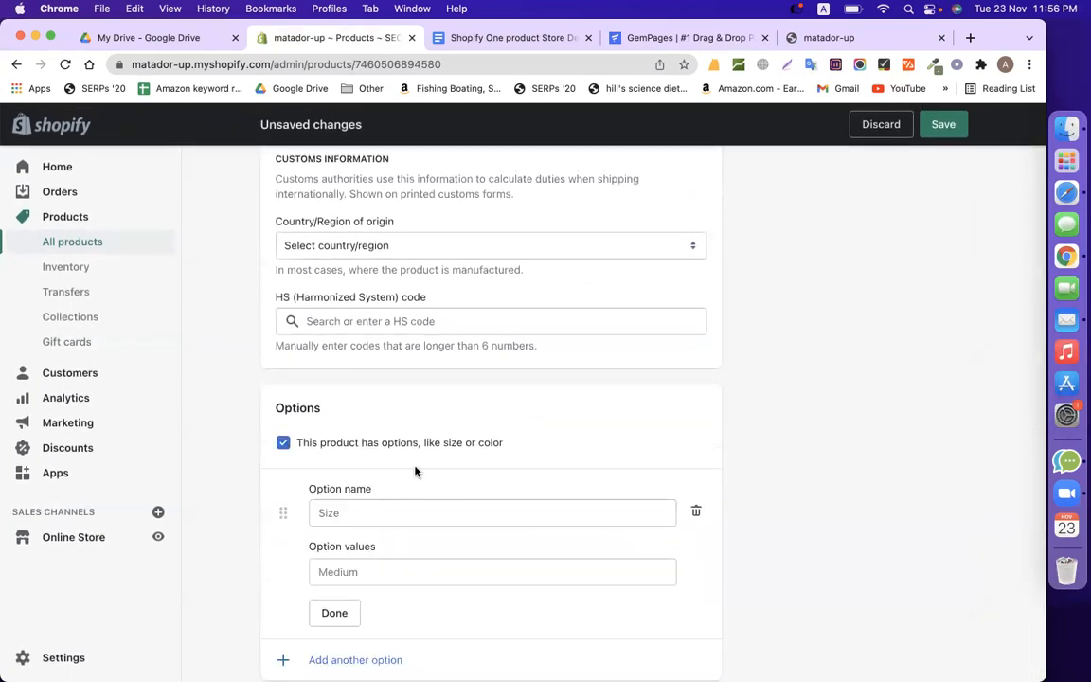
pyautogui.scroll(-2, 387, 431)
pyautogui.click(370, 393)
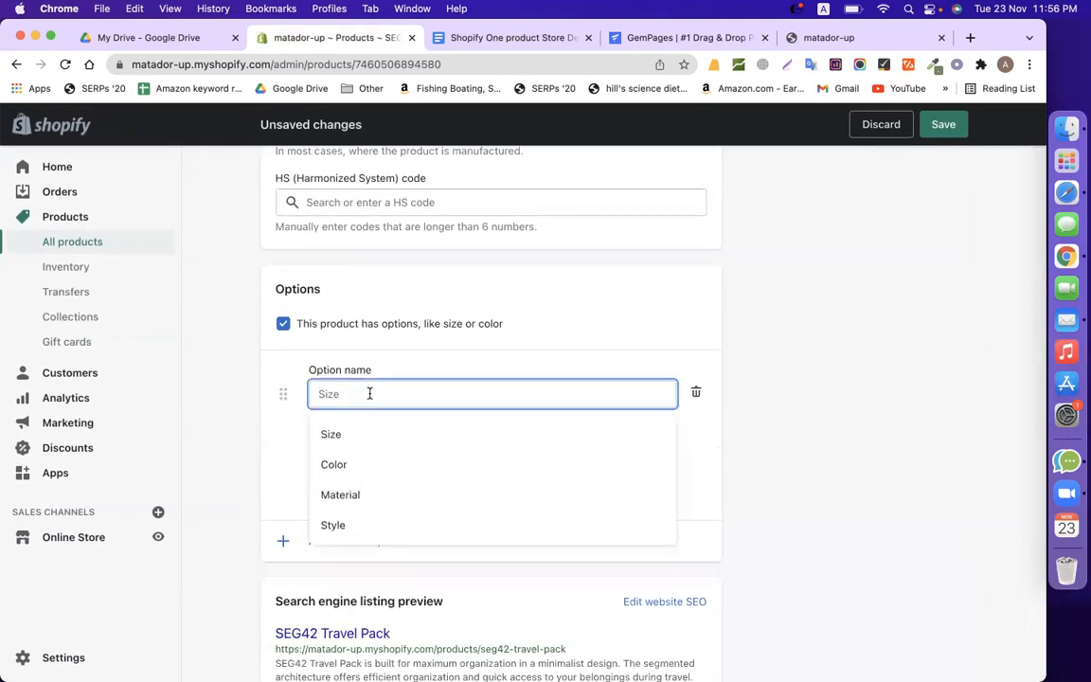
pyautogui.click(343, 464)
# Step: Enter black and gray as the Color values, finish the option and save the product
pyautogui.click(383, 454)
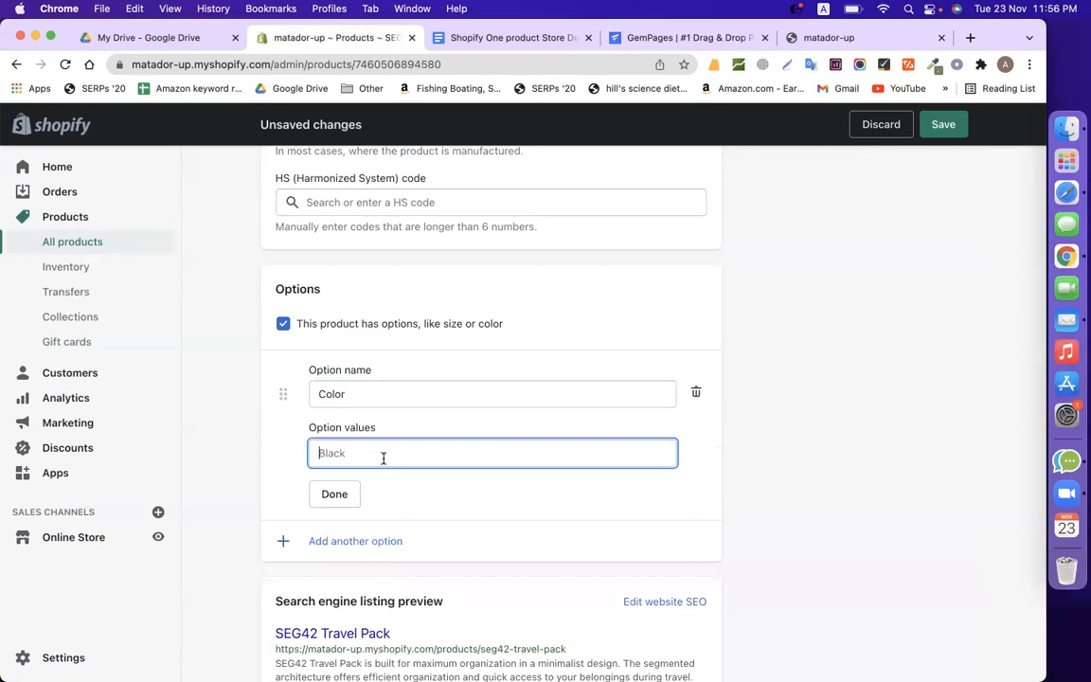
pyautogui.write('w')
pyautogui.press('BackSpace')
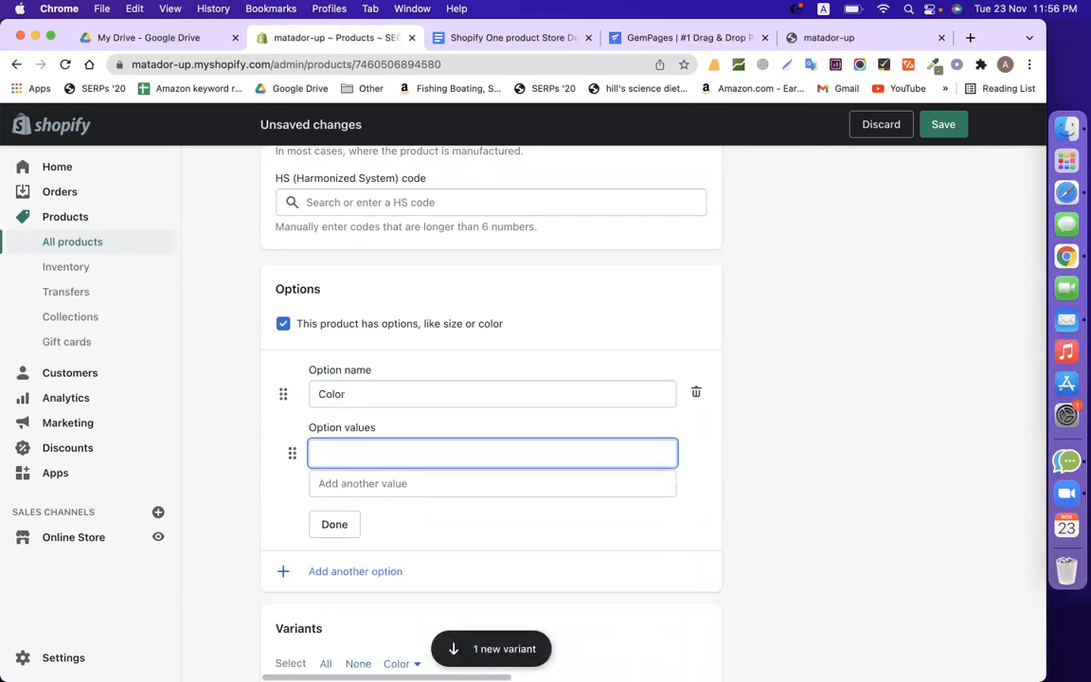
pyautogui.press('Return')
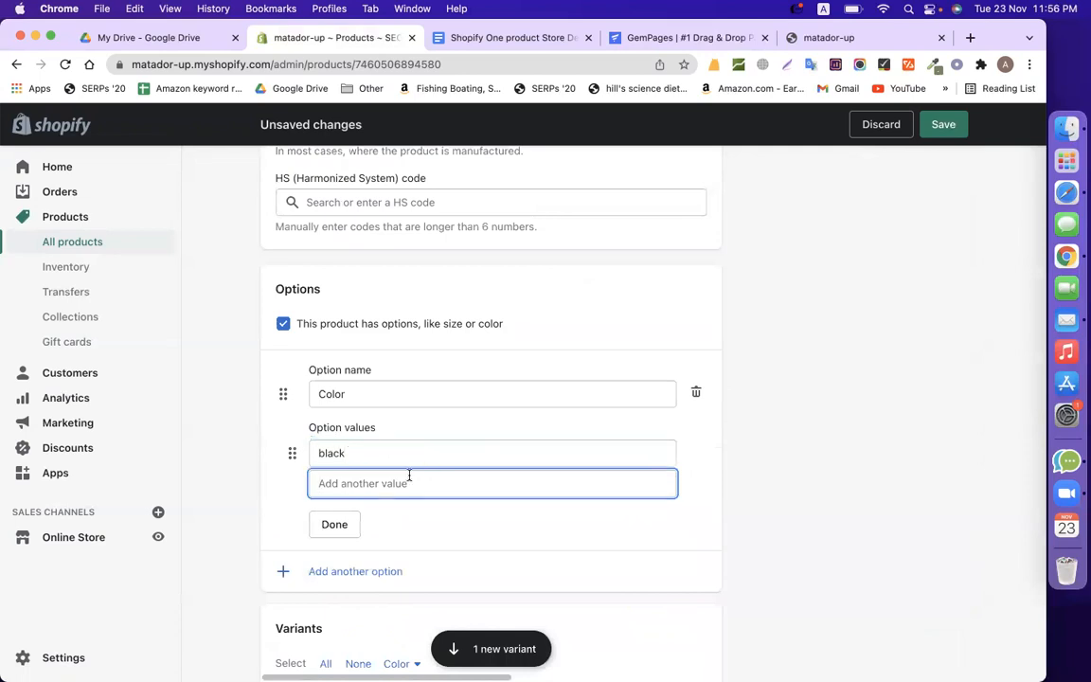
pyautogui.write('g')
pyautogui.press('Return')
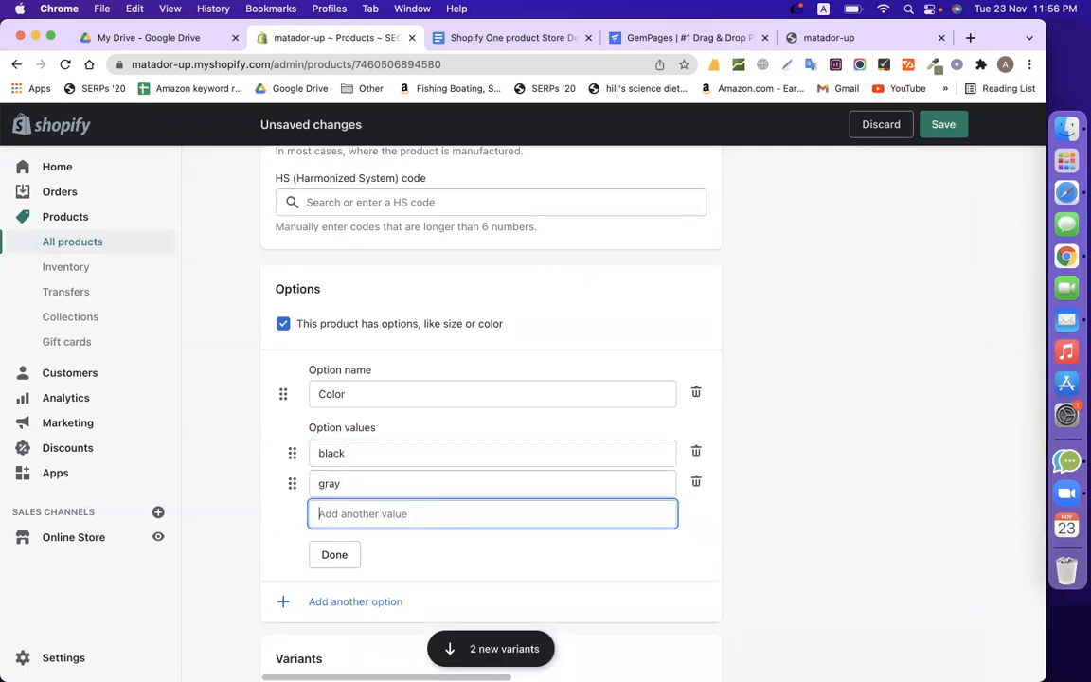
pyautogui.click(334, 556)
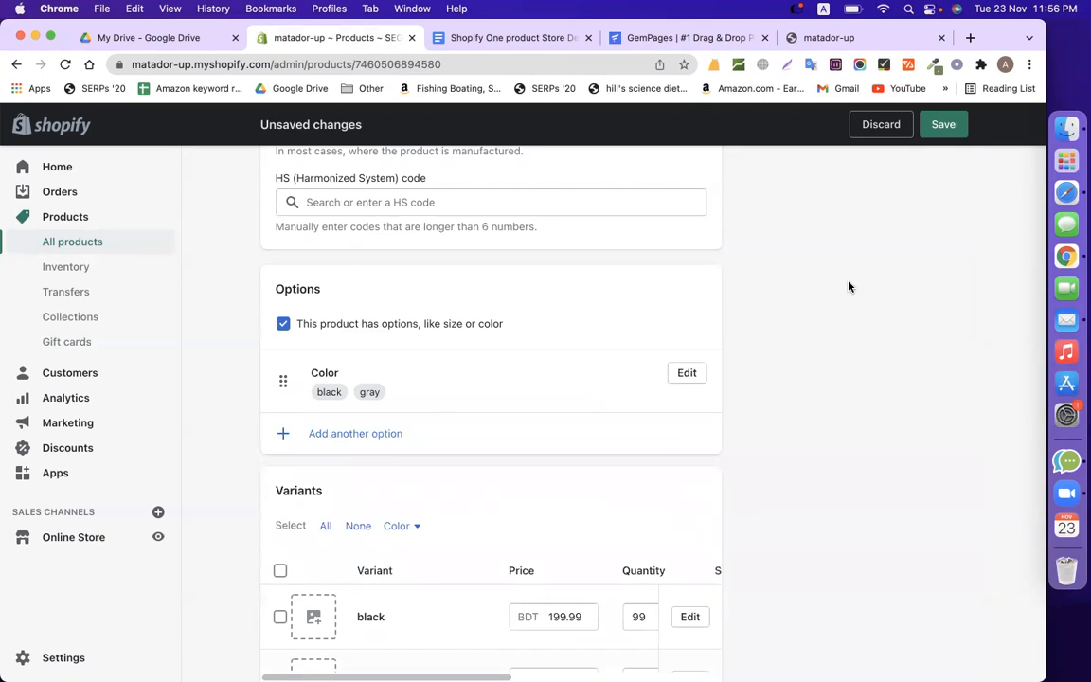
pyautogui.click(943, 126)
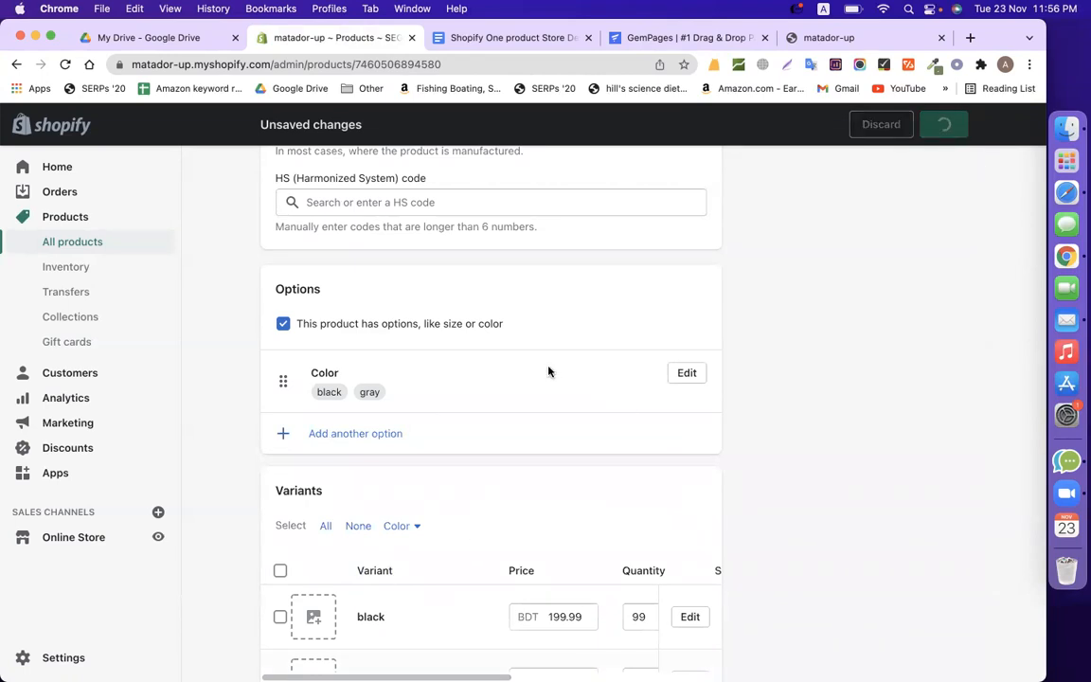
pyautogui.scroll(-5, 415, 479)
# Step: Set the stock quantity of both the black and gray variants to 50
pyautogui.scroll(-5, 436, 465)
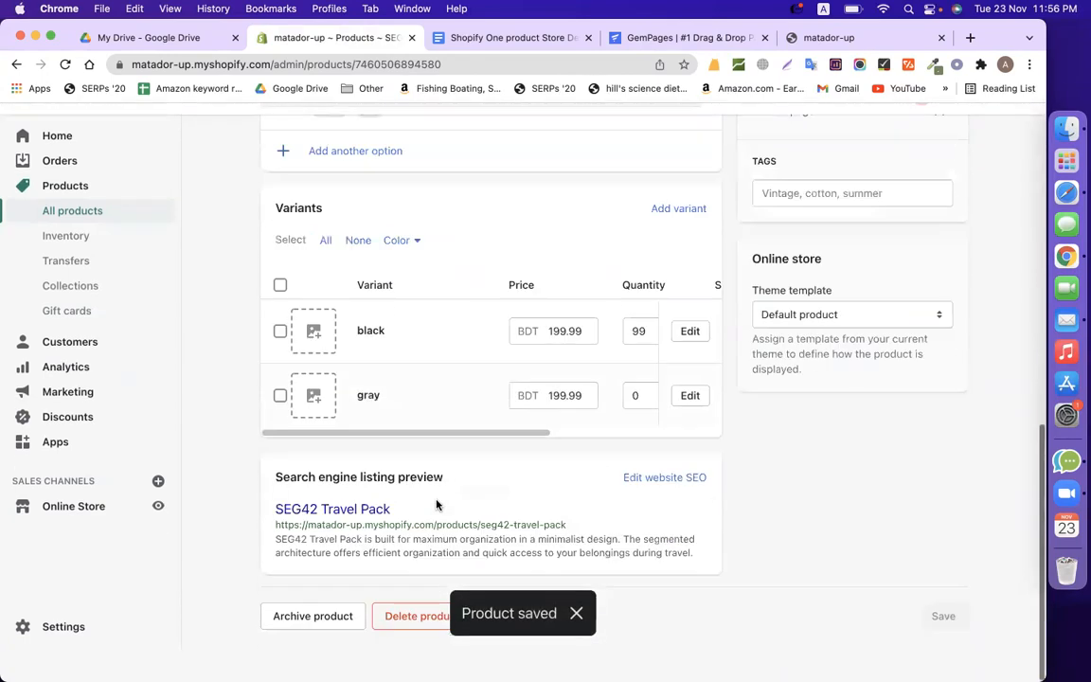
pyautogui.hscroll(3, 492, 433)
pyautogui.click(559, 360)
pyautogui.press('super+a')
pyautogui.write('50')
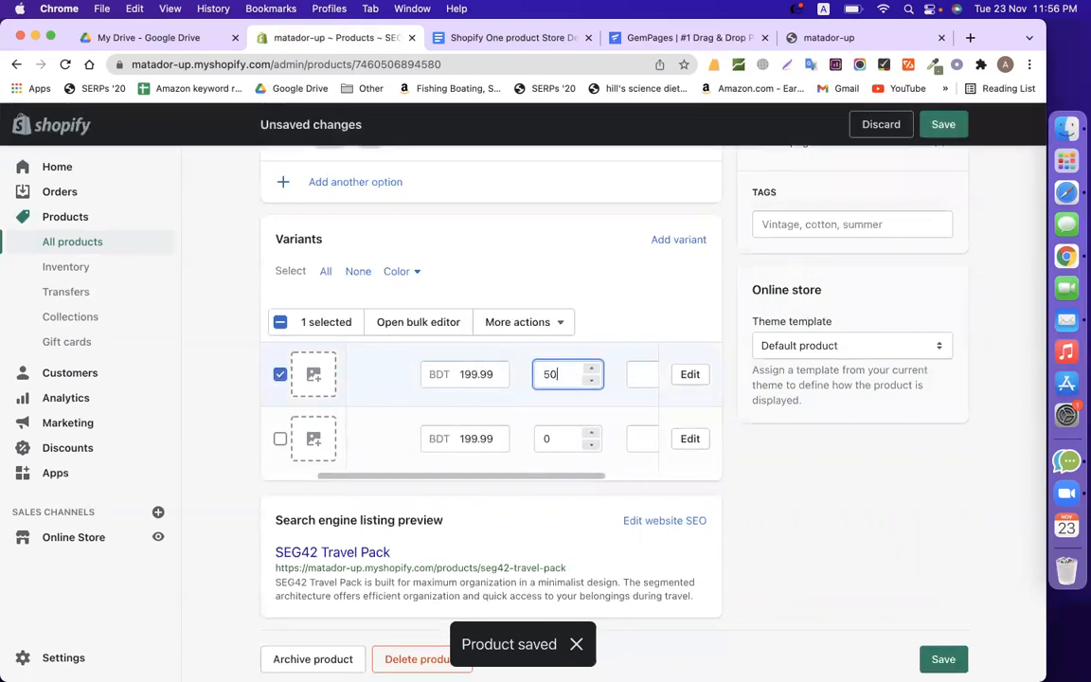
pyautogui.click(567, 438)
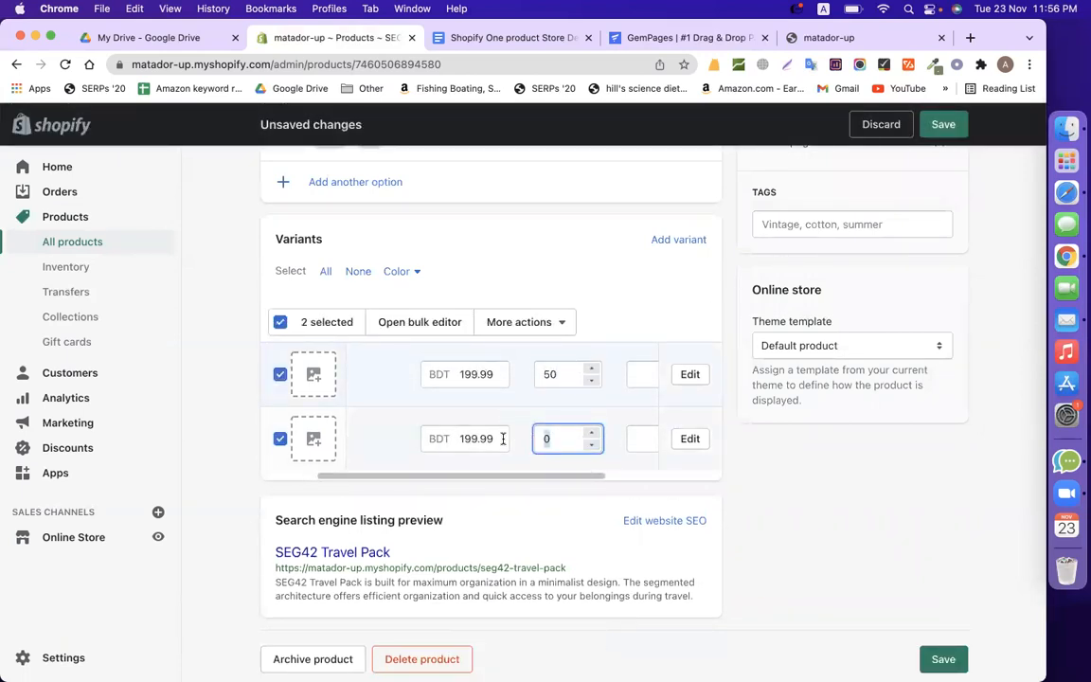
pyautogui.hscroll(-2, 360, 407)
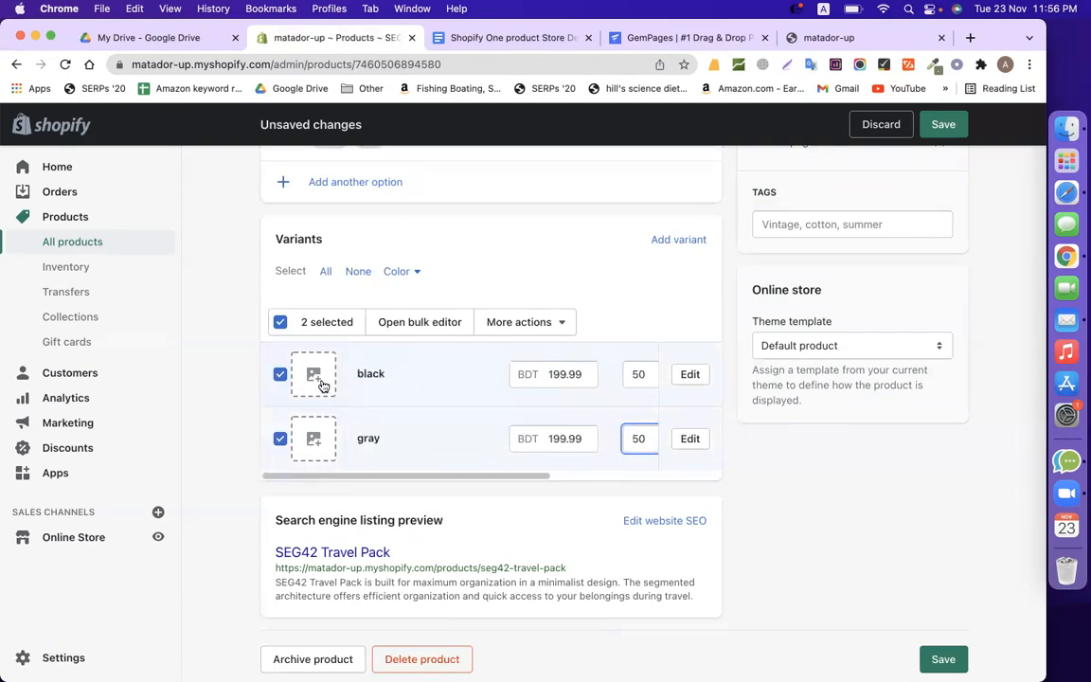
# Step: Give the black variant the backpack photo and gray the dark photo, then save
pyautogui.click(319, 382)
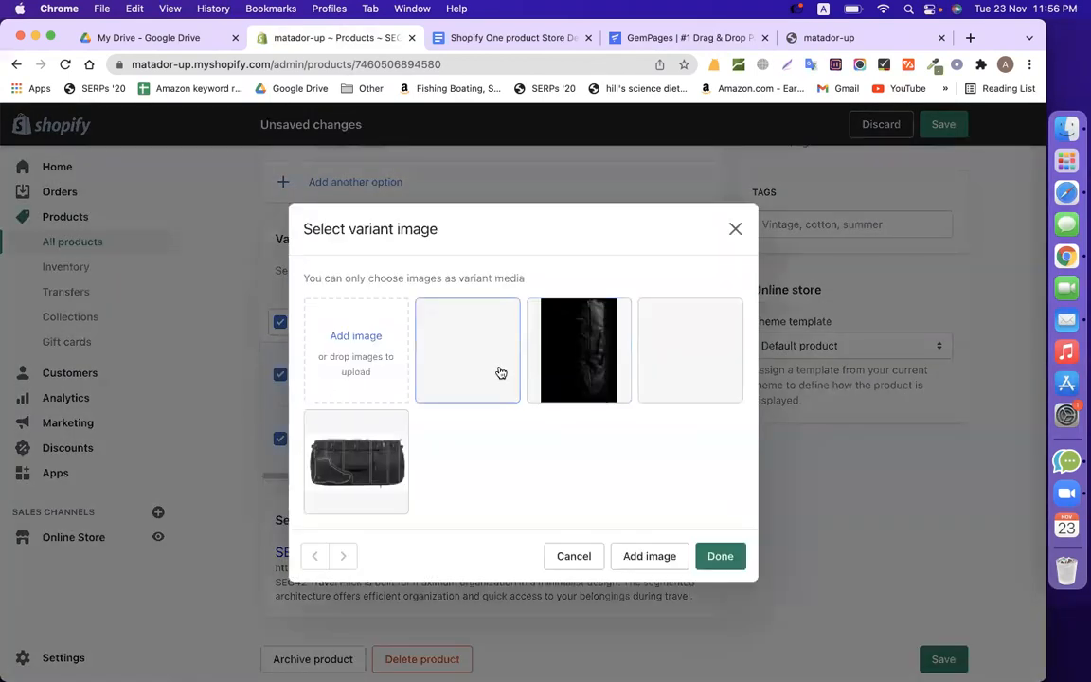
pyautogui.click(479, 372)
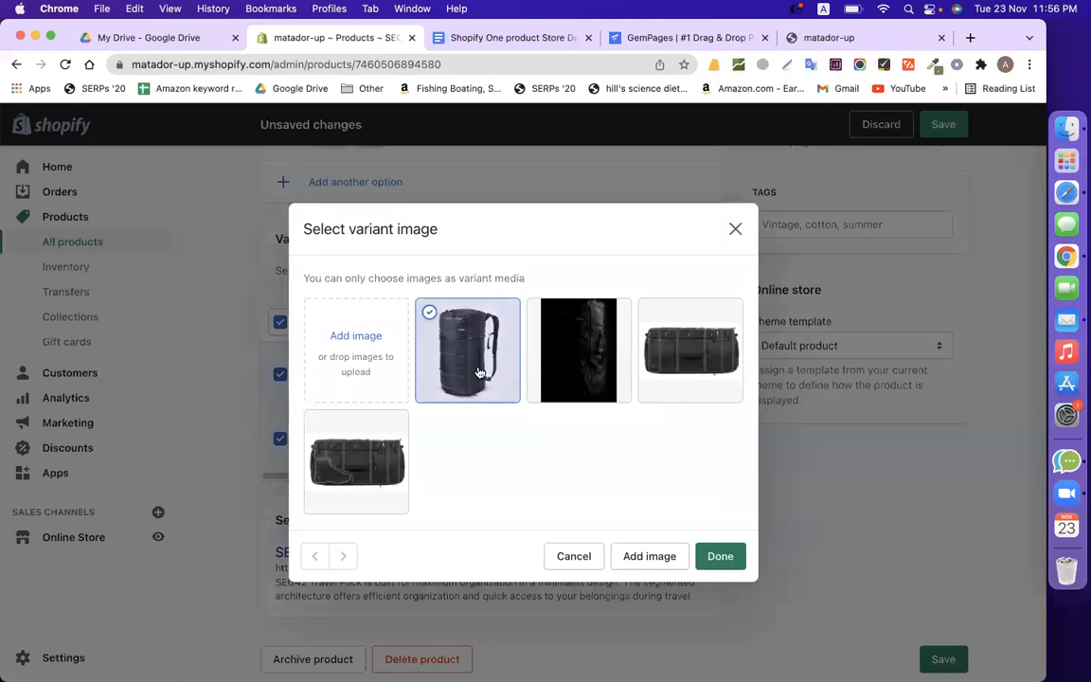
pyautogui.click(709, 557)
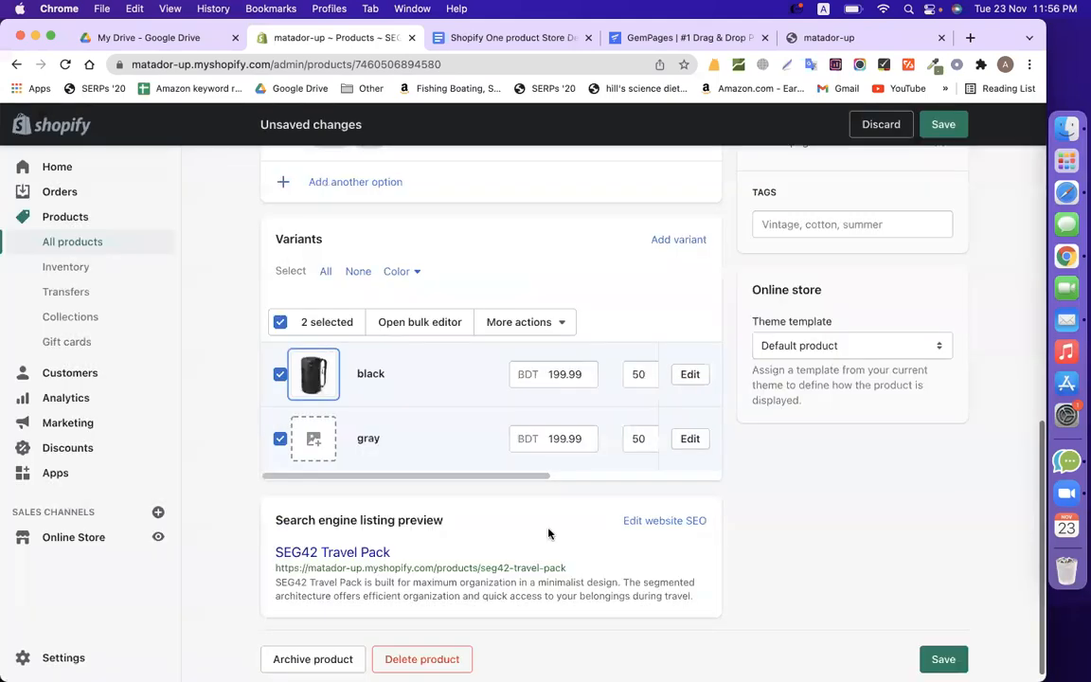
pyautogui.click(322, 443)
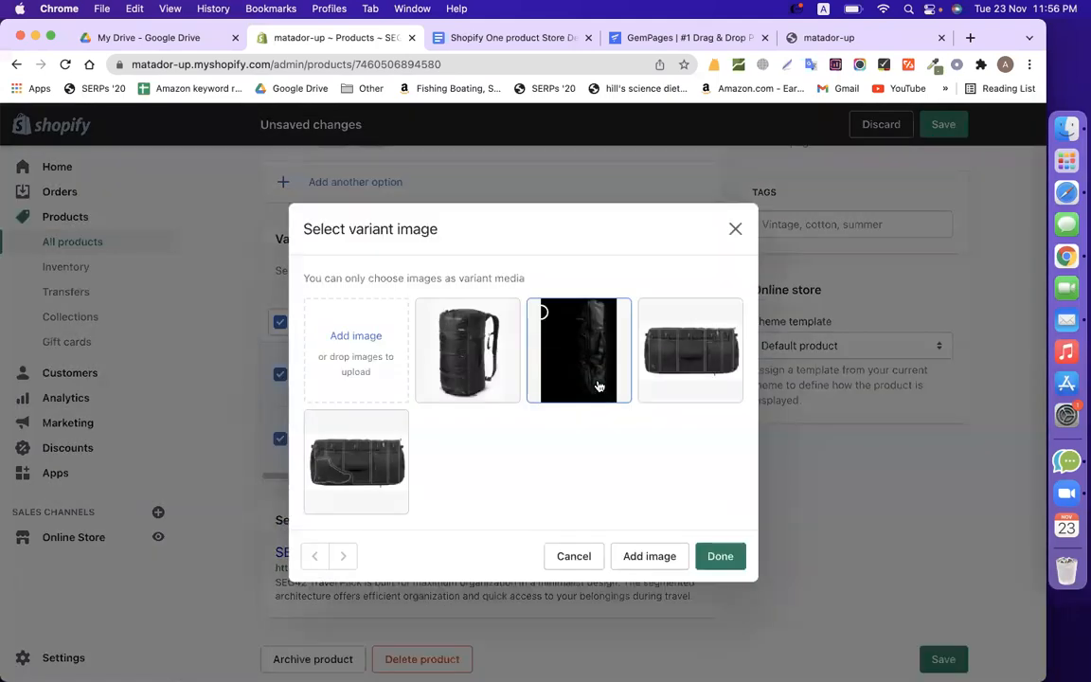
pyautogui.click(598, 386)
pyautogui.click(720, 556)
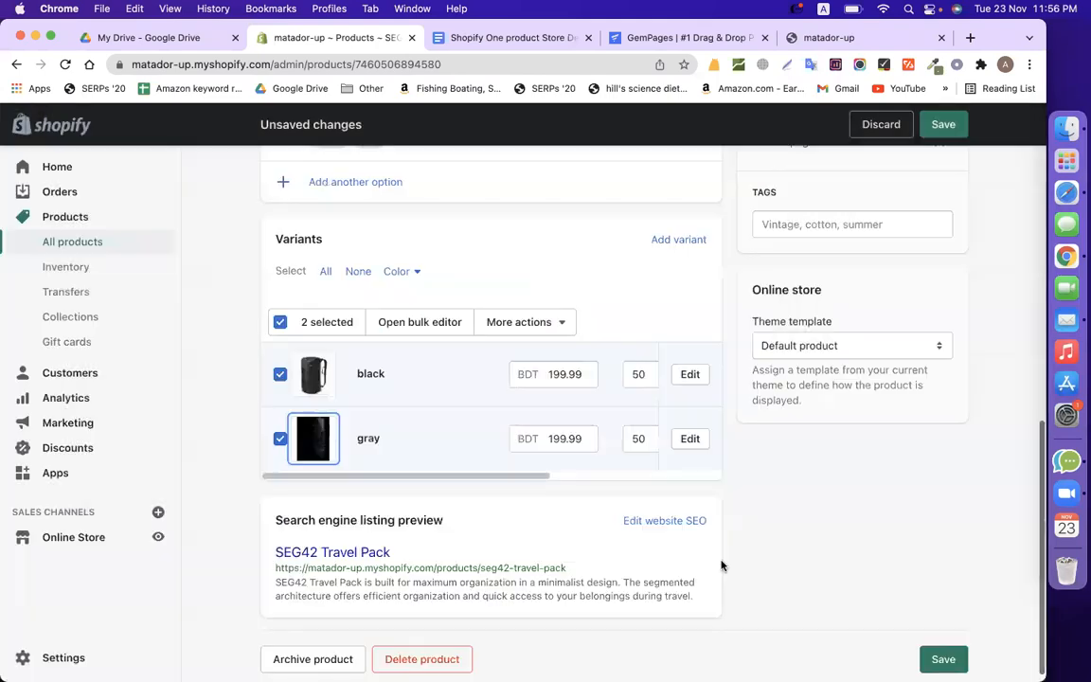
pyautogui.click(939, 656)
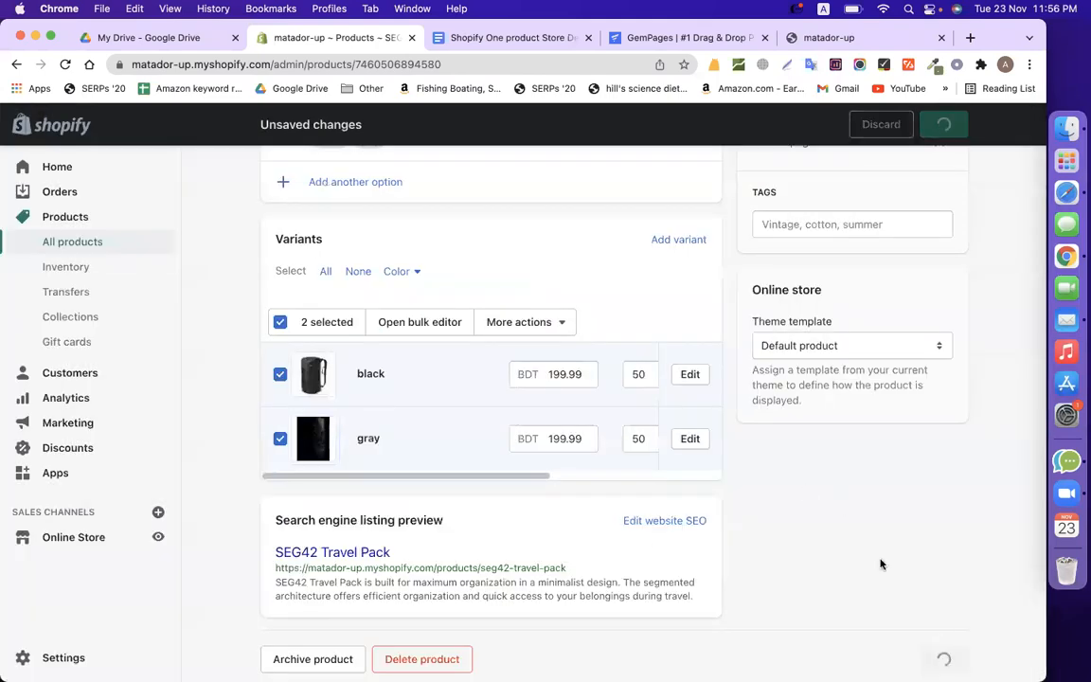
pyautogui.click(677, 38)
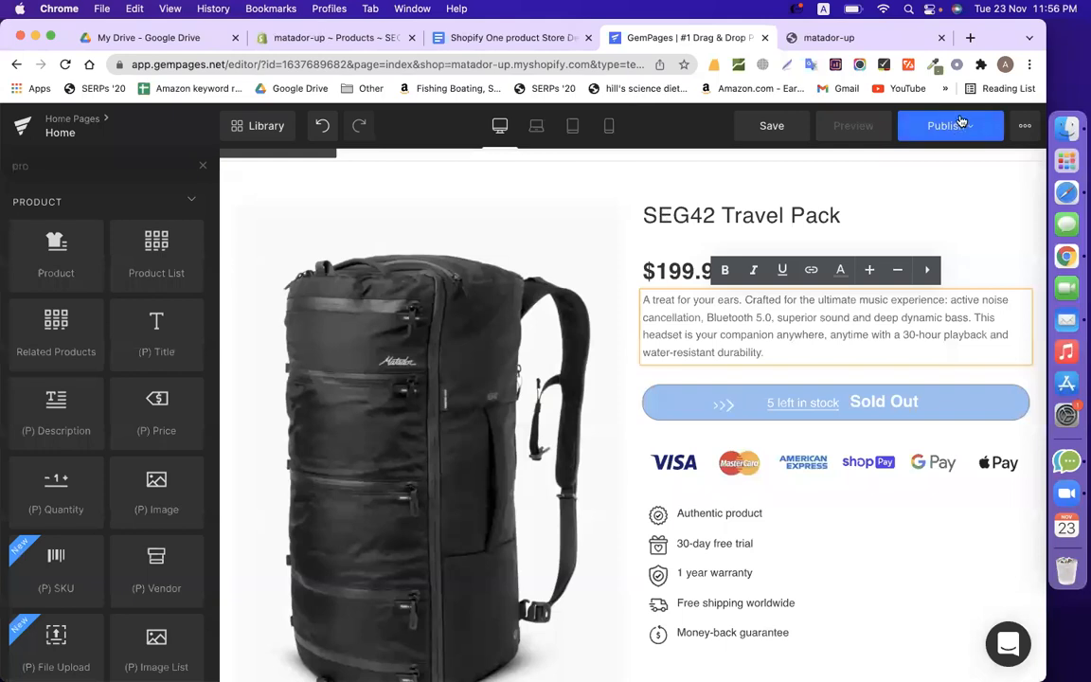
# Step: Try replacing the payment-icons image from a file and the gallery, then cancel
pyautogui.scroll(-3, 664, 334)
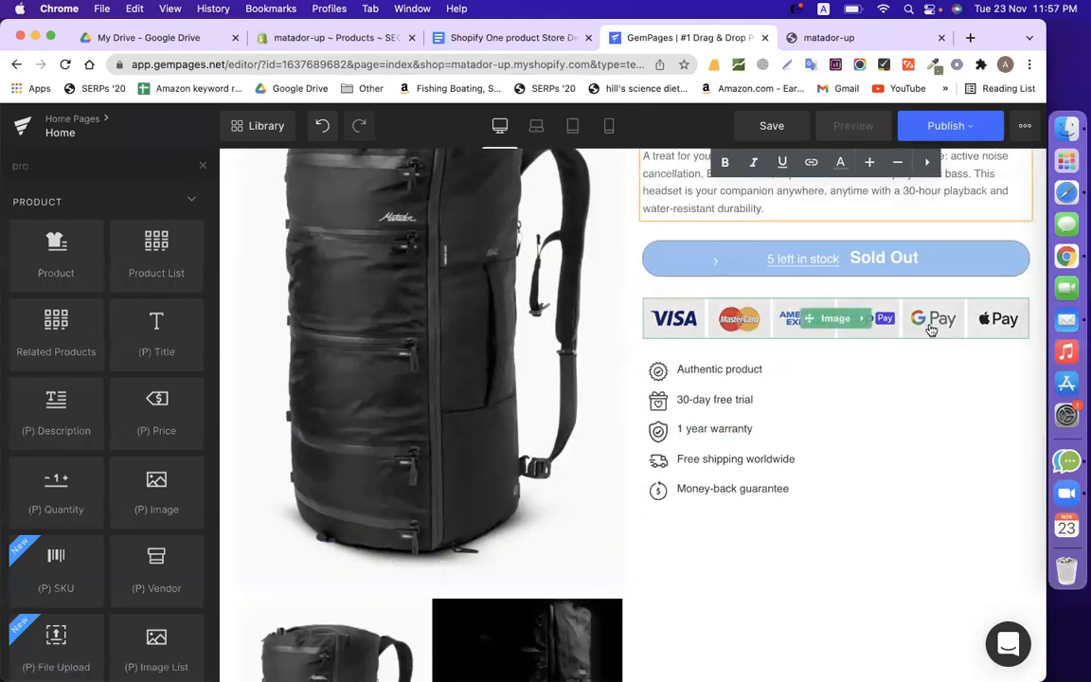
pyautogui.click(829, 320)
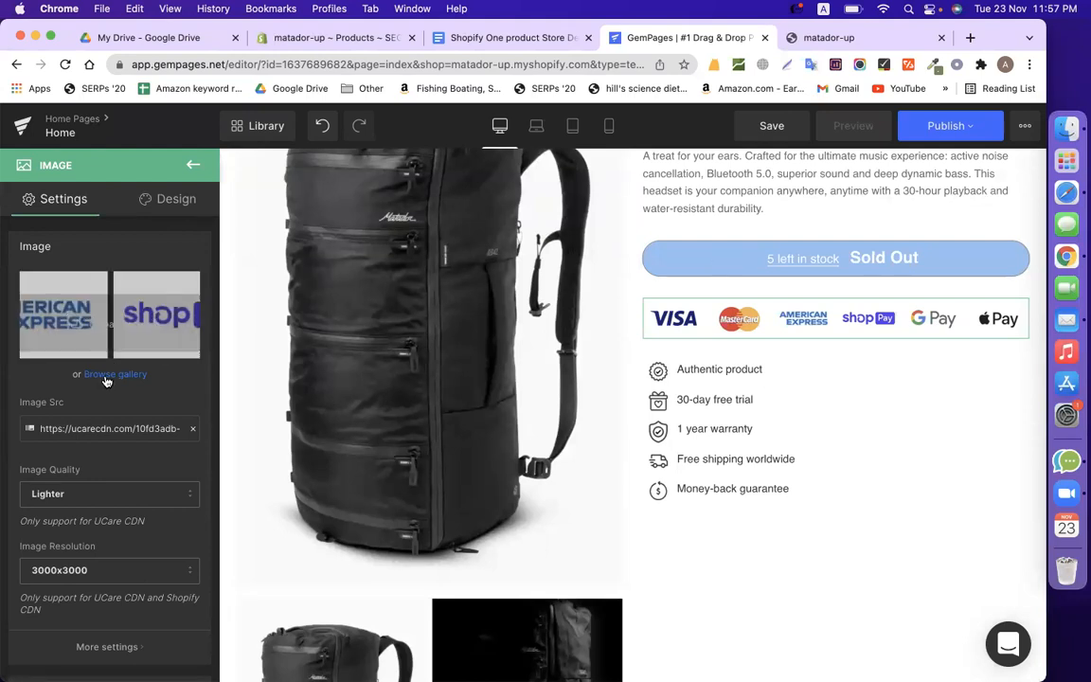
pyautogui.click(133, 317)
pyautogui.click(781, 496)
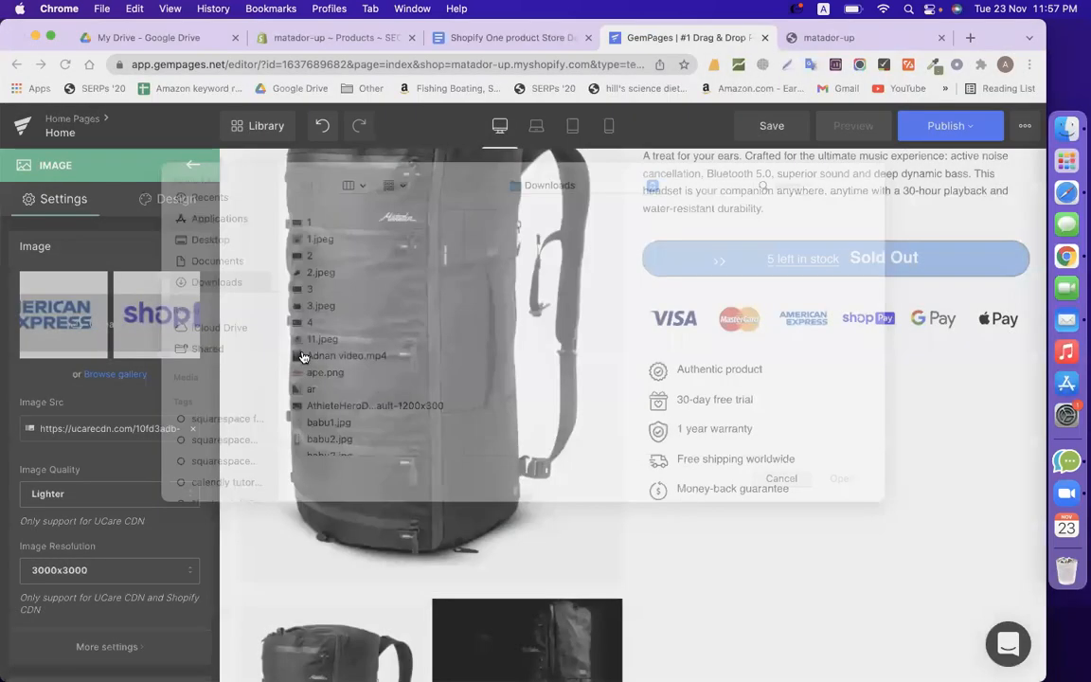
pyautogui.click(115, 375)
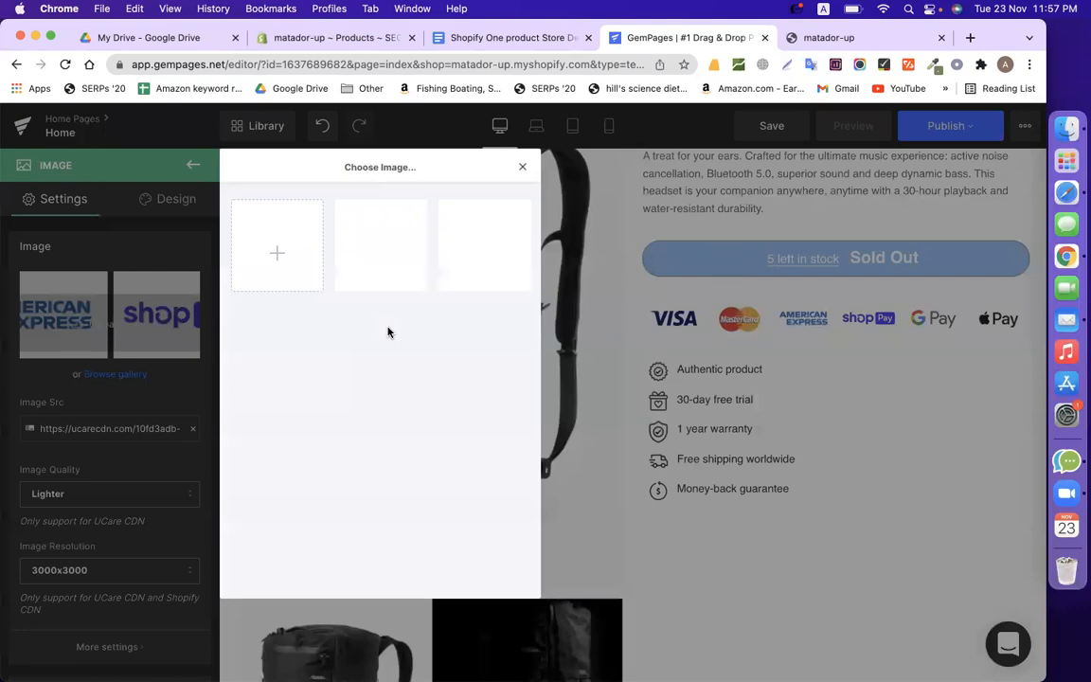
pyautogui.click(522, 170)
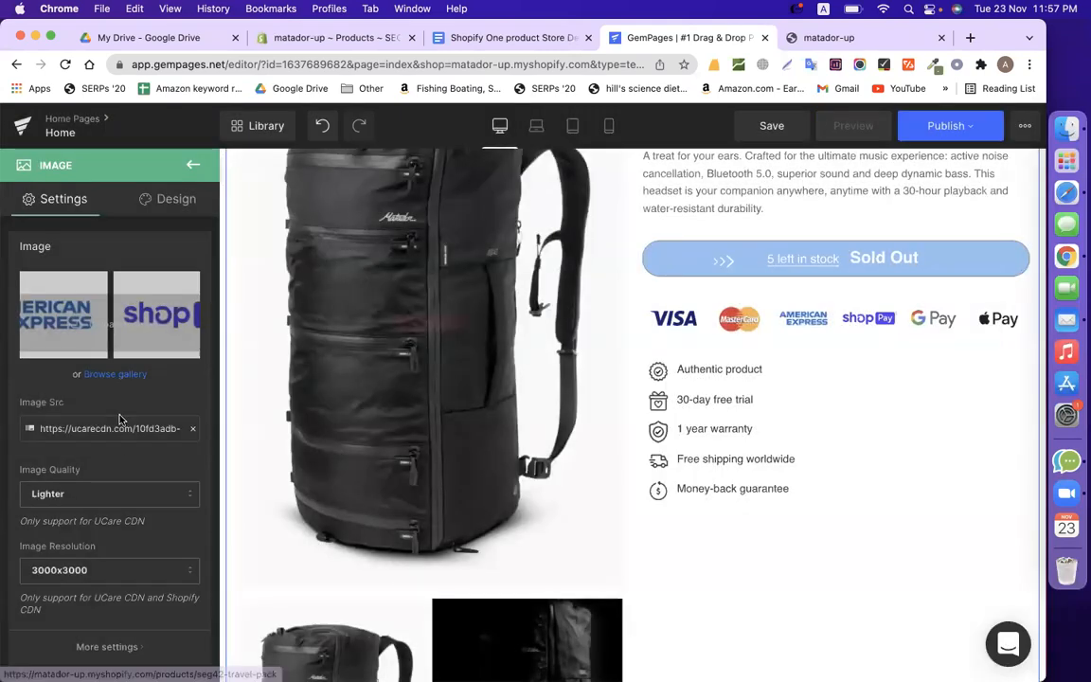
pyautogui.scroll(-10, 120, 445)
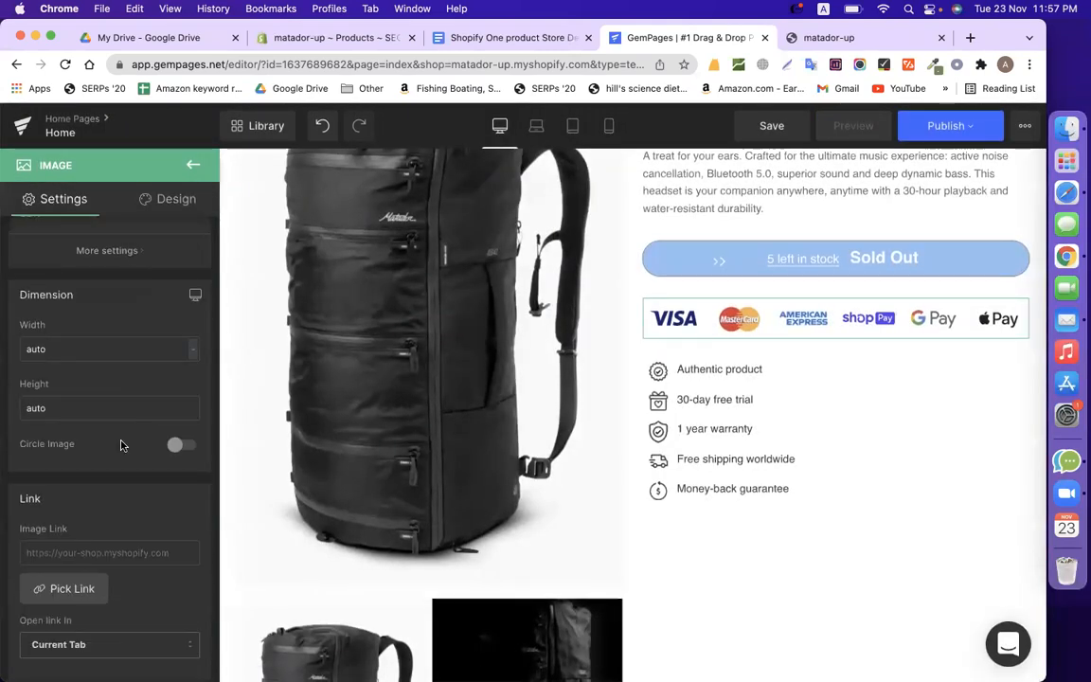
pyautogui.scroll(6, 120, 445)
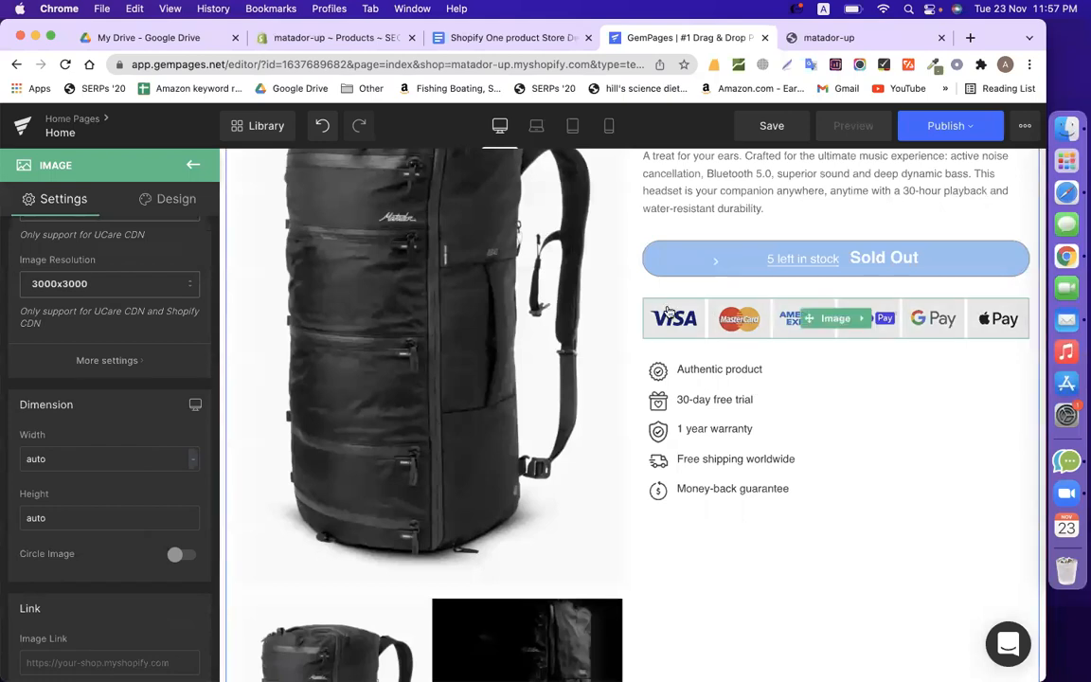
# Step: Delete the payment-icons image and open the Icon List settings
pyautogui.click(868, 319)
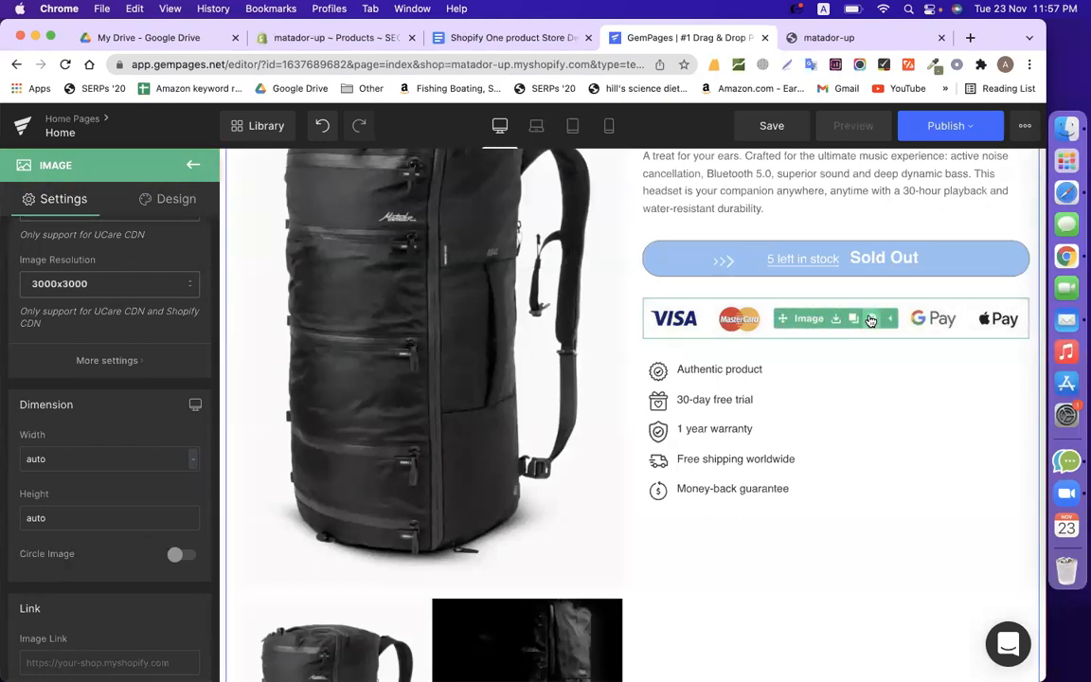
pyautogui.click(873, 319)
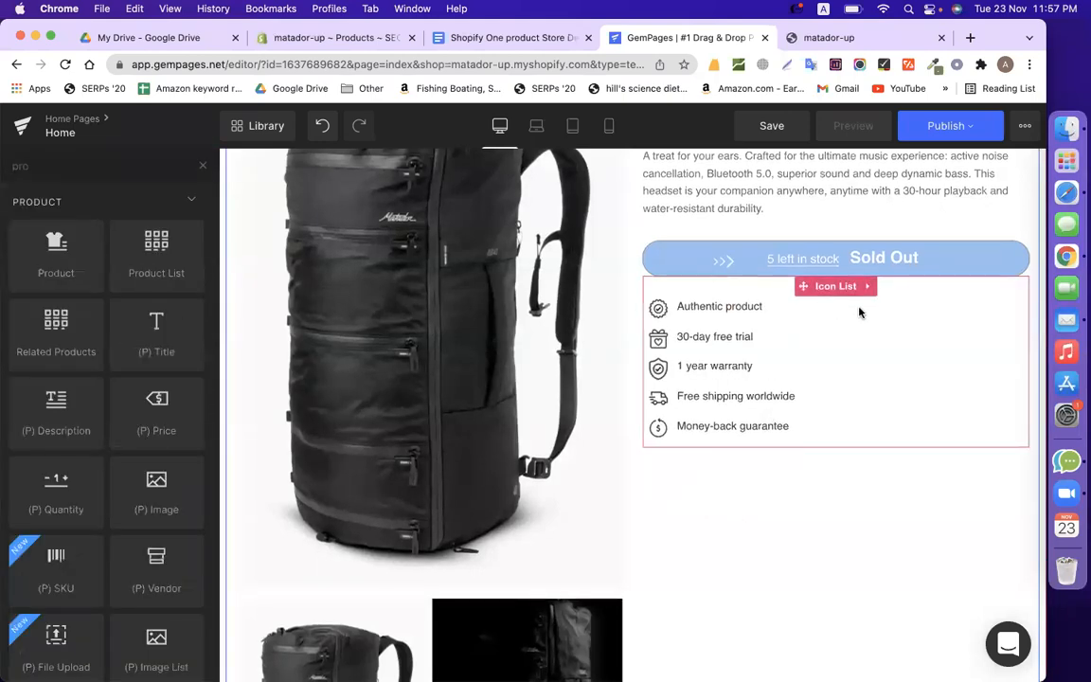
pyautogui.click(860, 313)
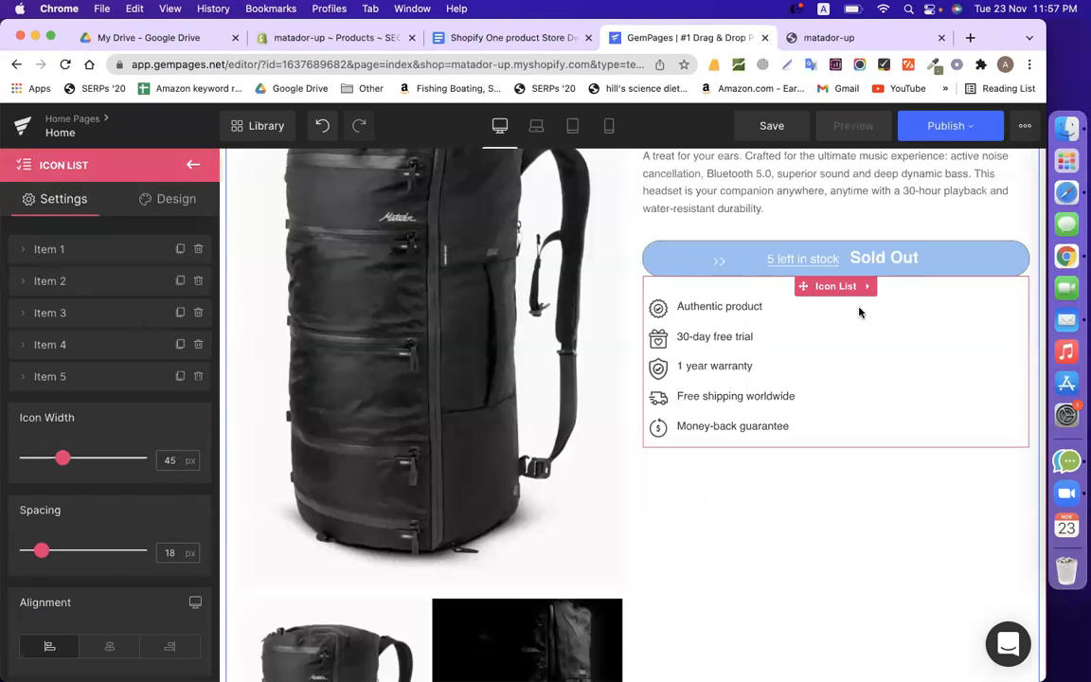
pyautogui.click(509, 40)
# Step: Scroll down the design notes and highlight the DESIGNED FOR ONE BAG TRAVEL heading
pyautogui.scroll(-9, 455, 479)
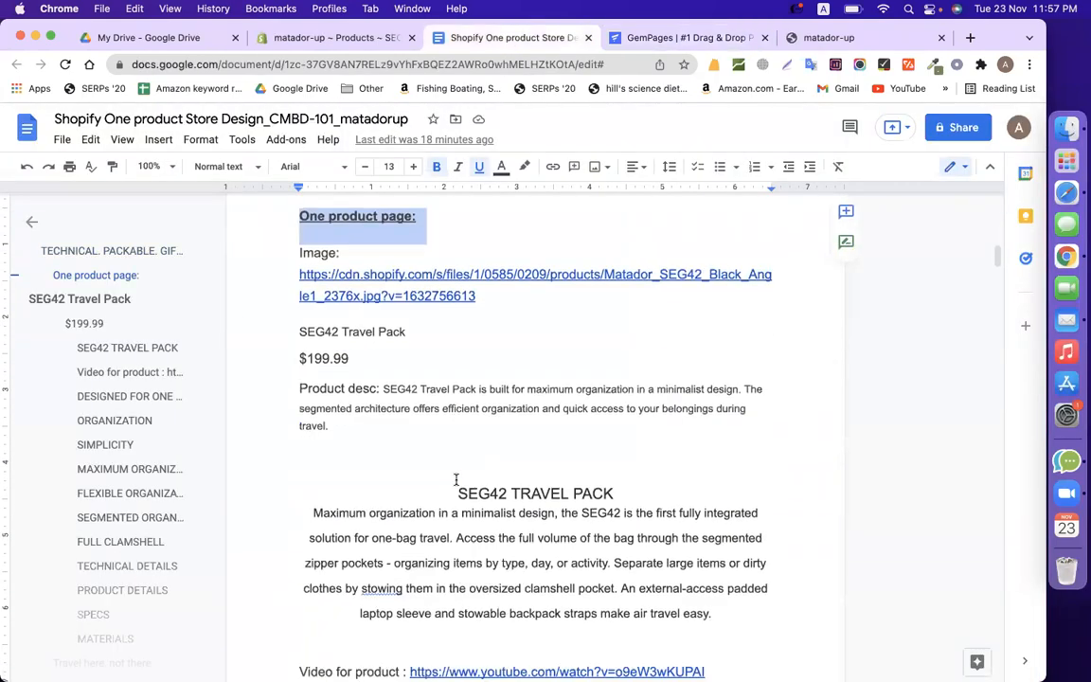
pyautogui.scroll(-2, 456, 479)
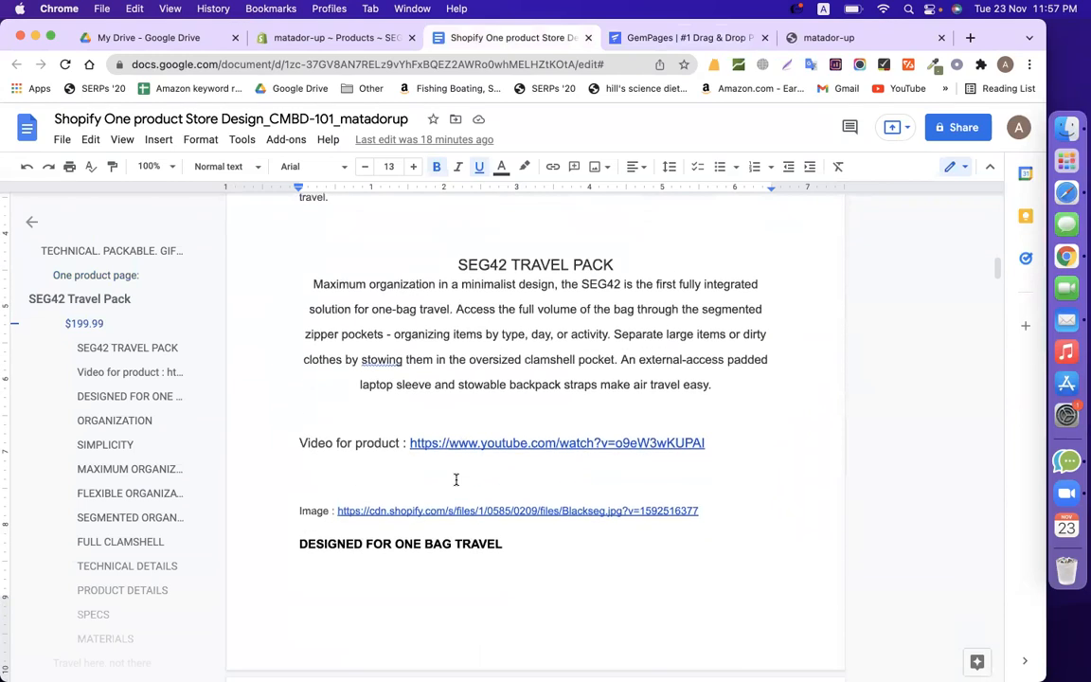
pyautogui.scroll(-5, 348, 520)
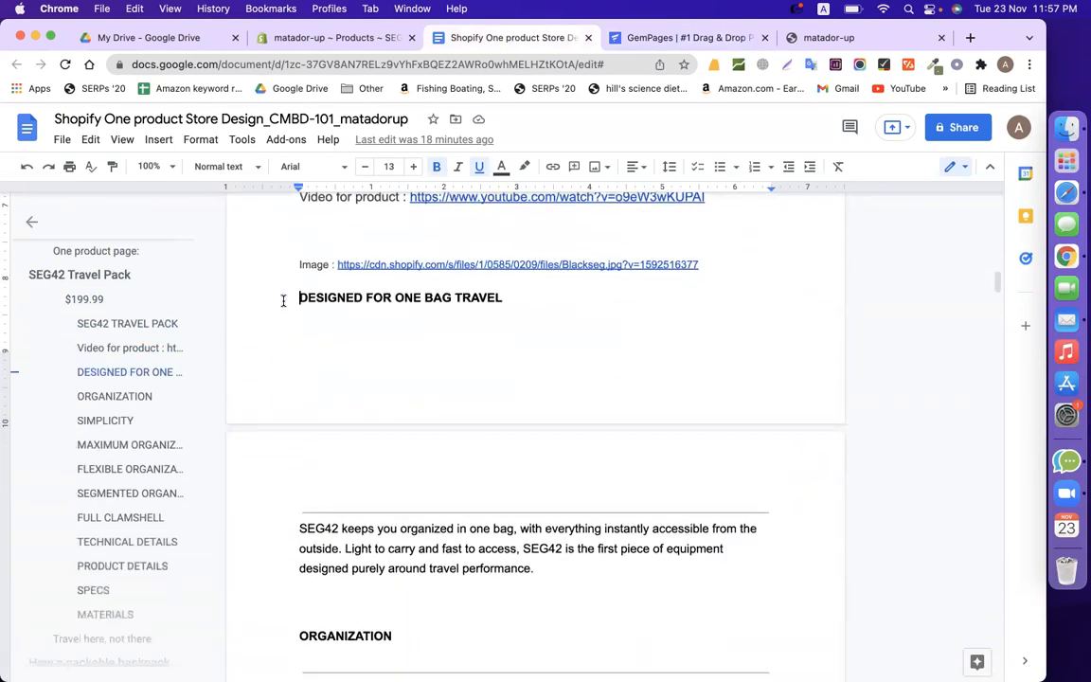
pyautogui.moveTo(287, 299); pyautogui.dragTo(579, 307)
pyautogui.scroll(-2, 578, 307)
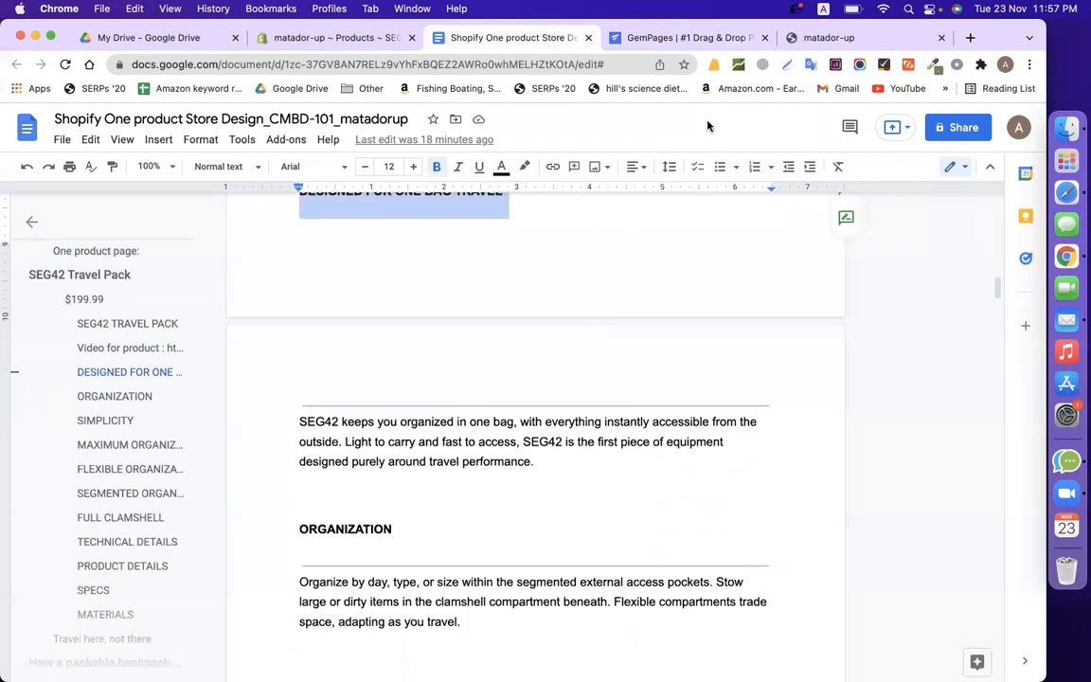
pyautogui.click(684, 40)
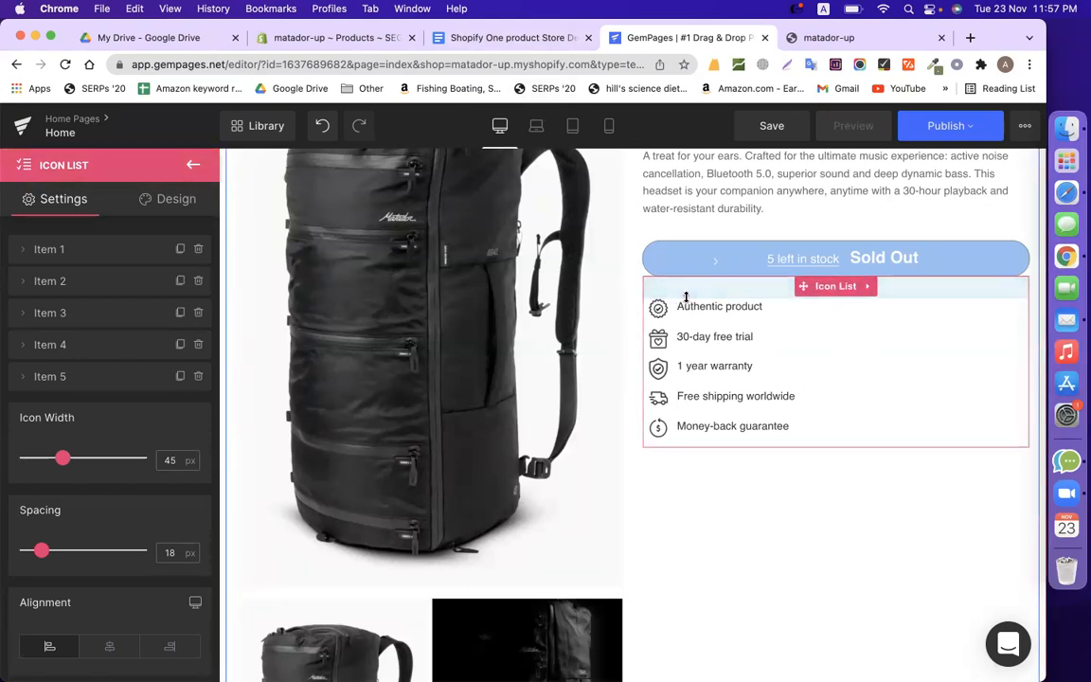
# Step: Select the row below the Icon List and scroll through the home page to the footer
pyautogui.click(667, 449)
pyautogui.click(668, 444)
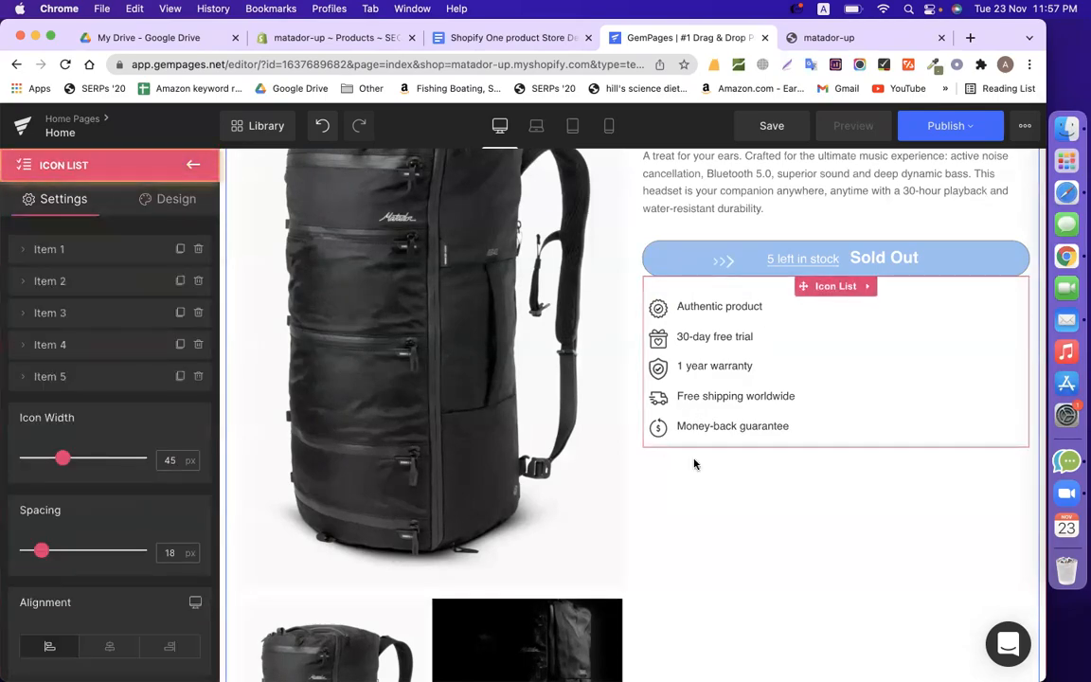
pyautogui.scroll(-4, 772, 519)
pyautogui.click(771, 518)
pyautogui.scroll(2, 773, 520)
pyautogui.scroll(-3, 773, 519)
pyautogui.scroll(4, 773, 520)
pyautogui.scroll(-9, 773, 520)
pyautogui.scroll(10, 773, 520)
pyautogui.scroll(10, 773, 520)
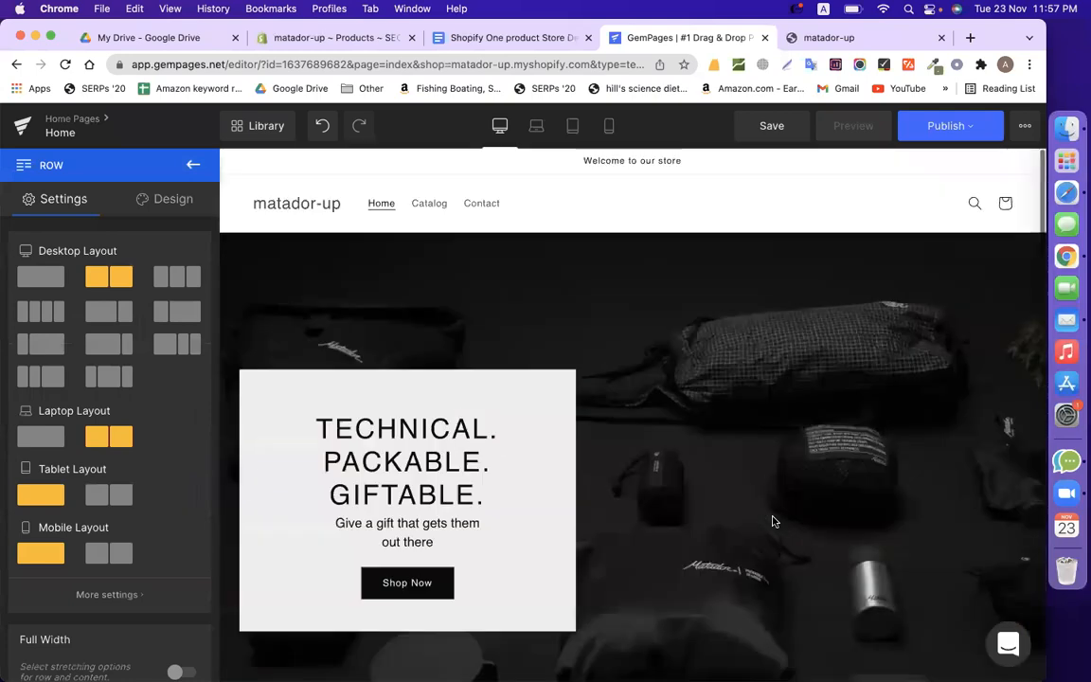
pyautogui.scroll(-6, 772, 519)
pyautogui.scroll(-8, 773, 520)
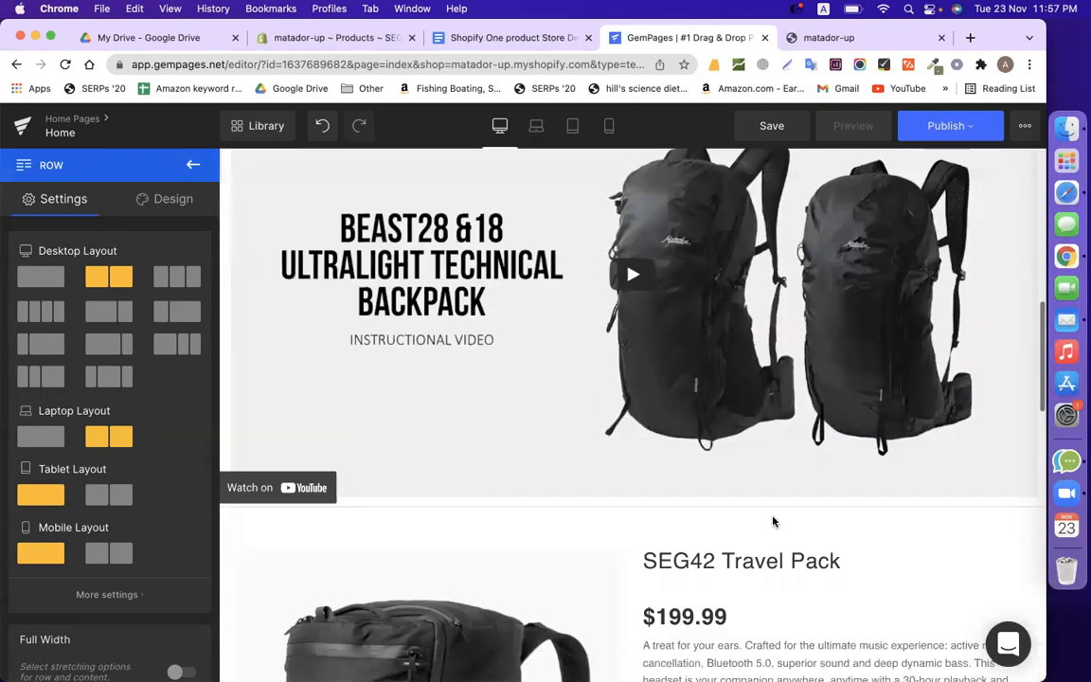
pyautogui.scroll(-5, 695, 470)
pyautogui.scroll(4, 695, 470)
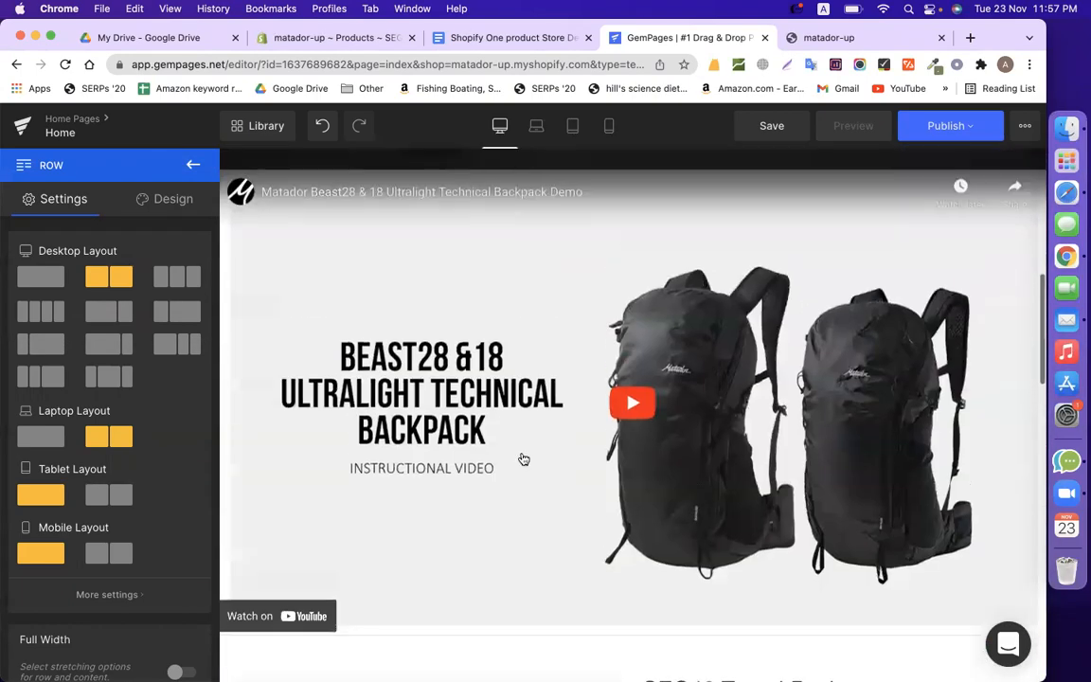
pyautogui.scroll(-6, 633, 433)
pyautogui.scroll(12, 633, 433)
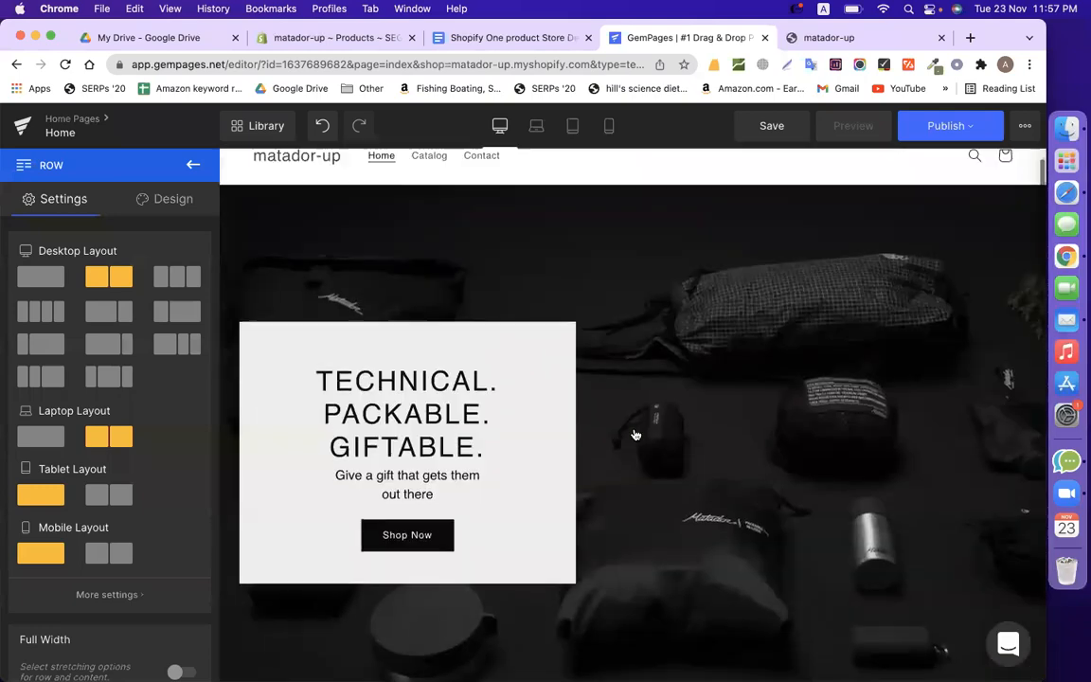
pyautogui.scroll(-6, 757, 402)
pyautogui.scroll(-6, 843, 451)
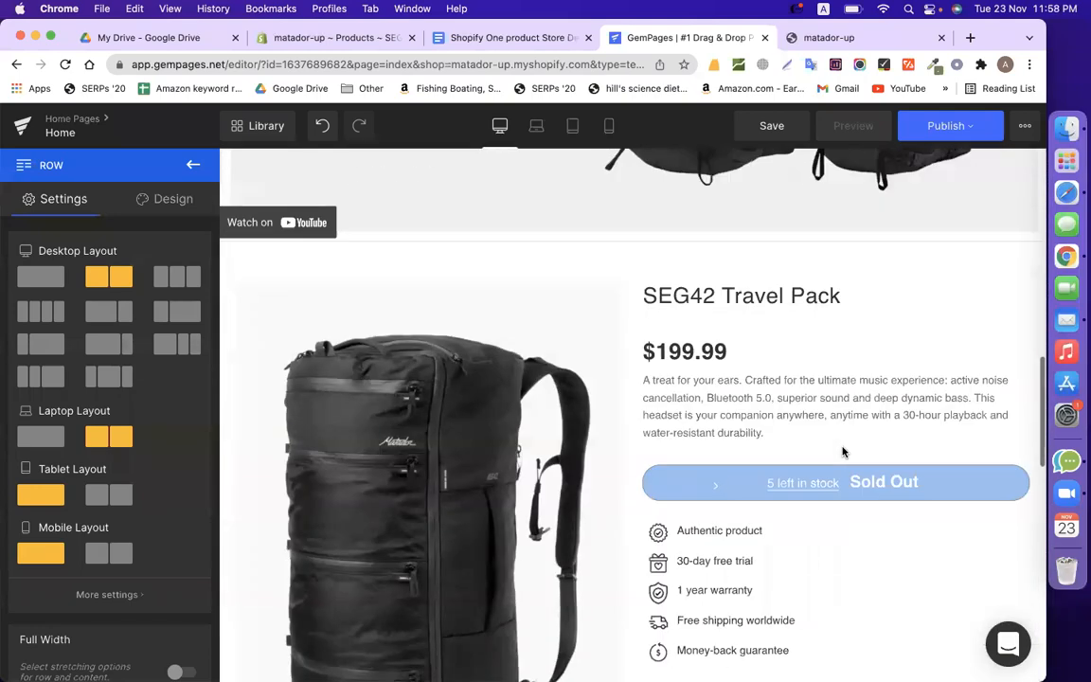
pyautogui.scroll(-3, 814, 448)
pyautogui.scroll(-10, 804, 525)
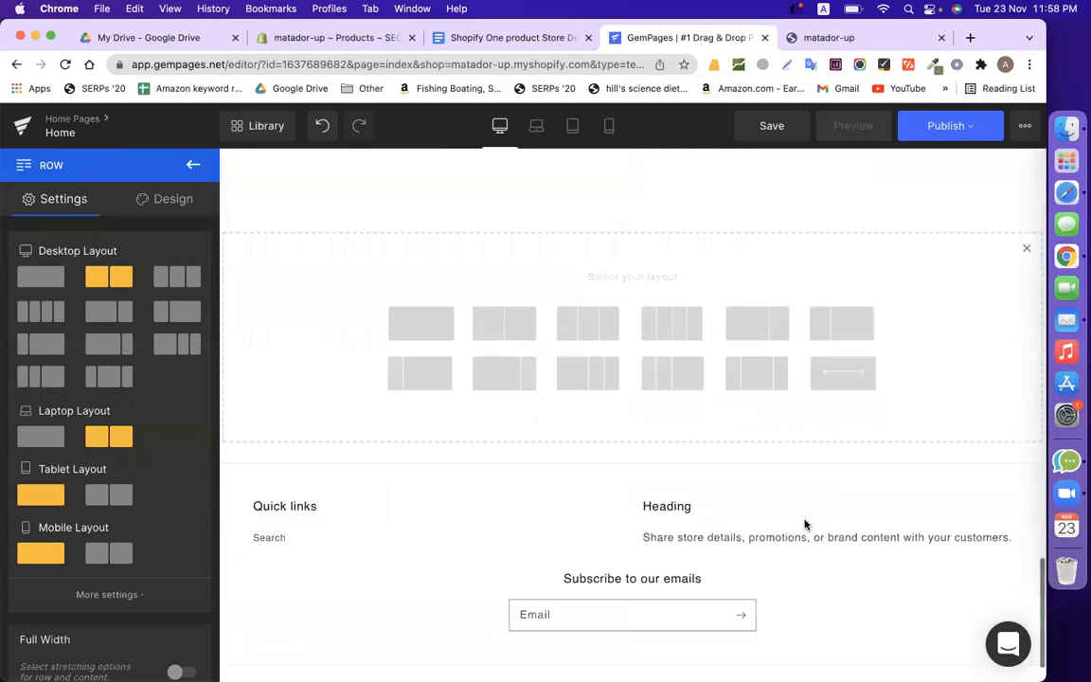
pyautogui.click(445, 38)
# Step: Reread the One product page section of the notes, selecting and then clearing its text
pyautogui.click(472, 371)
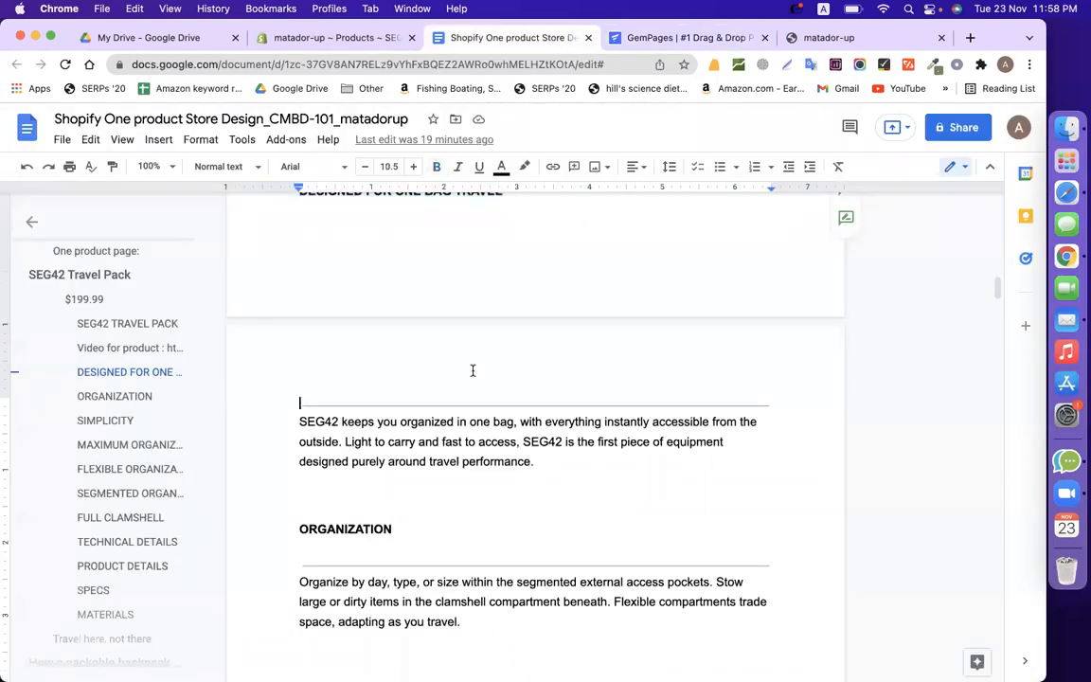
pyautogui.scroll(15, 472, 370)
pyautogui.scroll(3, 472, 370)
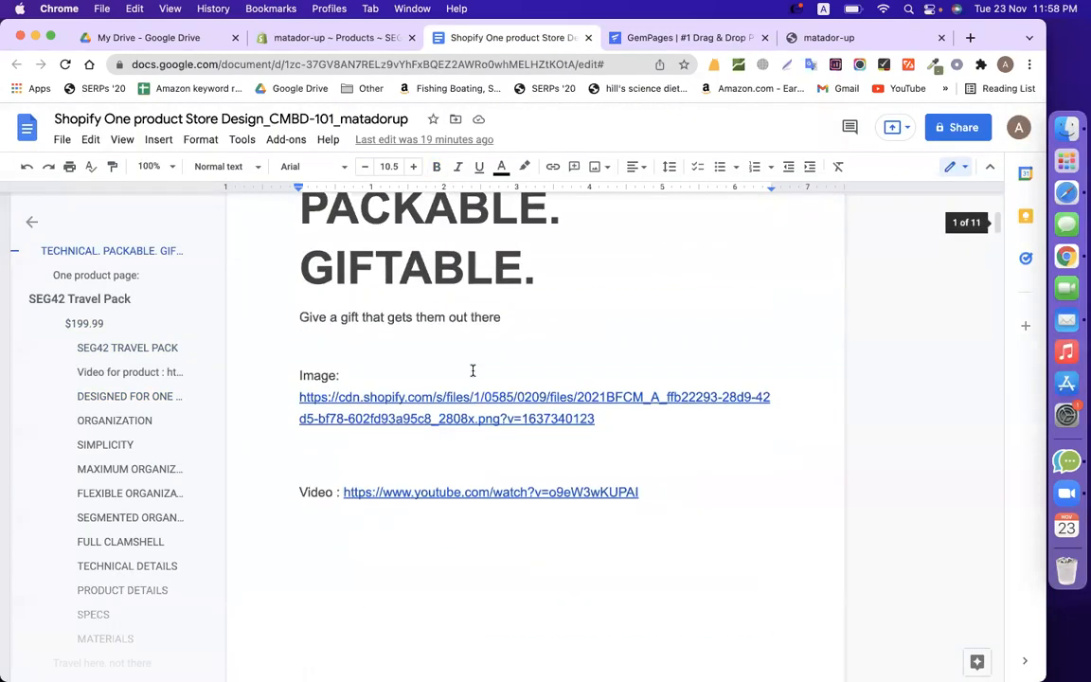
pyautogui.scroll(4, 473, 370)
pyautogui.scroll(-3, 472, 370)
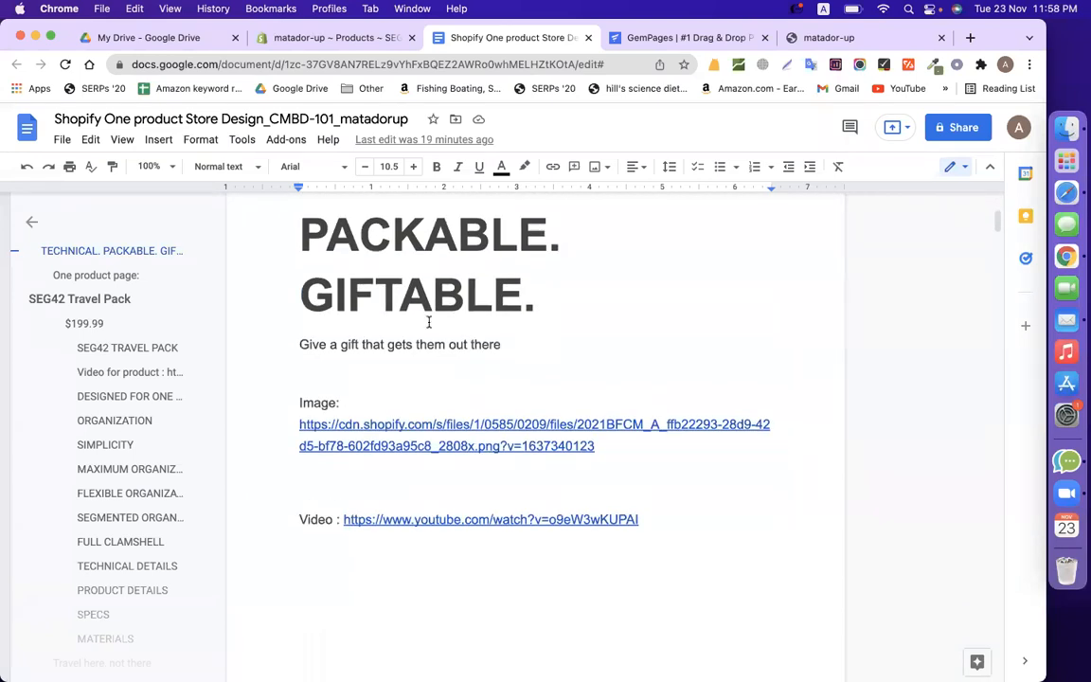
pyautogui.scroll(-5, 418, 398)
pyautogui.scroll(-3, 418, 397)
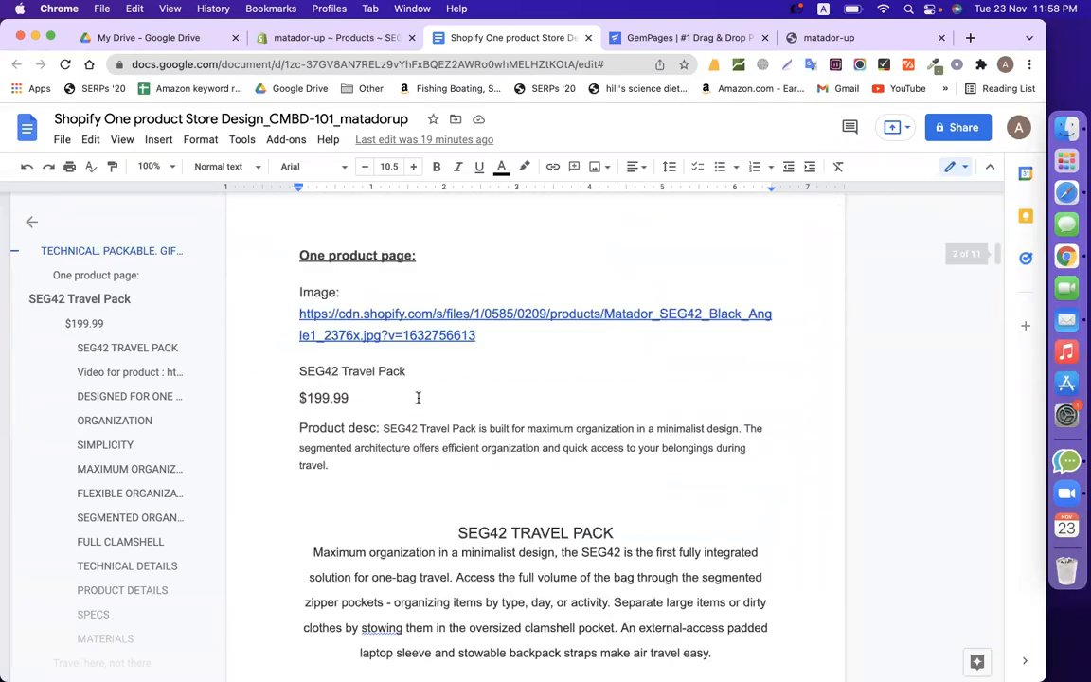
pyautogui.moveTo(287, 260); pyautogui.dragTo(495, 576)
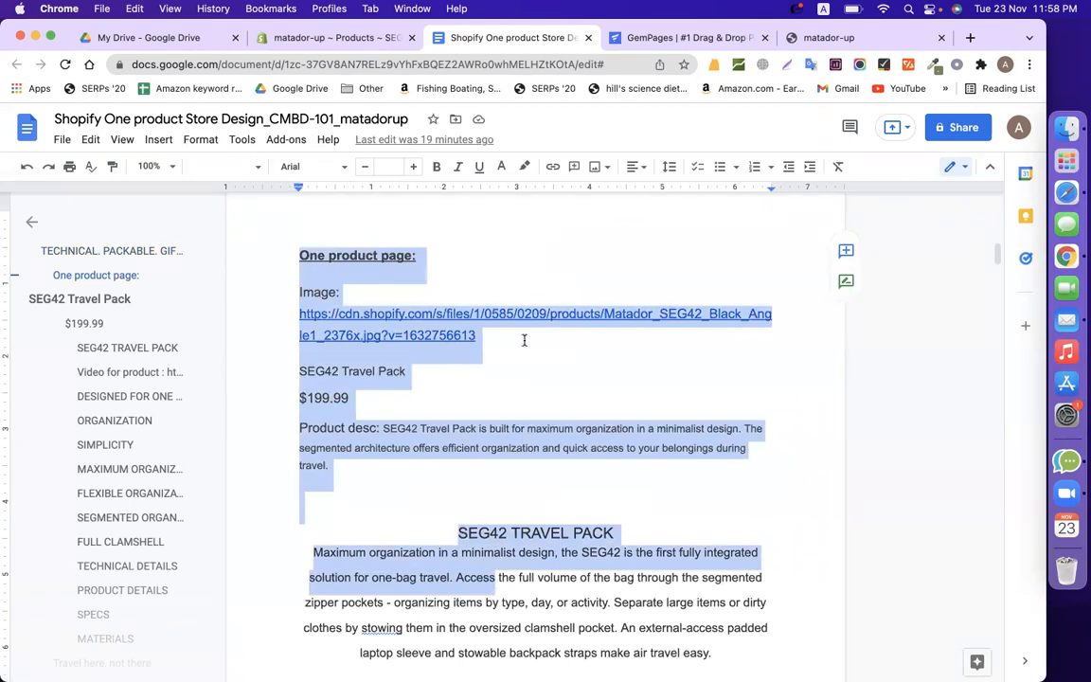
pyautogui.click(511, 424)
# Step: Scroll down to Blog-01 and check the 'Travel here, not there' heading link
pyautogui.scroll(-10, 511, 424)
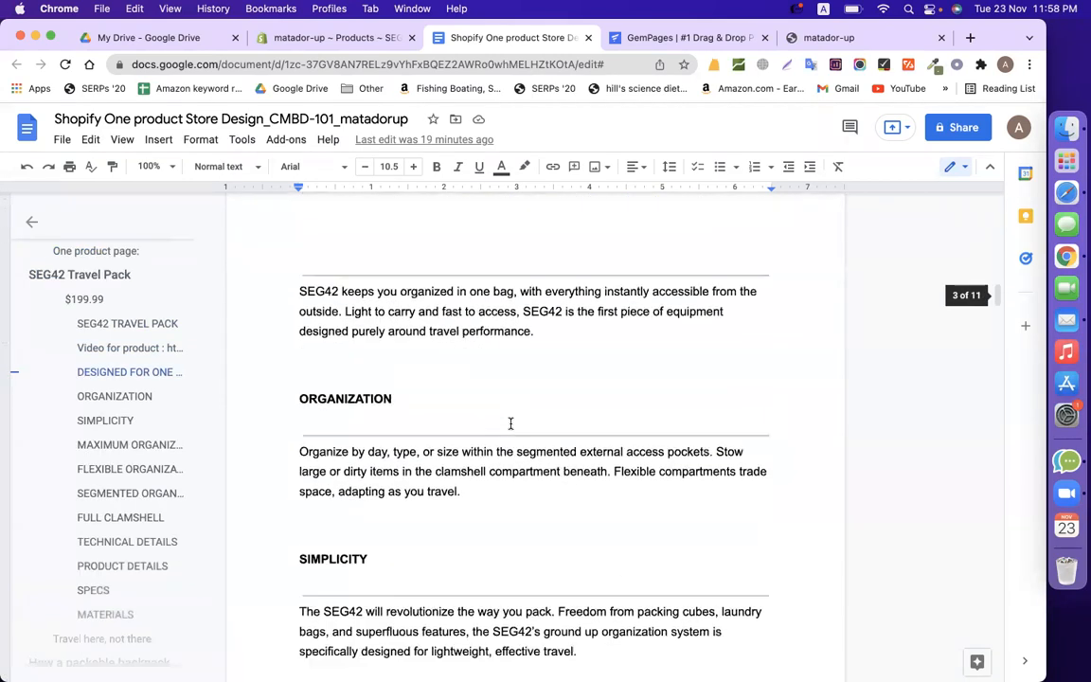
pyautogui.scroll(-15, 510, 424)
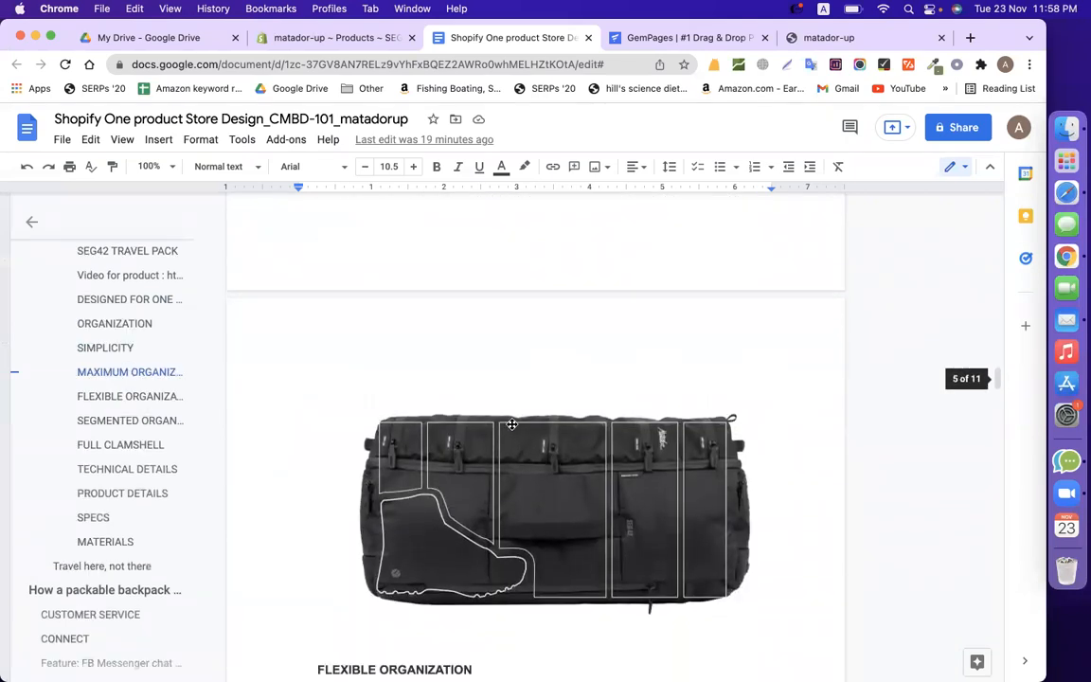
pyautogui.scroll(-15, 511, 424)
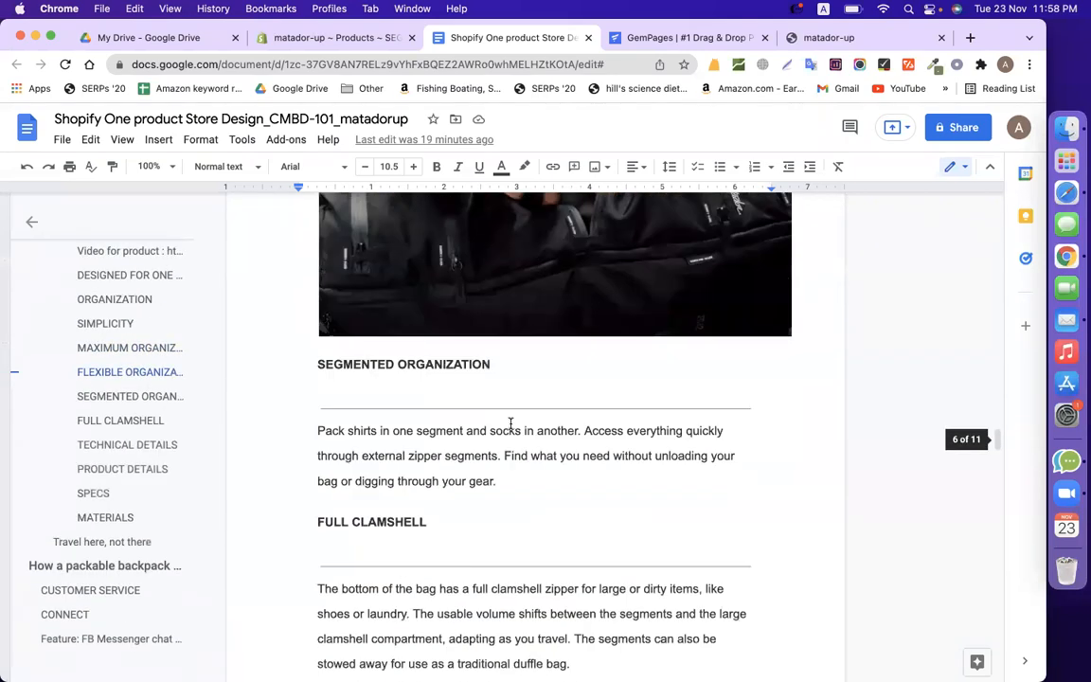
pyautogui.scroll(-20, 511, 423)
pyautogui.scroll(-4, 510, 424)
pyautogui.scroll(10, 511, 423)
pyautogui.scroll(-15, 510, 423)
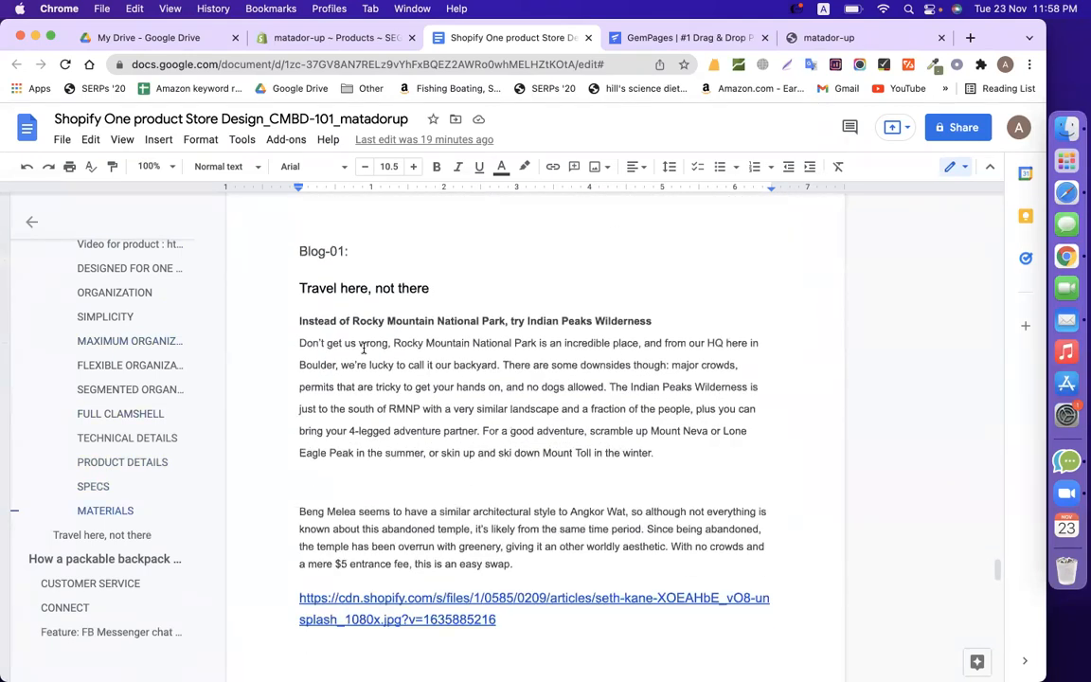
pyautogui.click(320, 287)
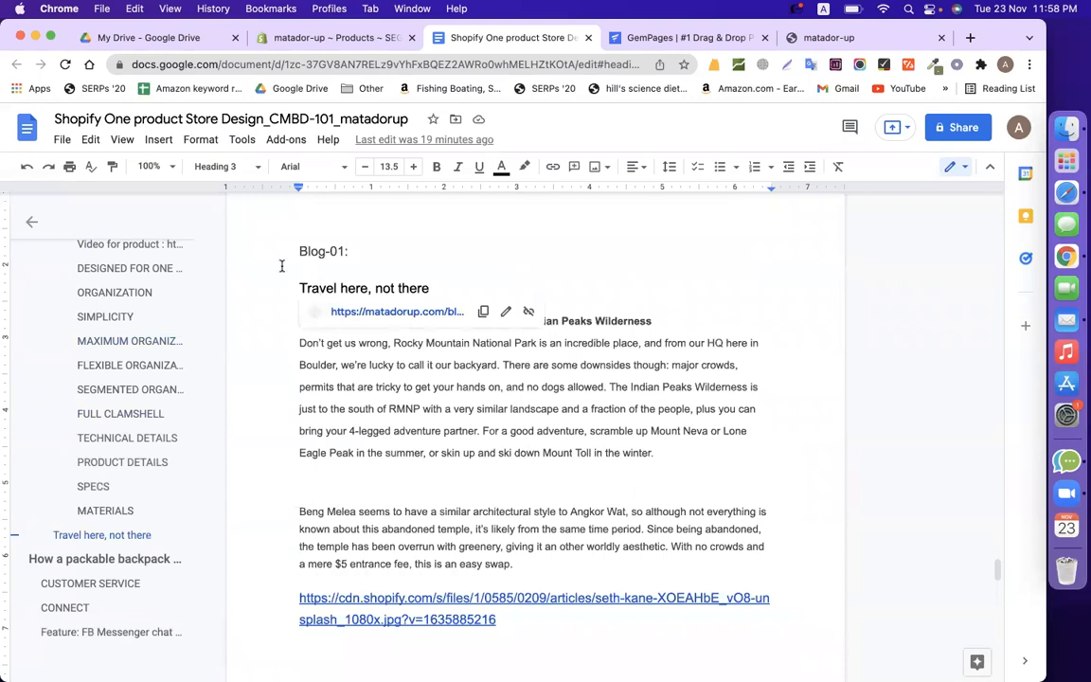
pyautogui.click(329, 37)
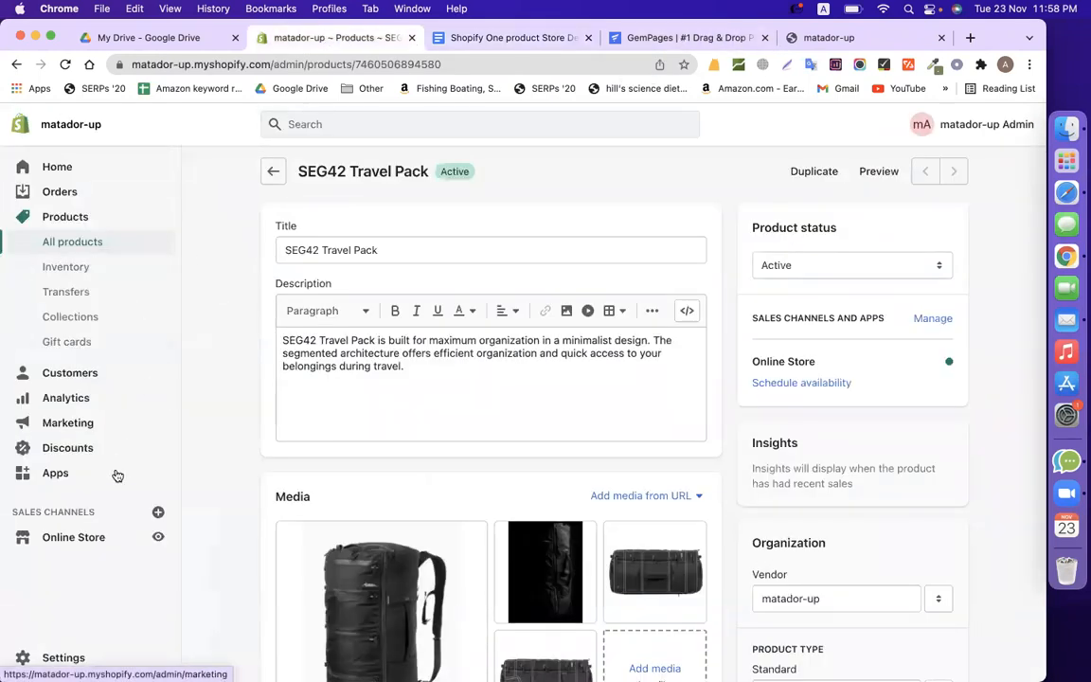
# Step: Start a new blog post and paste 'Travel here, not there' as its title
pyautogui.click(90, 546)
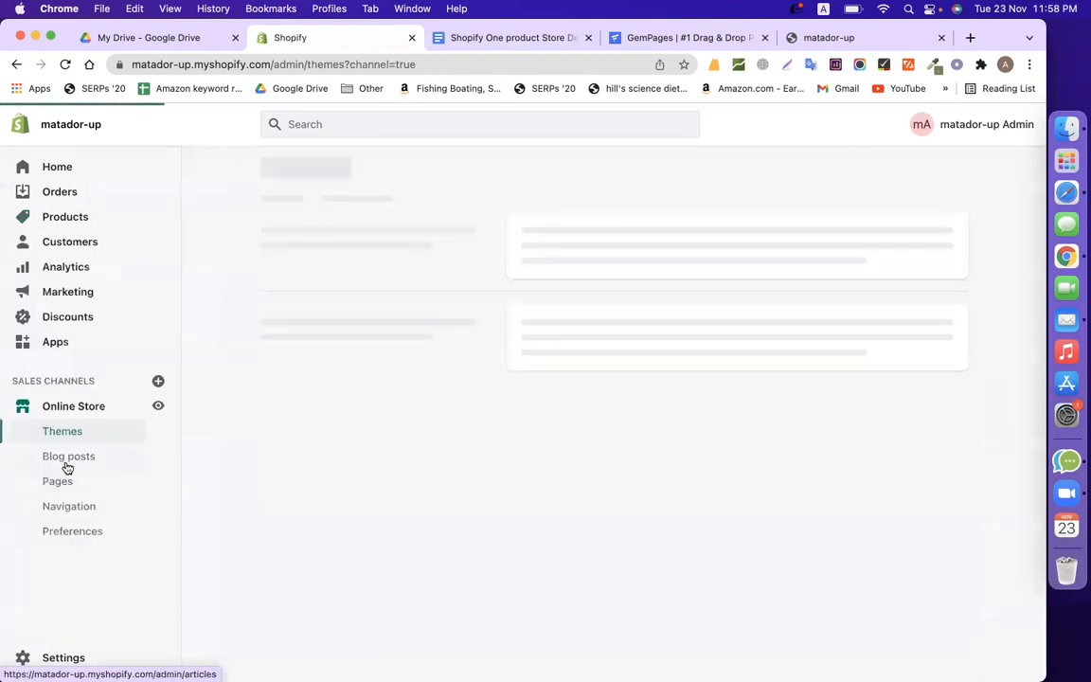
pyautogui.click(66, 464)
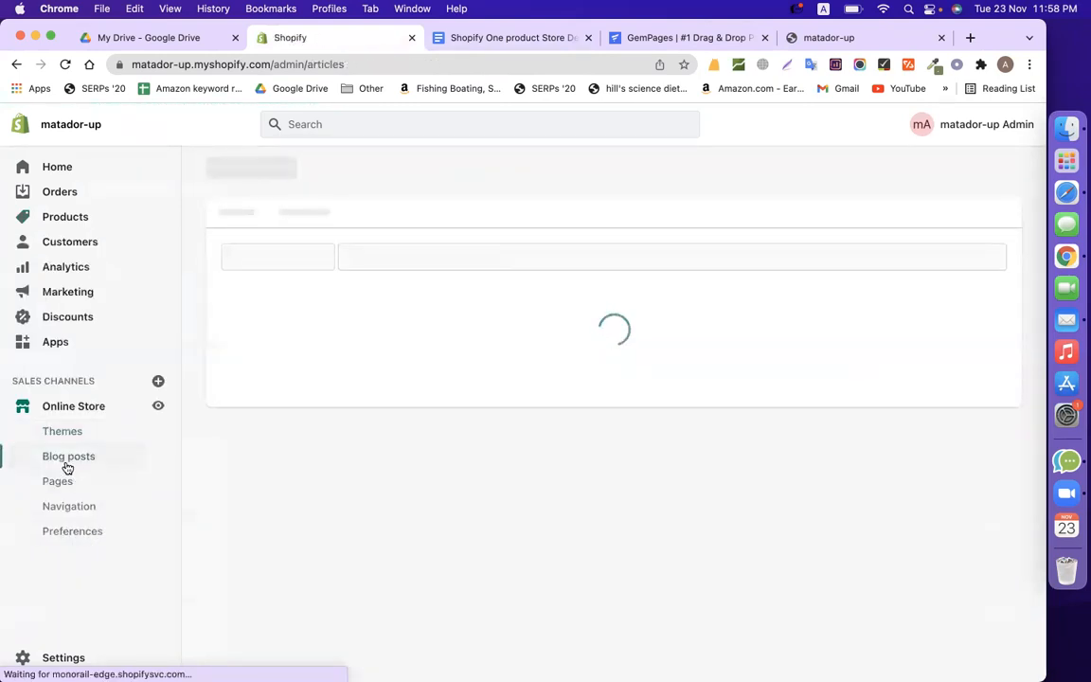
pyautogui.click(529, 591)
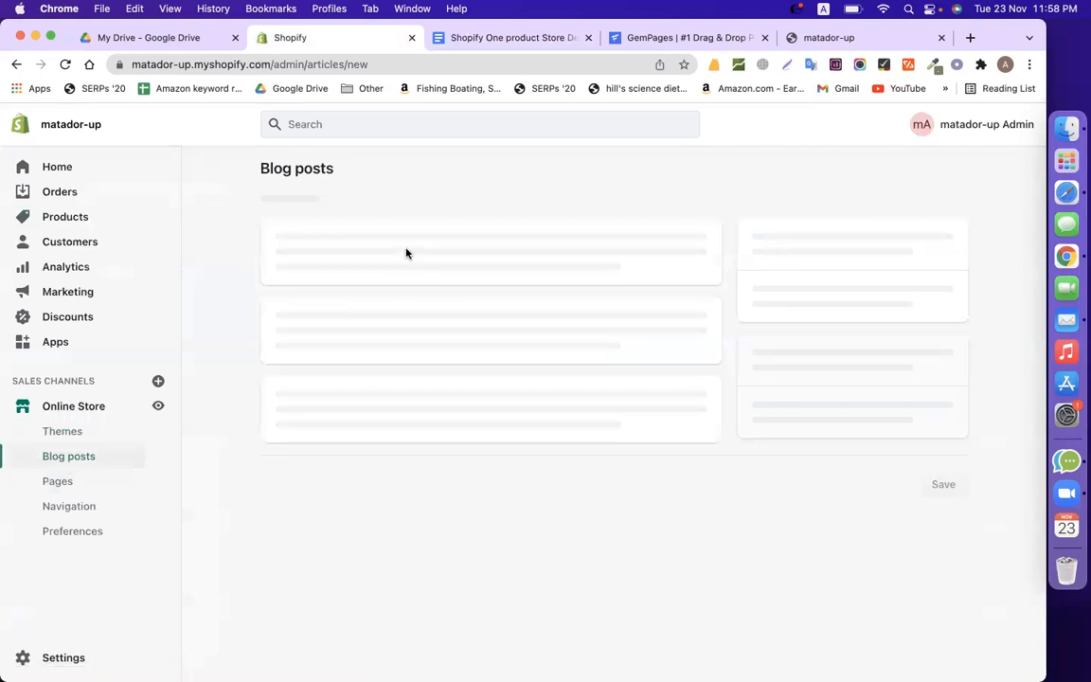
pyautogui.click(495, 40)
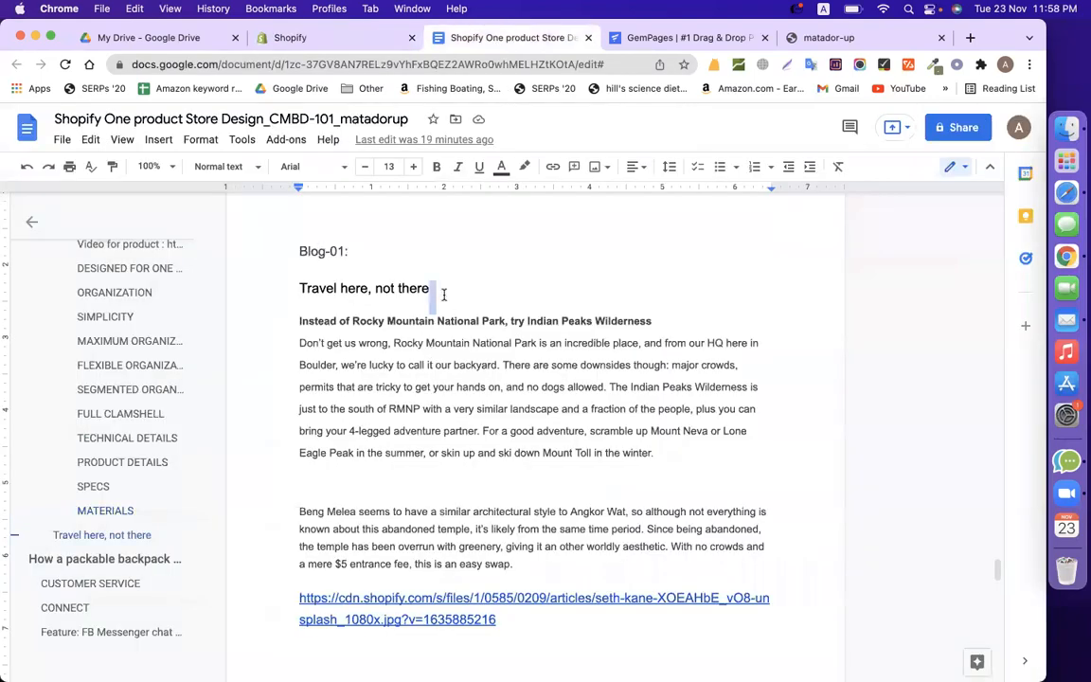
pyautogui.moveTo(443, 295); pyautogui.dragTo(299, 291)
pyautogui.press('cmd+c')
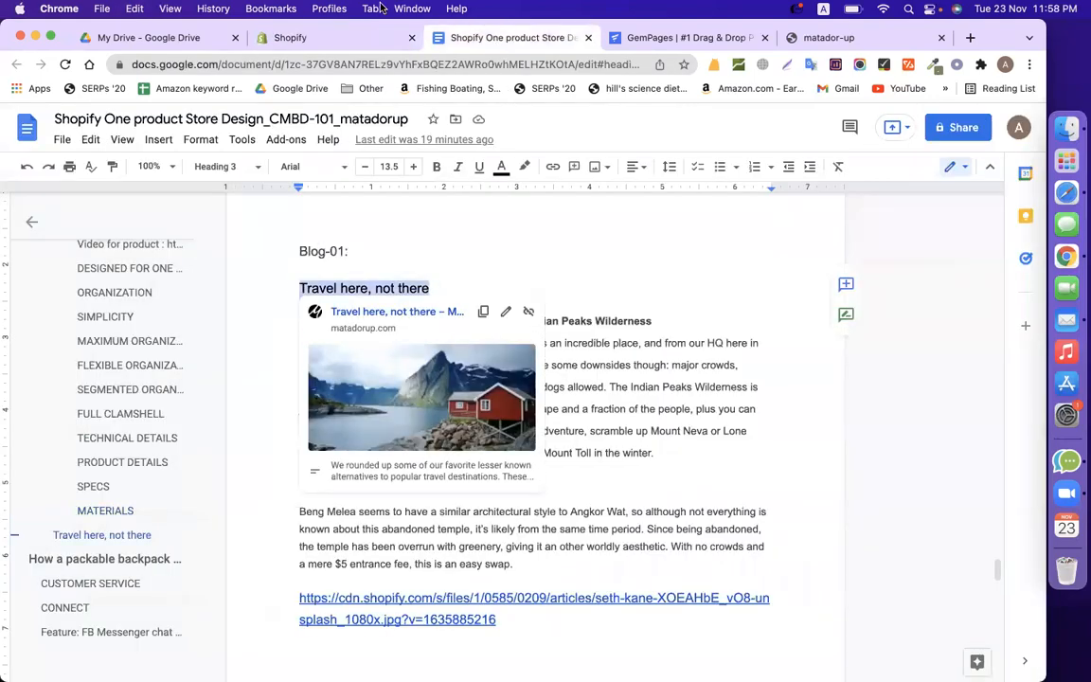
pyautogui.click(358, 40)
pyautogui.click(364, 254)
pyautogui.press('cmd+v')
# Step: Copy the Blog-01 body text from the notes into the post content
pyautogui.click(546, 35)
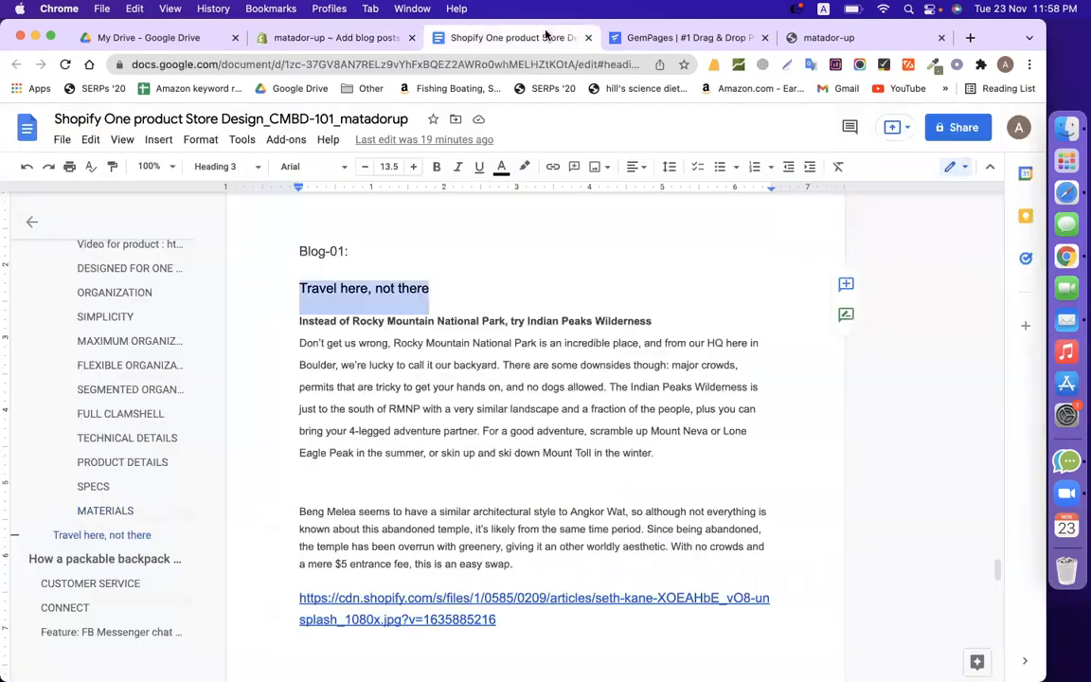
pyautogui.moveTo(298, 323); pyautogui.dragTo(581, 561)
pyautogui.press('cmd+c')
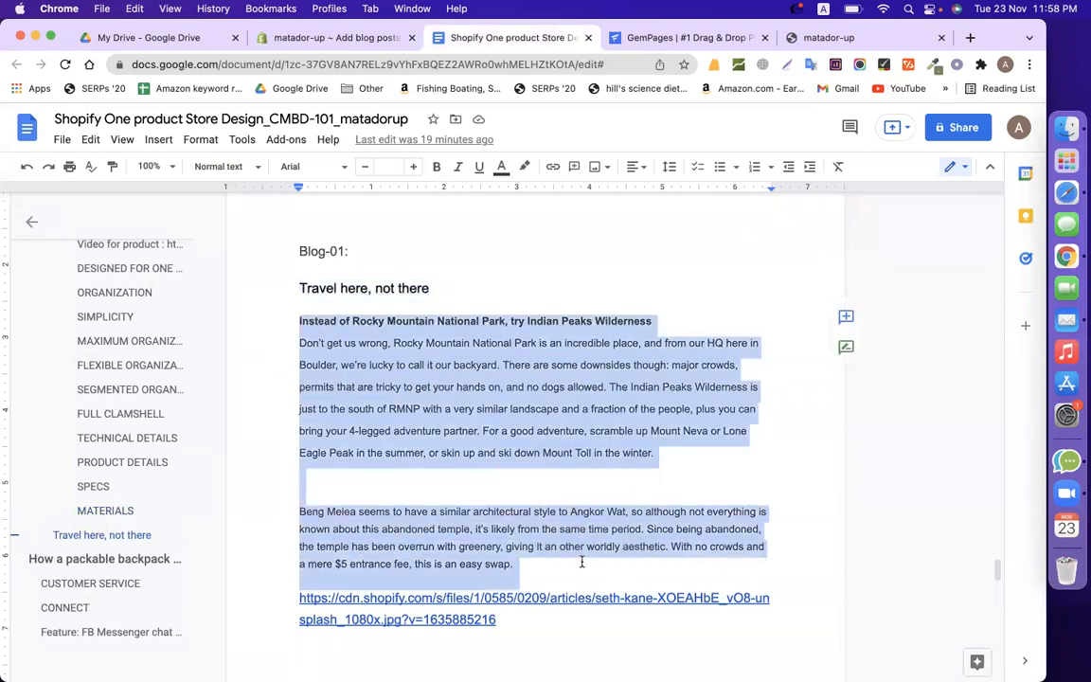
pyautogui.click(344, 43)
pyautogui.click(412, 406)
pyautogui.press('cmd+v')
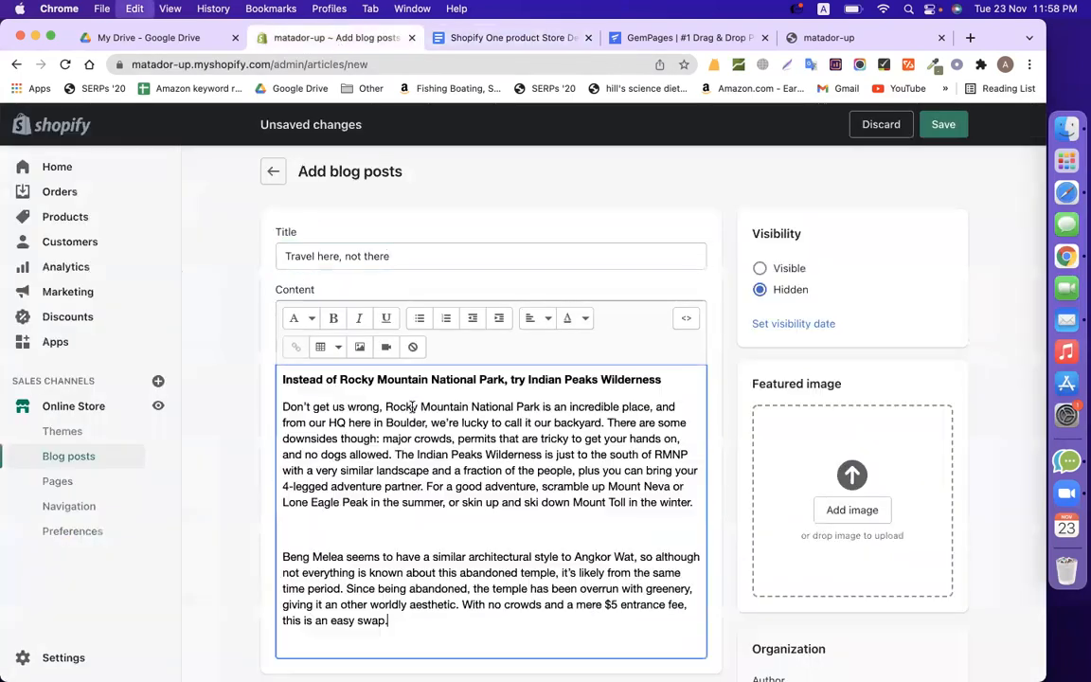
# Step: Open the Blog-01 cabin photo link from the notes in a new tab
pyautogui.click(439, 38)
pyautogui.scroll(-5, 531, 379)
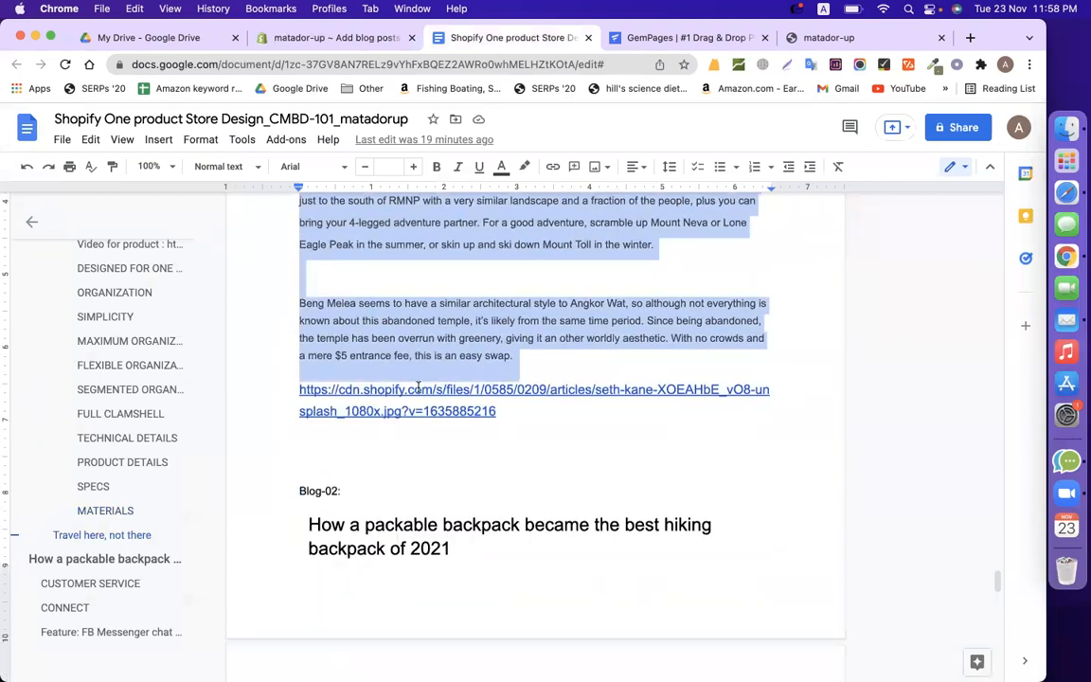
pyautogui.click(409, 391)
pyautogui.click(398, 433)
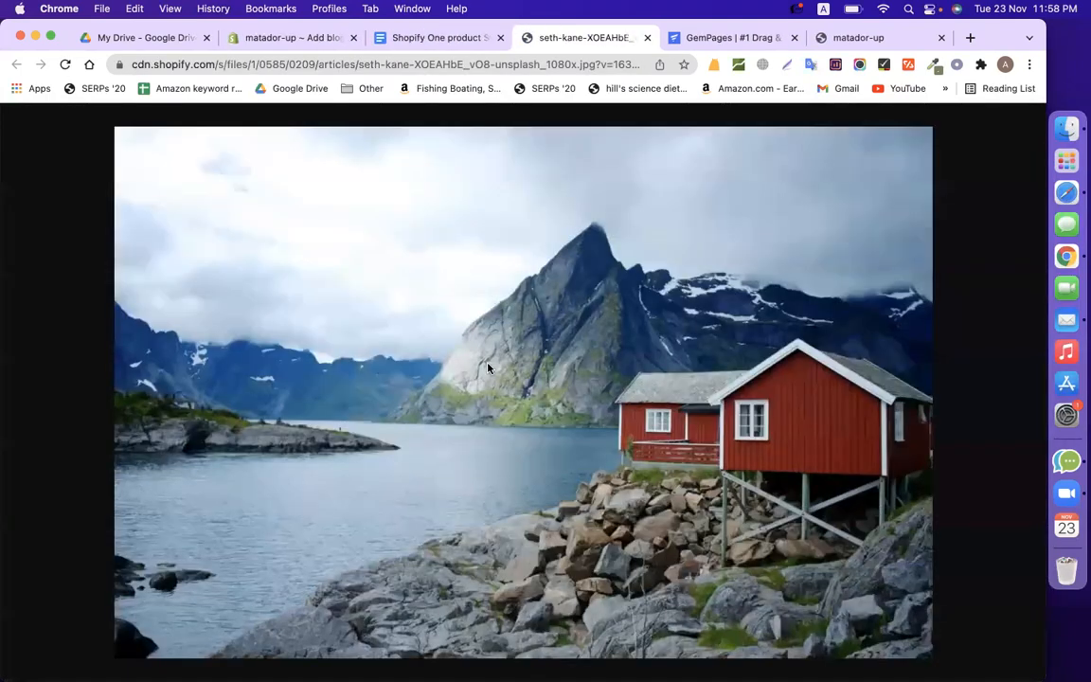
# Step: Save the cabin photo to disk as blog1
pyautogui.rightClick(487, 367)
pyautogui.click(516, 390)
pyautogui.write('blog')
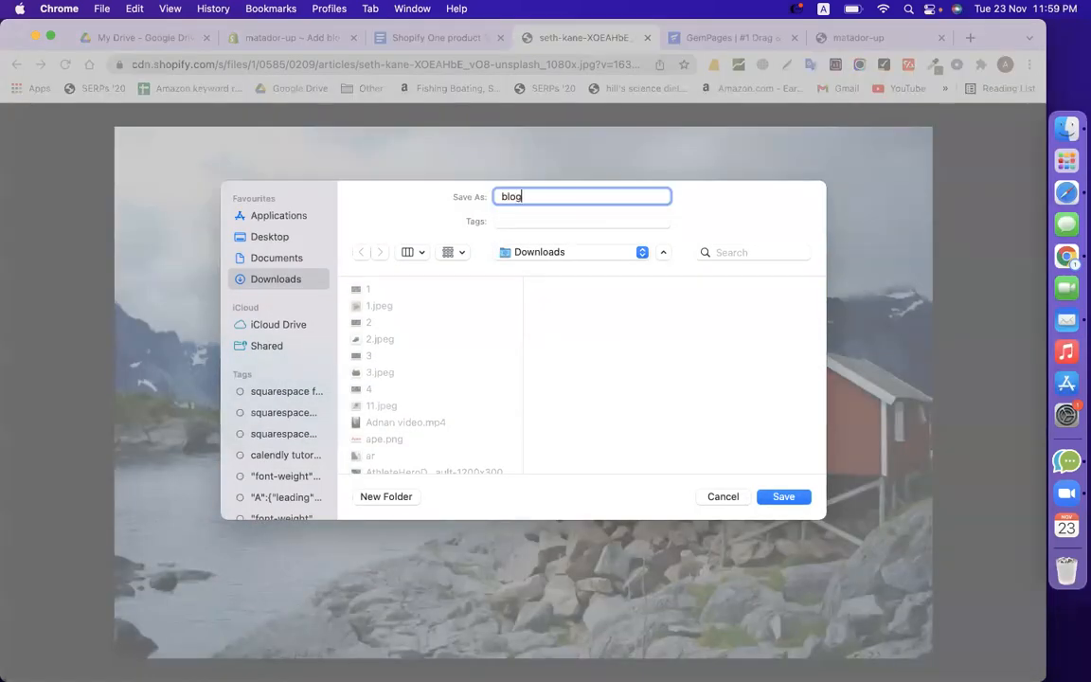
pyautogui.write('1')
pyautogui.press('Return')
# Step: Set blog1.jpeg as the featured image, make the post Visible and keep it in News
pyautogui.click(389, 37)
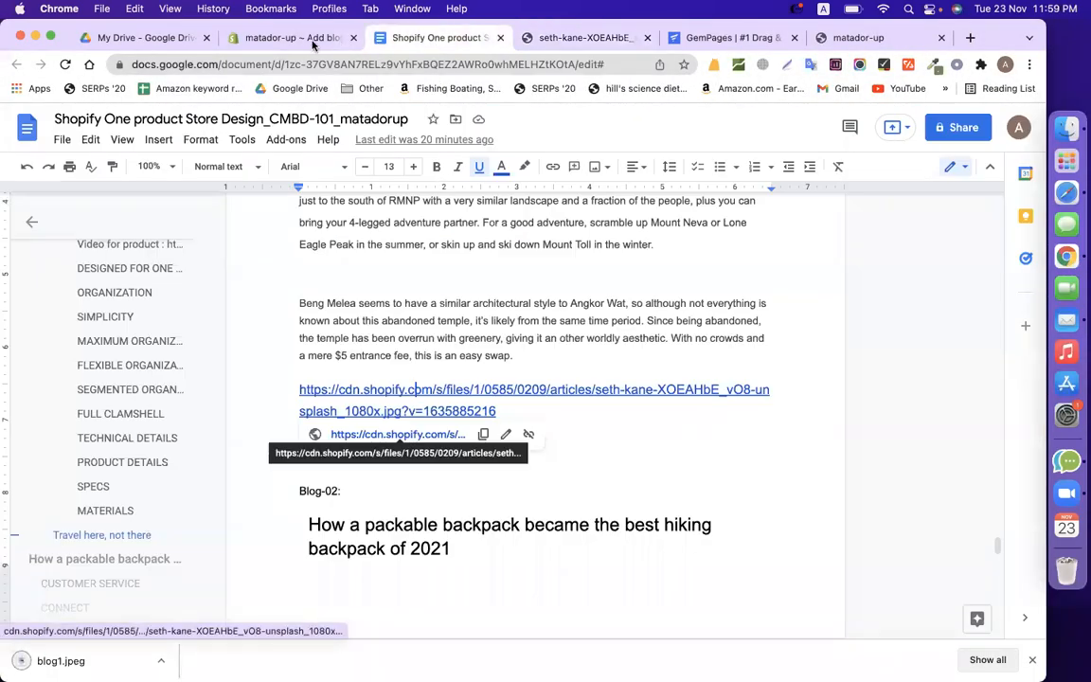
pyautogui.click(313, 45)
pyautogui.moveTo(76, 660); pyautogui.dragTo(878, 492)
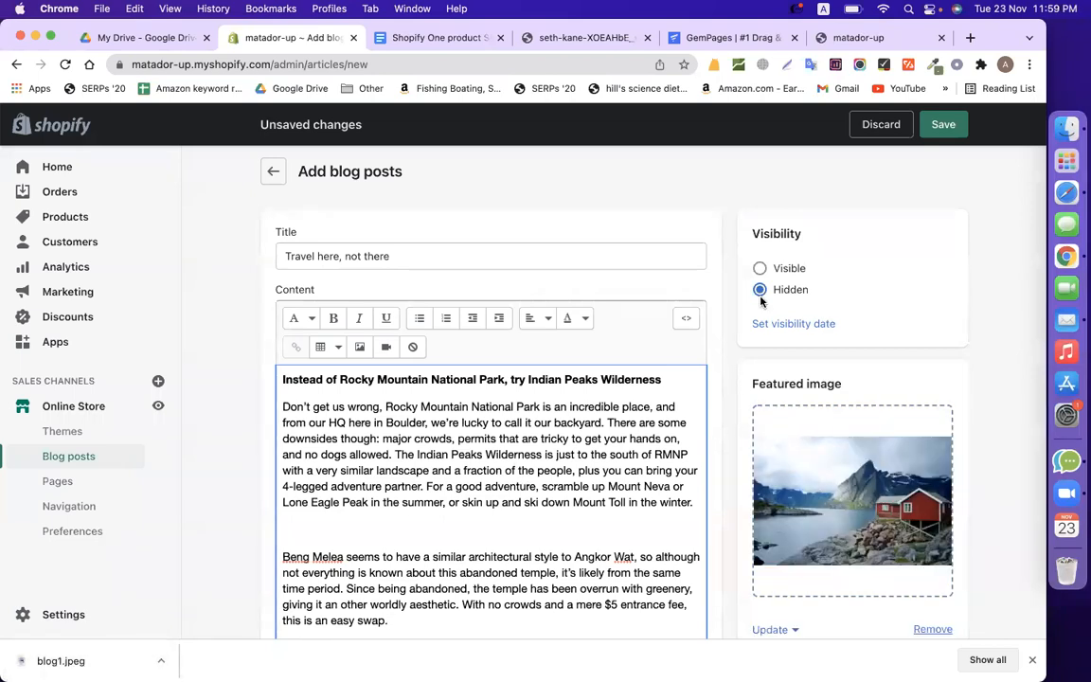
pyautogui.click(760, 269)
pyautogui.scroll(-5, 662, 379)
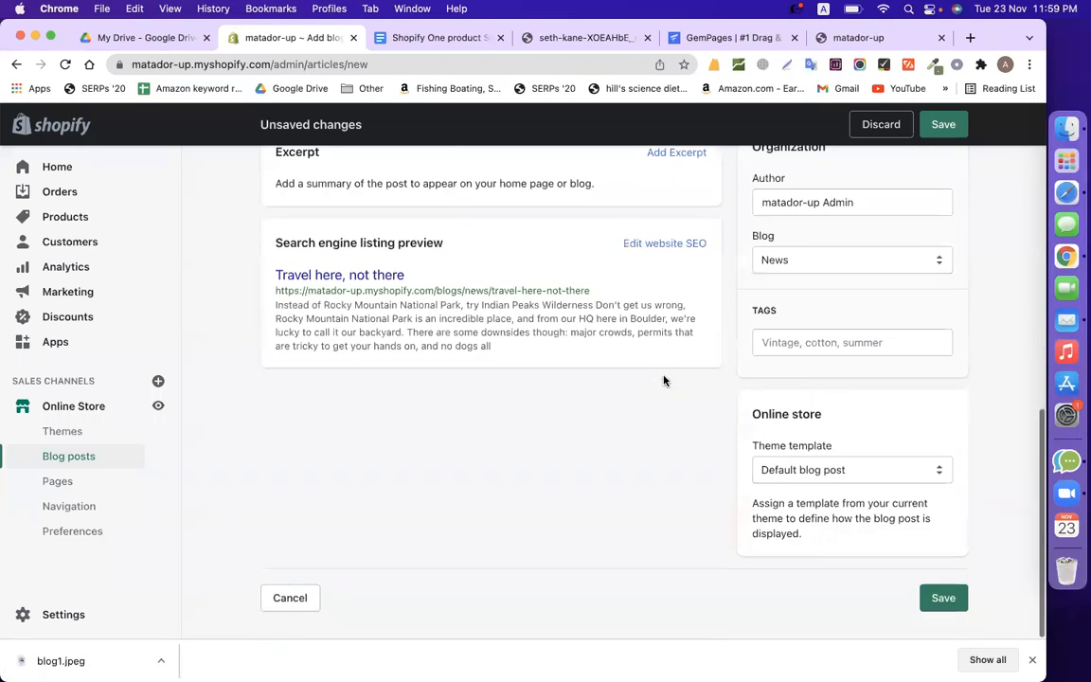
pyautogui.scroll(2, 663, 380)
pyautogui.click(776, 391)
pyautogui.click(778, 381)
# Step: Confirm News as the blog against the notes and save the post
pyautogui.click(431, 42)
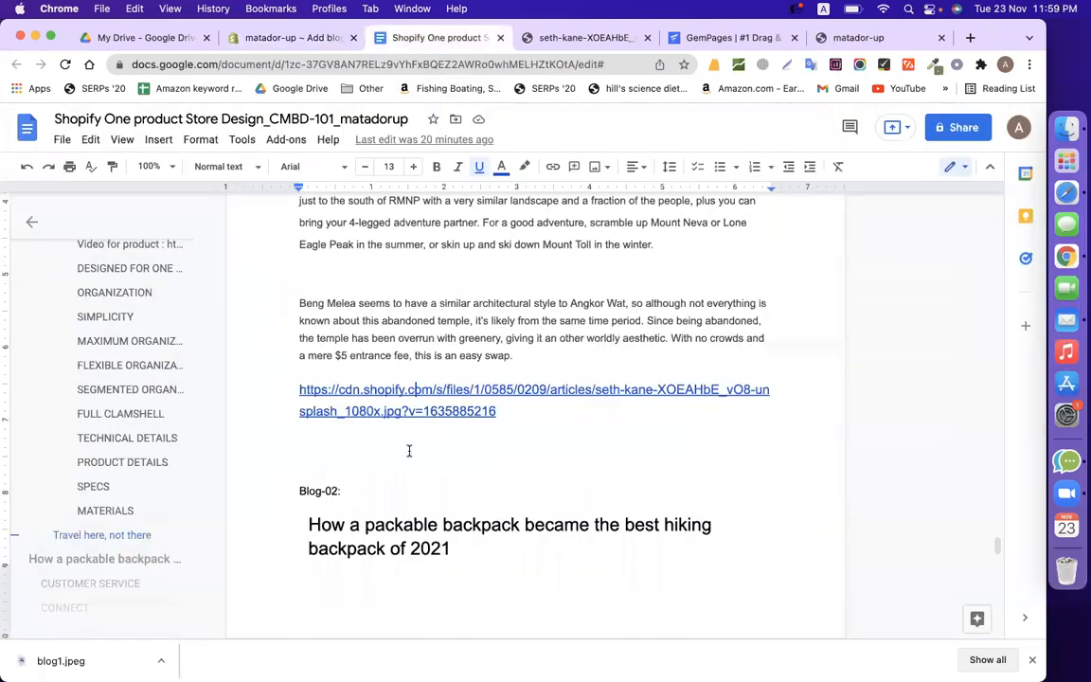
pyautogui.scroll(-8, 407, 451)
pyautogui.scroll(3, 409, 450)
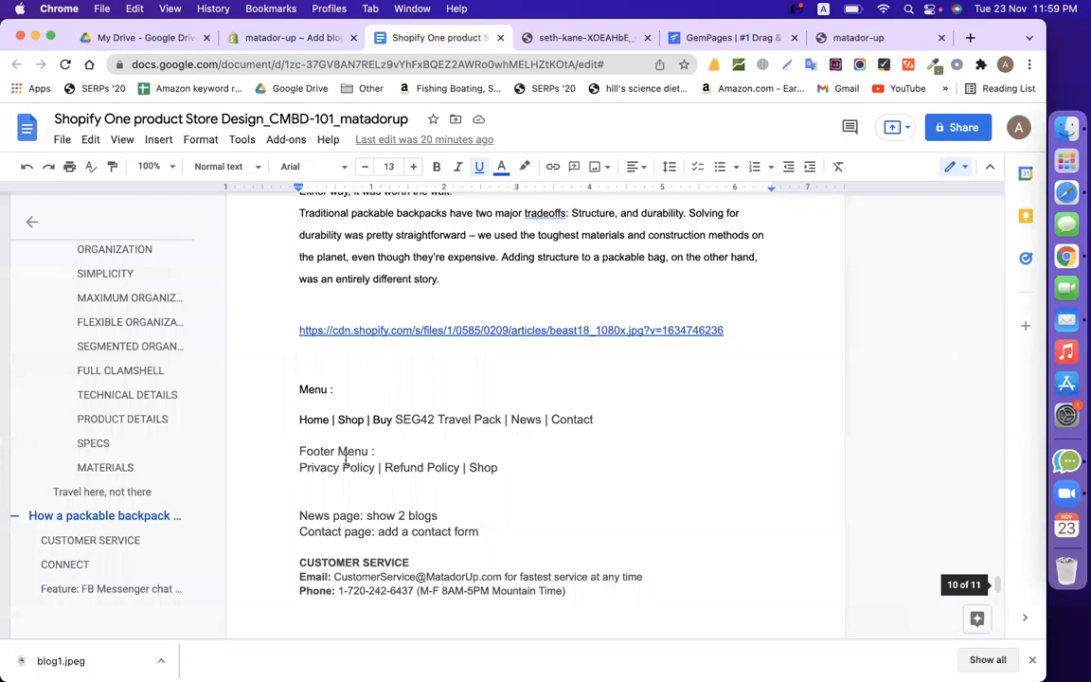
pyautogui.moveTo(305, 514); pyautogui.dragTo(415, 515)
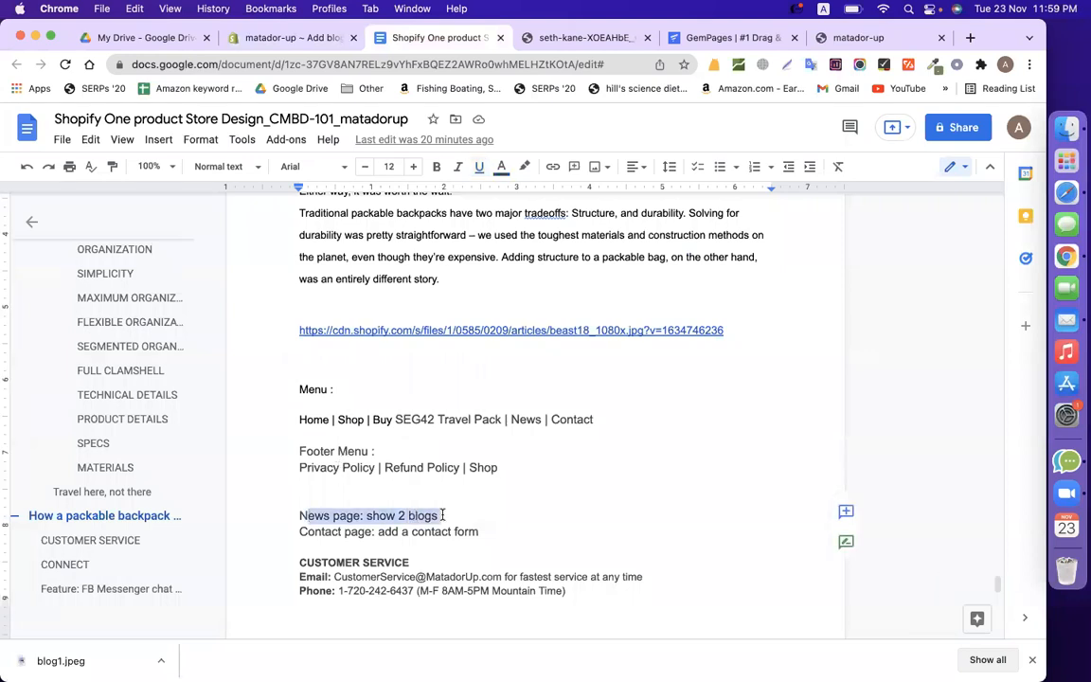
pyautogui.click(294, 38)
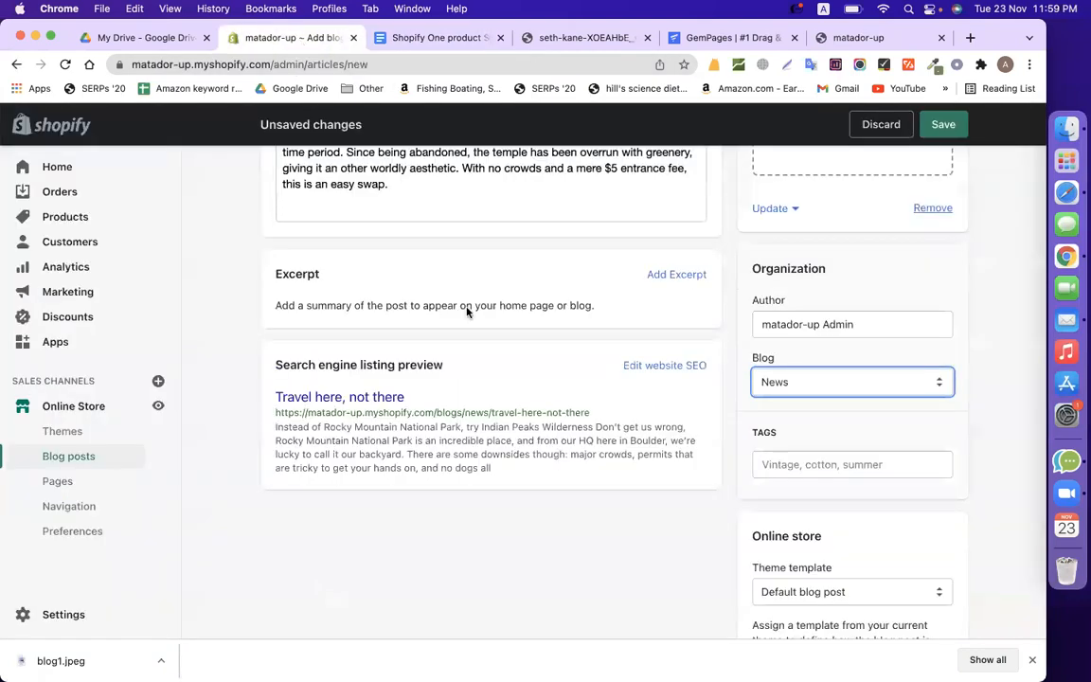
pyautogui.click(779, 384)
pyautogui.click(805, 383)
pyautogui.click(943, 124)
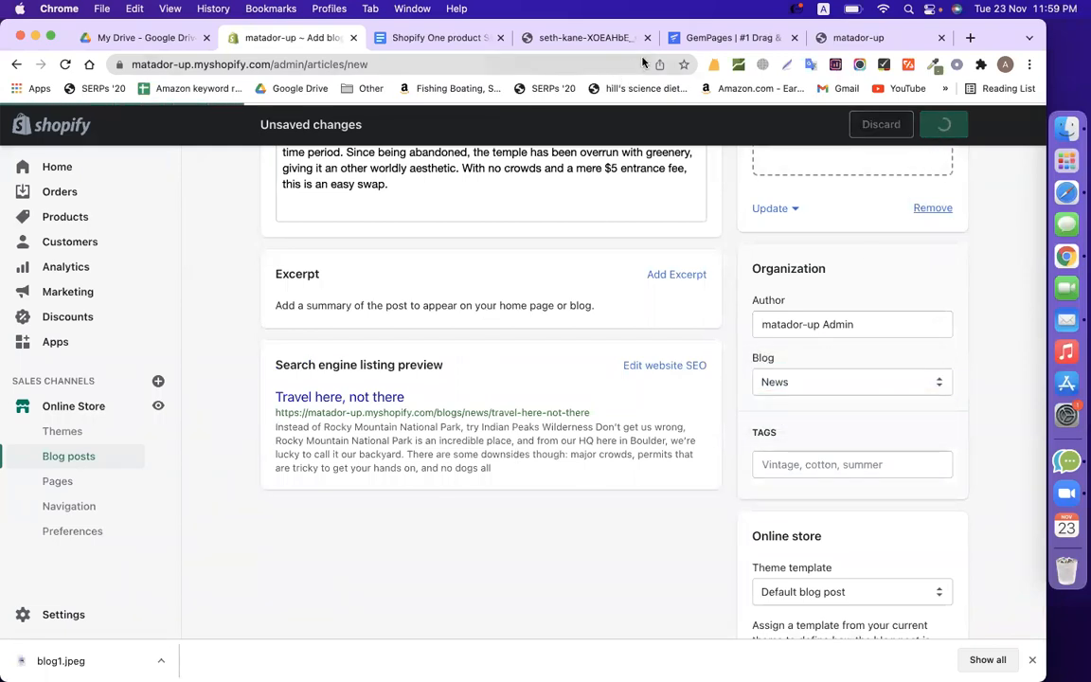
# Step: Select the second blog's heading in the design notes
pyautogui.click(417, 38)
pyautogui.scroll(15, 345, 386)
pyautogui.moveTo(303, 380); pyautogui.dragTo(478, 398)
pyautogui.press('super+c')
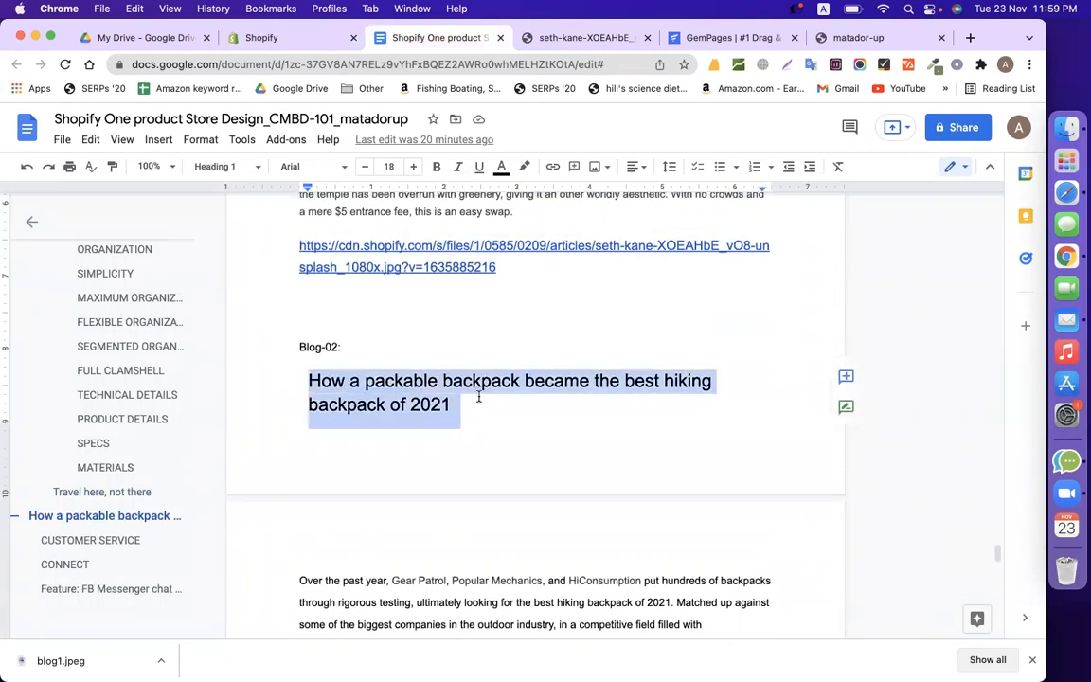
pyautogui.click(253, 36)
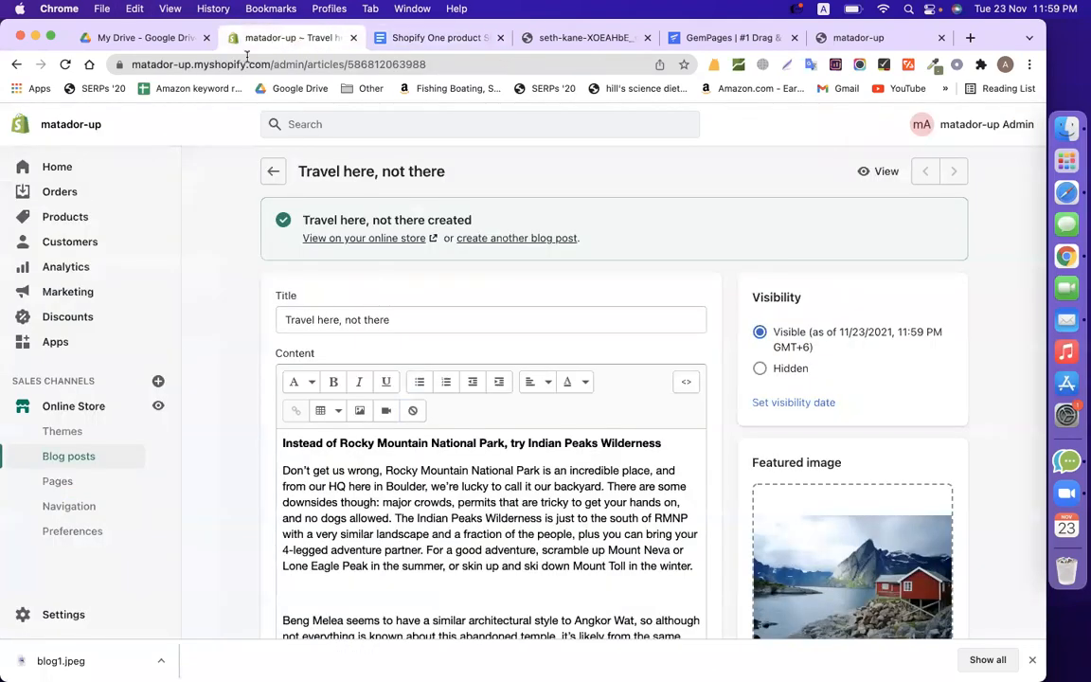
# Step: Start a new blog post and paste in the second blog's title and body paragraphs from the document
pyautogui.click(83, 455)
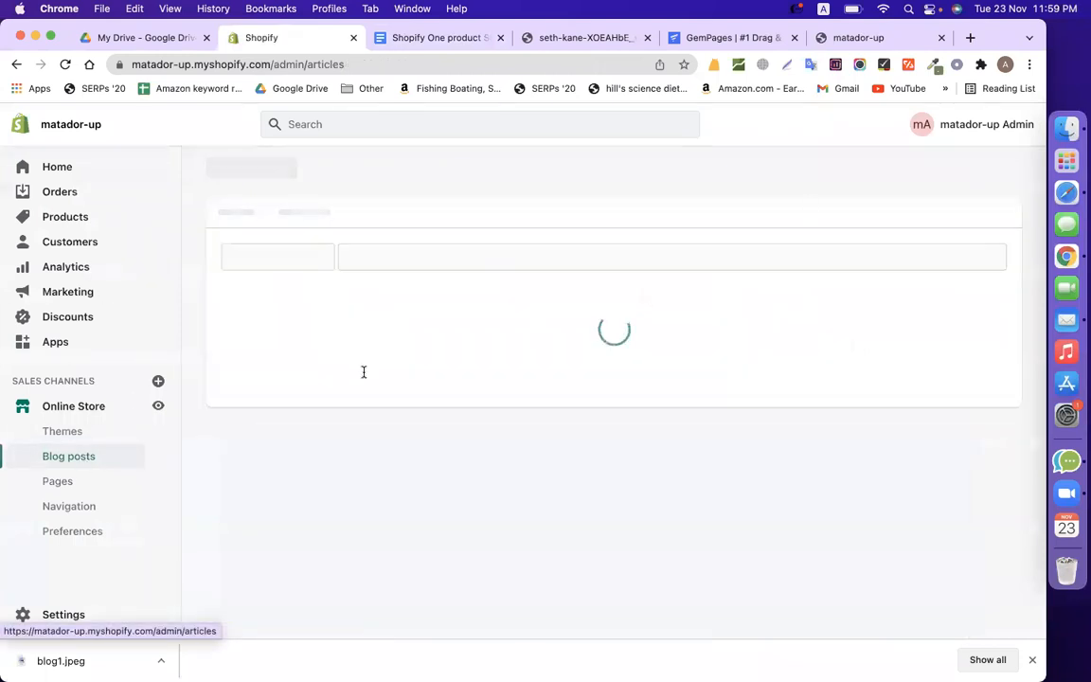
pyautogui.click(975, 171)
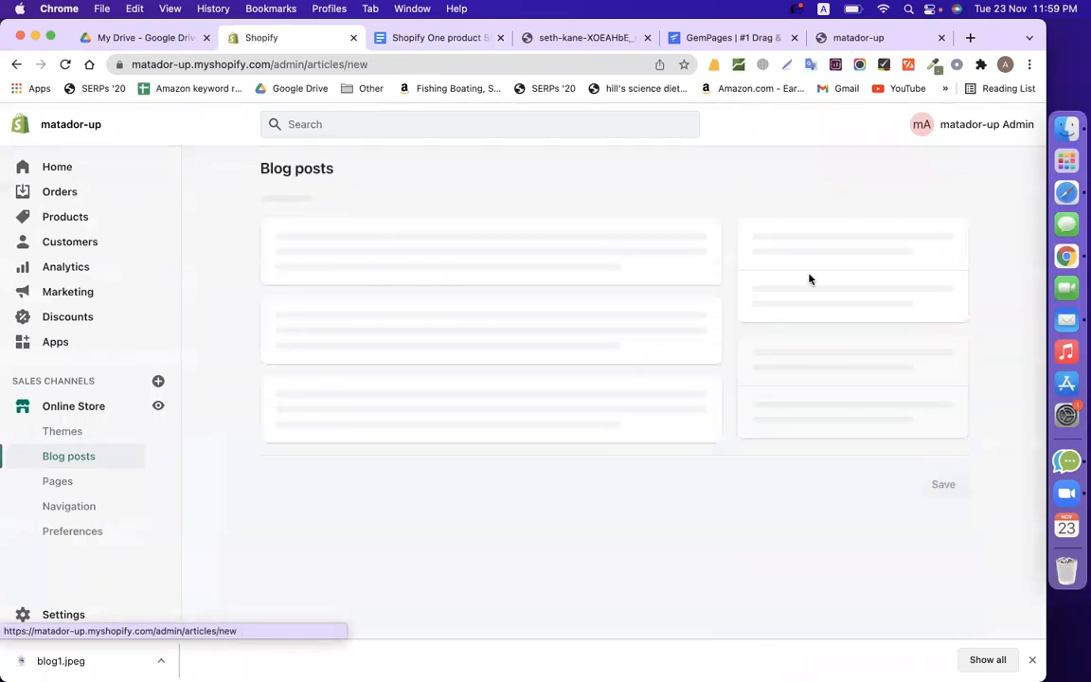
pyautogui.click(458, 255)
pyautogui.press('super+v')
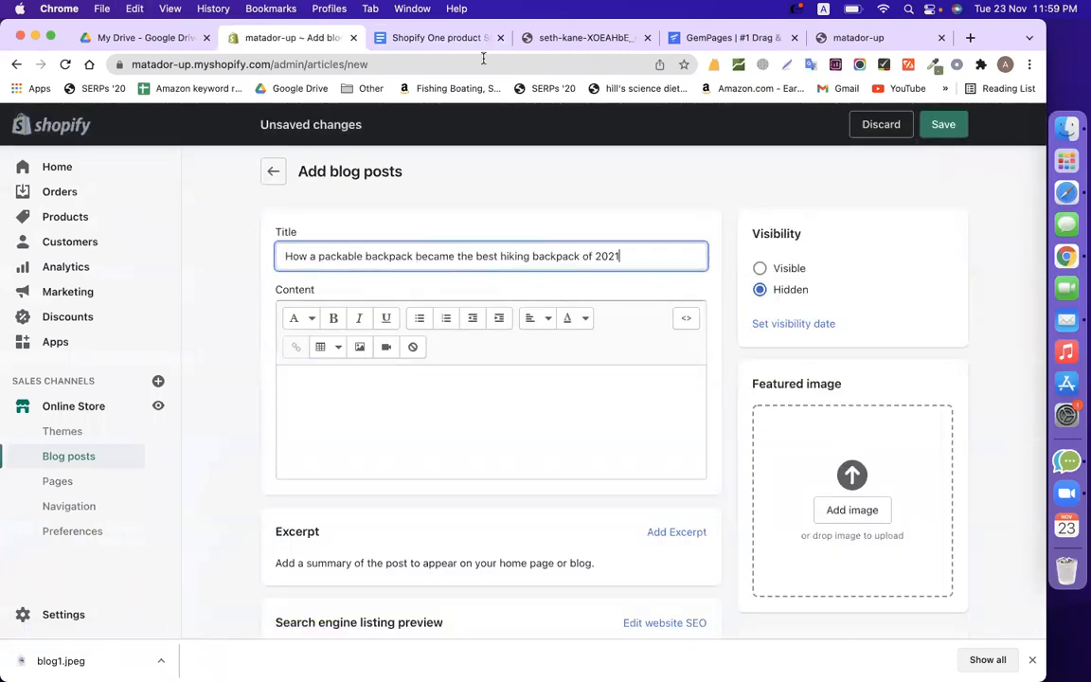
pyautogui.click(451, 37)
pyautogui.scroll(-5, 293, 384)
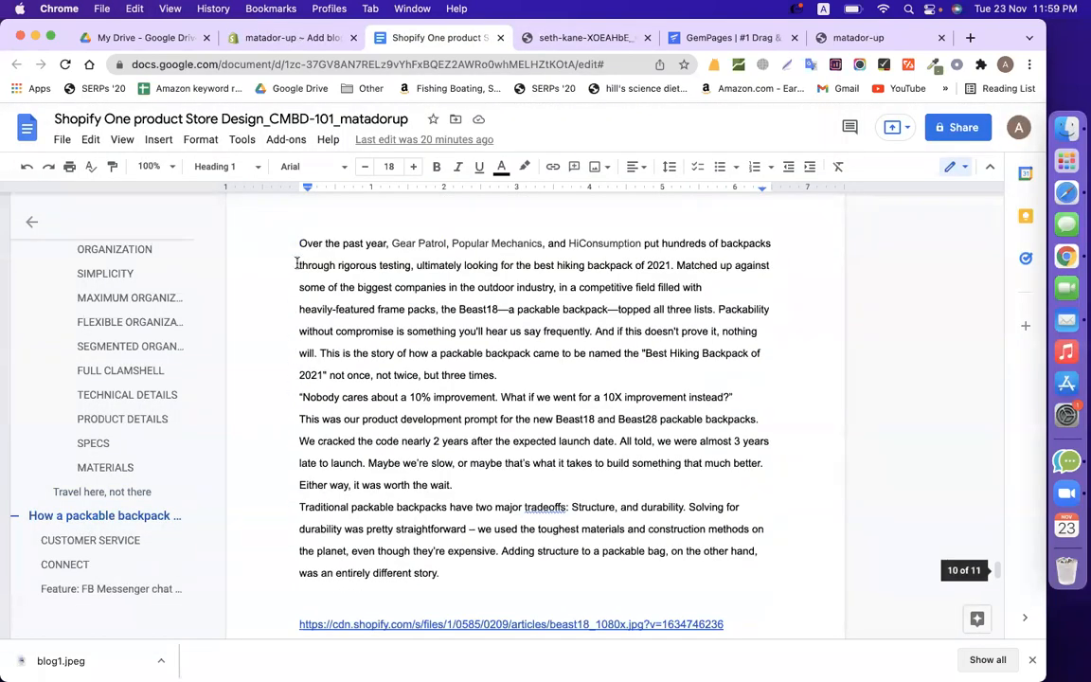
pyautogui.moveTo(299, 242); pyautogui.dragTo(494, 598)
pyautogui.press('super+c')
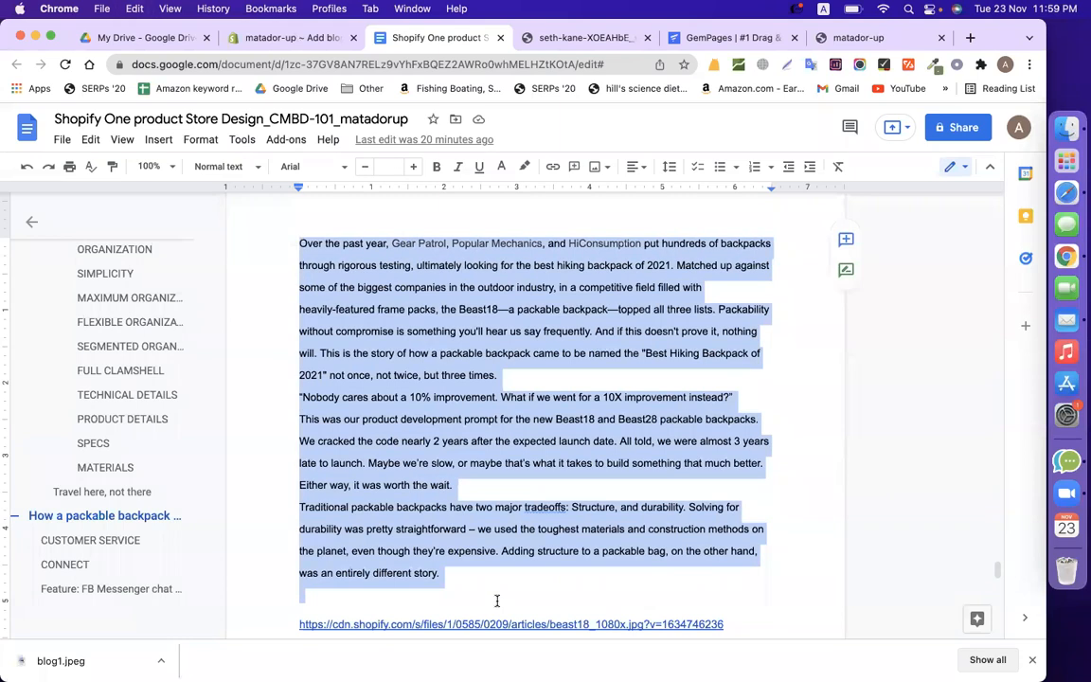
pyautogui.click(284, 37)
pyautogui.click(412, 413)
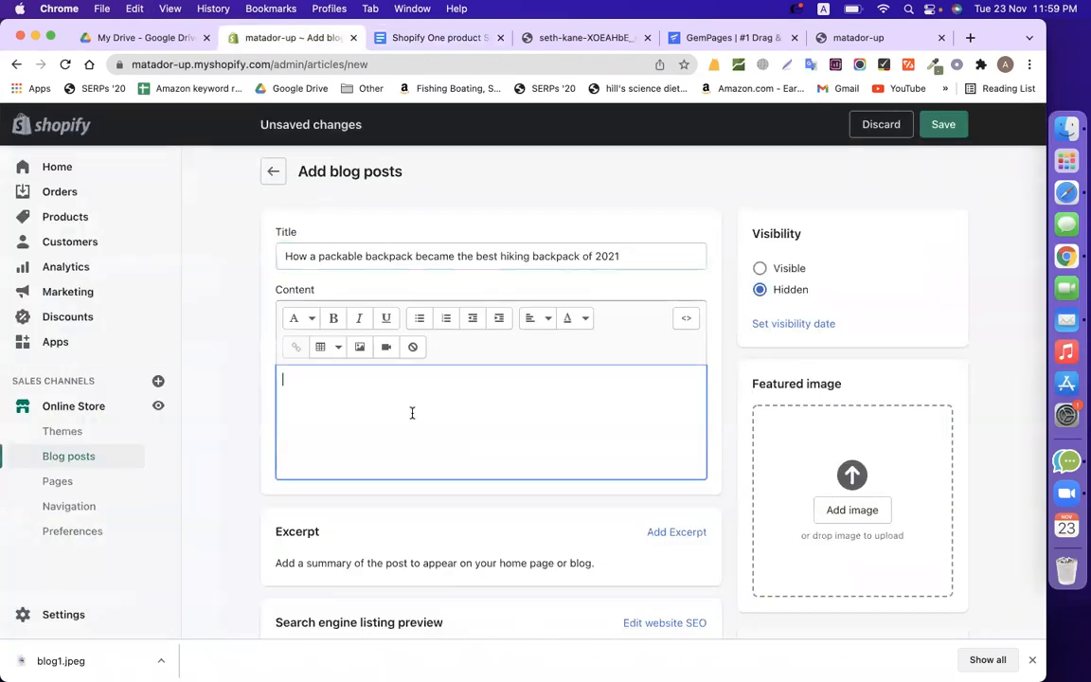
pyautogui.press('super+v')
# Step: Save the backpack photo from the document's image link as blog2
pyautogui.click(467, 34)
pyautogui.scroll(-5, 480, 372)
pyautogui.click(469, 365)
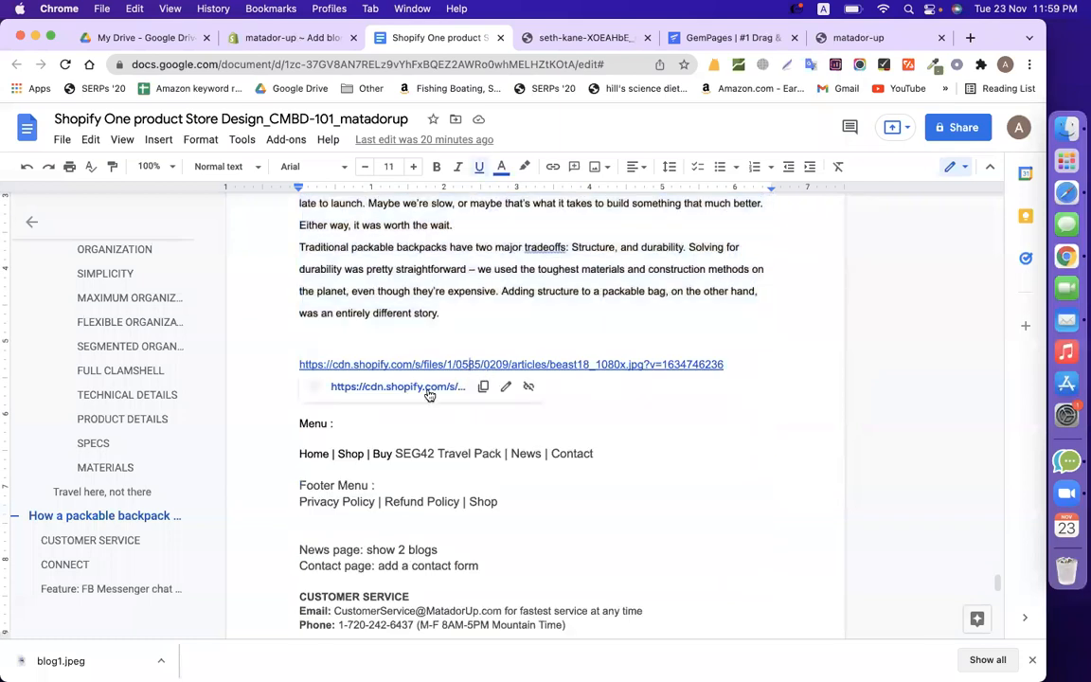
pyautogui.click(426, 390)
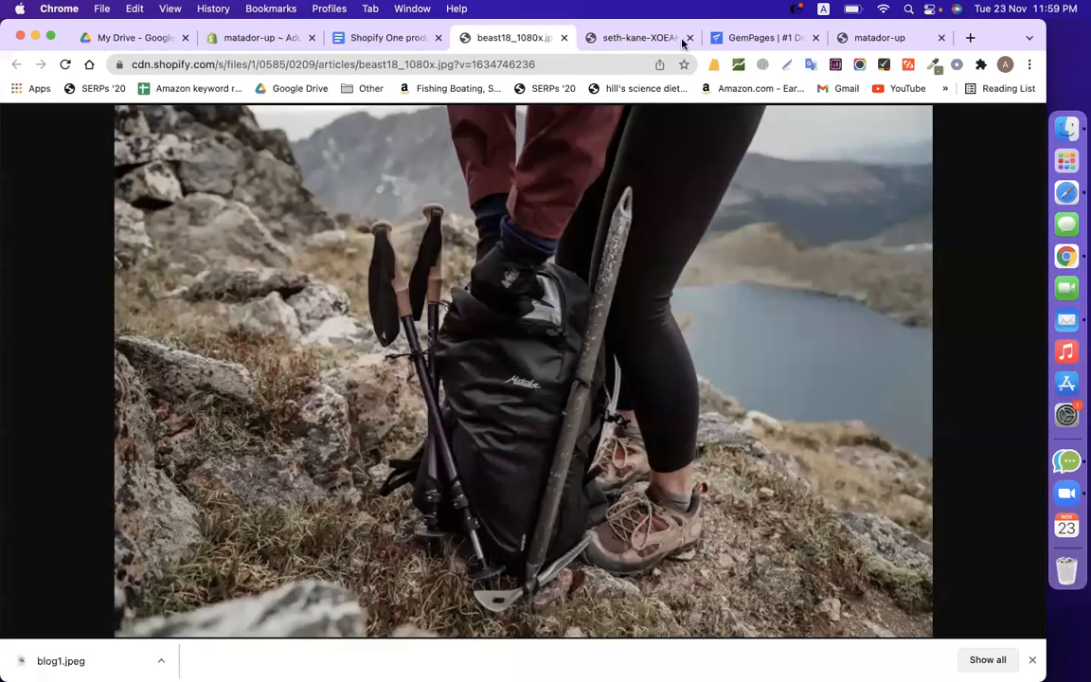
pyautogui.rightClick(551, 249)
pyautogui.click(588, 277)
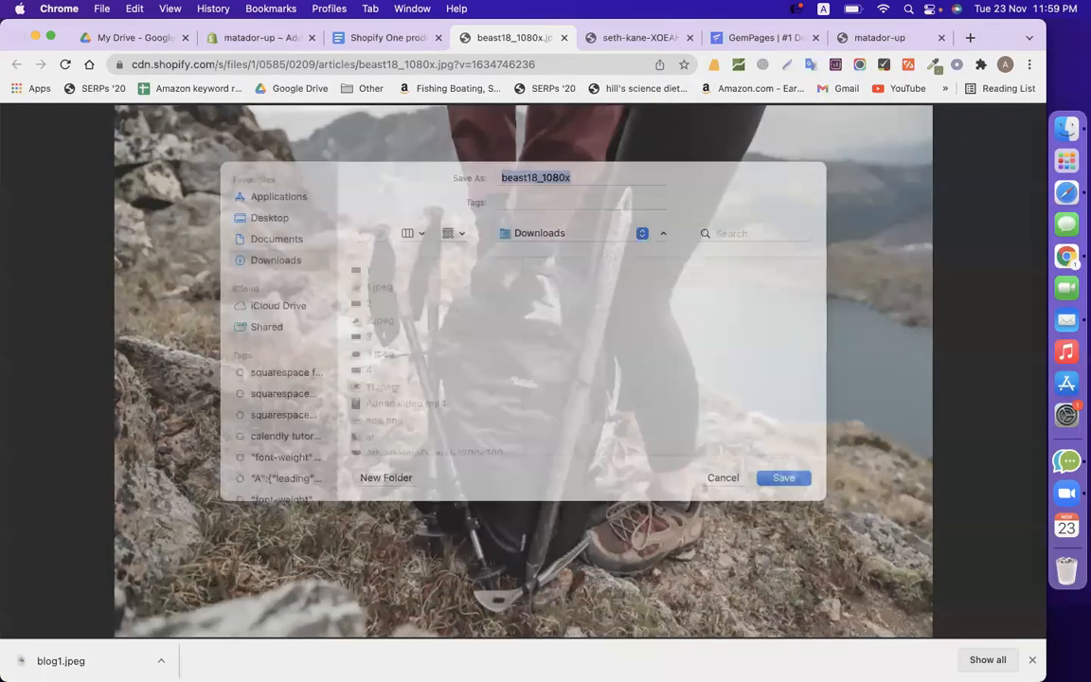
pyautogui.write('blog2')
pyautogui.press('Return')
# Step: Set blog2 as the featured image, make the post visible in the News blog, and save it
pyautogui.click(388, 38)
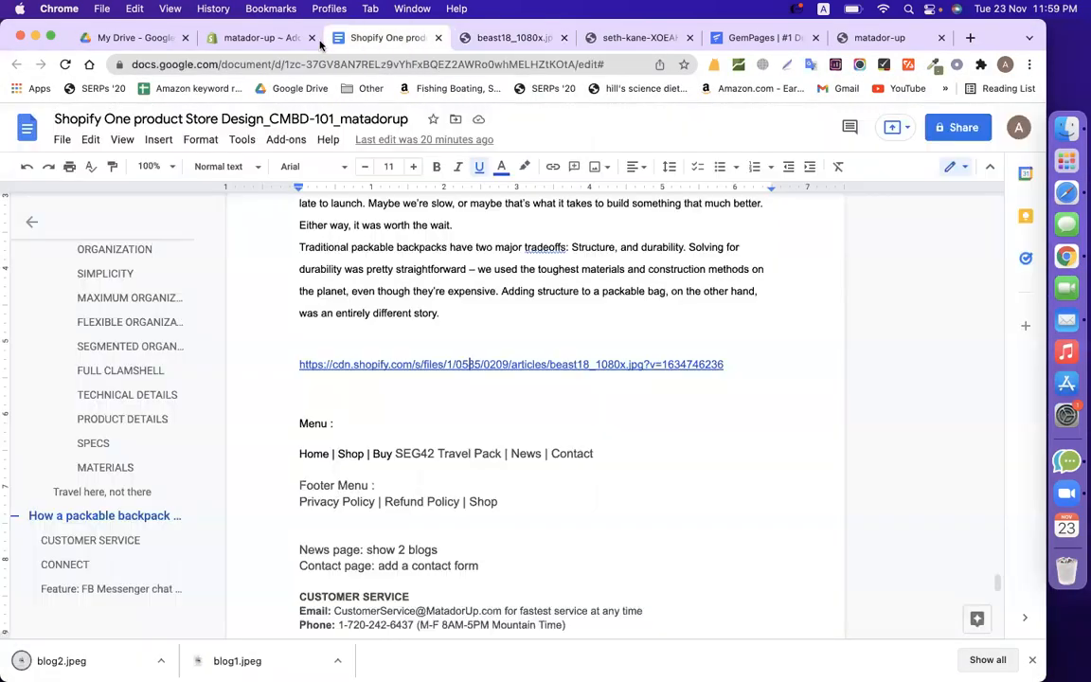
pyautogui.click(290, 41)
pyautogui.moveTo(61, 660); pyautogui.dragTo(762, 453)
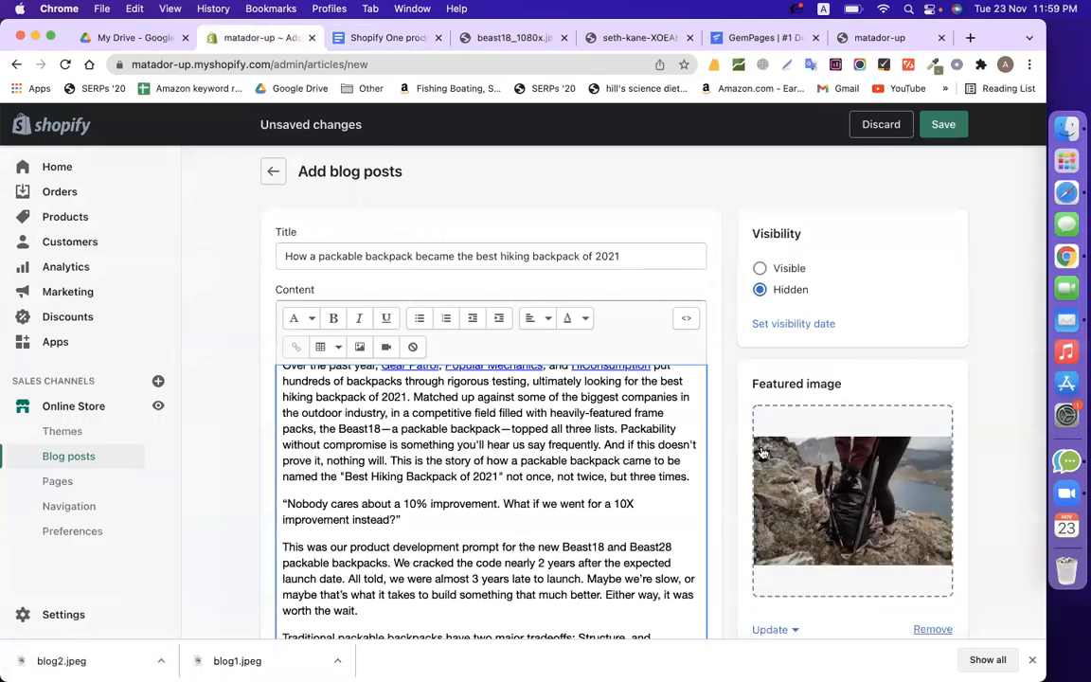
pyautogui.click(775, 272)
pyautogui.scroll(-8, 791, 413)
pyautogui.click(793, 418)
pyautogui.click(794, 414)
pyautogui.click(943, 124)
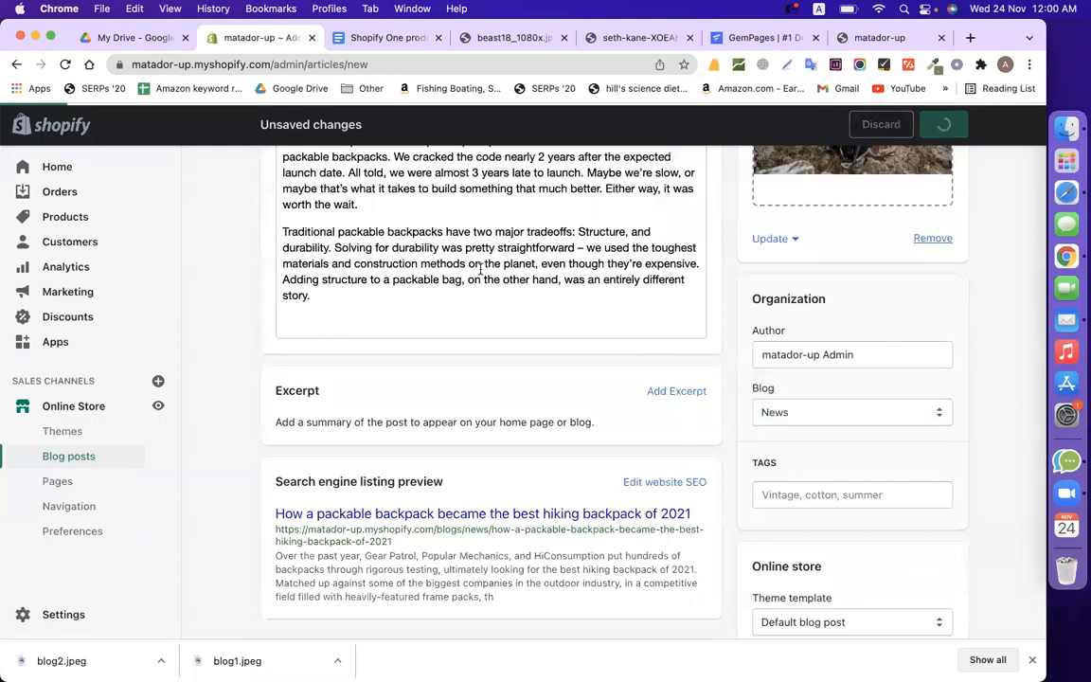
# Step: Publish the Home page from the editor, then close the downloads bar and the Live View notice
pyautogui.click(729, 42)
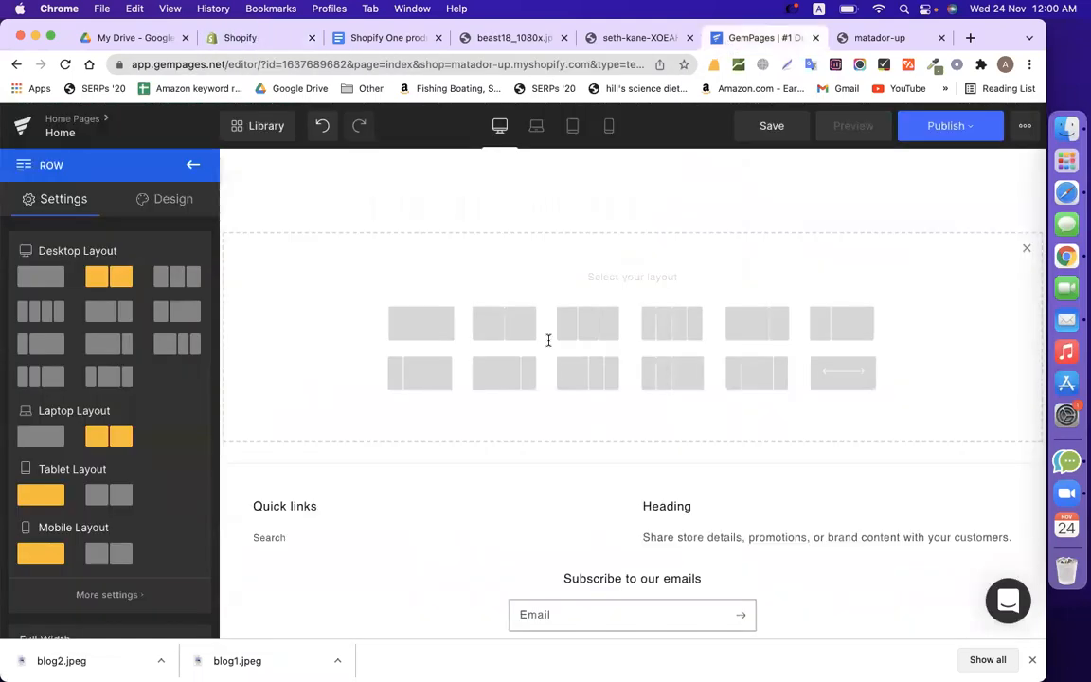
pyautogui.scroll(15, 548, 340)
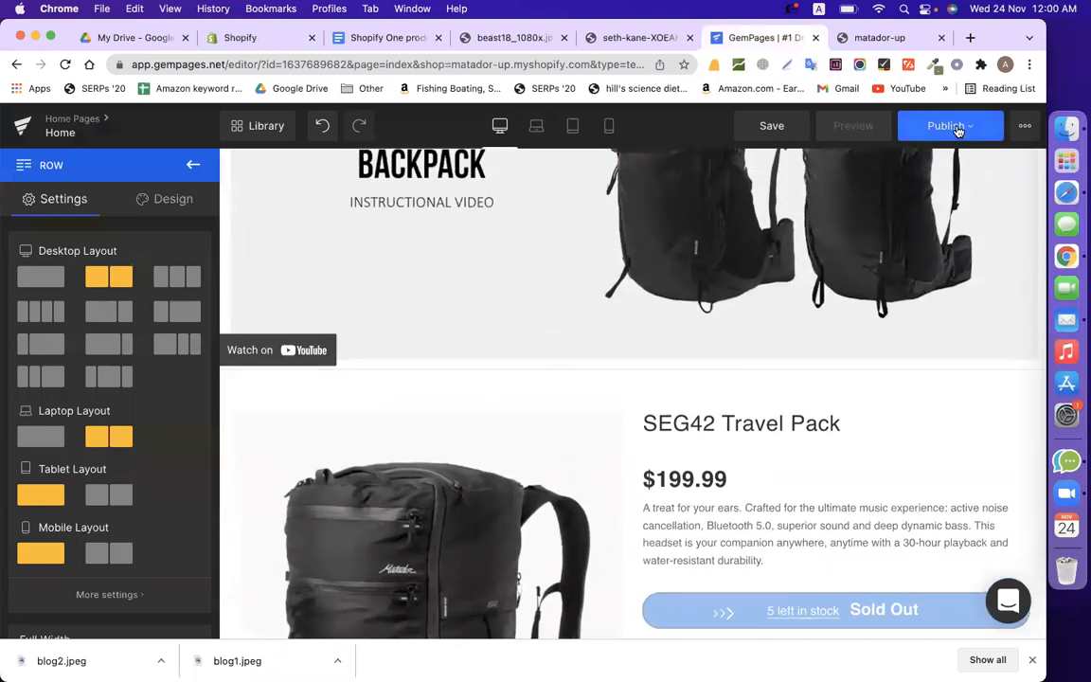
pyautogui.click(947, 126)
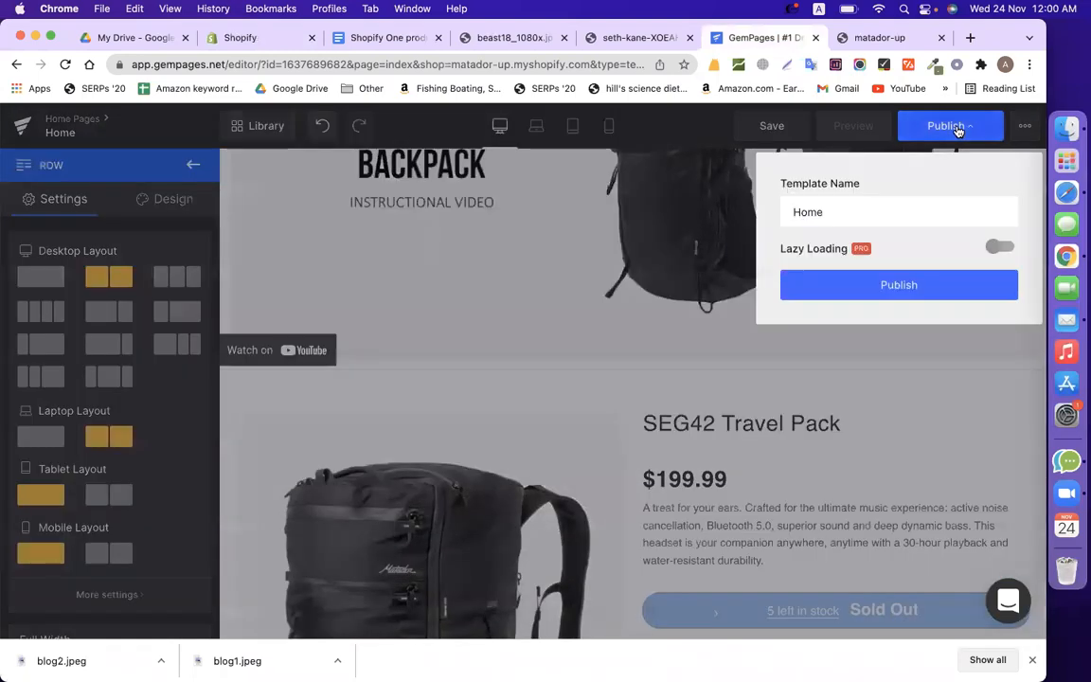
pyautogui.click(892, 285)
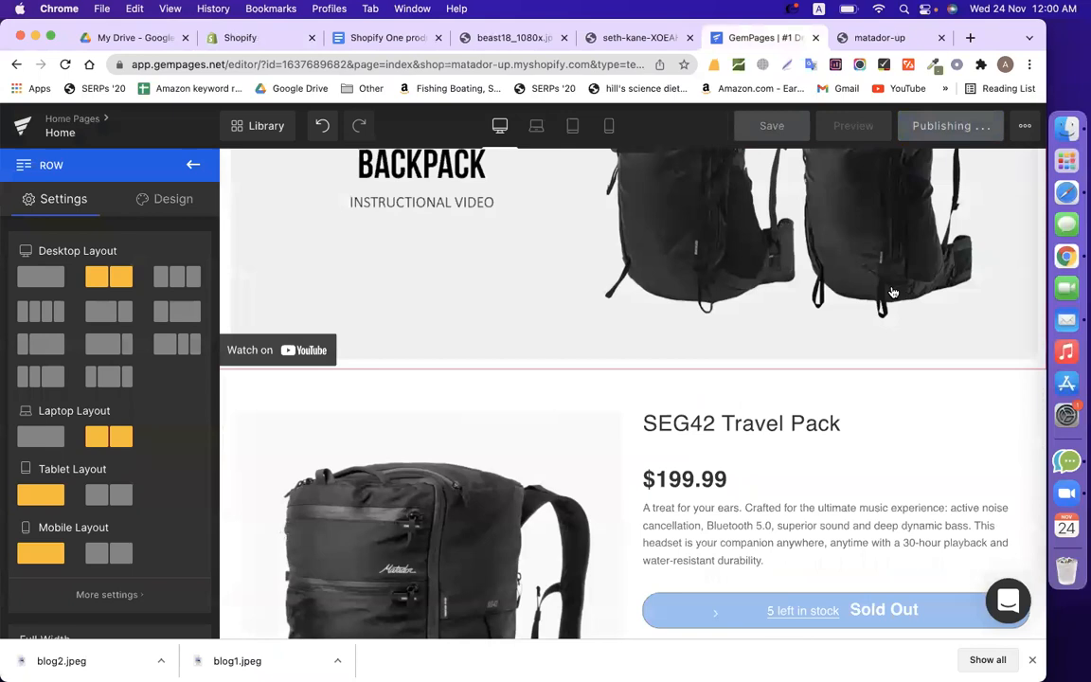
pyautogui.click(1033, 660)
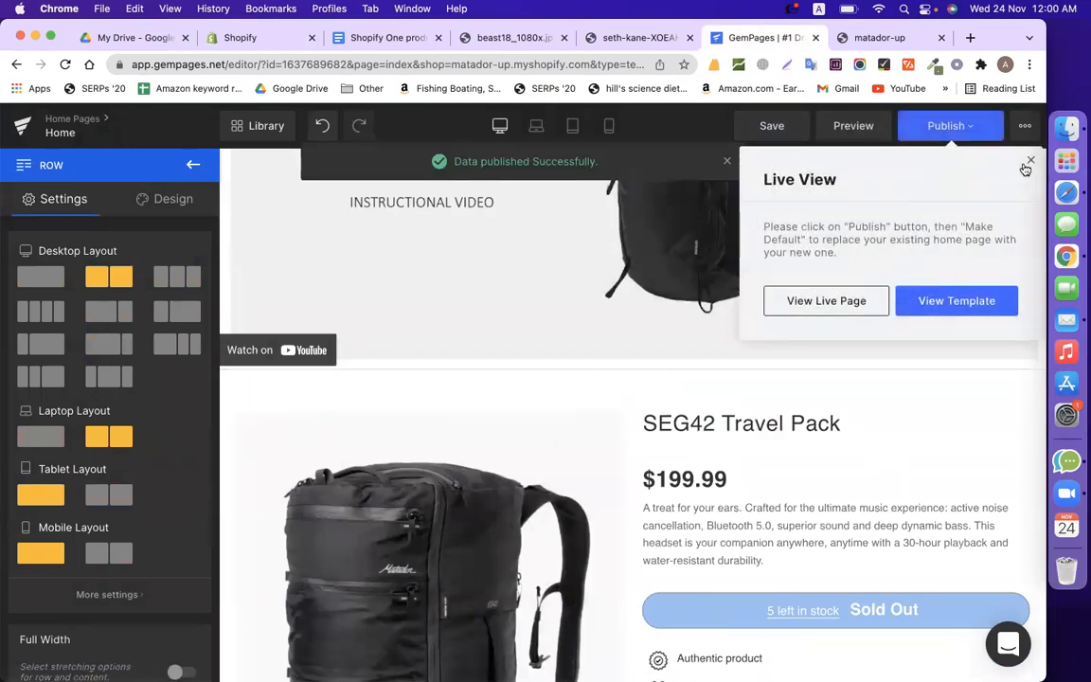
pyautogui.click(1029, 162)
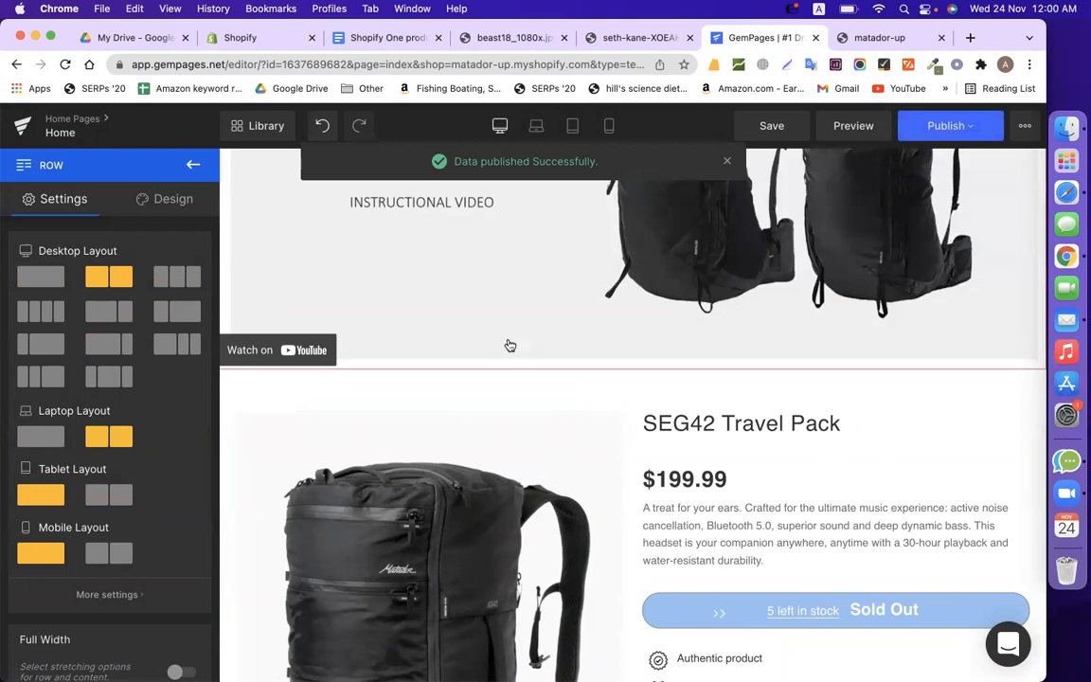
# Step: Reload the editor and insert the 'Blog style 1' block found by searching 'blo' in the Blocks library
pyautogui.click(65, 65)
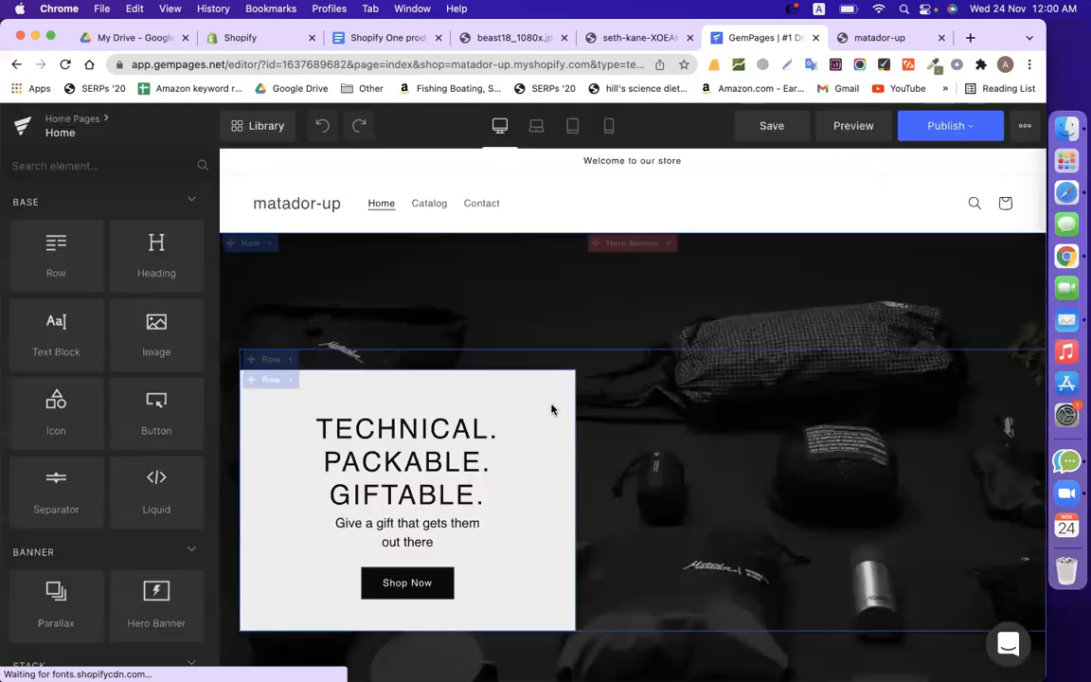
pyautogui.scroll(-10, 552, 409)
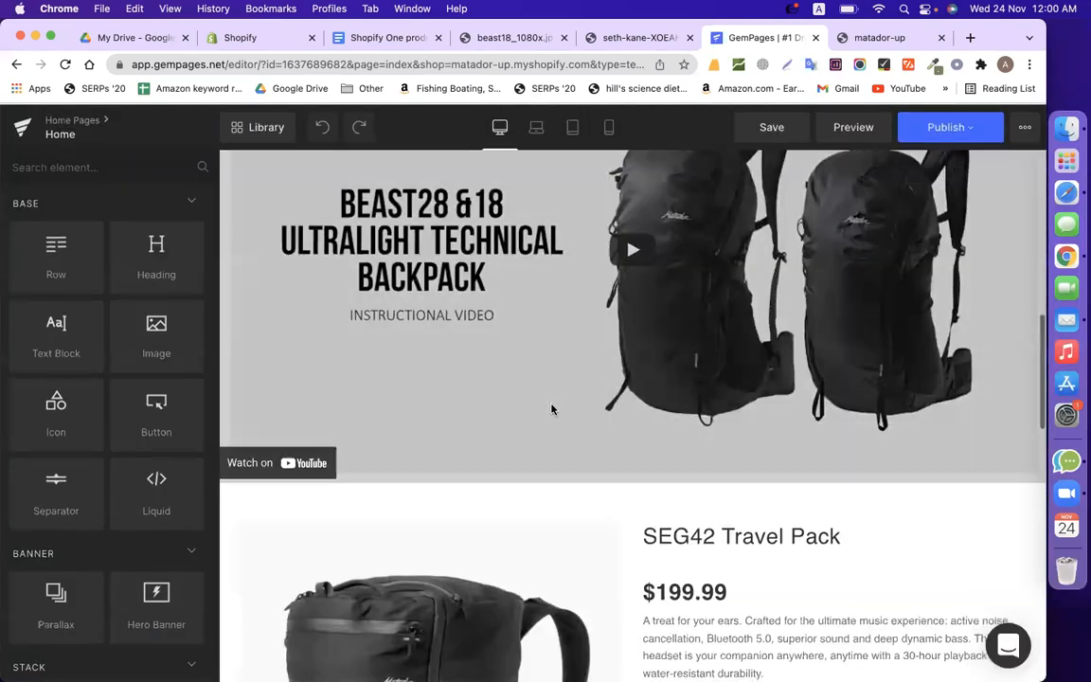
pyautogui.scroll(-12, 514, 310)
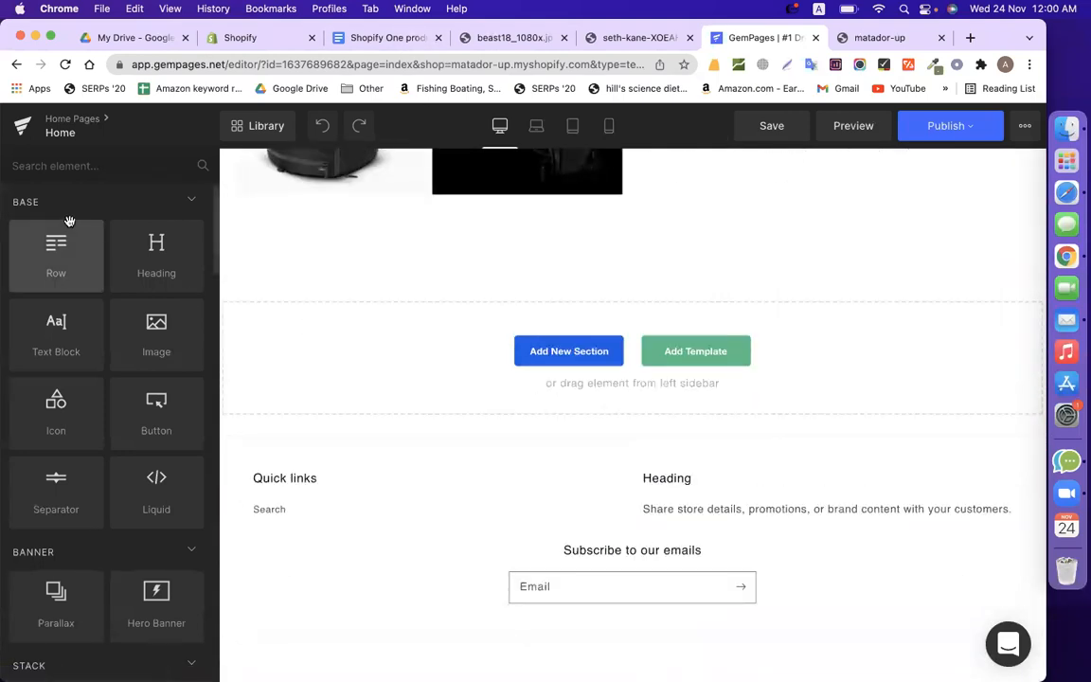
pyautogui.click(263, 132)
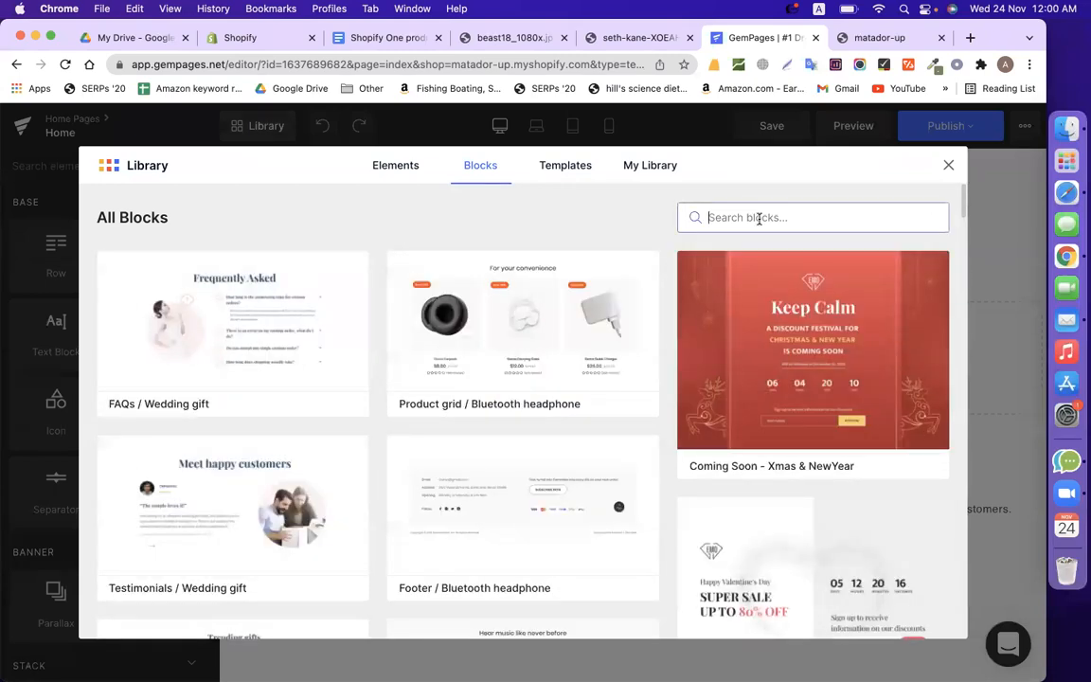
pyautogui.click(758, 219)
pyautogui.write('blog')
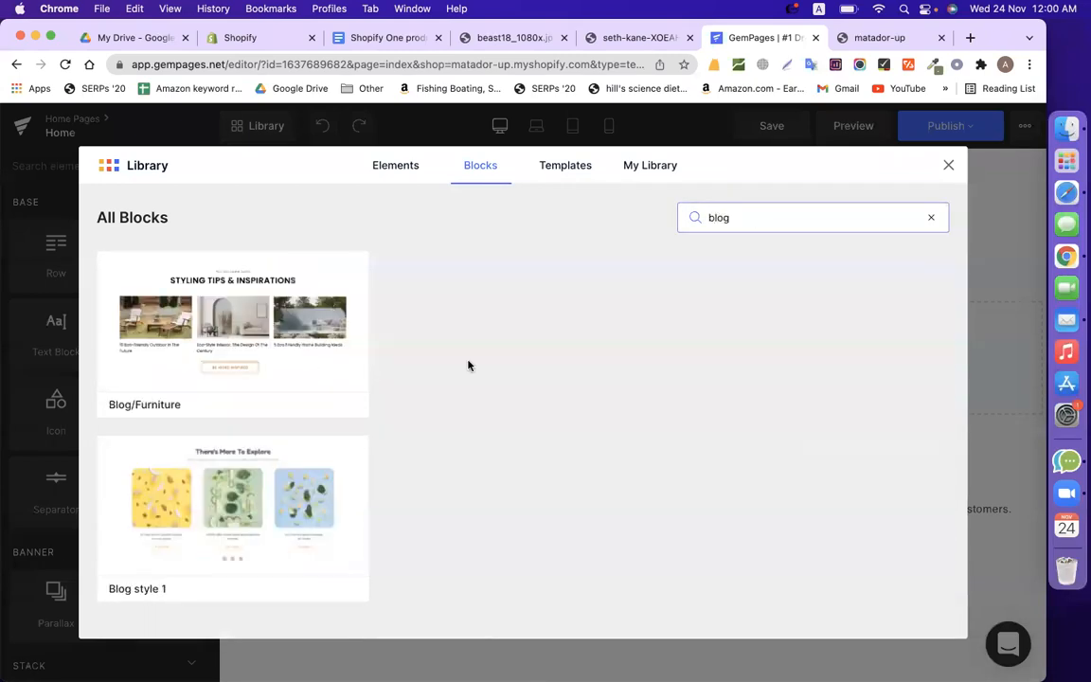
pyautogui.moveTo(276, 328)
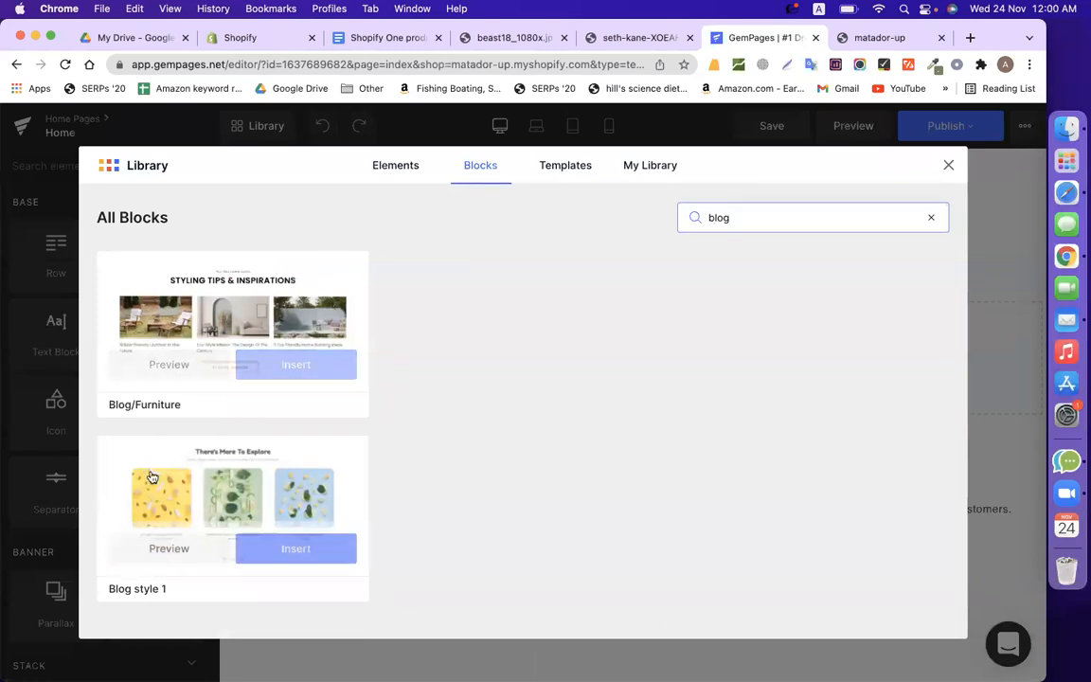
pyautogui.moveTo(201, 509)
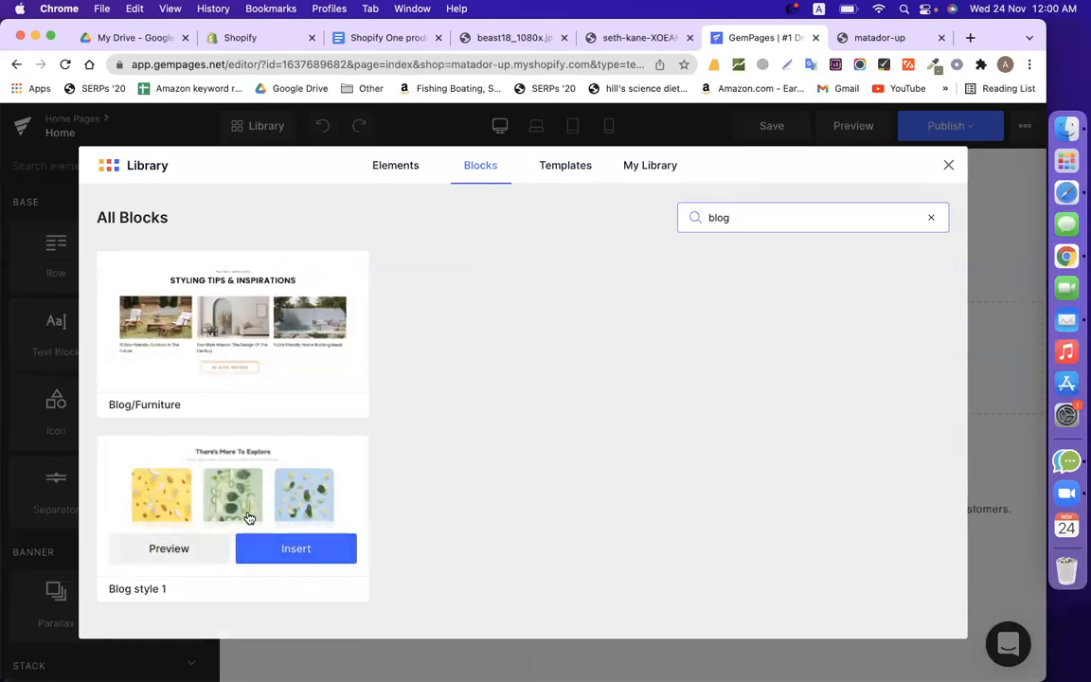
pyautogui.click(264, 554)
# Step: Inspect the new blog block by selecting its yellow article image, caption and section subtitle
pyautogui.scroll(20, 653, 426)
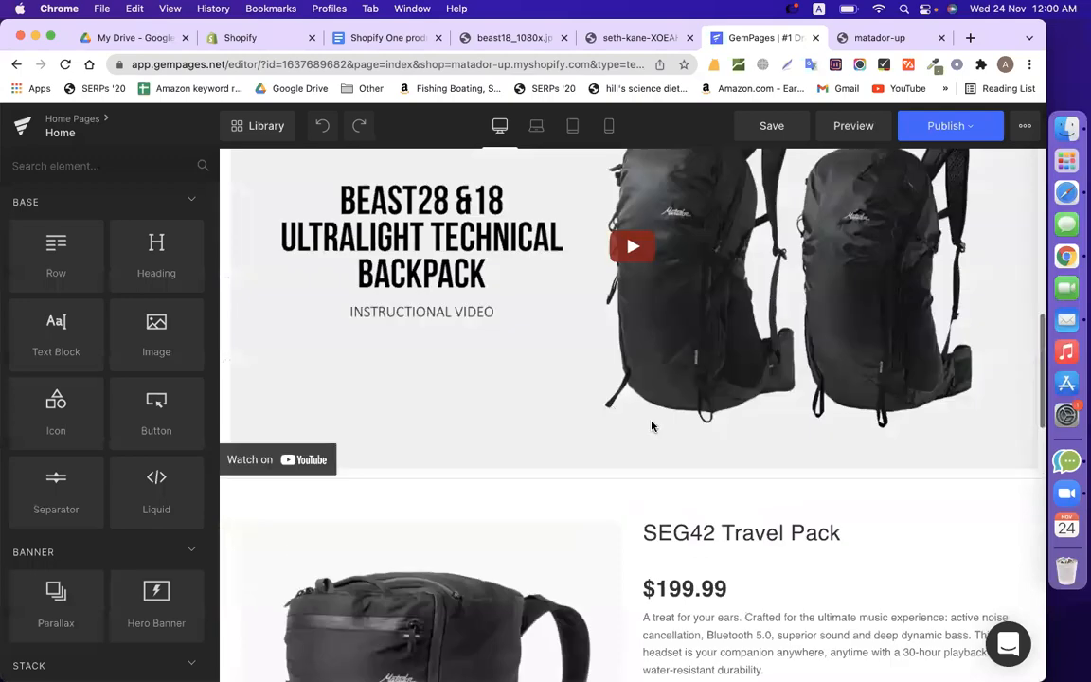
pyautogui.scroll(-7, 653, 426)
pyautogui.scroll(-10, 652, 426)
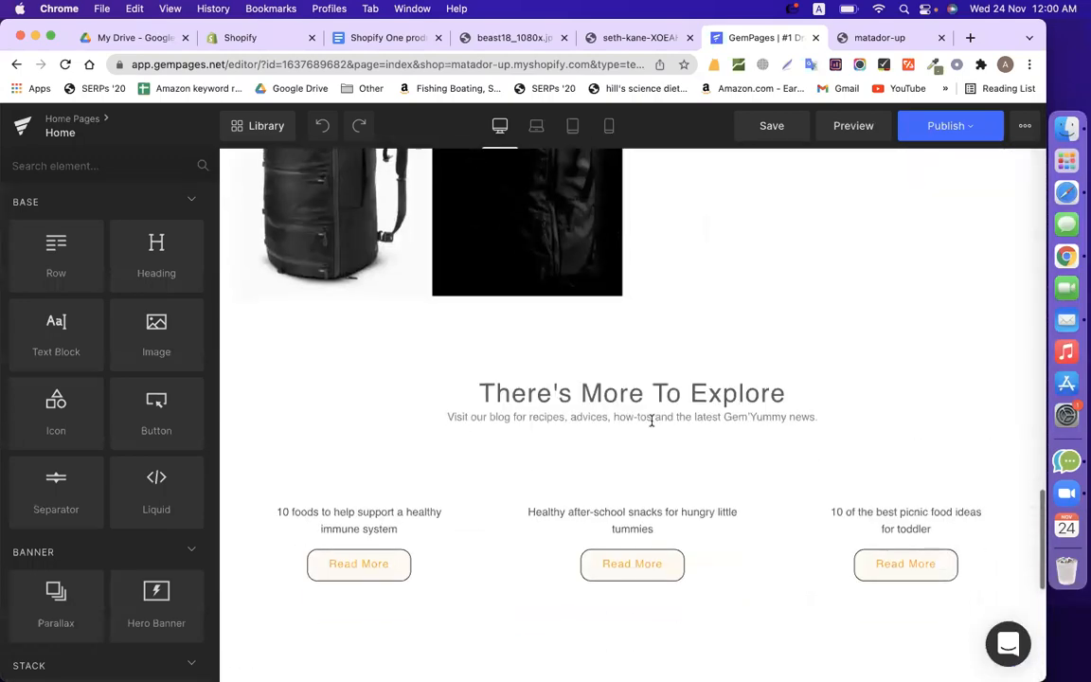
pyautogui.scroll(-3, 652, 427)
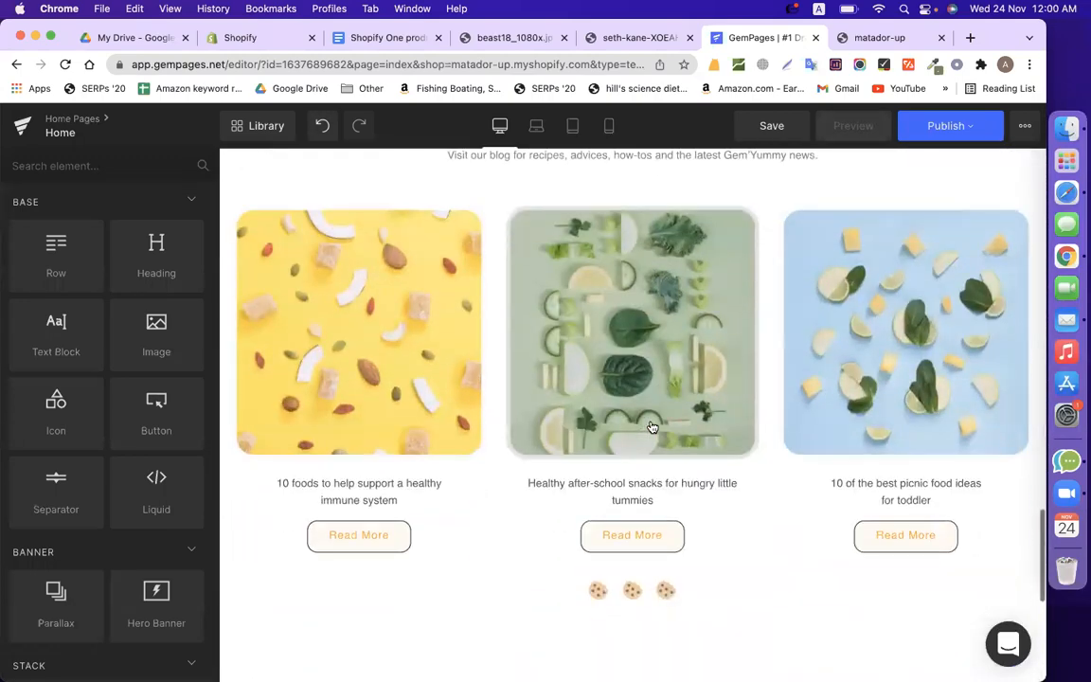
pyautogui.click(428, 389)
pyautogui.click(370, 480)
pyautogui.scroll(3, 496, 462)
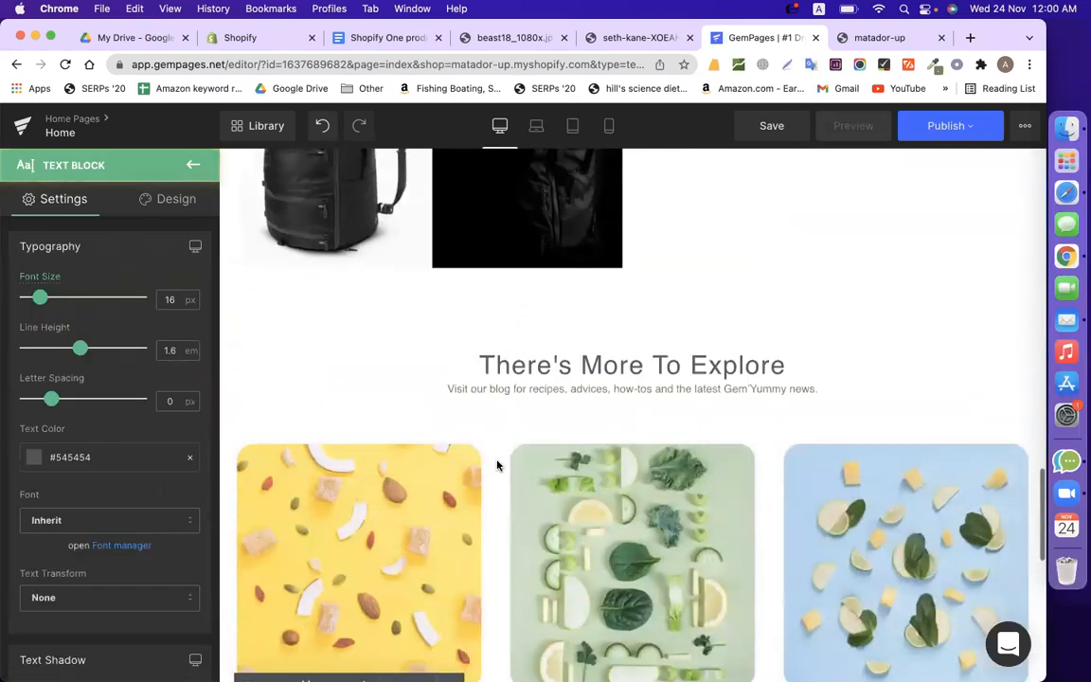
pyautogui.click(568, 380)
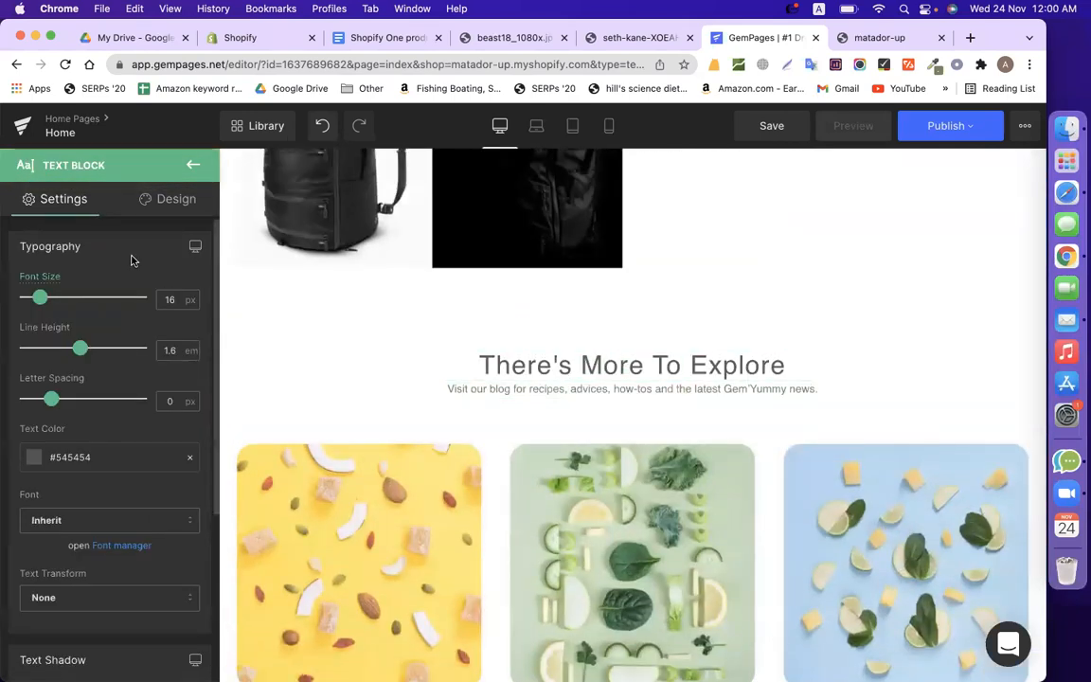
pyautogui.scroll(-5, 118, 434)
pyautogui.scroll(5, 118, 436)
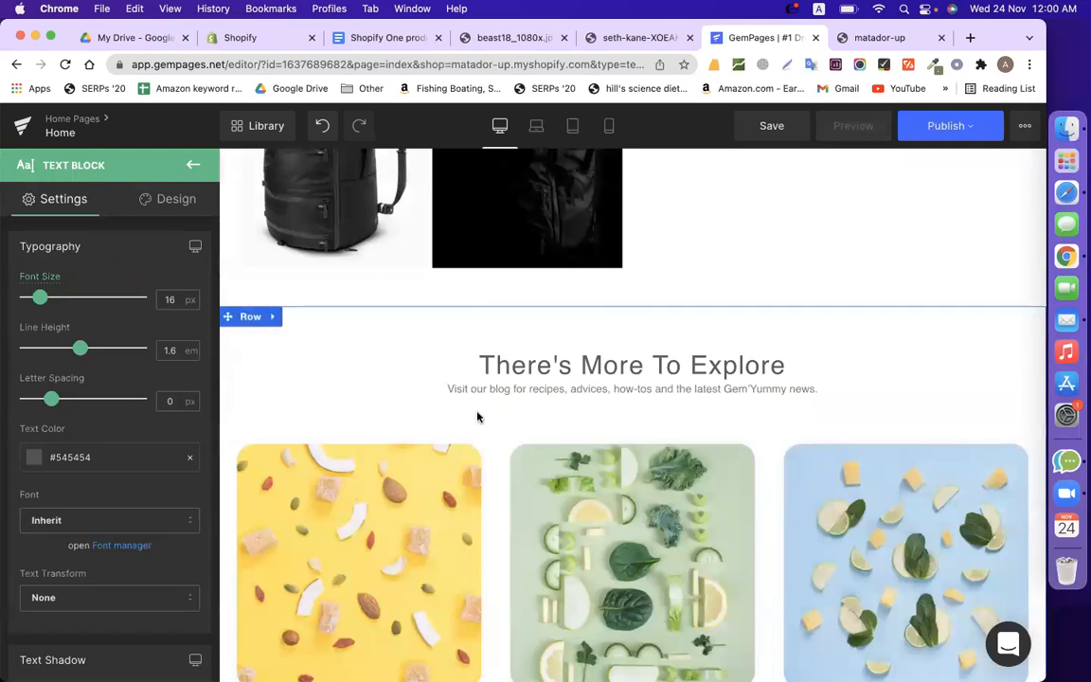
pyautogui.scroll(-1, 331, 478)
pyautogui.scroll(2, 348, 504)
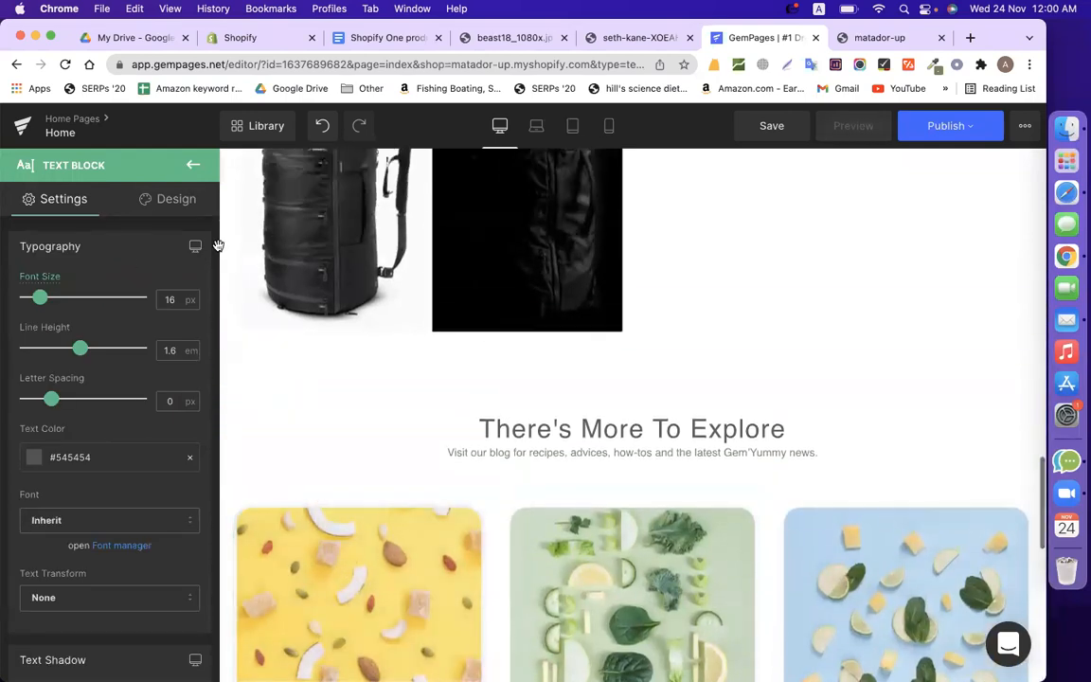
# Step: Place an Article List above 'There's More To Explore', linked to the News blog with 2 articles per row
pyautogui.click(193, 164)
pyautogui.write('blog')
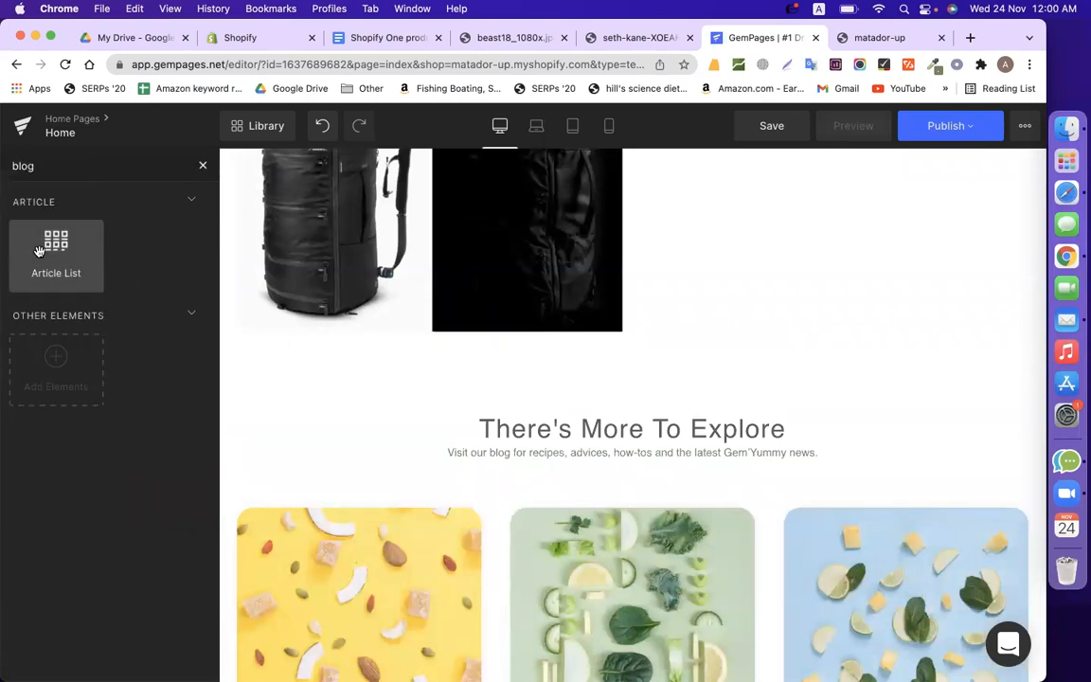
pyautogui.moveTo(55, 245); pyautogui.dragTo(533, 366)
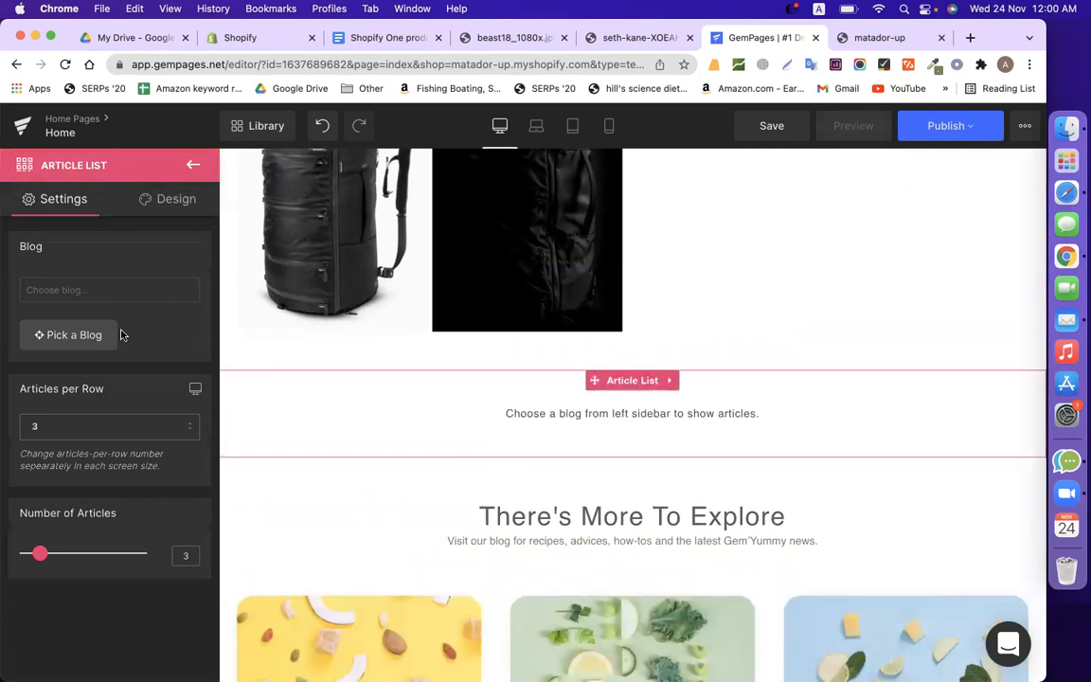
pyautogui.click(68, 292)
pyautogui.click(66, 333)
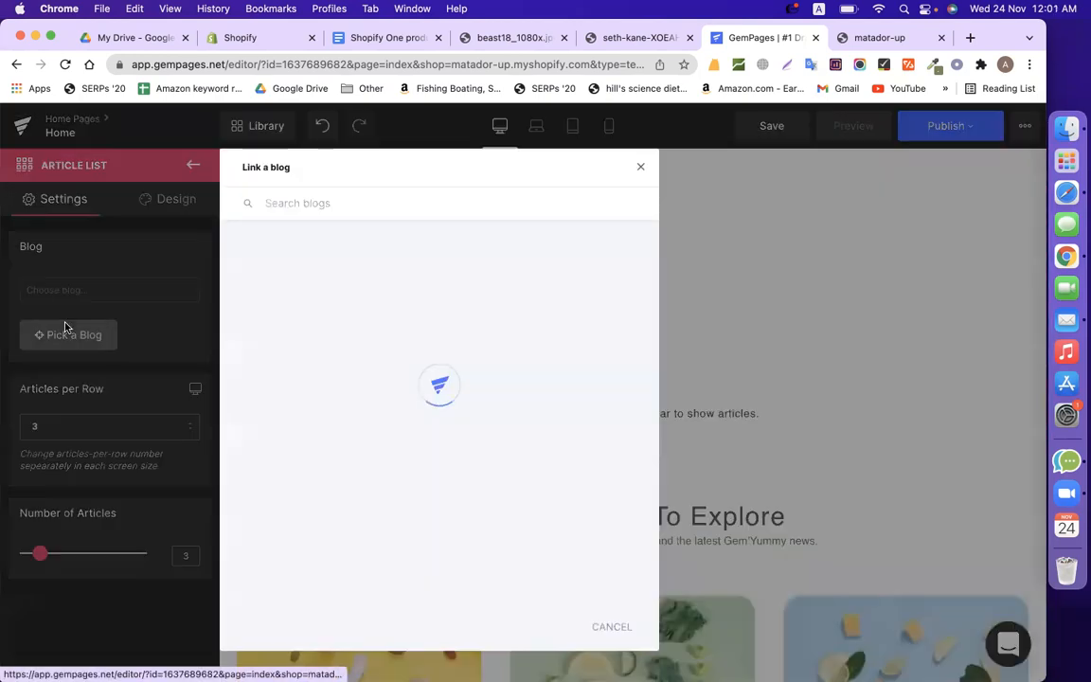
pyautogui.click(423, 271)
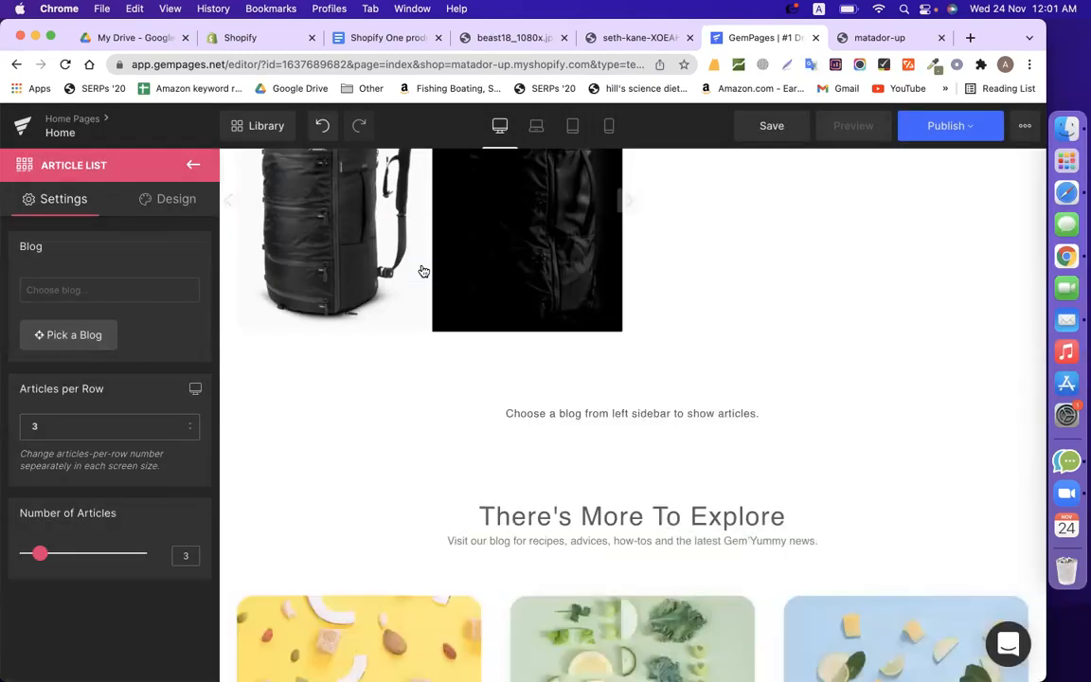
pyautogui.scroll(-1, 689, 373)
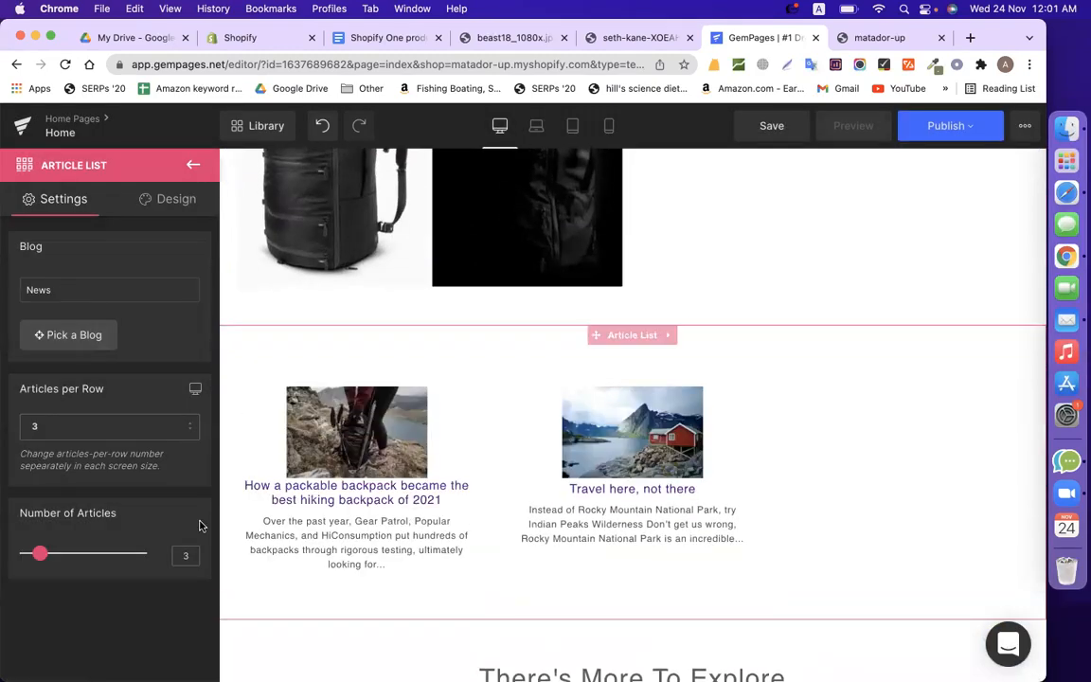
pyautogui.click(71, 438)
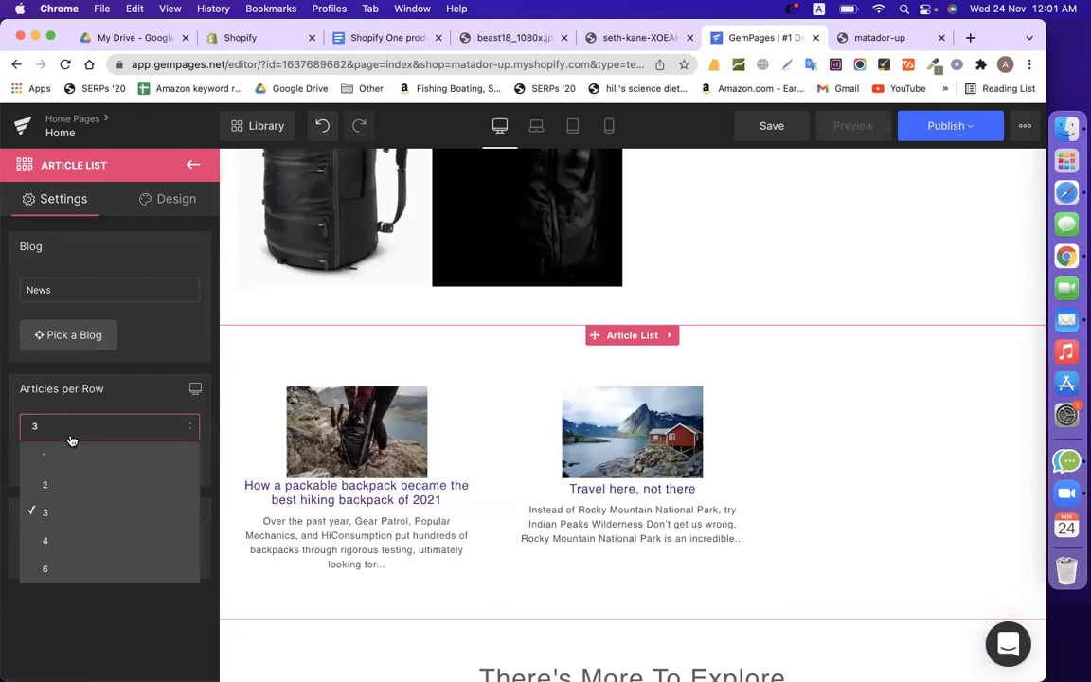
pyautogui.click(52, 484)
# Step: Select the 'There's More To Explore' row and reveal its extra actions
pyautogui.scroll(-3, 514, 458)
pyautogui.scroll(-3, 514, 457)
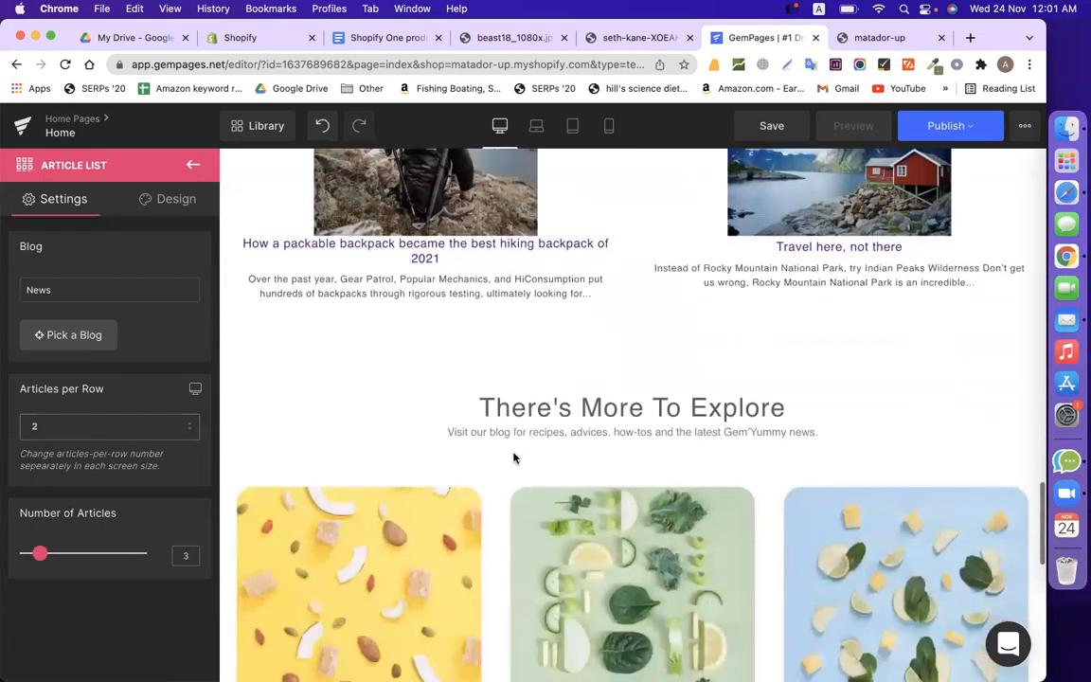
pyautogui.click(414, 372)
pyautogui.click(367, 360)
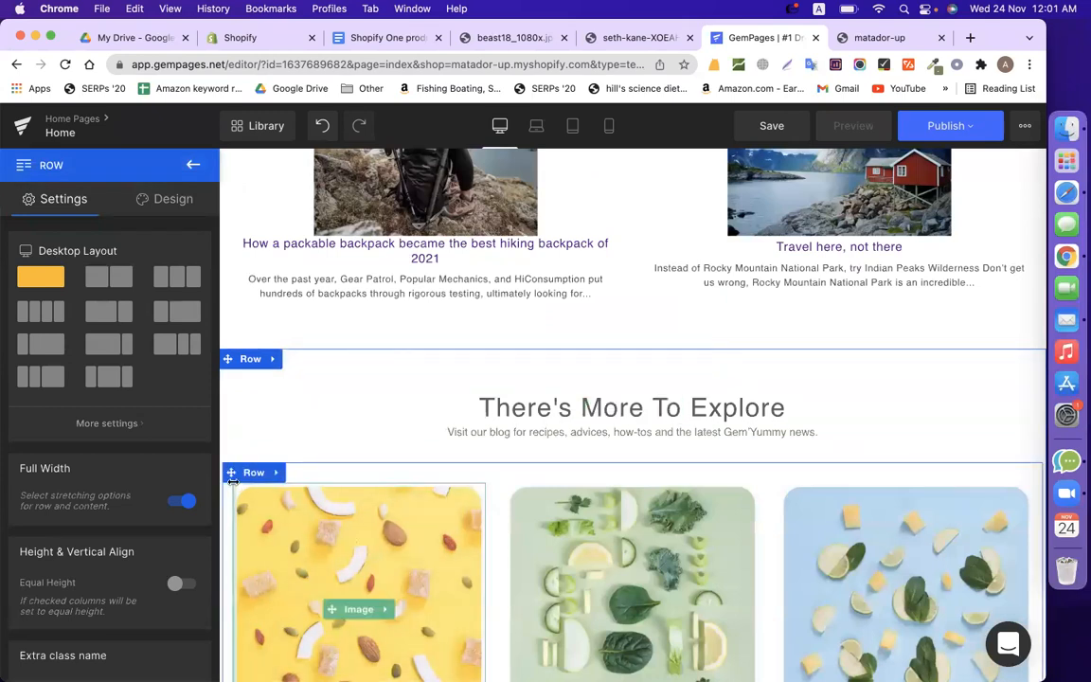
pyautogui.click(272, 361)
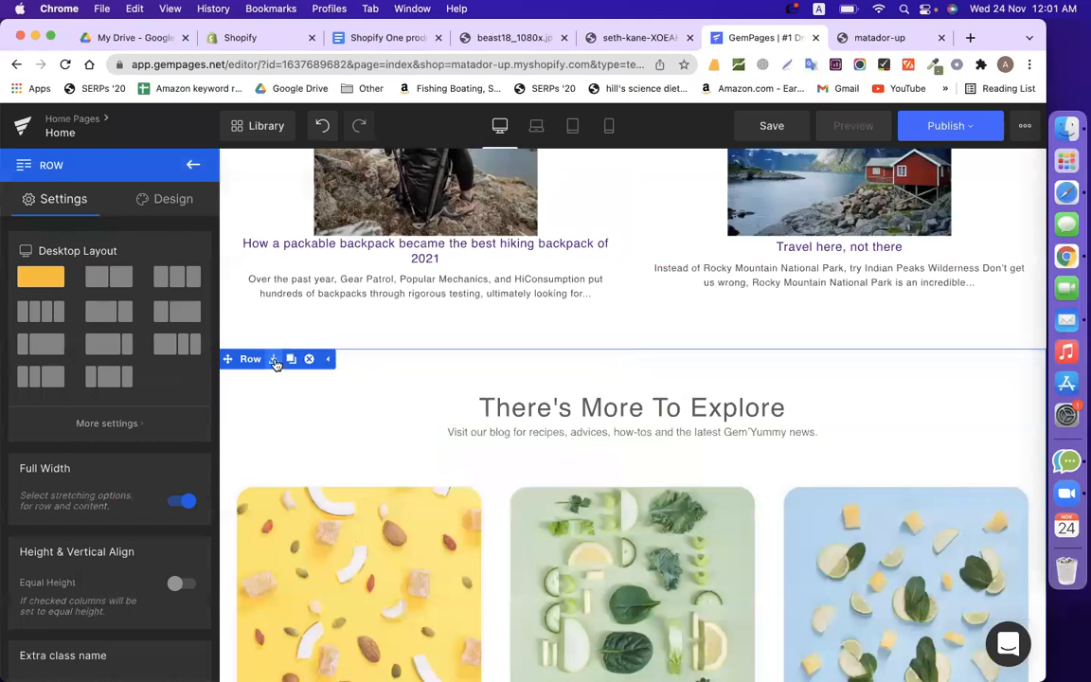
# Step: Delete the 'There's More To Explore' section and increase the article titles' top margin
pyautogui.click(308, 360)
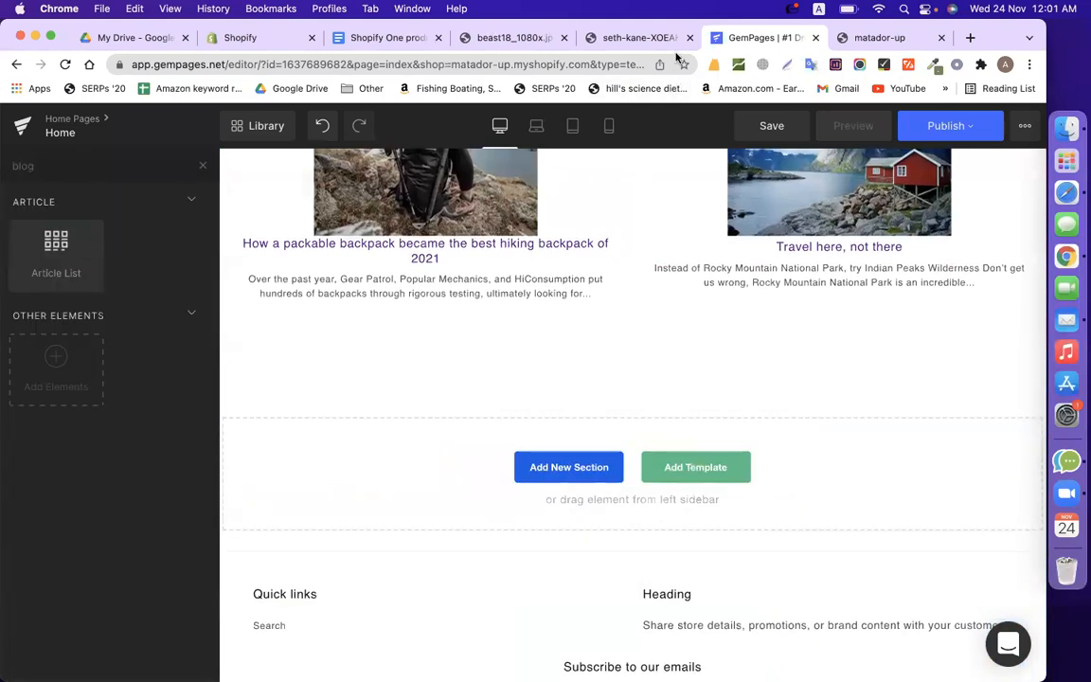
pyautogui.scroll(3, 626, 287)
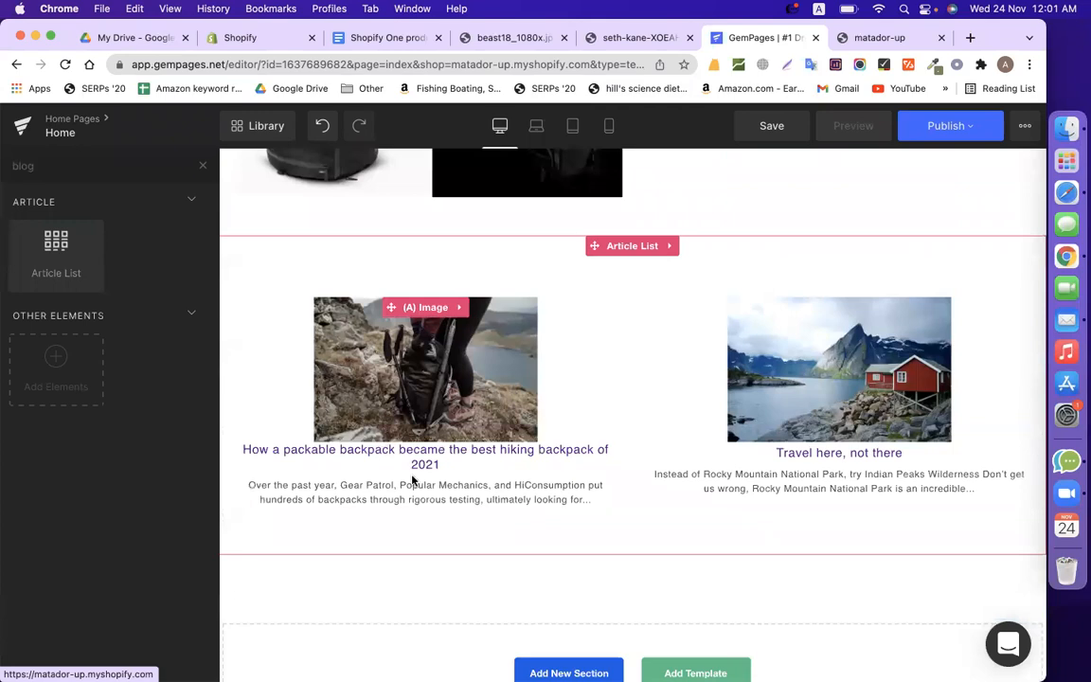
pyautogui.click(486, 453)
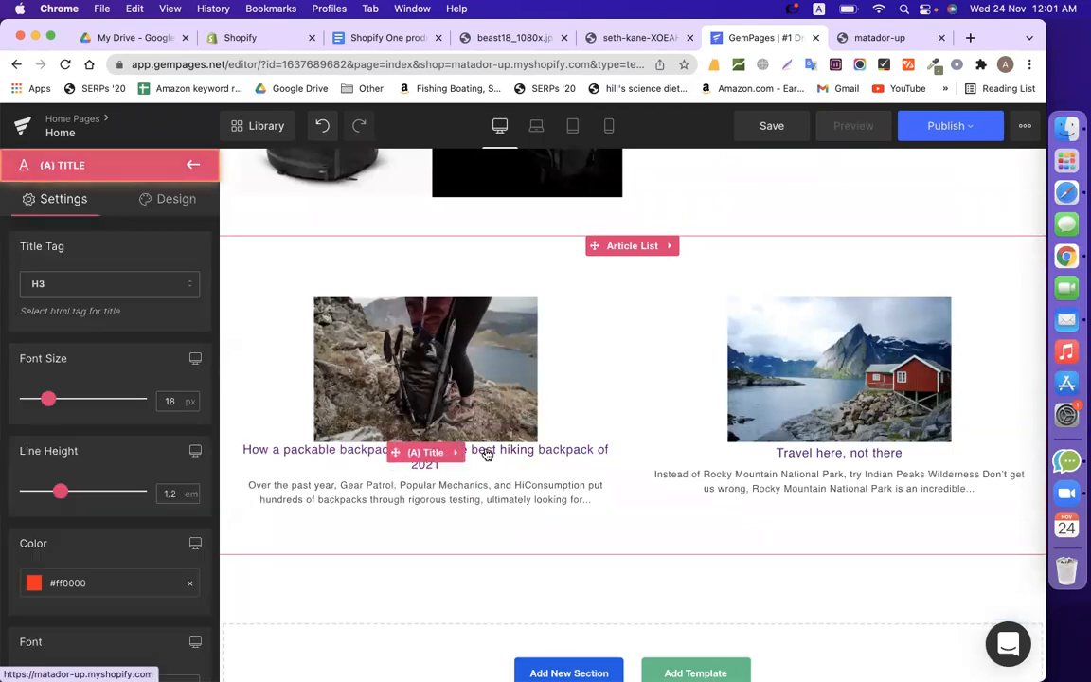
pyautogui.click(178, 203)
pyautogui.click(103, 248)
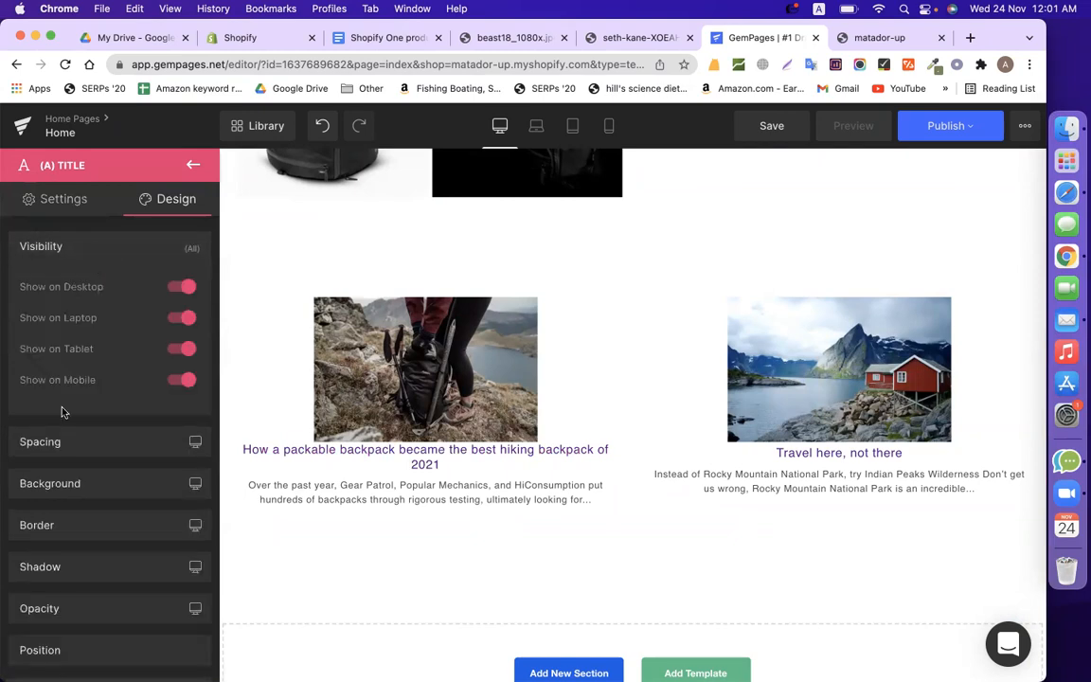
pyautogui.click(63, 440)
pyautogui.scroll(-4, 101, 485)
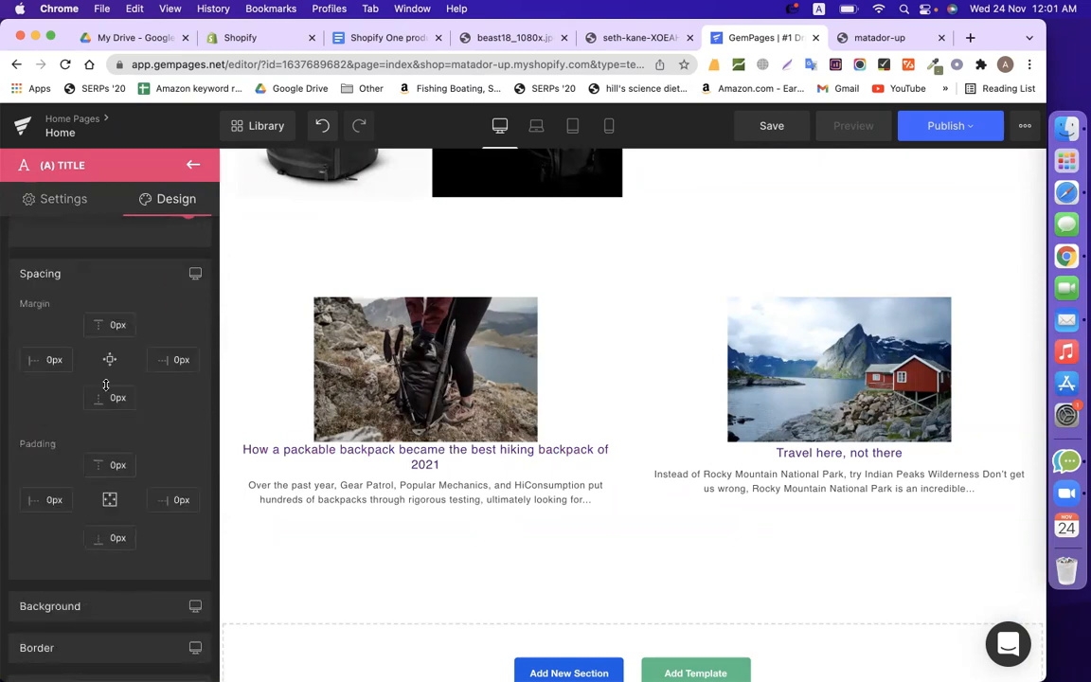
pyautogui.moveTo(109, 326); pyautogui.dragTo(107, 307)
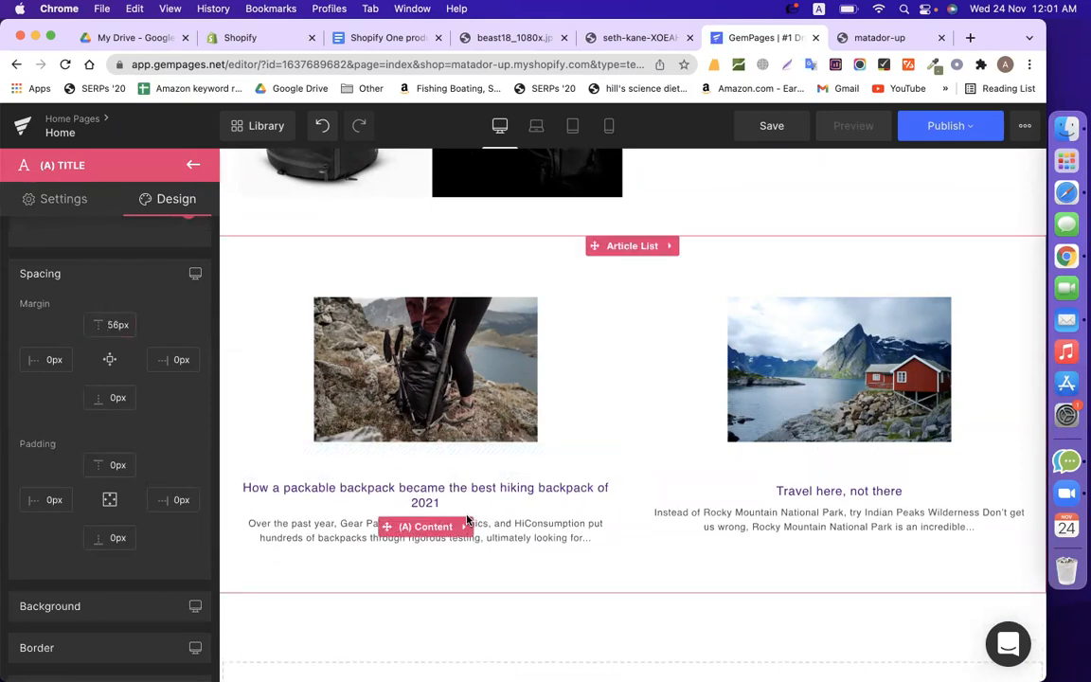
# Step: Set the article image width to 100%
pyautogui.click(404, 373)
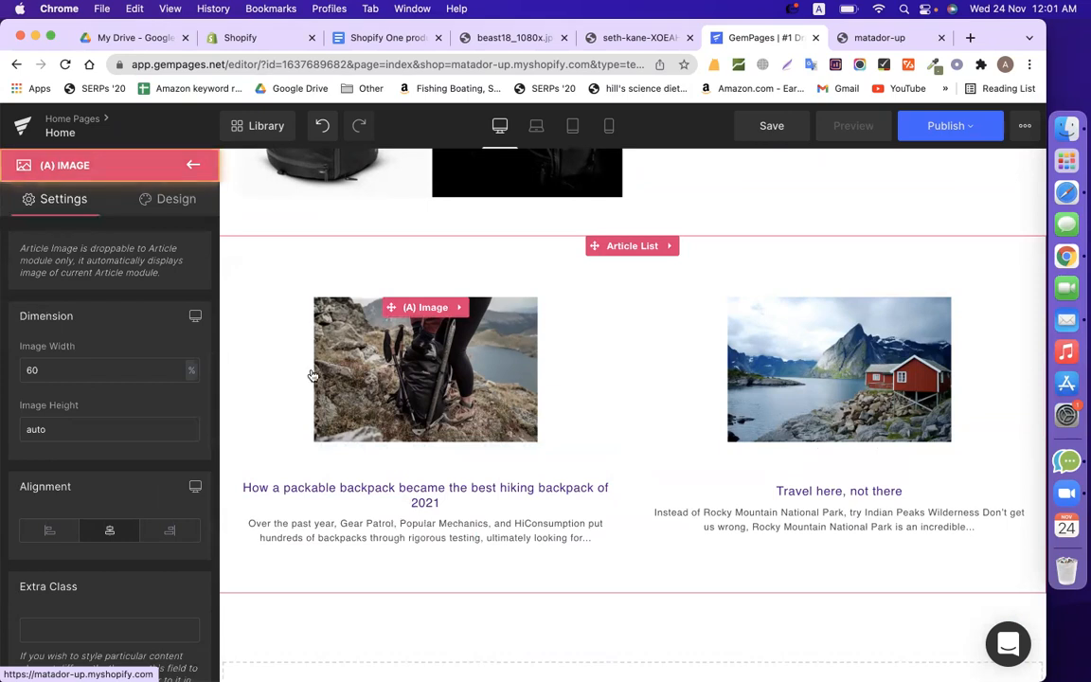
pyautogui.click(124, 377)
pyautogui.press('BackSpace')
pyautogui.press('BackSpace')
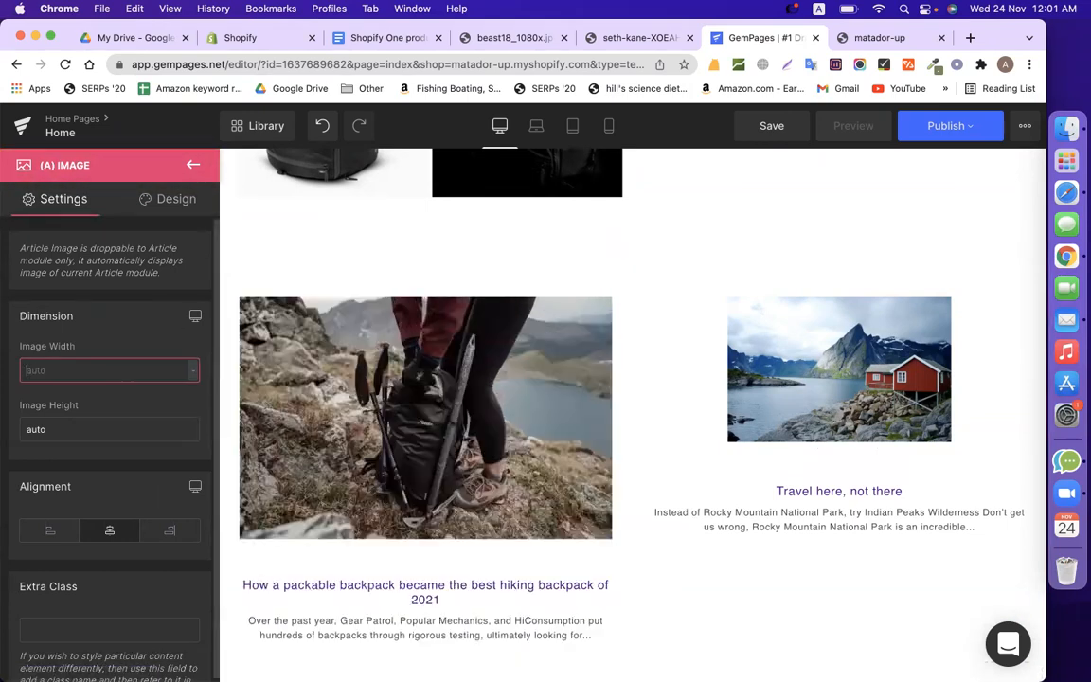
pyautogui.write('100')
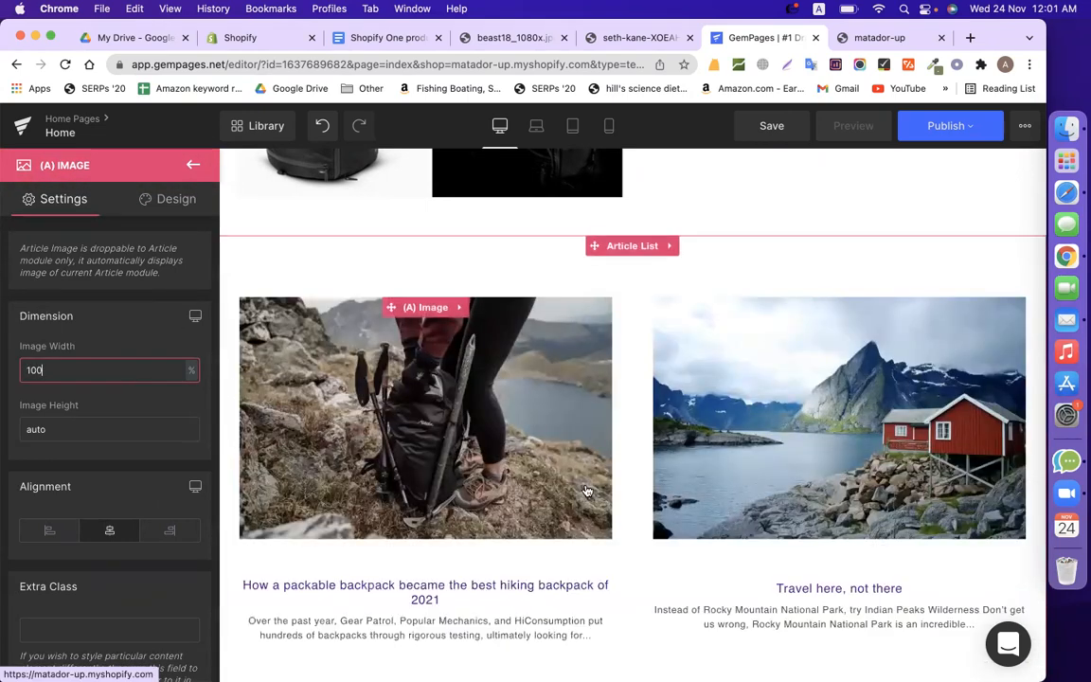
pyautogui.scroll(-3, 638, 495)
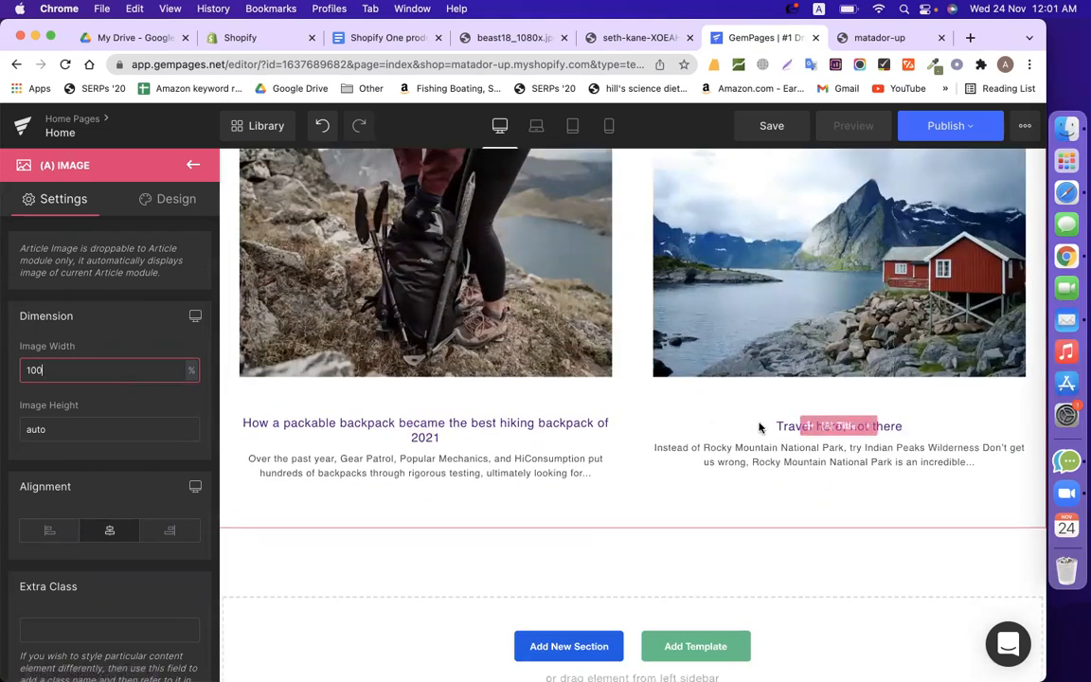
# Step: Restyle the article cards: 29 px titles, excerpts truncated at 50 and shown at 16 px
pyautogui.click(546, 432)
pyautogui.moveTo(46, 399); pyautogui.dragTo(61, 400)
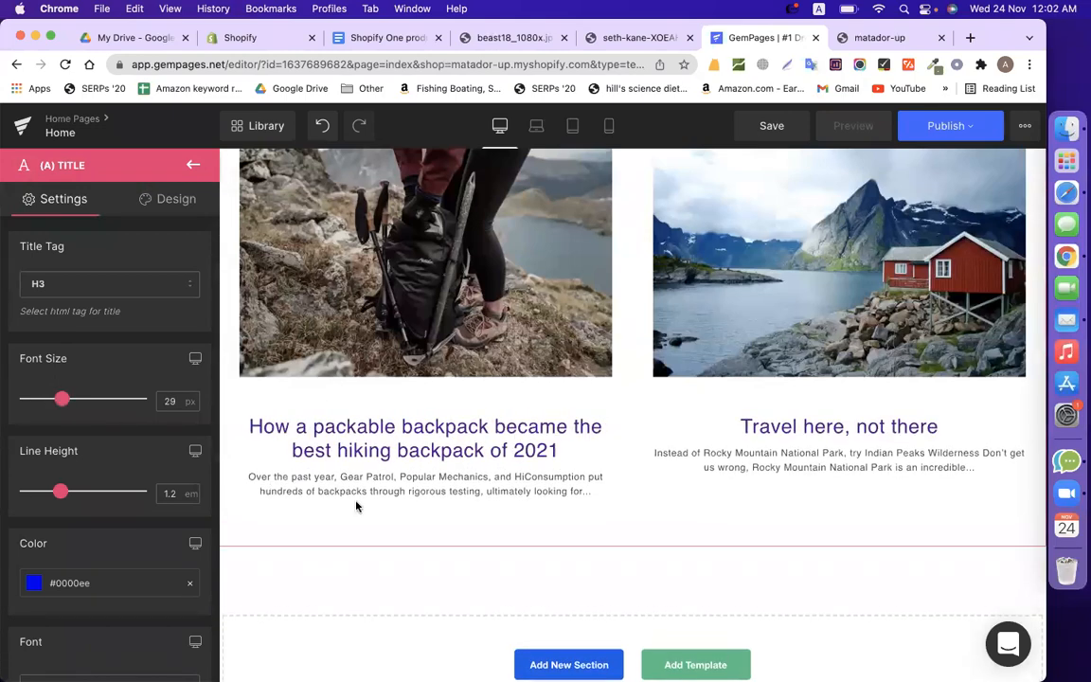
pyautogui.click(503, 487)
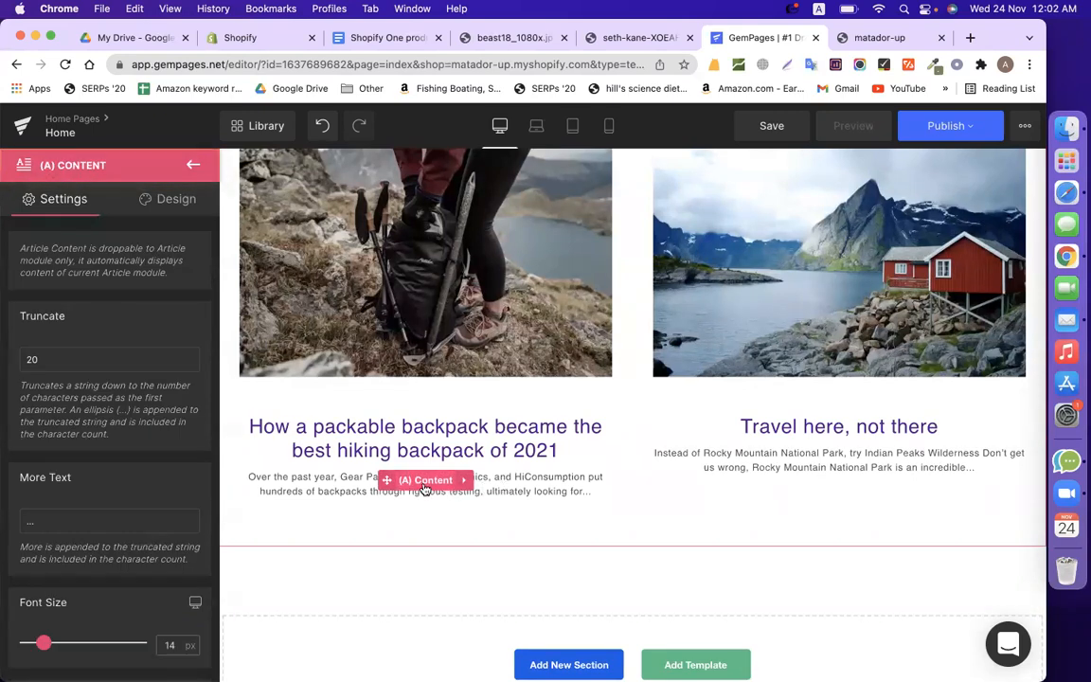
pyautogui.doubleClick(66, 368)
pyautogui.write('5')
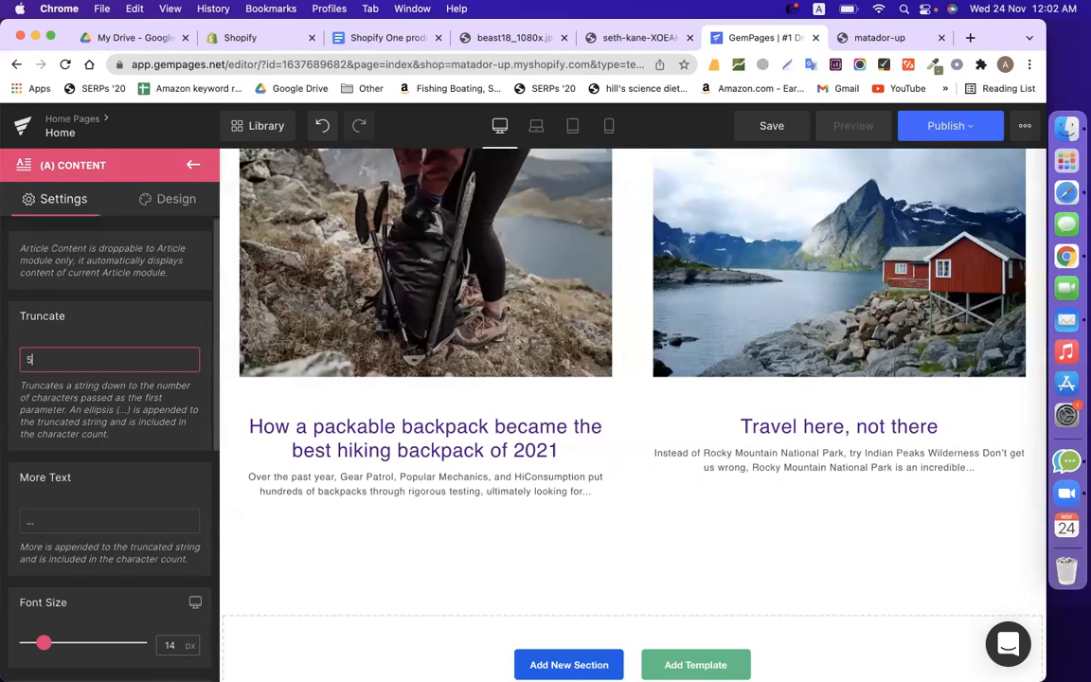
pyautogui.write('0')
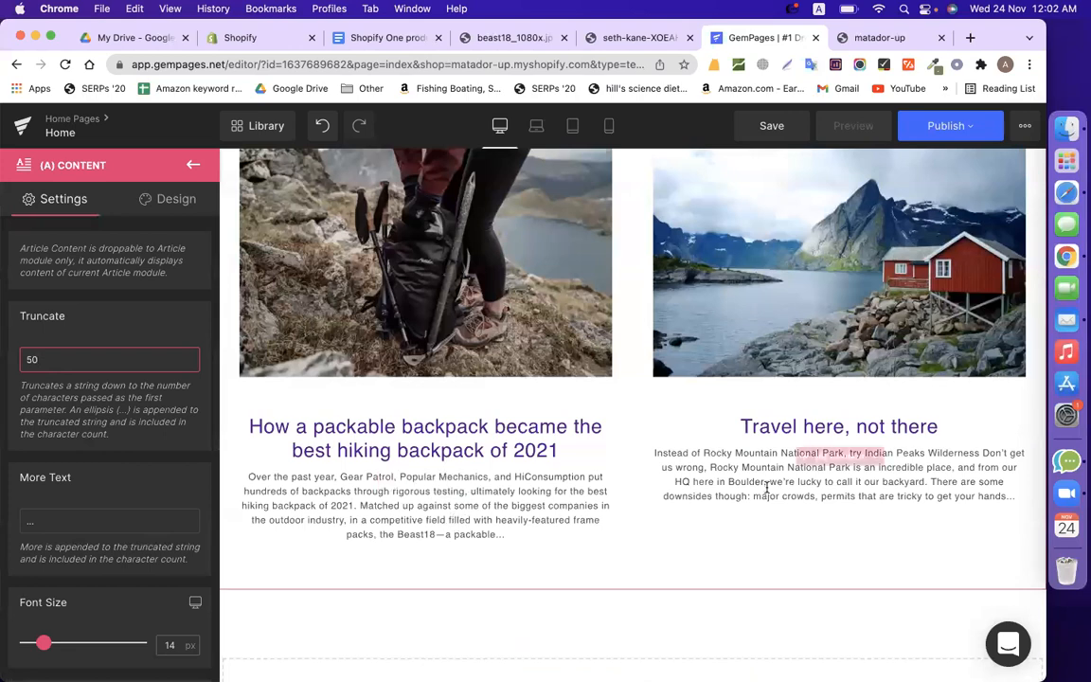
pyautogui.scroll(-2, 550, 502)
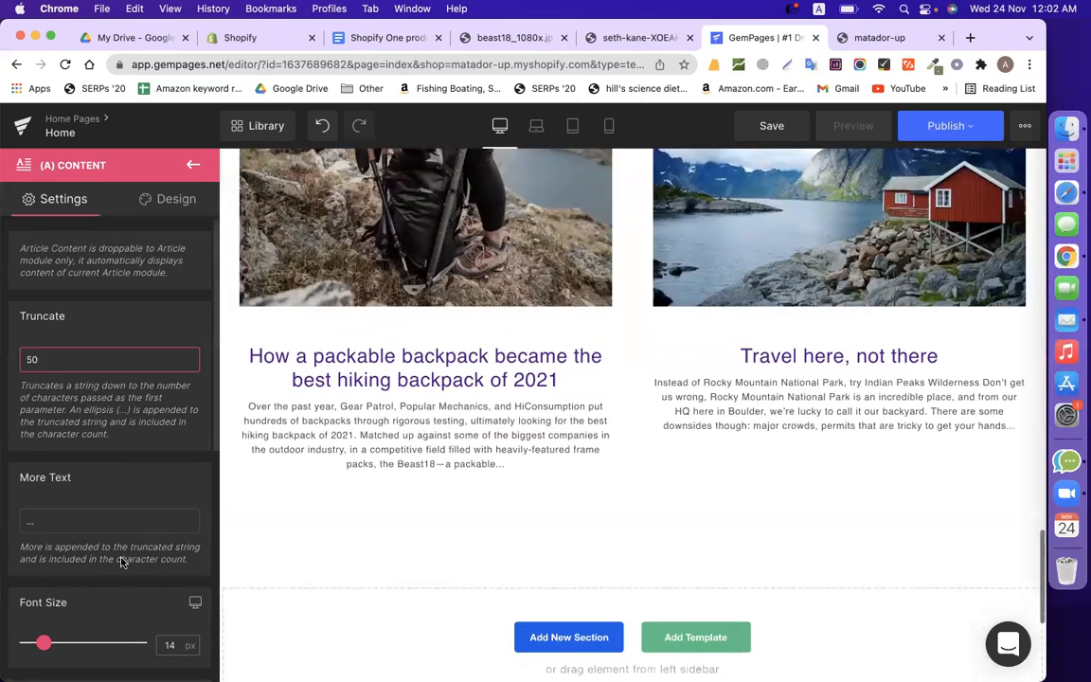
pyautogui.moveTo(43, 643); pyautogui.dragTo(46, 643)
pyautogui.scroll(3, 535, 456)
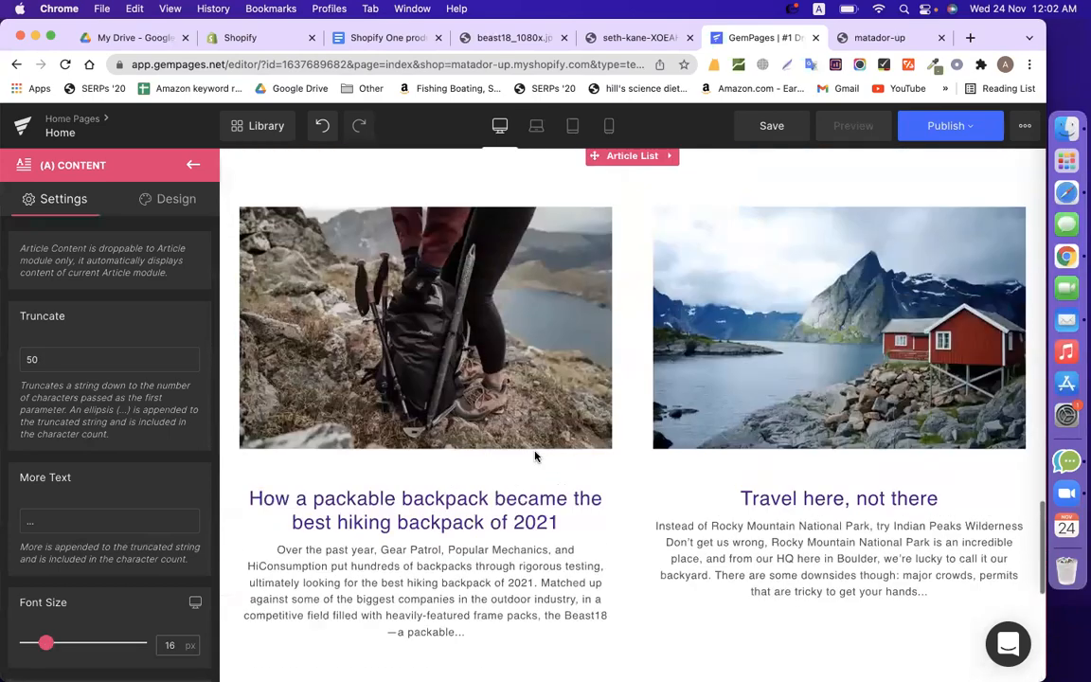
pyautogui.scroll(-3, 535, 456)
pyautogui.scroll(1, 560, 384)
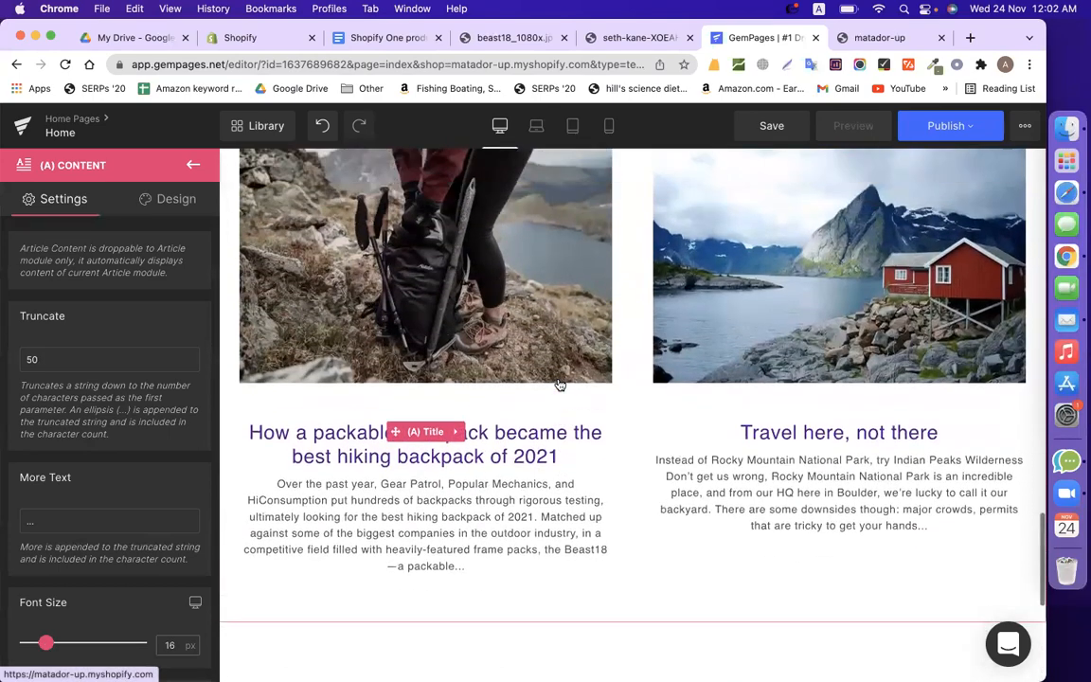
pyautogui.scroll(5, 560, 385)
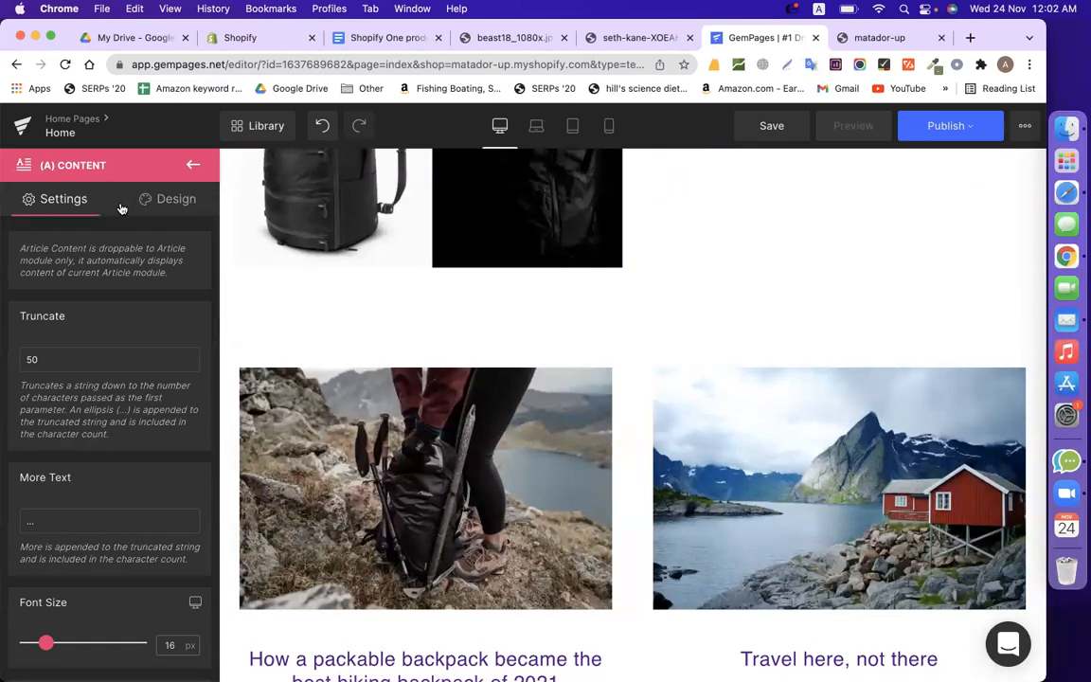
pyautogui.click(191, 166)
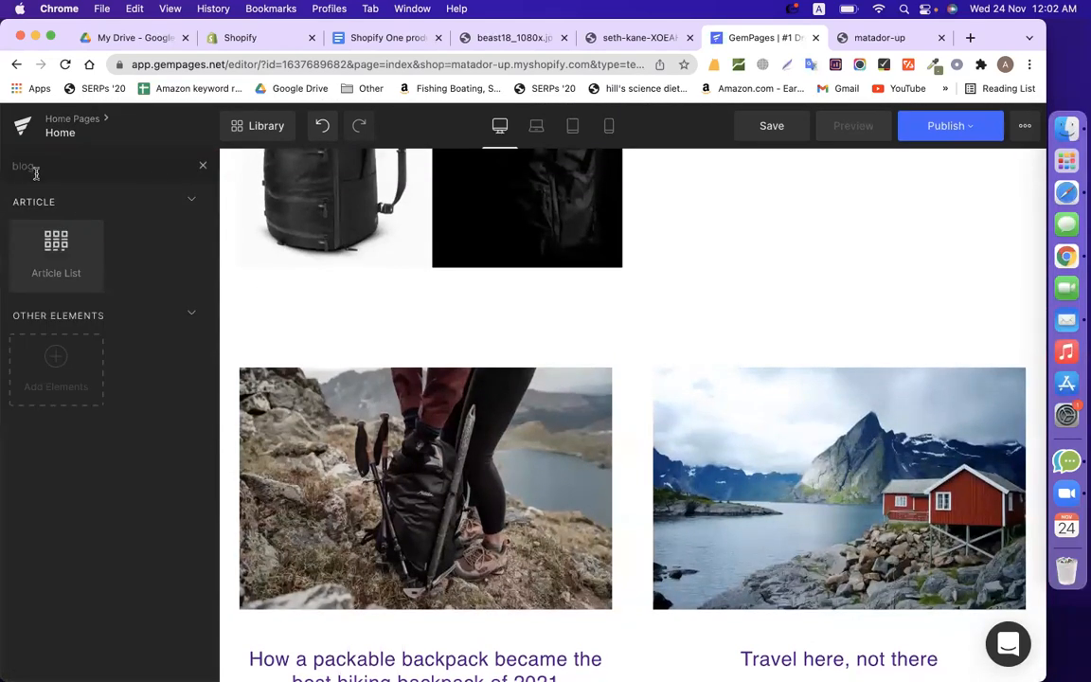
# Step: Add a Heading element reading 'Our Blogs' above the article list
pyautogui.write('head')
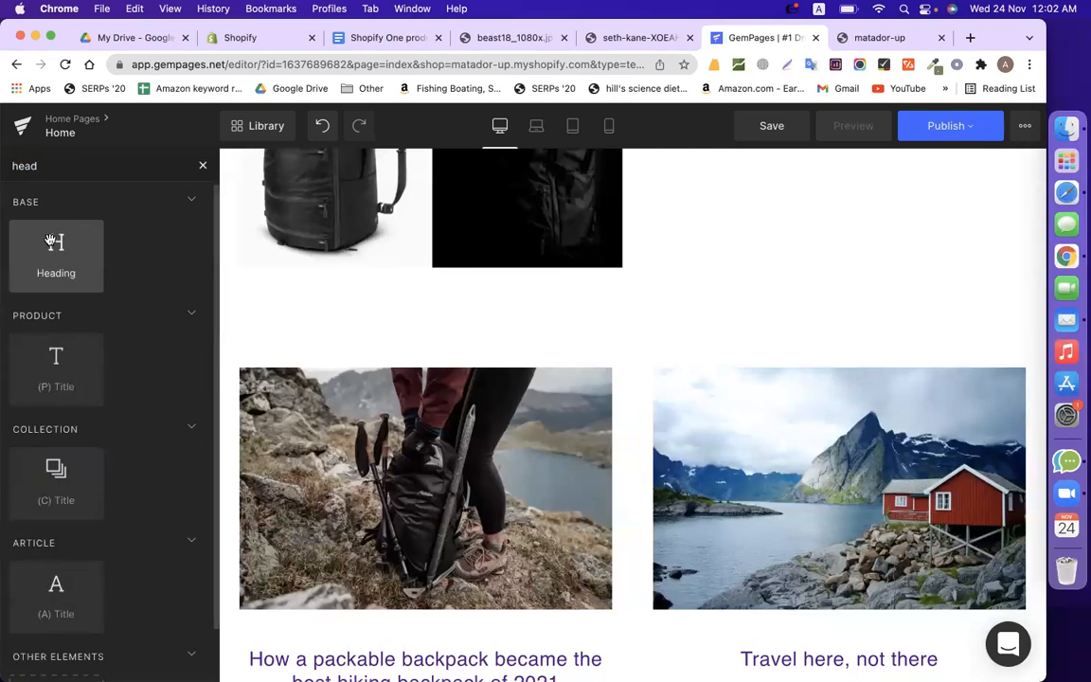
pyautogui.moveTo(56, 248)
pyautogui.mouseDown()
pyautogui.moveTo(684, 359)
pyautogui.moveTo(553, 387)
pyautogui.moveTo(553, 350)
pyautogui.moveTo(591, 345)
pyautogui.moveTo(584, 327)
pyautogui.mouseUp()
pyautogui.tripleClick(538, 335)
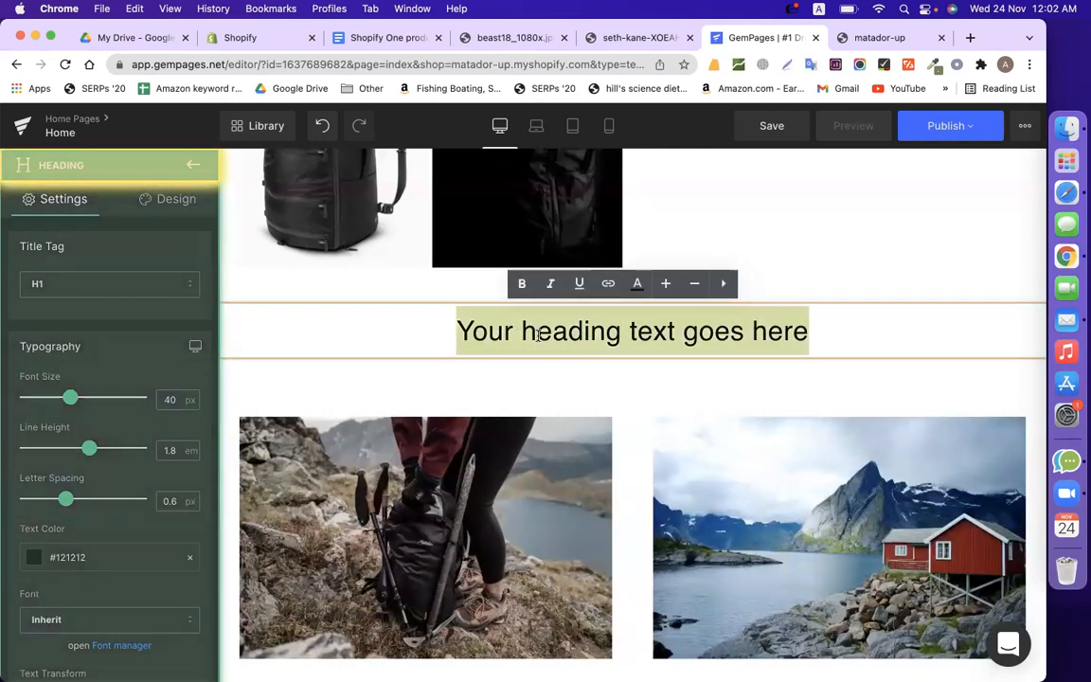
pyautogui.write('Our Blogs')
pyautogui.click(533, 371)
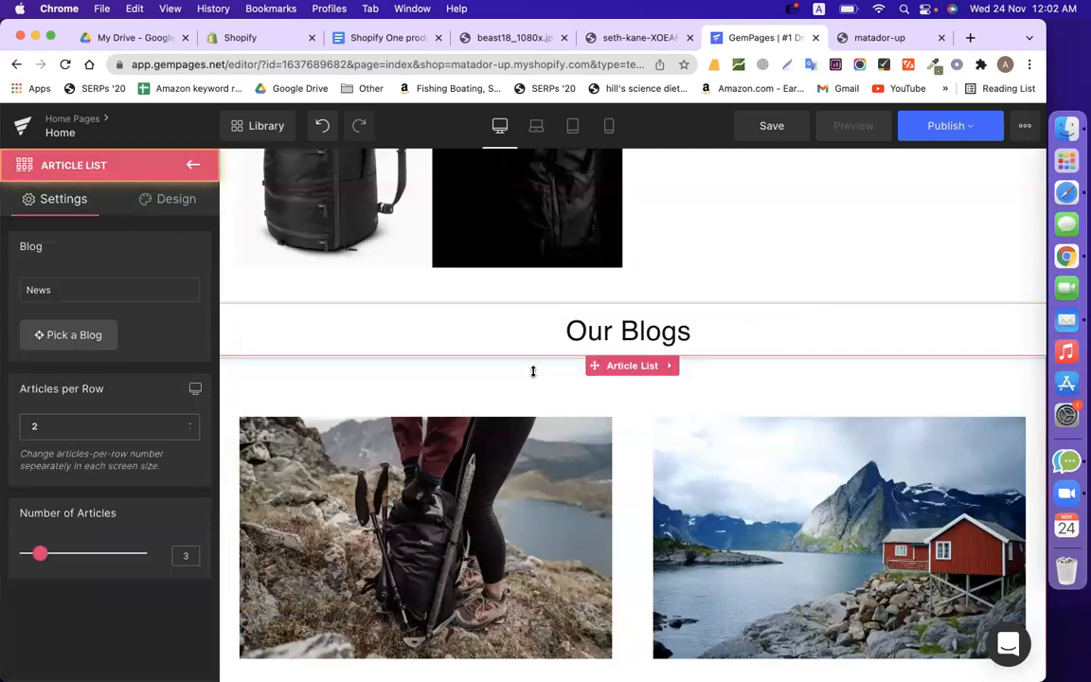
# Step: Give the 'Our Blogs' heading a 57px top margin and -41px bottom margin
pyautogui.scroll(-2, 499, 384)
pyautogui.scroll(4, 499, 385)
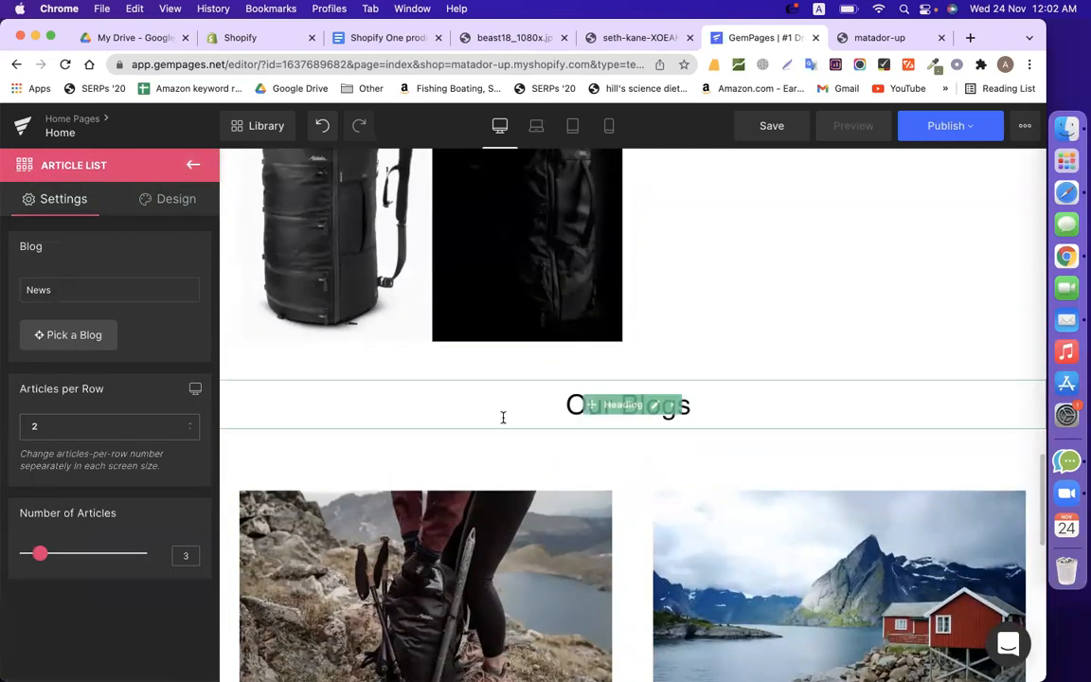
pyautogui.click(503, 416)
pyautogui.click(148, 198)
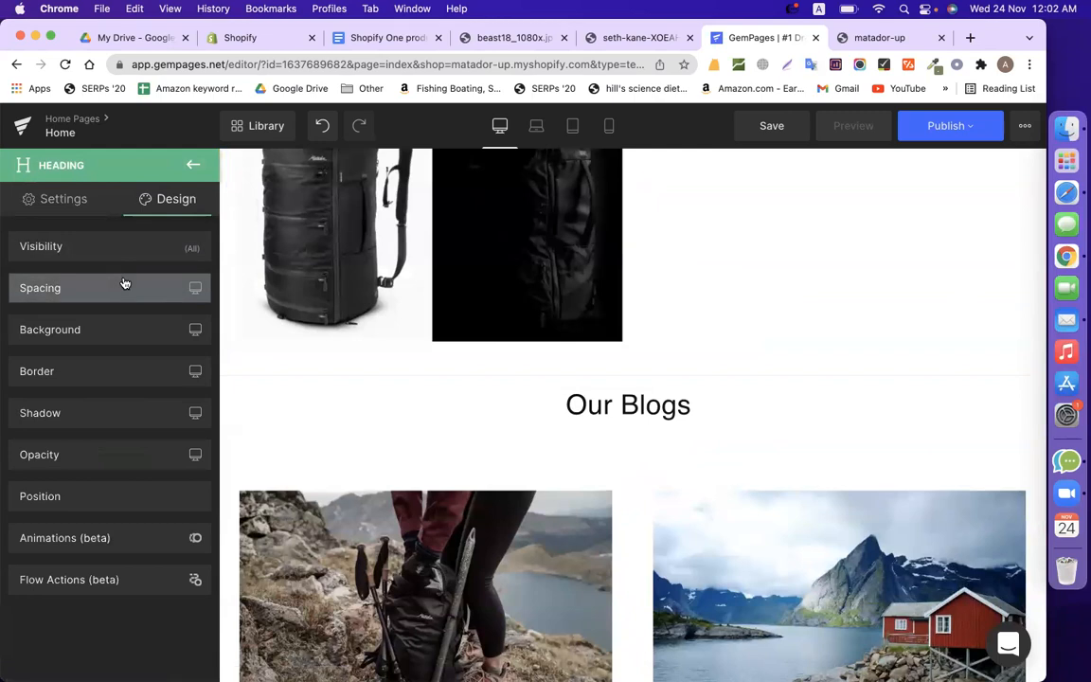
pyautogui.click(124, 285)
pyautogui.moveTo(112, 311); pyautogui.dragTo(112, 298)
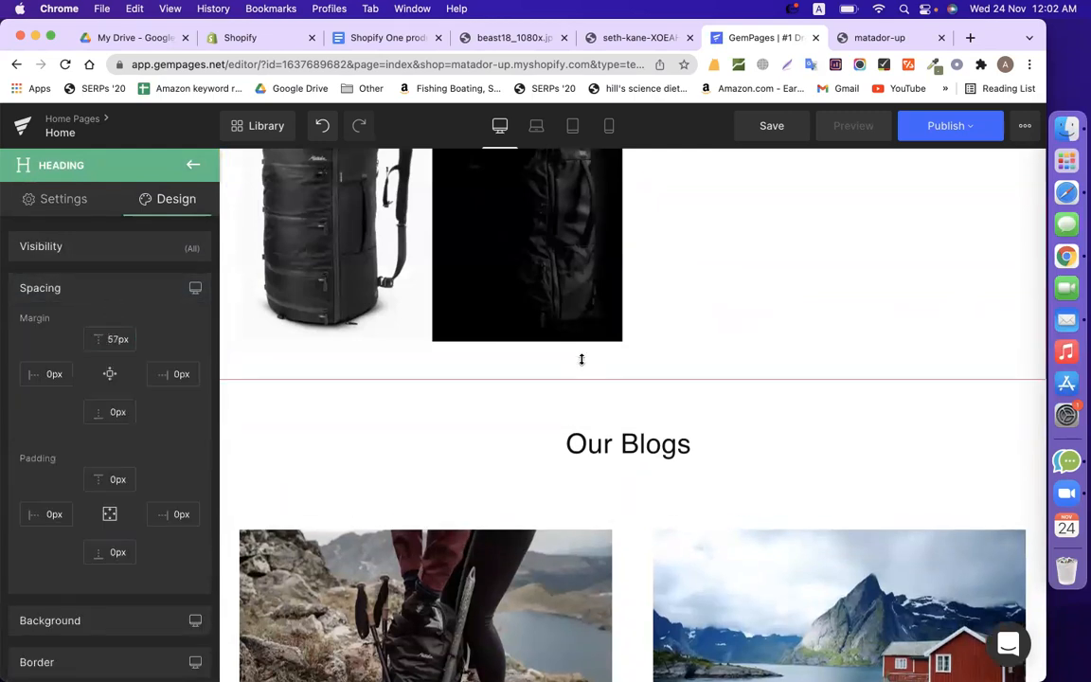
pyautogui.scroll(-3, 581, 362)
pyautogui.scroll(2, 582, 365)
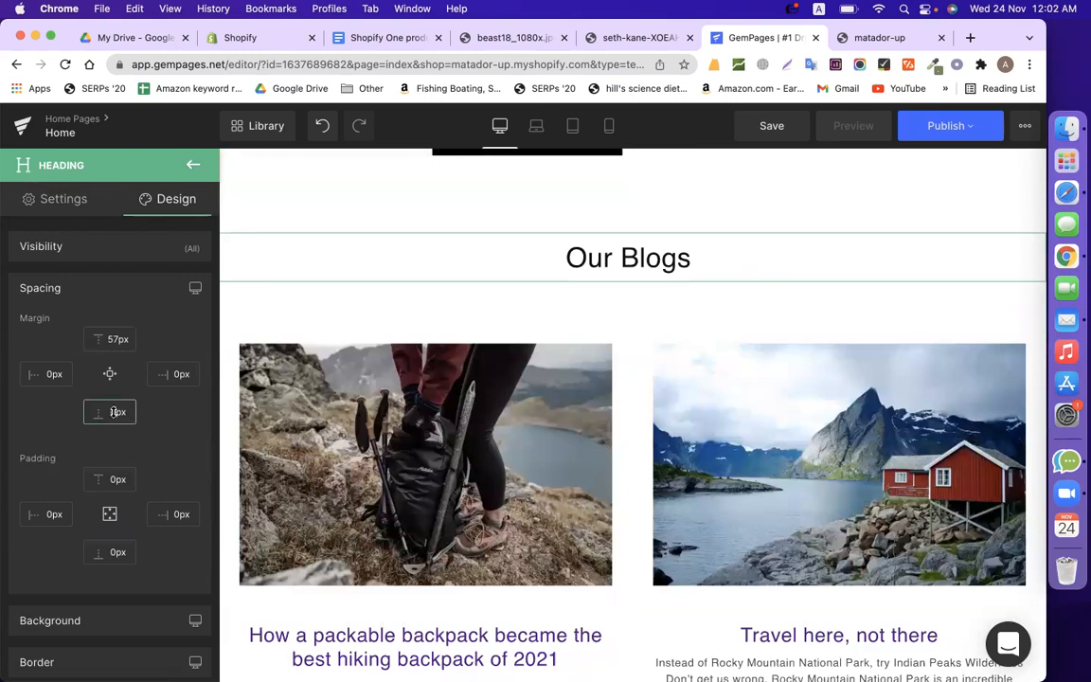
pyautogui.moveTo(116, 427); pyautogui.dragTo(116, 442)
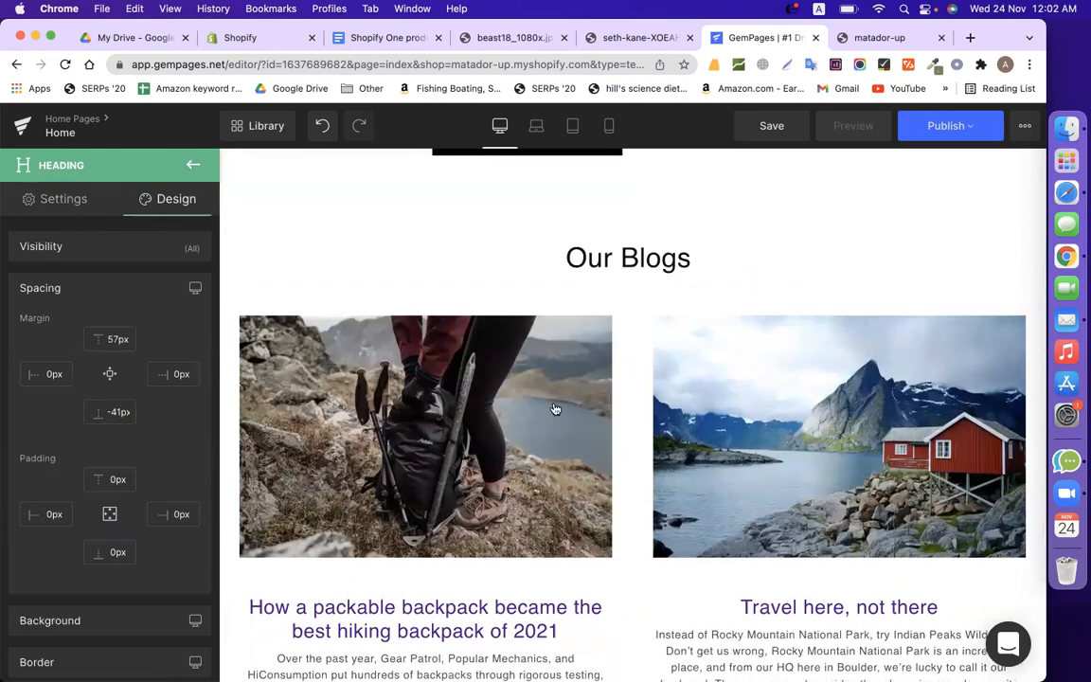
pyautogui.scroll(-5, 578, 408)
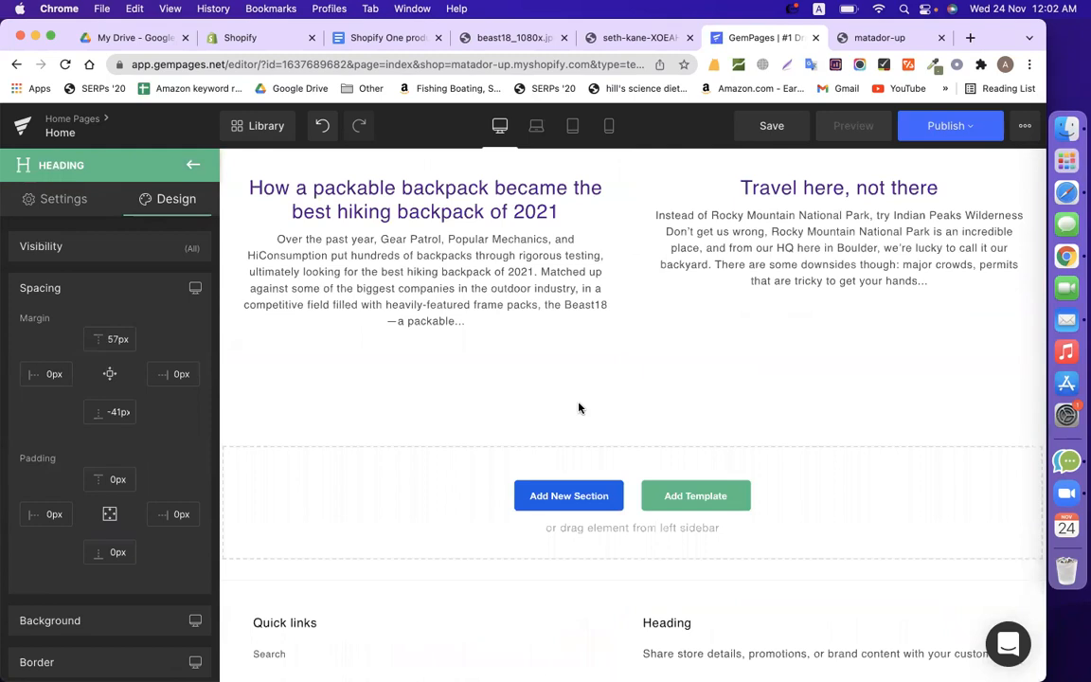
pyautogui.click(772, 125)
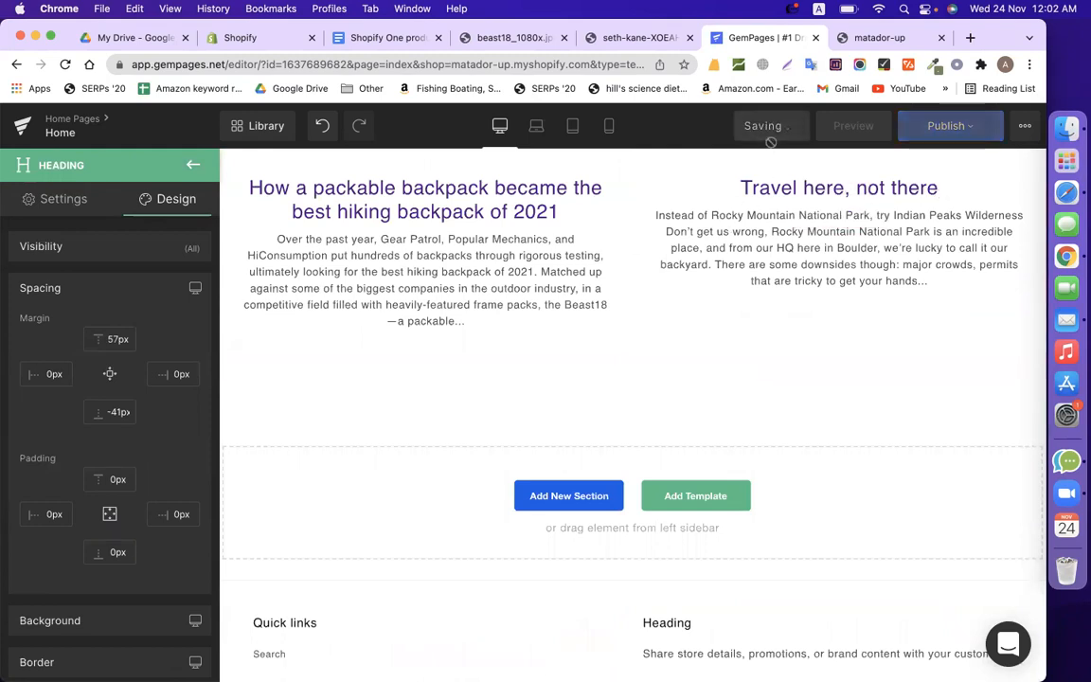
pyautogui.click(374, 59)
pyautogui.click(374, 46)
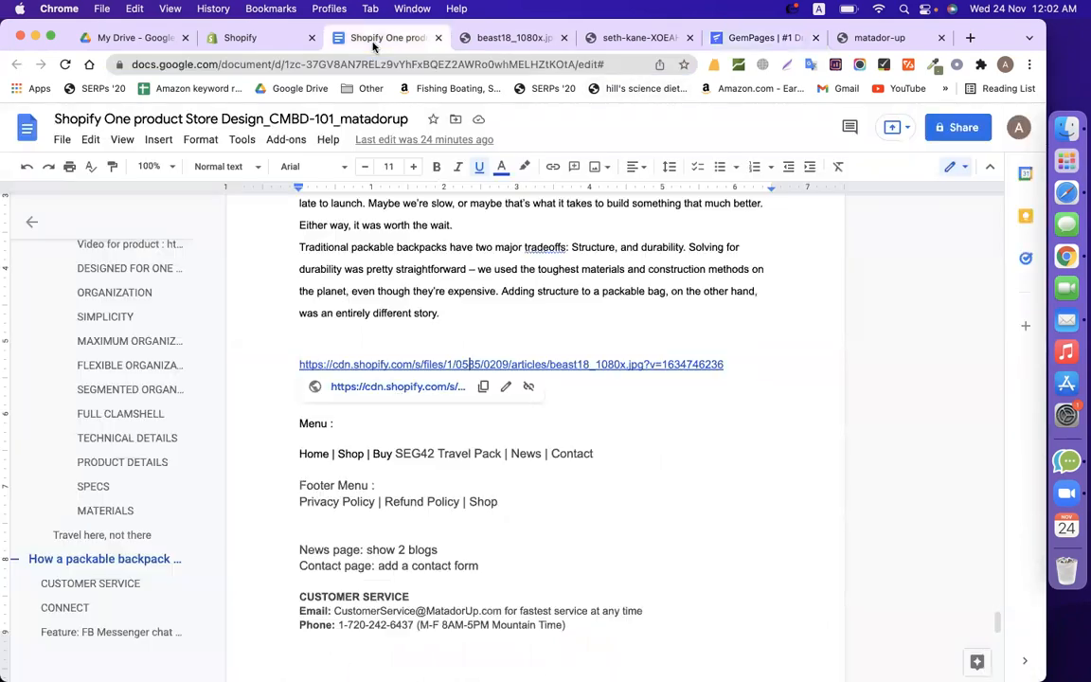
pyautogui.scroll(2, 417, 434)
pyautogui.scroll(-5, 416, 433)
pyautogui.scroll(-5, 417, 434)
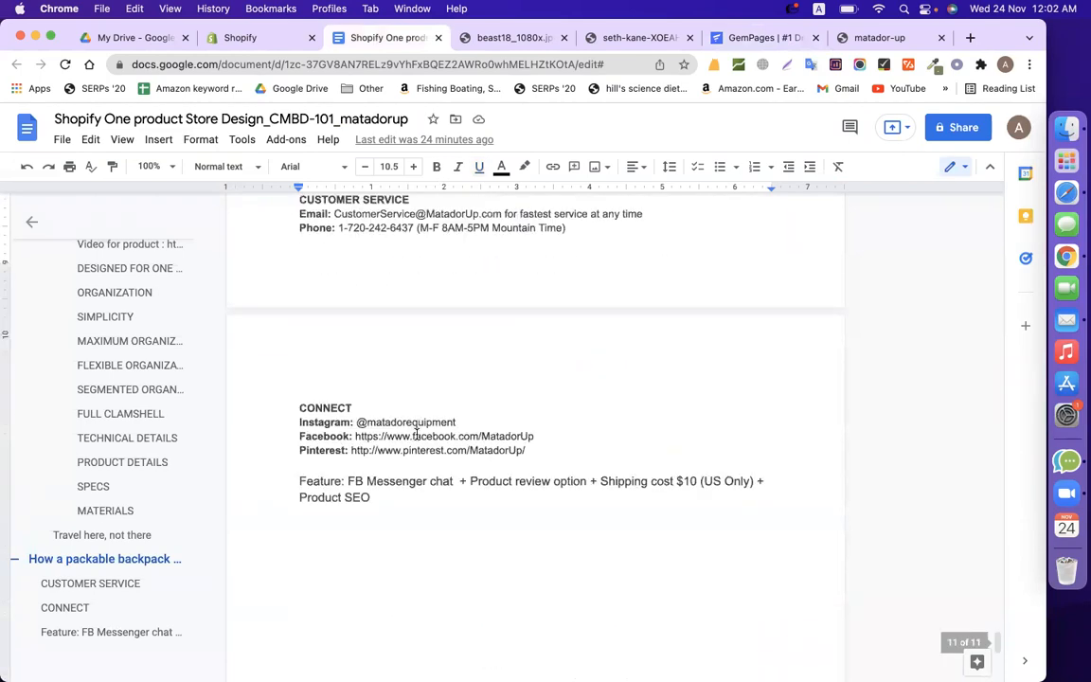
pyautogui.scroll(-5, 416, 434)
pyautogui.scroll(5, 416, 434)
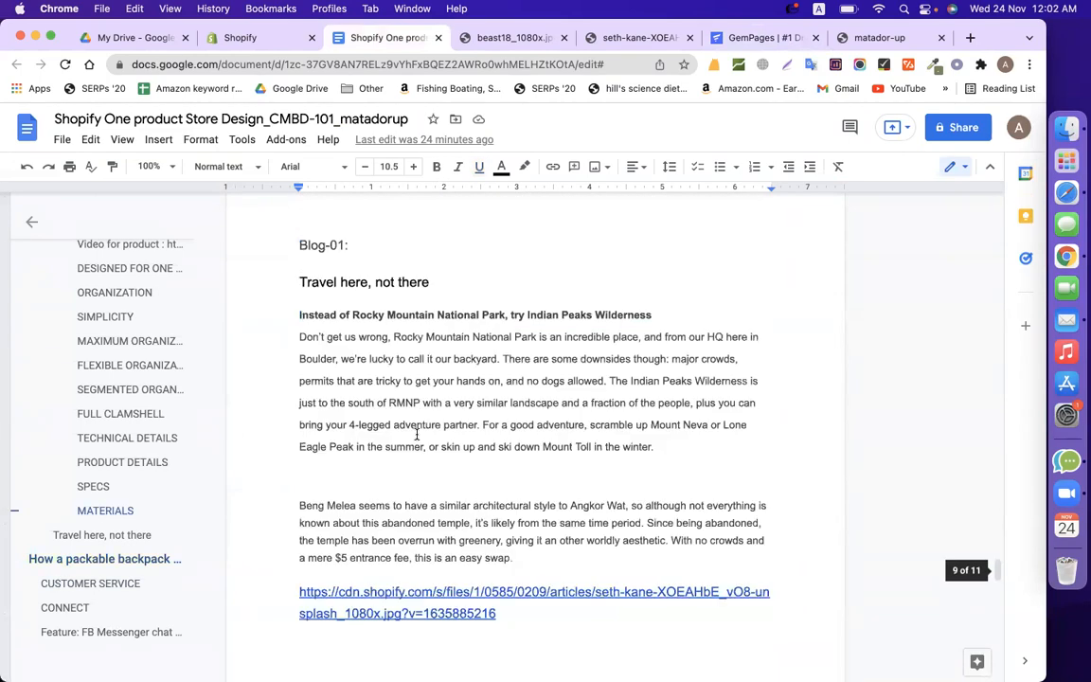
# Step: Review the canvas, publish the Home page with the Our Blogs section, and reload the live storefront
pyautogui.click(758, 37)
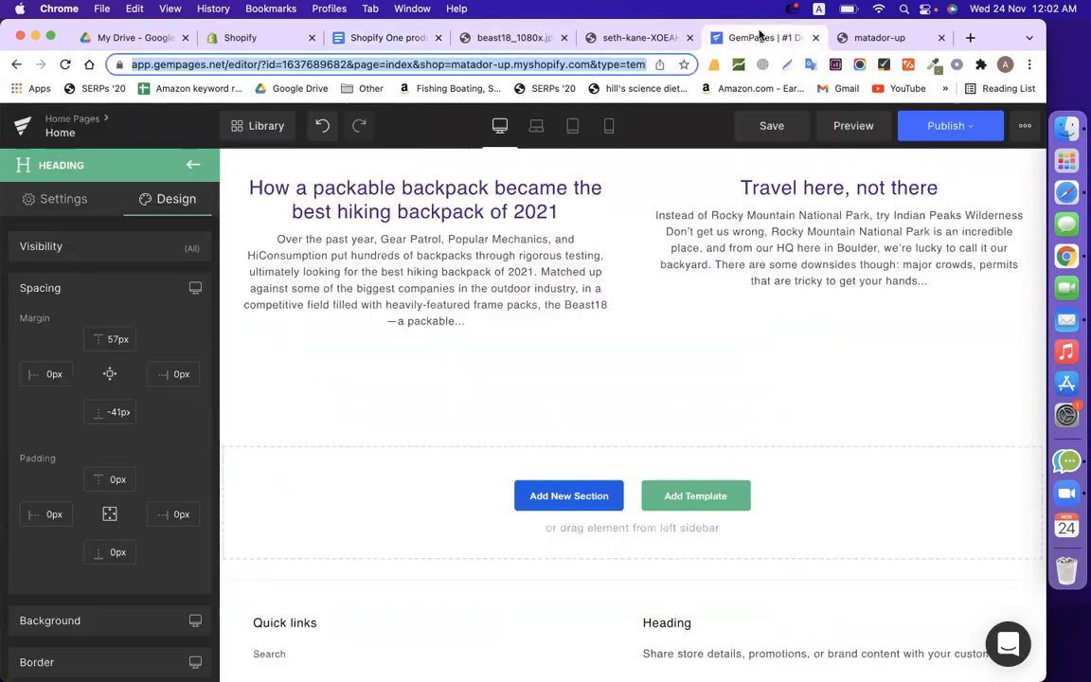
pyautogui.scroll(20, 620, 341)
pyautogui.scroll(-5, 620, 341)
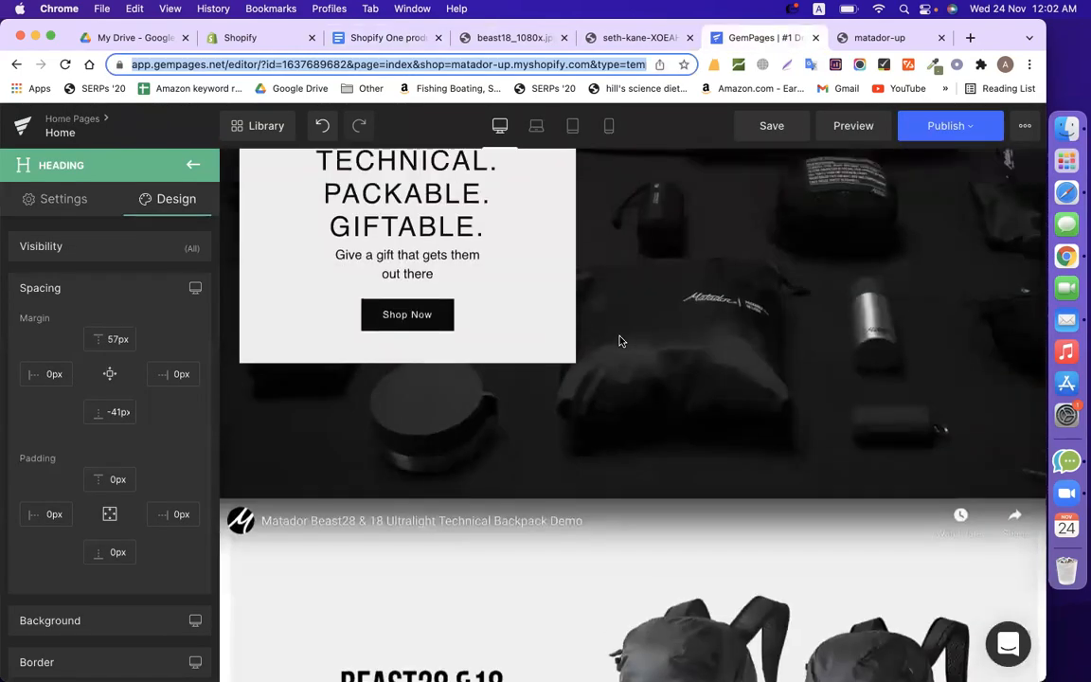
pyautogui.scroll(-10, 620, 341)
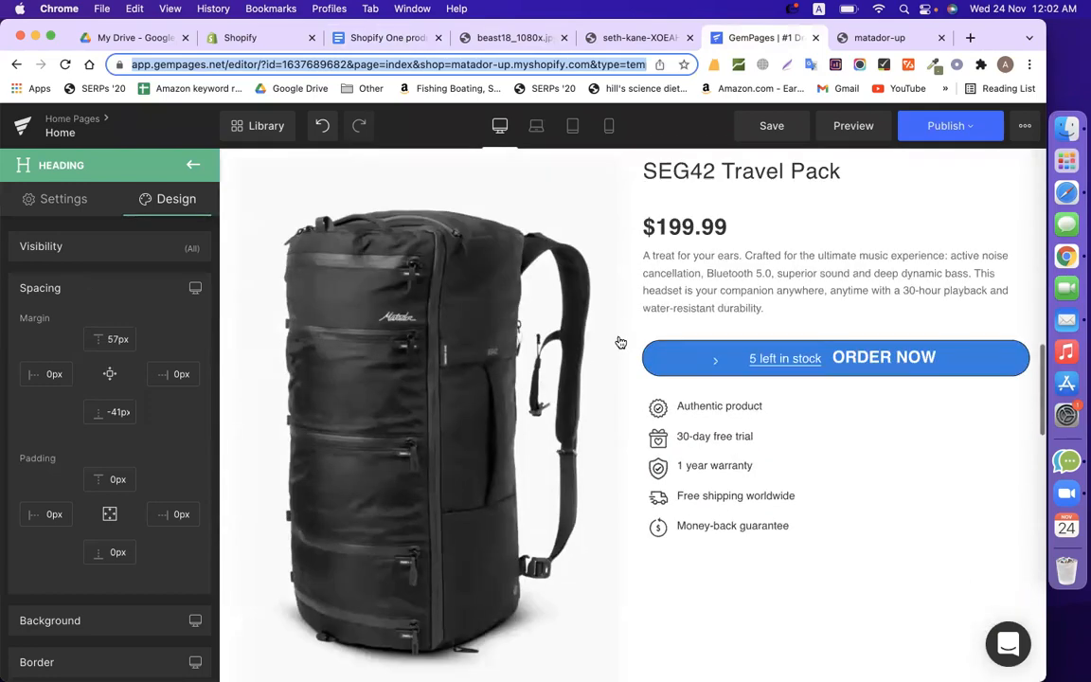
pyautogui.scroll(-8, 620, 340)
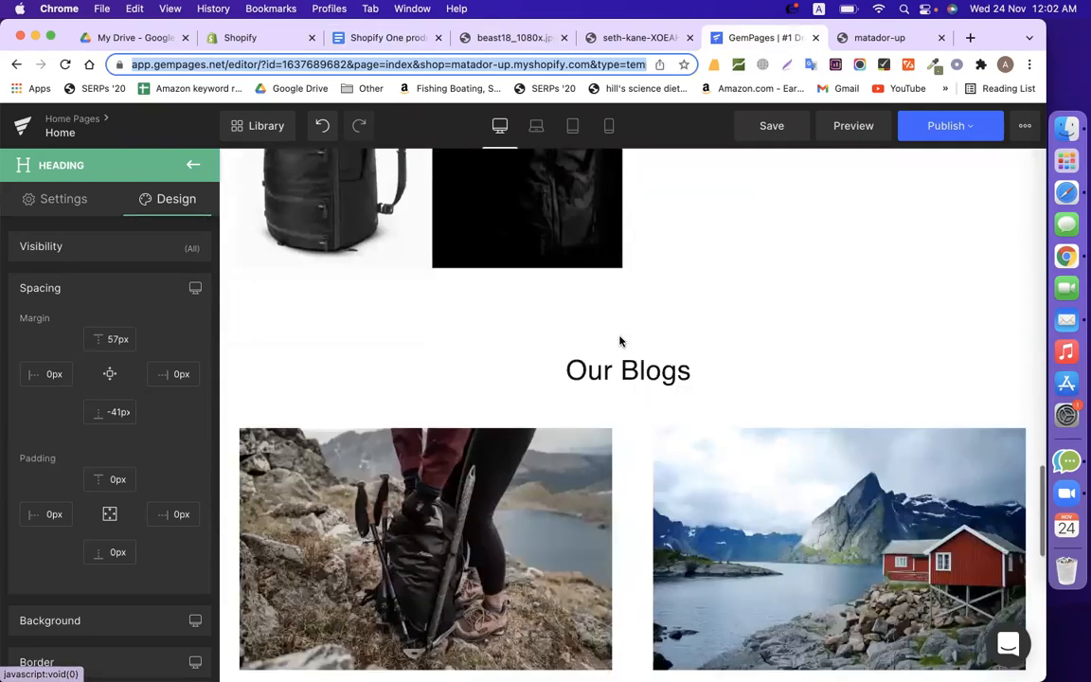
pyautogui.scroll(-10, 765, 365)
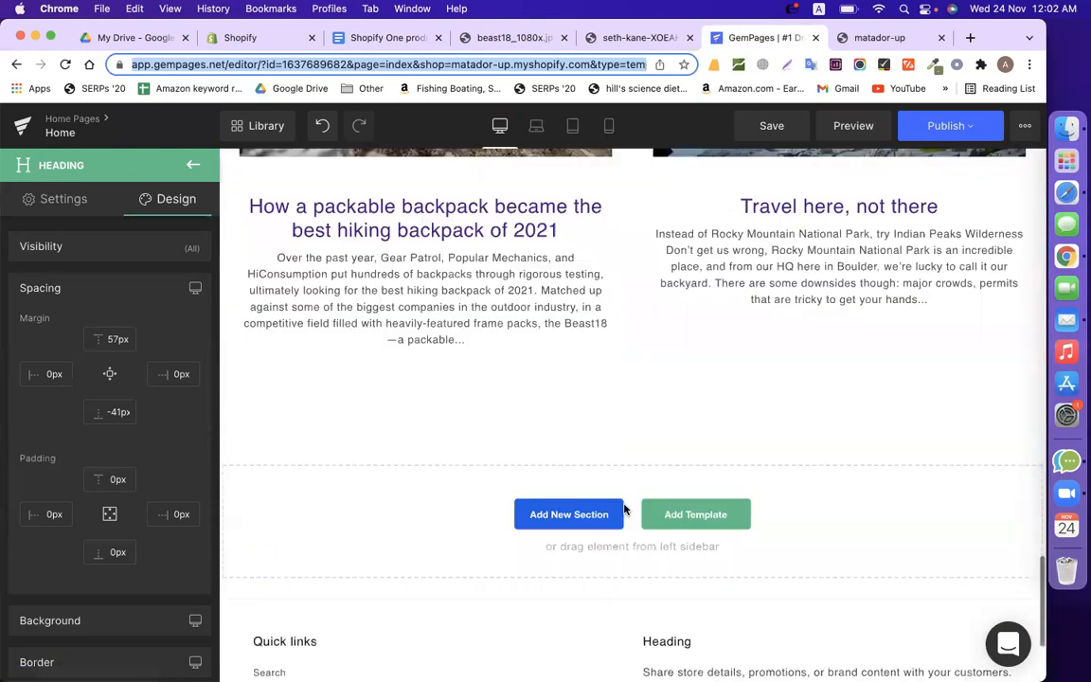
pyautogui.scroll(3, 516, 439)
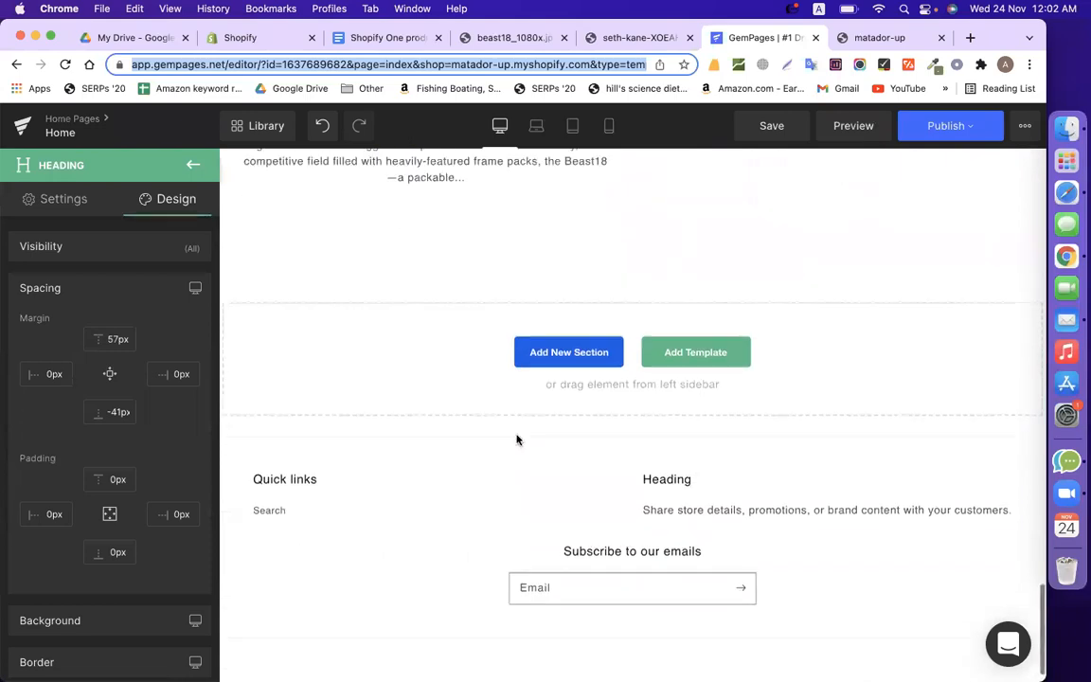
pyautogui.click(956, 131)
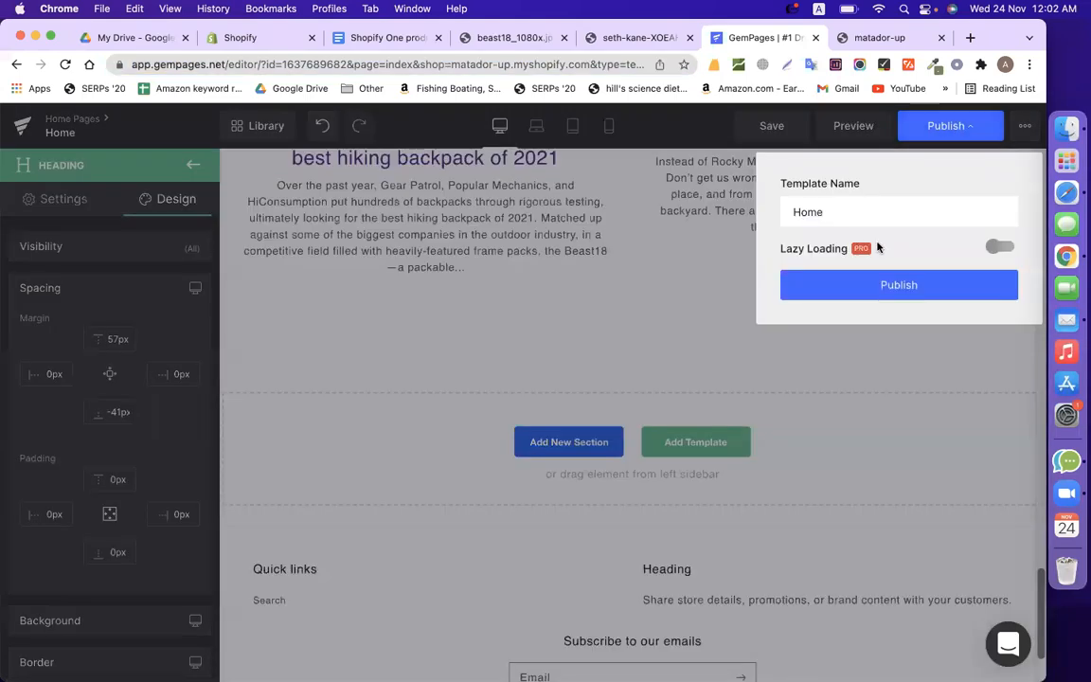
pyautogui.click(861, 285)
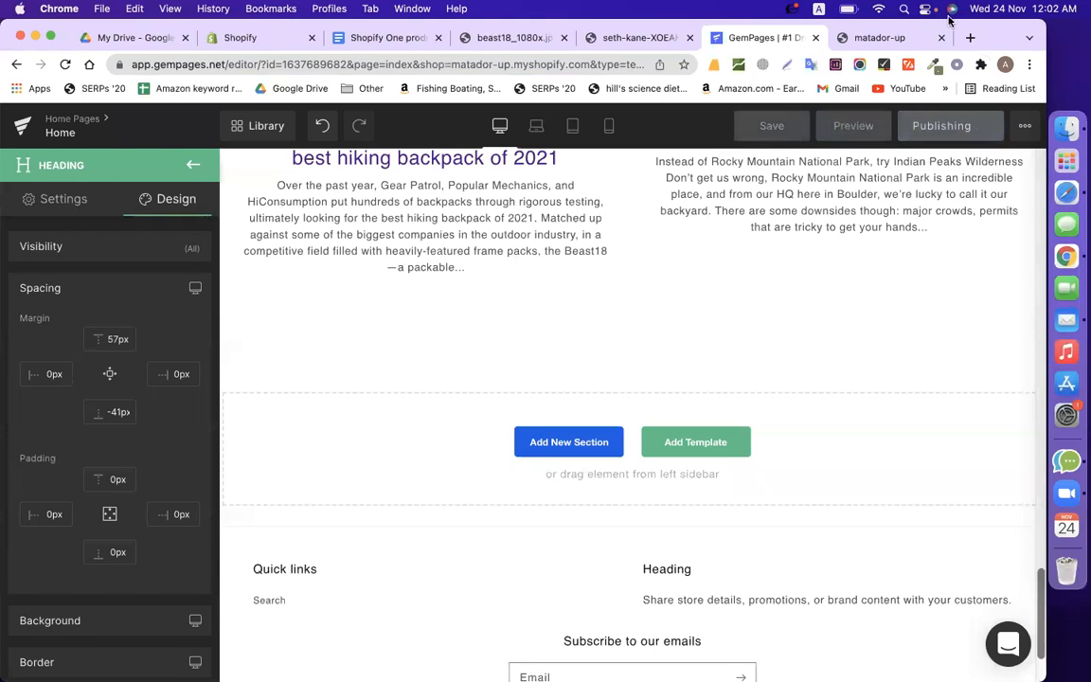
pyautogui.click(63, 64)
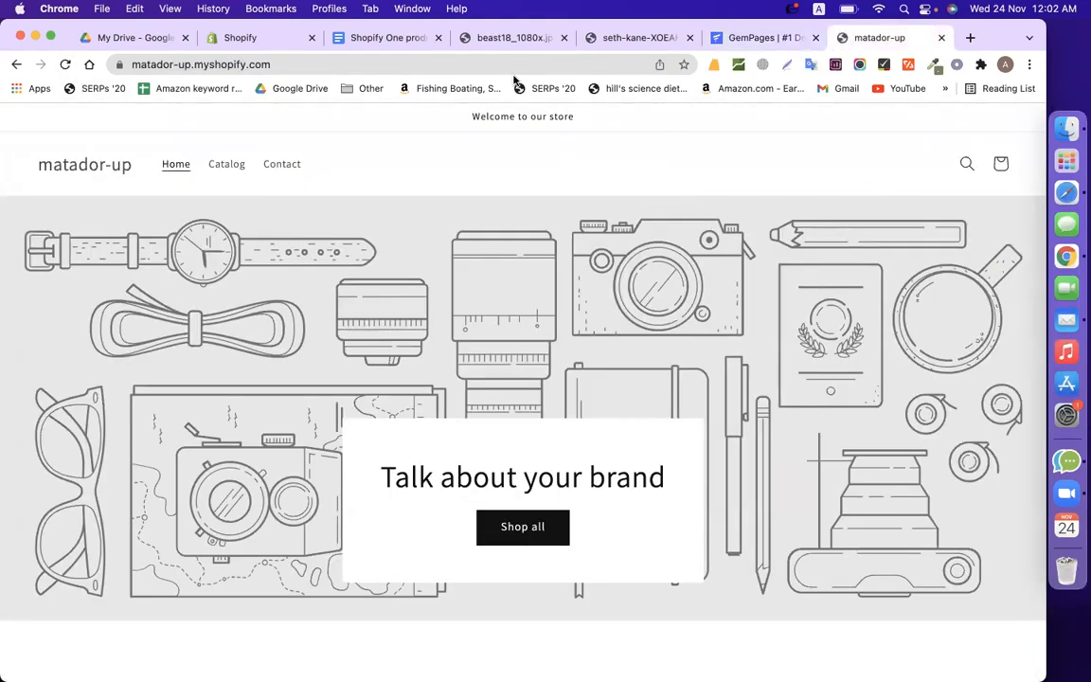
# Step: Check Online Store > Themes in Shopify admin, confirming Dawn is current, then return to GemPages
pyautogui.click(232, 36)
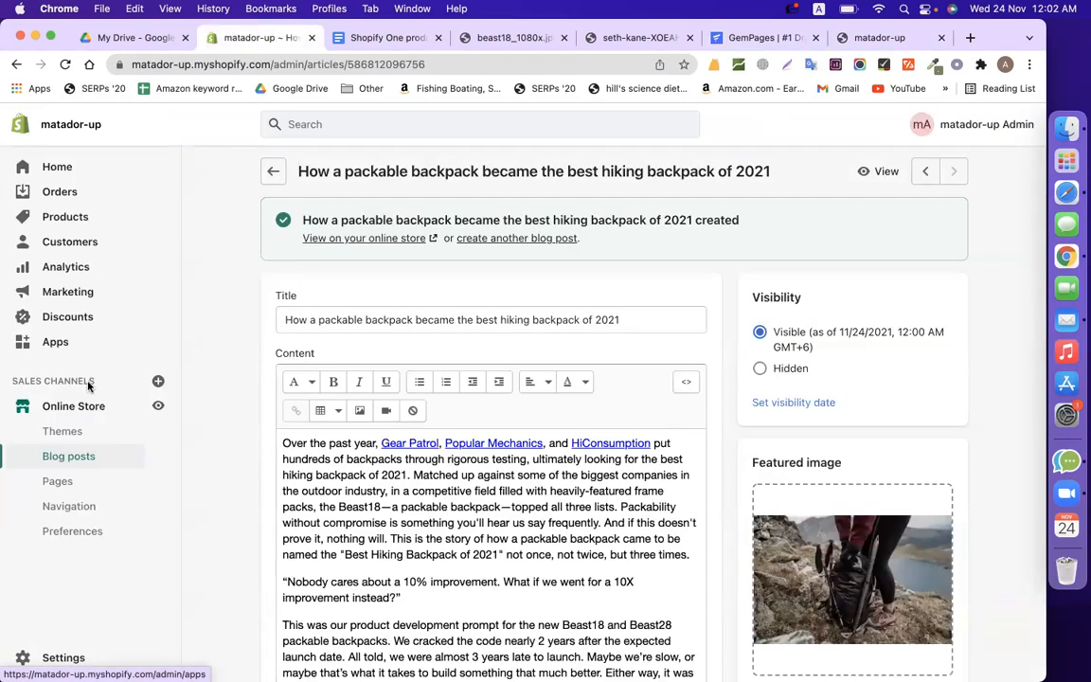
pyautogui.click(88, 404)
pyautogui.scroll(-5, 464, 403)
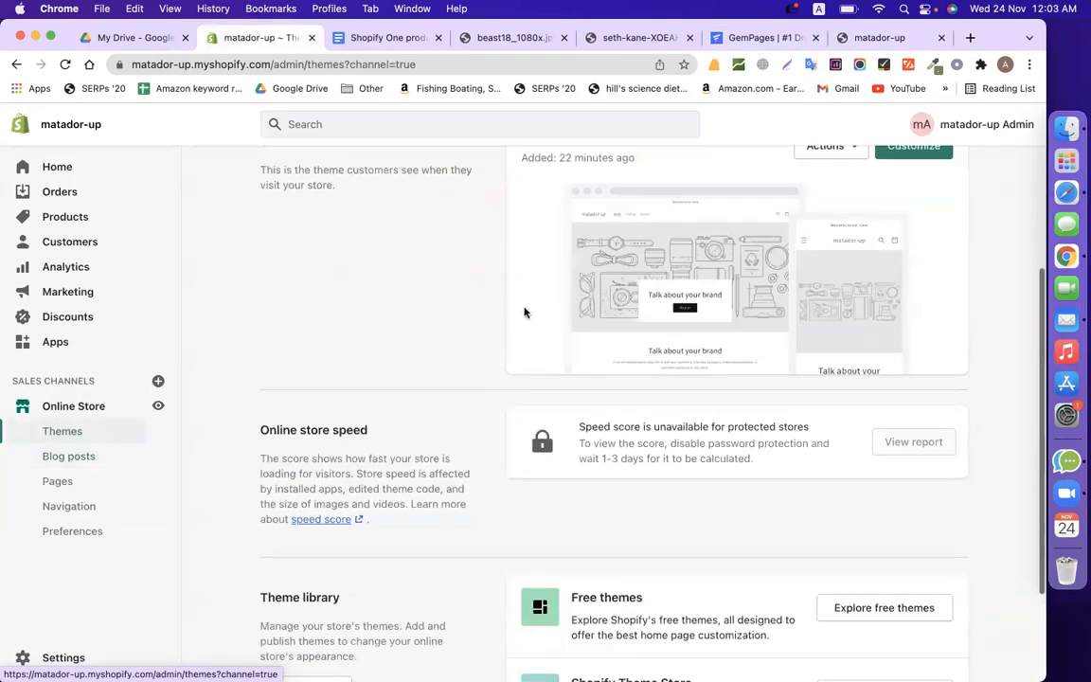
pyautogui.scroll(3, 402, 437)
pyautogui.click(62, 65)
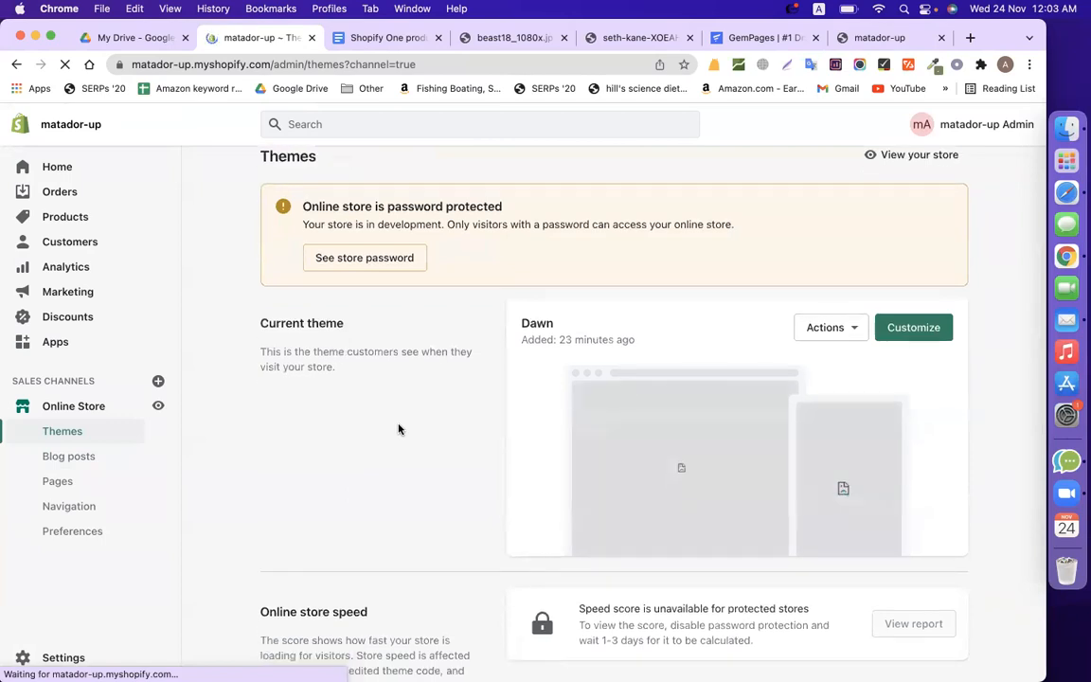
pyautogui.scroll(-4, 398, 429)
pyautogui.scroll(5, 397, 429)
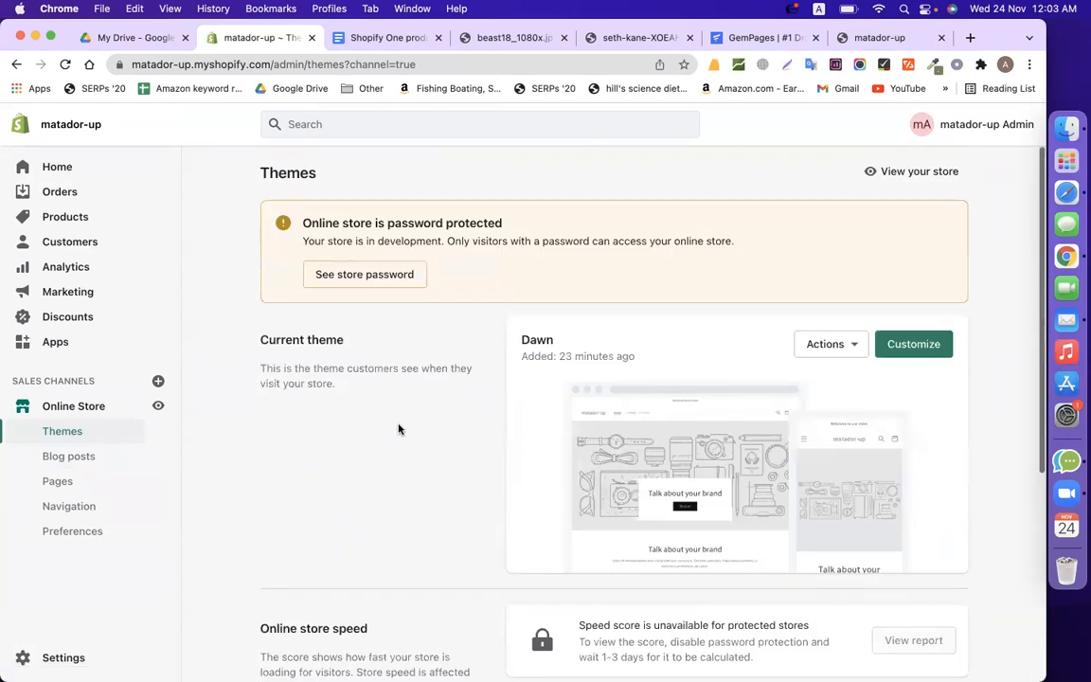
pyautogui.click(729, 38)
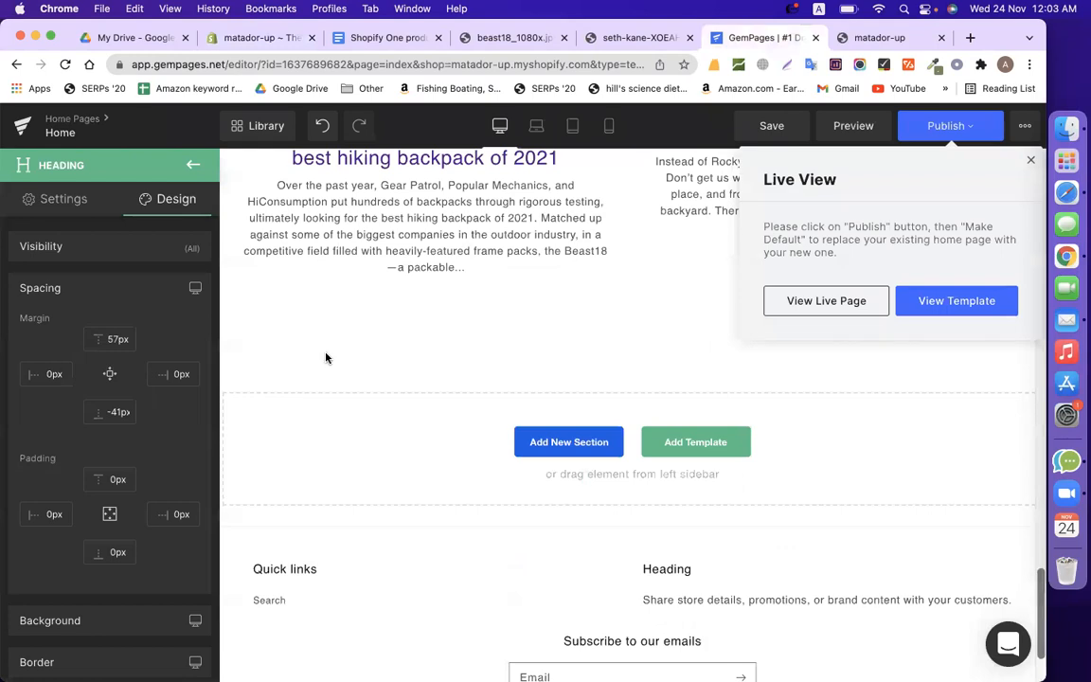
# Step: From the Home Pages list, confirm Make Default on the Home template, then return to Shopify Themes
pyautogui.scroll(10, 326, 355)
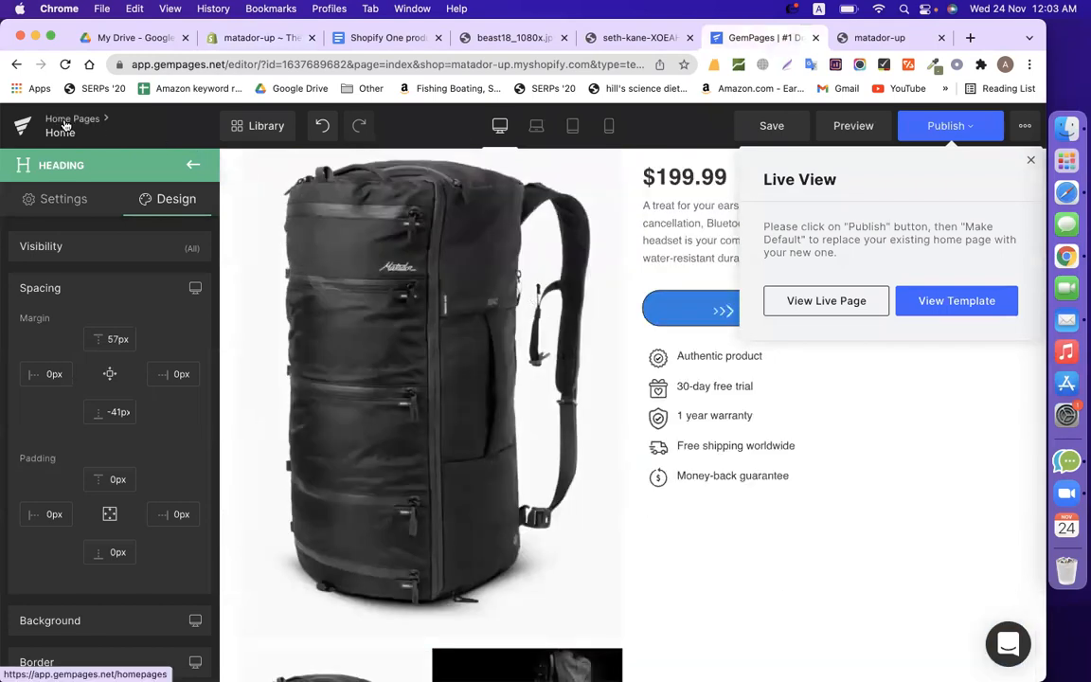
pyautogui.click(65, 124)
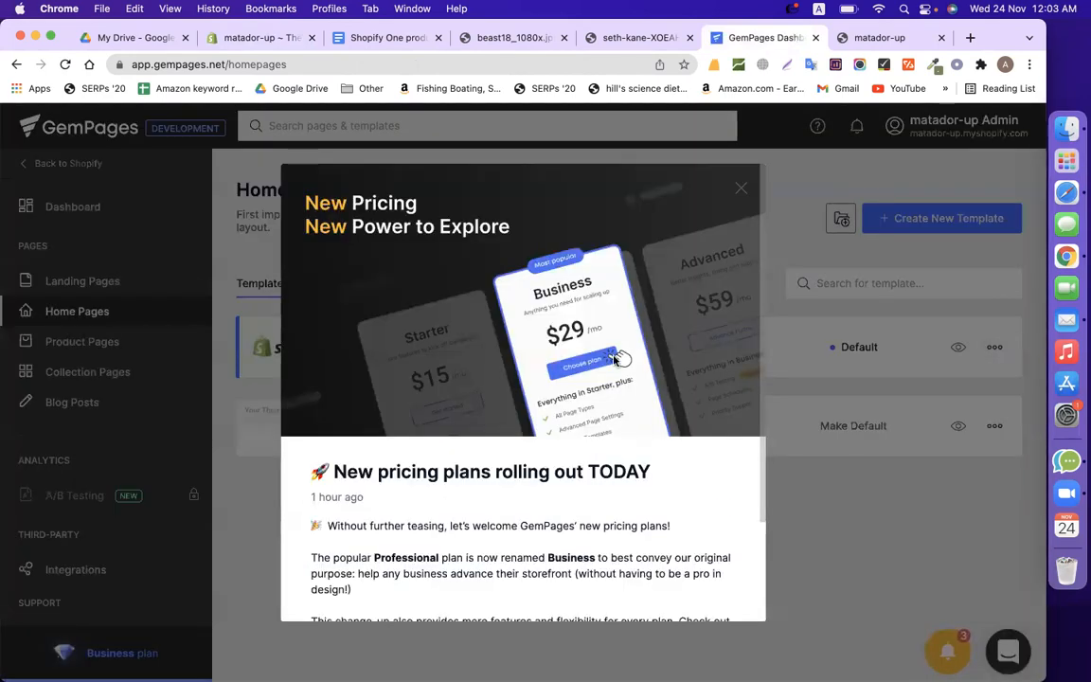
pyautogui.click(741, 187)
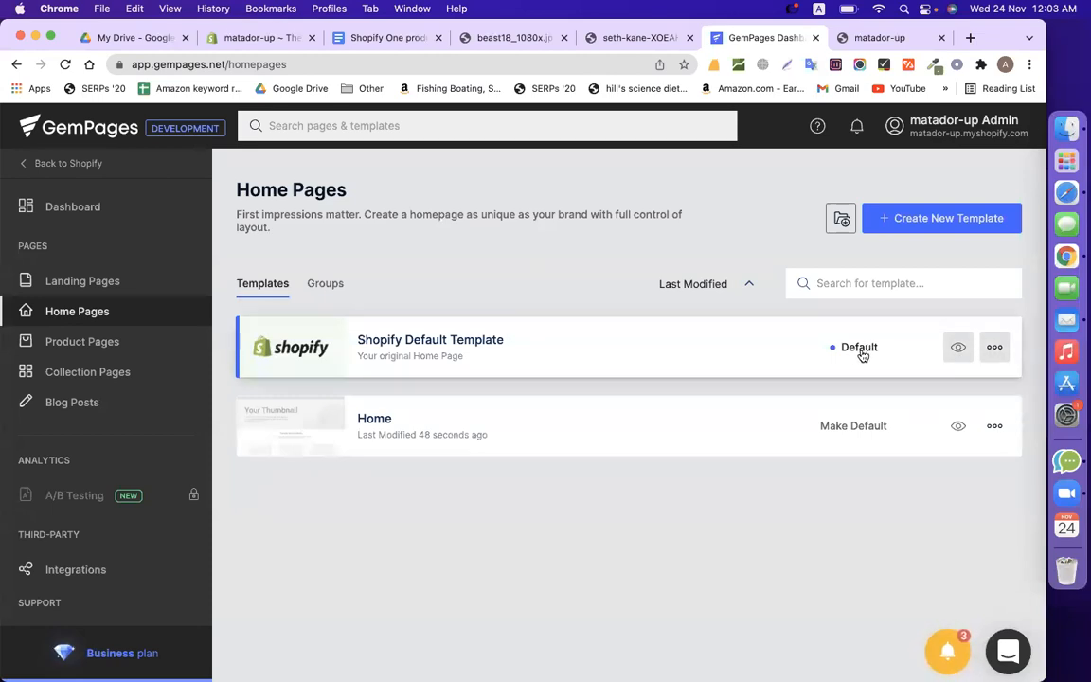
pyautogui.click(855, 427)
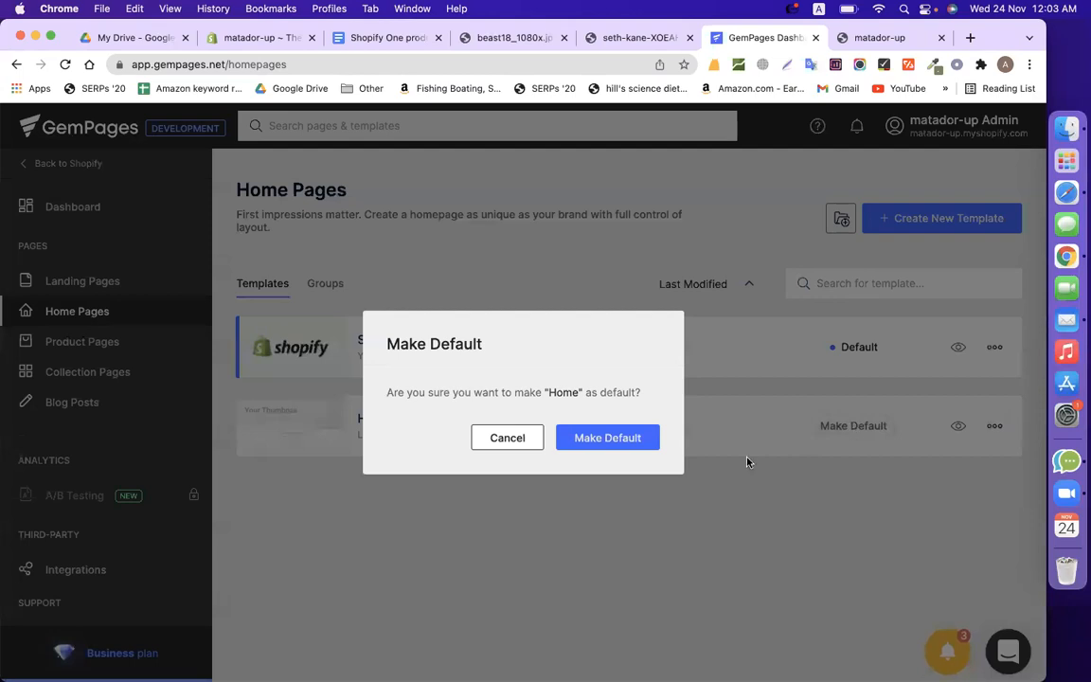
pyautogui.click(636, 440)
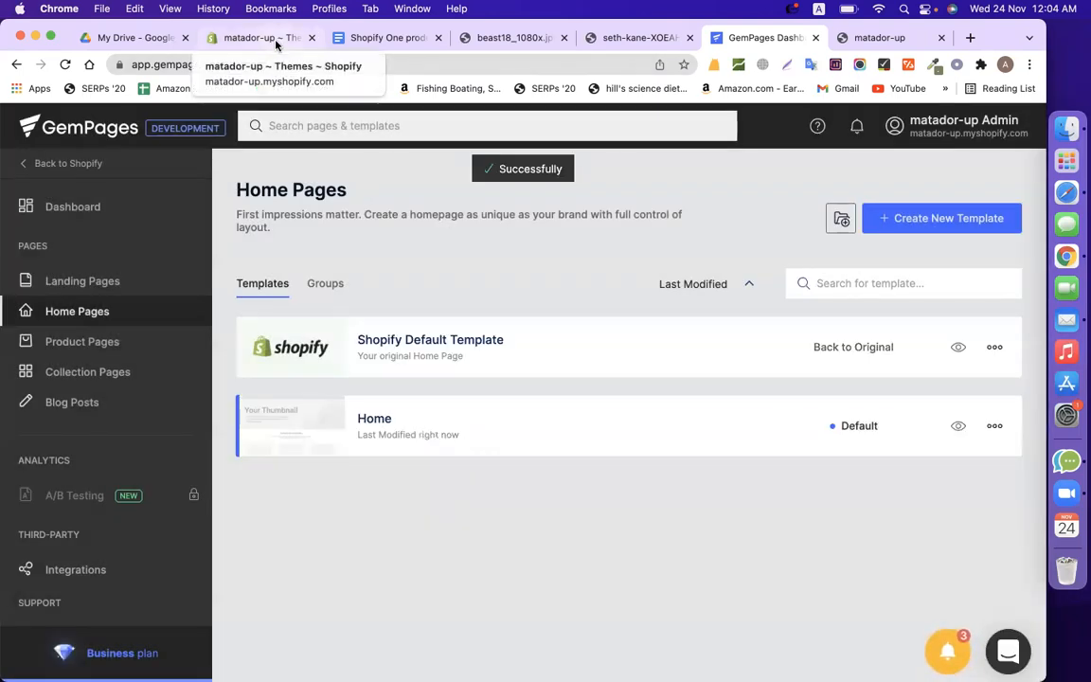
pyautogui.click(275, 42)
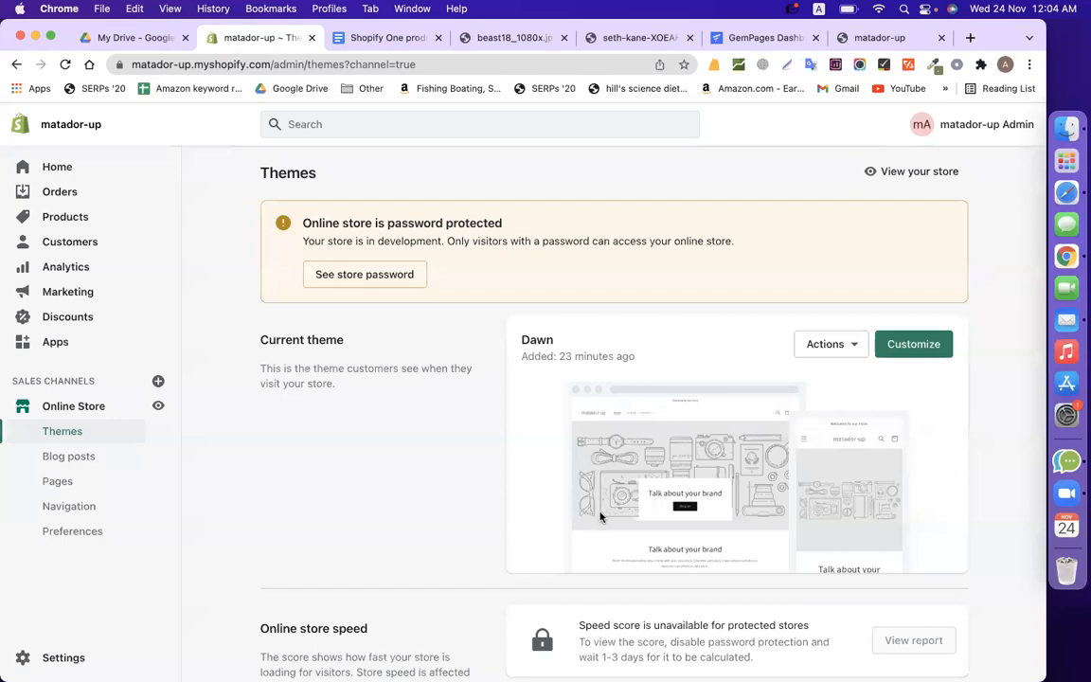
# Step: Reload the live storefront so it shows the newly published GemPages home page
pyautogui.scroll(-5, 543, 465)
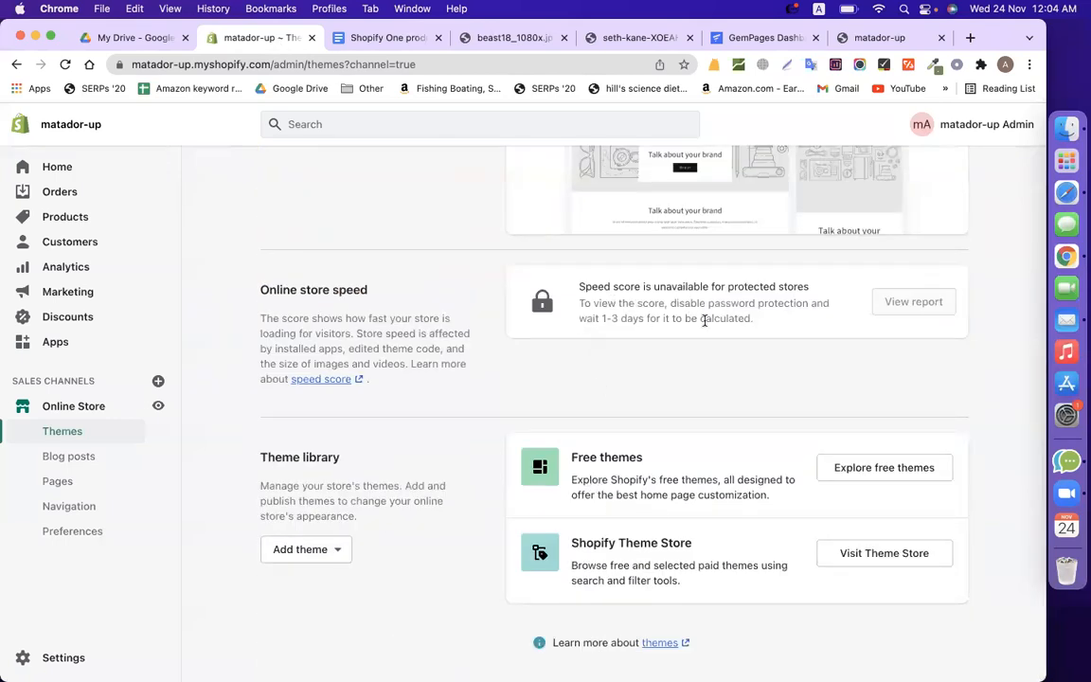
pyautogui.click(879, 39)
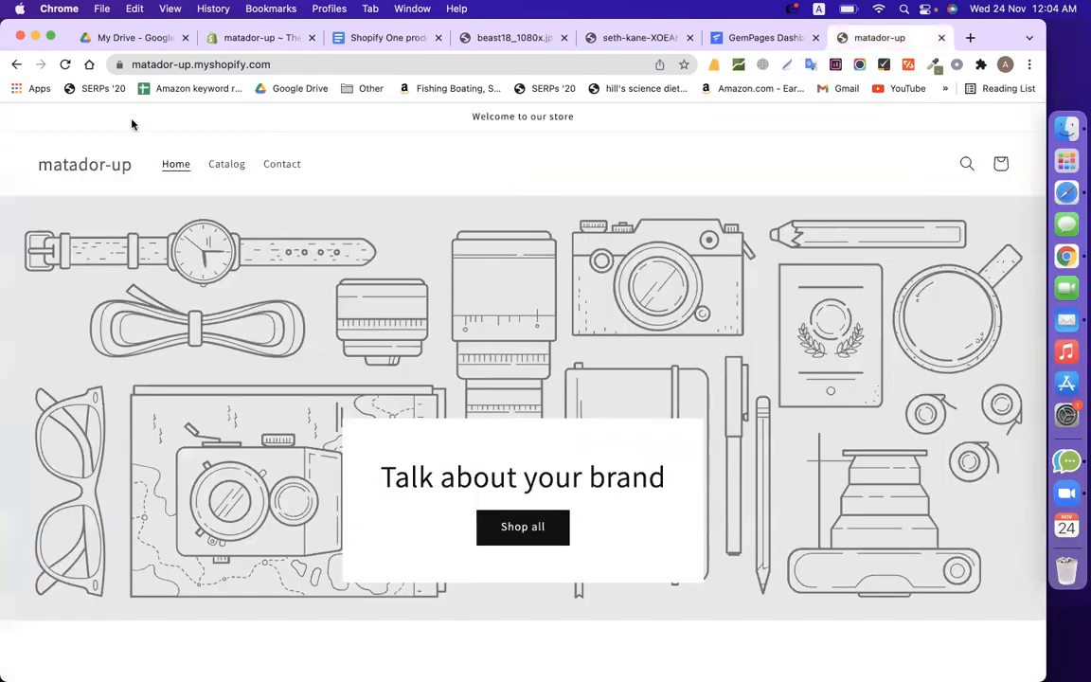
pyautogui.click(65, 64)
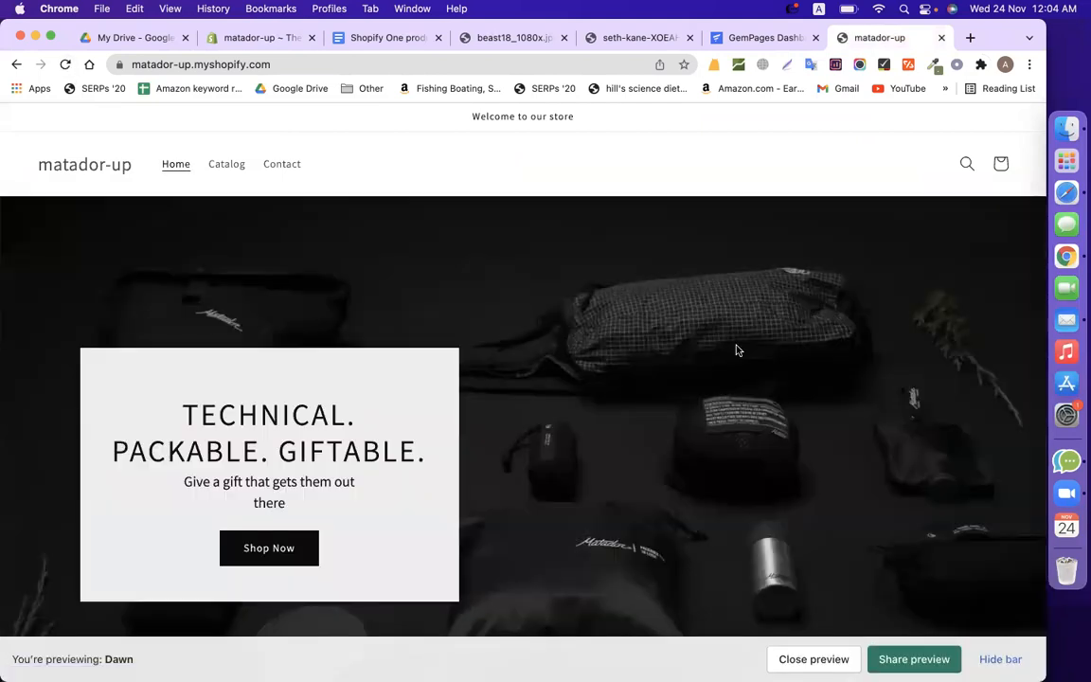
# Step: Review the storefront's Our Blogs section with its two articles, then return to GemPages' Home Pages list
pyautogui.scroll(-10, 738, 350)
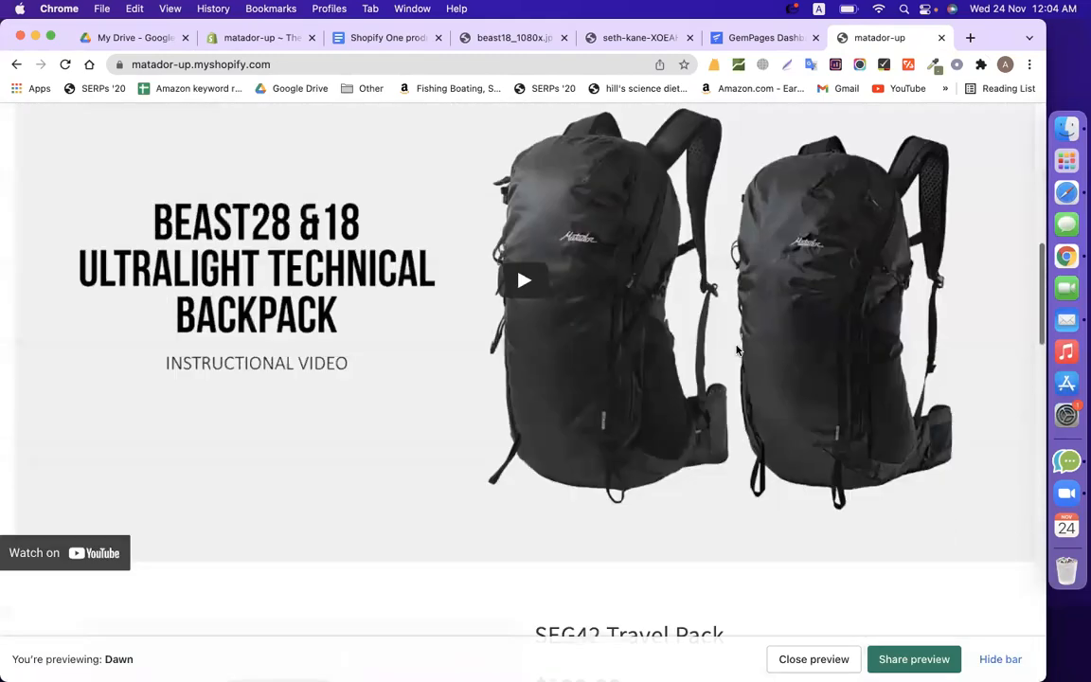
pyautogui.scroll(-15, 738, 350)
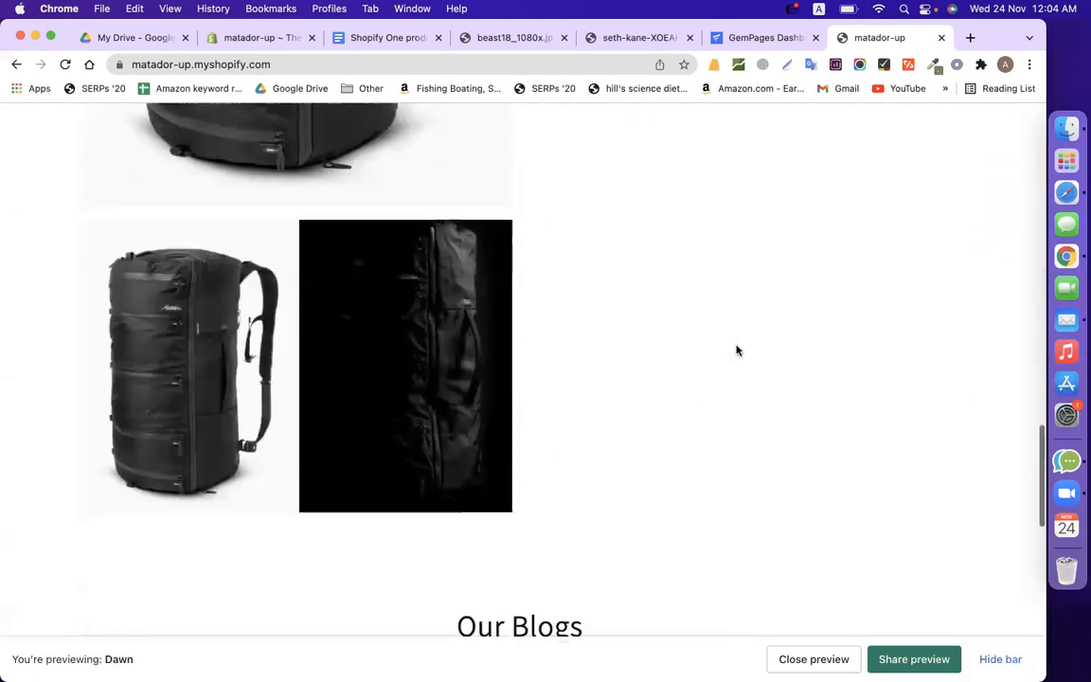
pyautogui.scroll(-10, 737, 350)
pyautogui.scroll(20, 737, 350)
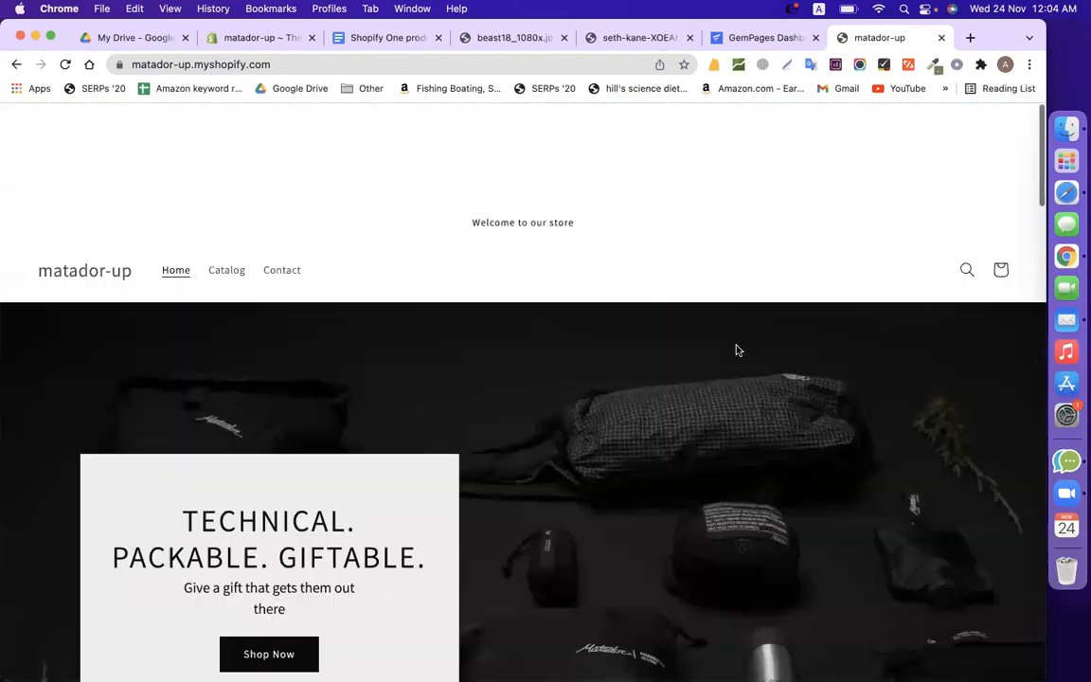
pyautogui.scroll(-20, 738, 351)
pyautogui.scroll(-5, 736, 349)
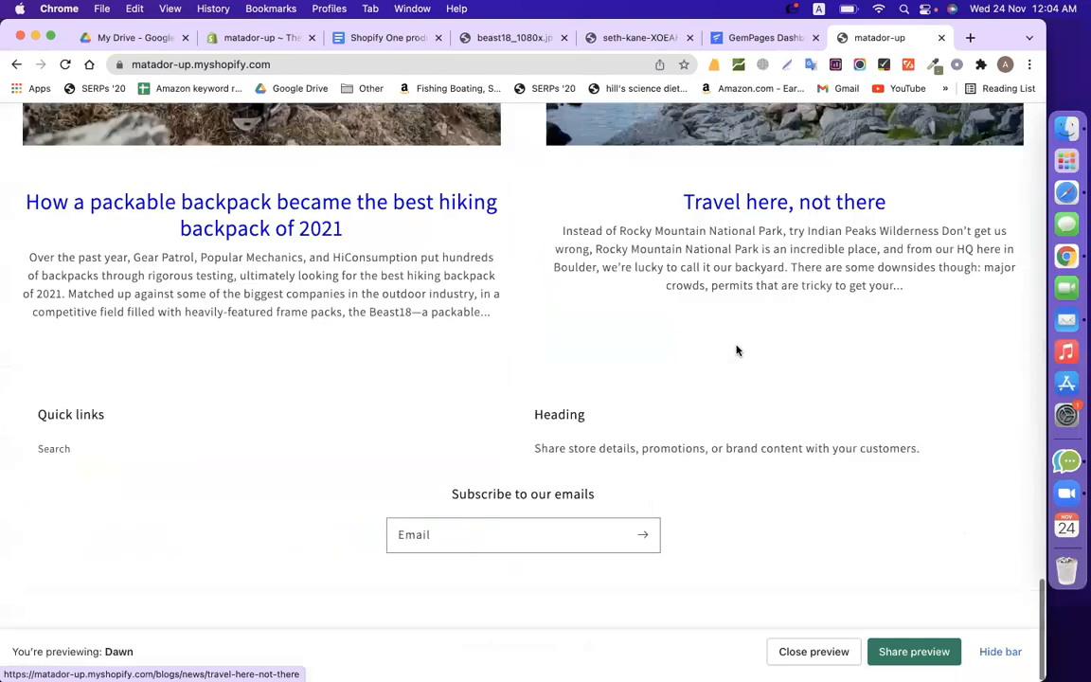
pyautogui.scroll(20, 736, 348)
pyautogui.click(748, 38)
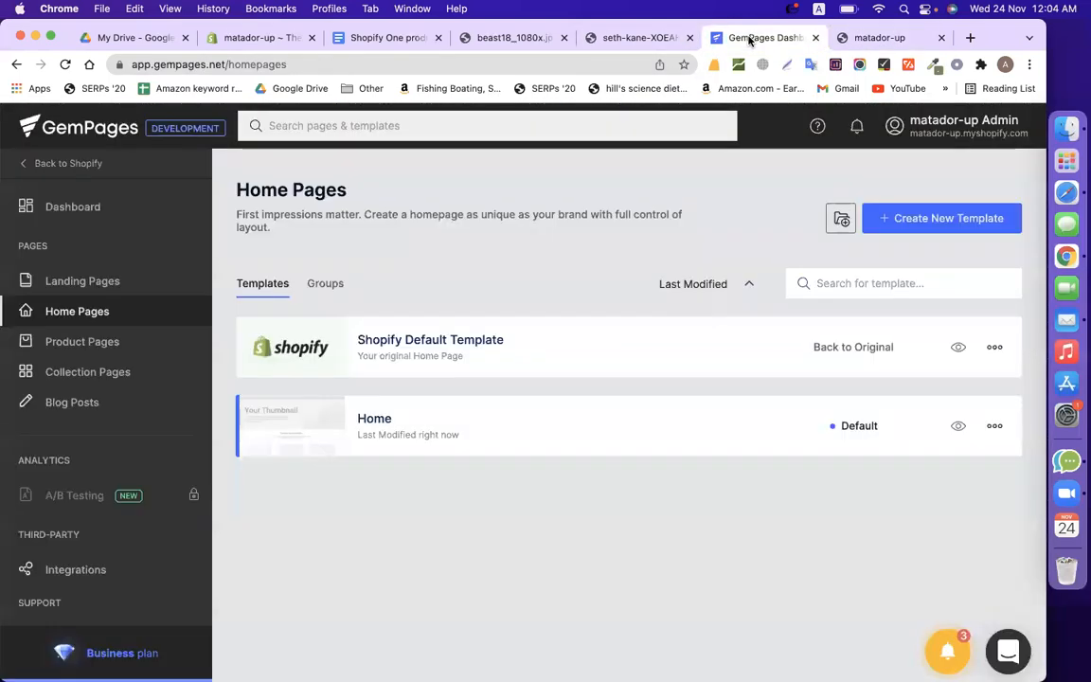
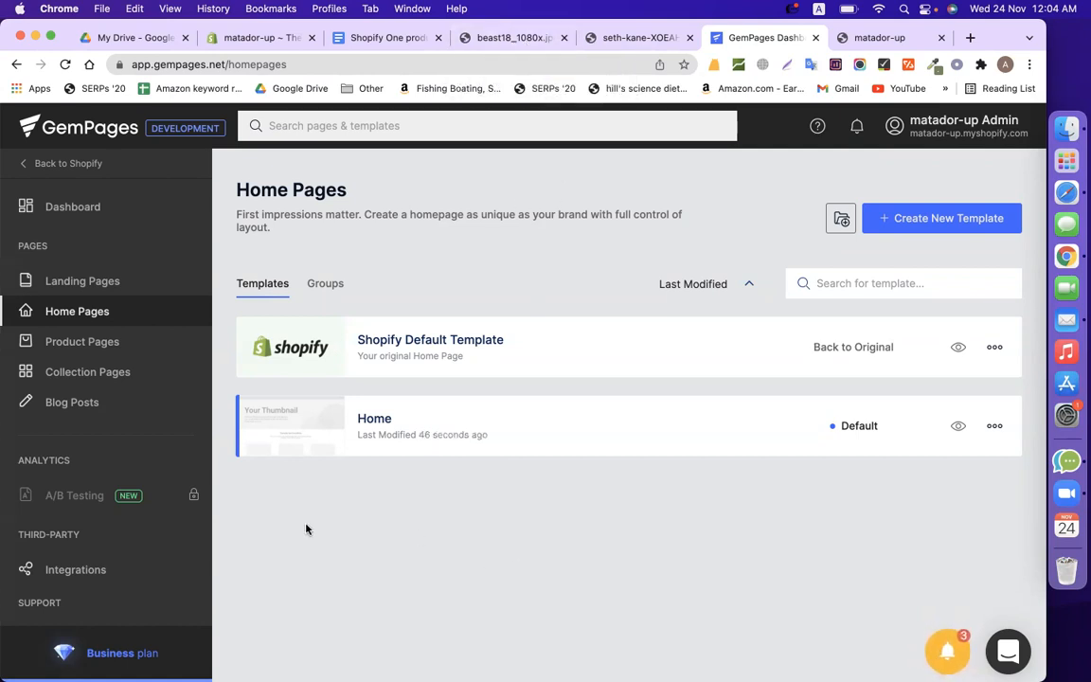
# Step: Close the beast18 and seth-kane image tabs and bring up the store design document
pyautogui.click(502, 38)
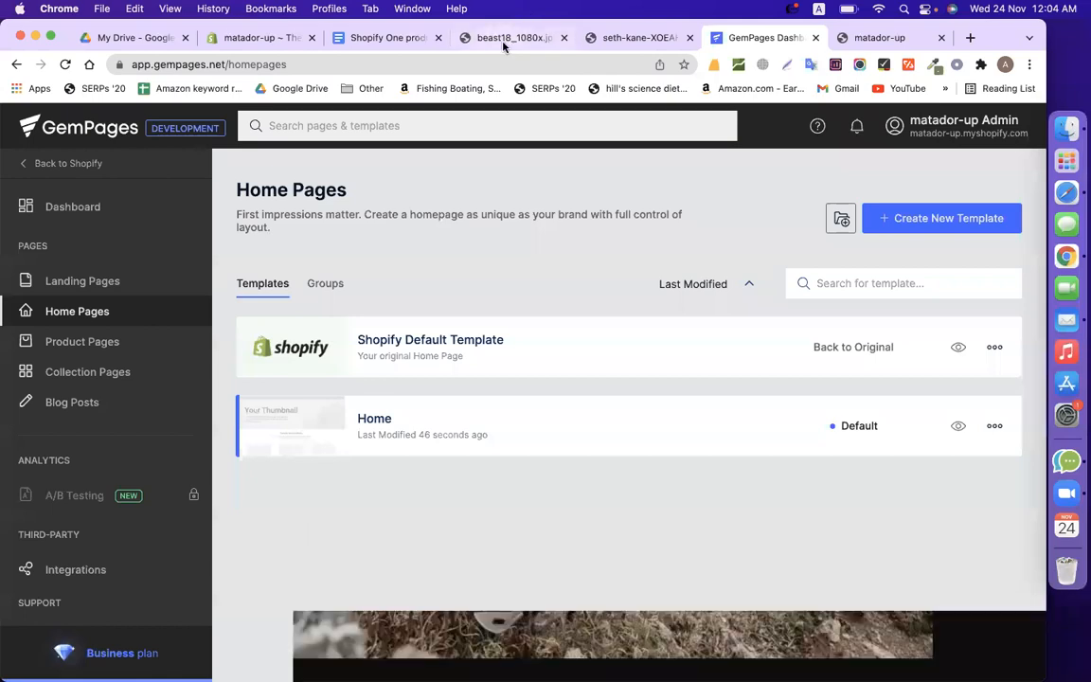
pyautogui.click(563, 38)
pyautogui.click(562, 37)
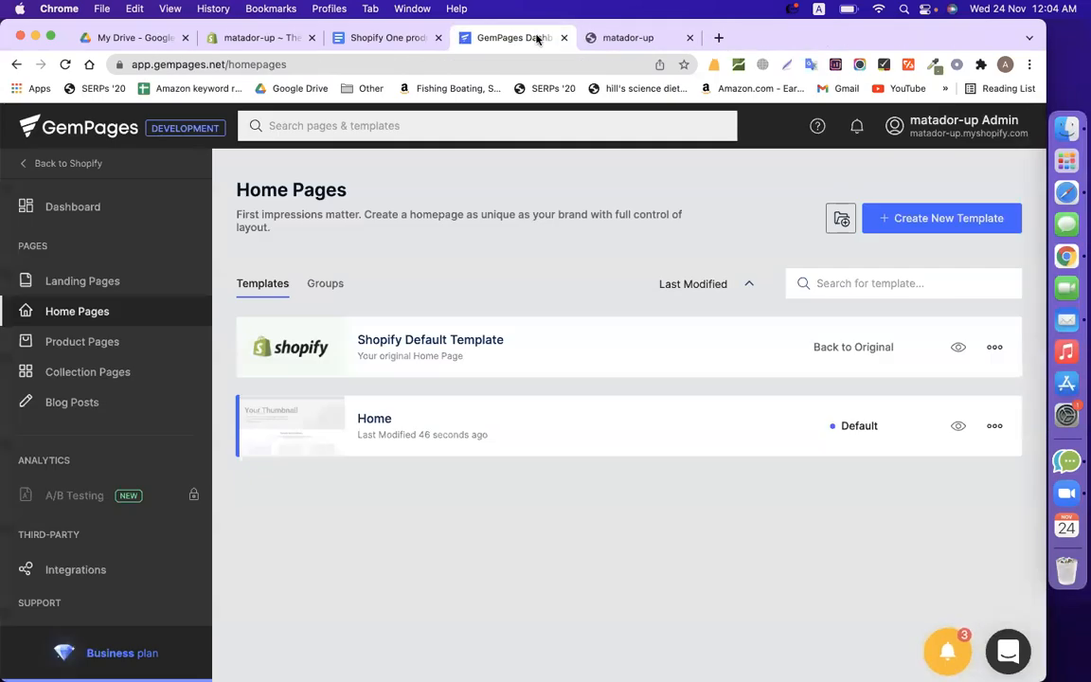
pyautogui.click(383, 38)
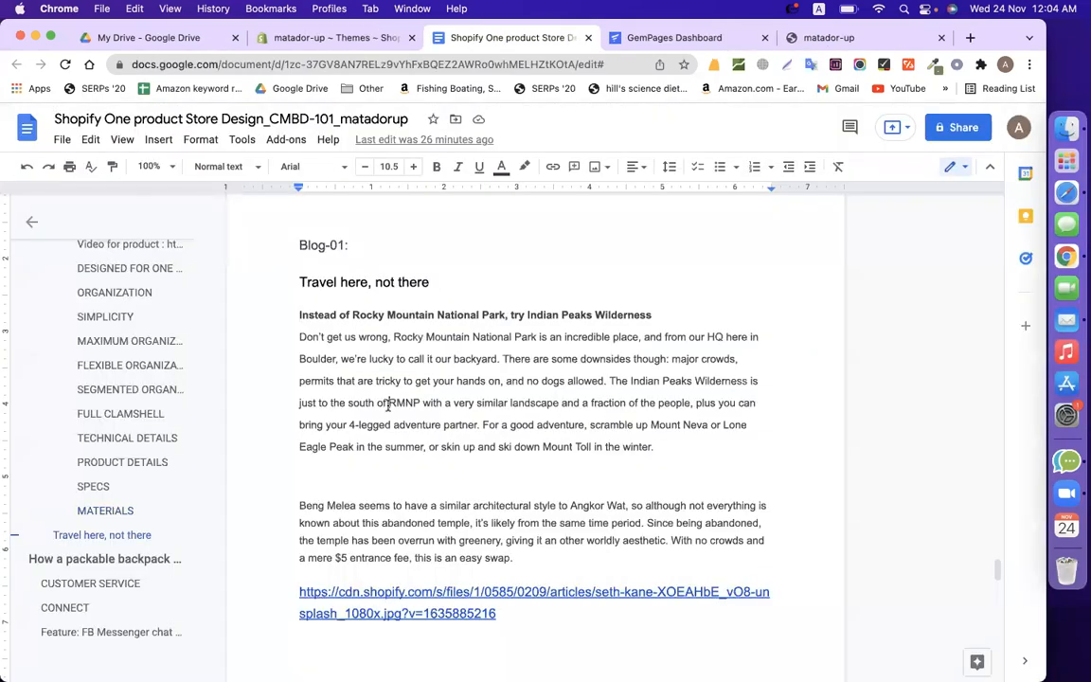
# Step: Scroll the store brief back up to its 'One product page:' section, then return to GemPages
pyautogui.scroll(-5, 388, 405)
pyautogui.scroll(-4, 388, 405)
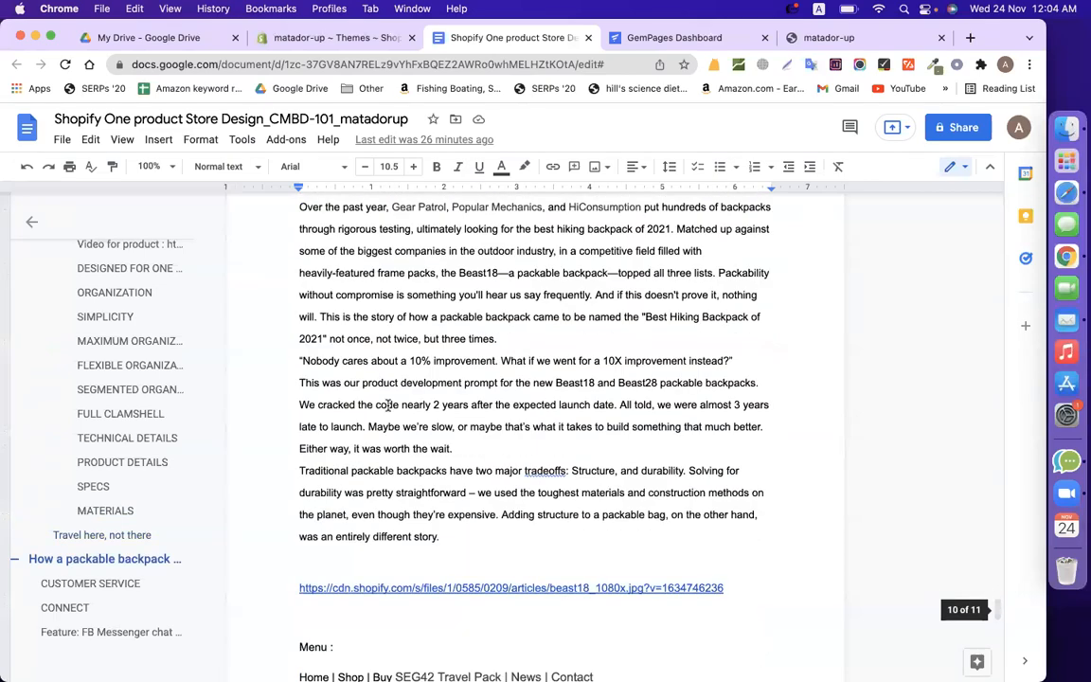
pyautogui.scroll(10, 387, 405)
pyautogui.scroll(15, 387, 404)
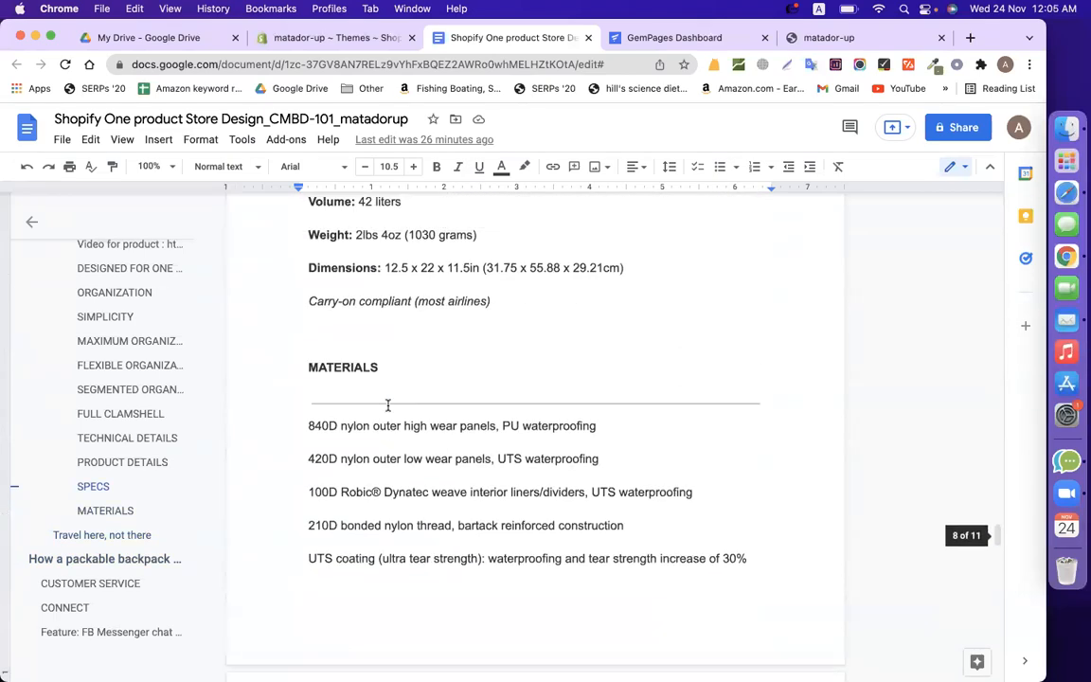
pyautogui.scroll(15, 387, 405)
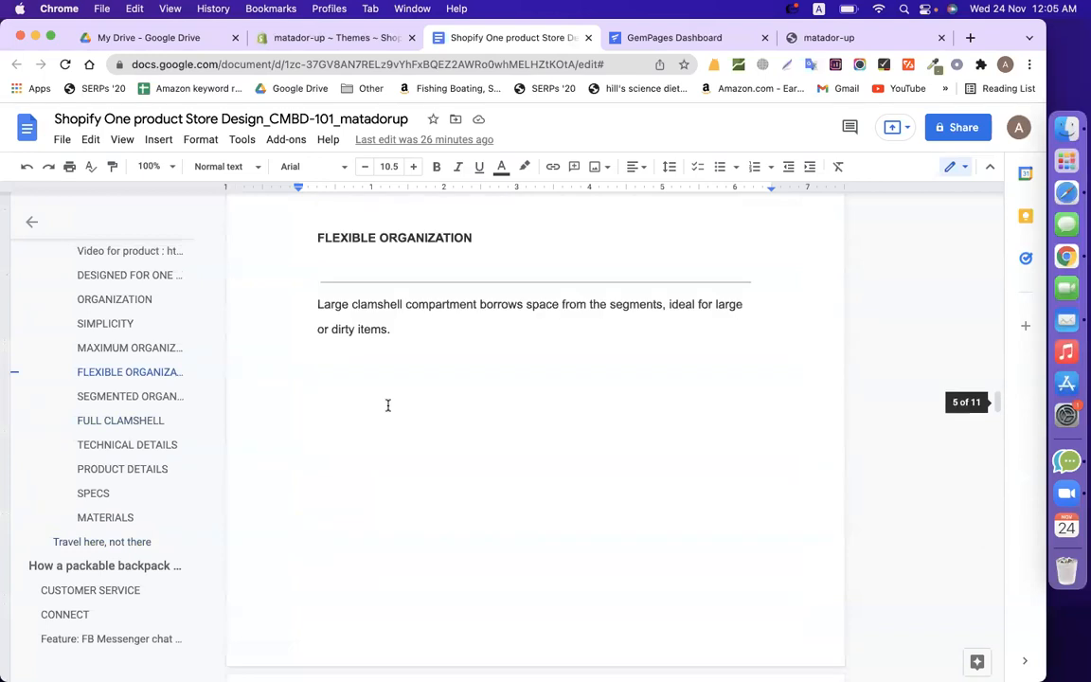
pyautogui.scroll(10, 387, 405)
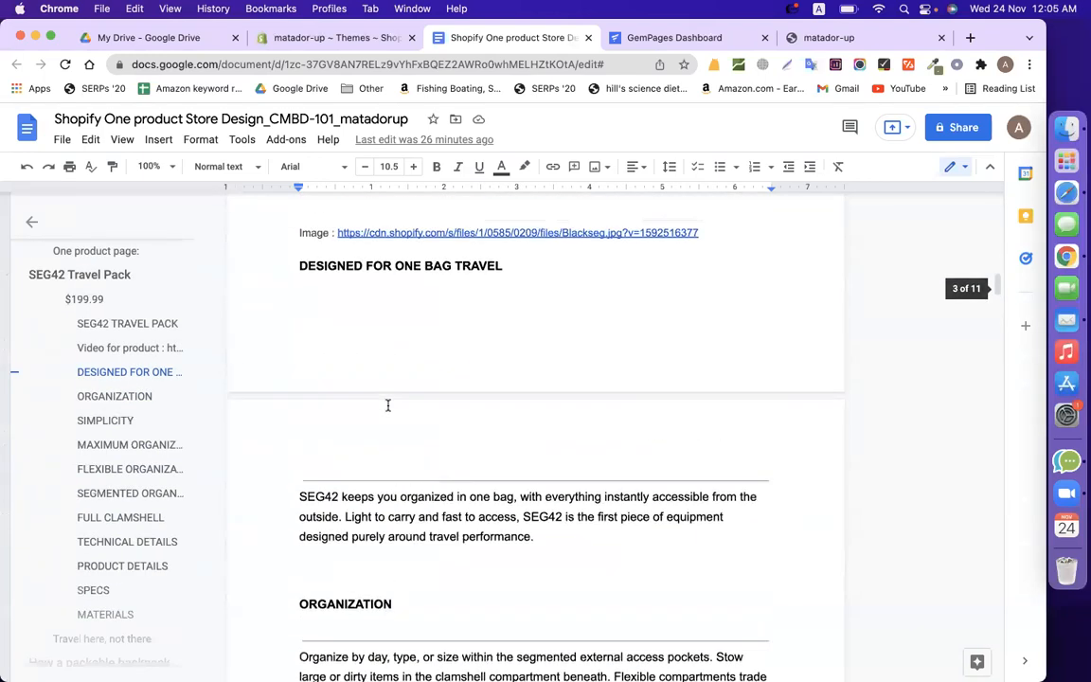
pyautogui.scroll(3, 387, 404)
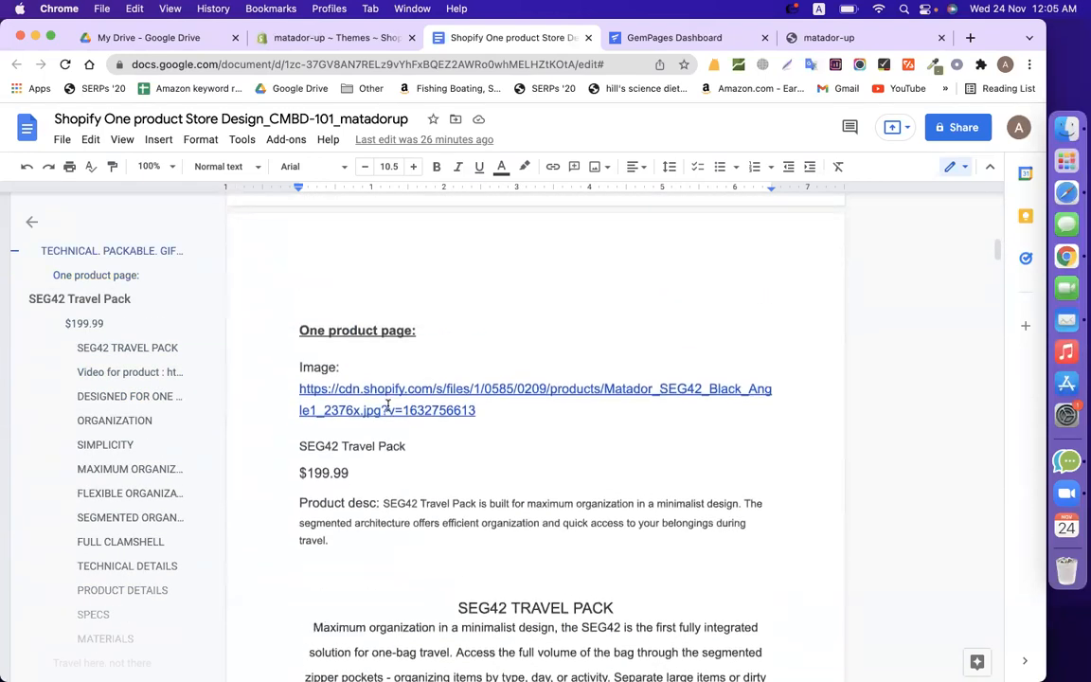
pyautogui.click(415, 327)
pyautogui.scroll(-2, 416, 323)
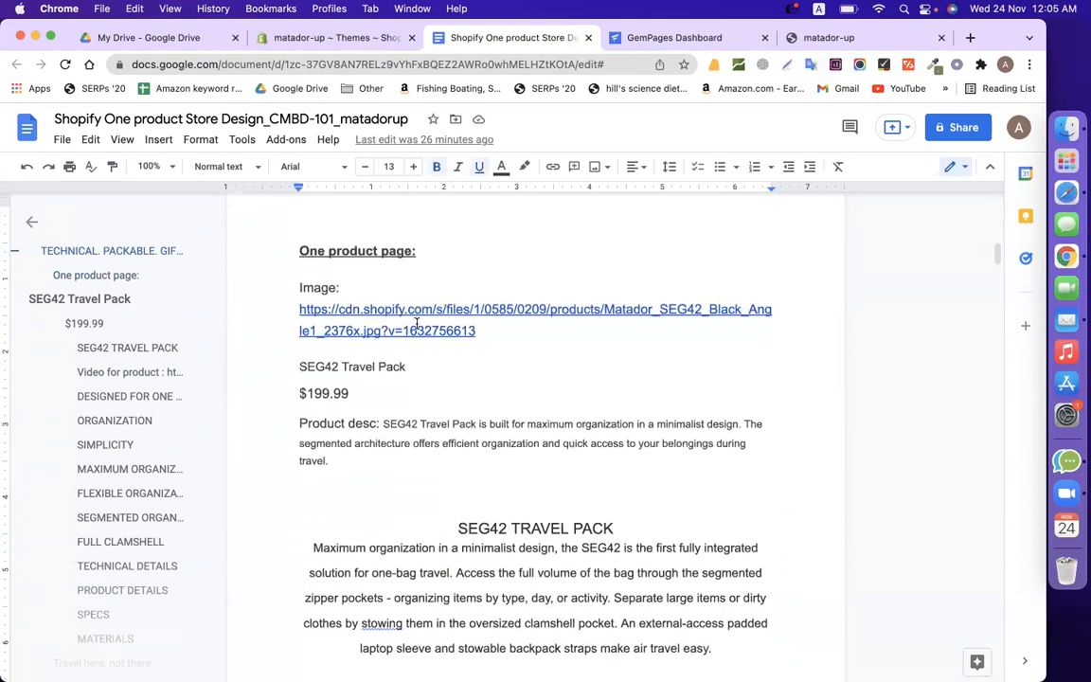
pyautogui.click(695, 40)
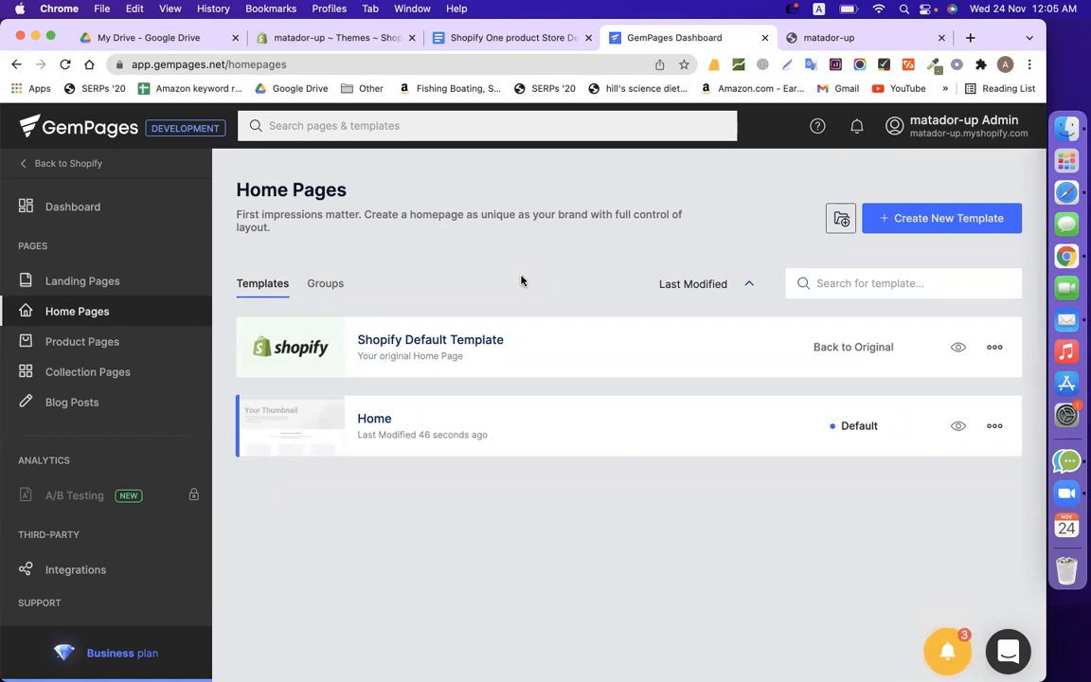
# Step: Check the Product Pages list, which holds only the Shopify Default Template, then view the storefront
pyautogui.click(89, 343)
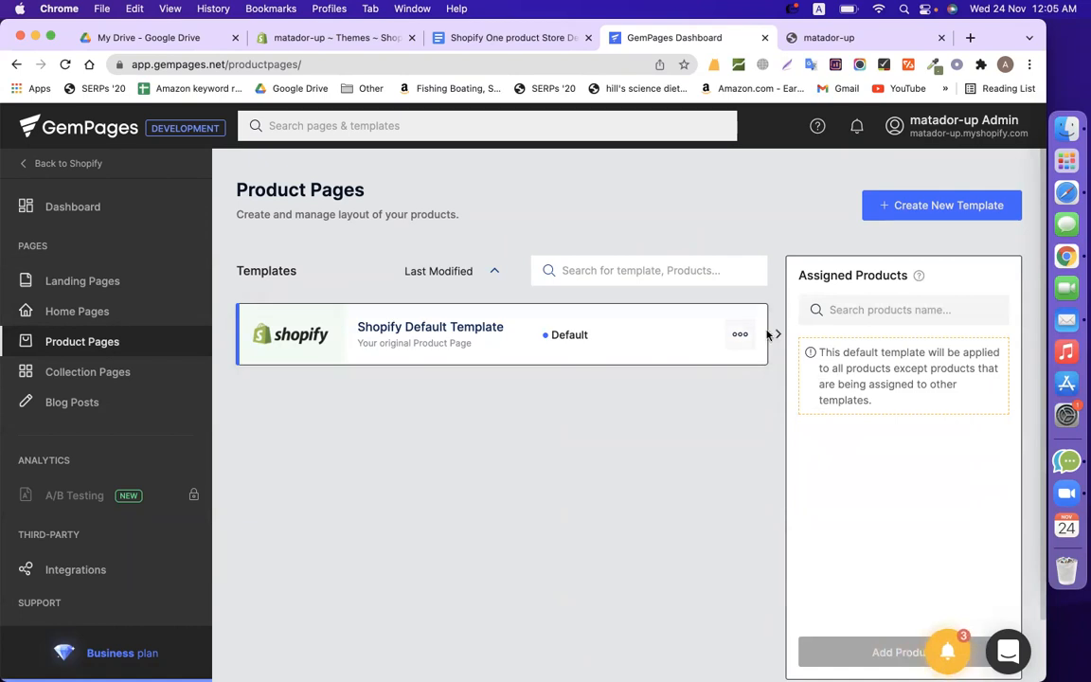
pyautogui.click(845, 40)
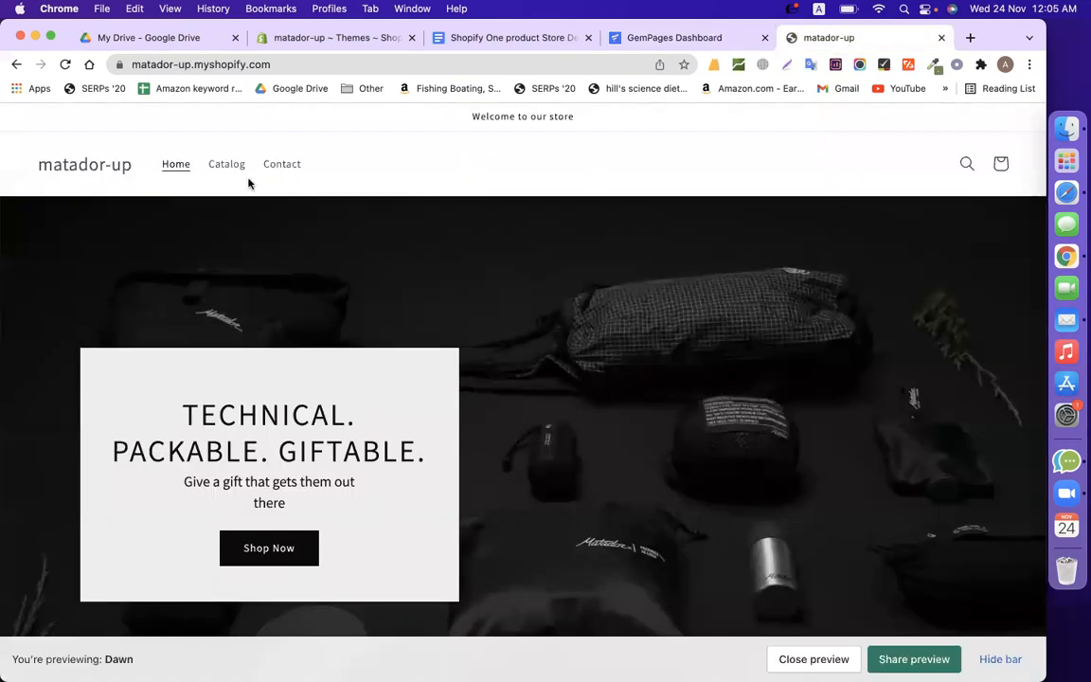
# Step: Open the SEG42 Travel Pack product from the storefront catalog
pyautogui.click(223, 165)
pyautogui.scroll(-3, 316, 473)
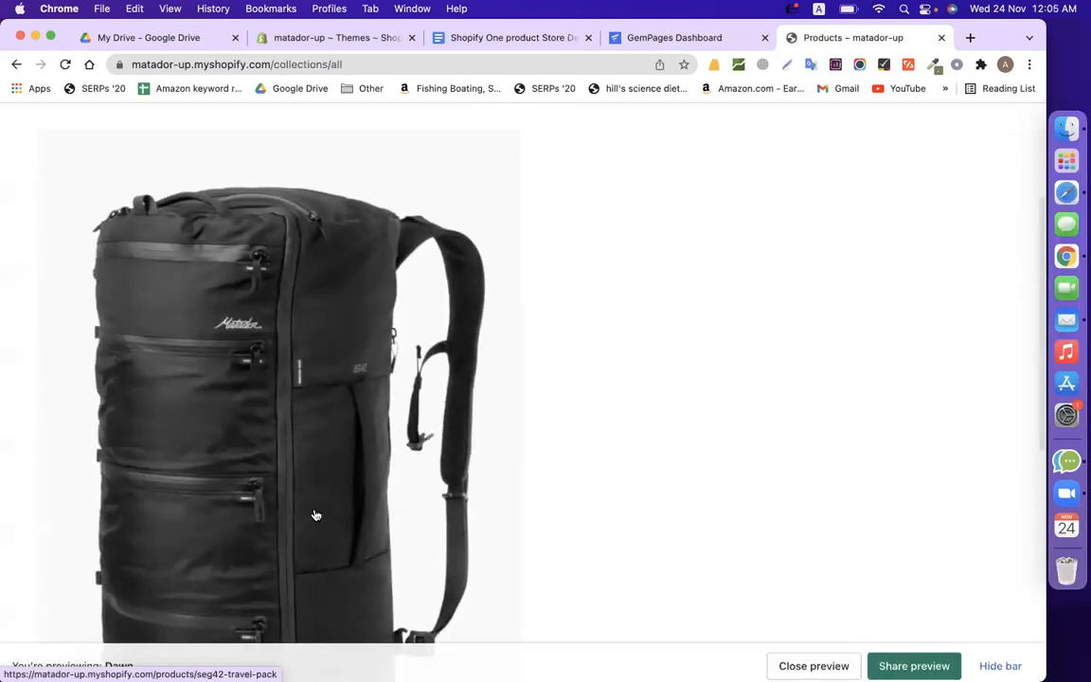
pyautogui.scroll(-5, 316, 515)
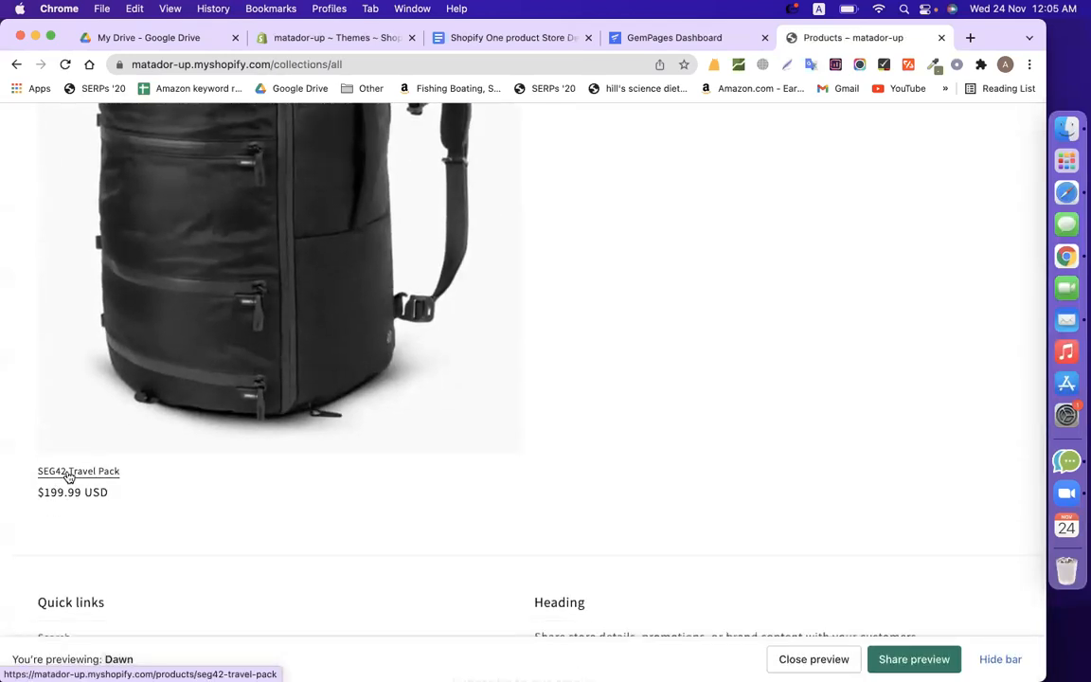
pyautogui.click(68, 471)
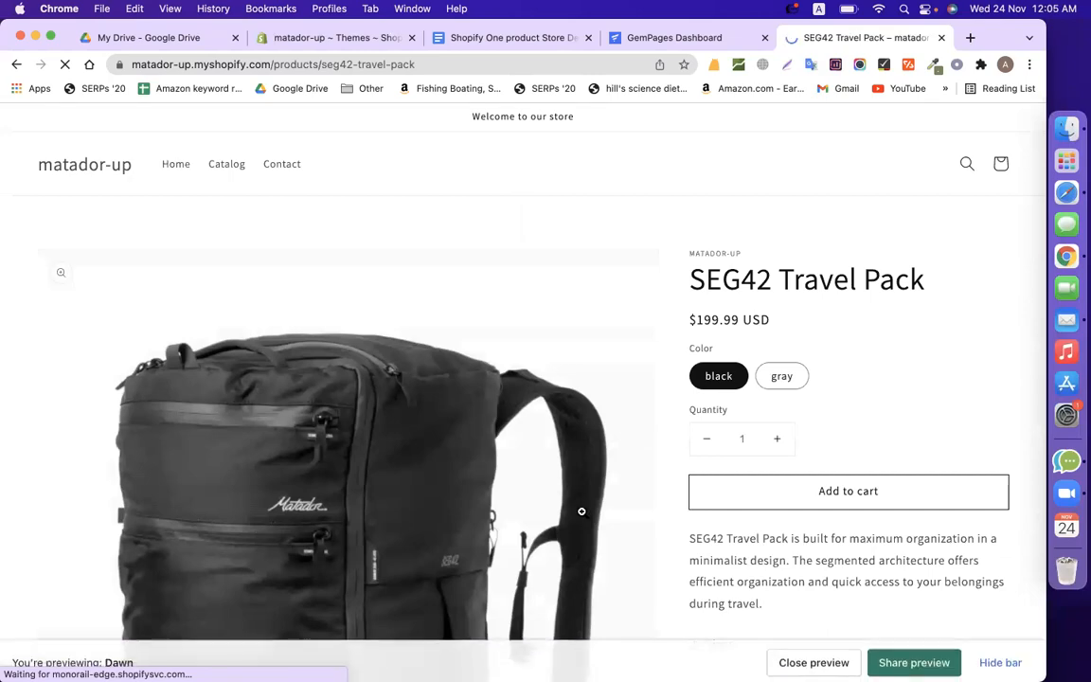
# Step: Scroll through the SEG42 Travel Pack product photos, then return to the store admin
pyautogui.scroll(-2, 582, 511)
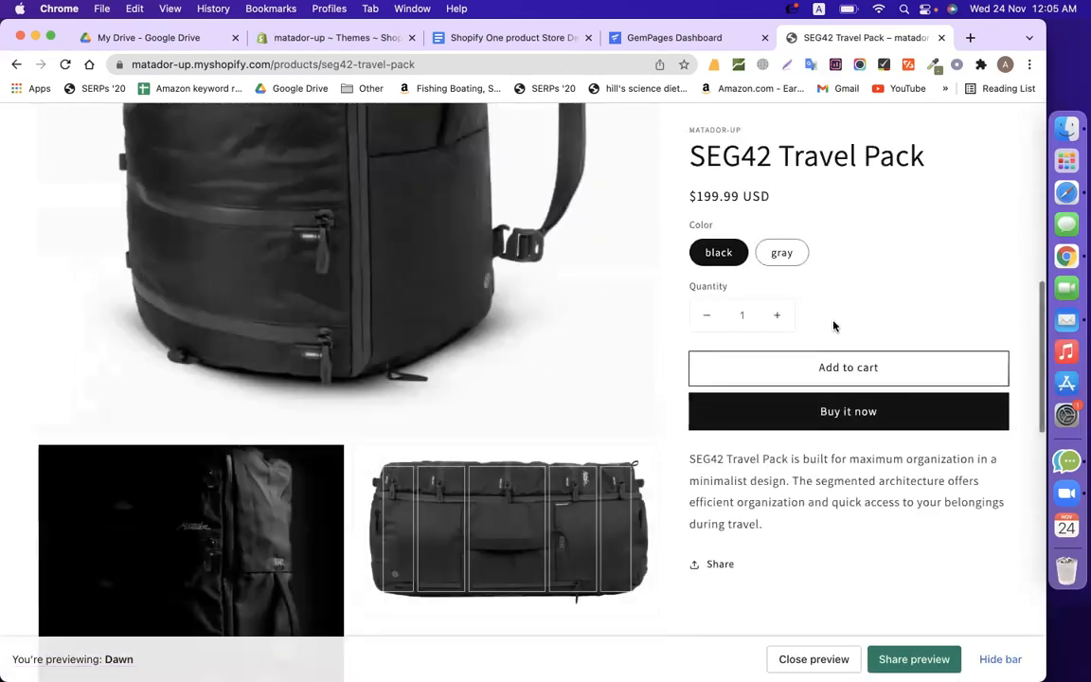
pyautogui.scroll(-3, 833, 326)
pyautogui.scroll(6, 833, 326)
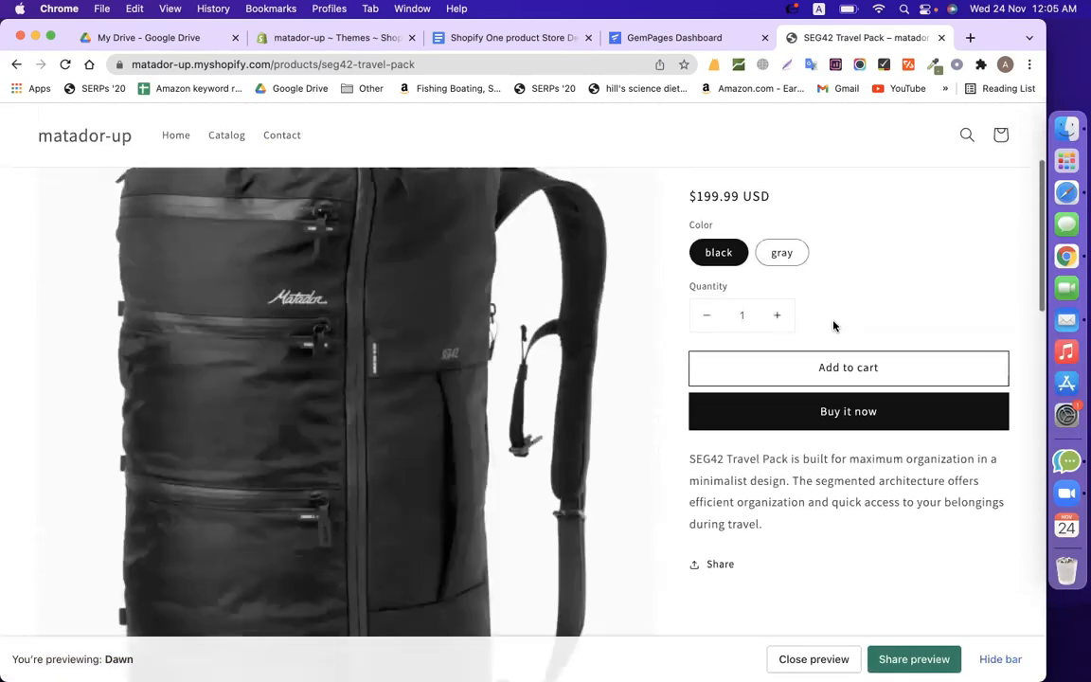
pyautogui.scroll(-8, 833, 326)
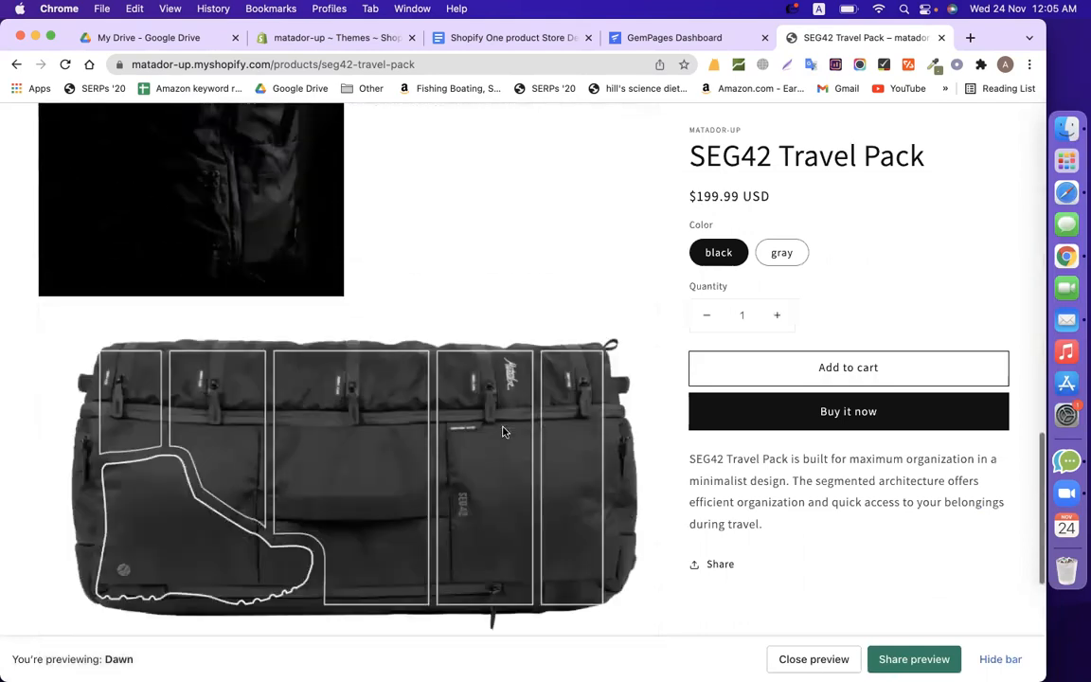
pyautogui.scroll(4, 503, 431)
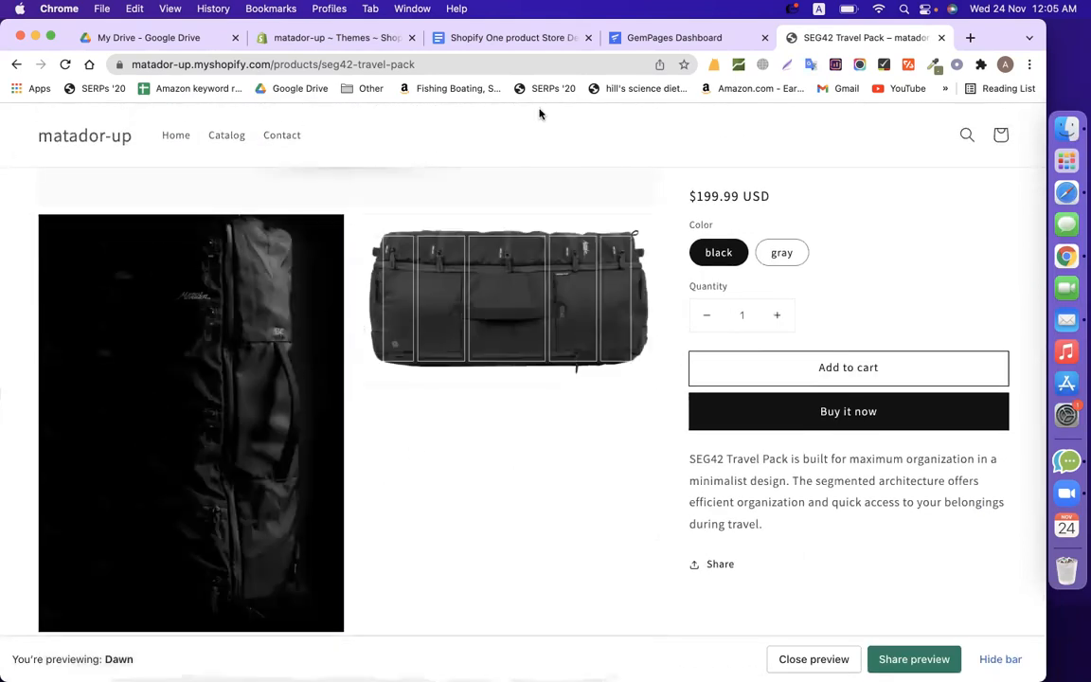
pyautogui.click(331, 38)
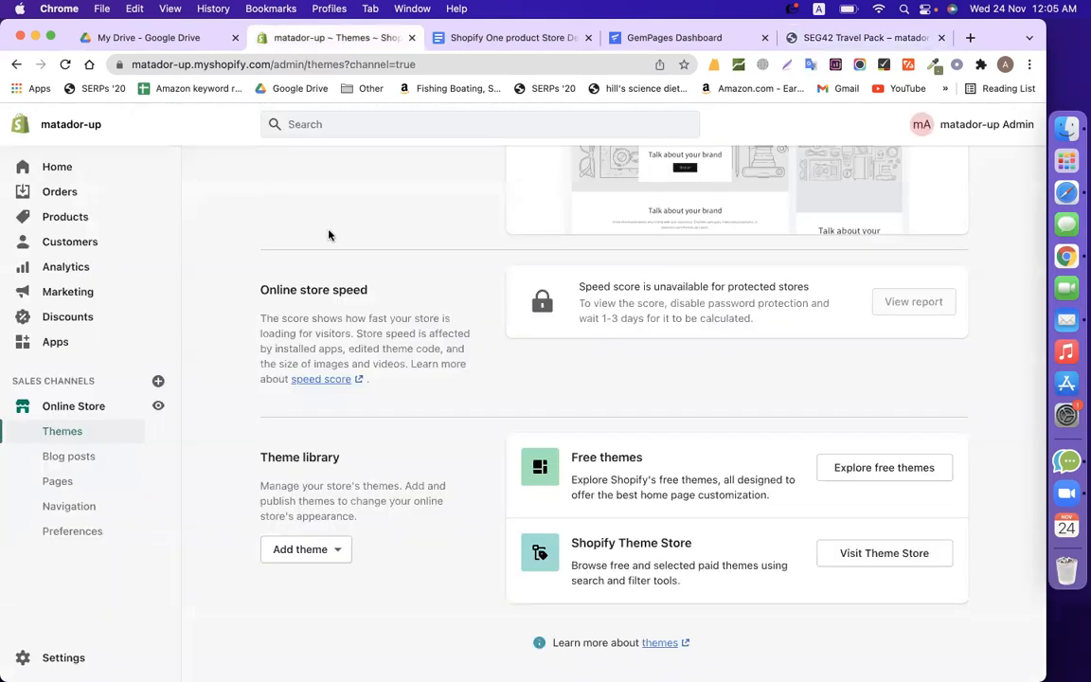
# Step: Open the SEG42 Travel Pack product in the Shopify admin and scroll to its media
pyautogui.click(77, 217)
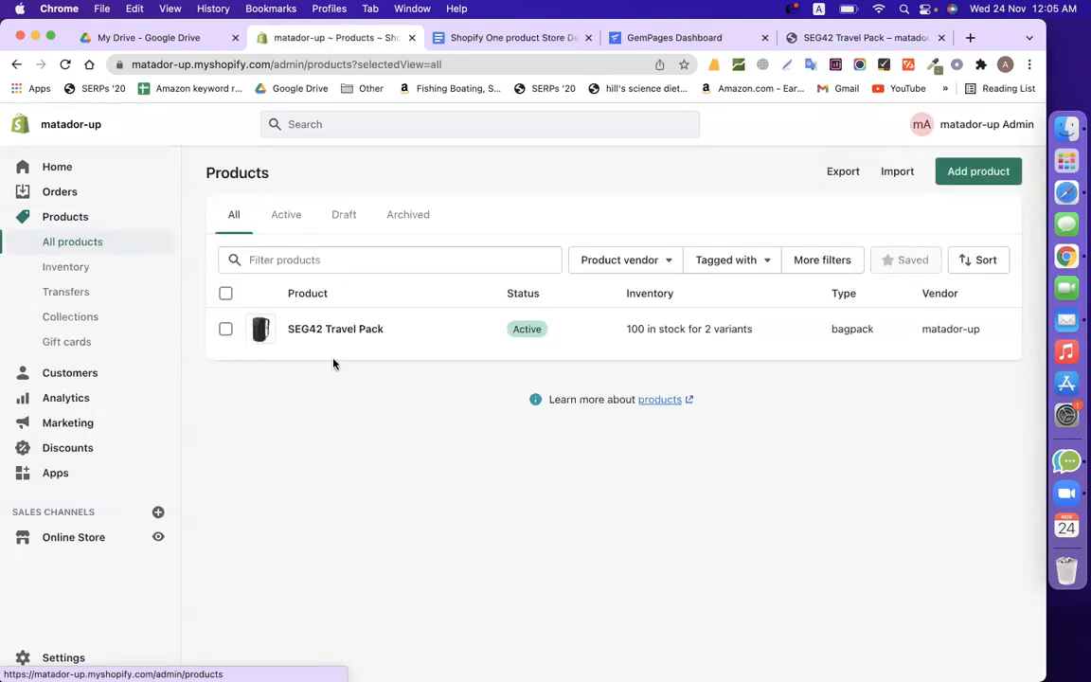
pyautogui.click(335, 328)
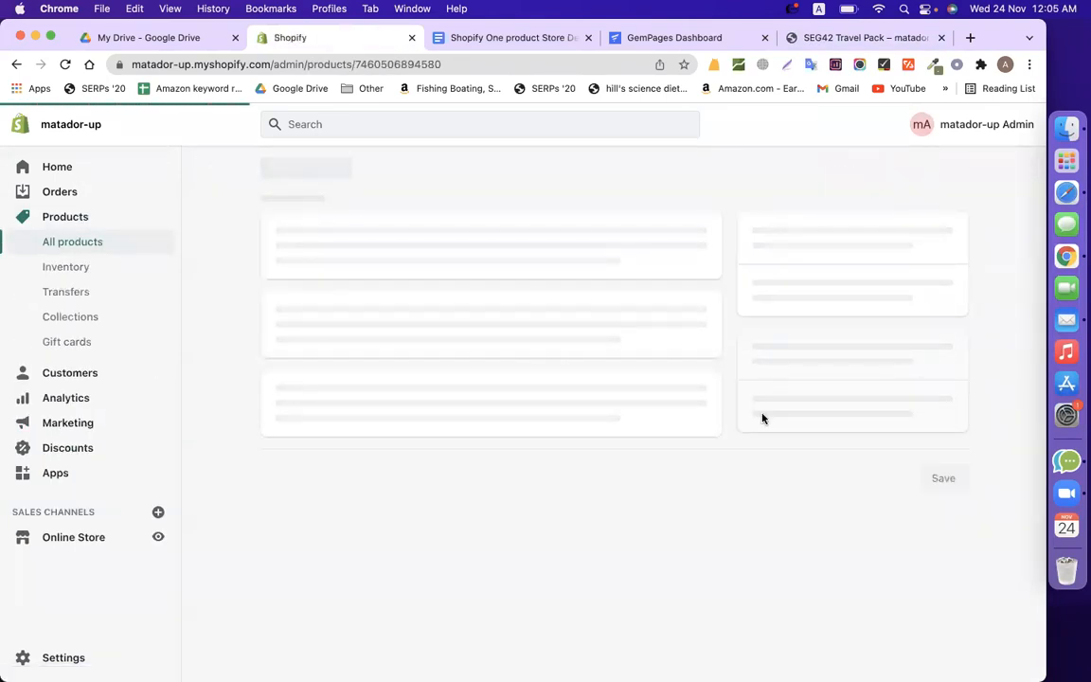
pyautogui.rightClick(762, 418)
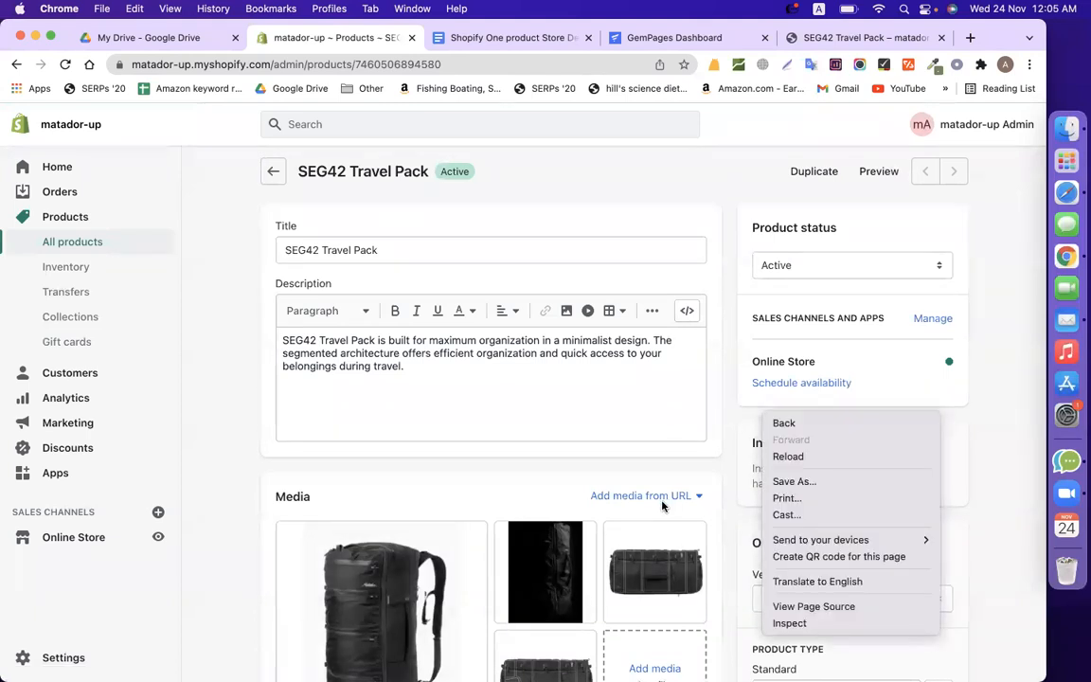
pyautogui.click(480, 445)
pyautogui.scroll(-3, 480, 445)
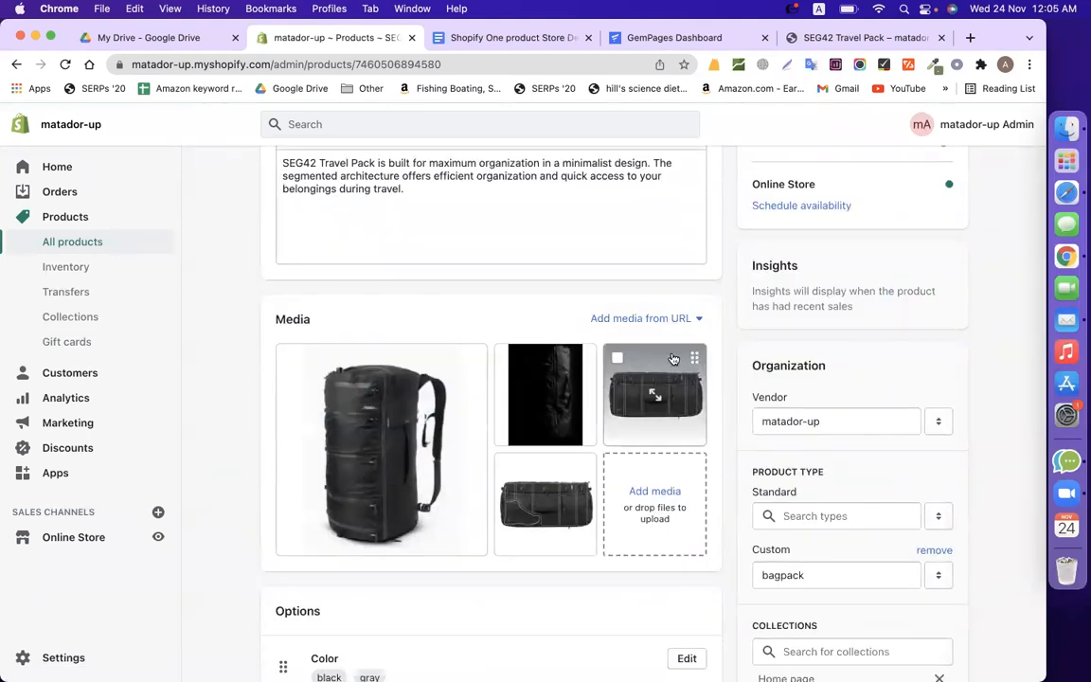
# Step: Delete the wide and outlined bag photos from the product's media
pyautogui.click(617, 360)
pyautogui.click(508, 467)
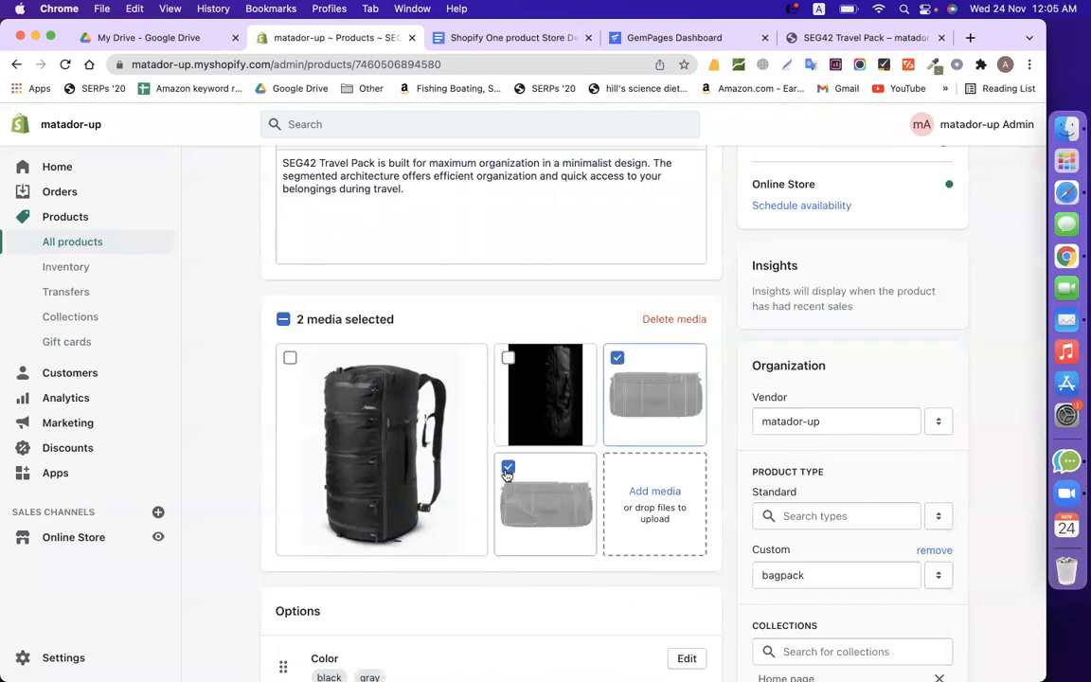
pyautogui.click(669, 319)
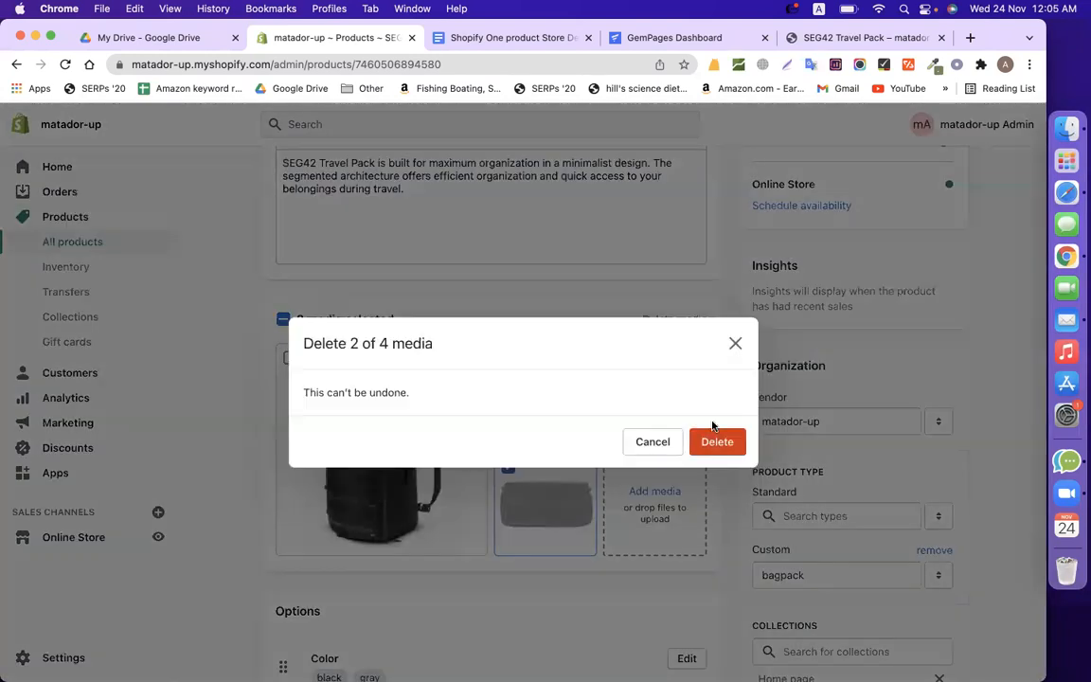
pyautogui.click(714, 442)
# Step: Reload the storefront SEG42 Travel Pack page to confirm the backpack photo now leads
pyautogui.click(825, 41)
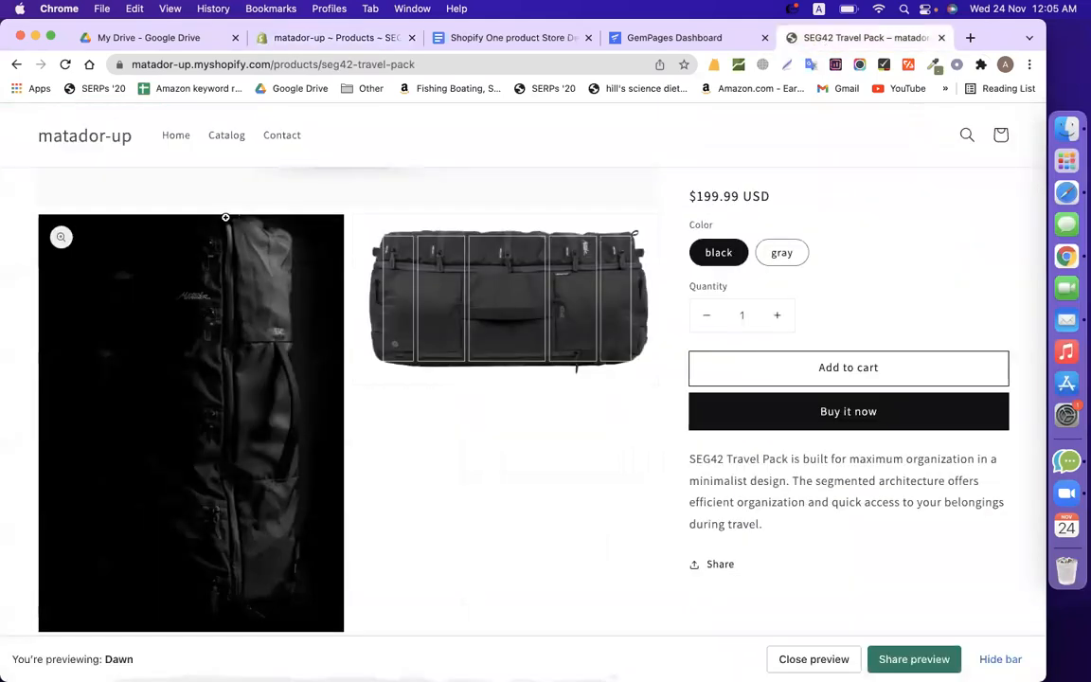
pyautogui.click(64, 64)
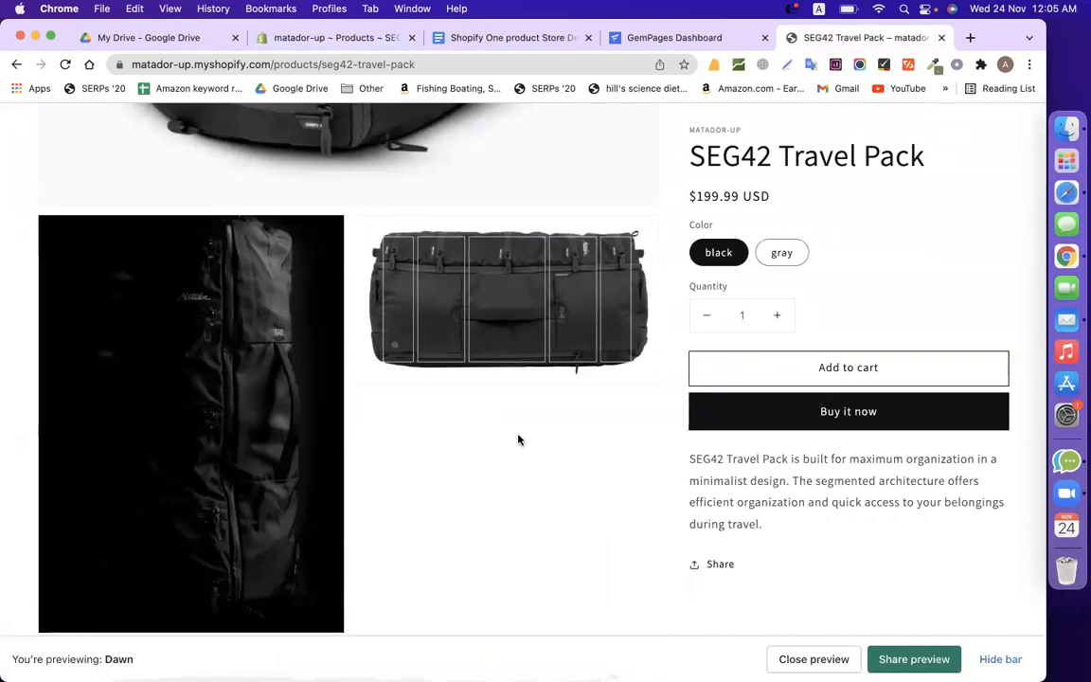
pyautogui.scroll(3, 517, 439)
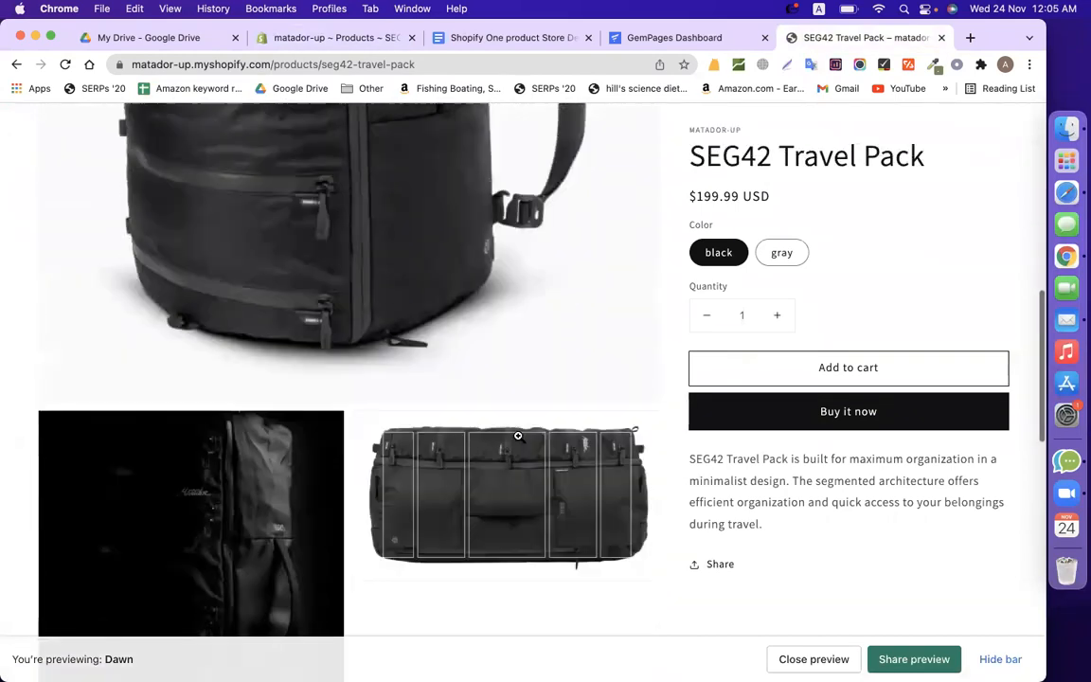
pyautogui.scroll(-3, 518, 436)
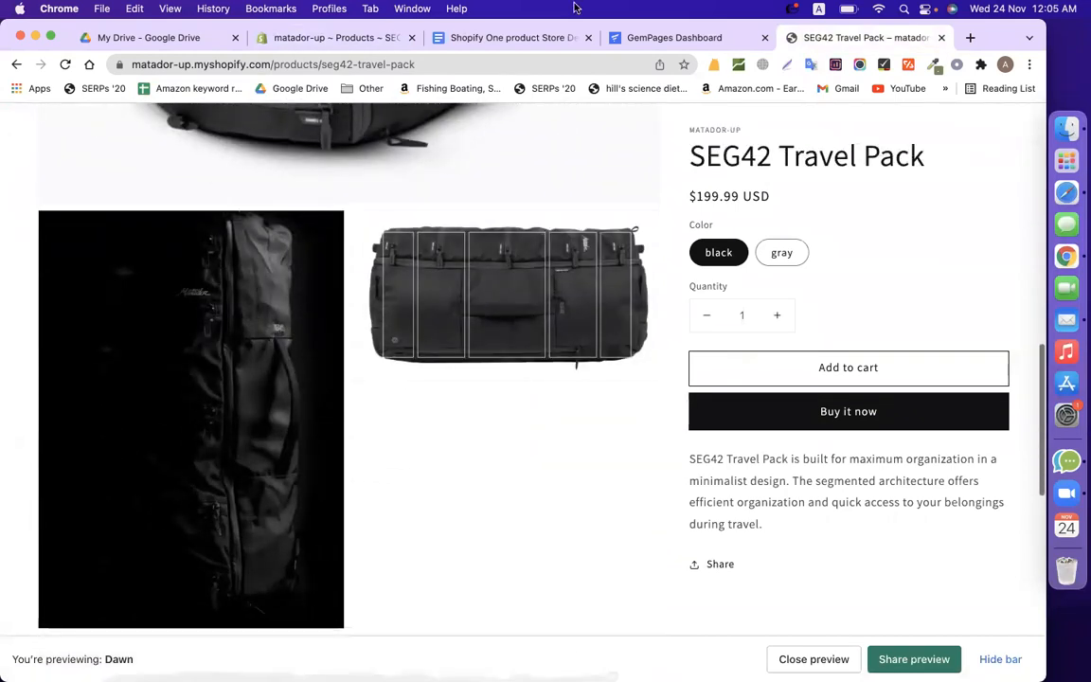
pyautogui.click(70, 64)
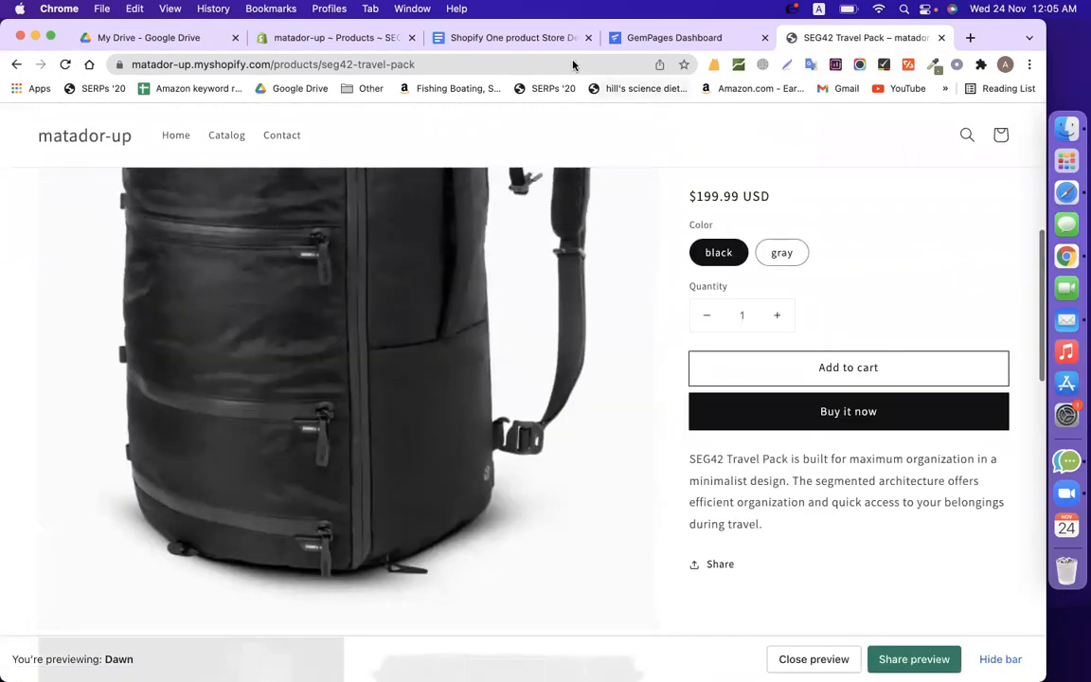
# Step: Review the product's two remaining media images, then close the GemPages template options menu
pyautogui.click(333, 38)
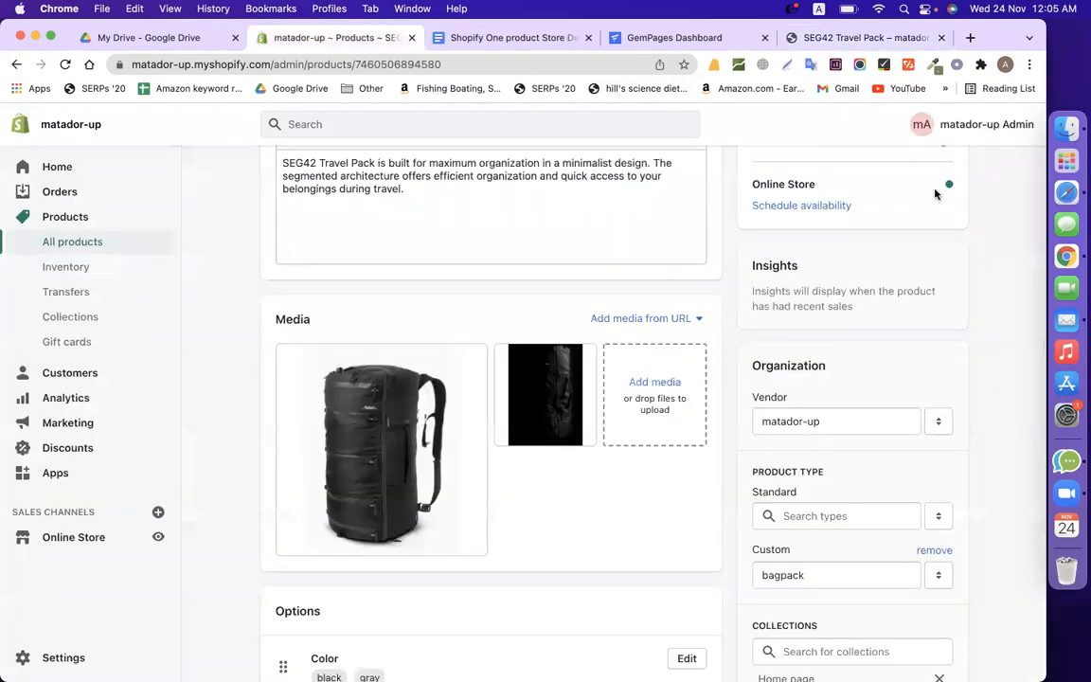
pyautogui.scroll(5, 935, 193)
pyautogui.scroll(-15, 934, 194)
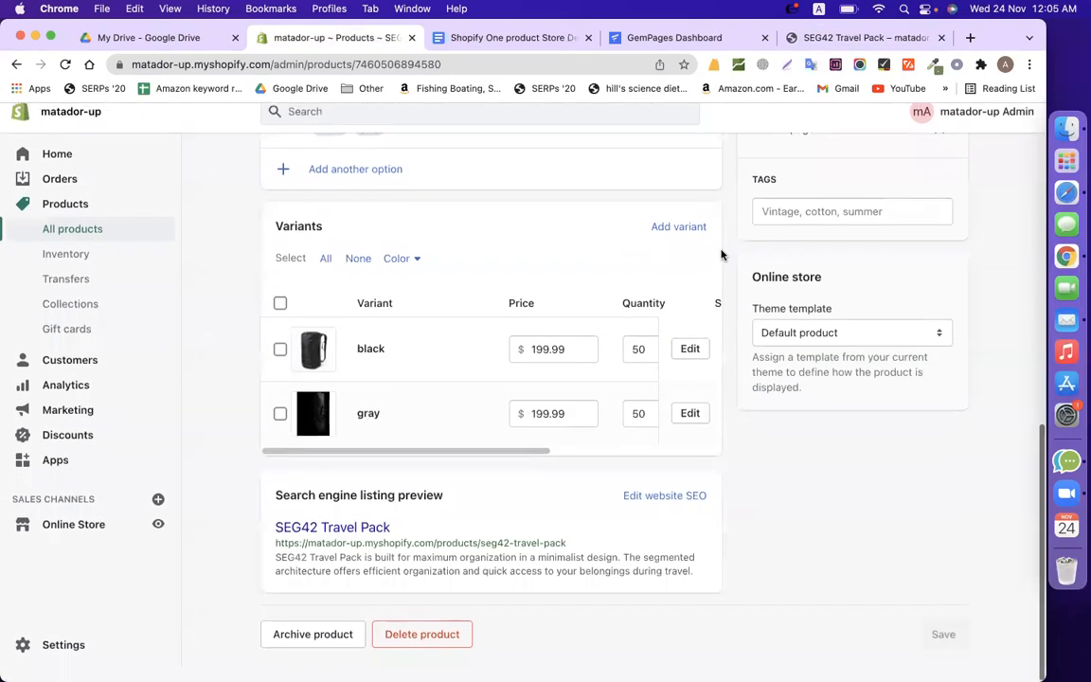
pyautogui.scroll(15, 722, 254)
pyautogui.click(696, 38)
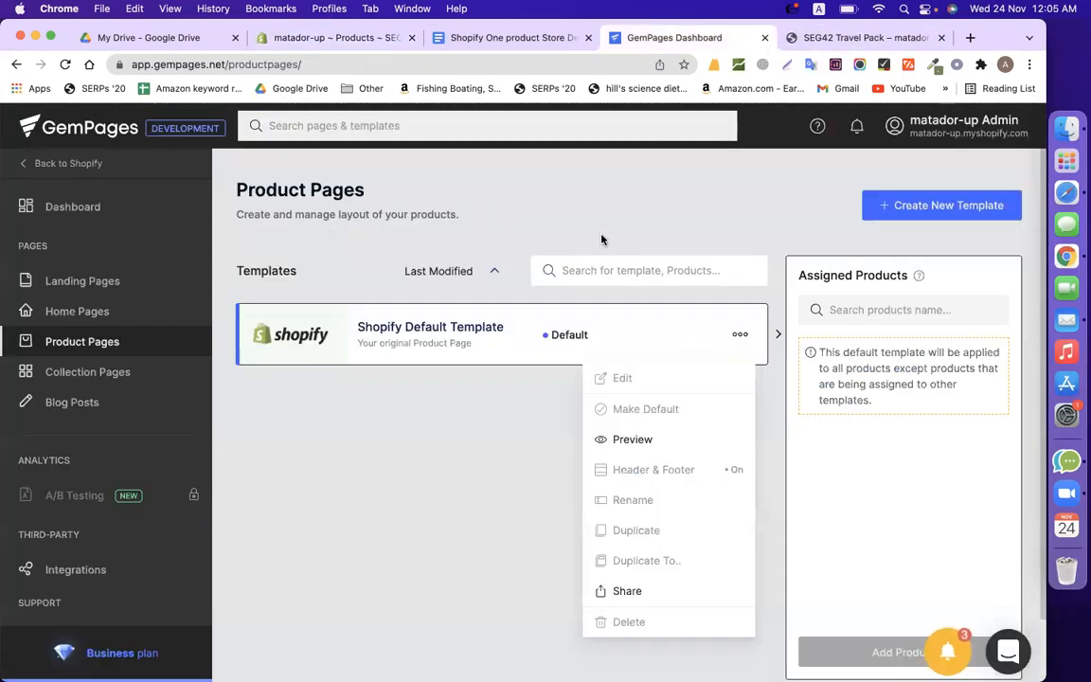
pyautogui.click(592, 178)
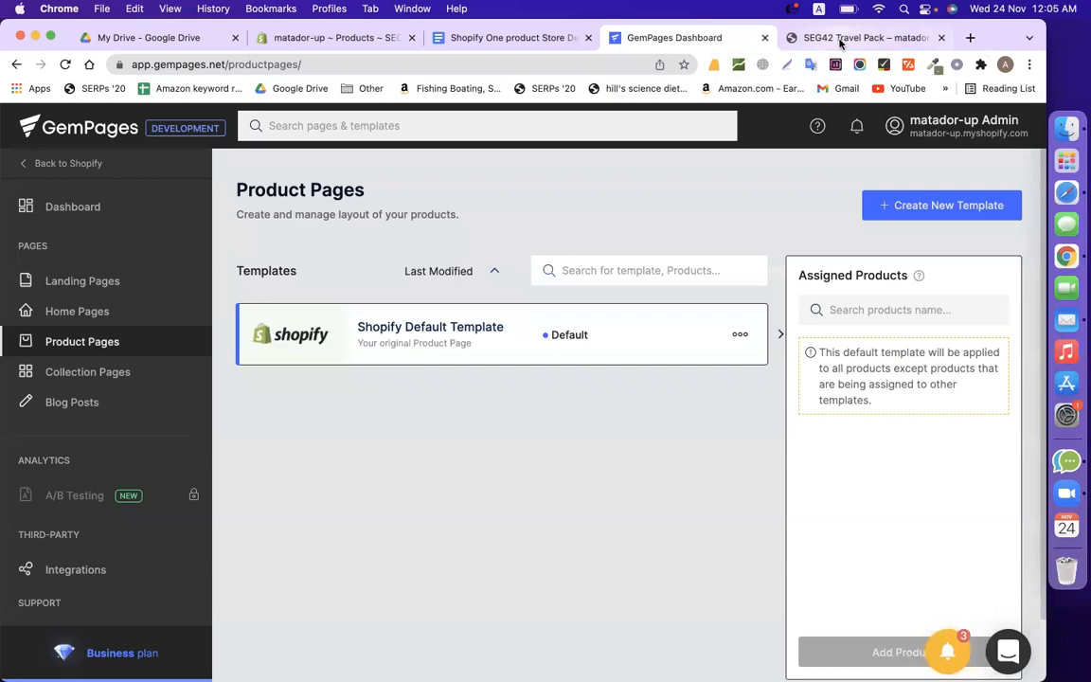
# Step: Reload the live product page once more and return to the admin product editor
pyautogui.click(840, 40)
pyautogui.scroll(-10, 646, 388)
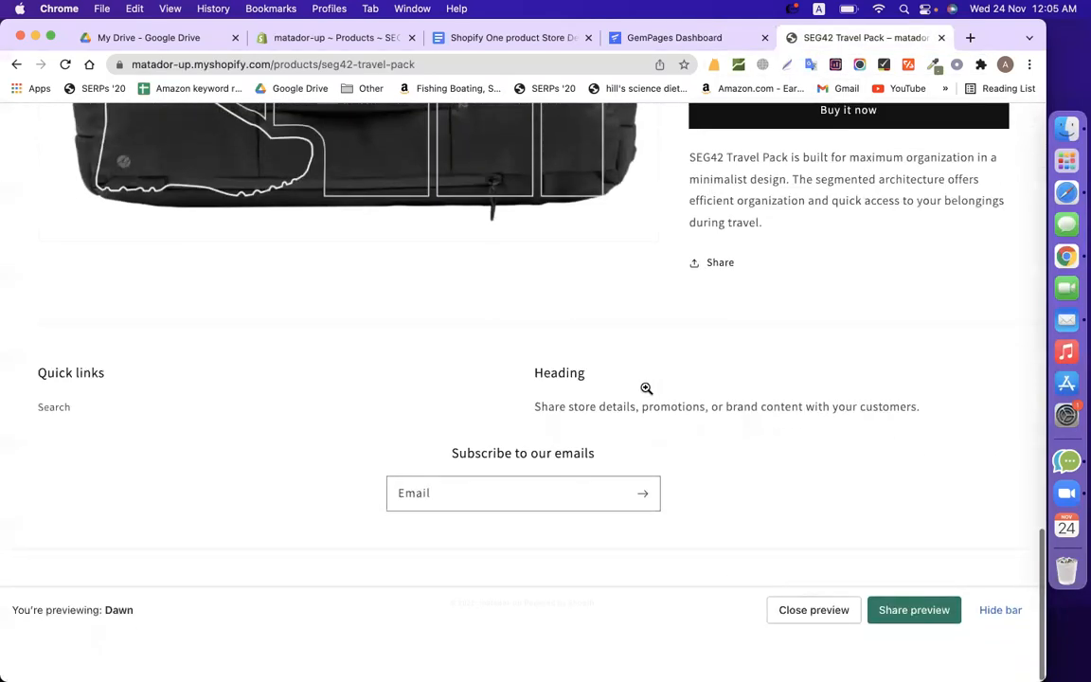
pyautogui.scroll(15, 646, 388)
pyautogui.click(64, 64)
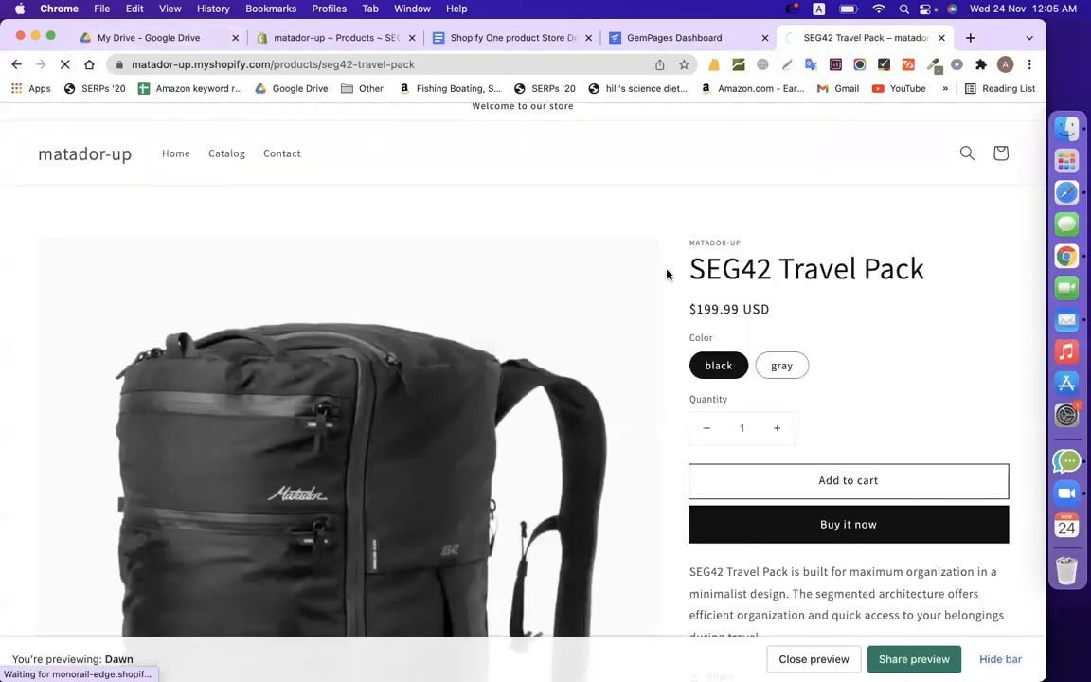
pyautogui.click(324, 39)
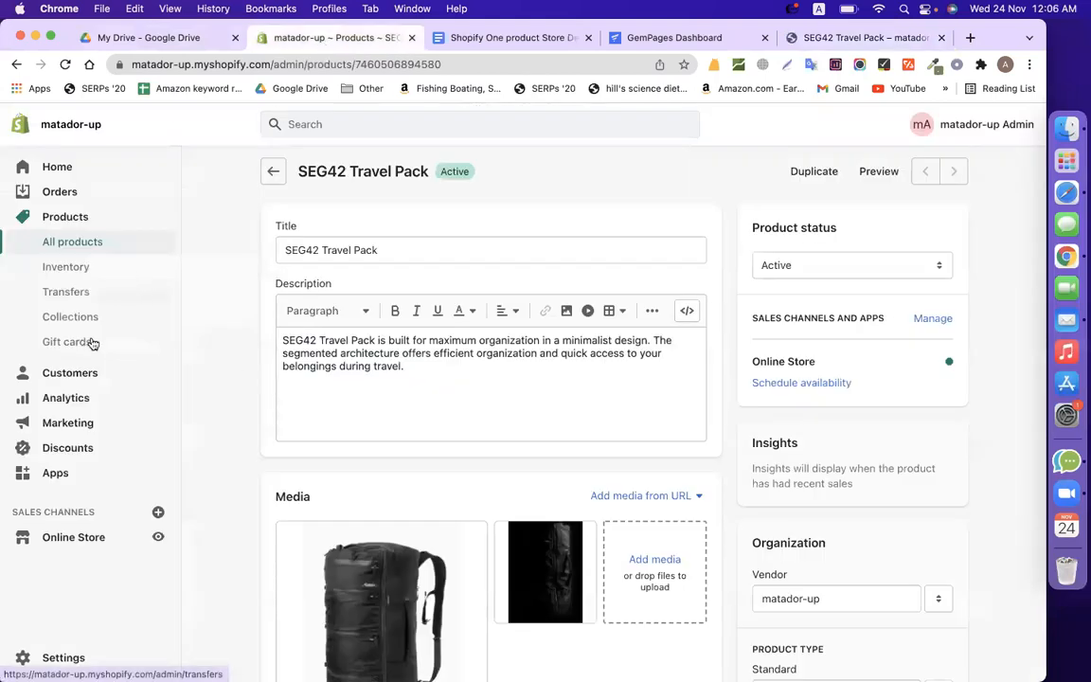
# Step: Review the Themes page with Dawn as the current theme, then return to GemPages
pyautogui.click(82, 539)
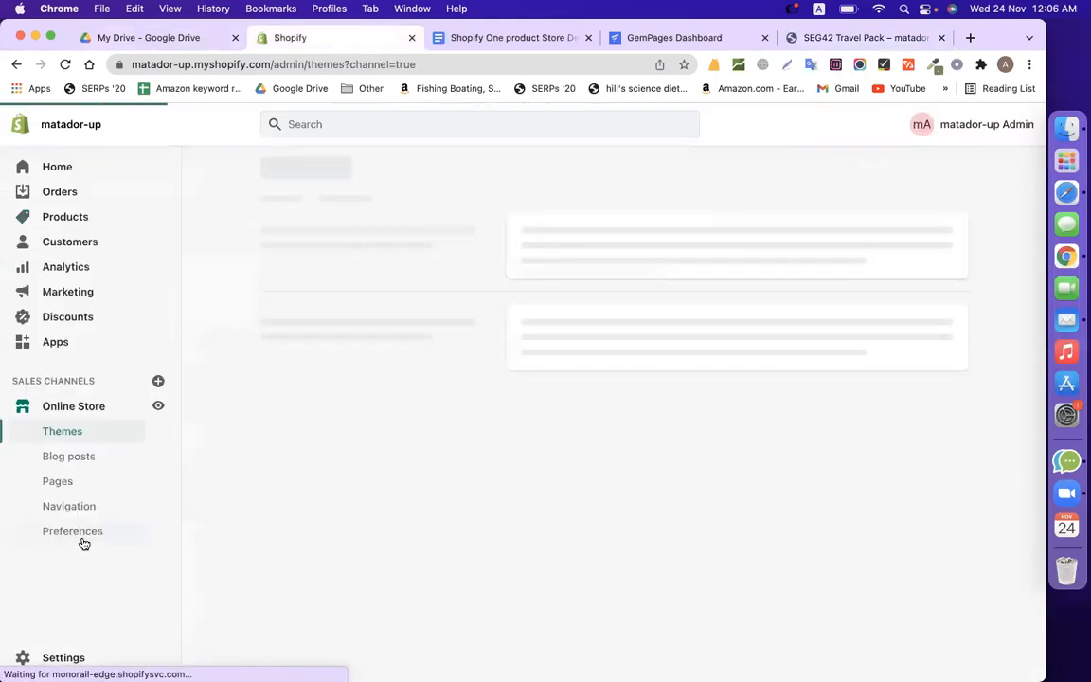
pyautogui.scroll(-3, 636, 377)
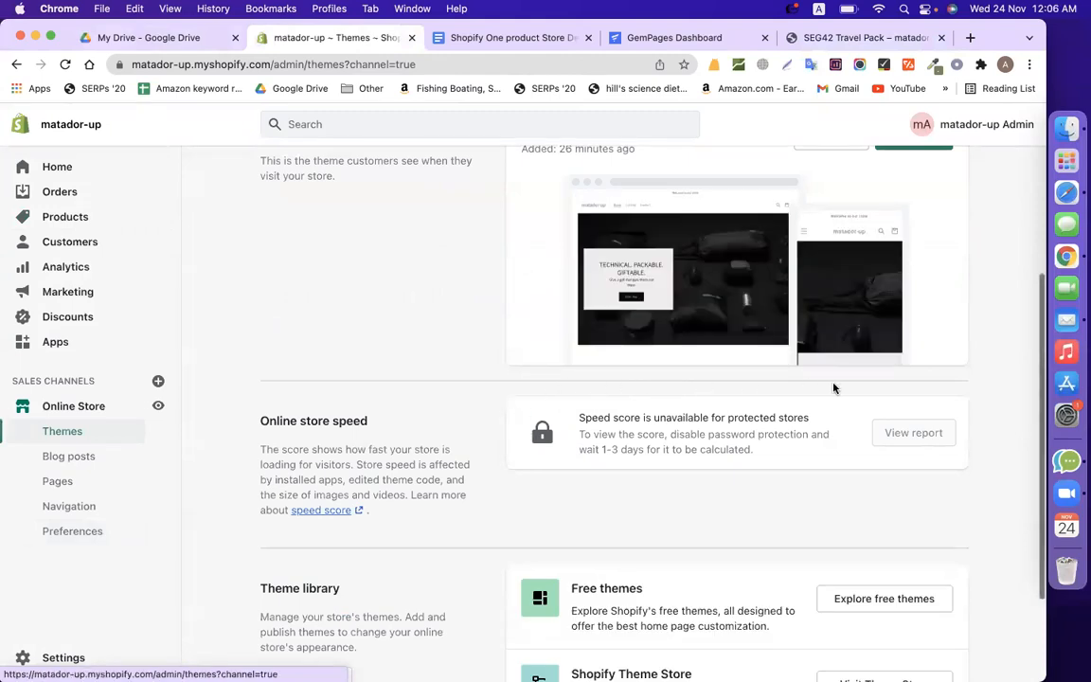
pyautogui.scroll(3, 835, 385)
pyautogui.scroll(-3, 879, 373)
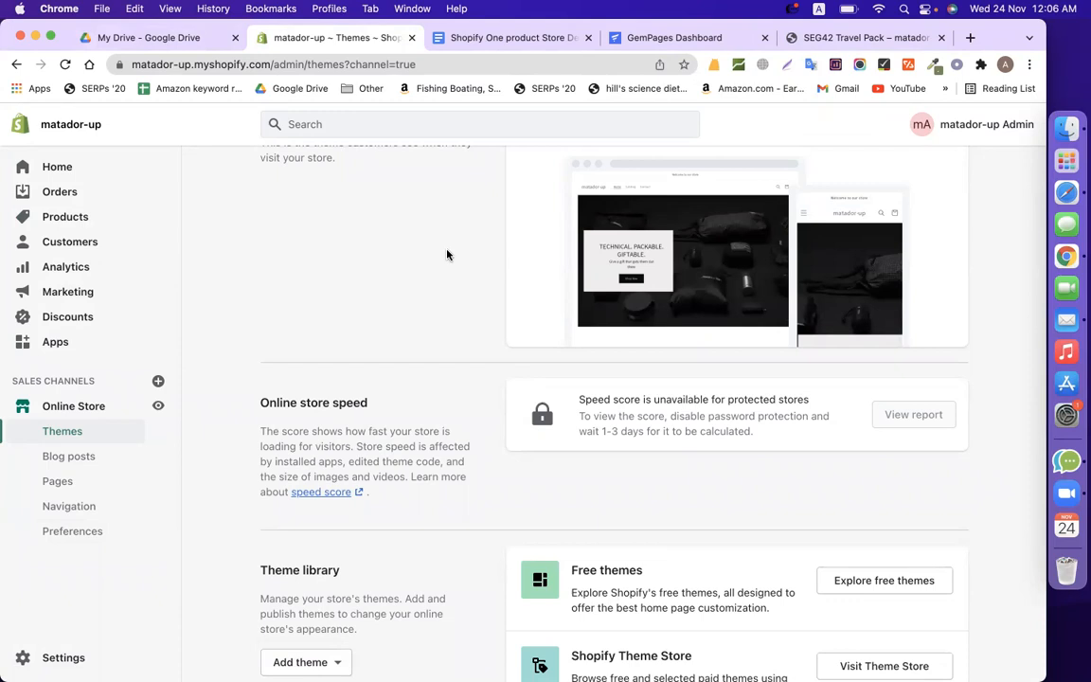
pyautogui.scroll(5, 441, 241)
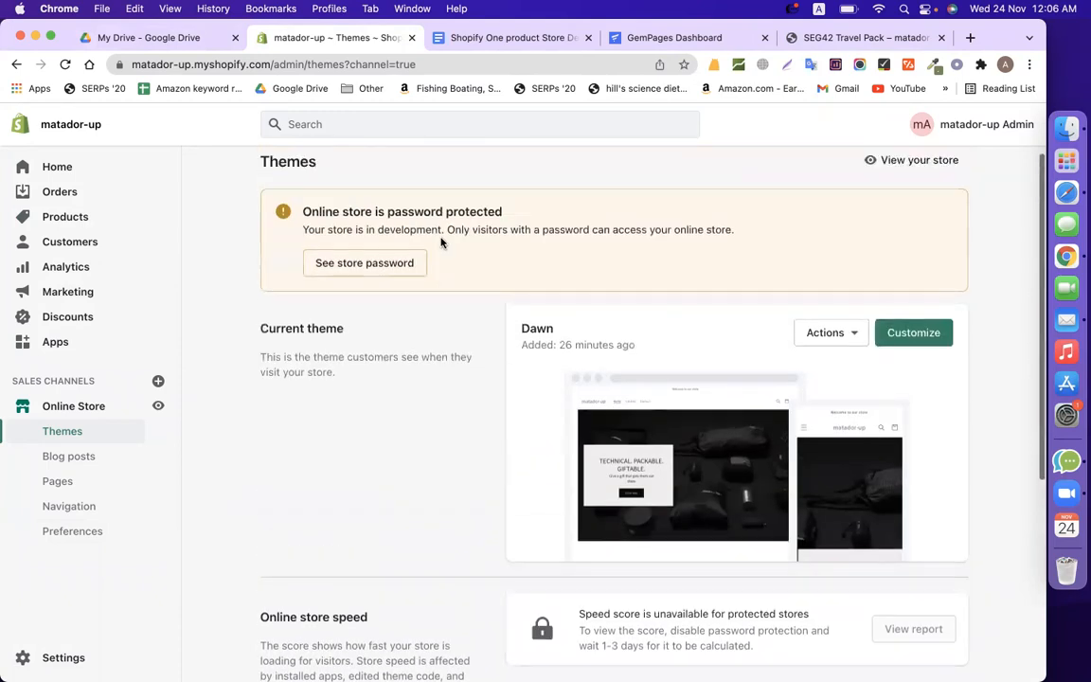
pyautogui.click(713, 43)
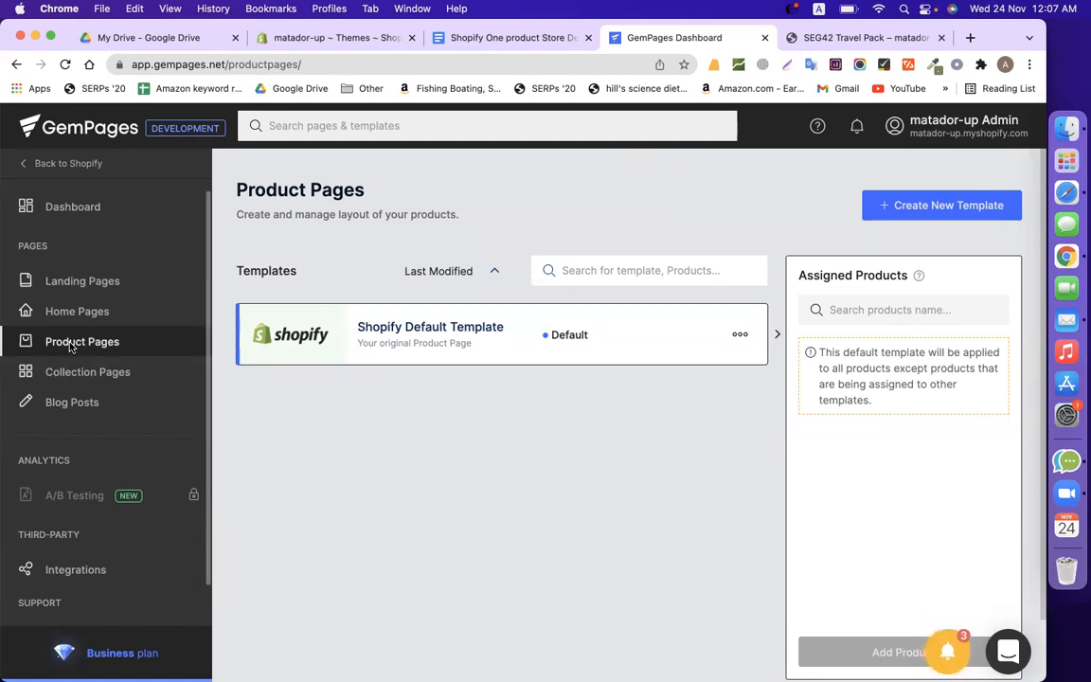
# Step: Browse the product page template gallery, including Beauty Tools, Kitchenware and Baby Toys
pyautogui.click(890, 204)
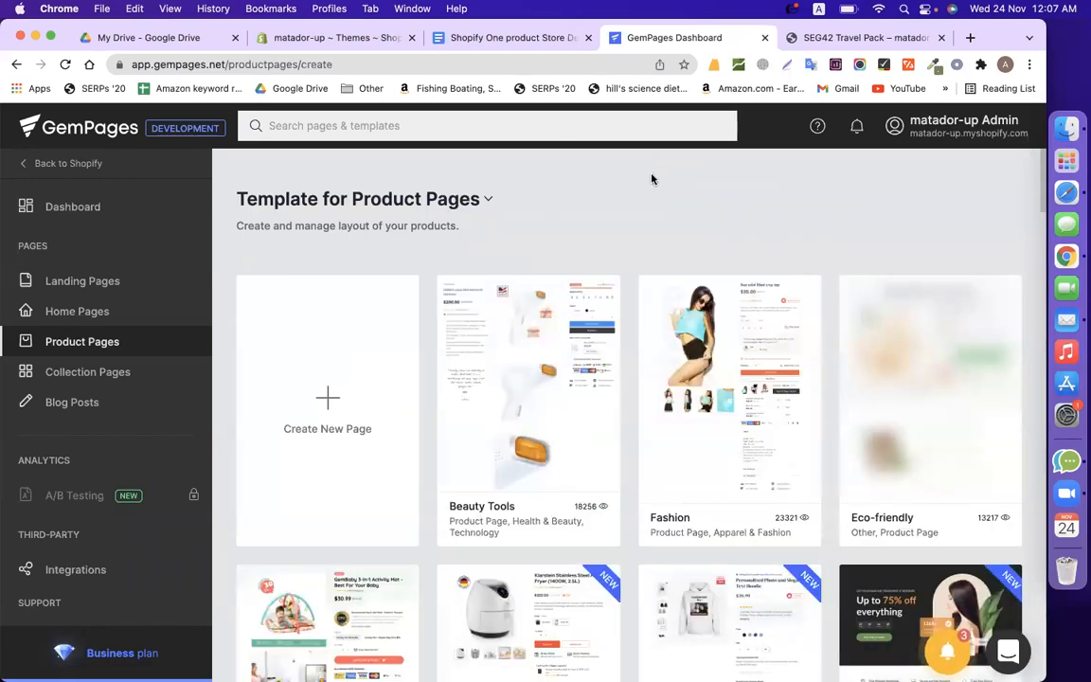
pyautogui.scroll(-5, 615, 486)
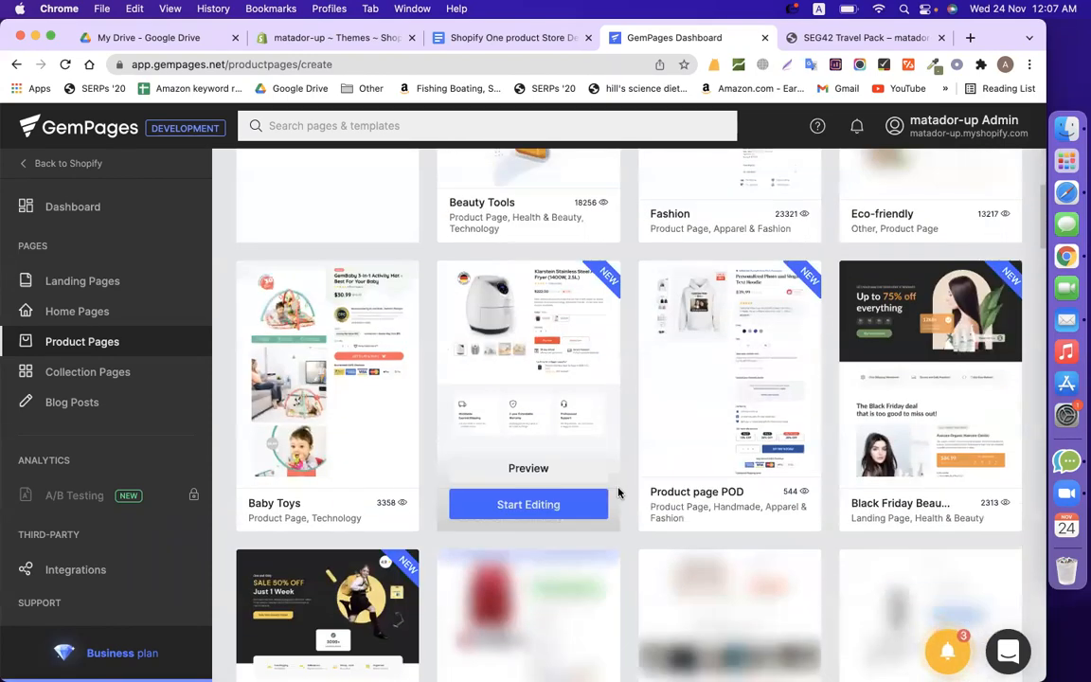
pyautogui.scroll(4, 618, 491)
pyautogui.scroll(-8, 617, 491)
pyautogui.scroll(6, 618, 492)
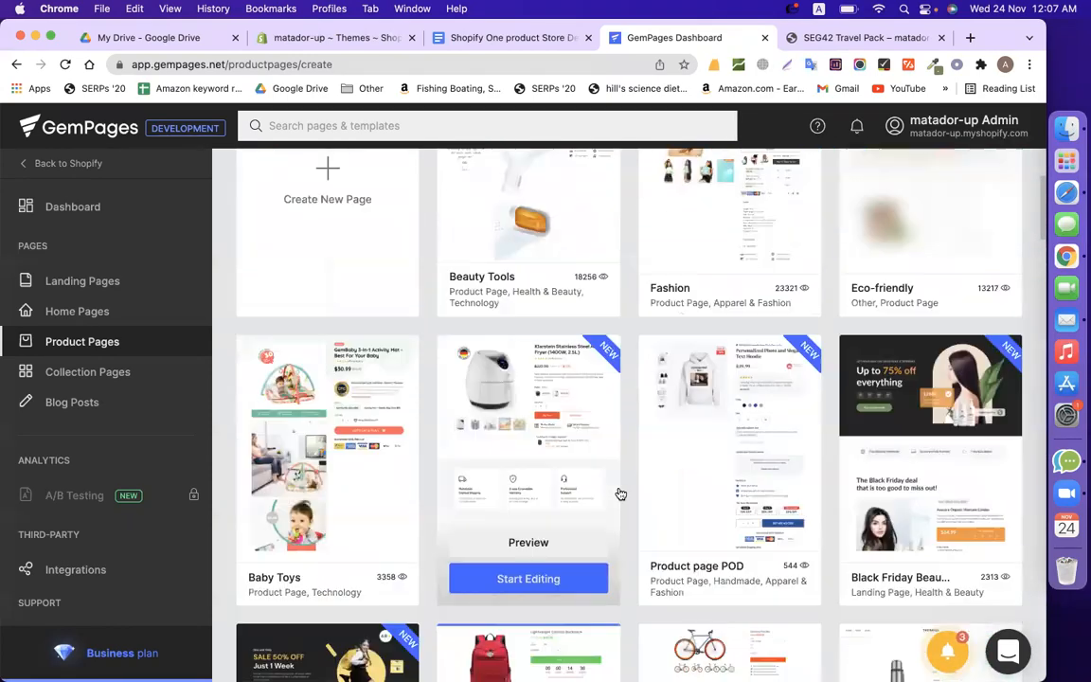
pyautogui.scroll(-6, 803, 456)
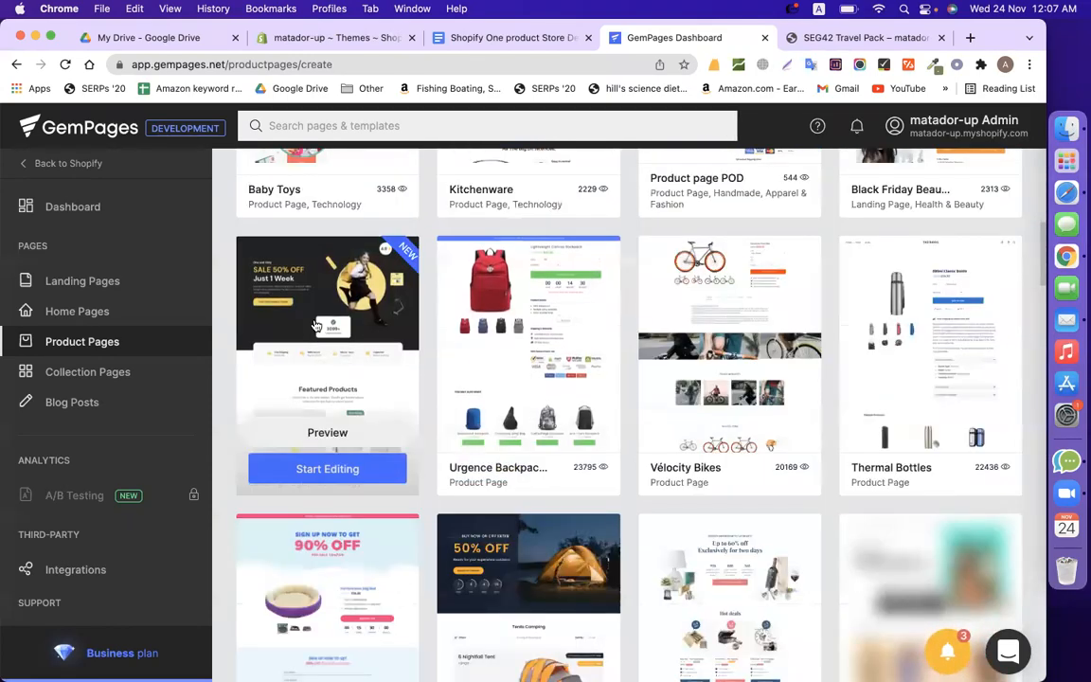
pyautogui.scroll(-4, 480, 366)
pyautogui.scroll(8, 482, 367)
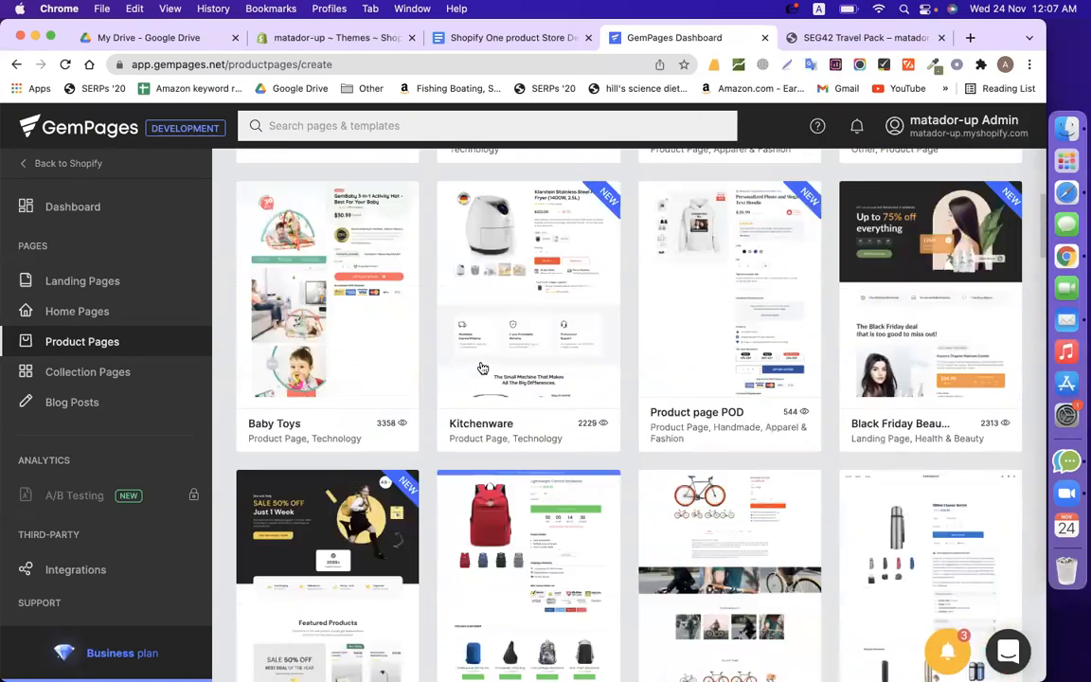
pyautogui.scroll(3, 481, 367)
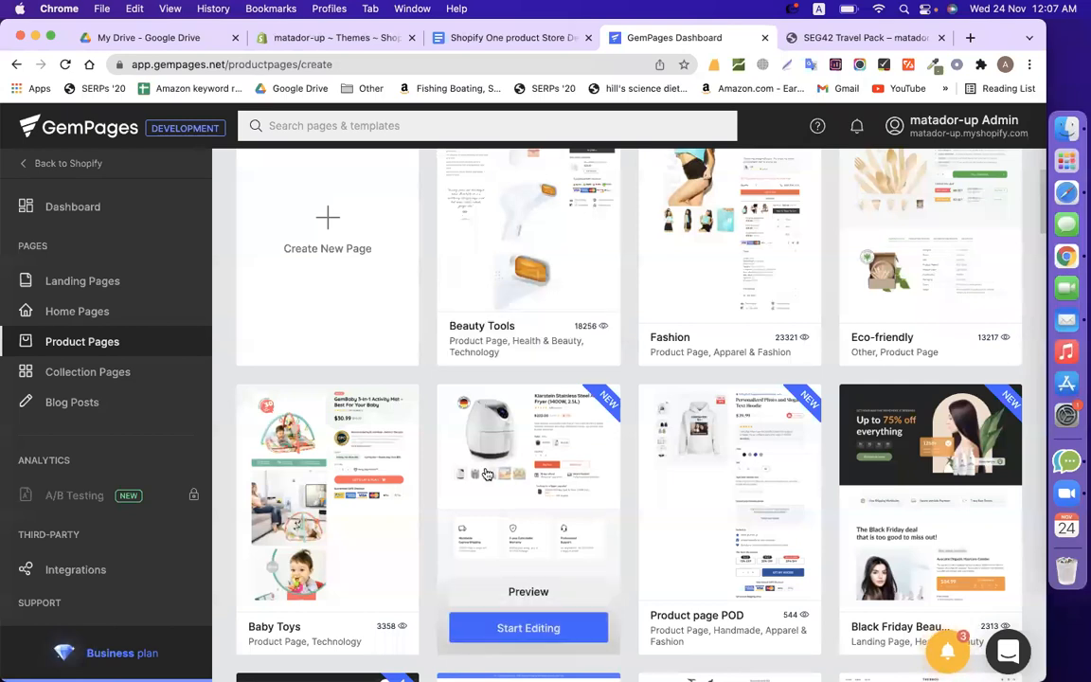
pyautogui.scroll(-1, 488, 345)
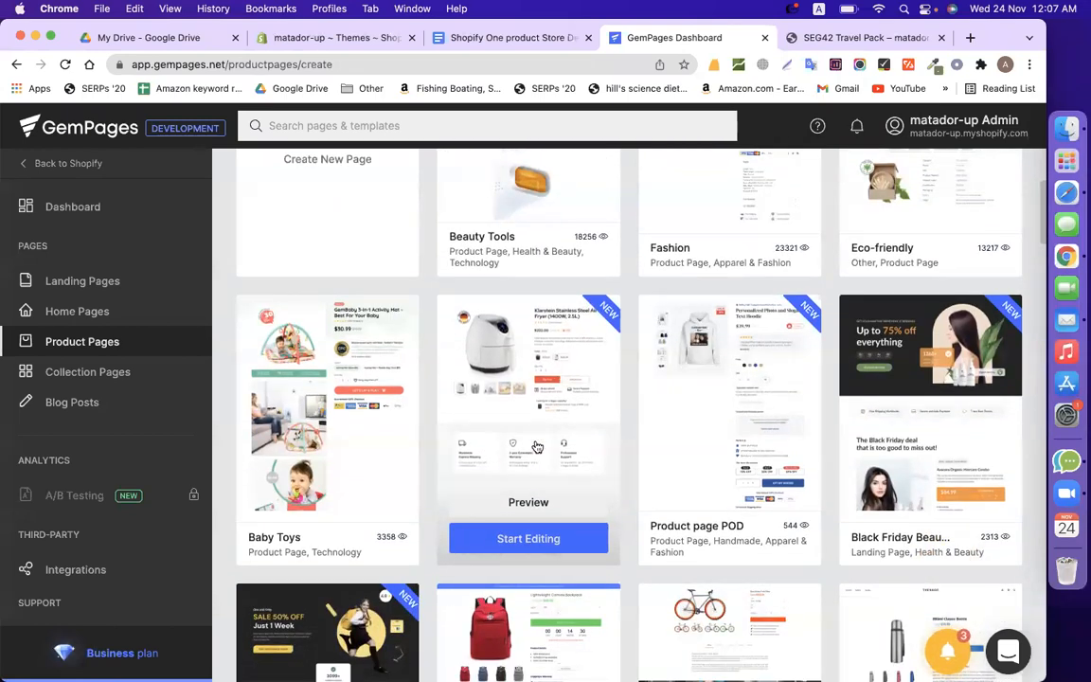
# Step: Start a page from the Kitchenware template and copy the SEG42 Travel Pack title from Shopify
pyautogui.click(525, 536)
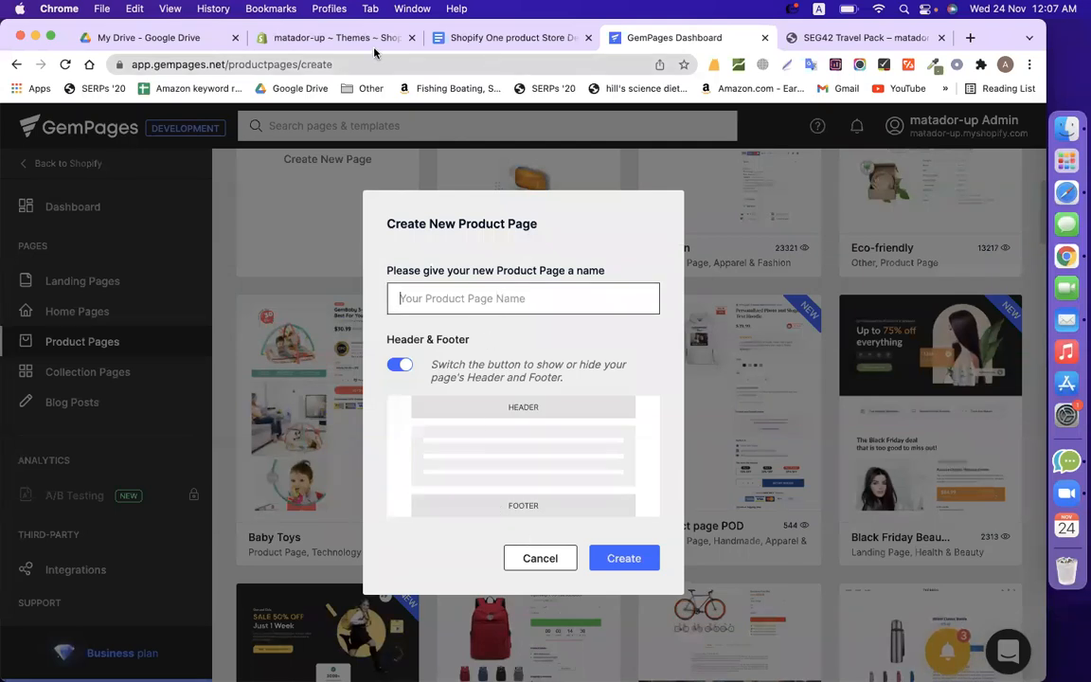
pyautogui.click(326, 38)
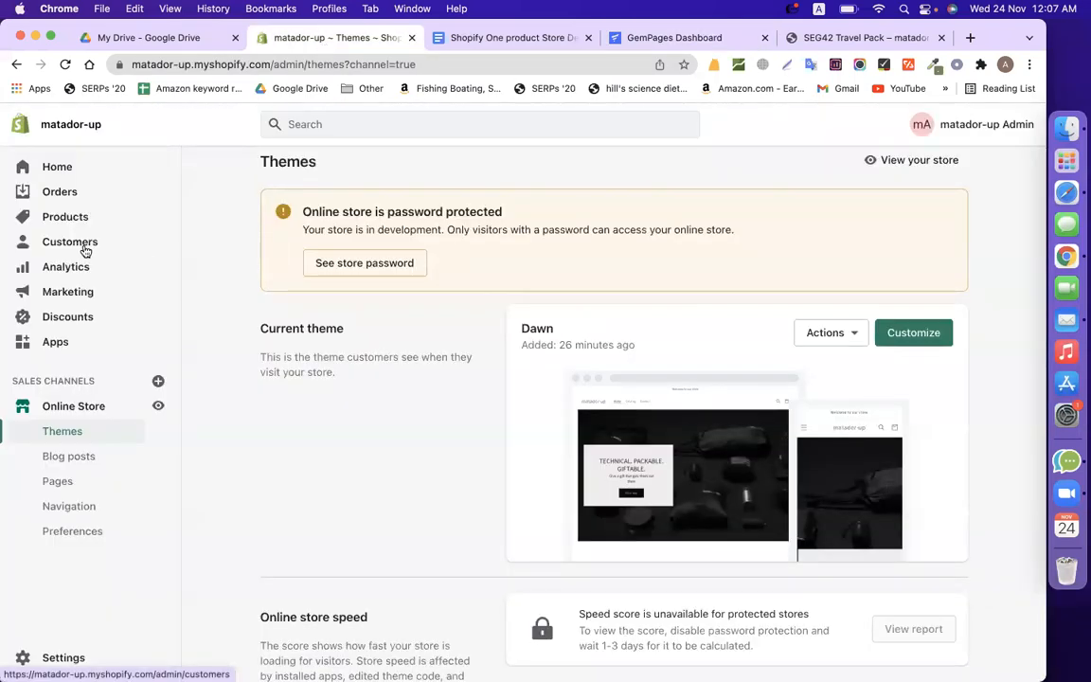
pyautogui.click(26, 223)
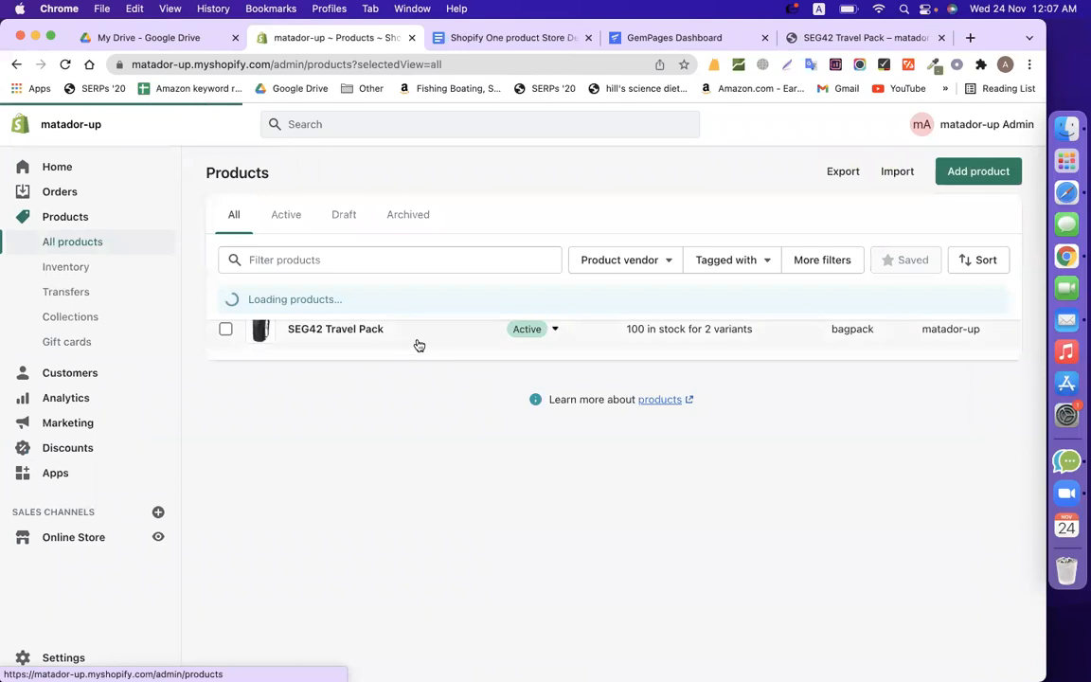
pyautogui.click(365, 327)
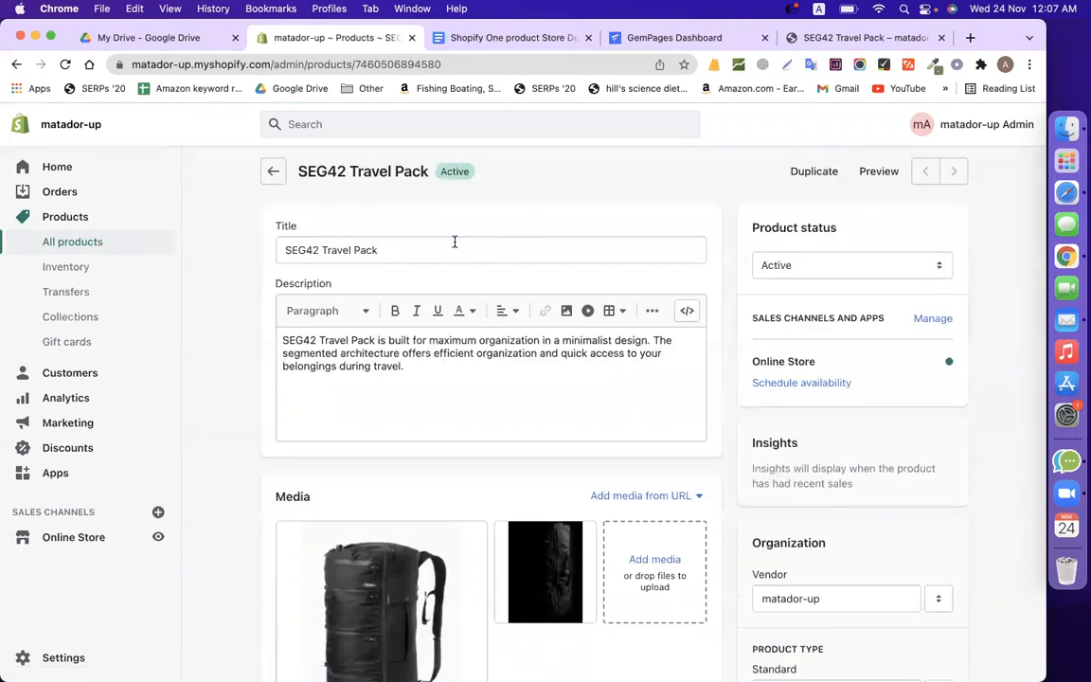
pyautogui.tripleClick(455, 242)
pyautogui.press('super+c')
# Step: Name the new page 'SEG42 Travel Pack' and create it
pyautogui.click(663, 37)
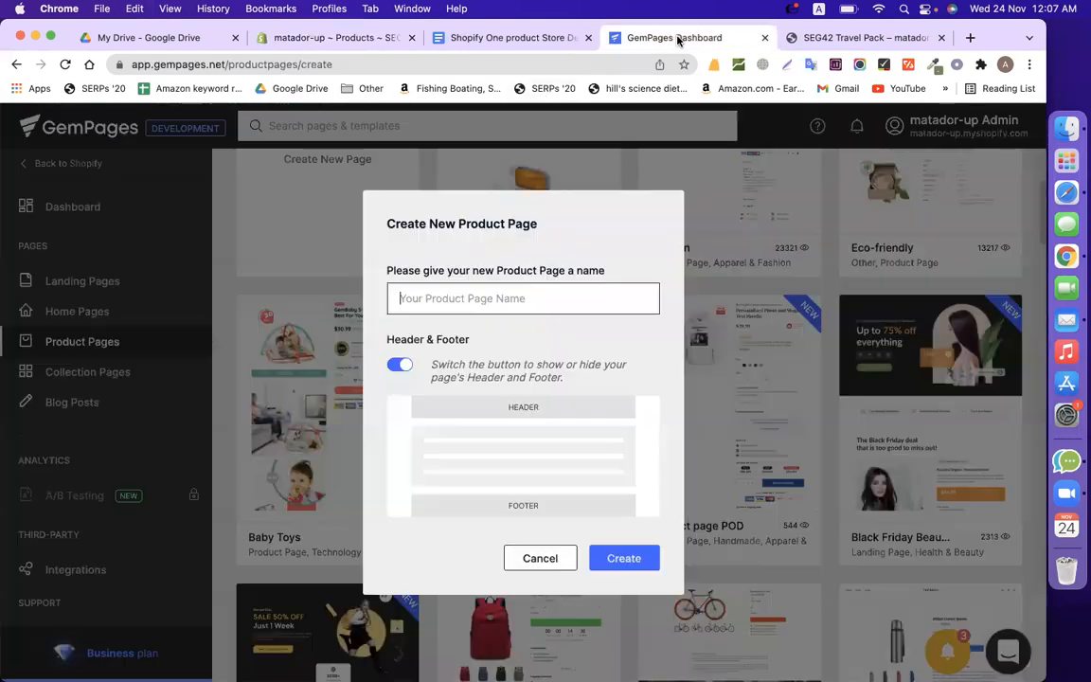
pyautogui.press('super+v')
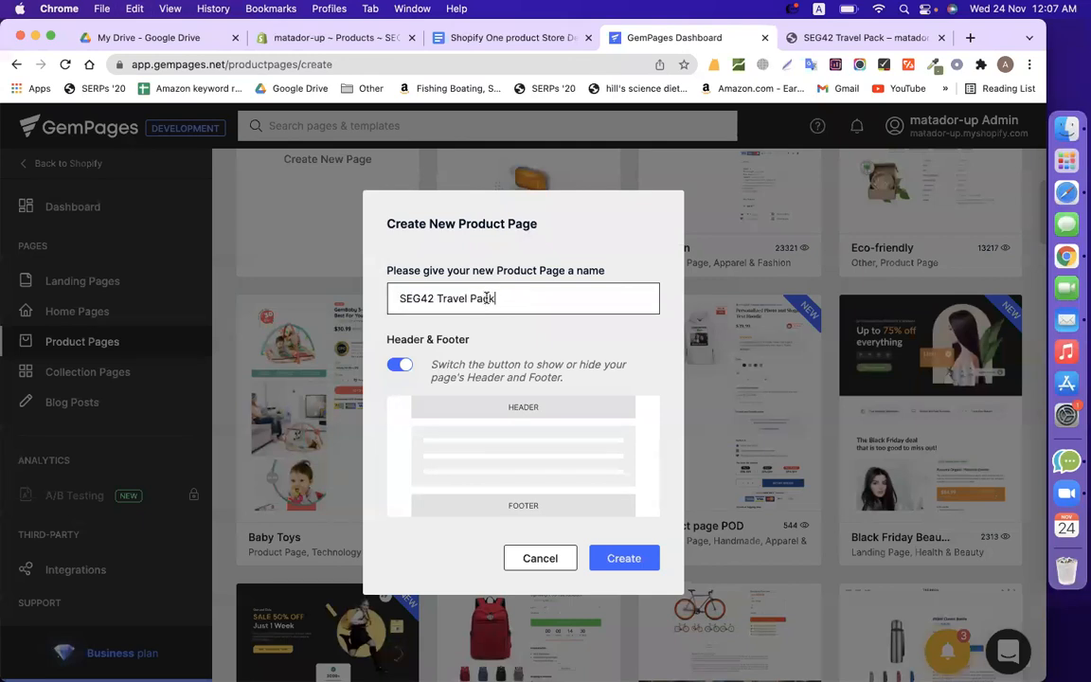
pyautogui.click(639, 549)
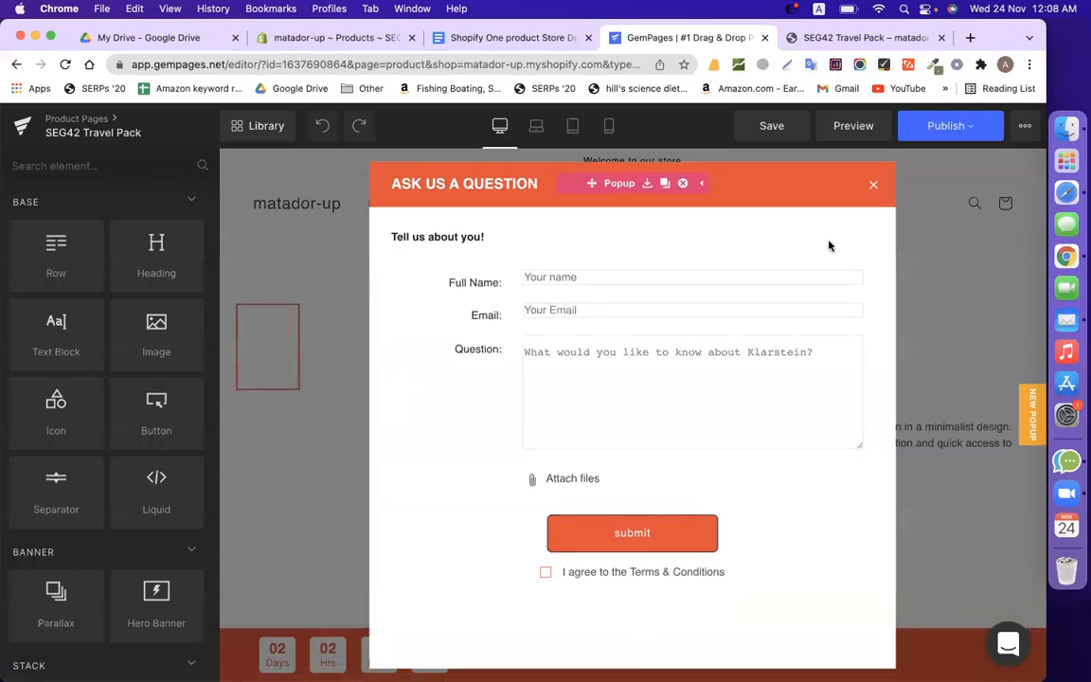
# Step: Open and close the Ask Us a Question popup, returning to the elements panel
pyautogui.click(872, 187)
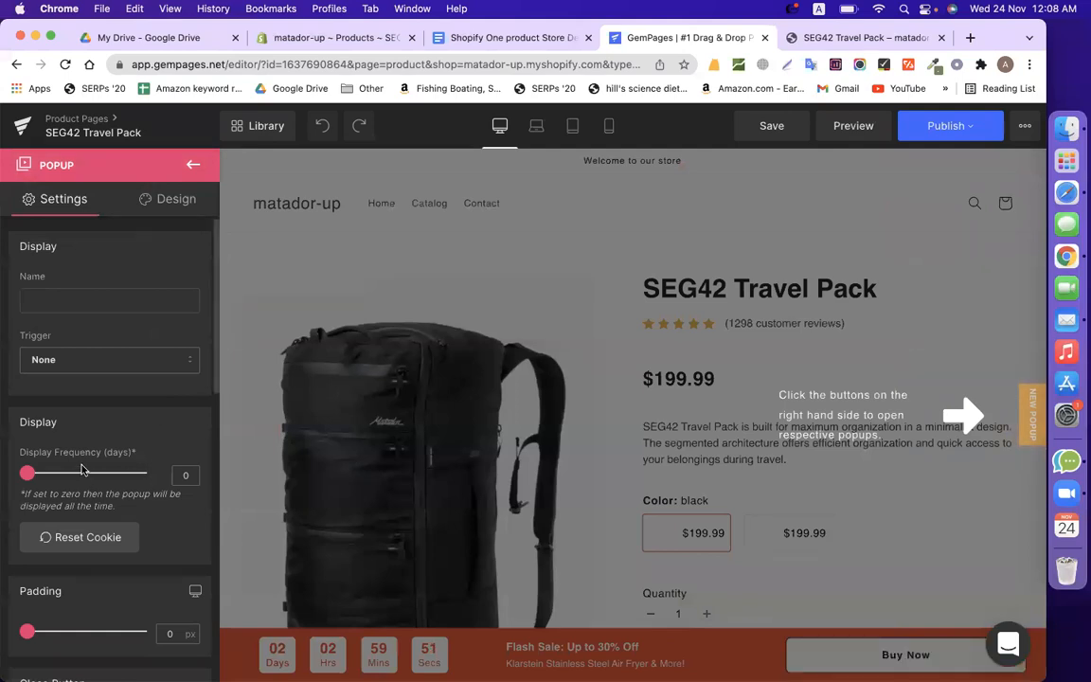
pyautogui.scroll(-10, 82, 469)
pyautogui.scroll(-1, 81, 469)
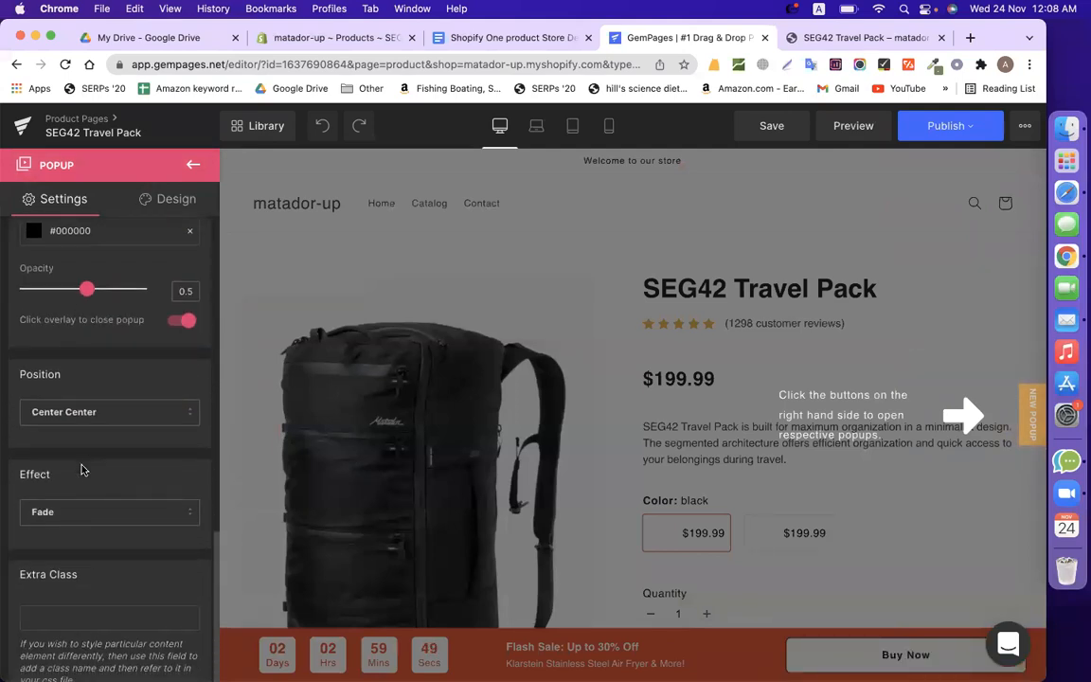
pyautogui.scroll(5, 152, 507)
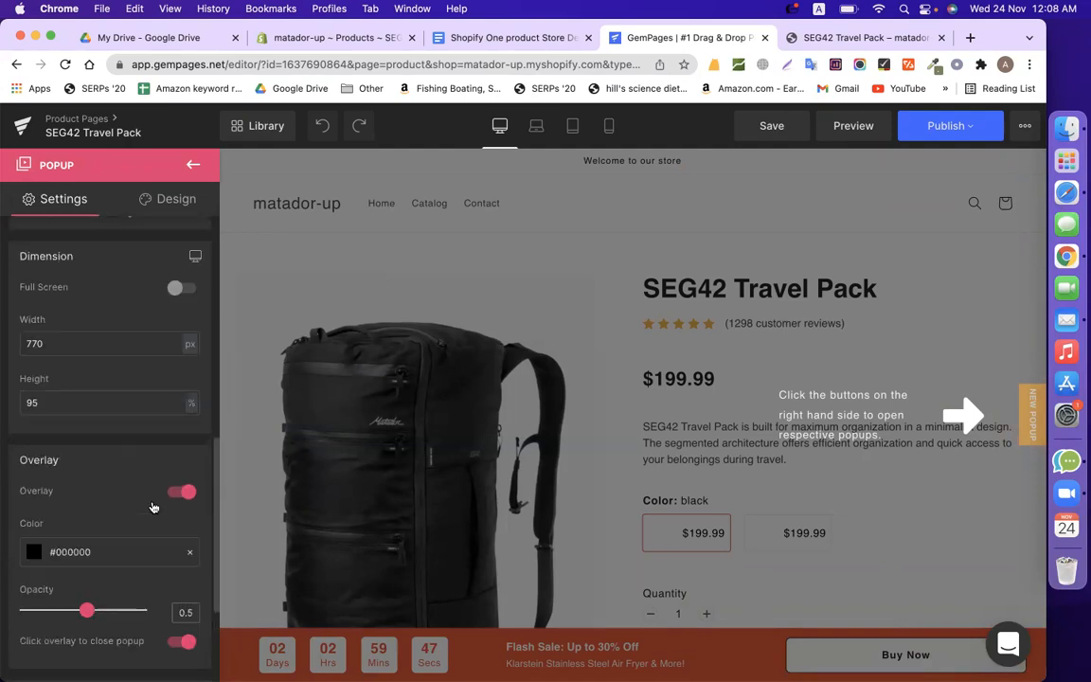
pyautogui.scroll(5, 151, 507)
pyautogui.click(635, 358)
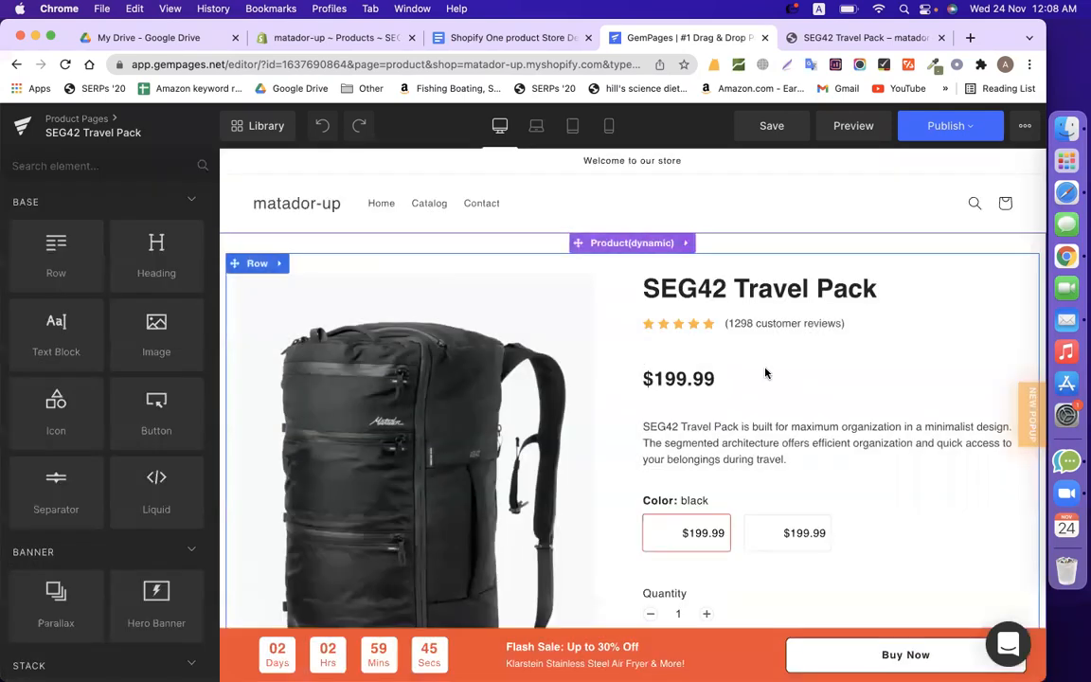
pyautogui.click(1026, 417)
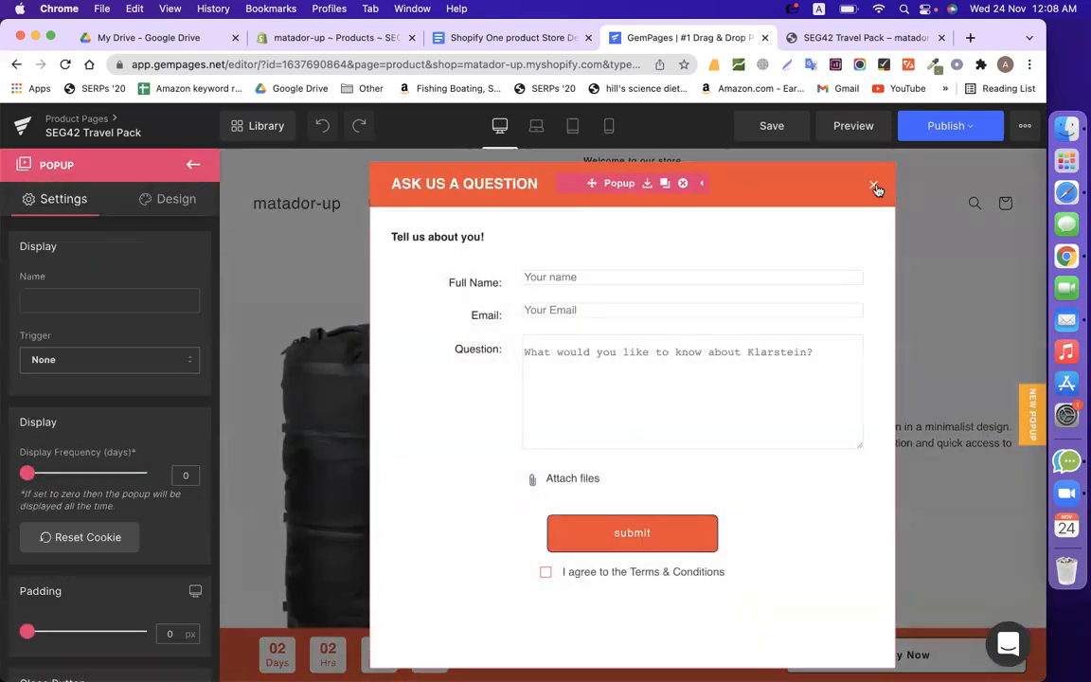
pyautogui.click(873, 184)
pyautogui.click(1026, 414)
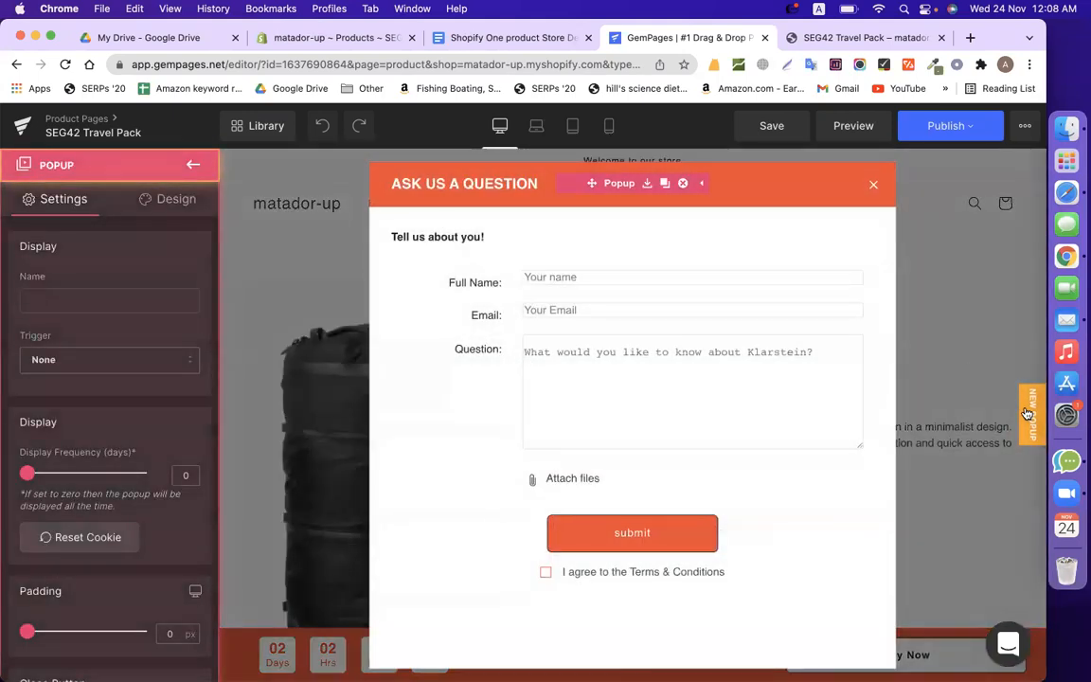
pyautogui.click(680, 187)
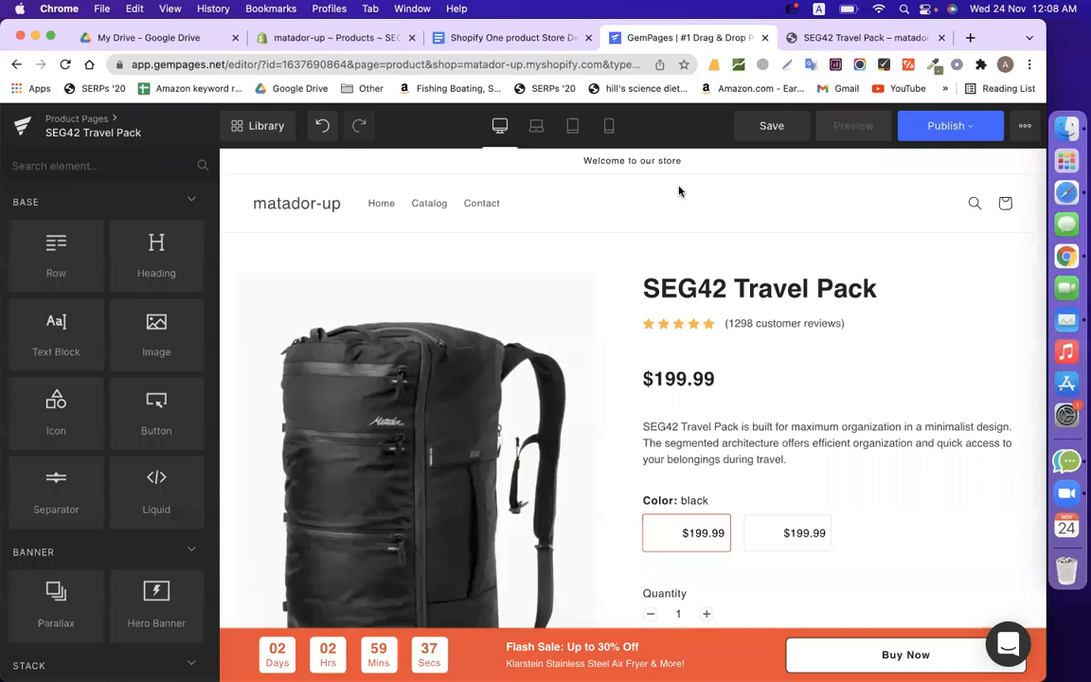
# Step: Toggle the product preview between black and gray, leaving gray shown, then return to the brief
pyautogui.scroll(-2, 767, 334)
pyautogui.scroll(1, 688, 350)
pyautogui.scroll(-3, 623, 400)
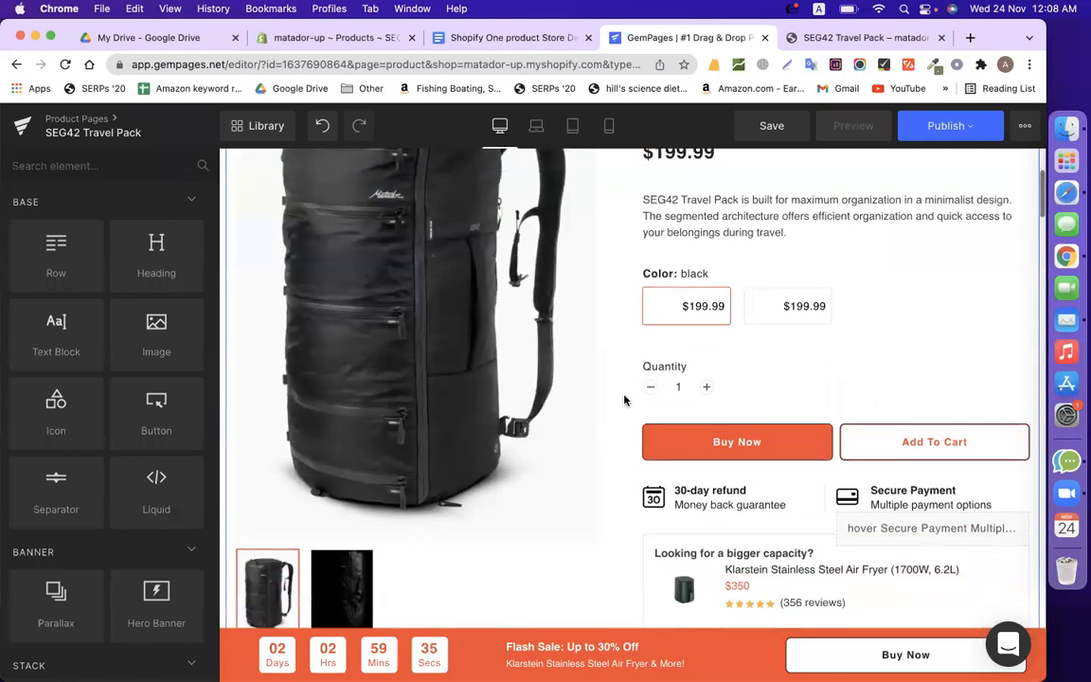
pyautogui.click(754, 314)
pyautogui.click(717, 307)
pyautogui.click(775, 312)
pyautogui.click(718, 308)
pyautogui.click(774, 309)
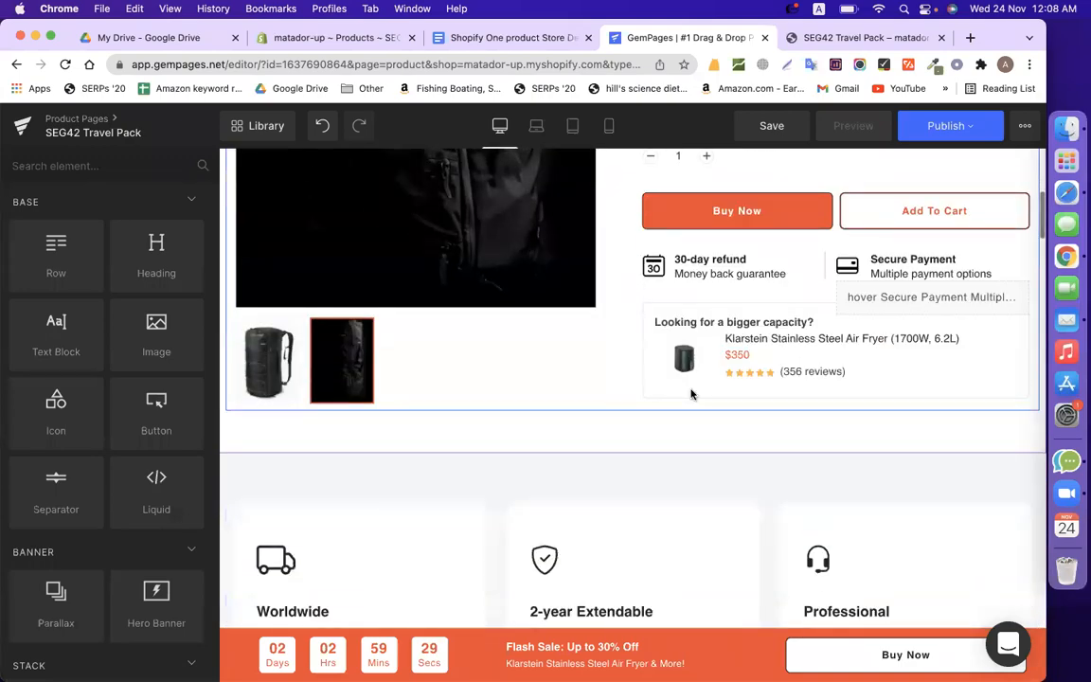
pyautogui.scroll(-5, 691, 394)
pyautogui.scroll(10, 691, 394)
pyautogui.scroll(-1, 691, 394)
pyautogui.scroll(1, 691, 394)
pyautogui.scroll(-4, 699, 436)
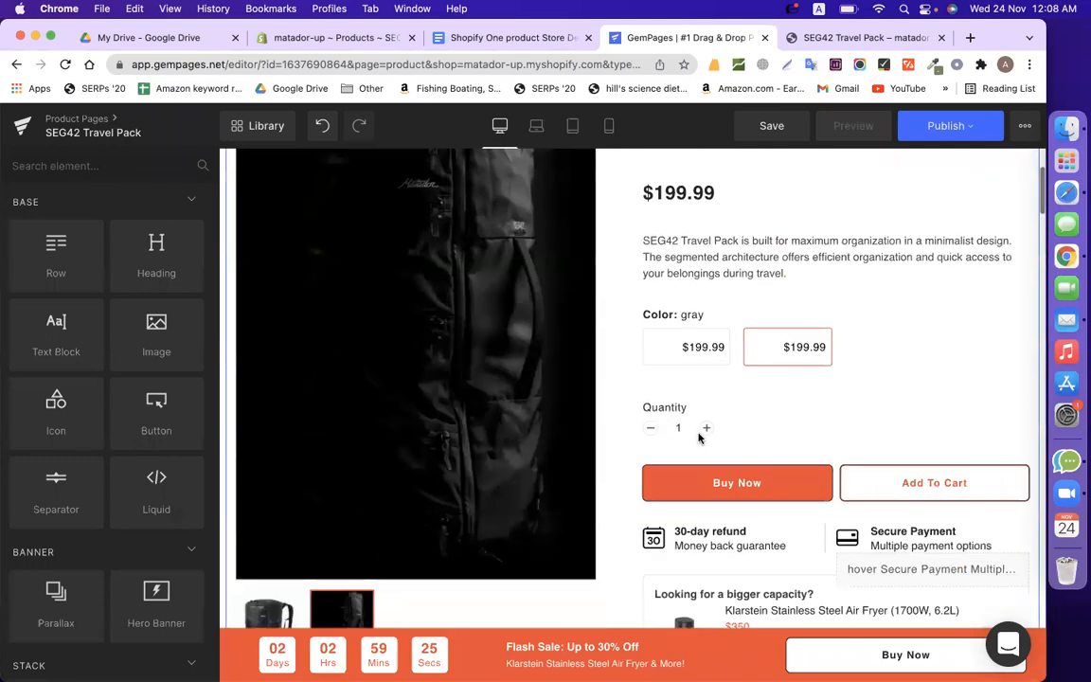
pyautogui.click(445, 37)
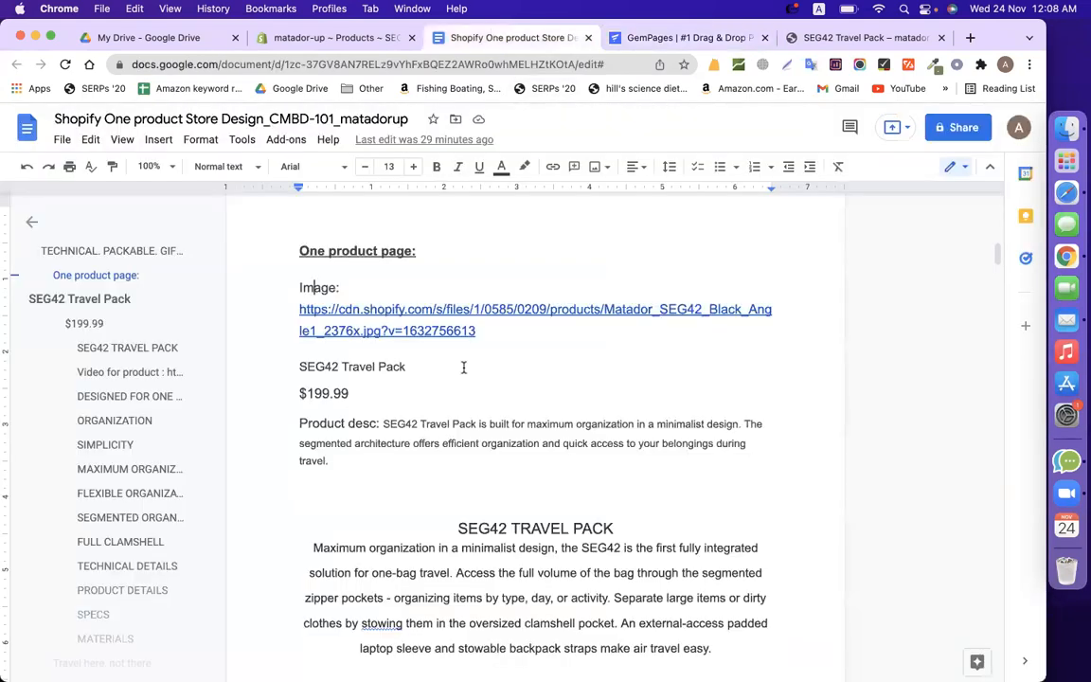
# Step: Check the SEG42 Travel Pack title, Product desc and SEG42 TRAVEL PACK heading in Google Docs, then return to GemPages
pyautogui.scroll(-2, 424, 466)
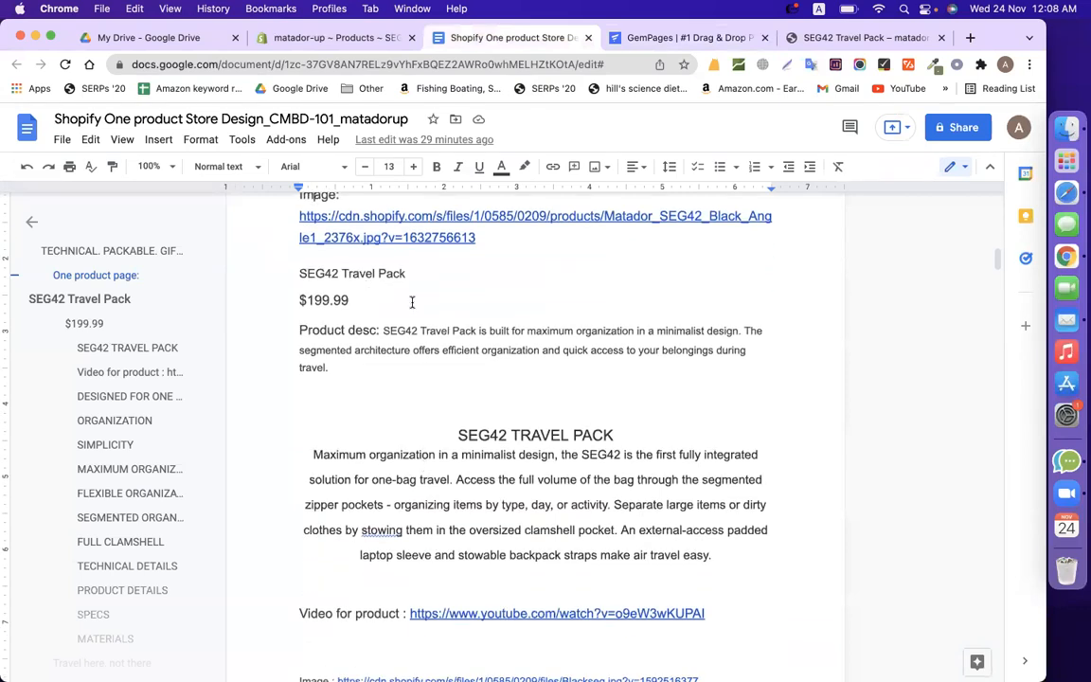
pyautogui.moveTo(406, 274); pyautogui.dragTo(241, 273)
pyautogui.moveTo(331, 388); pyautogui.dragTo(317, 338)
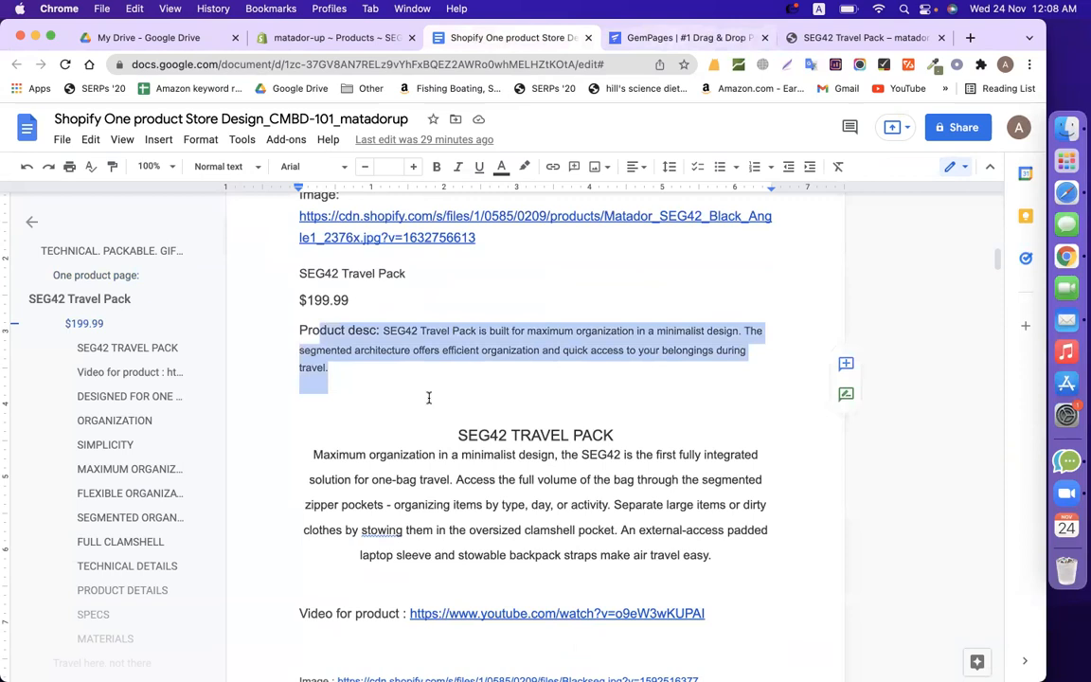
pyautogui.scroll(-4, 429, 398)
pyautogui.moveTo(452, 264); pyautogui.dragTo(614, 262)
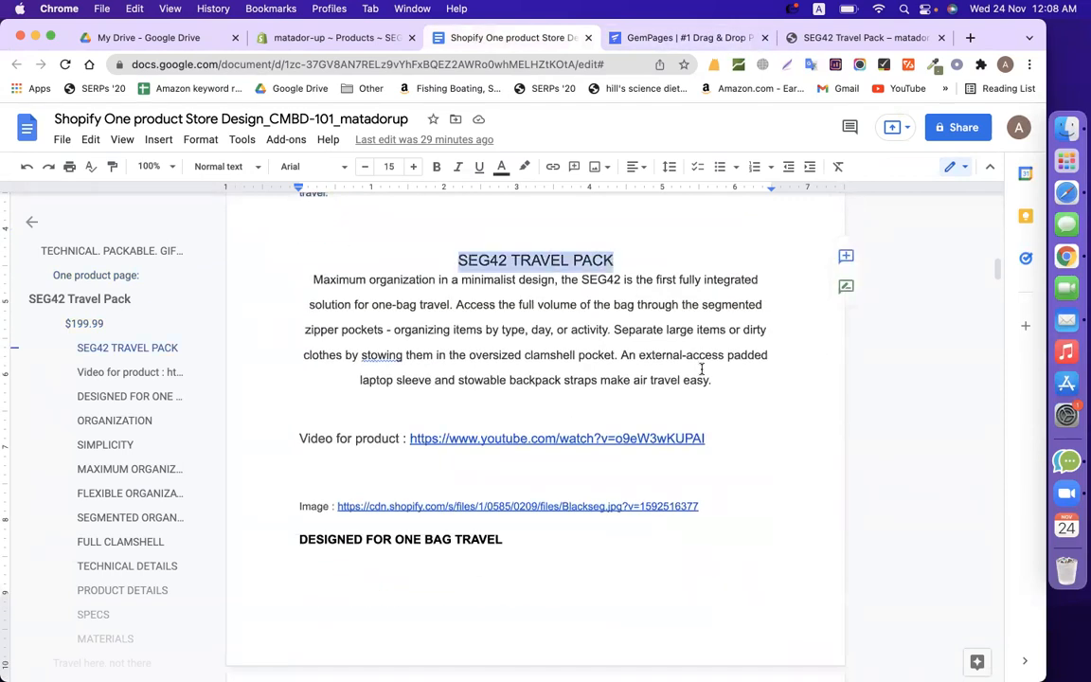
pyautogui.click(653, 41)
pyautogui.scroll(-3, 851, 296)
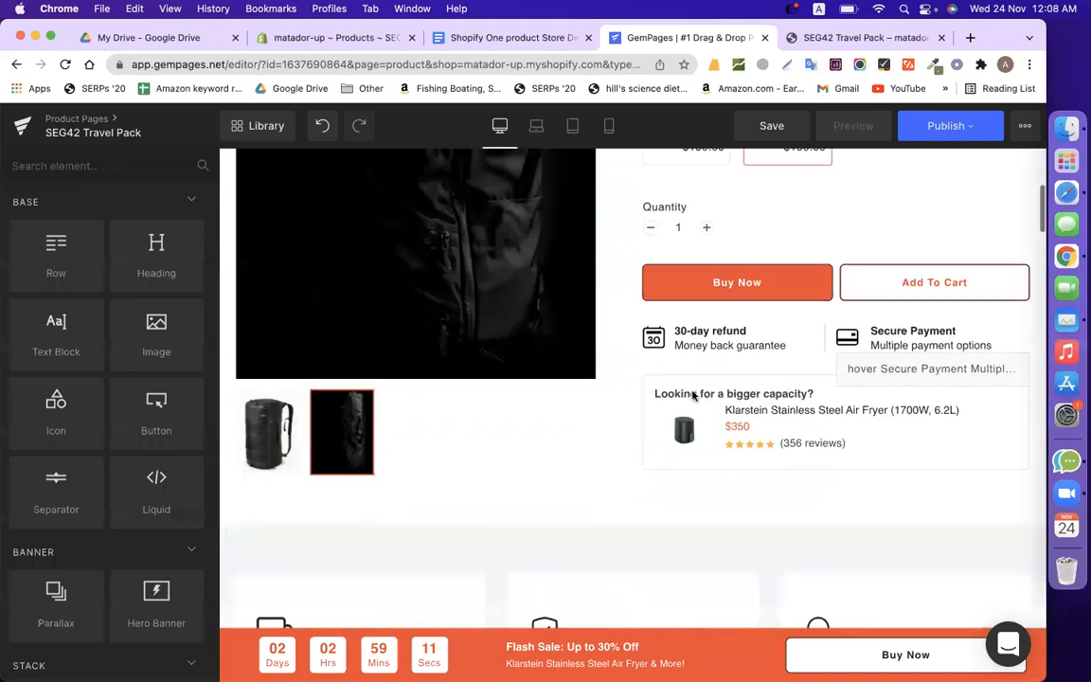
# Step: Delete the Money back guarantee text, refund and Secure Payment rows, capacity box and shipping/warranty row
pyautogui.click(795, 336)
pyautogui.click(803, 336)
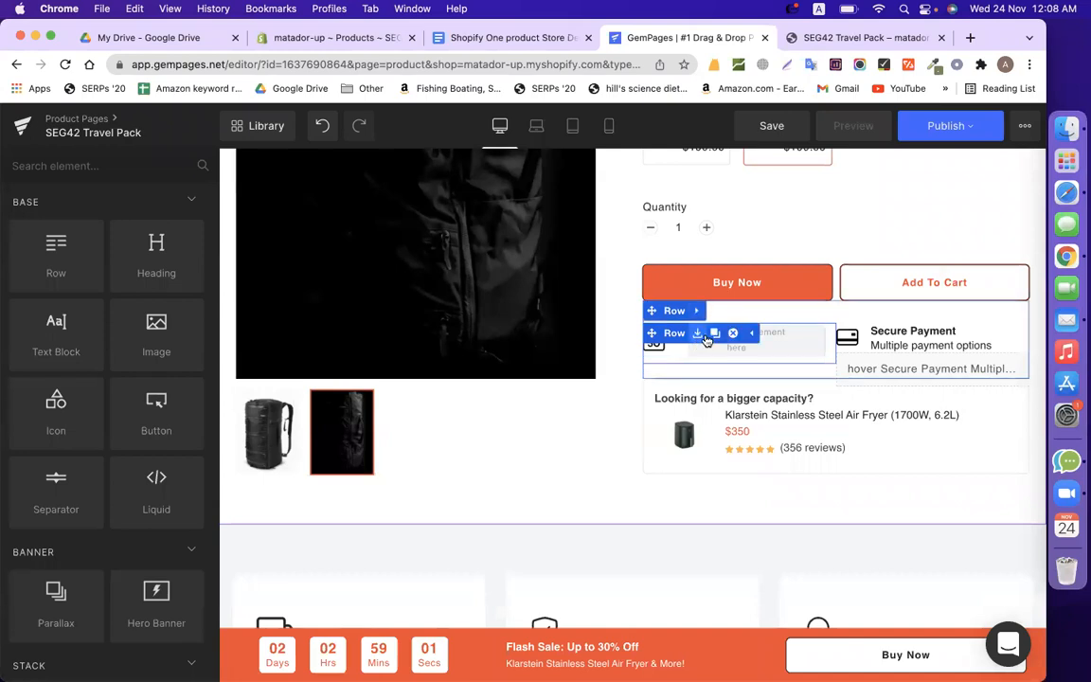
pyautogui.click(733, 335)
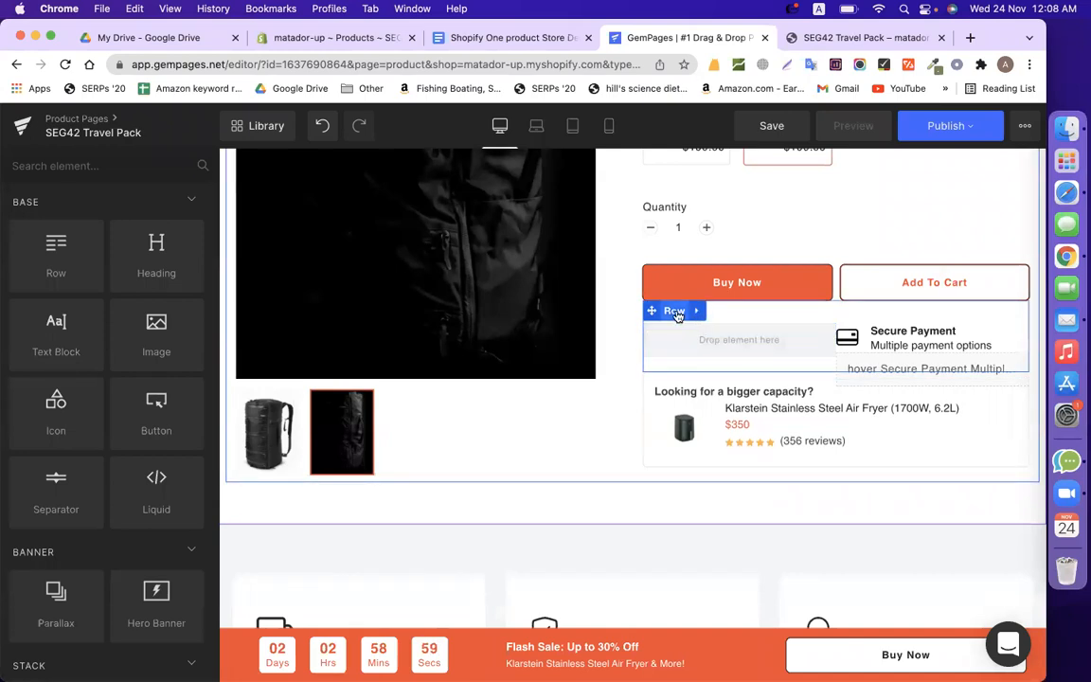
pyautogui.click(697, 312)
pyautogui.click(730, 310)
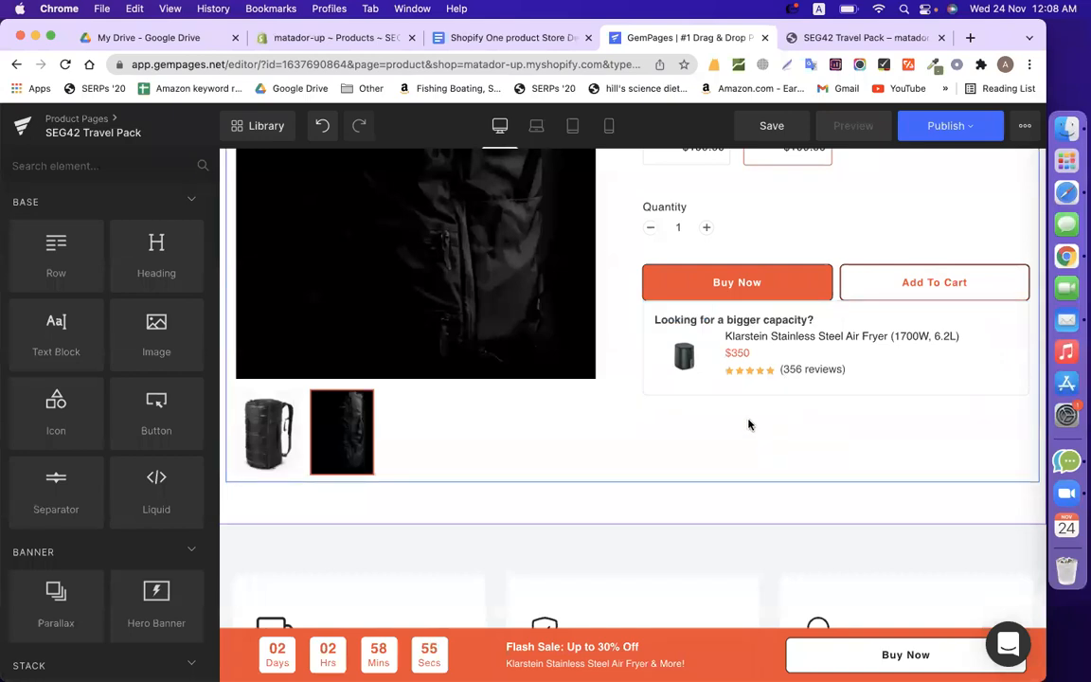
pyautogui.click(697, 313)
pyautogui.click(733, 311)
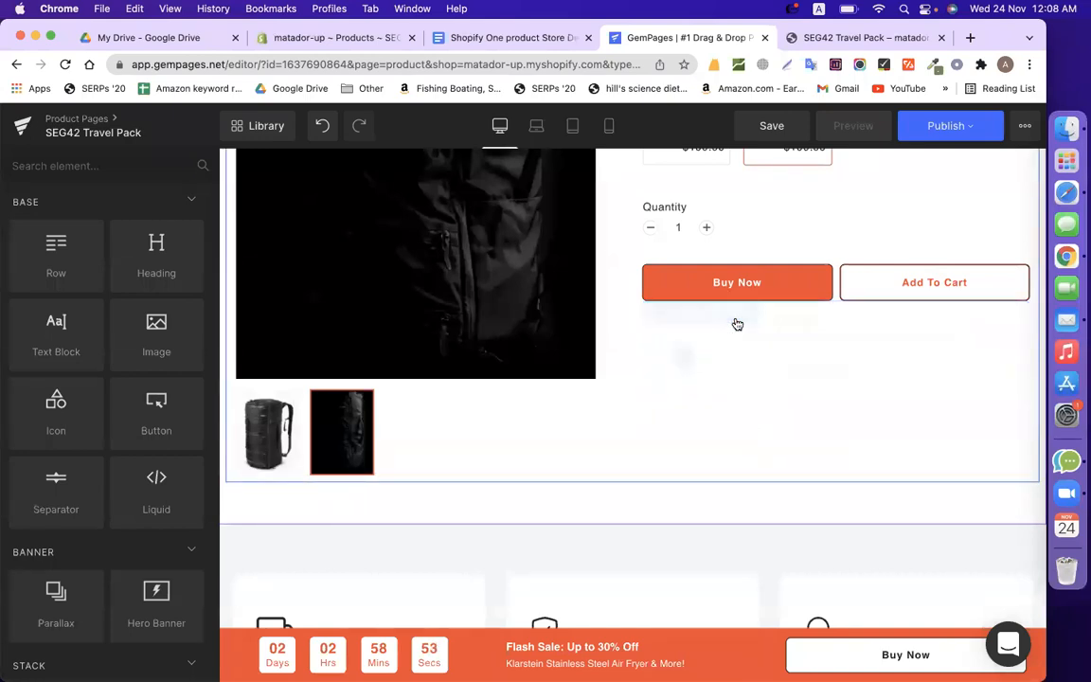
pyautogui.scroll(-3, 652, 471)
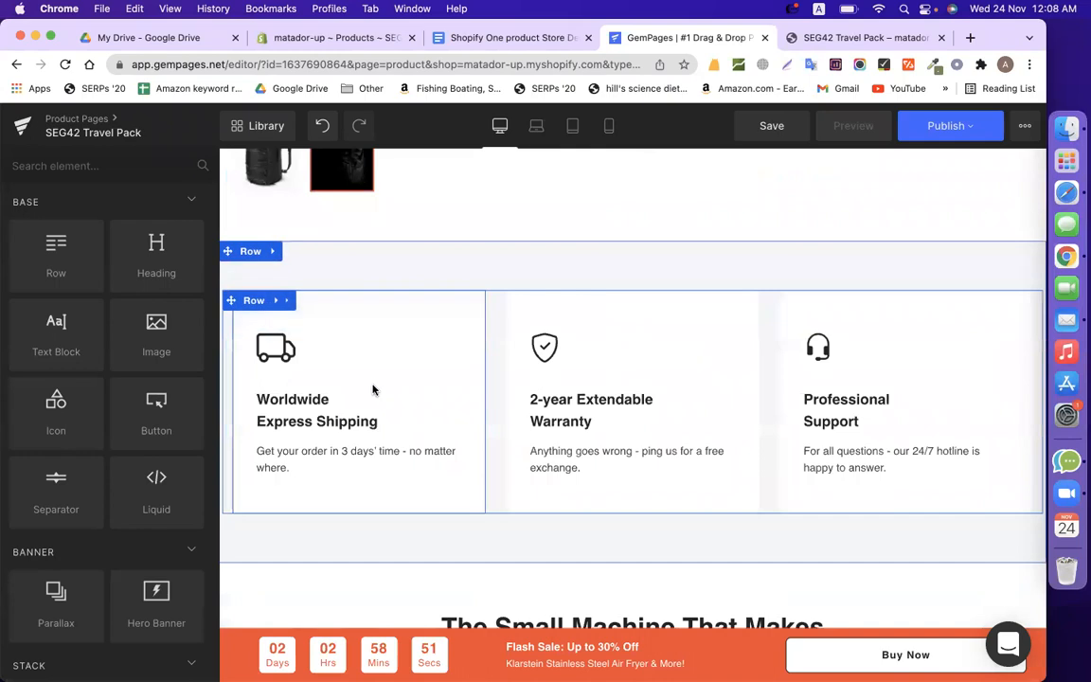
pyautogui.click(274, 252)
pyautogui.click(309, 252)
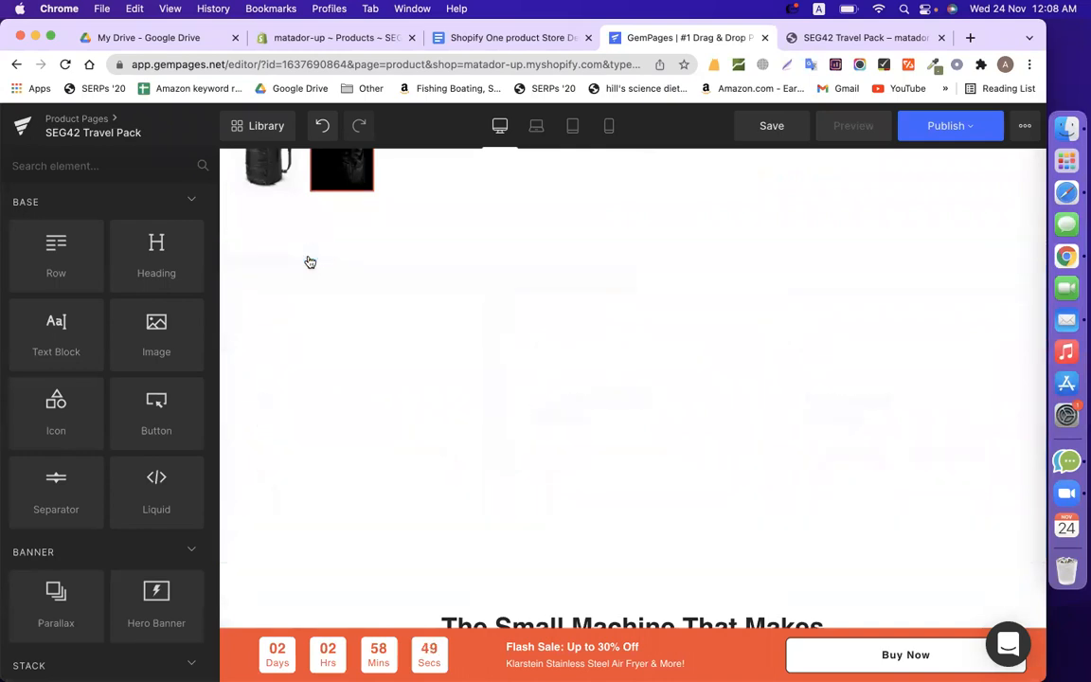
# Step: Remove The Small Machine That Makes section
pyautogui.scroll(10, 477, 287)
pyautogui.scroll(-10, 504, 397)
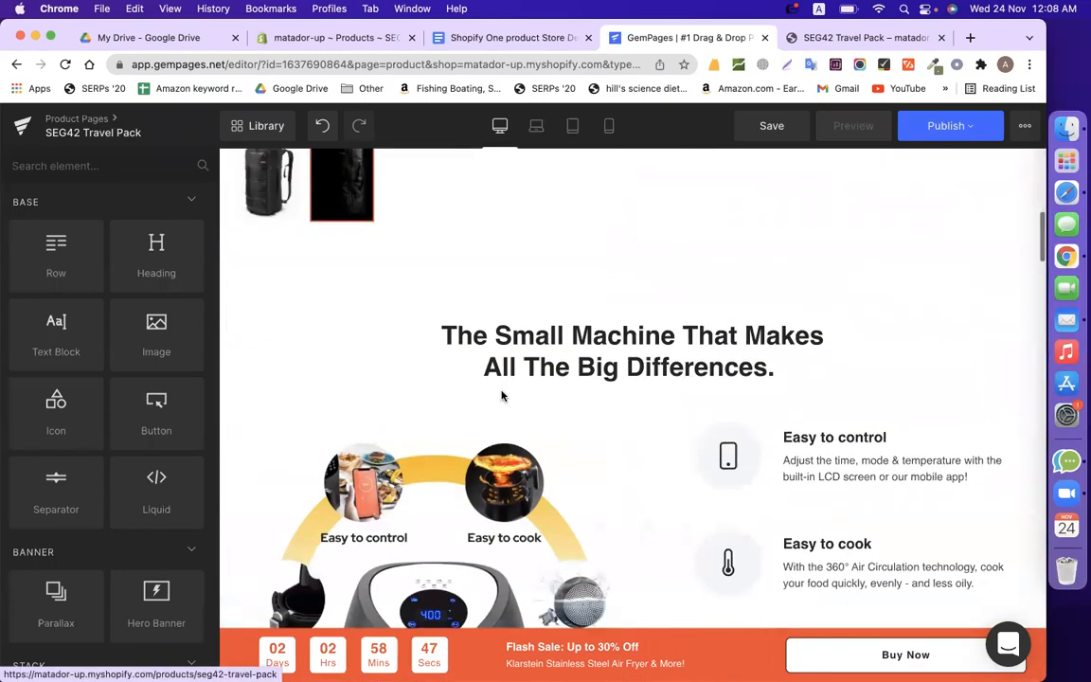
pyautogui.click(293, 300)
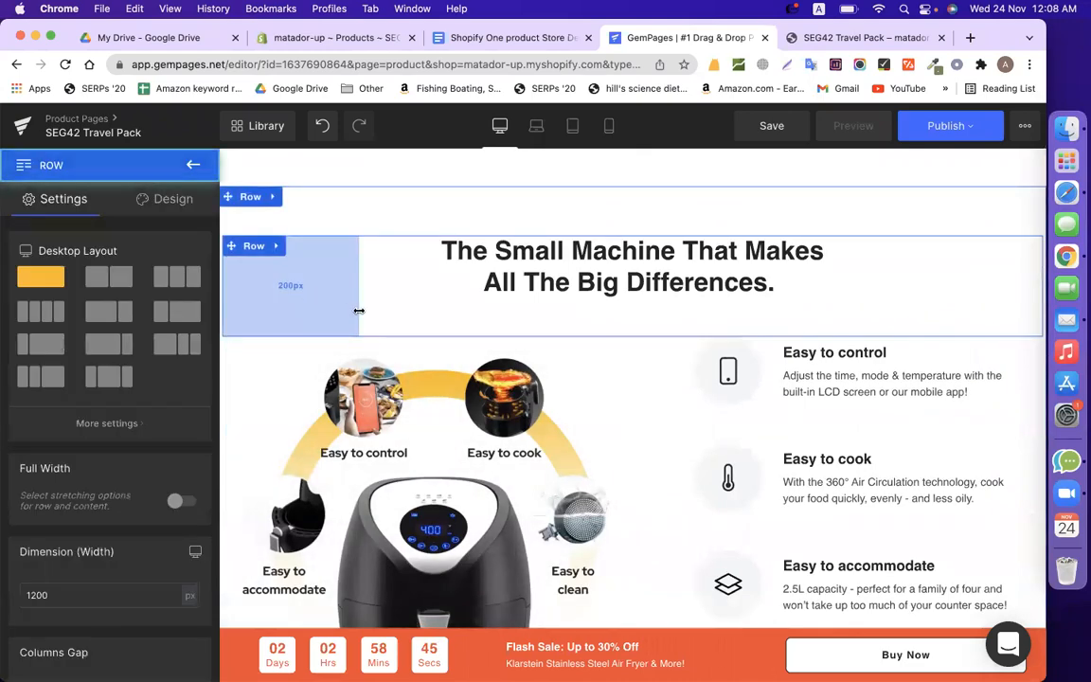
pyautogui.scroll(-8, 359, 313)
pyautogui.scroll(3, 359, 313)
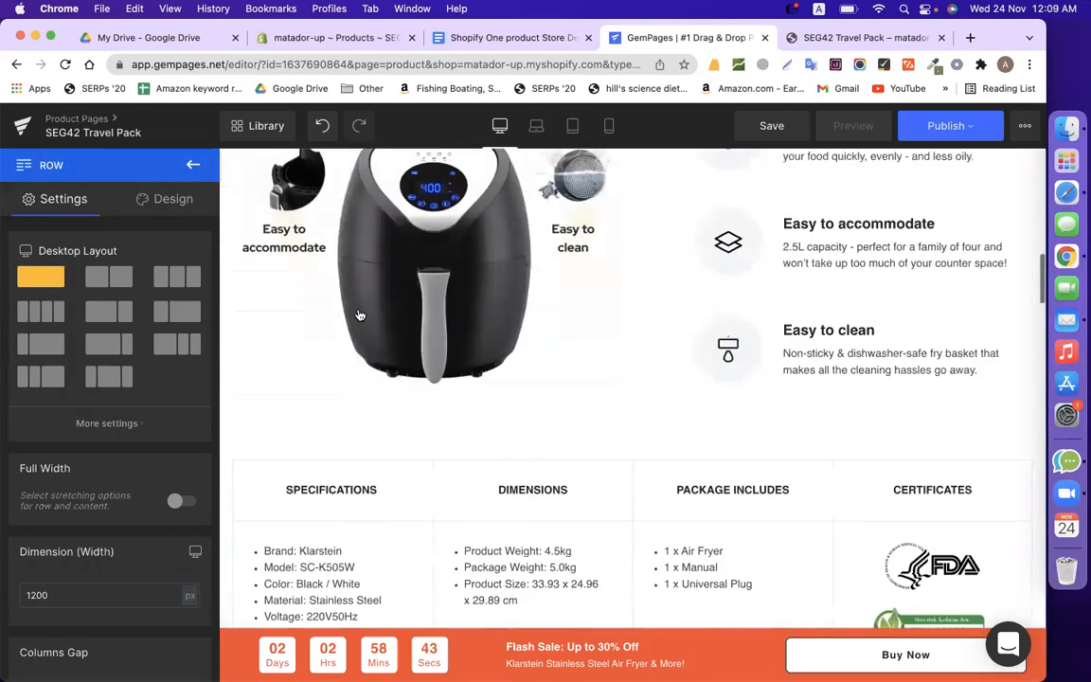
pyautogui.scroll(-8, 359, 314)
pyautogui.scroll(3, 359, 314)
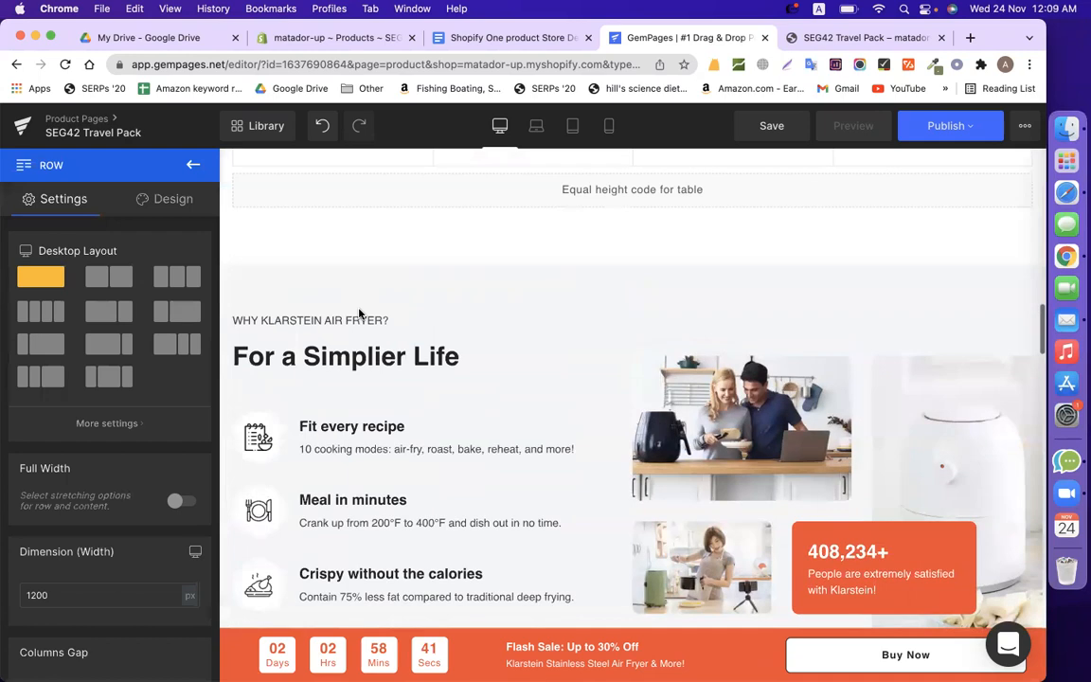
pyautogui.scroll(-1, 366, 541)
pyautogui.scroll(5, 373, 536)
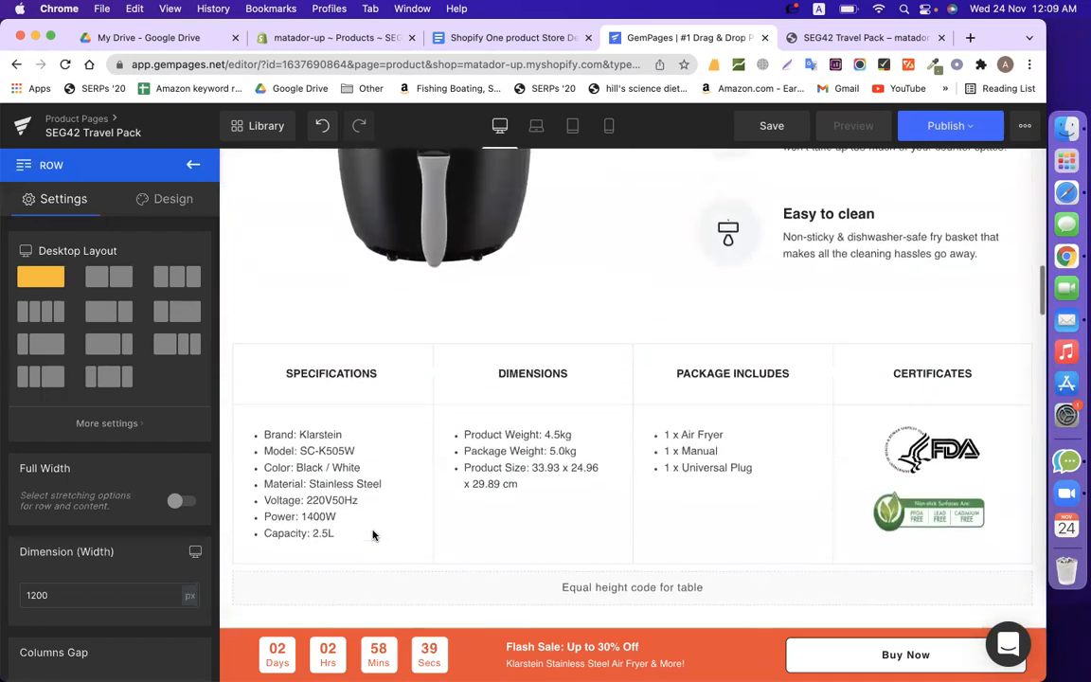
pyautogui.scroll(8, 372, 536)
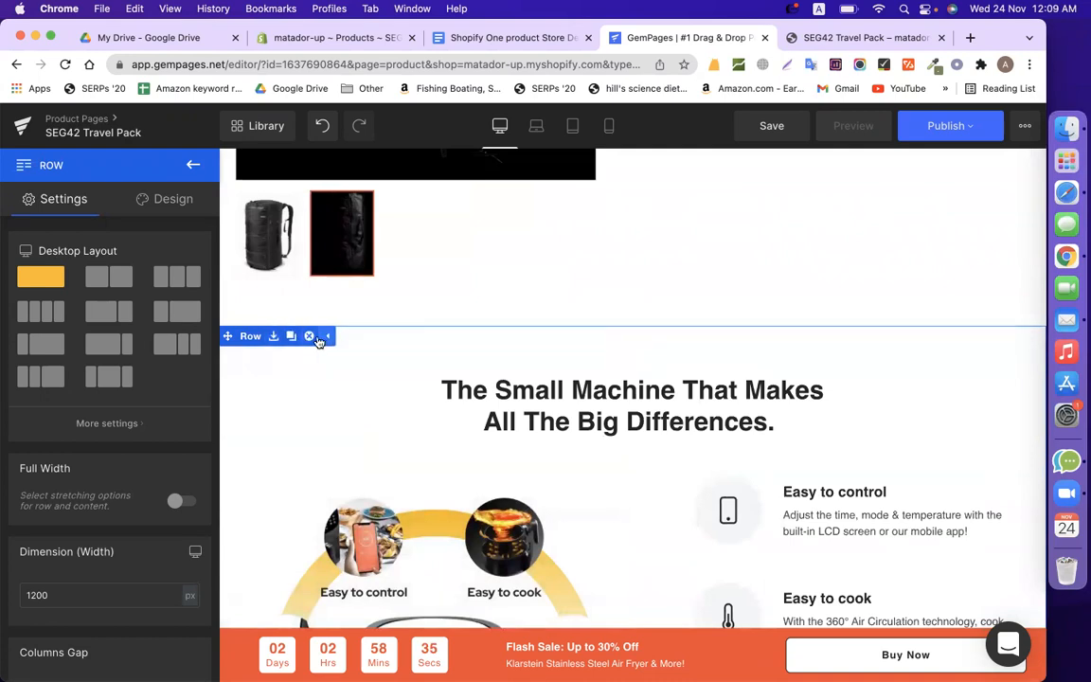
pyautogui.click(309, 338)
# Step: Delete the Essential kitchenware, customer reviews and Choose your perfect set sections
pyautogui.scroll(-2, 429, 396)
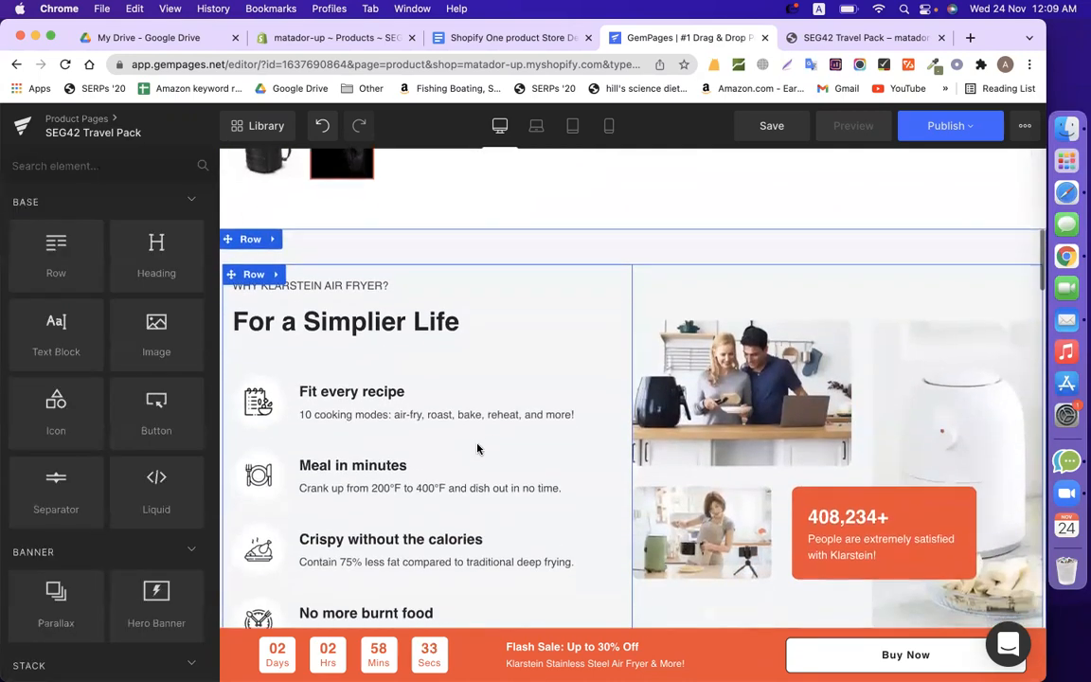
pyautogui.scroll(-6, 430, 378)
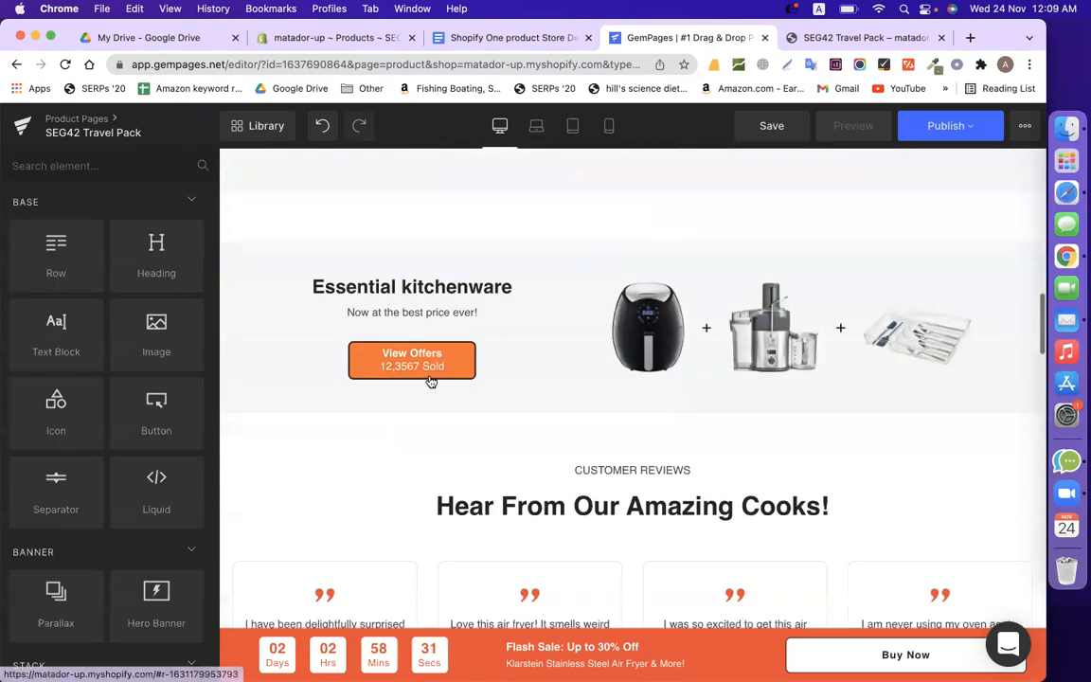
pyautogui.scroll(6, 473, 380)
pyautogui.scroll(-5, 526, 384)
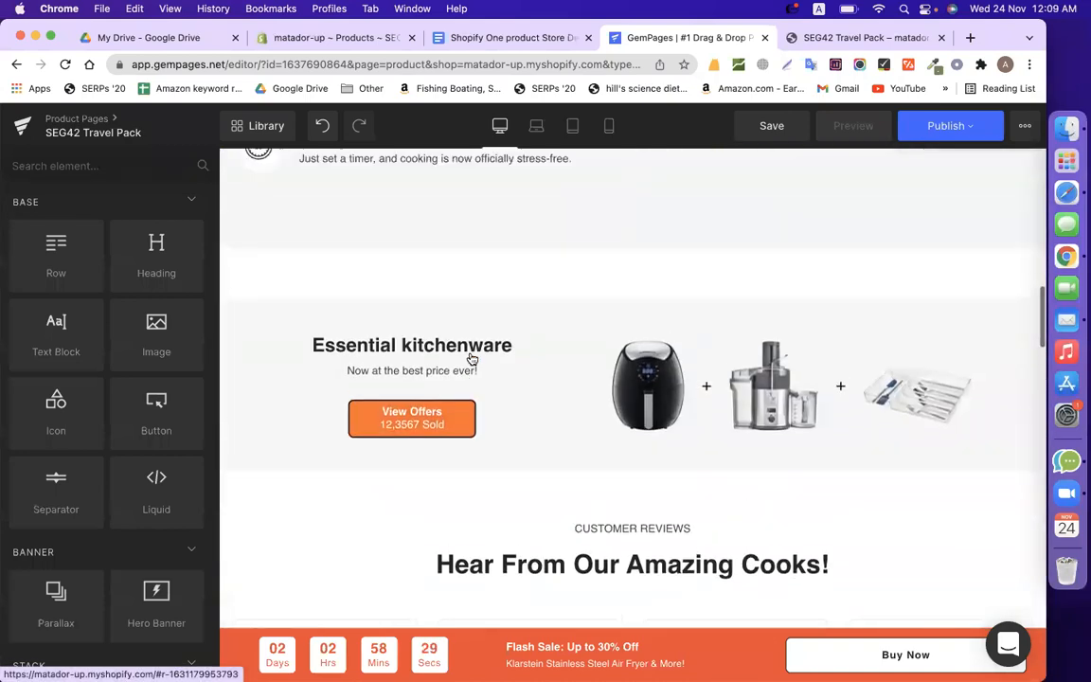
pyautogui.moveTo(270, 274)
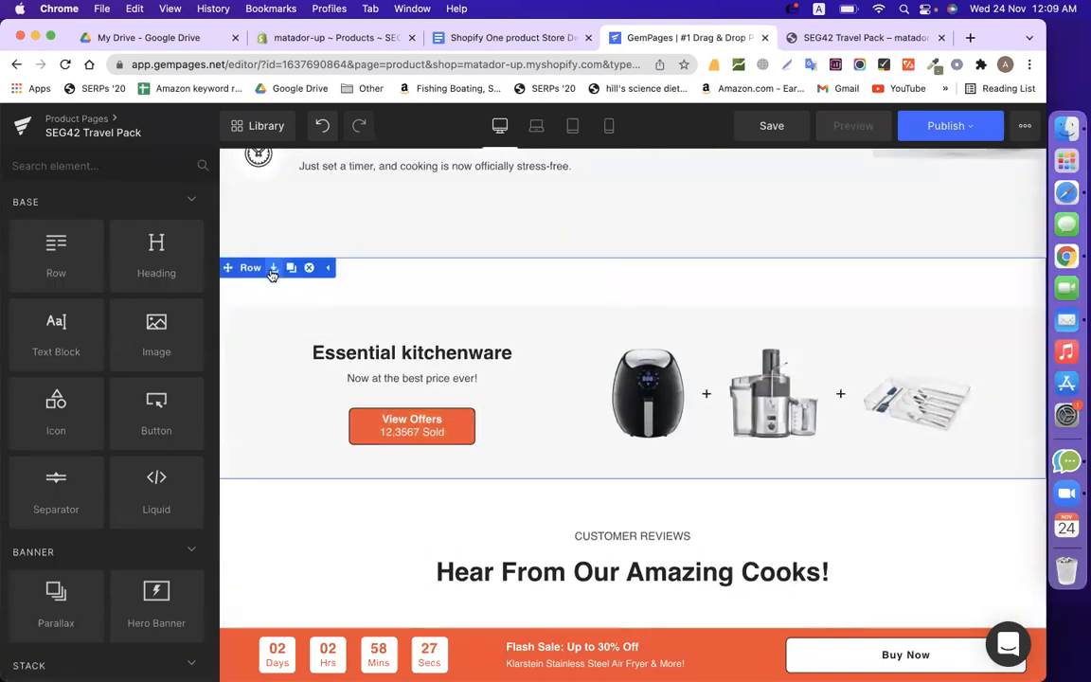
pyautogui.click(309, 268)
pyautogui.scroll(-4, 366, 371)
pyautogui.scroll(1, 365, 372)
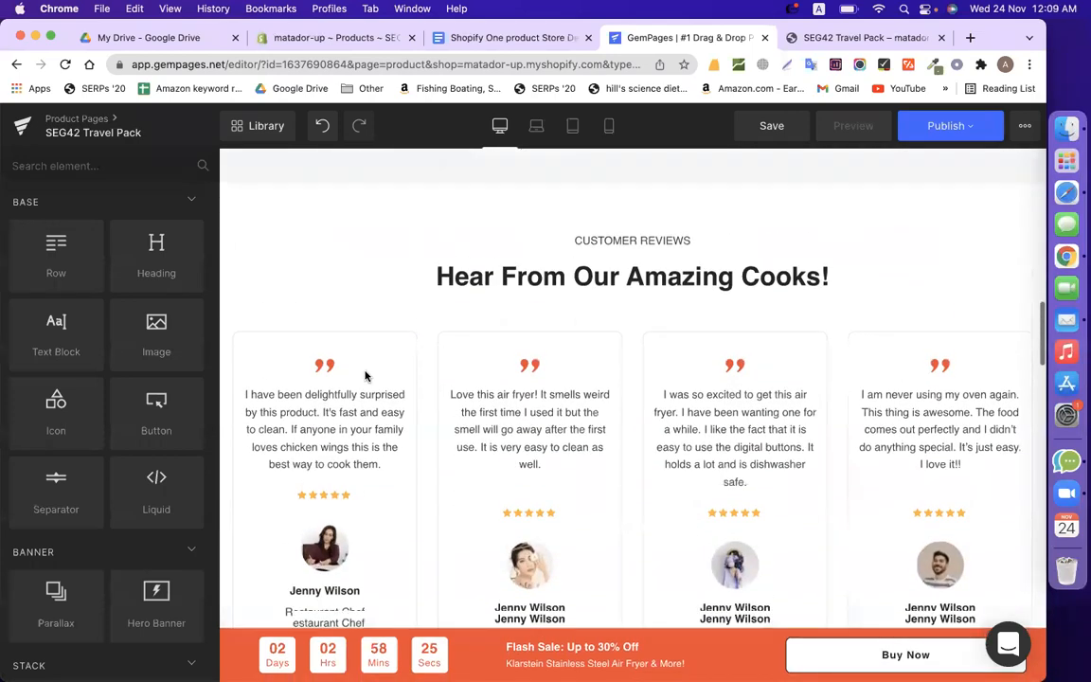
pyautogui.click(250, 233)
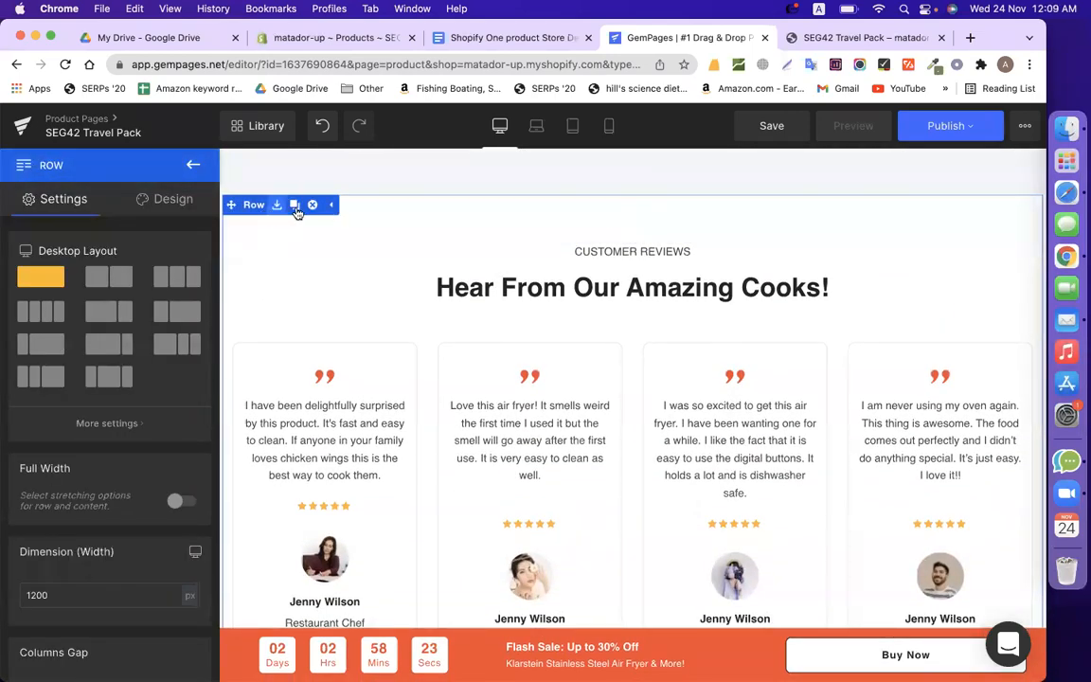
pyautogui.click(314, 205)
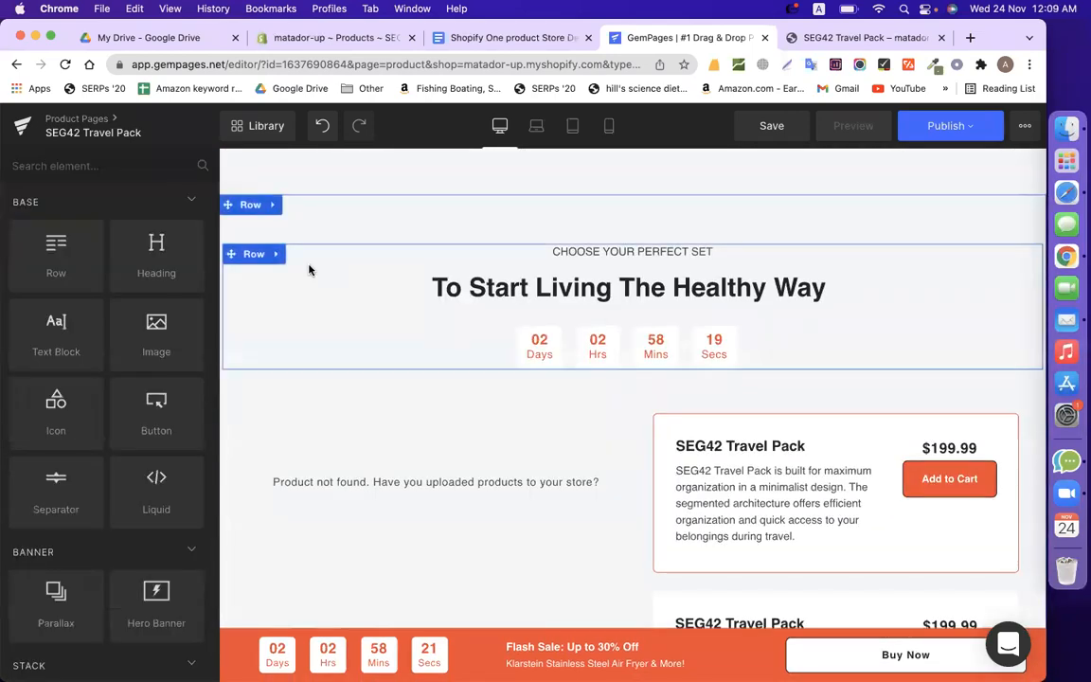
pyautogui.click(305, 207)
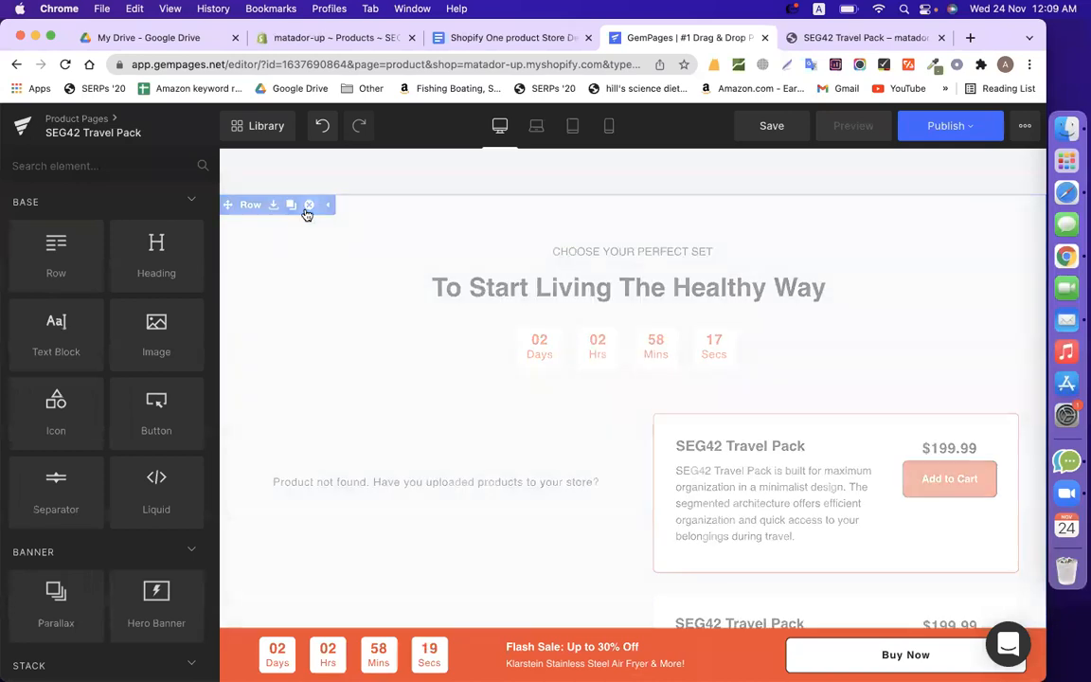
# Step: Delete the Customers Also Bought section and the Klarstein footer row
pyautogui.scroll(-10, 474, 414)
pyautogui.scroll(3, 474, 413)
pyautogui.scroll(2, 475, 414)
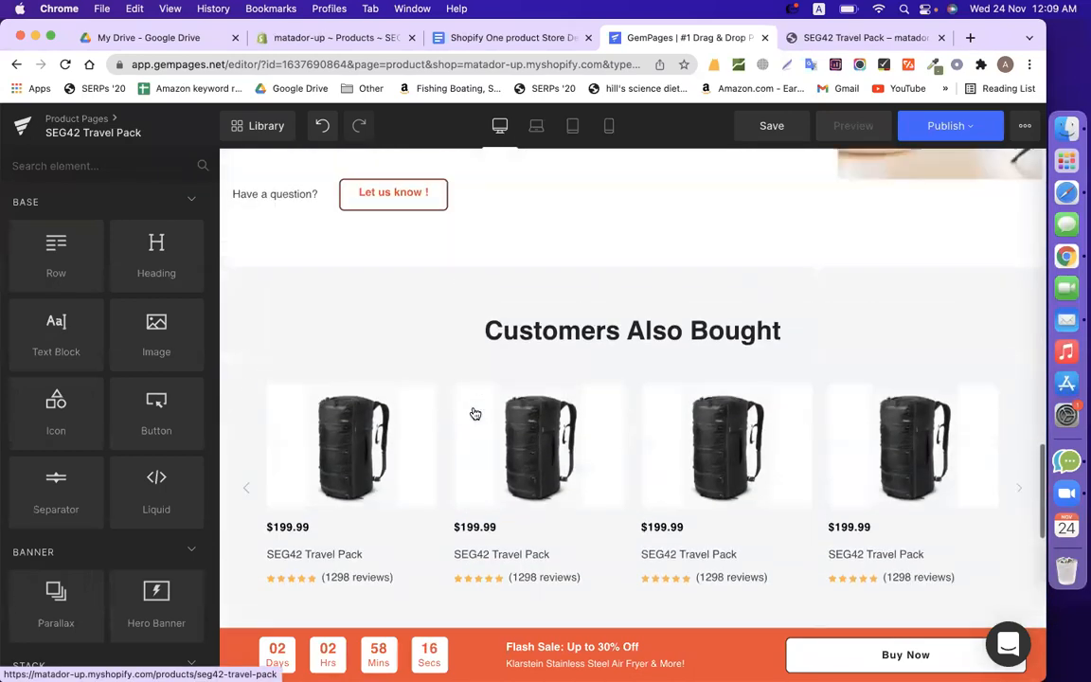
pyautogui.click(268, 290)
pyautogui.click(308, 277)
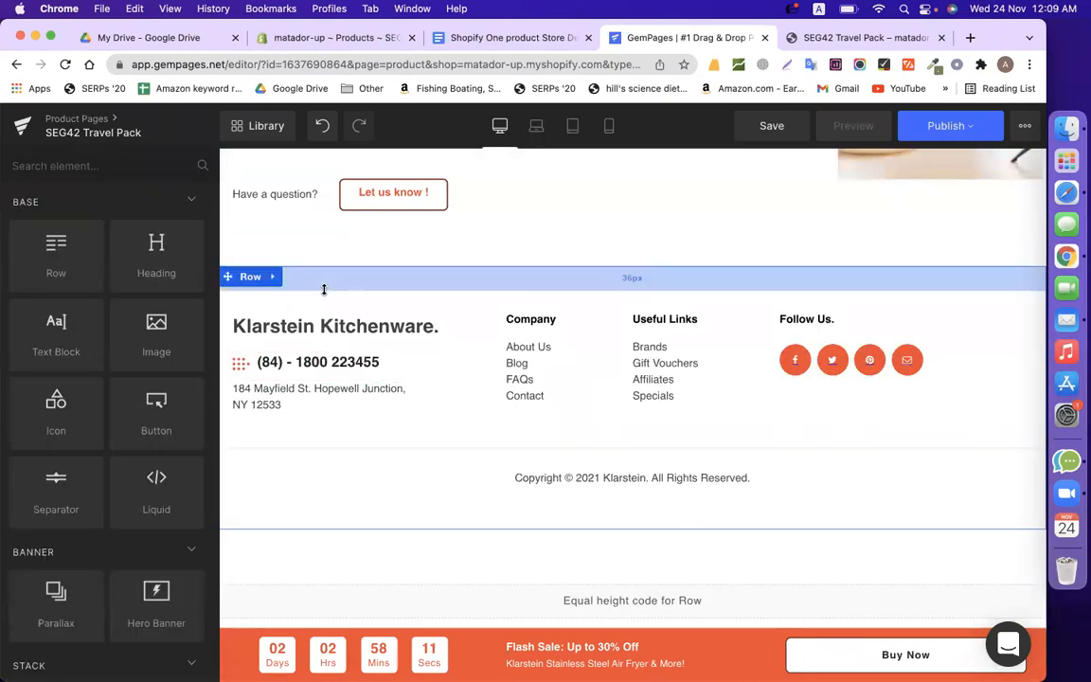
pyautogui.click(274, 280)
pyautogui.click(308, 277)
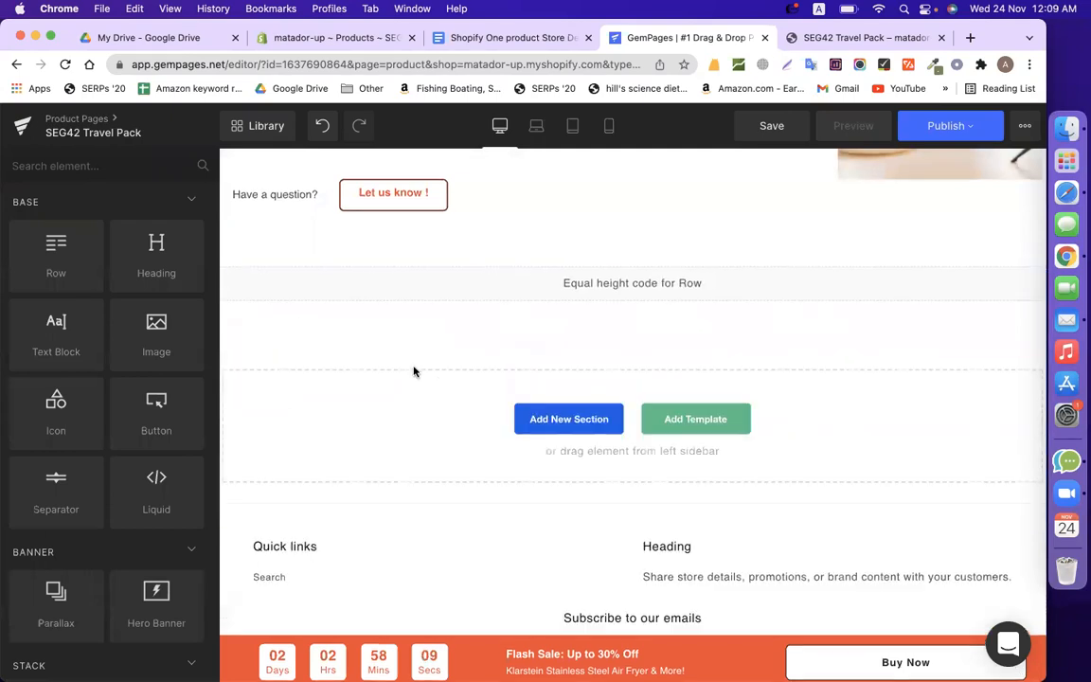
pyautogui.scroll(-2, 438, 383)
pyautogui.scroll(8, 437, 382)
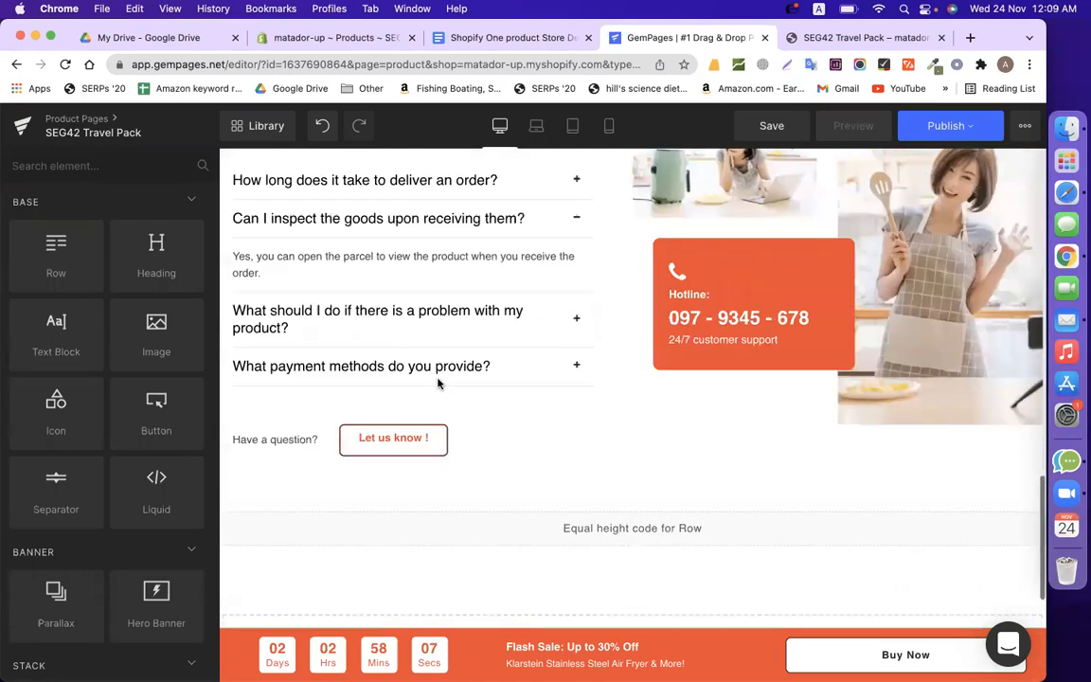
pyautogui.scroll(-2, 437, 383)
pyautogui.scroll(3, 437, 383)
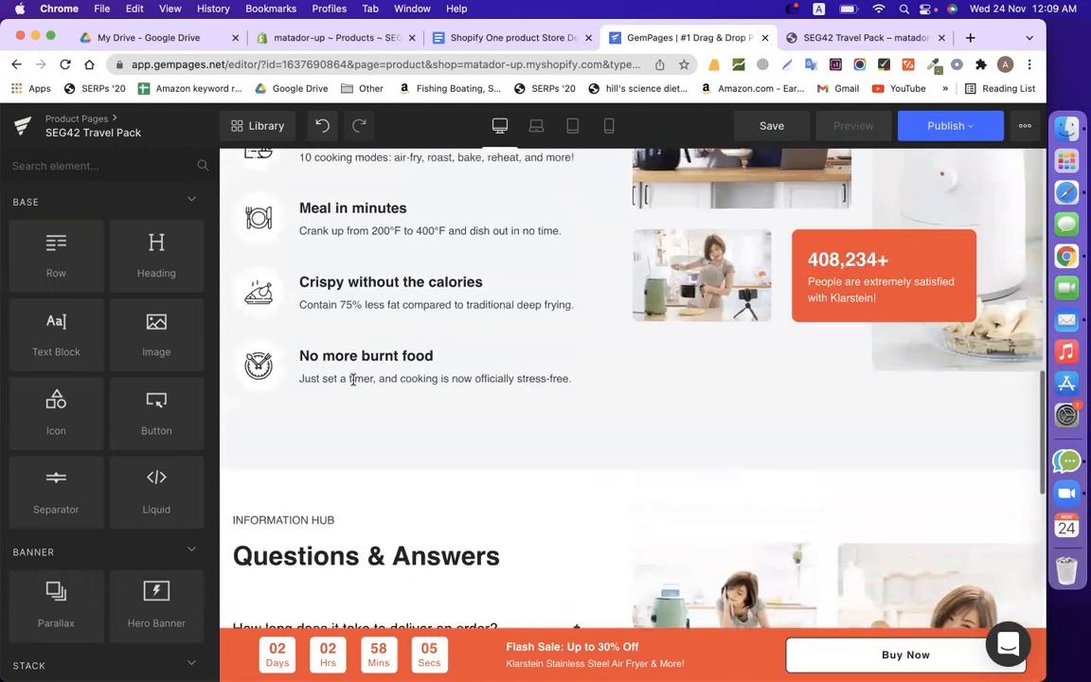
# Step: Select the row below the feature list, then select the SEG42 description paragraph in Google Docs
pyautogui.click(354, 482)
pyautogui.click(501, 37)
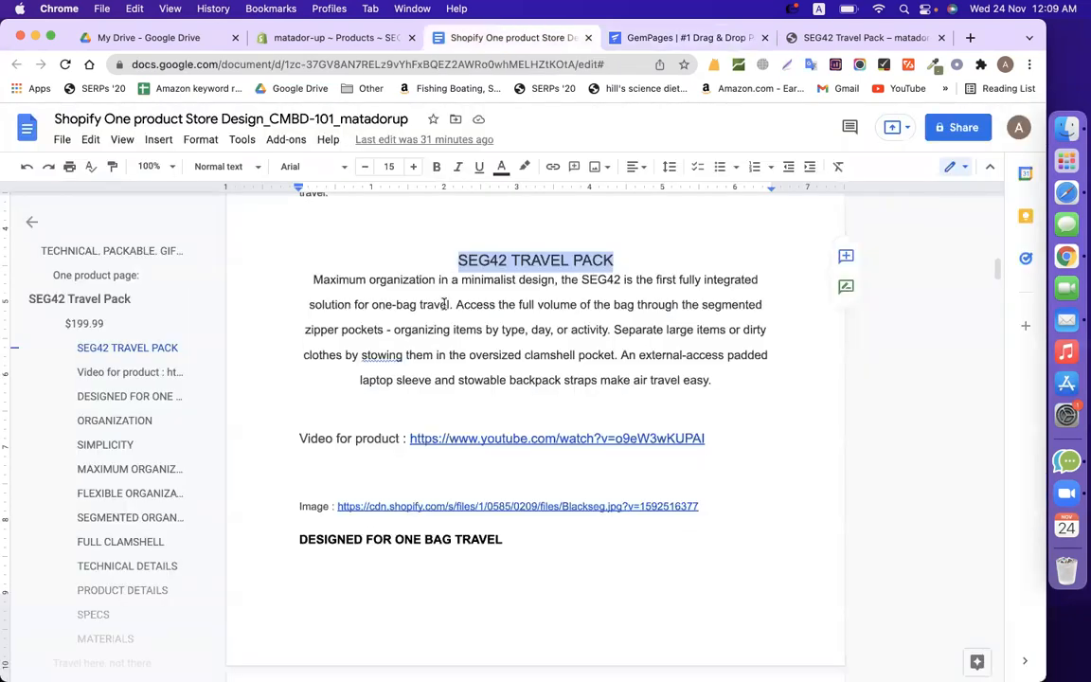
pyautogui.scroll(1, 428, 240)
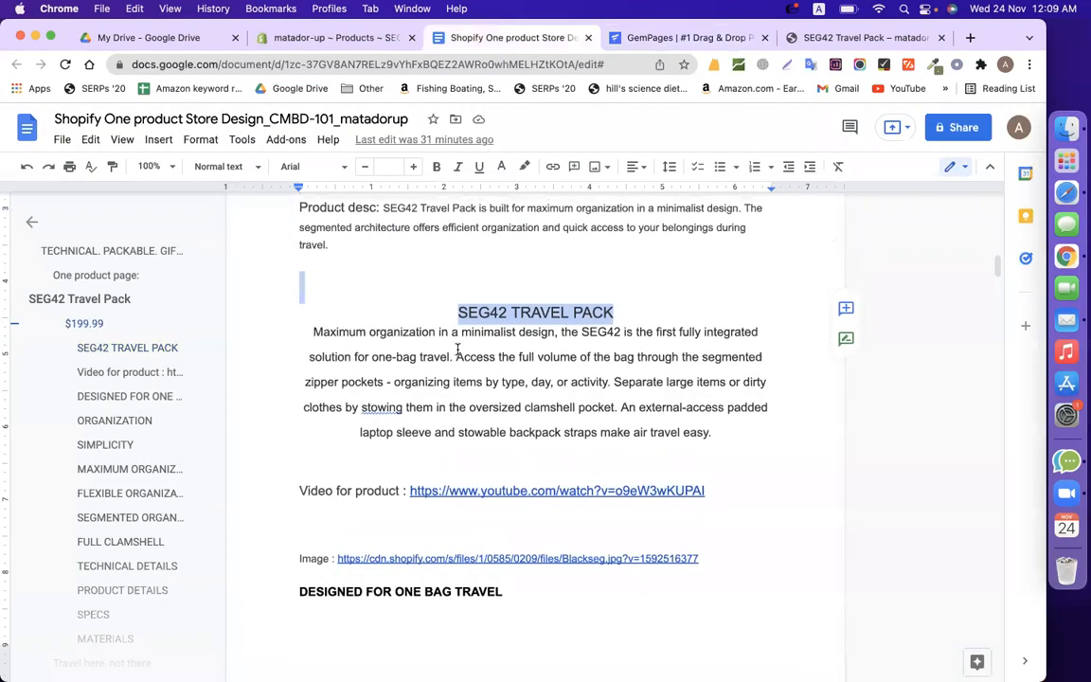
pyautogui.click(686, 413)
pyautogui.moveTo(718, 437); pyautogui.dragTo(291, 342)
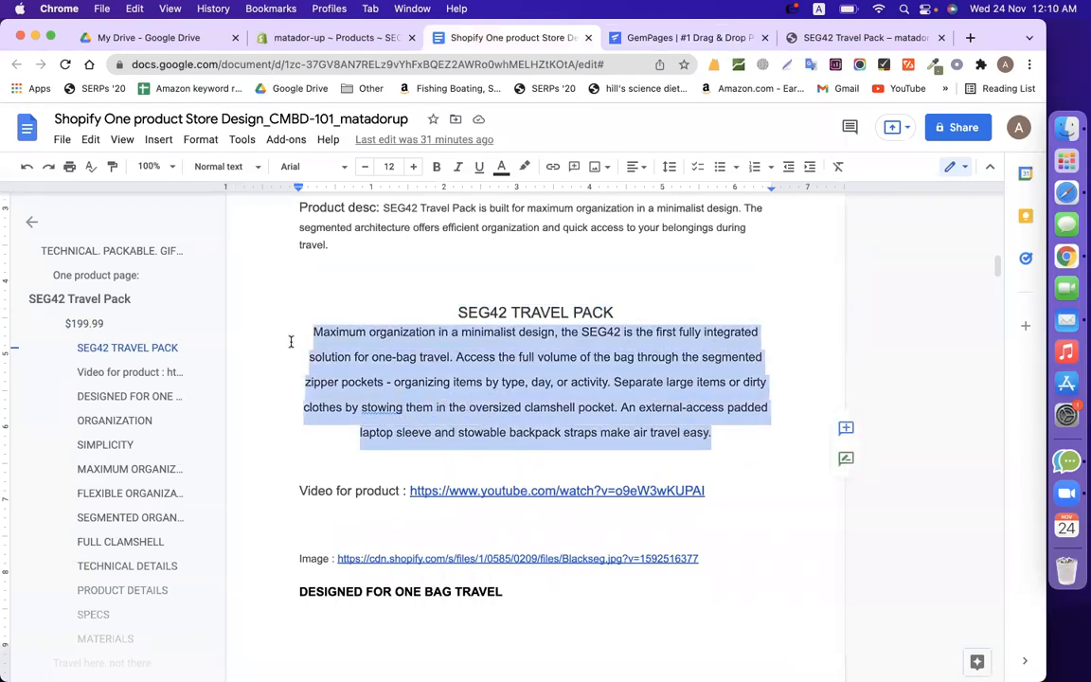
# Step: Add a new row above Questions & Answers and place a heading inside it
pyautogui.click(653, 38)
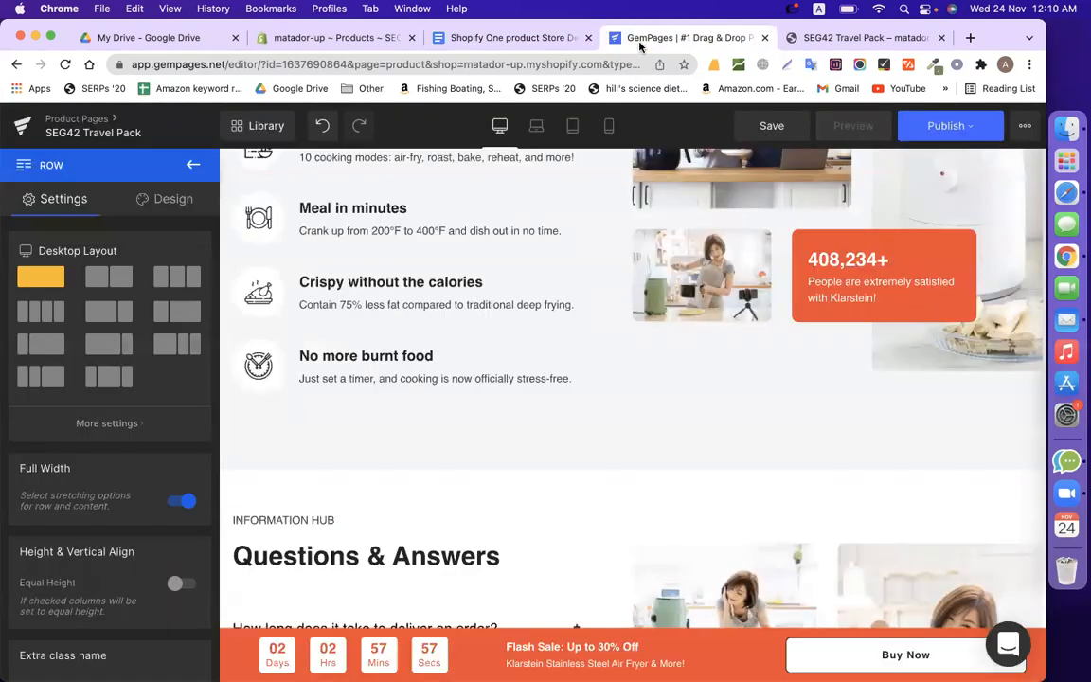
pyautogui.scroll(-3, 365, 485)
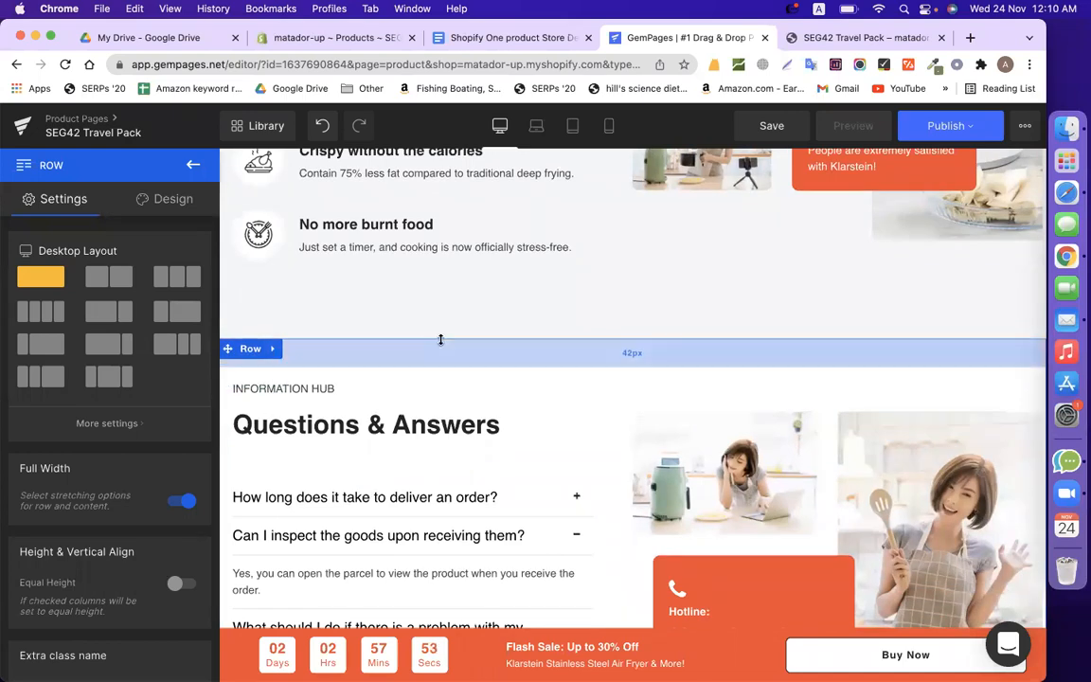
pyautogui.click(193, 164)
pyautogui.moveTo(68, 272); pyautogui.dragTo(475, 345)
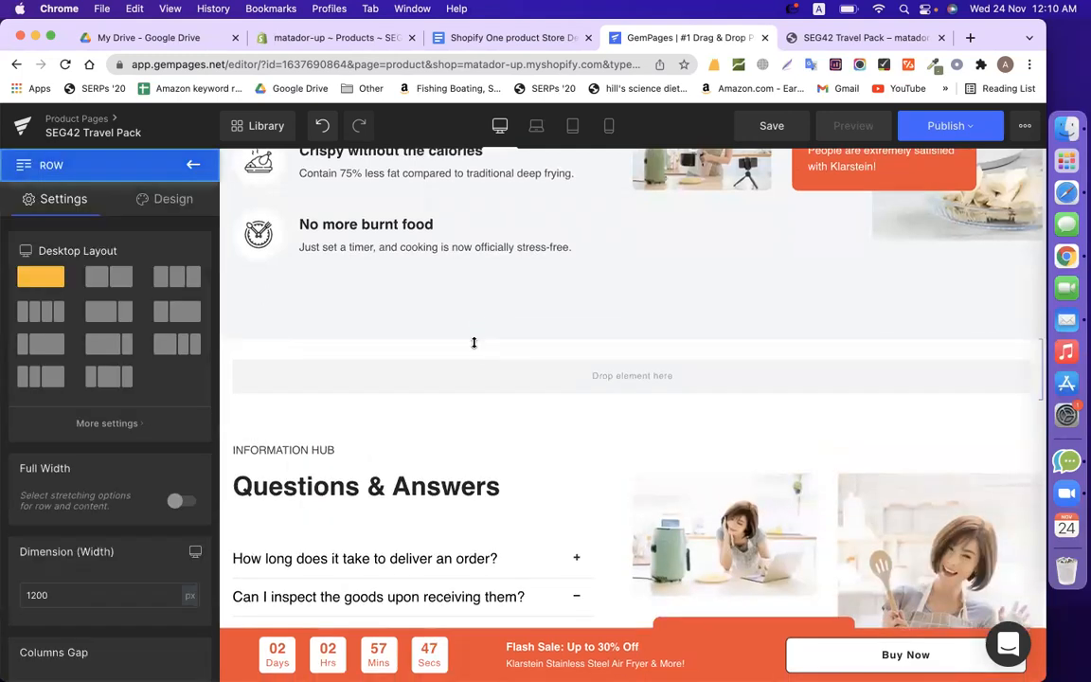
pyautogui.click(195, 164)
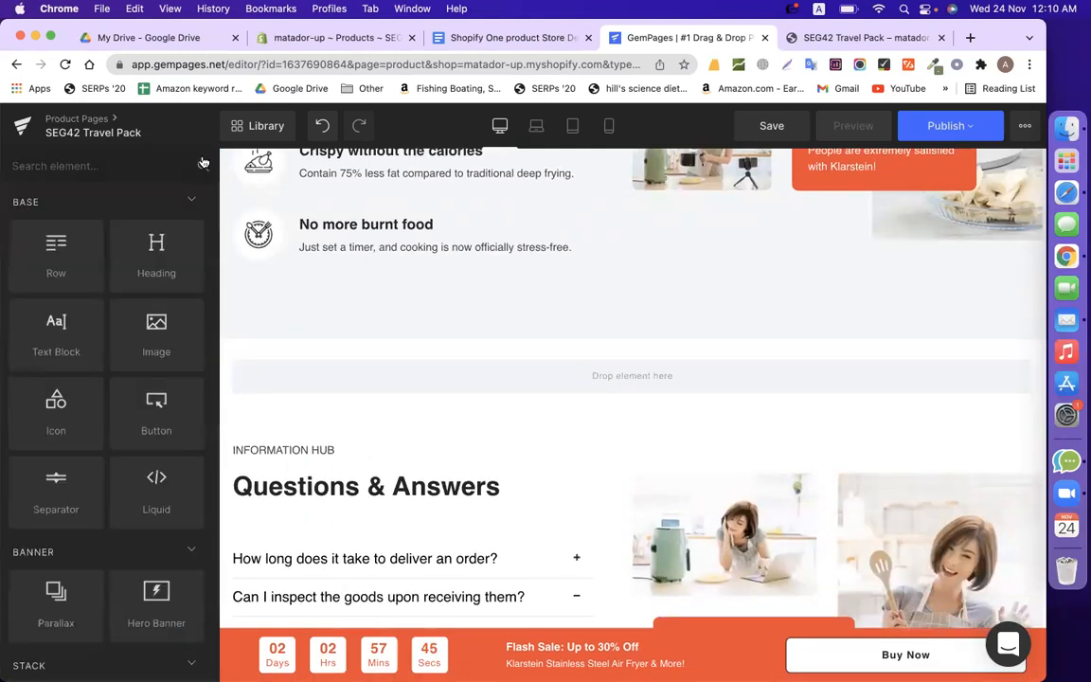
pyautogui.moveTo(156, 251); pyautogui.dragTo(490, 378)
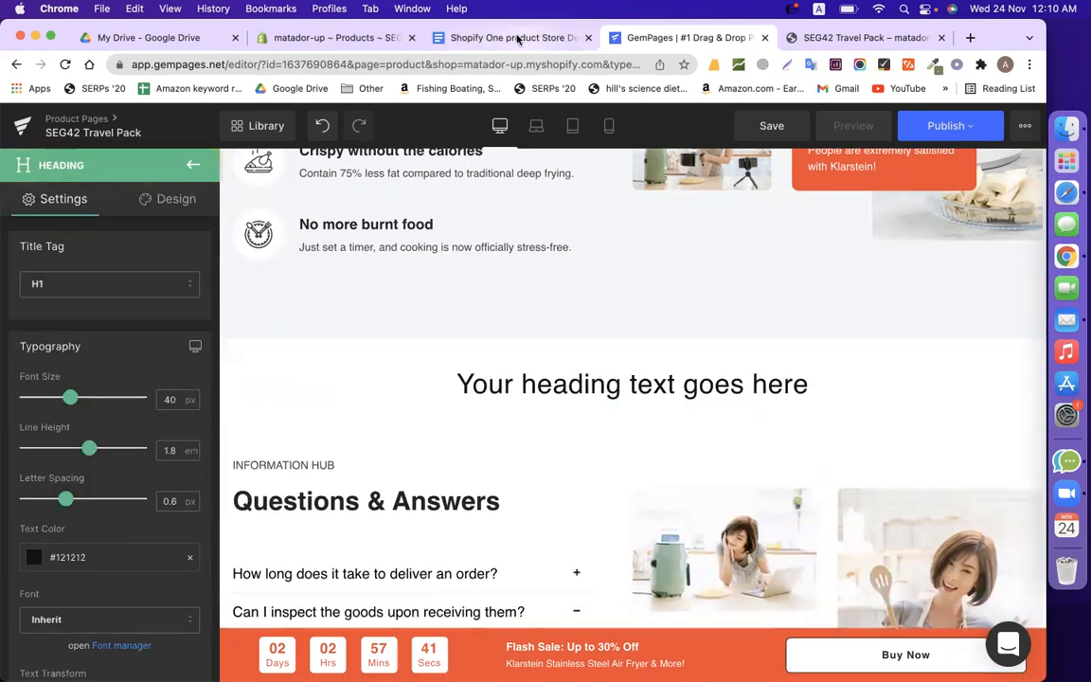
# Step: Copy 'SEG42 TRAVEL PACK' from Google Docs and paste it over the heading placeholder
pyautogui.click(511, 38)
pyautogui.moveTo(628, 309); pyautogui.dragTo(366, 309)
pyautogui.press('super+c')
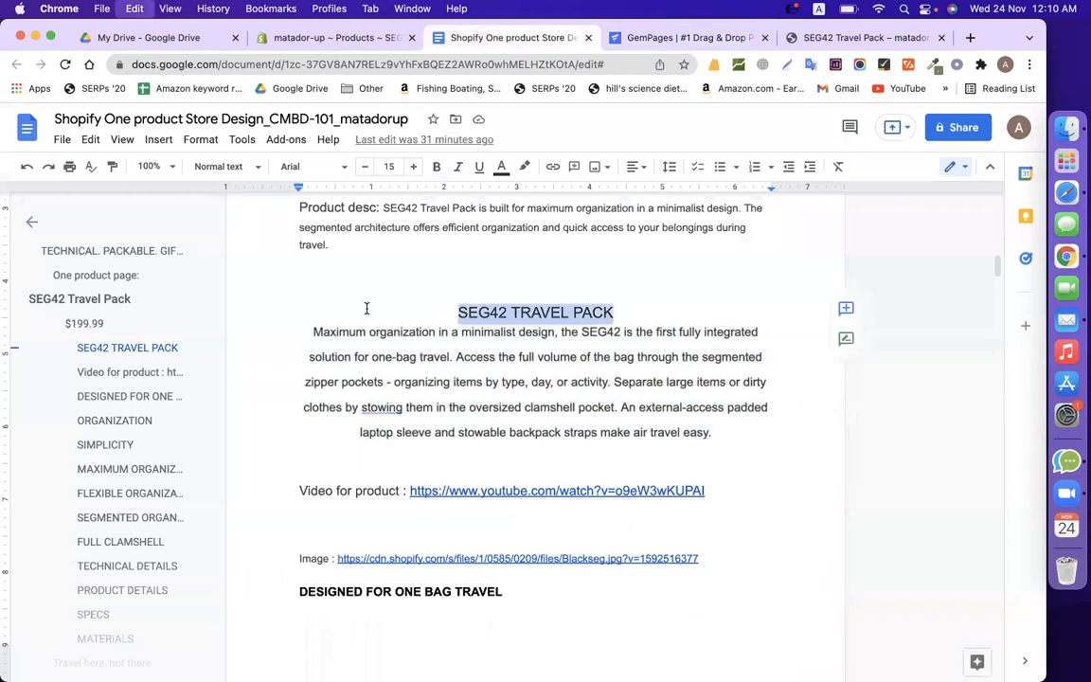
pyautogui.click(651, 40)
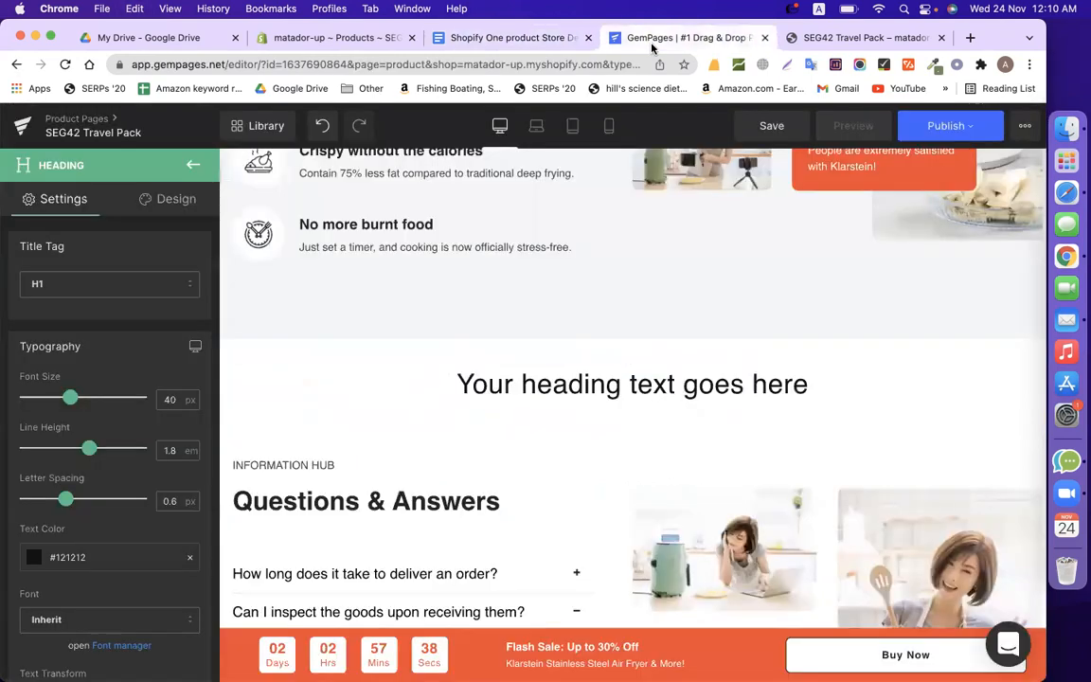
pyautogui.tripleClick(606, 386)
pyautogui.press('super+v')
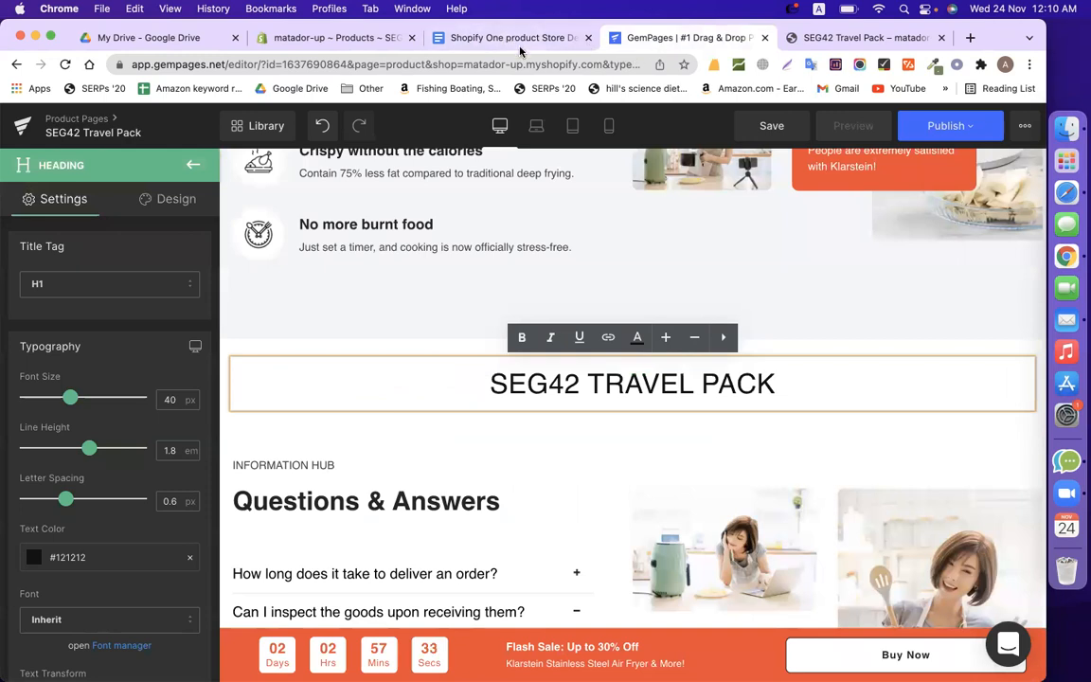
# Step: Select the full description paragraph in Google Docs, undoing an accidental paste over it
pyautogui.click(467, 38)
pyautogui.moveTo(730, 436); pyautogui.dragTo(315, 338)
pyautogui.press('super+v')
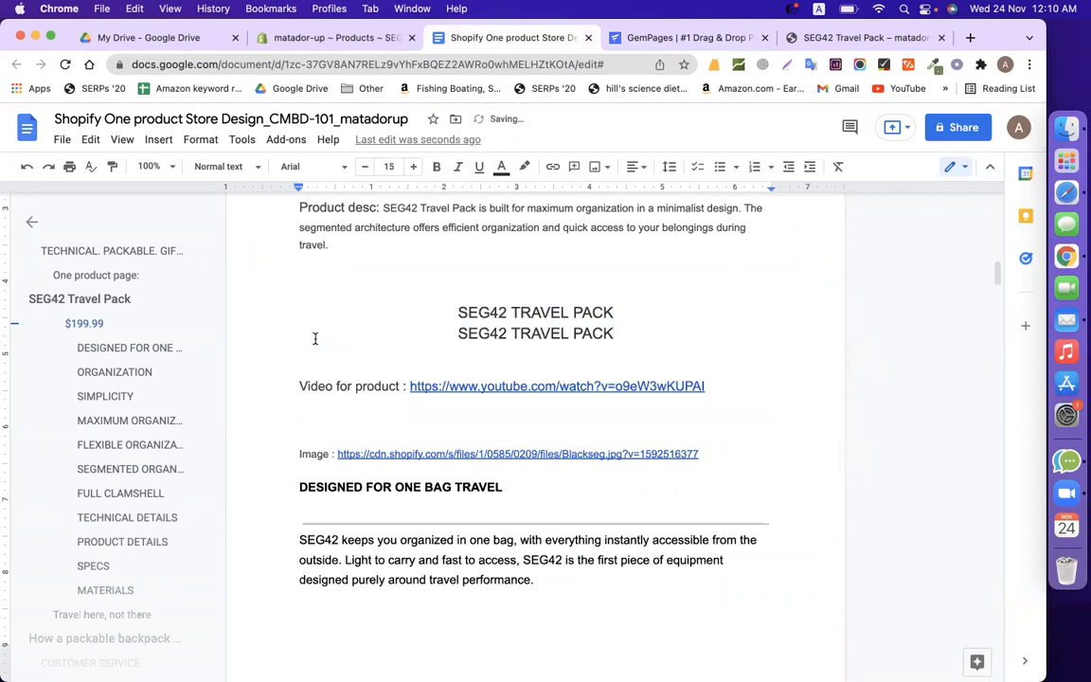
pyautogui.press('super+z')
pyautogui.click(663, 36)
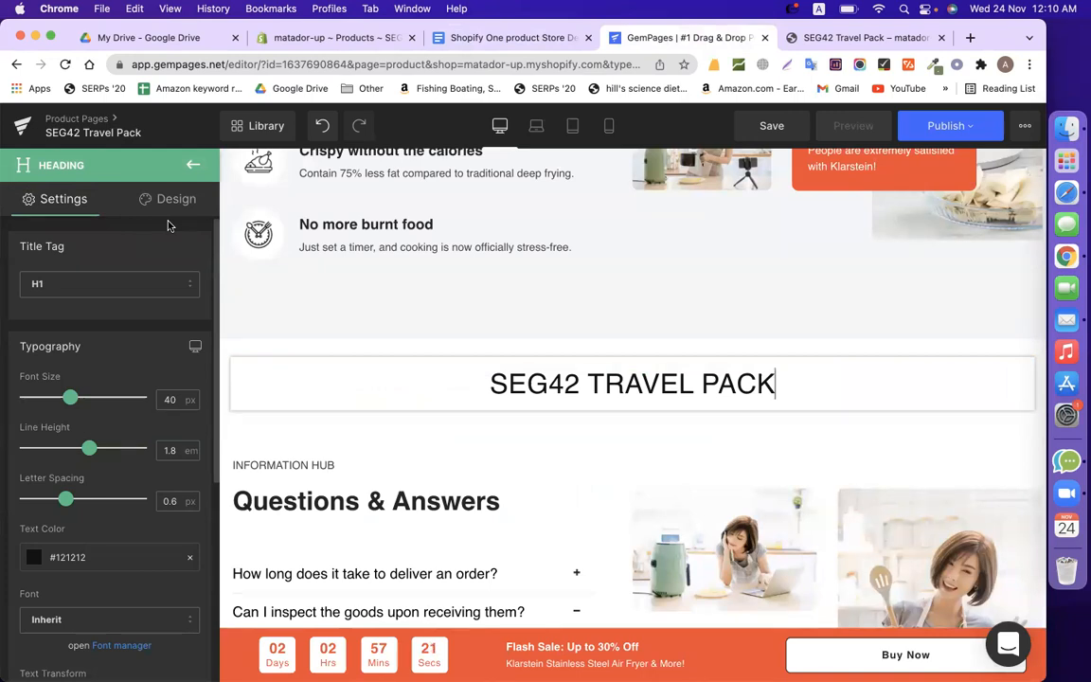
pyautogui.click(193, 165)
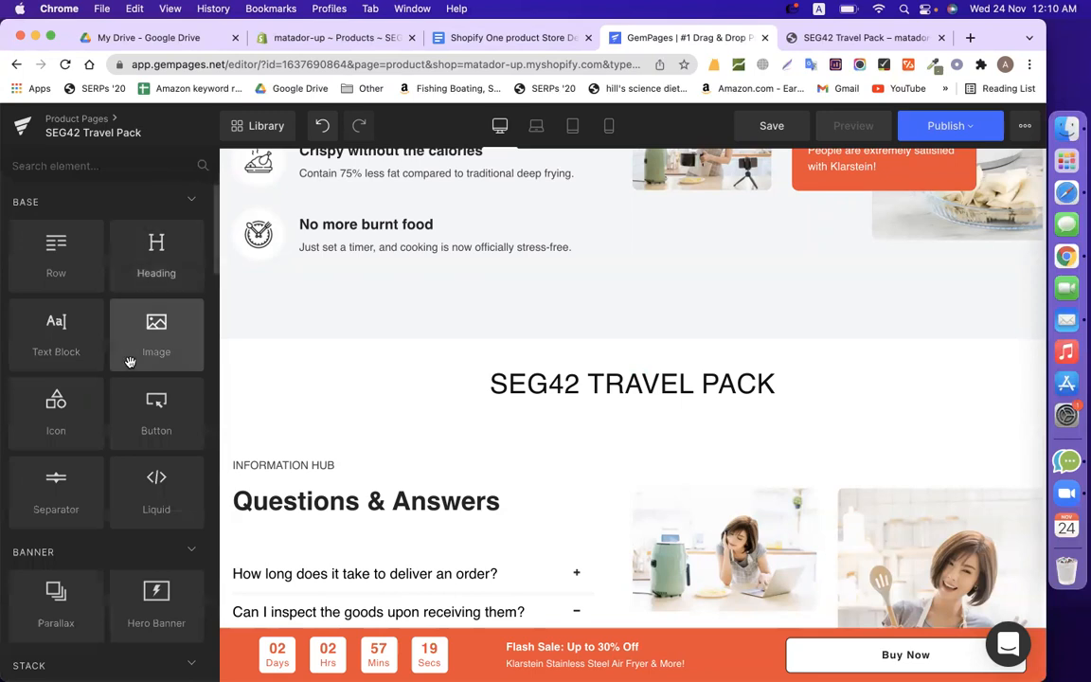
# Step: Add a text block under the heading and paste the SEG42 description as plain text
pyautogui.moveTo(73, 351); pyautogui.dragTo(587, 399)
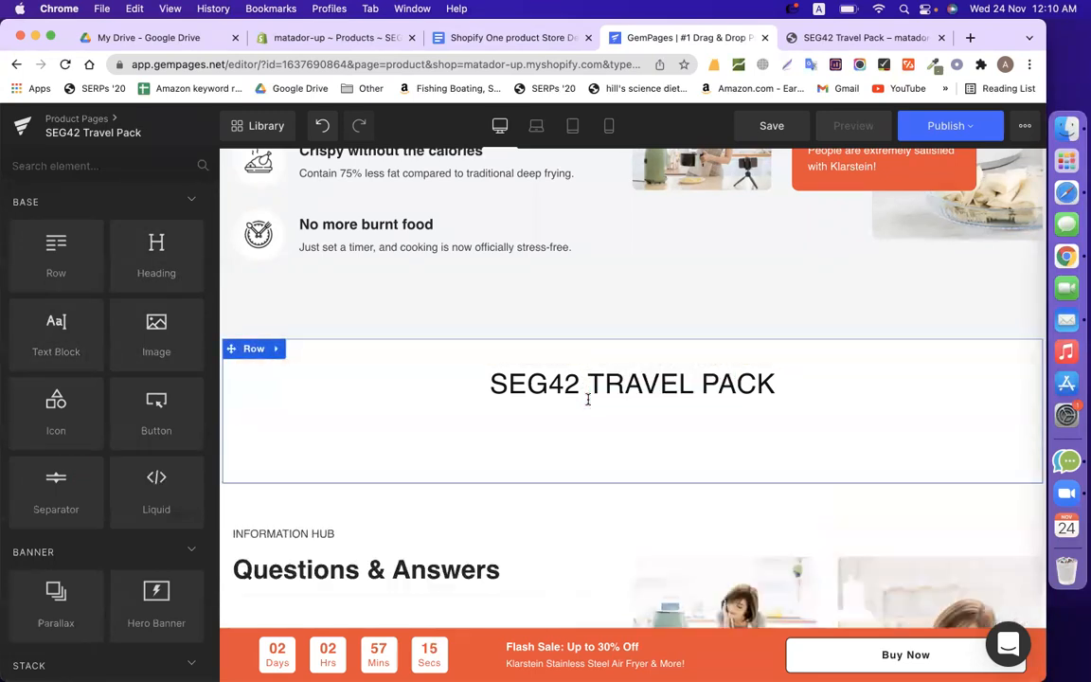
pyautogui.click(486, 445)
pyautogui.hotkey('ctrl', 'a')
pyautogui.hotkey('ctrl', 'v')
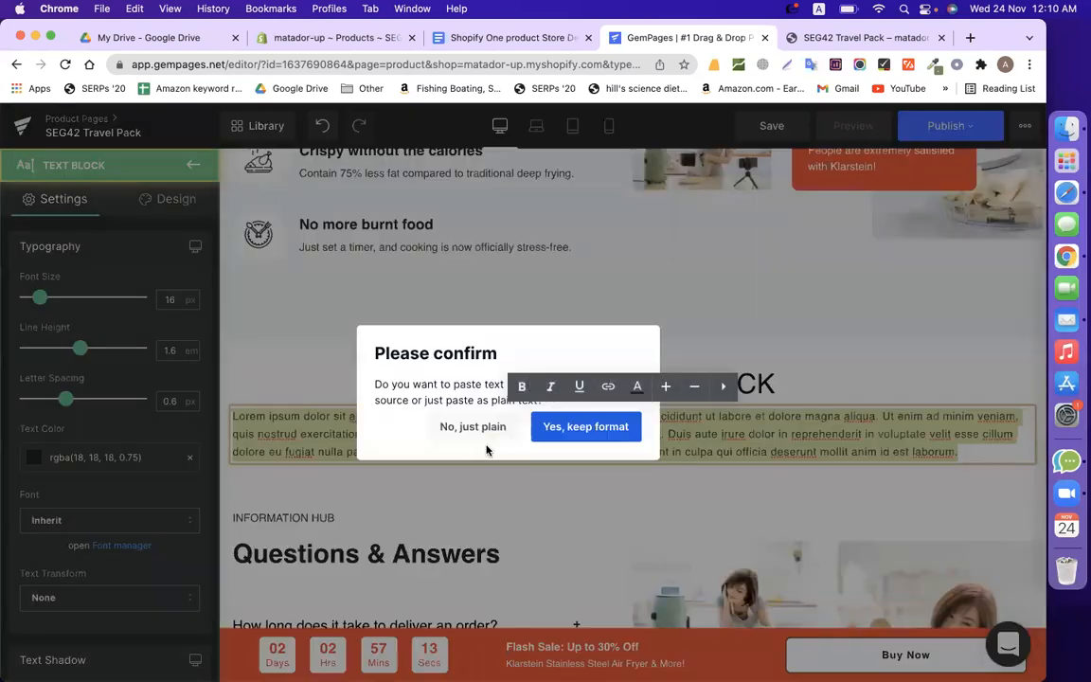
pyautogui.click(479, 430)
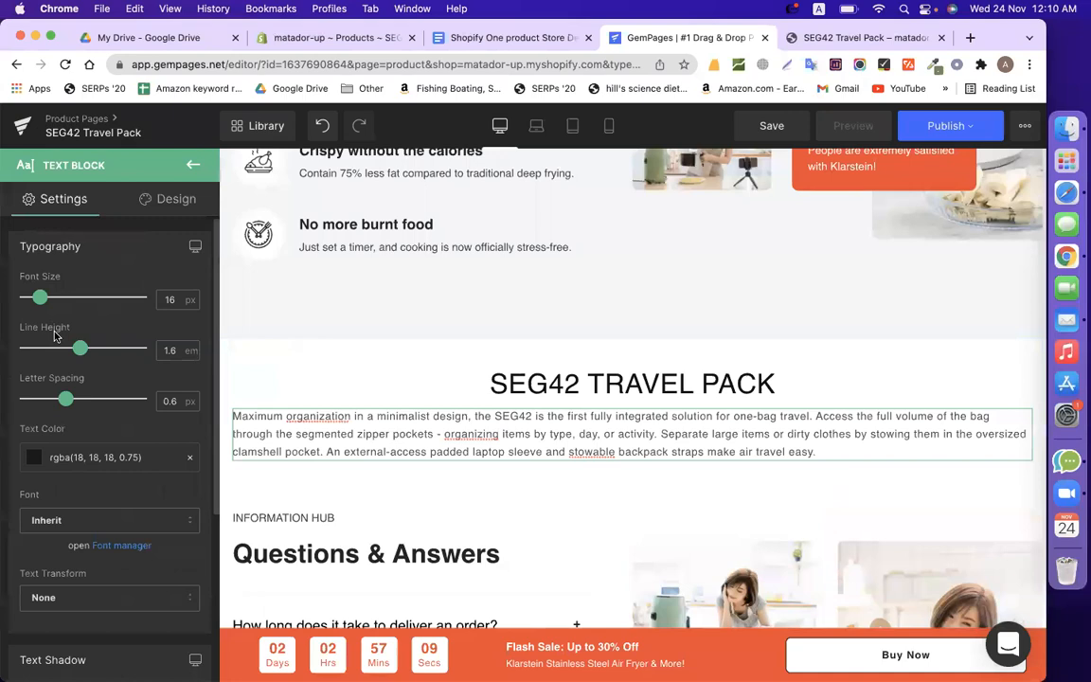
# Step: Center the description with 1.8 em line height and 21 px font size
pyautogui.scroll(-3, 55, 335)
pyautogui.click(84, 550)
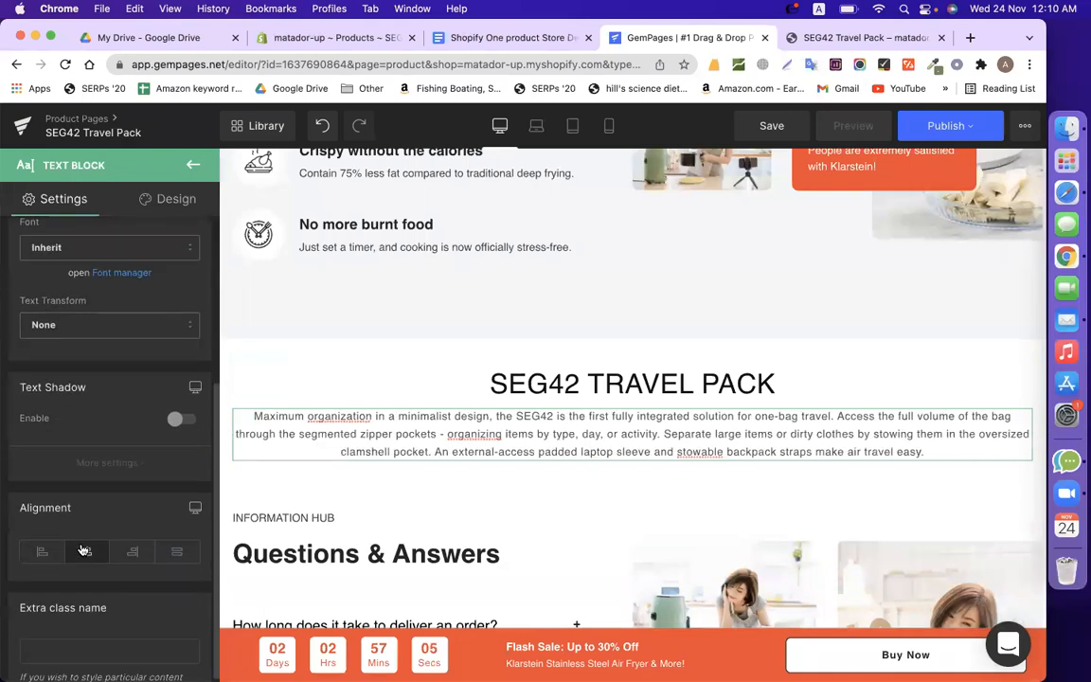
pyautogui.scroll(3, 109, 483)
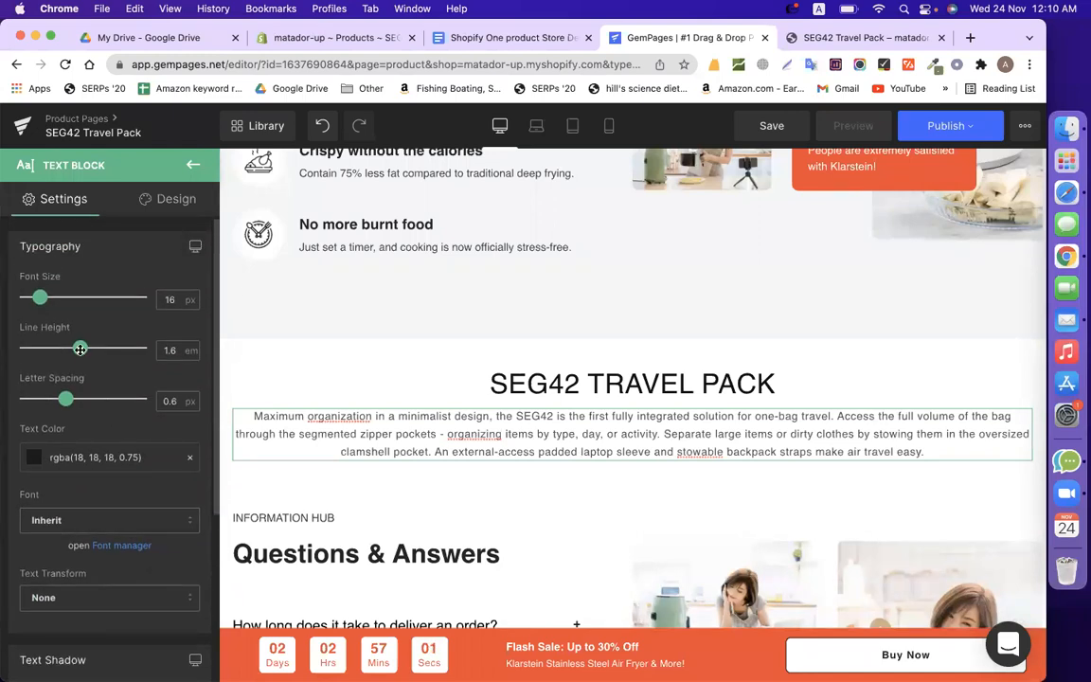
pyautogui.moveTo(83, 349); pyautogui.dragTo(90, 350)
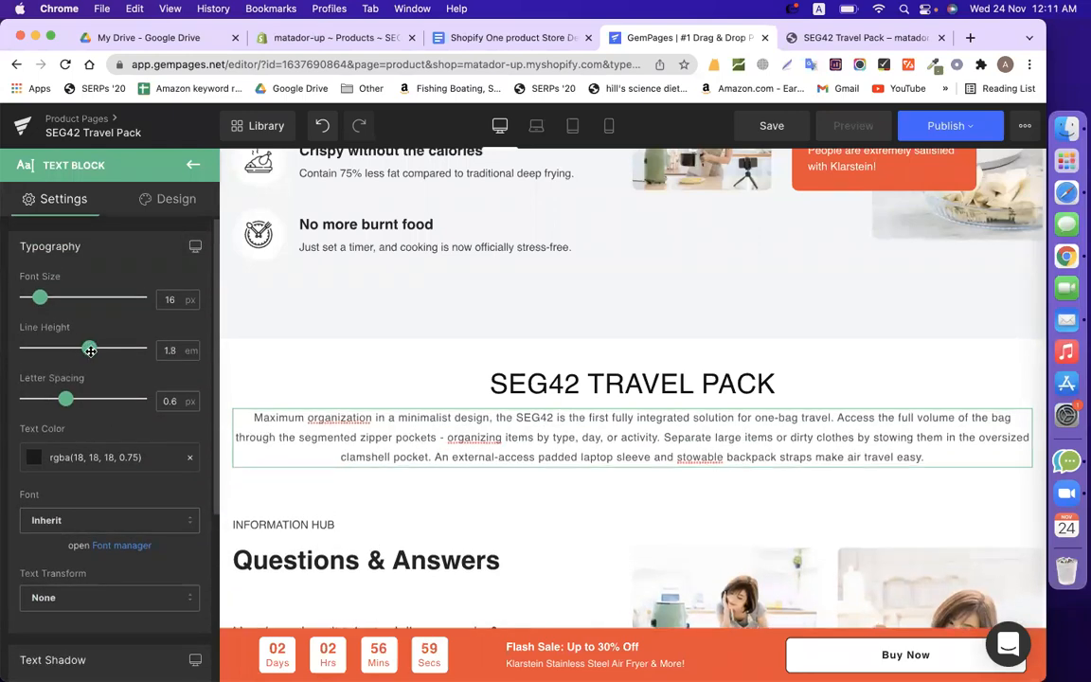
pyautogui.moveTo(40, 297); pyautogui.dragTo(47, 296)
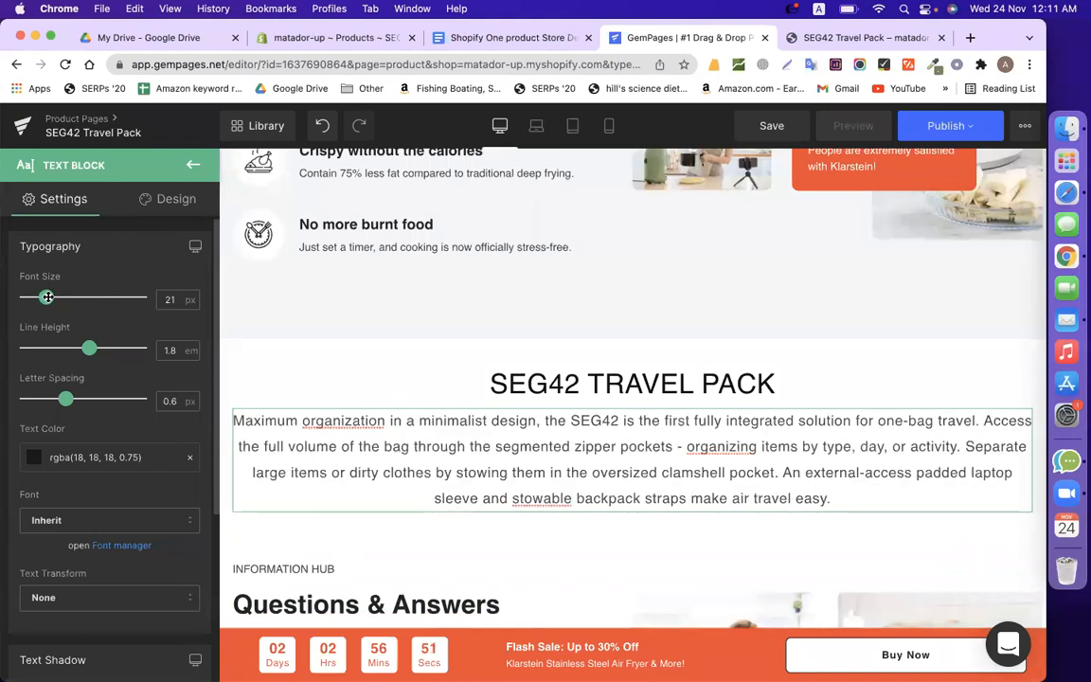
pyautogui.click(166, 210)
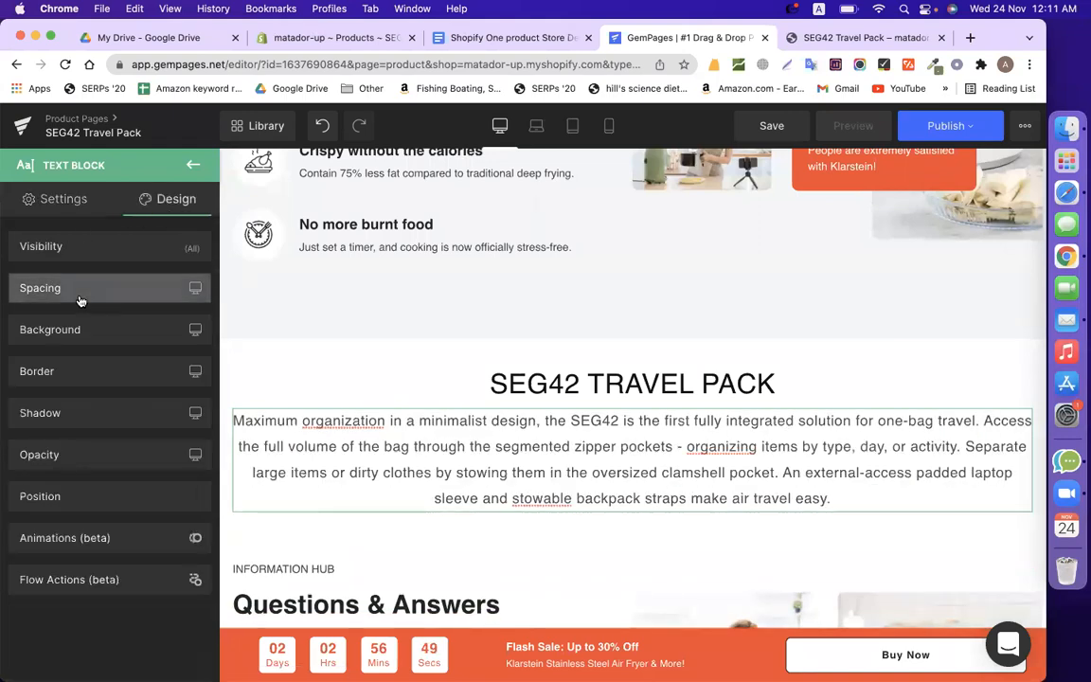
# Step: Give the description a 37 px top margin and 59 px left and right padding
pyautogui.click(80, 288)
pyautogui.moveTo(109, 334); pyautogui.dragTo(107, 312)
pyautogui.scroll(-1, 385, 426)
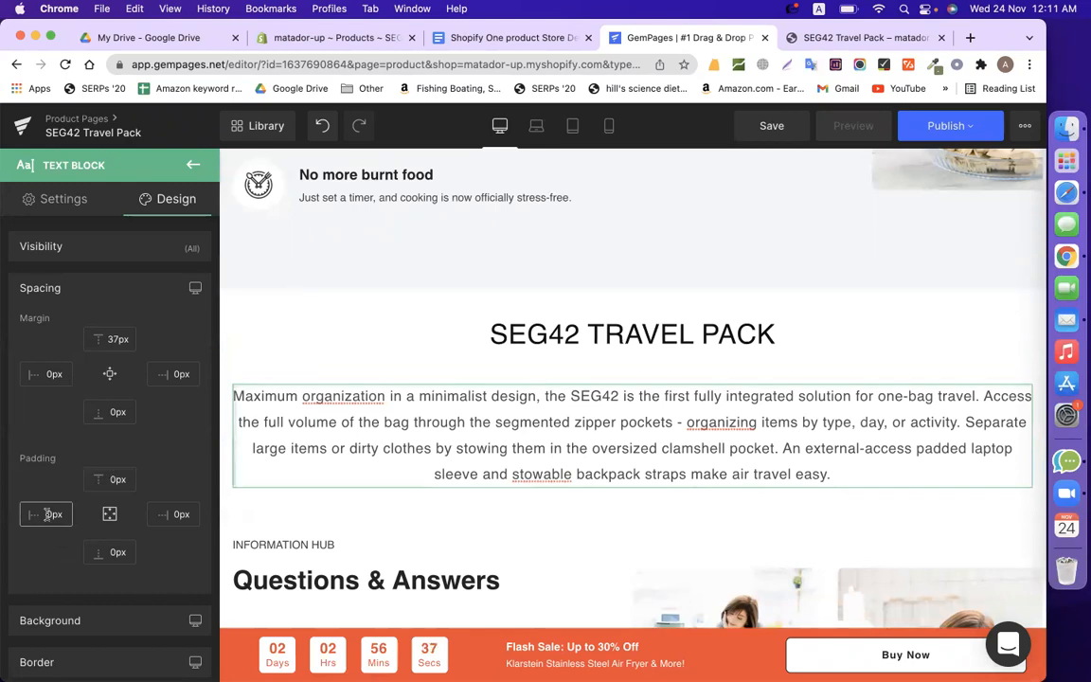
pyautogui.moveTo(41, 514); pyautogui.dragTo(41, 471)
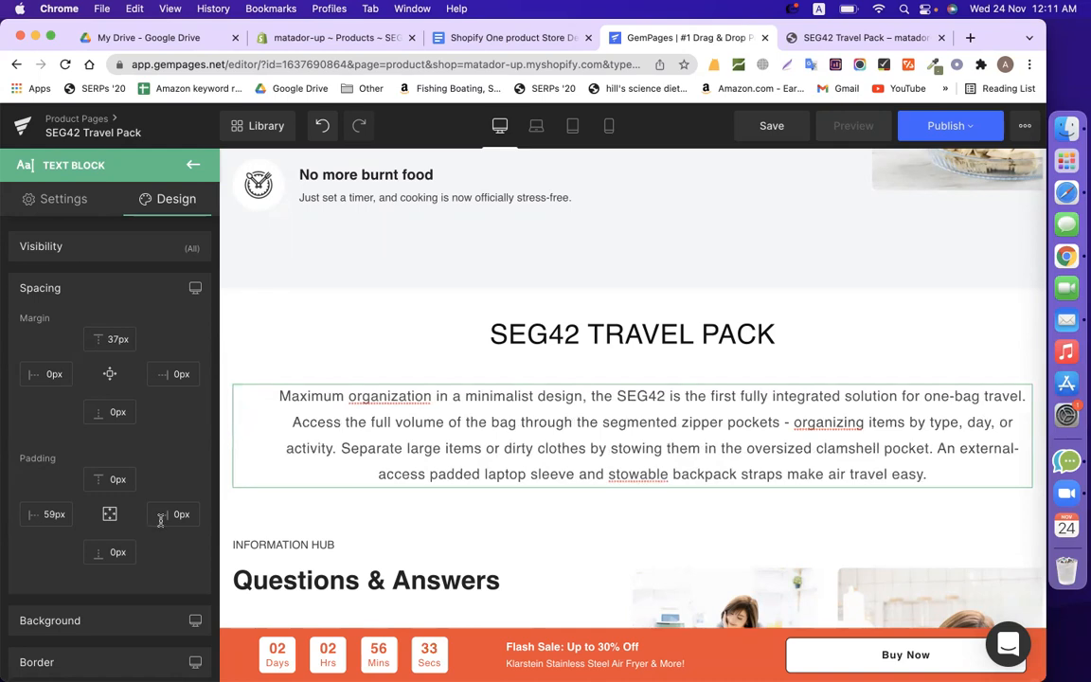
pyautogui.write('5')
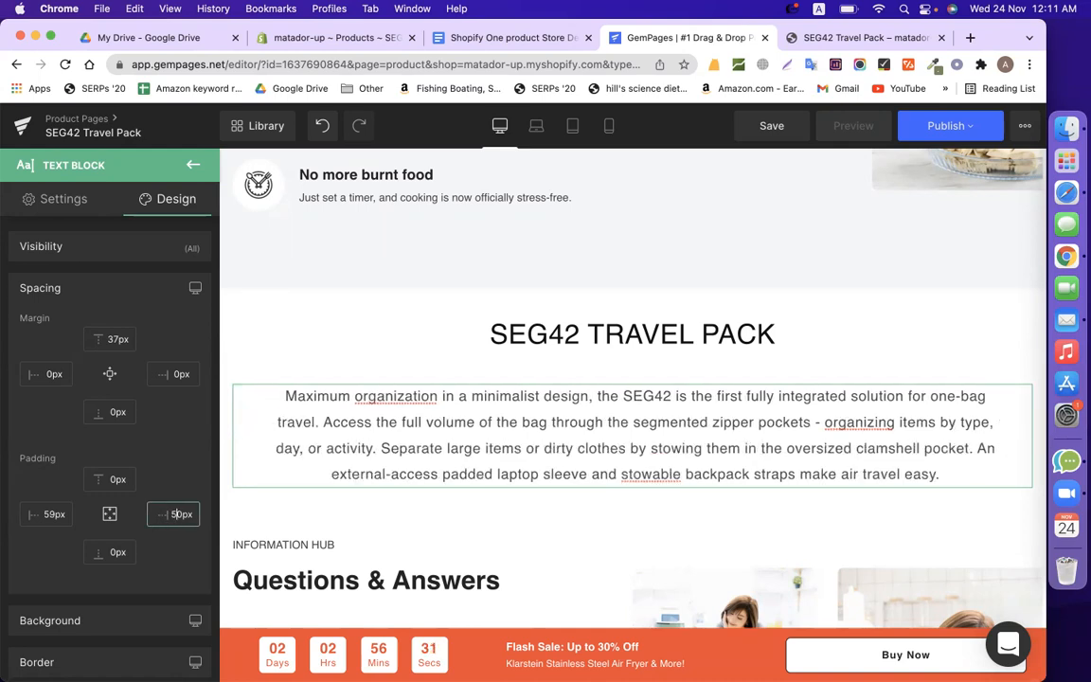
pyautogui.press('BackSpace')
pyautogui.write('9')
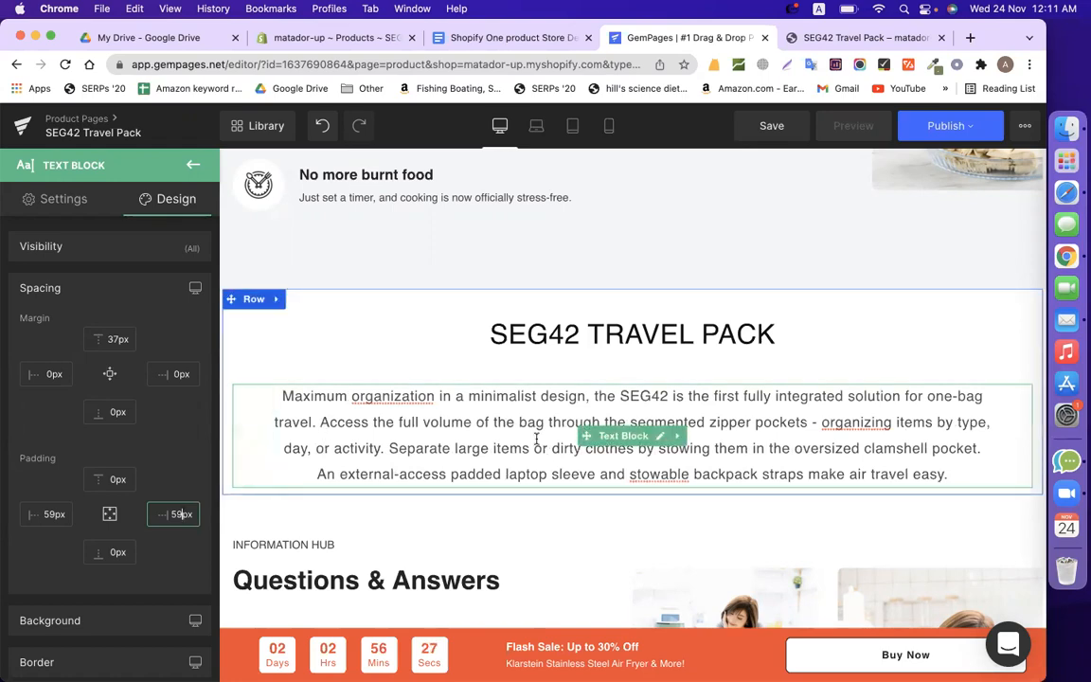
# Step: Copy the product video YouTube link from the Google Doc
pyautogui.click(494, 42)
pyautogui.scroll(-3, 498, 396)
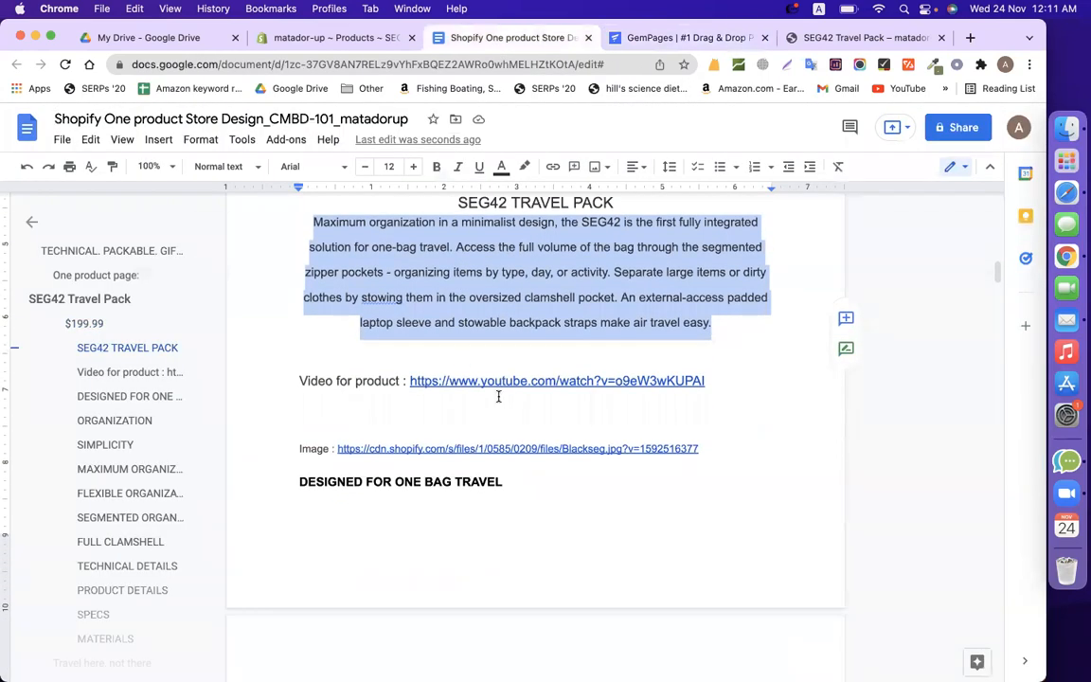
pyautogui.moveTo(410, 380); pyautogui.dragTo(706, 380)
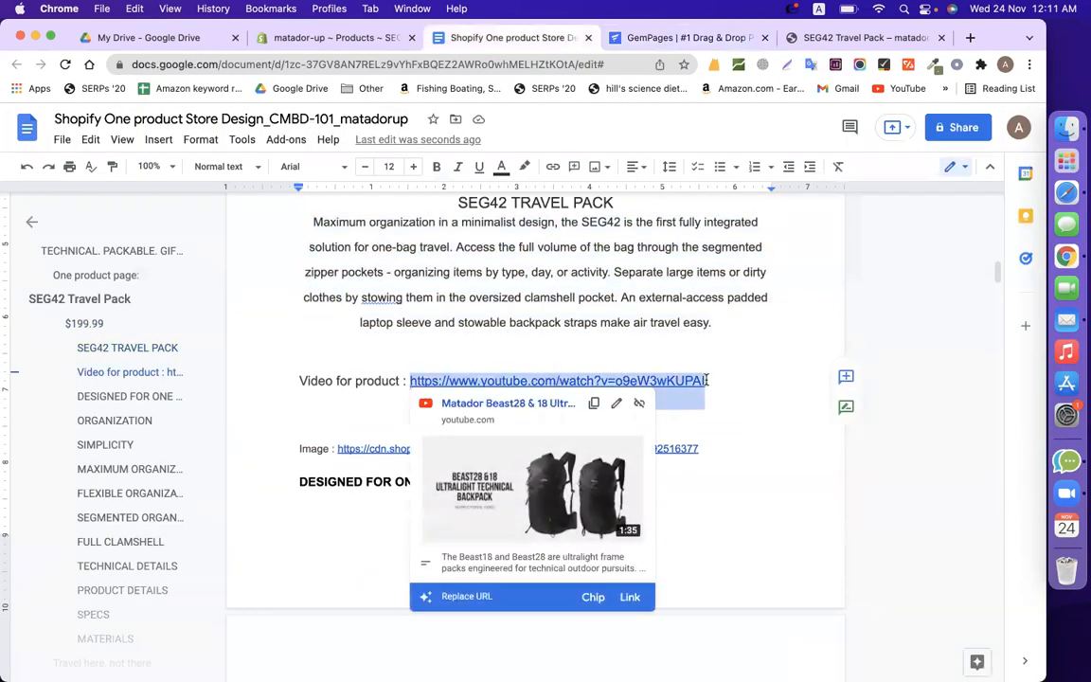
pyautogui.click(666, 42)
pyautogui.scroll(-5, 577, 349)
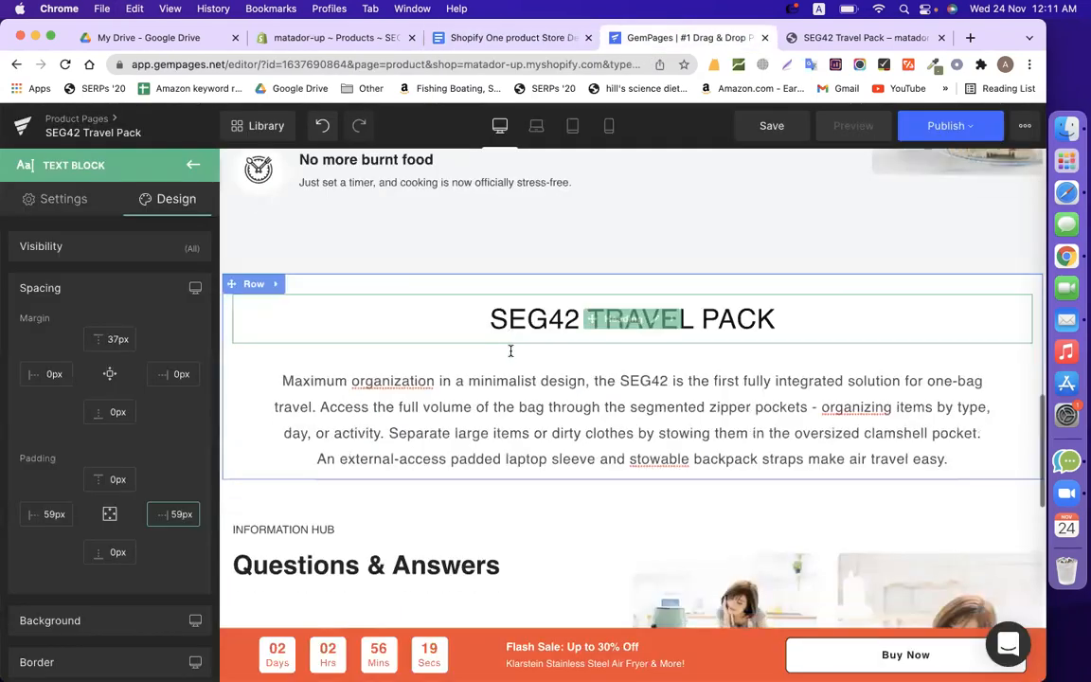
# Step: Add a YouTube video below the description with the backpack demo link as its URL
pyautogui.click(189, 166)
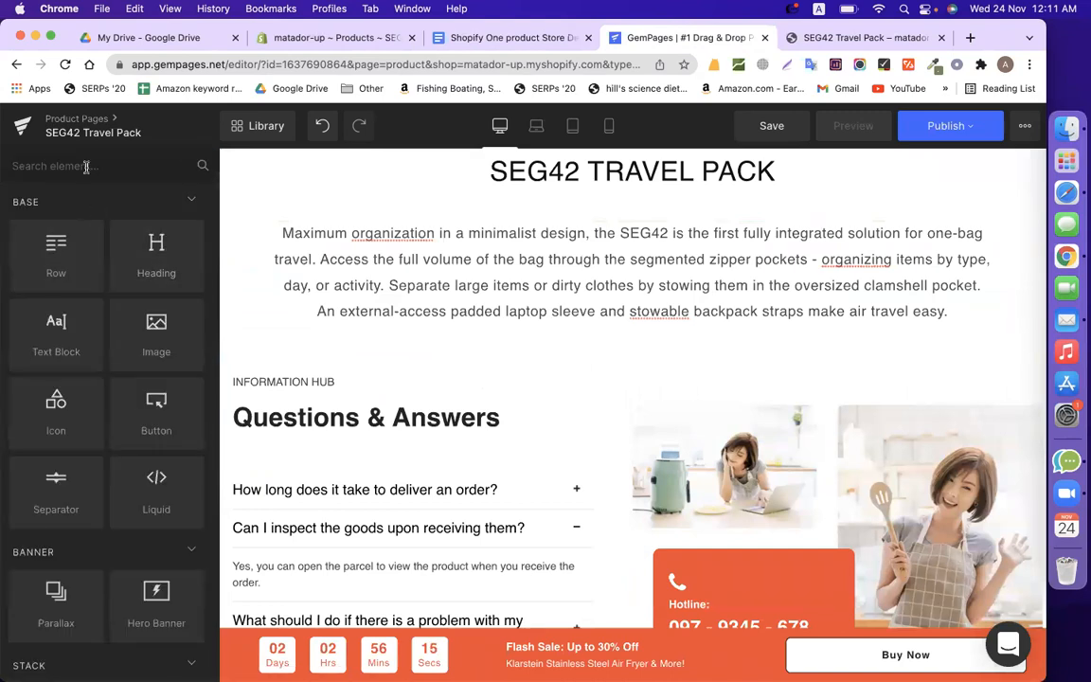
pyautogui.write('vide')
pyautogui.moveTo(57, 248); pyautogui.dragTo(667, 329)
pyautogui.click(95, 301)
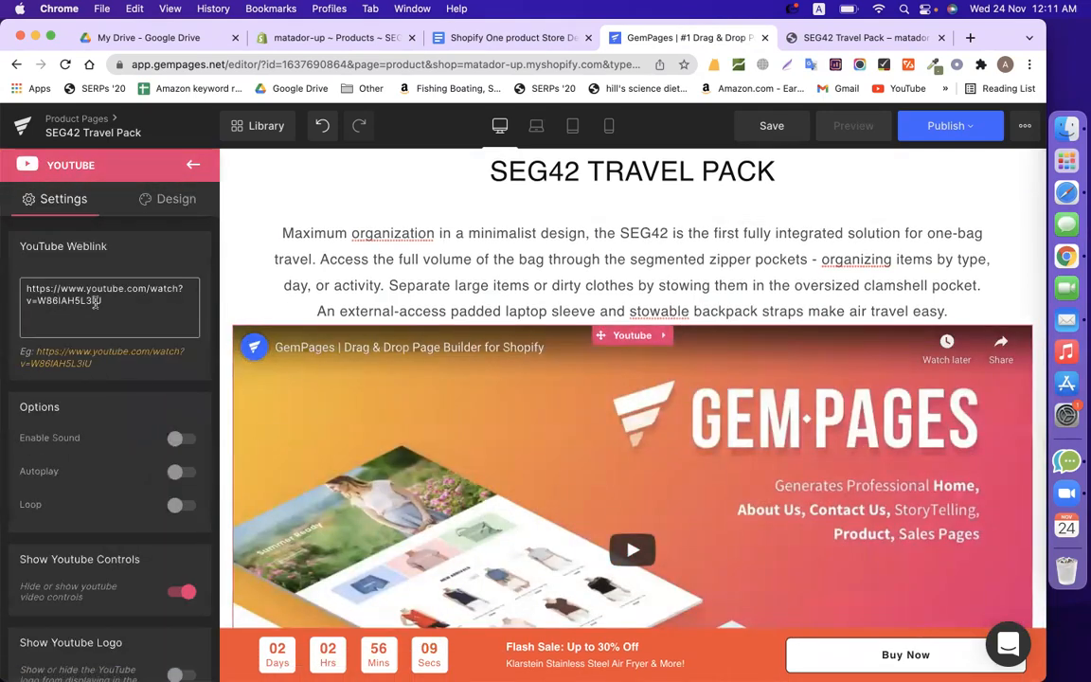
pyautogui.press('super+a')
pyautogui.write('https://www.youtube.com/watch?v=o9eW3wKUBAI')
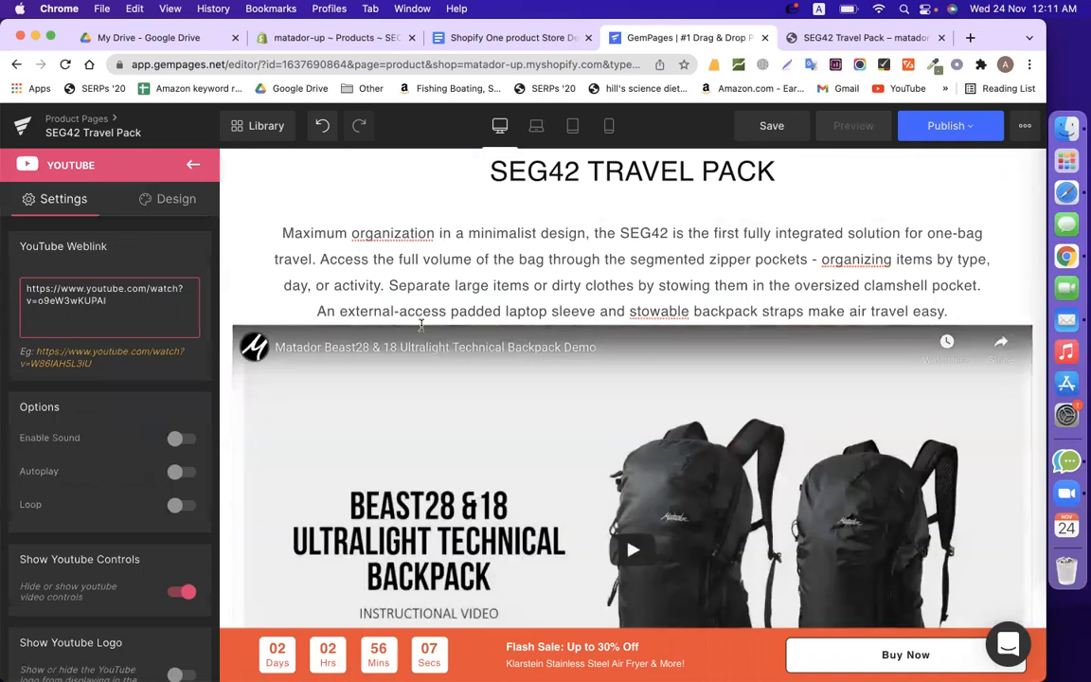
# Step: Set the video block's top margin to 49 px
pyautogui.scroll(-4, 563, 482)
pyautogui.scroll(-5, 700, 391)
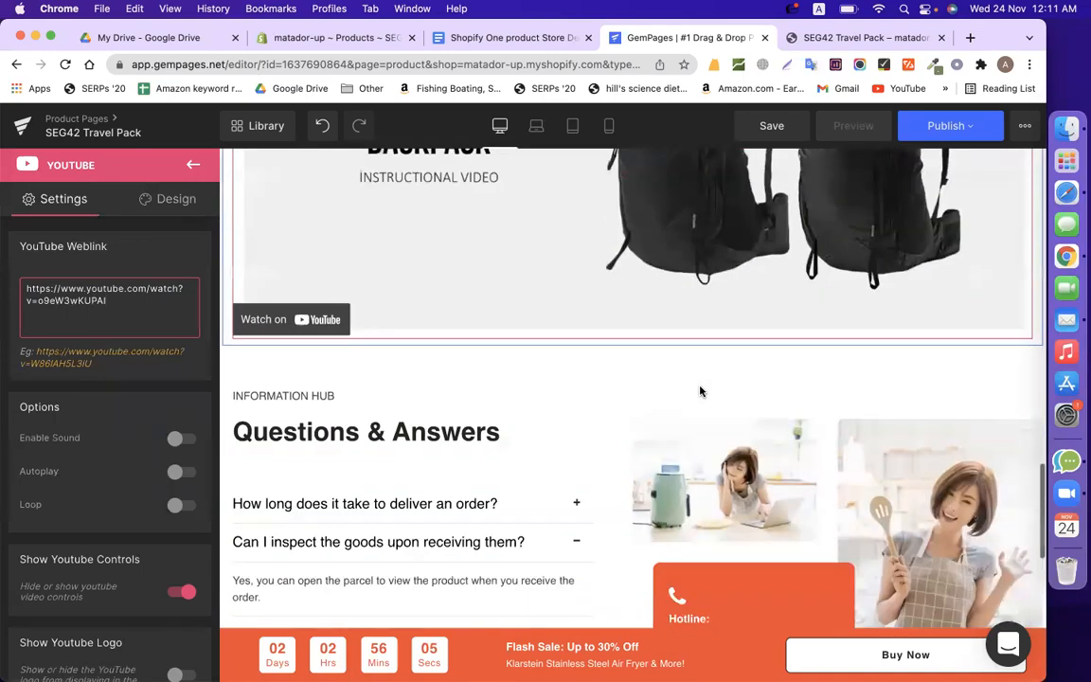
pyautogui.scroll(10, 701, 390)
pyautogui.scroll(-4, 701, 390)
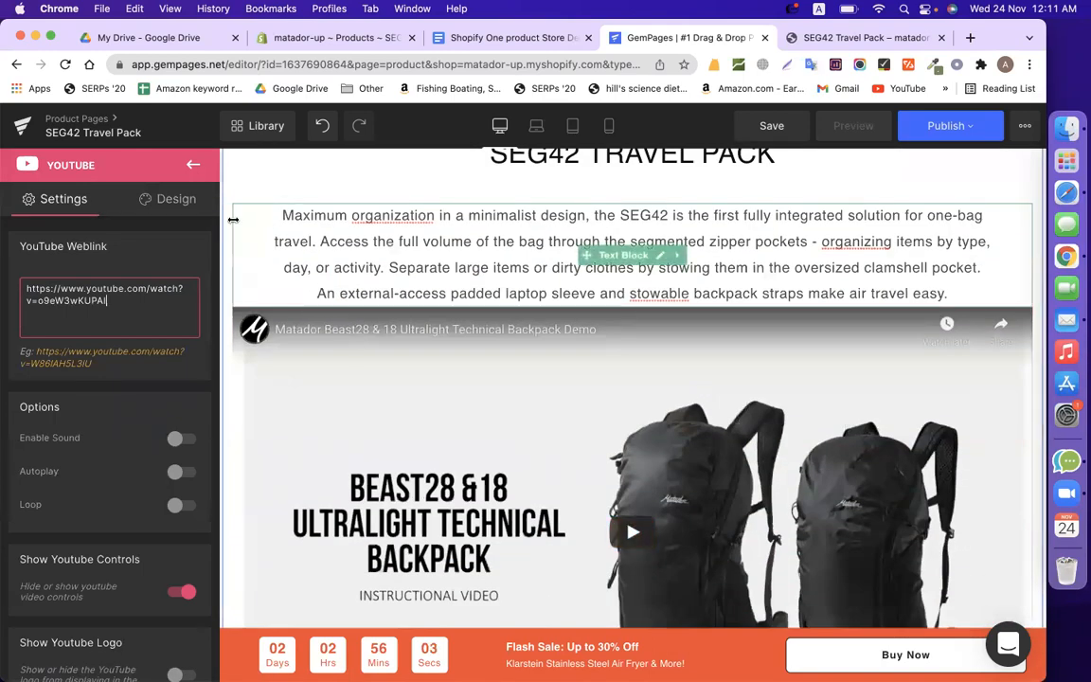
pyautogui.click(186, 205)
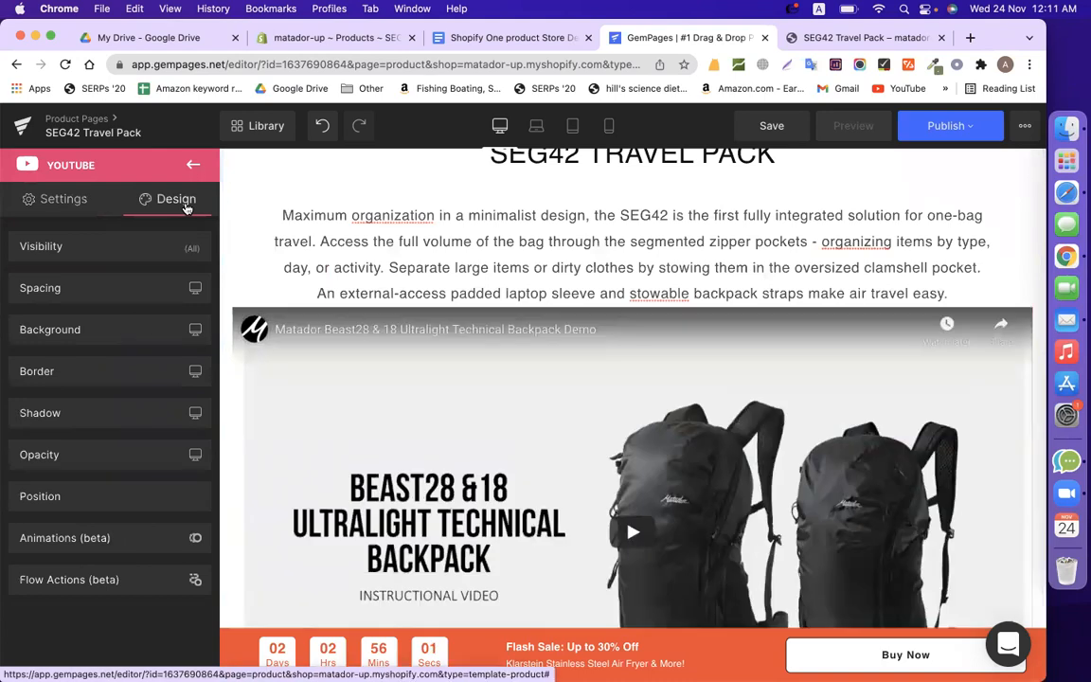
pyautogui.click(81, 300)
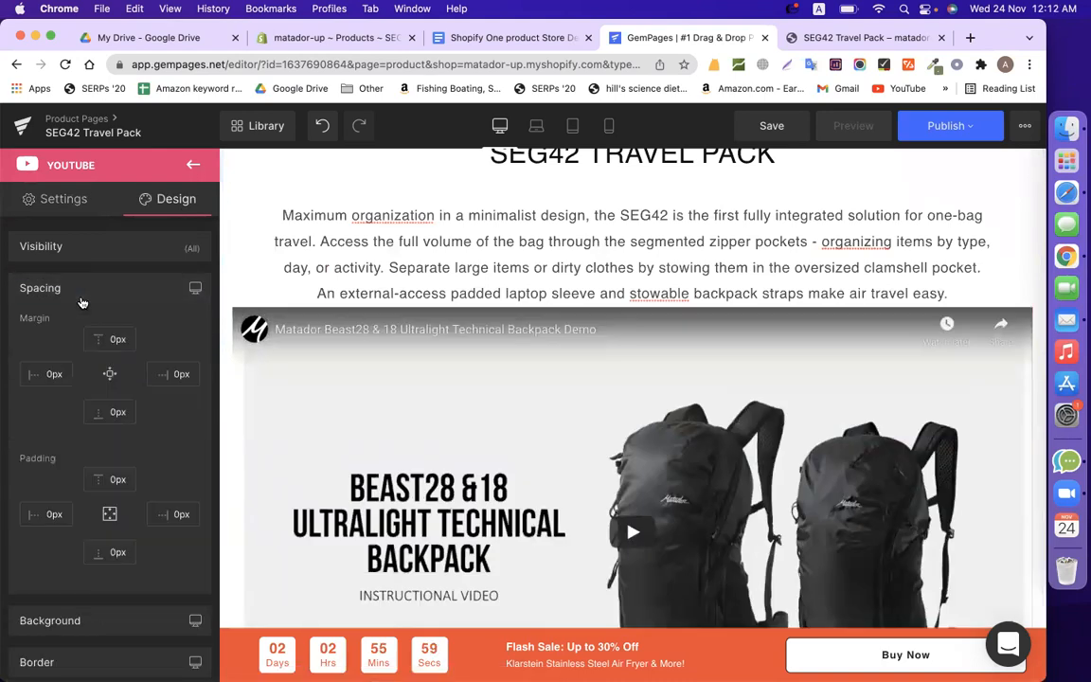
pyautogui.moveTo(98, 338); pyautogui.dragTo(98, 307)
pyautogui.scroll(2, 409, 331)
pyautogui.scroll(-5, 410, 329)
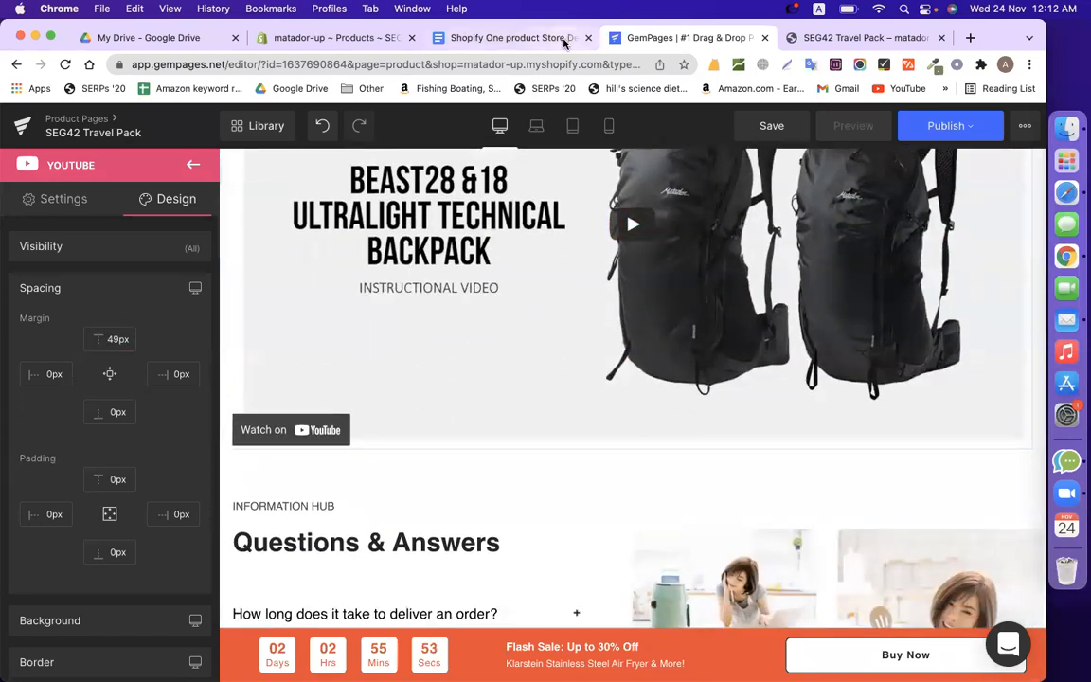
pyautogui.click(511, 38)
# Step: Open the doc's Image link, Blackseg.jpg, in a new browser tab
pyautogui.scroll(-3, 456, 379)
pyautogui.click(323, 329)
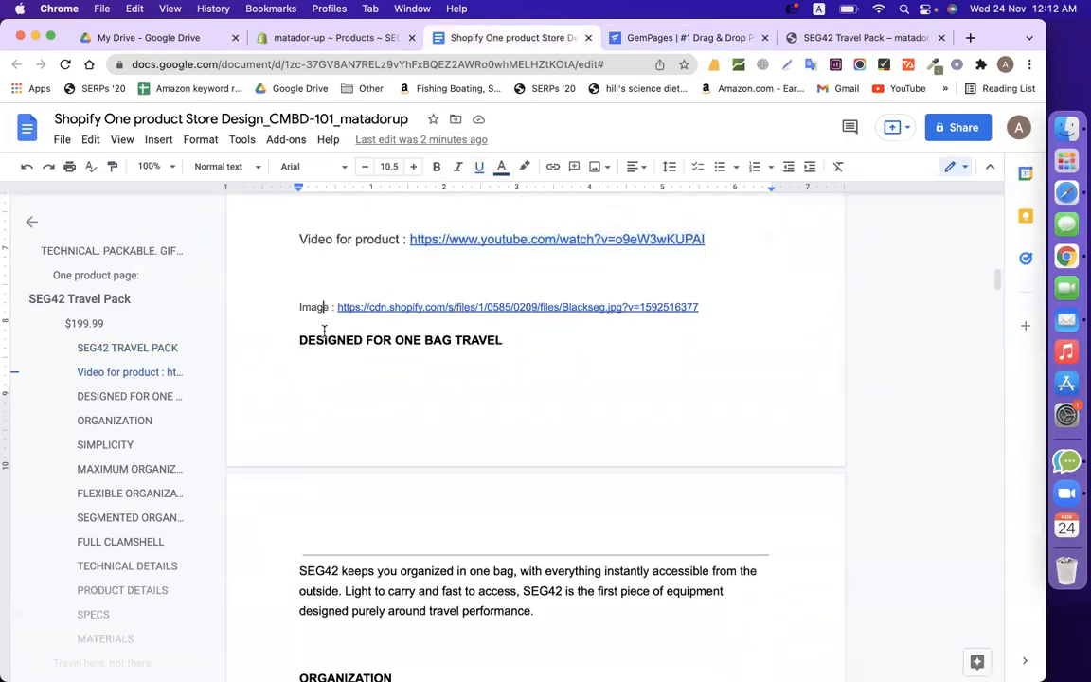
pyautogui.click(374, 306)
pyautogui.click(392, 327)
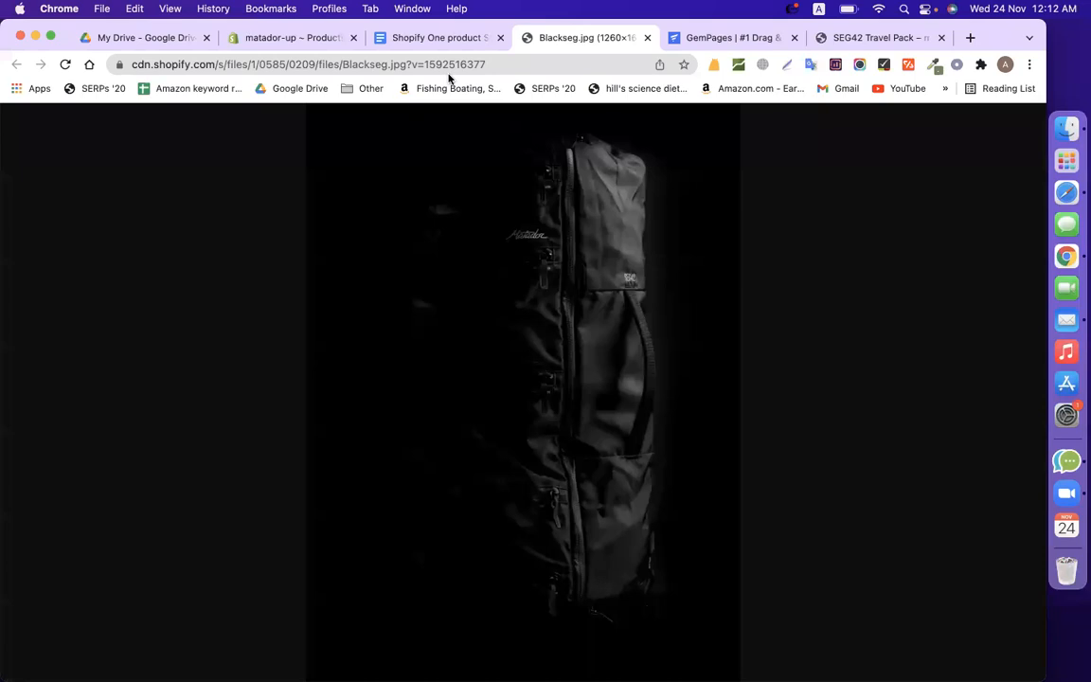
# Step: Select the DESIGNED FOR ONE BAG TRAVEL heading and paragraph in the spec document
pyautogui.click(444, 40)
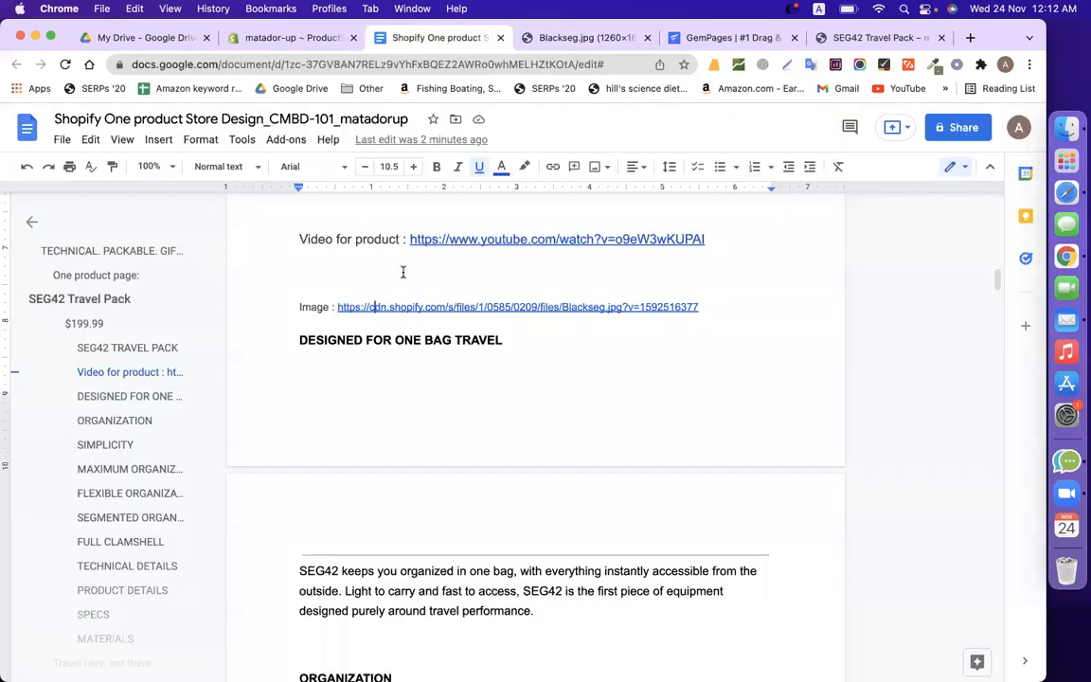
pyautogui.scroll(-2, 403, 272)
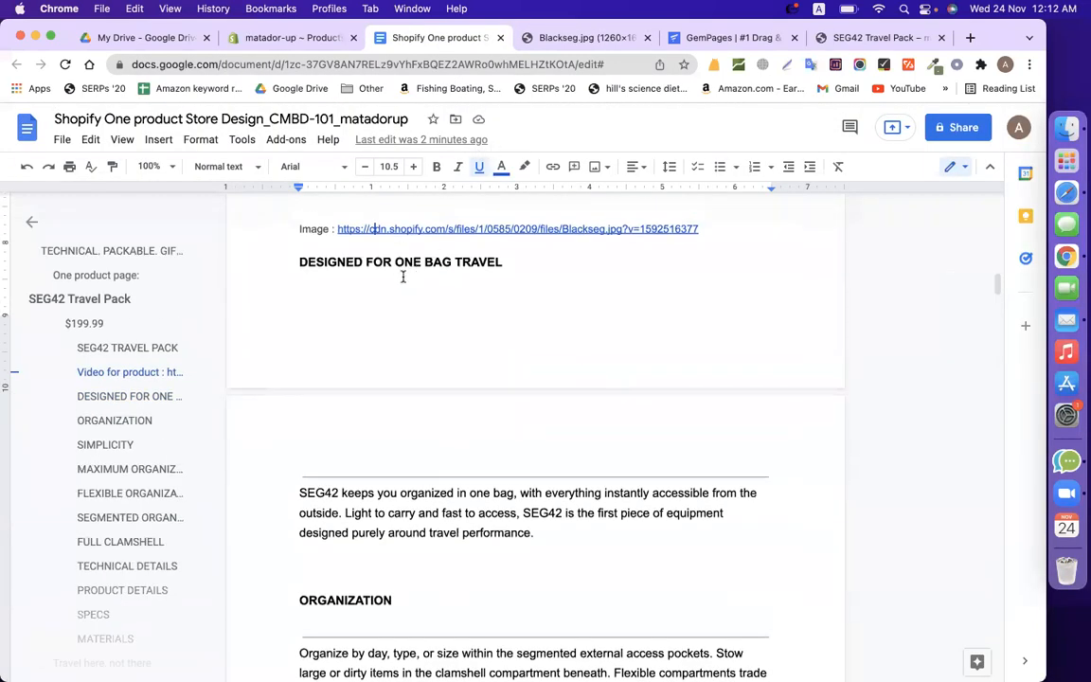
pyautogui.moveTo(302, 262); pyautogui.dragTo(397, 556)
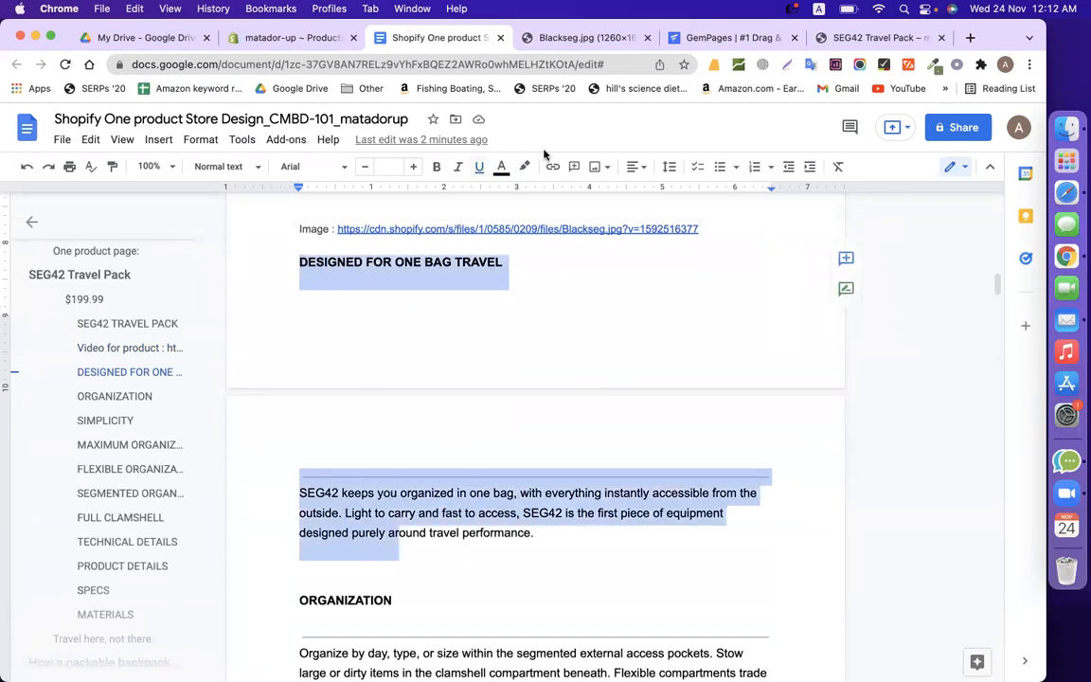
pyautogui.click(566, 40)
# Step: Insert the 'Benefit Statement - Style 05' library block and delete the Questions & Answers row
pyautogui.click(691, 38)
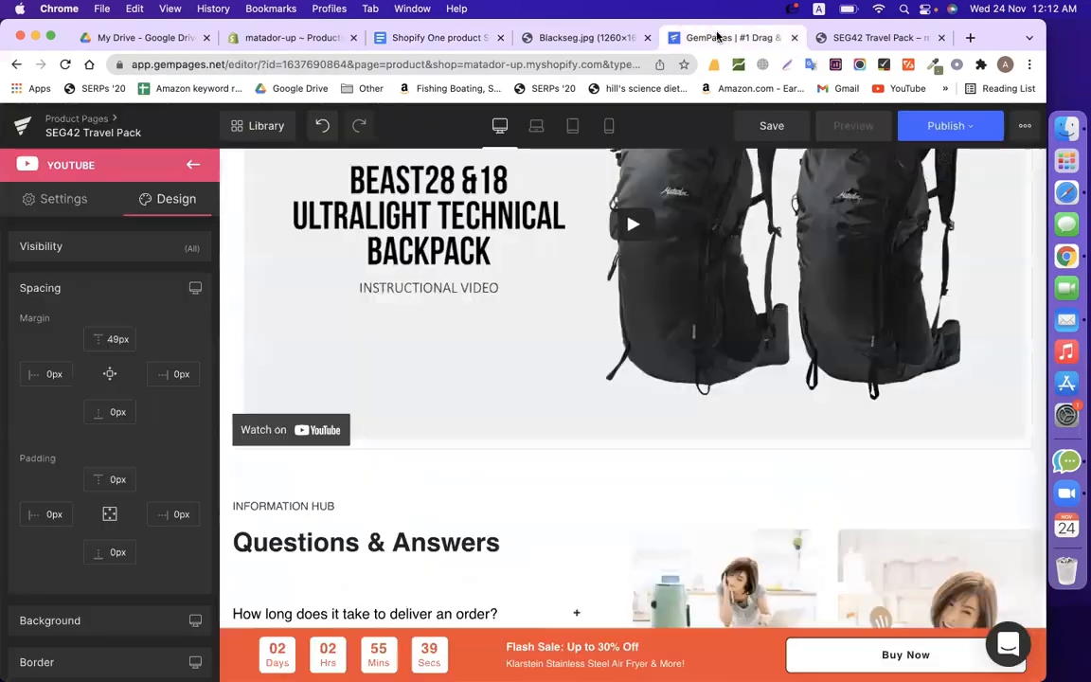
pyautogui.scroll(-4, 556, 390)
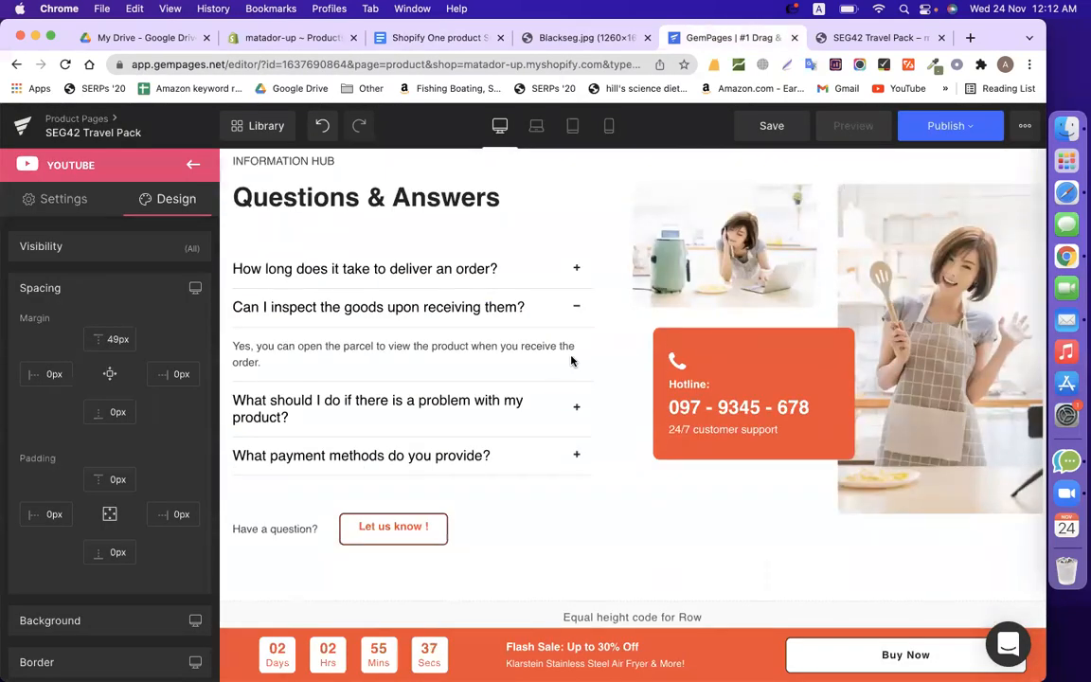
pyautogui.scroll(1, 469, 287)
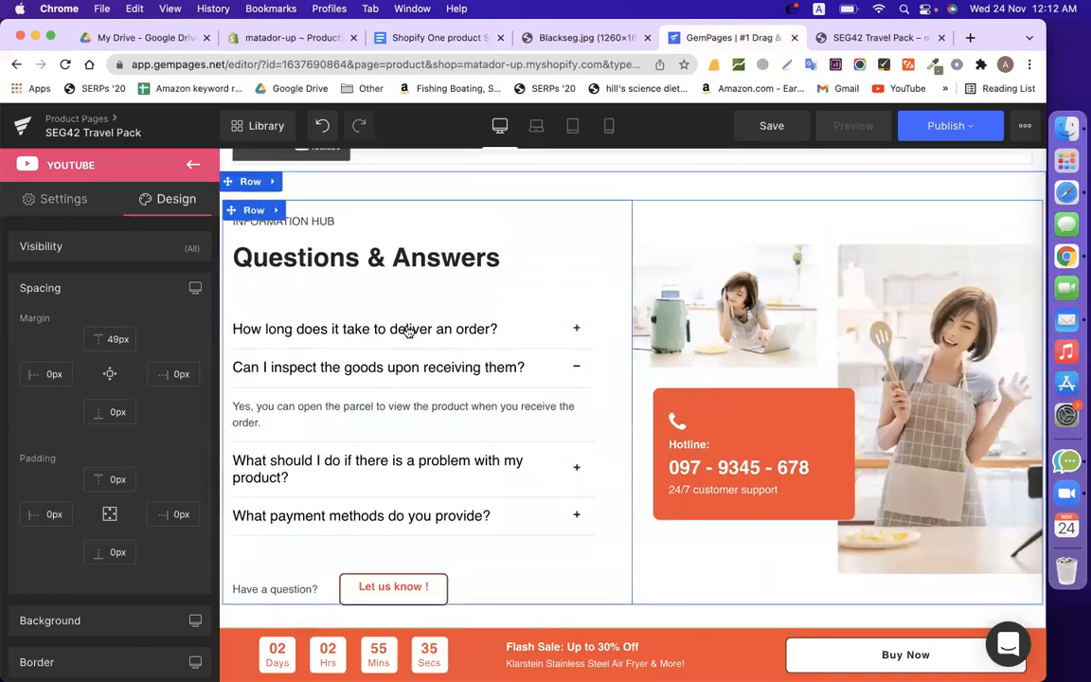
pyautogui.scroll(2, 379, 322)
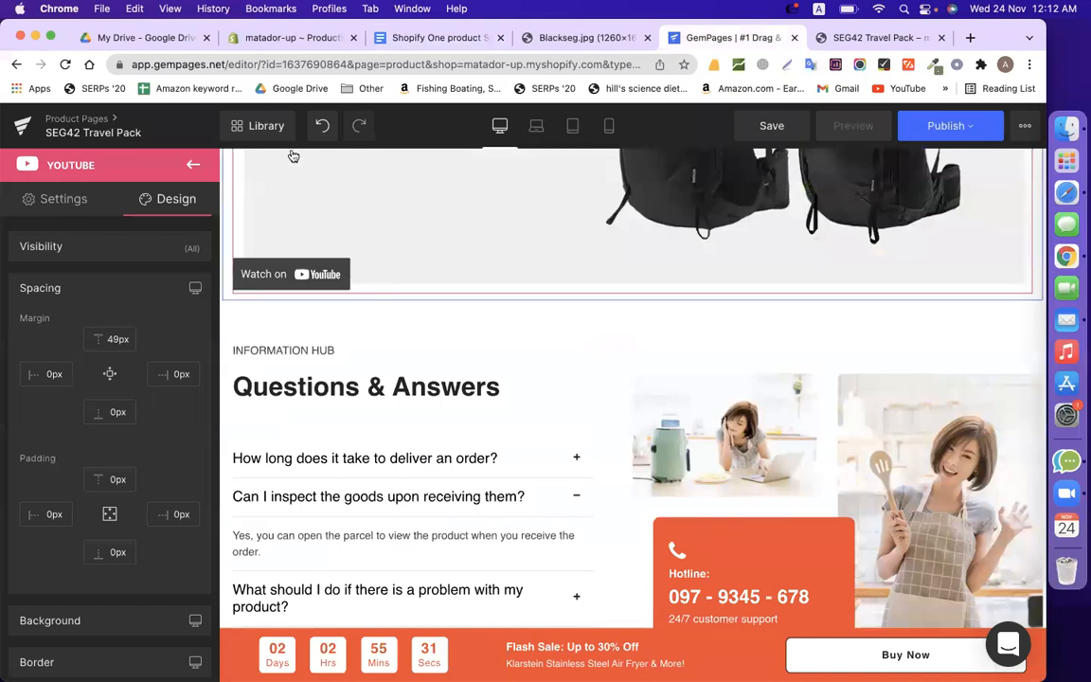
pyautogui.click(266, 126)
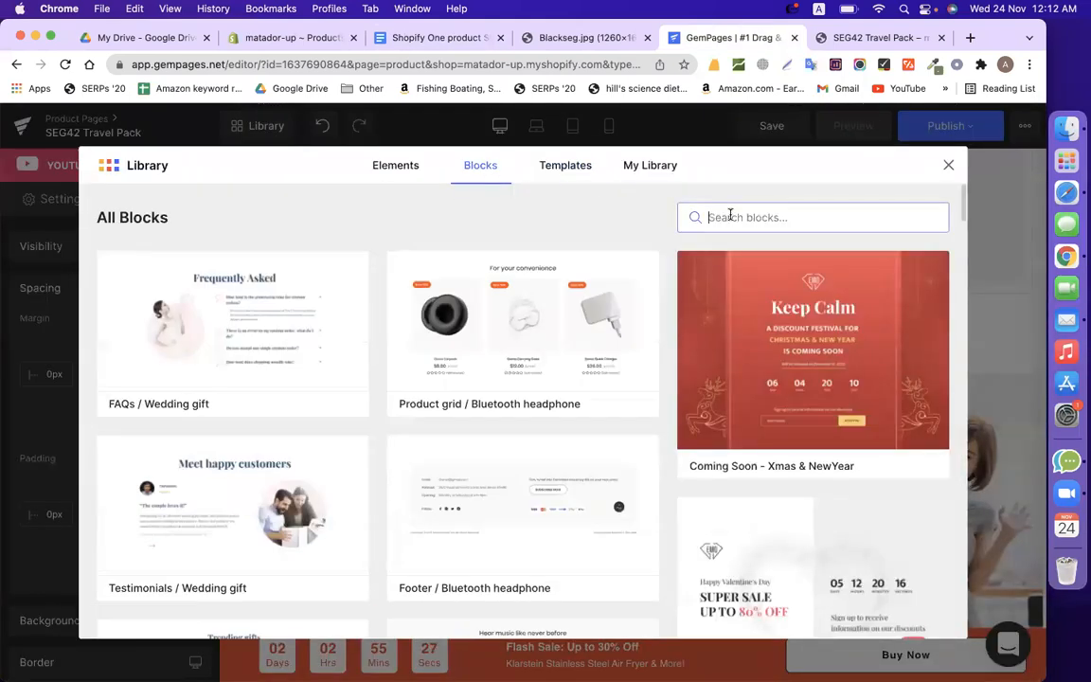
pyautogui.scroll(-8, 575, 316)
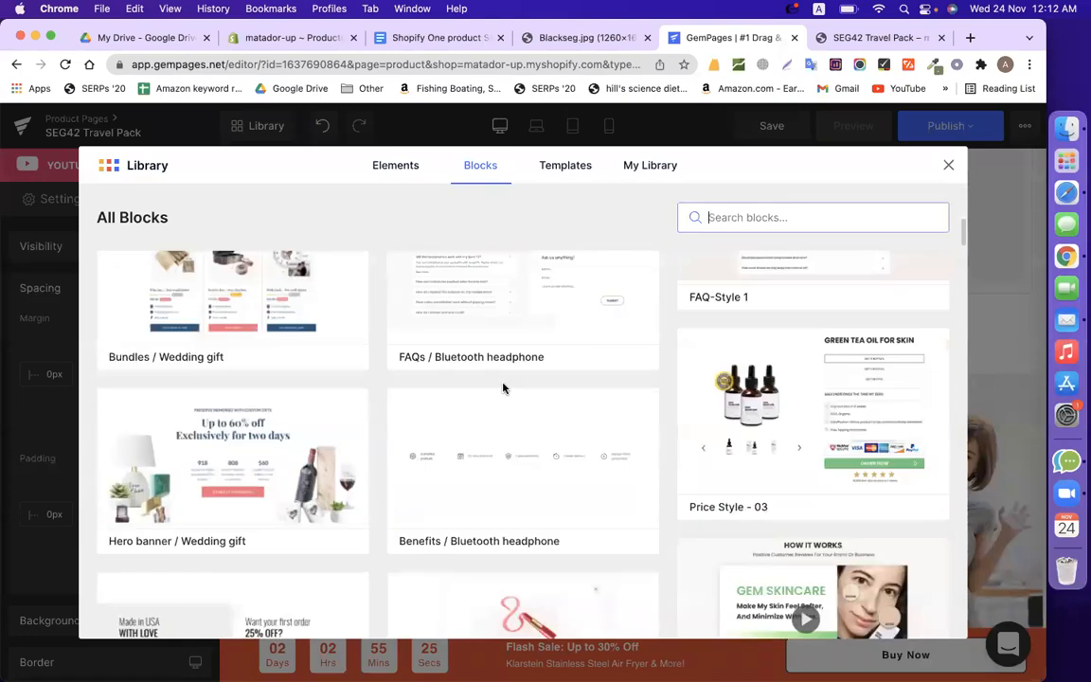
pyautogui.scroll(-5, 503, 389)
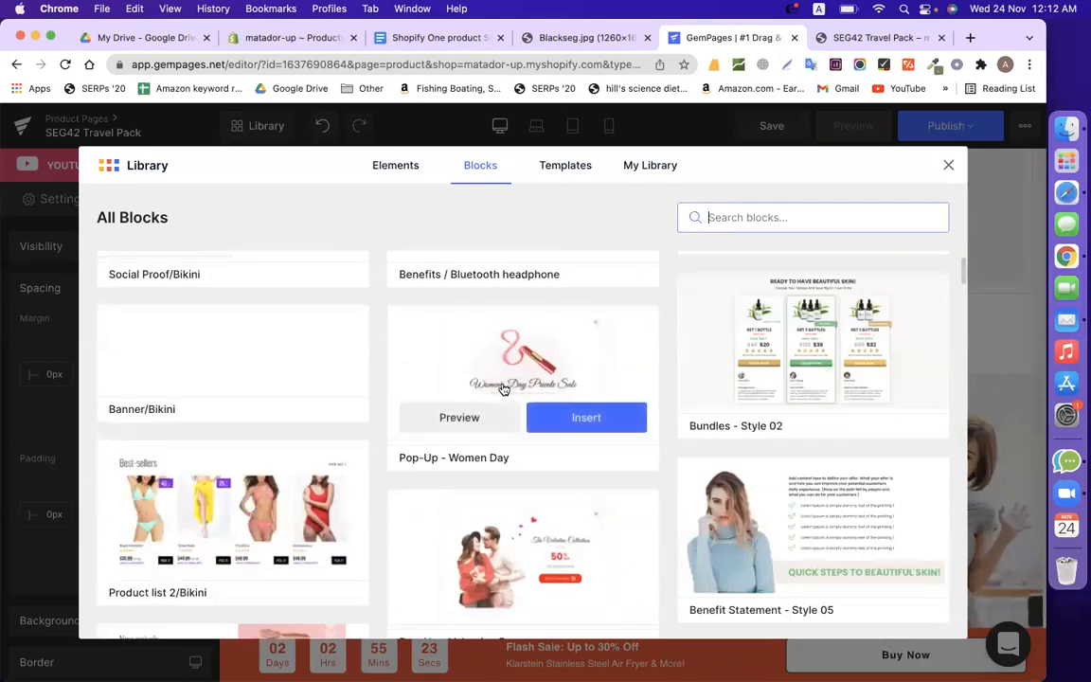
pyautogui.scroll(-2, 504, 388)
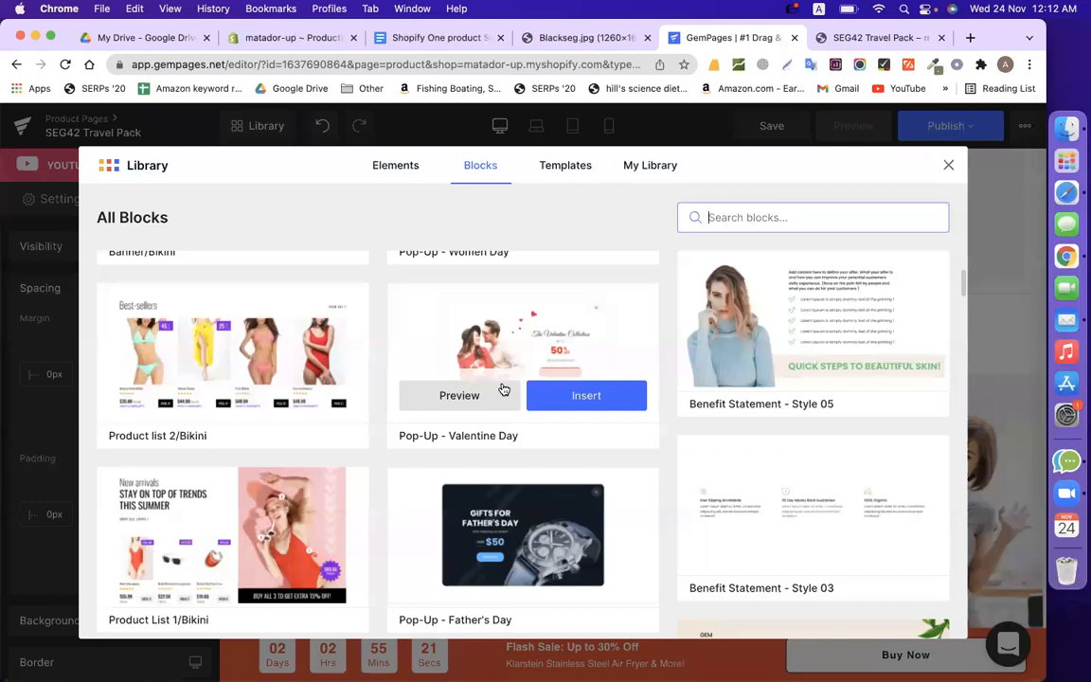
pyautogui.scroll(-3, 627, 475)
pyautogui.scroll(4, 631, 475)
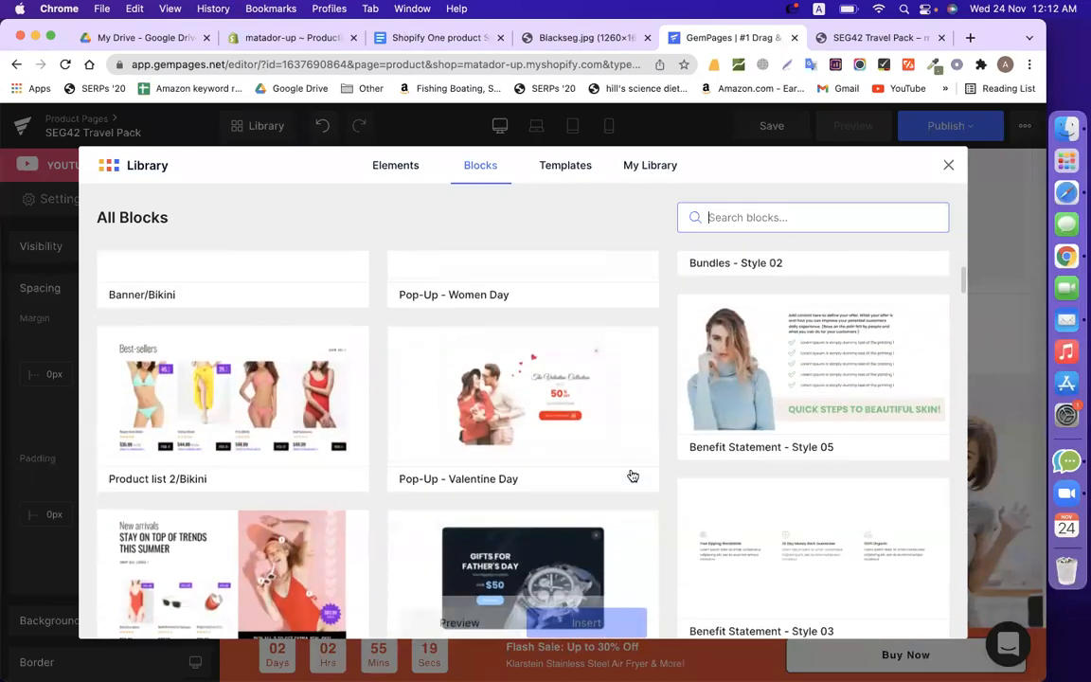
pyautogui.scroll(-4, 356, 566)
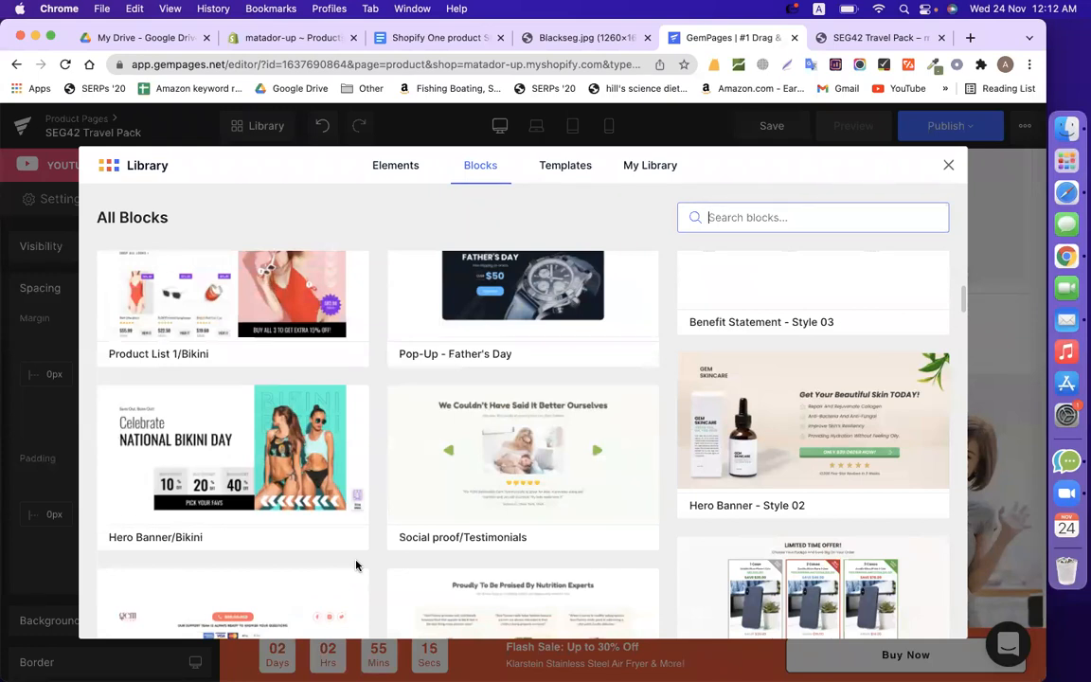
pyautogui.scroll(4, 356, 565)
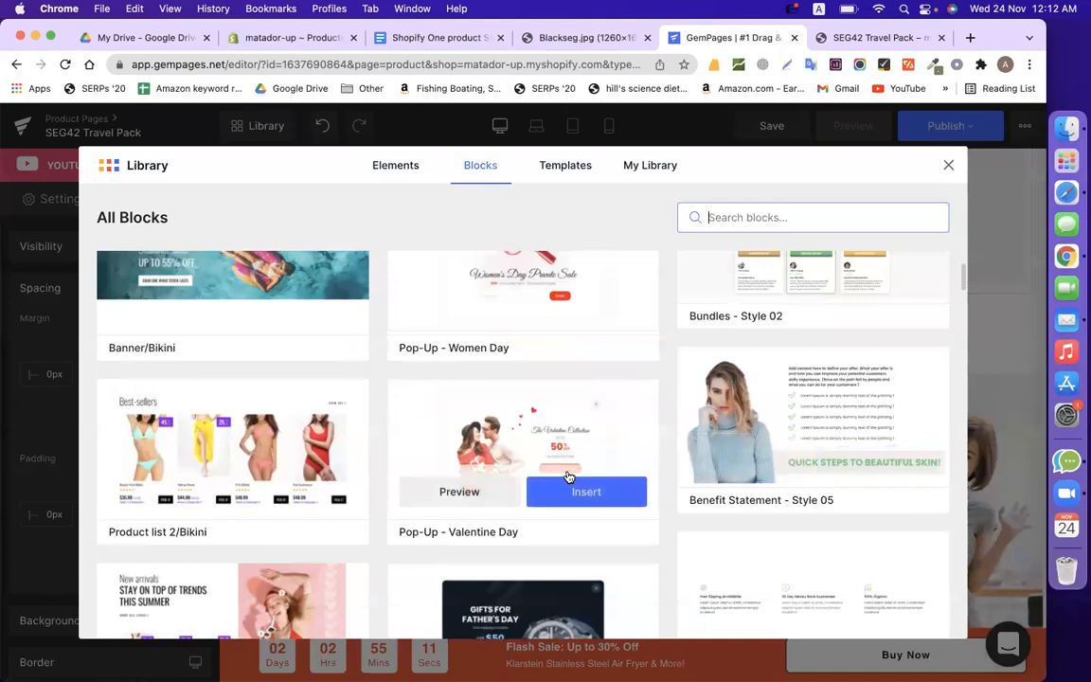
pyautogui.click(857, 460)
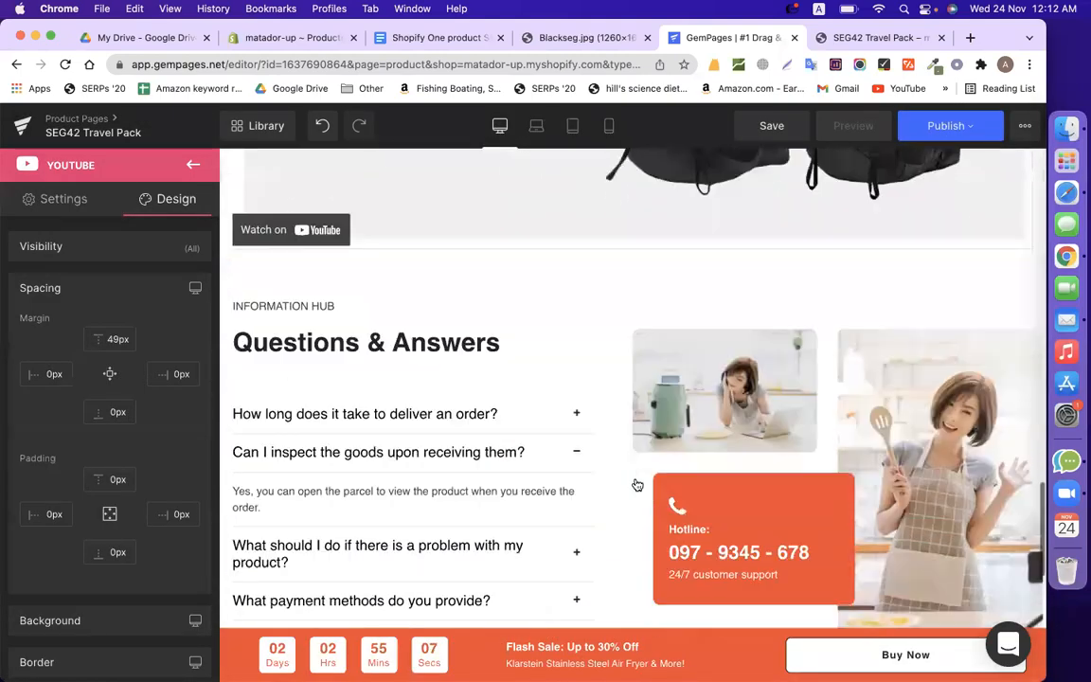
pyautogui.scroll(6, 635, 483)
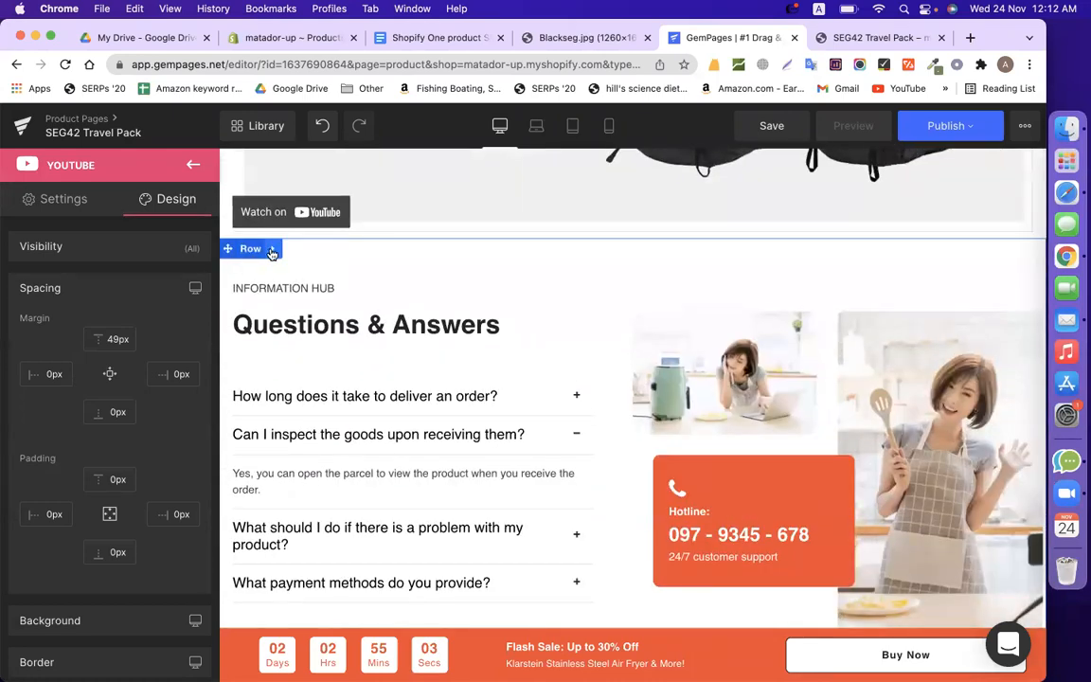
pyautogui.click(309, 249)
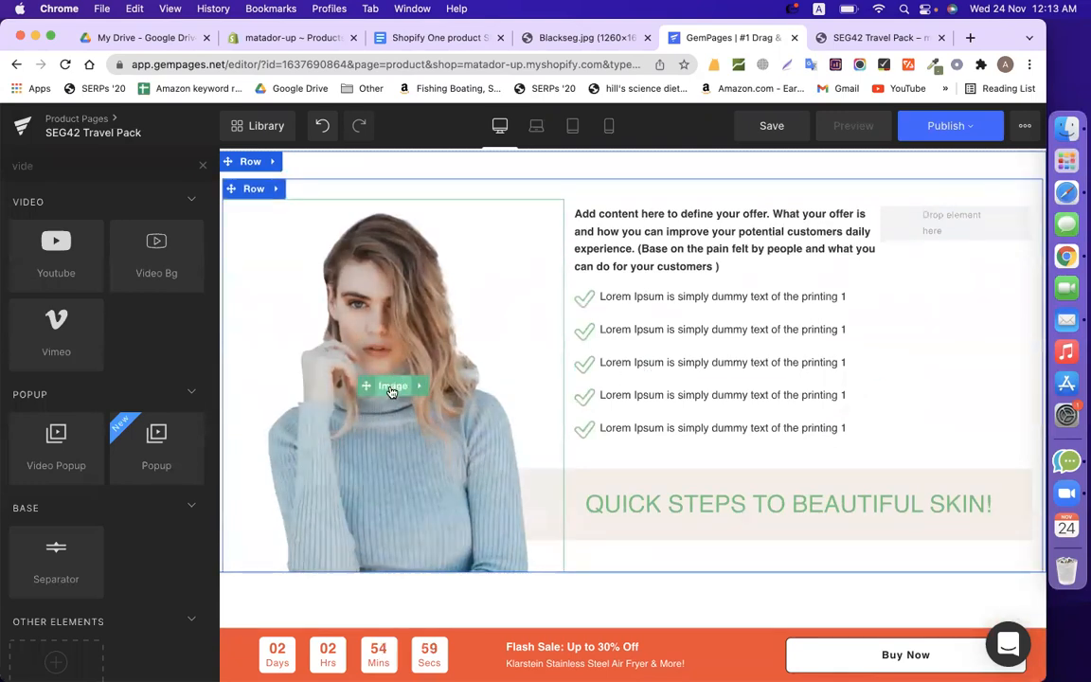
# Step: Replace the benefit block's sweater photo with the dark backpack screenshot uploaded from the Desktop
pyautogui.click(409, 438)
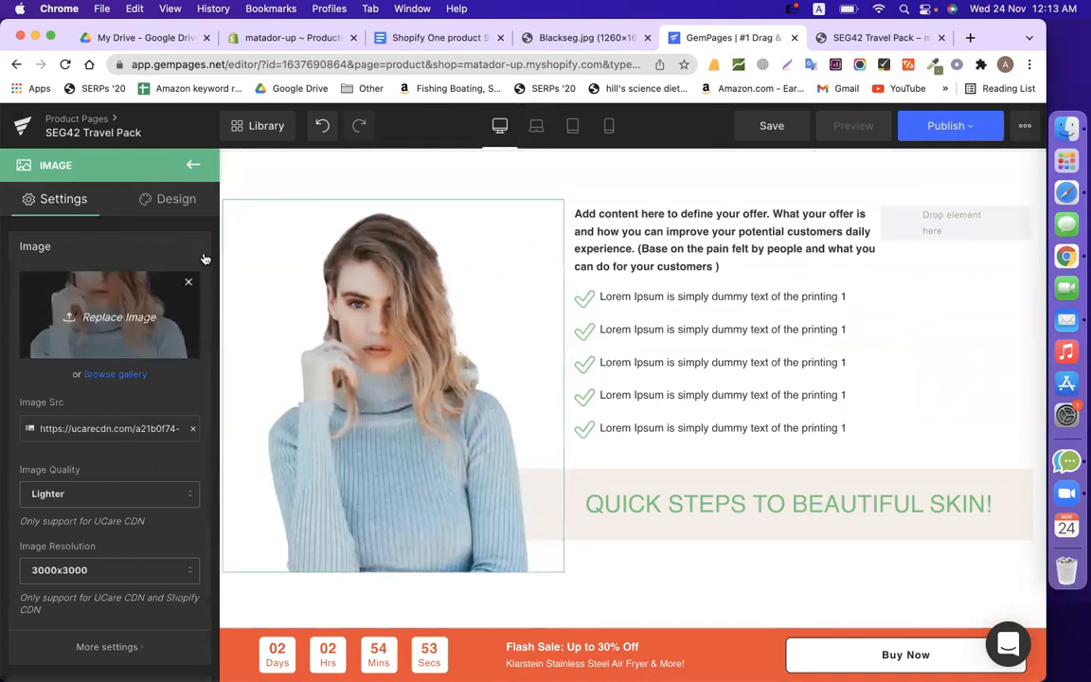
pyautogui.click(638, 37)
pyautogui.click(686, 37)
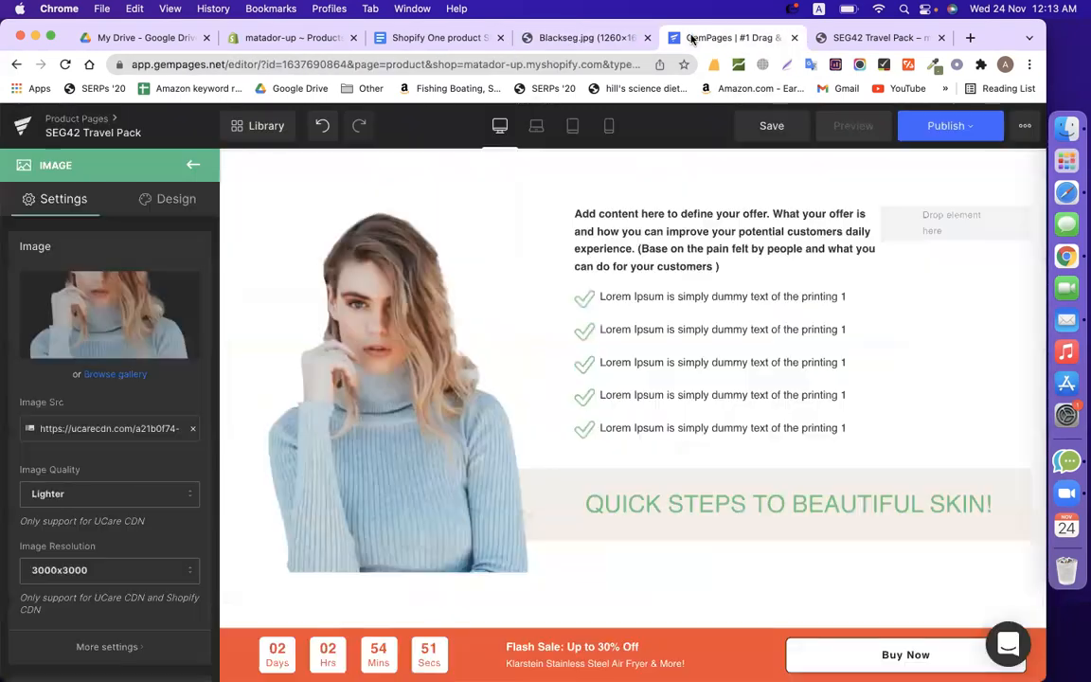
pyautogui.click(106, 320)
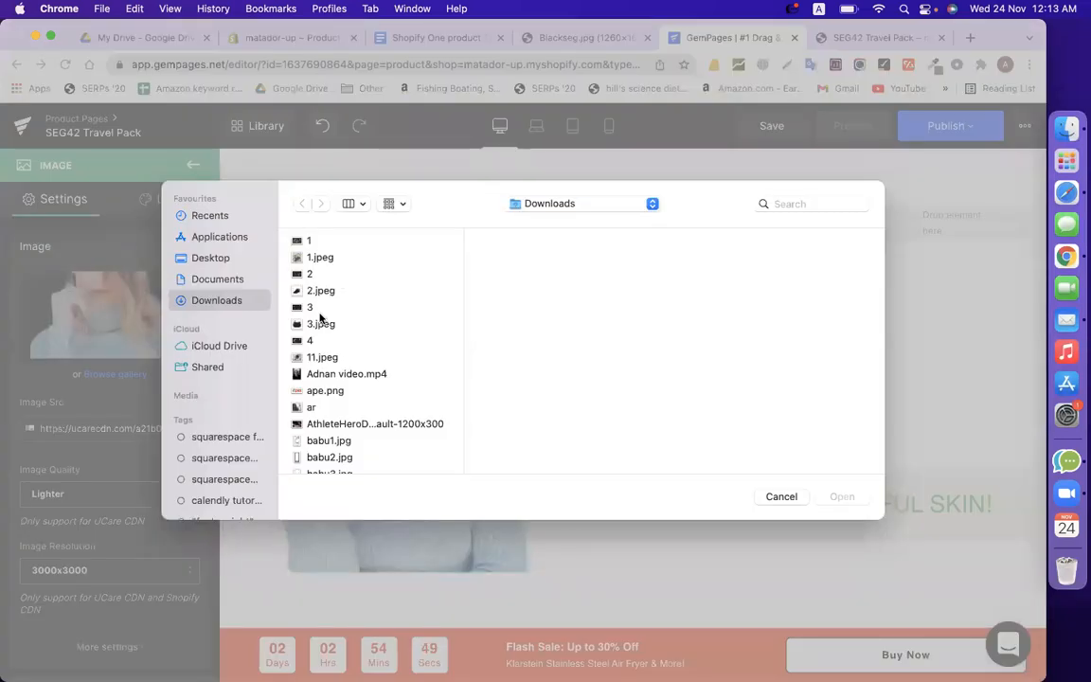
pyautogui.click(223, 260)
pyautogui.scroll(-5, 329, 374)
pyautogui.click(318, 409)
pyautogui.doubleClick(317, 411)
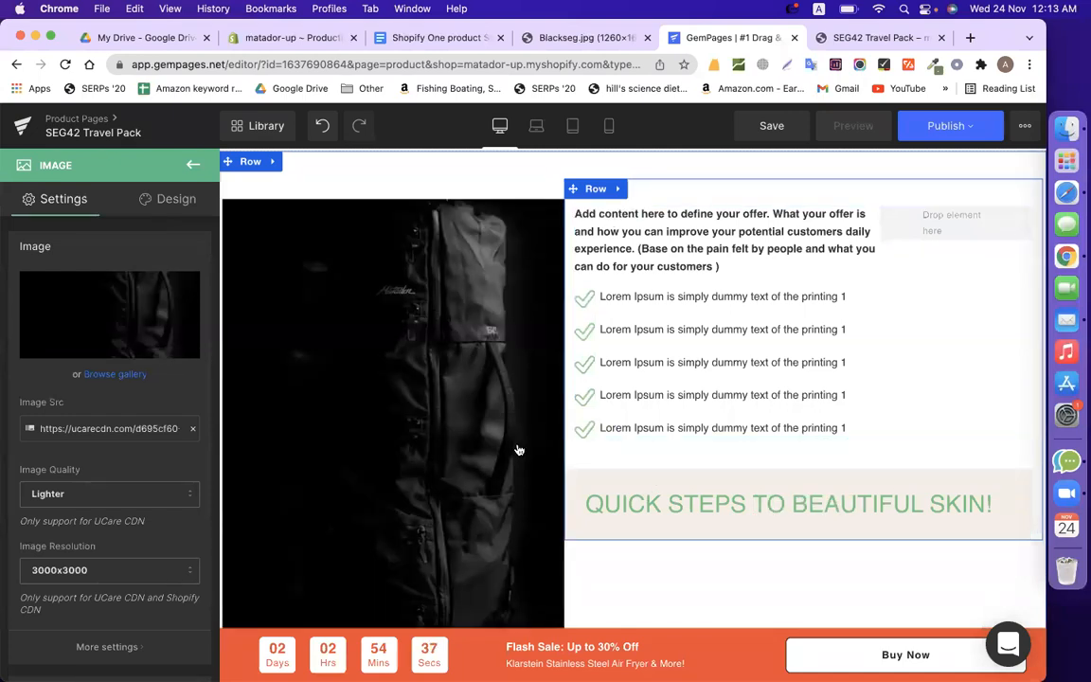
pyautogui.scroll(1, 509, 450)
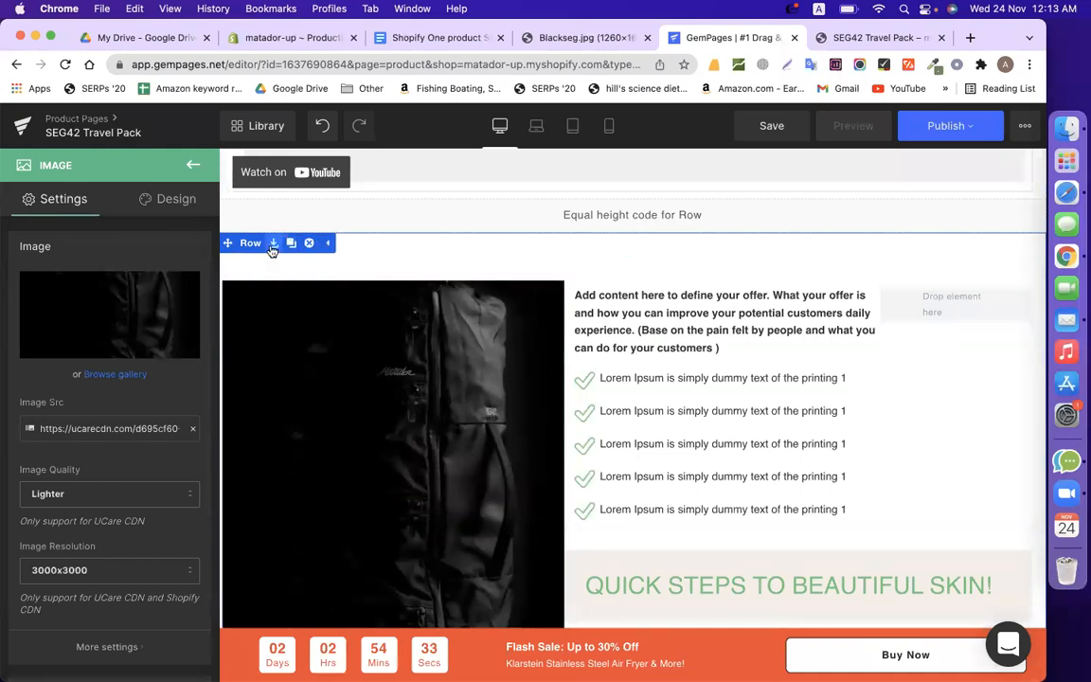
# Step: Give the benefit block's row a solid black #000000 background colour
pyautogui.click(250, 244)
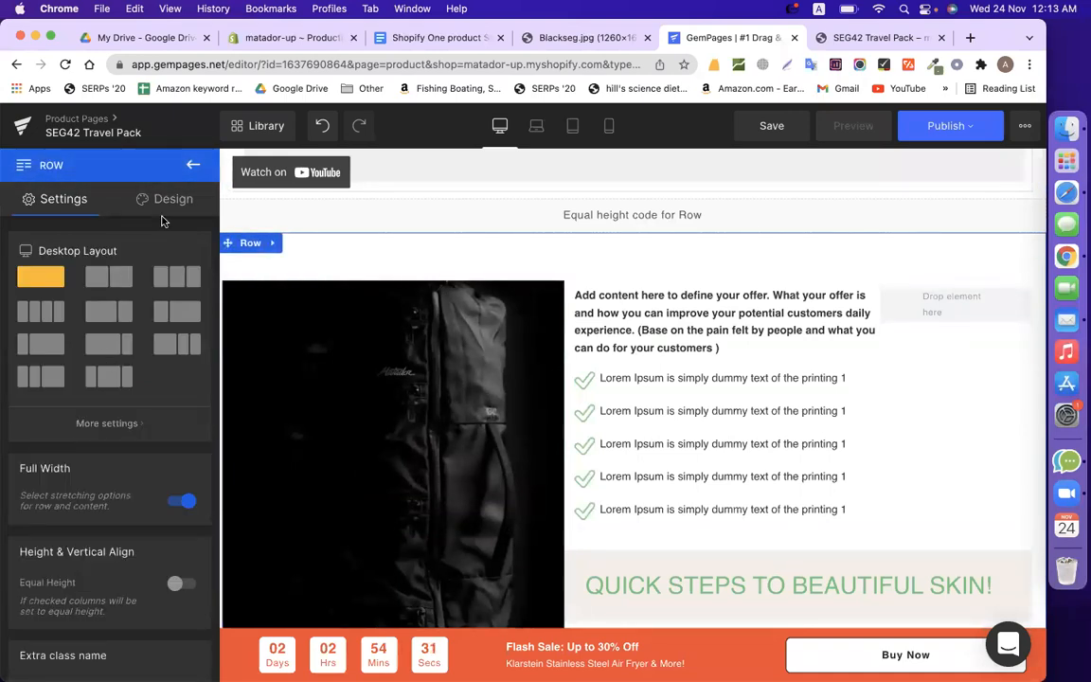
pyautogui.click(171, 204)
pyautogui.click(104, 329)
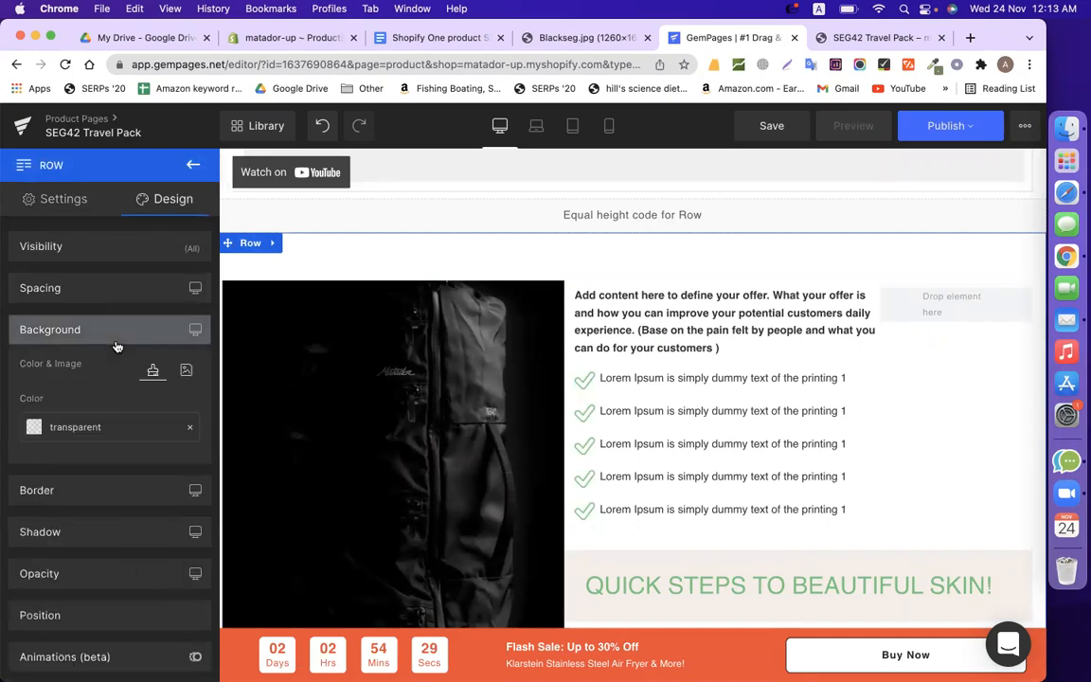
pyautogui.click(92, 425)
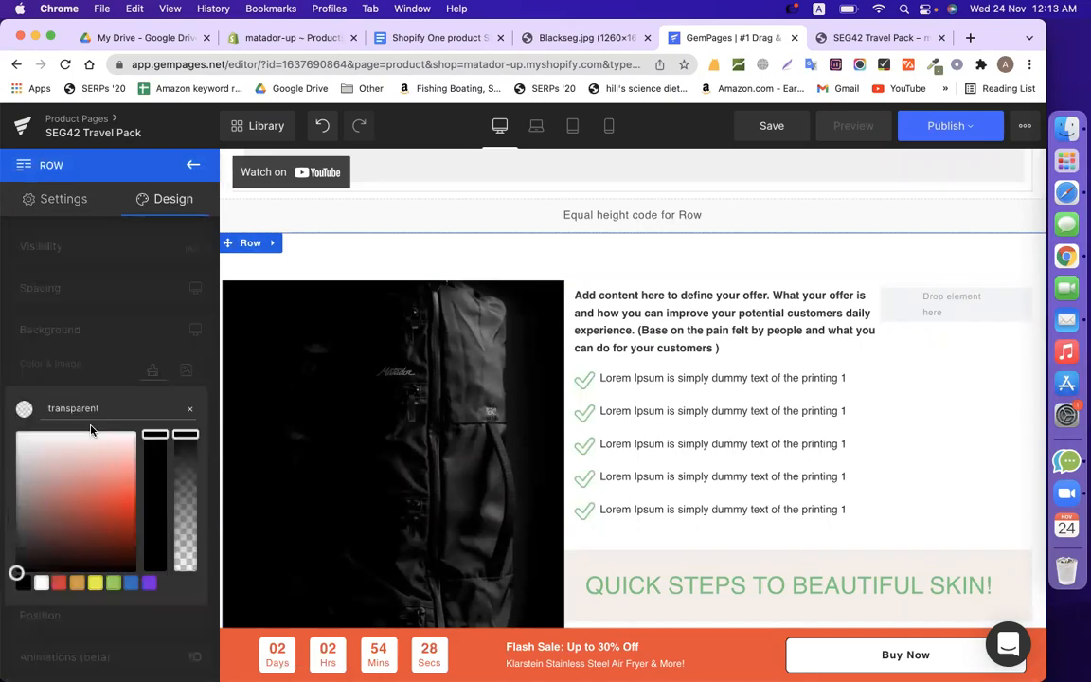
pyautogui.click(24, 584)
pyautogui.scroll(-3, 657, 378)
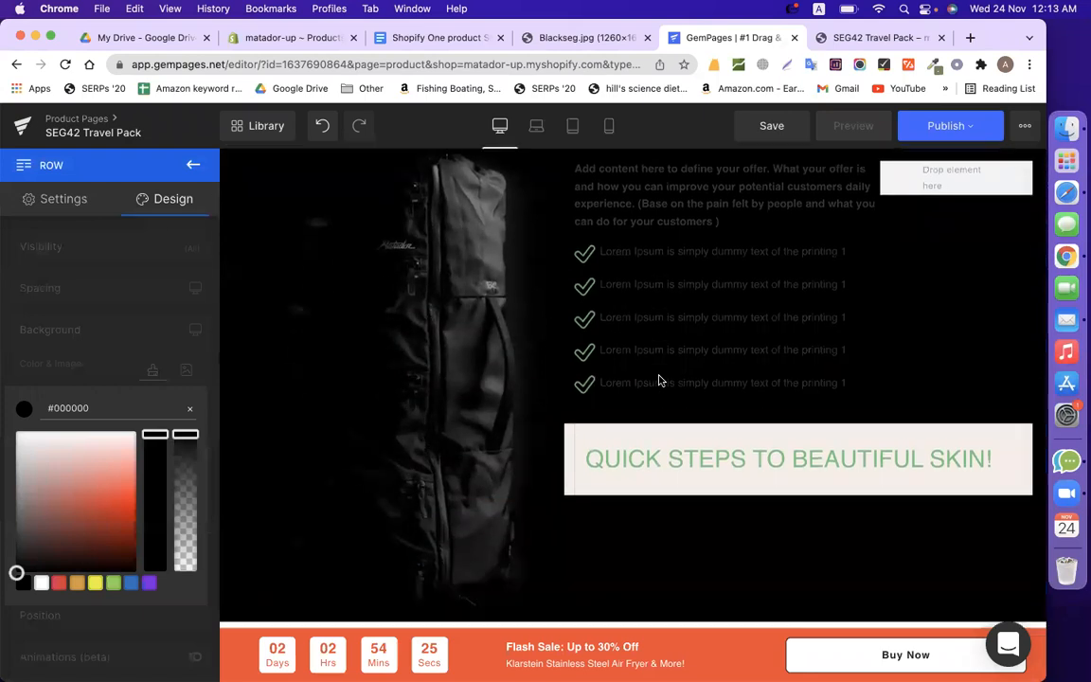
pyautogui.scroll(3, 464, 500)
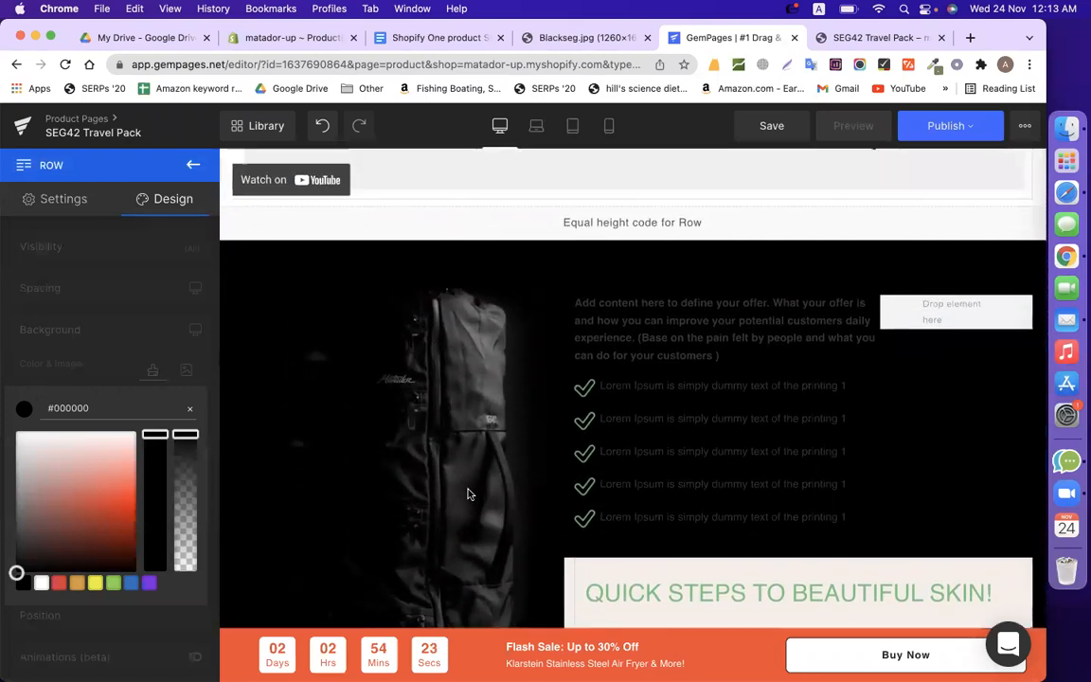
pyautogui.click(688, 334)
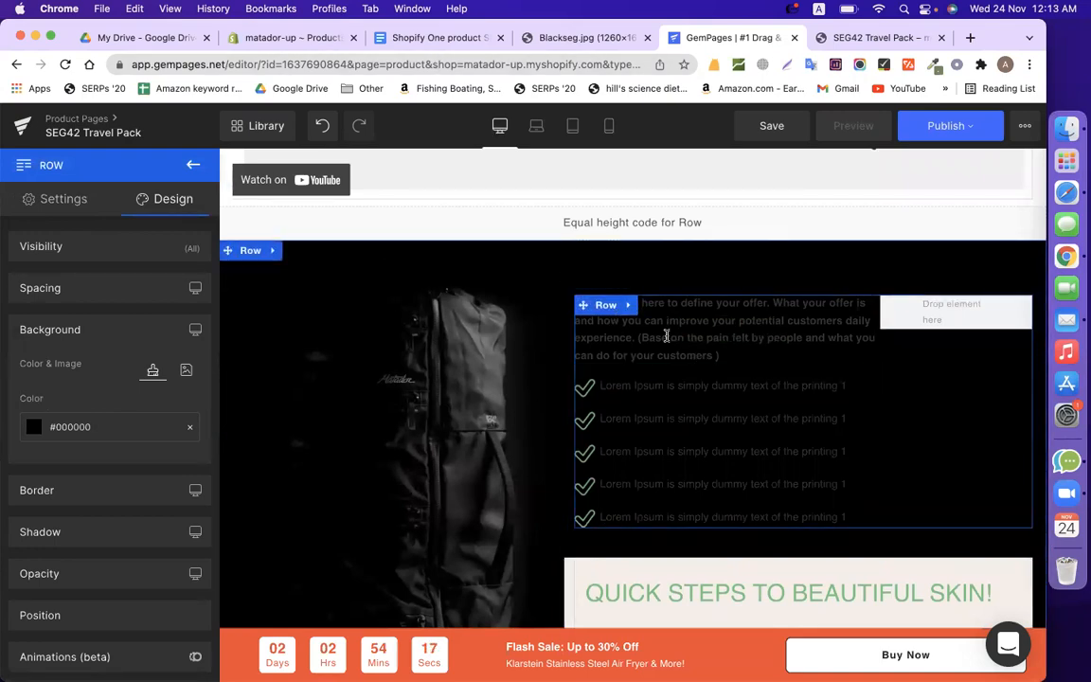
pyautogui.click(666, 336)
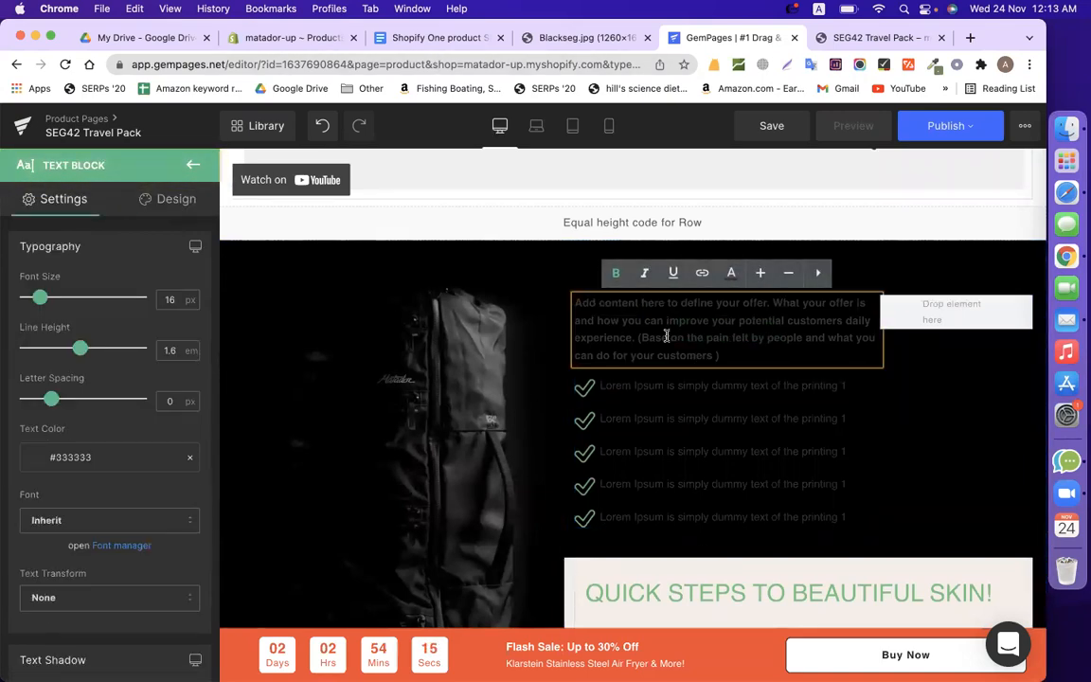
# Step: Copy the DESIGNED FOR ONE BAG TRAVEL heading from the Google Docs brief and close the Blackseg.jpg tab
pyautogui.click(451, 41)
pyautogui.click(463, 264)
pyautogui.moveTo(523, 269); pyautogui.dragTo(216, 265)
pyautogui.press('super+c')
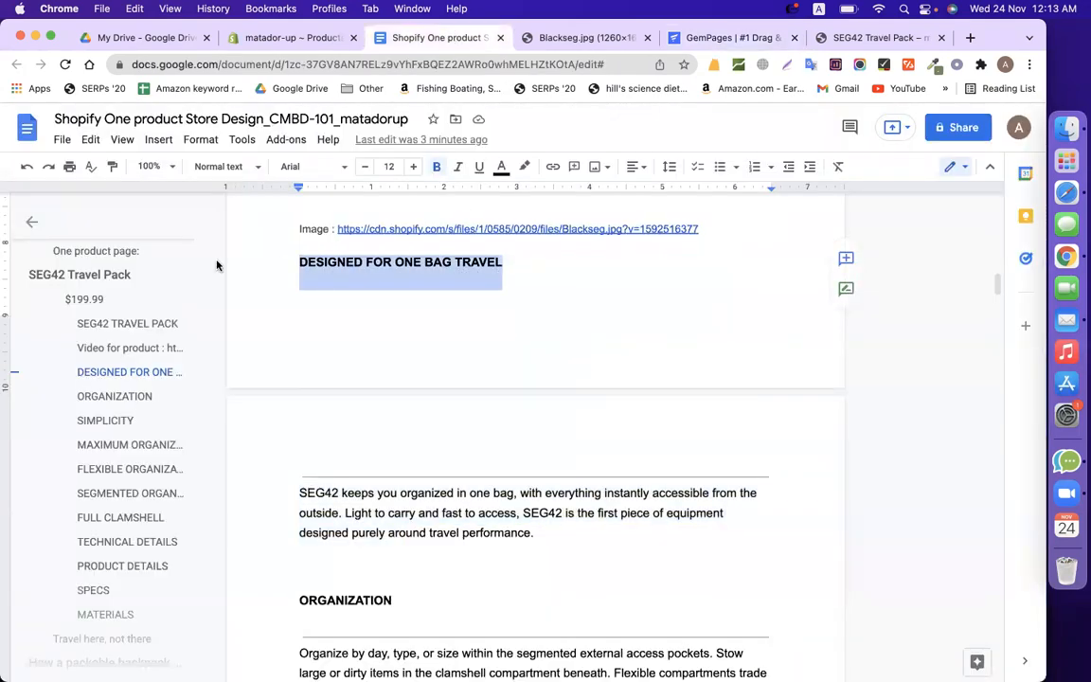
pyautogui.click(580, 38)
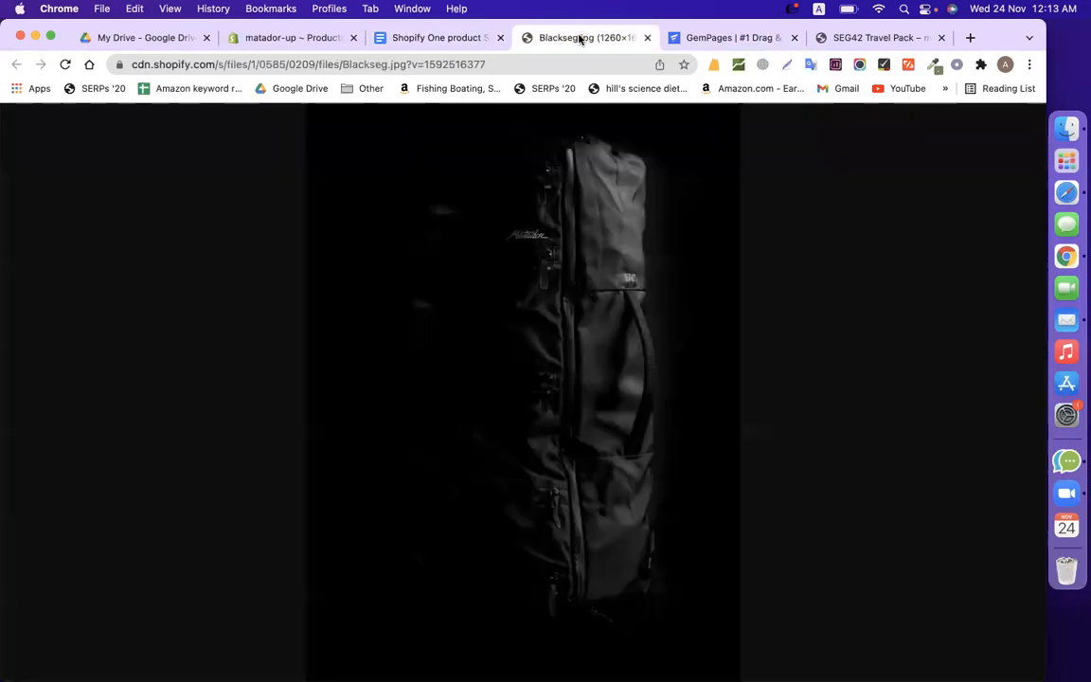
pyautogui.click(648, 39)
pyautogui.doubleClick(695, 338)
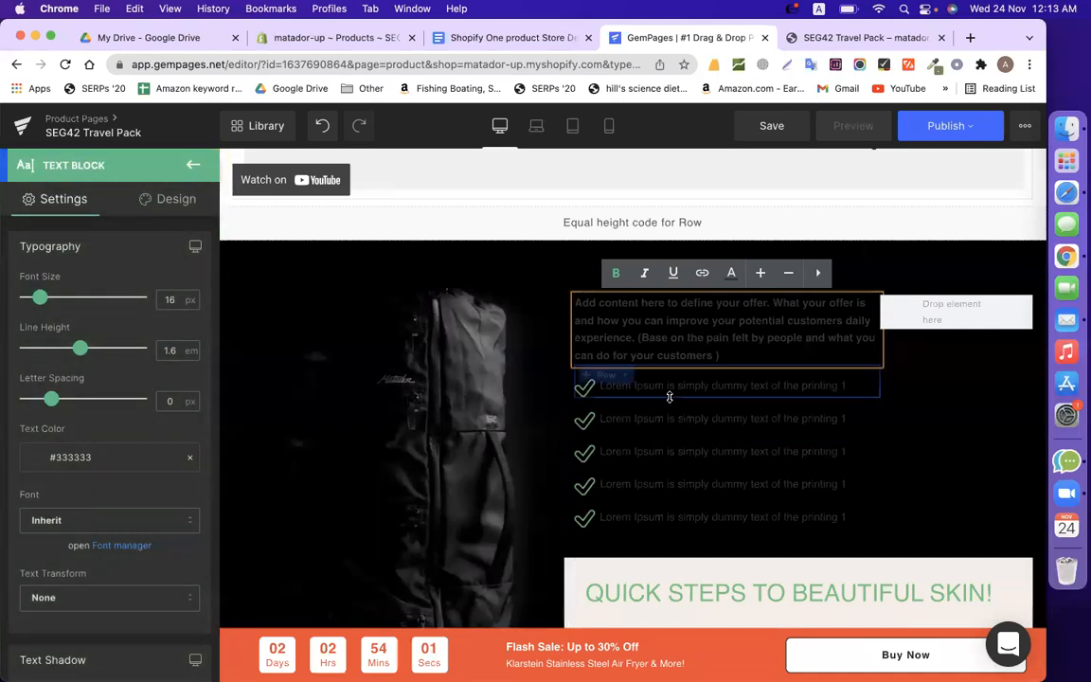
# Step: Delete all five checkmark rows under the offer paragraph, then clear the element search box
pyautogui.click(628, 384)
pyautogui.click(627, 376)
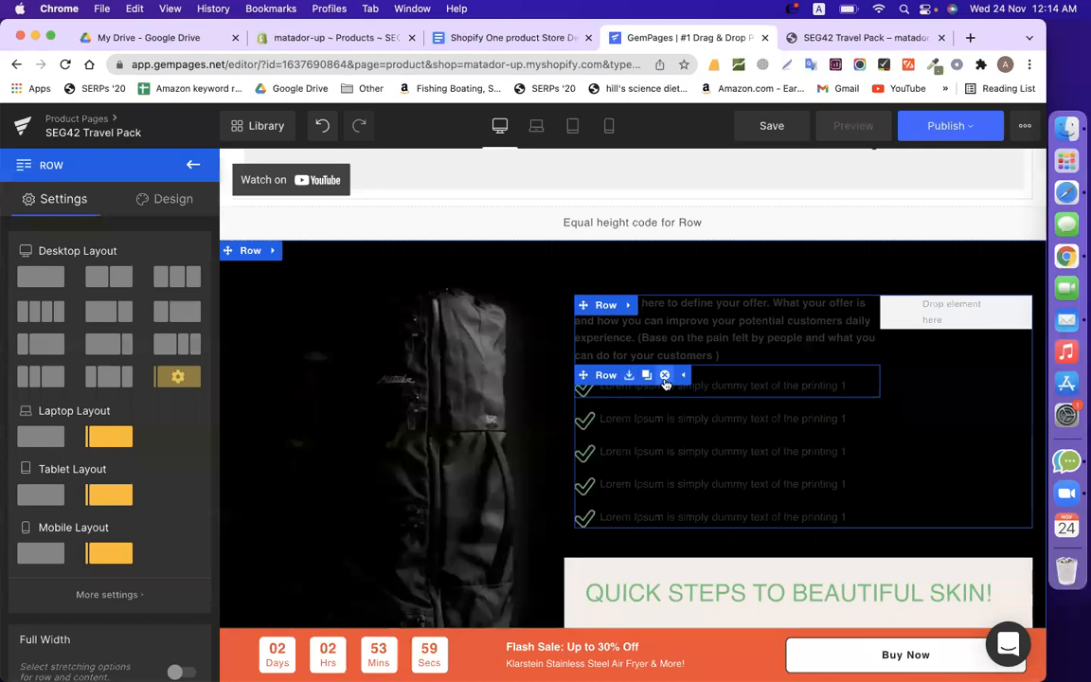
pyautogui.click(665, 374)
pyautogui.click(620, 383)
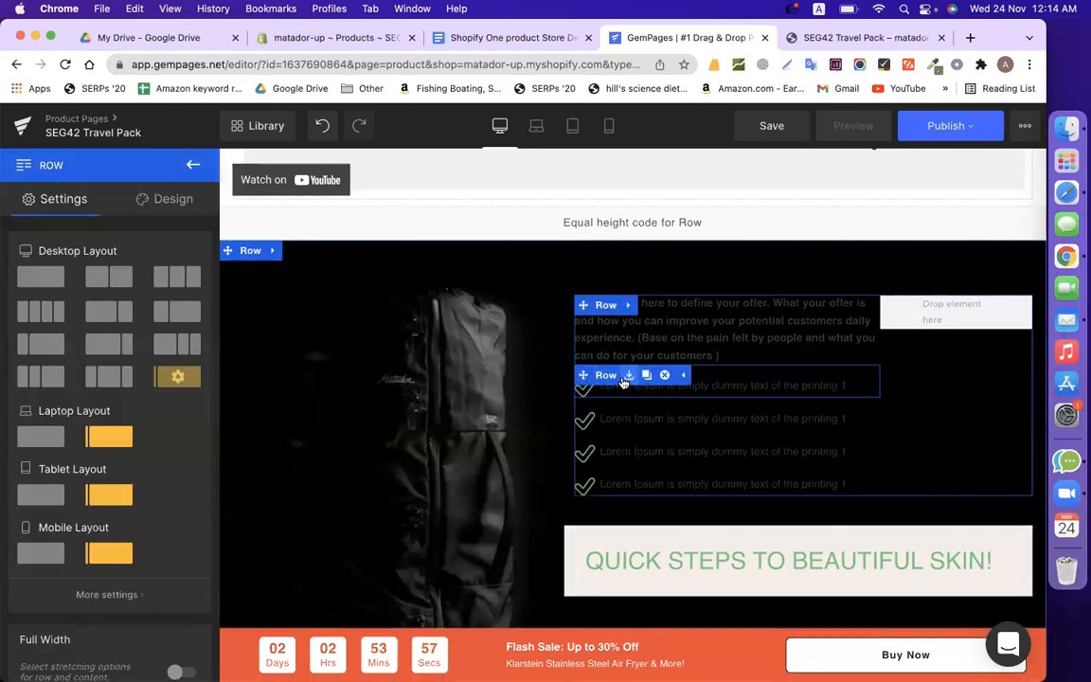
pyautogui.click(663, 376)
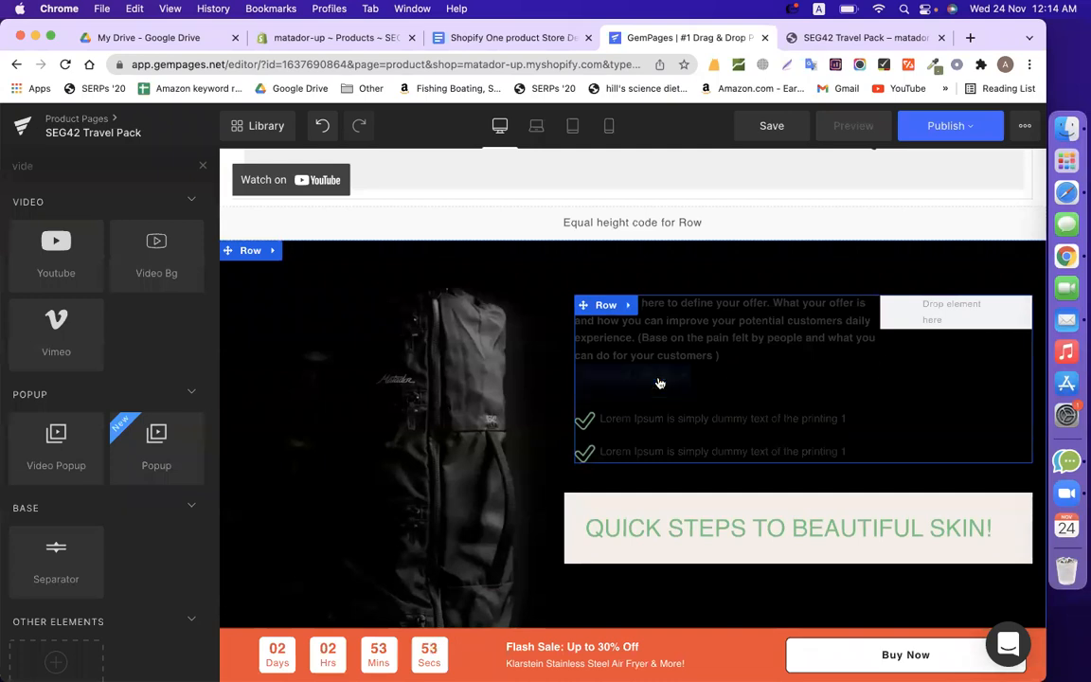
pyautogui.click(663, 375)
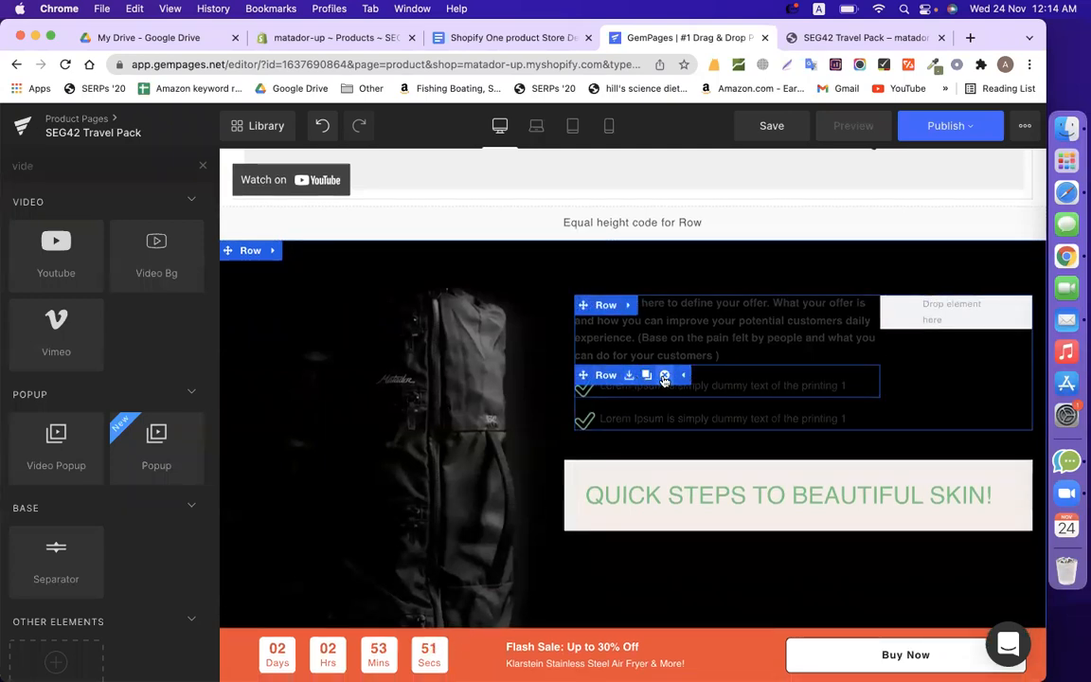
pyautogui.click(665, 376)
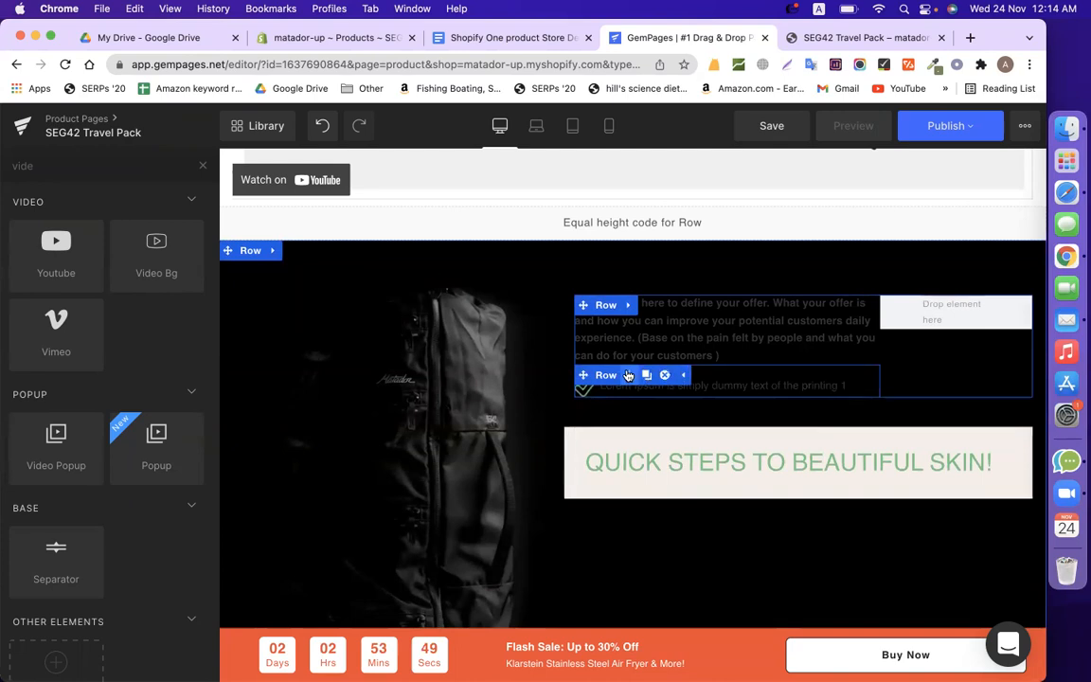
pyautogui.click(665, 376)
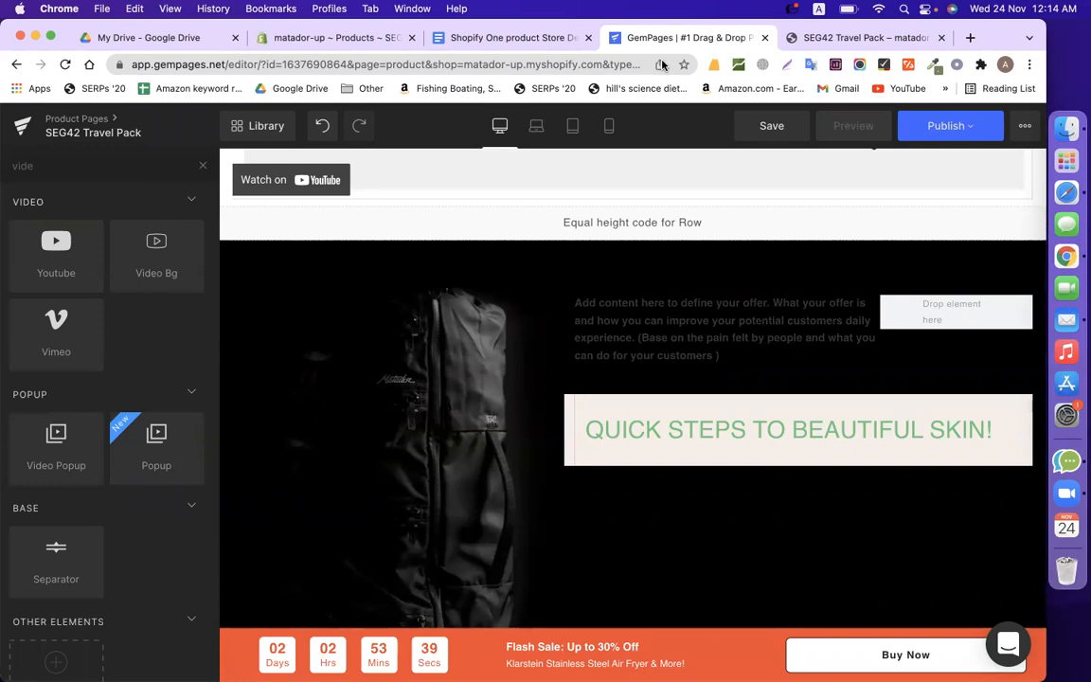
pyautogui.click(203, 168)
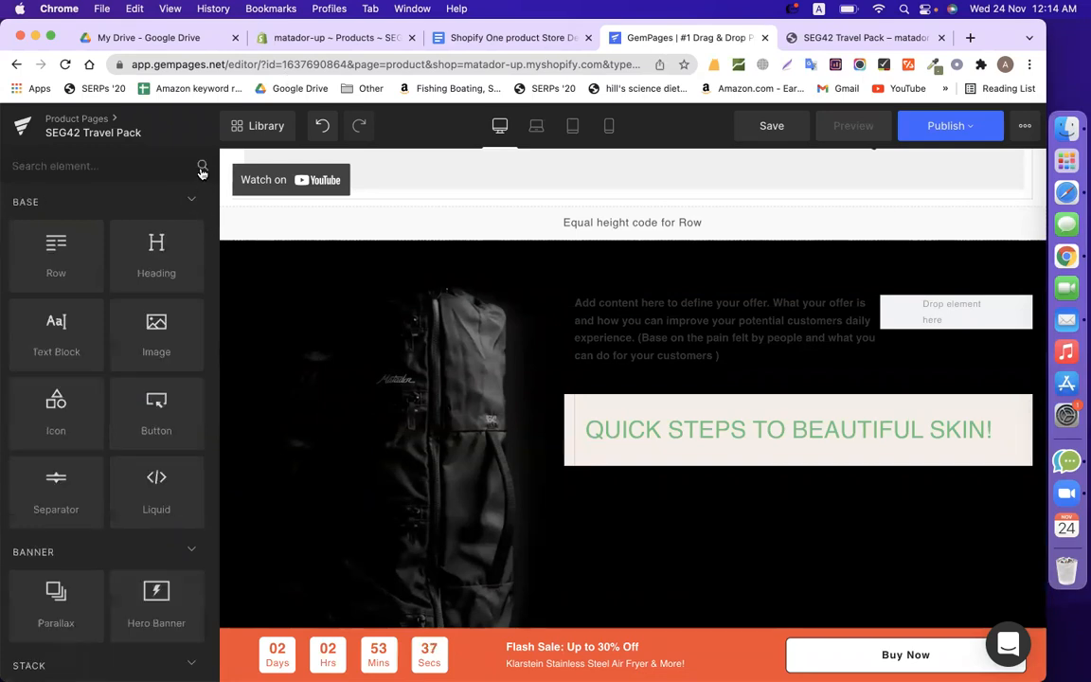
# Step: Add a left-aligned, white heading reading DESIGNED FOR ONE BAG TRAVEL above the offer text
pyautogui.moveTo(170, 248); pyautogui.dragTo(674, 296)
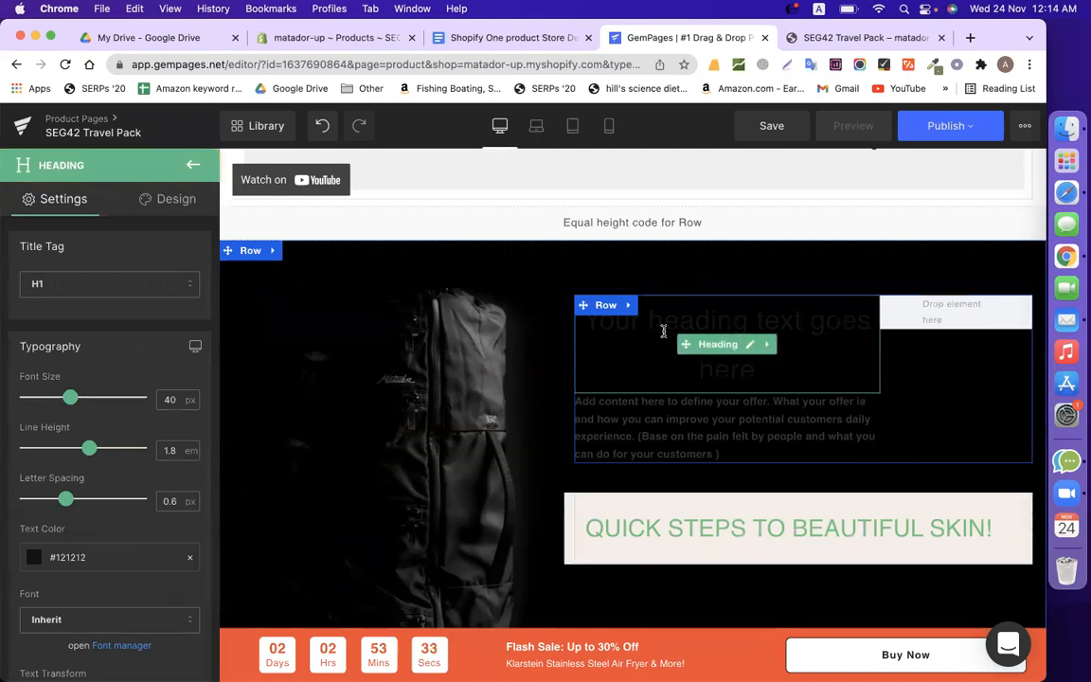
pyautogui.click(663, 331)
pyautogui.press('super+a')
pyautogui.press('super+v')
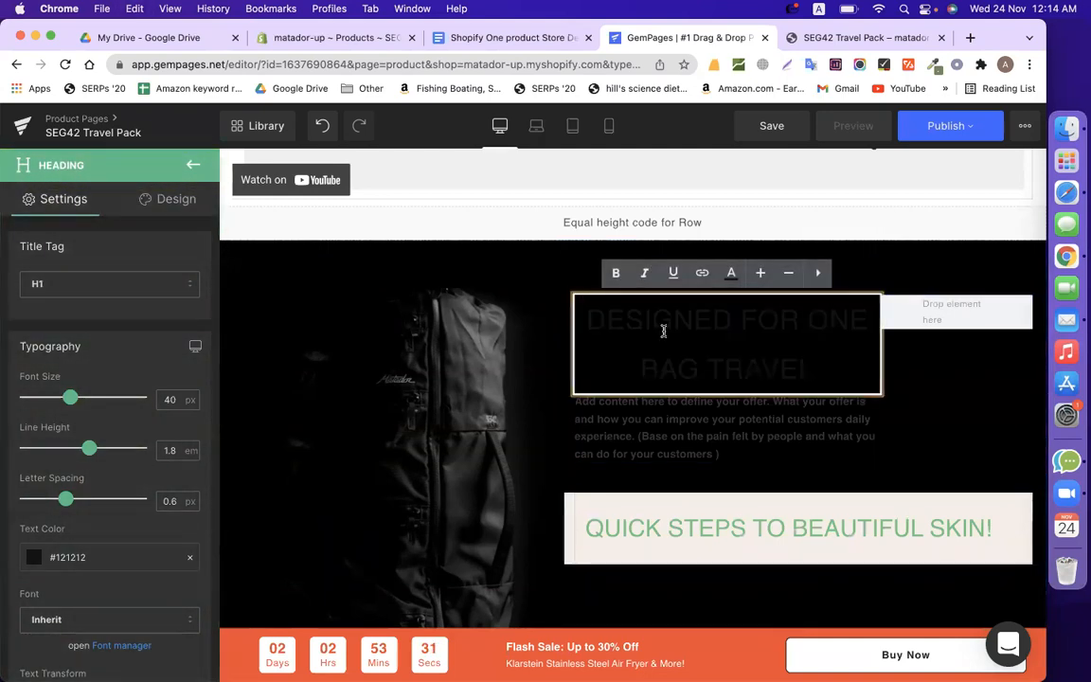
pyautogui.press('super+a')
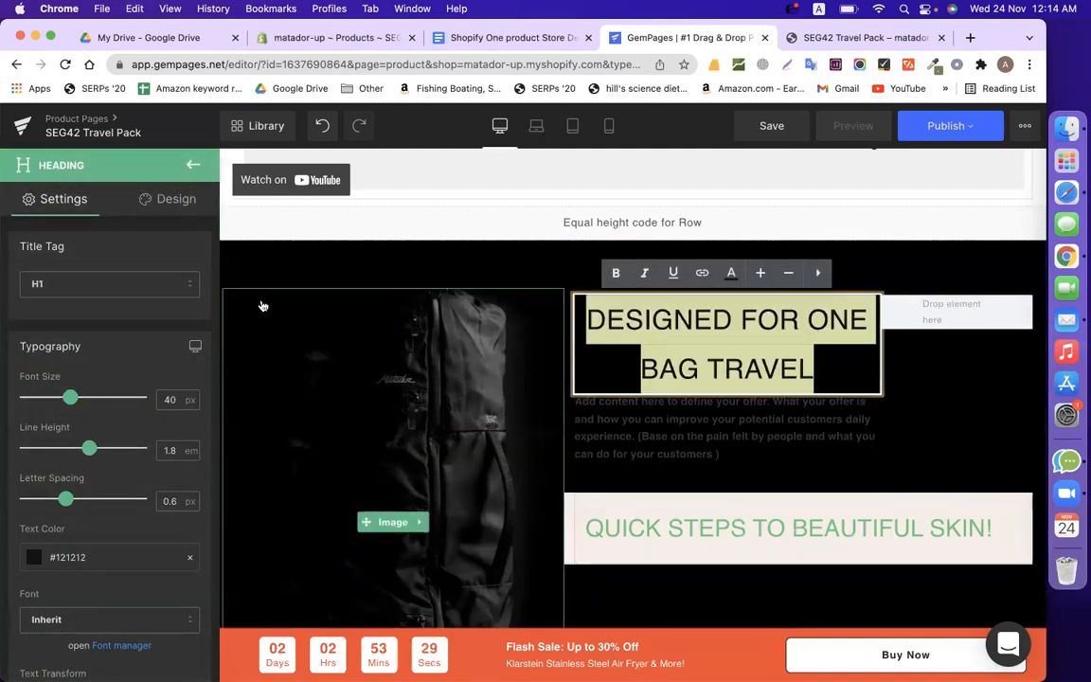
pyautogui.scroll(-5, 82, 562)
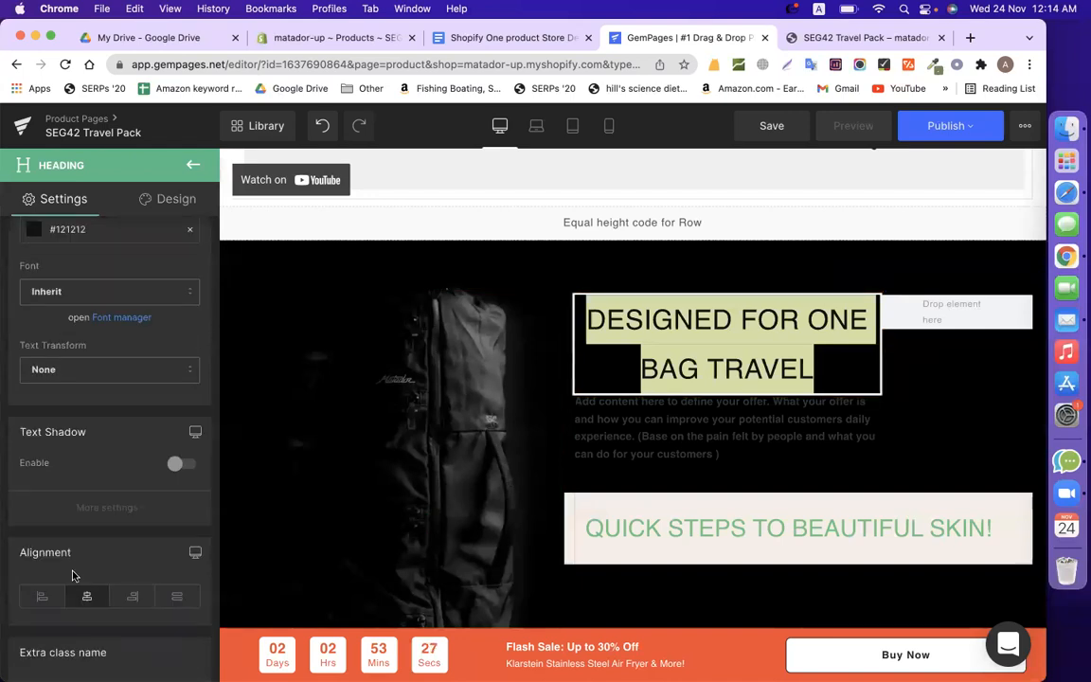
pyautogui.click(42, 595)
pyautogui.scroll(5, 76, 473)
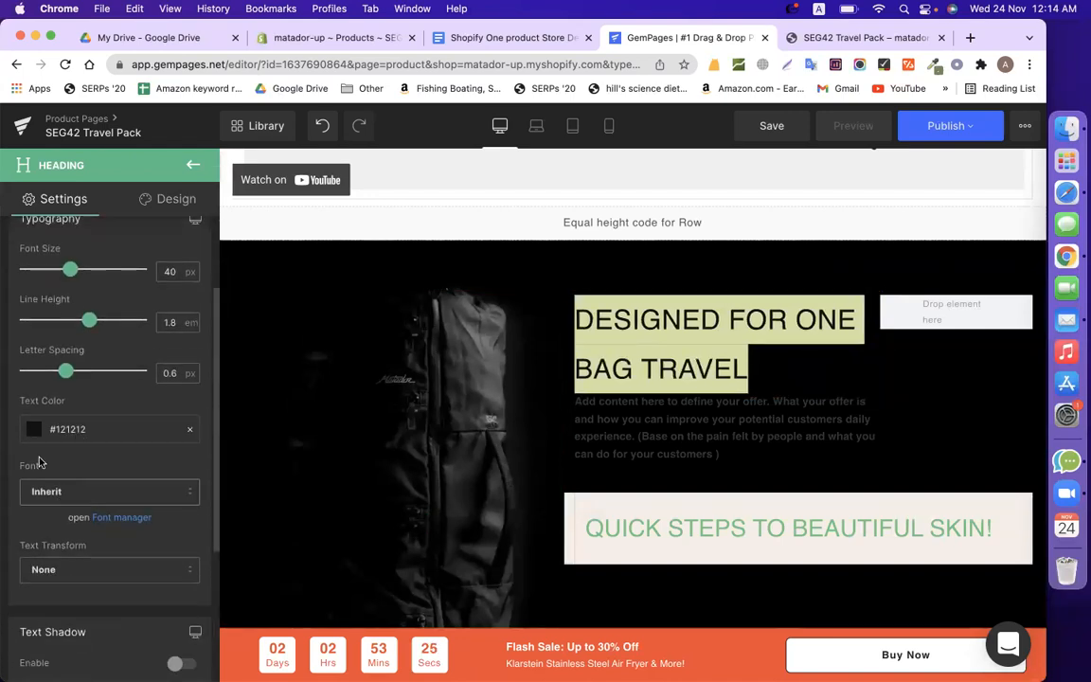
pyautogui.click(29, 430)
pyautogui.click(39, 586)
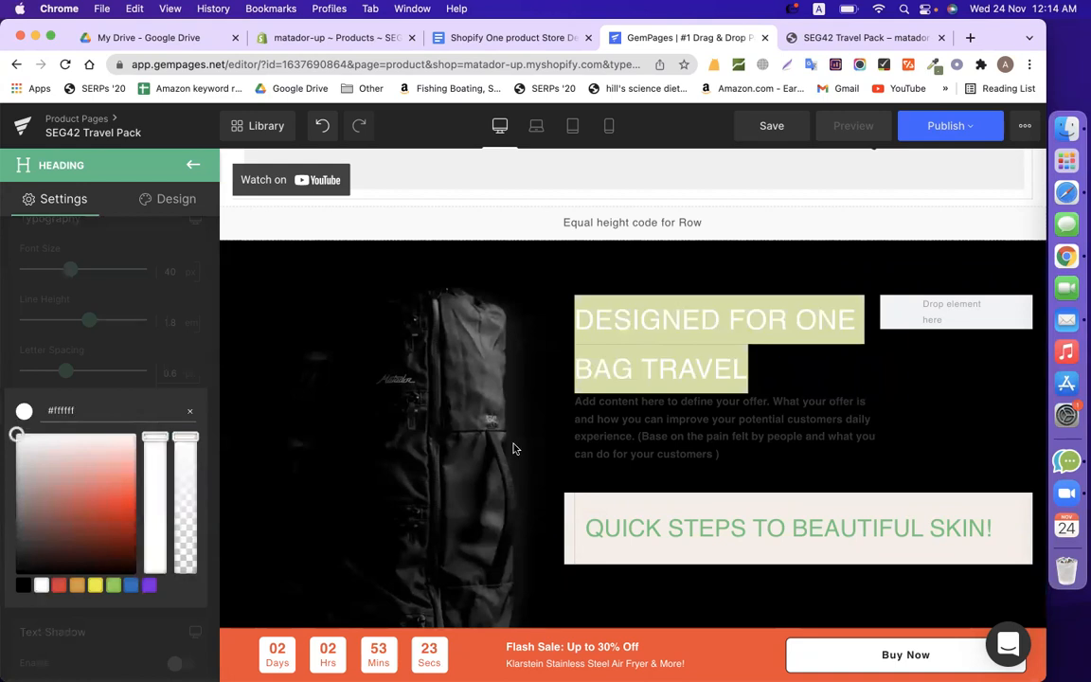
pyautogui.click(748, 452)
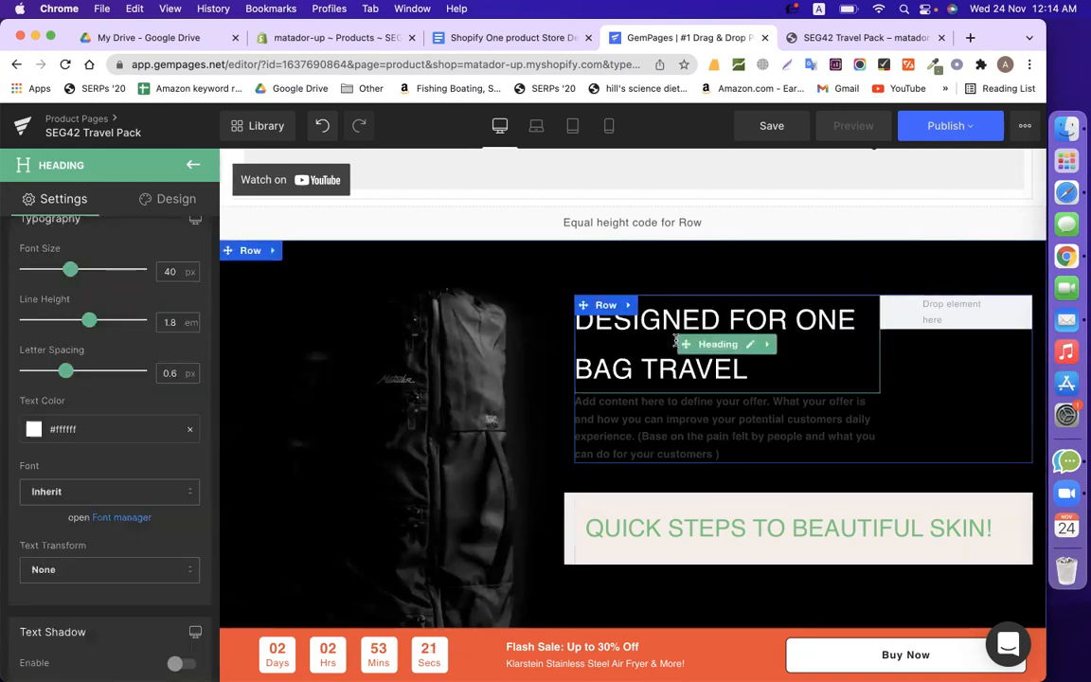
# Step: Delete the inner row holding the new heading and the offer text
pyautogui.click(918, 312)
pyautogui.click(924, 310)
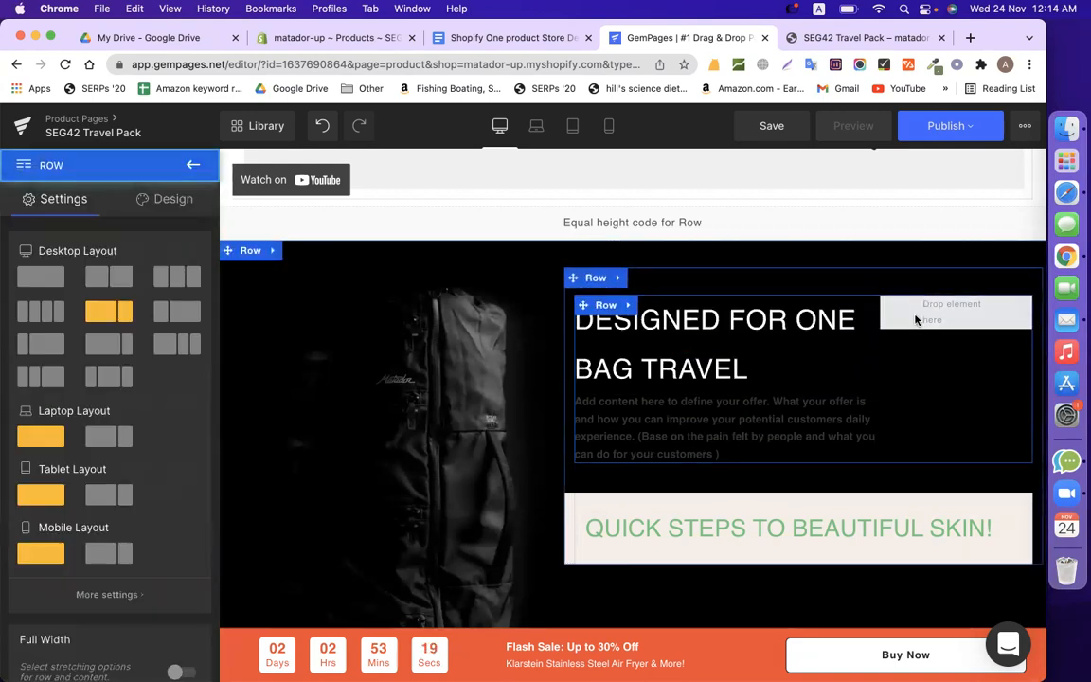
pyautogui.click(856, 324)
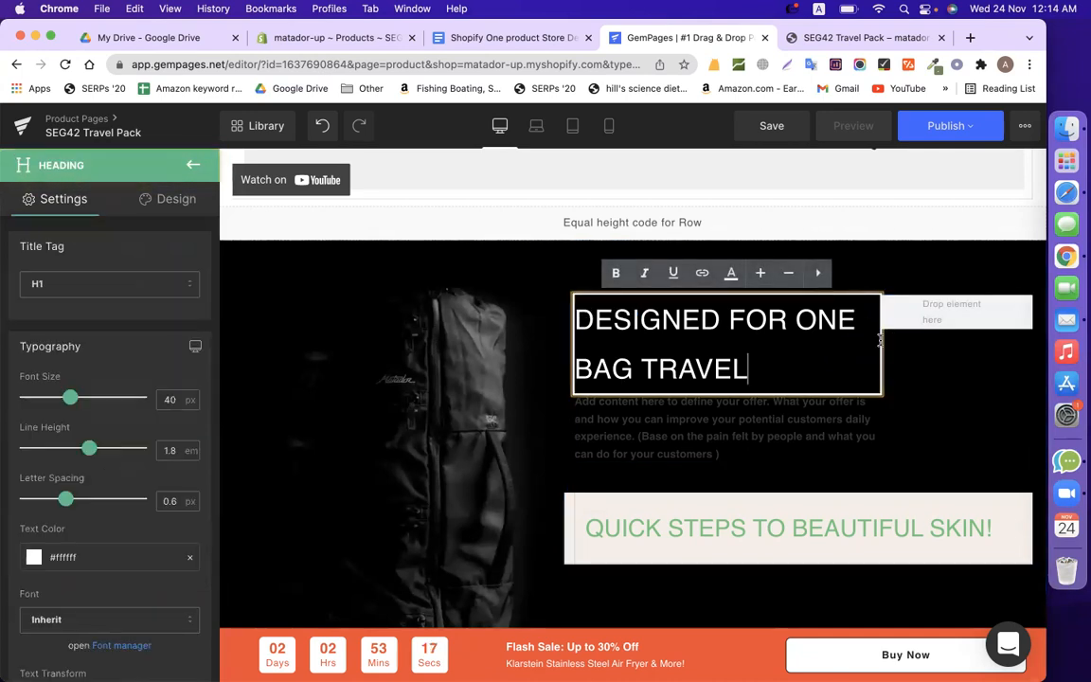
pyautogui.click(911, 318)
pyautogui.click(954, 317)
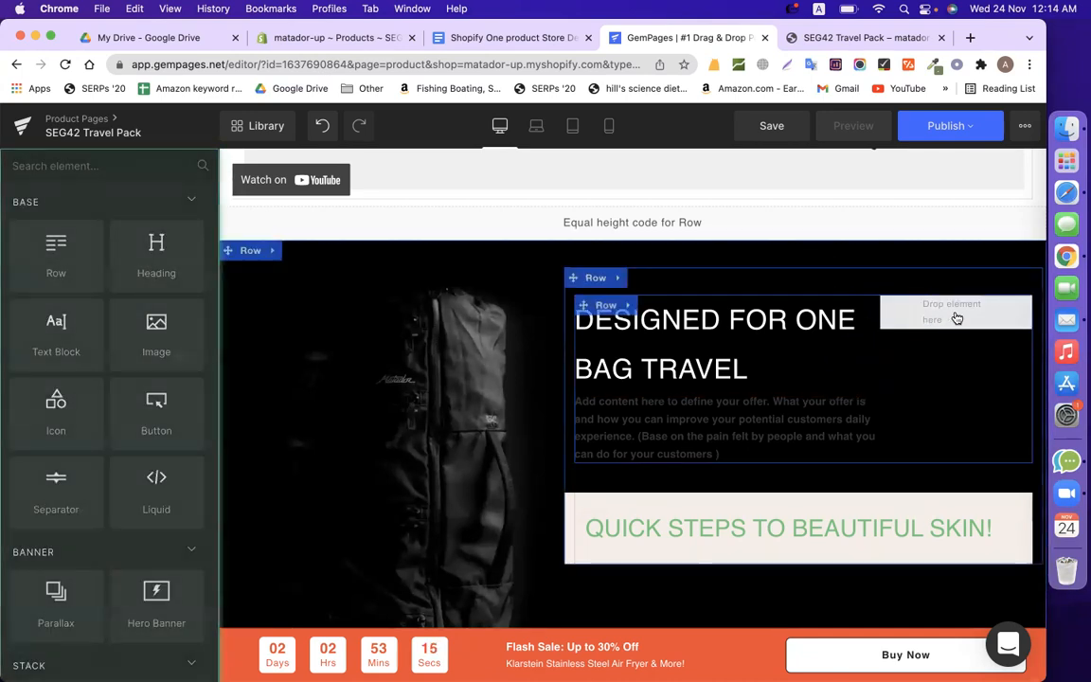
pyautogui.click(818, 380)
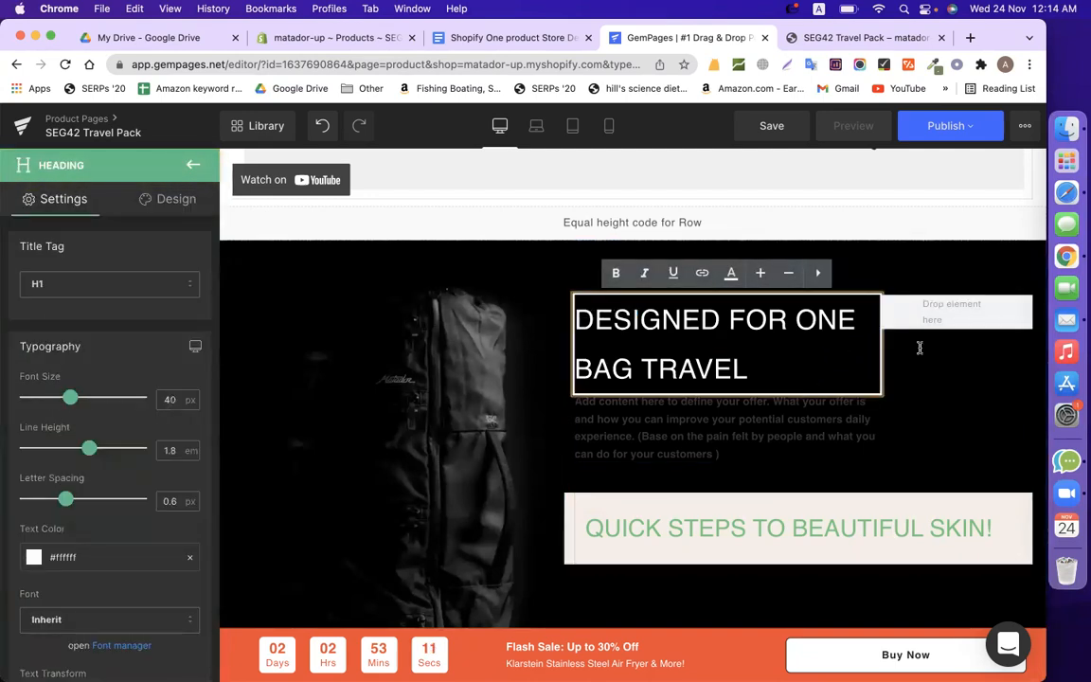
pyautogui.click(935, 317)
pyautogui.click(818, 355)
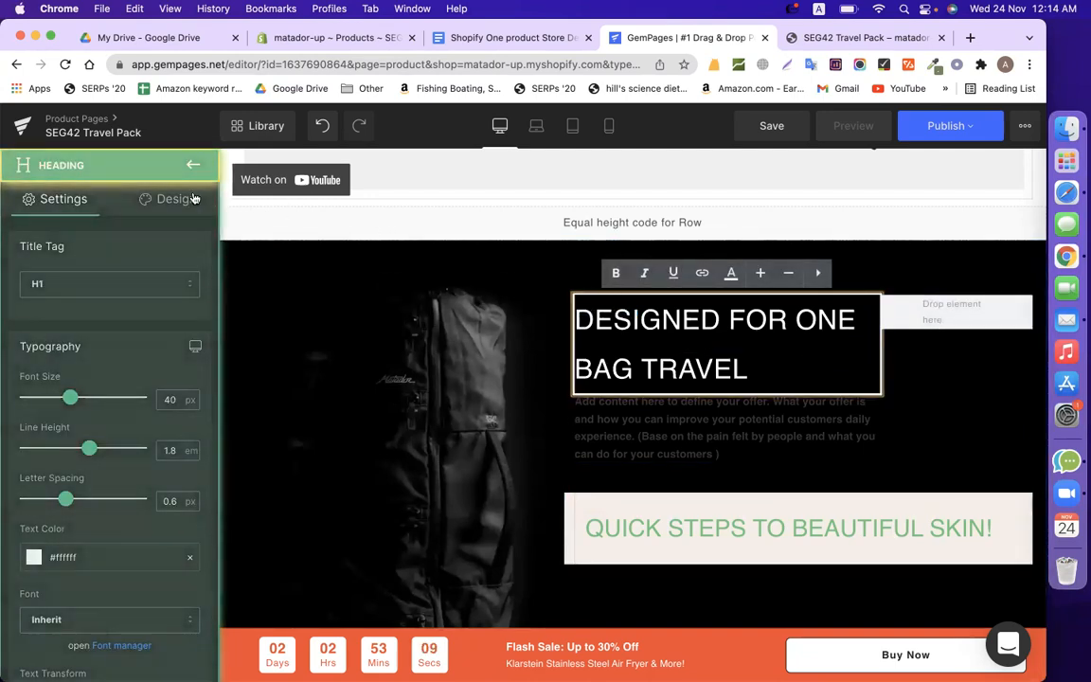
pyautogui.click(189, 199)
pyautogui.click(142, 327)
pyautogui.click(70, 295)
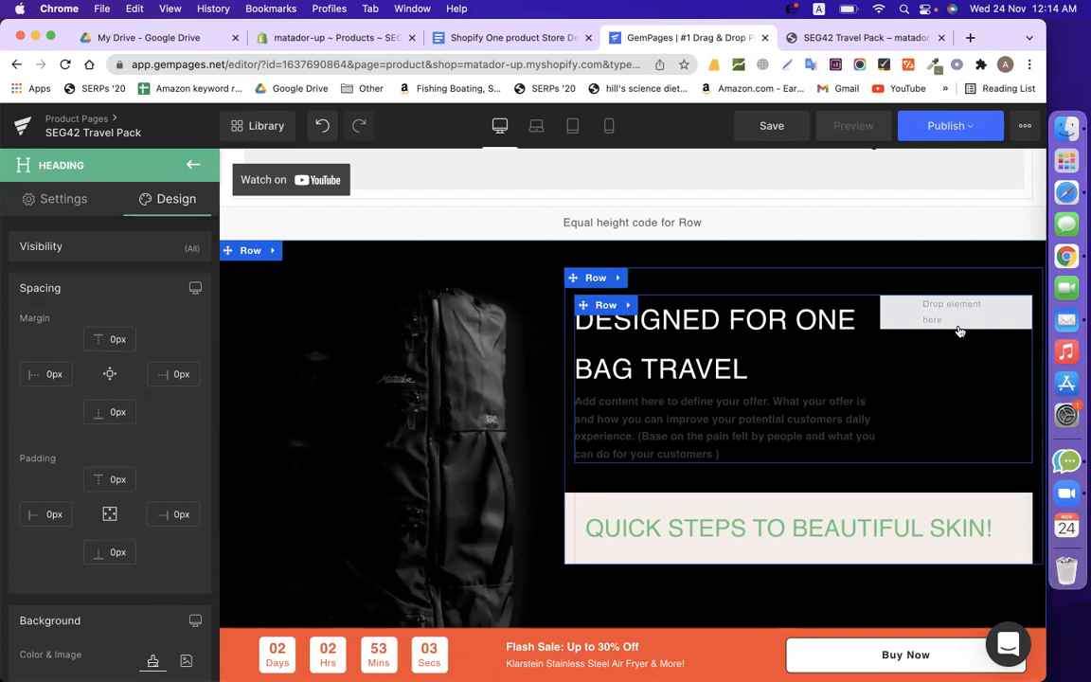
pyautogui.moveTo(635, 309)
pyautogui.click(668, 307)
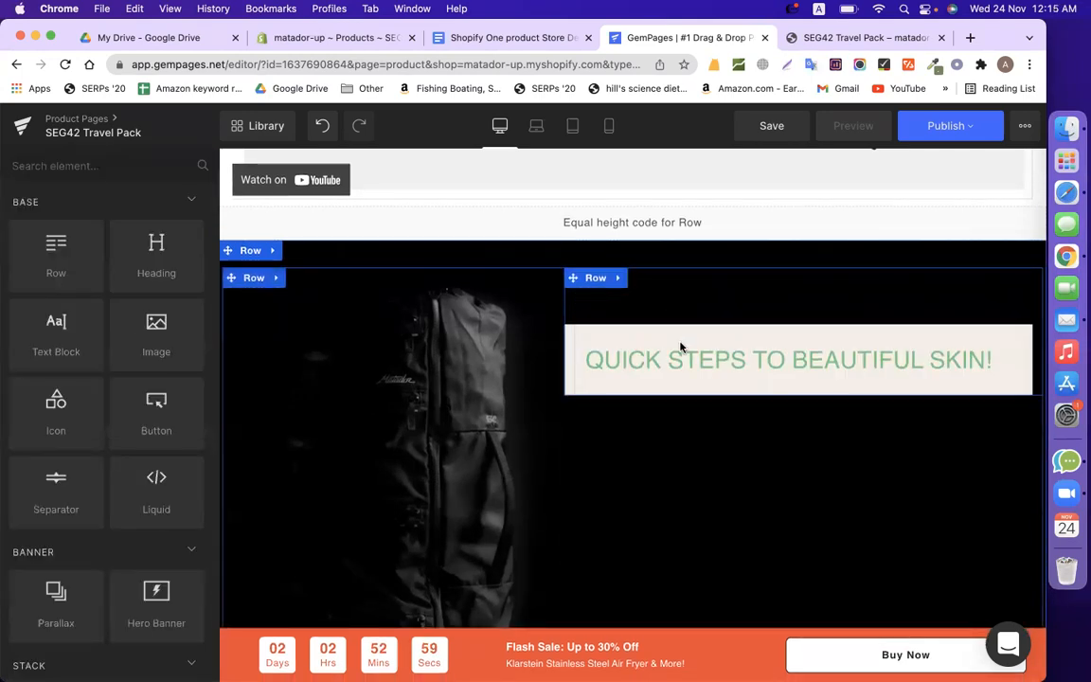
# Step: Add a left-aligned, white, 33 px DESIGNED FOR ONE BAG TRAVEL heading above QUICK STEPS
pyautogui.moveTo(177, 274); pyautogui.dragTo(678, 331)
pyautogui.doubleClick(675, 330)
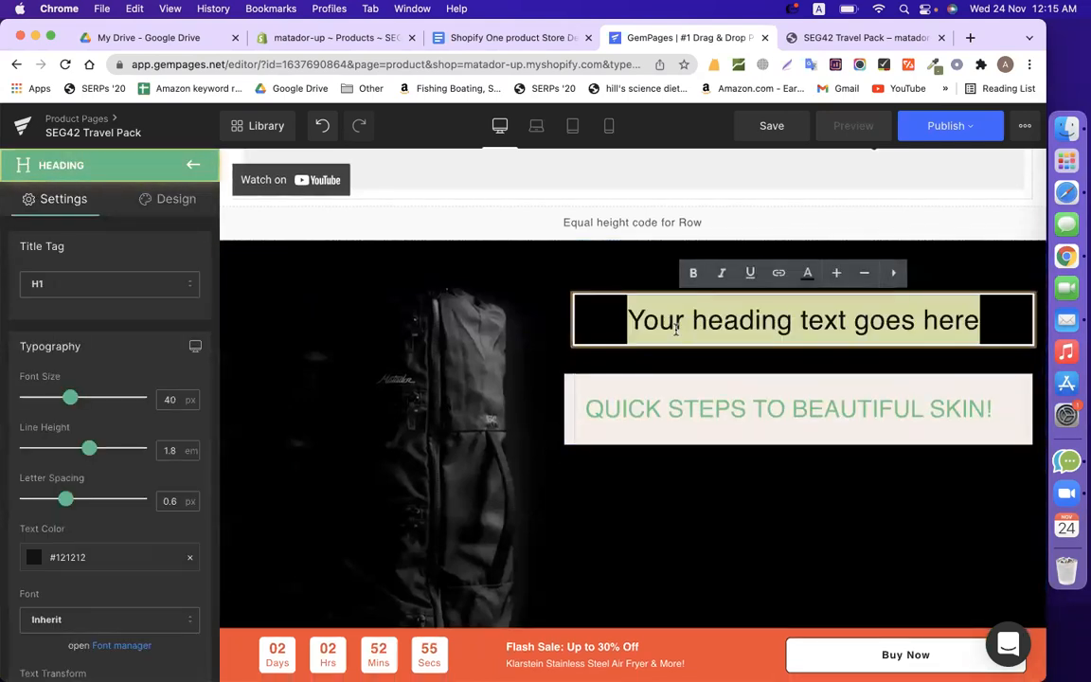
pyautogui.write('DESIGNED FOR ONE BAG TRAVEL')
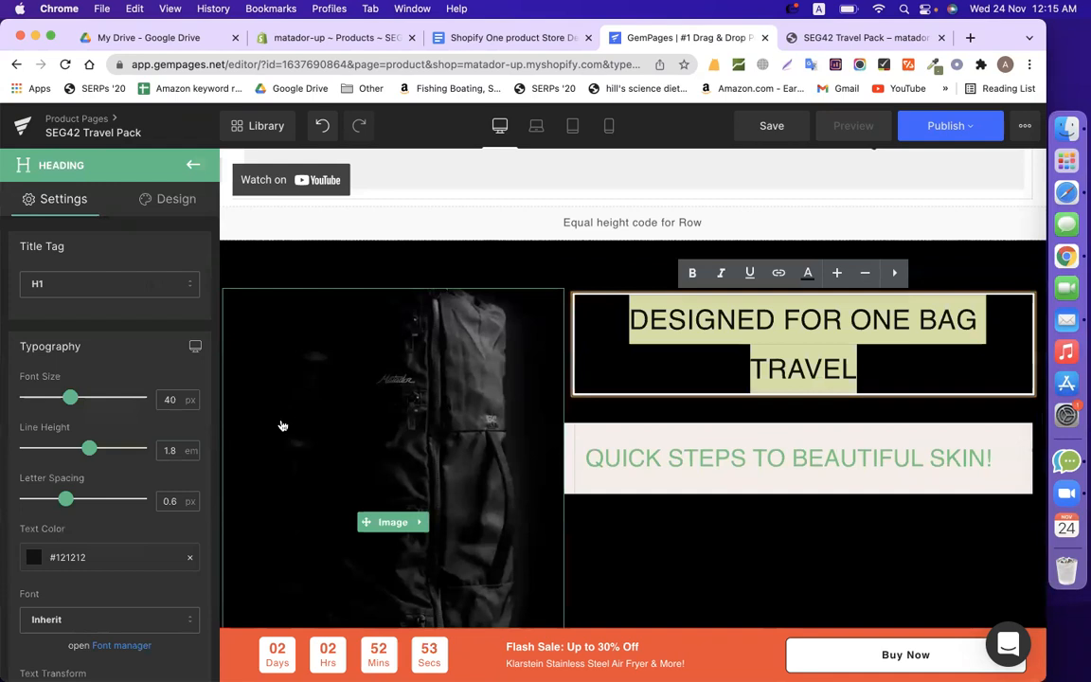
pyautogui.scroll(-5, 89, 529)
pyautogui.click(42, 631)
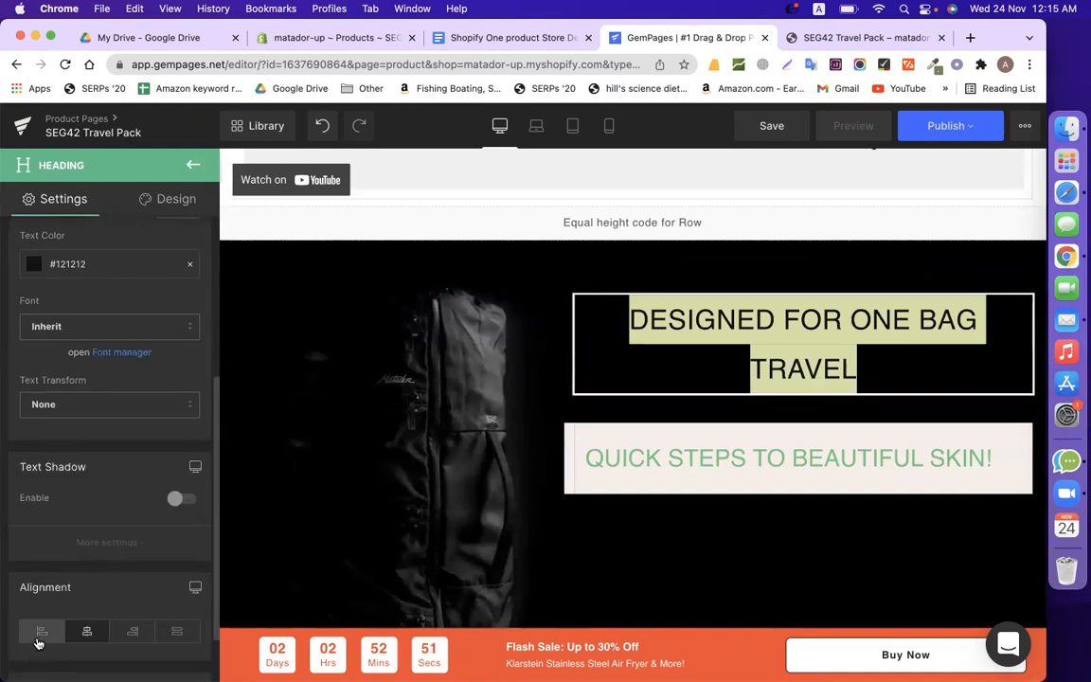
pyautogui.scroll(3, 73, 507)
pyautogui.click(34, 427)
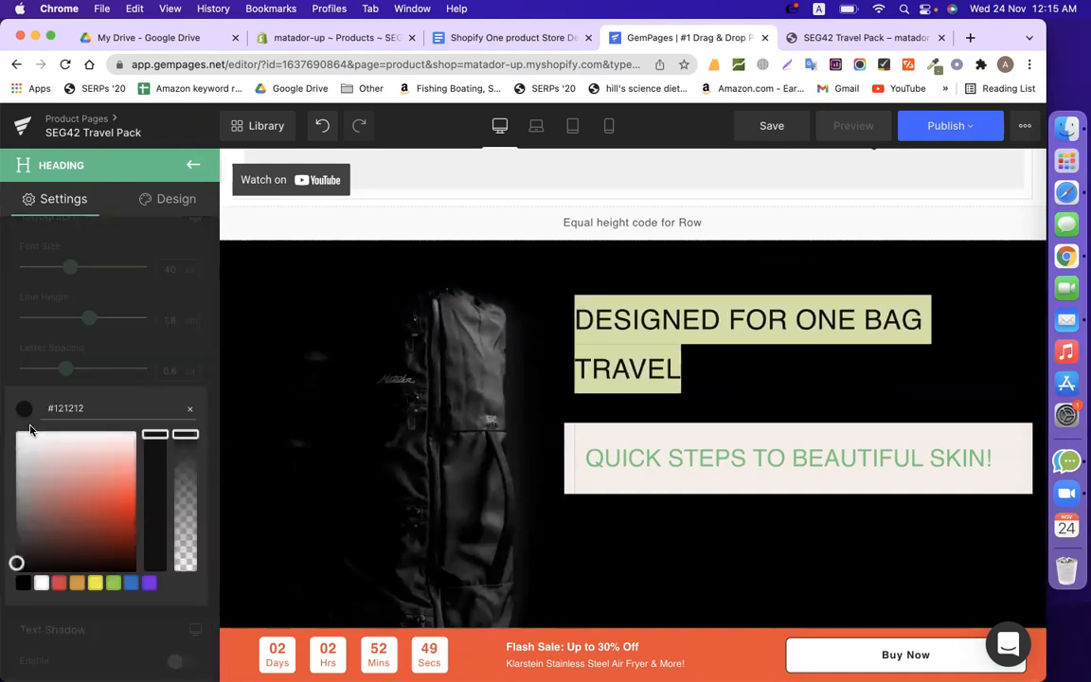
pyautogui.click(41, 585)
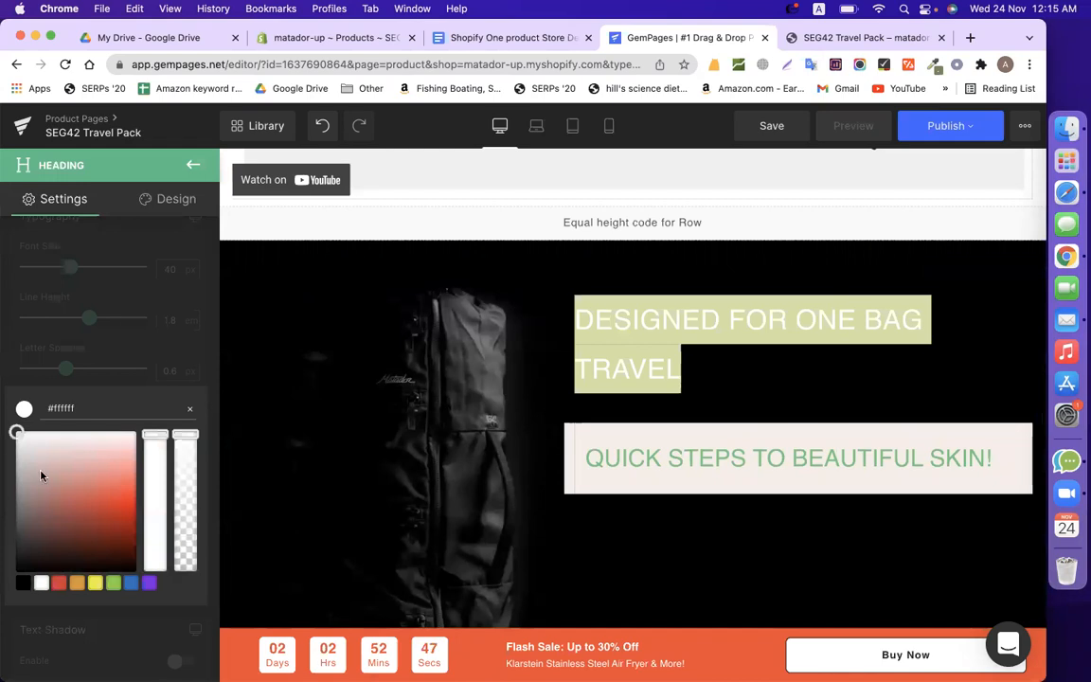
pyautogui.click(72, 278)
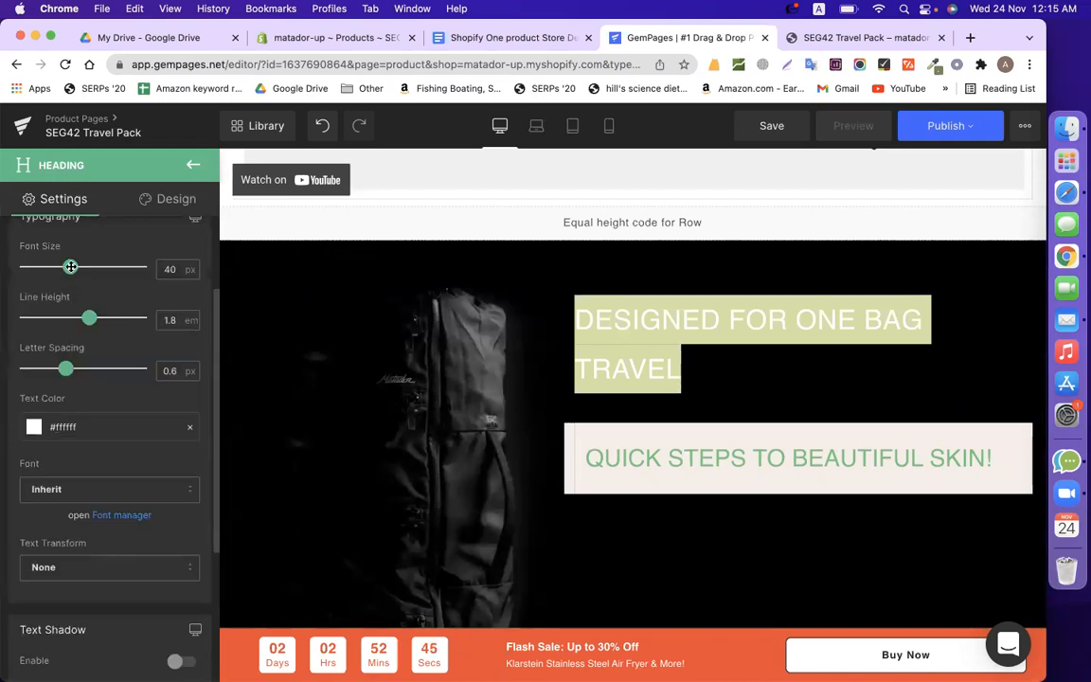
pyautogui.moveTo(69, 266); pyautogui.dragTo(60, 267)
pyautogui.click(648, 308)
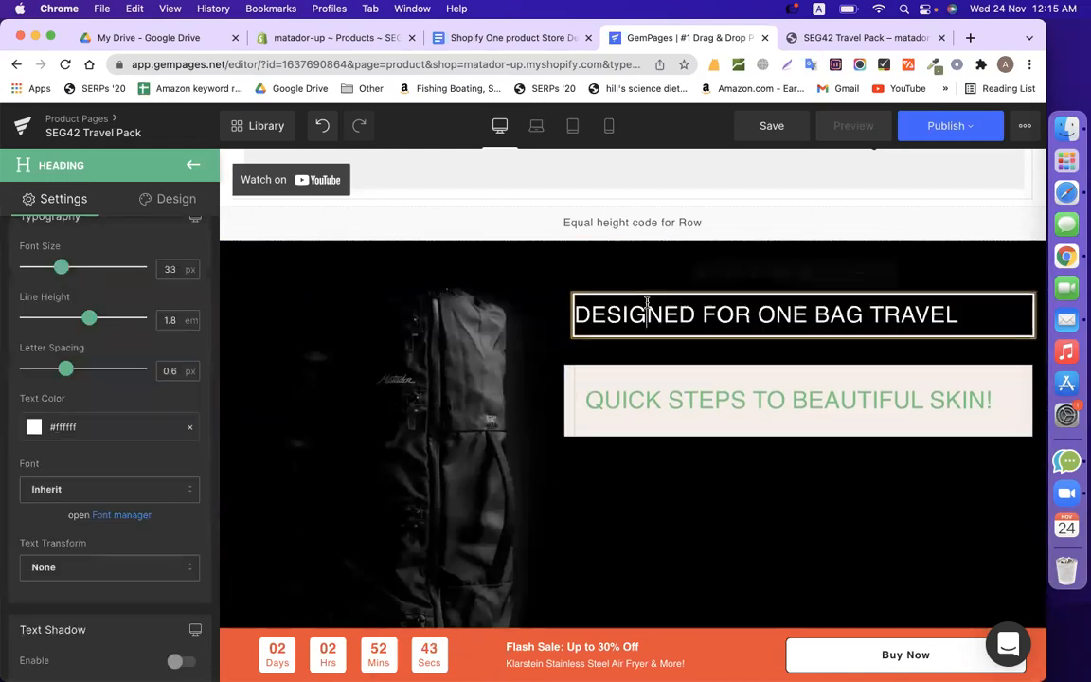
pyautogui.click(703, 423)
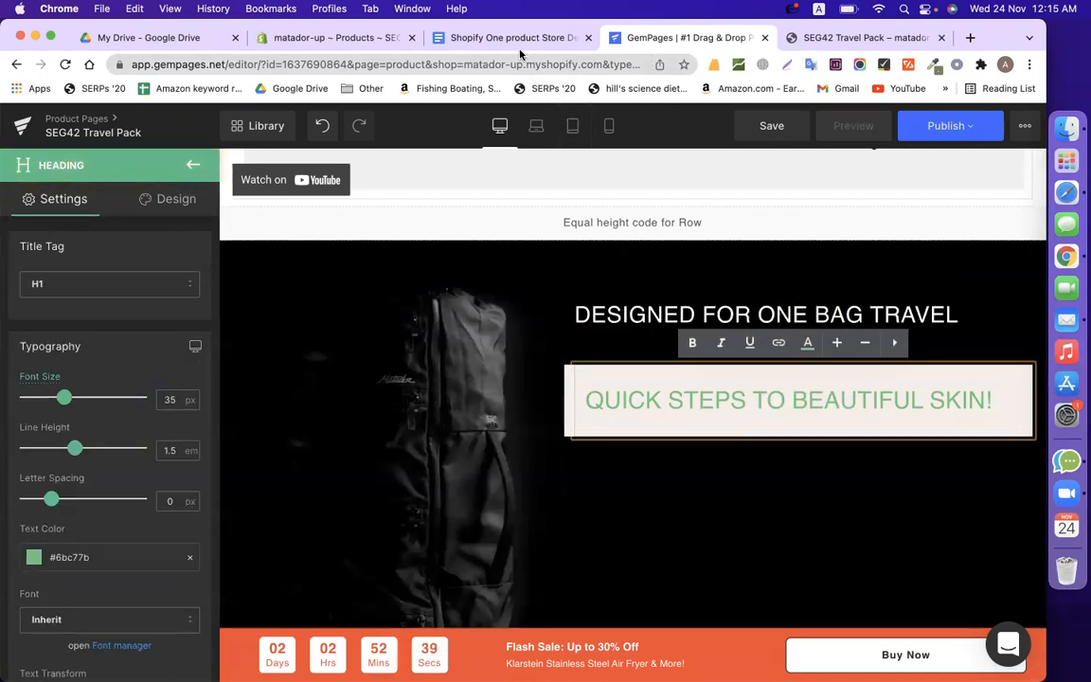
# Step: Copy the 'SEG42 keeps you organized' paragraph from the Google Docs brief
pyautogui.click(516, 42)
pyautogui.scroll(-3, 425, 358)
pyautogui.moveTo(533, 421); pyautogui.dragTo(300, 376)
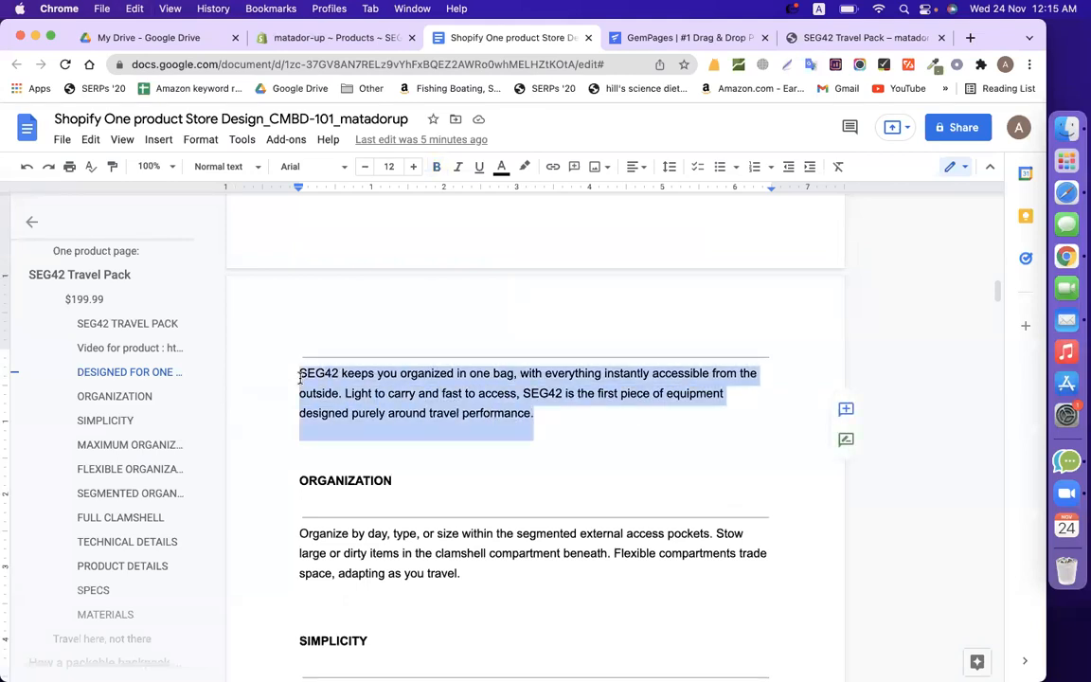
pyautogui.click(654, 38)
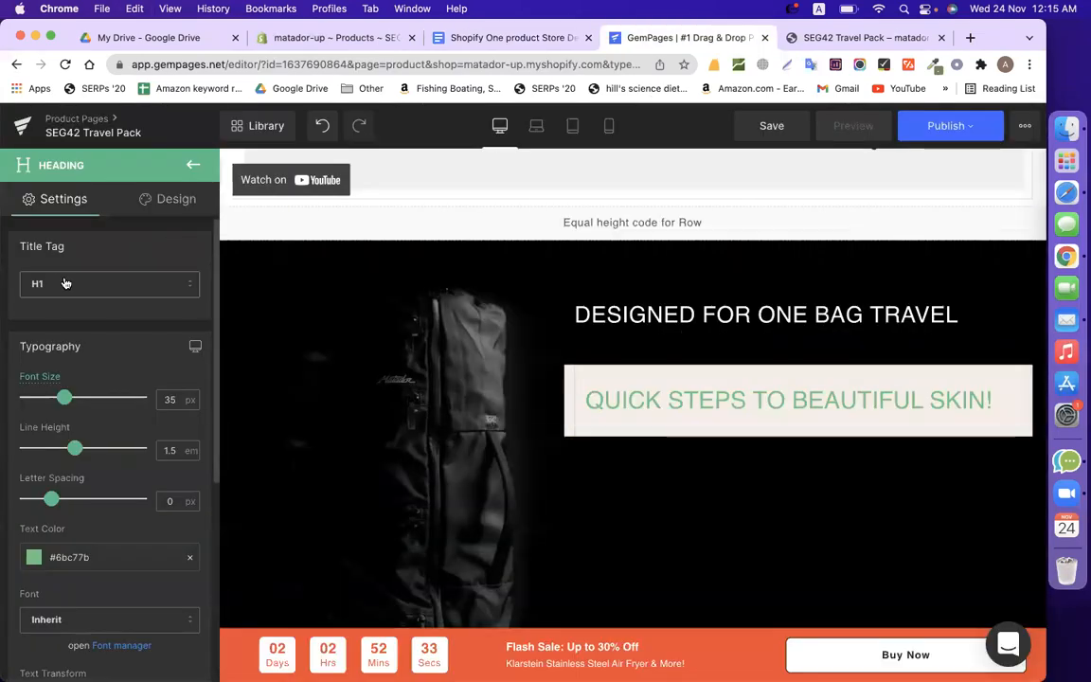
pyautogui.click(192, 164)
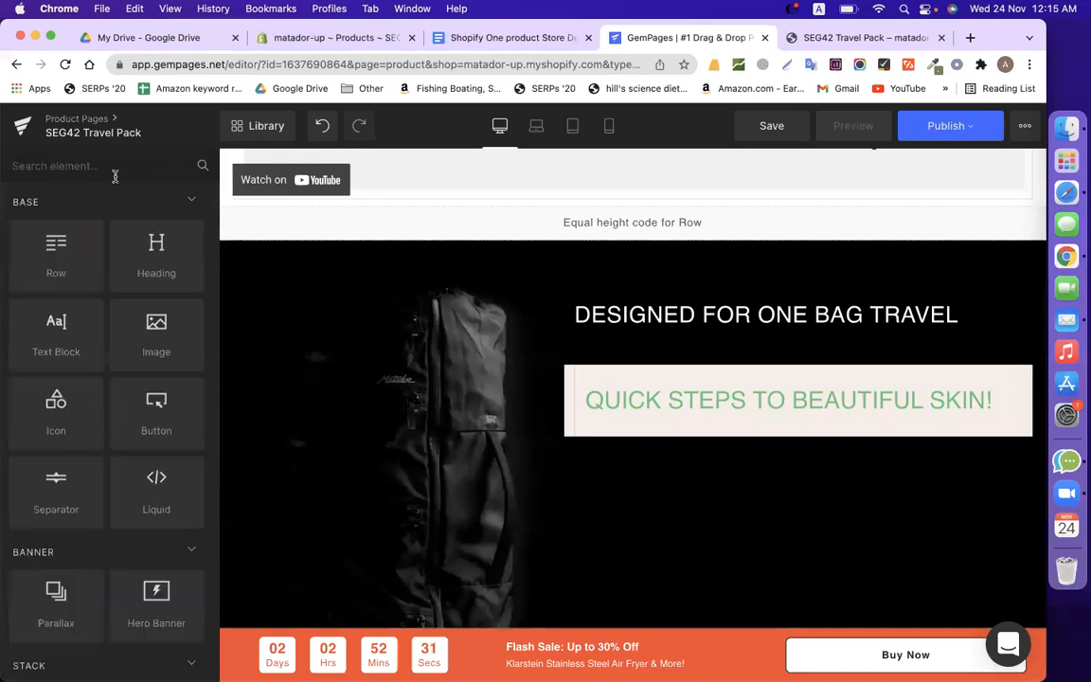
# Step: Add a separator and a text block under the heading, pasting the SEG42 paragraph as plain text
pyautogui.moveTo(56, 488); pyautogui.dragTo(602, 350)
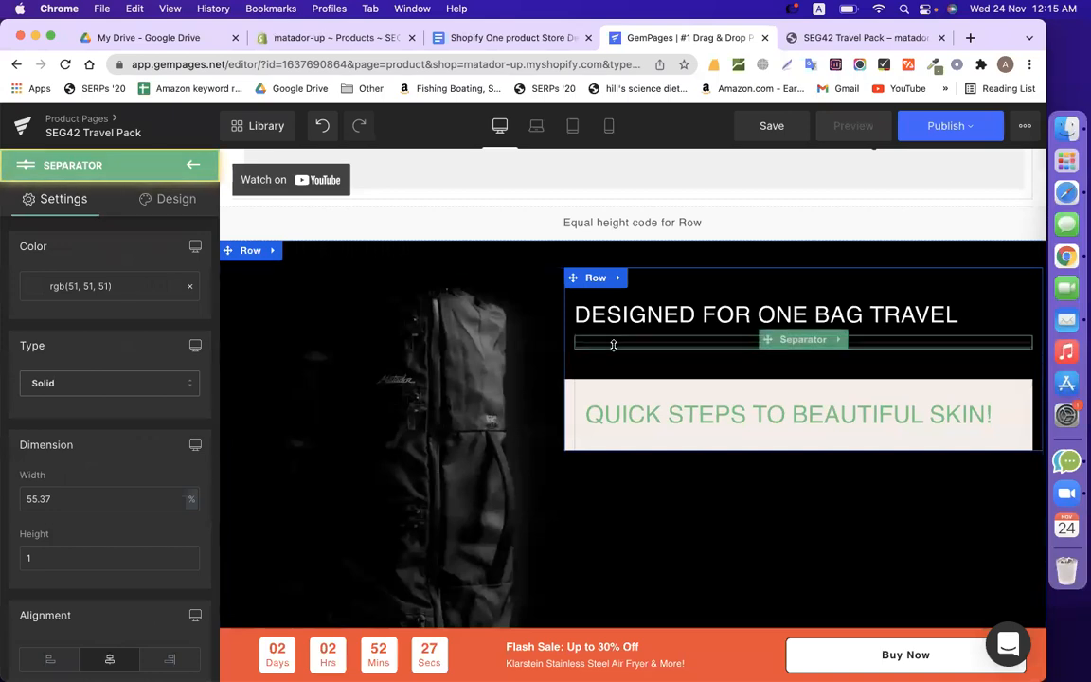
pyautogui.click(190, 165)
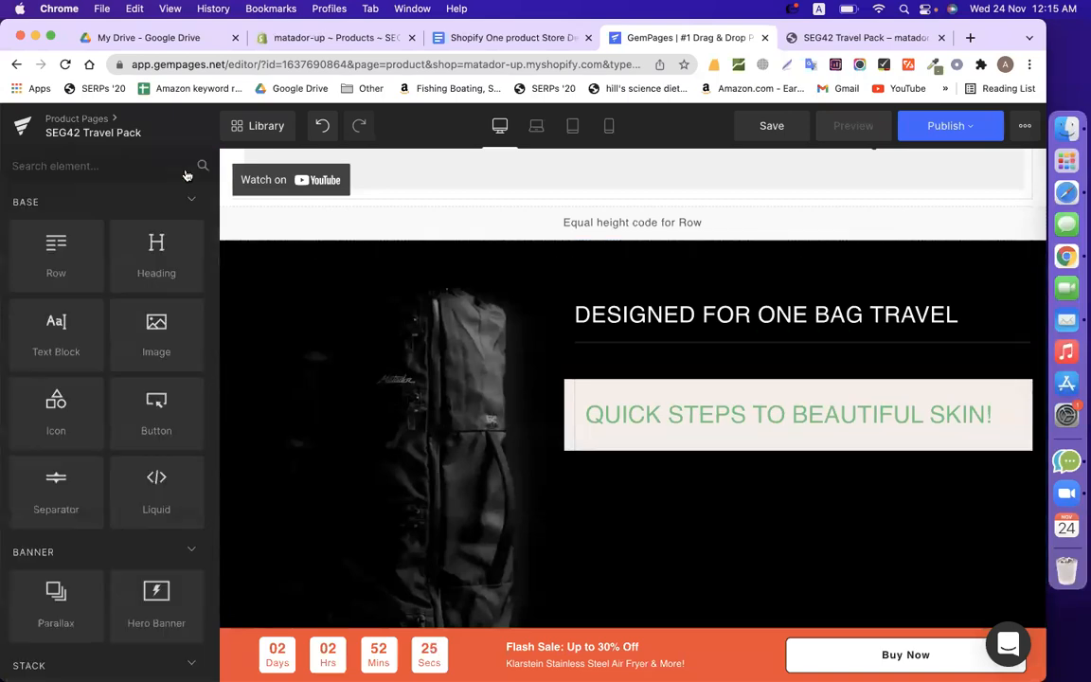
pyautogui.moveTo(42, 347); pyautogui.dragTo(699, 373)
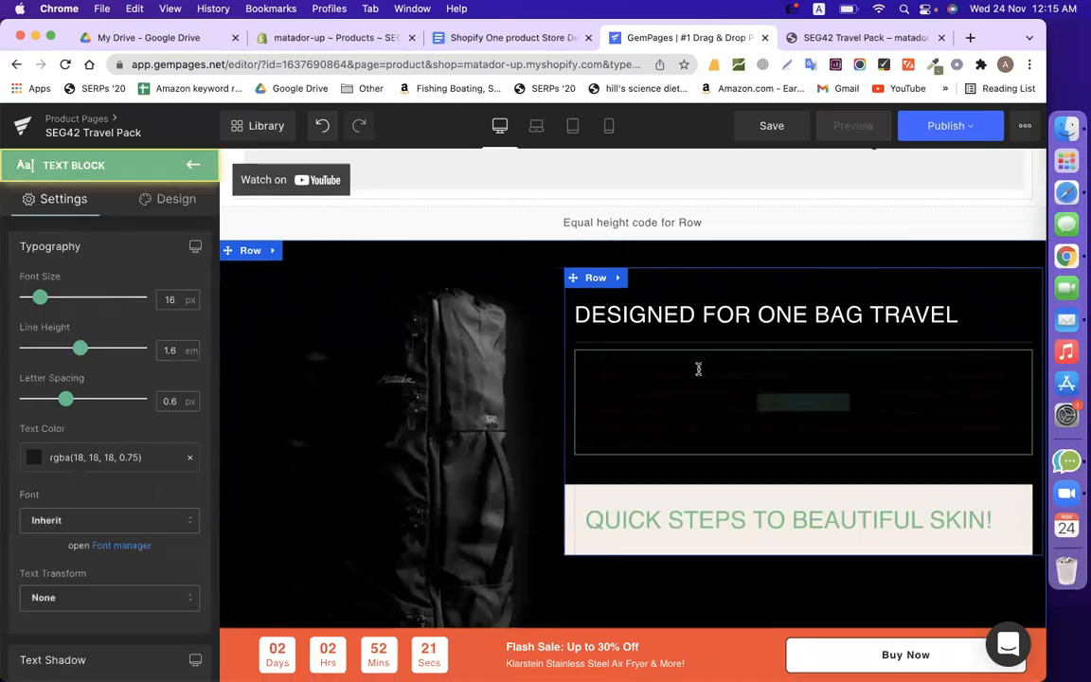
pyautogui.click(689, 376)
pyautogui.hotkey('ctrl', 'a')
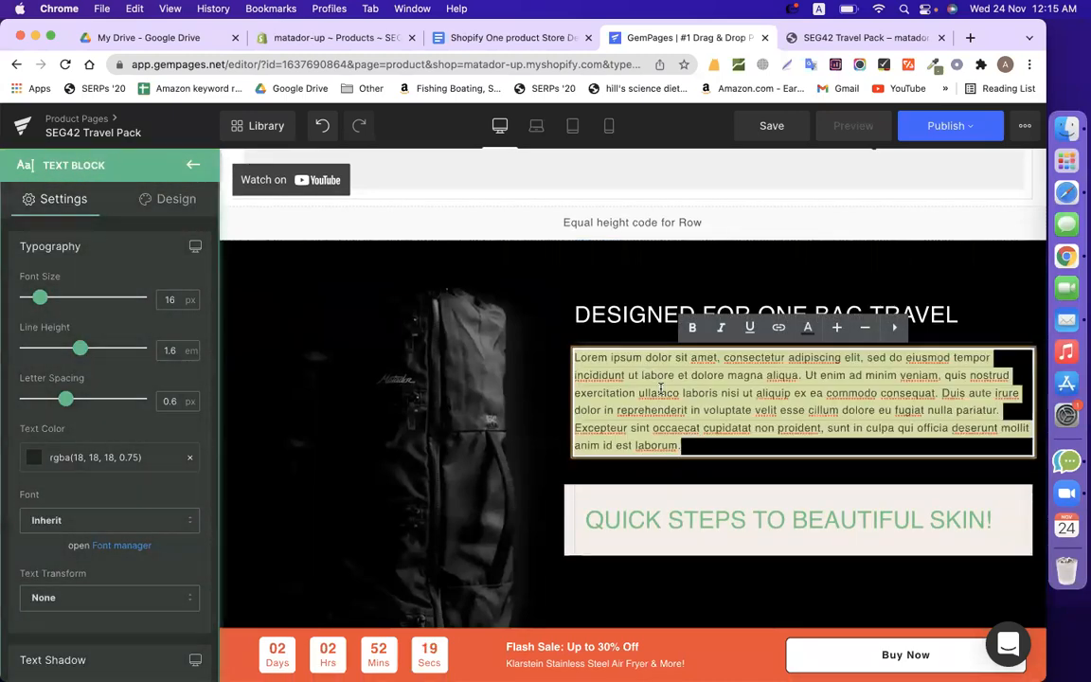
pyautogui.hotkey('ctrl', 'v')
pyautogui.click(481, 427)
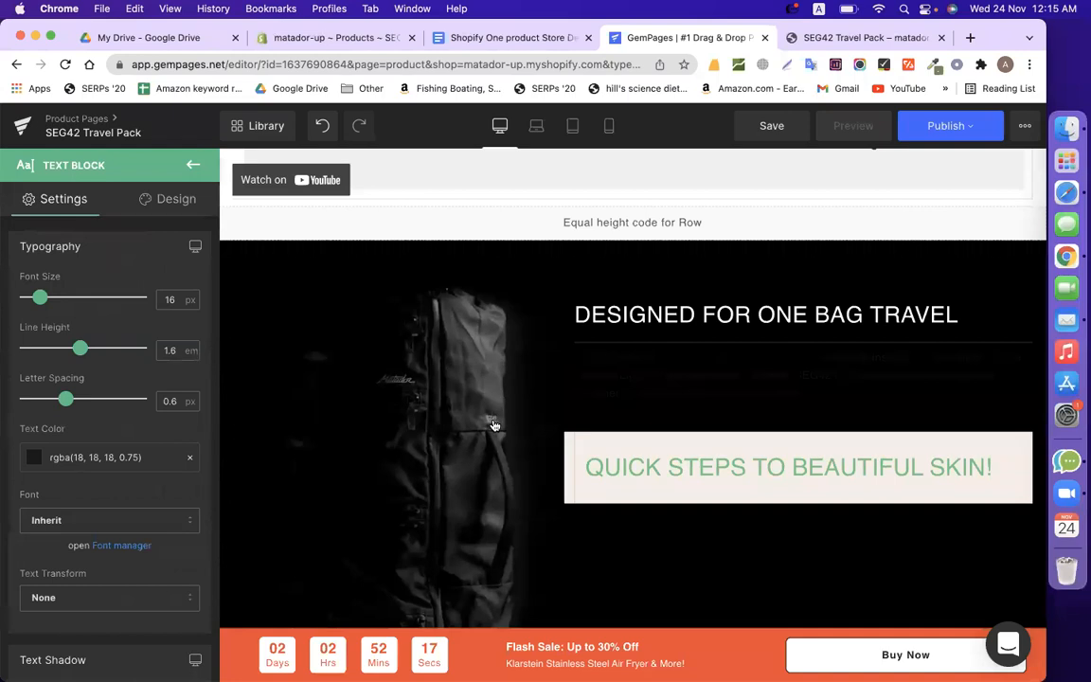
# Step: Make the SEG42 keeps you organized paragraph white at 22 px
pyautogui.hotkey('ctrl', 'a')
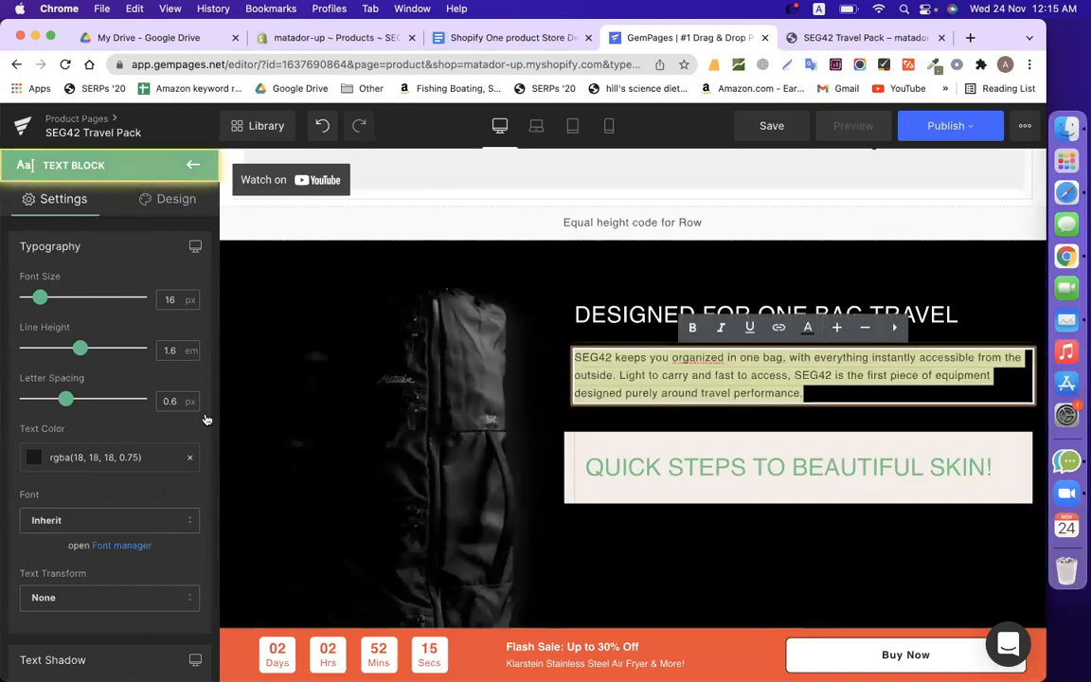
pyautogui.click(34, 459)
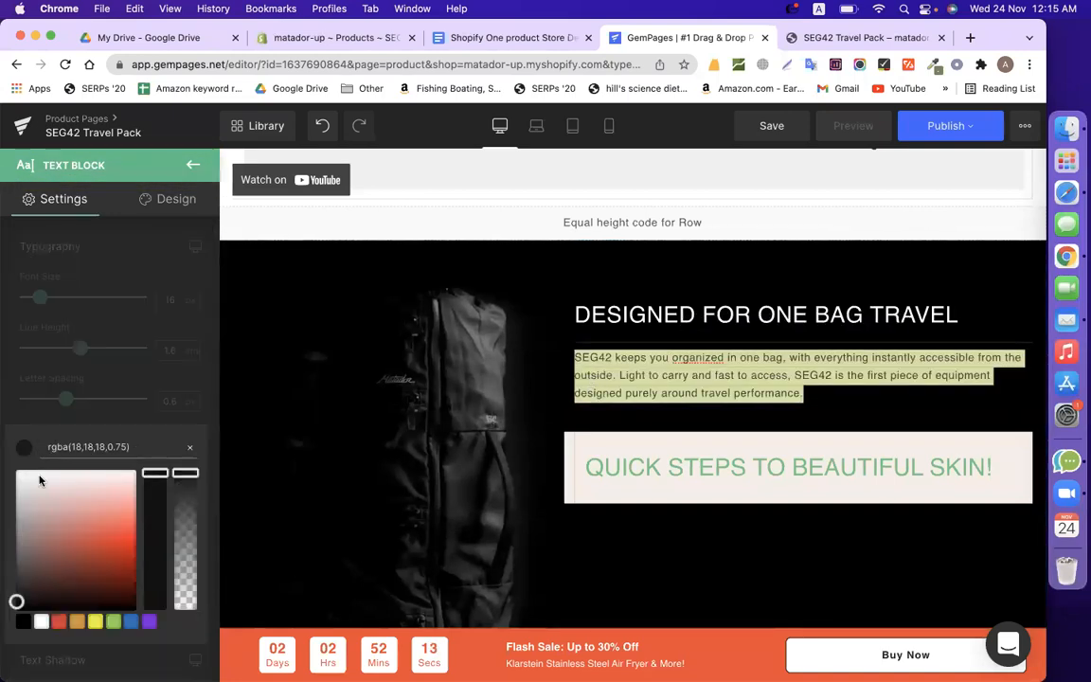
pyautogui.click(42, 622)
pyautogui.click(157, 273)
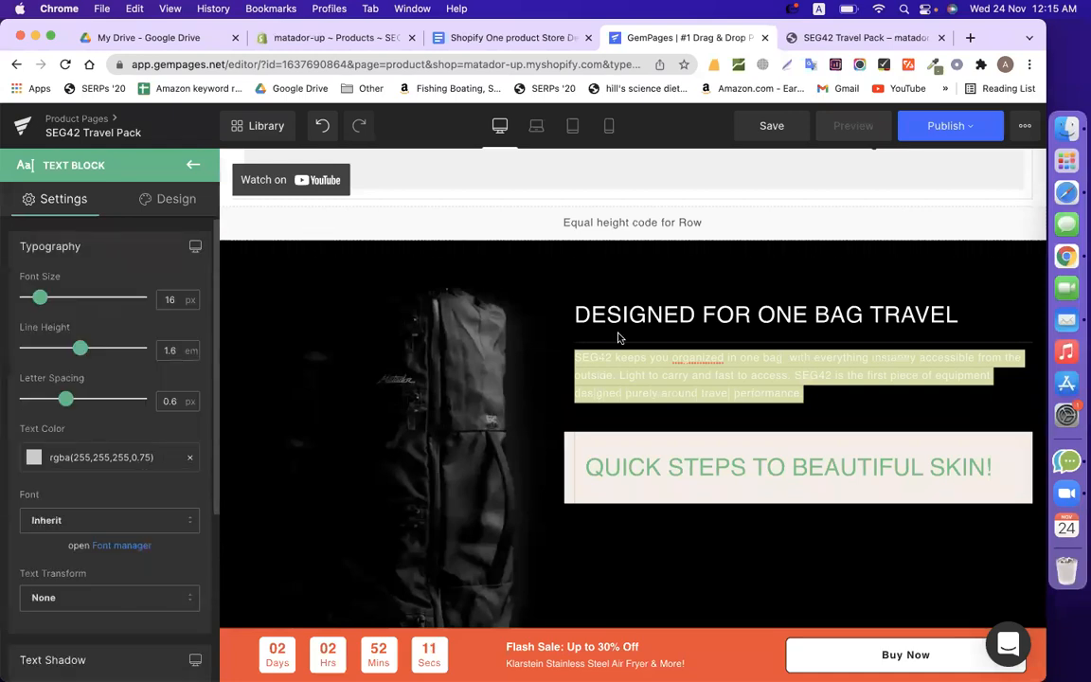
pyautogui.click(620, 360)
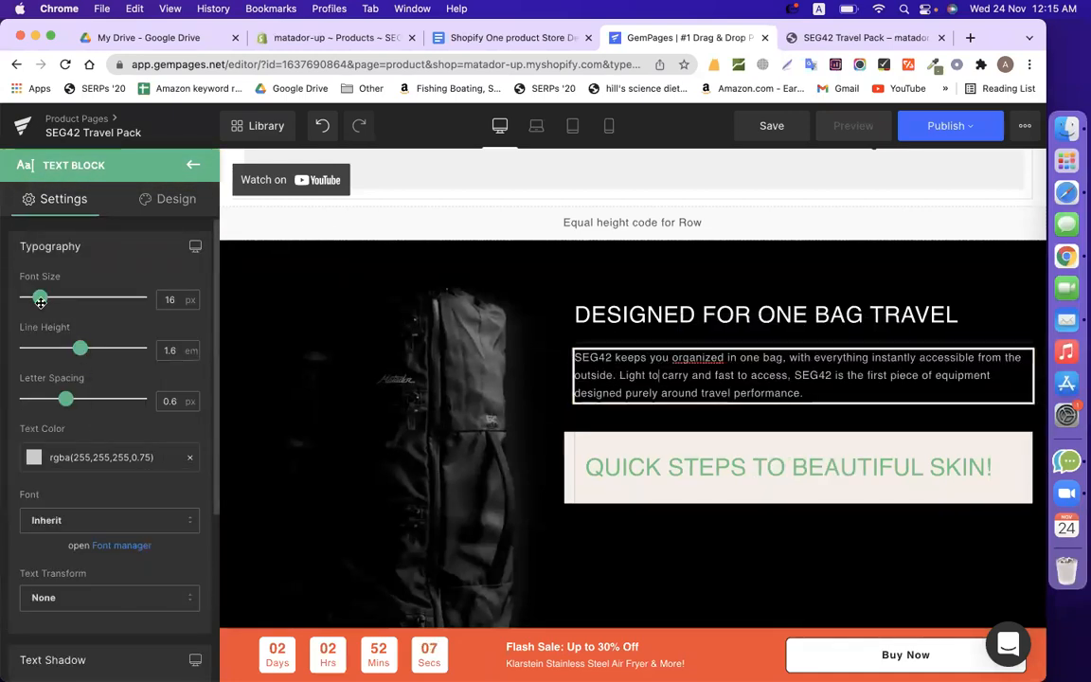
pyautogui.moveTo(40, 301); pyautogui.dragTo(48, 301)
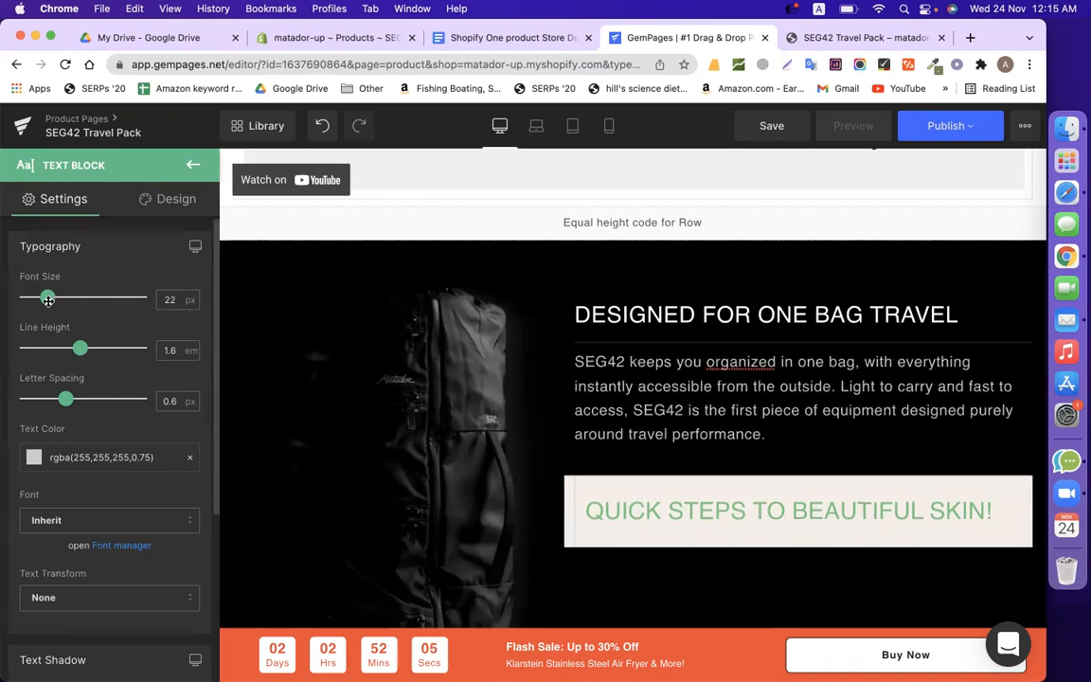
pyautogui.click(574, 489)
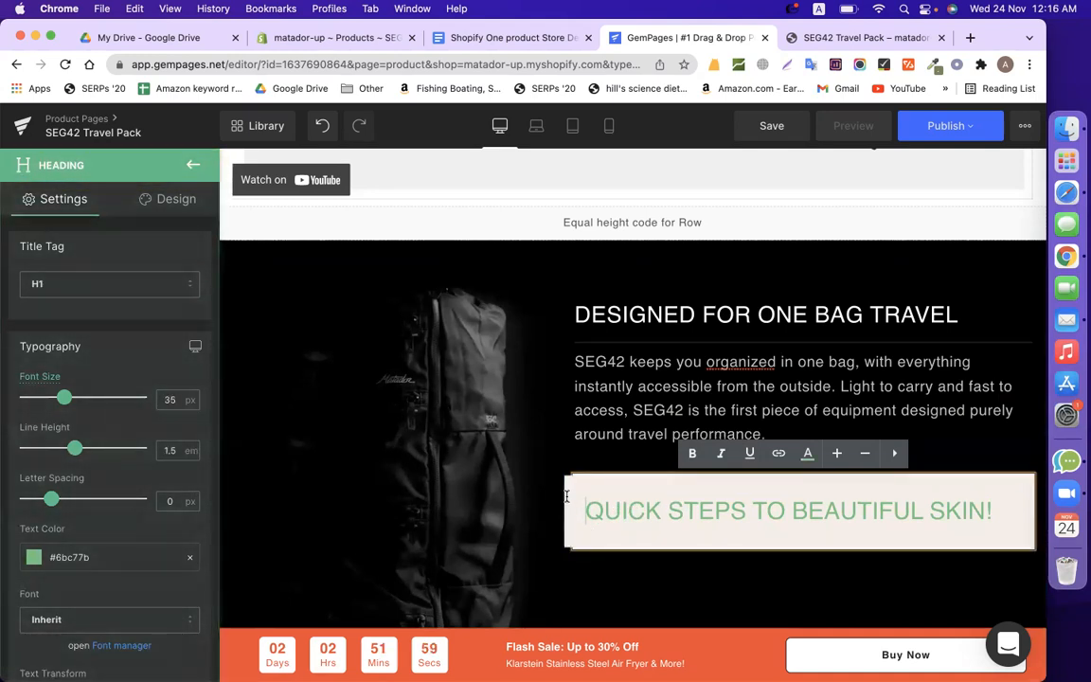
pyautogui.click(616, 588)
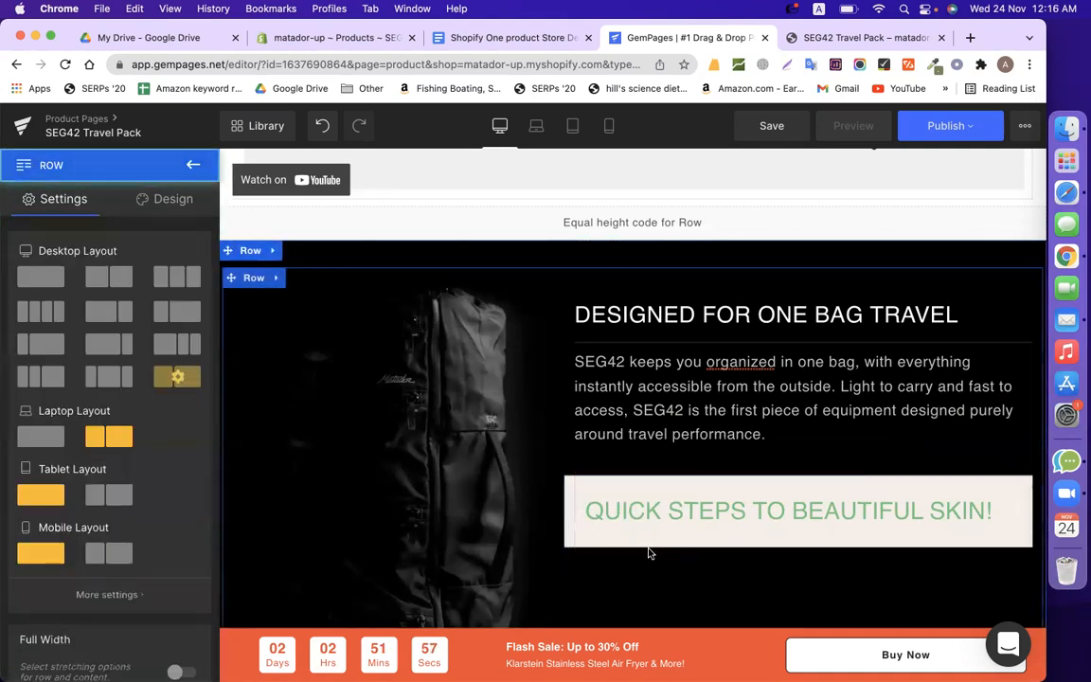
pyautogui.click(643, 538)
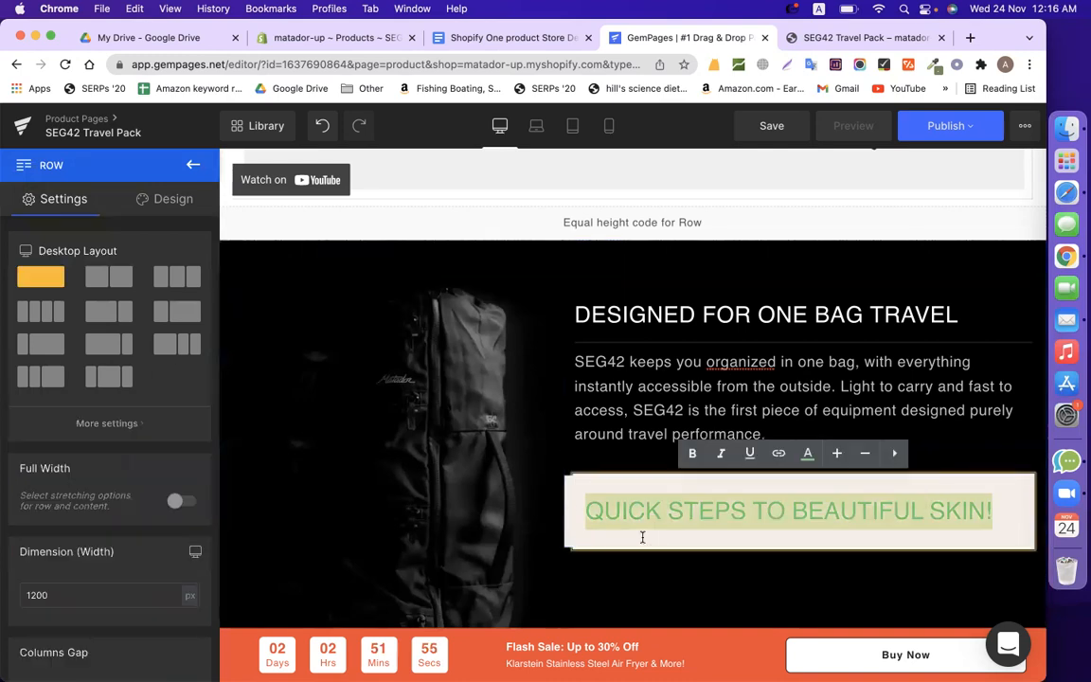
pyautogui.click(674, 594)
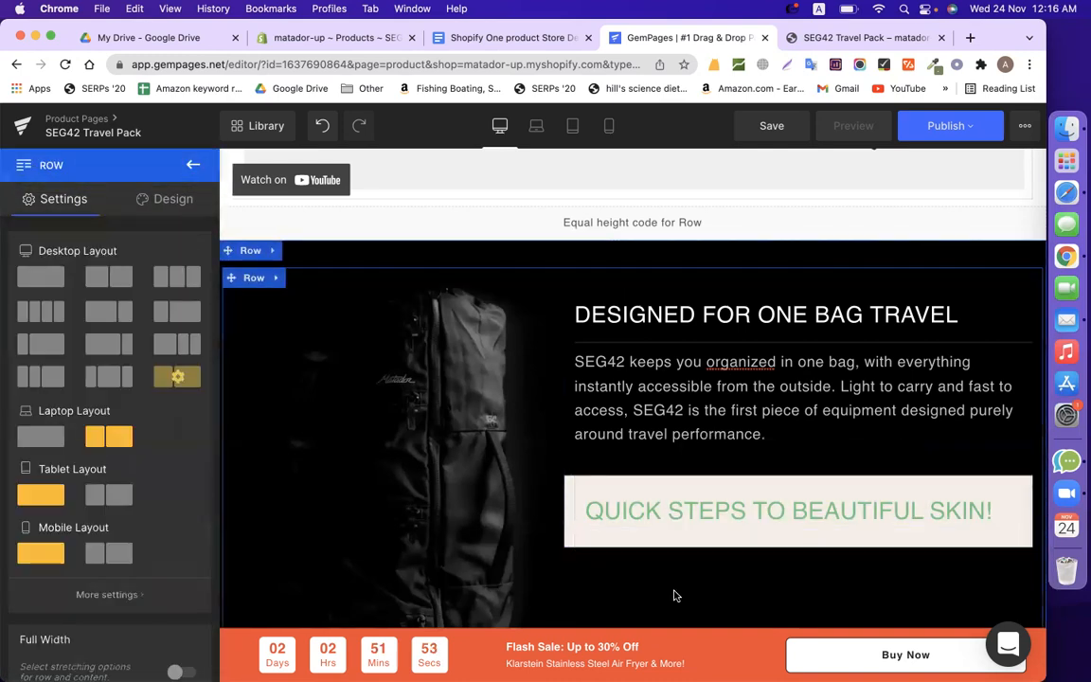
pyautogui.click(575, 487)
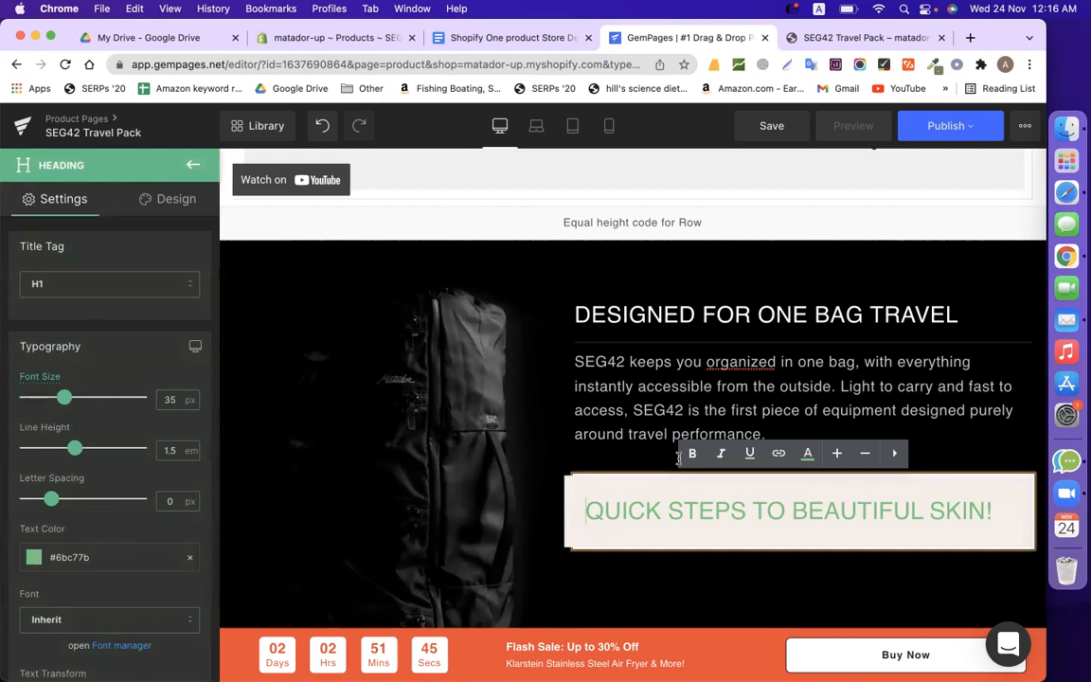
pyautogui.click(640, 343)
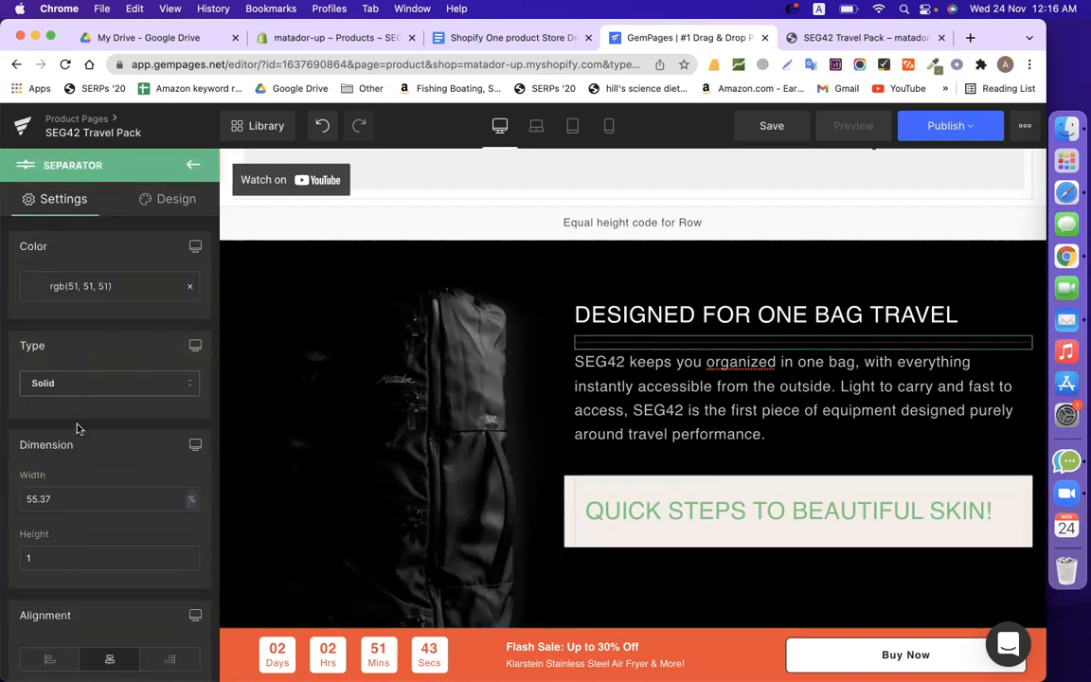
# Step: Make the separator line white and align it to the left
pyautogui.scroll(-3, 78, 429)
pyautogui.scroll(3, 70, 533)
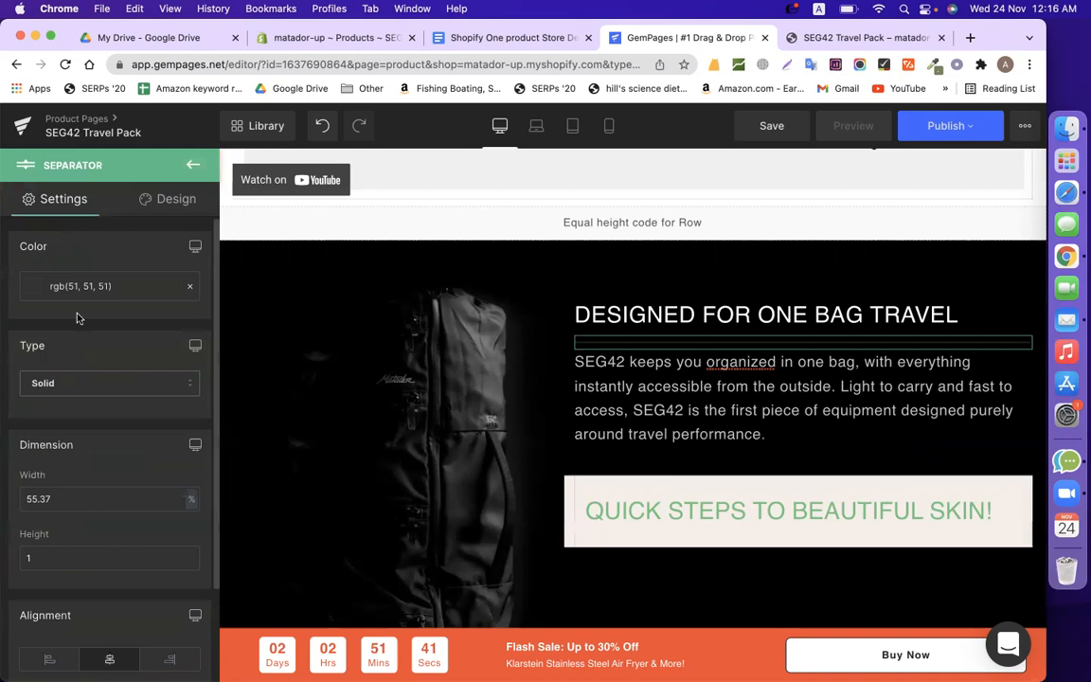
pyautogui.click(92, 285)
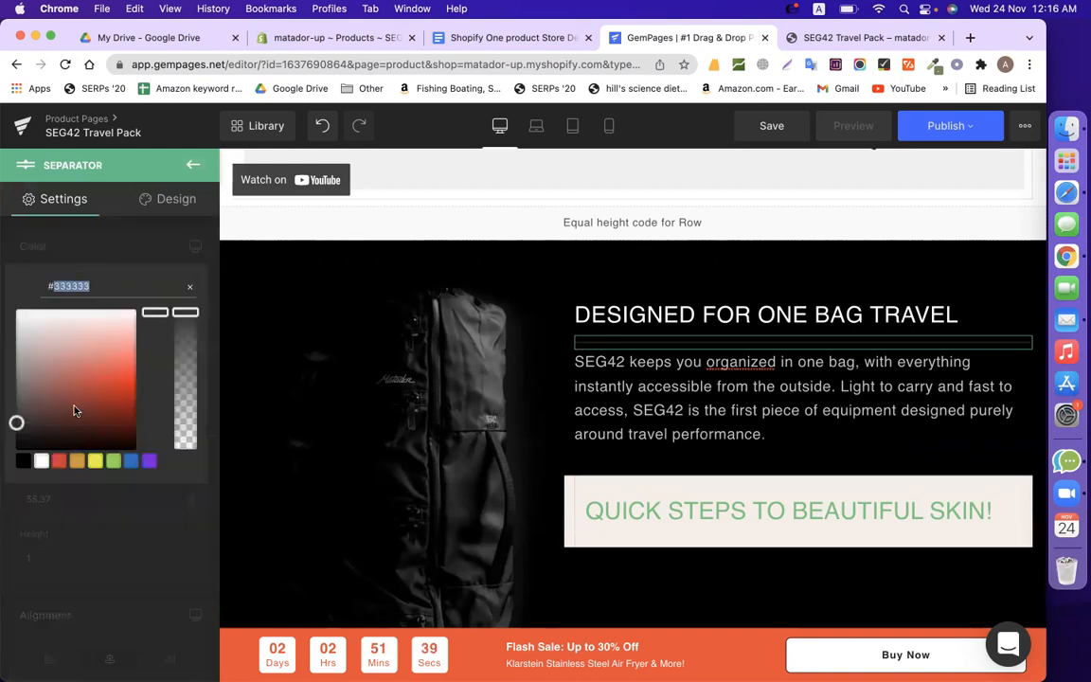
pyautogui.click(41, 460)
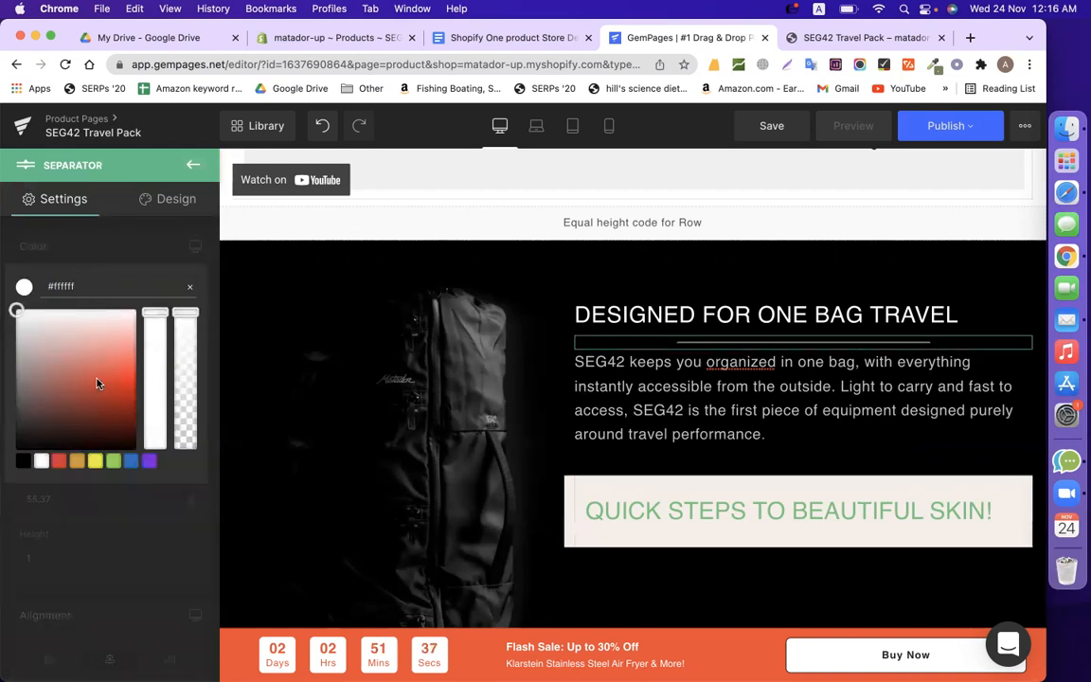
pyautogui.click(59, 231)
pyautogui.scroll(-3, 52, 541)
pyautogui.click(43, 496)
# Step: Delete the leftover QUICK STEPS TO BEAUTIFUL SKIN! heading beneath the paragraph
pyautogui.click(623, 502)
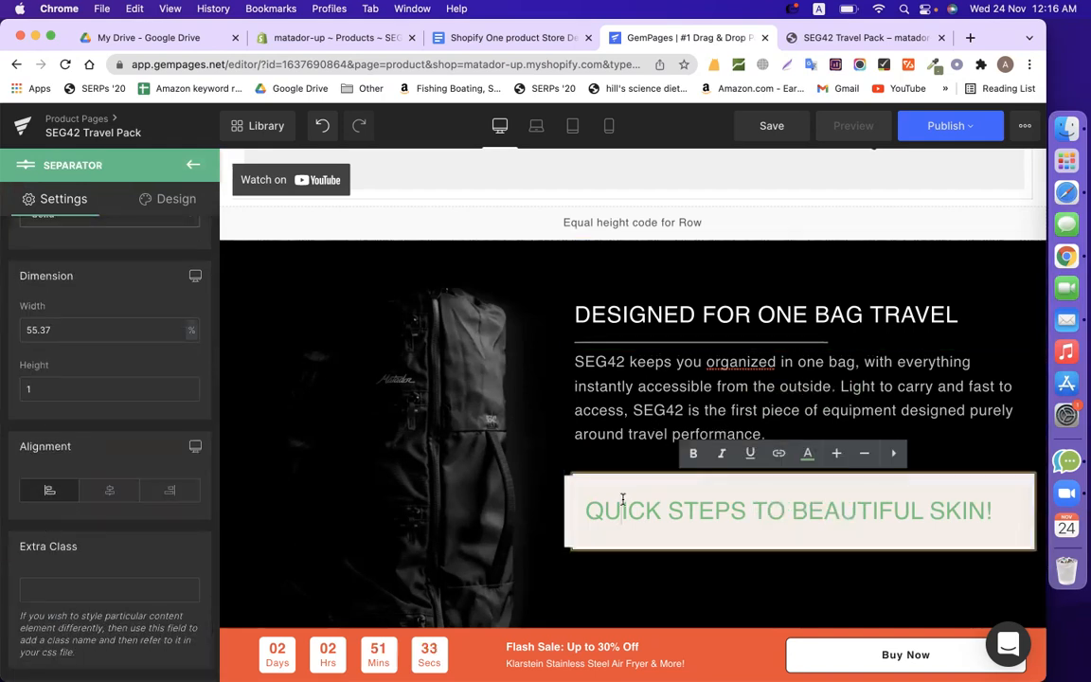
pyautogui.click(733, 509)
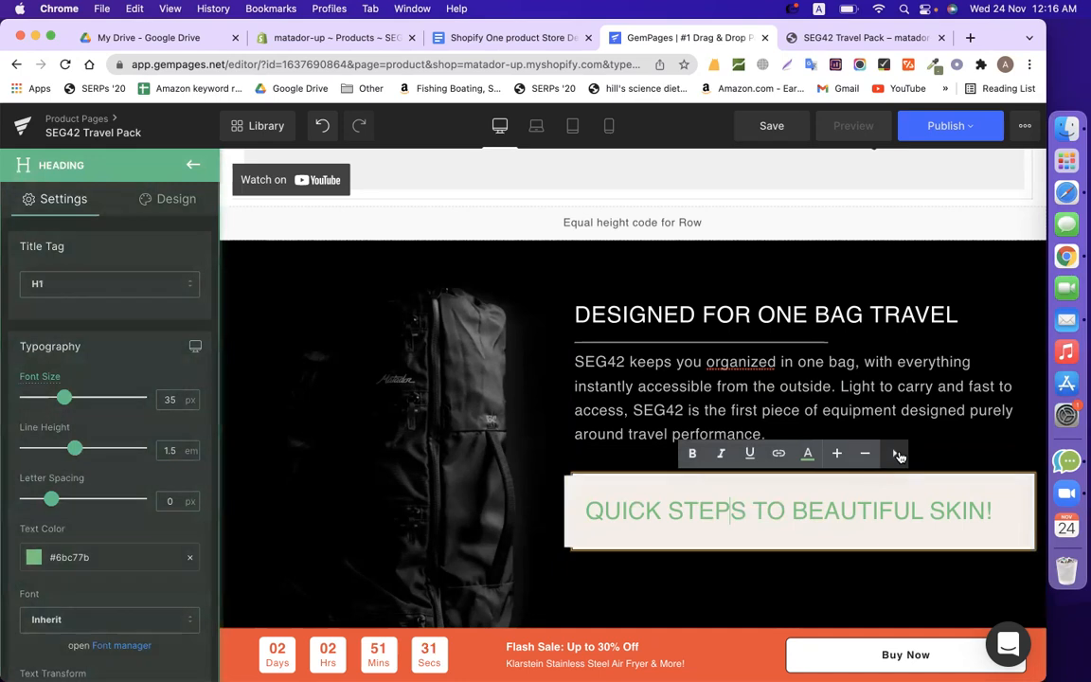
pyautogui.click(897, 455)
pyautogui.click(929, 456)
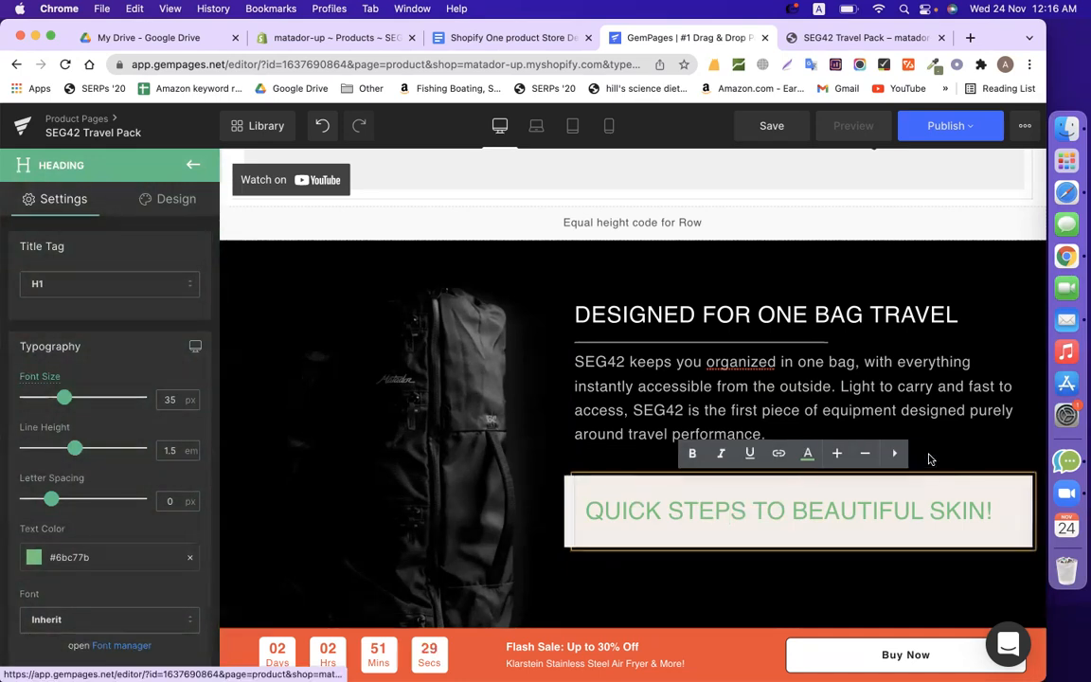
pyautogui.click(900, 459)
pyautogui.click(855, 510)
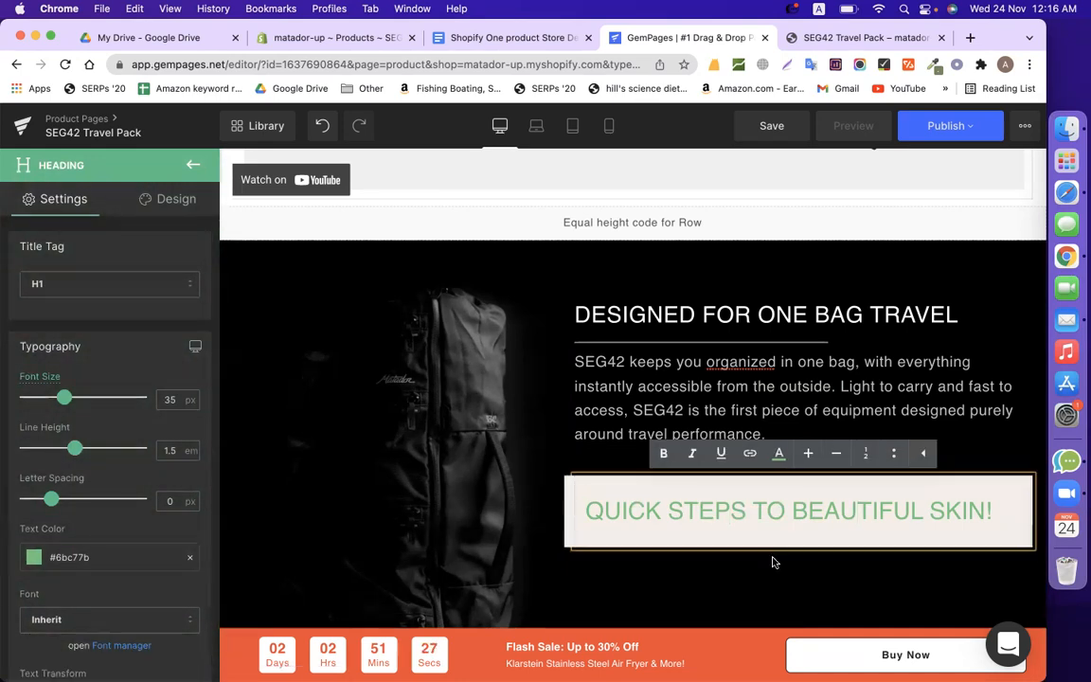
pyautogui.click(719, 566)
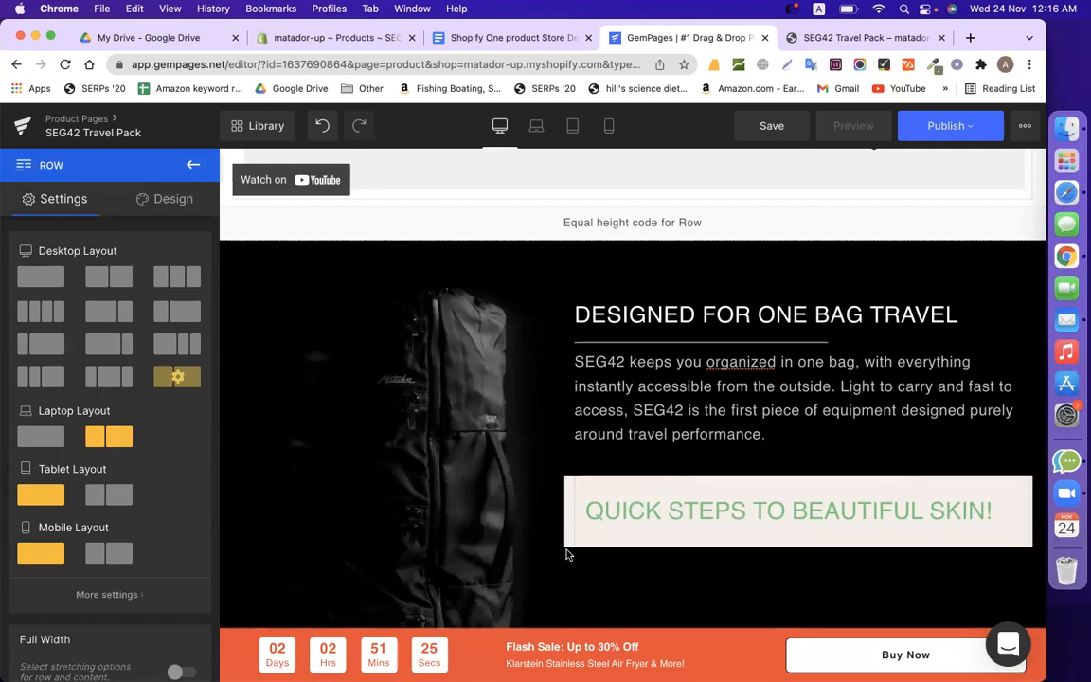
pyautogui.click(626, 511)
pyautogui.rightClick(624, 519)
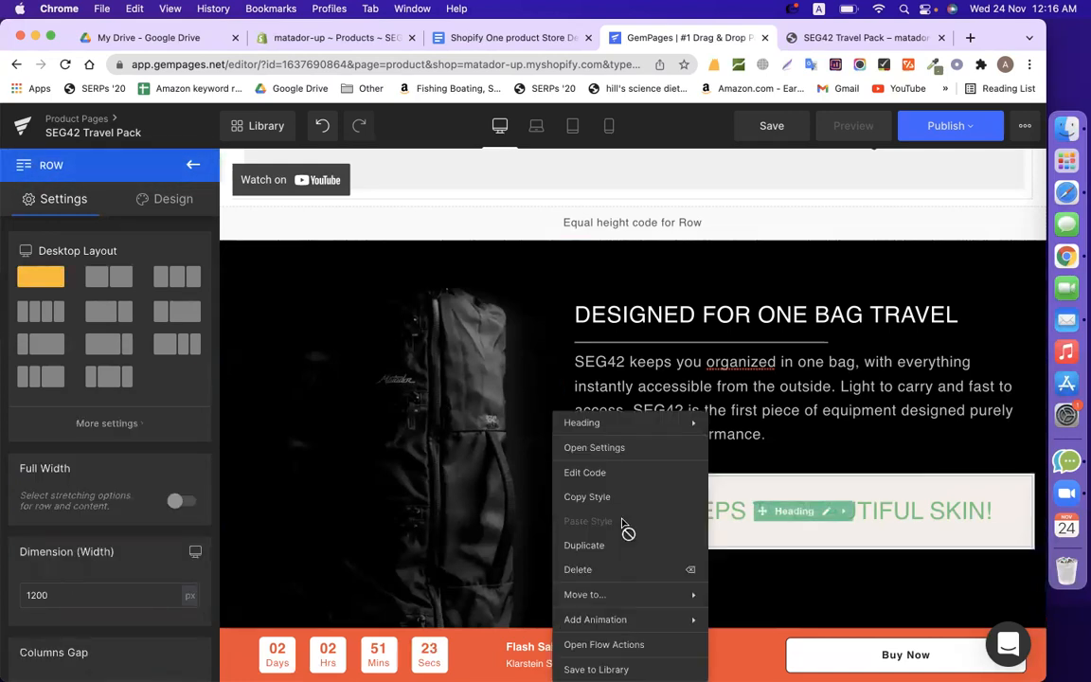
pyautogui.click(613, 567)
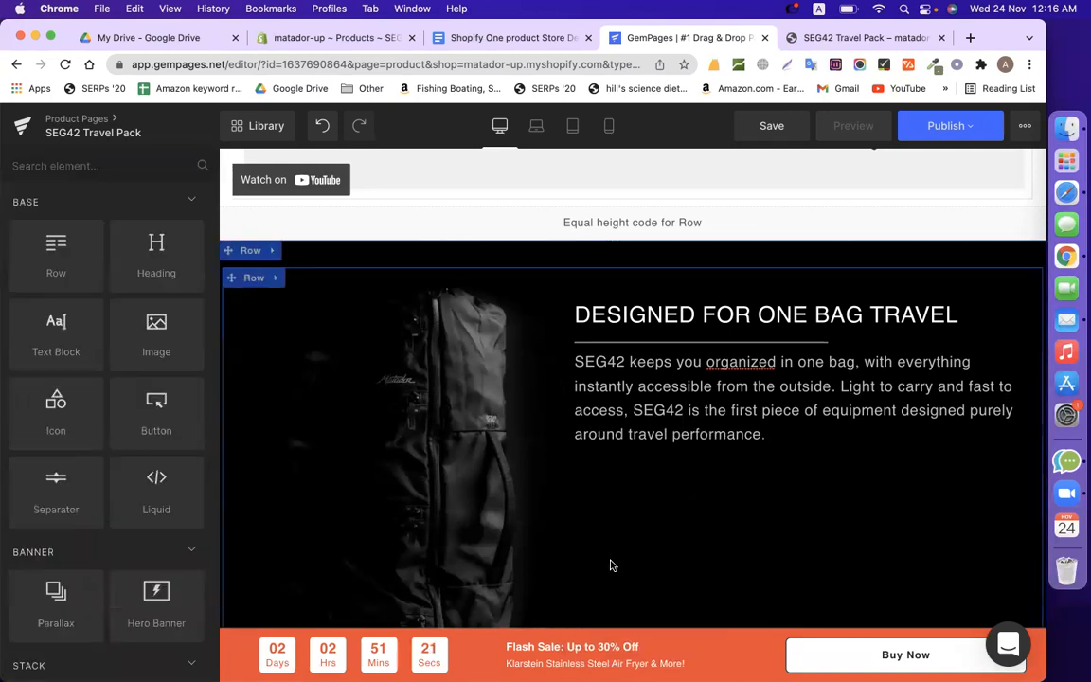
# Step: Copy the ORGANIZATION heading from the Google Docs page copy
pyautogui.click(510, 40)
pyautogui.scroll(-3, 466, 390)
pyautogui.tripleClick(360, 318)
pyautogui.press('super+c')
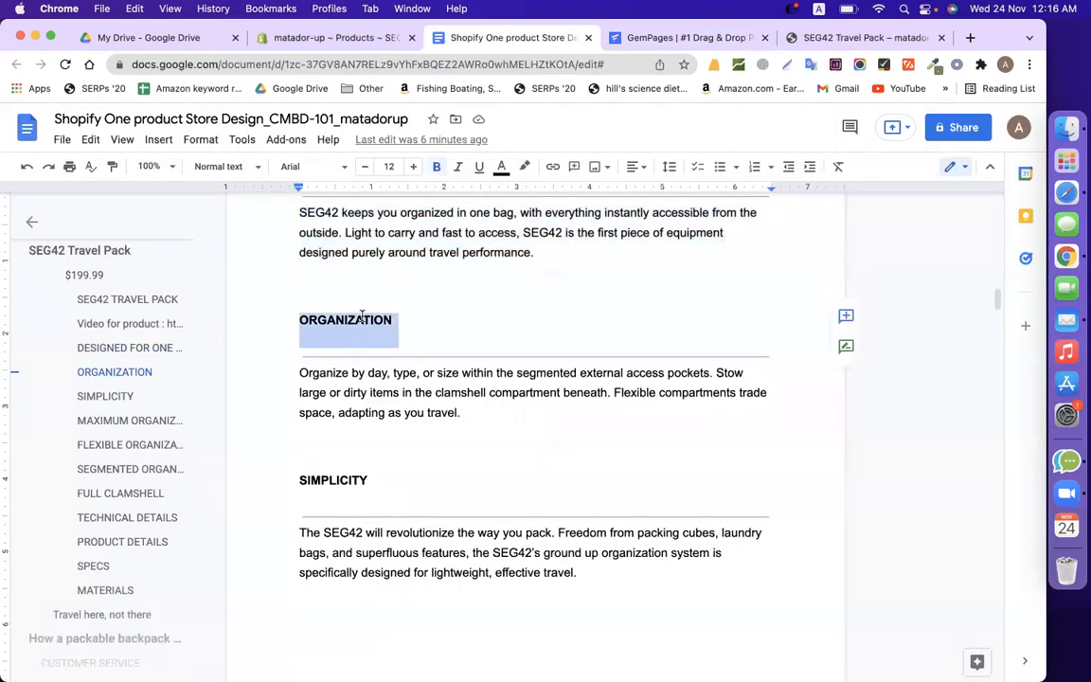
pyautogui.click(606, 37)
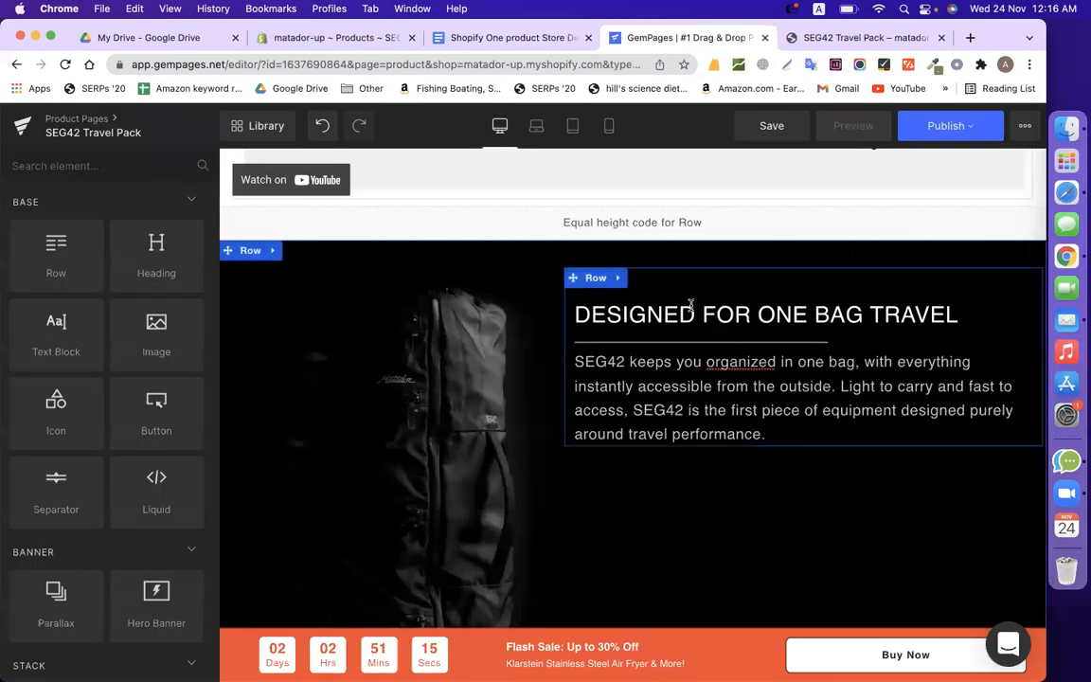
# Step: Duplicate the DESIGNED FOR ONE BAG TRAVEL heading and move the copy below the paragraph
pyautogui.click(782, 310)
pyautogui.rightClick(739, 309)
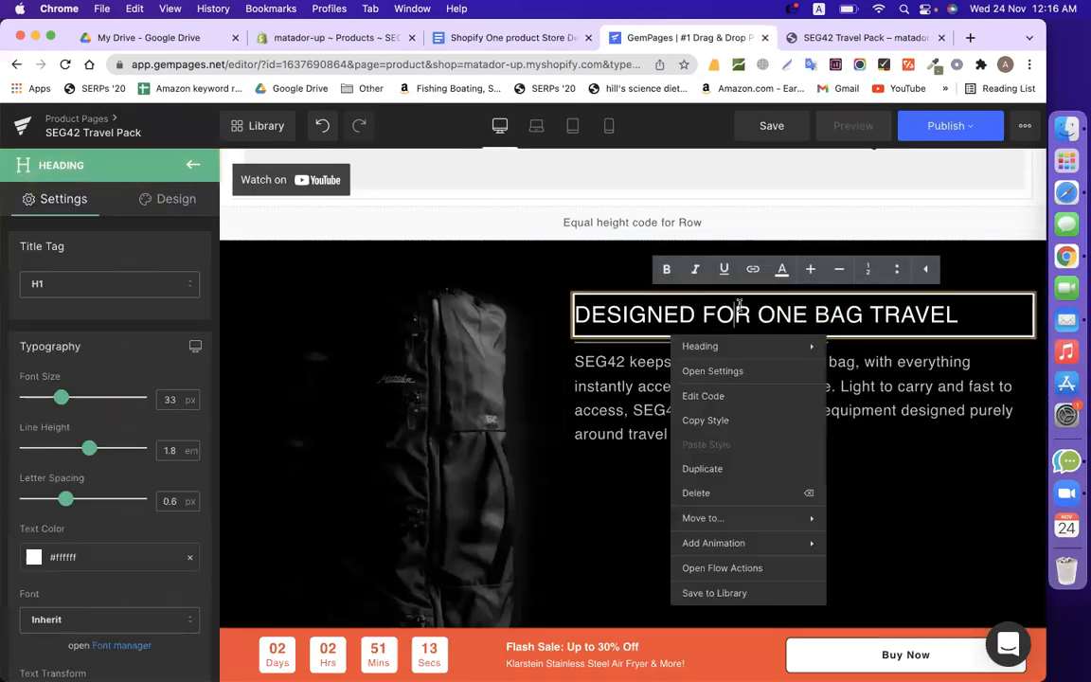
pyautogui.click(716, 469)
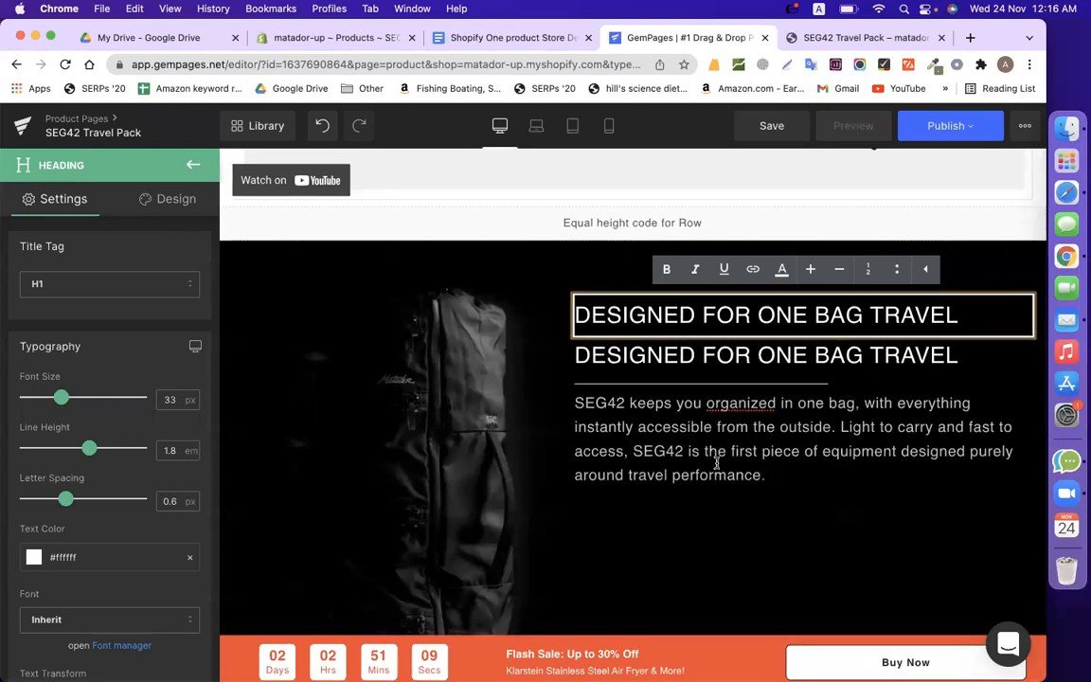
pyautogui.rightClick(703, 361)
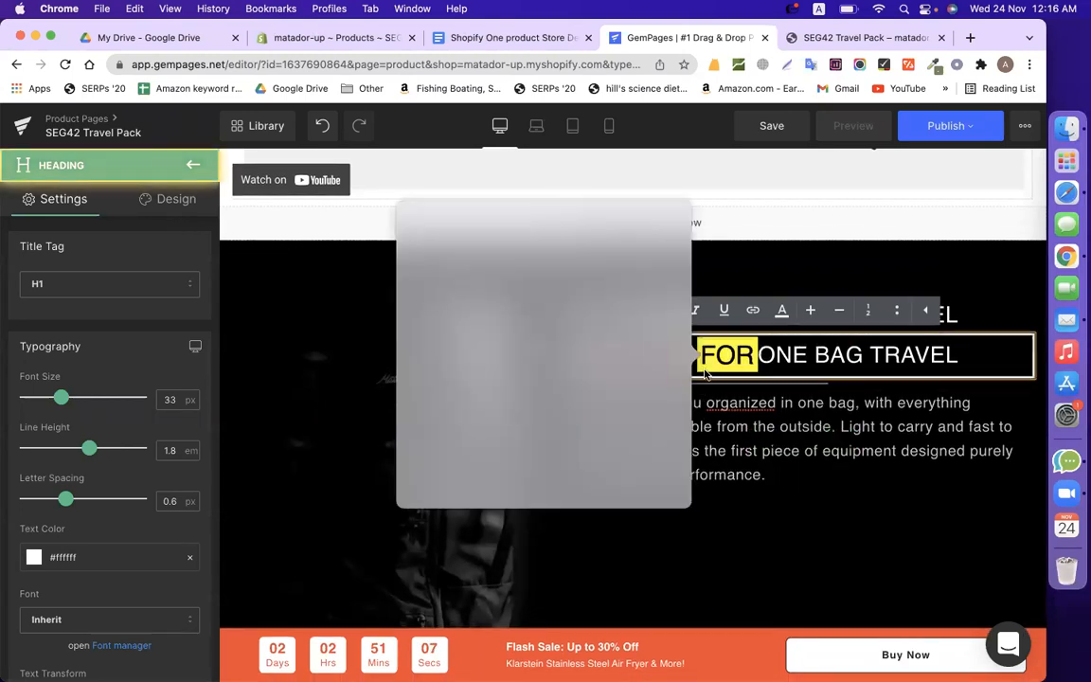
pyautogui.click(840, 520)
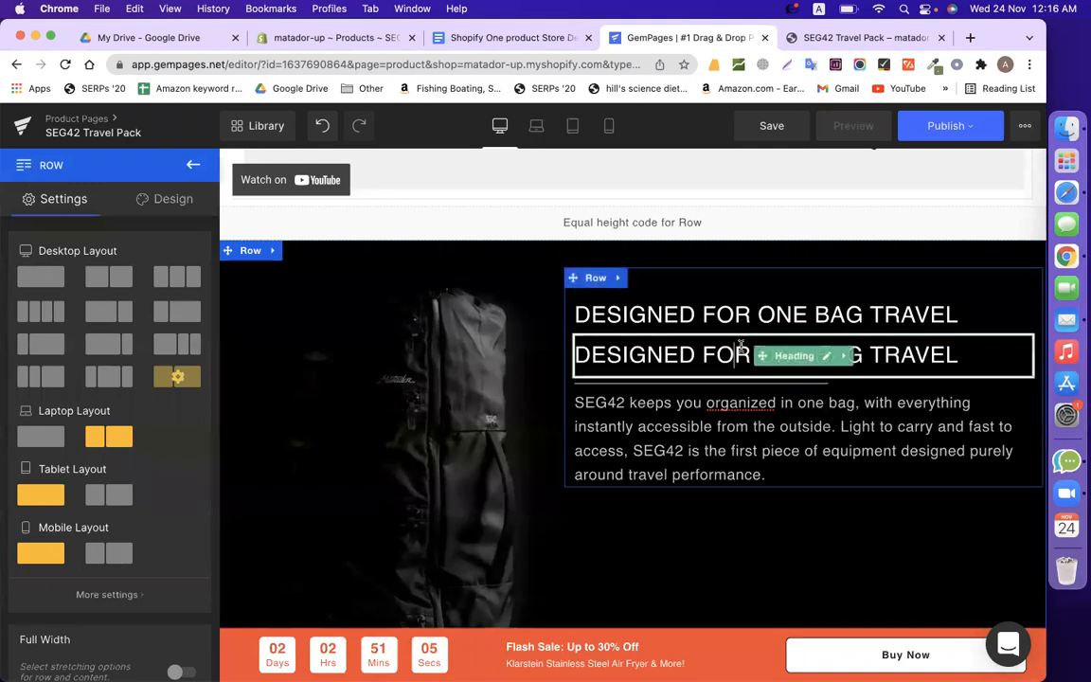
pyautogui.click(738, 349)
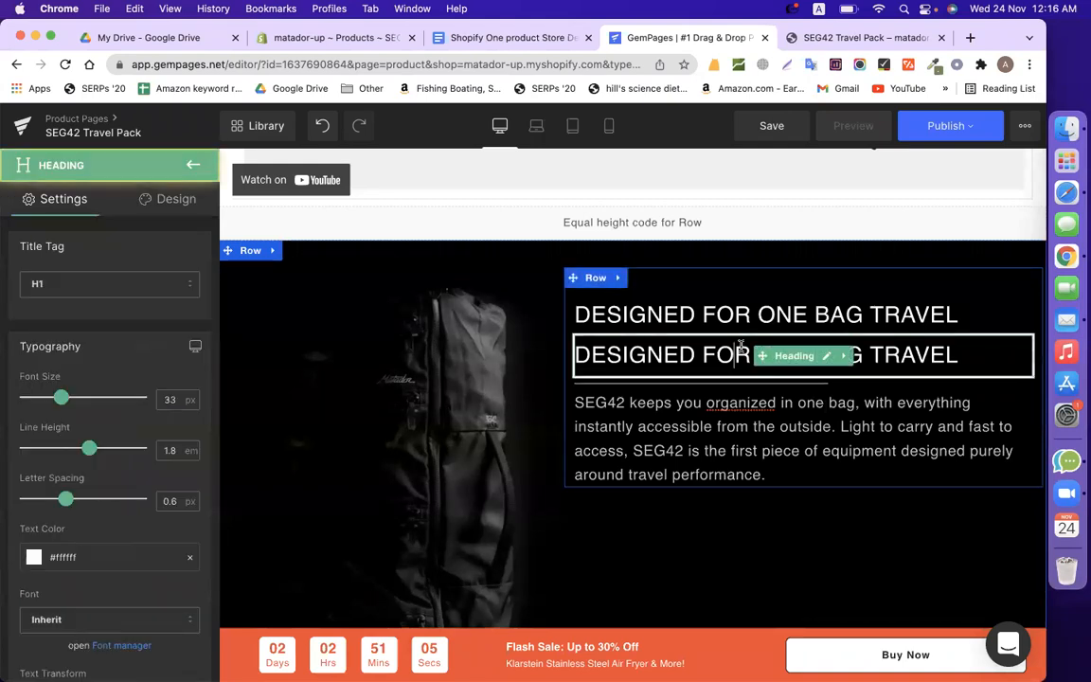
pyautogui.click(829, 521)
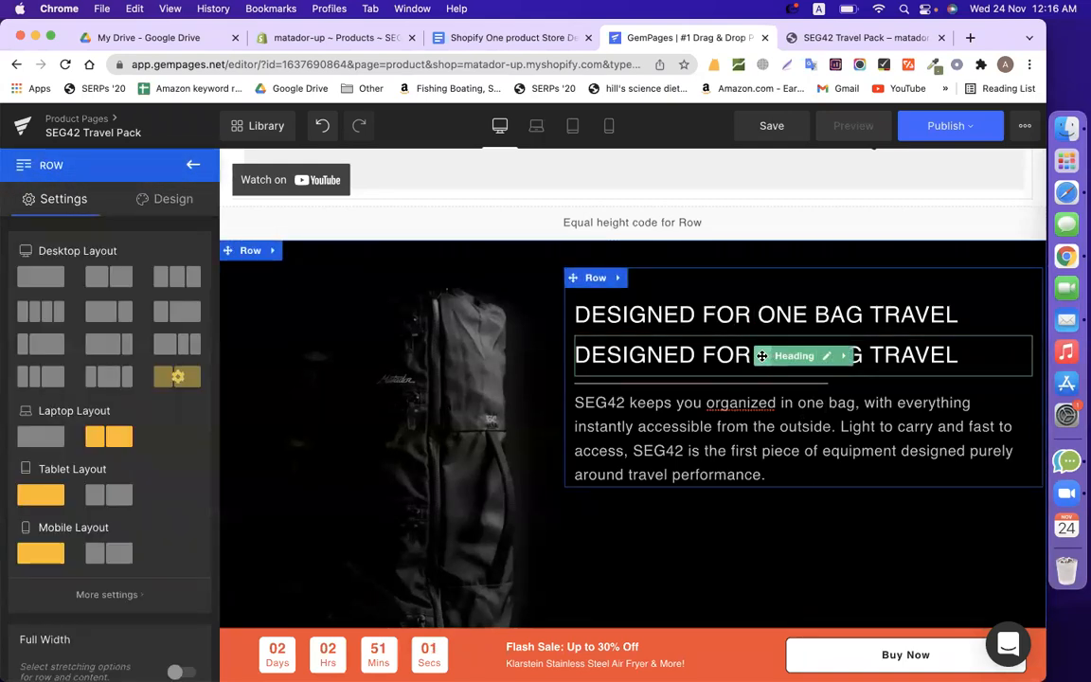
pyautogui.moveTo(761, 356); pyautogui.dragTo(713, 506)
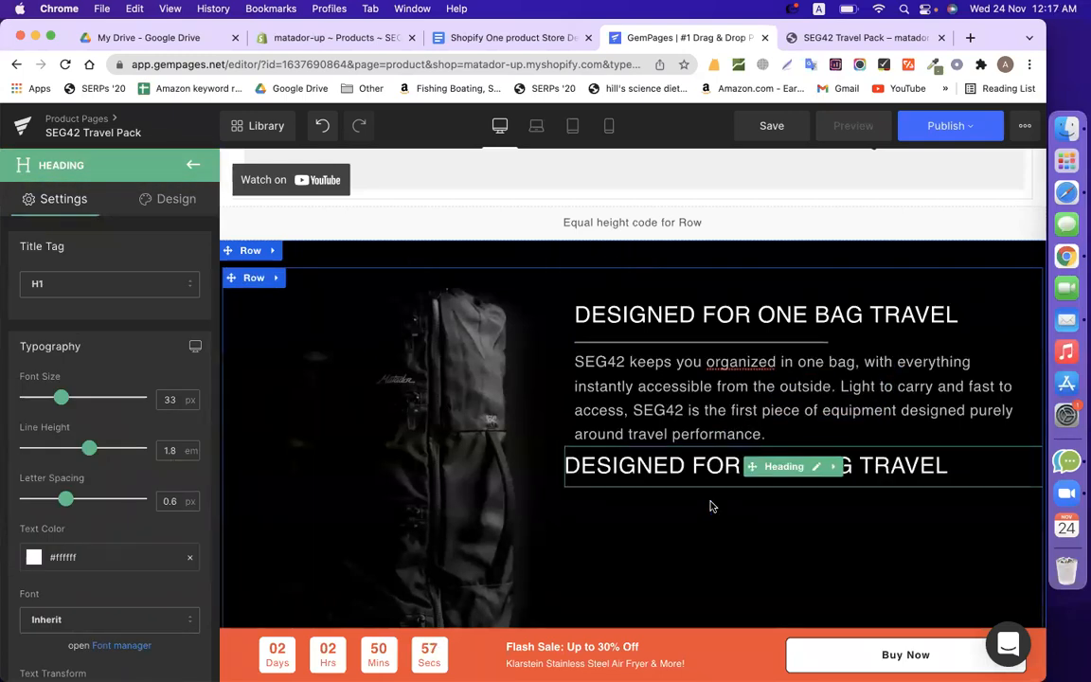
# Step: Change the copied heading's text to ORGANIZATION on a single line
pyautogui.click(692, 465)
pyautogui.press('super+a')
pyautogui.press('super+v')
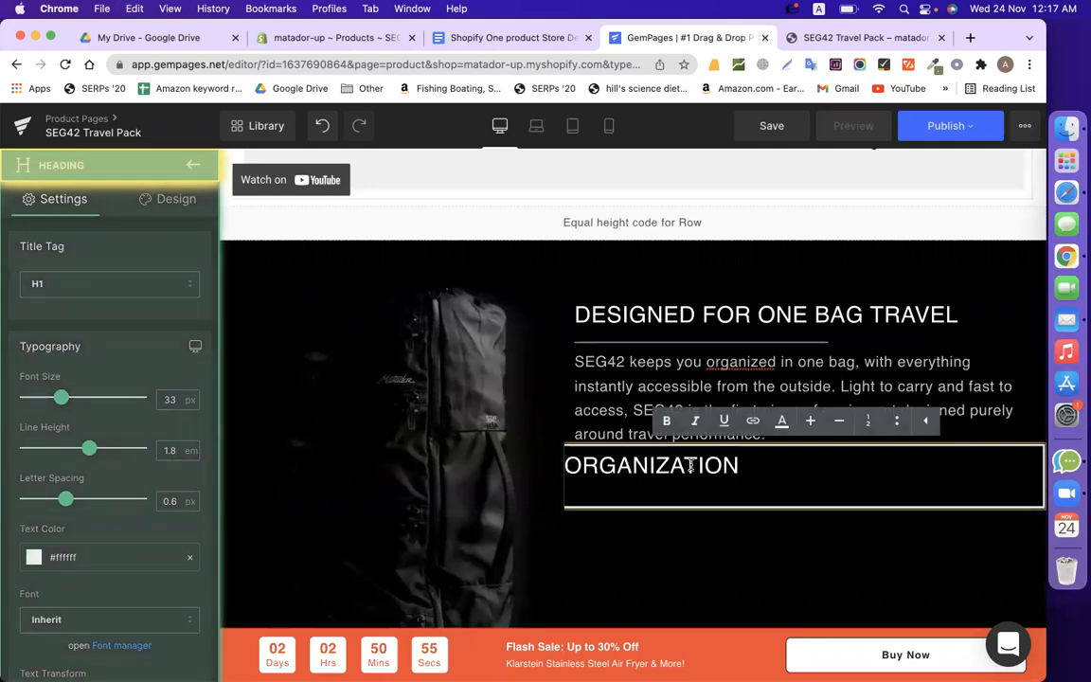
pyautogui.press('BackSpace')
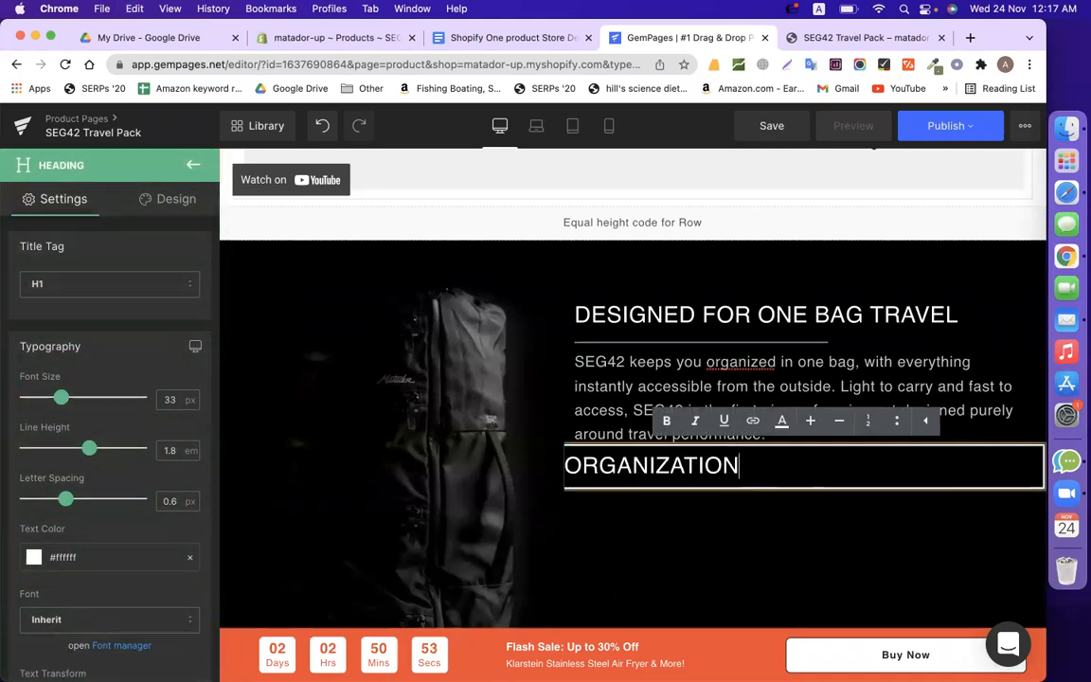
pyautogui.click(757, 525)
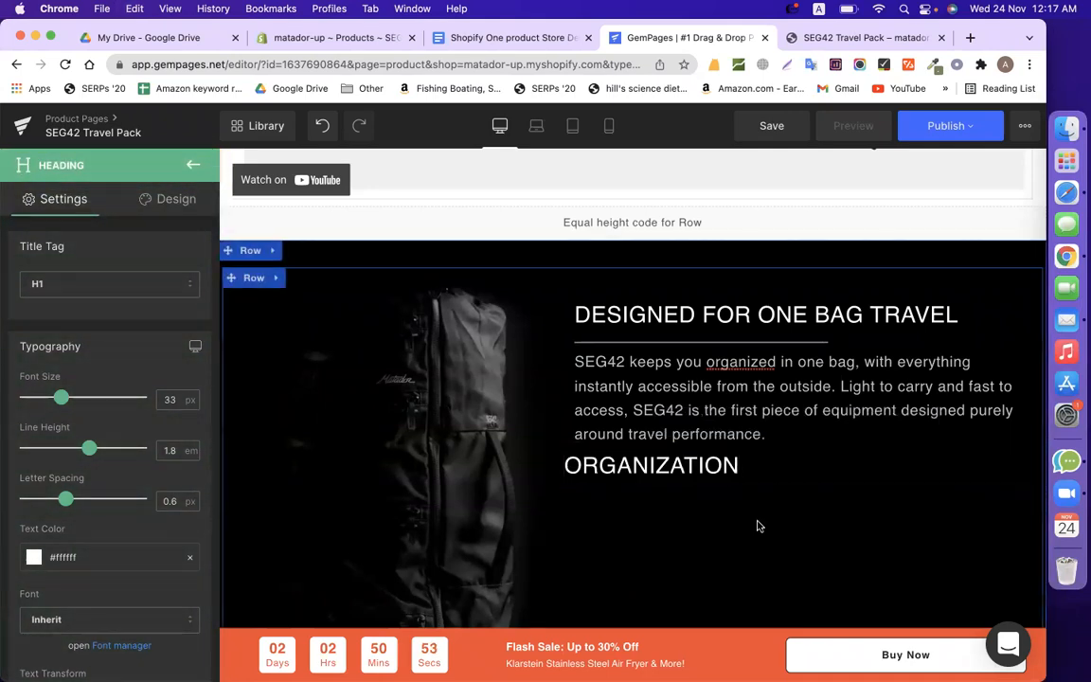
pyautogui.click(739, 342)
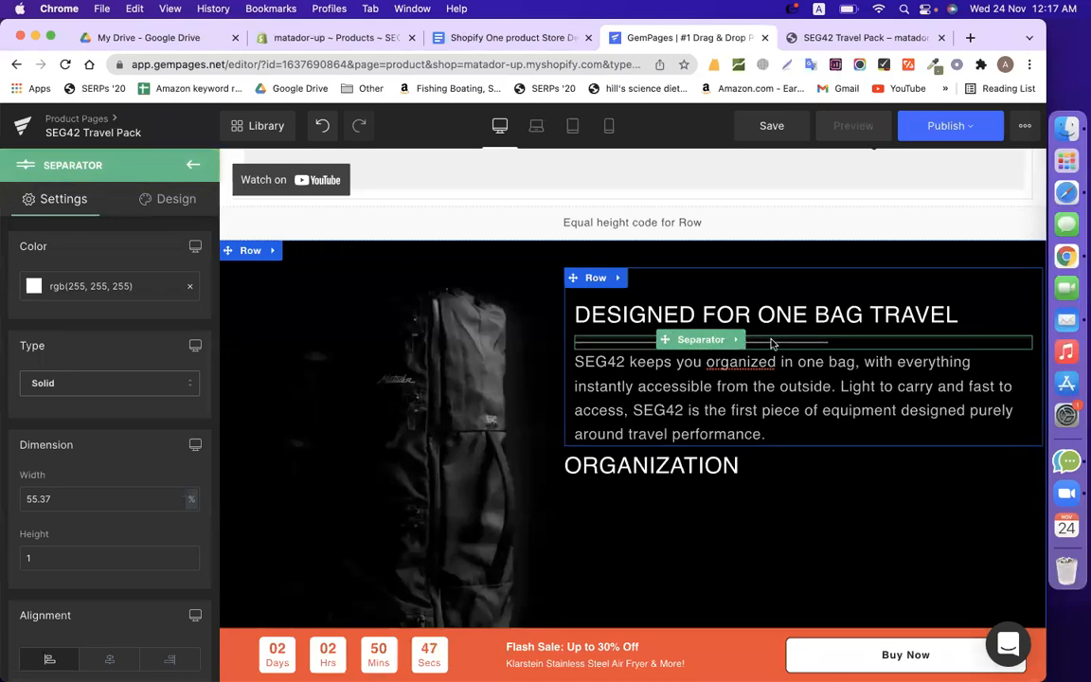
# Step: Duplicate the white separator line and place the copy below the ORGANIZATION heading
pyautogui.rightClick(772, 344)
pyautogui.click(743, 506)
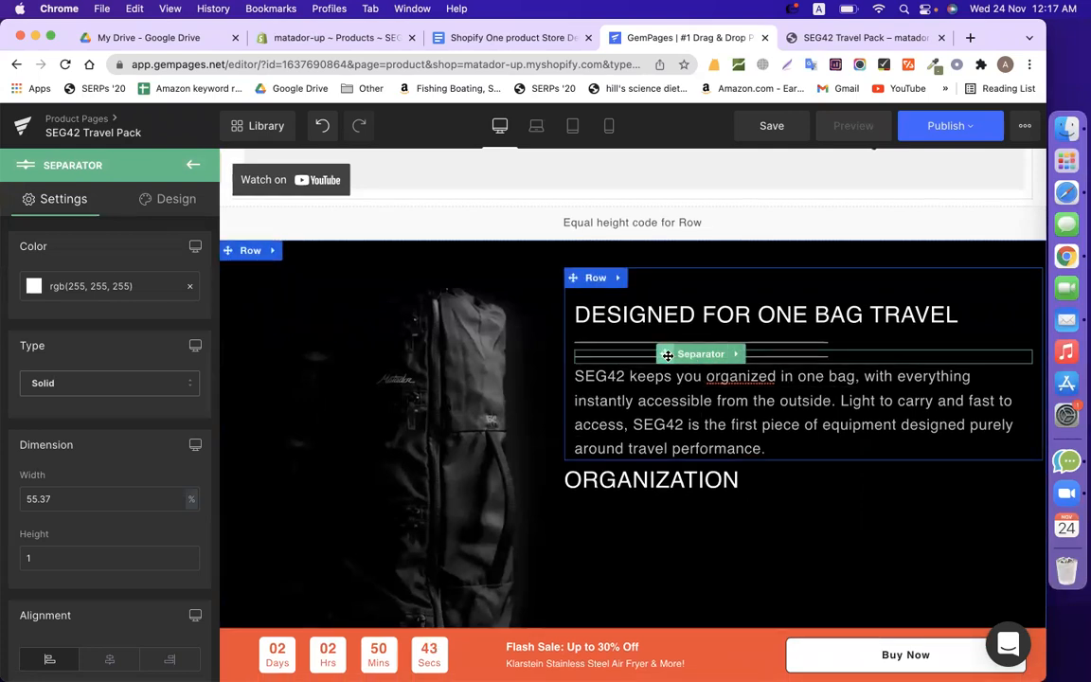
pyautogui.moveTo(666, 359); pyautogui.dragTo(653, 517)
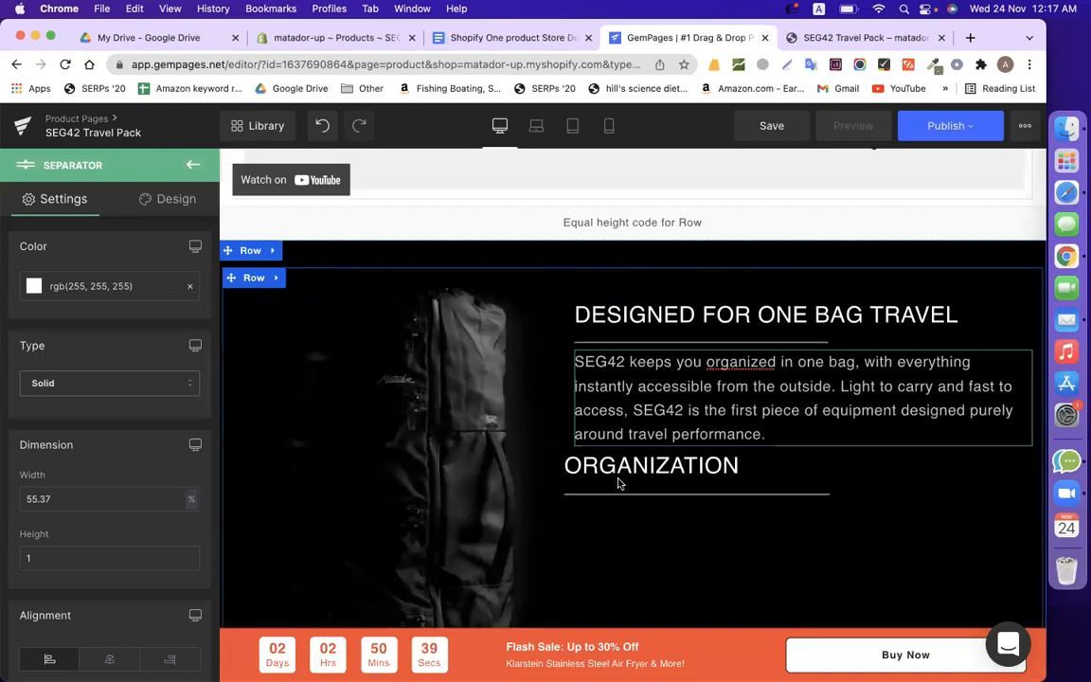
pyautogui.click(740, 523)
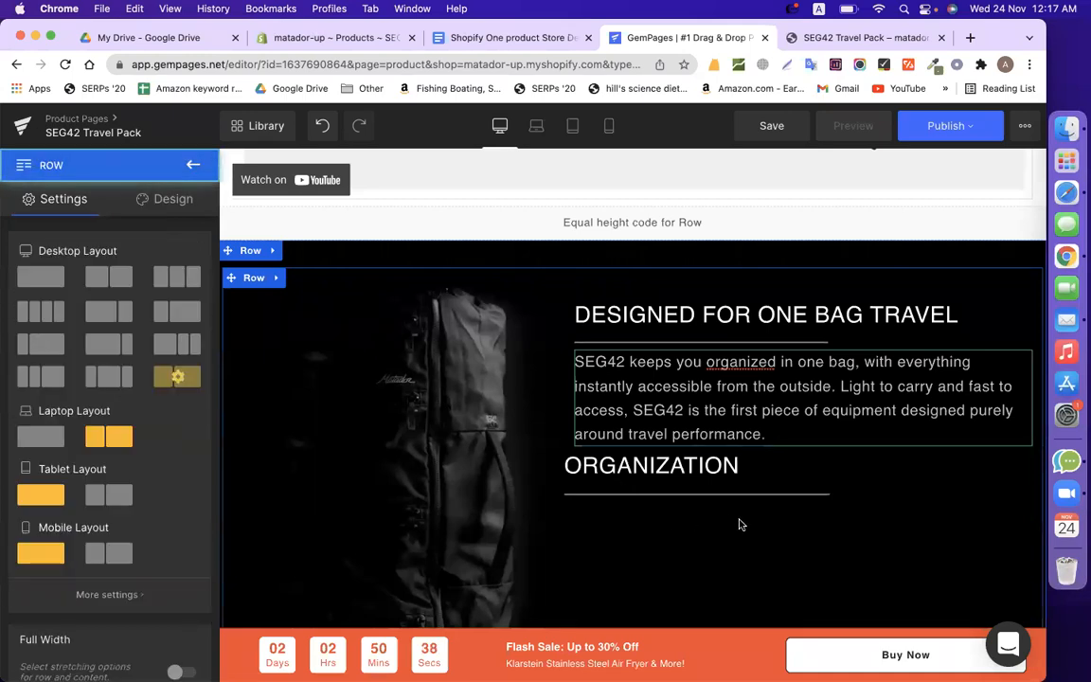
# Step: Edit the ORGANIZATION heading text so it shifts in to align with DESIGNED FOR ONE BAG TRAVEL
pyautogui.click(610, 473)
pyautogui.click(593, 312)
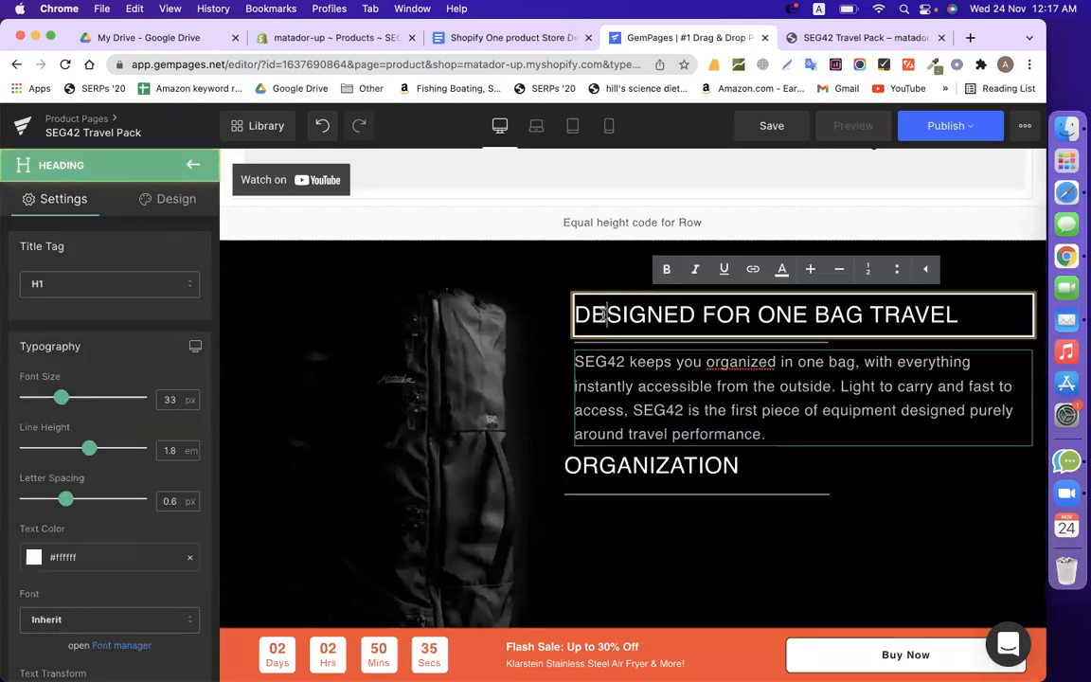
pyautogui.click(595, 465)
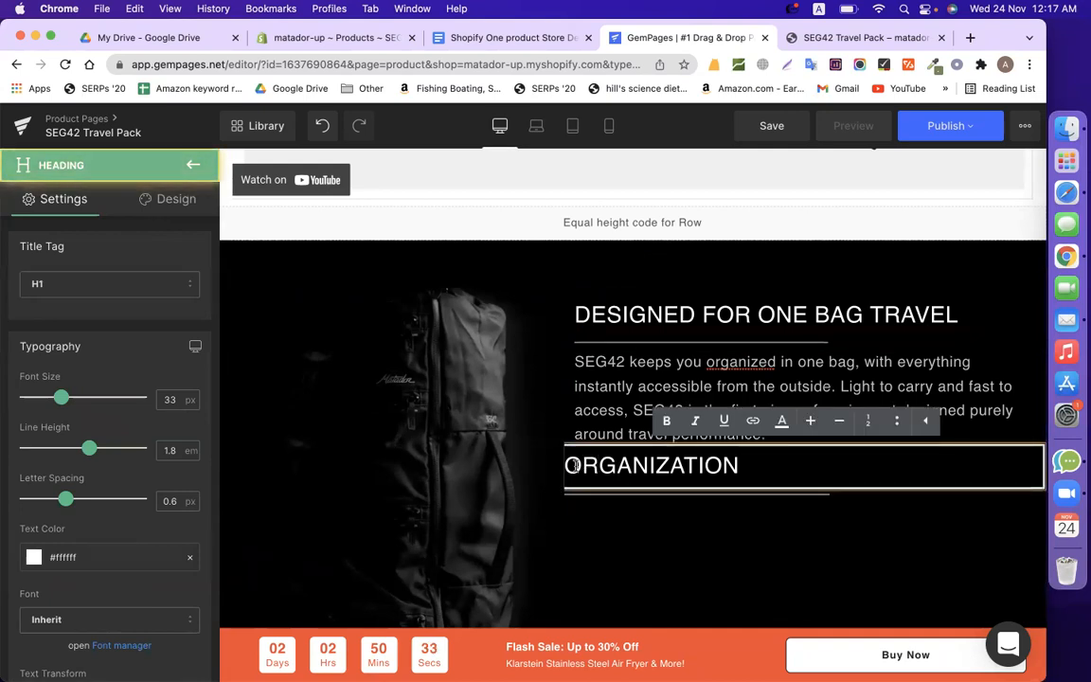
pyautogui.click(575, 466)
pyautogui.click(572, 465)
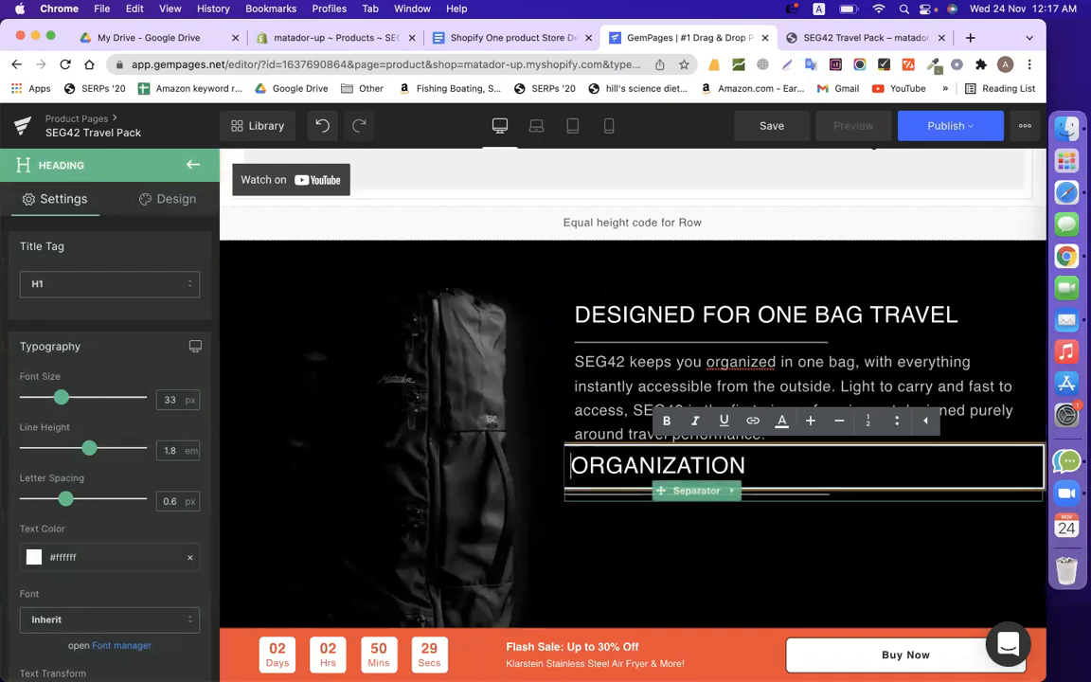
pyautogui.press('Return')
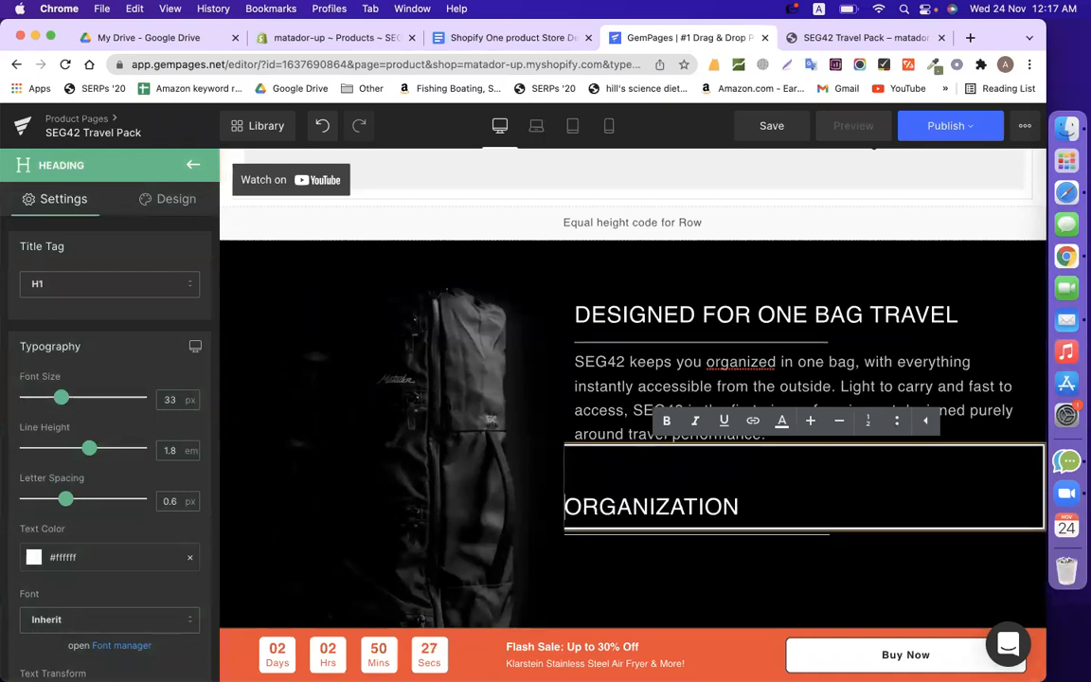
pyautogui.click(658, 535)
pyautogui.click(593, 520)
pyautogui.press('Left')
pyautogui.press('Left')
pyautogui.press('BackSpace')
pyautogui.click(674, 568)
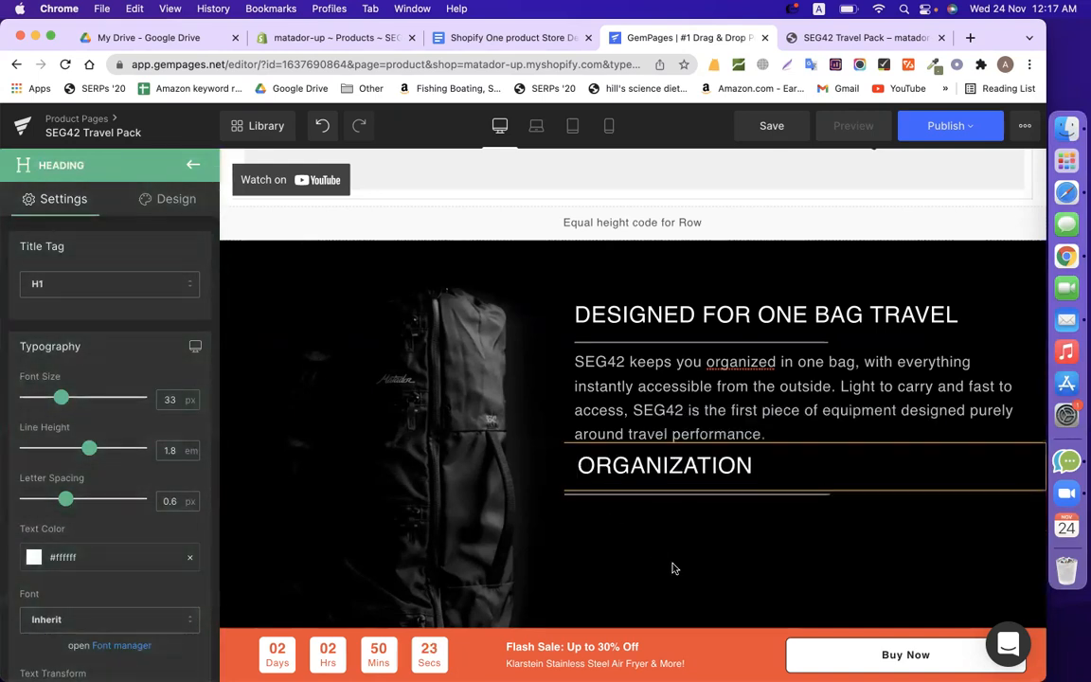
pyautogui.click(643, 414)
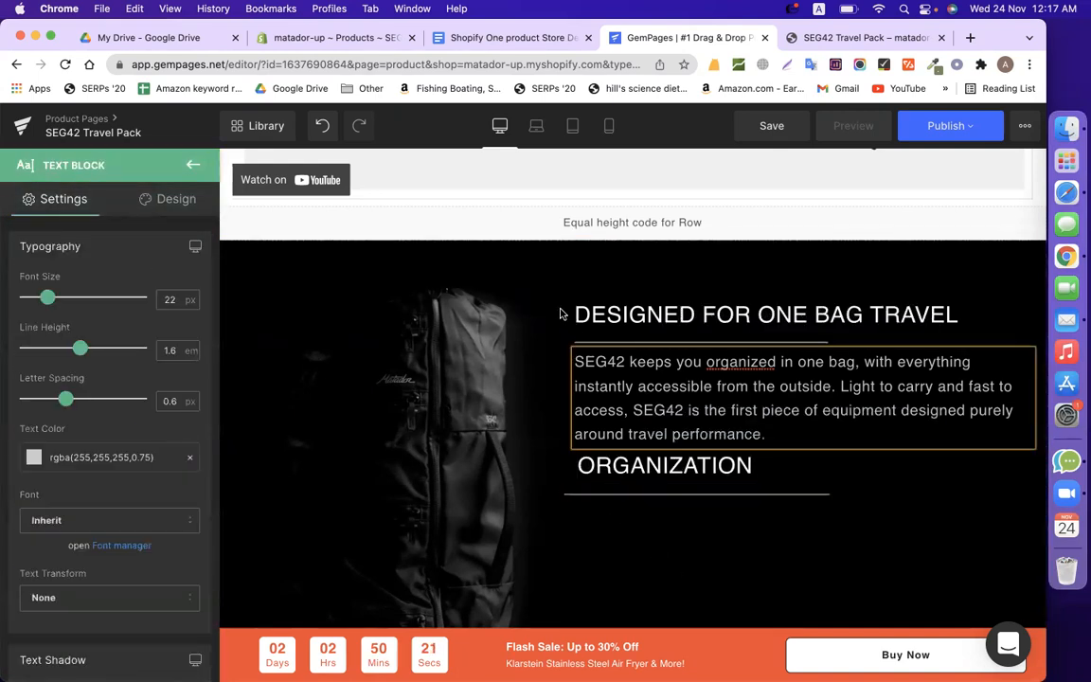
# Step: Move the ORGANIZATION heading into the inner column below the travel paragraph
pyautogui.click(563, 313)
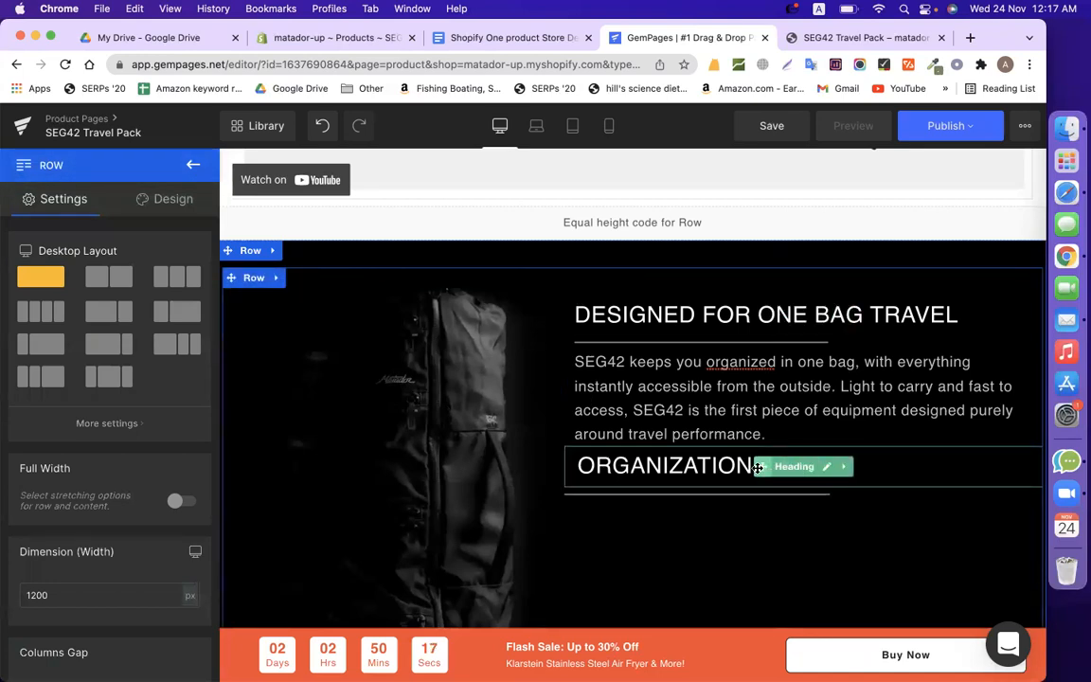
pyautogui.moveTo(755, 461); pyautogui.dragTo(753, 442)
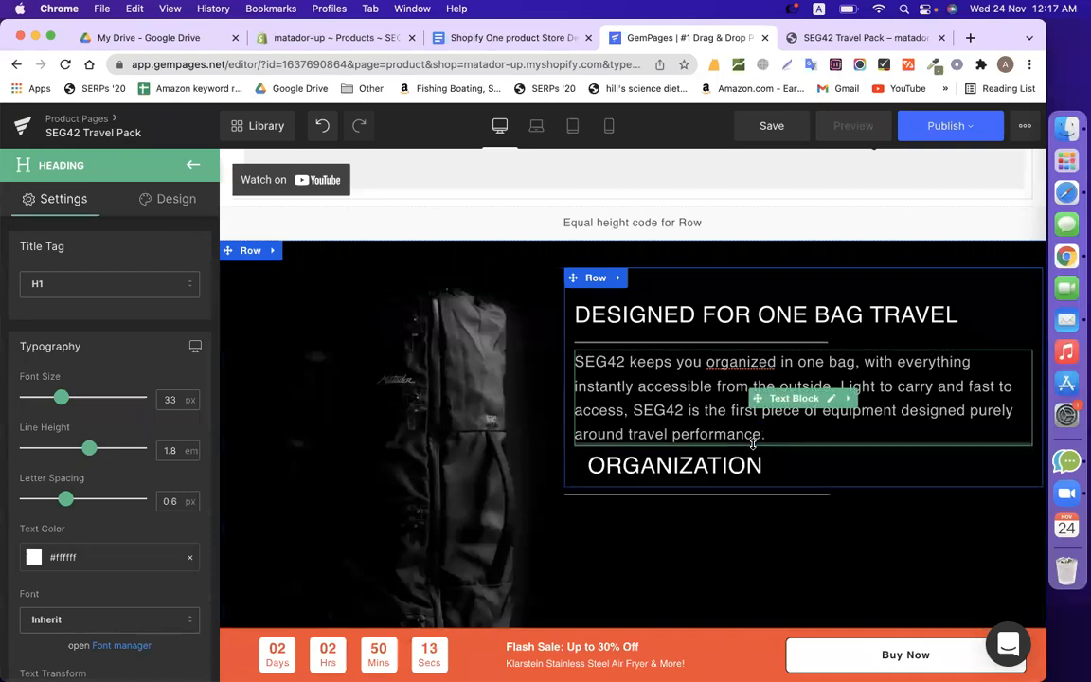
pyautogui.click(657, 467)
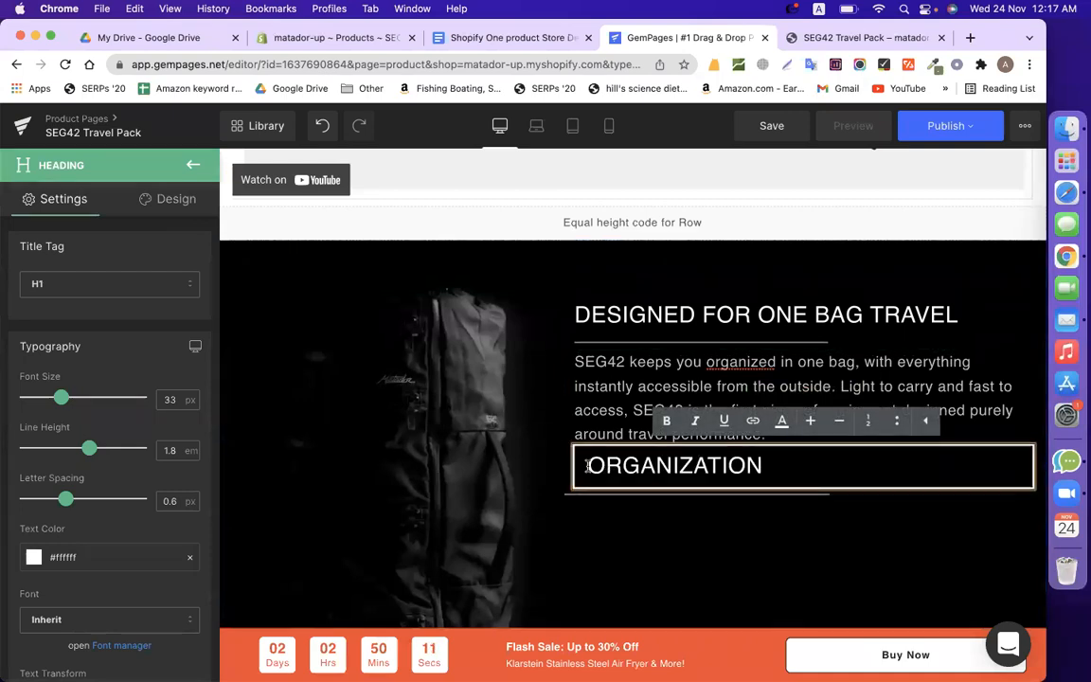
pyautogui.click(697, 547)
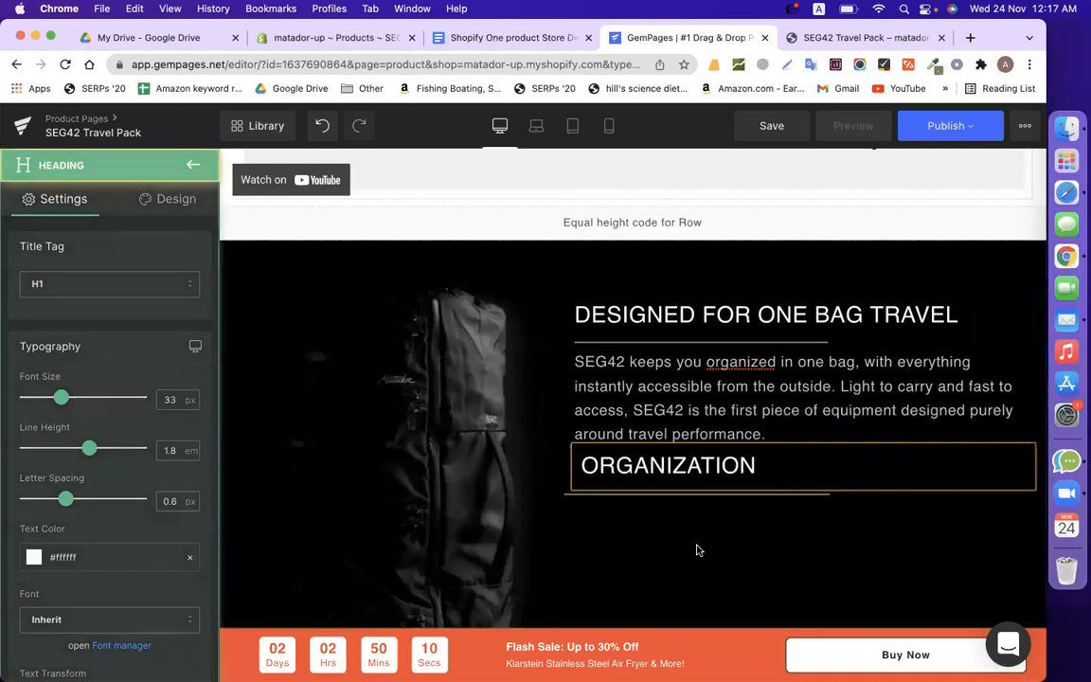
# Step: Move the separator line into the same column, directly under ORGANIZATION
pyautogui.click(609, 357)
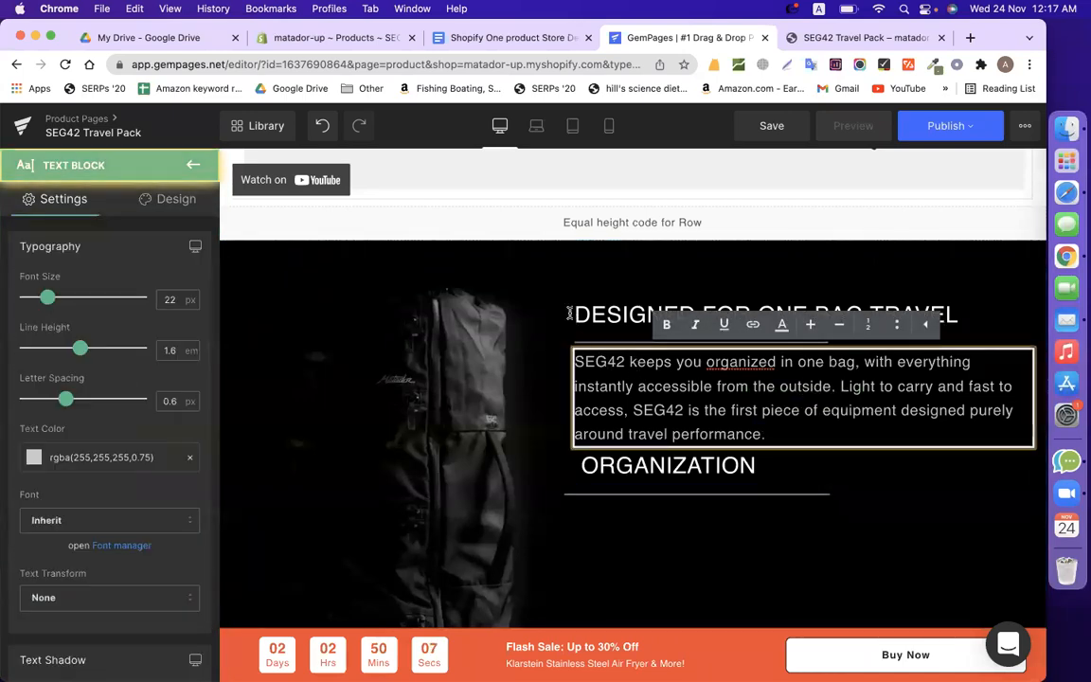
pyautogui.click(573, 305)
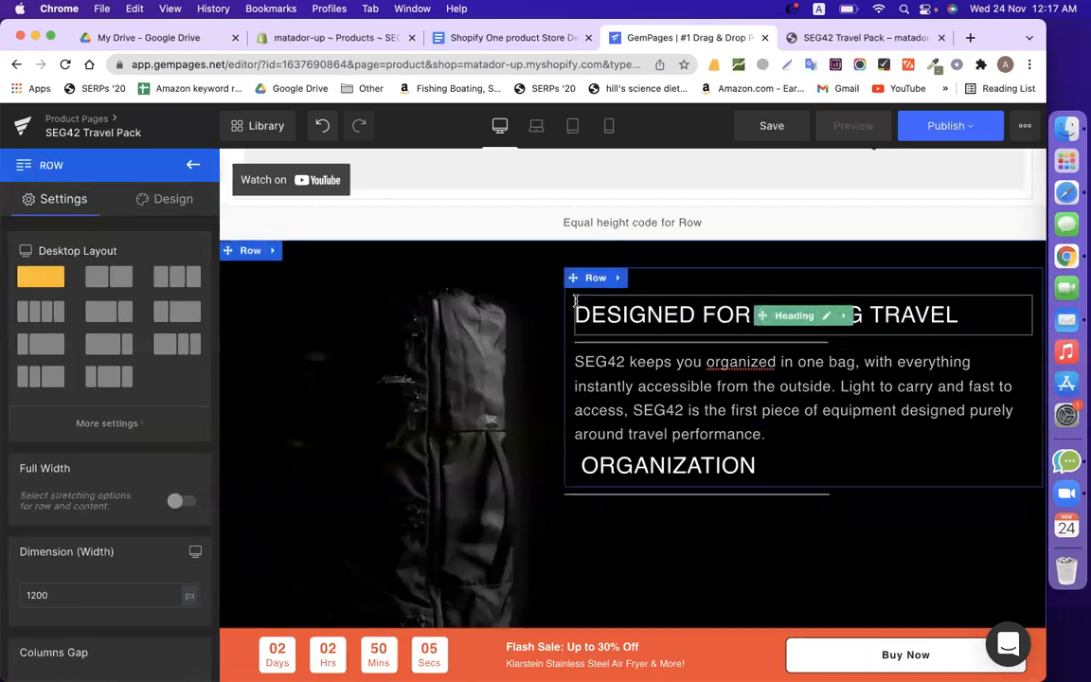
pyautogui.click(575, 303)
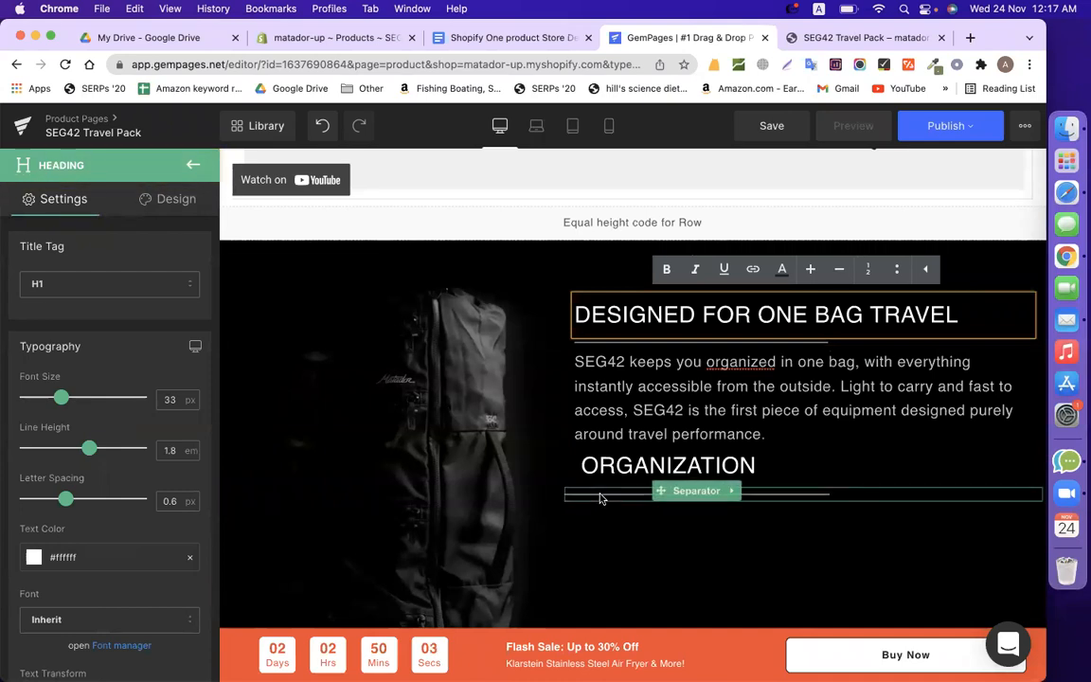
pyautogui.click(641, 493)
pyautogui.moveTo(654, 491); pyautogui.dragTo(661, 474)
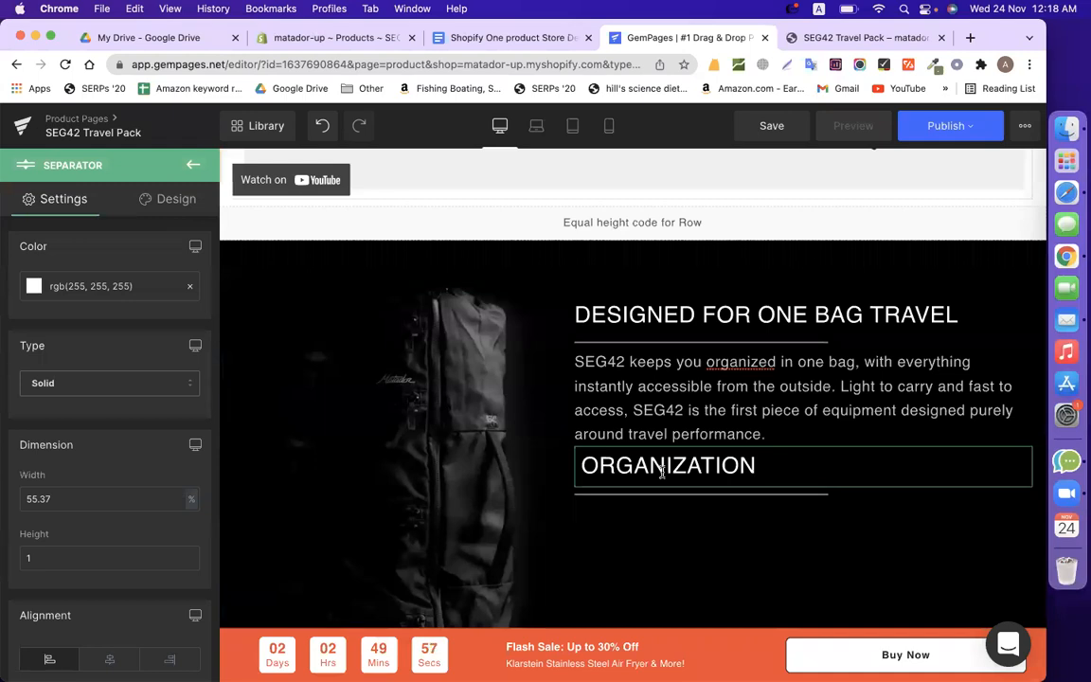
# Step: Add a blank line after the first SEG42 paragraph, then select the ORGANIZATION description in the brief
pyautogui.click(779, 434)
pyautogui.press('Return')
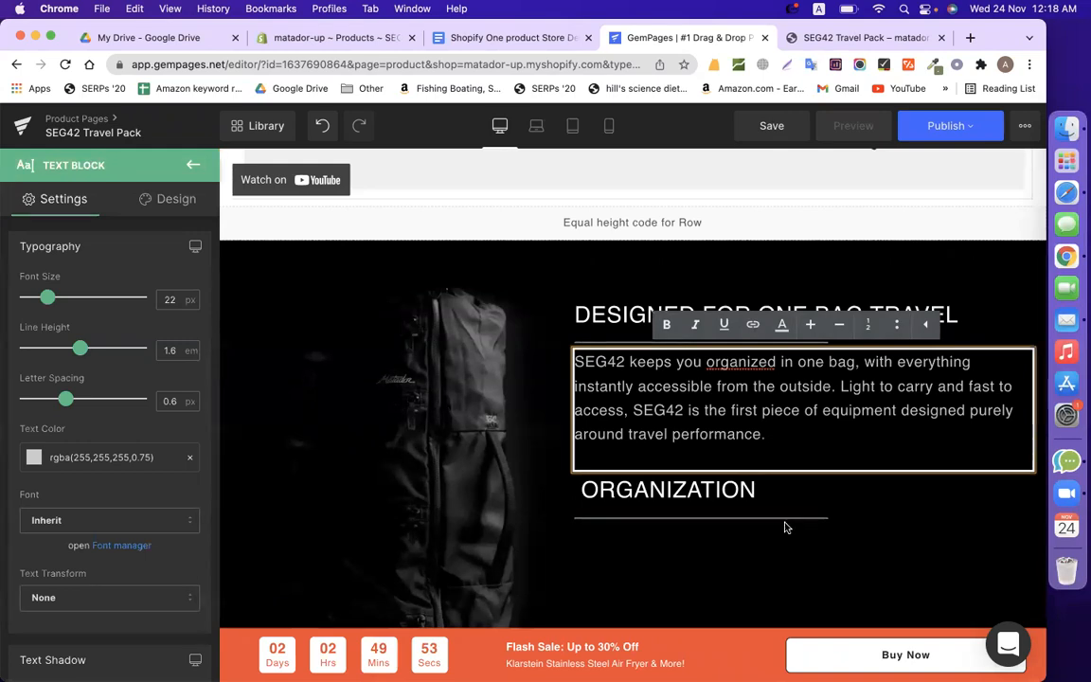
pyautogui.scroll(-3, 785, 527)
pyautogui.click(474, 38)
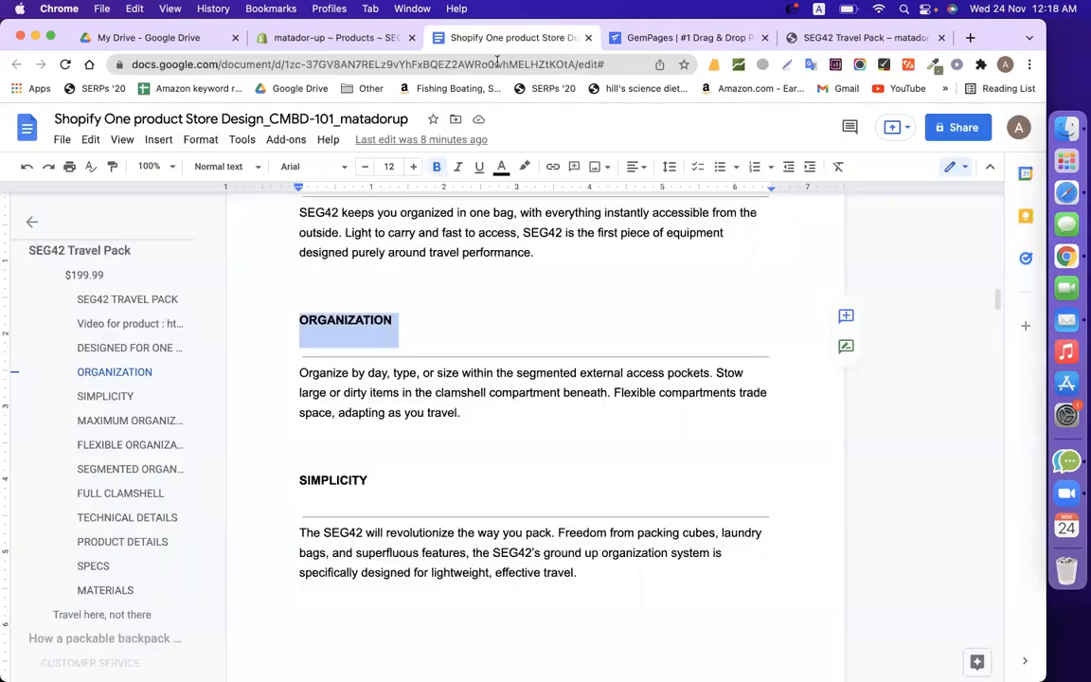
pyautogui.moveTo(462, 421); pyautogui.dragTo(292, 383)
pyautogui.press('super+c')
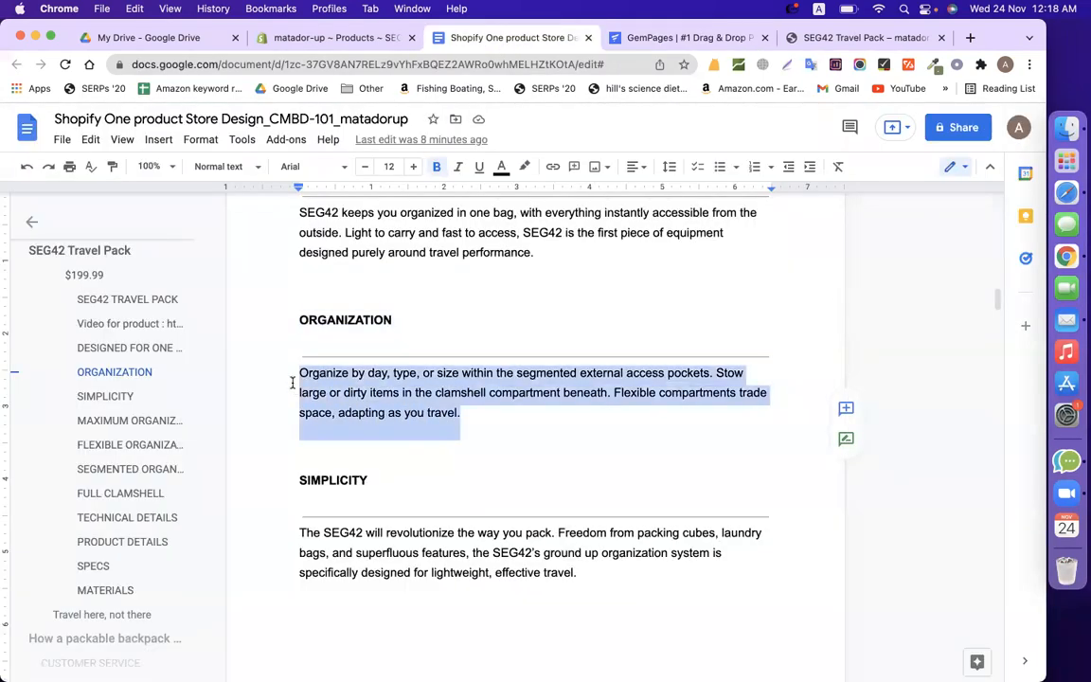
# Step: Duplicate the SEG42 paragraph and move the copy below the ORGANIZATION heading
pyautogui.click(678, 40)
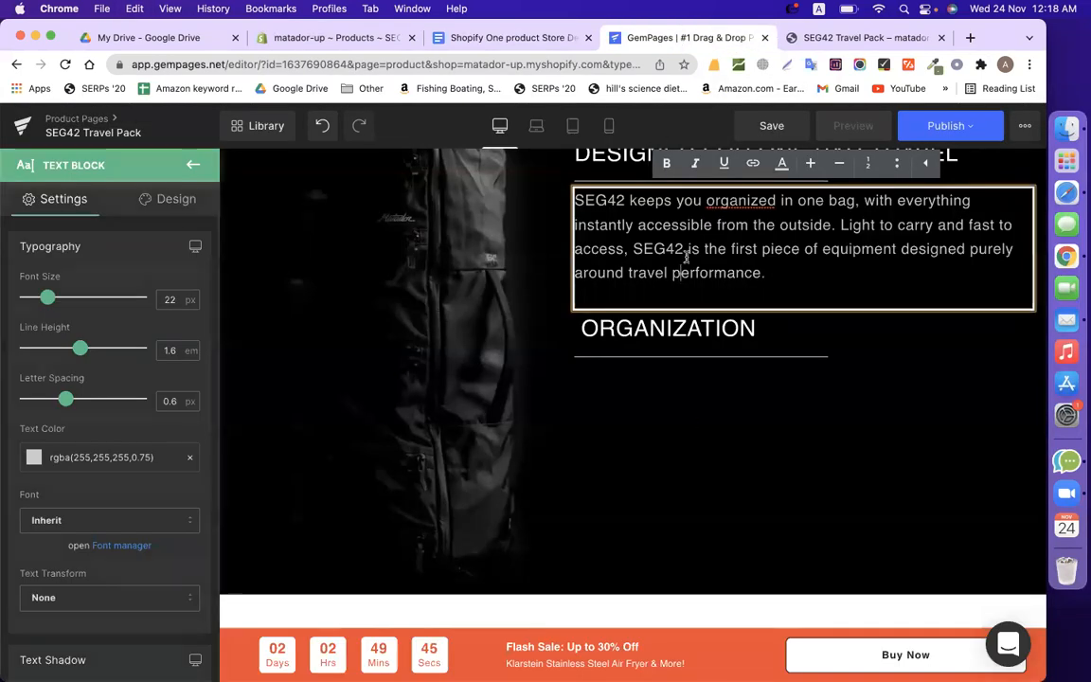
pyautogui.scroll(2, 689, 251)
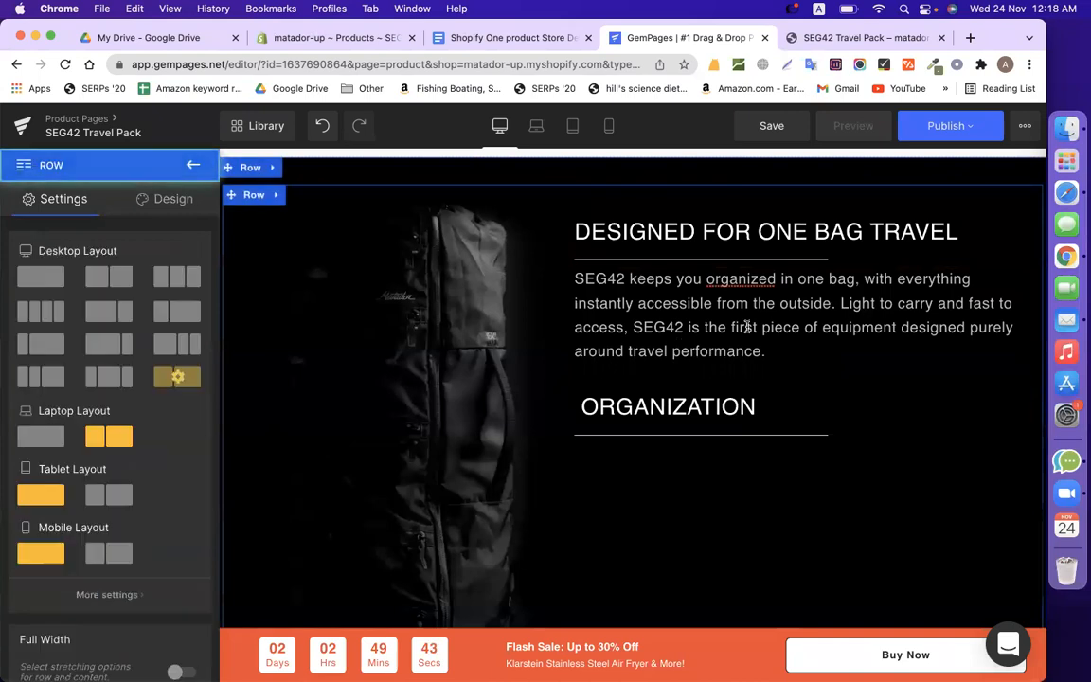
pyautogui.rightClick(678, 361)
pyautogui.click(720, 490)
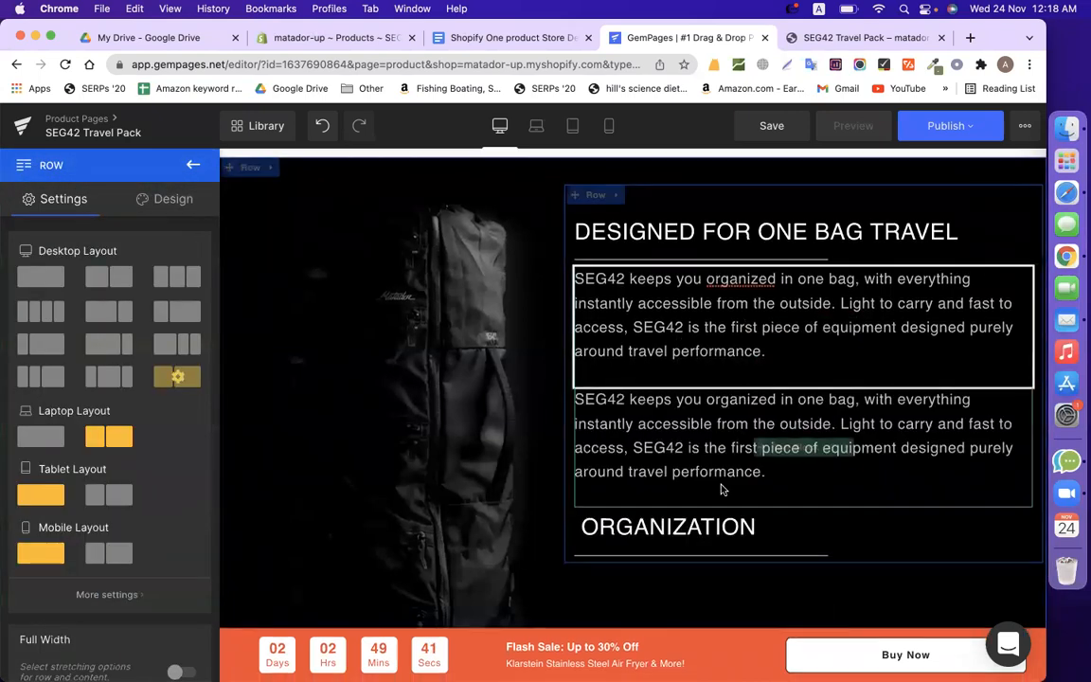
pyautogui.scroll(-2, 733, 424)
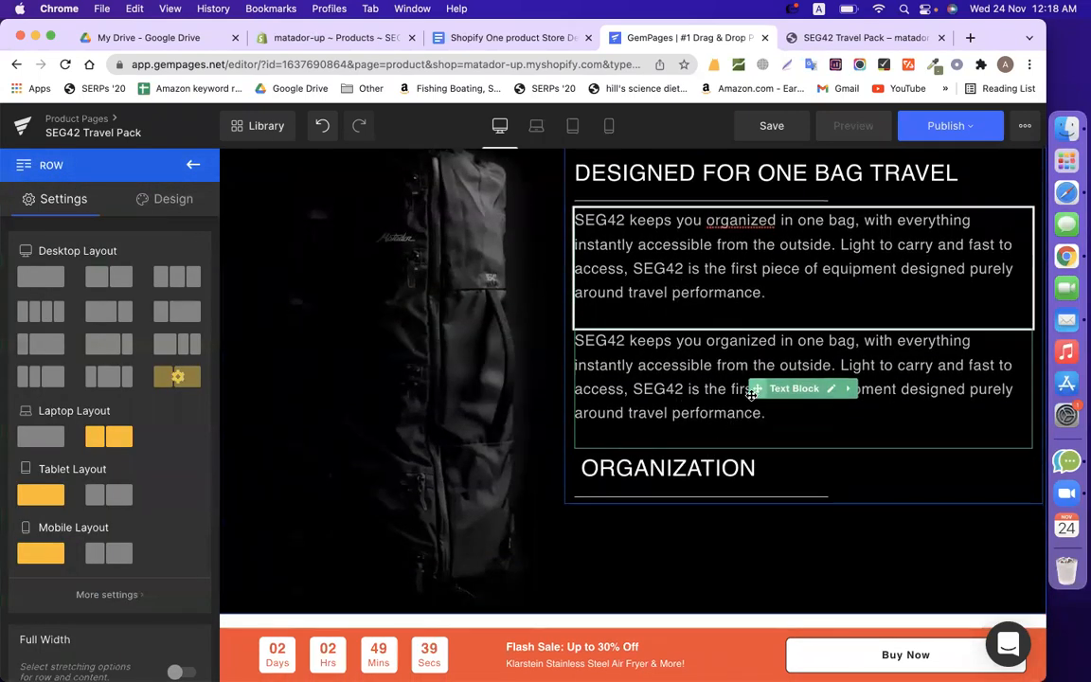
pyautogui.moveTo(756, 389); pyautogui.dragTo(717, 409)
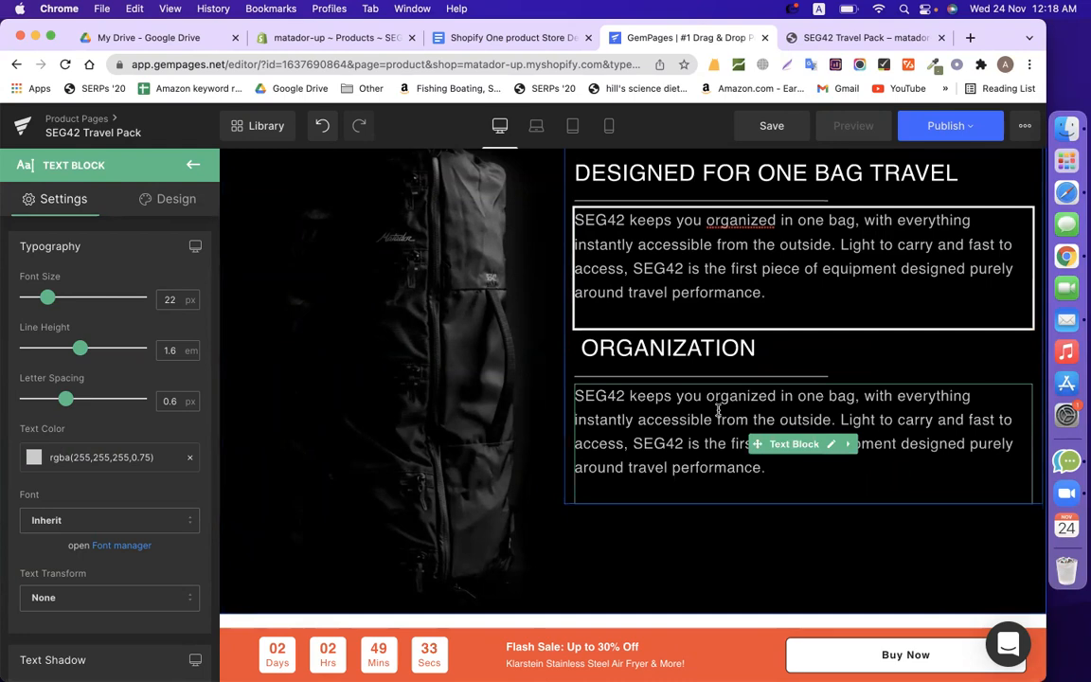
# Step: Replace the copy's text with the 'Organize by day, type, or size…' description as plain text
pyautogui.click(718, 409)
pyautogui.tripleClick(666, 417)
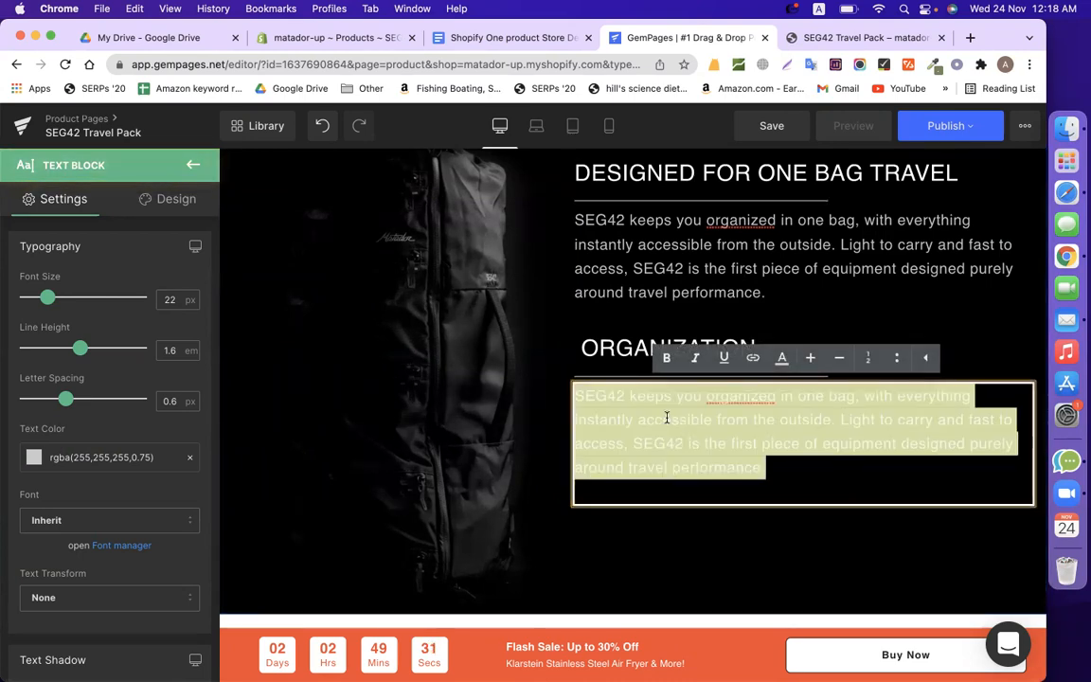
pyautogui.press('super+v')
pyautogui.click(486, 430)
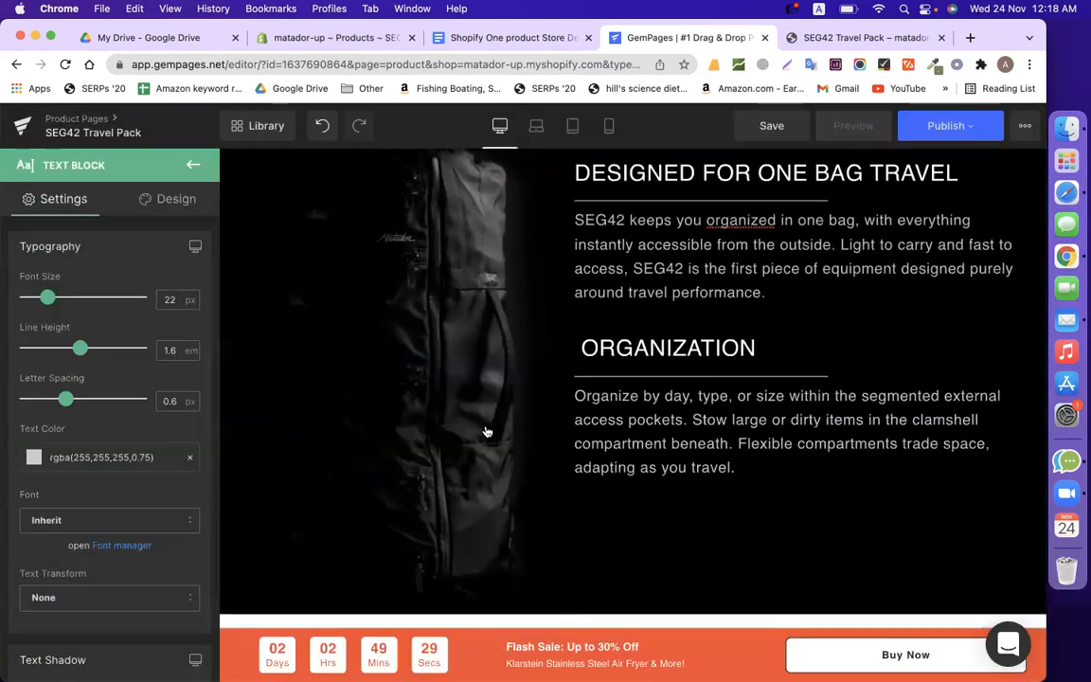
pyautogui.click(587, 348)
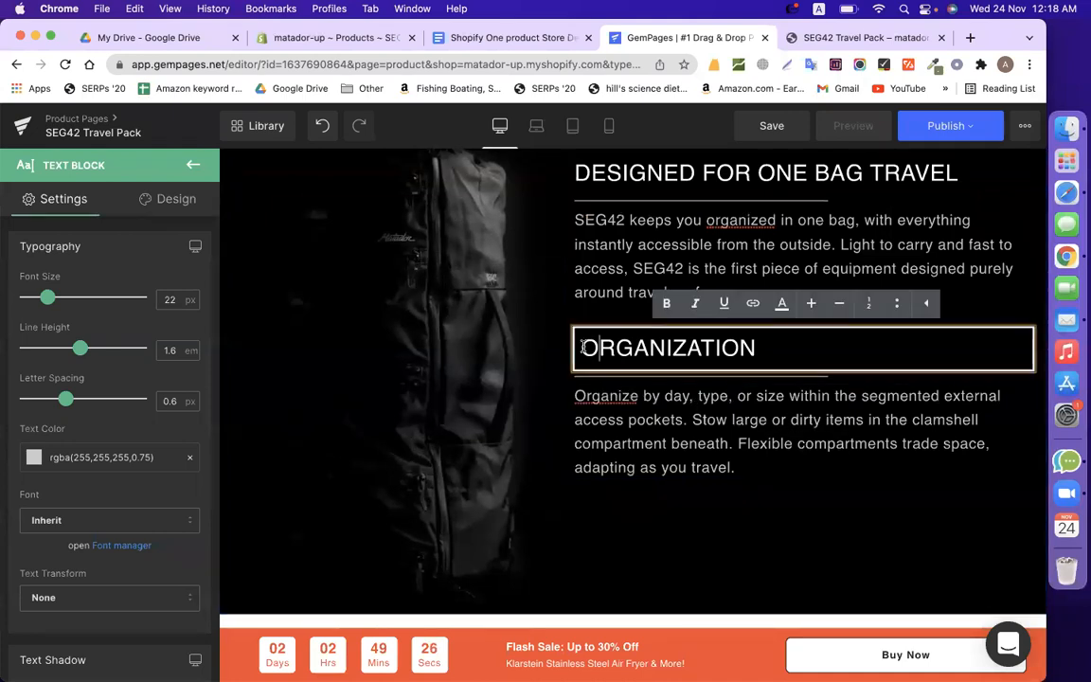
pyautogui.click(672, 535)
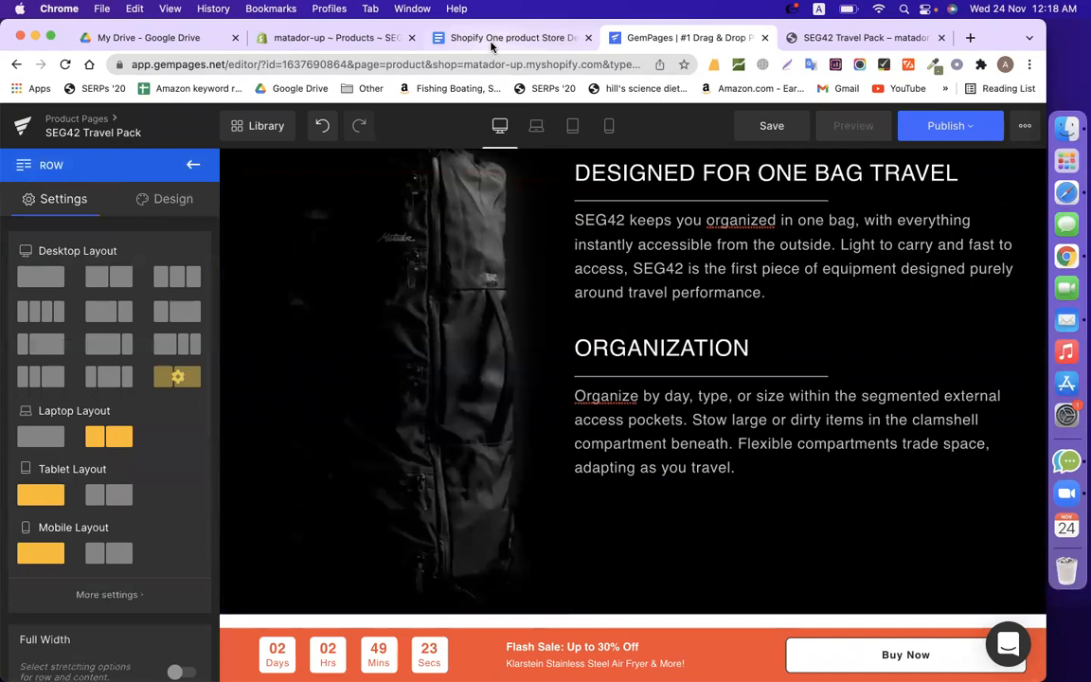
pyautogui.click(443, 39)
pyautogui.scroll(-6, 404, 519)
# Step: Copy the word SIMPLICITY from the design brief
pyautogui.scroll(4, 404, 519)
pyautogui.click(379, 301)
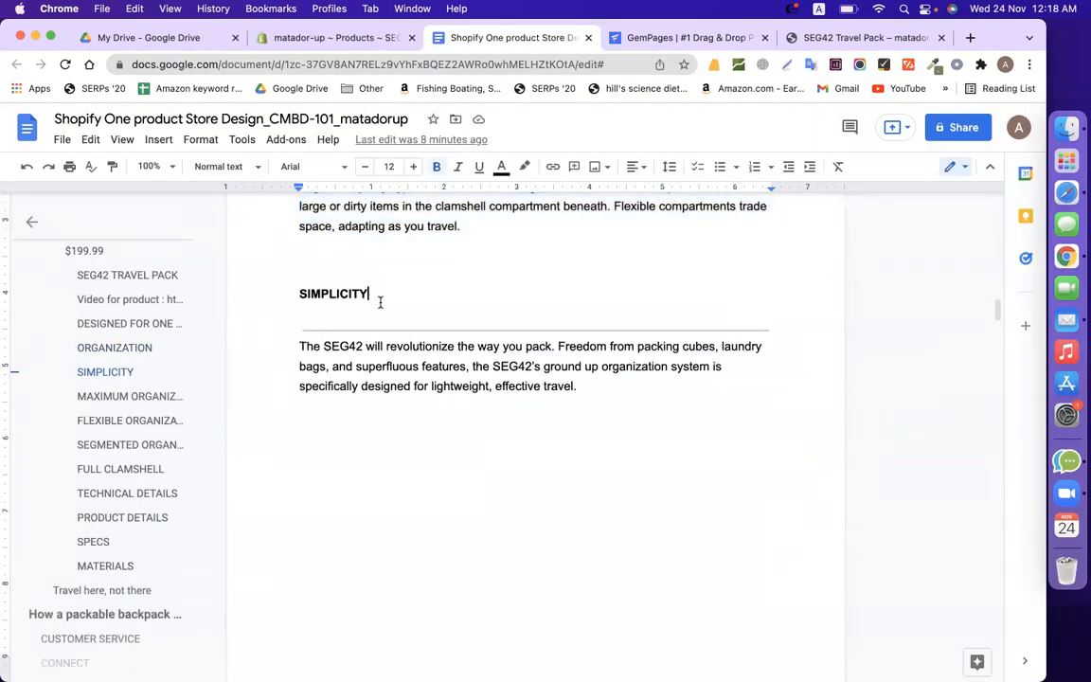
pyautogui.doubleClick(378, 301)
pyautogui.press('super+c')
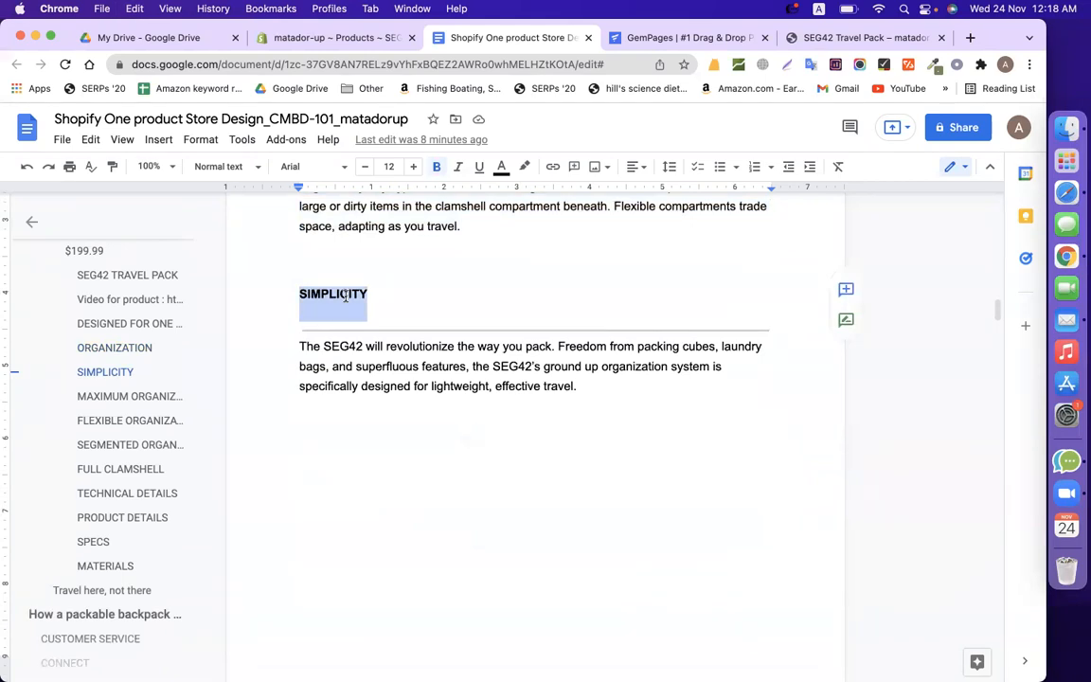
# Step: Duplicate the ORGANIZATION heading below the Organize paragraph and rename it SIMPLICITY
pyautogui.click(701, 36)
pyautogui.scroll(-3, 632, 432)
pyautogui.scroll(2, 633, 439)
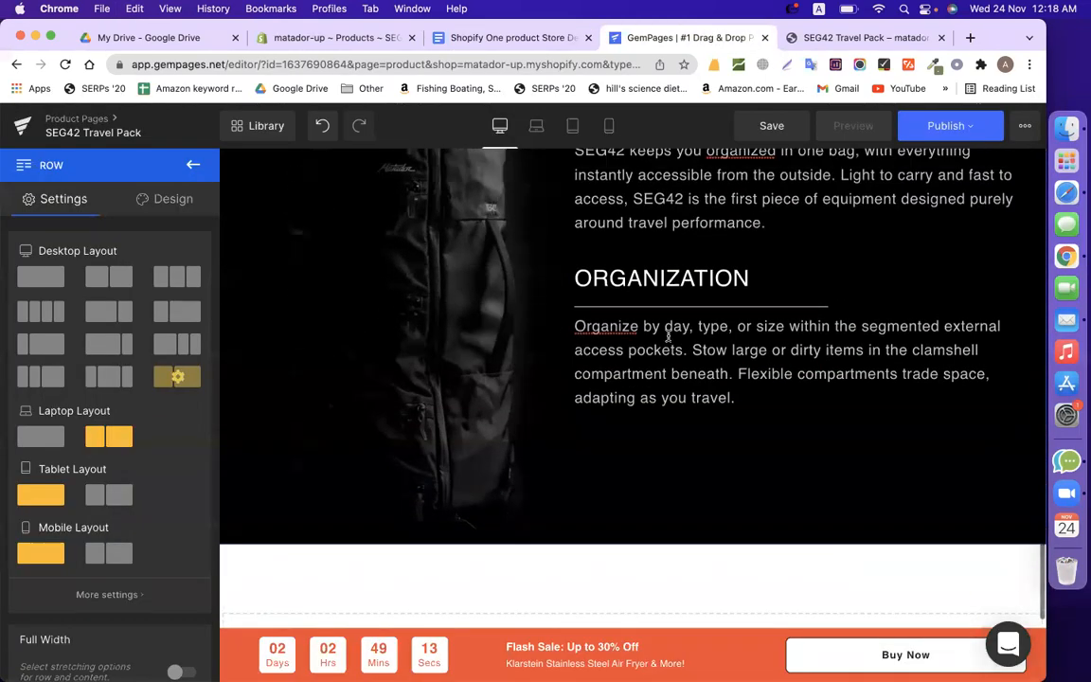
pyautogui.rightClick(711, 277)
pyautogui.click(694, 440)
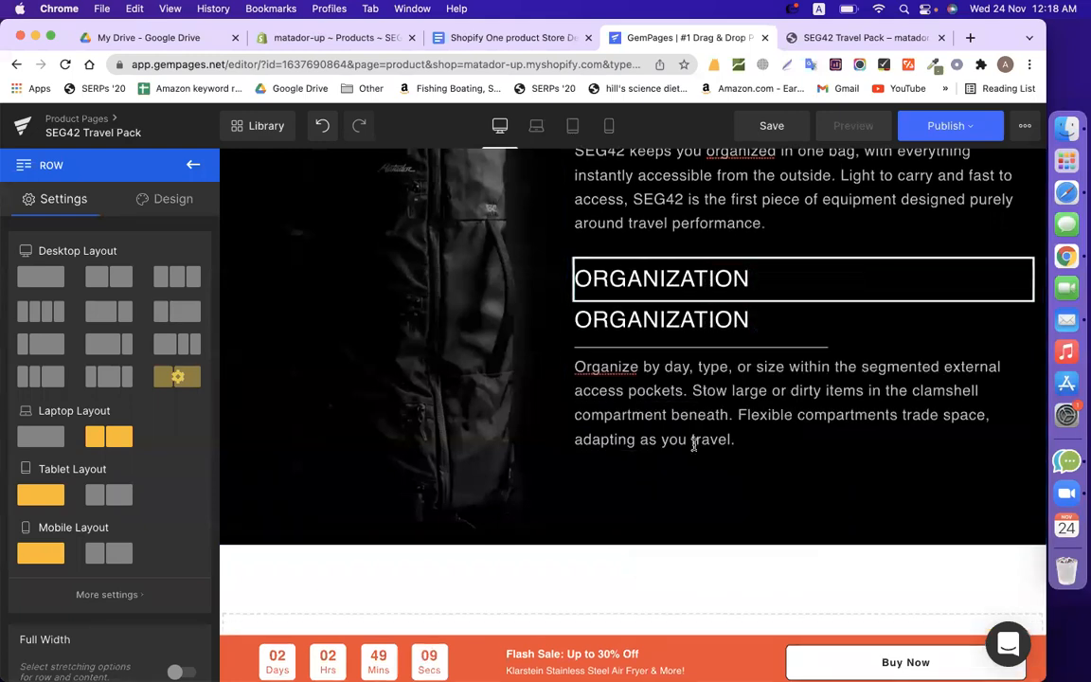
pyautogui.moveTo(759, 319); pyautogui.dragTo(713, 419)
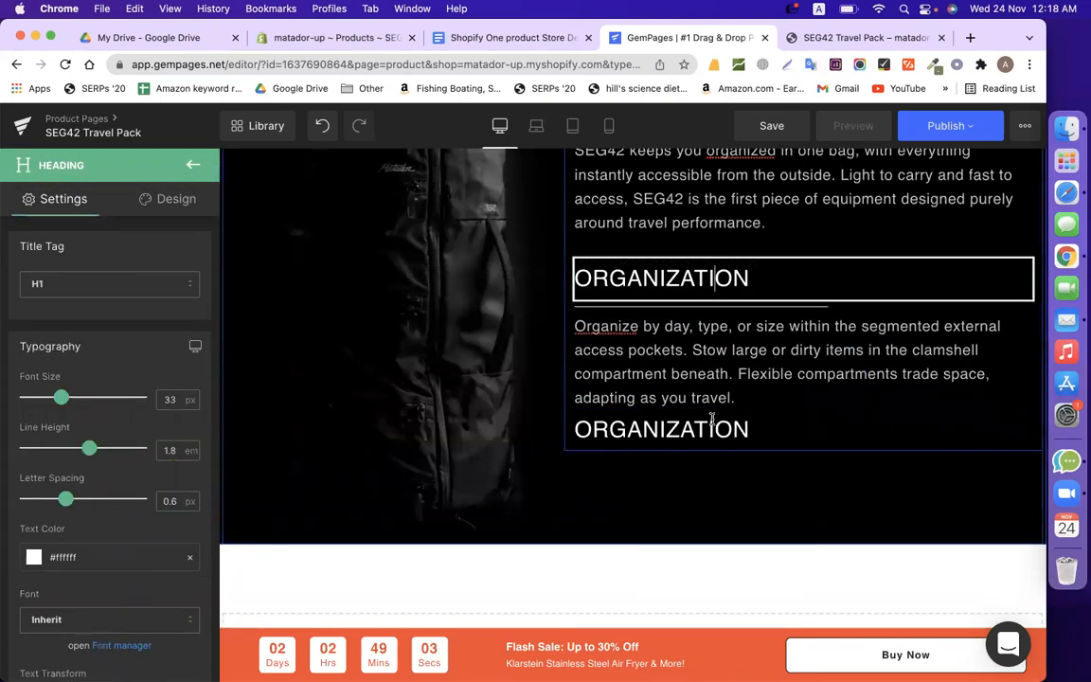
pyautogui.click(735, 395)
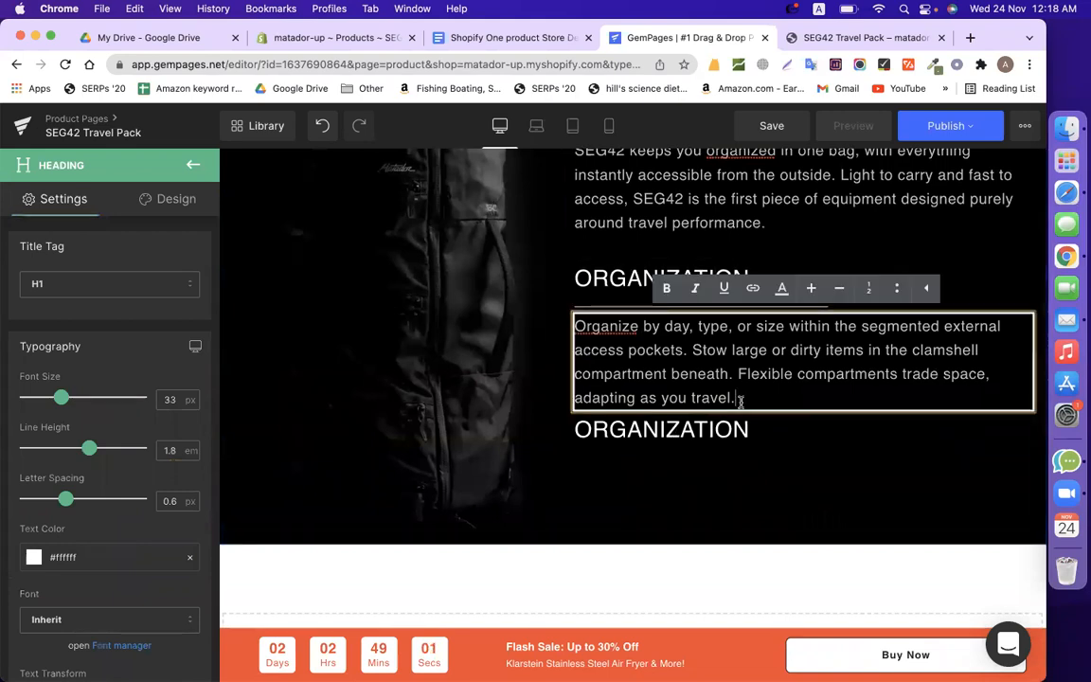
pyautogui.doubleClick(689, 462)
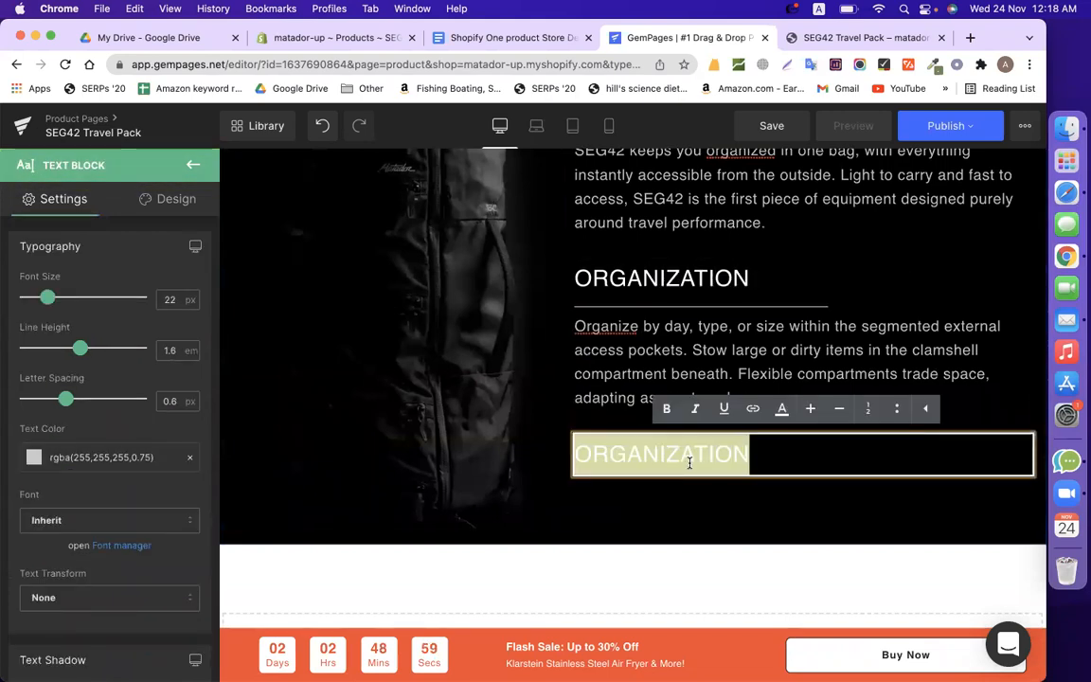
pyautogui.write('SIMPLICITY')
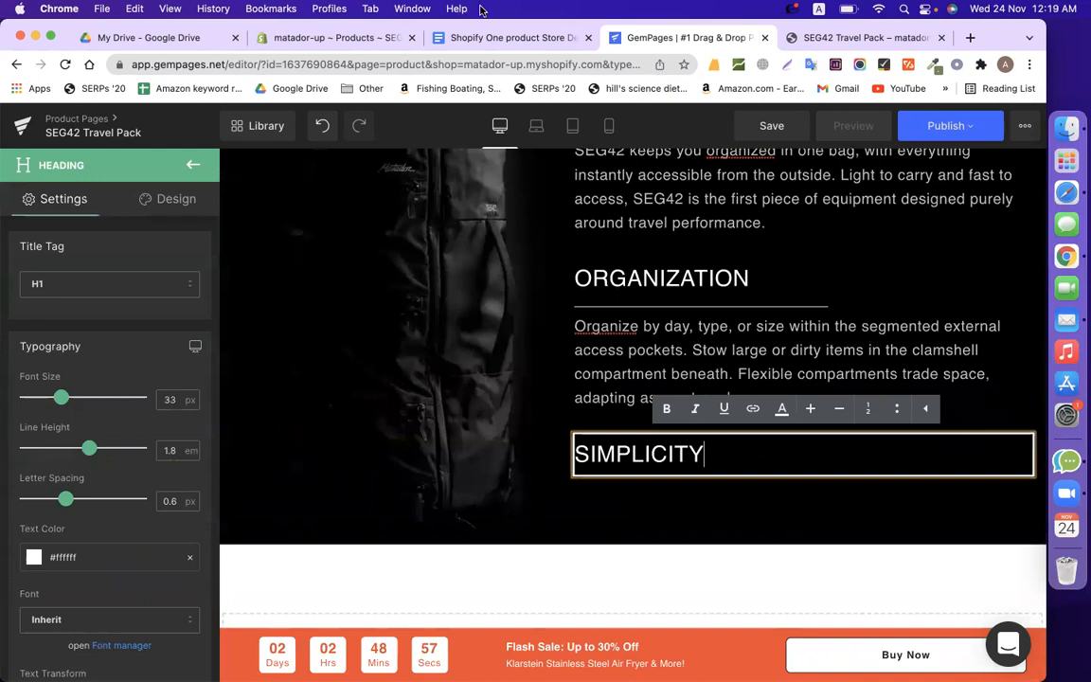
# Step: Select the SIMPLICITY description paragraph in the design brief
pyautogui.click(481, 38)
pyautogui.moveTo(577, 385); pyautogui.dragTo(300, 346)
pyautogui.press('super+c')
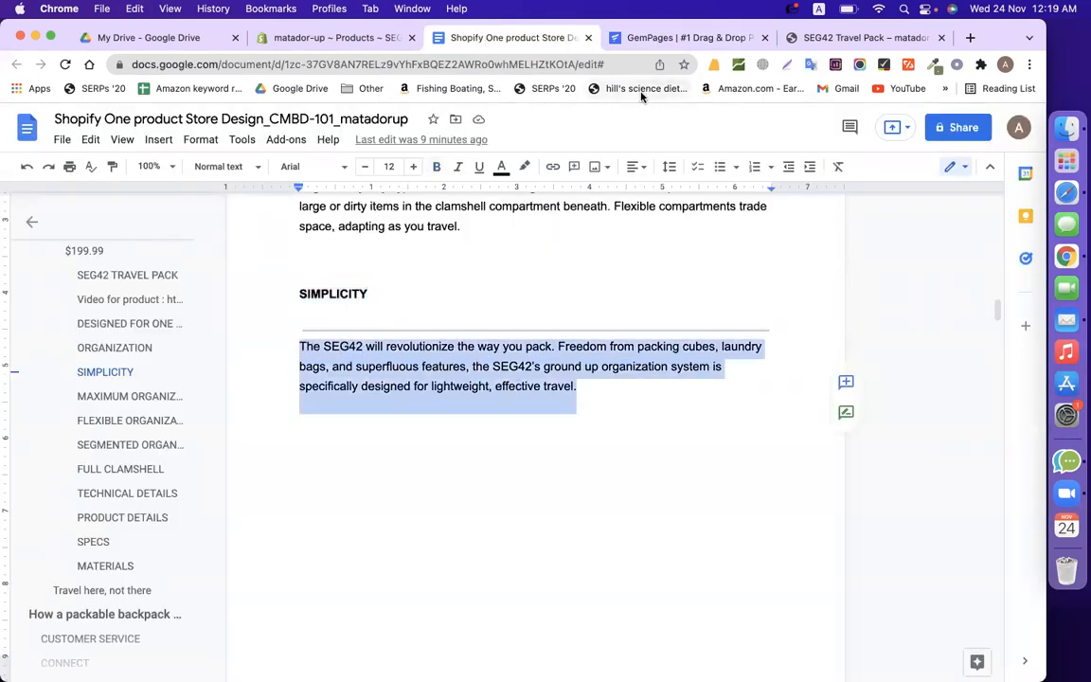
pyautogui.click(636, 41)
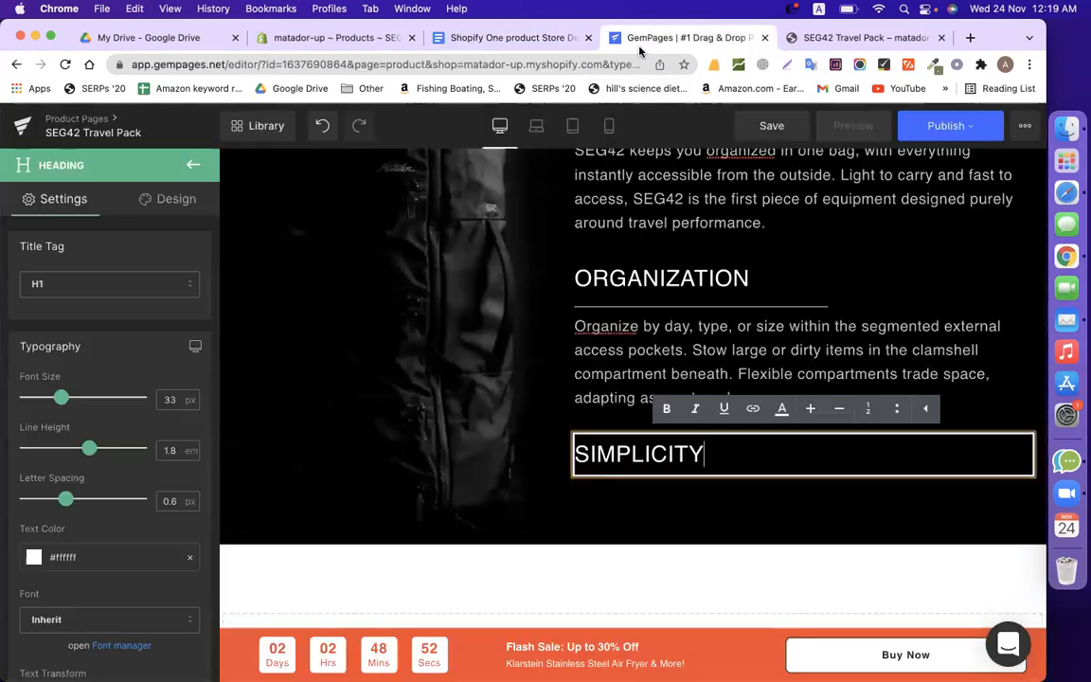
# Step: Duplicate the divider under ORGANIZATION and place the copy below the SIMPLICITY heading
pyautogui.rightClick(652, 309)
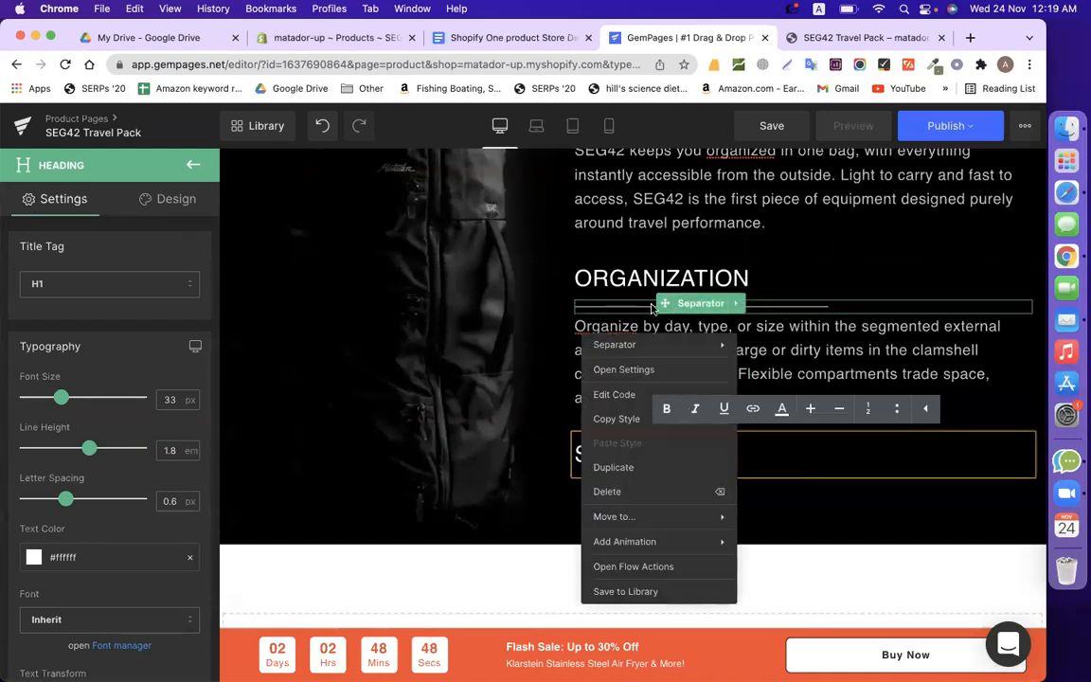
pyautogui.click(620, 463)
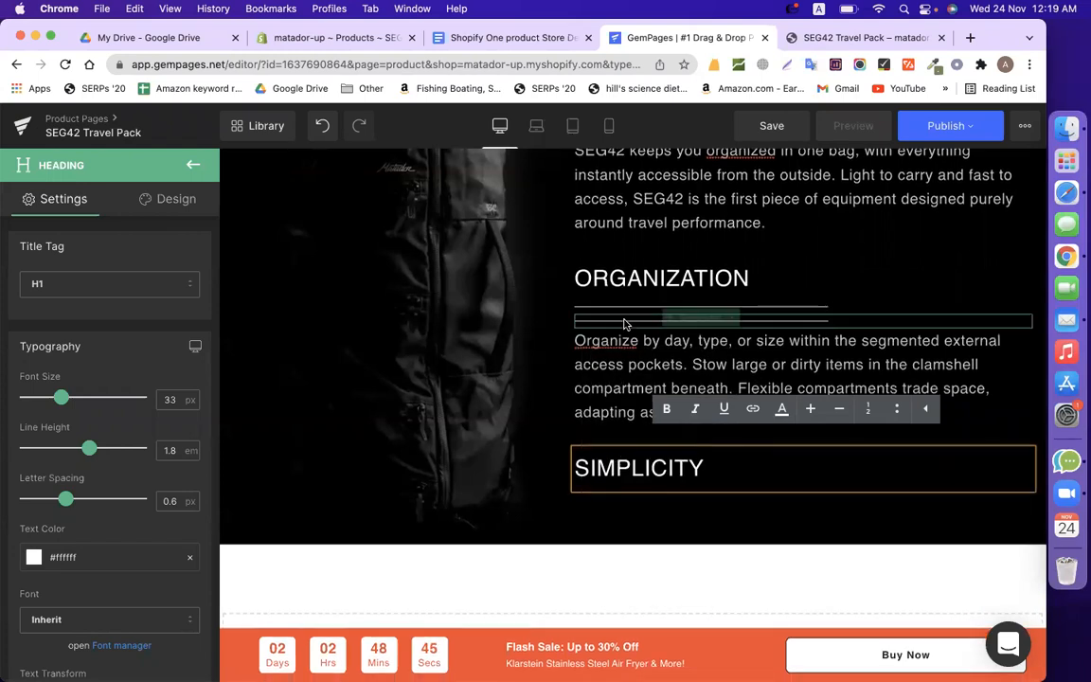
pyautogui.moveTo(643, 491); pyautogui.dragTo(643, 496)
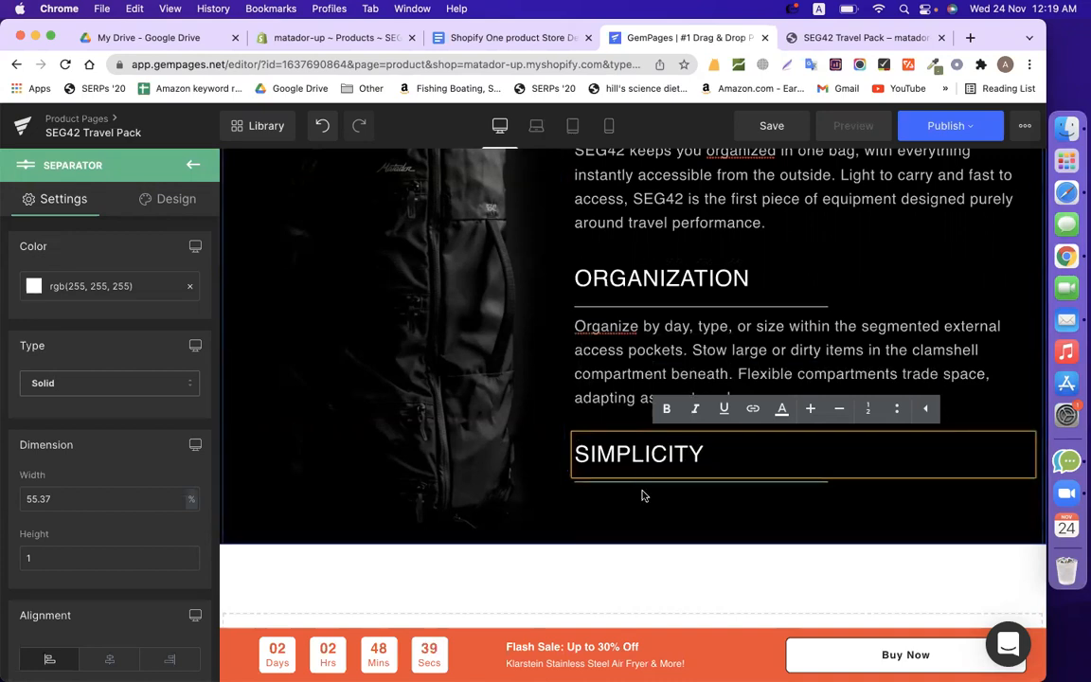
# Step: Duplicate the Organize paragraph and move the copy under SIMPLICITY
pyautogui.click(624, 362)
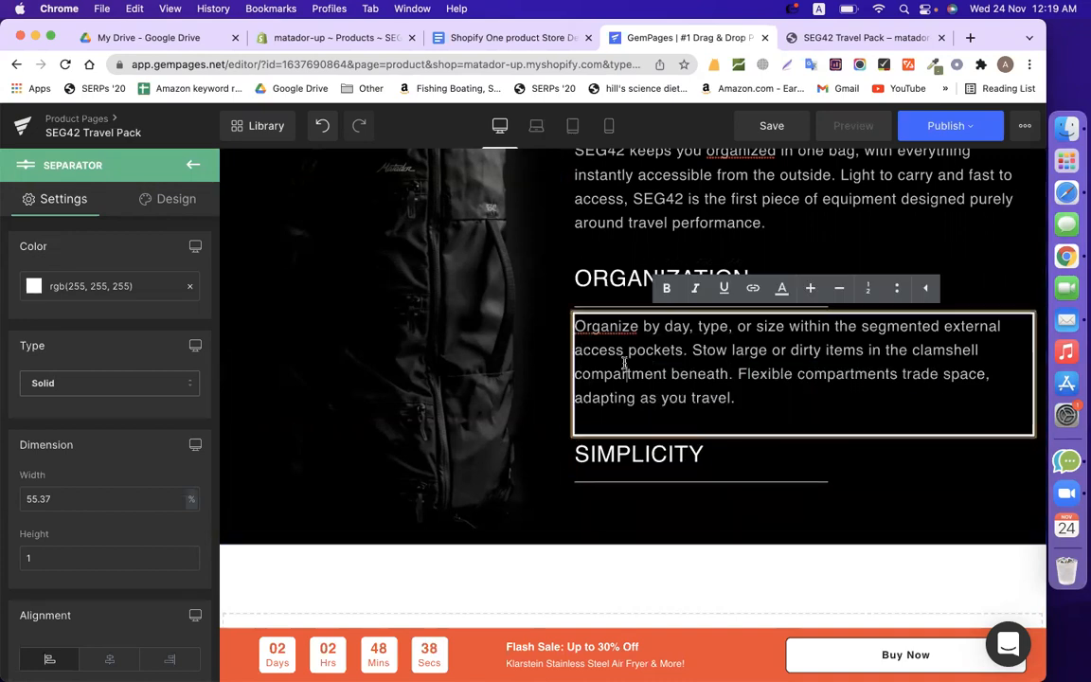
pyautogui.rightClick(684, 373)
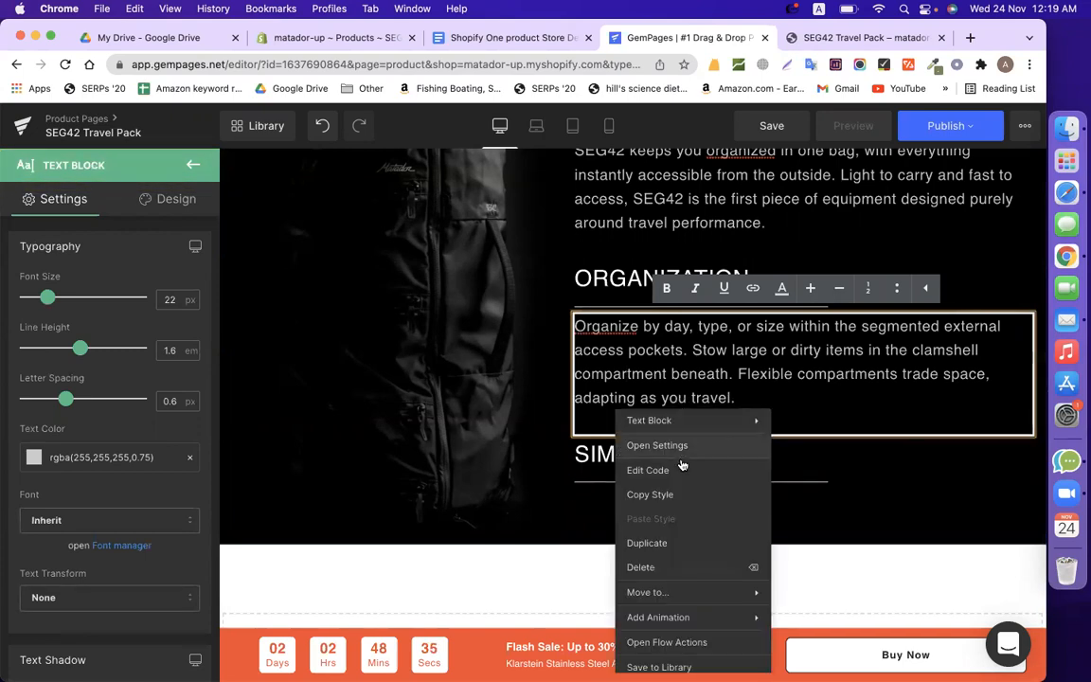
pyautogui.click(668, 542)
pyautogui.scroll(-3, 668, 326)
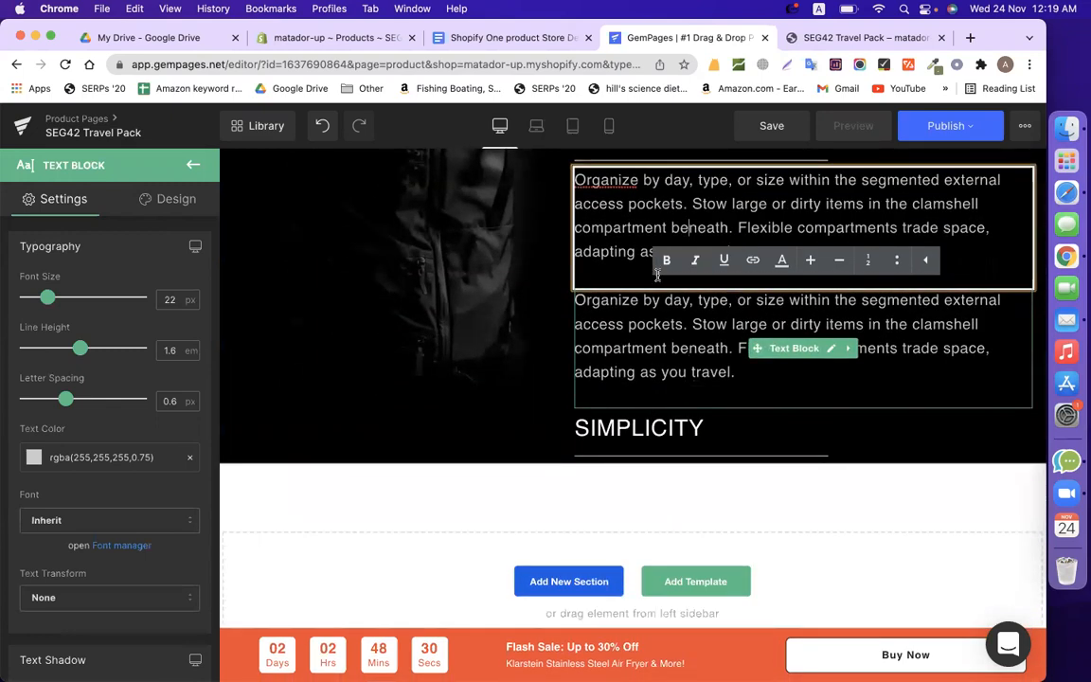
pyautogui.click(653, 325)
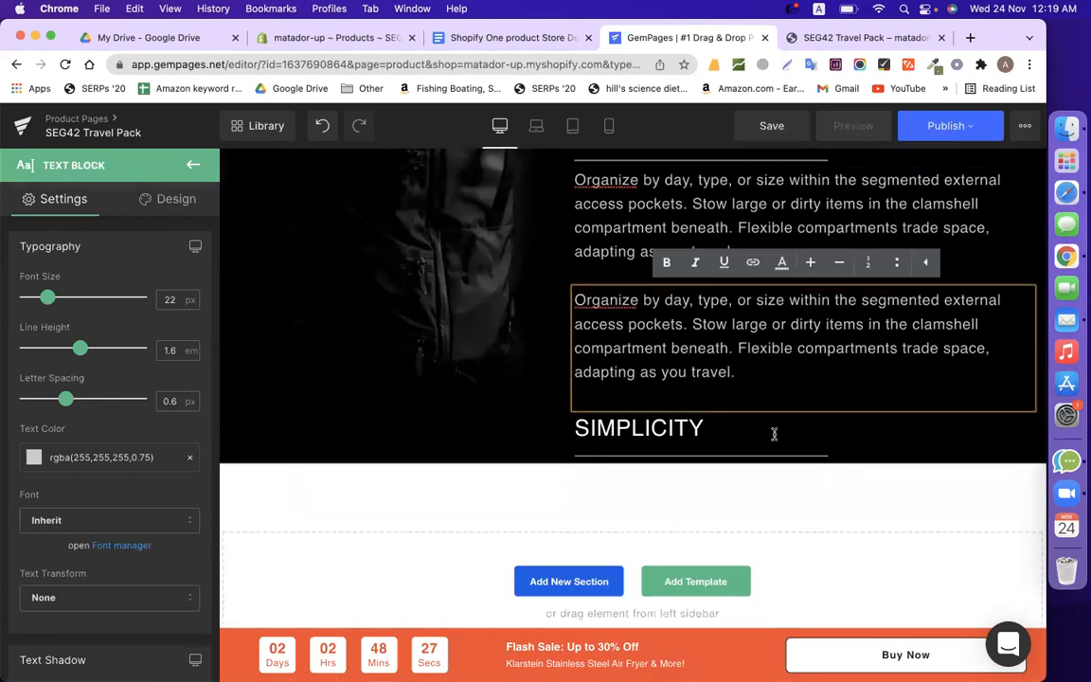
pyautogui.click(499, 426)
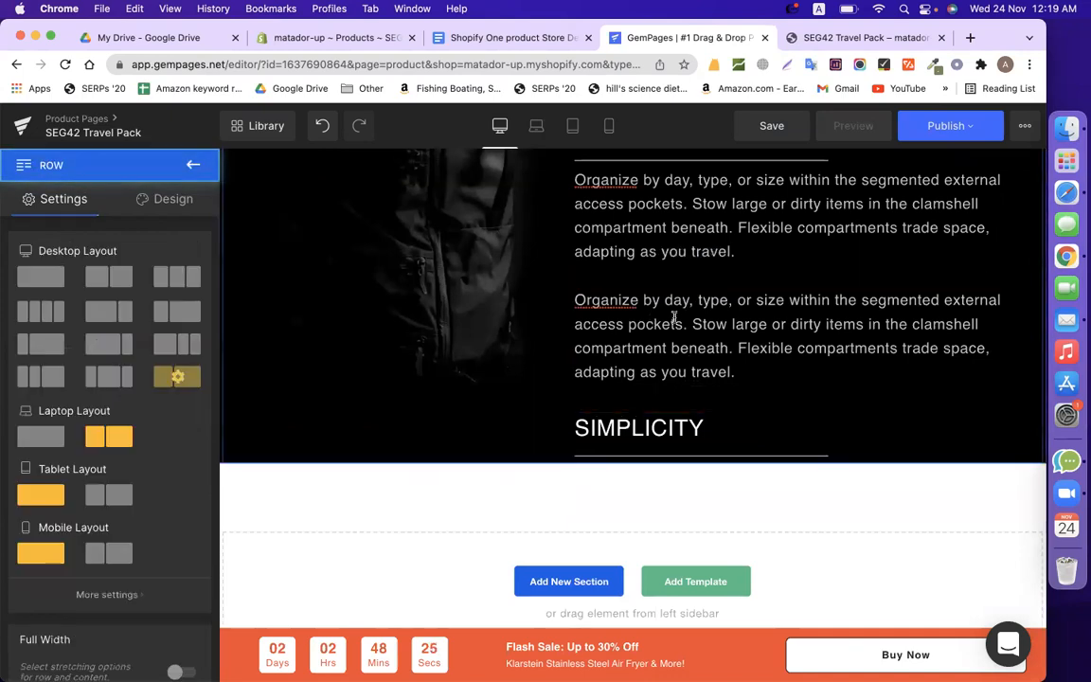
pyautogui.moveTo(760, 352); pyautogui.dragTo(710, 372)
# Step: Replace its text with 'The SEG42 will revolutionize the way you pack…' as plain text, adding a trailing blank line
pyautogui.click(701, 421)
pyautogui.tripleClick(700, 420)
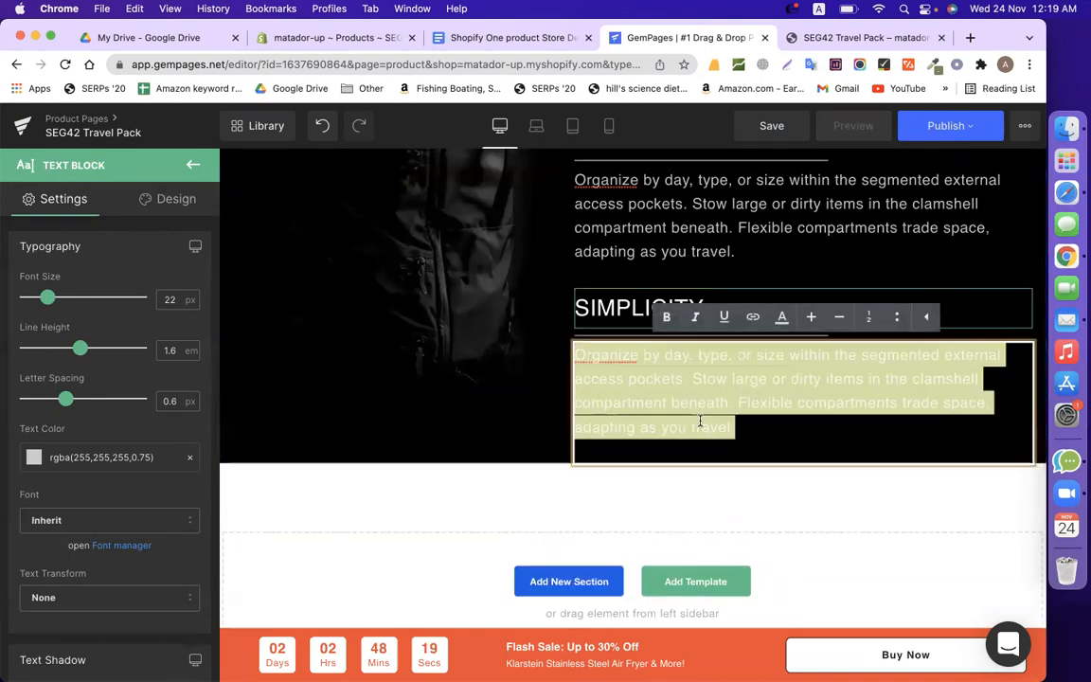
pyautogui.press('super+v')
pyautogui.click(485, 428)
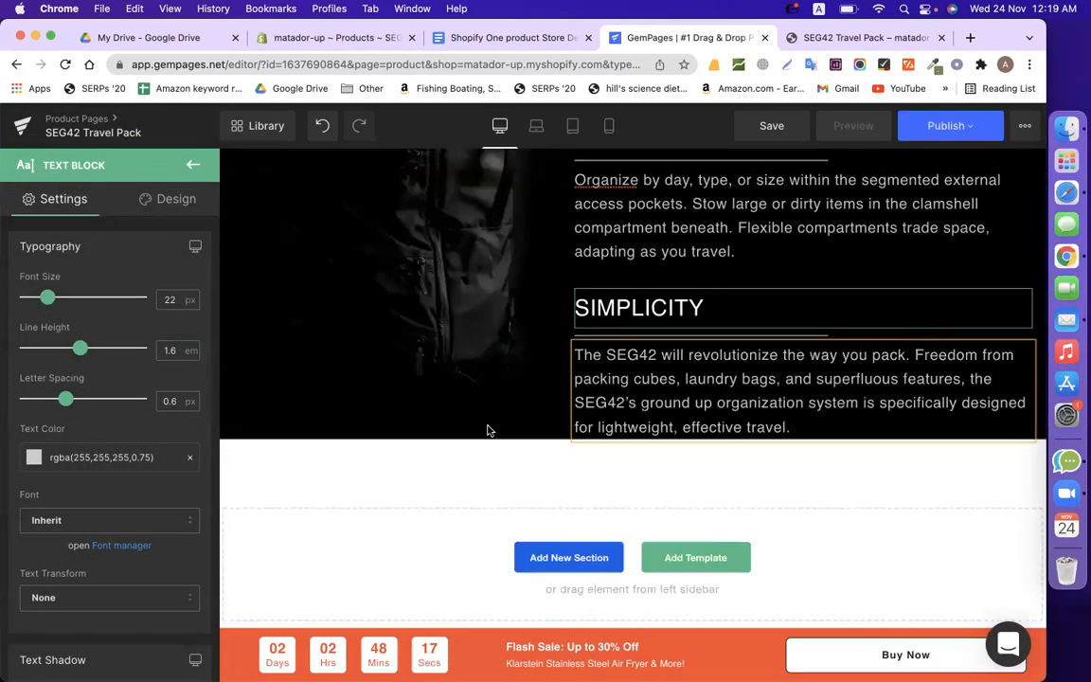
pyautogui.click(819, 422)
pyautogui.press('Return')
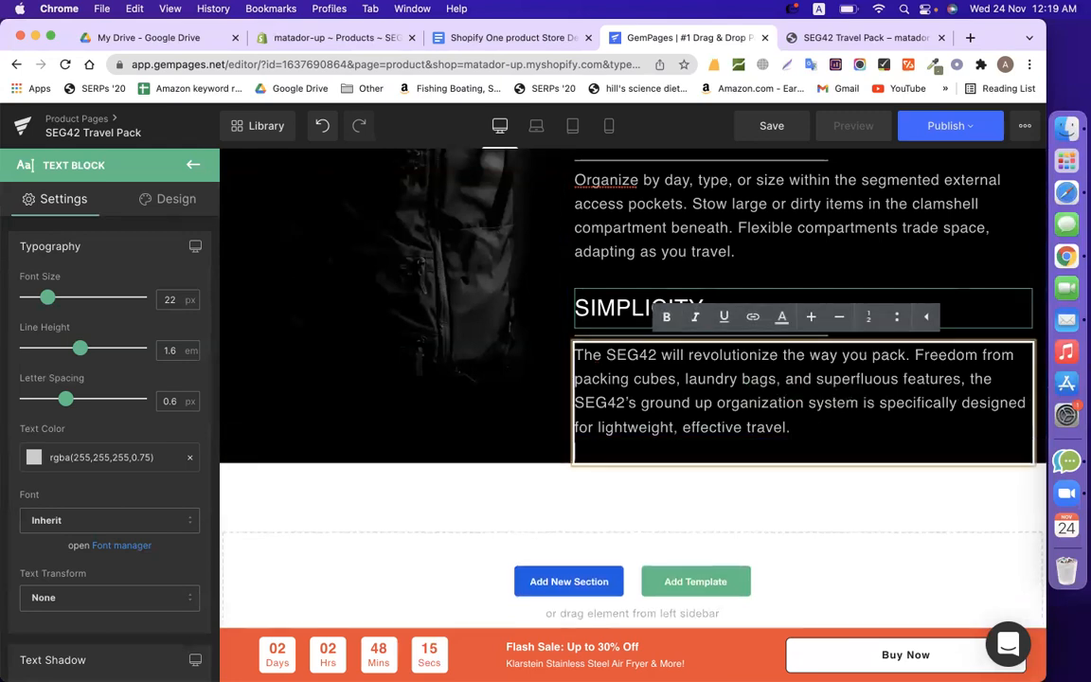
pyautogui.click(431, 468)
pyautogui.scroll(4, 431, 467)
# Step: Delete the 'Equal height code for Row' Liquid element from the page
pyautogui.scroll(2, 431, 467)
pyautogui.scroll(-2, 431, 468)
pyautogui.scroll(3, 431, 467)
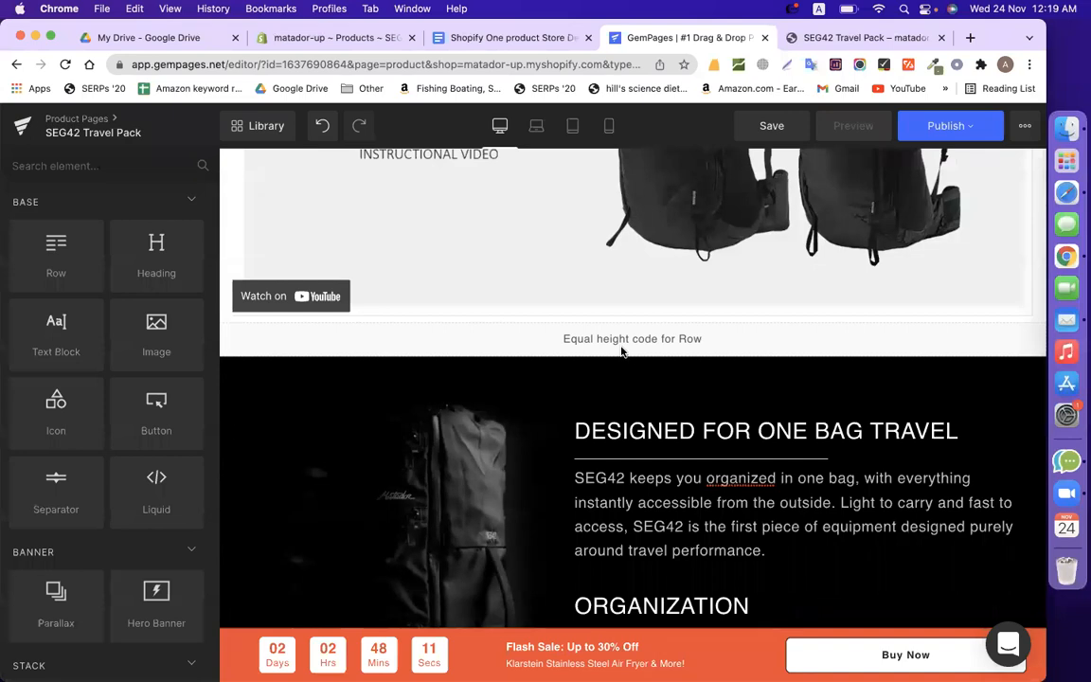
pyautogui.click(387, 342)
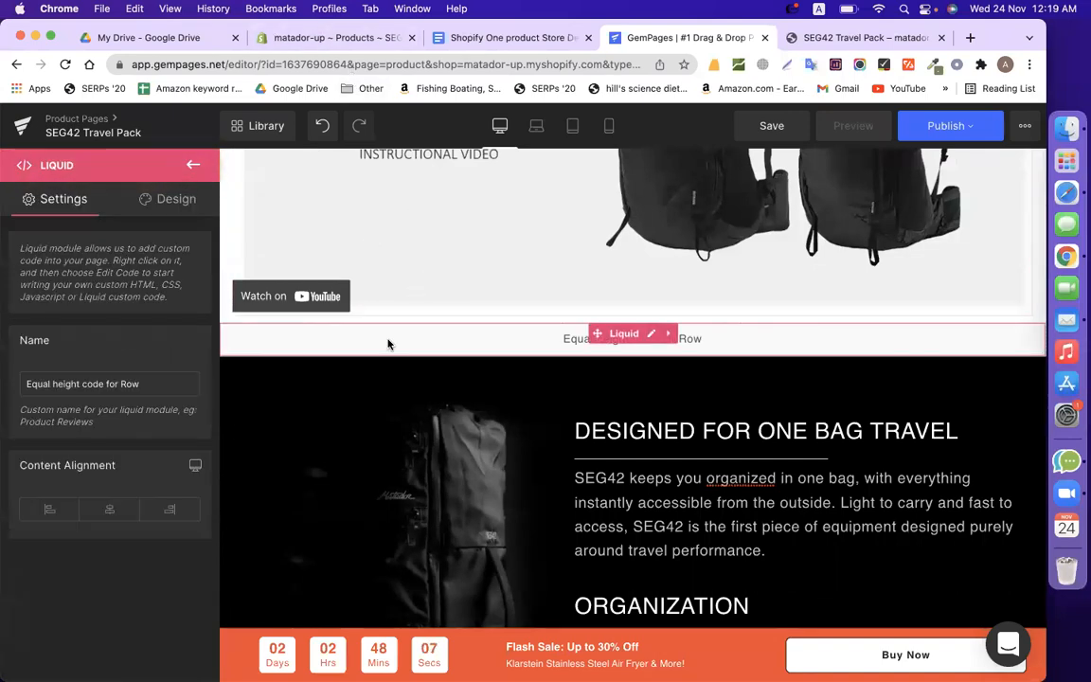
pyautogui.click(668, 335)
pyautogui.click(677, 335)
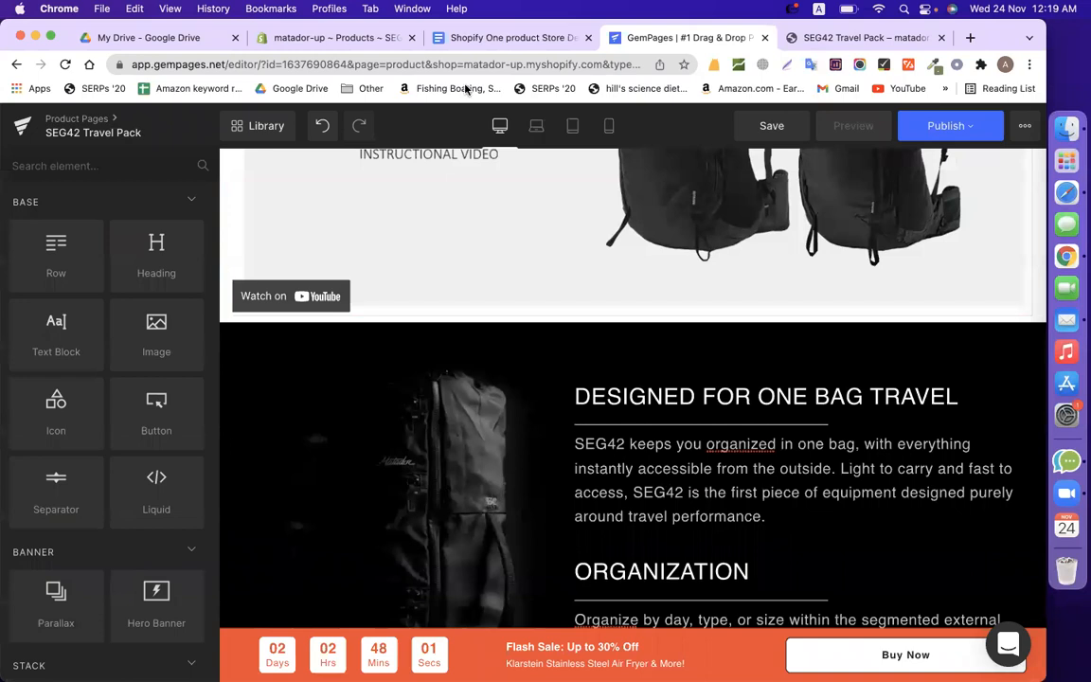
pyautogui.click(476, 36)
# Step: Read through the brief's MAXIMUM and FLEXIBLE ORGANIZATION sections, then return to the page editor
pyautogui.scroll(-5, 451, 331)
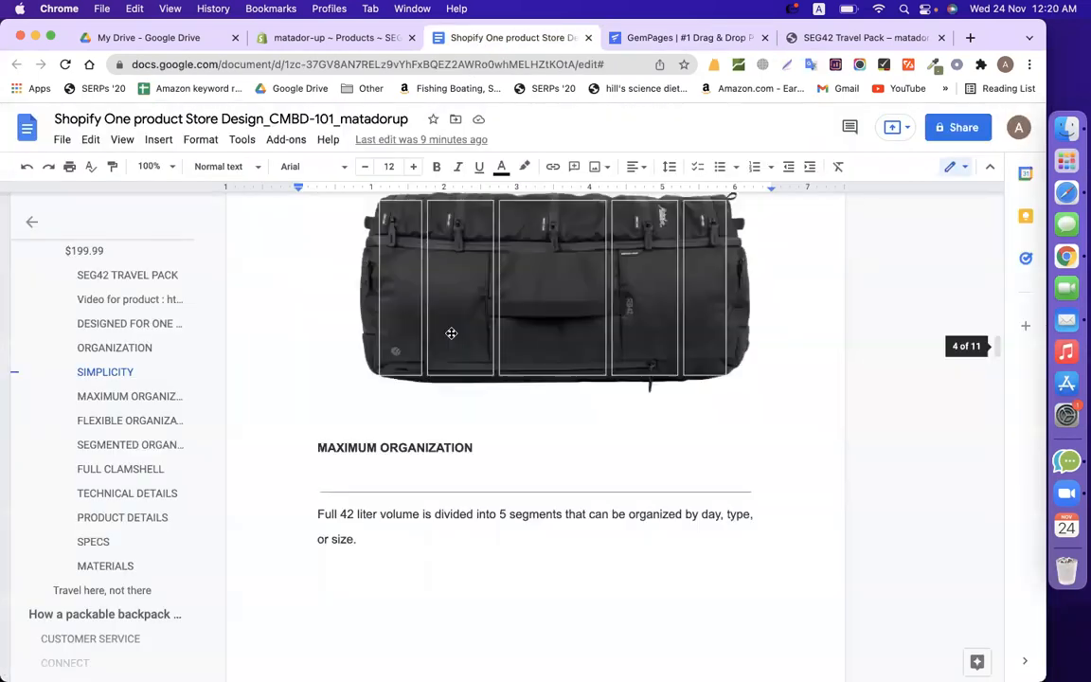
pyautogui.scroll(-3, 556, 306)
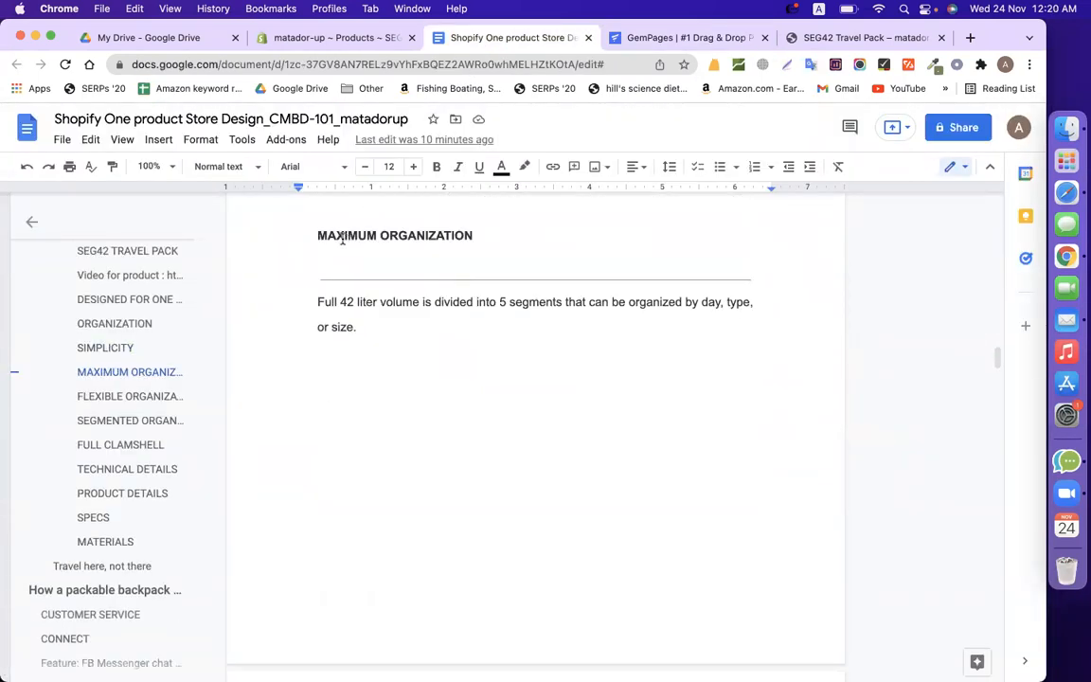
pyautogui.scroll(-6, 403, 313)
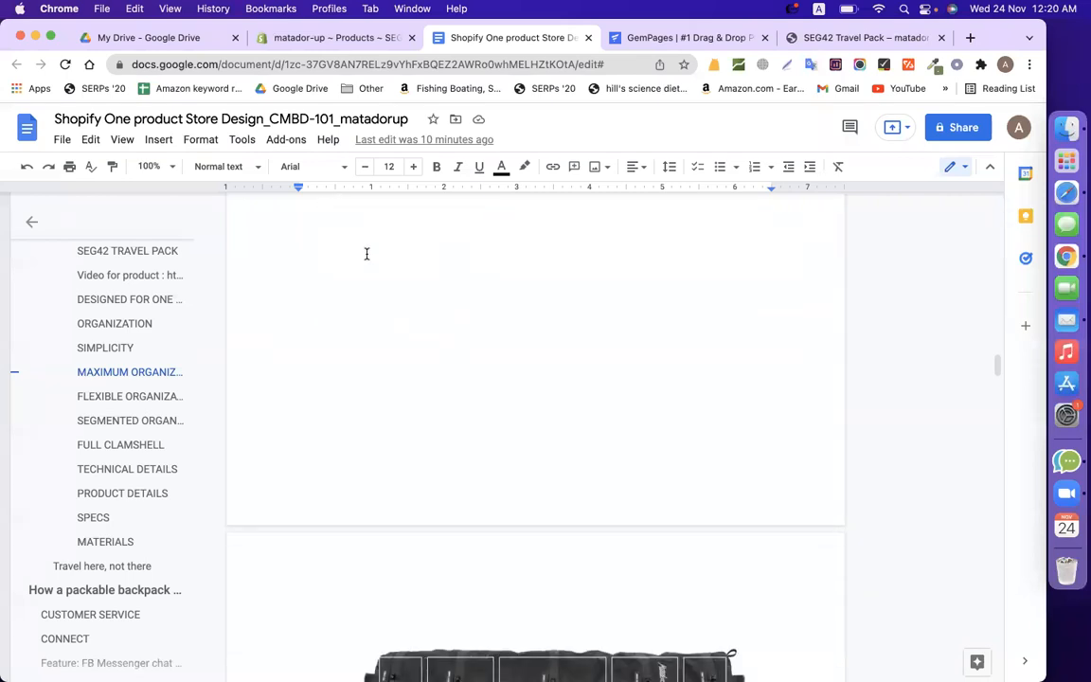
pyautogui.scroll(-8, 453, 444)
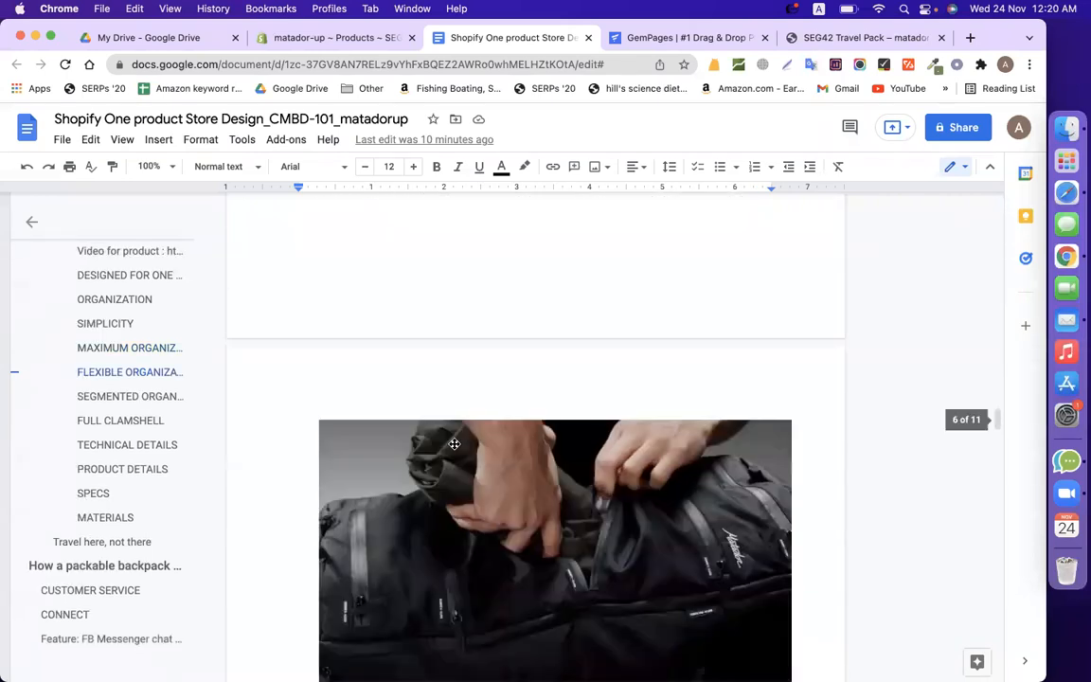
pyautogui.scroll(-10, 453, 443)
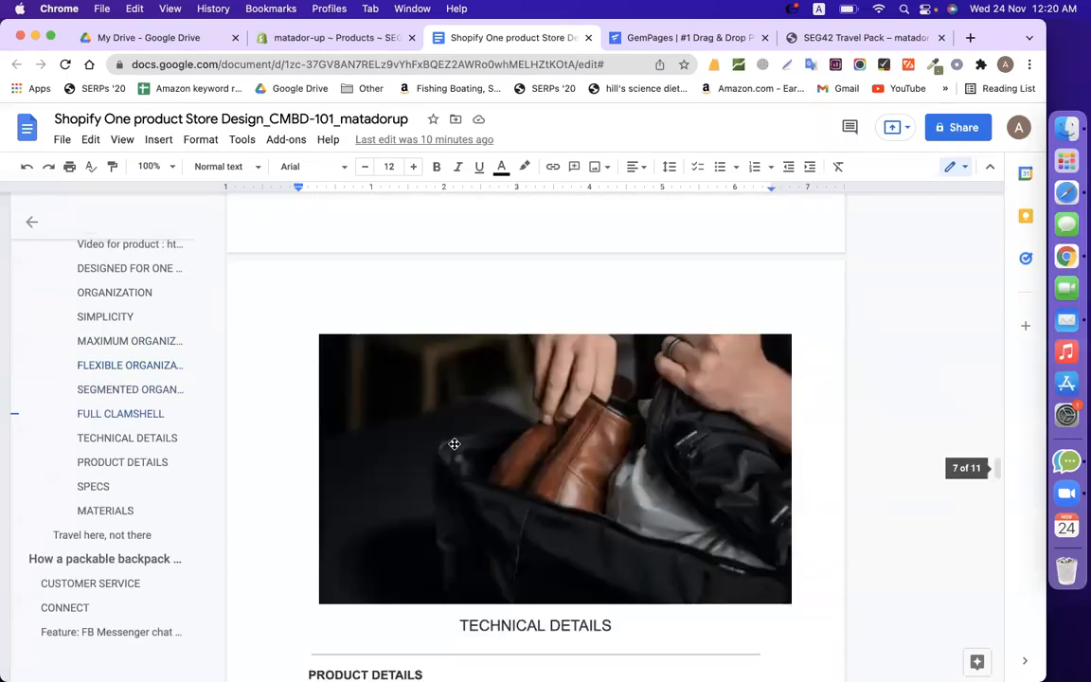
pyautogui.scroll(12, 452, 443)
pyautogui.scroll(12, 453, 443)
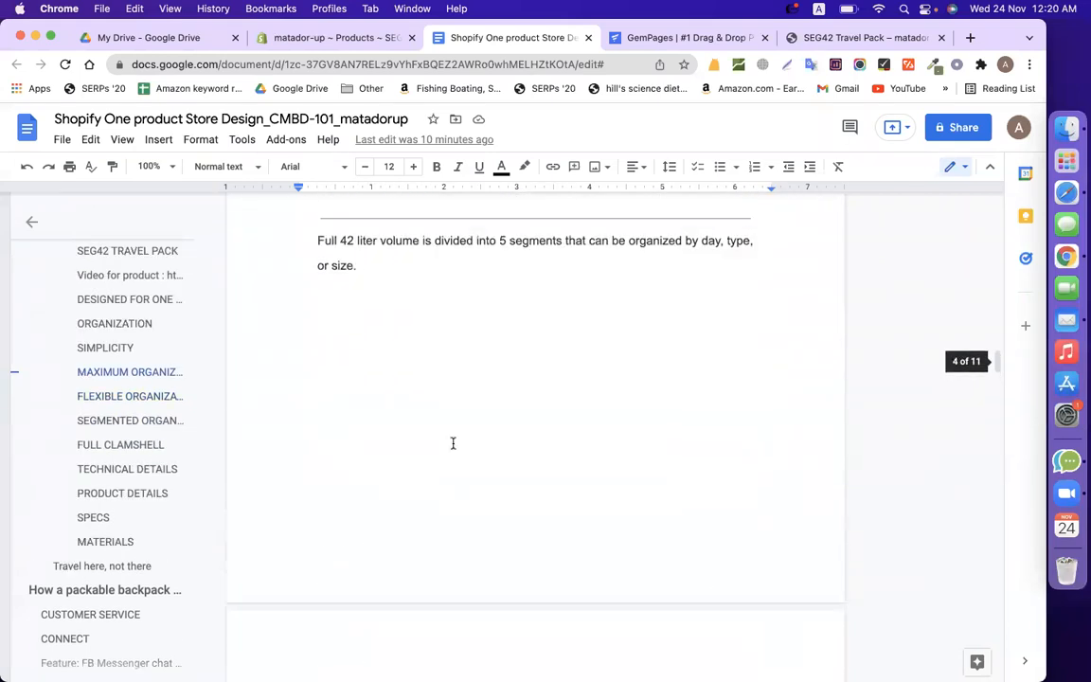
pyautogui.scroll(3, 348, 414)
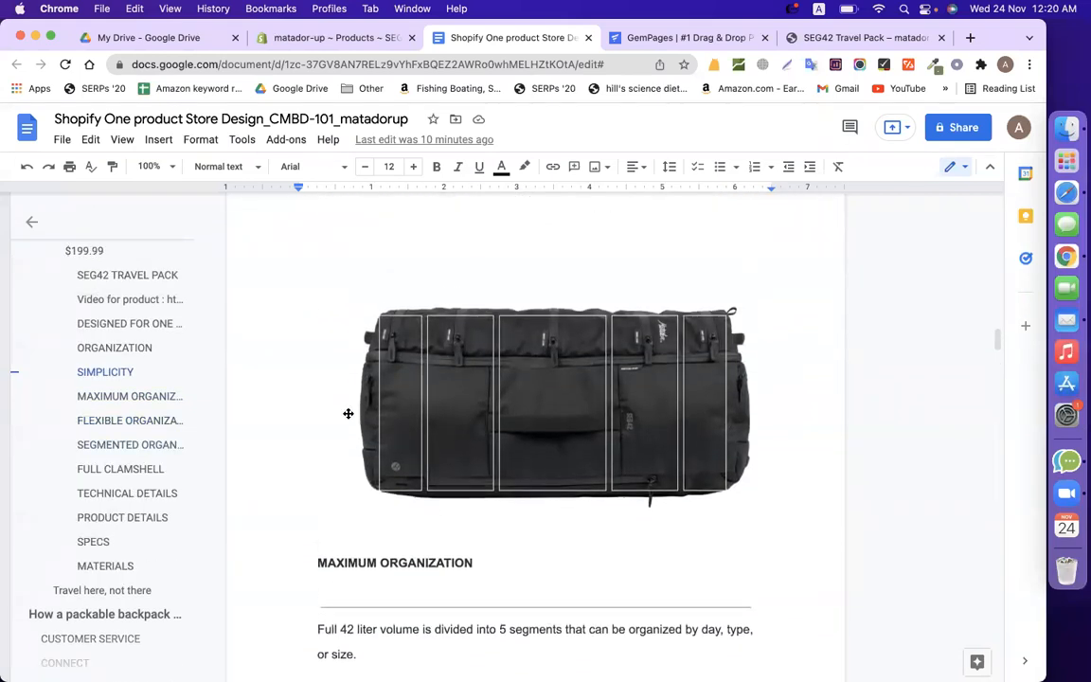
pyautogui.scroll(-5, 556, 360)
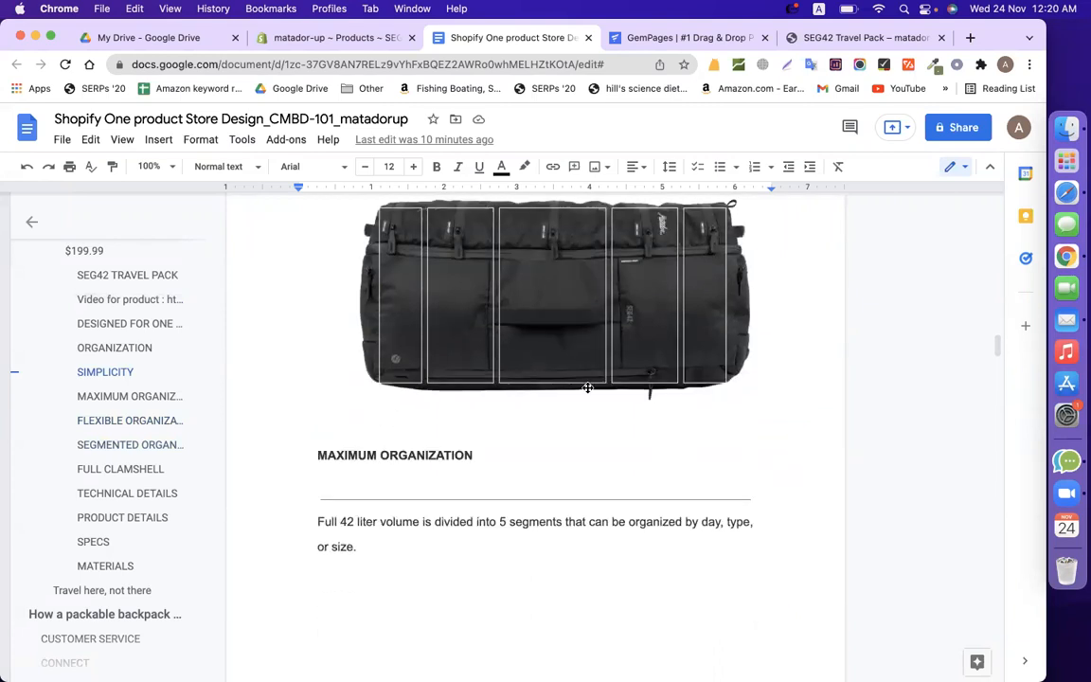
pyautogui.scroll(-1, 542, 258)
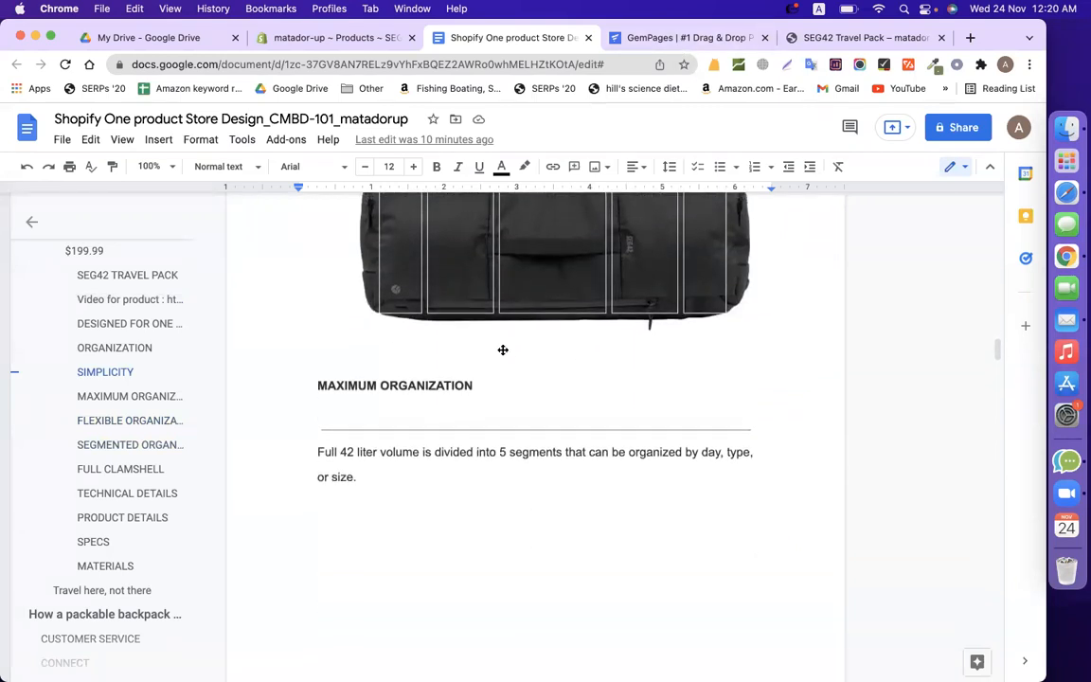
pyautogui.scroll(2, 504, 349)
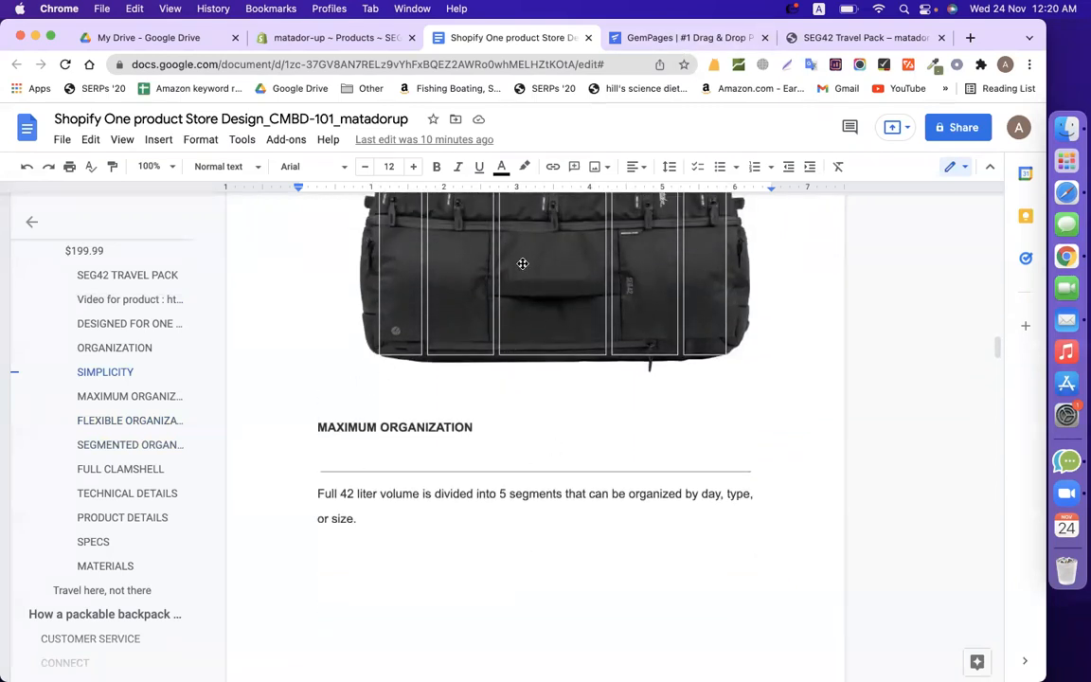
pyautogui.scroll(-20, 379, 531)
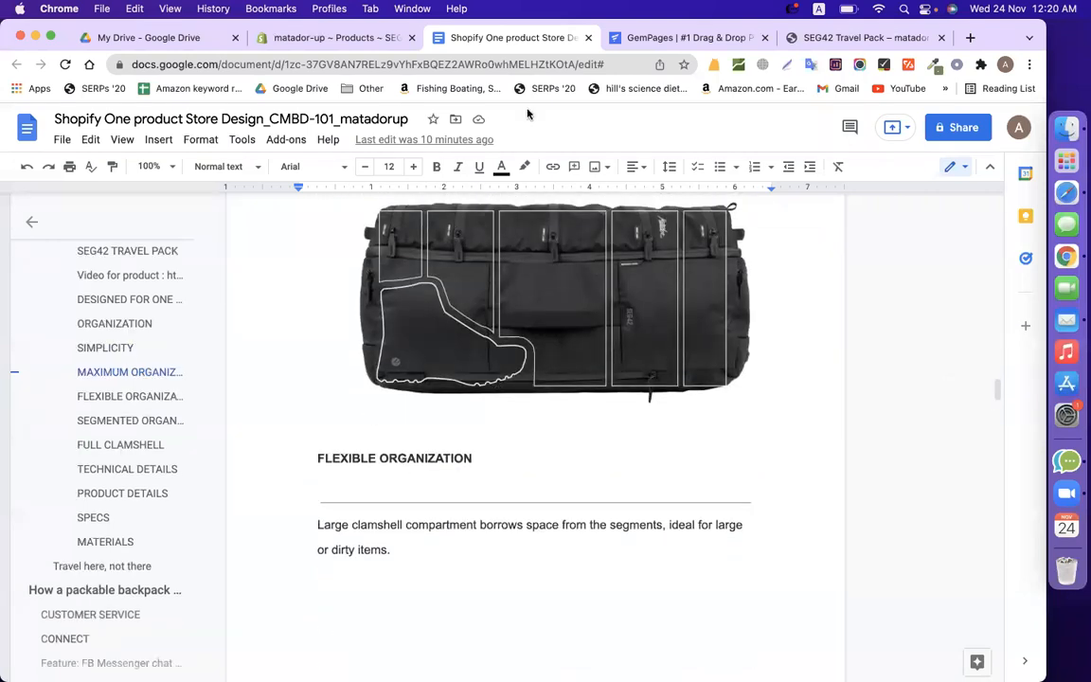
pyautogui.click(616, 37)
pyautogui.scroll(-6, 570, 338)
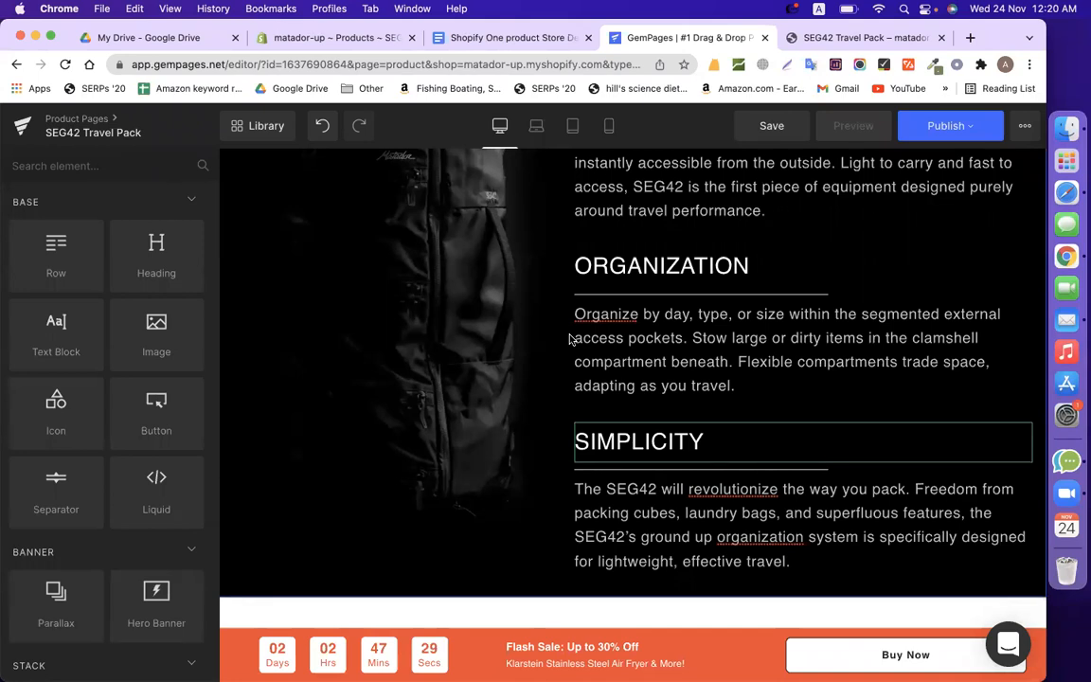
pyautogui.scroll(-8, 559, 313)
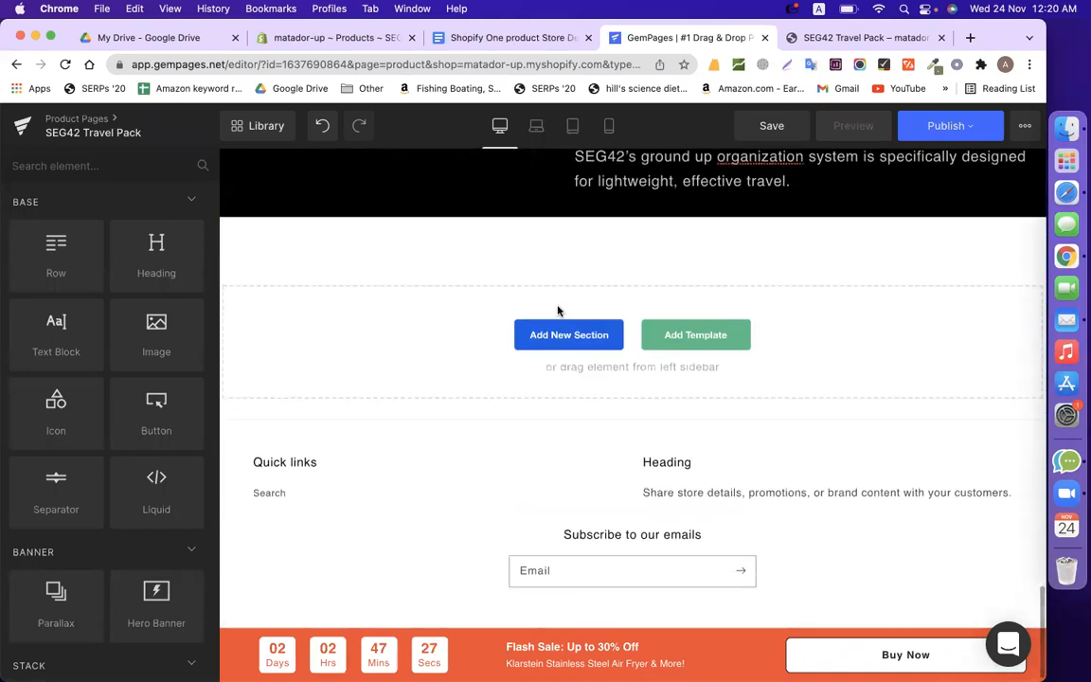
pyautogui.scroll(3, 558, 310)
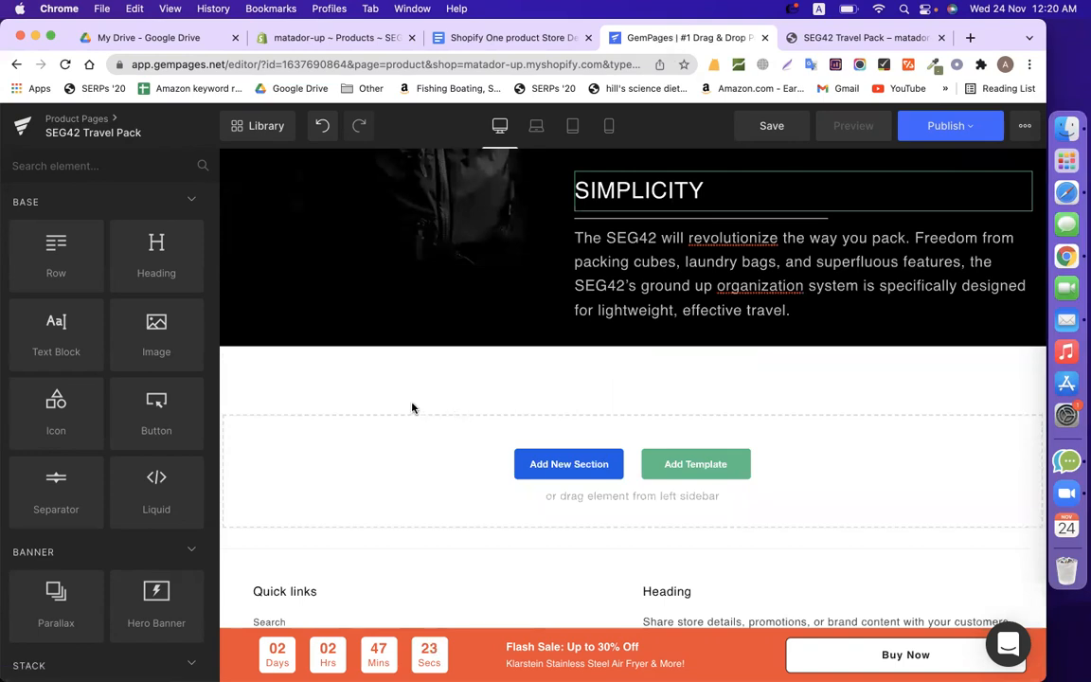
pyautogui.scroll(7, 414, 407)
pyautogui.scroll(2, 412, 408)
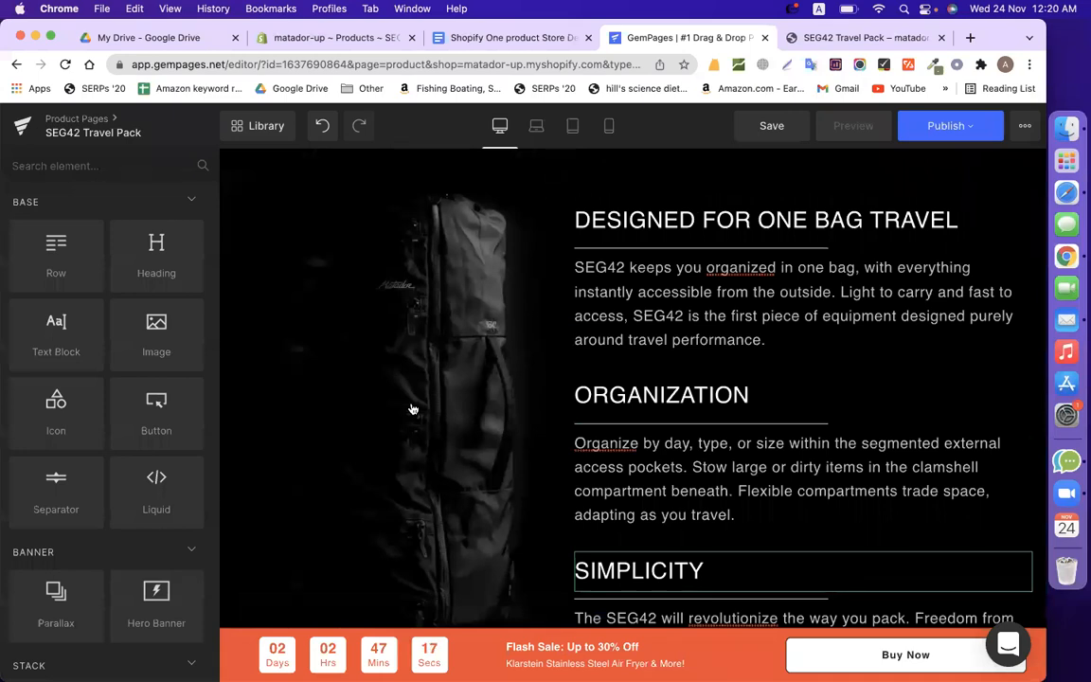
pyautogui.scroll(10, 414, 408)
pyautogui.scroll(-8, 667, 441)
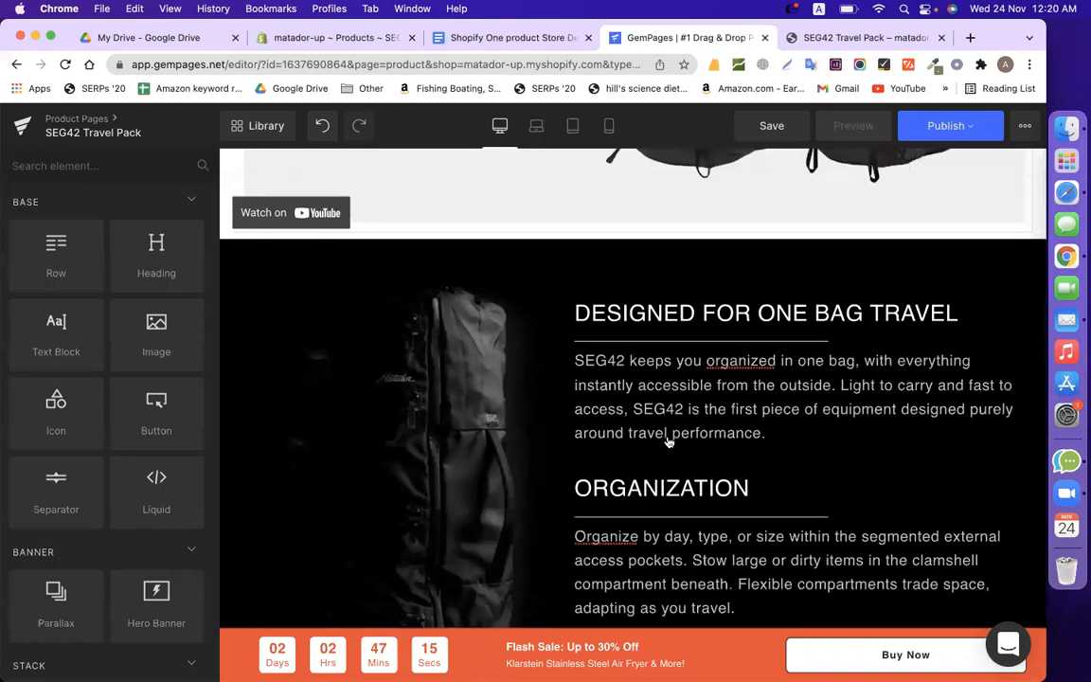
pyautogui.scroll(-7, 468, 365)
pyautogui.scroll(-5, 426, 489)
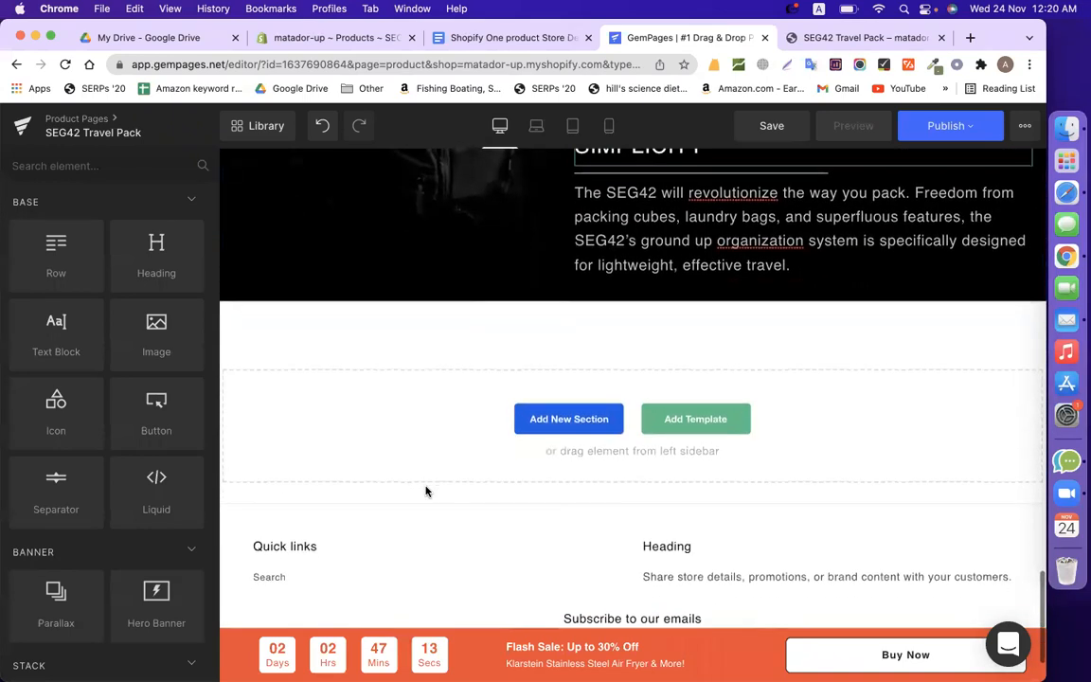
pyautogui.scroll(3, 426, 490)
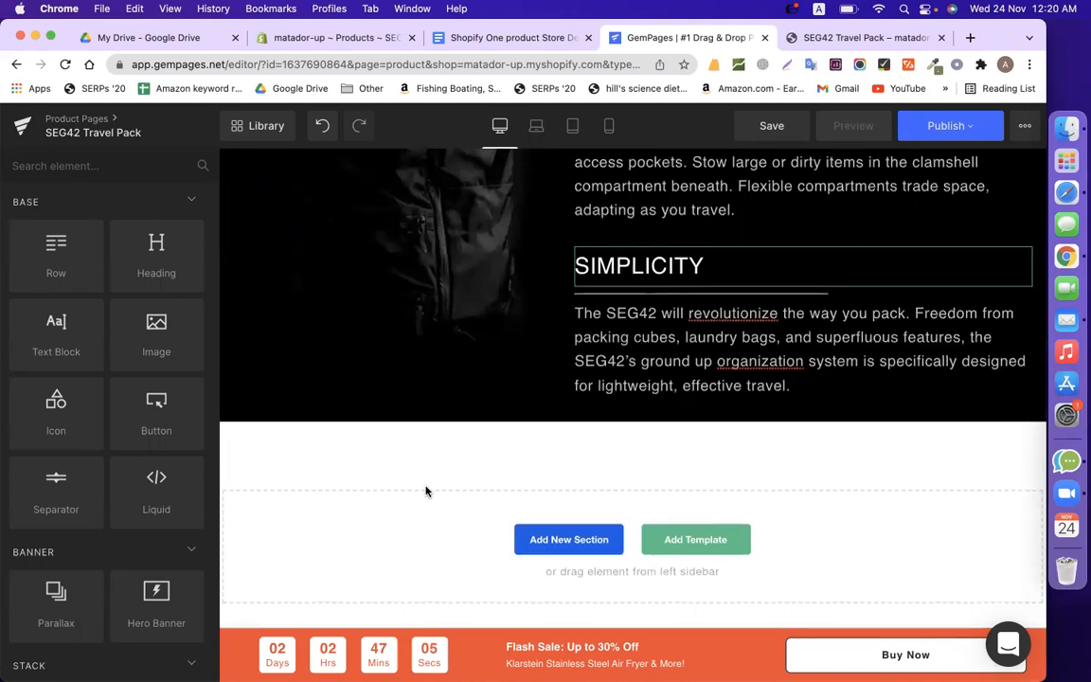
pyautogui.scroll(-2, 426, 490)
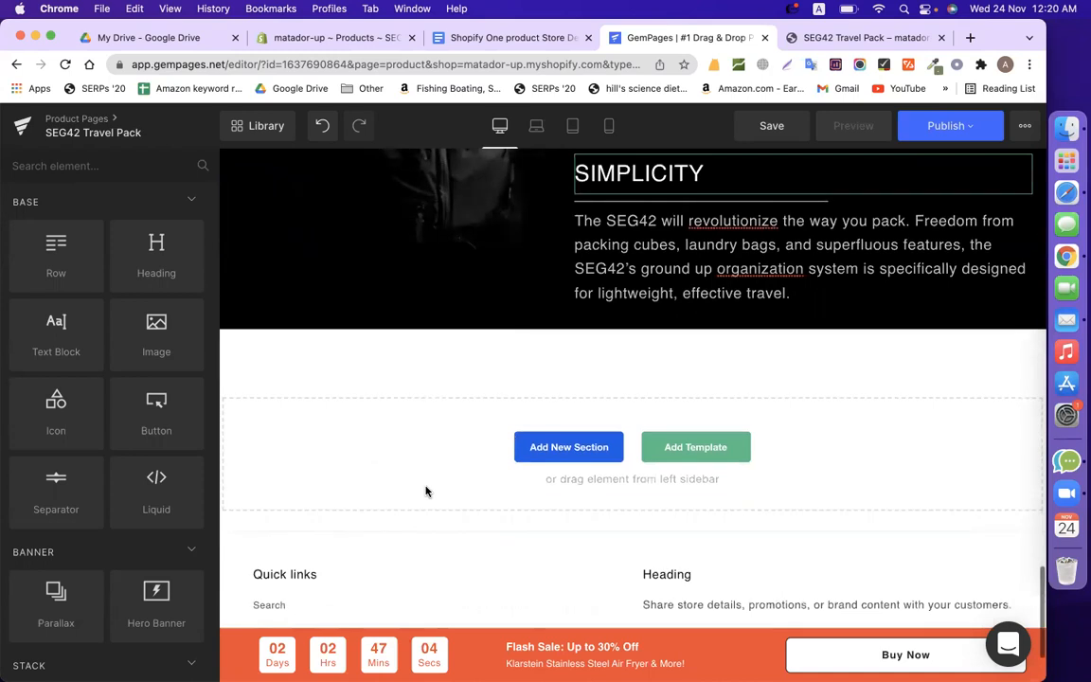
# Step: Add a two-column section below the dark feature section with an image in the left column
pyautogui.click(549, 450)
pyautogui.click(511, 498)
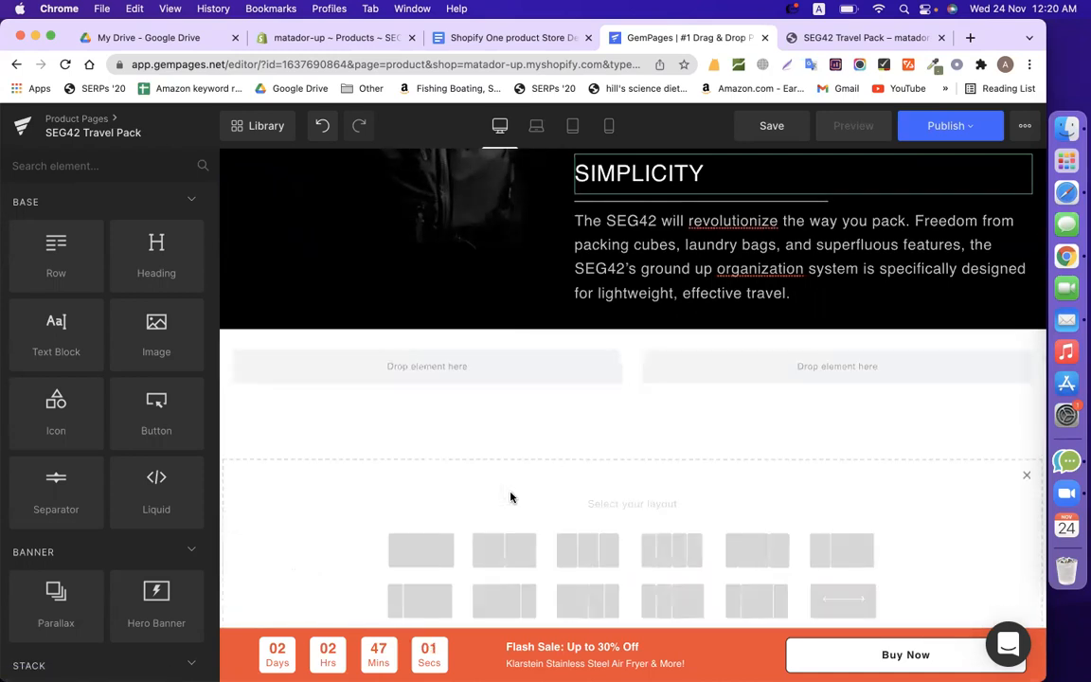
pyautogui.scroll(-3, 519, 383)
pyautogui.scroll(2, 568, 406)
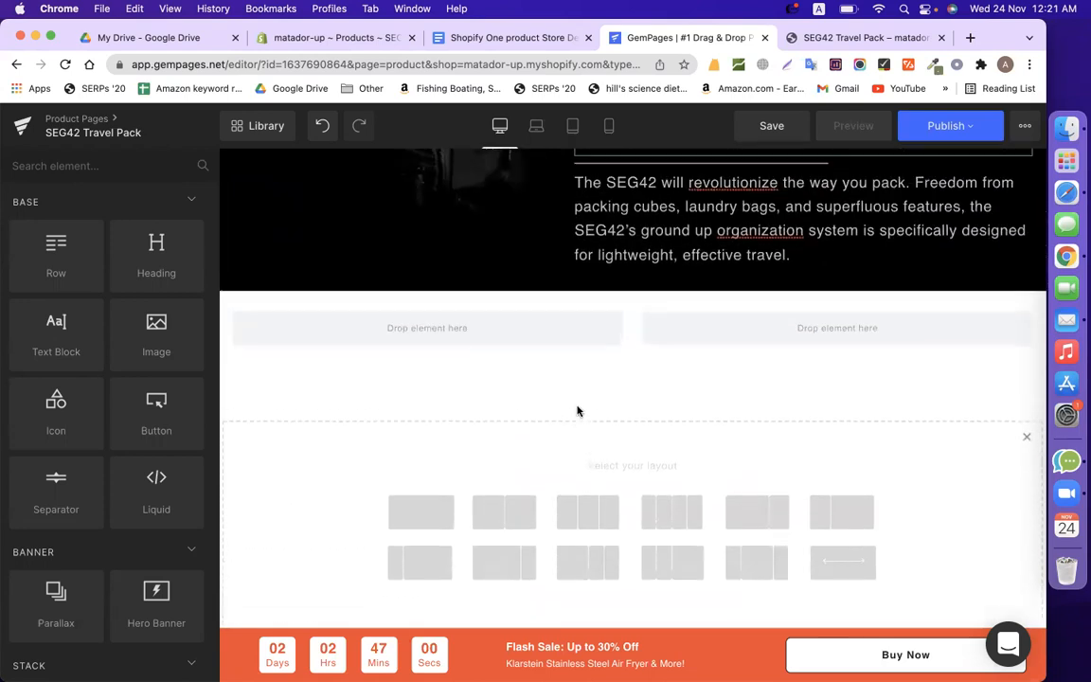
pyautogui.moveTo(155, 342); pyautogui.dragTo(398, 334)
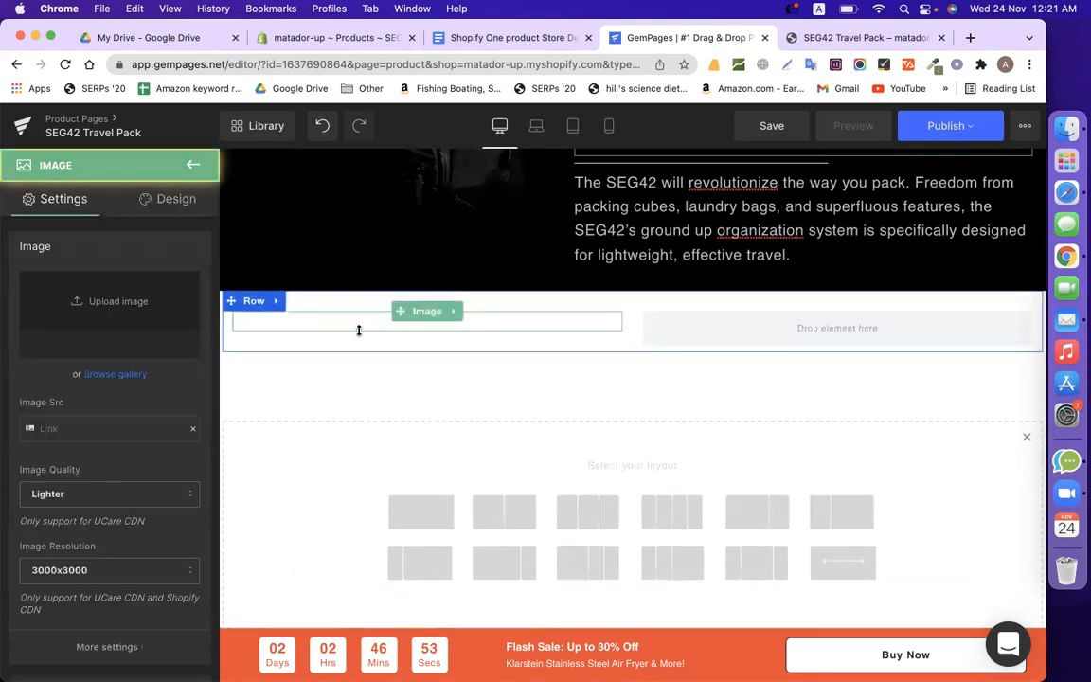
# Step: Replace the sample camera photo with the uploaded bag screenshot
pyautogui.click(168, 327)
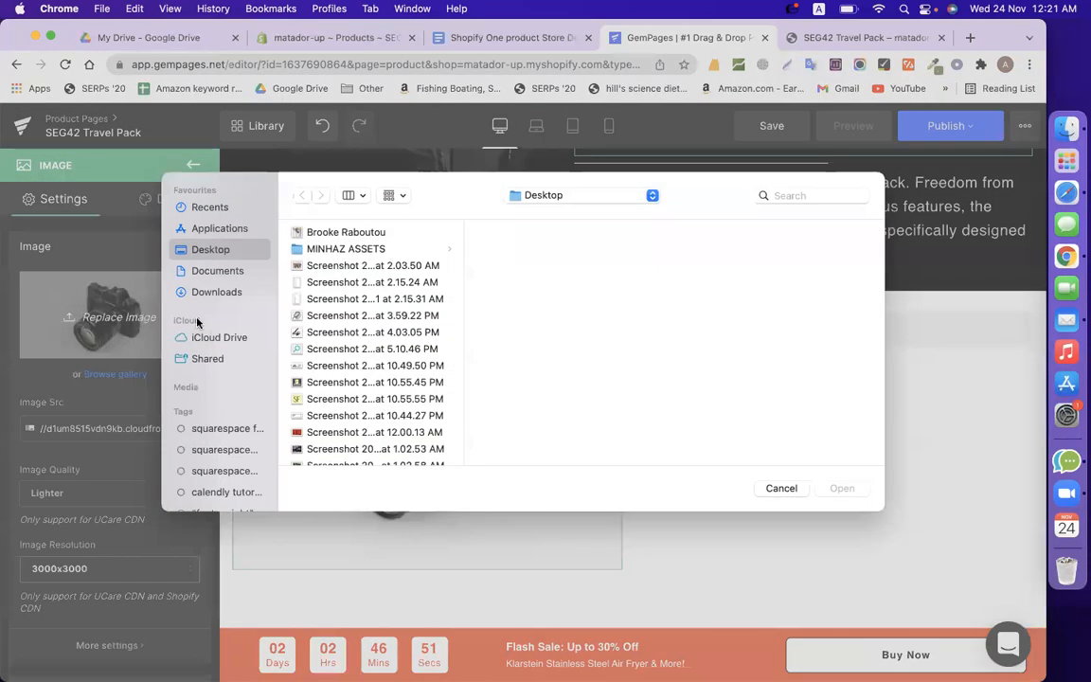
pyautogui.click(331, 357)
pyautogui.scroll(-5, 331, 357)
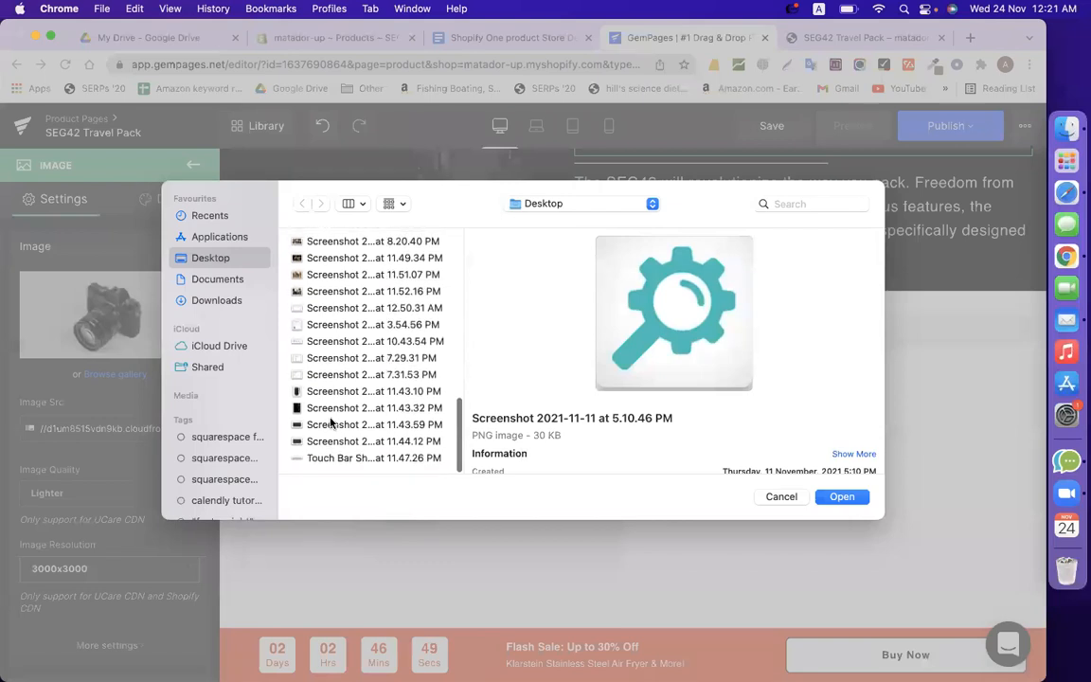
pyautogui.click(332, 424)
pyautogui.doubleClick(332, 424)
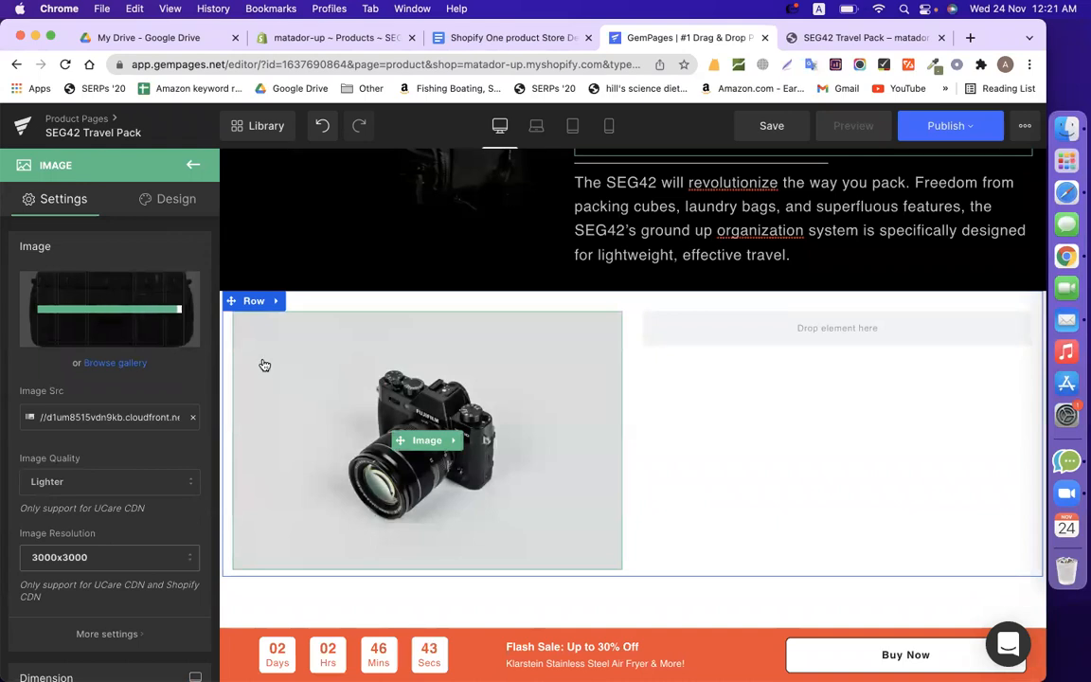
pyautogui.scroll(-2, 433, 429)
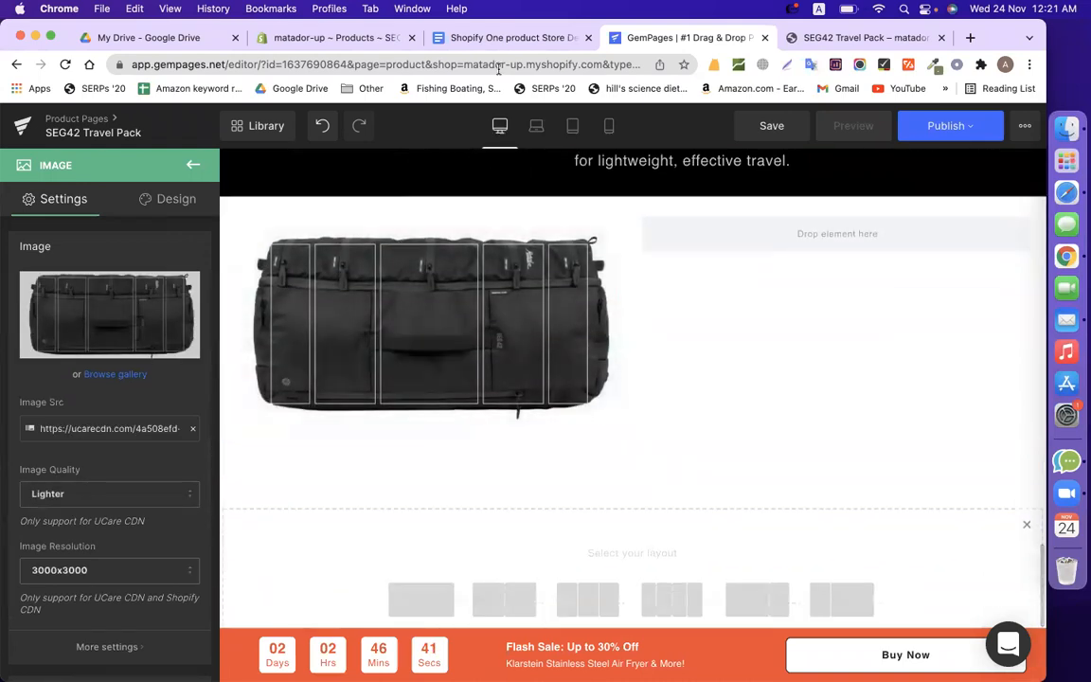
pyautogui.click(504, 38)
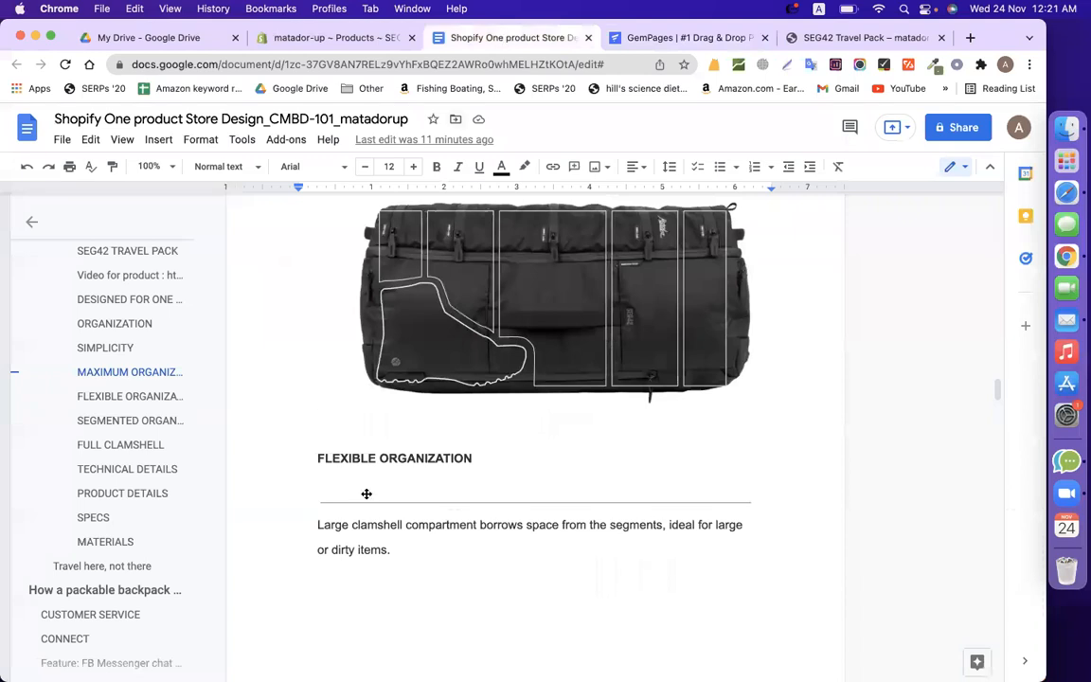
# Step: Add a Heading element below the bag image
pyautogui.click(390, 454)
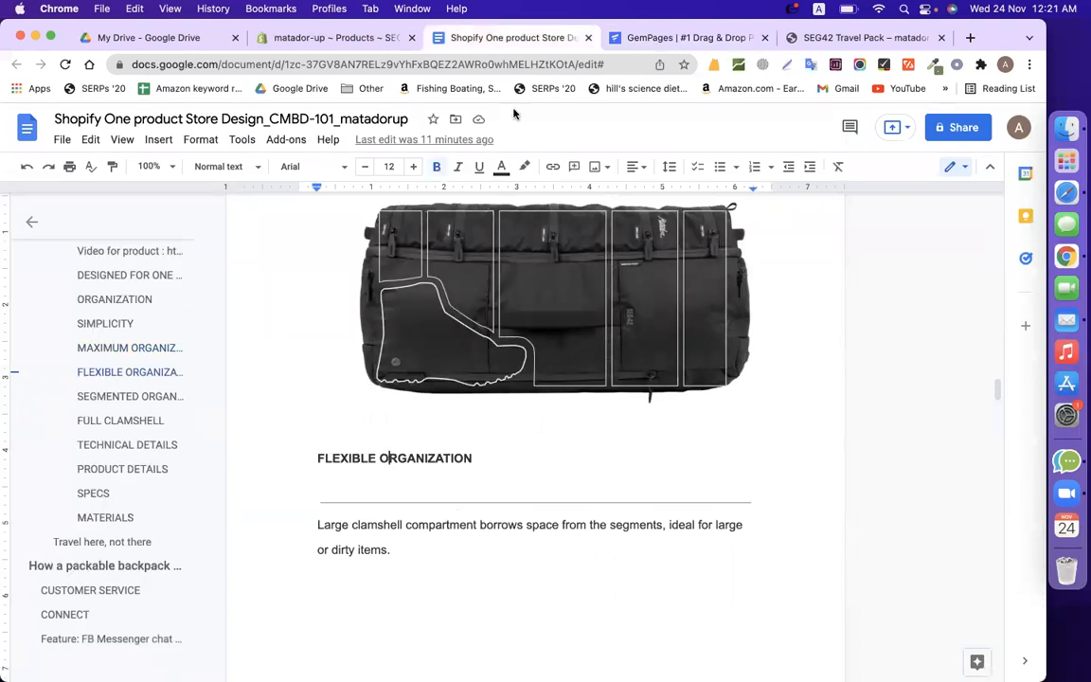
pyautogui.click(678, 38)
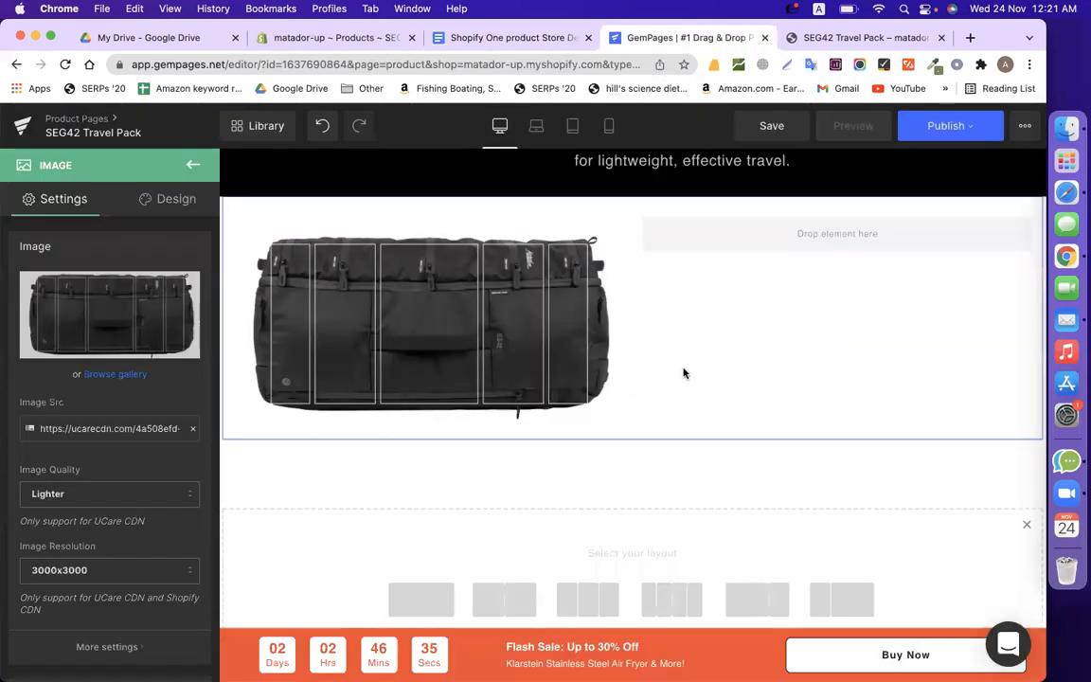
pyautogui.scroll(3, 687, 341)
pyautogui.scroll(-3, 662, 326)
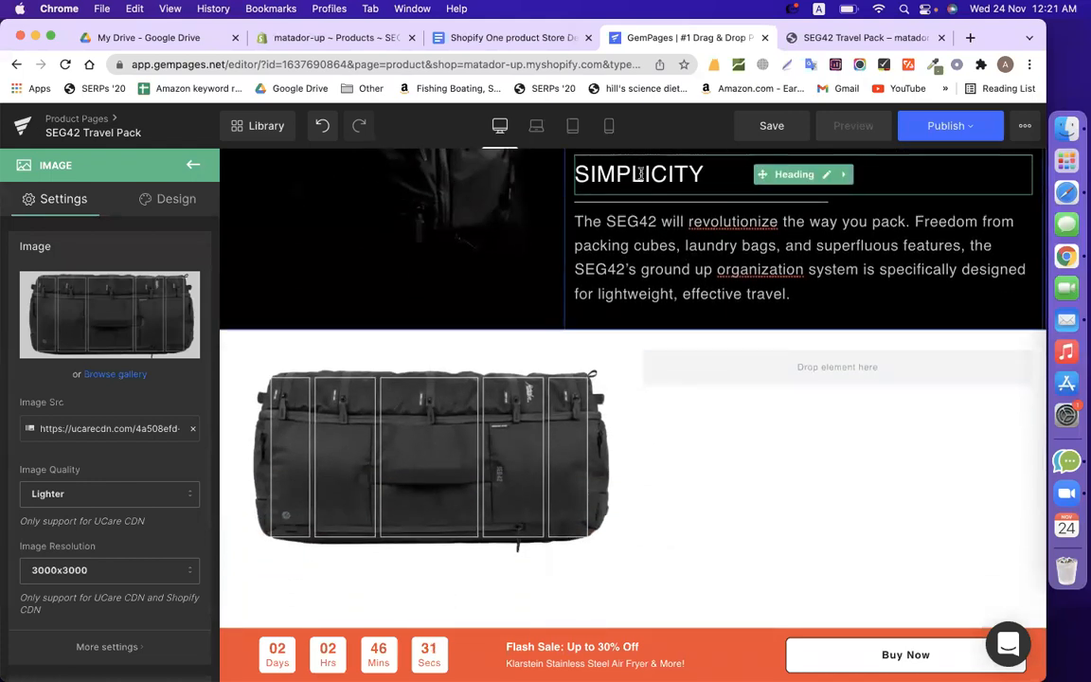
pyautogui.scroll(-5, 496, 499)
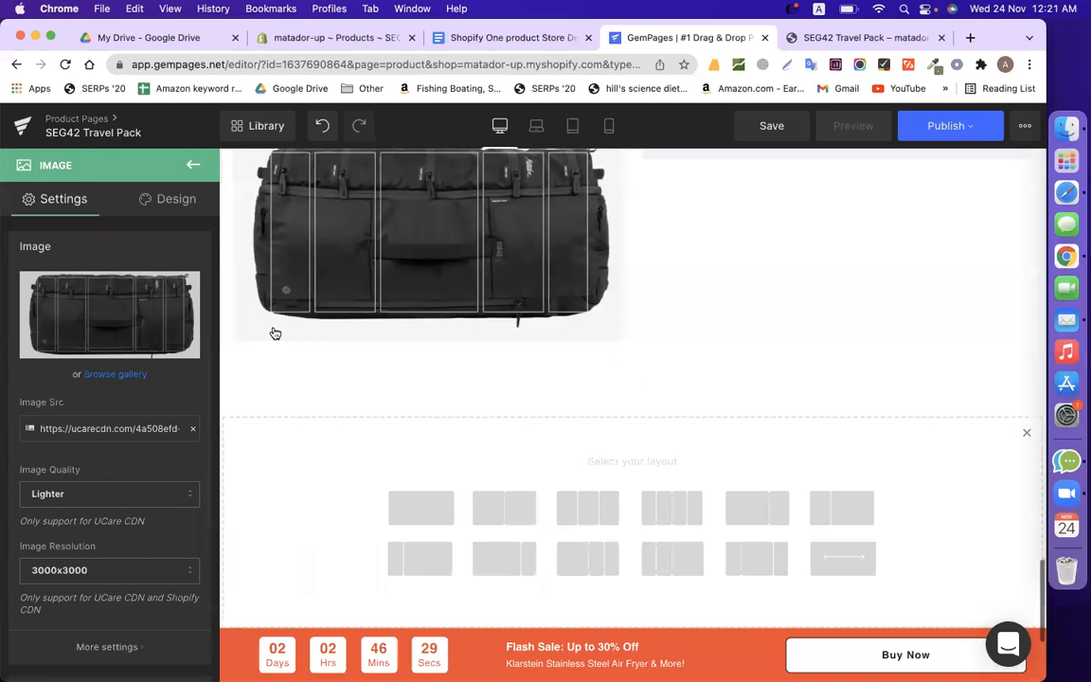
pyautogui.click(193, 167)
pyautogui.moveTo(156, 248); pyautogui.dragTo(394, 334)
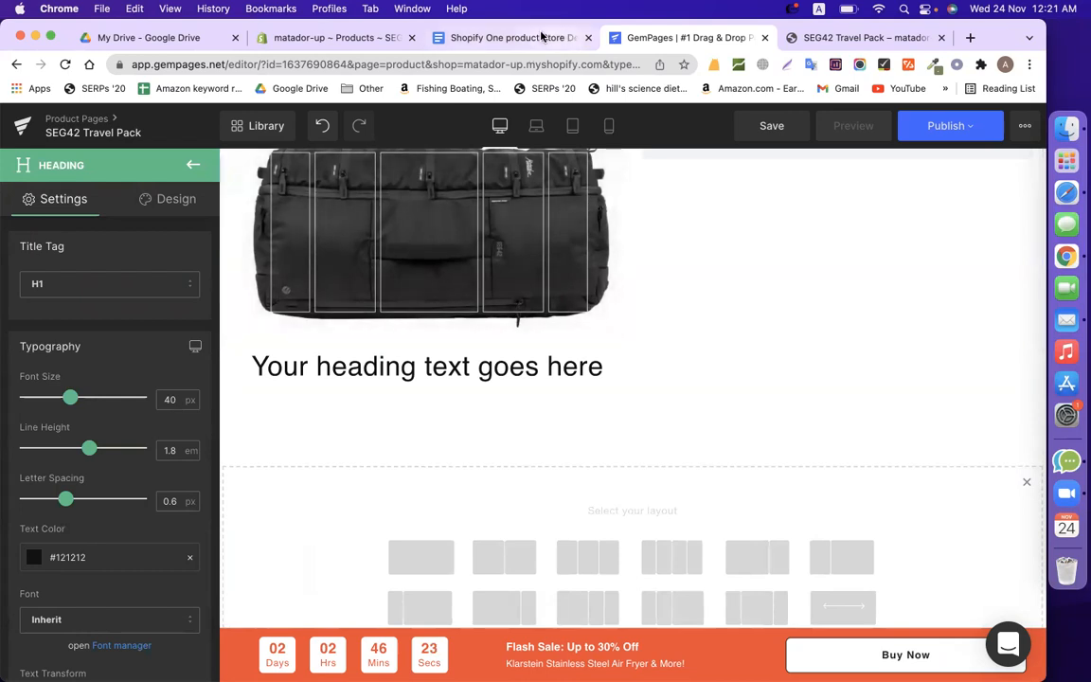
# Step: Replace the placeholder heading with FLEXIBLE ORGANIZATION copied from the brief, removing the extra blank line
pyautogui.click(508, 37)
pyautogui.tripleClick(471, 456)
pyautogui.hotkey('ctrl', 'c')
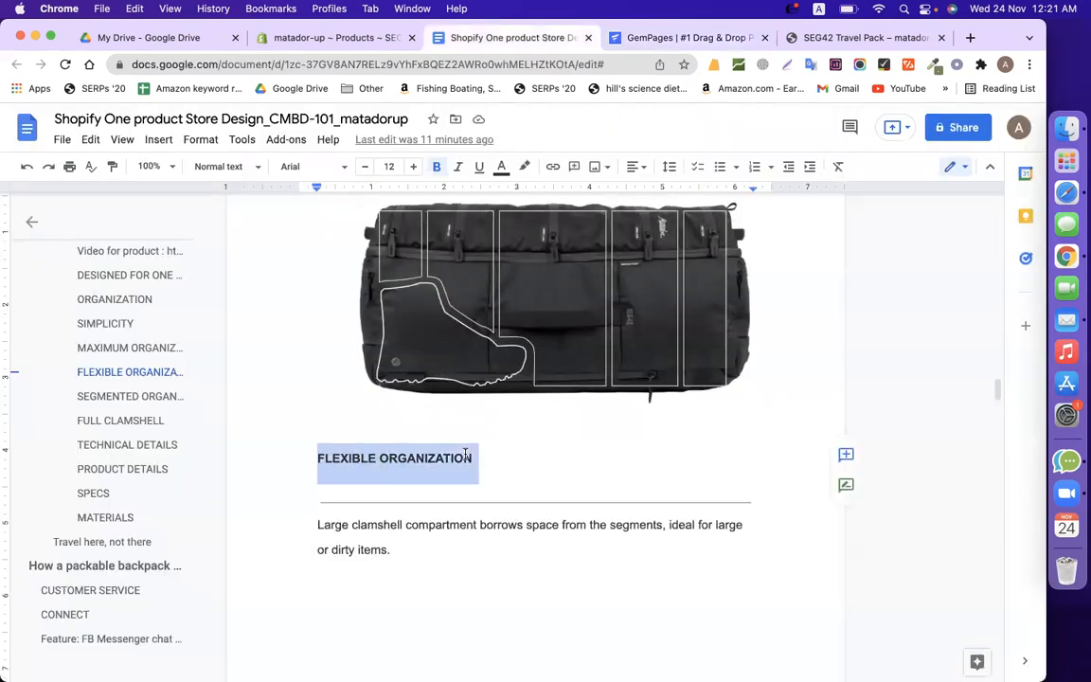
pyautogui.click(688, 39)
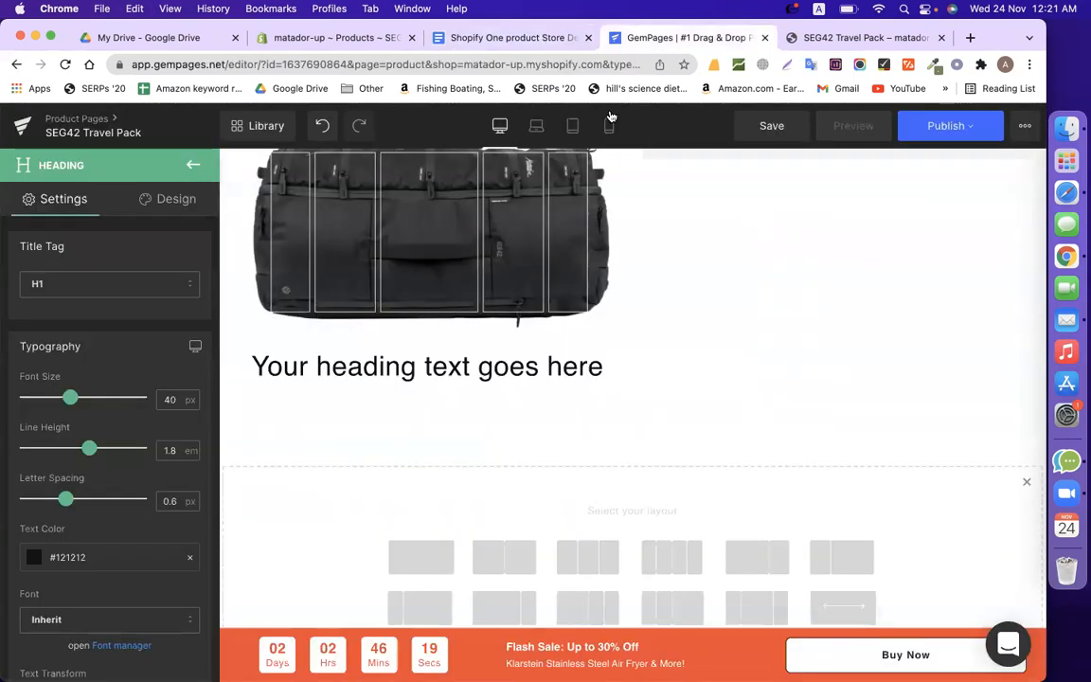
pyautogui.tripleClick(509, 360)
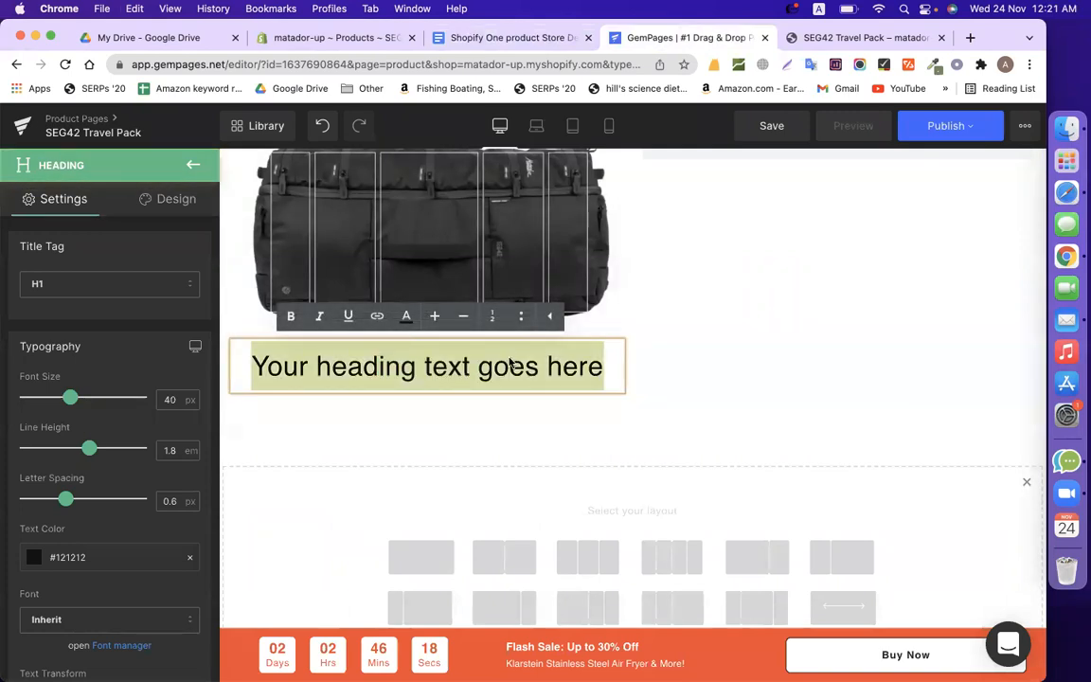
pyautogui.hotkey('ctrl', 'v')
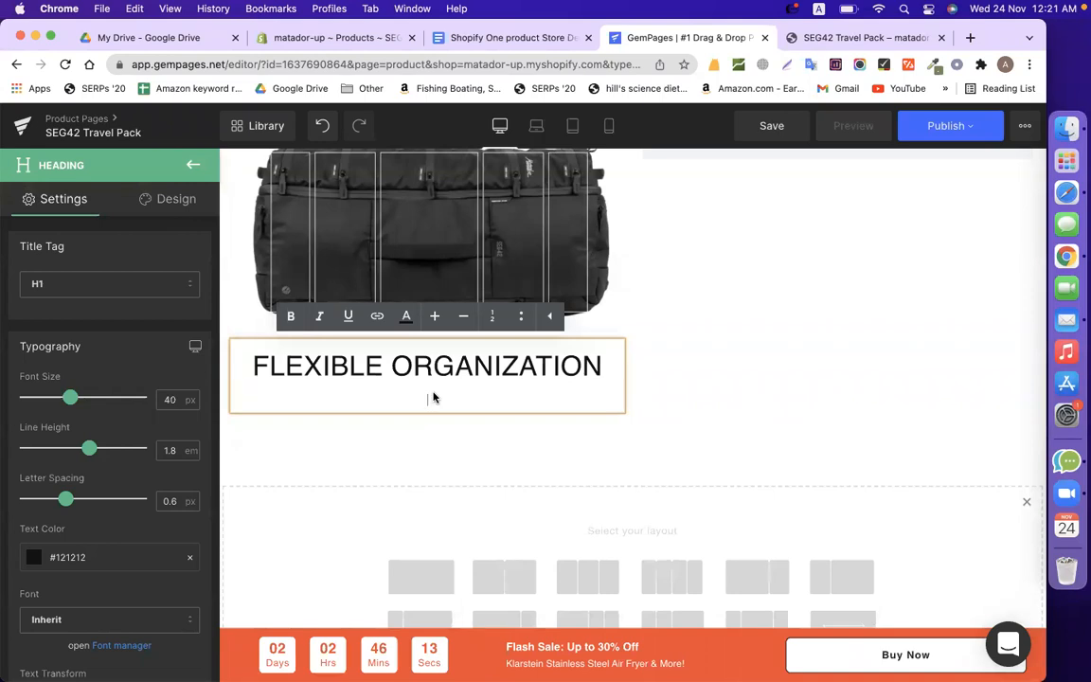
pyautogui.press('BackSpace')
pyautogui.press('BackSpace')
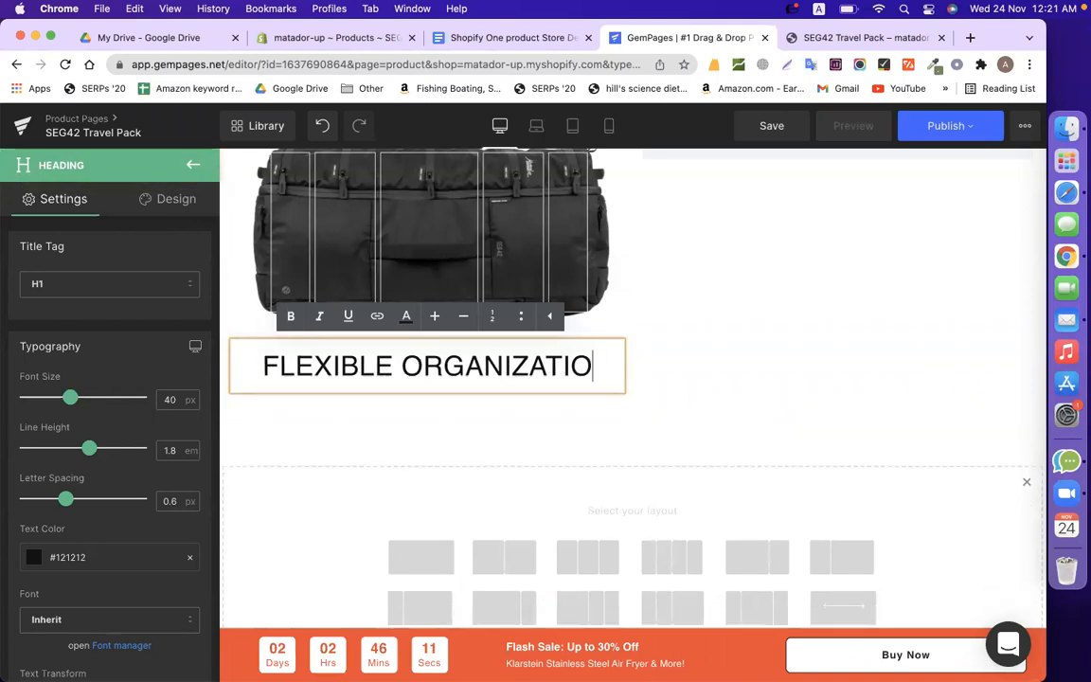
pyautogui.click(456, 38)
pyautogui.scroll(-3, 486, 419)
pyautogui.moveTo(426, 428); pyautogui.dragTo(313, 395)
pyautogui.press('super+c')
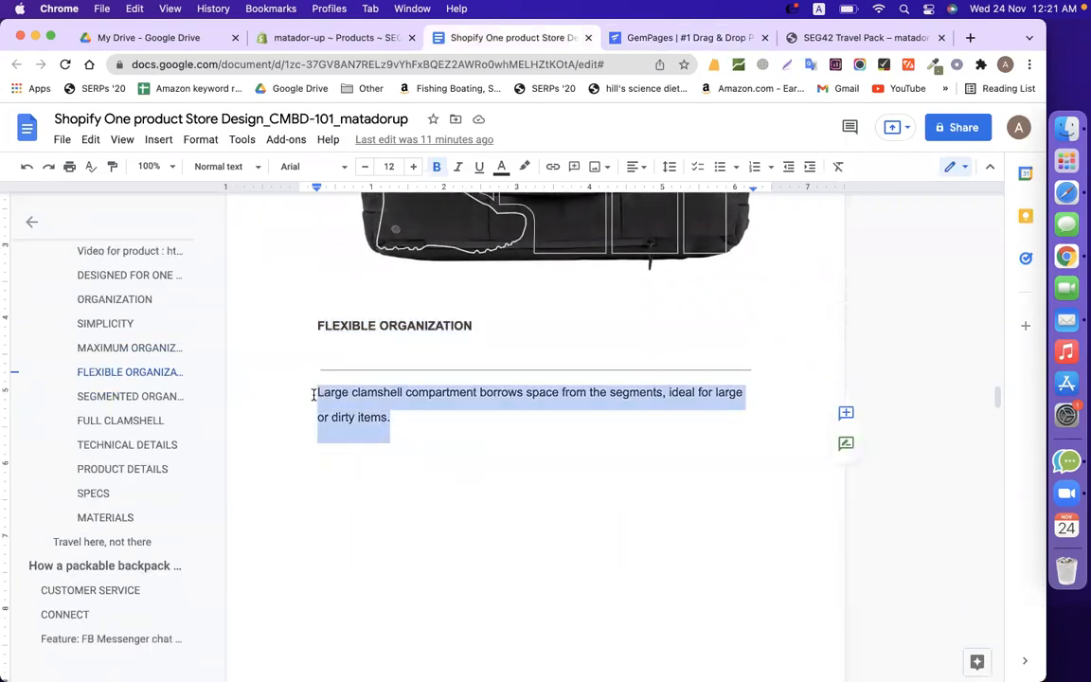
# Step: Scroll through the brief around the bag images to the FLEXIBLE ORGANIZATION paragraph
pyautogui.scroll(-10, 314, 395)
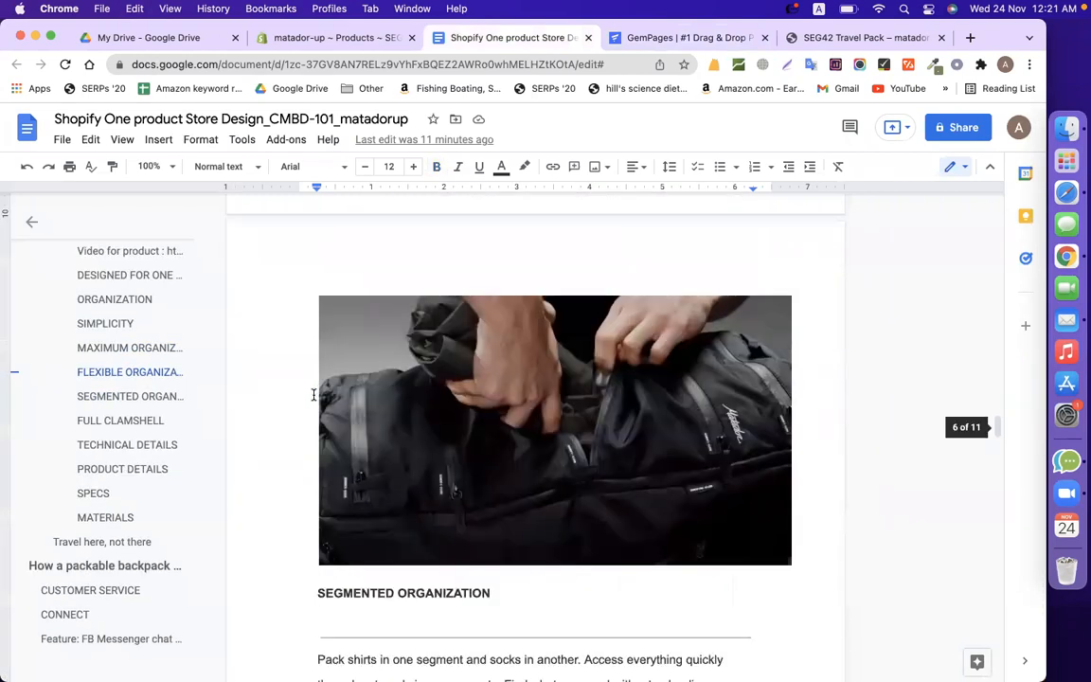
pyautogui.scroll(10, 313, 395)
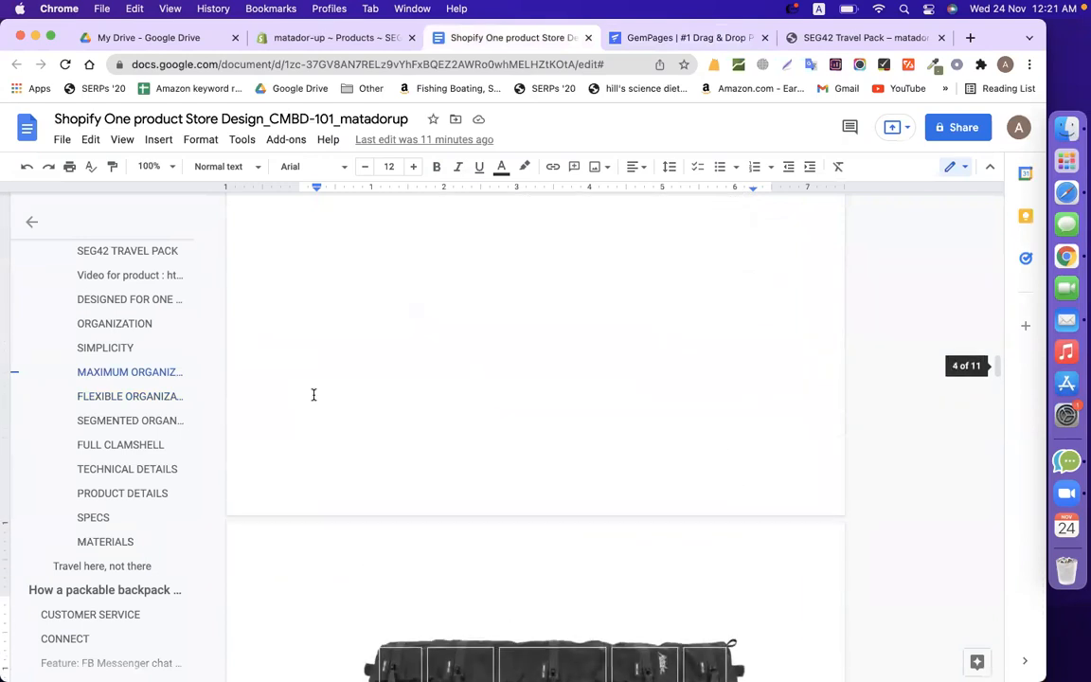
pyautogui.scroll(1, 409, 357)
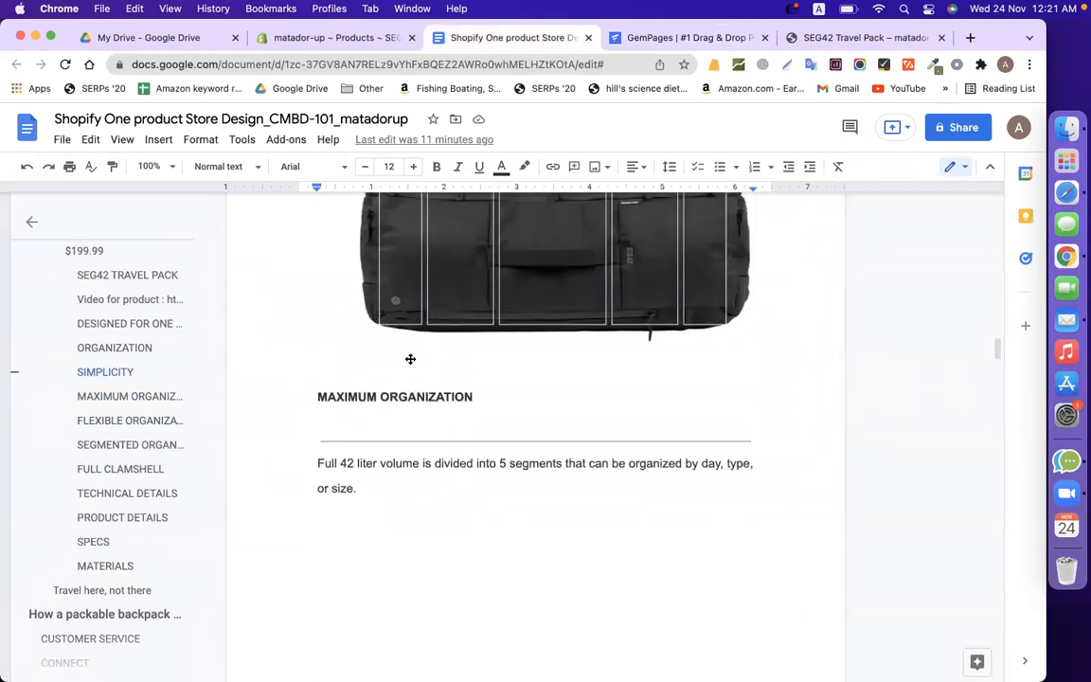
pyautogui.scroll(-2, 409, 358)
pyautogui.scroll(6, 409, 358)
pyautogui.scroll(-4, 409, 358)
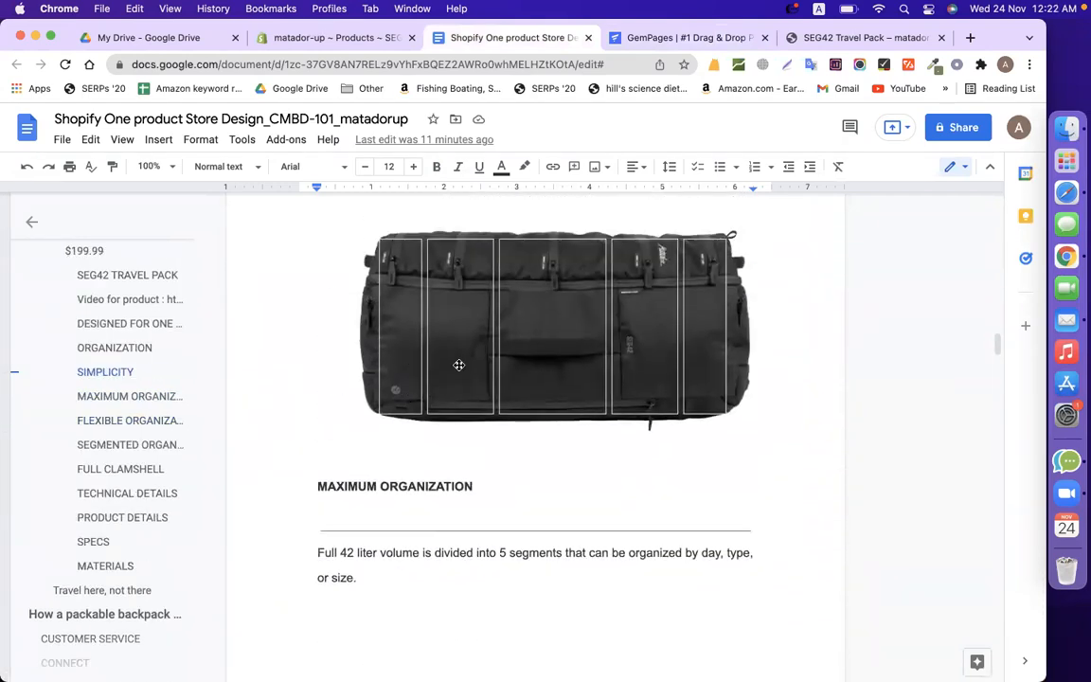
pyautogui.scroll(3, 458, 365)
pyautogui.scroll(-10, 458, 364)
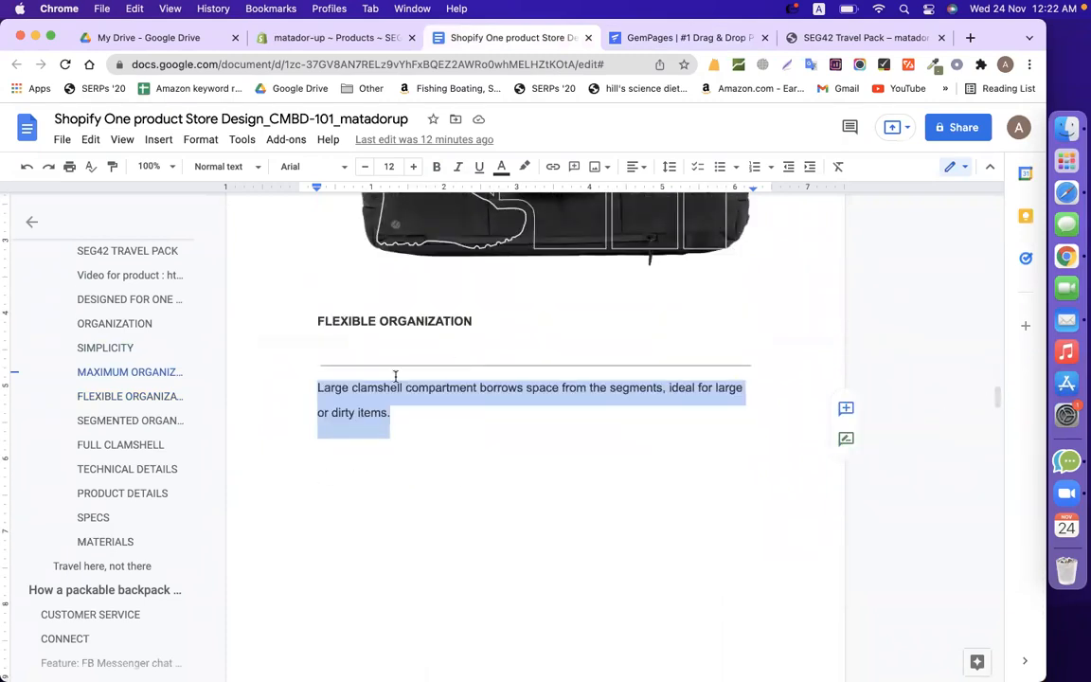
# Step: Add a text block under FLEXIBLE ORGANIZATION holding the clamshell description as plain text
pyautogui.click(663, 40)
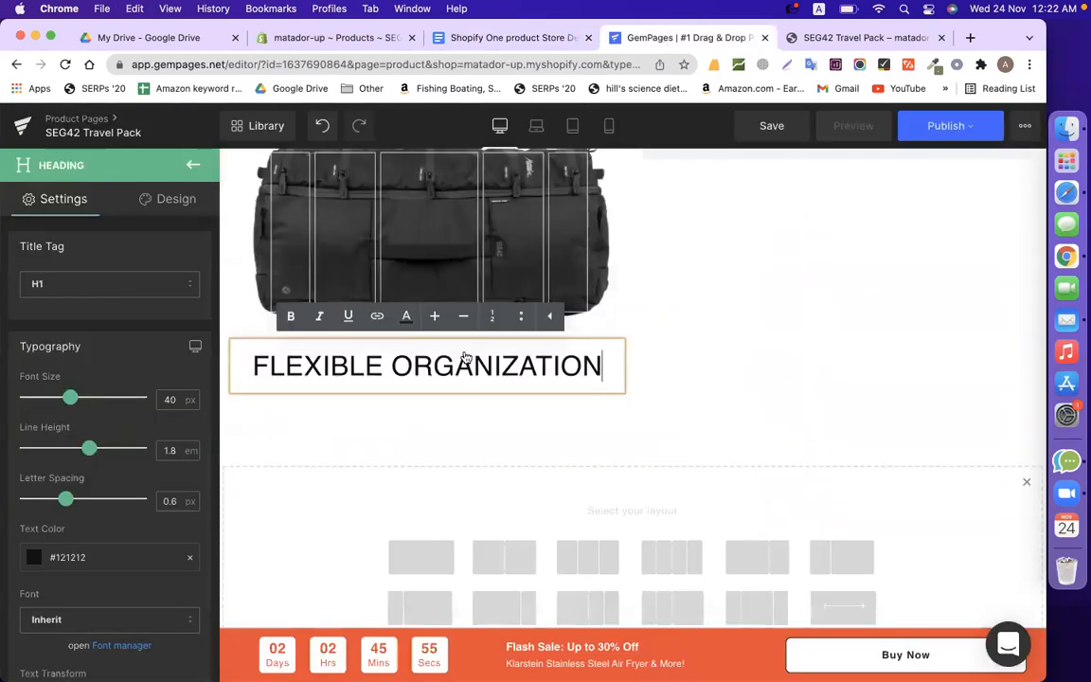
pyautogui.click(194, 165)
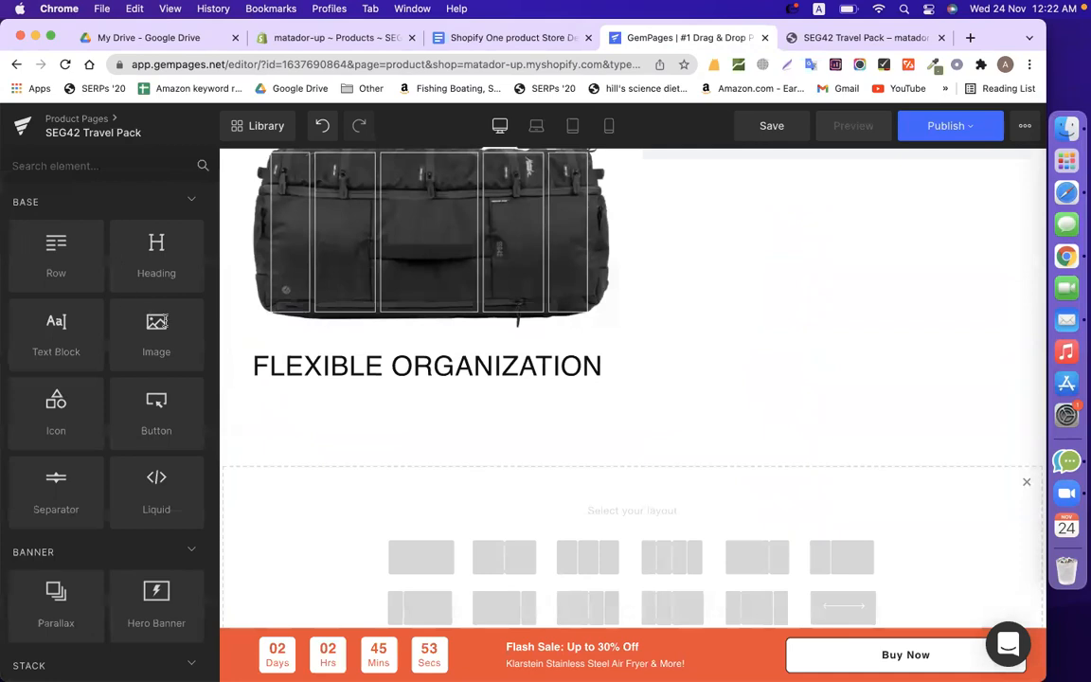
pyautogui.moveTo(47, 351); pyautogui.dragTo(343, 377)
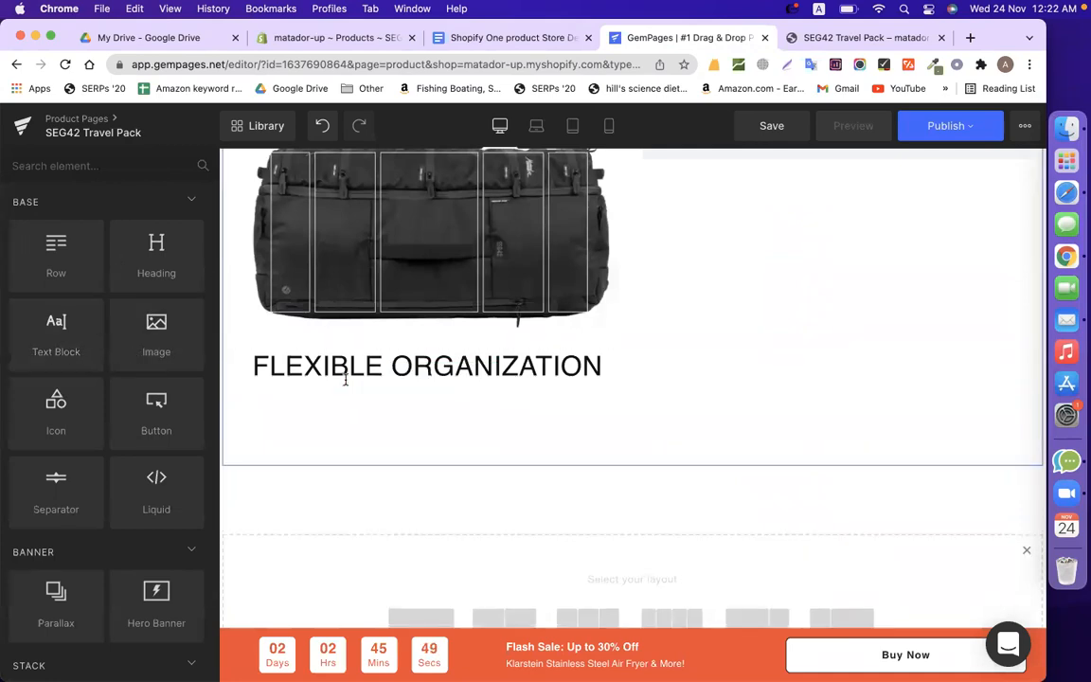
pyautogui.click(366, 416)
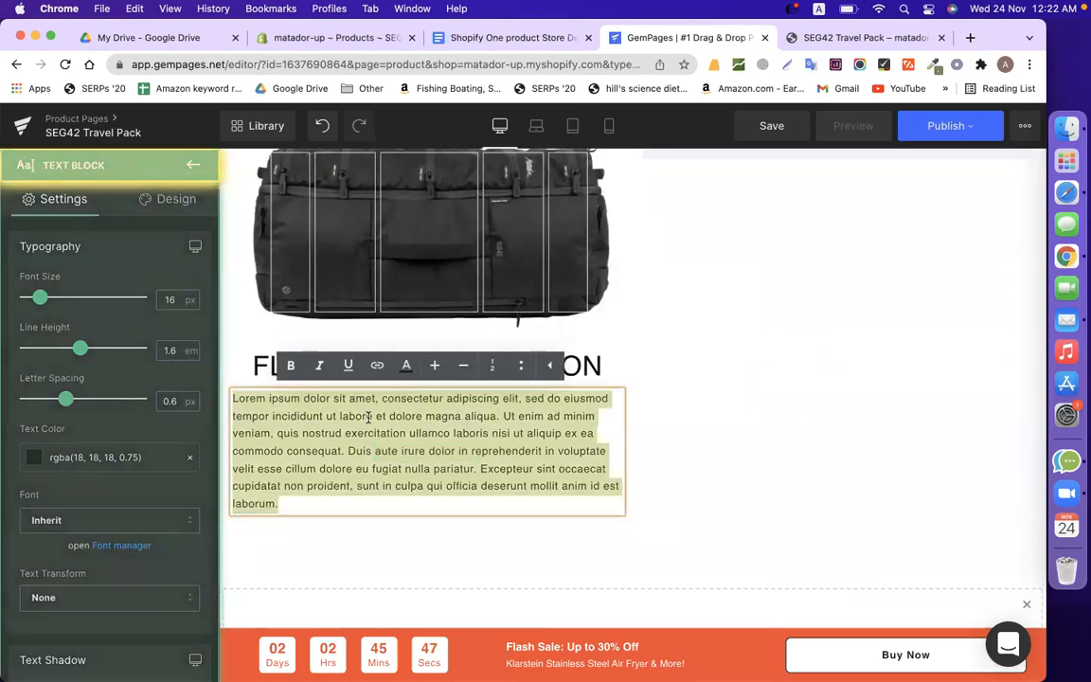
pyautogui.press('super+v')
pyautogui.click(470, 427)
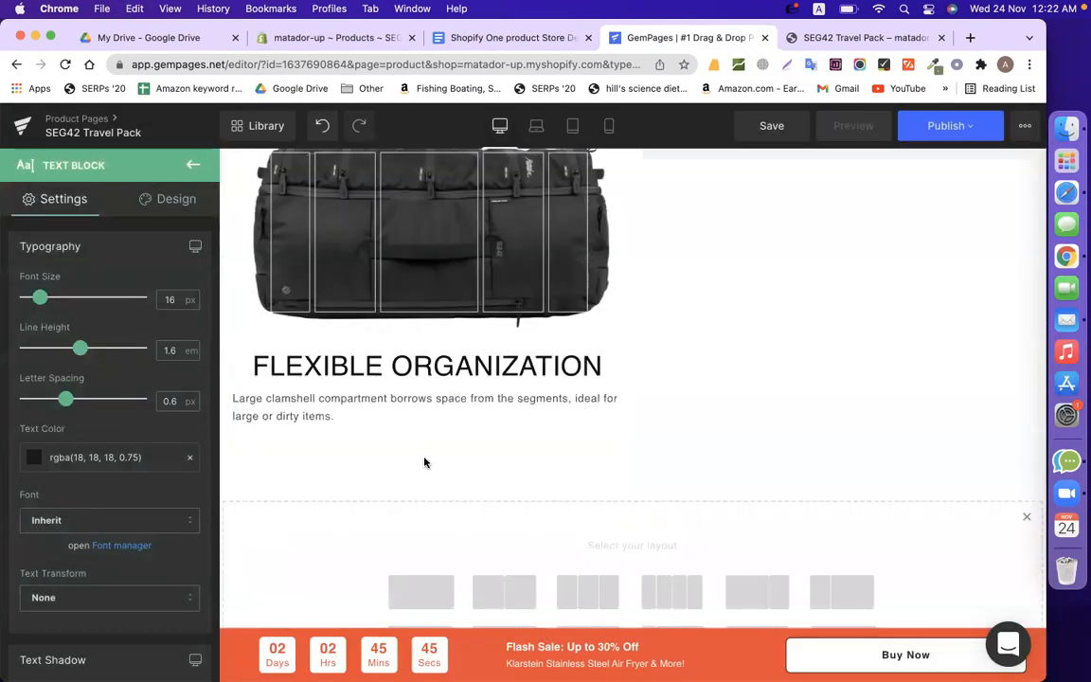
# Step: Centre the clamshell paragraph and enlarge its font size from 16 to 24 px
pyautogui.press('super+a')
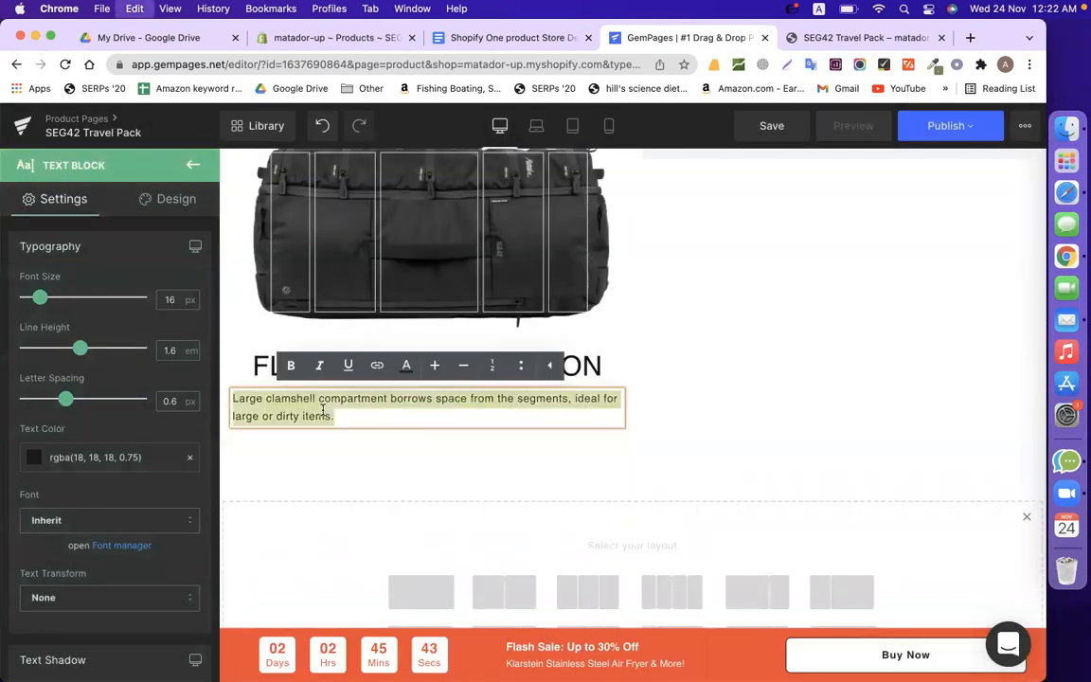
pyautogui.scroll(-5, 107, 458)
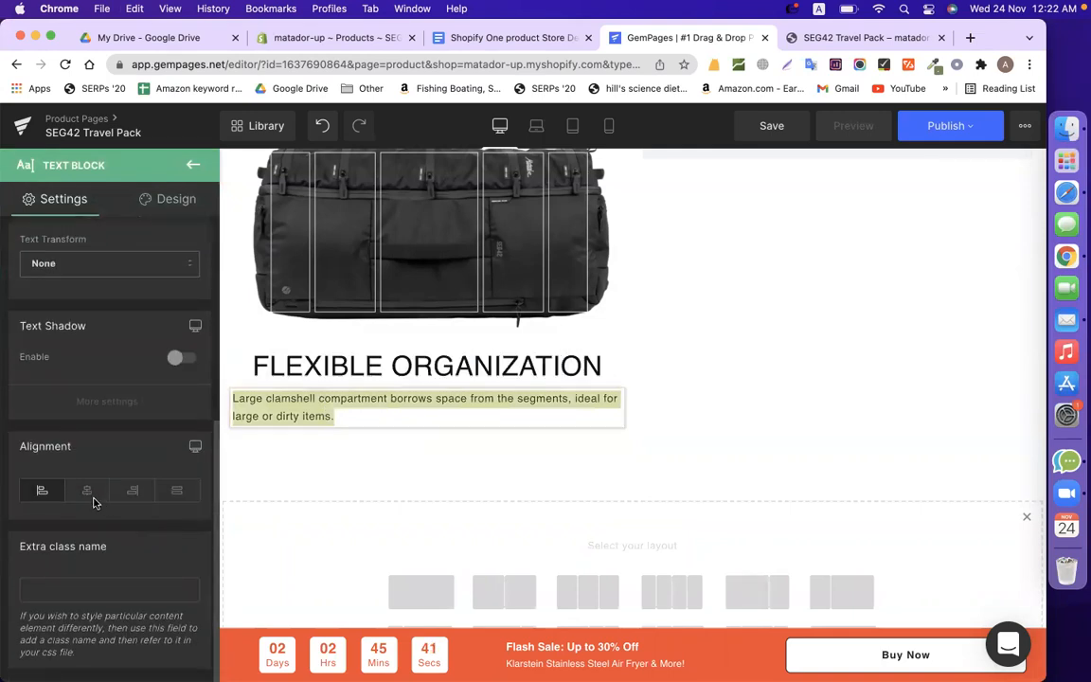
pyautogui.click(86, 490)
pyautogui.scroll(3, 464, 501)
pyautogui.scroll(5, 110, 424)
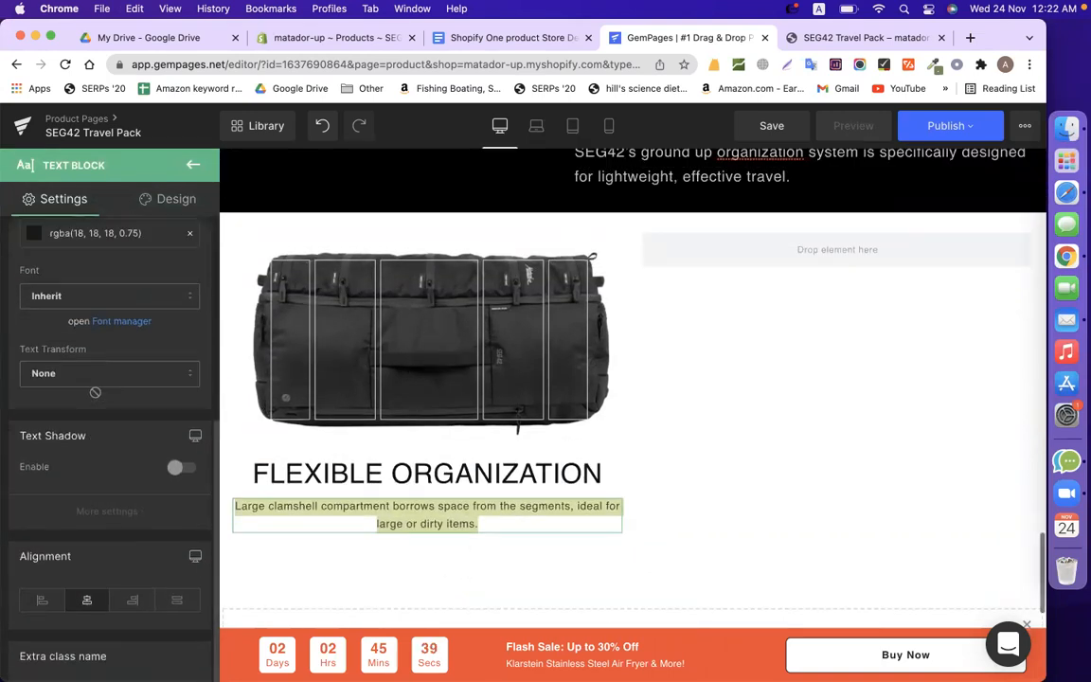
pyautogui.moveTo(41, 270); pyautogui.dragTo(51, 269)
pyautogui.scroll(2, 612, 473)
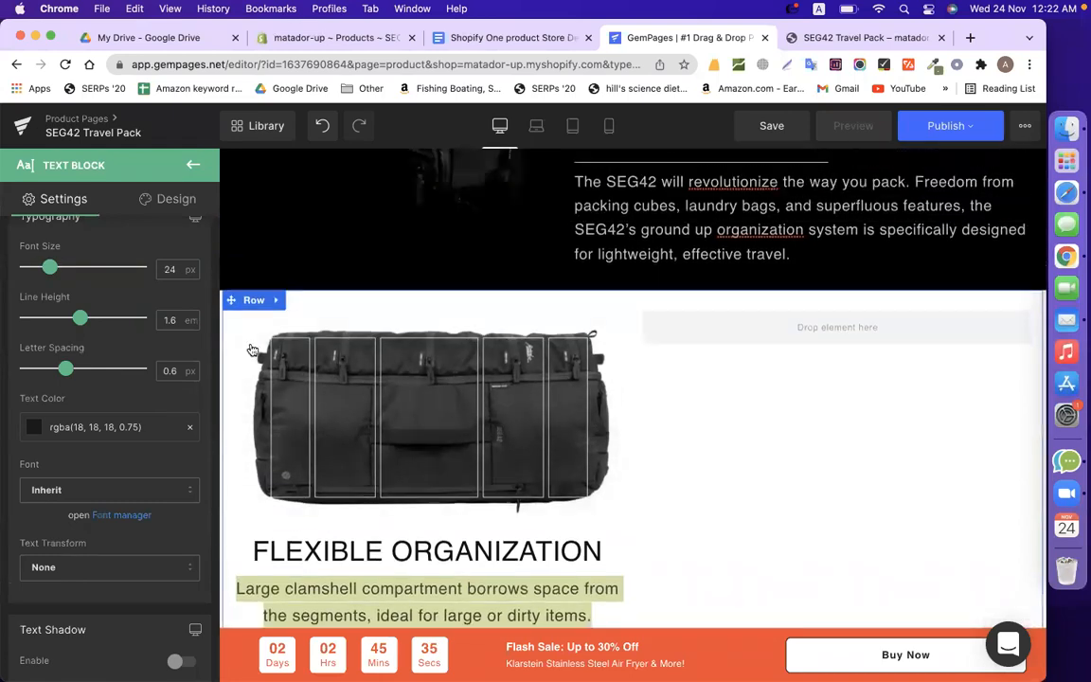
pyautogui.scroll(-2, 234, 339)
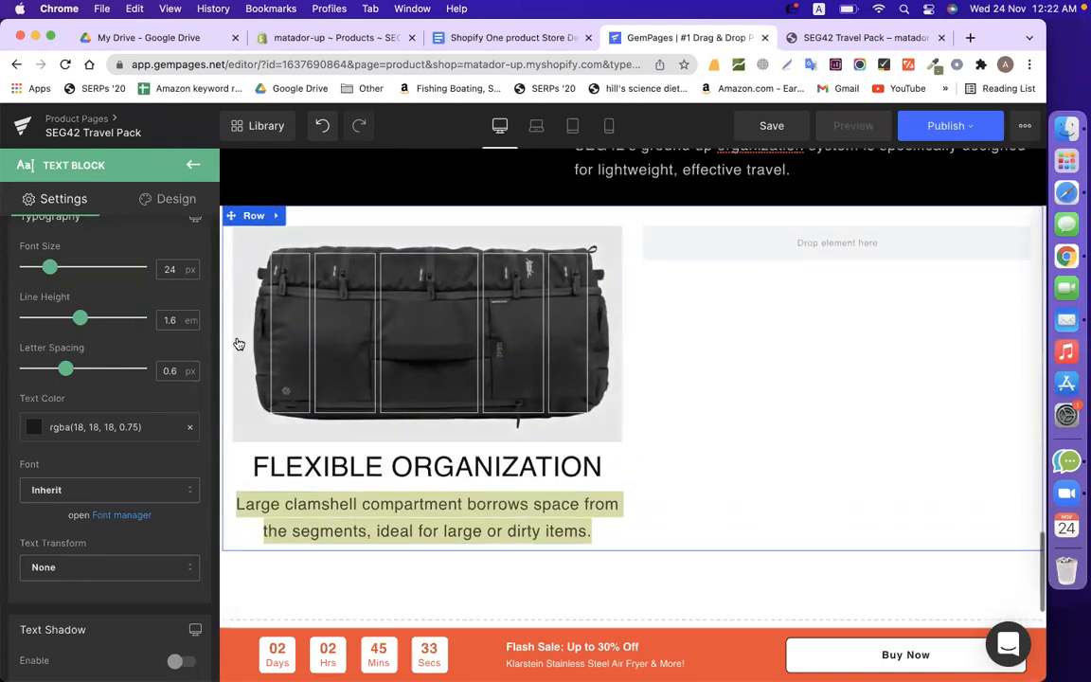
pyautogui.click(234, 298)
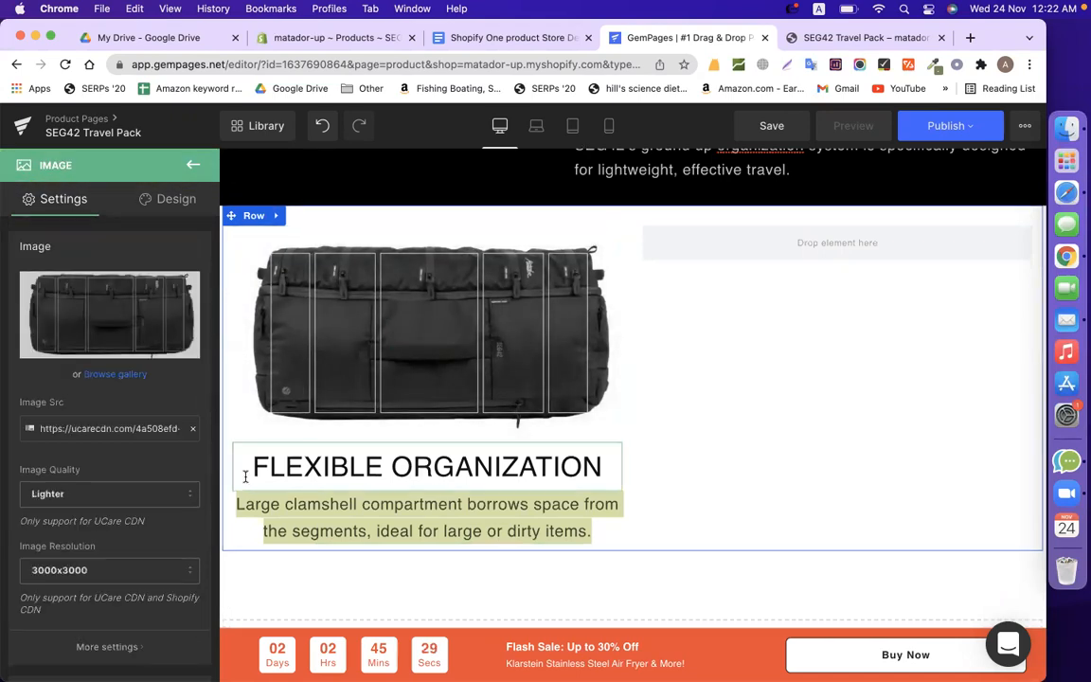
pyautogui.click(277, 218)
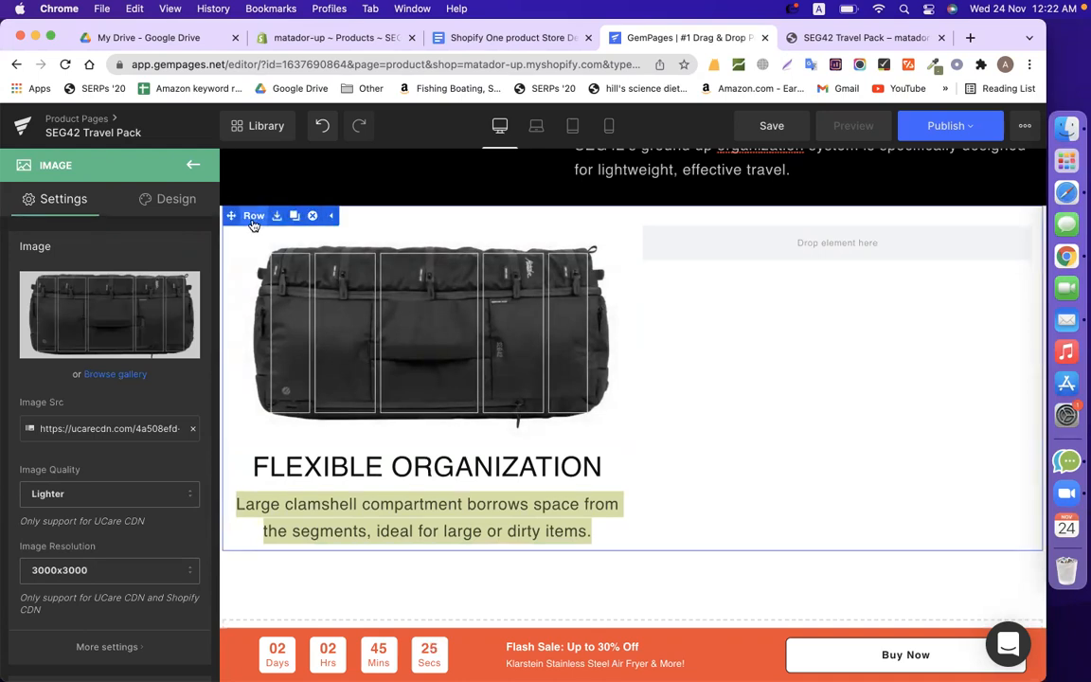
# Step: Duplicate the image-and-text row, delete the extra copy, and drop an Image into the empty right column
pyautogui.click(297, 216)
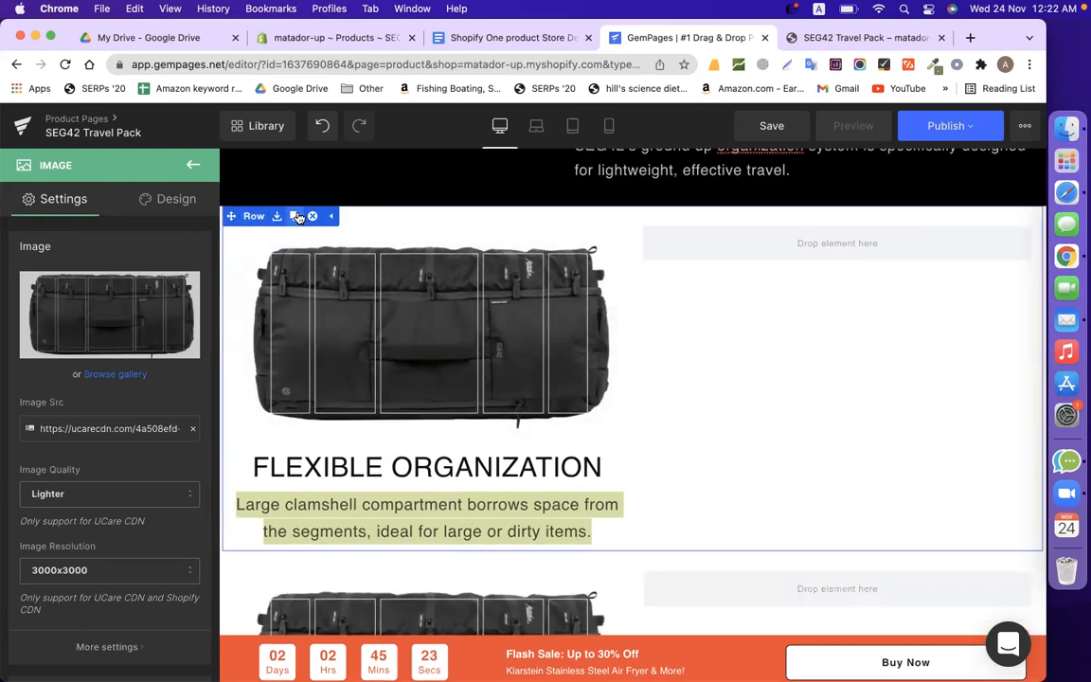
pyautogui.scroll(-3, 419, 335)
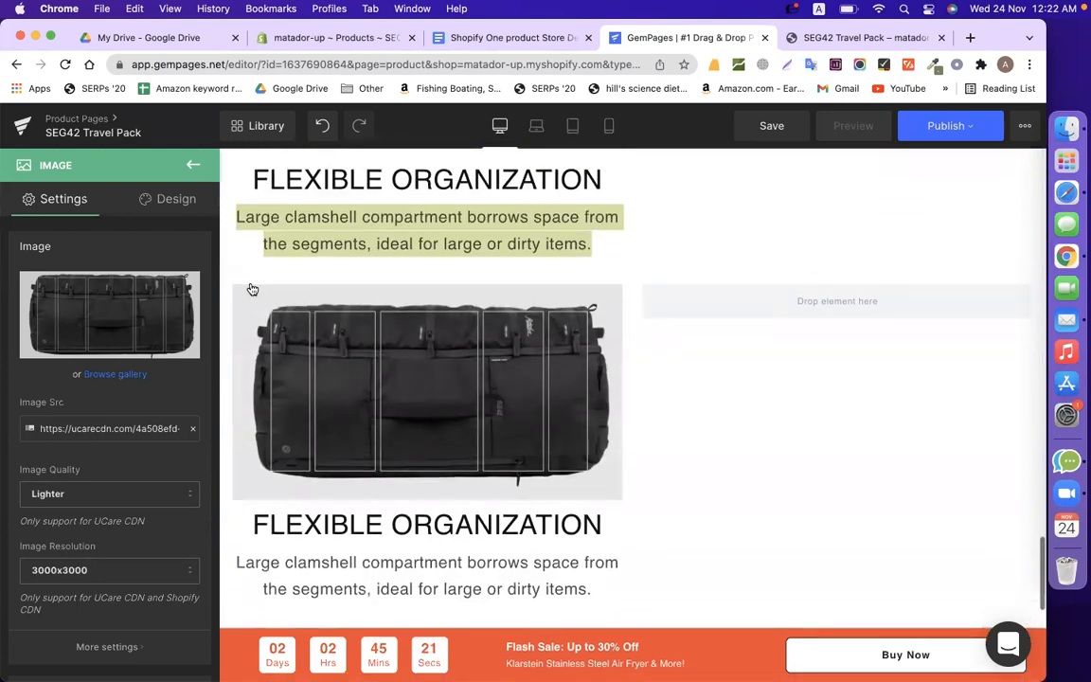
pyautogui.click(277, 274)
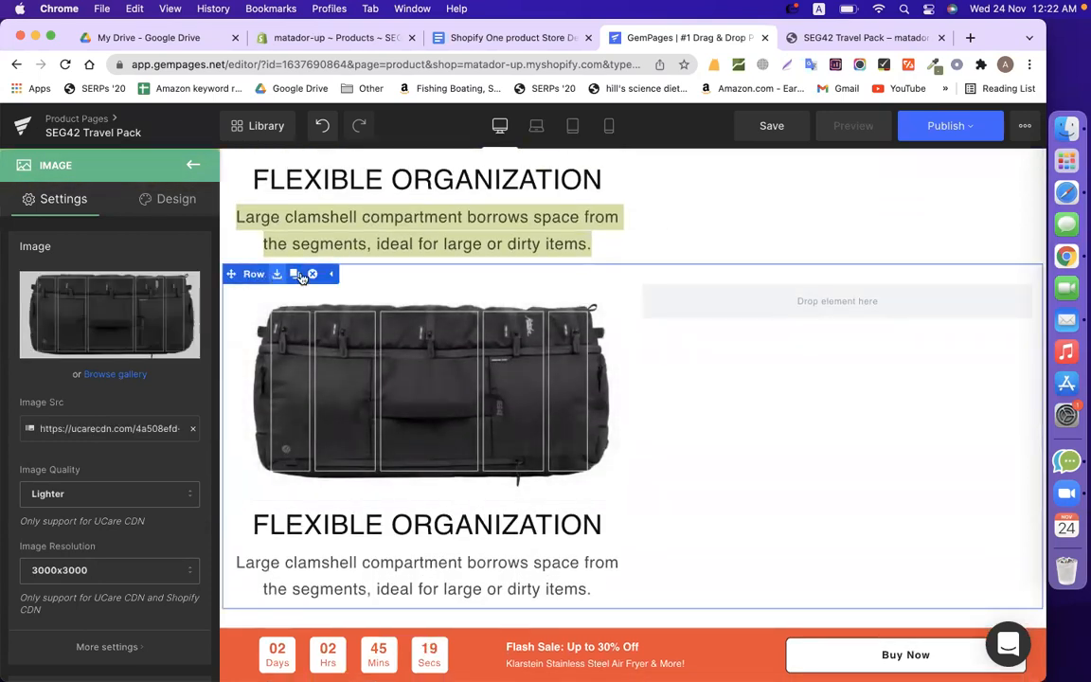
pyautogui.scroll(3, 460, 350)
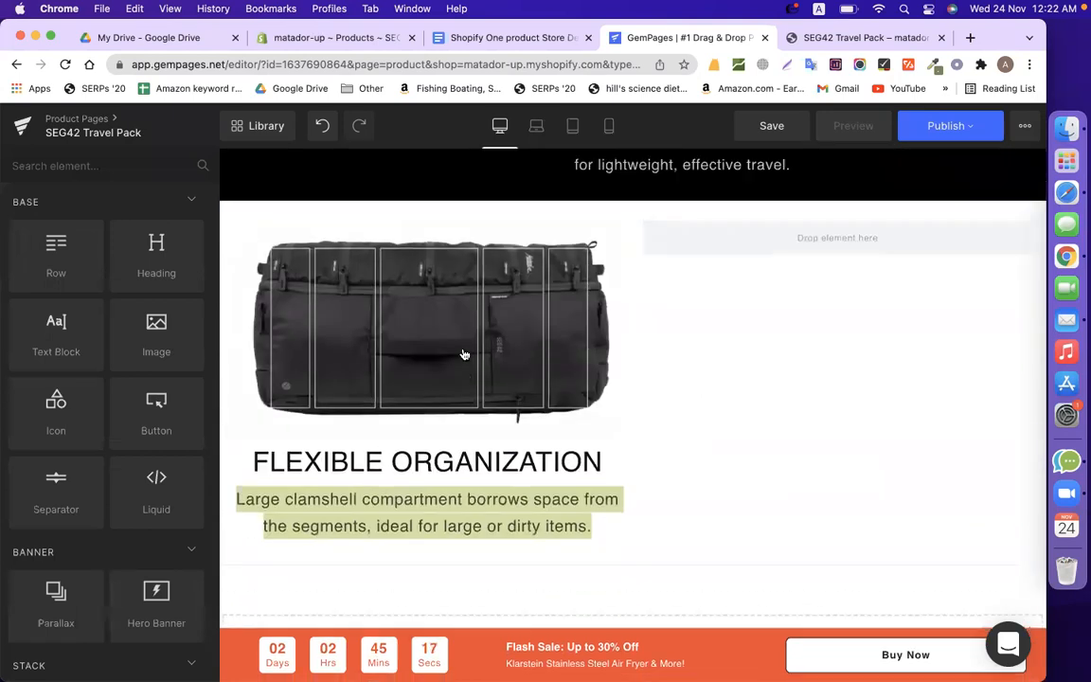
pyautogui.moveTo(156, 334); pyautogui.dragTo(749, 256)
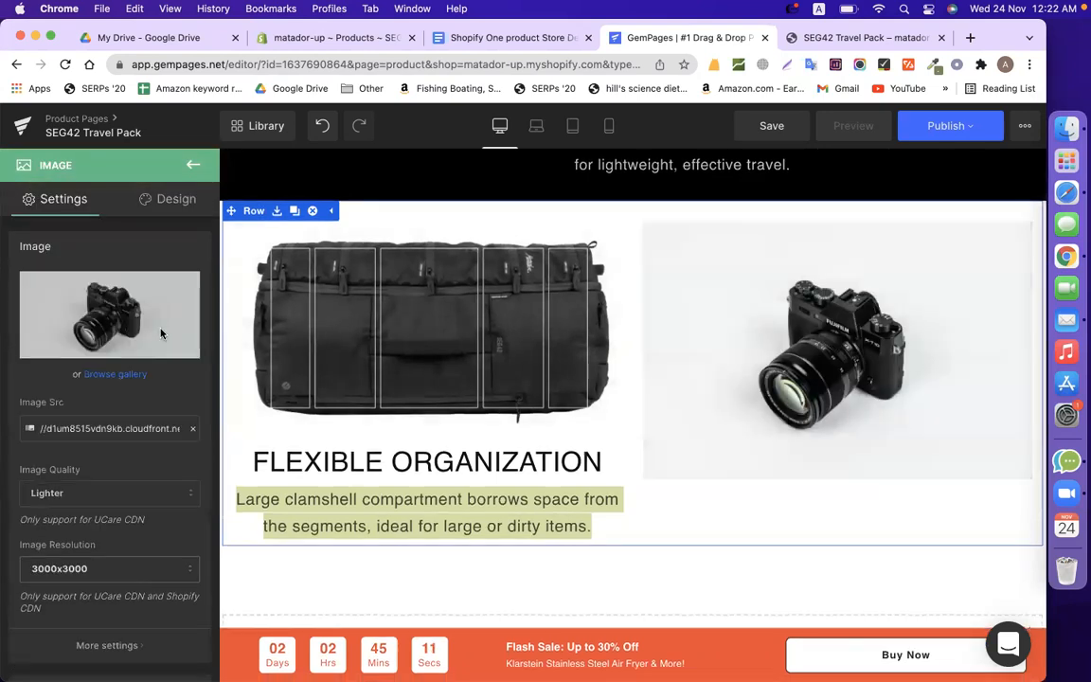
# Step: Browse the Desktop screenshots for the bag picture, then close the file picker without choosing
pyautogui.click(133, 322)
pyautogui.click(270, 368)
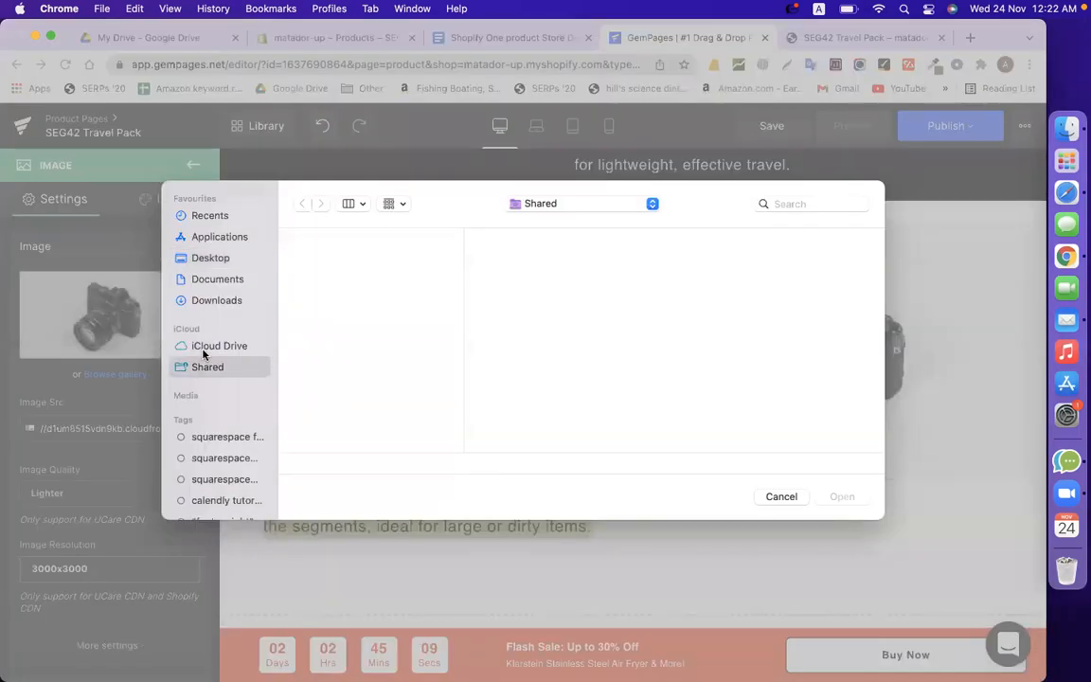
pyautogui.click(184, 258)
pyautogui.scroll(-5, 312, 351)
pyautogui.click(319, 425)
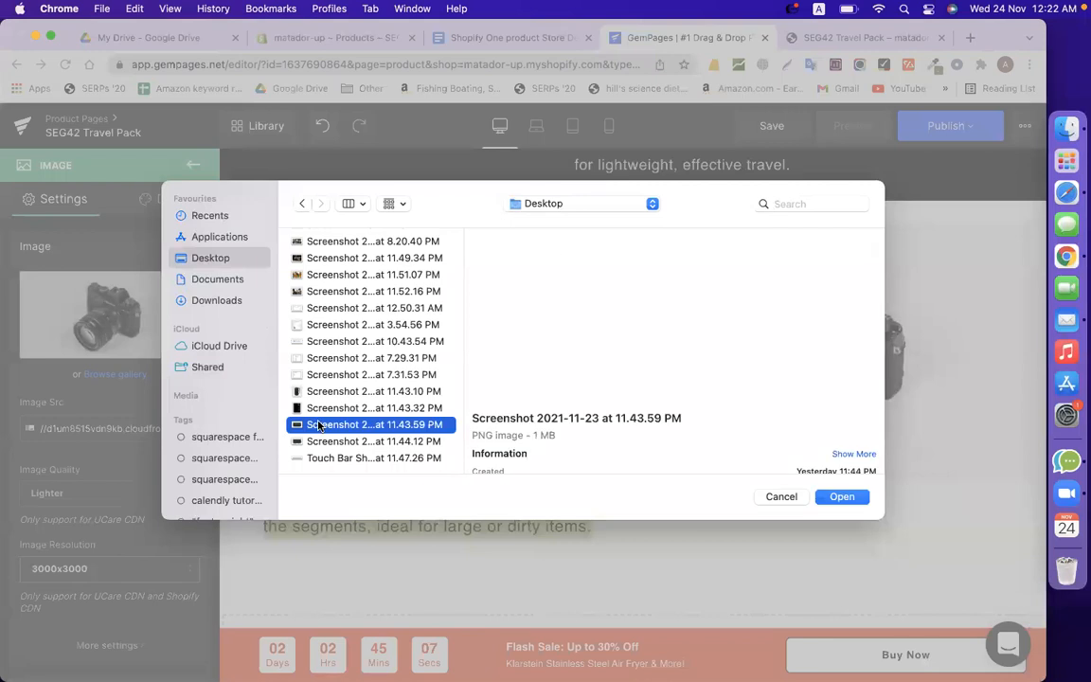
pyautogui.press('Down')
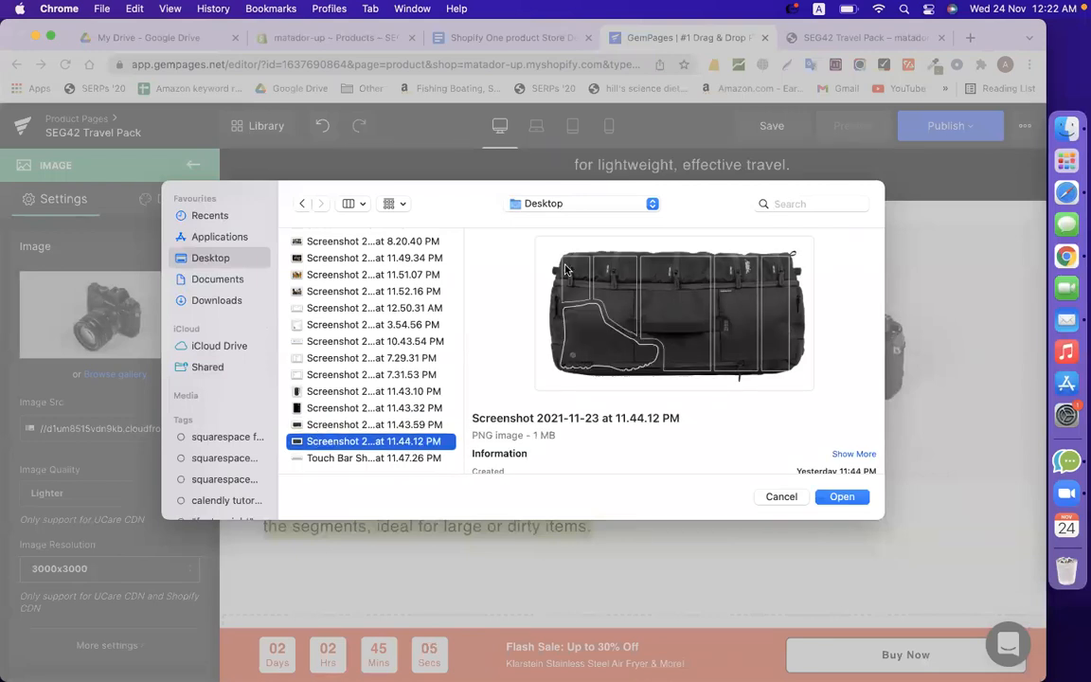
pyautogui.click(779, 501)
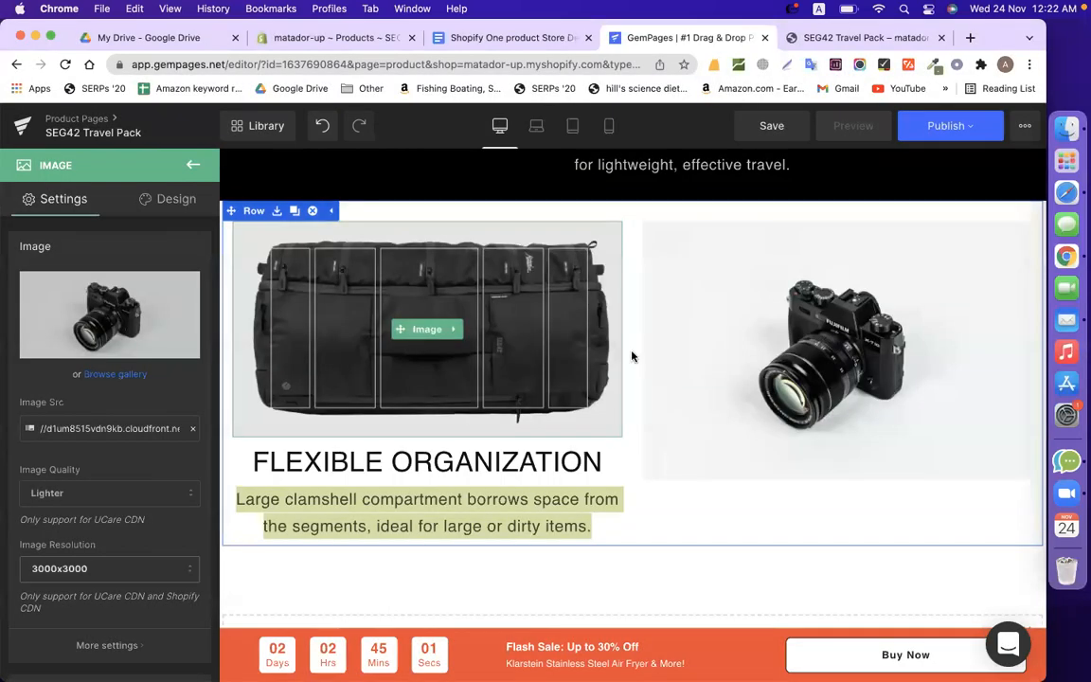
# Step: Upload the 11.44.12 PM boots-in-bag screenshot from the Desktop into the new image
pyautogui.click(168, 301)
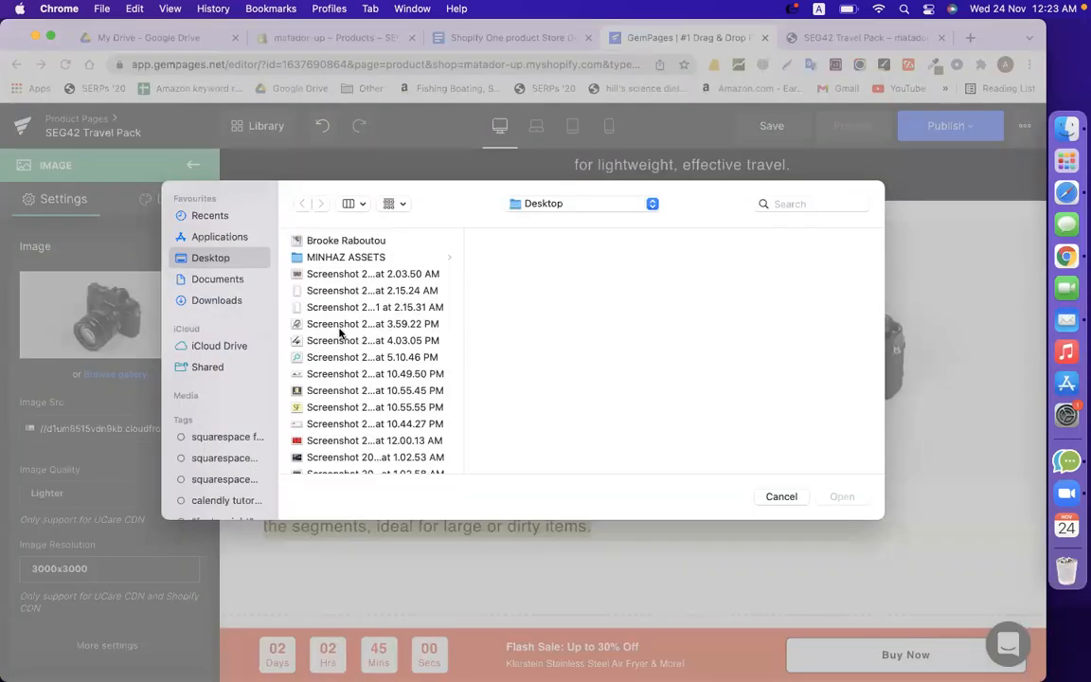
pyautogui.click(339, 327)
pyautogui.scroll(-10, 360, 378)
pyautogui.click(339, 426)
pyautogui.press('Down')
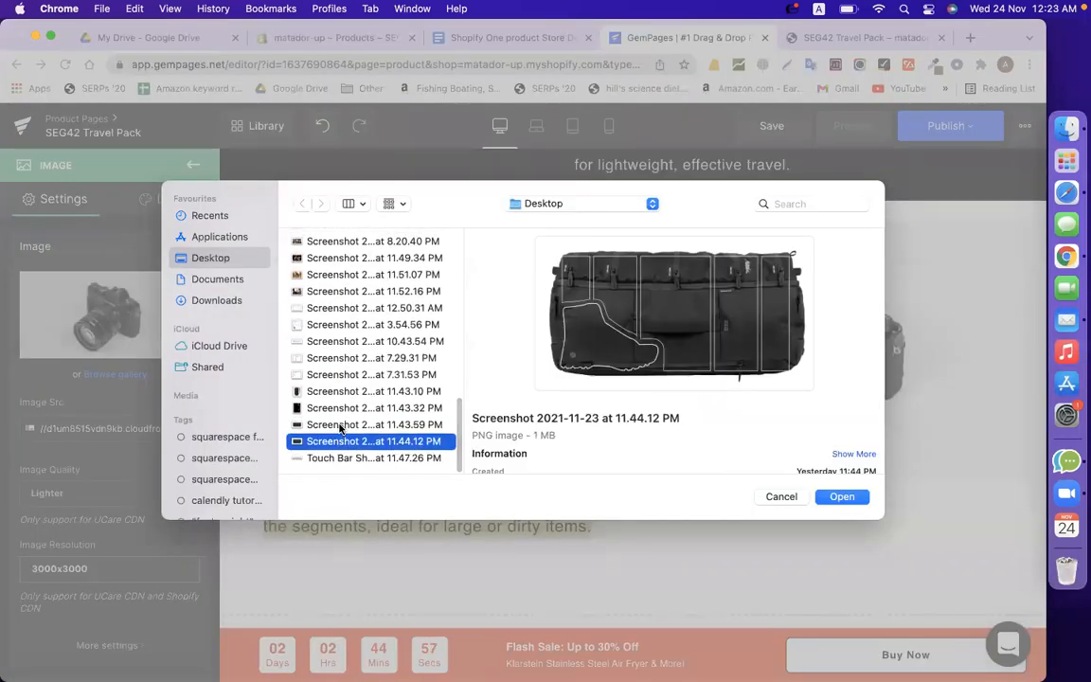
pyautogui.press('Return')
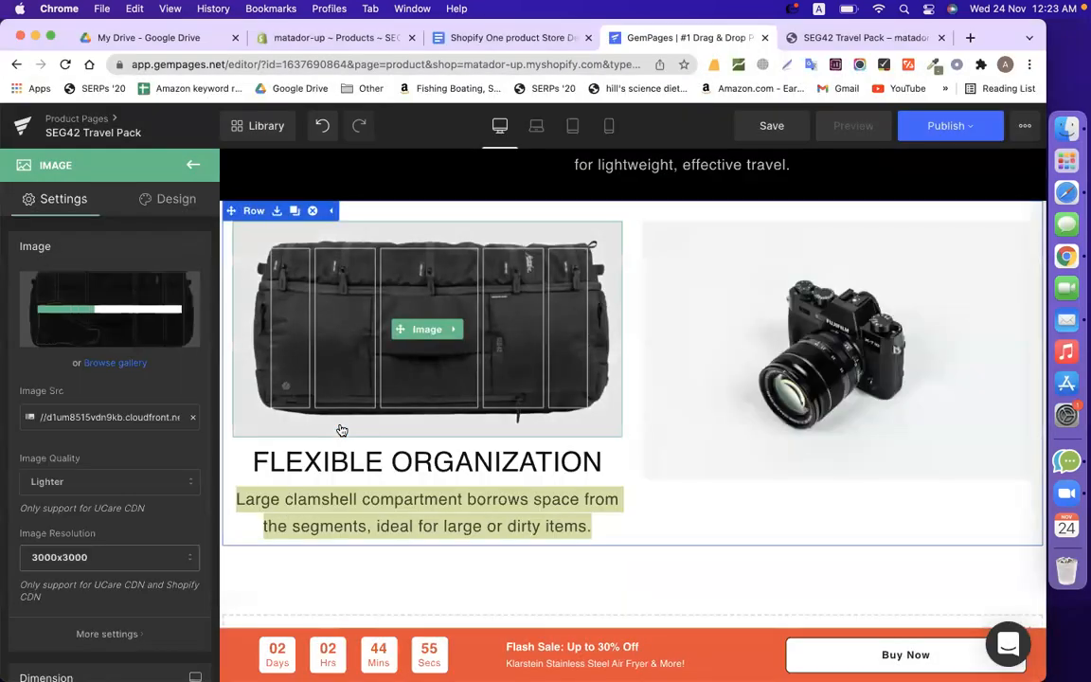
# Step: Select the MAXIMUM ORGANIZATION heading in the Google Docs design brief
pyautogui.click(534, 42)
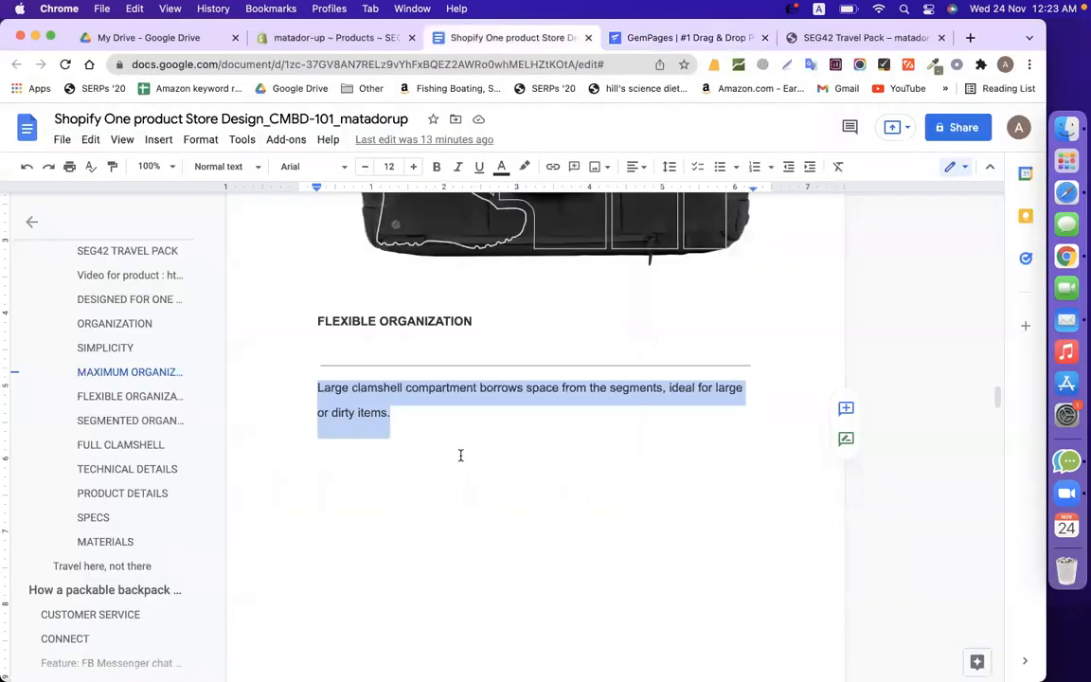
pyautogui.scroll(10, 461, 455)
pyautogui.doubleClick(427, 494)
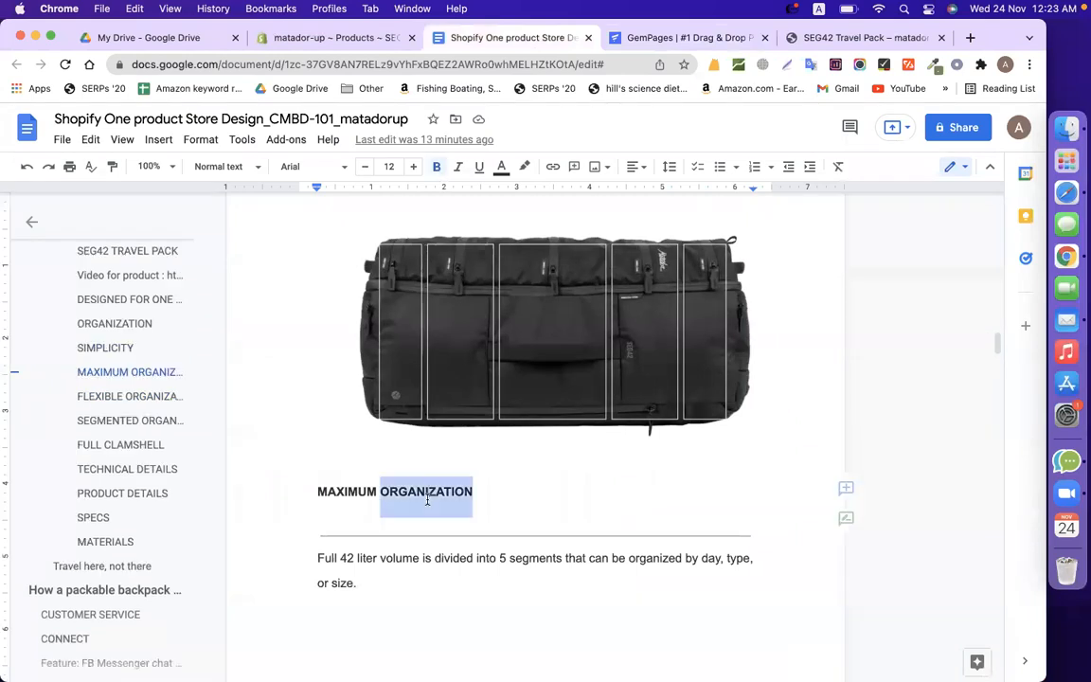
pyautogui.tripleClick(427, 501)
pyautogui.press('super+c')
# Step: Duplicate the FLEXIBLE ORGANIZATION heading into the right column and paste MAXIMUM ORGANIZATION over it
pyautogui.click(692, 39)
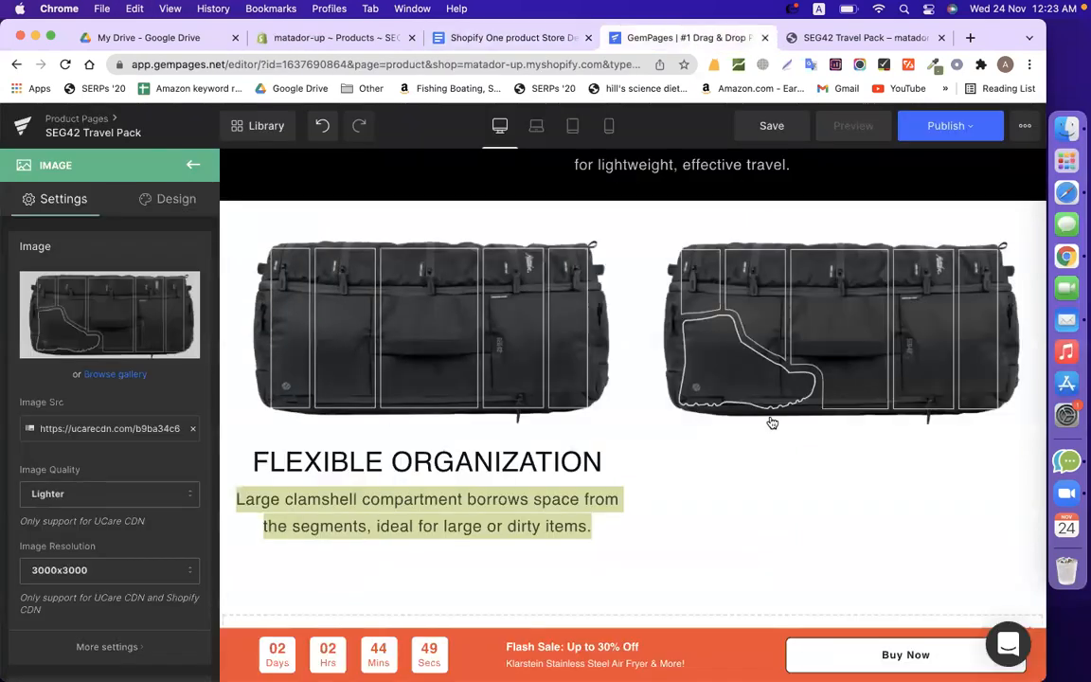
pyautogui.scroll(-3, 769, 417)
pyautogui.click(503, 327)
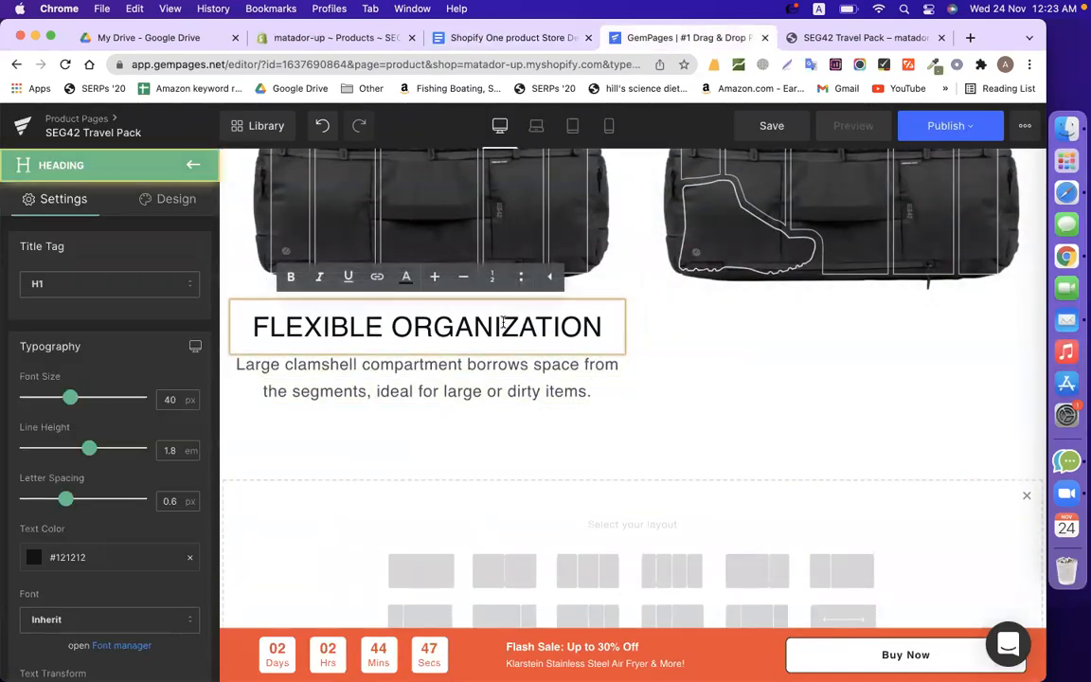
pyautogui.click(548, 440)
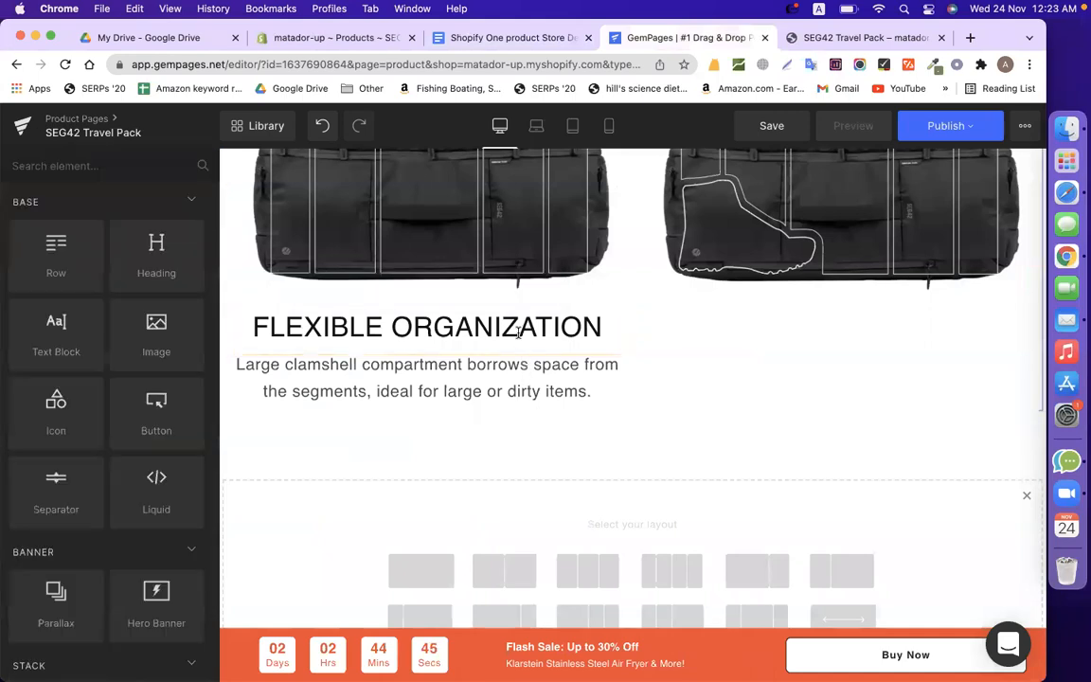
pyautogui.rightClick(519, 332)
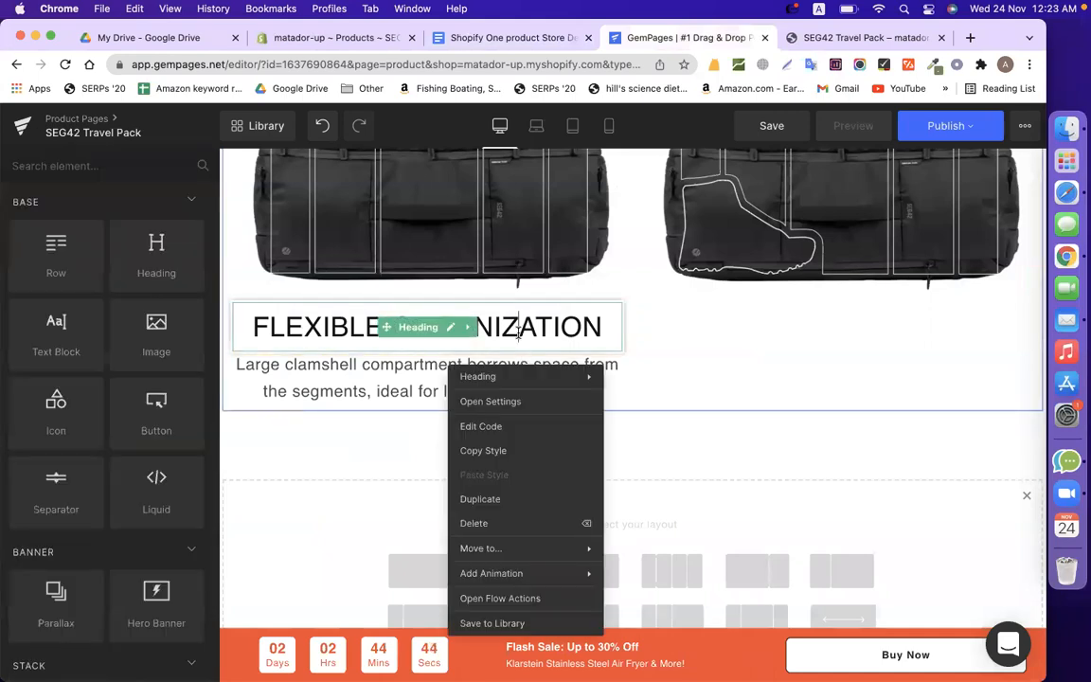
pyautogui.click(484, 499)
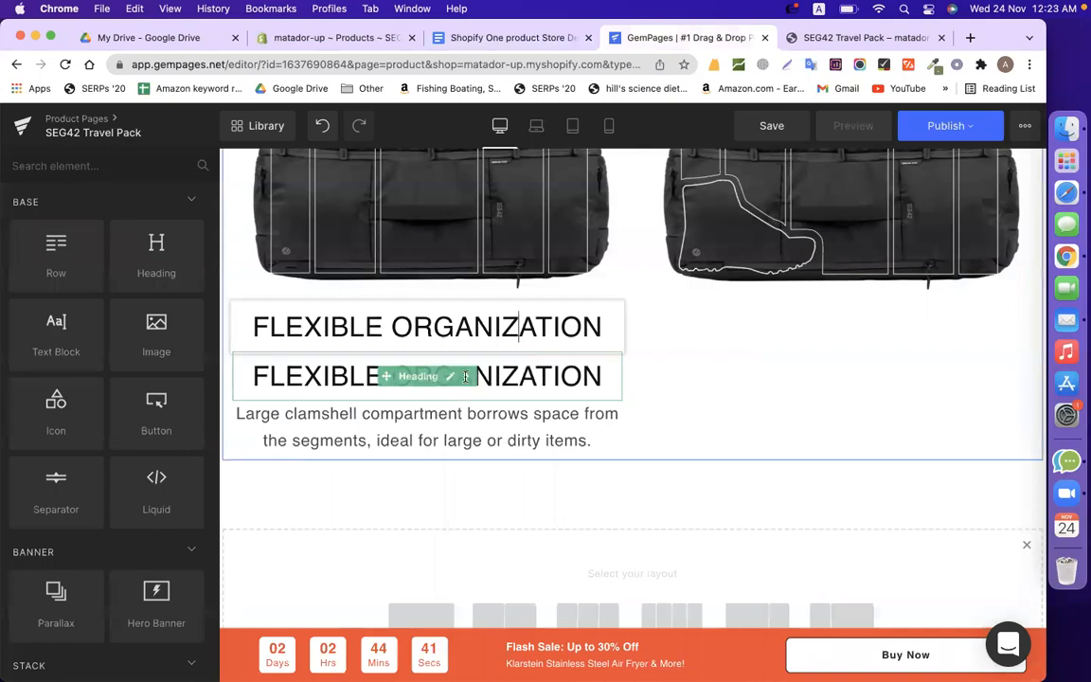
pyautogui.moveTo(402, 379); pyautogui.dragTo(769, 303)
pyautogui.click(748, 327)
pyautogui.tripleClick(748, 326)
pyautogui.press('super+v')
pyautogui.press('BackSpace')
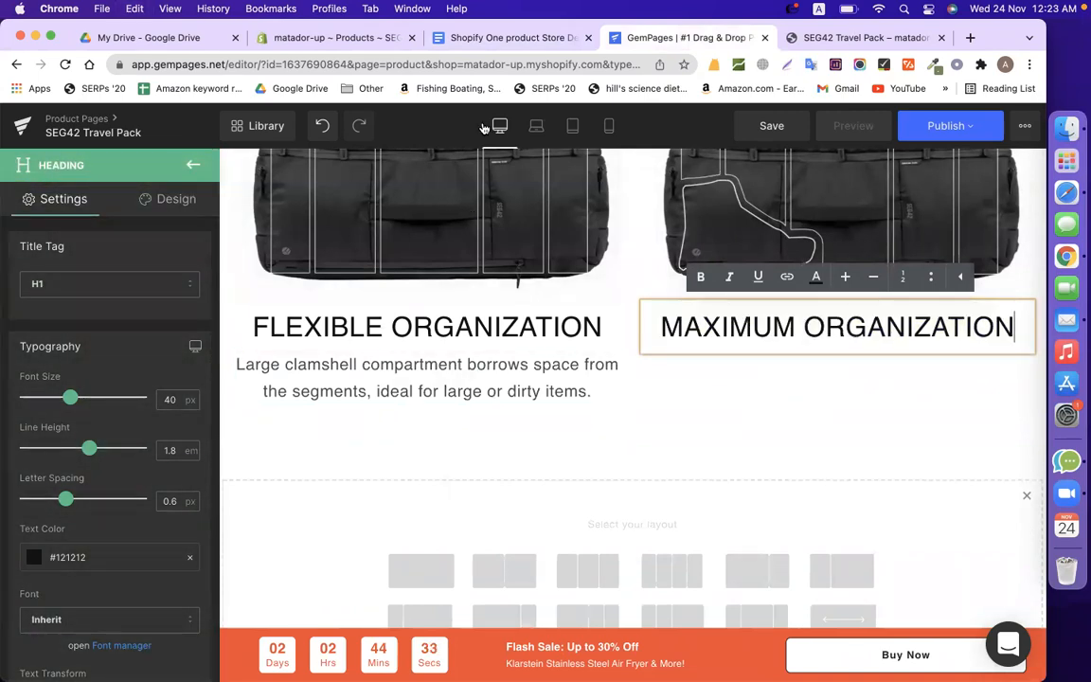
# Step: Copy the 42 liter volume paragraph from the Google Docs brief
pyautogui.click(477, 39)
pyautogui.scroll(-3, 401, 526)
pyautogui.moveTo(358, 438); pyautogui.dragTo(316, 419)
pyautogui.press('super+c')
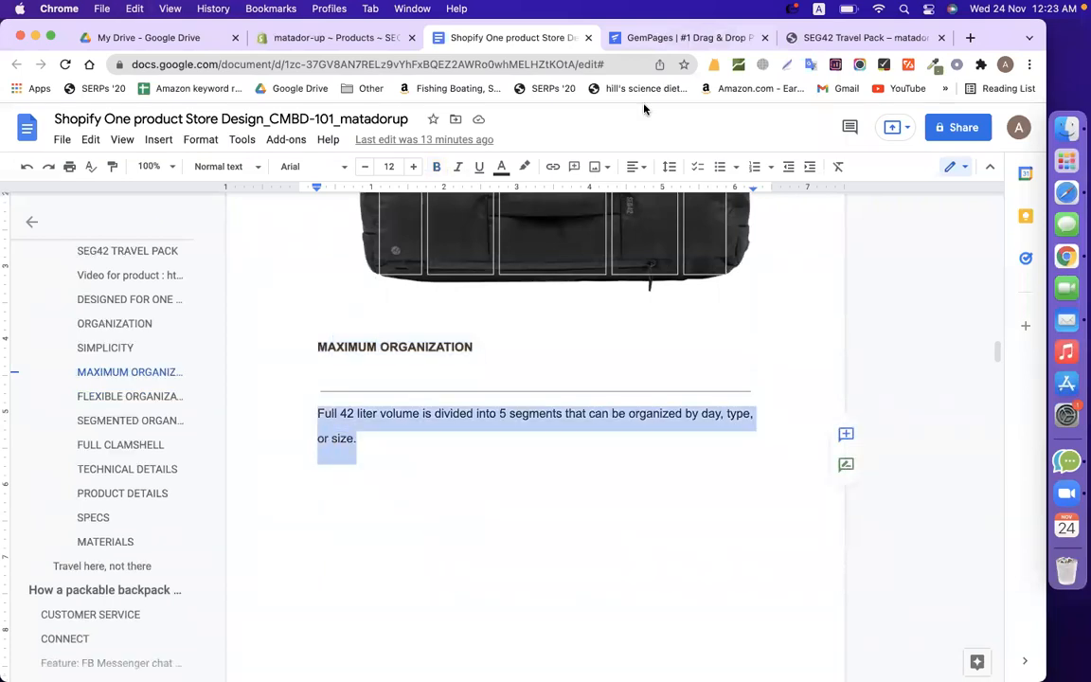
pyautogui.click(667, 36)
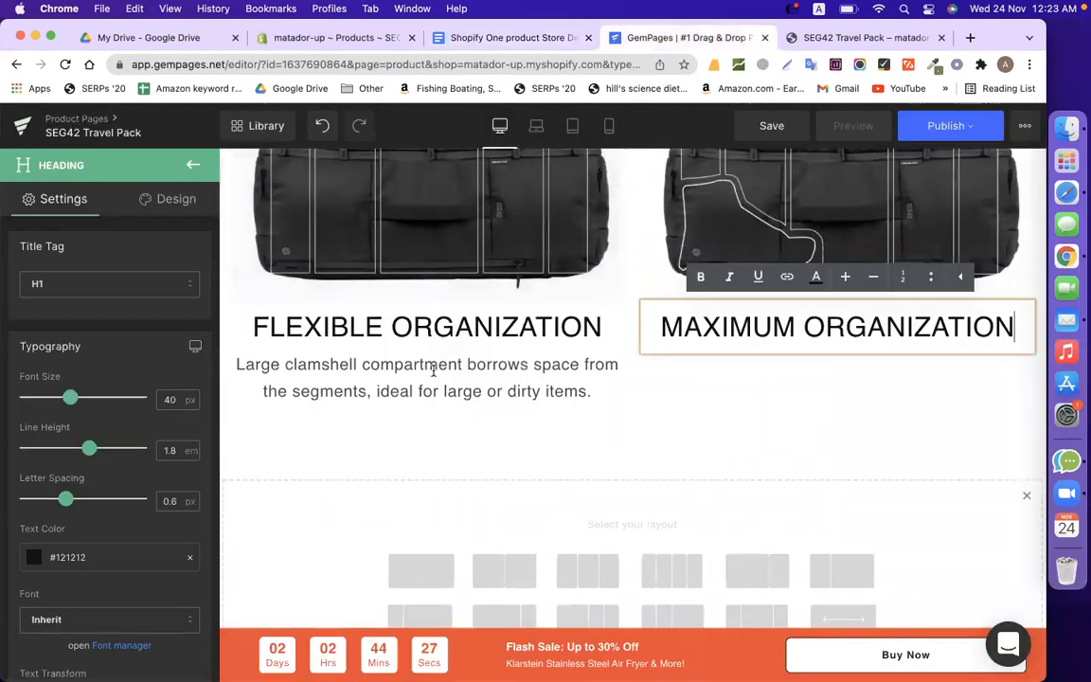
# Step: Duplicate the clamshell paragraph into the right column and replace it with the 42-liter text as plain text
pyautogui.rightClick(329, 382)
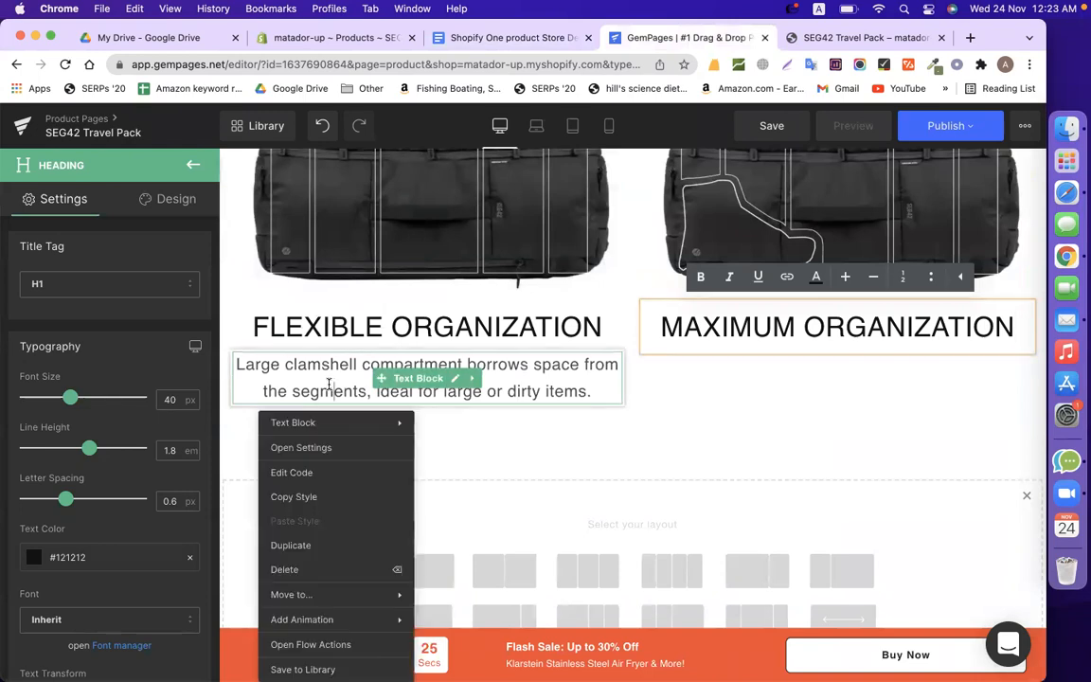
pyautogui.click(303, 540)
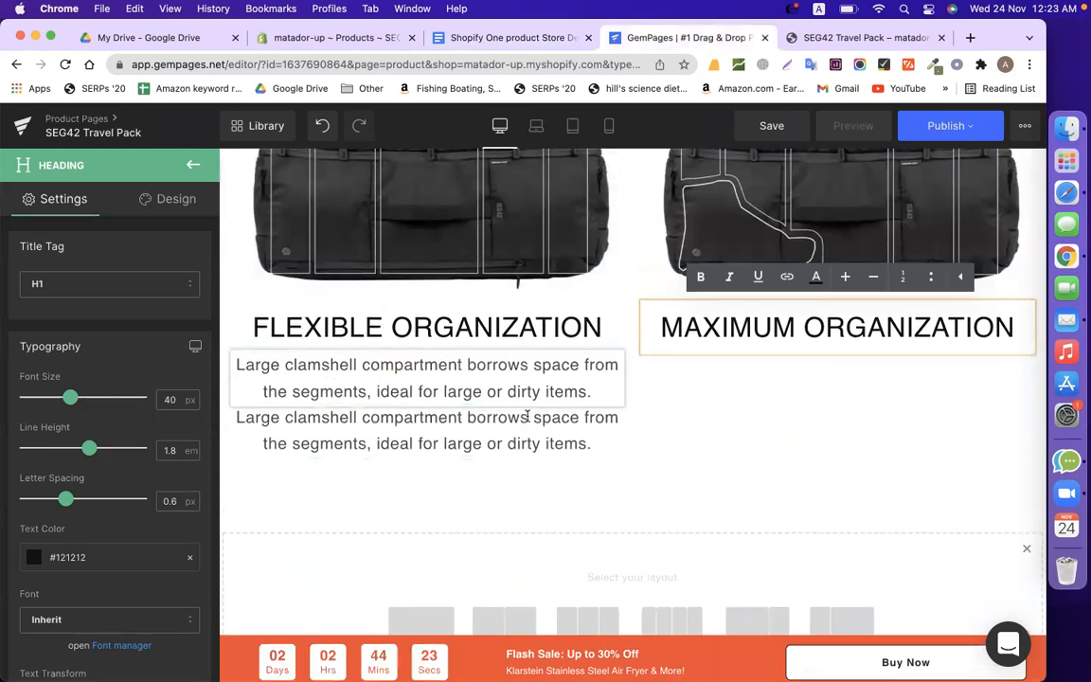
pyautogui.moveTo(380, 431); pyautogui.dragTo(750, 353)
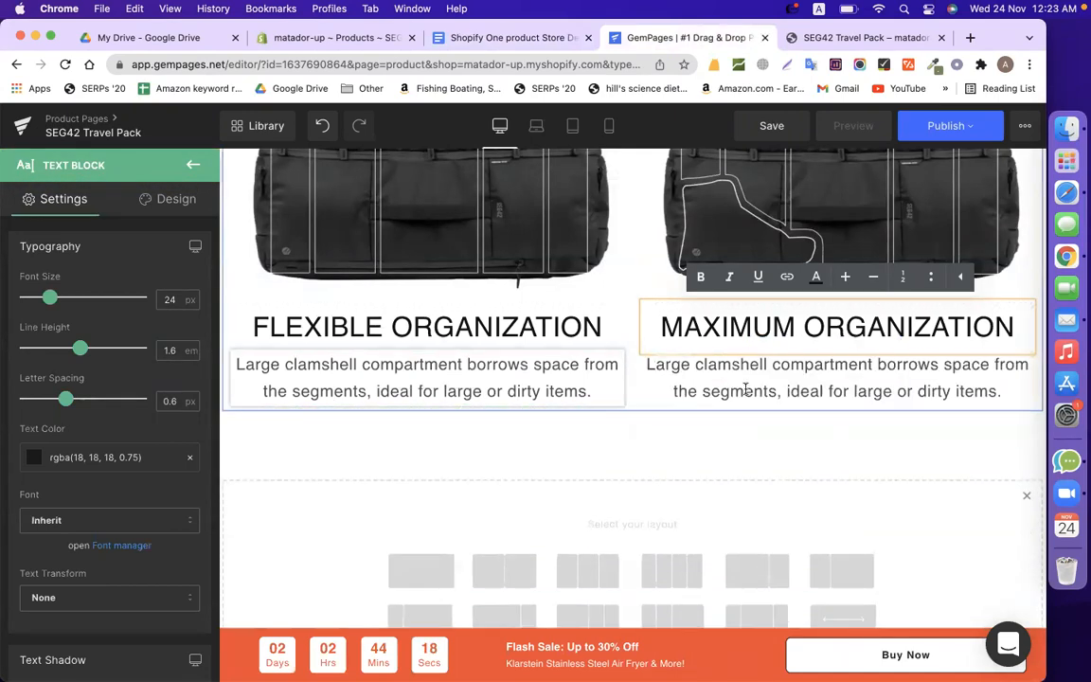
pyautogui.tripleClick(746, 389)
pyautogui.press('super+v')
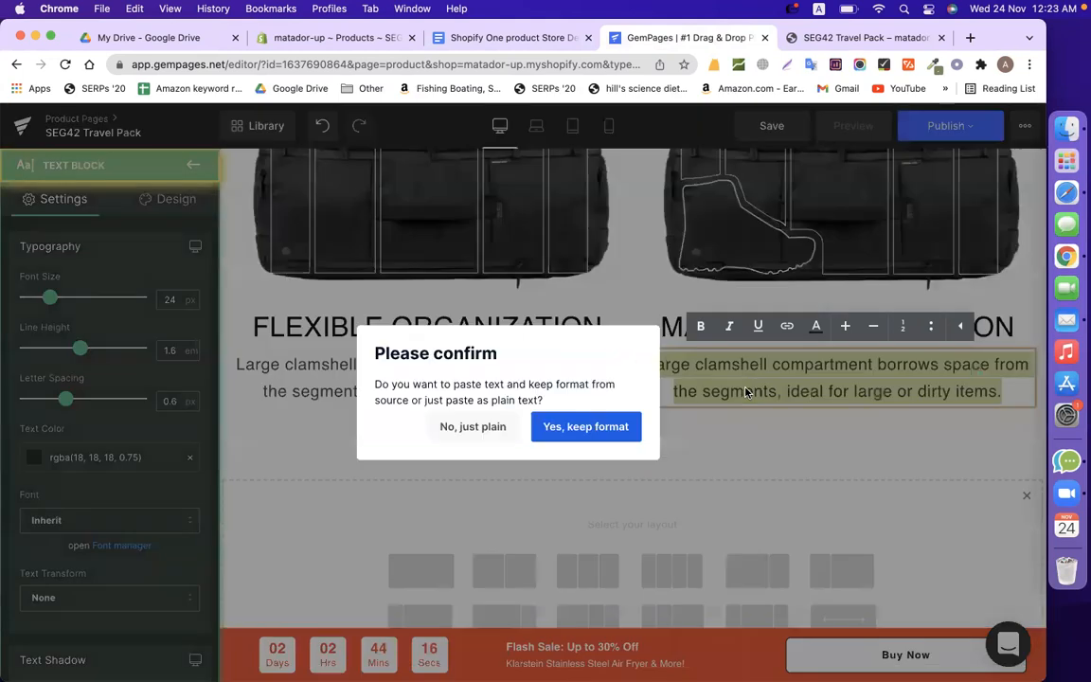
pyautogui.click(452, 430)
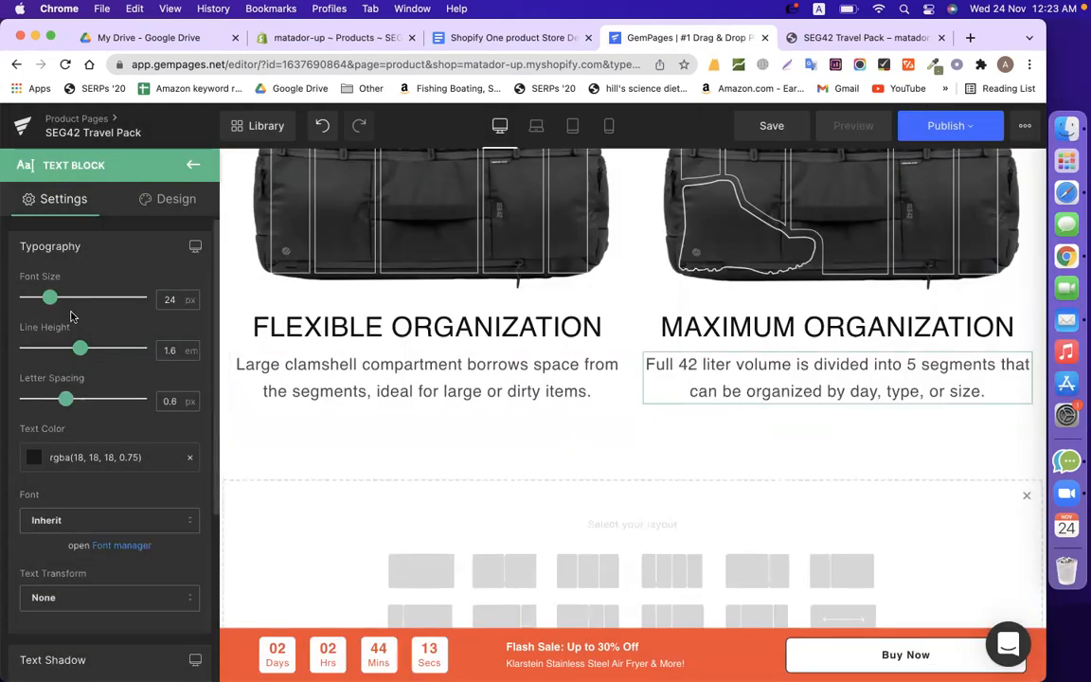
pyautogui.click(190, 165)
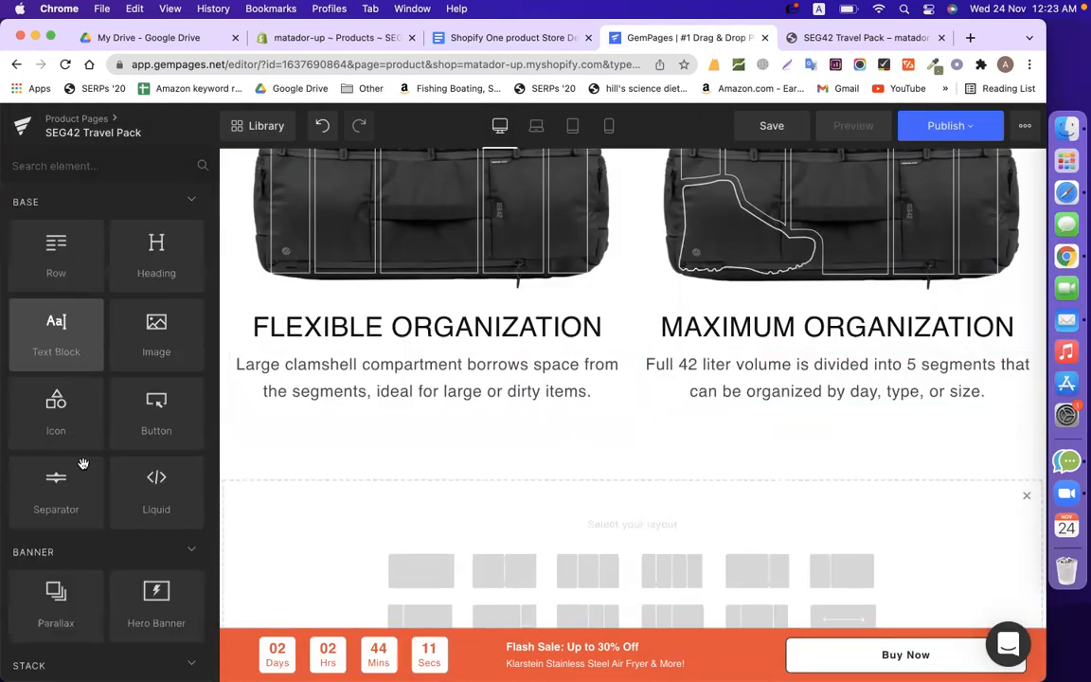
# Step: Add a Separator under FLEXIBLE ORGANIZATION and place a duplicate of it under MAXIMUM ORGANIZATION
pyautogui.moveTo(400, 368); pyautogui.dragTo(397, 345)
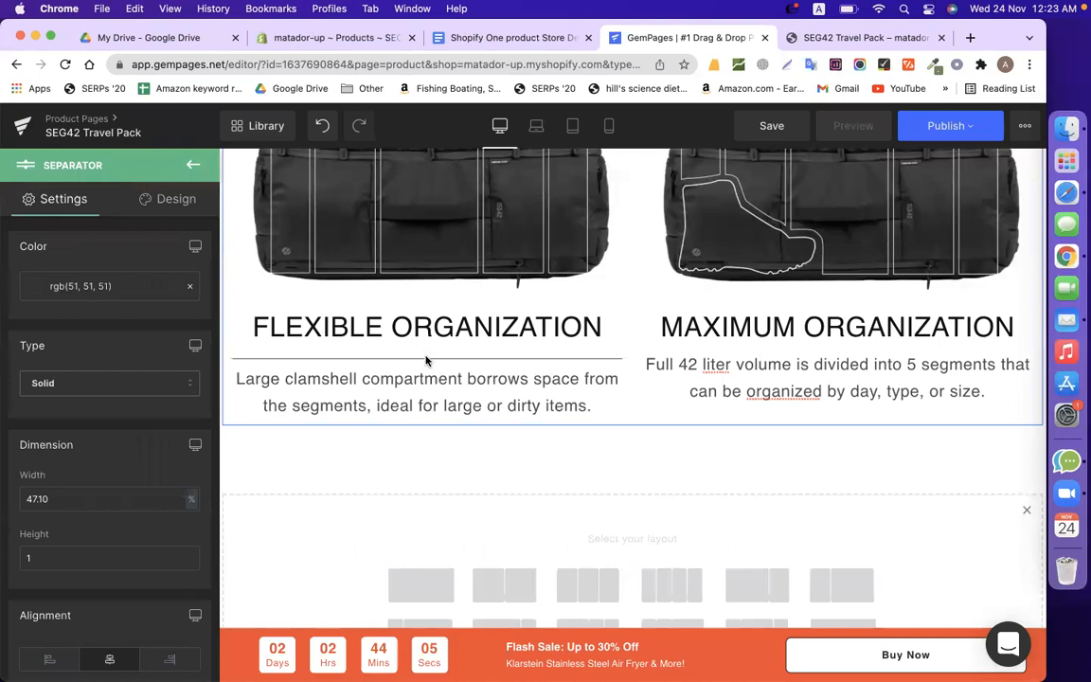
pyautogui.rightClick(349, 360)
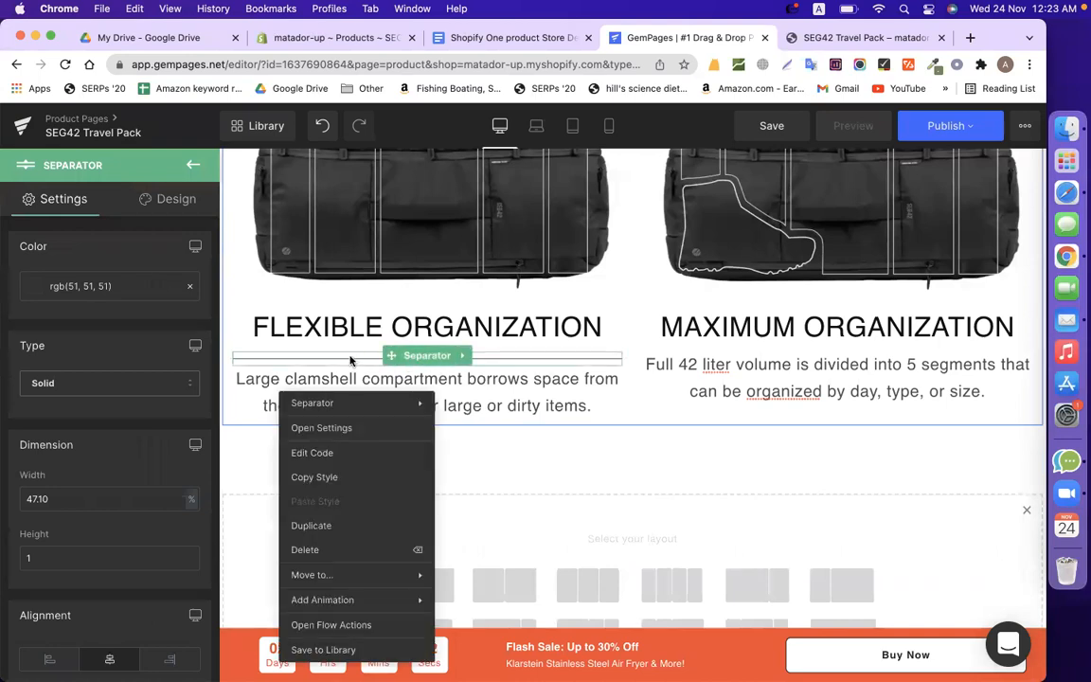
pyautogui.click(329, 525)
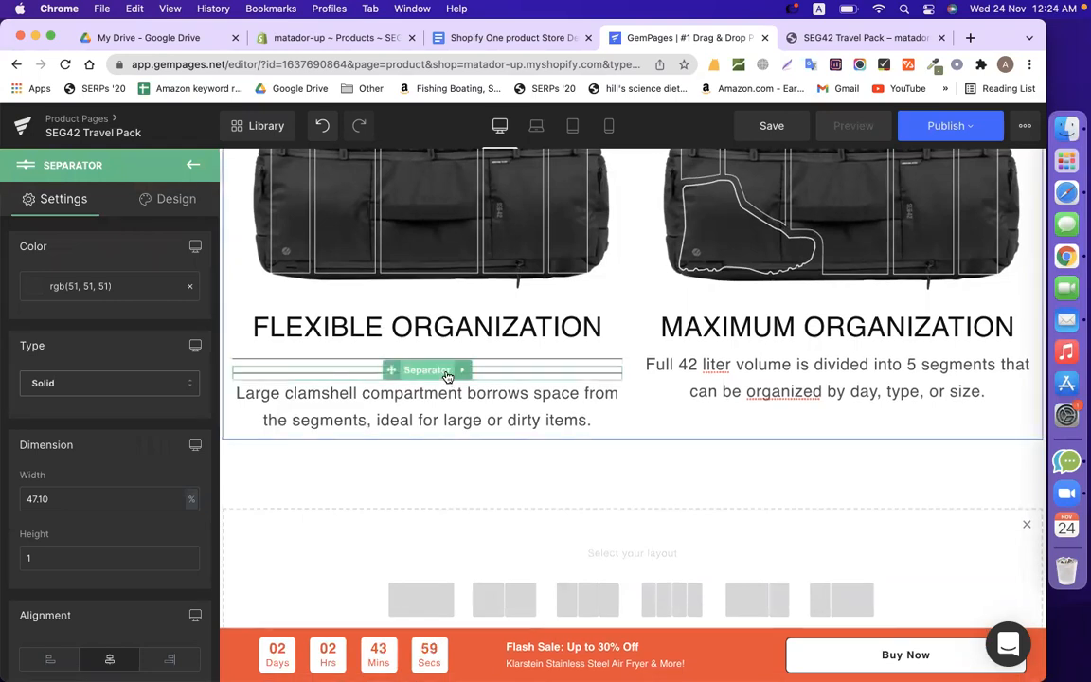
pyautogui.moveTo(445, 369); pyautogui.dragTo(776, 336)
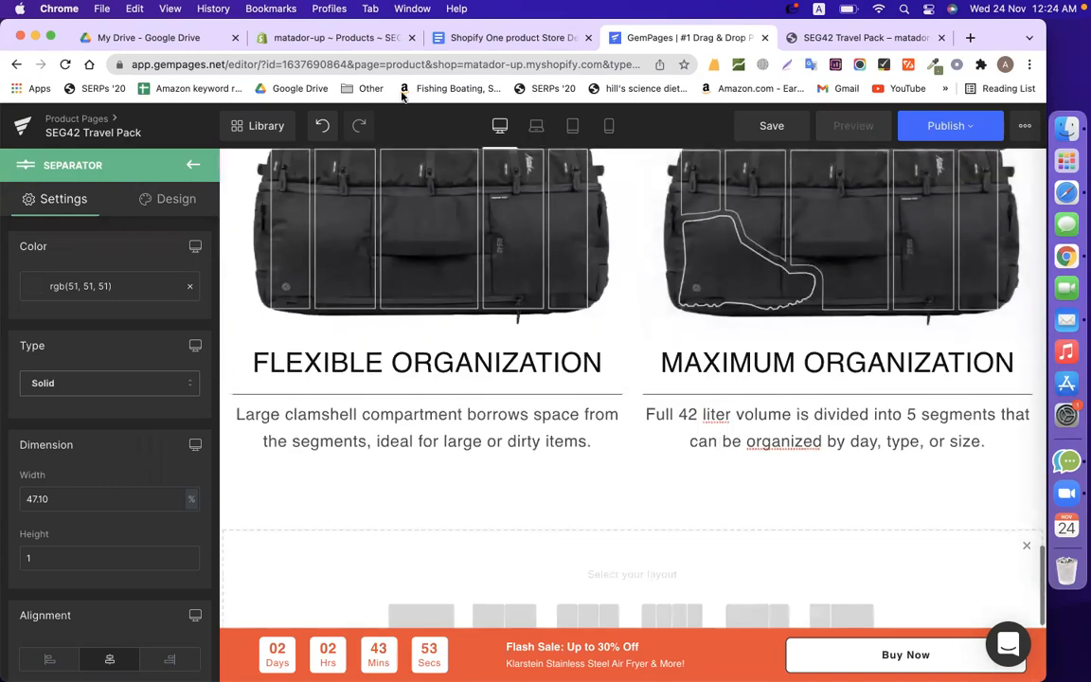
pyautogui.click(488, 37)
pyautogui.scroll(-10, 448, 358)
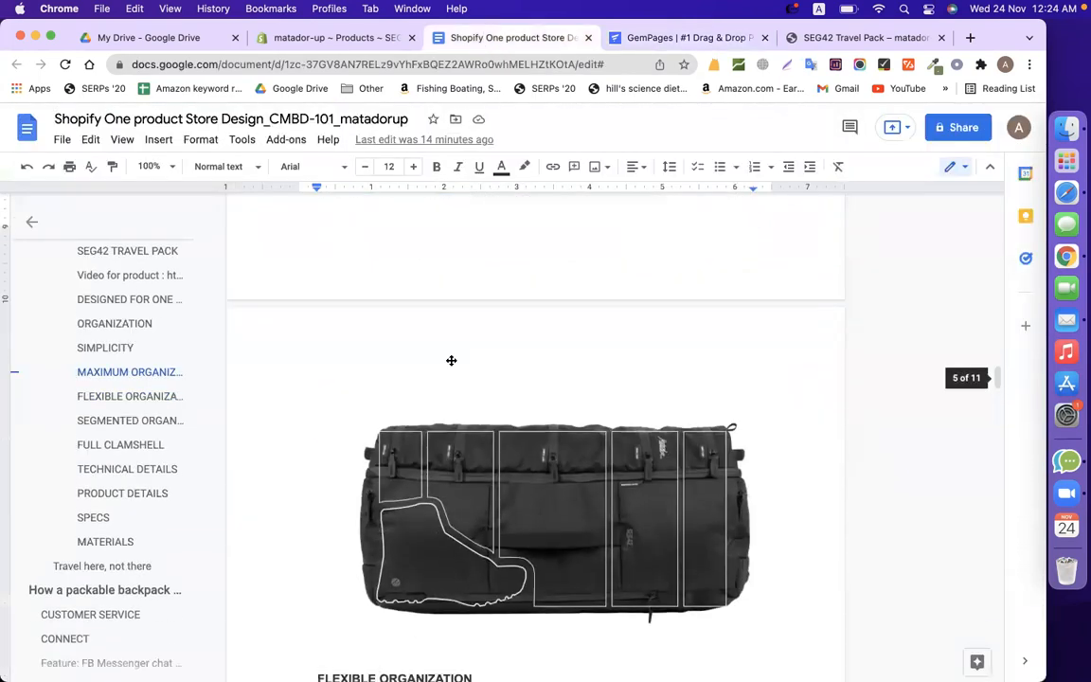
pyautogui.scroll(-10, 450, 360)
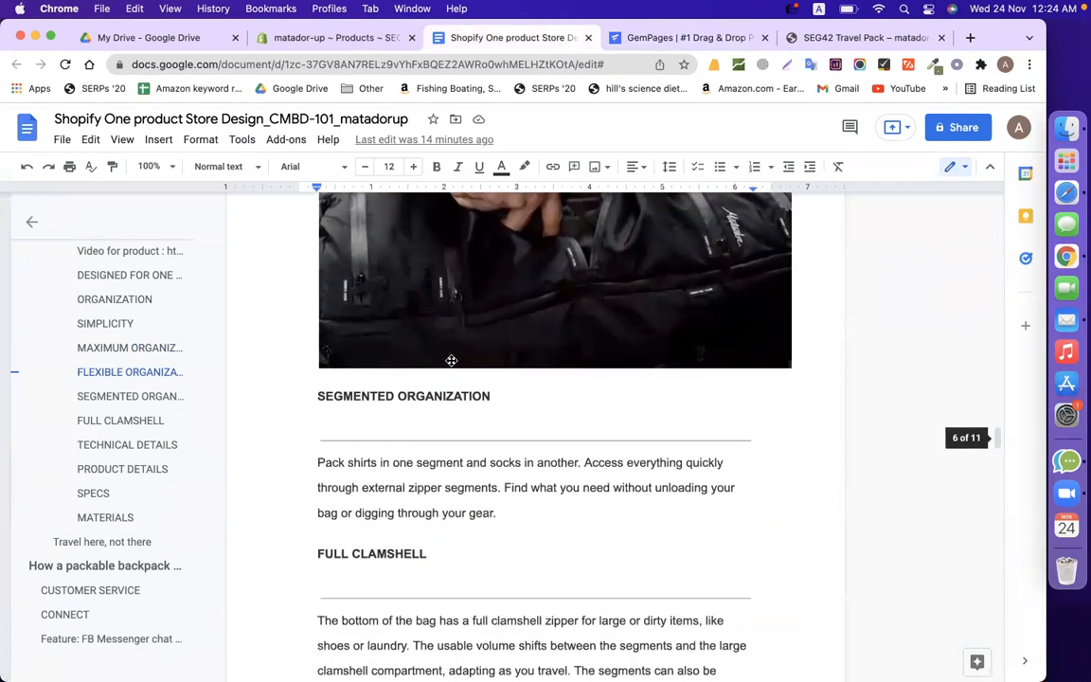
pyautogui.scroll(-10, 450, 360)
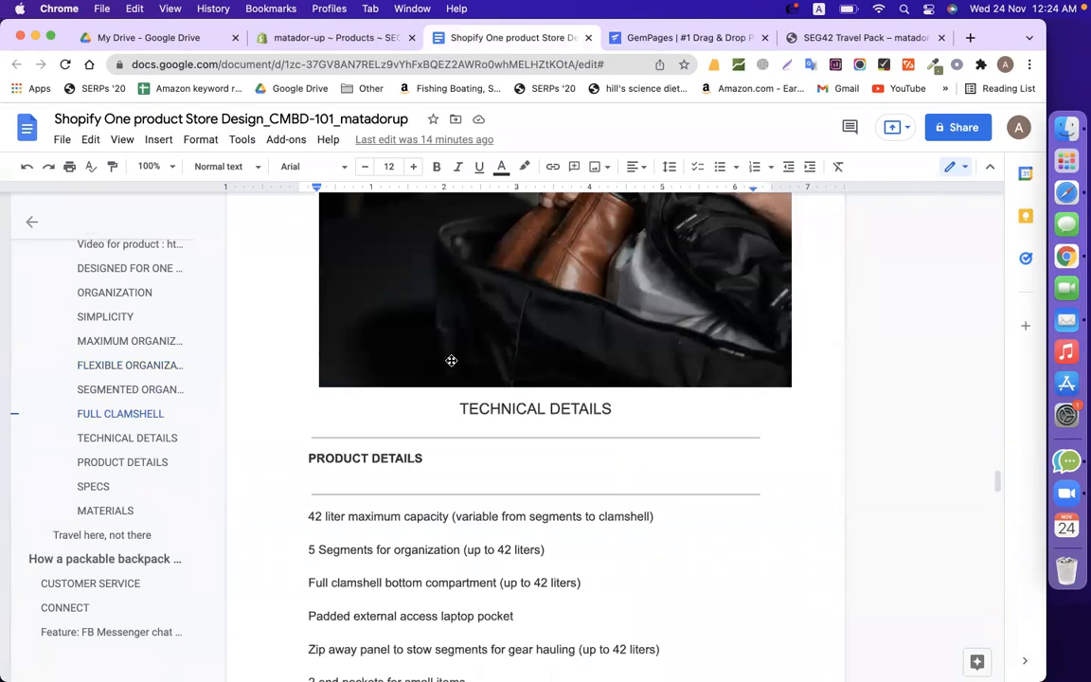
pyautogui.scroll(8, 451, 360)
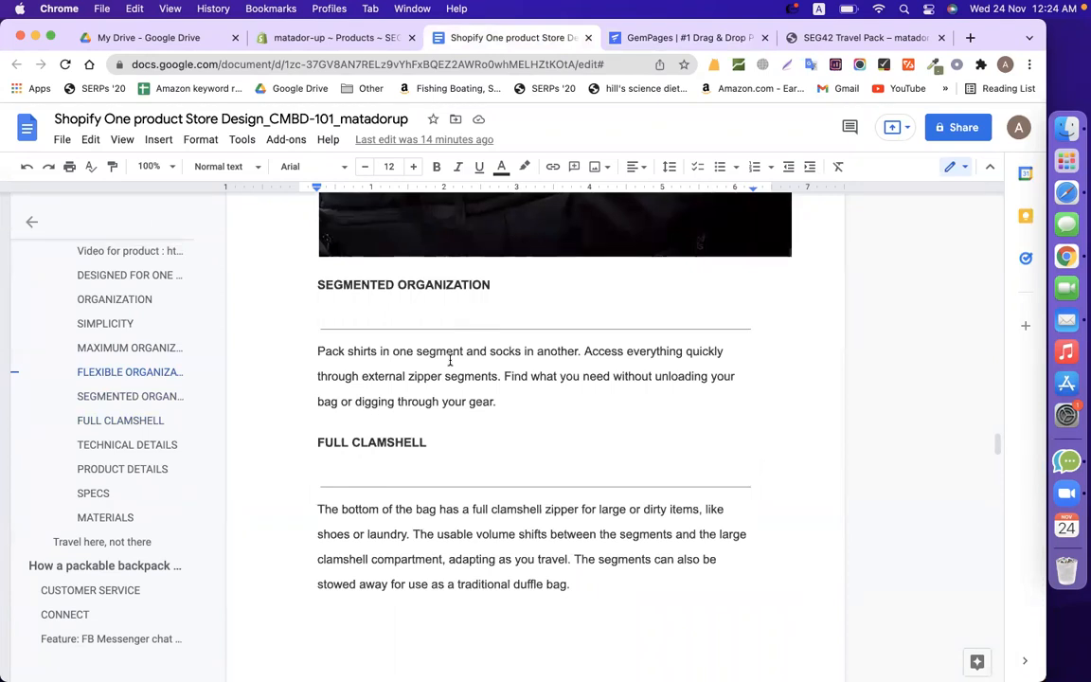
pyautogui.scroll(5, 544, 413)
pyautogui.scroll(-4, 543, 413)
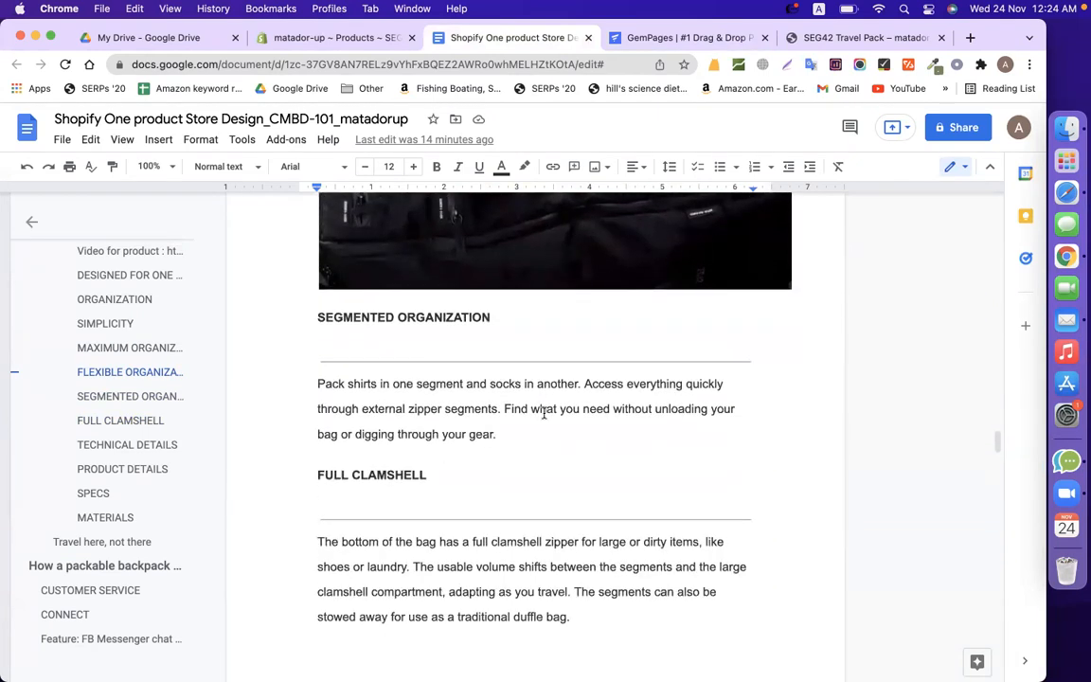
pyautogui.scroll(2, 544, 413)
pyautogui.scroll(3, 543, 413)
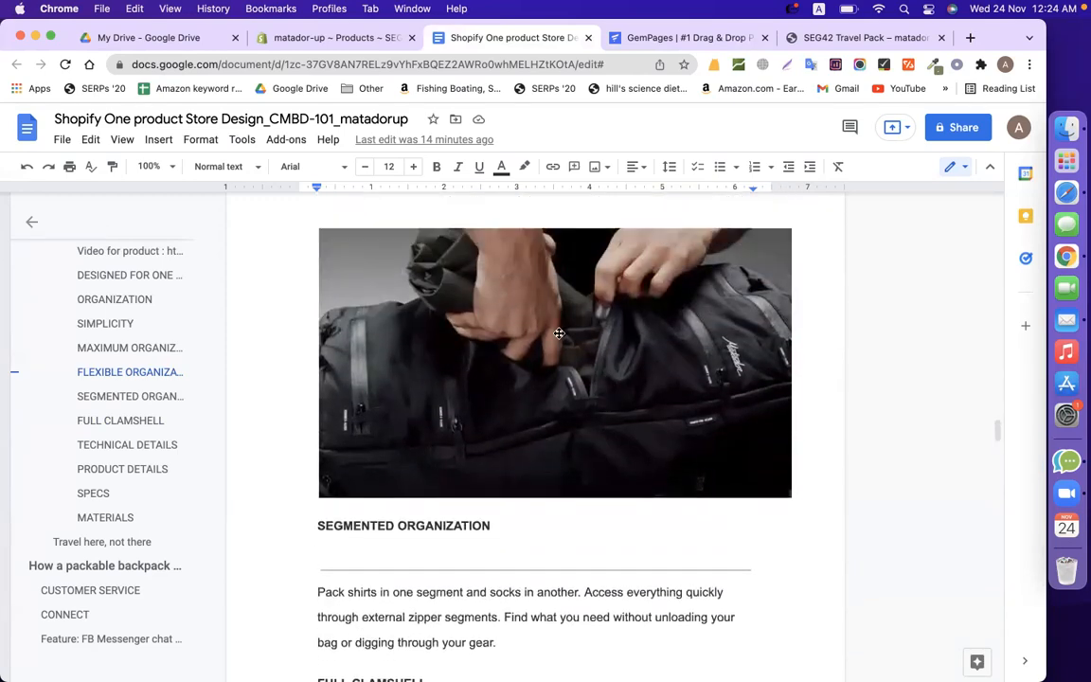
pyautogui.scroll(-10, 559, 333)
pyautogui.scroll(3, 545, 443)
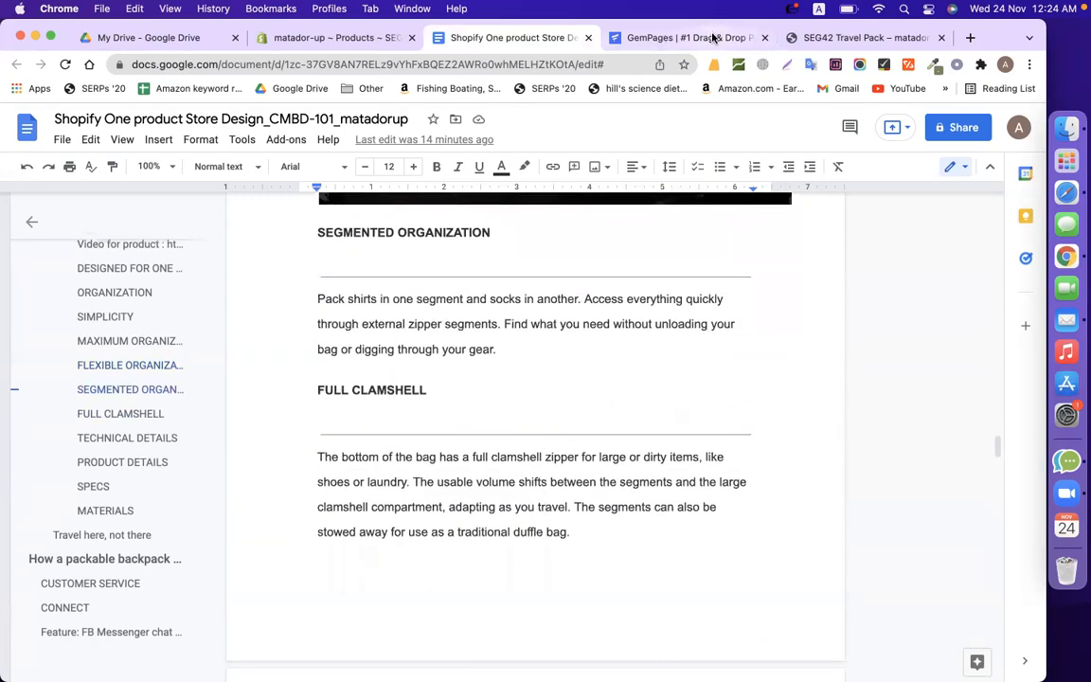
pyautogui.click(712, 37)
pyautogui.scroll(10, 597, 397)
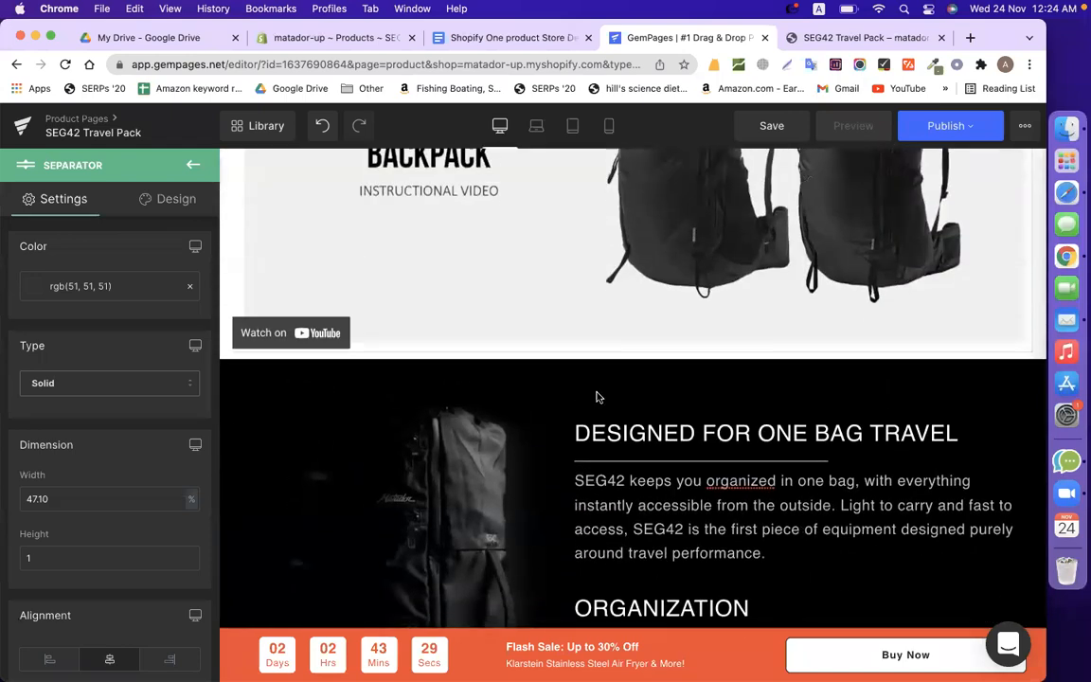
# Step: Save the dark feature row to the library as a reusable block
pyautogui.scroll(-3, 597, 397)
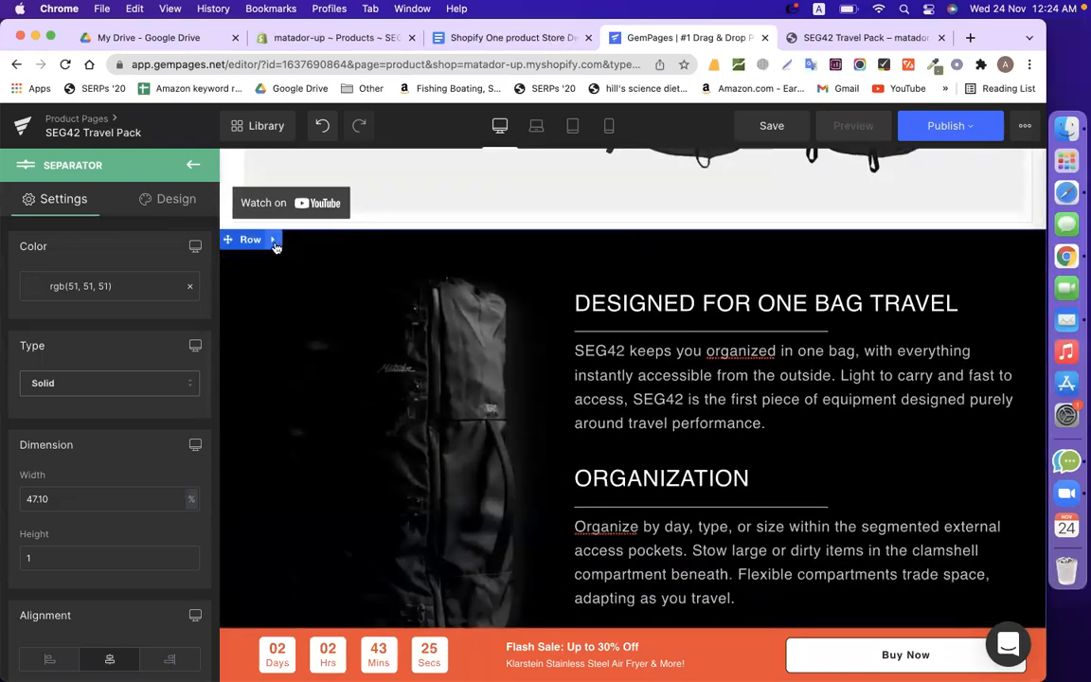
pyautogui.click(274, 240)
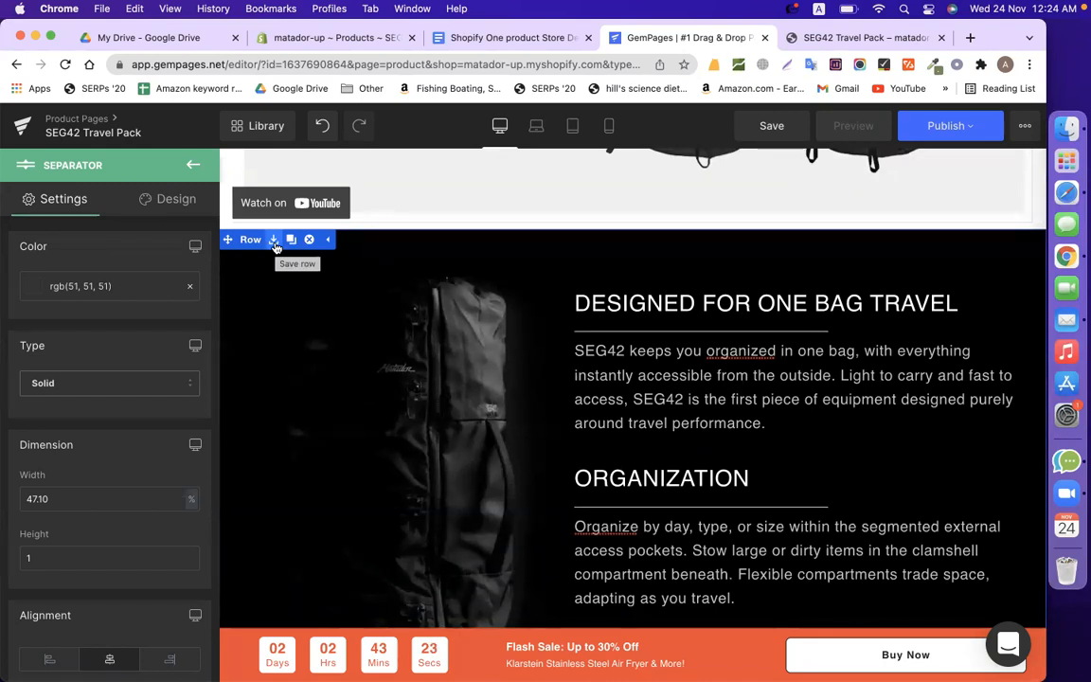
pyautogui.click(274, 240)
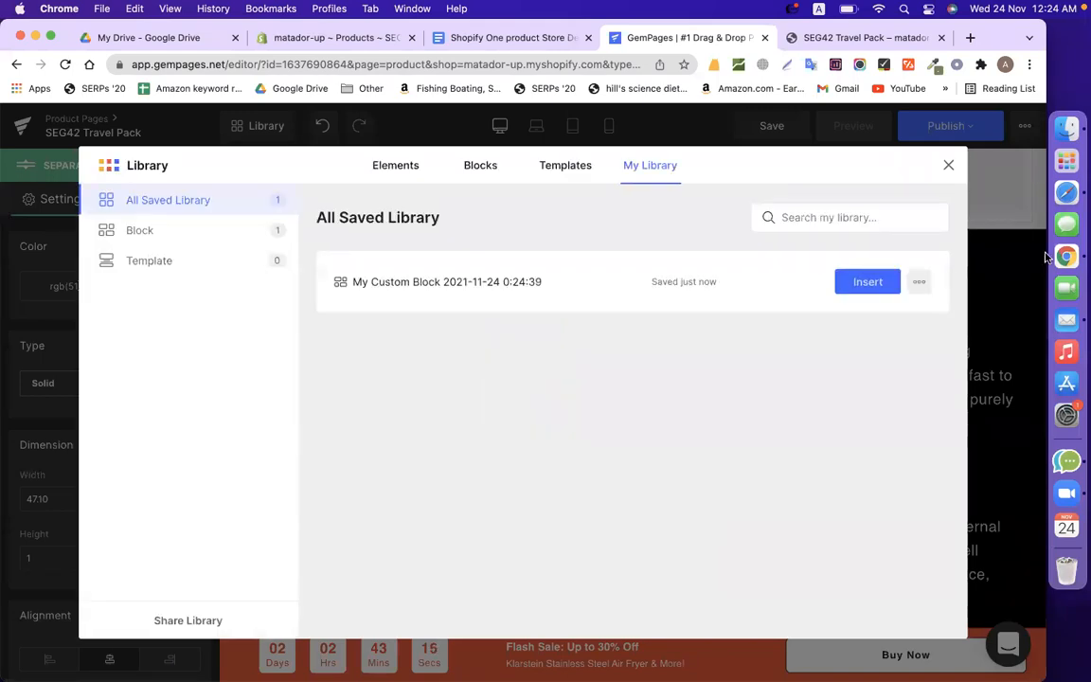
pyautogui.click(948, 166)
# Step: Insert the saved custom block from My Library into the page
pyautogui.scroll(-10, 622, 405)
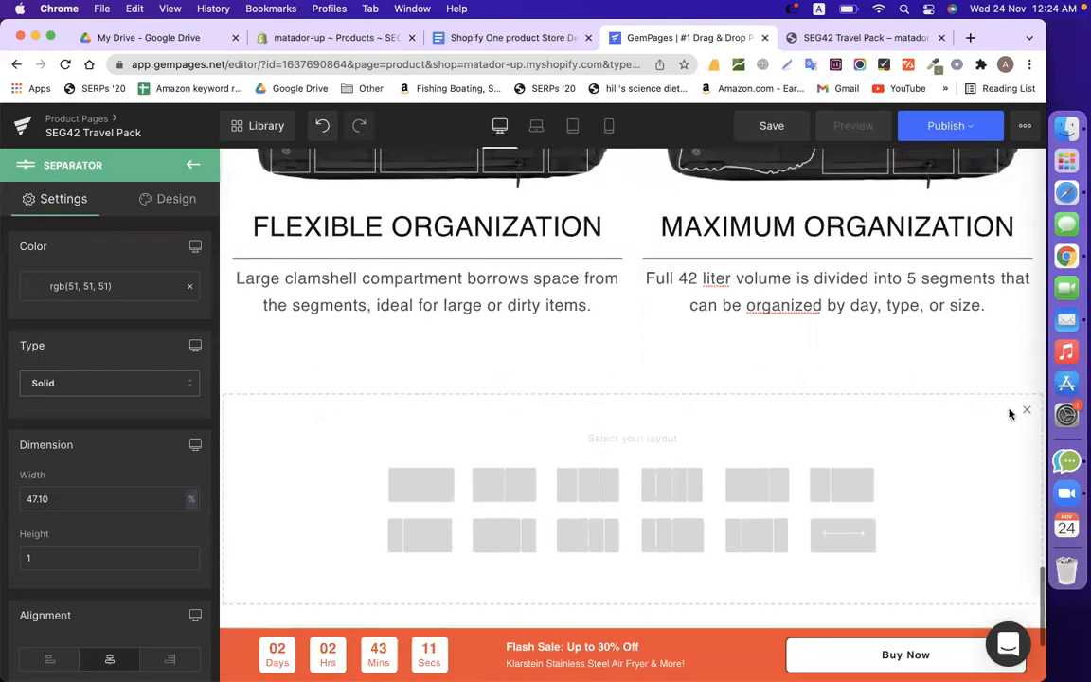
pyautogui.click(1025, 410)
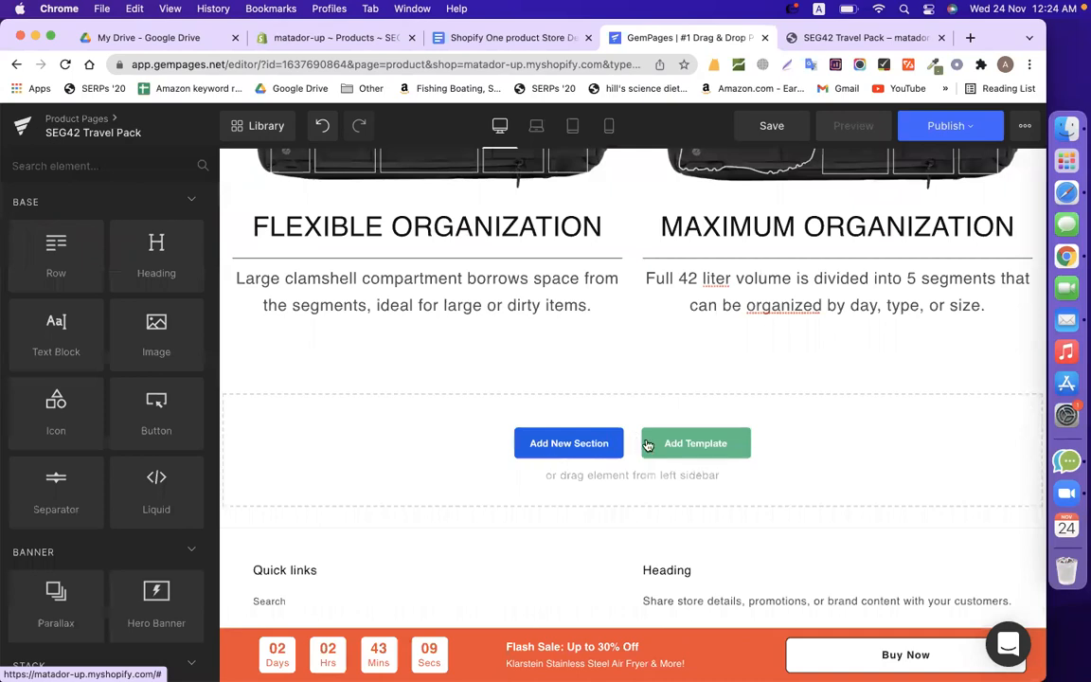
pyautogui.click(678, 445)
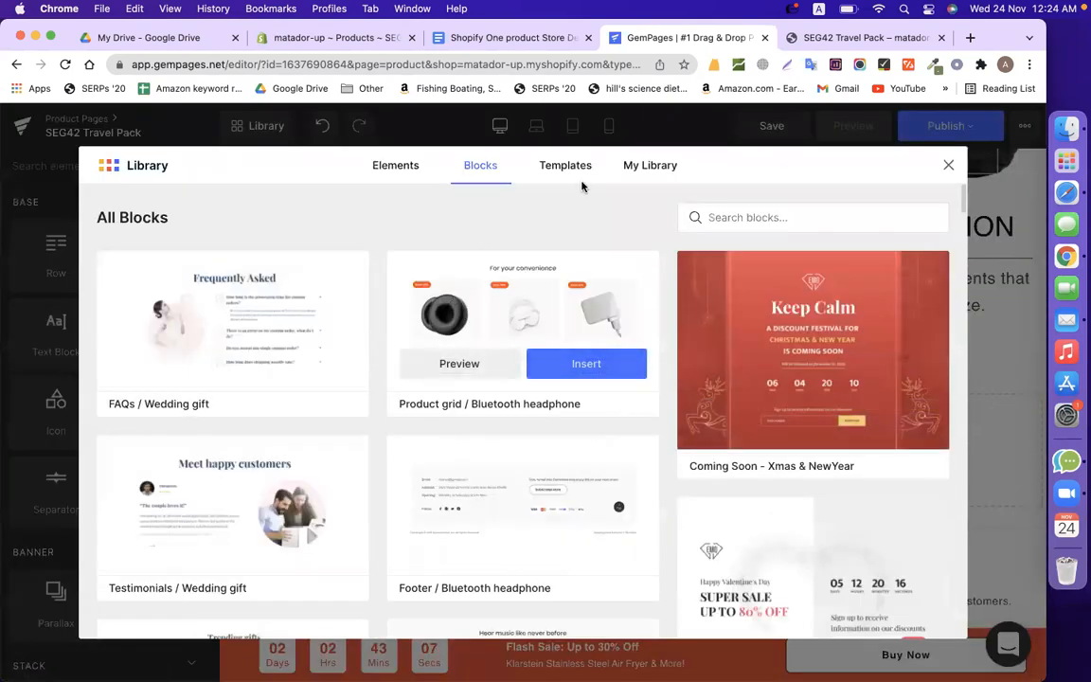
pyautogui.click(642, 170)
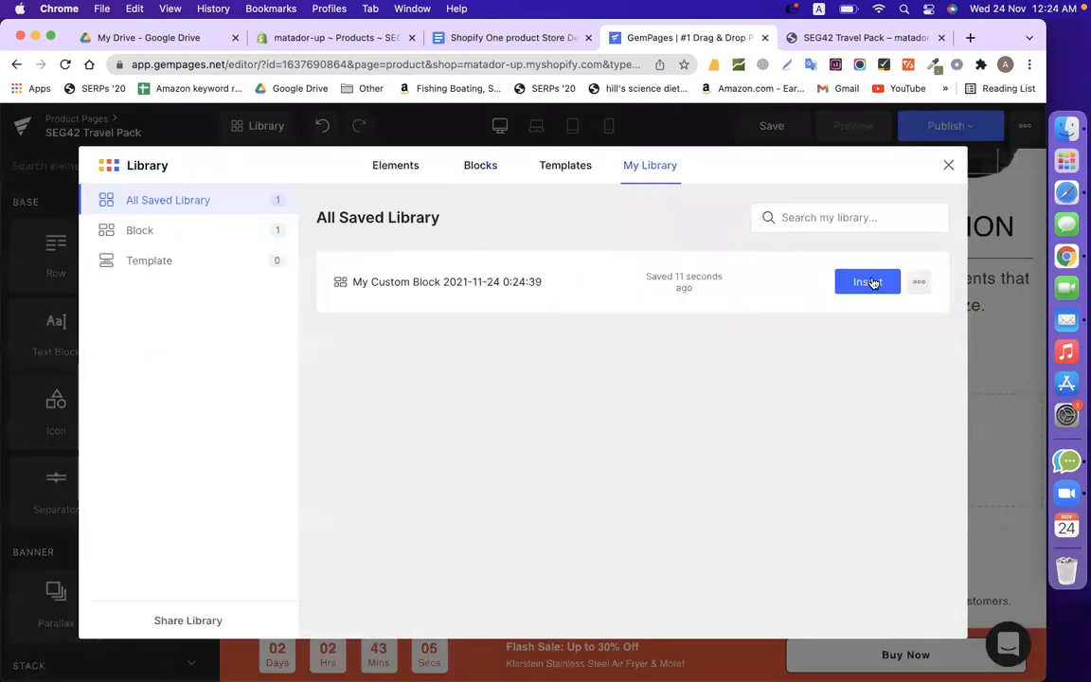
pyautogui.click(867, 282)
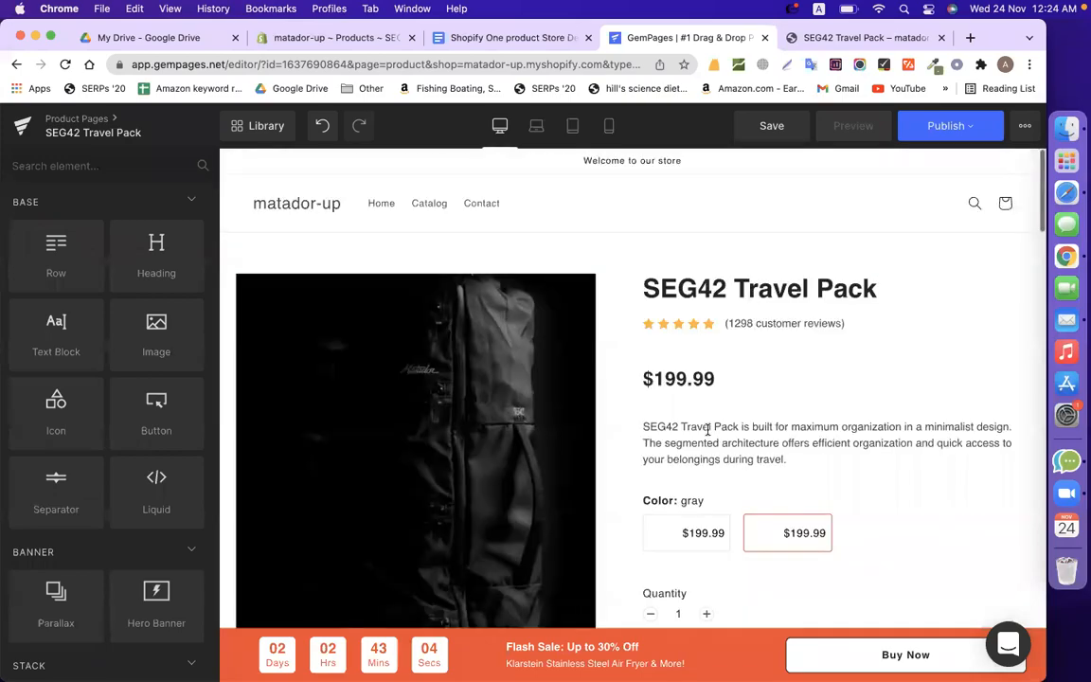
# Step: Delete the air fryer 'For a Simplier Life' row
pyautogui.scroll(-15, 709, 430)
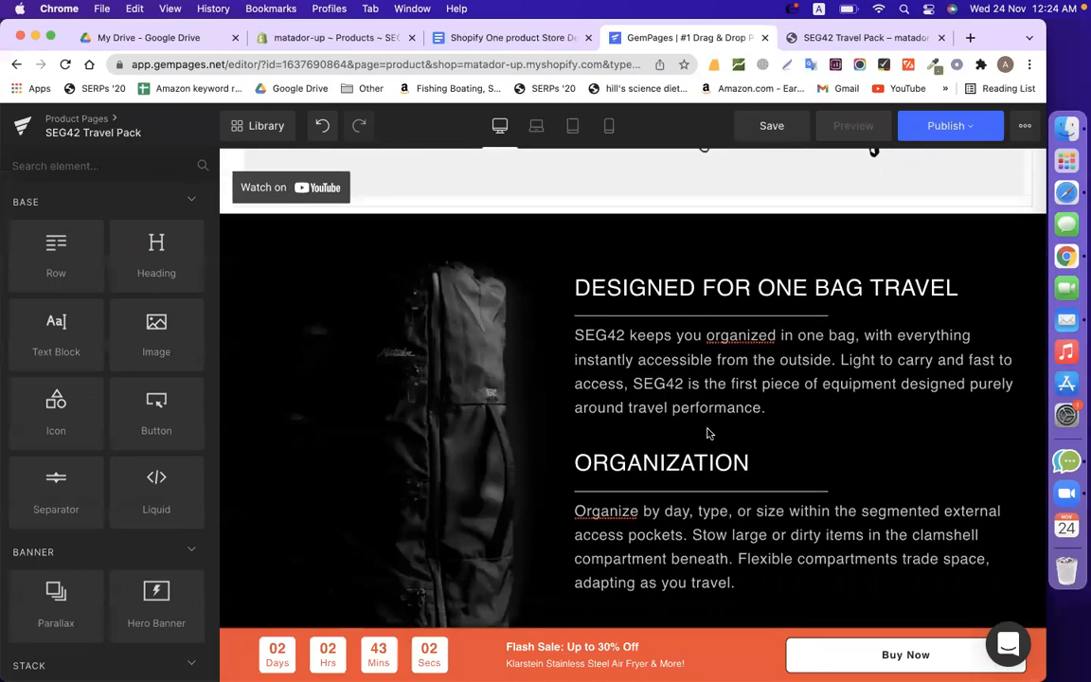
pyautogui.scroll(-10, 708, 433)
pyautogui.scroll(11, 706, 434)
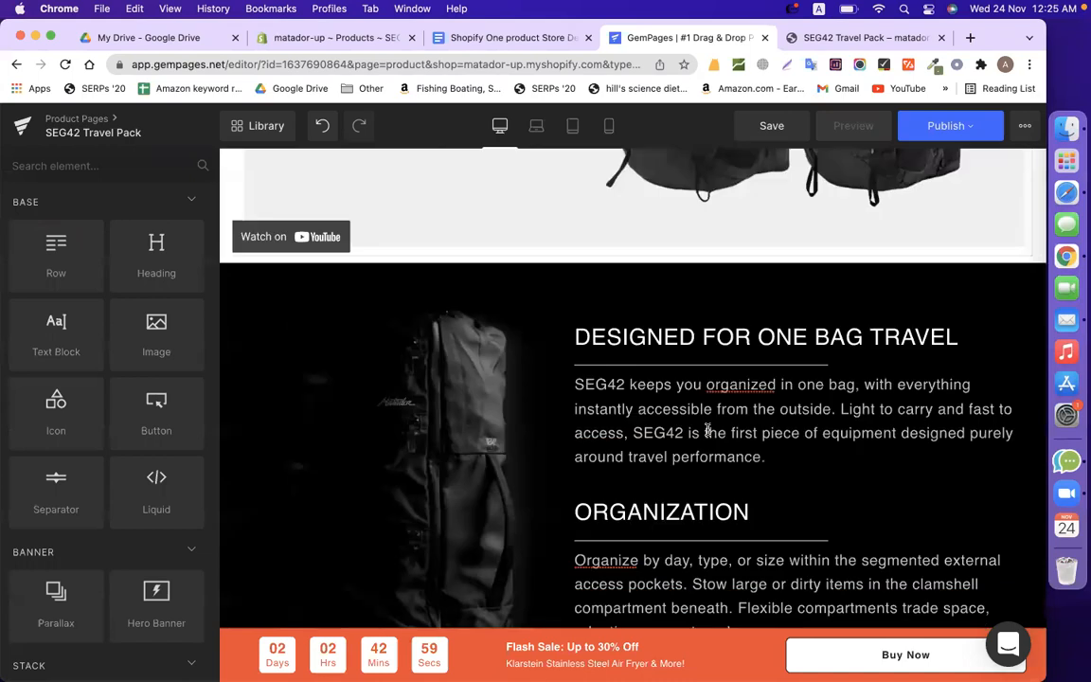
pyautogui.scroll(10, 709, 430)
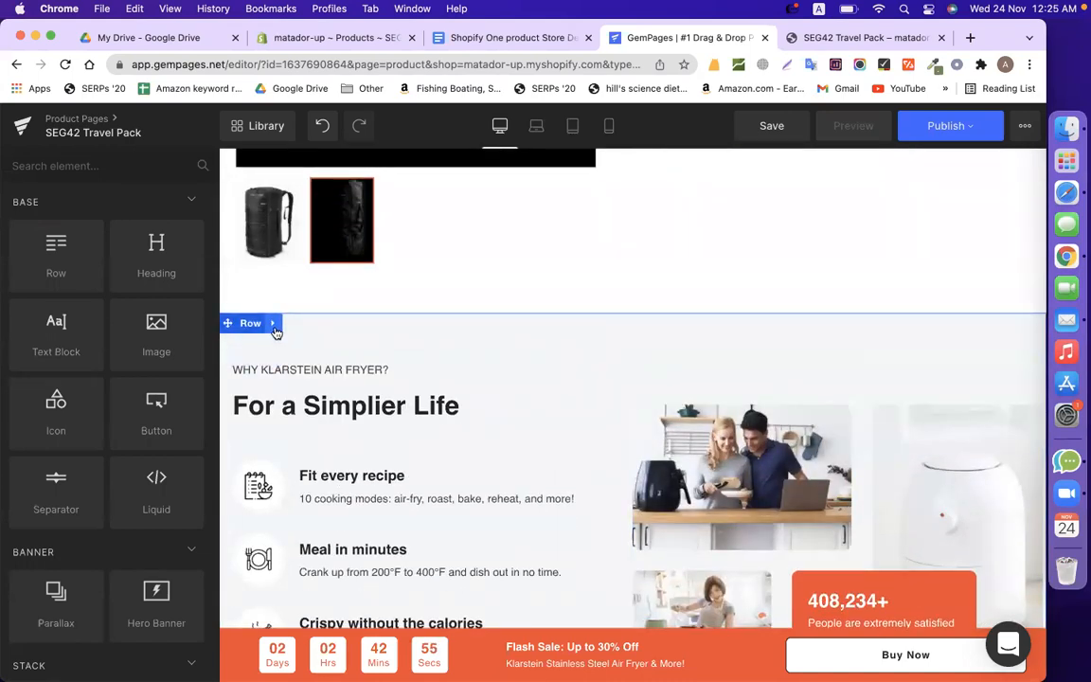
pyautogui.click(274, 324)
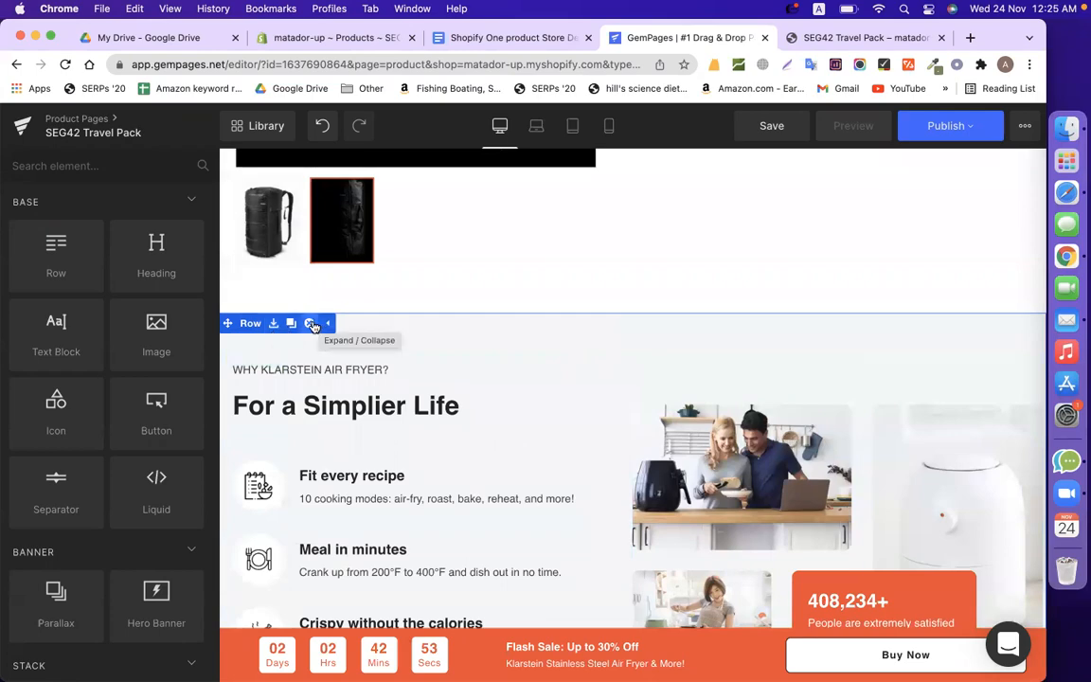
pyautogui.click(311, 324)
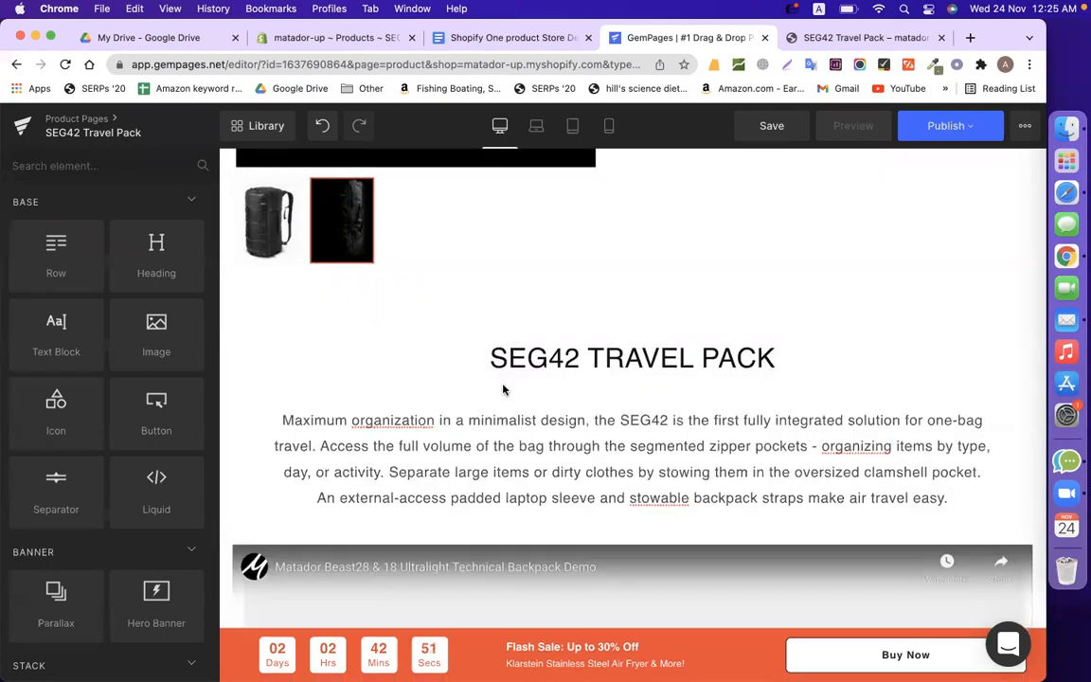
pyautogui.scroll(5, 474, 370)
pyautogui.scroll(-5, 503, 389)
pyautogui.scroll(5, 366, 382)
# Step: Store the dark DESIGNED FOR ONE BAG TRAVEL row in My Library as the block 'section'
pyautogui.click(248, 358)
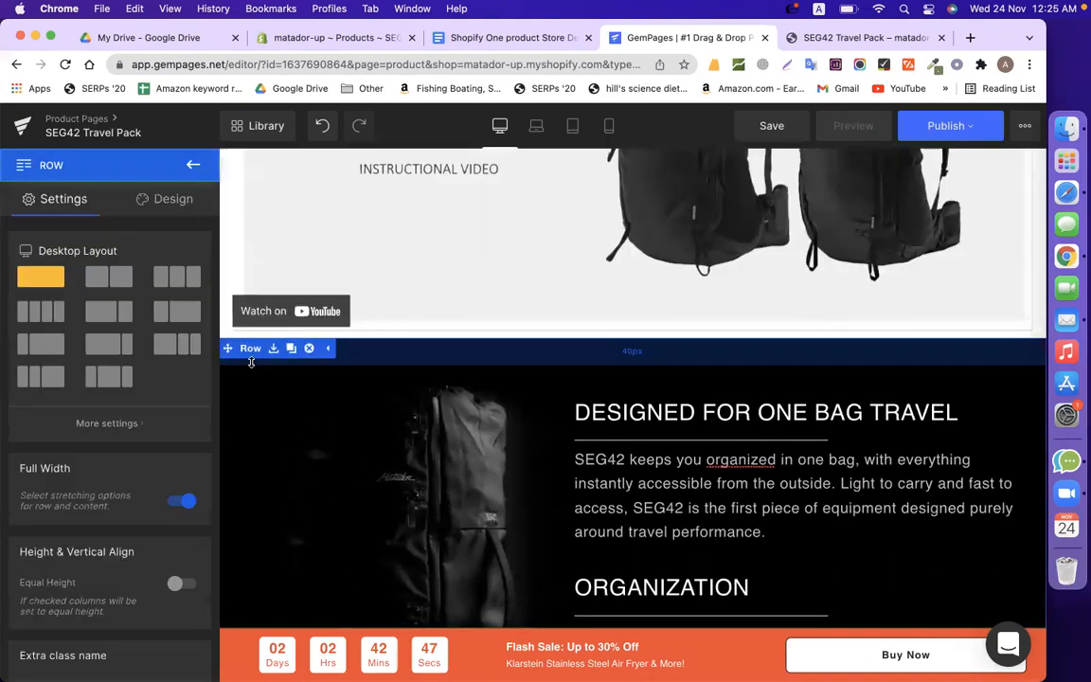
pyautogui.click(273, 349)
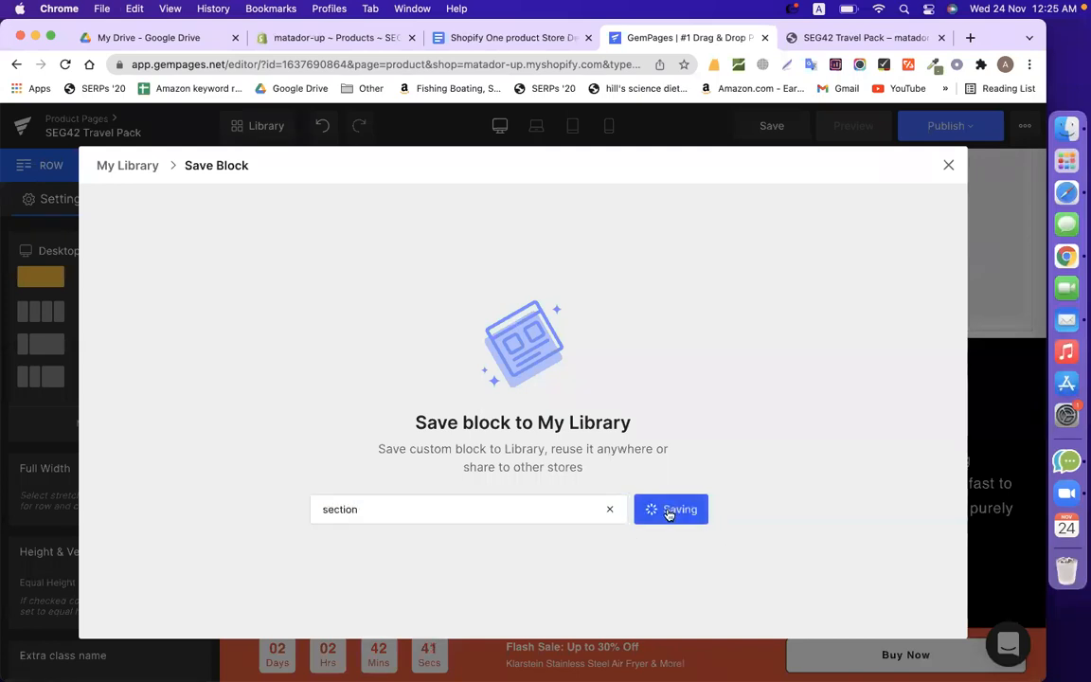
pyautogui.click(948, 165)
pyautogui.scroll(-15, 643, 429)
pyautogui.scroll(-10, 643, 429)
pyautogui.scroll(12, 643, 429)
pyautogui.scroll(-5, 643, 429)
pyautogui.scroll(-10, 643, 429)
pyautogui.scroll(1, 643, 431)
pyautogui.scroll(-4, 643, 432)
pyautogui.scroll(6, 641, 428)
pyautogui.scroll(3, 380, 438)
pyautogui.scroll(-10, 379, 438)
pyautogui.scroll(-4, 437, 342)
pyautogui.scroll(3, 411, 411)
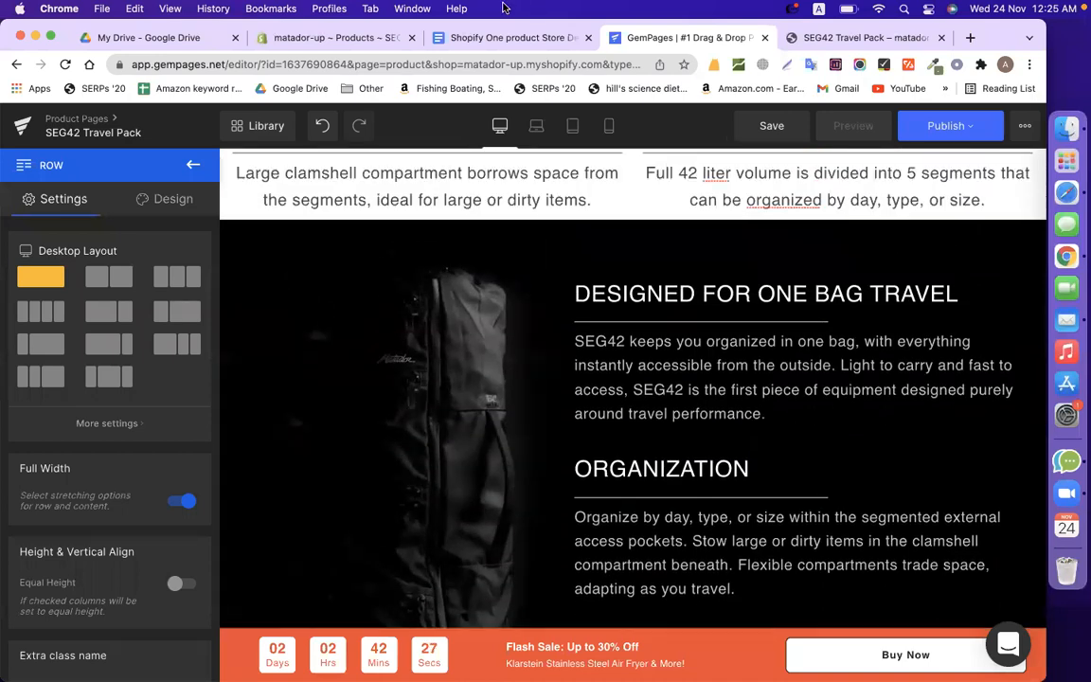
pyautogui.click(486, 38)
# Step: Area-capture the hands-packing bag photo from the design brief with Cmd+Shift+5
pyautogui.scroll(6, 494, 408)
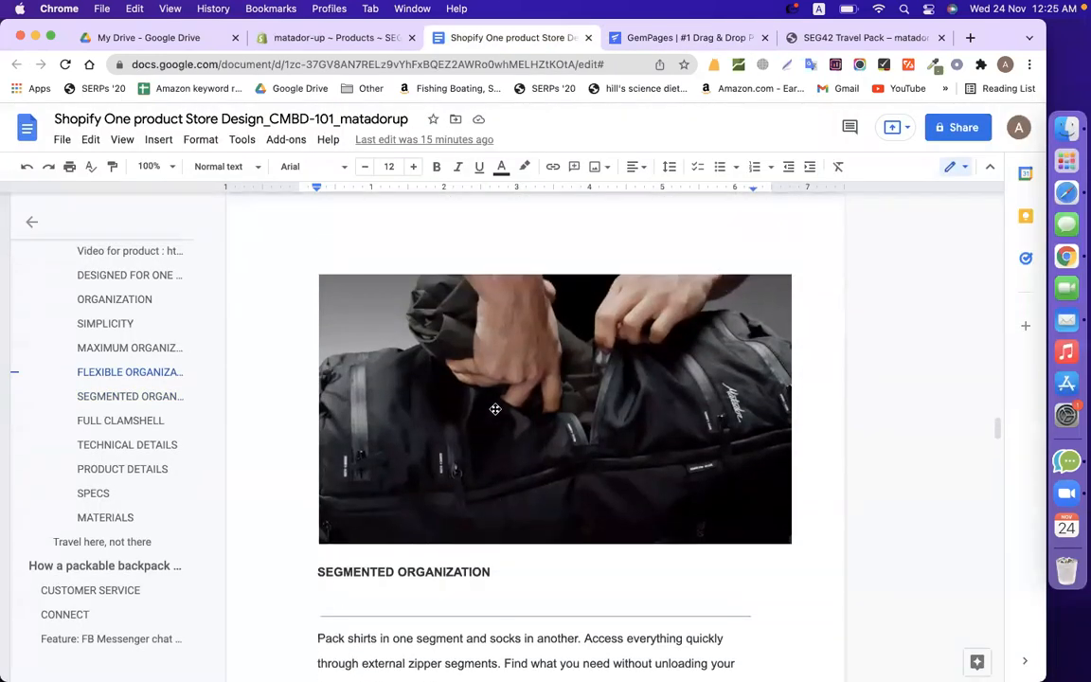
pyautogui.press('shift+super+5')
pyautogui.moveTo(442, 372); pyautogui.dragTo(424, 413)
pyautogui.moveTo(748, 516); pyautogui.dragTo(788, 538)
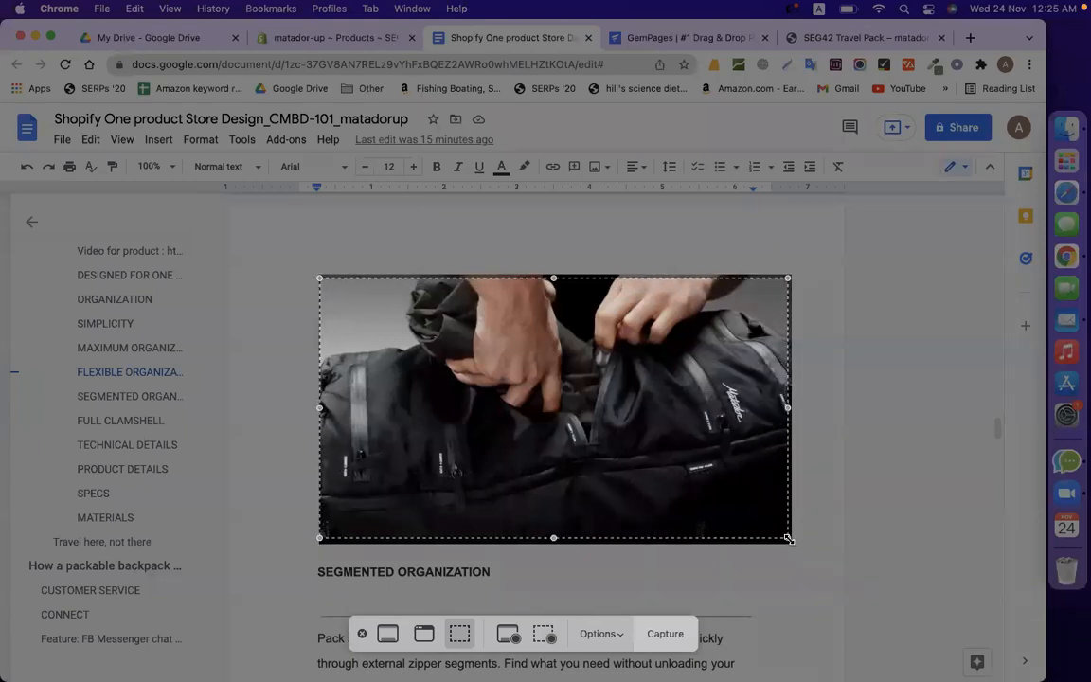
pyautogui.click(677, 634)
pyautogui.scroll(-5, 621, 490)
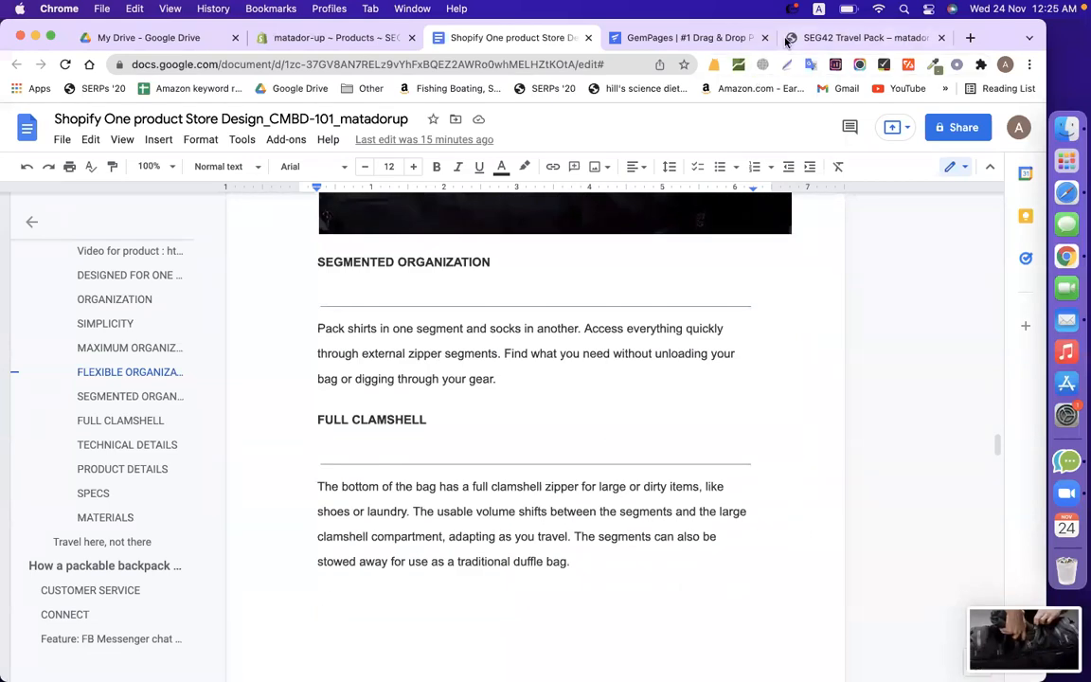
pyautogui.click(706, 39)
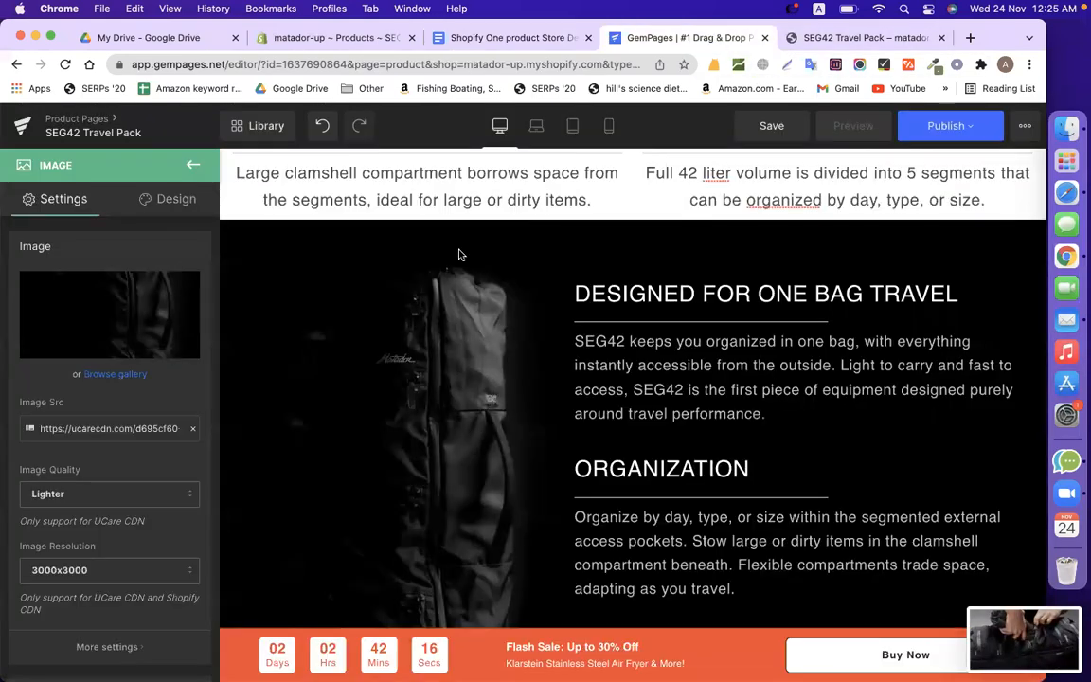
# Step: Replace the dark section's backpack photo with the new hands-packing screenshot from the Desktop
pyautogui.click(117, 318)
pyautogui.scroll(-5, 320, 445)
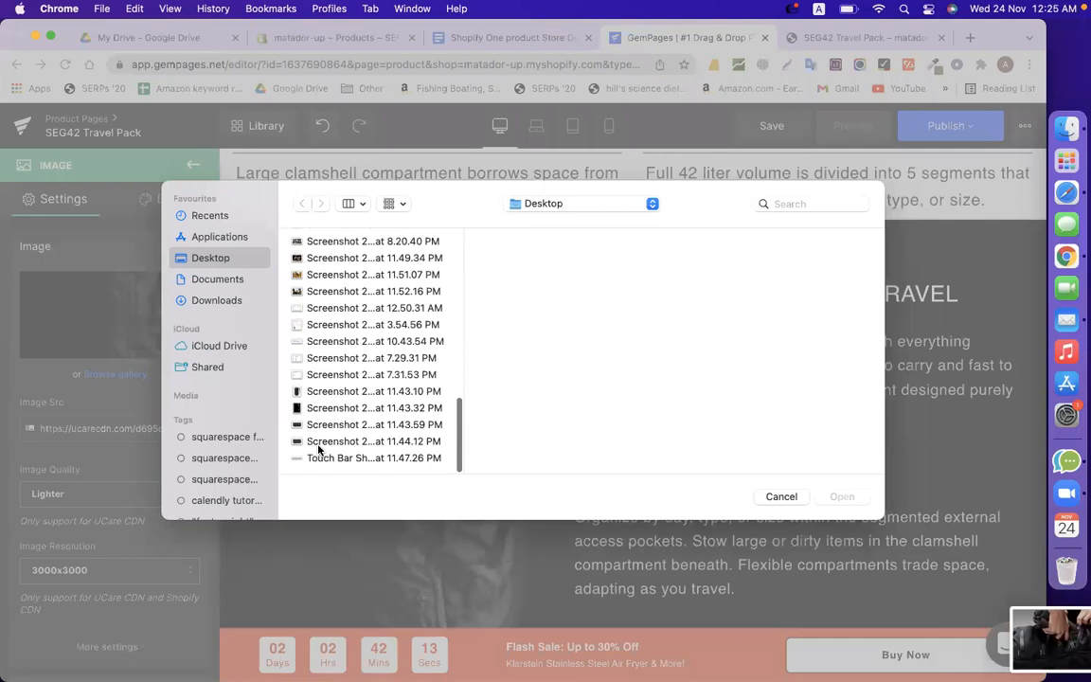
pyautogui.click(319, 450)
pyautogui.doubleClick(319, 453)
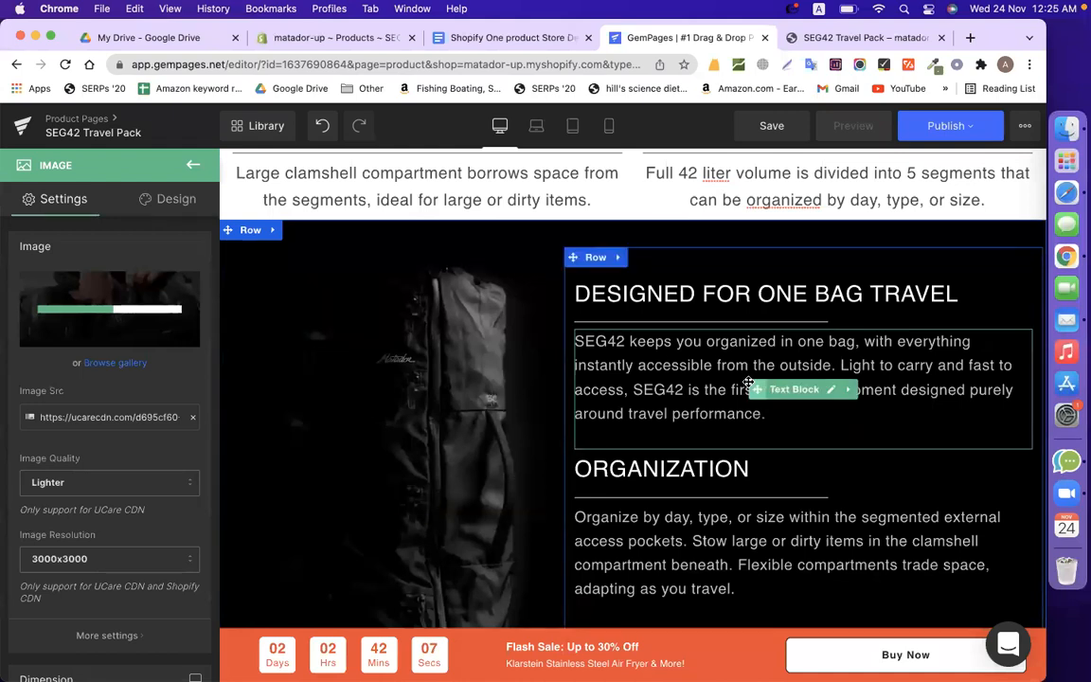
pyautogui.scroll(-2, 662, 435)
pyautogui.scroll(-2, 688, 435)
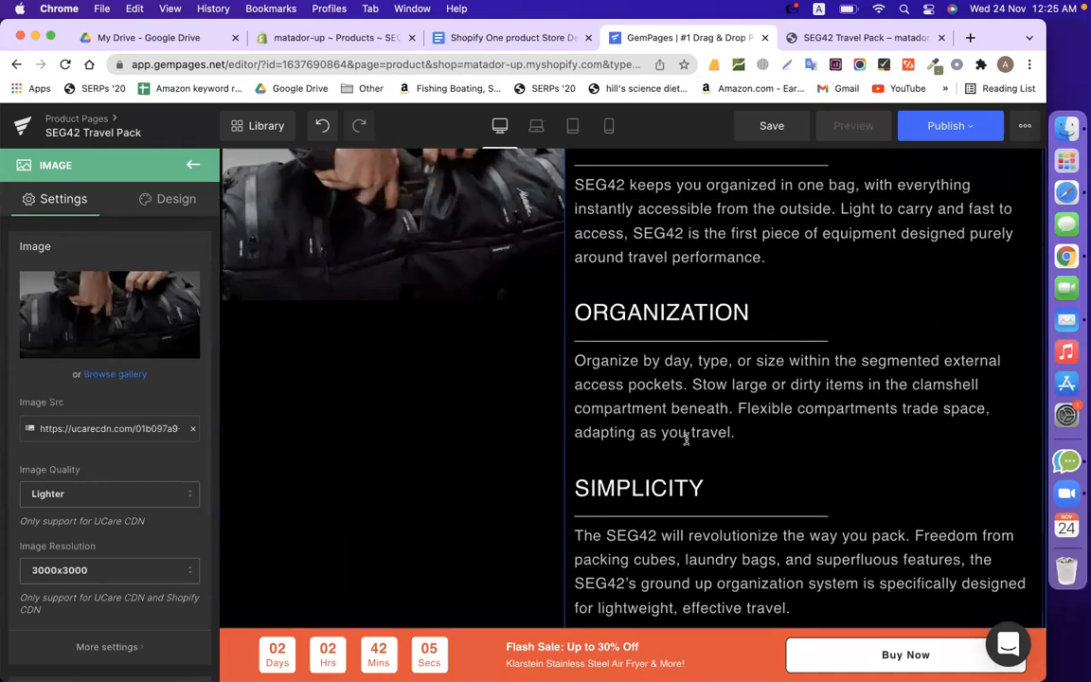
pyautogui.scroll(4, 663, 431)
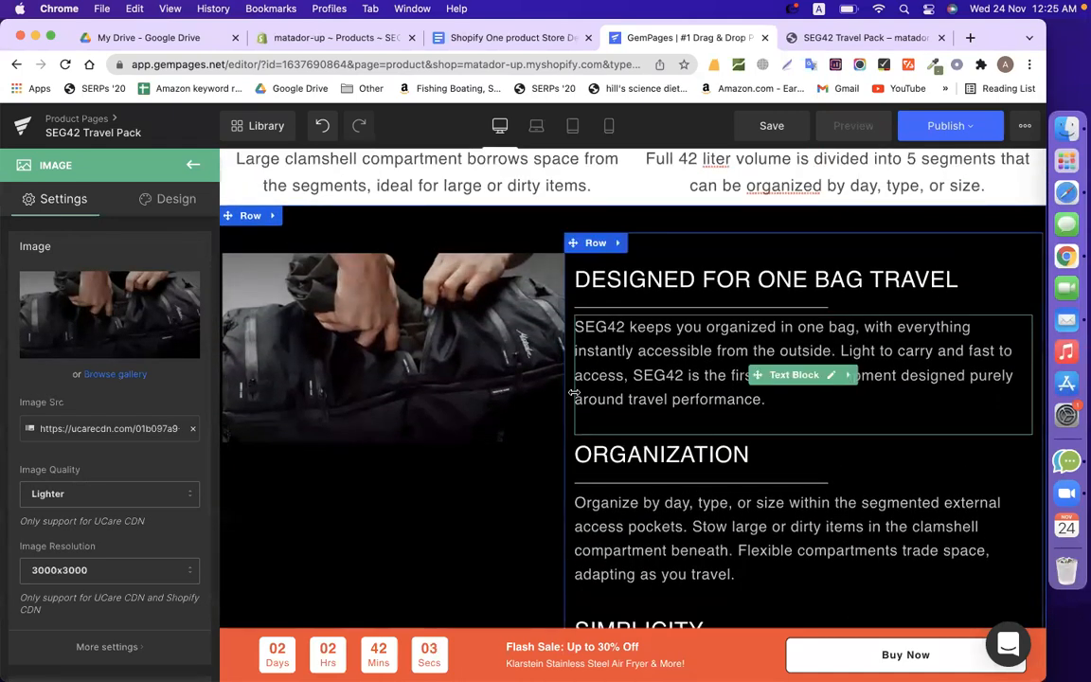
# Step: Give the text column 55px left padding and change the bag image's top margin from 300px to 200px
pyautogui.moveTo(575, 391); pyautogui.dragTo(614, 394)
pyautogui.scroll(-1, 544, 393)
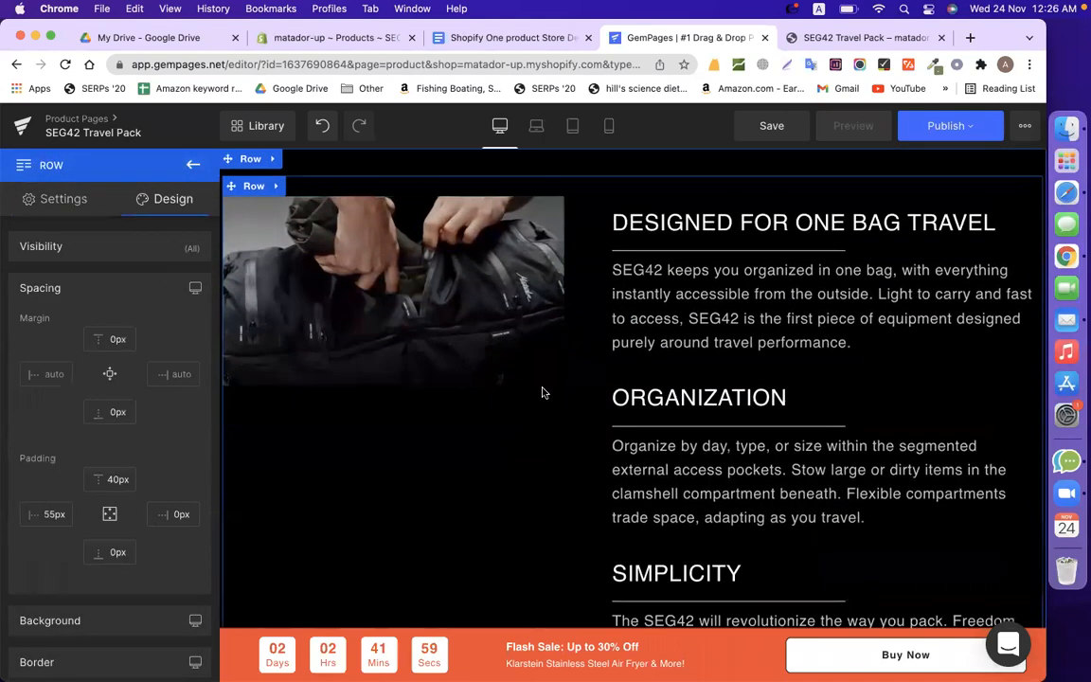
pyautogui.click(464, 357)
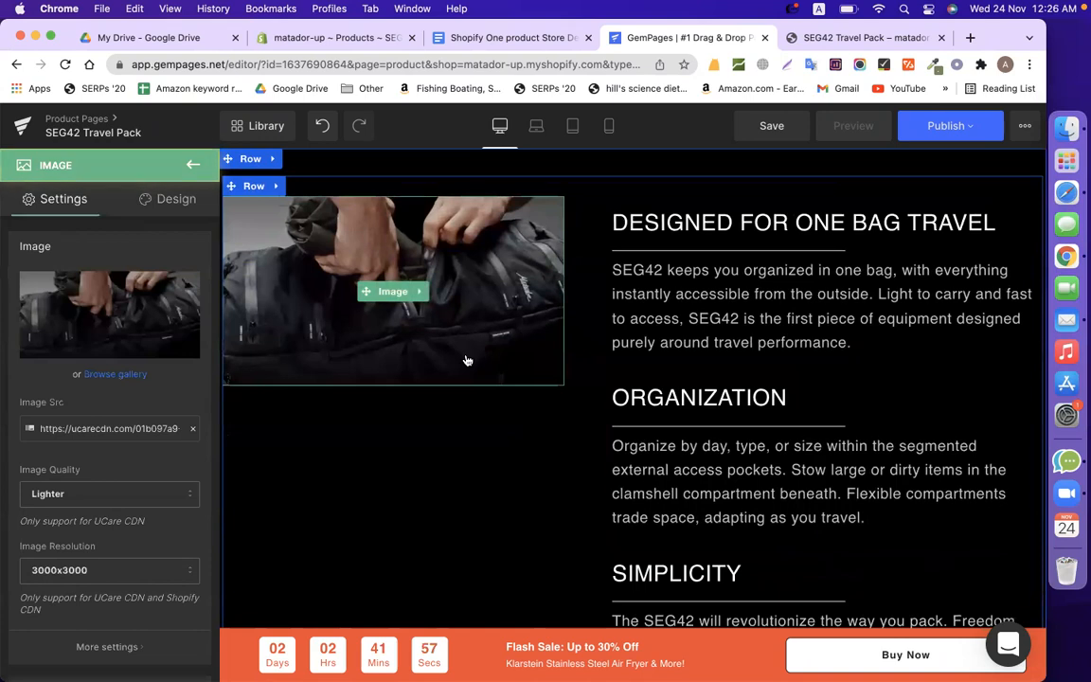
pyautogui.scroll(-5, 116, 440)
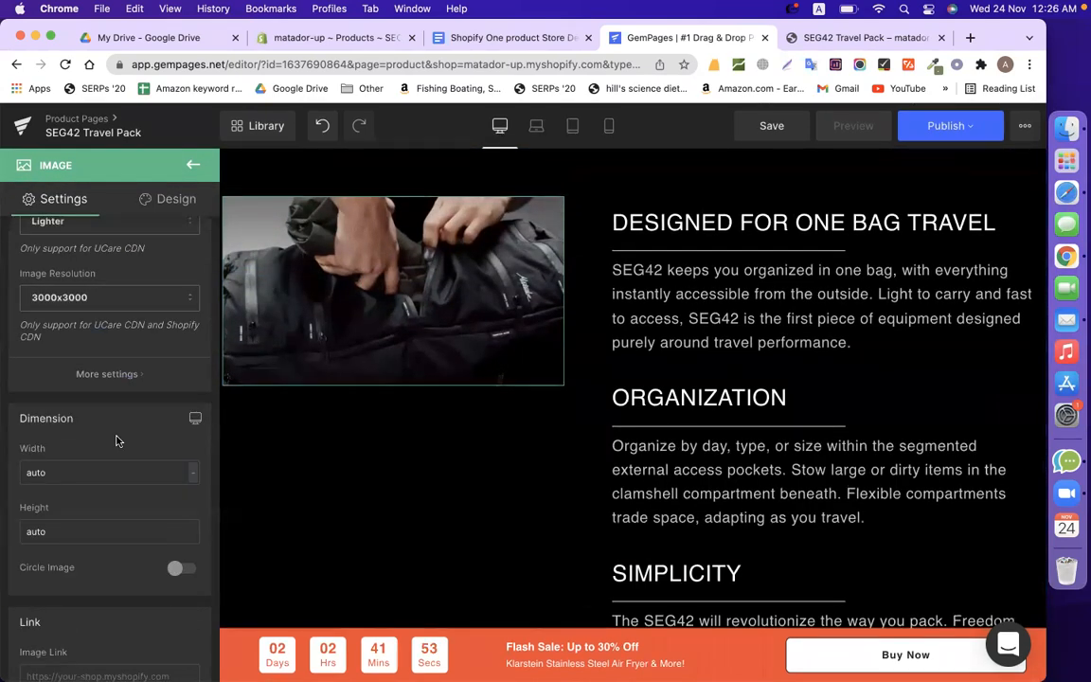
pyautogui.scroll(-3, 454, 372)
pyautogui.scroll(3, 453, 370)
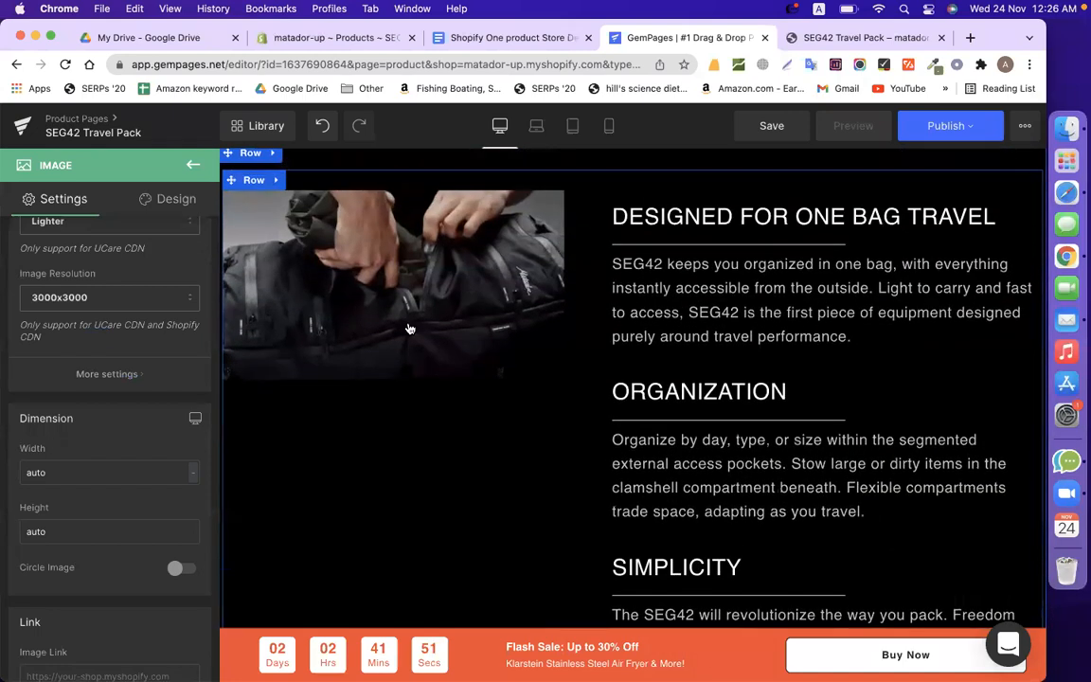
pyautogui.click(173, 201)
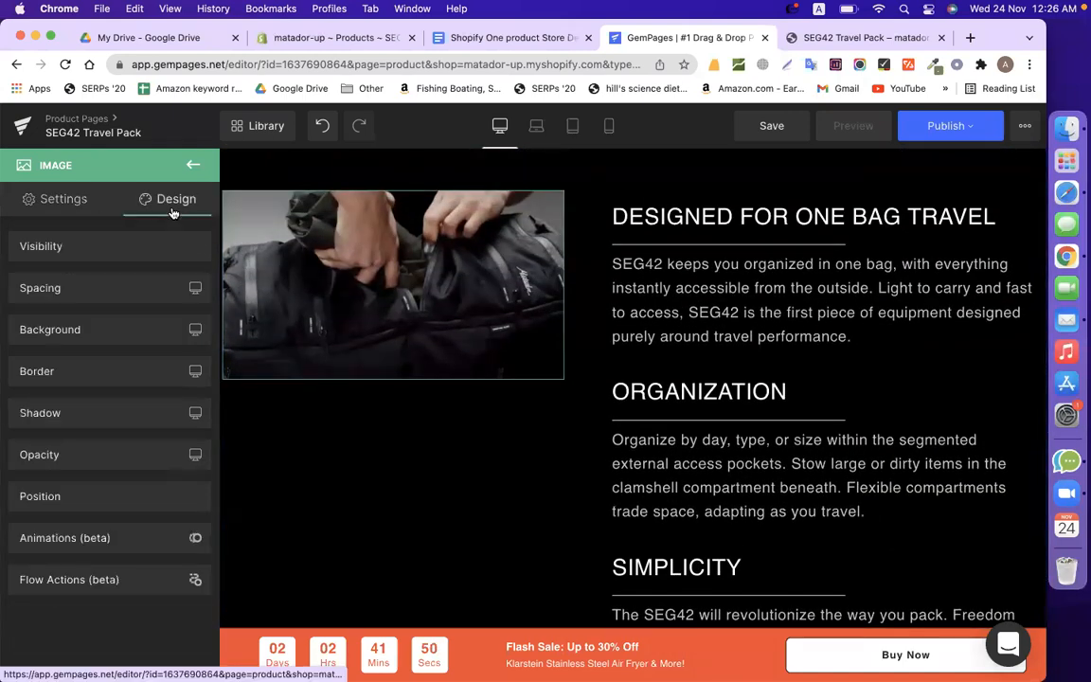
pyautogui.click(104, 287)
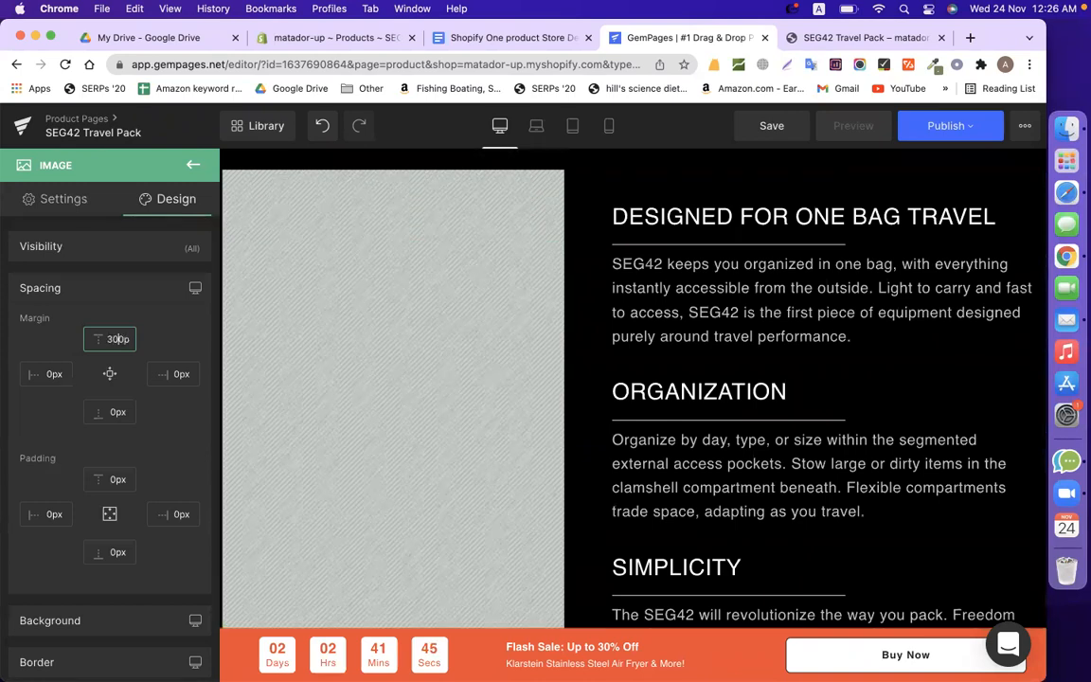
pyautogui.scroll(-5, 487, 409)
pyautogui.scroll(3, 487, 409)
pyautogui.scroll(2, 487, 409)
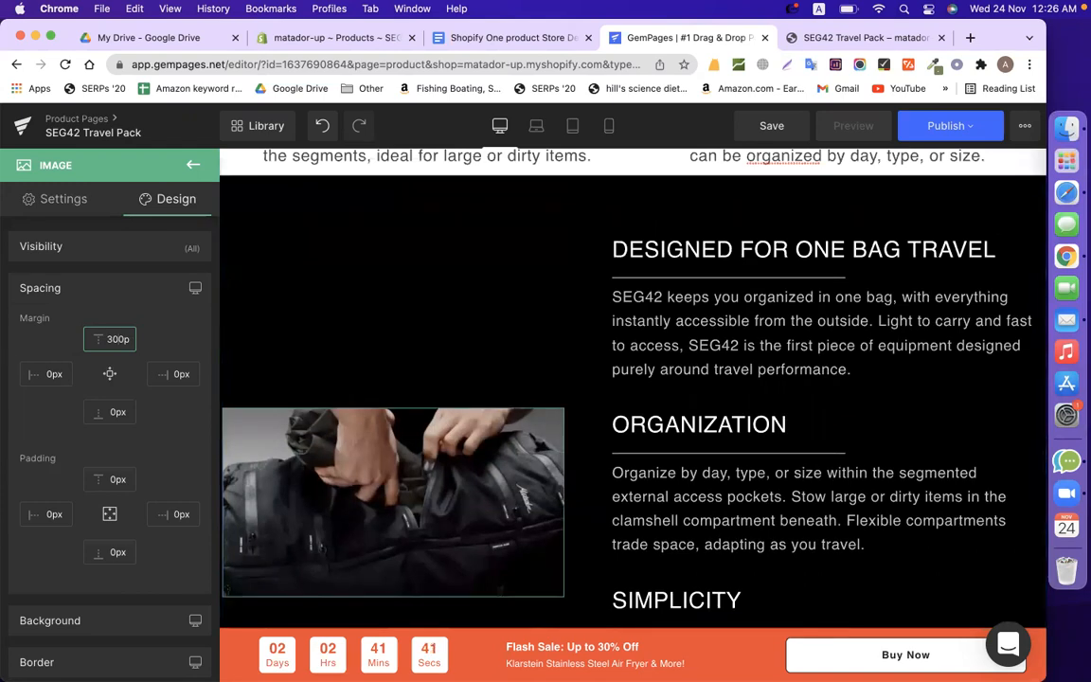
pyautogui.press('BackSpace')
pyautogui.write('0')
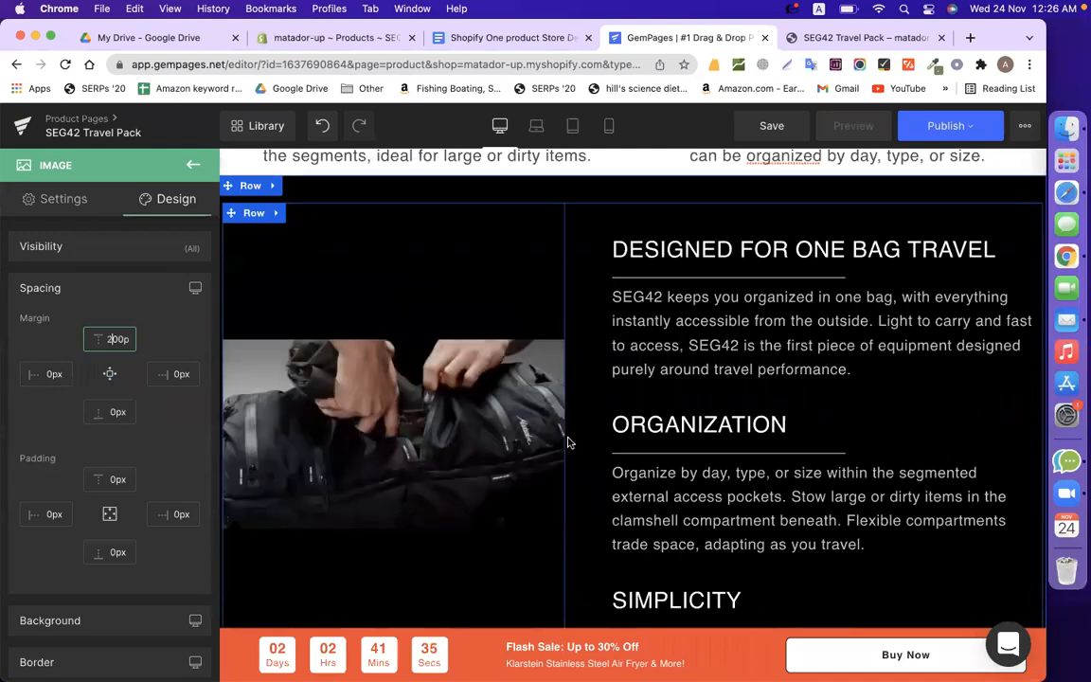
pyautogui.scroll(-3, 373, 437)
pyautogui.scroll(3, 373, 437)
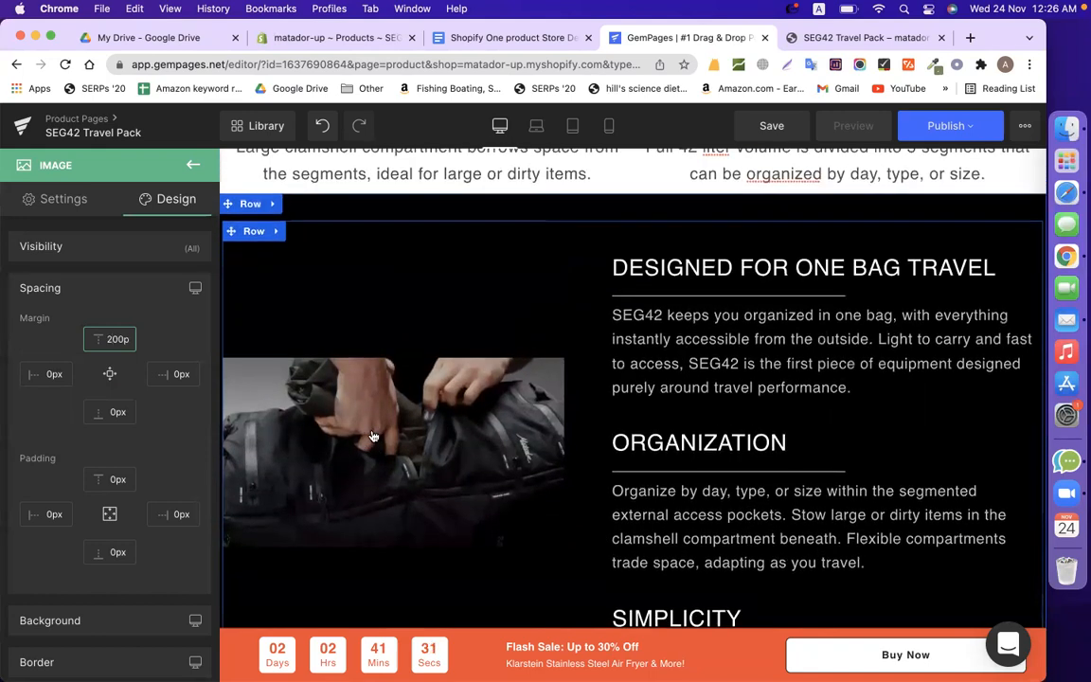
pyautogui.scroll(-3, 496, 441)
pyautogui.scroll(3, 494, 441)
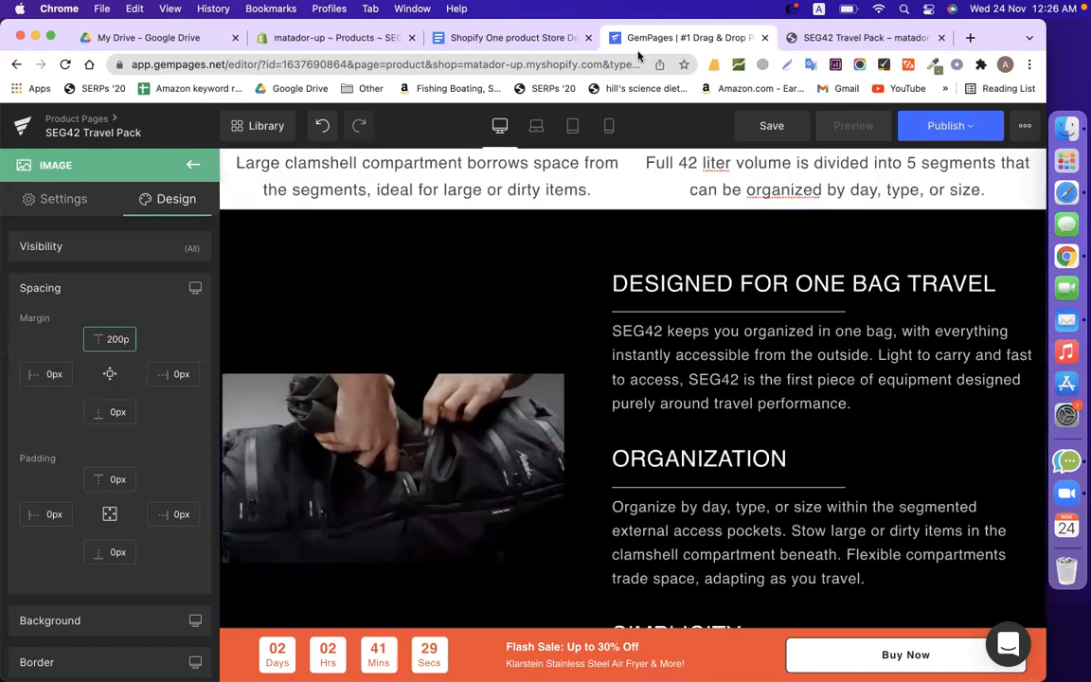
# Step: Replace the DESIGNED FOR ONE BAG TRAVEL heading with SEGMENTED ORGANIZATION copied from the Google Doc
pyautogui.click(530, 38)
pyautogui.scroll(10, 490, 358)
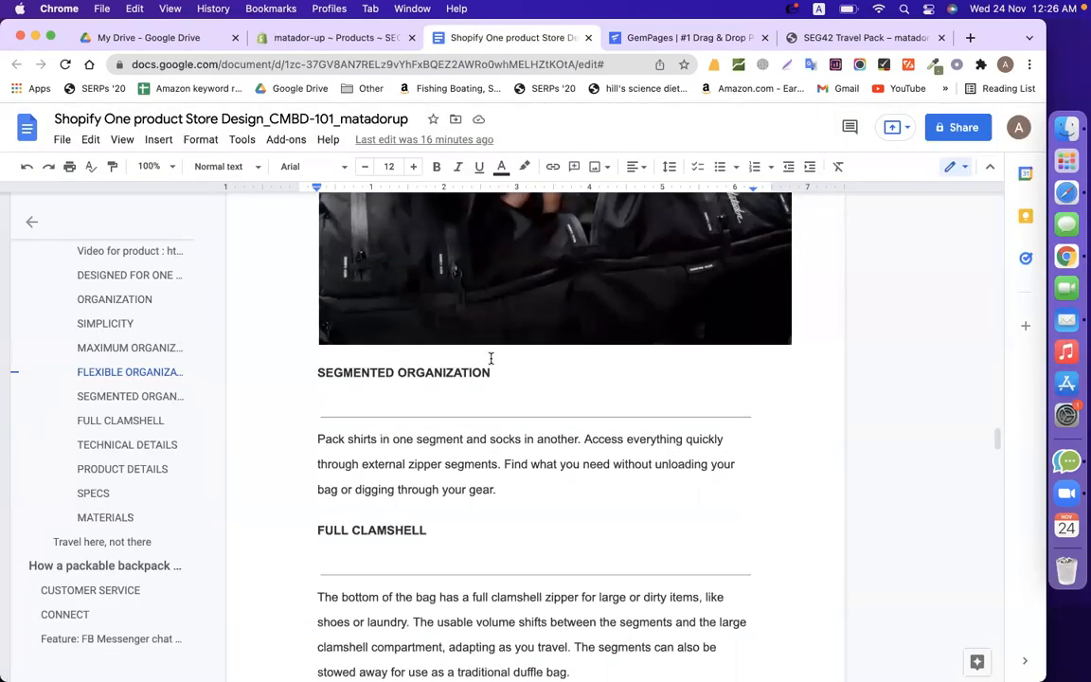
pyautogui.scroll(-5, 490, 358)
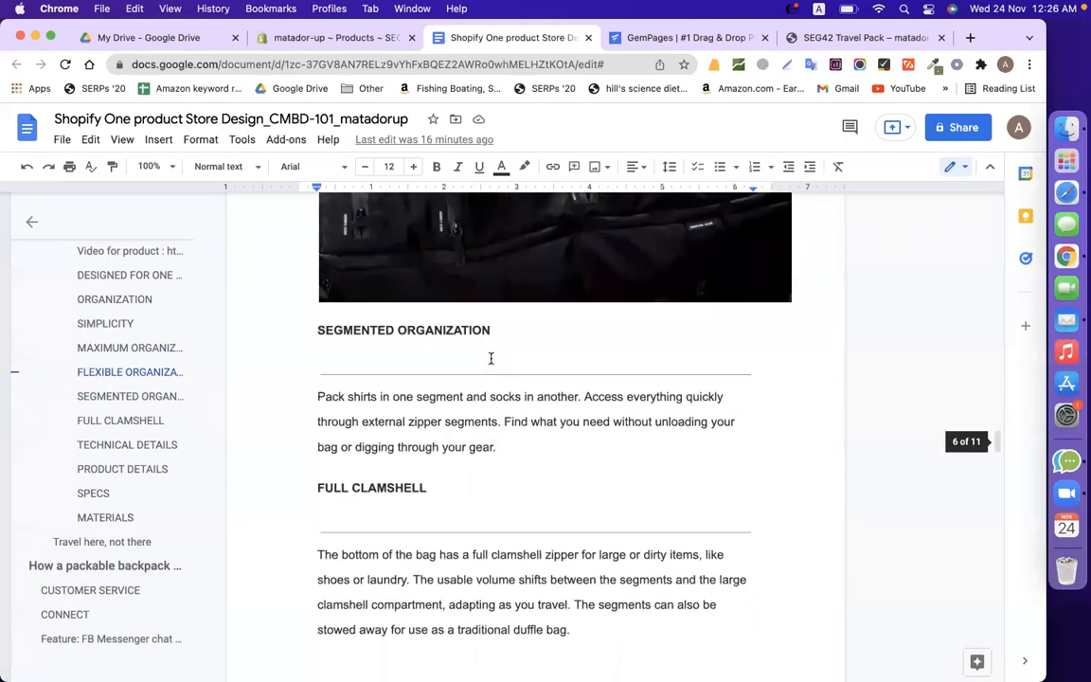
pyautogui.scroll(2, 383, 311)
pyautogui.click(378, 303)
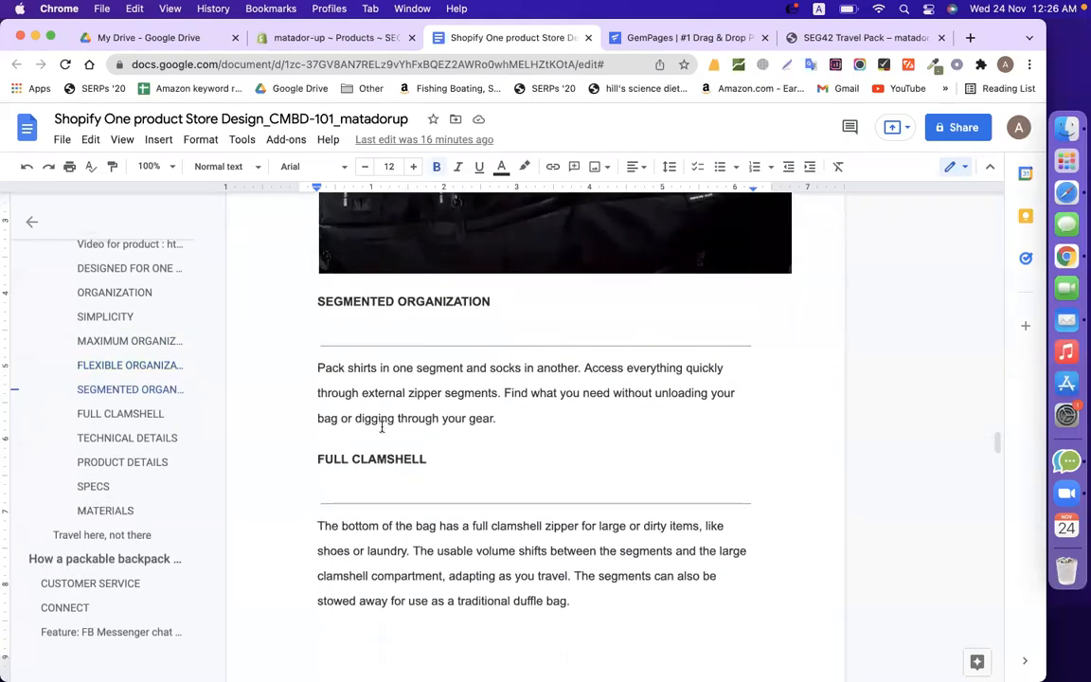
pyautogui.scroll(-4, 360, 319)
pyautogui.scroll(5, 360, 319)
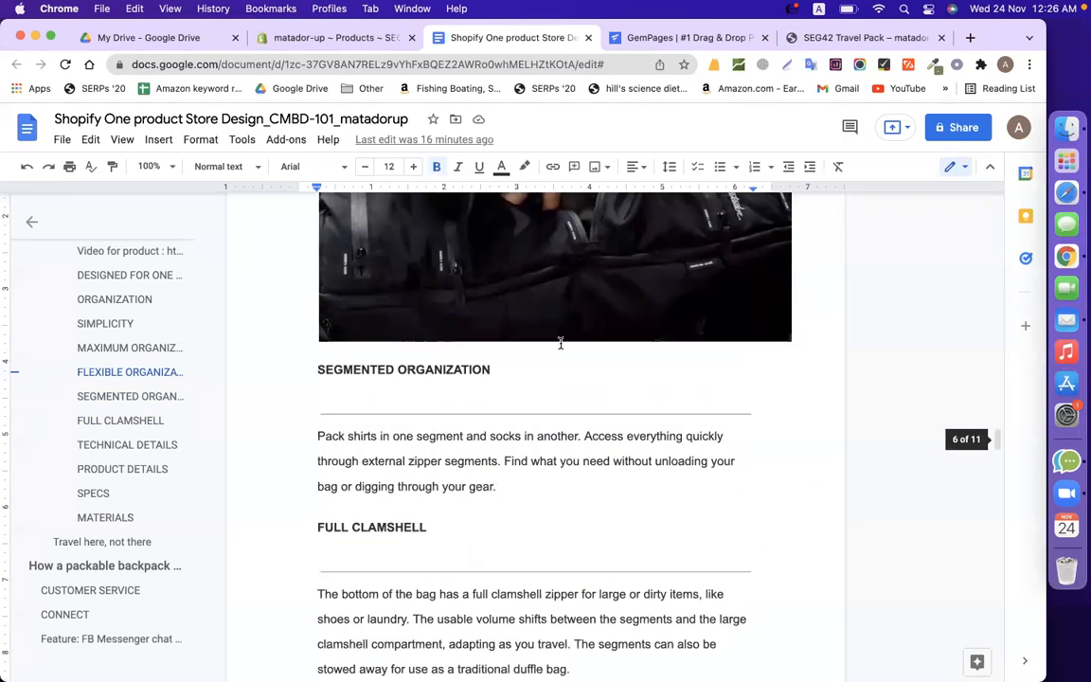
pyautogui.tripleClick(464, 368)
pyautogui.press('super+c')
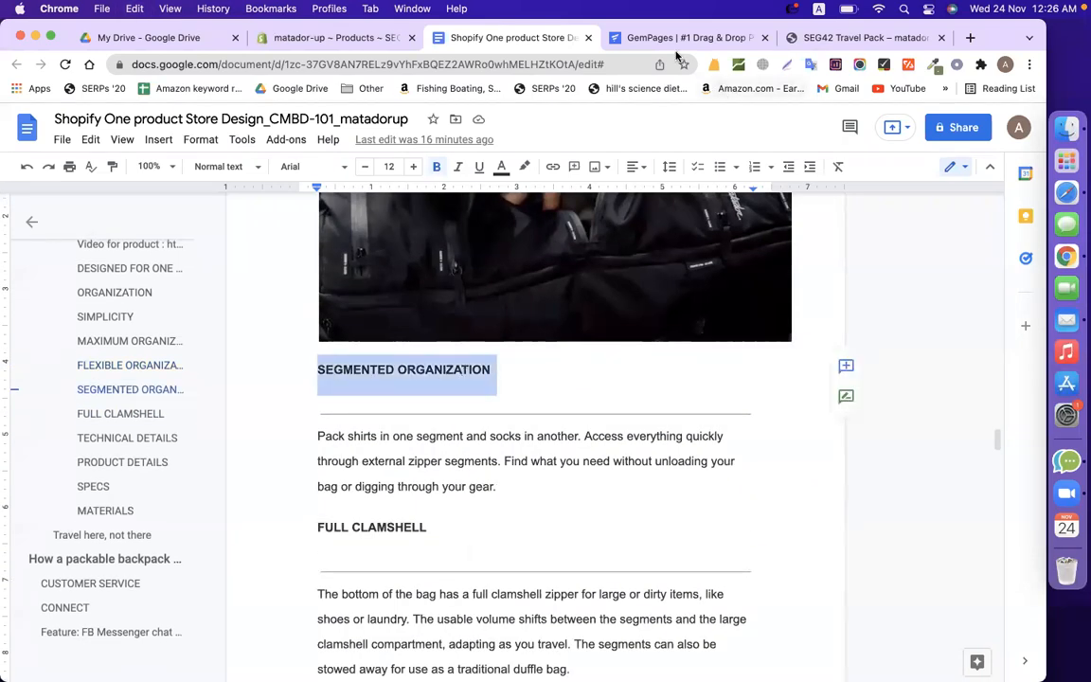
pyautogui.click(644, 38)
pyautogui.doubleClick(724, 283)
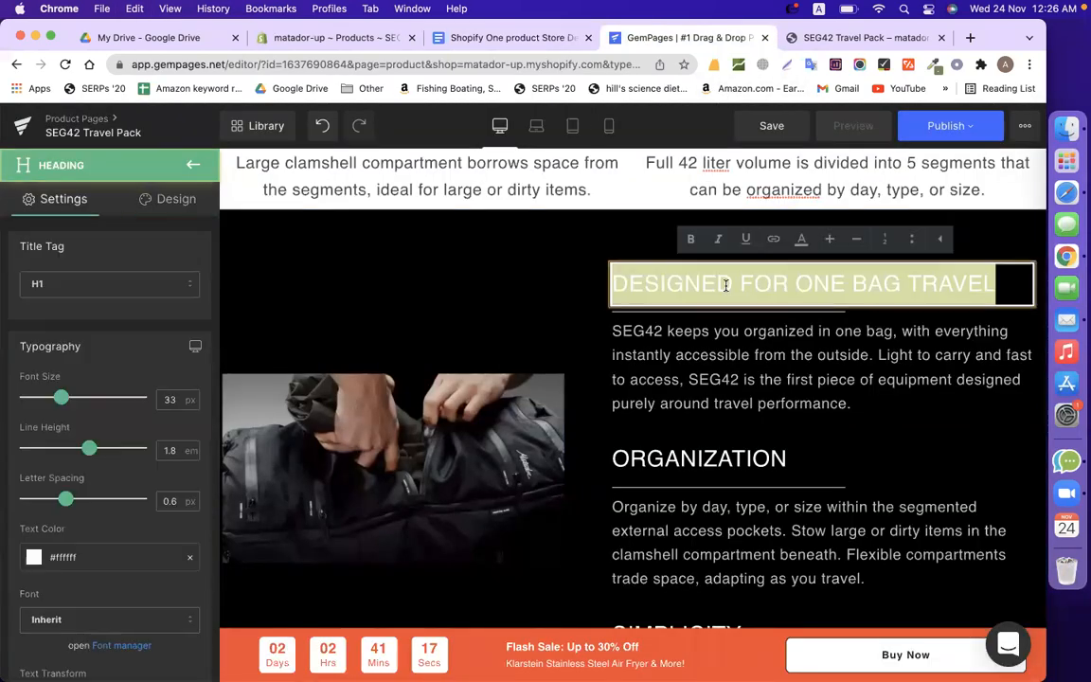
pyautogui.press('super+v')
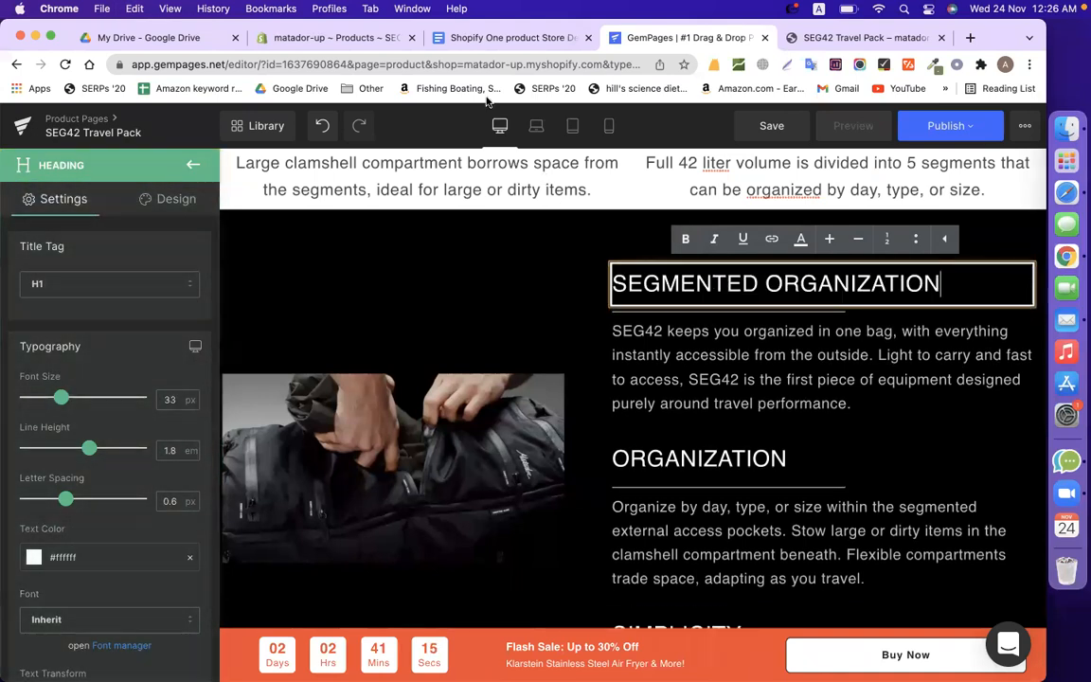
# Step: Replace the SEG42 paragraph with the Pack shirts description, pasted as plain text
pyautogui.click(497, 36)
pyautogui.moveTo(496, 493); pyautogui.dragTo(313, 438)
pyautogui.press('super+c')
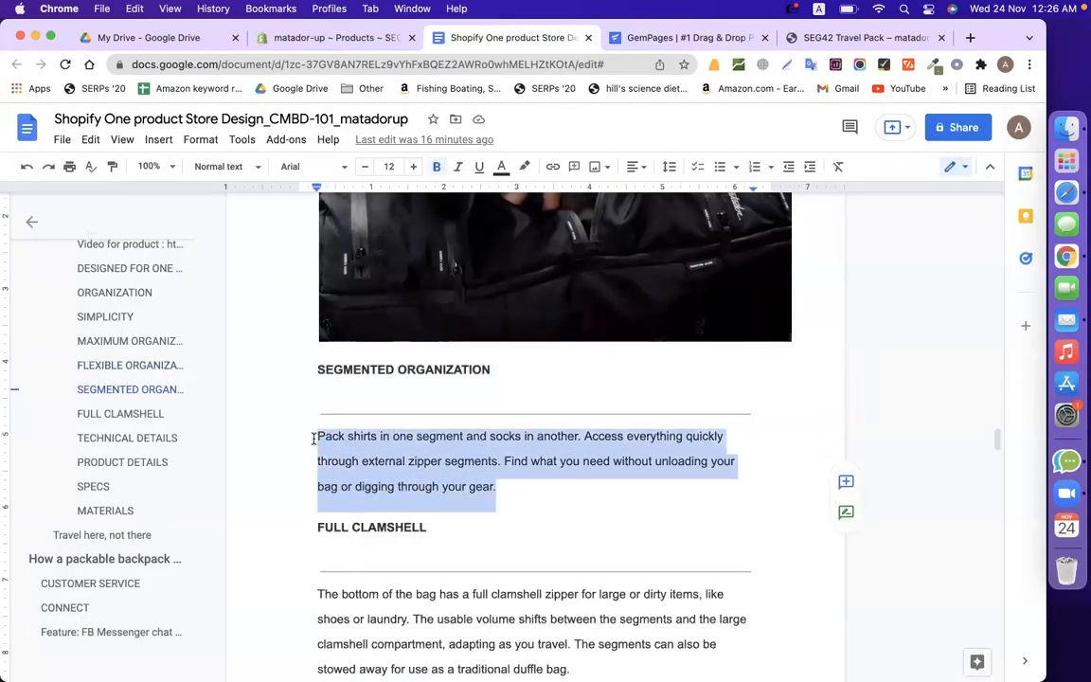
pyautogui.click(661, 38)
pyautogui.tripleClick(752, 352)
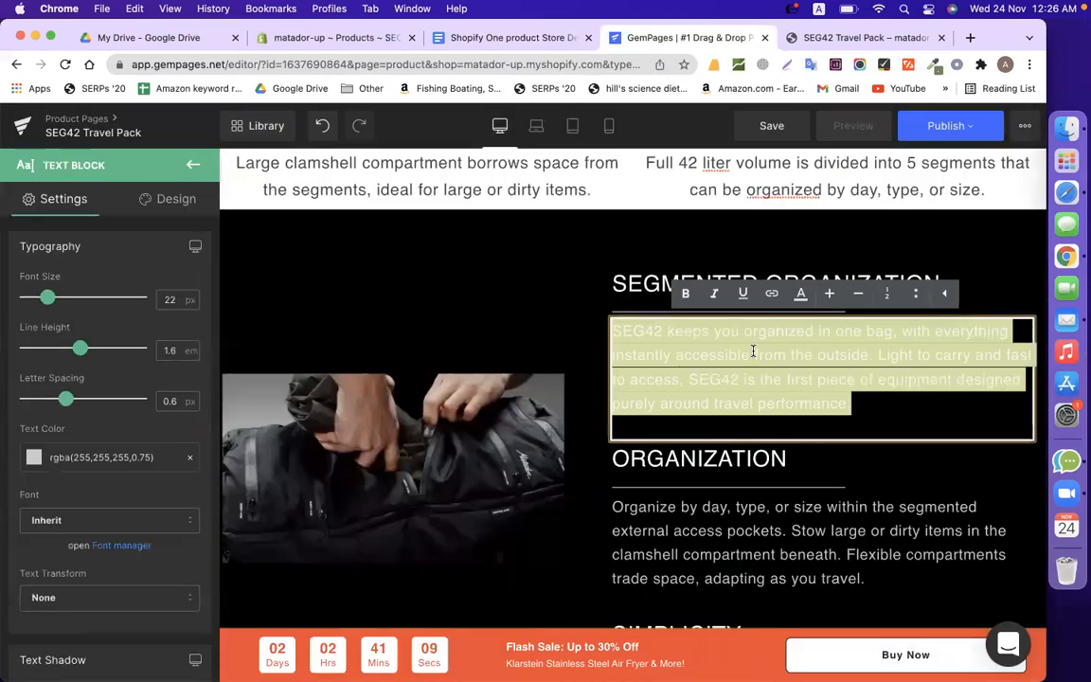
pyautogui.press('super+v')
pyautogui.click(497, 433)
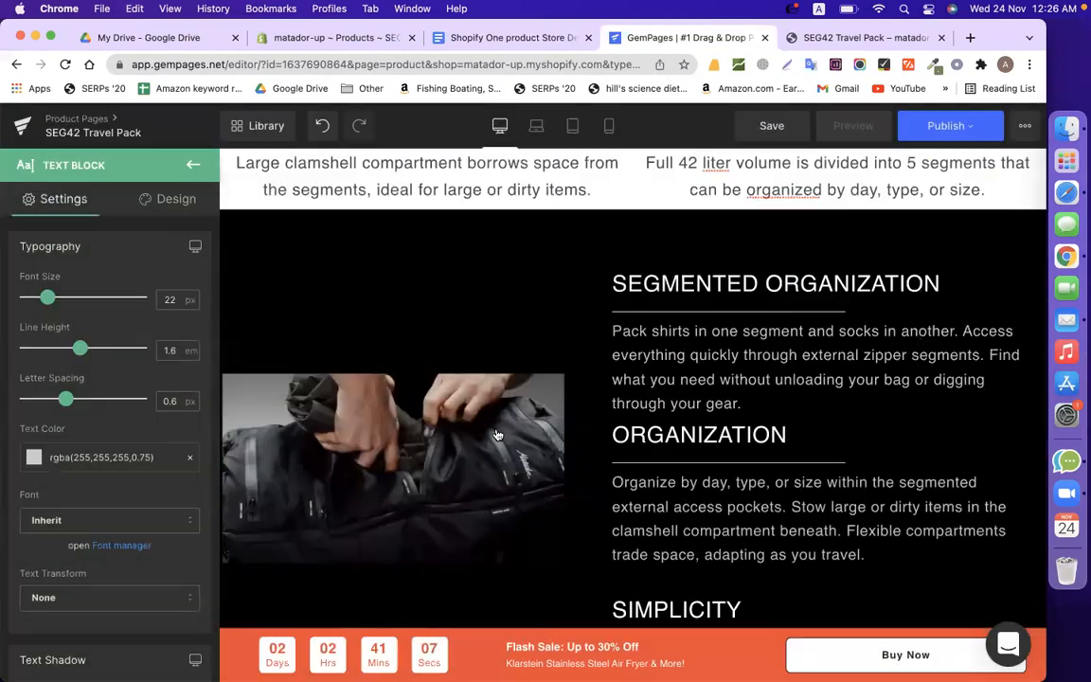
pyautogui.click(782, 401)
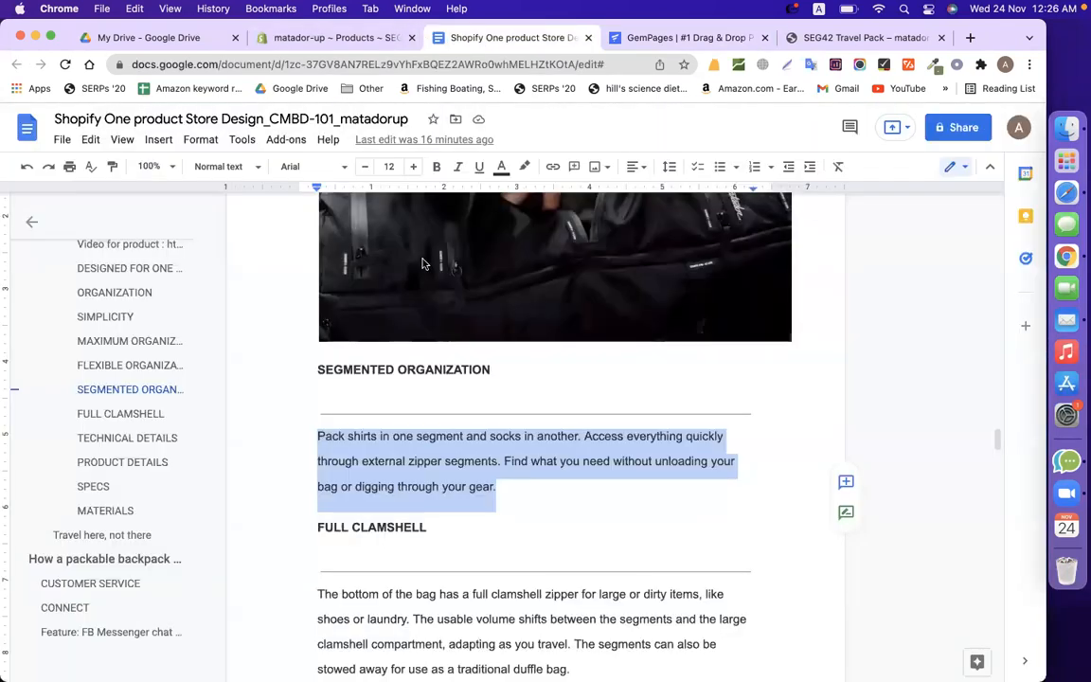
# Step: Replace the ORGANIZATION heading with FULL CLAMSHELL from the doc, removing the extra empty line
pyautogui.click(445, 38)
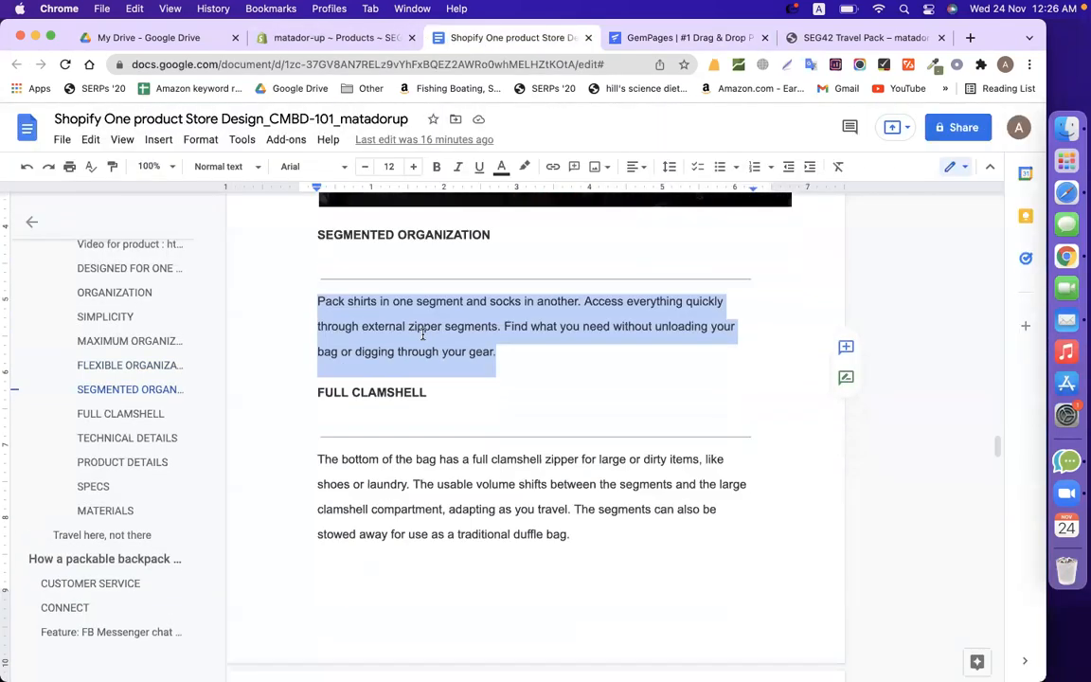
pyautogui.tripleClick(356, 402)
pyautogui.press('super+c')
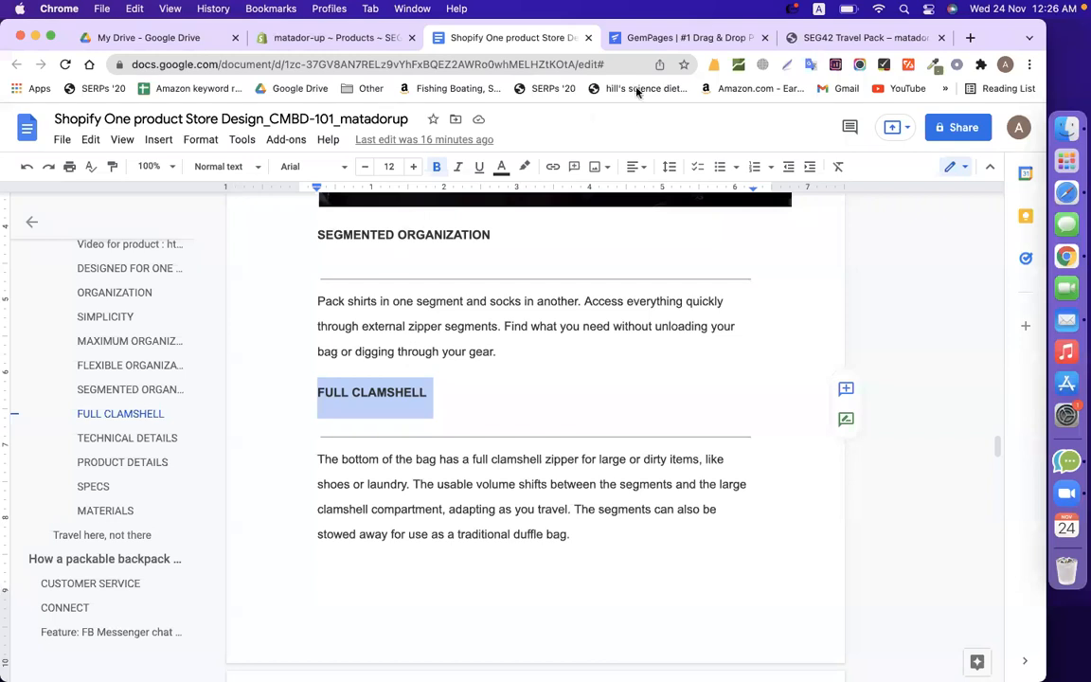
pyautogui.click(643, 42)
pyautogui.scroll(-2, 692, 416)
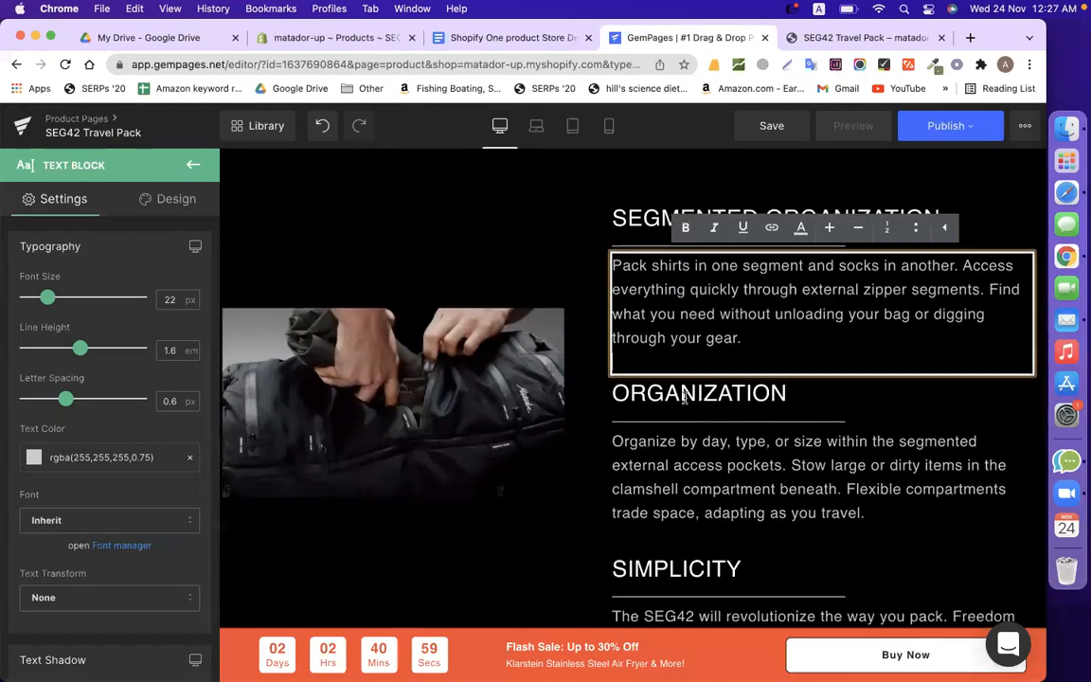
pyautogui.doubleClick(683, 396)
pyautogui.press('super+v')
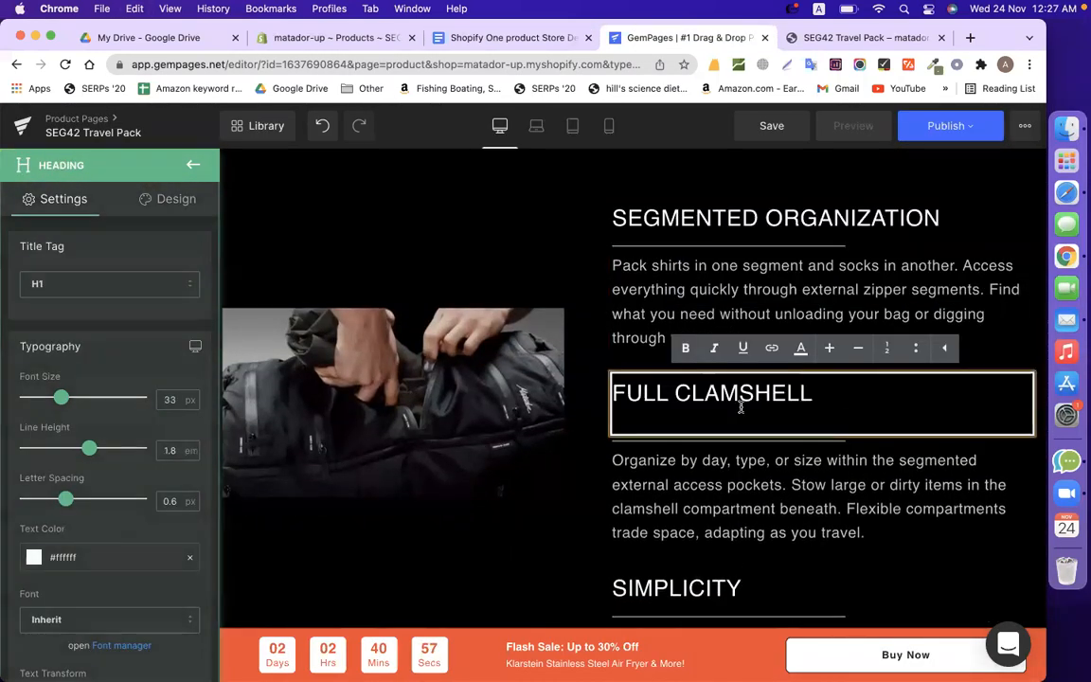
pyautogui.press('BackSpace')
# Step: Replace the Organize by day paragraph with the clamshell zipper description as plain text
pyautogui.click(755, 443)
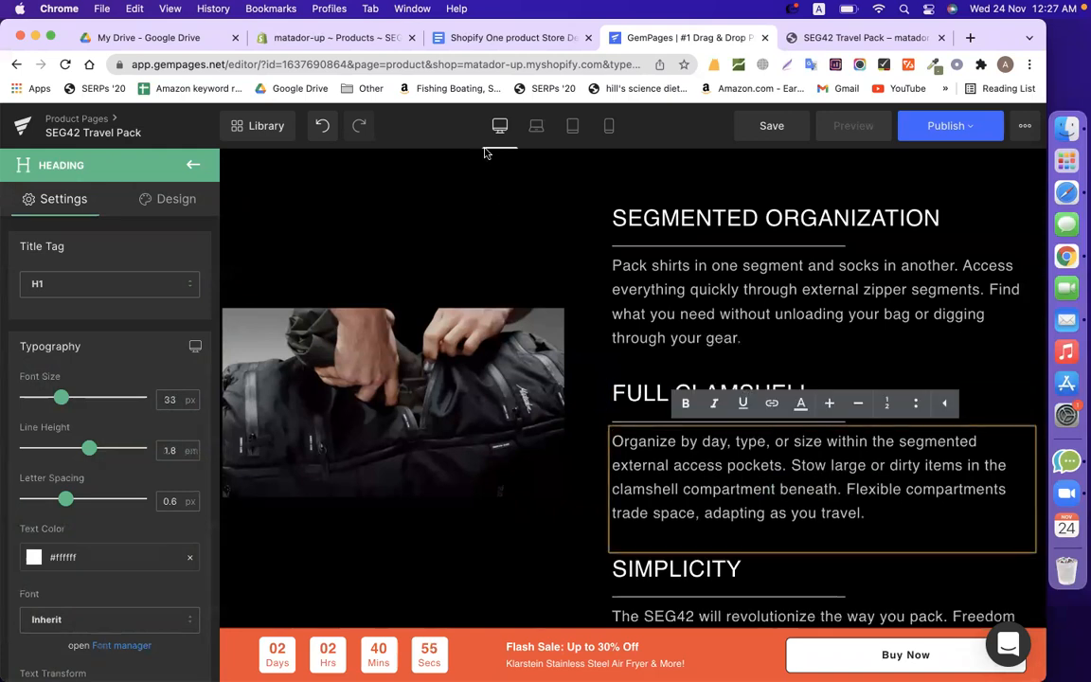
pyautogui.click(481, 38)
pyautogui.moveTo(571, 535); pyautogui.dragTo(309, 461)
pyautogui.press('super+c')
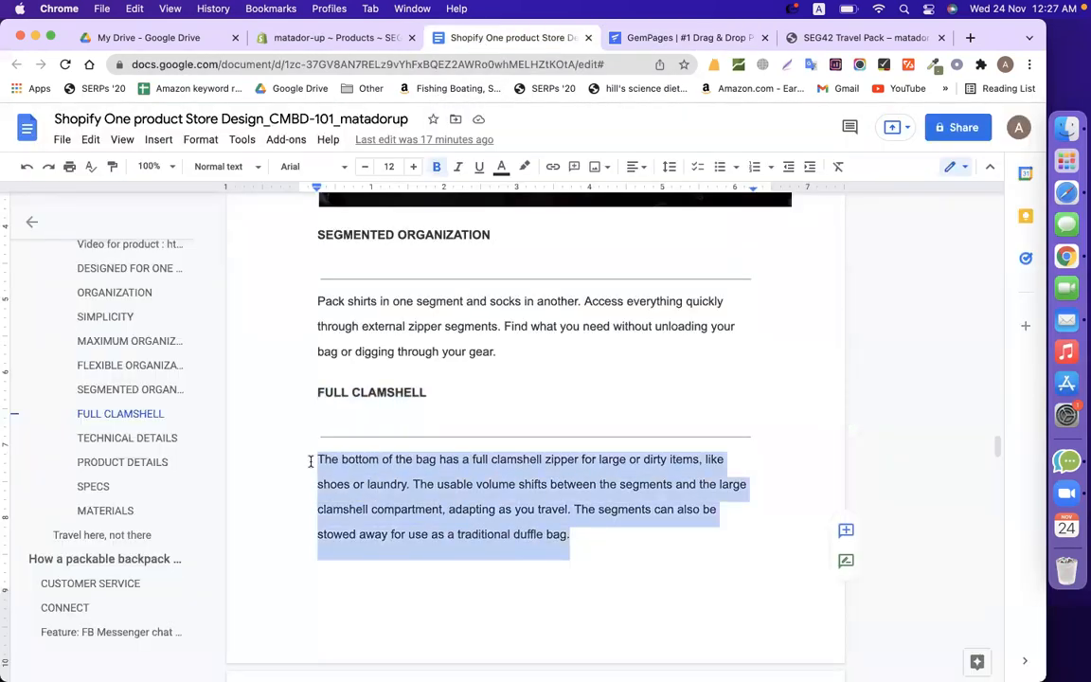
pyautogui.click(640, 40)
pyautogui.tripleClick(773, 469)
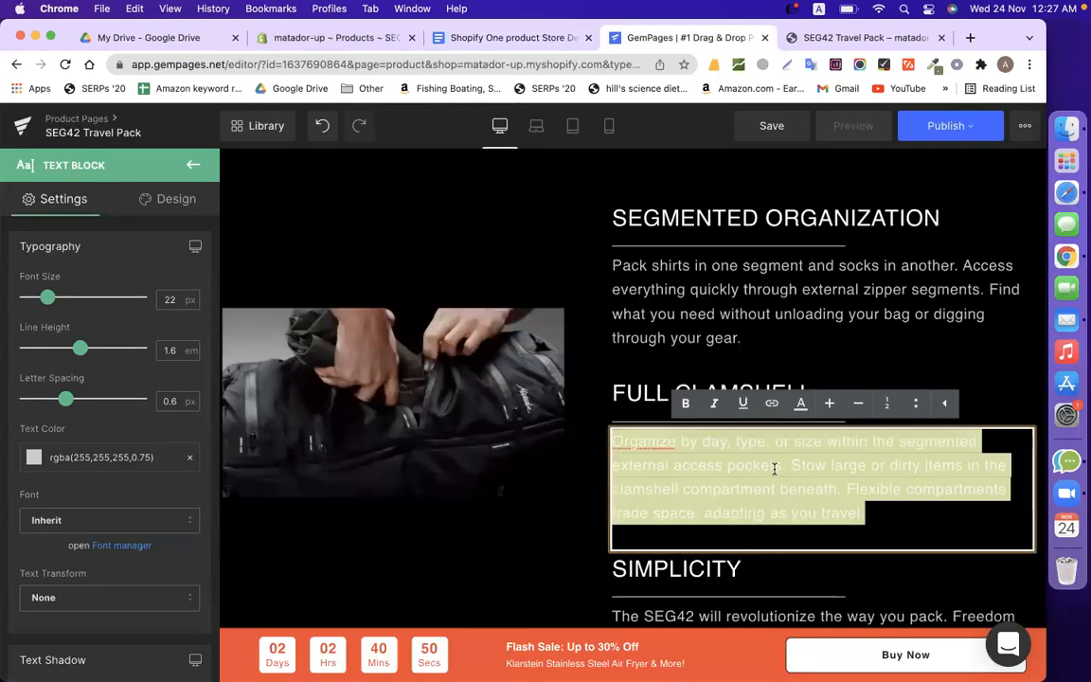
pyautogui.press('super+v')
pyautogui.click(469, 426)
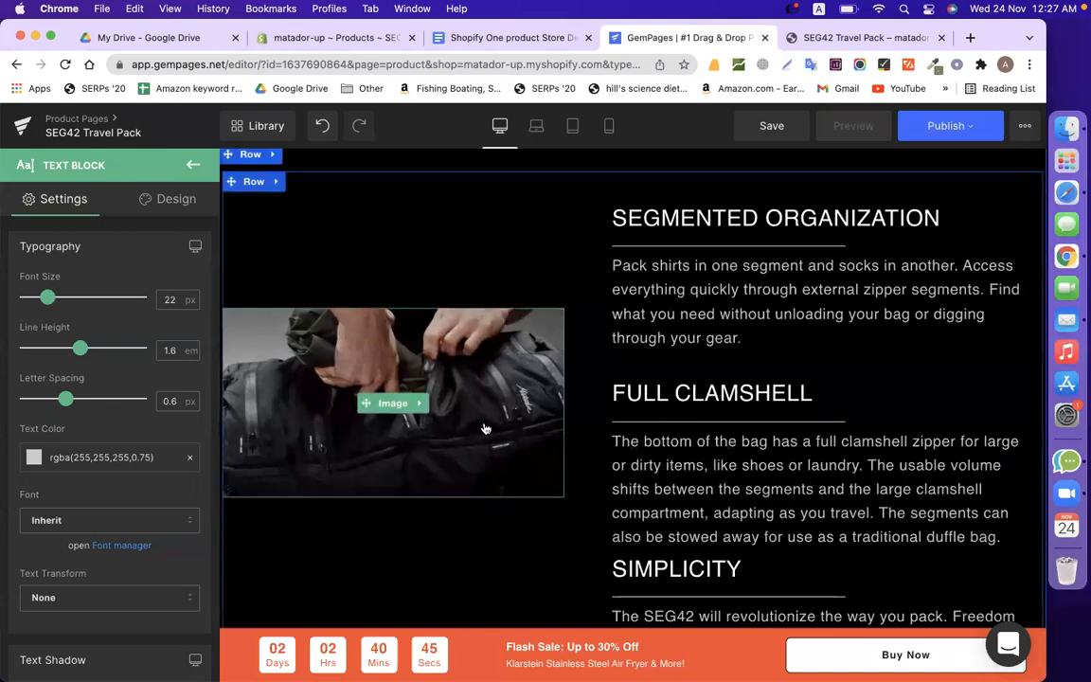
# Step: Add an empty line after the clamshell paragraph
pyautogui.scroll(-3, 481, 461)
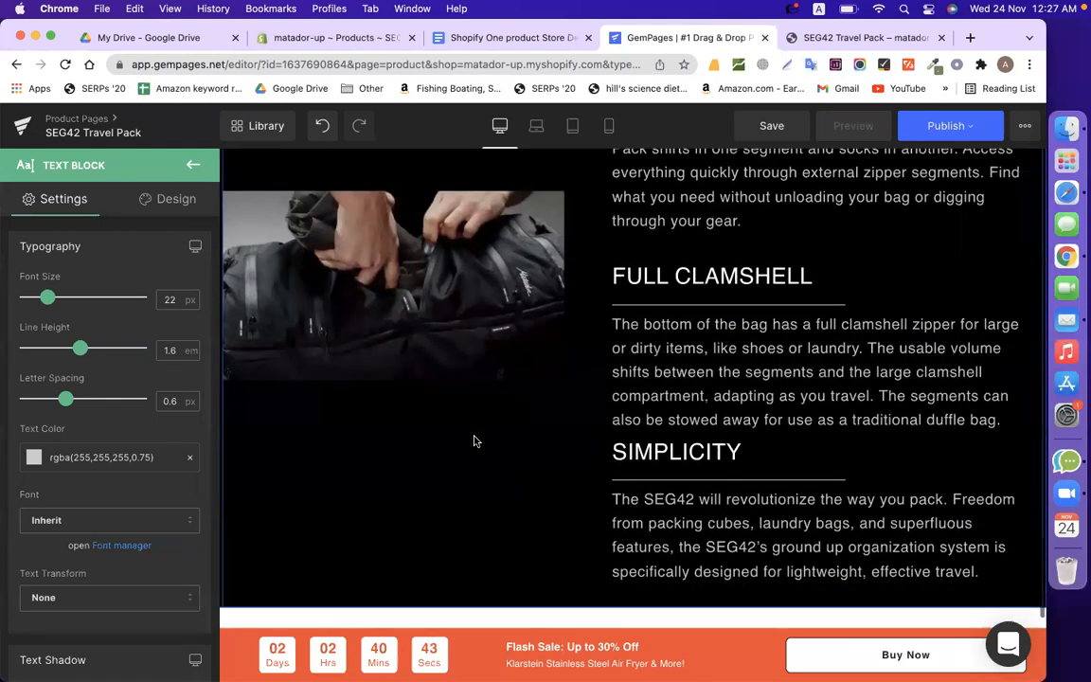
pyautogui.click(856, 397)
pyautogui.press('Return')
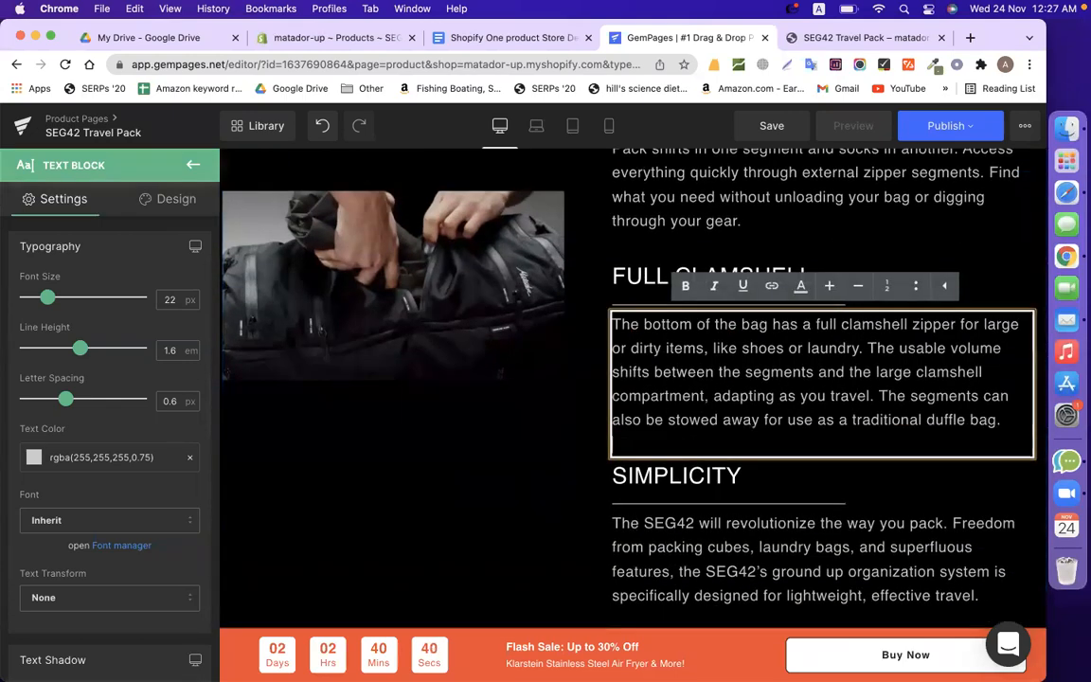
# Step: Delete the SIMPLICITY heading, its divider line and the SEG42 paragraph
pyautogui.click(690, 484)
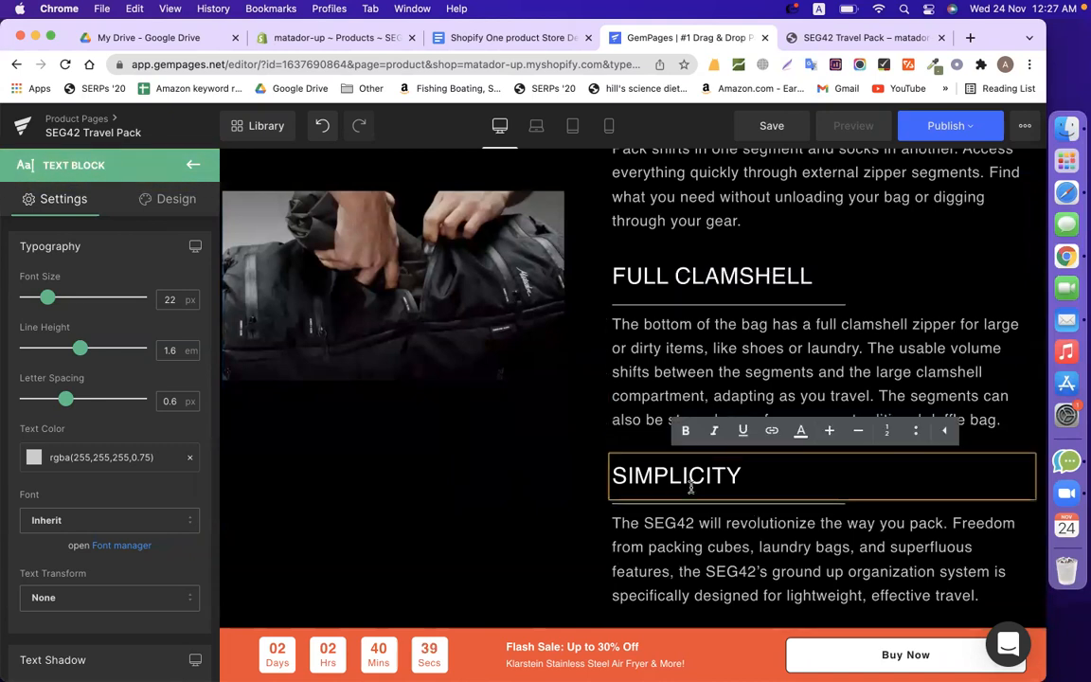
pyautogui.click(637, 471)
pyautogui.rightClick(637, 475)
pyautogui.moveTo(614, 594)
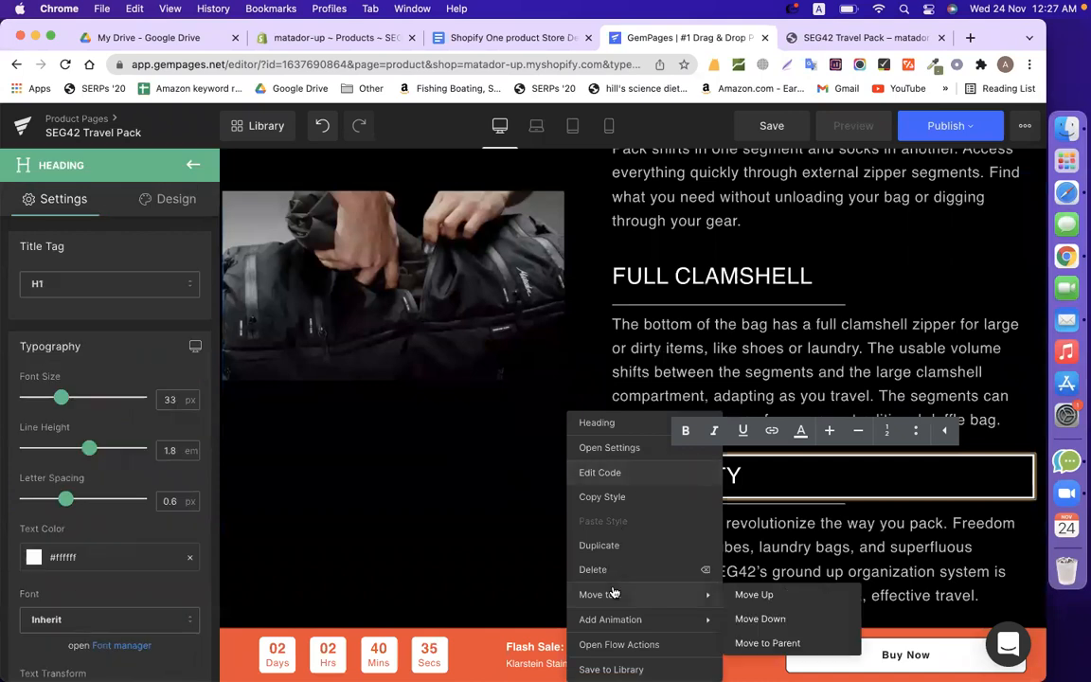
pyautogui.click(593, 569)
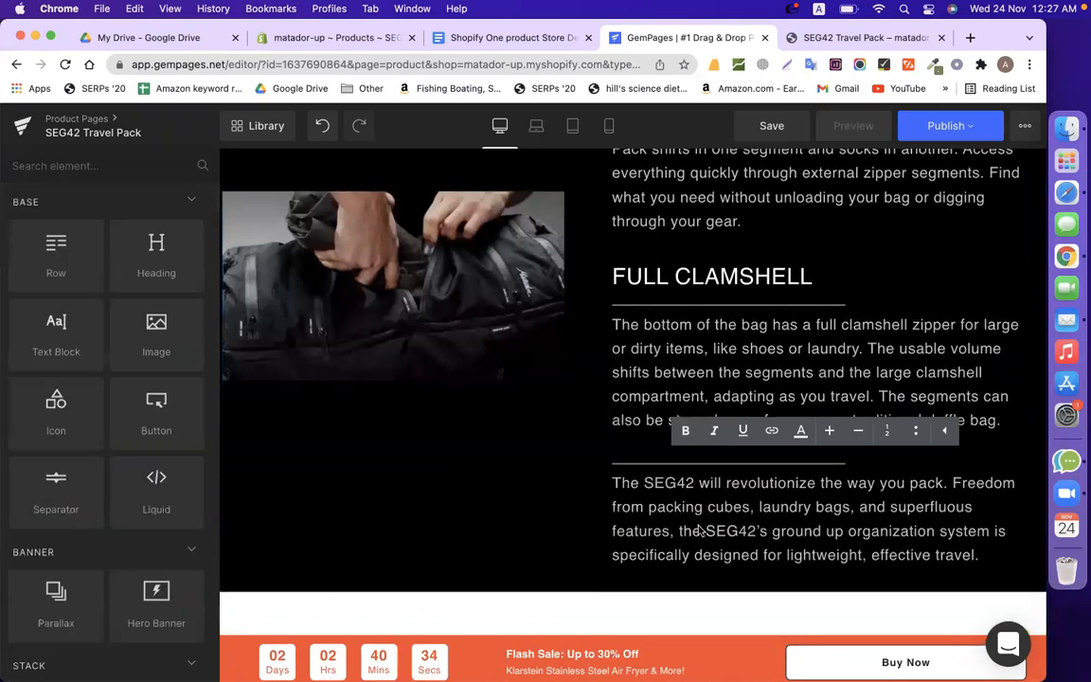
pyautogui.rightClick(676, 466)
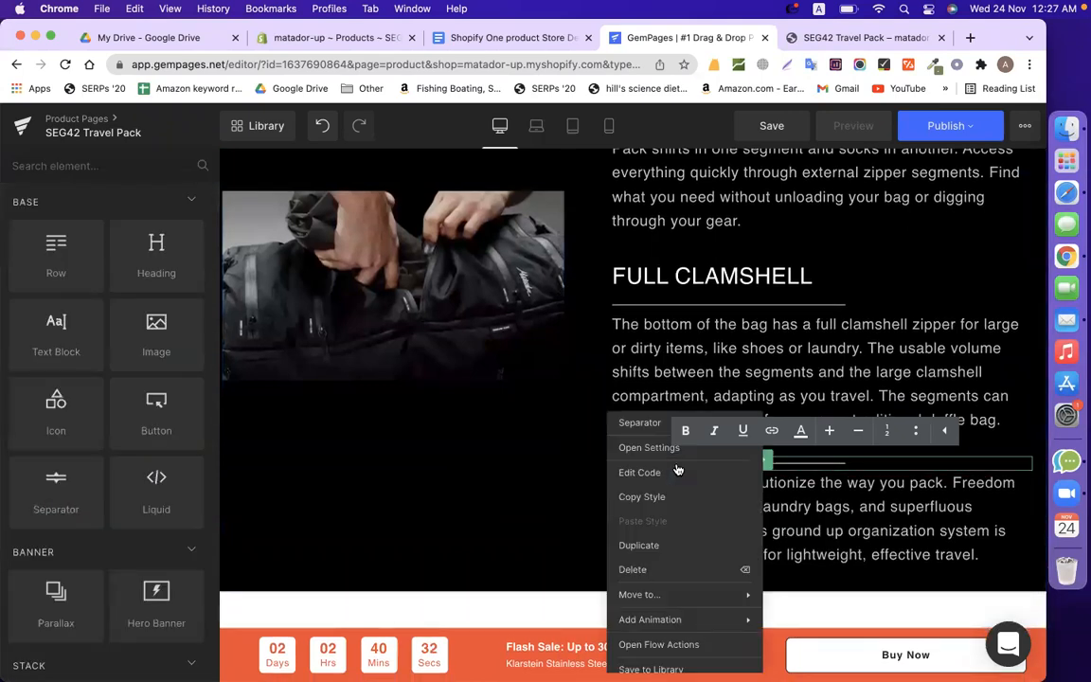
pyautogui.click(627, 566)
pyautogui.rightClick(678, 506)
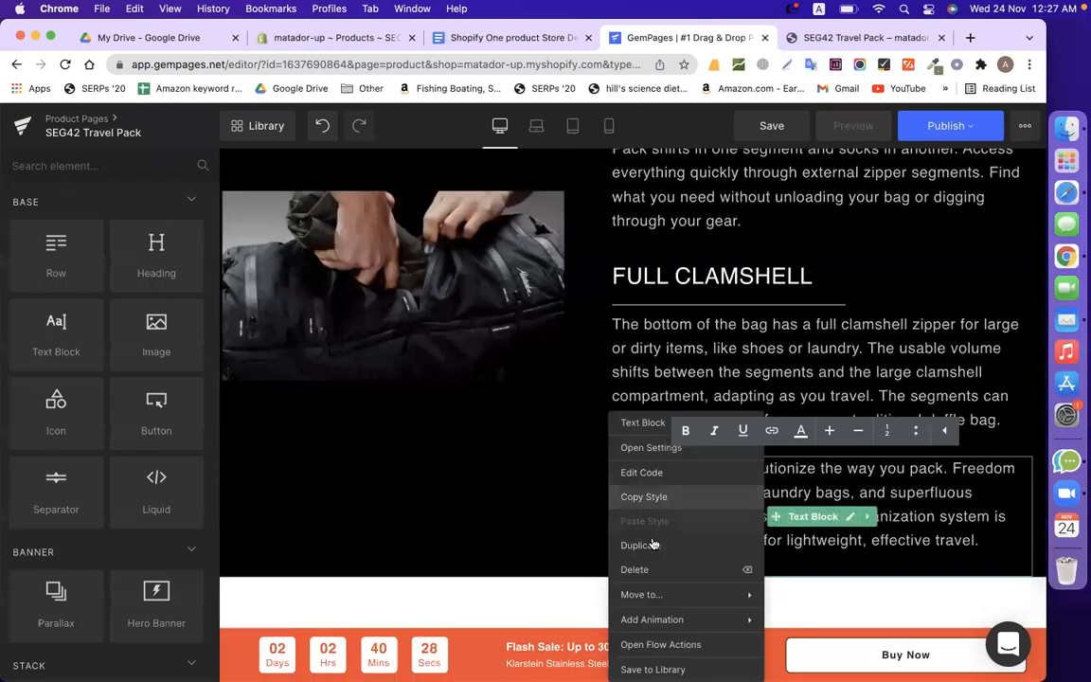
pyautogui.click(640, 569)
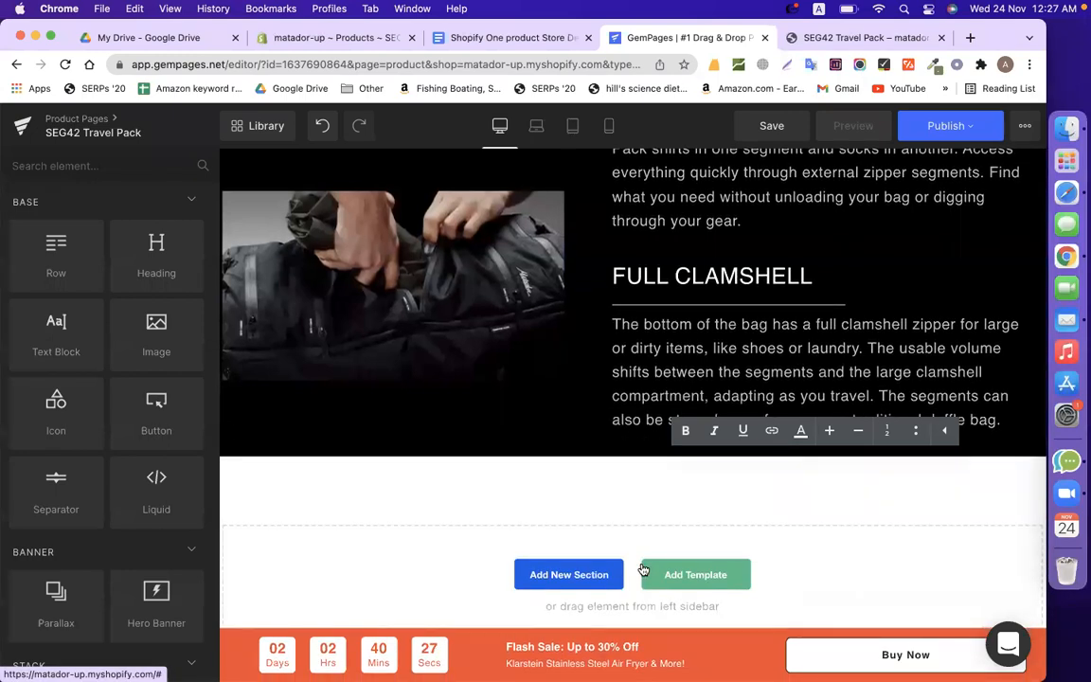
# Step: Give the hands-packing bag image a 130px top margin under Design > Spacing
pyautogui.scroll(4, 623, 397)
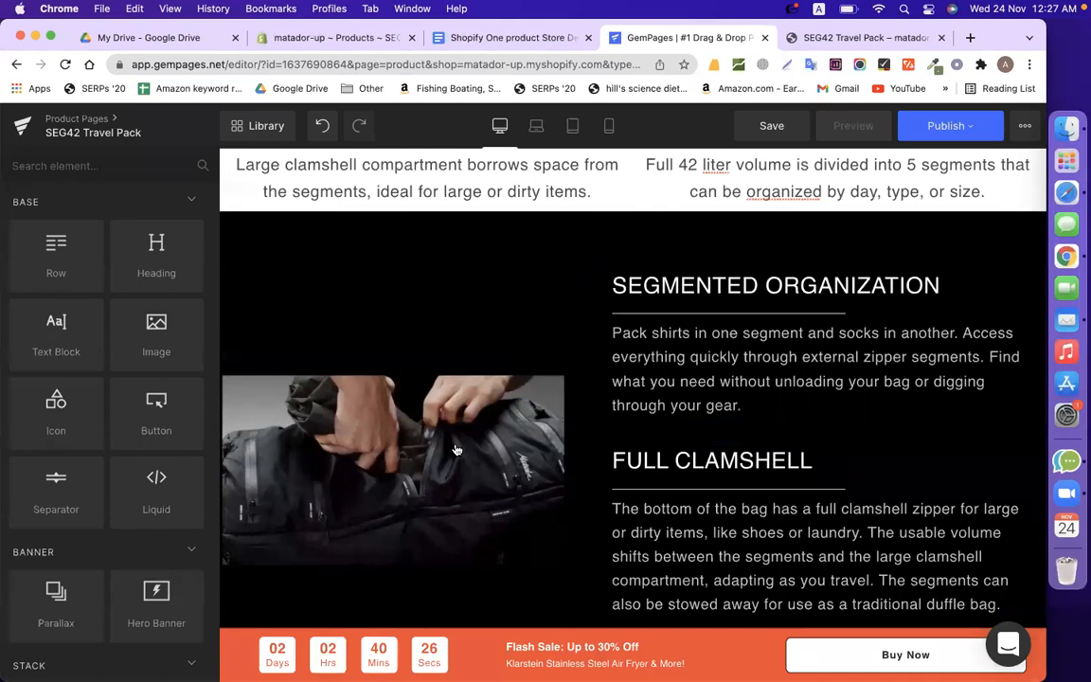
pyautogui.click(333, 382)
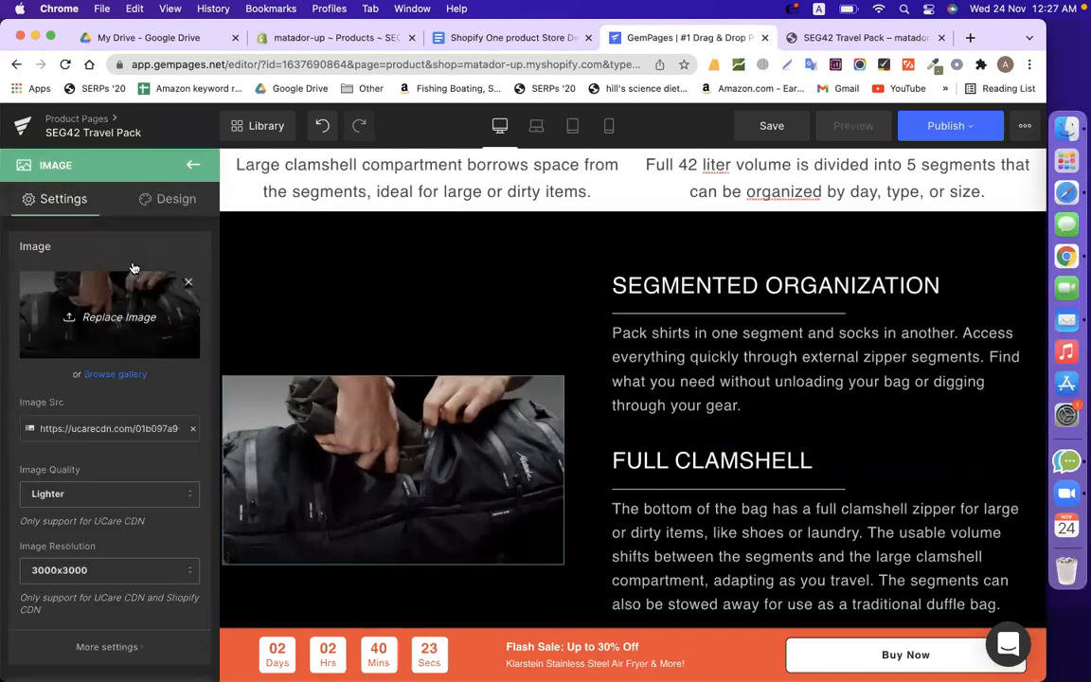
pyautogui.scroll(-4, 79, 552)
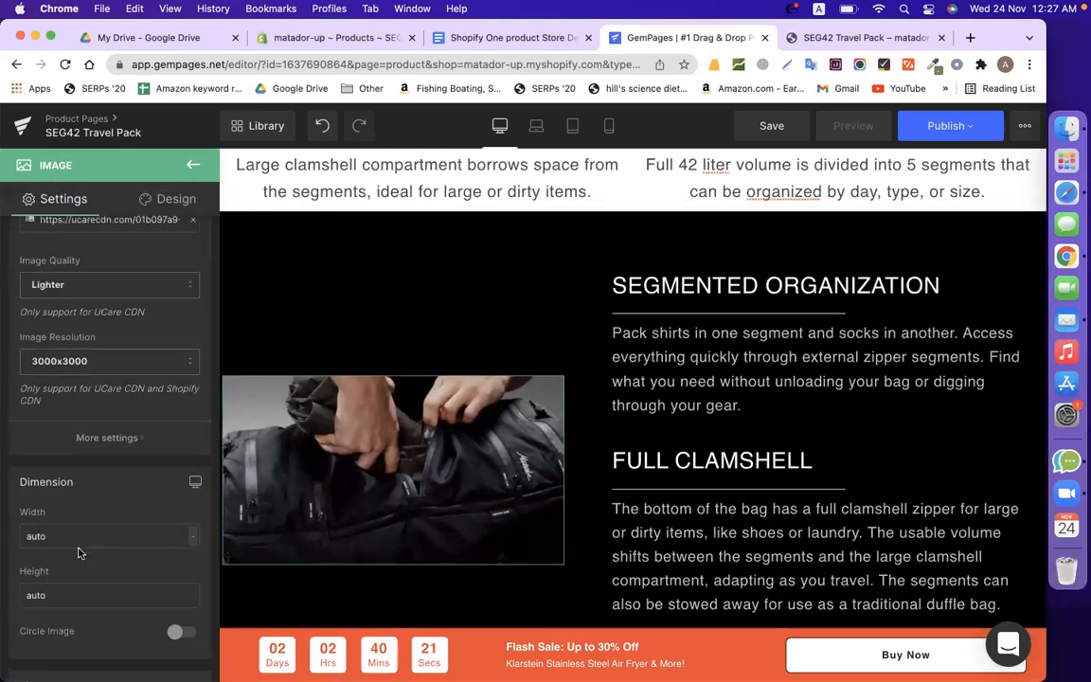
pyautogui.scroll(-3, 80, 552)
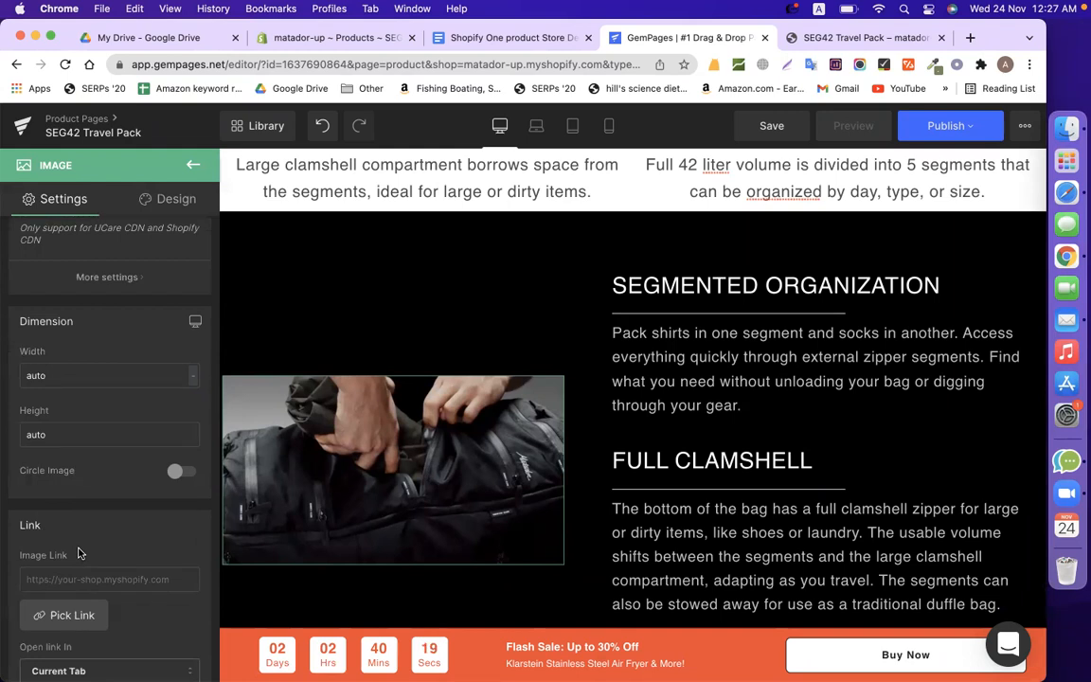
pyautogui.scroll(-4, 79, 553)
pyautogui.scroll(10, 80, 553)
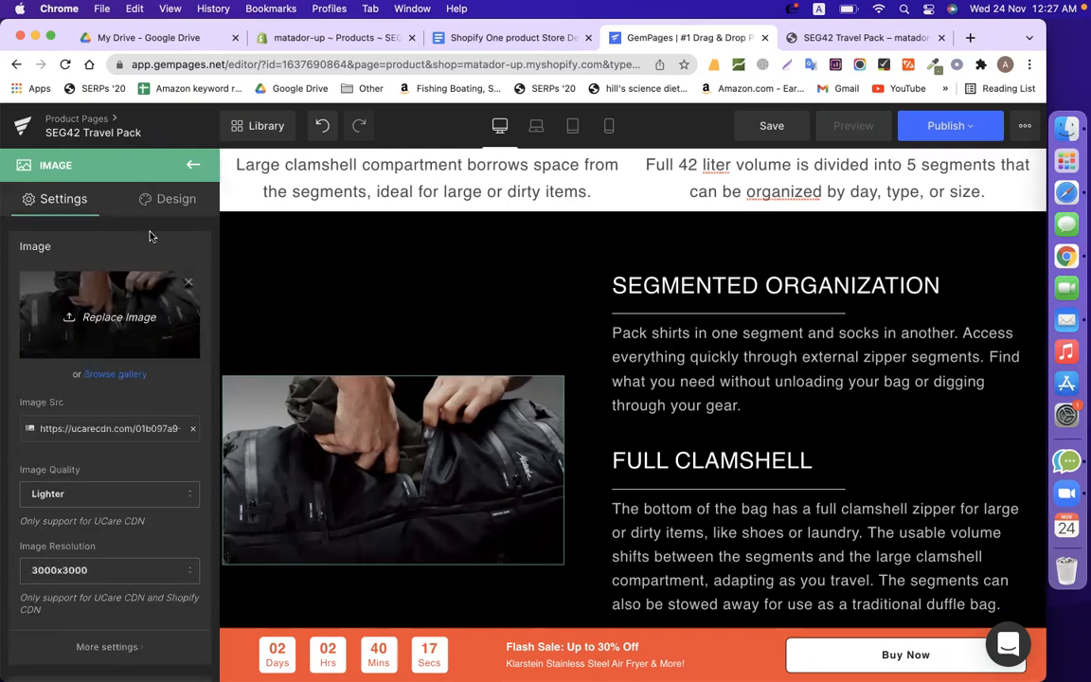
pyautogui.click(152, 201)
pyautogui.click(93, 331)
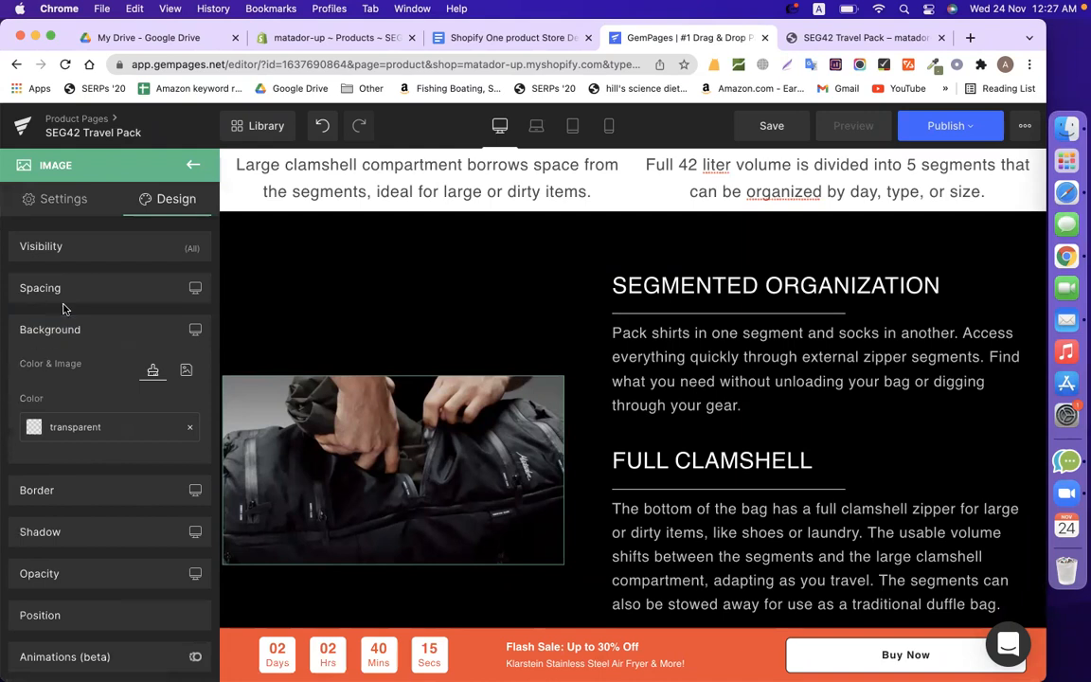
pyautogui.click(38, 289)
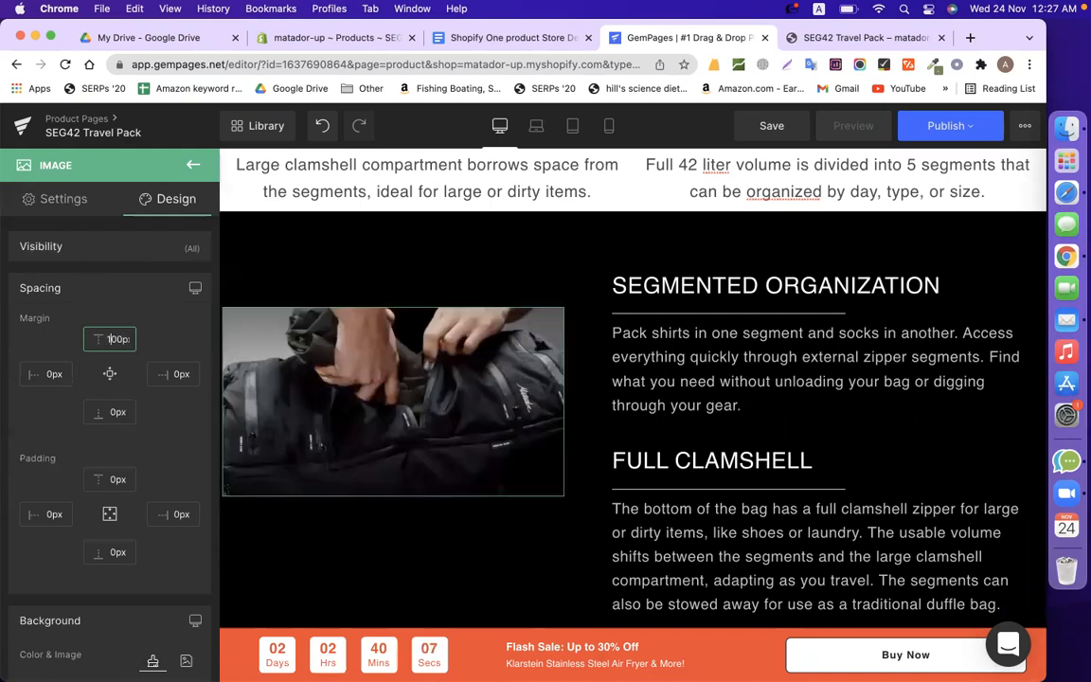
pyautogui.scroll(-2, 505, 350)
pyautogui.scroll(2, 505, 351)
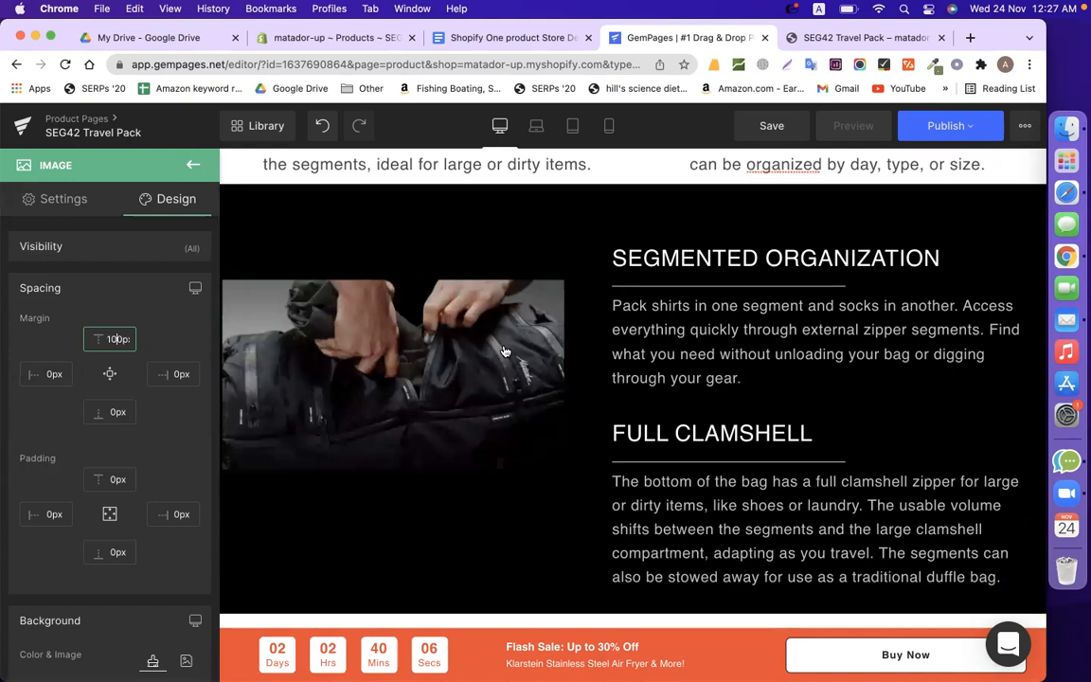
pyautogui.scroll(-1, 505, 352)
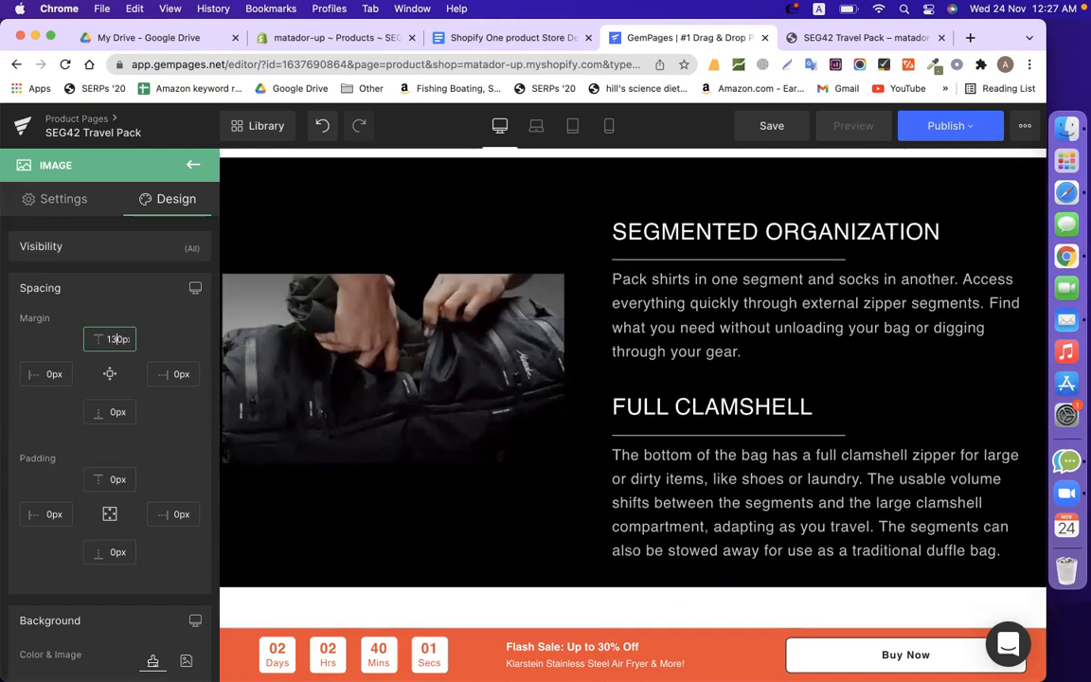
pyautogui.scroll(-2, 657, 417)
pyautogui.scroll(6, 657, 421)
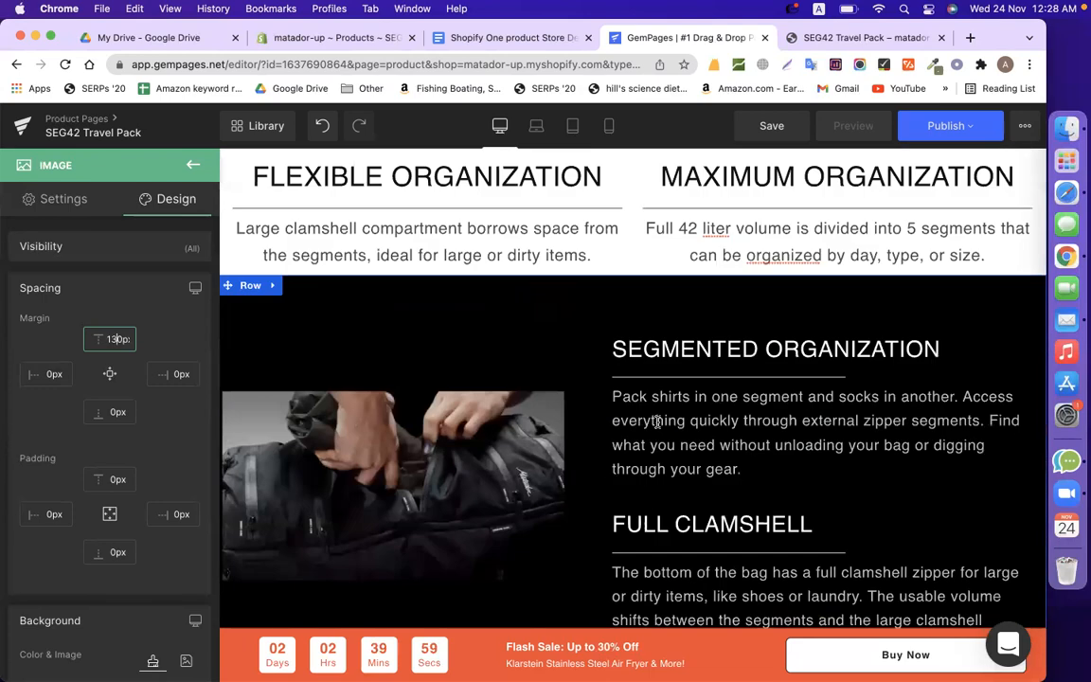
pyautogui.scroll(1, 658, 425)
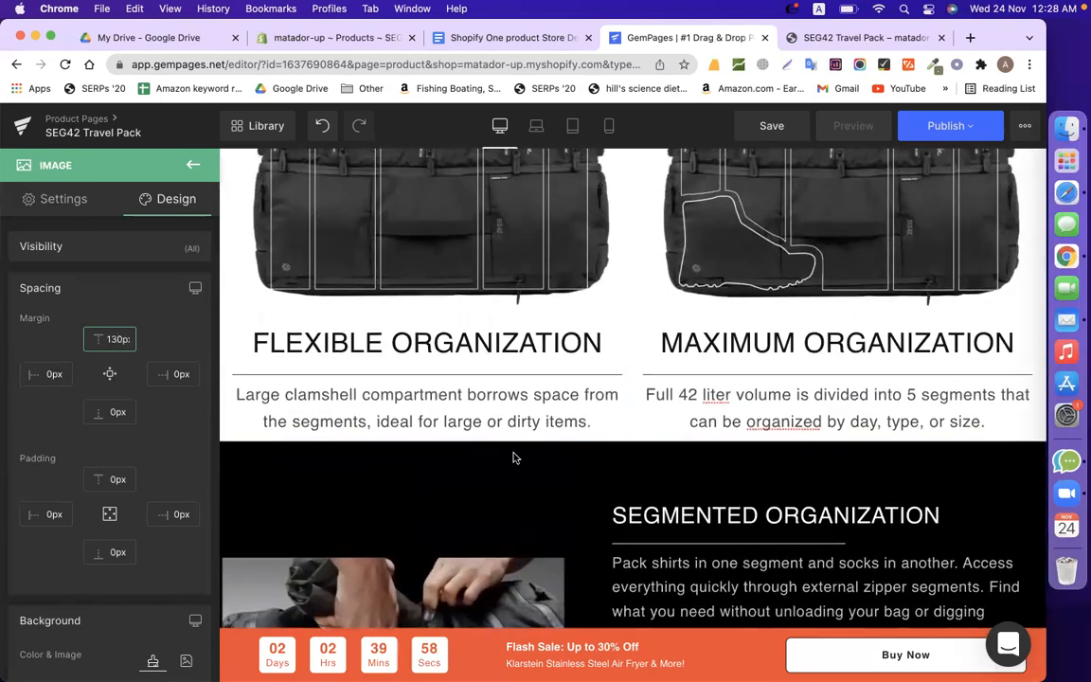
# Step: Set the dark Segmented Organization row to a 50px top margin and 40px top padding
pyautogui.click(249, 452)
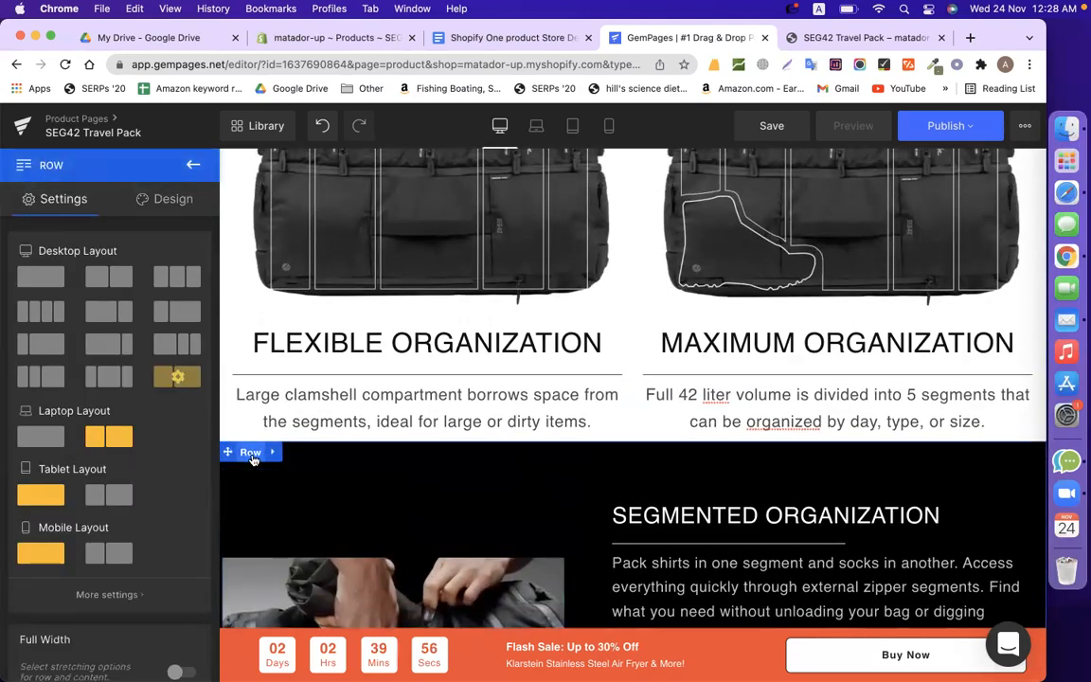
pyautogui.click(252, 456)
pyautogui.click(162, 203)
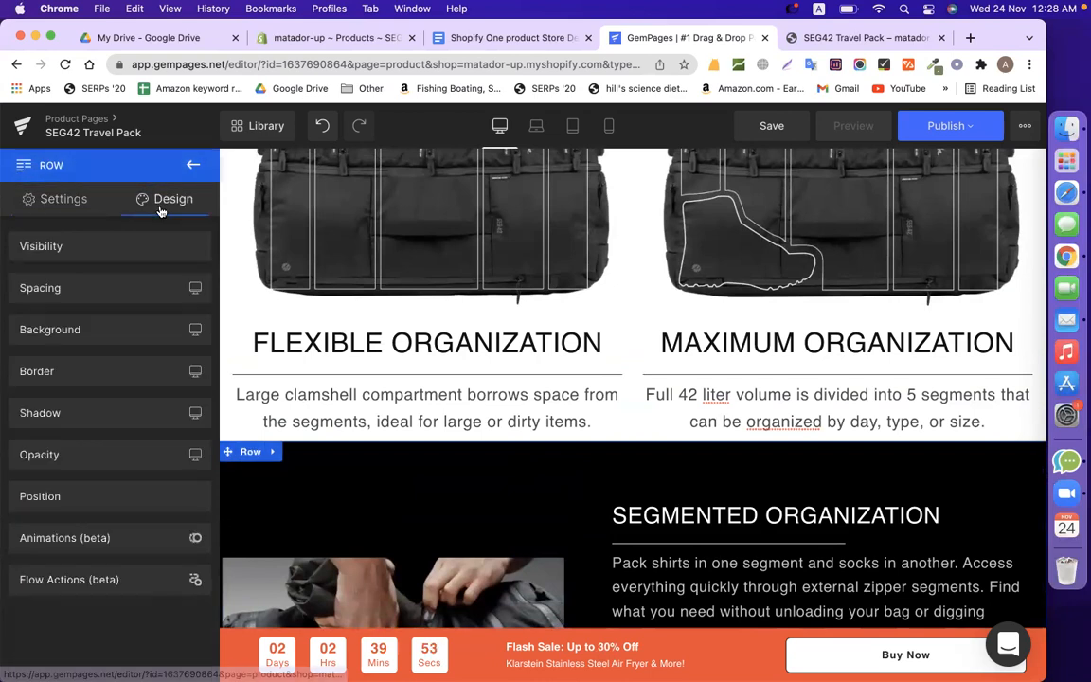
pyautogui.click(99, 282)
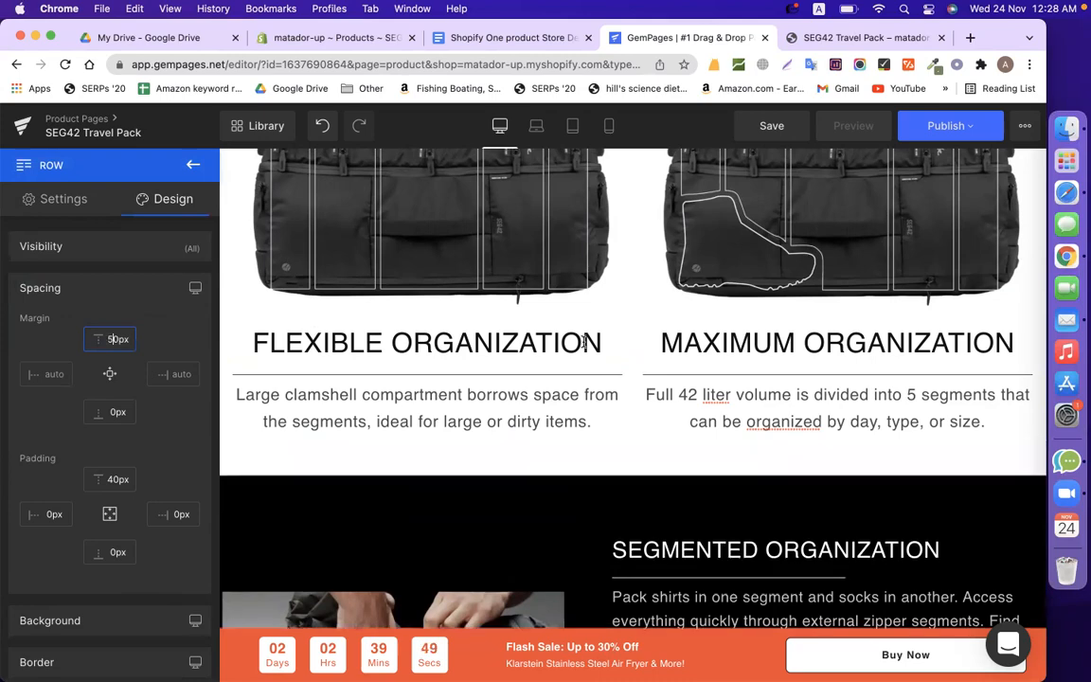
pyautogui.scroll(-5, 577, 418)
pyautogui.scroll(5, 579, 424)
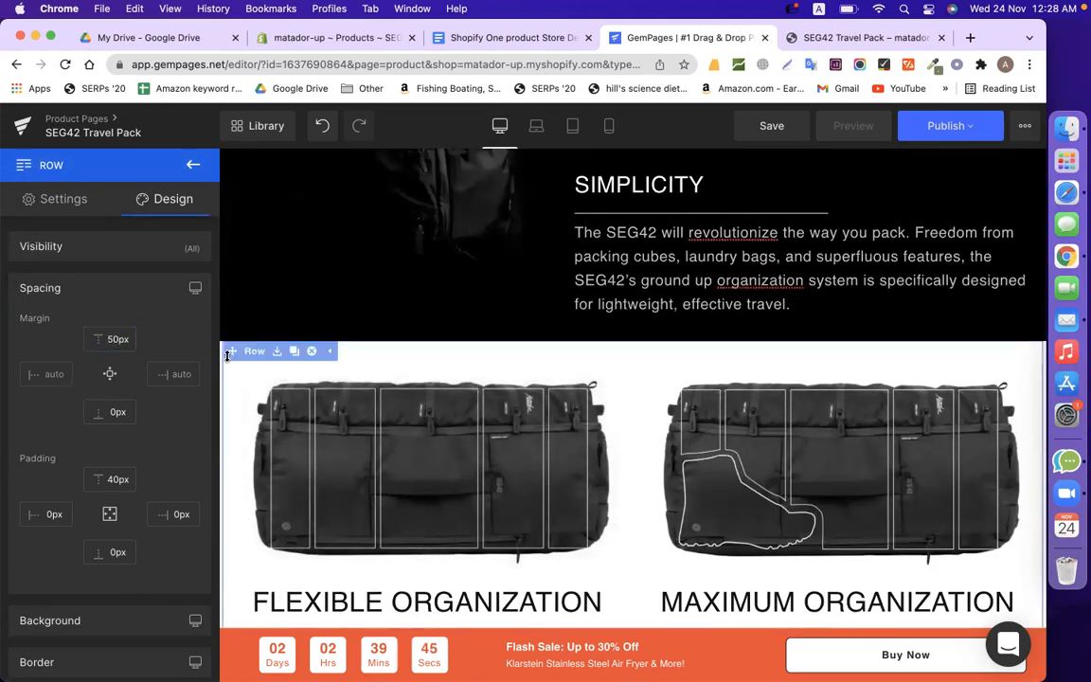
# Step: Set the Flexible/Maximum Organization row to 50px top margin, 30px top and 10px bottom padding
pyautogui.click(227, 356)
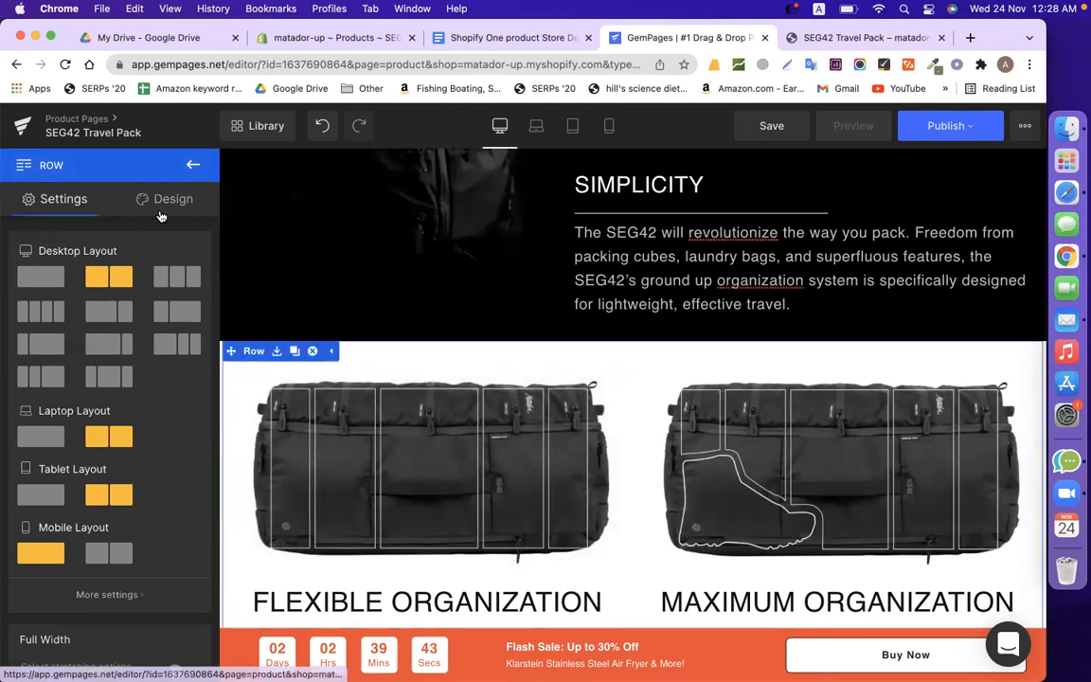
pyautogui.click(161, 201)
pyautogui.click(69, 293)
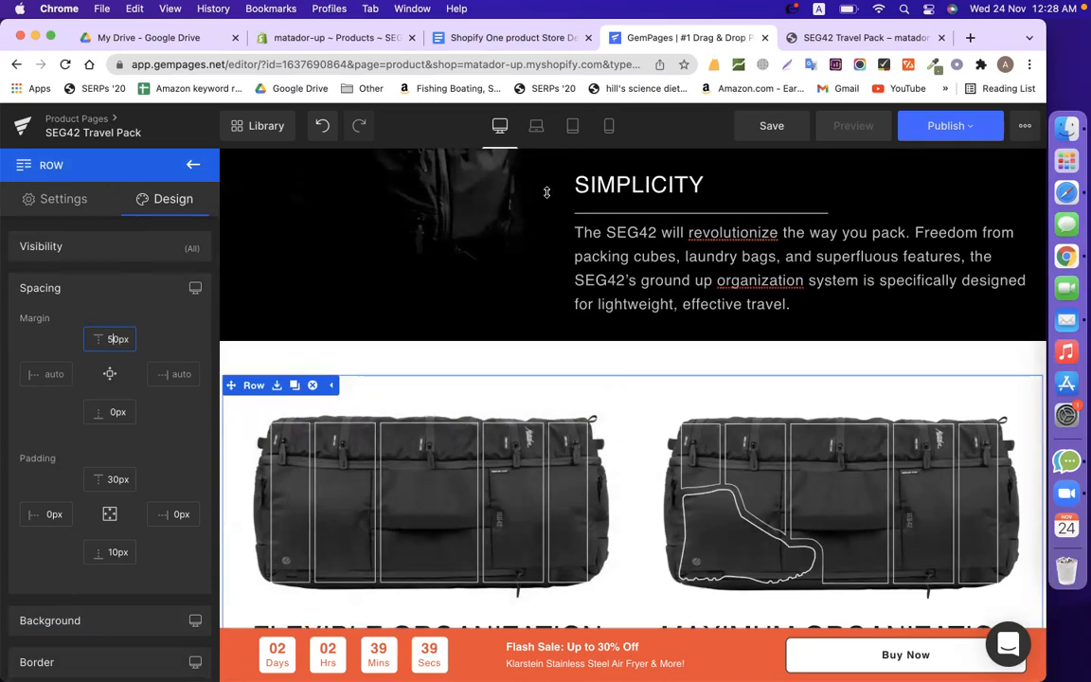
pyautogui.scroll(-5, 614, 392)
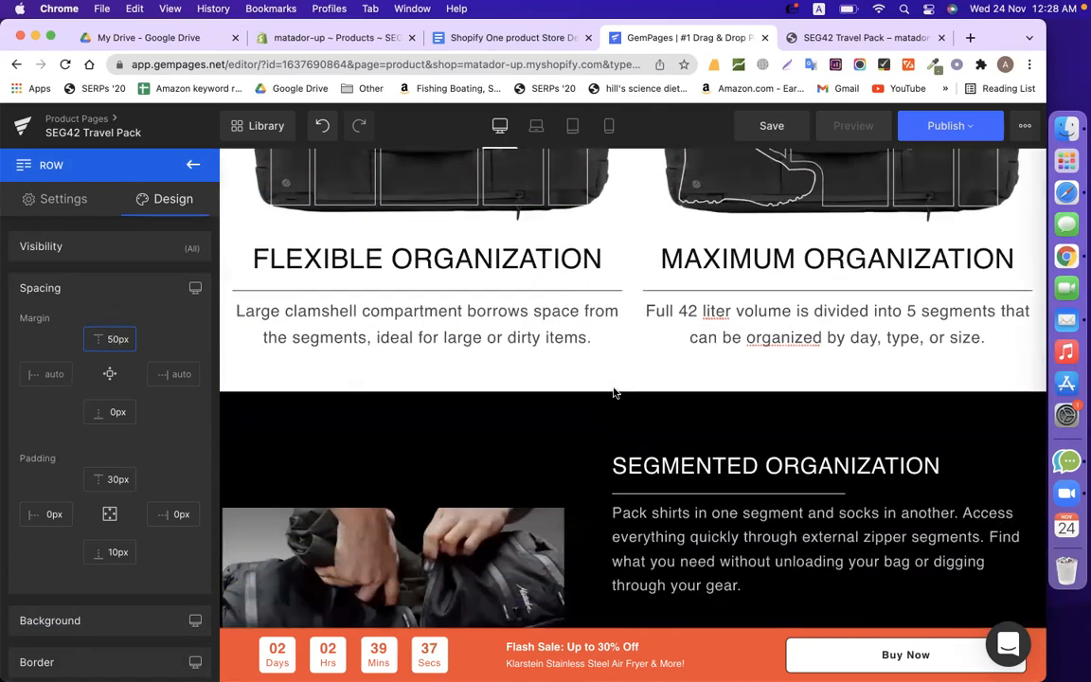
pyautogui.scroll(-8, 613, 392)
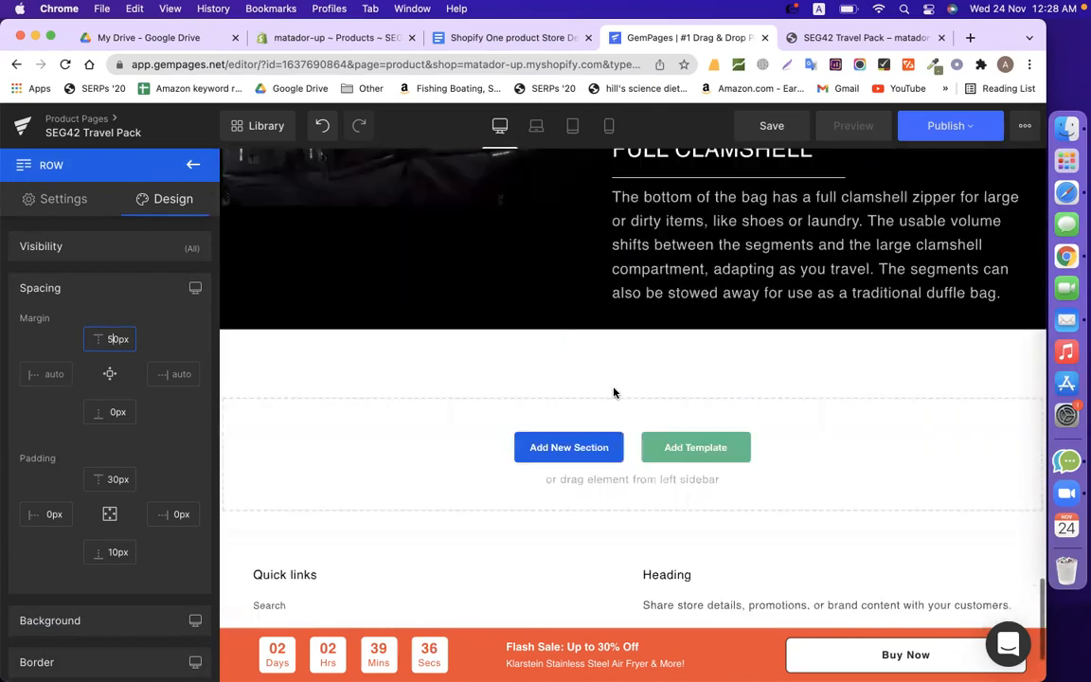
pyautogui.scroll(6, 553, 313)
# Step: Screenshot the boots-in-bag photo in the store design document with Cmd+Shift+5, then return to GemPages
pyautogui.click(467, 39)
pyautogui.scroll(-10, 453, 420)
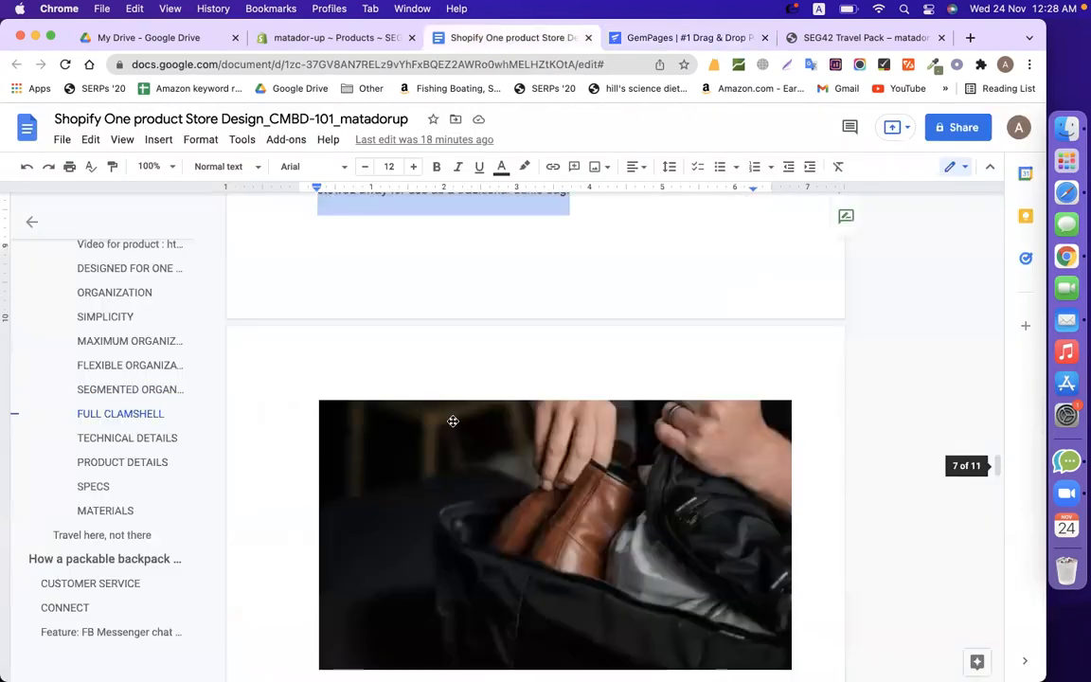
pyautogui.scroll(-3, 541, 413)
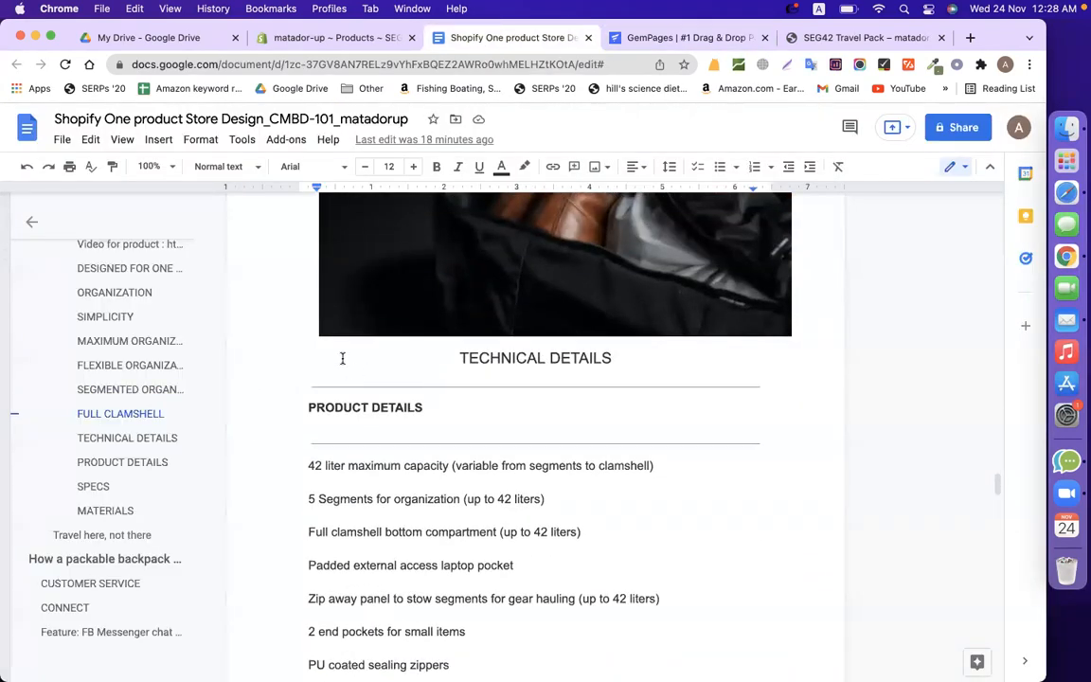
pyautogui.scroll(-7, 402, 569)
pyautogui.scroll(-15, 402, 526)
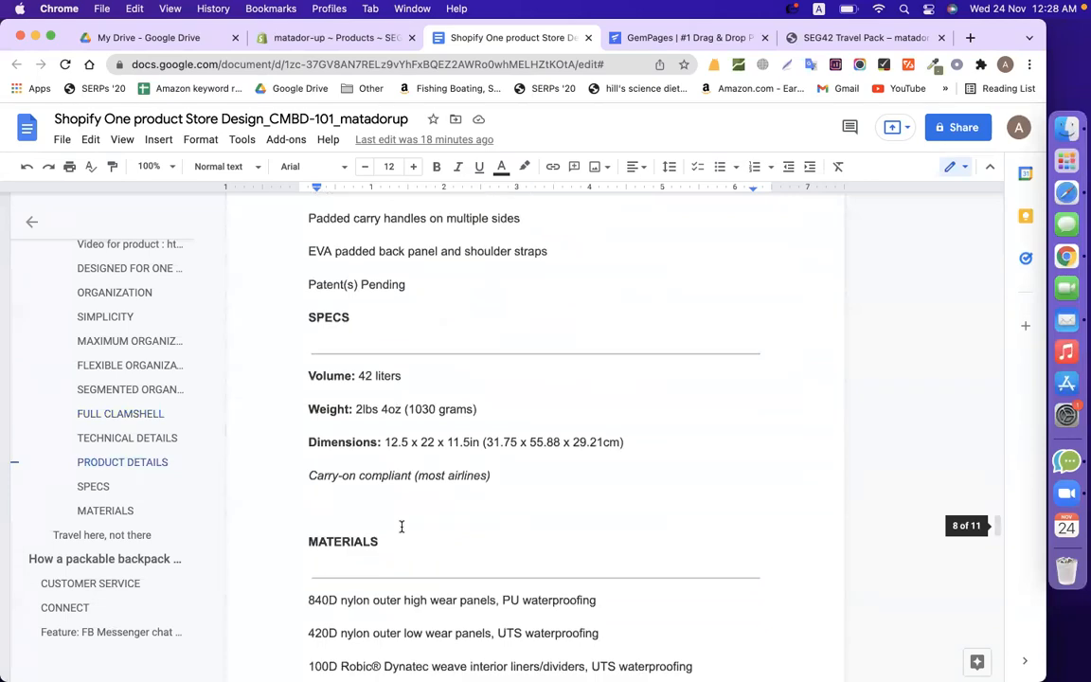
pyautogui.scroll(-10, 401, 526)
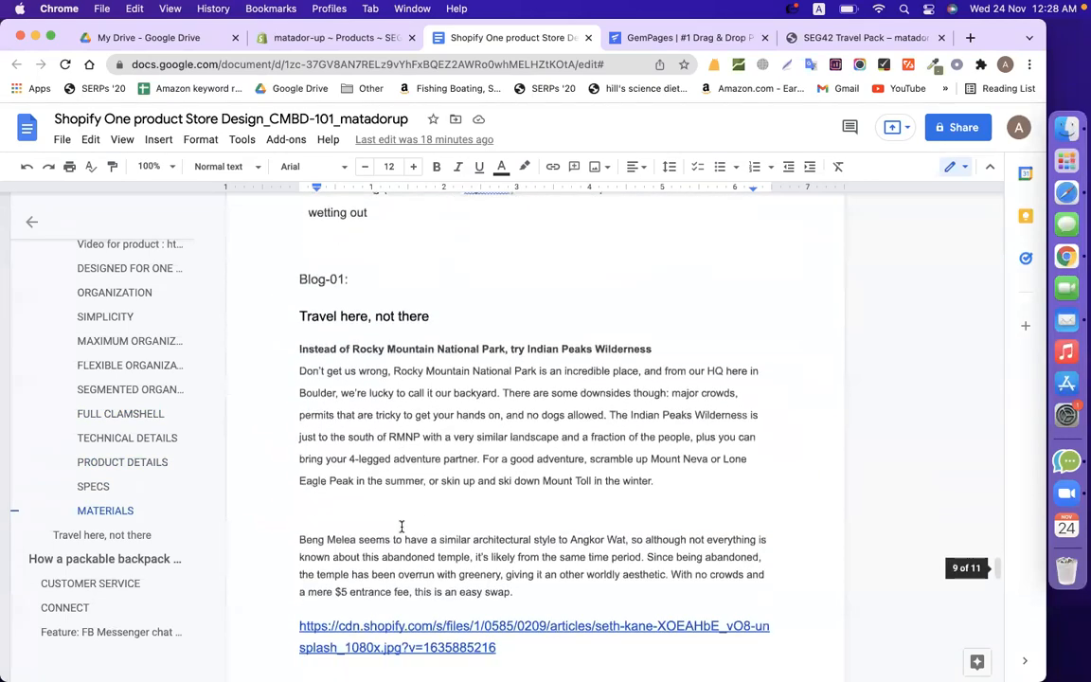
pyautogui.scroll(5, 402, 526)
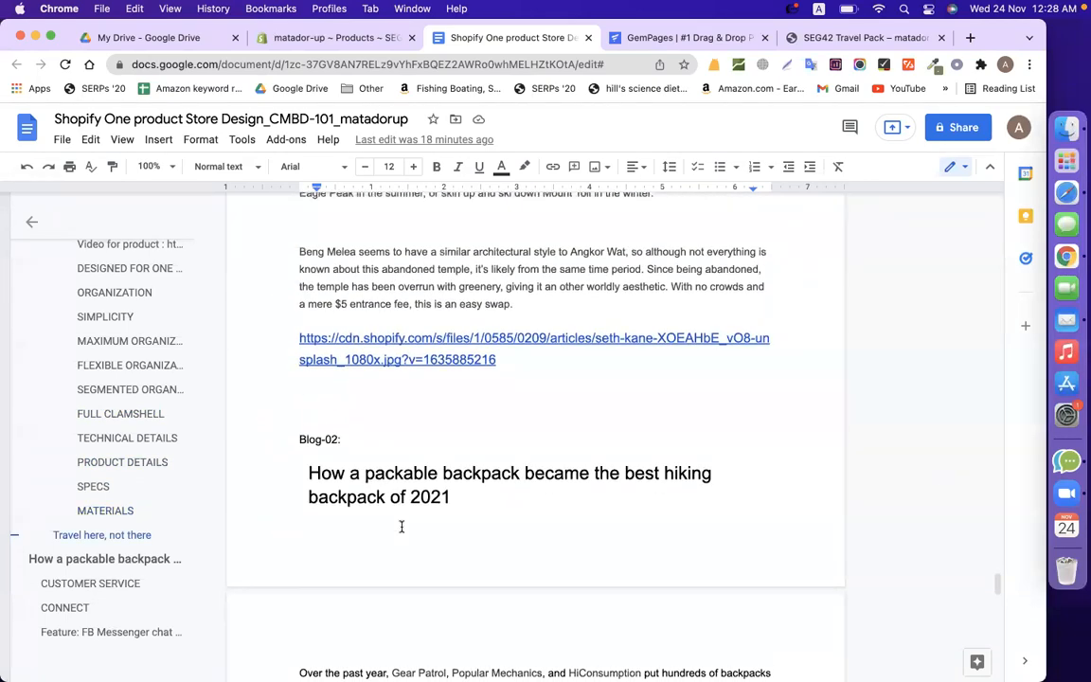
pyautogui.scroll(8, 401, 526)
pyautogui.scroll(8, 402, 526)
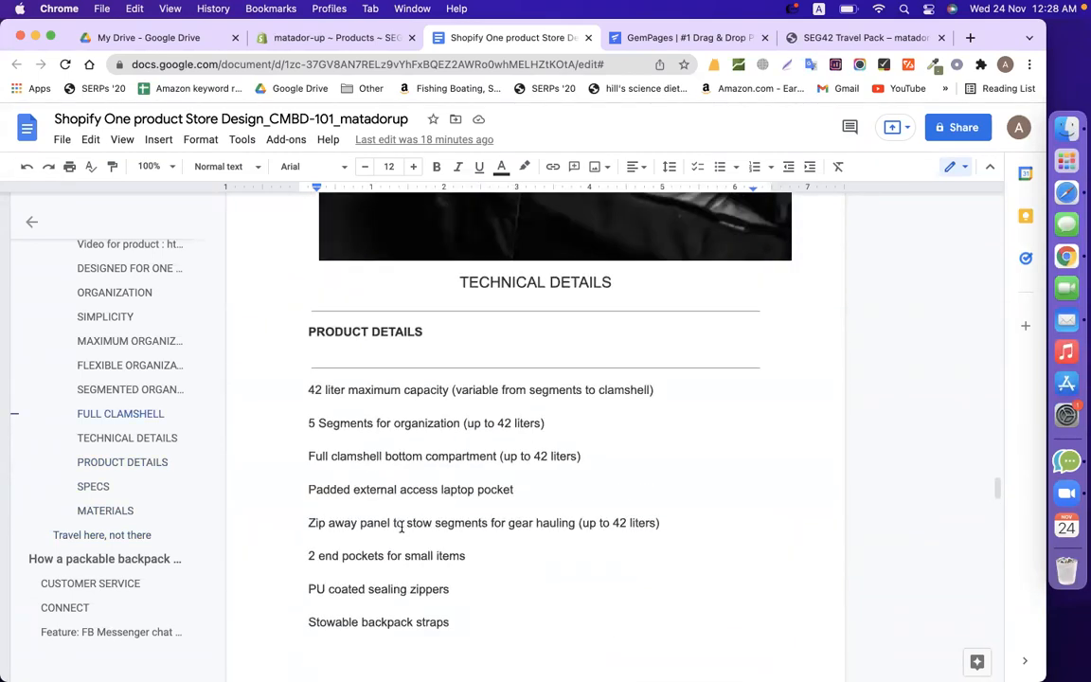
pyautogui.scroll(5, 401, 527)
pyautogui.scroll(-1, 555, 389)
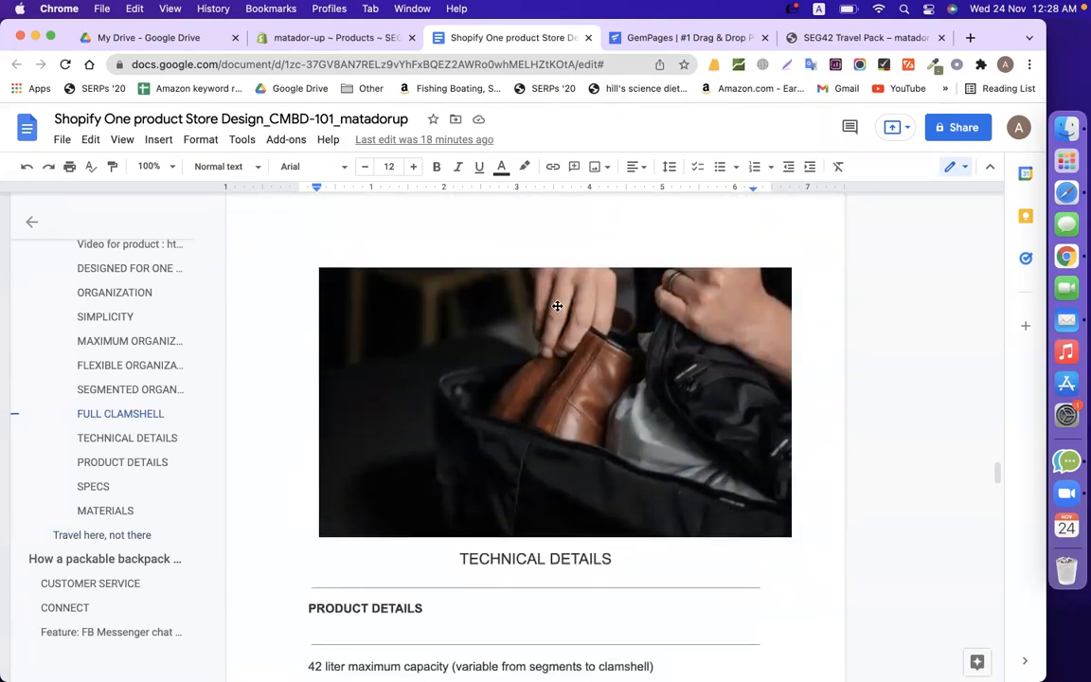
pyautogui.scroll(-12, 549, 326)
pyautogui.scroll(-20, 398, 349)
pyautogui.scroll(20, 397, 349)
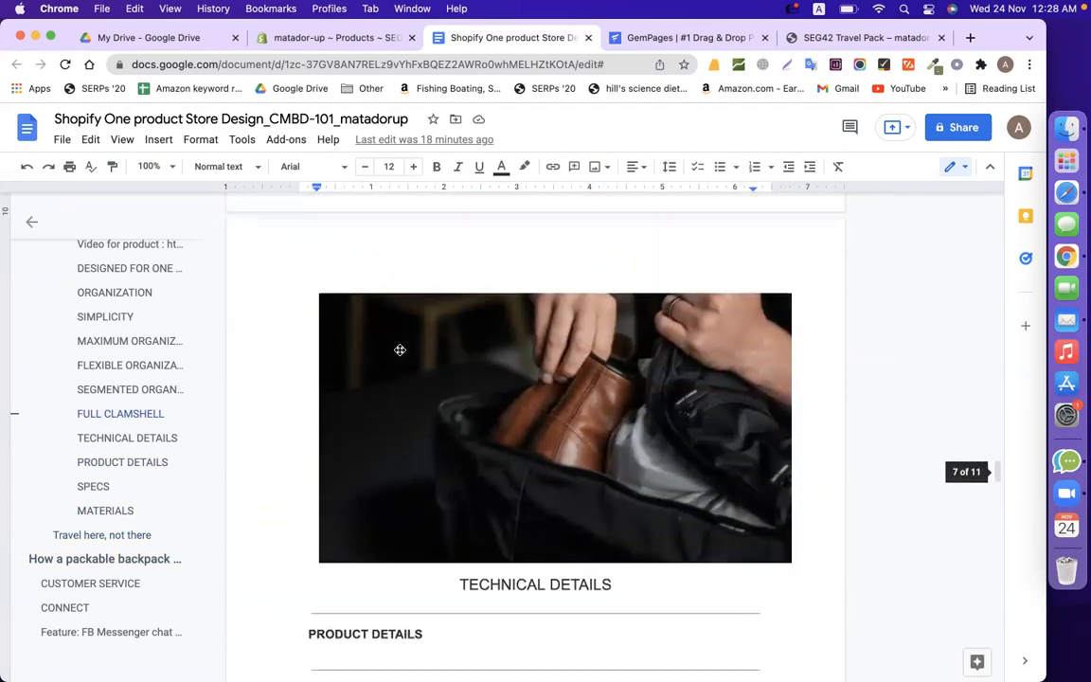
pyautogui.scroll(-1, 400, 350)
pyautogui.press('super+shift+5')
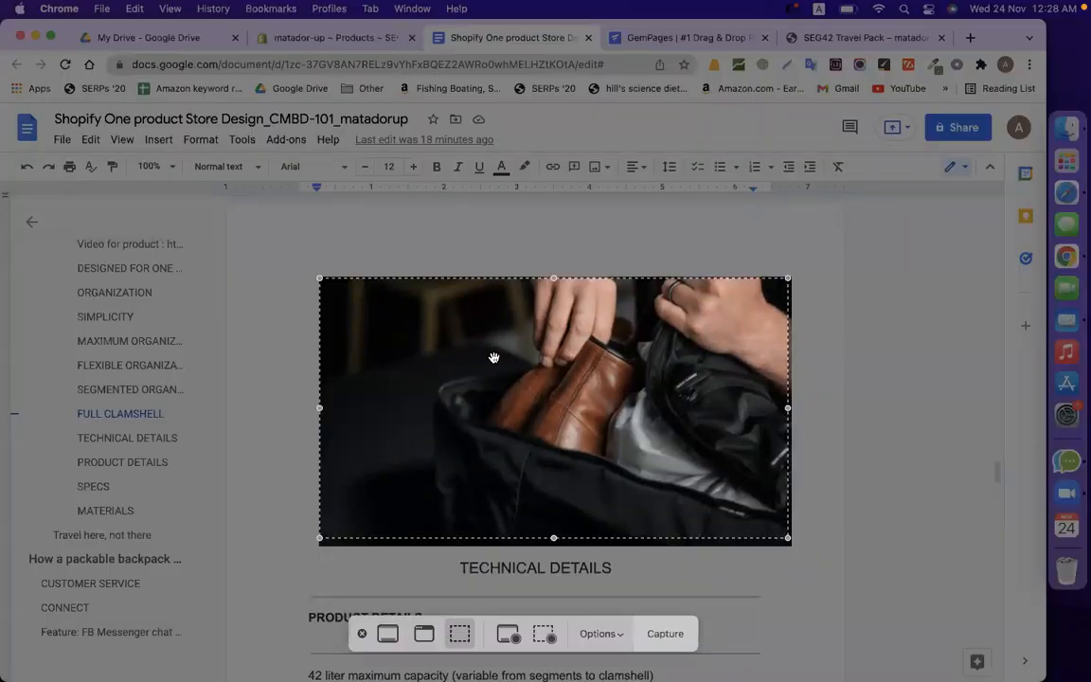
pyautogui.click(664, 633)
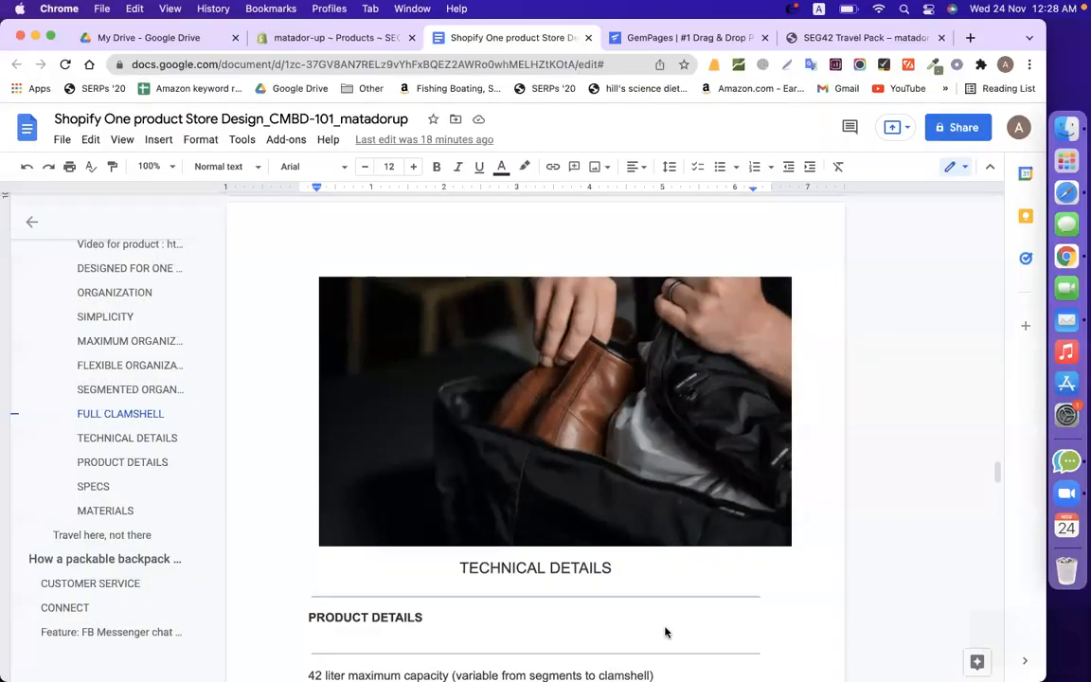
pyautogui.click(668, 38)
# Step: Add a new single-column section below Full Clamshell containing an Image element
pyautogui.scroll(-5, 587, 312)
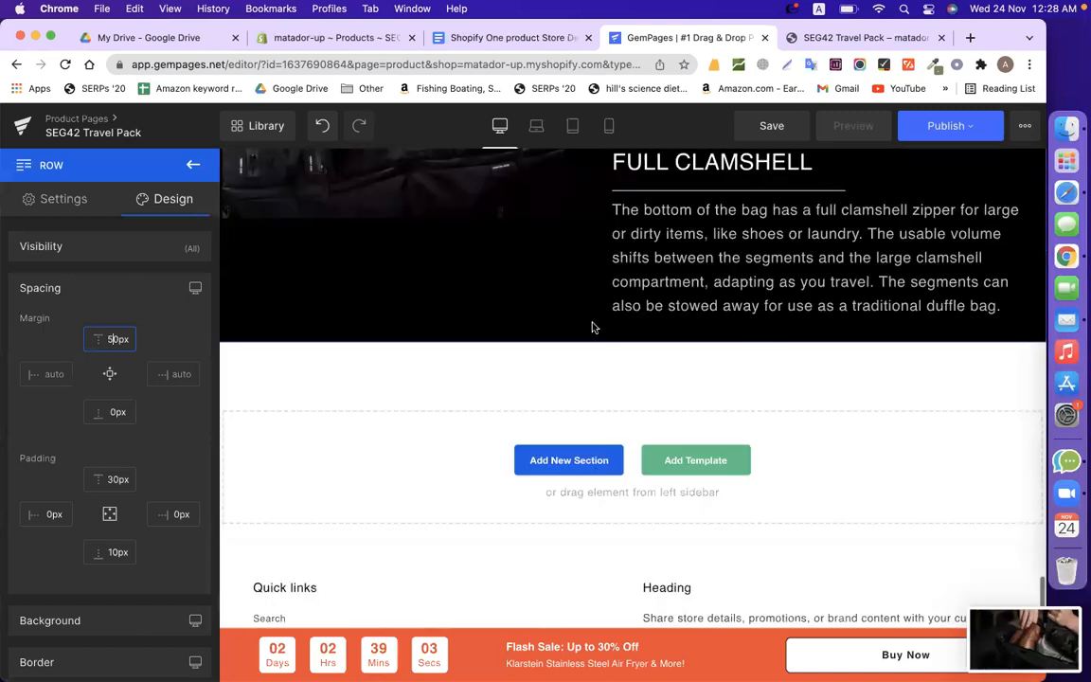
pyautogui.click(569, 460)
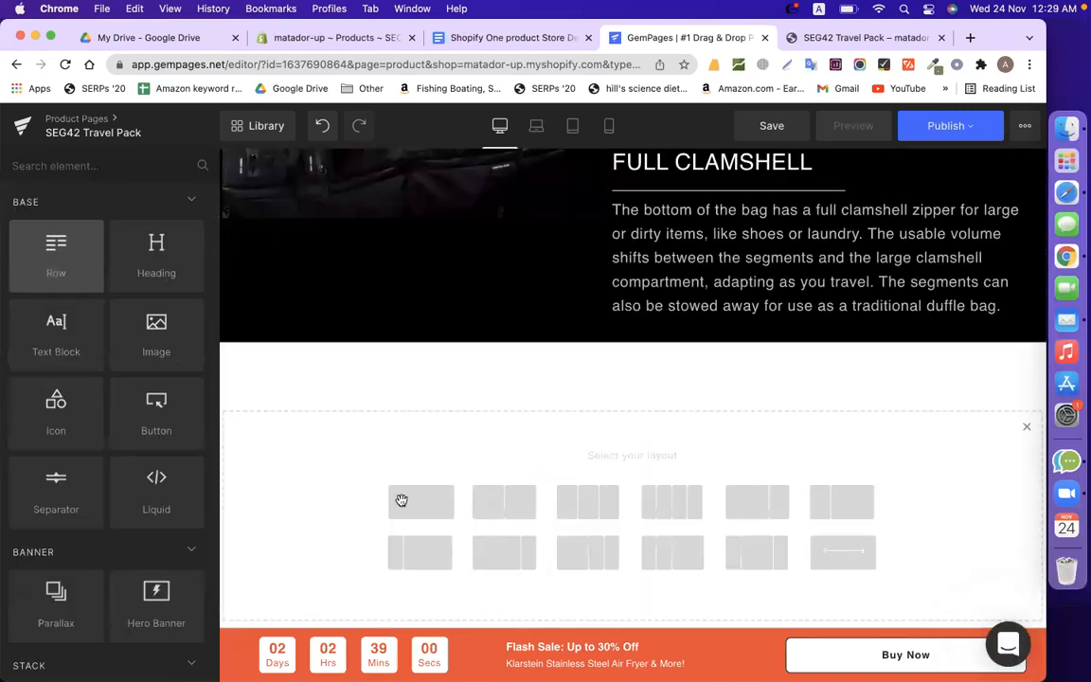
pyautogui.click(411, 511)
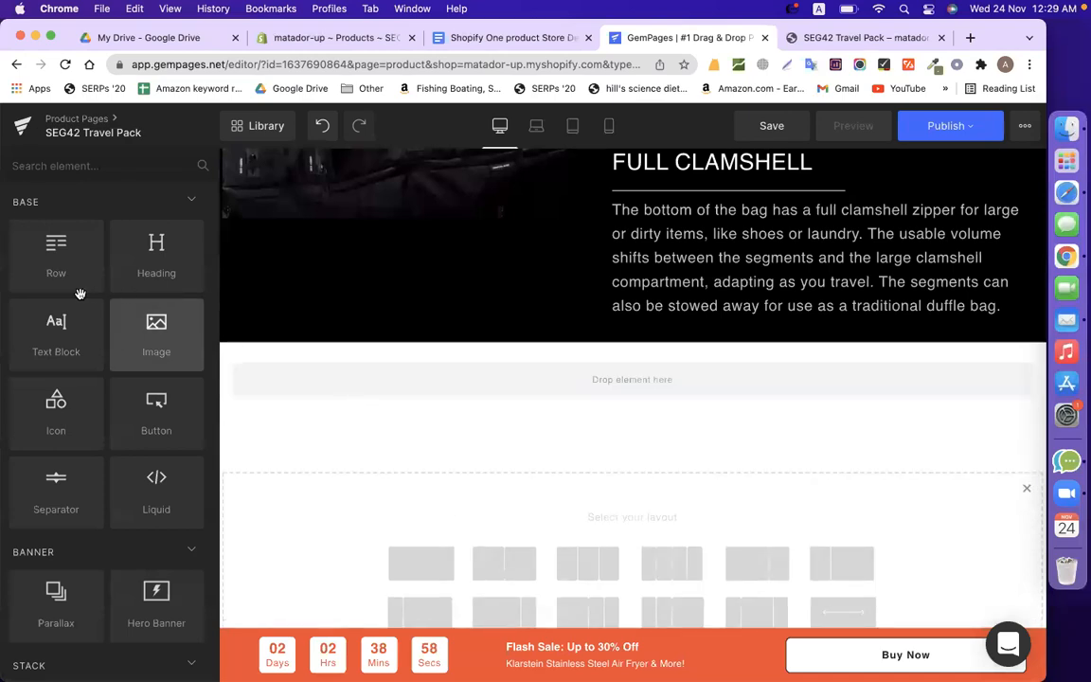
pyautogui.moveTo(159, 361); pyautogui.dragTo(482, 244)
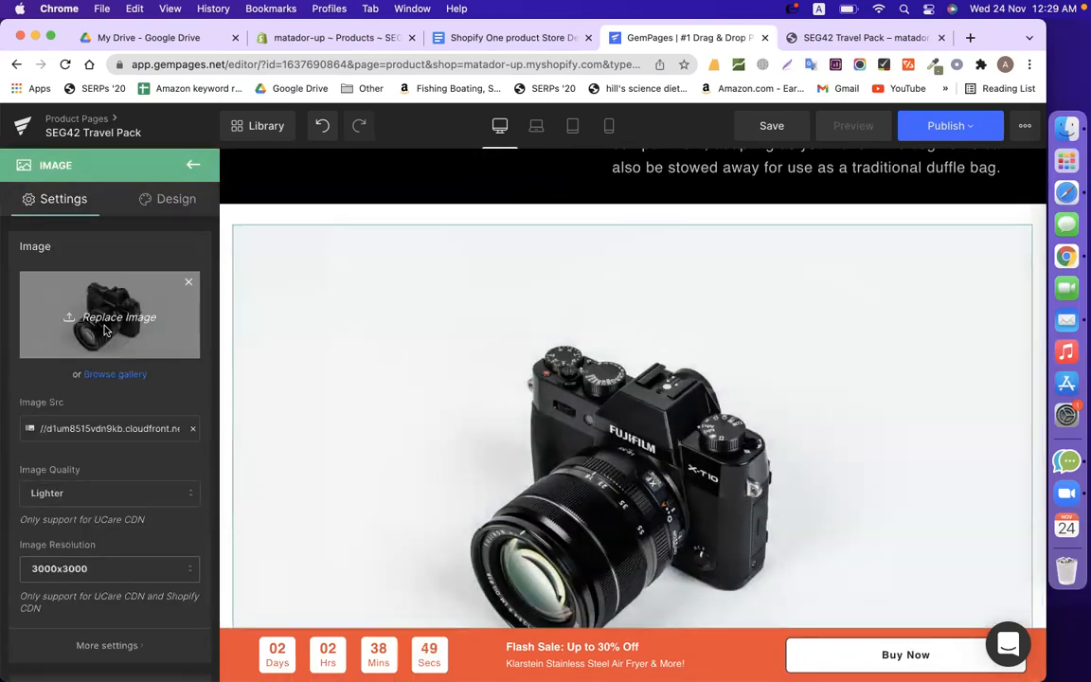
# Step: Replace the image's camera placeholder with the 12.28.54 AM screenshot
pyautogui.click(97, 295)
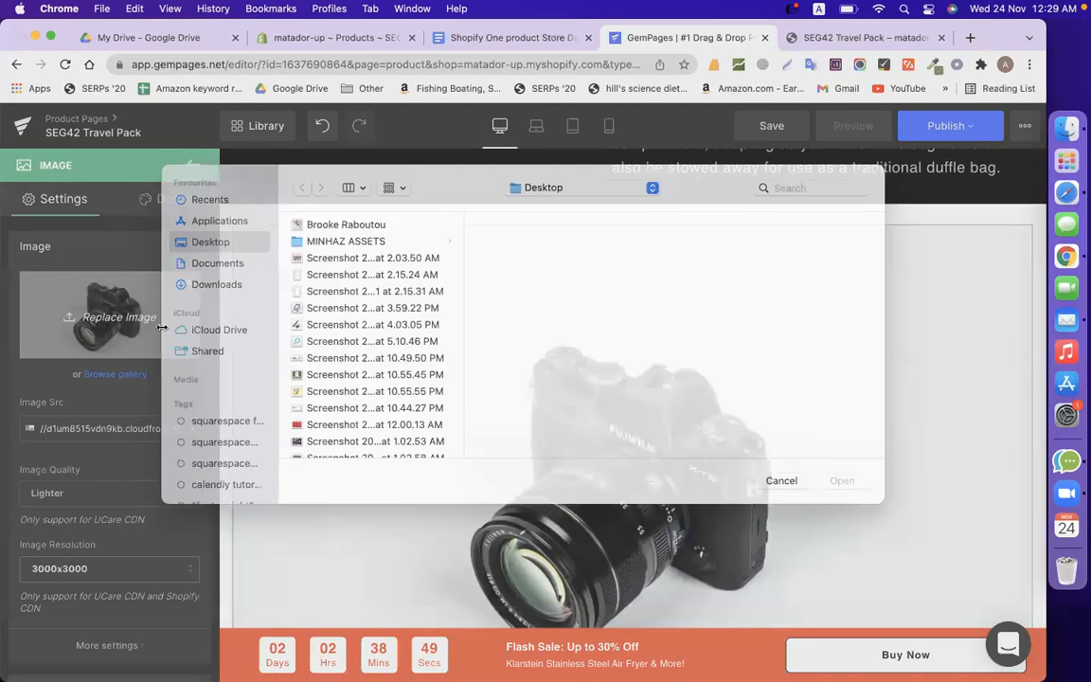
pyautogui.click(407, 345)
pyautogui.scroll(-5, 401, 348)
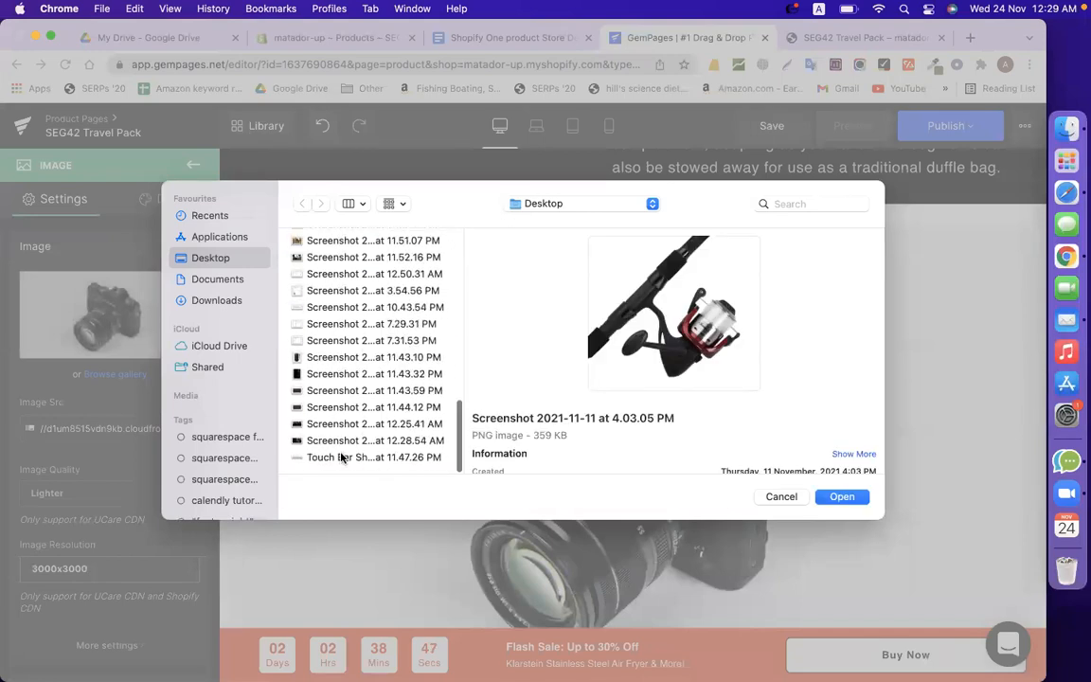
pyautogui.click(338, 443)
pyautogui.press('Up')
pyautogui.press('Down')
pyautogui.press('Return')
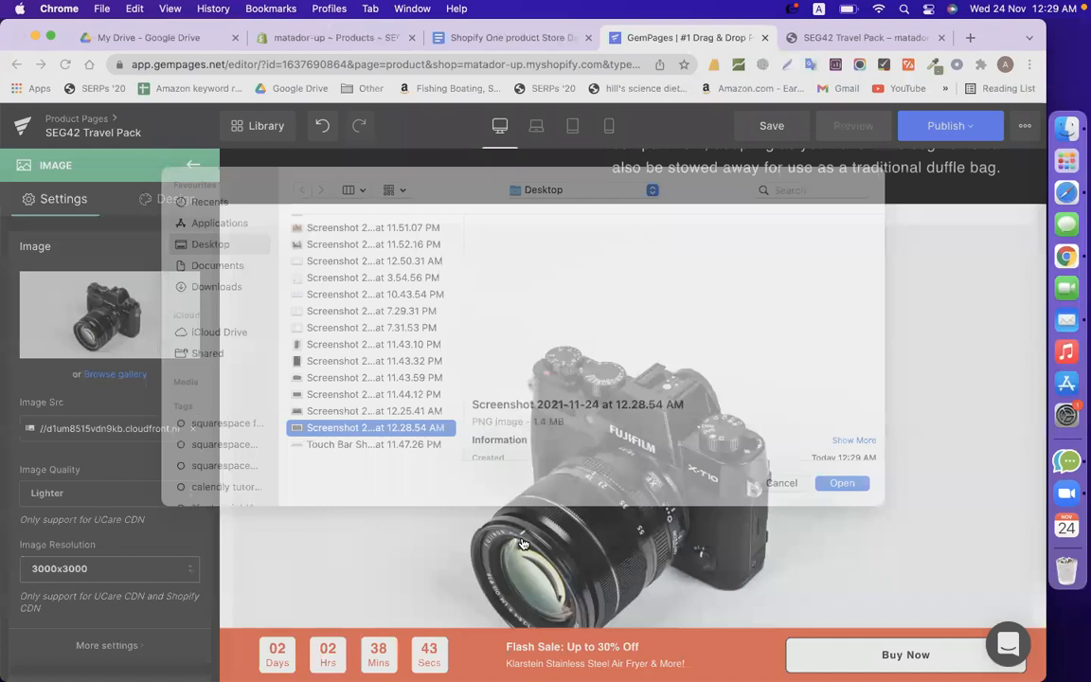
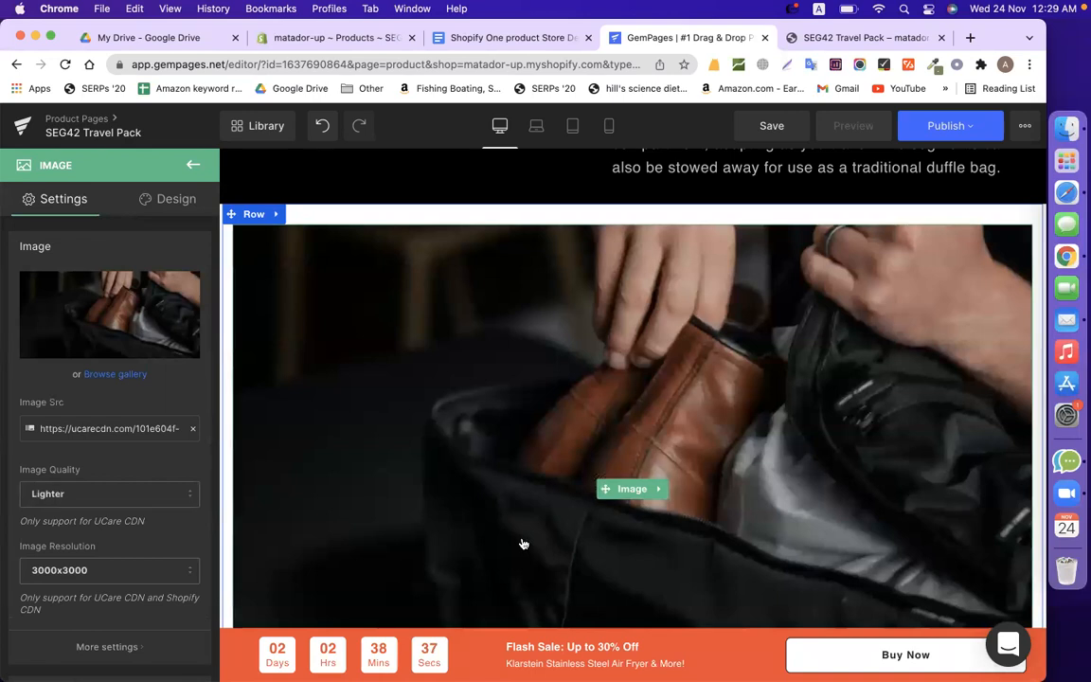
# Step: Give the boots image a 50px top margin under Design > Spacing
pyautogui.scroll(3, 635, 627)
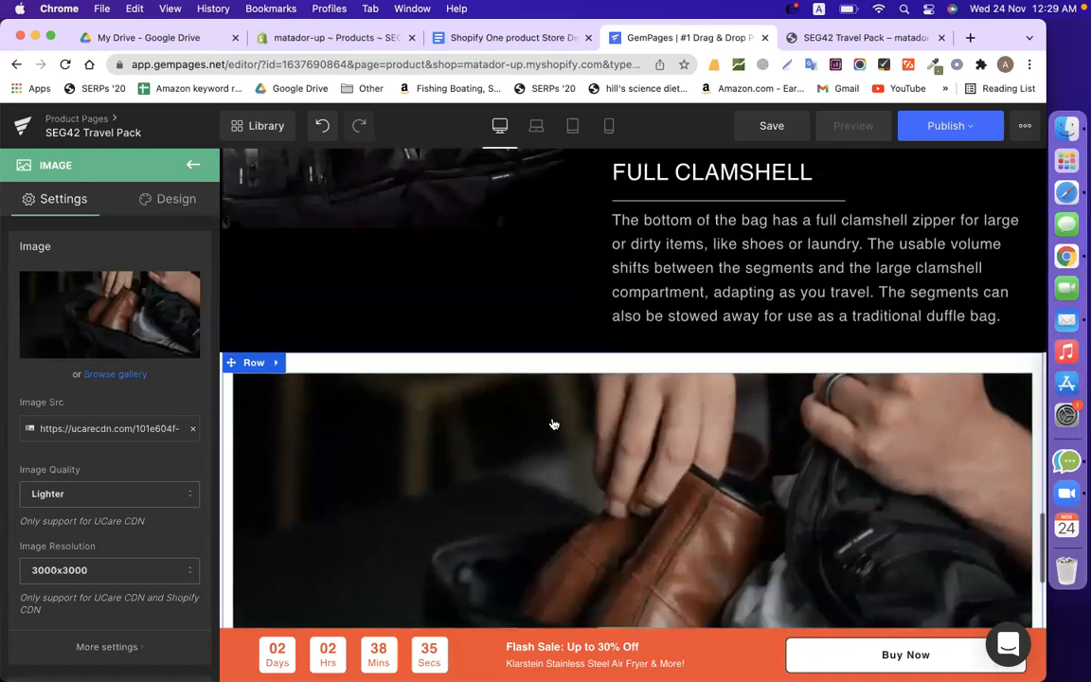
pyautogui.click(153, 199)
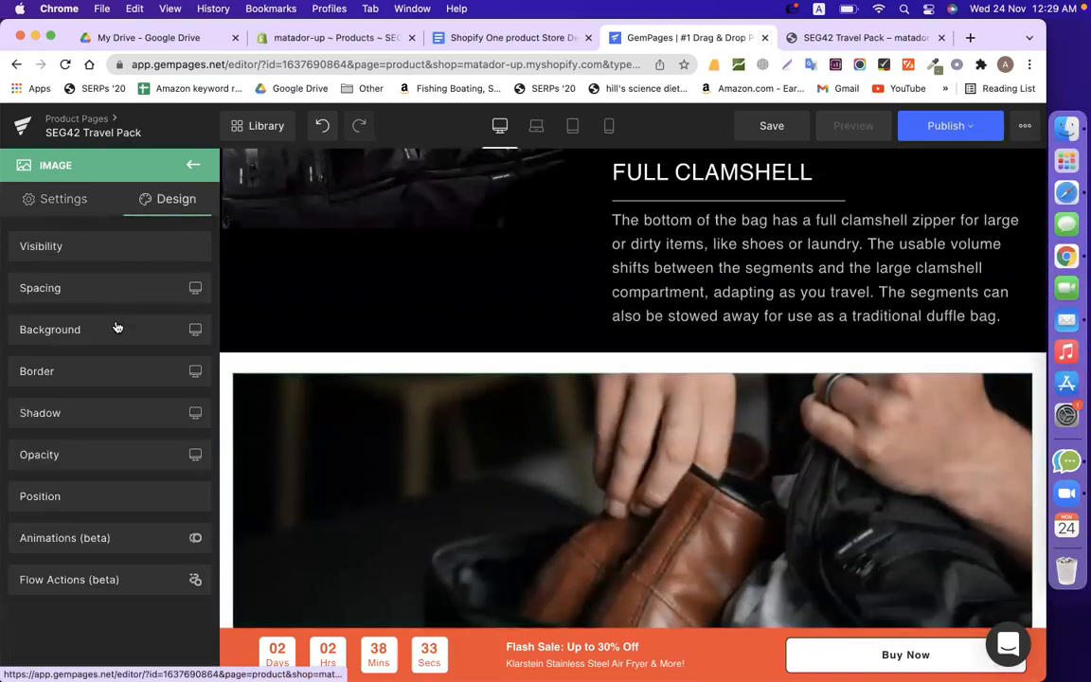
pyautogui.click(76, 290)
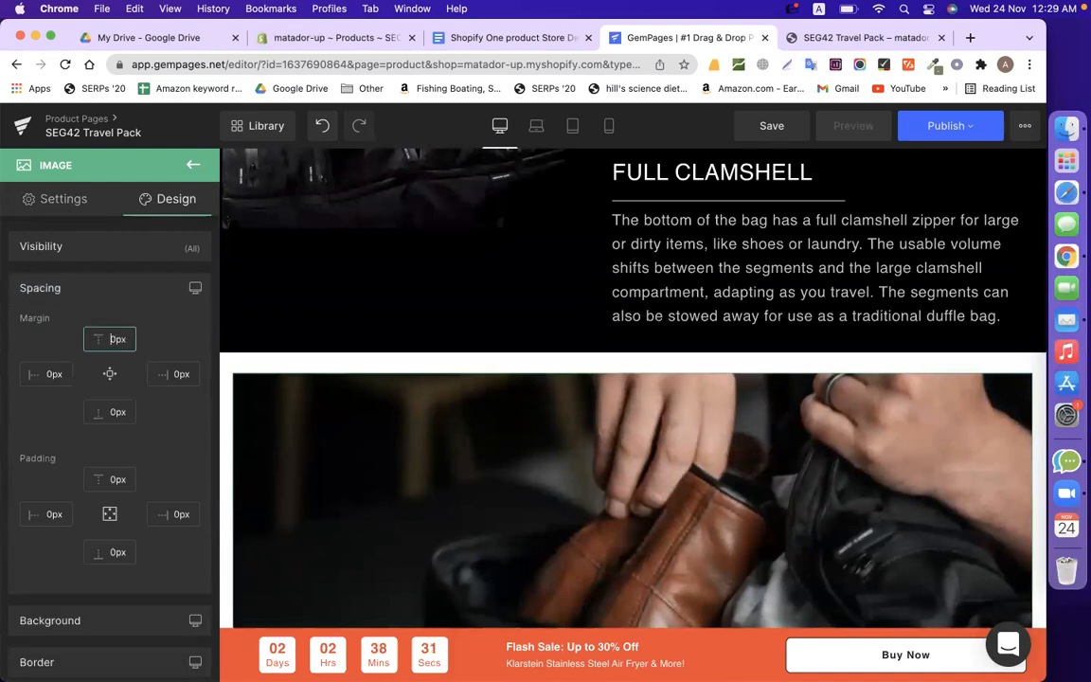
pyautogui.scroll(-8, 554, 541)
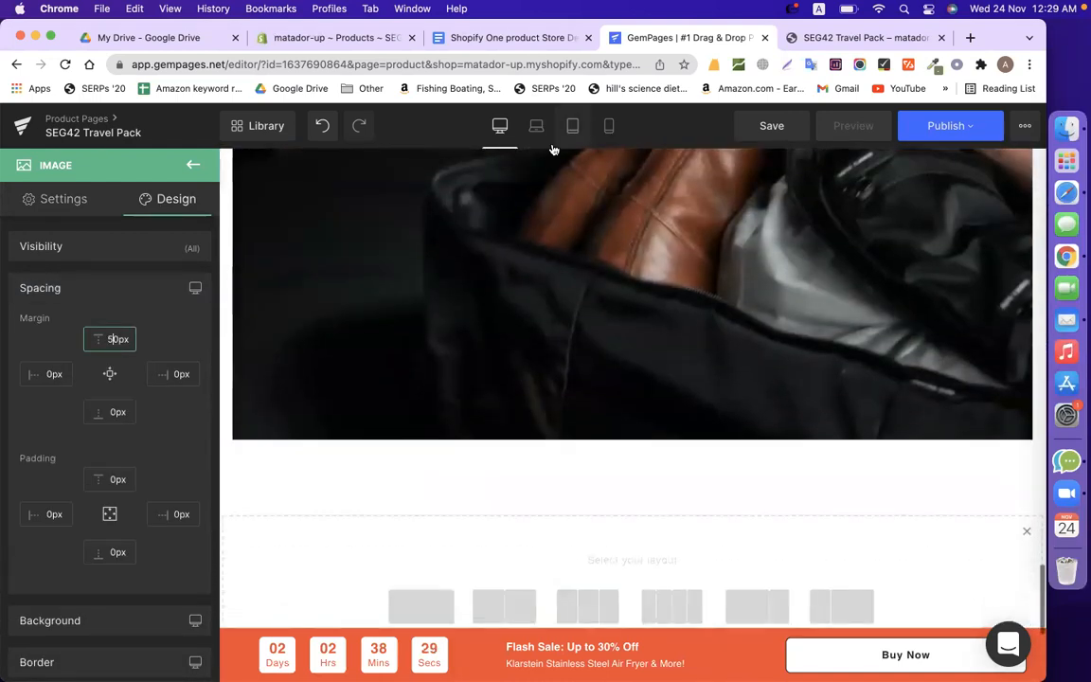
# Step: Copy the TECHNICAL DETAILS heading from the design document and drop a Heading element below the image
pyautogui.click(515, 42)
pyautogui.moveTo(630, 403); pyautogui.dragTo(374, 402)
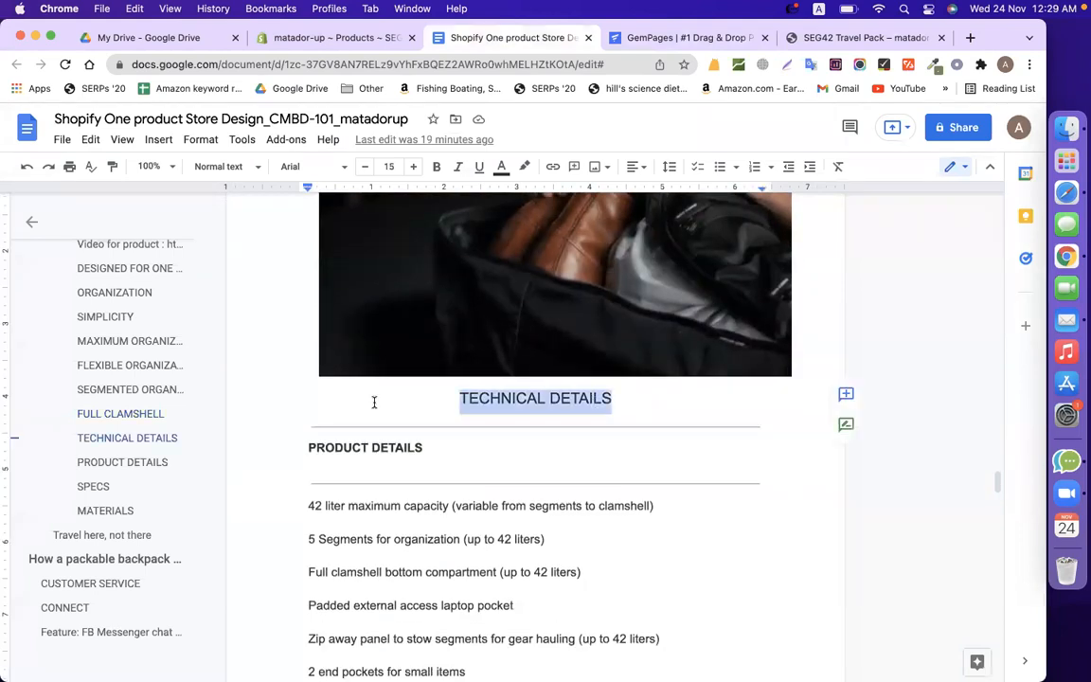
pyautogui.click(625, 40)
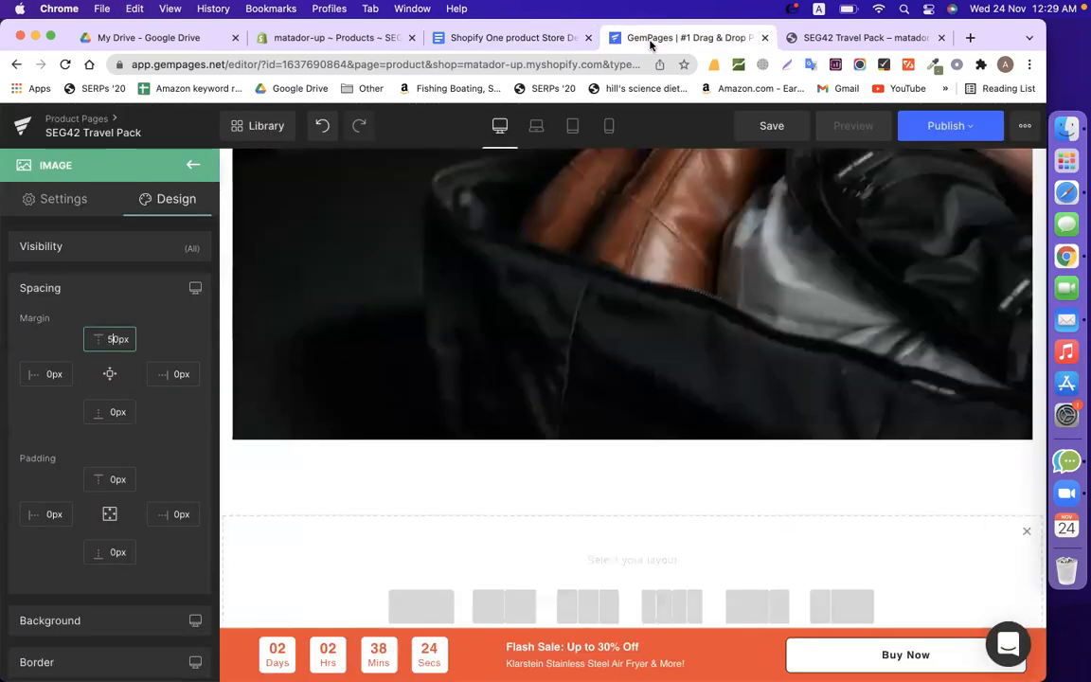
pyautogui.click(190, 167)
pyautogui.moveTo(157, 248); pyautogui.dragTo(652, 458)
# Step: Replace the new heading's placeholder text with TECHNICAL DETAILS
pyautogui.click(621, 478)
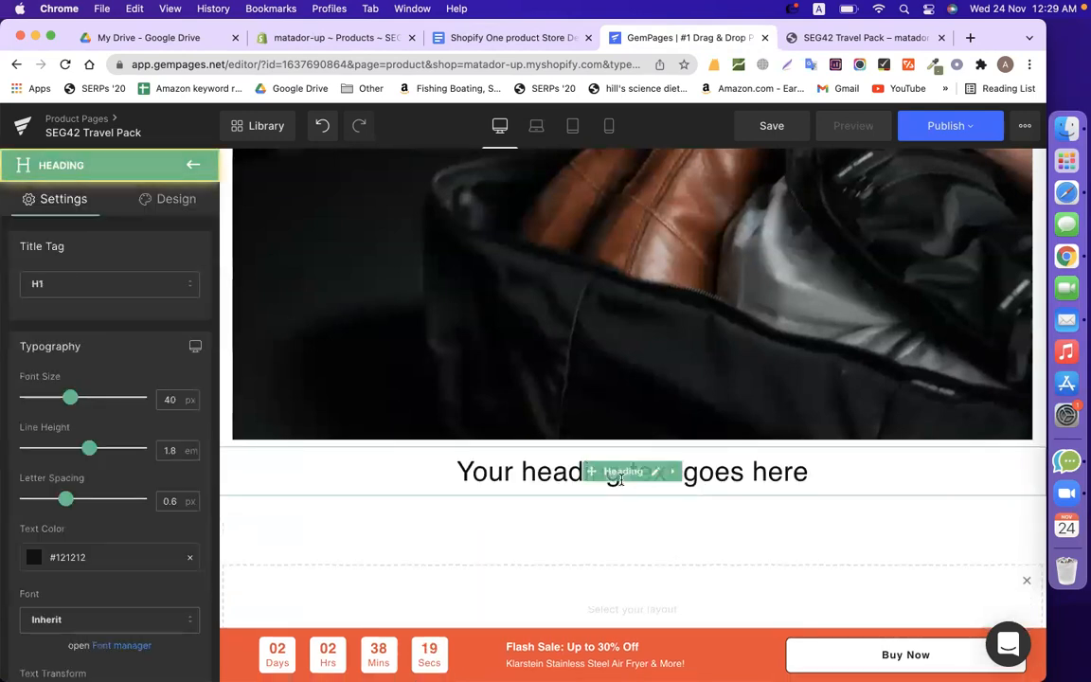
pyautogui.tripleClick(620, 478)
pyautogui.write('TECHNICAL DETAILS')
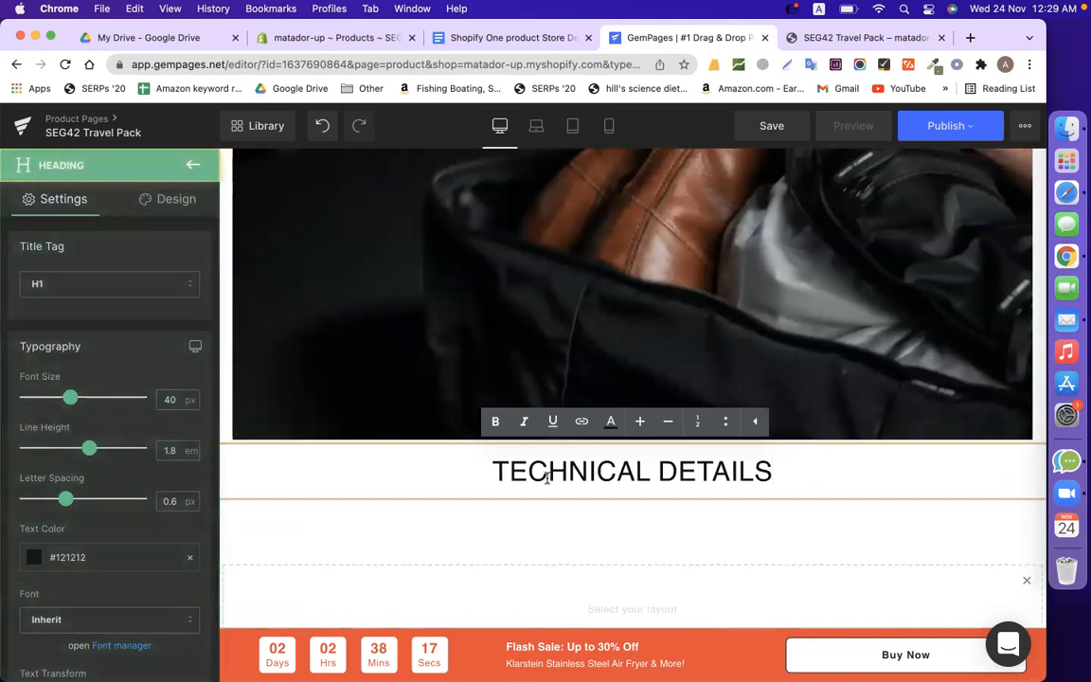
# Step: Copy PRODUCT DETAILS from the design document and add a Separator under TECHNICAL DETAILS
pyautogui.click(491, 36)
pyautogui.scroll(-2, 473, 407)
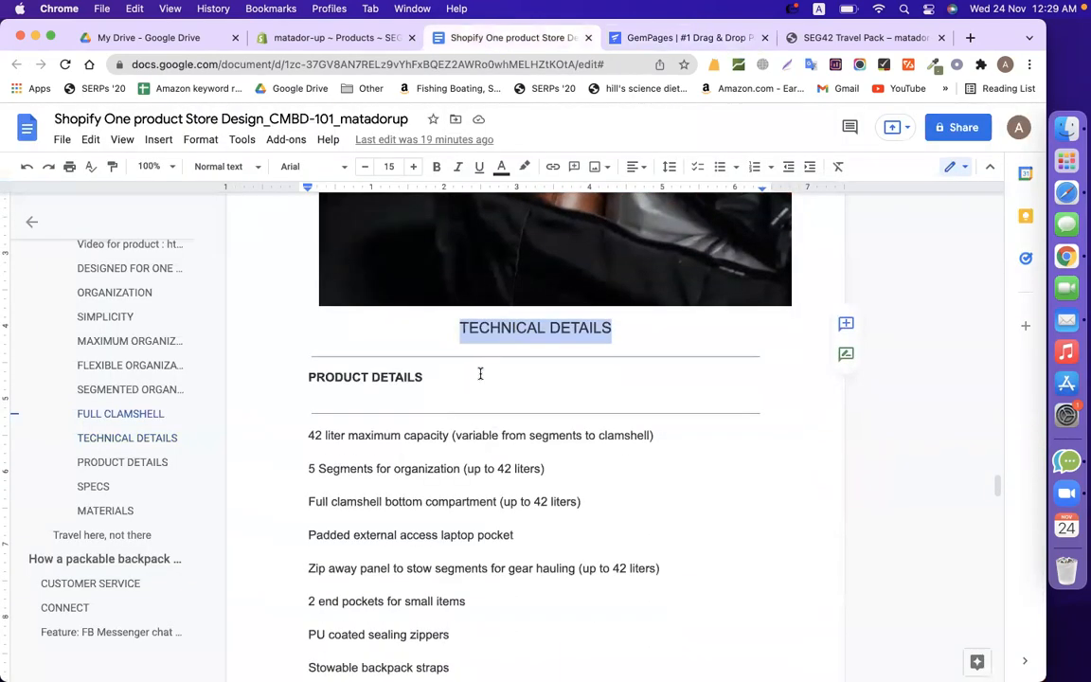
pyautogui.moveTo(480, 374); pyautogui.dragTo(290, 372)
pyautogui.click(672, 39)
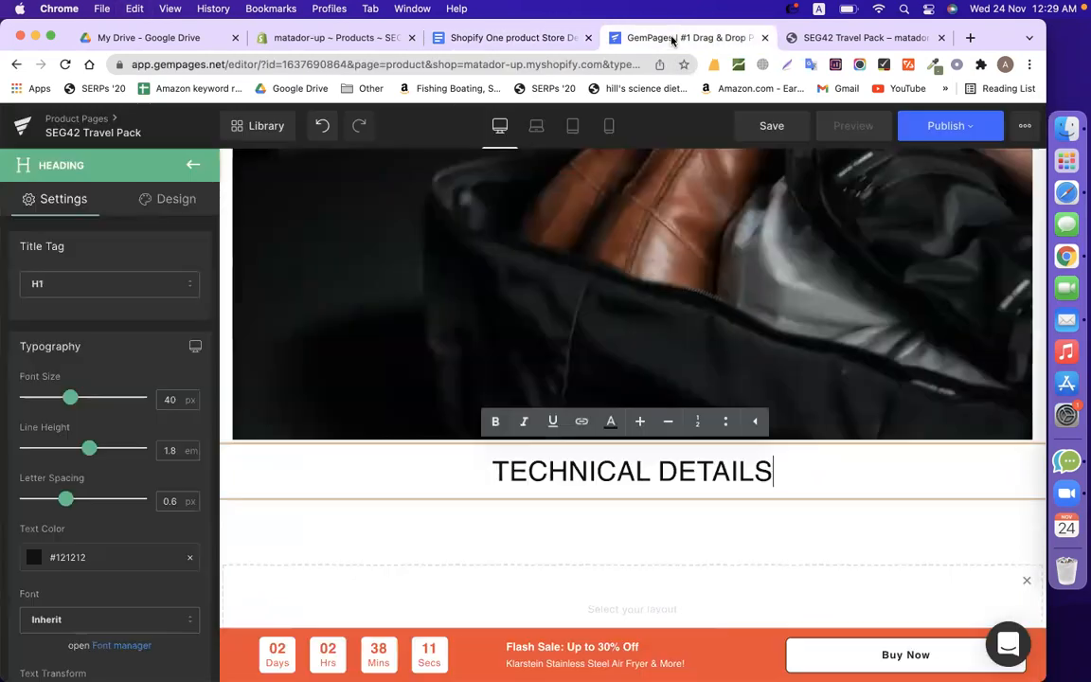
pyautogui.scroll(-3, 568, 378)
pyautogui.click(437, 334)
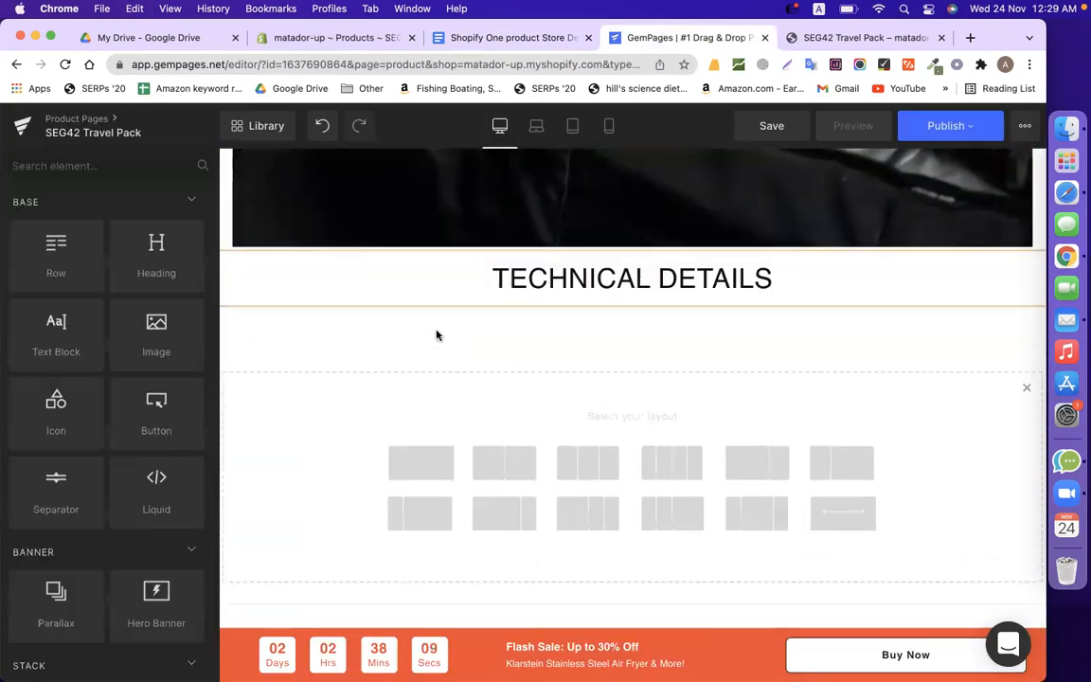
pyautogui.moveTo(55, 488); pyautogui.dragTo(542, 293)
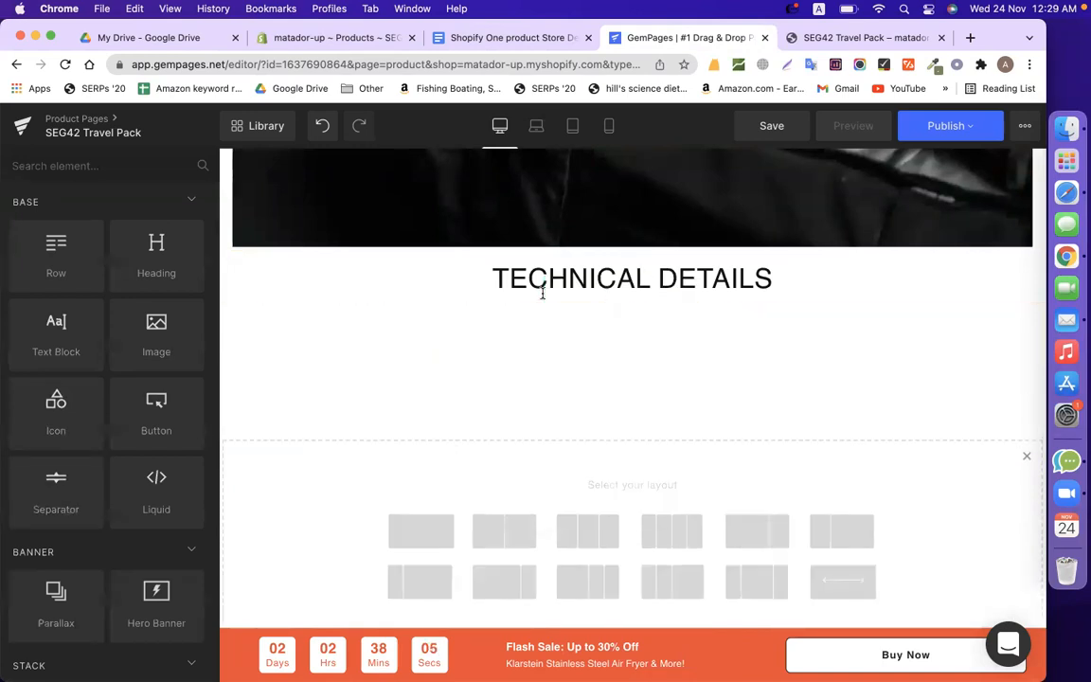
# Step: Copy the word PRODUCT from the design document and close the divider's settings
pyautogui.click(522, 40)
pyautogui.scroll(-5, 419, 441)
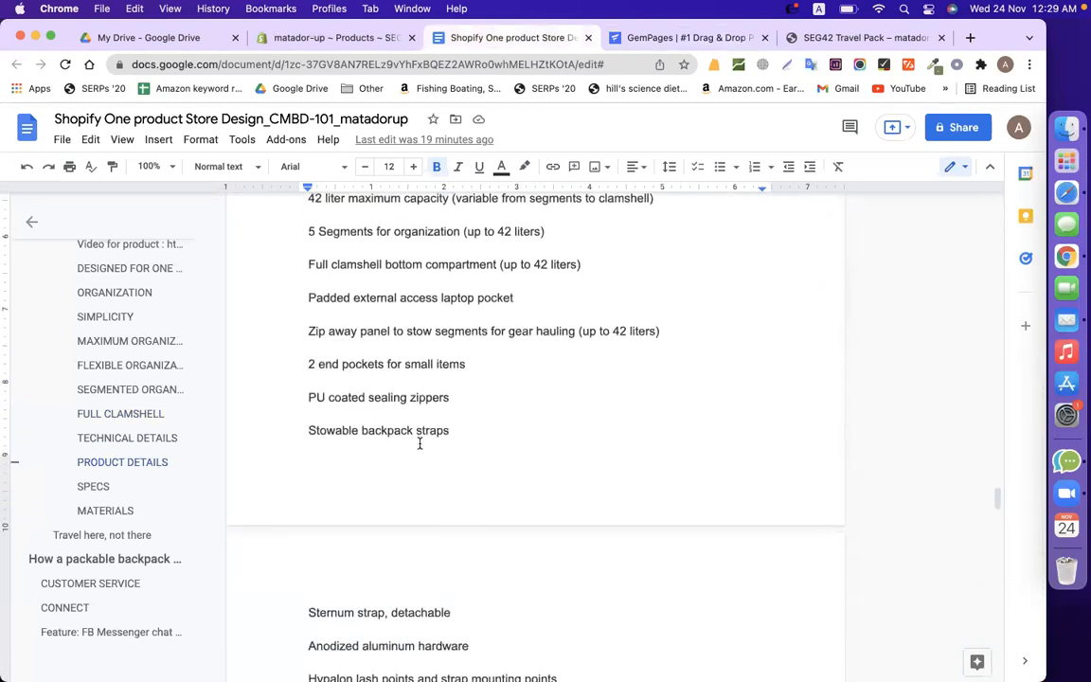
pyautogui.scroll(-10, 419, 443)
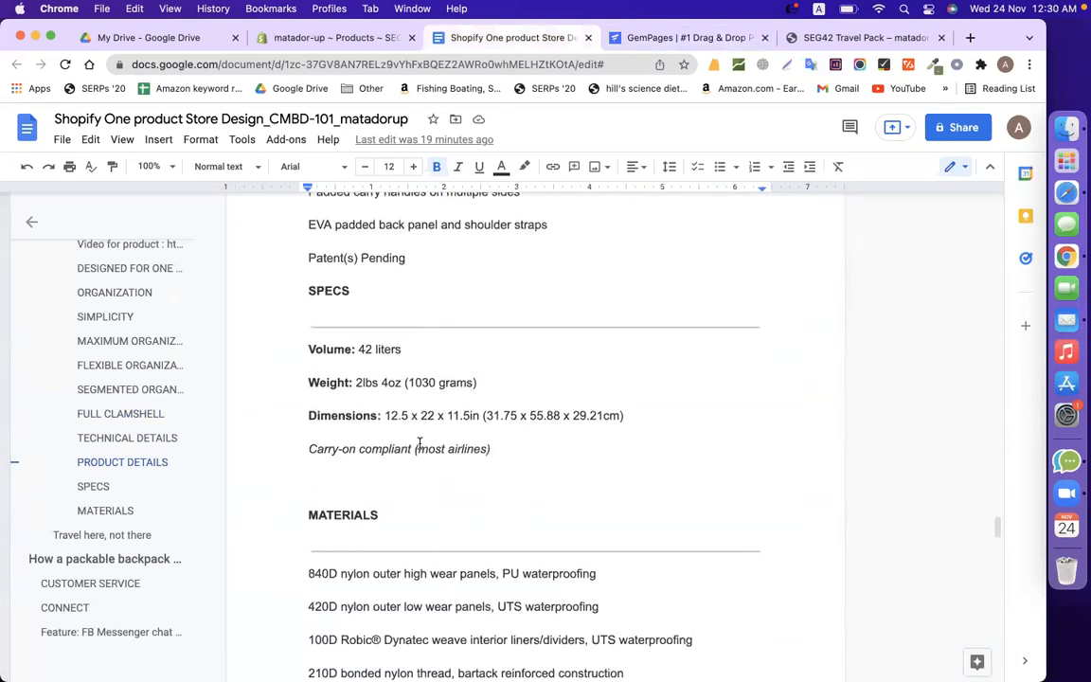
pyautogui.scroll(-10, 357, 467)
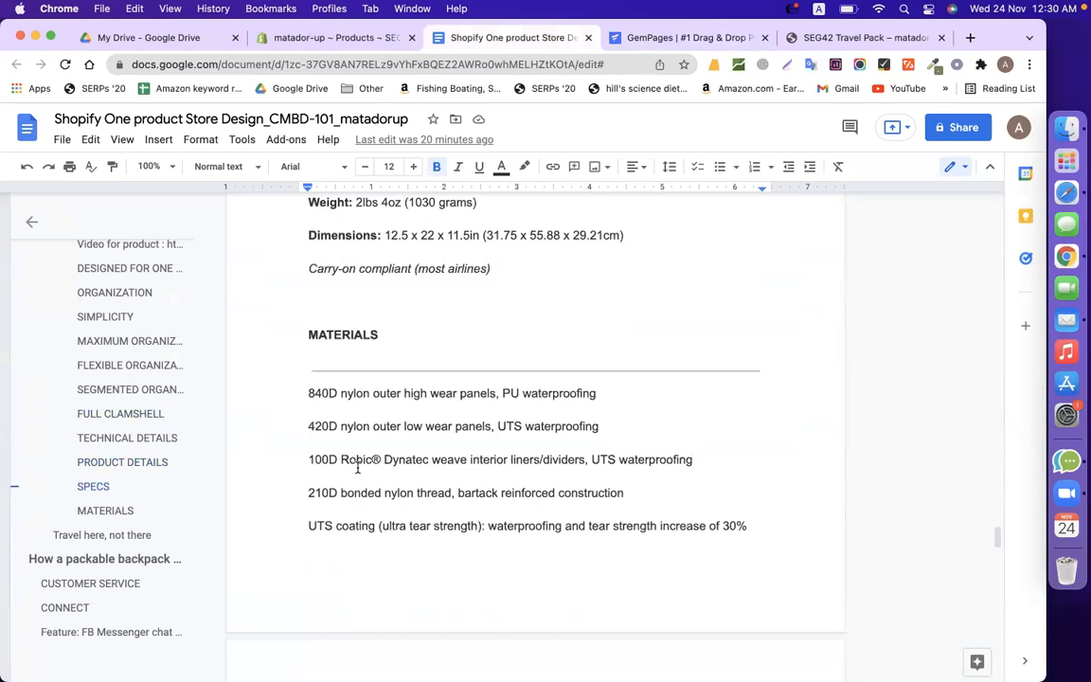
pyautogui.scroll(10, 357, 467)
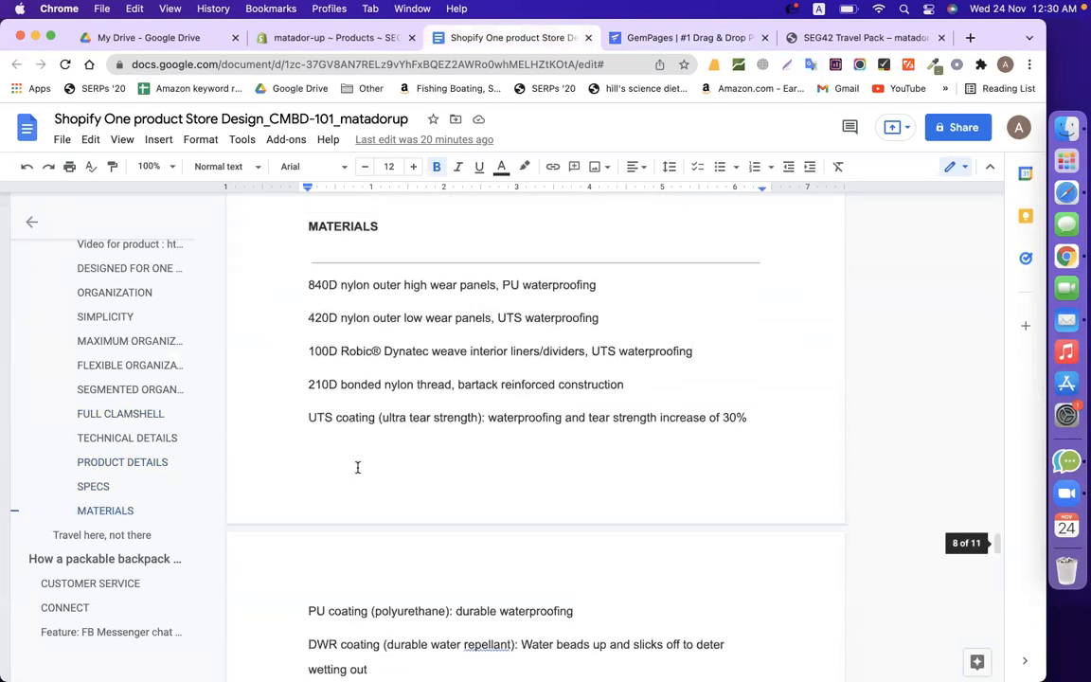
pyautogui.scroll(2, 357, 467)
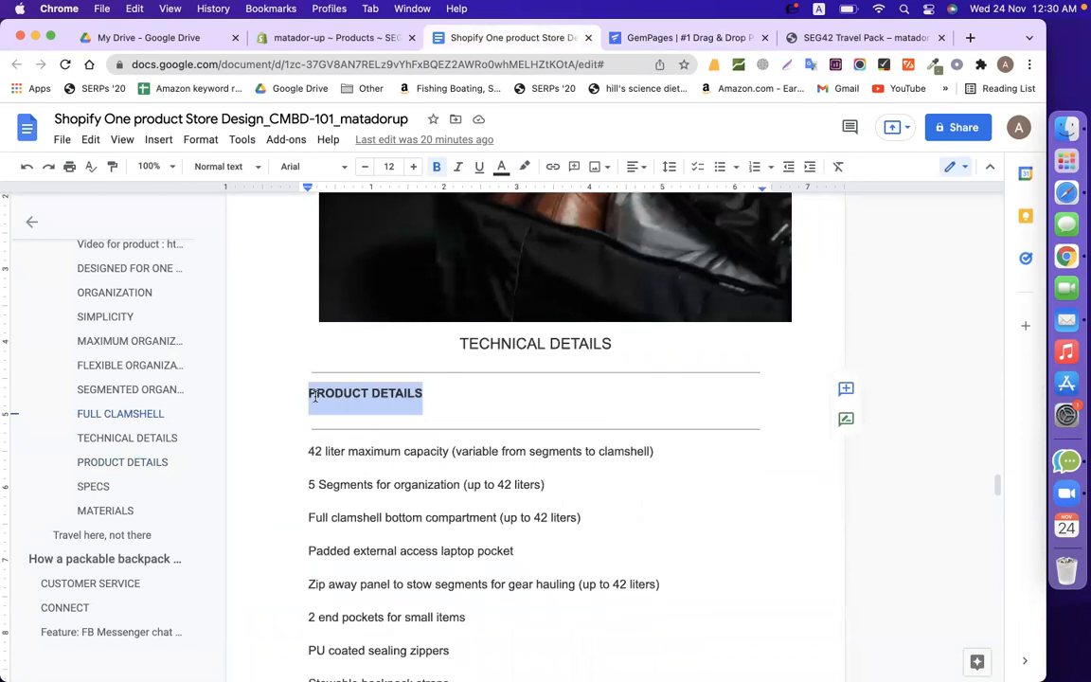
pyautogui.doubleClick(314, 396)
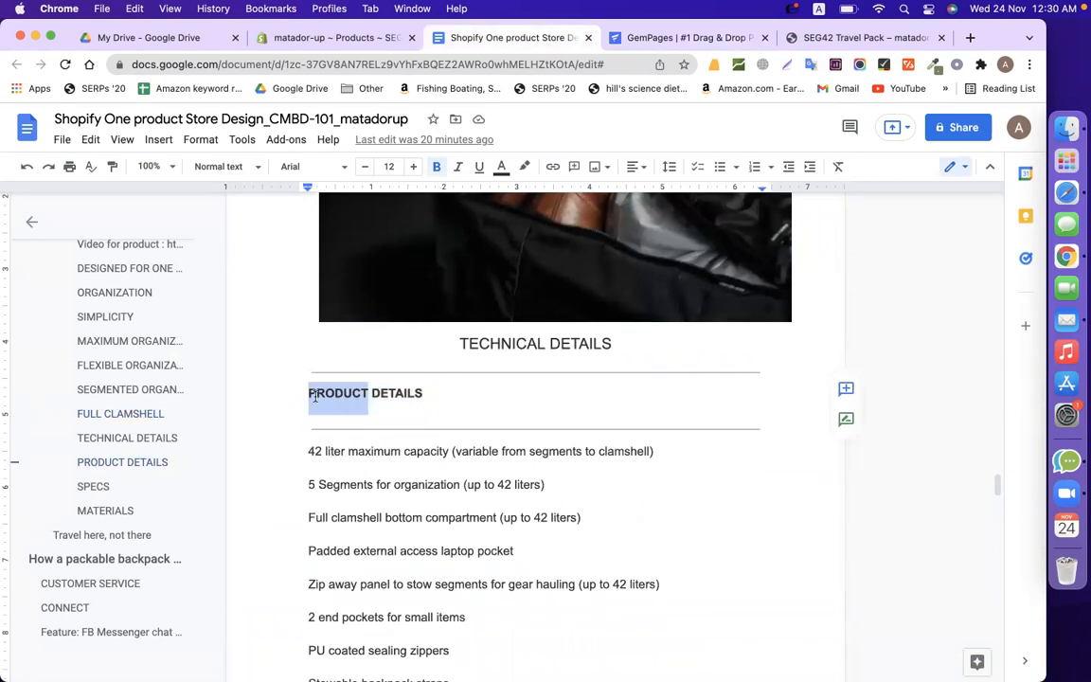
pyautogui.click(650, 38)
pyautogui.click(192, 165)
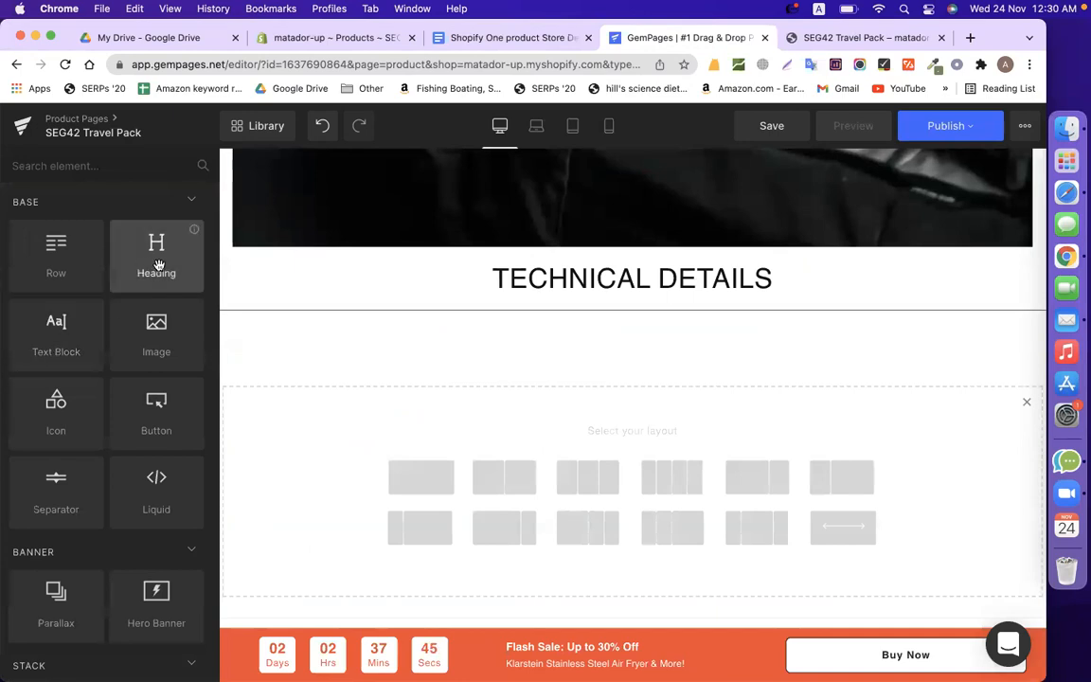
pyautogui.click(468, 45)
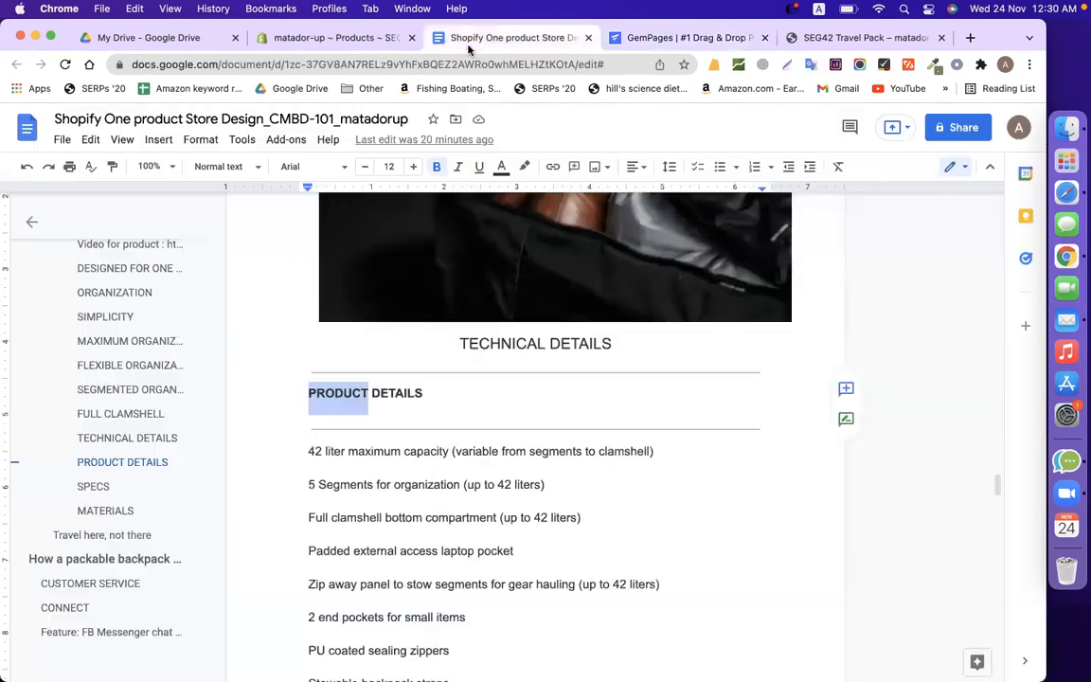
pyautogui.scroll(-10, 440, 460)
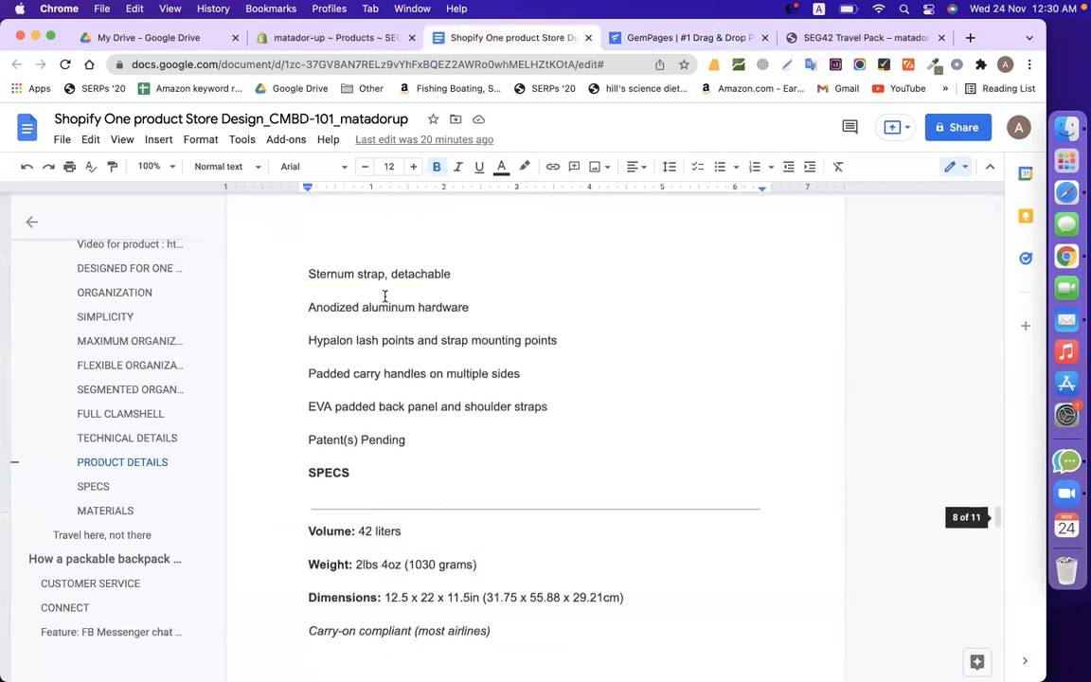
pyautogui.scroll(-5, 384, 296)
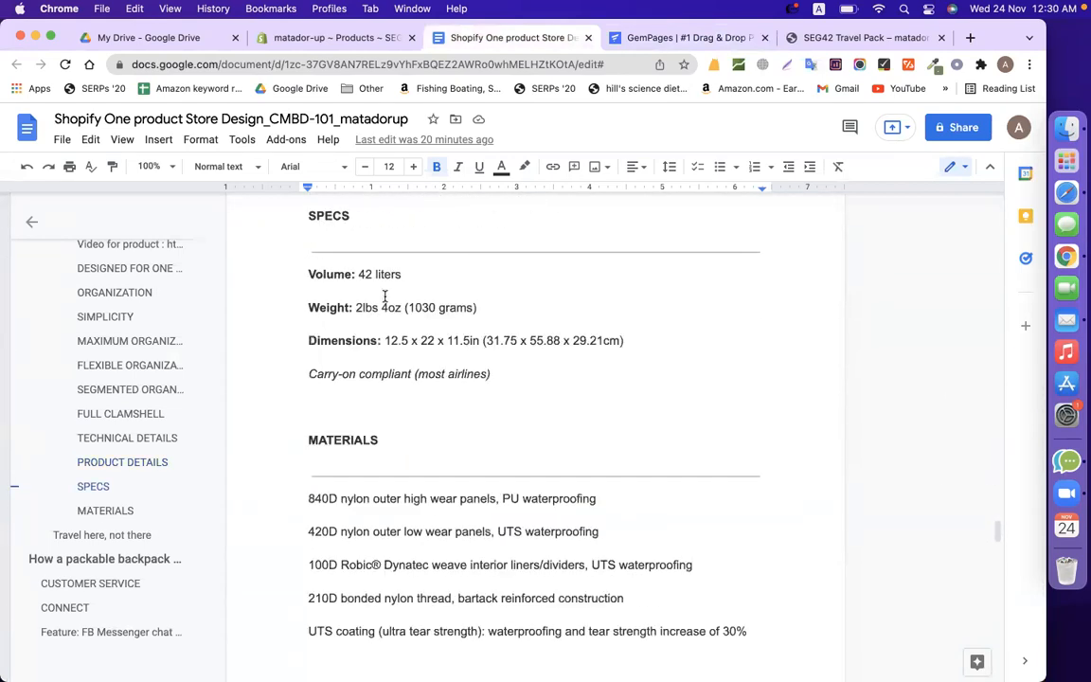
pyautogui.click(674, 41)
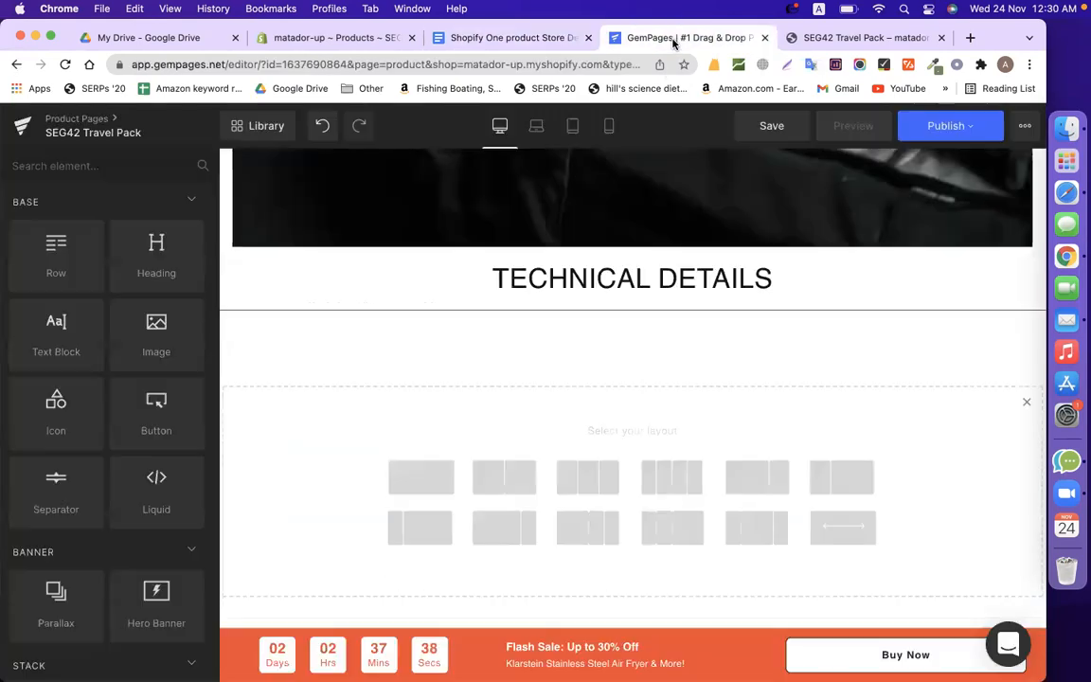
# Step: Add a two-column row with a heading reading PRODUCT DETAILS in the left column
pyautogui.click(487, 486)
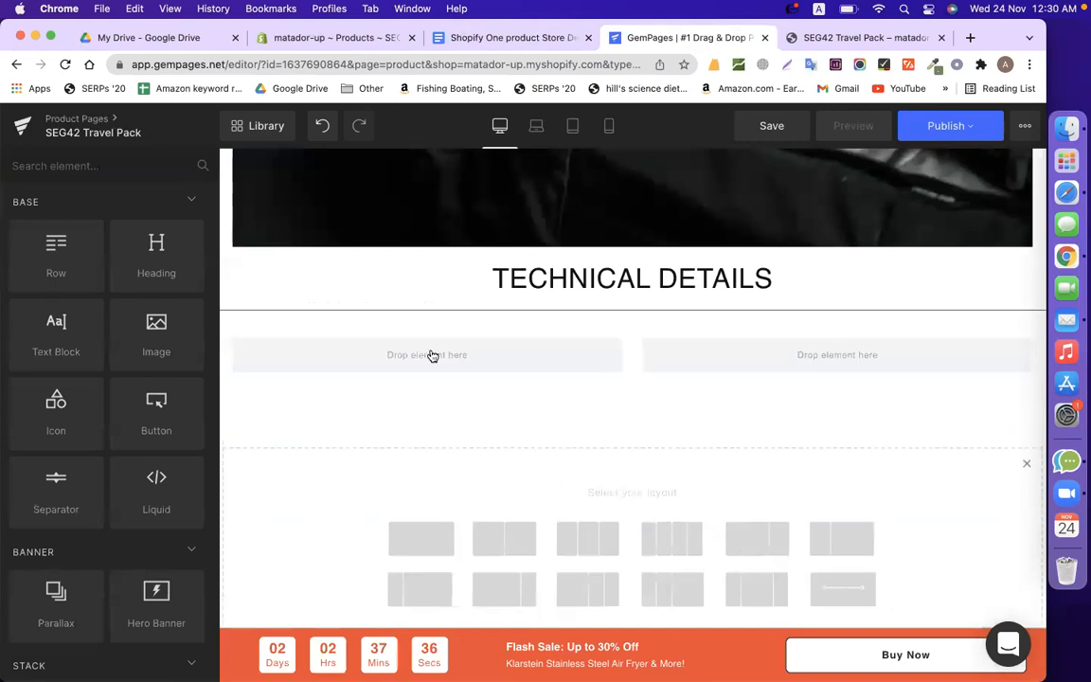
pyautogui.moveTo(169, 259); pyautogui.dragTo(389, 242)
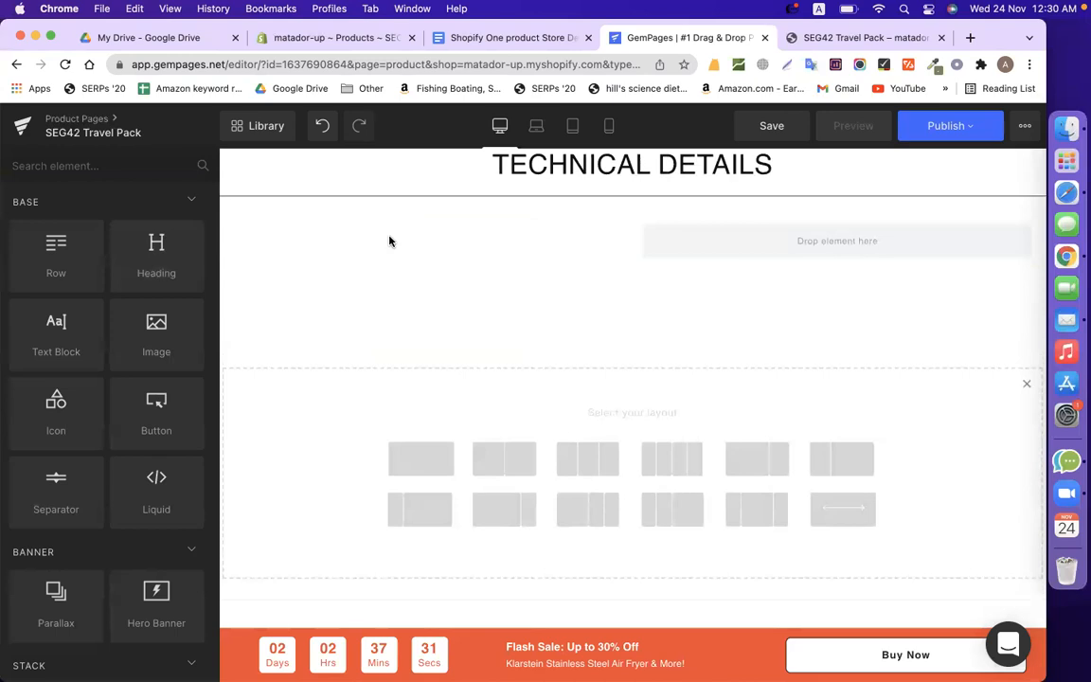
pyautogui.doubleClick(323, 260)
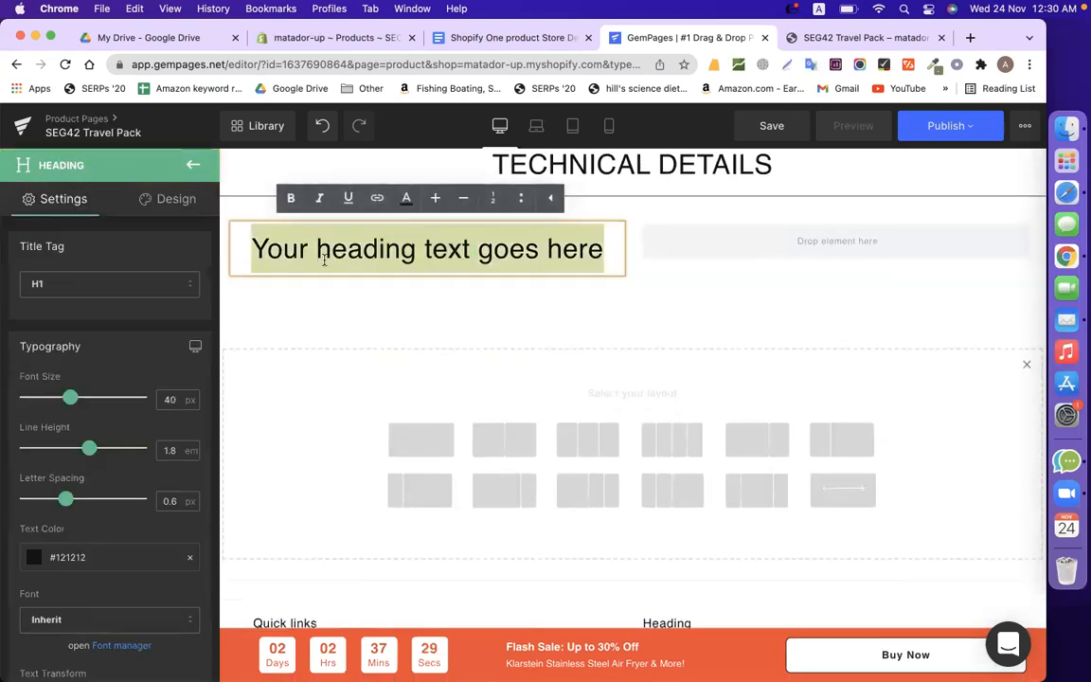
pyautogui.write('PRODUCT')
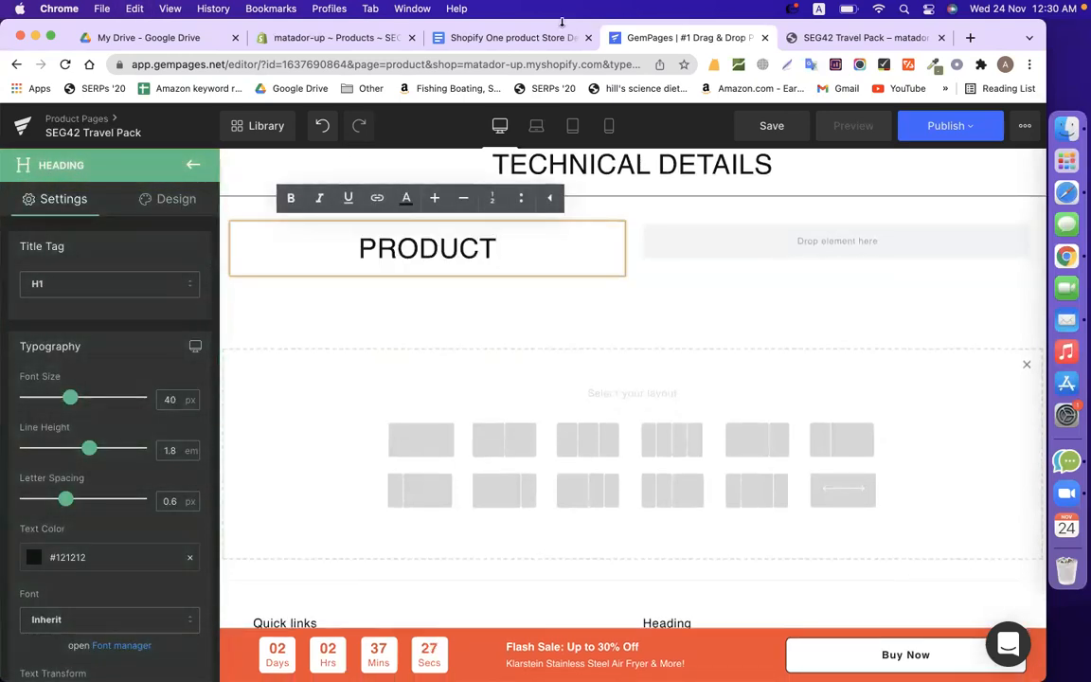
pyautogui.click(538, 36)
pyautogui.scroll(10, 462, 290)
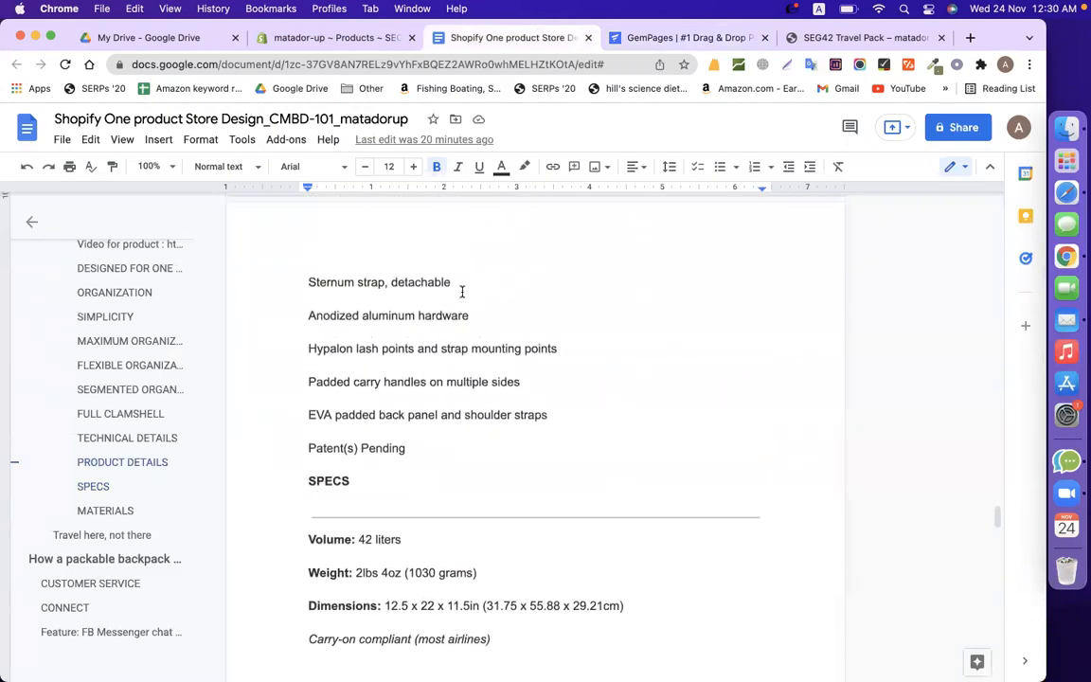
pyautogui.scroll(4, 462, 292)
pyautogui.moveTo(451, 523); pyautogui.dragTo(261, 514)
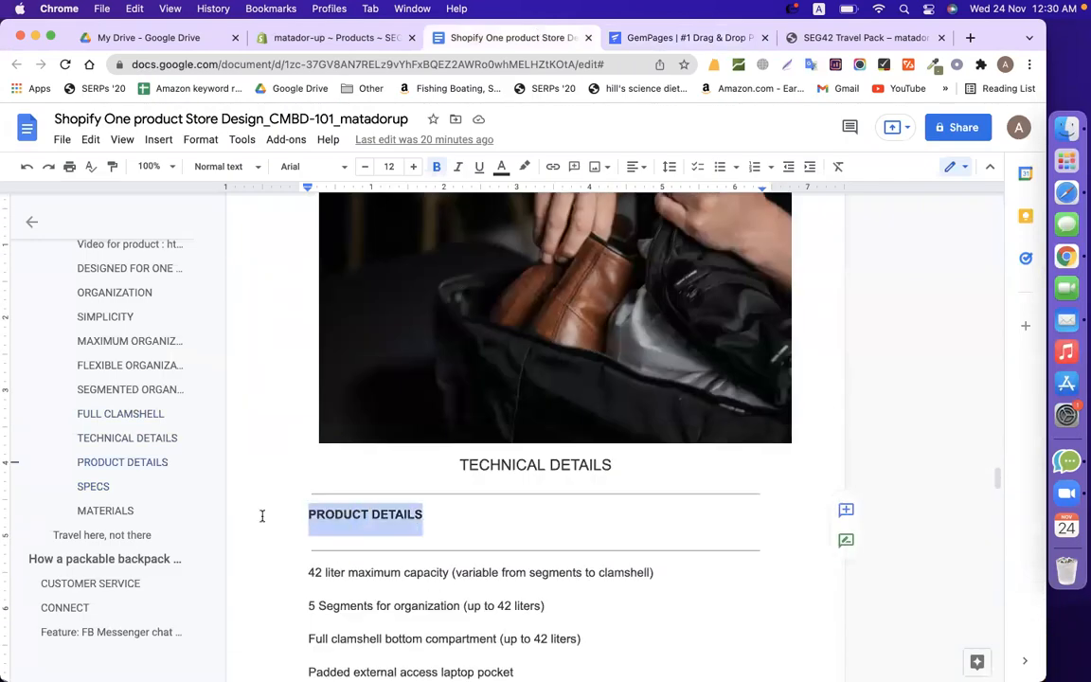
pyautogui.click(632, 43)
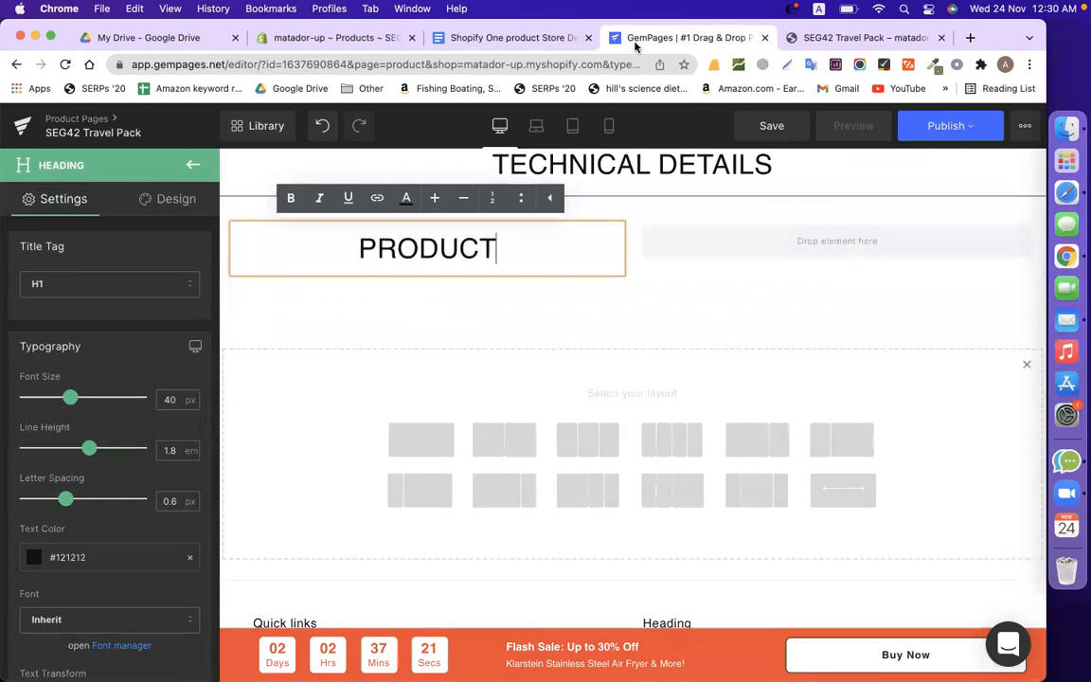
pyautogui.write('DETAILS')
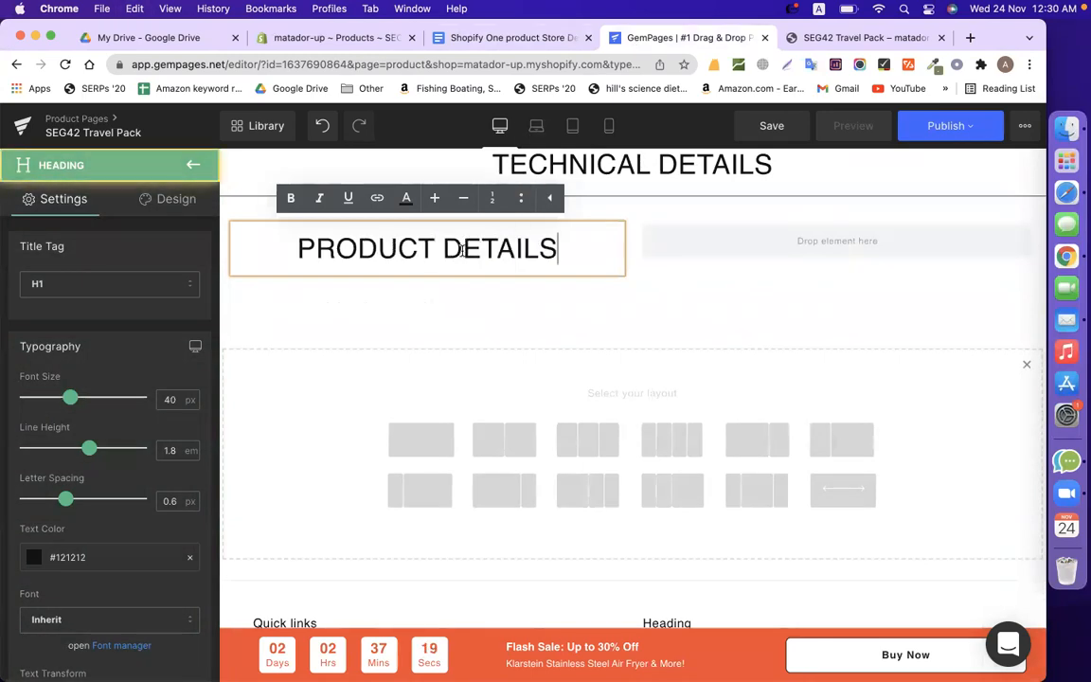
# Step: Make the PRODUCT DETAILS heading an H2 with left alignment
pyautogui.click(106, 293)
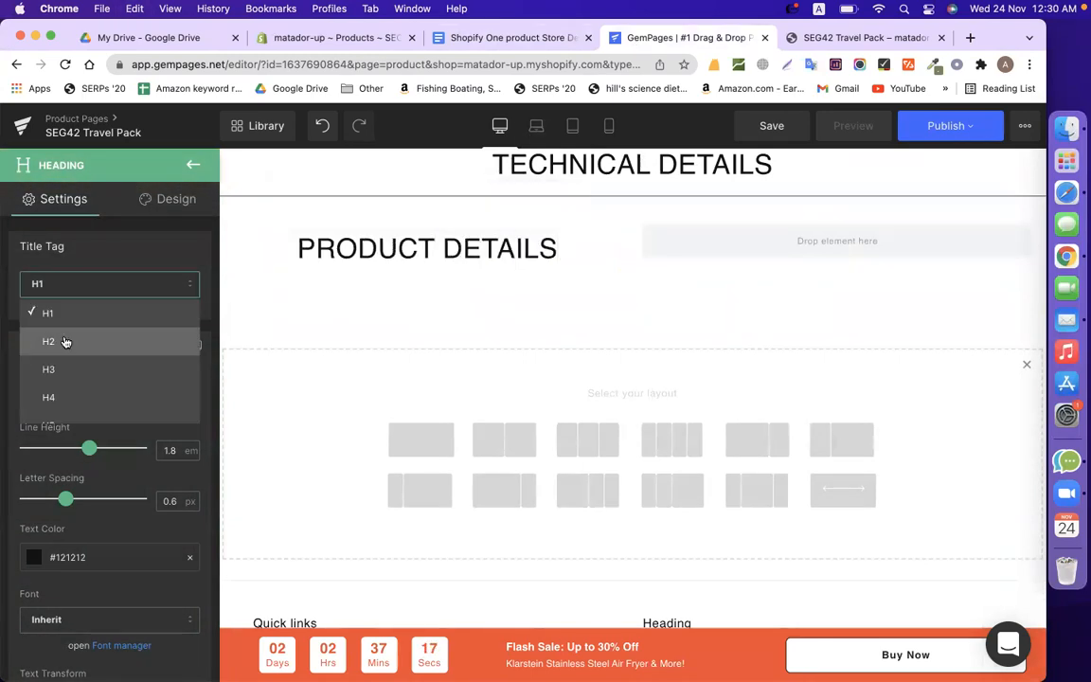
pyautogui.click(65, 341)
pyautogui.scroll(2, 445, 318)
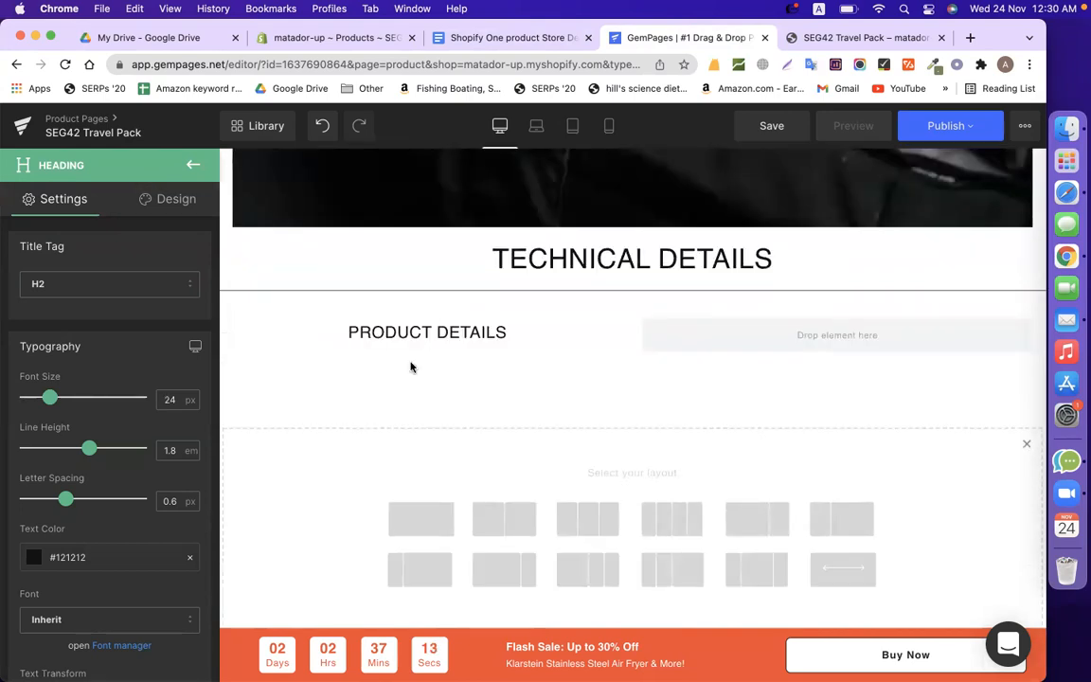
pyautogui.scroll(-8, 99, 521)
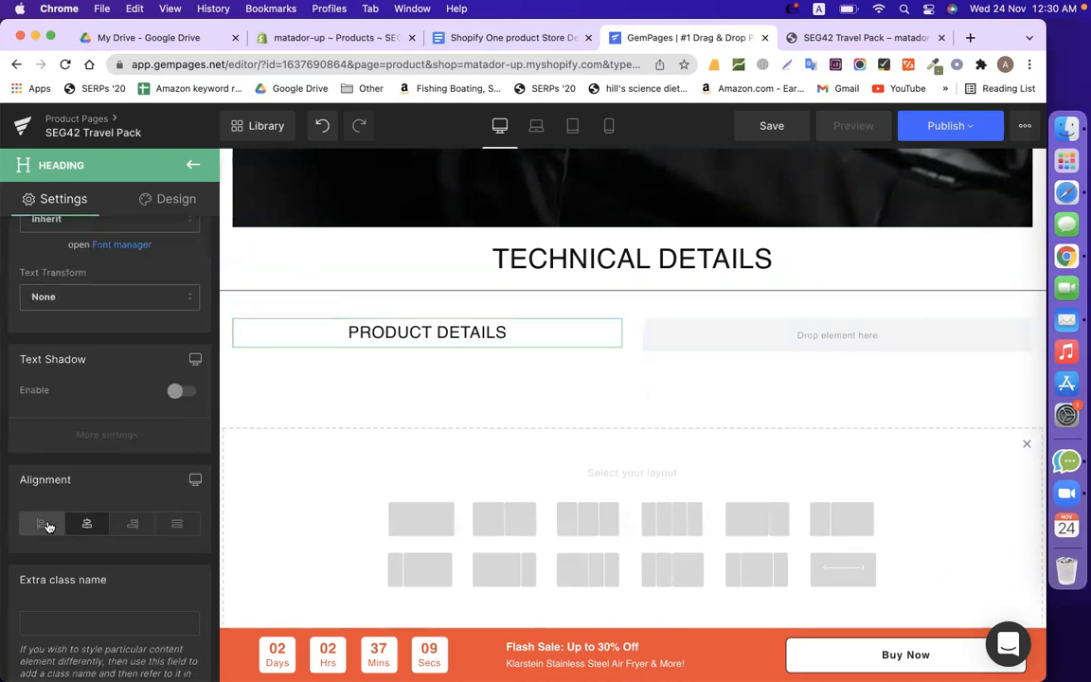
pyautogui.click(45, 524)
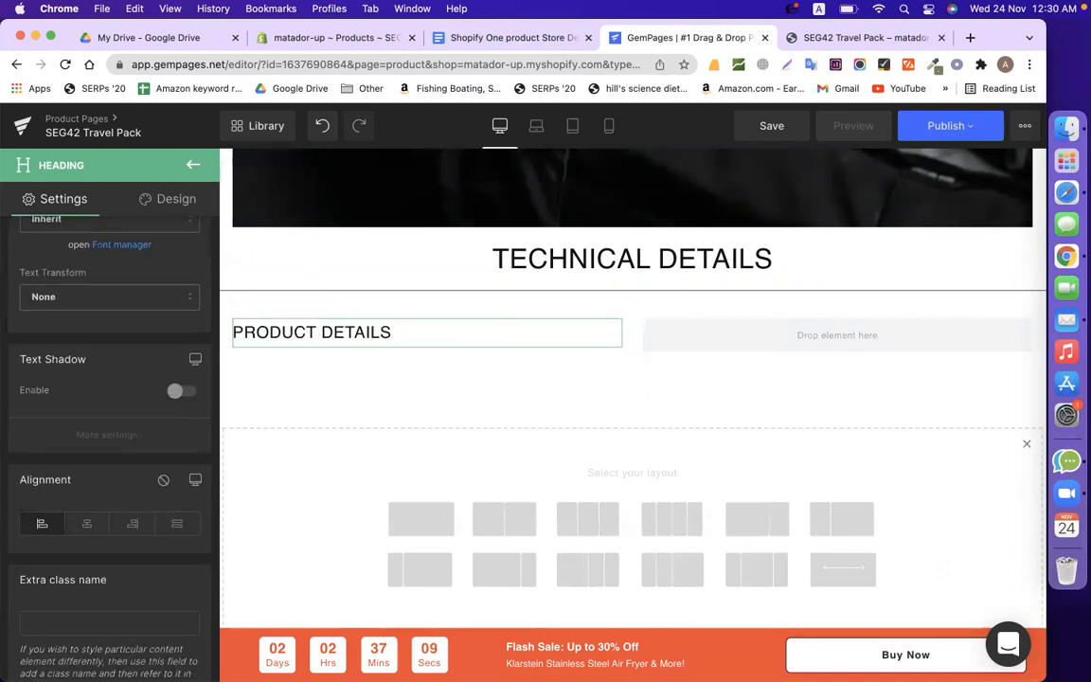
# Step: Add a Separator under PRODUCT DETAILS and copy the feature list from the product document
pyautogui.click(194, 166)
pyautogui.moveTo(65, 490); pyautogui.dragTo(316, 355)
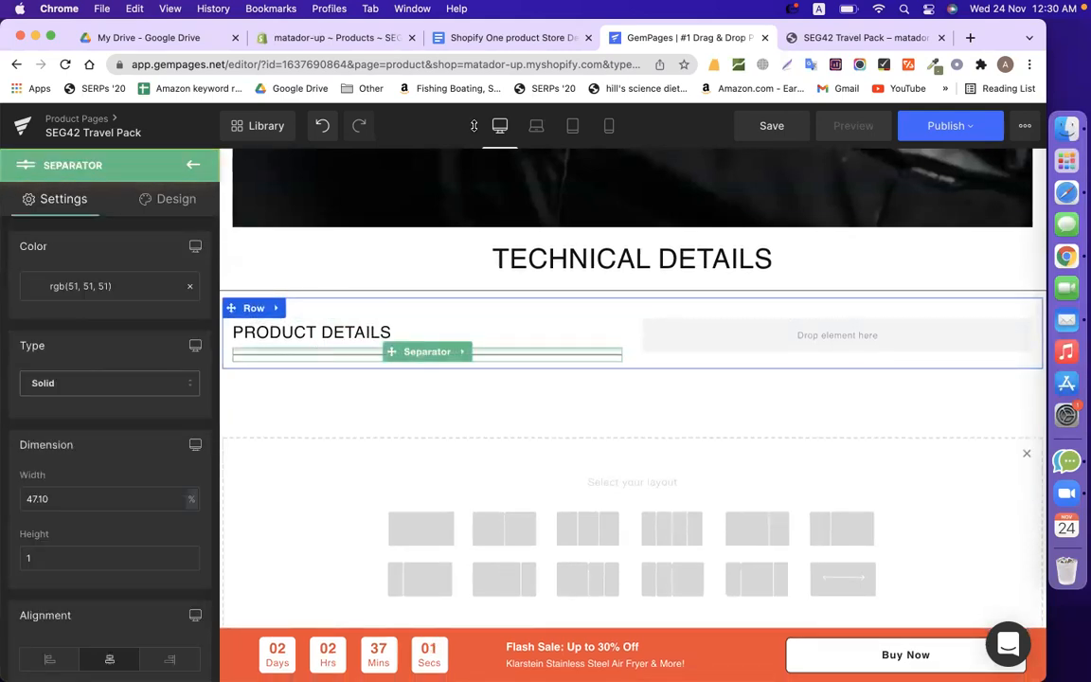
pyautogui.click(539, 38)
pyautogui.scroll(-5, 505, 501)
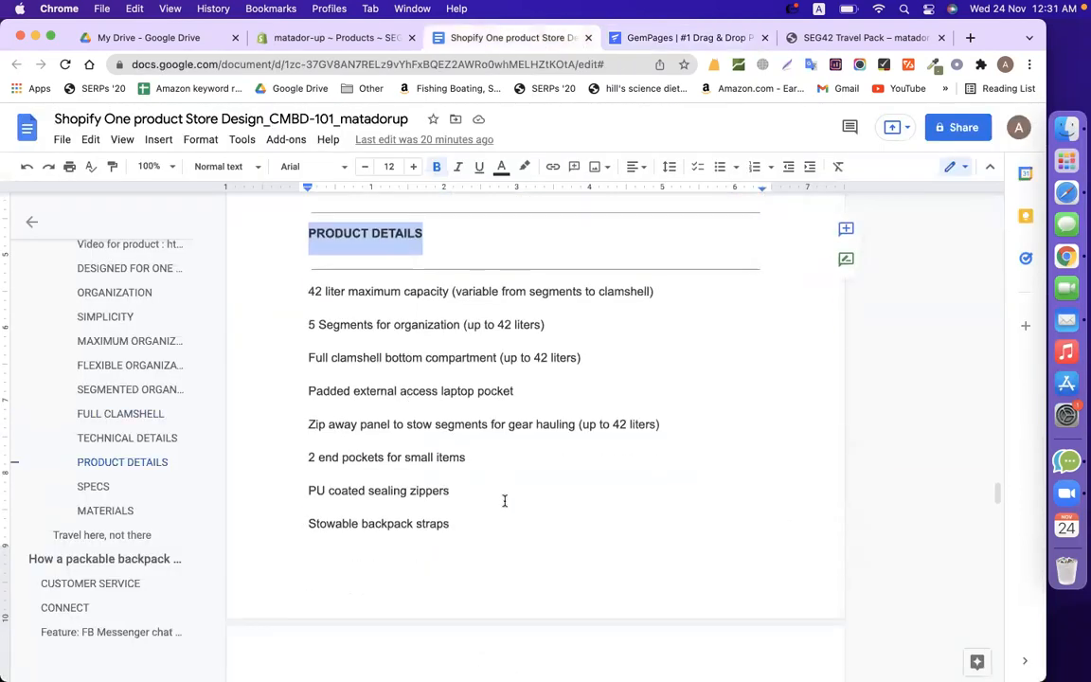
pyautogui.moveTo(307, 289); pyautogui.dragTo(461, 459)
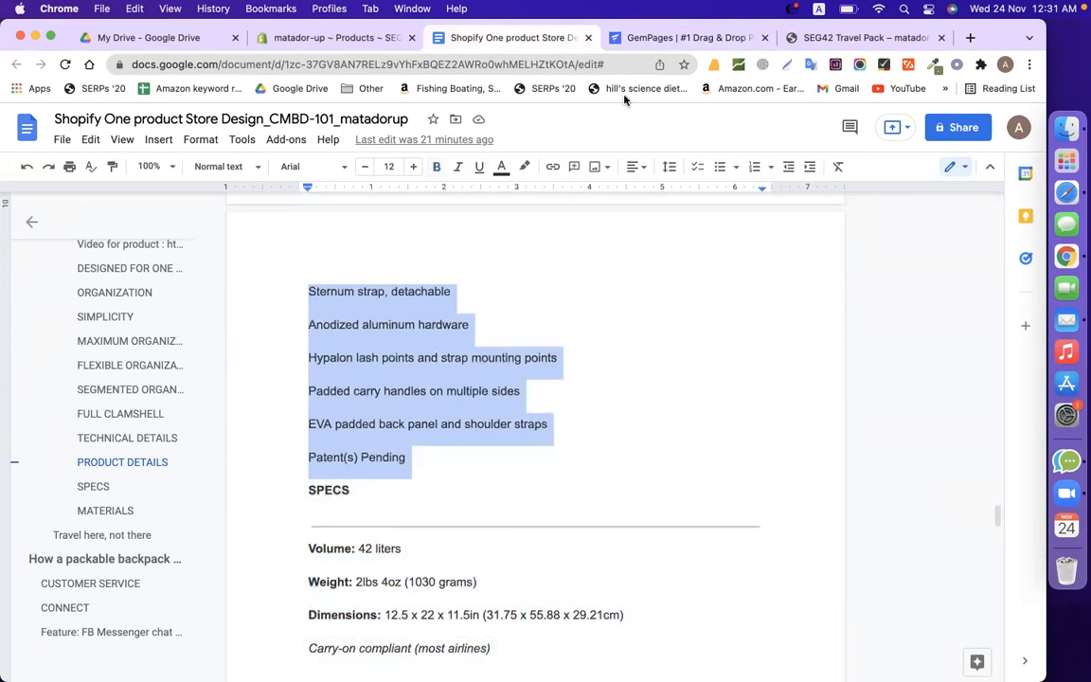
pyautogui.click(650, 40)
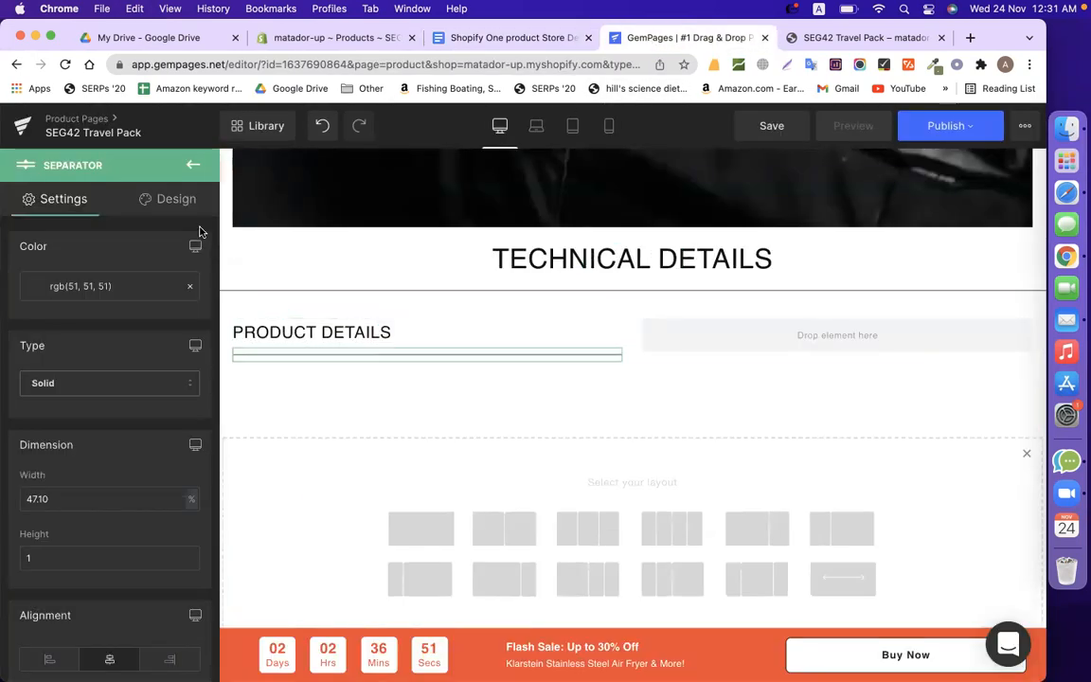
pyautogui.click(193, 165)
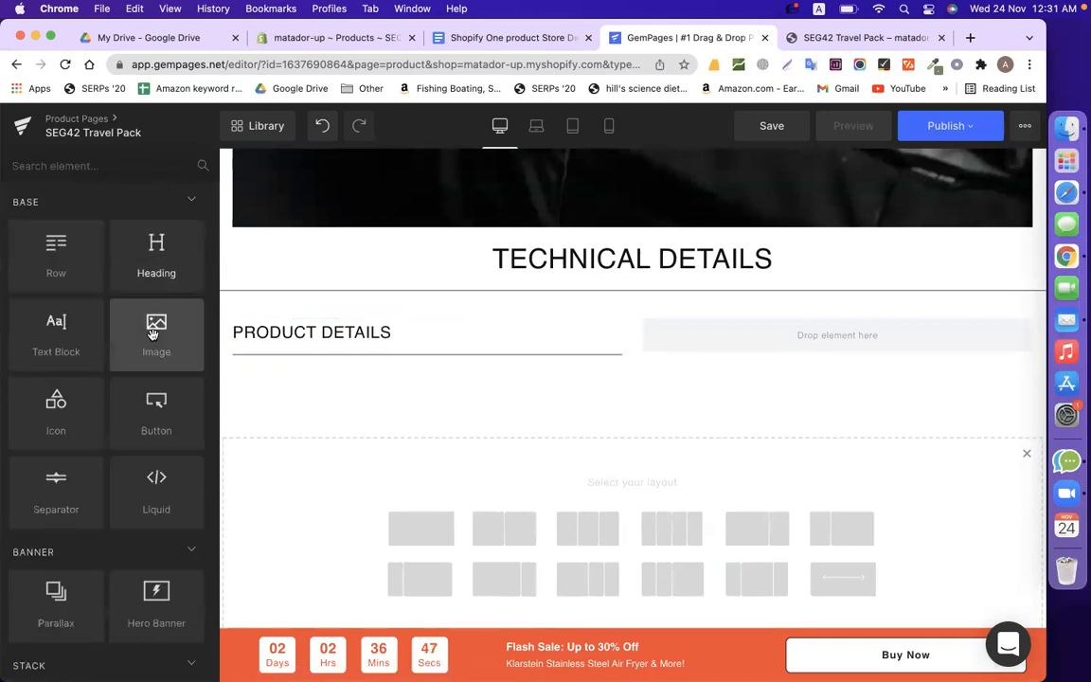
# Step: Add a Text Block below the divider and select all its placeholder text
pyautogui.moveTo(51, 340); pyautogui.dragTo(321, 366)
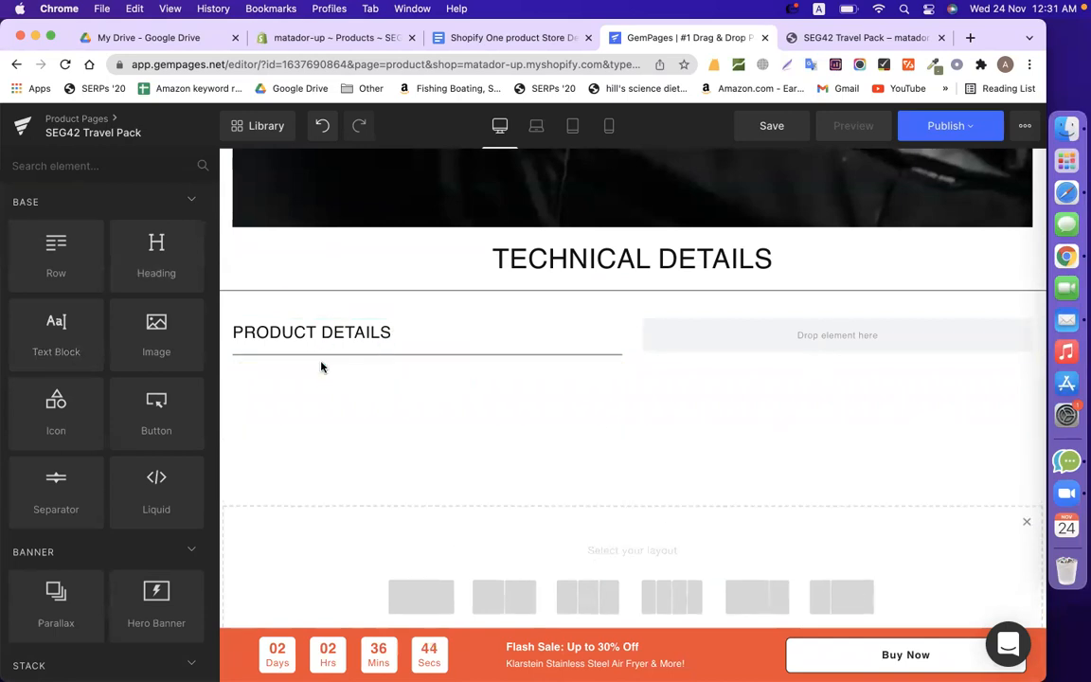
pyautogui.click(319, 405)
pyautogui.press('super+a')
# Step: Paste the backpack feature list as plain text and prefix its first six lines with dashes
pyautogui.press('super+v')
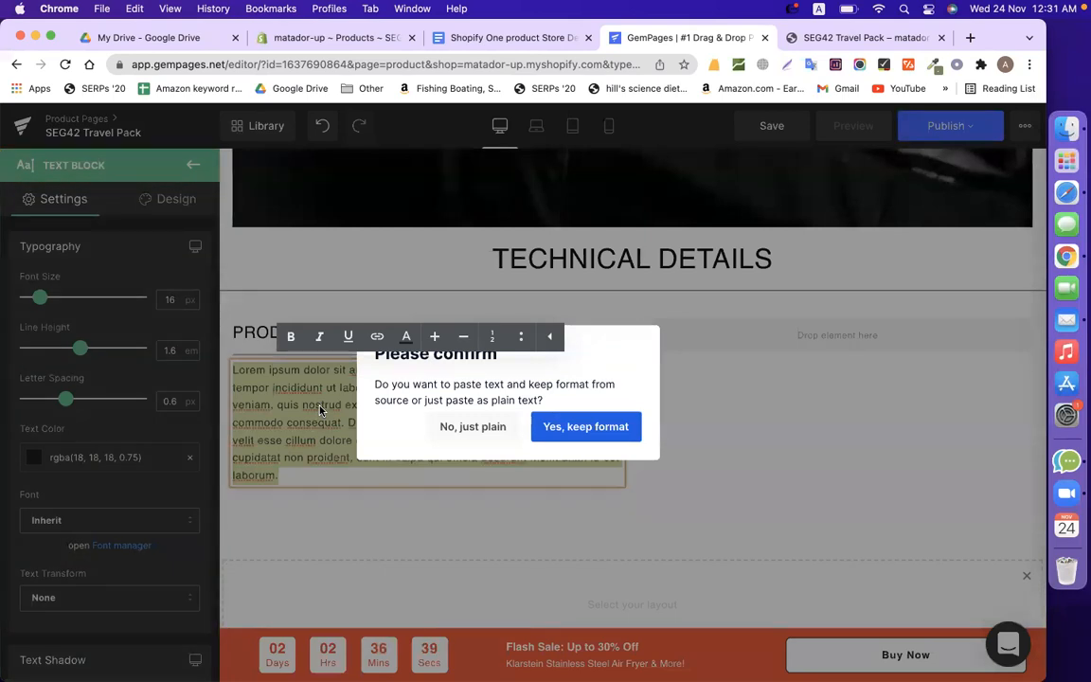
pyautogui.click(470, 428)
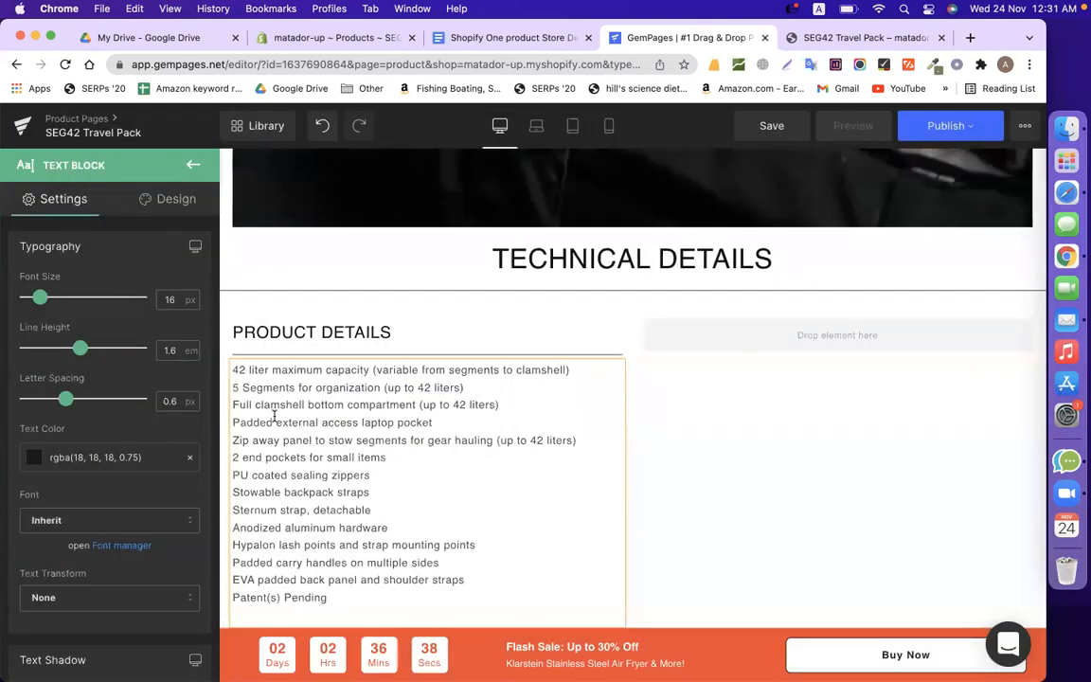
pyautogui.click(238, 370)
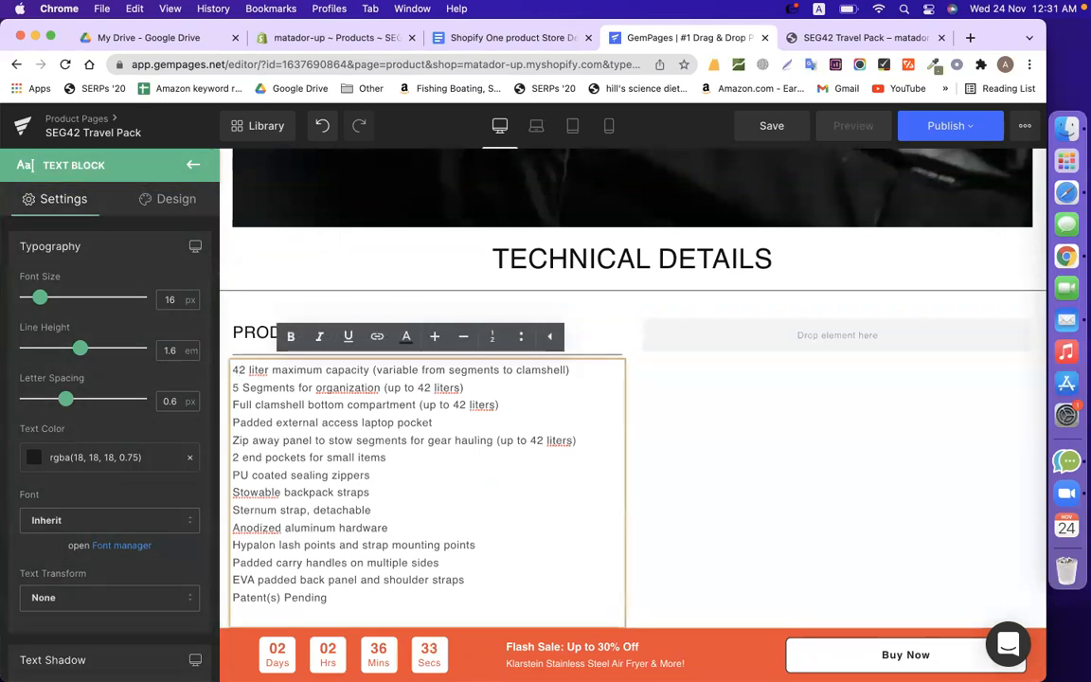
pyautogui.write('- ')
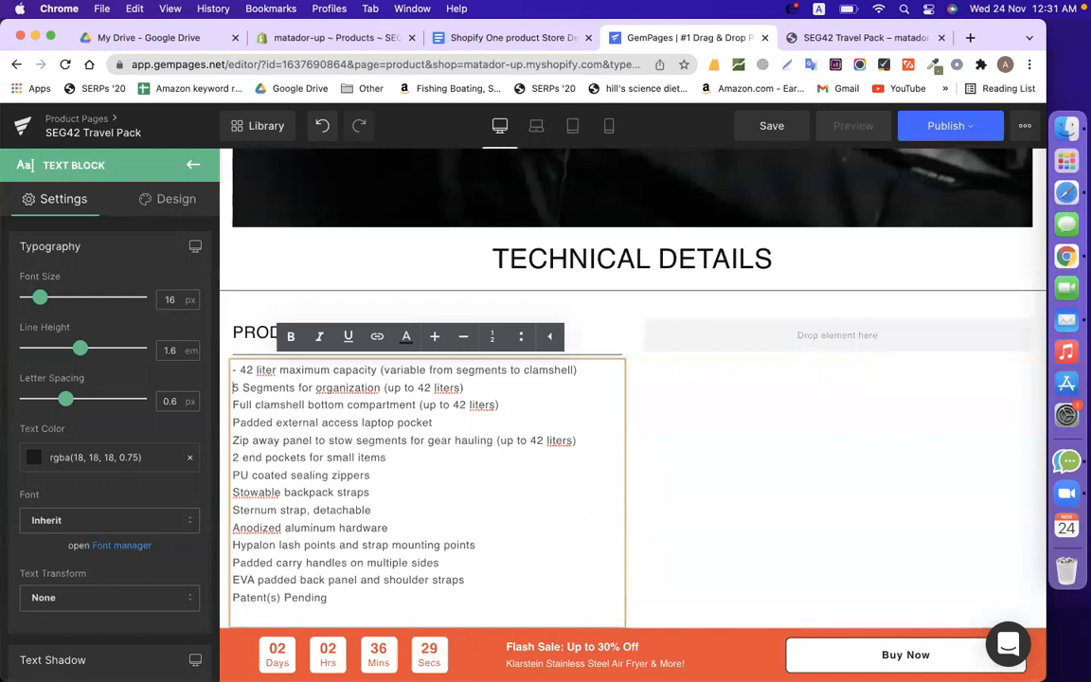
pyautogui.write('- ')
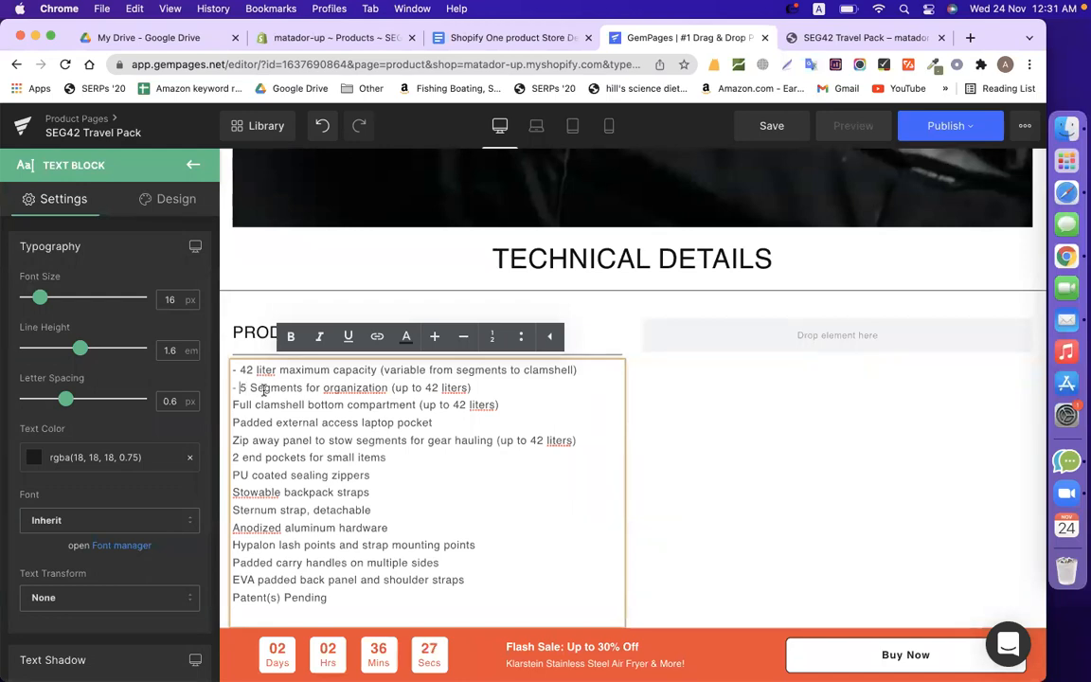
pyautogui.write('-')
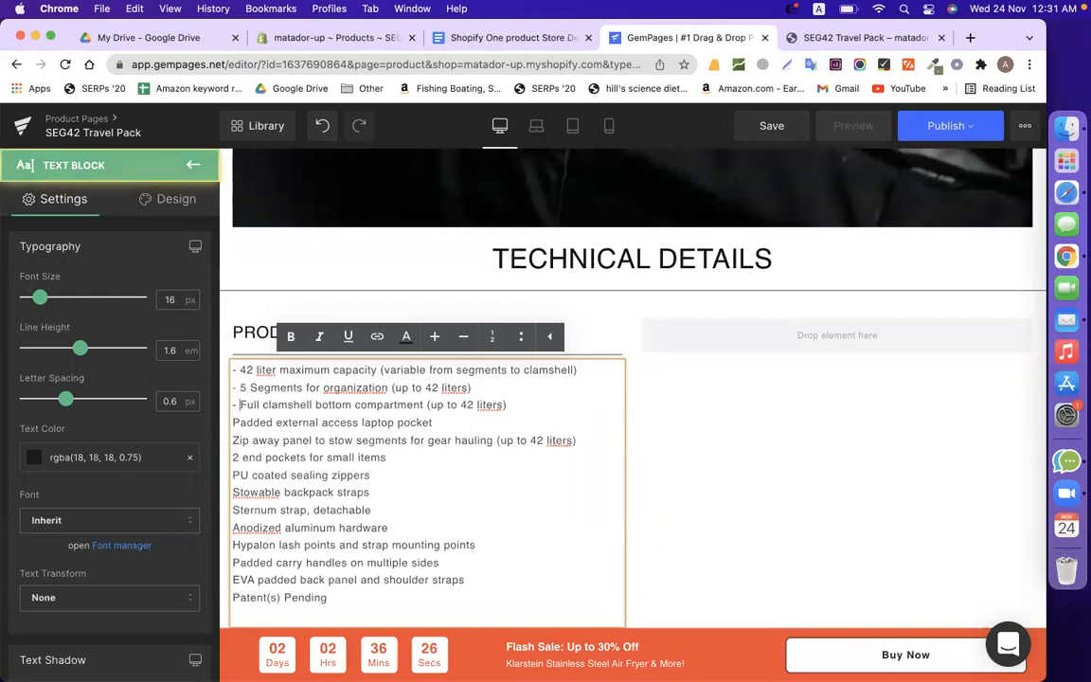
pyautogui.scroll(-1, 246, 428)
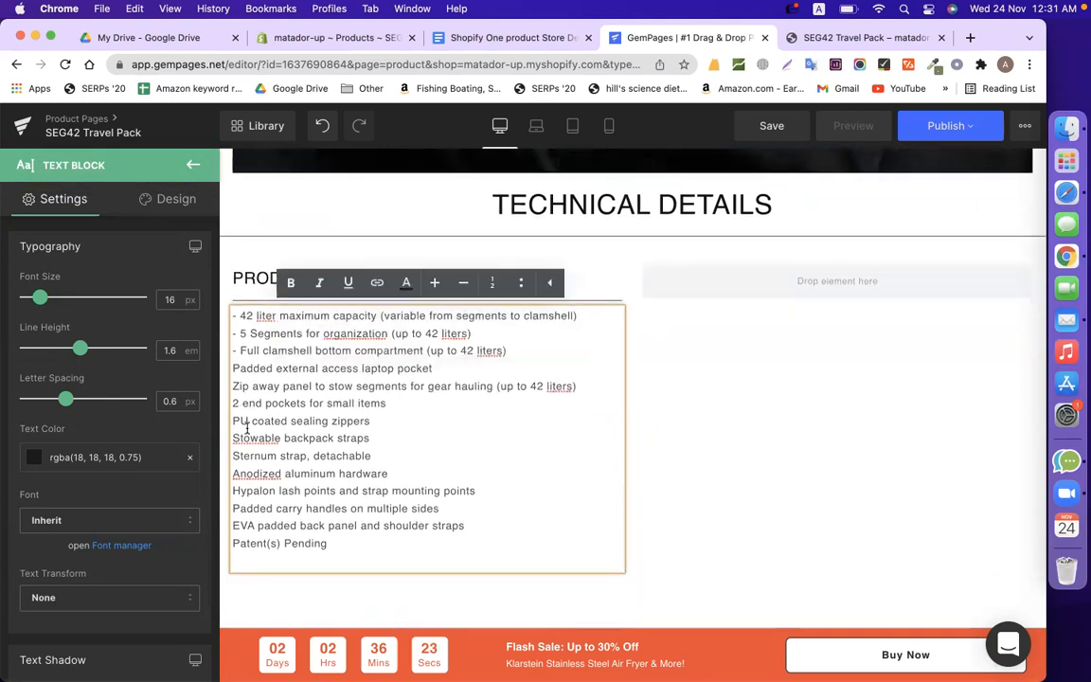
pyautogui.click(232, 370)
pyautogui.write('-')
pyautogui.click(233, 386)
pyautogui.write('- ')
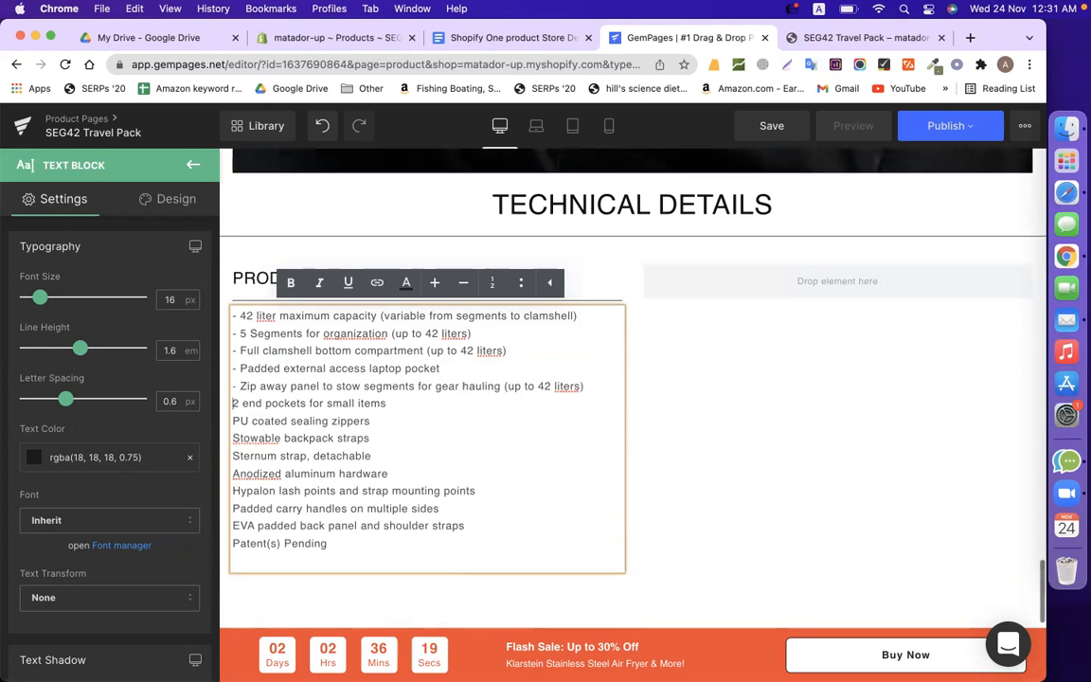
pyautogui.write('-')
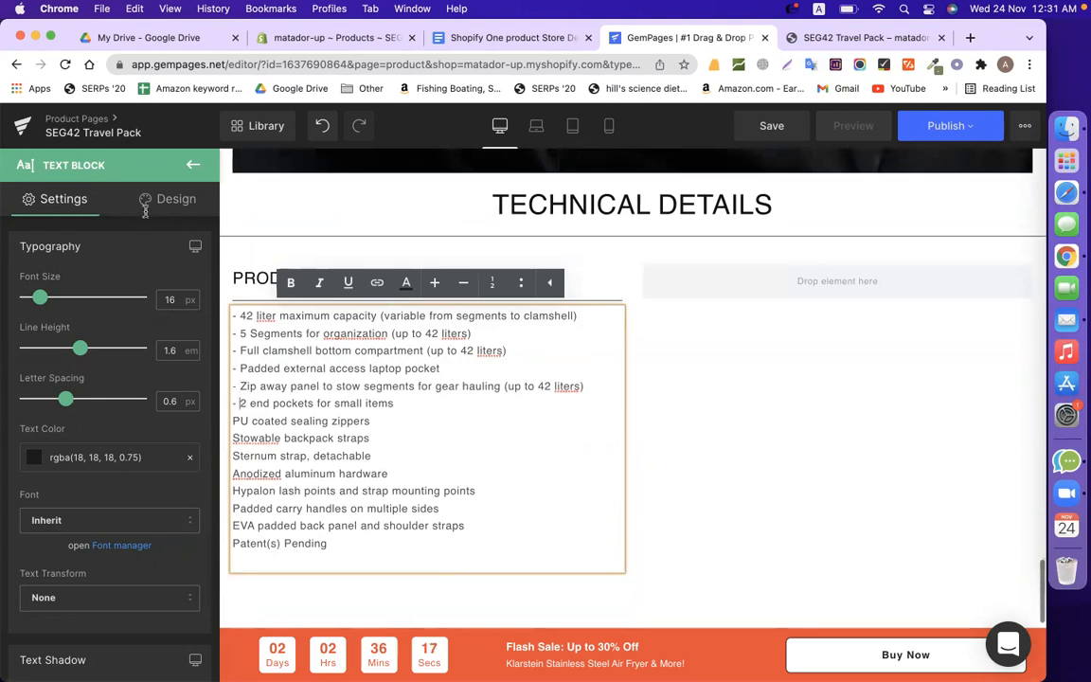
pyautogui.click(193, 165)
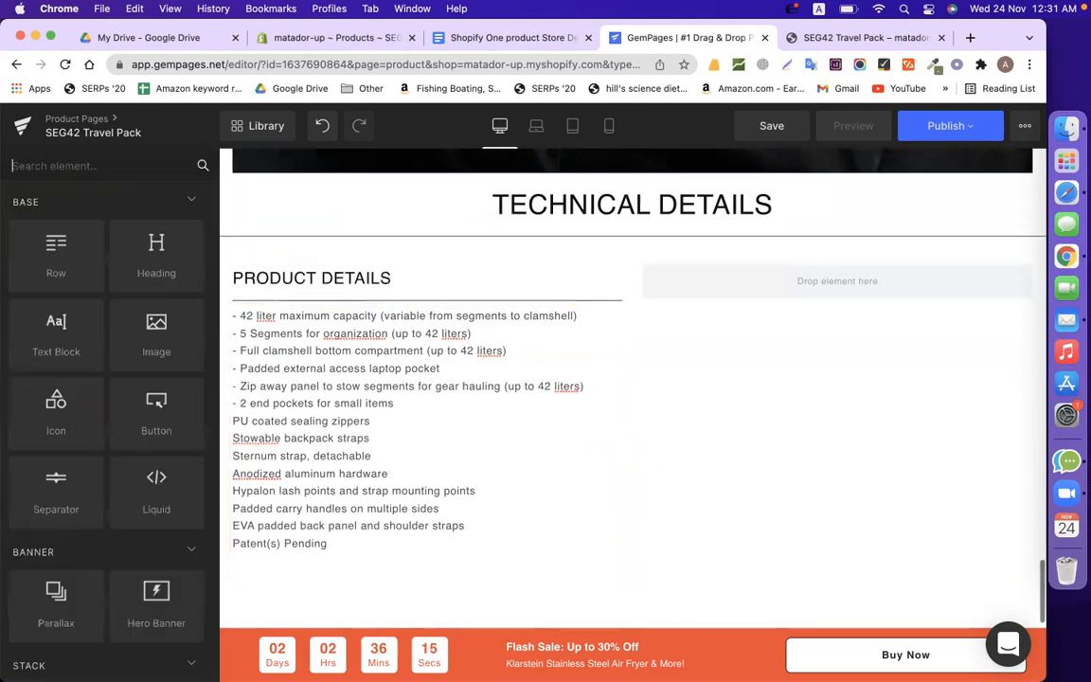
# Step: Add a left-aligned Icon List above the feature list
pyautogui.write('icon')
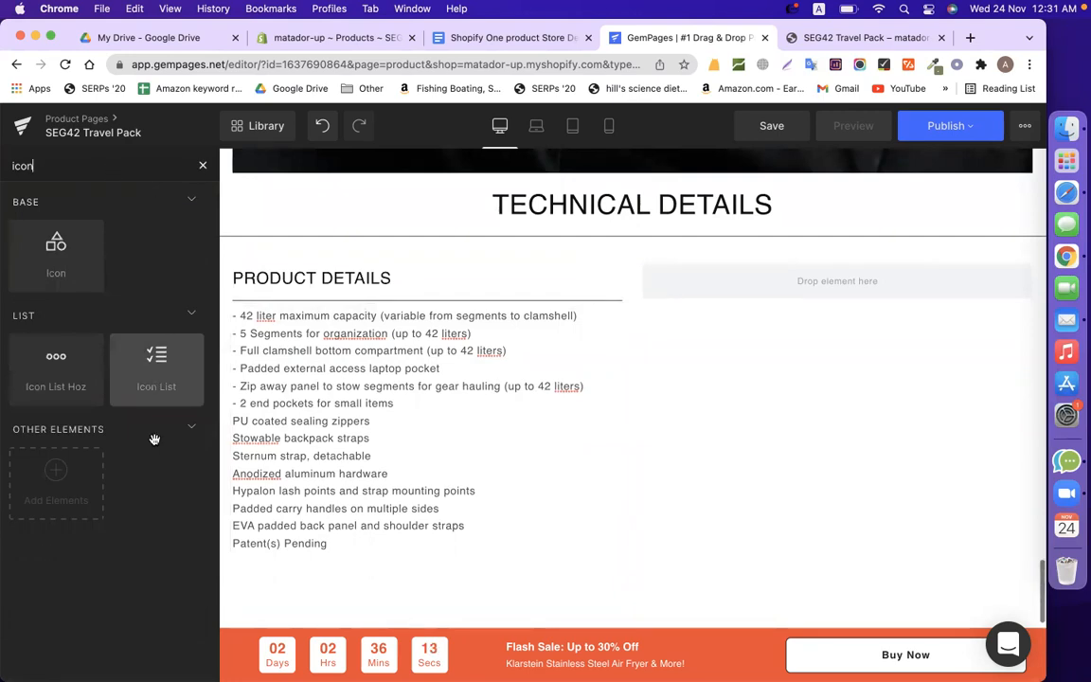
pyautogui.moveTo(159, 380); pyautogui.dragTo(287, 311)
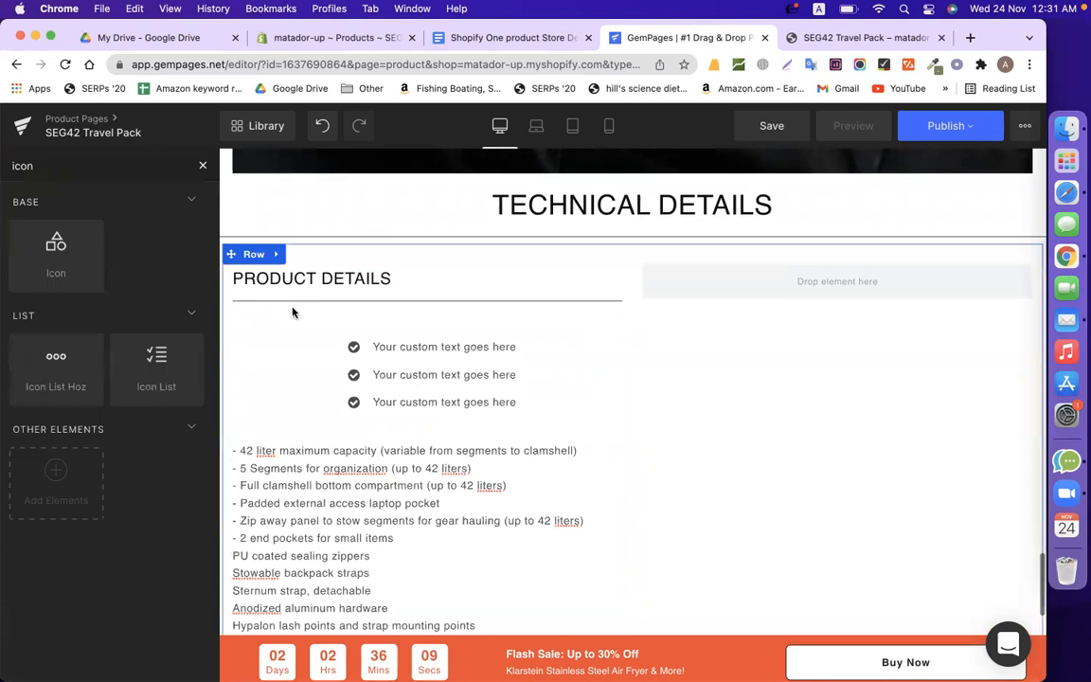
pyautogui.click(459, 368)
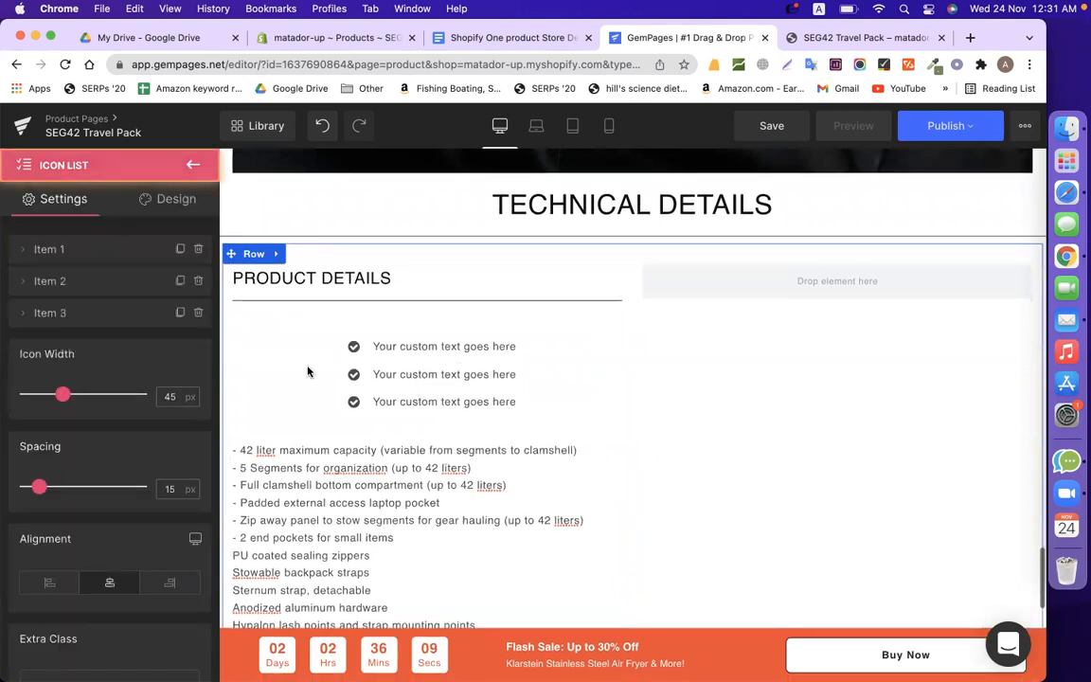
pyautogui.click(52, 585)
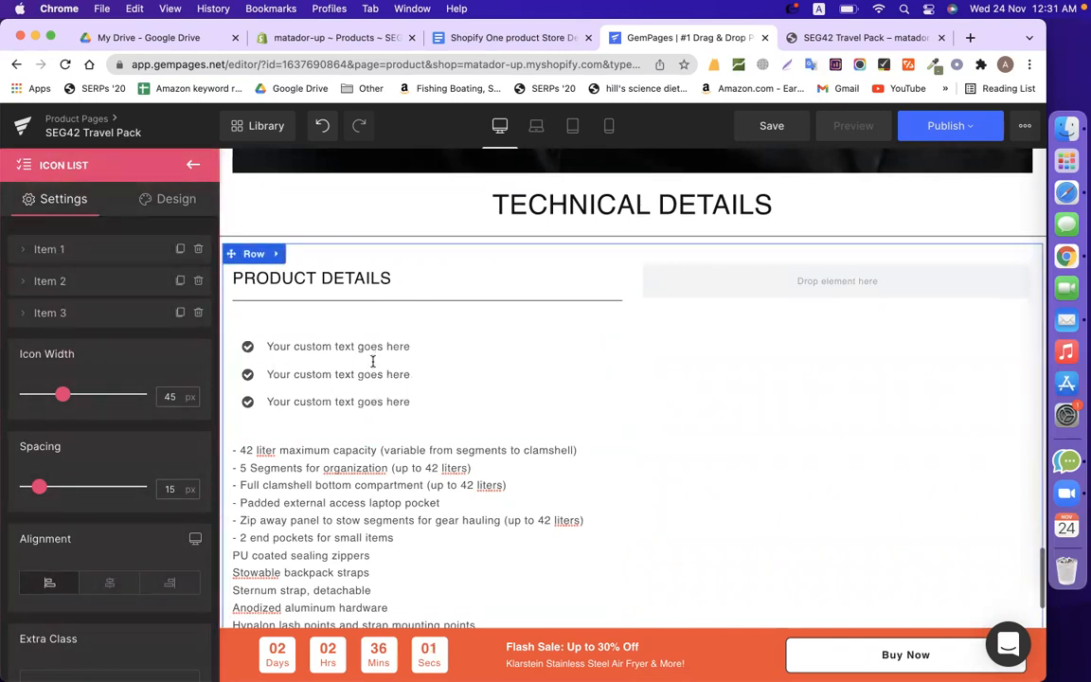
pyautogui.scroll(-3, 371, 358)
pyautogui.scroll(1, 360, 303)
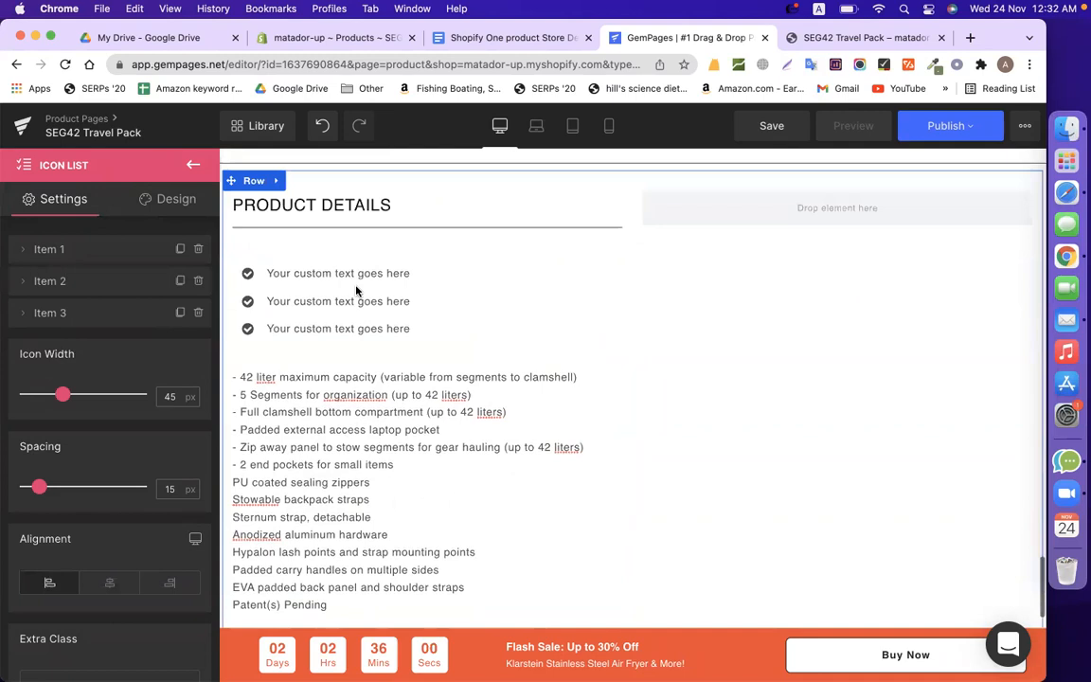
# Step: Delete the placeholder Icon List so the text sits directly under PRODUCT DETAILS
pyautogui.click(279, 273)
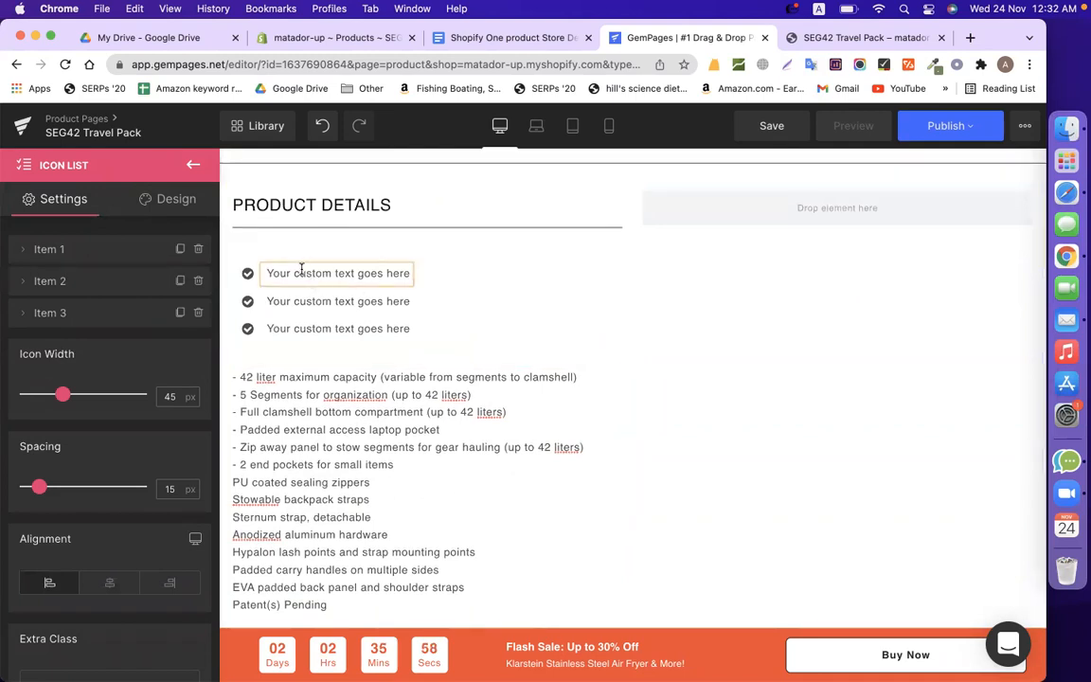
pyautogui.click(694, 344)
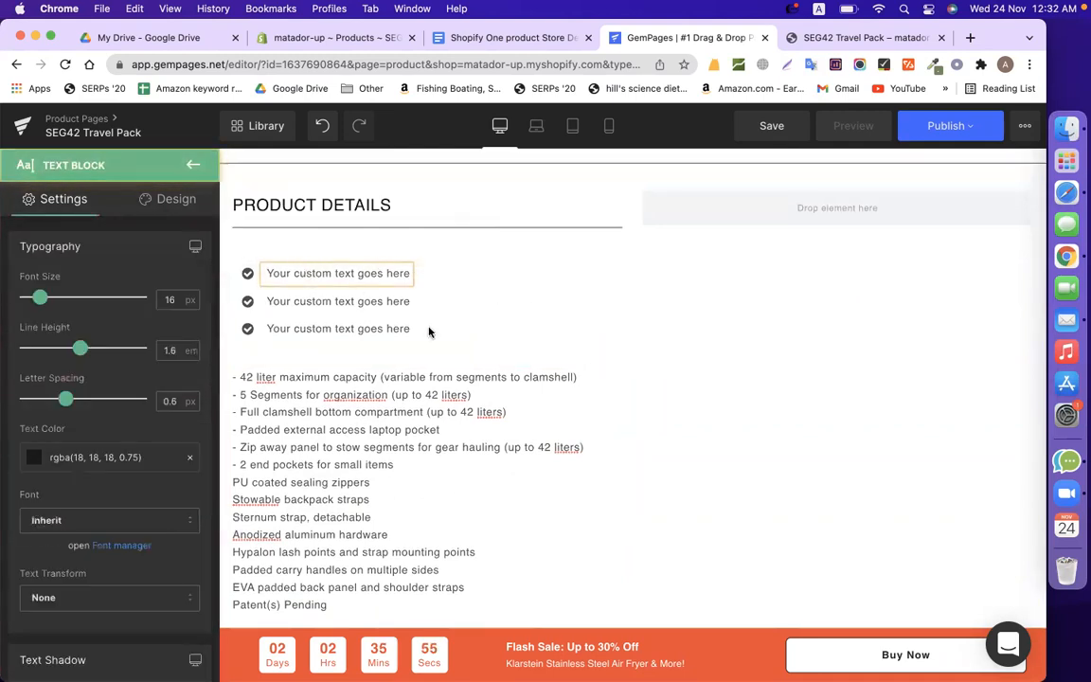
pyautogui.click(427, 332)
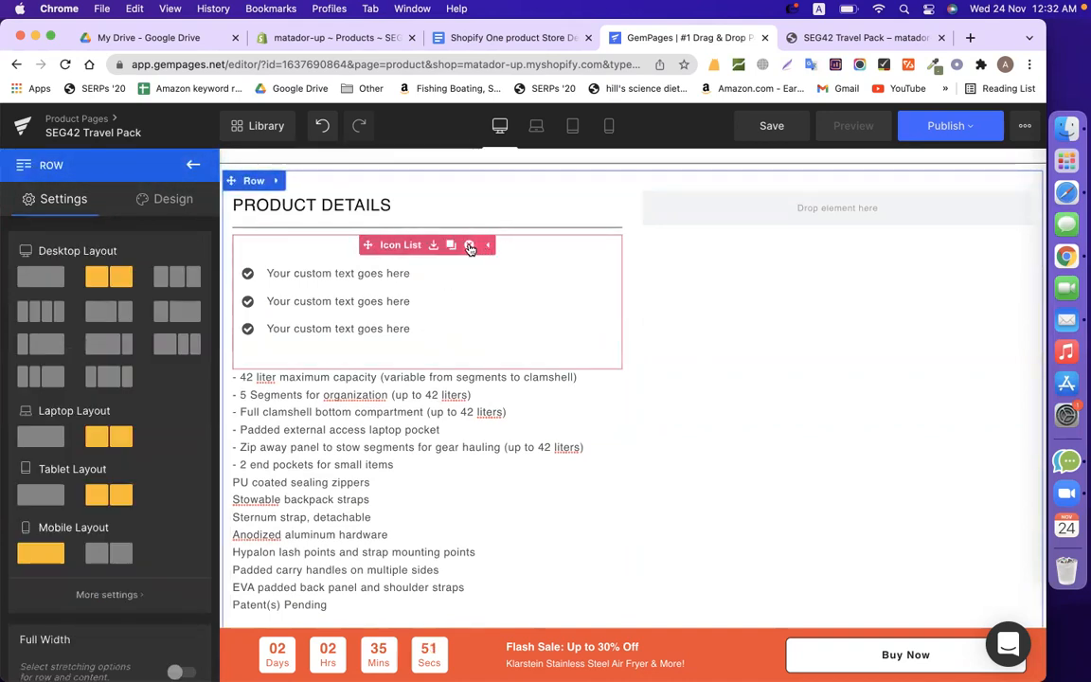
pyautogui.click(469, 246)
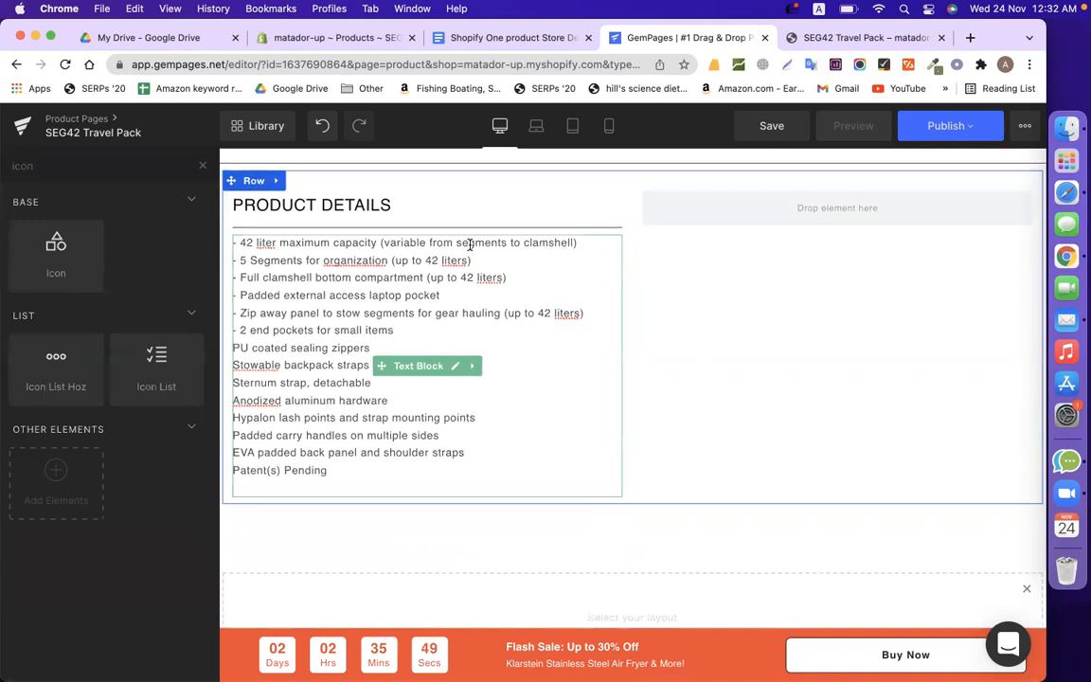
# Step: Add dashes before the remaining eight feature lines, from Stowable backpack straps through Patent(s) Pending
pyautogui.click(238, 346)
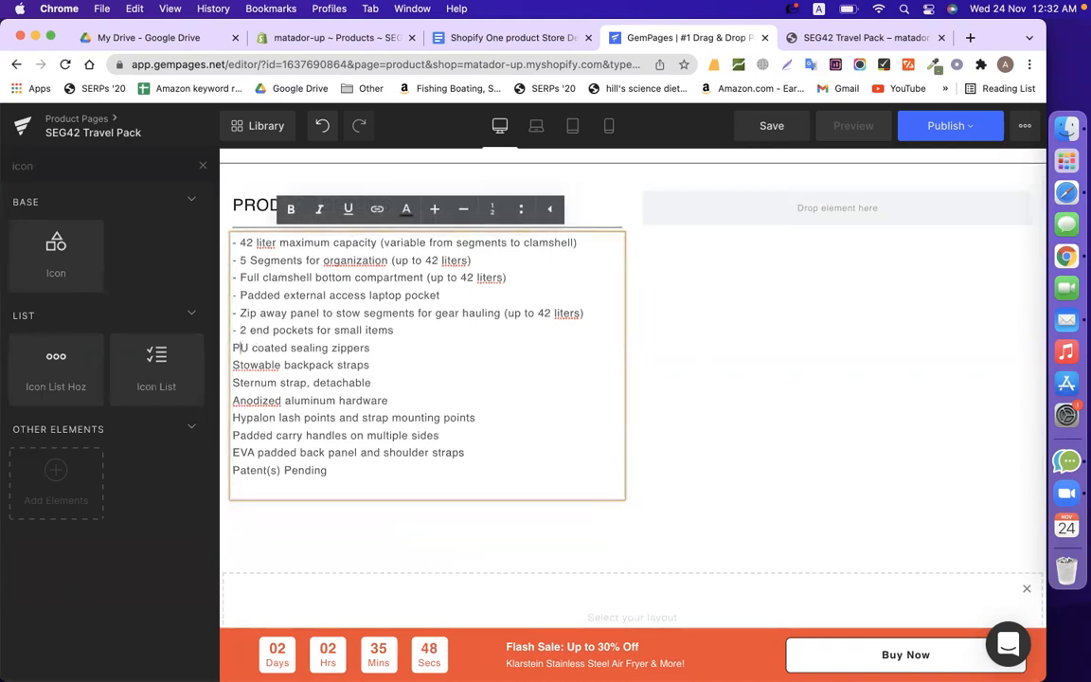
pyautogui.write('-')
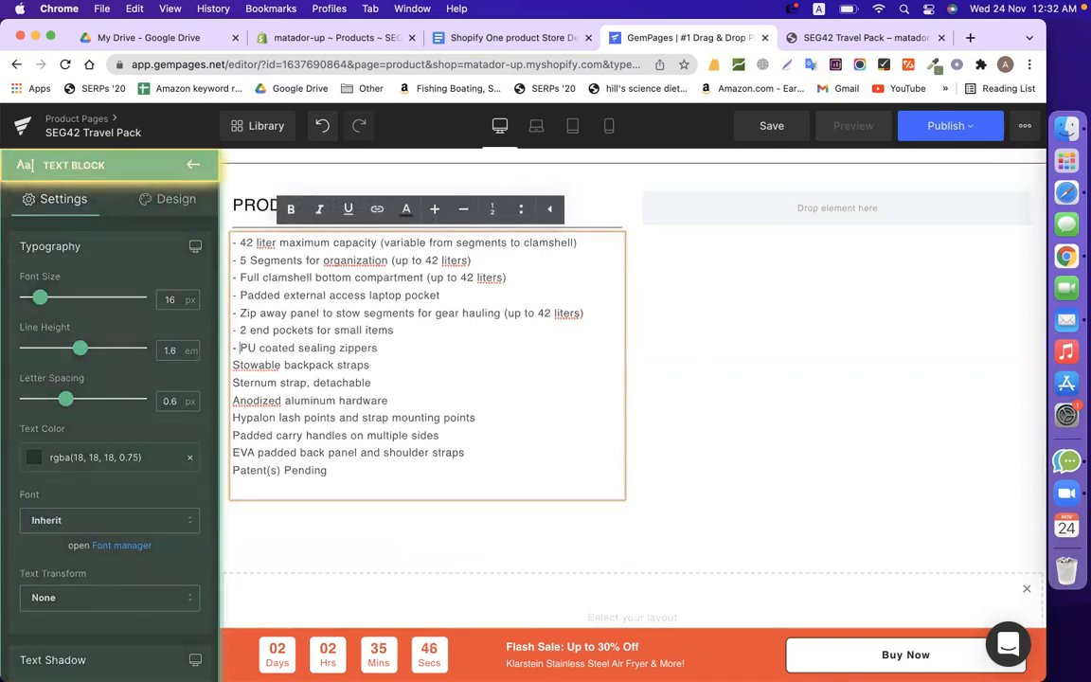
pyautogui.click(232, 366)
pyautogui.write('-')
pyautogui.click(233, 381)
pyautogui.write('-')
pyautogui.click(234, 401)
pyautogui.write('-')
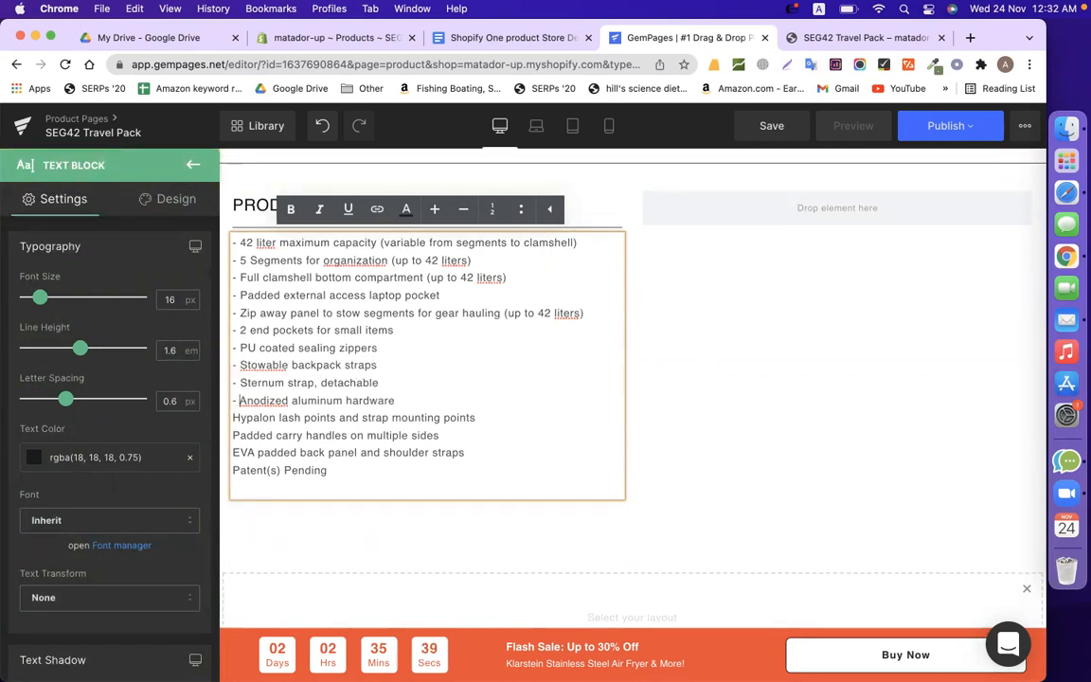
pyautogui.click(233, 418)
pyautogui.write('-')
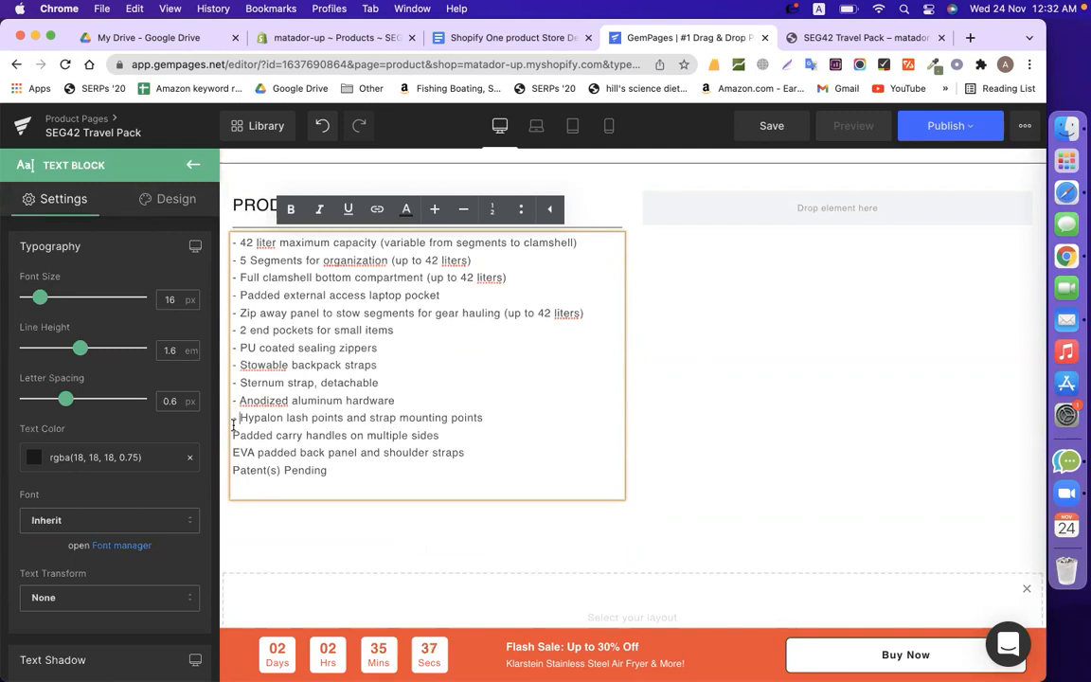
pyautogui.click(237, 435)
pyautogui.write('-')
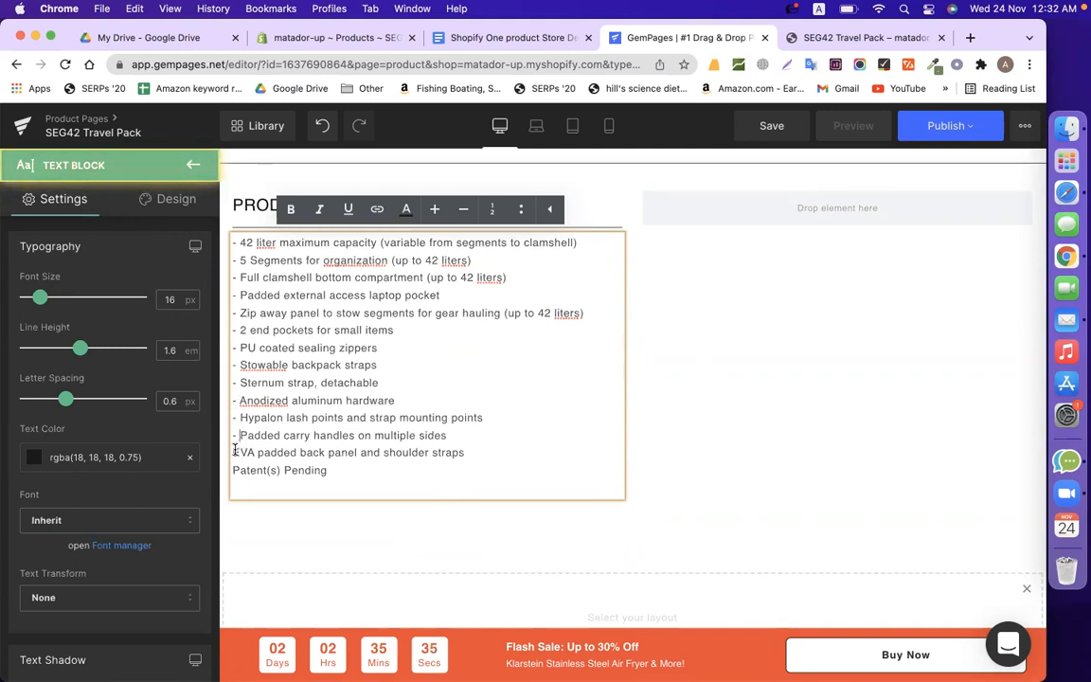
pyautogui.click(234, 453)
pyautogui.write('-')
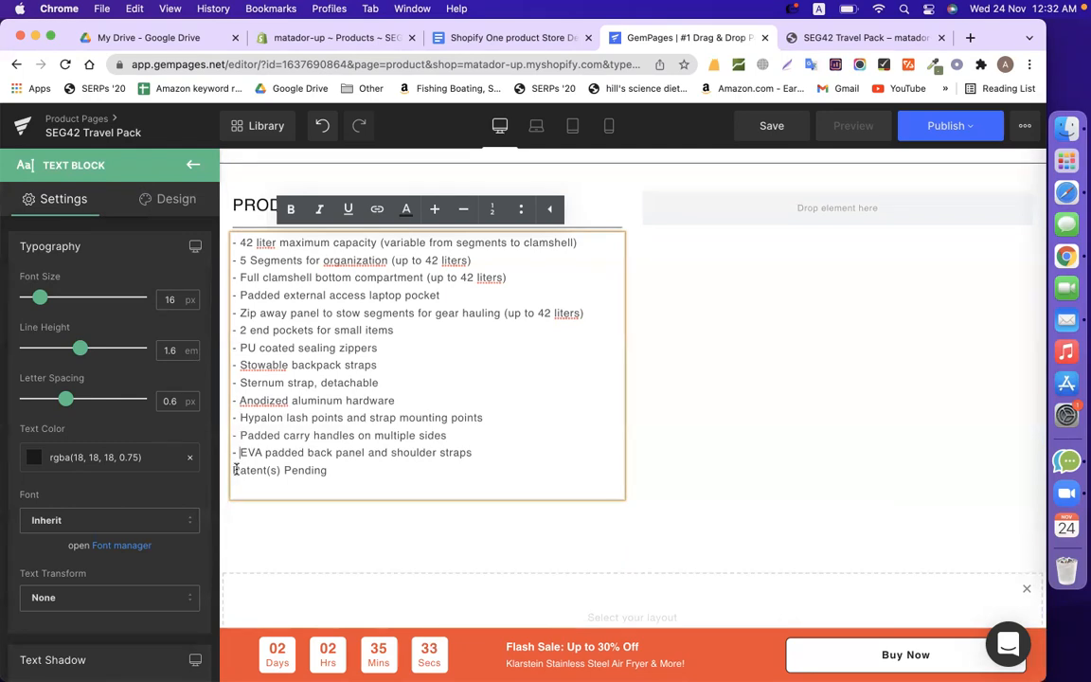
pyautogui.click(236, 470)
pyautogui.write('-')
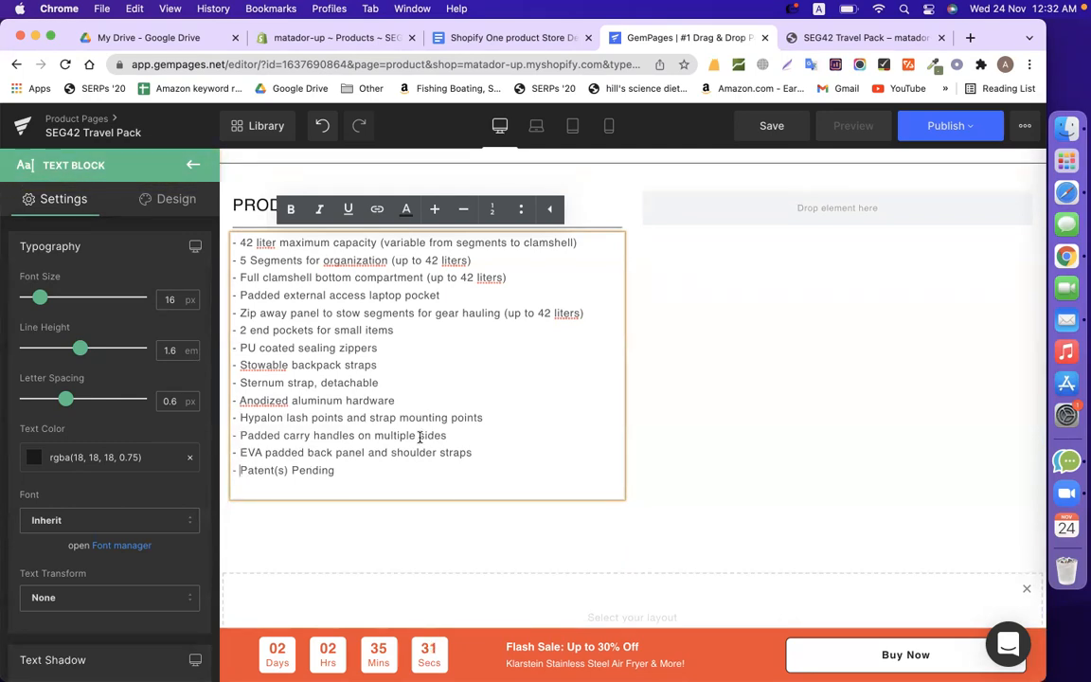
# Step: Bring up the product design document at its SPECS section
pyautogui.scroll(2, 419, 436)
pyautogui.click(512, 37)
pyautogui.scroll(-3, 480, 422)
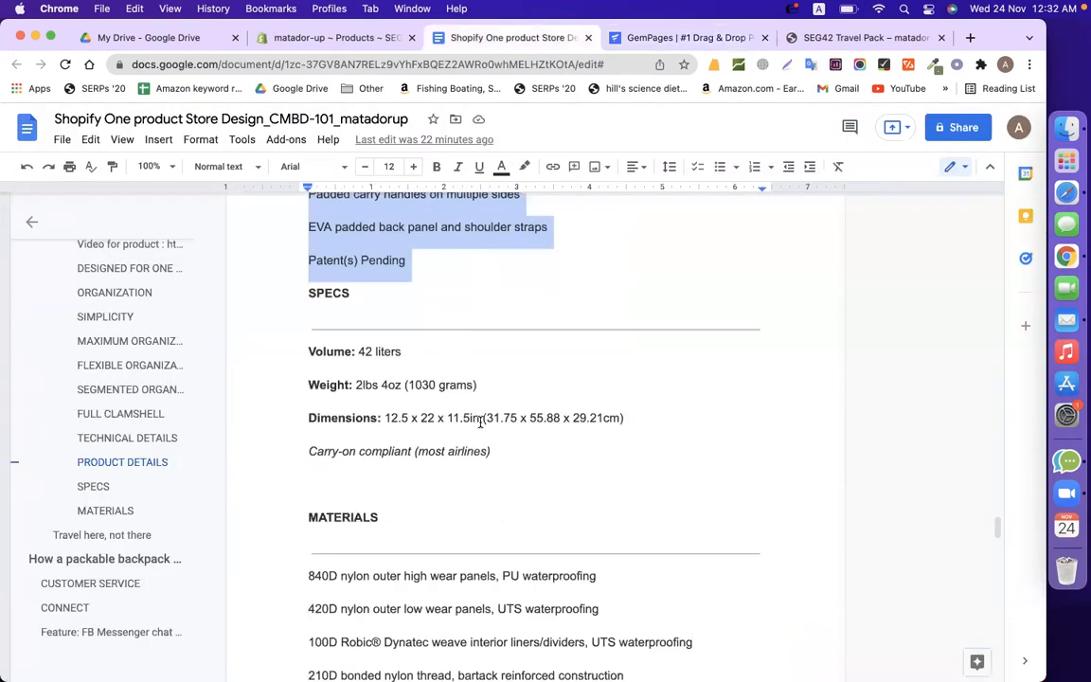
# Step: Duplicate the PRODUCT DETAILS heading and move the copy into the right column
pyautogui.click(641, 41)
pyautogui.scroll(2, 499, 341)
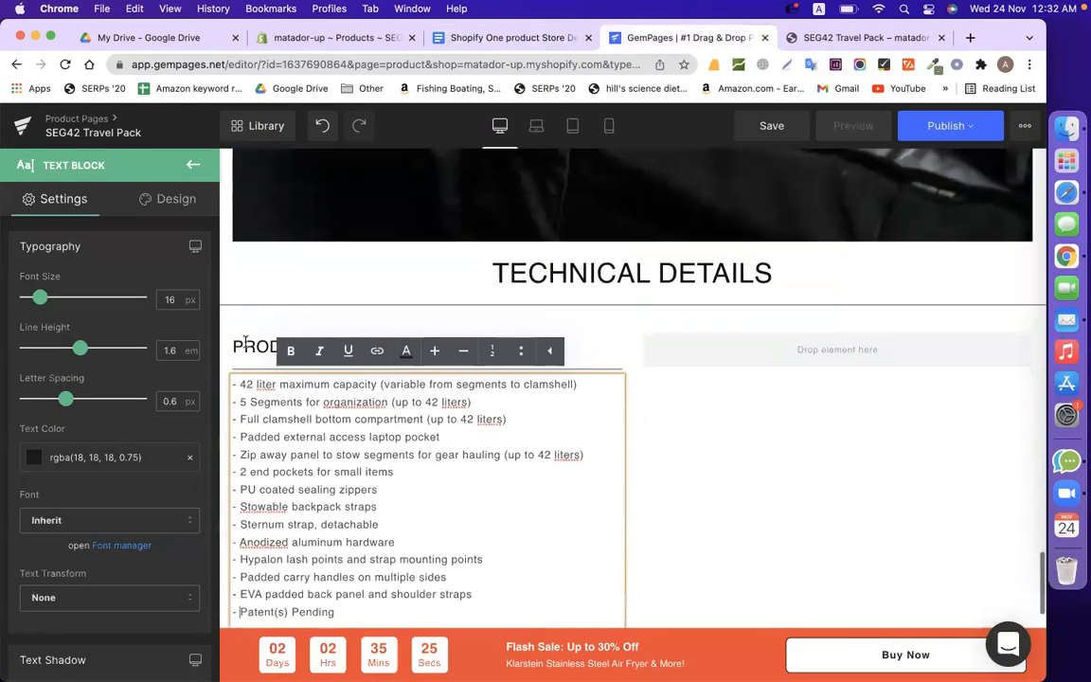
pyautogui.click(245, 345)
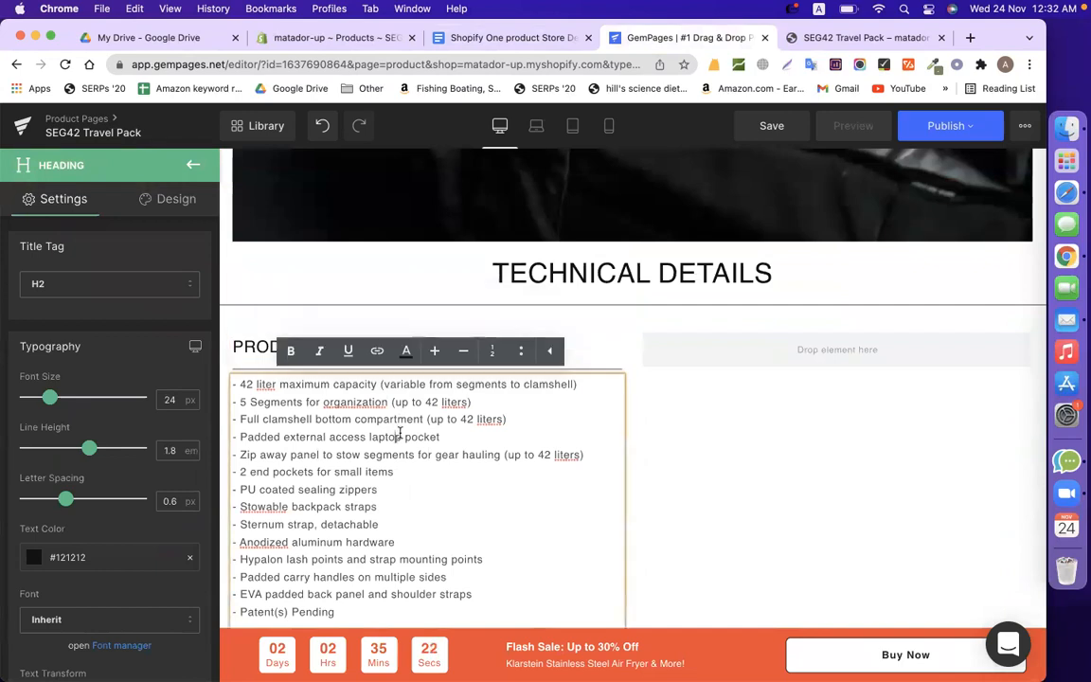
pyautogui.click(399, 434)
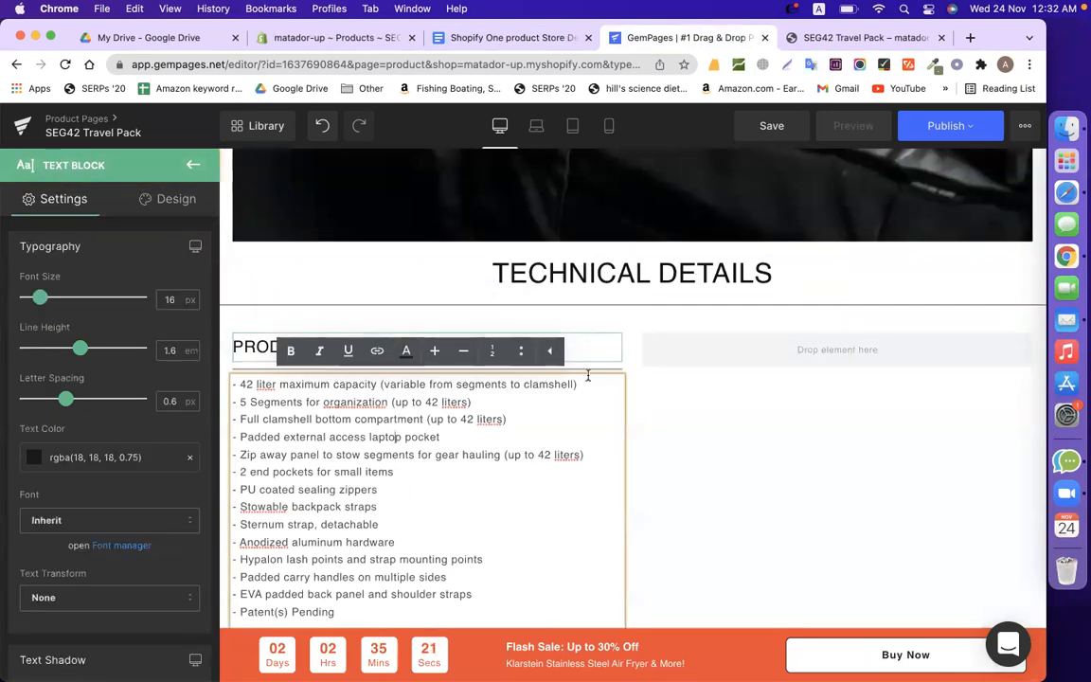
pyautogui.click(689, 465)
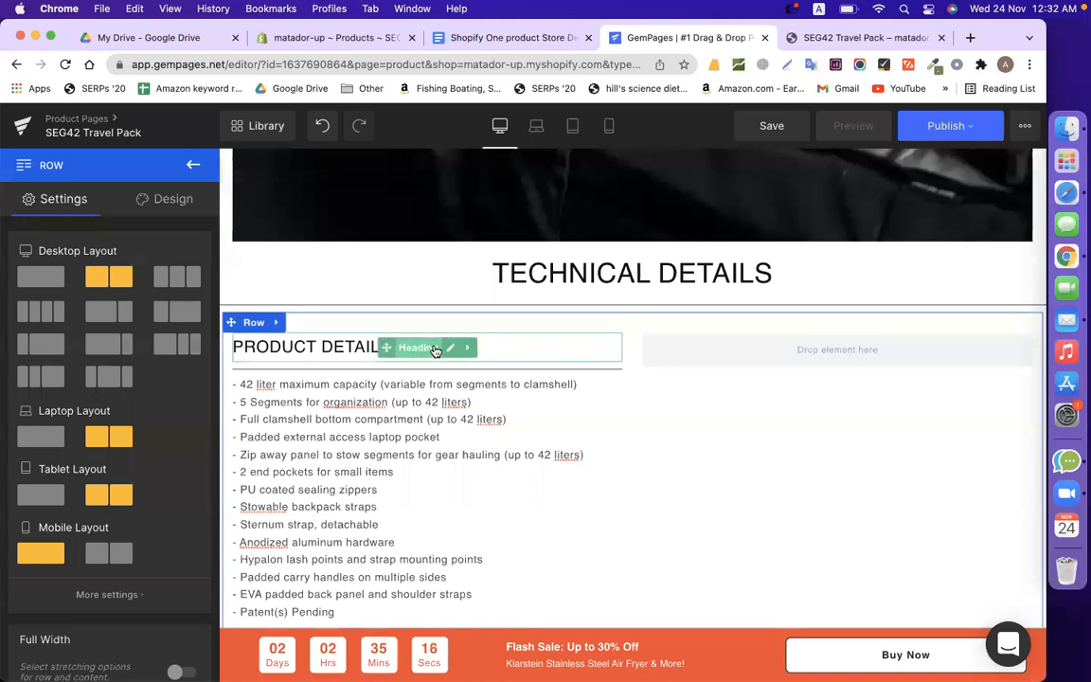
pyautogui.rightClick(358, 350)
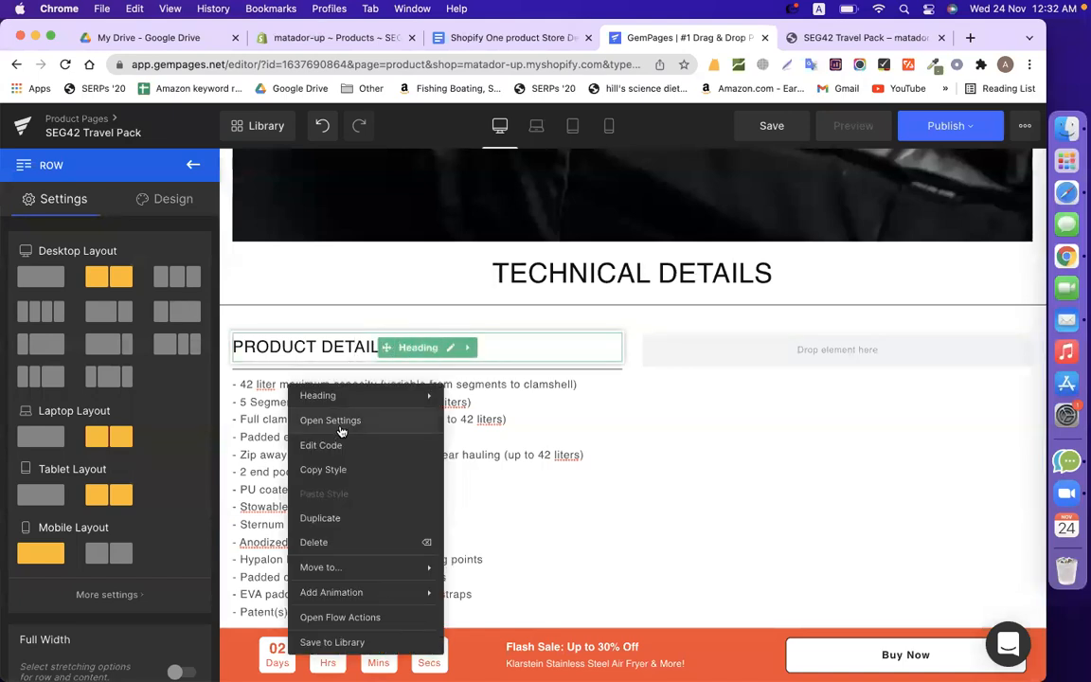
pyautogui.click(322, 519)
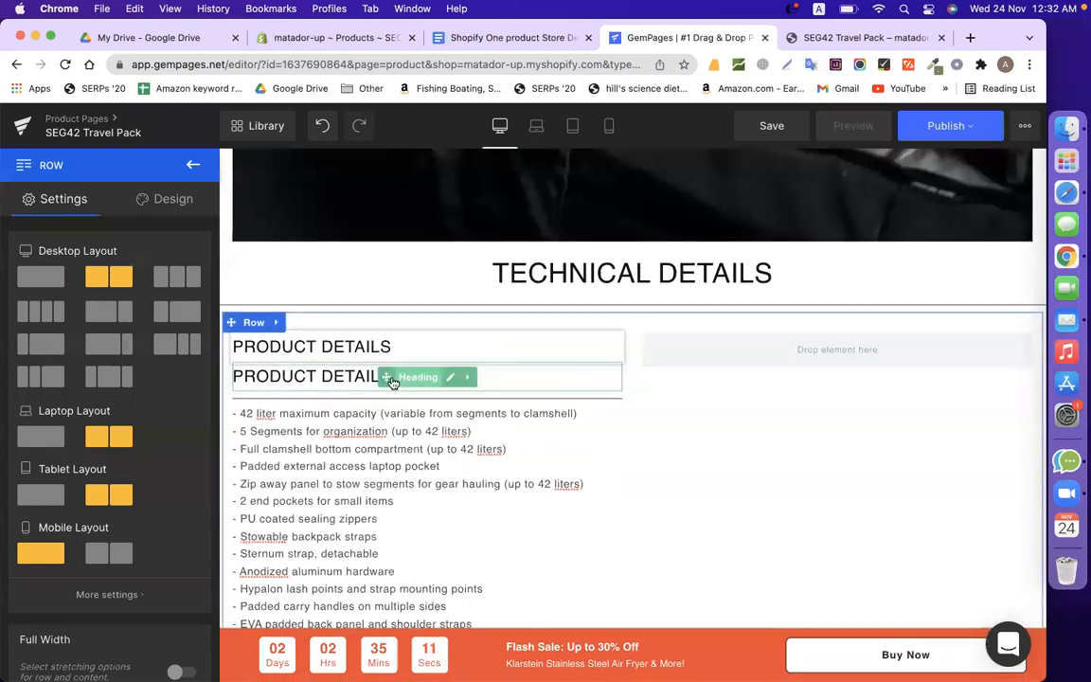
pyautogui.moveTo(384, 376); pyautogui.dragTo(719, 342)
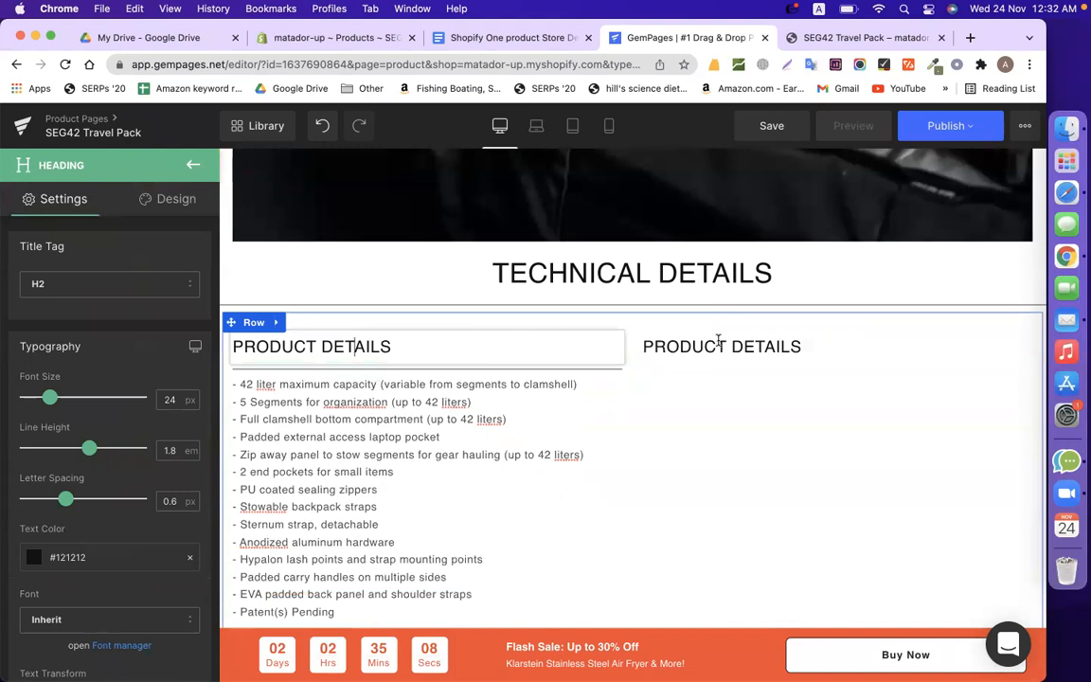
# Step: Copy SPECS from the Google Doc and paste it over the right column heading
pyautogui.click(485, 39)
pyautogui.moveTo(355, 295); pyautogui.dragTo(268, 294)
pyautogui.press('super+c')
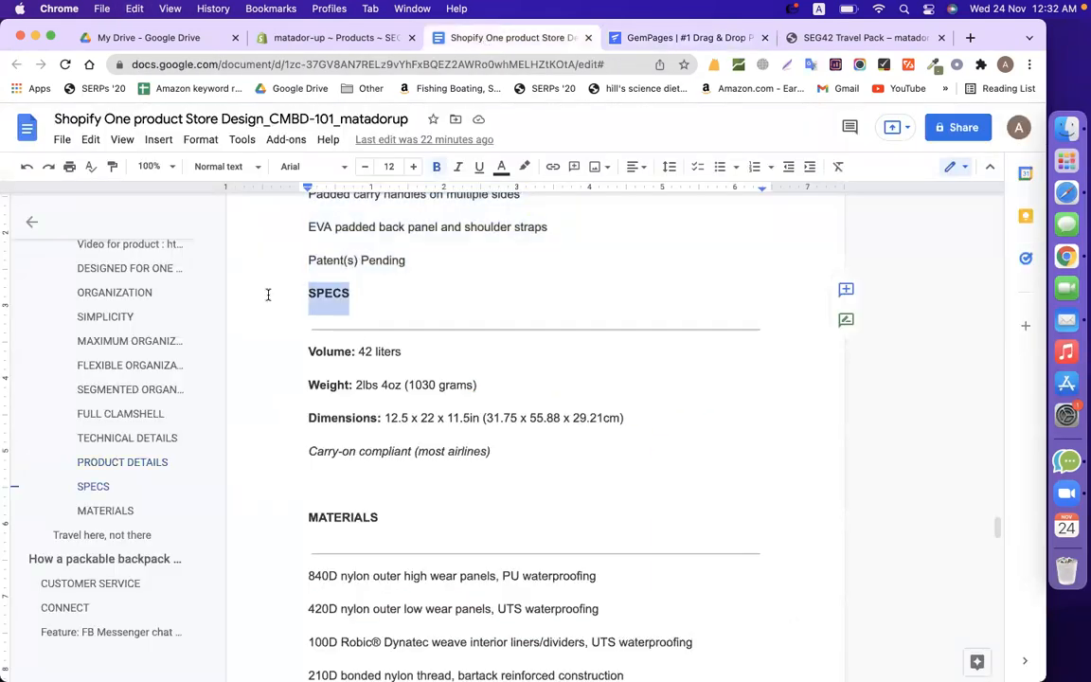
pyautogui.click(684, 39)
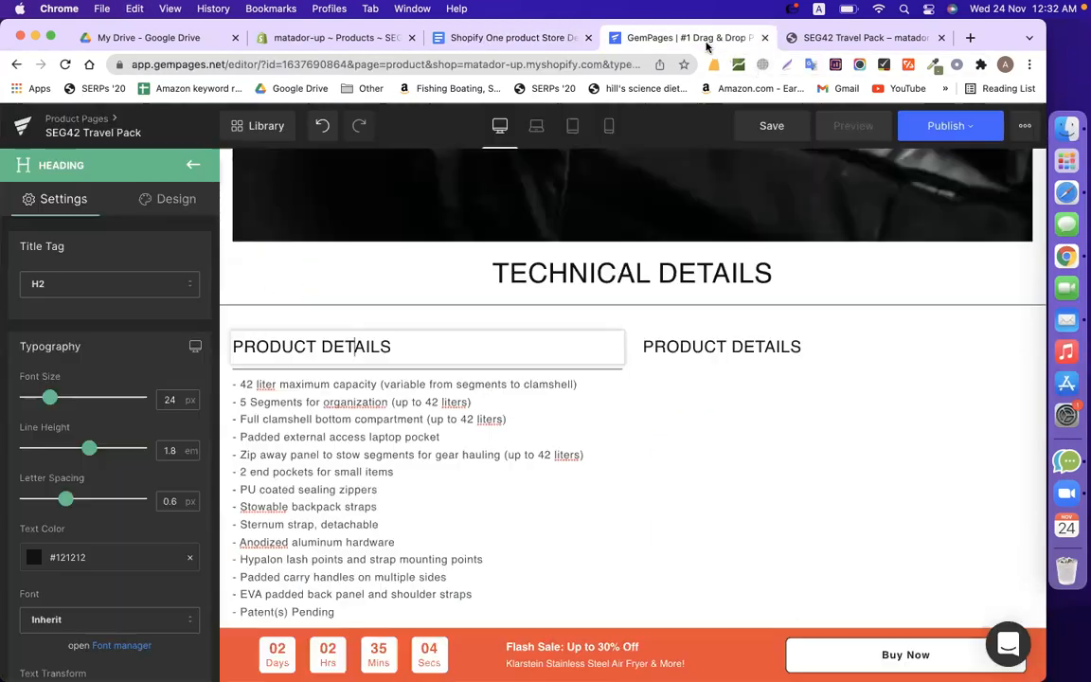
pyautogui.doubleClick(747, 348)
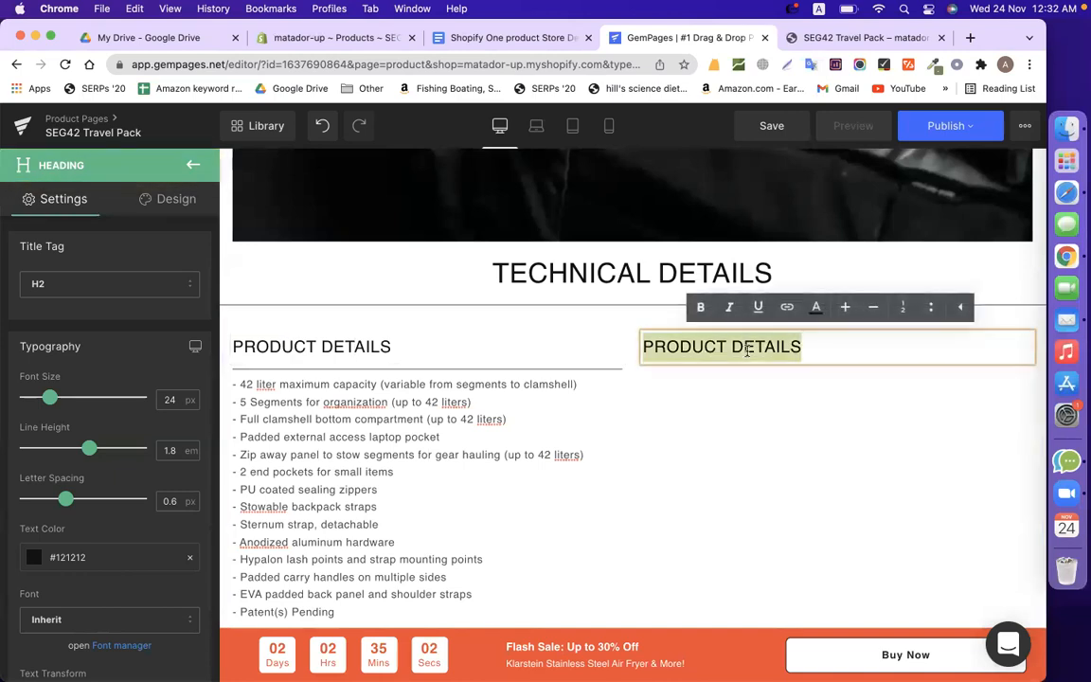
pyautogui.press('super+v')
pyautogui.click(196, 174)
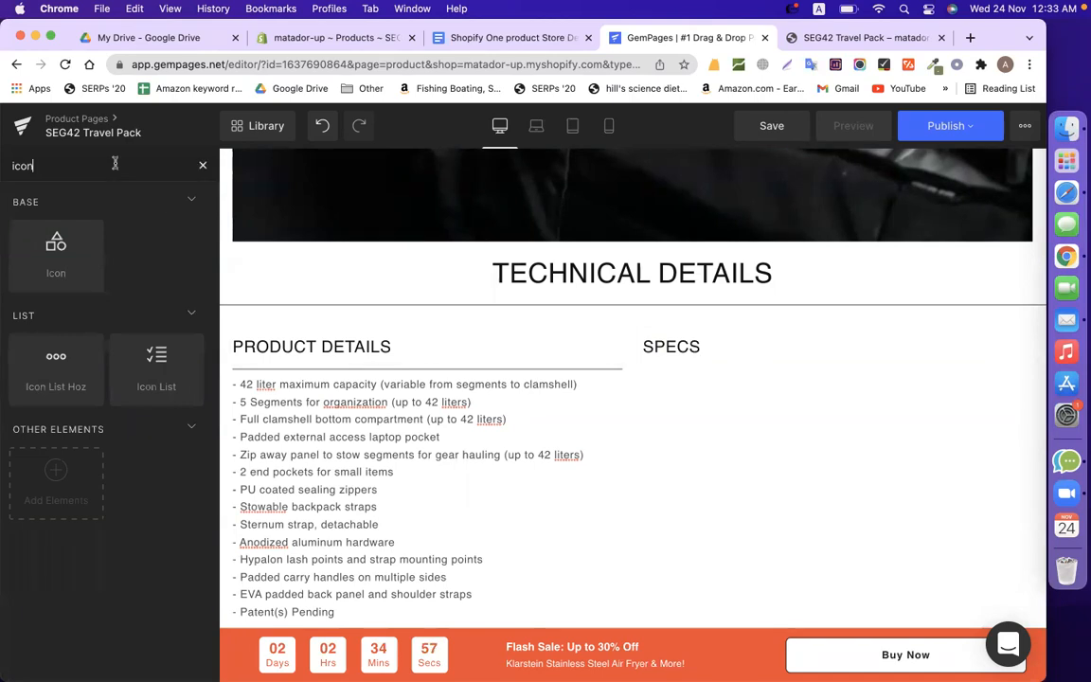
# Step: Add a divider under the SPECS heading and copy the four spec lines from the doc
pyautogui.press('BackSpace')
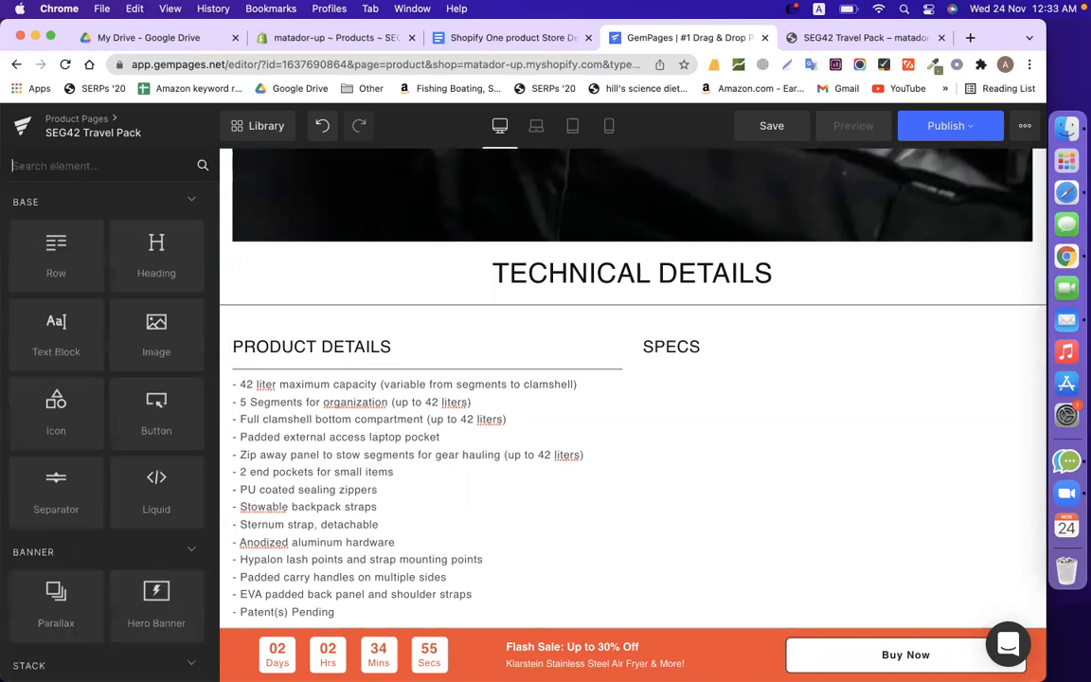
pyautogui.moveTo(699, 459); pyautogui.dragTo(662, 360)
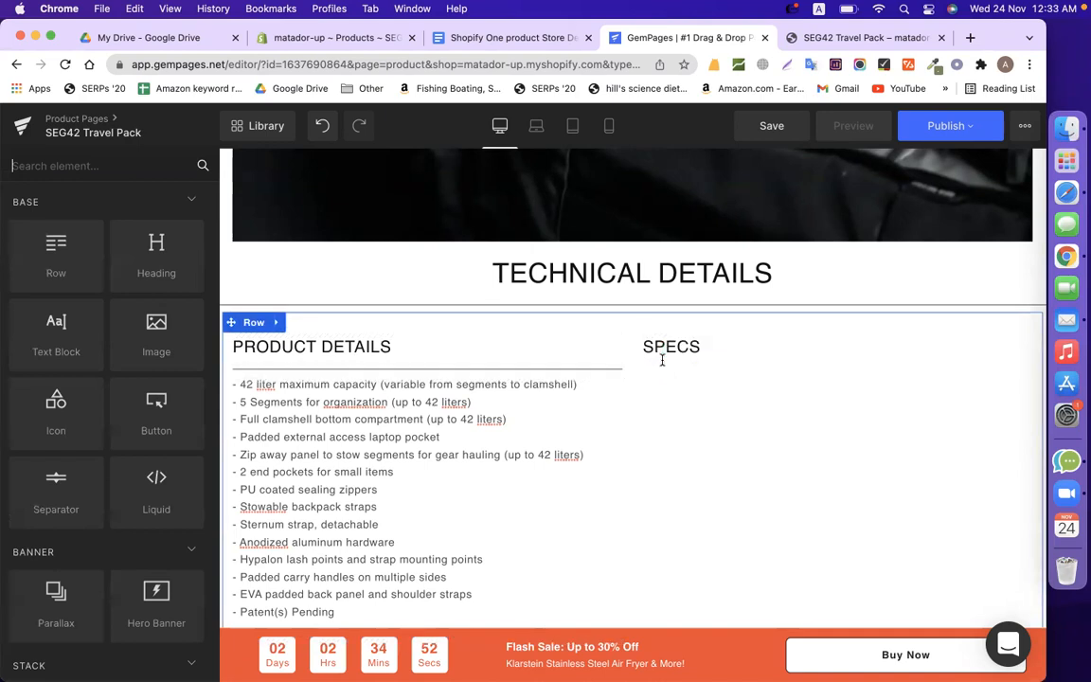
pyautogui.click(493, 39)
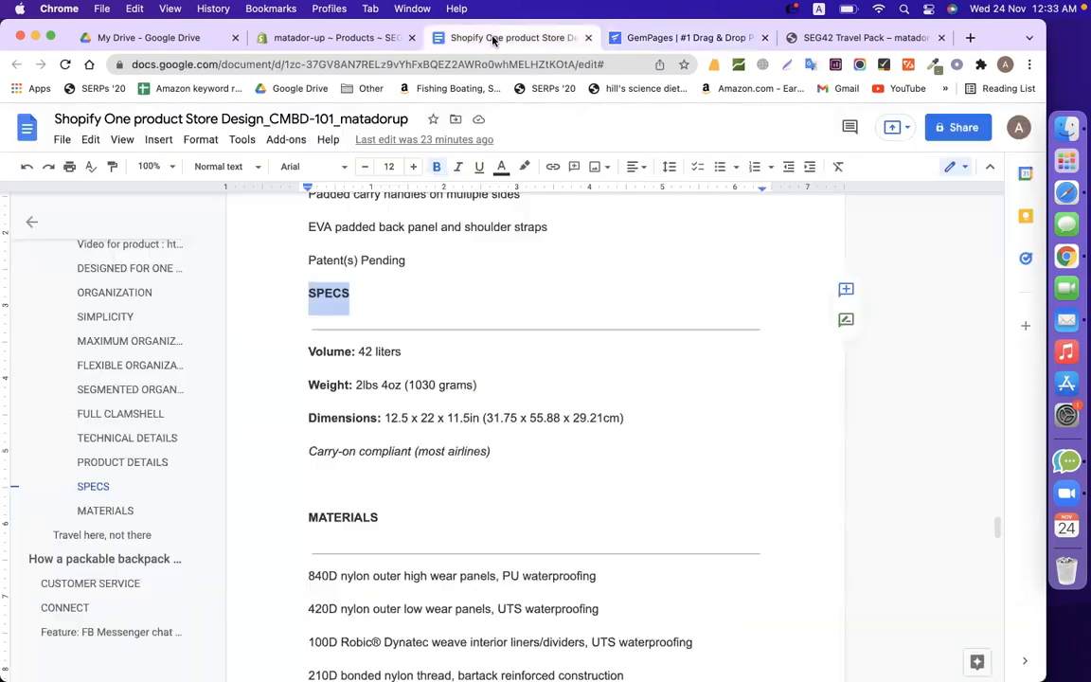
pyautogui.moveTo(515, 444); pyautogui.dragTo(302, 351)
pyautogui.press('super+c')
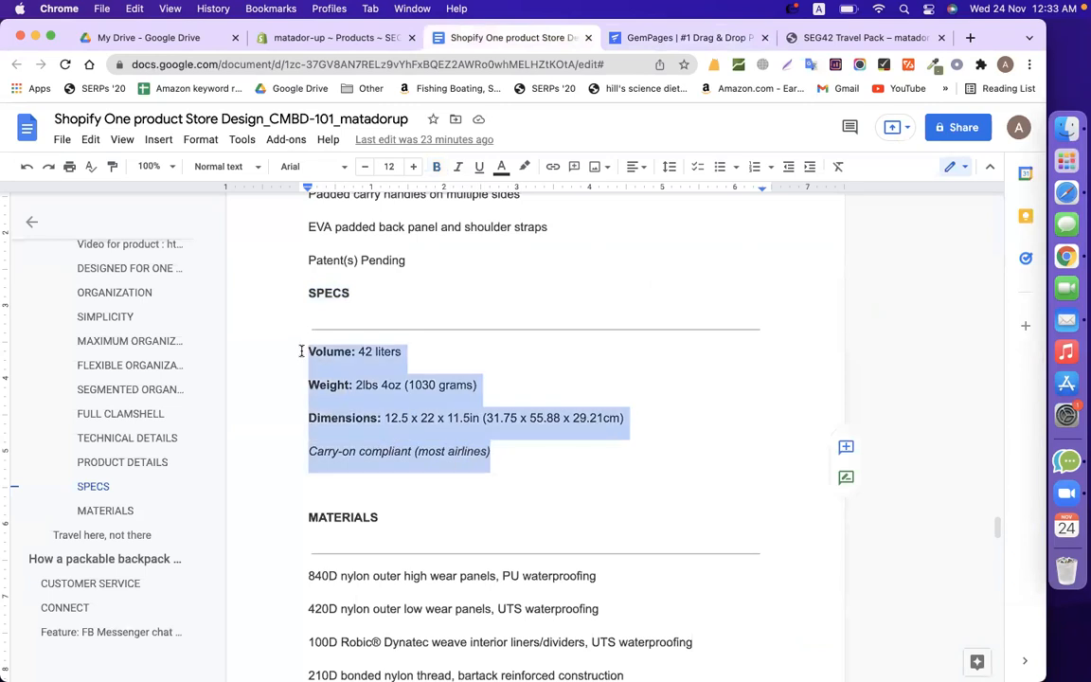
pyautogui.click(677, 38)
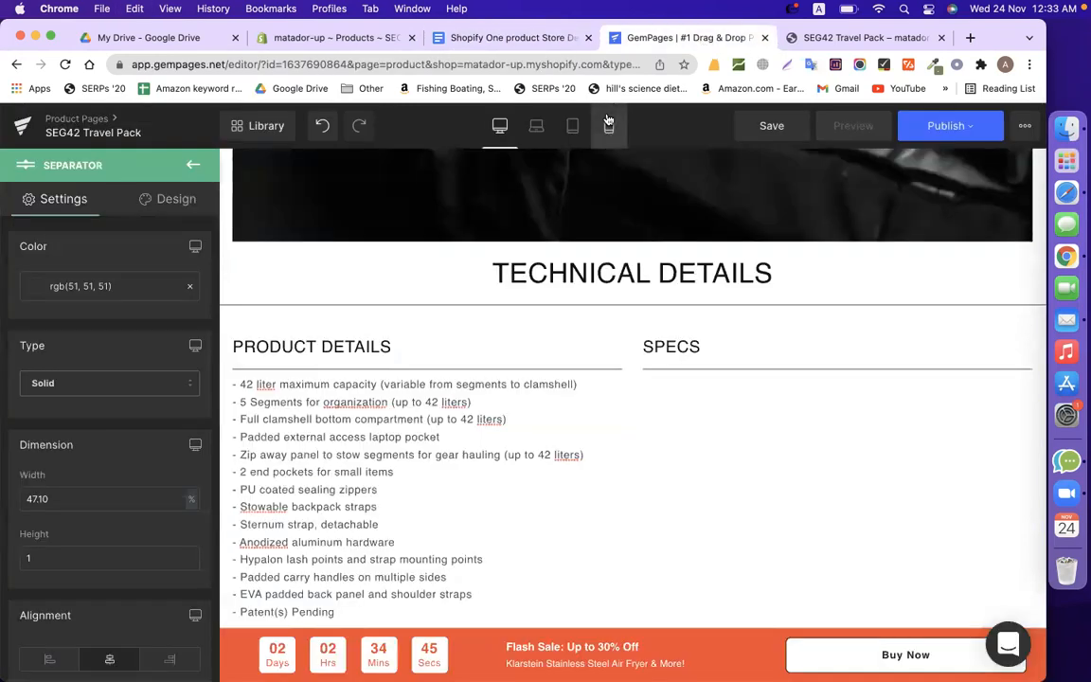
# Step: Duplicate the product details text block and move the copy into the SPECS column
pyautogui.rightClick(408, 437)
pyautogui.click(371, 542)
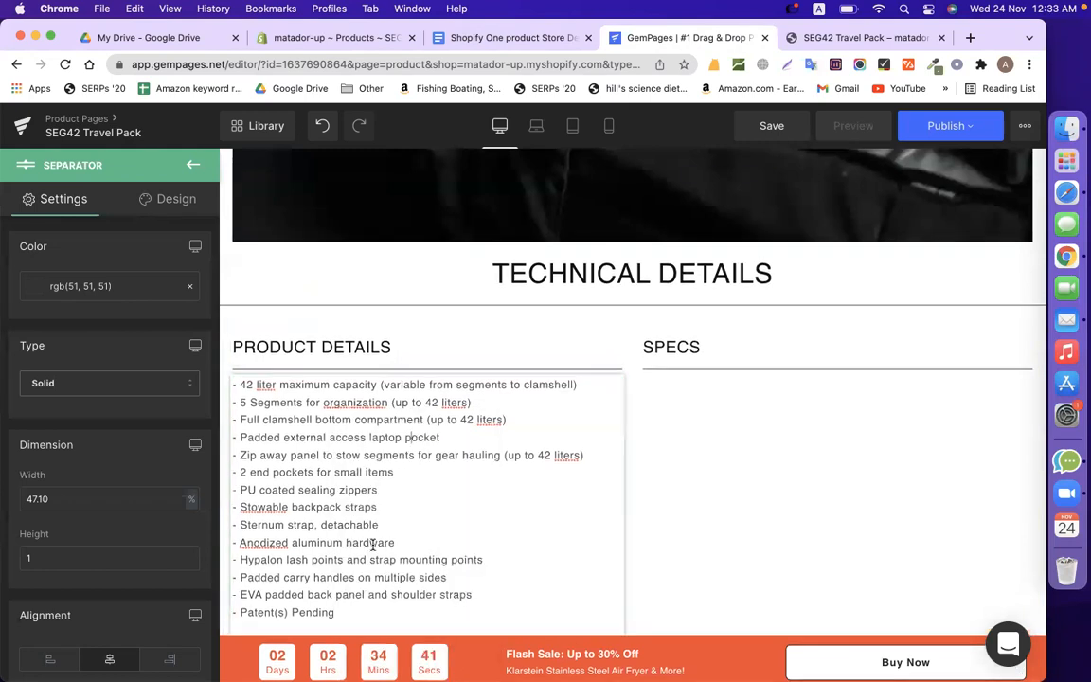
pyautogui.scroll(5, 418, 423)
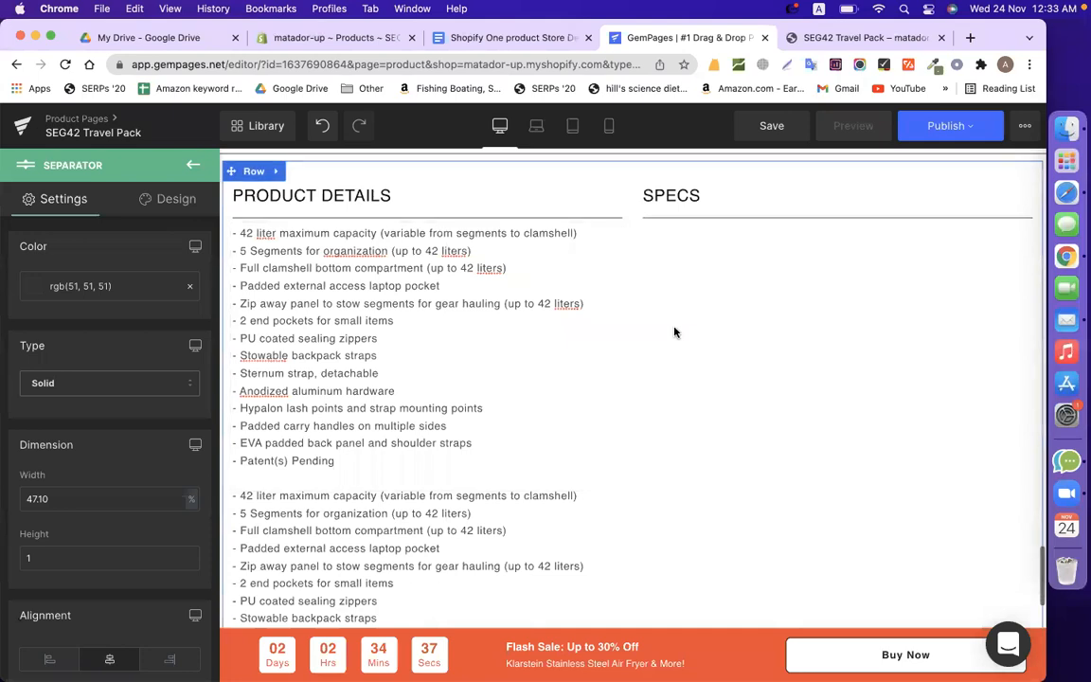
pyautogui.click(489, 330)
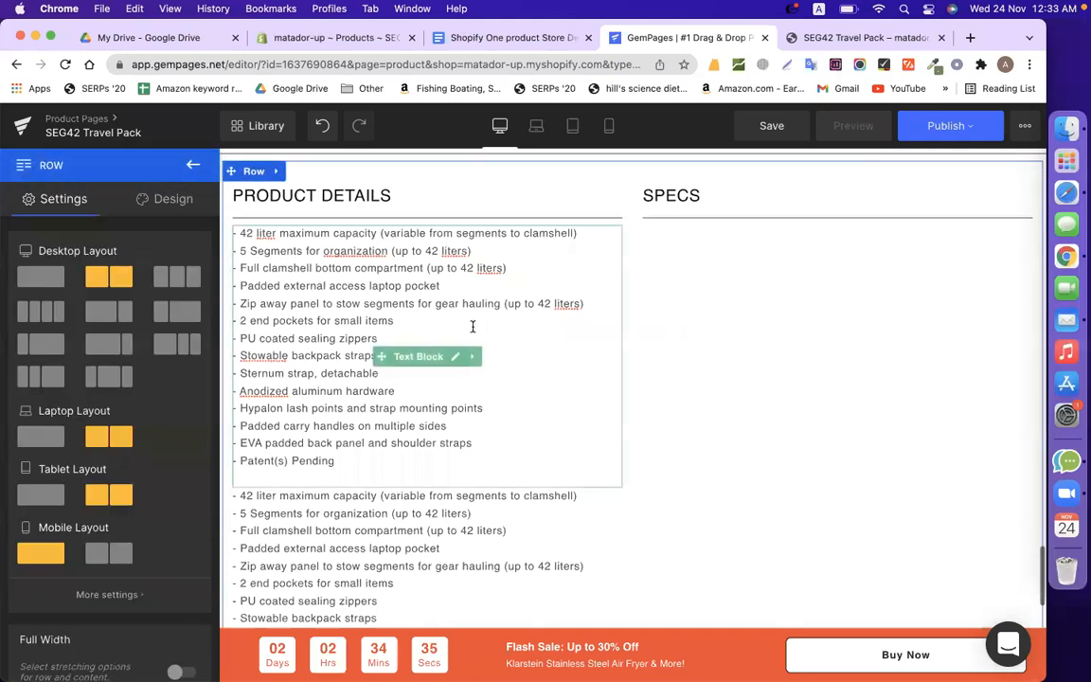
pyautogui.click(403, 322)
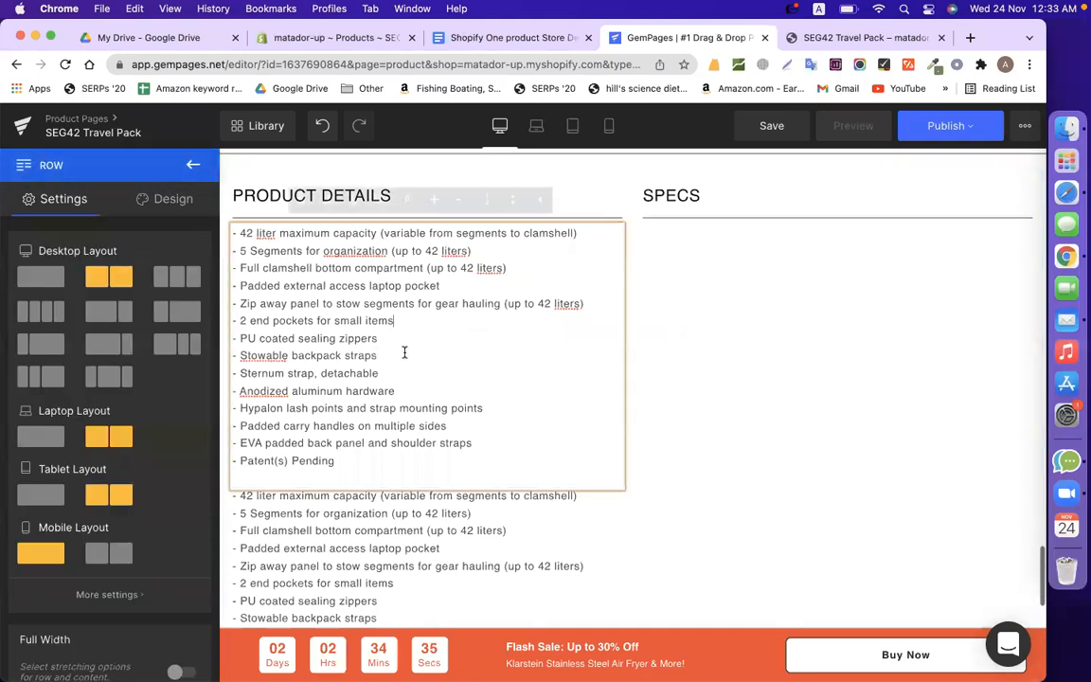
pyautogui.click(441, 547)
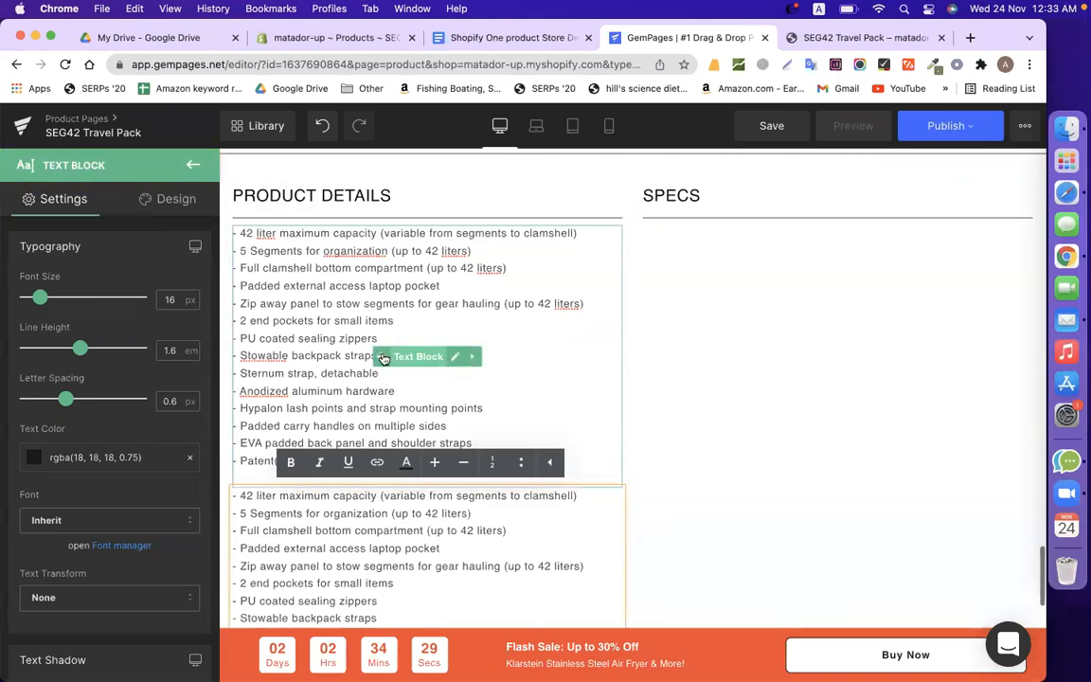
pyautogui.moveTo(383, 357); pyautogui.dragTo(687, 227)
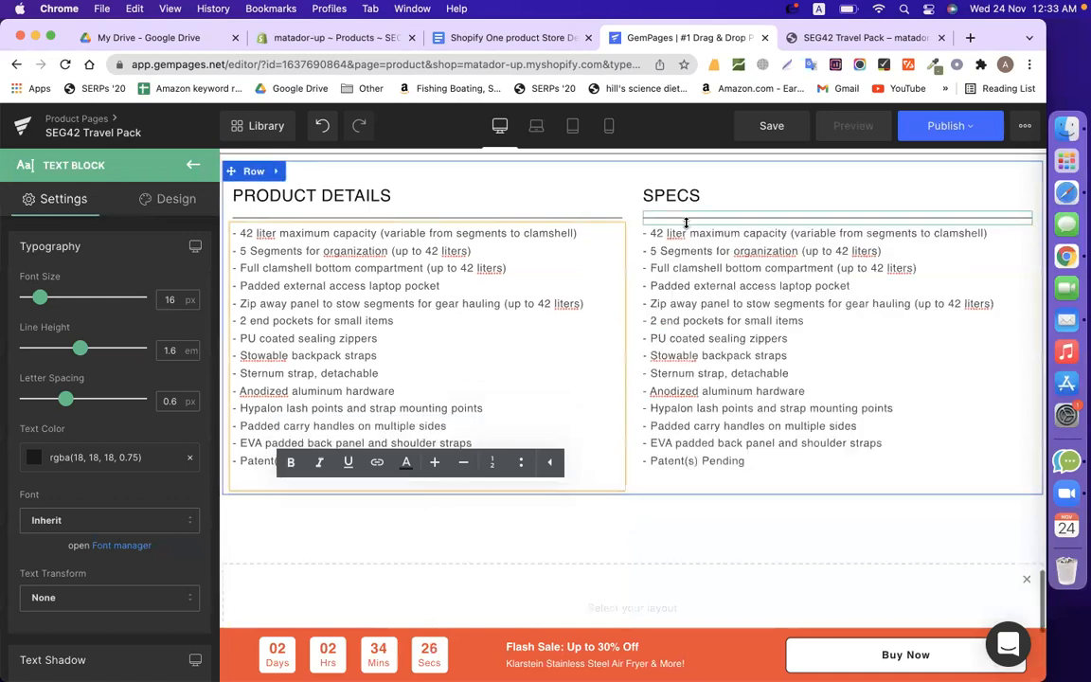
# Step: Replace the SPECS block's text with the pasted spec lines as plain text
pyautogui.click(703, 328)
pyautogui.press('super+a')
pyautogui.press('super+v')
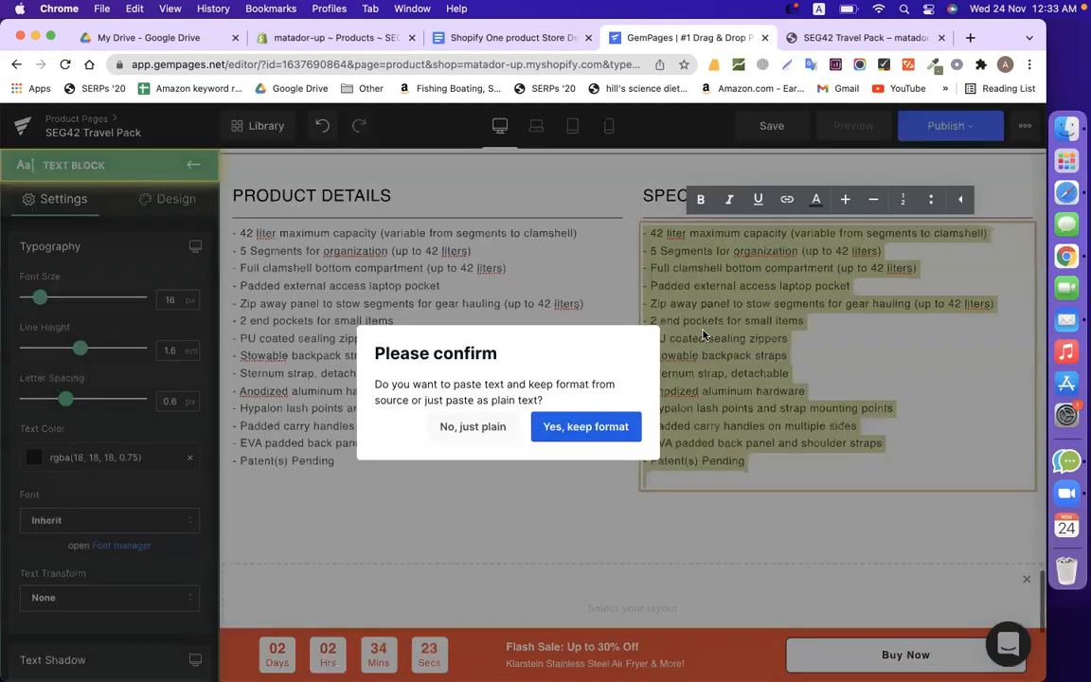
pyautogui.click(465, 423)
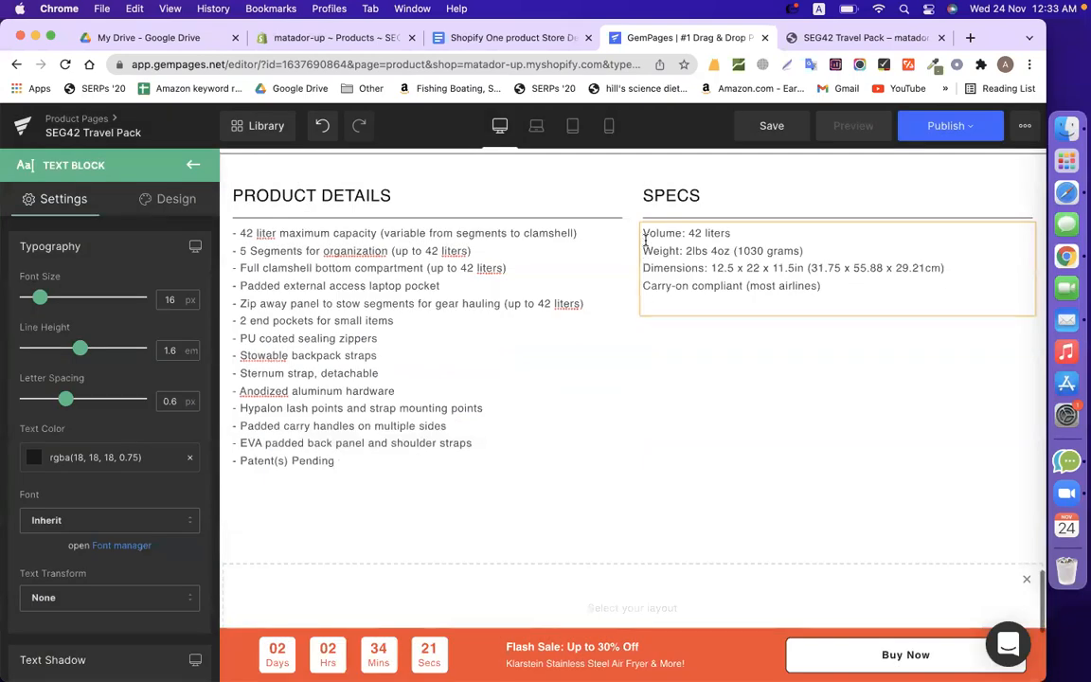
# Step: Select the next heading's text in the design notes document
pyautogui.click(468, 37)
pyautogui.scroll(-3, 460, 457)
pyautogui.scroll(-5, 417, 369)
pyautogui.scroll(3, 416, 368)
pyautogui.scroll(3, 416, 368)
pyautogui.moveTo(389, 301); pyautogui.dragTo(251, 299)
pyautogui.click(719, 37)
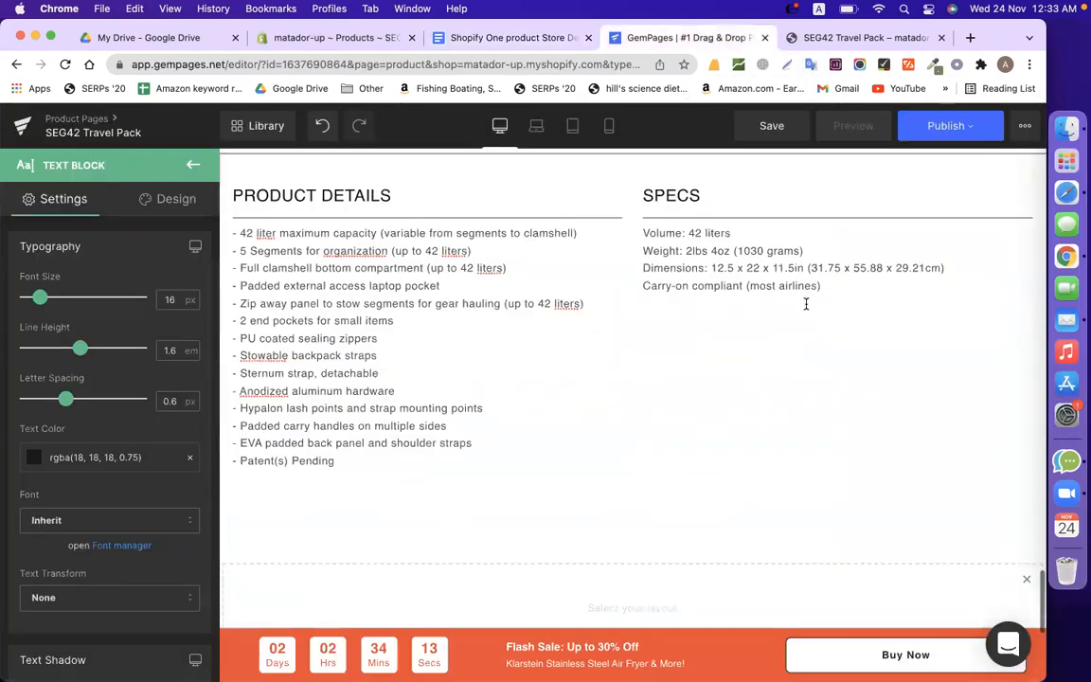
# Step: Duplicate SPECS below the specs text, retitle it MATERIALS, and add a divider beneath
pyautogui.rightClick(757, 196)
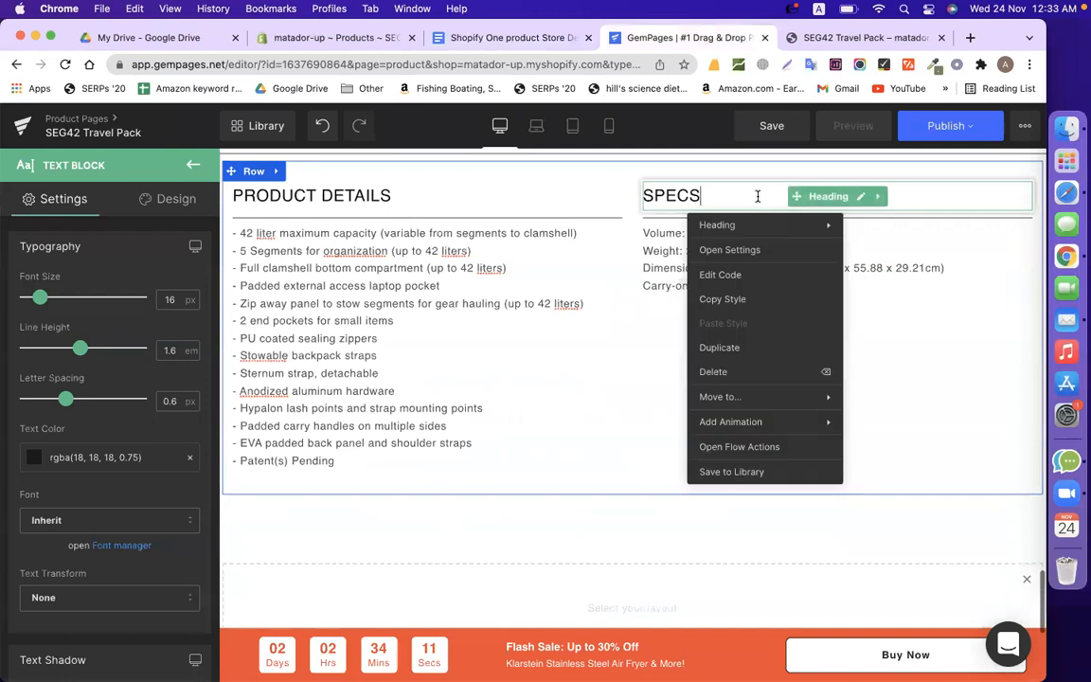
pyautogui.click(725, 348)
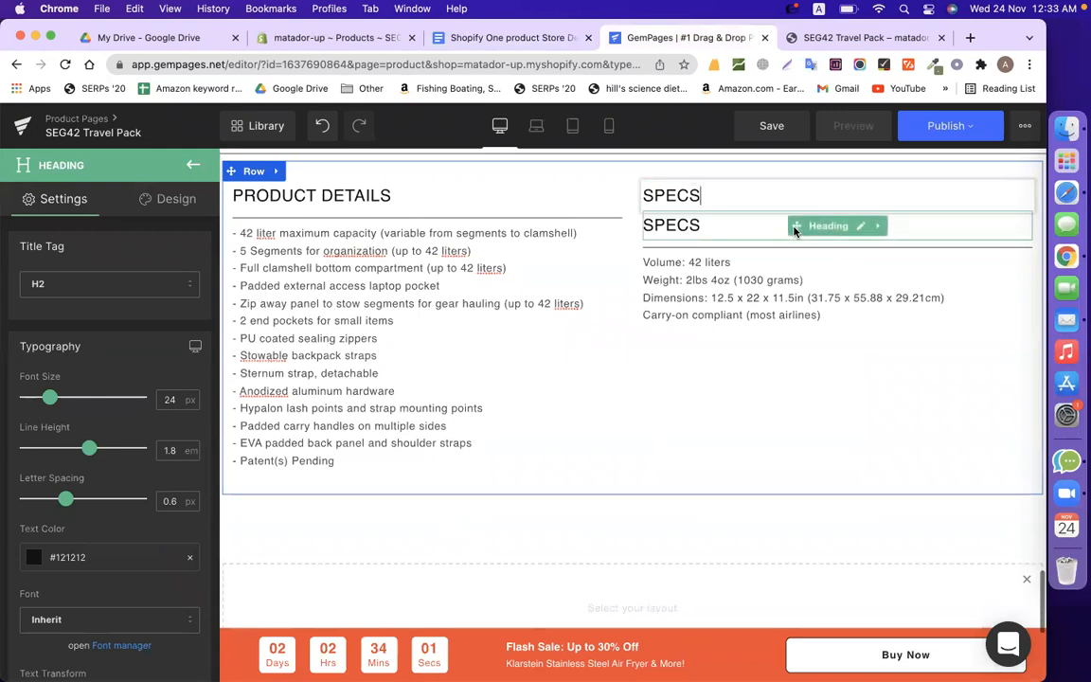
pyautogui.moveTo(794, 229); pyautogui.dragTo(747, 406)
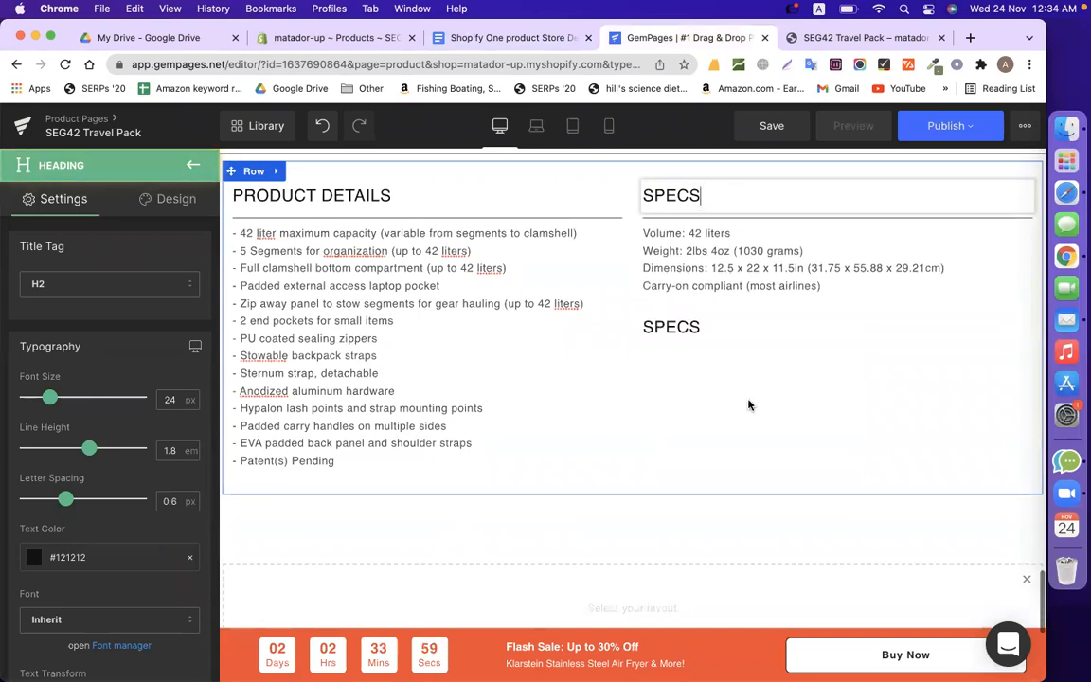
pyautogui.doubleClick(680, 324)
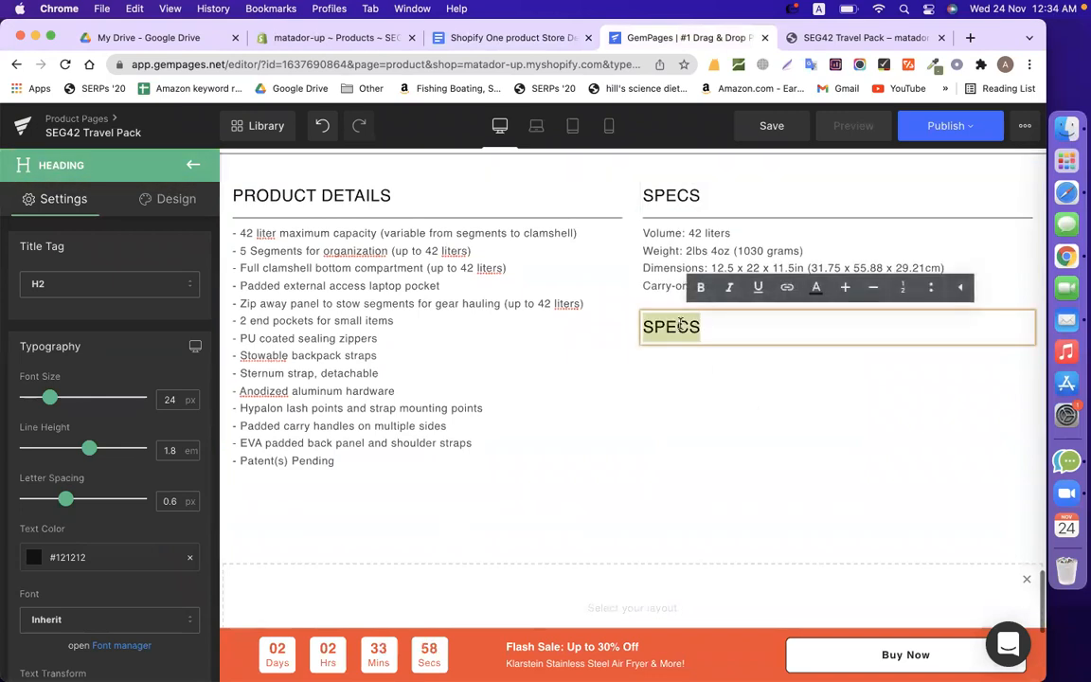
pyautogui.write('MATERIALS')
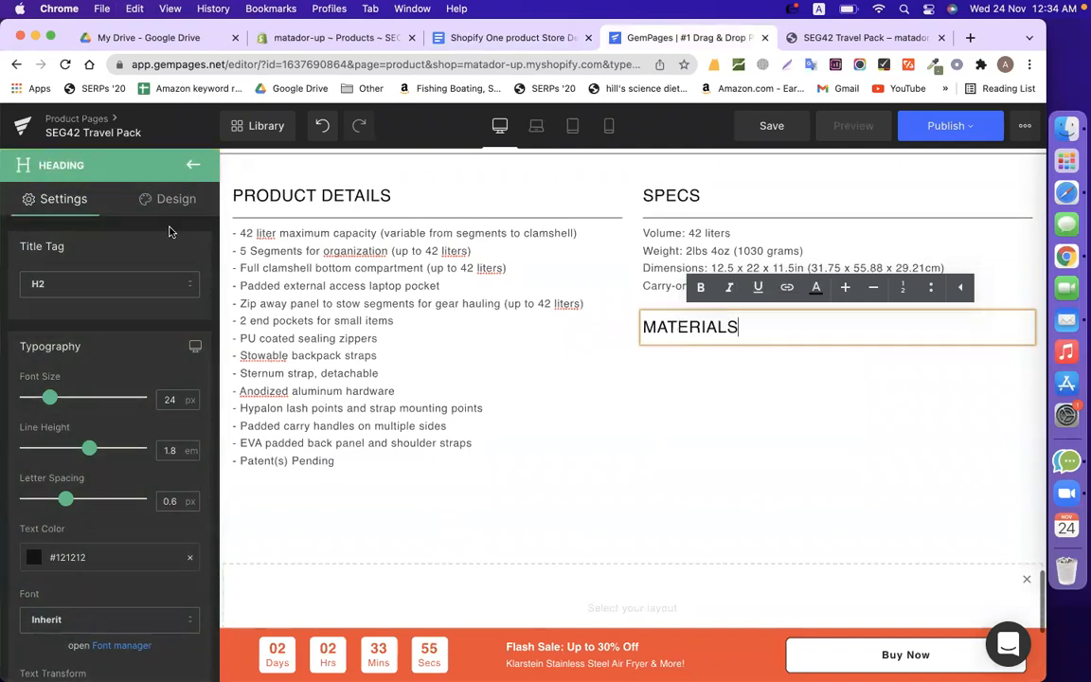
pyautogui.click(189, 167)
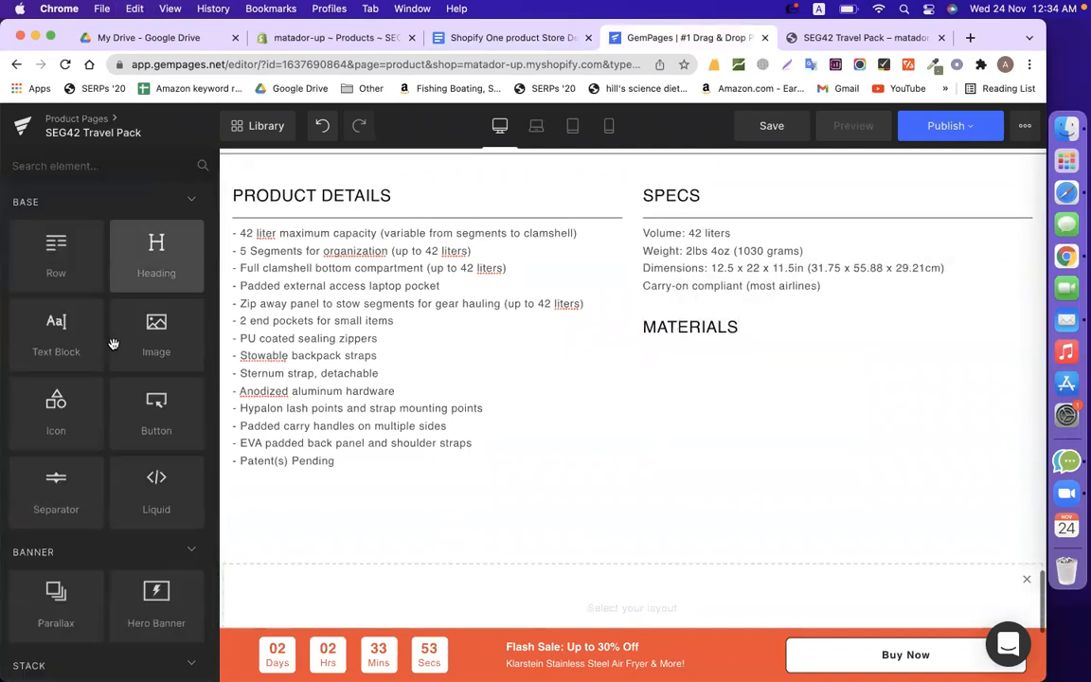
pyautogui.moveTo(72, 487); pyautogui.dragTo(686, 350)
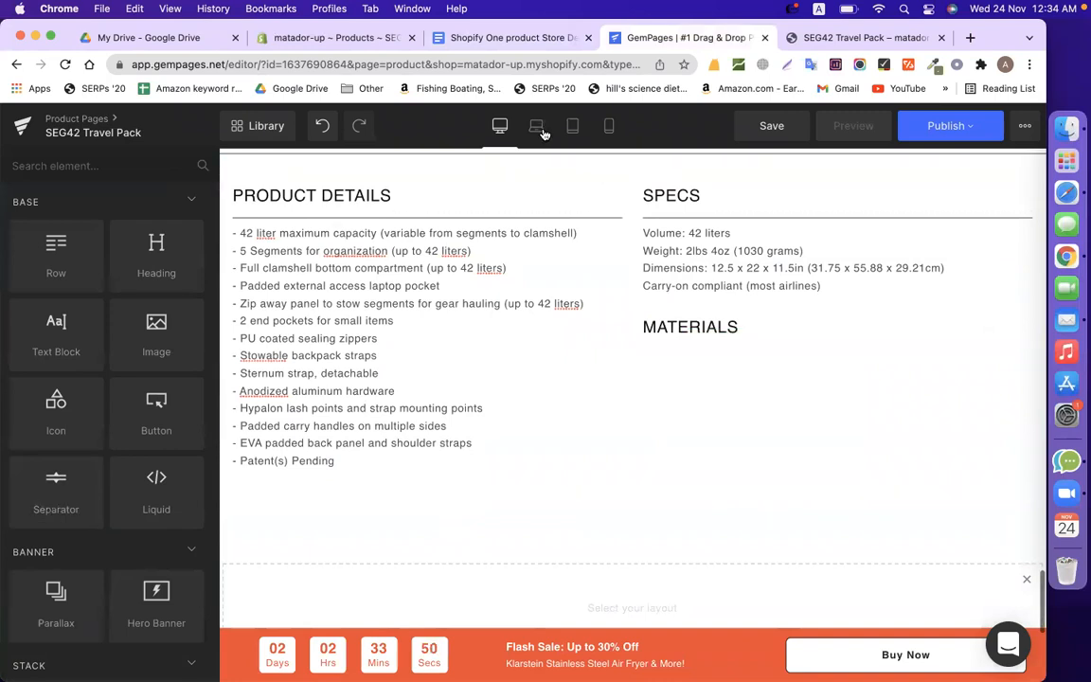
# Step: In the design notes, select and copy the MATERIALS lines from 840D through the last line
pyautogui.click(468, 38)
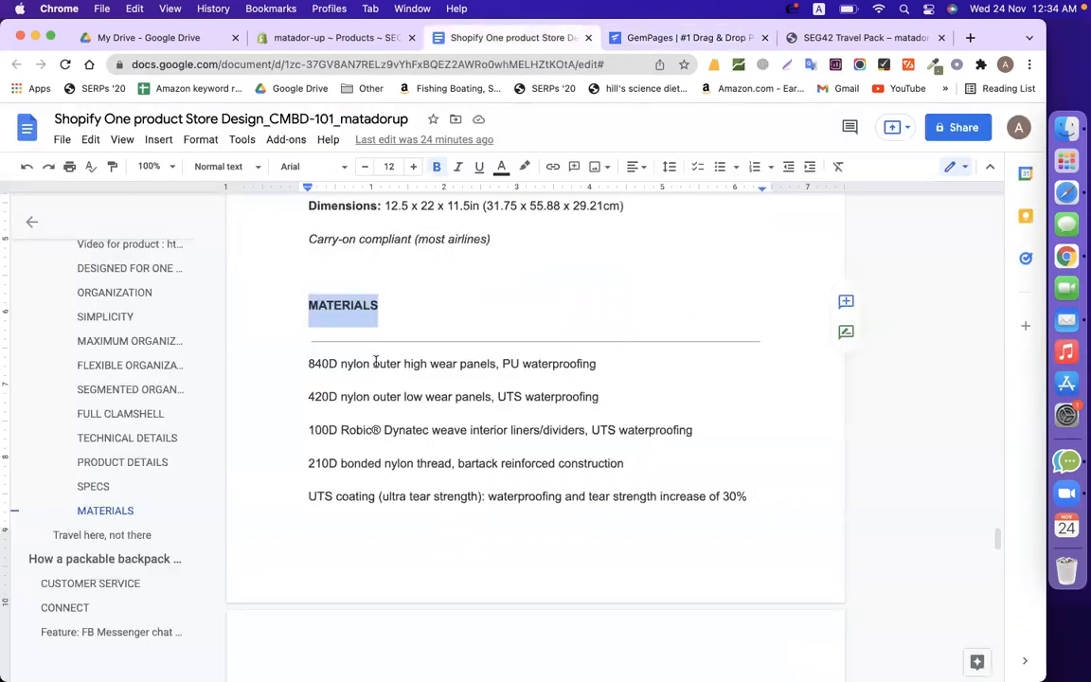
pyautogui.moveTo(784, 490); pyautogui.dragTo(304, 360)
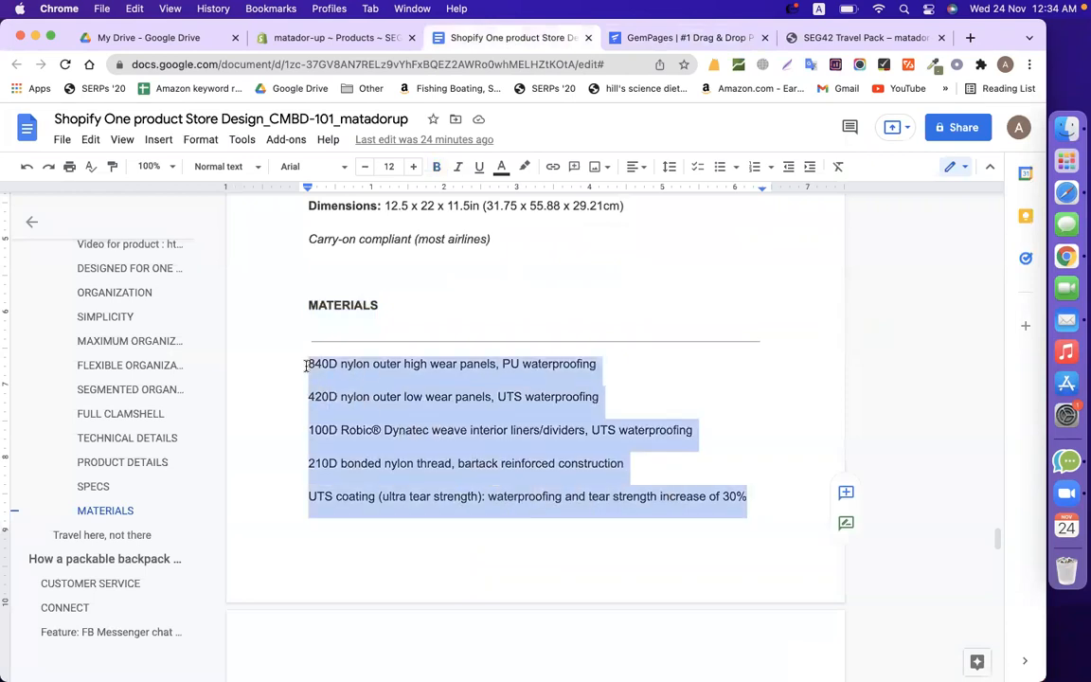
pyautogui.scroll(-2, 306, 365)
pyautogui.moveTo(391, 557); pyautogui.dragTo(327, 264)
pyautogui.scroll(3, 327, 265)
pyautogui.moveTo(327, 545); pyautogui.dragTo(308, 478)
pyautogui.press('super+c')
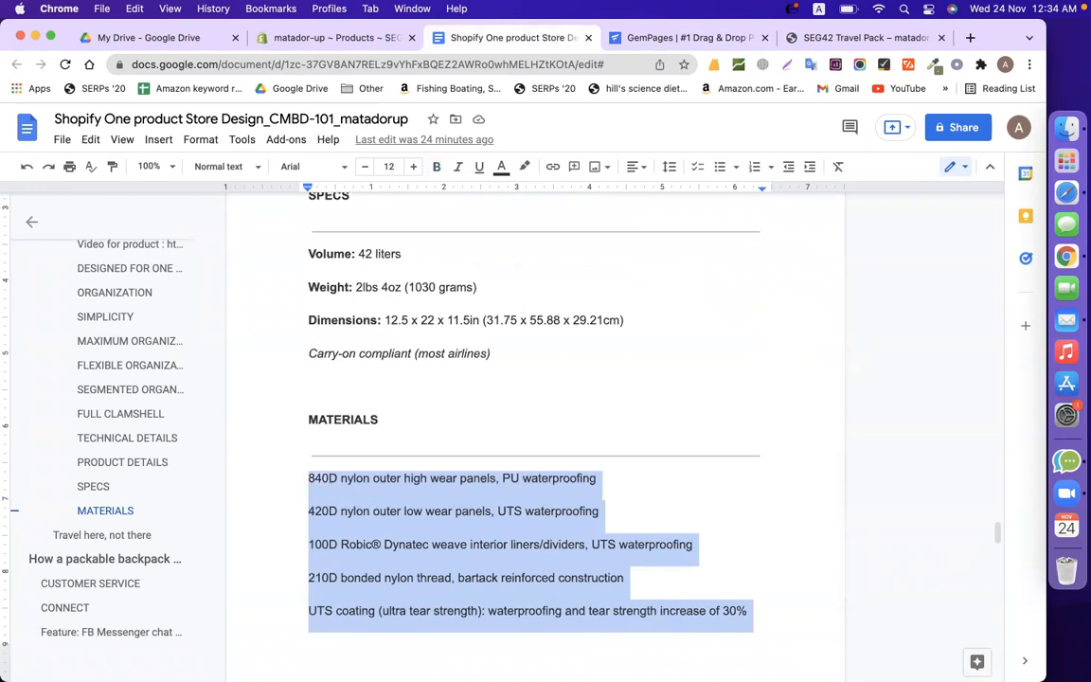
pyautogui.click(618, 36)
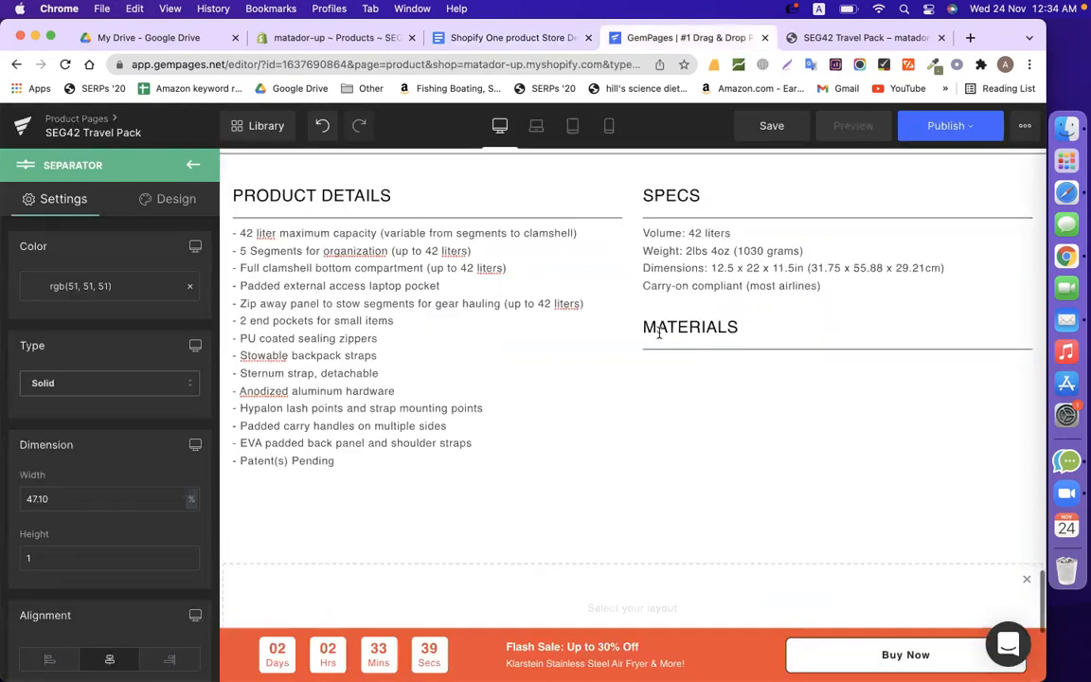
# Step: Duplicate the specs text block and move the copy below the MATERIALS heading
pyautogui.rightClick(740, 263)
pyautogui.click(720, 418)
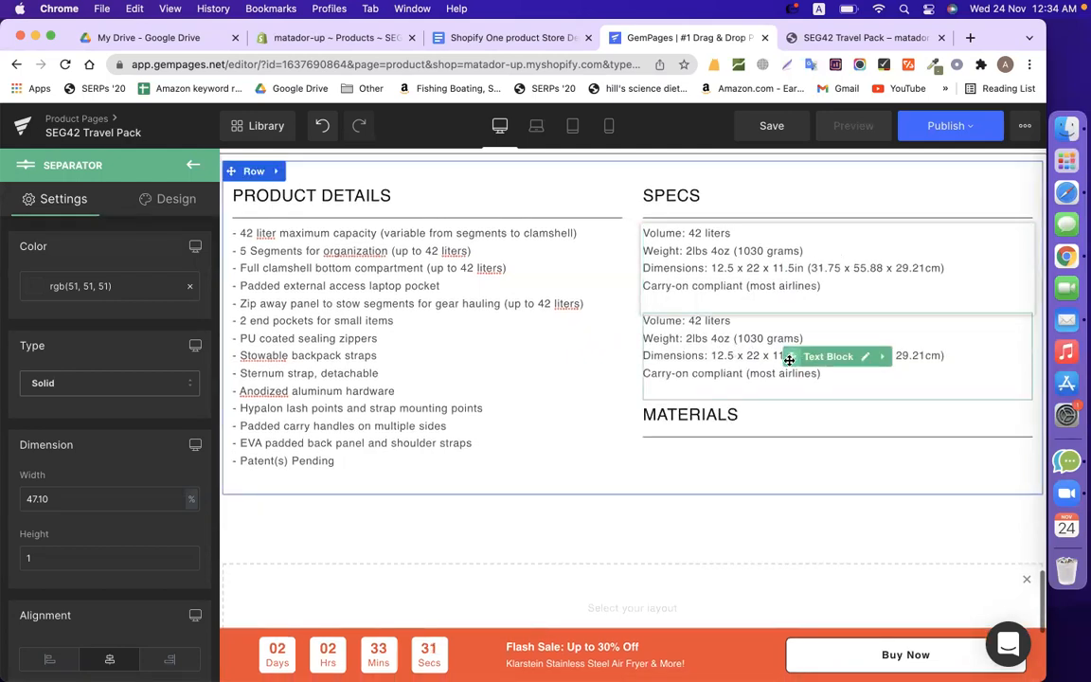
pyautogui.click(730, 448)
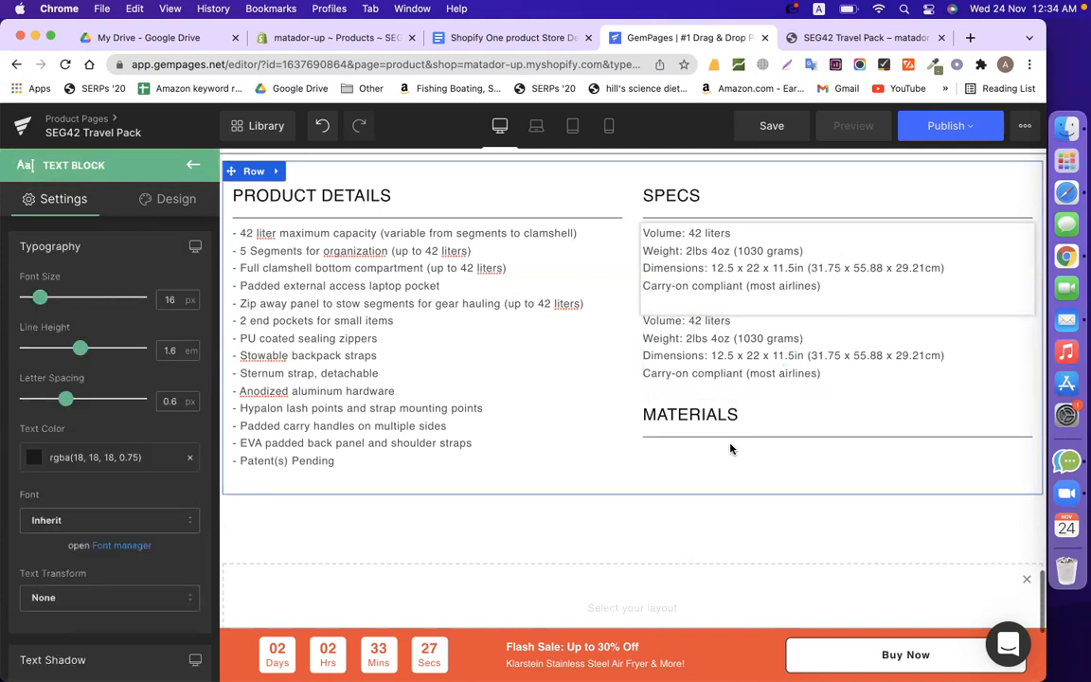
pyautogui.click(730, 324)
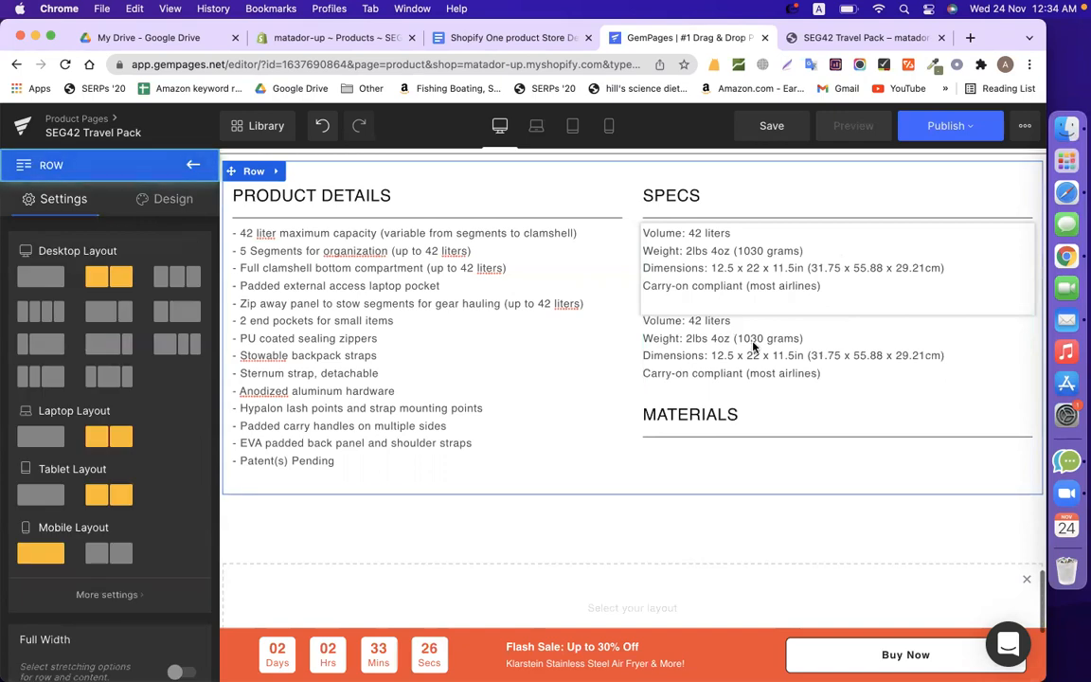
pyautogui.click(619, 466)
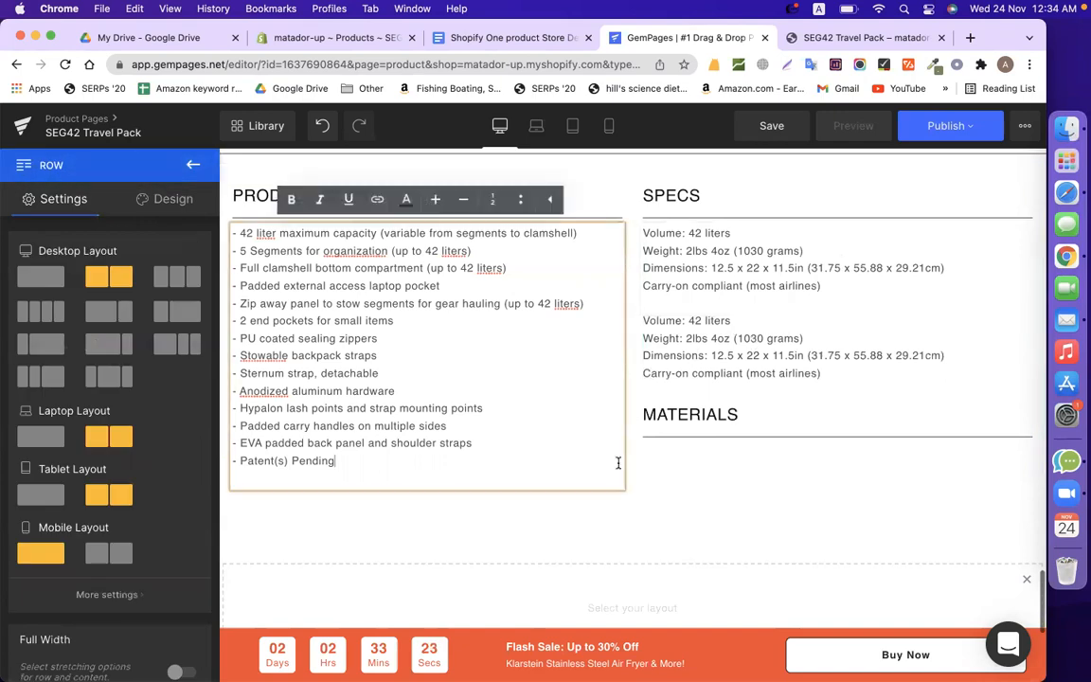
pyautogui.click(747, 356)
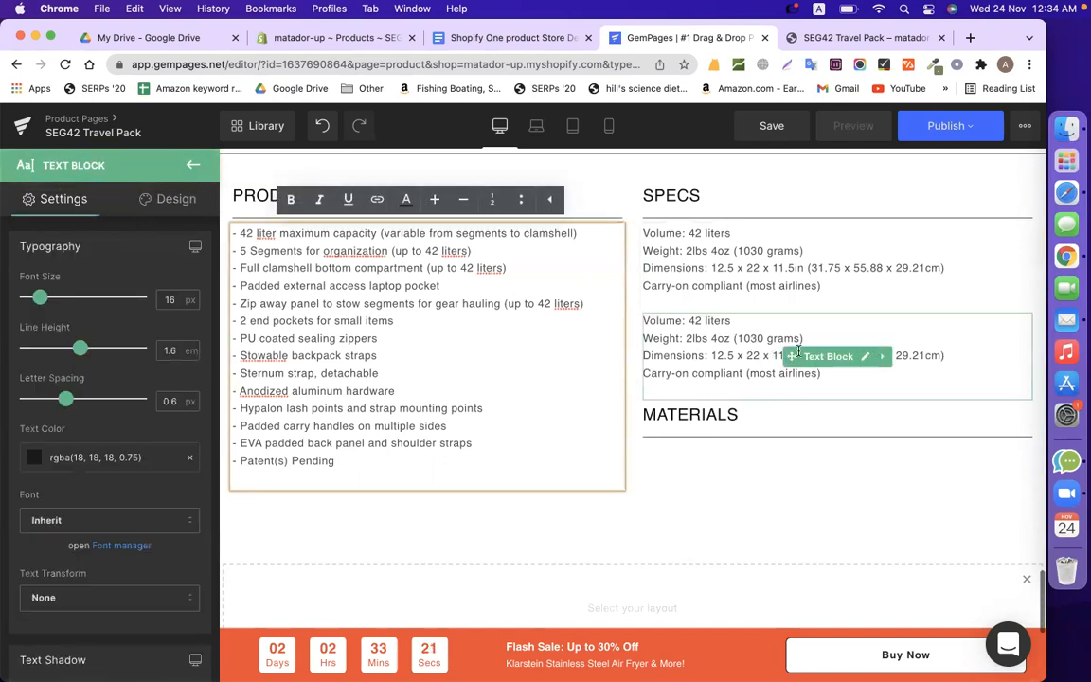
pyautogui.moveTo(752, 415); pyautogui.dragTo(742, 442)
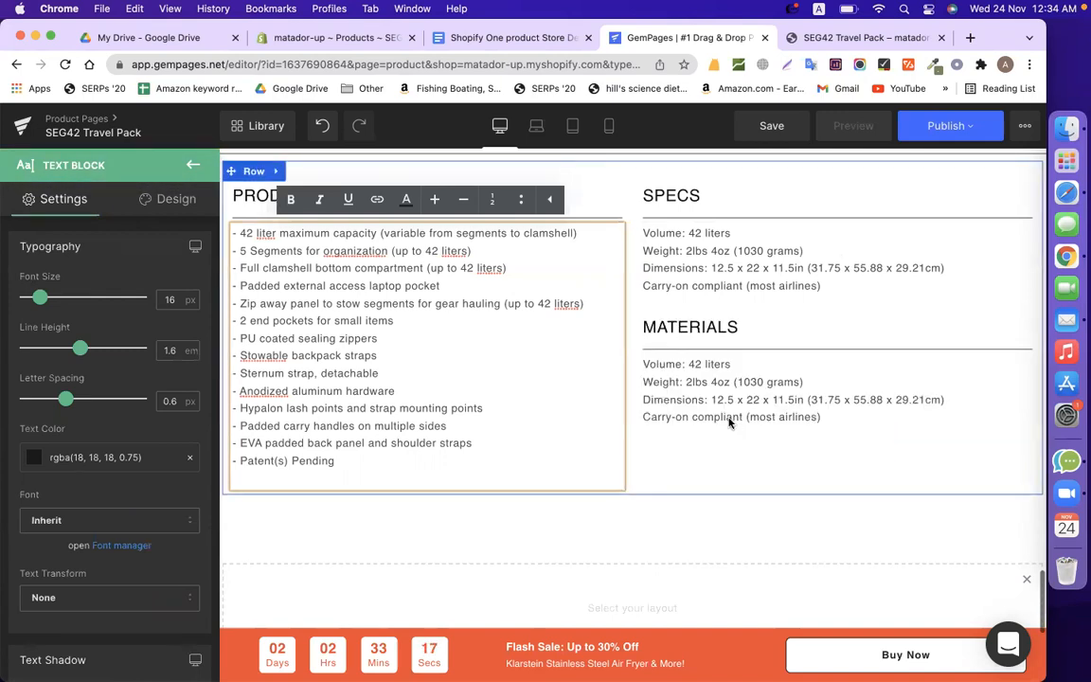
# Step: Replace the copy's text with the nylon panel and coating lines pasted as plain text
pyautogui.tripleClick(729, 418)
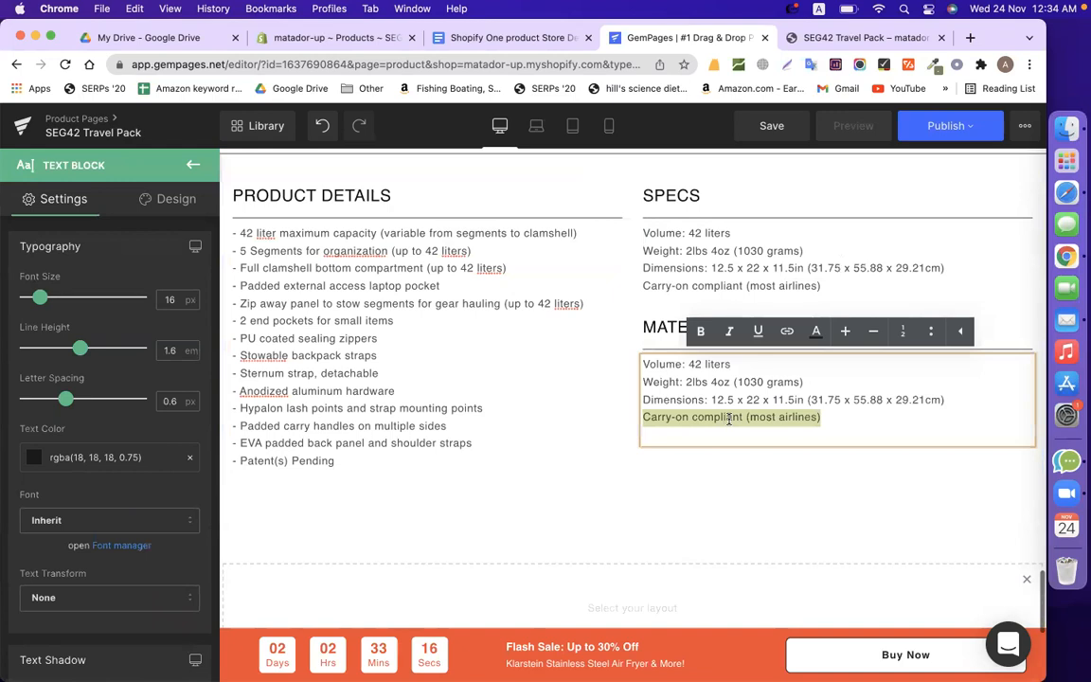
pyautogui.press('super+a')
pyautogui.press('super+v')
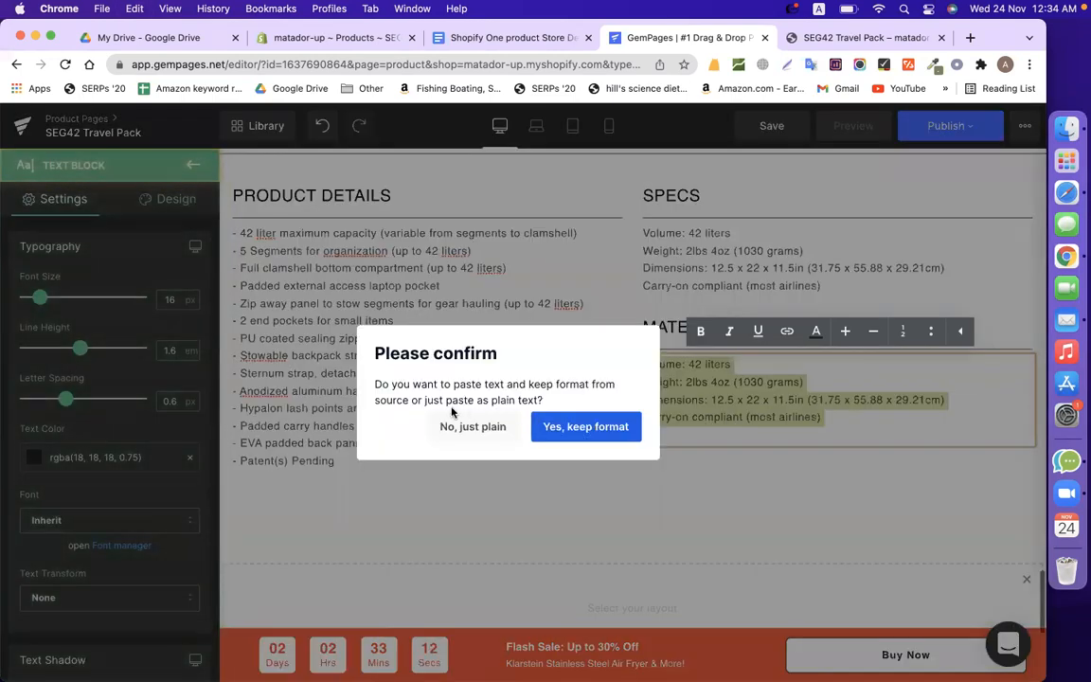
pyautogui.click(471, 427)
pyautogui.click(552, 509)
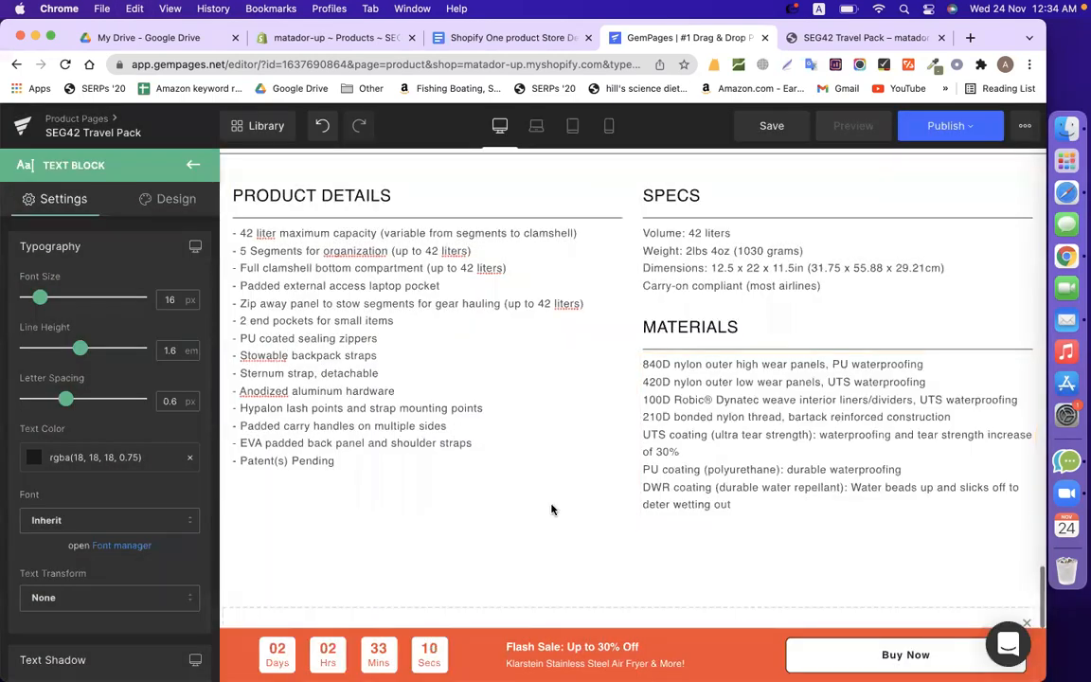
pyautogui.scroll(1, 552, 510)
pyautogui.scroll(-2, 552, 507)
pyautogui.click(445, 37)
pyautogui.scroll(-8, 439, 299)
pyautogui.scroll(-3, 439, 300)
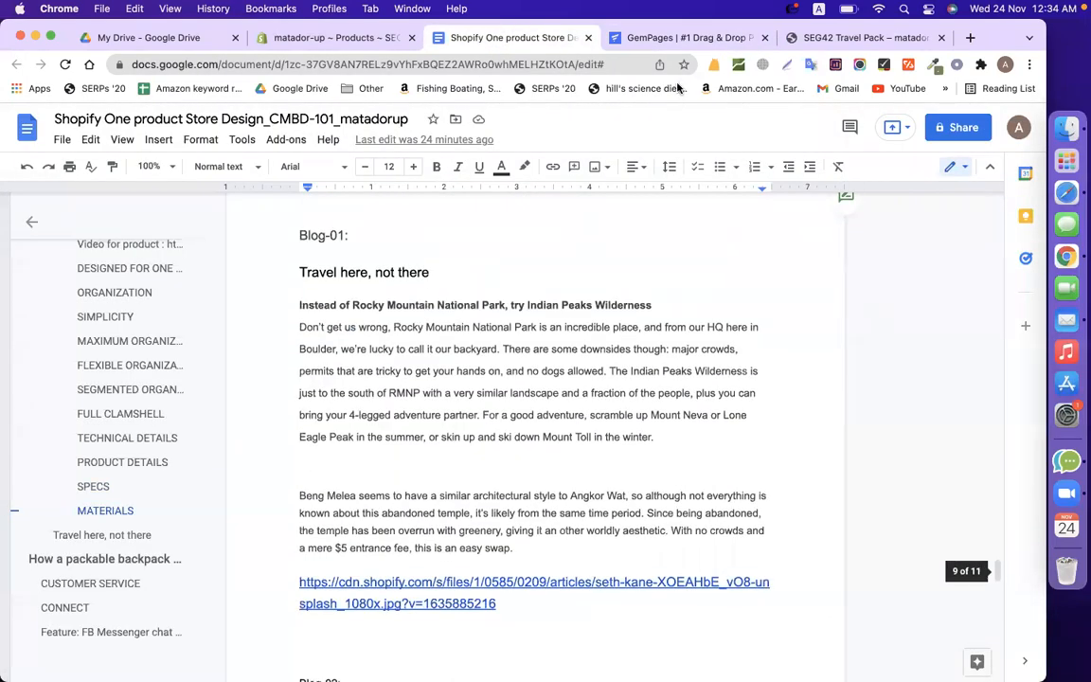
# Step: Review the product page, opening and dismissing the SEGMENTED ORGANIZATION heading's options unchanged
pyautogui.click(684, 38)
pyautogui.scroll(10, 636, 292)
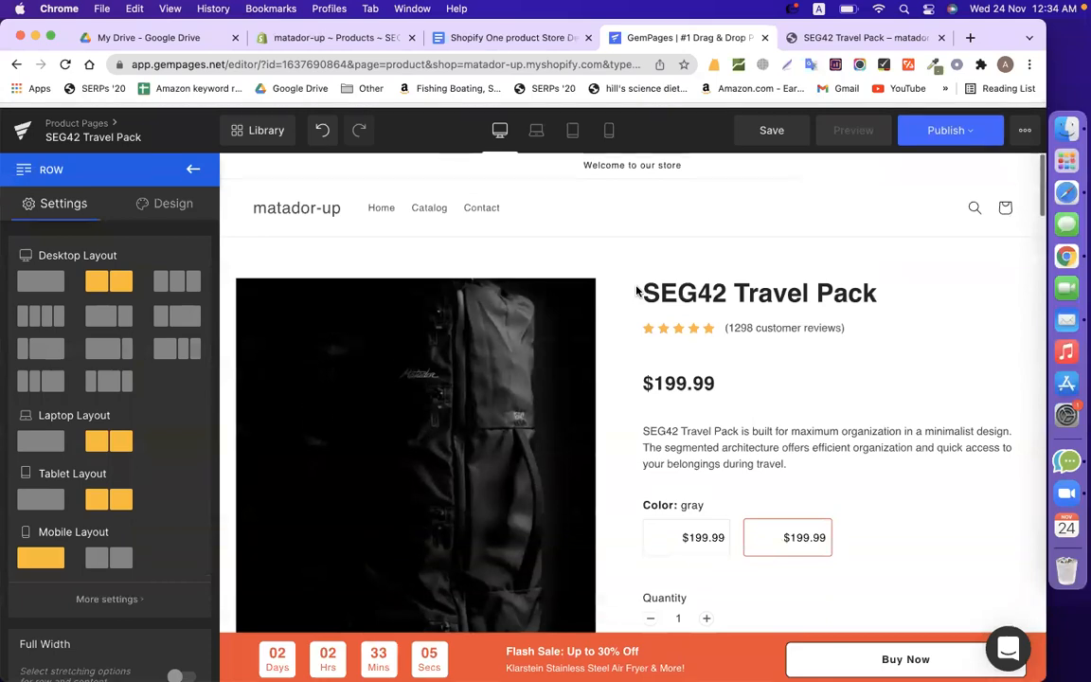
pyautogui.scroll(-3, 636, 291)
pyautogui.scroll(1, 636, 292)
pyautogui.scroll(-10, 758, 336)
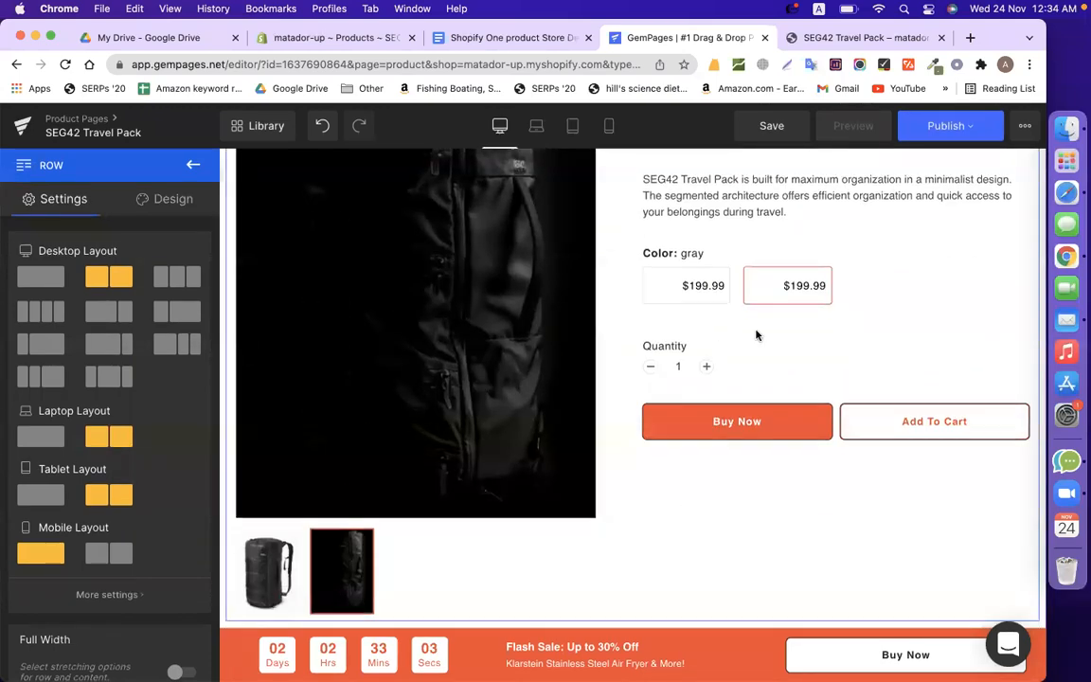
pyautogui.scroll(-15, 610, 350)
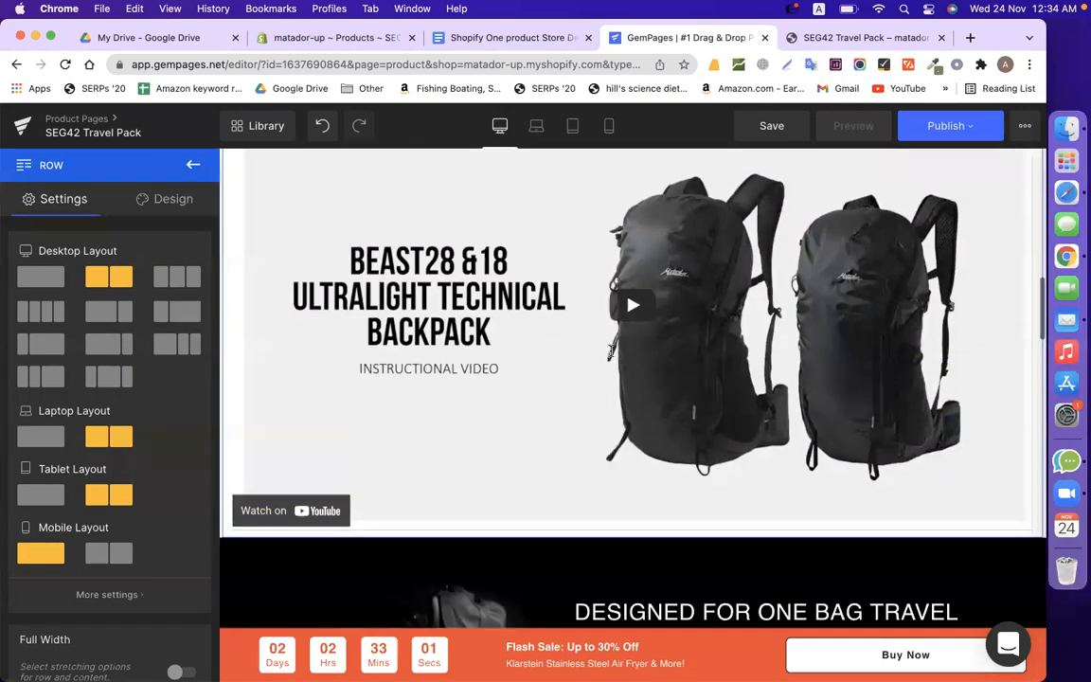
pyautogui.scroll(-10, 671, 448)
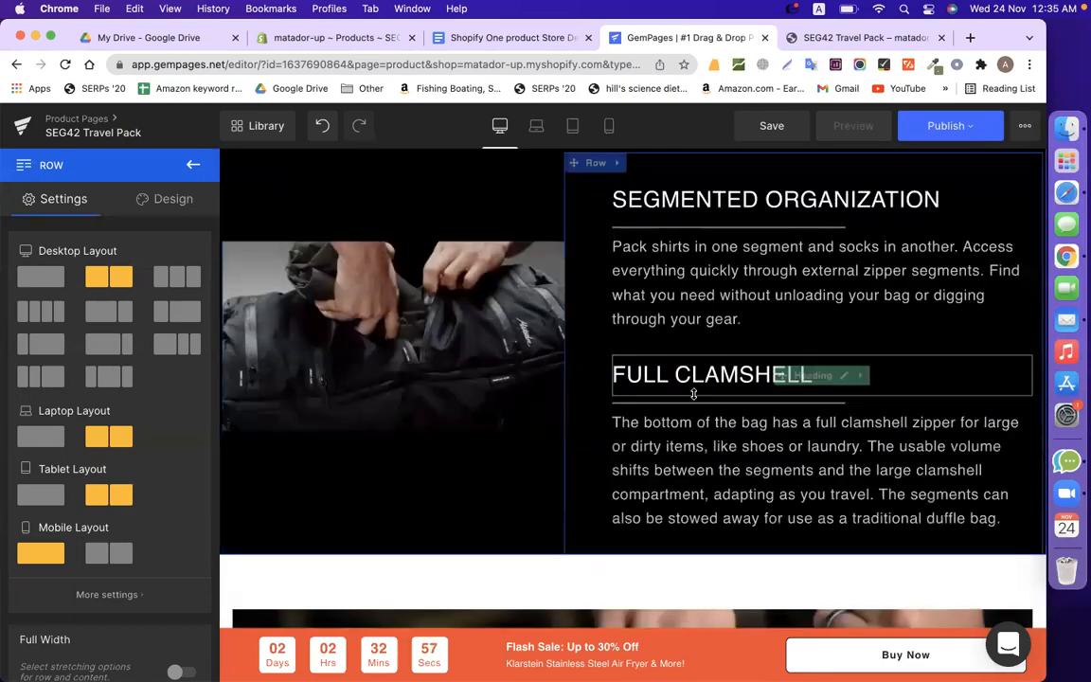
pyautogui.scroll(-10, 694, 393)
pyautogui.scroll(-10, 694, 397)
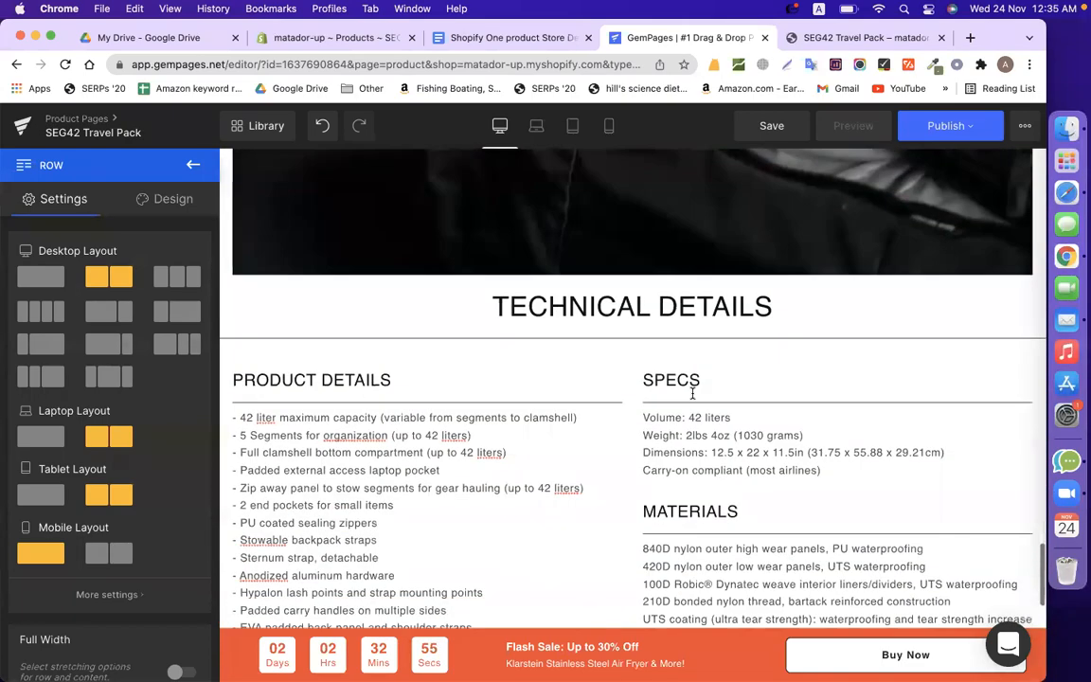
pyautogui.scroll(15, 694, 397)
pyautogui.scroll(1, 691, 405)
pyautogui.rightClick(692, 406)
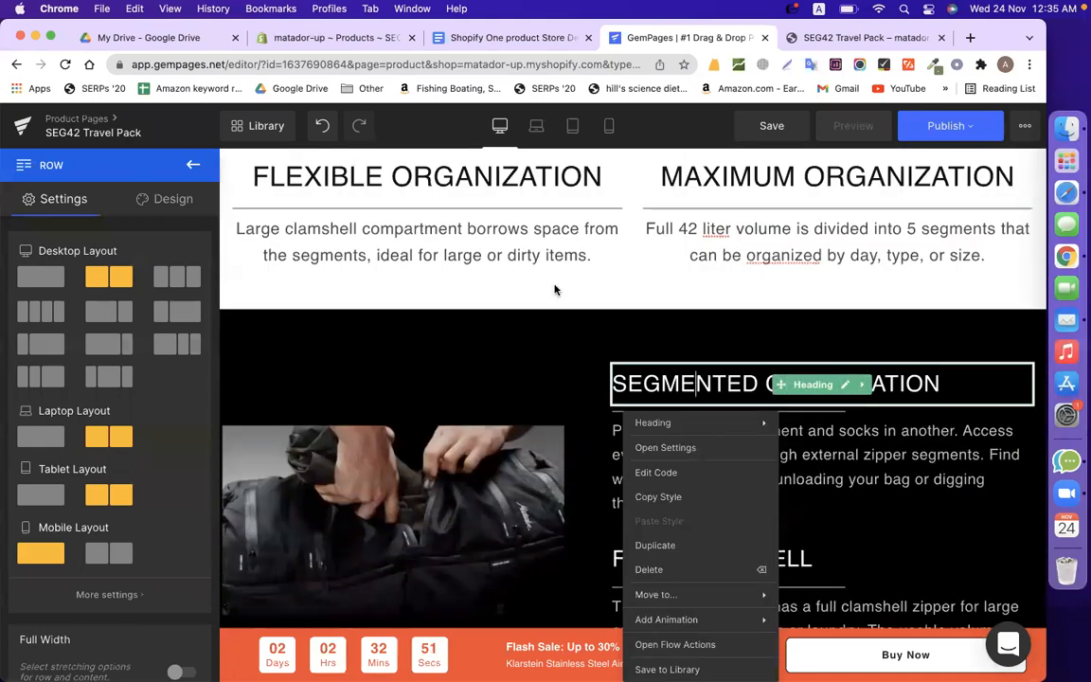
pyautogui.click(505, 283)
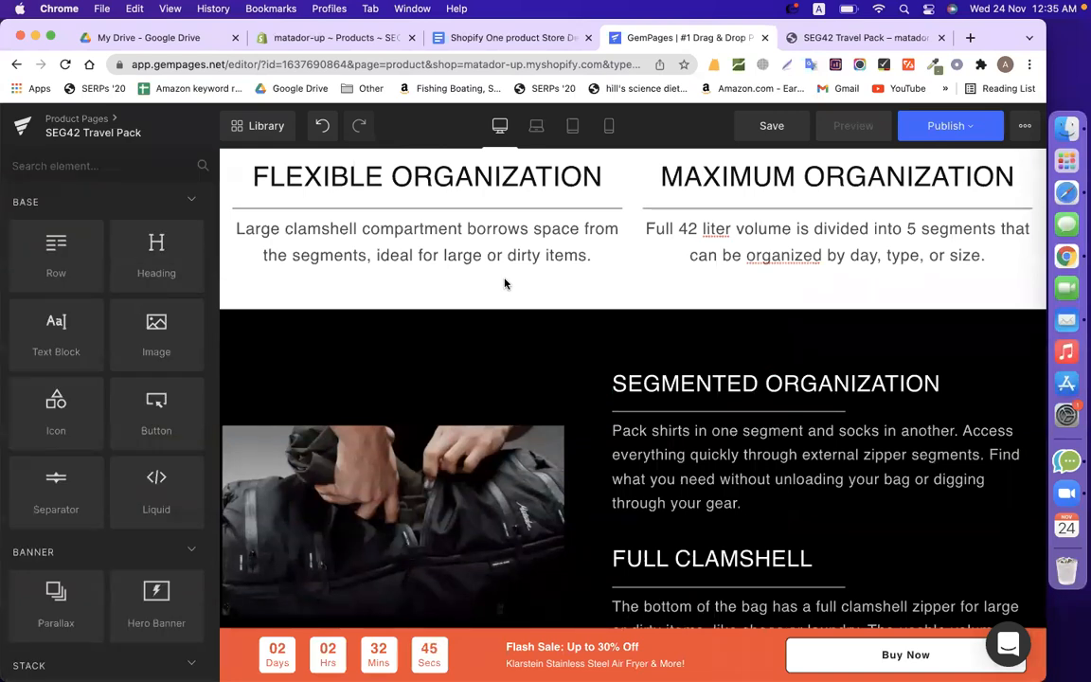
# Step: Delete the flash-sale countdown row near the bottom of the page
pyautogui.scroll(15, 505, 283)
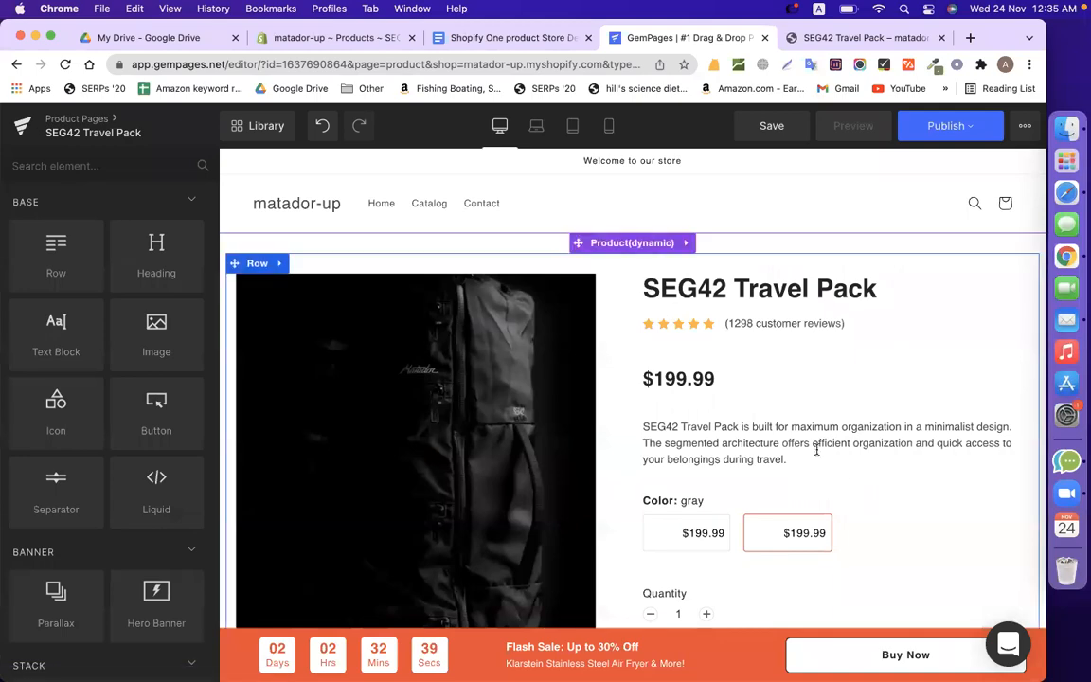
pyautogui.scroll(-10, 833, 464)
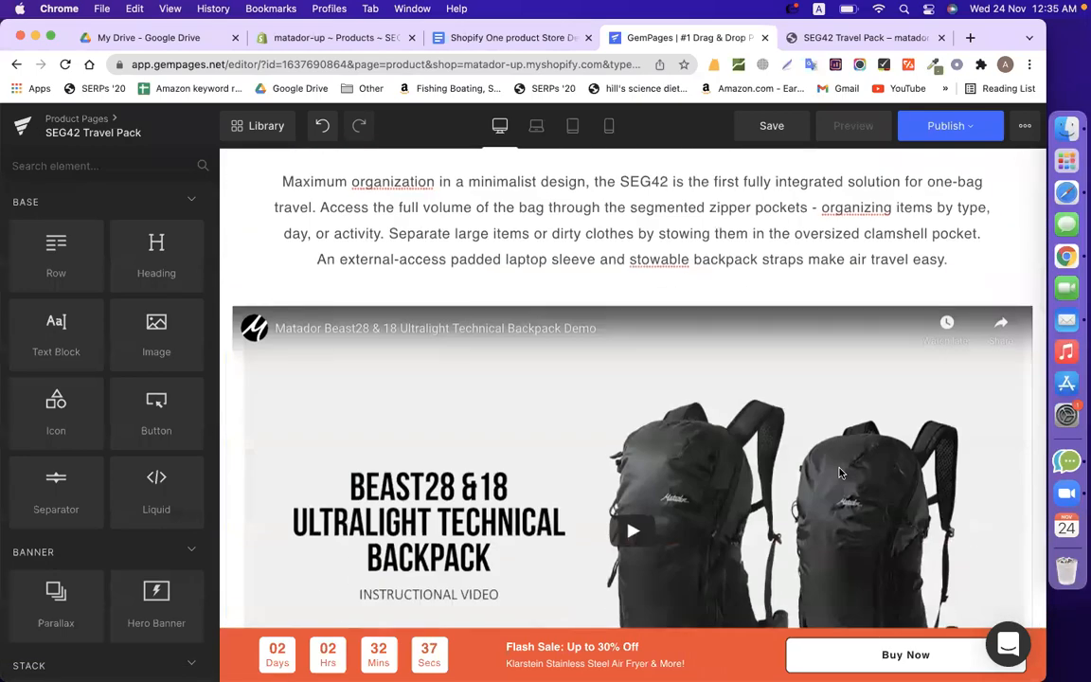
pyautogui.scroll(-10, 839, 472)
pyautogui.scroll(-5, 839, 468)
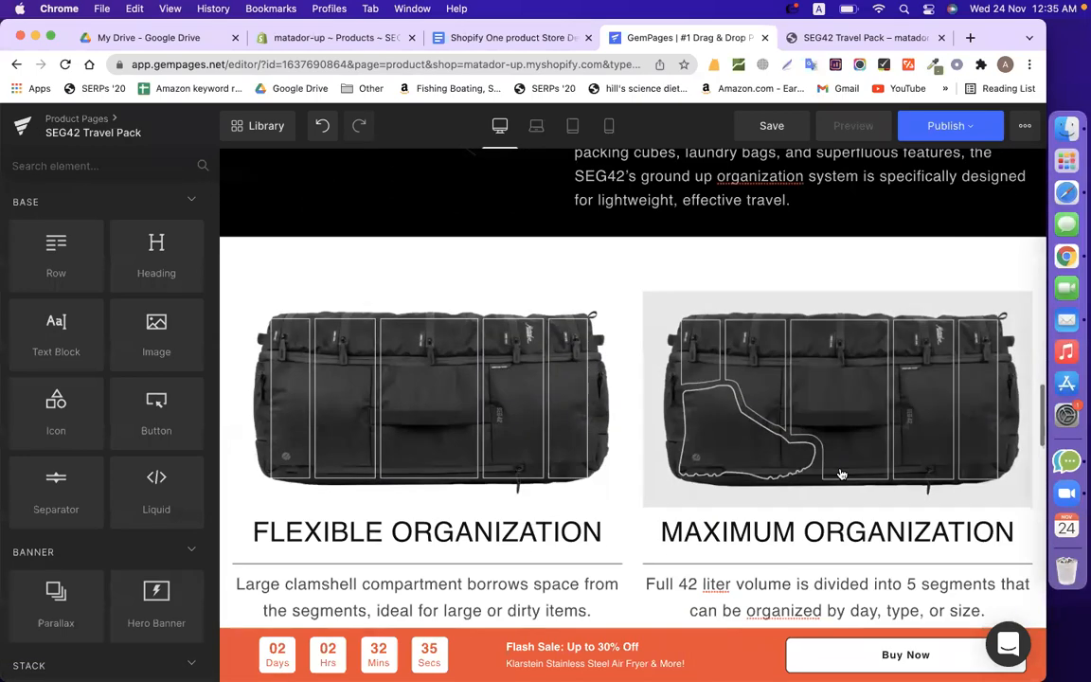
pyautogui.scroll(10, 839, 470)
pyautogui.scroll(-8, 840, 474)
pyautogui.scroll(-5, 840, 474)
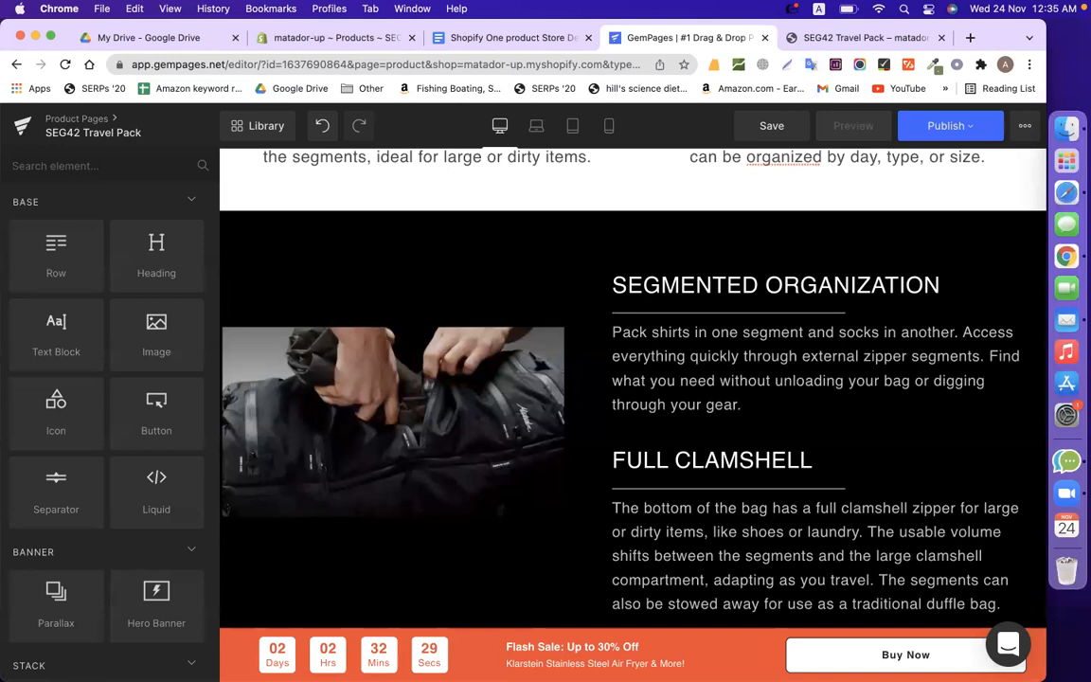
pyautogui.scroll(-1, 578, 620)
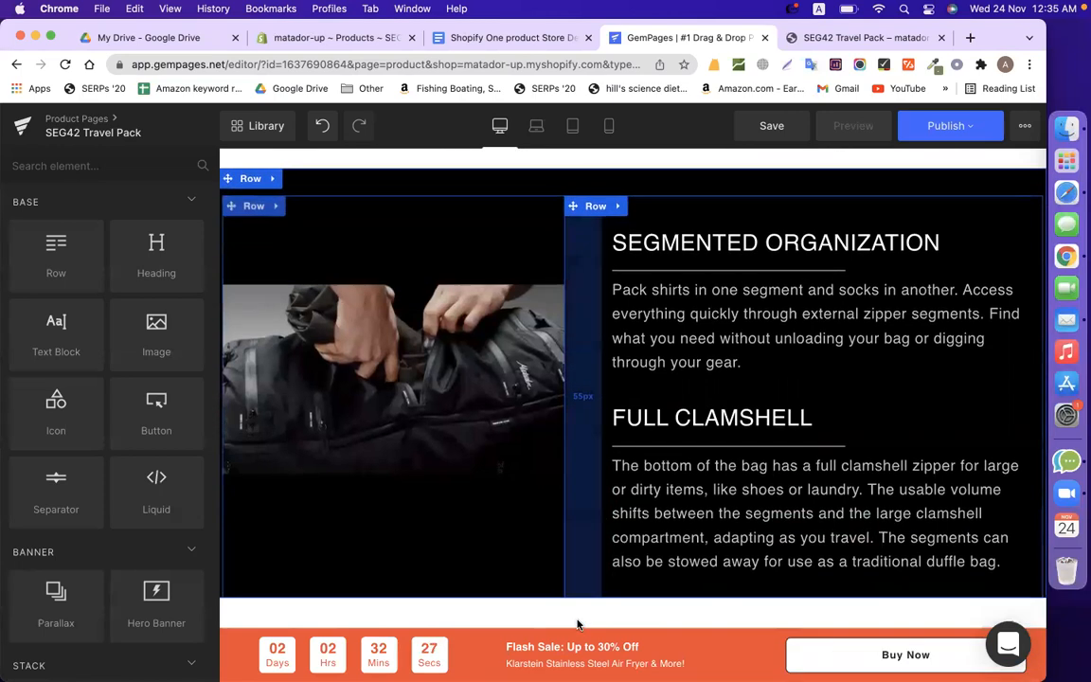
pyautogui.scroll(-5, 578, 623)
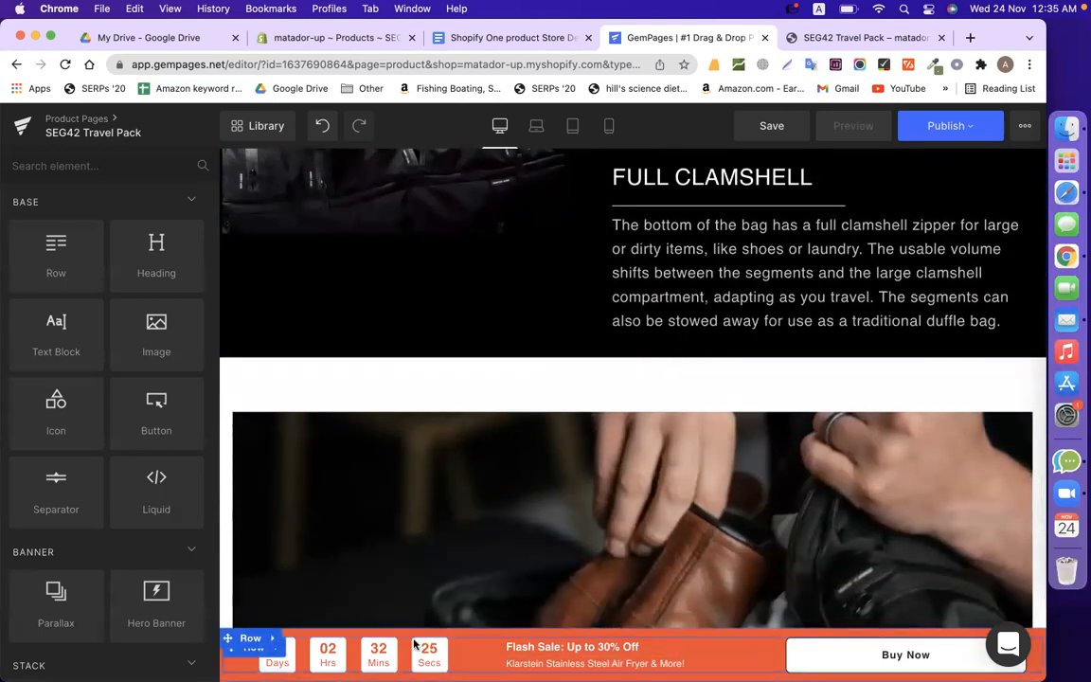
pyautogui.scroll(-10, 426, 568)
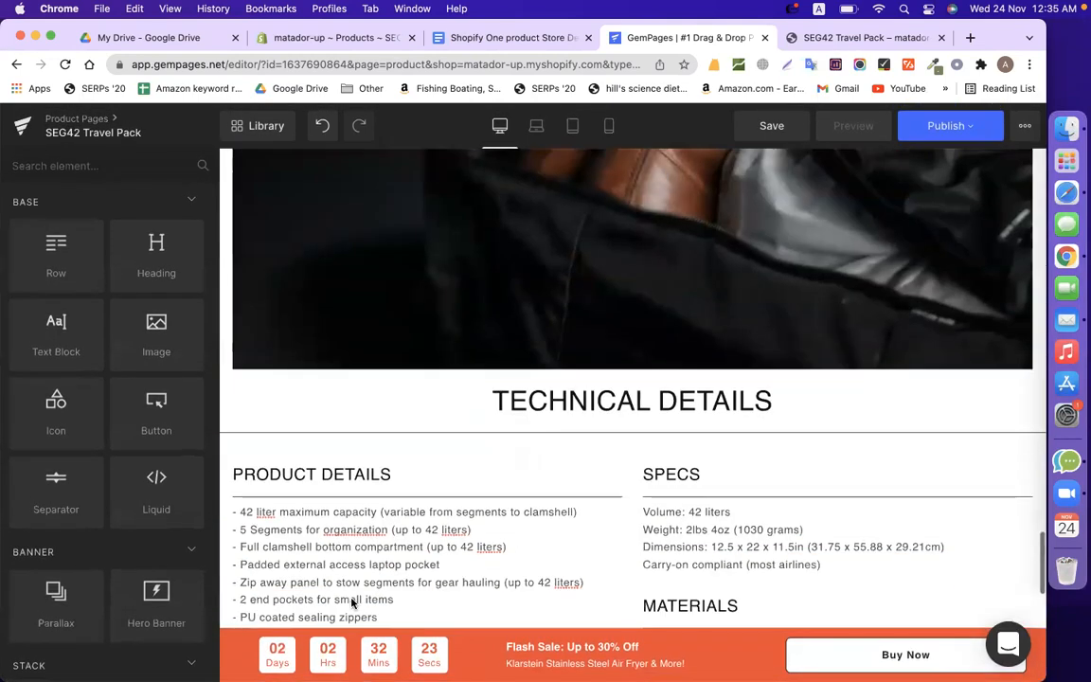
pyautogui.moveTo(271, 641)
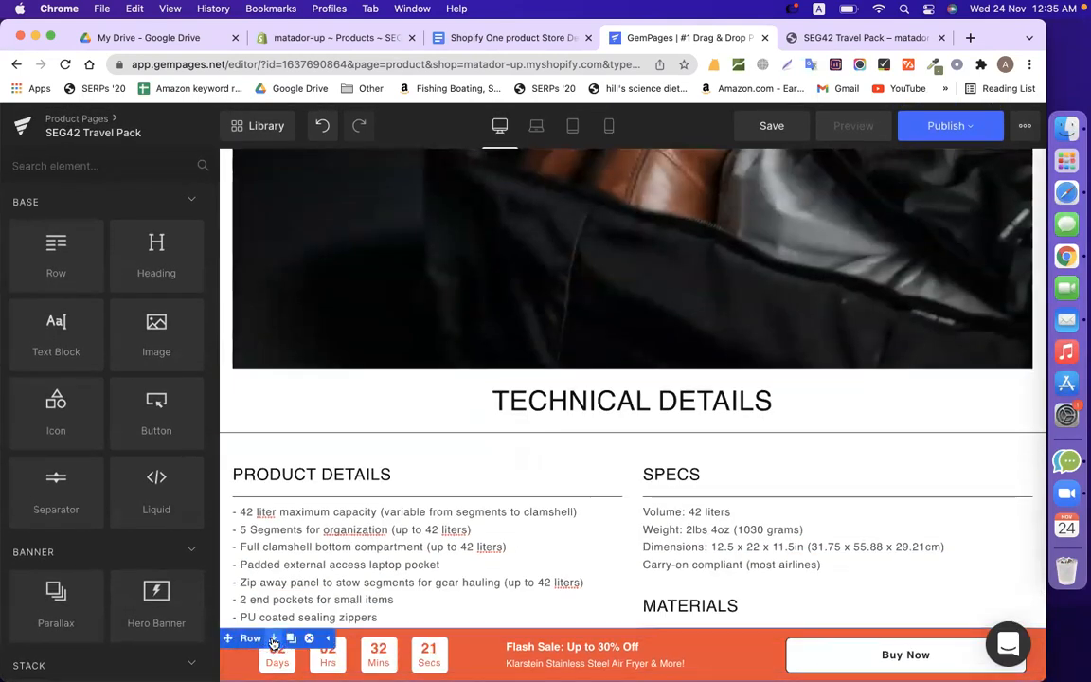
pyautogui.click(310, 642)
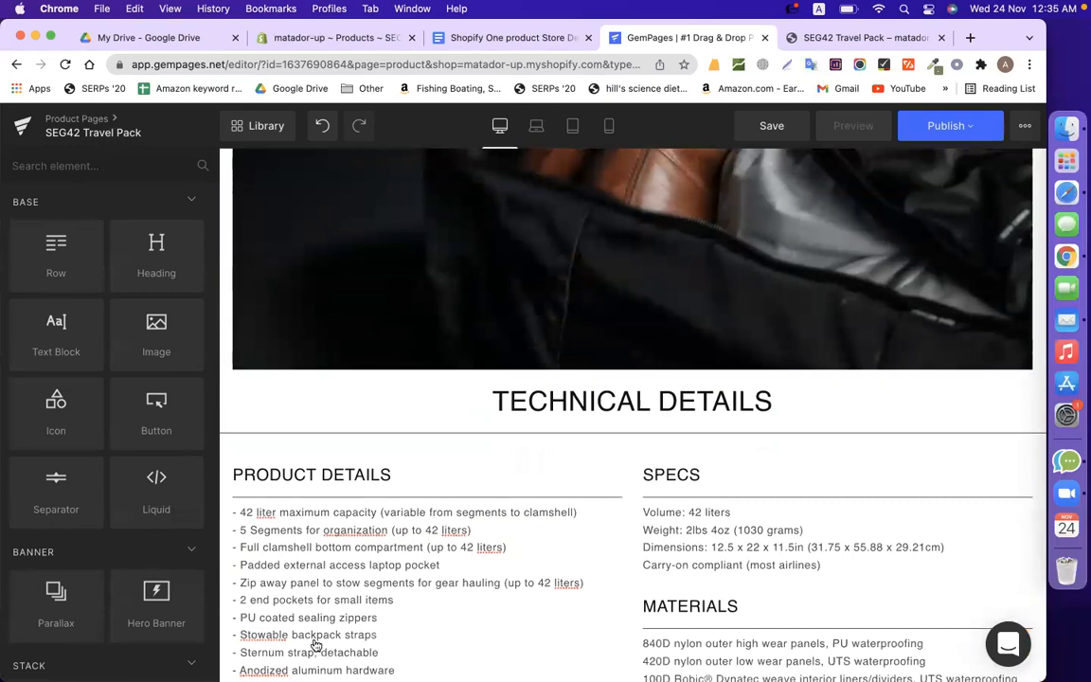
pyautogui.scroll(-10, 486, 587)
pyautogui.scroll(15, 487, 593)
pyautogui.scroll(15, 486, 593)
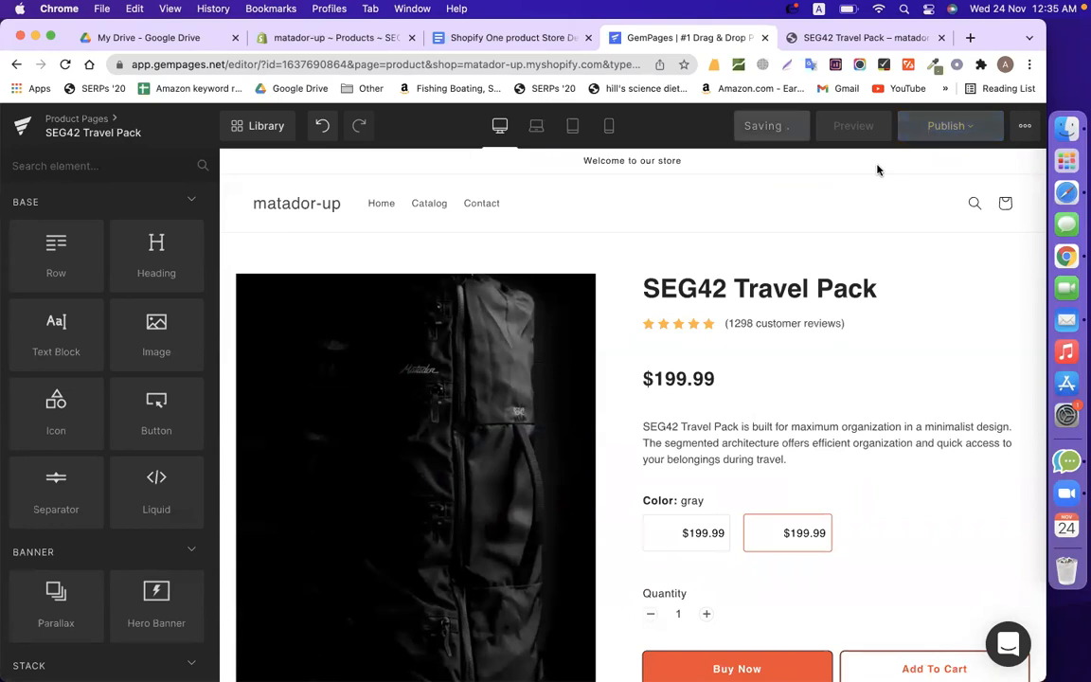
# Step: Publish the SEG42 Travel Pack template and check its live product page
pyautogui.click(941, 129)
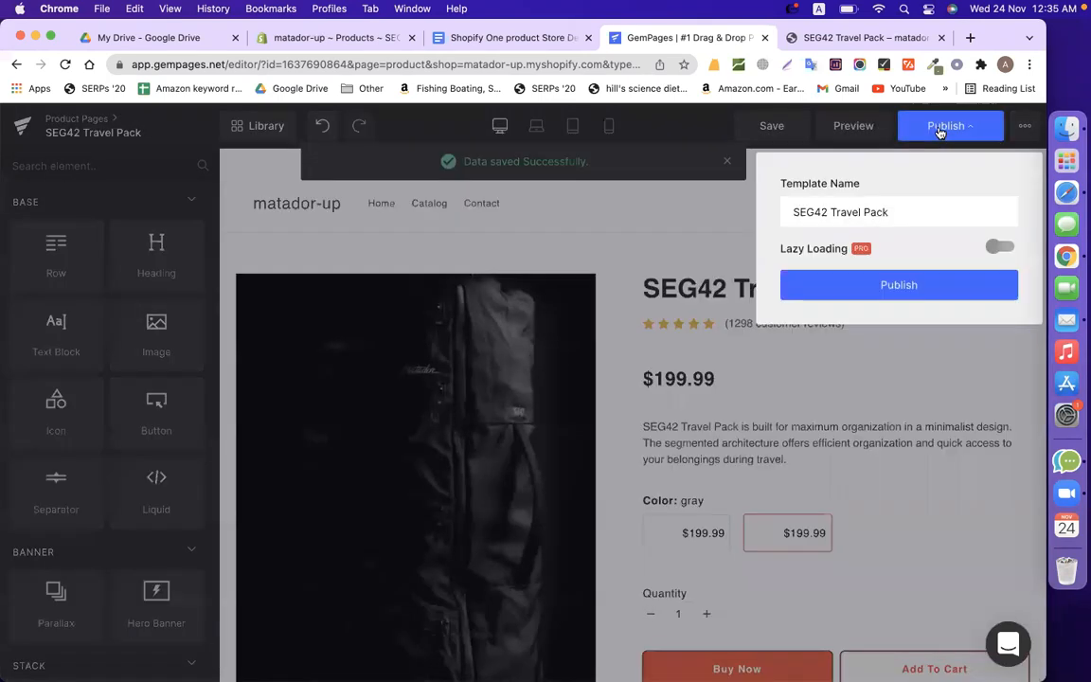
pyautogui.click(900, 286)
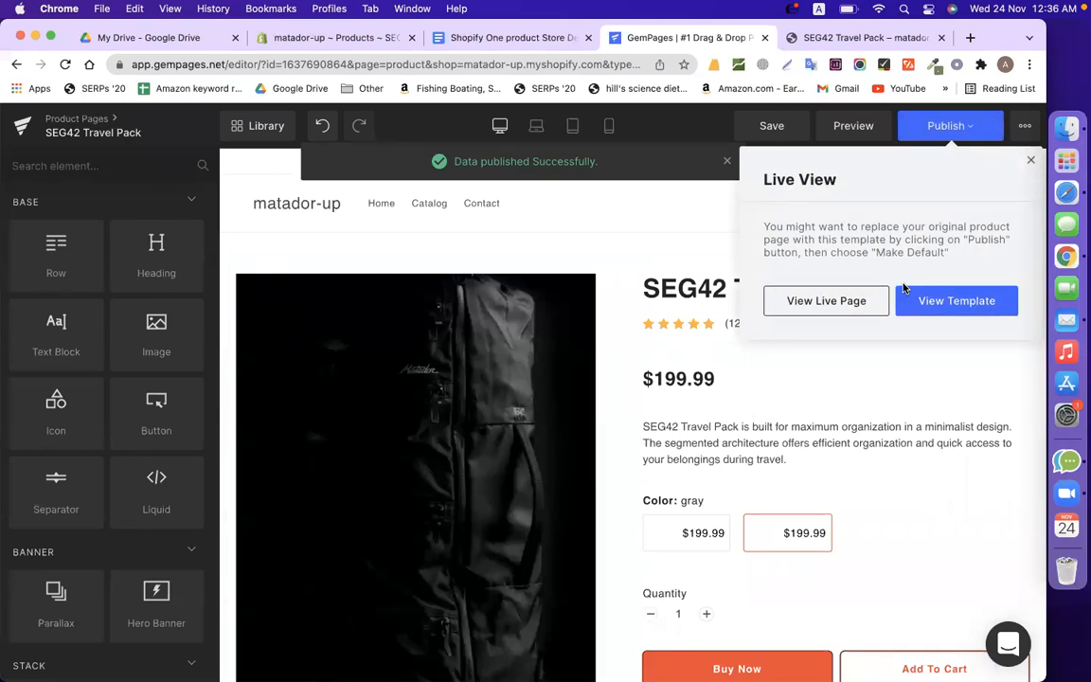
pyautogui.click(841, 305)
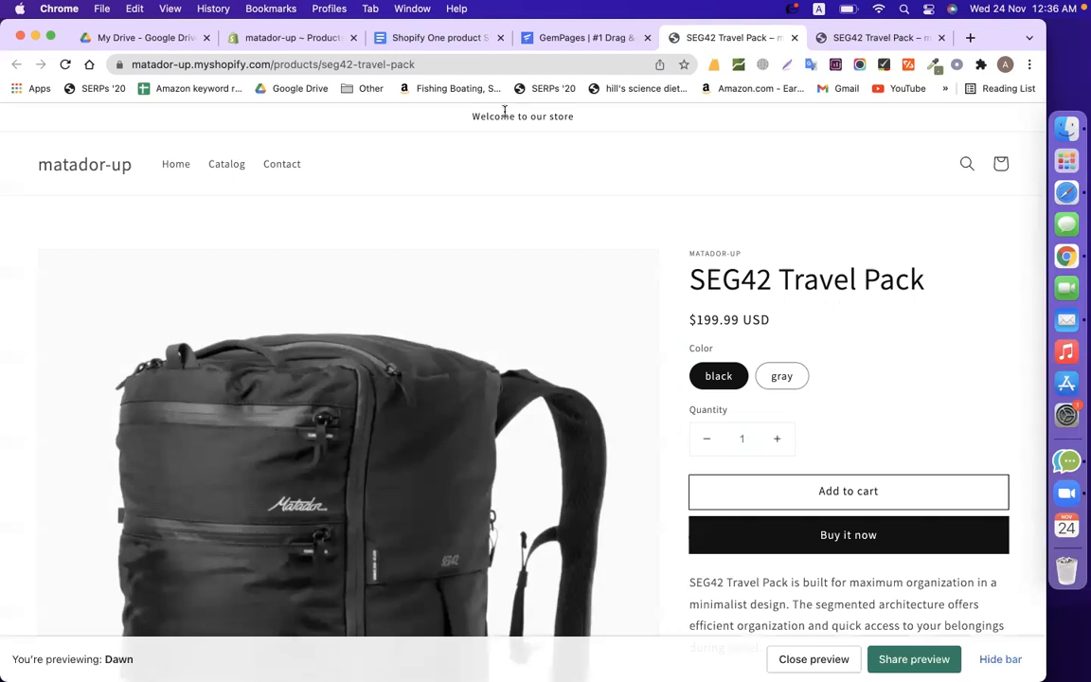
pyautogui.moveTo(361, 65); pyautogui.dragTo(436, 68)
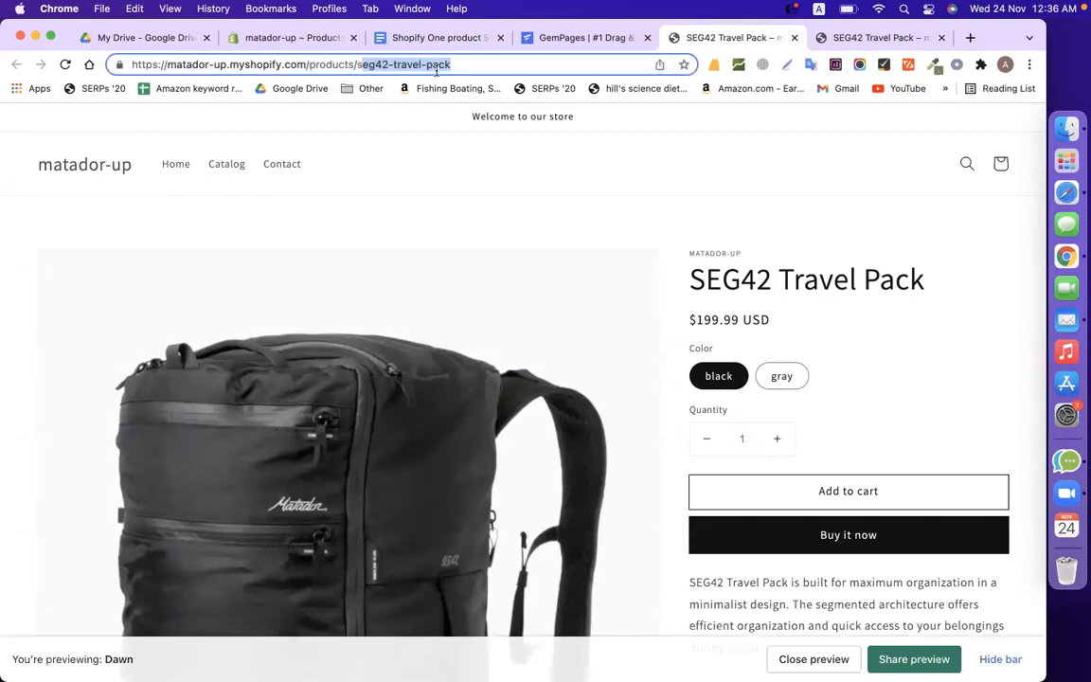
pyautogui.click(714, 167)
pyautogui.scroll(-5, 716, 167)
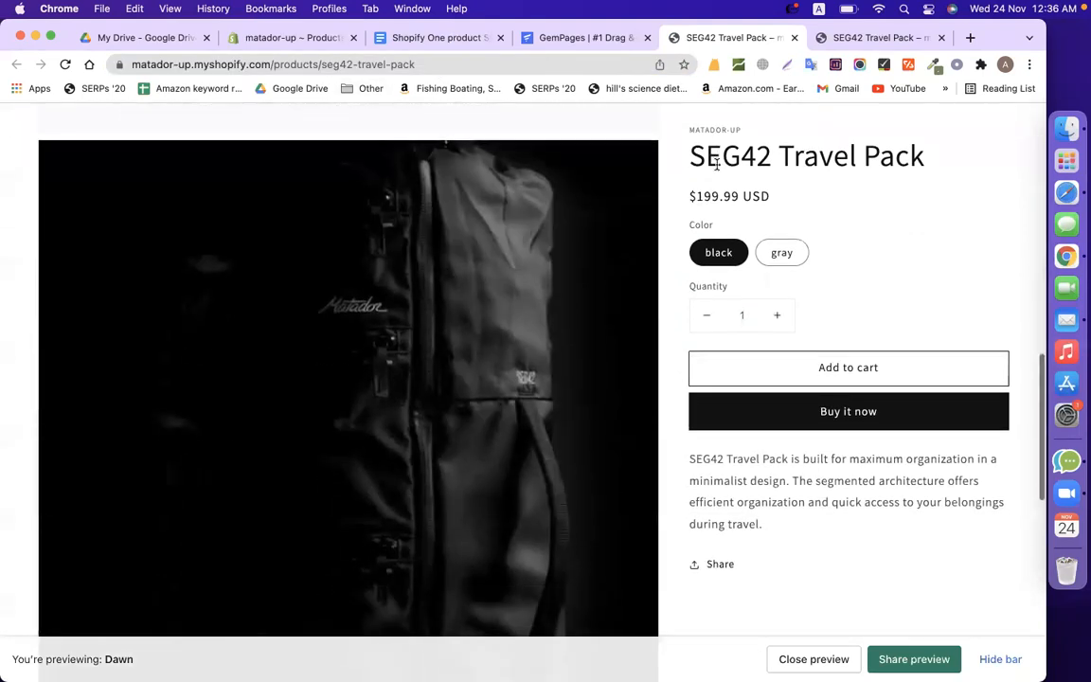
pyautogui.scroll(10, 717, 167)
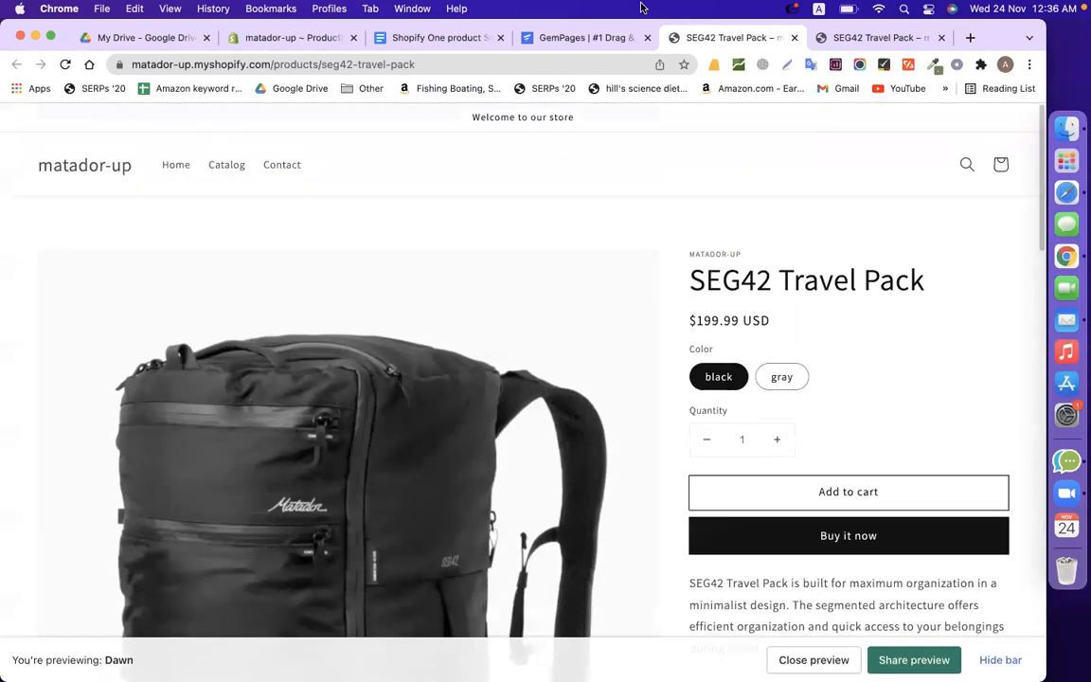
# Step: Publish the template again and review it via View Template on the storefront
pyautogui.click(595, 37)
pyautogui.click(974, 125)
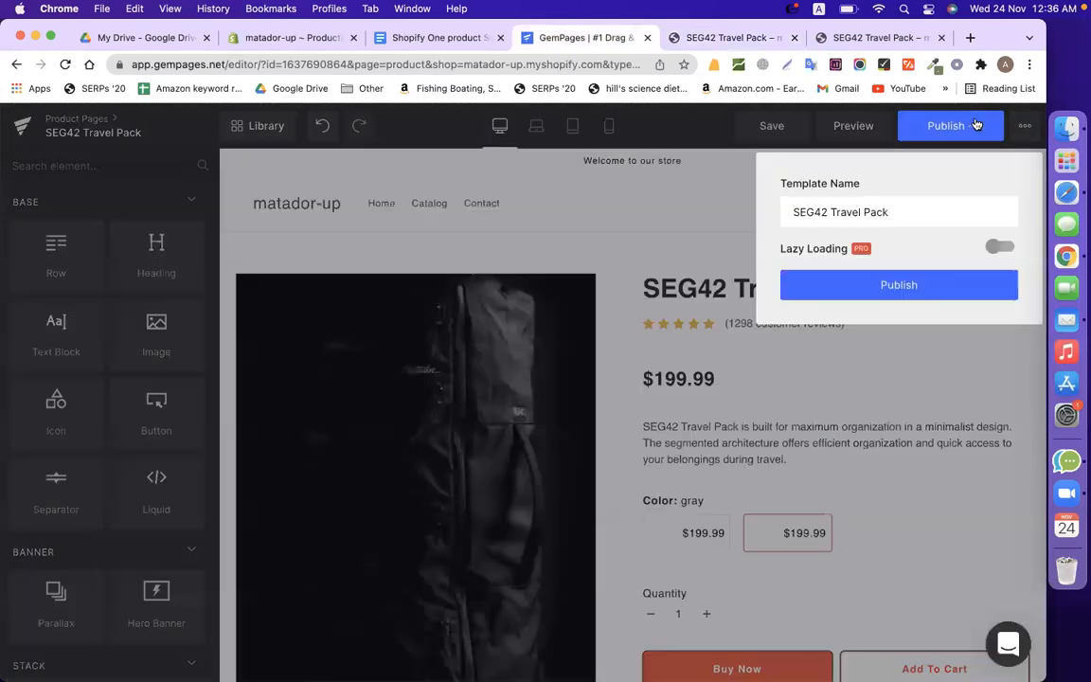
pyautogui.click(880, 284)
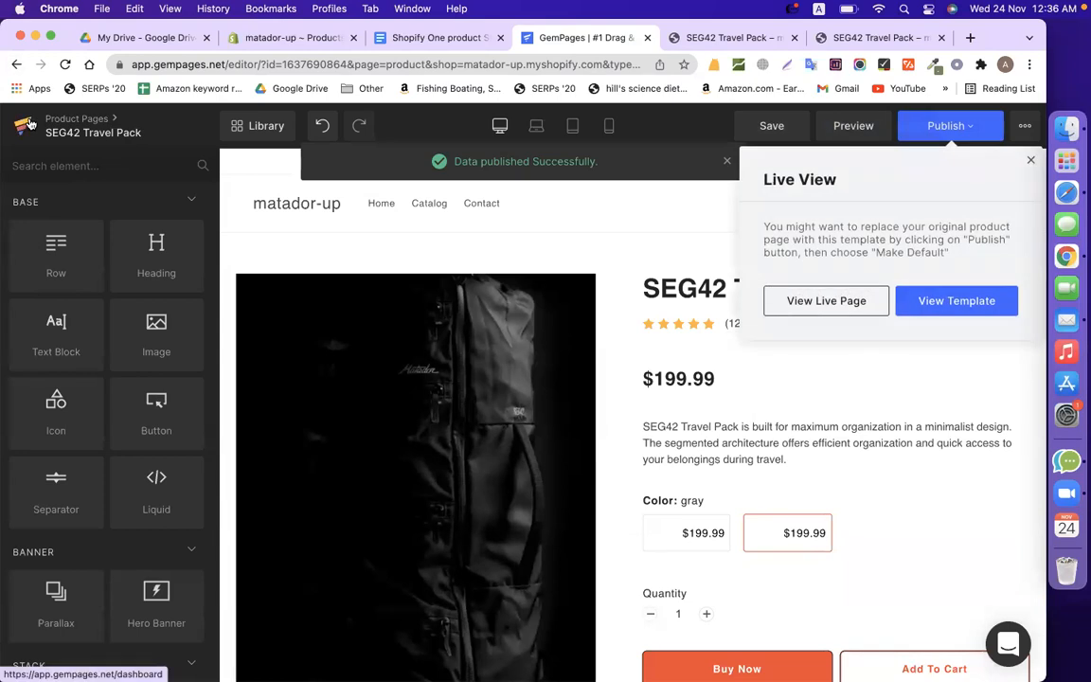
pyautogui.click(956, 303)
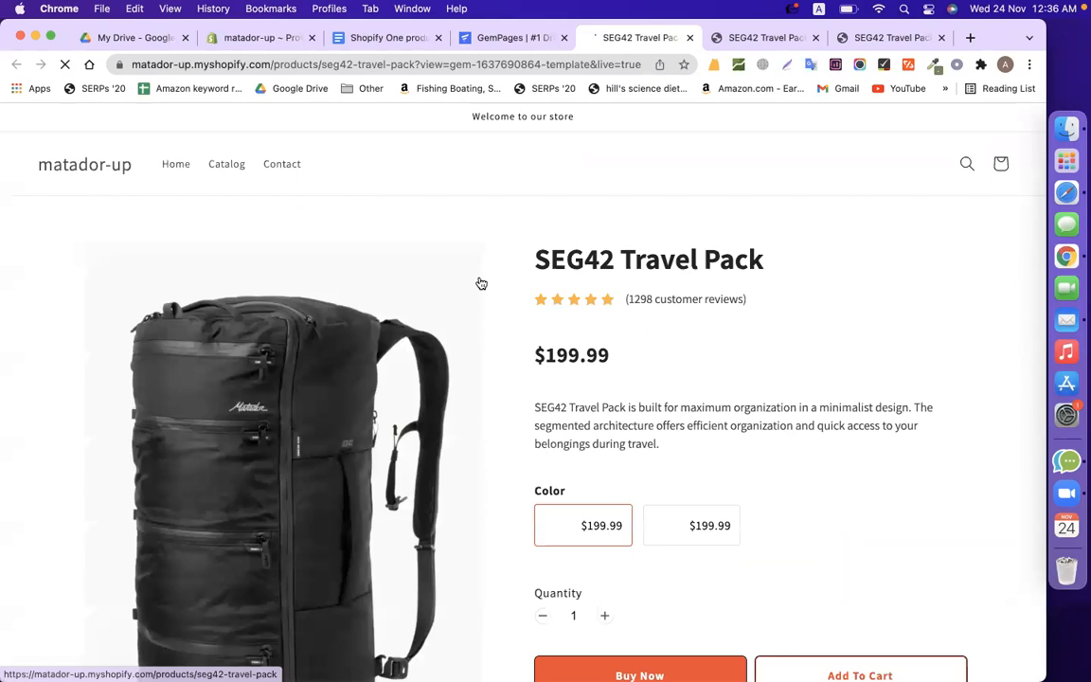
pyautogui.scroll(-20, 481, 284)
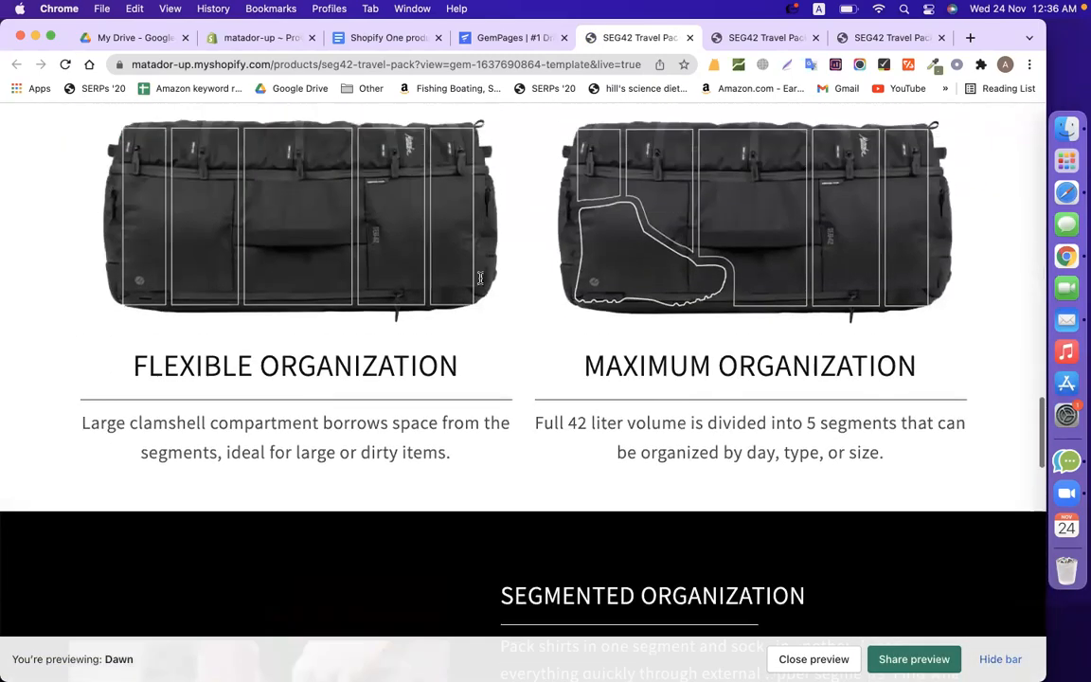
pyautogui.scroll(5, 480, 278)
pyautogui.moveTo(417, 66); pyautogui.dragTo(716, 66)
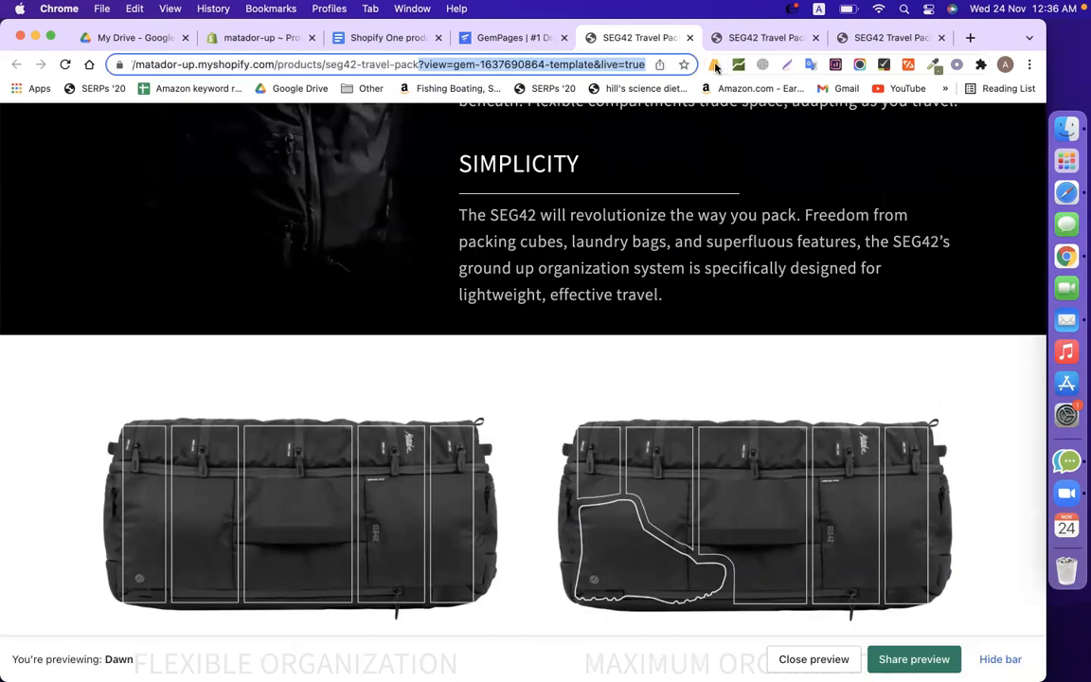
pyautogui.click(529, 41)
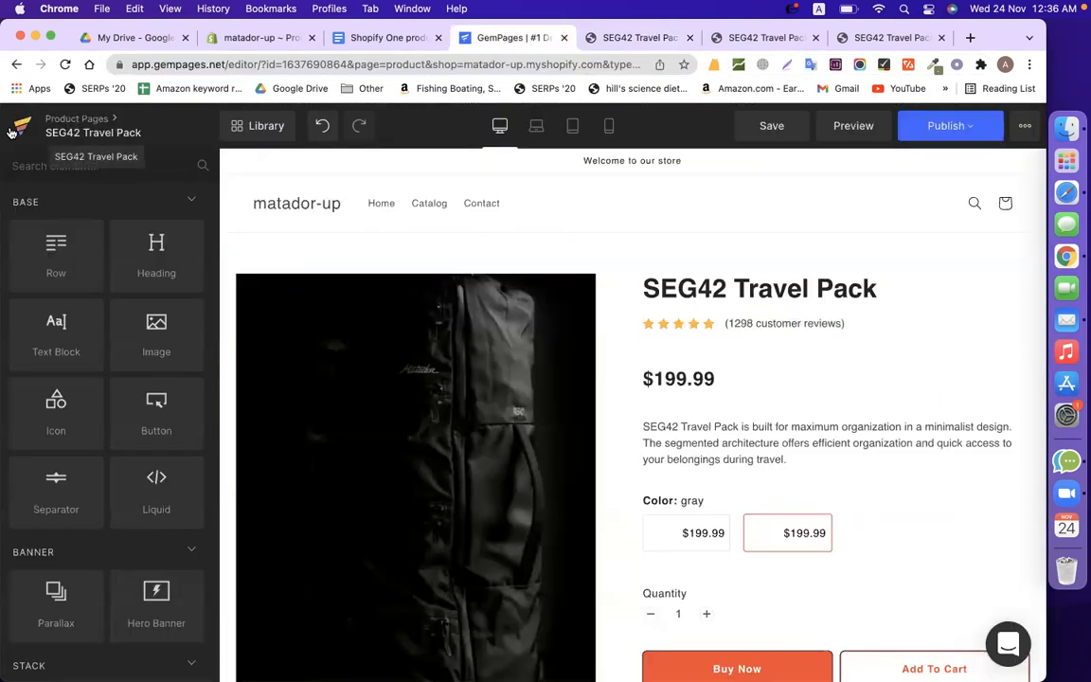
# Step: In Product Pages, make SEG42 Travel Pack the default template and open it for editing
pyautogui.click(67, 120)
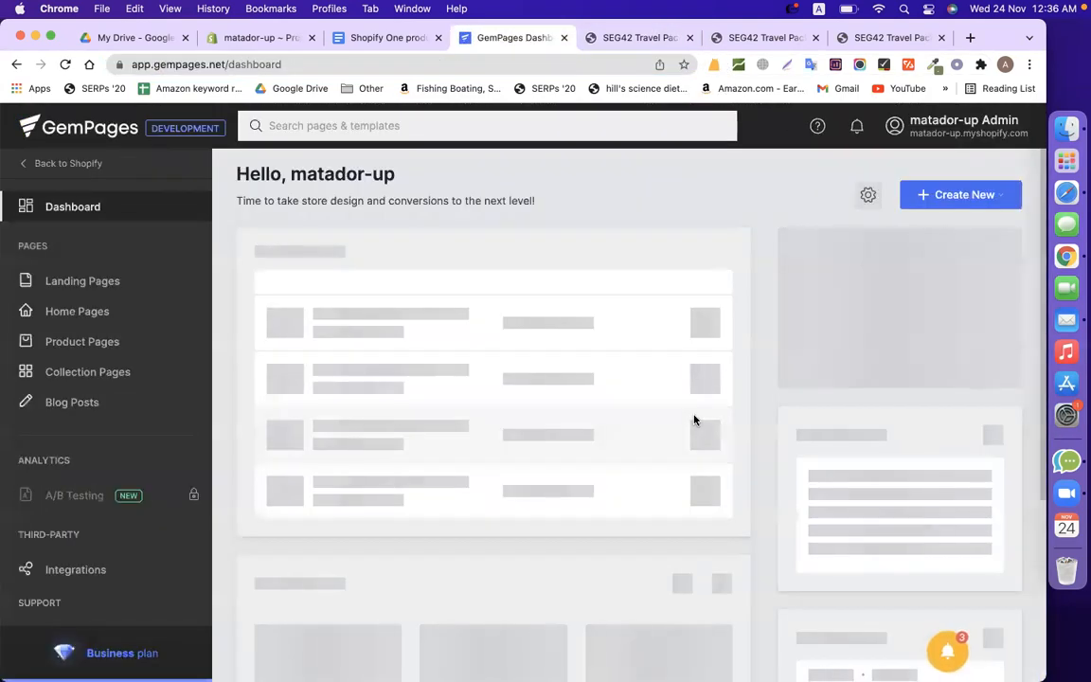
pyautogui.click(104, 349)
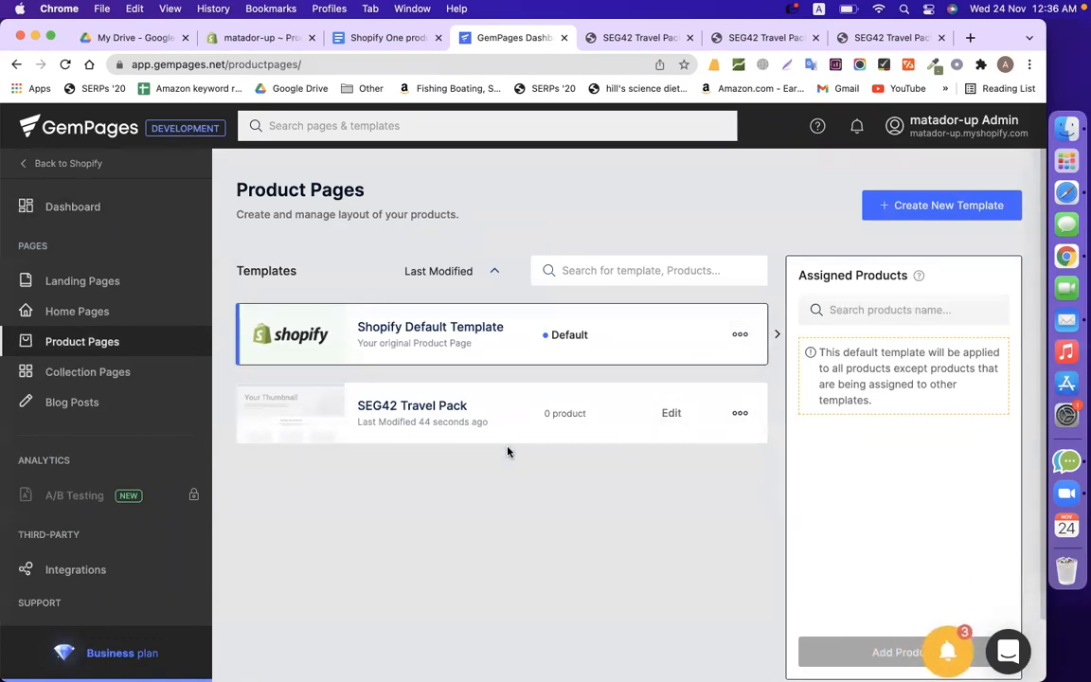
pyautogui.click(740, 419)
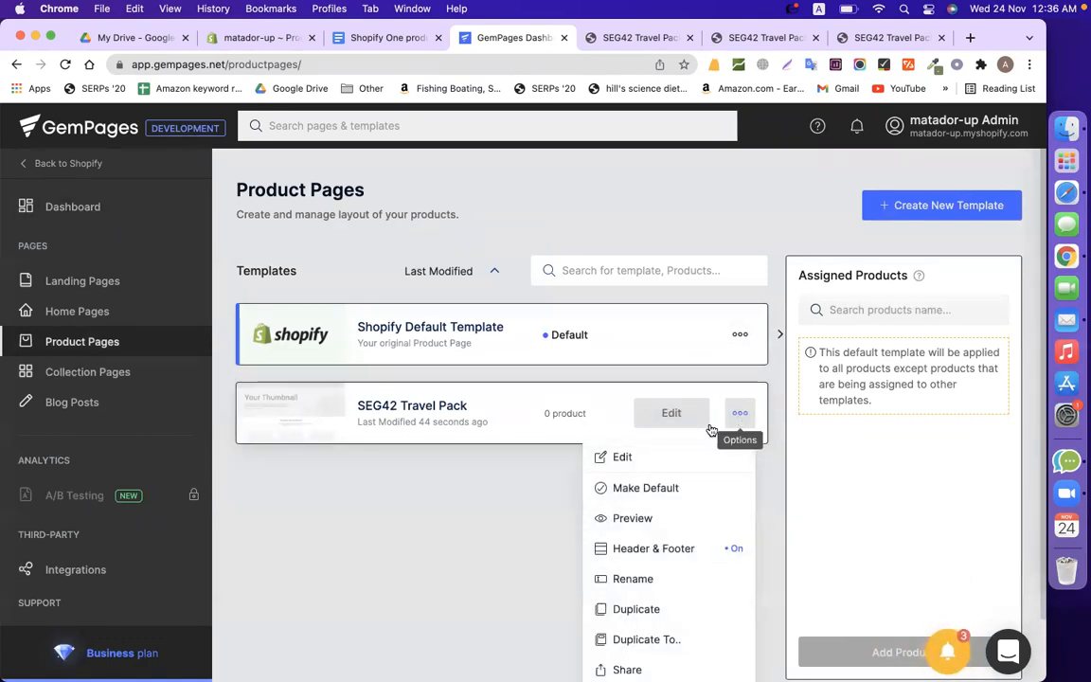
pyautogui.click(653, 480)
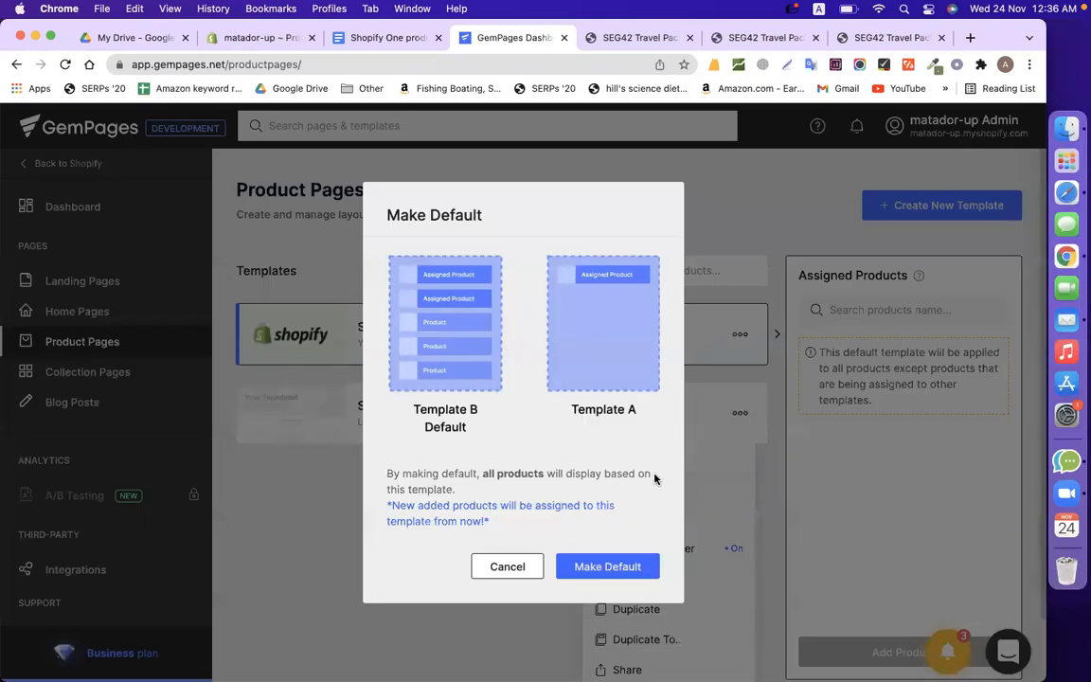
pyautogui.click(589, 565)
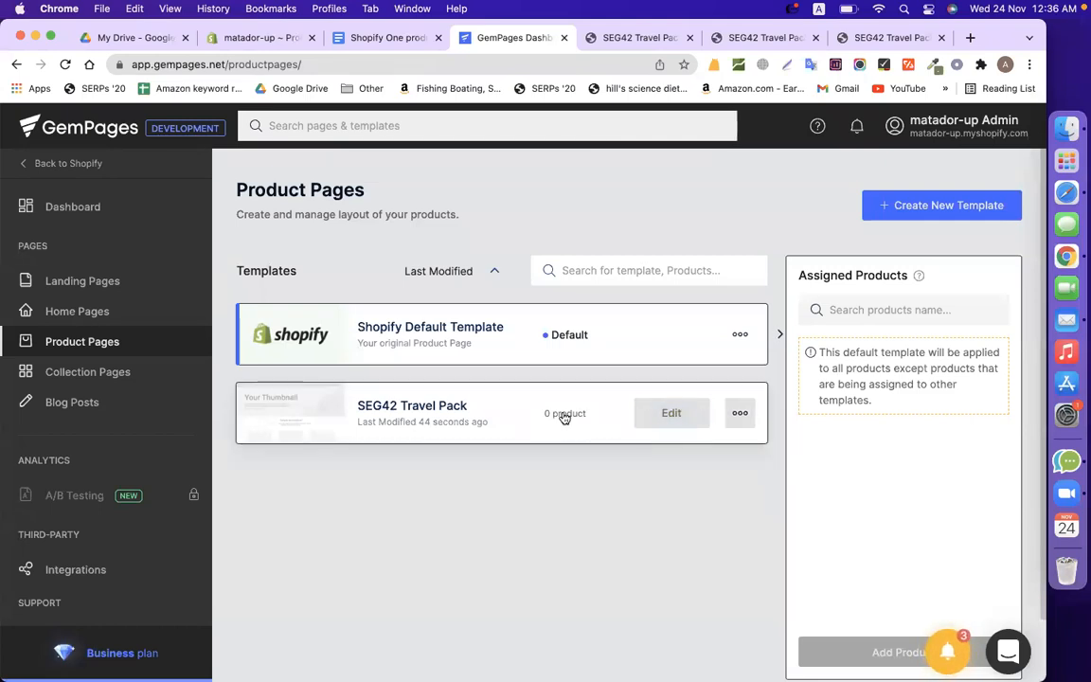
pyautogui.click(666, 413)
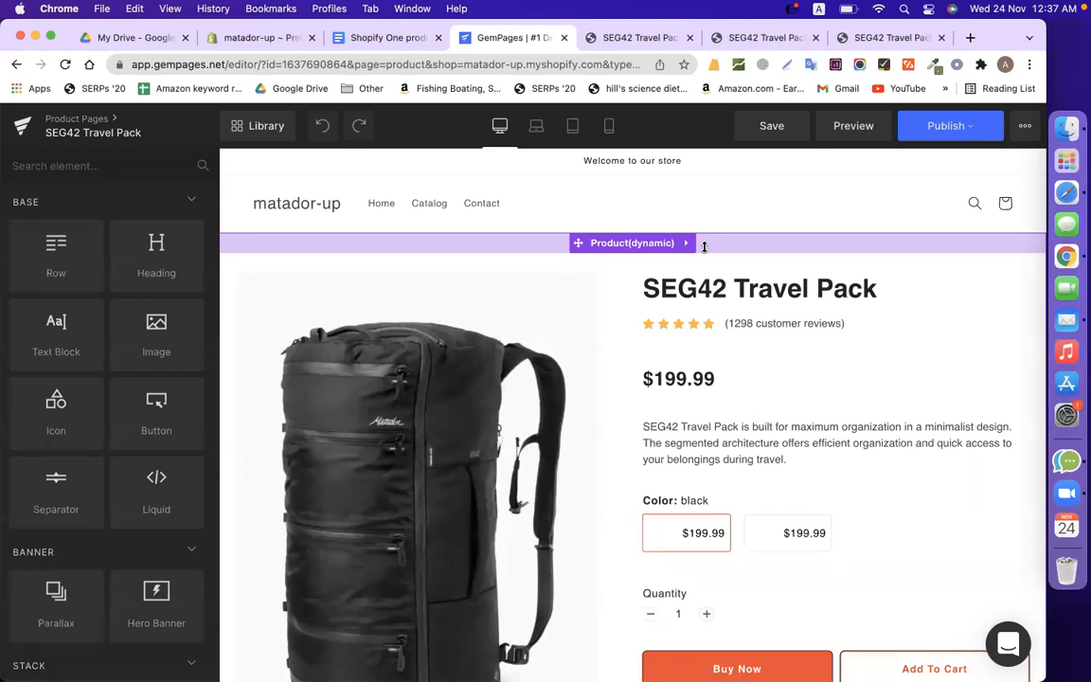
pyautogui.scroll(-15, 635, 343)
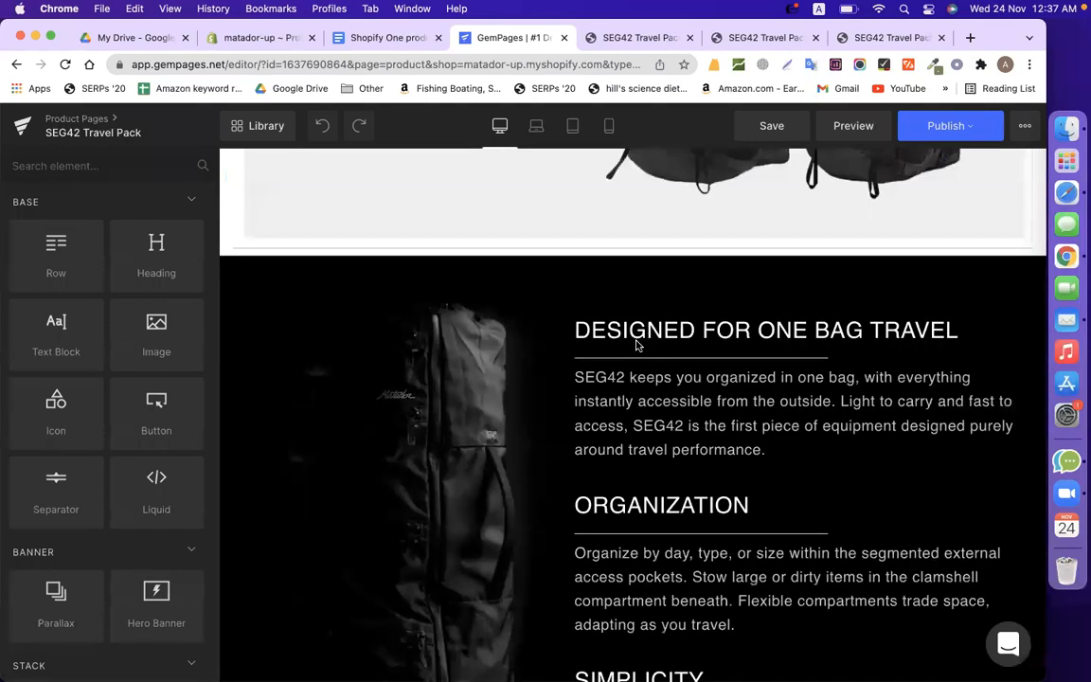
pyautogui.scroll(15, 635, 343)
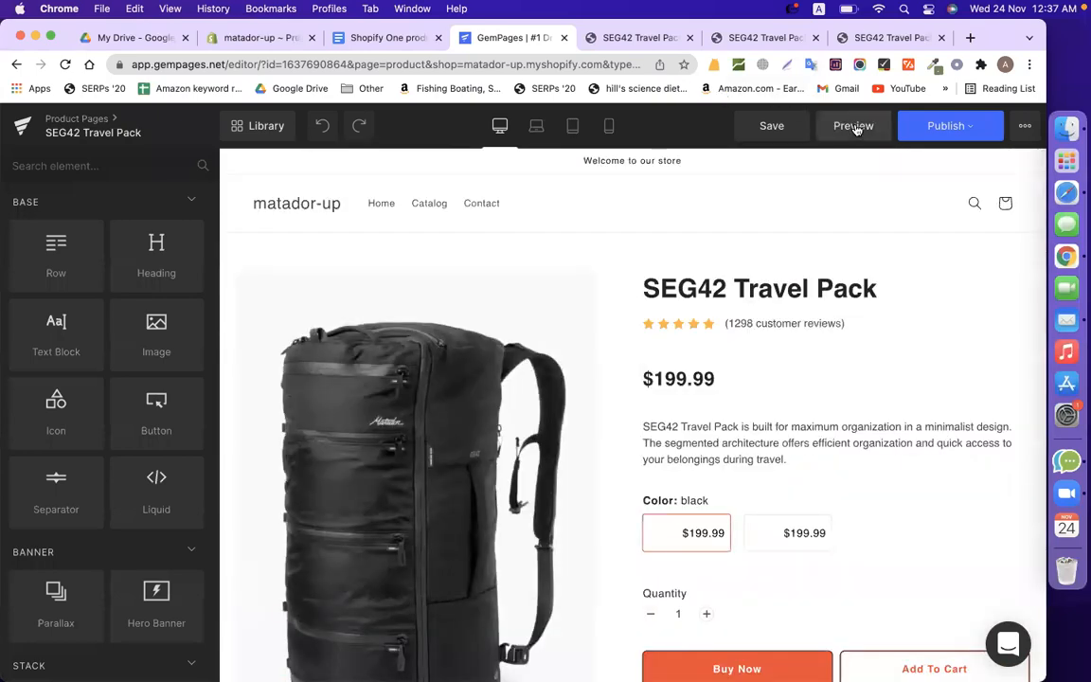
pyautogui.click(976, 131)
pyautogui.click(737, 186)
pyautogui.scroll(-10, 660, 346)
pyautogui.scroll(9, 833, 269)
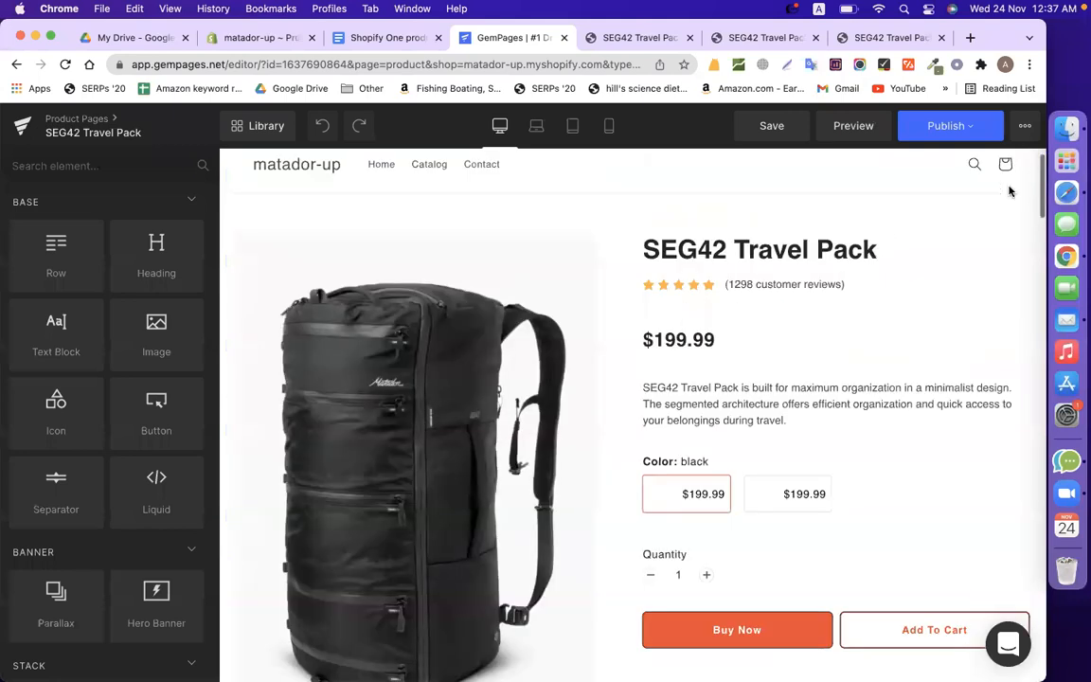
pyautogui.click(1025, 126)
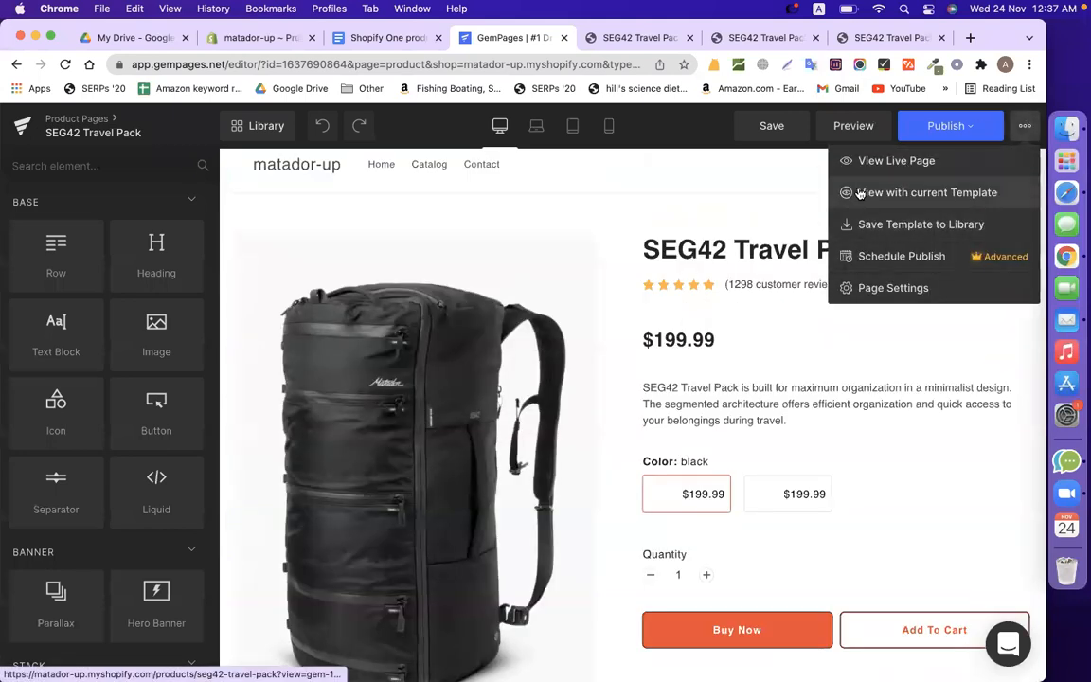
pyautogui.scroll(-10, 592, 313)
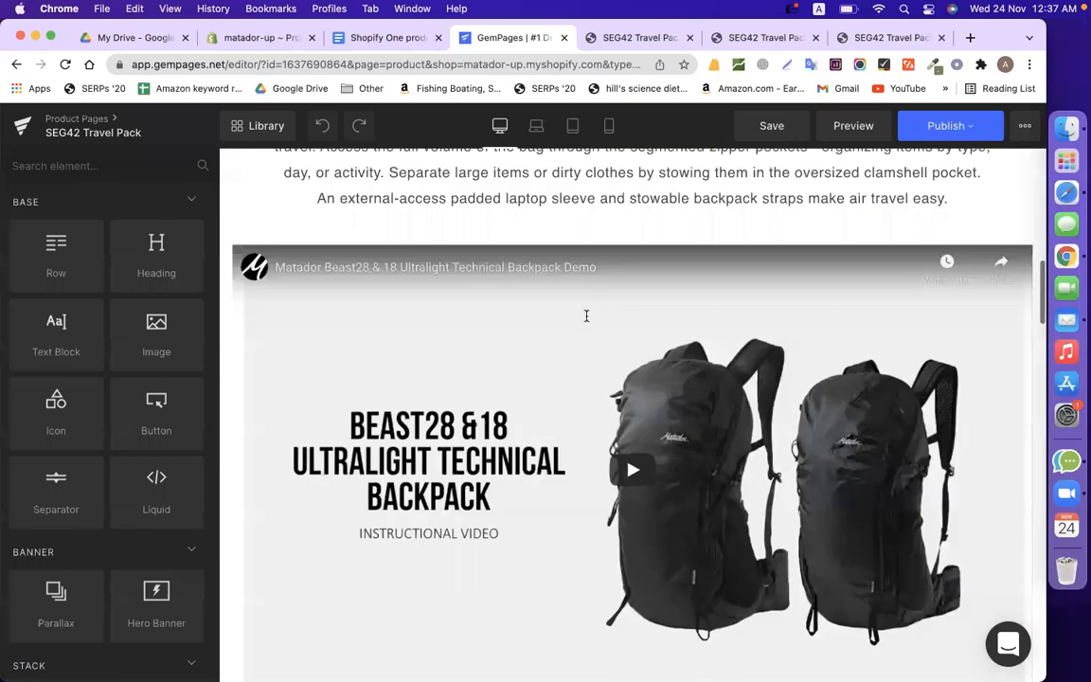
pyautogui.scroll(-15, 586, 315)
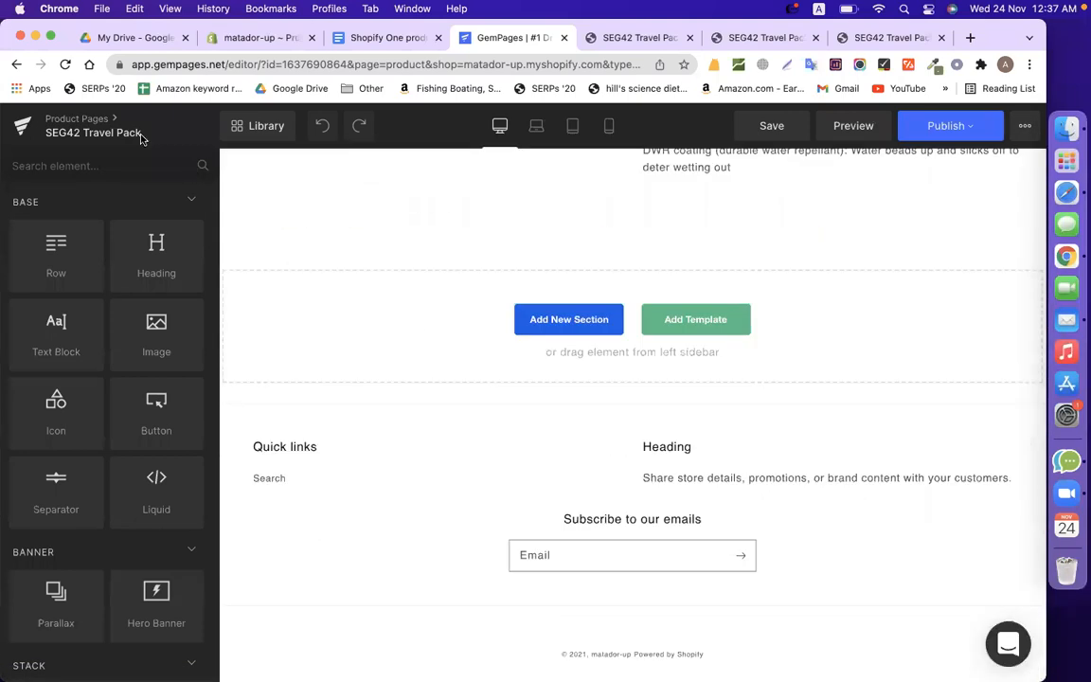
pyautogui.click(769, 37)
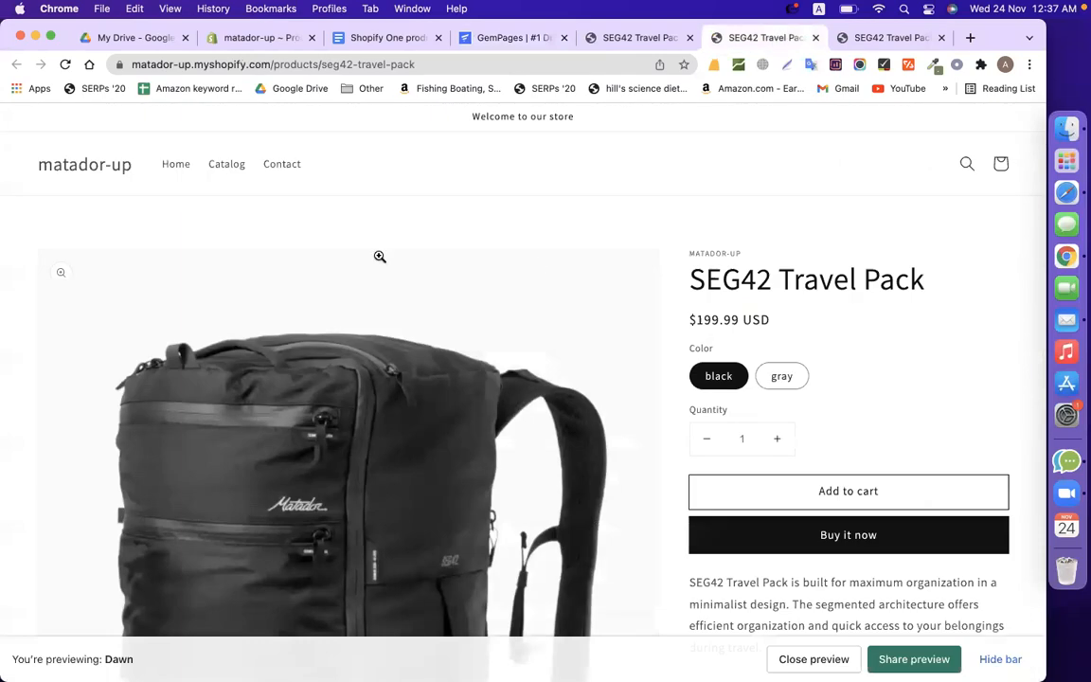
pyautogui.click(213, 167)
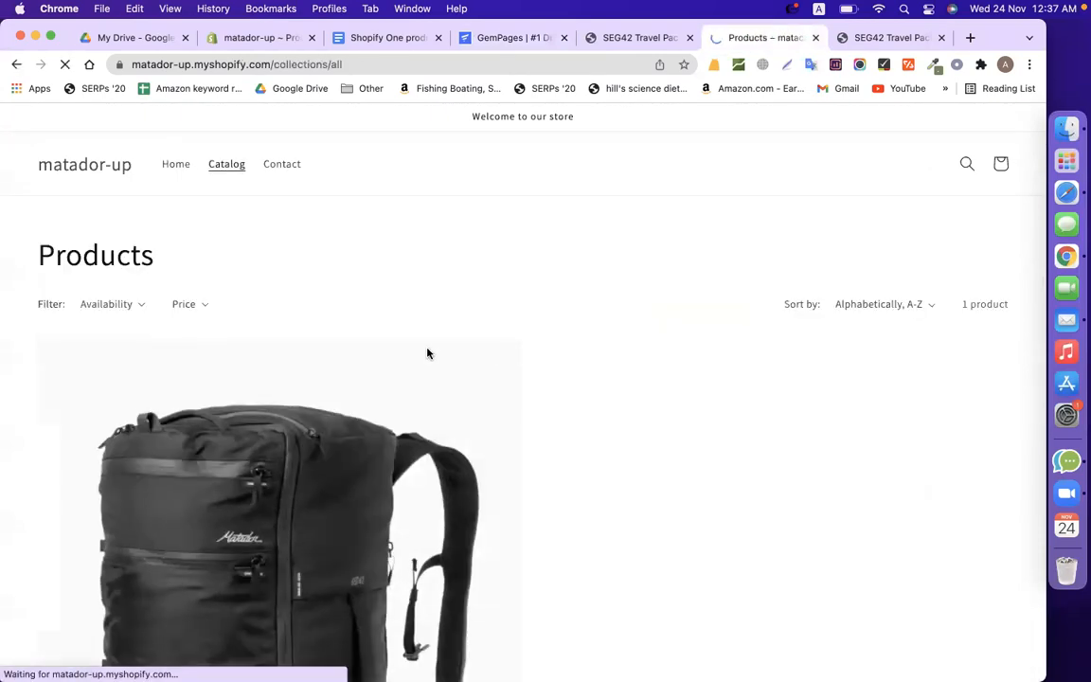
pyautogui.scroll(-5, 427, 353)
pyautogui.click(121, 464)
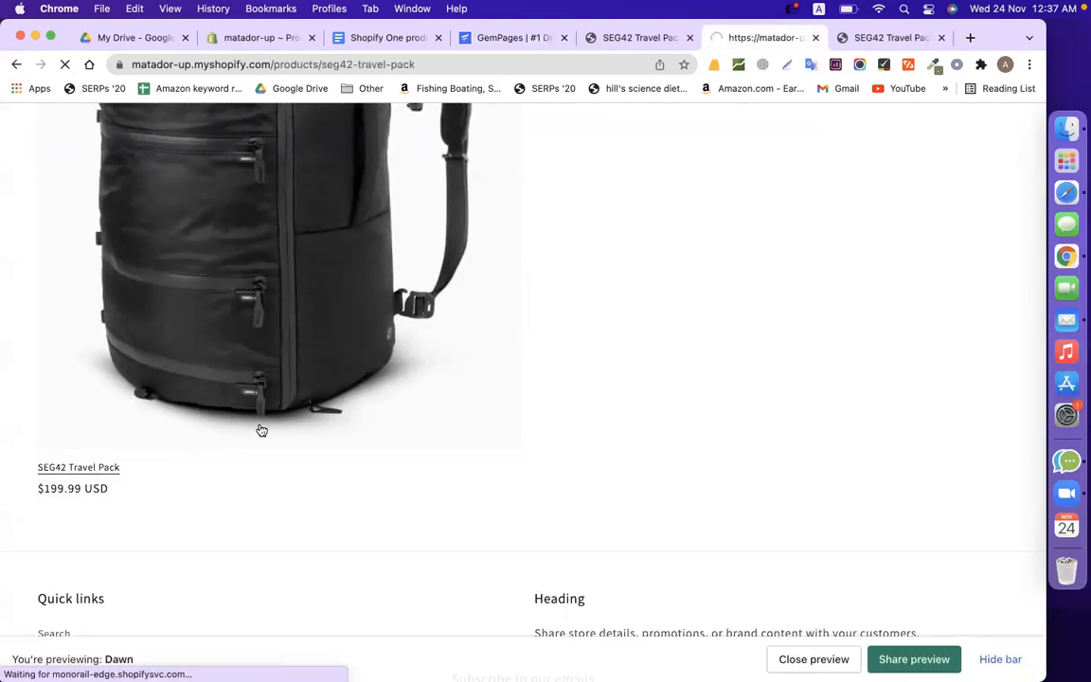
pyautogui.scroll(-10, 557, 413)
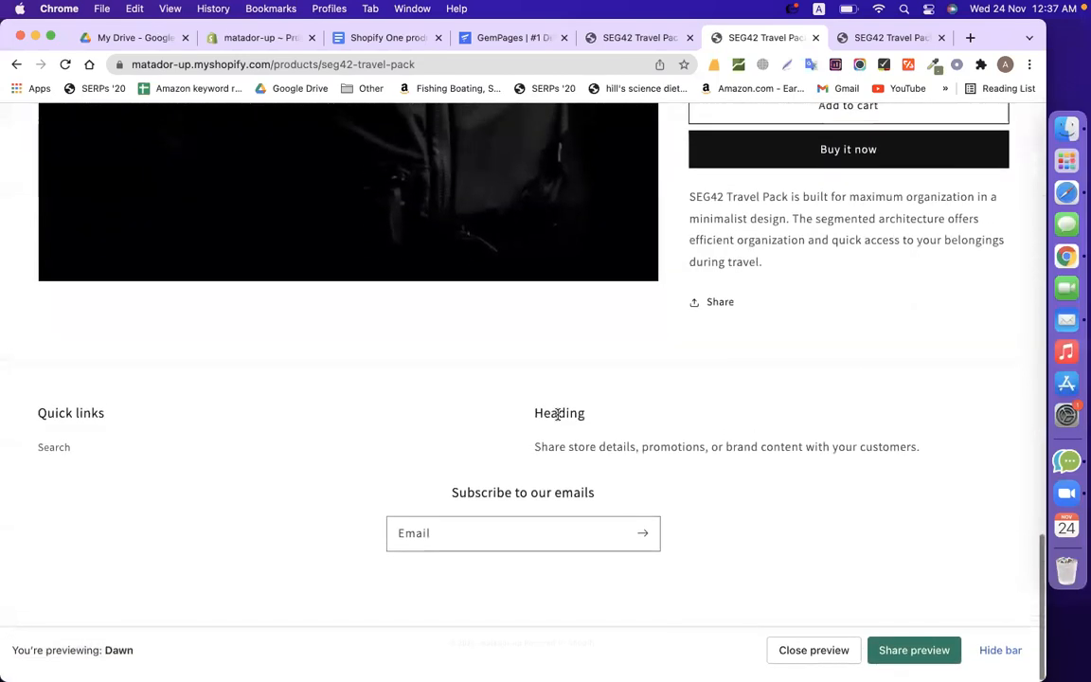
pyautogui.scroll(15, 547, 379)
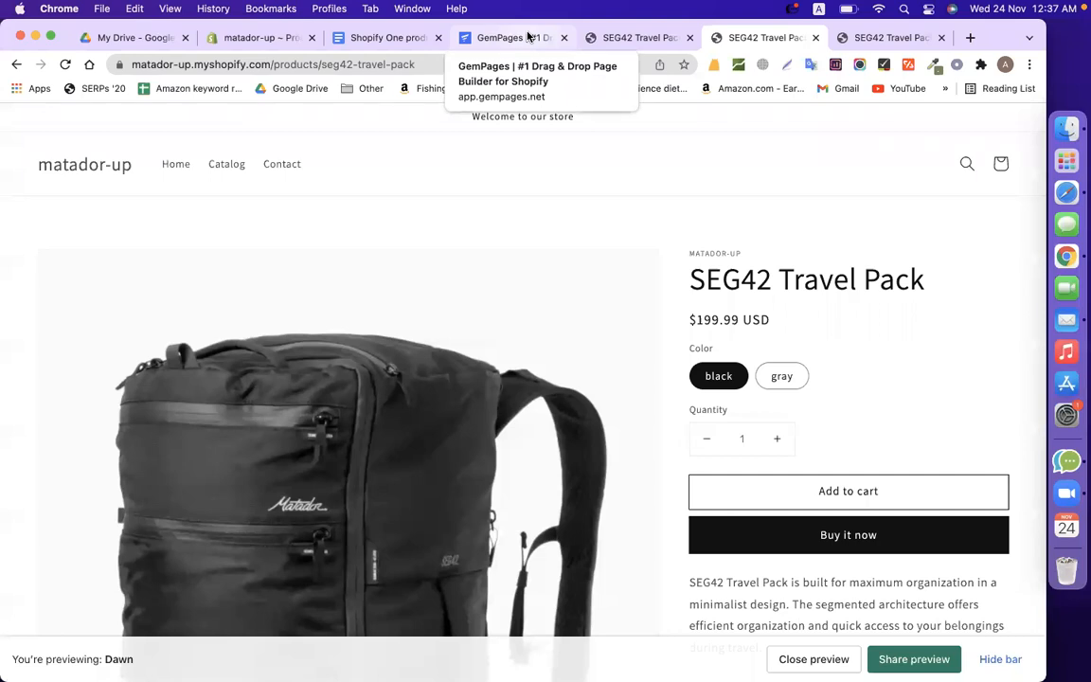
pyautogui.click(511, 36)
pyautogui.scroll(20, 445, 494)
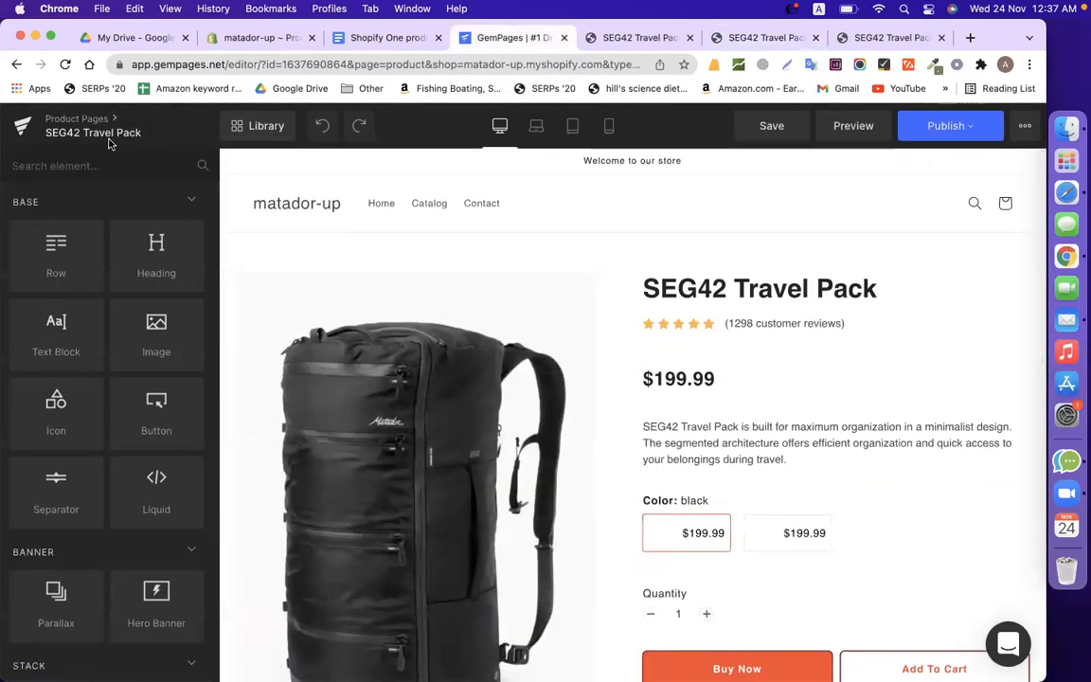
# Step: Leave the editor and check SEG42 Travel Pack's options in the Product Pages list
pyautogui.click(21, 128)
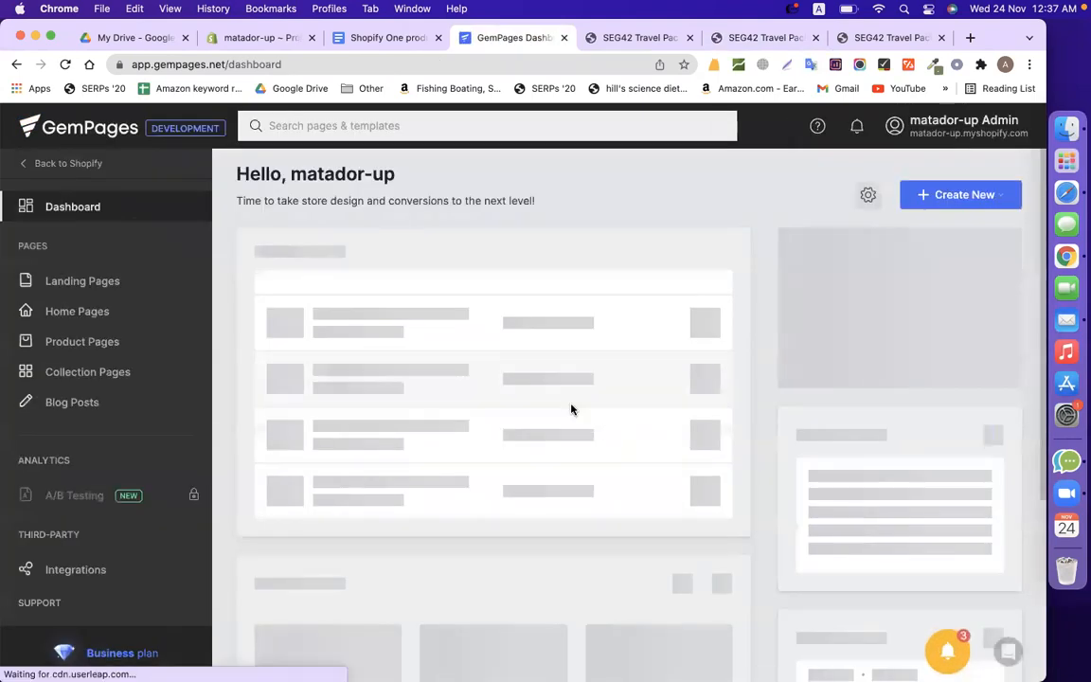
pyautogui.click(85, 341)
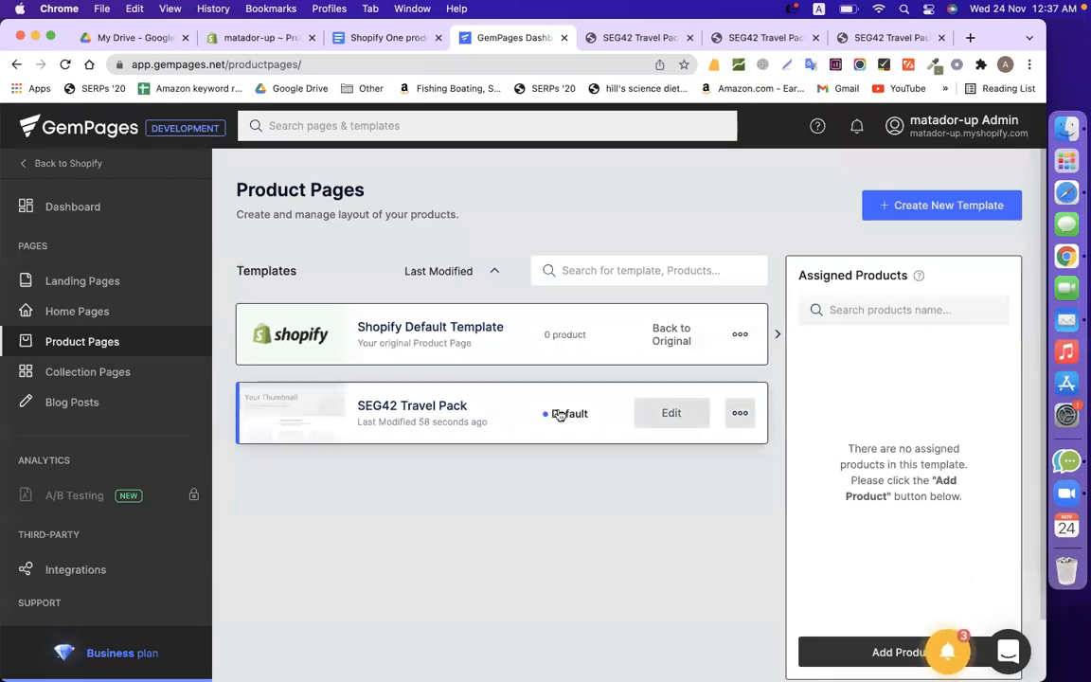
pyautogui.click(736, 416)
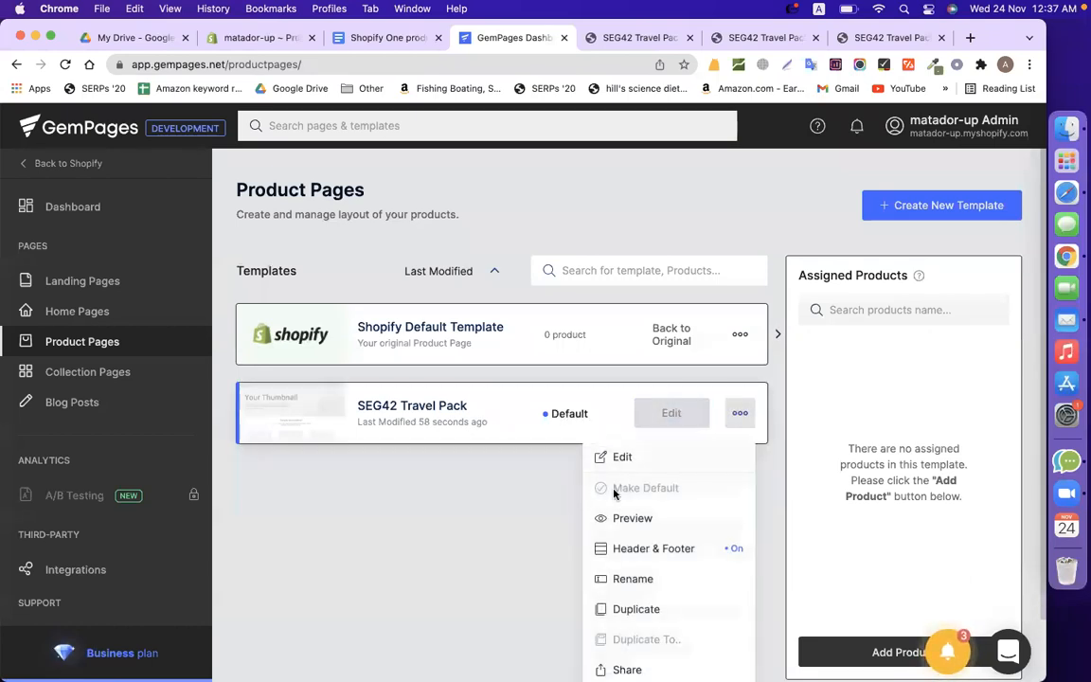
pyautogui.scroll(-1, 681, 473)
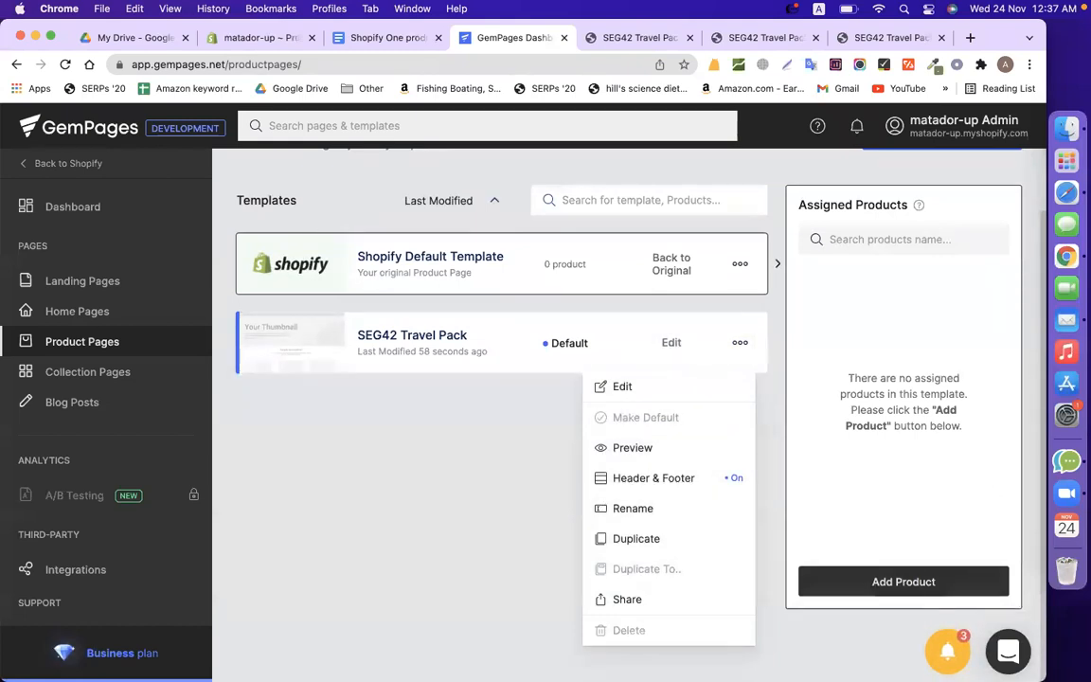
pyautogui.click(519, 580)
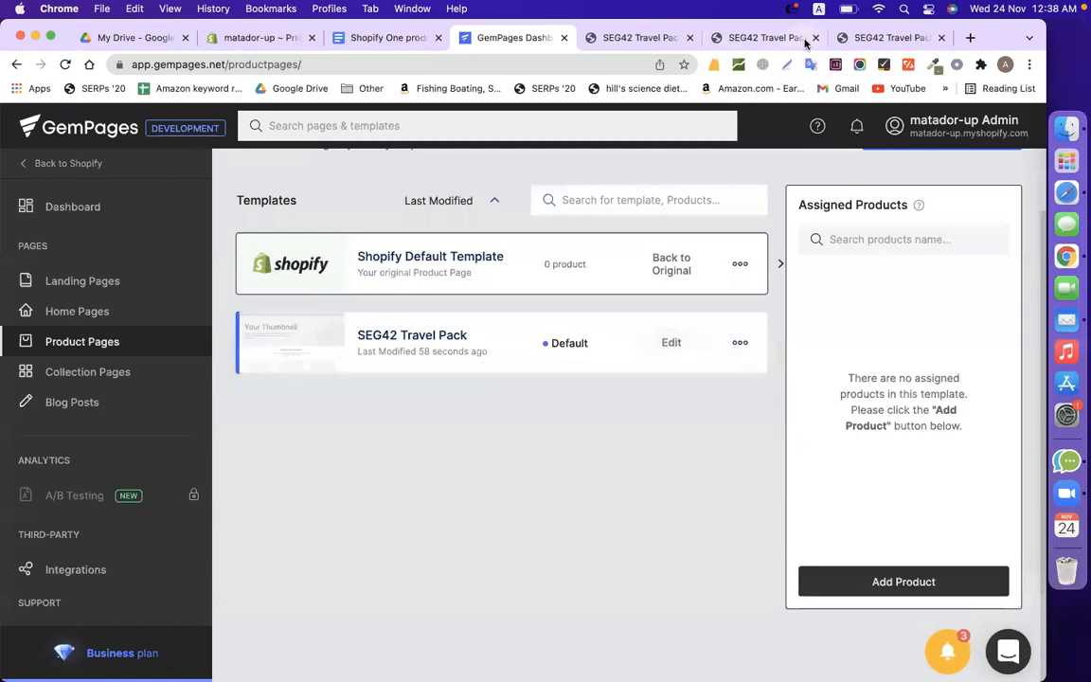
# Step: Show the storefront's Catalog page listing SEG42 Travel Pack at $199.99 USD
pyautogui.click(767, 38)
pyautogui.click(213, 161)
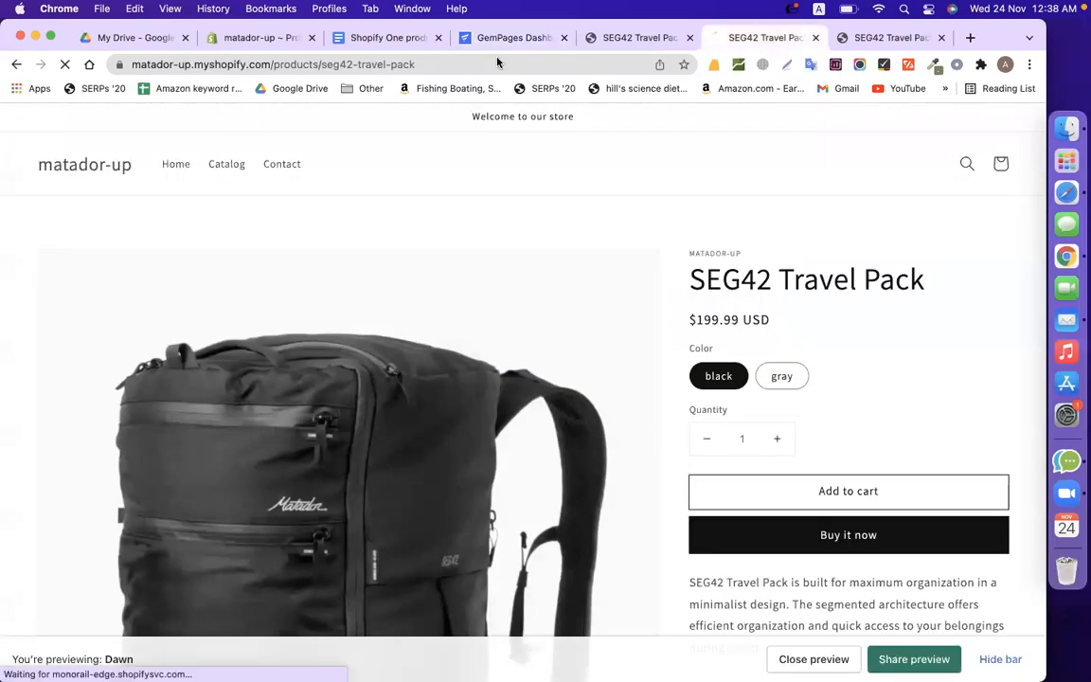
pyautogui.scroll(-5, 316, 299)
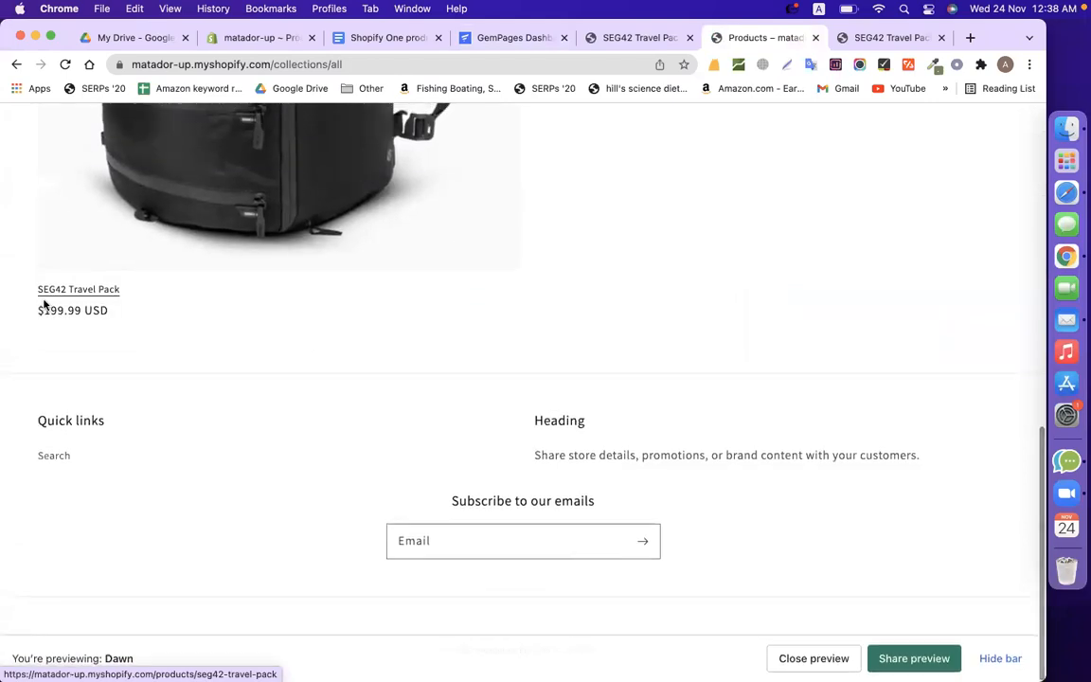
# Step: Open the SEG42 Travel Pack product page from the storefront catalog
pyautogui.click(136, 287)
pyautogui.scroll(-5, 686, 385)
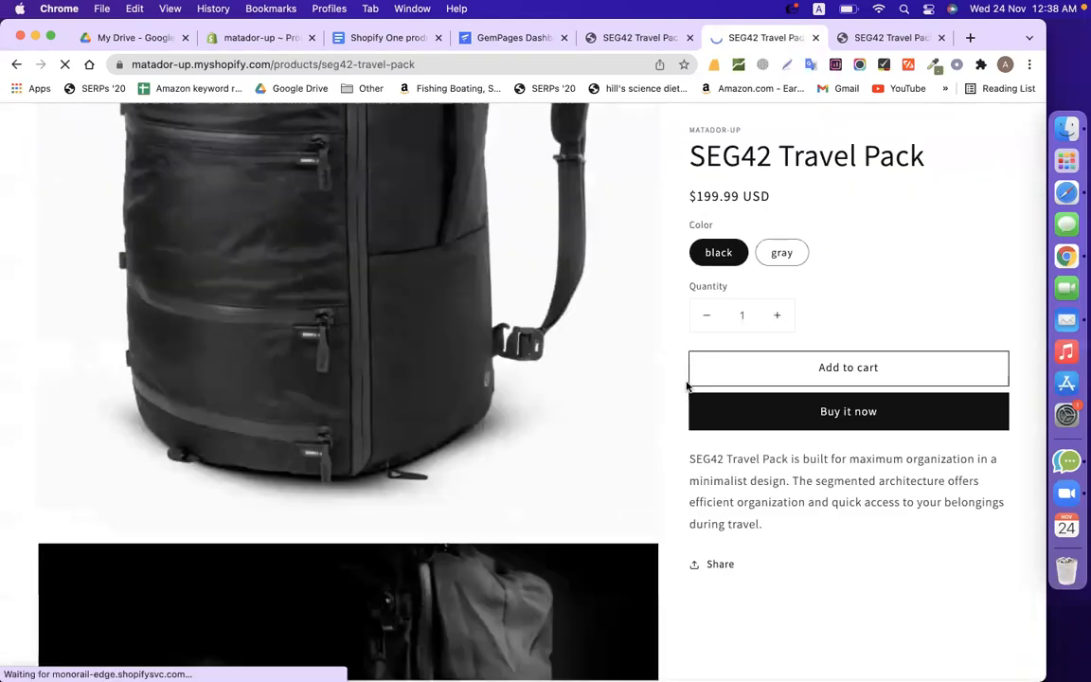
pyautogui.scroll(5, 686, 386)
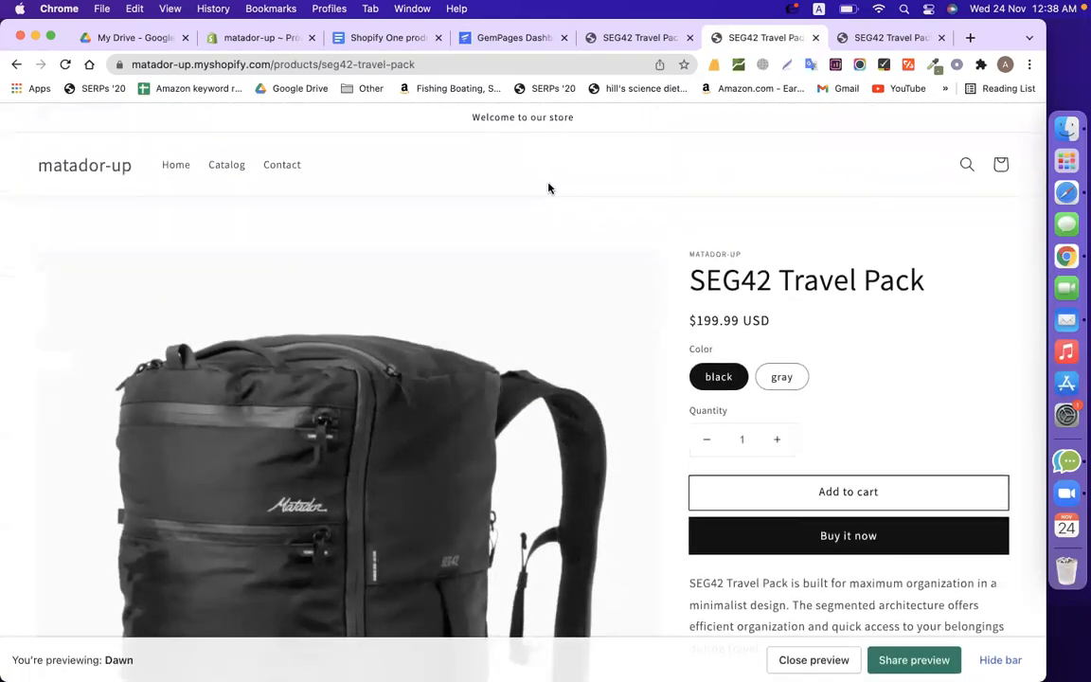
# Step: Compare both SEG42 Travel Pack tabs' addresses and select the product preview's full URL
pyautogui.click(424, 62)
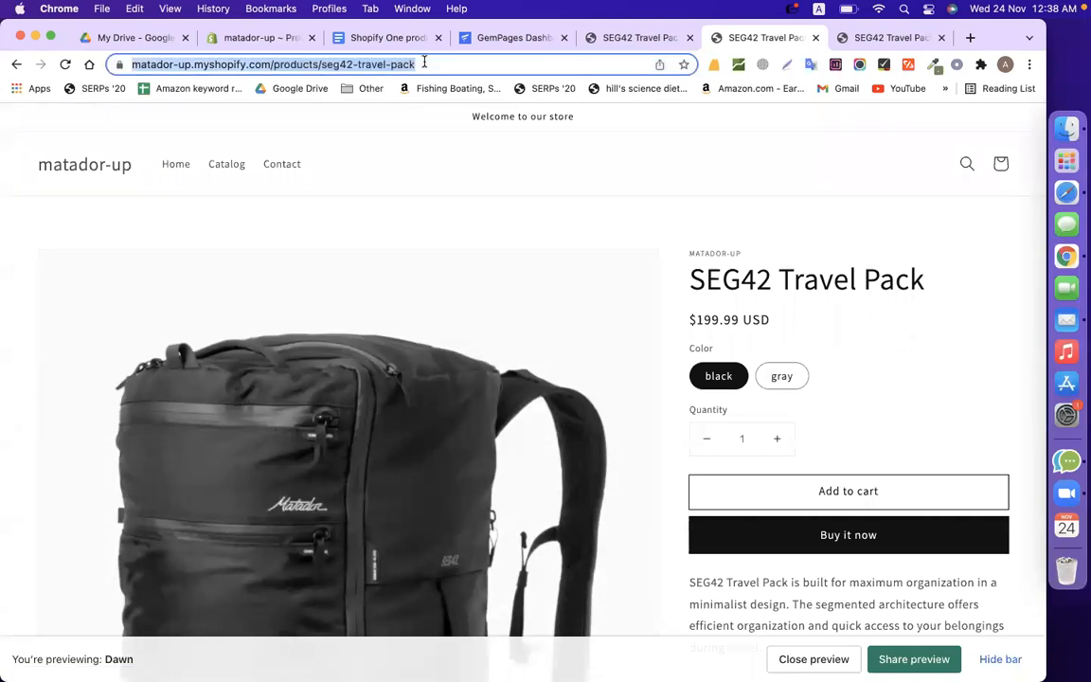
pyautogui.click(632, 42)
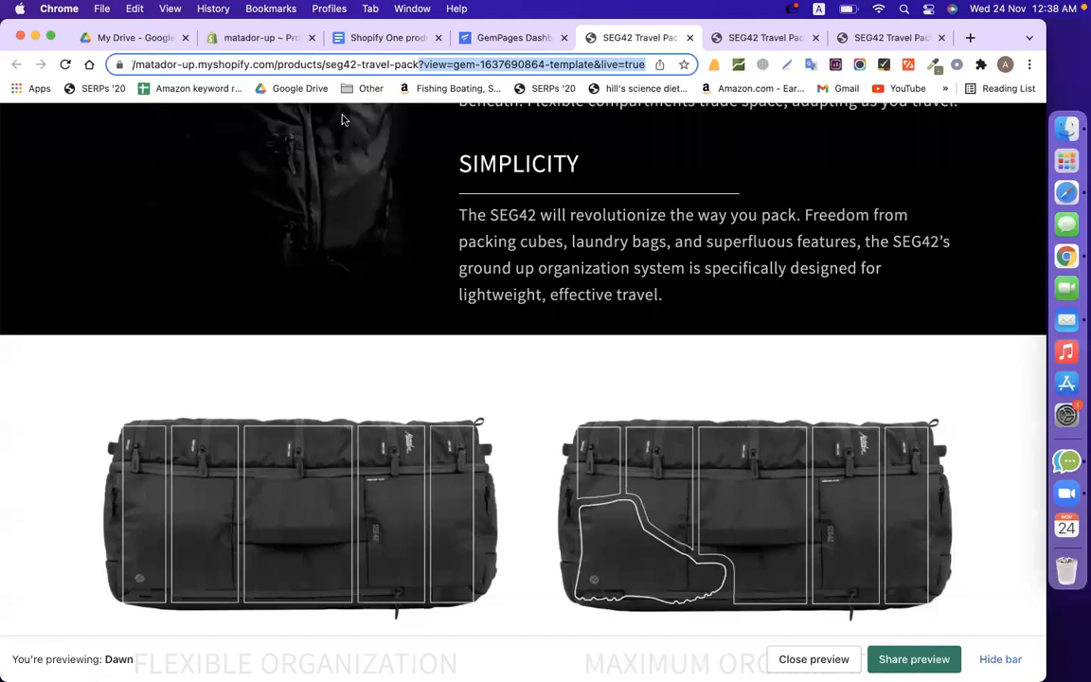
pyautogui.moveTo(325, 64); pyautogui.dragTo(610, 73)
pyautogui.click(421, 65)
pyautogui.scroll(-20, 476, 386)
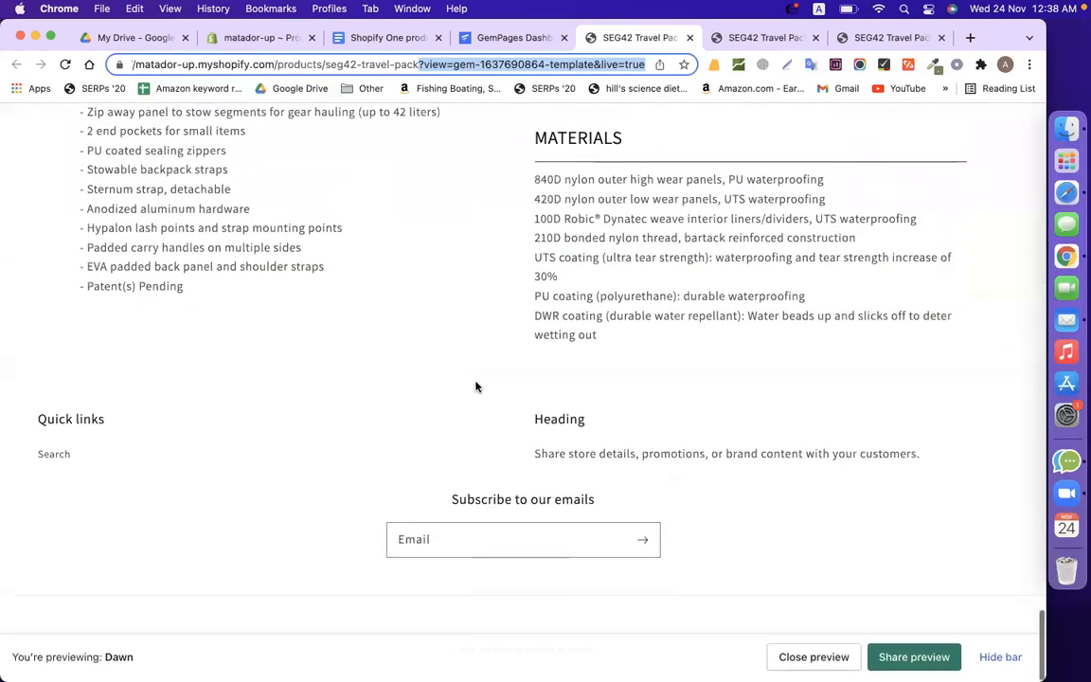
pyautogui.scroll(15, 476, 386)
pyautogui.scroll(-10, 476, 386)
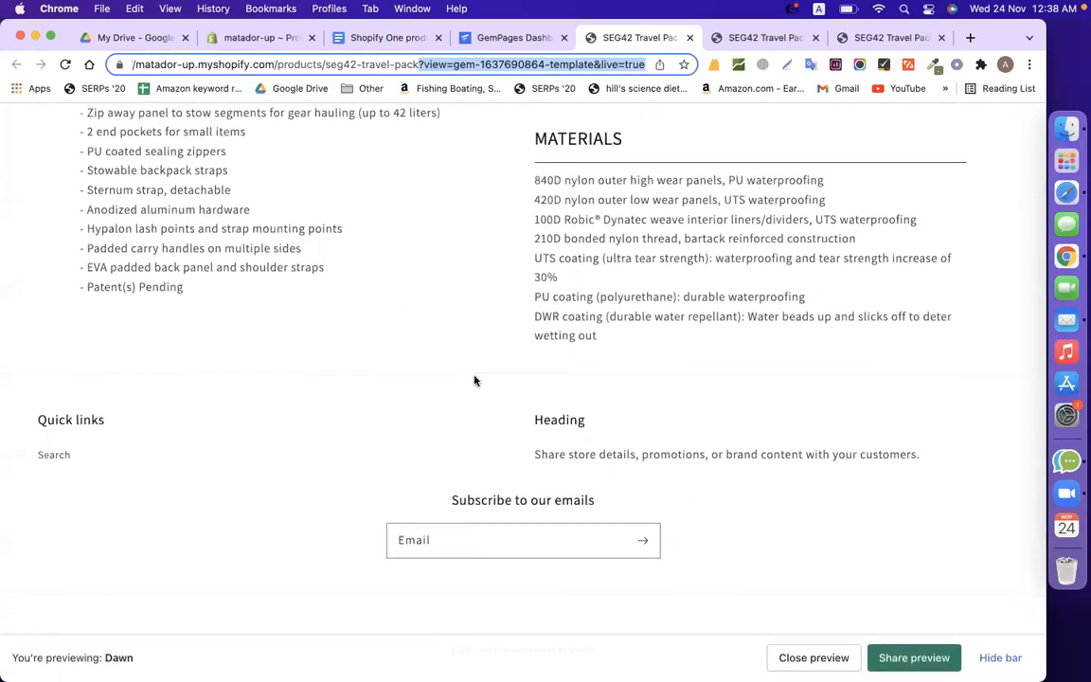
pyautogui.click(326, 363)
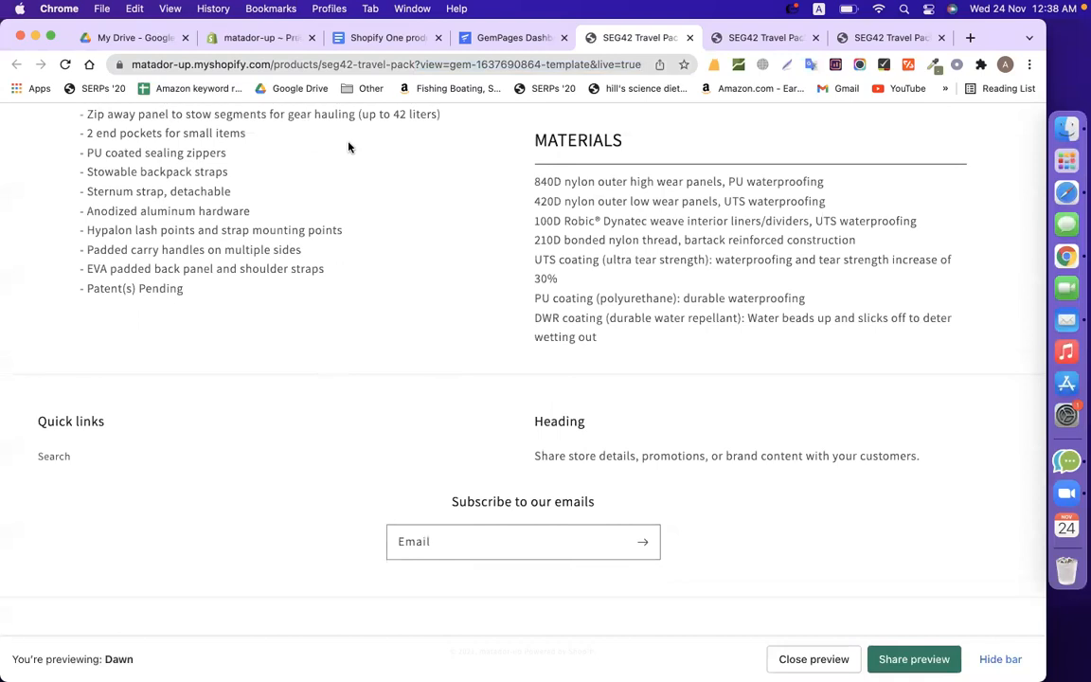
pyautogui.click(340, 65)
pyautogui.press('super+c')
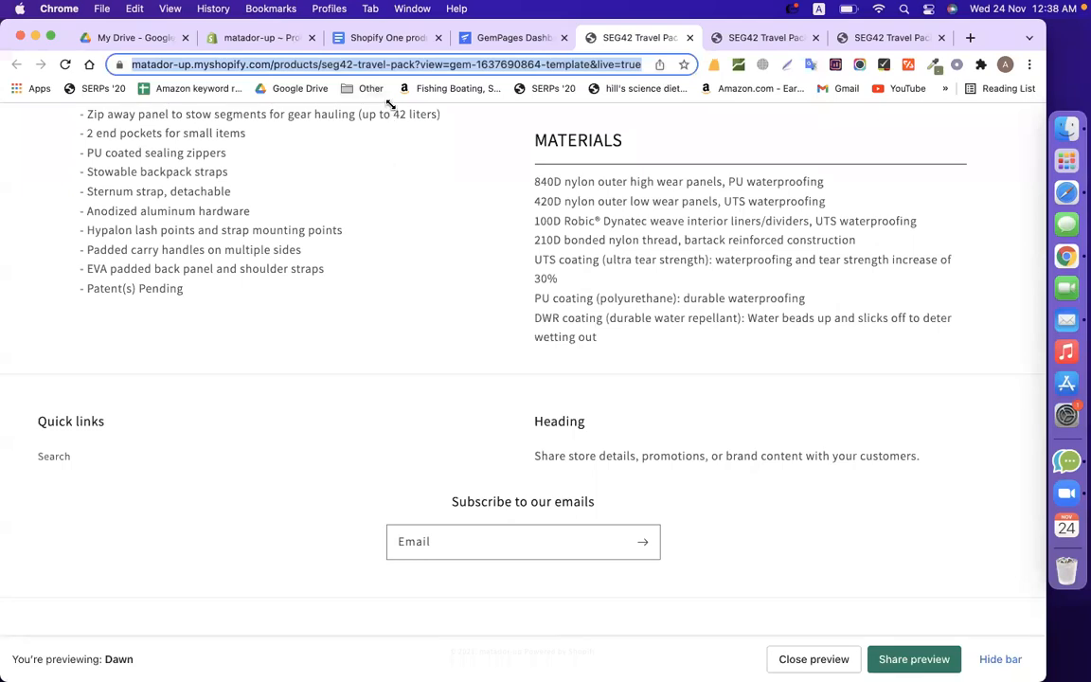
# Step: In a new incognito window, load the copied address and unlock the store with its password
pyautogui.press('super+shift+n')
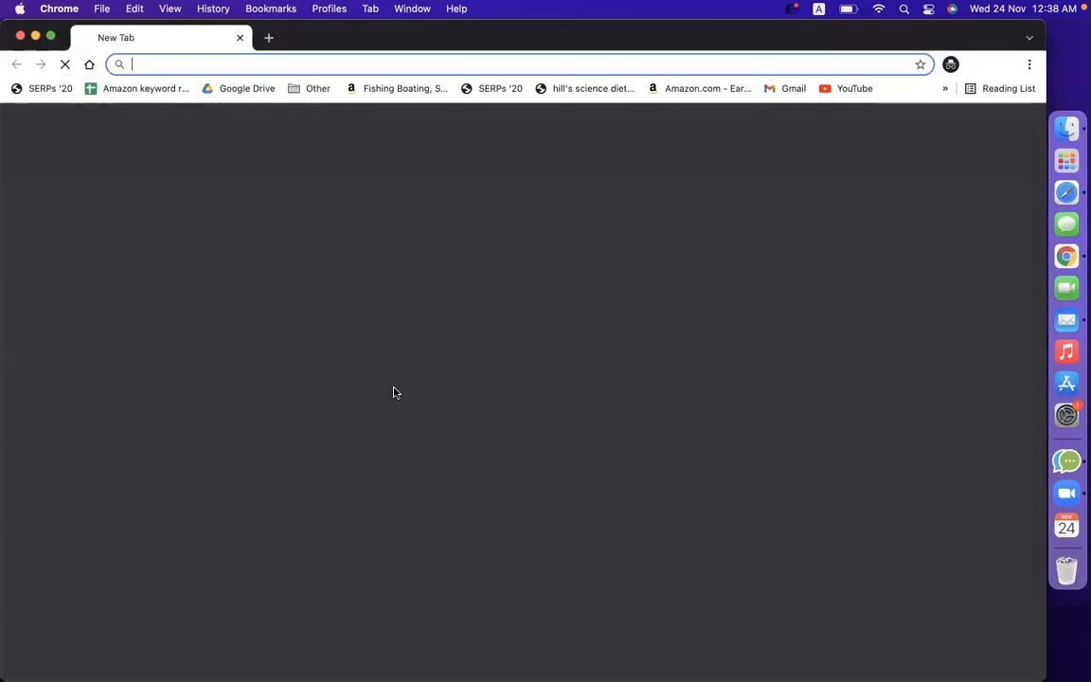
pyautogui.press('super+v')
pyautogui.press('Return')
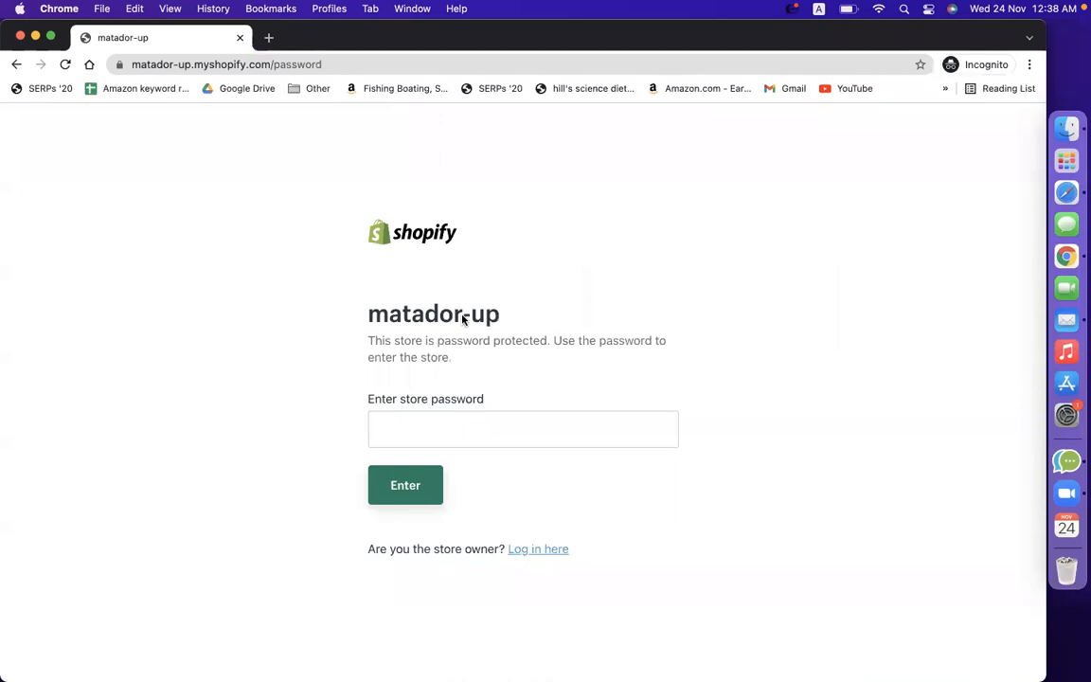
pyautogui.click(468, 416)
pyautogui.write('••••••')
pyautogui.press('Return')
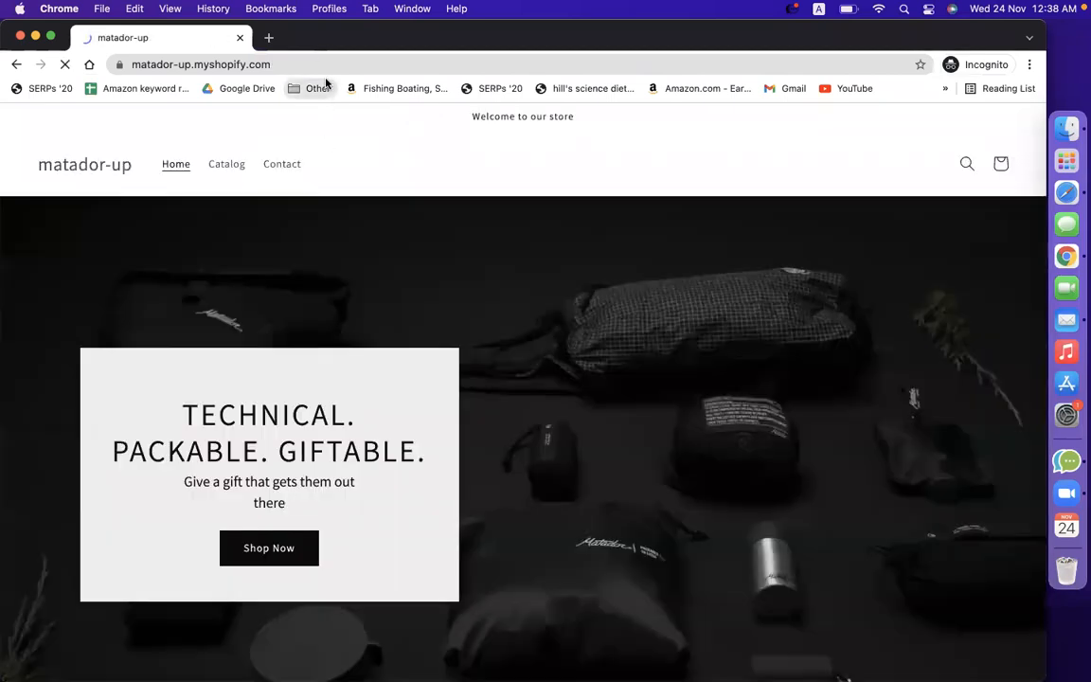
# Step: Load the SEG42 Travel Pack product preview URL again and check the page
pyautogui.click(324, 83)
pyautogui.click(276, 70)
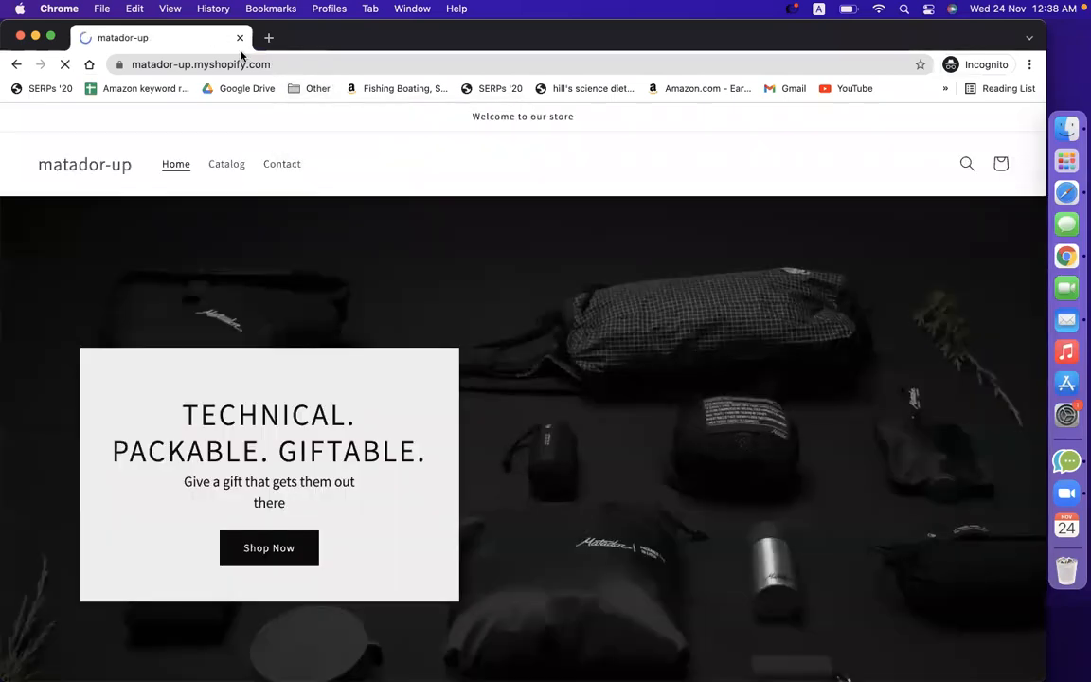
pyautogui.click(315, 62)
pyautogui.press('super+v')
pyautogui.press('Return')
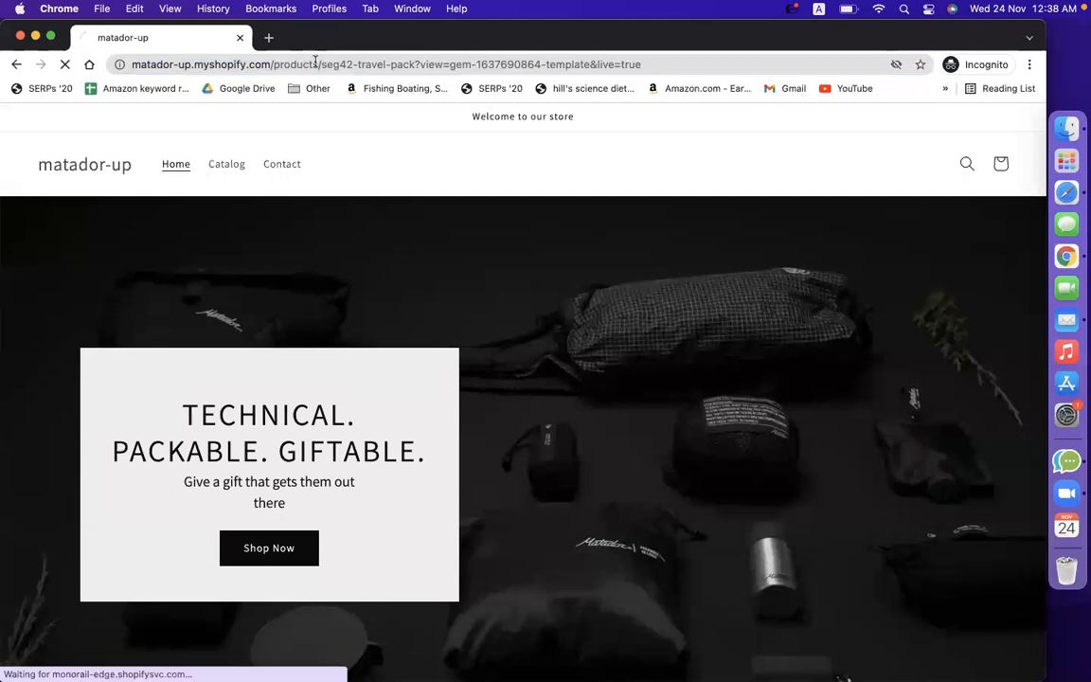
pyautogui.scroll(-10, 481, 451)
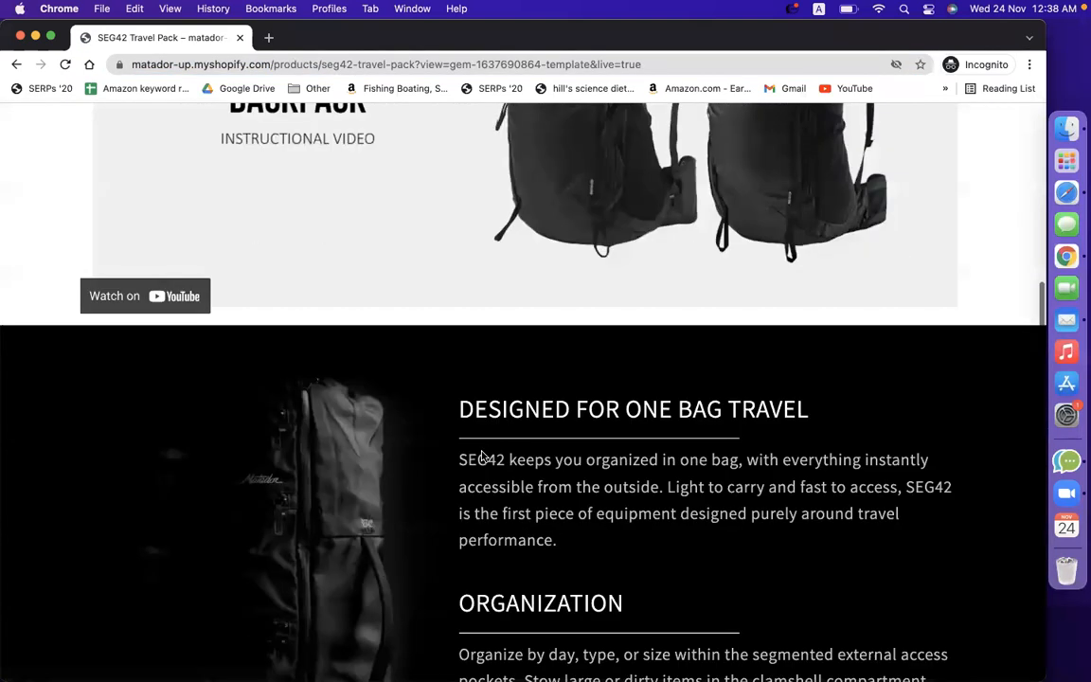
pyautogui.scroll(10, 481, 457)
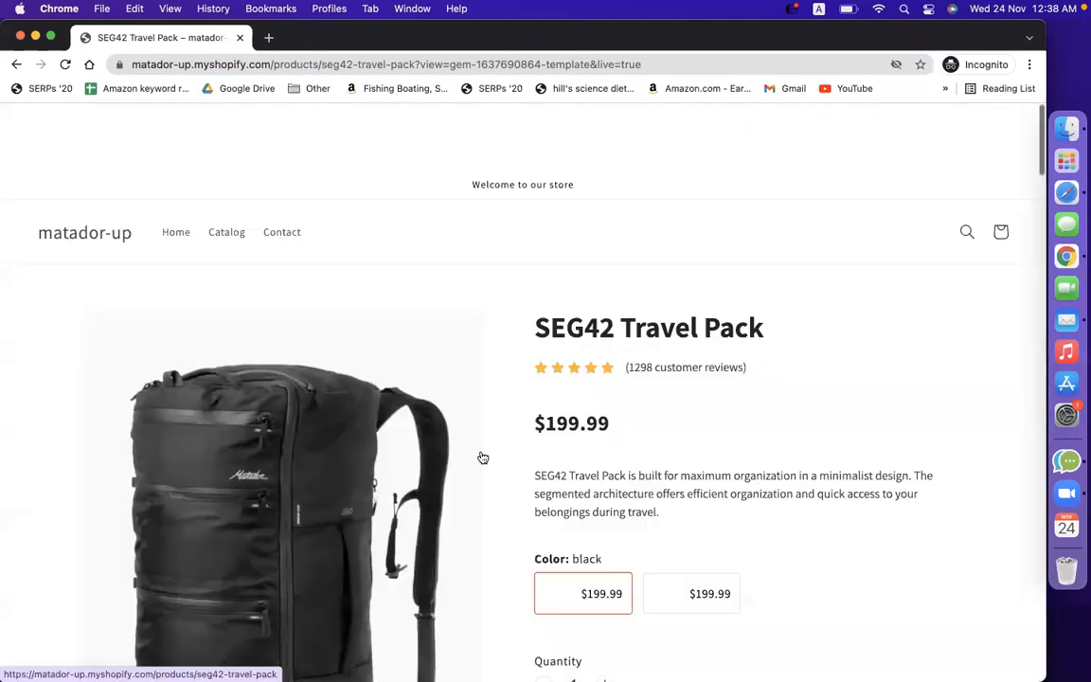
# Step: Close the incognito window and compare the three SEG42 Travel Pack tabs
pyautogui.press('super+w')
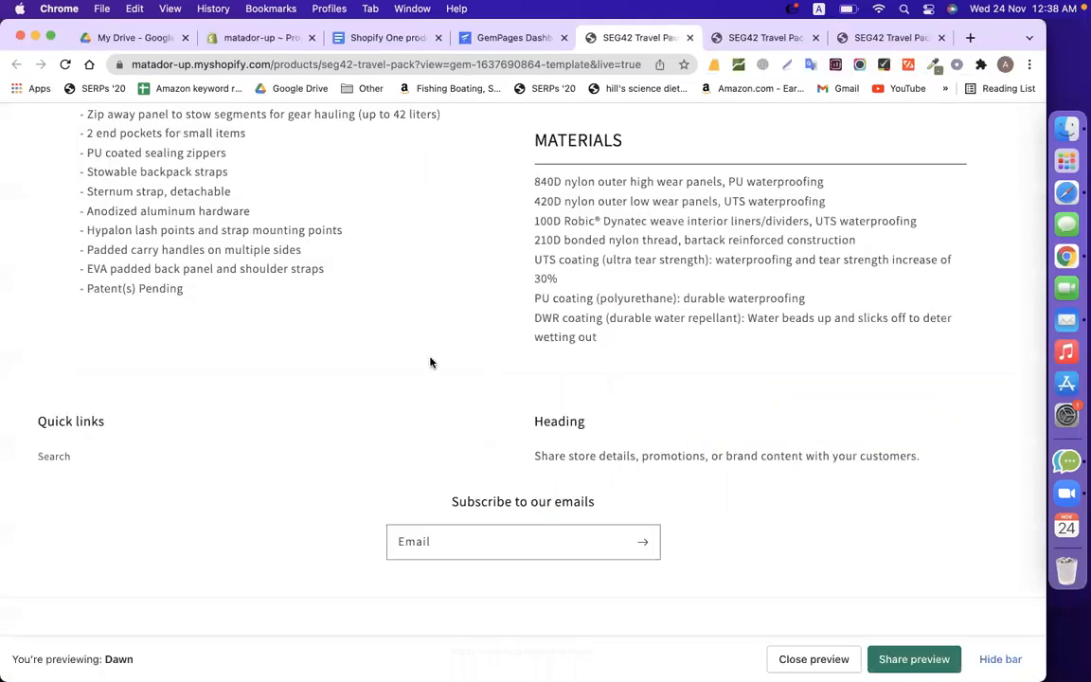
pyautogui.scroll(10, 396, 526)
pyautogui.scroll(15, 692, 261)
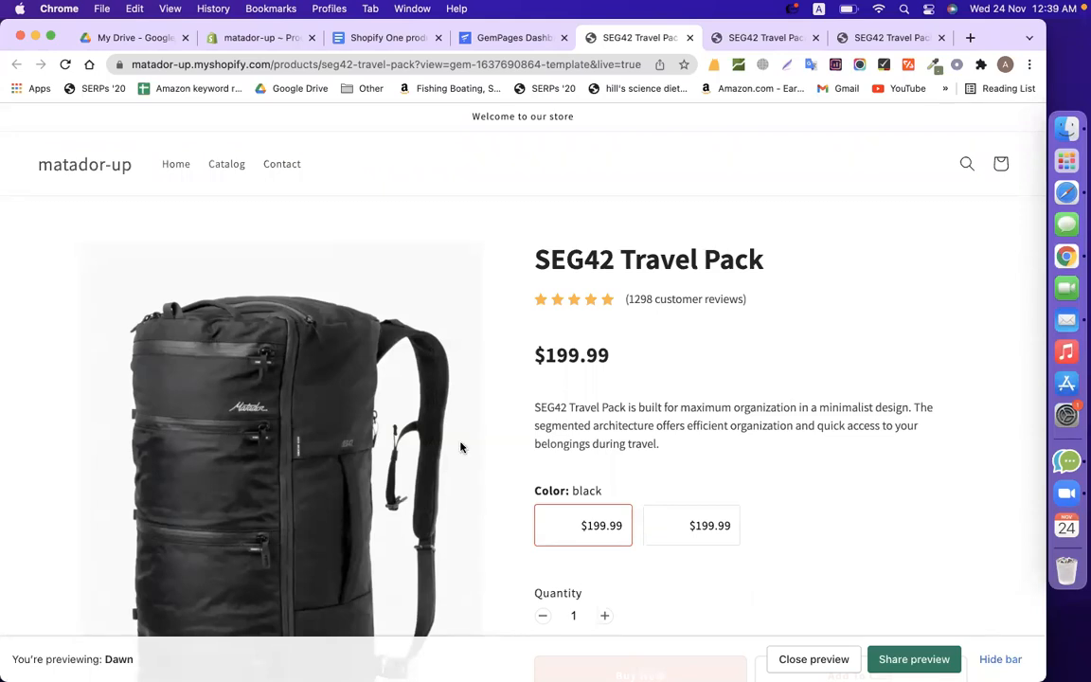
pyautogui.scroll(-20, 461, 447)
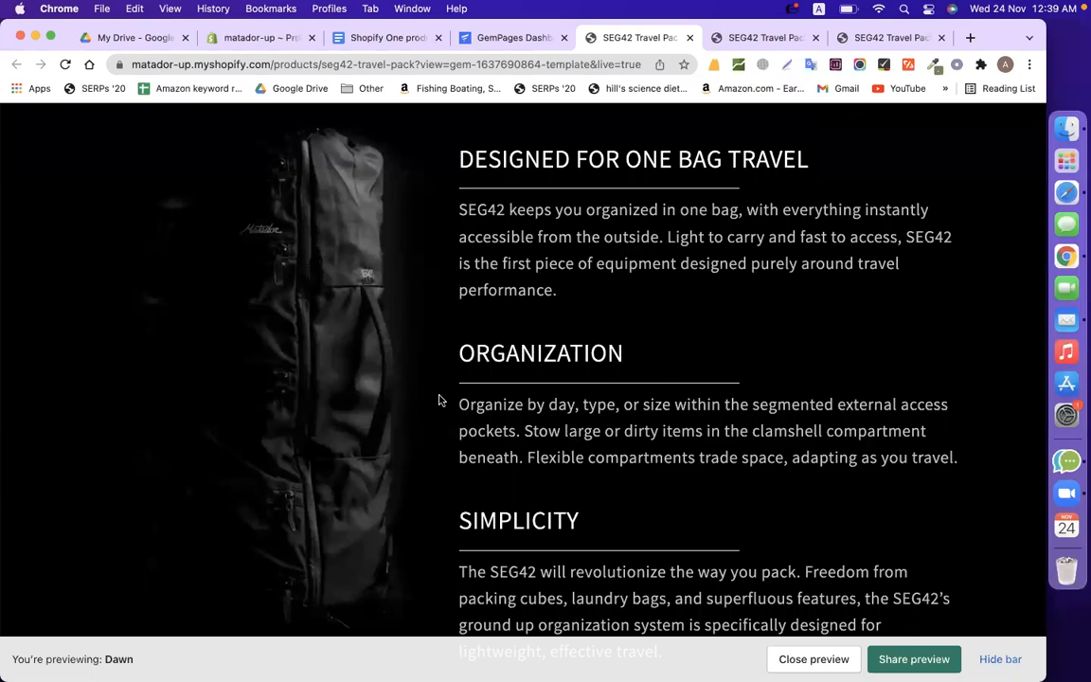
pyautogui.scroll(10, 439, 400)
pyautogui.scroll(10, 438, 399)
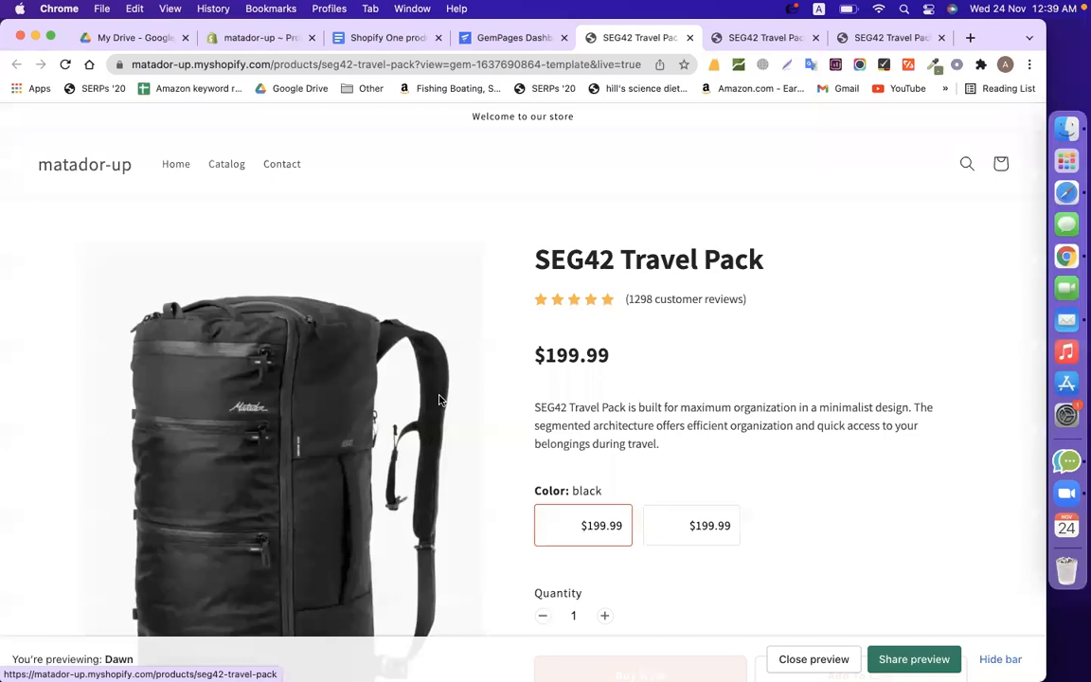
pyautogui.click(745, 37)
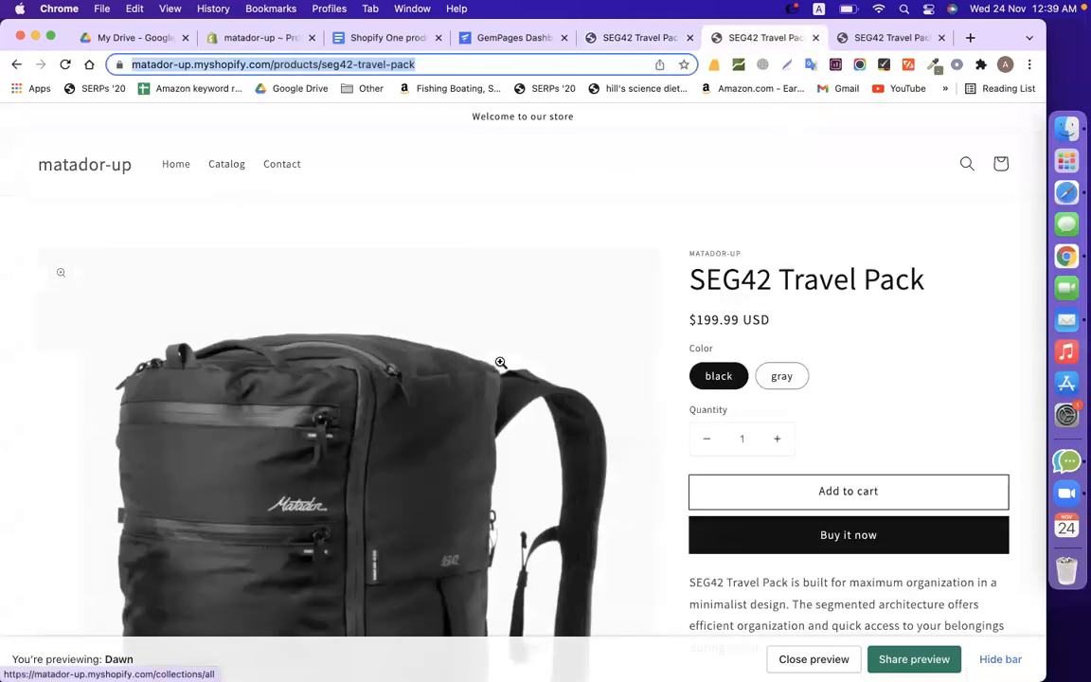
pyautogui.scroll(-3, 499, 365)
pyautogui.scroll(3, 500, 363)
pyautogui.scroll(-10, 500, 363)
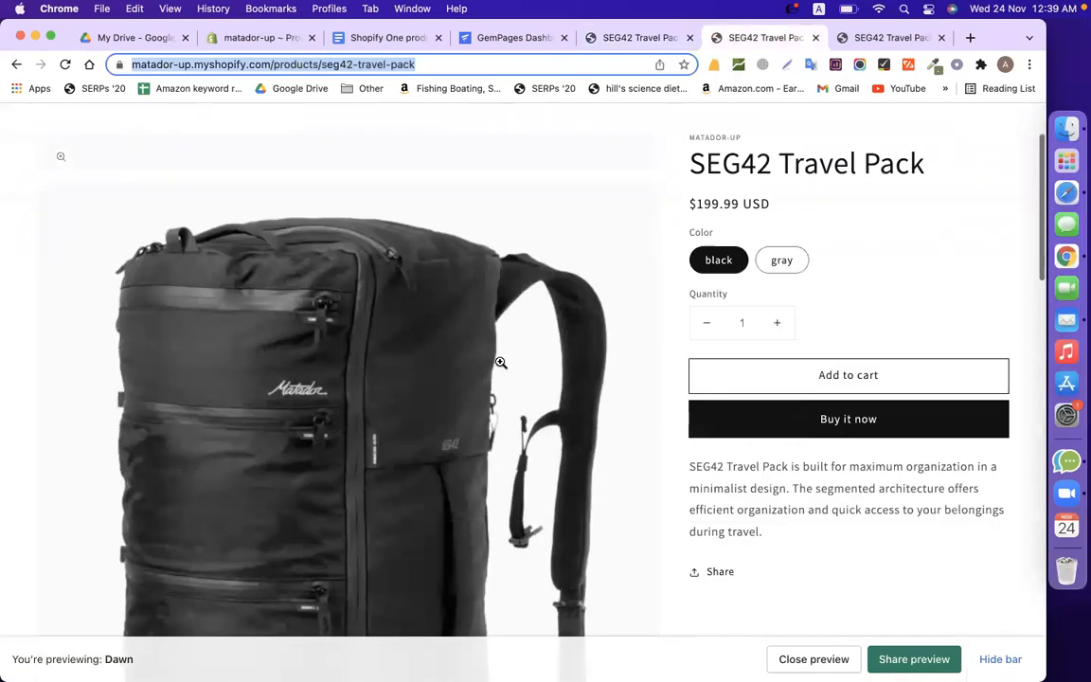
pyautogui.scroll(-5, 500, 362)
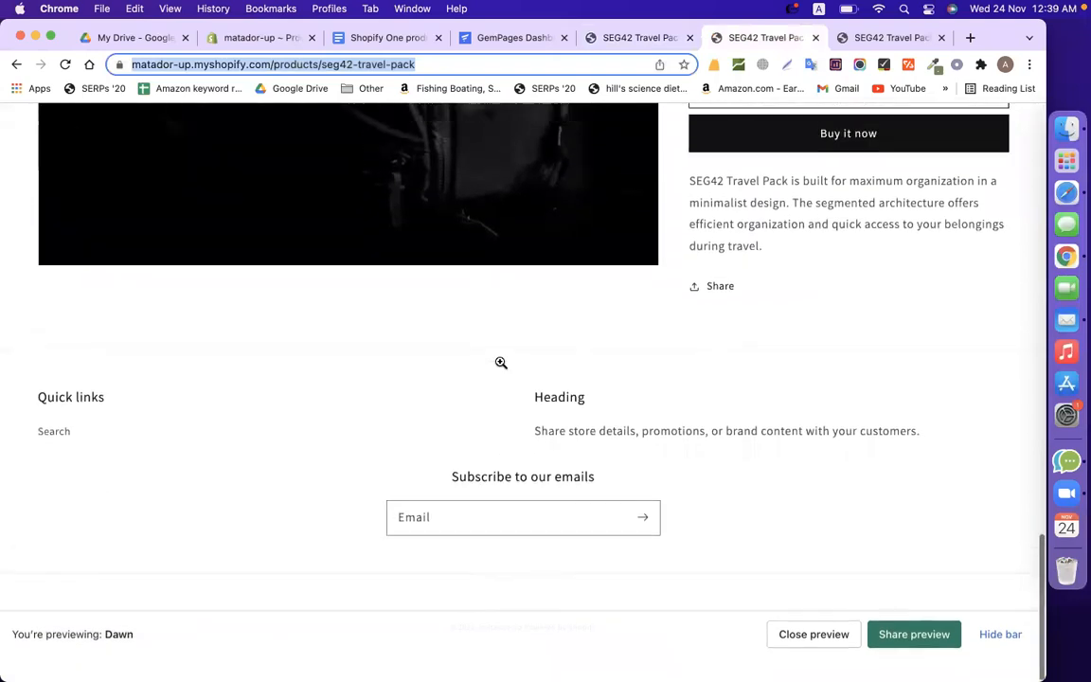
pyautogui.click(877, 42)
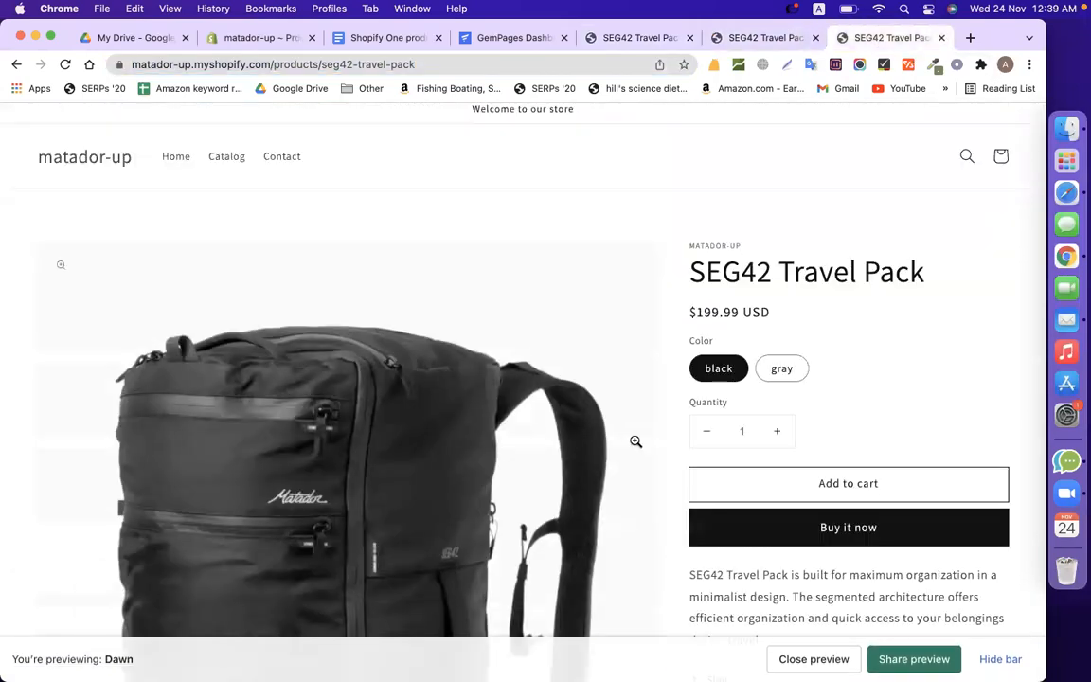
pyautogui.scroll(-15, 635, 443)
pyautogui.click(642, 39)
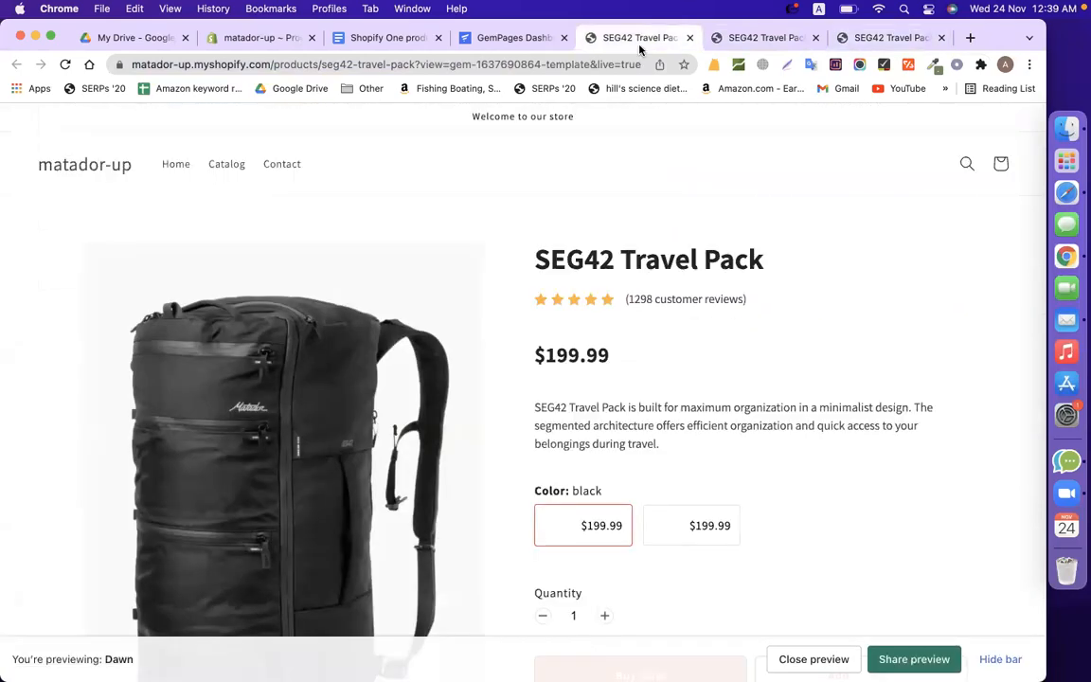
pyautogui.scroll(-5, 626, 249)
pyautogui.scroll(-5, 626, 249)
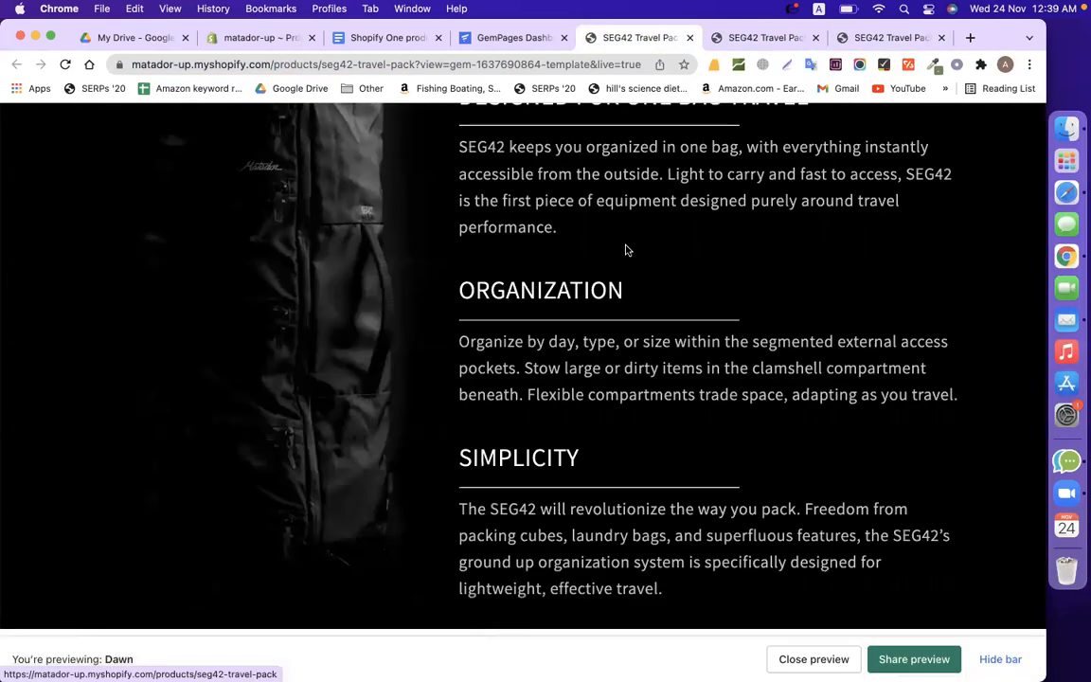
pyautogui.scroll(15, 625, 249)
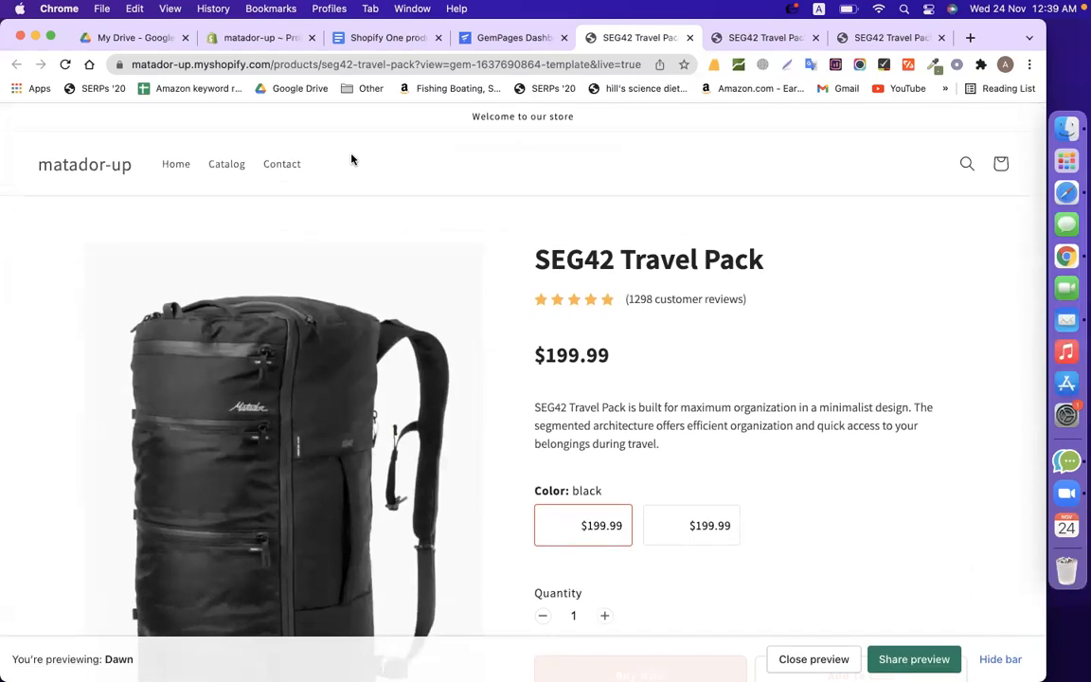
# Step: Open SEG42 Travel Pack from the storefront Catalog, then bring the store design document forward
pyautogui.click(226, 164)
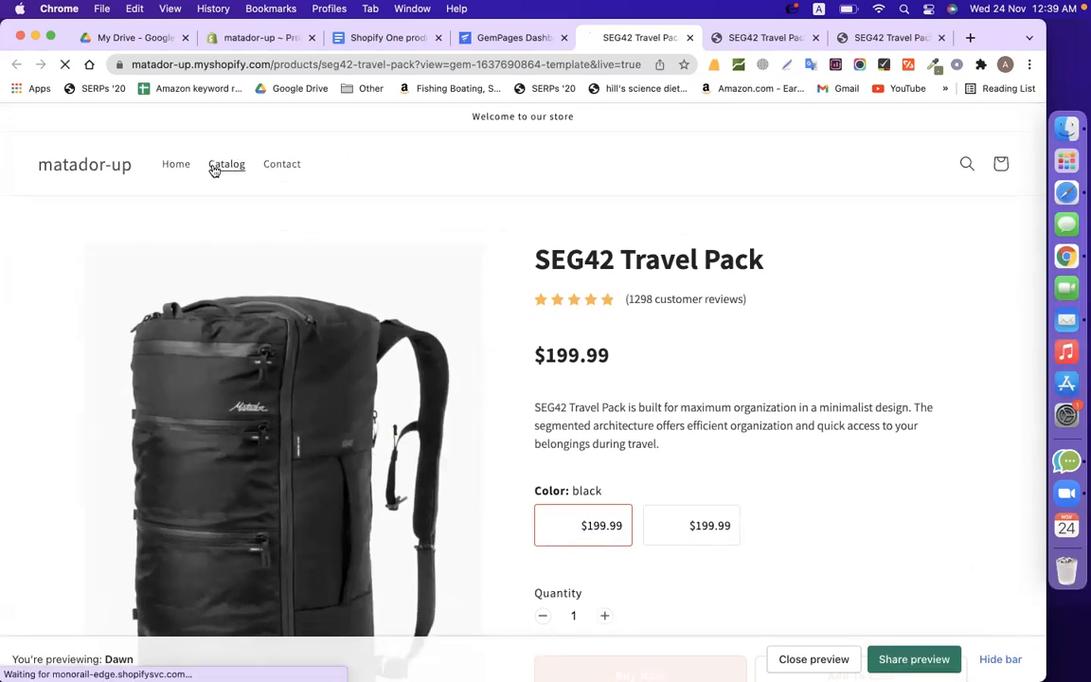
pyautogui.scroll(-5, 253, 445)
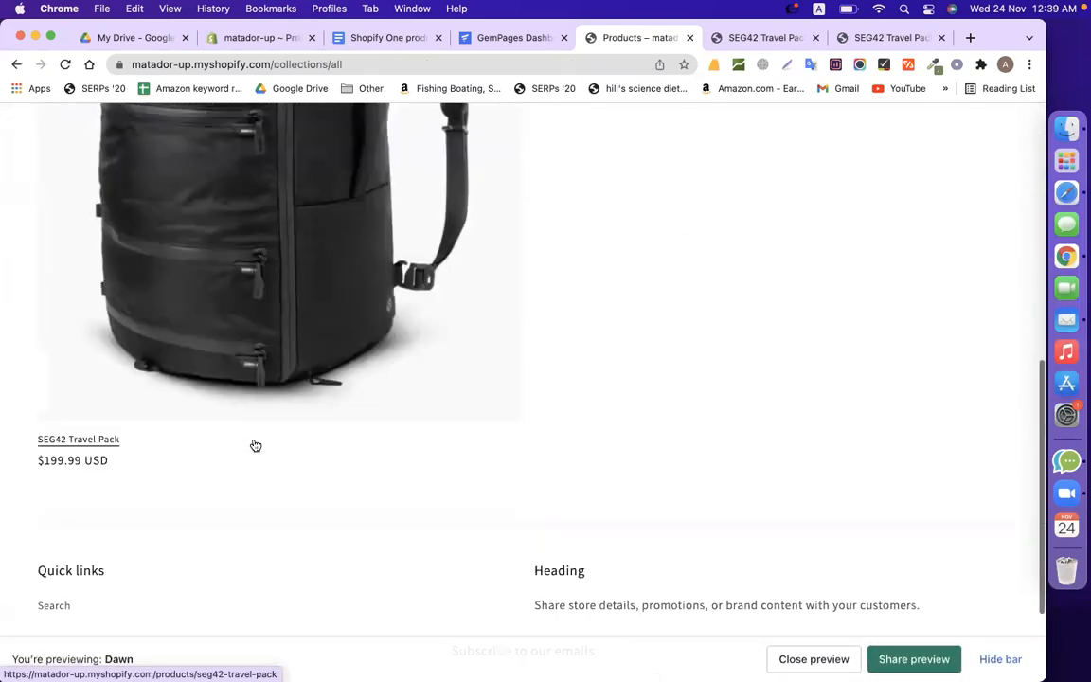
pyautogui.click(83, 441)
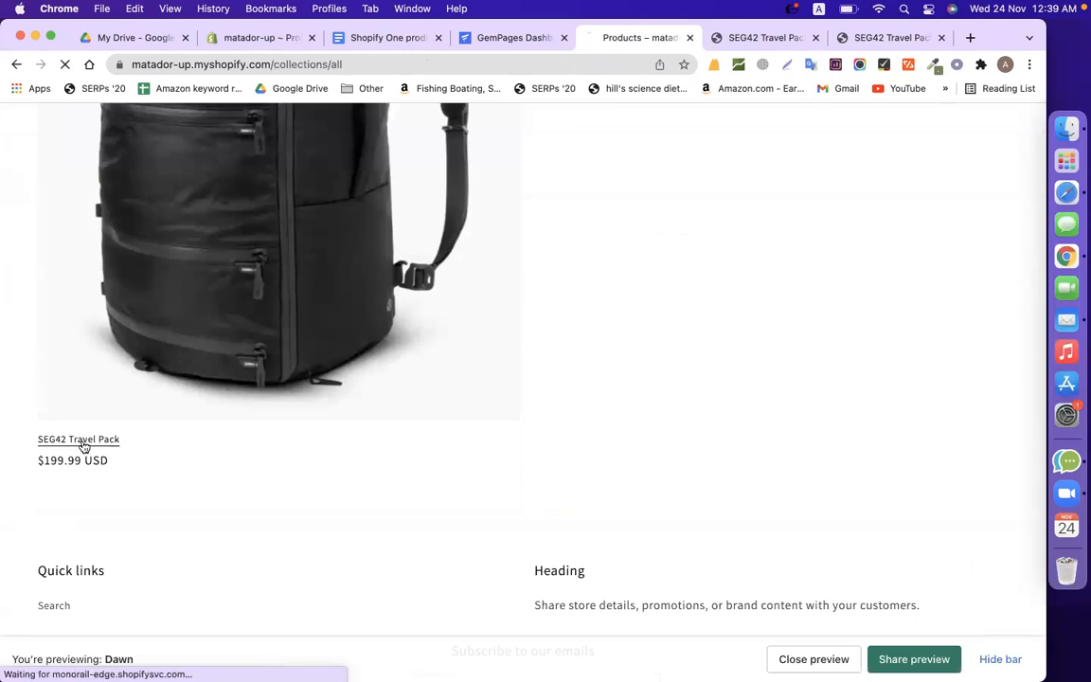
pyautogui.scroll(-2, 695, 518)
pyautogui.scroll(4, 695, 519)
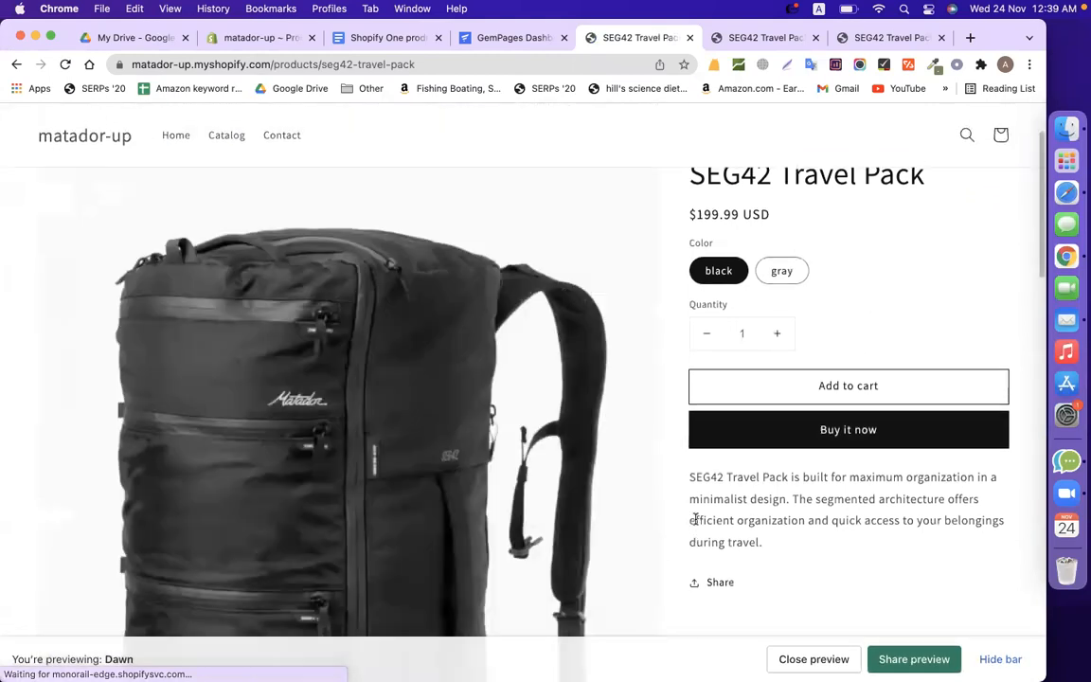
pyautogui.scroll(-4, 695, 521)
pyautogui.scroll(5, 696, 522)
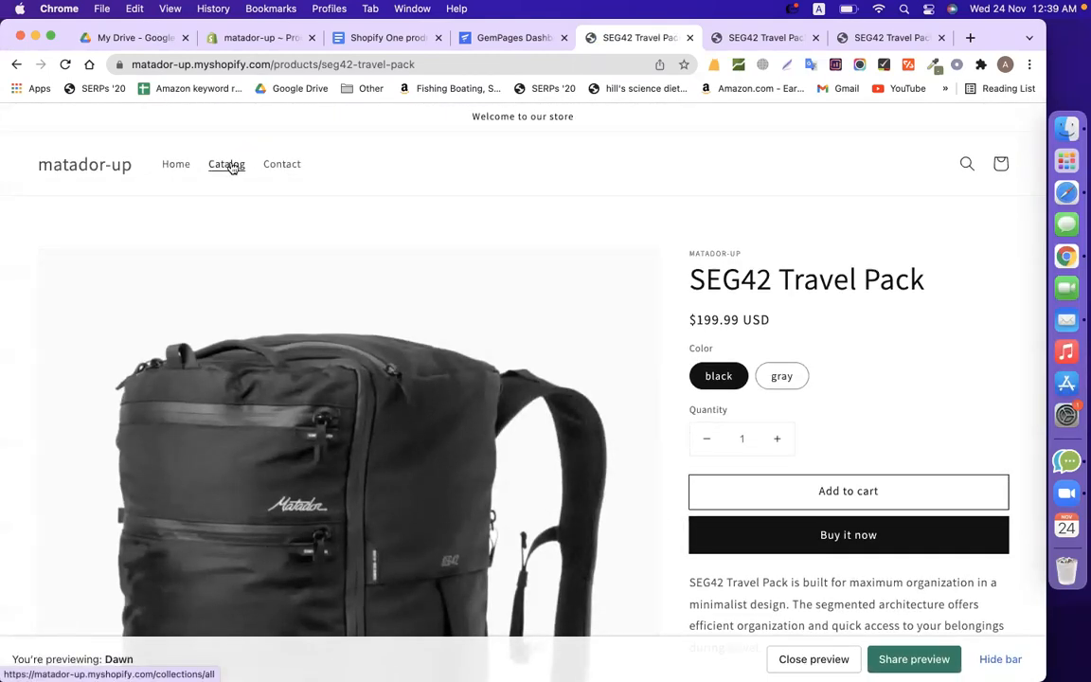
pyautogui.click(406, 37)
# Step: Review the planned Menu lines in the design doc, then open Online Store Themes in Shopify admin
pyautogui.scroll(-15, 473, 320)
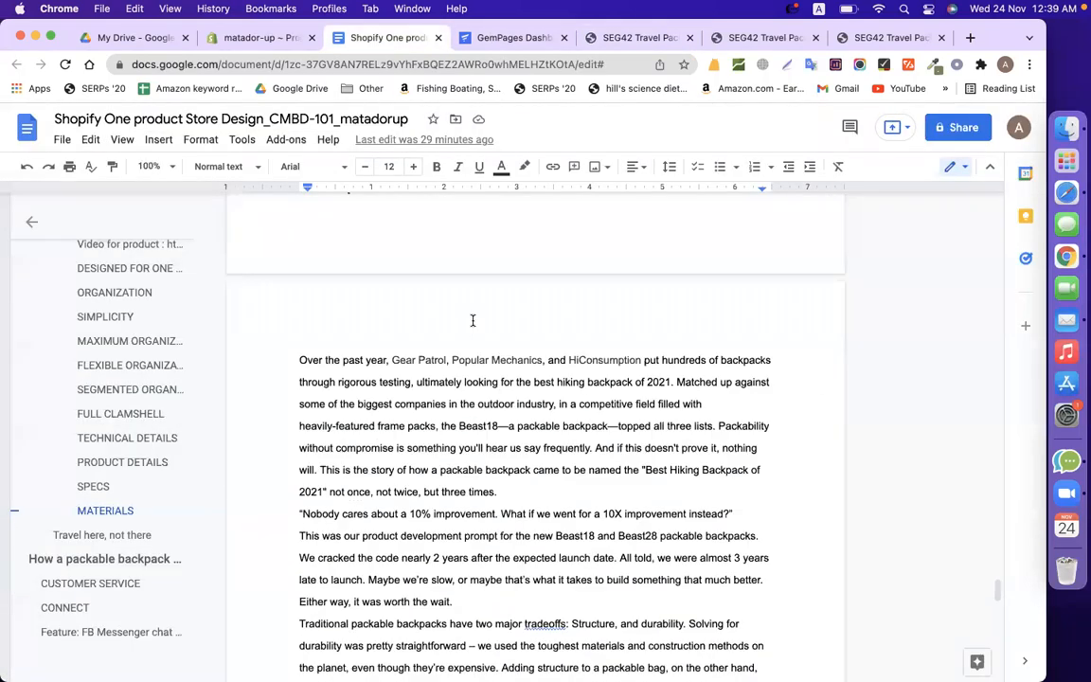
pyautogui.scroll(5, 472, 320)
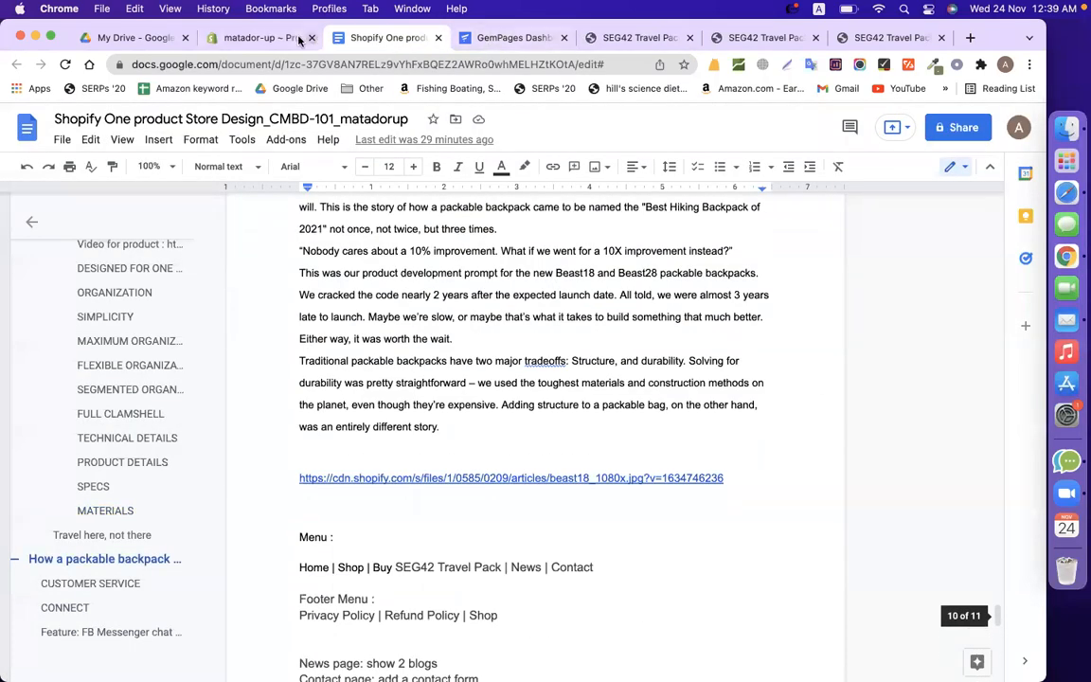
pyautogui.click(276, 38)
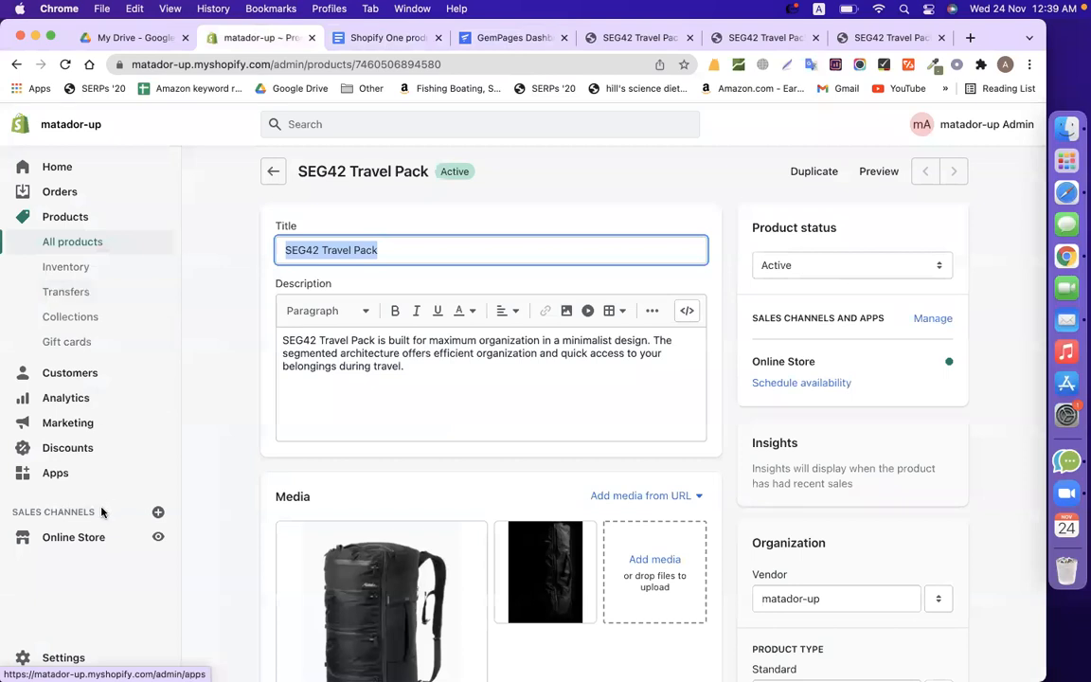
pyautogui.click(382, 43)
pyautogui.scroll(-10, 413, 487)
pyautogui.scroll(2, 414, 486)
pyautogui.scroll(2, 414, 487)
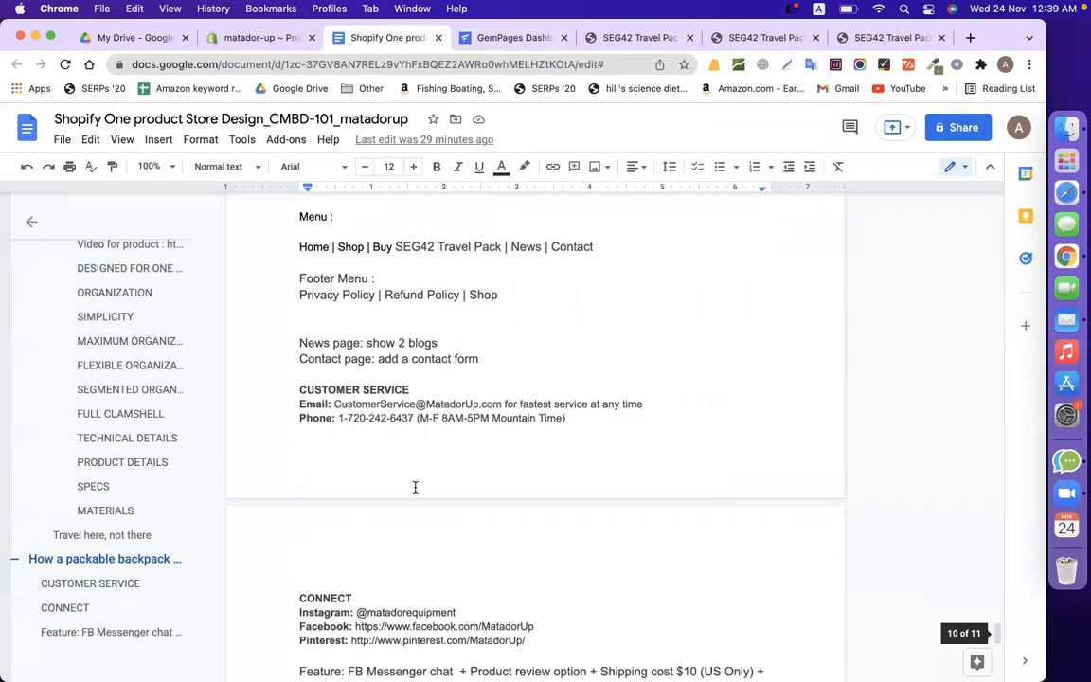
pyautogui.click(313, 247)
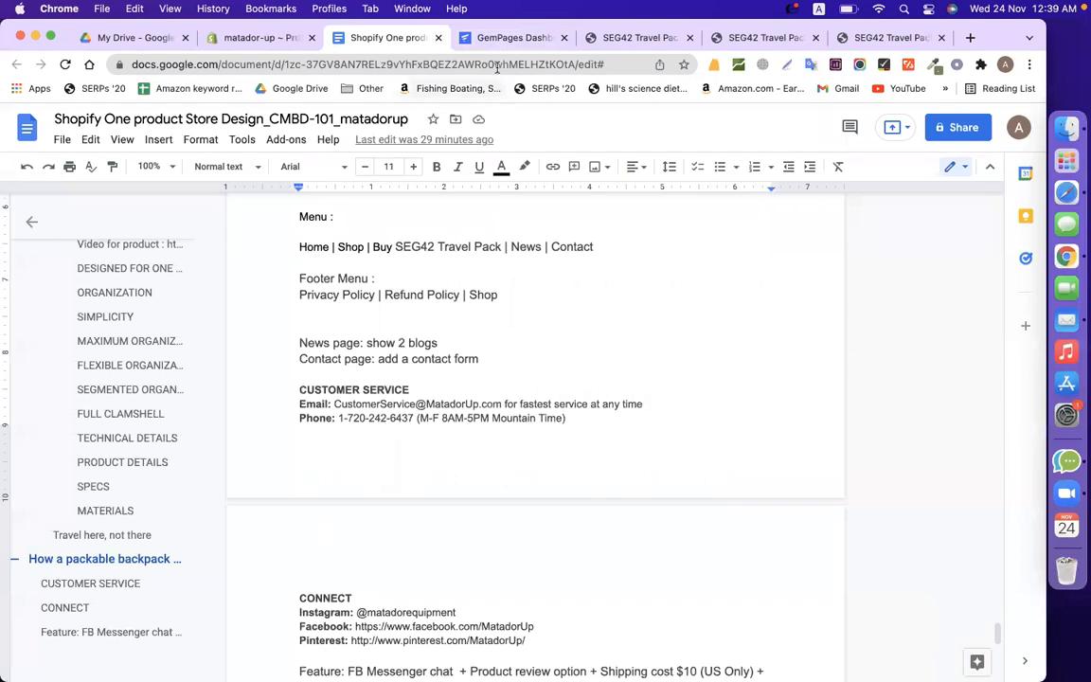
pyautogui.click(268, 42)
pyautogui.click(92, 542)
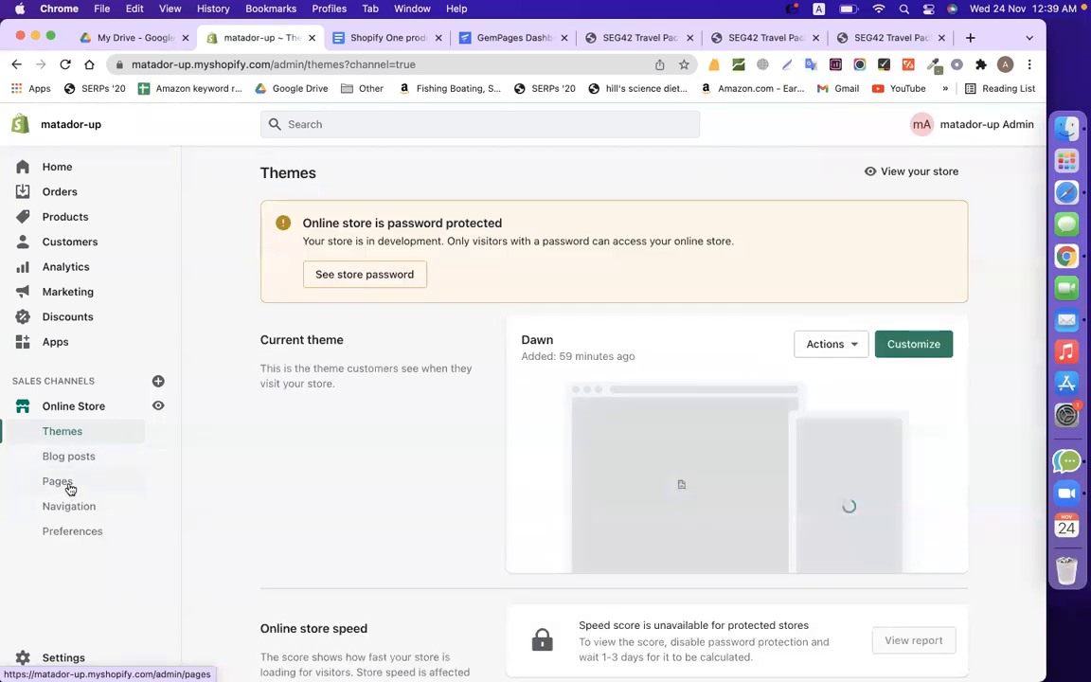
# Step: Delete the Catalog and Contact items from the Main menu under Navigation
pyautogui.click(68, 506)
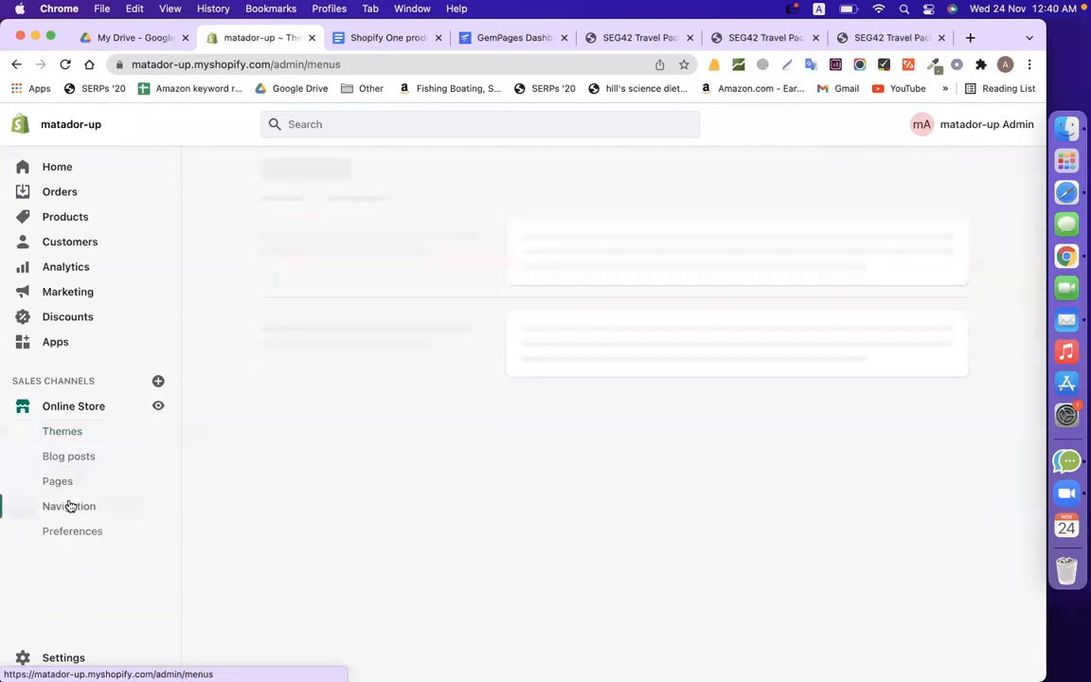
pyautogui.scroll(-1, 580, 416)
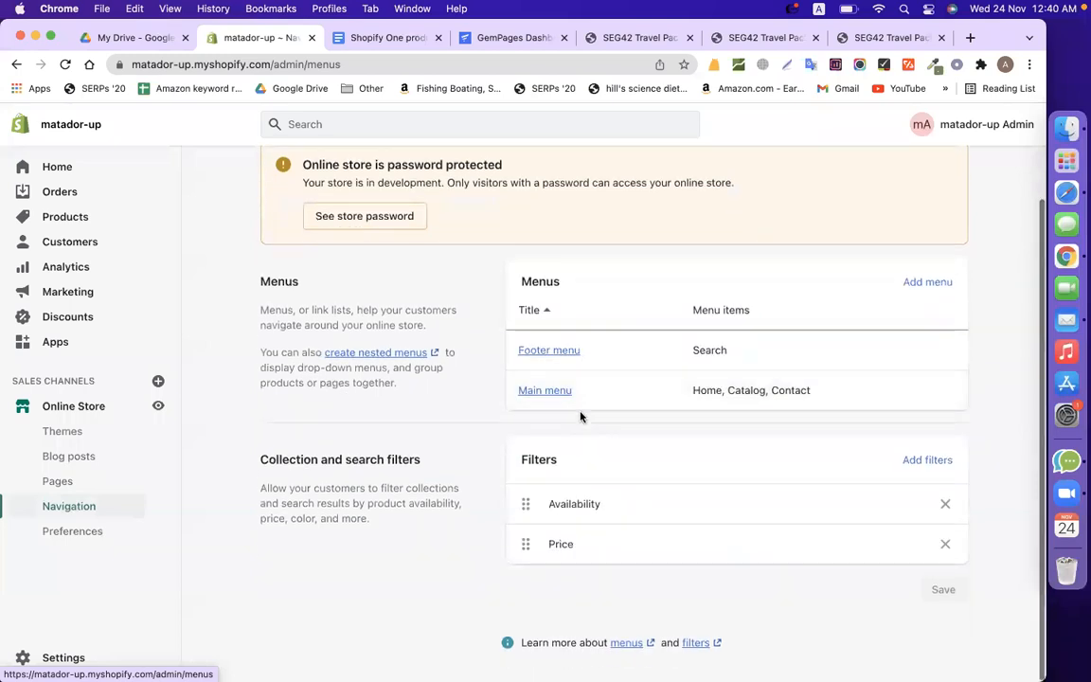
pyautogui.click(549, 391)
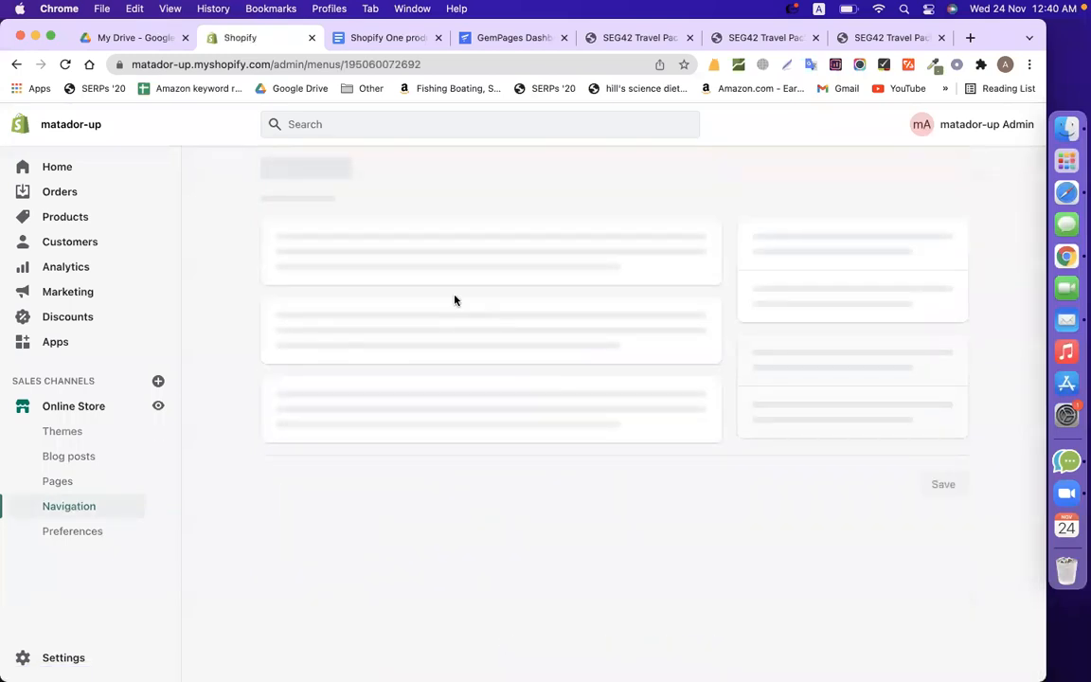
pyautogui.click(676, 404)
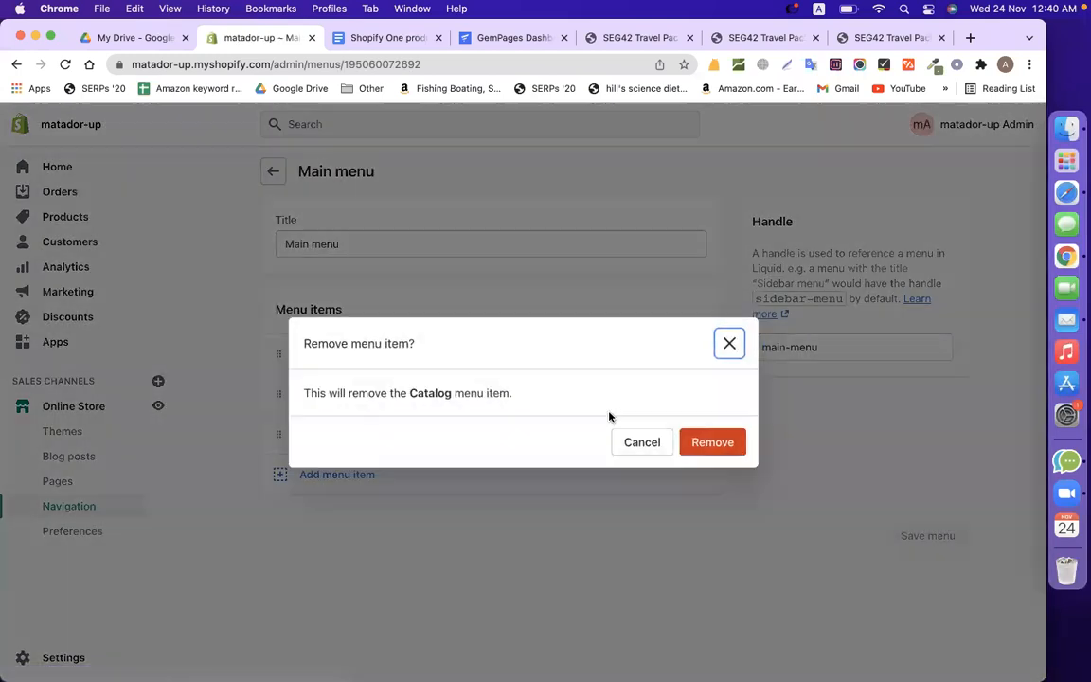
pyautogui.click(711, 440)
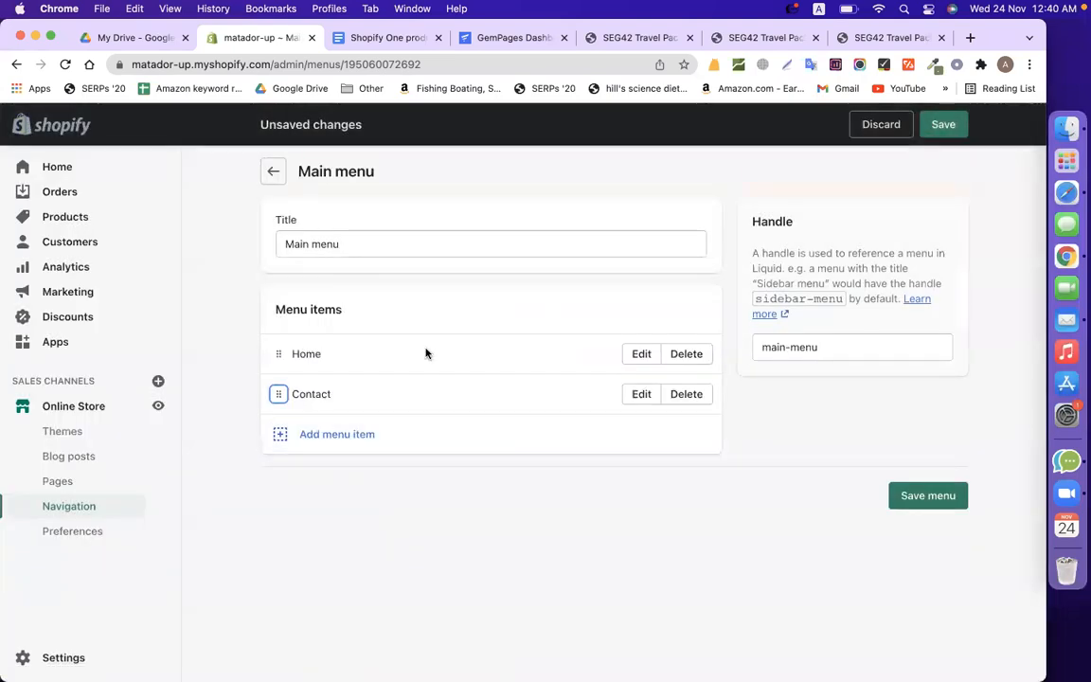
pyautogui.click(692, 403)
pyautogui.click(701, 441)
# Step: Copy 'Buy SEG42 Travel Pack' from the plan and load the product's GemPages template preview
pyautogui.click(359, 37)
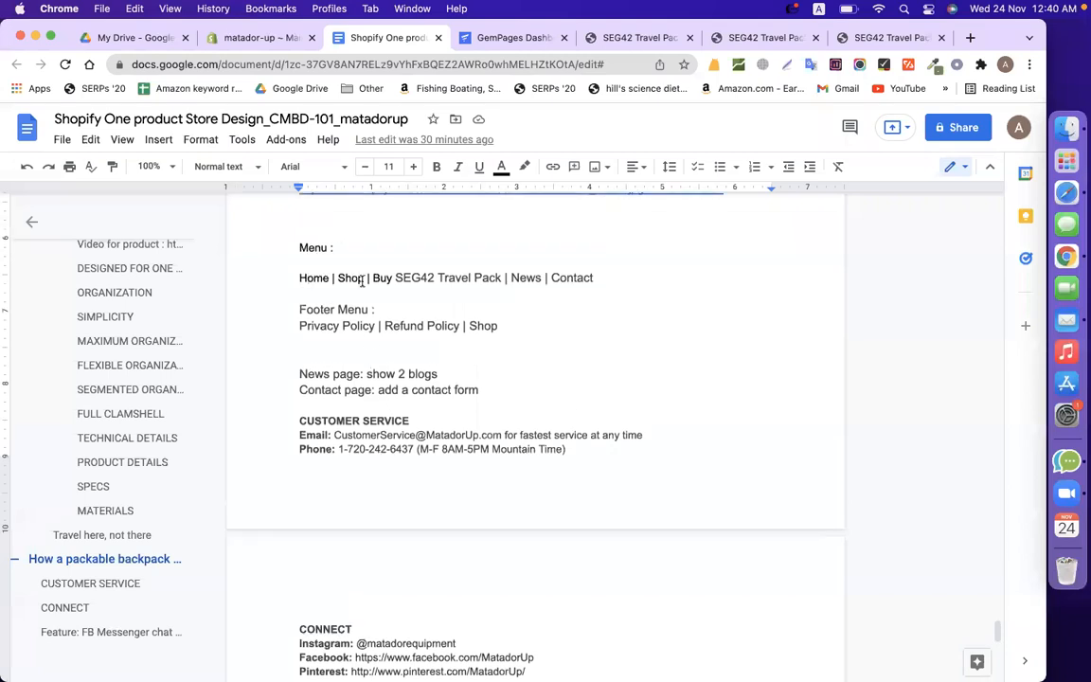
pyautogui.moveTo(373, 278); pyautogui.dragTo(500, 278)
pyautogui.press('super+c')
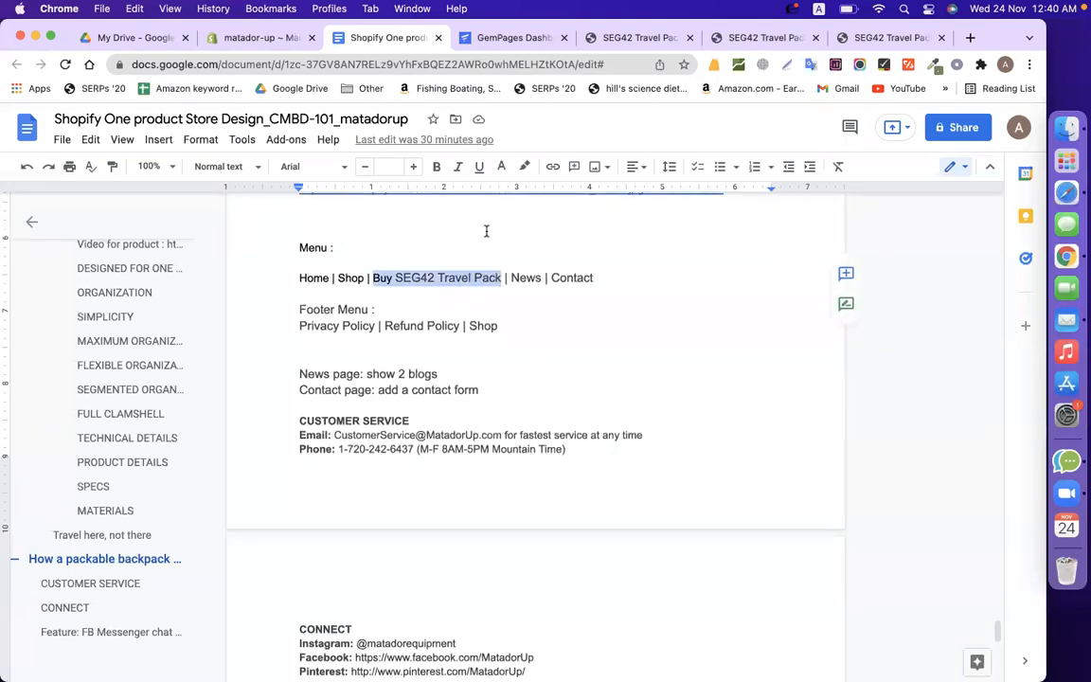
pyautogui.click(553, 38)
pyautogui.click(639, 35)
pyautogui.scroll(-5, 519, 324)
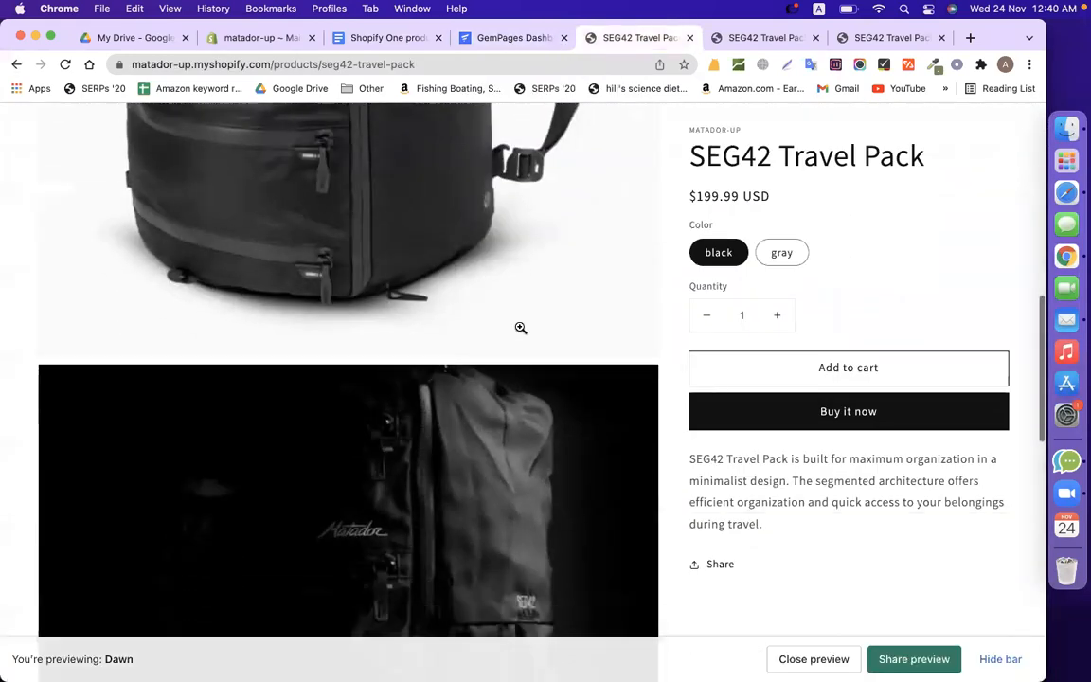
pyautogui.click(732, 40)
pyautogui.press('super+v')
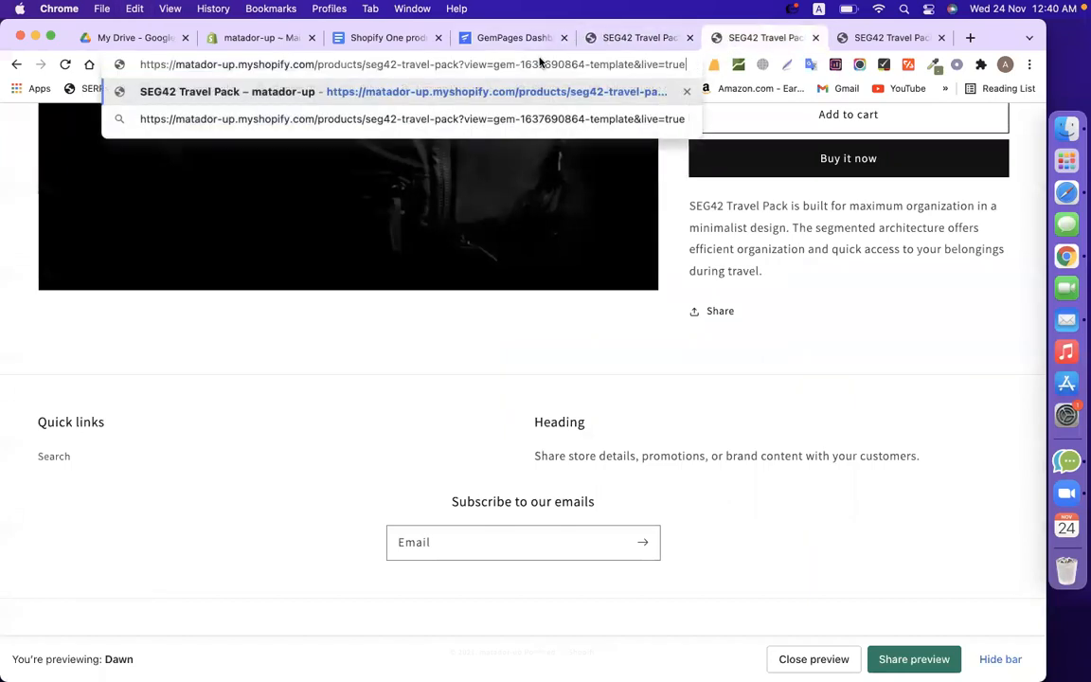
pyautogui.press('Return')
pyautogui.scroll(-20, 616, 361)
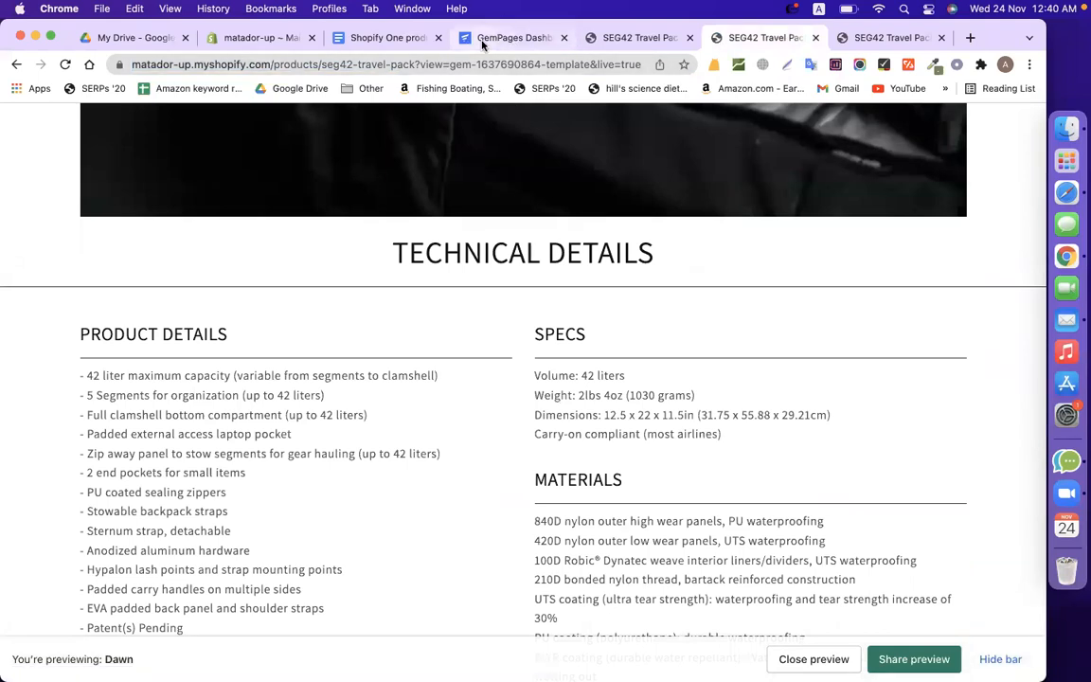
pyautogui.click(502, 38)
pyautogui.click(386, 38)
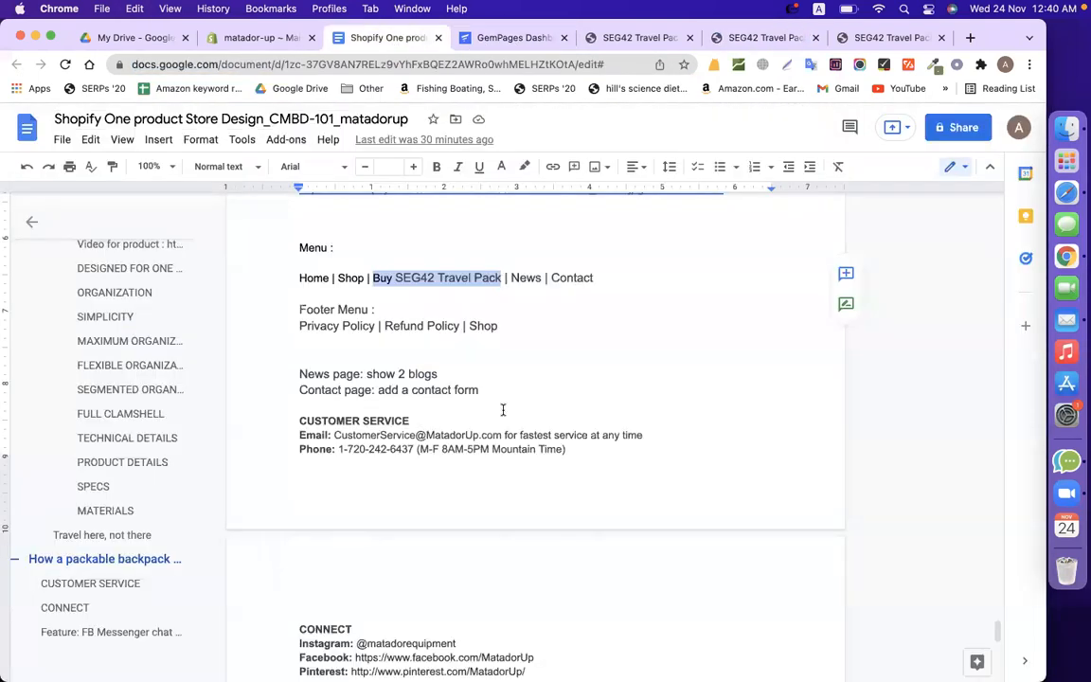
pyautogui.click(274, 38)
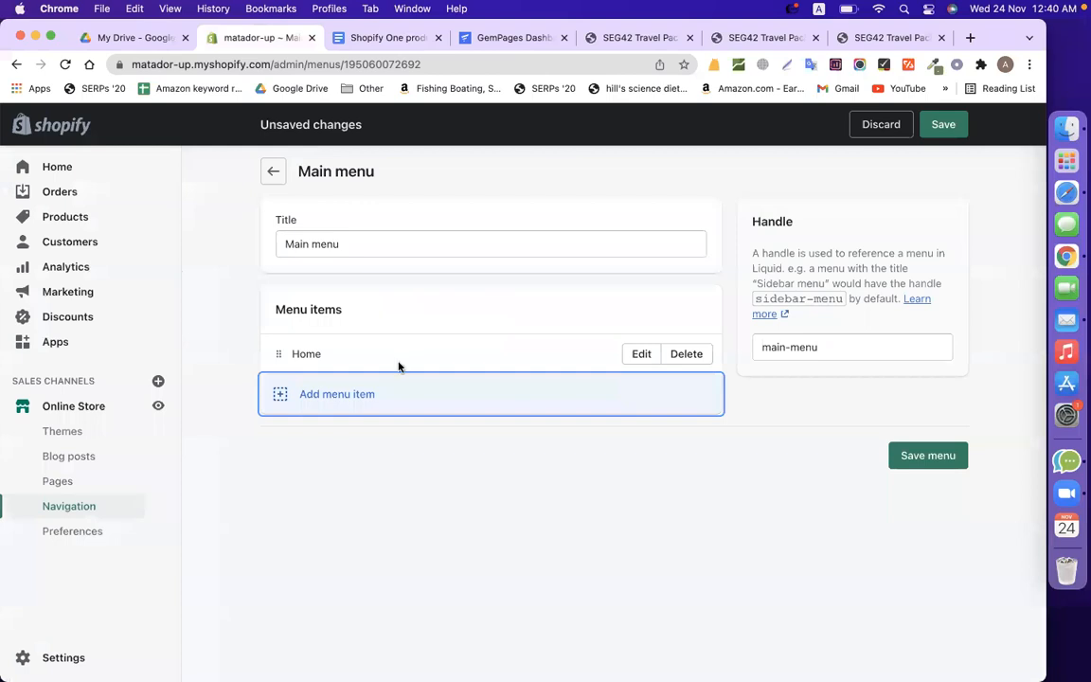
# Step: Start a new Main menu item named 'Buy SEG42 Travel Pack'
pyautogui.click(579, 400)
pyautogui.click(806, 237)
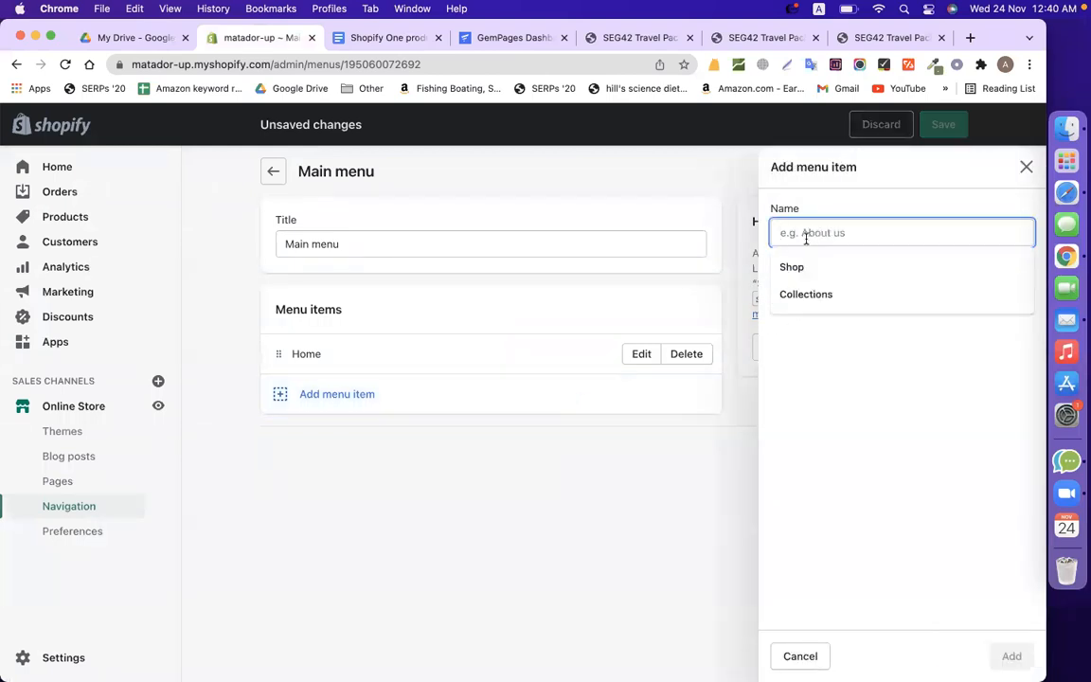
pyautogui.press('super+v')
pyautogui.click(886, 40)
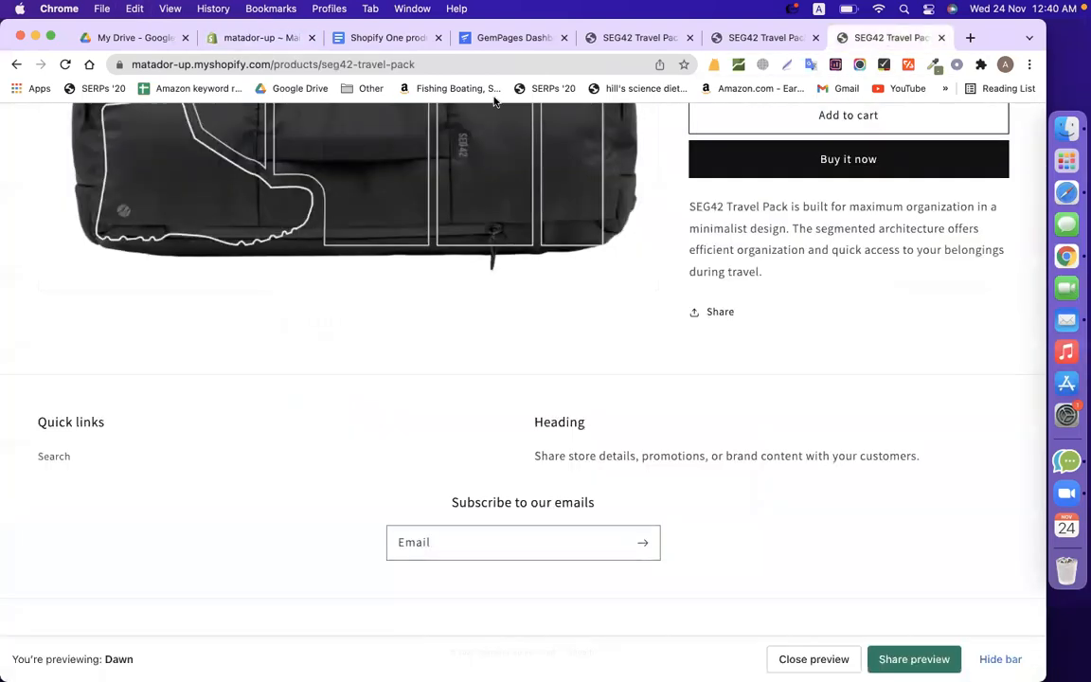
pyautogui.scroll(3, 494, 361)
pyautogui.press('super+alt+Left')
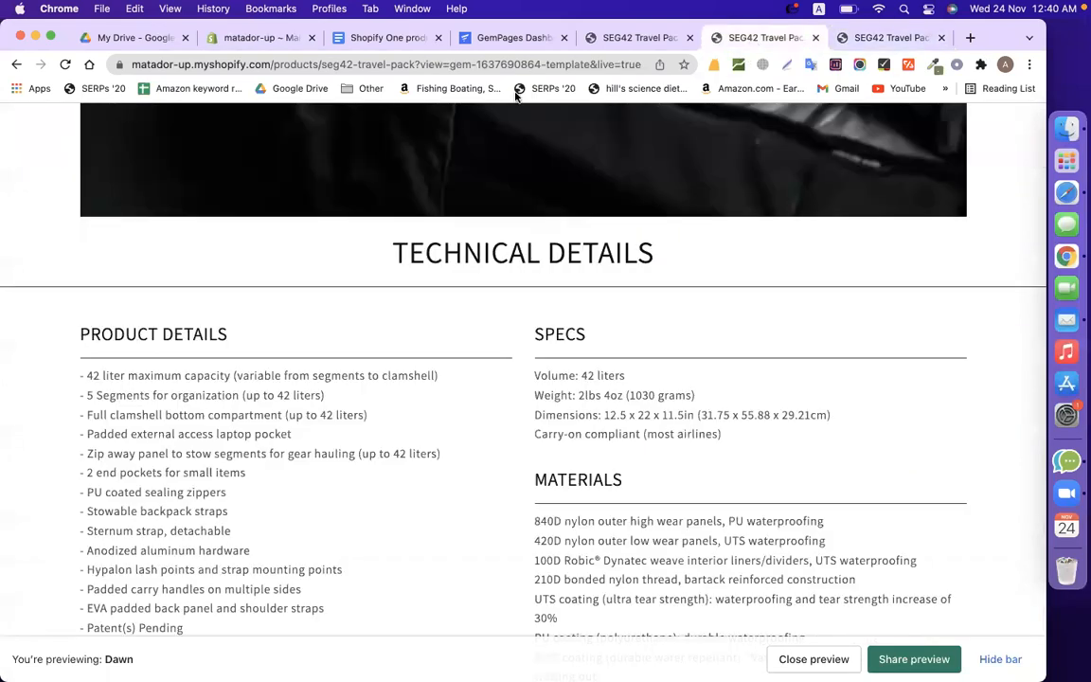
# Step: Link the item to the product's GemPages template page URL and add it to the menu
pyautogui.click(466, 64)
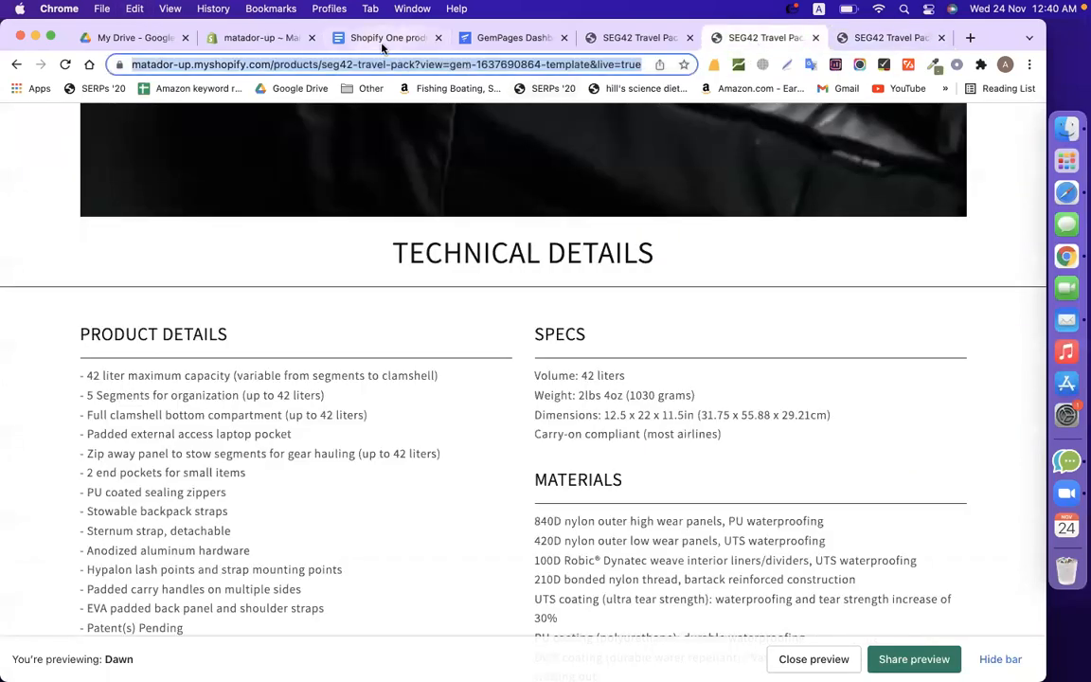
pyautogui.click(254, 38)
pyautogui.click(786, 288)
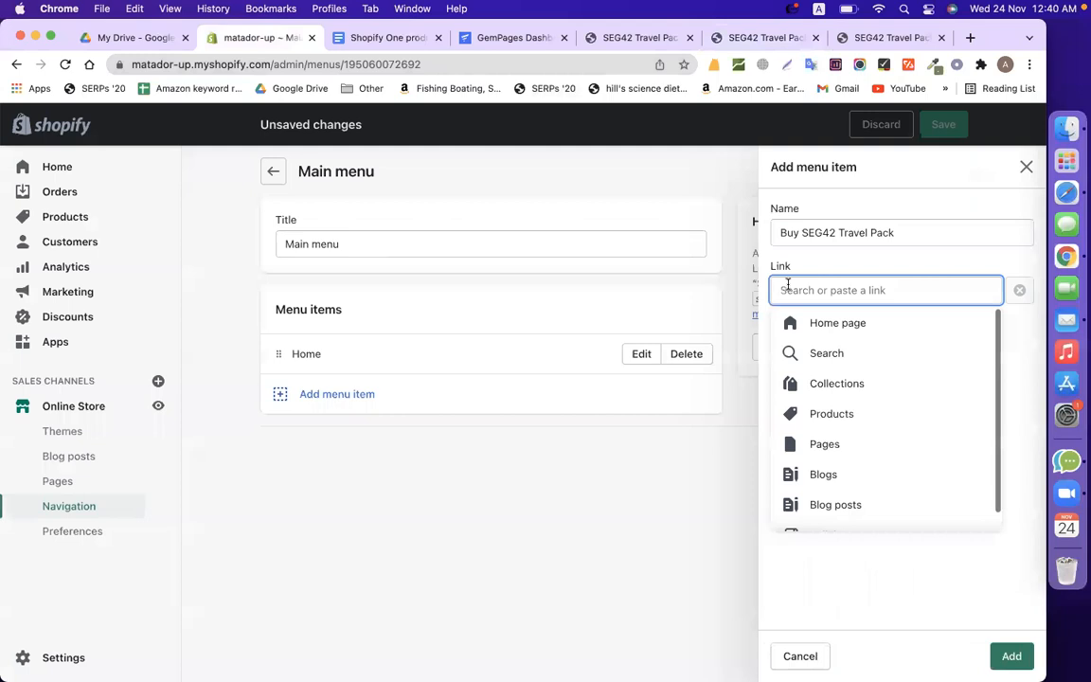
pyautogui.press('super+v')
pyautogui.click(872, 332)
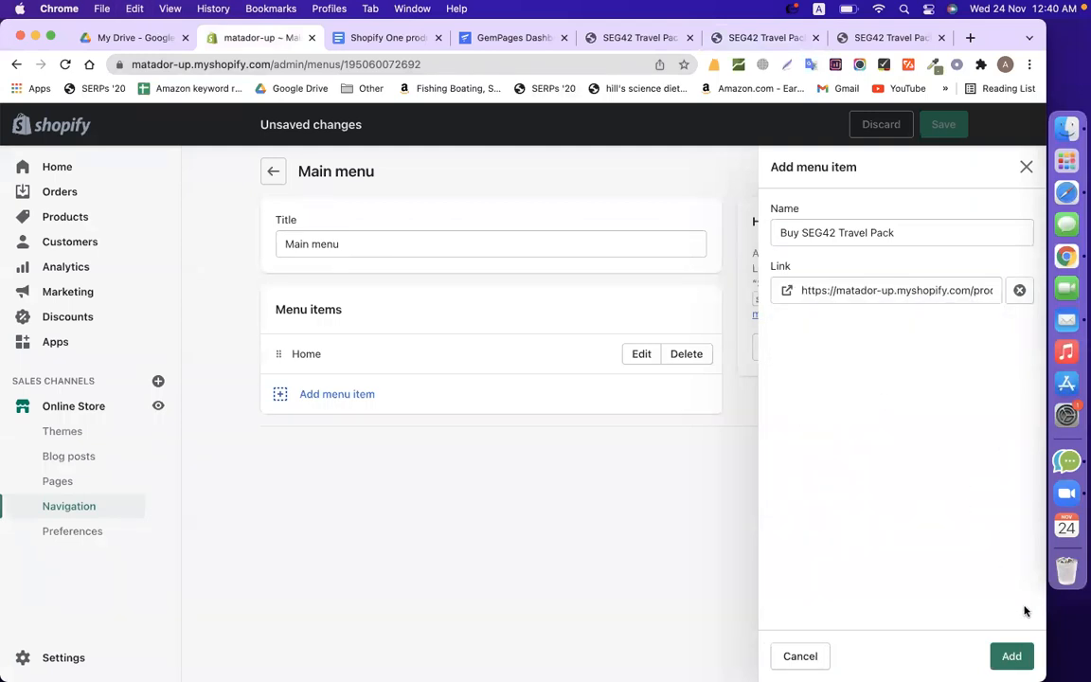
pyautogui.click(1011, 653)
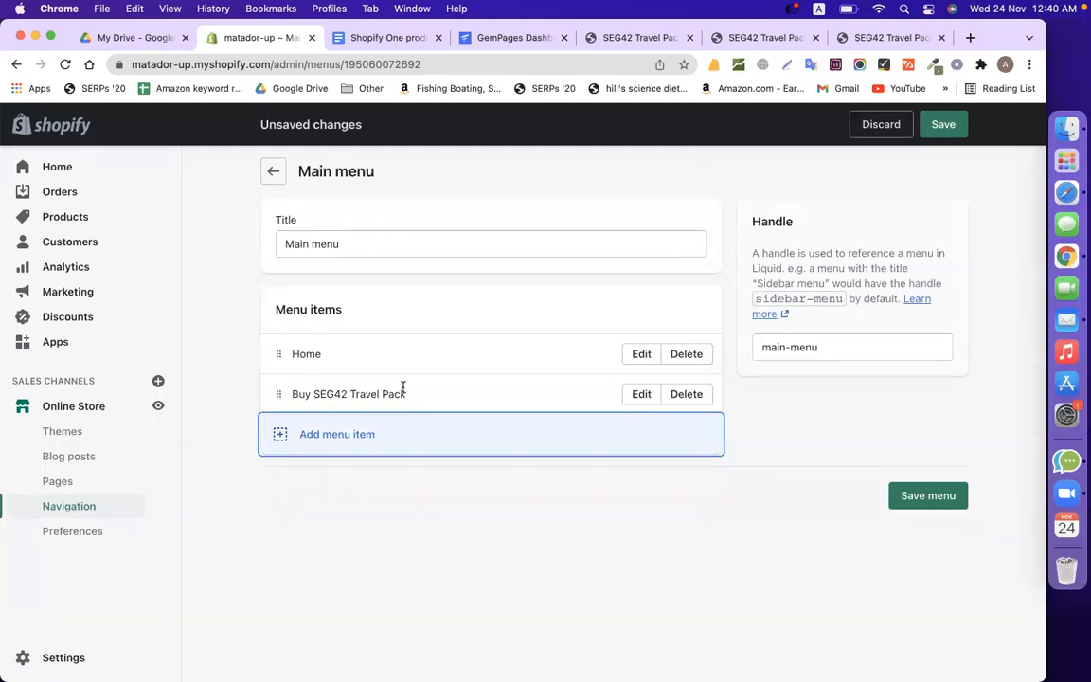
pyautogui.click(384, 37)
pyautogui.doubleClick(526, 277)
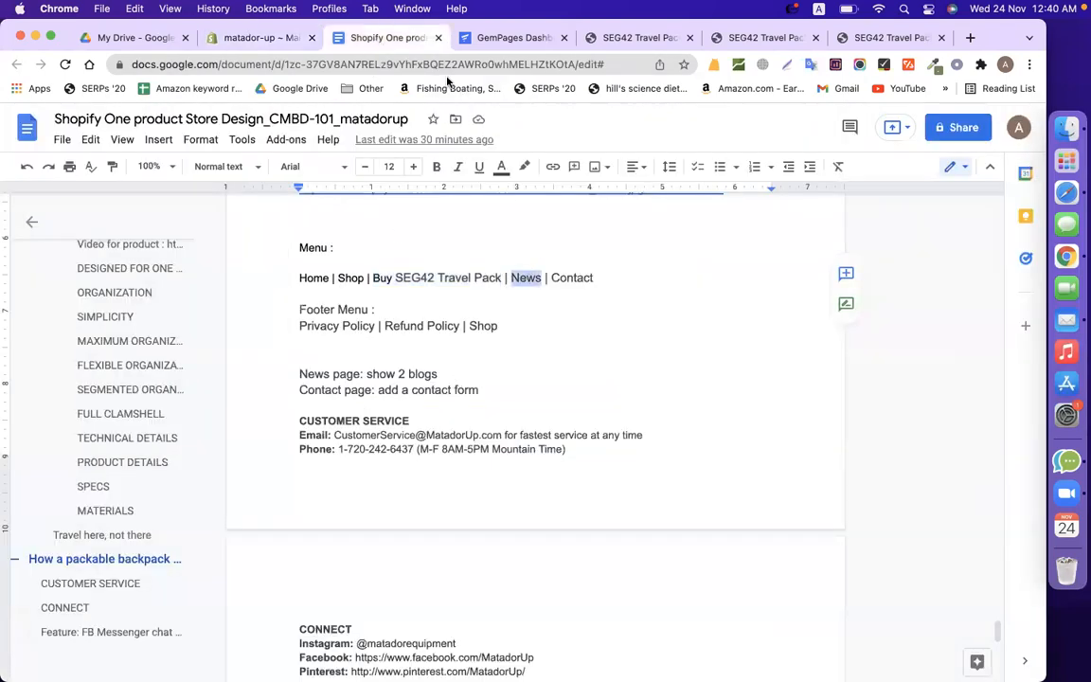
# Step: Add a News item to the Main menu linked to the News blog
pyautogui.click(265, 40)
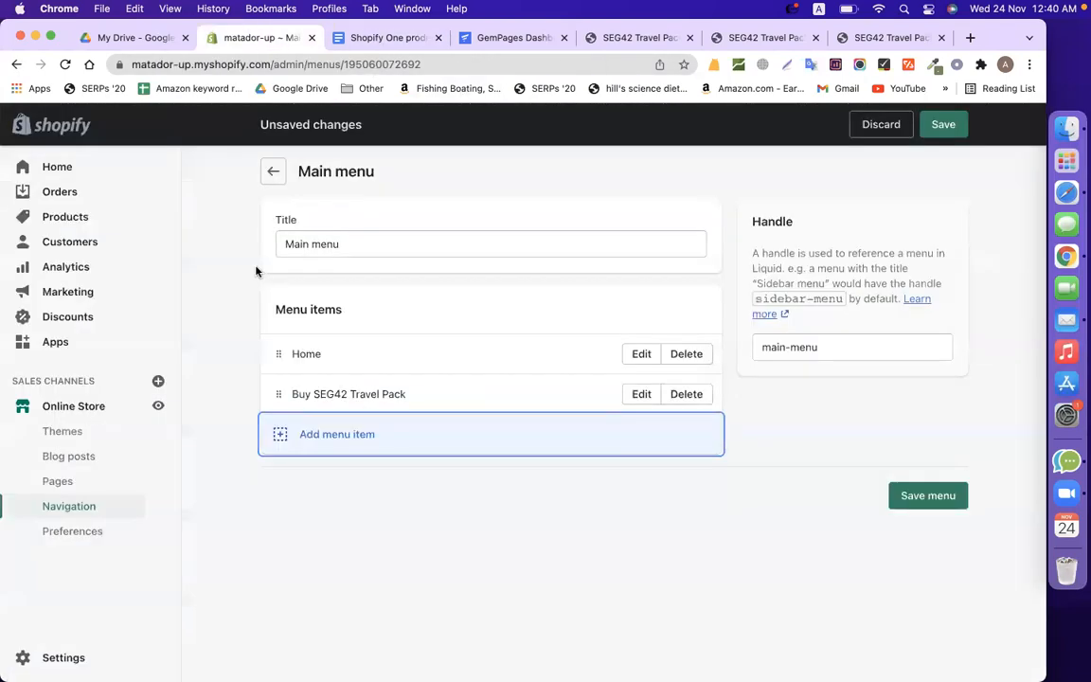
pyautogui.click(356, 442)
pyautogui.click(821, 286)
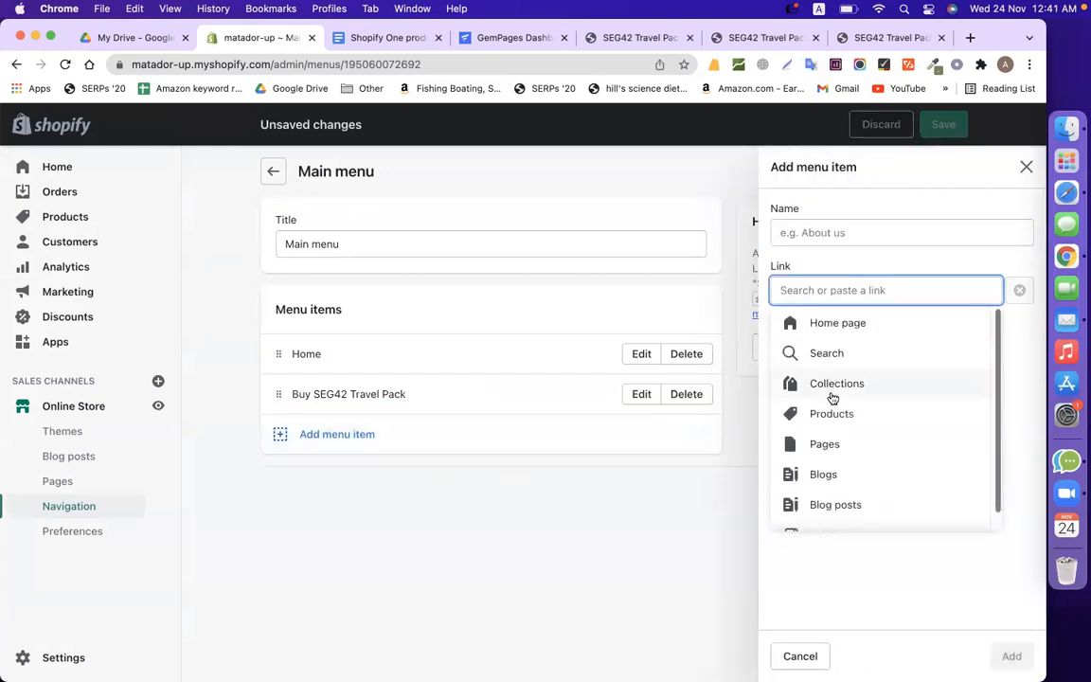
pyautogui.scroll(-1, 834, 460)
pyautogui.click(826, 453)
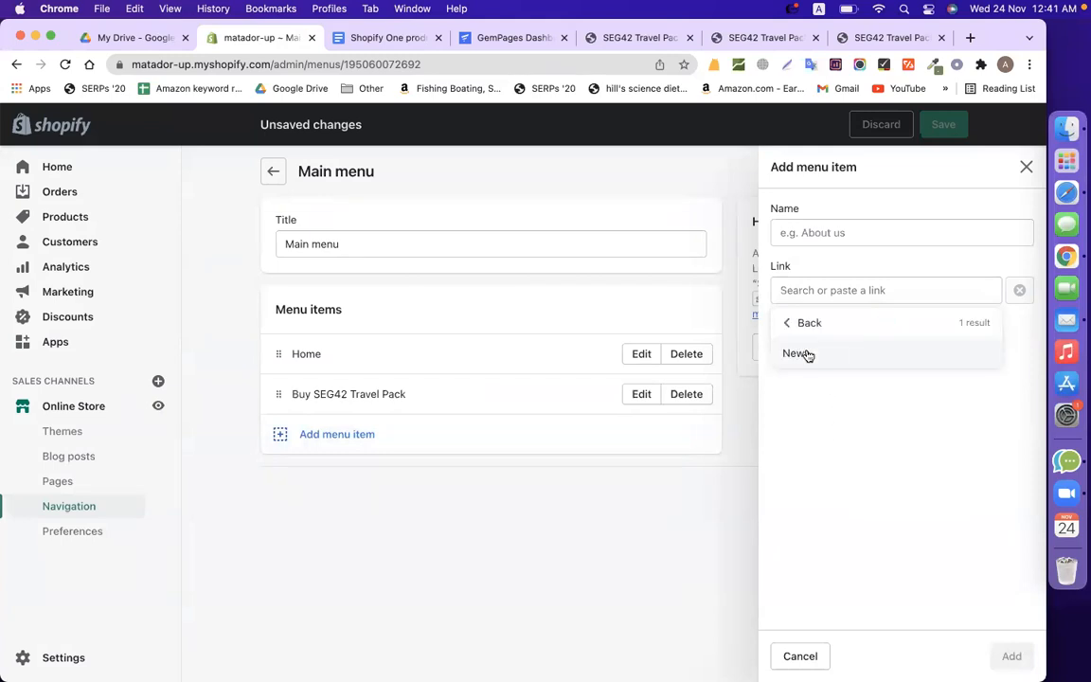
pyautogui.click(806, 353)
pyautogui.click(1012, 655)
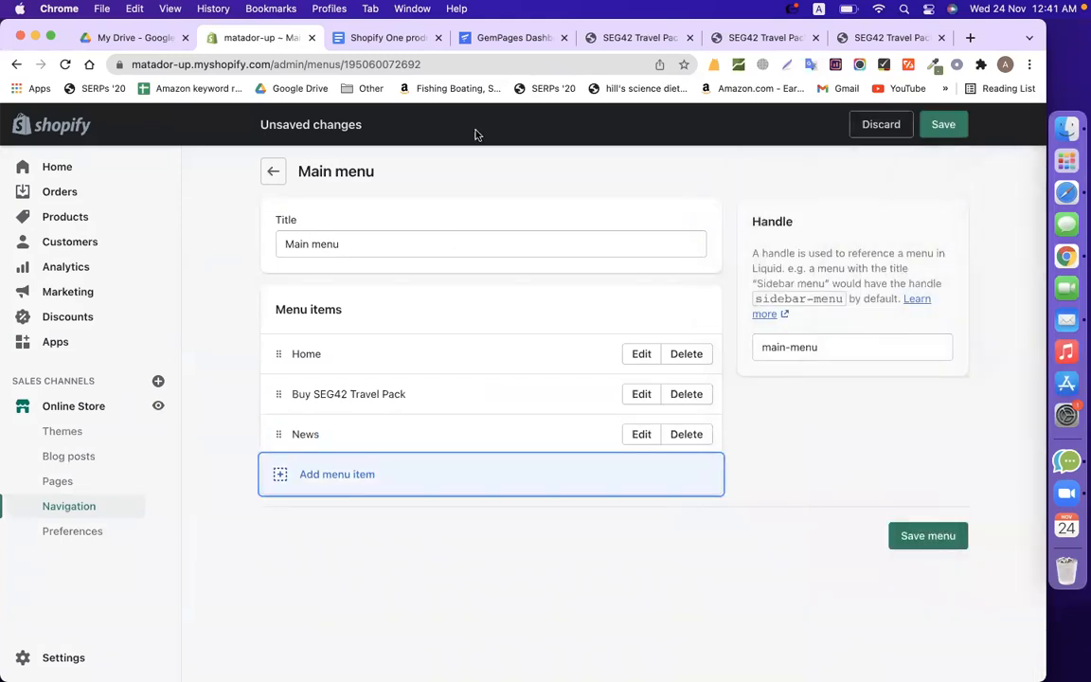
# Step: Check the contact-form note in the plan, then save the Main menu
pyautogui.click(388, 37)
pyautogui.doubleClick(566, 278)
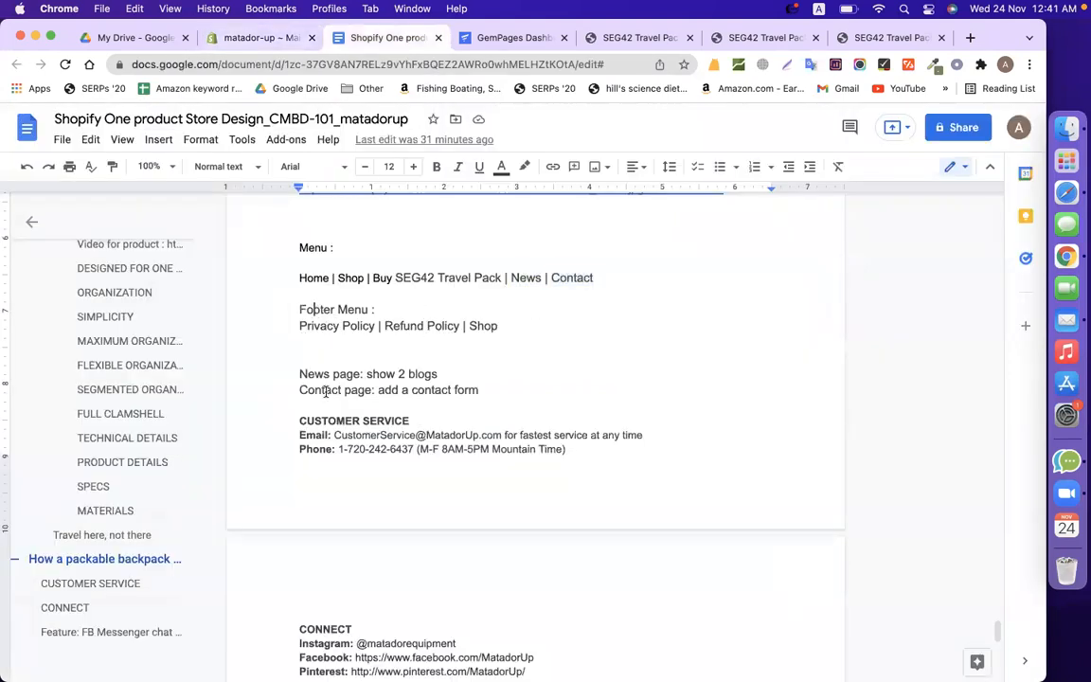
pyautogui.scroll(-3, 317, 341)
pyautogui.scroll(1, 327, 389)
pyautogui.scroll(-3, 354, 398)
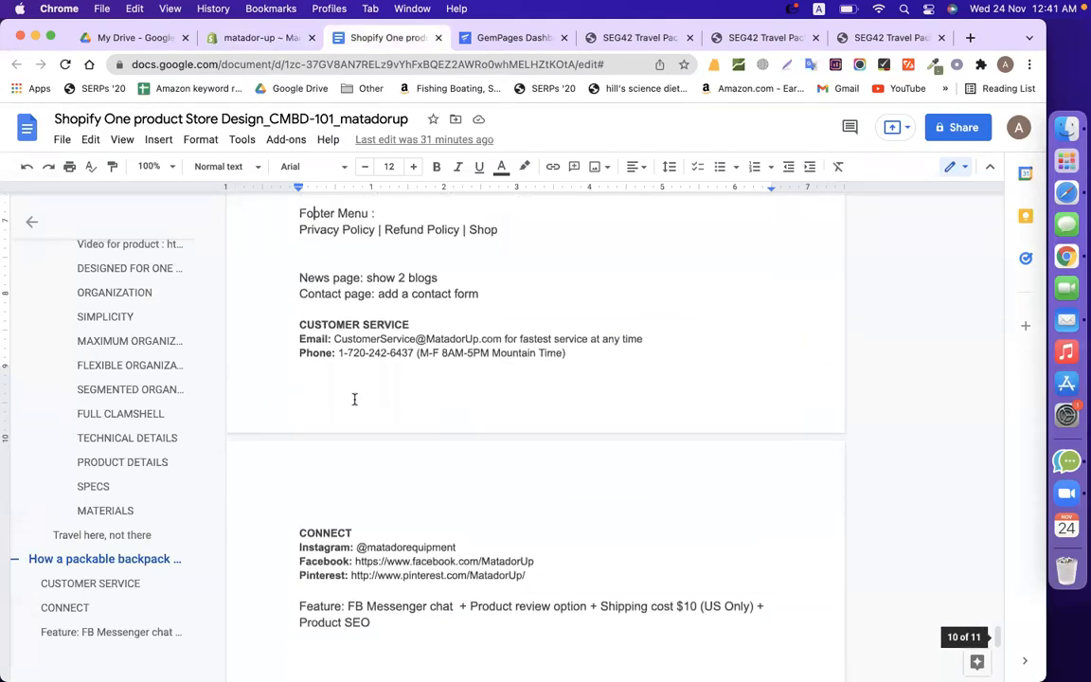
pyautogui.scroll(2, 354, 399)
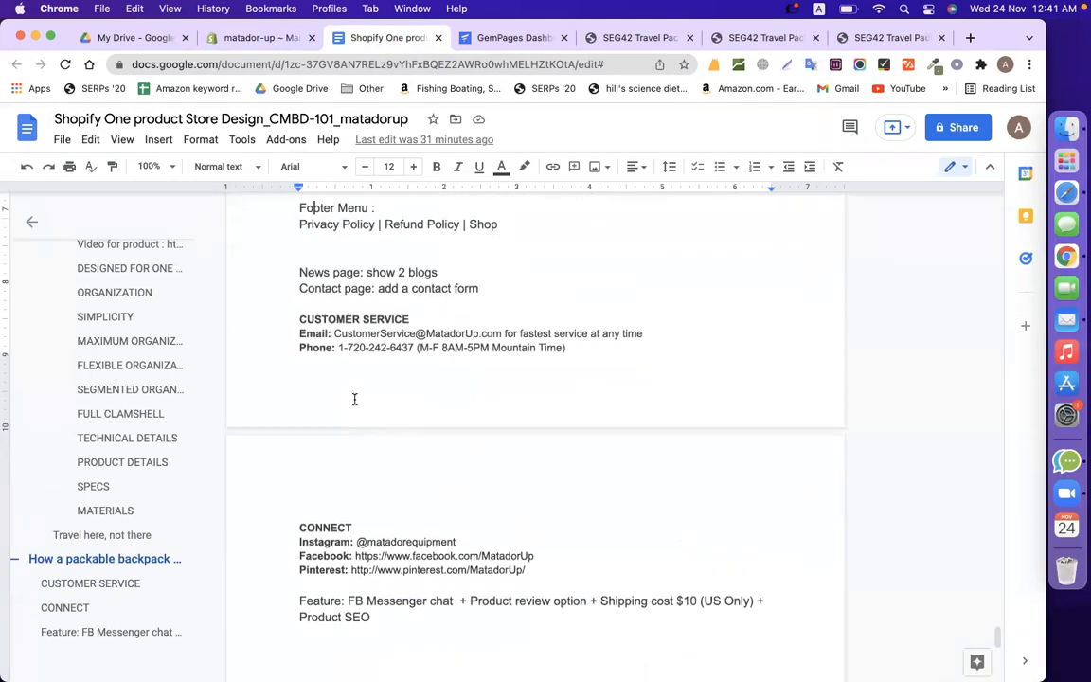
pyautogui.scroll(1, 377, 304)
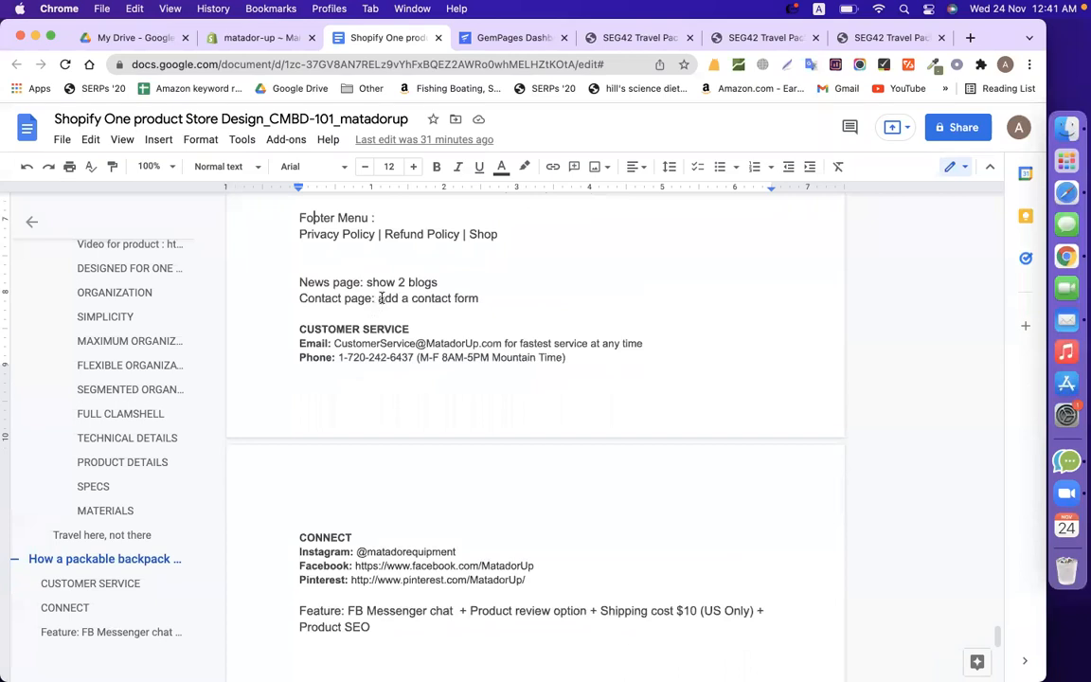
pyautogui.moveTo(480, 297); pyautogui.dragTo(432, 315)
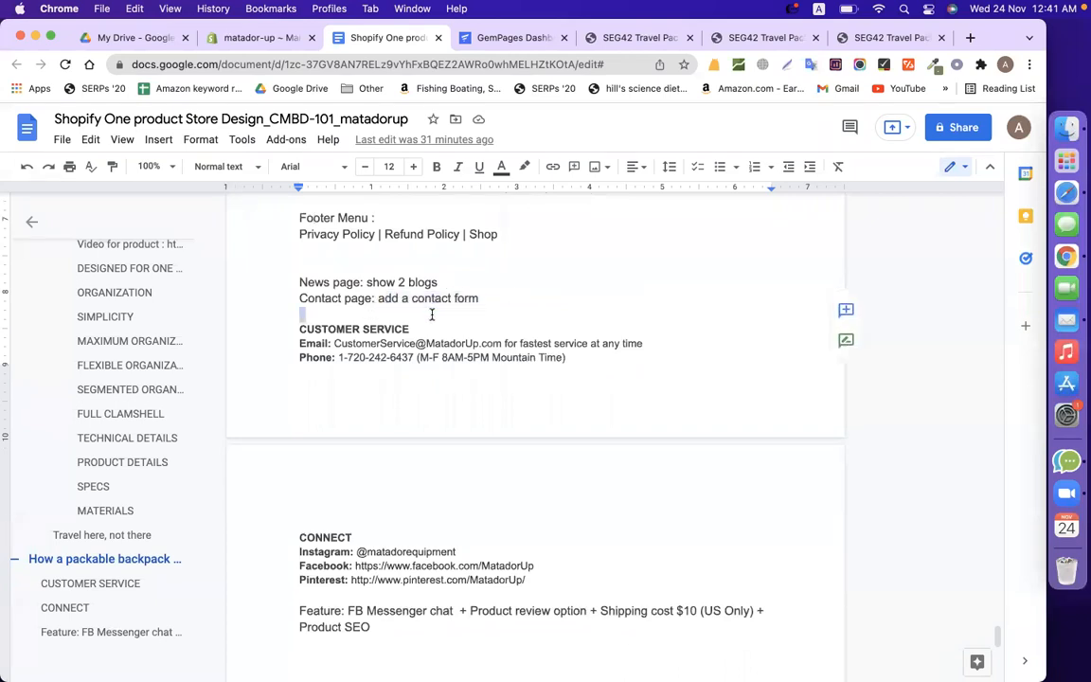
pyautogui.click(248, 39)
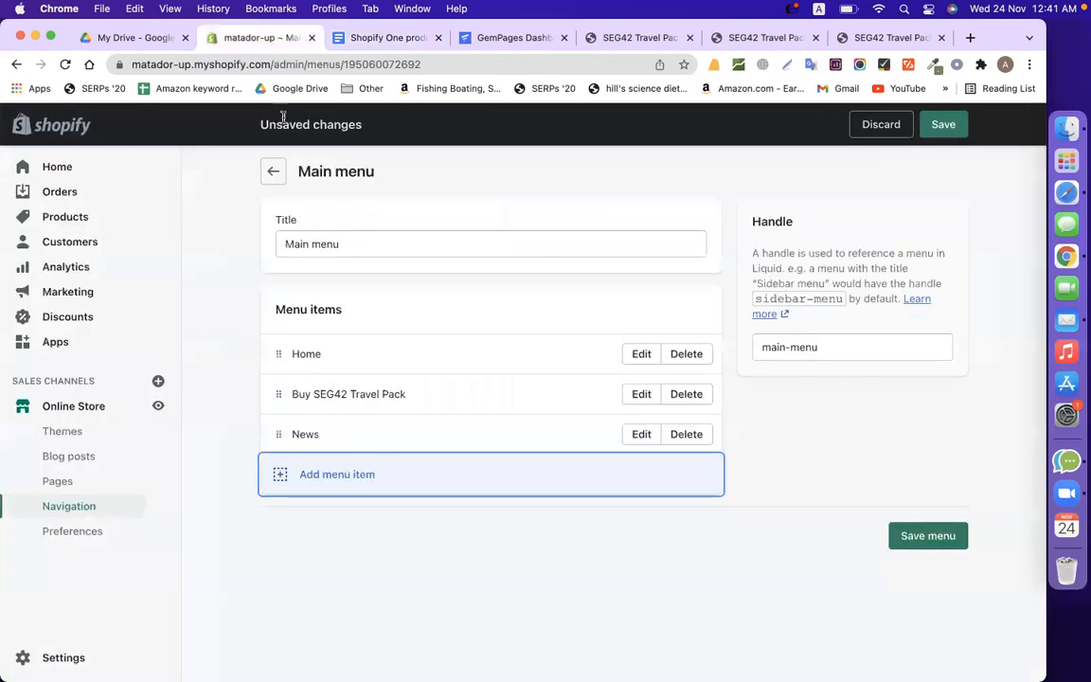
pyautogui.click(928, 535)
# Step: Re-read the planned Menu, Contact and News page notes in the design doc
pyautogui.click(356, 37)
pyautogui.scroll(8, 444, 363)
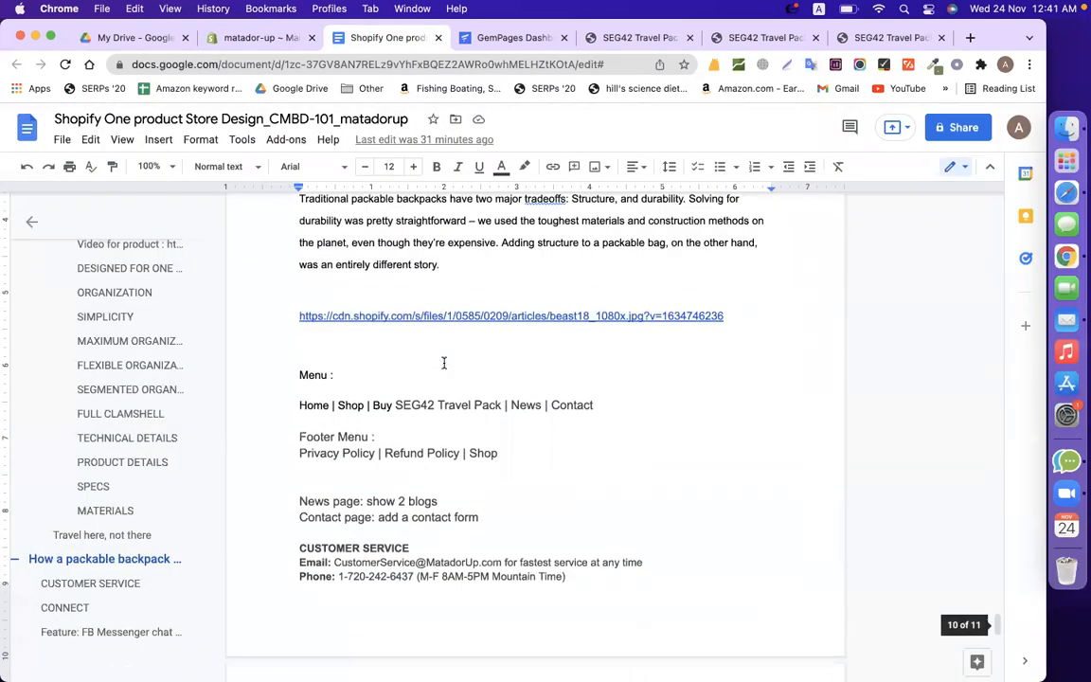
pyautogui.scroll(-4, 444, 363)
pyautogui.moveTo(299, 412); pyautogui.dragTo(683, 413)
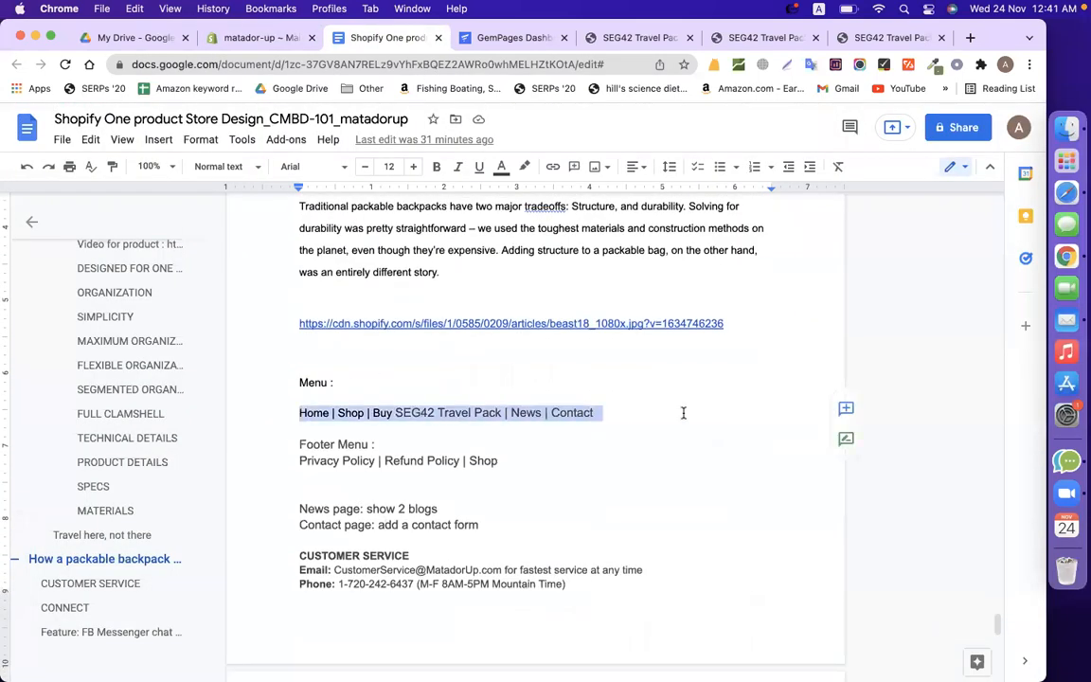
pyautogui.doubleClick(581, 412)
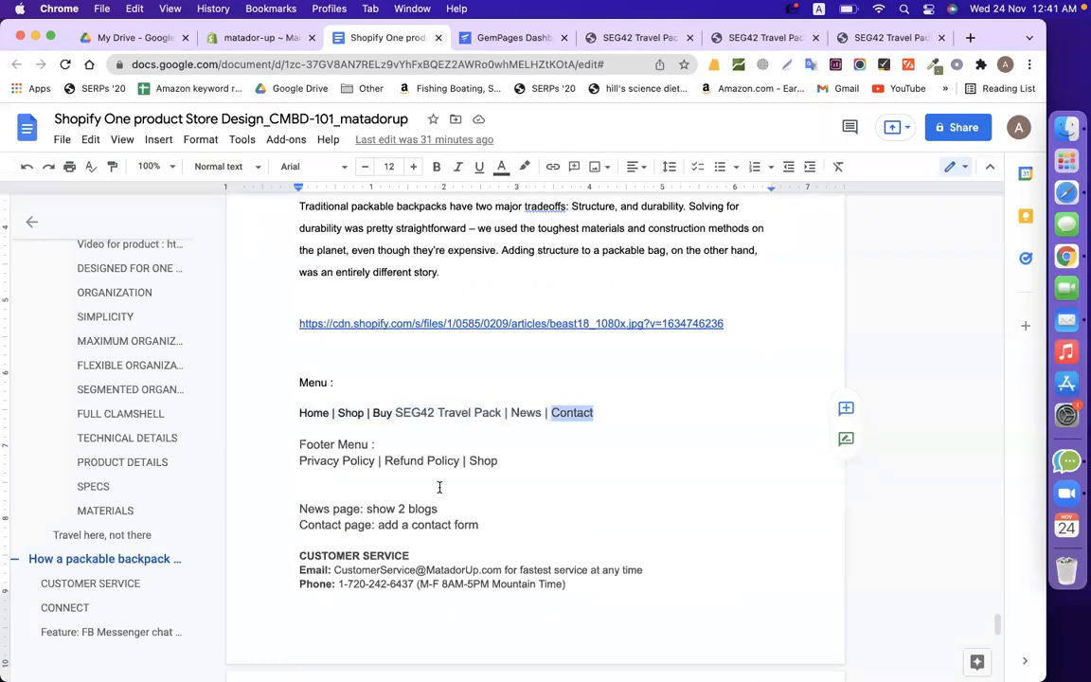
pyautogui.scroll(-2, 369, 453)
pyautogui.moveTo(355, 429); pyautogui.dragTo(286, 429)
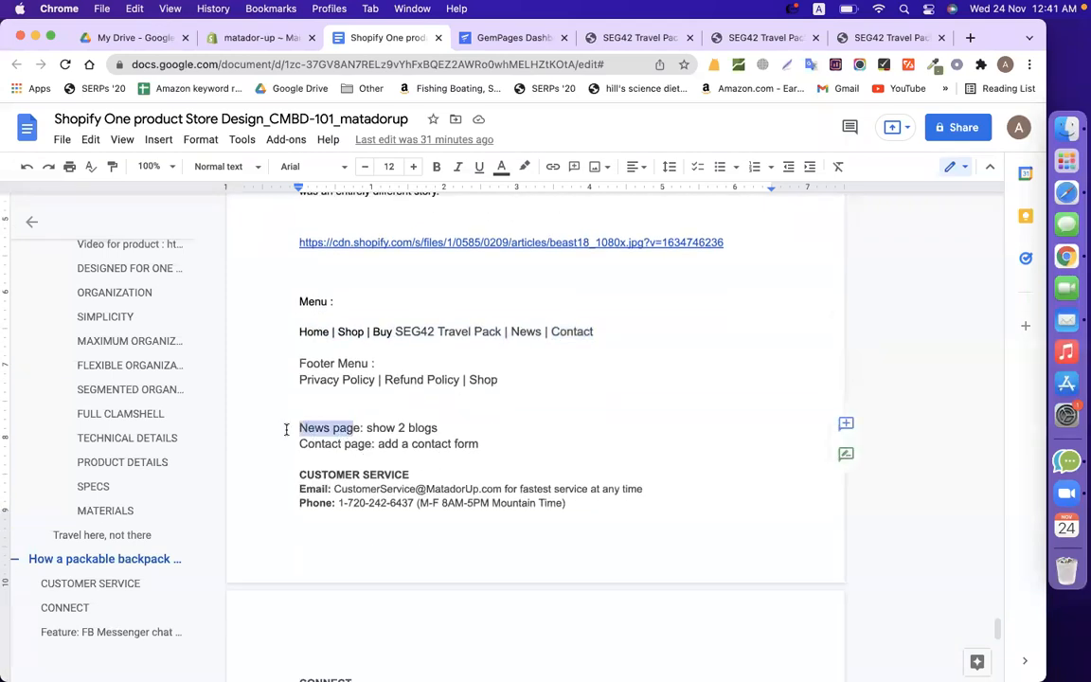
pyautogui.click(404, 428)
# Step: Visit the storefront Home and Buy SEG42 Travel Pack pages from the menu
pyautogui.click(604, 45)
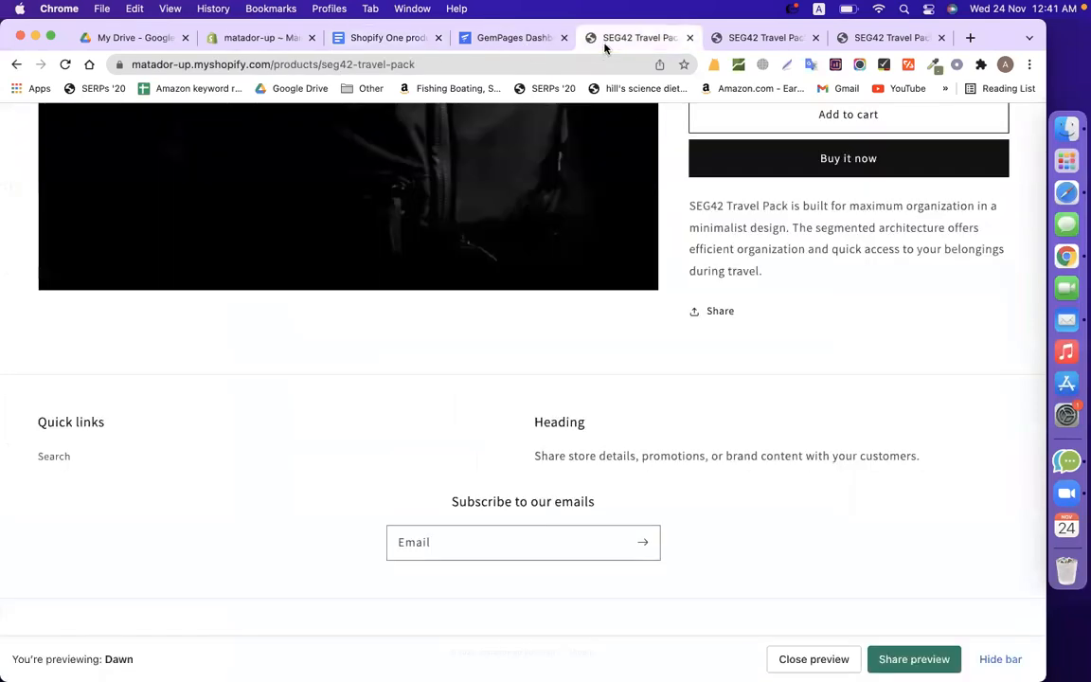
pyautogui.scroll(10, 554, 285)
pyautogui.click(177, 166)
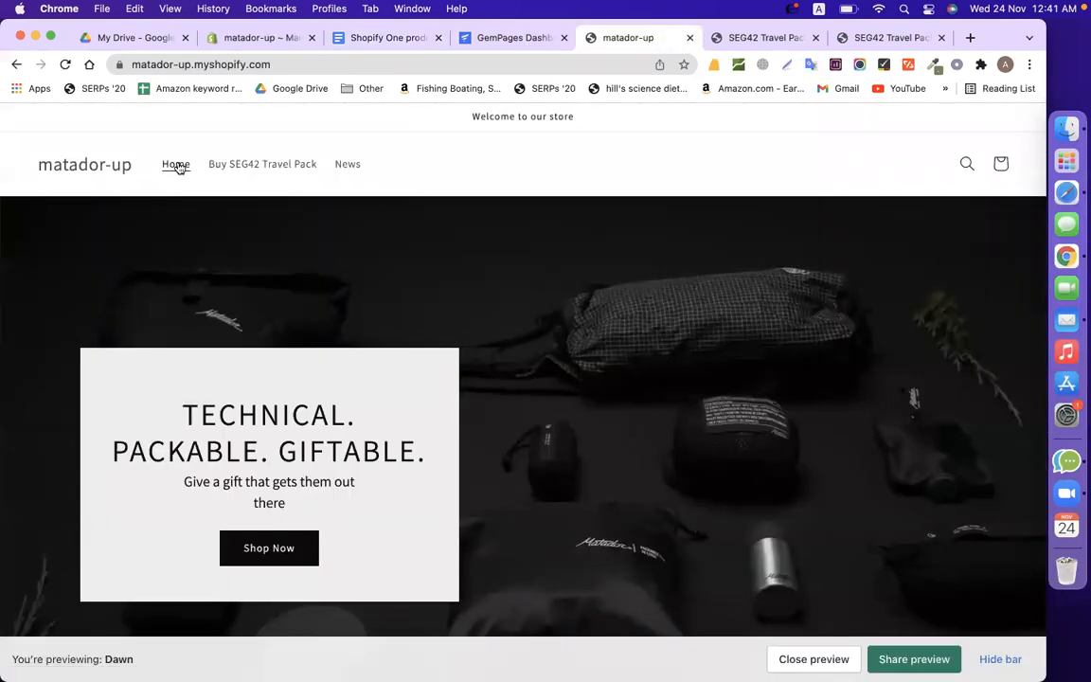
pyautogui.scroll(-10, 531, 515)
pyautogui.scroll(10, 529, 513)
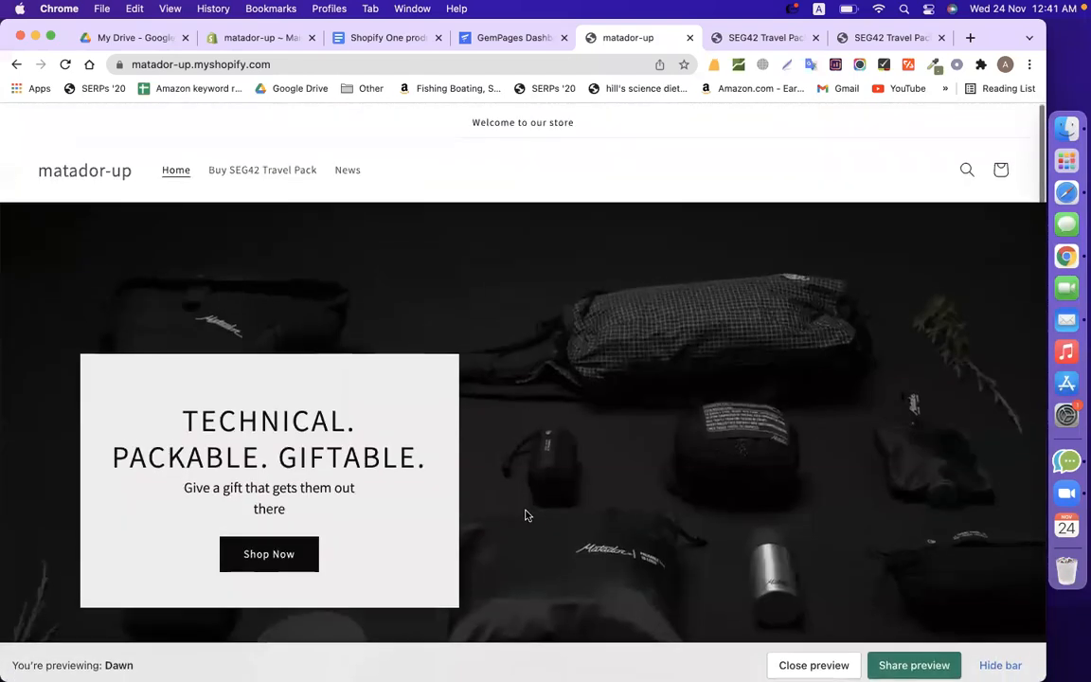
pyautogui.click(248, 165)
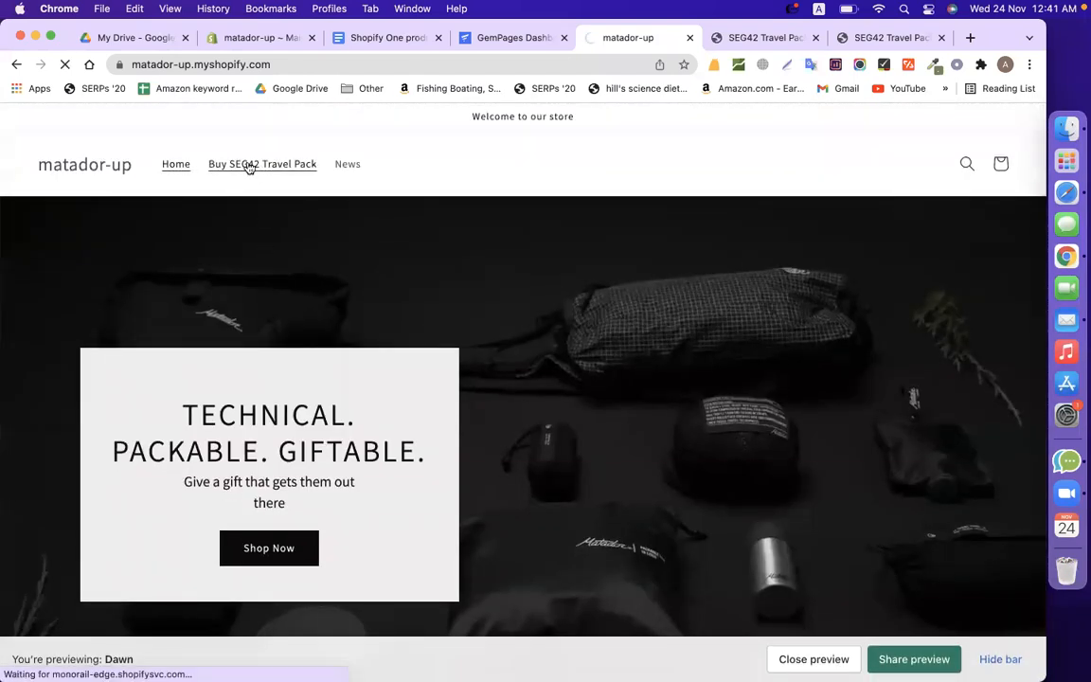
pyautogui.scroll(-8, 645, 327)
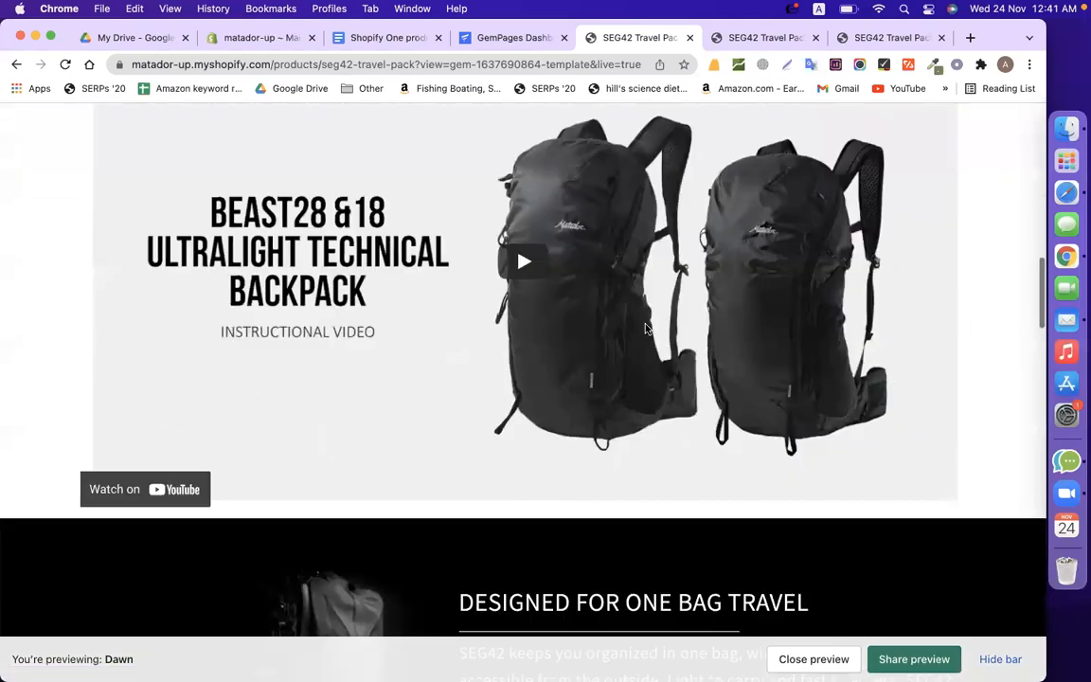
pyautogui.scroll(-5, 644, 326)
pyautogui.scroll(15, 646, 328)
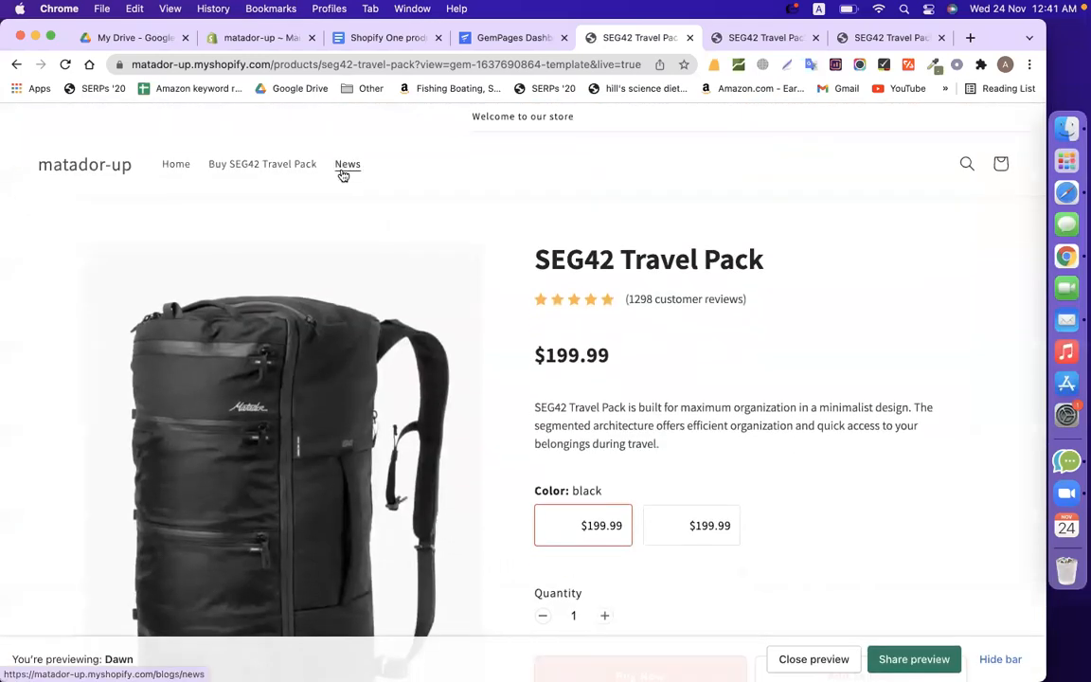
# Step: Open the News blog and its 'Travel here, not there' post, then return to News
pyautogui.click(344, 169)
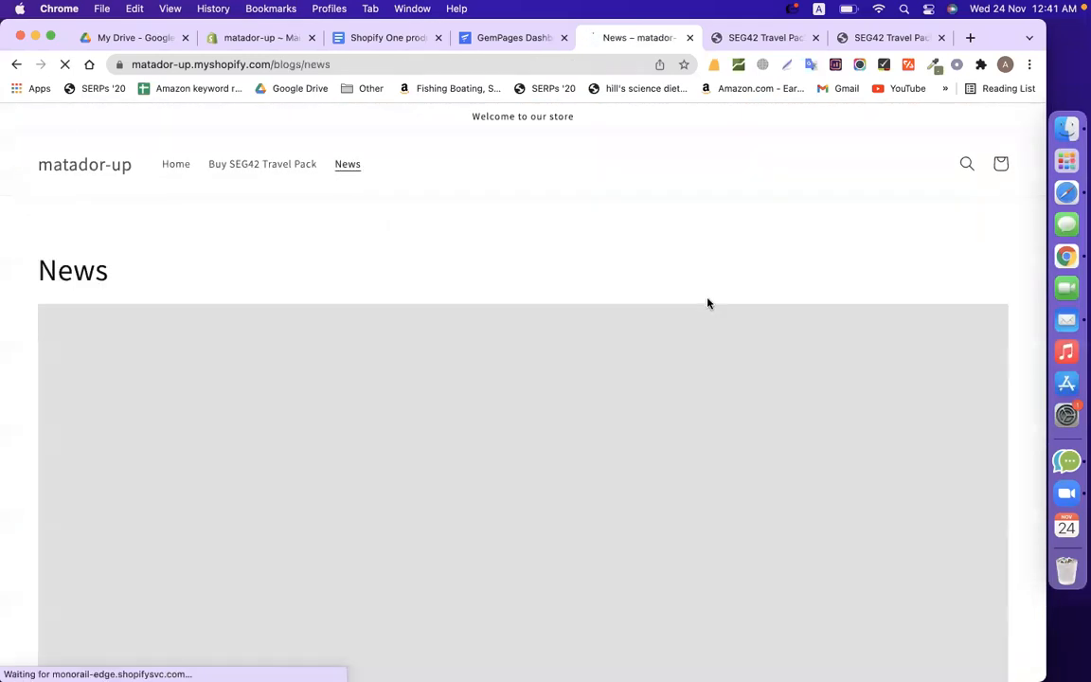
pyautogui.scroll(-5, 708, 303)
pyautogui.scroll(-8, 710, 304)
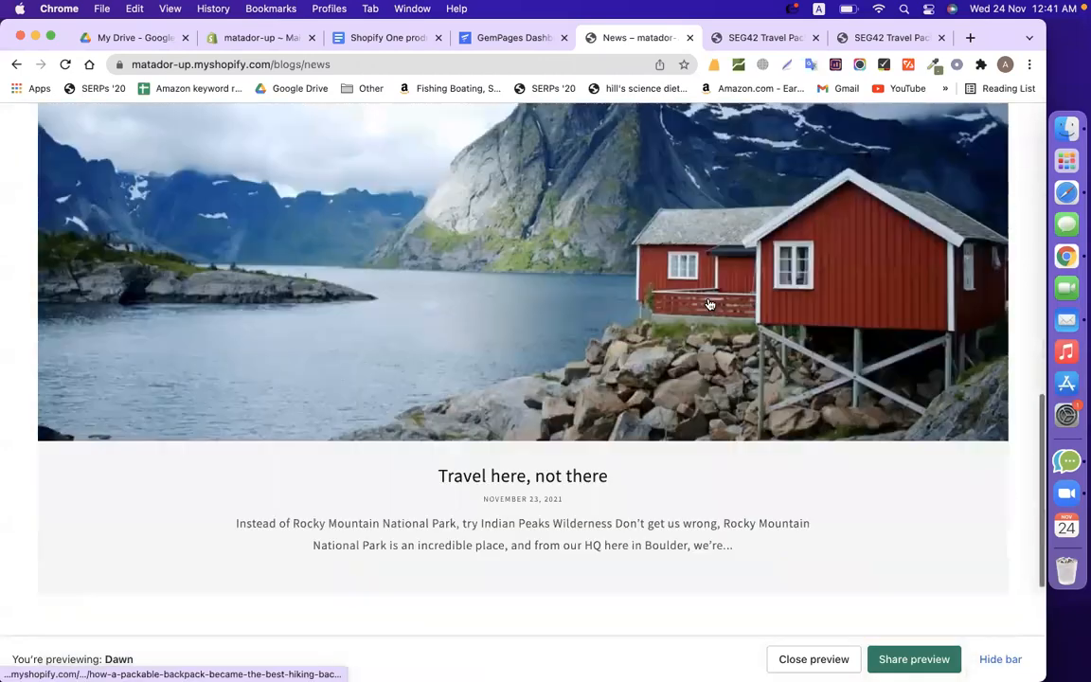
pyautogui.scroll(1, 709, 304)
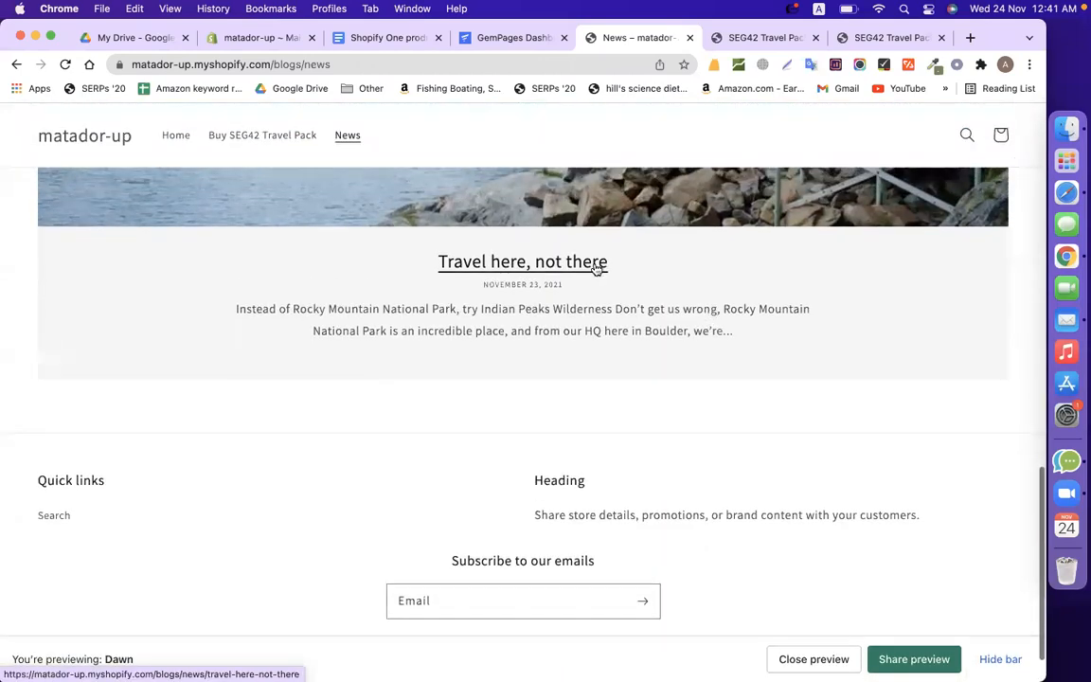
pyautogui.click(709, 304)
pyautogui.scroll(-9, 597, 271)
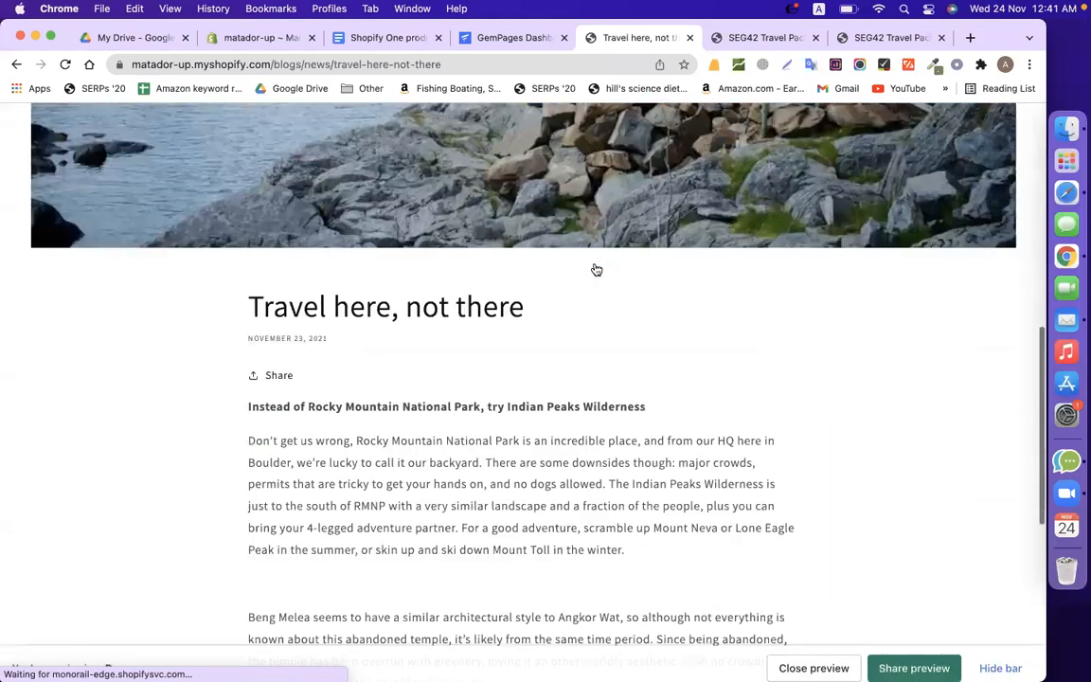
pyautogui.scroll(9, 597, 271)
pyautogui.click(16, 64)
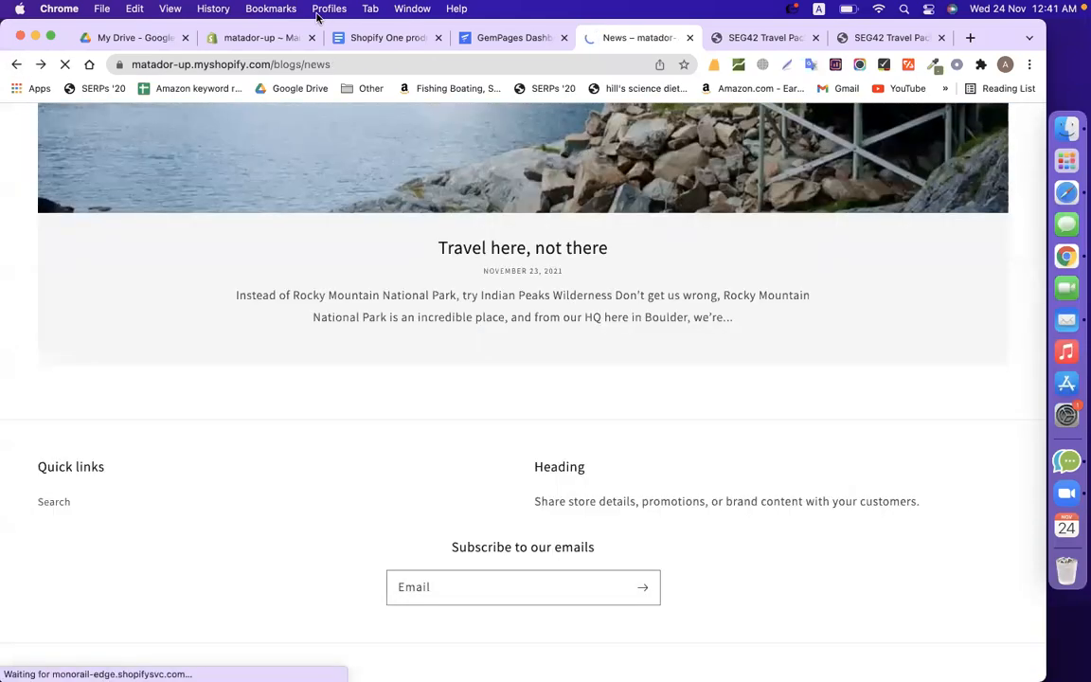
# Step: Select the footer menu lines in the design plan document
pyautogui.click(363, 39)
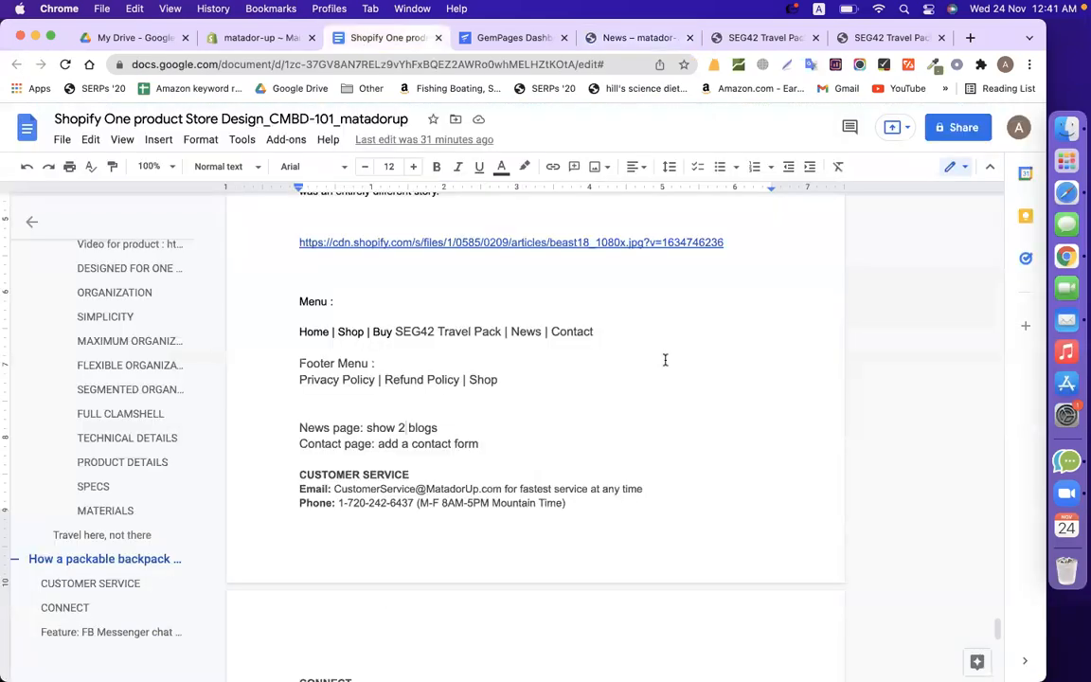
pyautogui.doubleClick(571, 330)
pyautogui.click(311, 379)
pyautogui.moveTo(501, 379); pyautogui.dragTo(240, 363)
# Step: Bold the 'News page: show 2 blogs' and Contact page lines in the plan
pyautogui.moveTo(290, 428); pyautogui.dragTo(465, 429)
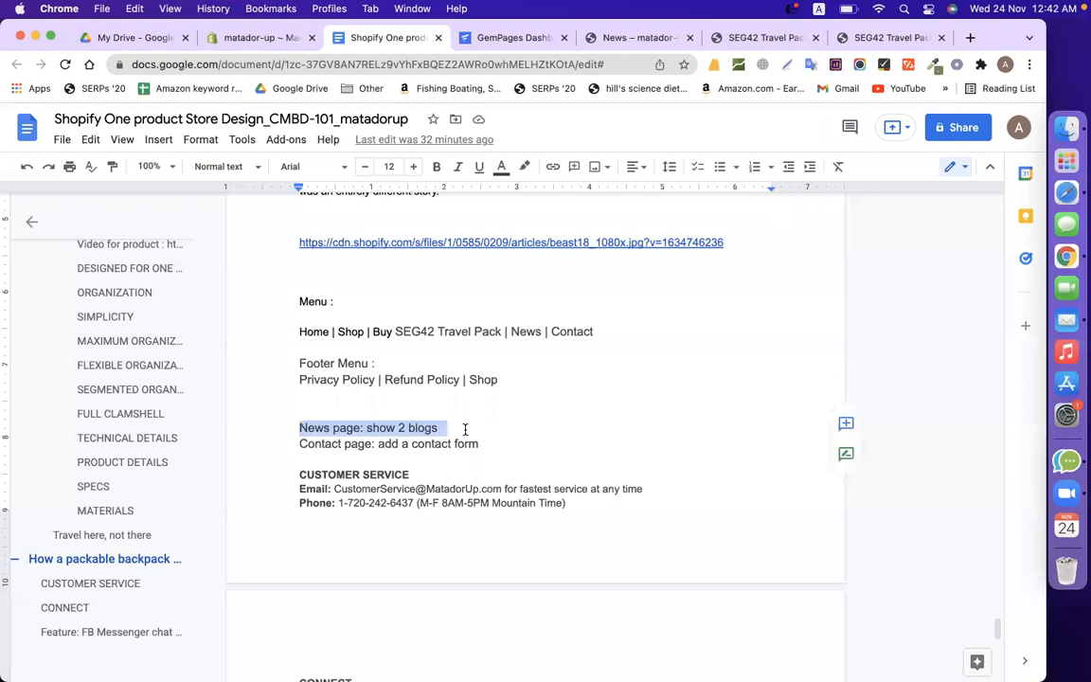
pyautogui.press('super+b')
pyautogui.moveTo(491, 440); pyautogui.dragTo(284, 441)
pyautogui.press('super+b')
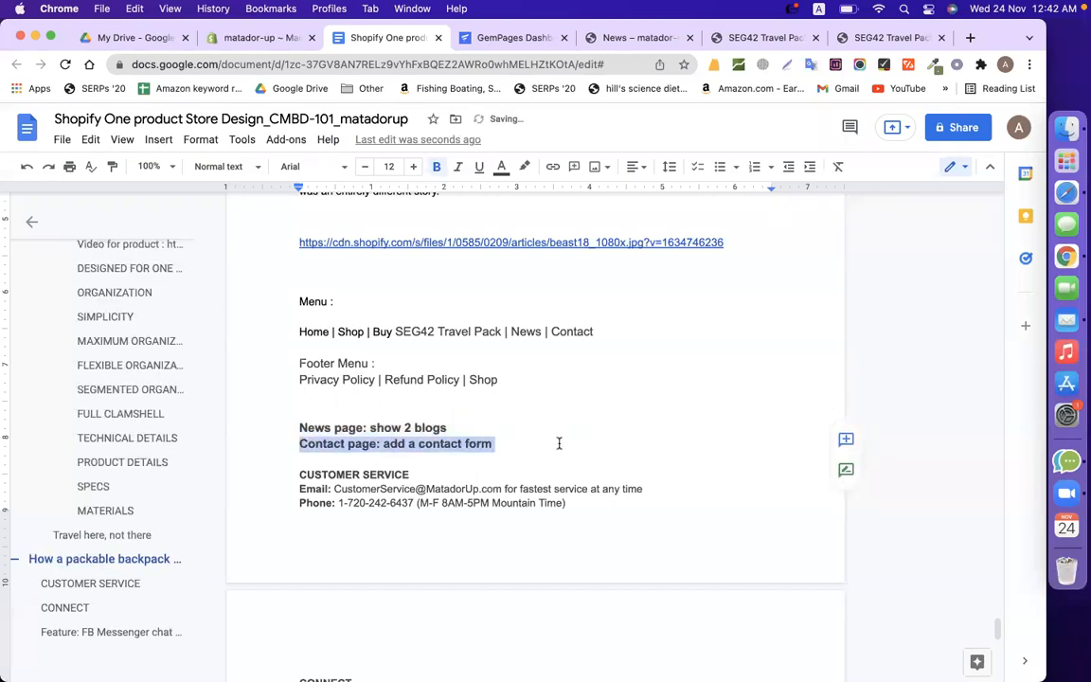
pyautogui.moveTo(382, 443); pyautogui.dragTo(536, 440)
pyautogui.scroll(-3, 536, 441)
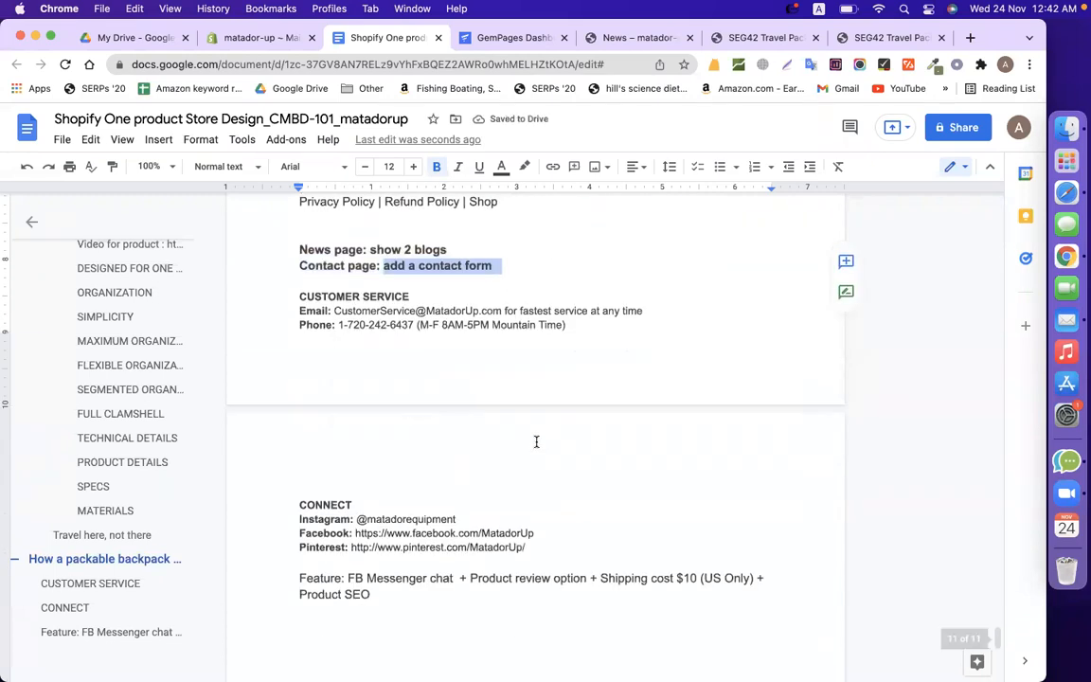
pyautogui.click(249, 38)
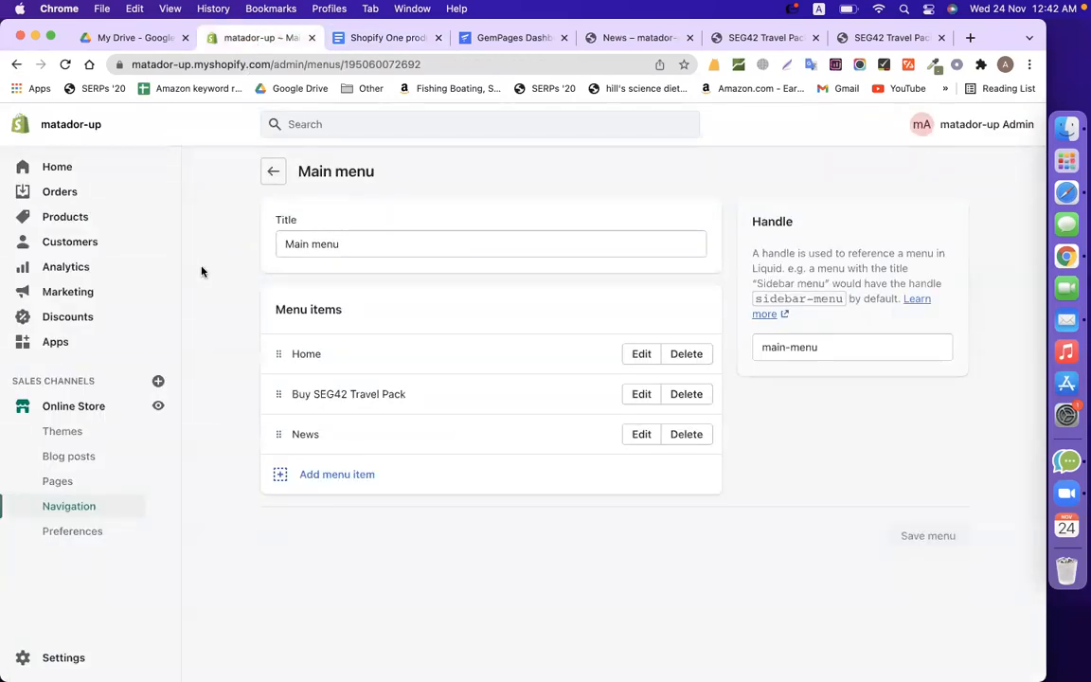
# Step: Load the Shopify App Store in the browser using the 'ap' address shortcut
pyautogui.click(763, 37)
pyautogui.click(486, 64)
pyautogui.write('ap')
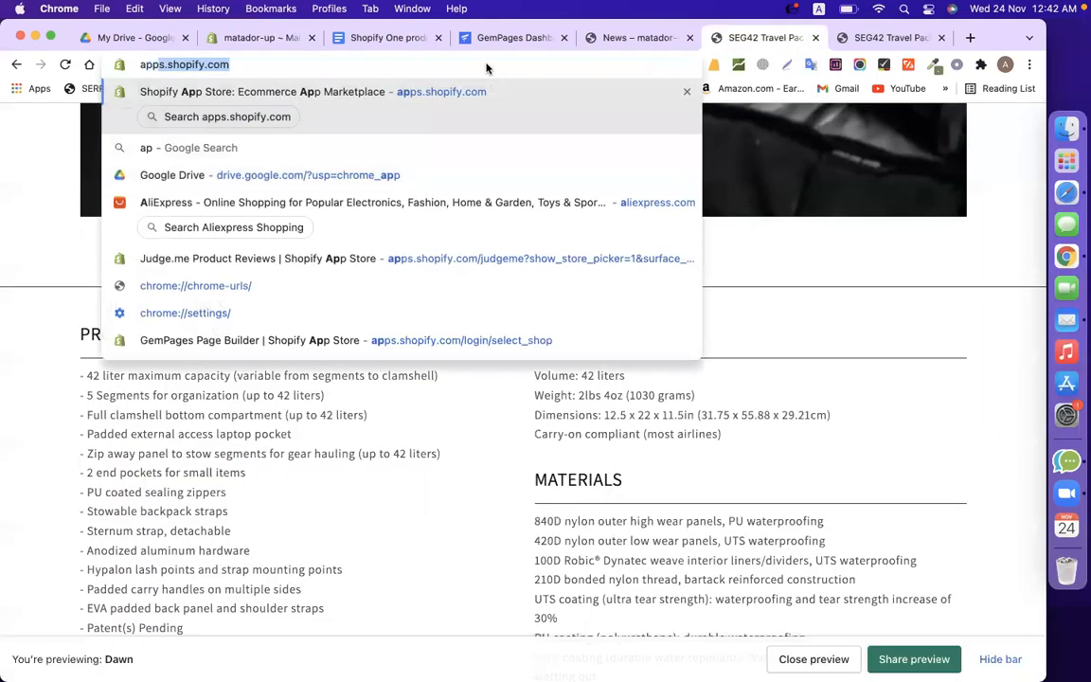
pyautogui.press('Return')
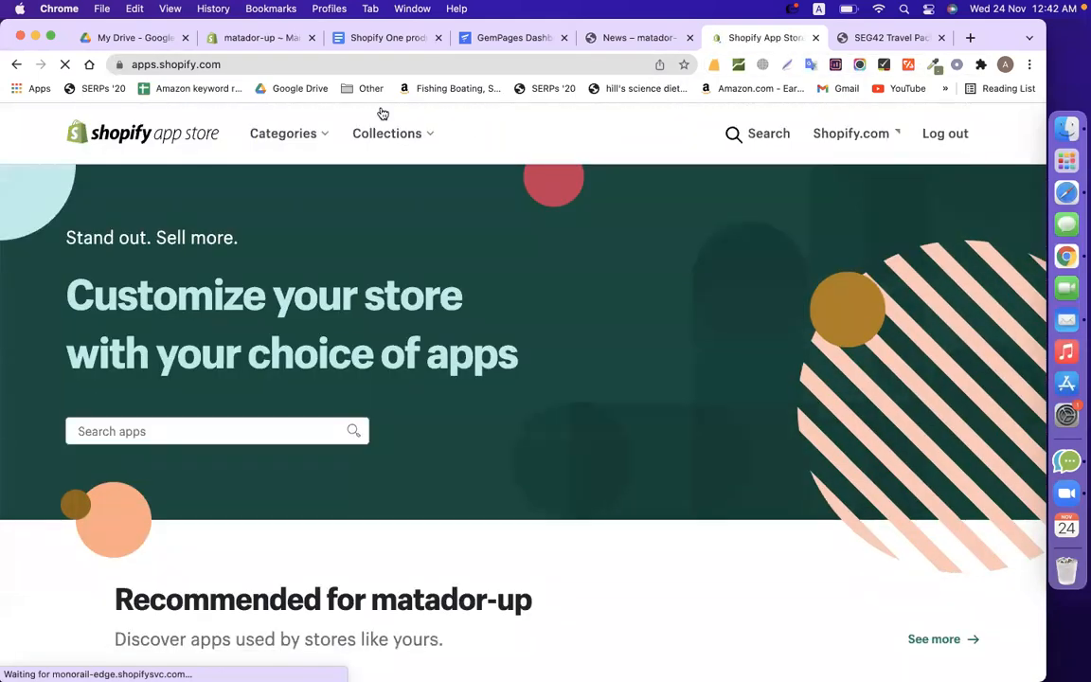
# Step: Search the App Store for 'form' and scroll through the results
pyautogui.click(194, 431)
pyautogui.write('s')
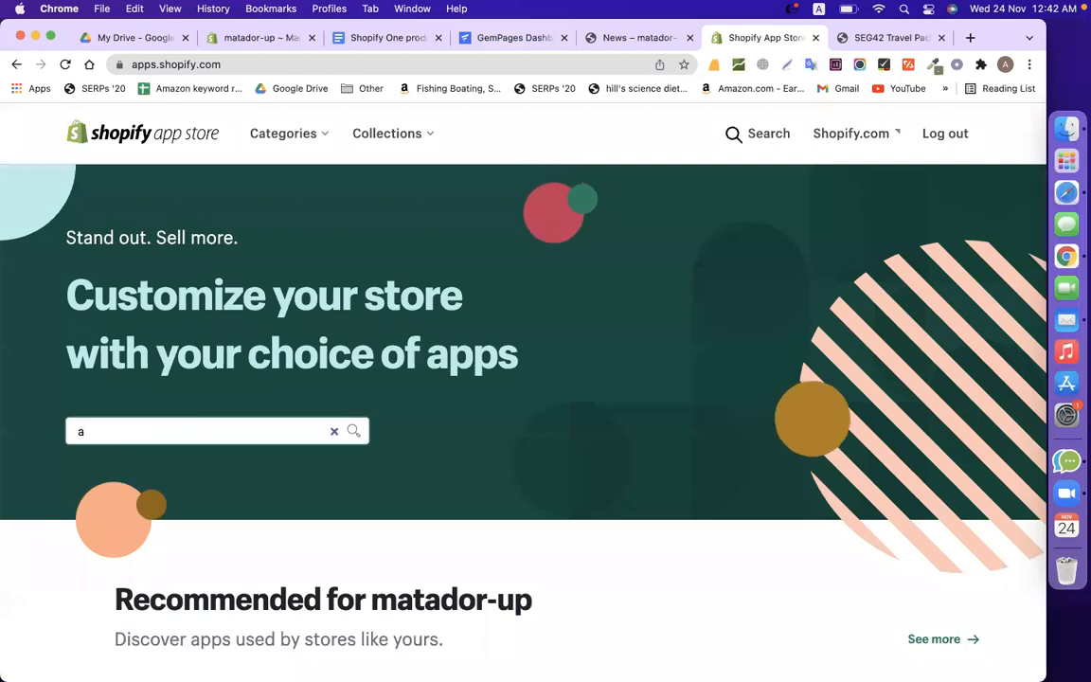
pyautogui.press('BackSpace')
pyautogui.write('form')
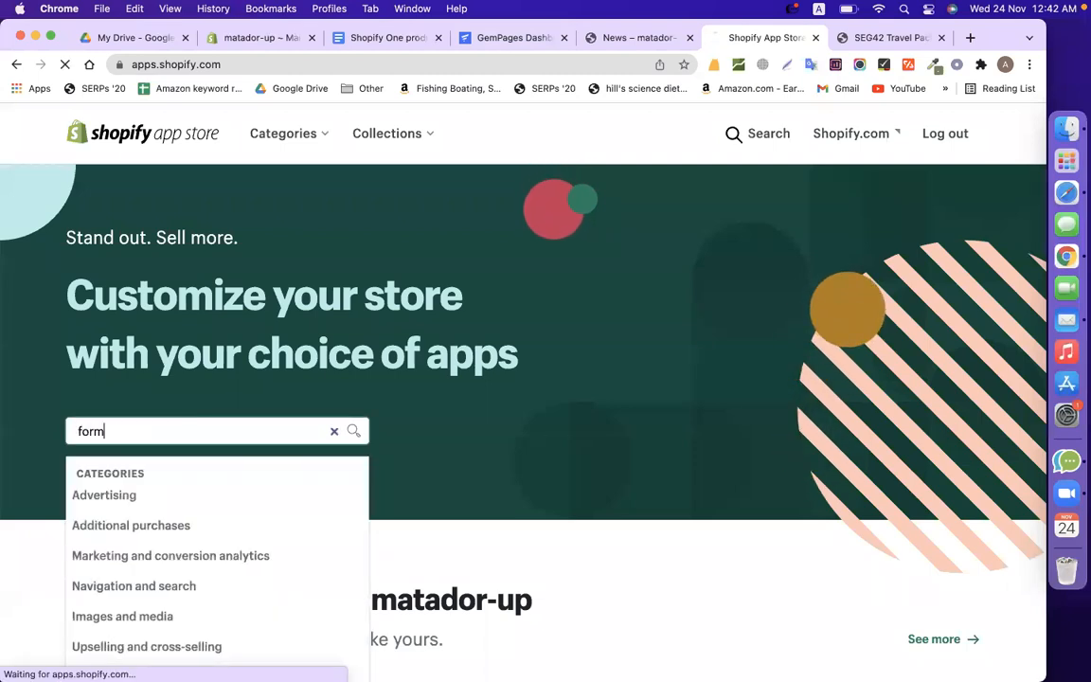
pyautogui.press('Return')
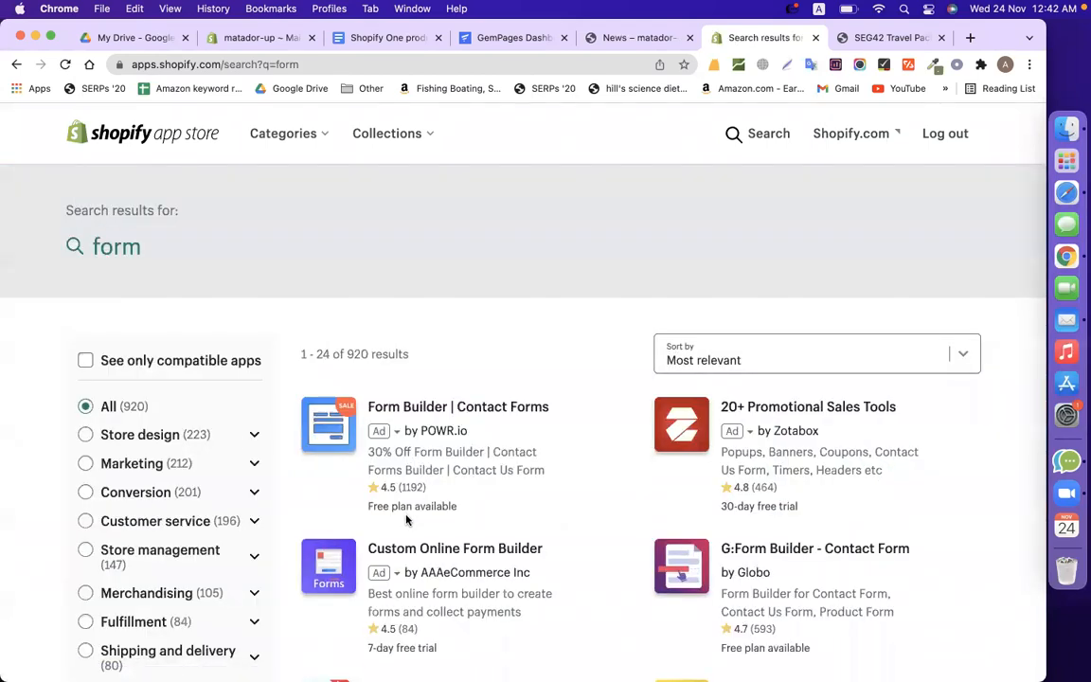
pyautogui.scroll(-5, 589, 474)
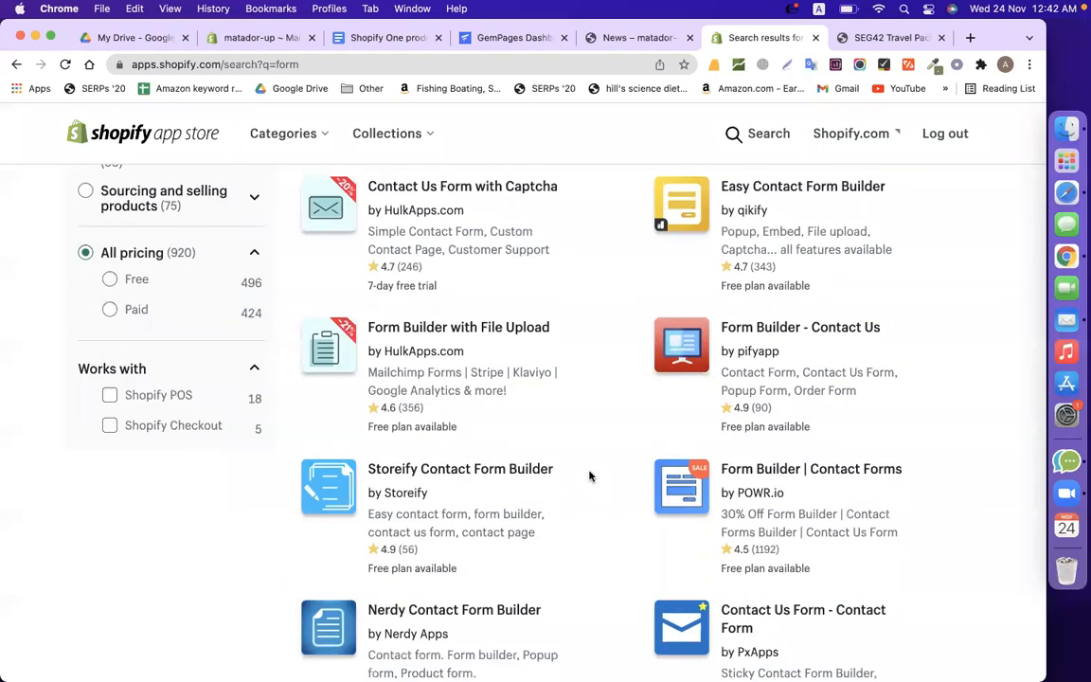
pyautogui.scroll(-3, 589, 475)
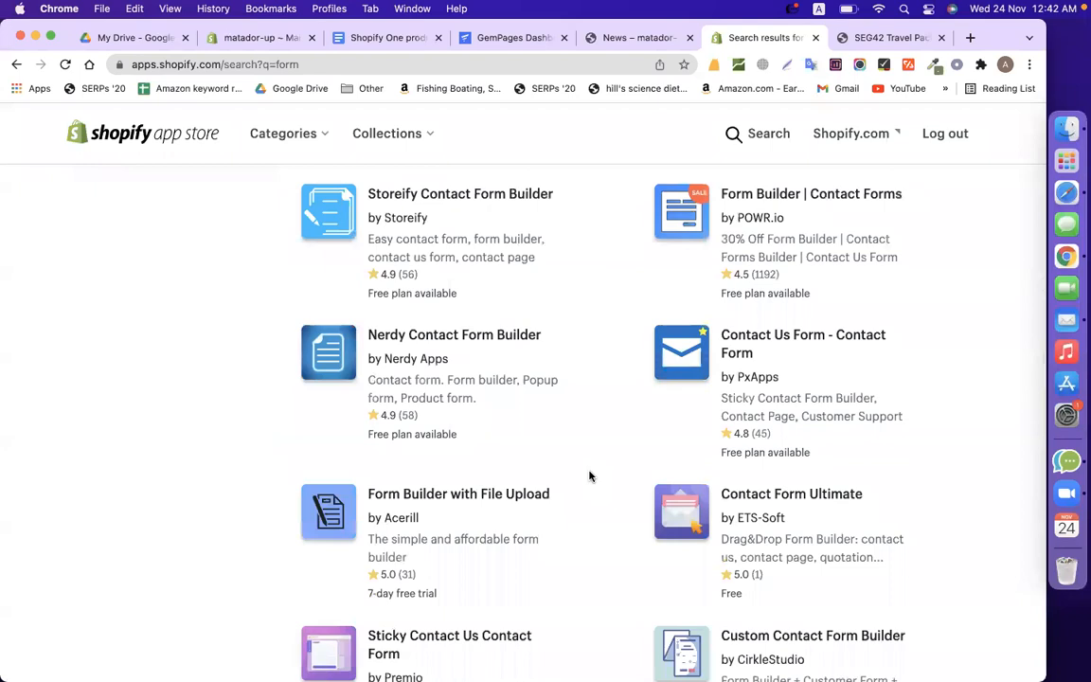
pyautogui.scroll(10, 589, 474)
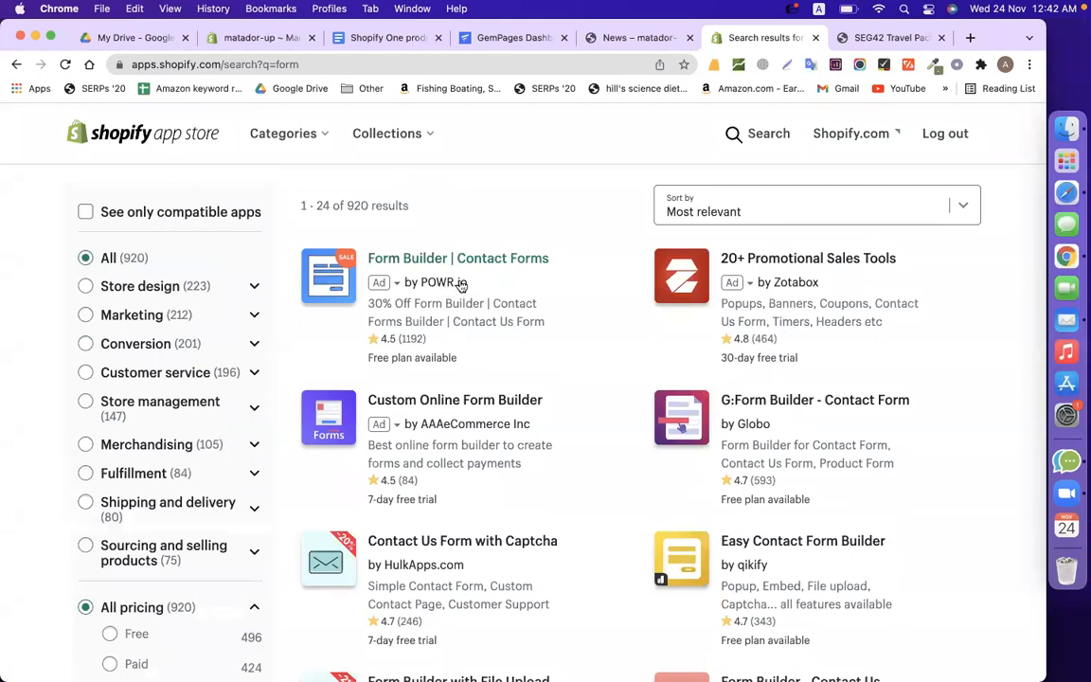
# Step: Install POWR.io's Form Builder | Contact Forms app on the store
pyautogui.click(459, 269)
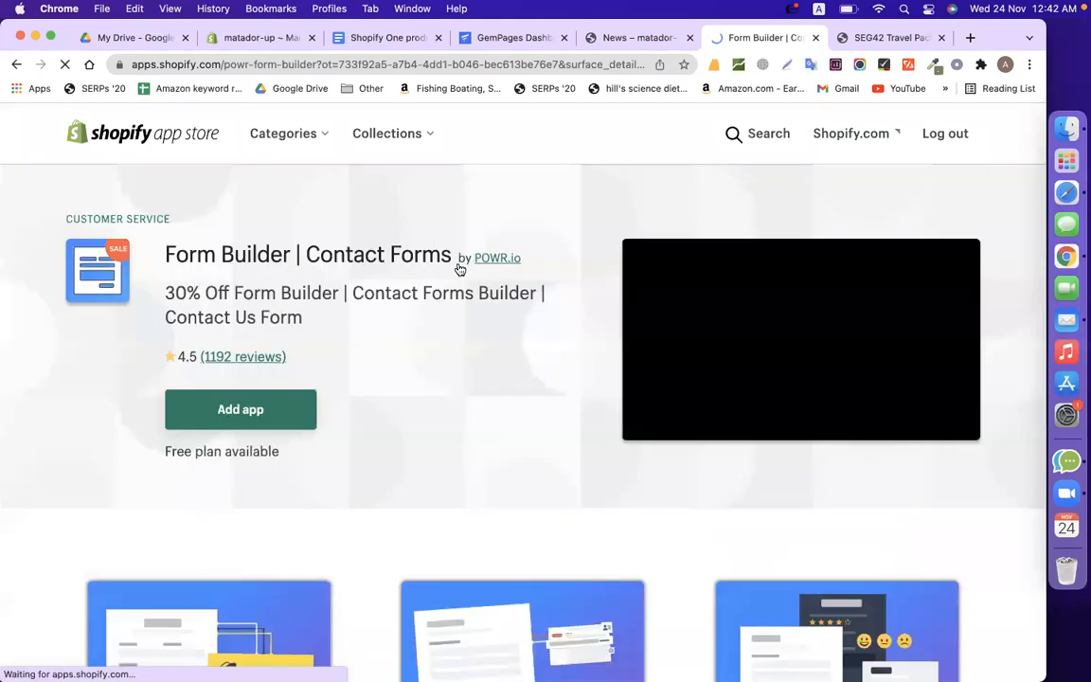
pyautogui.click(249, 413)
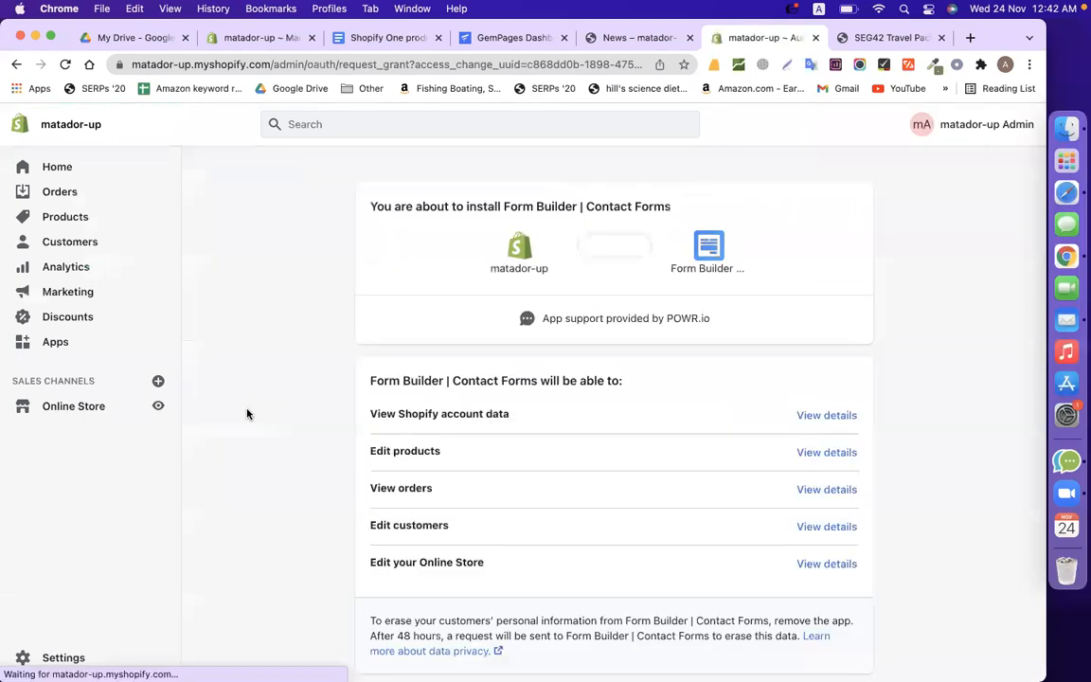
pyautogui.scroll(-3, 416, 385)
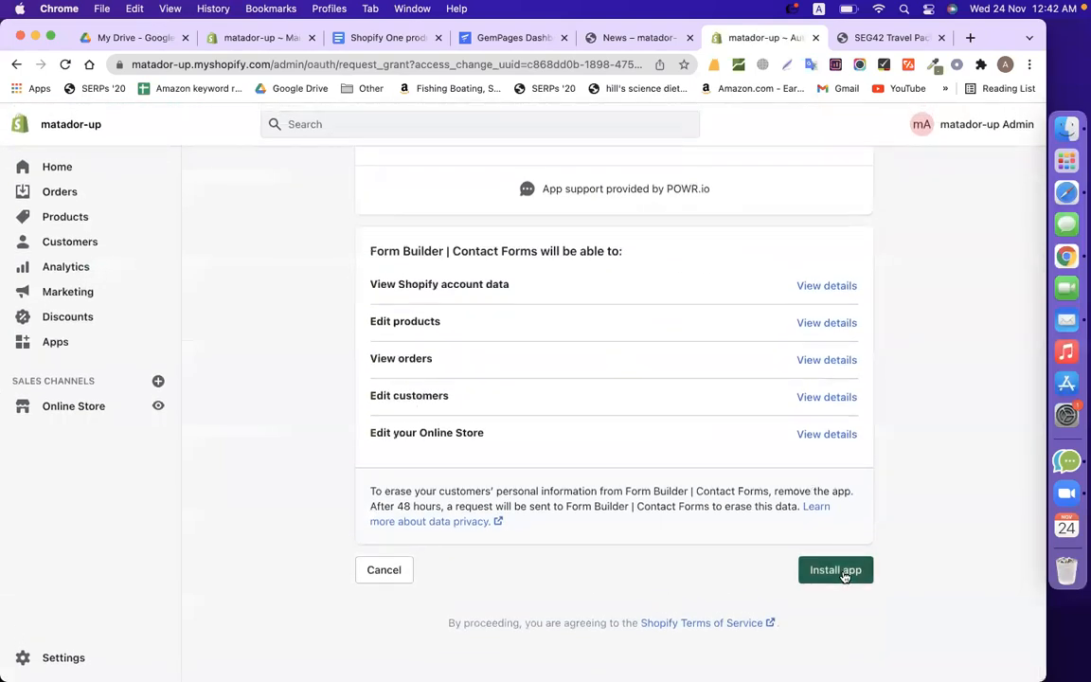
pyautogui.click(838, 570)
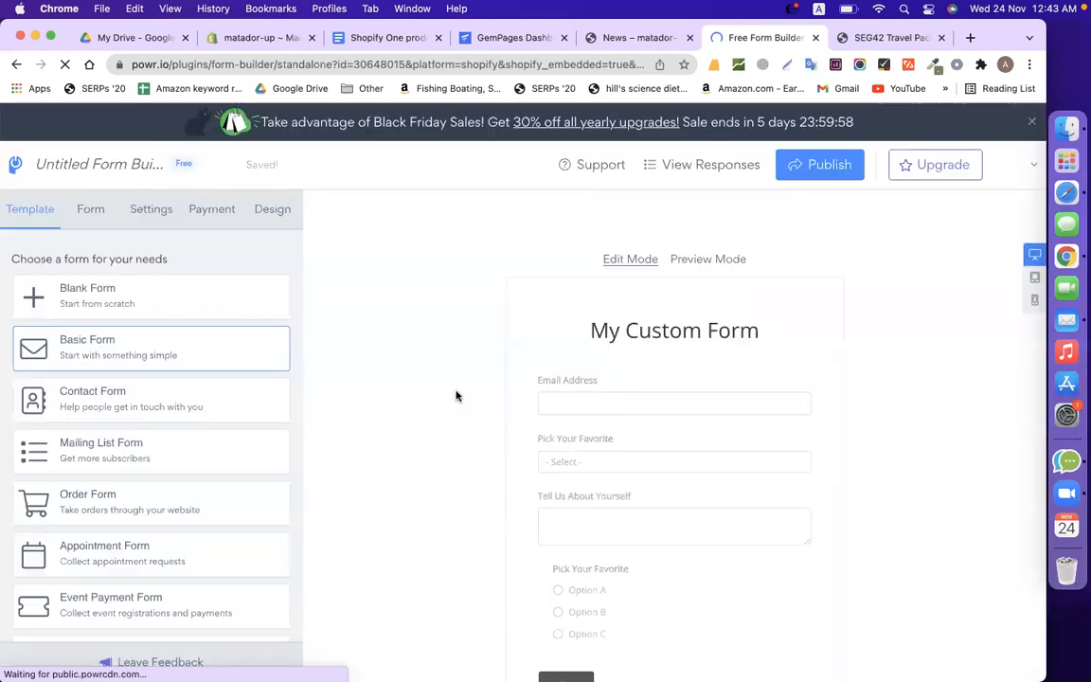
# Step: Delete the multiple-choice and dropdown Pick Your Favorite questions from the form
pyautogui.scroll(-3, 635, 448)
pyautogui.scroll(3, 634, 449)
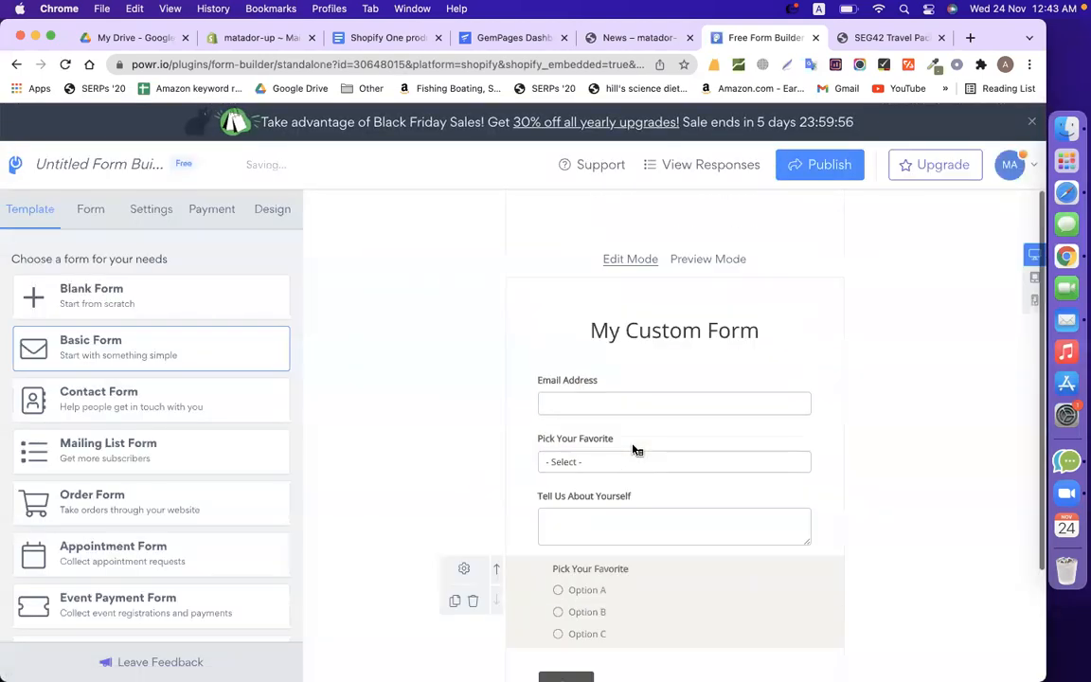
pyautogui.scroll(-3, 634, 448)
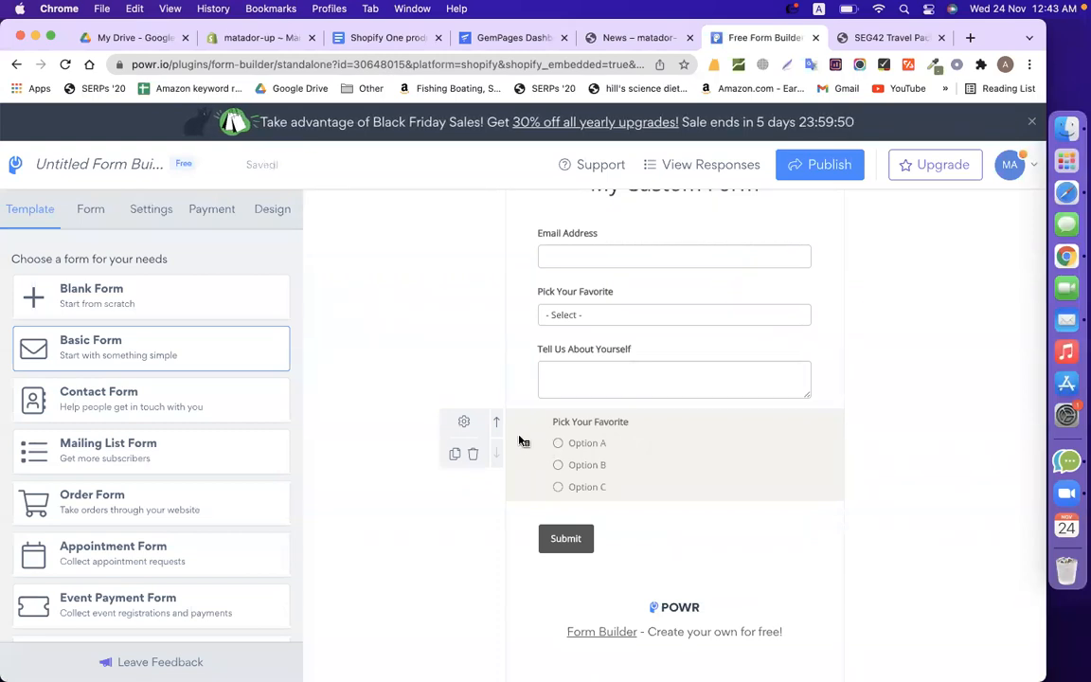
pyautogui.click(473, 456)
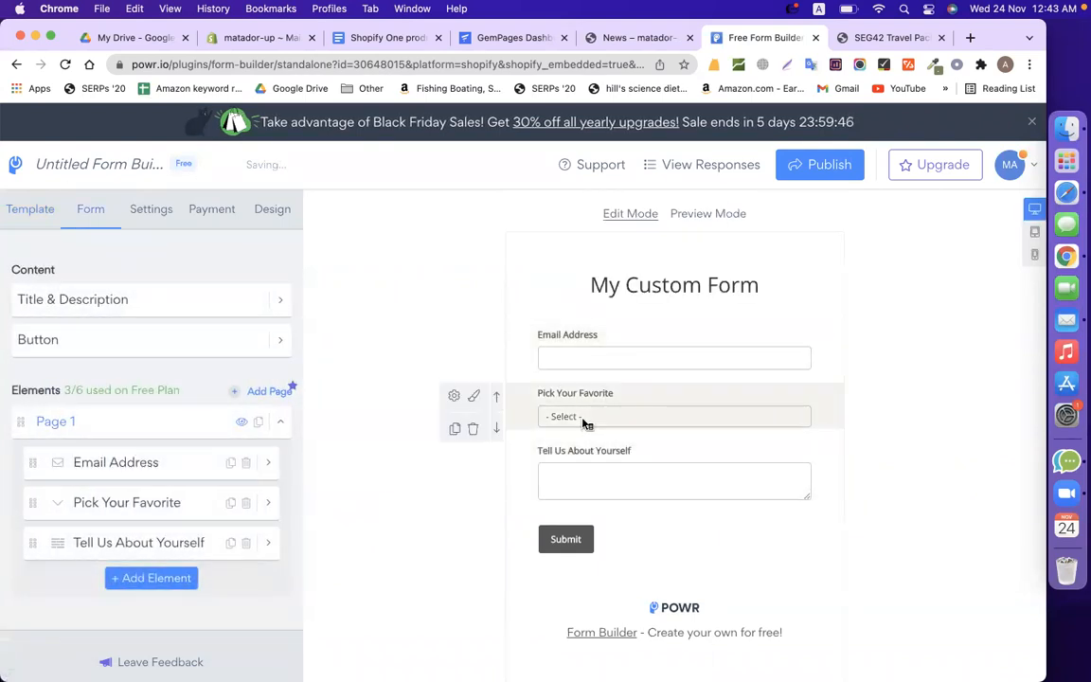
pyautogui.click(474, 432)
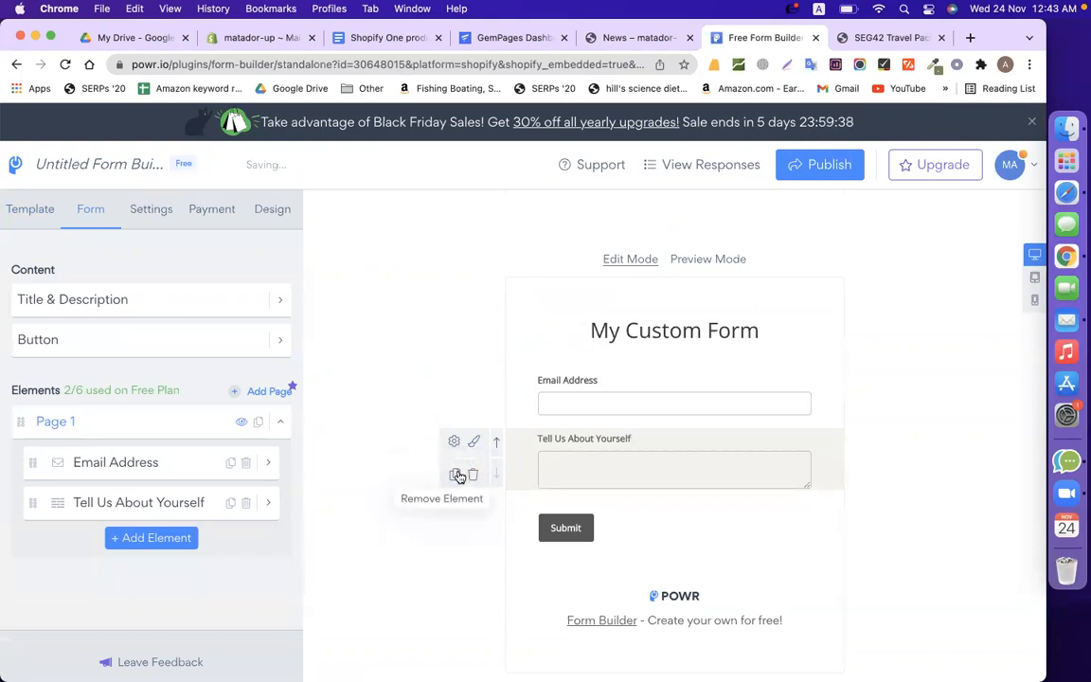
# Step: Change the form title from My Custom Form to 'Contact Form'
pyautogui.click(149, 312)
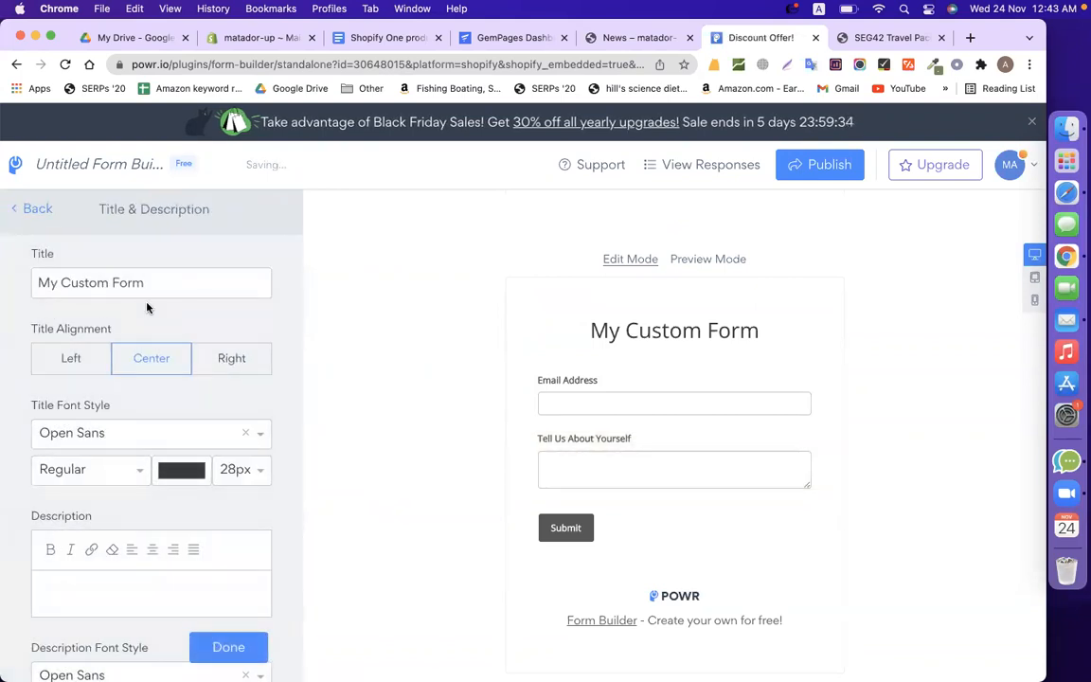
pyautogui.moveTo(154, 274); pyautogui.dragTo(6, 280)
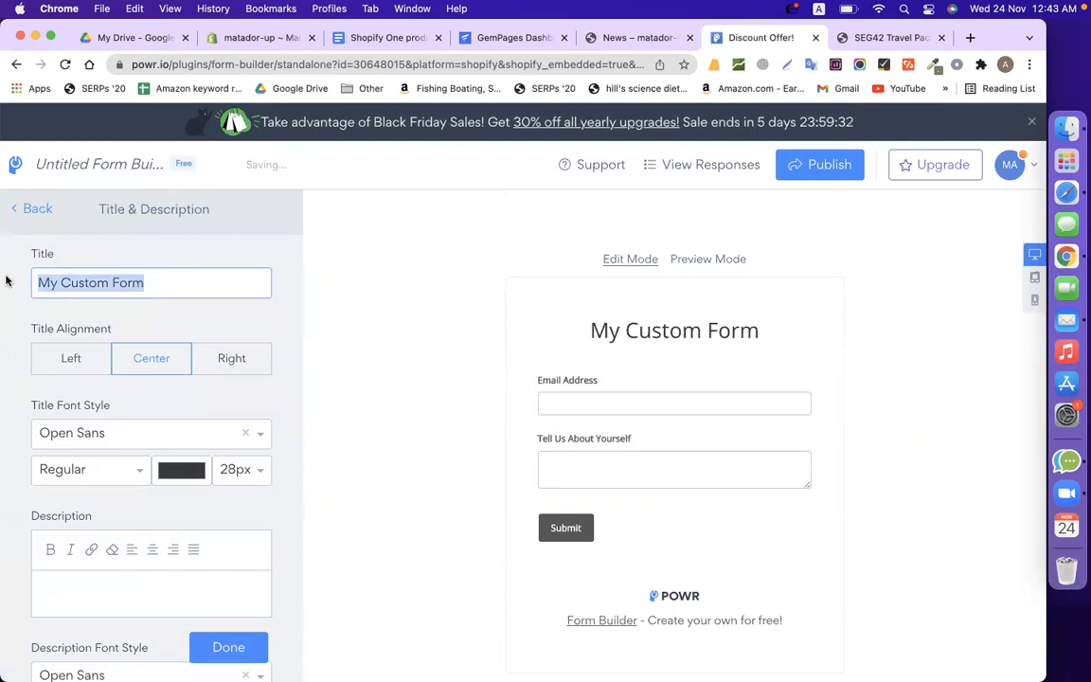
pyautogui.write('Contact F')
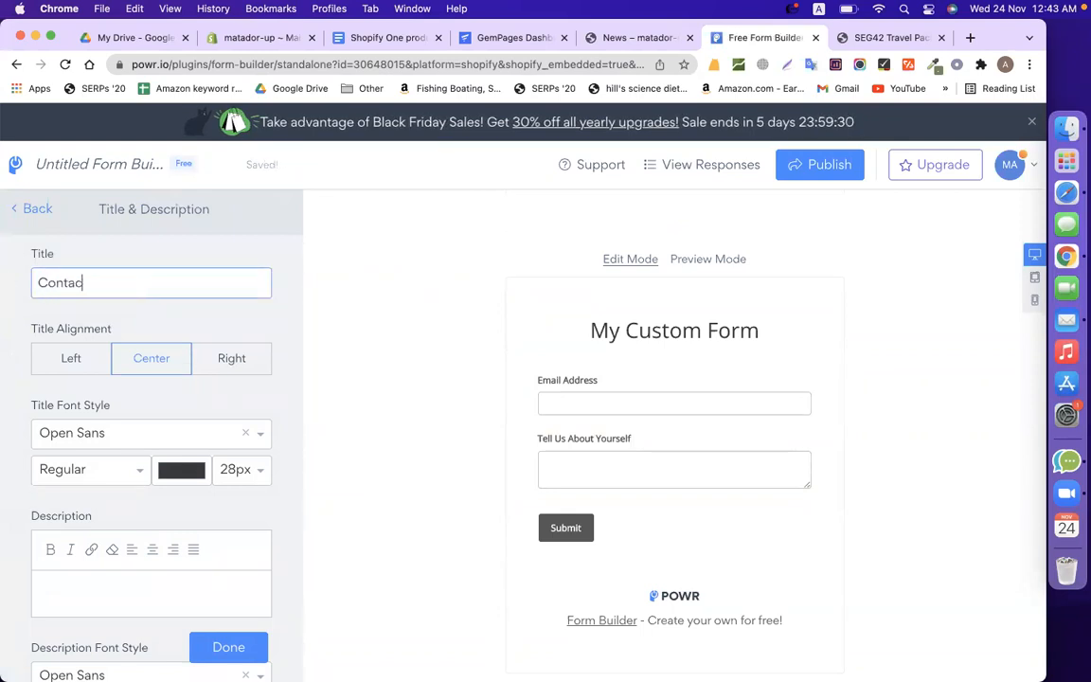
pyautogui.press('BackSpace')
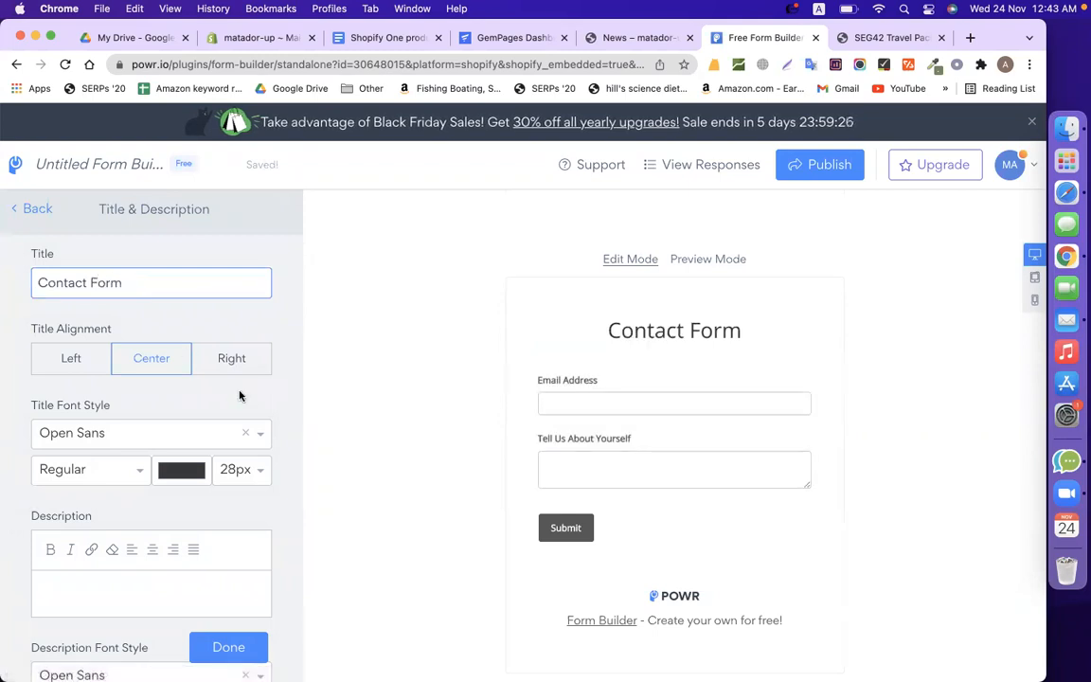
pyautogui.scroll(-3, 121, 480)
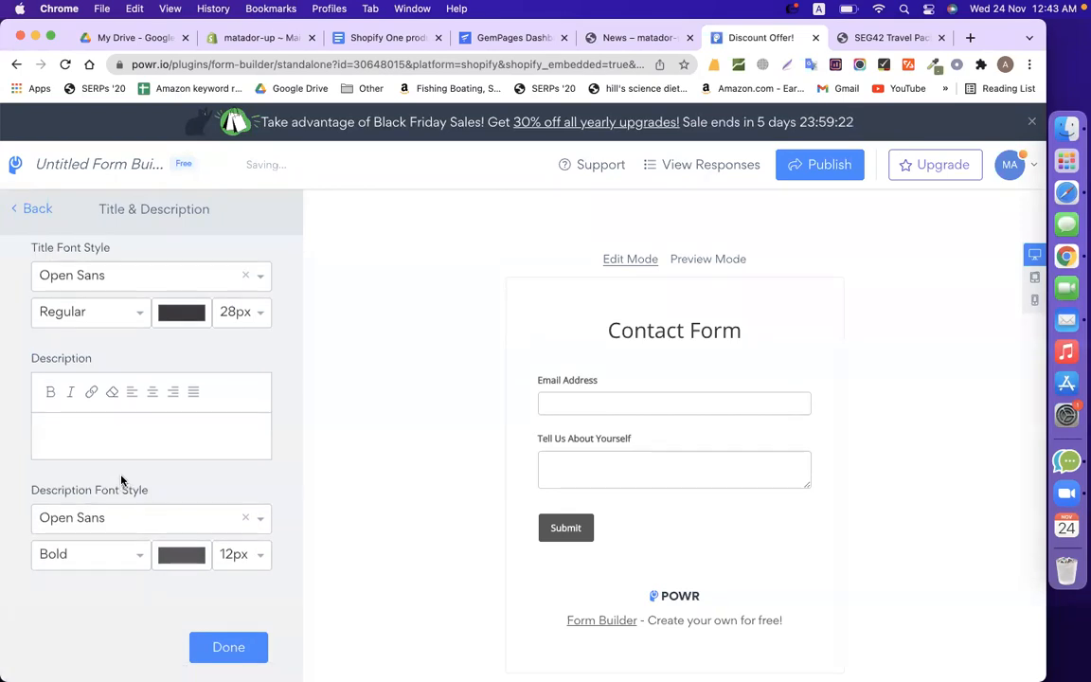
pyautogui.scroll(5, 121, 479)
pyautogui.click(23, 206)
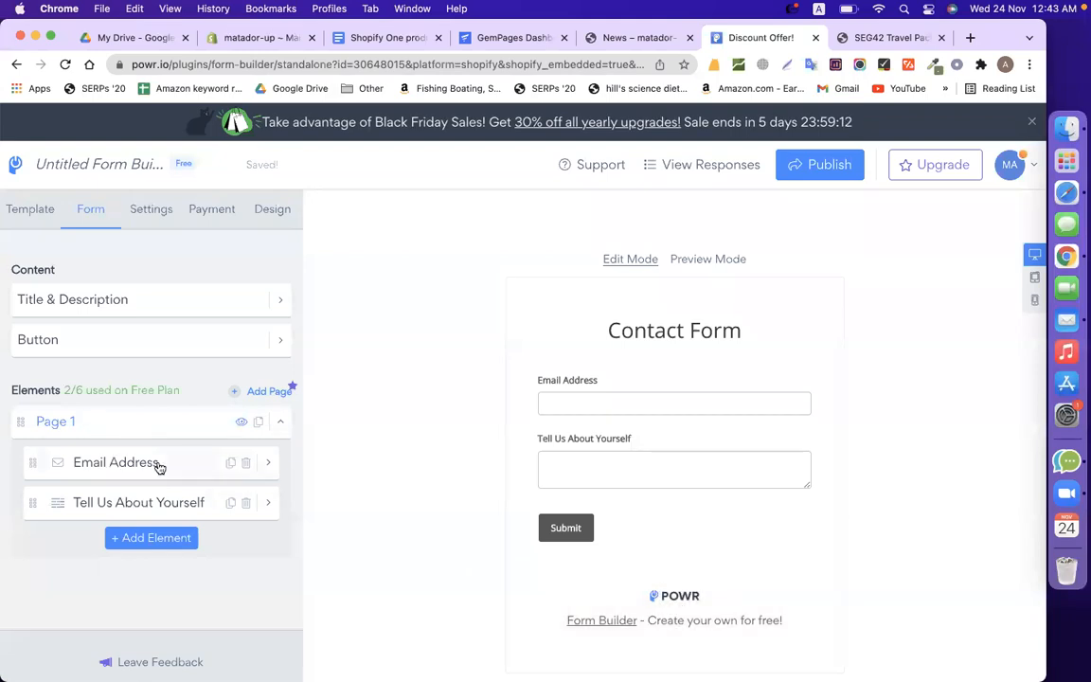
# Step: Add a required field labelled 'Name' and move it above Email Address at the top of the Contact Form
pyautogui.click(147, 540)
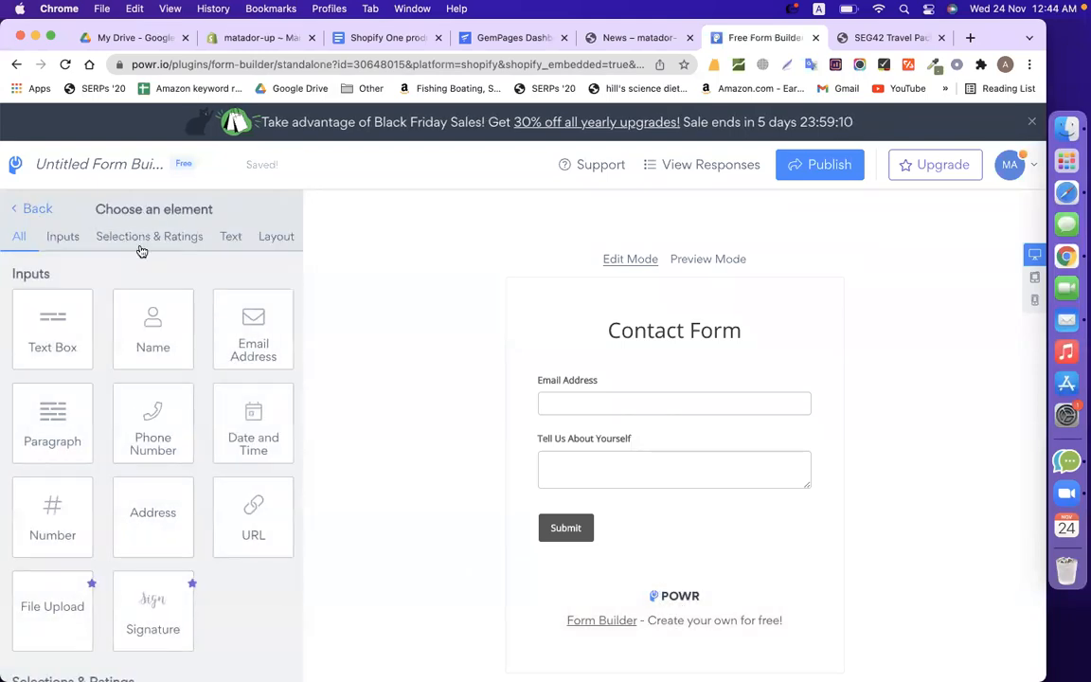
pyautogui.click(170, 345)
pyautogui.click(133, 374)
pyautogui.doubleClick(59, 372)
pyautogui.press('BackSpace')
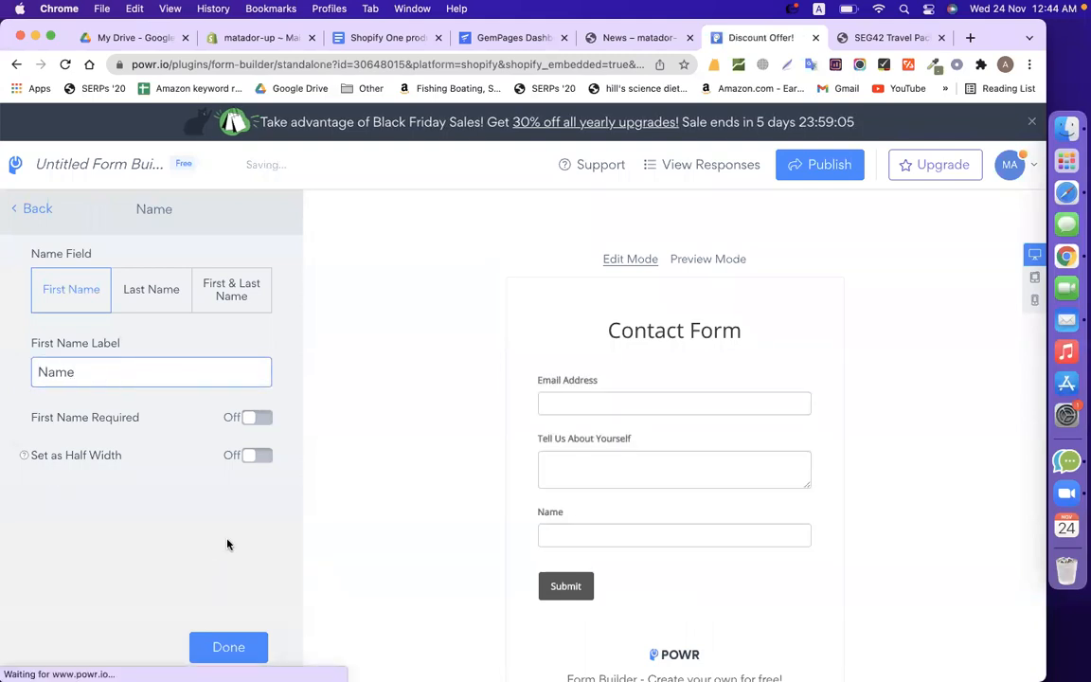
pyautogui.click(253, 417)
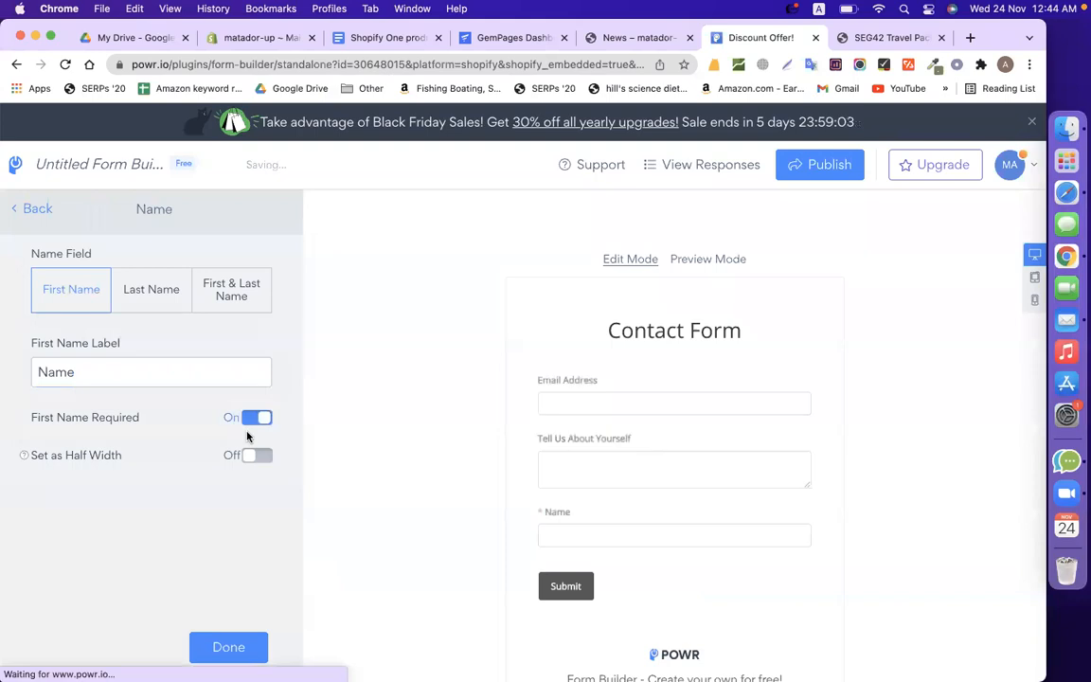
pyautogui.click(216, 633)
pyautogui.moveTo(25, 540); pyautogui.dragTo(26, 441)
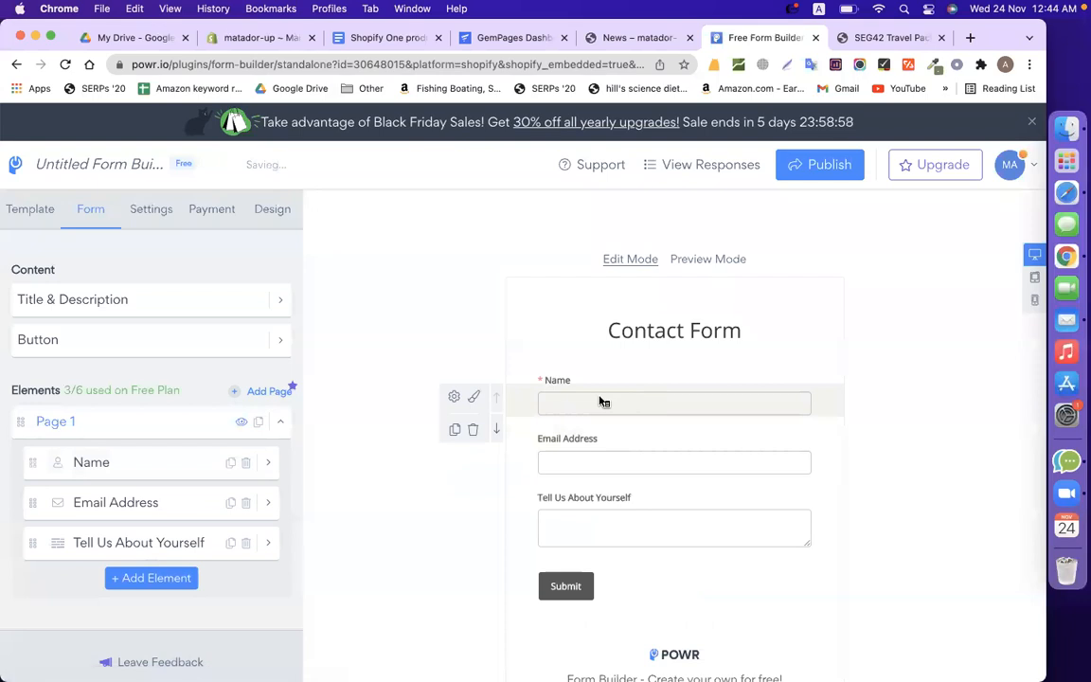
# Step: Make the Email Address field required
pyautogui.click(112, 510)
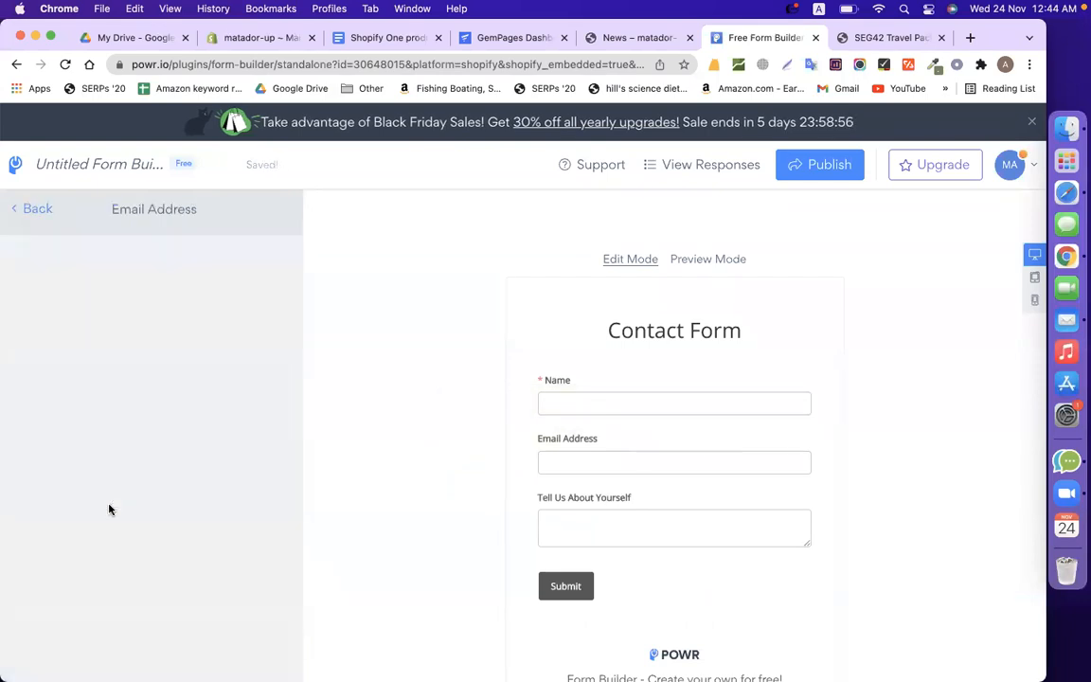
pyautogui.click(258, 329)
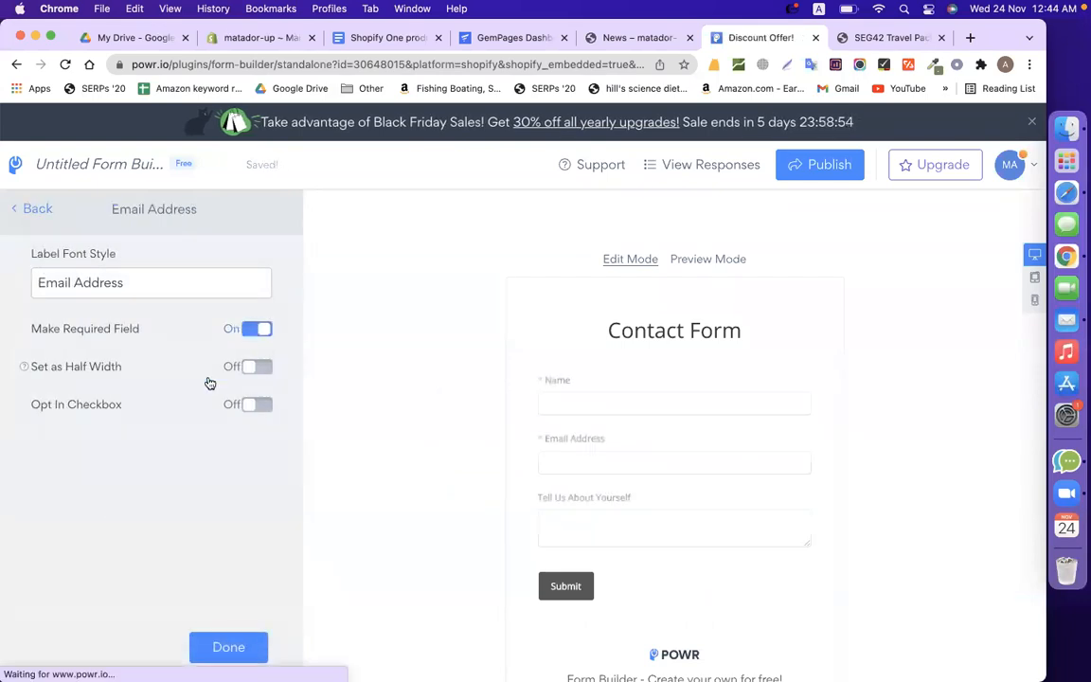
pyautogui.click(227, 648)
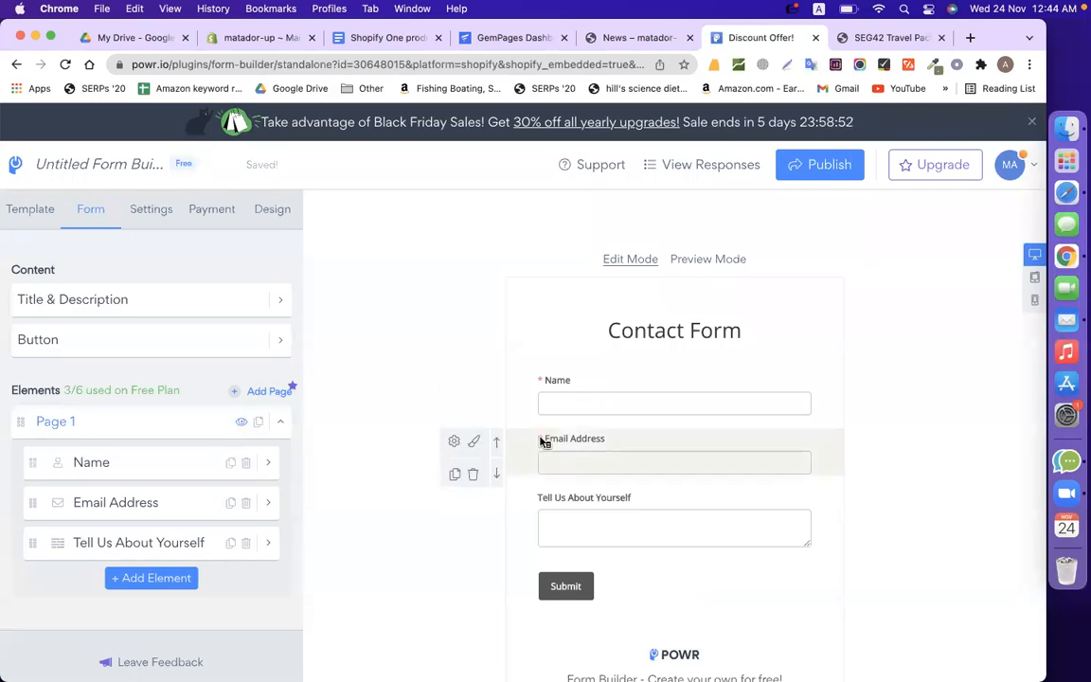
# Step: Rename Tell Us About Yourself to 'Message Us' and make it required
pyautogui.click(147, 542)
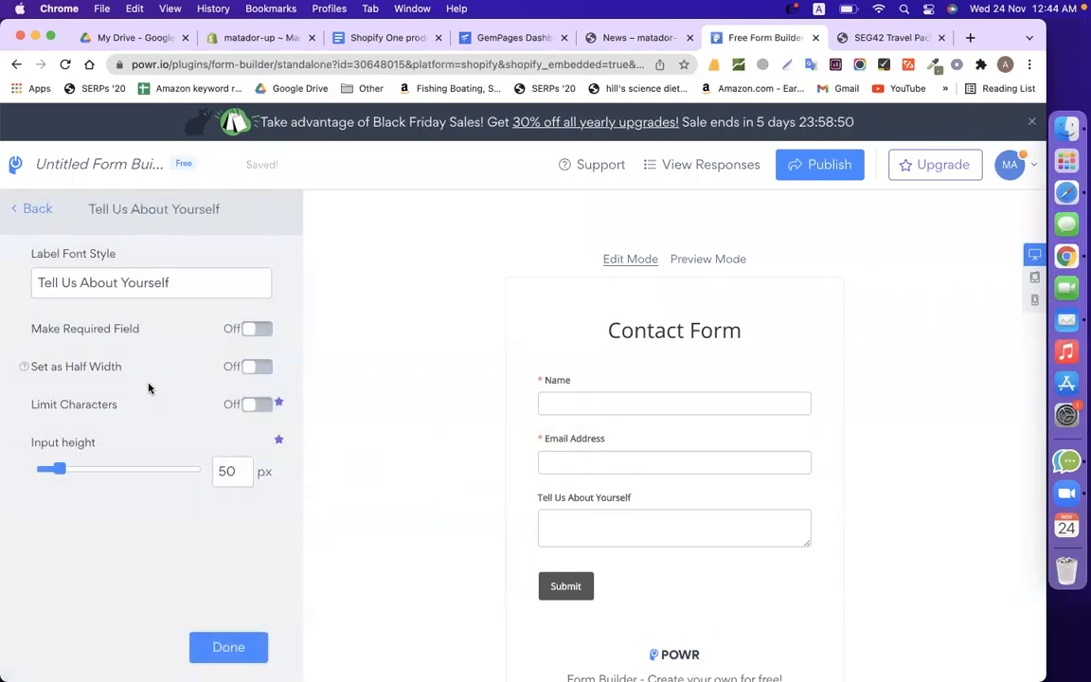
pyautogui.click(200, 292)
pyautogui.press('super+a')
pyautogui.write('Messange')
pyautogui.press('BackSpace')
pyautogui.press('BackSpace')
pyautogui.press('BackSpace')
pyautogui.press('BackSpace')
pyautogui.write('age Us')
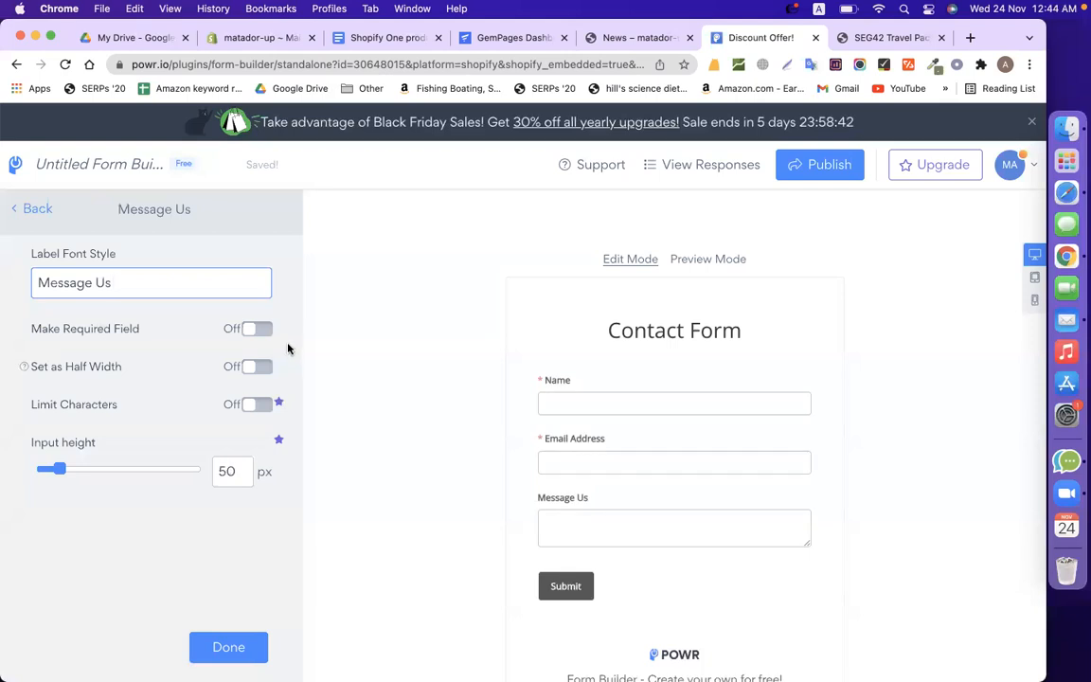
pyautogui.click(259, 331)
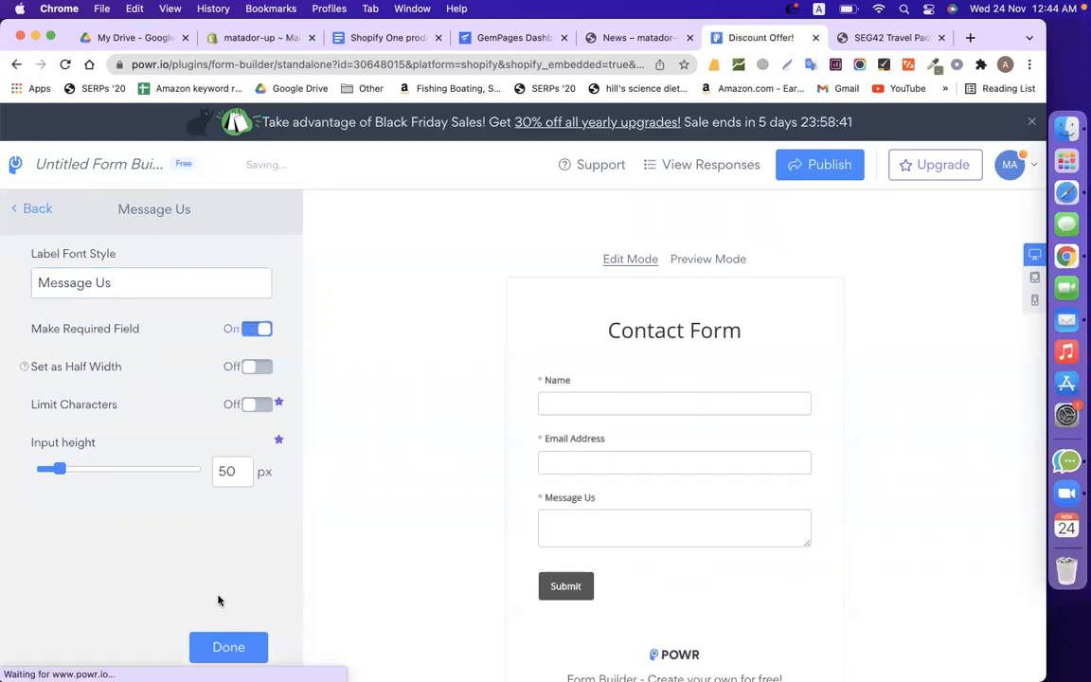
pyautogui.click(225, 647)
# Step: Publish the form to bring up the Install on Shopify page
pyautogui.scroll(-1, 453, 509)
pyautogui.scroll(1, 452, 508)
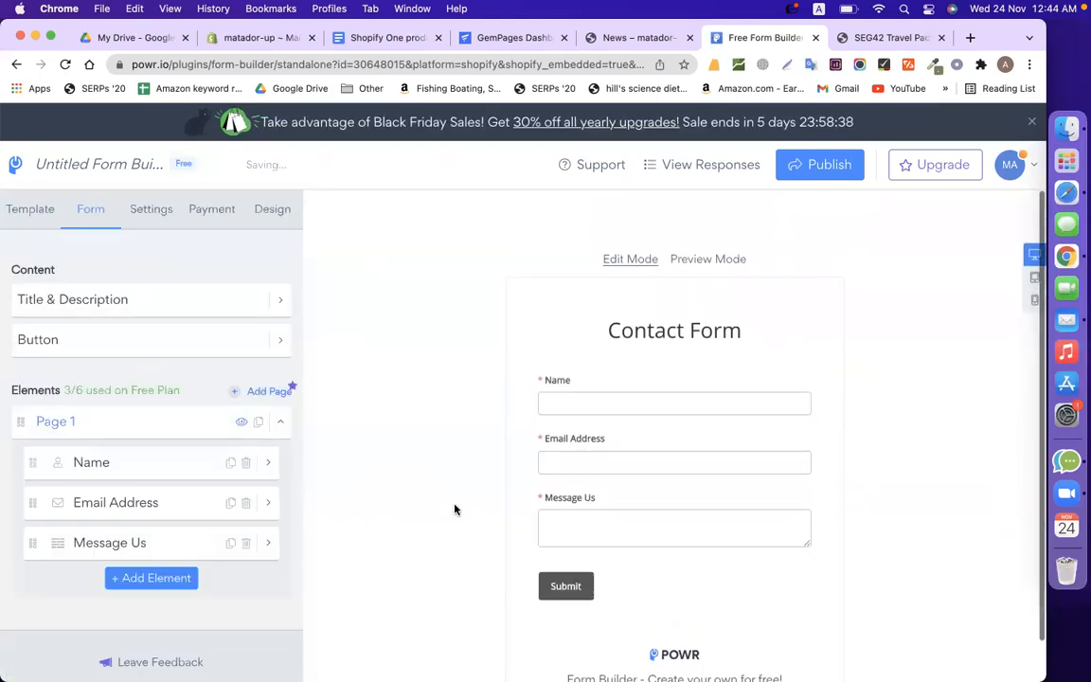
pyautogui.click(795, 178)
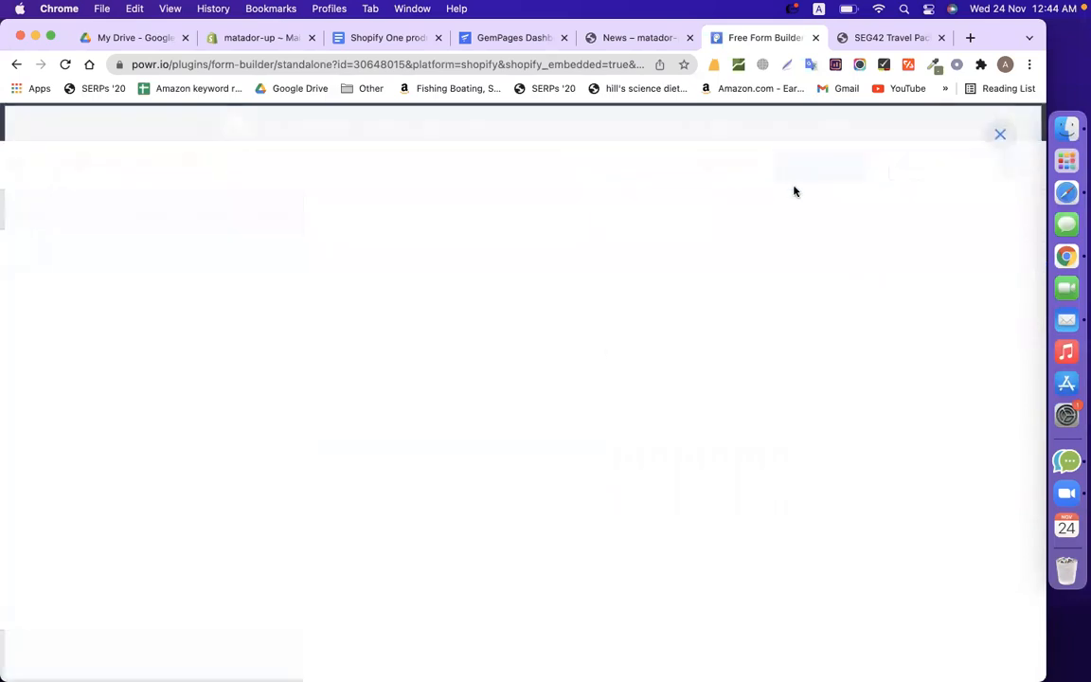
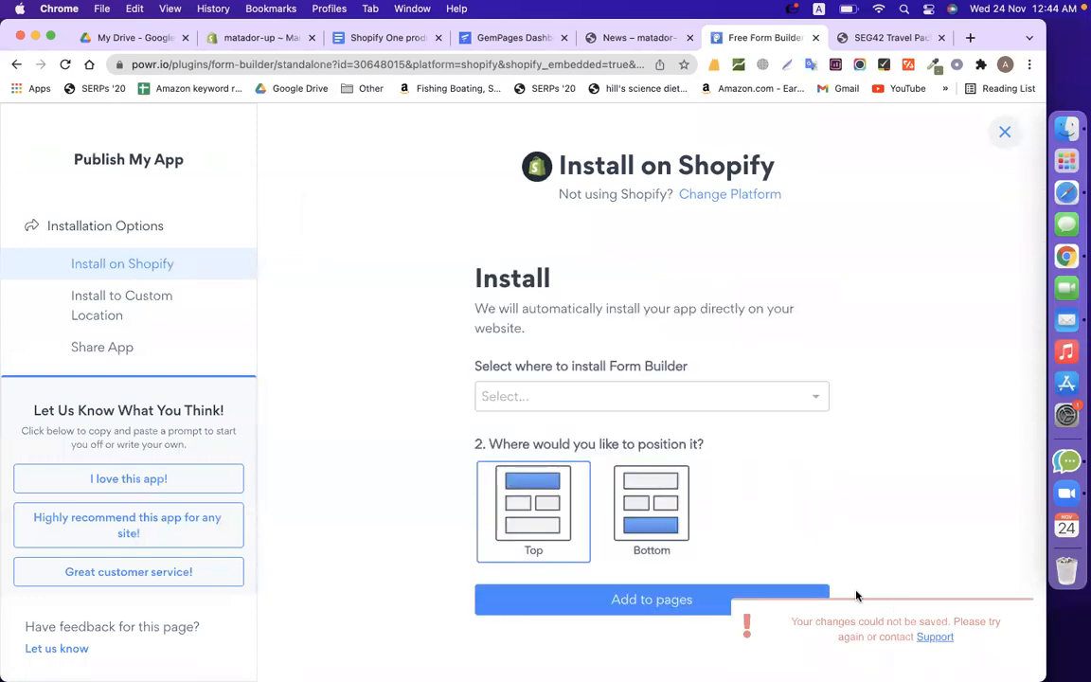
# Step: Install the POWR form on the Contact page at the Top position
pyautogui.click(648, 398)
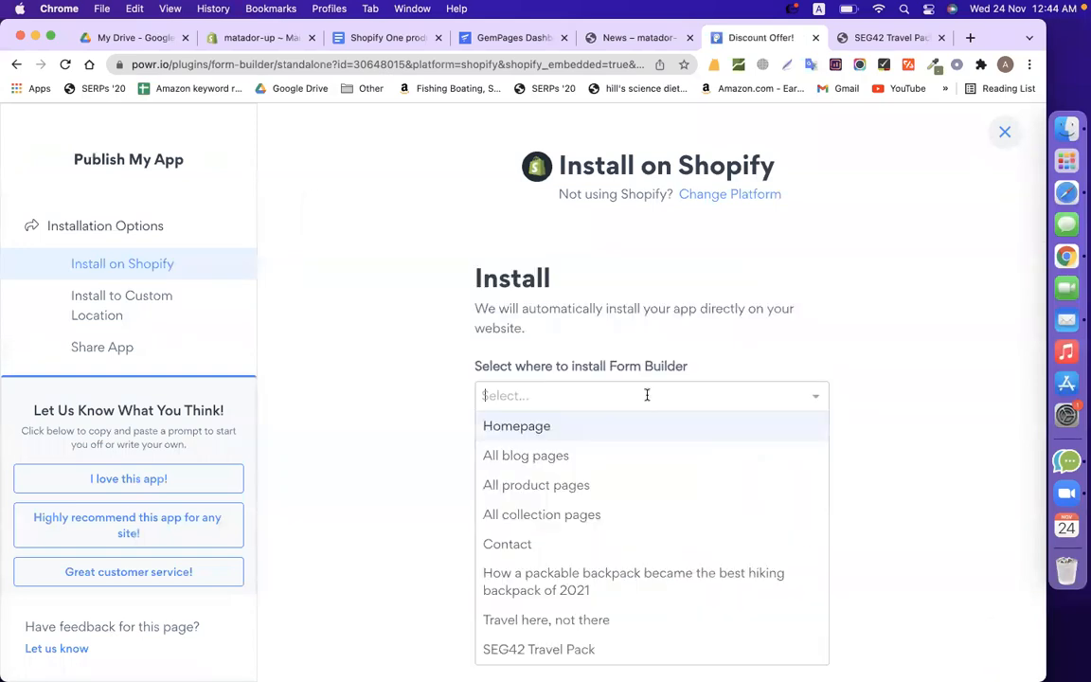
pyautogui.click(863, 310)
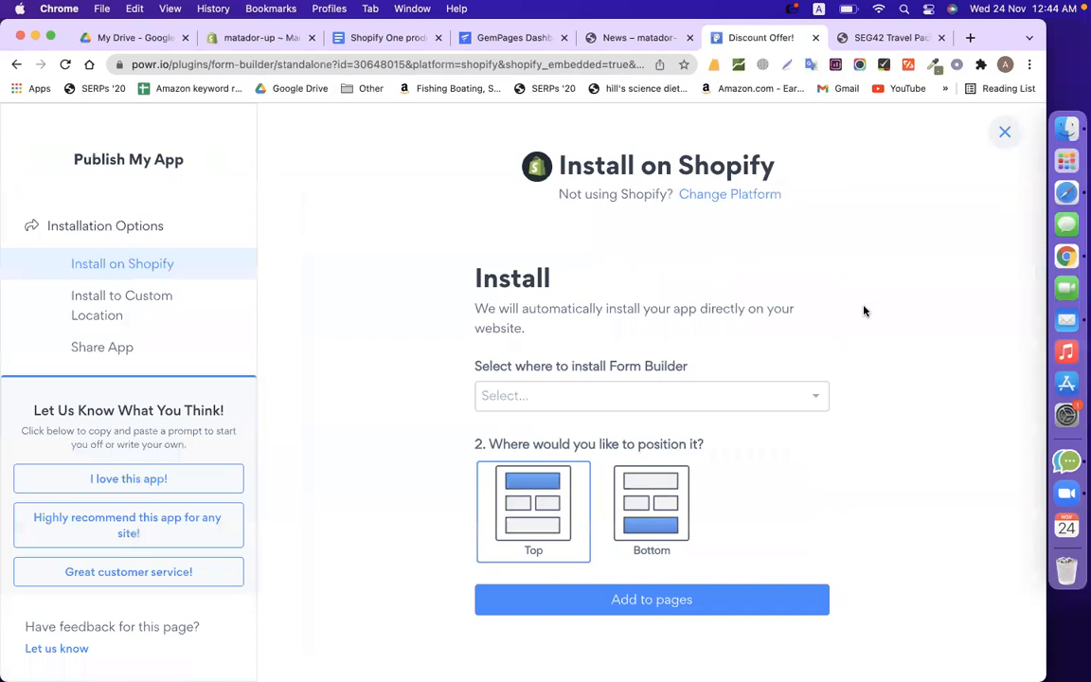
pyautogui.scroll(-3, 864, 310)
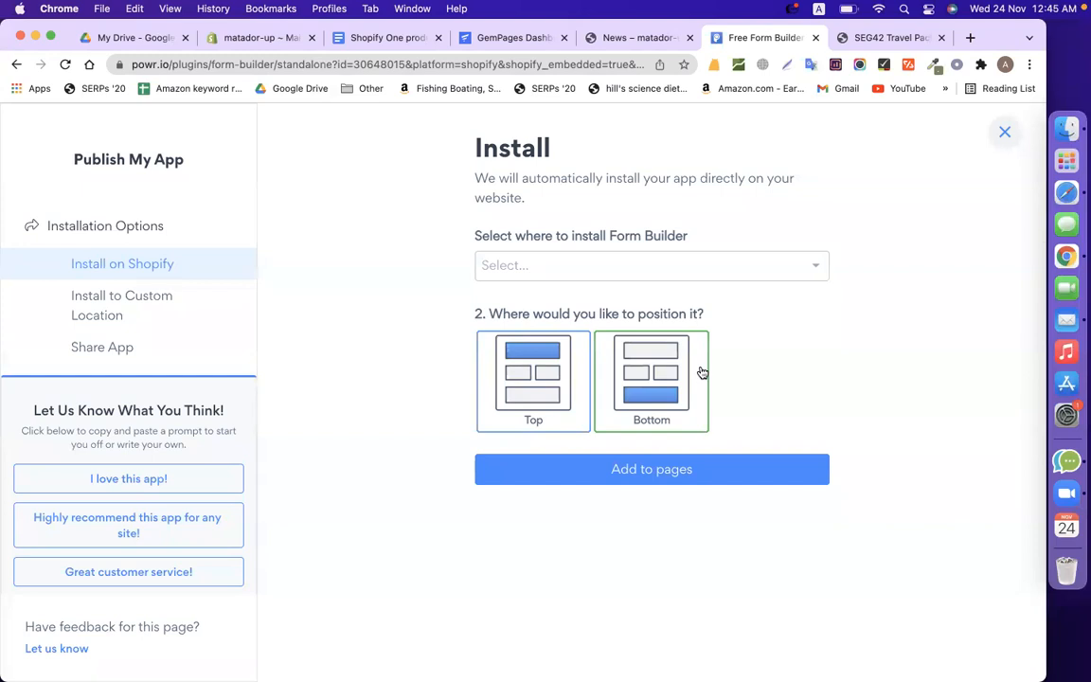
pyautogui.scroll(3, 519, 397)
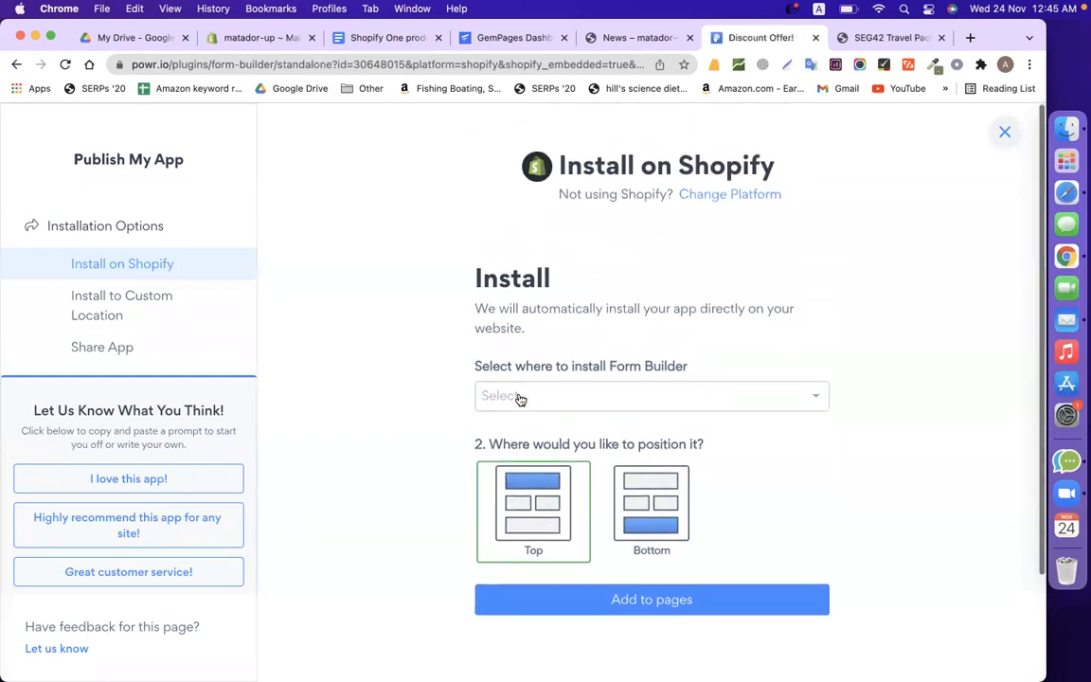
pyautogui.click(574, 397)
pyautogui.scroll(-3, 385, 523)
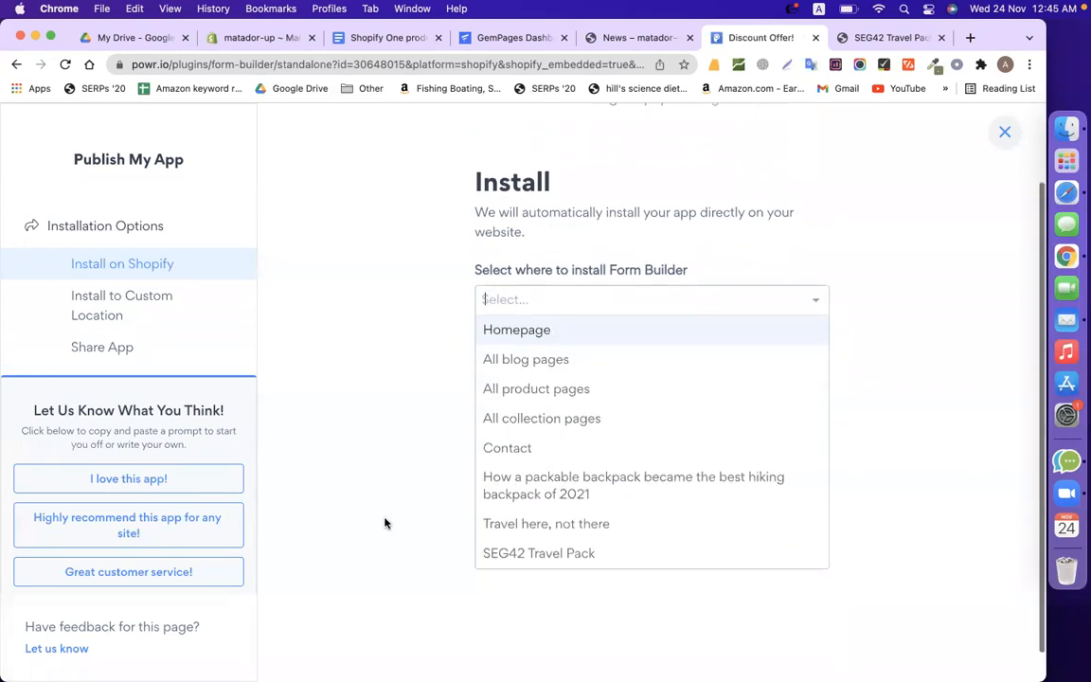
pyautogui.click(502, 417)
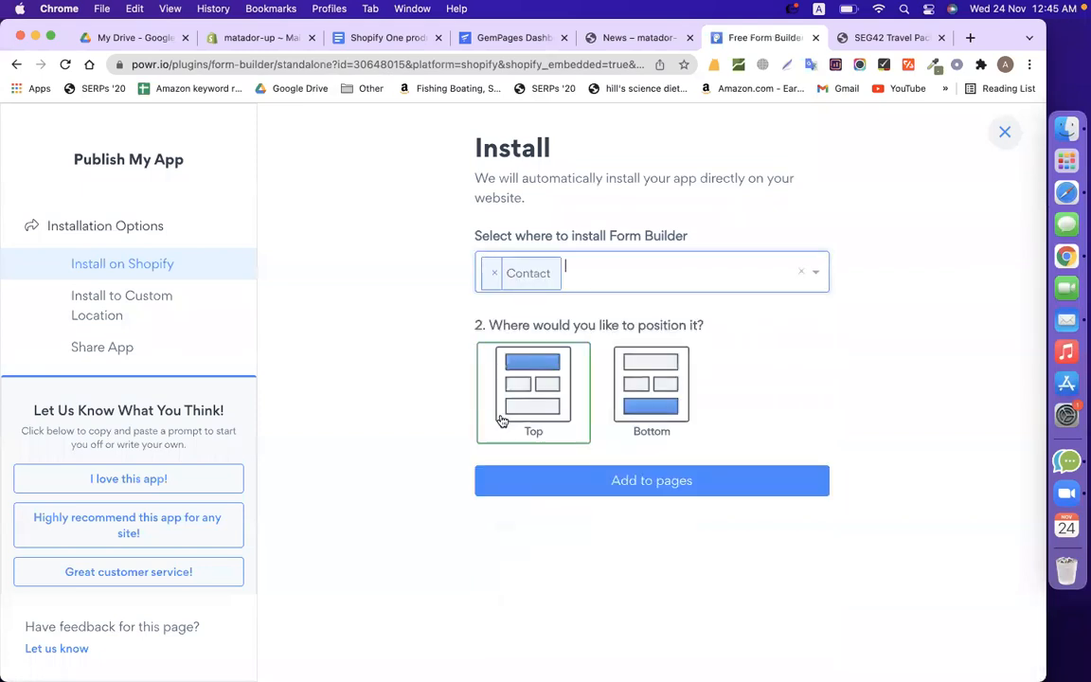
pyautogui.click(554, 486)
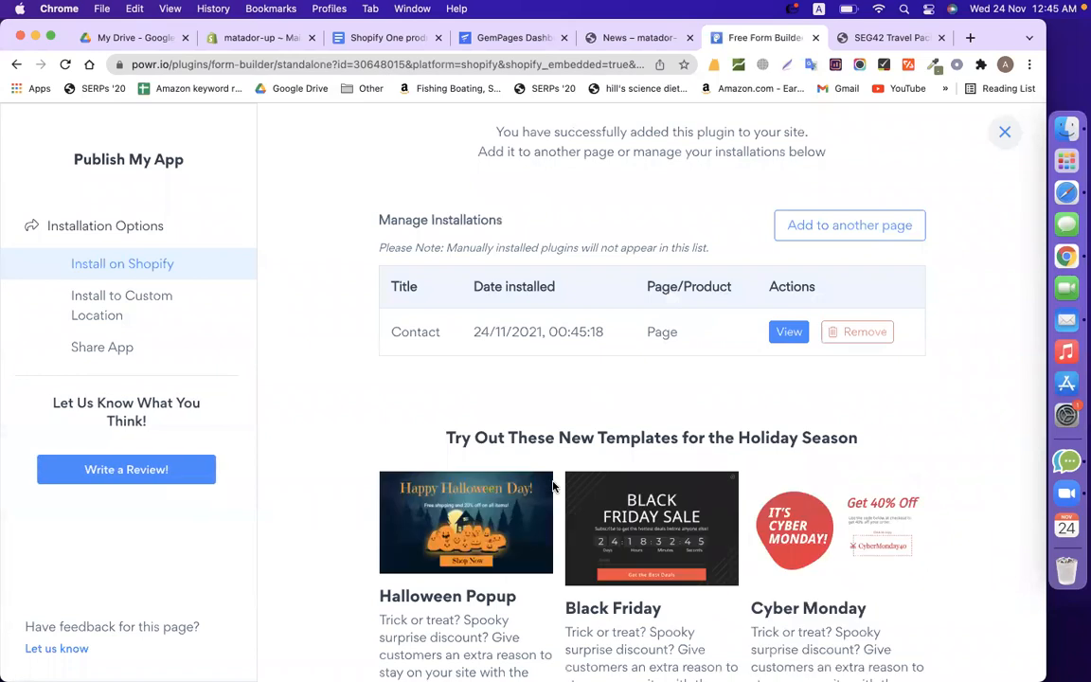
# Step: Open the Contact page from Online Store > Pages in the Shopify admin
pyautogui.click(270, 38)
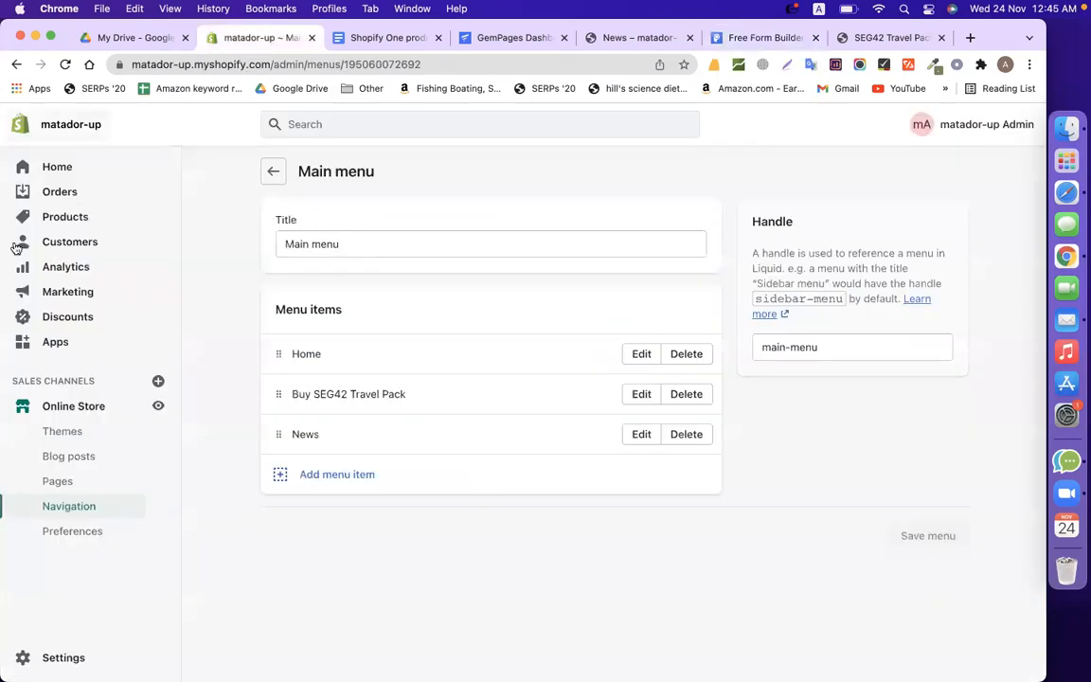
pyautogui.click(58, 485)
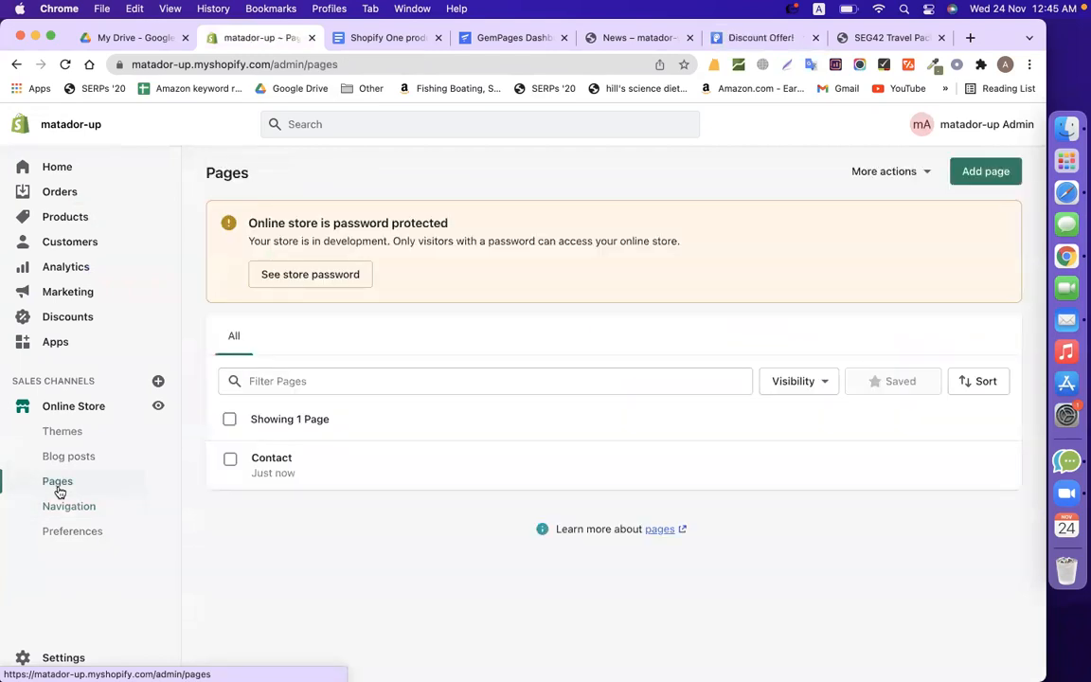
pyautogui.click(254, 474)
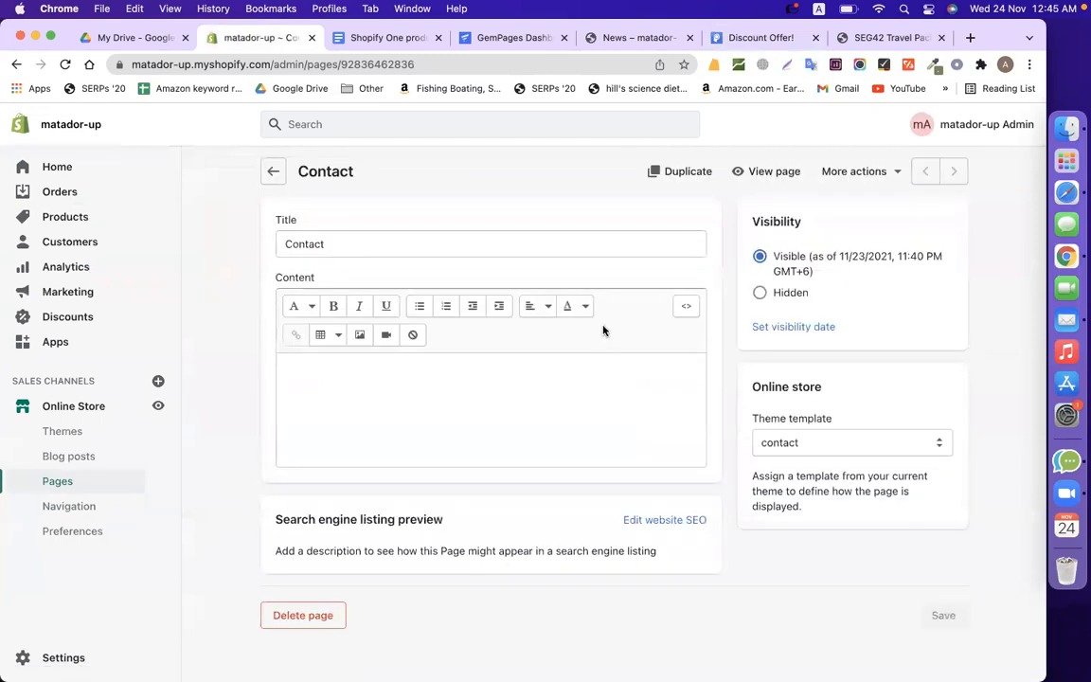
# Step: Preview the live Contact page, with the POWR form above the theme form, then resume editing
pyautogui.click(767, 179)
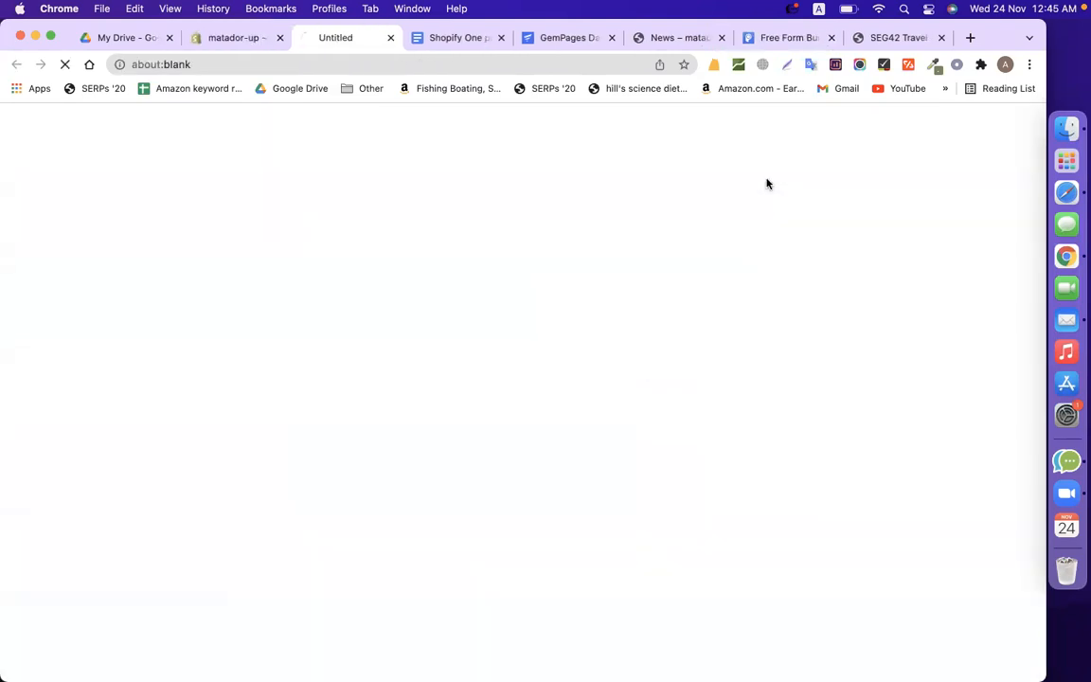
pyautogui.scroll(-3, 660, 341)
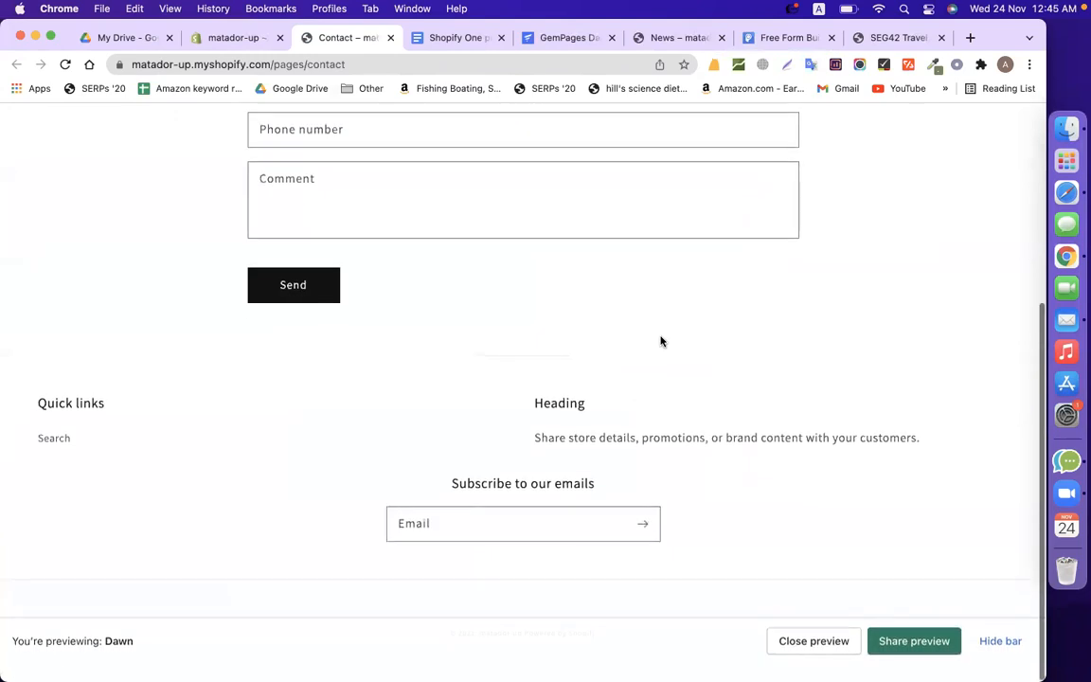
pyautogui.scroll(3, 661, 335)
pyautogui.click(661, 336)
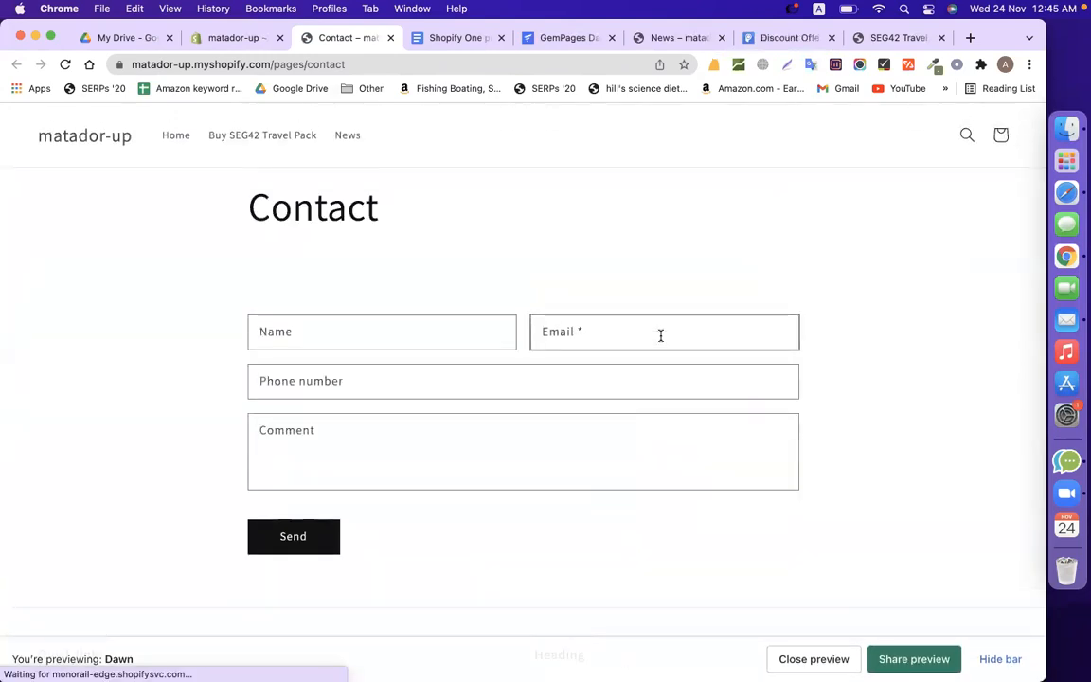
pyautogui.scroll(-1, 652, 406)
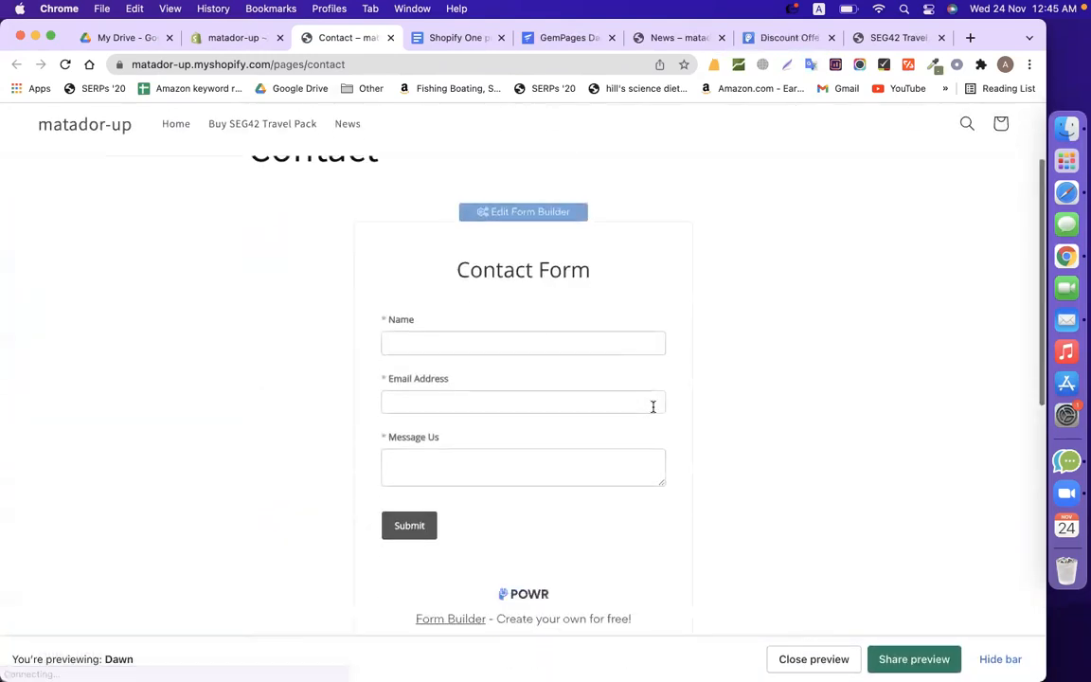
pyautogui.scroll(-5, 652, 406)
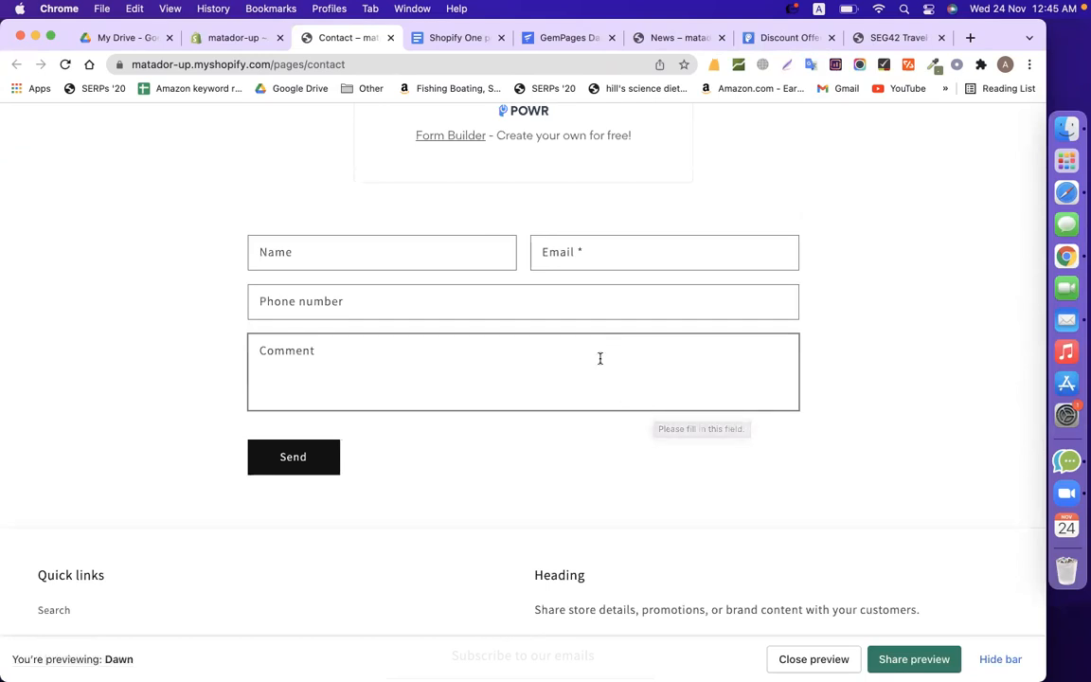
pyautogui.scroll(5, 599, 358)
pyautogui.scroll(3, 599, 358)
pyautogui.scroll(-5, 600, 358)
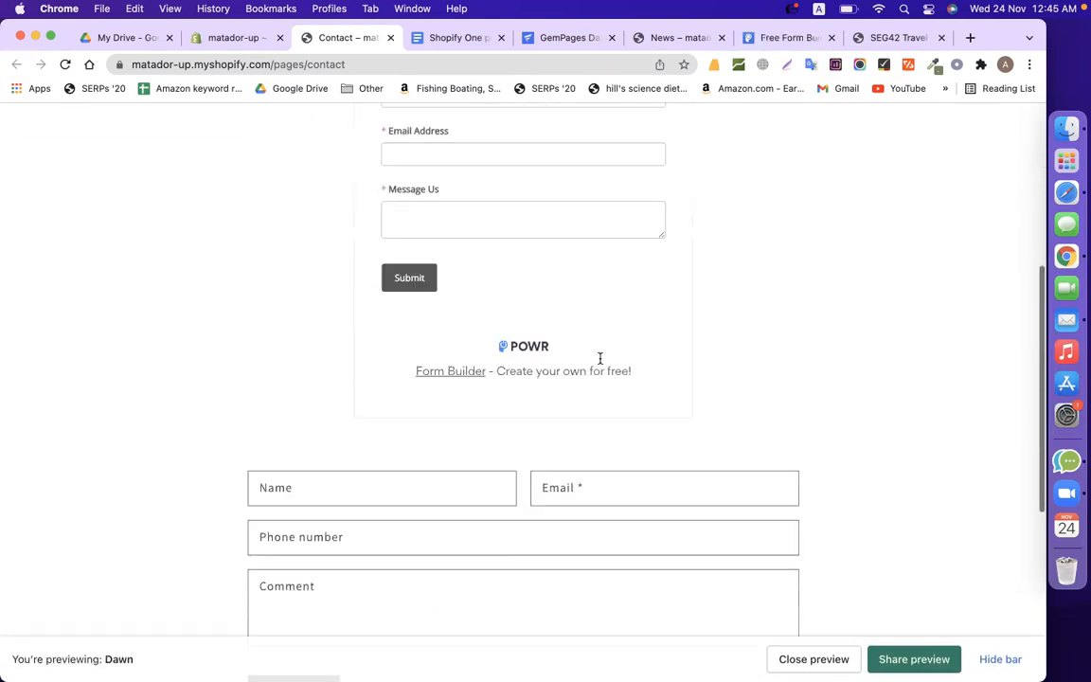
pyautogui.scroll(-2, 600, 358)
pyautogui.click(239, 40)
pyautogui.click(386, 391)
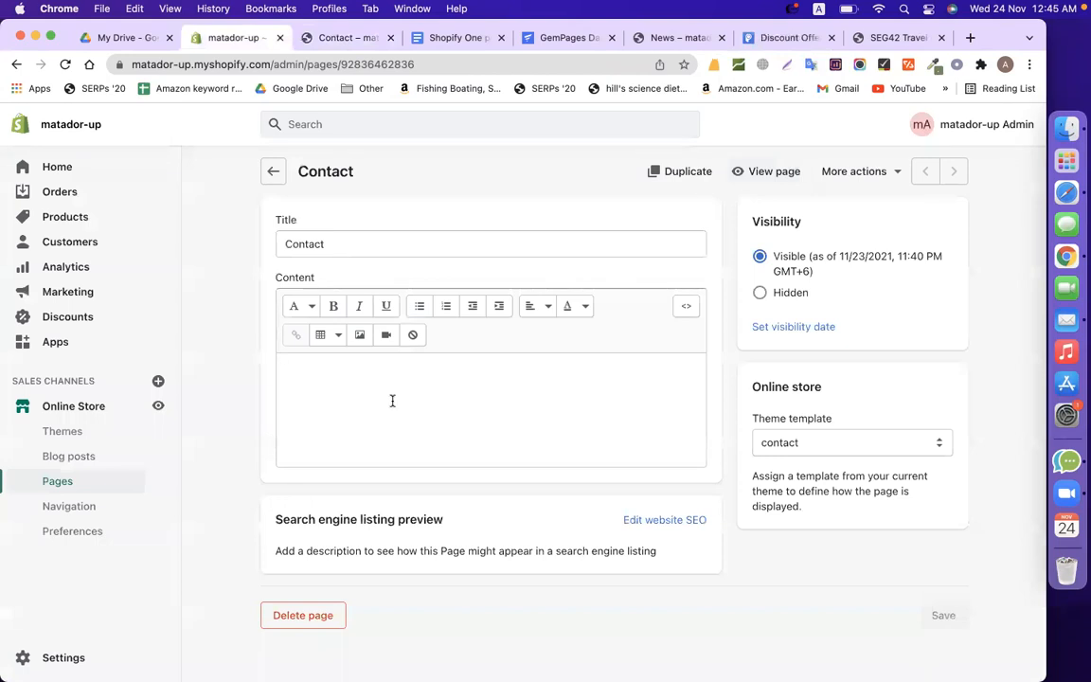
# Step: Check the embed code in HTML view and save the Contact page with the Default page template
pyautogui.click(685, 306)
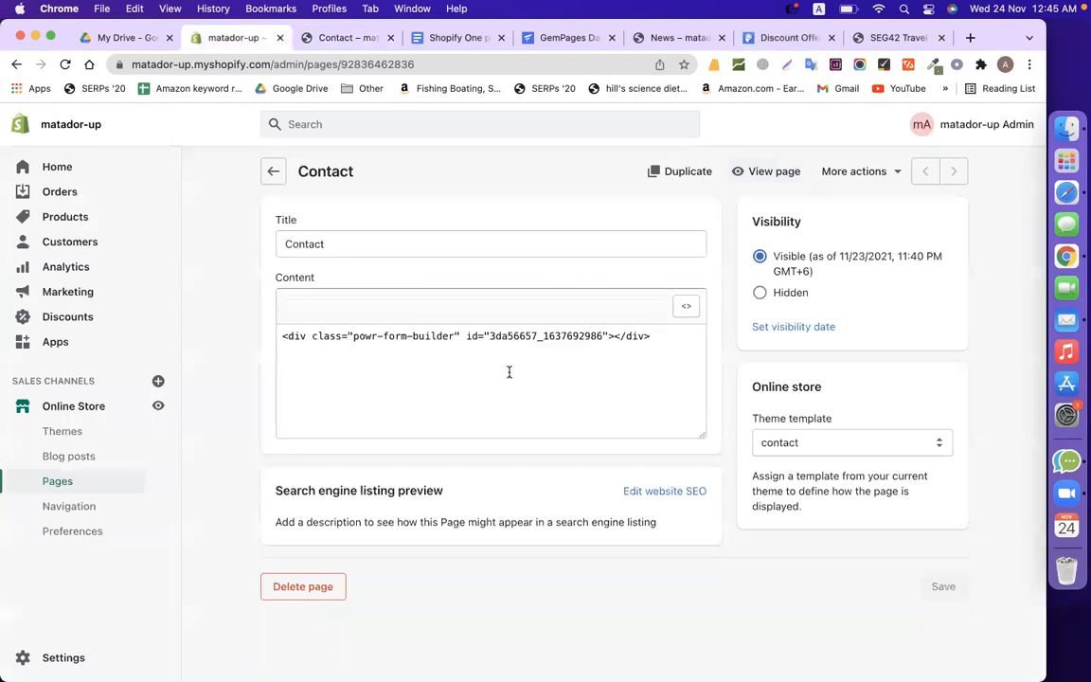
pyautogui.moveTo(674, 323); pyautogui.dragTo(184, 325)
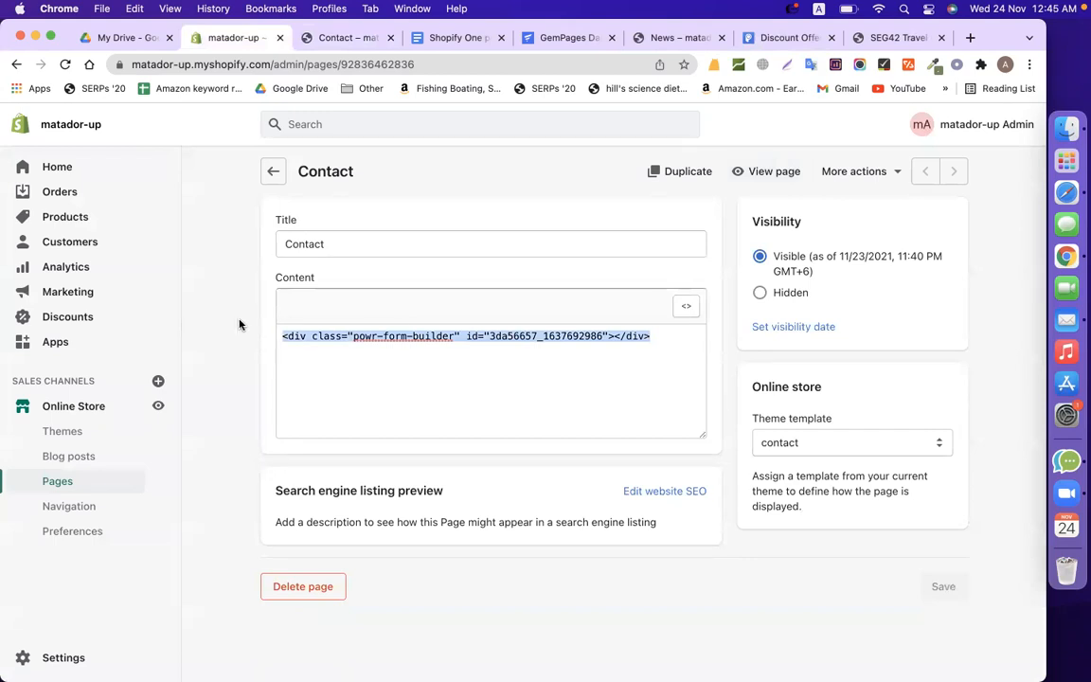
pyautogui.click(405, 334)
pyautogui.press('super+a')
pyautogui.click(497, 359)
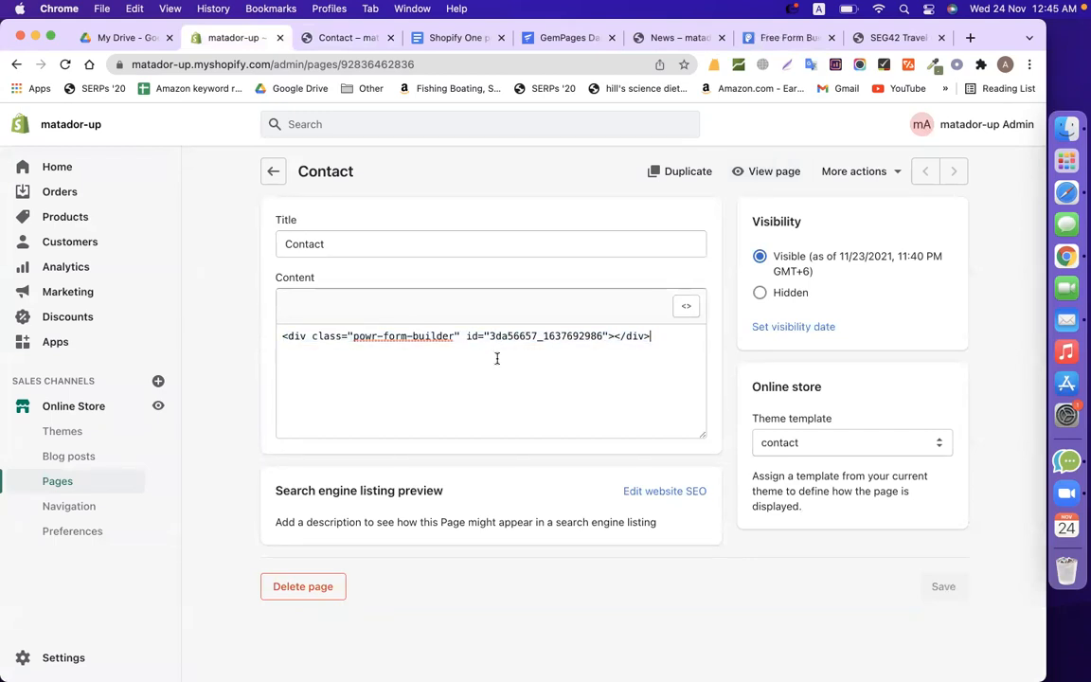
pyautogui.click(811, 451)
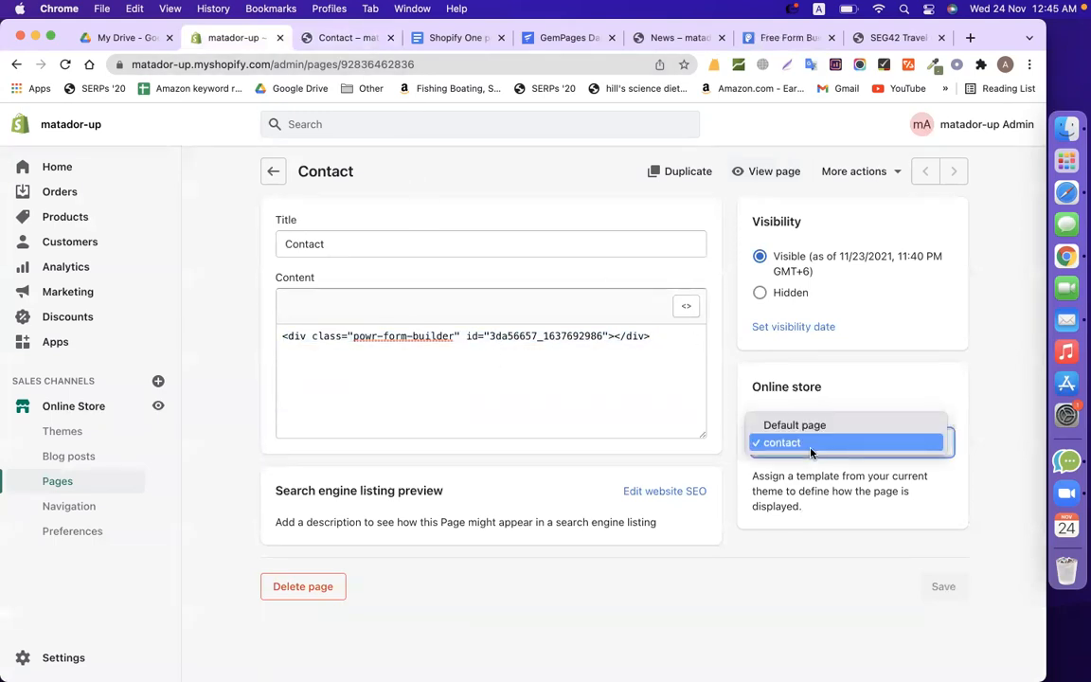
pyautogui.click(795, 425)
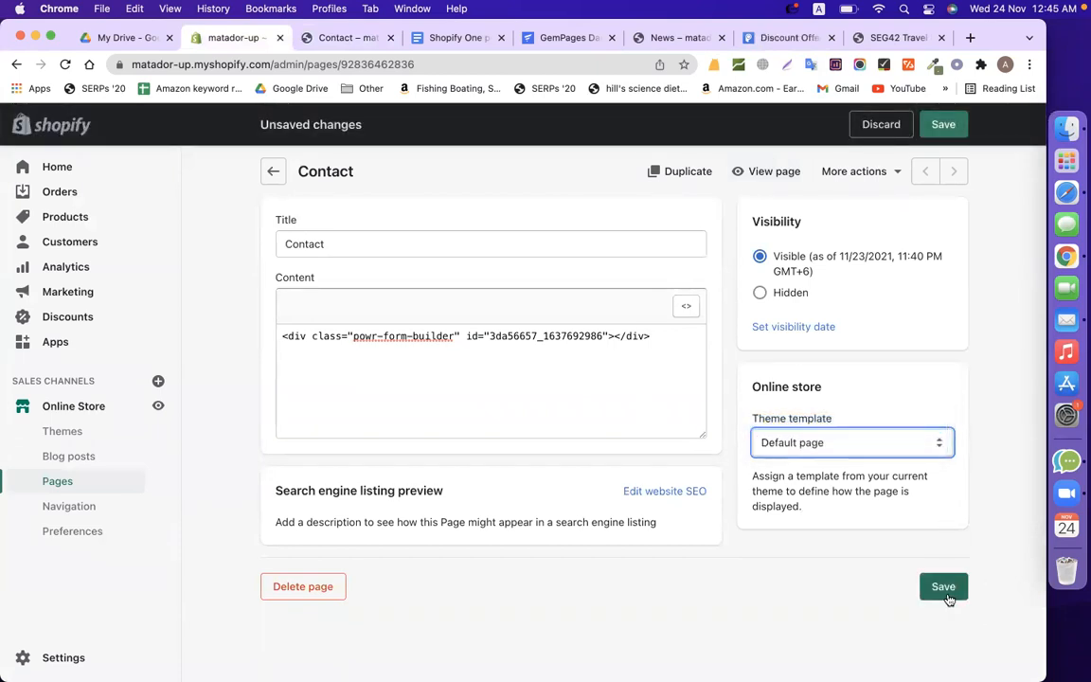
pyautogui.click(943, 588)
# Step: Reload the storefront Contact page to confirm only the POWR form remains, keeping Default page
pyautogui.click(343, 37)
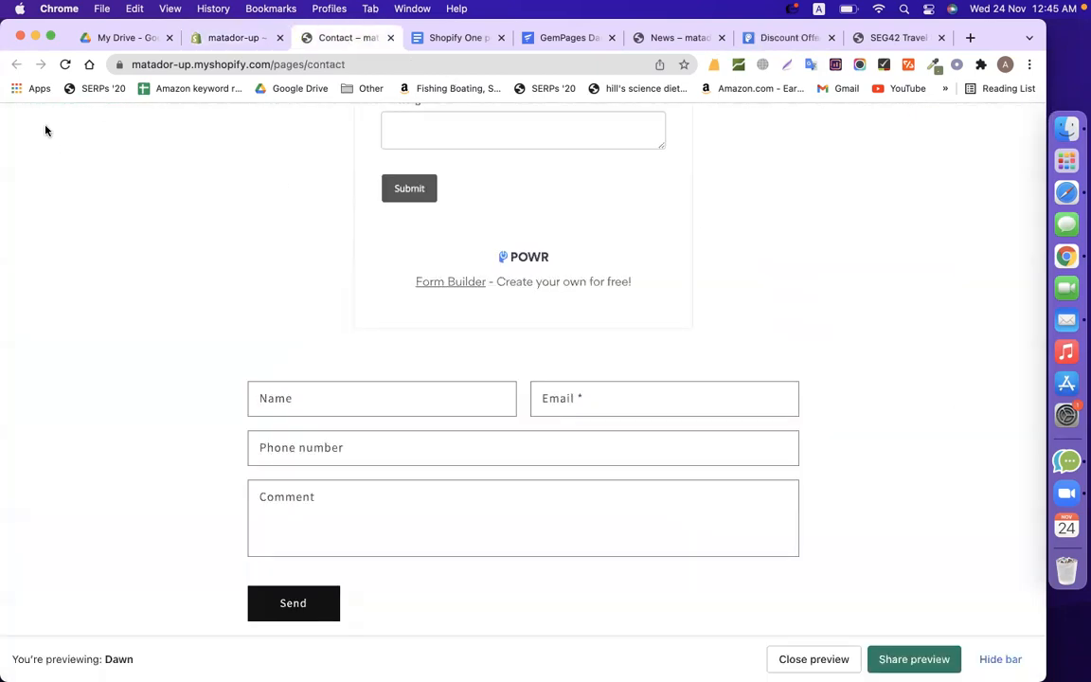
pyautogui.click(65, 63)
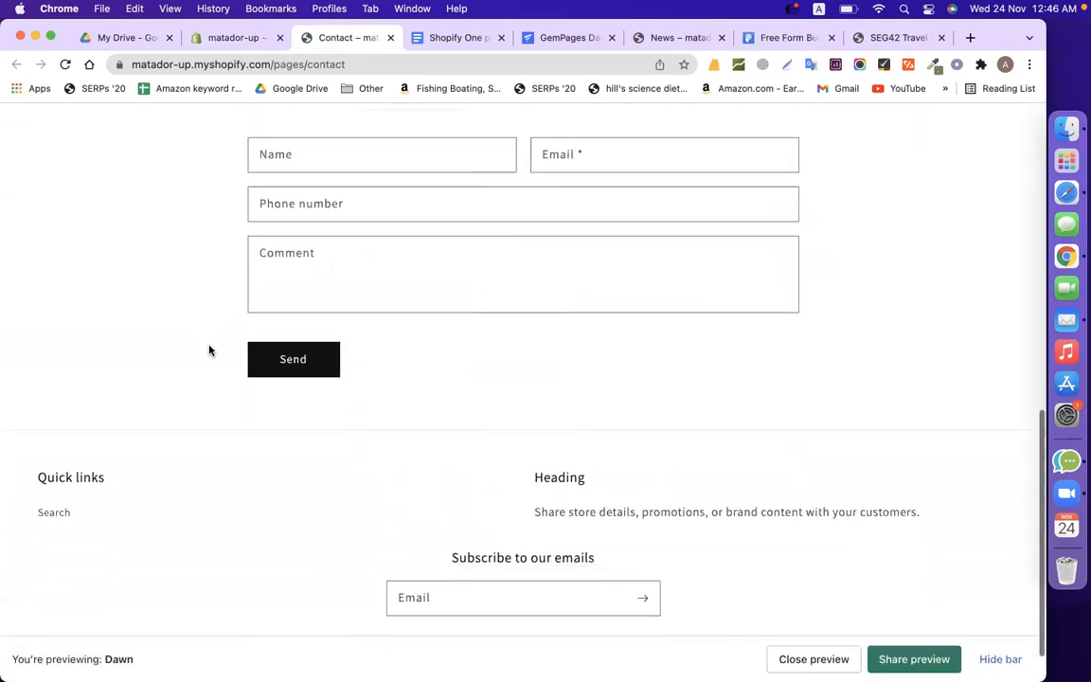
pyautogui.click(64, 63)
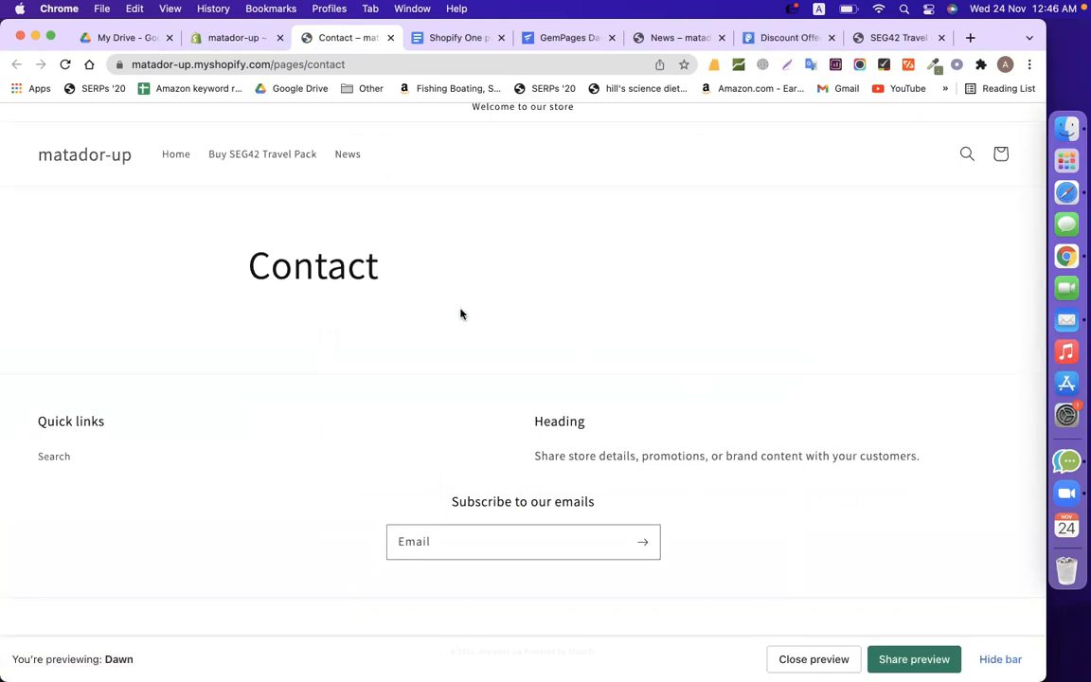
pyautogui.scroll(-5, 289, 418)
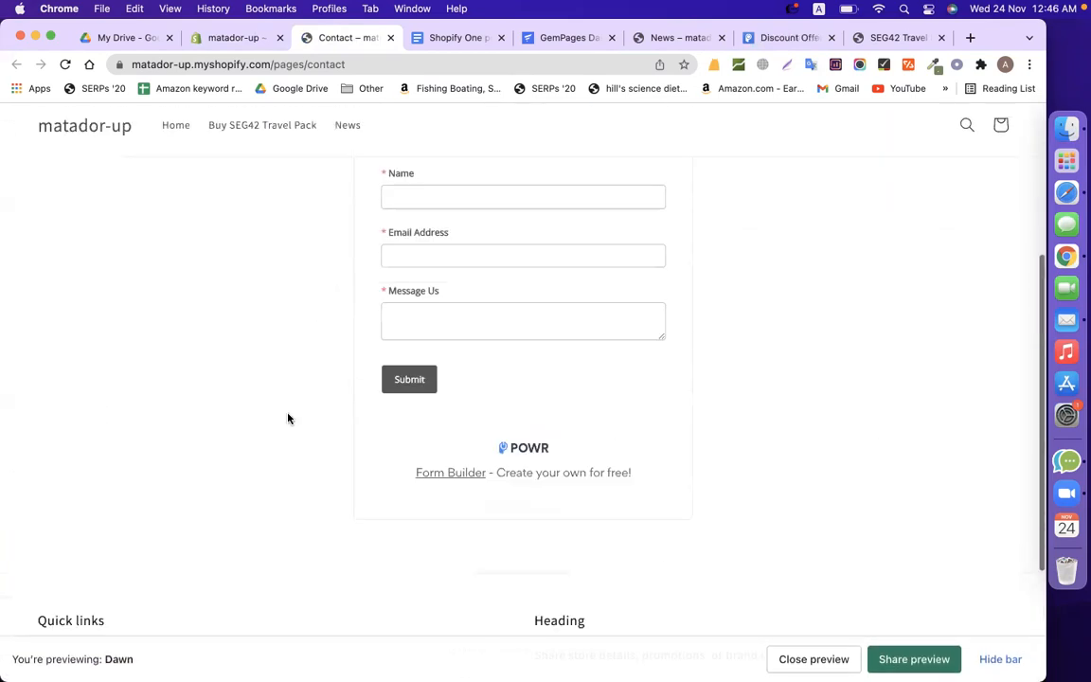
pyautogui.scroll(-4, 289, 419)
pyautogui.scroll(5, 289, 418)
pyautogui.scroll(-3, 222, 137)
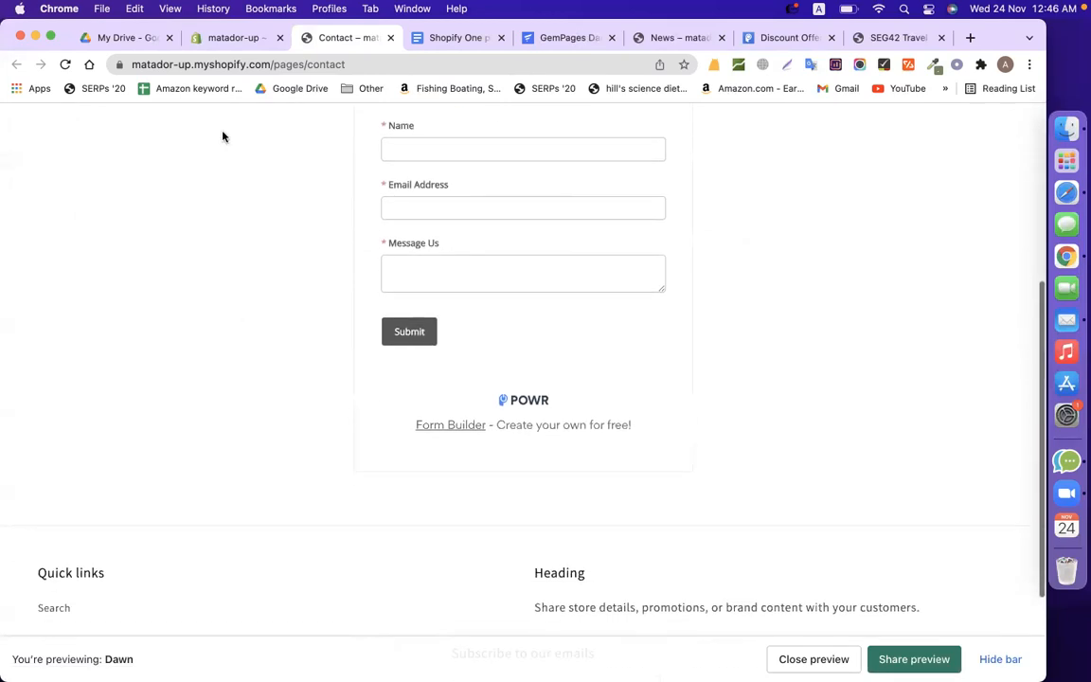
pyautogui.click(227, 38)
pyautogui.click(886, 442)
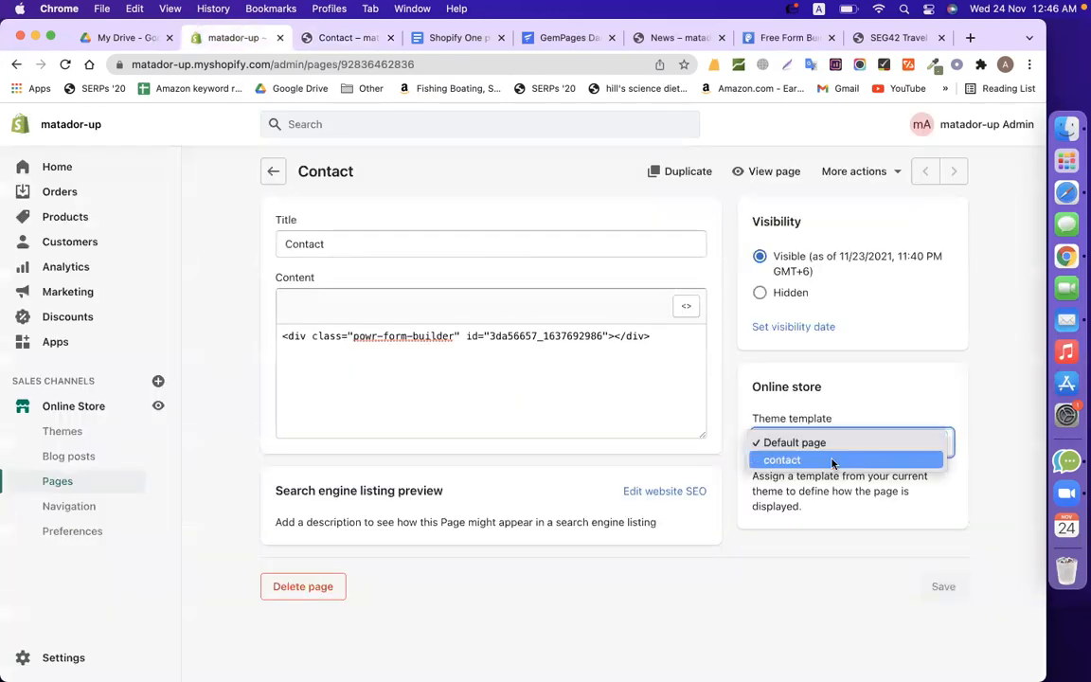
pyautogui.click(843, 568)
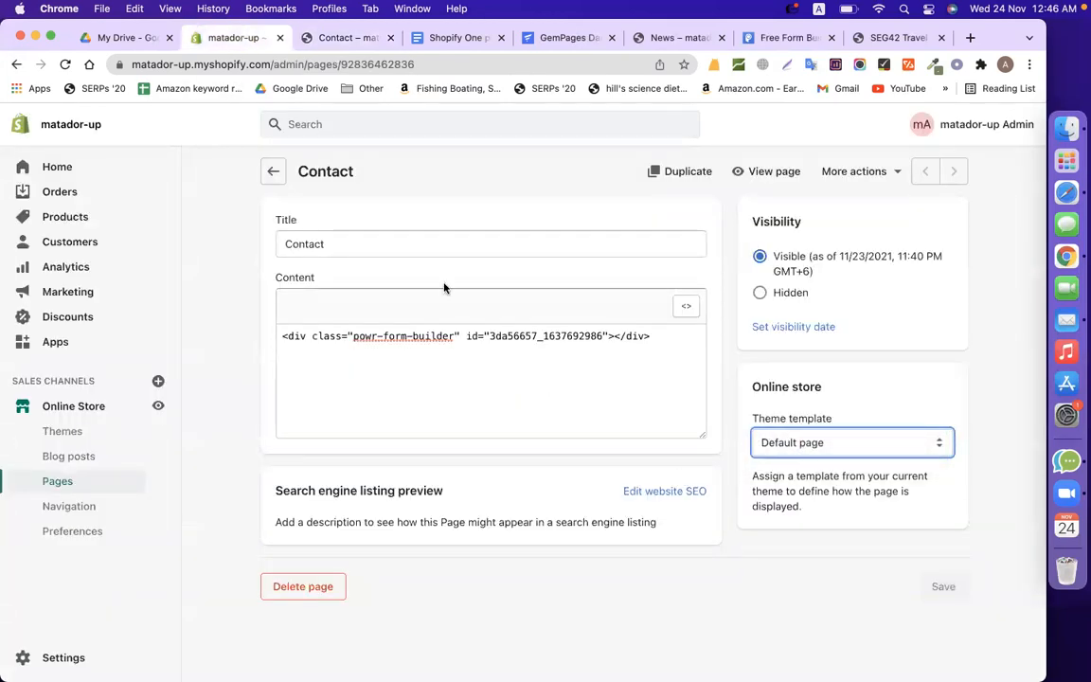
# Step: Copy the CUSTOMER SERVICE and CONNECT blocks from the design notes document
pyautogui.click(445, 38)
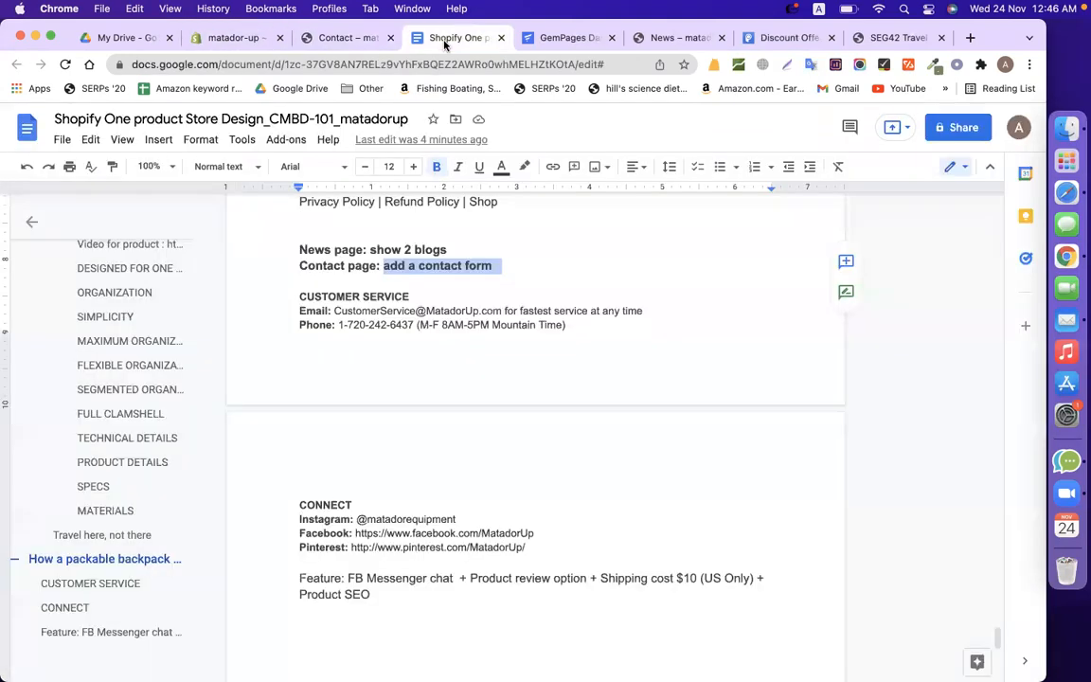
pyautogui.moveTo(301, 296); pyautogui.dragTo(577, 330)
pyautogui.moveTo(589, 483); pyautogui.dragTo(578, 541)
pyautogui.press('super+c')
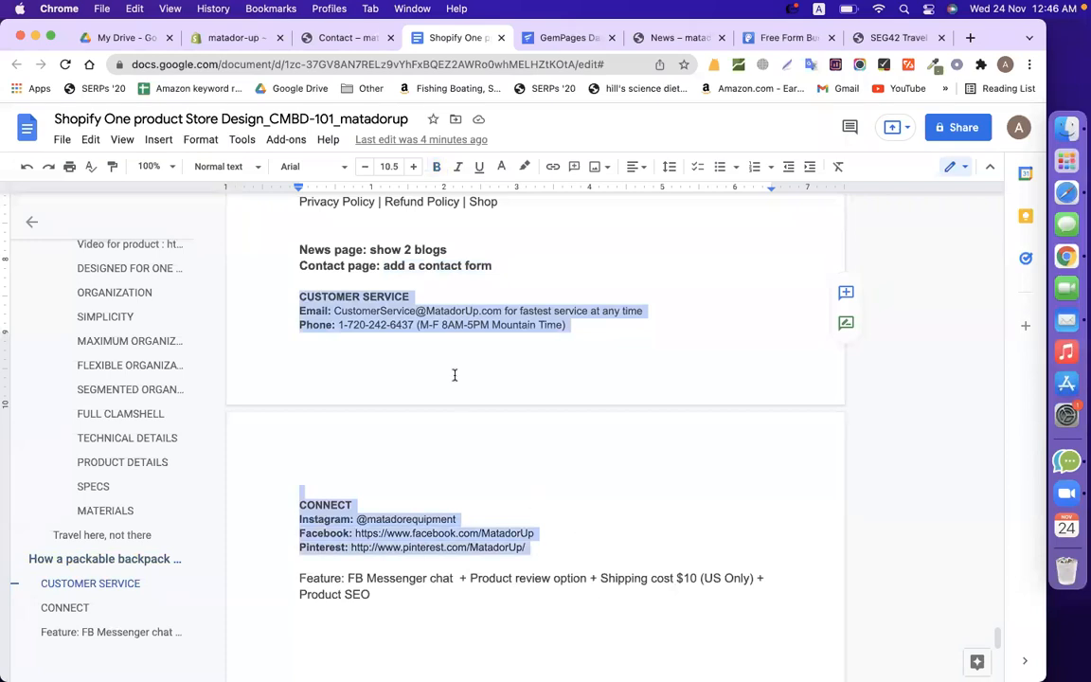
pyautogui.scroll(-1, 440, 368)
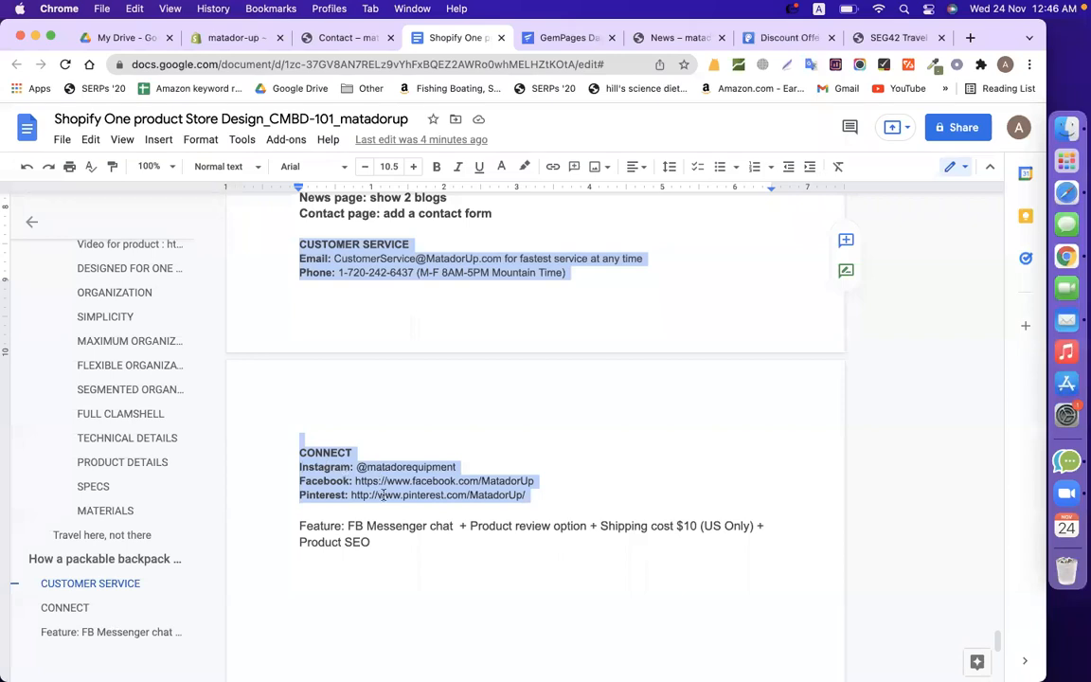
pyautogui.scroll(-1, 364, 409)
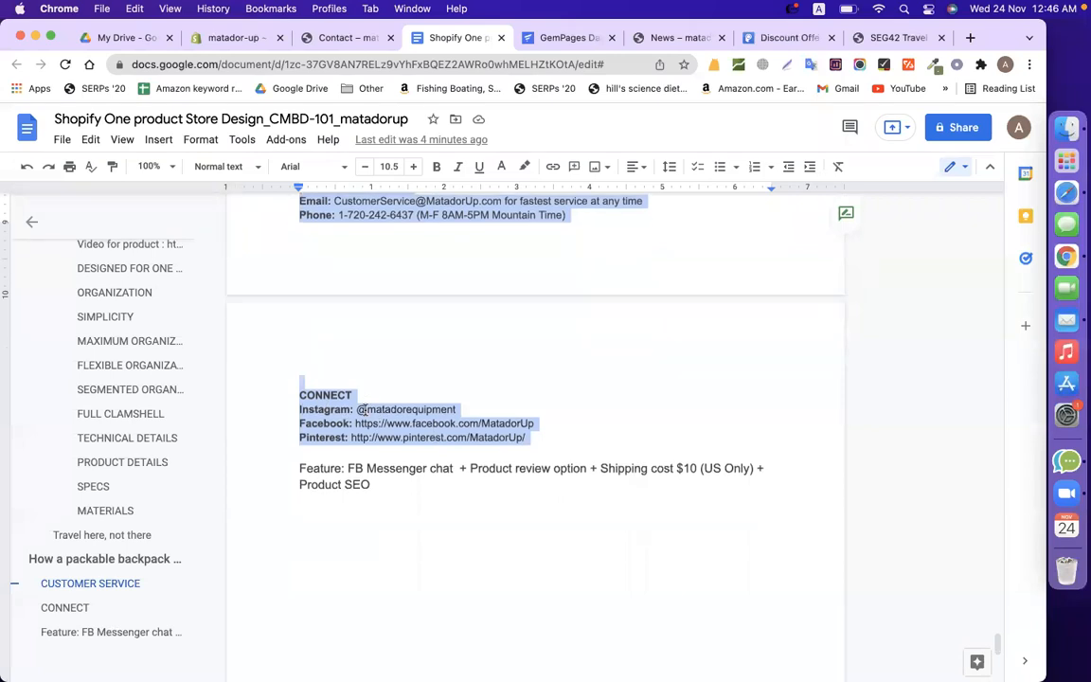
pyautogui.click(325, 38)
pyautogui.scroll(4, 472, 273)
# Step: Paste the customer service and social details into the Contact page content and save
pyautogui.scroll(-2, 524, 477)
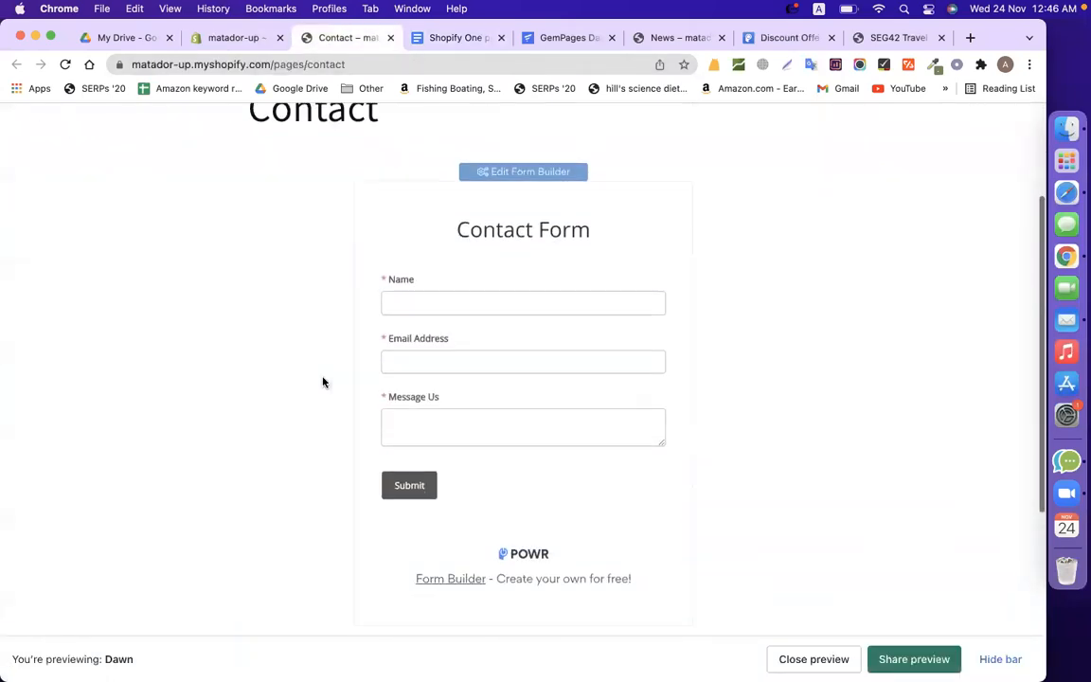
pyautogui.click(258, 44)
pyautogui.click(670, 334)
pyautogui.click(687, 306)
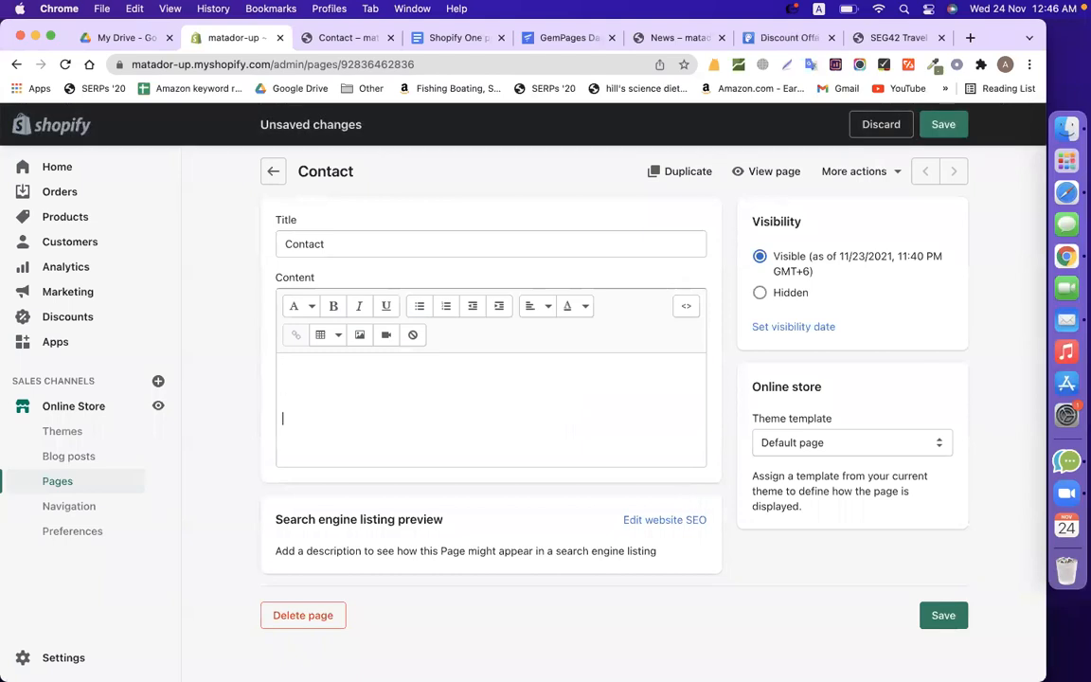
pyautogui.press('super+v')
pyautogui.click(686, 305)
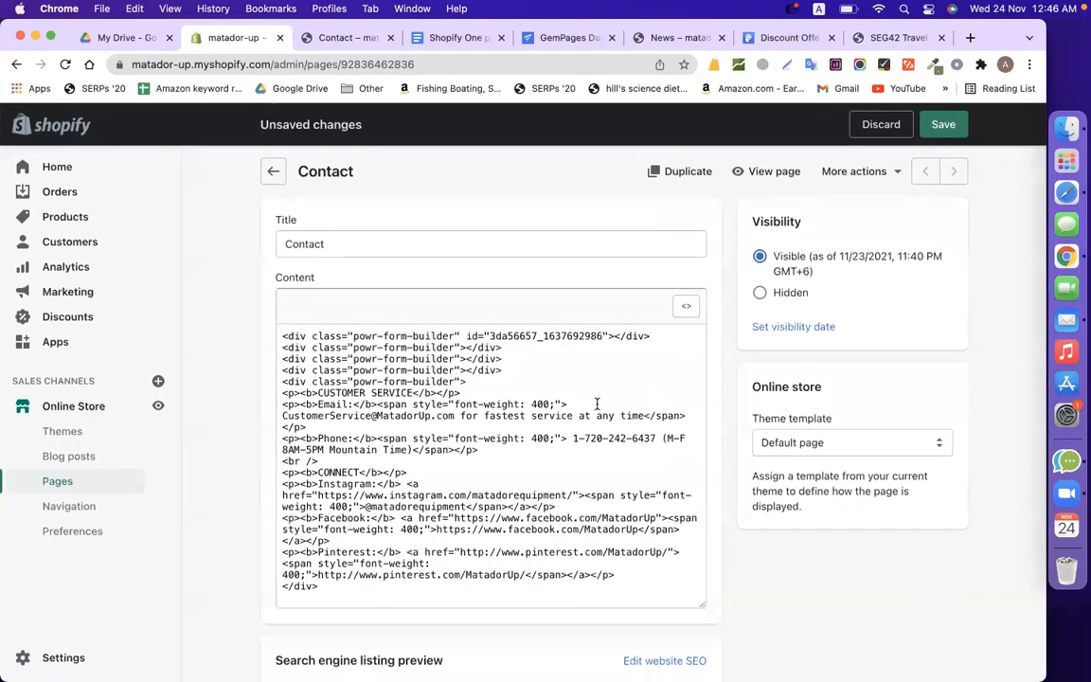
pyautogui.click(940, 126)
# Step: Verify the live Contact page shows the pasted details below the POWR form
pyautogui.click(380, 44)
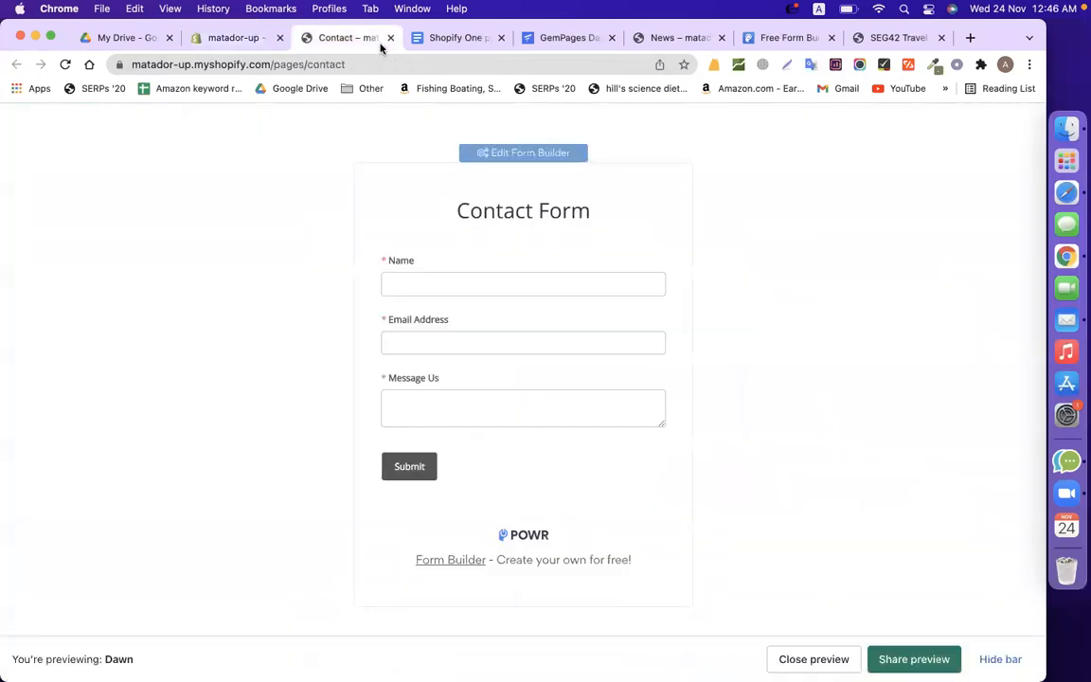
pyautogui.click(65, 65)
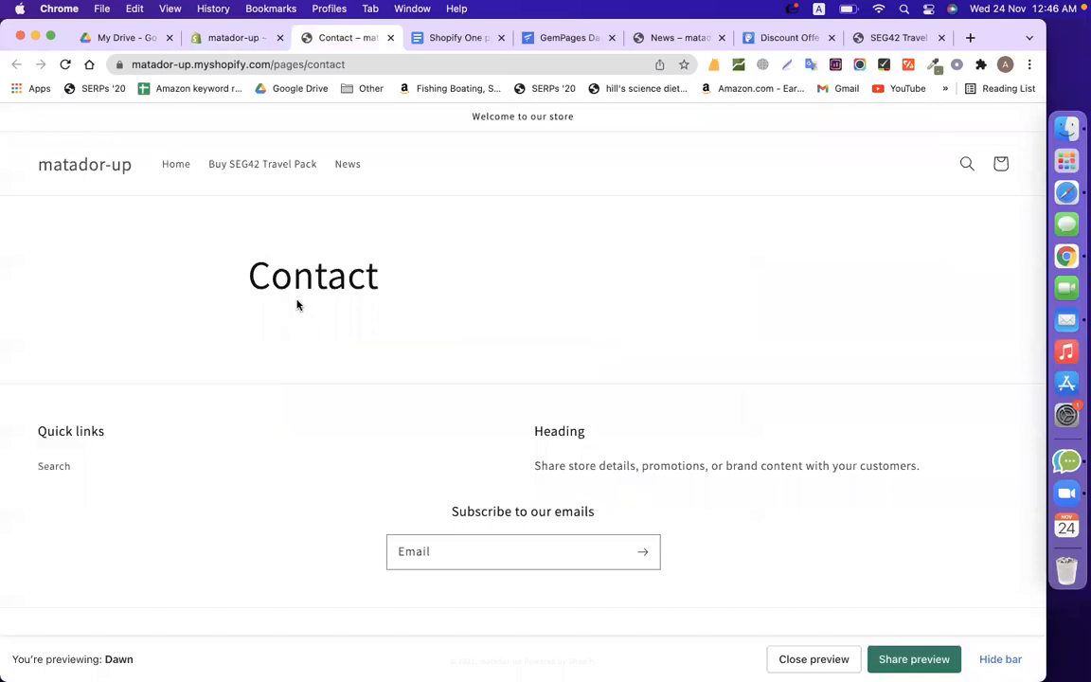
pyautogui.scroll(-5, 275, 360)
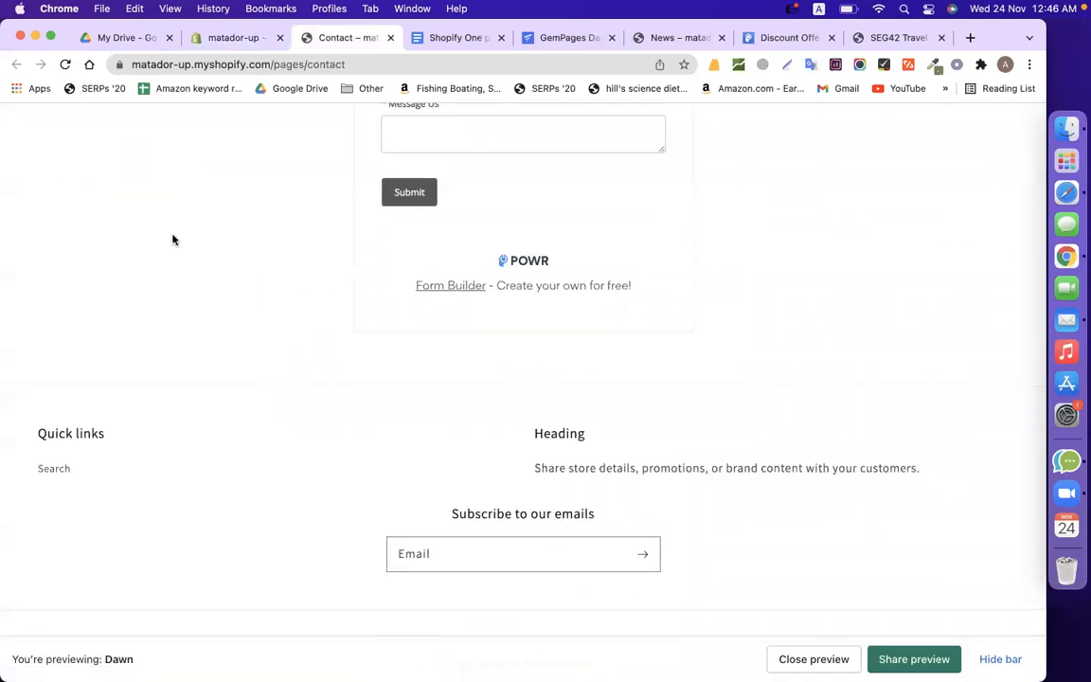
pyautogui.click(64, 66)
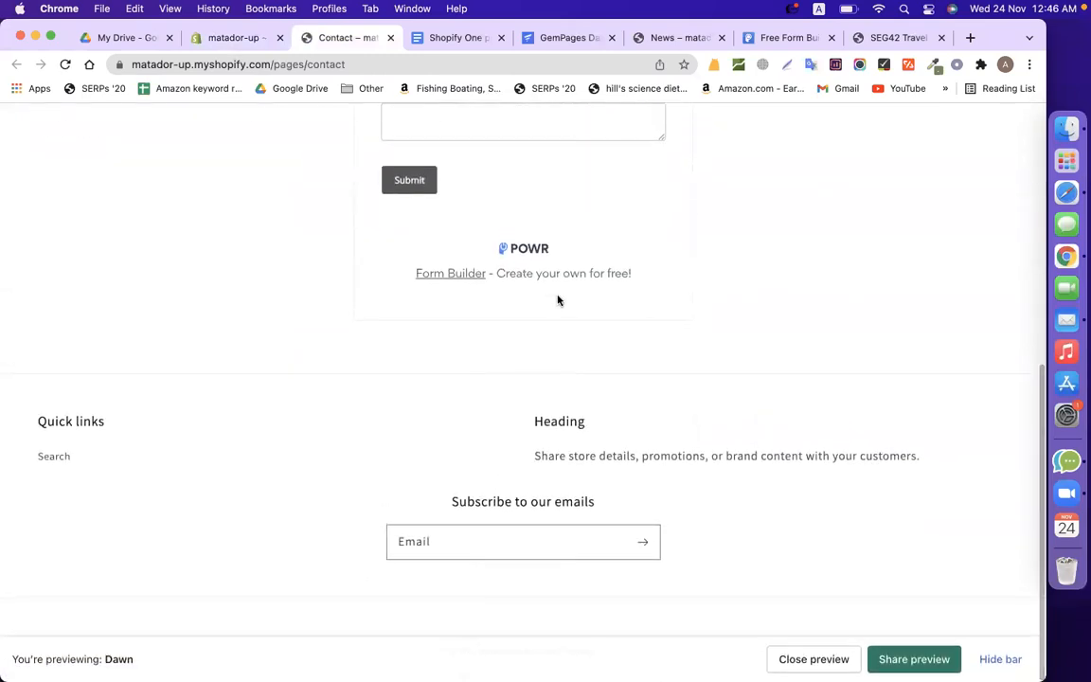
pyautogui.click(237, 38)
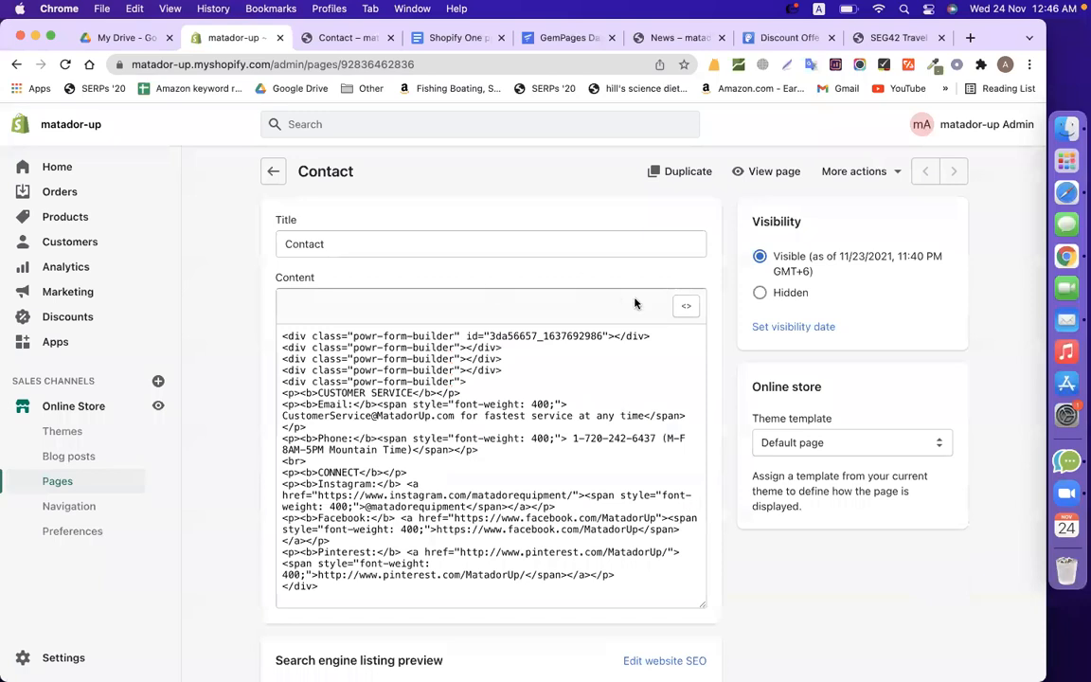
pyautogui.click(686, 306)
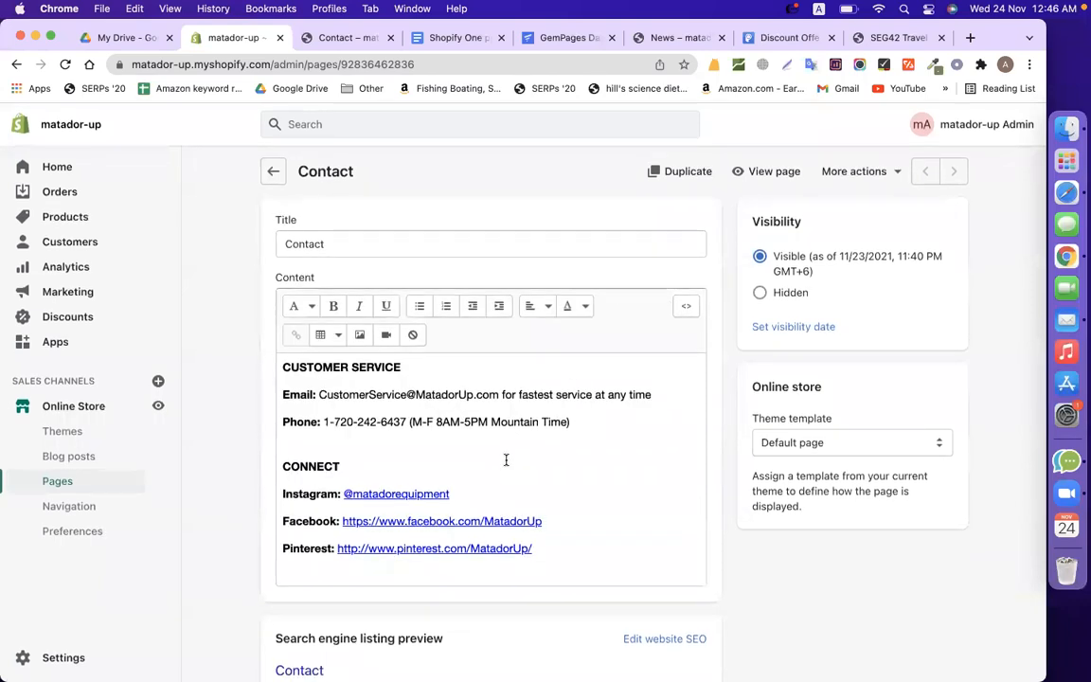
pyautogui.click(756, 179)
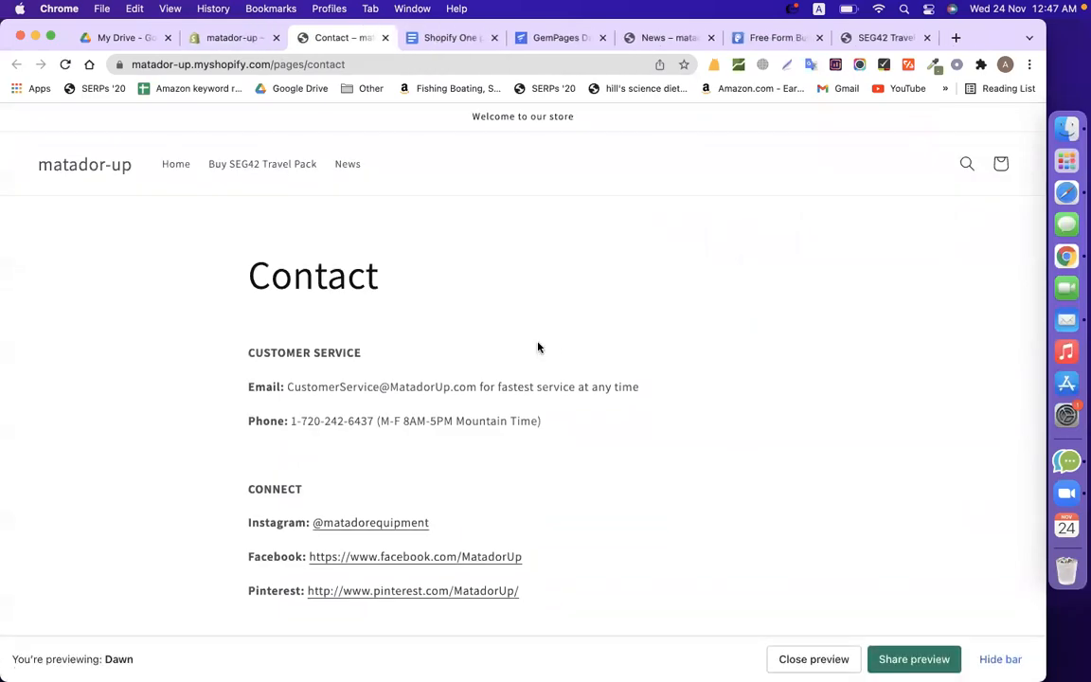
pyautogui.scroll(-6, 748, 378)
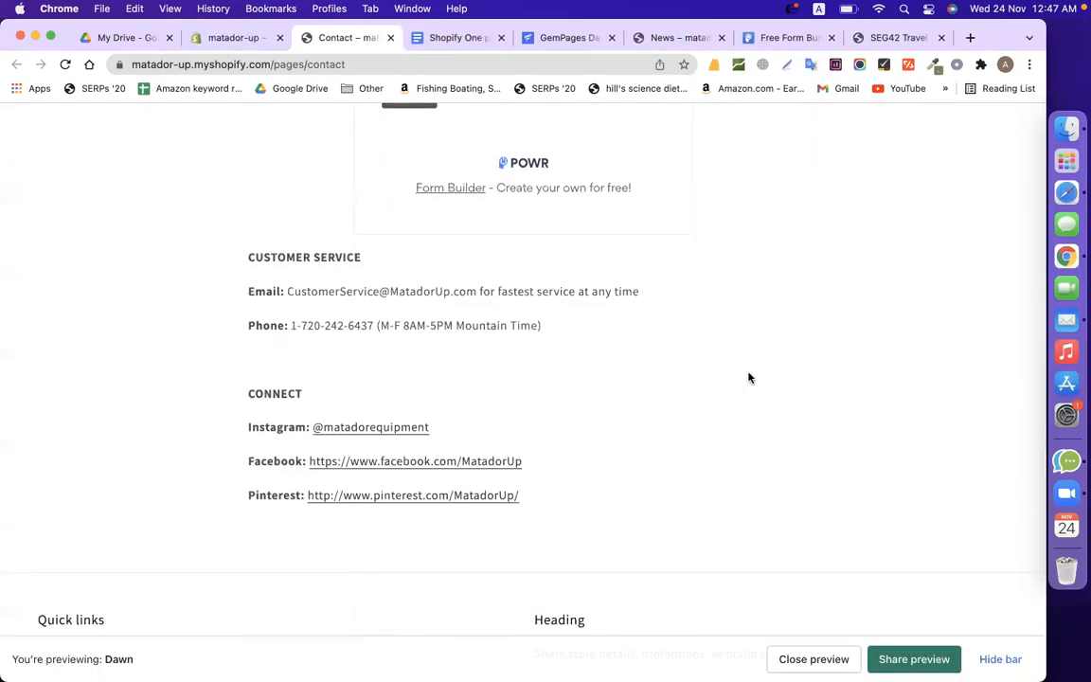
pyautogui.scroll(2, 748, 378)
pyautogui.scroll(-2, 748, 378)
pyautogui.scroll(1, 748, 378)
pyautogui.scroll(3, 748, 378)
pyautogui.scroll(-4, 748, 378)
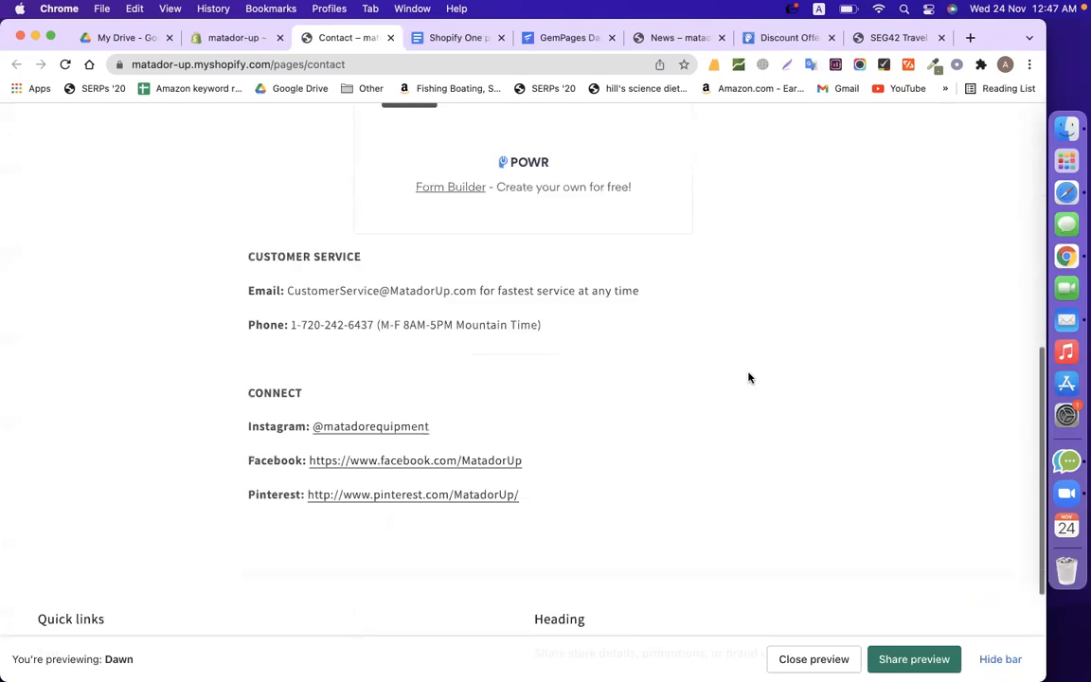
pyautogui.click(223, 37)
# Step: Find the Contact item in the planned menu, then open Online Store > Navigation
pyautogui.click(434, 40)
pyautogui.scroll(5, 404, 383)
pyautogui.doubleClick(572, 303)
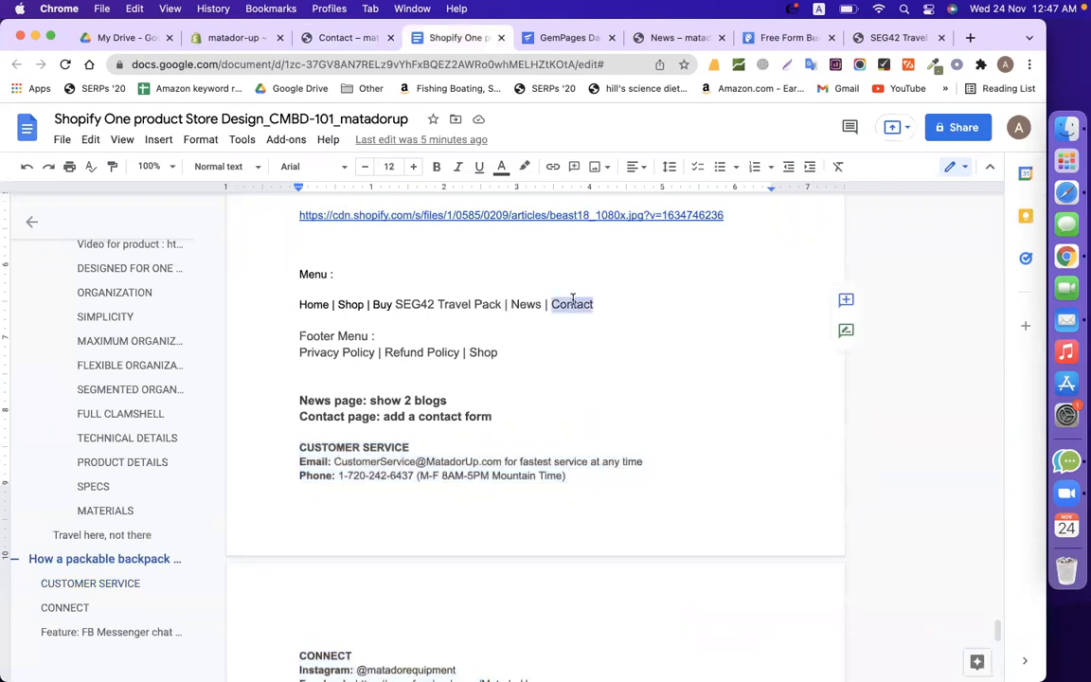
pyautogui.click(234, 38)
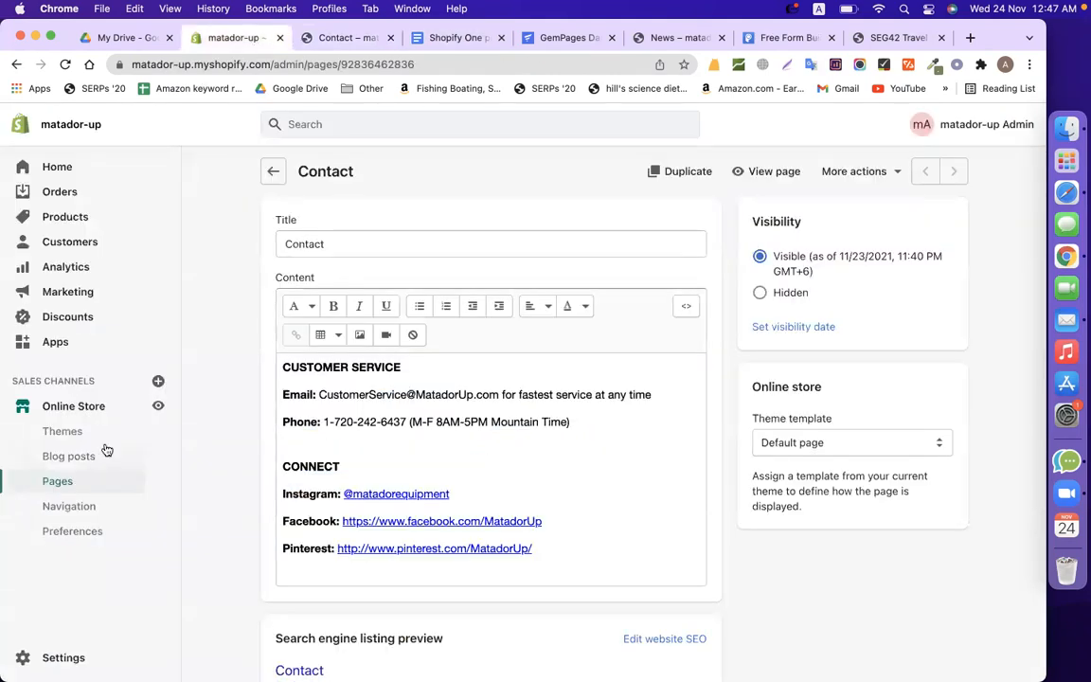
pyautogui.click(83, 505)
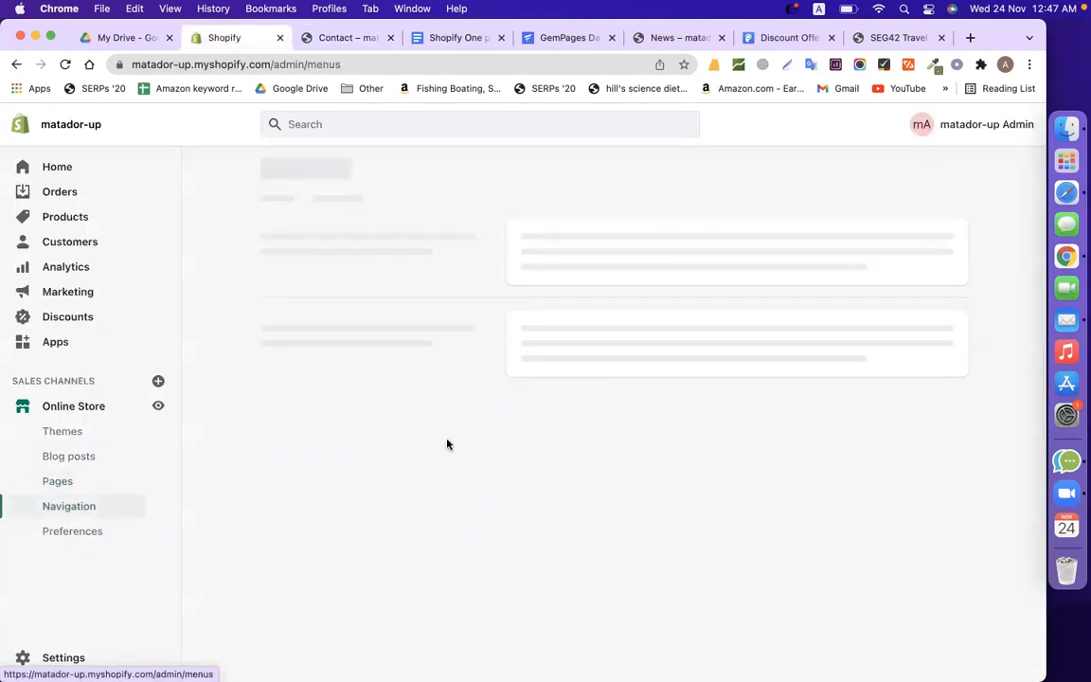
pyautogui.scroll(-1, 438, 508)
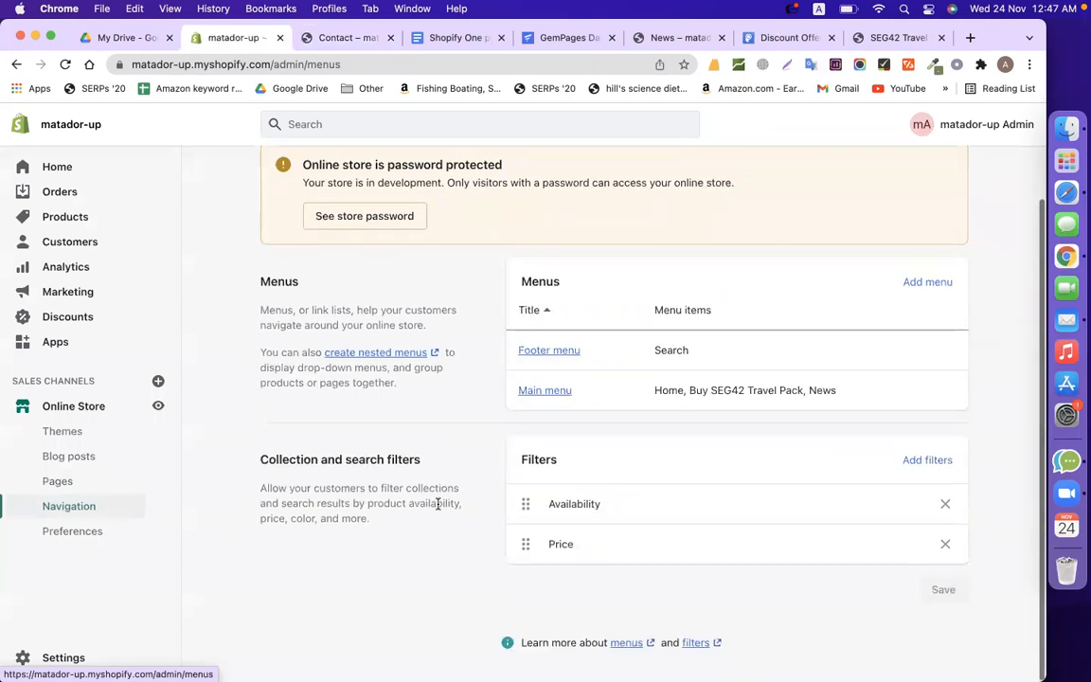
# Step: Add a Contact item linked to the Contact page to the Main menu and save
pyautogui.click(541, 392)
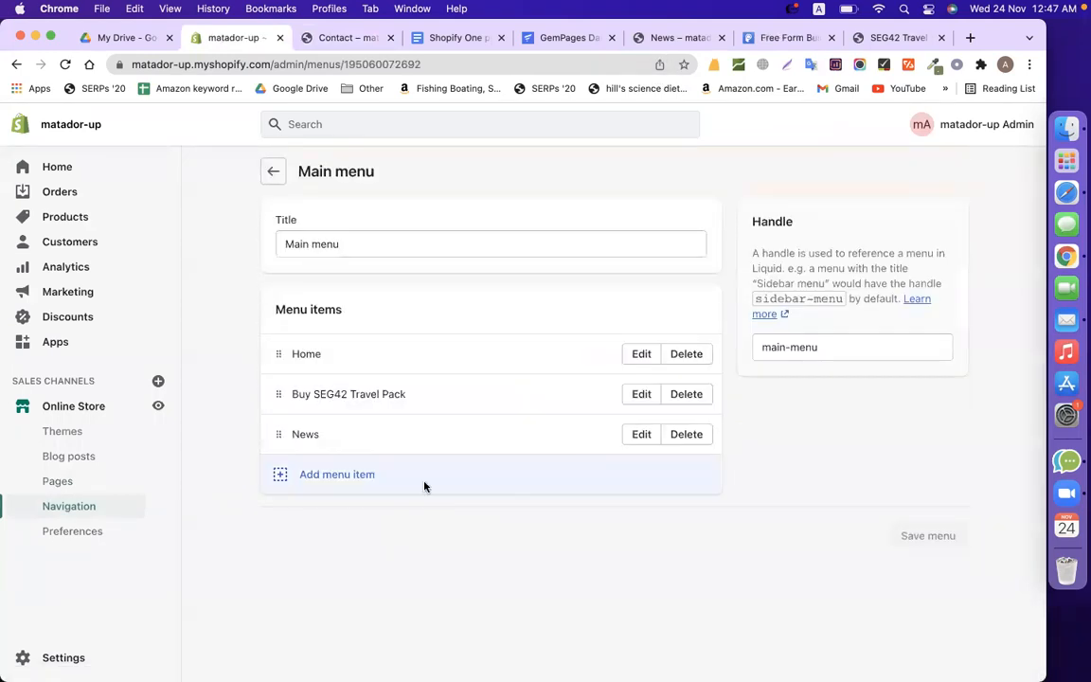
pyautogui.click(339, 486)
pyautogui.click(808, 290)
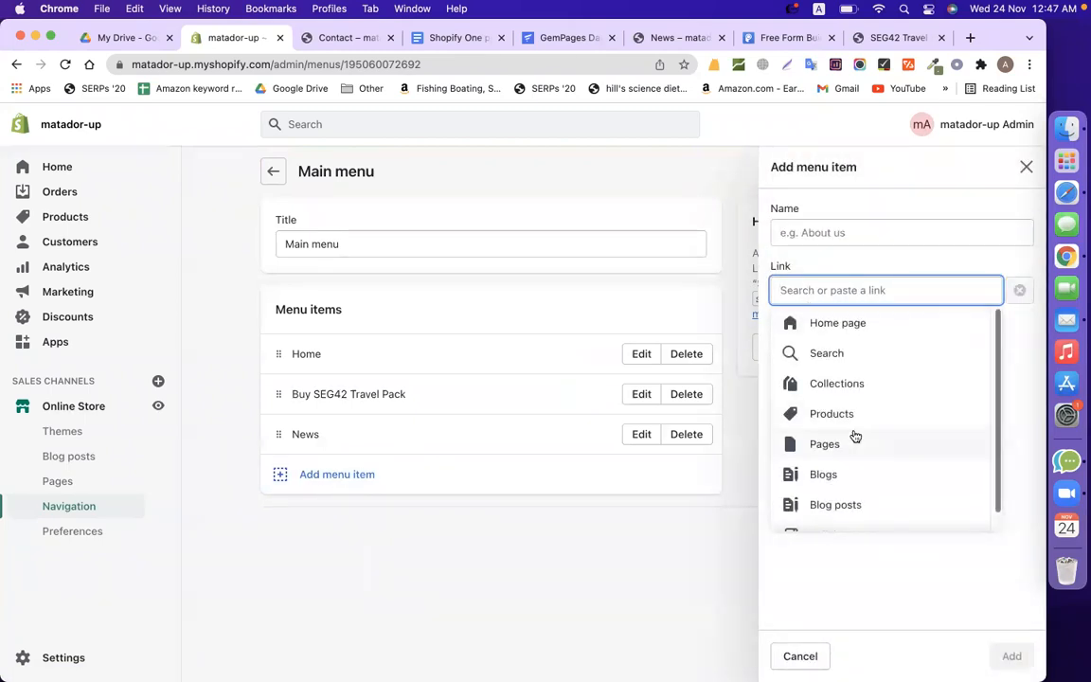
pyautogui.click(825, 443)
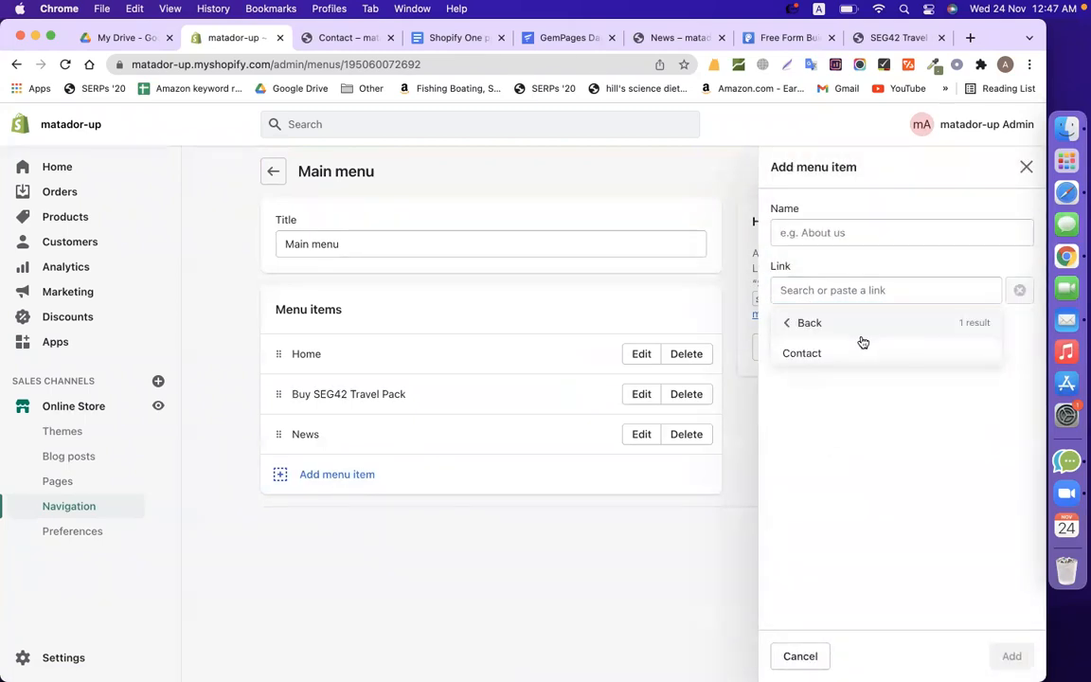
pyautogui.click(833, 354)
pyautogui.click(1011, 655)
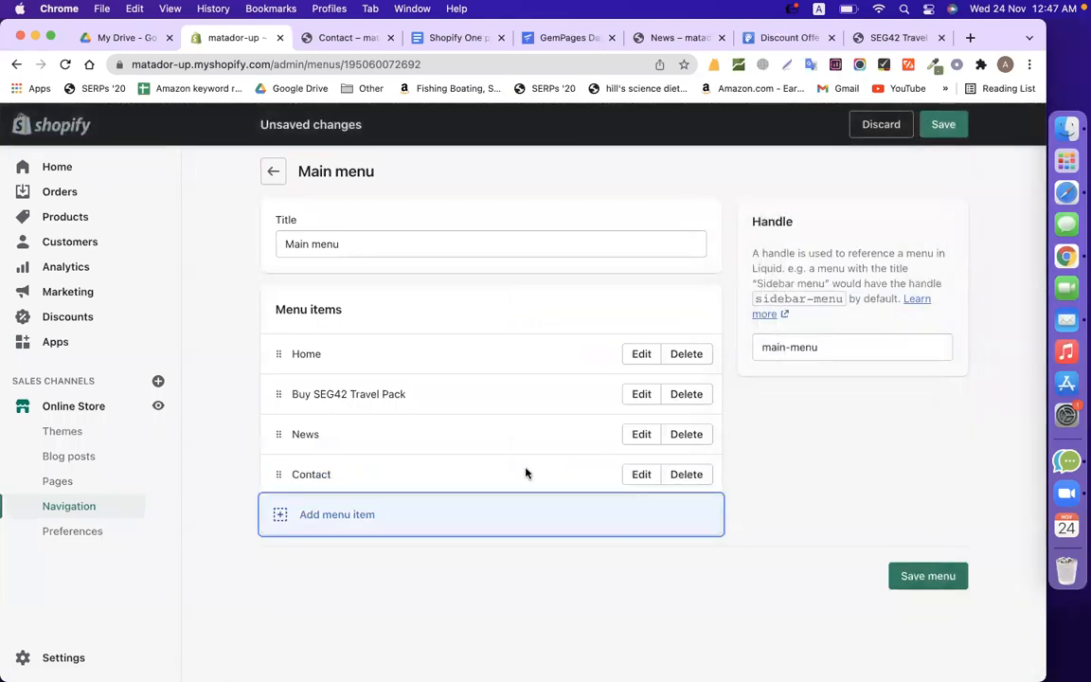
pyautogui.click(931, 575)
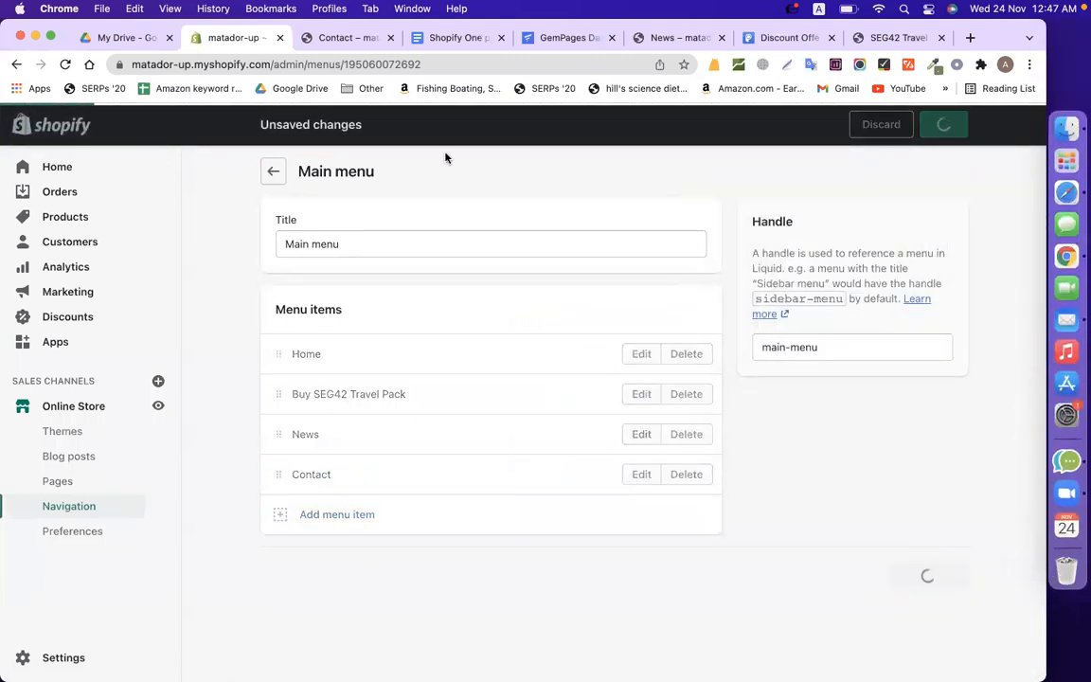
# Step: Reload the storefront home page to check the new menu, closing the Contact preview tab
pyautogui.click(455, 38)
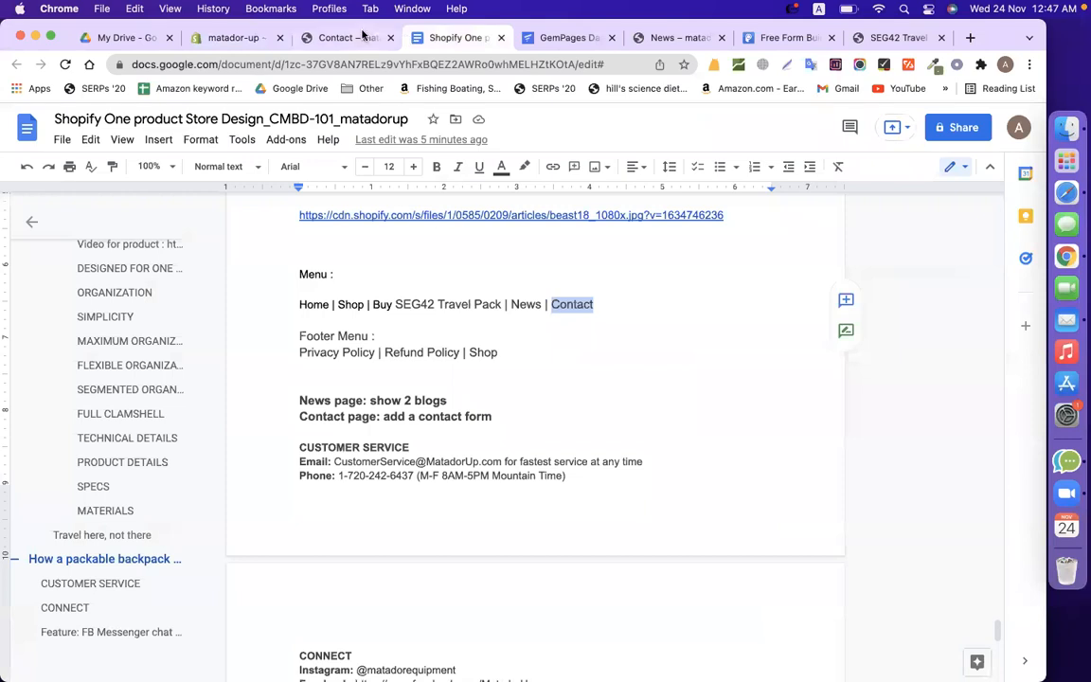
pyautogui.click(677, 38)
pyautogui.scroll(15, 197, 177)
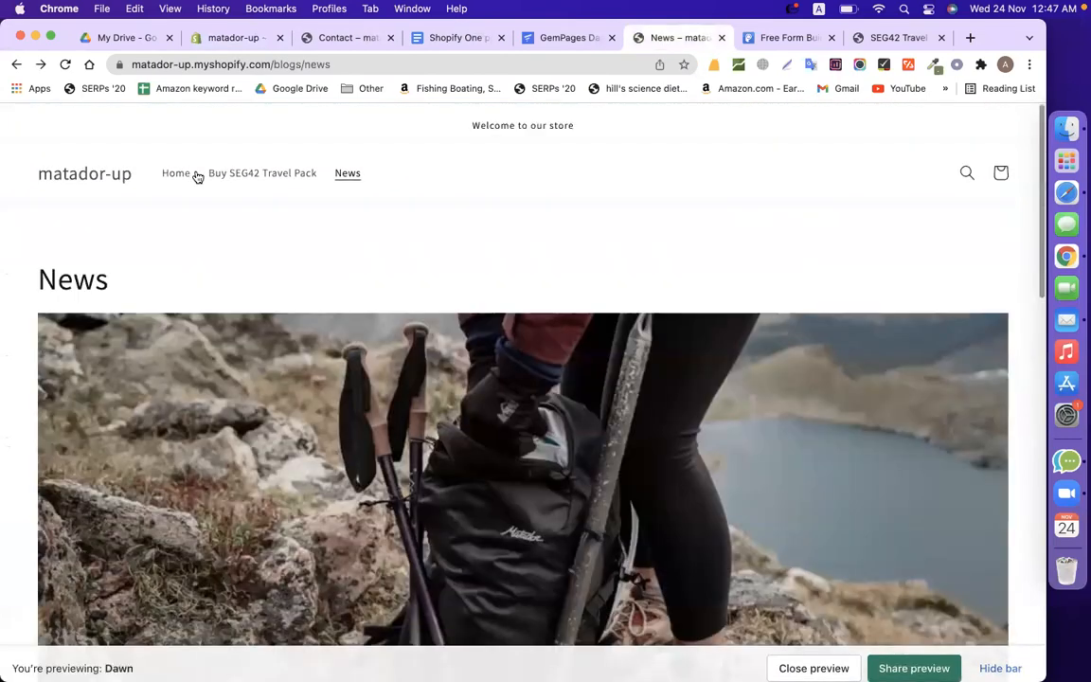
pyautogui.click(178, 174)
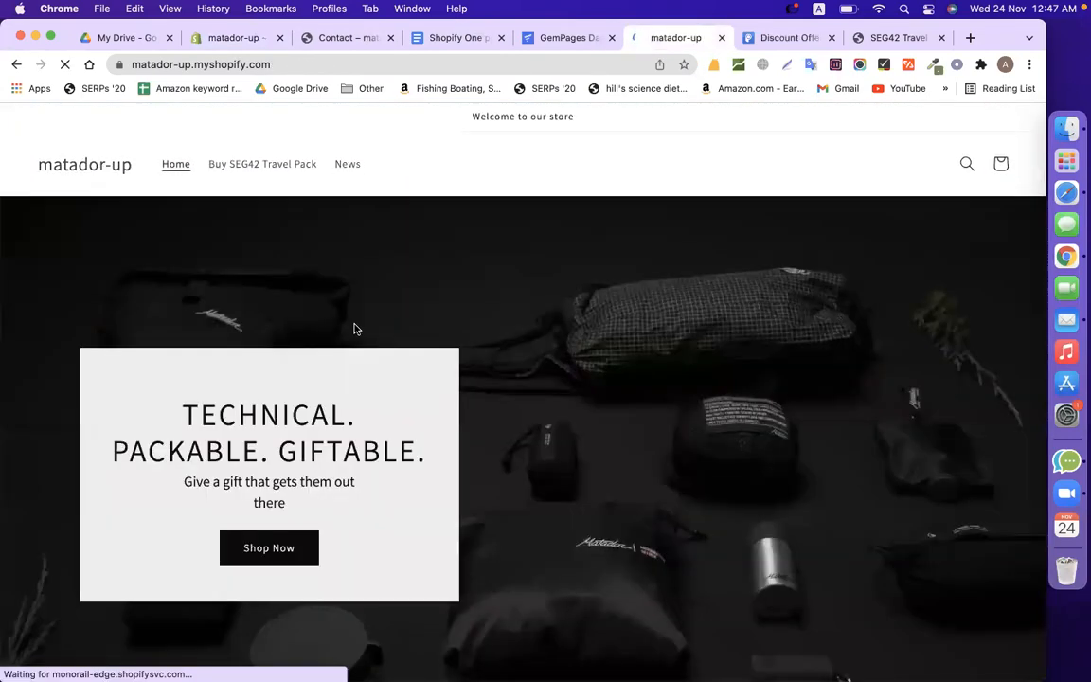
pyautogui.click(64, 63)
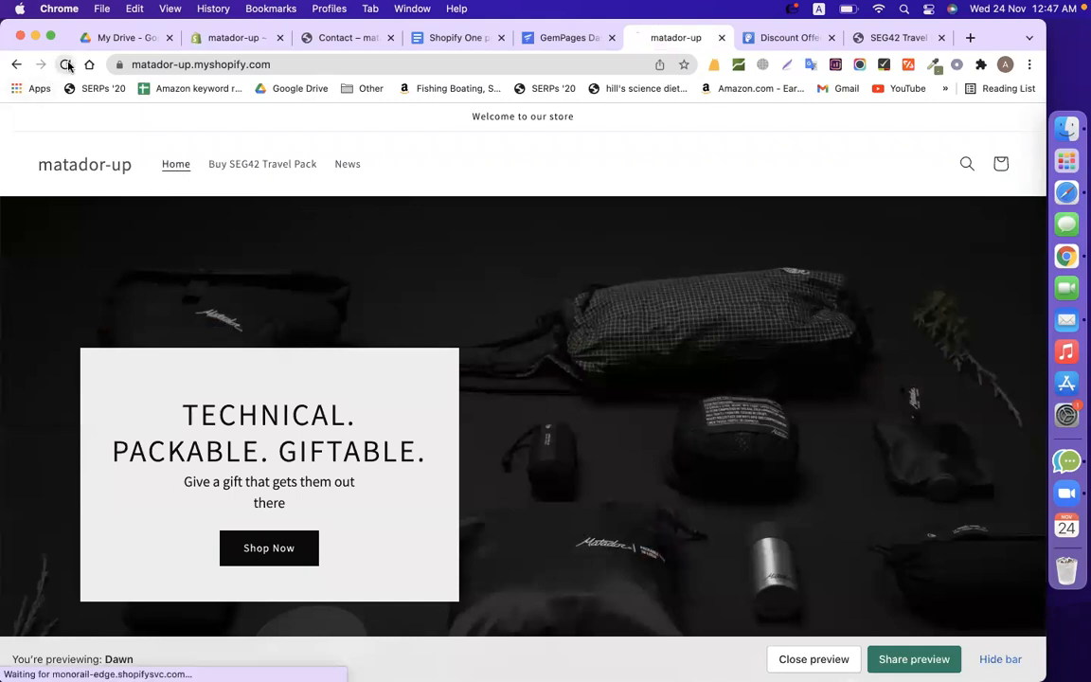
pyautogui.click(244, 39)
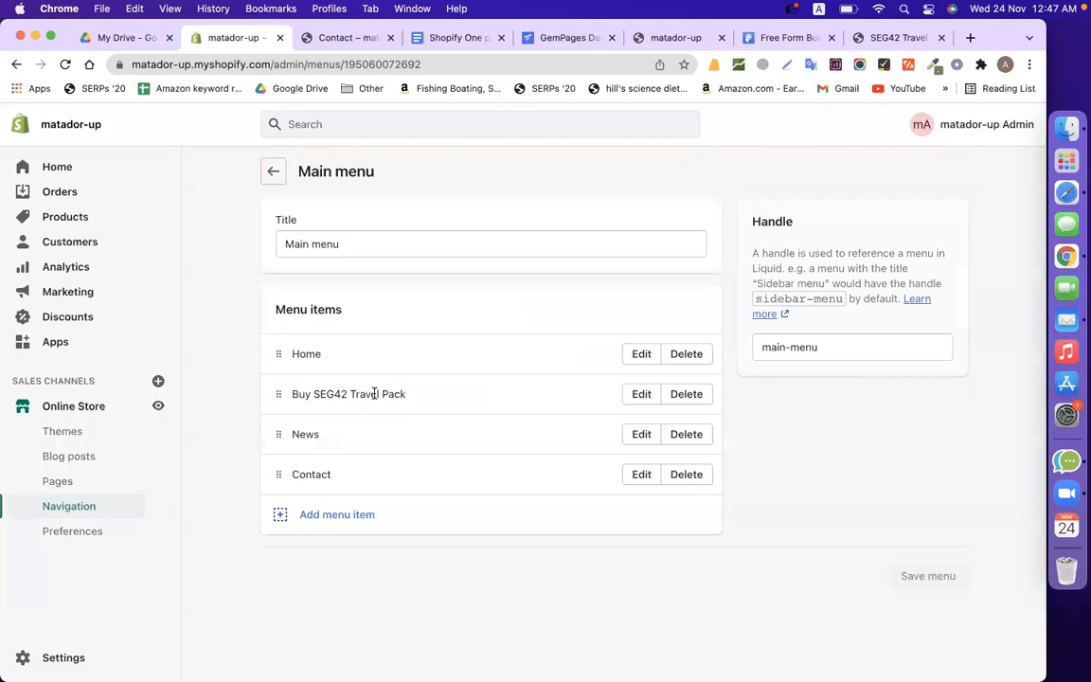
pyautogui.click(327, 38)
pyautogui.click(390, 38)
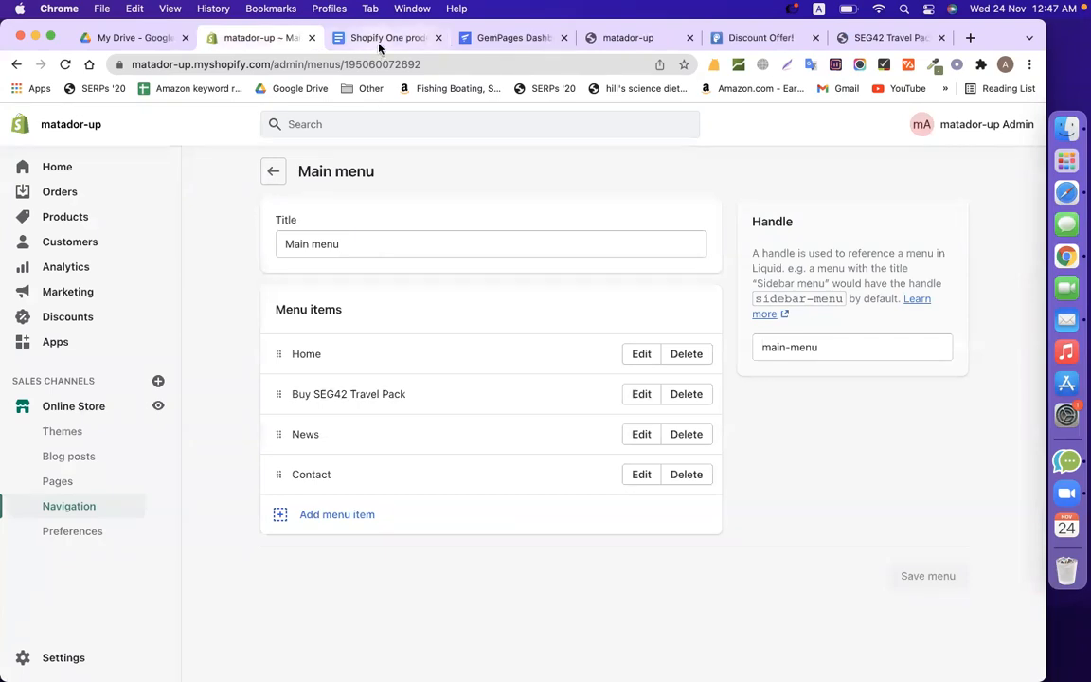
# Step: Review the planned footer menu in the design document before returning to Main menu
pyautogui.click(347, 37)
pyautogui.scroll(-2, 390, 311)
pyautogui.scroll(4, 378, 398)
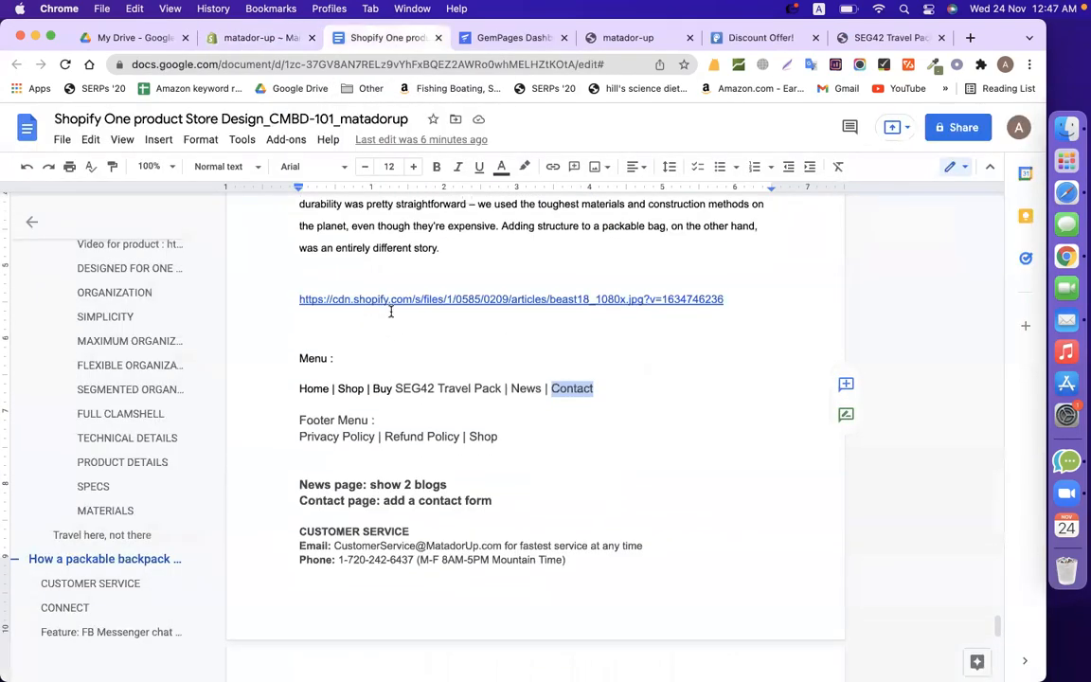
pyautogui.moveTo(497, 438); pyautogui.dragTo(297, 435)
pyautogui.click(472, 436)
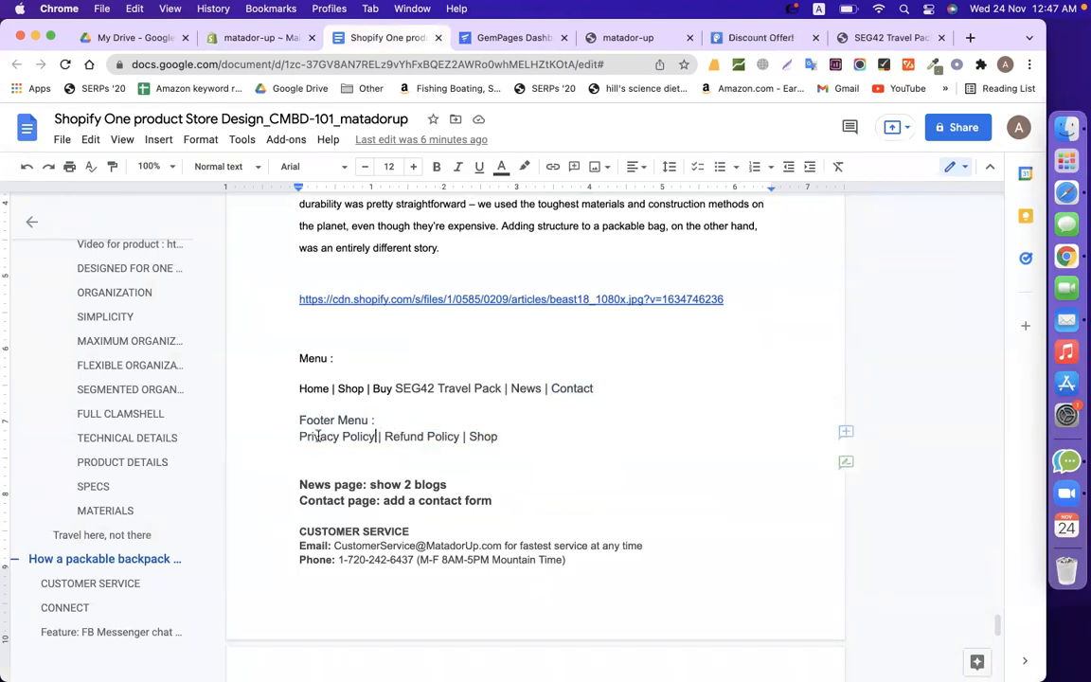
pyautogui.click(238, 40)
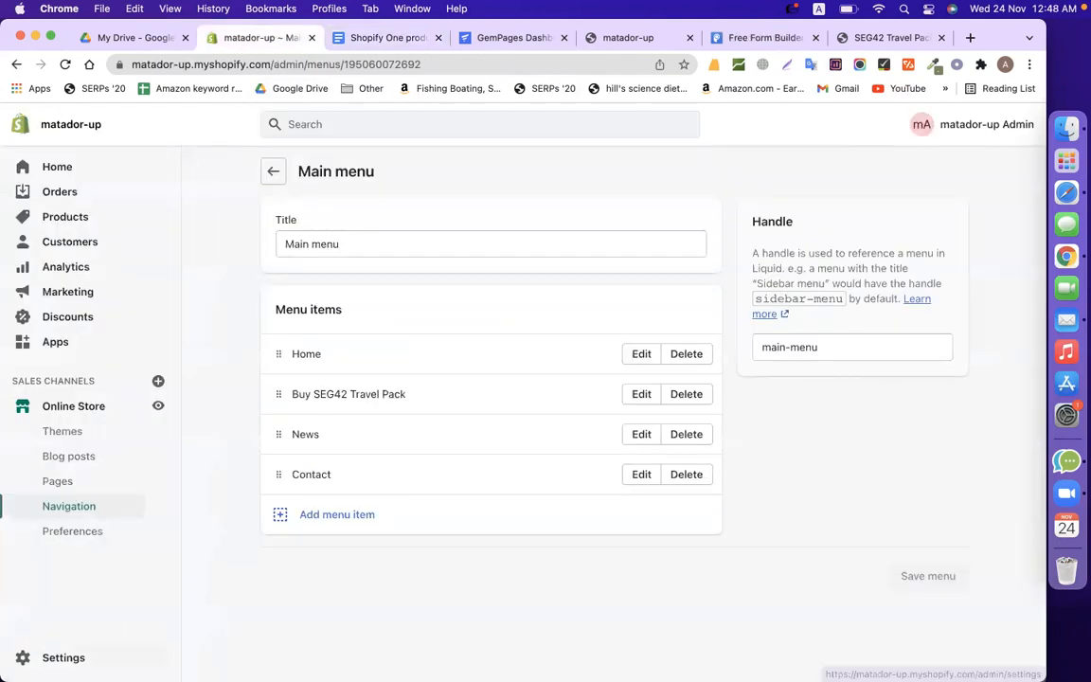
# Step: Compare the Main menu against the main menu line in the design plan
pyautogui.click(38, 653)
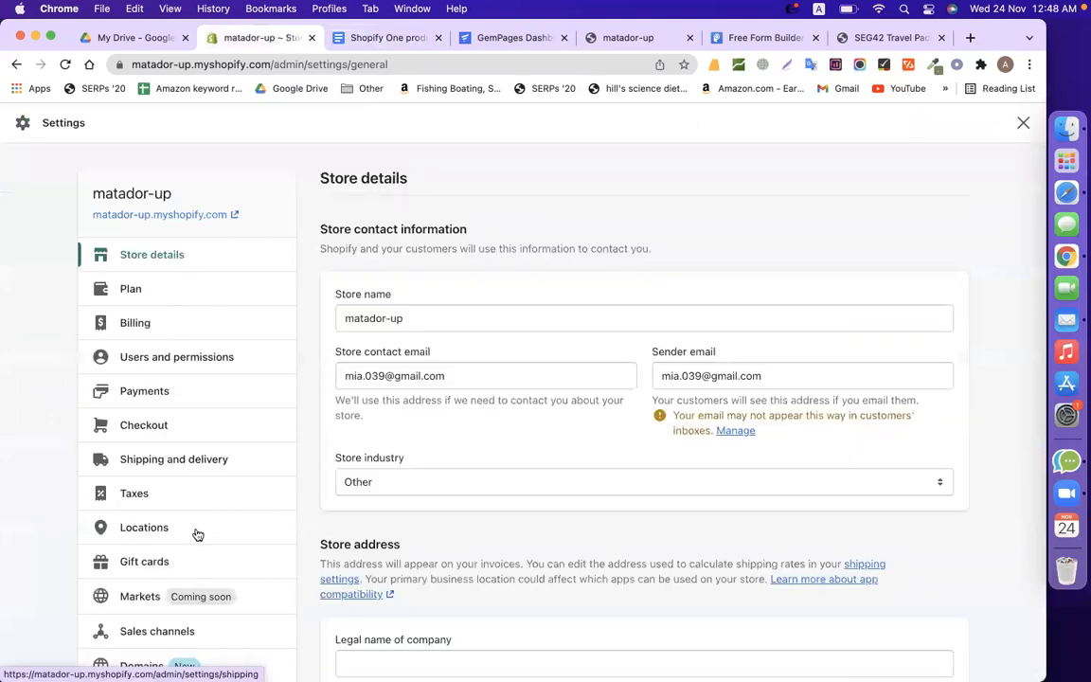
pyautogui.scroll(-4, 199, 534)
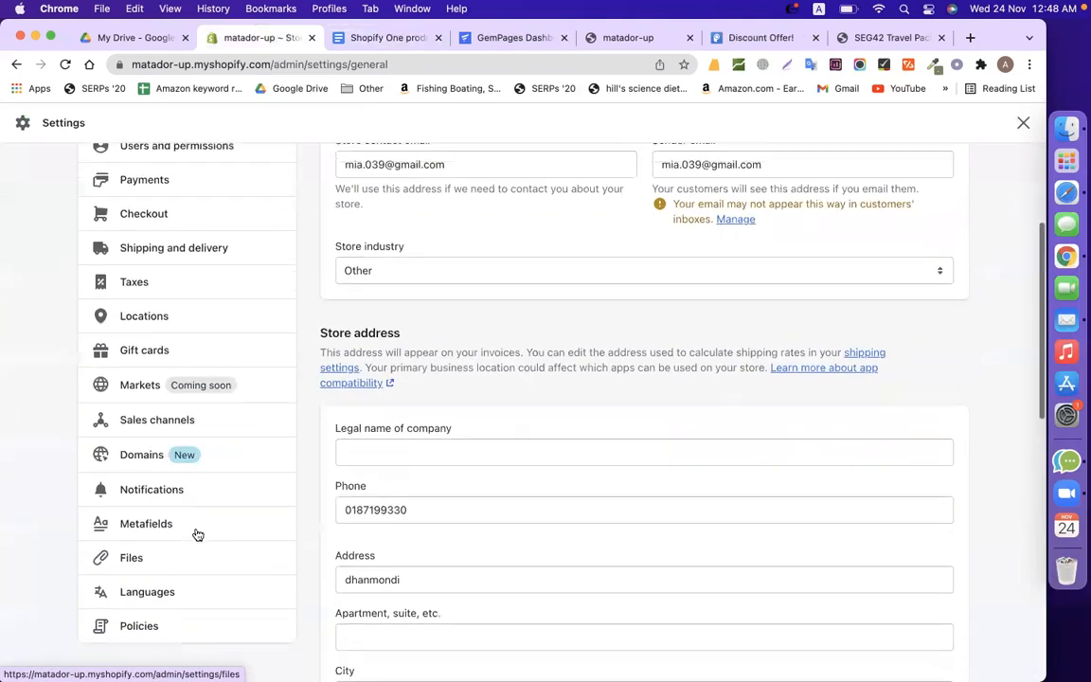
pyautogui.scroll(4, 196, 534)
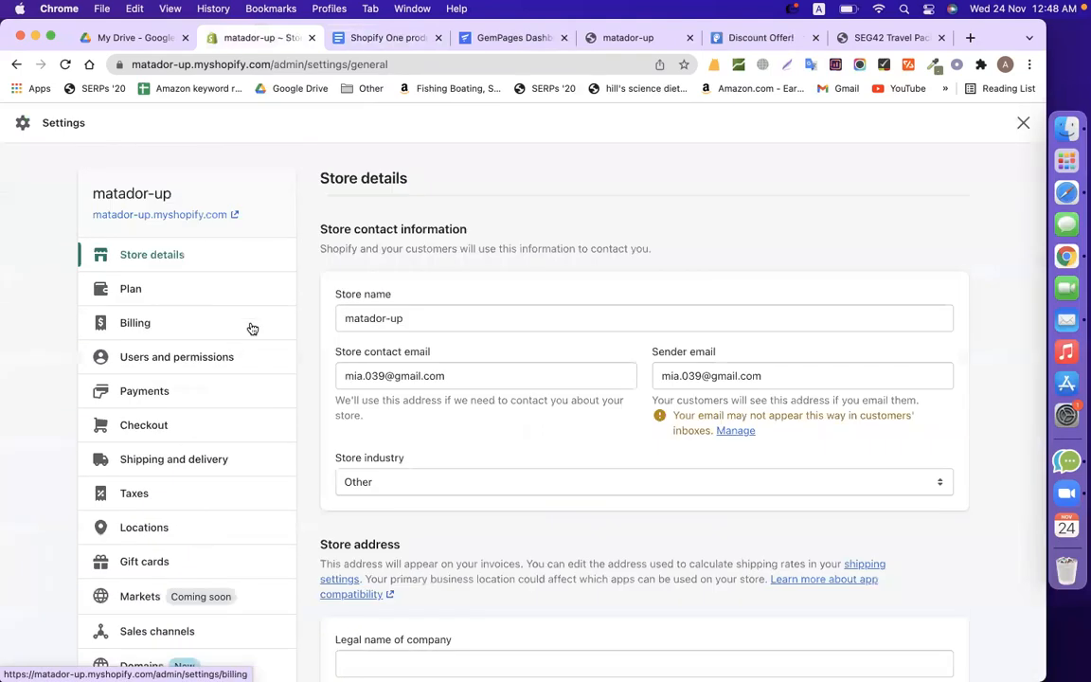
pyautogui.click(16, 65)
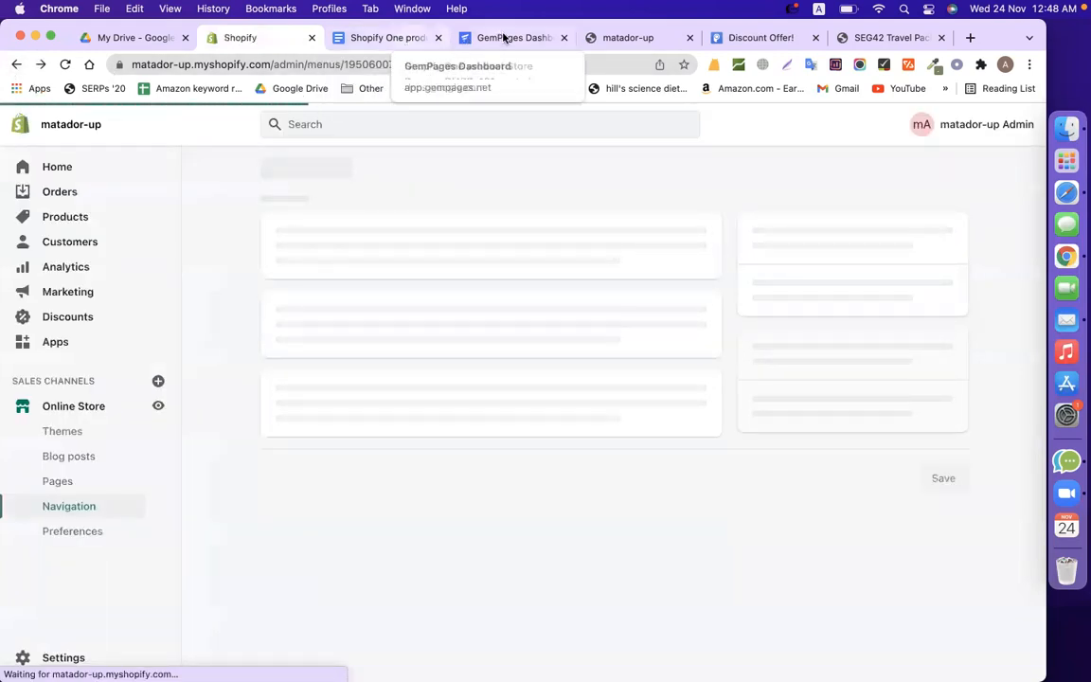
pyautogui.click(378, 42)
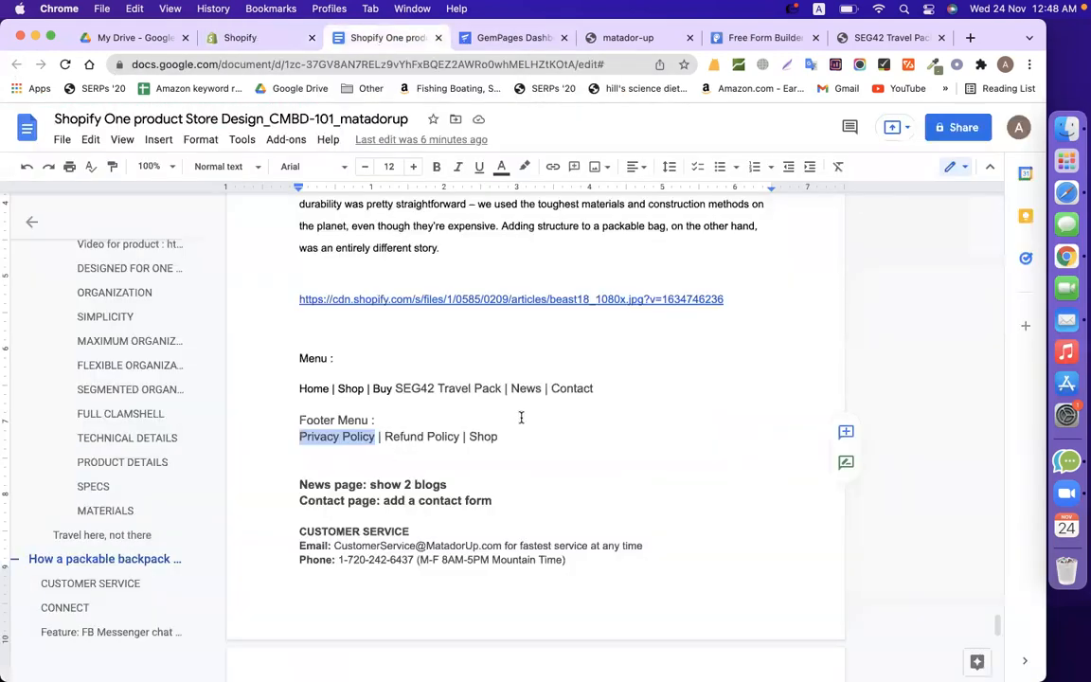
pyautogui.moveTo(299, 388); pyautogui.dragTo(583, 396)
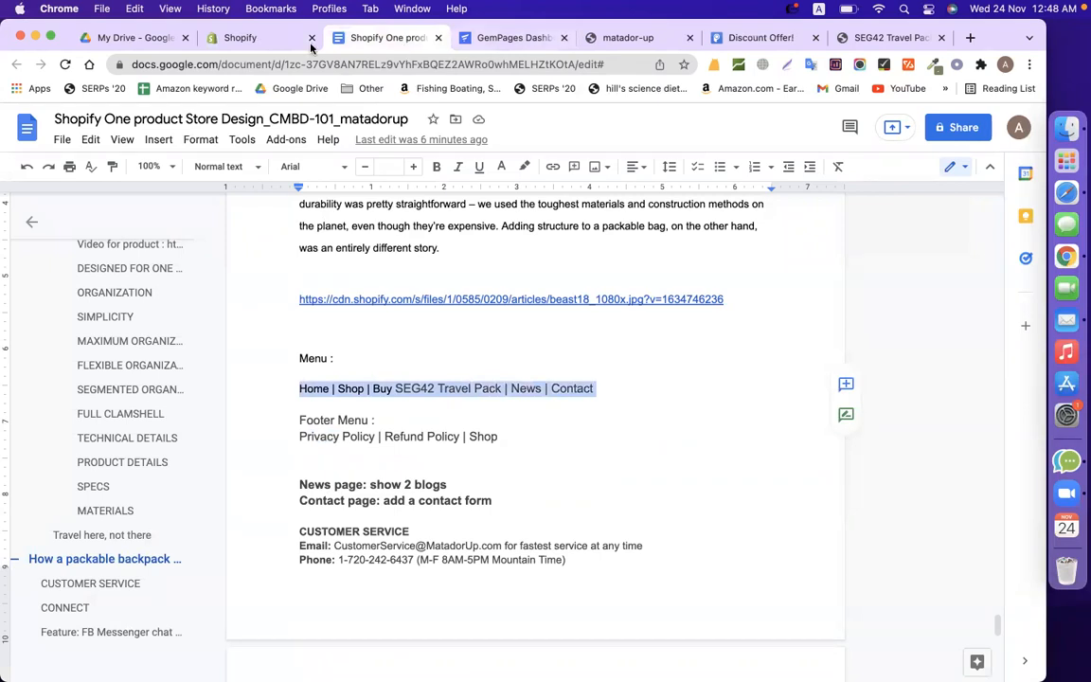
pyautogui.click(269, 38)
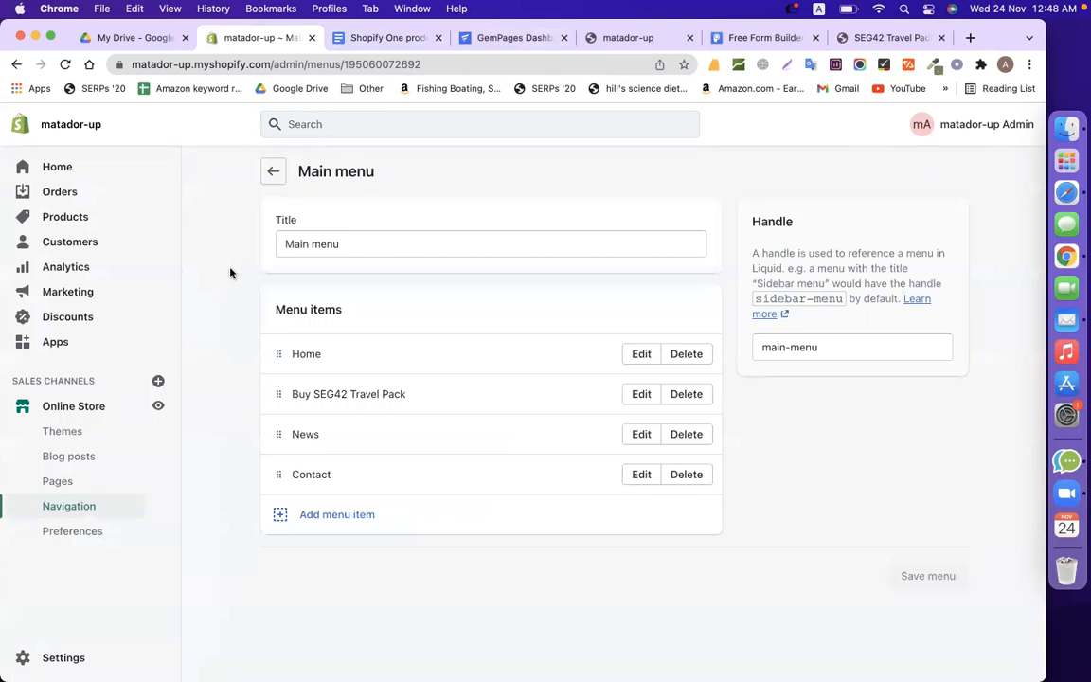
# Step: Open the Main menu page address in a second admin tab beside the first
pyautogui.click(212, 65)
pyautogui.hotkey('ctrl', 'c')
pyautogui.hotkey('ctrl', 't')
pyautogui.hotkey('ctrl', 'v')
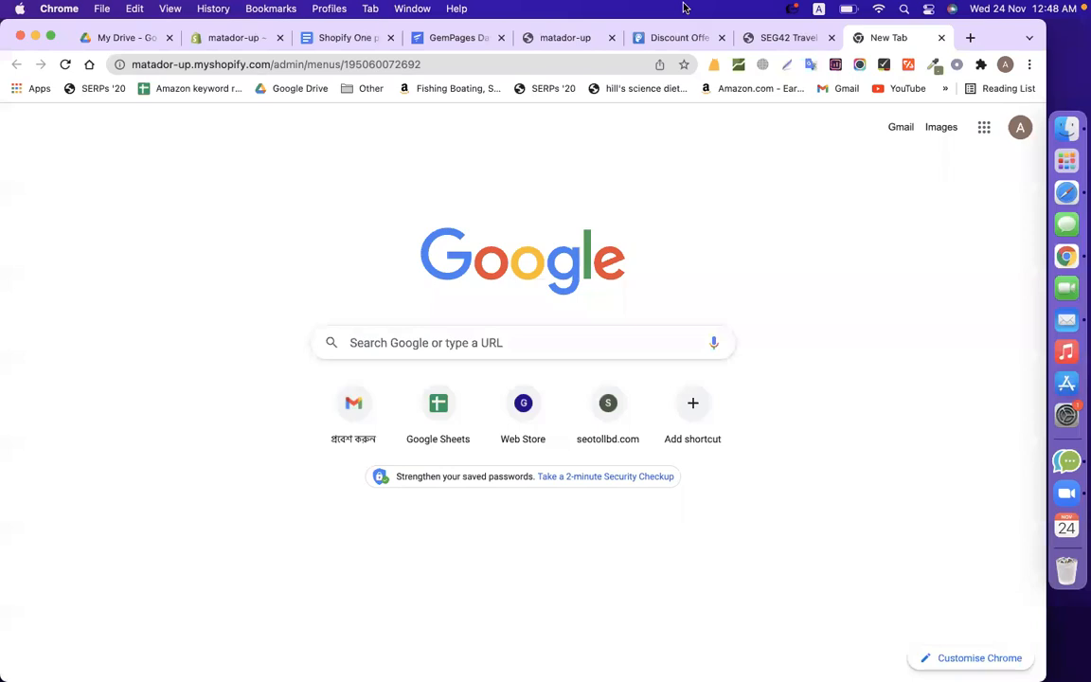
pyautogui.moveTo(904, 44); pyautogui.dragTo(563, 41)
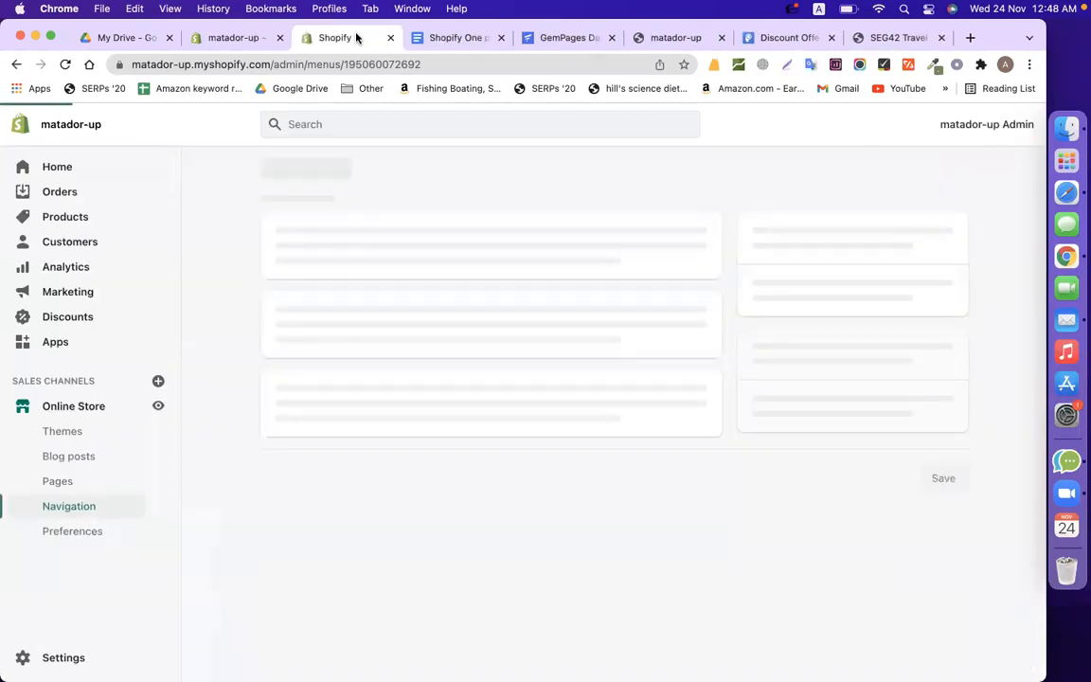
# Step: Note Privacy Policy in the footer menu plan and open the store Settings
pyautogui.click(481, 38)
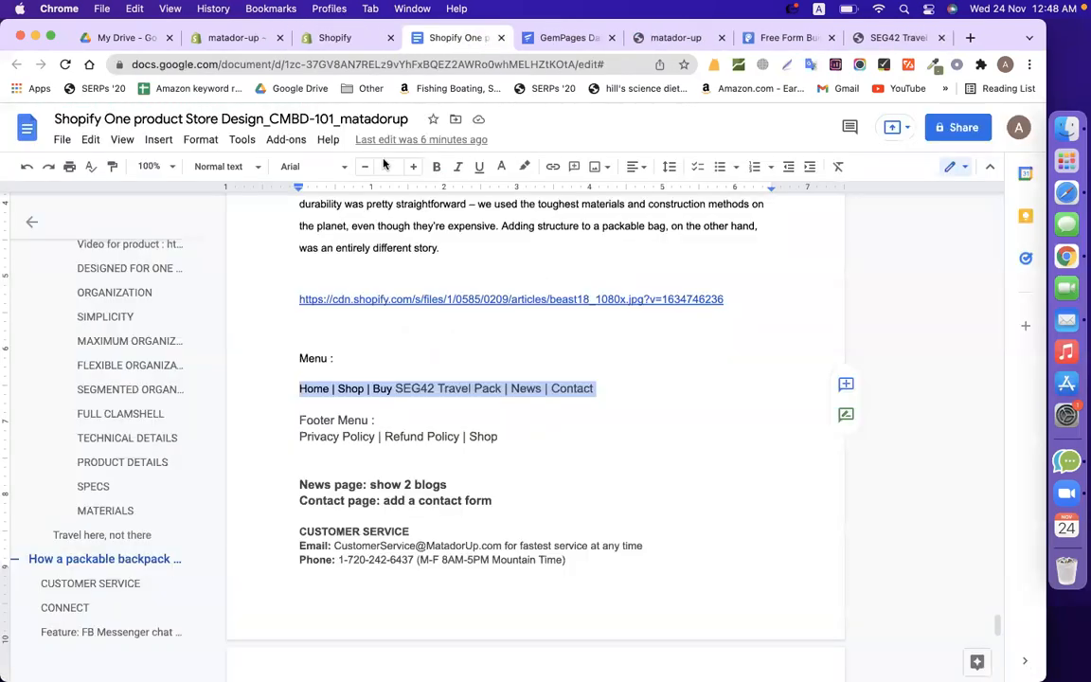
pyautogui.moveTo(299, 436); pyautogui.dragTo(369, 434)
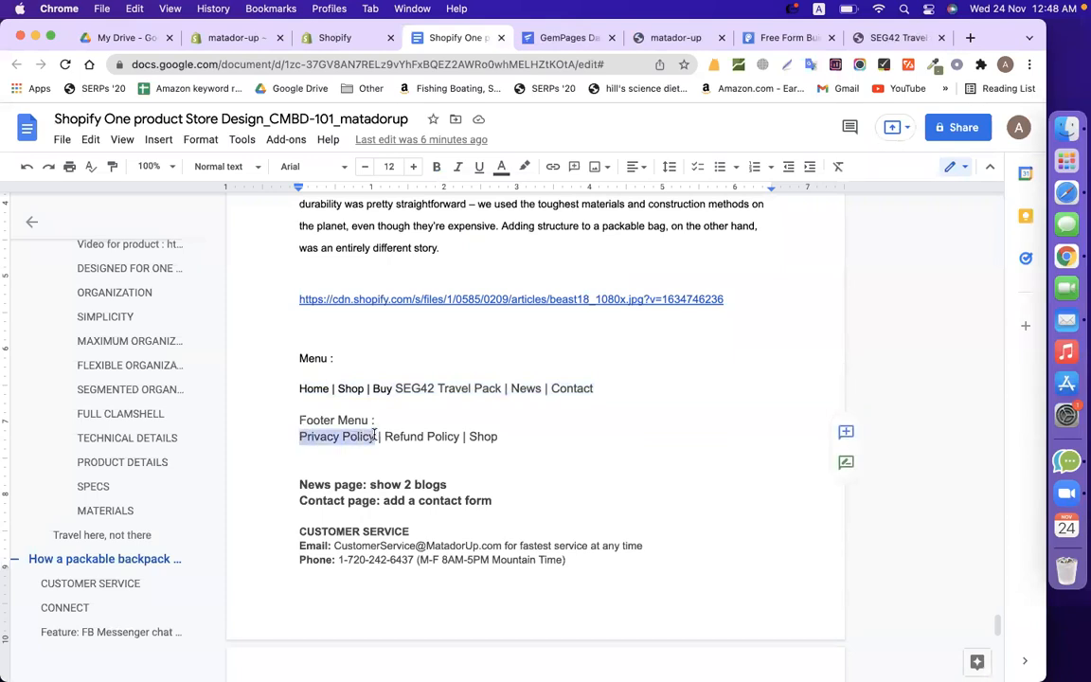
pyautogui.click(342, 40)
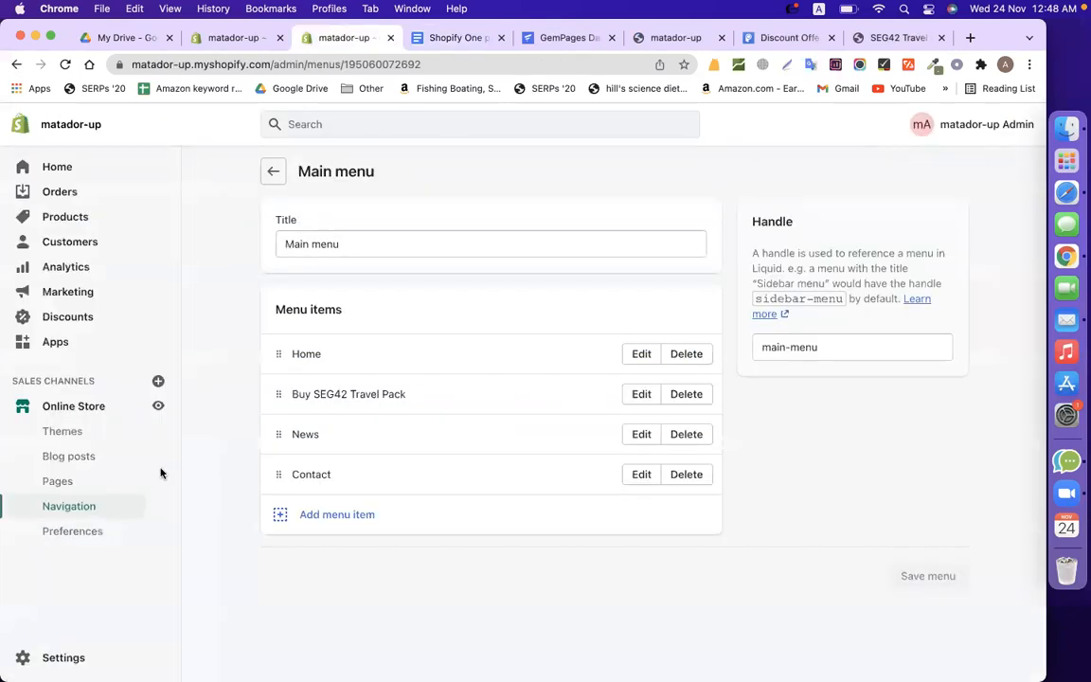
pyautogui.click(36, 654)
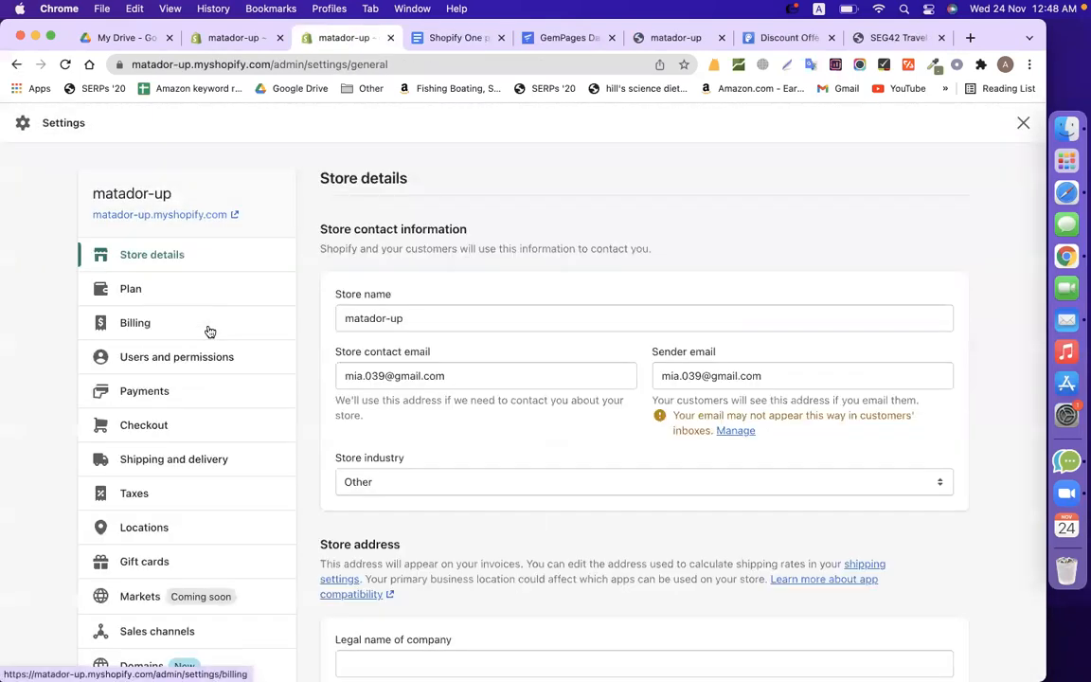
pyautogui.scroll(-7, 174, 426)
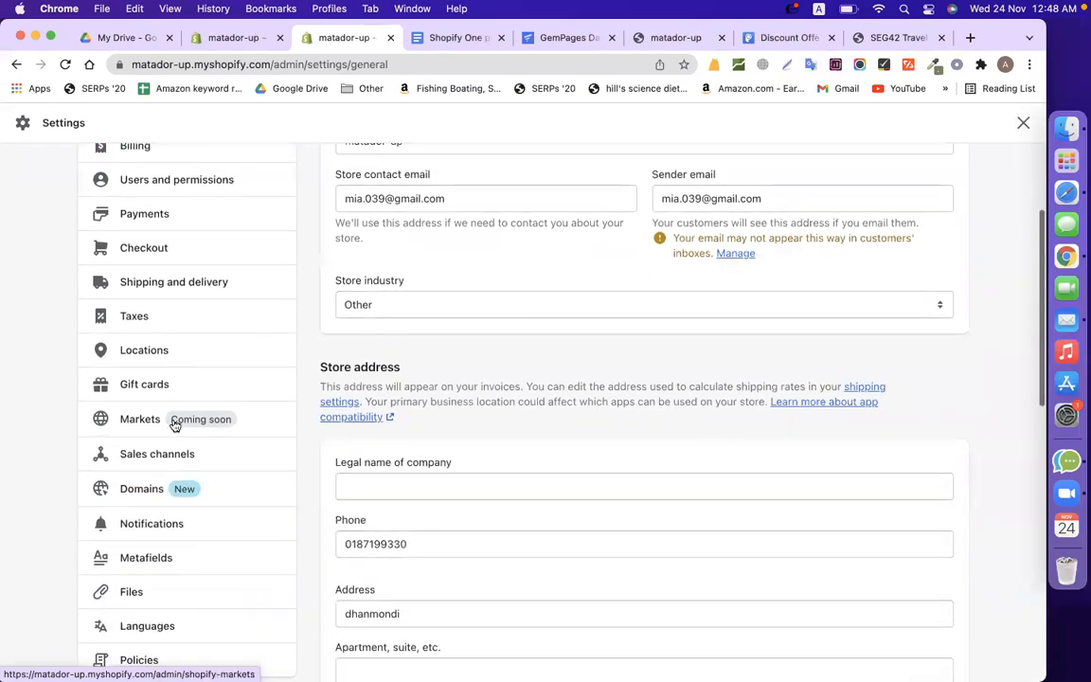
pyautogui.scroll(6, 173, 425)
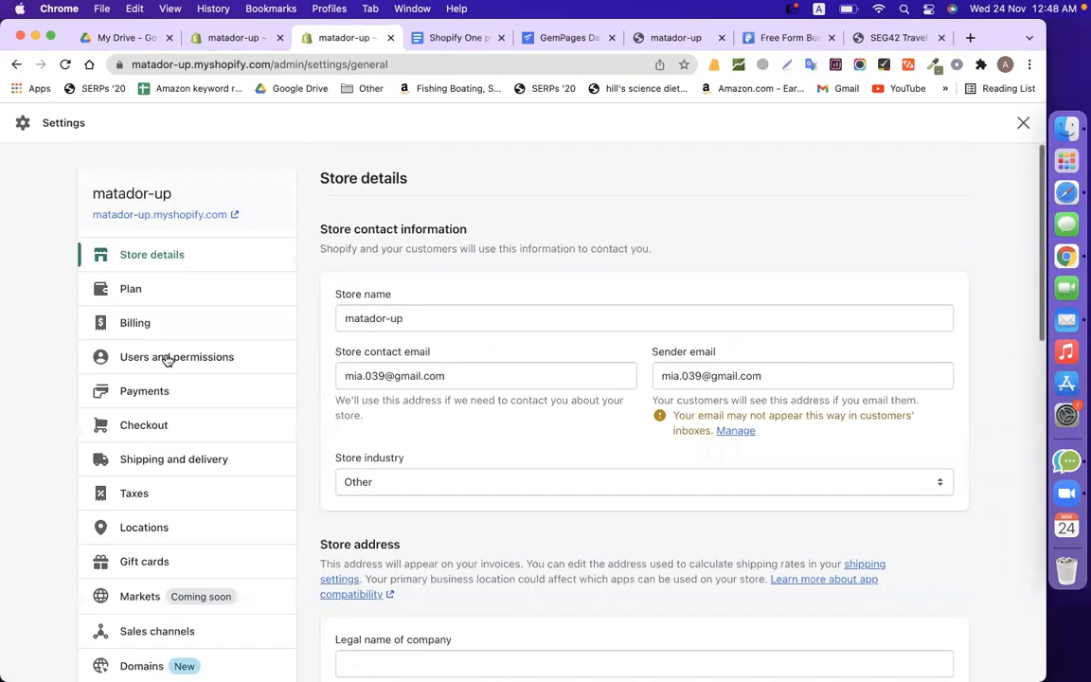
# Step: Open the Pages list in the other admin tab and the Policies settings in this one
pyautogui.click(237, 37)
pyautogui.click(224, 64)
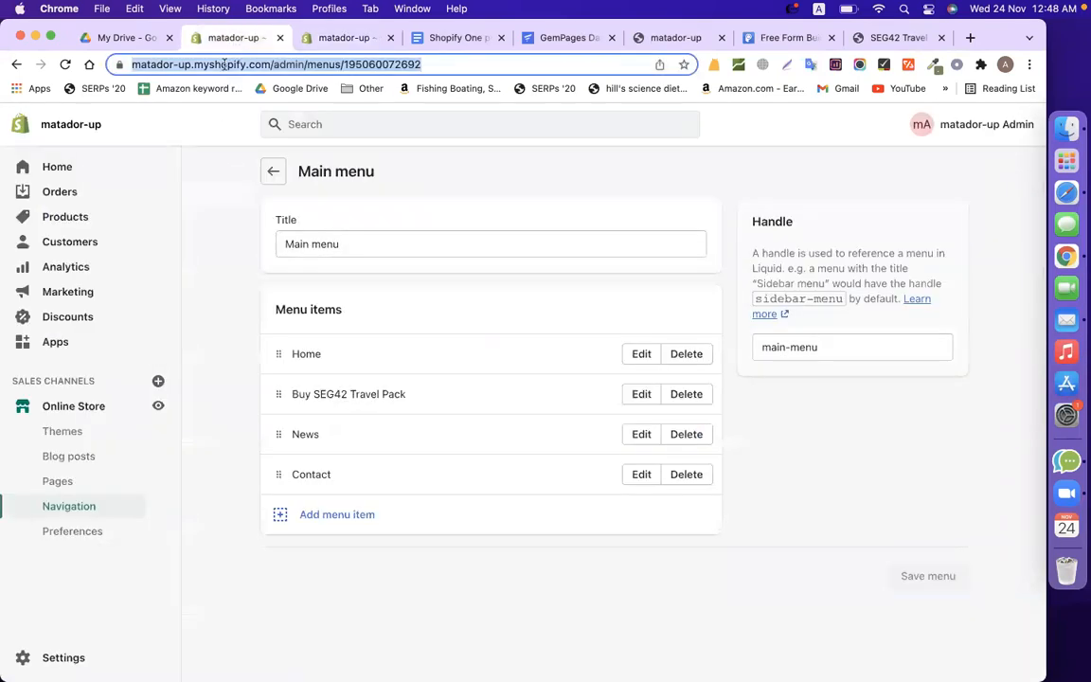
pyautogui.click(80, 481)
pyautogui.click(348, 40)
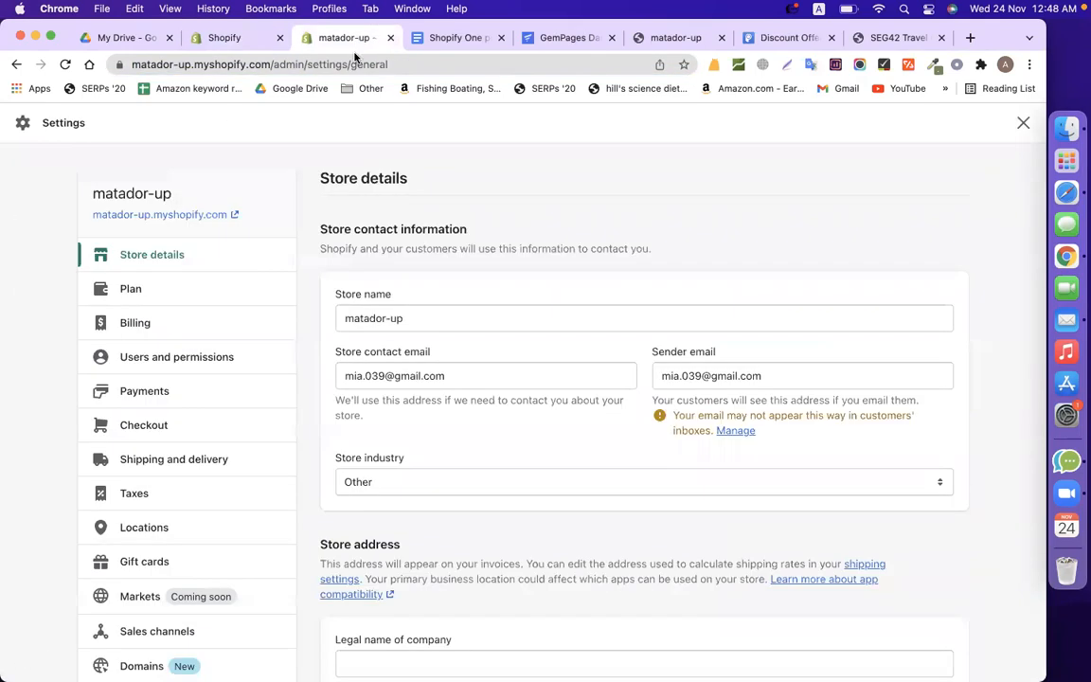
pyautogui.scroll(-6, 259, 401)
pyautogui.click(152, 276)
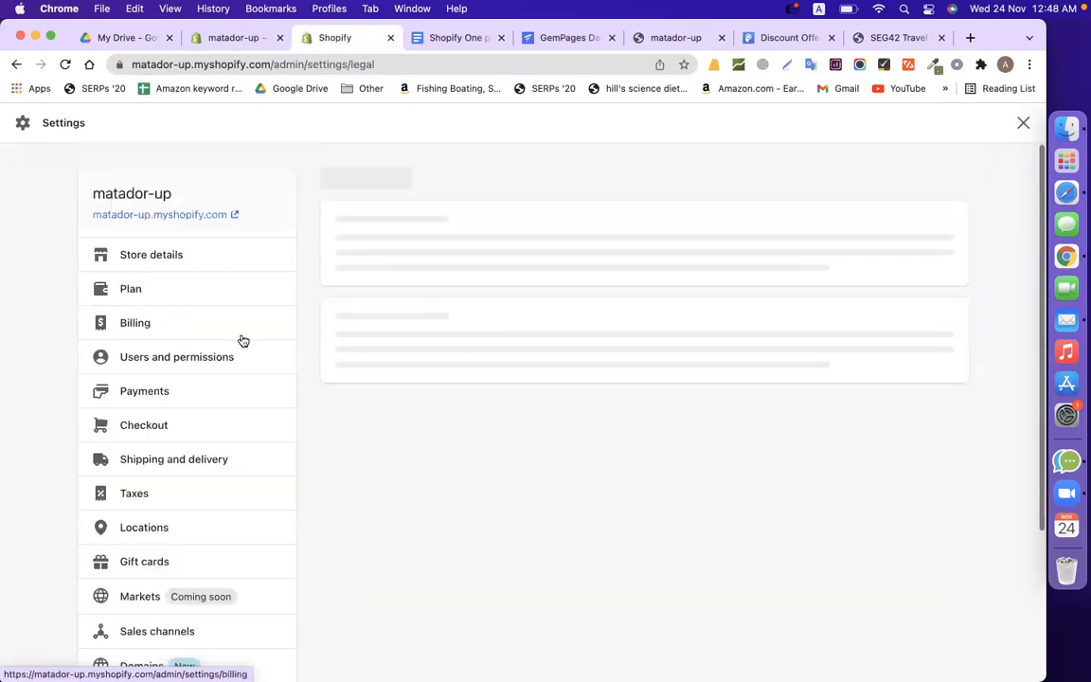
# Step: Generate the privacy policy from the default template and select its full text
pyautogui.scroll(-8, 516, 363)
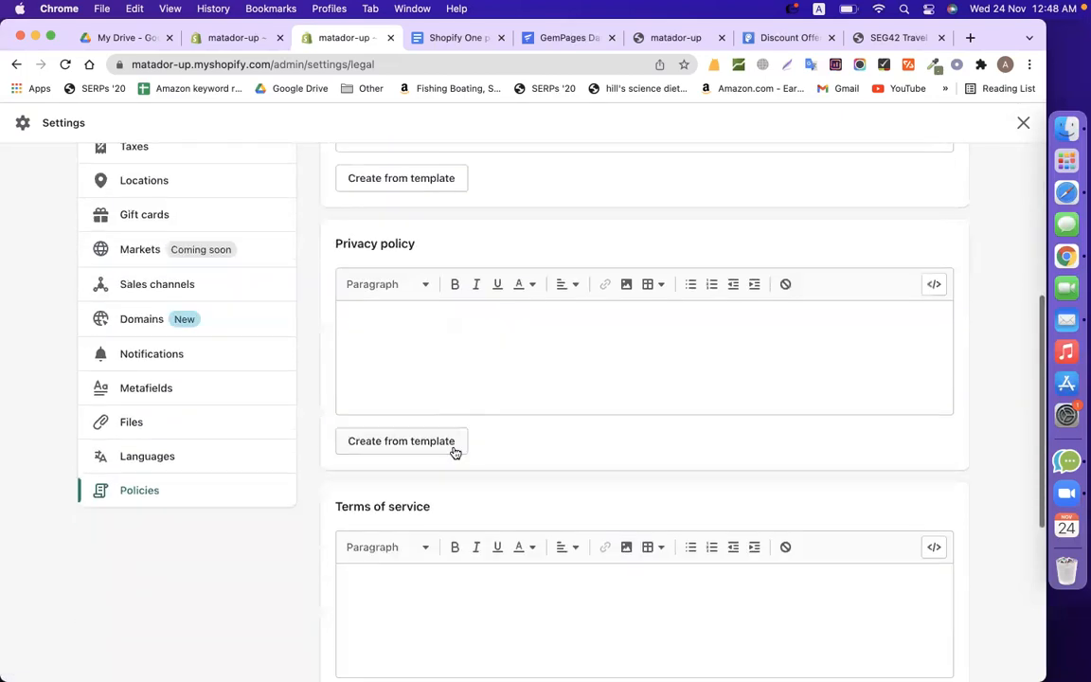
pyautogui.moveTo(351, 243); pyautogui.dragTo(415, 244)
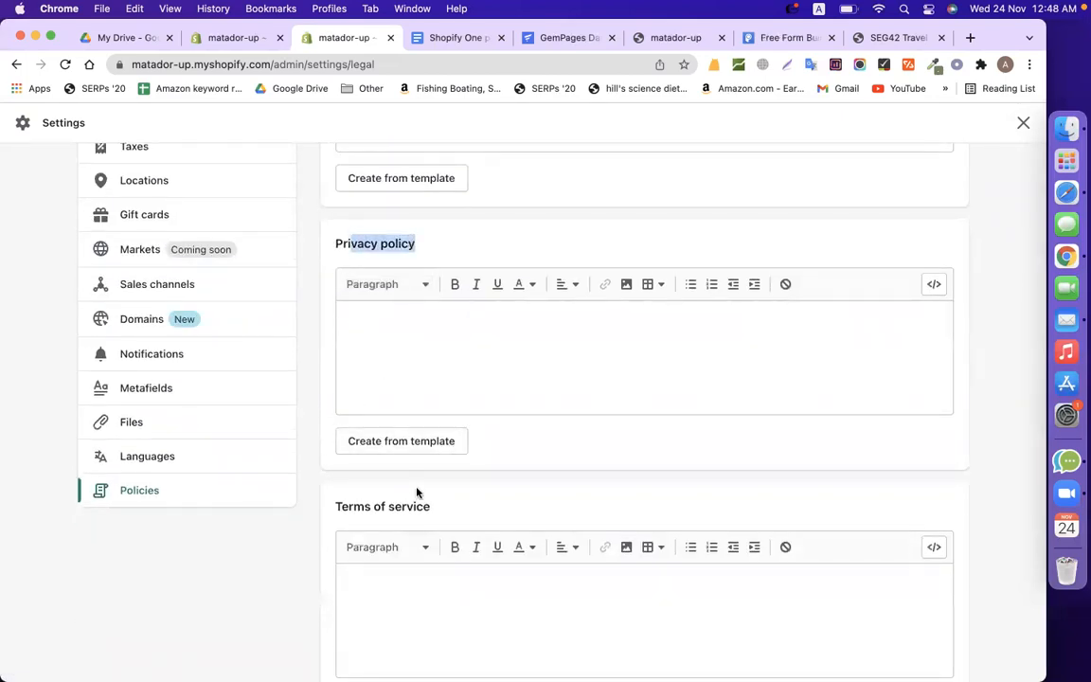
pyautogui.click(398, 452)
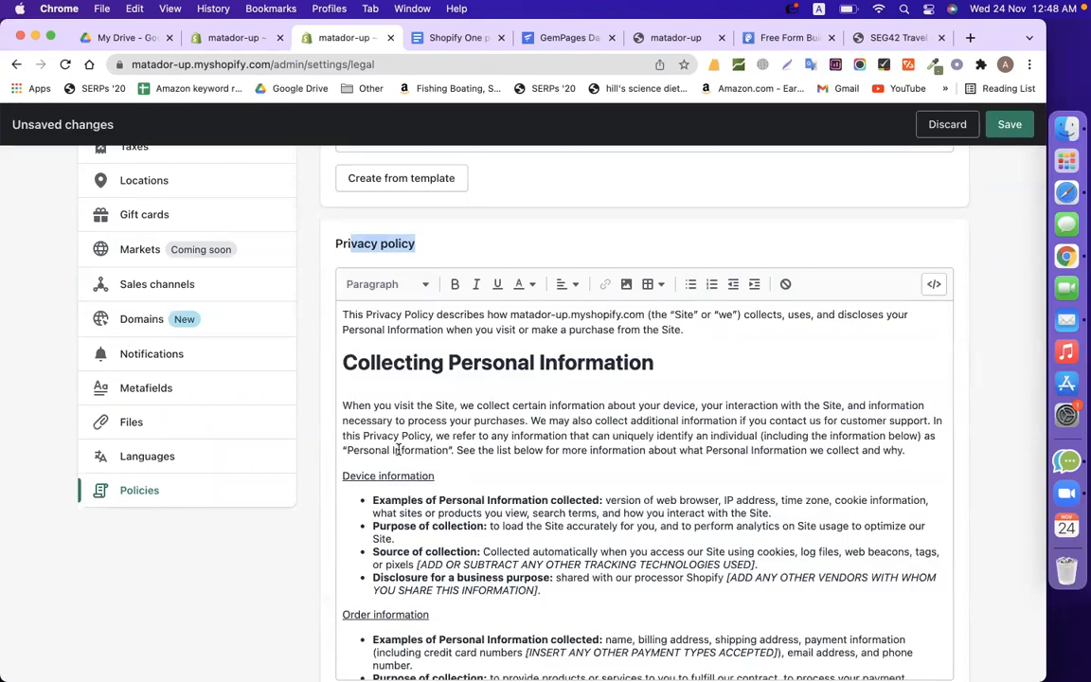
pyautogui.click(470, 443)
pyautogui.press('super+a')
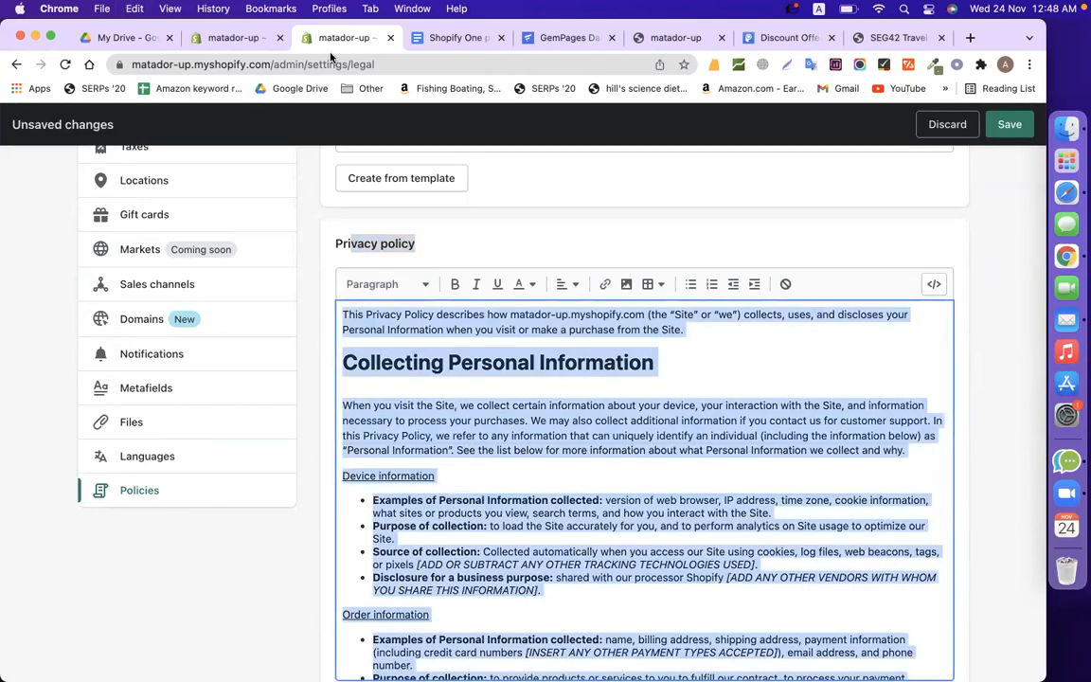
# Step: Create and save a new page titled 'Privacy Policy' containing the pasted policy text
pyautogui.click(237, 37)
pyautogui.click(968, 180)
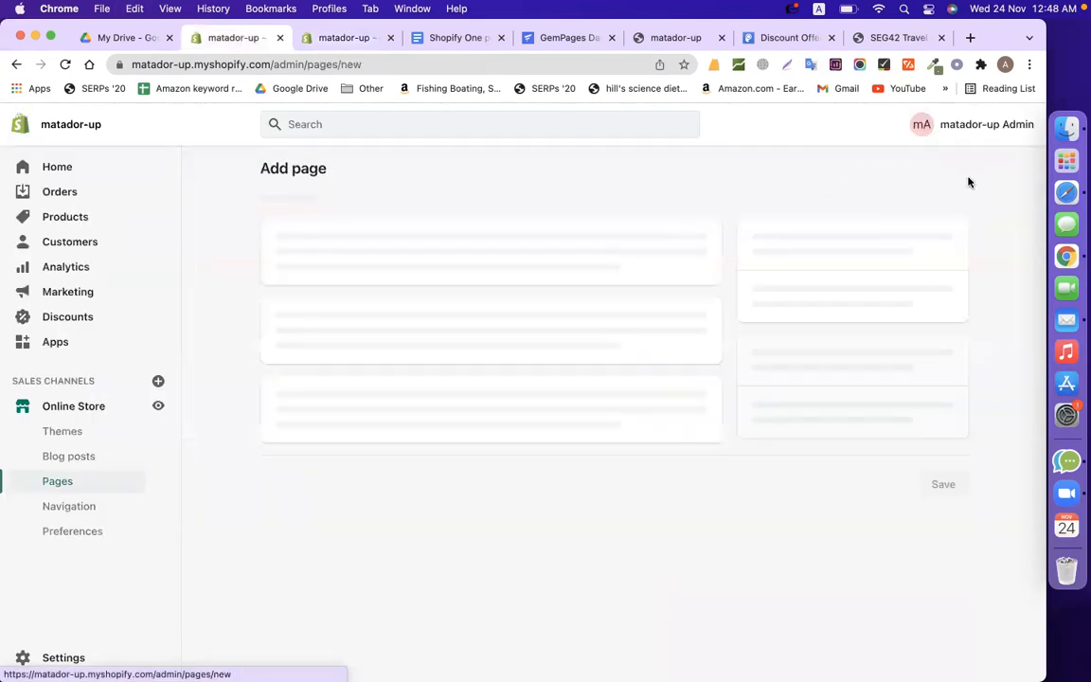
pyautogui.click(330, 368)
pyautogui.press('super+v')
pyautogui.scroll(20, 358, 436)
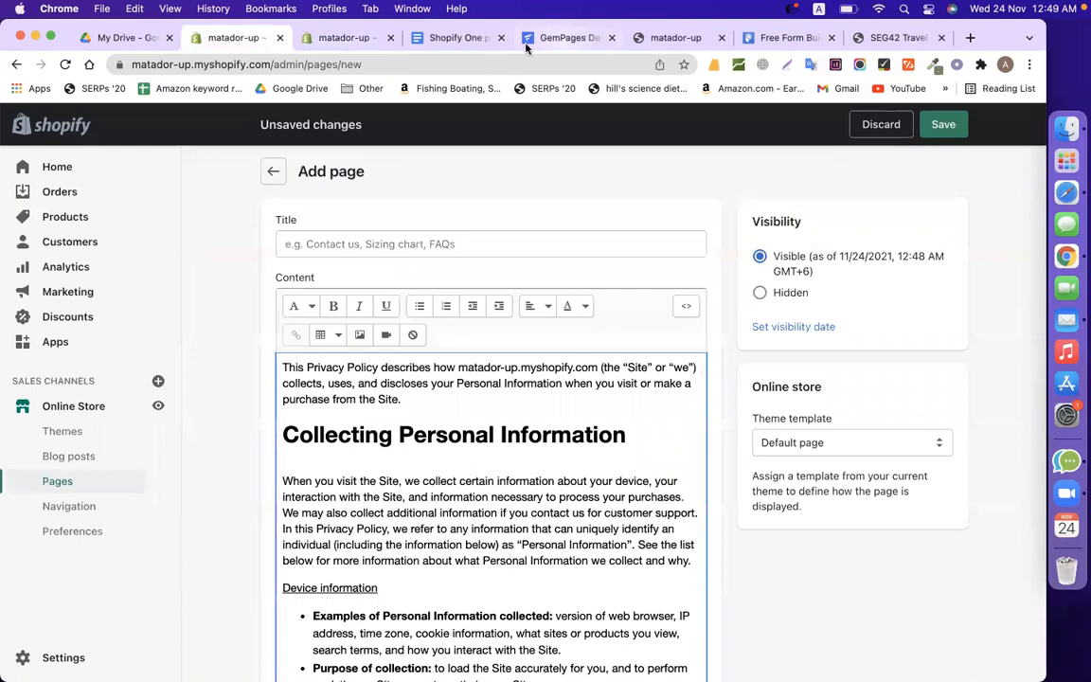
pyautogui.click(473, 40)
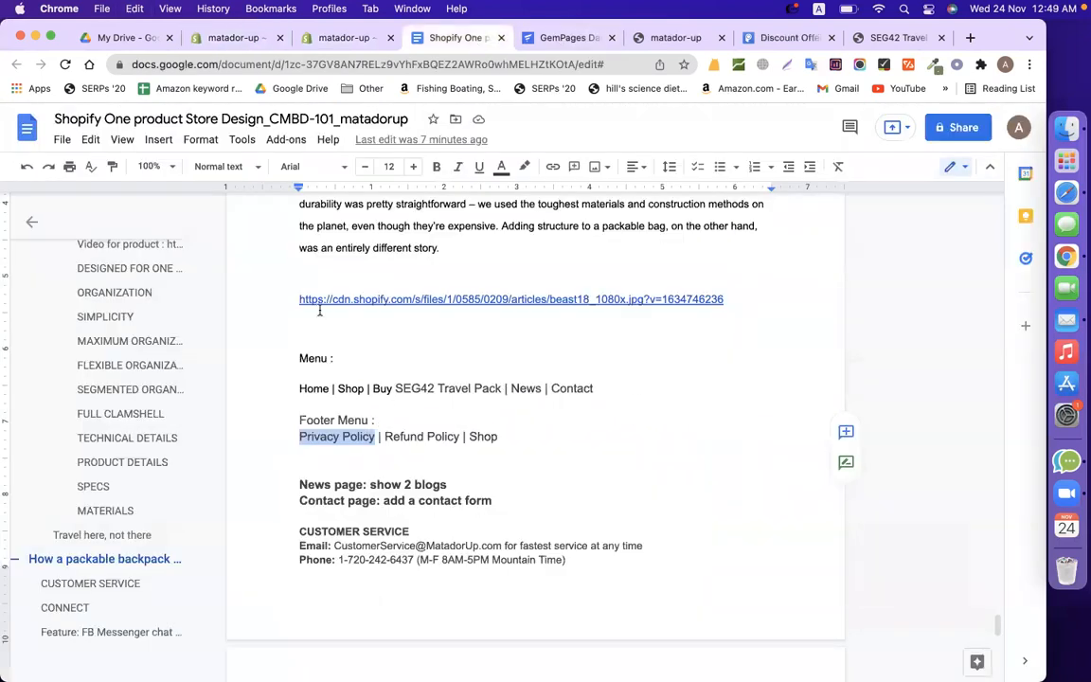
pyautogui.click(237, 37)
pyautogui.click(347, 251)
pyautogui.write('Privacy Policy')
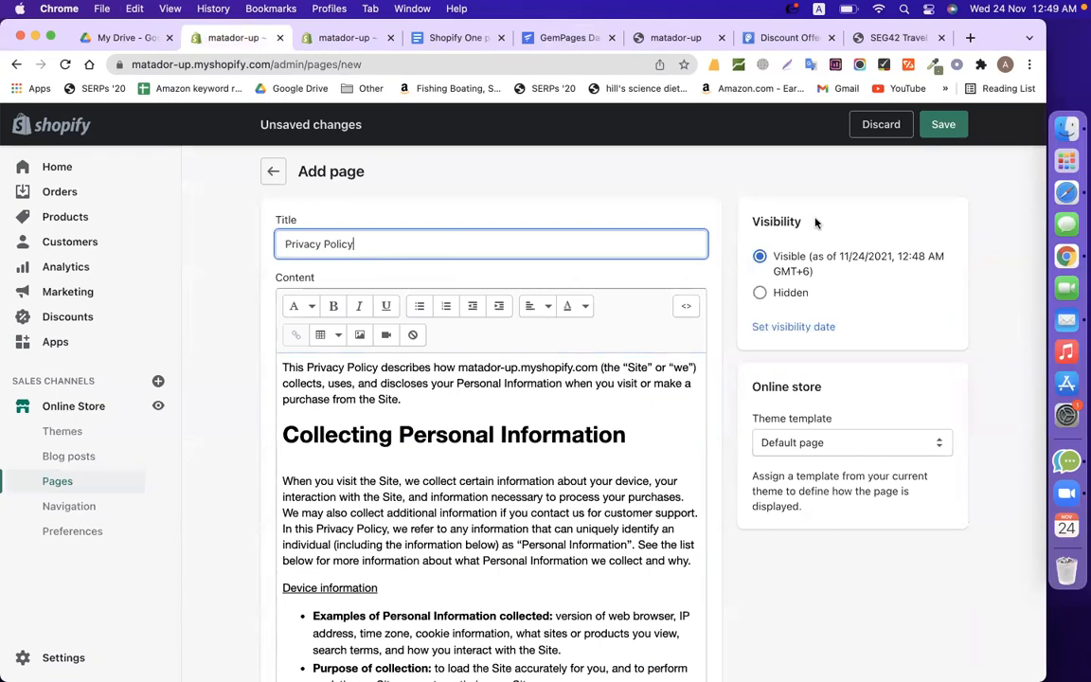
pyautogui.click(944, 127)
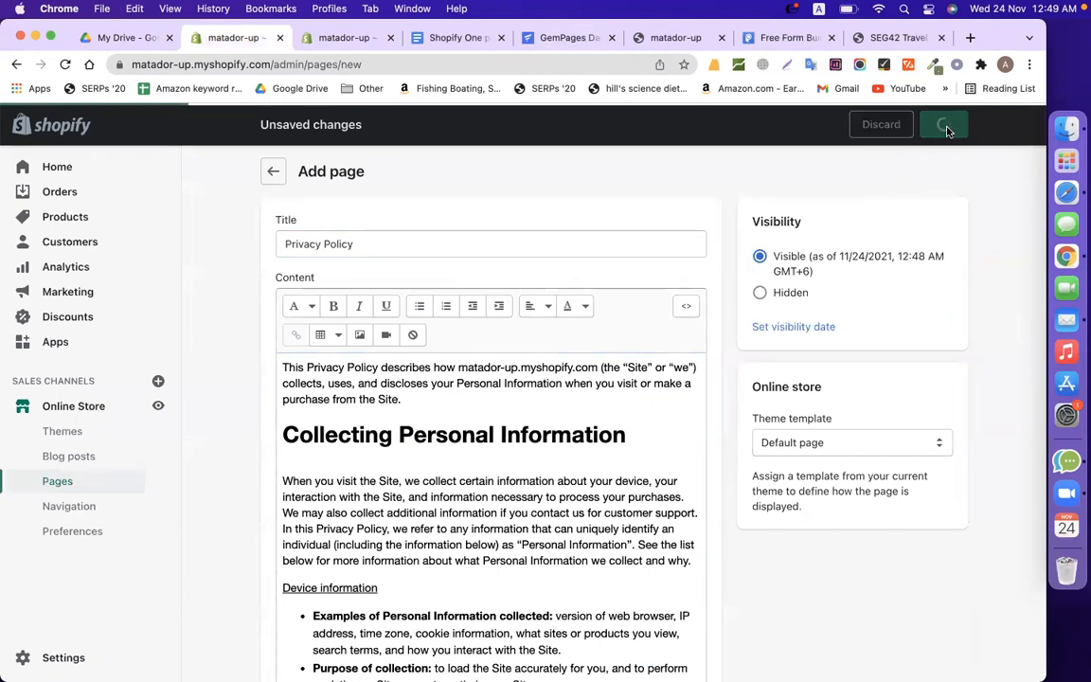
# Step: Note Refund Policy in the footer menu plan and return to the Pages list
pyautogui.click(451, 38)
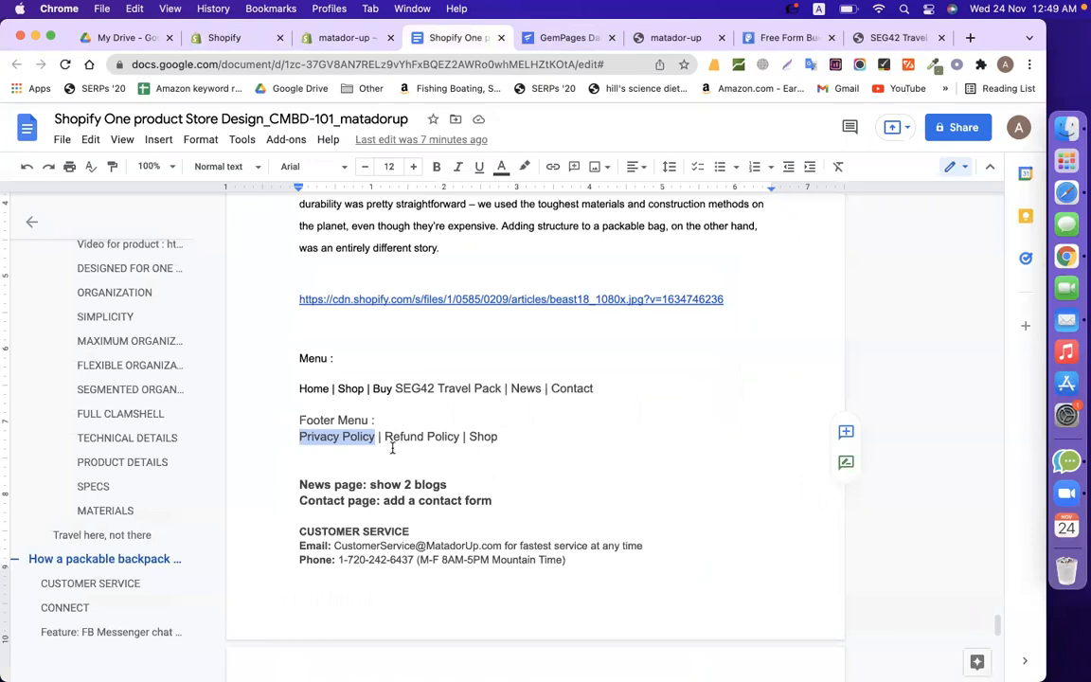
pyautogui.moveTo(384, 437); pyautogui.dragTo(459, 439)
pyautogui.press('super+c')
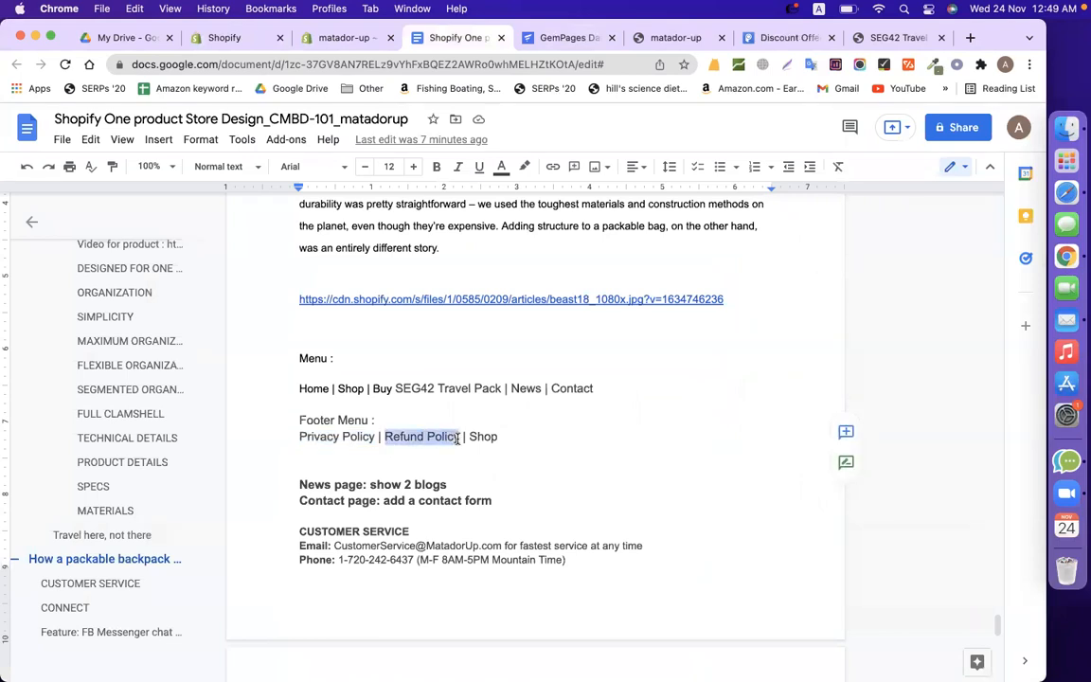
pyautogui.click(253, 38)
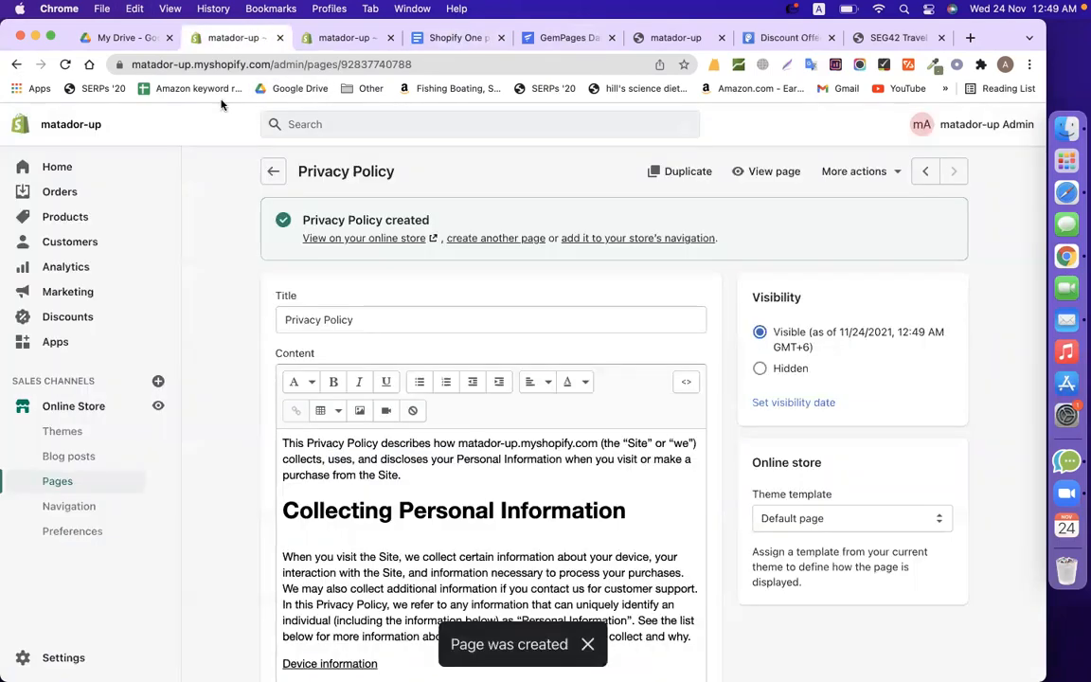
pyautogui.click(59, 482)
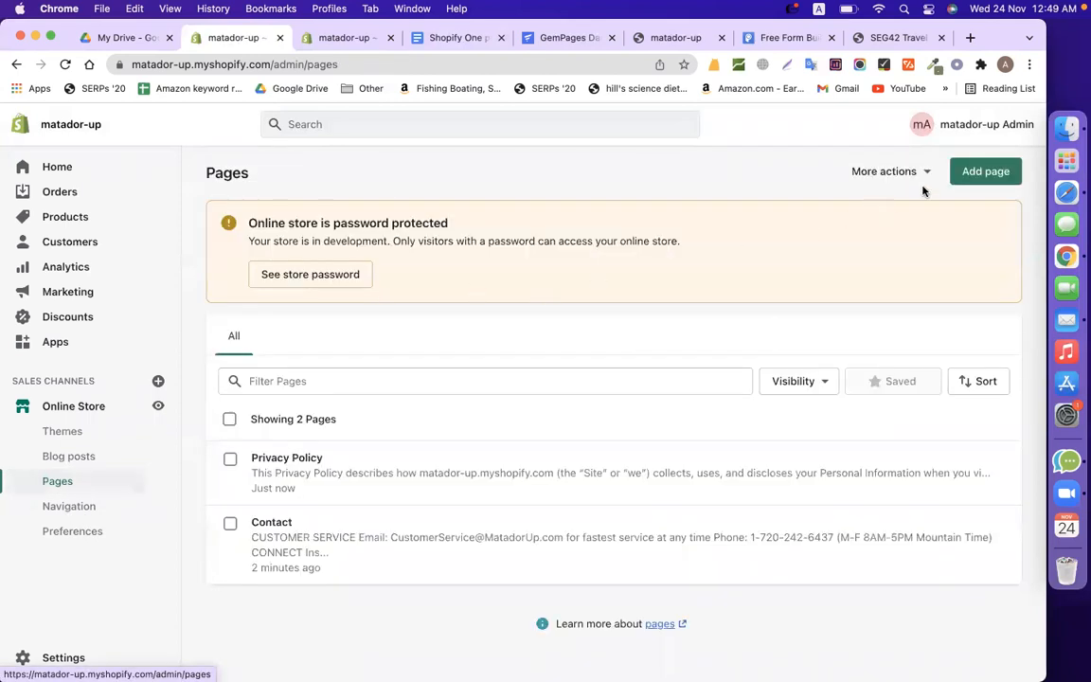
# Step: Start a new Shopify page titled 'Refund Policy'
pyautogui.click(954, 176)
pyautogui.click(412, 243)
pyautogui.press('super+v')
# Step: In Settings > Policies, create the refund policy from the template and select its text
pyautogui.click(354, 38)
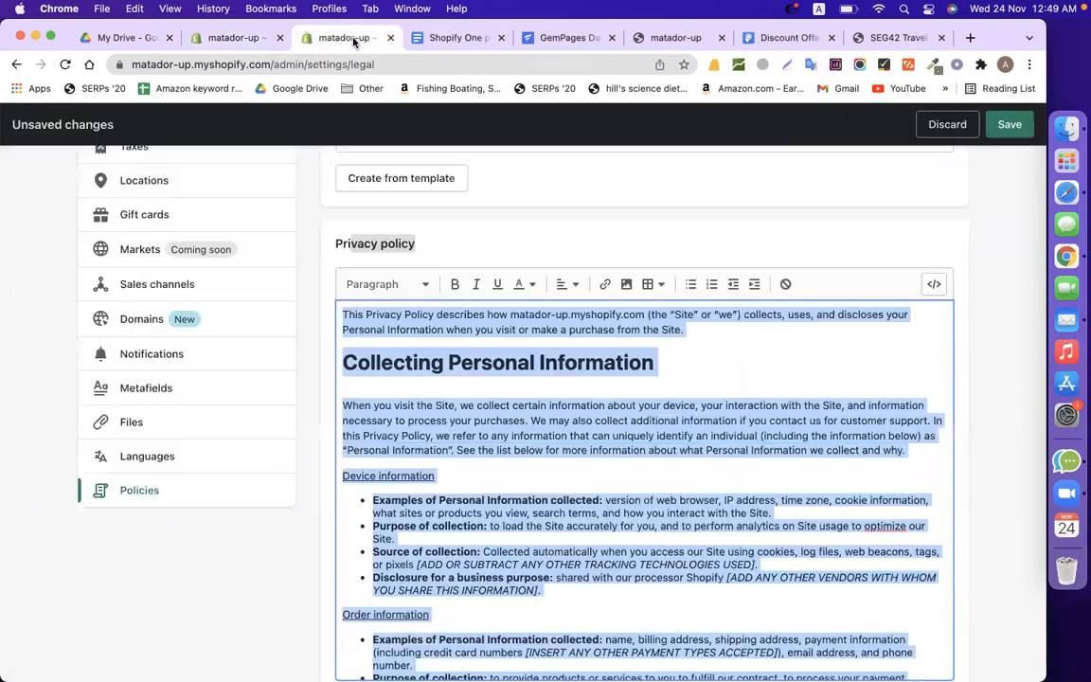
pyautogui.scroll(-5, 294, 520)
pyautogui.scroll(-2, 295, 520)
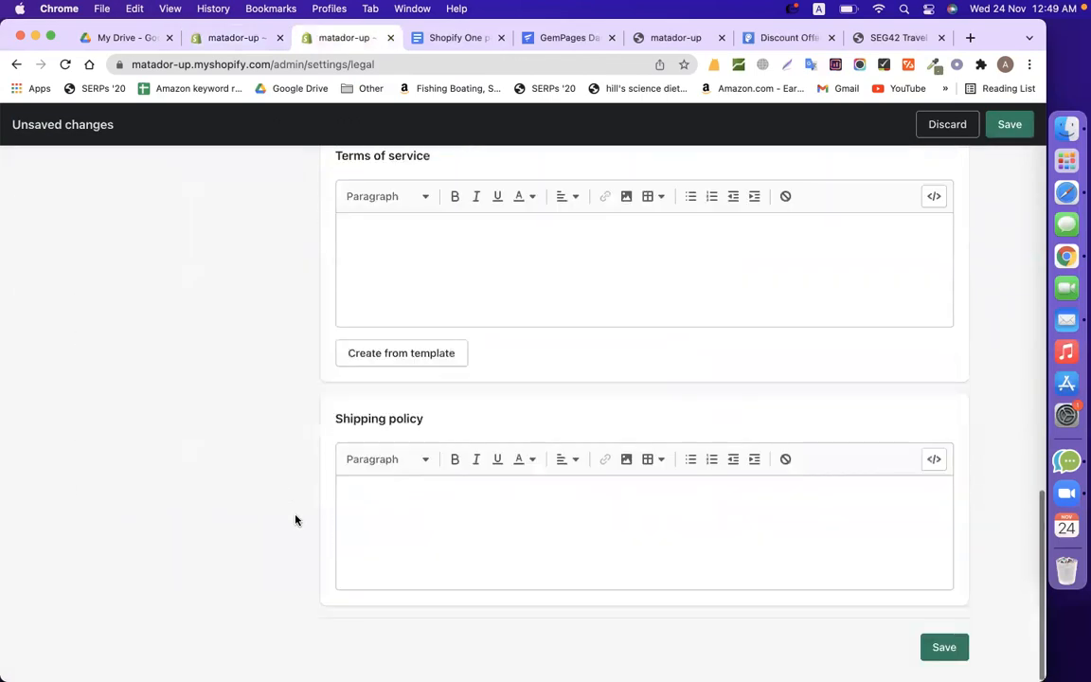
pyautogui.scroll(2, 400, 438)
pyautogui.scroll(15, 400, 438)
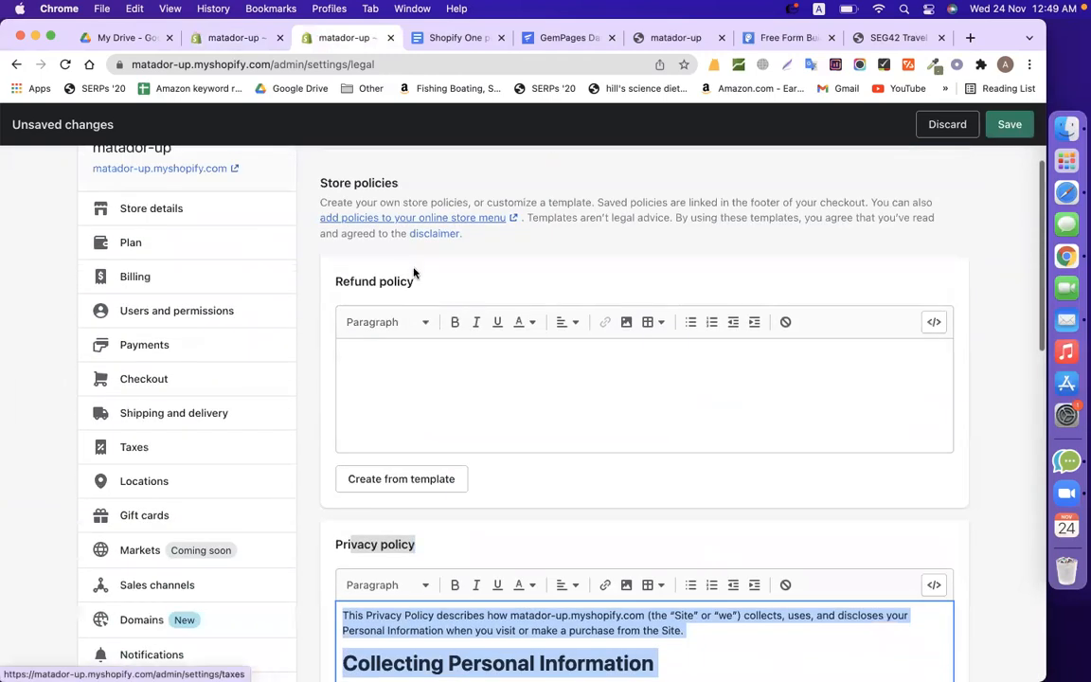
pyautogui.click(396, 479)
pyautogui.click(392, 476)
pyautogui.press('super+a')
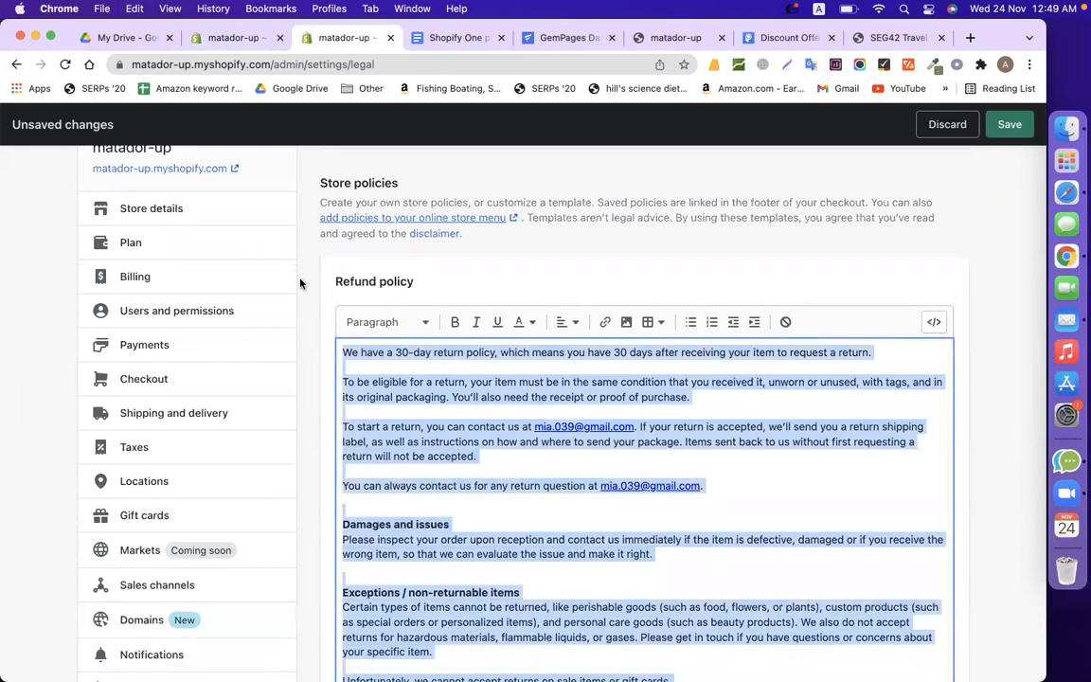
# Step: Paste the refund policy text into the Refund Policy page content and save it
pyautogui.click(220, 35)
pyautogui.click(371, 378)
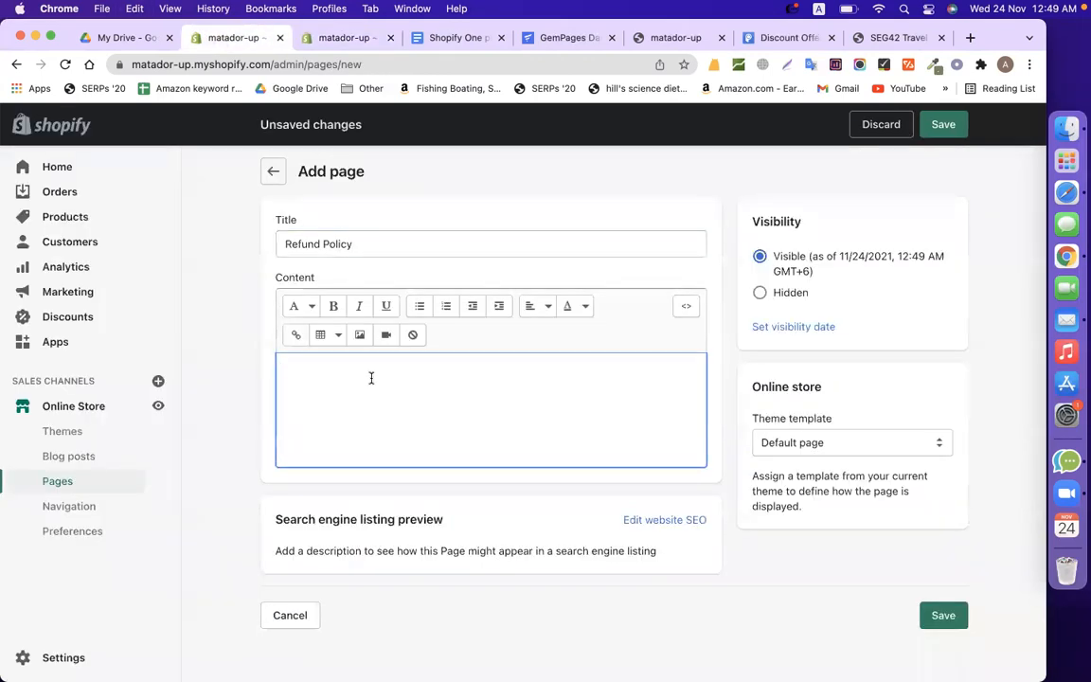
pyautogui.press('super+v')
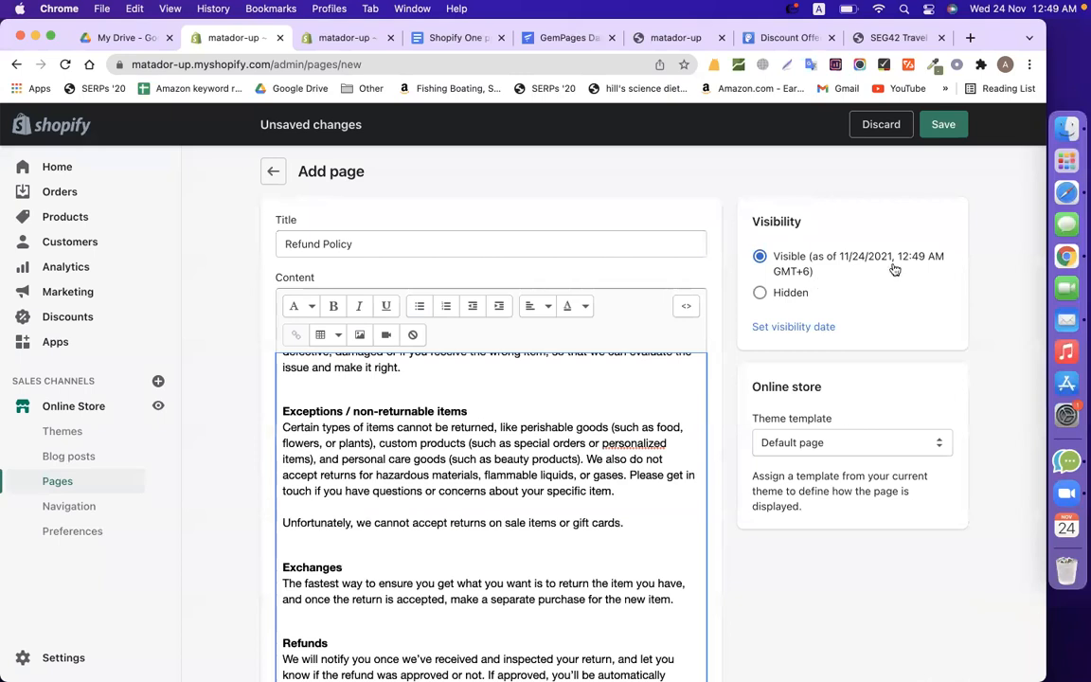
pyautogui.click(941, 125)
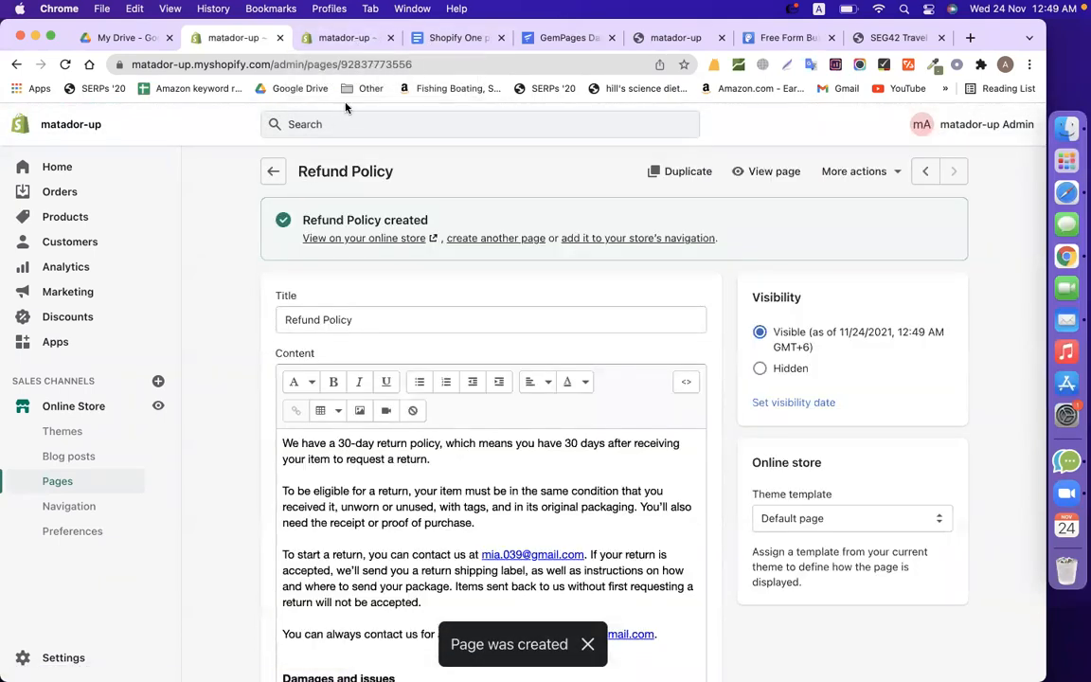
# Step: In the store planning document, select the planned footer menu line
pyautogui.click(431, 38)
pyautogui.click(301, 435)
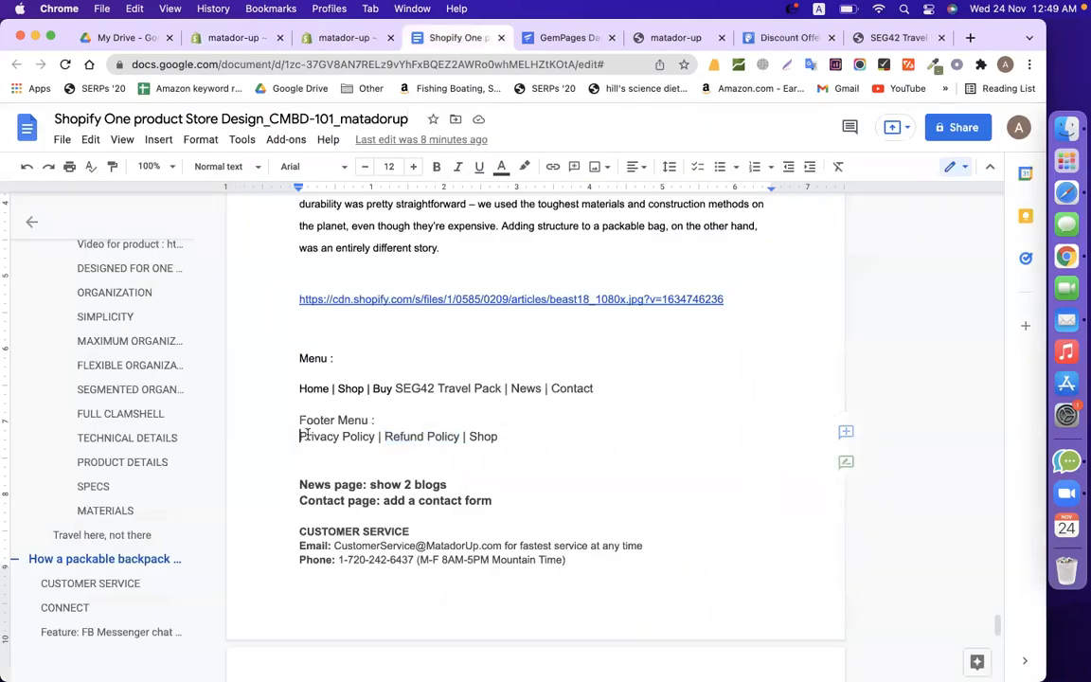
pyautogui.moveTo(303, 434); pyautogui.dragTo(536, 438)
# Step: Open the Footer menu in Navigation and remove its Search item
pyautogui.click(317, 40)
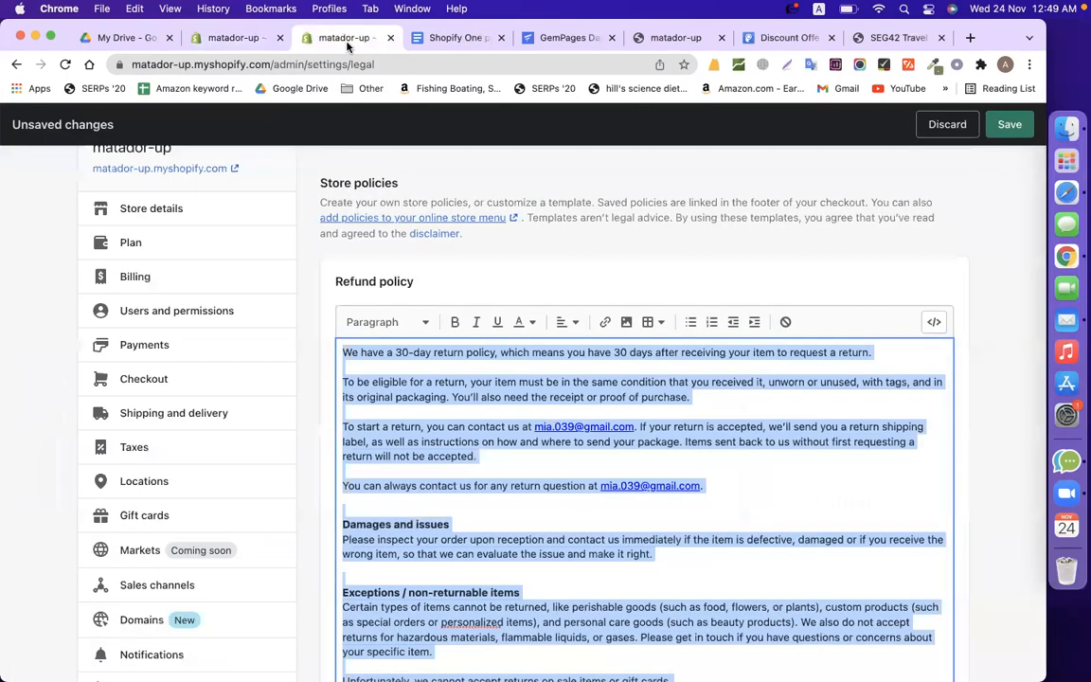
pyautogui.click(234, 39)
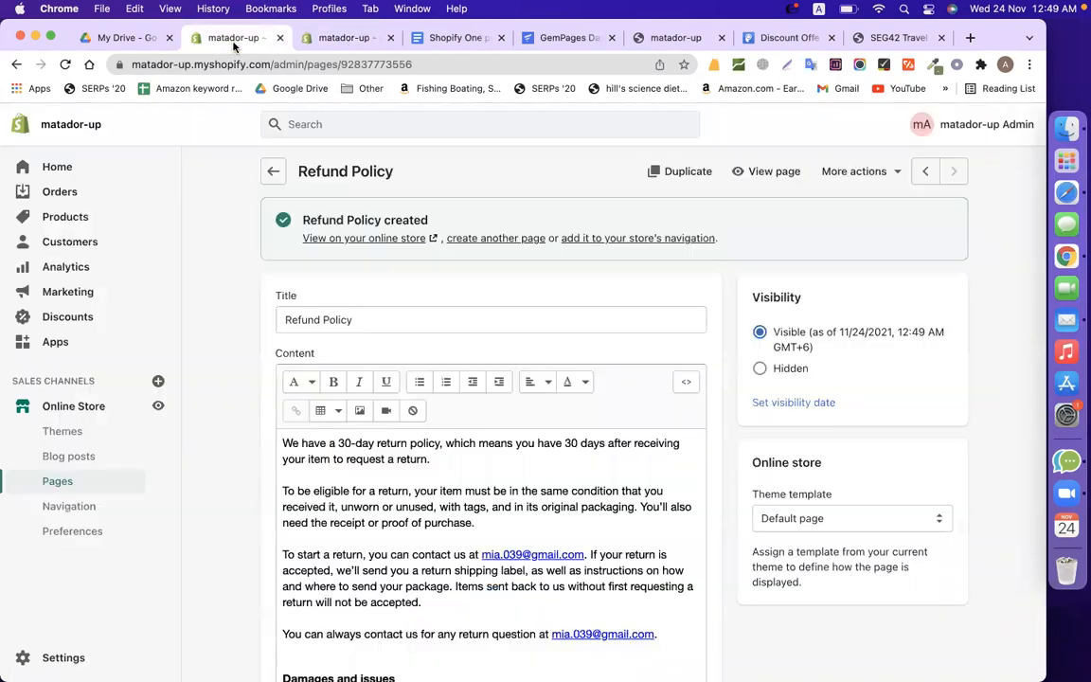
pyautogui.click(69, 507)
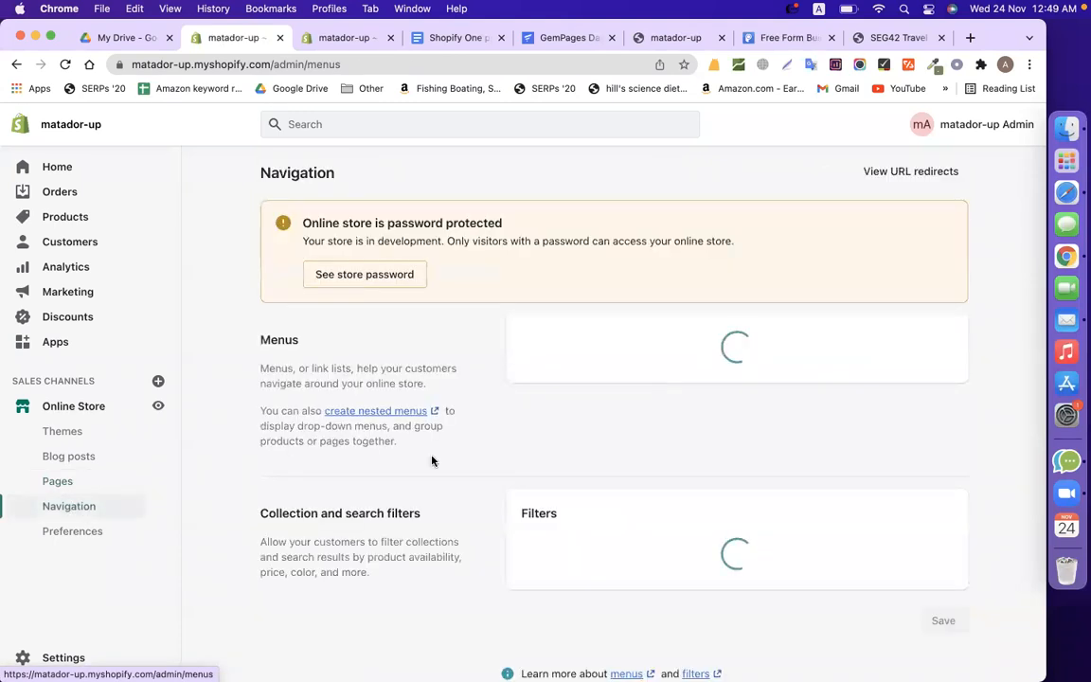
pyautogui.click(543, 414)
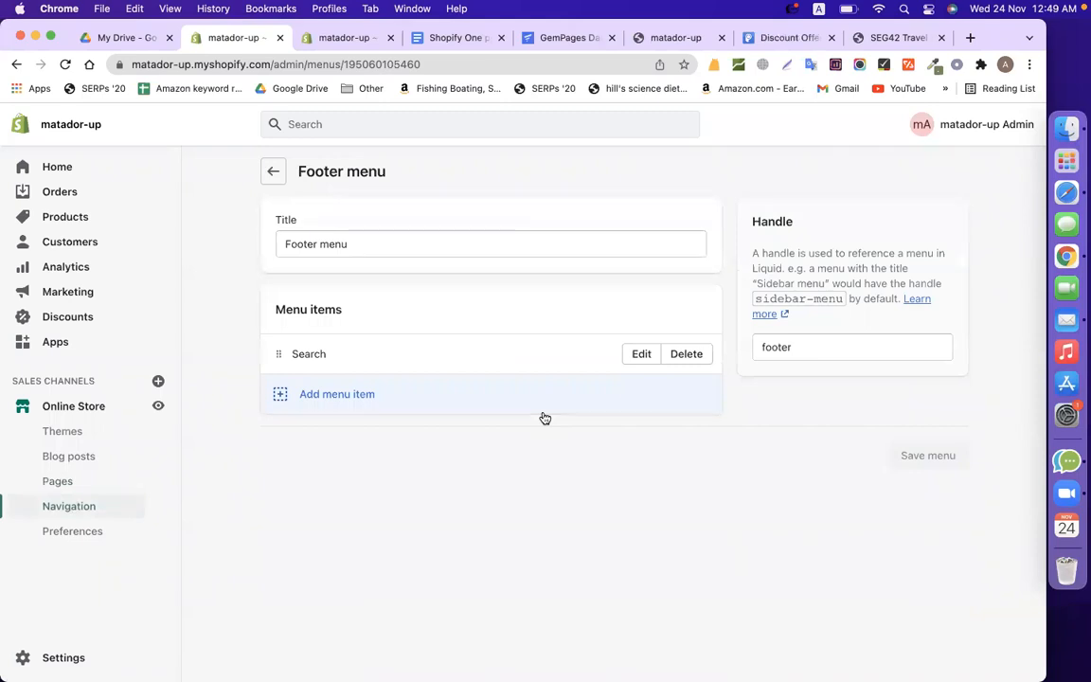
pyautogui.click(701, 354)
pyautogui.click(708, 439)
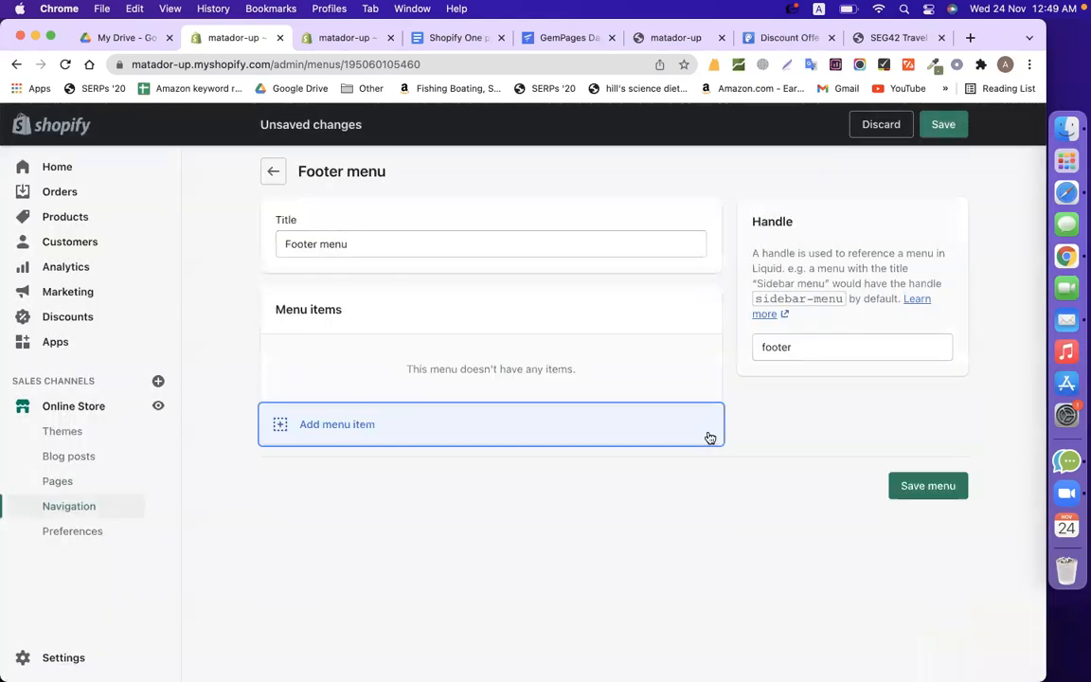
# Step: Add the Privacy Policy and Refund Policy pages as Footer menu items
pyautogui.click(295, 427)
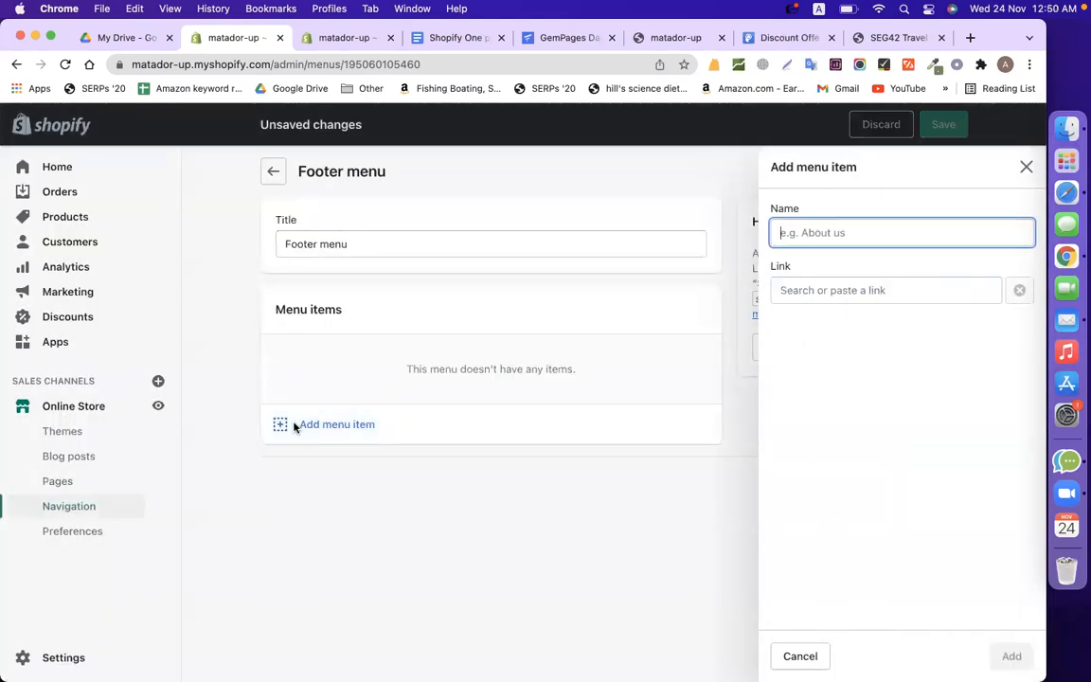
pyautogui.click(845, 289)
pyautogui.click(856, 452)
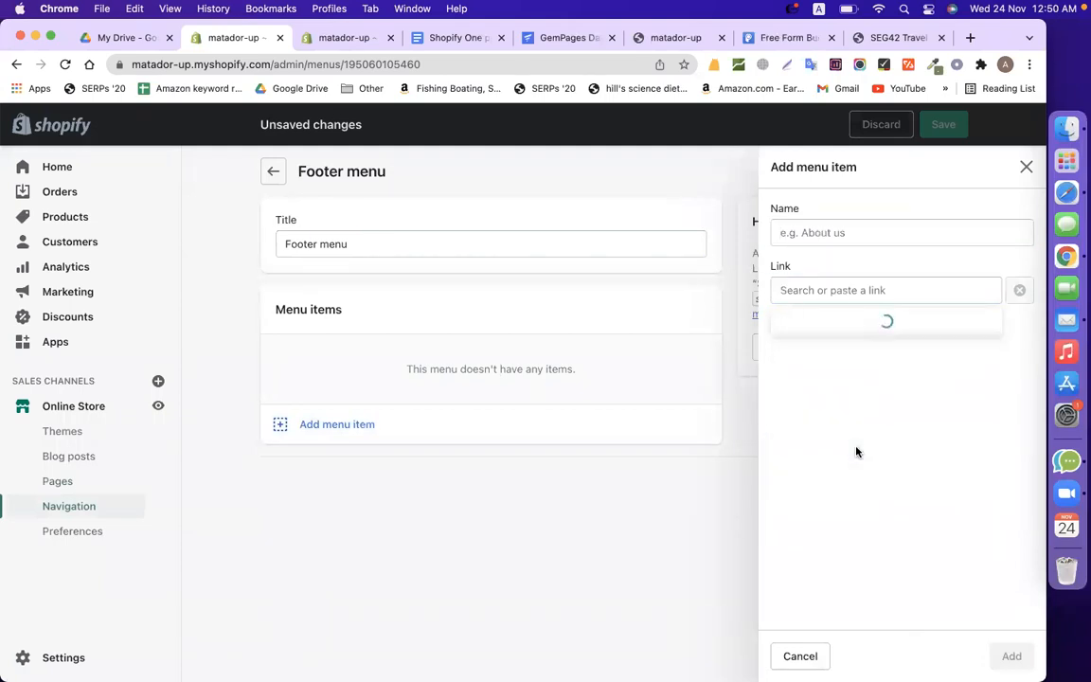
pyautogui.click(816, 383)
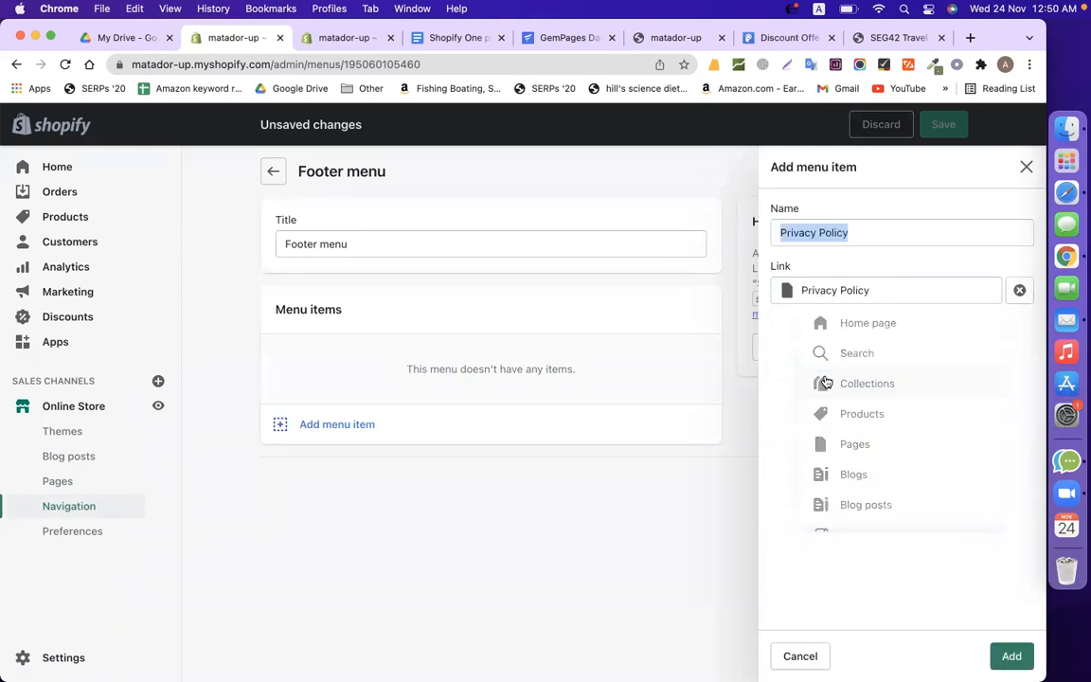
pyautogui.click(1044, 667)
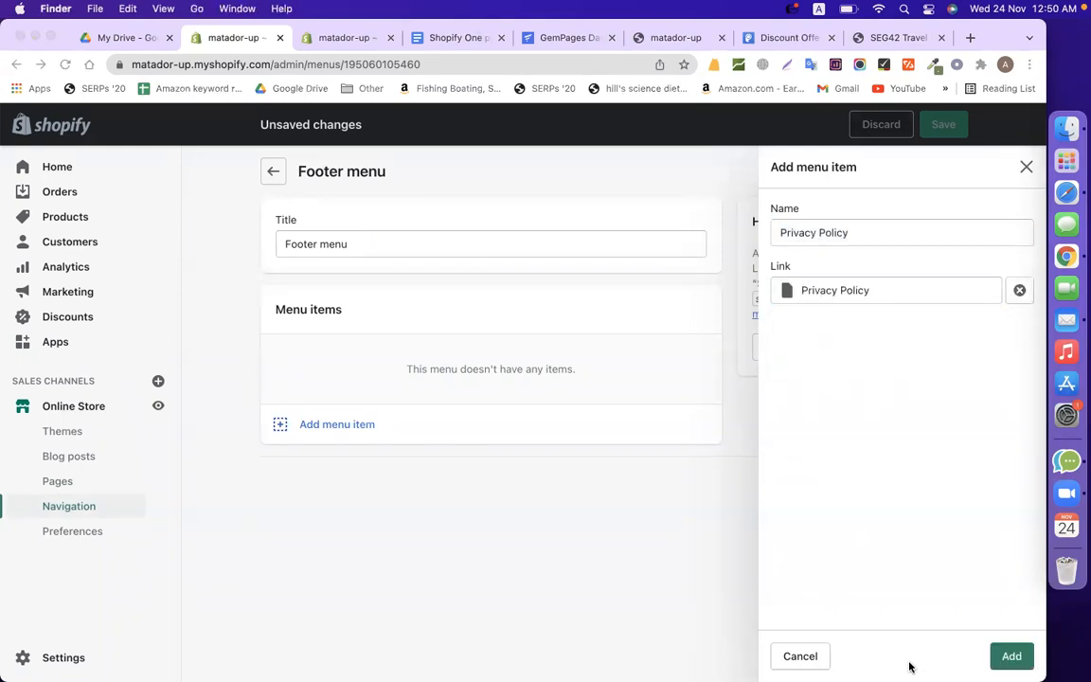
pyautogui.click(1004, 654)
pyautogui.click(1007, 655)
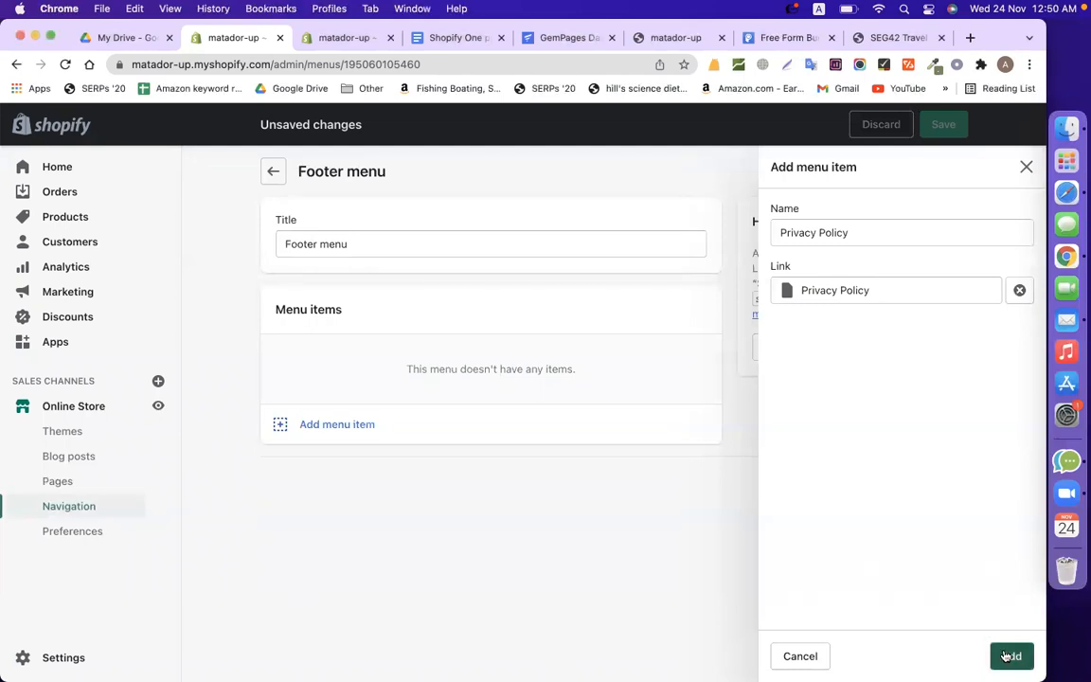
pyautogui.click(417, 392)
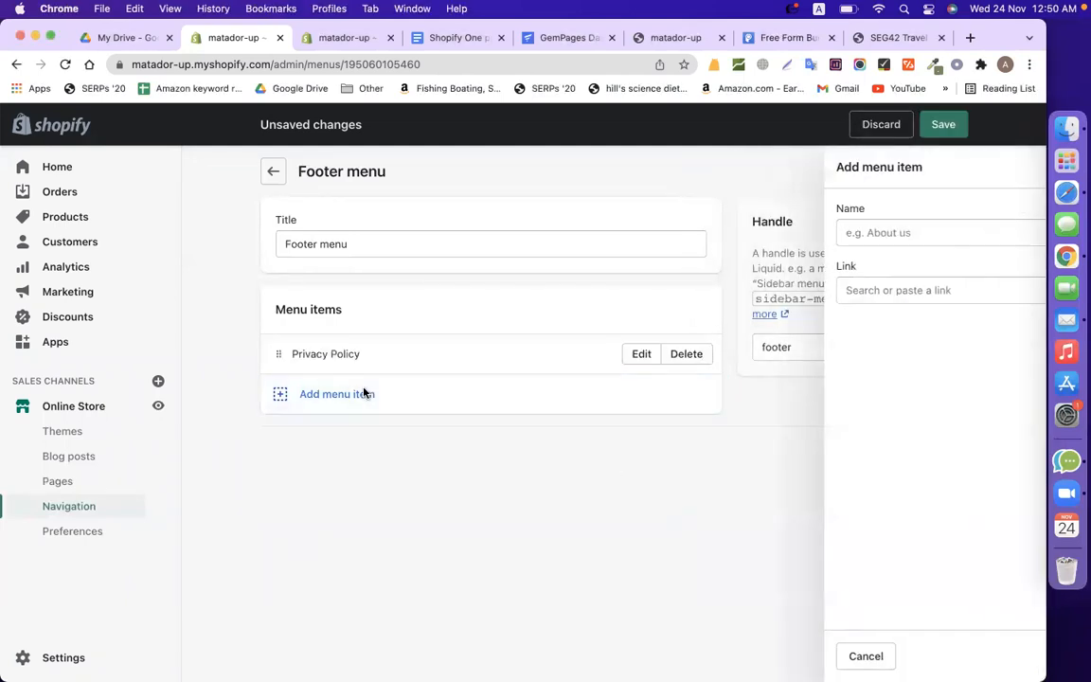
pyautogui.click(797, 294)
pyautogui.click(825, 445)
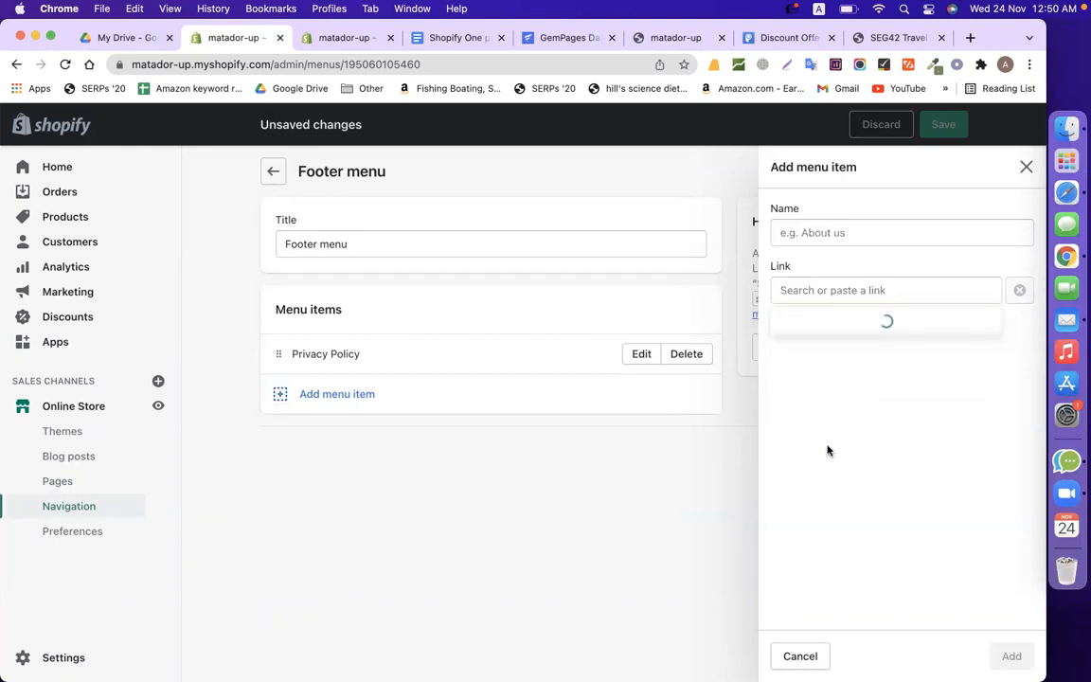
pyautogui.click(823, 413)
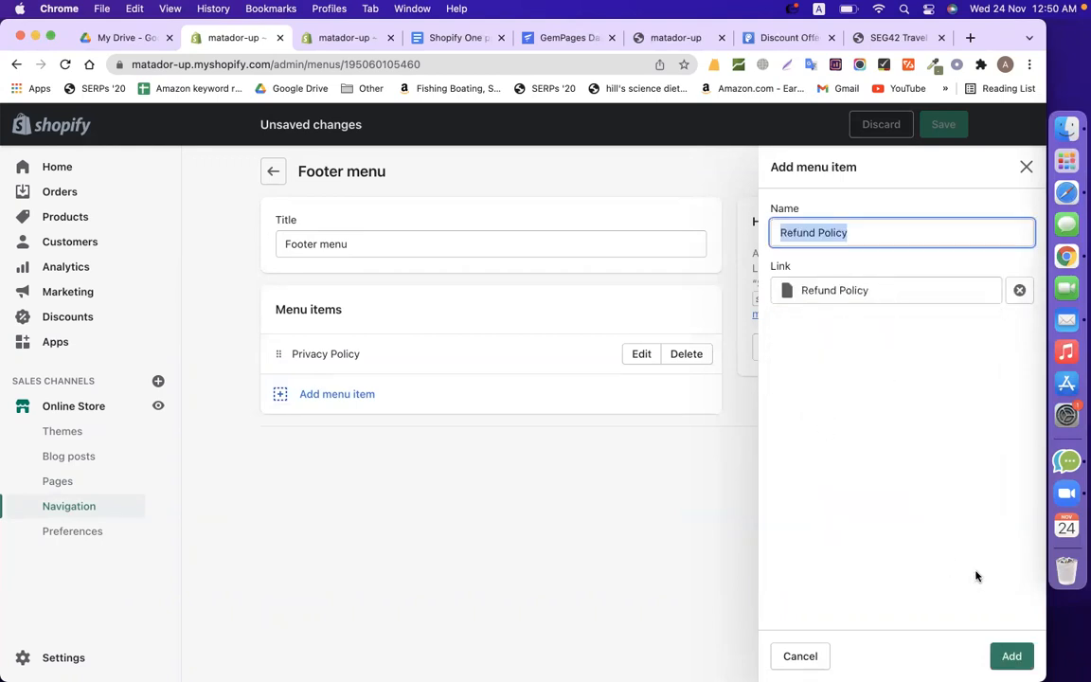
pyautogui.click(1013, 654)
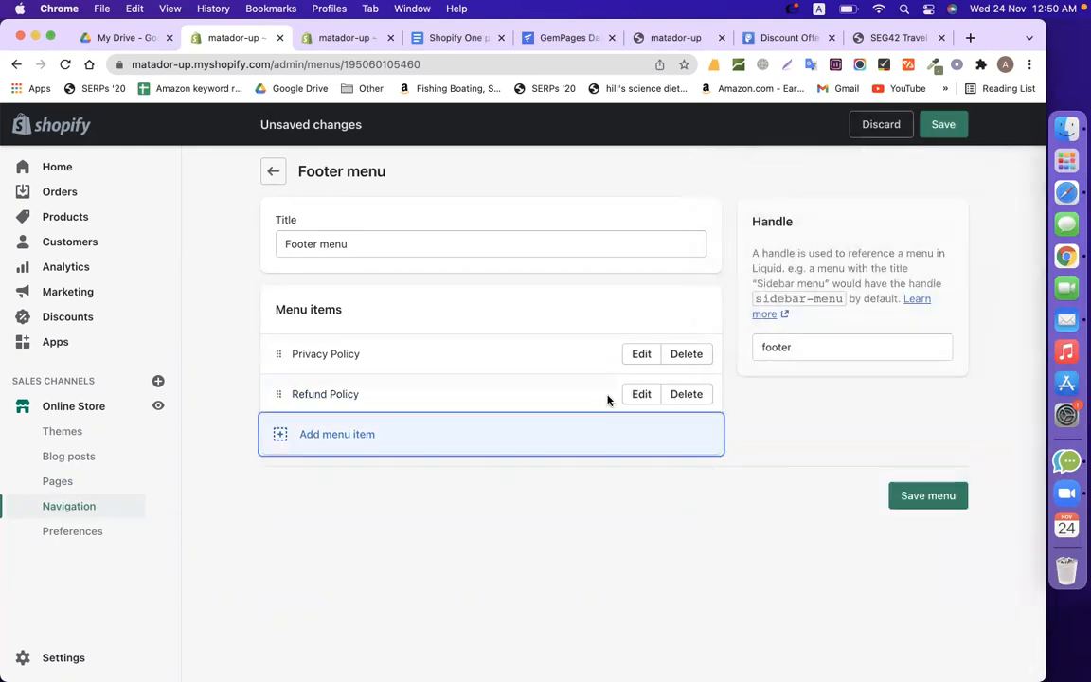
# Step: Add a 'Shop' item linked to All products and save the Footer menu
pyautogui.click(371, 433)
pyautogui.click(790, 285)
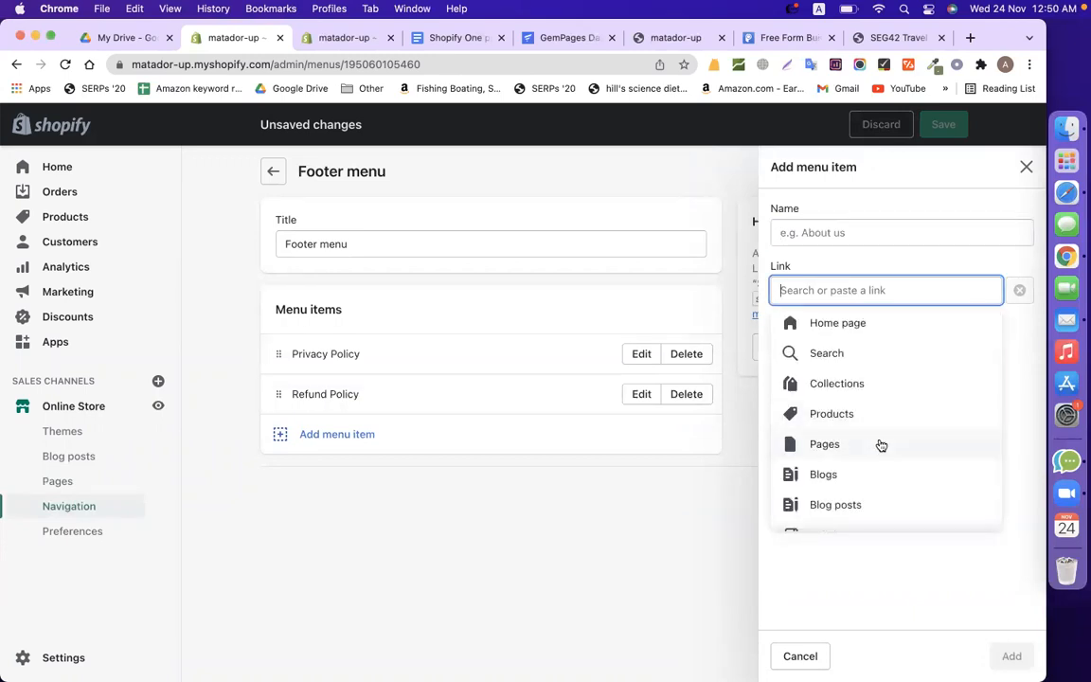
pyautogui.scroll(-2, 879, 443)
pyautogui.scroll(2, 879, 443)
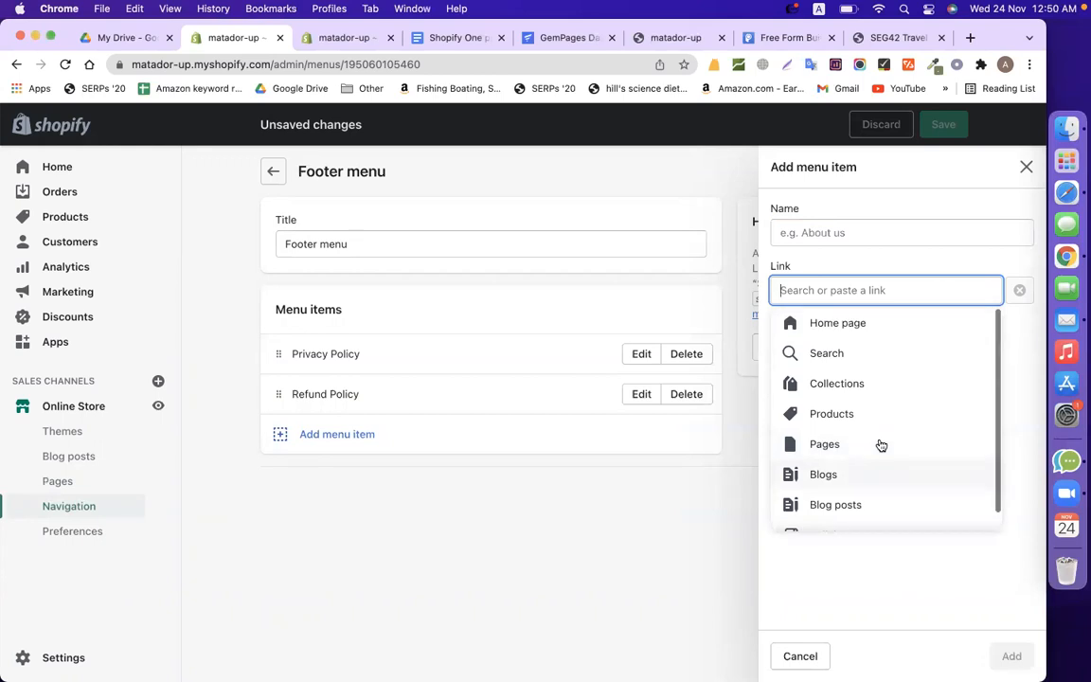
pyautogui.click(861, 417)
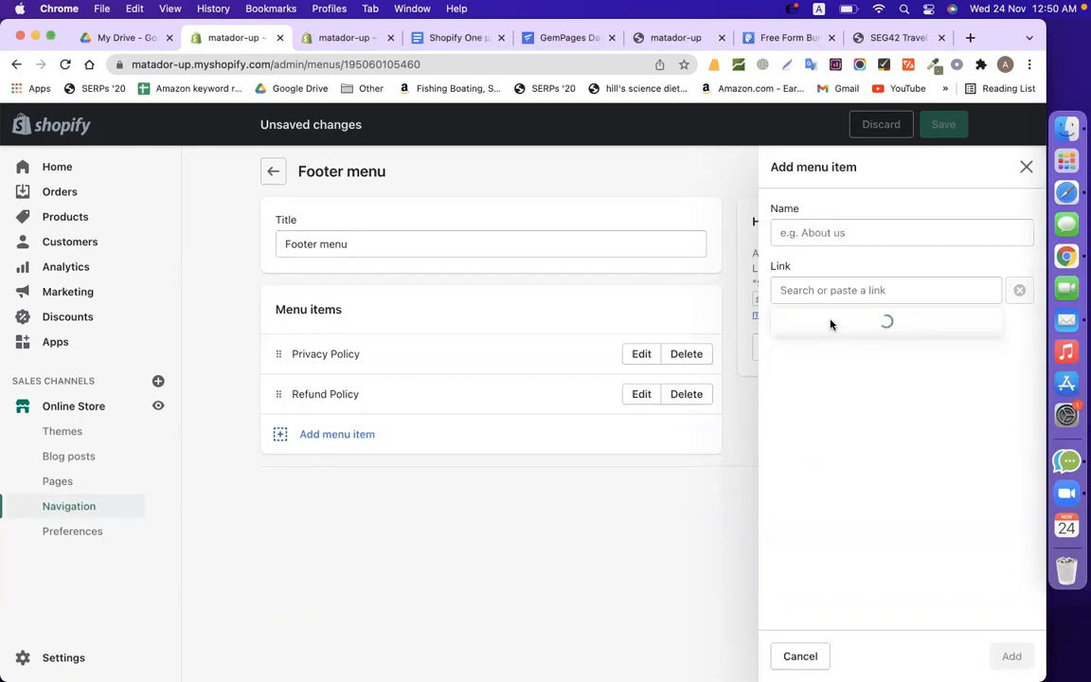
pyautogui.click(830, 351)
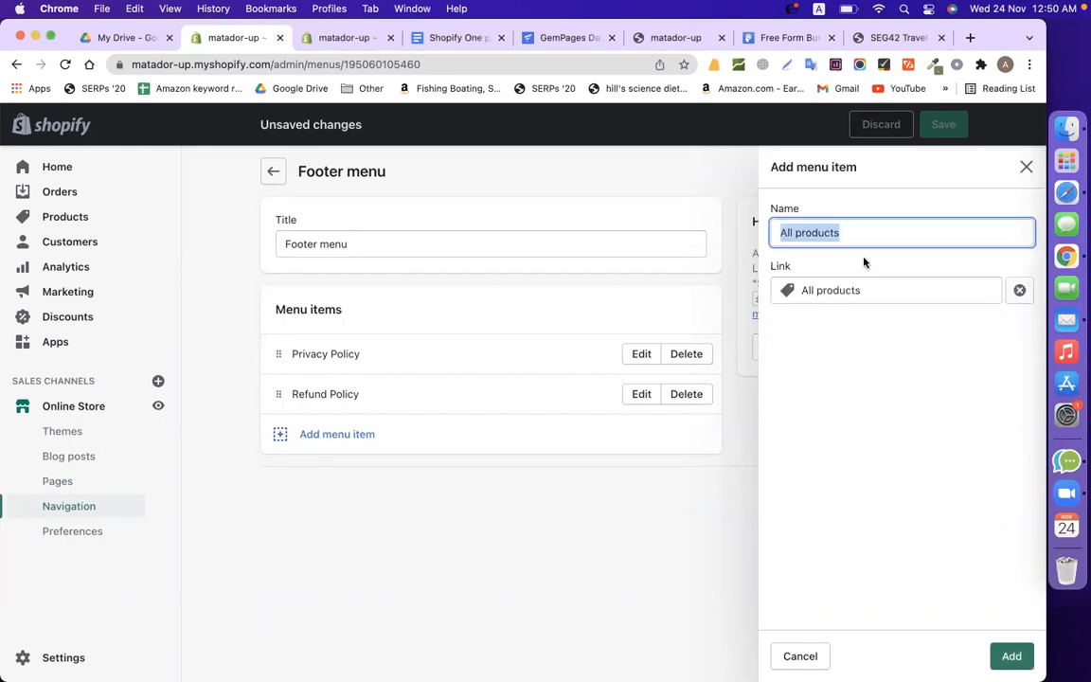
pyautogui.write('Shop')
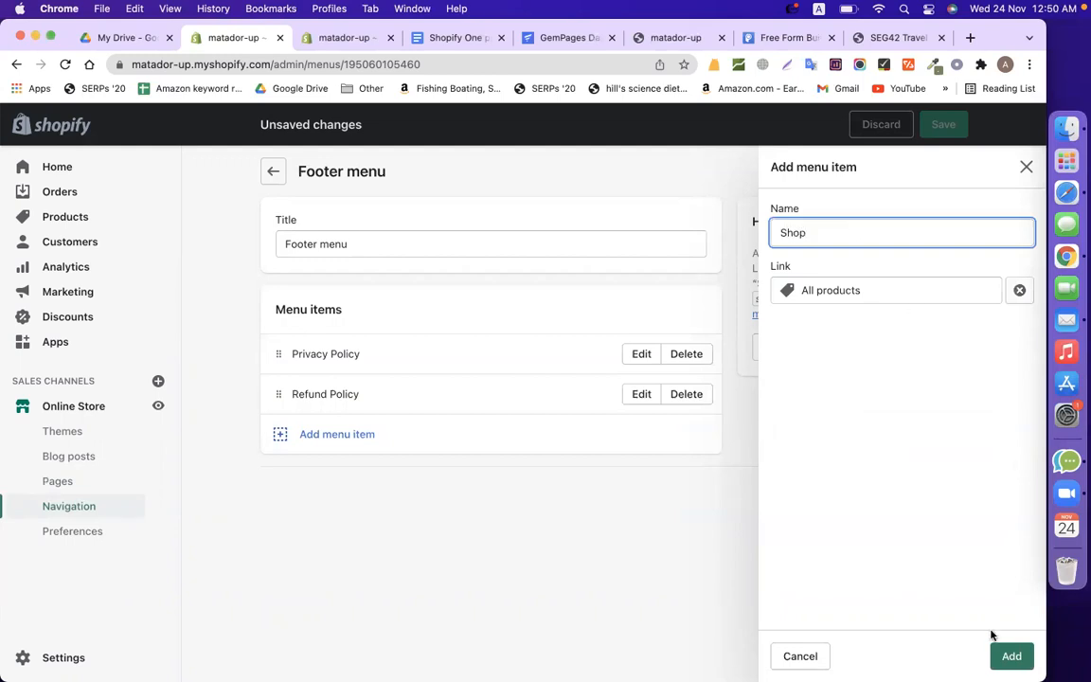
pyautogui.click(1005, 654)
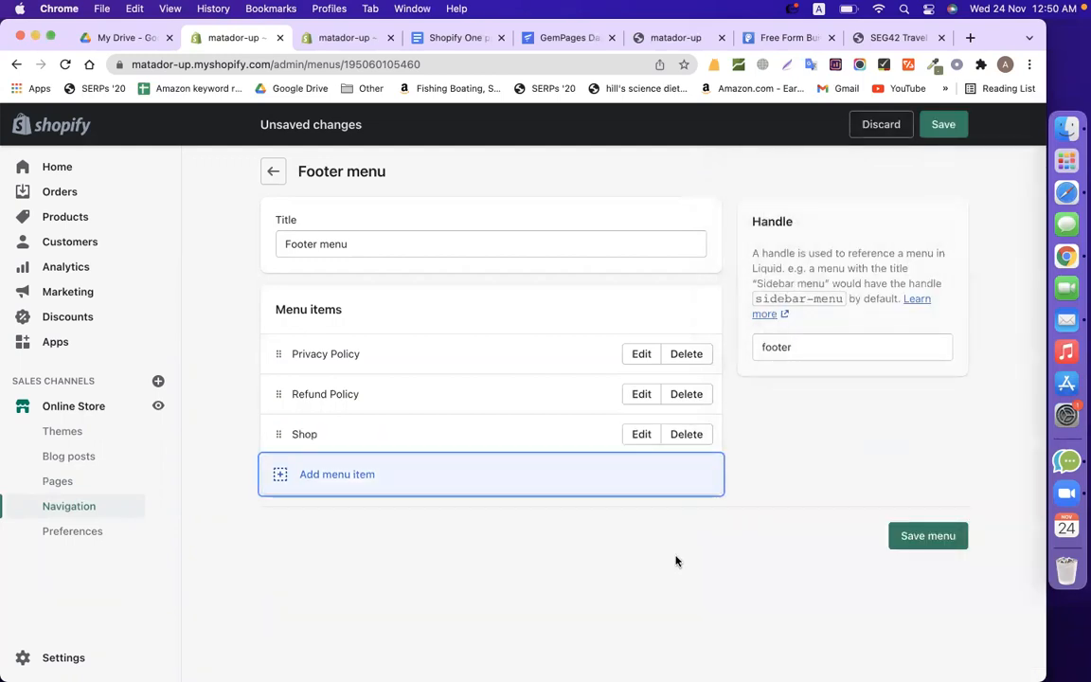
pyautogui.click(932, 533)
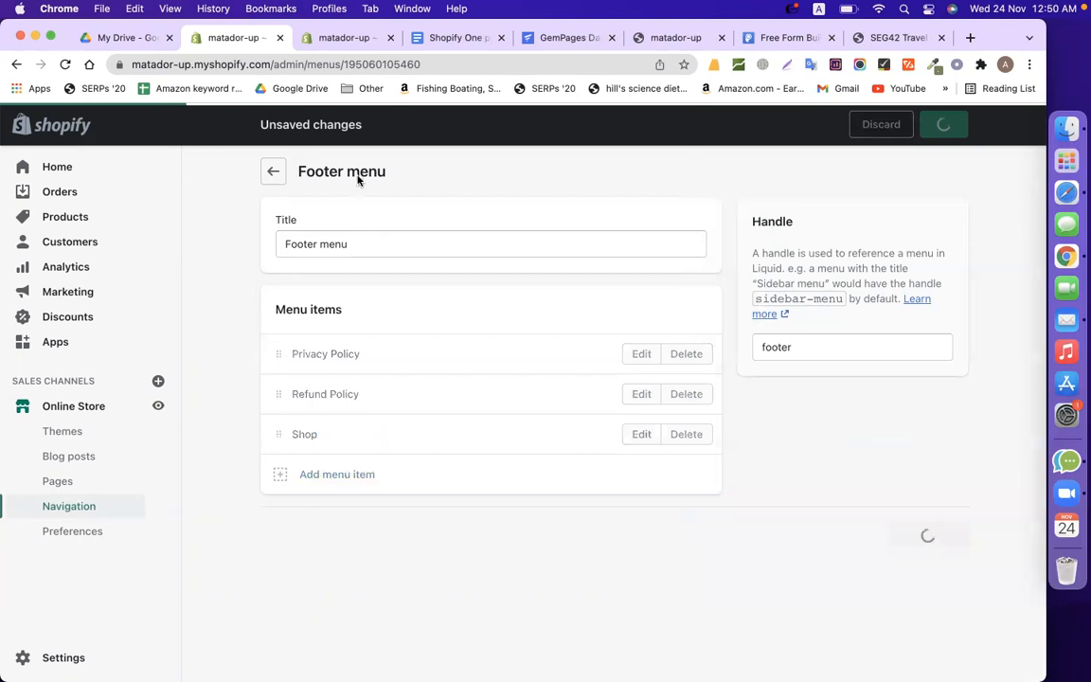
pyautogui.click(343, 38)
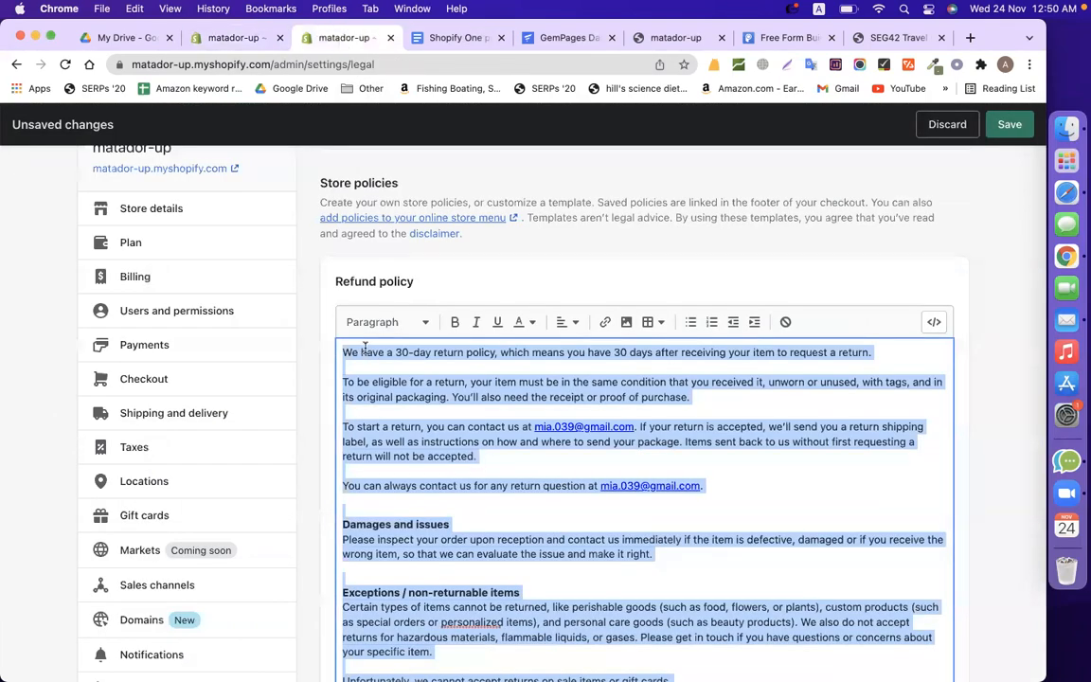
# Step: In the plan document, move the feature list below 'Feature:' and select 'FB Messenger chat'
pyautogui.click(451, 38)
pyautogui.scroll(-3, 405, 397)
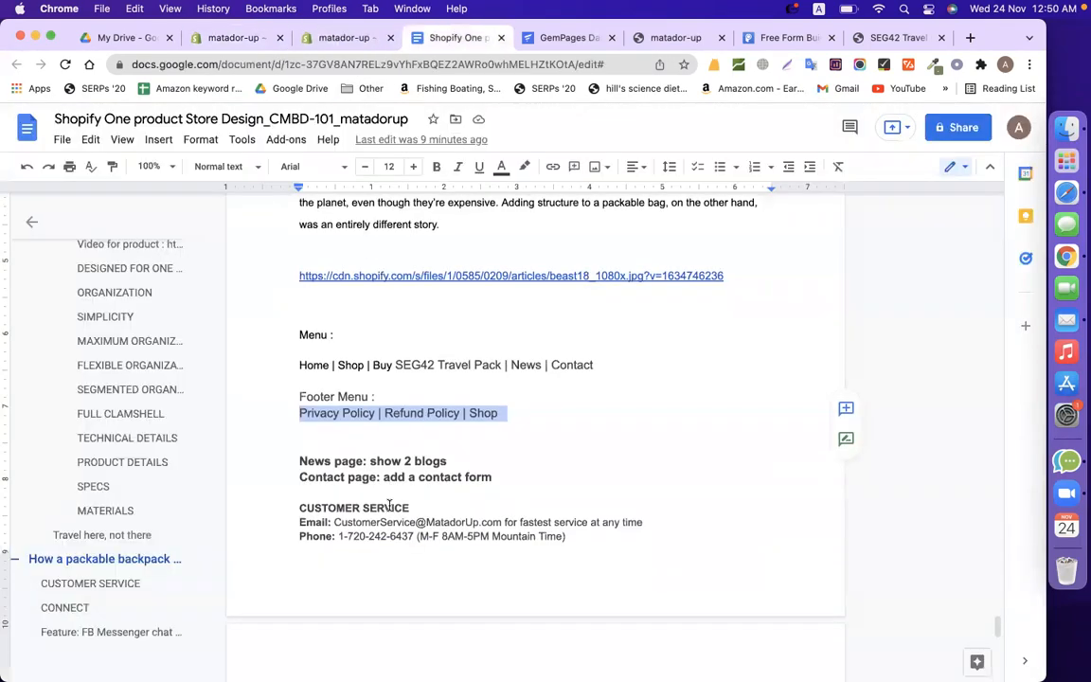
pyautogui.moveTo(300, 369); pyautogui.dragTo(503, 373)
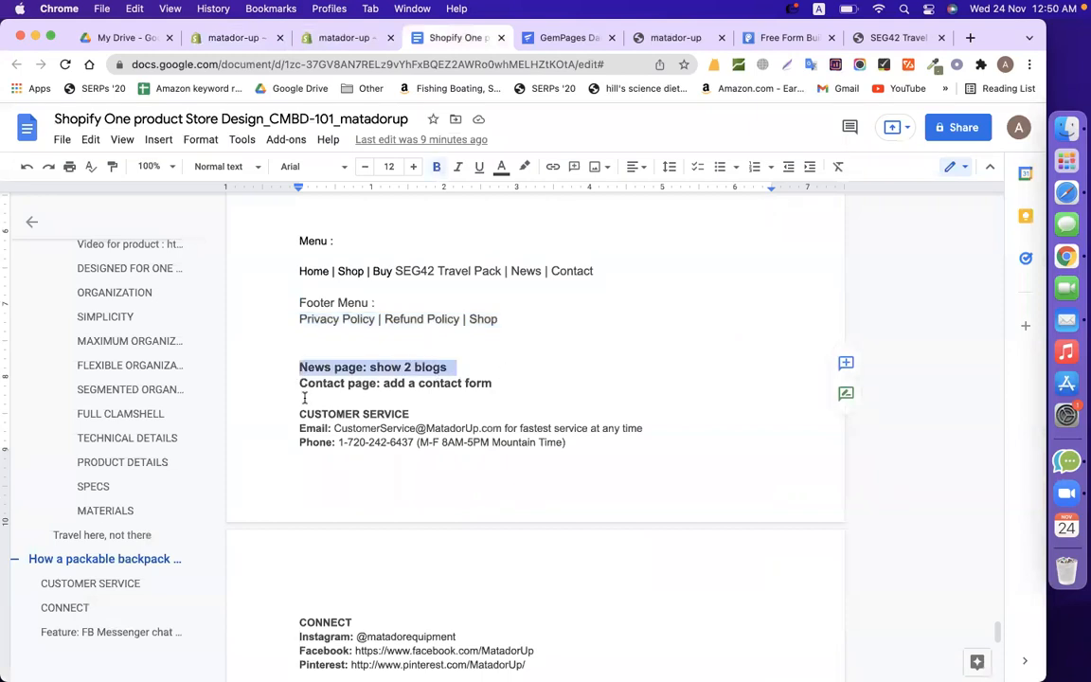
pyautogui.scroll(-6, 551, 426)
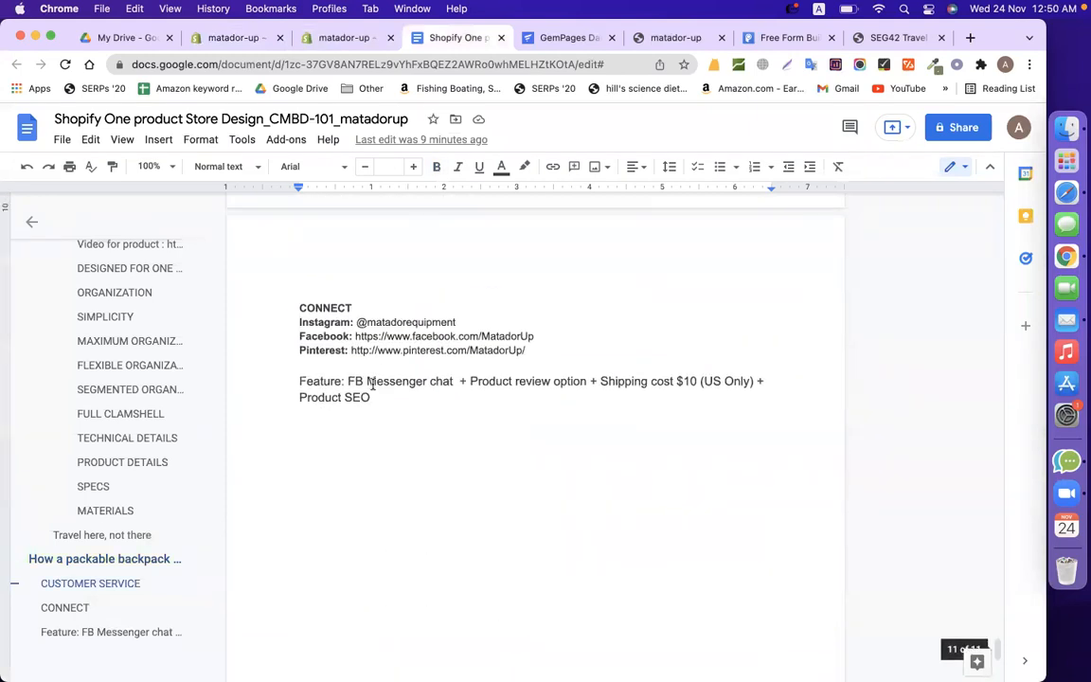
pyautogui.click(304, 379)
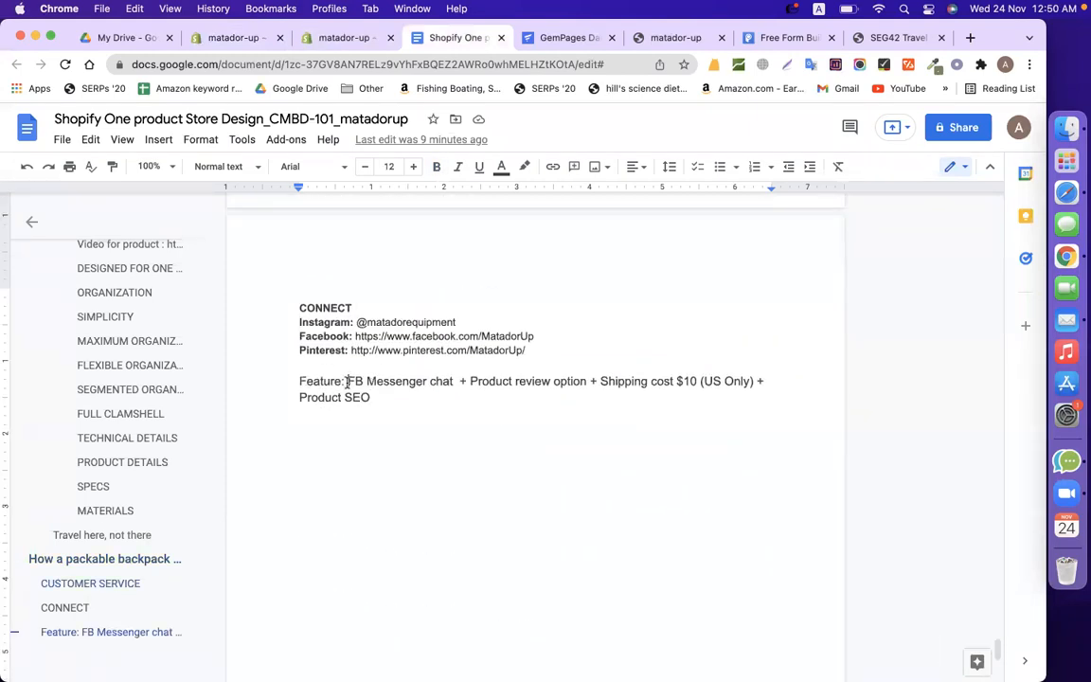
pyautogui.press('Return')
pyautogui.press('Return')
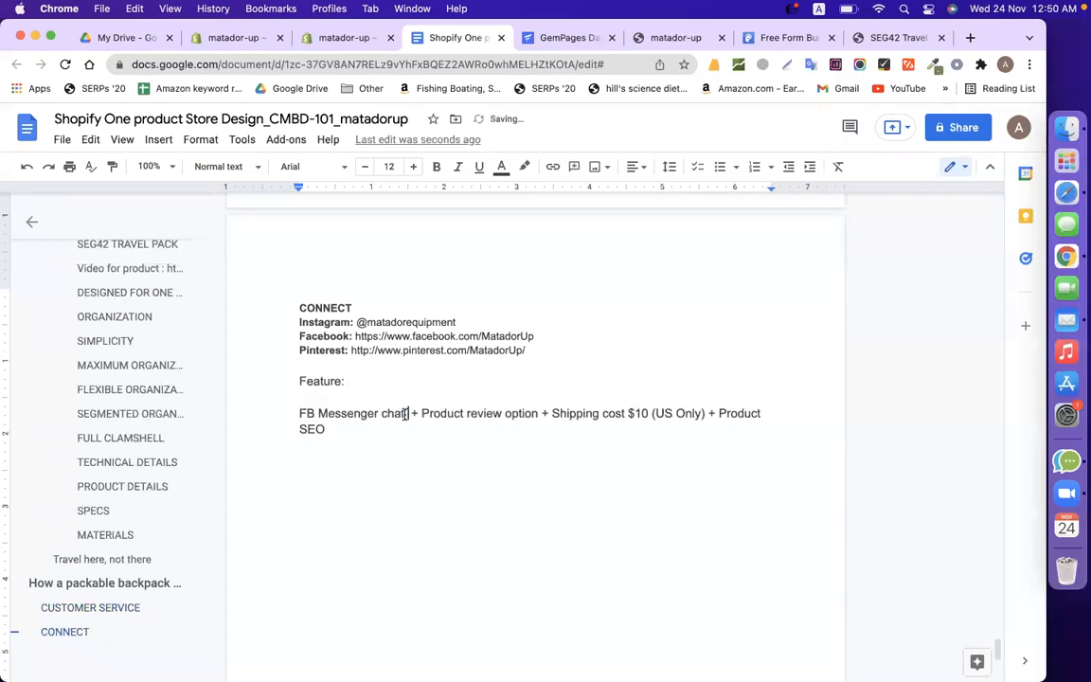
pyautogui.moveTo(407, 413); pyautogui.dragTo(241, 409)
# Step: Load the Shopify App Store (apps.shopify.com) in the preview tab
pyautogui.press('super+alt+Left')
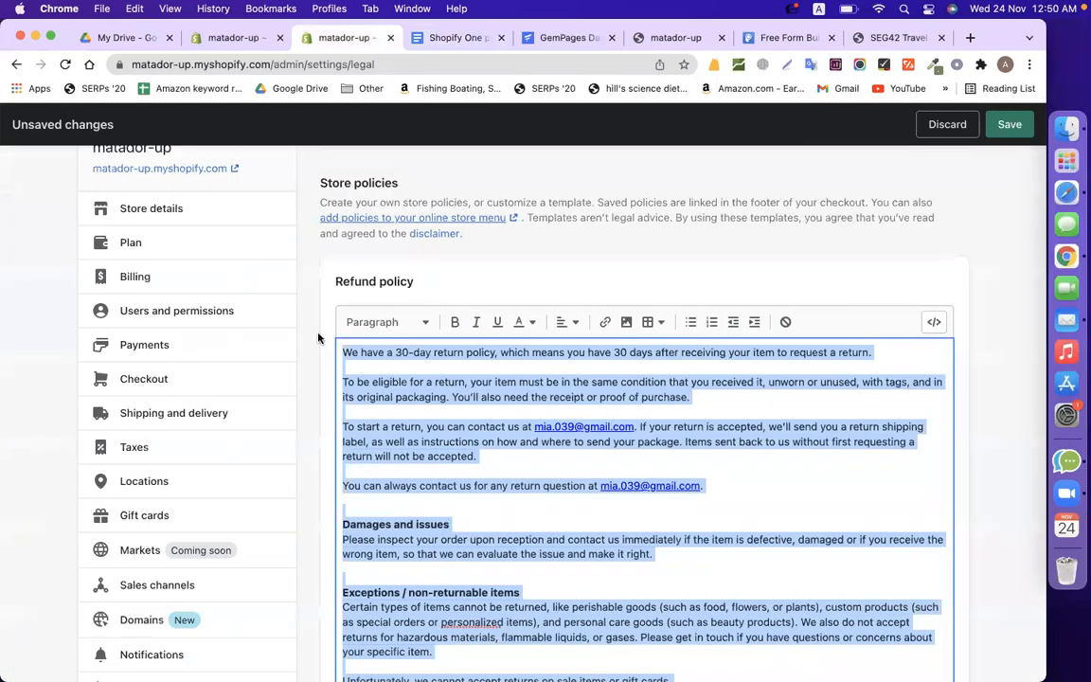
pyautogui.scroll(1, 319, 337)
pyautogui.click(900, 37)
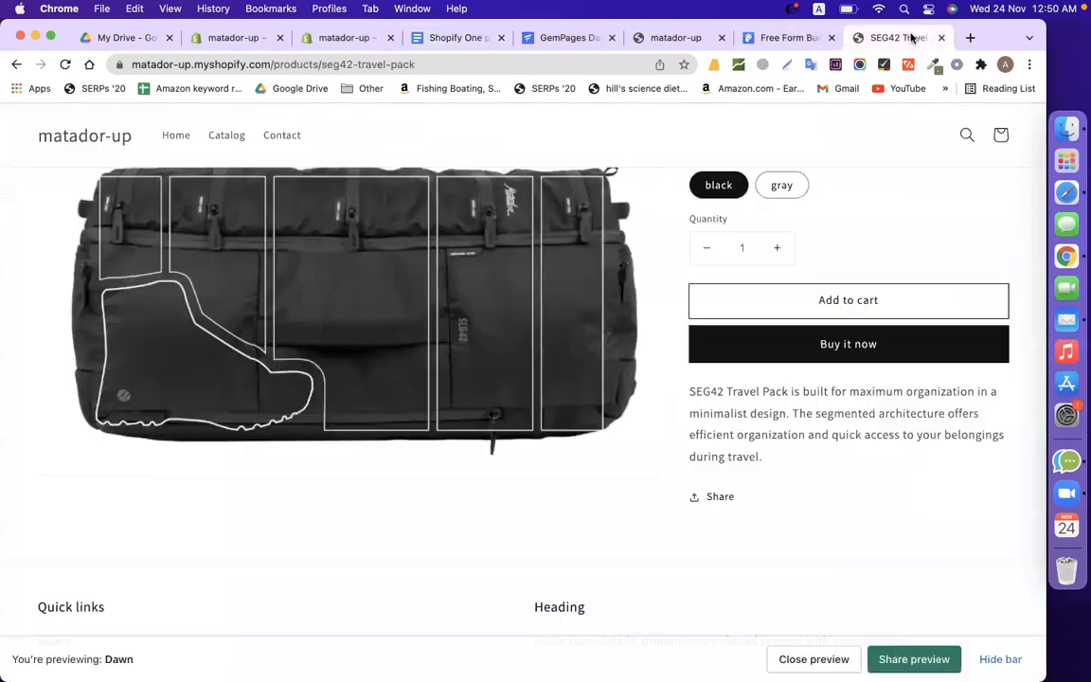
pyautogui.click(358, 64)
pyautogui.write('app')
pyautogui.press('Return')
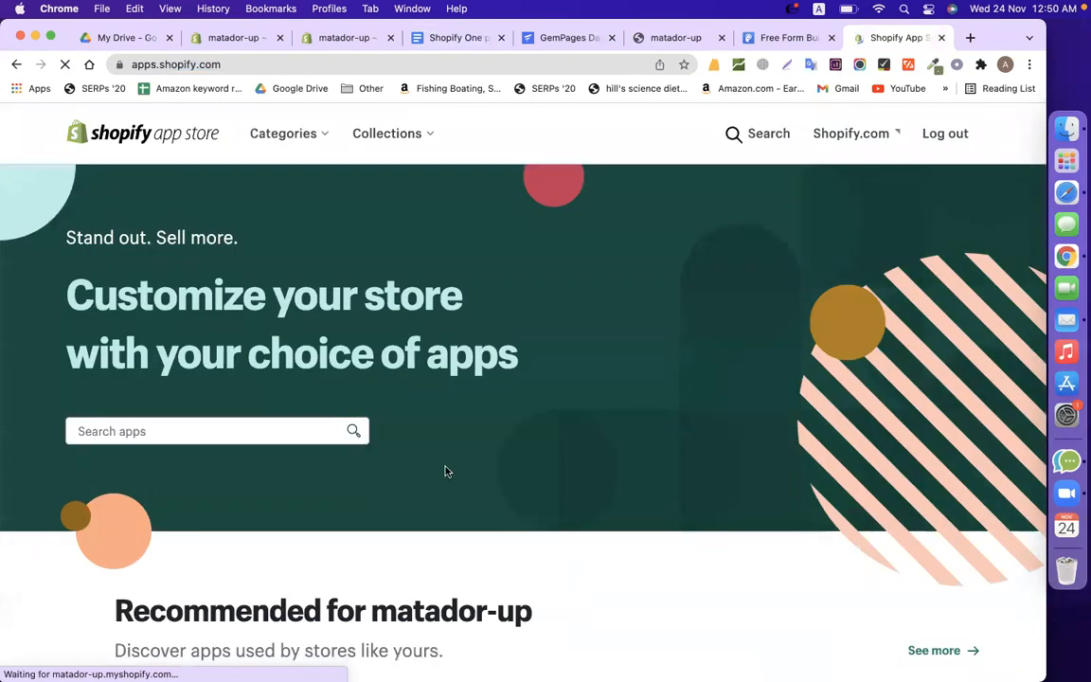
# Step: Search the Shopify App Store for a Facebook Messenger chat app
pyautogui.write('m')
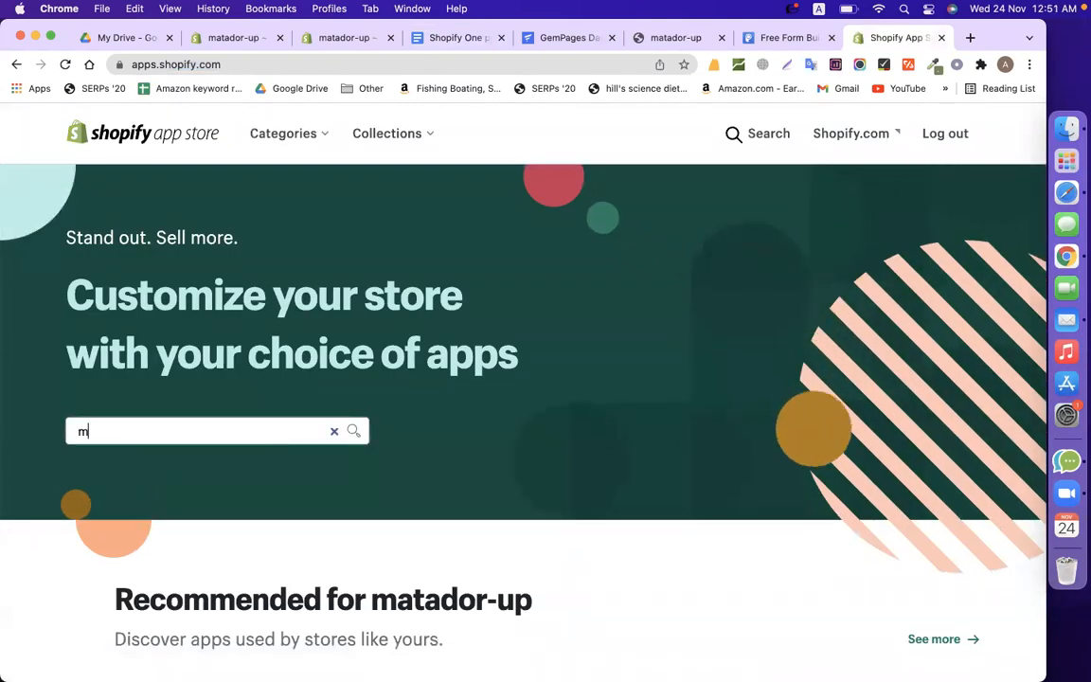
pyautogui.press('BackSpace')
pyautogui.write('facebook')
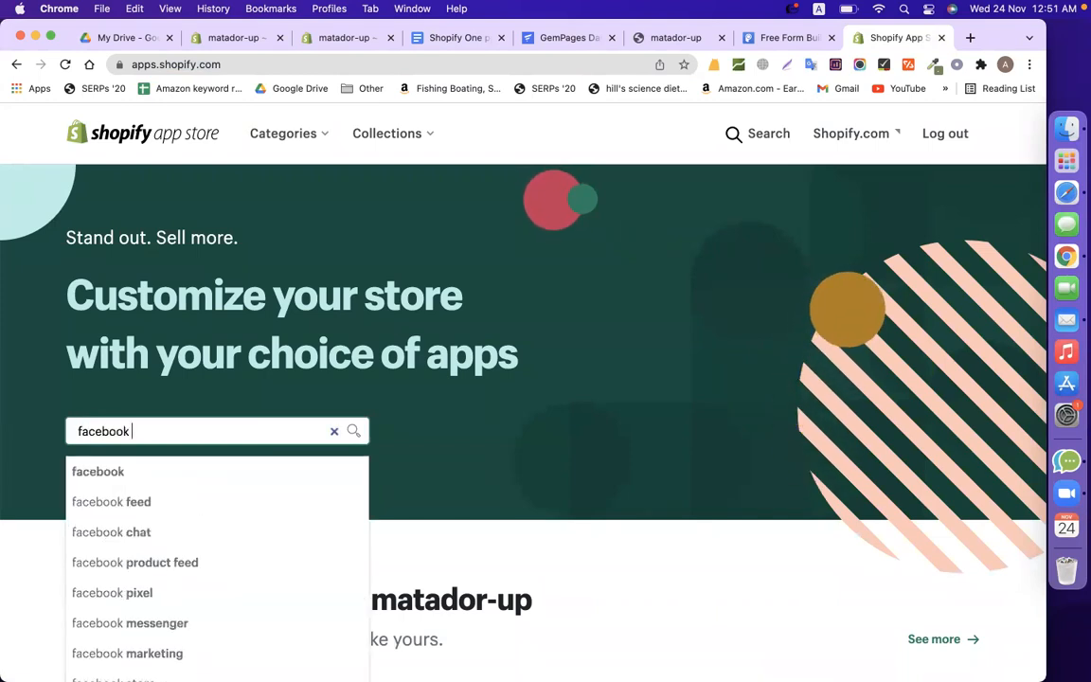
pyautogui.write(' m')
pyautogui.press('BackSpace')
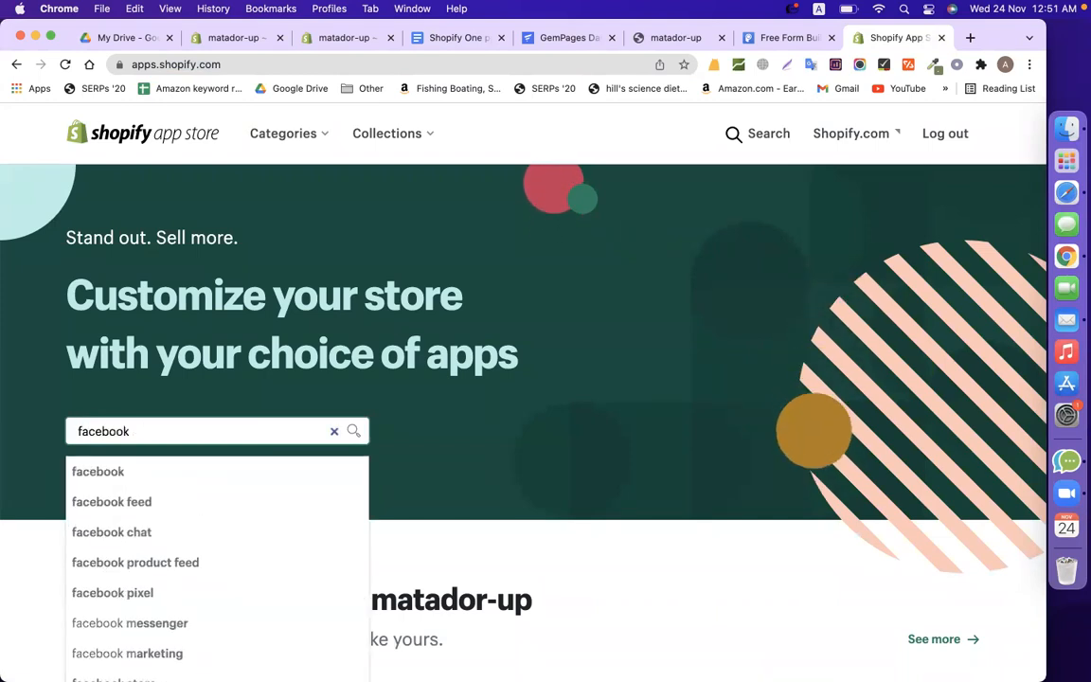
pyautogui.write('chat')
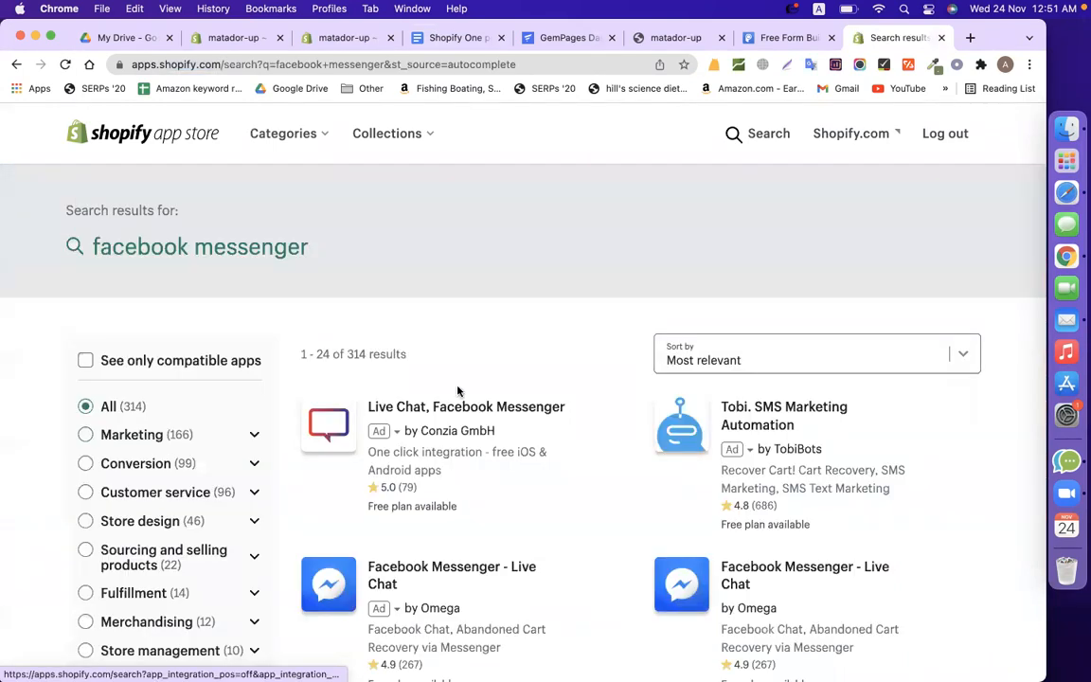
# Step: Browse the results and open Omega's Facebook Messenger - Live Chat app page
pyautogui.scroll(-2, 473, 396)
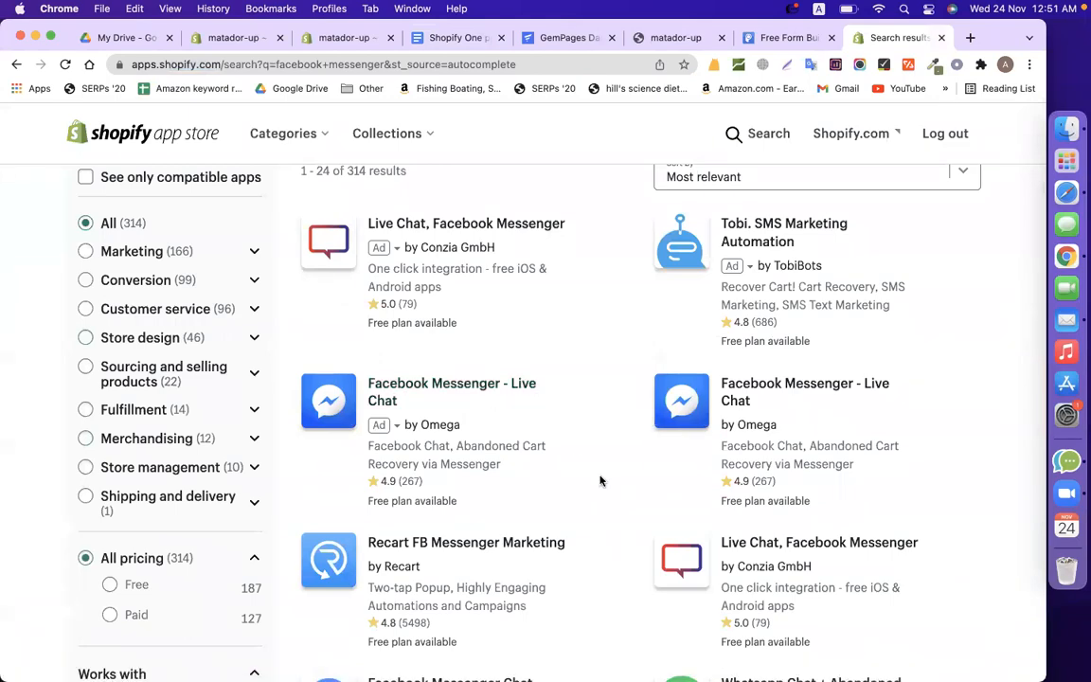
pyautogui.scroll(2, 647, 501)
pyautogui.scroll(-6, 647, 501)
pyautogui.scroll(2, 647, 501)
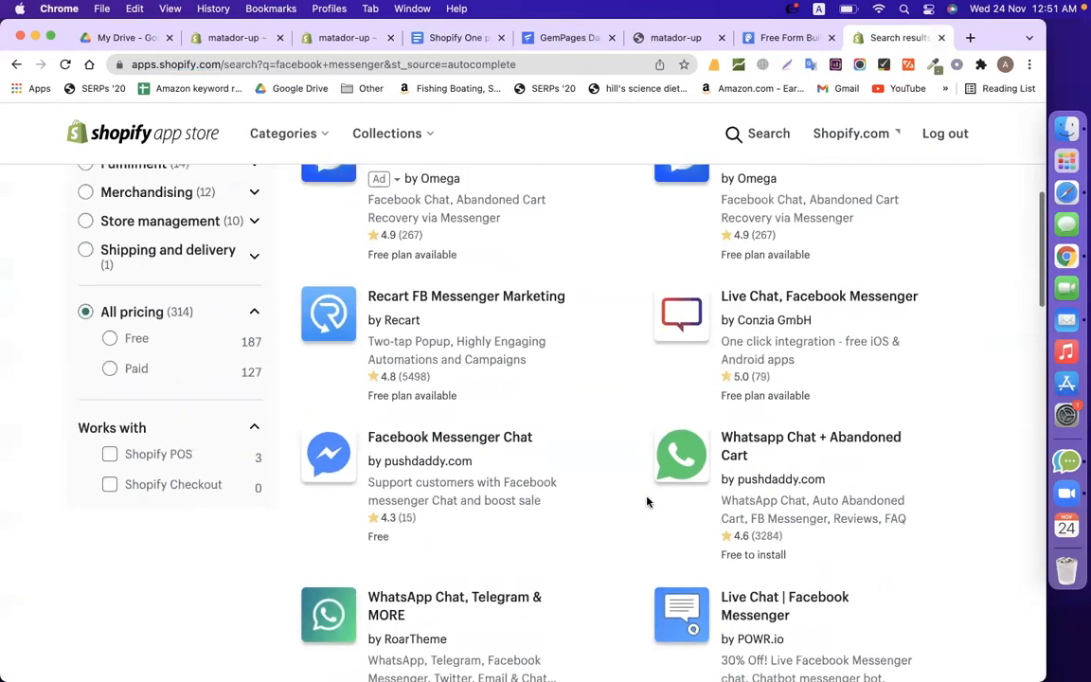
pyautogui.scroll(-5, 616, 474)
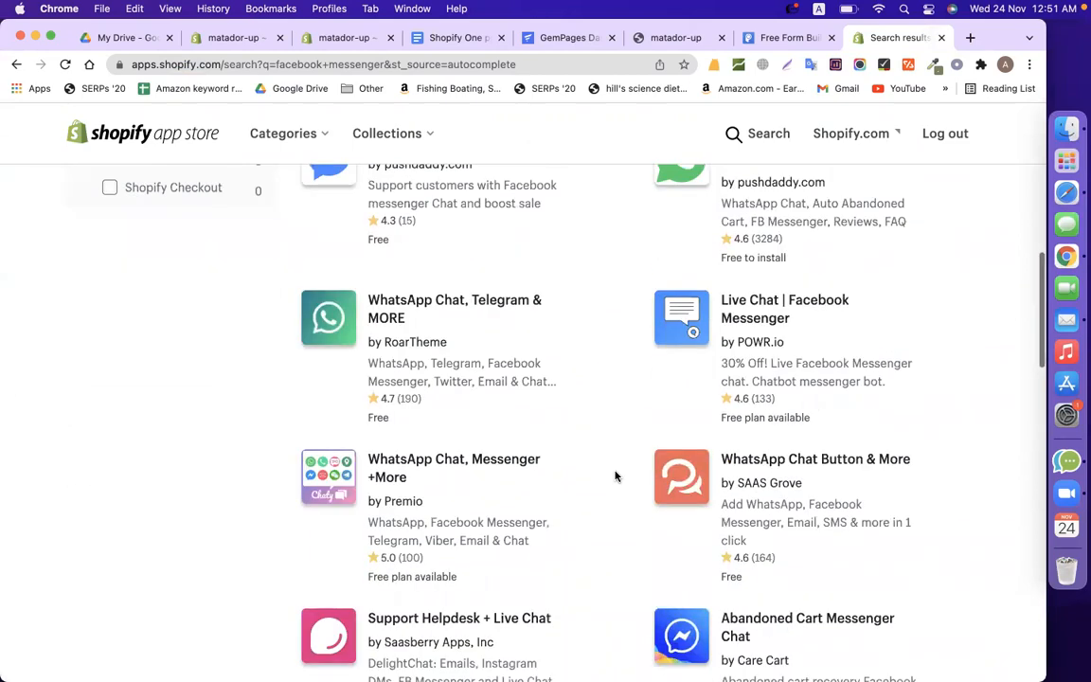
pyautogui.scroll(-3, 882, 410)
pyautogui.scroll(10, 881, 410)
pyautogui.scroll(-2, 881, 410)
pyautogui.scroll(2, 882, 410)
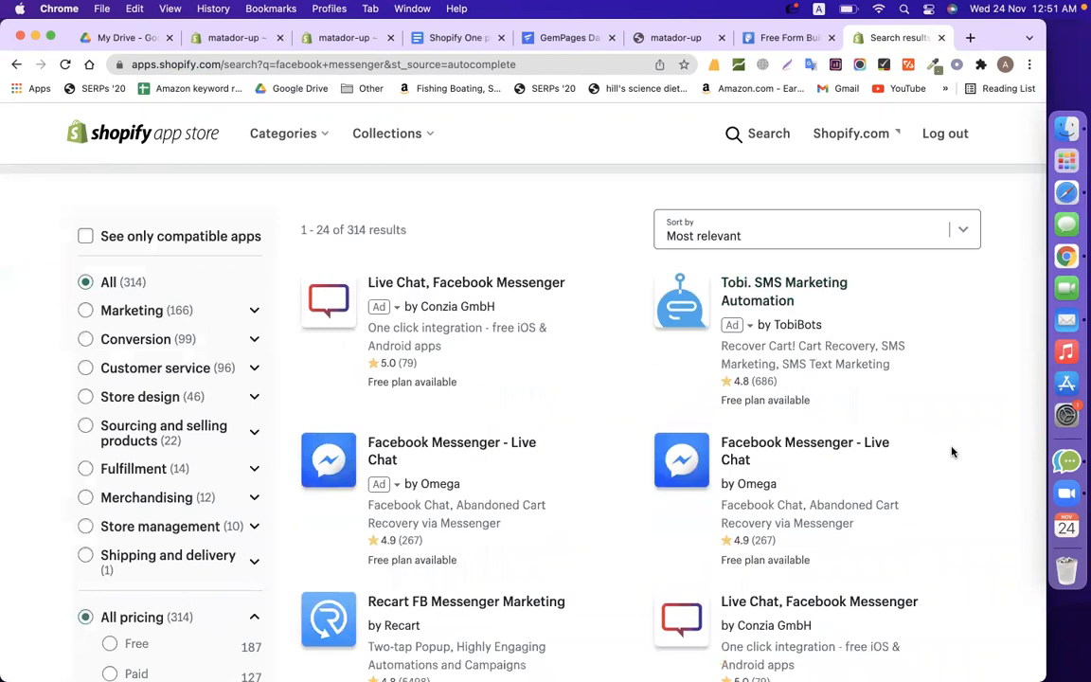
pyautogui.scroll(-3, 953, 452)
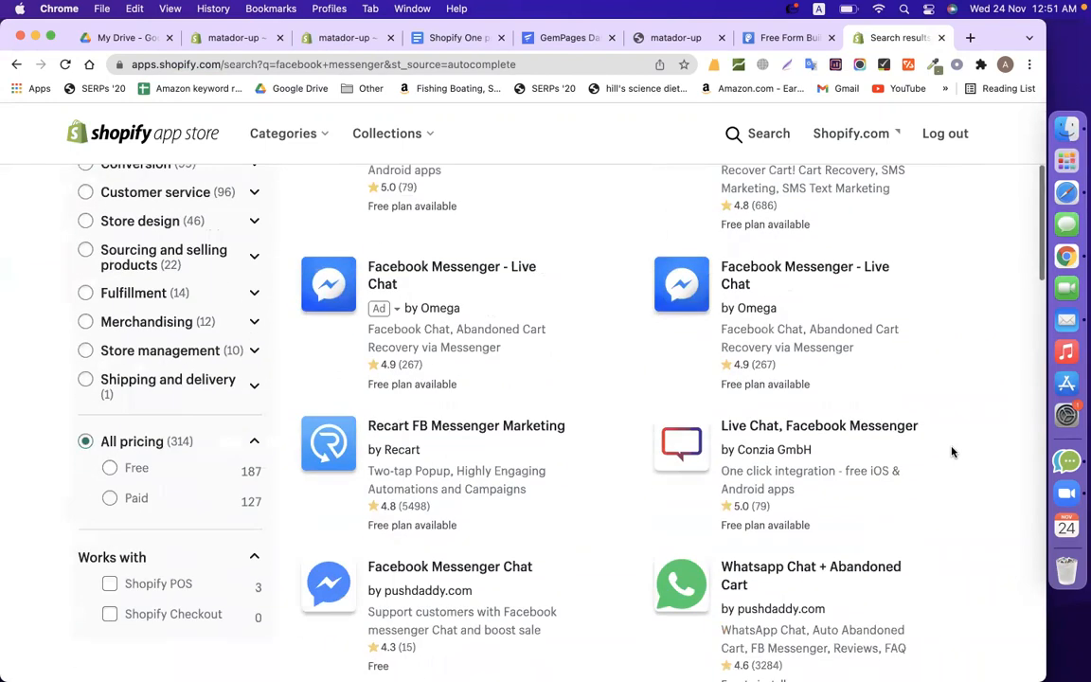
pyautogui.click(738, 274)
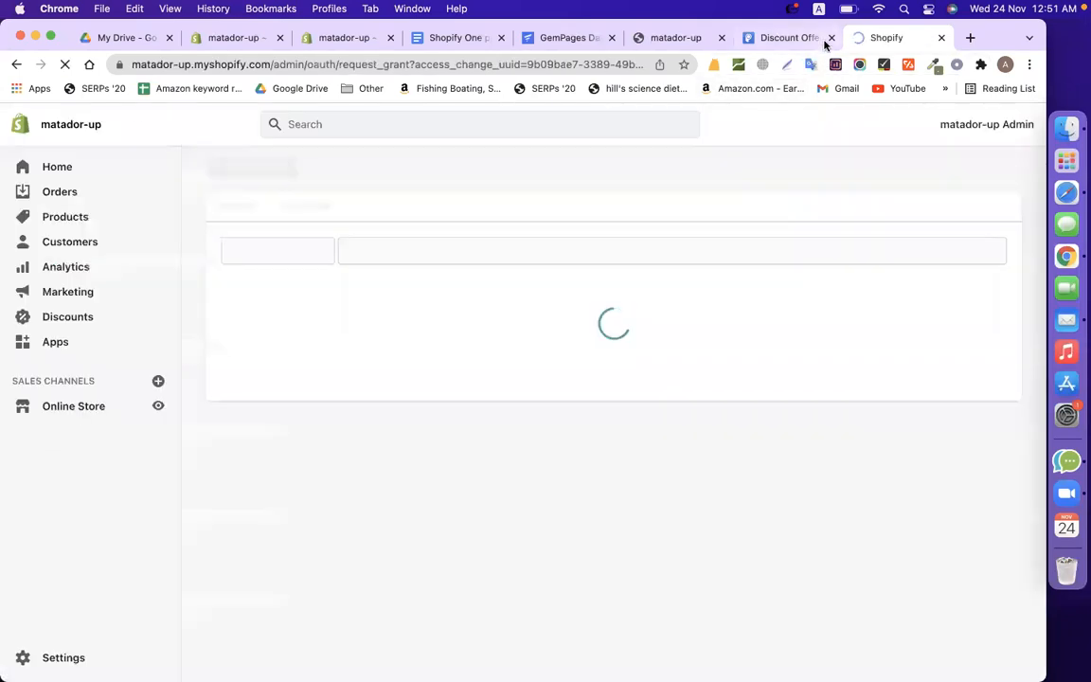
# Step: Close the discount offer page and approve installing Facebook Messenger - Live Chat
pyautogui.click(831, 37)
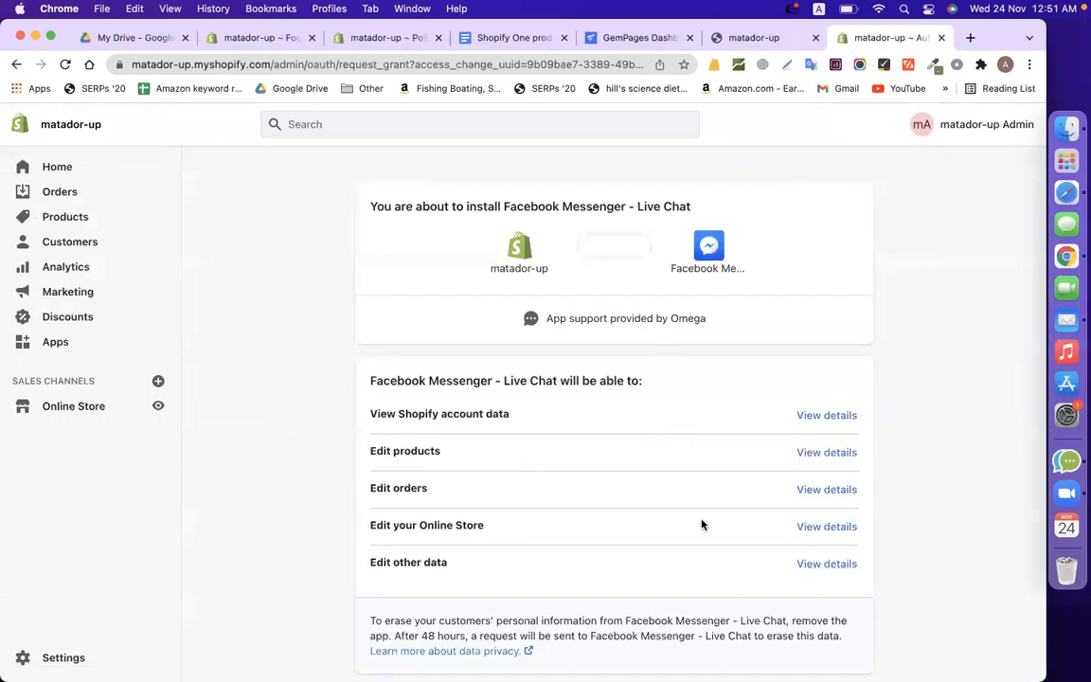
pyautogui.scroll(-3, 720, 529)
pyautogui.click(838, 567)
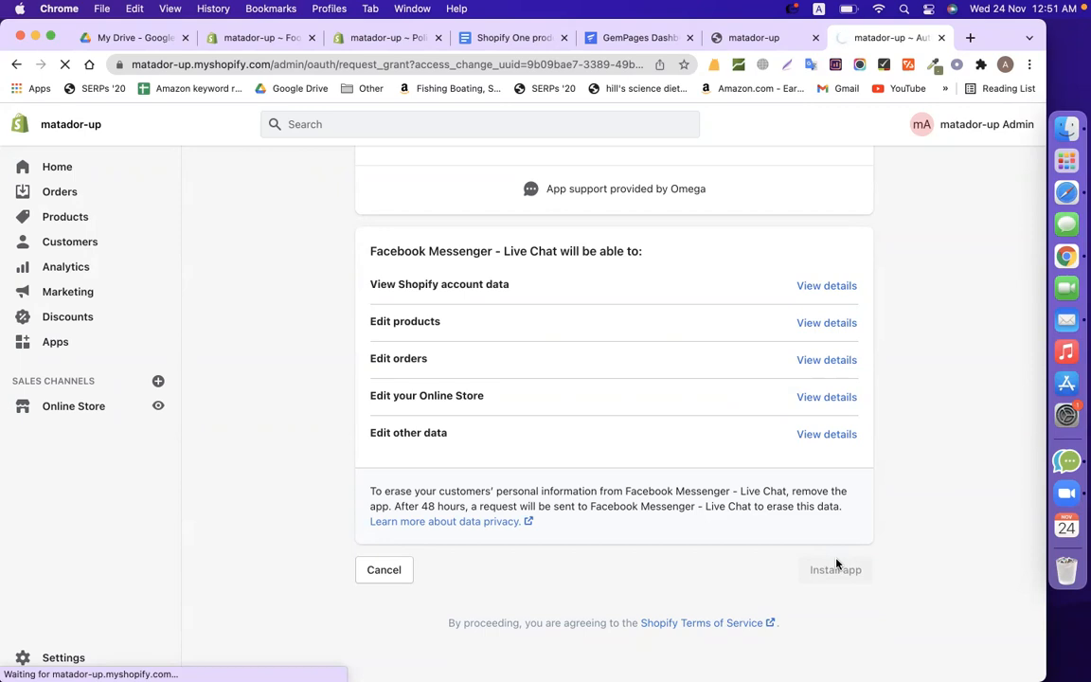
# Step: Search the App Store for 'buy now' apps in a new tab, then return to the store admin
pyautogui.click(969, 37)
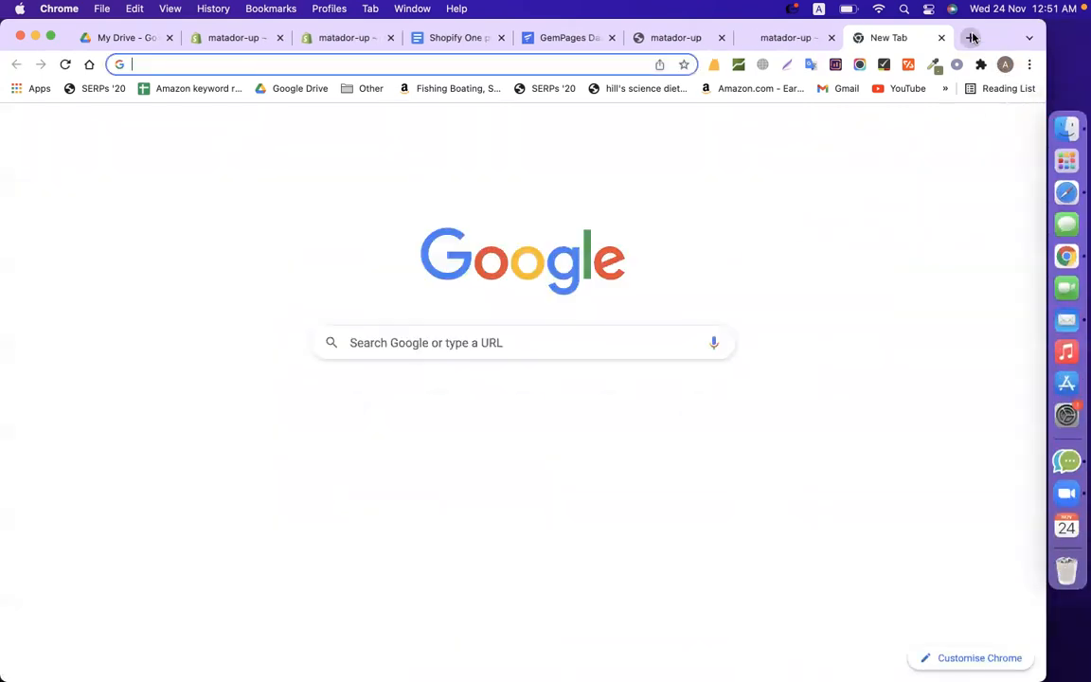
pyautogui.write('ap')
pyautogui.press('Return')
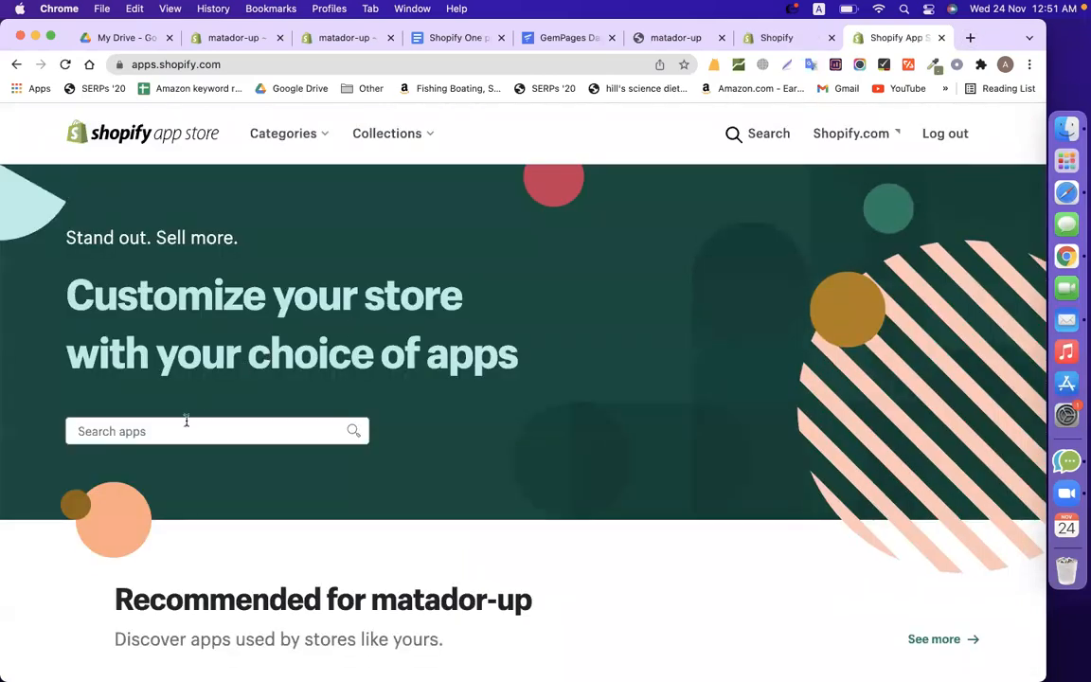
pyautogui.click(185, 422)
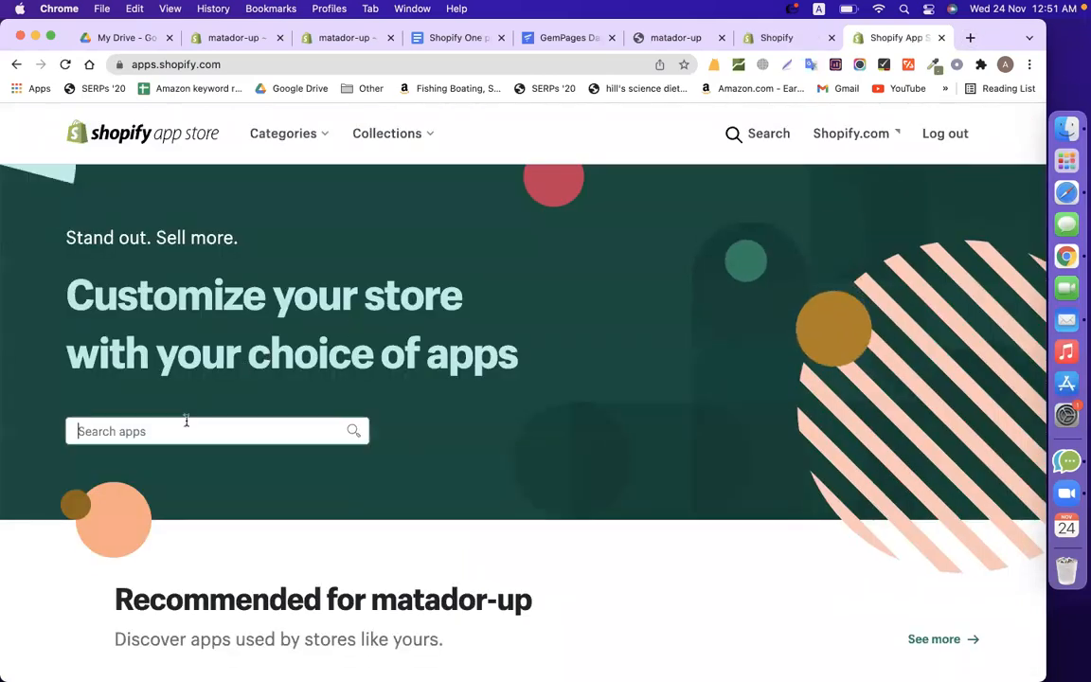
pyautogui.write('buy now')
pyautogui.press('Return')
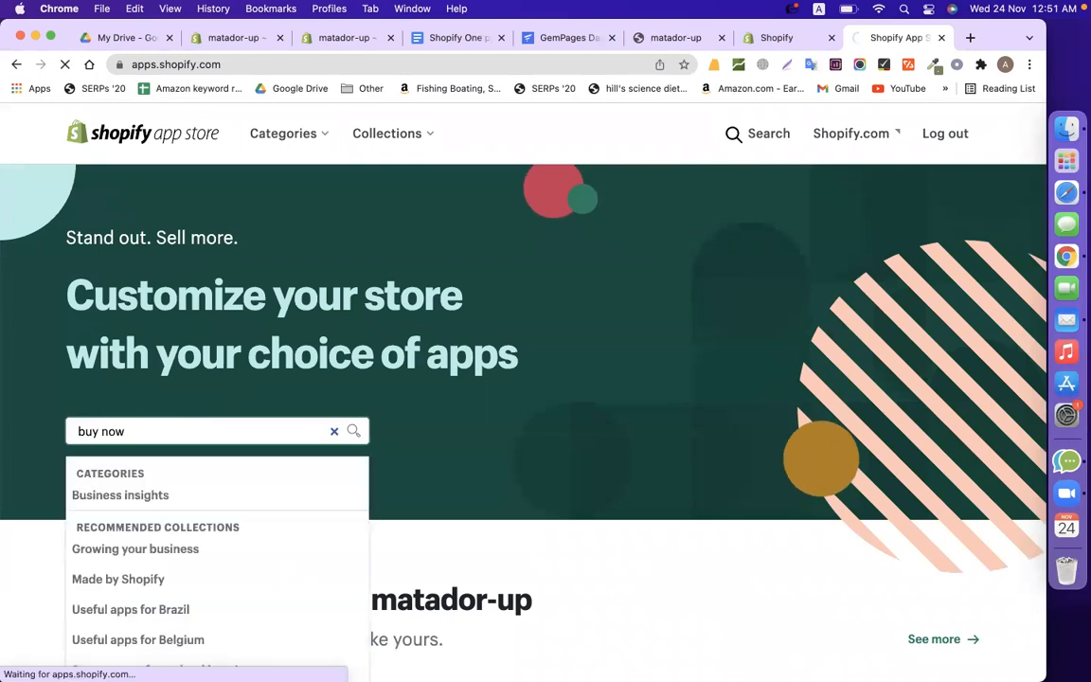
pyautogui.scroll(-7, 414, 402)
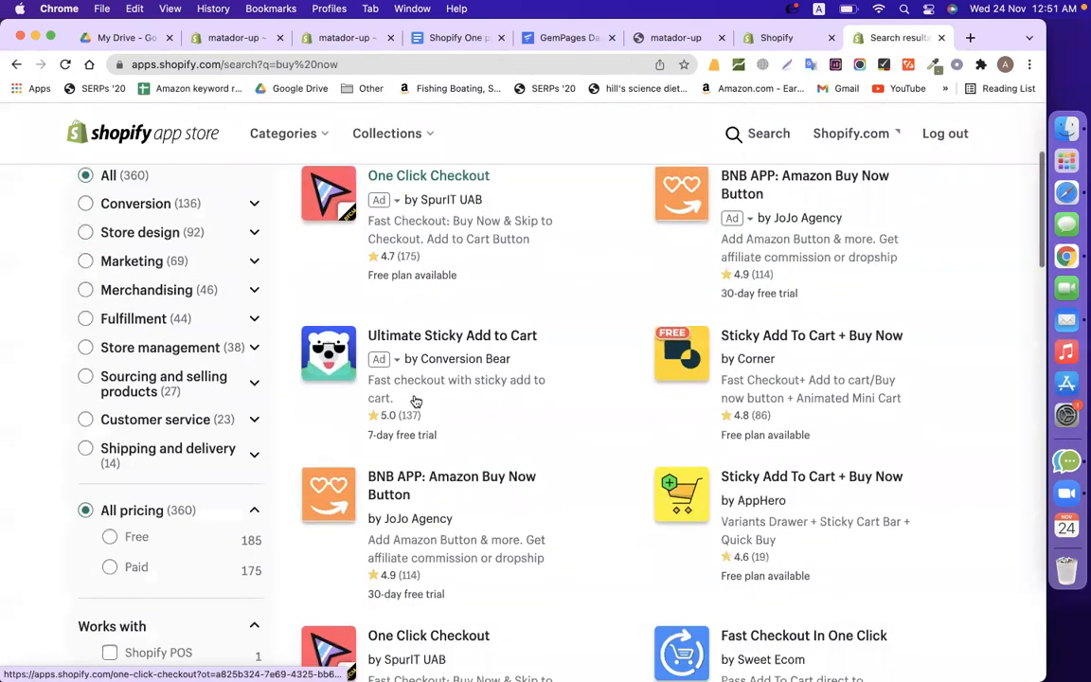
pyautogui.scroll(5, 474, 284)
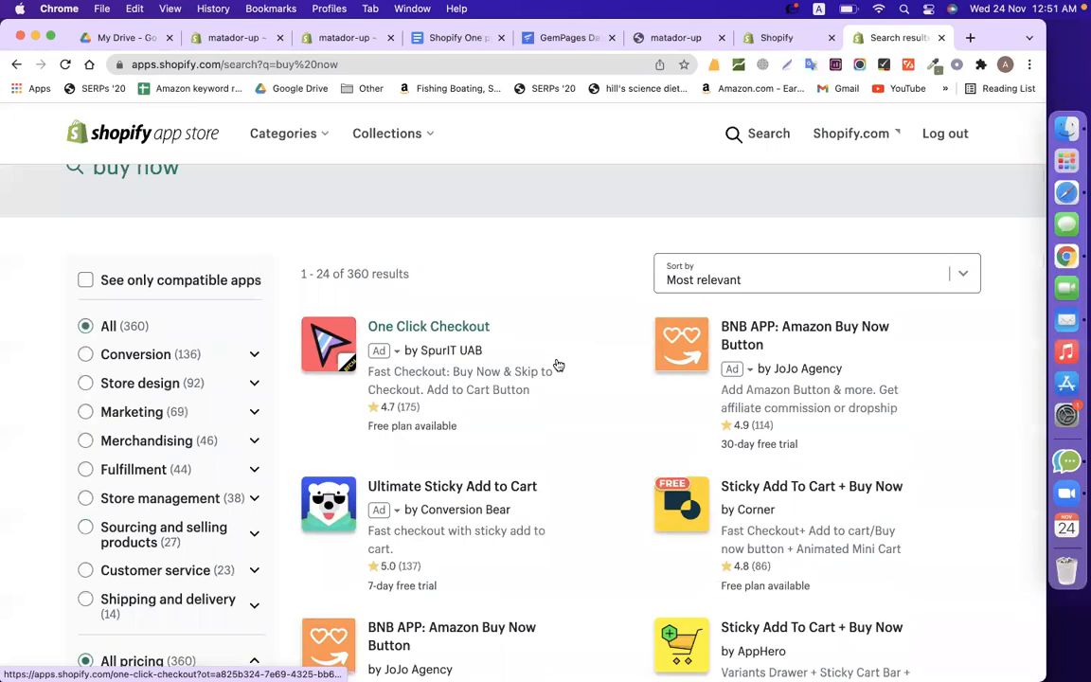
pyautogui.scroll(-4, 500, 324)
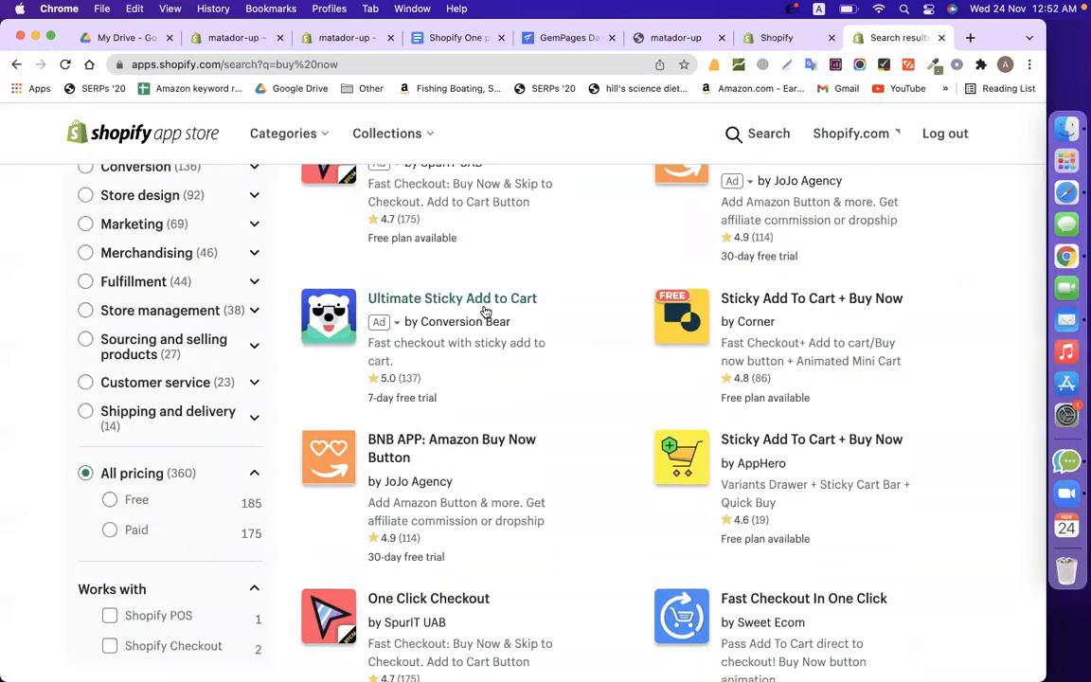
pyautogui.scroll(4, 483, 313)
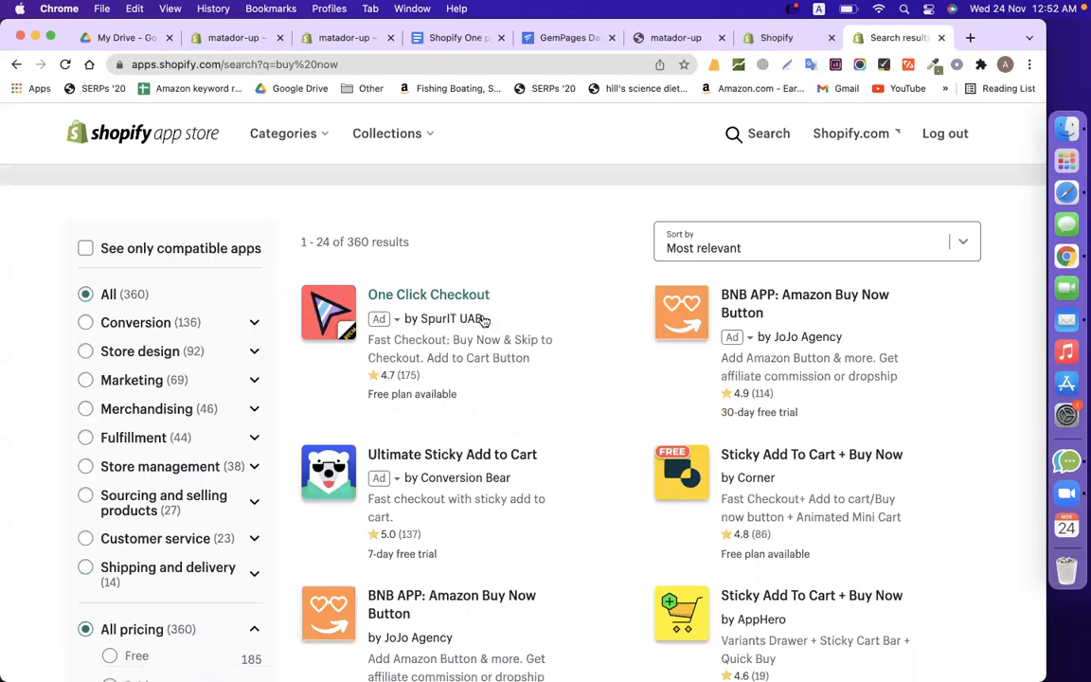
pyautogui.click(771, 38)
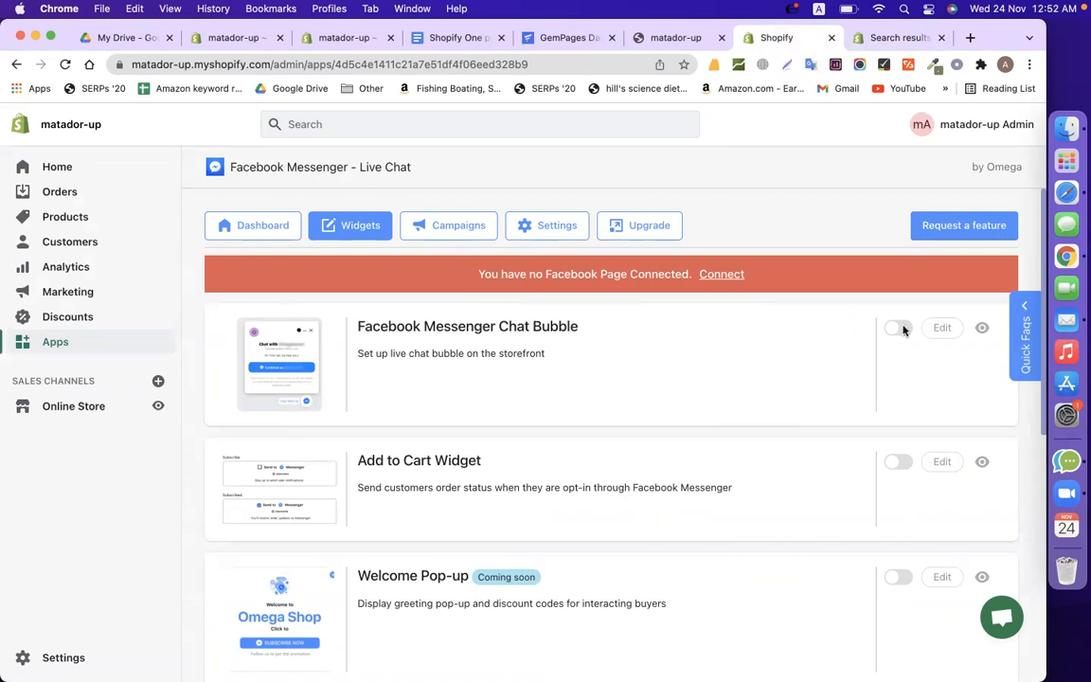
# Step: Connect the Messenger chat app to the Facebook page The Pet Foods
pyautogui.click(722, 274)
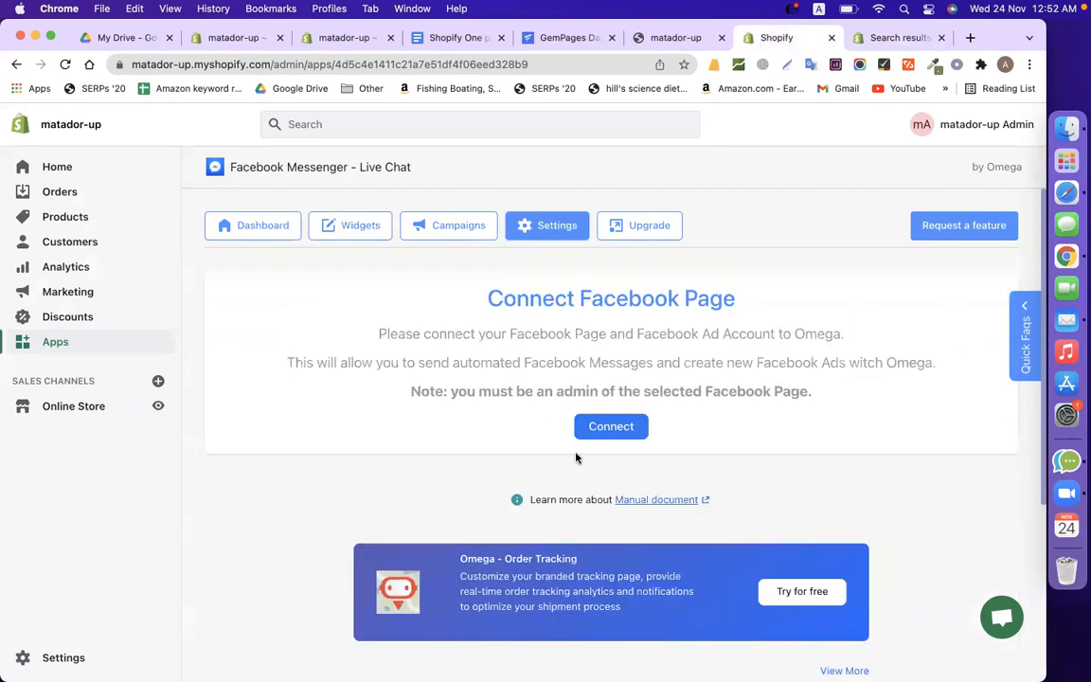
pyautogui.click(609, 428)
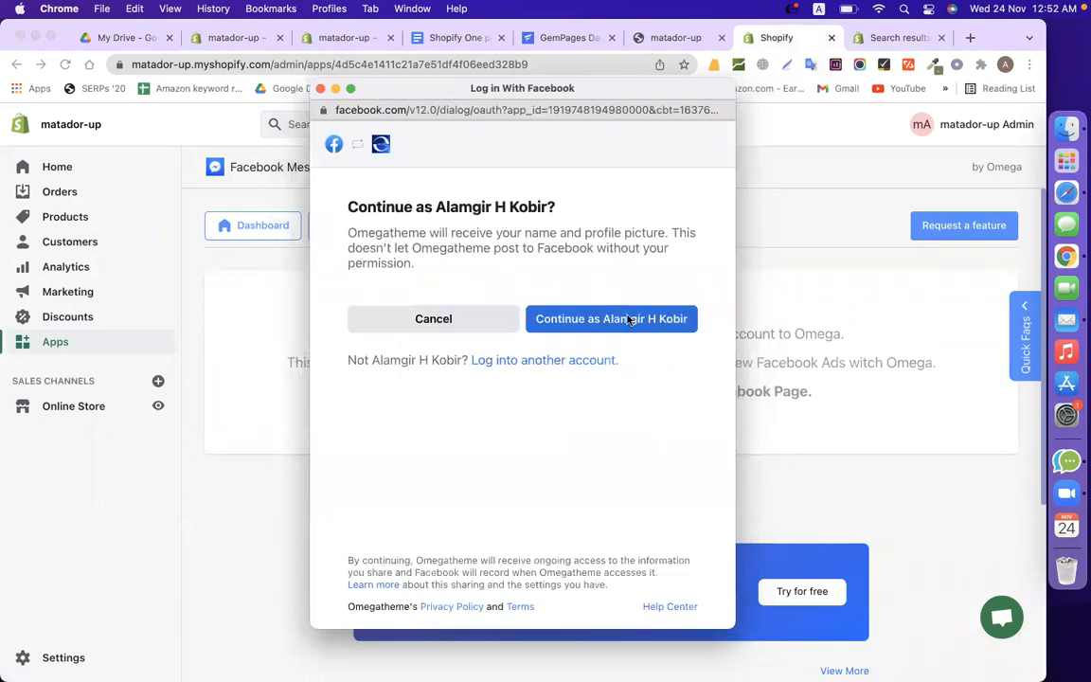
pyautogui.click(627, 320)
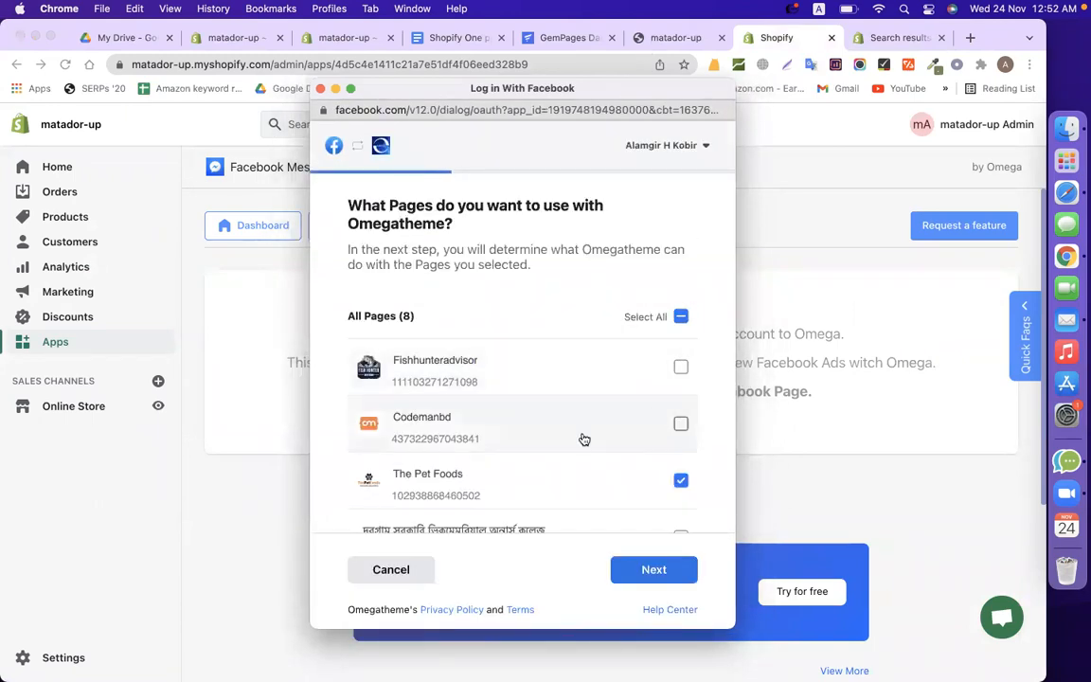
pyautogui.scroll(-1, 556, 473)
pyautogui.scroll(-5, 558, 473)
pyautogui.scroll(2, 557, 473)
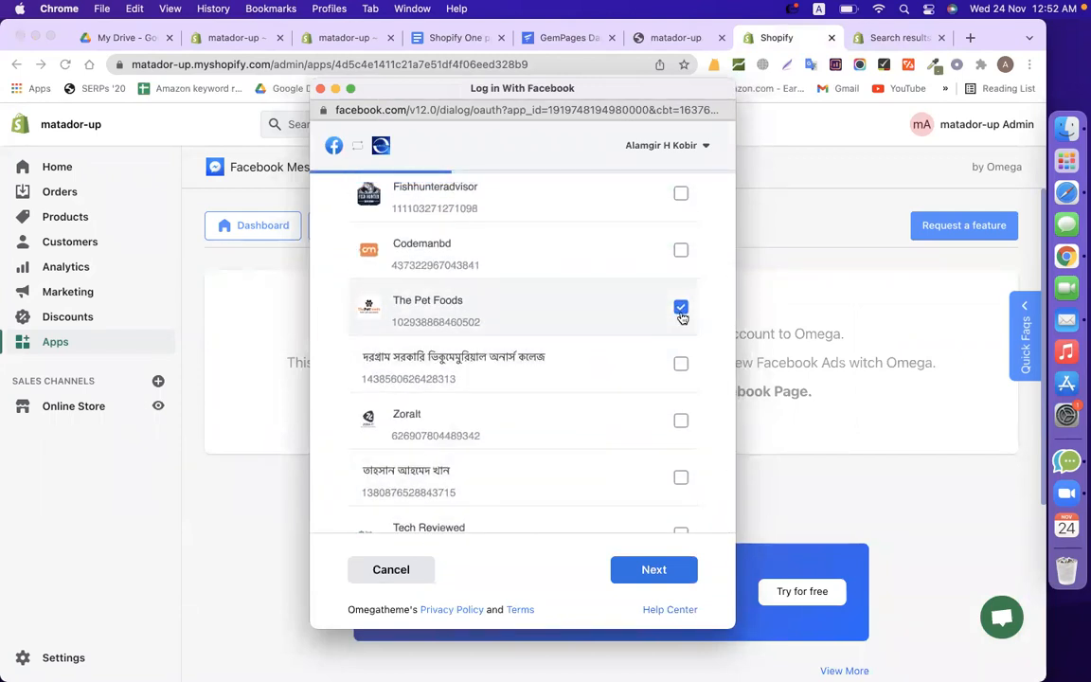
pyautogui.click(651, 569)
pyautogui.click(642, 566)
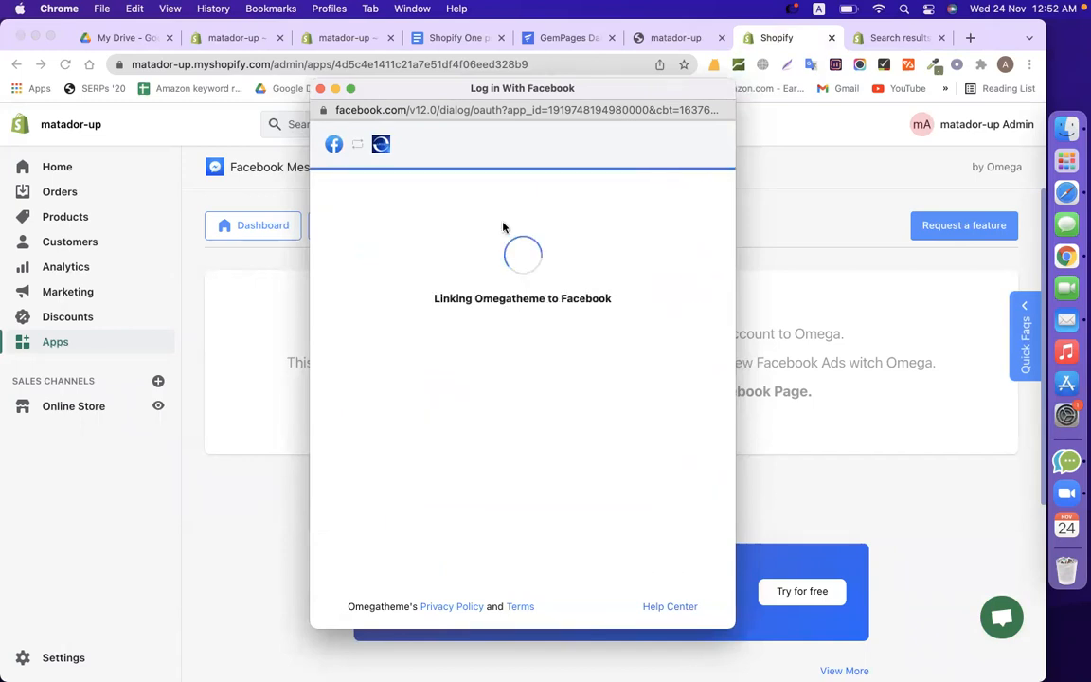
pyautogui.click(504, 334)
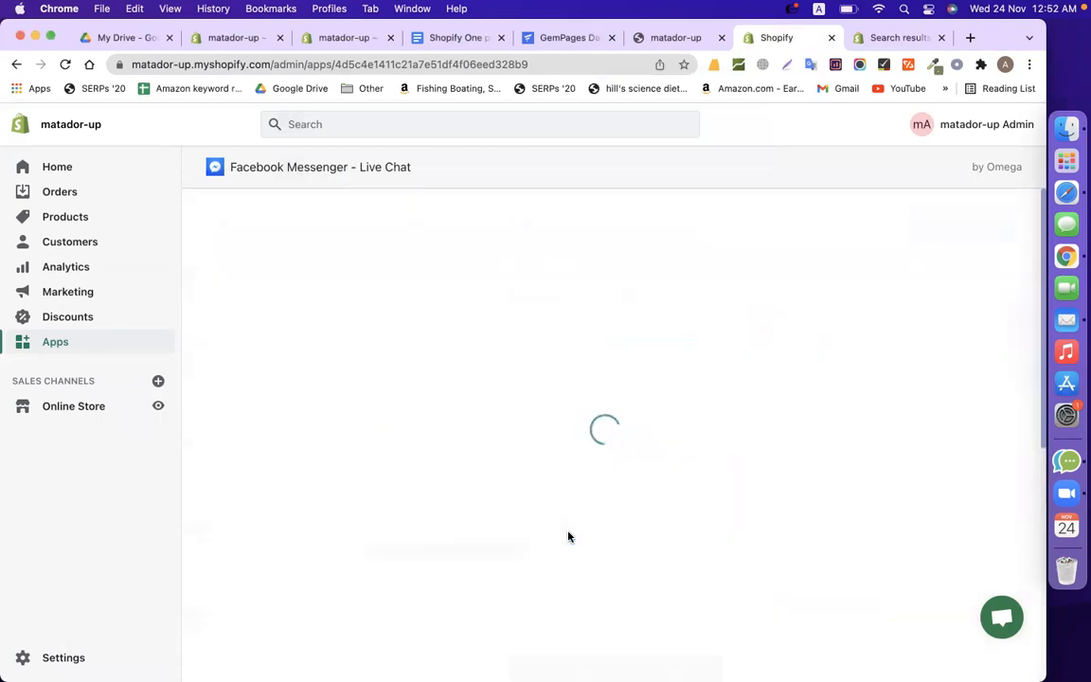
# Step: Check the plan document and buy now results, then return to the app's Widgets page
pyautogui.click(455, 39)
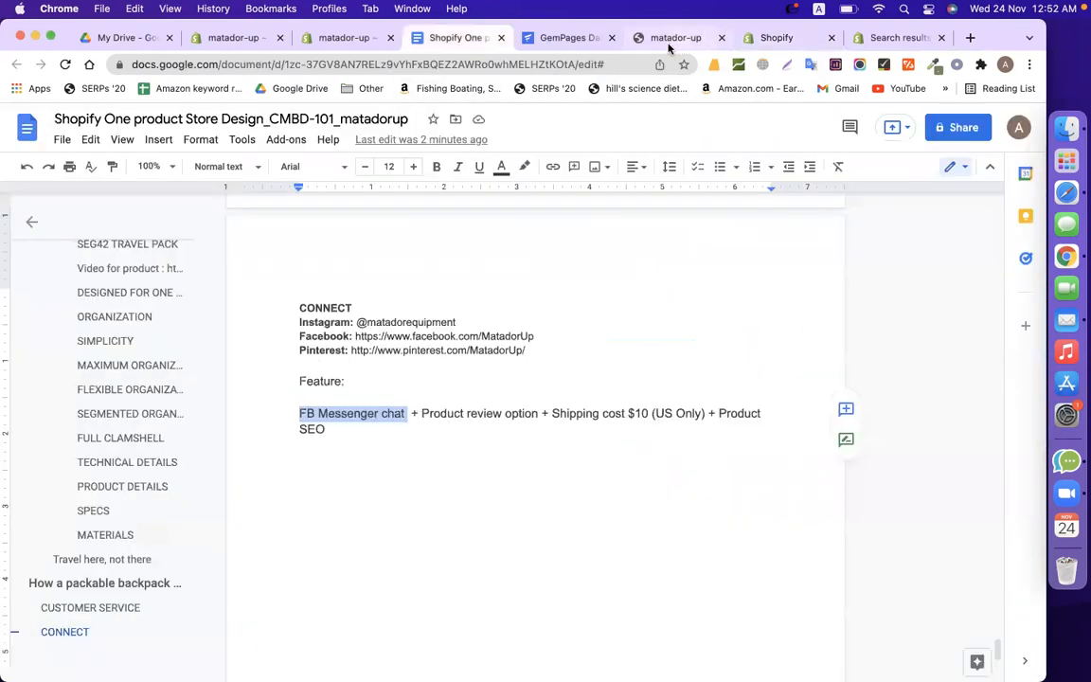
pyautogui.click(871, 40)
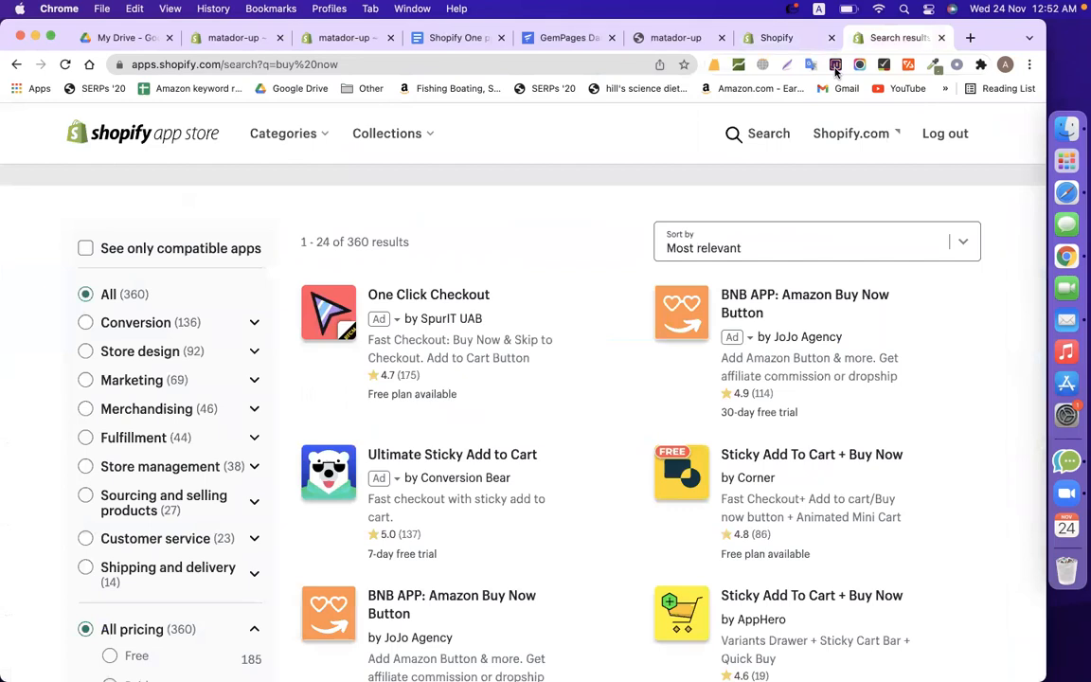
pyautogui.click(792, 40)
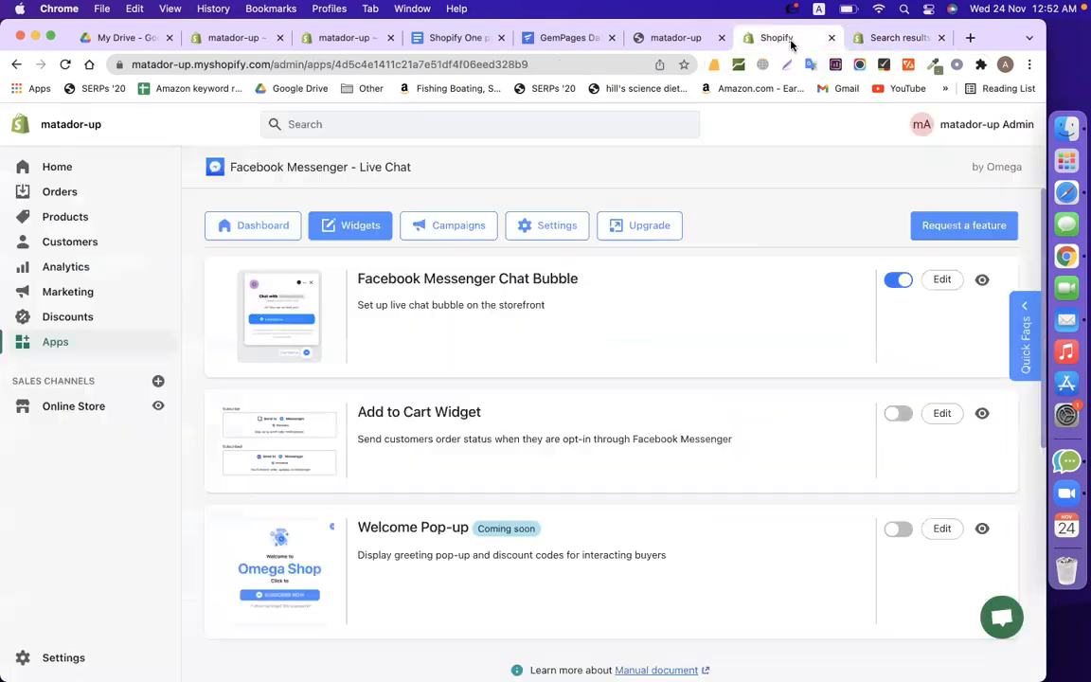
# Step: Set the chat bubble's widget position to 98% and bottom margin to 12 px
pyautogui.click(421, 282)
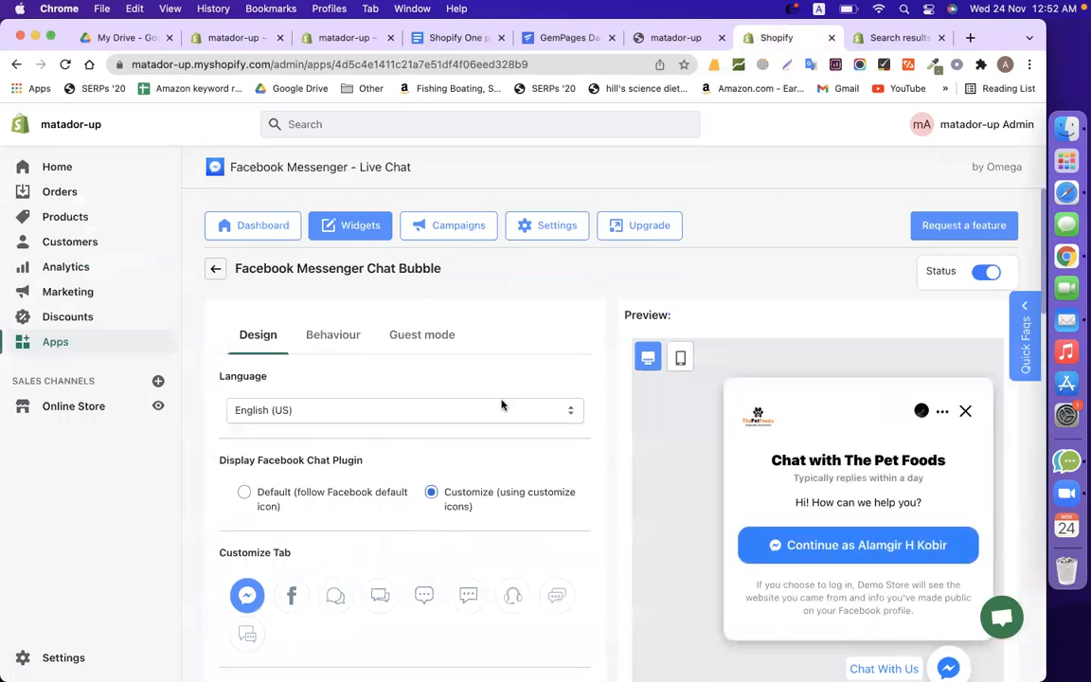
pyautogui.scroll(-3, 490, 414)
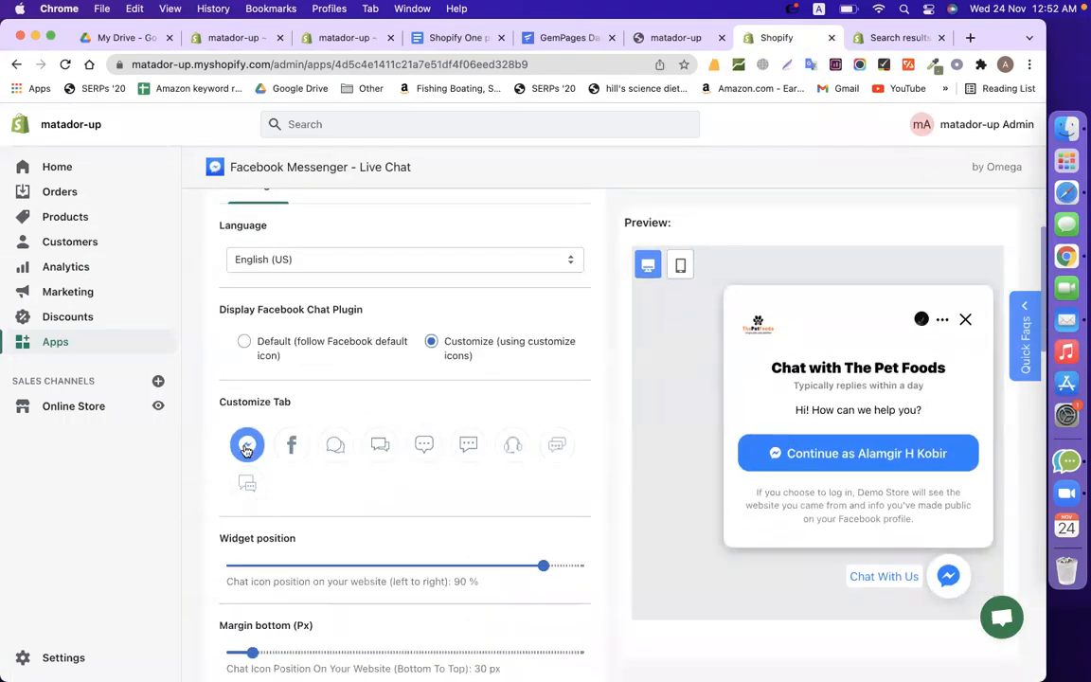
pyautogui.scroll(-4, 299, 457)
pyautogui.moveTo(536, 386)
pyautogui.moveTo(536, 385); pyautogui.dragTo(572, 385)
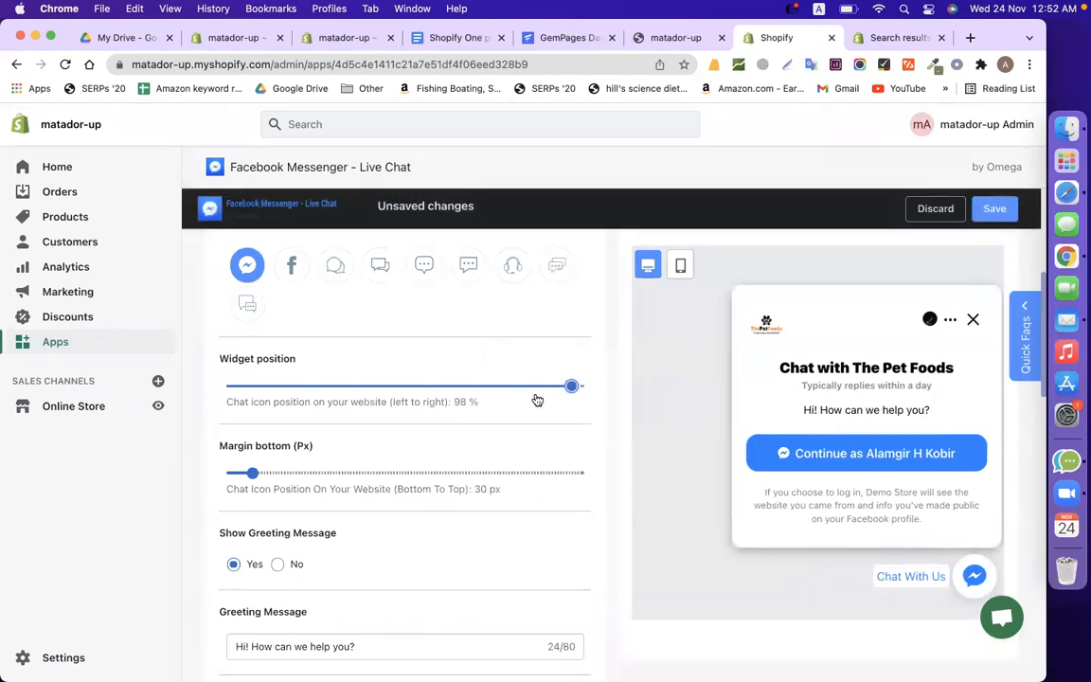
pyautogui.scroll(-3, 324, 519)
pyautogui.scroll(-1, 324, 518)
pyautogui.moveTo(252, 348)
pyautogui.mouseDown()
pyautogui.moveTo(274, 349)
pyautogui.moveTo(239, 348)
pyautogui.mouseUp()
pyautogui.scroll(-4, 341, 509)
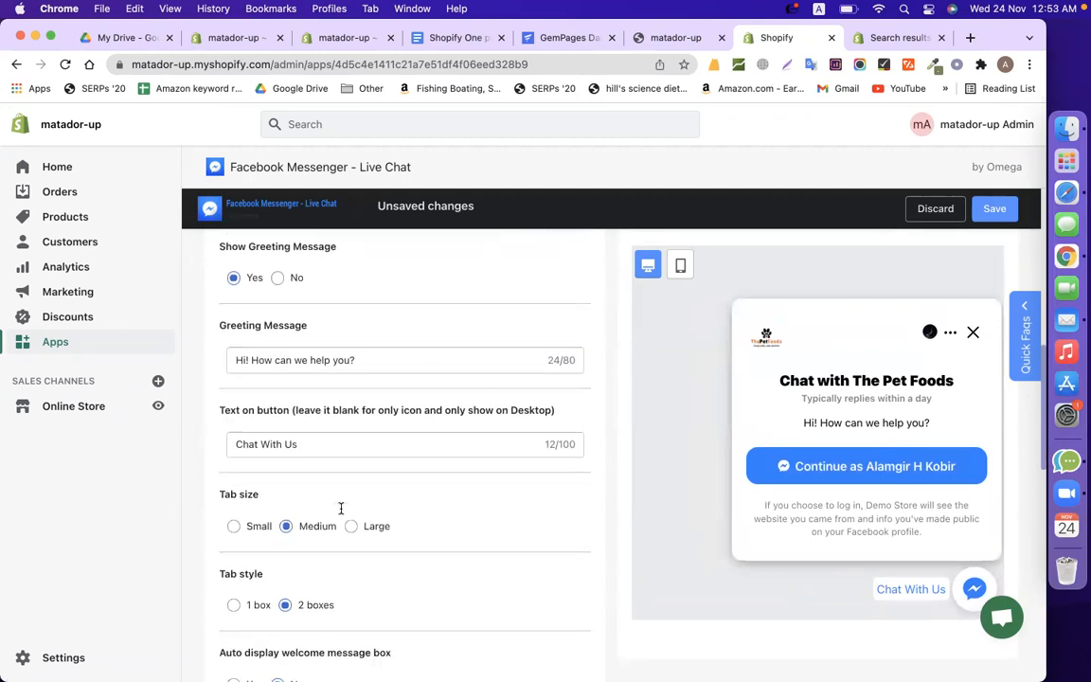
# Step: Review the greeting message, leaving 'How can we help you?' unchanged
pyautogui.click(348, 361)
pyautogui.moveTo(250, 360); pyautogui.dragTo(396, 354)
pyautogui.click(396, 354)
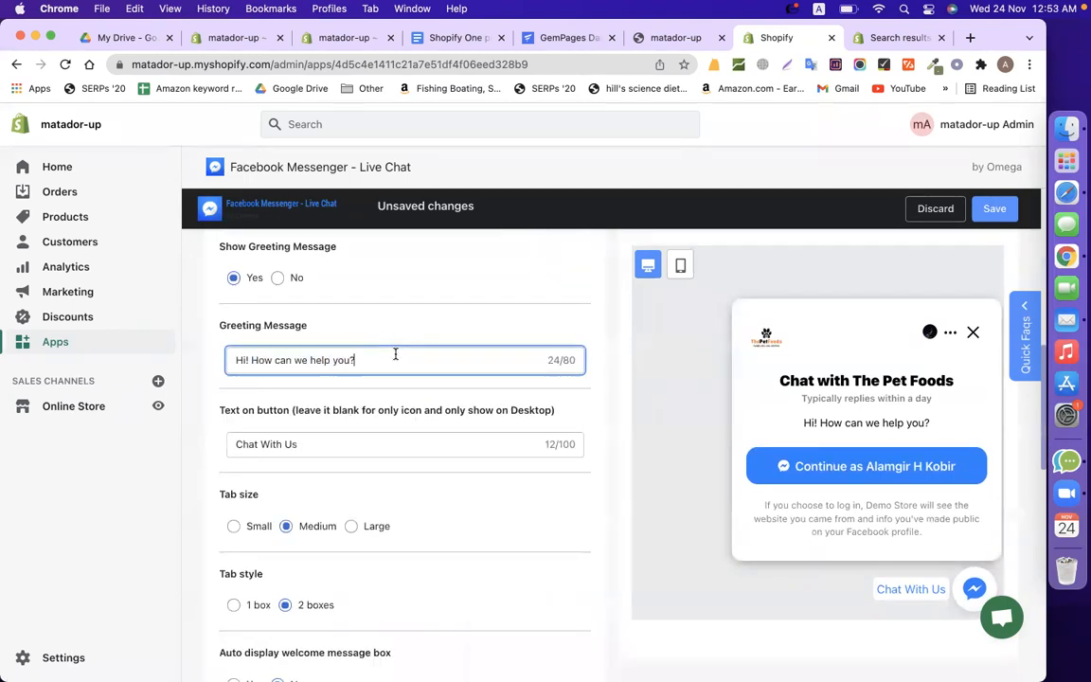
pyautogui.scroll(-7, 392, 364)
pyautogui.scroll(-4, 384, 460)
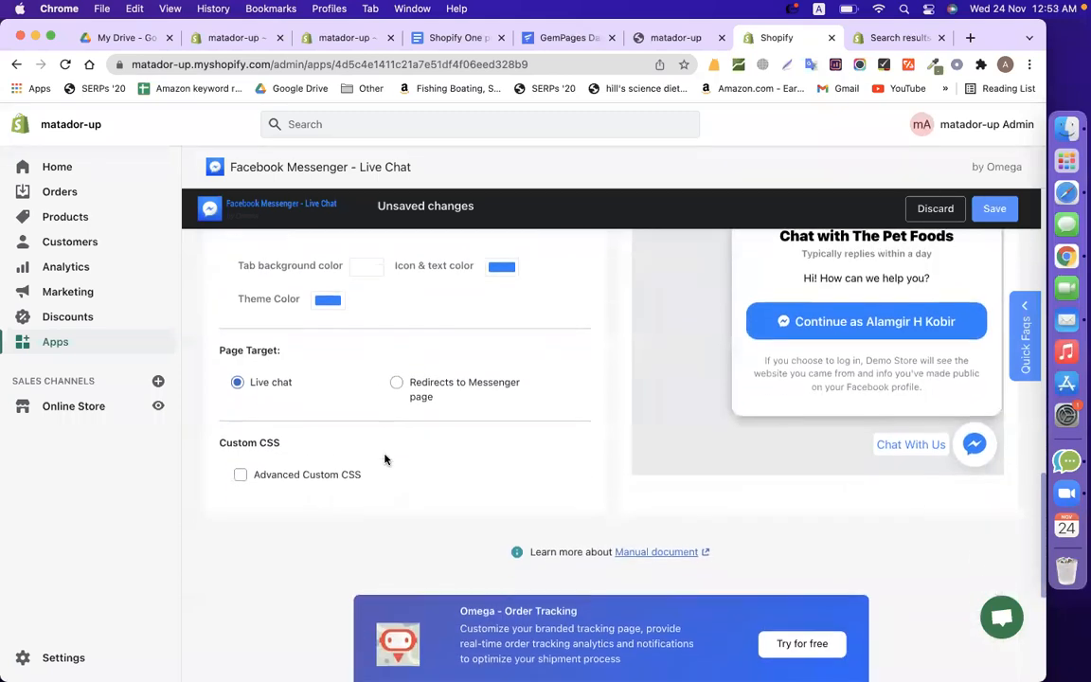
pyautogui.scroll(2, 359, 436)
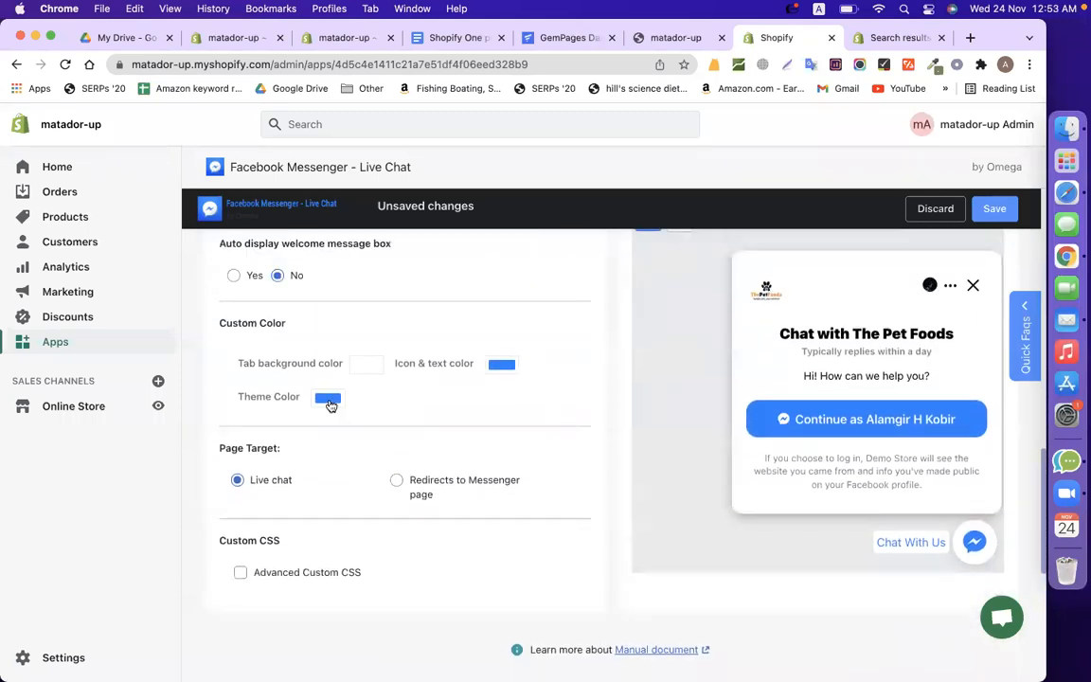
# Step: Set the theme and icon & text colours to dark grey 4A4A4A
pyautogui.click(328, 399)
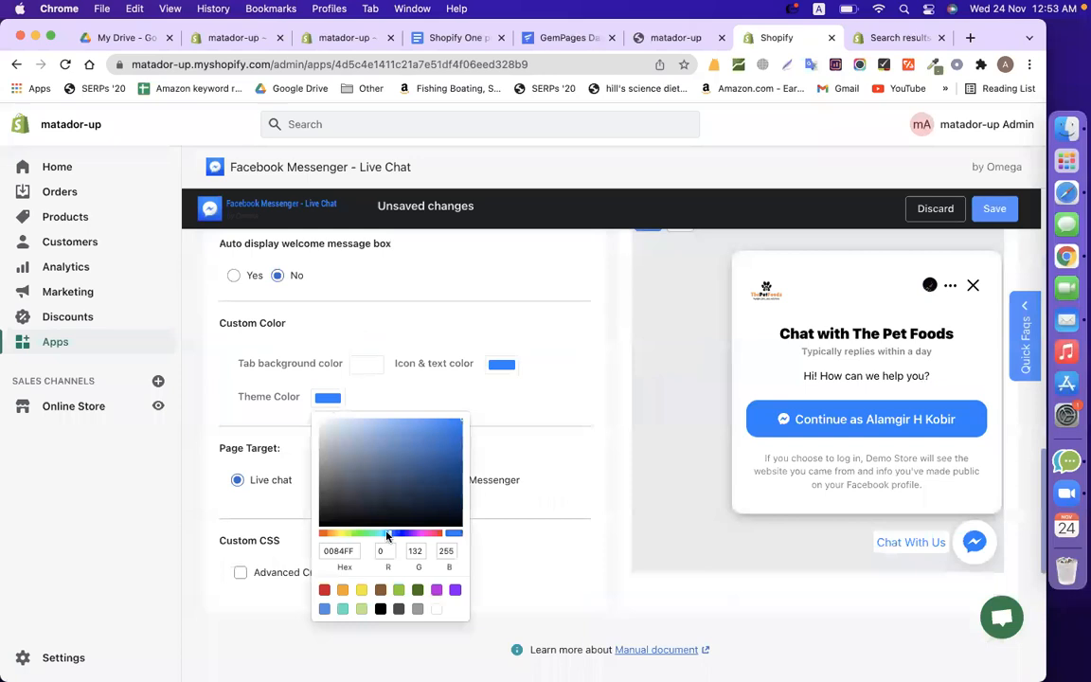
pyautogui.click(398, 609)
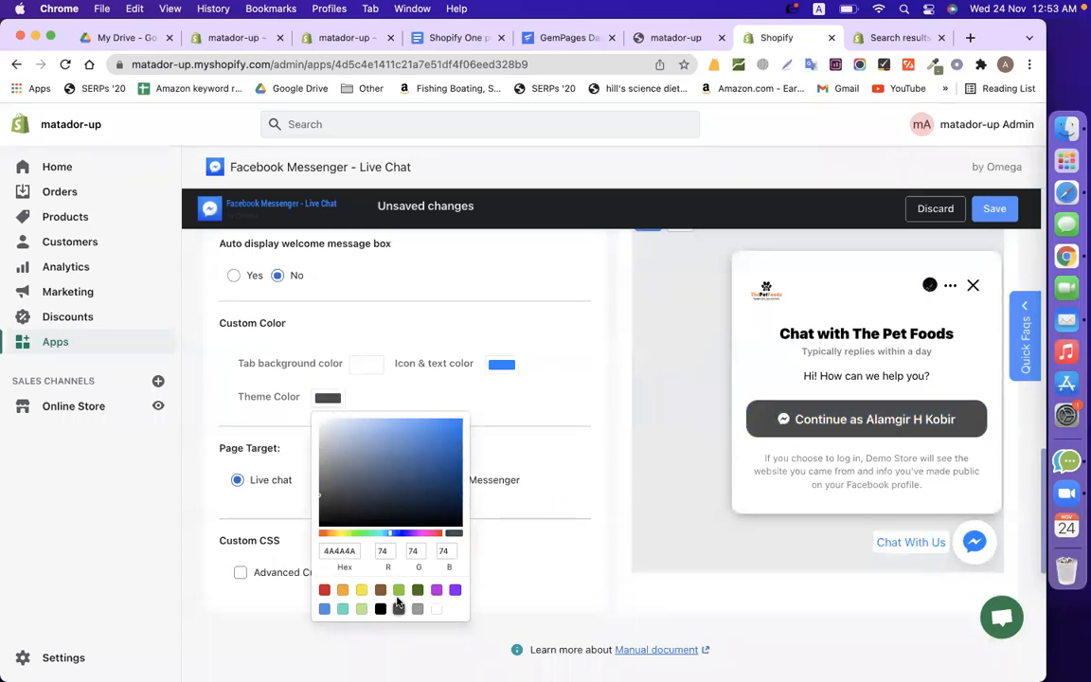
pyautogui.click(381, 609)
pyautogui.click(397, 610)
pyautogui.click(596, 442)
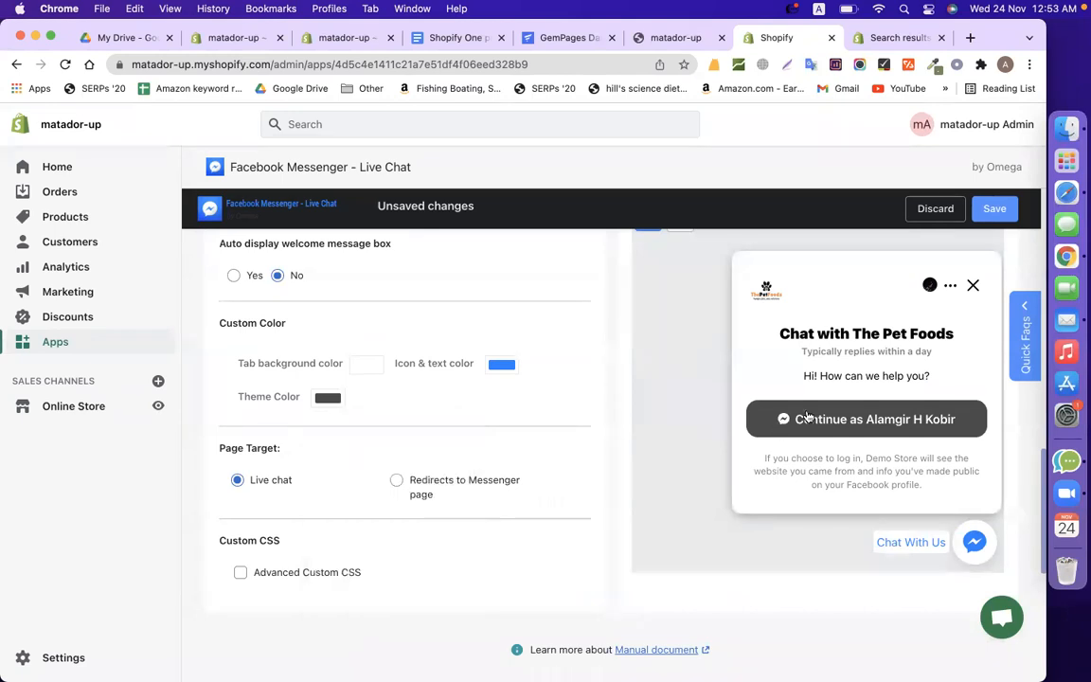
pyautogui.click(501, 364)
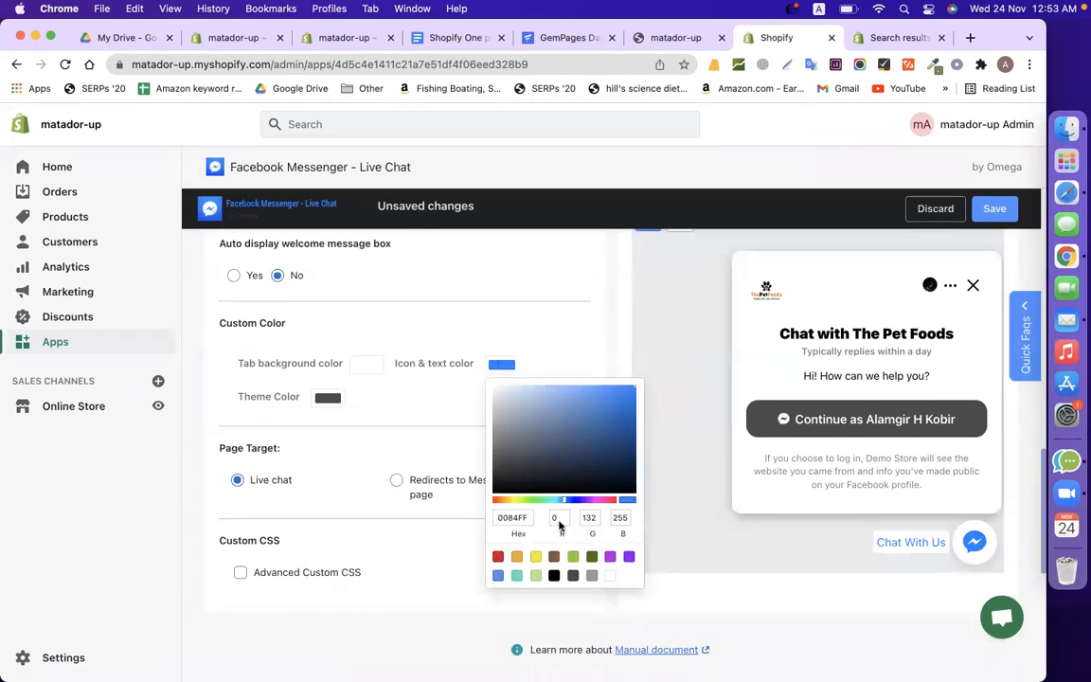
pyautogui.click(572, 576)
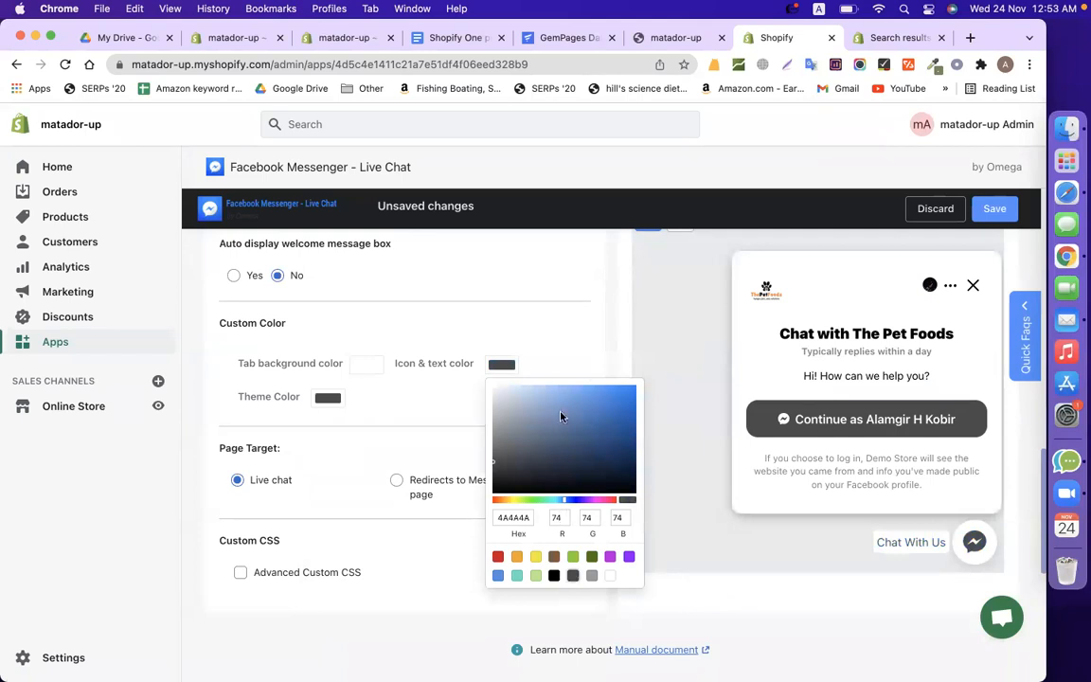
pyautogui.click(617, 360)
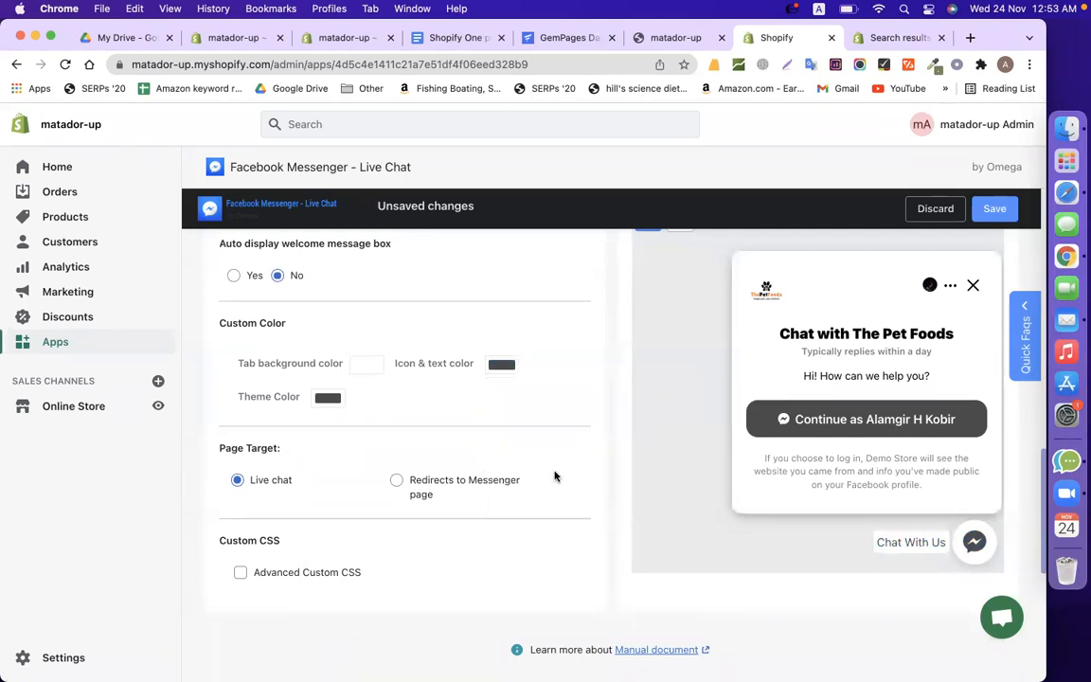
# Step: Save the chat bubble settings and reload the storefront preview
pyautogui.scroll(-2, 556, 472)
pyautogui.click(999, 212)
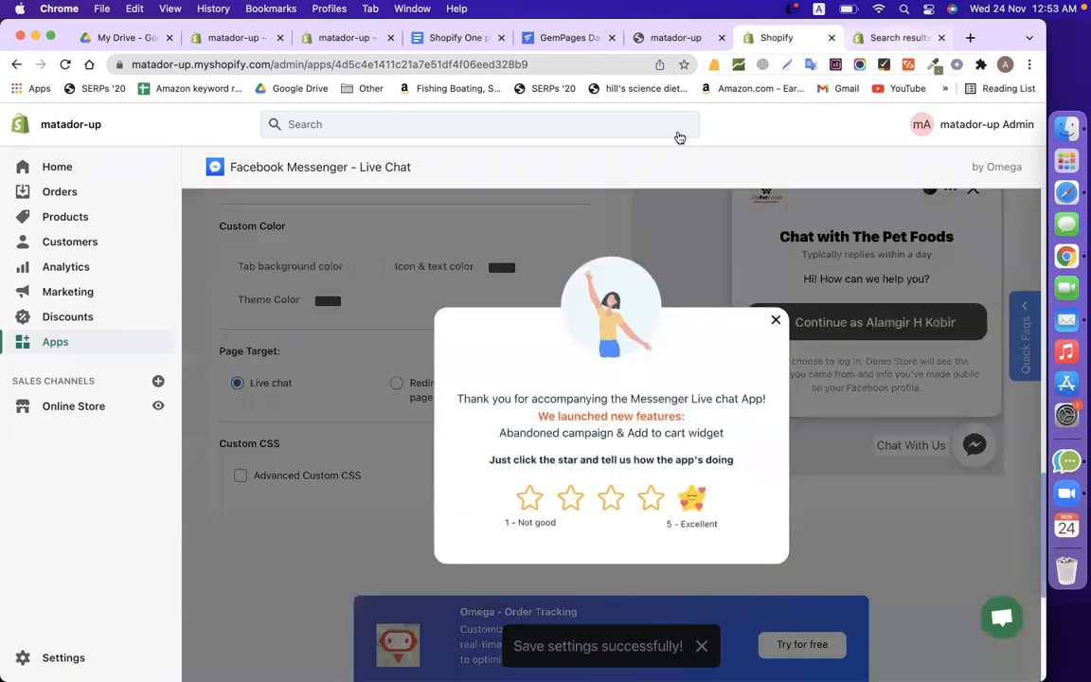
pyautogui.click(776, 319)
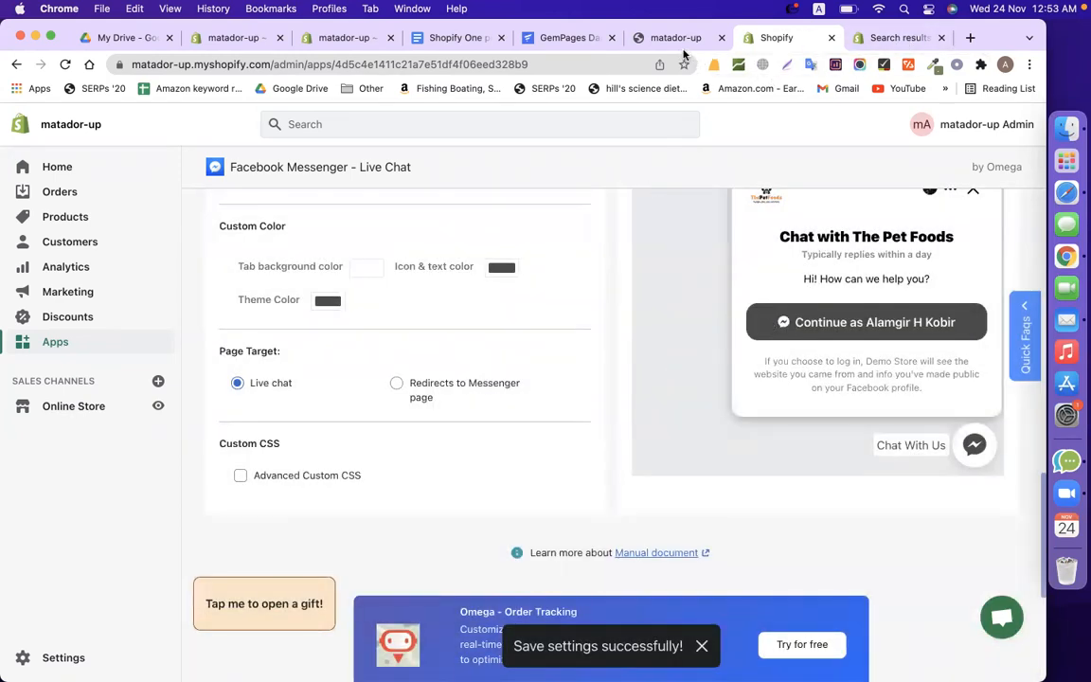
pyautogui.click(678, 40)
pyautogui.click(66, 68)
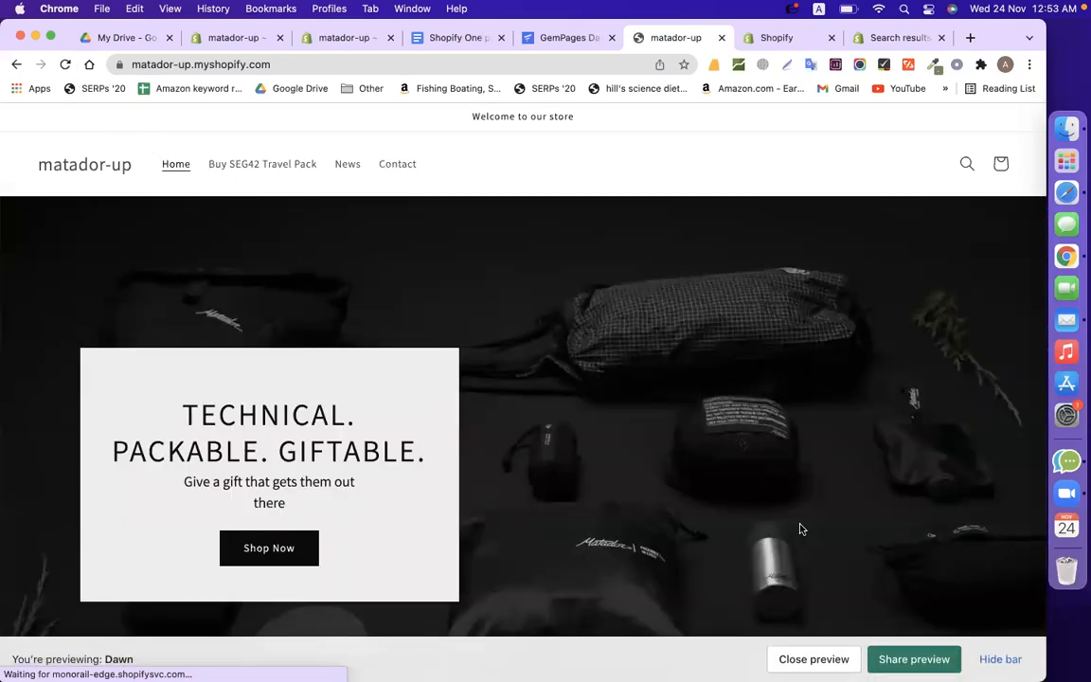
# Step: Test the storefront's Chat With Us Messenger widget by opening and closing it
pyautogui.scroll(-10, 799, 526)
pyautogui.scroll(-10, 722, 625)
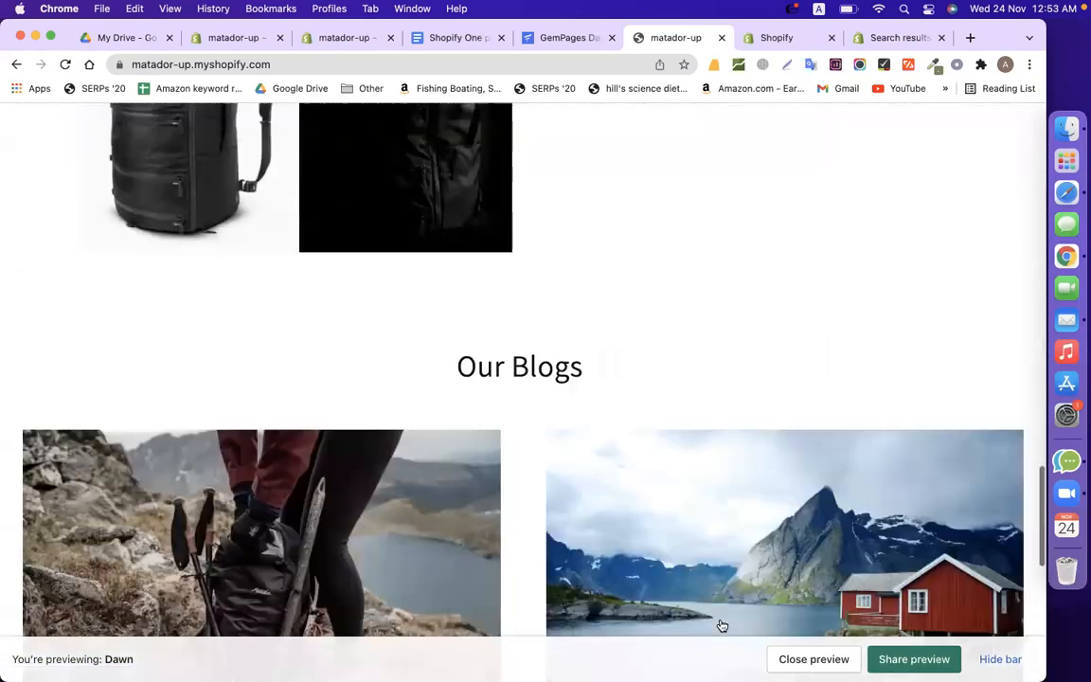
pyautogui.scroll(15, 721, 625)
pyautogui.scroll(-10, 720, 625)
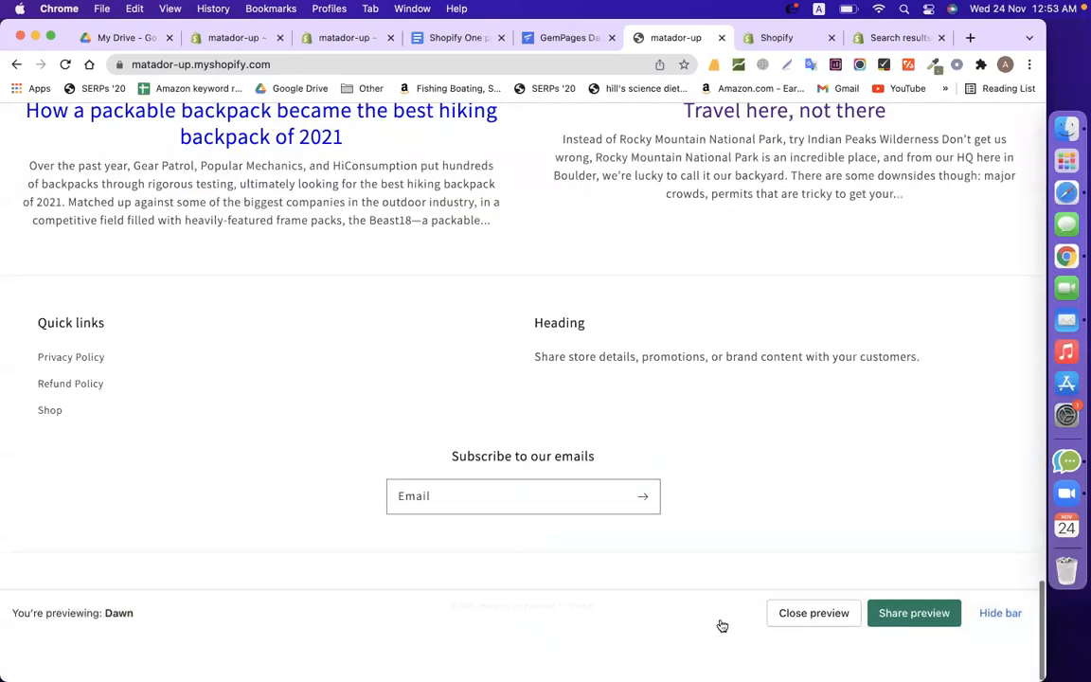
pyautogui.scroll(15, 718, 626)
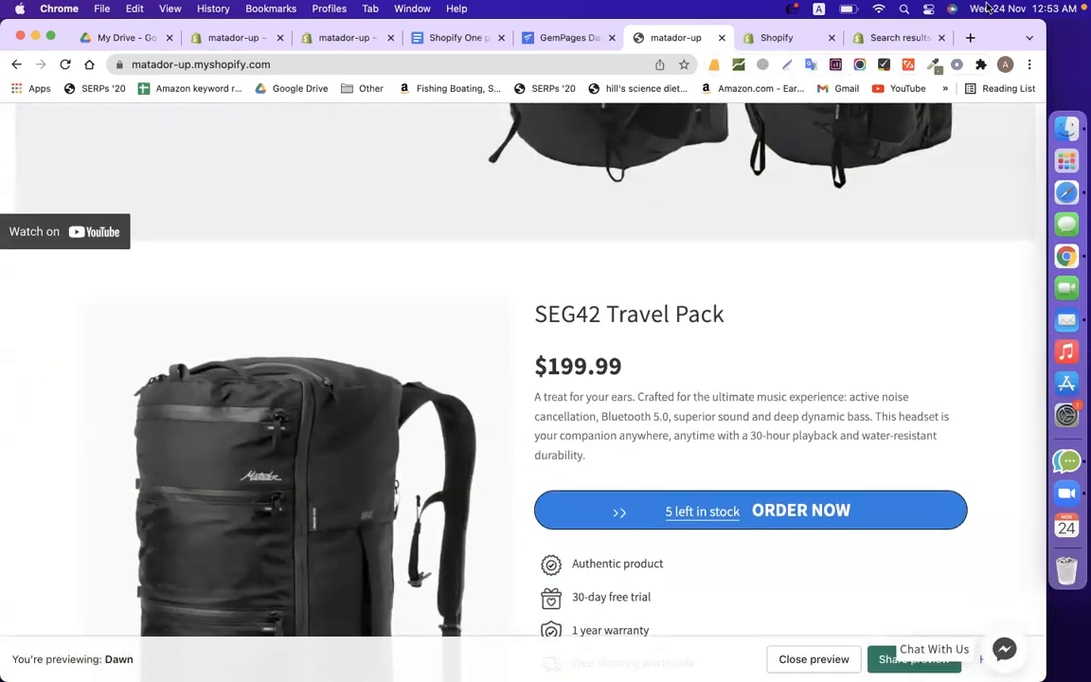
pyautogui.scroll(-9, 917, 311)
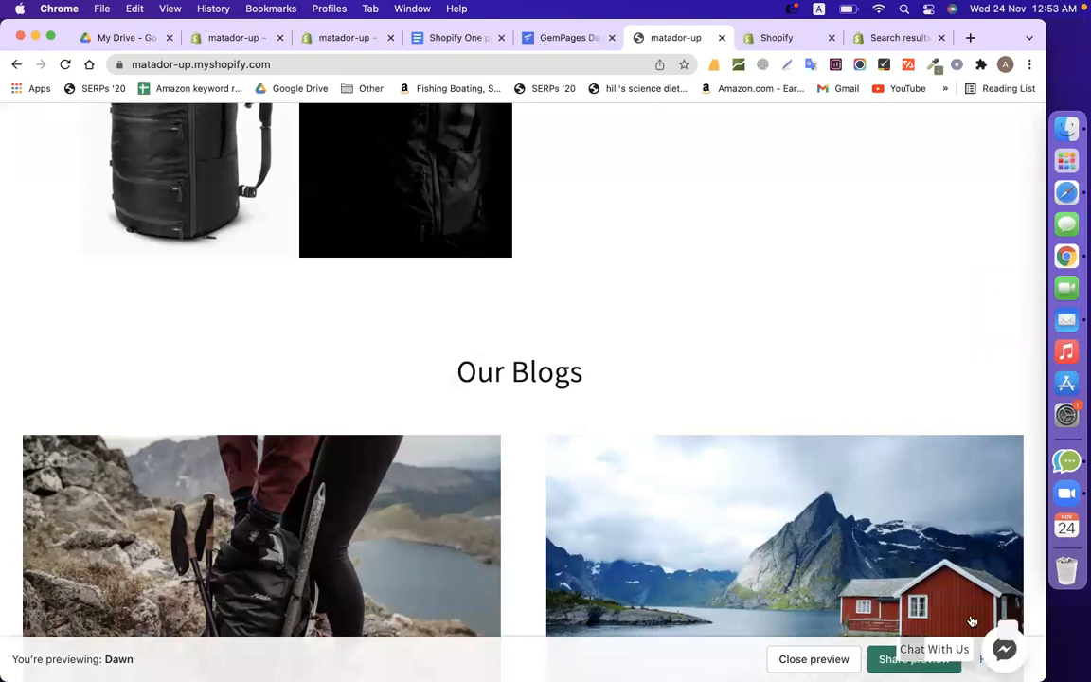
pyautogui.click(913, 613)
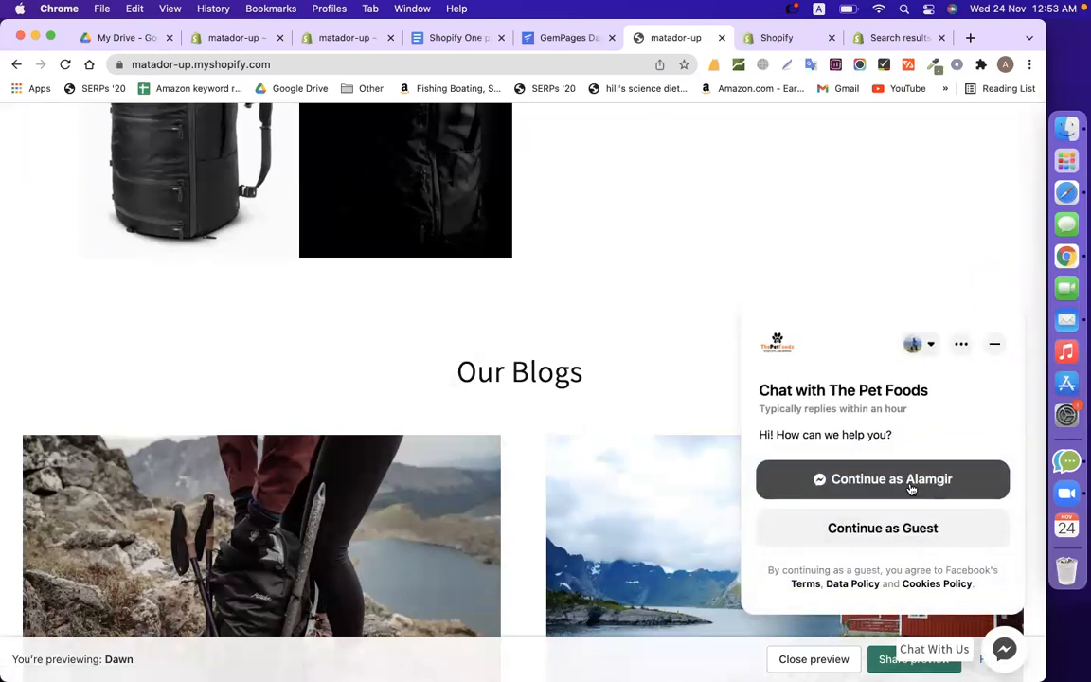
pyautogui.click(991, 342)
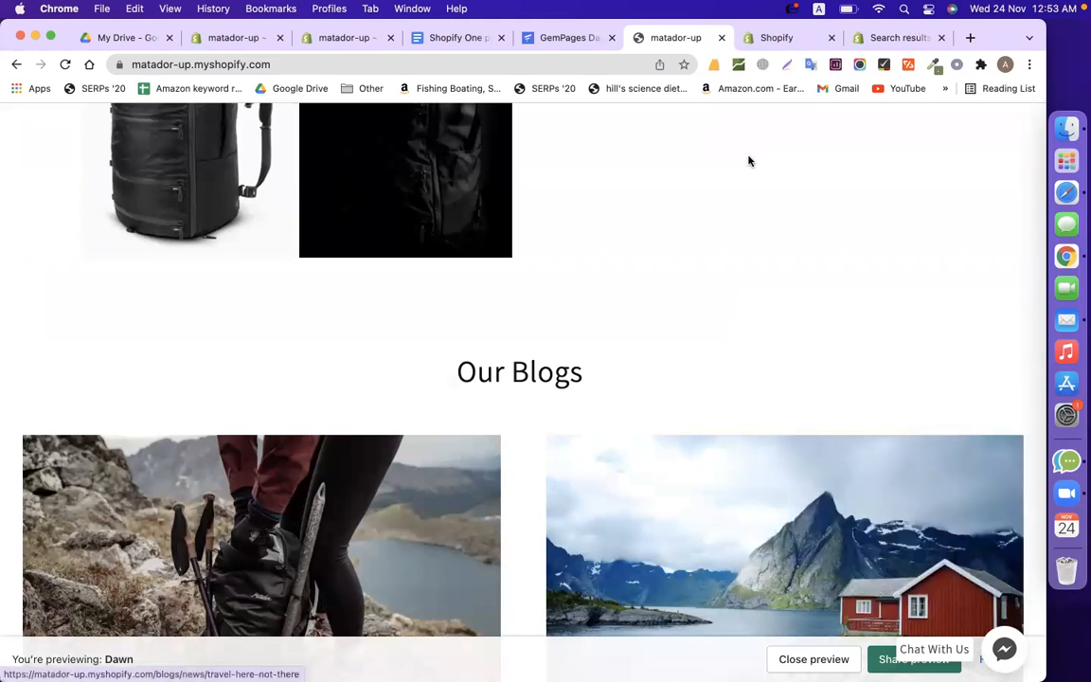
# Step: Mark 'Product review option' in the Docs feature list, then go to the Shopify App Store
pyautogui.click(461, 37)
pyautogui.moveTo(421, 413); pyautogui.dragTo(502, 414)
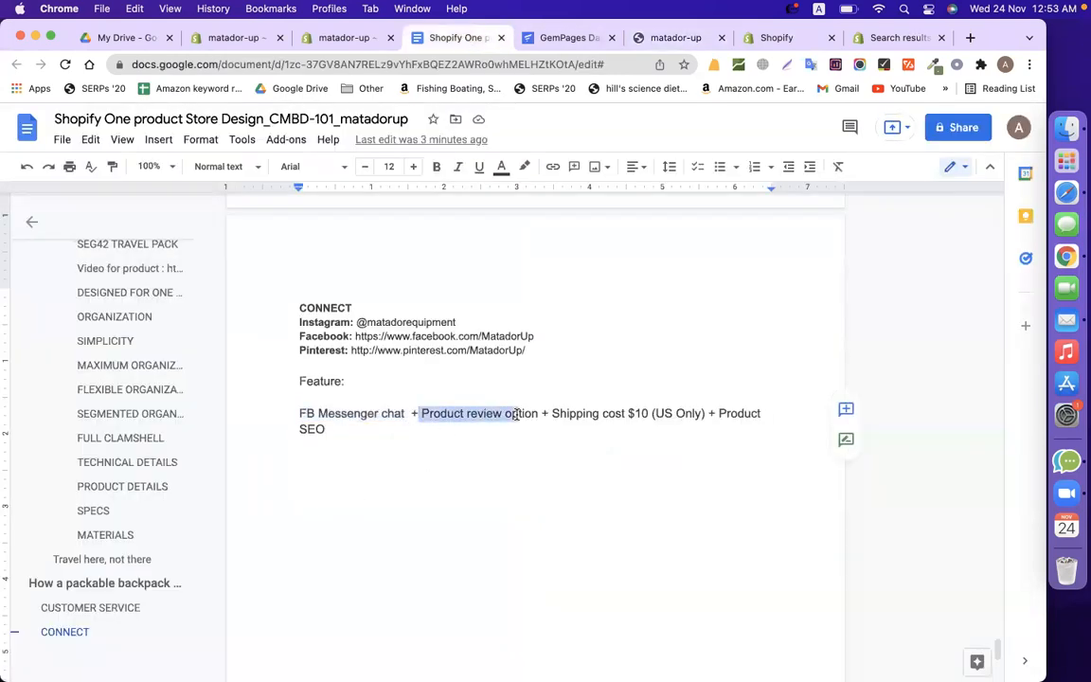
pyautogui.click(775, 38)
pyautogui.click(410, 65)
pyautogui.write('app')
pyautogui.press('Return')
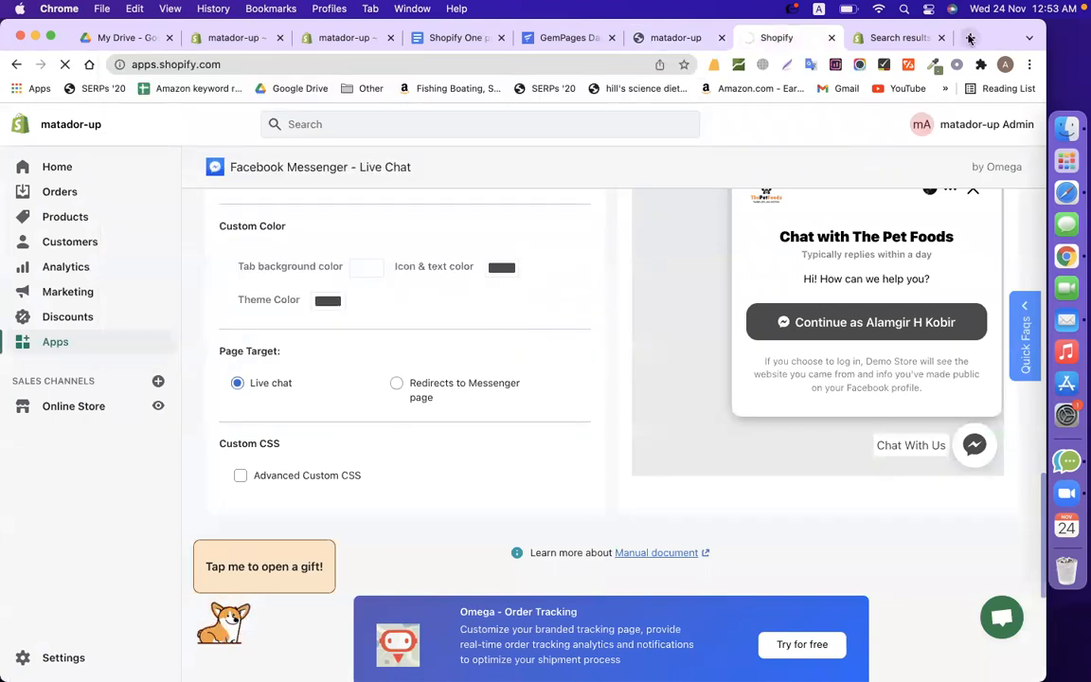
pyautogui.click(923, 37)
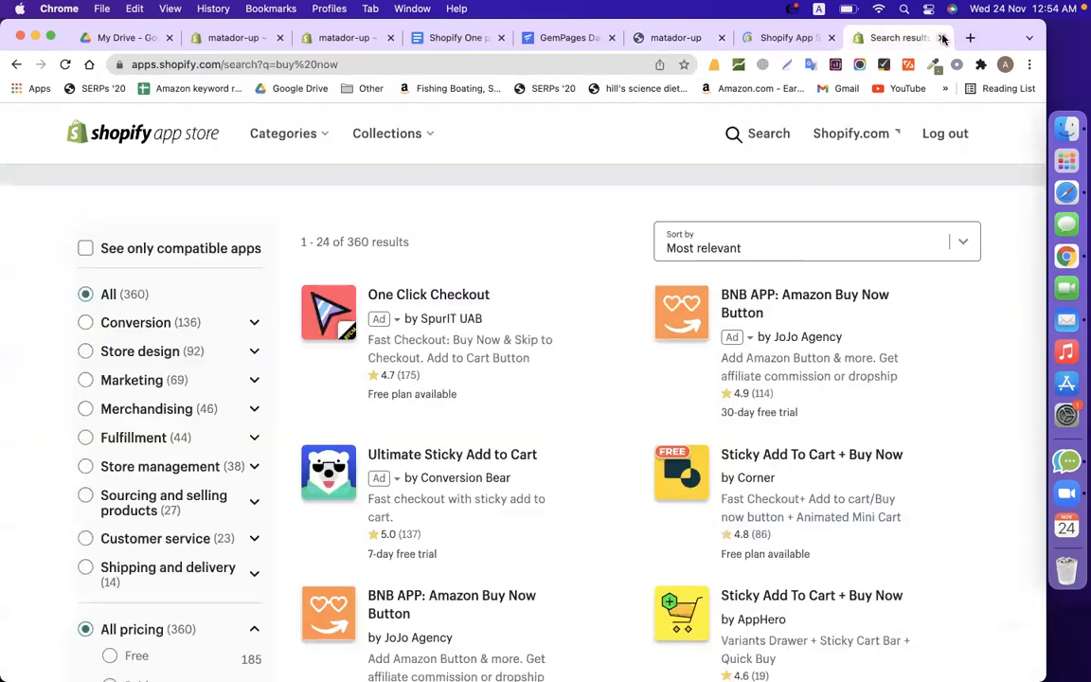
# Step: Search the App Store for 'judge me' and install Judge.me Product Reviews
pyautogui.click(942, 38)
pyautogui.click(257, 422)
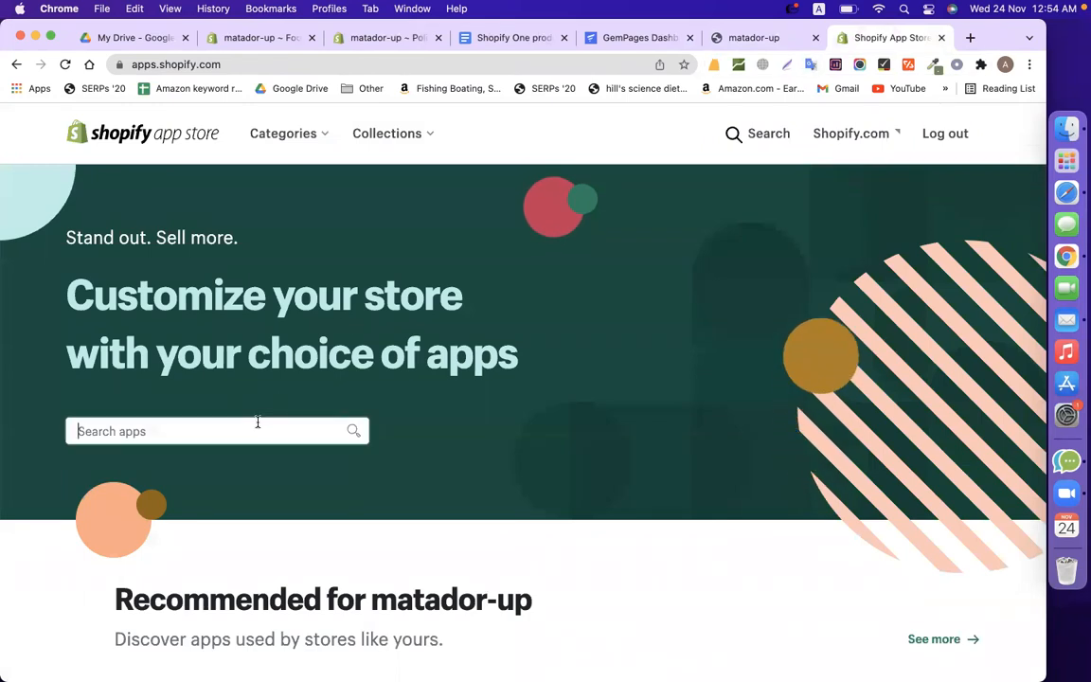
pyautogui.write('judge me')
pyautogui.press('Return')
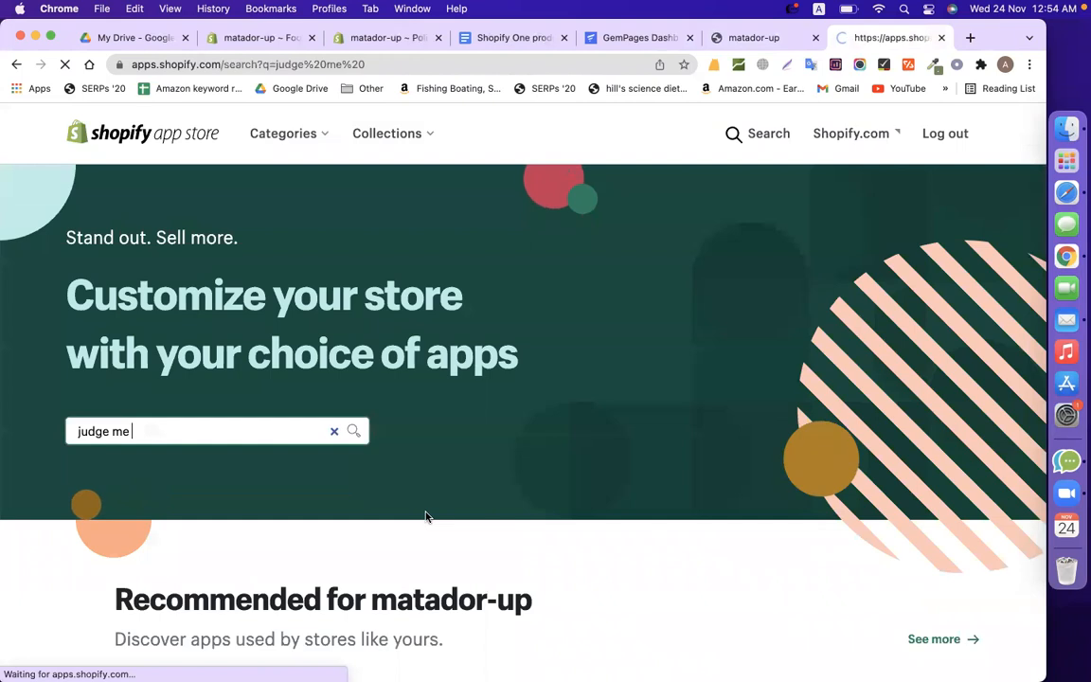
pyautogui.scroll(-5, 426, 516)
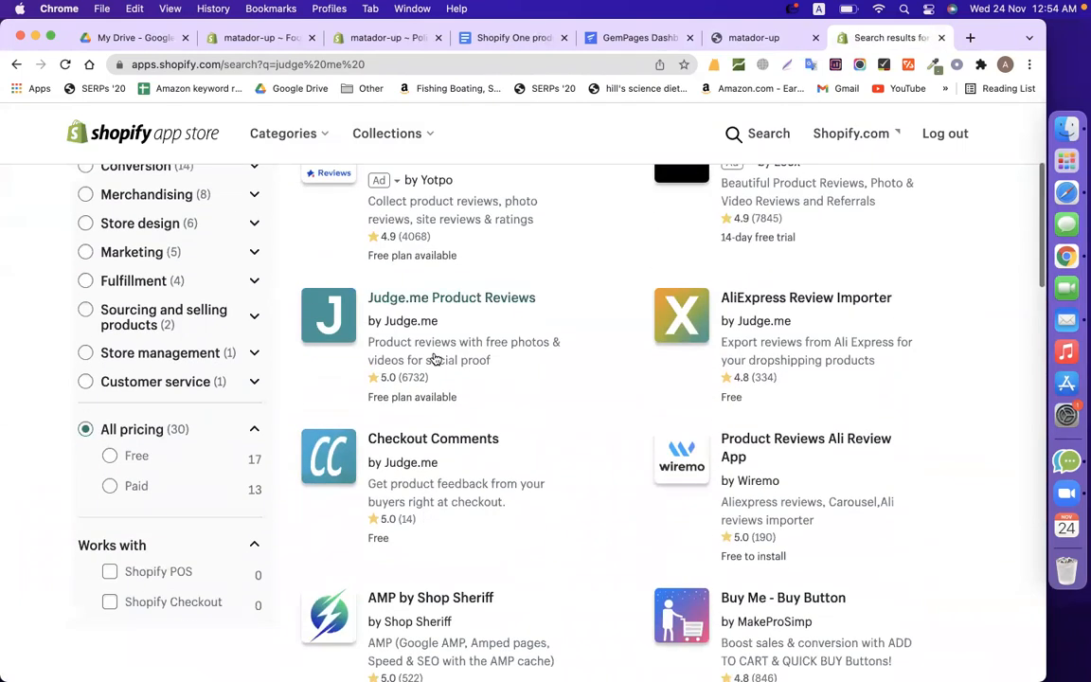
pyautogui.click(414, 308)
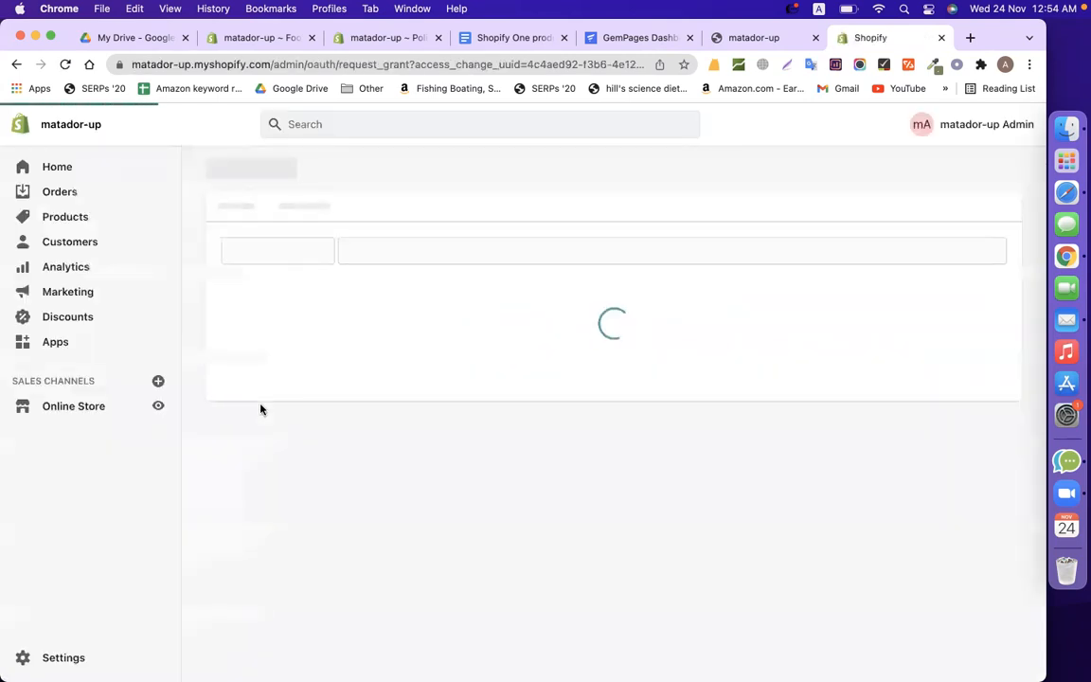
pyautogui.scroll(-5, 675, 431)
pyautogui.click(852, 571)
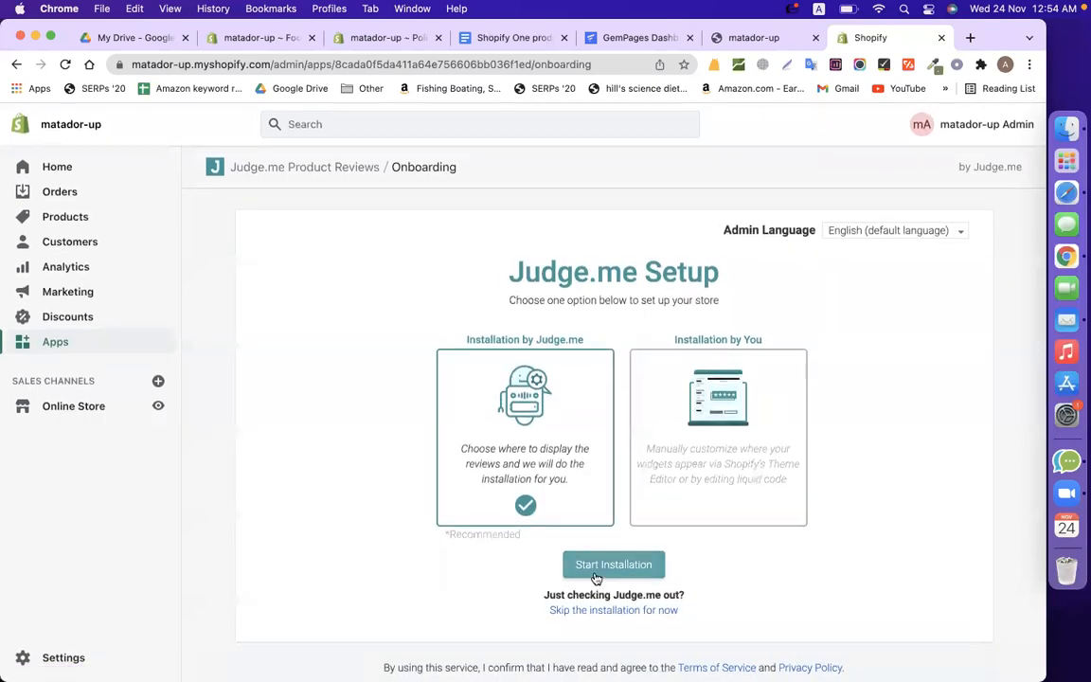
# Step: Run Judge.me's installation to add the review widgets to the current live theme
pyautogui.click(597, 565)
pyautogui.click(582, 564)
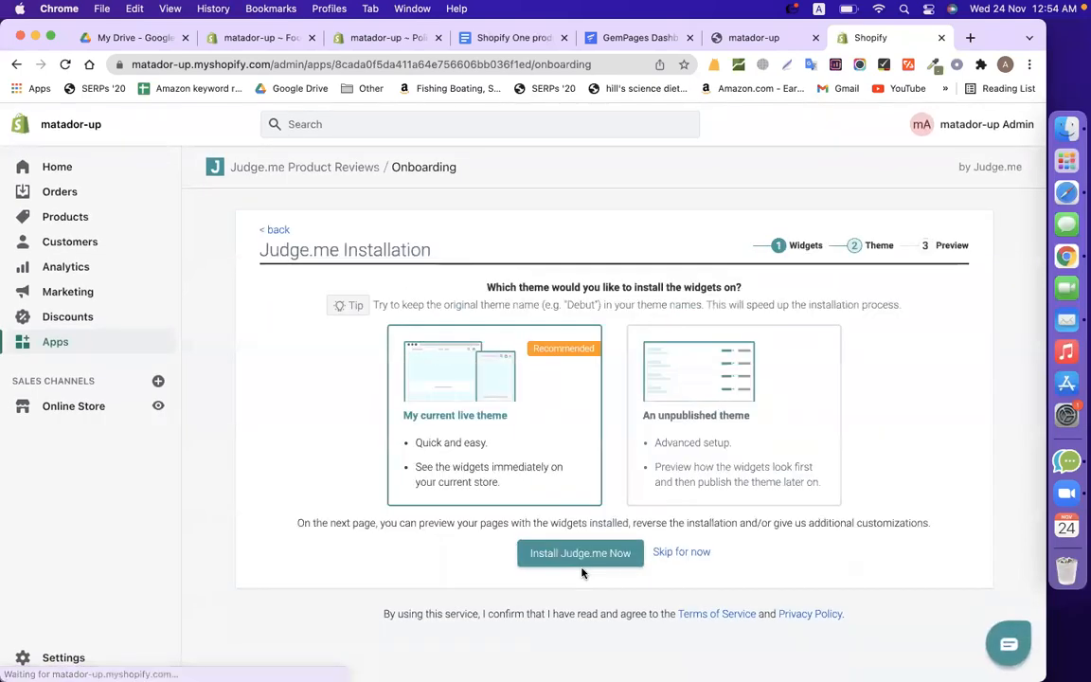
pyautogui.click(572, 557)
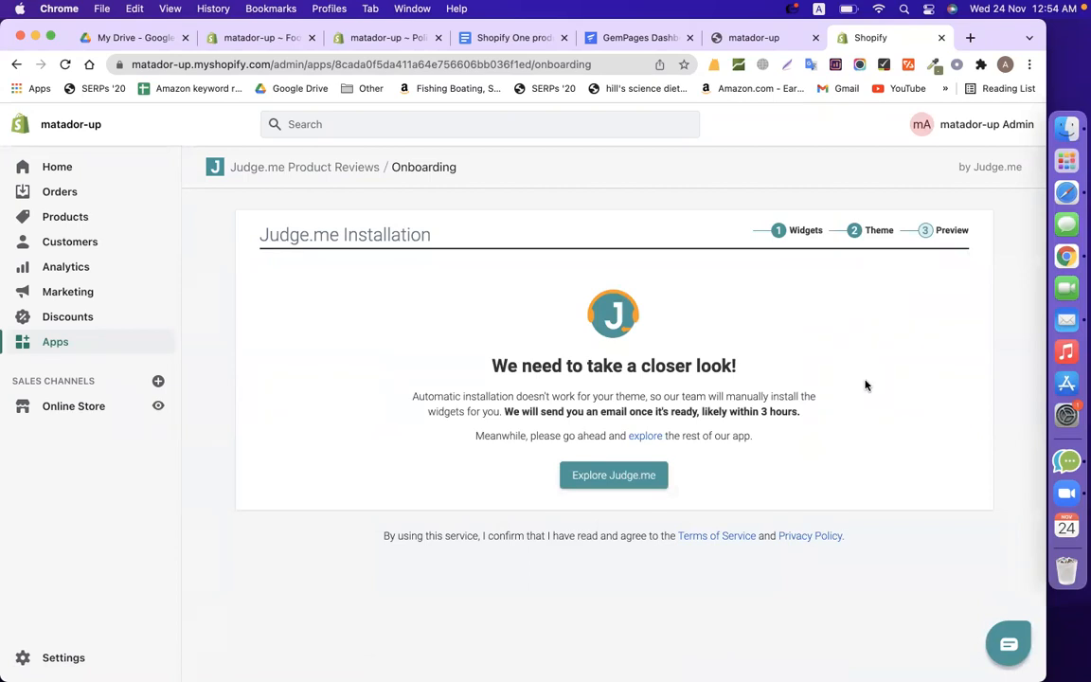
# Step: Check the storefront preview and mark 'Shipping cost $10 (US Only)' as the next feature in the Docs
pyautogui.click(763, 39)
pyautogui.scroll(15, 682, 284)
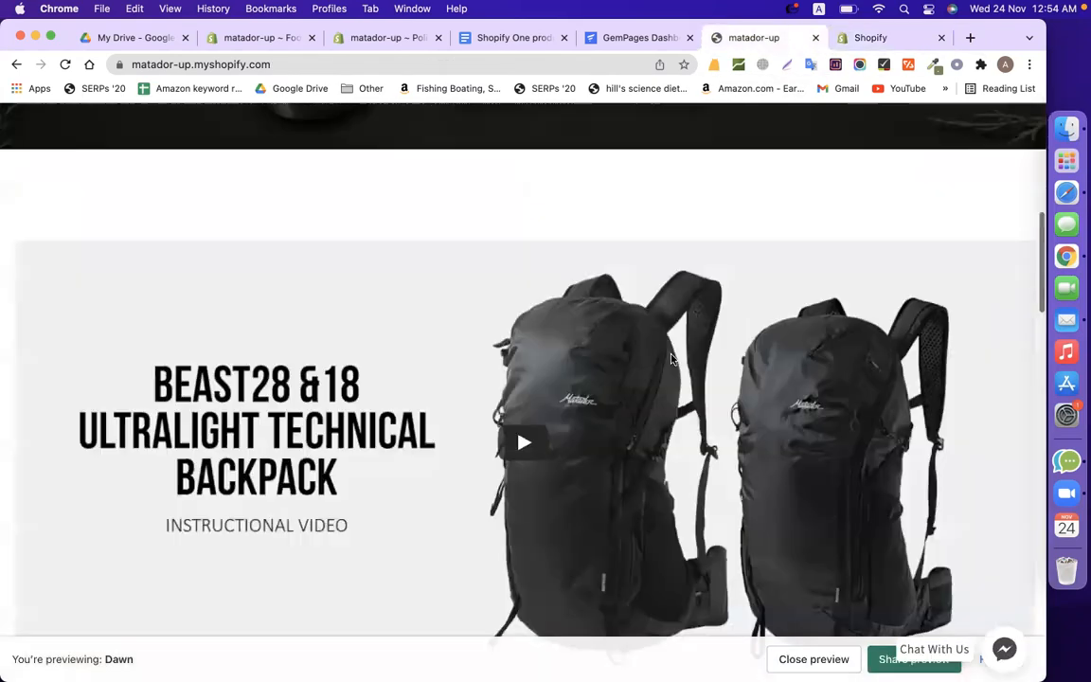
pyautogui.scroll(-5, 500, 341)
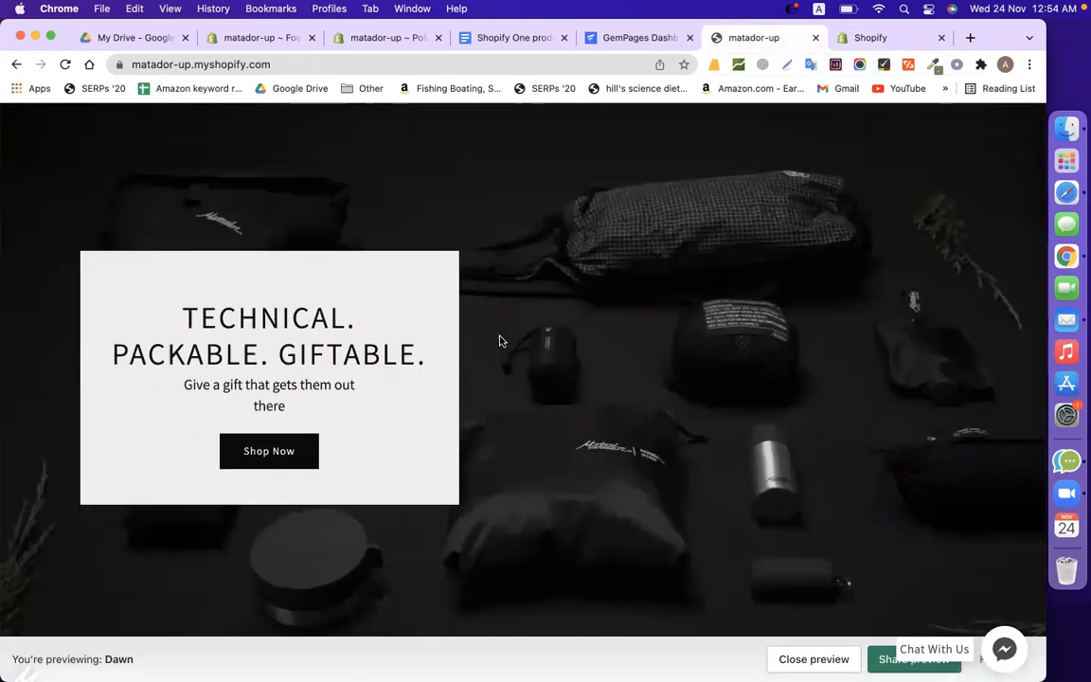
pyautogui.scroll(-2, 500, 341)
pyautogui.scroll(8, 455, 236)
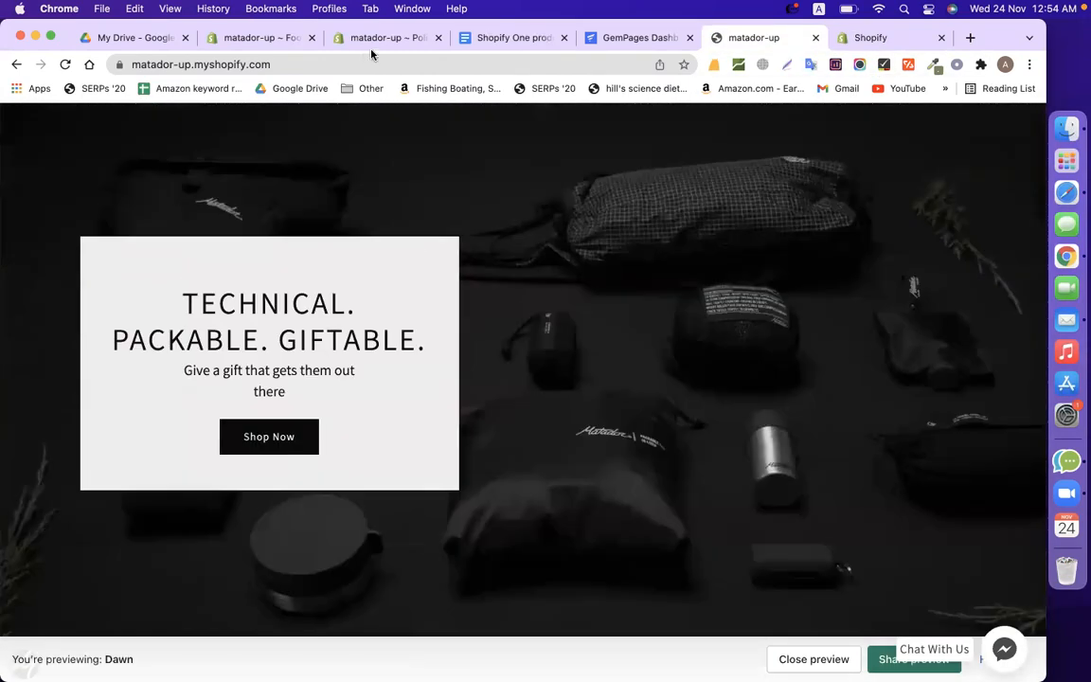
pyautogui.click(514, 38)
pyautogui.moveTo(549, 414); pyautogui.dragTo(713, 413)
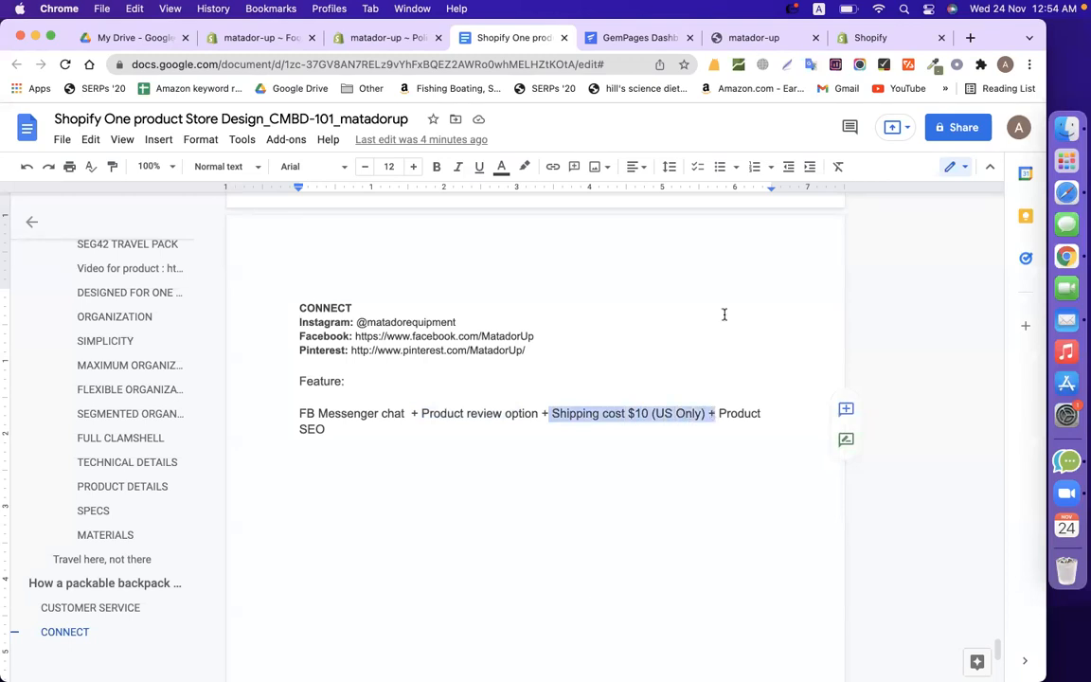
pyautogui.click(234, 43)
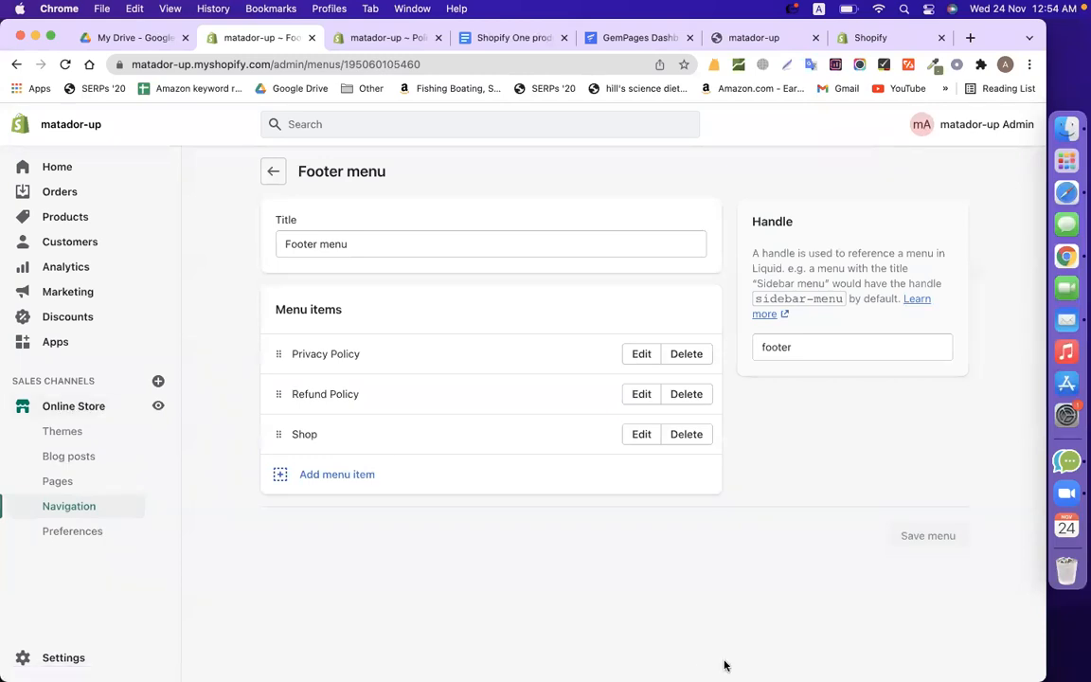
# Step: Open the General shipping profile's rates under Settings > Shipping and delivery
pyautogui.click(28, 658)
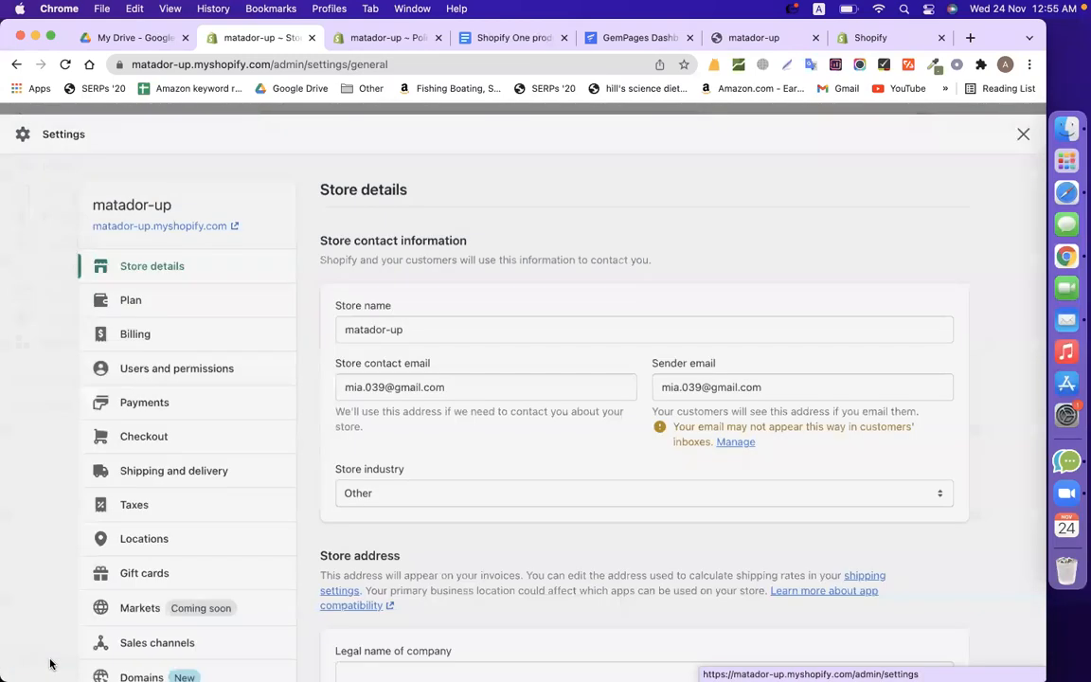
pyautogui.click(163, 464)
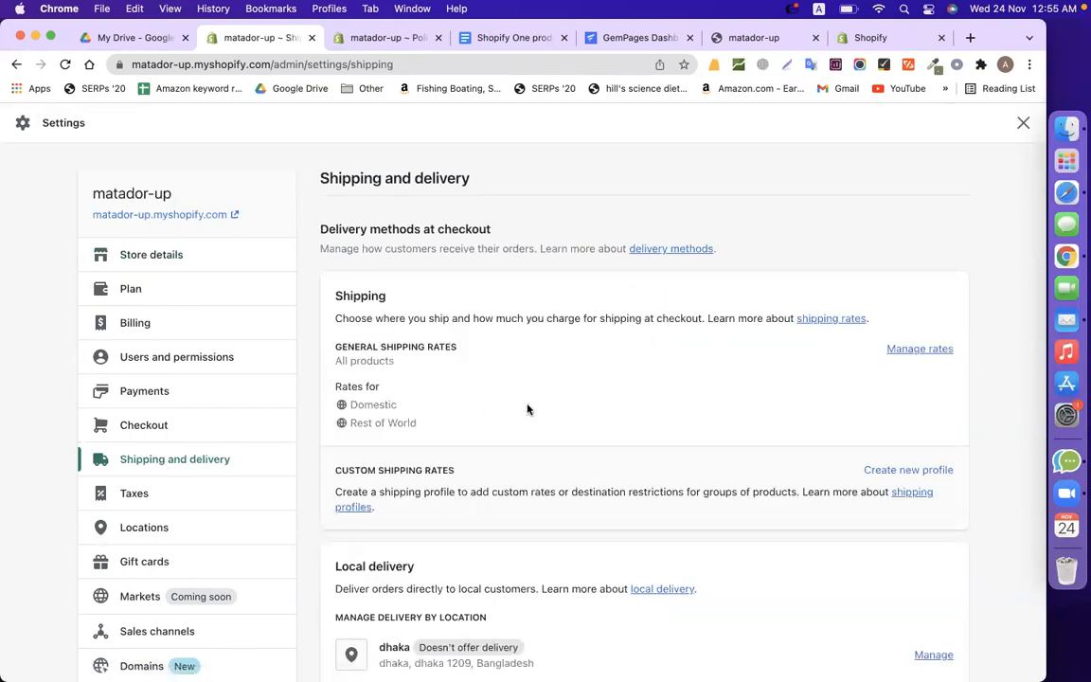
pyautogui.scroll(-3, 527, 409)
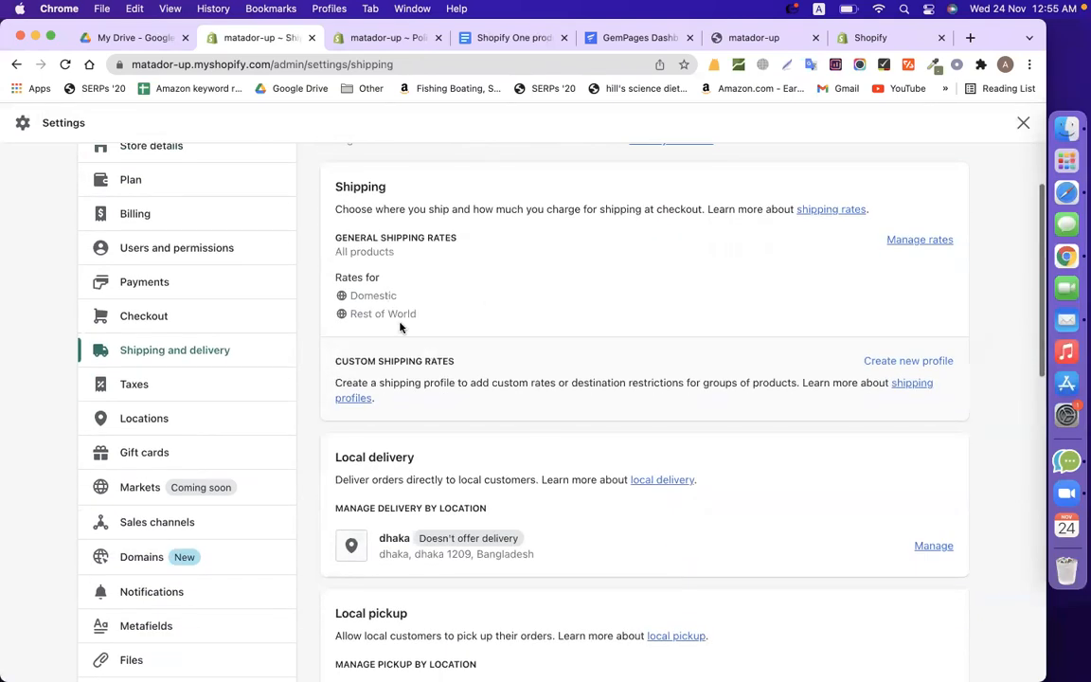
pyautogui.click(941, 239)
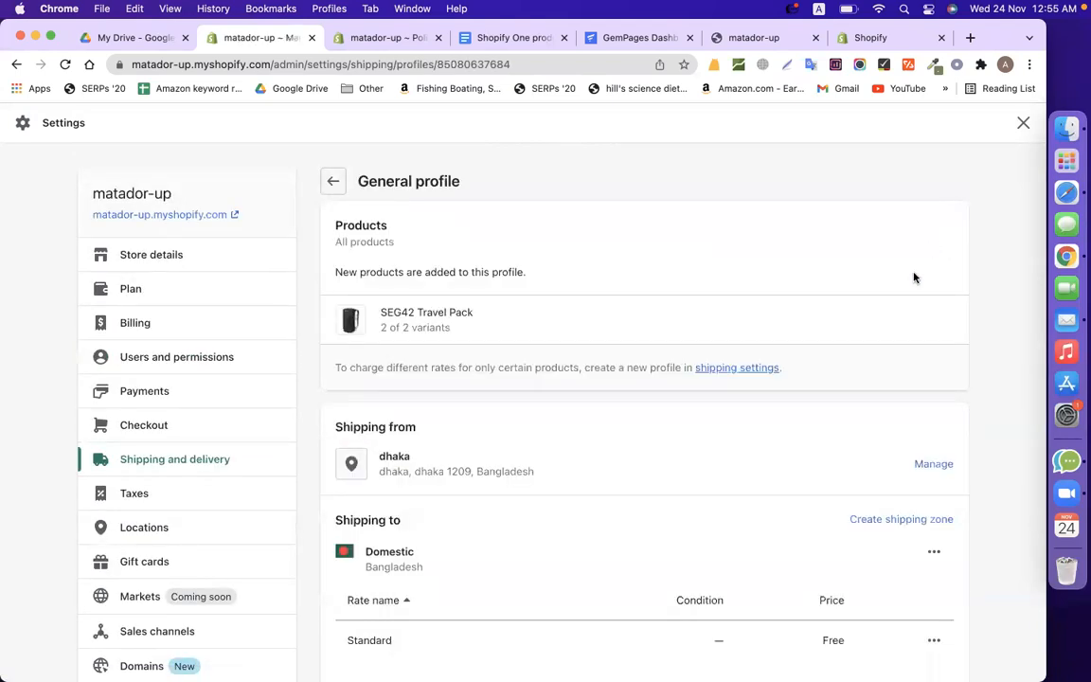
pyautogui.scroll(-3, 881, 362)
# Step: Delete the Domestic and Rest of World zones and save the profile
pyautogui.click(934, 383)
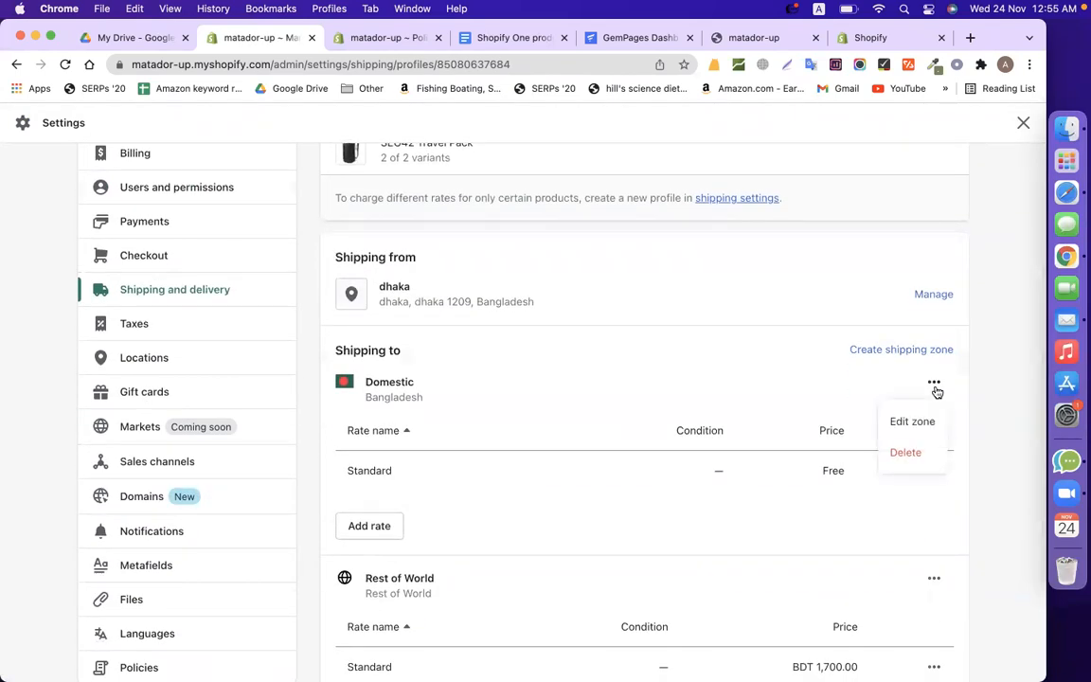
pyautogui.click(909, 451)
pyautogui.click(933, 381)
pyautogui.click(914, 451)
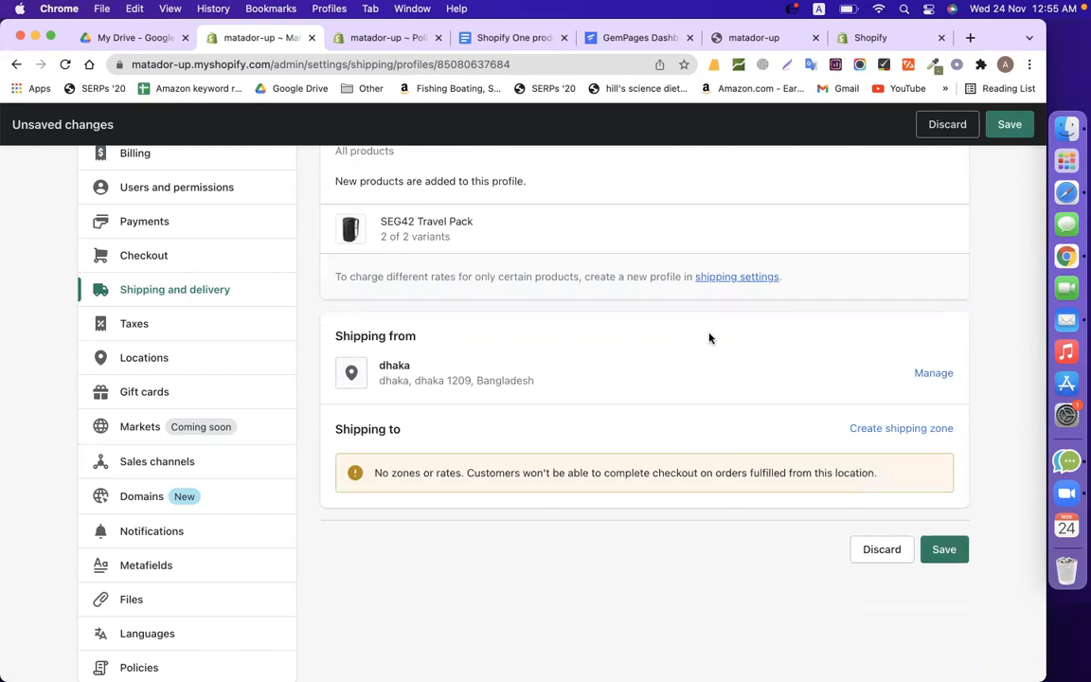
pyautogui.scroll(2, 666, 353)
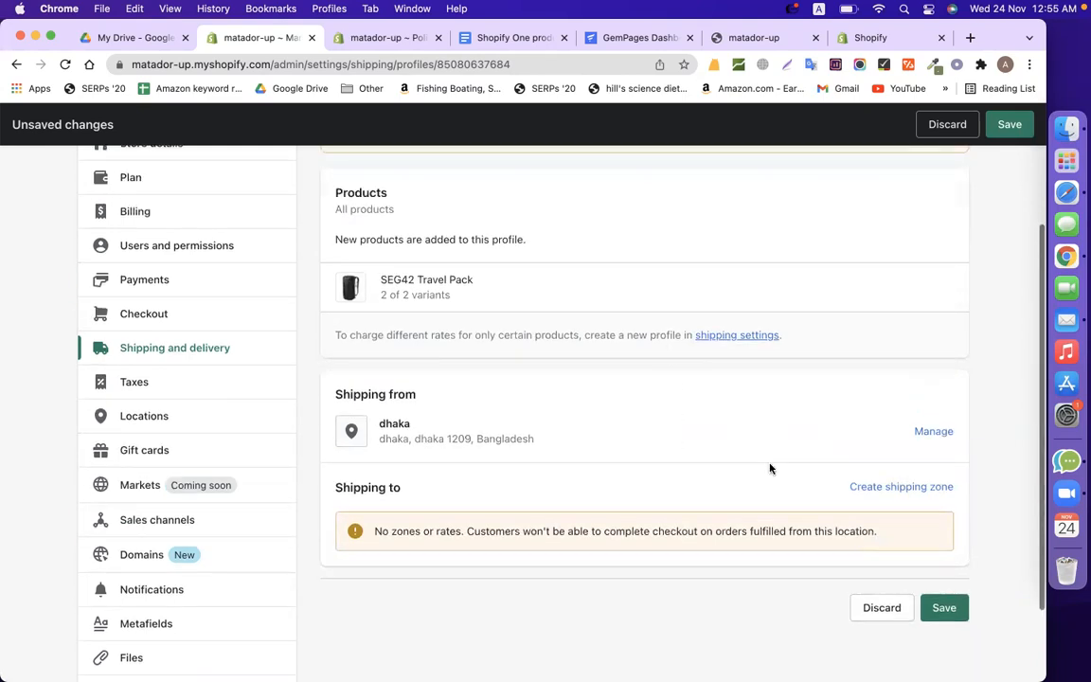
pyautogui.click(946, 605)
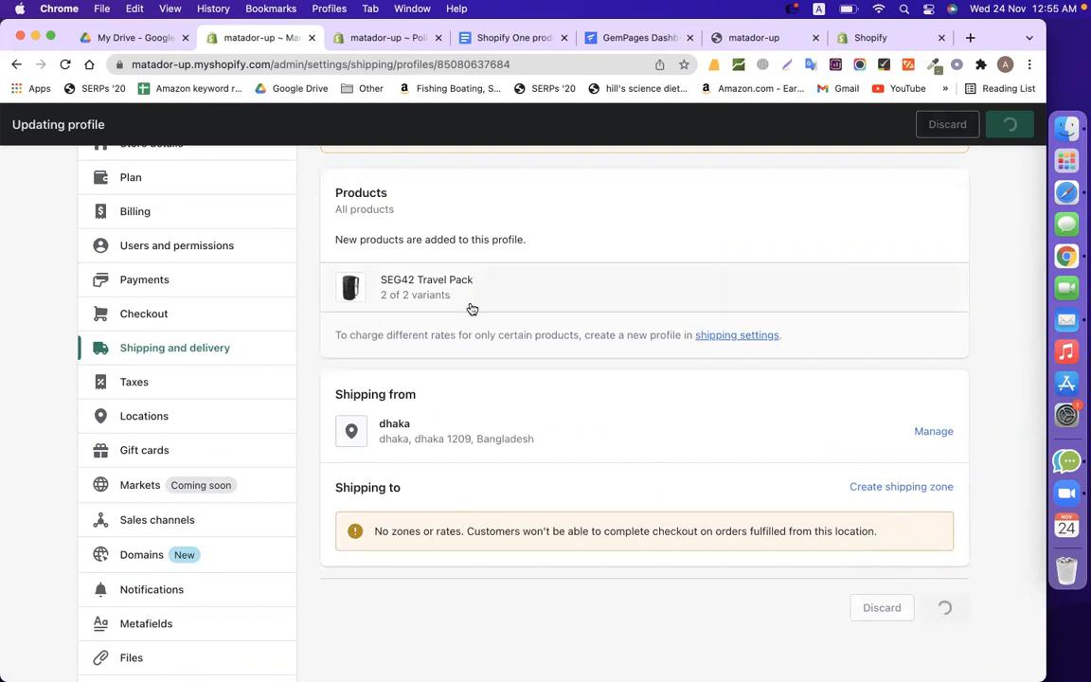
pyautogui.scroll(-3, 568, 379)
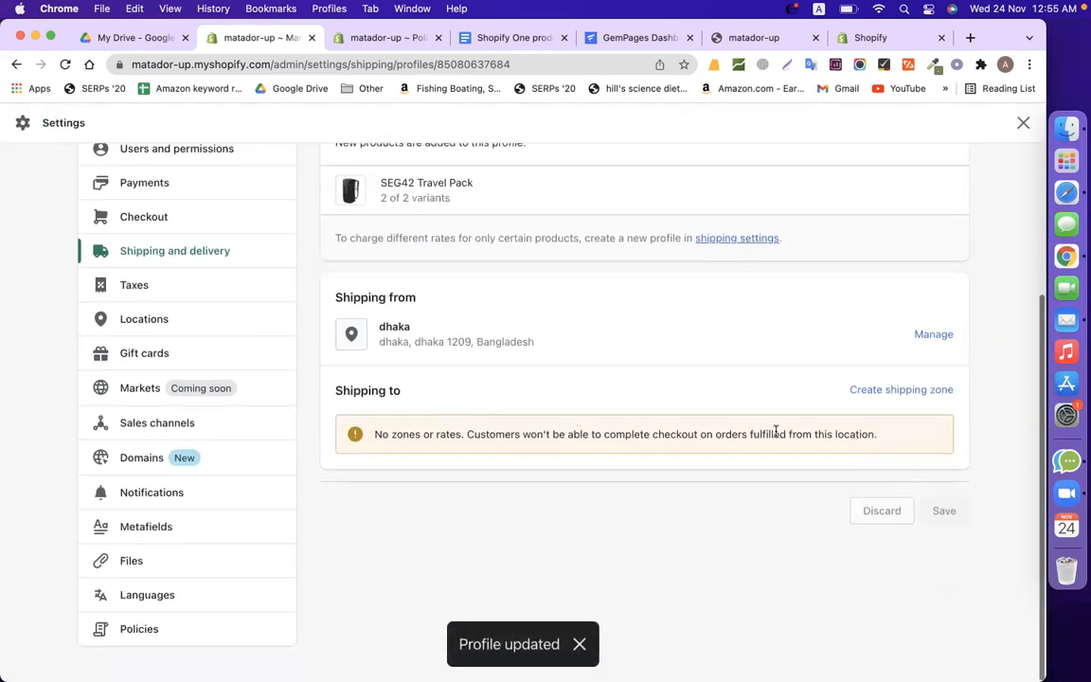
# Step: Create a shipping zone named 'USA' that includes the United States
pyautogui.click(901, 391)
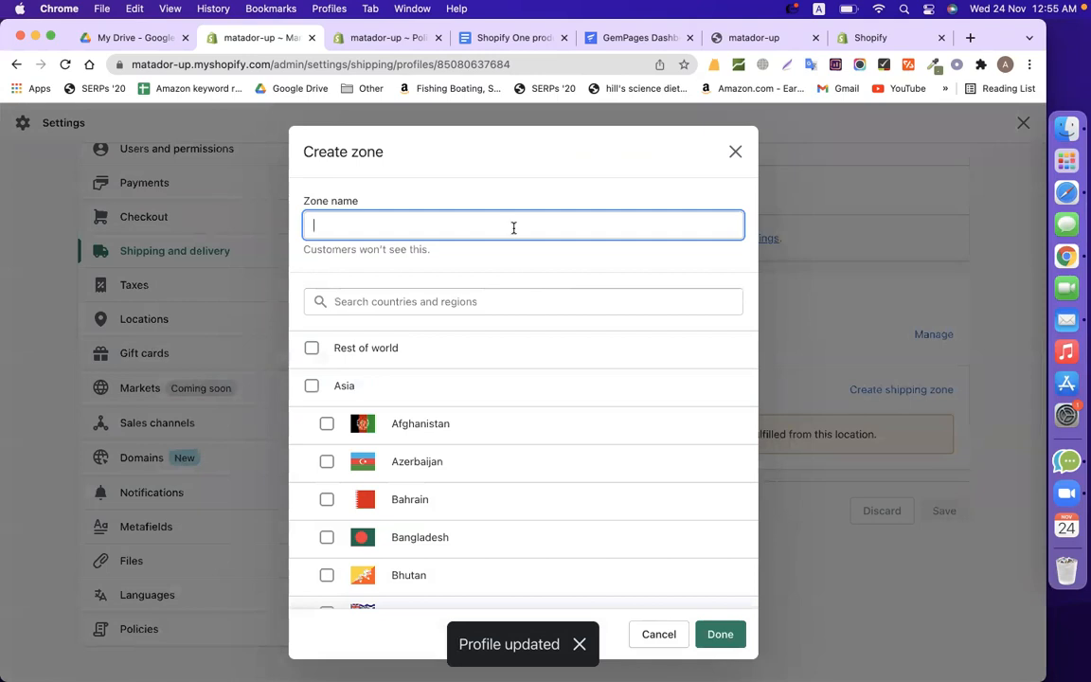
pyautogui.write('USA')
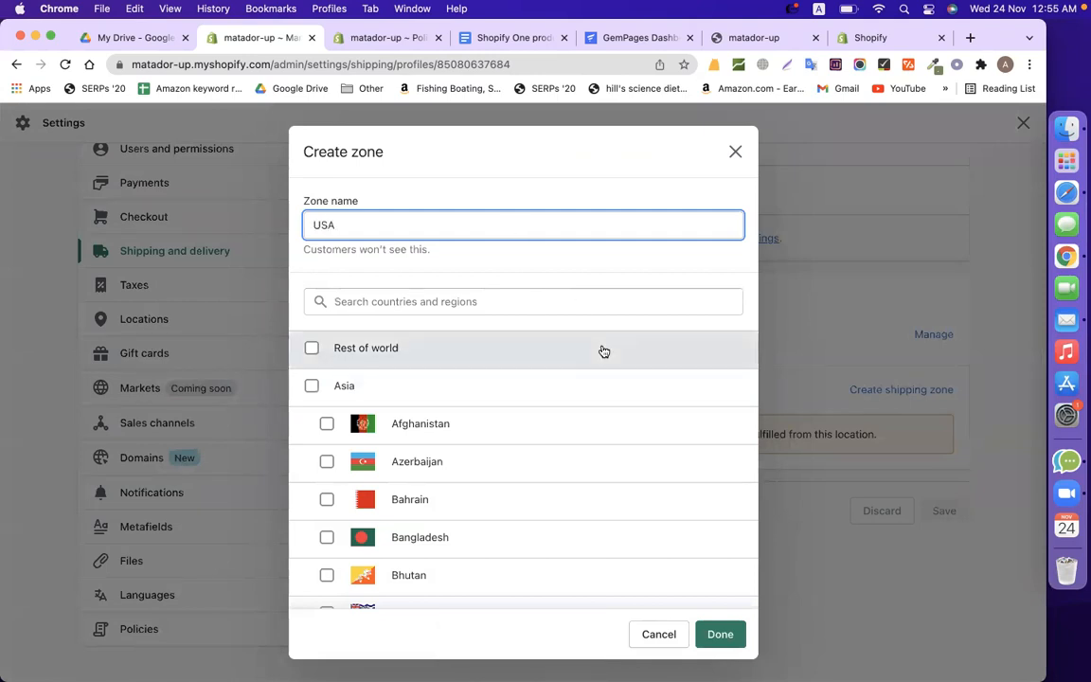
pyautogui.click(484, 299)
pyautogui.write('Uni')
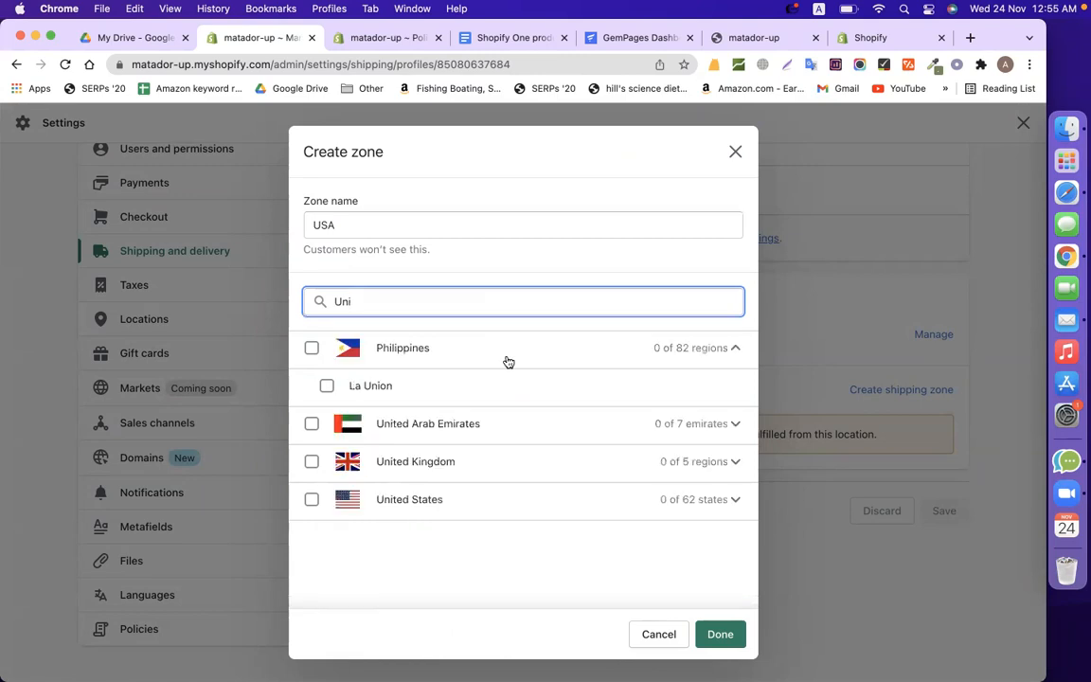
pyautogui.click(477, 502)
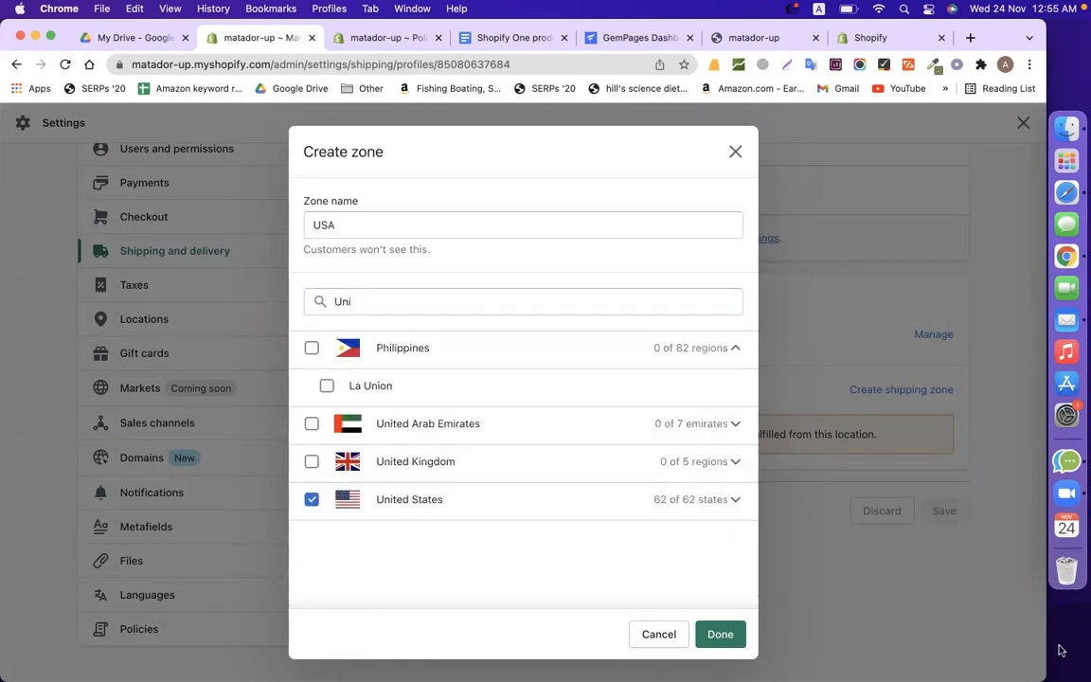
pyautogui.click(720, 634)
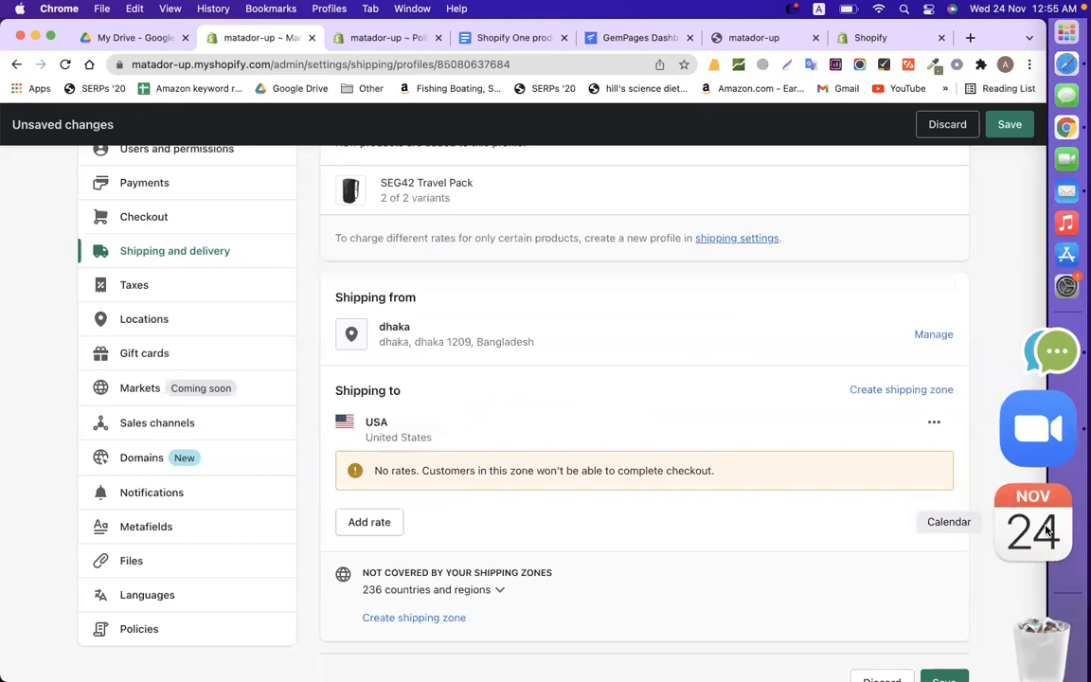
pyautogui.scroll(-1, 653, 530)
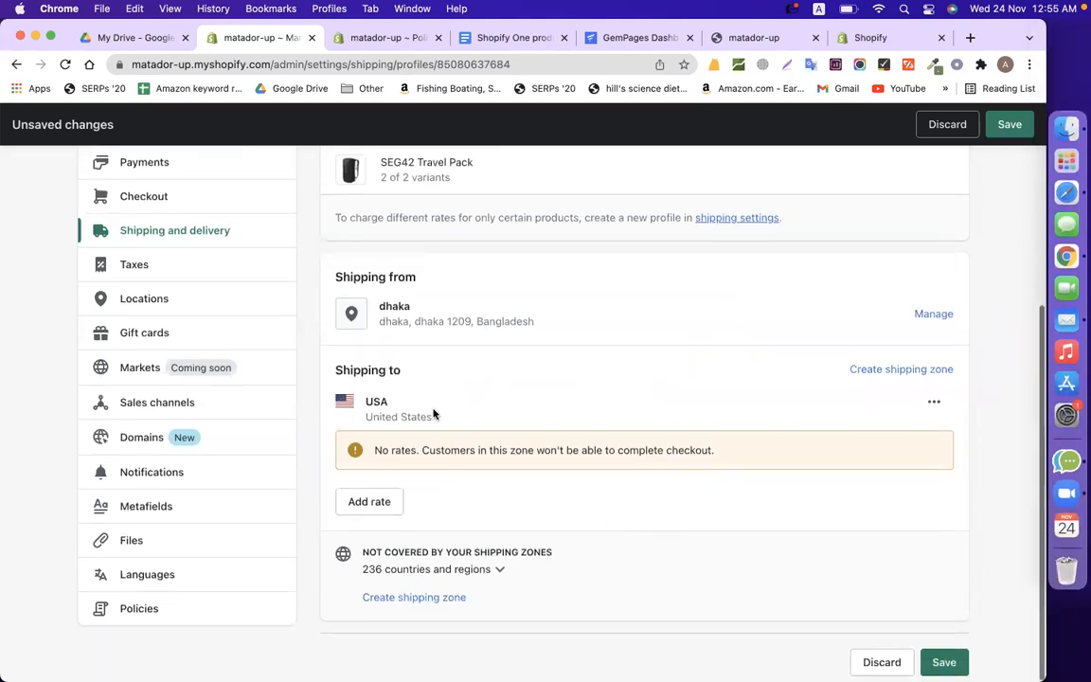
# Step: Start a new rate for the USA zone, checking the shipping requirement in the planning document
pyautogui.click(386, 507)
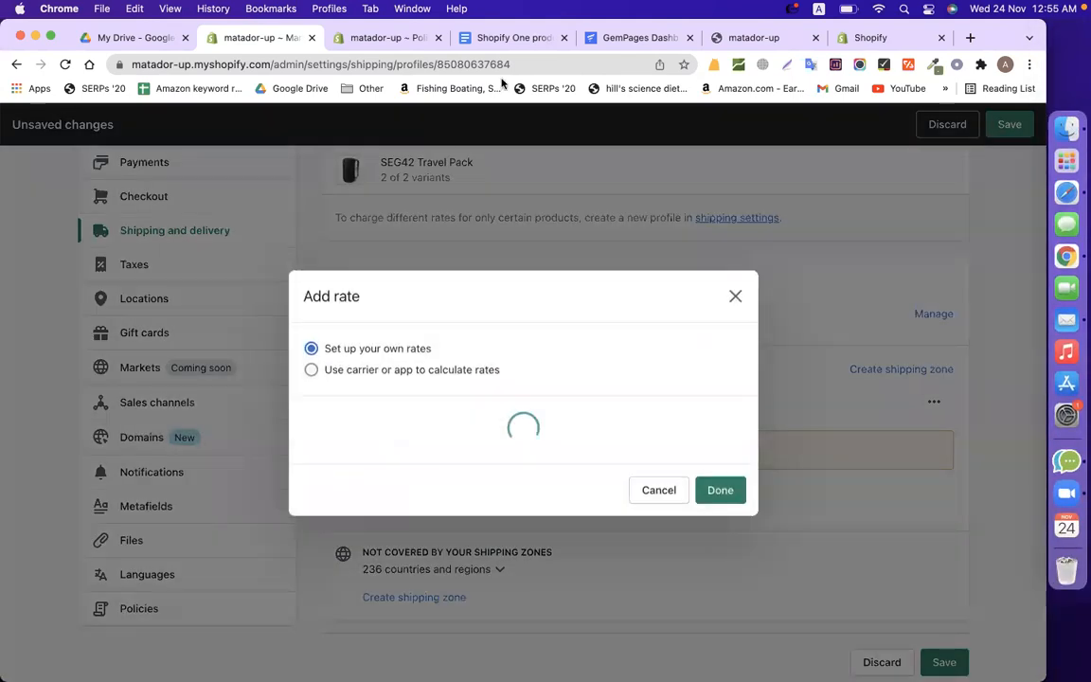
pyautogui.click(459, 40)
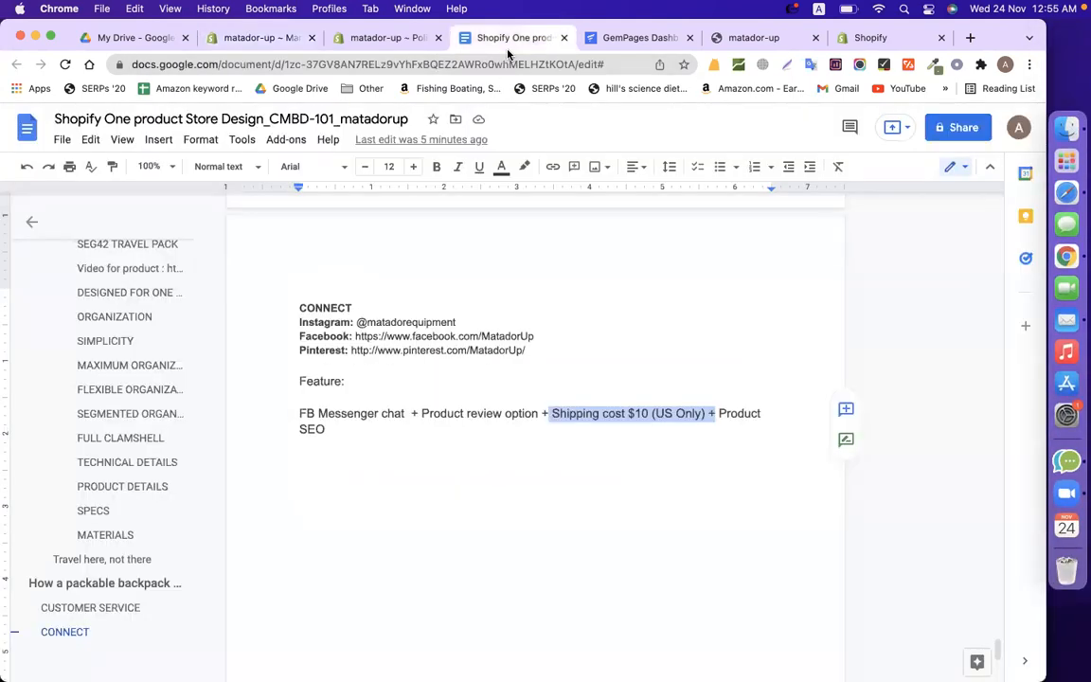
pyautogui.click(624, 411)
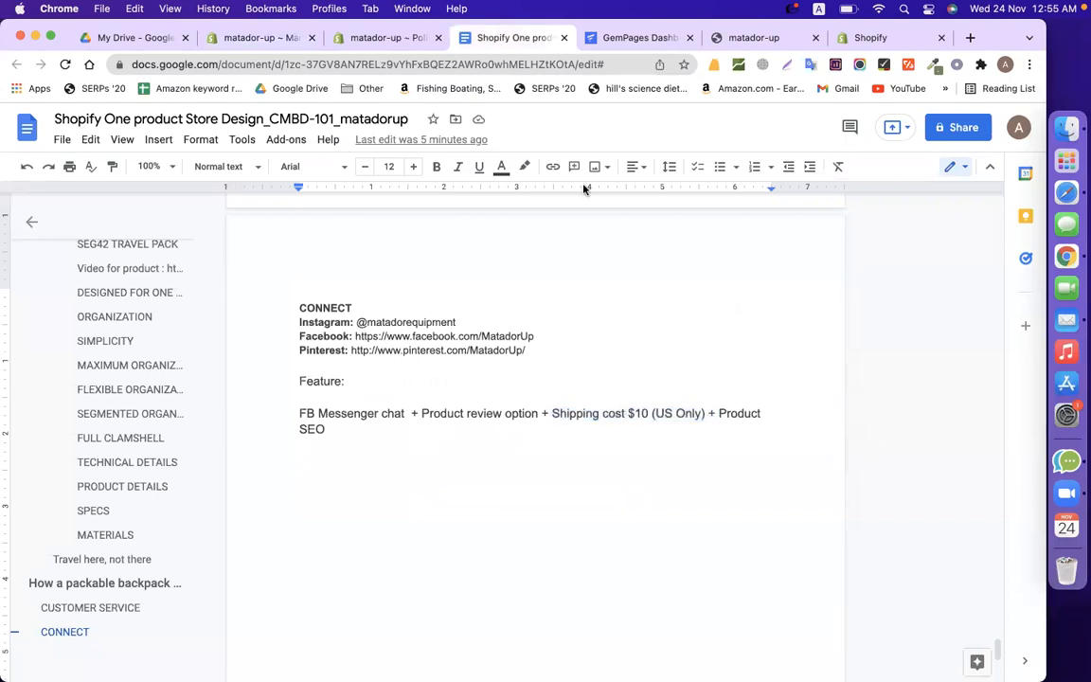
pyautogui.click(384, 39)
pyautogui.click(253, 38)
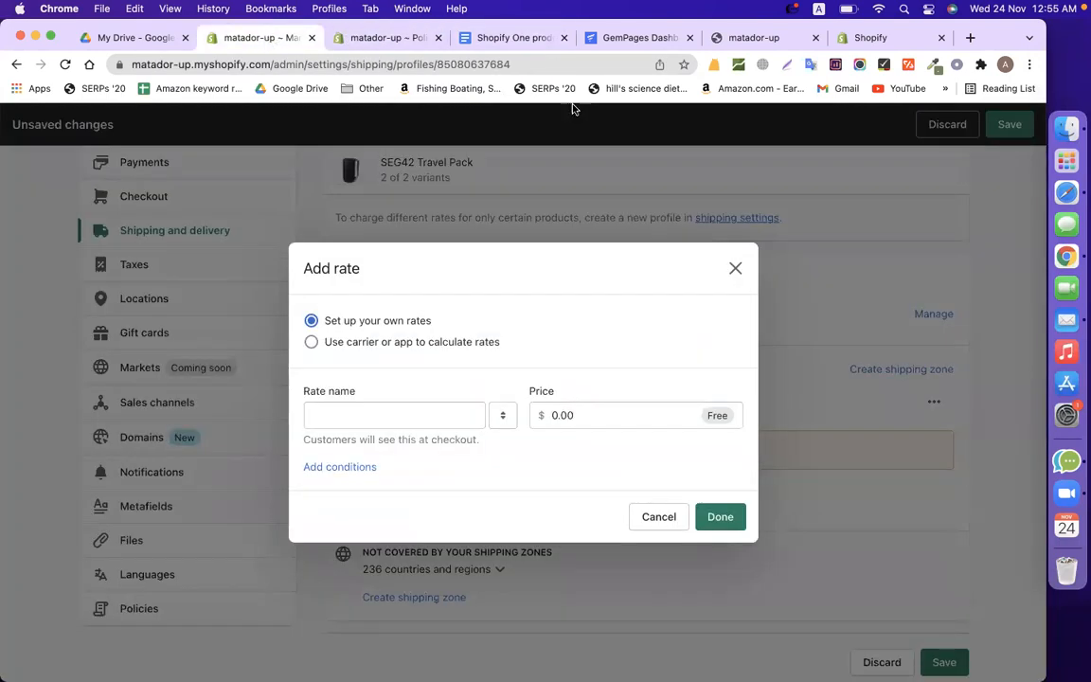
pyautogui.click(406, 417)
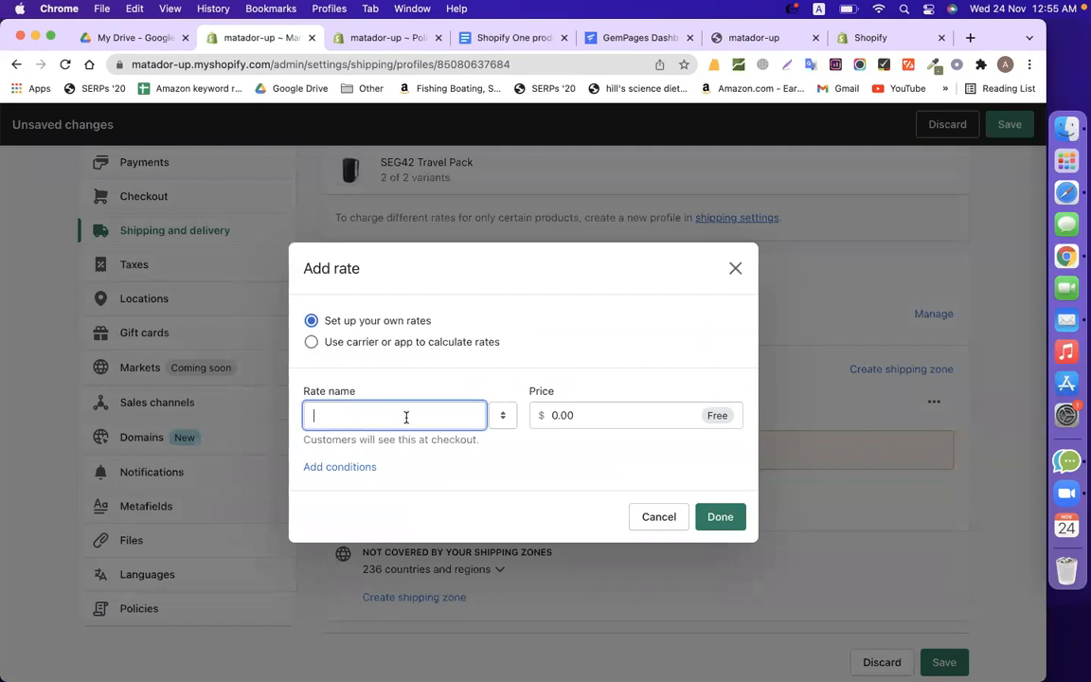
pyautogui.click(508, 38)
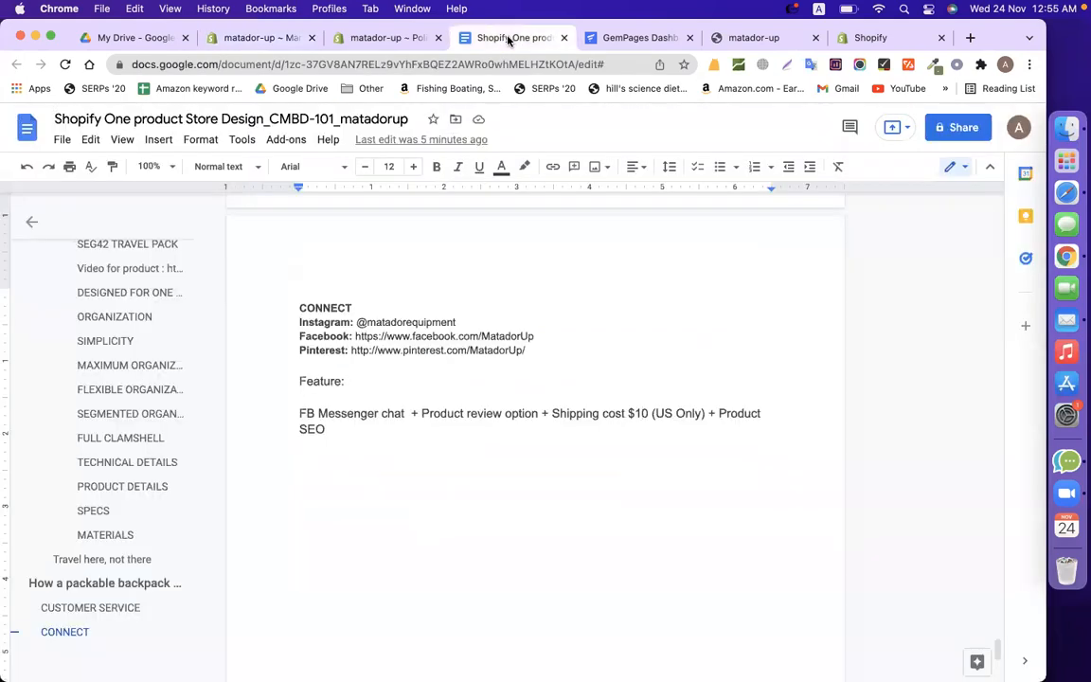
pyautogui.click(258, 42)
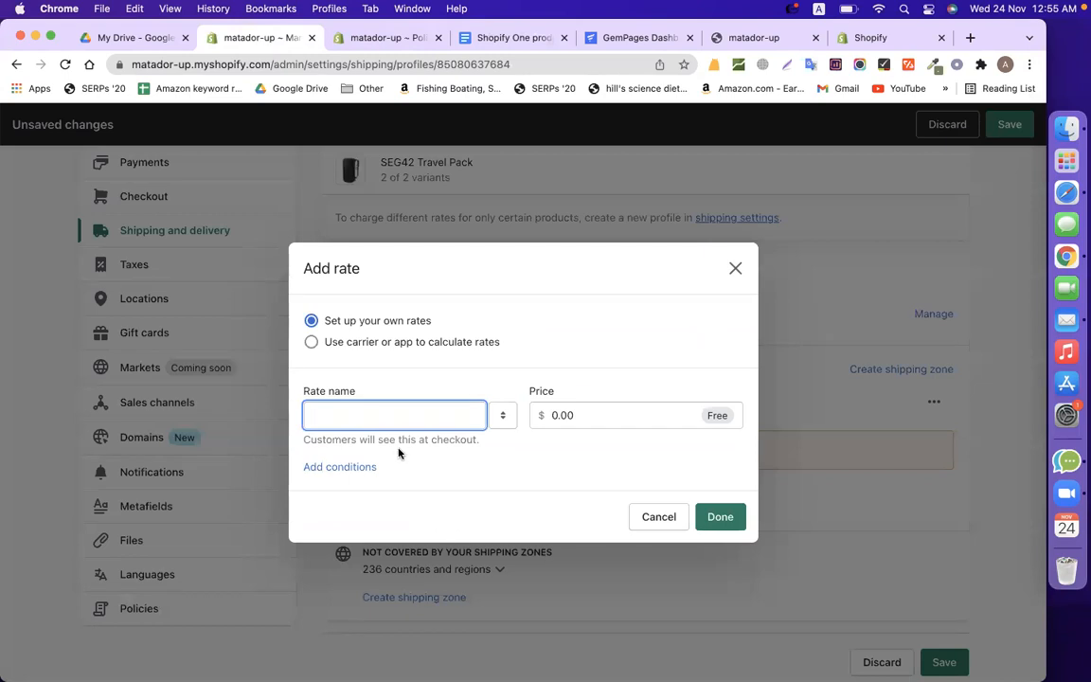
# Step: Enter rate name 'Standard Rate' with price 10, confirm it and save the profile
pyautogui.write('S')
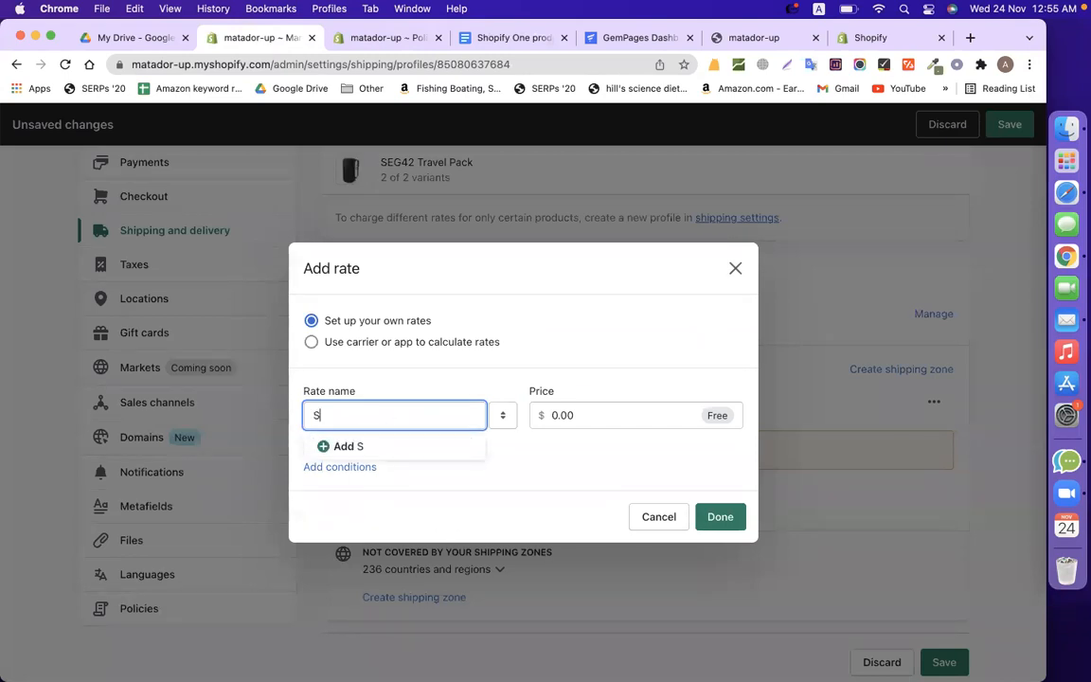
pyautogui.write('tandard Ratew')
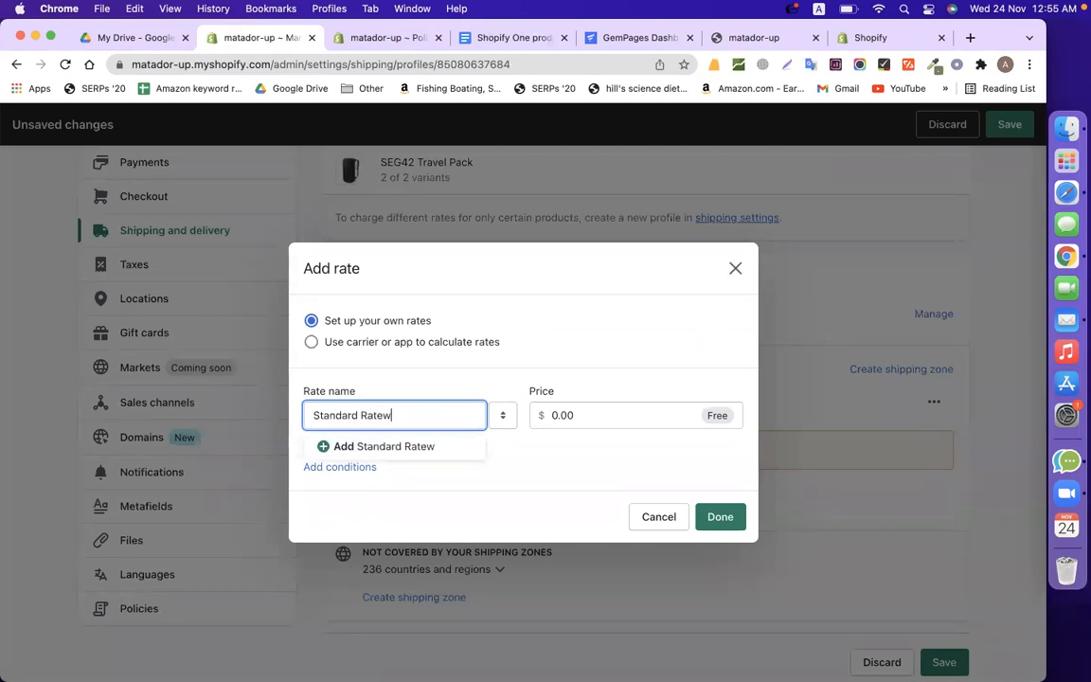
pyautogui.click(606, 410)
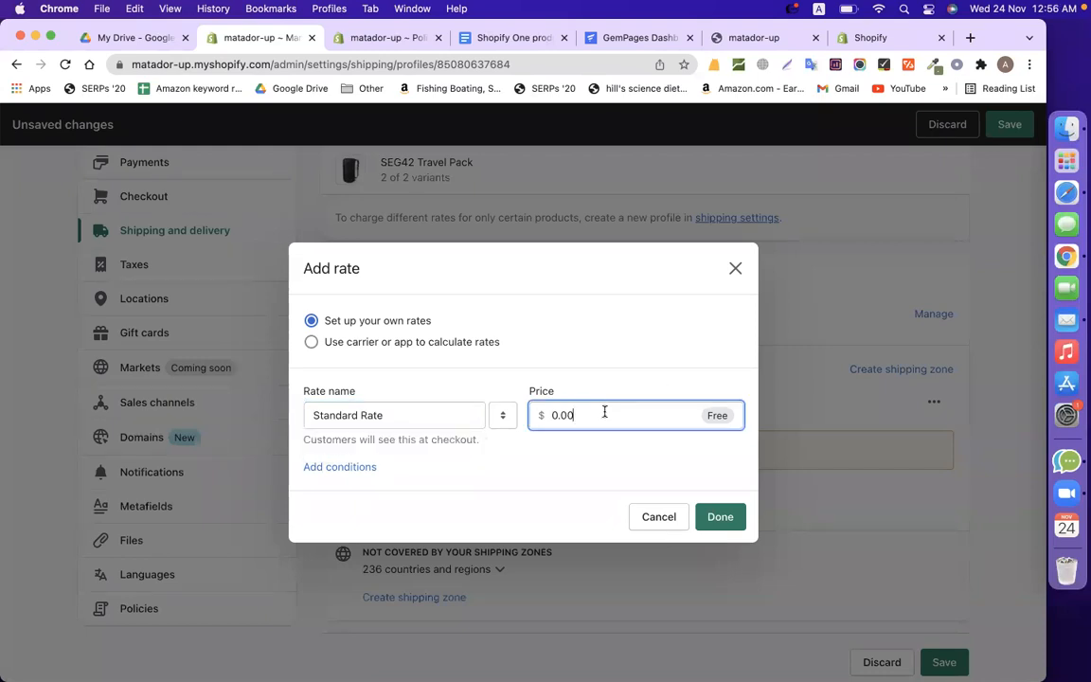
pyautogui.write('10')
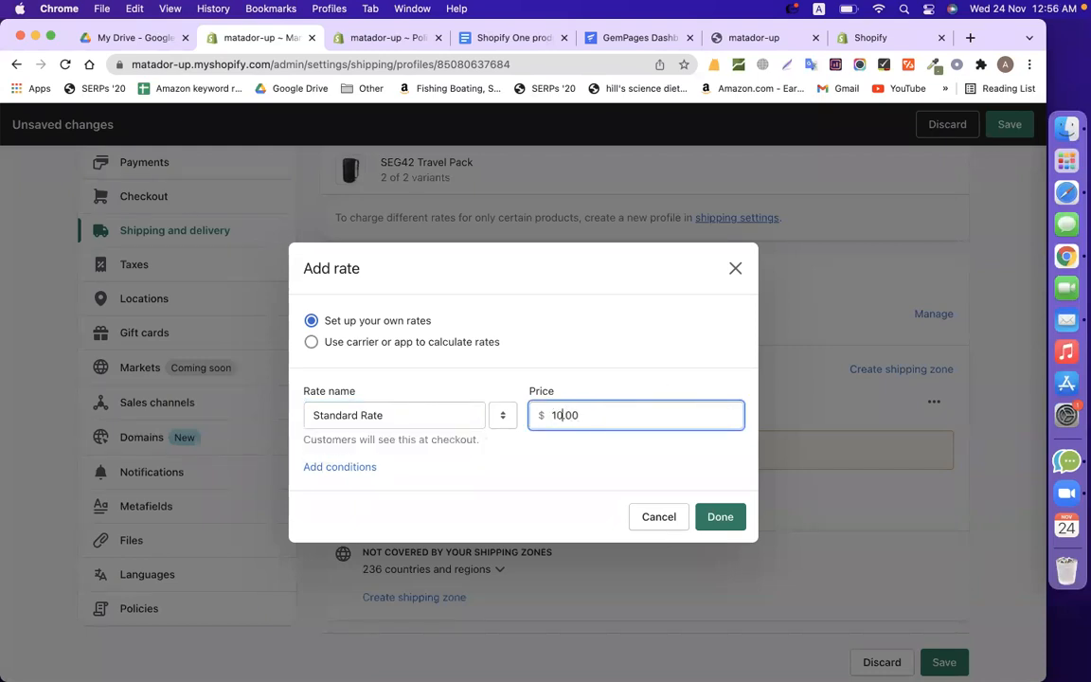
pyautogui.click(662, 343)
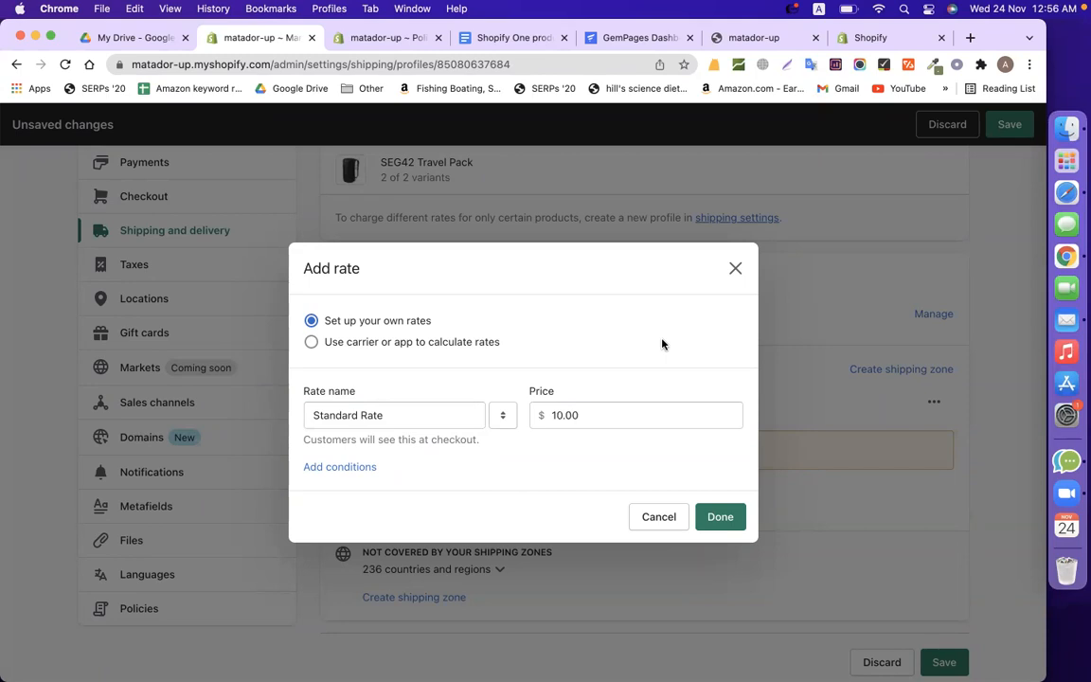
pyautogui.click(720, 516)
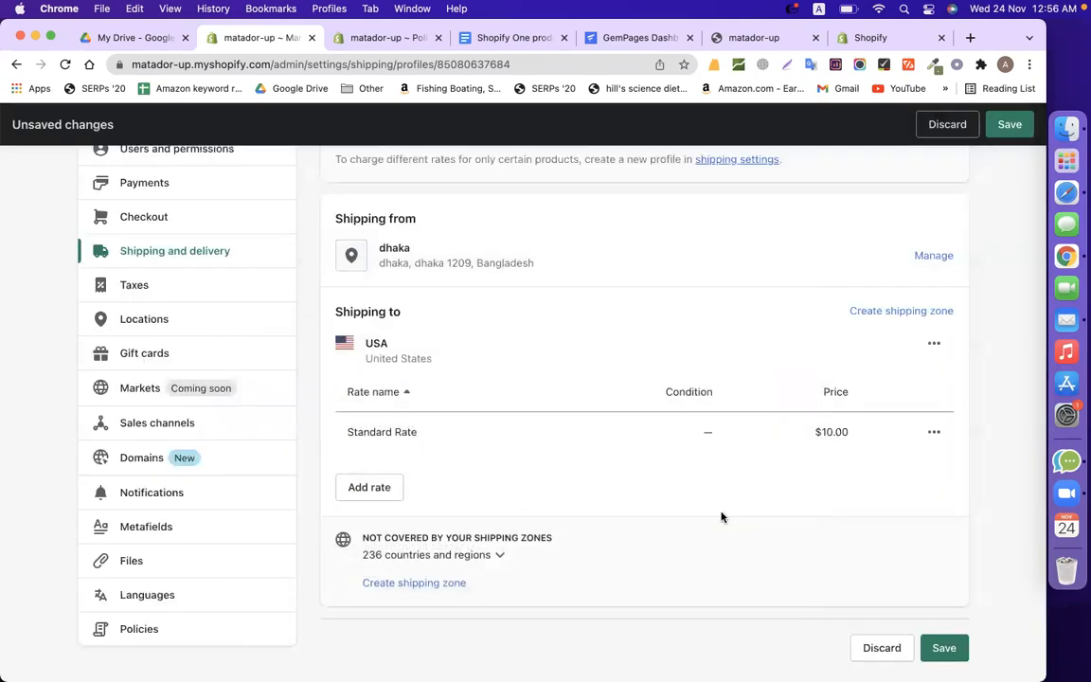
pyautogui.click(946, 648)
# Step: Highlight 'Product SEO' in the Google Docs feature line, then return to the Shopify Judge.me page
pyautogui.click(512, 38)
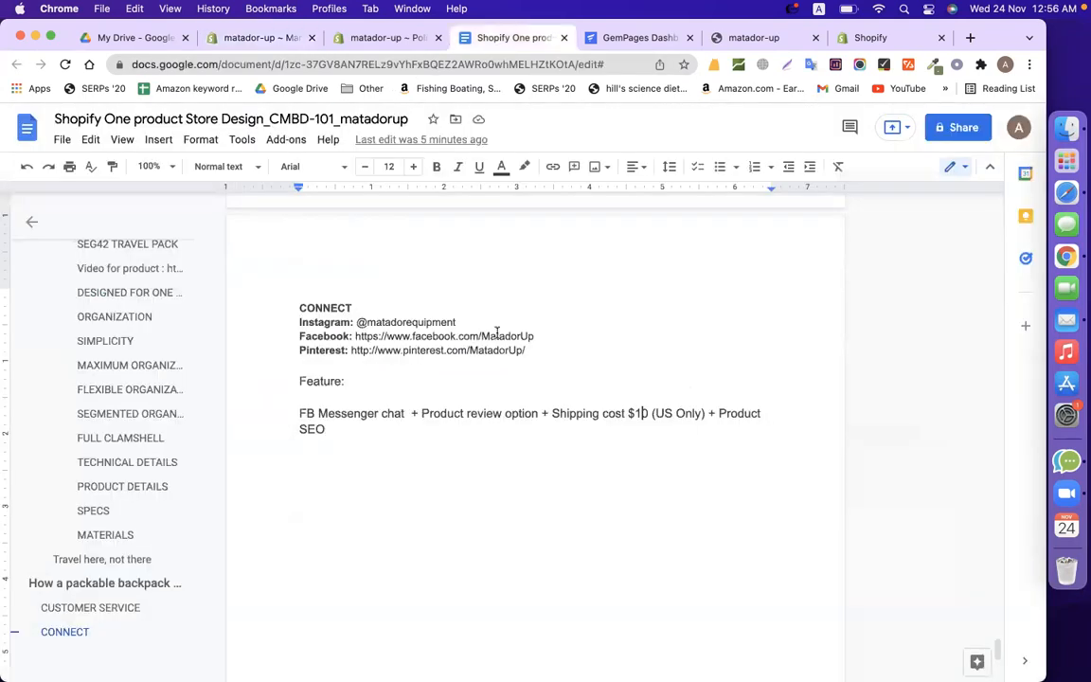
pyautogui.scroll(-4, 372, 490)
pyautogui.scroll(3, 628, 420)
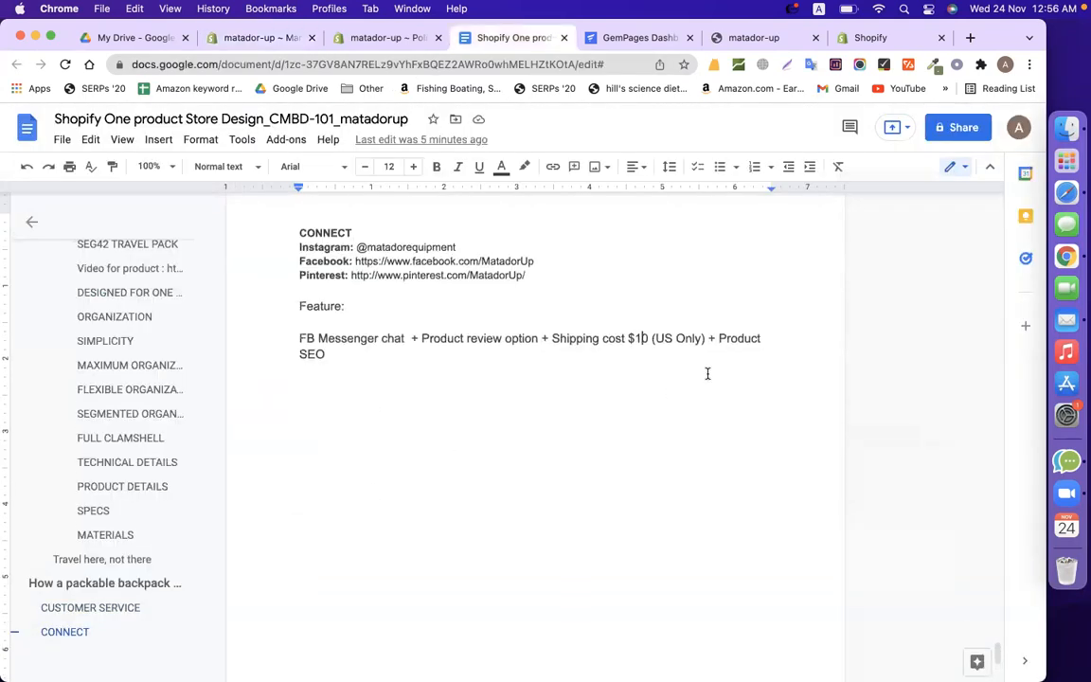
pyautogui.moveTo(715, 349); pyautogui.dragTo(492, 353)
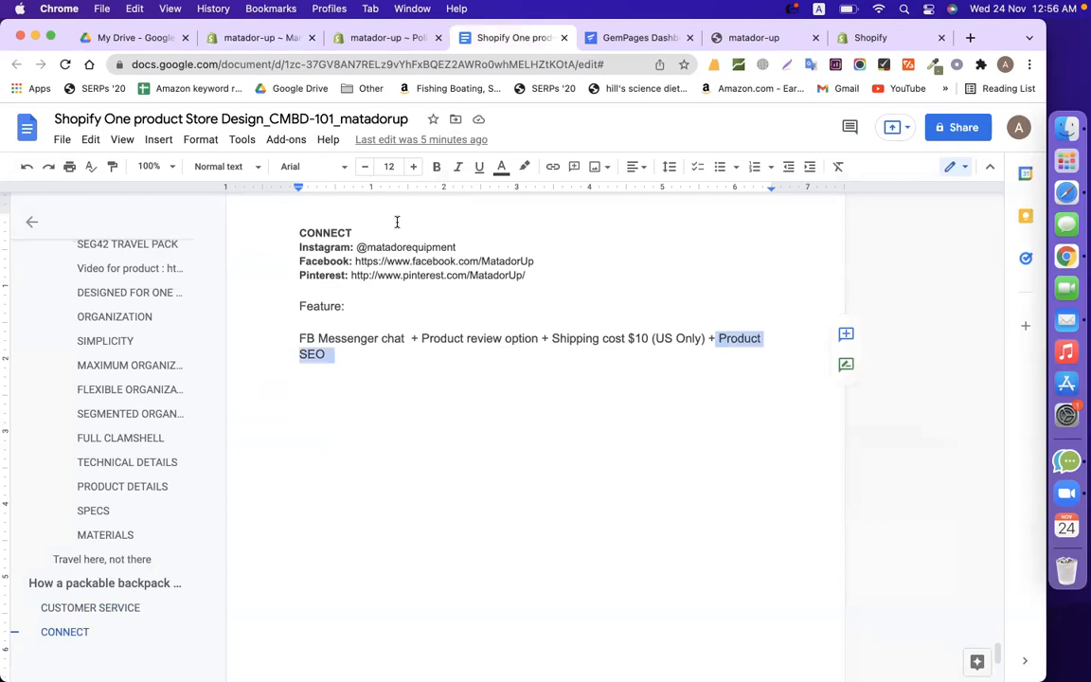
pyautogui.click(248, 40)
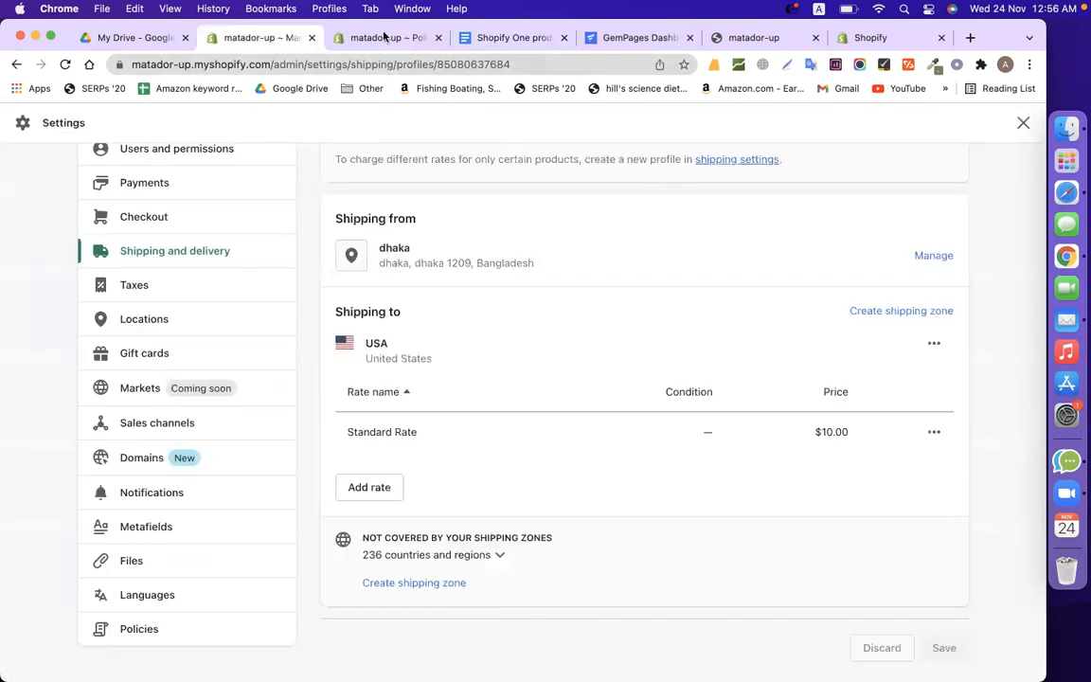
pyautogui.click(355, 38)
pyautogui.click(500, 39)
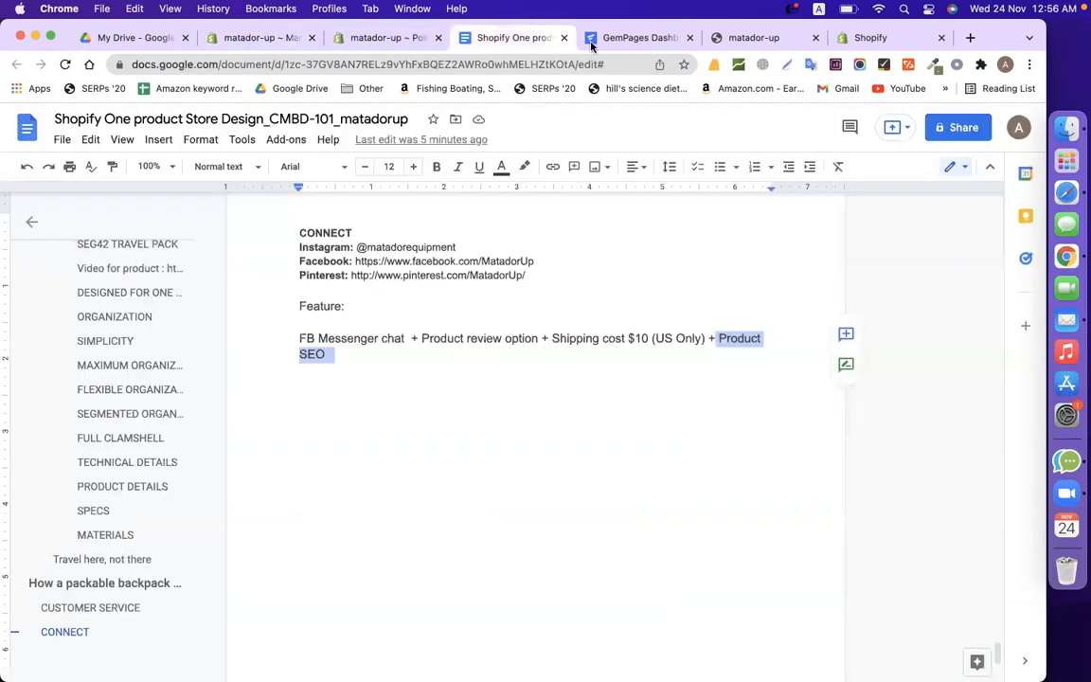
pyautogui.click(871, 37)
# Step: Load apps.shopify.com and search the App Store for 'smart seo'
pyautogui.click(346, 62)
pyautogui.write('apps.shopify.com')
pyautogui.press('Return')
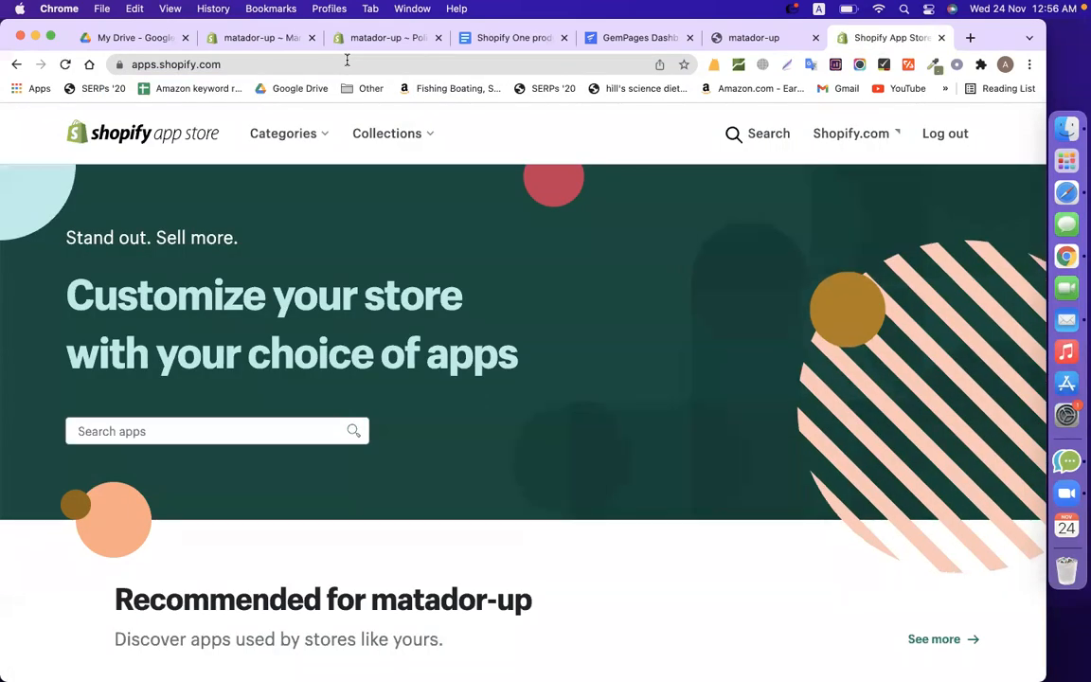
pyautogui.click(208, 431)
pyautogui.write('smart seo')
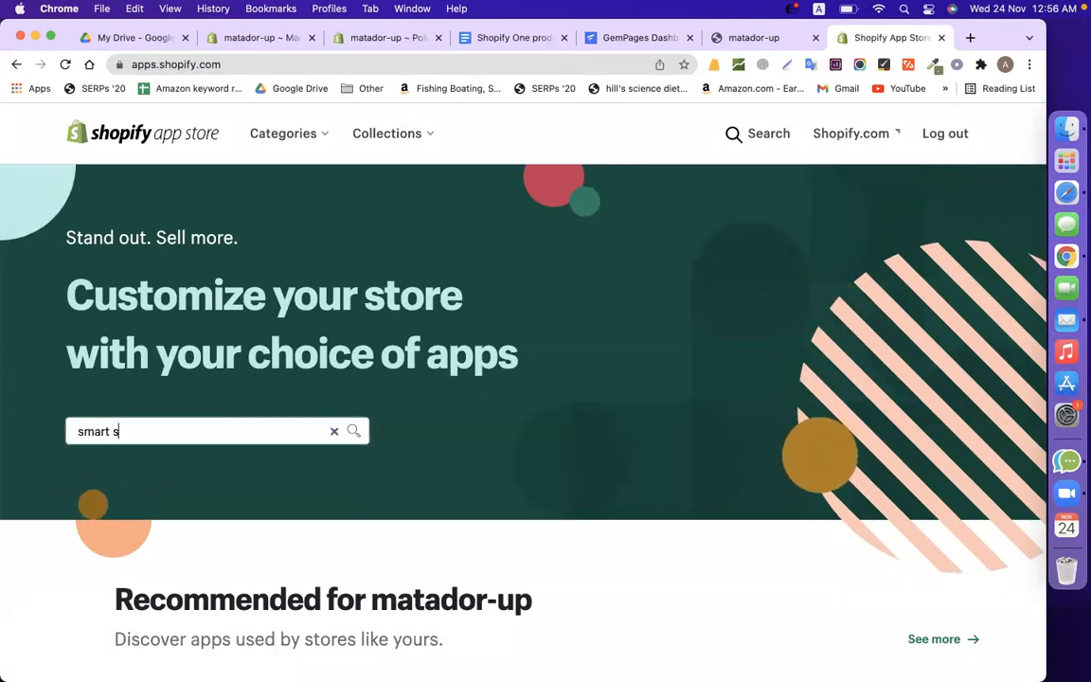
pyautogui.press('Return')
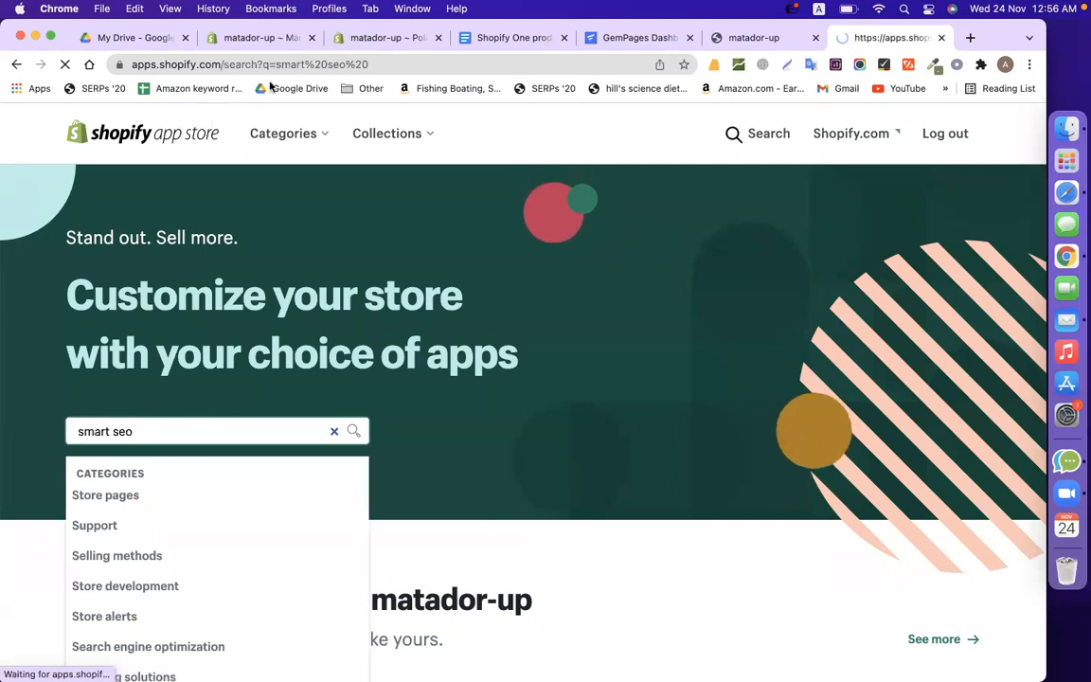
pyautogui.click(251, 38)
pyautogui.click(149, 41)
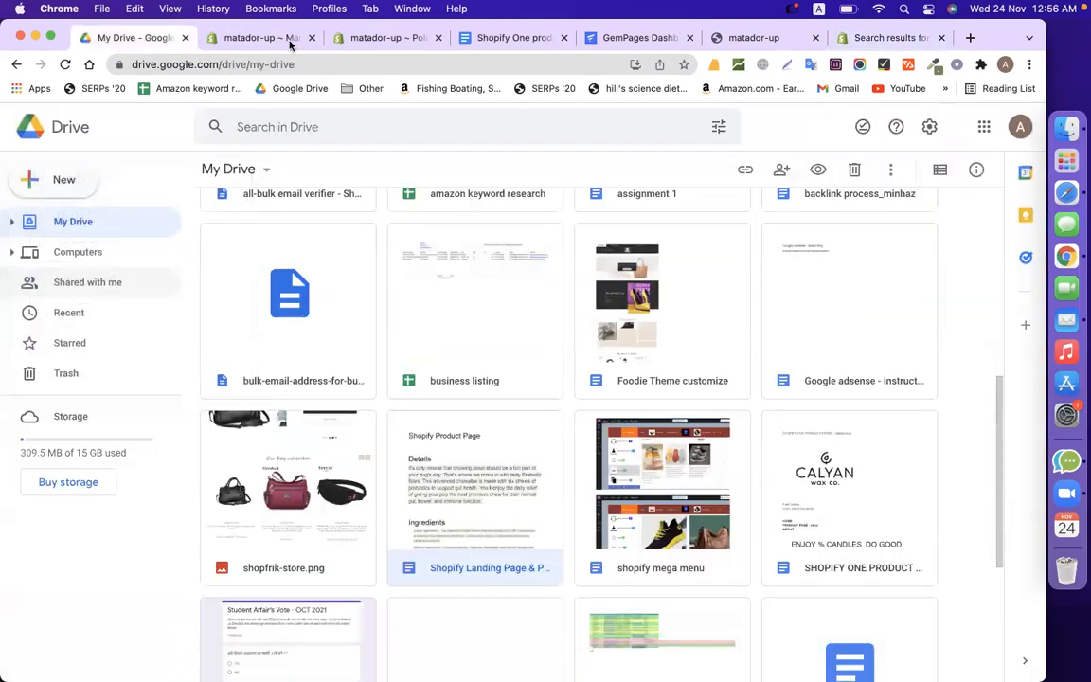
# Step: Leave the shipping settings and load the store admin home by trimming the settings path from the address
pyautogui.click(344, 42)
pyautogui.click(270, 42)
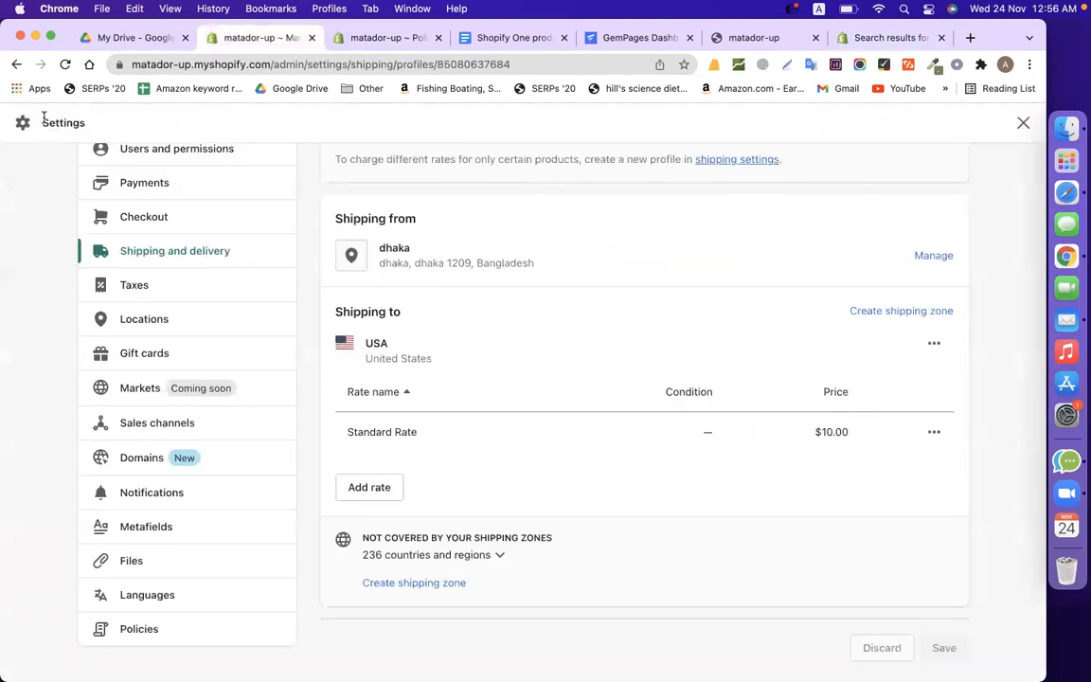
pyautogui.scroll(5, 52, 161)
pyautogui.click(16, 64)
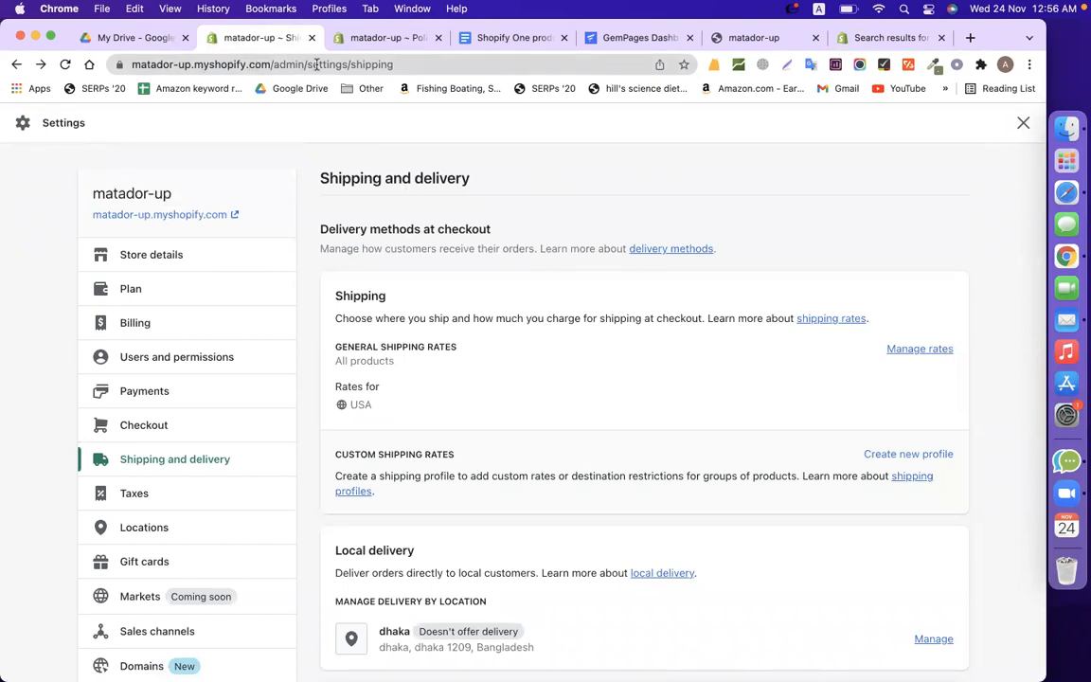
pyautogui.moveTo(309, 65); pyautogui.dragTo(966, 141)
pyautogui.press('BackSpace')
pyautogui.press('Return')
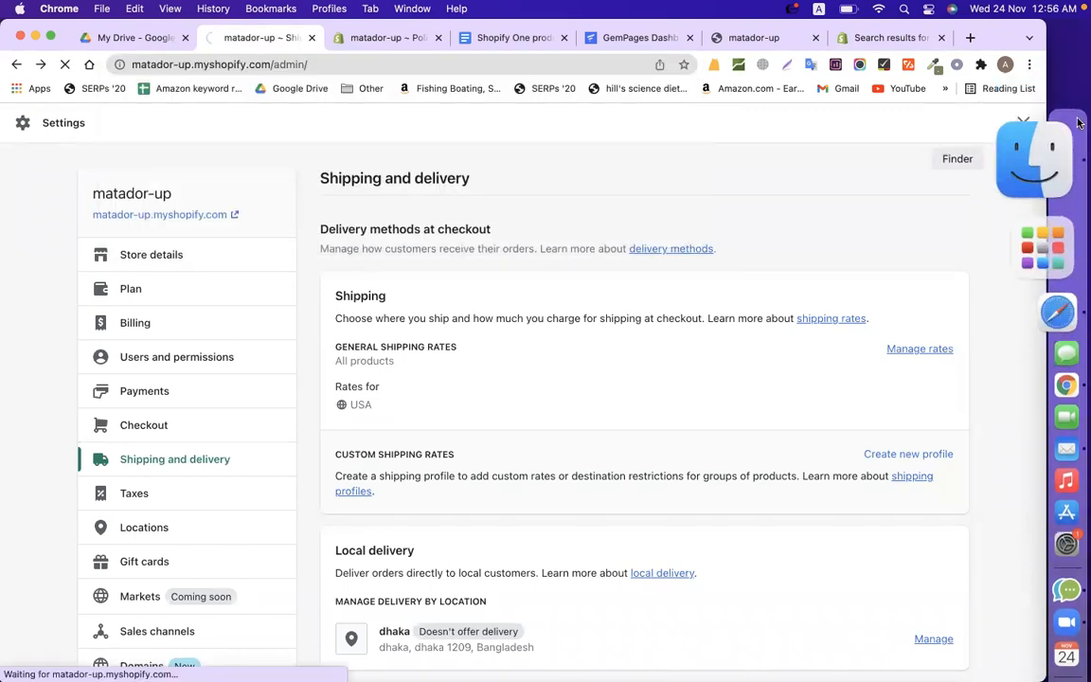
# Step: Highlight the SEG42 Travel Pack product on the storefront preview, then return to the admin home
pyautogui.click(786, 40)
pyautogui.scroll(-15, 287, 475)
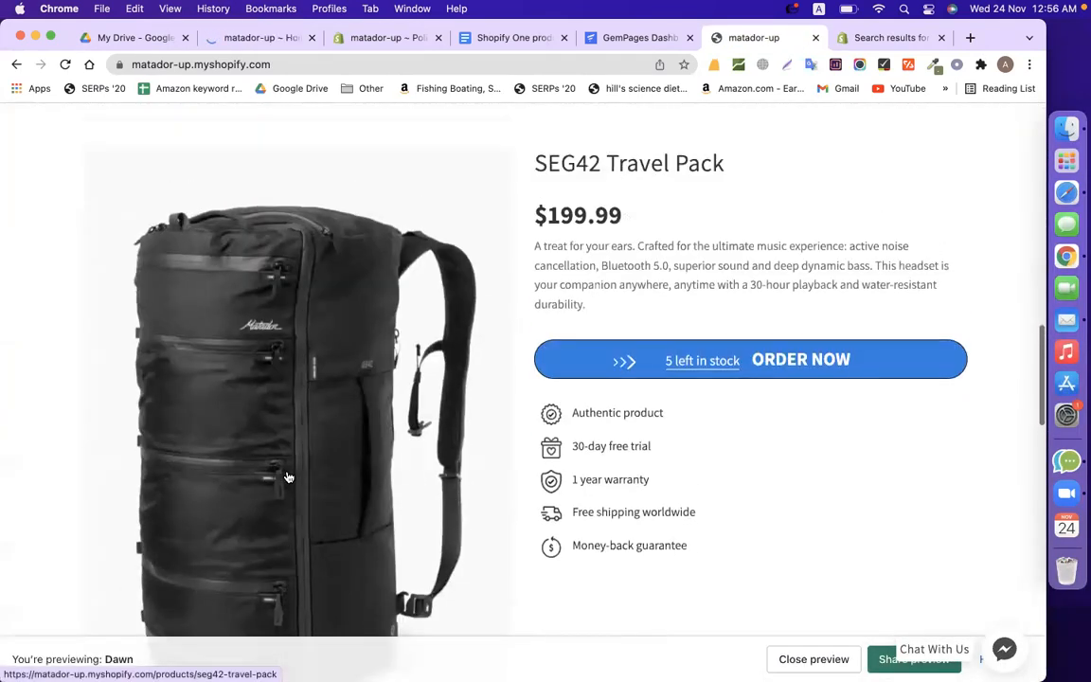
pyautogui.scroll(3, 699, 444)
pyautogui.moveTo(735, 423); pyautogui.dragTo(535, 422)
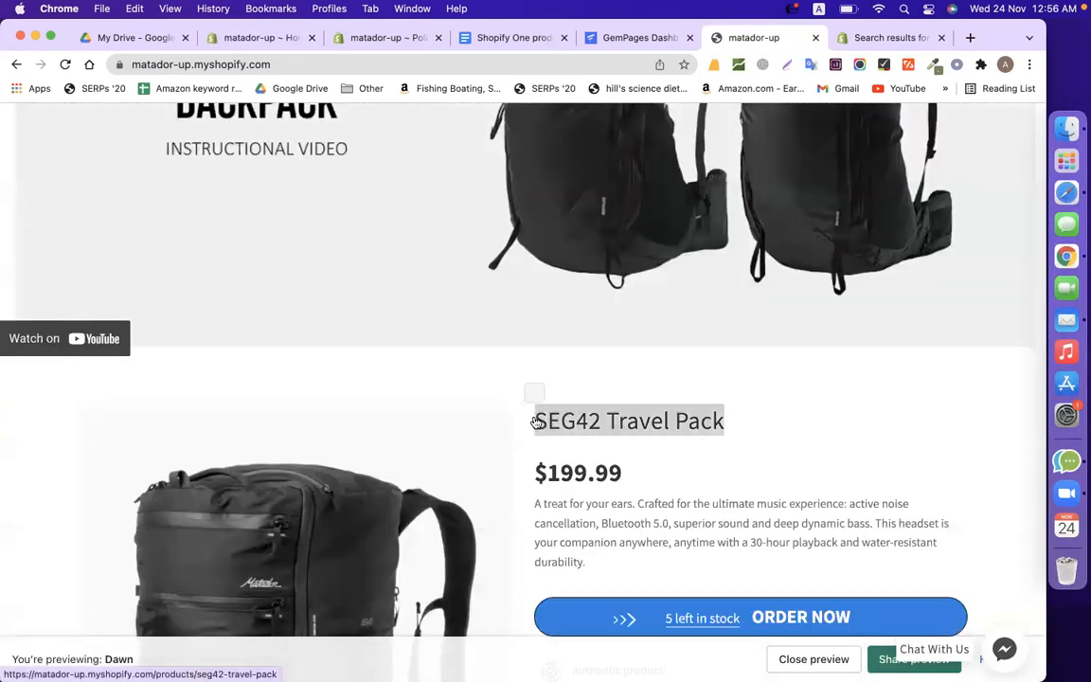
pyautogui.click(341, 38)
pyautogui.click(284, 42)
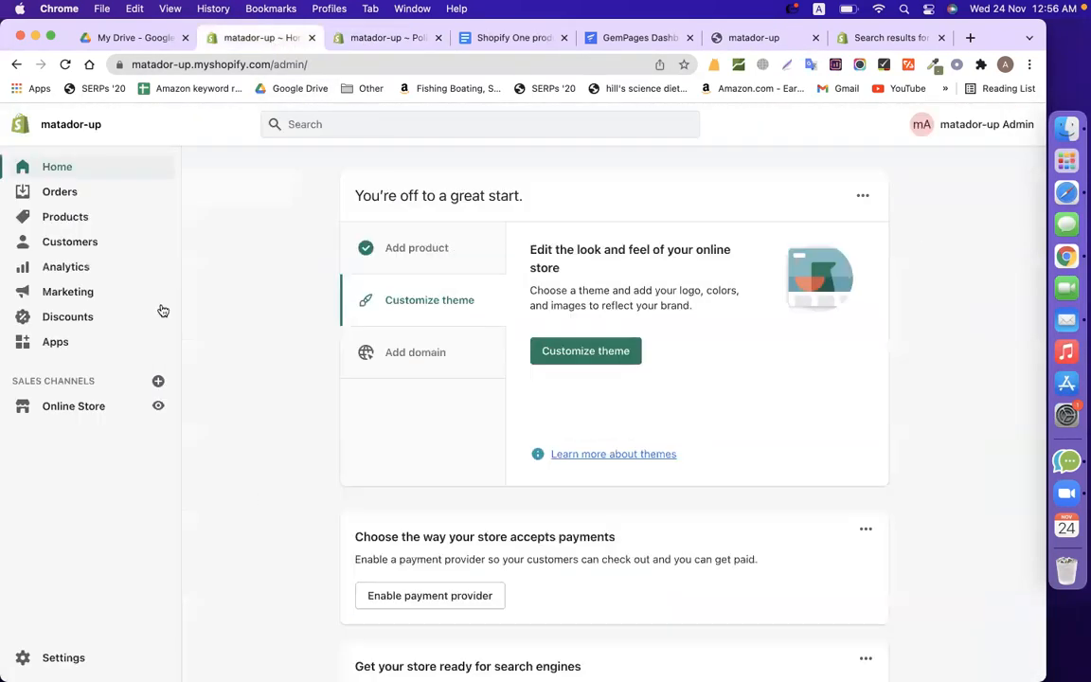
# Step: Open the SEG42 Travel Pack product and expand its search engine listing fields
pyautogui.click(52, 219)
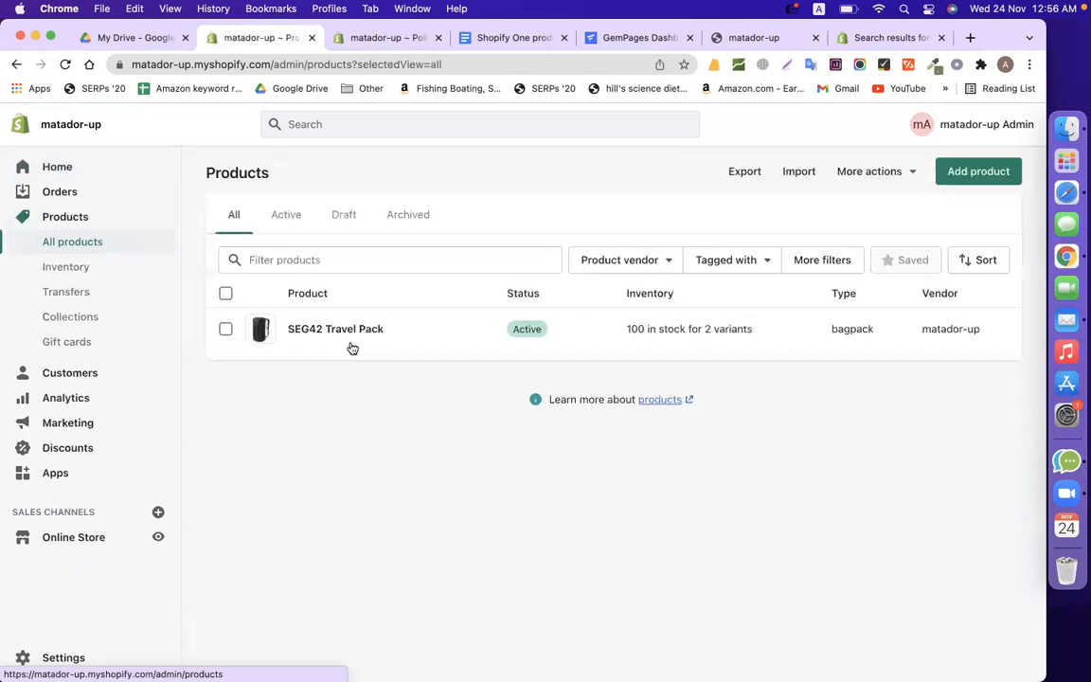
pyautogui.click(348, 331)
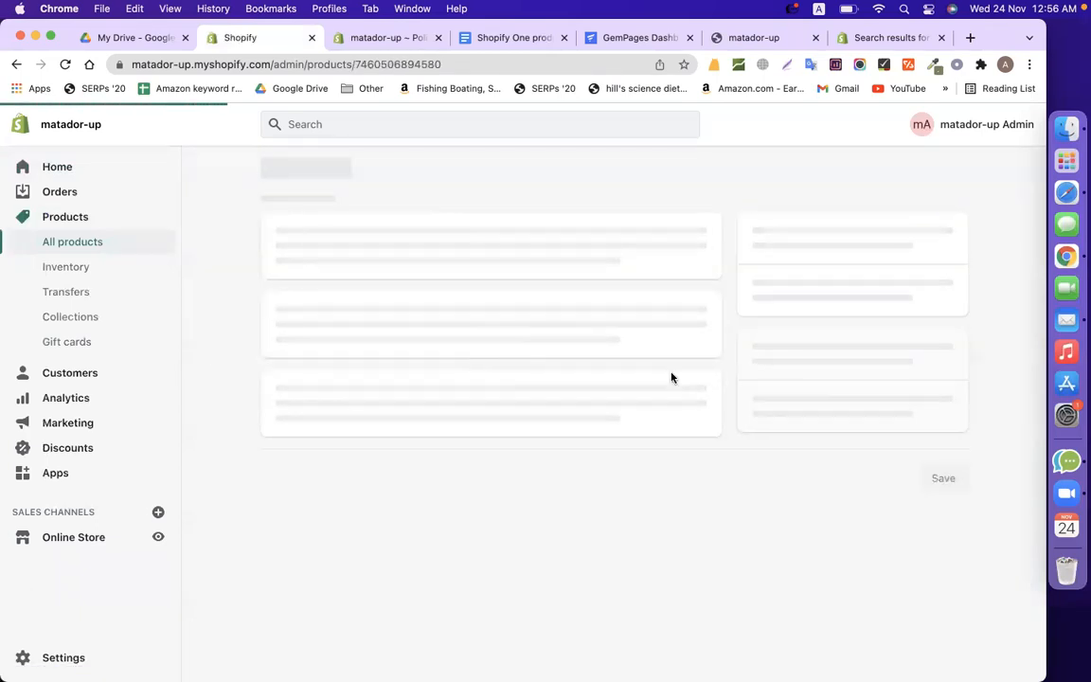
pyautogui.scroll(-15, 692, 381)
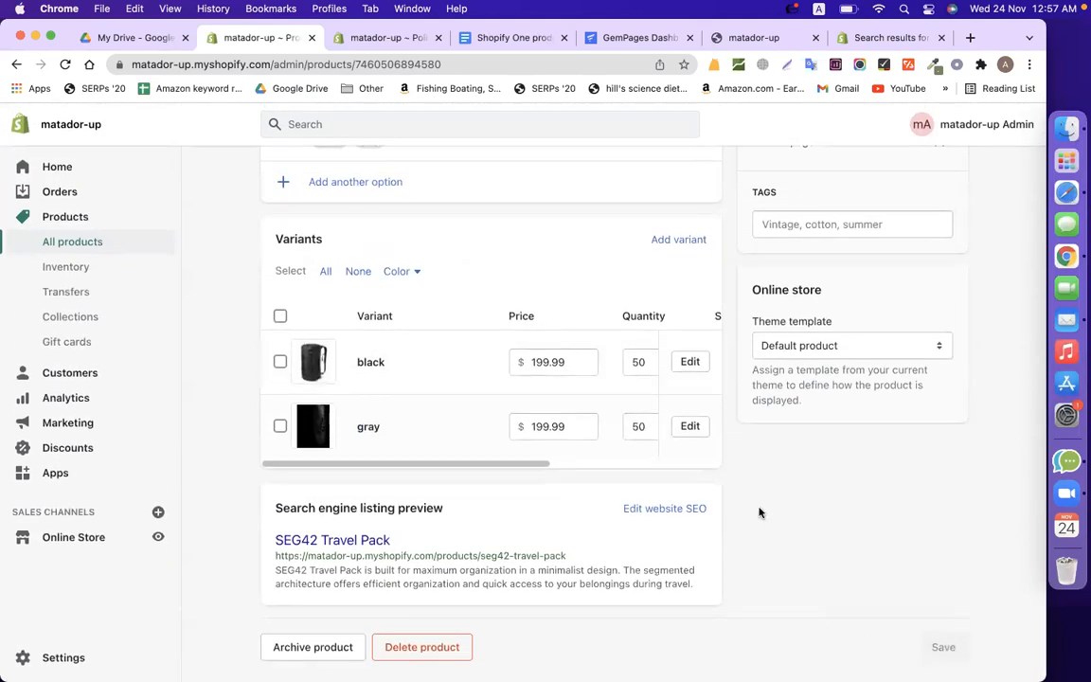
pyautogui.click(640, 508)
pyautogui.scroll(-5, 579, 553)
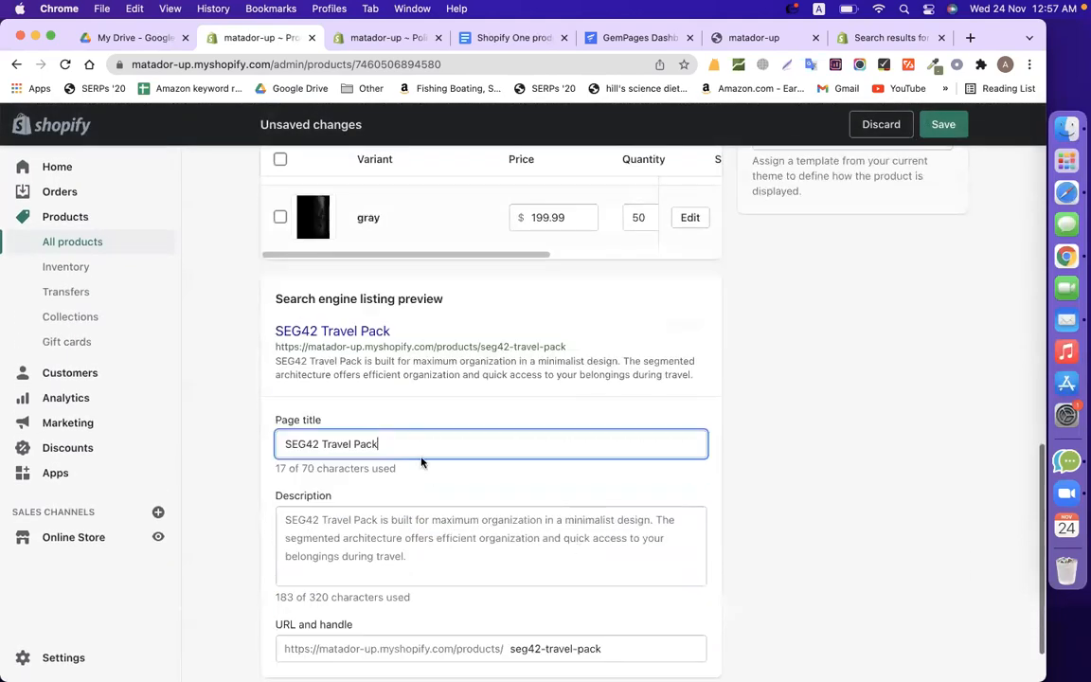
# Step: Review the SEO page title, SEO description and product description without changing them
pyautogui.tripleClick(323, 443)
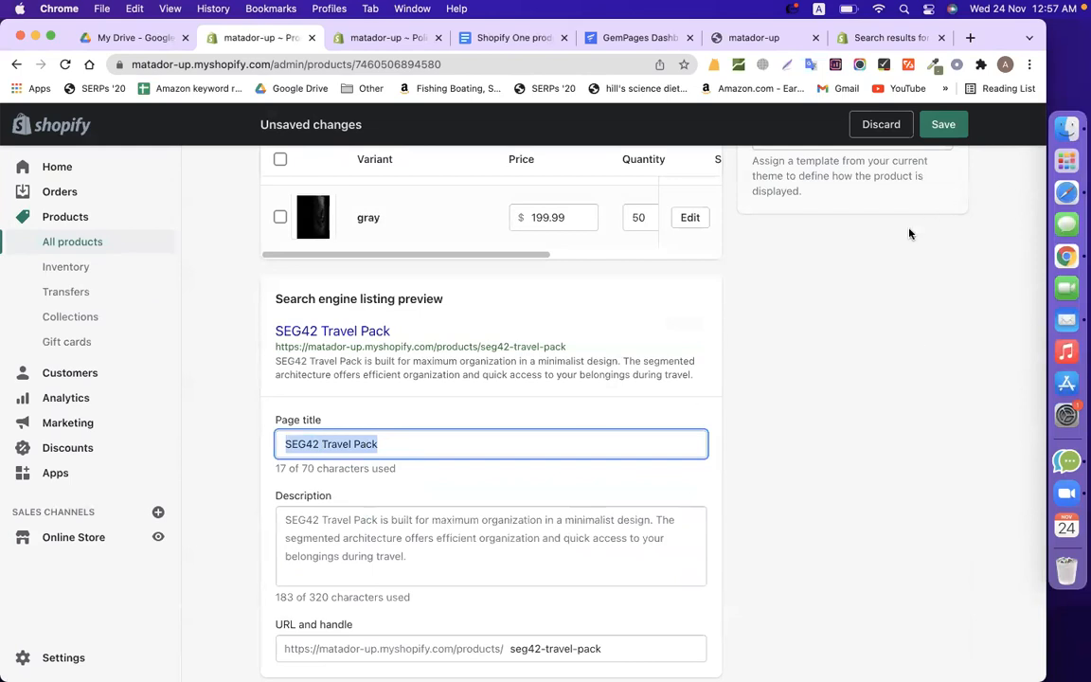
pyautogui.click(414, 523)
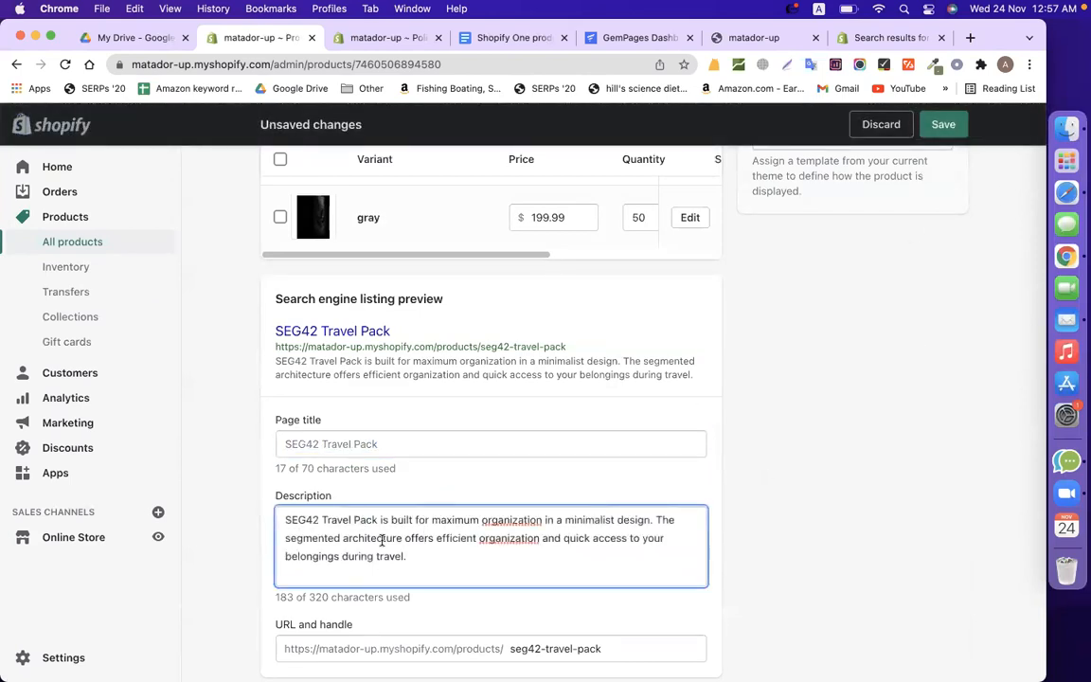
pyautogui.moveTo(399, 522); pyautogui.dragTo(474, 553)
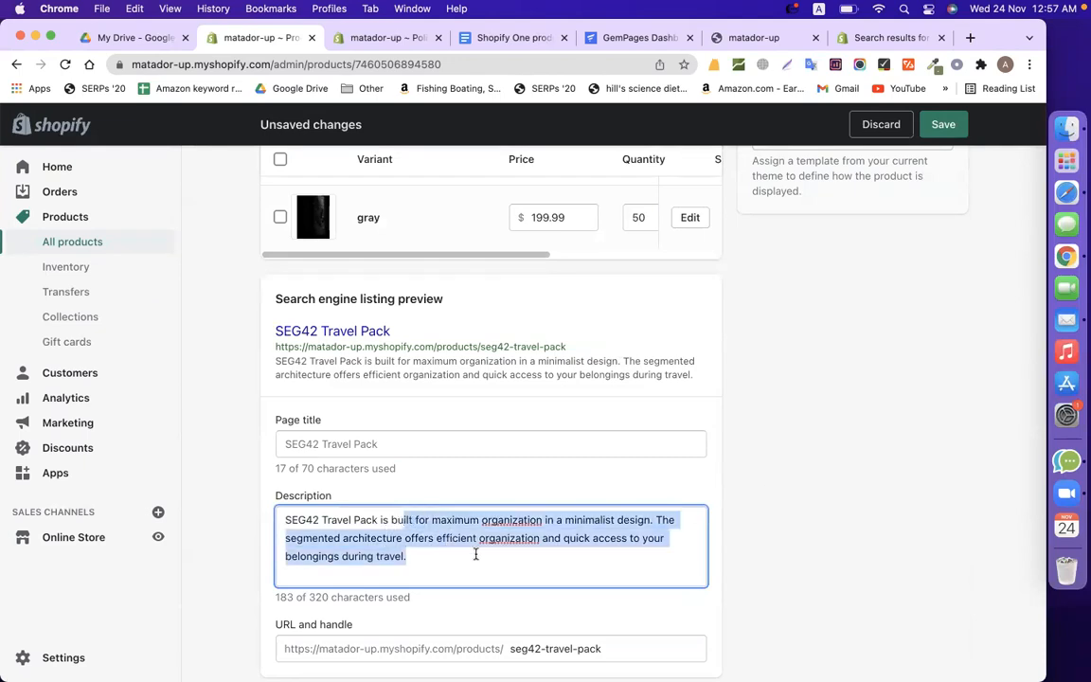
pyautogui.click(475, 553)
pyautogui.scroll(10, 736, 401)
pyautogui.scroll(5, 736, 401)
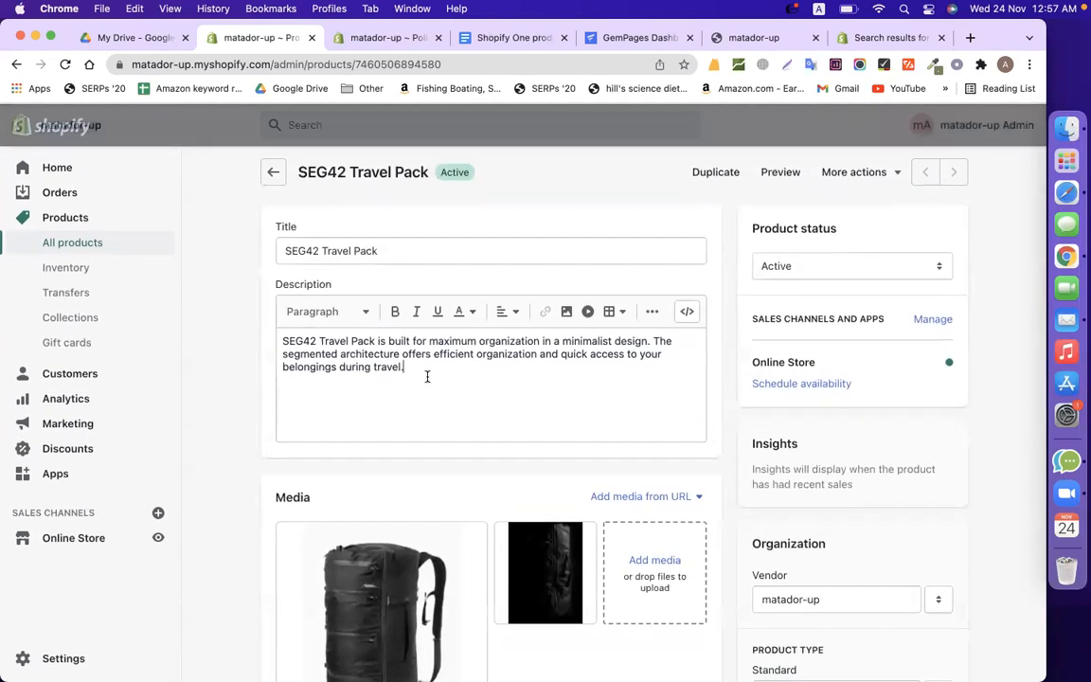
pyautogui.moveTo(426, 372); pyautogui.dragTo(285, 316)
pyautogui.click(197, 373)
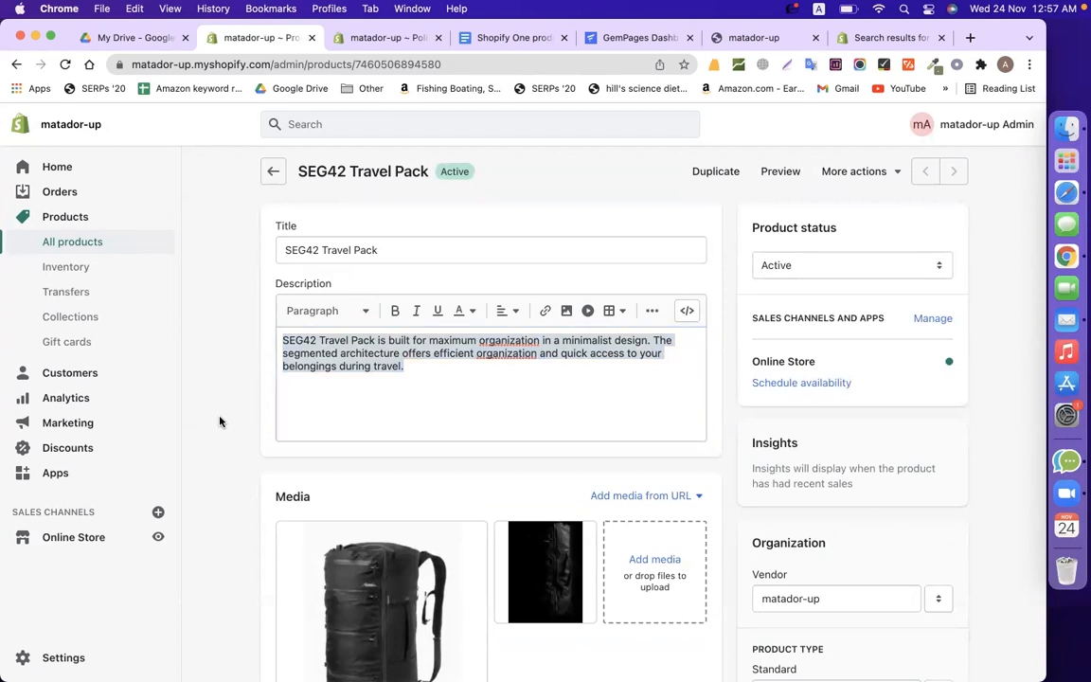
pyautogui.click(463, 365)
pyautogui.scroll(-15, 463, 369)
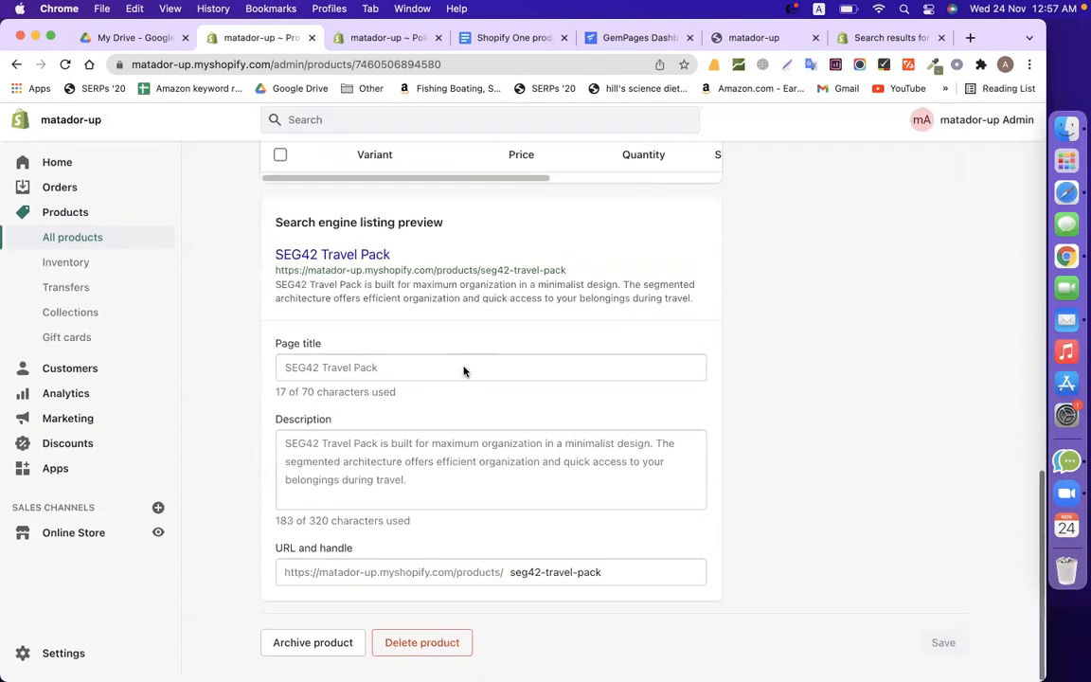
# Step: Check the product name and URL handle shown in the search engine listing preview
pyautogui.moveTo(404, 375); pyautogui.dragTo(268, 377)
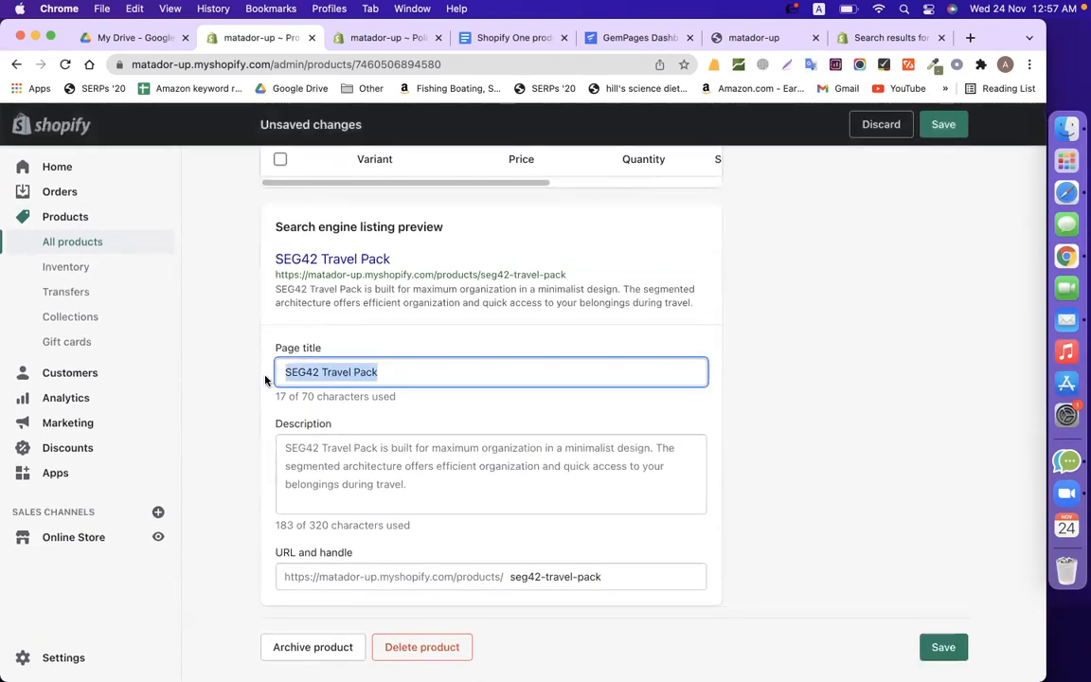
pyautogui.moveTo(377, 449); pyautogui.dragTo(252, 446)
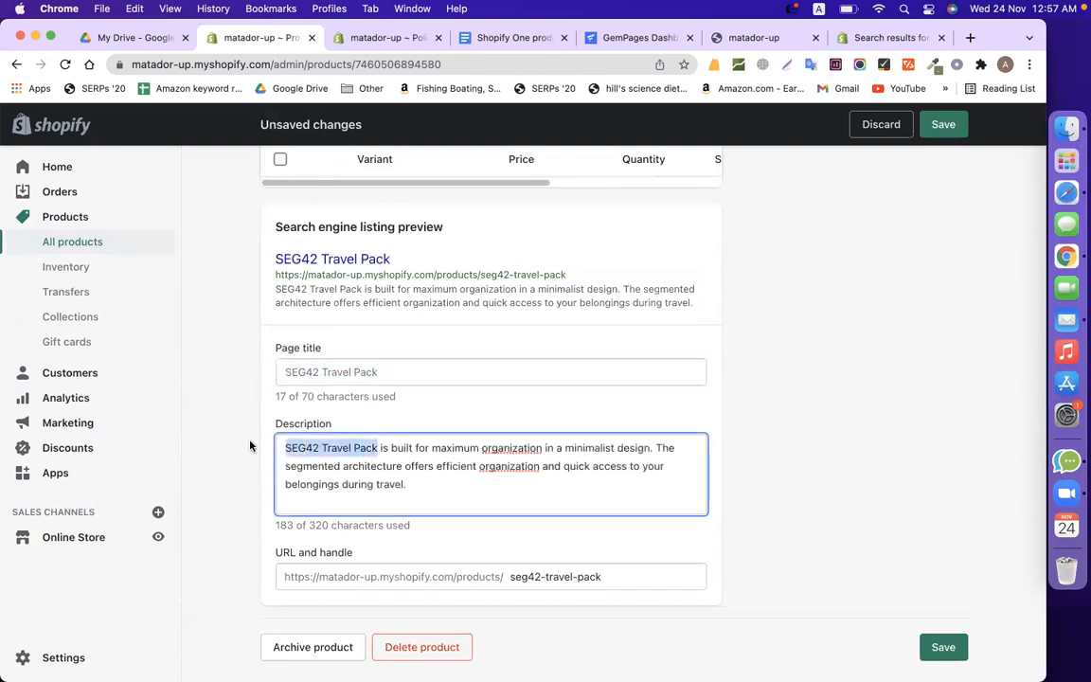
pyautogui.scroll(2, 651, 471)
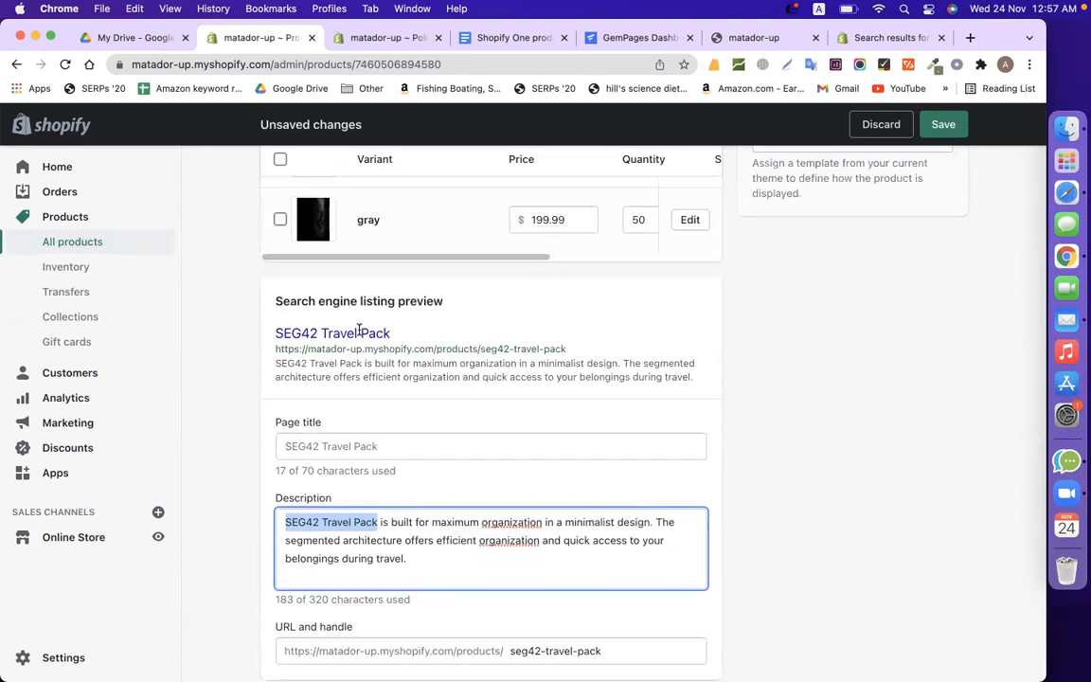
pyautogui.moveTo(396, 331); pyautogui.dragTo(277, 329)
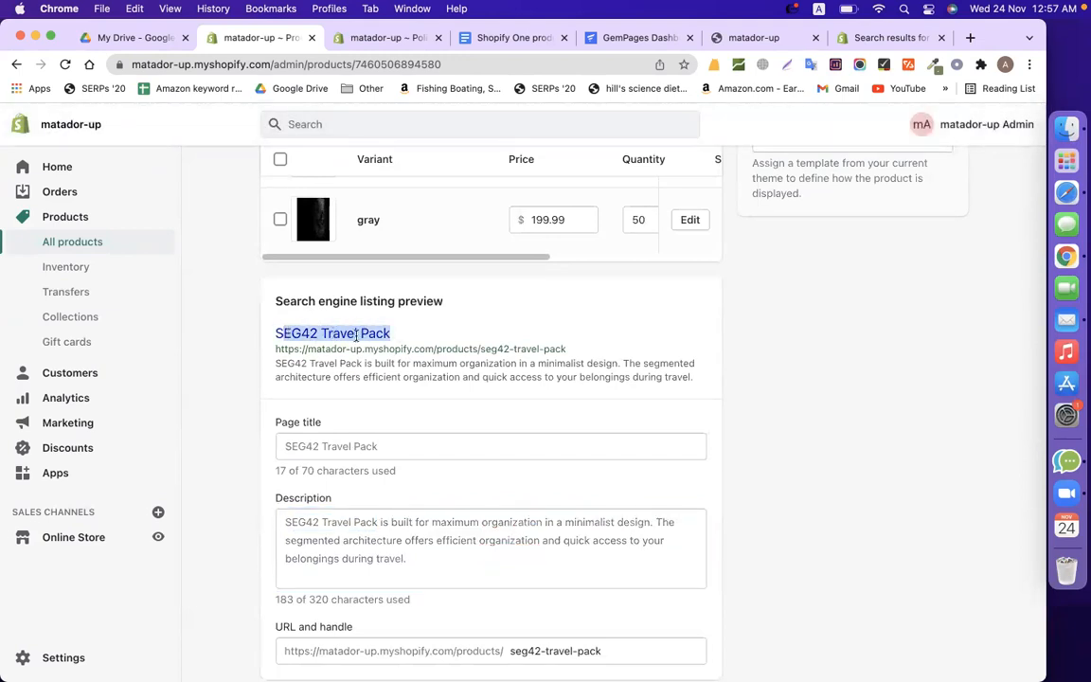
pyautogui.moveTo(566, 348); pyautogui.dragTo(483, 345)
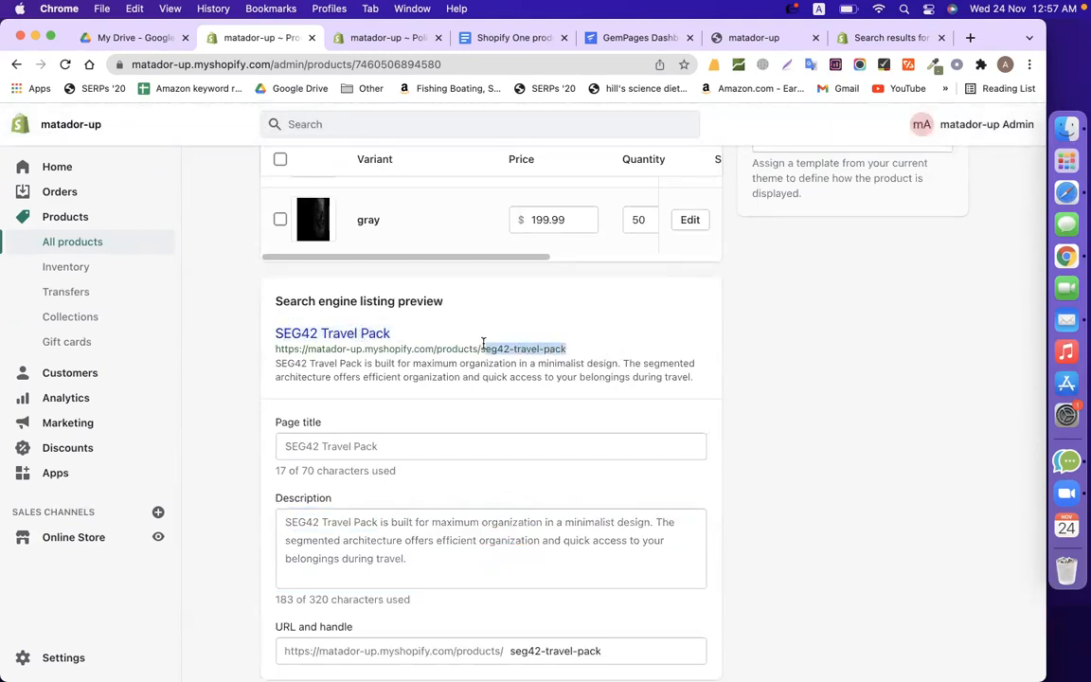
pyautogui.moveTo(282, 370); pyautogui.dragTo(362, 368)
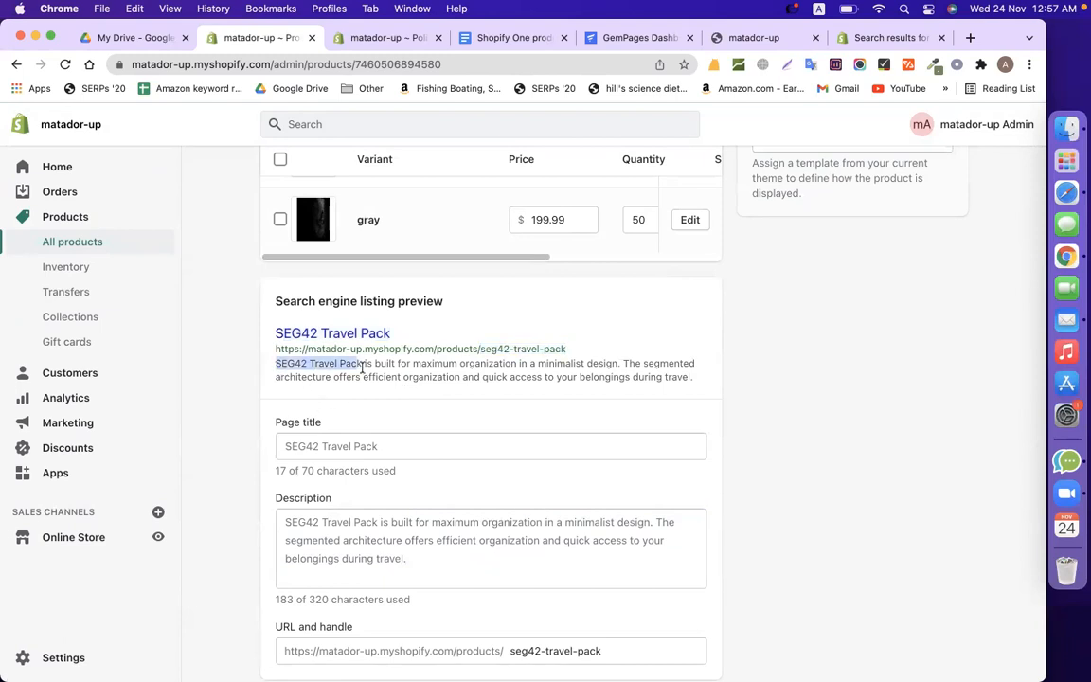
pyautogui.scroll(10, 763, 461)
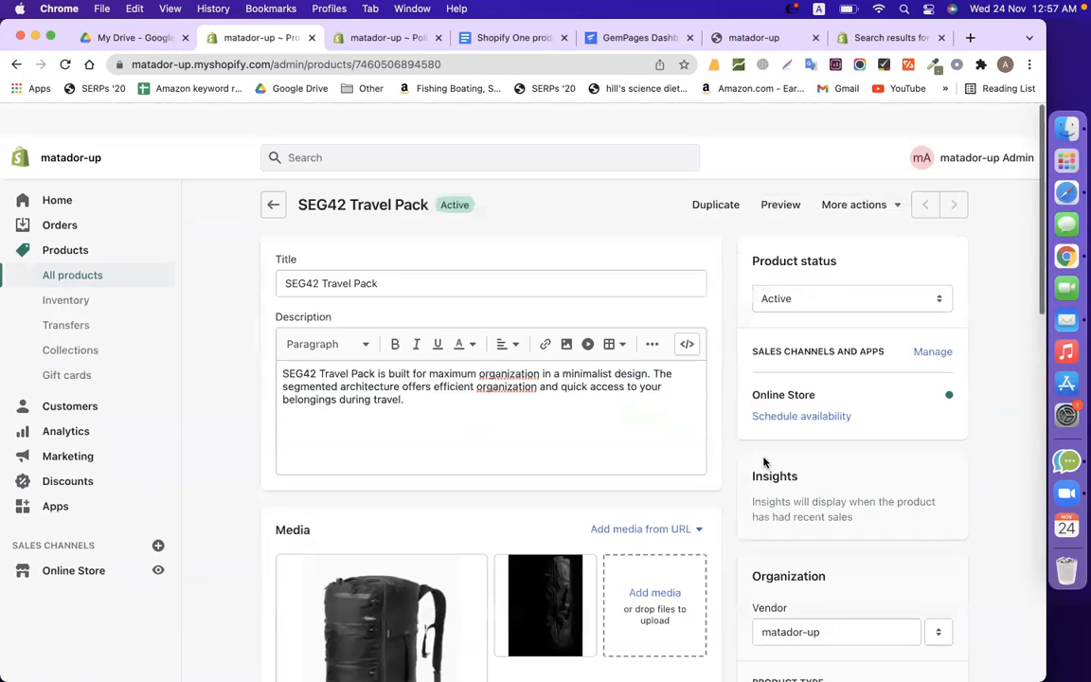
pyautogui.scroll(-3, 811, 384)
pyautogui.scroll(5, 780, 383)
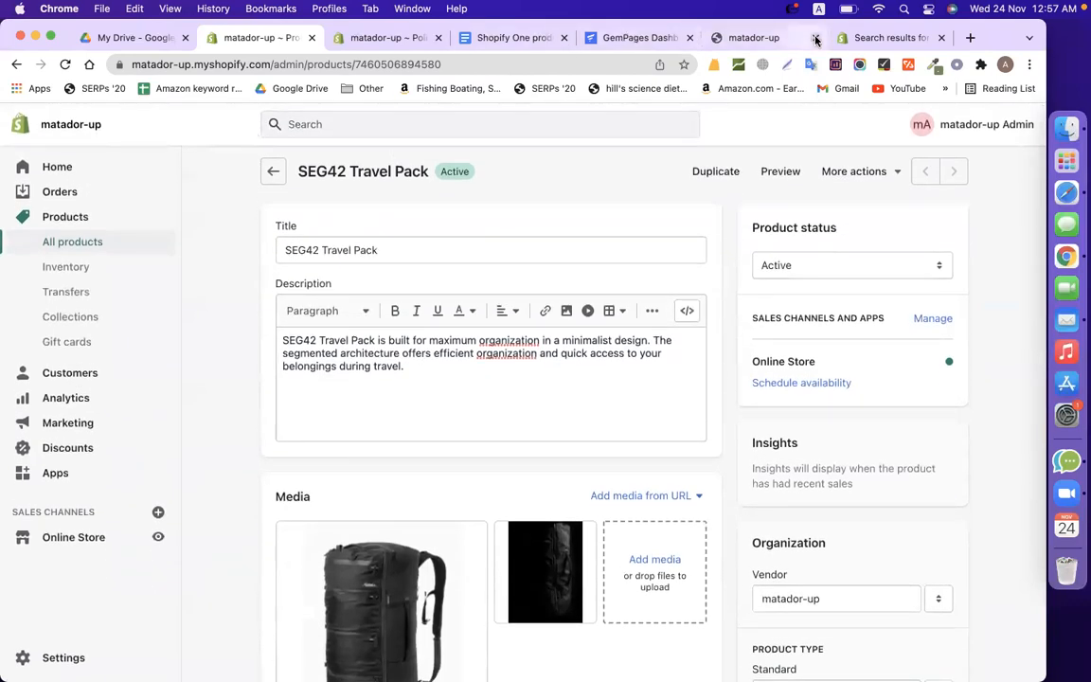
# Step: Open the Smart SEO app's page from the 'smart seo' App Store results
pyautogui.click(890, 37)
pyautogui.scroll(-2, 420, 338)
pyautogui.click(394, 293)
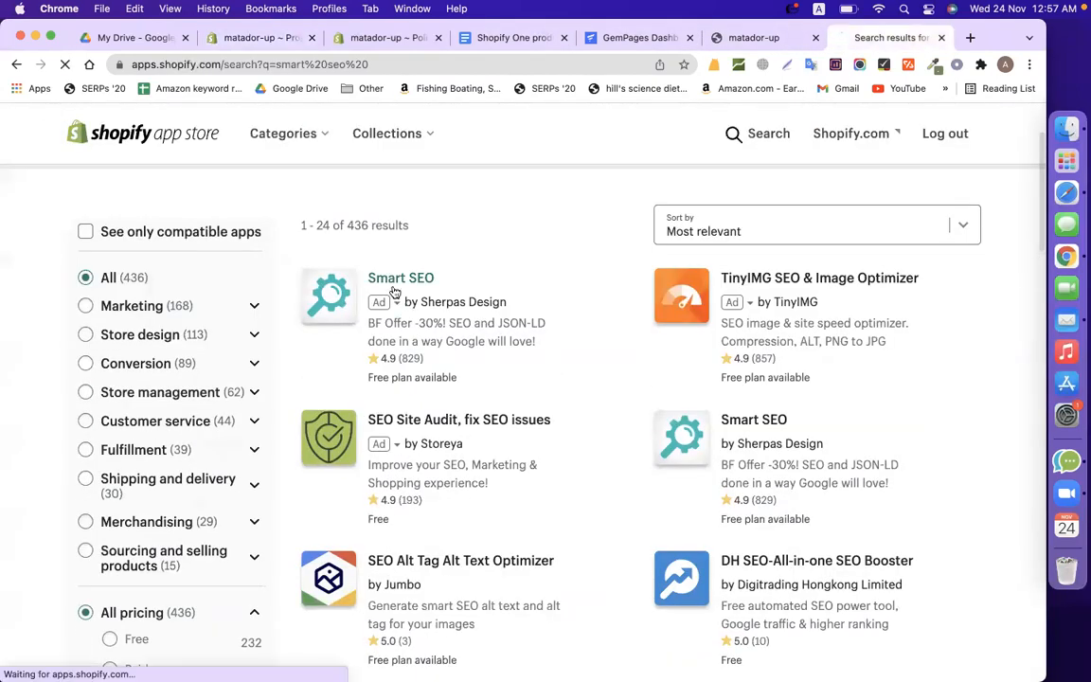
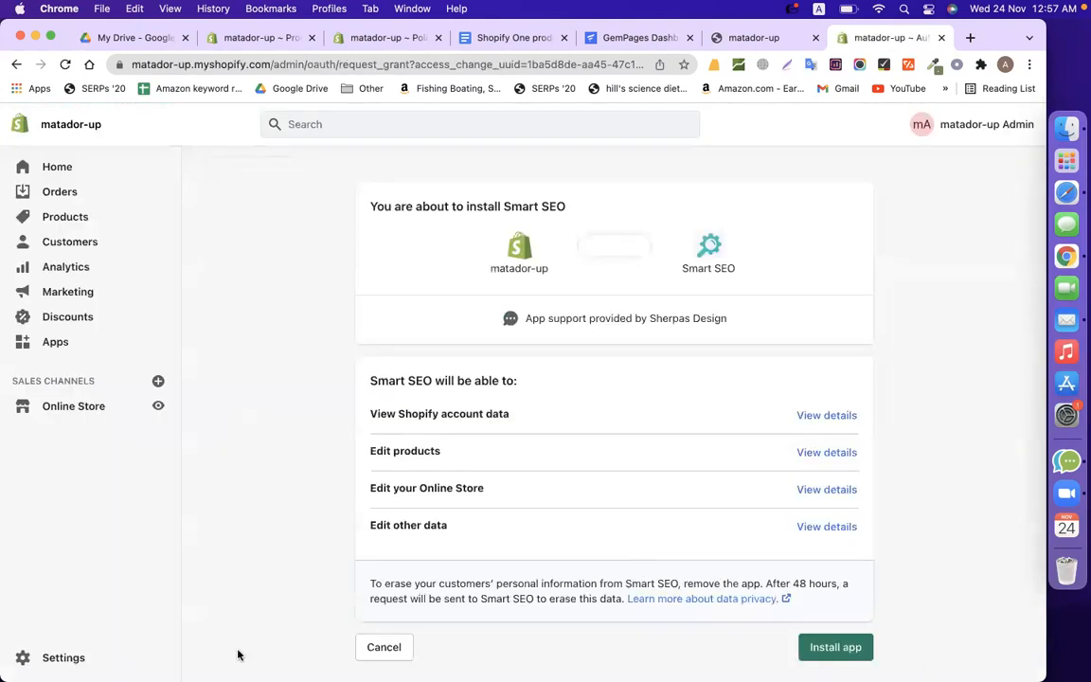
# Step: Start installing the Smart SEO app from its App Store page
pyautogui.scroll(-2, 525, 468)
pyautogui.click(832, 571)
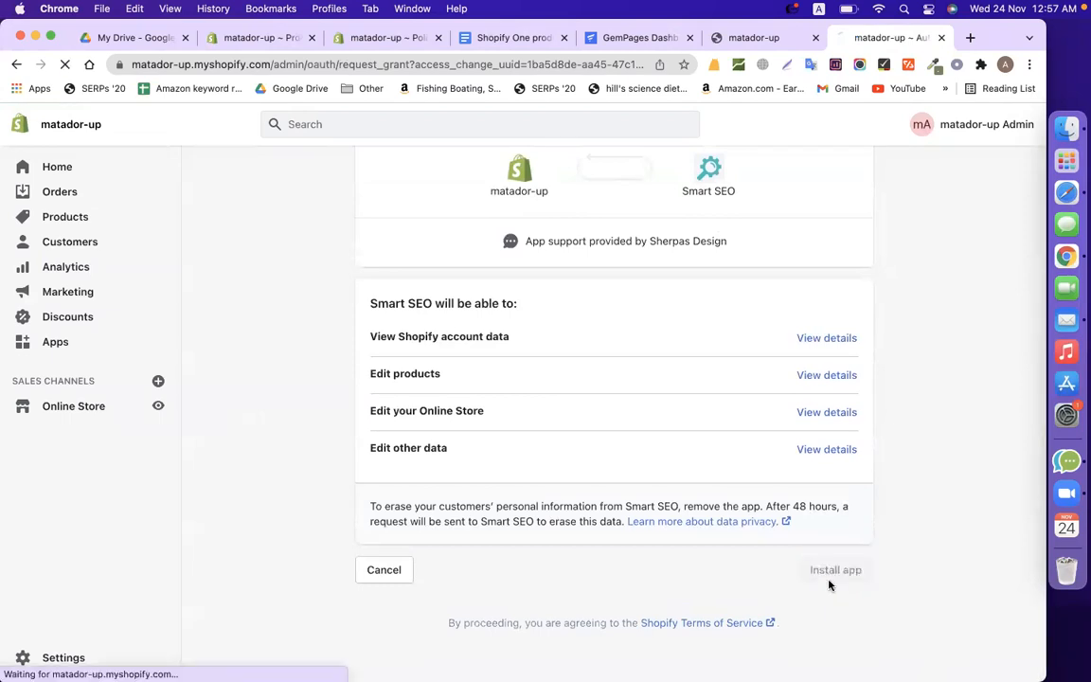
pyautogui.click(379, 40)
# Step: Give the first SEG42 Travel Pack product image the alt text 'SEG42 Travel Pack'
pyautogui.click(255, 39)
pyautogui.scroll(-3, 493, 403)
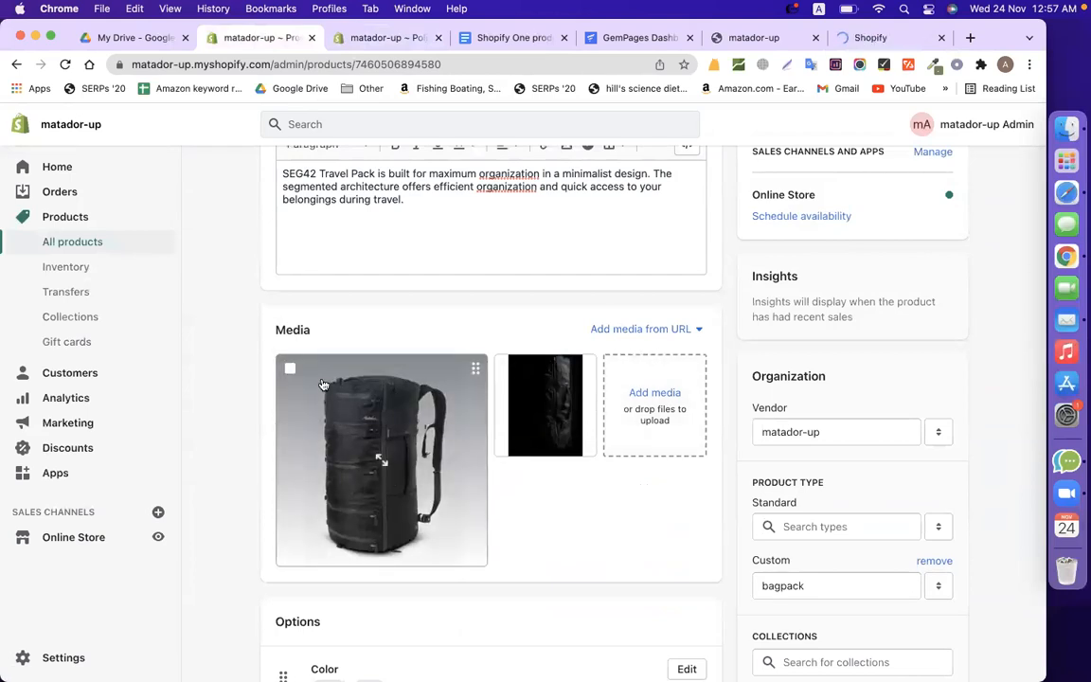
pyautogui.click(475, 368)
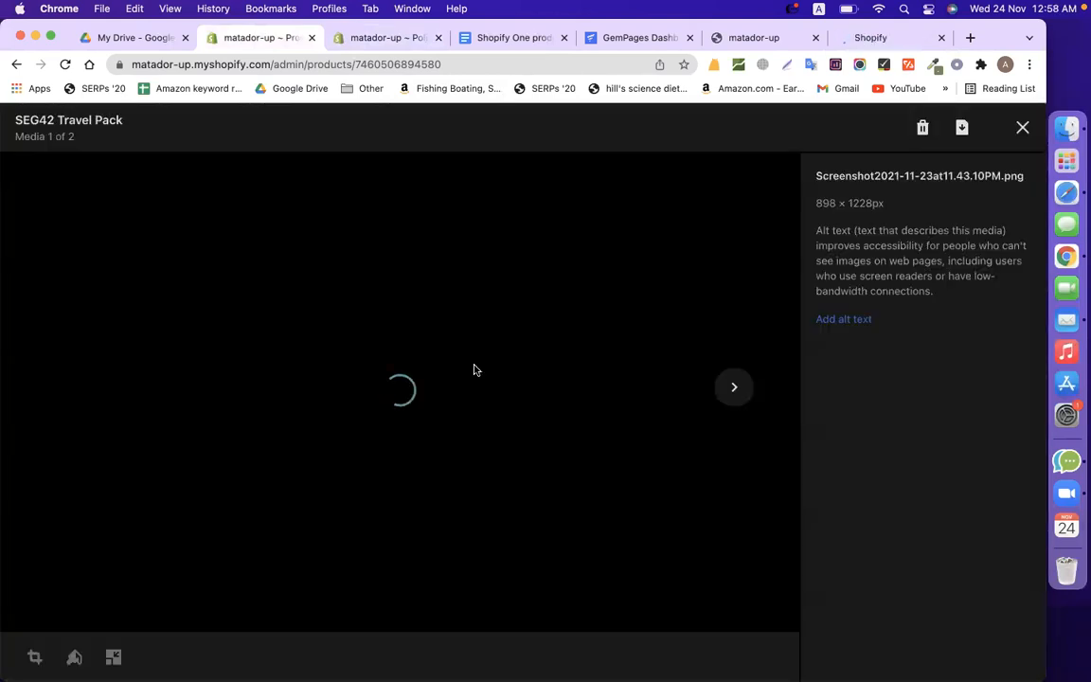
pyautogui.click(1021, 127)
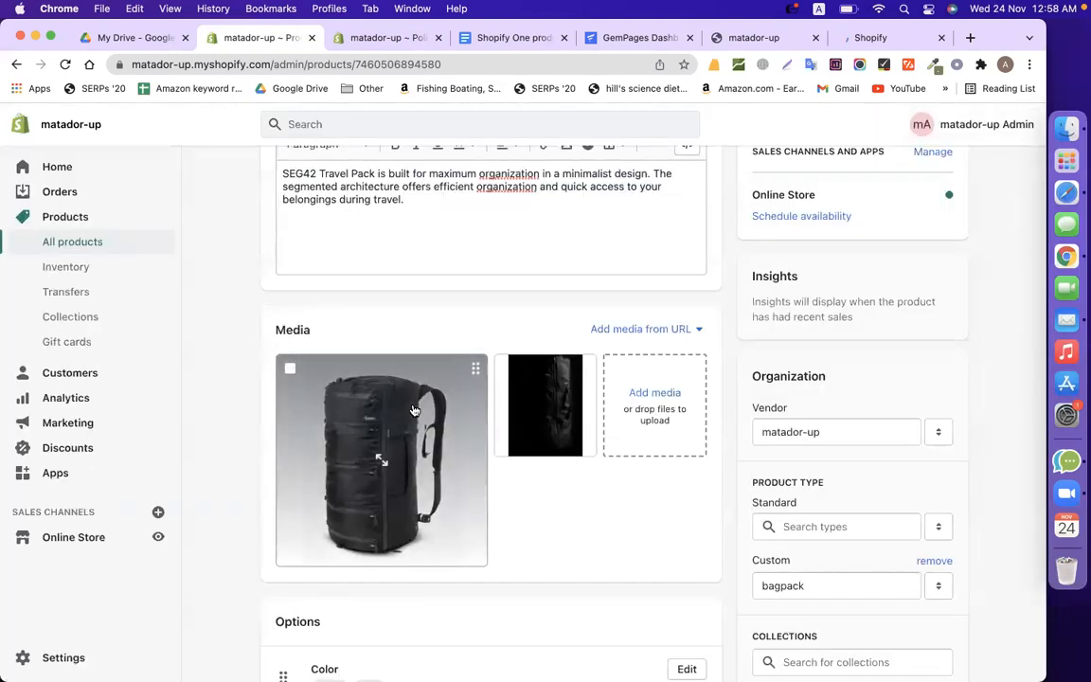
pyautogui.click(438, 431)
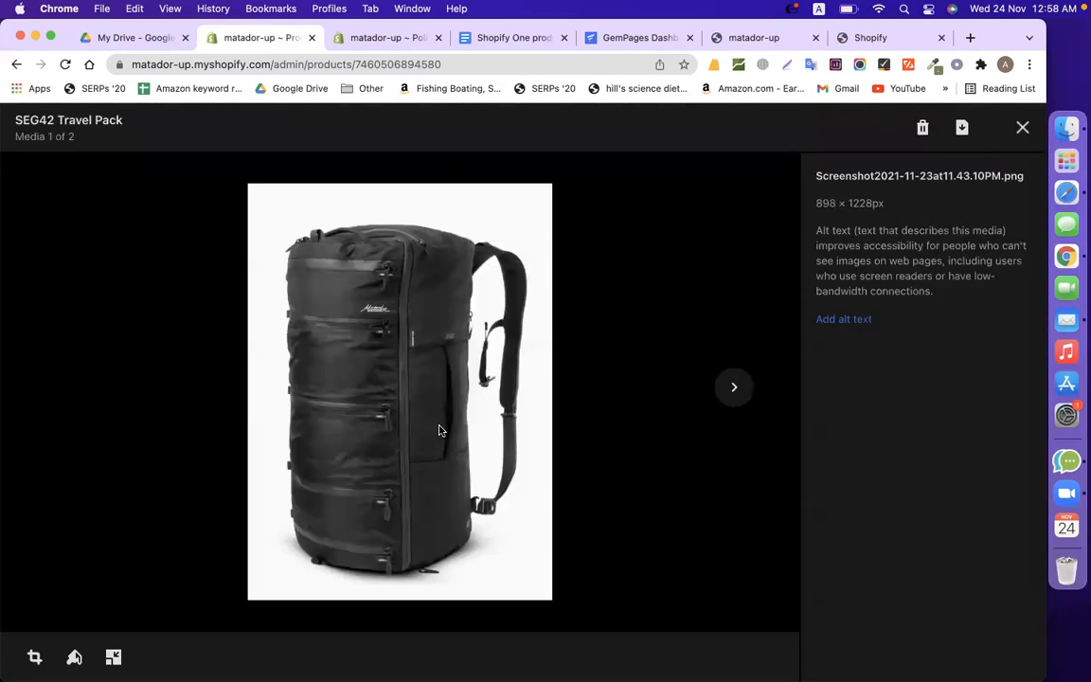
pyautogui.click(838, 321)
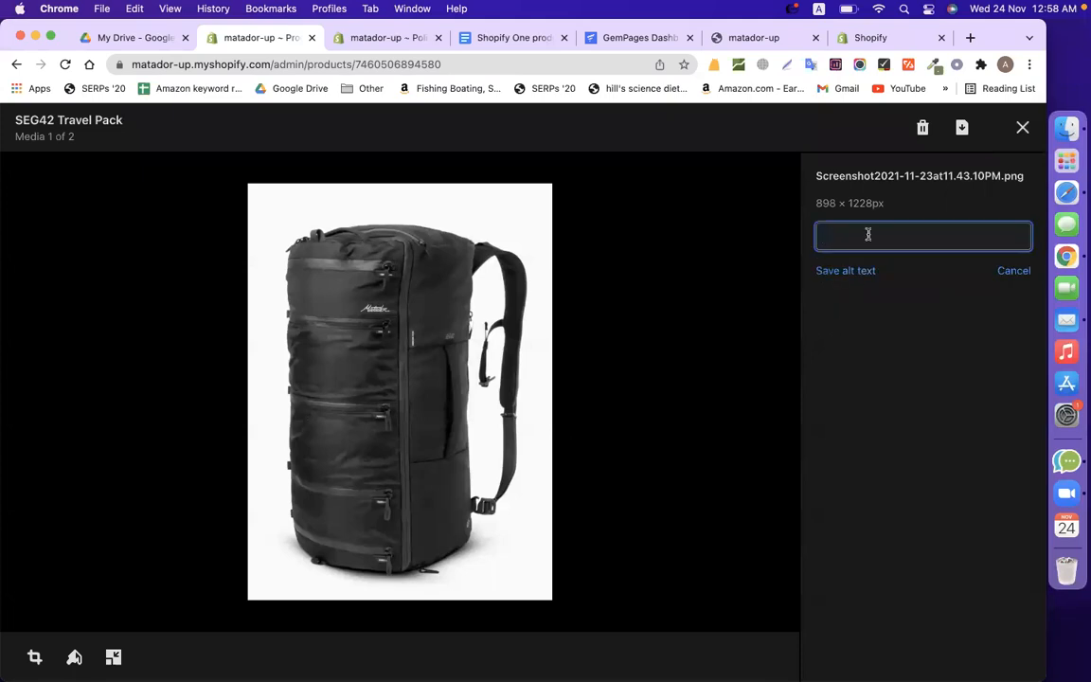
pyautogui.write('SEG42 Travel Pack')
pyautogui.click(1013, 271)
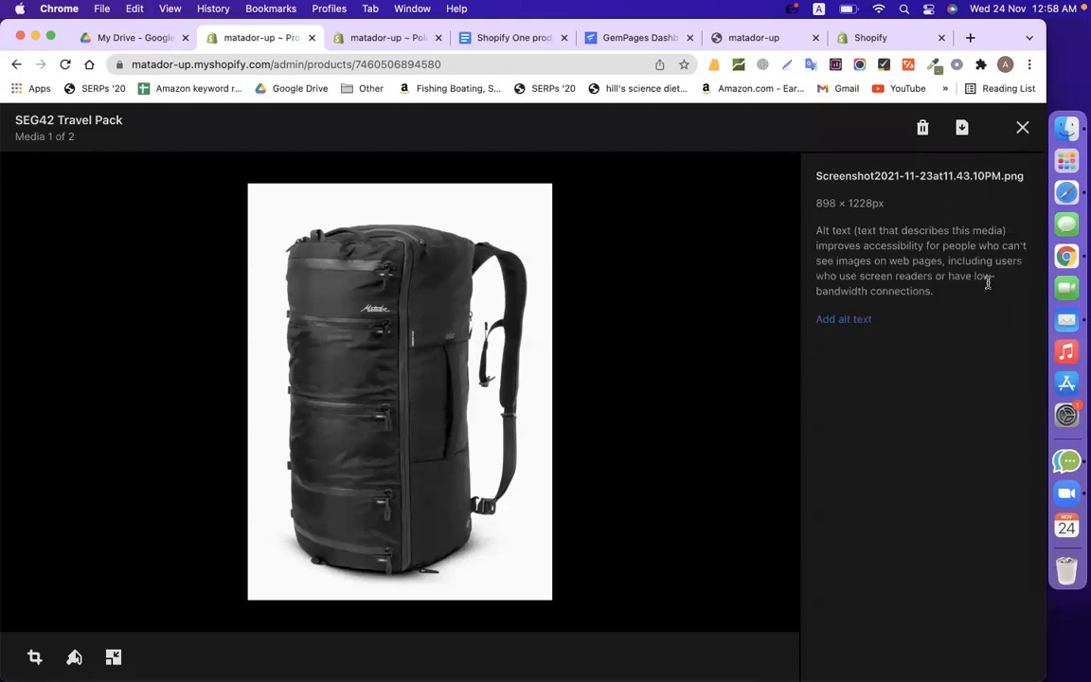
pyautogui.click(860, 320)
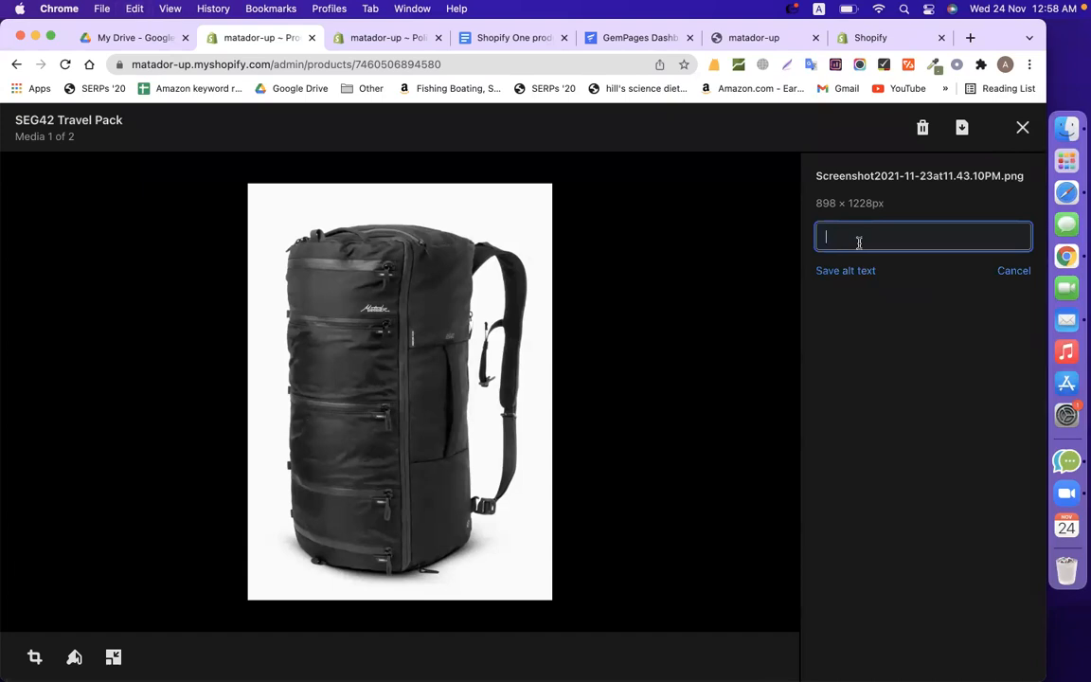
pyautogui.write('SEG42 Travel Pack')
pyautogui.press('Return')
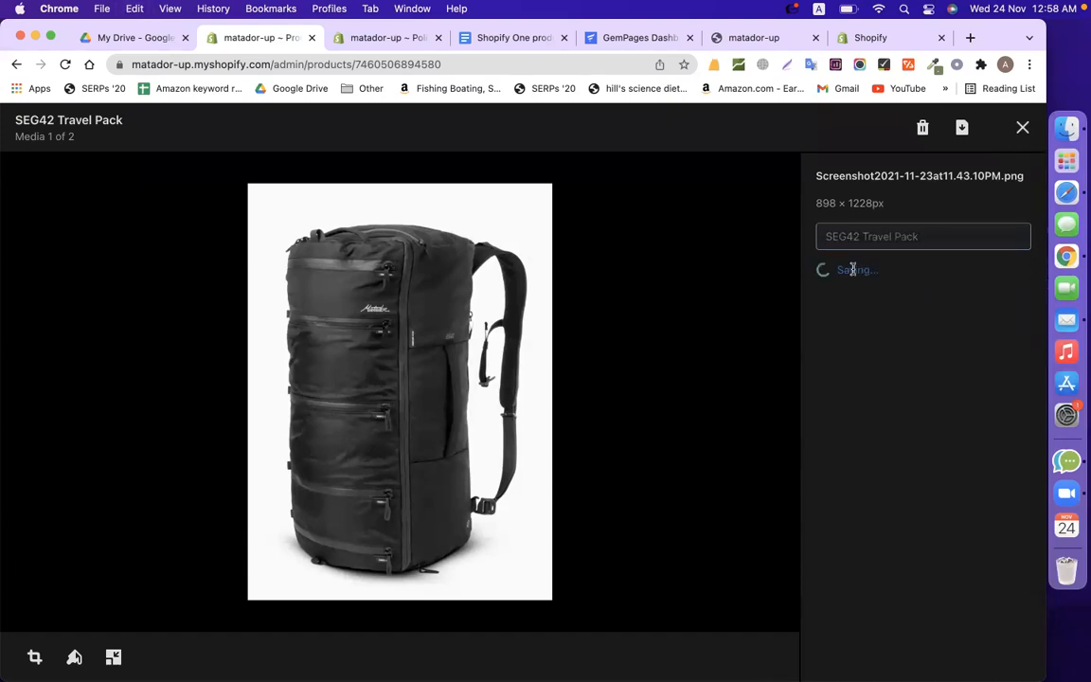
pyautogui.click(1021, 126)
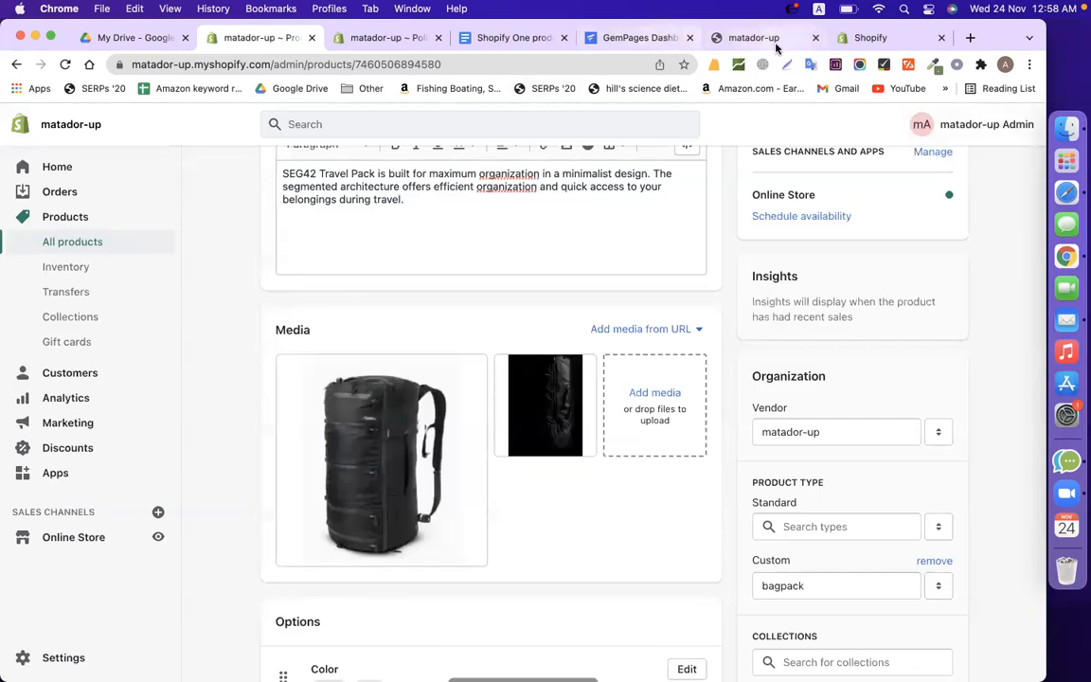
# Step: Choose the basic Smart SEO plan and dismiss the support chat popup
pyautogui.click(767, 38)
pyautogui.click(848, 43)
pyautogui.scroll(-5, 570, 414)
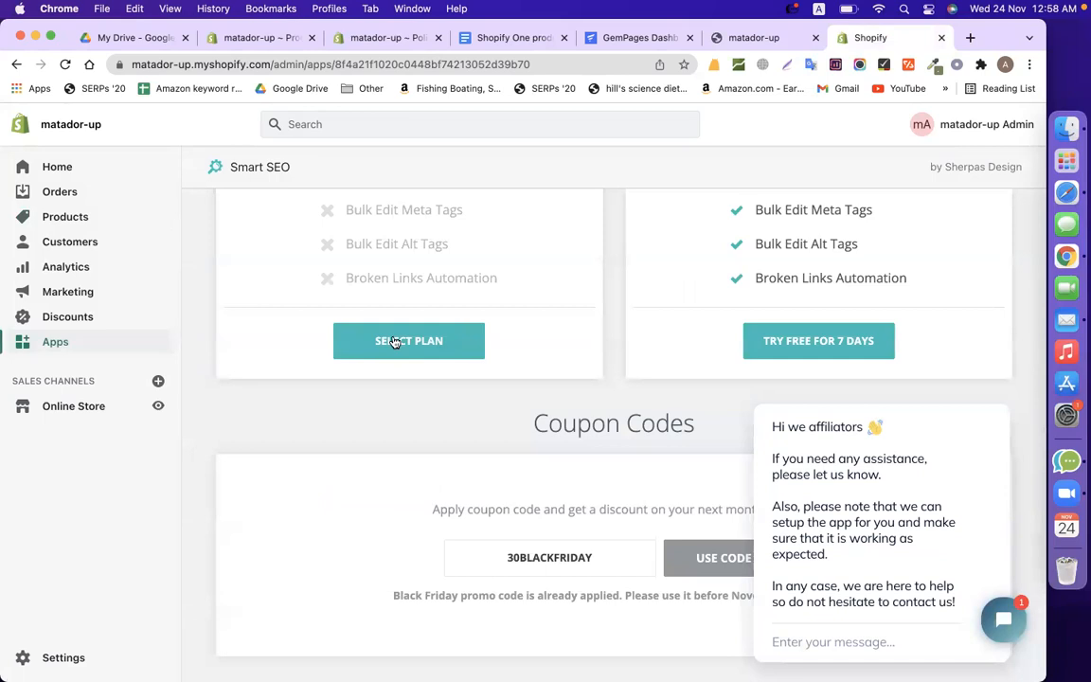
pyautogui.click(395, 342)
pyautogui.scroll(5, 396, 351)
pyautogui.scroll(-1, 400, 371)
pyautogui.scroll(1, 402, 372)
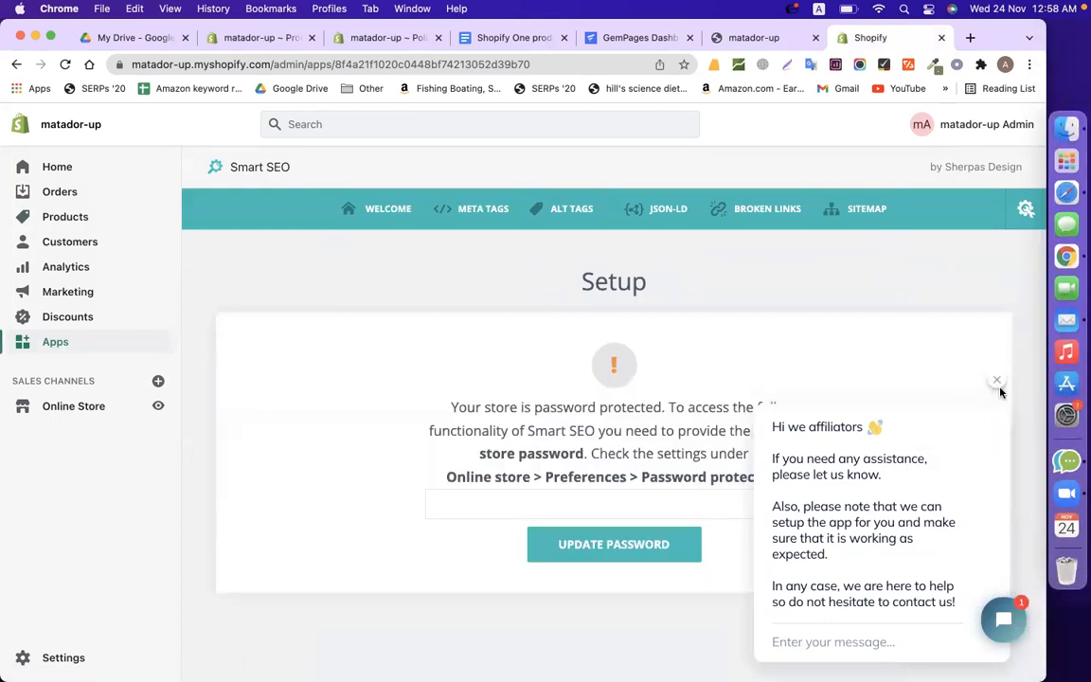
pyautogui.click(997, 384)
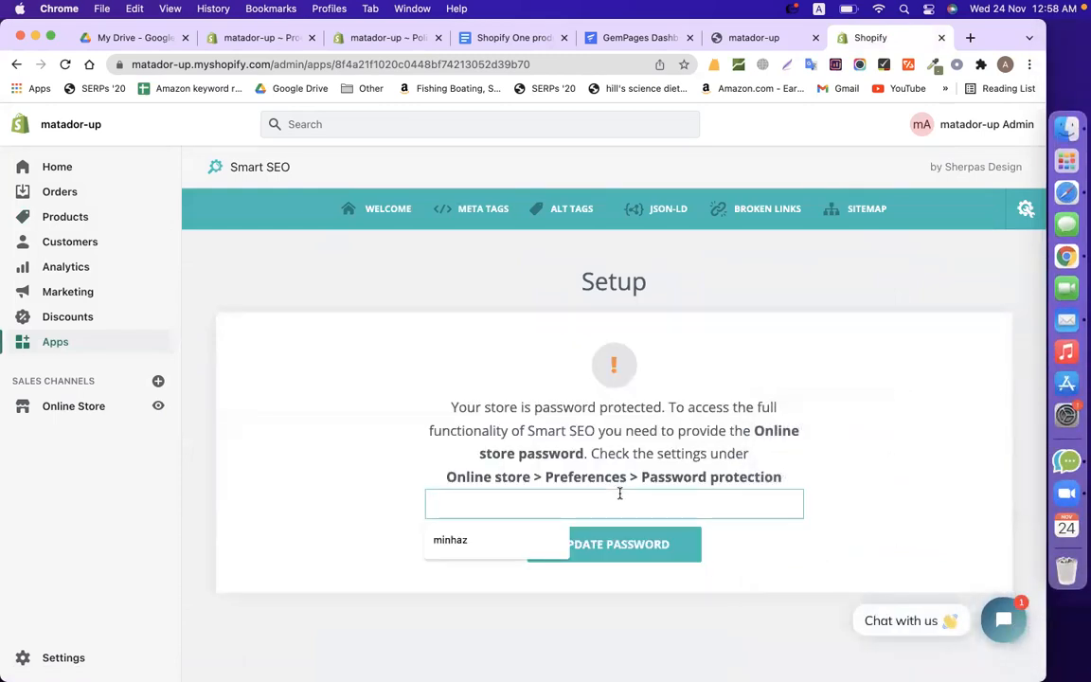
# Step: Autofill and submit the store password, then integrate Smart SEO into the store
pyautogui.click(502, 545)
pyautogui.click(632, 547)
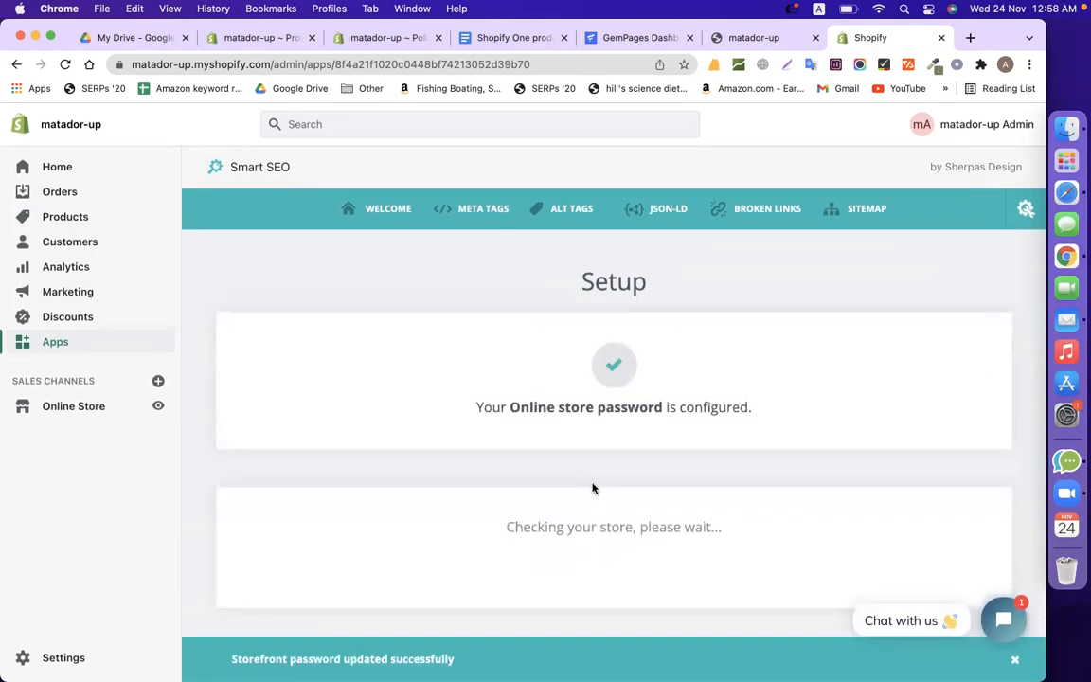
pyautogui.scroll(-2, 592, 487)
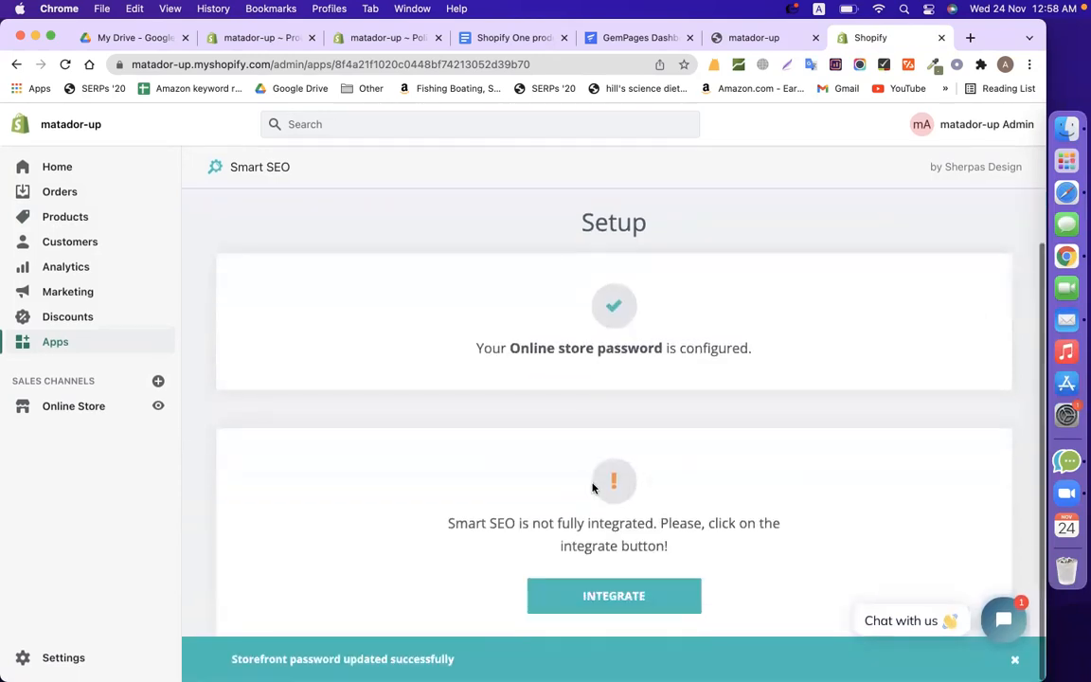
pyautogui.click(608, 587)
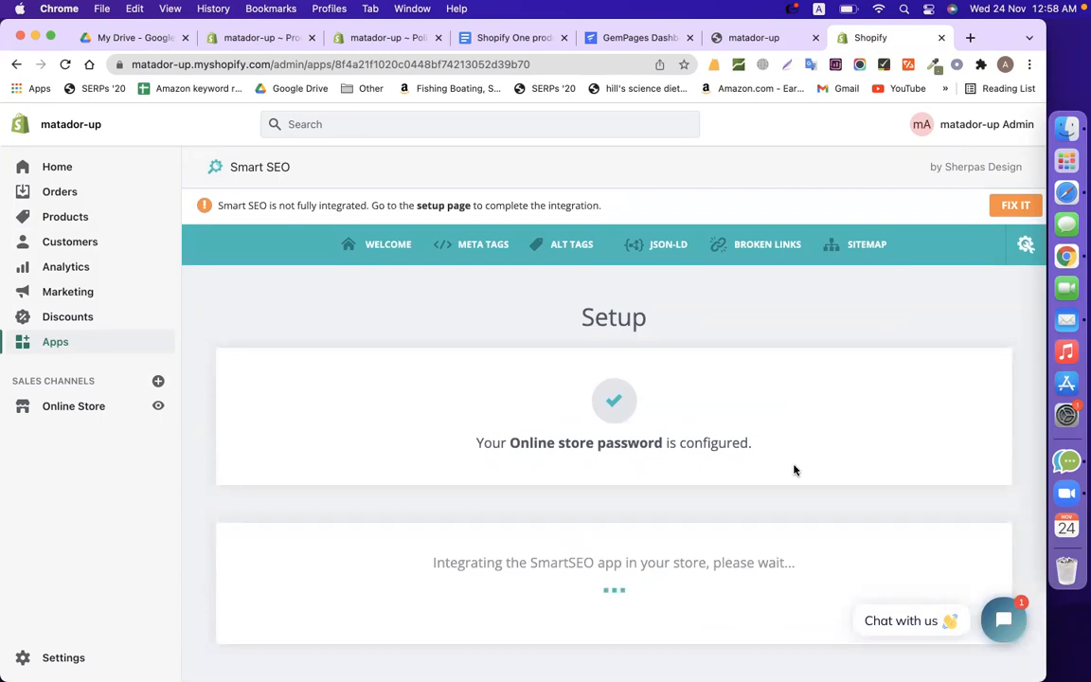
pyautogui.scroll(-2, 793, 470)
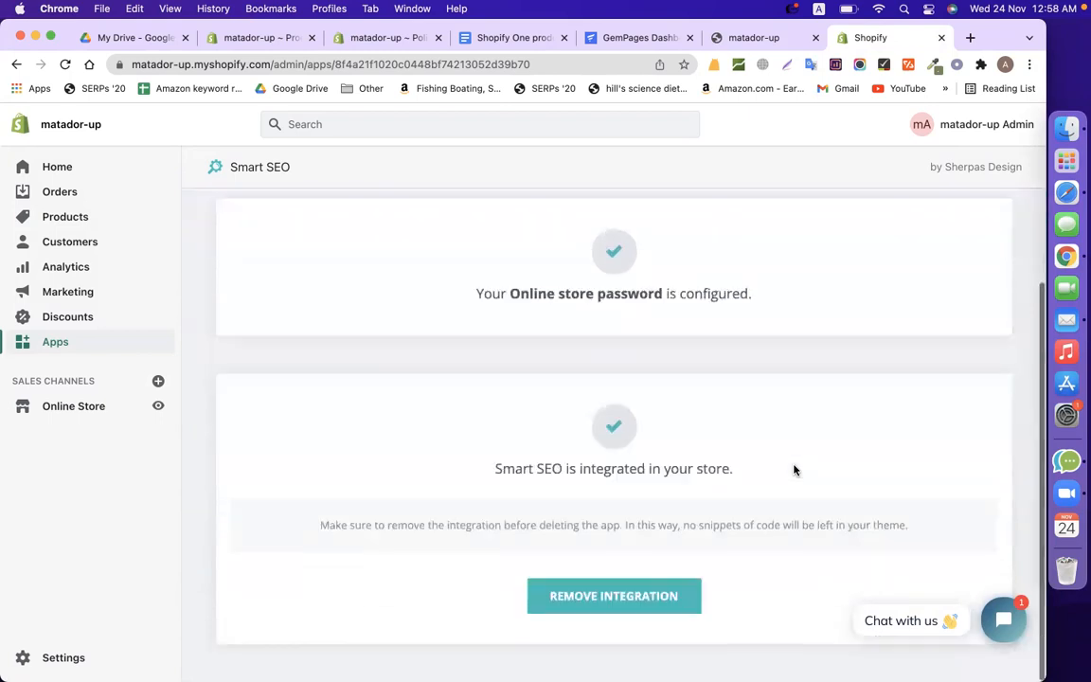
pyautogui.scroll(2, 793, 470)
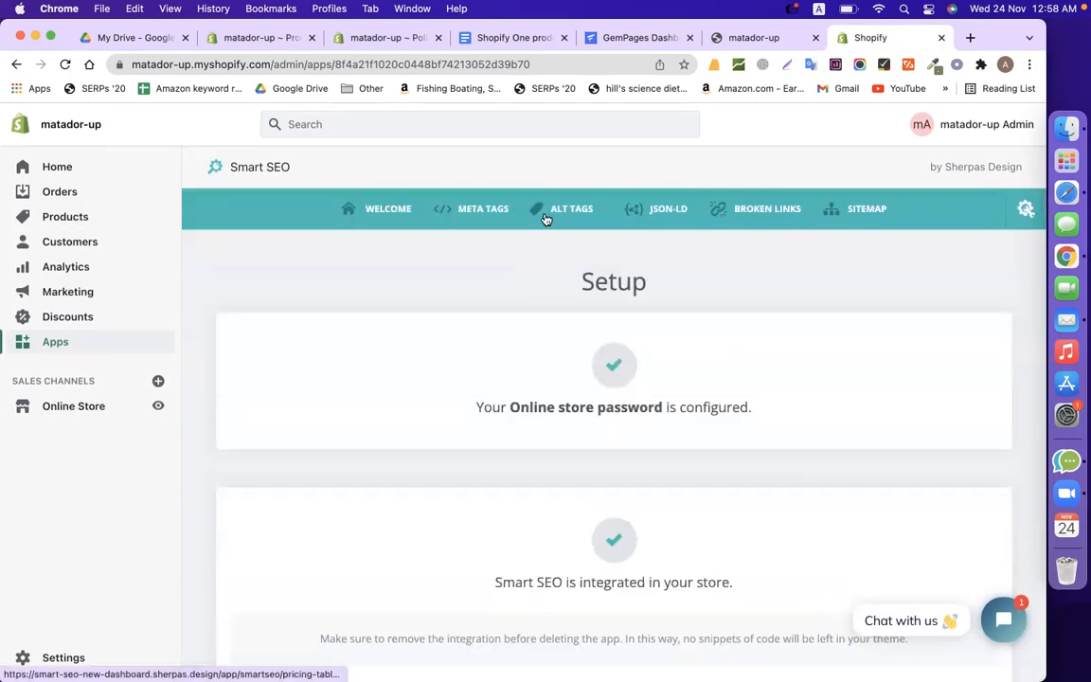
# Step: In Smart SEO's alt tags list, set the second SEG42 Travel Pack image's alt tag to 'SEG42 Travel Pack'
pyautogui.click(551, 217)
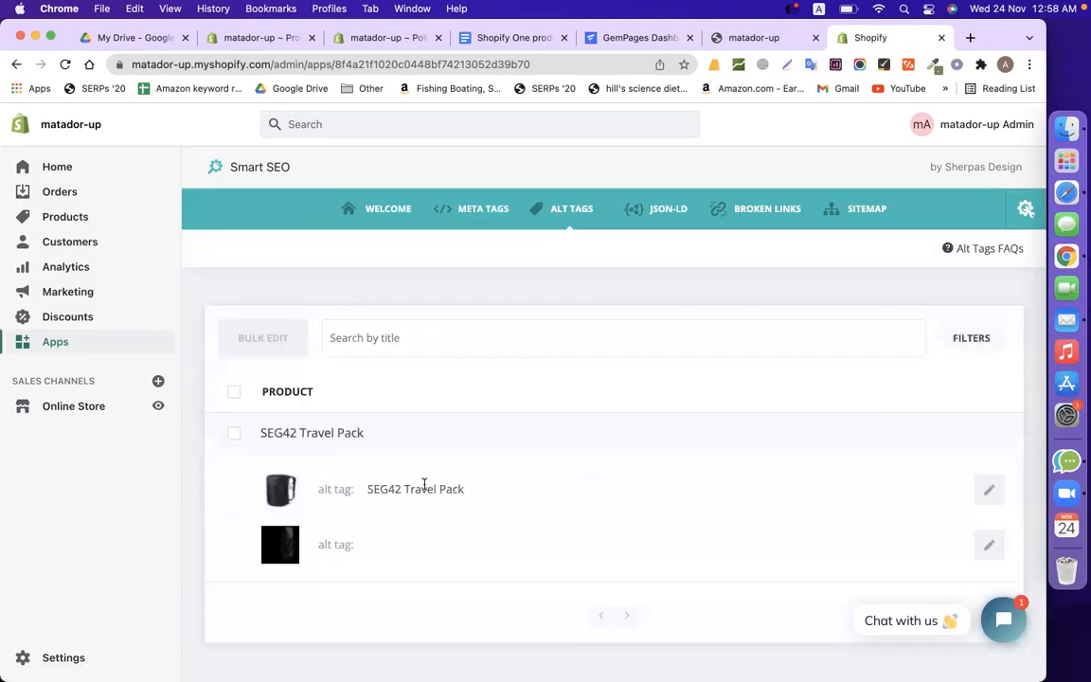
pyautogui.moveTo(368, 489); pyautogui.dragTo(481, 493)
pyautogui.press('super+c')
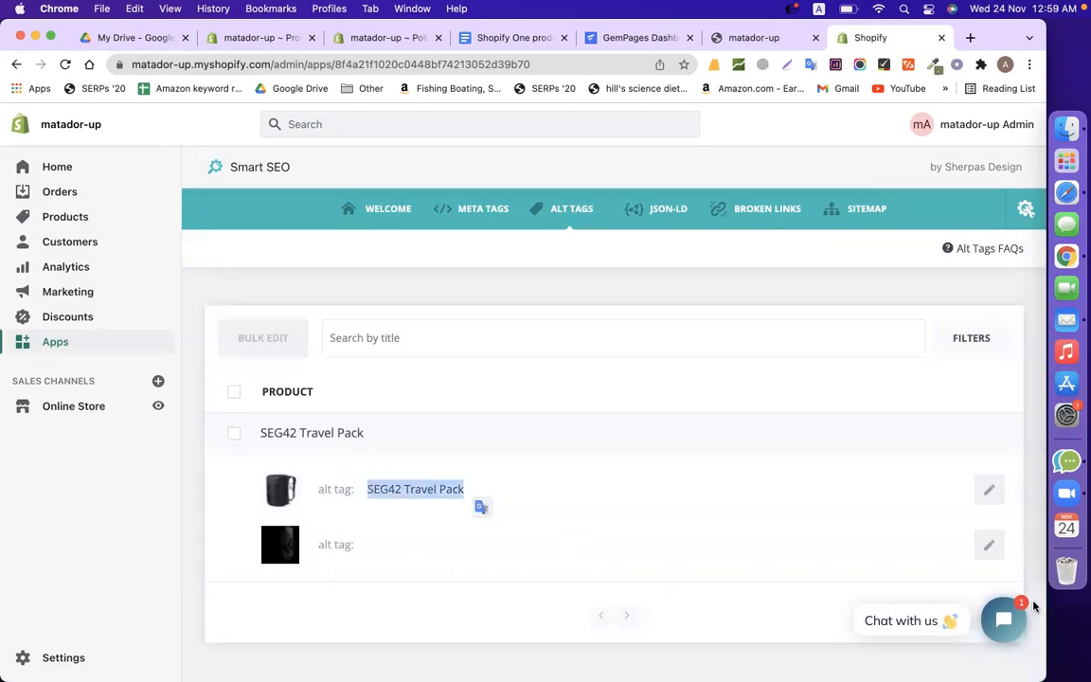
pyautogui.click(988, 546)
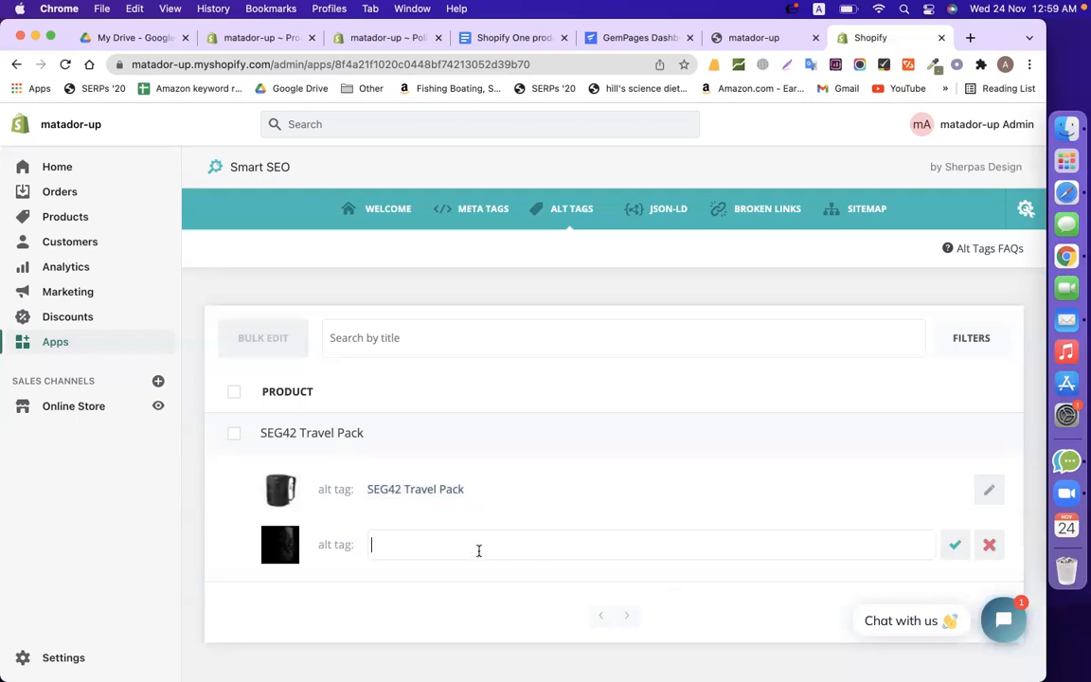
pyautogui.press('super+v')
pyautogui.click(954, 545)
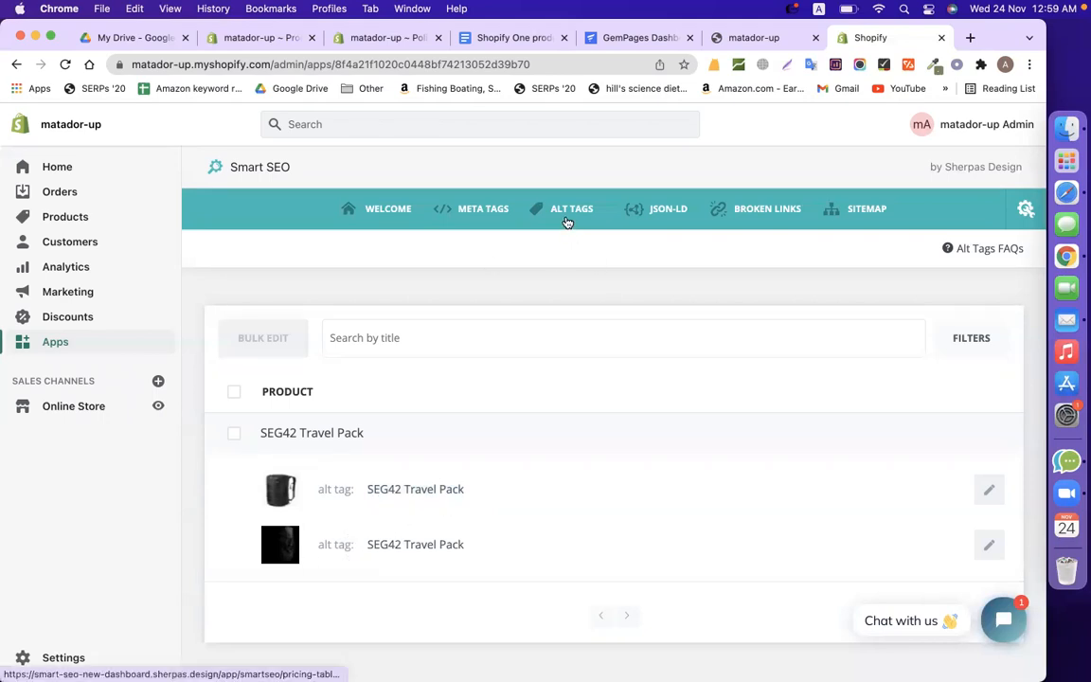
pyautogui.click(505, 209)
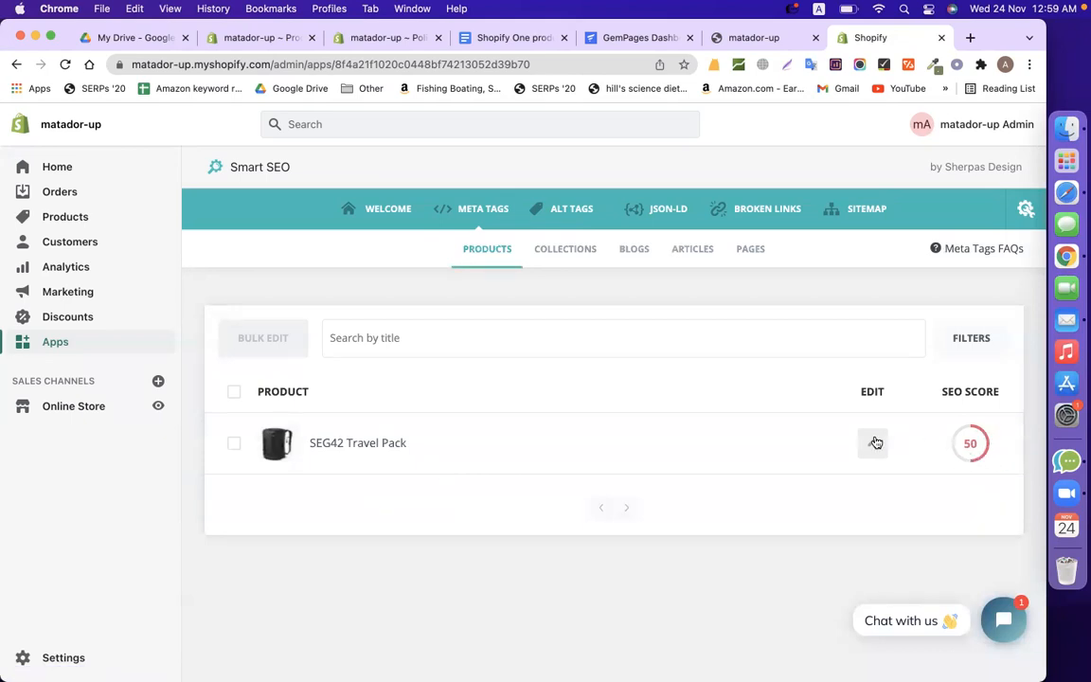
# Step: Append '| Best BagPack For Travelling' to the SEG42 Travel Pack meta title
pyautogui.click(870, 441)
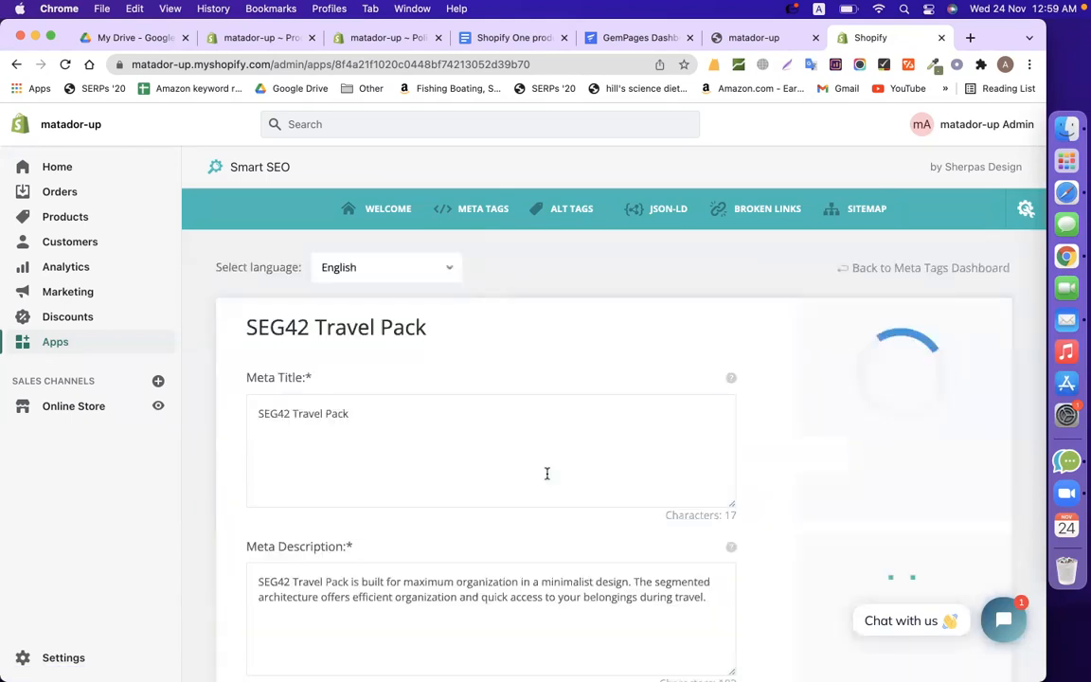
pyautogui.click(423, 456)
pyautogui.scroll(-3, 422, 456)
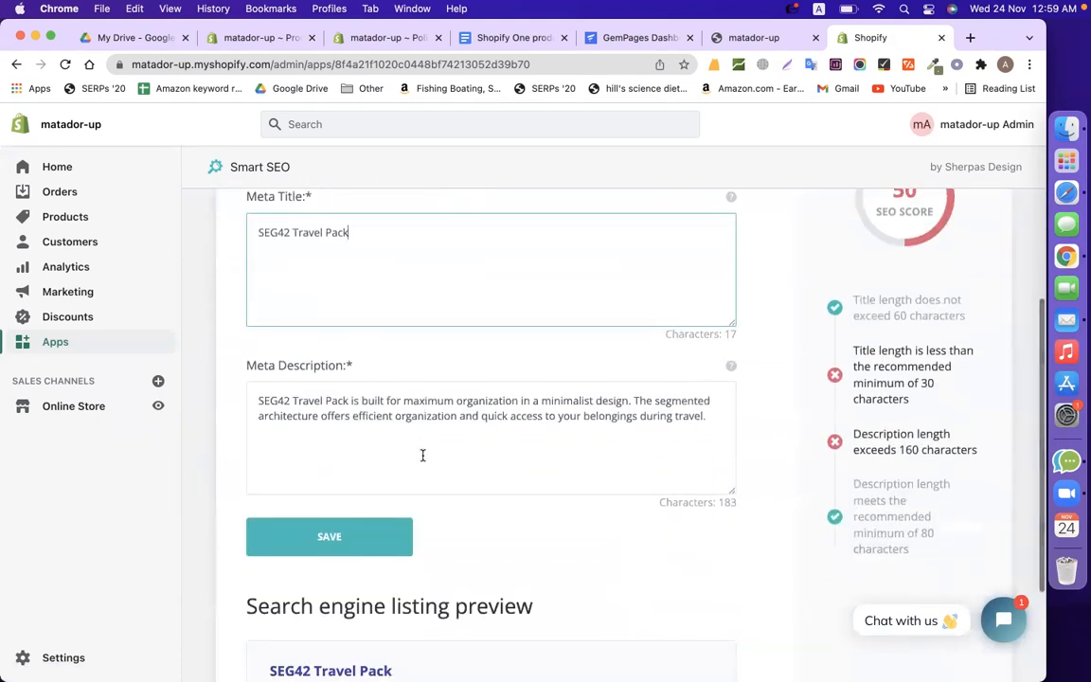
pyautogui.moveTo(880, 351); pyautogui.dragTo(914, 350)
pyautogui.scroll(3, 502, 322)
pyautogui.click(426, 405)
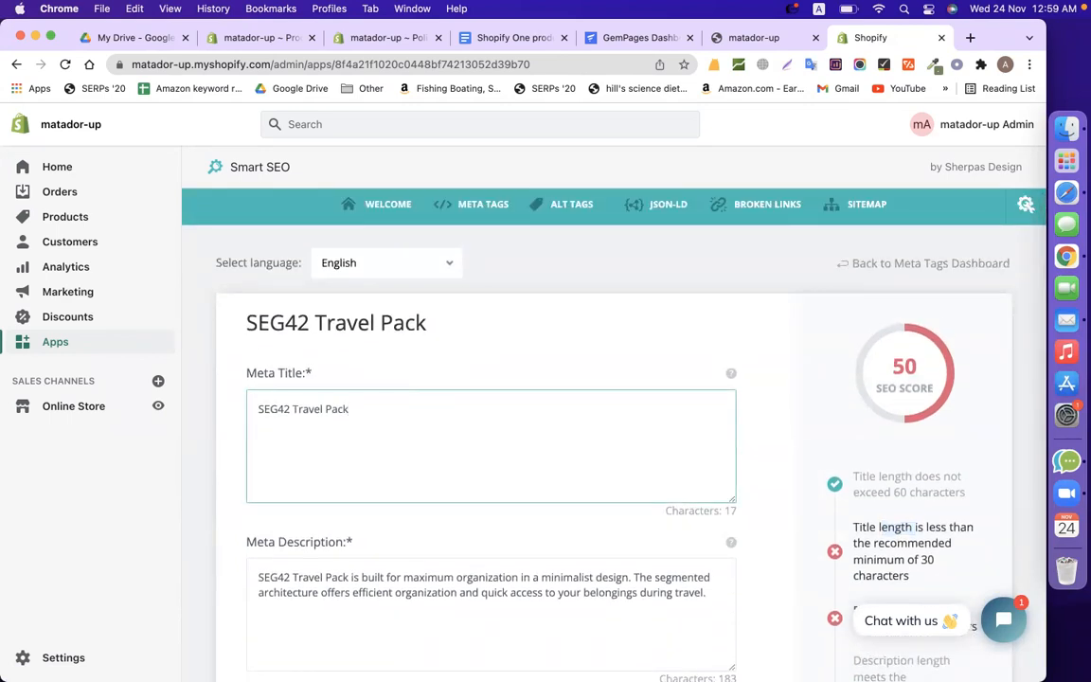
pyautogui.write('| Best Bag')
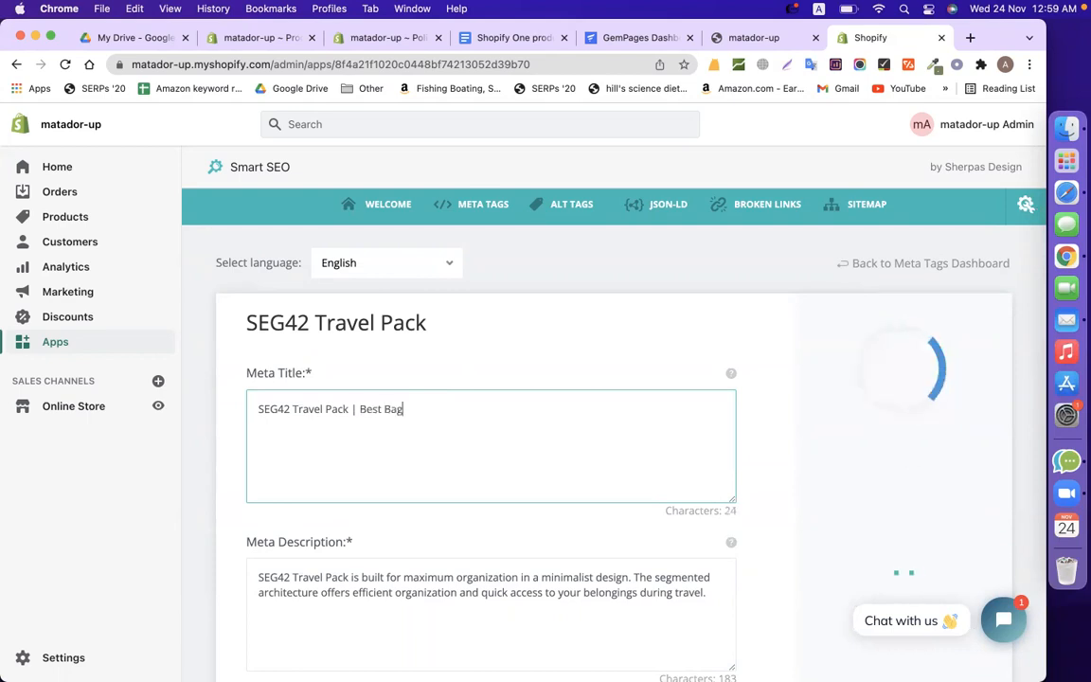
pyautogui.write('Pack For Travelling')
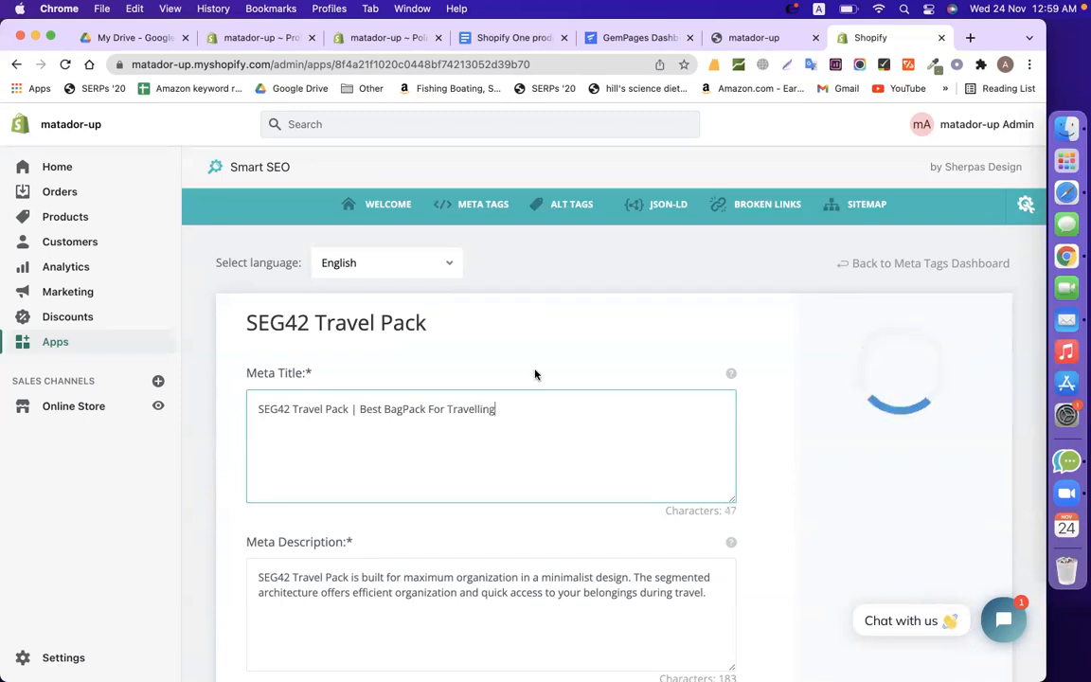
# Step: End the meta description at 'efficient organization.', save, and dismiss the welcome page's Black Friday popup
pyautogui.scroll(-3, 587, 384)
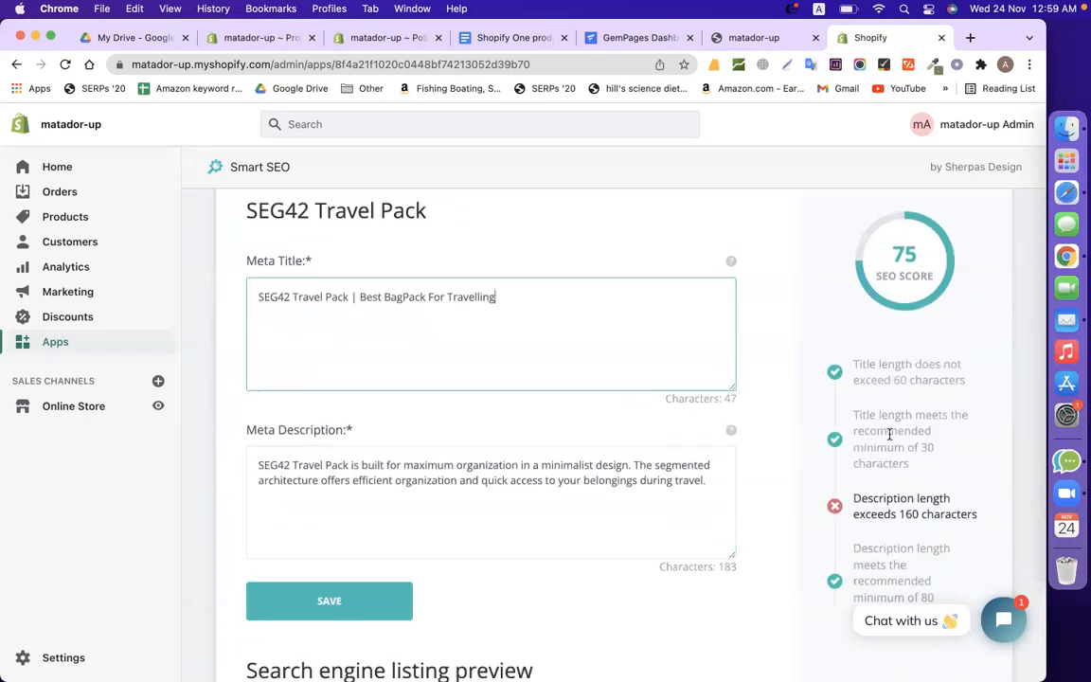
pyautogui.moveTo(878, 513); pyautogui.dragTo(925, 512)
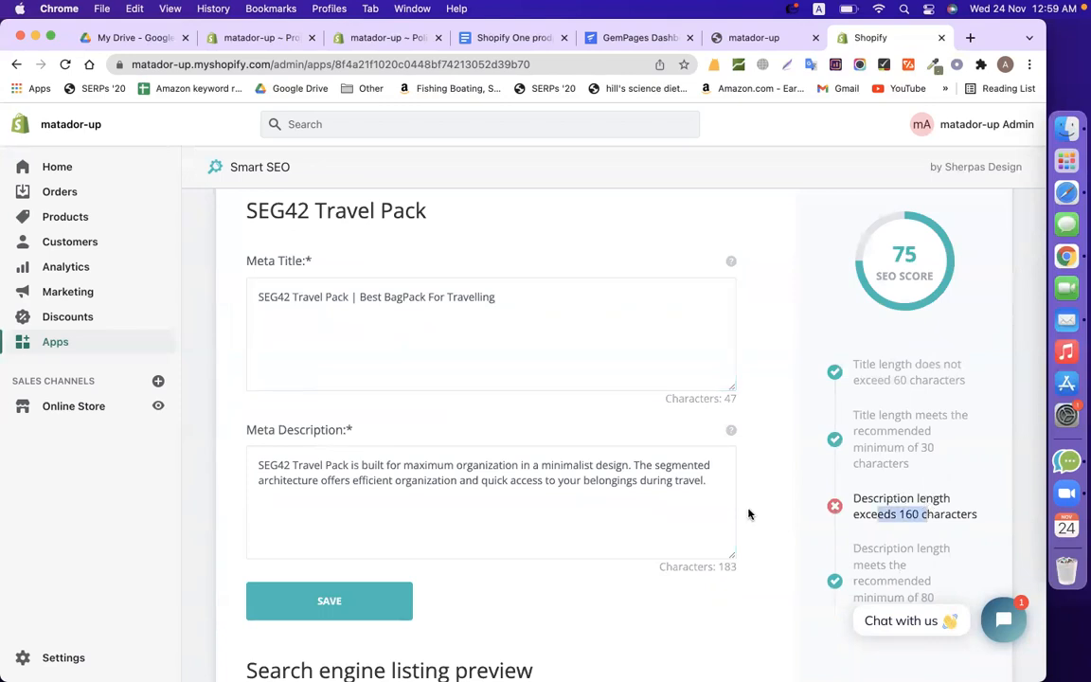
pyautogui.click(609, 507)
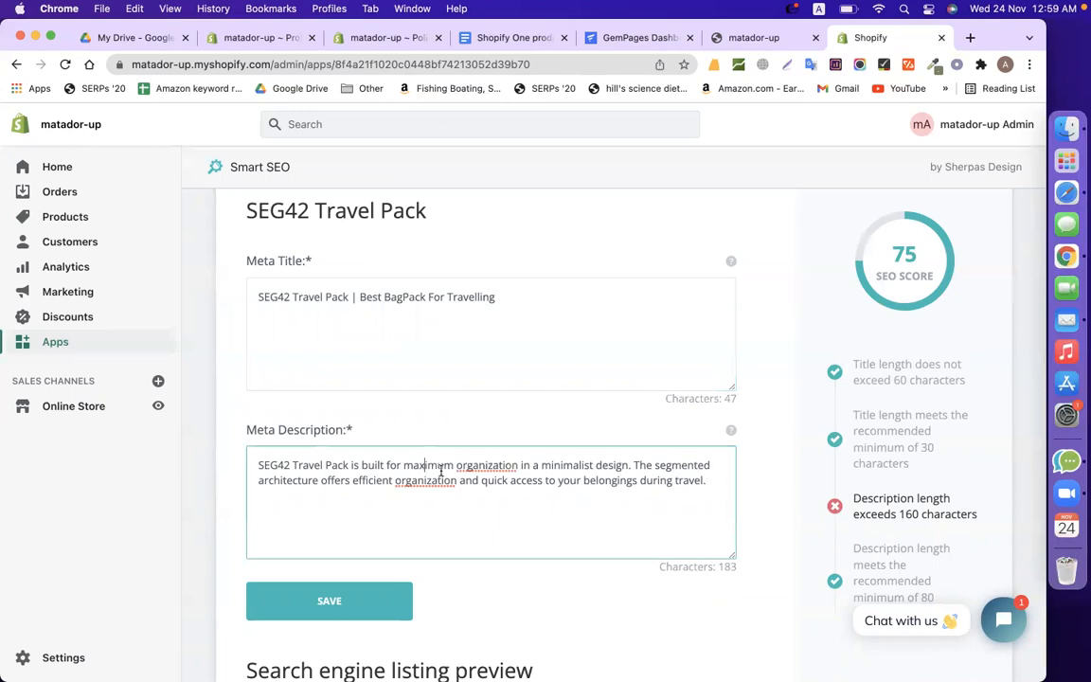
pyautogui.moveTo(707, 481); pyautogui.dragTo(465, 480)
pyautogui.press('BackSpace')
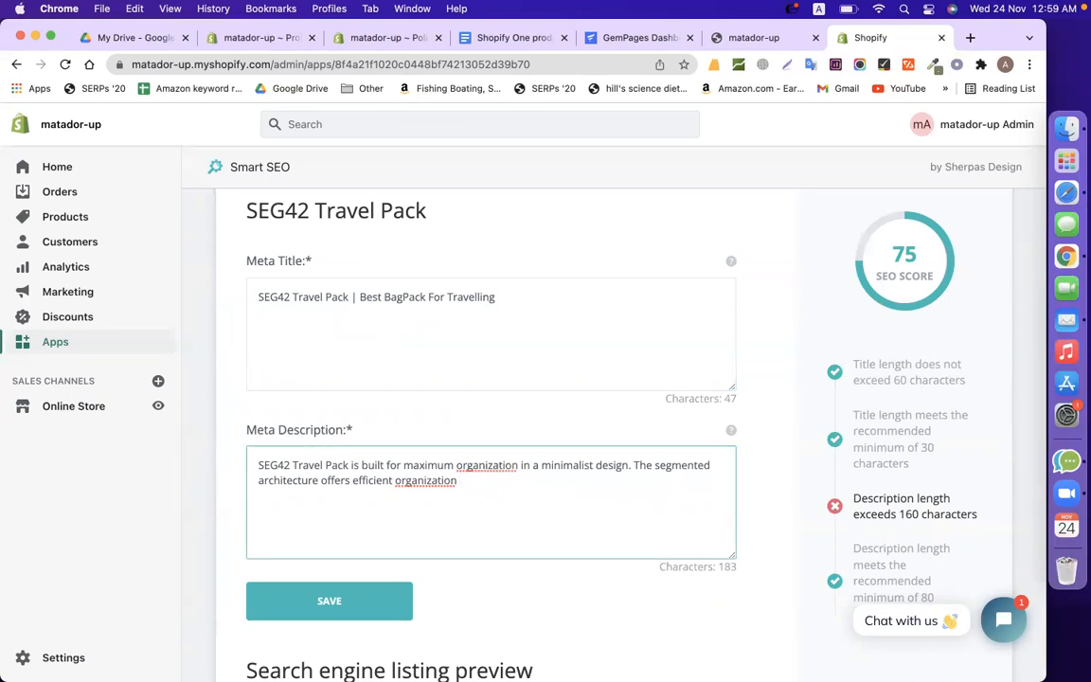
pyautogui.write('.')
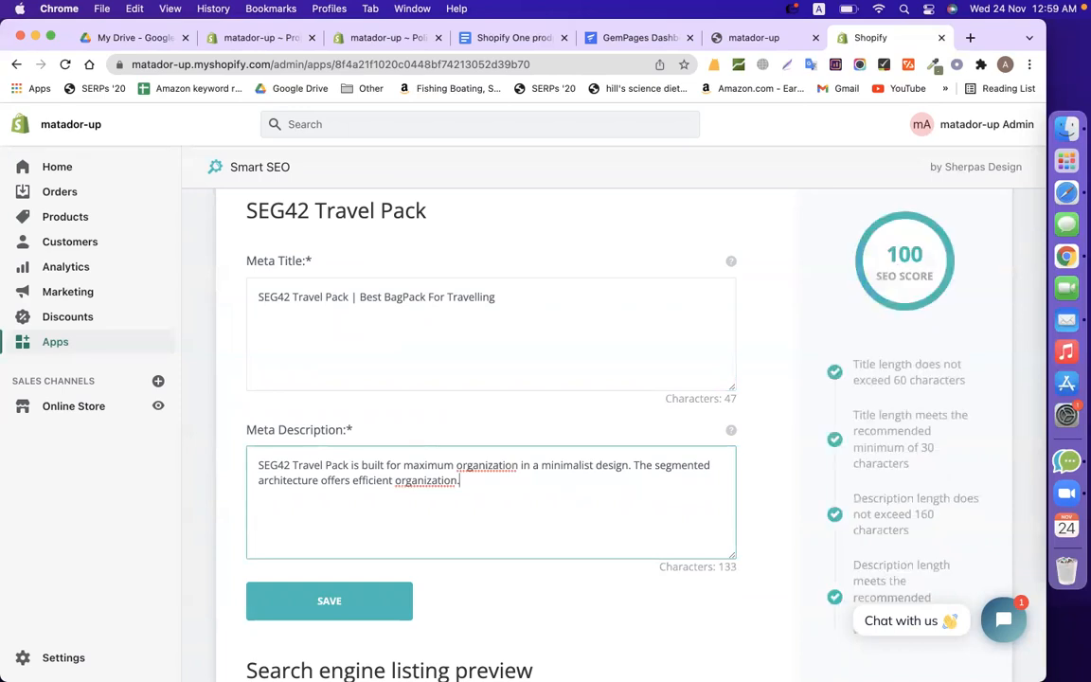
pyautogui.scroll(-4, 661, 445)
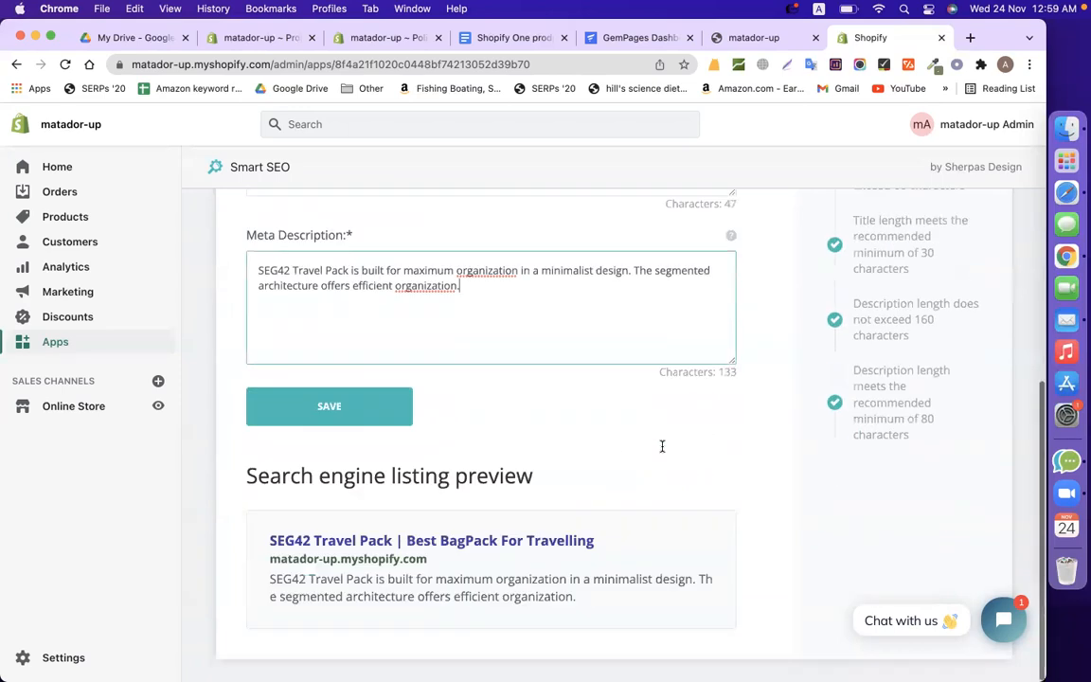
pyautogui.click(324, 406)
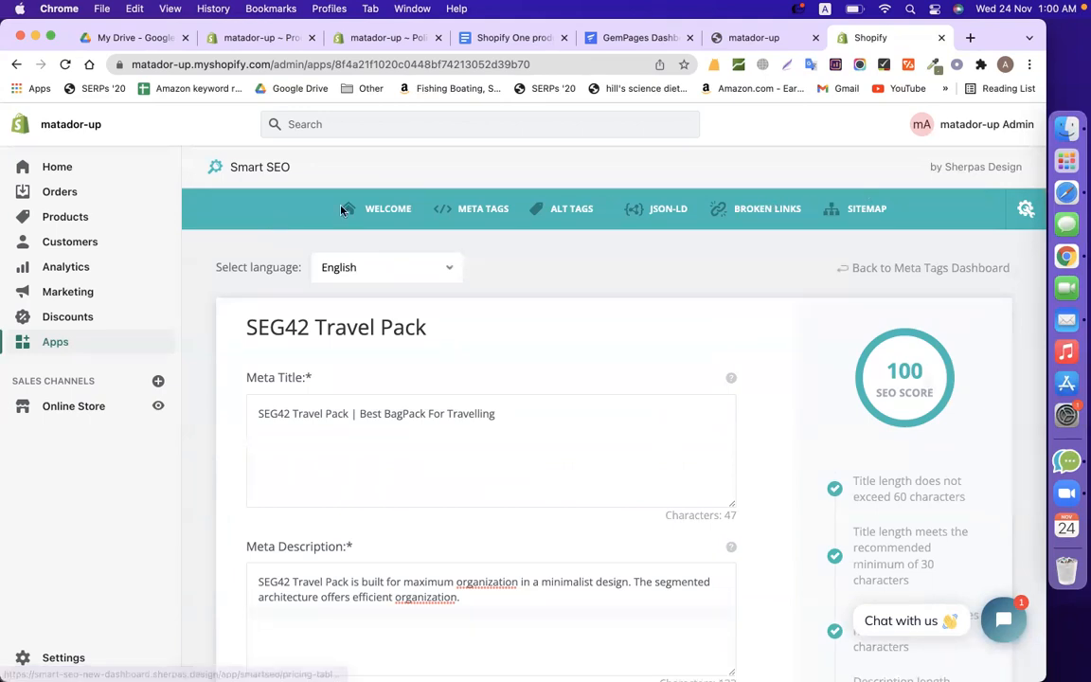
pyautogui.click(375, 212)
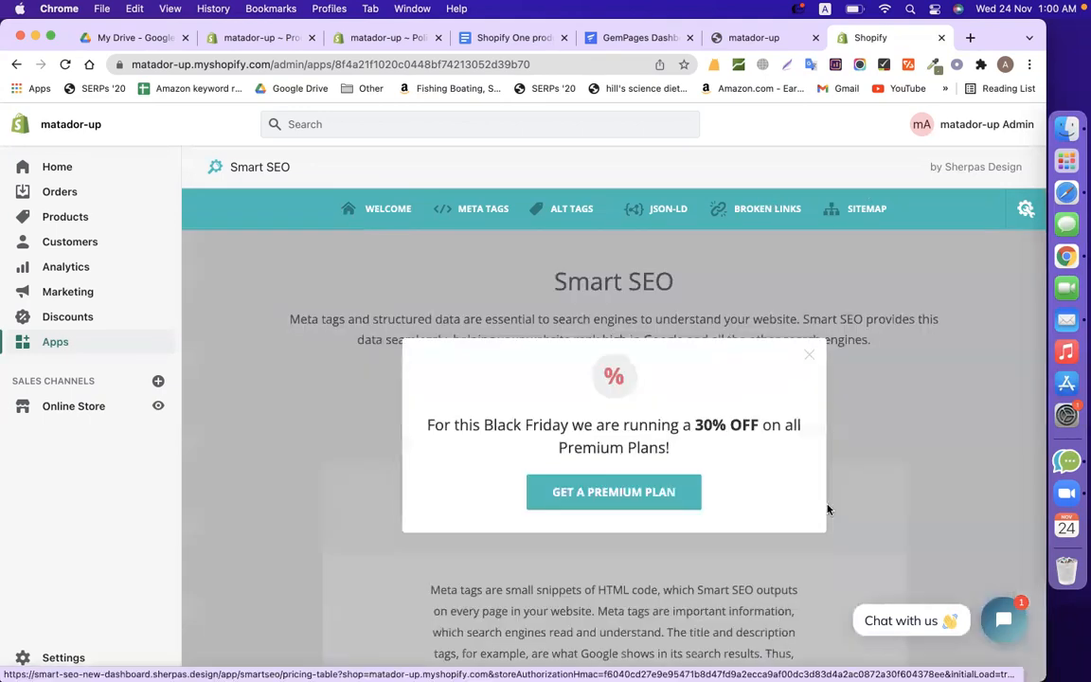
pyautogui.click(809, 361)
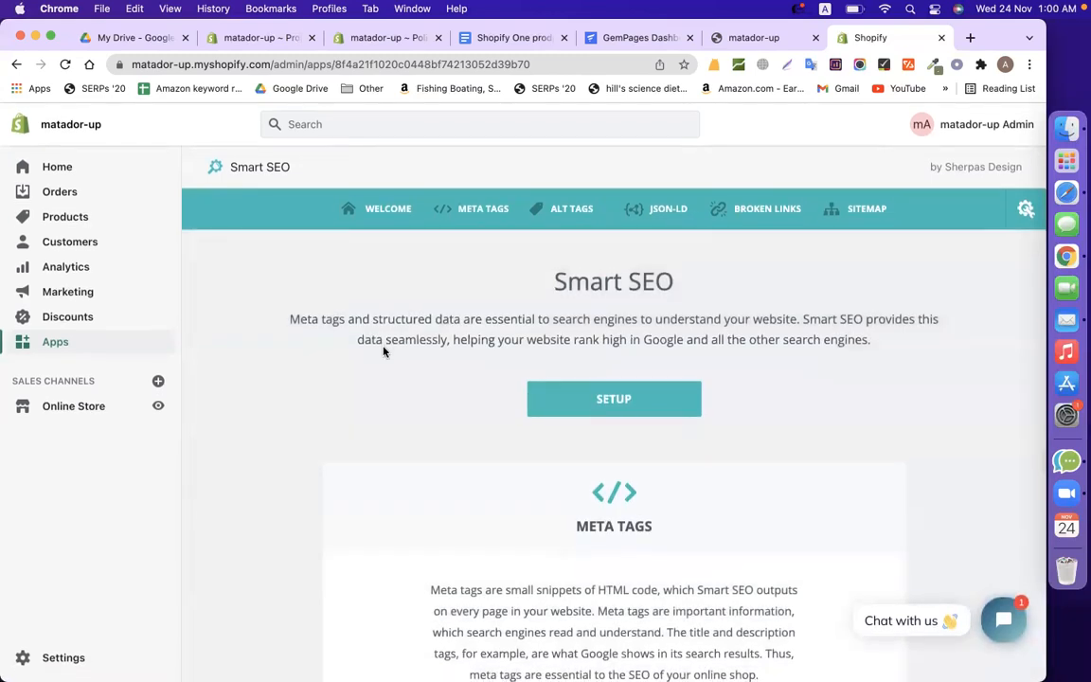
# Step: Screenshot the Matador logo from the top of the Google Docs store design document
pyautogui.click(478, 36)
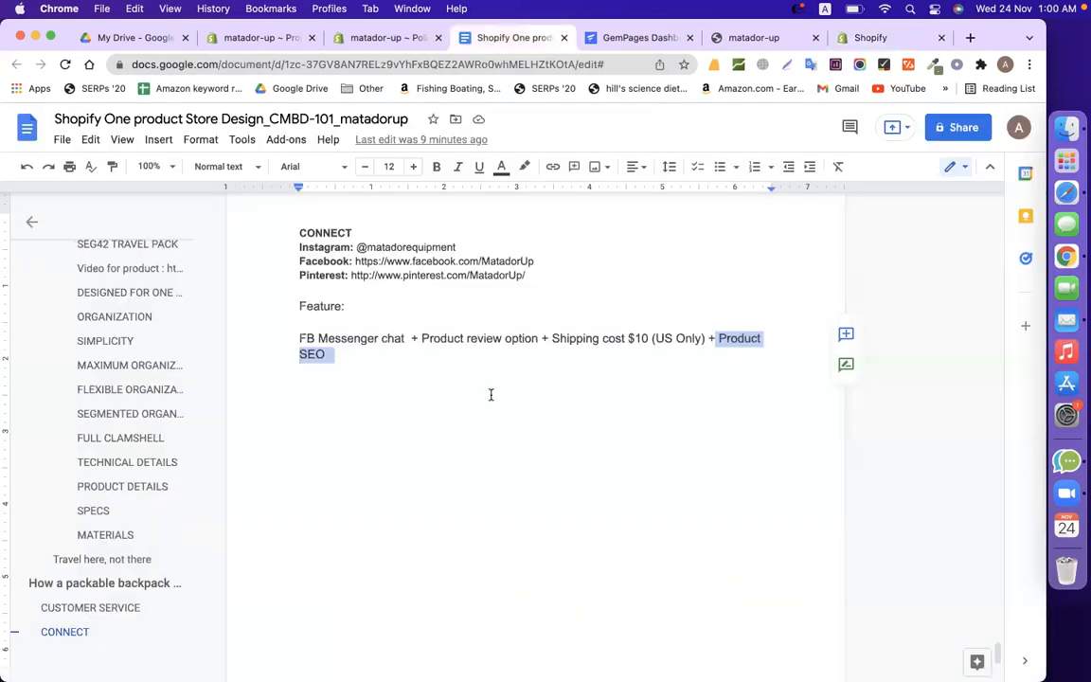
pyautogui.scroll(10, 489, 394)
pyautogui.scroll(20, 489, 394)
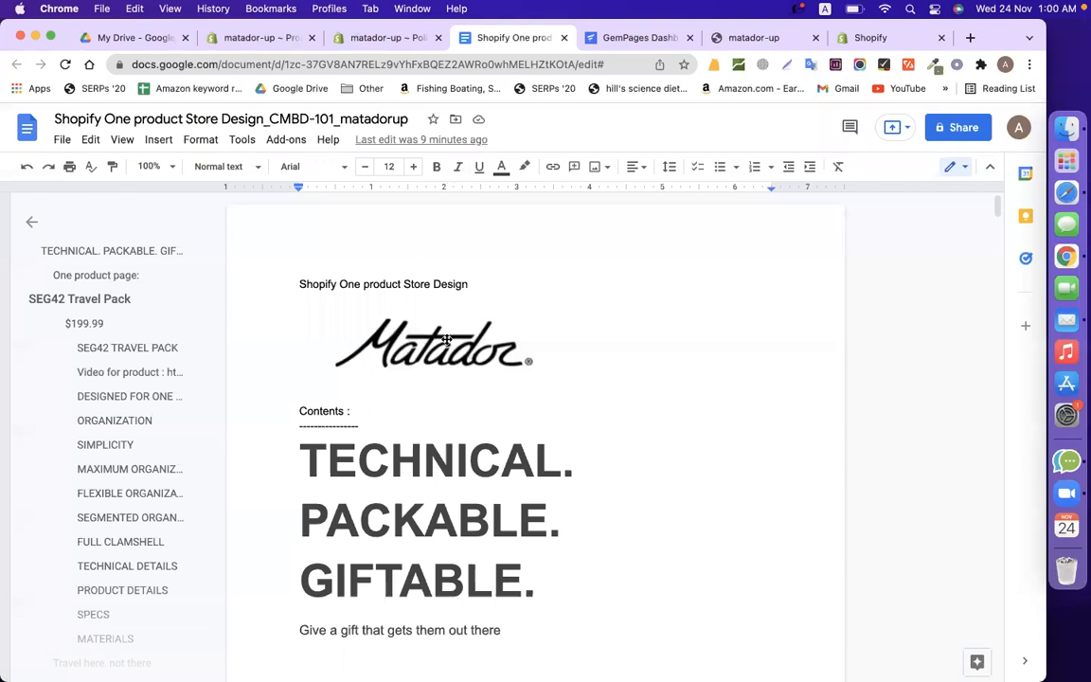
pyautogui.press('super+shift+5')
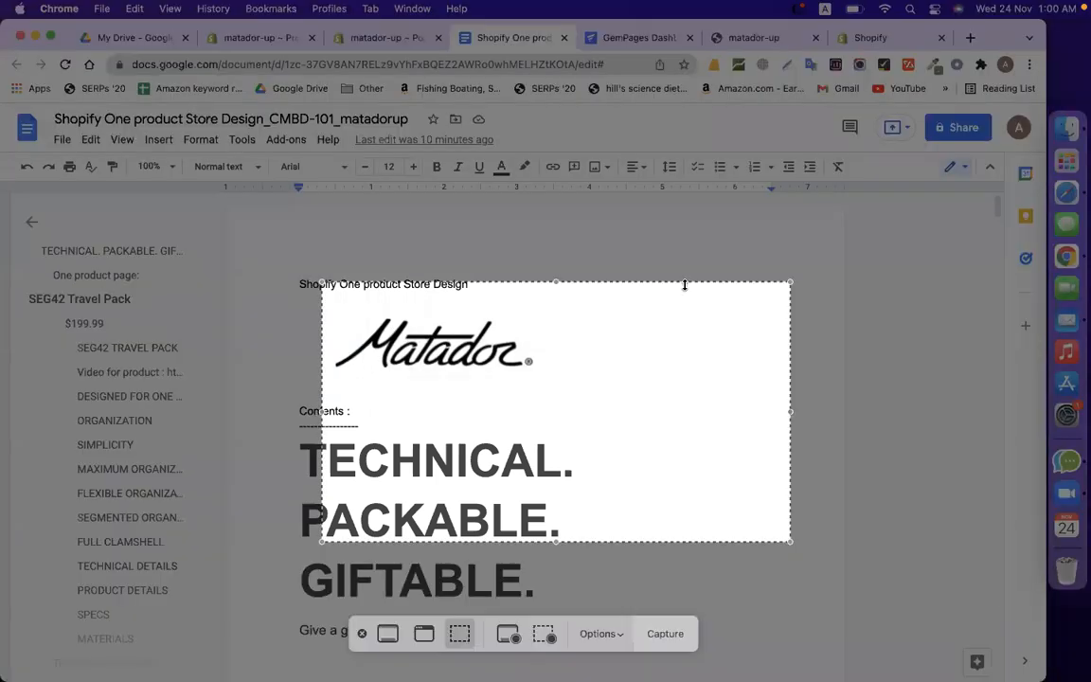
pyautogui.moveTo(511, 397); pyautogui.dragTo(547, 424)
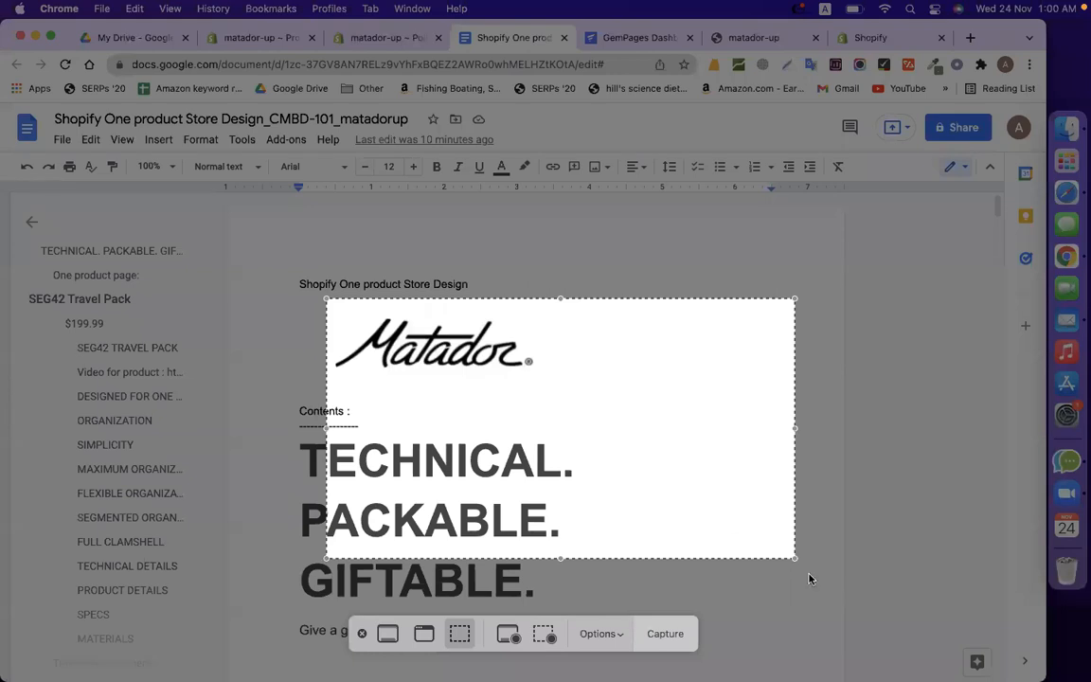
pyautogui.moveTo(792, 559); pyautogui.dragTo(566, 386)
pyautogui.moveTo(439, 300); pyautogui.dragTo(439, 303)
pyautogui.moveTo(562, 346); pyautogui.dragTo(557, 345)
pyautogui.click(665, 632)
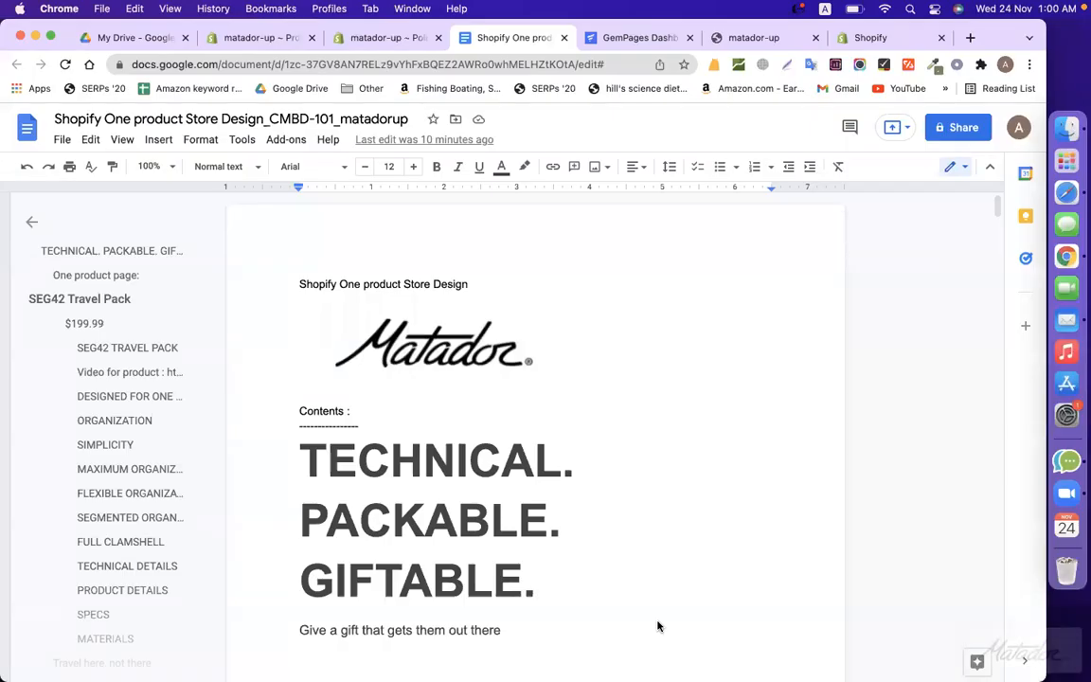
pyautogui.click(341, 40)
# Step: Open the Dawn theme in the Shopify theme editor
pyautogui.click(258, 37)
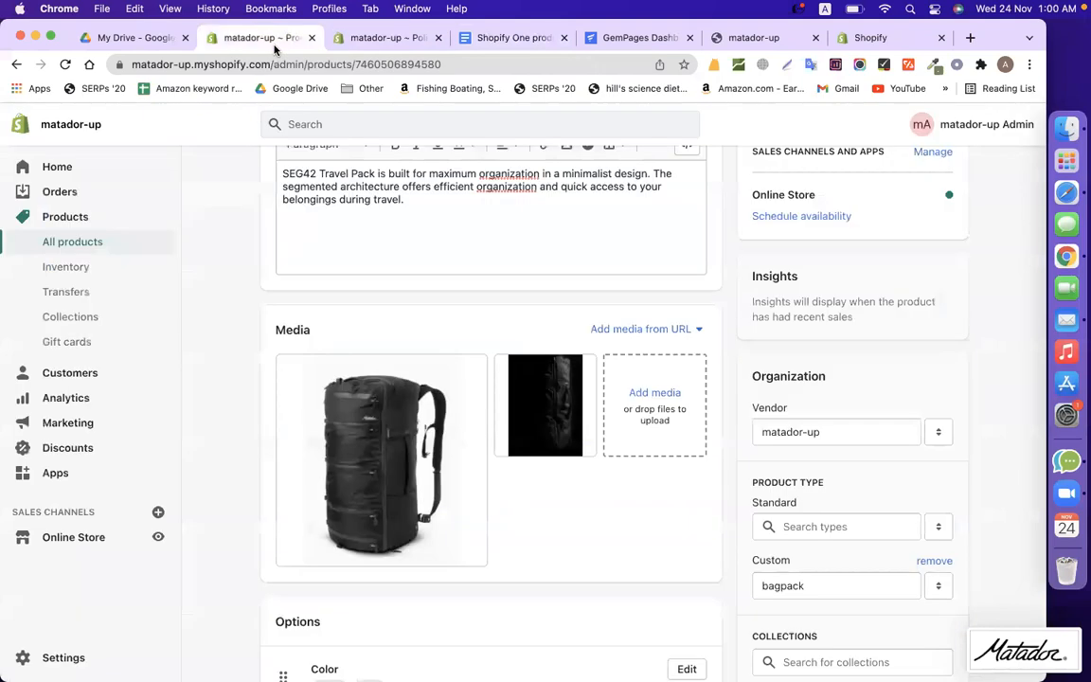
pyautogui.click(84, 538)
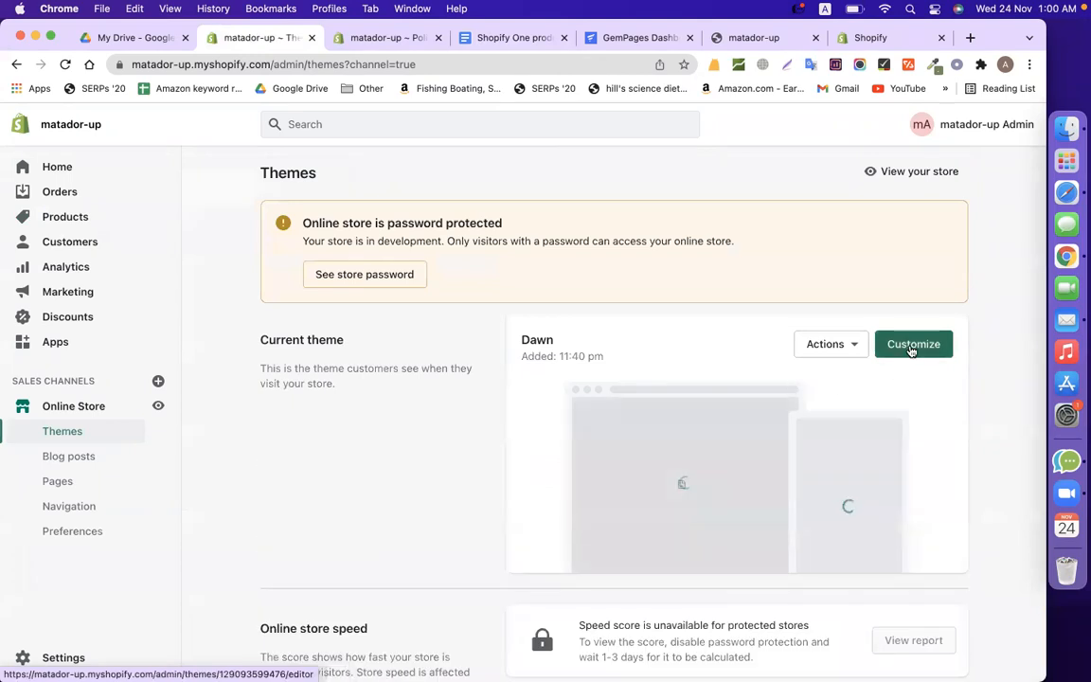
pyautogui.click(911, 348)
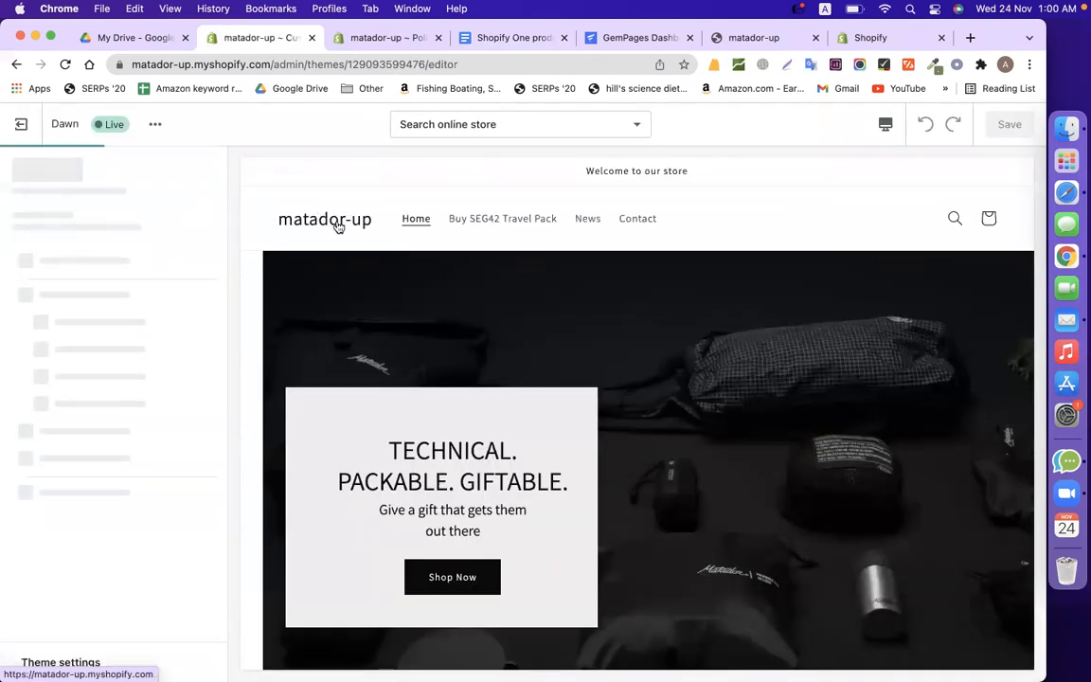
pyautogui.click(99, 231)
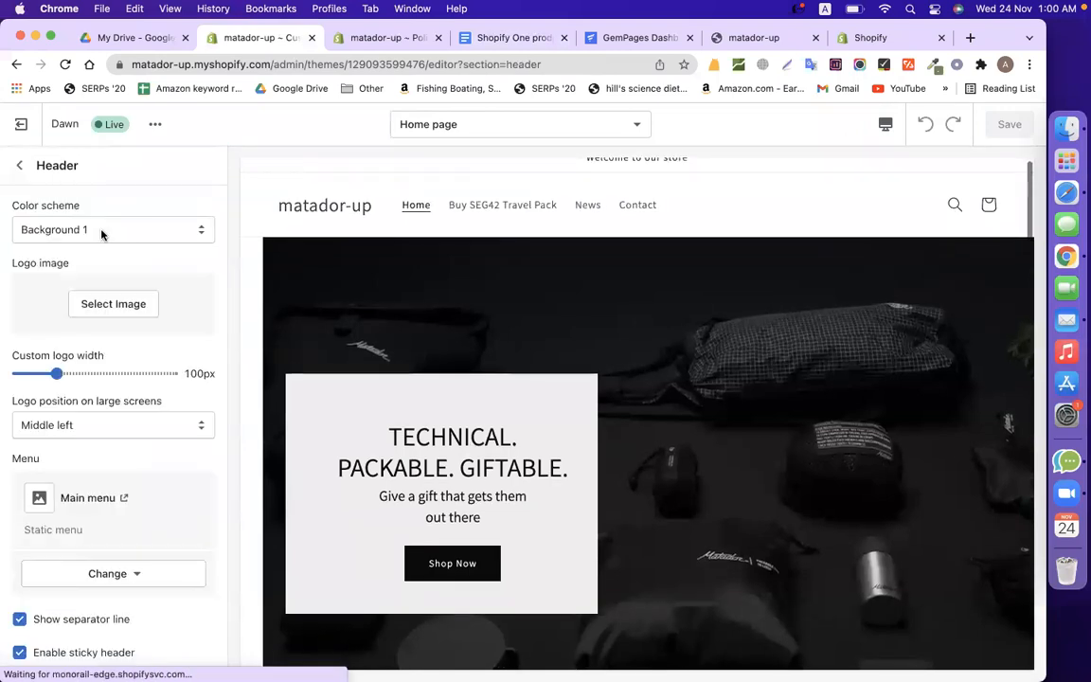
pyautogui.click(20, 161)
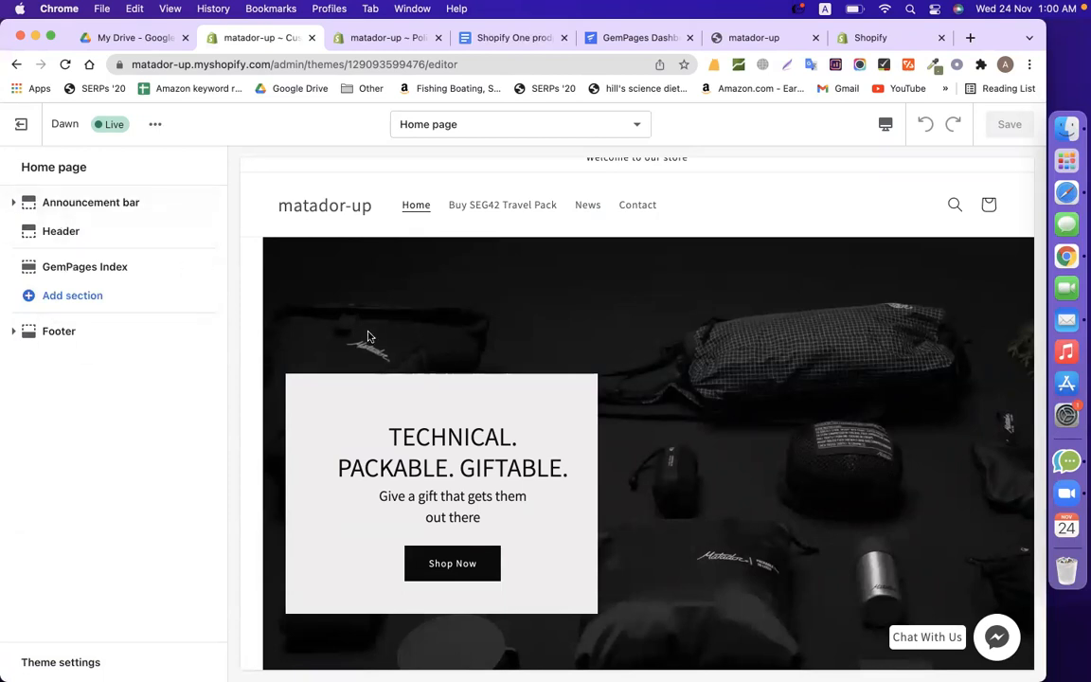
# Step: Hide the 'Welcome to our store' announcement in the announcement bar
pyautogui.scroll(1, 594, 236)
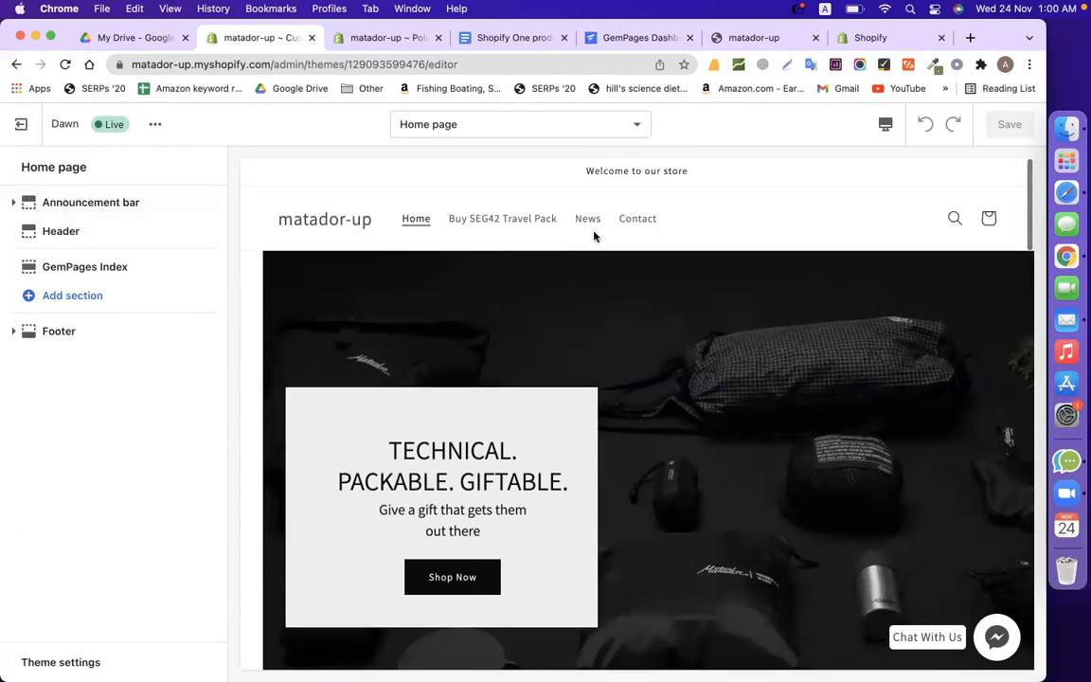
pyautogui.click(168, 193)
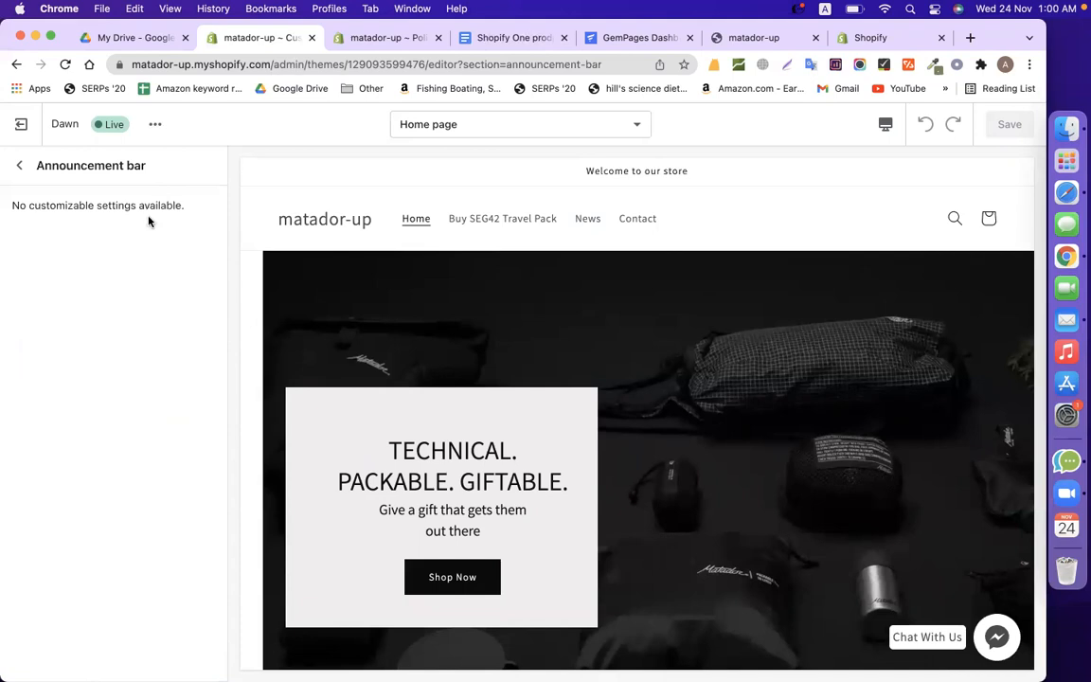
pyautogui.click(20, 166)
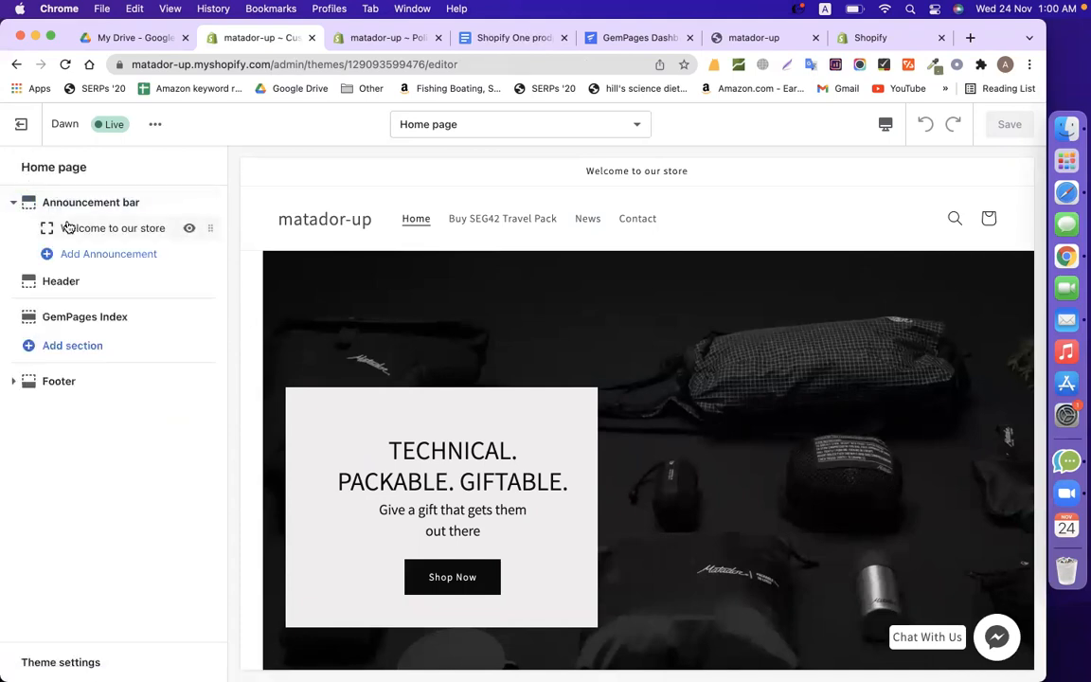
pyautogui.click(190, 230)
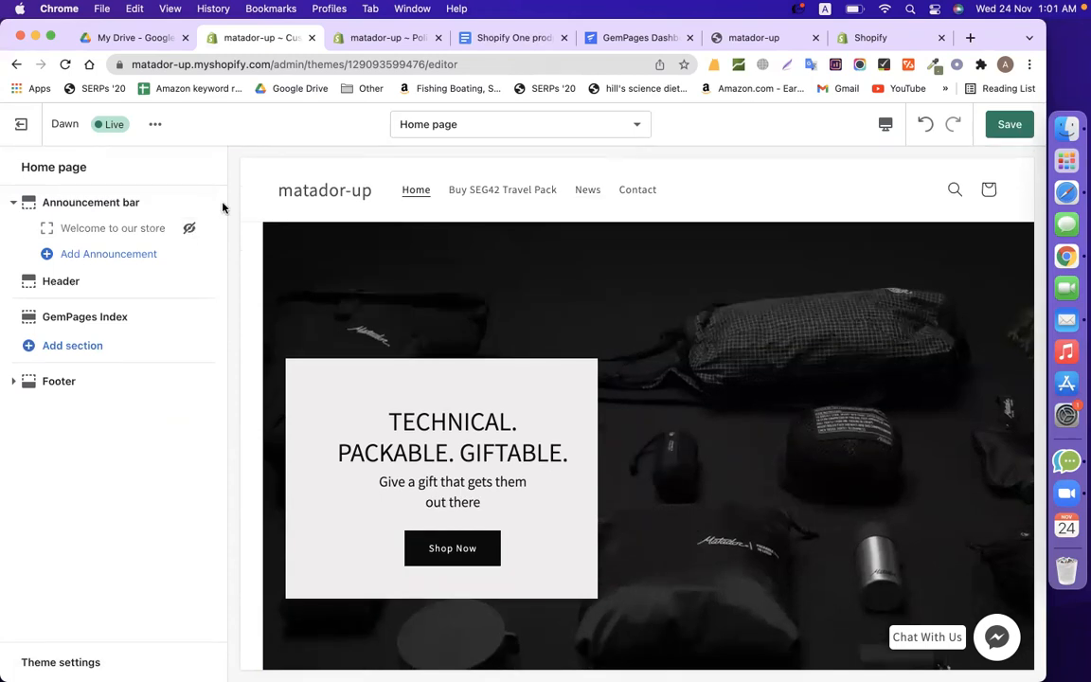
# Step: Try Accent 2 and Accent 1 as the header colour scheme, then restore Background 1
pyautogui.click(75, 281)
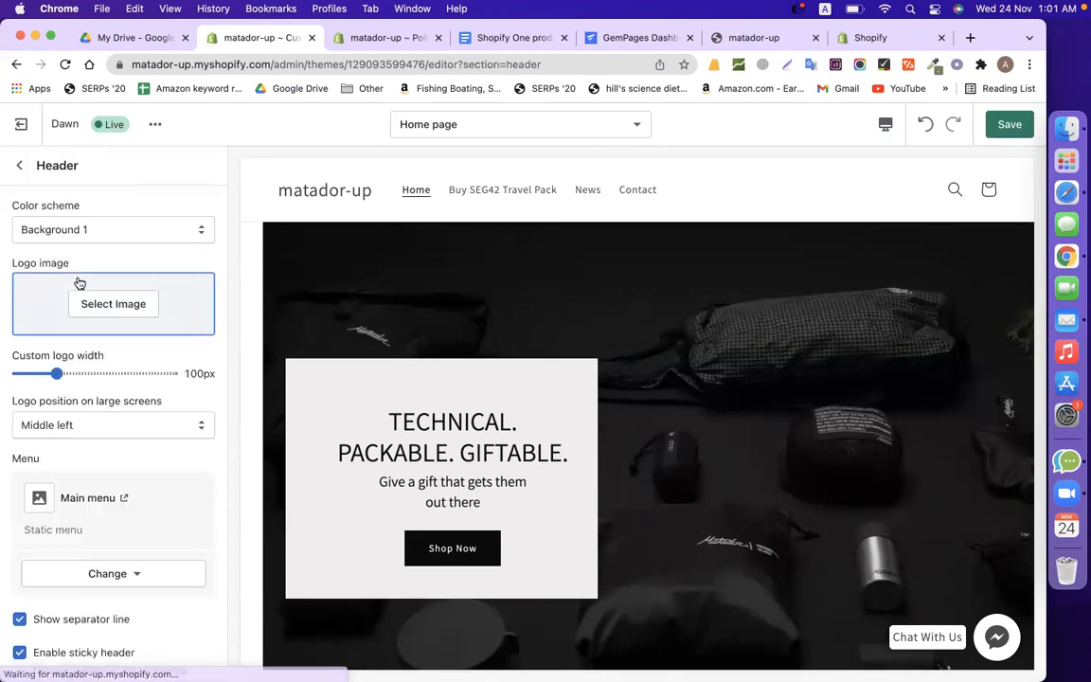
pyautogui.click(119, 240)
pyautogui.click(108, 214)
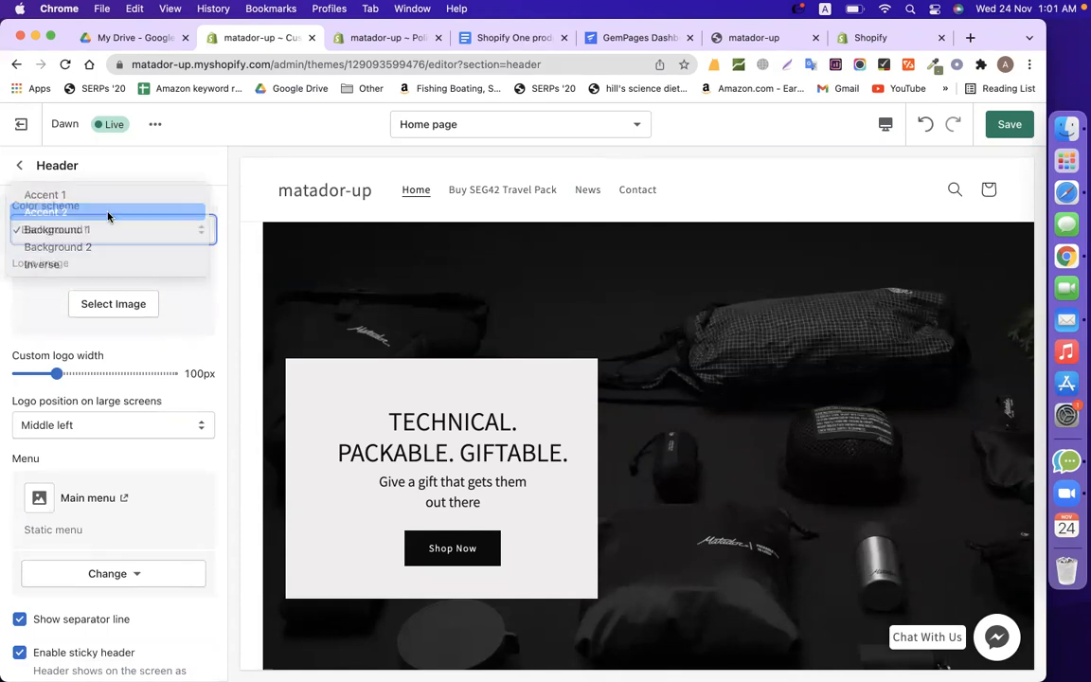
pyautogui.click(105, 230)
pyautogui.click(80, 216)
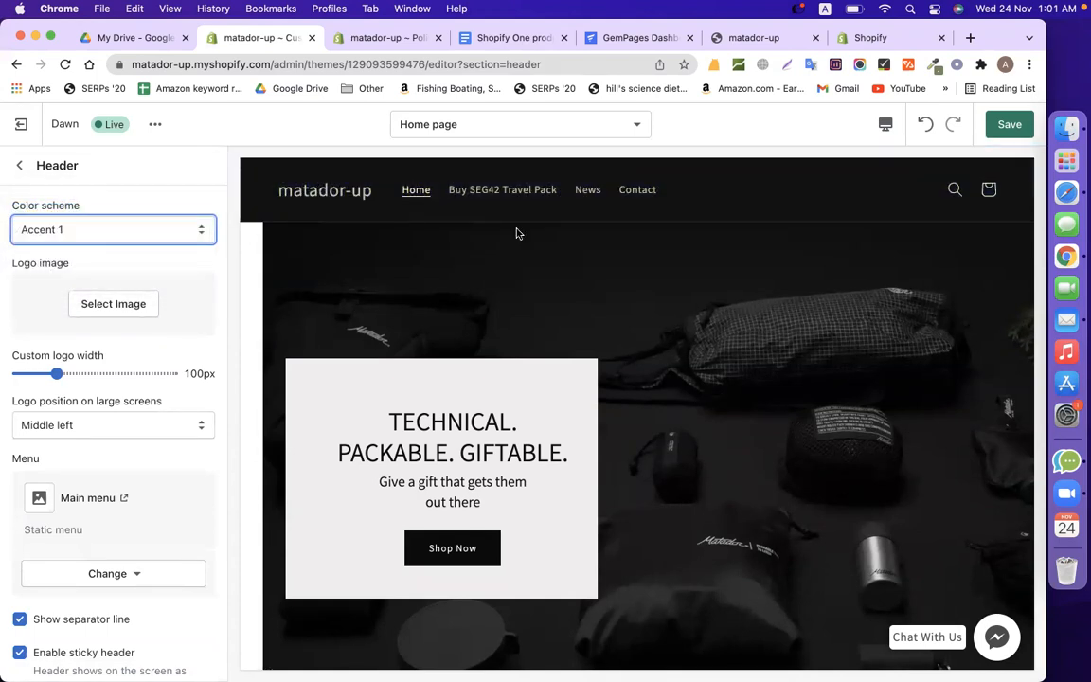
pyautogui.scroll(-3, 591, 361)
pyautogui.scroll(3, 591, 362)
pyautogui.click(72, 234)
pyautogui.click(74, 264)
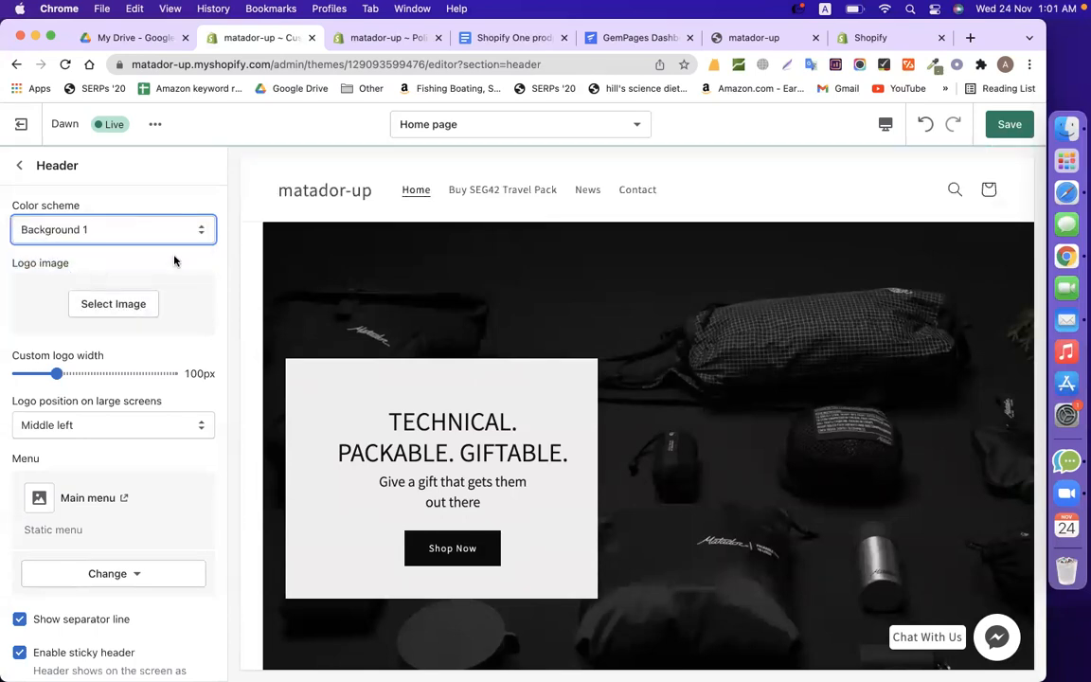
pyautogui.click(144, 306)
# Step: Browse the screenshot files for a logo upload, then cancel without uploading
pyautogui.click(79, 298)
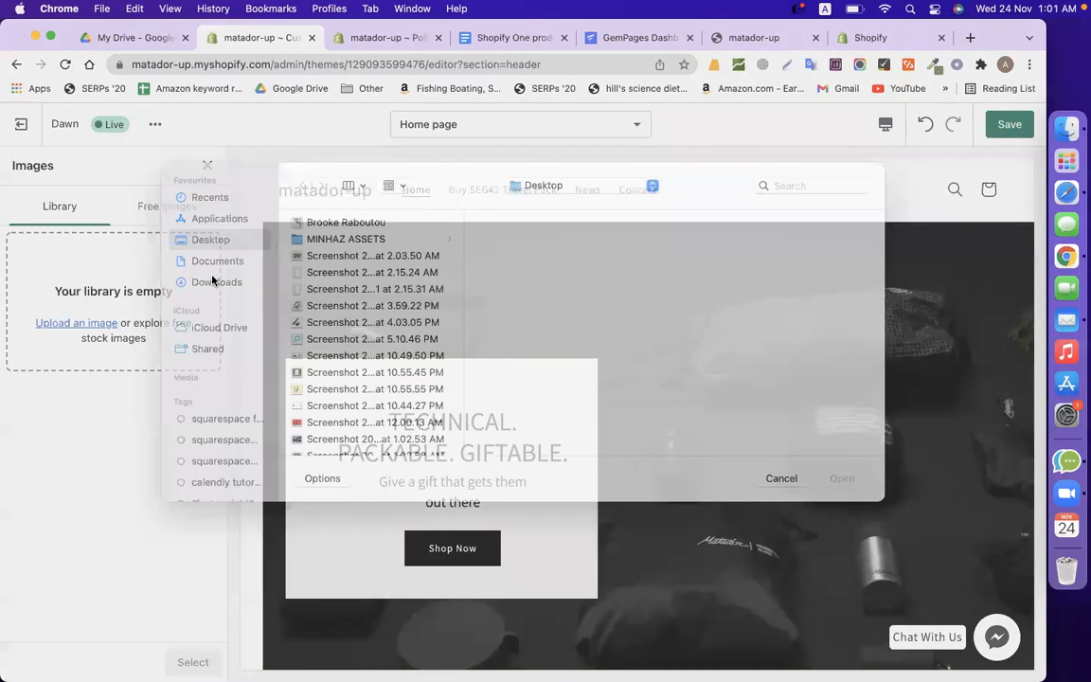
pyautogui.click(327, 277)
pyautogui.scroll(-10, 363, 379)
pyautogui.click(289, 455)
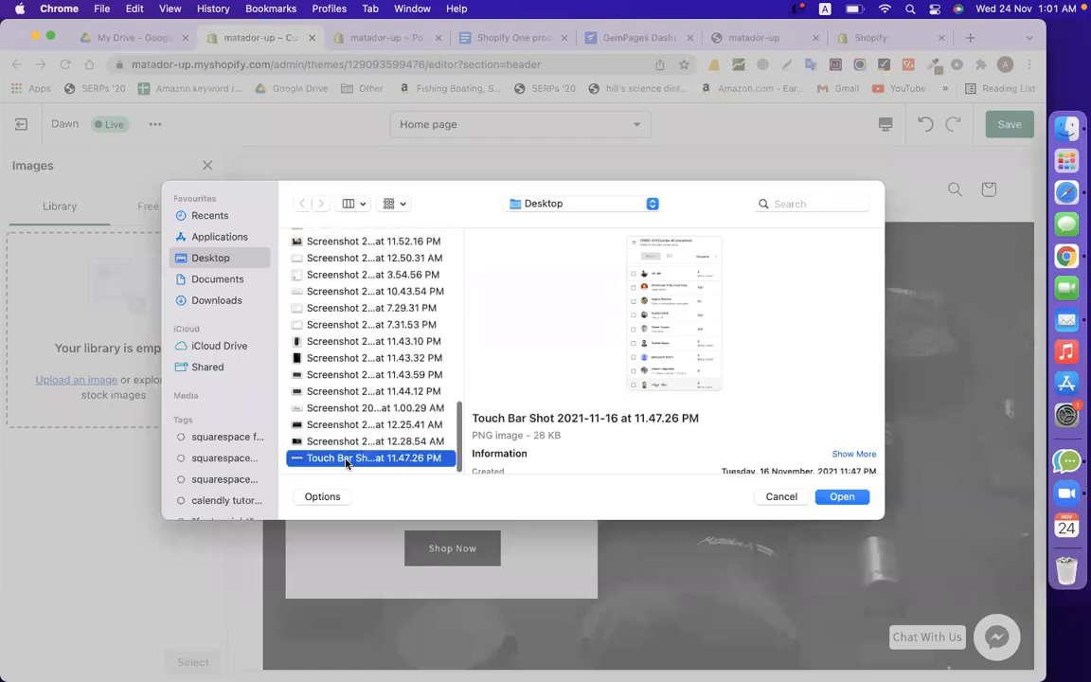
pyautogui.press('Up')
pyautogui.press('Up')
pyautogui.press('Up')
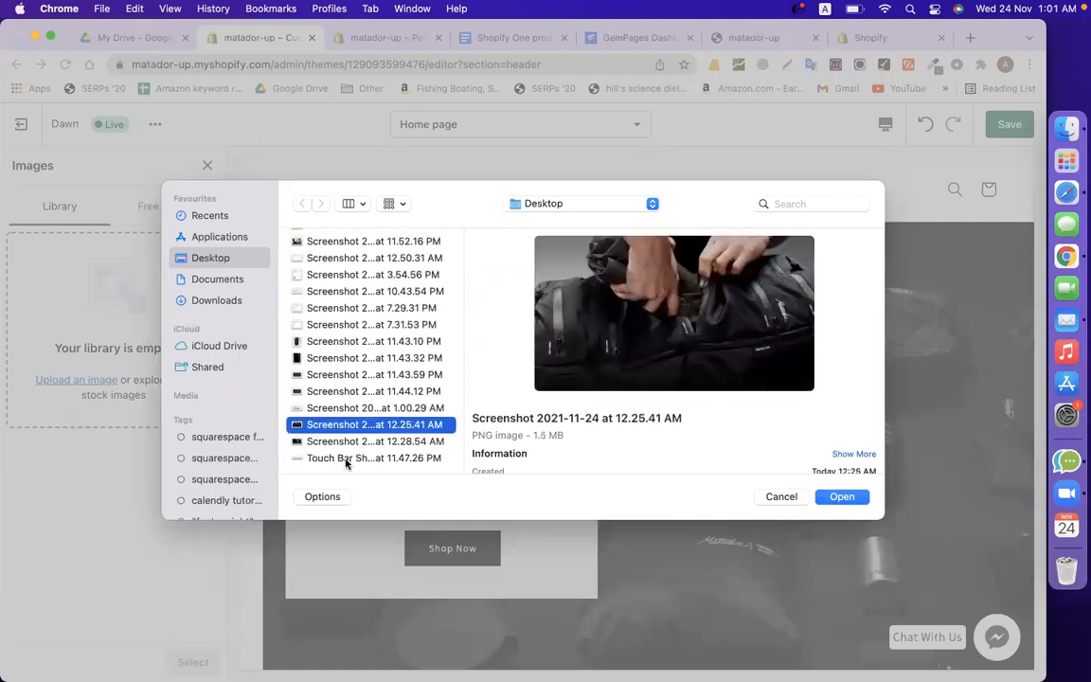
pyautogui.press('Return')
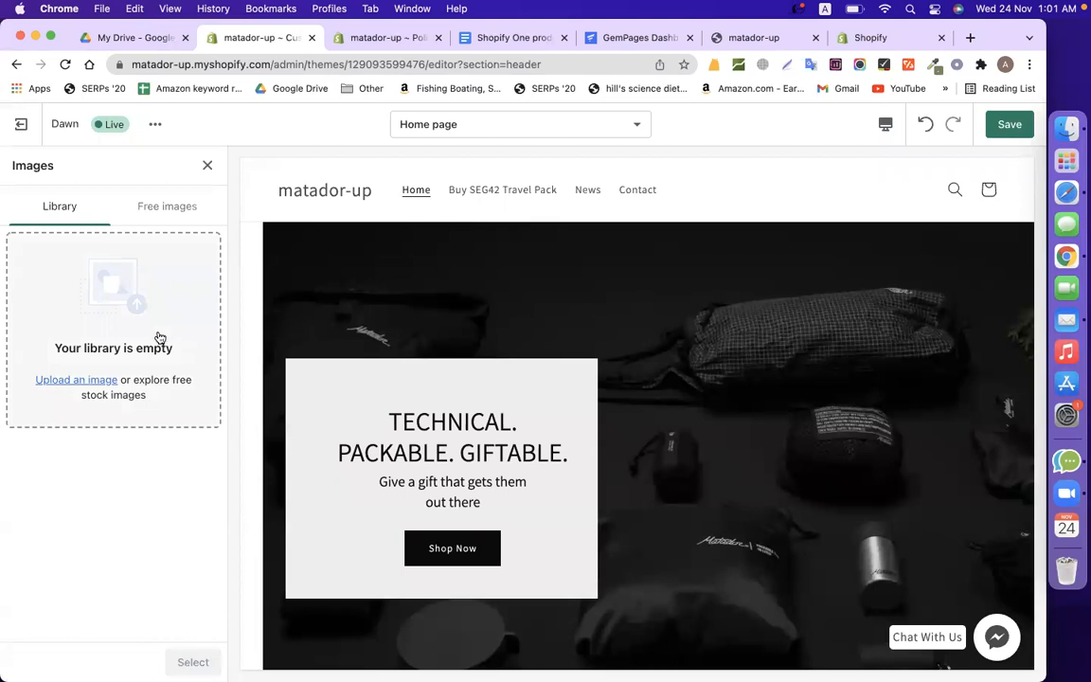
# Step: Upload the 1.00.29 AM Matador screenshot and use it as the header logo
pyautogui.click(109, 380)
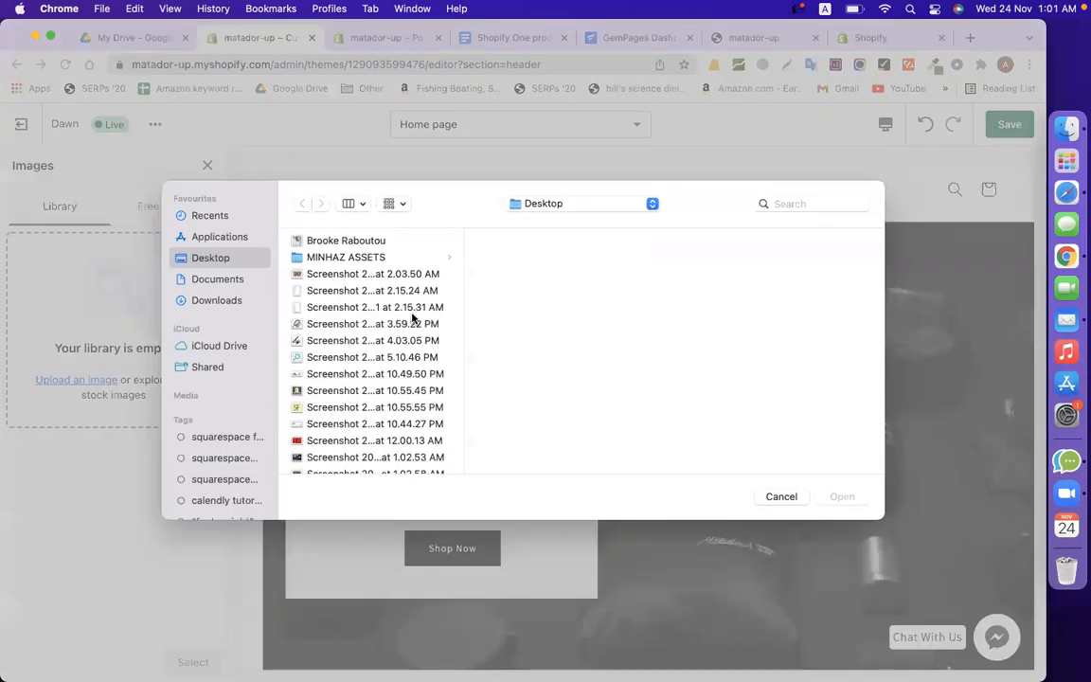
pyautogui.click(438, 305)
pyautogui.scroll(-5, 419, 312)
pyautogui.click(338, 421)
pyautogui.press('Up')
pyautogui.press('Return')
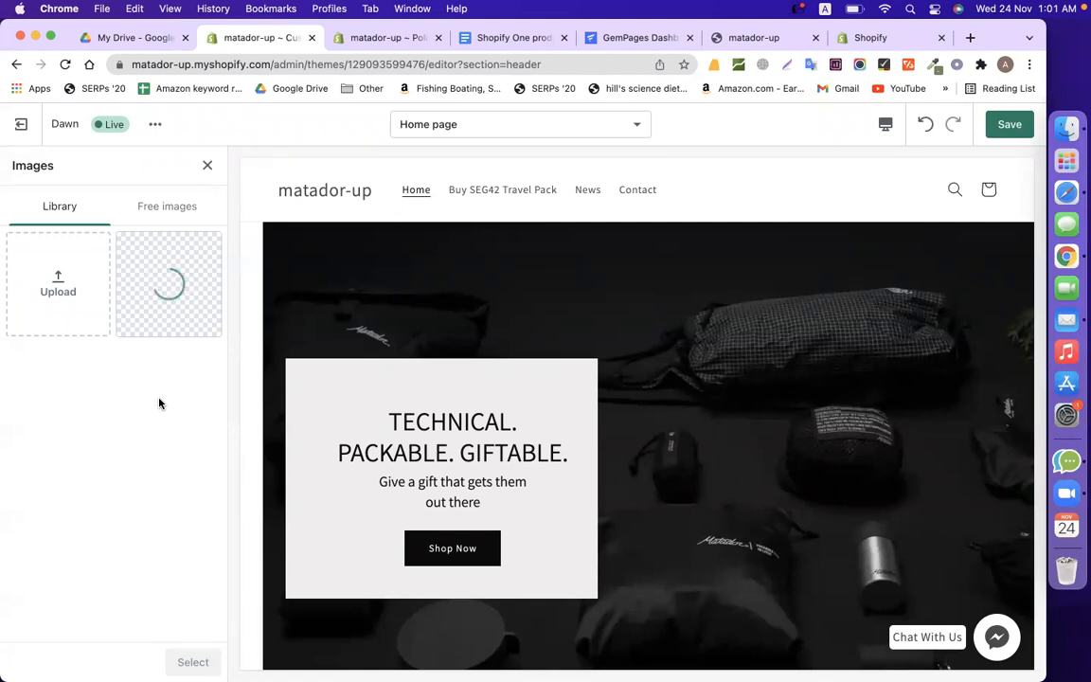
pyautogui.click(193, 662)
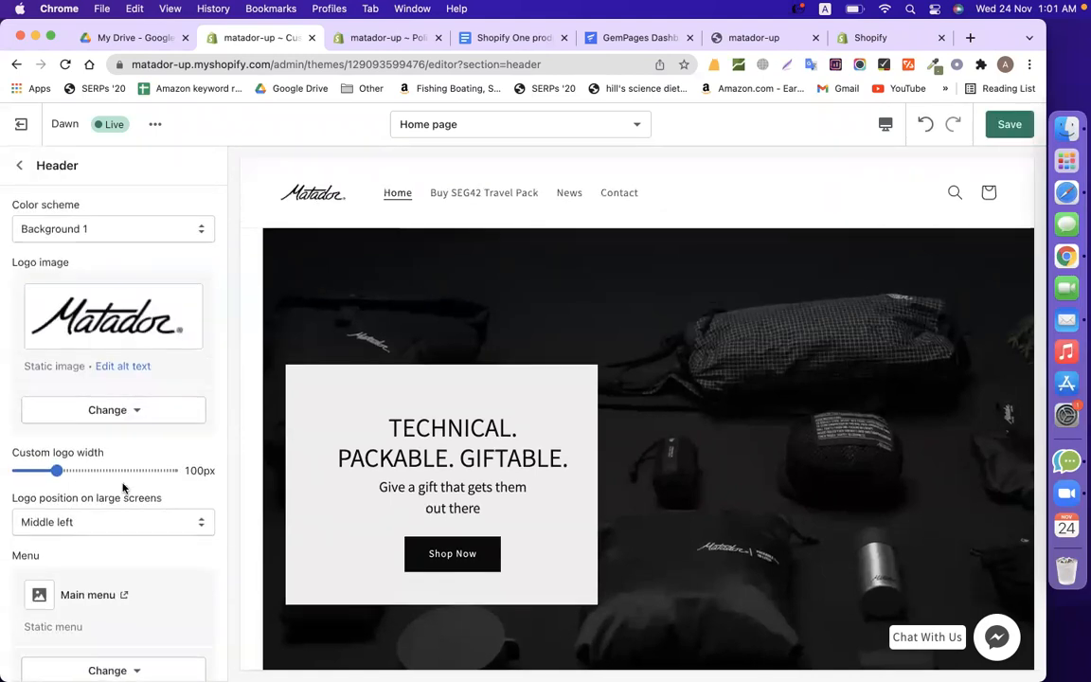
pyautogui.scroll(-3, 123, 483)
# Step: Widen the header logo to 150px and keep it at Middle left after trying Top center
pyautogui.scroll(1, 120, 473)
pyautogui.moveTo(56, 417); pyautogui.dragTo(73, 418)
pyautogui.moveTo(73, 419); pyautogui.dragTo(95, 420)
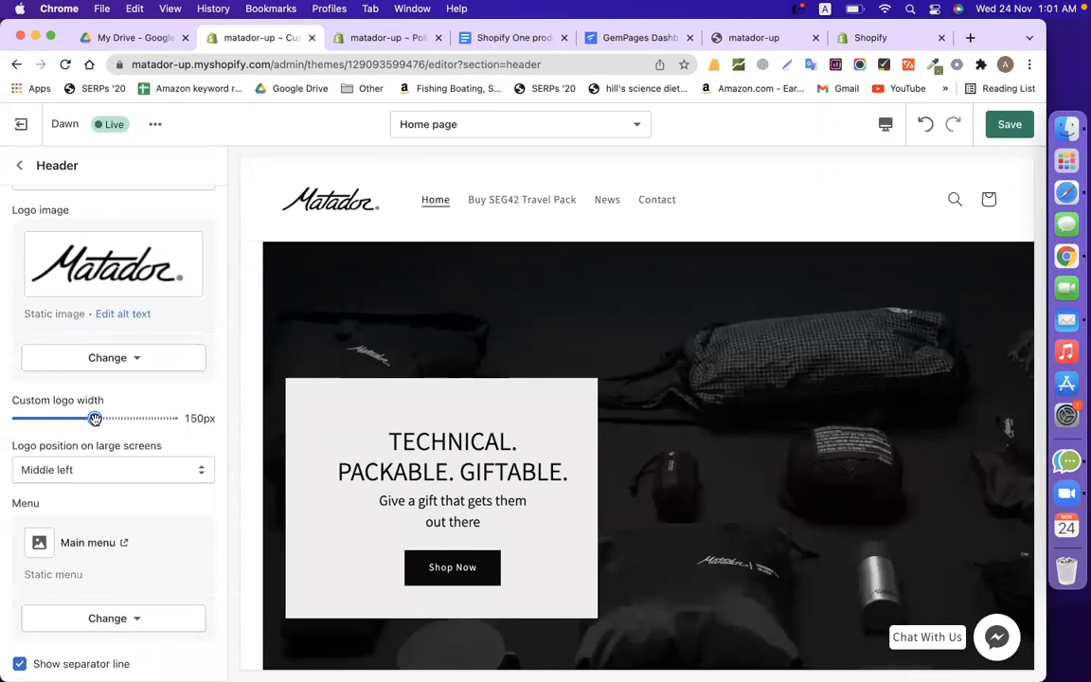
pyautogui.click(106, 473)
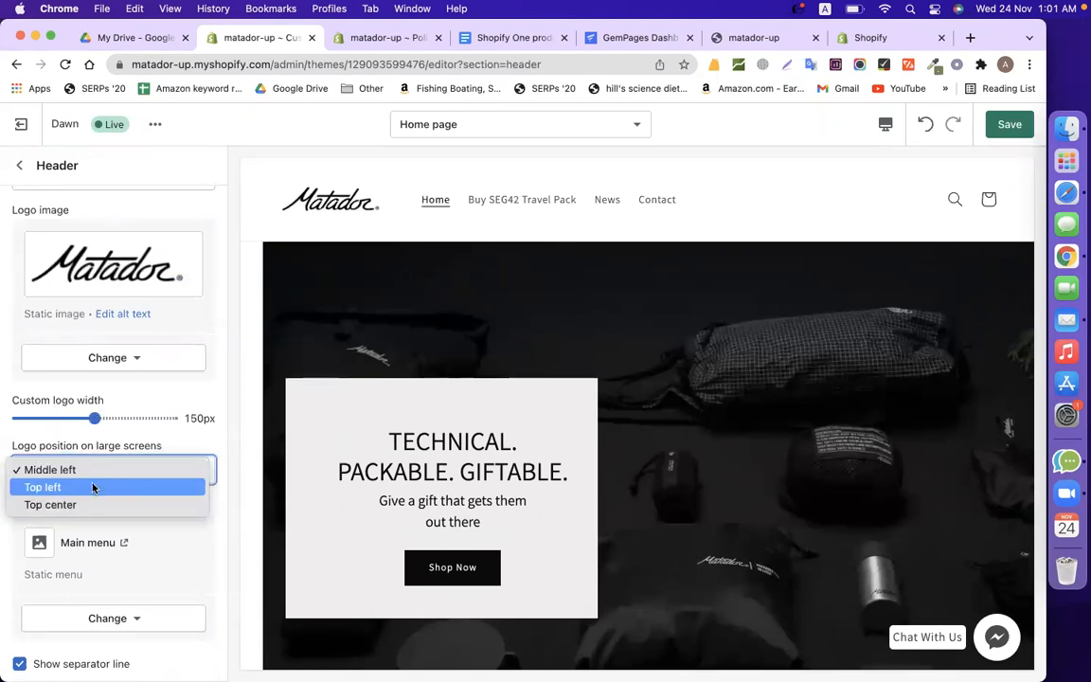
pyautogui.click(140, 466)
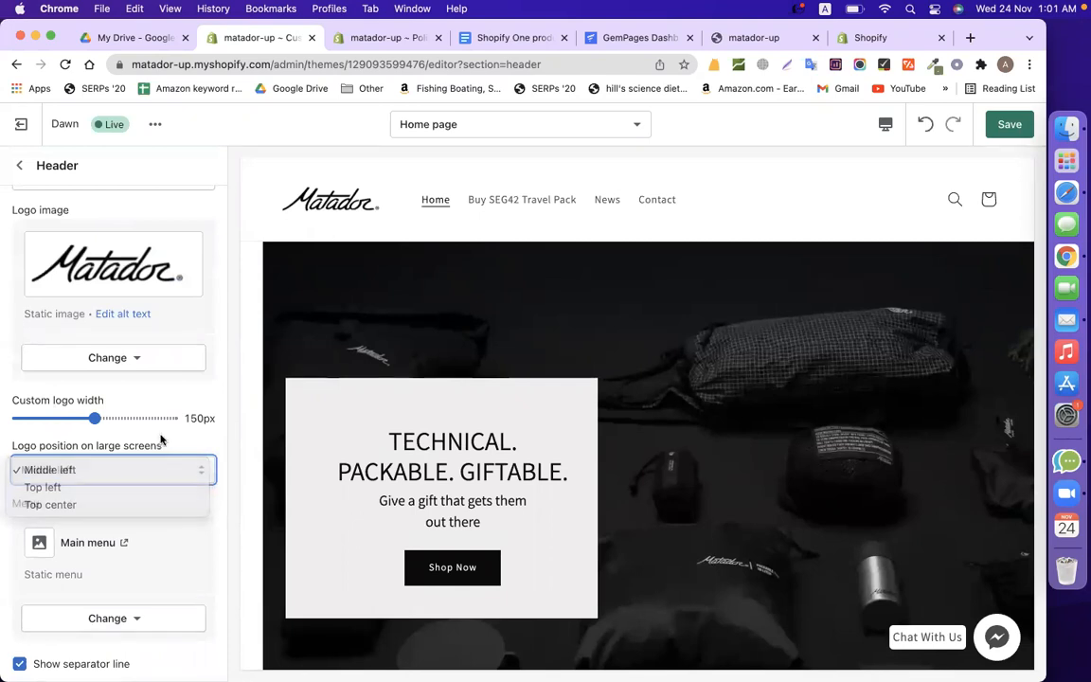
pyautogui.click(139, 464)
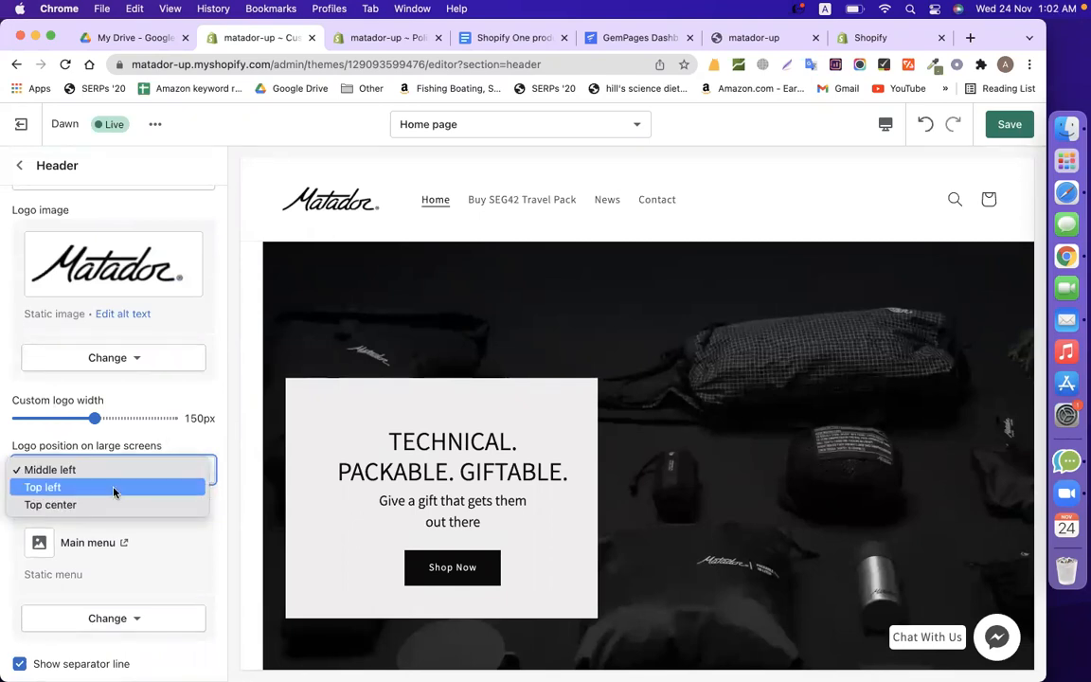
pyautogui.click(107, 504)
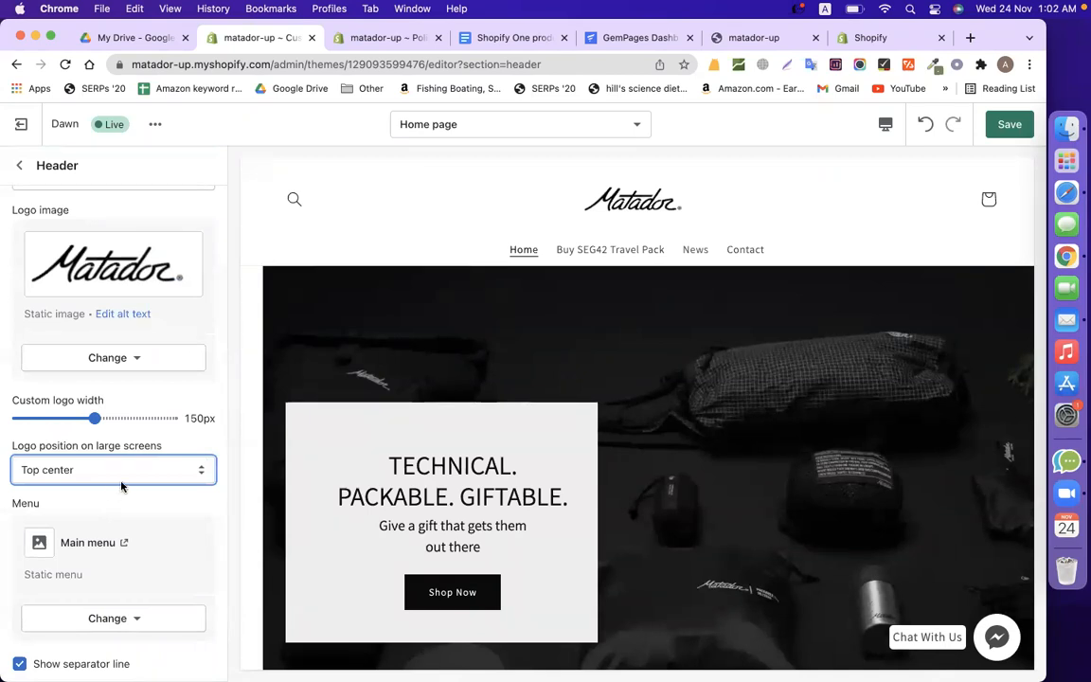
pyautogui.click(121, 474)
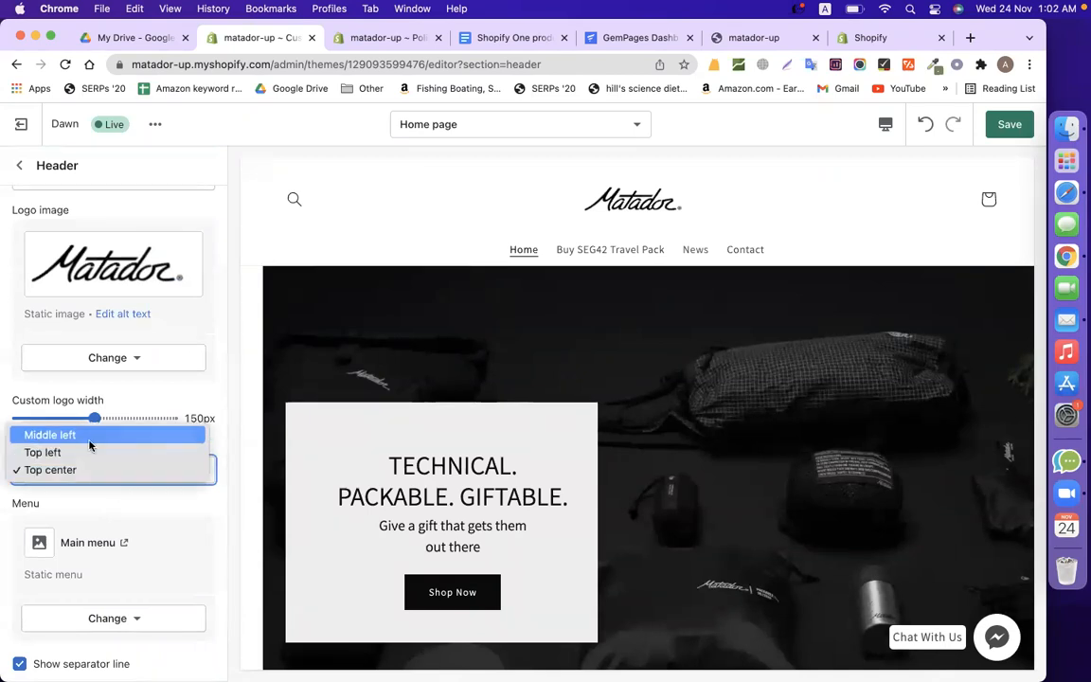
pyautogui.click(90, 439)
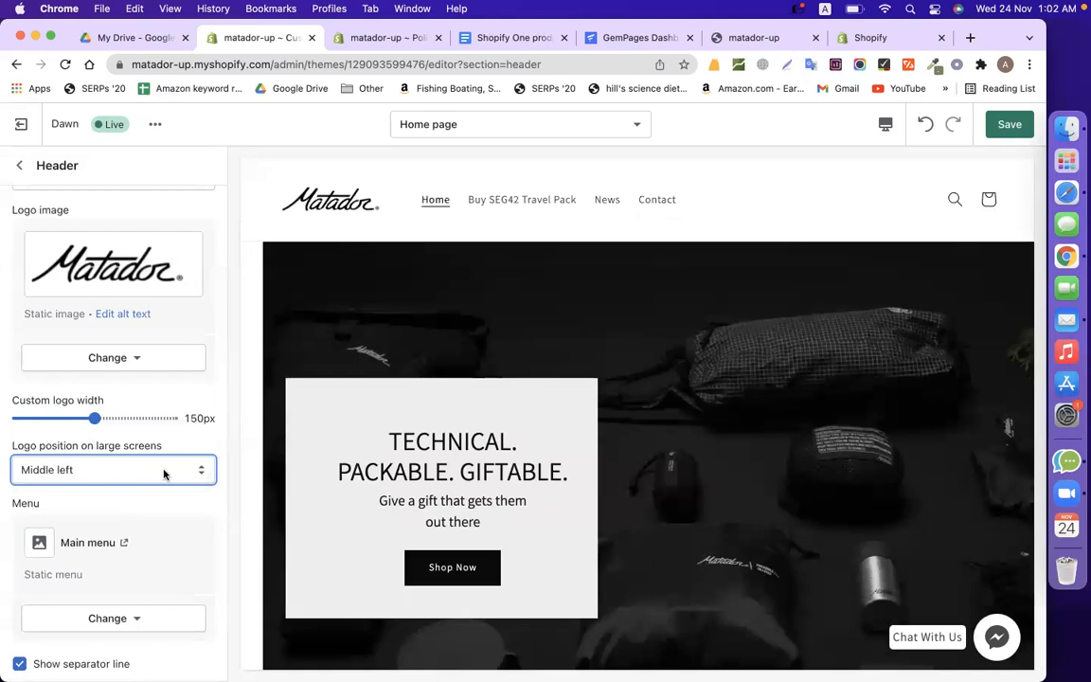
pyautogui.scroll(-3, 163, 473)
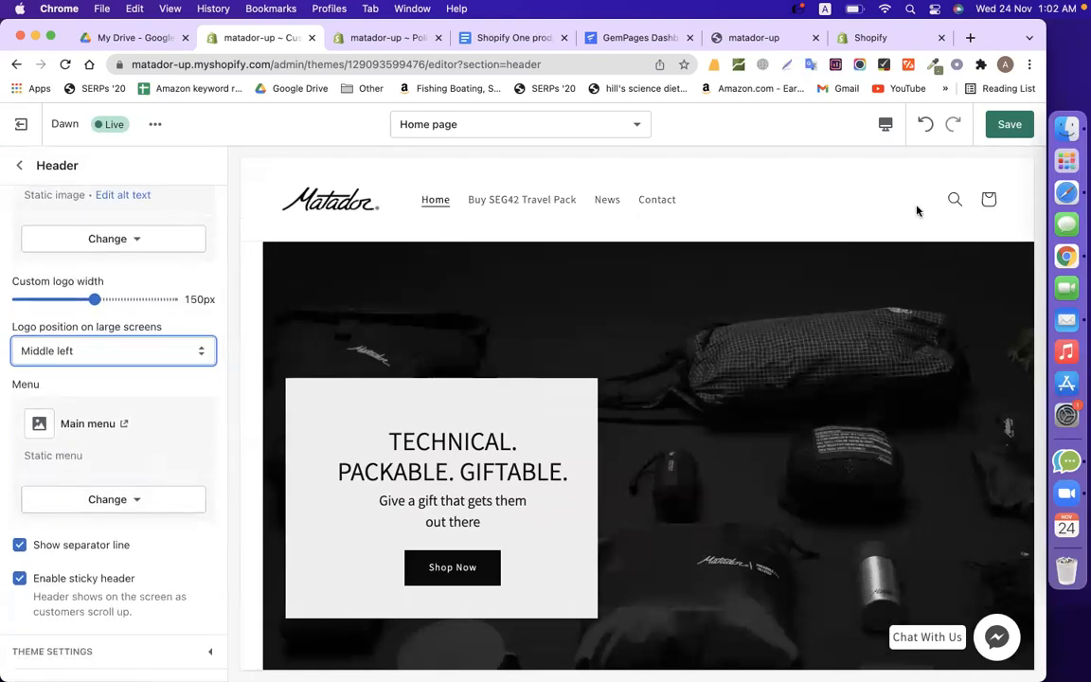
# Step: Scroll the preview to the footer's Quick links and return to the Home page sections list
pyautogui.scroll(4, 11, 352)
pyautogui.scroll(-15, 378, 426)
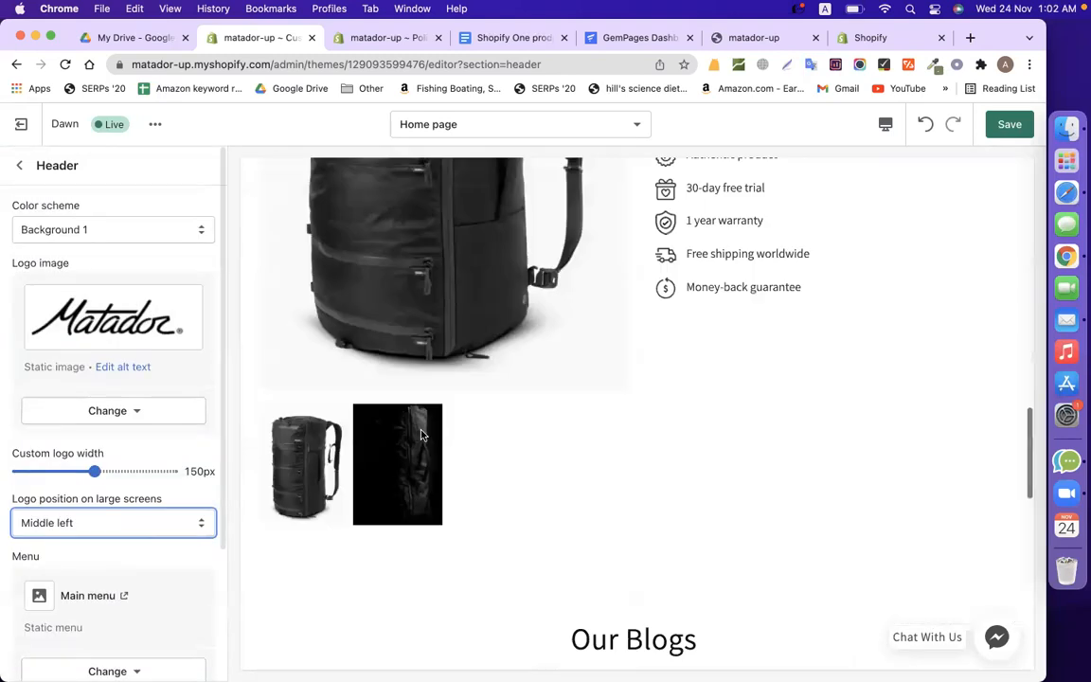
pyautogui.scroll(-10, 422, 435)
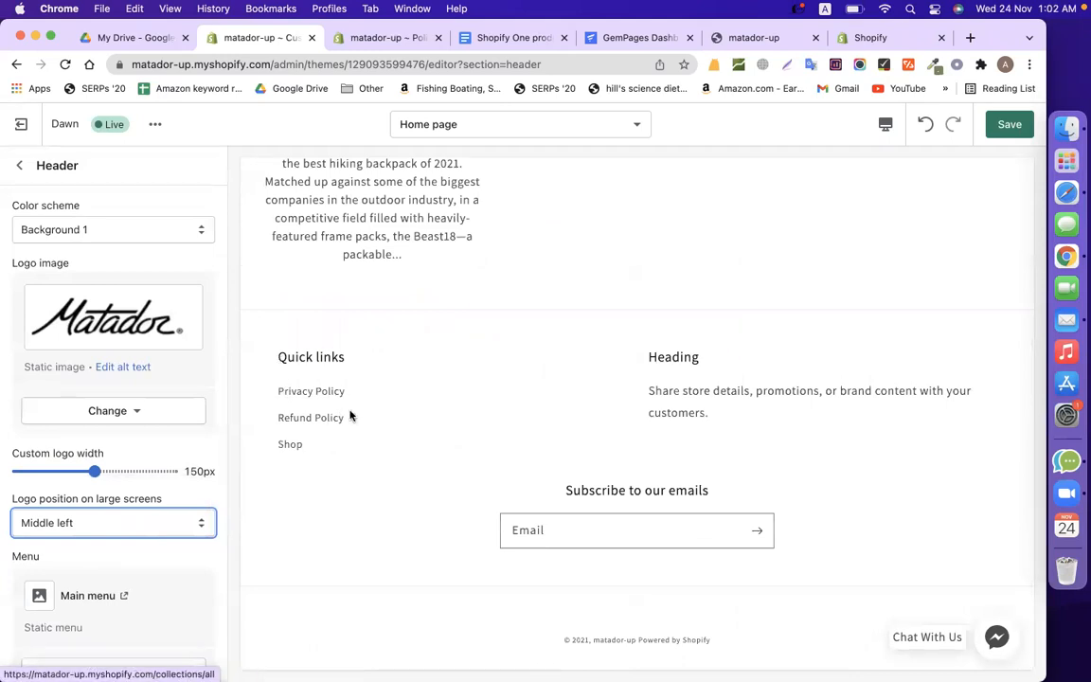
pyautogui.moveTo(349, 358); pyautogui.dragTo(278, 352)
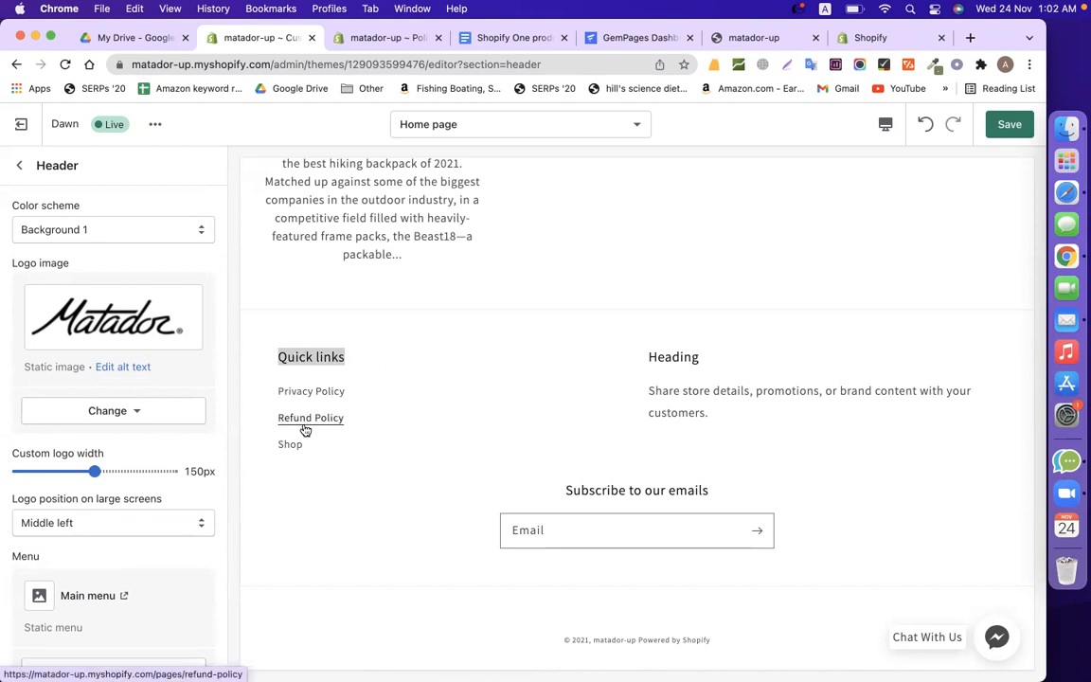
pyautogui.click(18, 165)
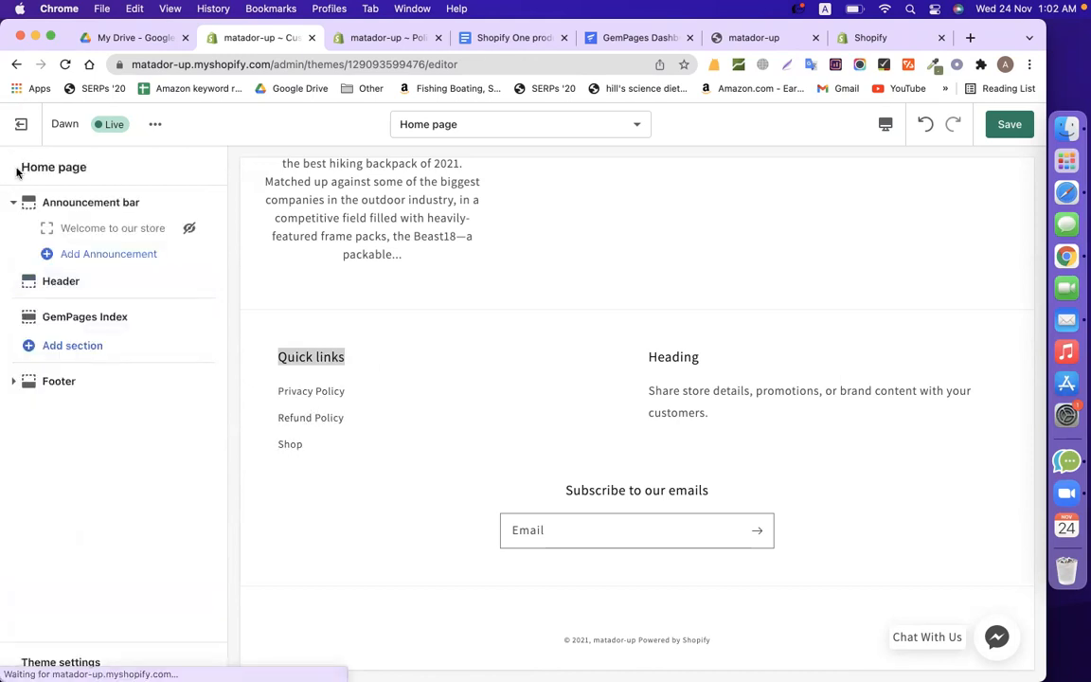
# Step: In the Footer settings, turn the social media icons on and then off again, and review the email signup heading
pyautogui.click(64, 381)
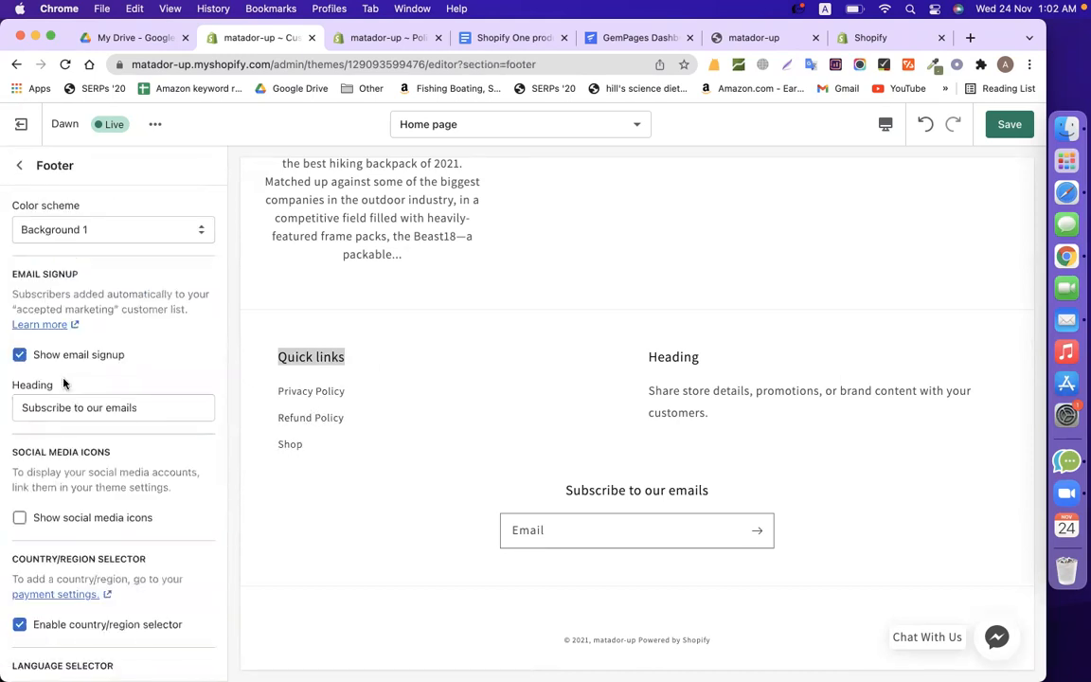
pyautogui.scroll(-3, 107, 465)
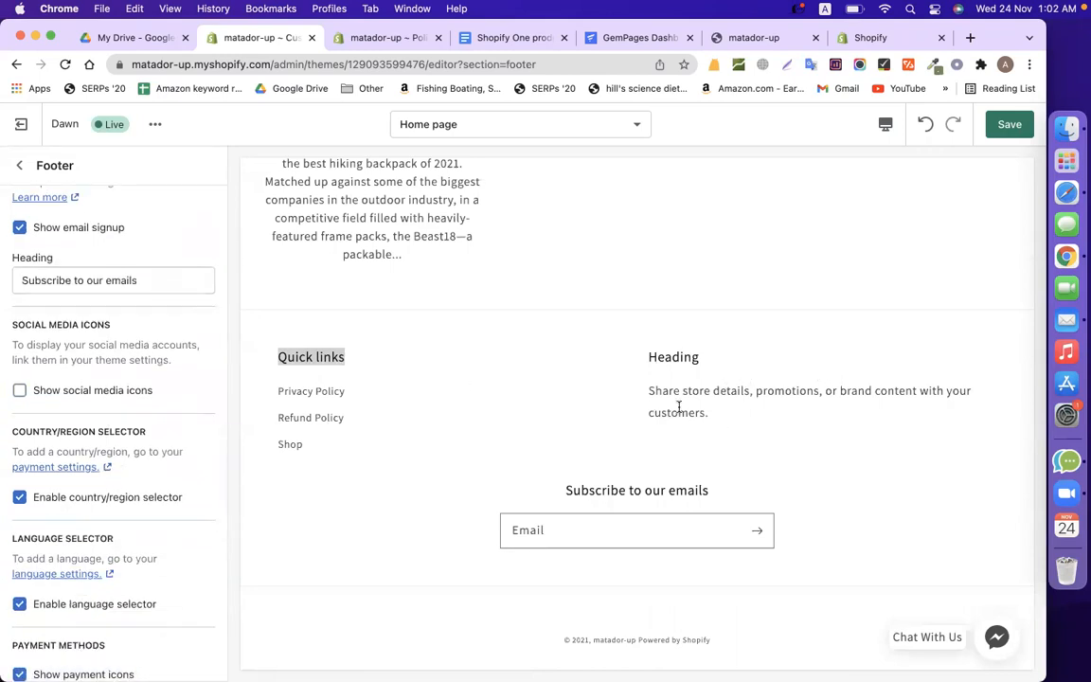
pyautogui.click(20, 394)
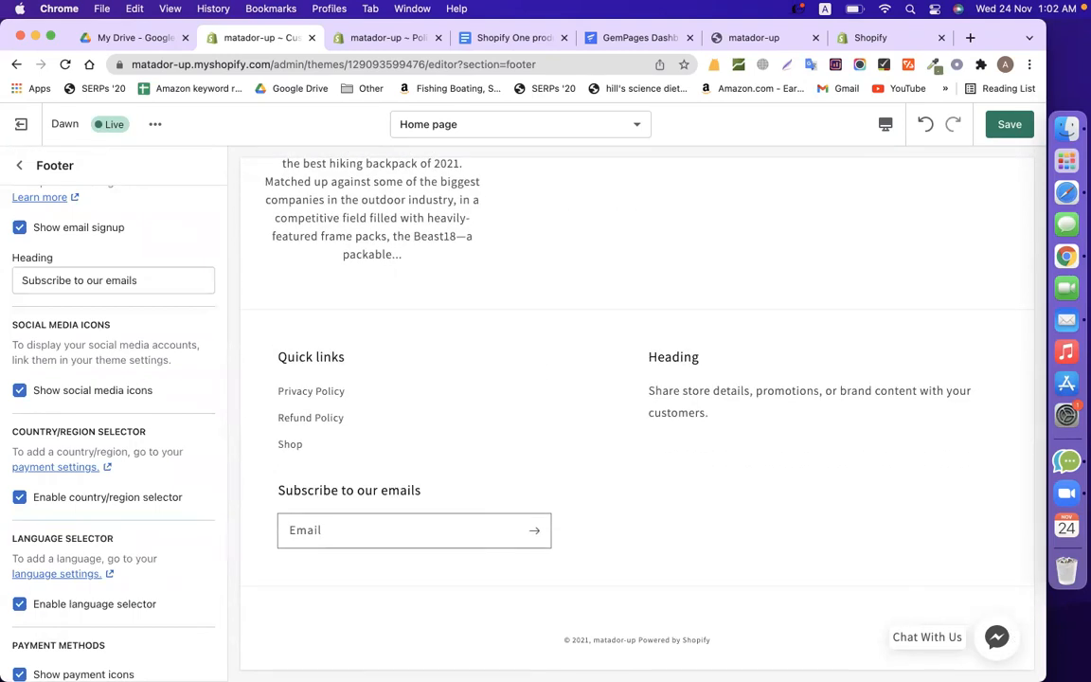
pyautogui.click(19, 392)
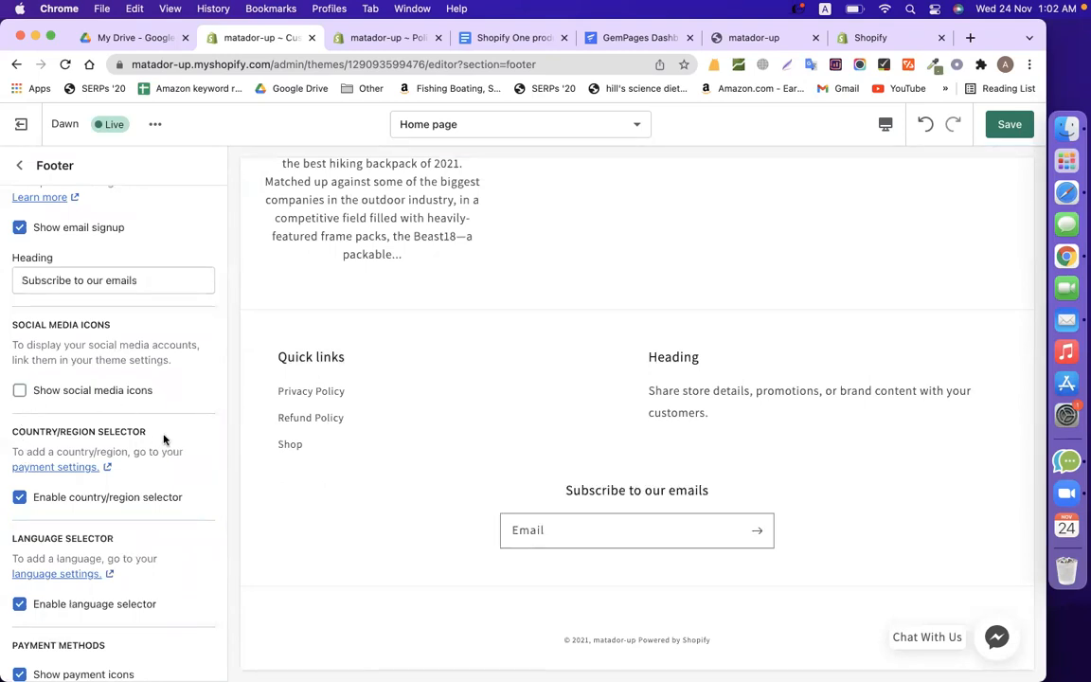
pyautogui.scroll(-1, 164, 439)
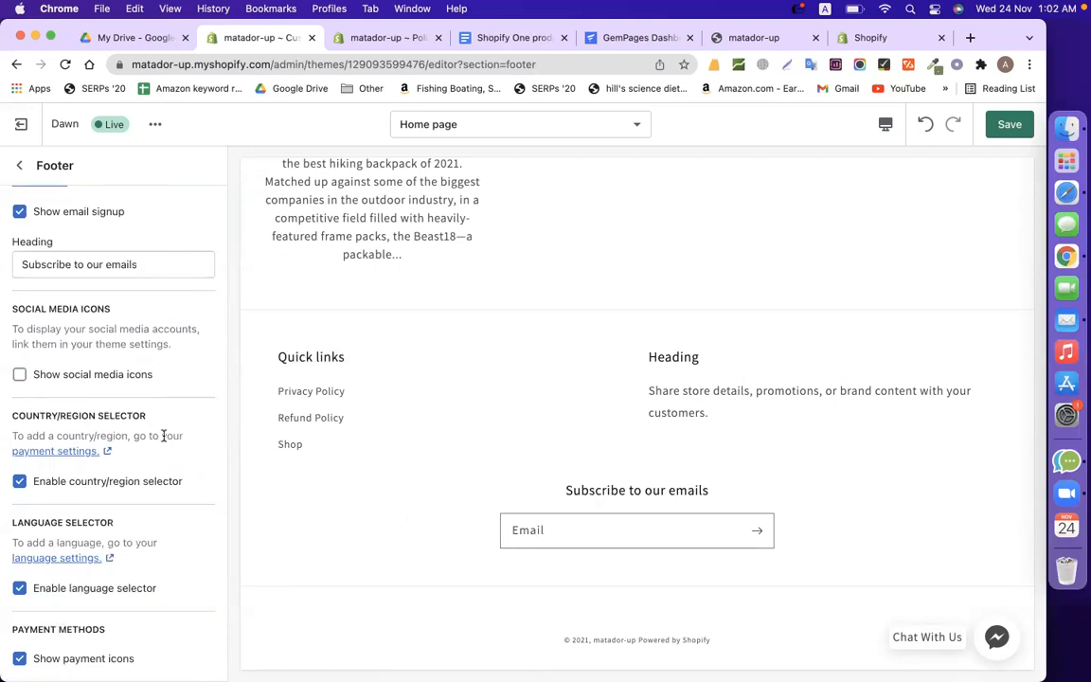
pyautogui.scroll(6, 164, 435)
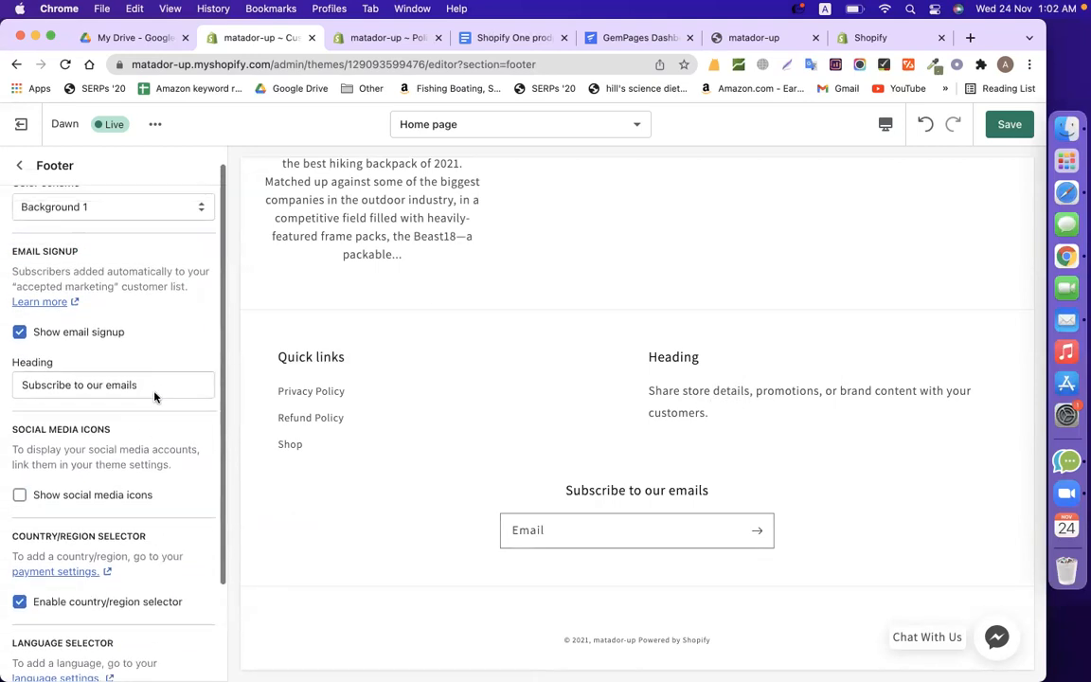
pyautogui.scroll(1, 154, 395)
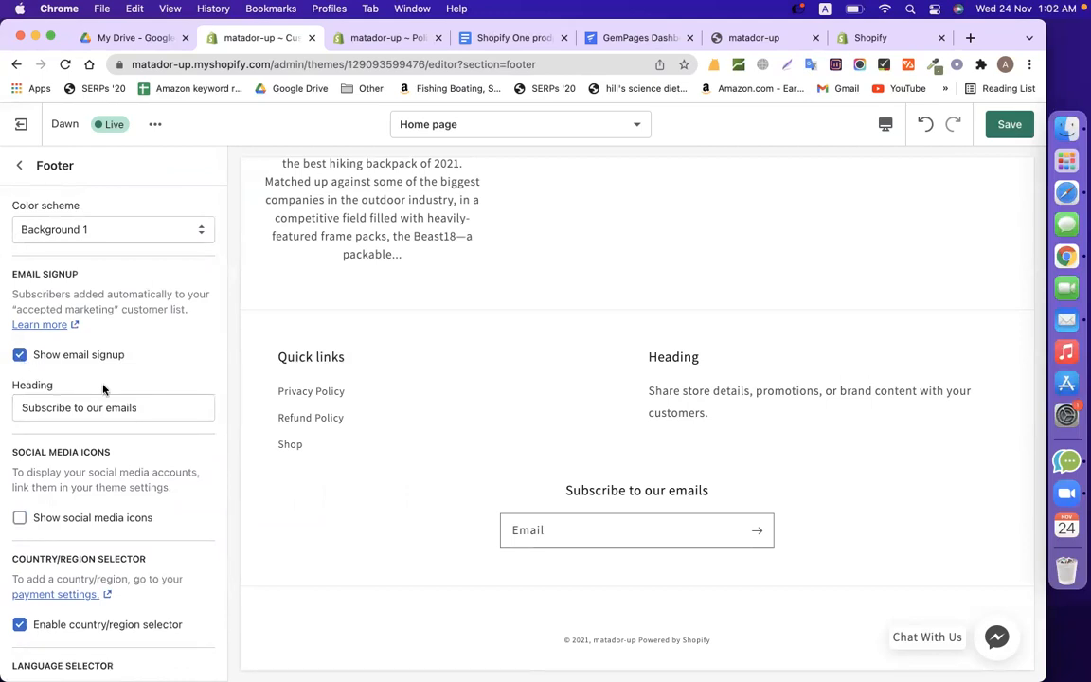
pyautogui.moveTo(149, 406); pyautogui.dragTo(7, 405)
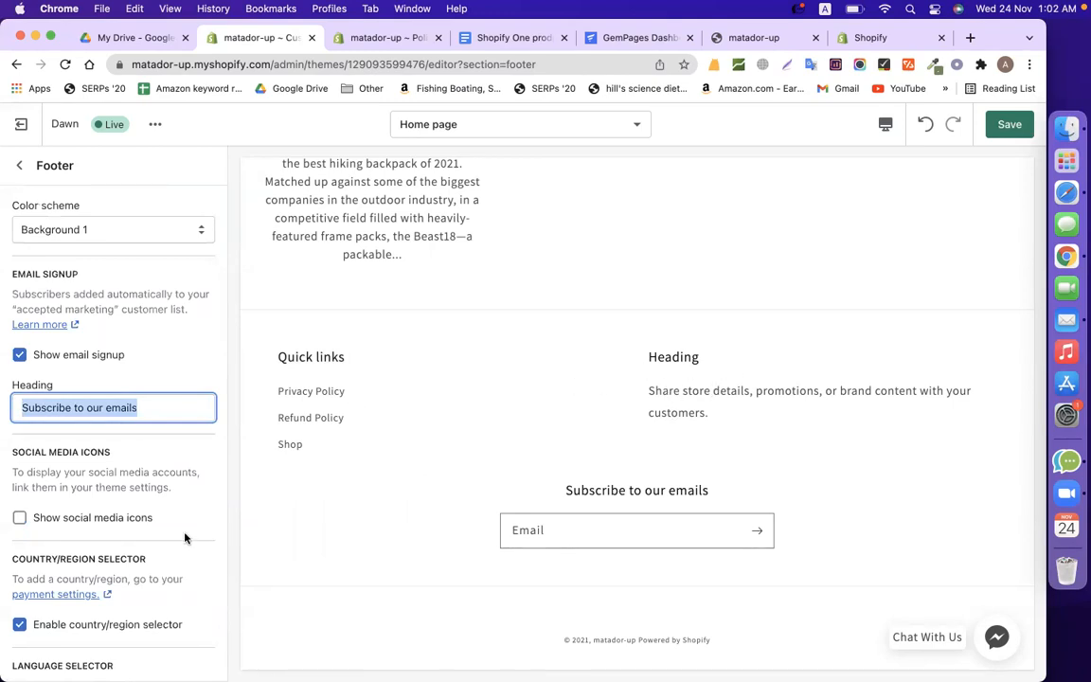
pyautogui.scroll(-3, 184, 538)
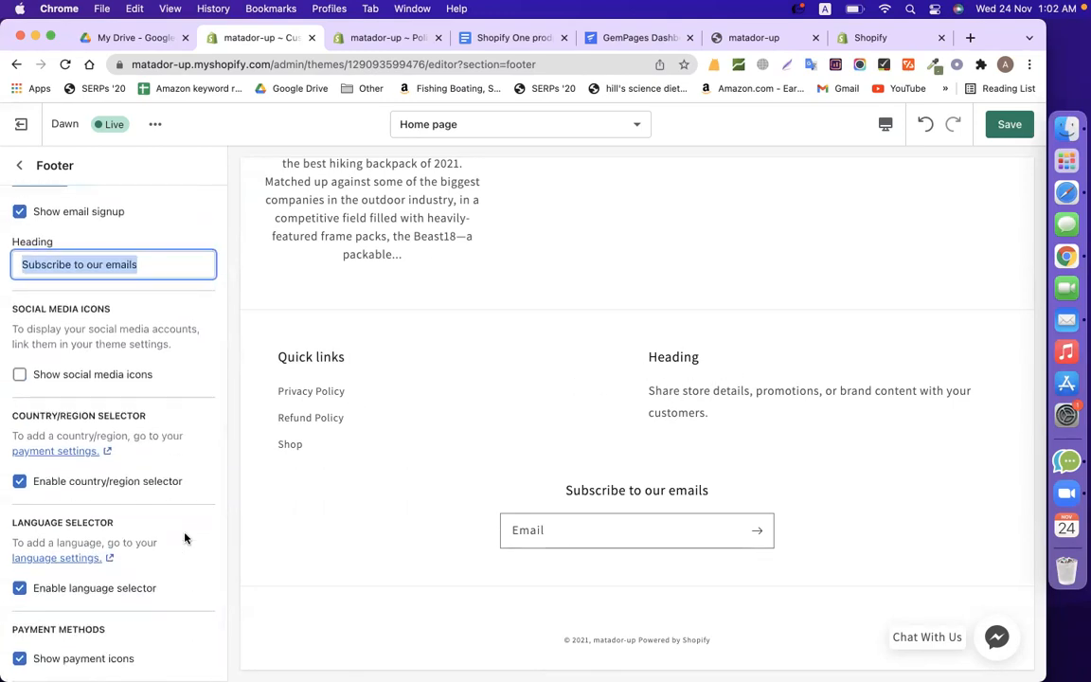
pyautogui.scroll(3, 83, 384)
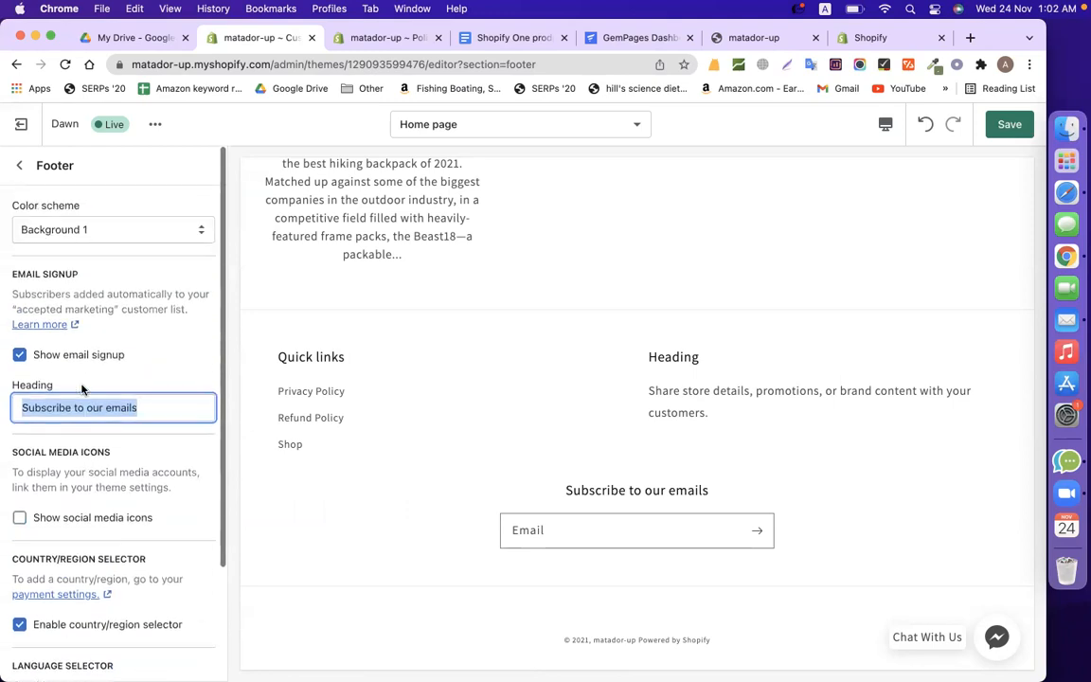
# Step: Try the Background 2 and Accent 2 colour schemes on the footer, then settle on dark Accent 1
pyautogui.click(91, 237)
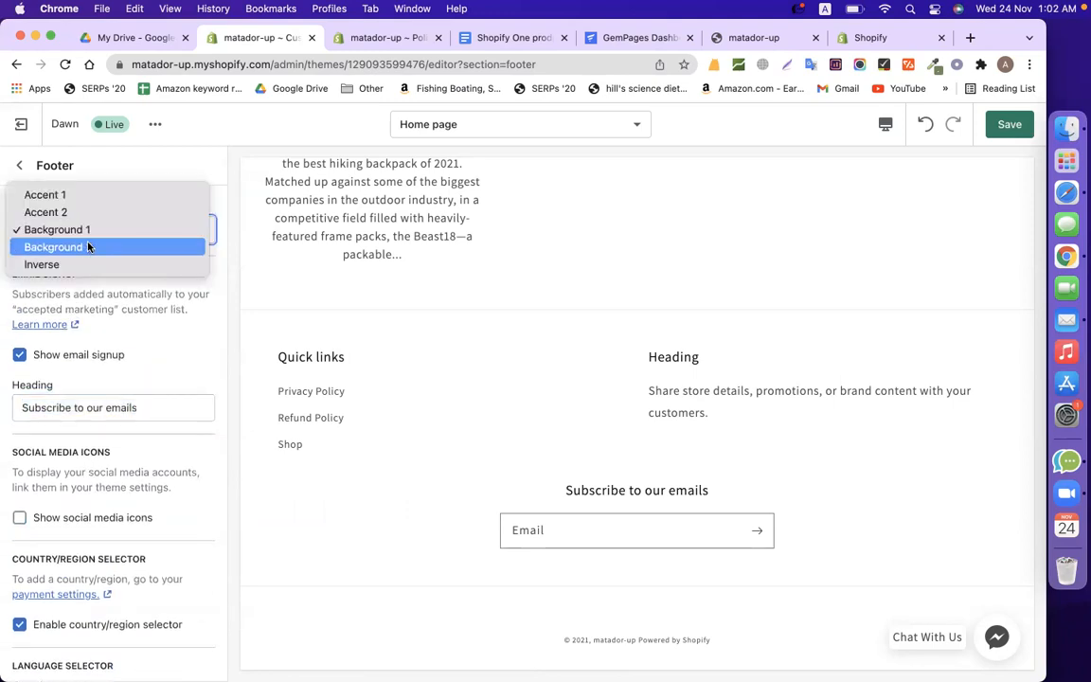
pyautogui.click(86, 247)
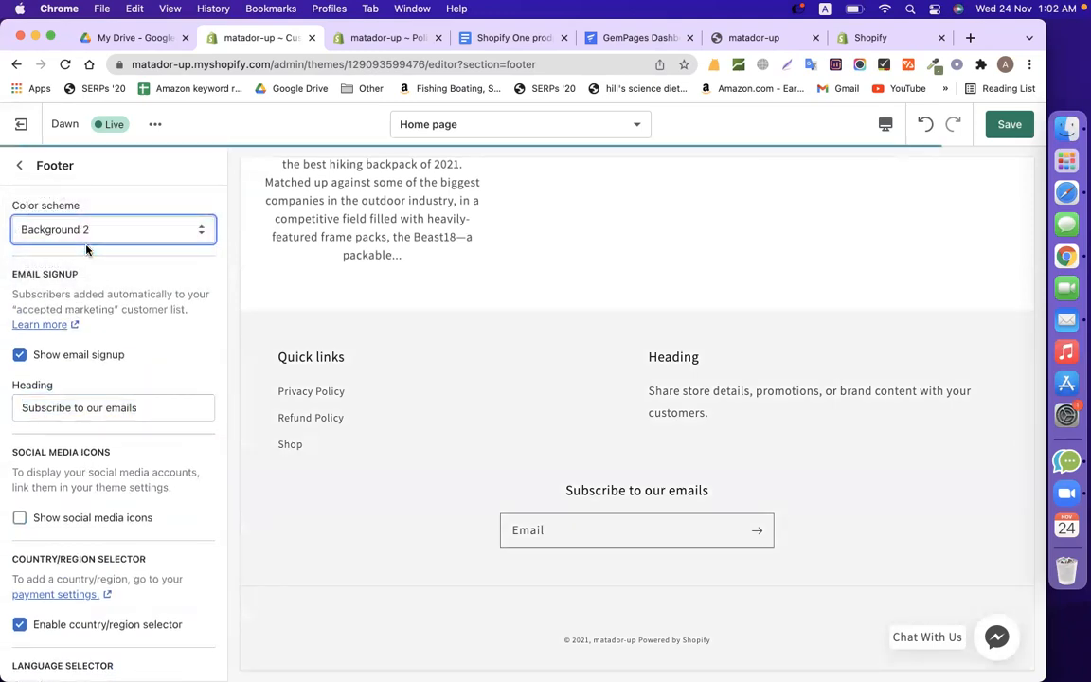
pyautogui.click(112, 227)
pyautogui.click(80, 195)
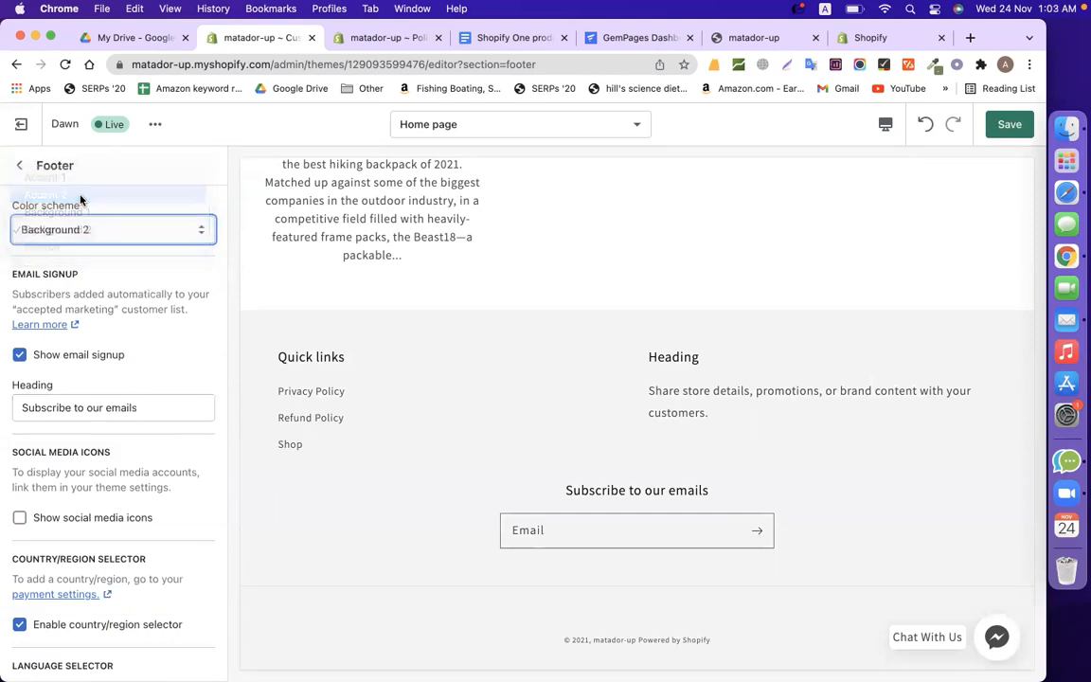
pyautogui.click(80, 229)
pyautogui.click(75, 214)
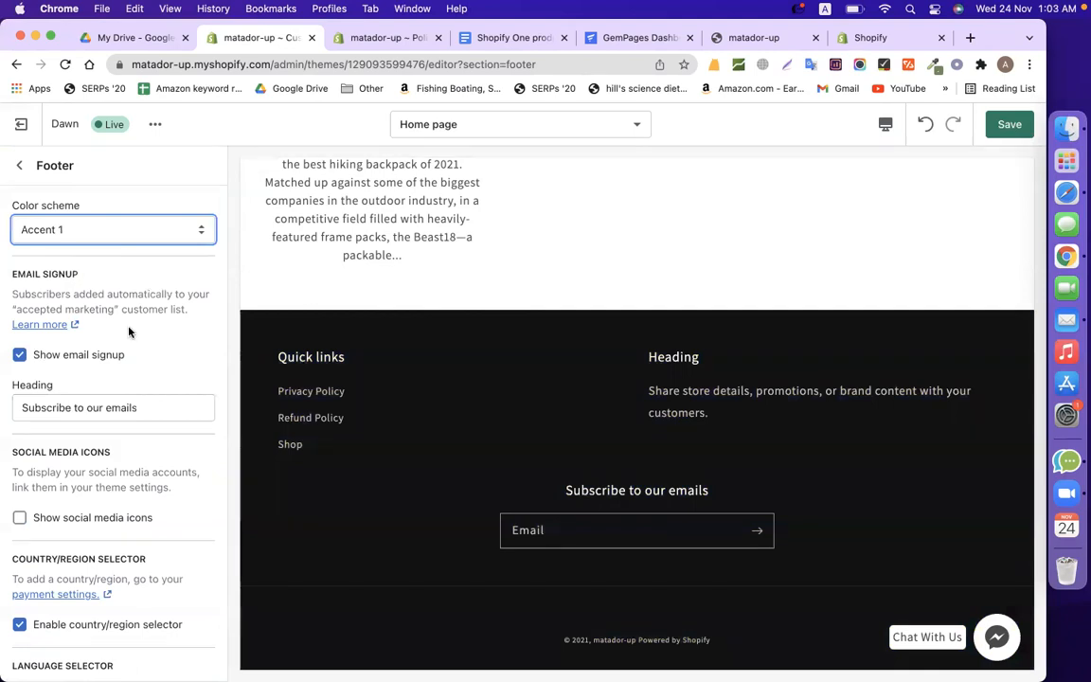
pyautogui.scroll(-1, 123, 326)
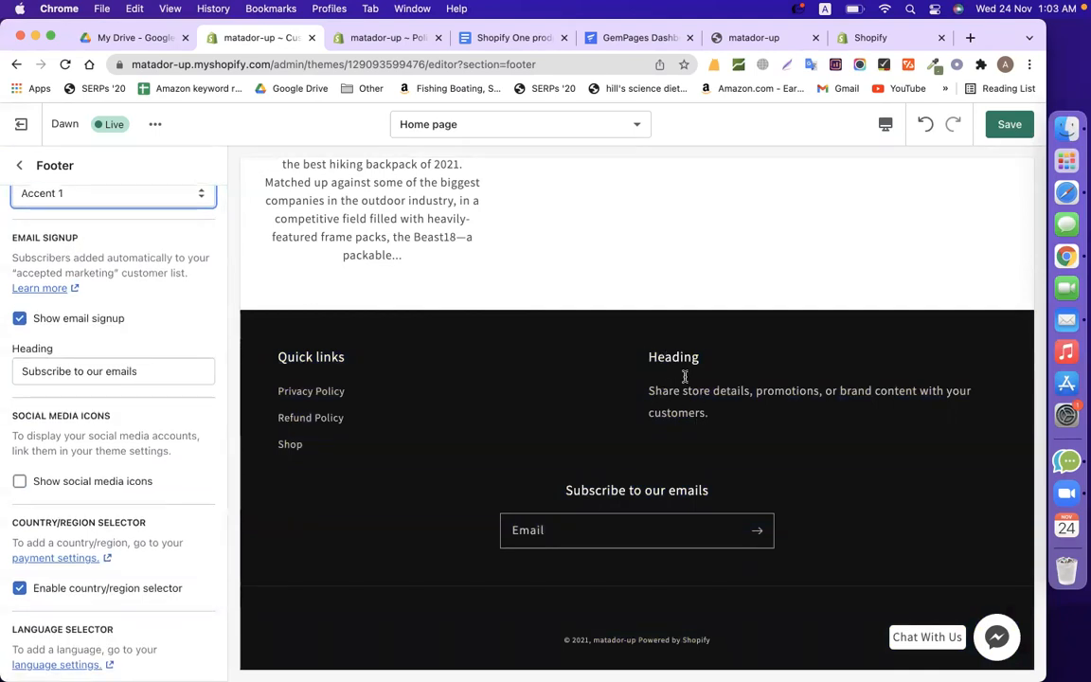
pyautogui.moveTo(754, 418); pyautogui.dragTo(650, 350)
pyautogui.scroll(-3, 70, 413)
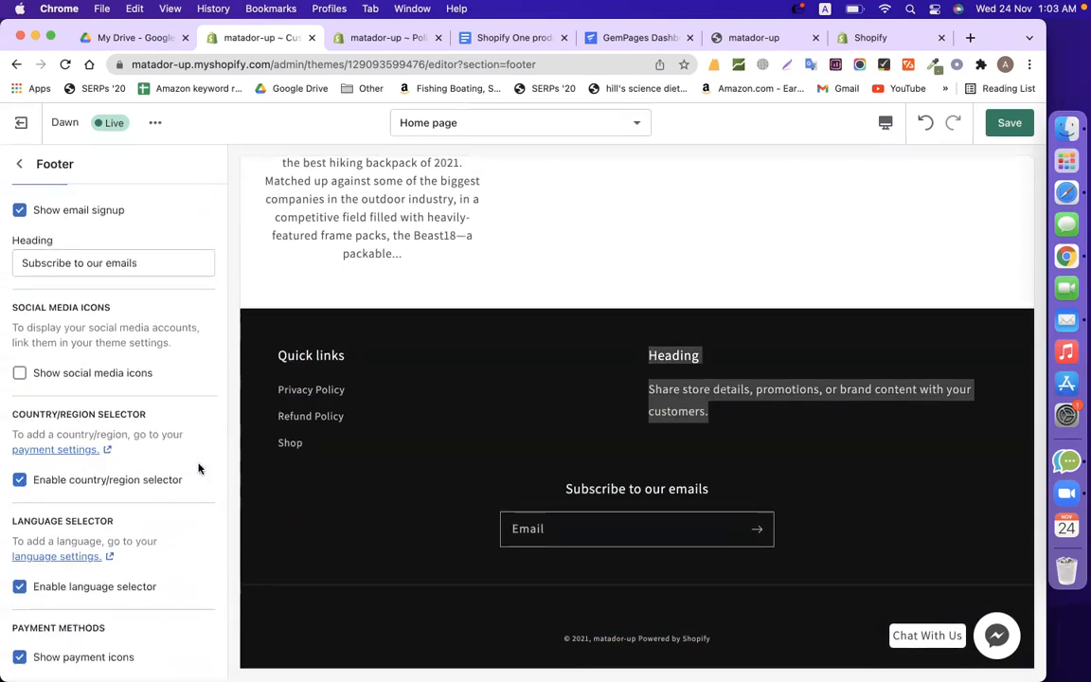
# Step: Save the footer changes in the theme editor
pyautogui.click(369, 38)
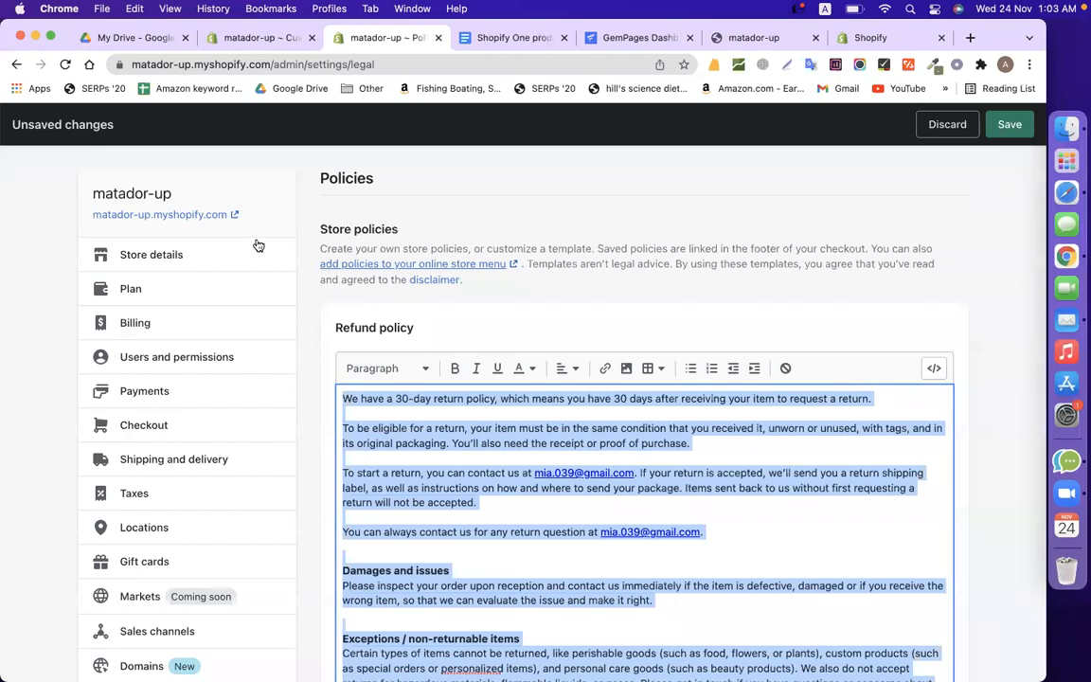
pyautogui.moveTo(308, 64); pyautogui.dragTo(426, 68)
pyautogui.press('BackSpace')
pyautogui.press('Return')
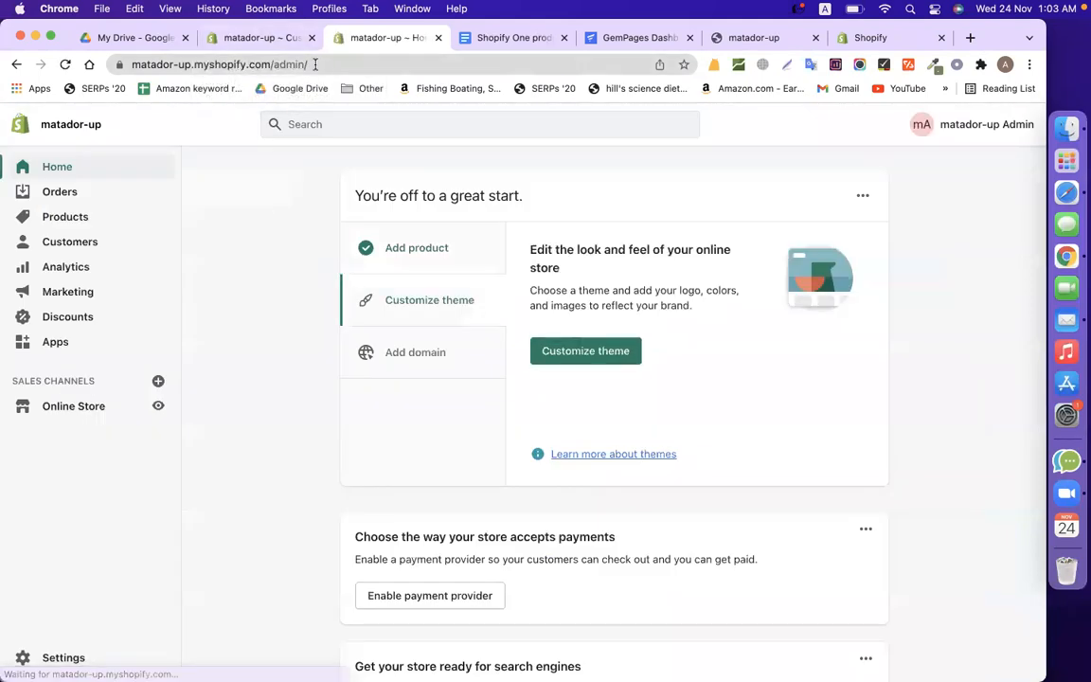
pyautogui.click(243, 38)
pyautogui.click(1009, 124)
# Step: Open the Dawn theme's code editor from Themes and filter its files by 'foote'
pyautogui.click(407, 37)
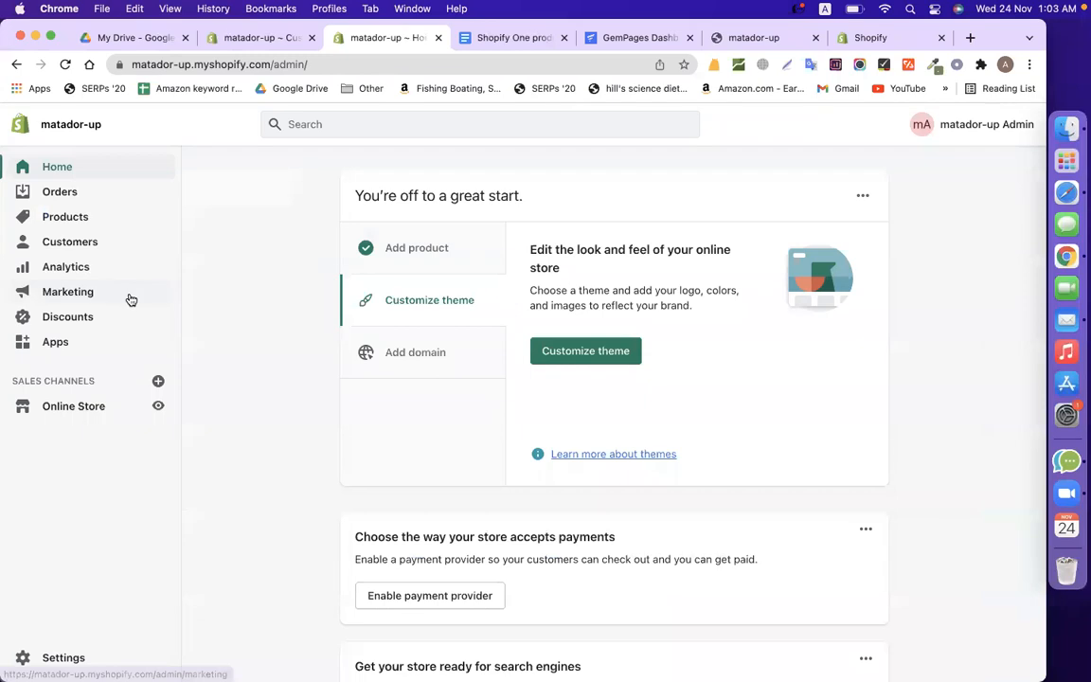
pyautogui.click(99, 419)
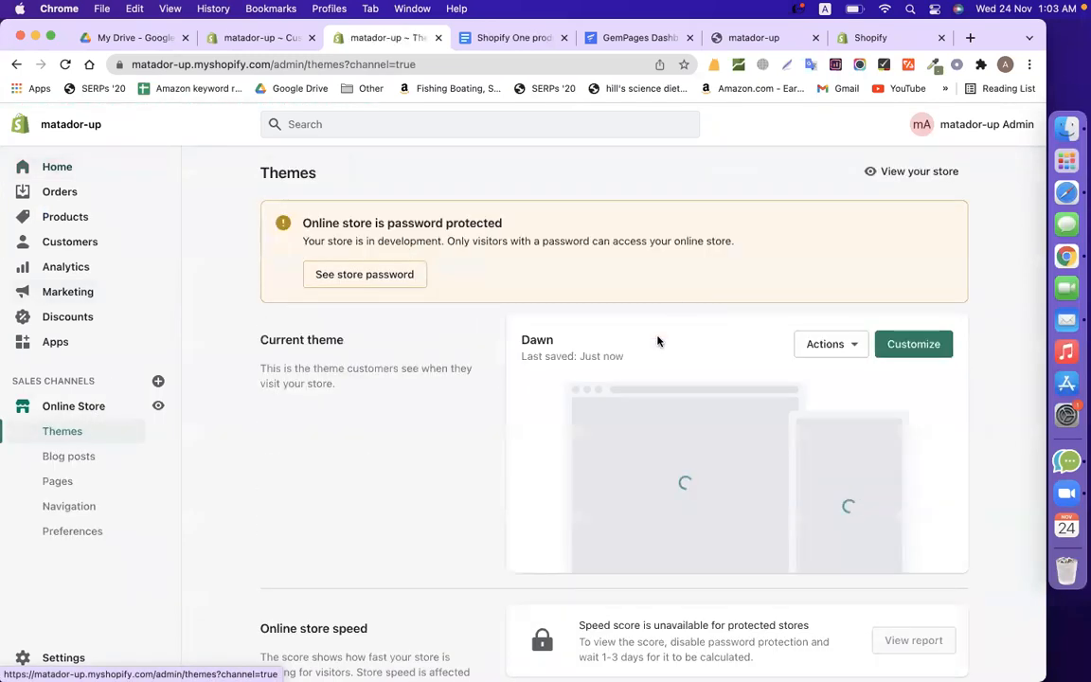
pyautogui.scroll(-2, 654, 351)
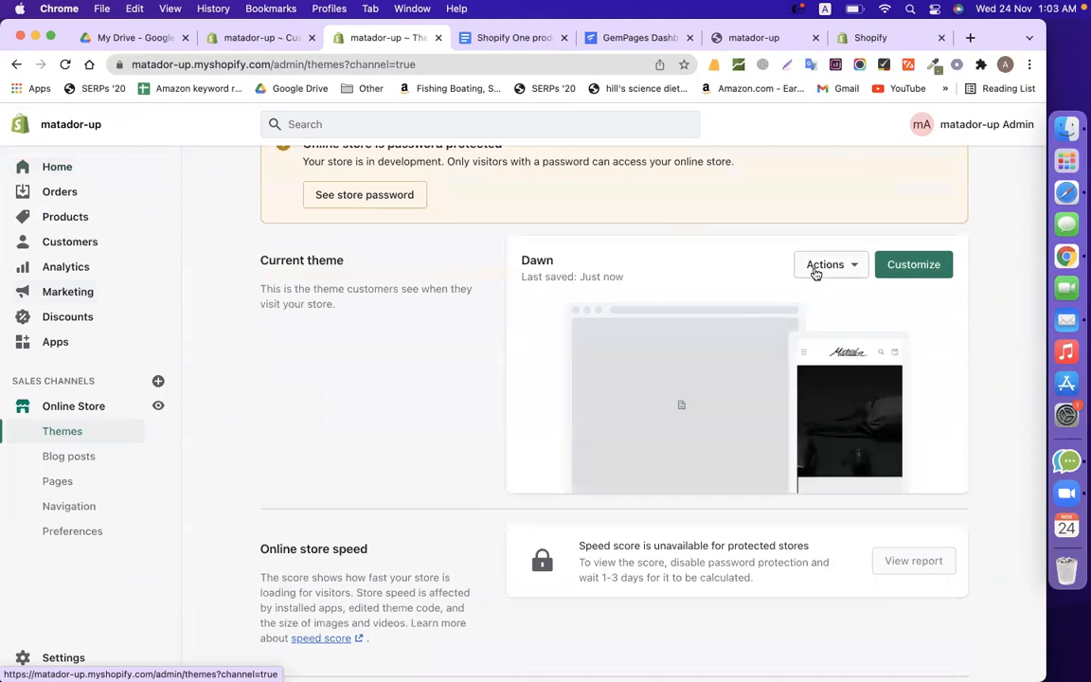
pyautogui.click(816, 271)
pyautogui.click(779, 428)
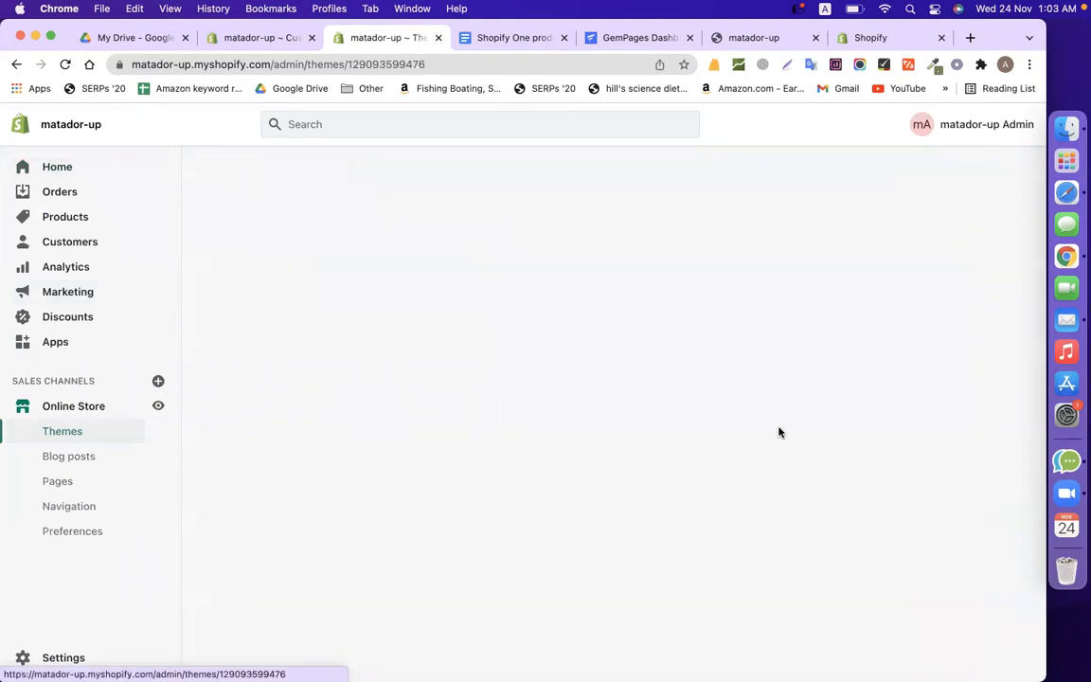
pyautogui.click(221, 209)
pyautogui.write('footer')
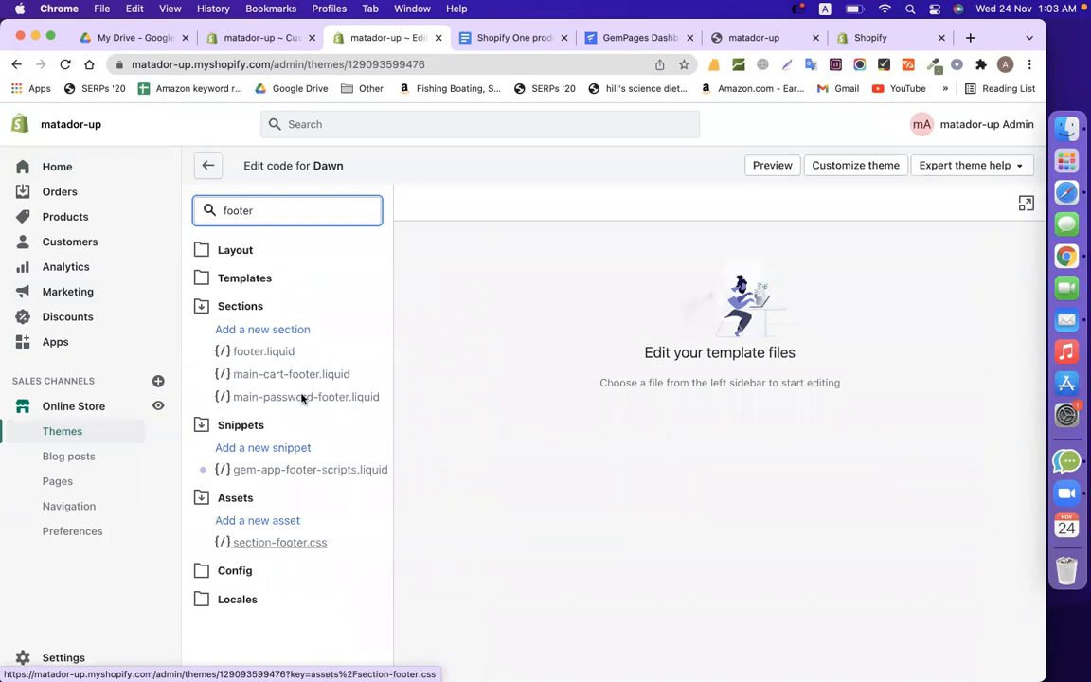
# Step: Open footer.liquid and search it for the footer's placeholder description text copied from the preview
pyautogui.click(293, 352)
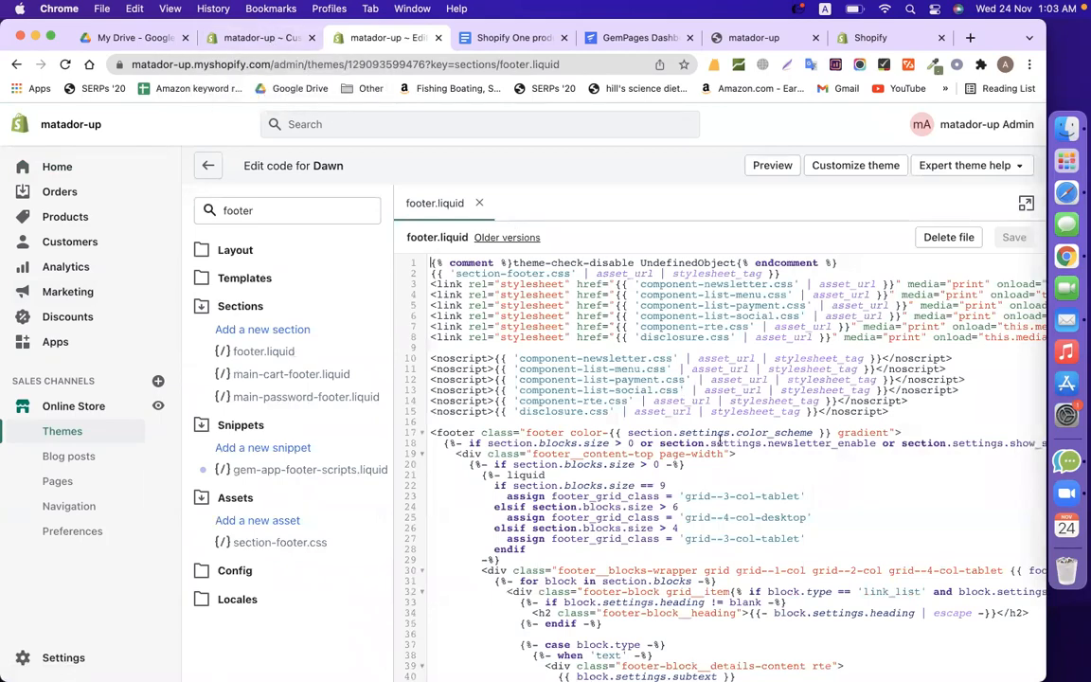
pyautogui.scroll(-20, 720, 442)
pyautogui.click(293, 42)
pyautogui.scroll(-7, 601, 395)
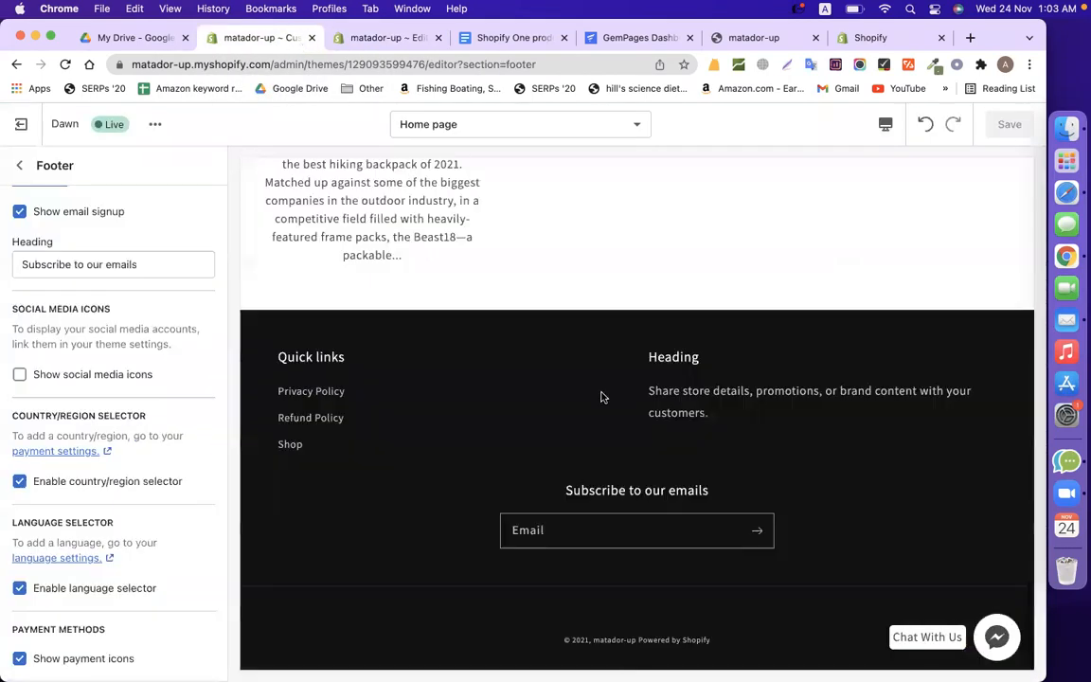
pyautogui.moveTo(727, 420); pyautogui.dragTo(646, 393)
pyautogui.hotkey('ctrl', 'c')
pyautogui.click(388, 38)
pyautogui.click(598, 452)
pyautogui.hotkey('ctrl', 'f')
pyautogui.hotkey('ctrl', 'v')
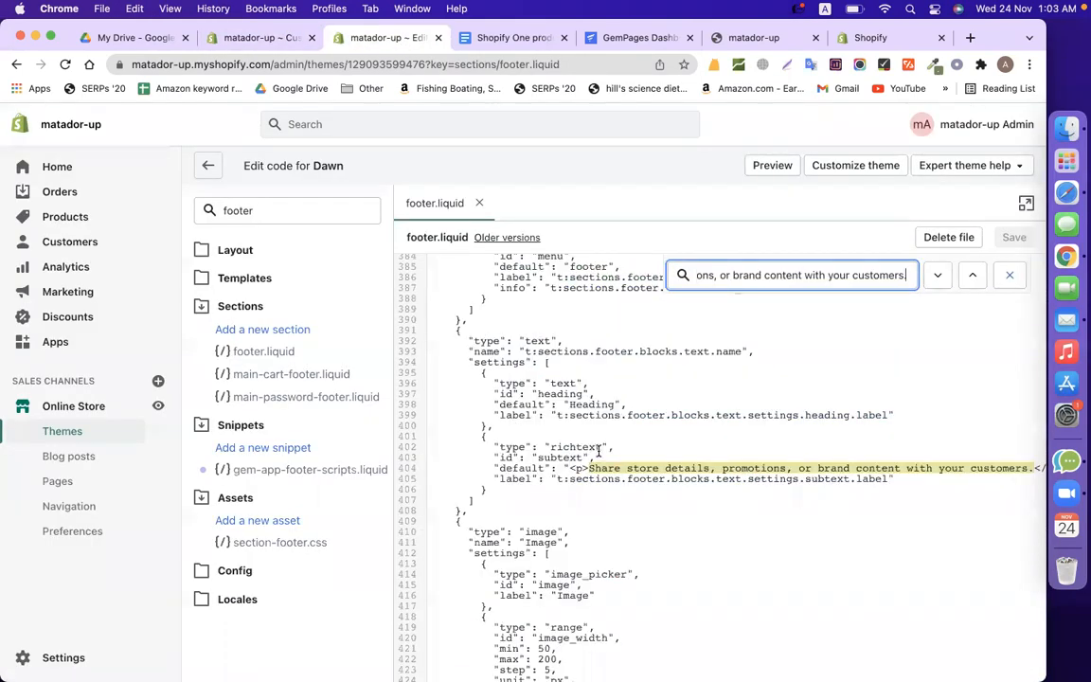
pyautogui.hscroll(2, 625, 474)
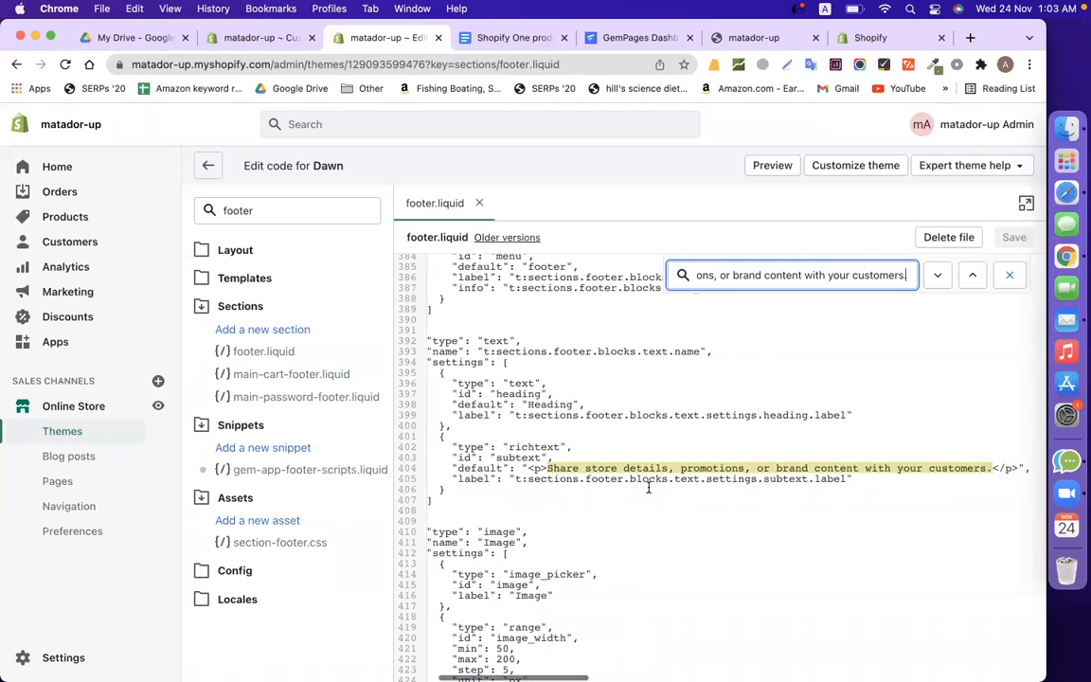
pyautogui.hscroll(-2, 648, 486)
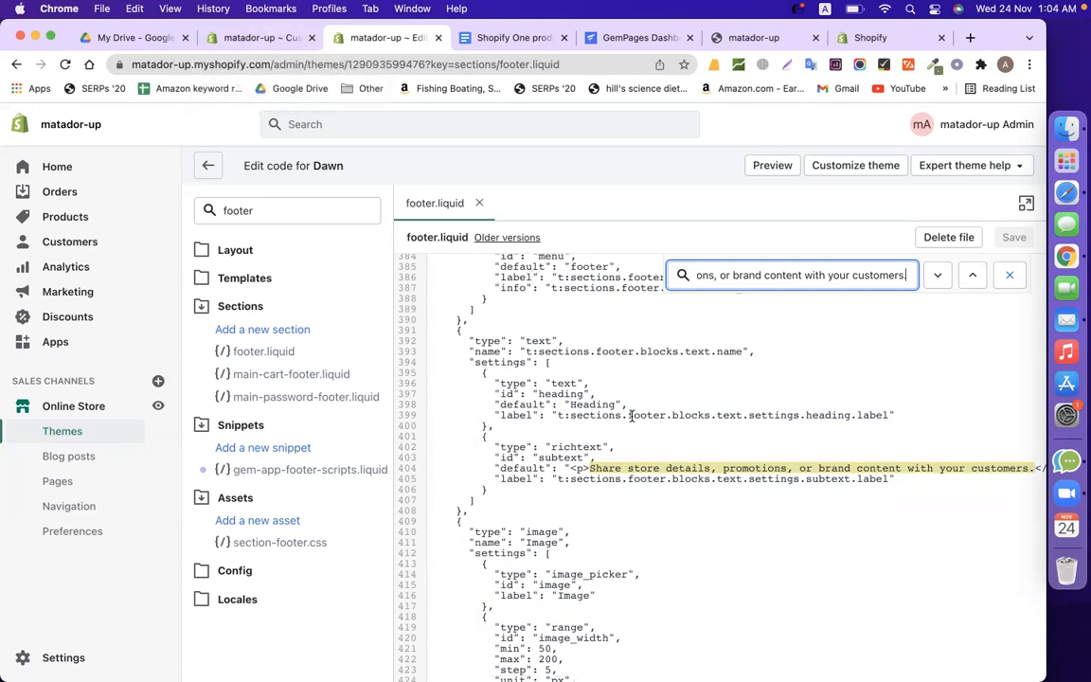
# Step: Delete the text block's heading and subtext settings, leaving an empty settings list, and save footer.liquid
pyautogui.doubleClick(587, 405)
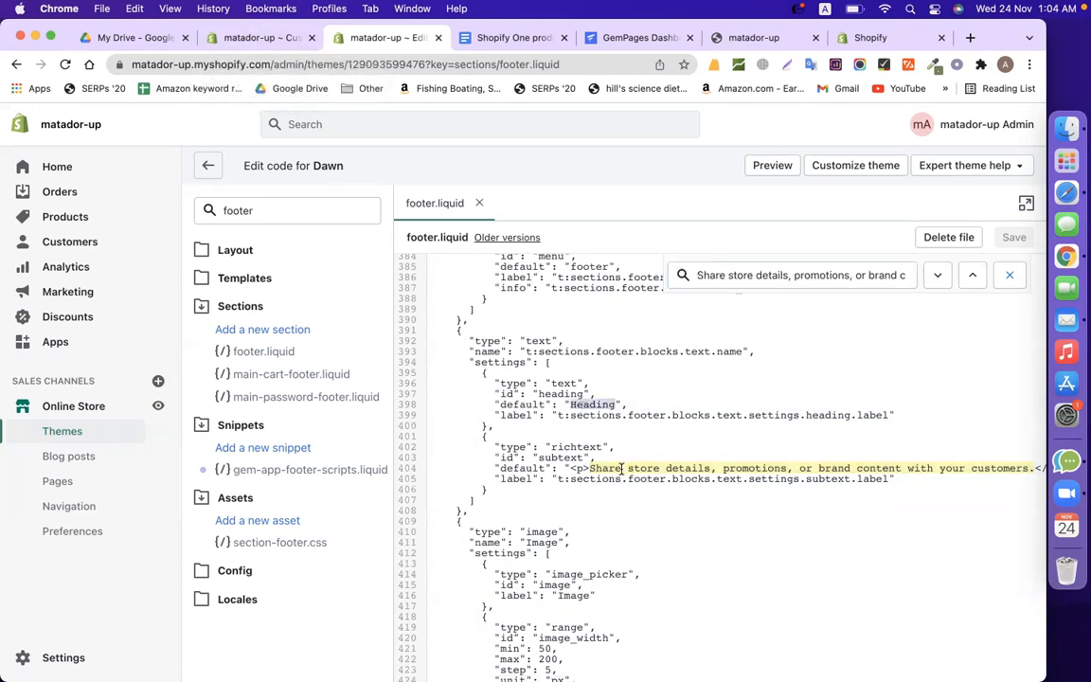
pyautogui.click(503, 500)
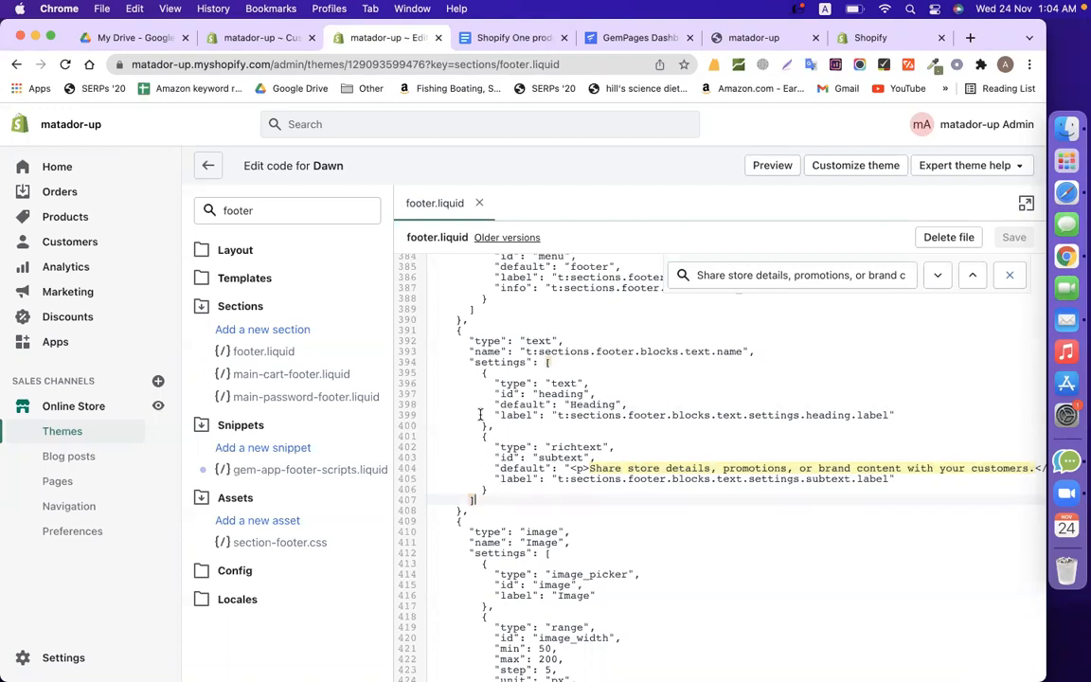
pyautogui.click(572, 392)
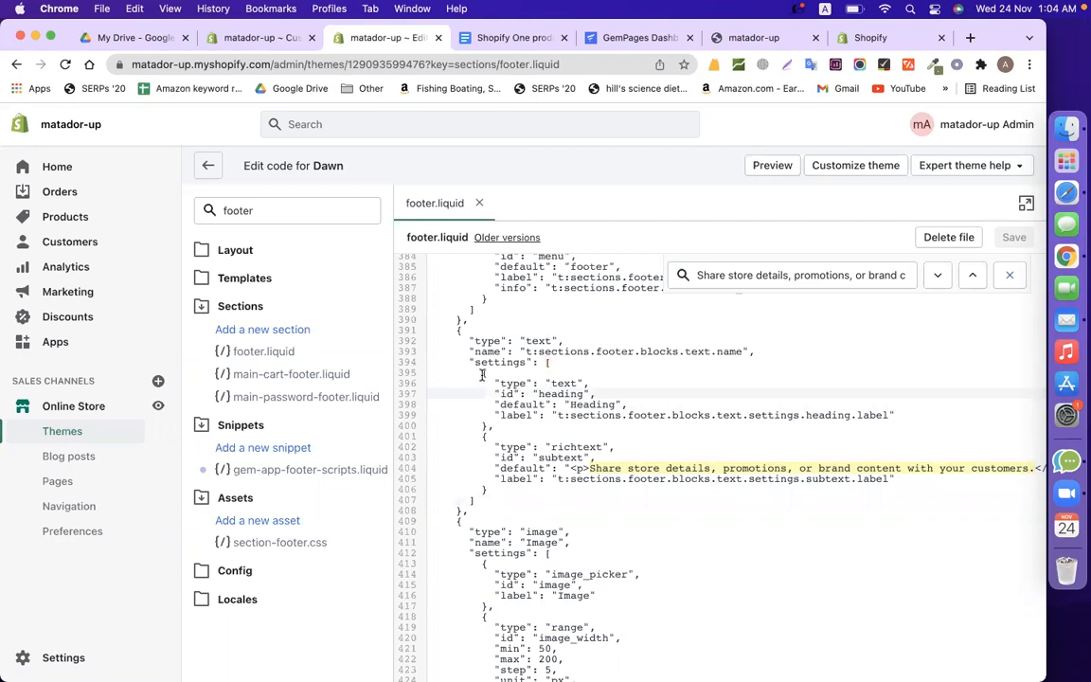
pyautogui.moveTo(482, 375); pyautogui.dragTo(515, 488)
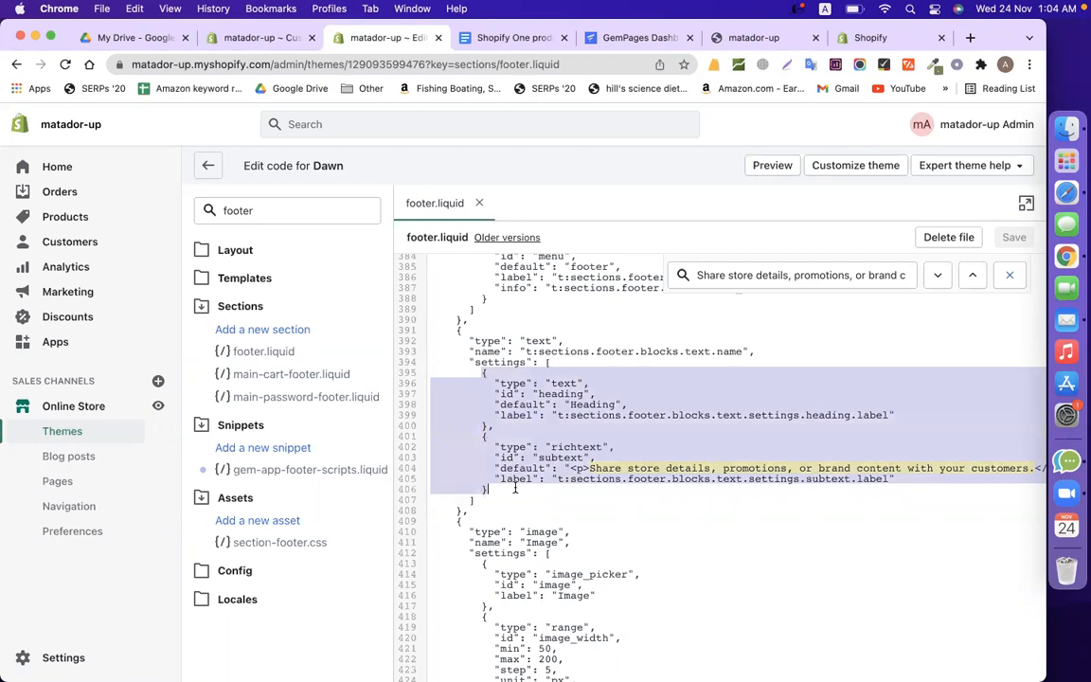
pyautogui.press('BackSpace')
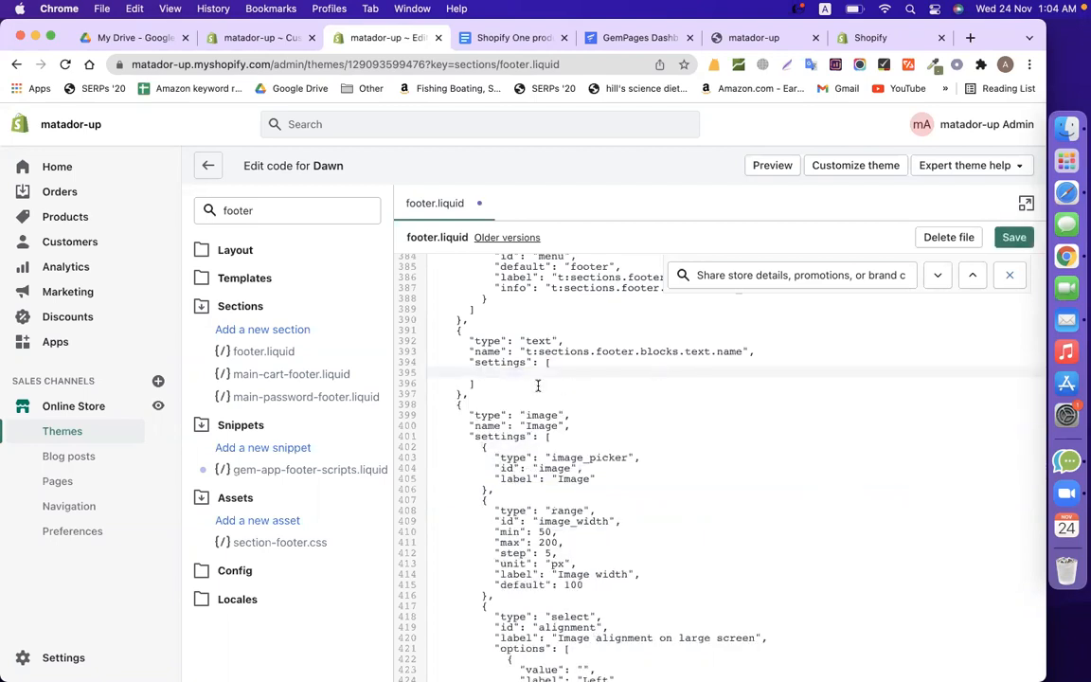
pyautogui.click(491, 385)
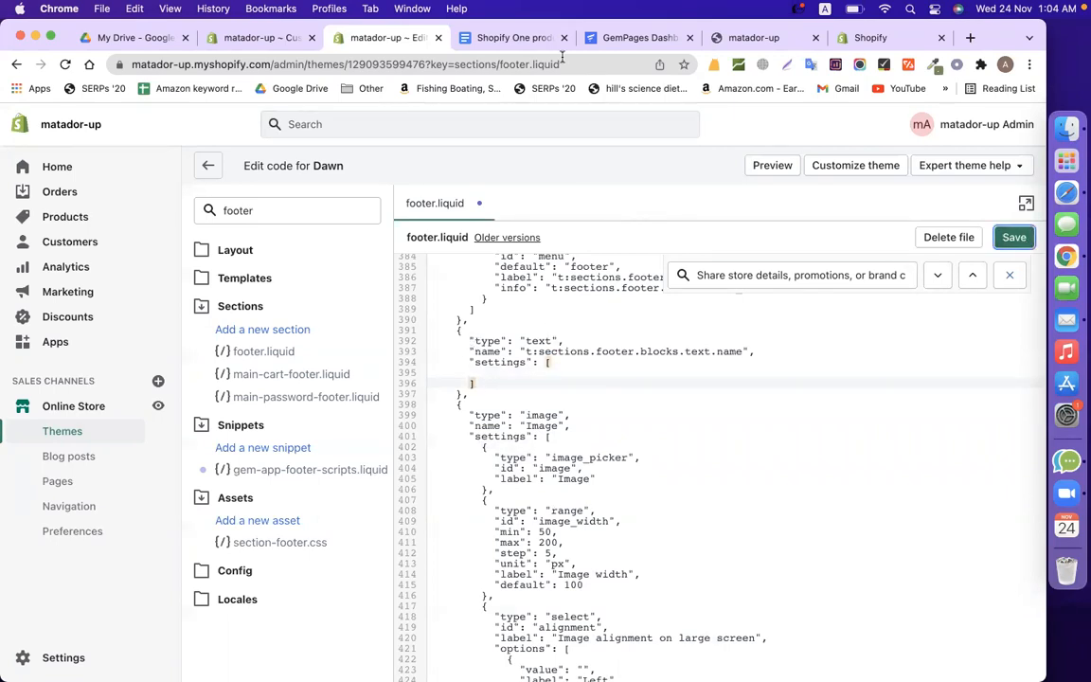
pyautogui.press('super+s')
# Step: Reload the storefront preview to check that the Heading column is gone from the footer
pyautogui.click(753, 38)
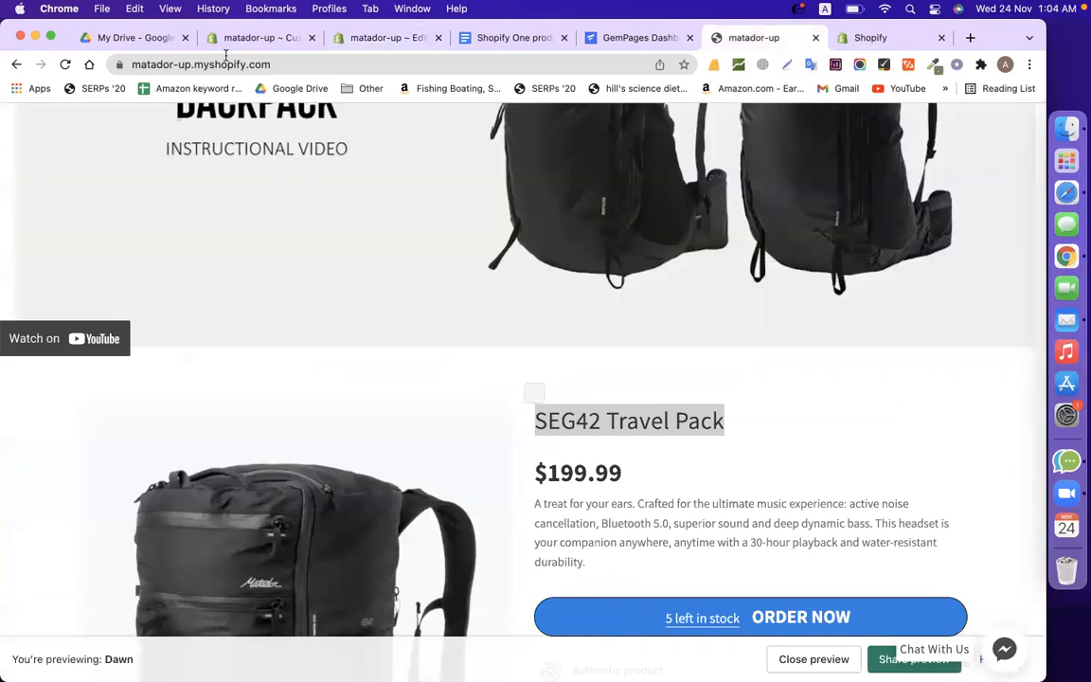
pyautogui.click(61, 66)
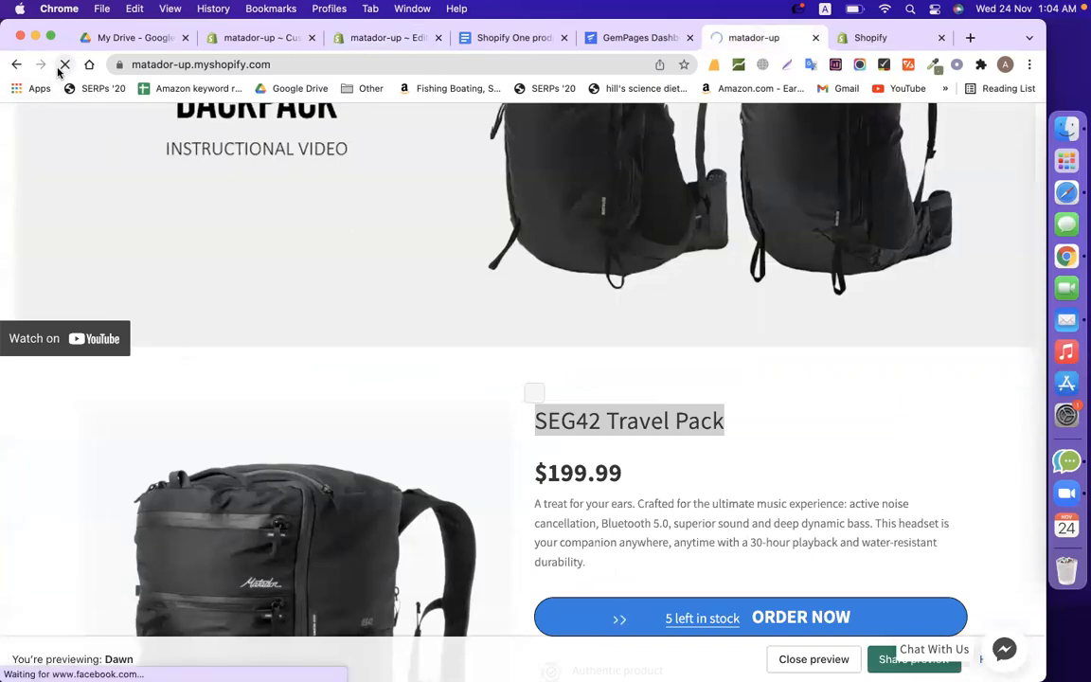
pyautogui.scroll(-15, 758, 426)
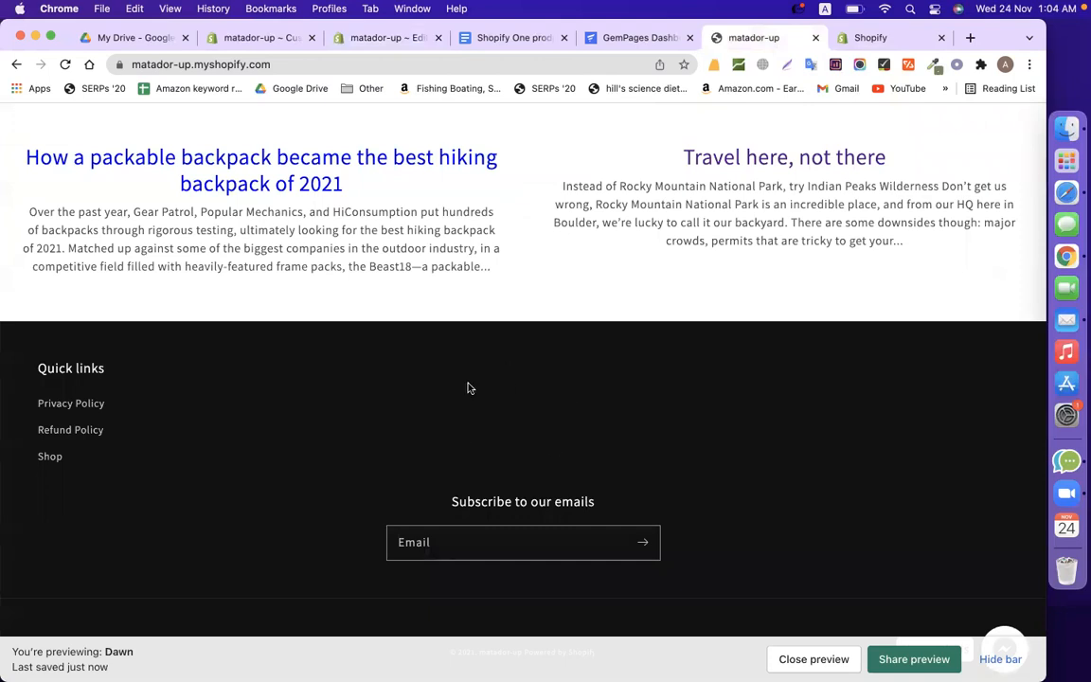
pyautogui.click(340, 40)
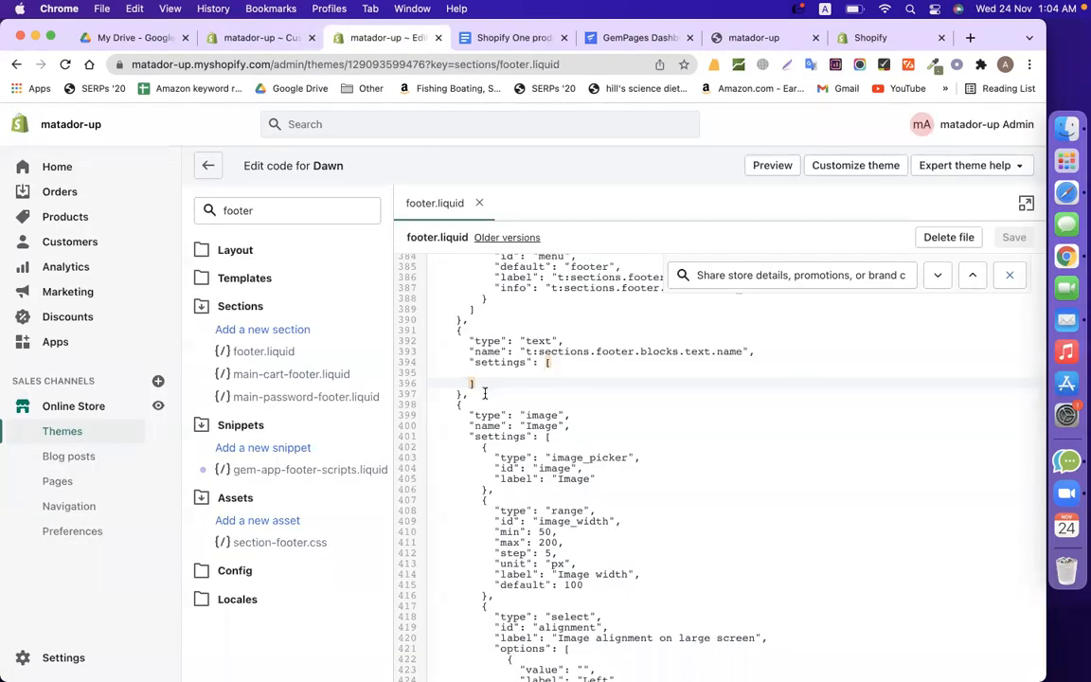
# Step: Delete the whole text block definition, save, and check the storefront and customizer footer
pyautogui.moveTo(479, 392); pyautogui.dragTo(454, 332)
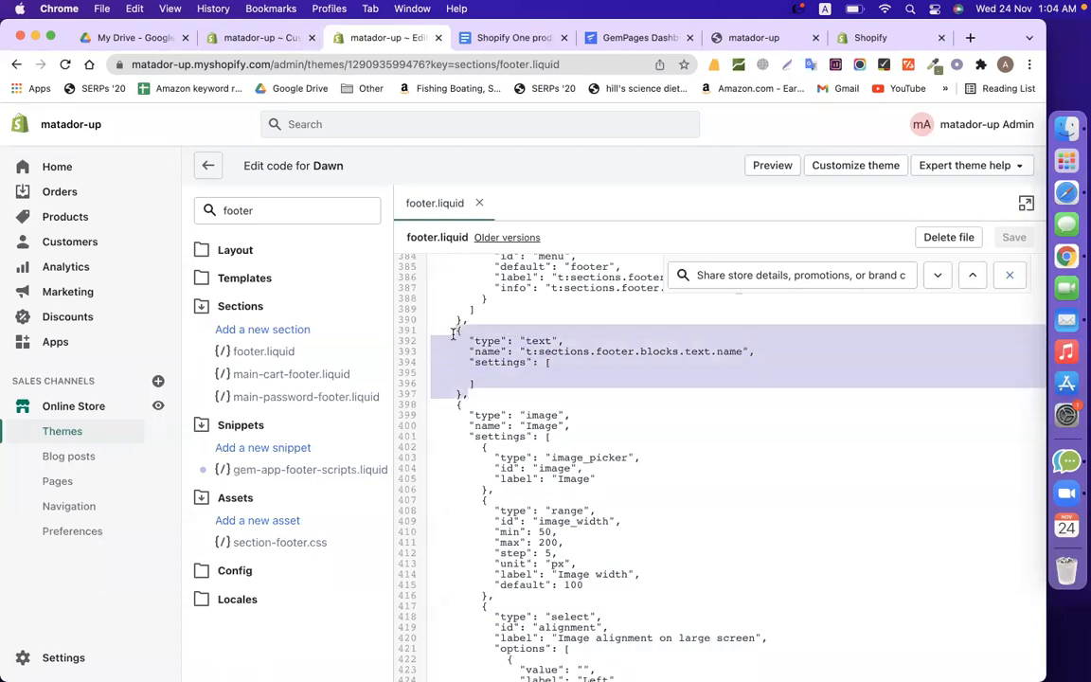
pyautogui.press('BackSpace')
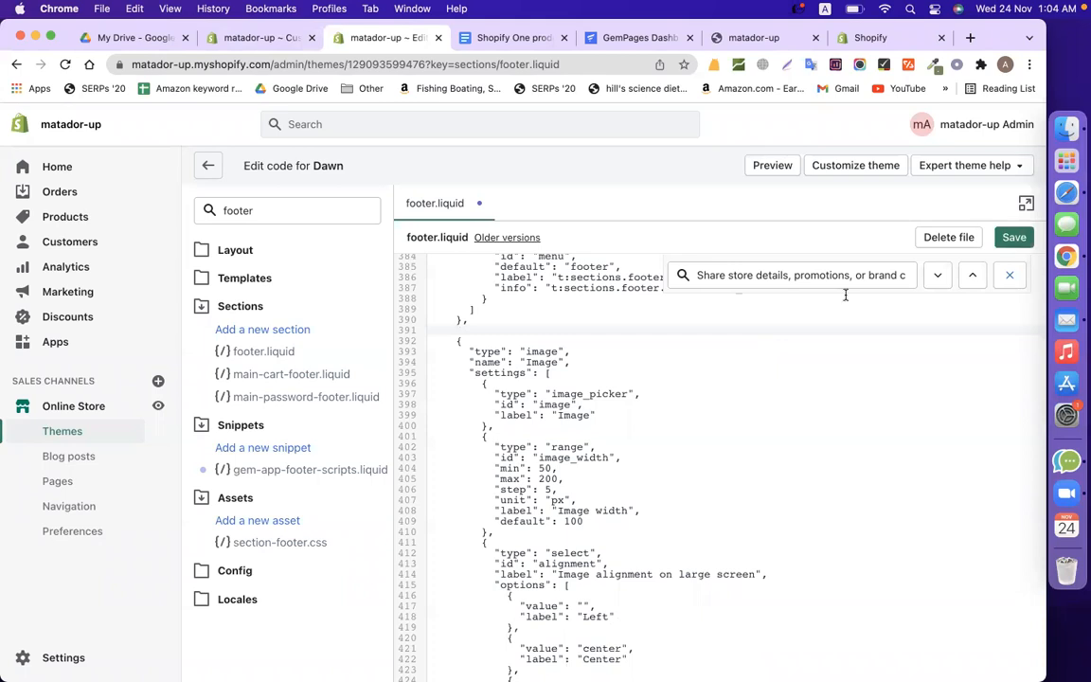
pyautogui.press('super+s')
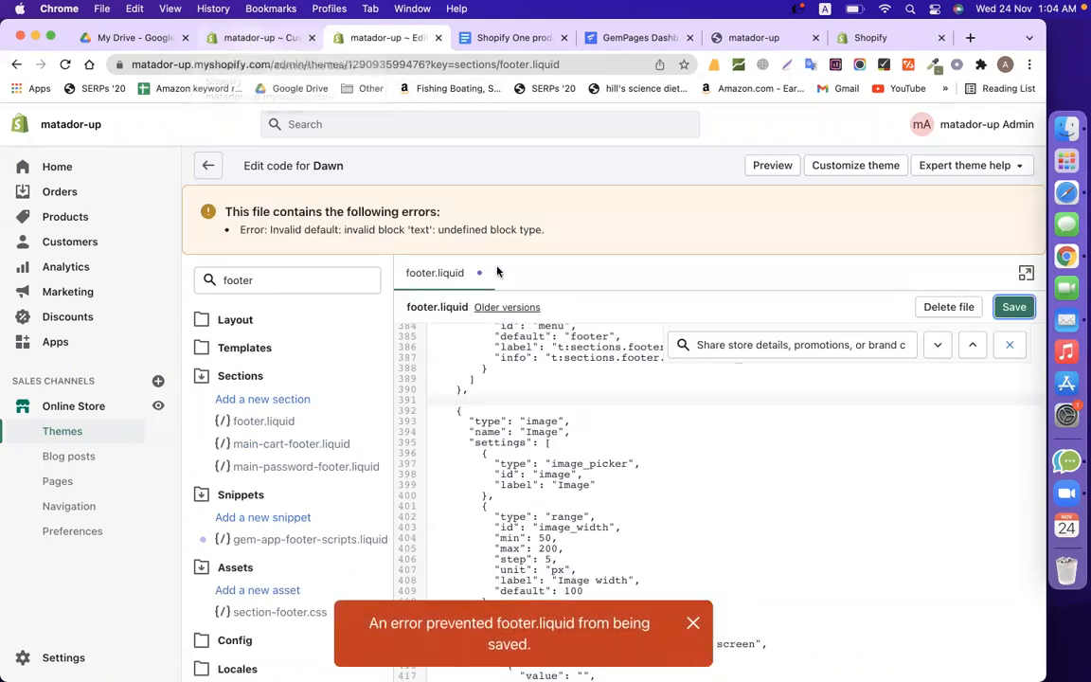
pyautogui.scroll(-5, 589, 432)
pyautogui.scroll(4, 588, 433)
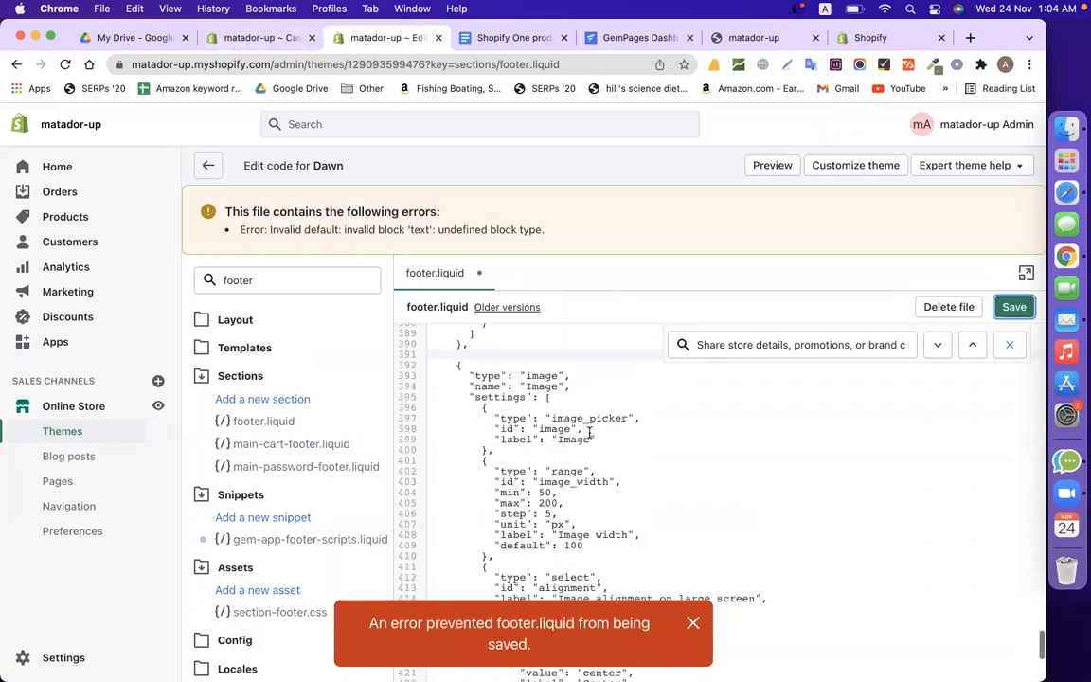
pyautogui.click(757, 38)
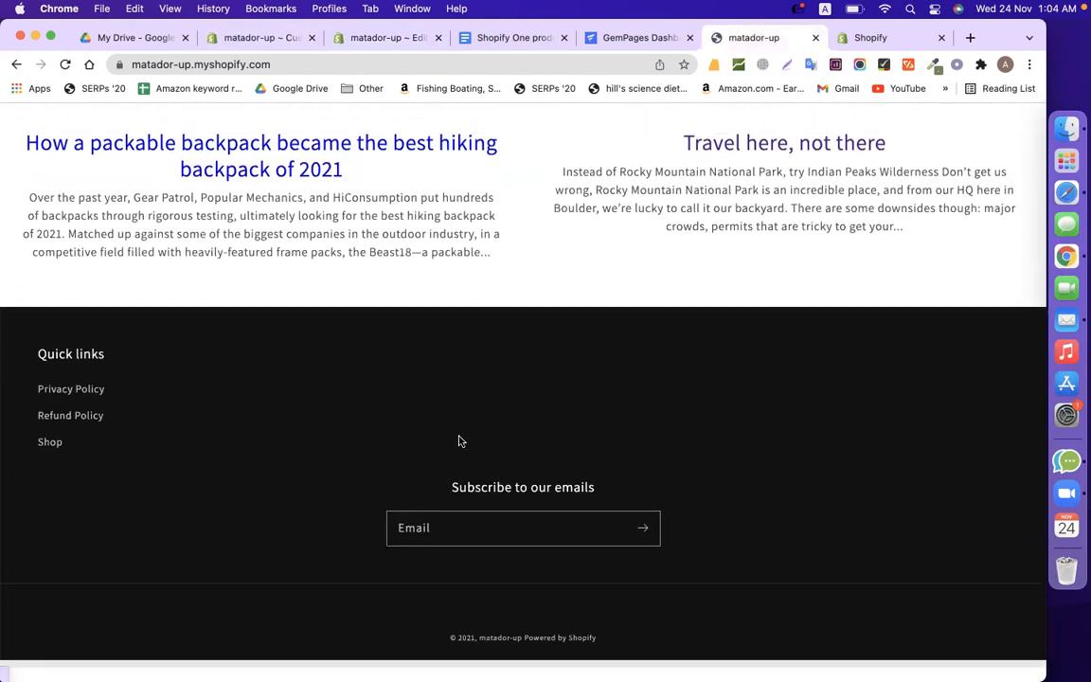
pyautogui.click(248, 38)
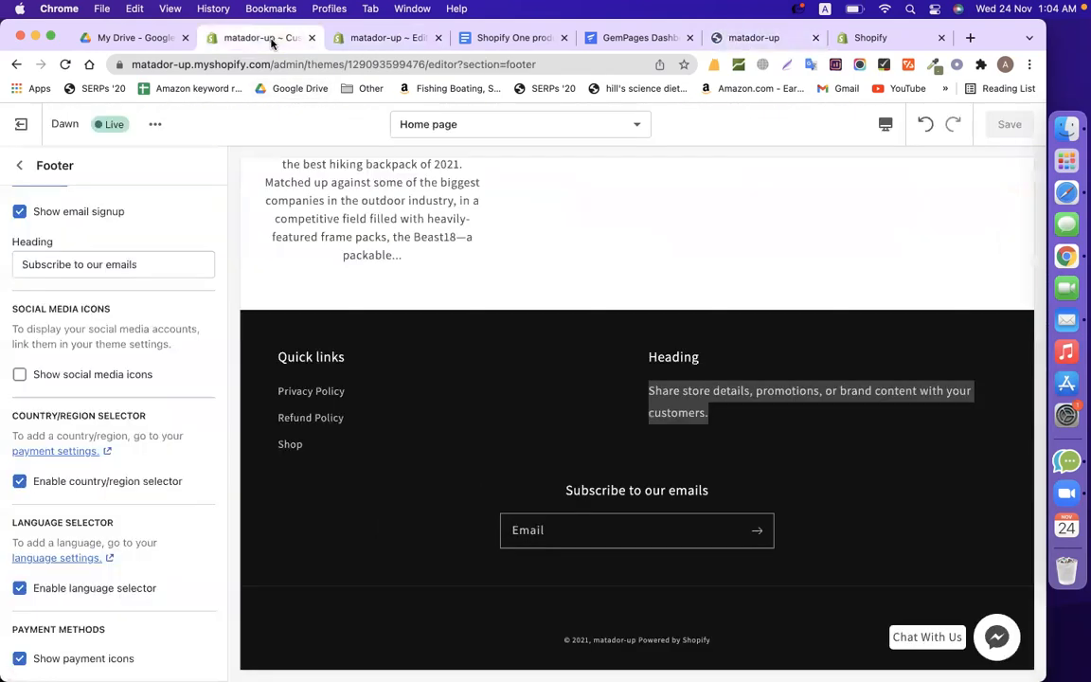
pyautogui.click(376, 39)
# Step: Undo the text block deletion and close the find box in footer.liquid
pyautogui.press('super+z')
pyautogui.press('super+z')
pyautogui.press('super+z')
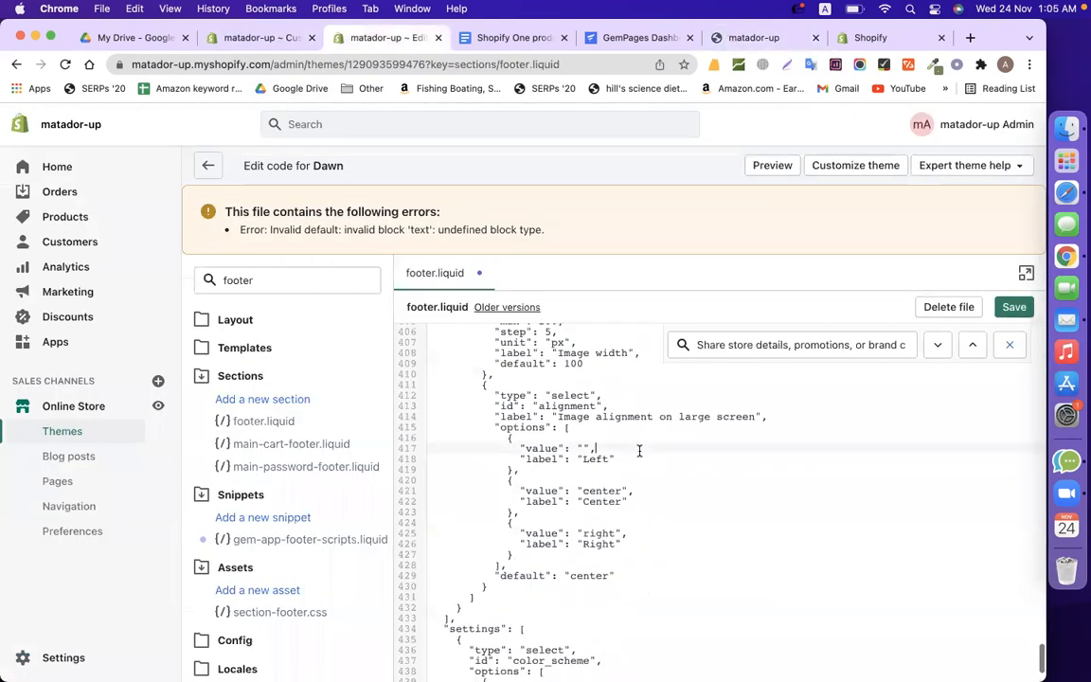
pyautogui.scroll(-3, 639, 452)
pyautogui.click(554, 441)
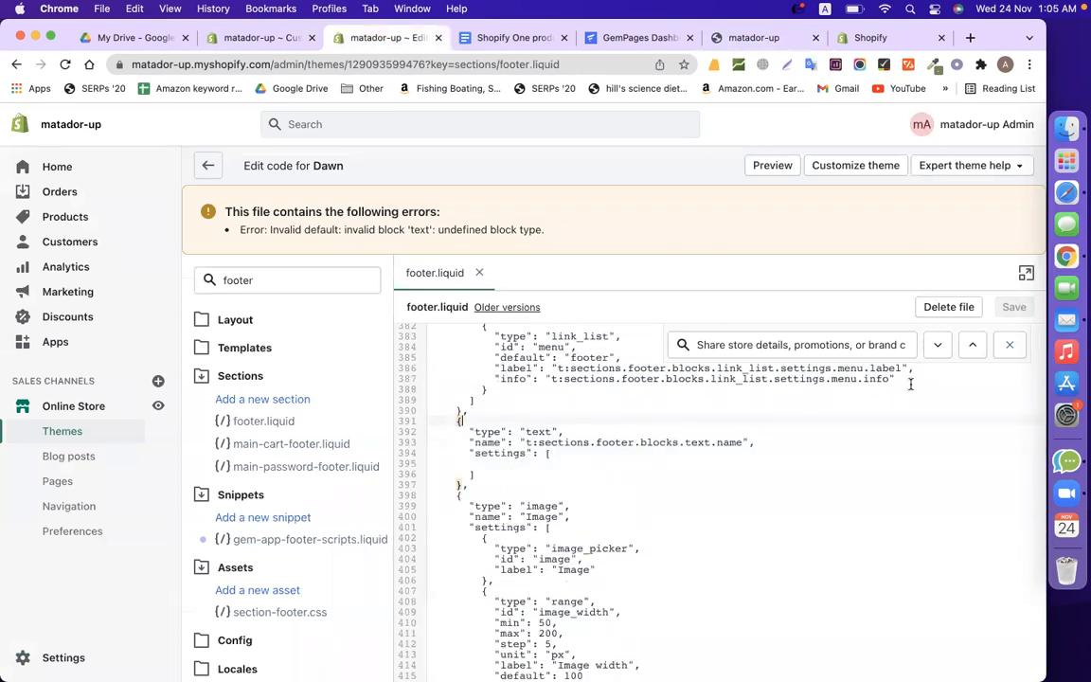
pyautogui.click(1009, 345)
pyautogui.click(834, 458)
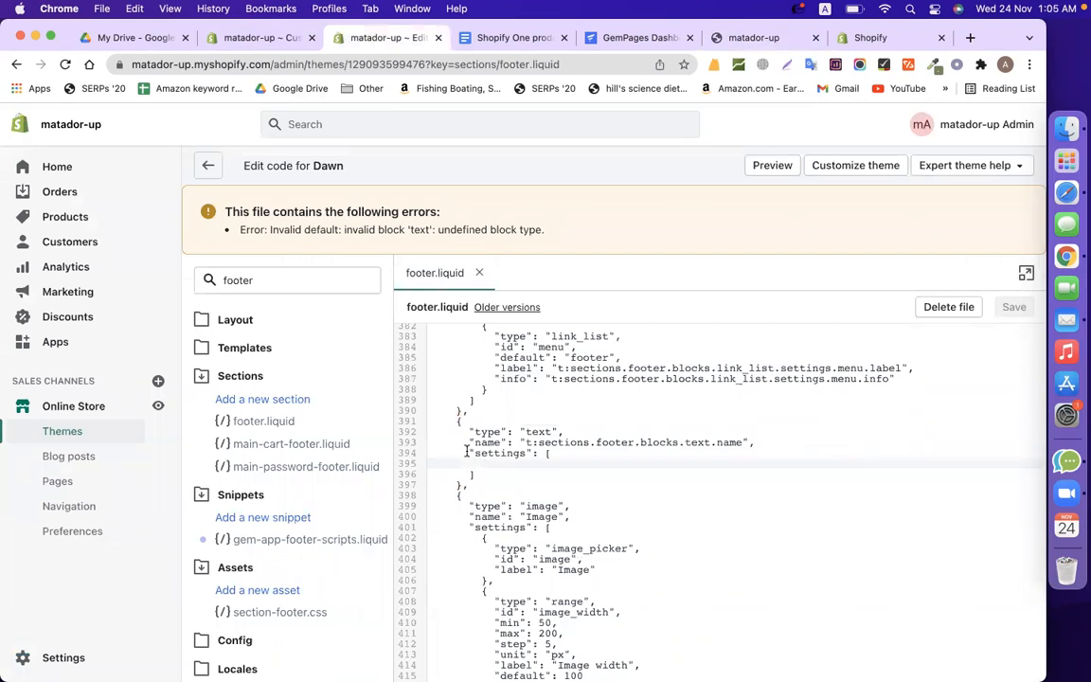
pyautogui.scroll(-1, 466, 451)
# Step: Delete the text block definition again and try saving footer.liquid
pyautogui.moveTo(476, 458); pyautogui.dragTo(456, 401)
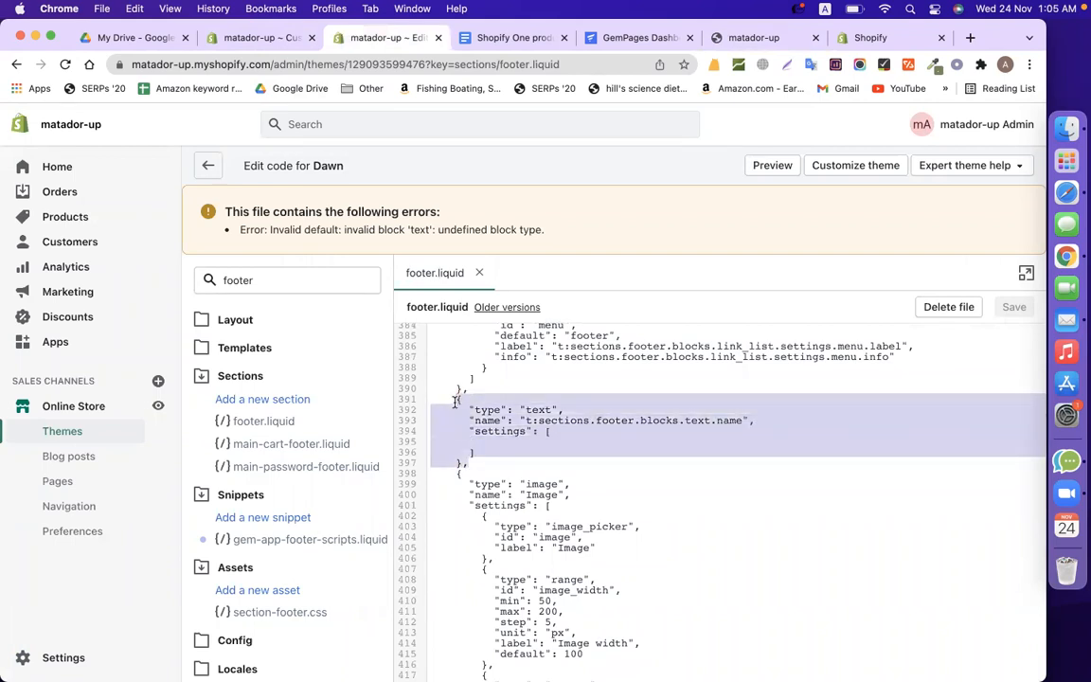
pyautogui.press('BackSpace')
pyautogui.click(555, 420)
pyautogui.press('Down')
pyautogui.press('Down')
pyautogui.press('Down')
pyautogui.press('Down')
pyautogui.press('Down')
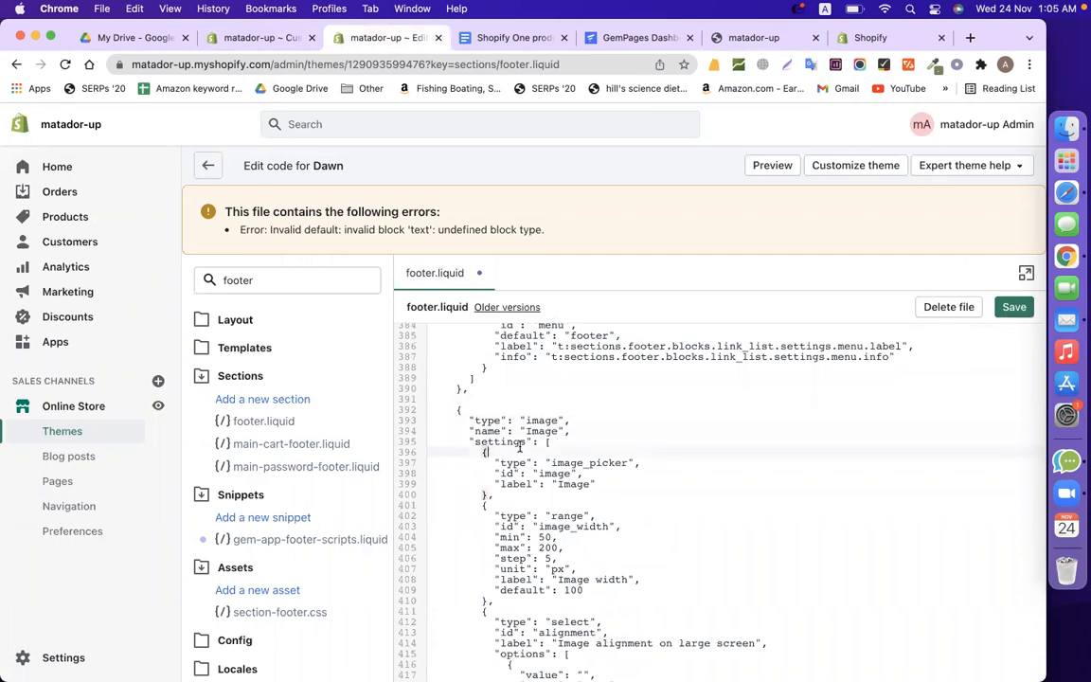
pyautogui.scroll(-1, 559, 488)
pyautogui.click(556, 447)
pyautogui.scroll(-2, 572, 542)
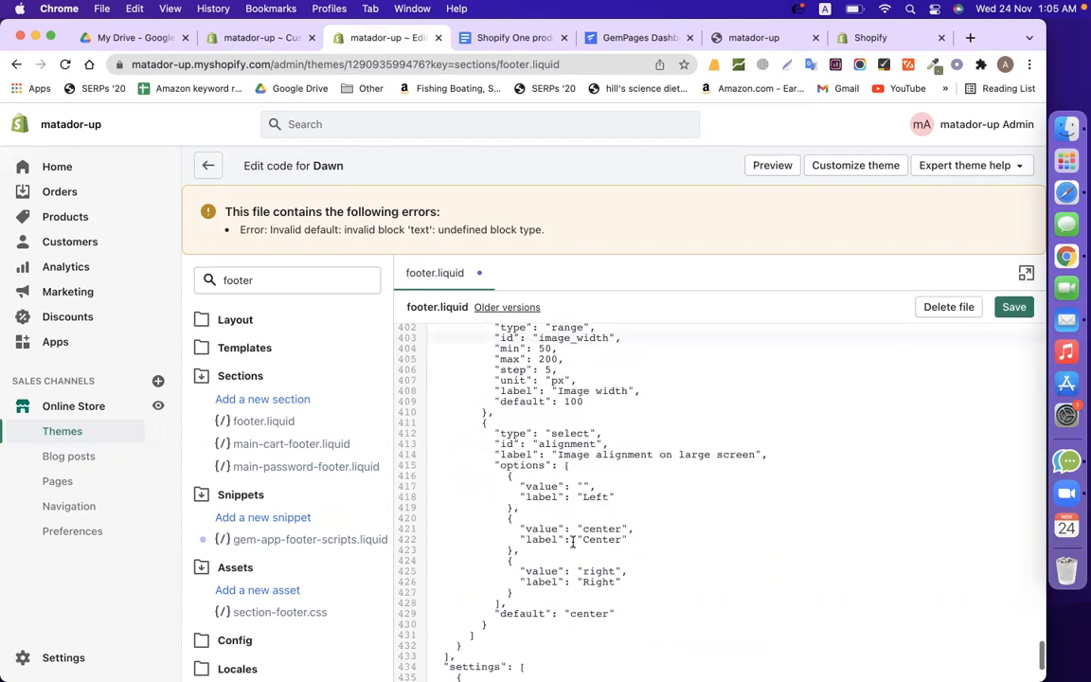
pyautogui.click(1011, 305)
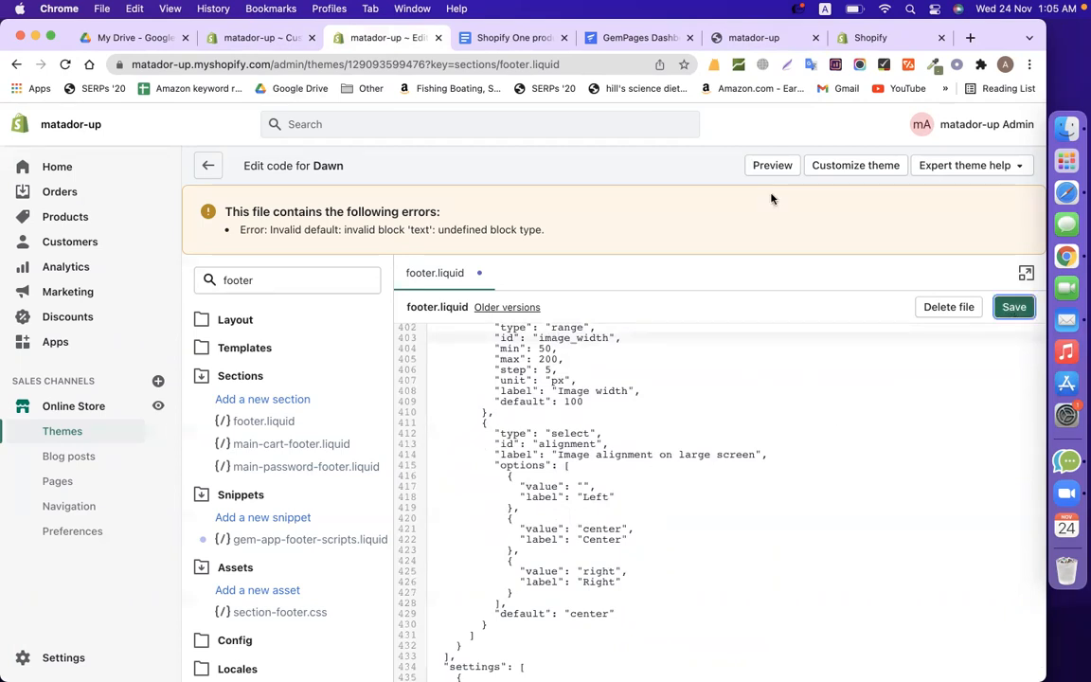
# Step: Restore the text block with its heading and subtext settings and save footer.liquid without errors
pyautogui.click(885, 43)
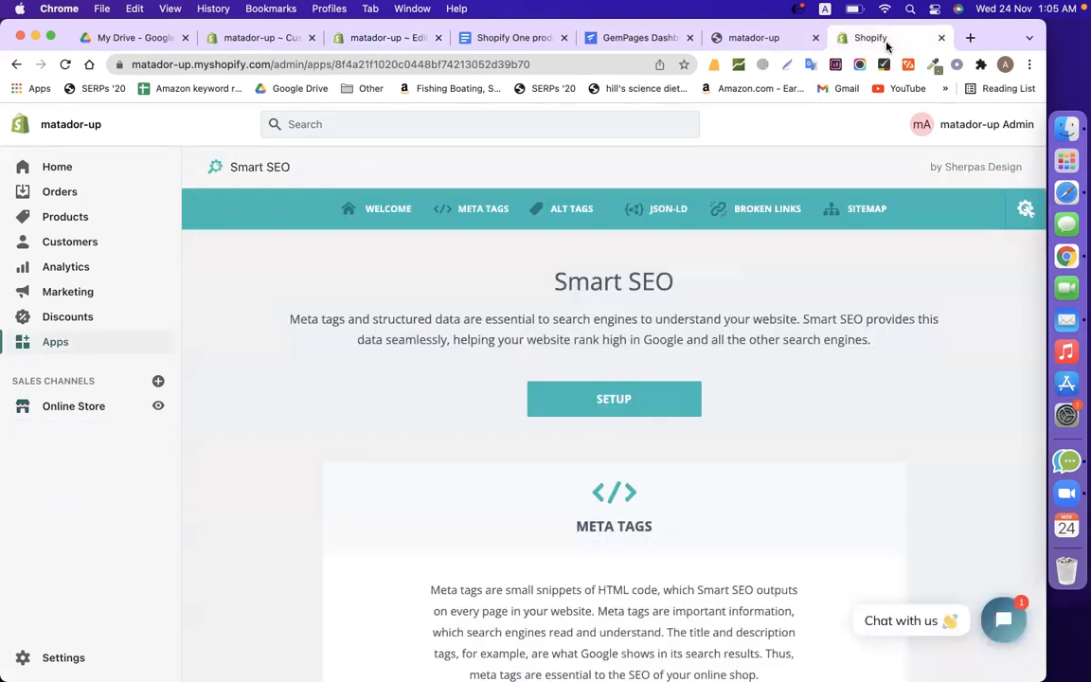
pyautogui.click(235, 40)
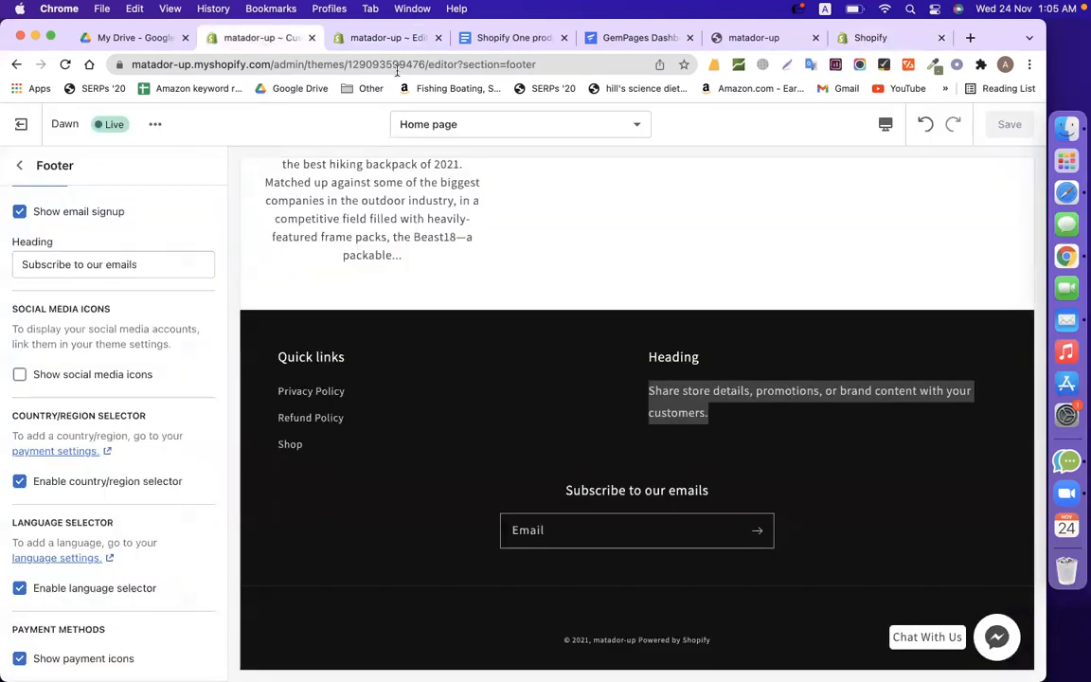
pyautogui.click(376, 38)
pyautogui.click(589, 529)
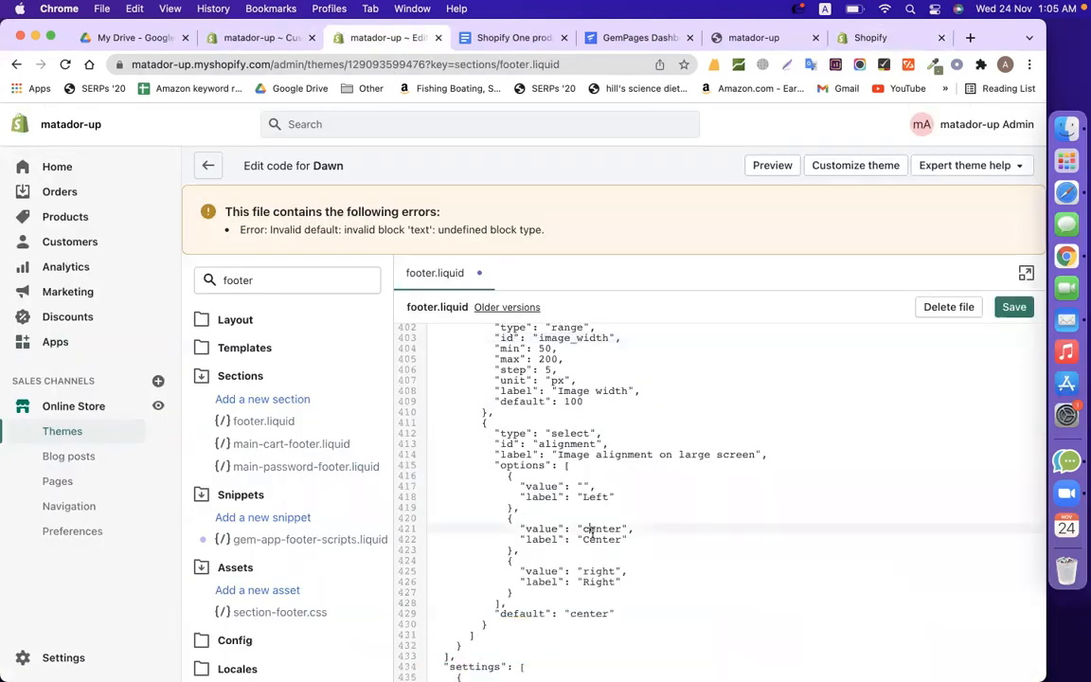
pyautogui.press('super+z')
pyautogui.press('super+z')
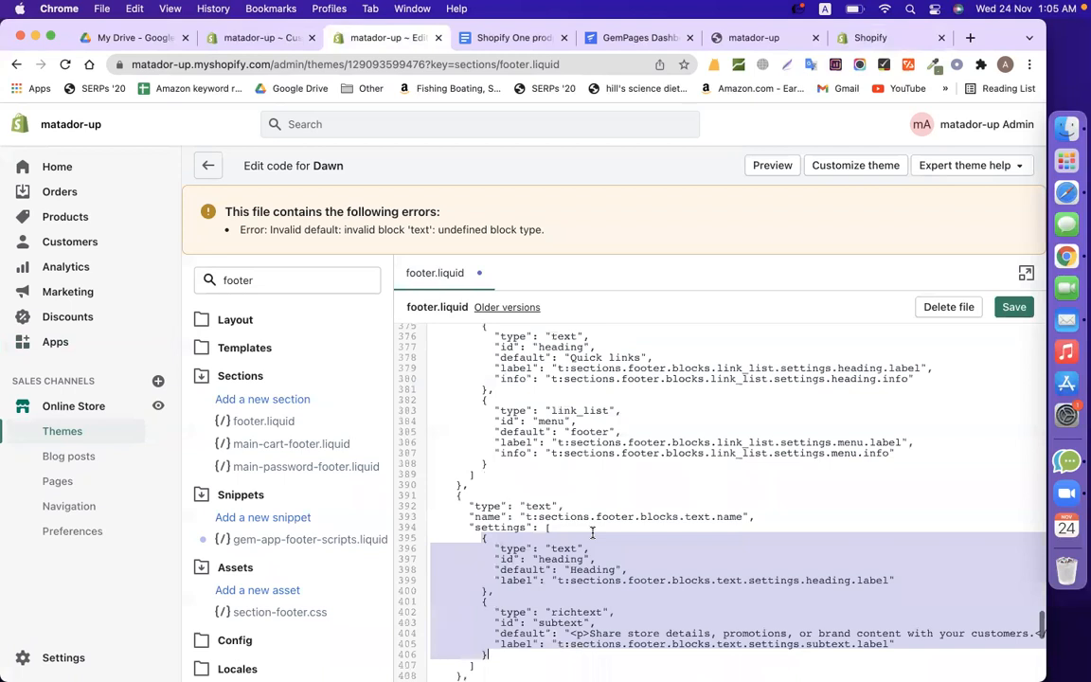
pyautogui.scroll(-3, 592, 532)
pyautogui.click(862, 392)
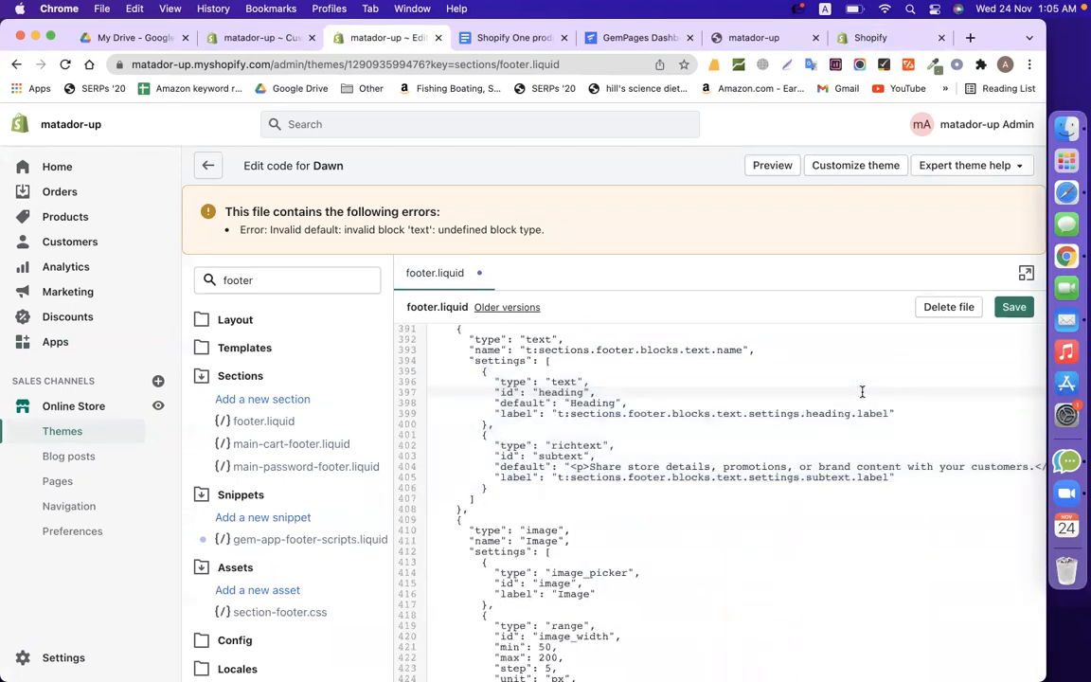
pyautogui.click(1012, 307)
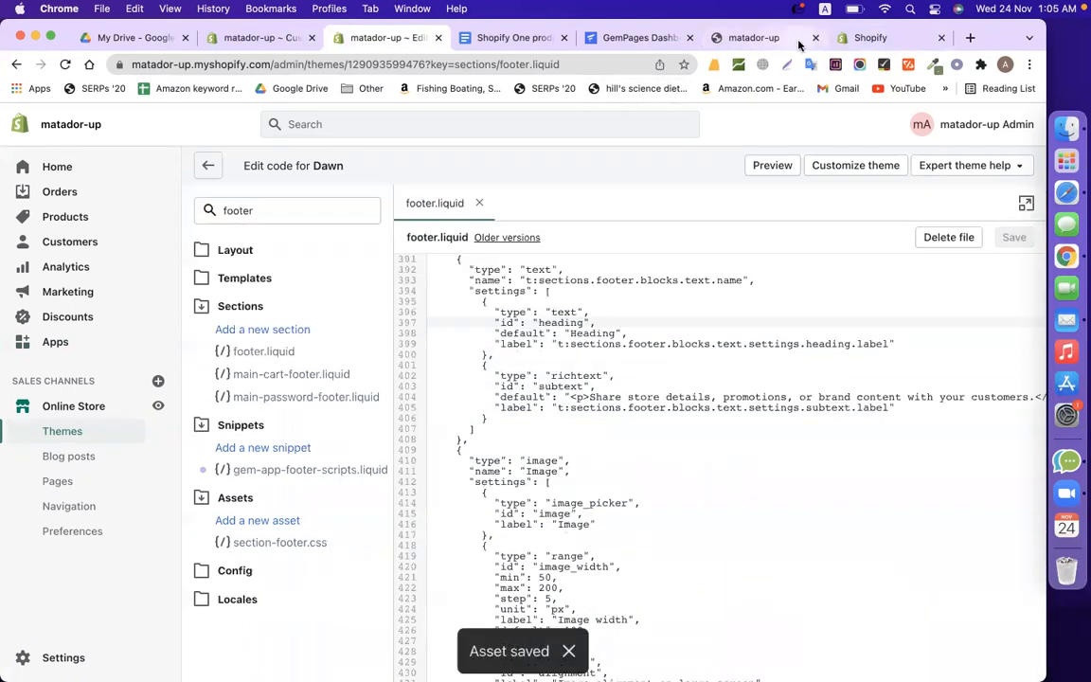
# Step: Check that the storefront footer shows the Heading column and placeholder text beside Quick links
pyautogui.click(798, 45)
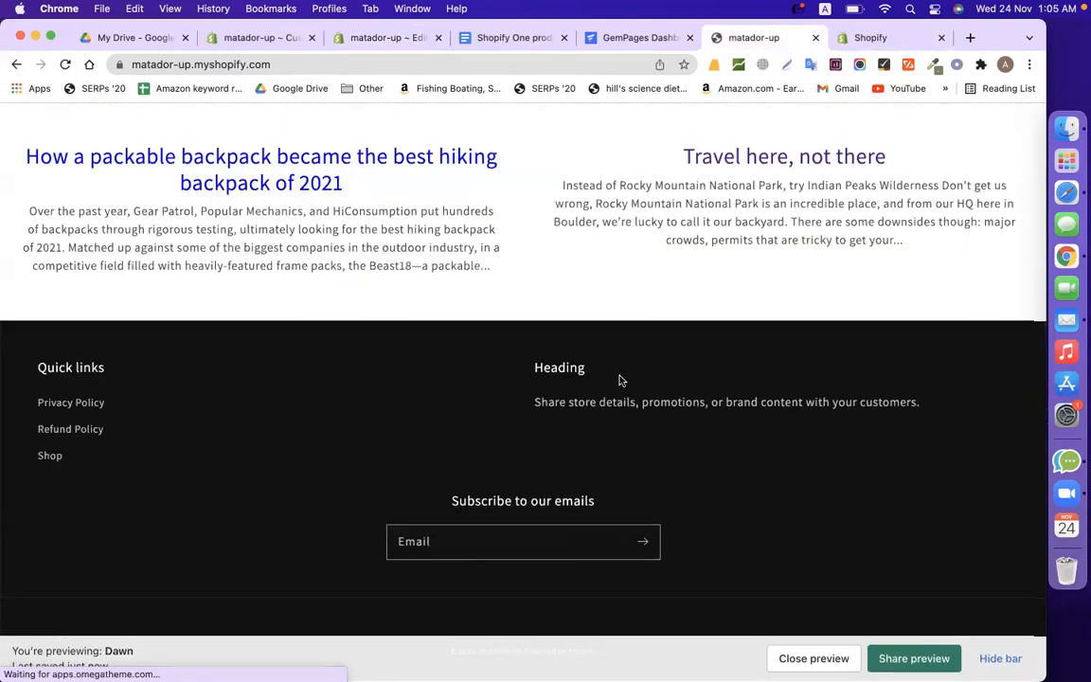
pyautogui.moveTo(541, 367); pyautogui.dragTo(883, 426)
pyautogui.click(379, 488)
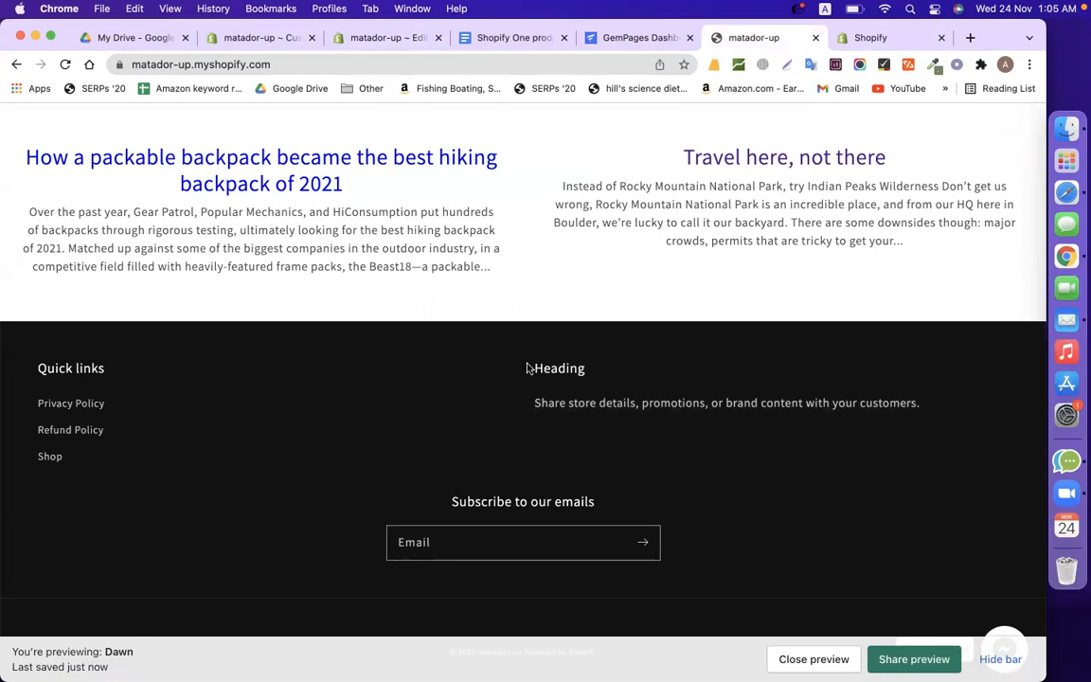
pyautogui.moveTo(528, 368); pyautogui.dragTo(830, 421)
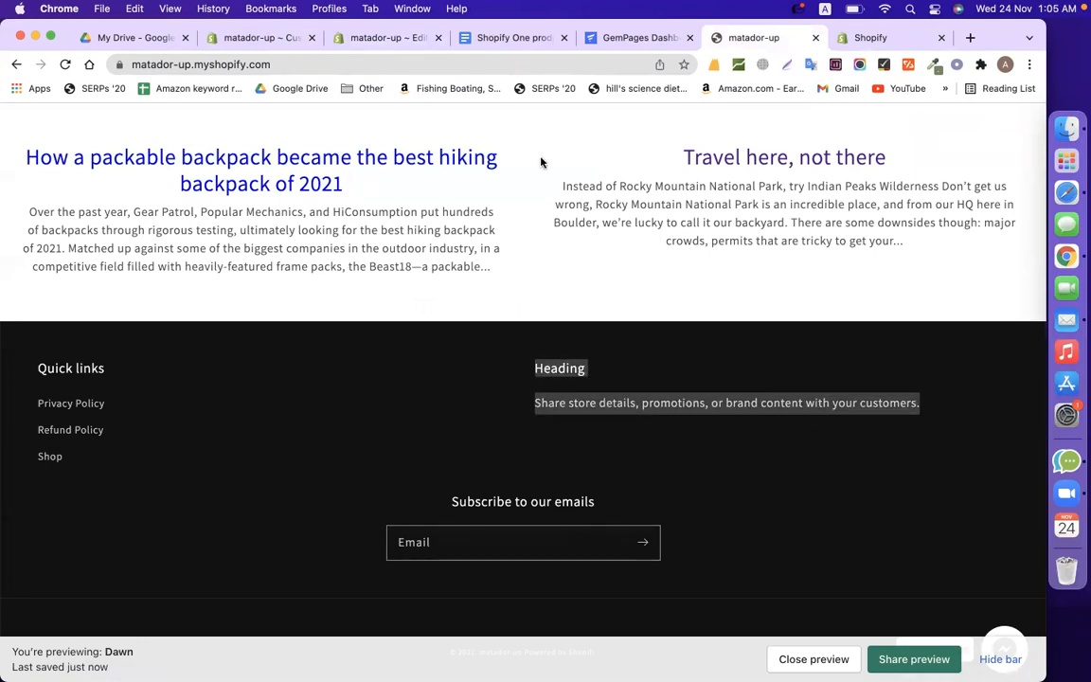
pyautogui.click(485, 409)
pyautogui.scroll(15, 568, 389)
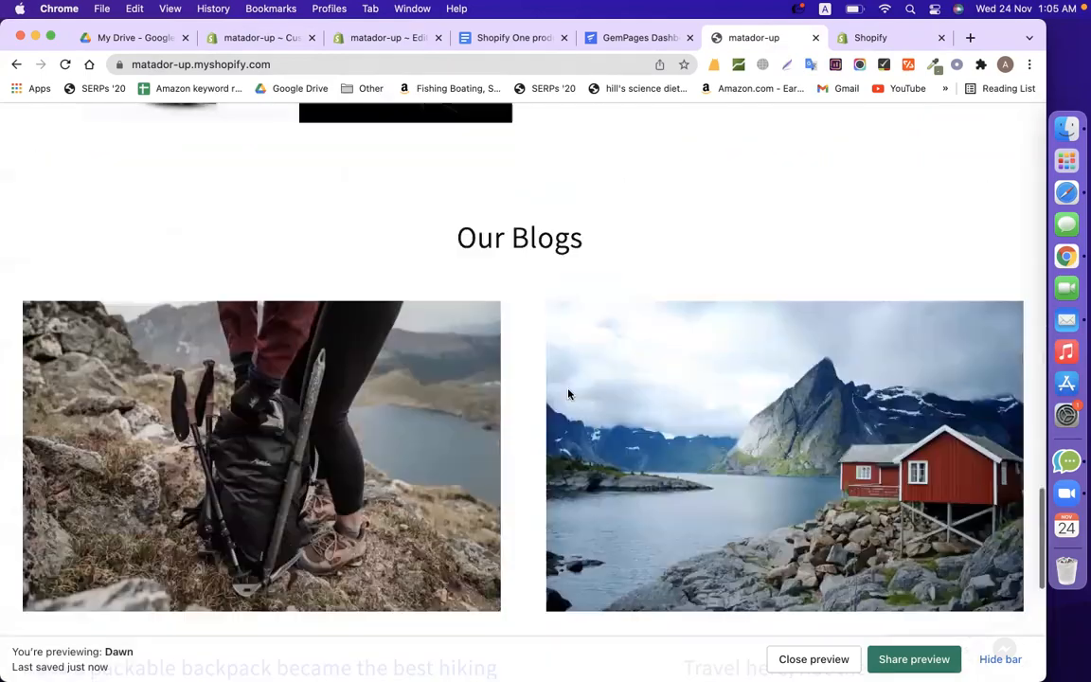
pyautogui.scroll(-15, 254, 208)
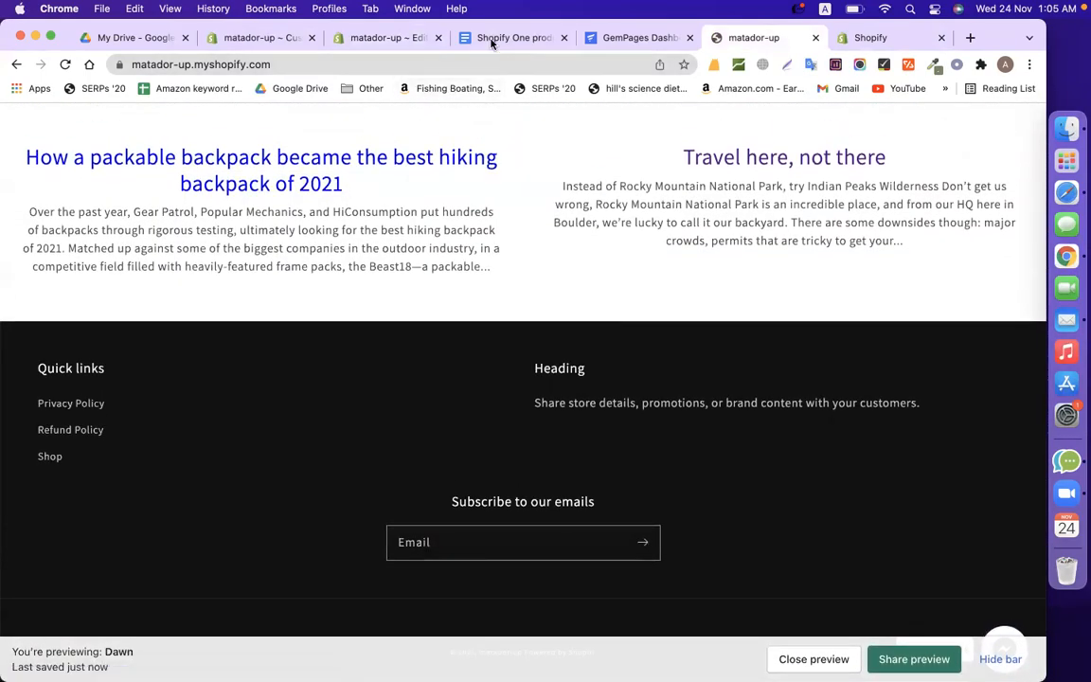
pyautogui.click(485, 38)
# Step: Search footer.liquid for 'heading' and for the footer description text copied from the customizer
pyautogui.click(374, 38)
pyautogui.click(586, 449)
pyautogui.press('super+f')
pyautogui.write('heading')
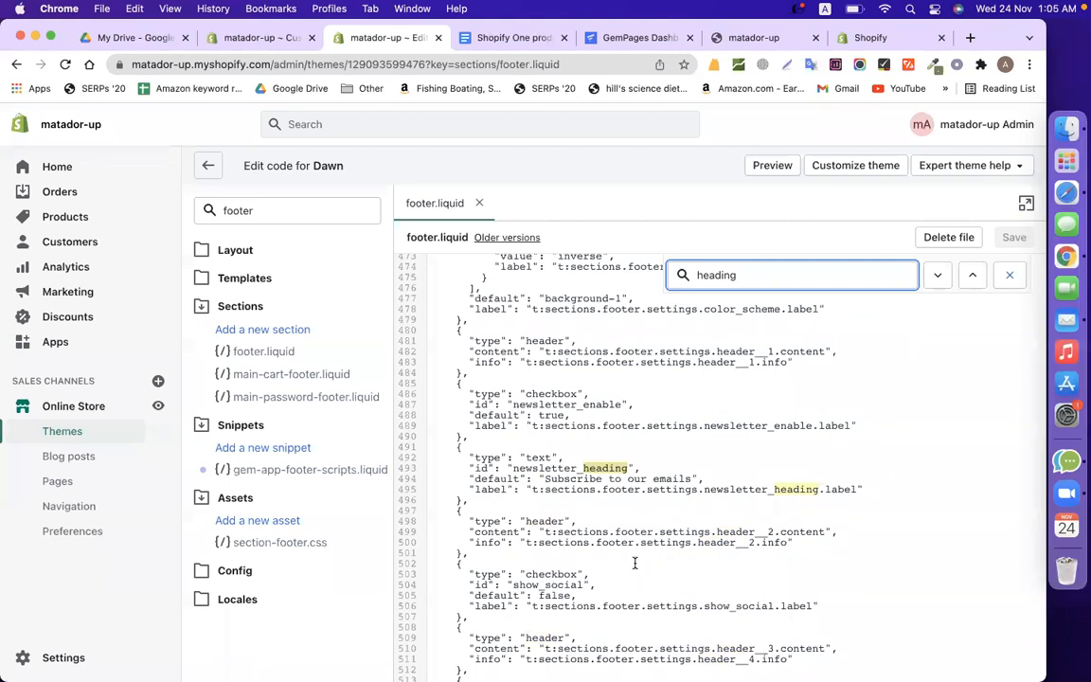
pyautogui.click(268, 43)
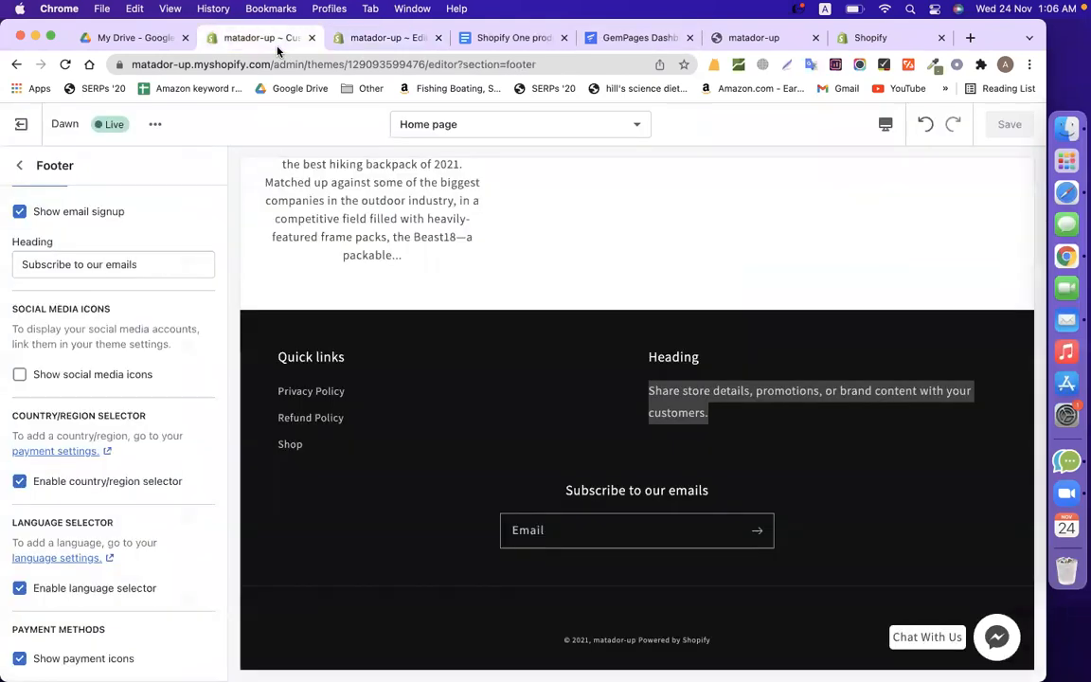
pyautogui.rightClick(679, 409)
pyautogui.click(703, 441)
pyautogui.click(386, 38)
pyautogui.click(538, 363)
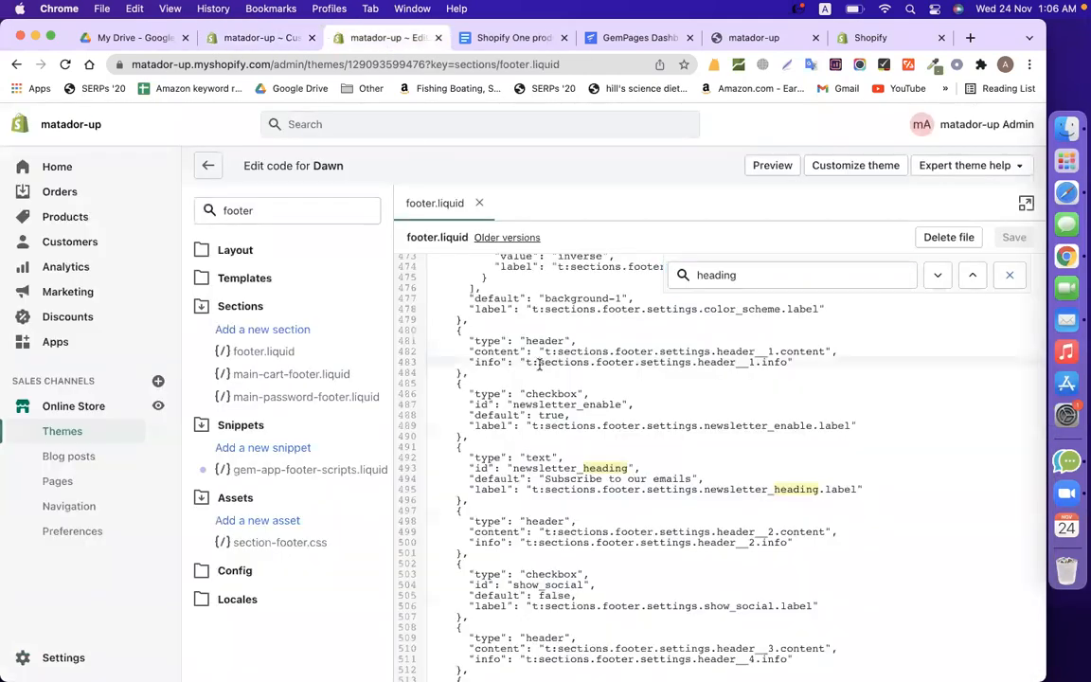
pyautogui.press('super+f')
pyautogui.press('super+v')
# Step: Change the default subtext to 'Get Awesome Backbacks from us.' and heading to MatadorUp, then save
pyautogui.click(587, 471)
pyautogui.hscroll(2, 607, 474)
pyautogui.hscroll(-1, 608, 474)
pyautogui.hscroll(-1, 607, 474)
pyautogui.moveTo(502, 467); pyautogui.dragTo(987, 467)
pyautogui.write('Get Awesome ')
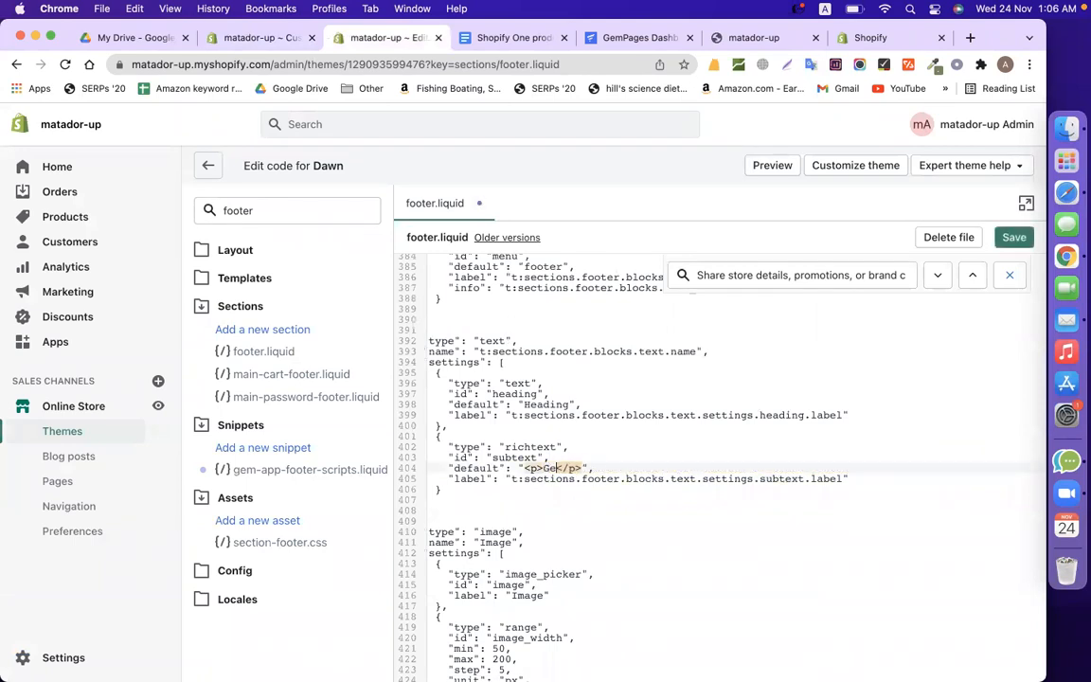
pyautogui.write('Backbacks ')
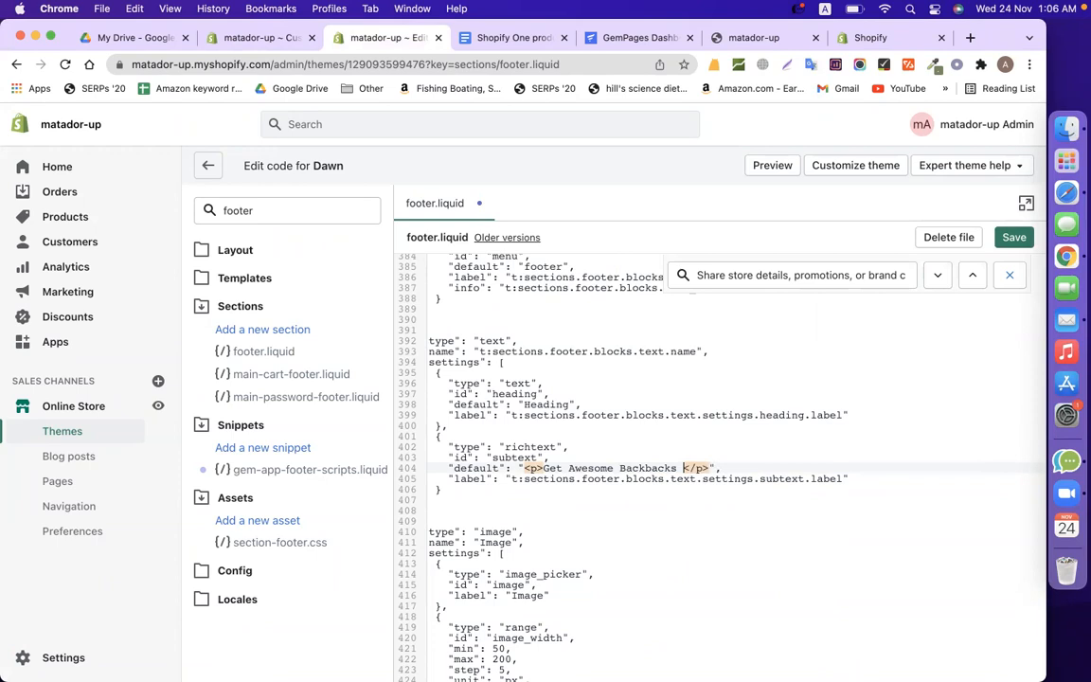
pyautogui.write('from us.')
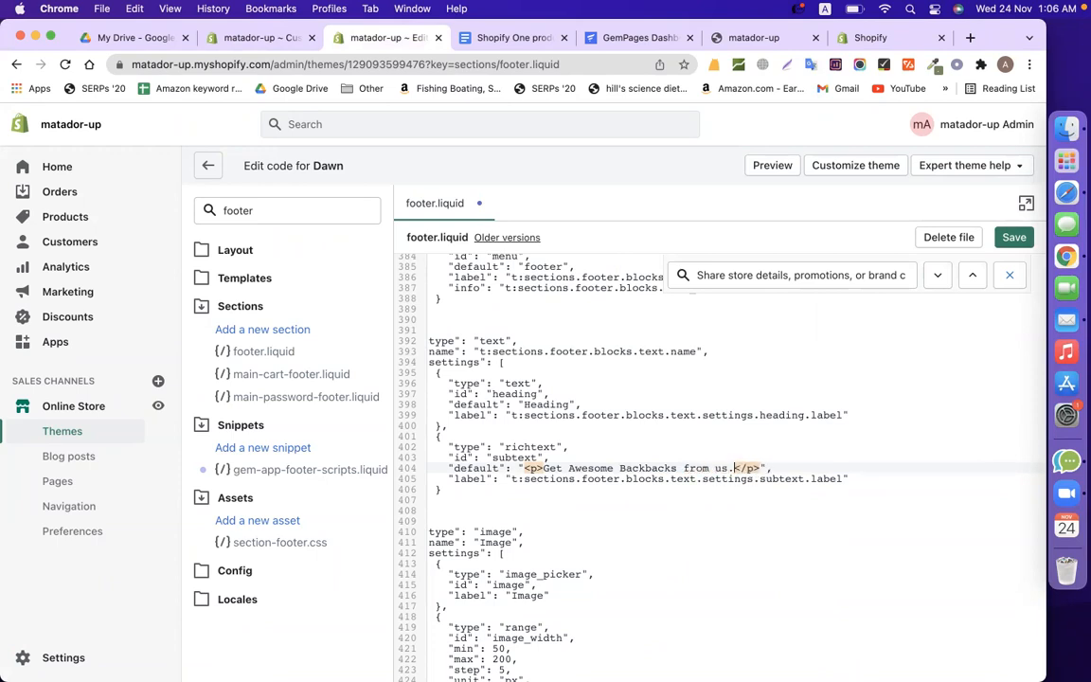
pyautogui.doubleClick(539, 404)
pyautogui.write('MatadorUp')
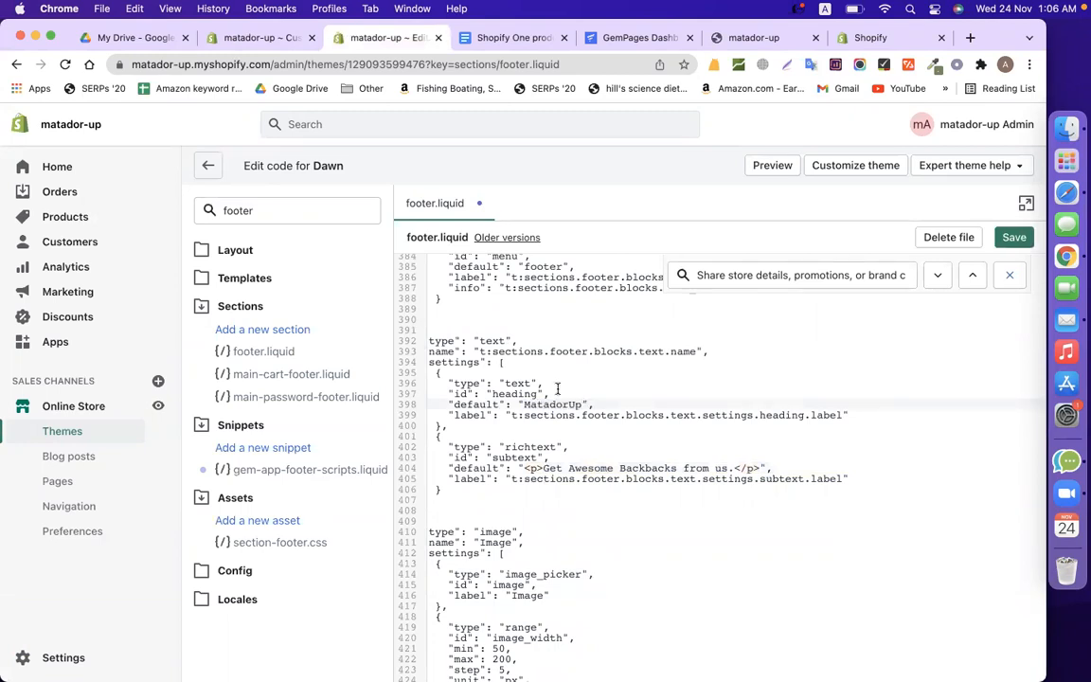
pyautogui.click(1010, 238)
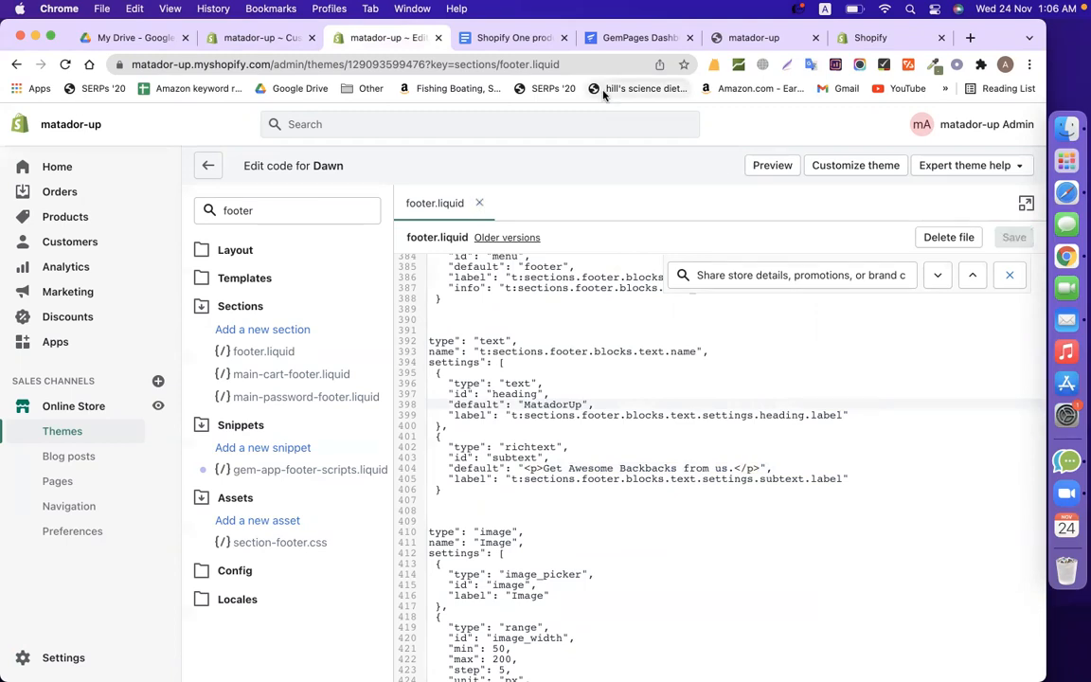
# Step: Reload the storefront twice, checking footer.liquid in between; the footer still shows the Heading placeholder
pyautogui.click(756, 38)
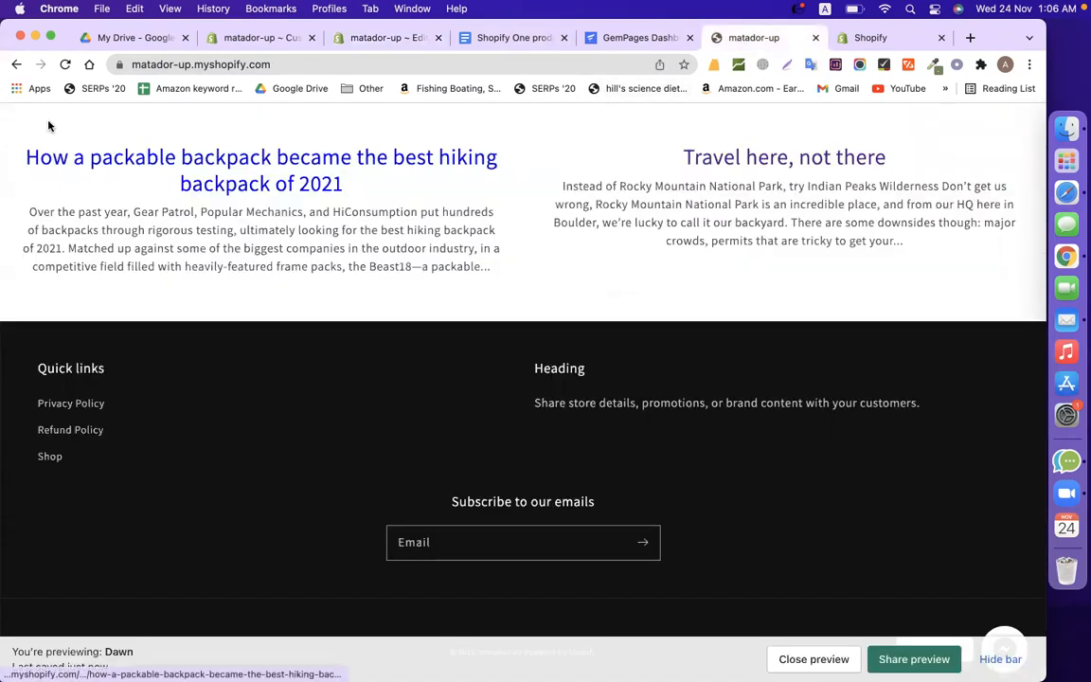
pyautogui.click(64, 65)
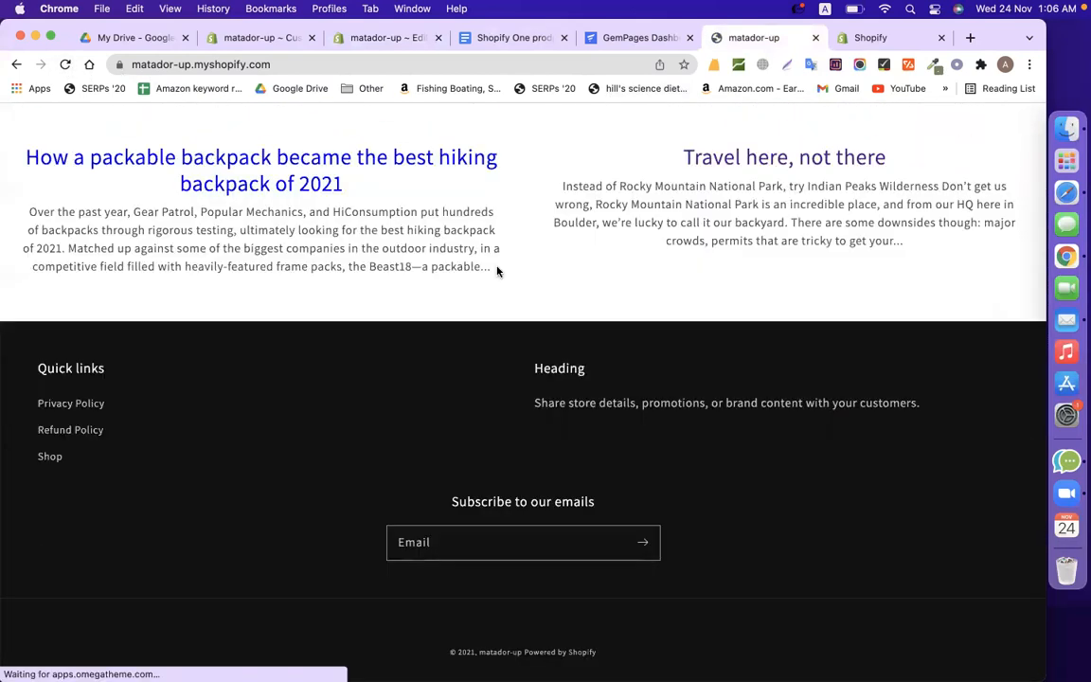
pyautogui.click(382, 37)
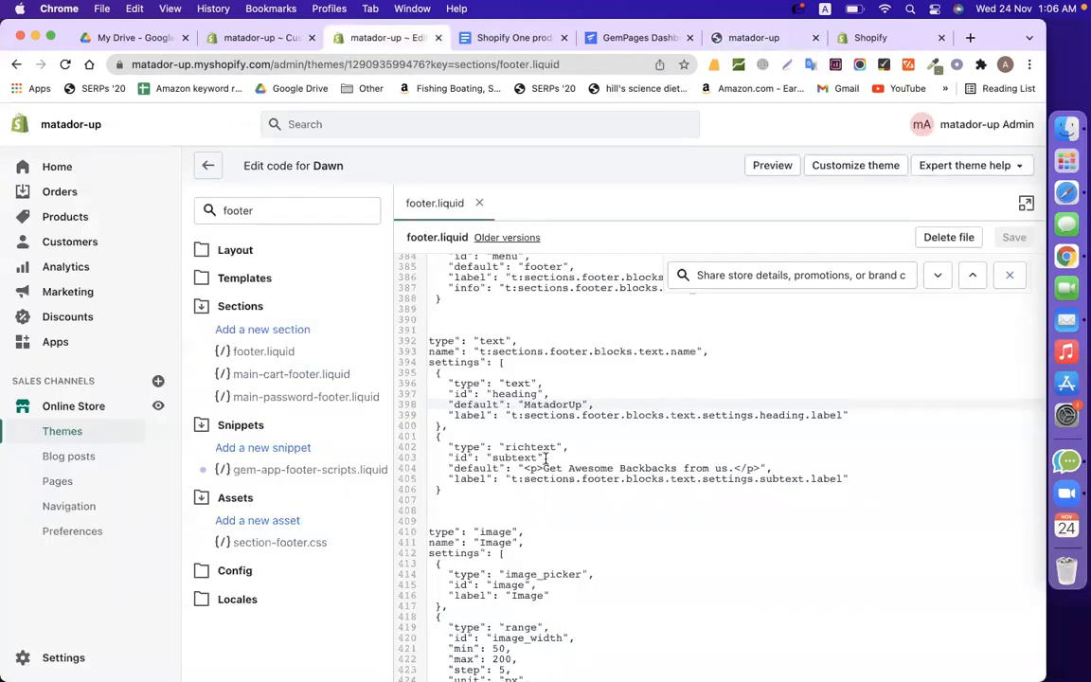
pyautogui.scroll(-5, 743, 475)
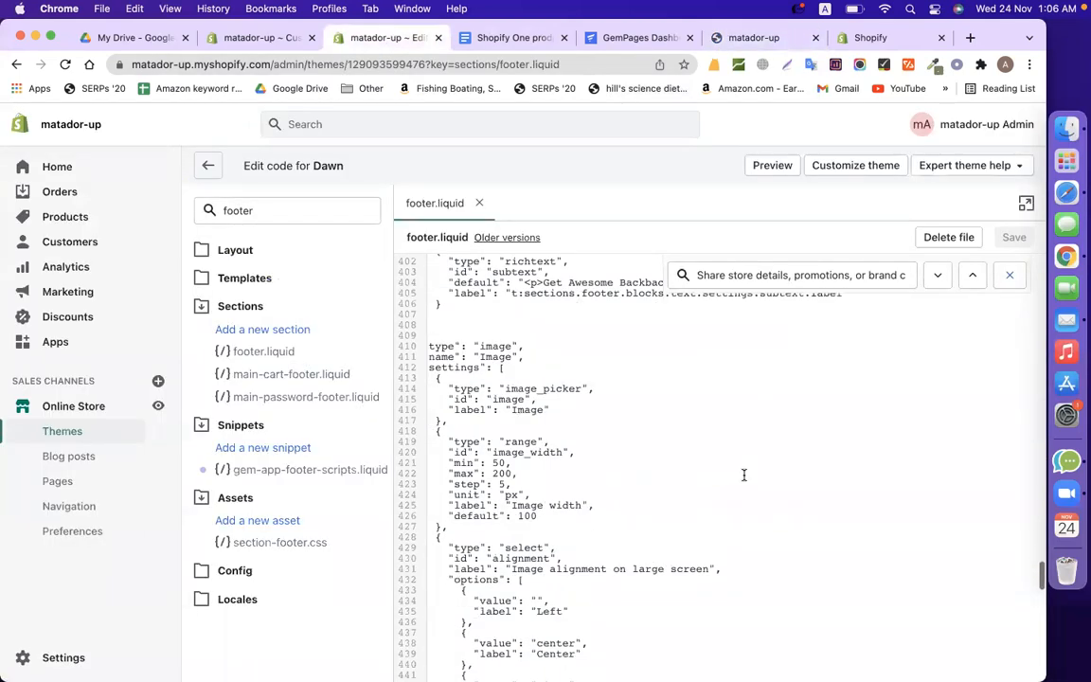
pyautogui.scroll(3, 743, 474)
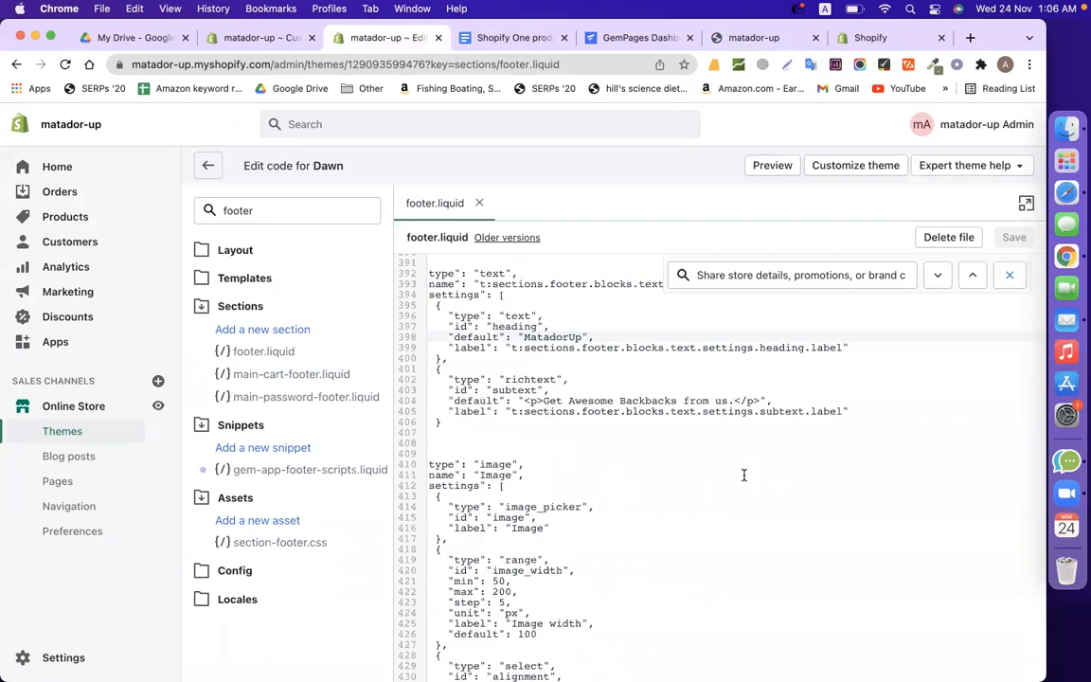
pyautogui.click(730, 38)
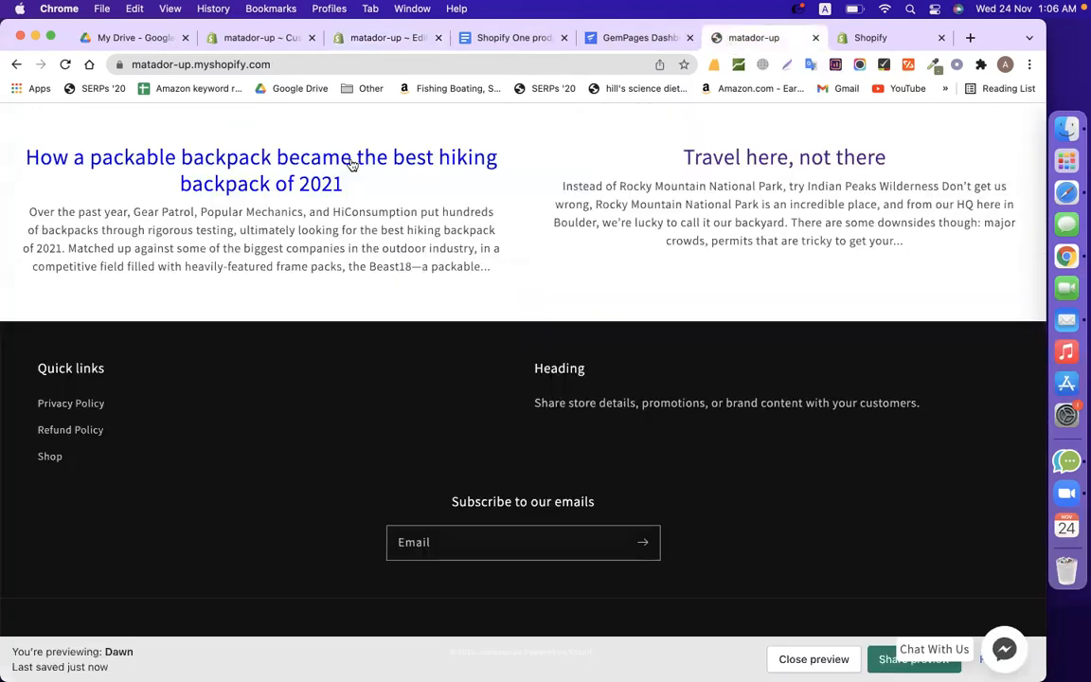
pyautogui.click(64, 64)
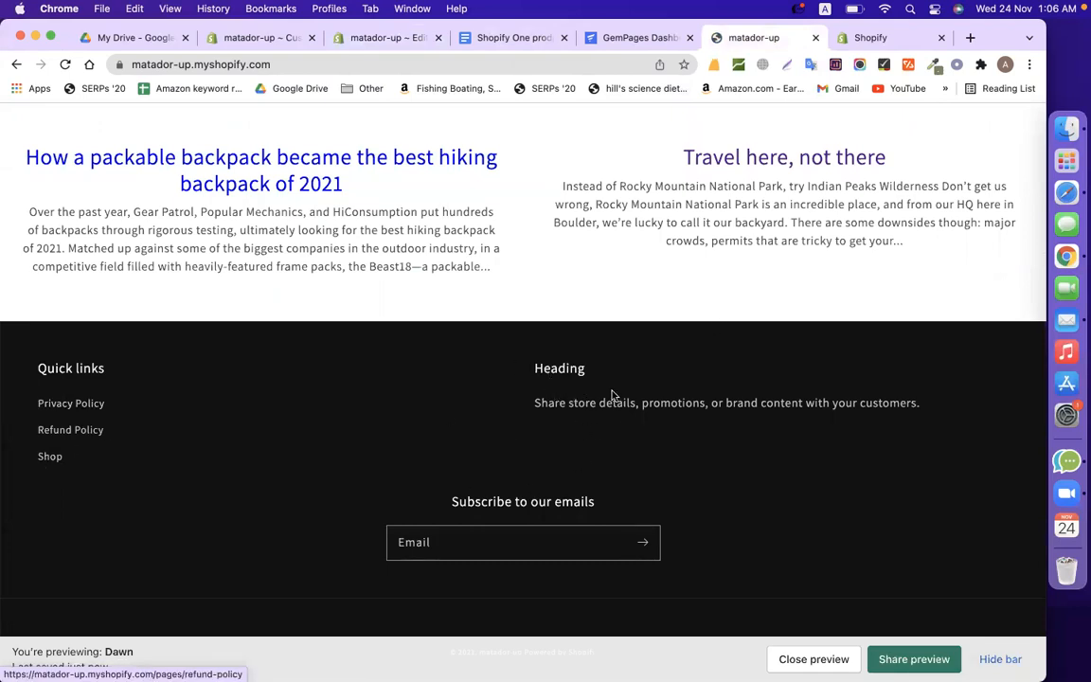
pyautogui.moveTo(549, 402); pyautogui.dragTo(737, 402)
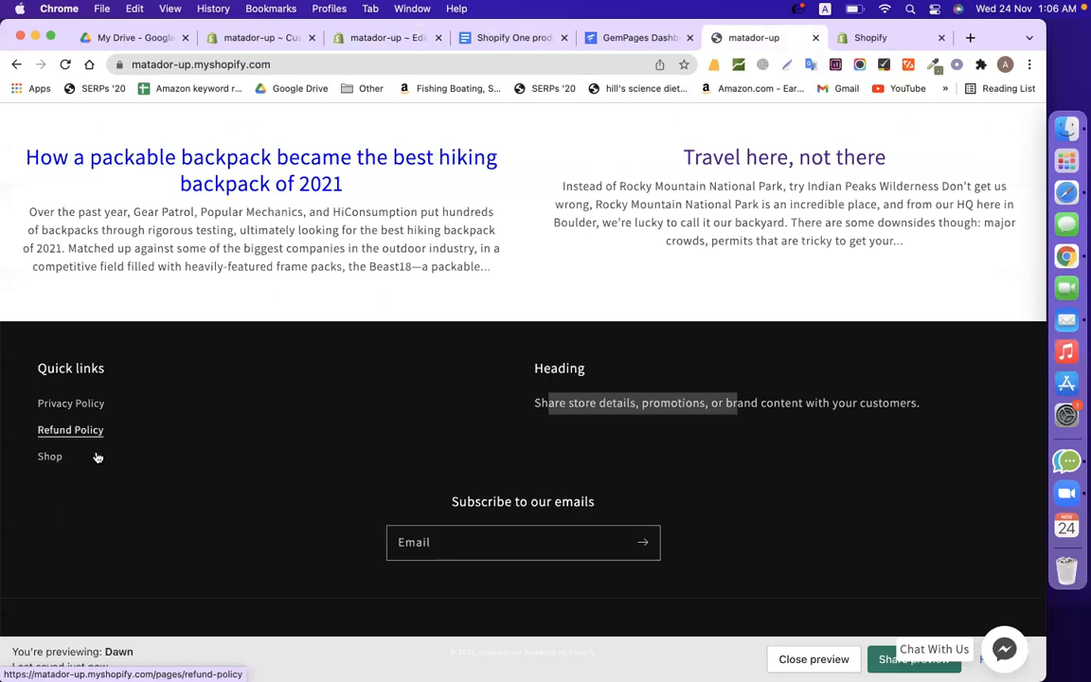
pyautogui.moveTo(115, 367); pyautogui.dragTo(26, 368)
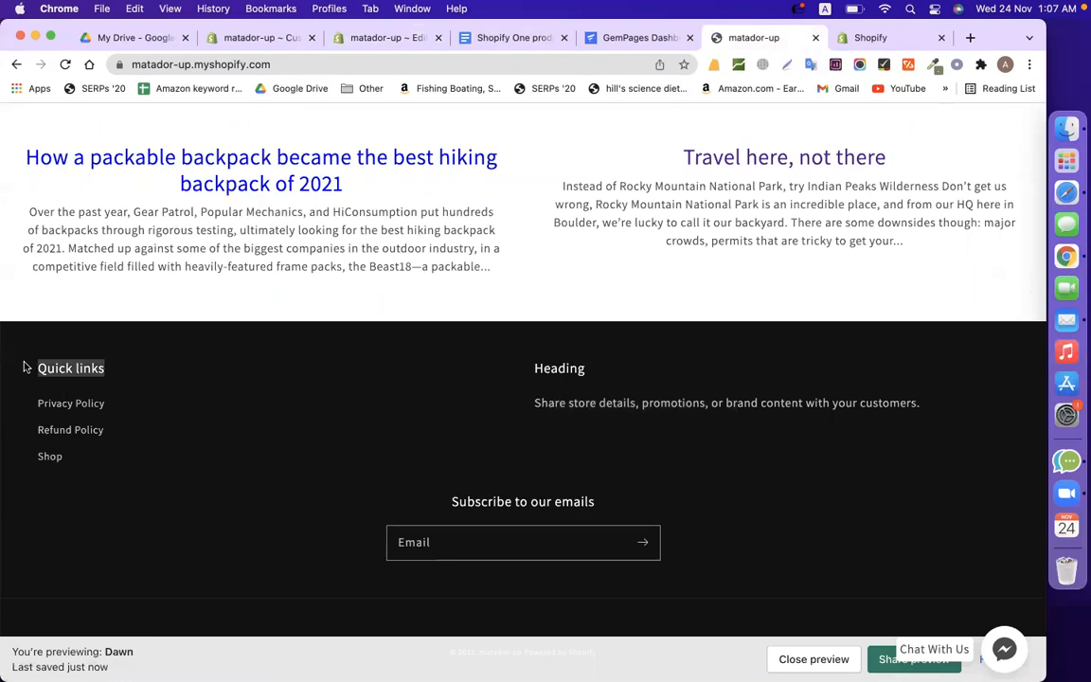
pyautogui.click(353, 435)
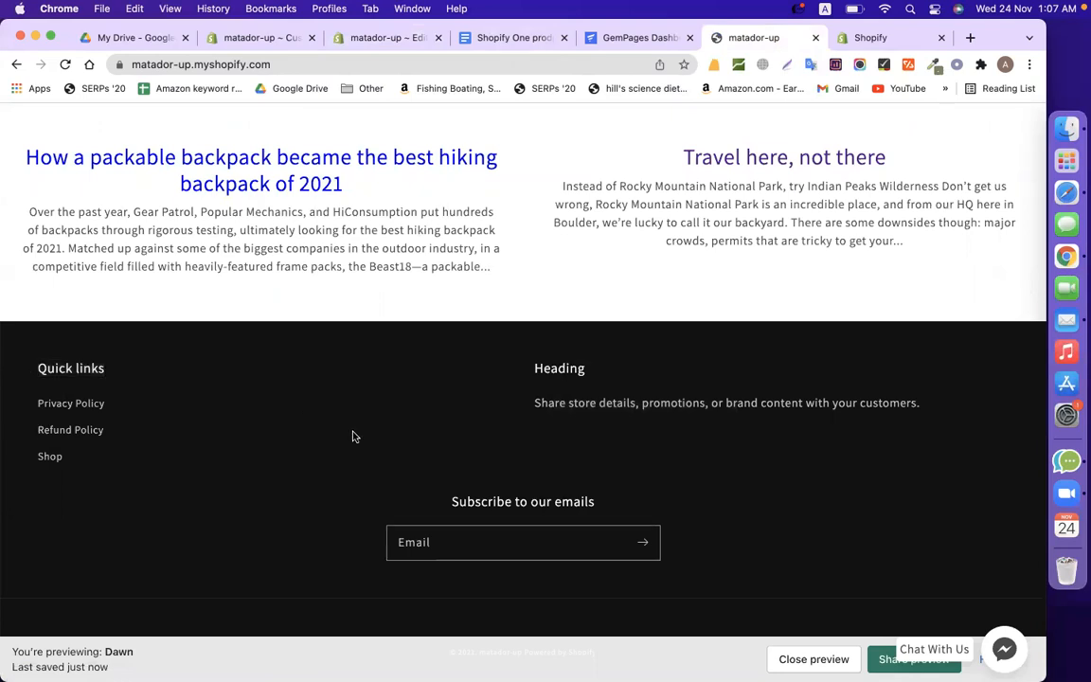
pyautogui.scroll(5, 409, 362)
pyautogui.scroll(3, 409, 362)
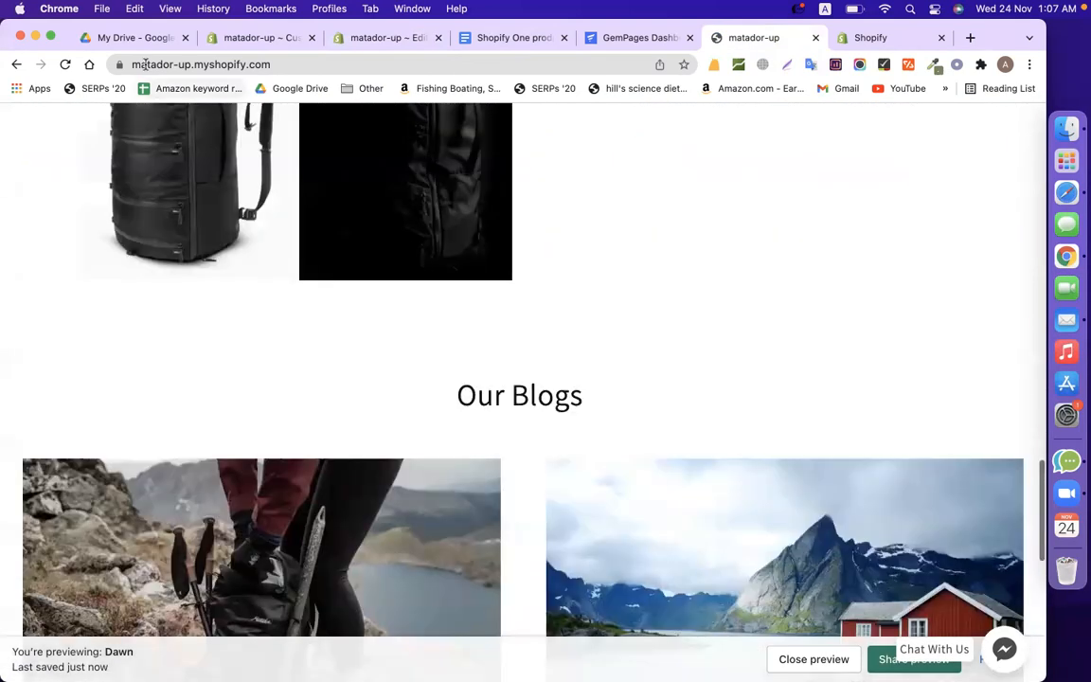
# Step: In the customizer, rename the footer's Heading text block heading to MatadorUp
pyautogui.click(280, 38)
pyautogui.scroll(3, 180, 353)
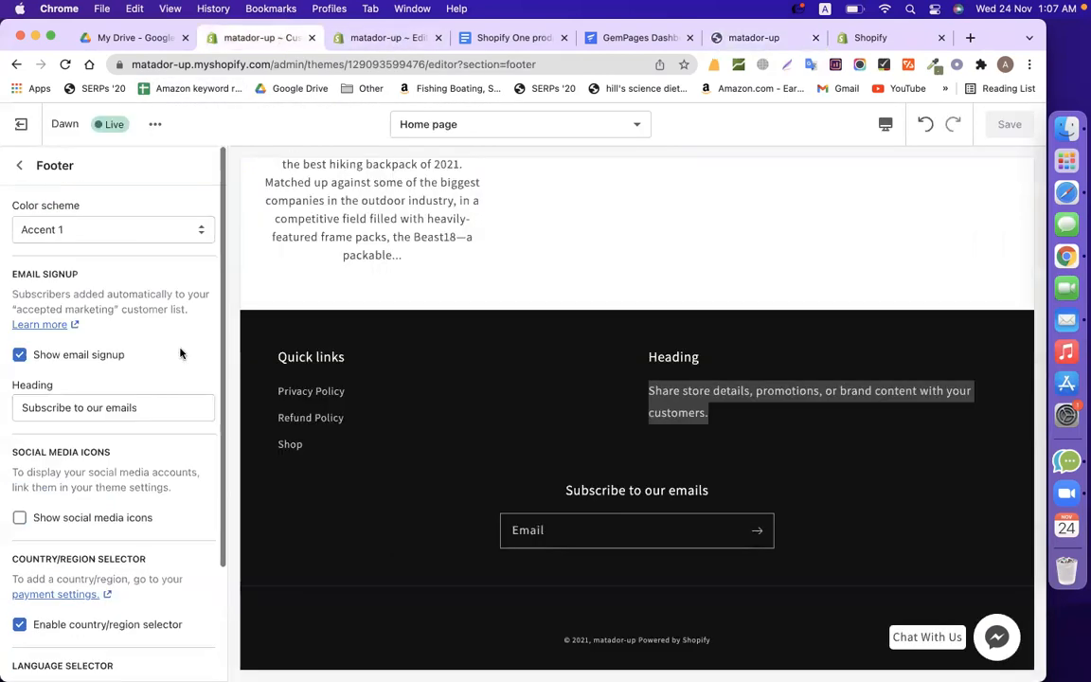
pyautogui.click(19, 165)
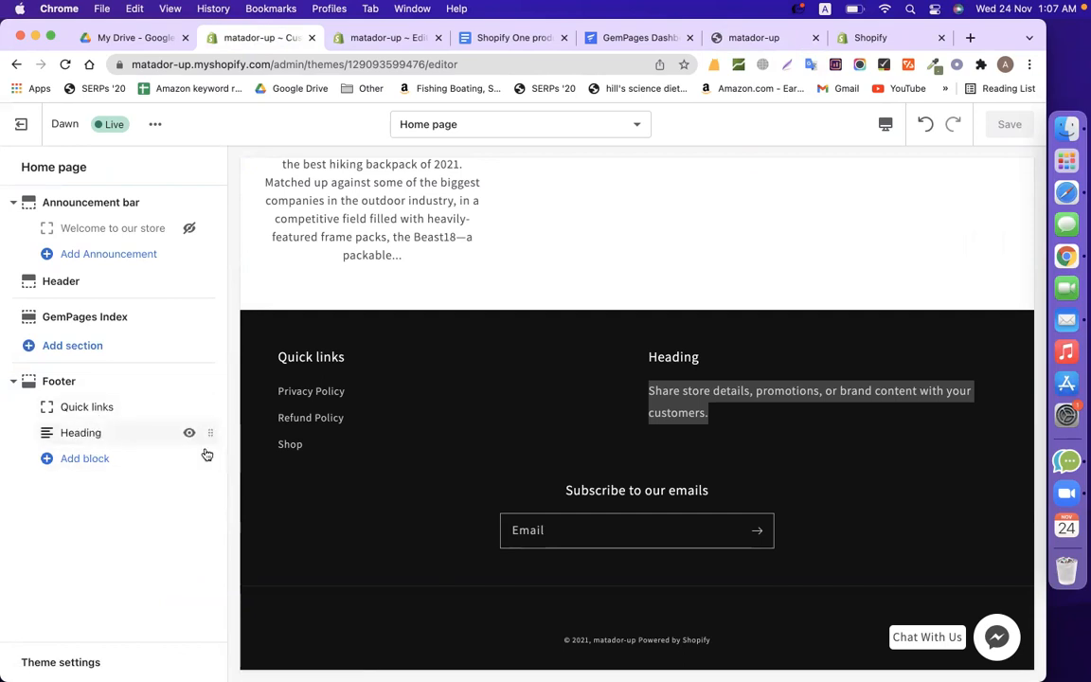
pyautogui.click(78, 438)
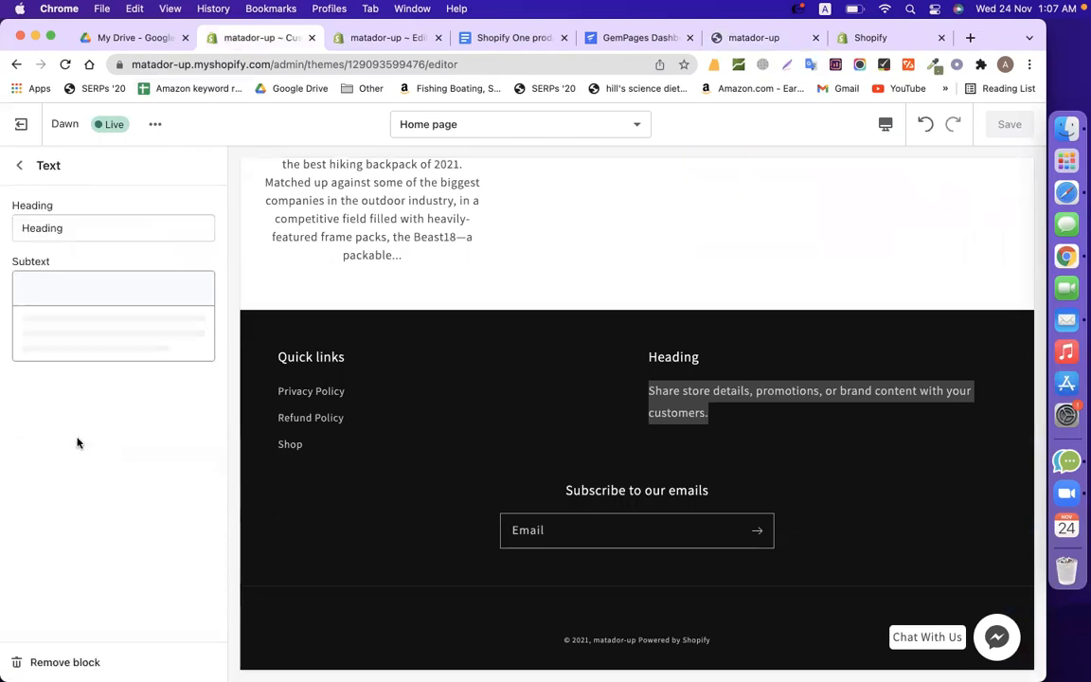
pyautogui.doubleClick(98, 231)
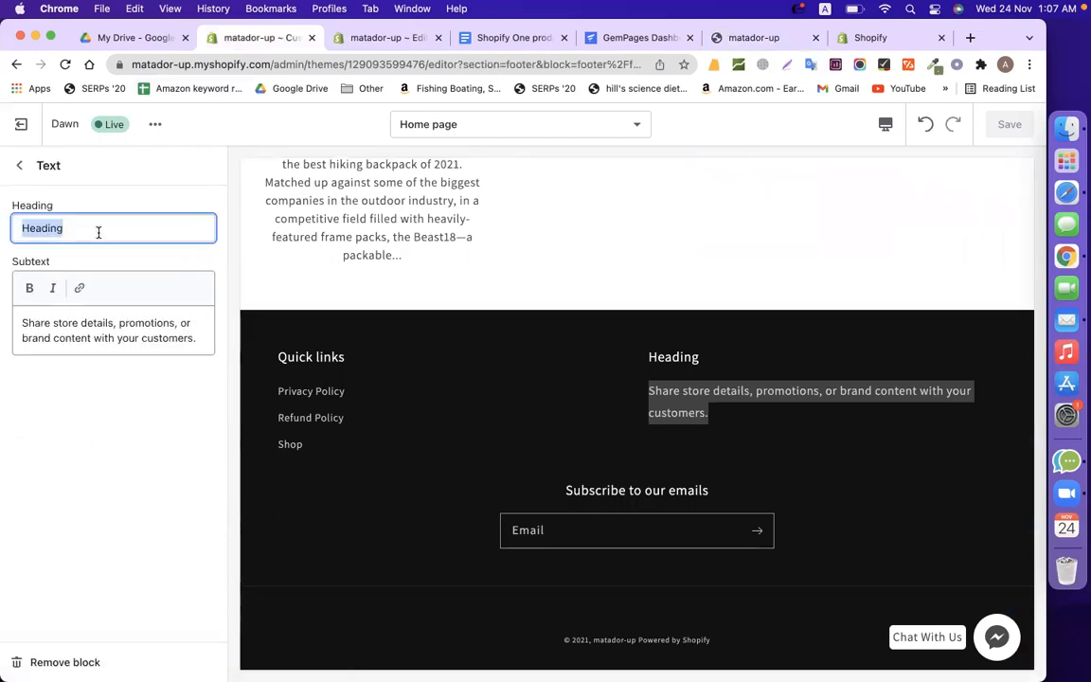
pyautogui.write('Matador')
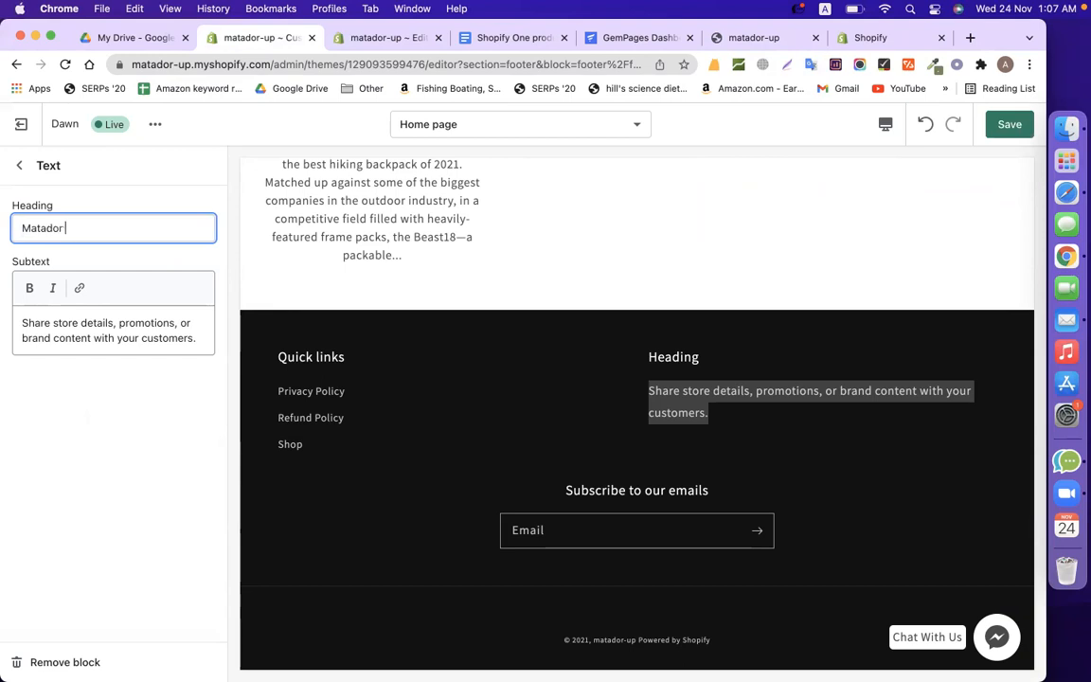
pyautogui.write('U[')
pyautogui.press('BackSpace')
pyautogui.write('p')
# Step: Replace the text block's subtext with 'Get best bagpacks from us !'
pyautogui.click(93, 338)
pyautogui.press('super+a')
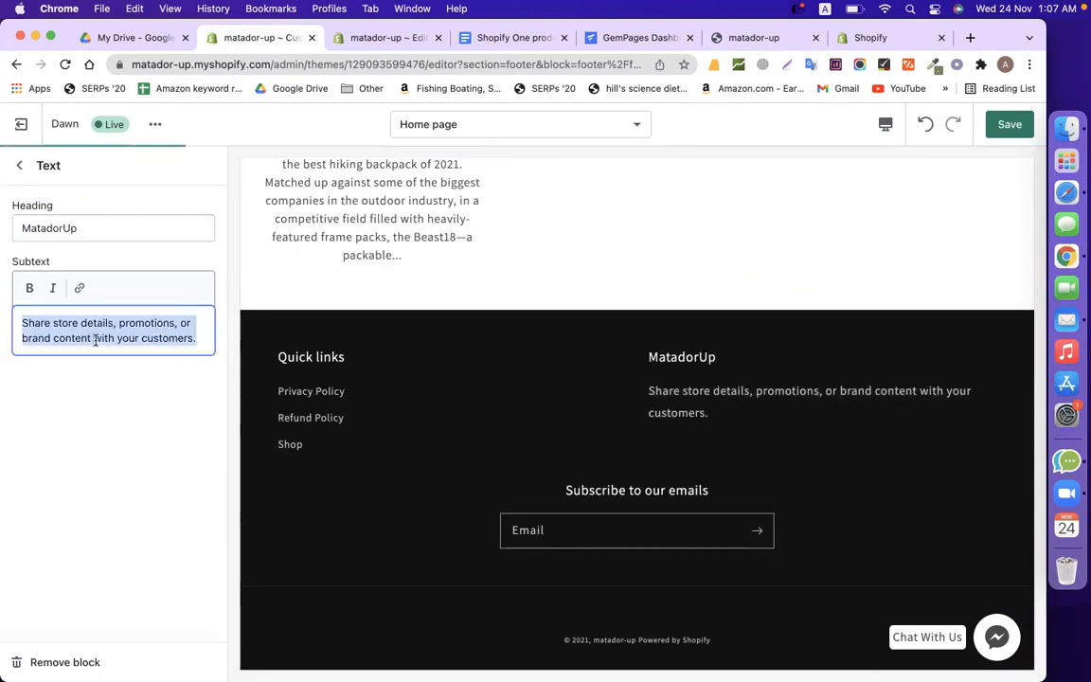
pyautogui.write('get')
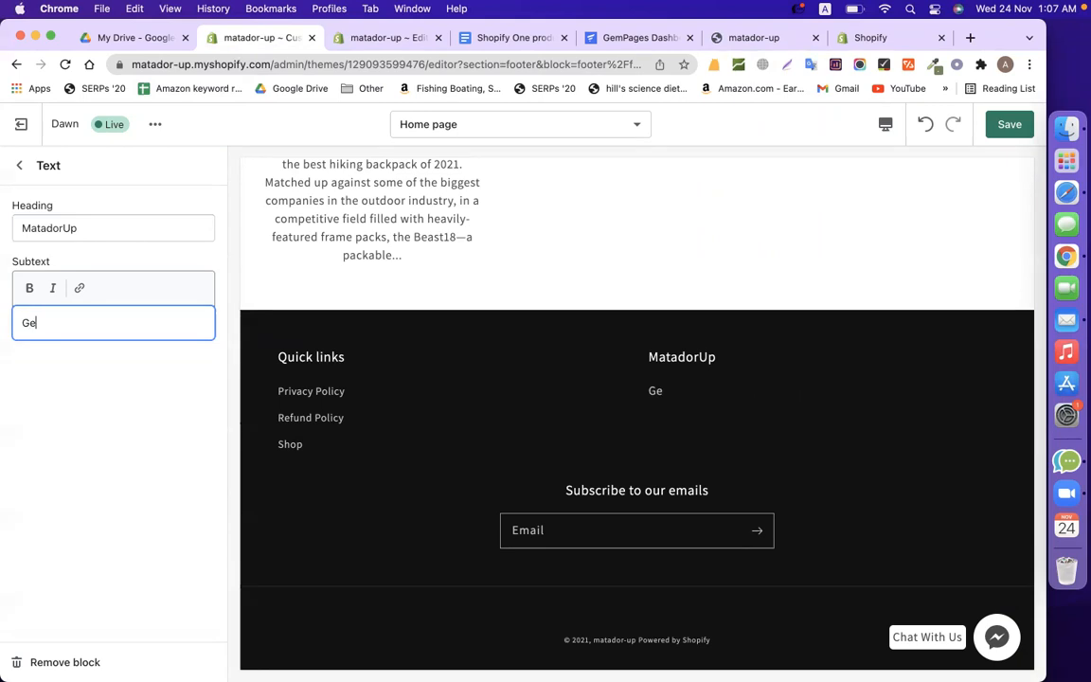
pyautogui.write('best bagpacks from us !')
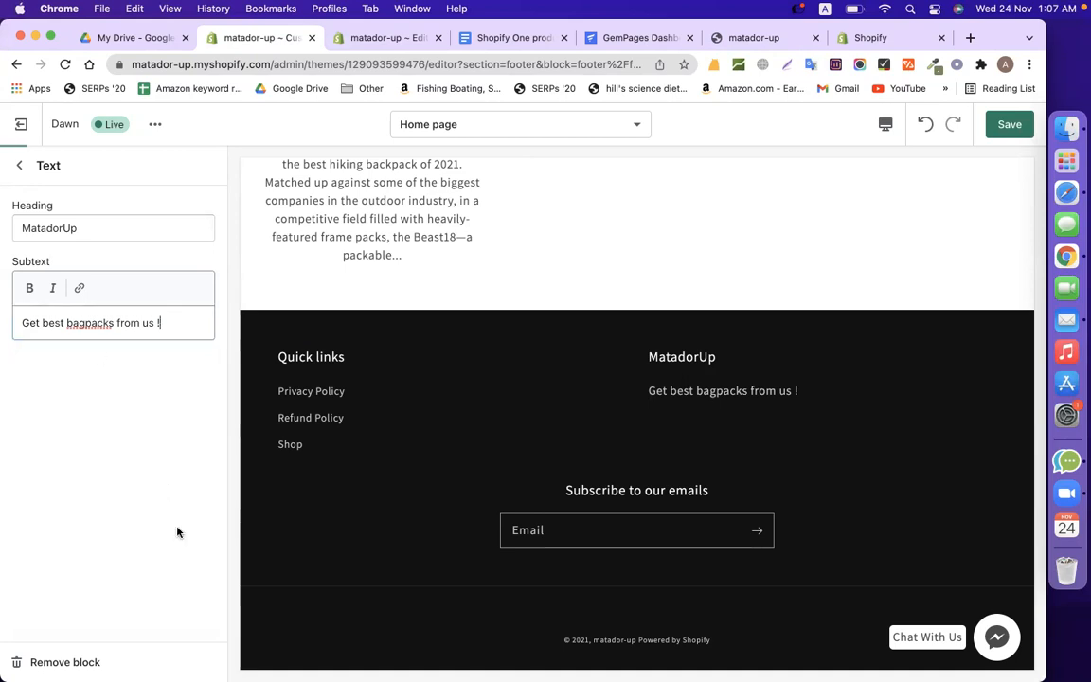
pyautogui.click(111, 461)
pyautogui.click(19, 165)
pyautogui.click(83, 460)
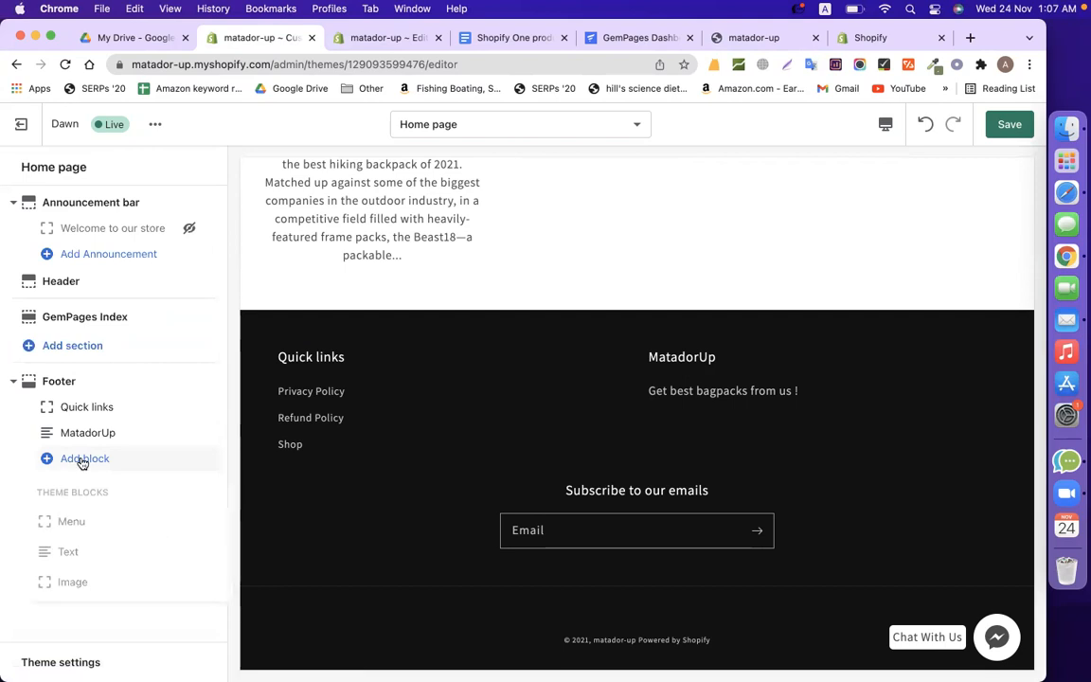
# Step: Add an Image block to the footer showing the Matador logo at 200 px width
pyautogui.click(73, 582)
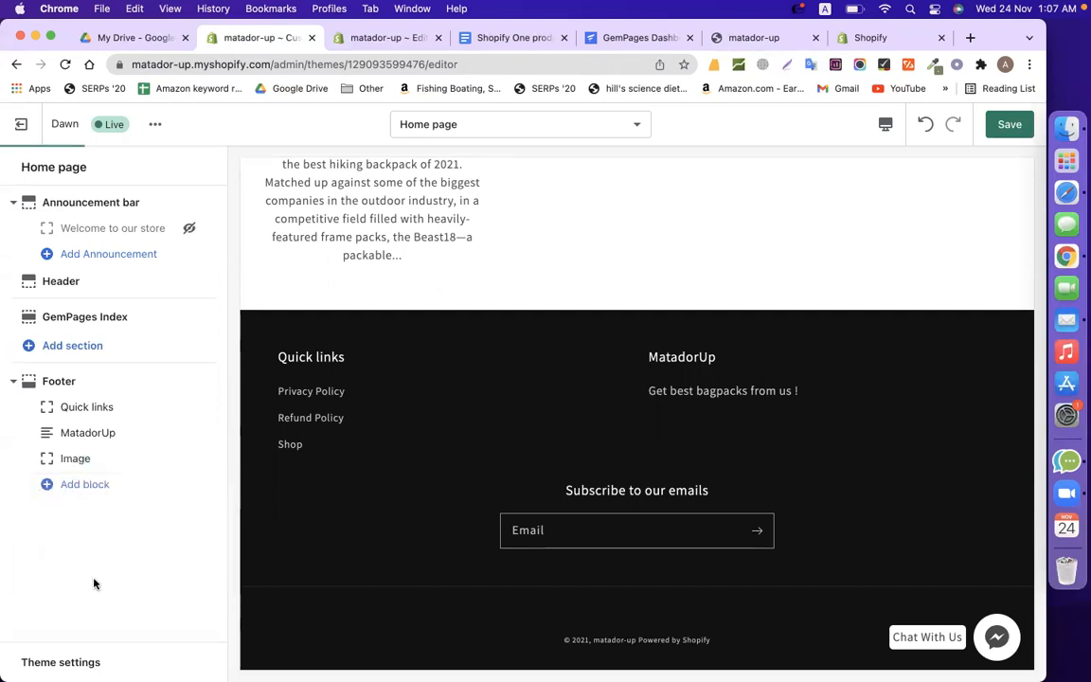
pyautogui.click(83, 460)
pyautogui.click(90, 248)
pyautogui.click(145, 301)
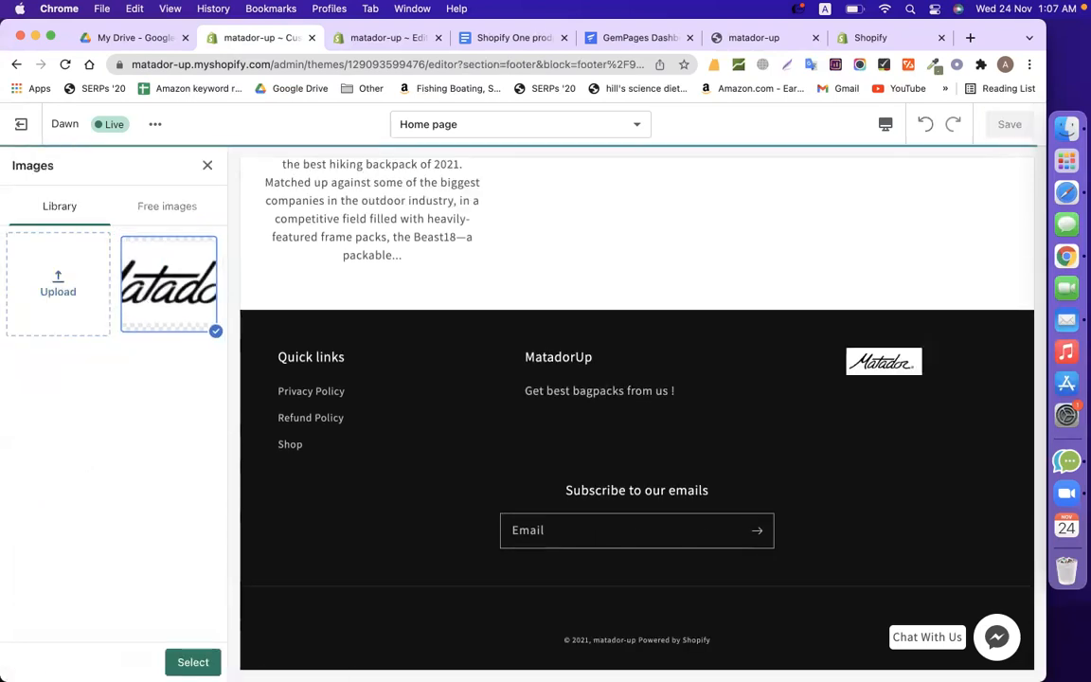
pyautogui.click(193, 661)
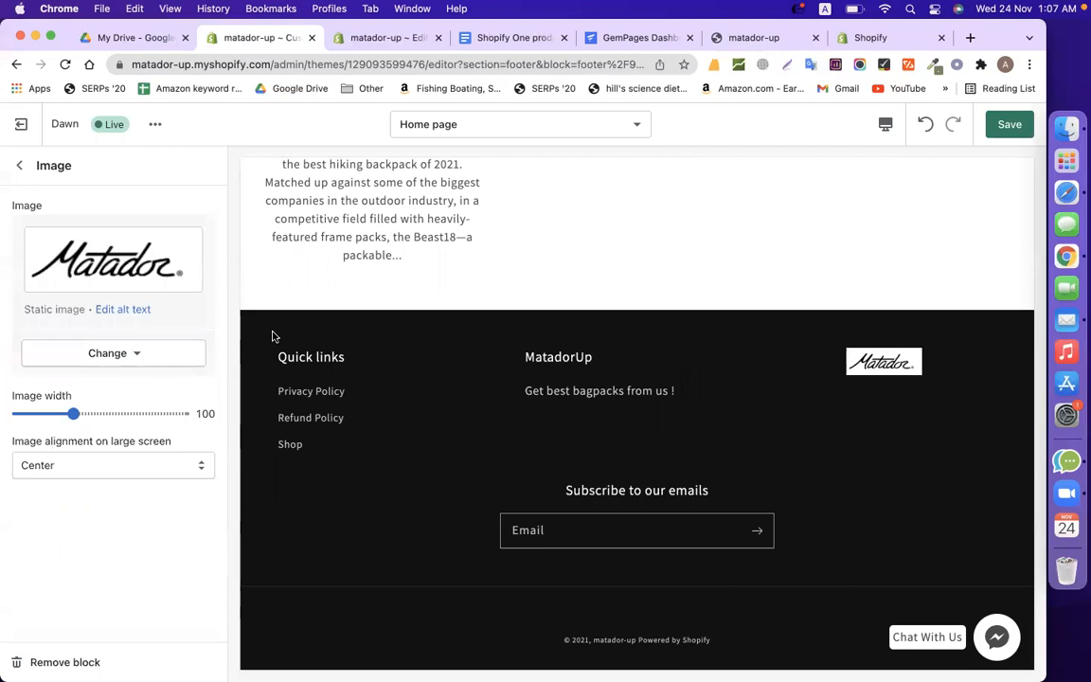
pyautogui.moveTo(73, 412); pyautogui.dragTo(182, 414)
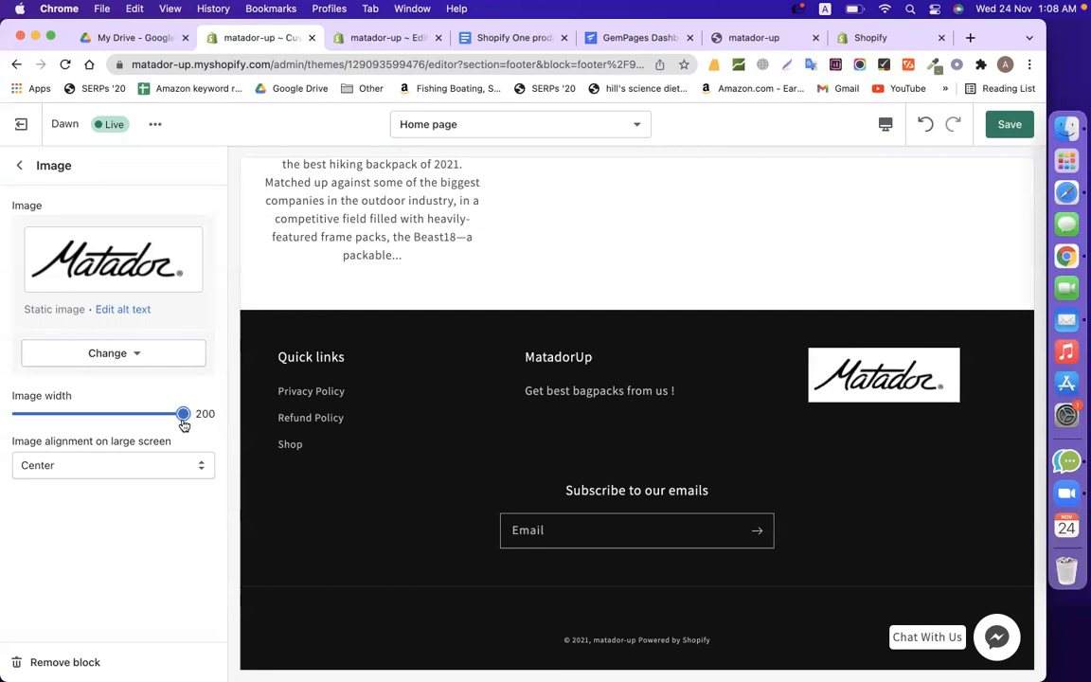
pyautogui.click(19, 166)
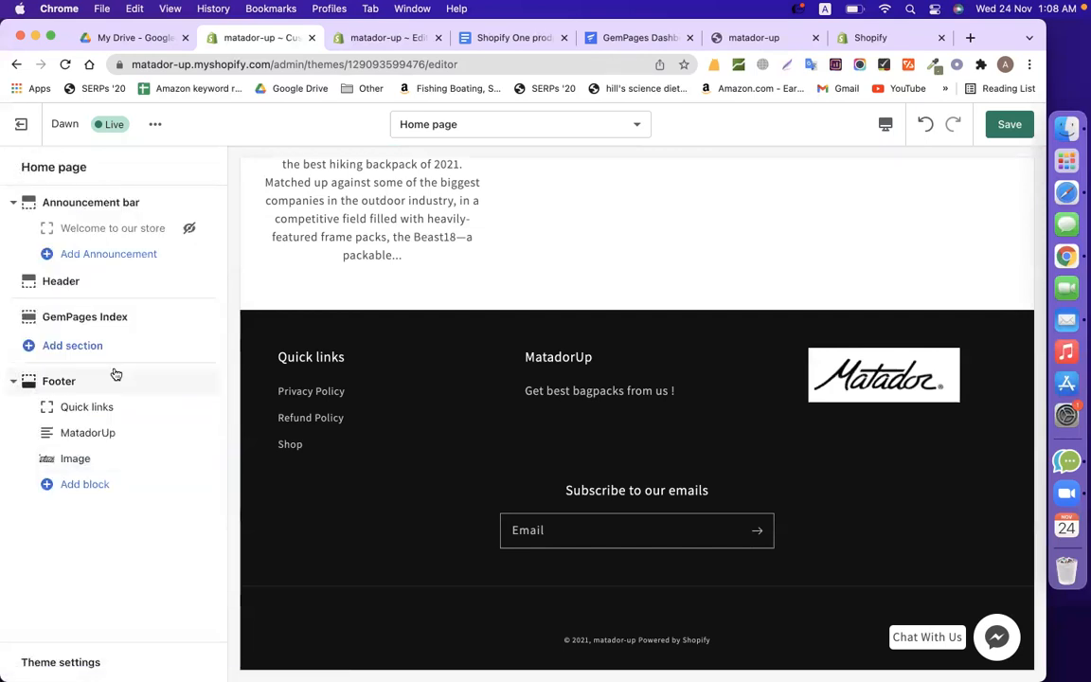
# Step: Reorder the footer blocks to Matador logo, MatadorUp, then Quick links, and save the theme
pyautogui.moveTo(209, 457); pyautogui.dragTo(196, 407)
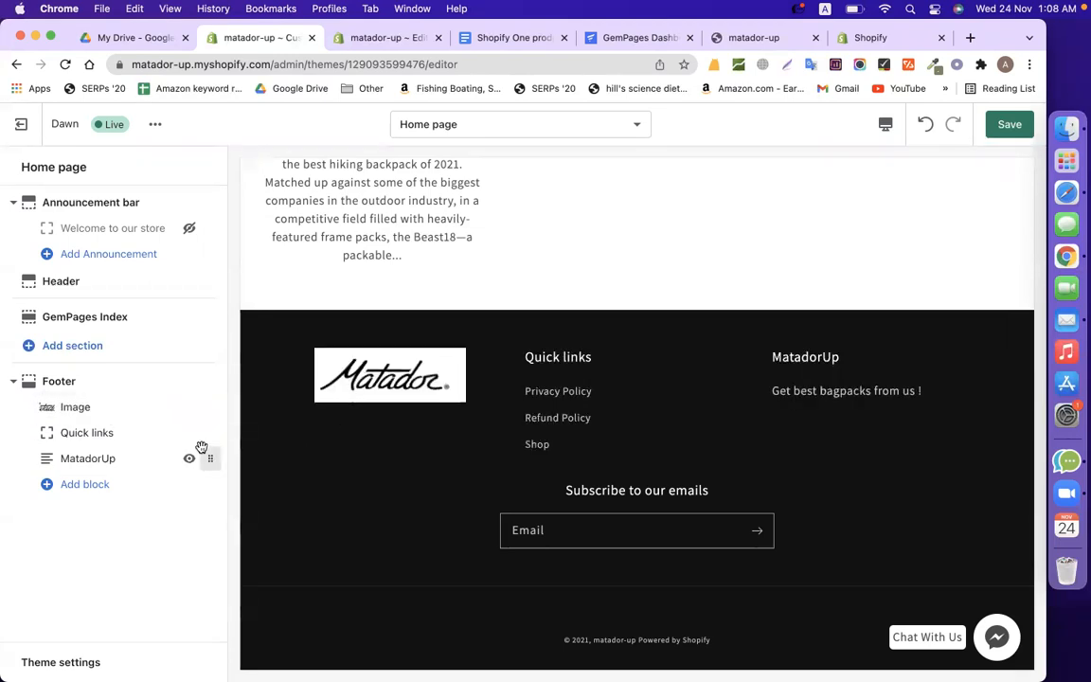
pyautogui.moveTo(210, 458); pyautogui.dragTo(203, 433)
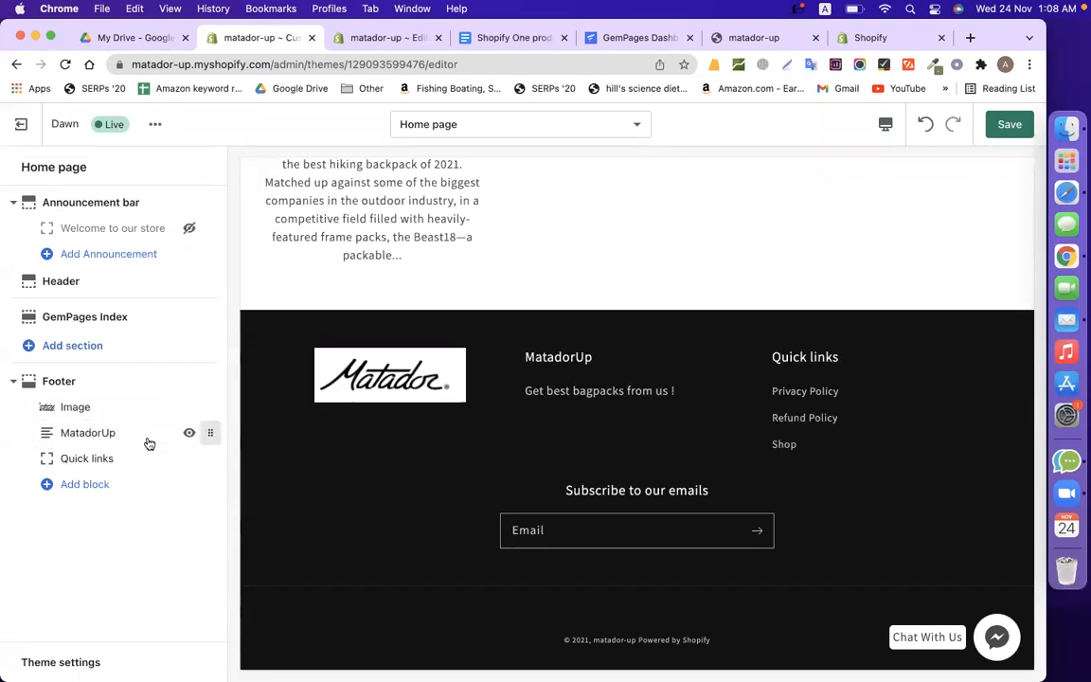
pyautogui.moveTo(209, 431); pyautogui.dragTo(237, 437)
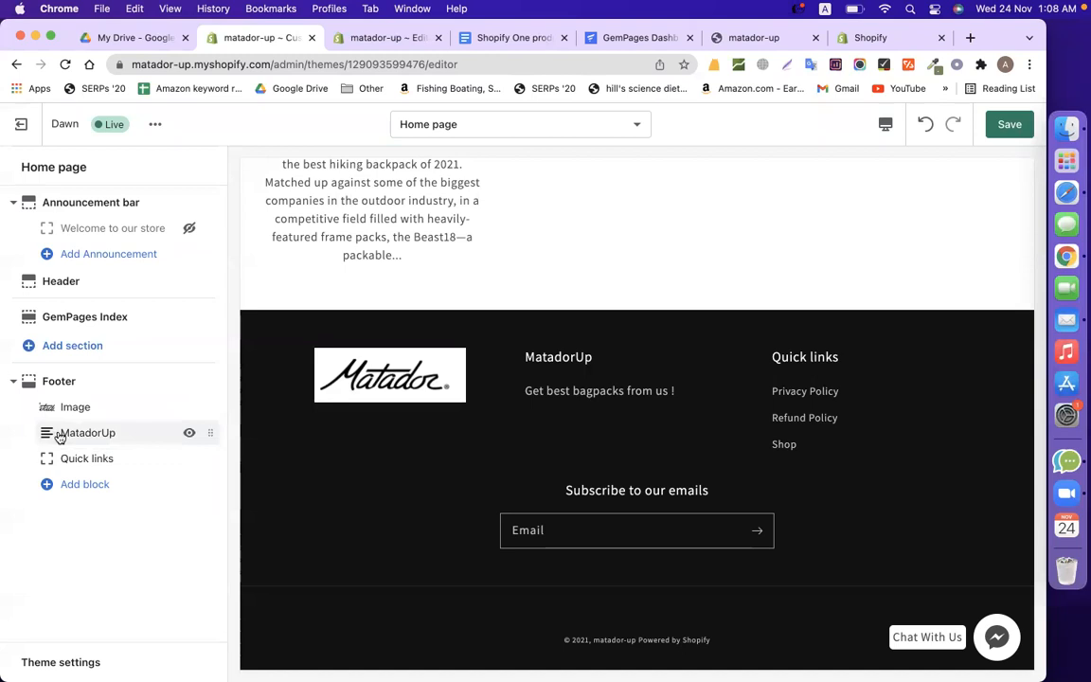
pyautogui.click(61, 433)
pyautogui.click(19, 164)
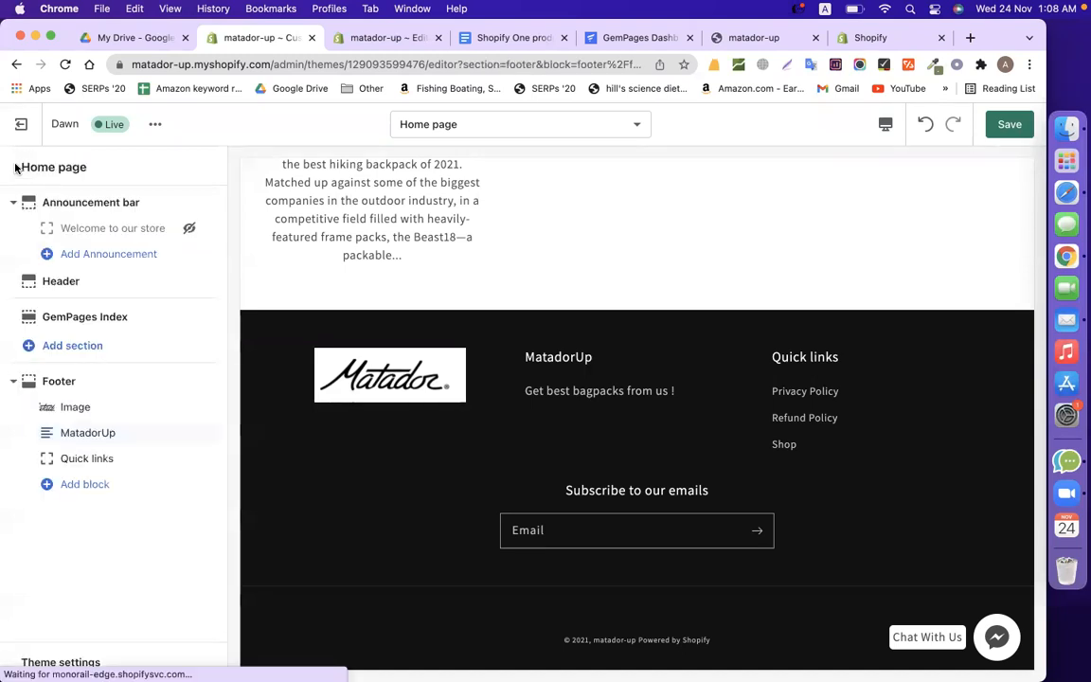
pyautogui.moveTo(215, 434); pyautogui.dragTo(254, 437)
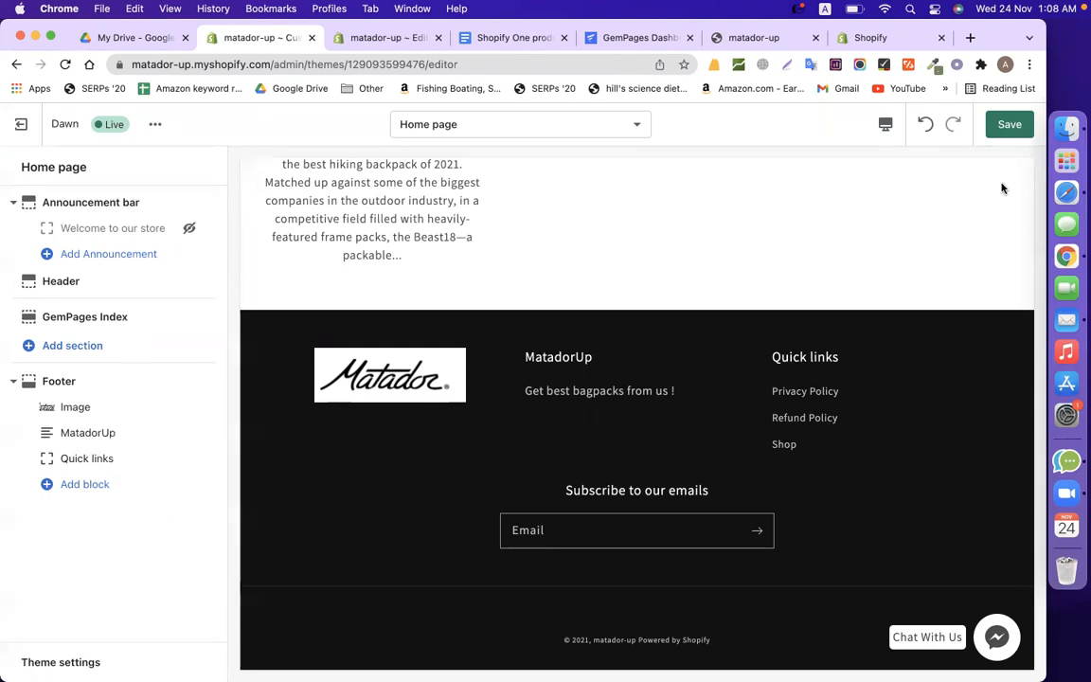
pyautogui.click(1007, 126)
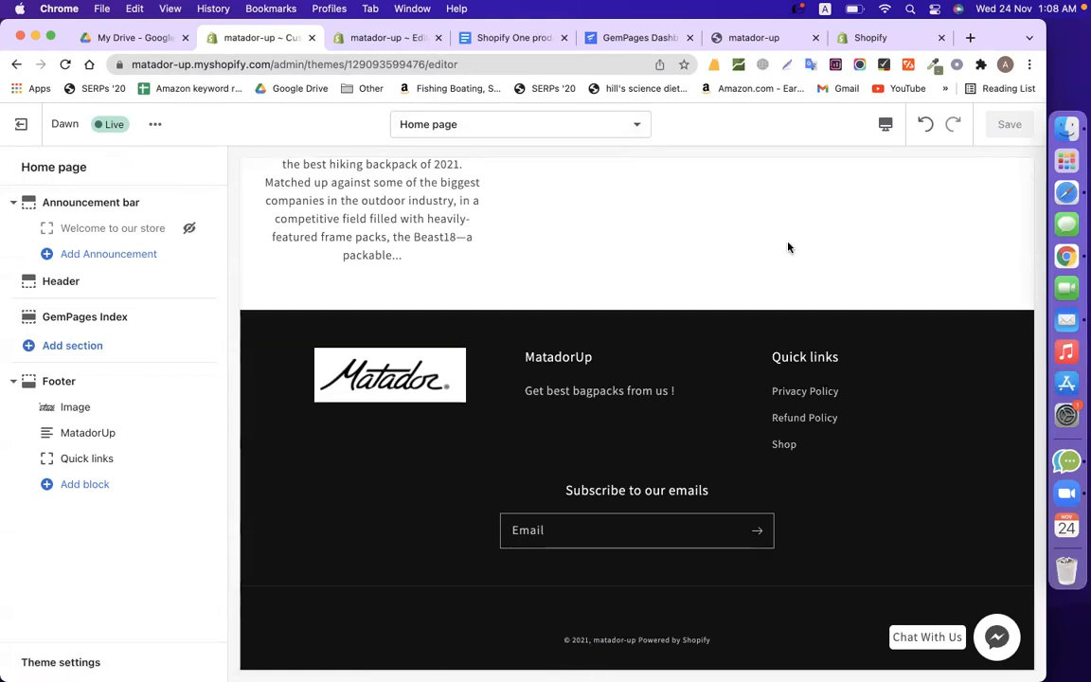
pyautogui.click(503, 42)
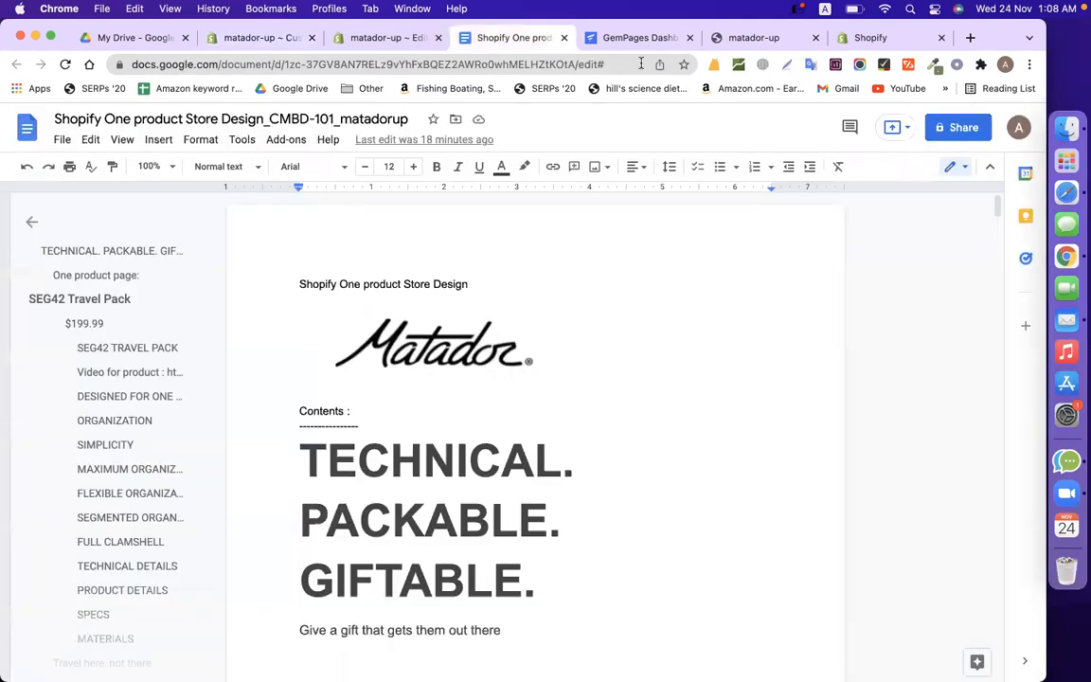
# Step: Set the design document to anyone with the link can view and copy its share link
pyautogui.click(958, 127)
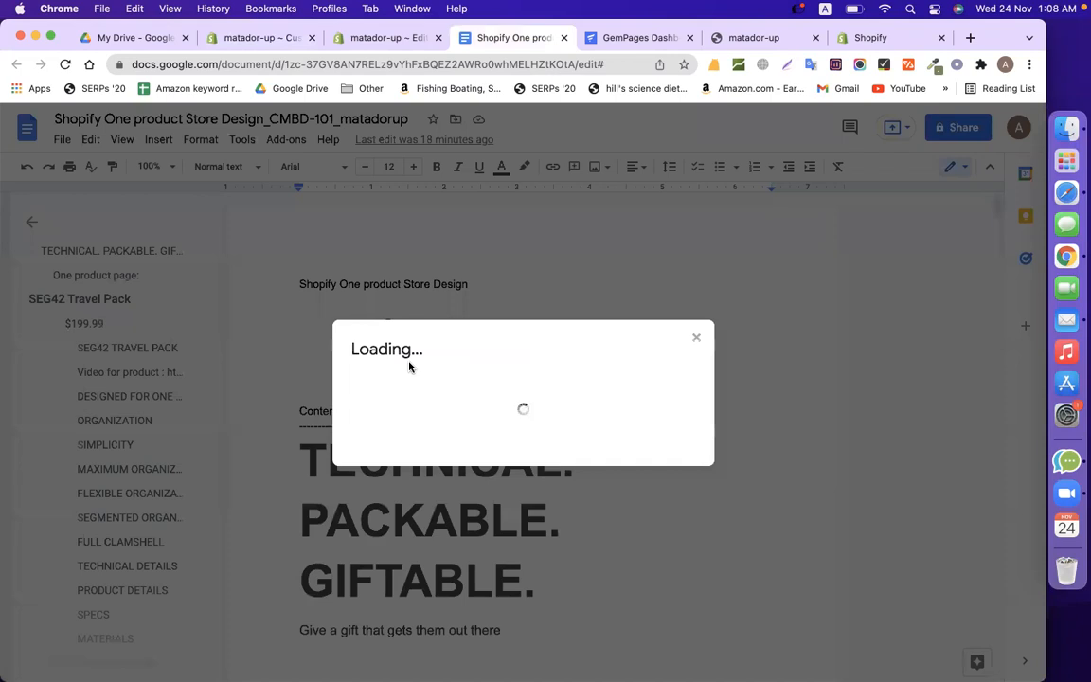
pyautogui.click(379, 516)
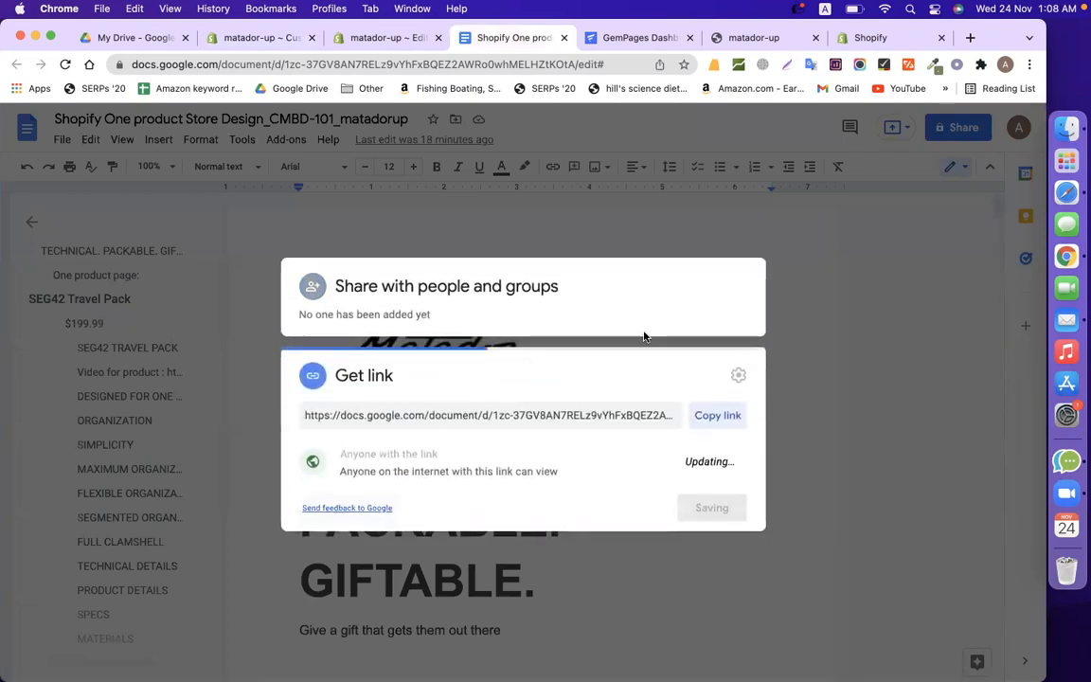
pyautogui.click(720, 417)
pyautogui.click(716, 509)
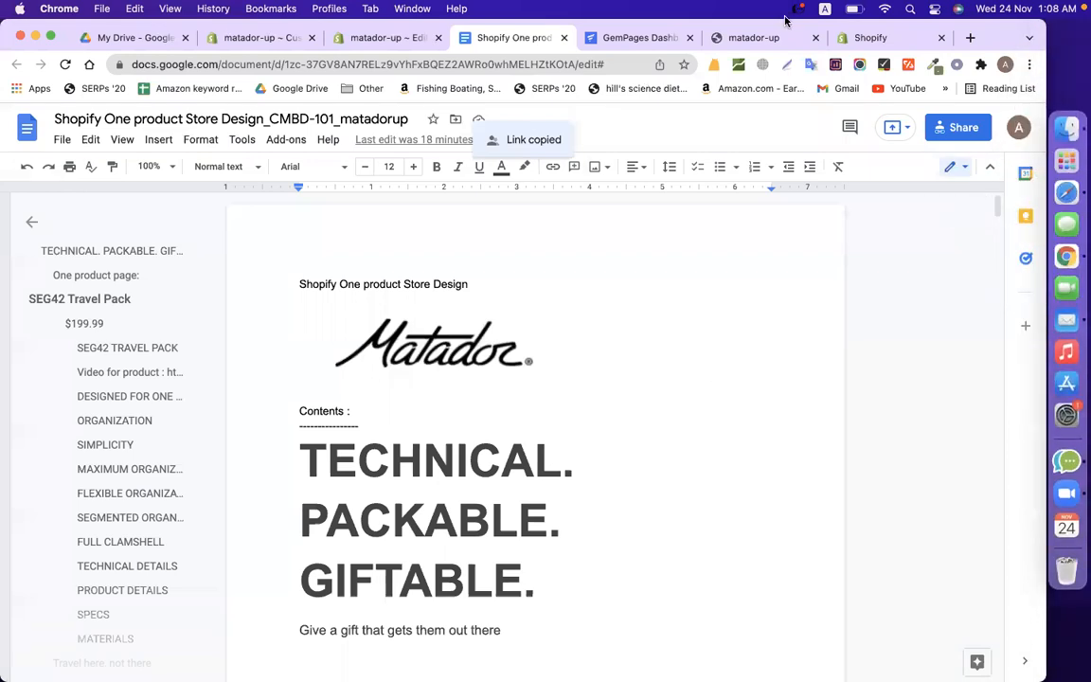
pyautogui.click(774, 36)
# Step: Check the store preview from the top, opening and closing its search overlay
pyautogui.scroll(10, 654, 306)
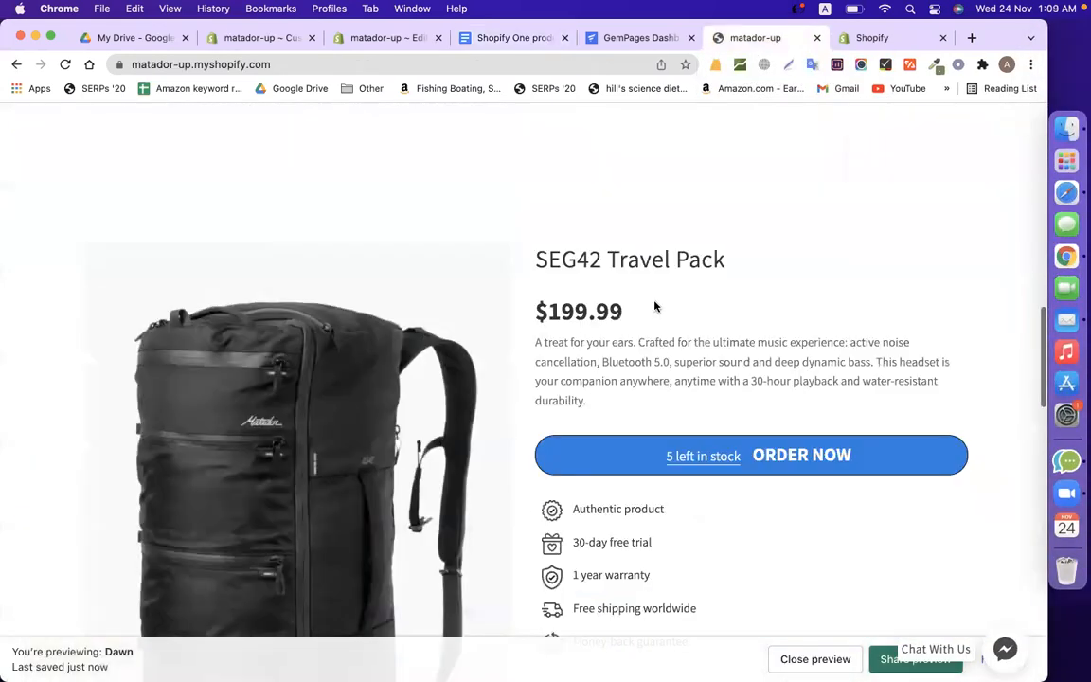
pyautogui.scroll(10, 654, 306)
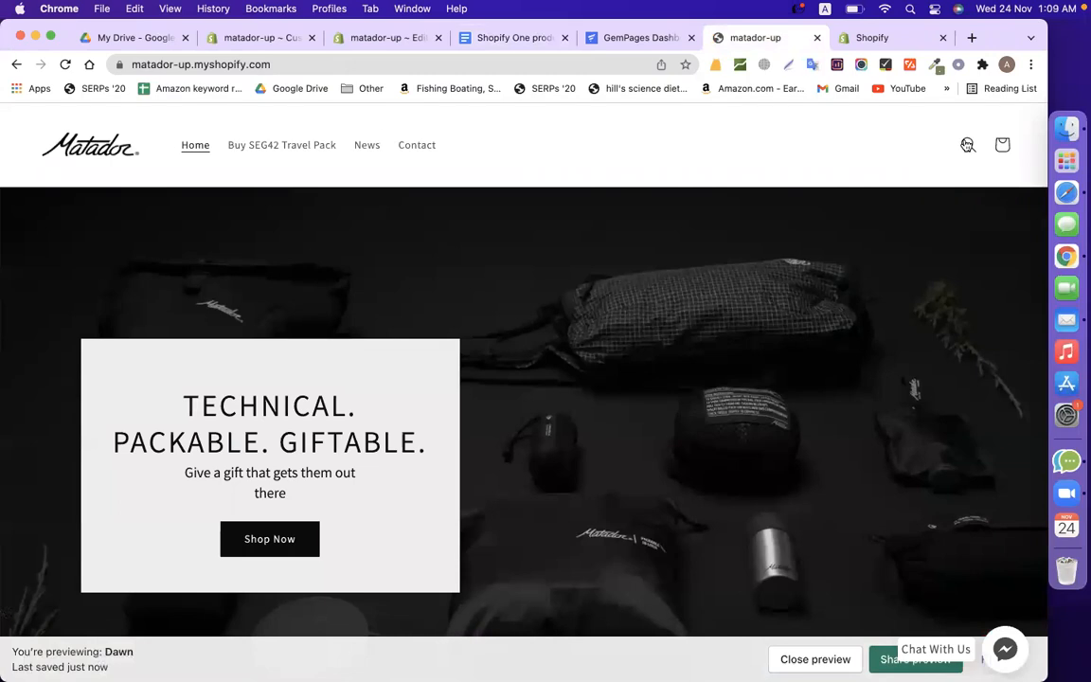
pyautogui.click(966, 143)
pyautogui.click(706, 145)
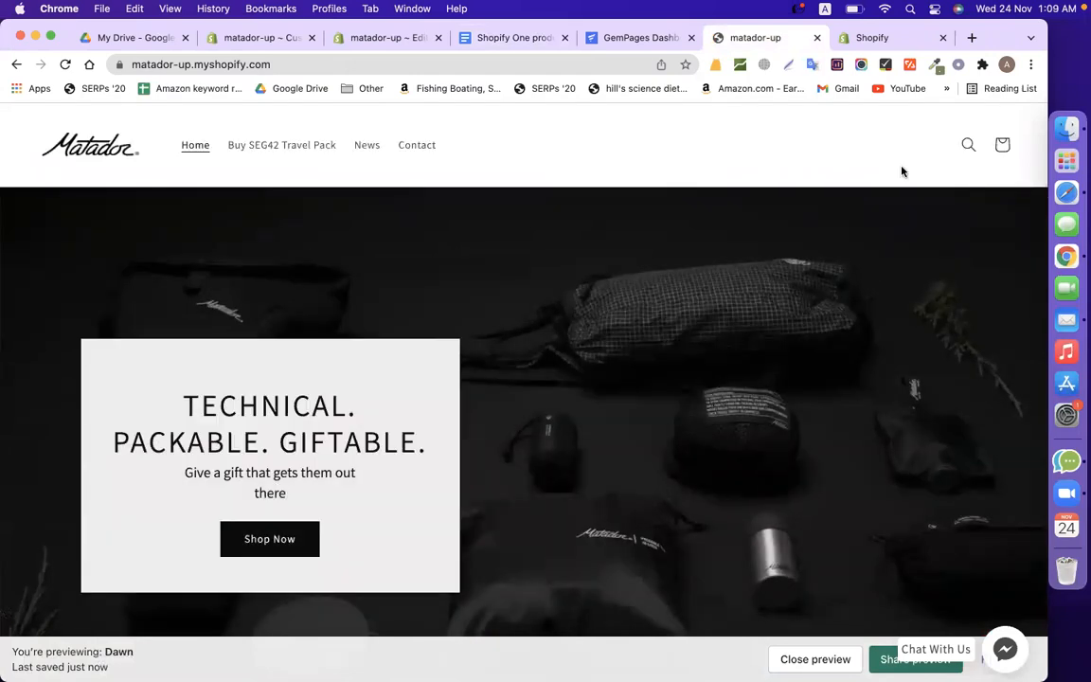
pyautogui.click(1051, 191)
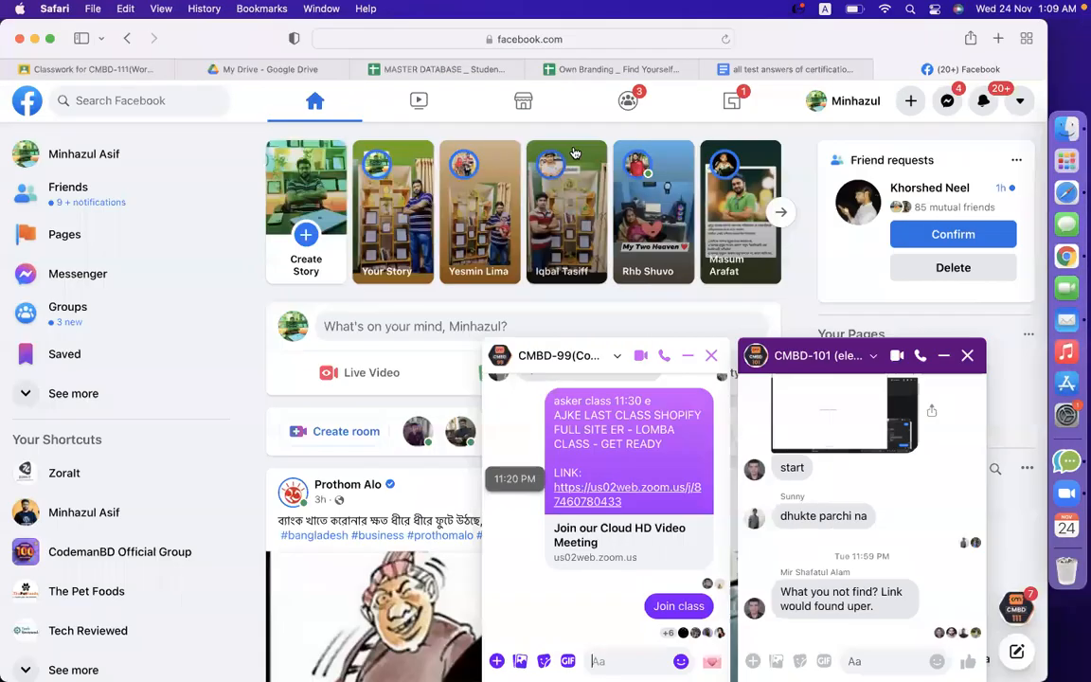
# Step: Go to the Classwork page of the CMBD-101(elementor & shopify) class
pyautogui.click(111, 72)
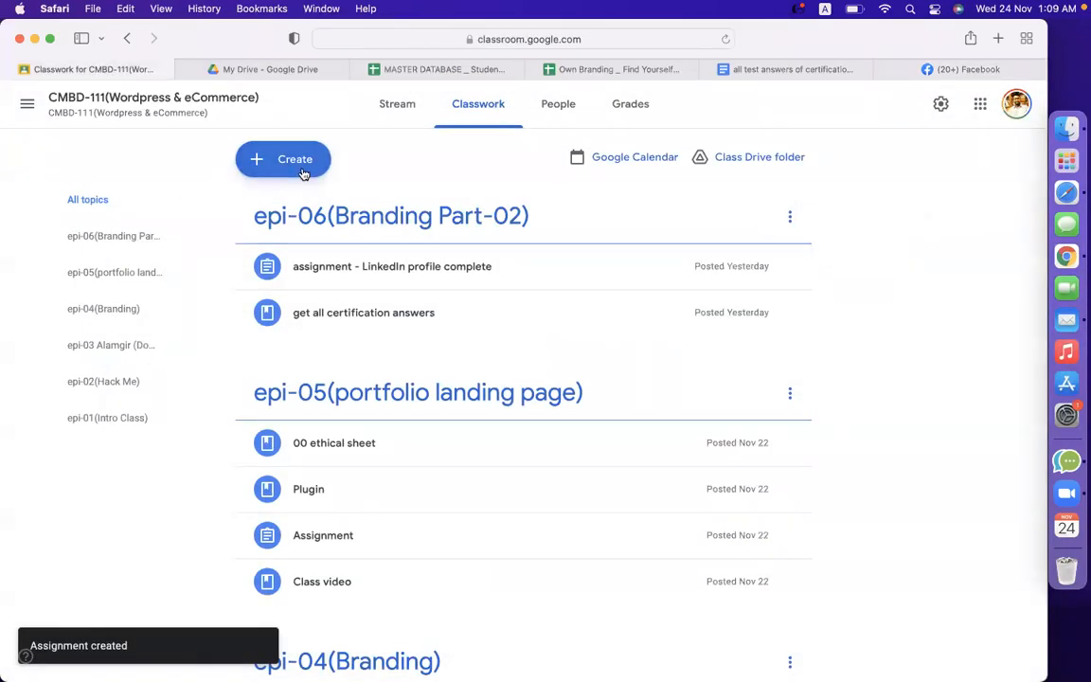
pyautogui.click(303, 173)
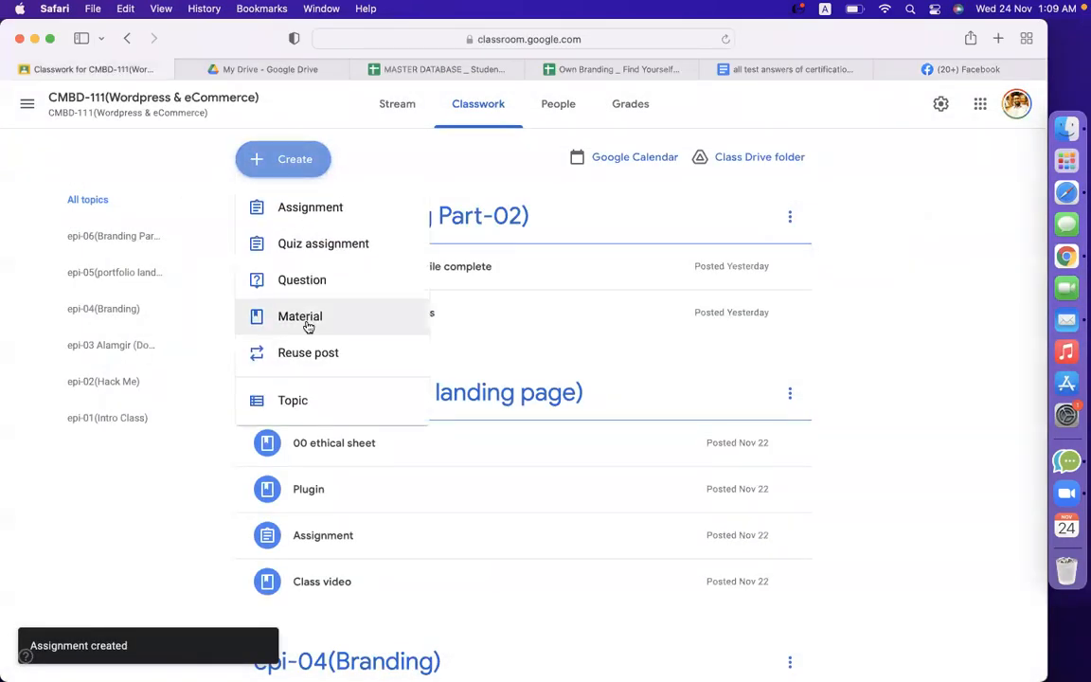
pyautogui.click(7, 88)
pyautogui.click(27, 105)
pyautogui.scroll(-5, 146, 426)
pyautogui.scroll(-5, 110, 549)
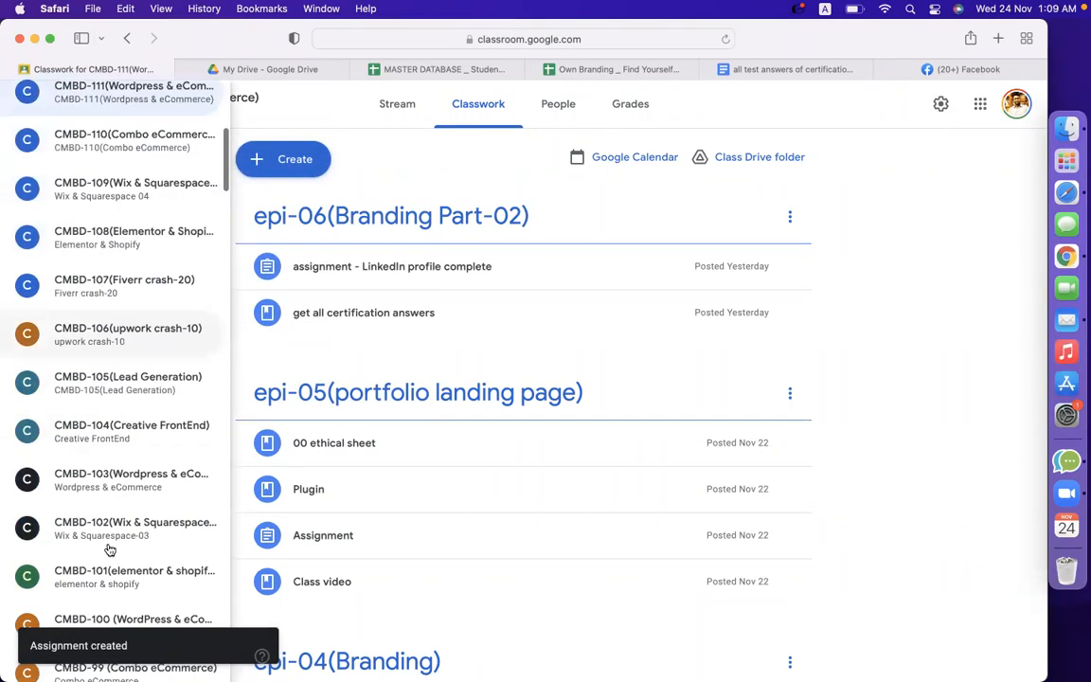
pyautogui.click(112, 574)
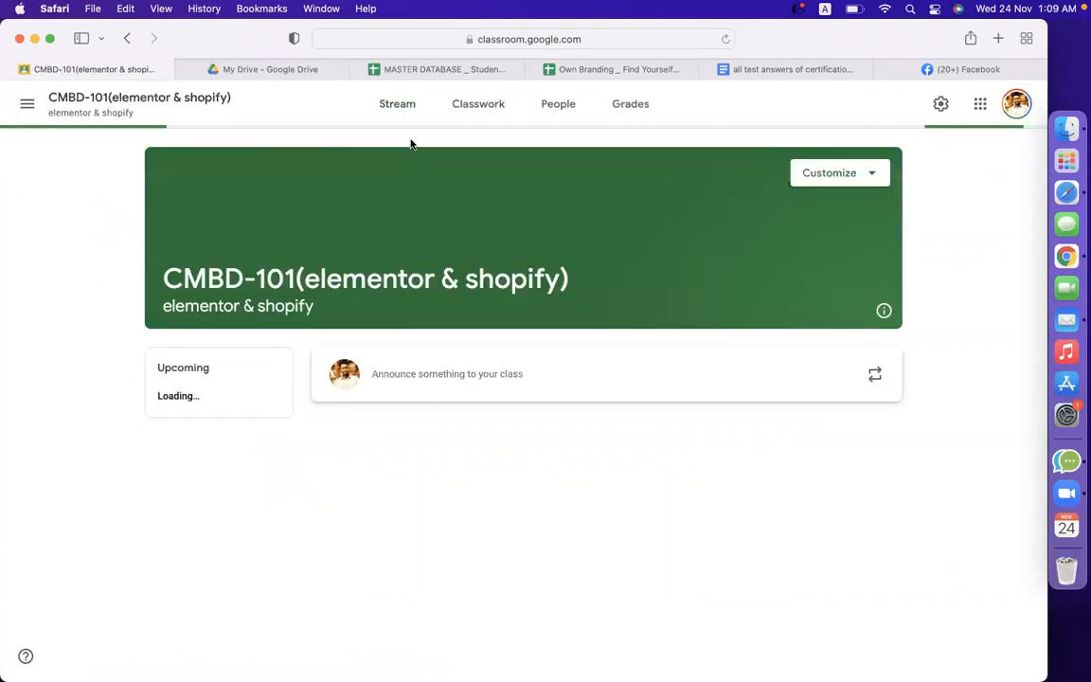
pyautogui.click(459, 114)
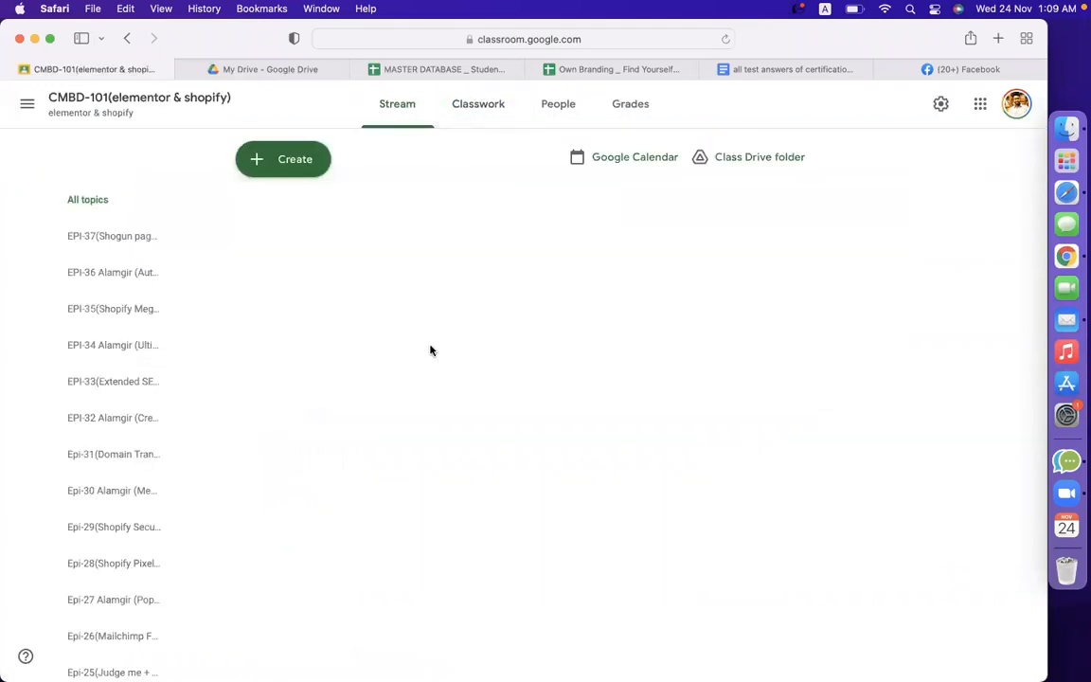
# Step: Create the topic 'EPI-38(Complete One Product Store - Client Work)'
pyautogui.click(305, 159)
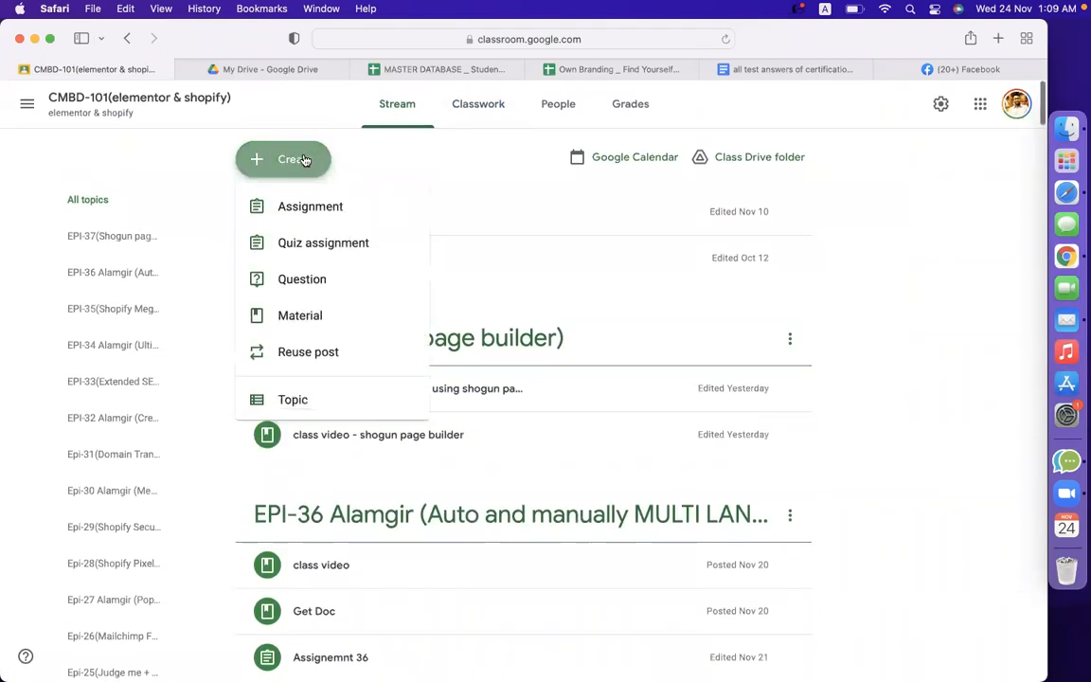
pyautogui.click(305, 402)
pyautogui.write('EPI-38(')
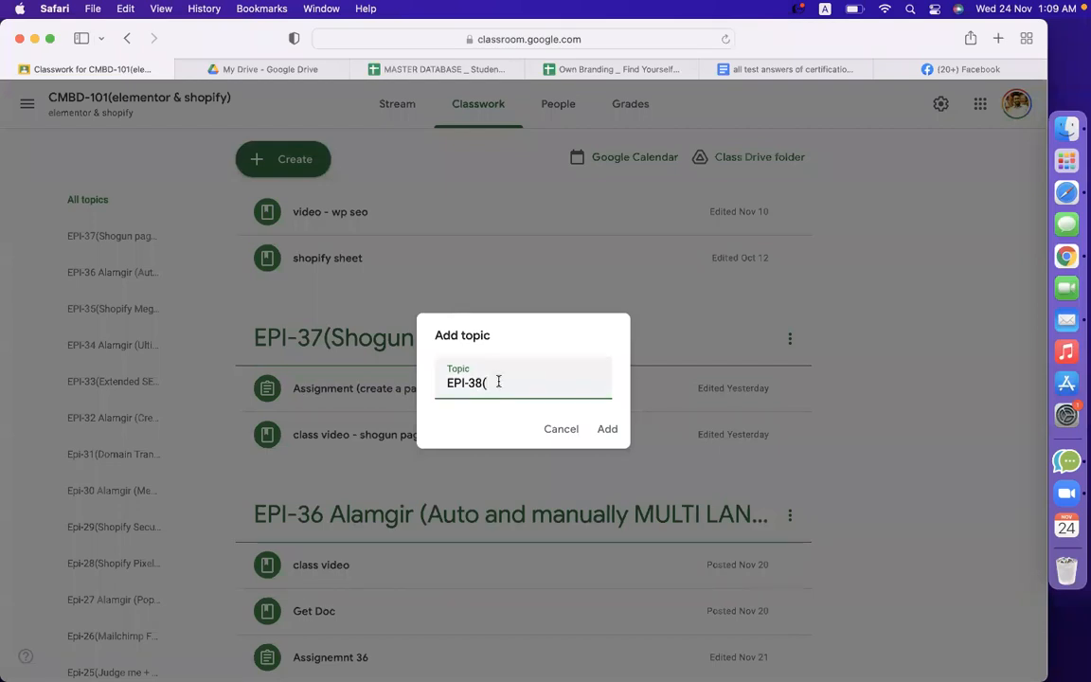
pyautogui.write('Complete One Product St')
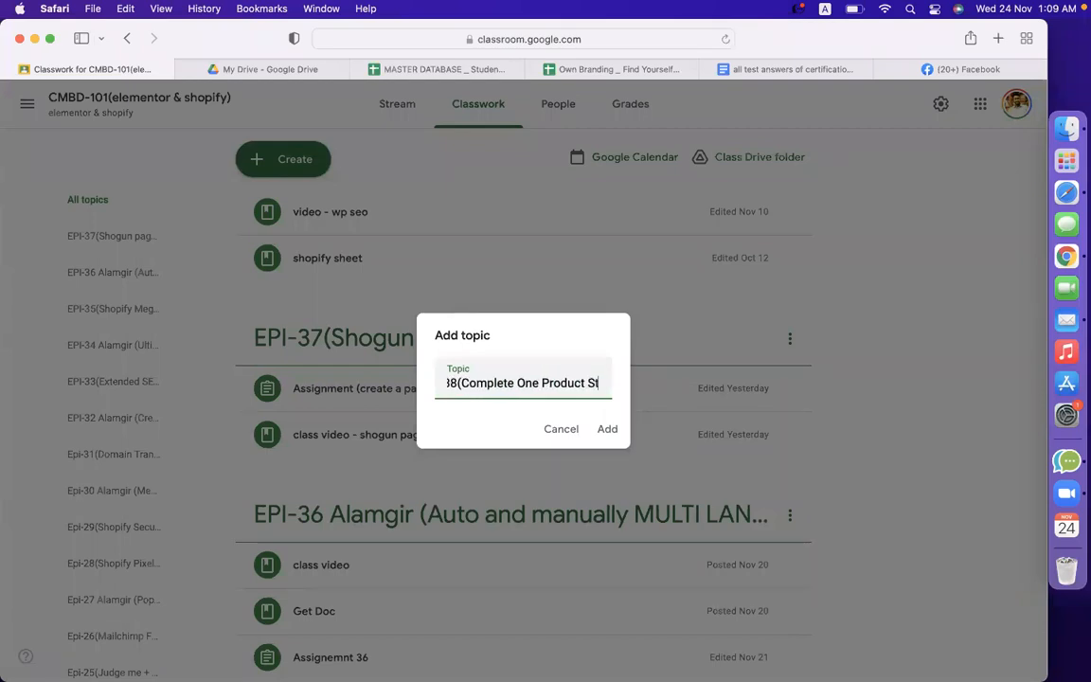
pyautogui.write('ore - Client Work')
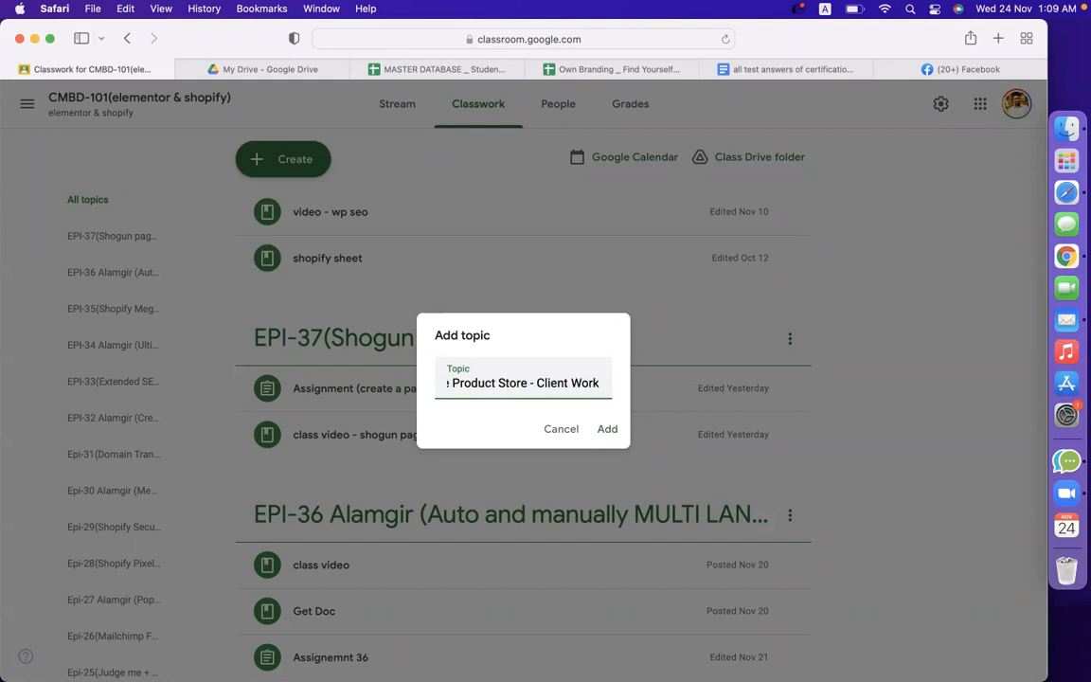
pyautogui.press('Return')
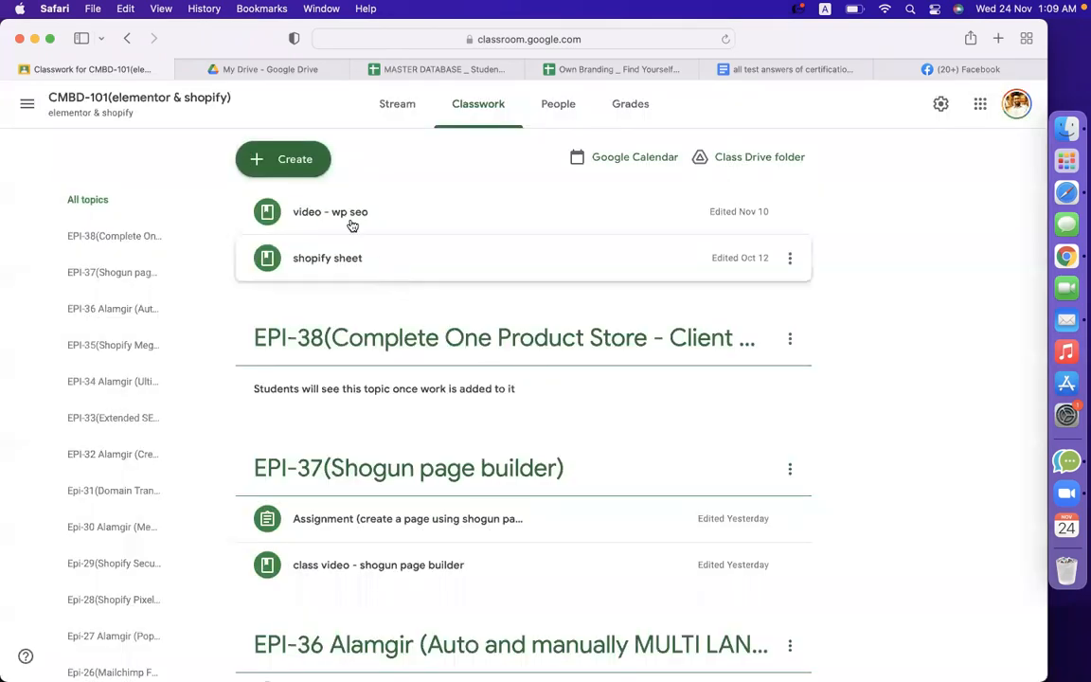
pyautogui.click(284, 159)
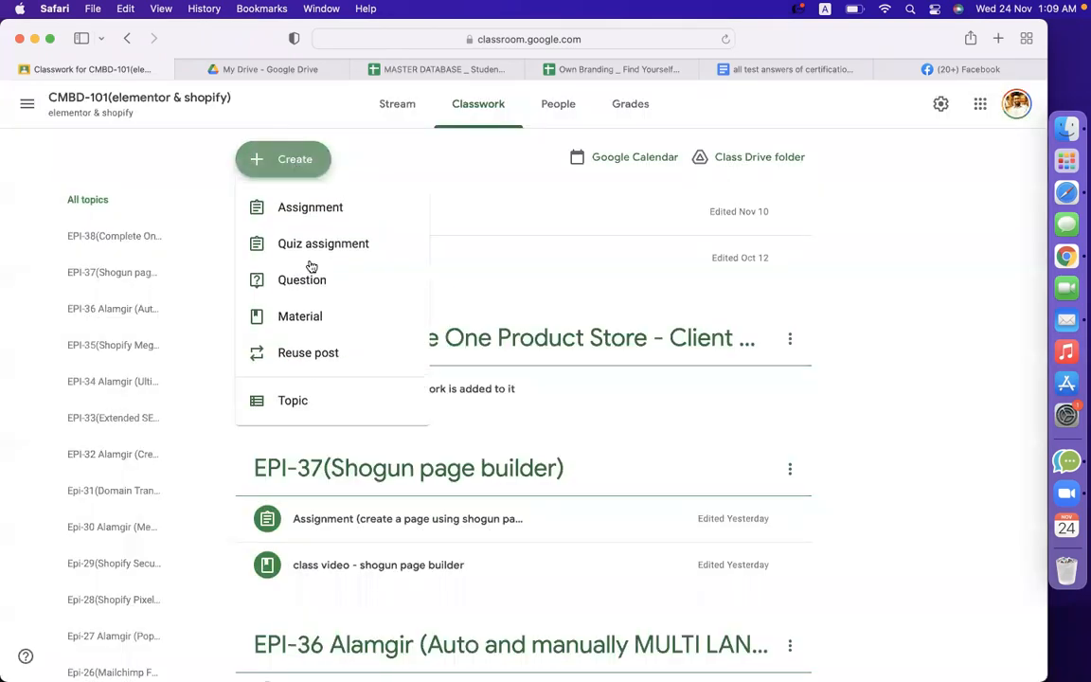
# Step: Start an assignment titled 'assignment - do what I did at class' with the design document link as instructions
pyautogui.click(306, 225)
pyautogui.write('assignment - do what I did at clas')
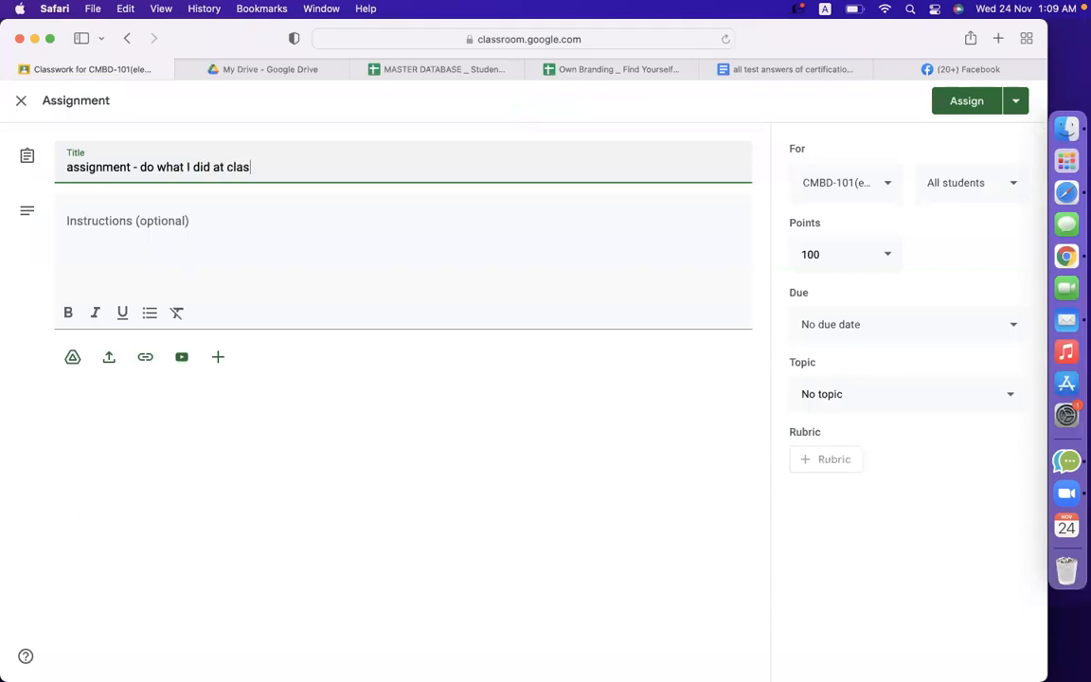
pyautogui.click(108, 201)
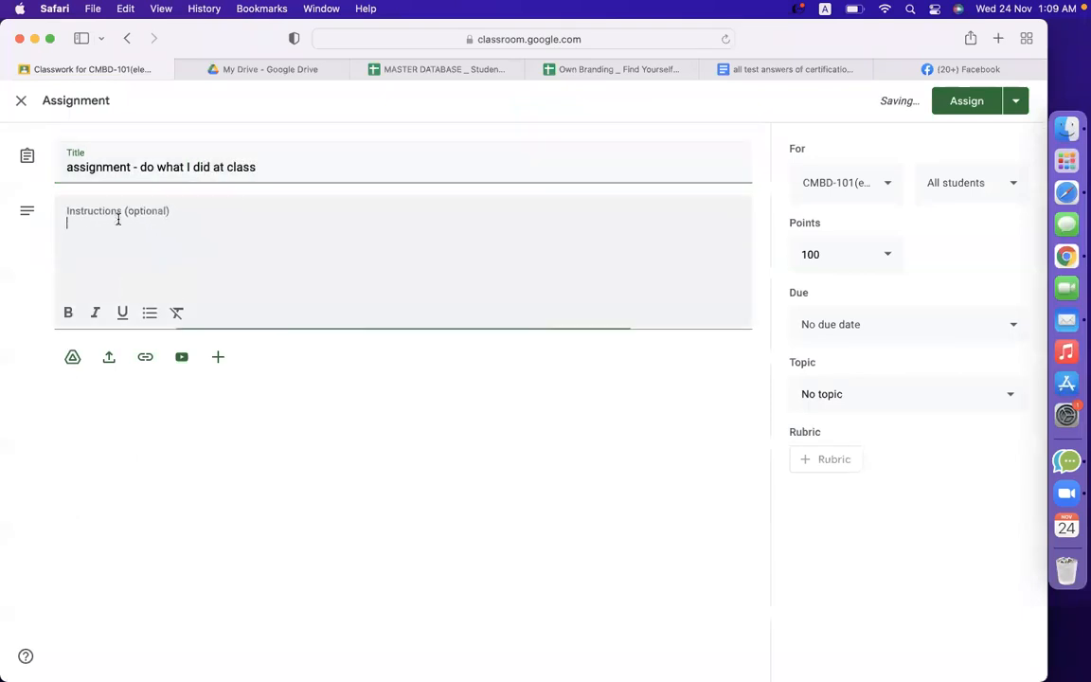
# Step: File the assignment under topic EPI-38, add the CMBD-99 class, and assign it
pyautogui.click(837, 399)
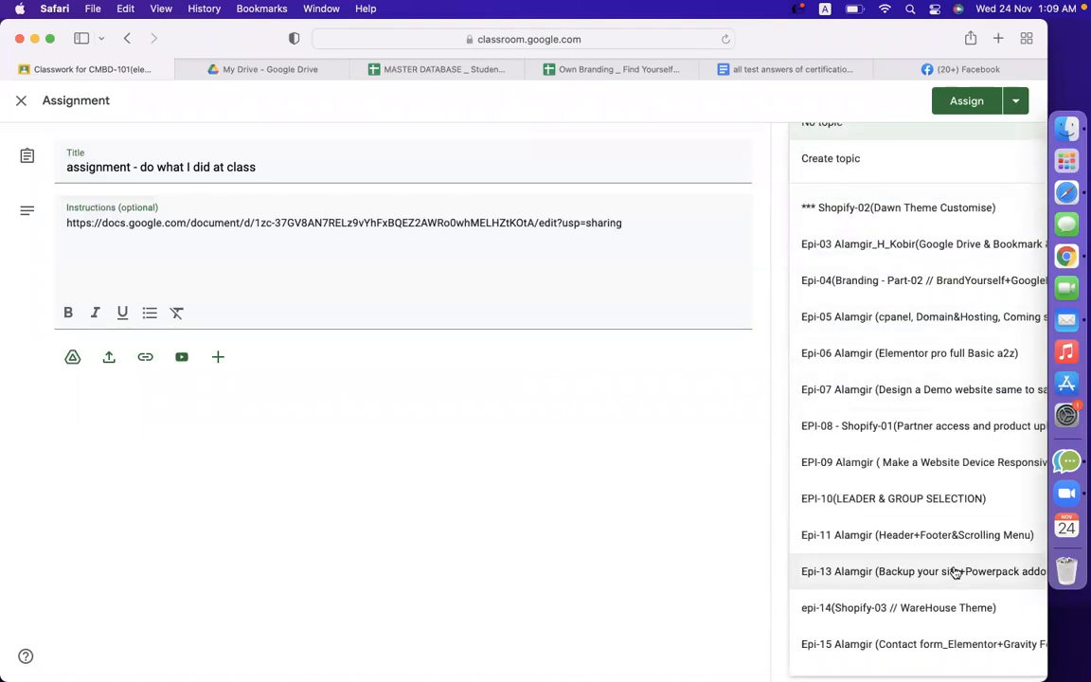
pyautogui.scroll(-10, 834, 642)
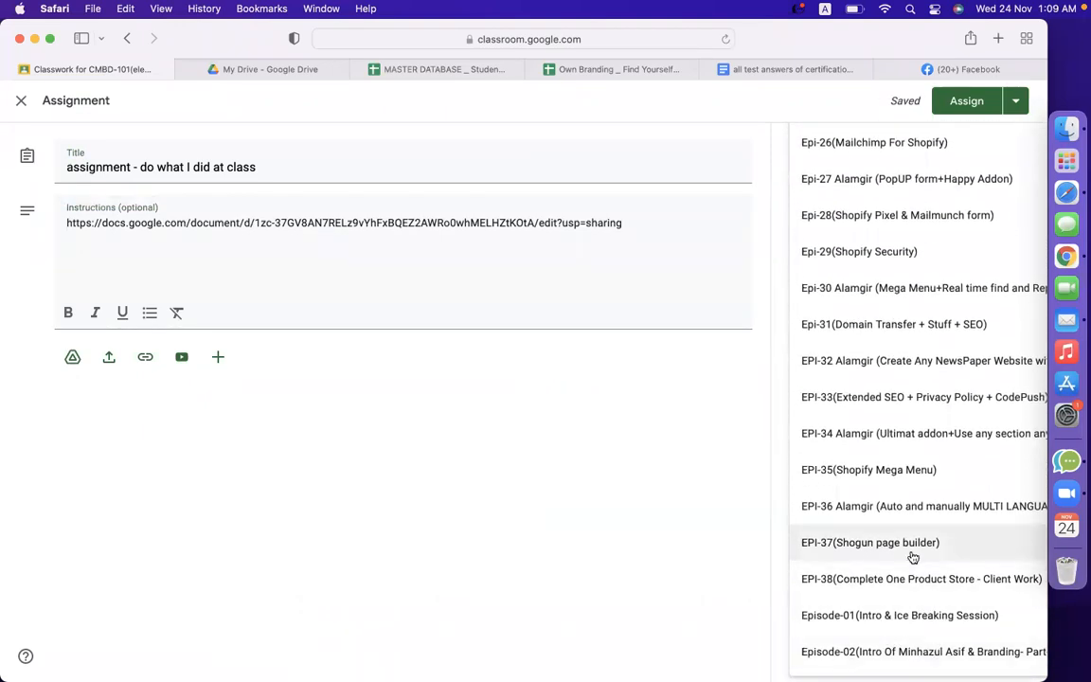
pyautogui.click(906, 580)
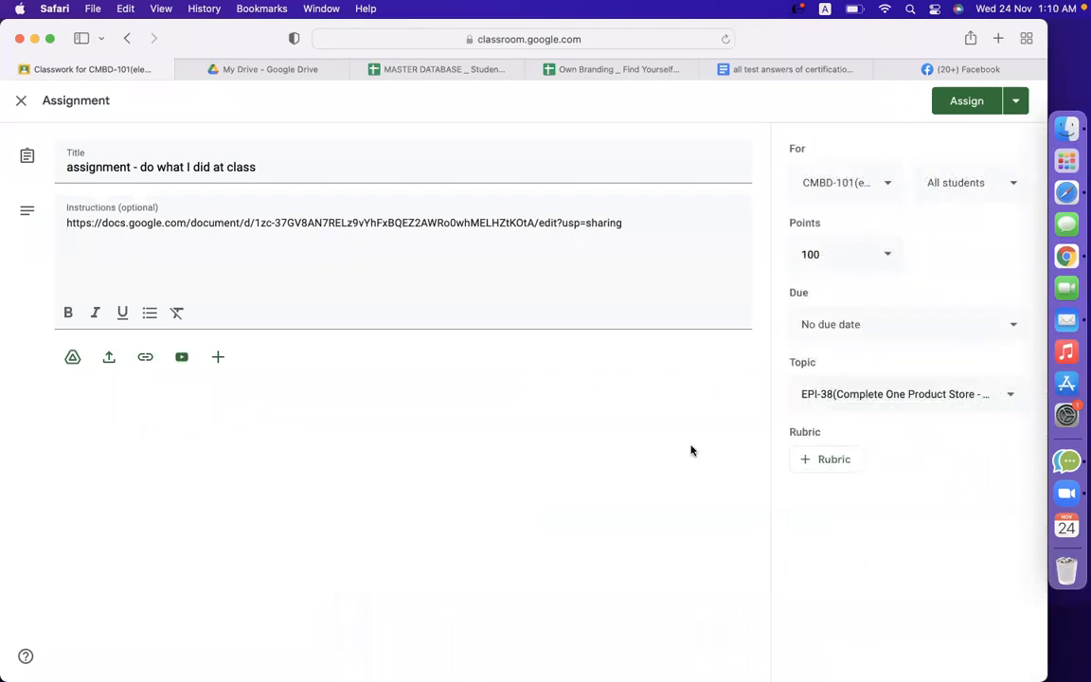
pyautogui.click(830, 182)
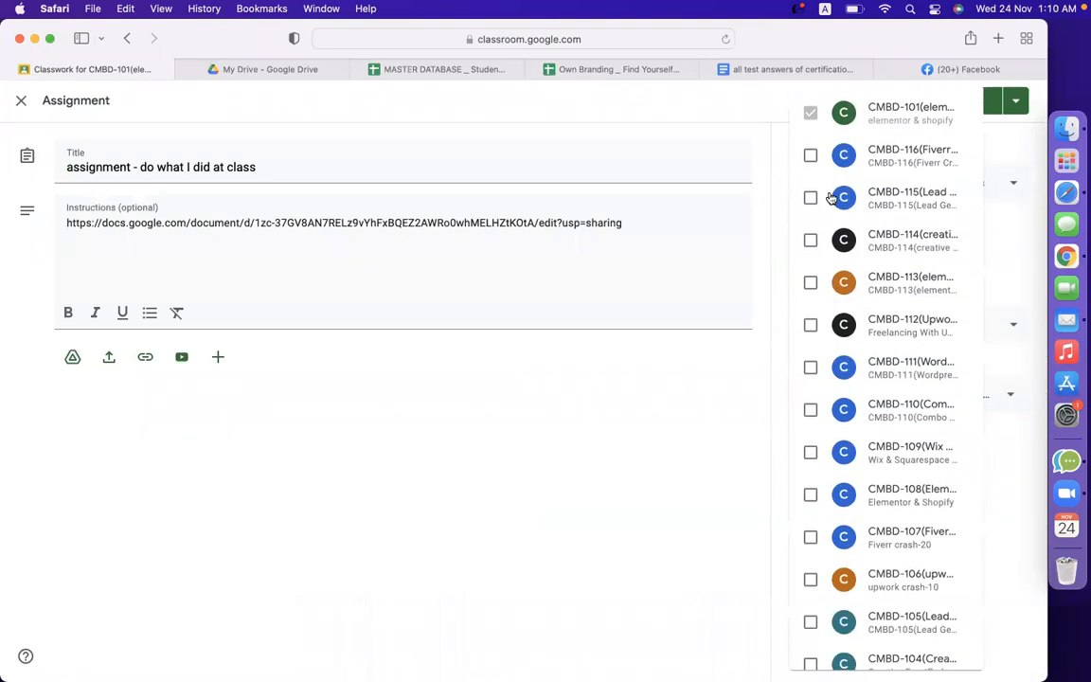
pyautogui.scroll(-5, 928, 472)
pyautogui.click(894, 593)
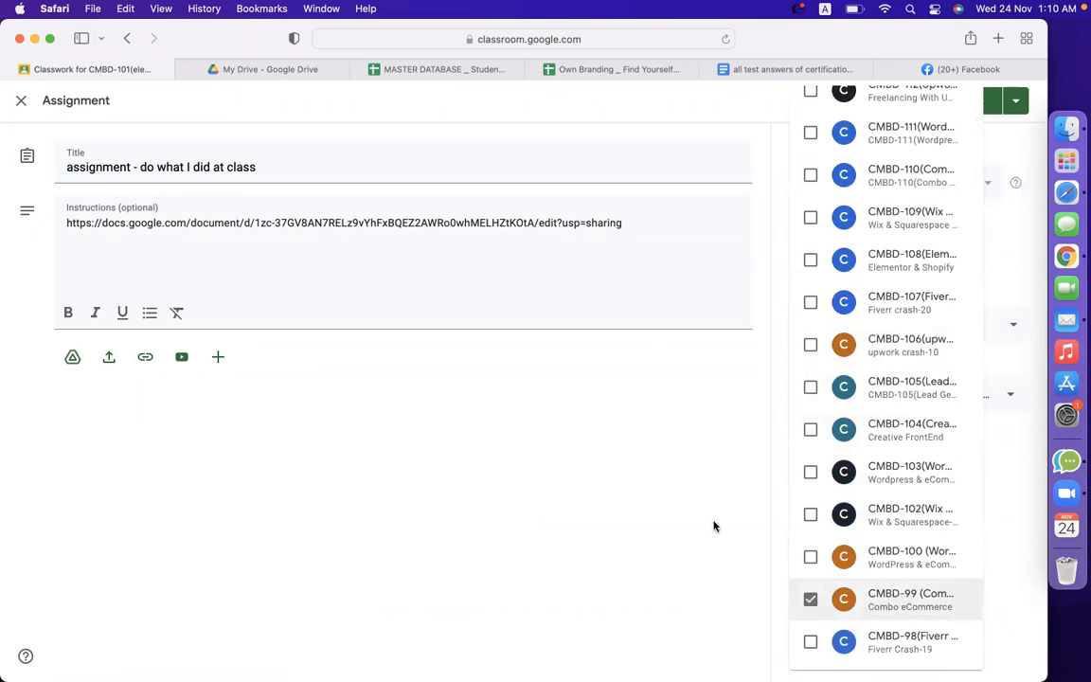
pyautogui.click(693, 497)
pyautogui.click(966, 102)
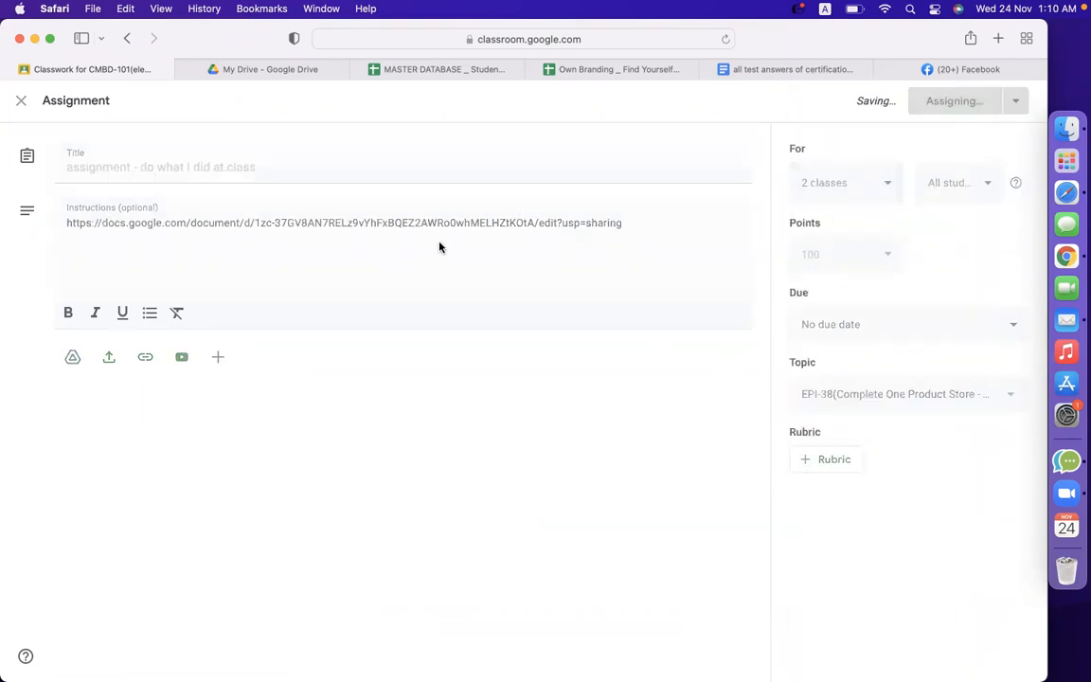